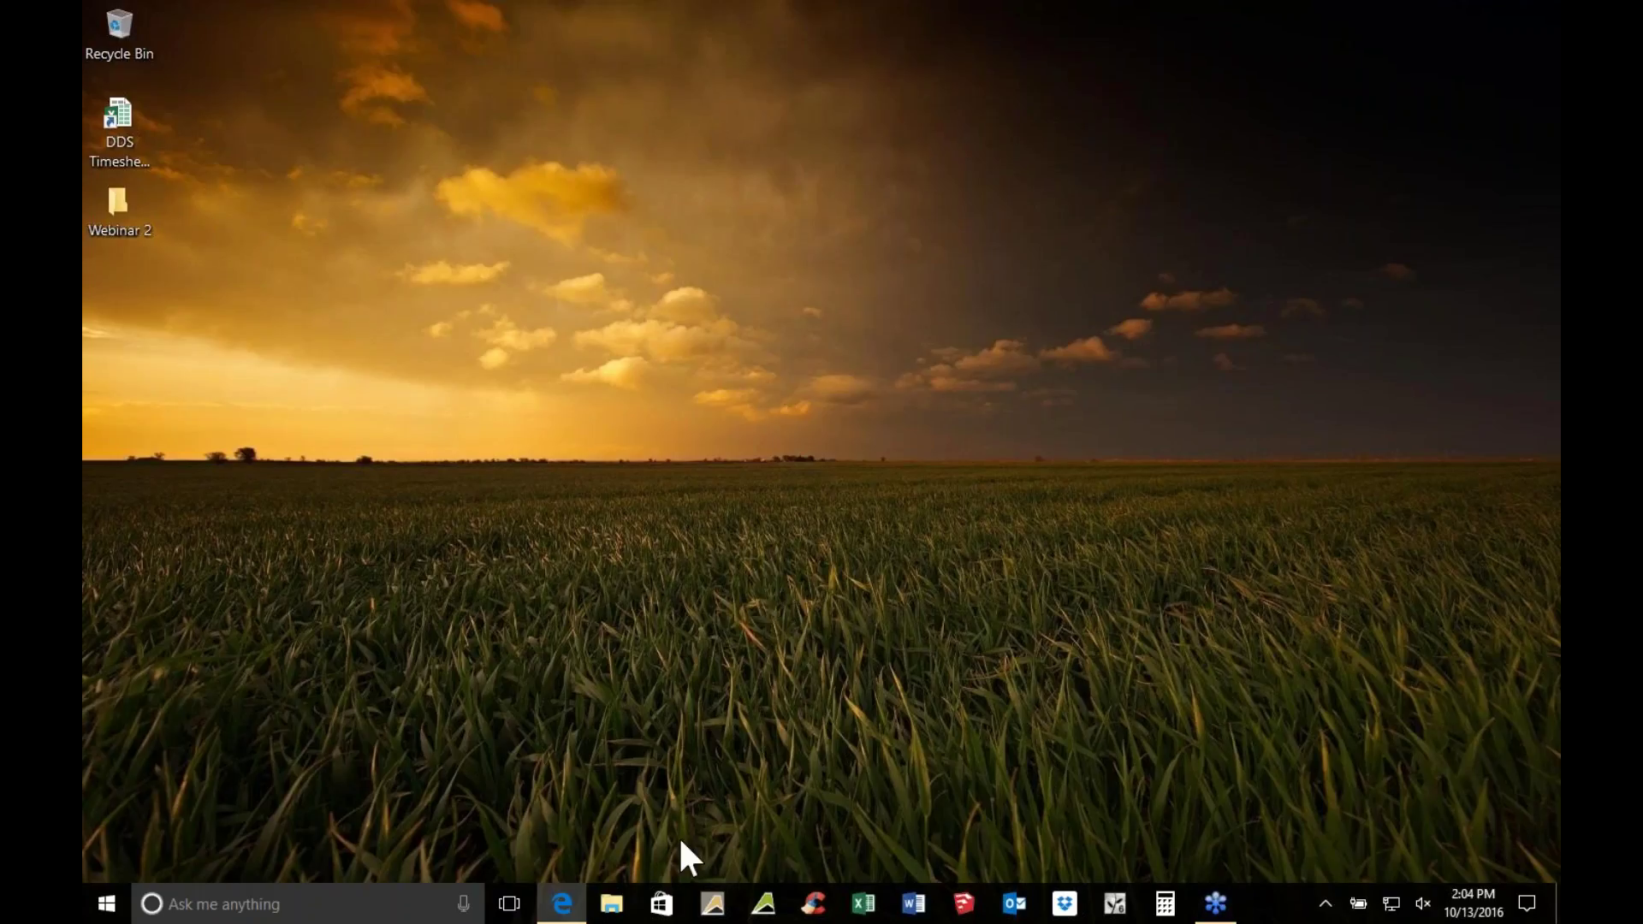
# Launch DynaSCAPE Design and close the default Untitled Drawing window
pyautogui.click(711, 903)
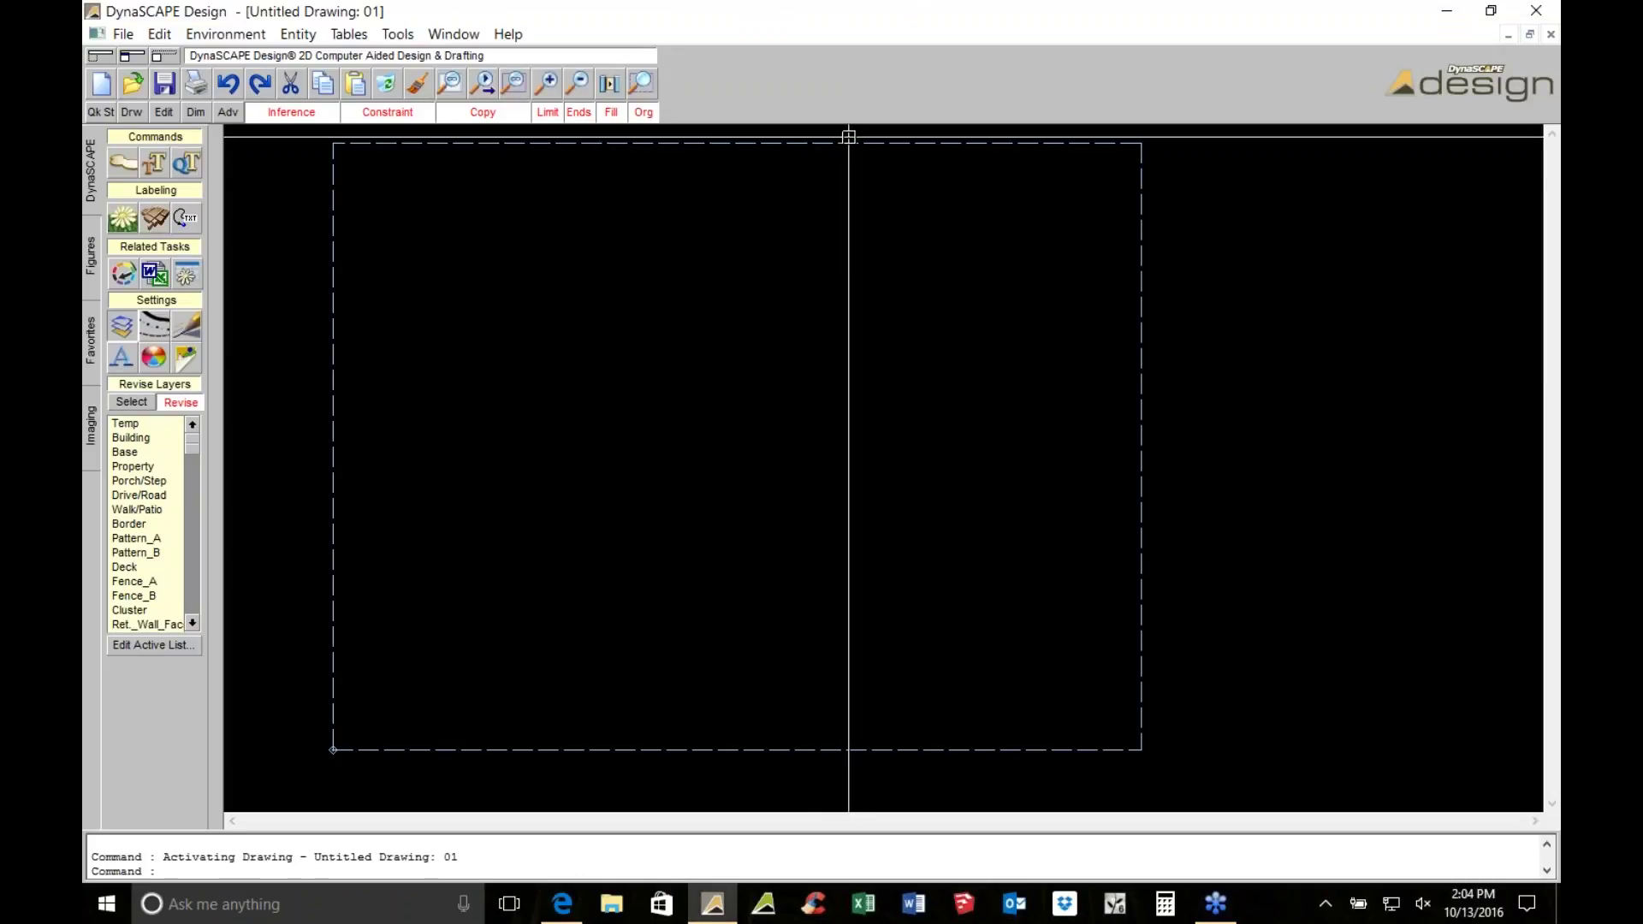
pyautogui.click(1549, 34)
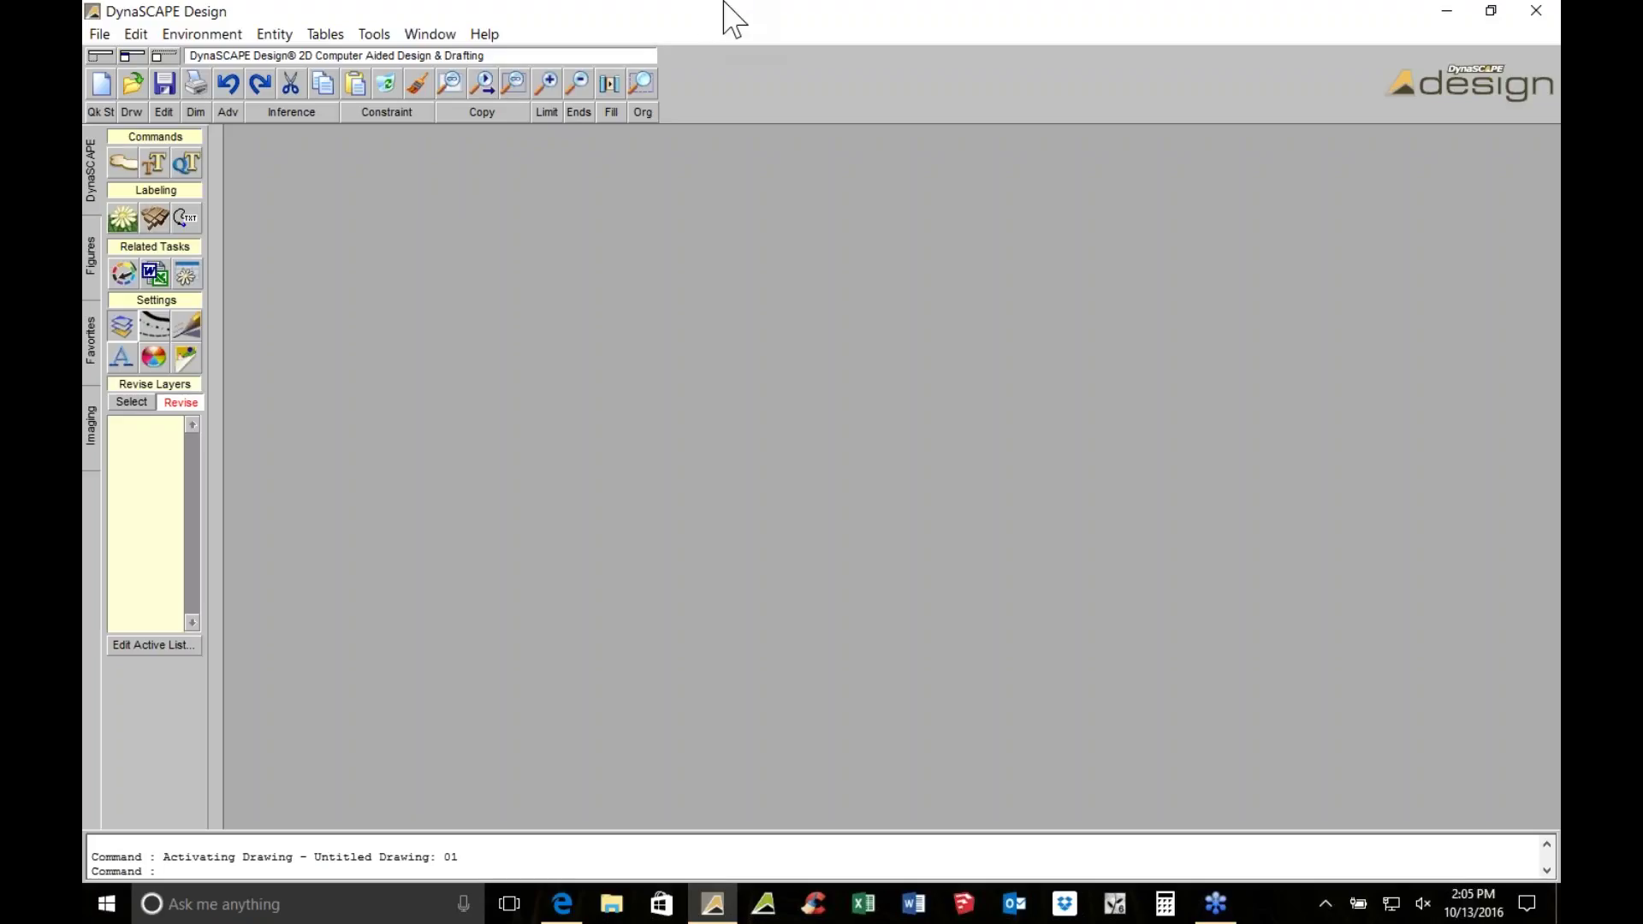
# Create a new drawing from the v6 Imp (Landscape) C-18X24 - SCALE 1"=10' prototype
pyautogui.click(99, 85)
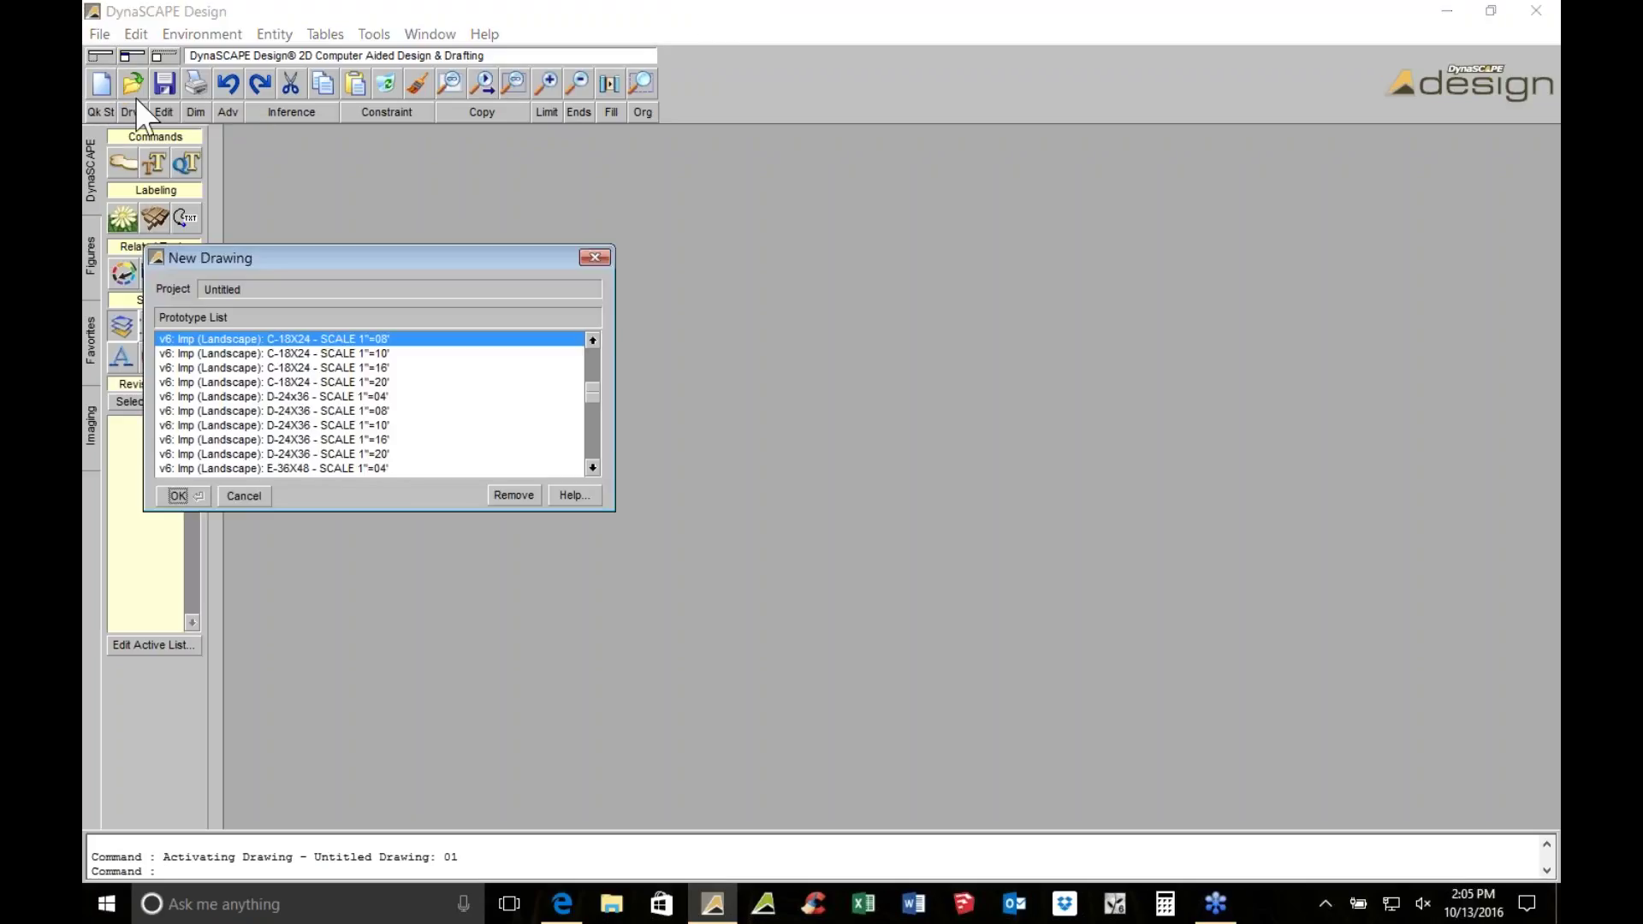
pyautogui.click(592, 359)
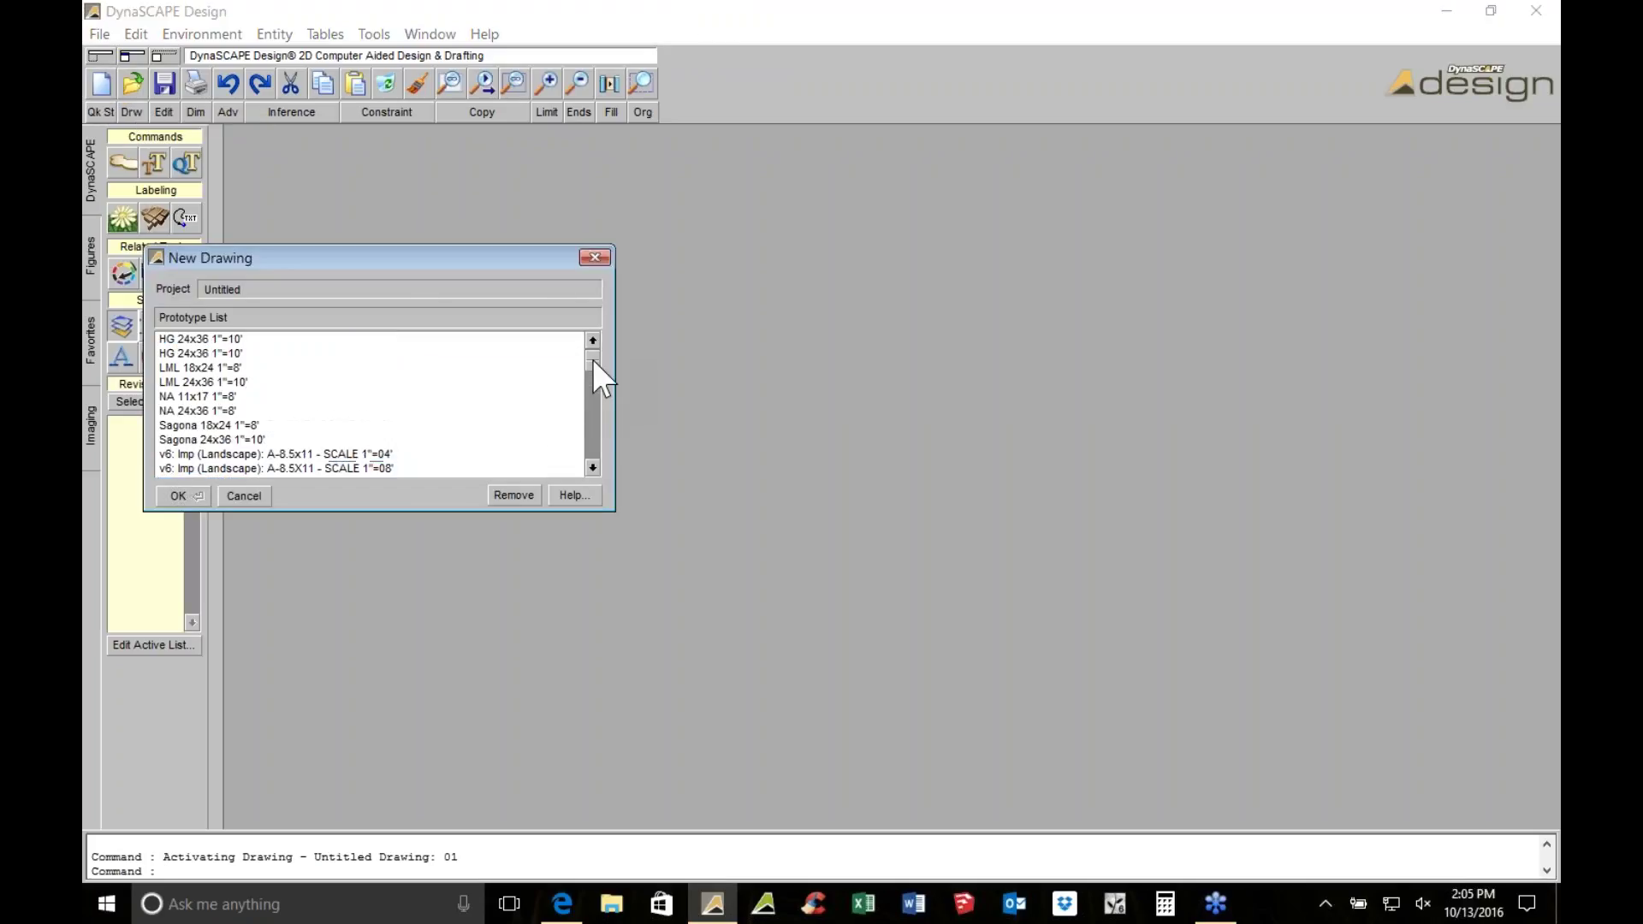
pyautogui.moveTo(592, 467); pyautogui.dragTo(598, 472)
pyautogui.click(577, 369)
pyautogui.scroll(3, 590, 374)
pyautogui.moveTo(601, 425); pyautogui.dragTo(597, 381)
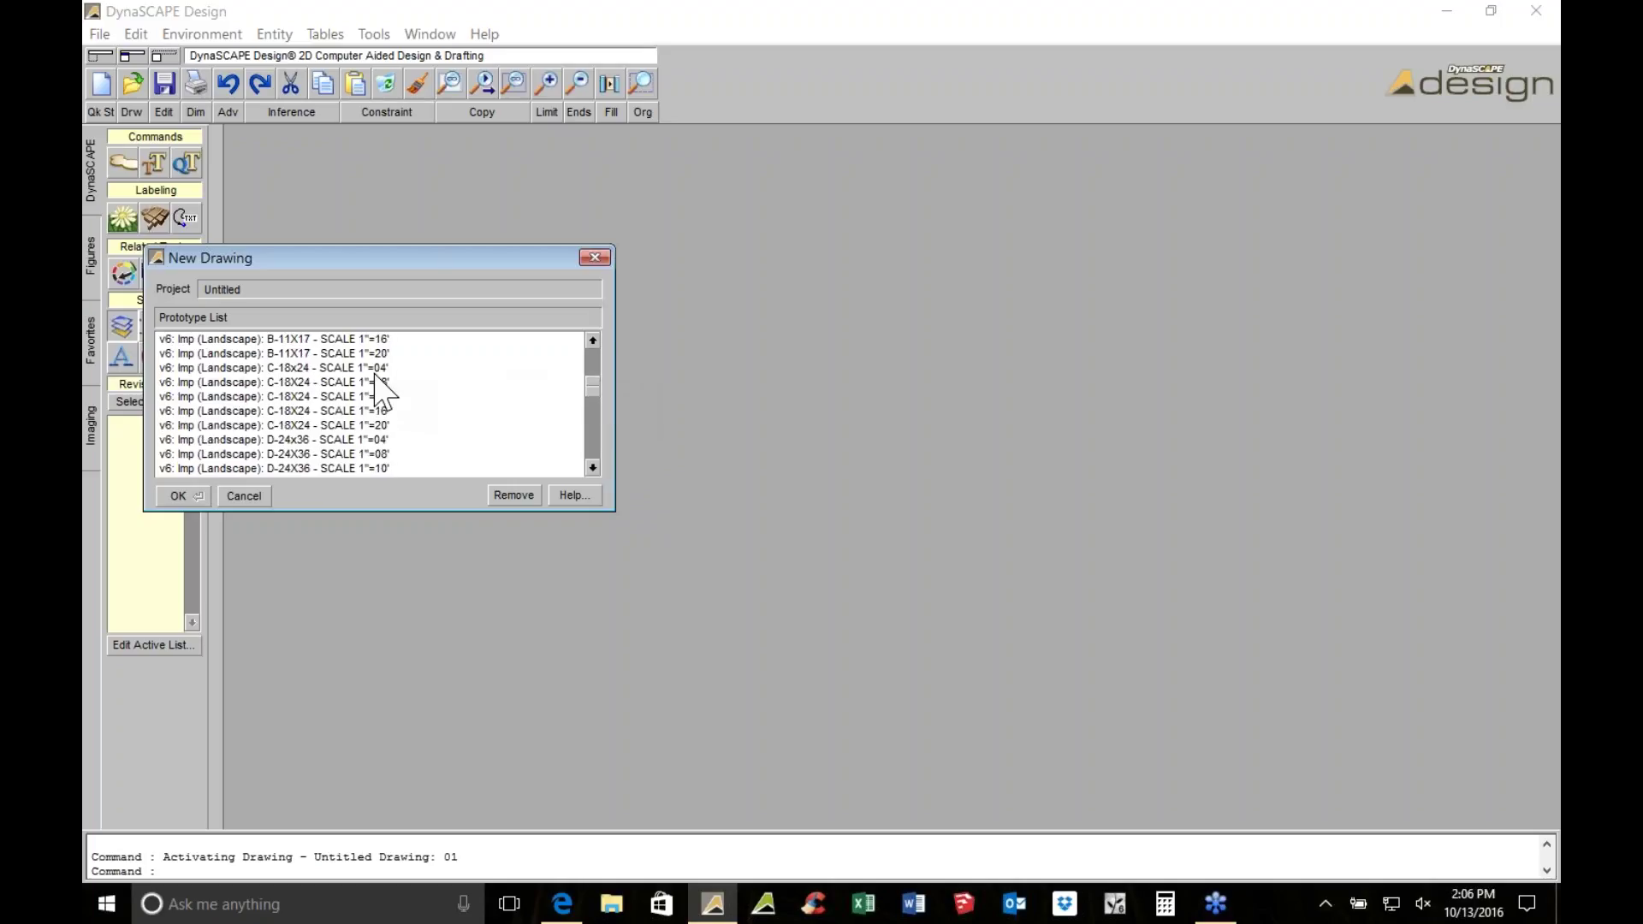
pyautogui.click(590, 342)
pyautogui.click(590, 343)
pyautogui.click(591, 342)
pyautogui.click(592, 341)
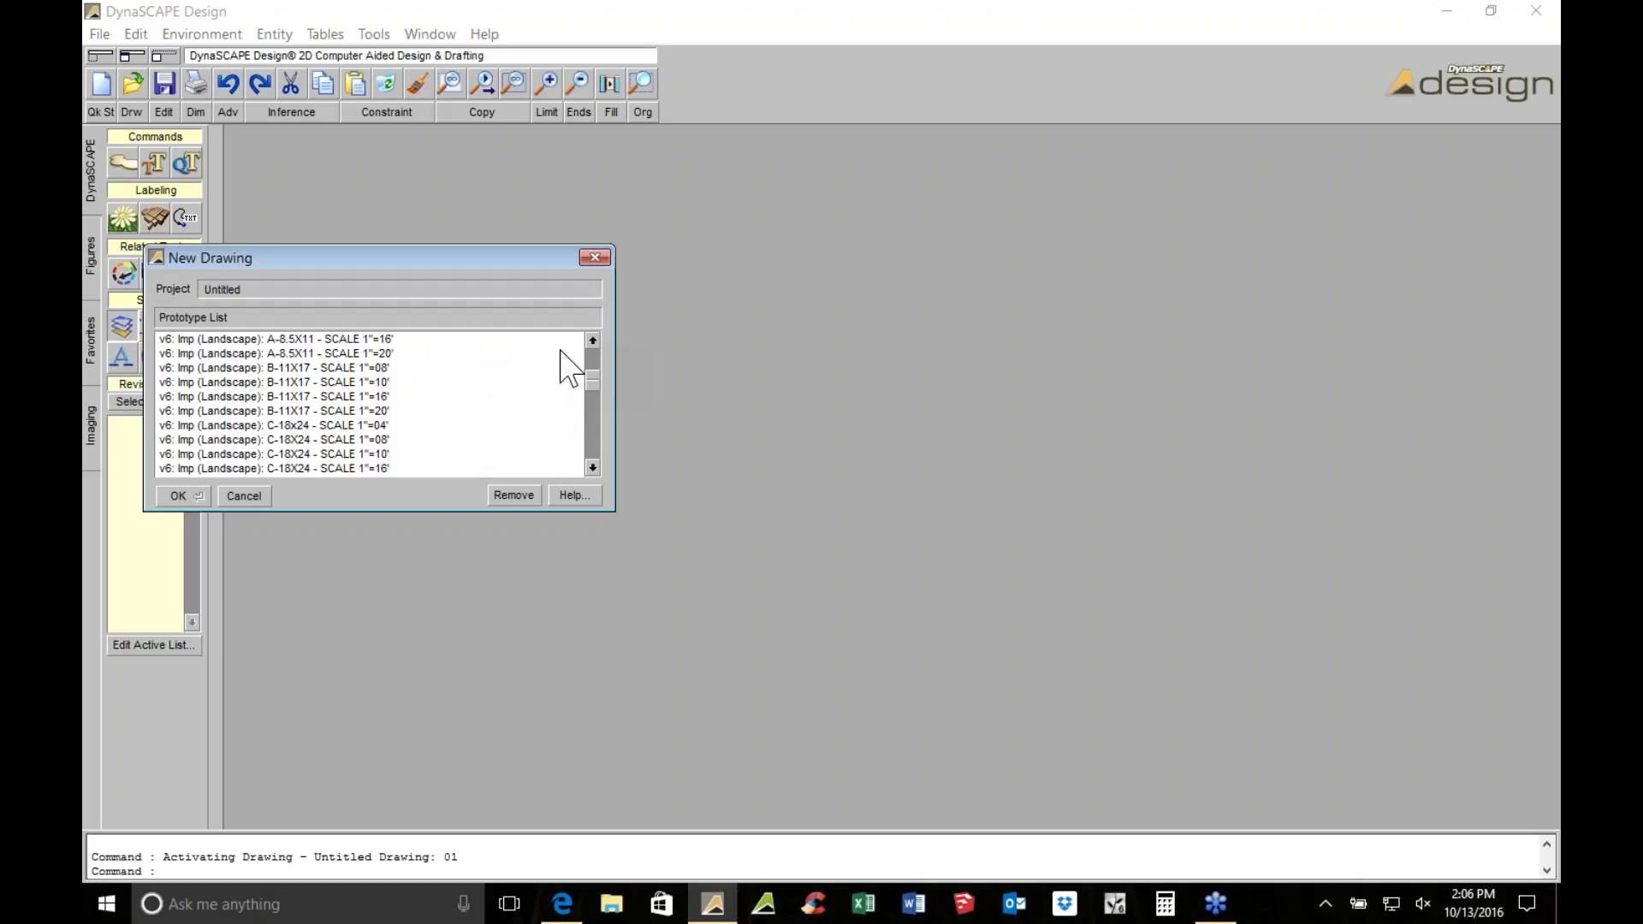
pyautogui.click(351, 460)
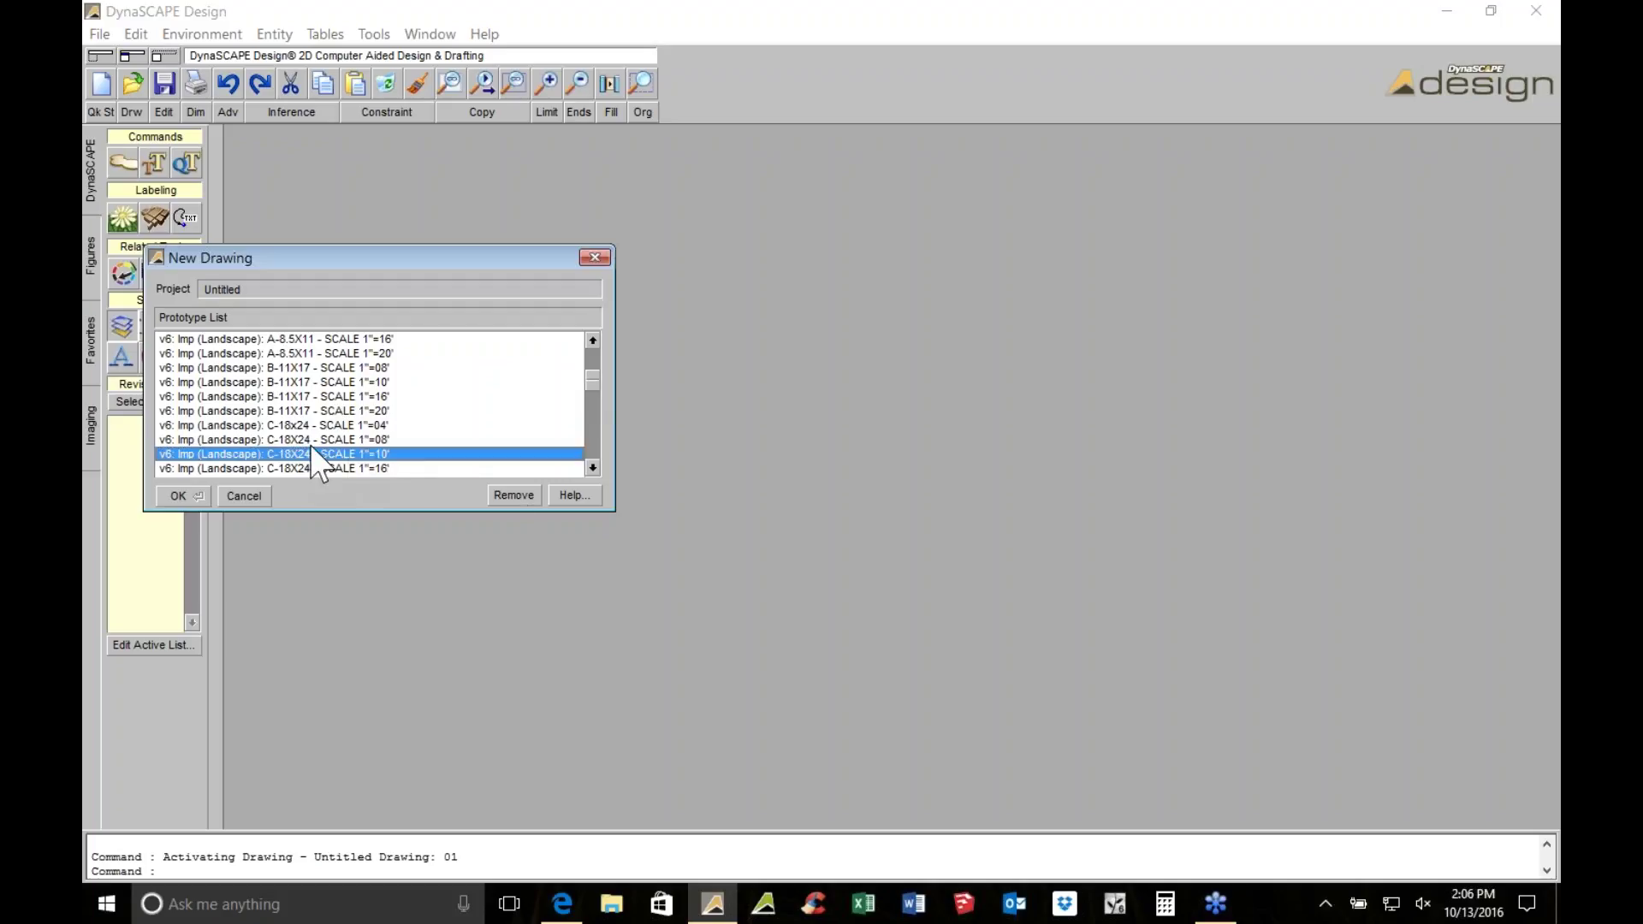
pyautogui.click(180, 500)
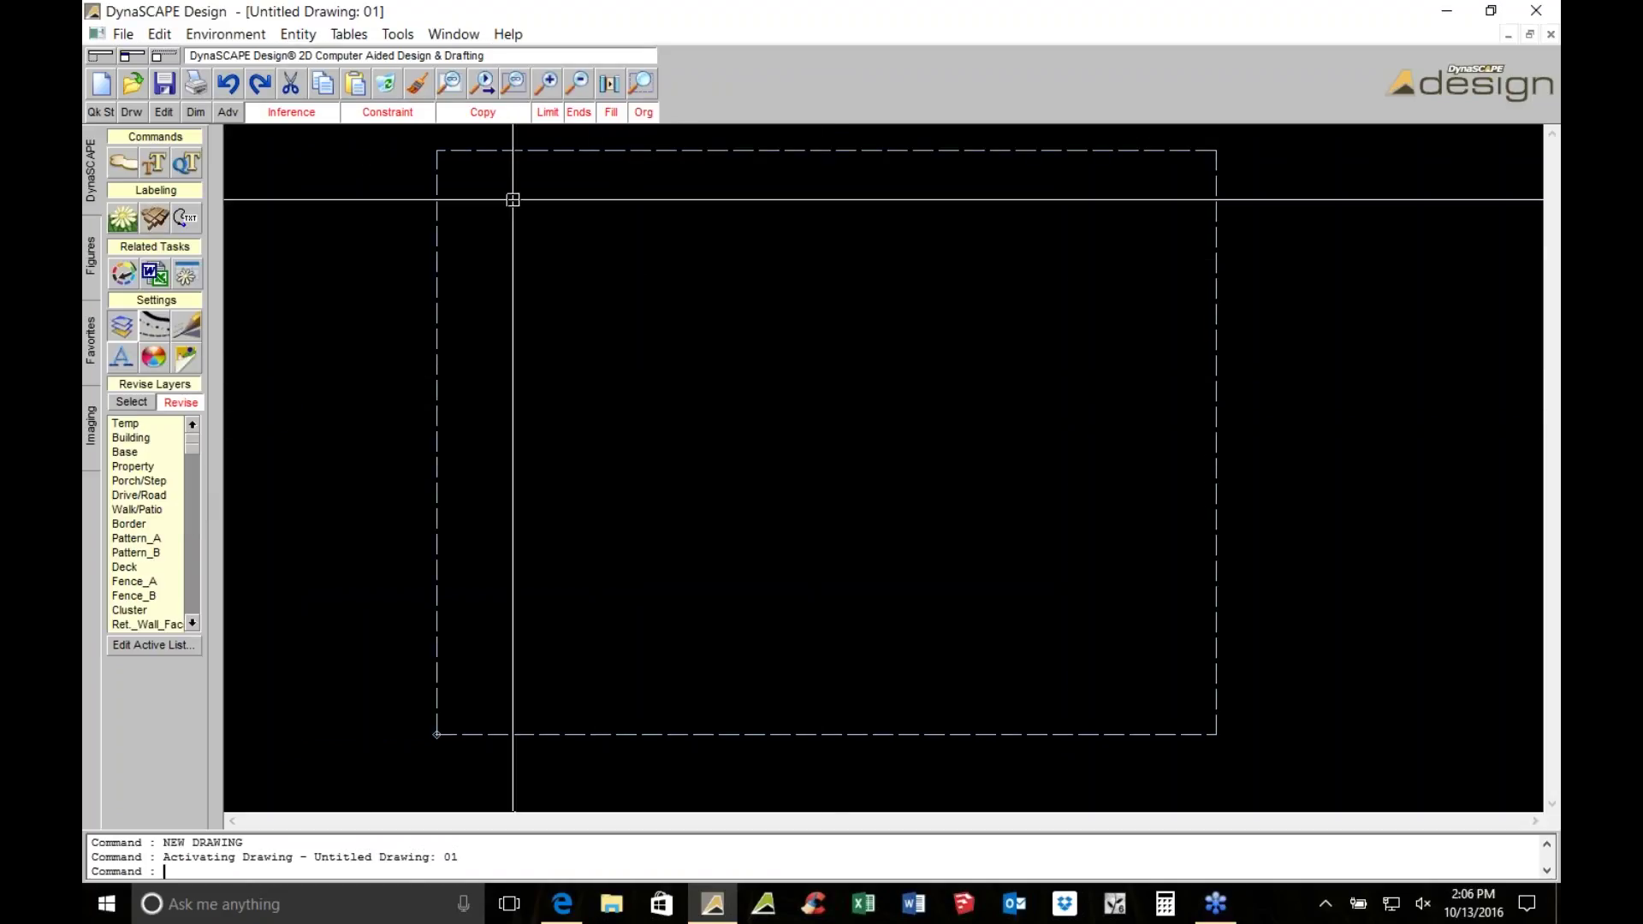
# Toggle the sheet border off and on several times, leaving it visible
pyautogui.click(544, 115)
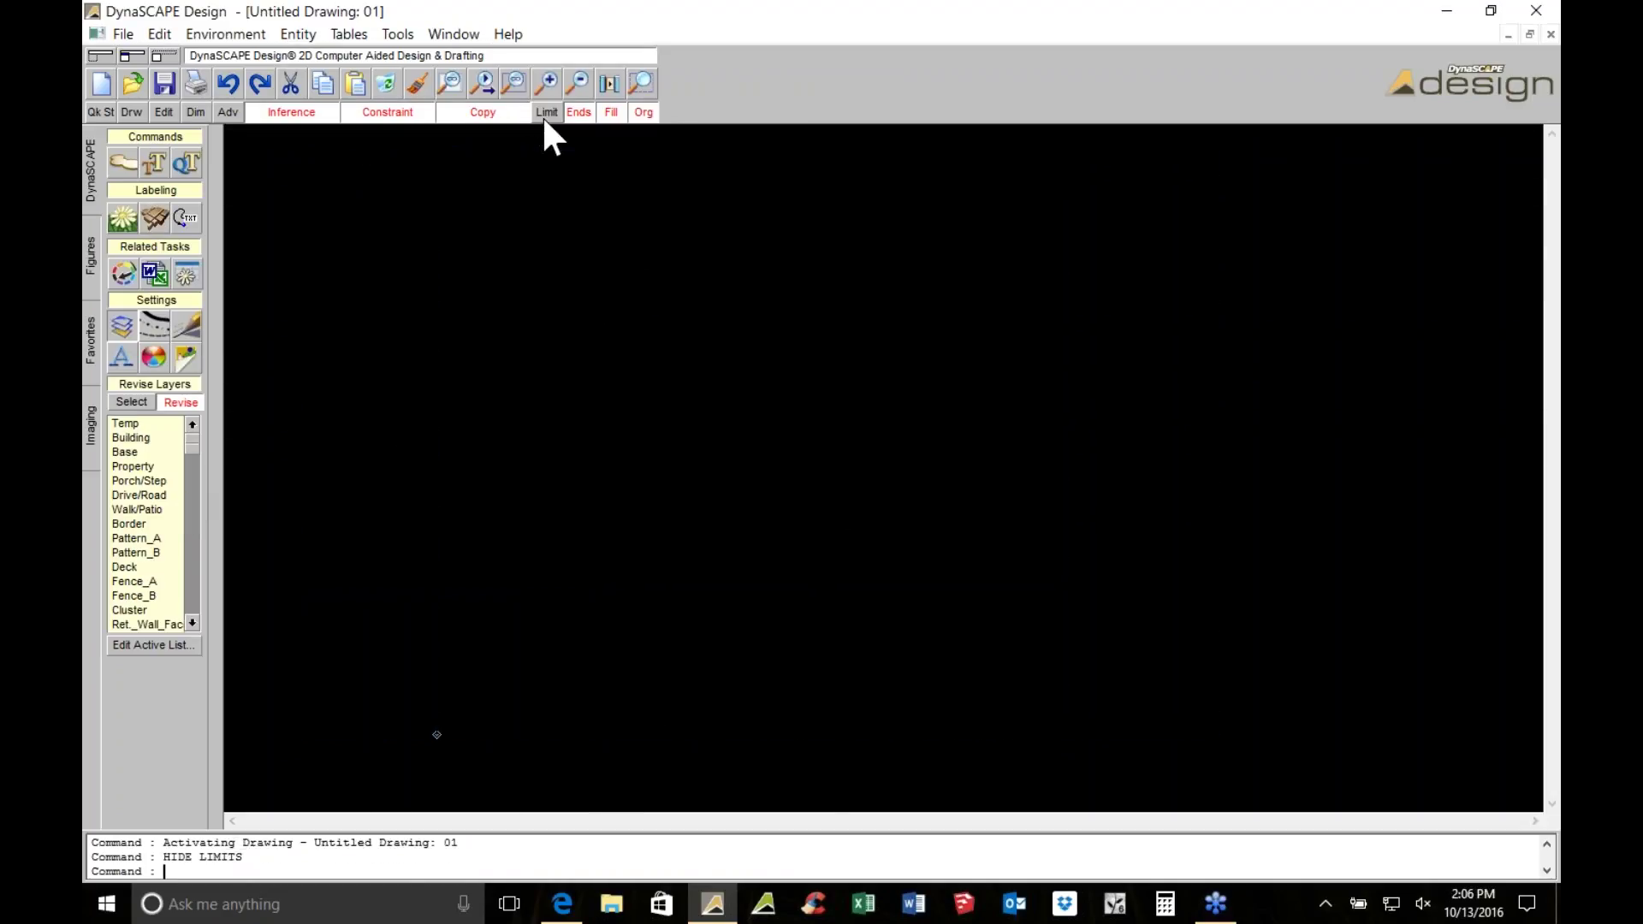
pyautogui.click(544, 115)
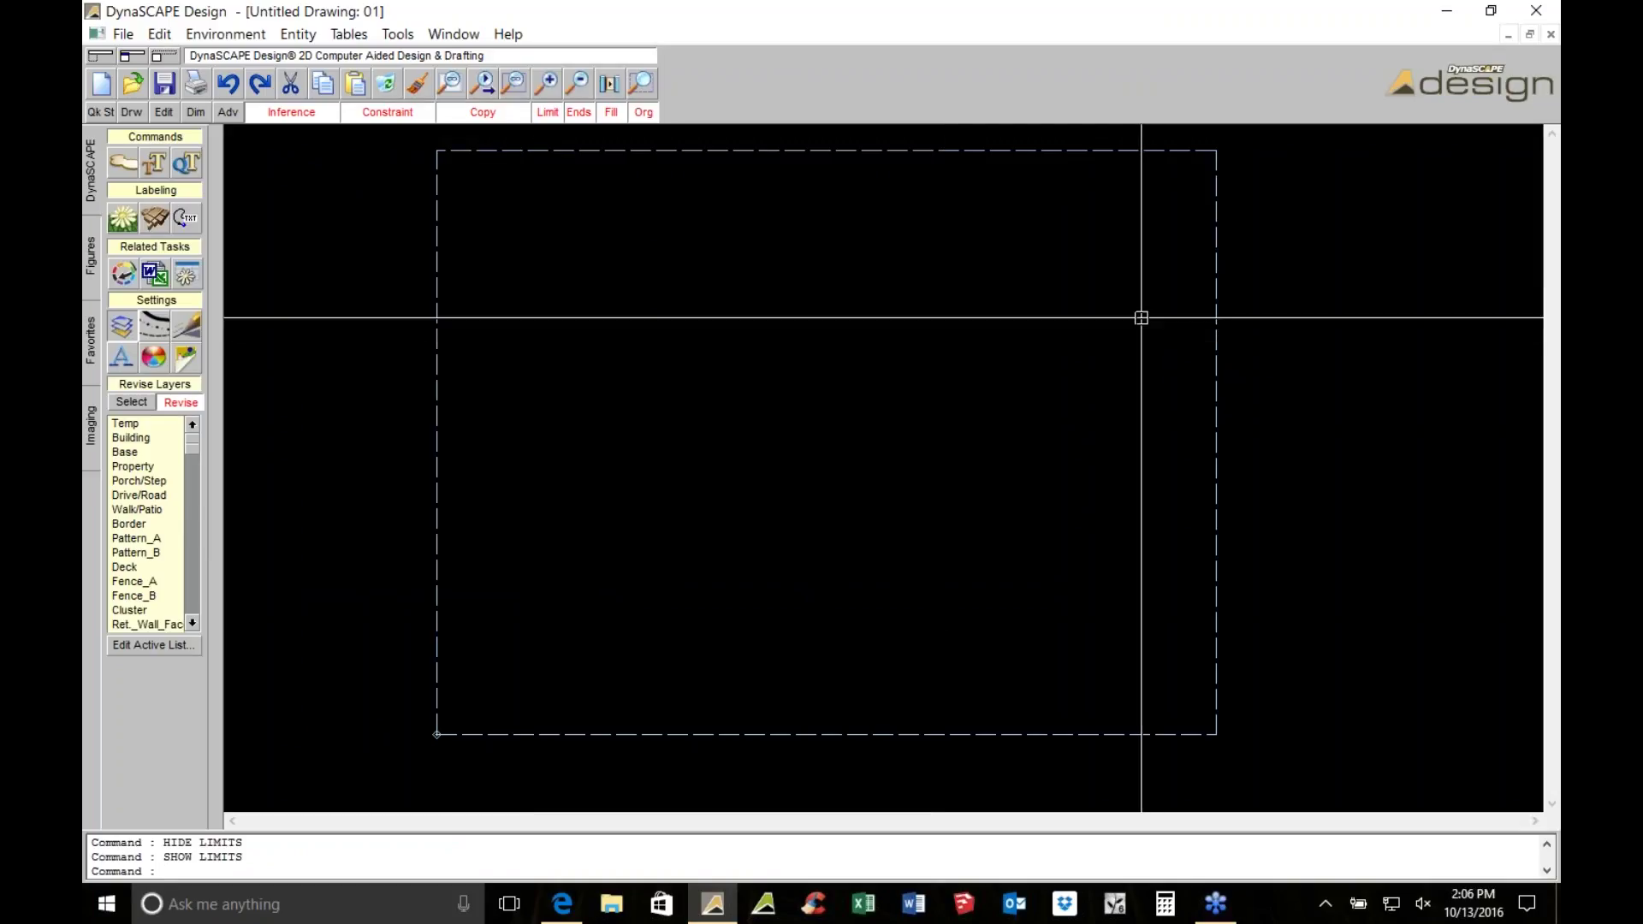
pyautogui.moveTo(1110, 283); pyautogui.dragTo(1059, 319, button='middle')
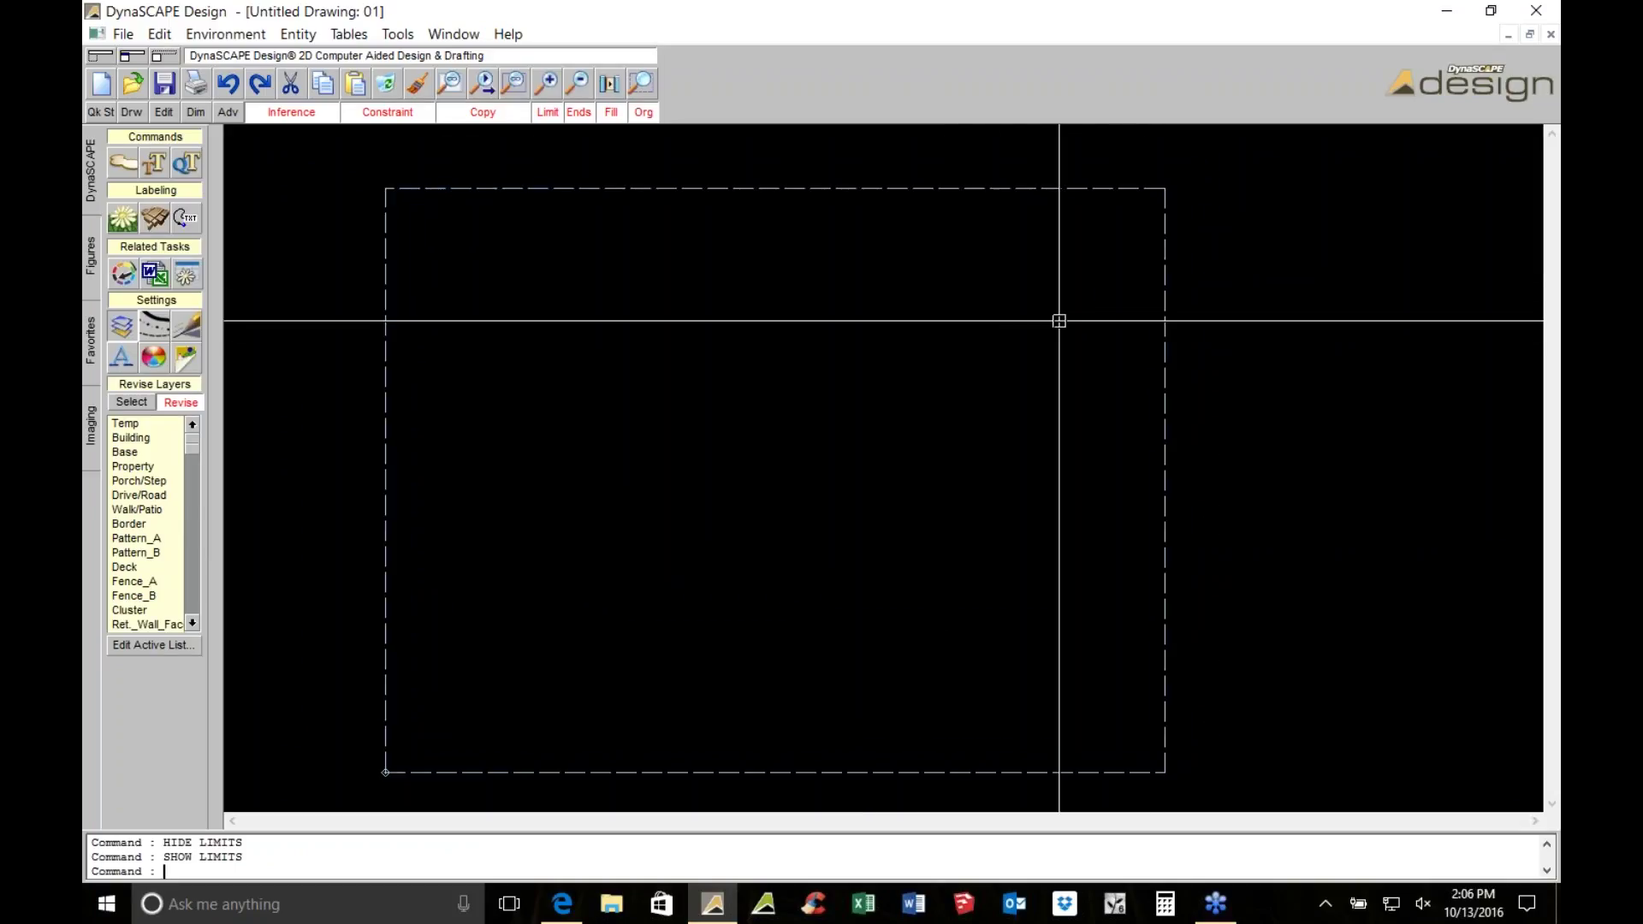
pyautogui.click(552, 111)
pyautogui.click(552, 111)
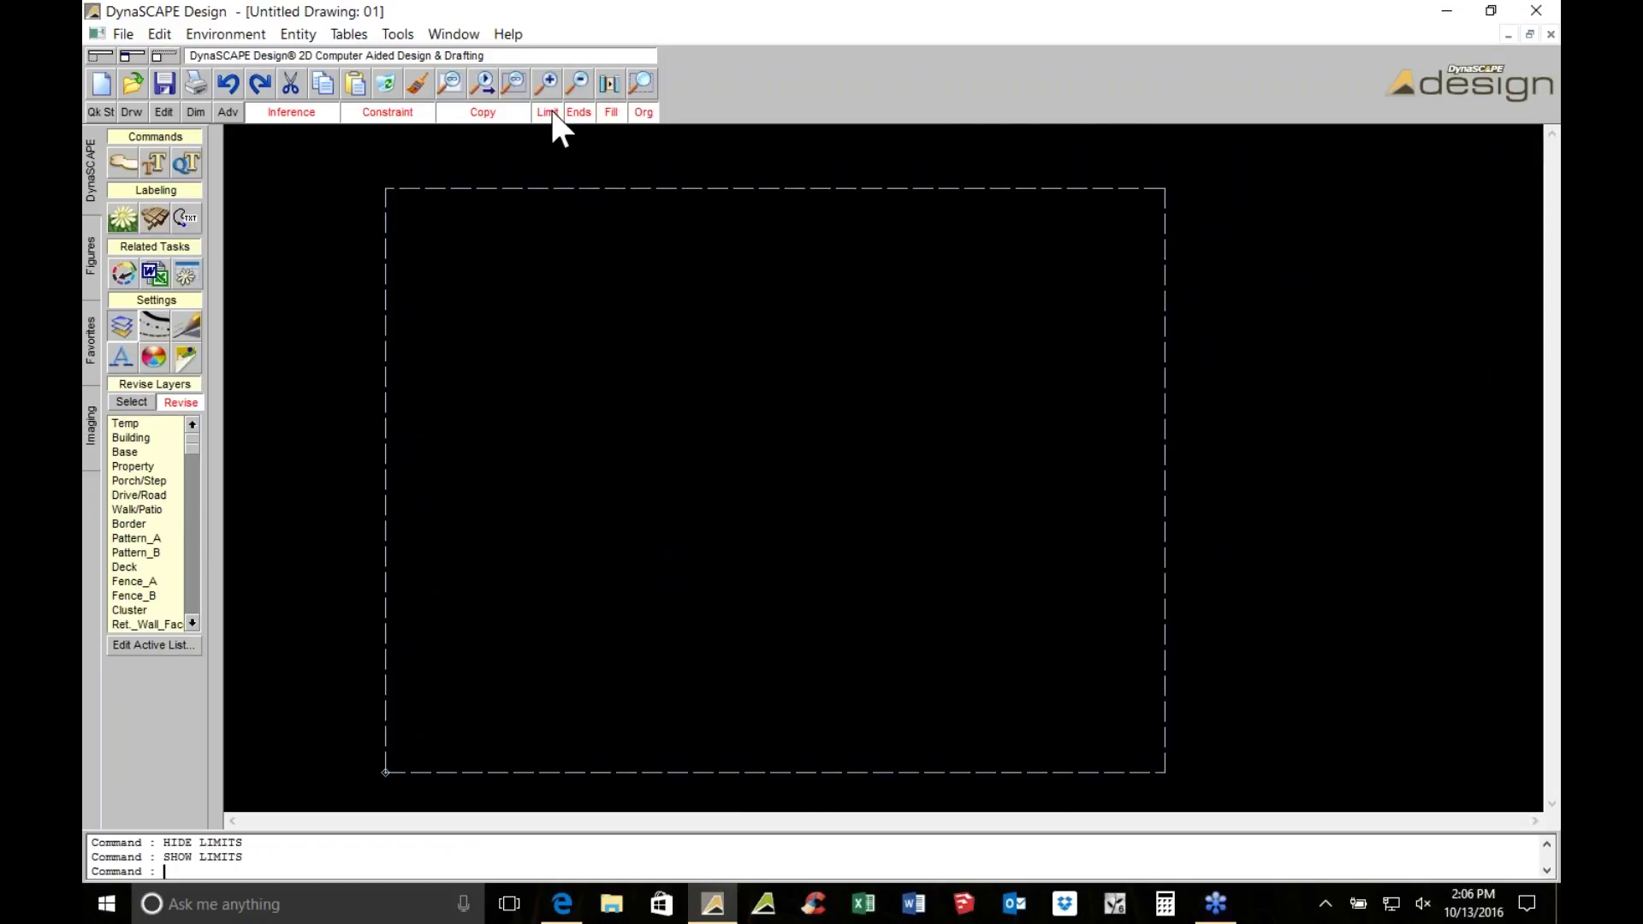
pyautogui.click(551, 112)
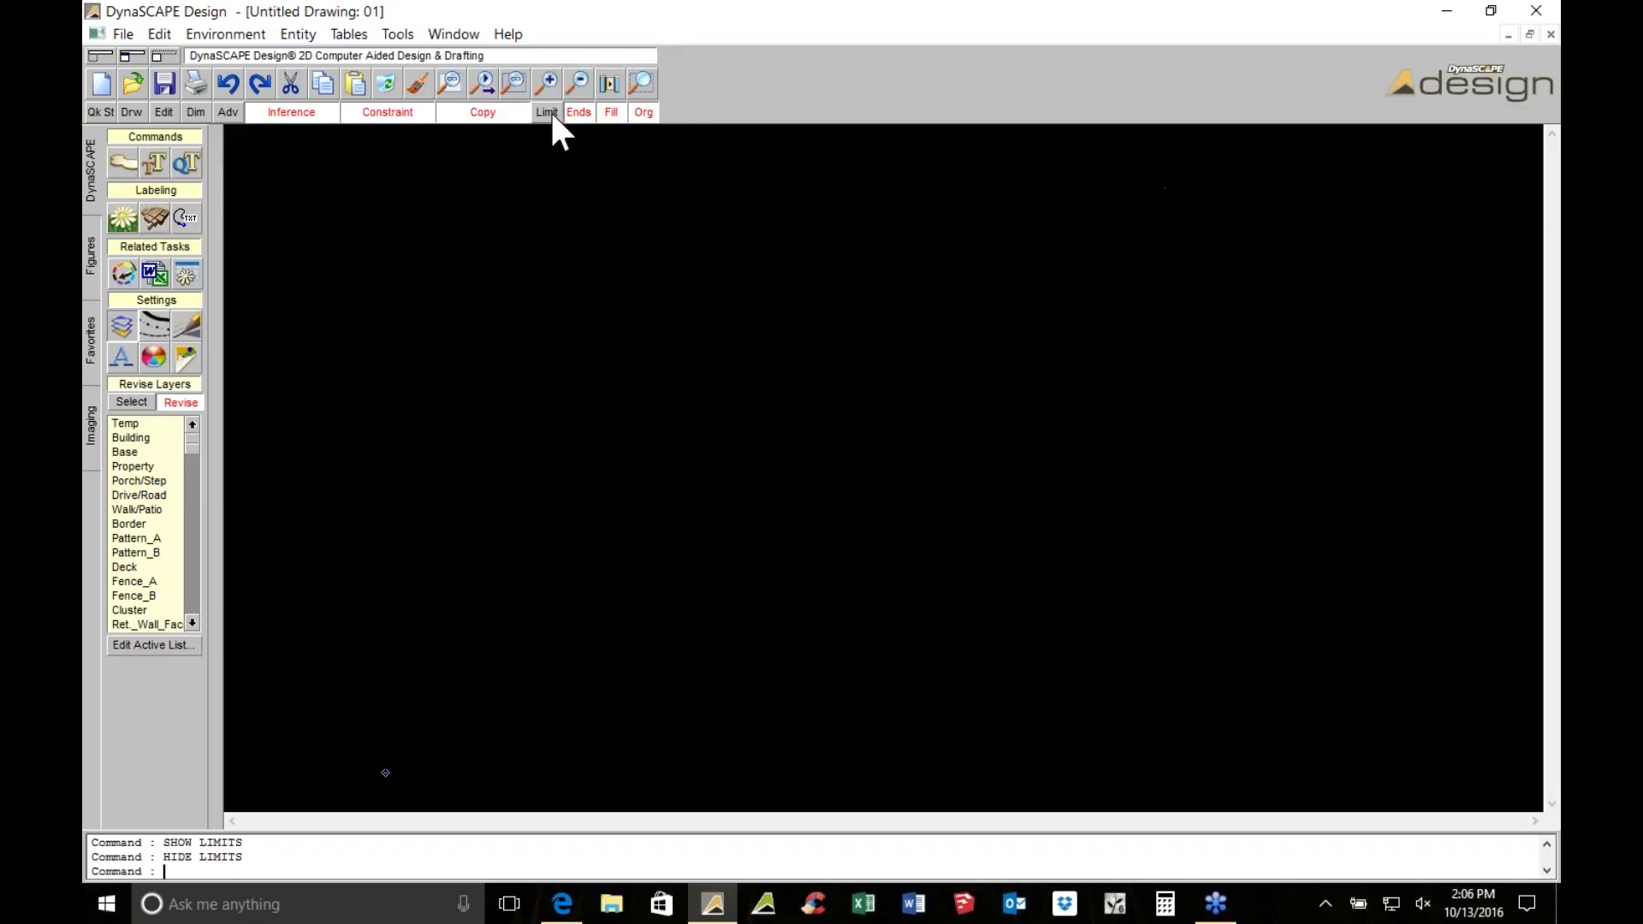
pyautogui.scroll(-2, 535, 176)
pyautogui.scroll(1, 794, 359)
pyautogui.click(545, 111)
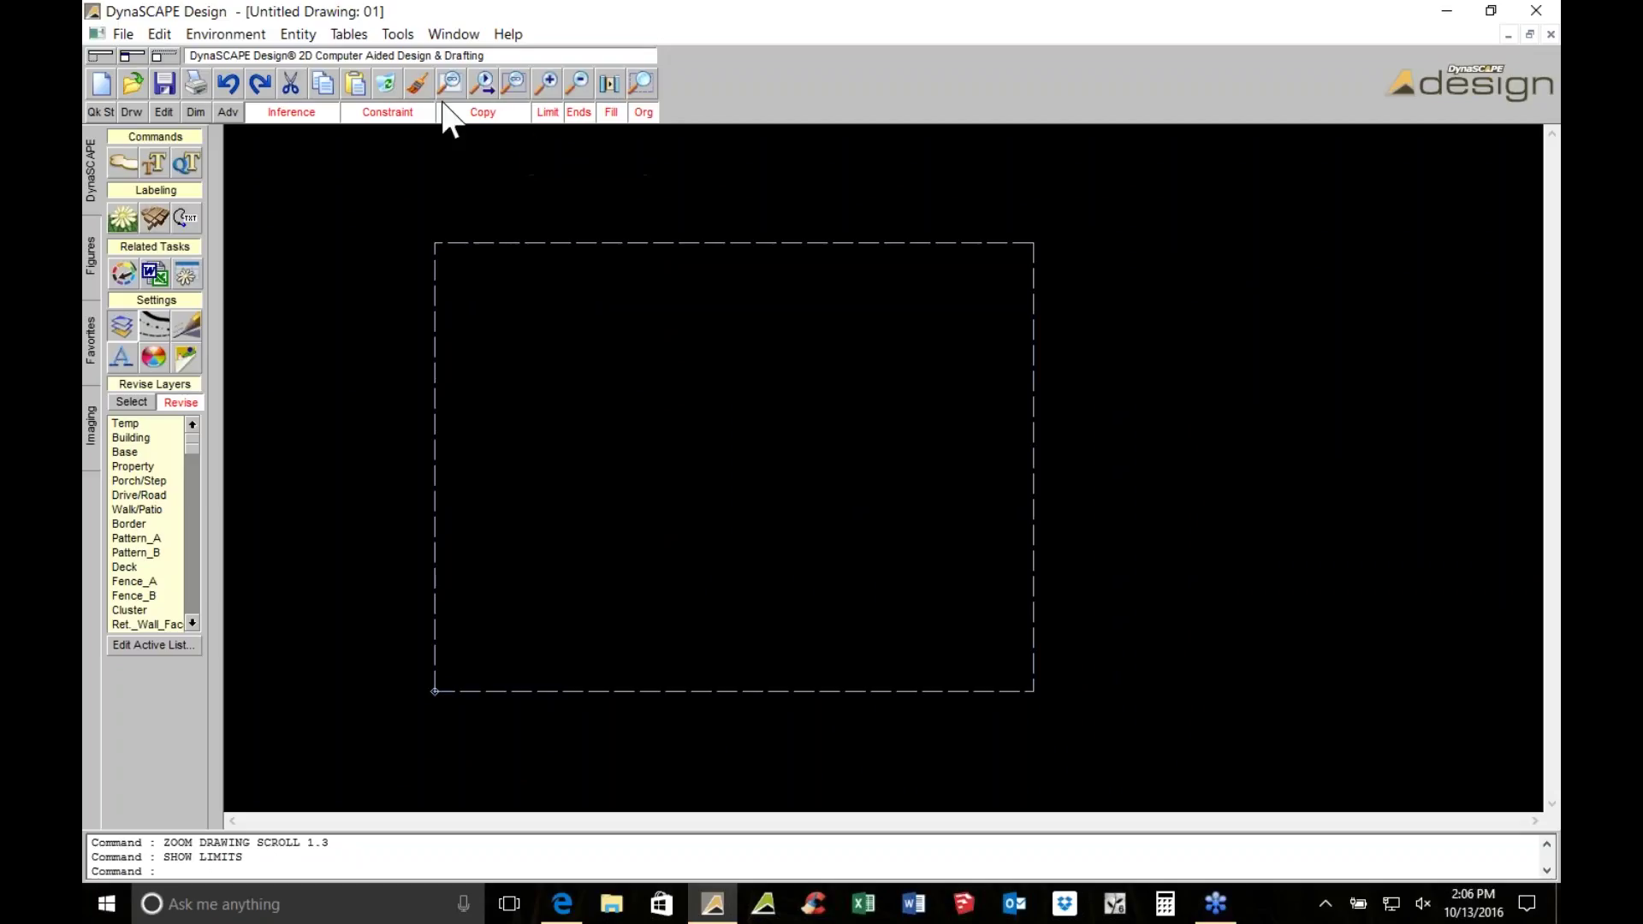
pyautogui.click(124, 34)
# Save the drawing to the Desktop as Base Sheet 1.DPD using Save As > Drawing
pyautogui.moveTo(154, 135)
pyautogui.click(367, 132)
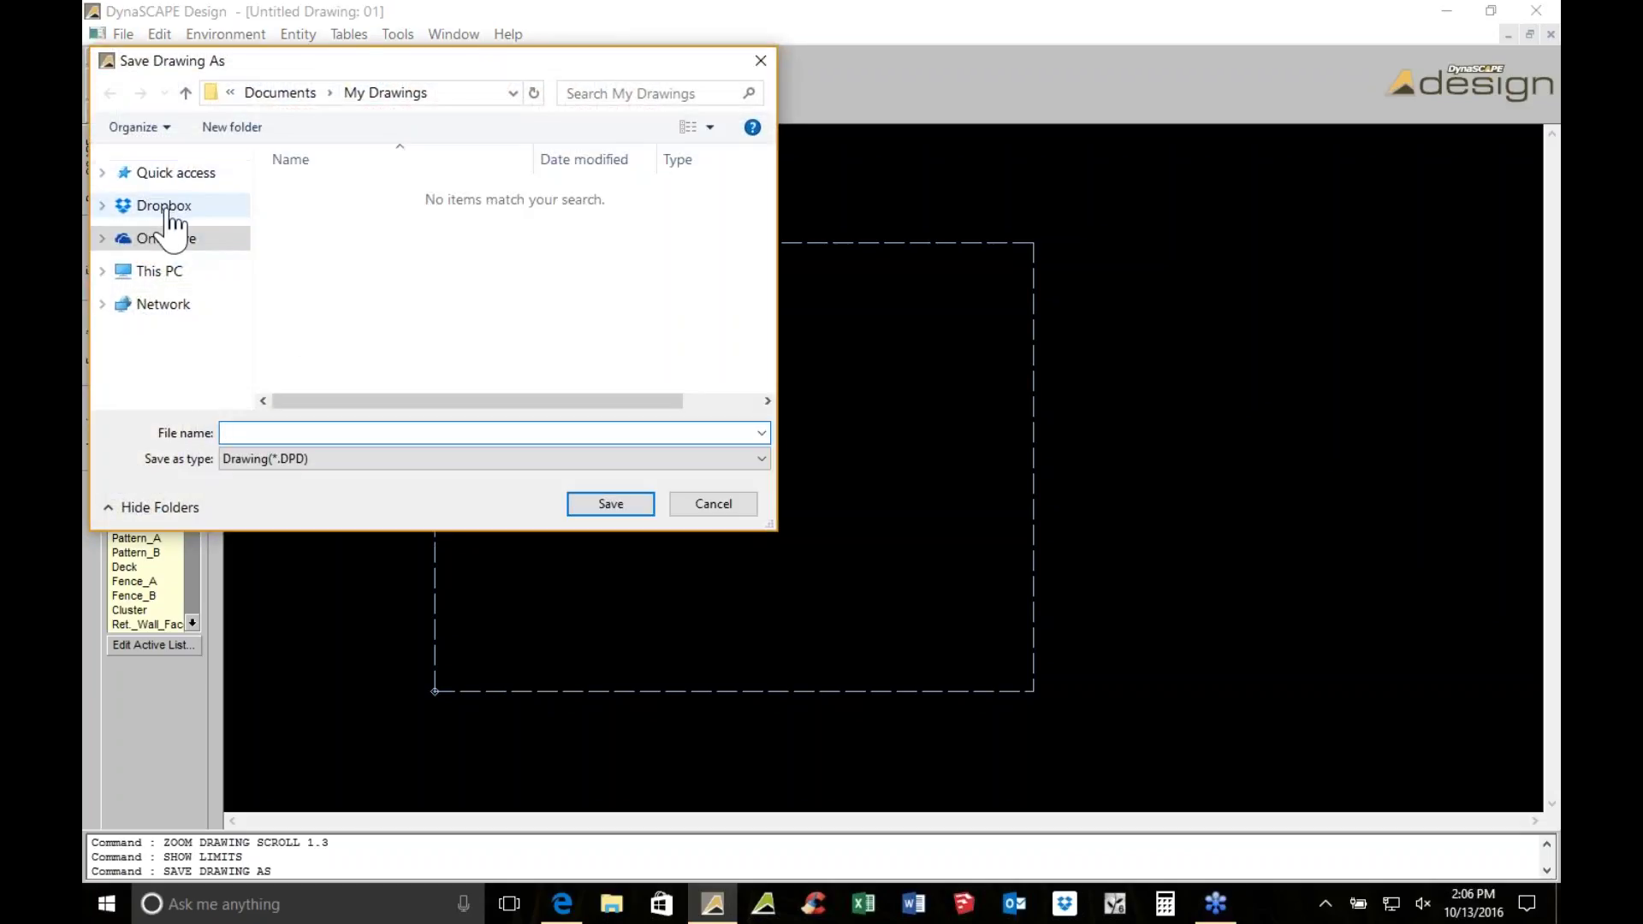
pyautogui.moveTo(769, 525); pyautogui.dragTo(1093, 759)
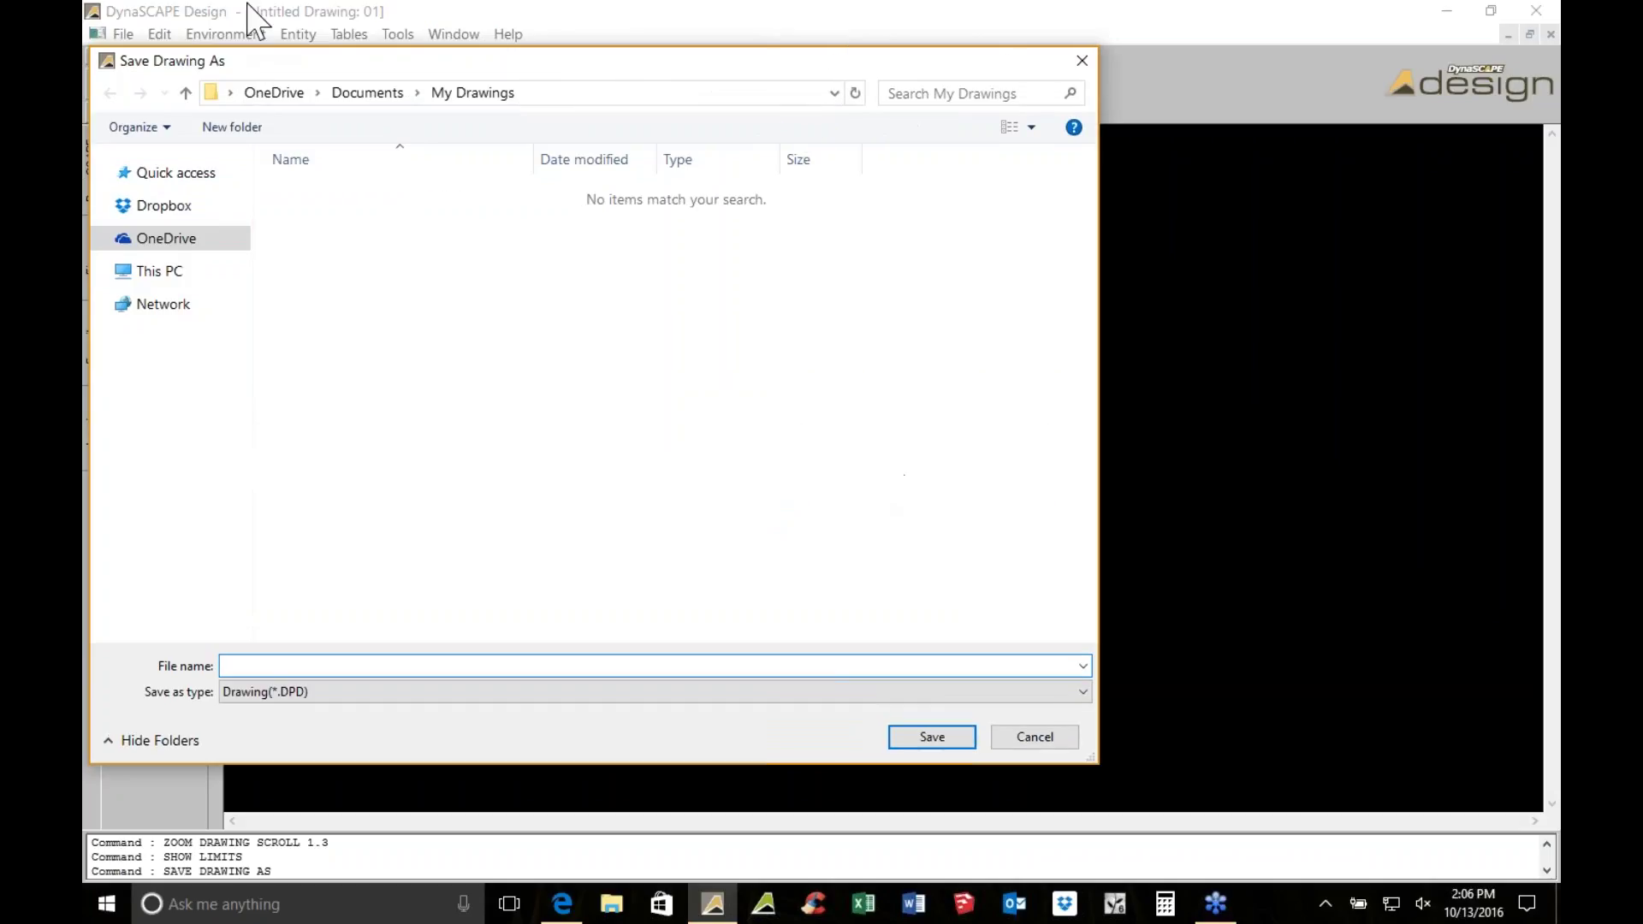
pyautogui.click(186, 94)
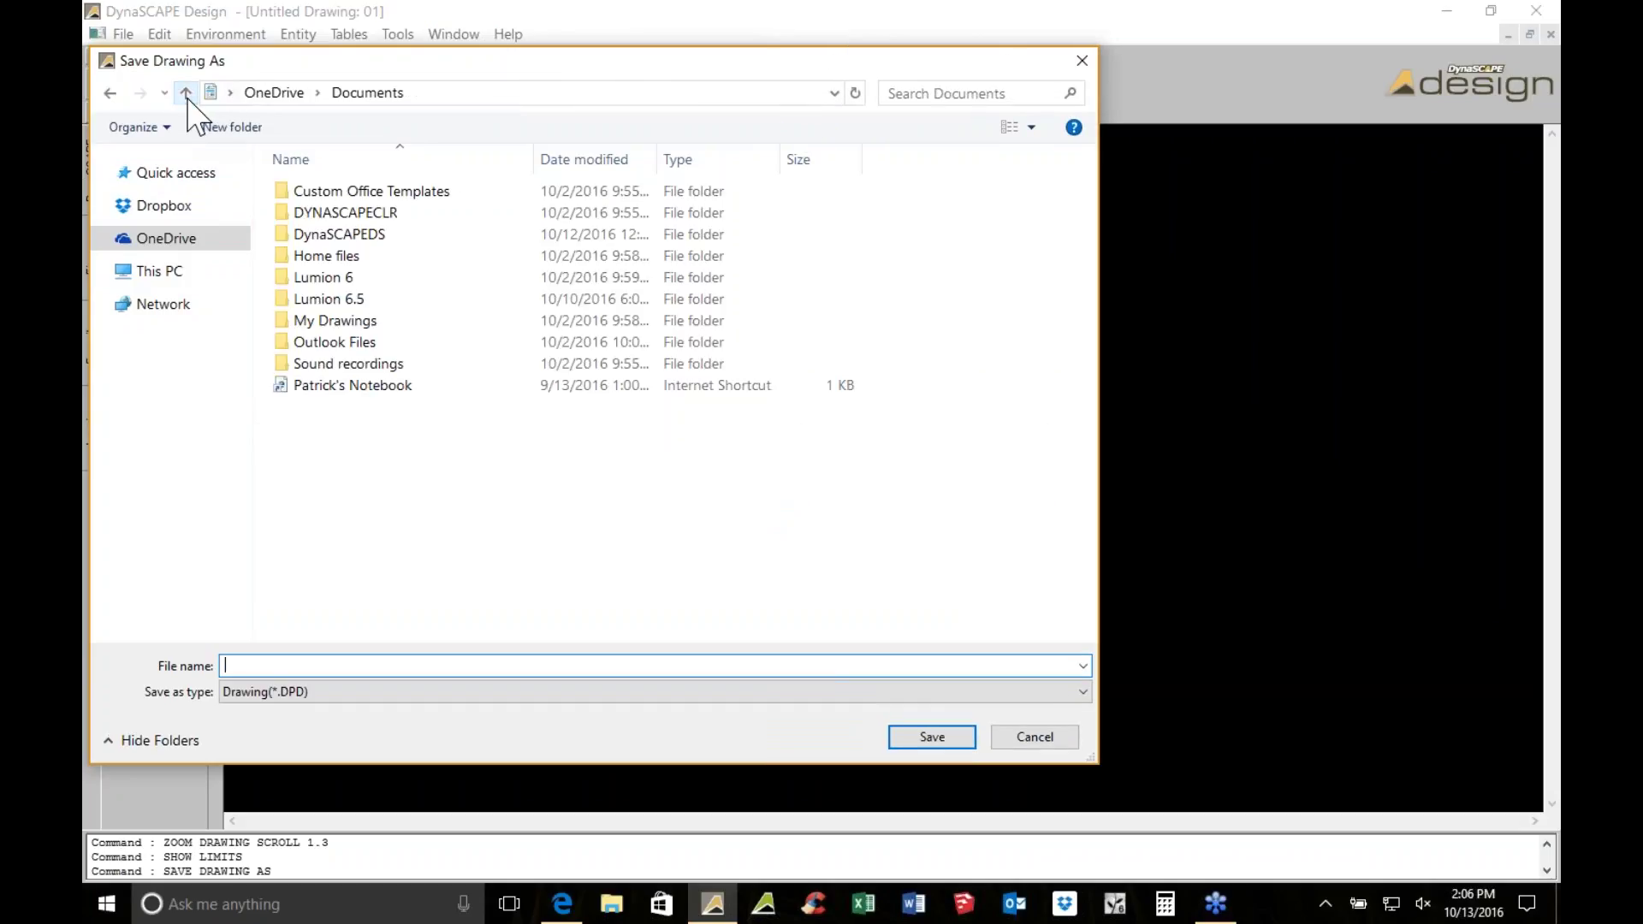
pyautogui.click(187, 94)
pyautogui.click(186, 94)
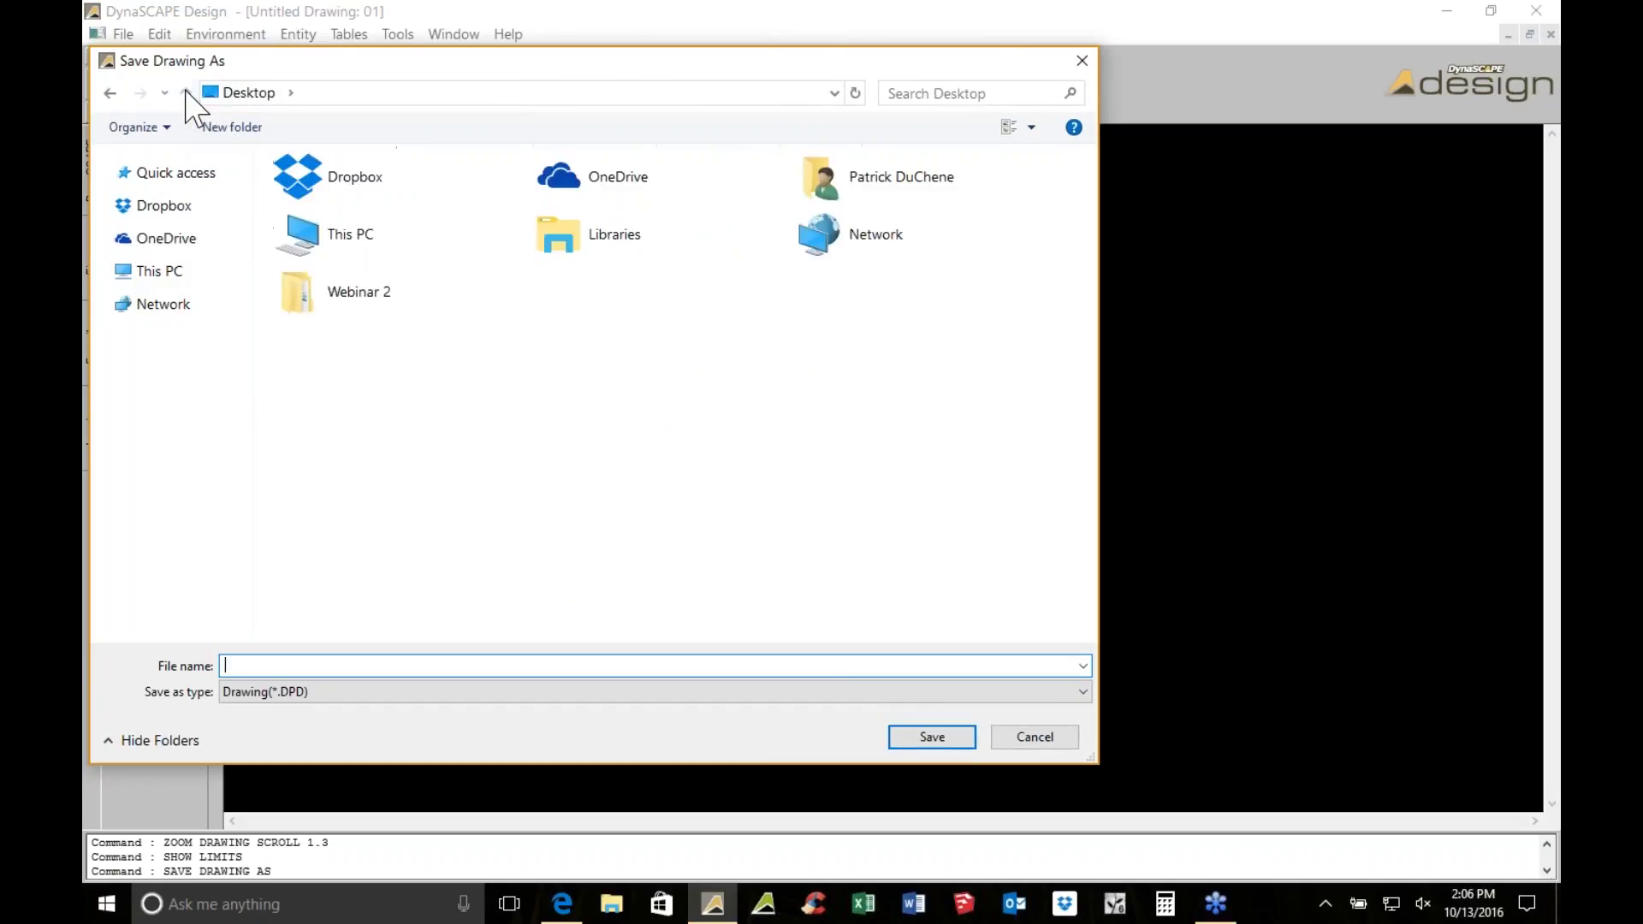
pyautogui.click(409, 201)
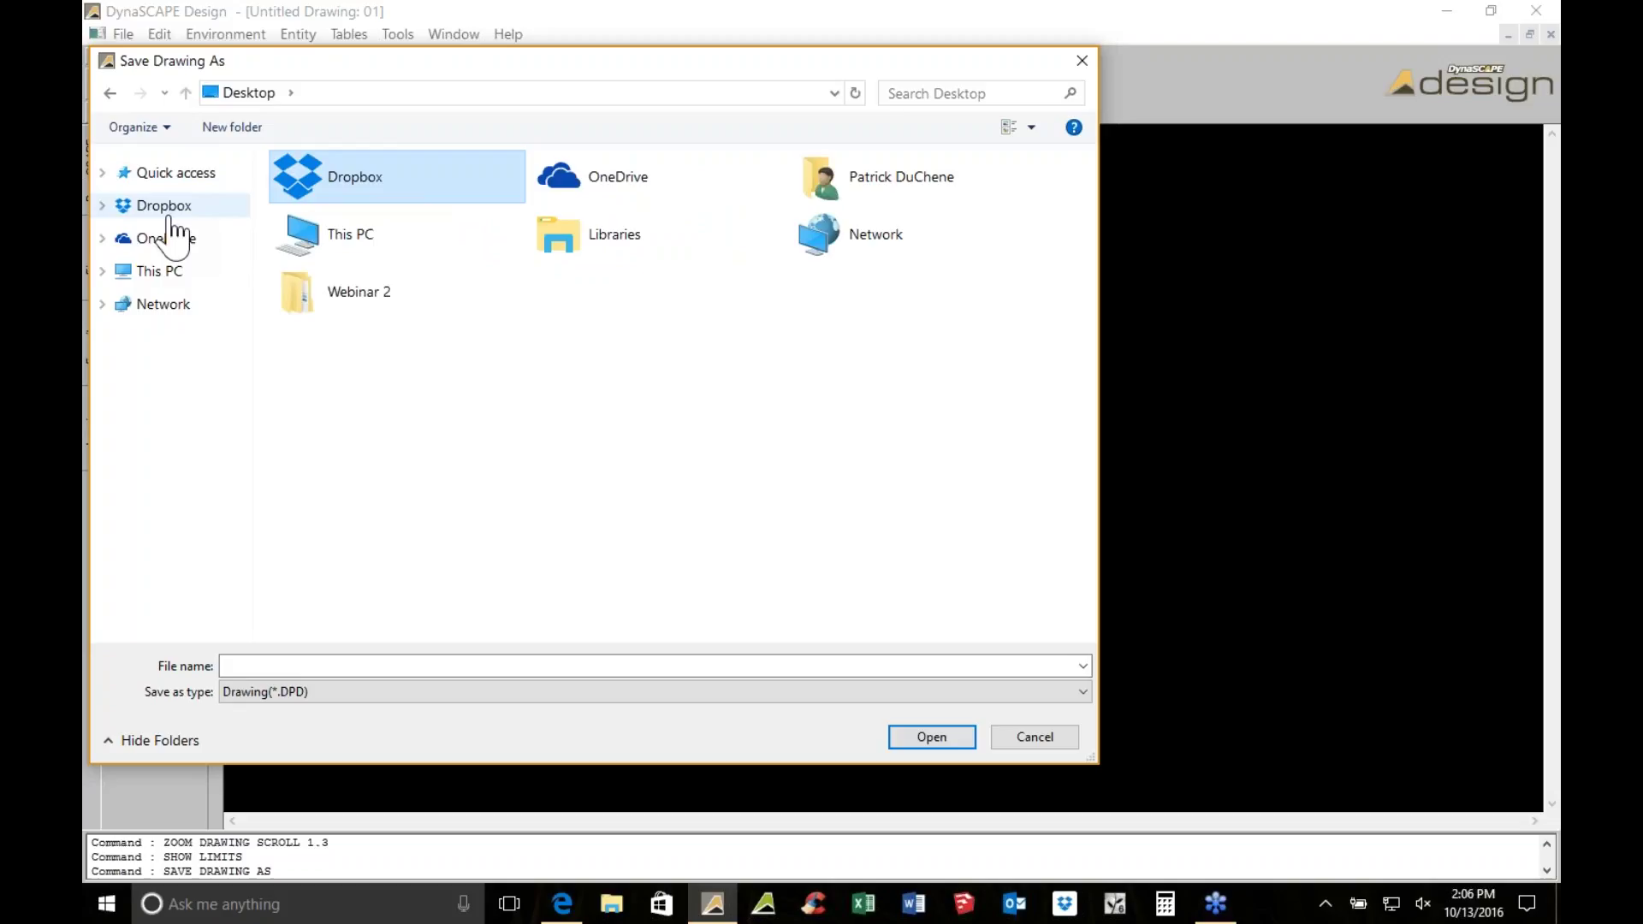
pyautogui.click(102, 172)
pyautogui.click(167, 197)
pyautogui.click(306, 666)
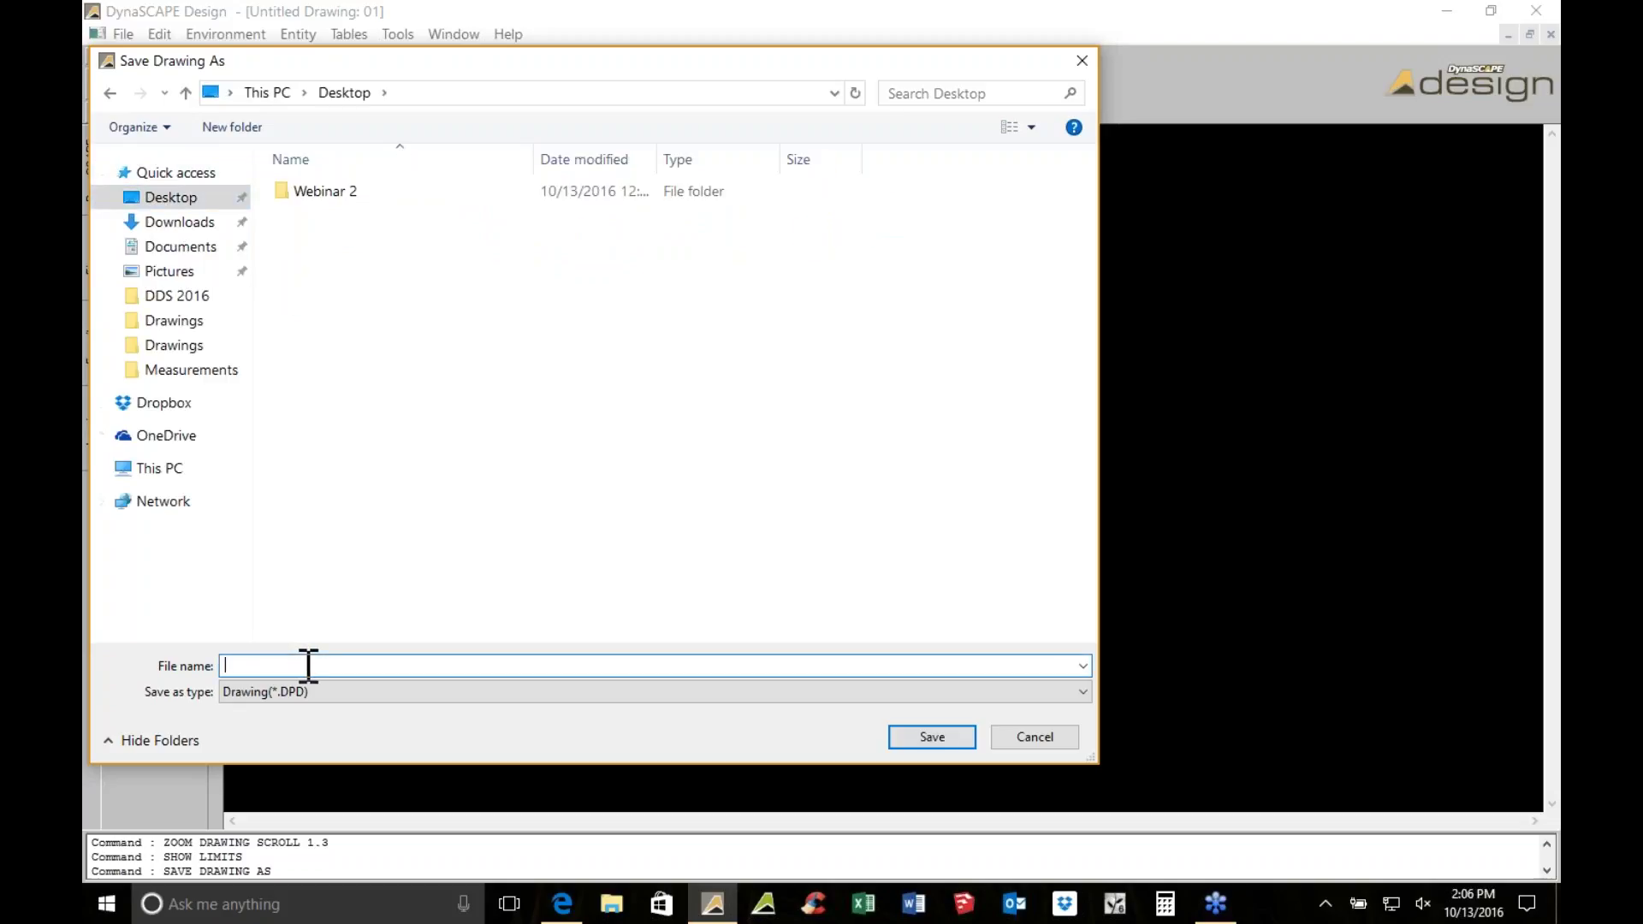
pyautogui.write('Base Sheet 1')
pyautogui.press('Return')
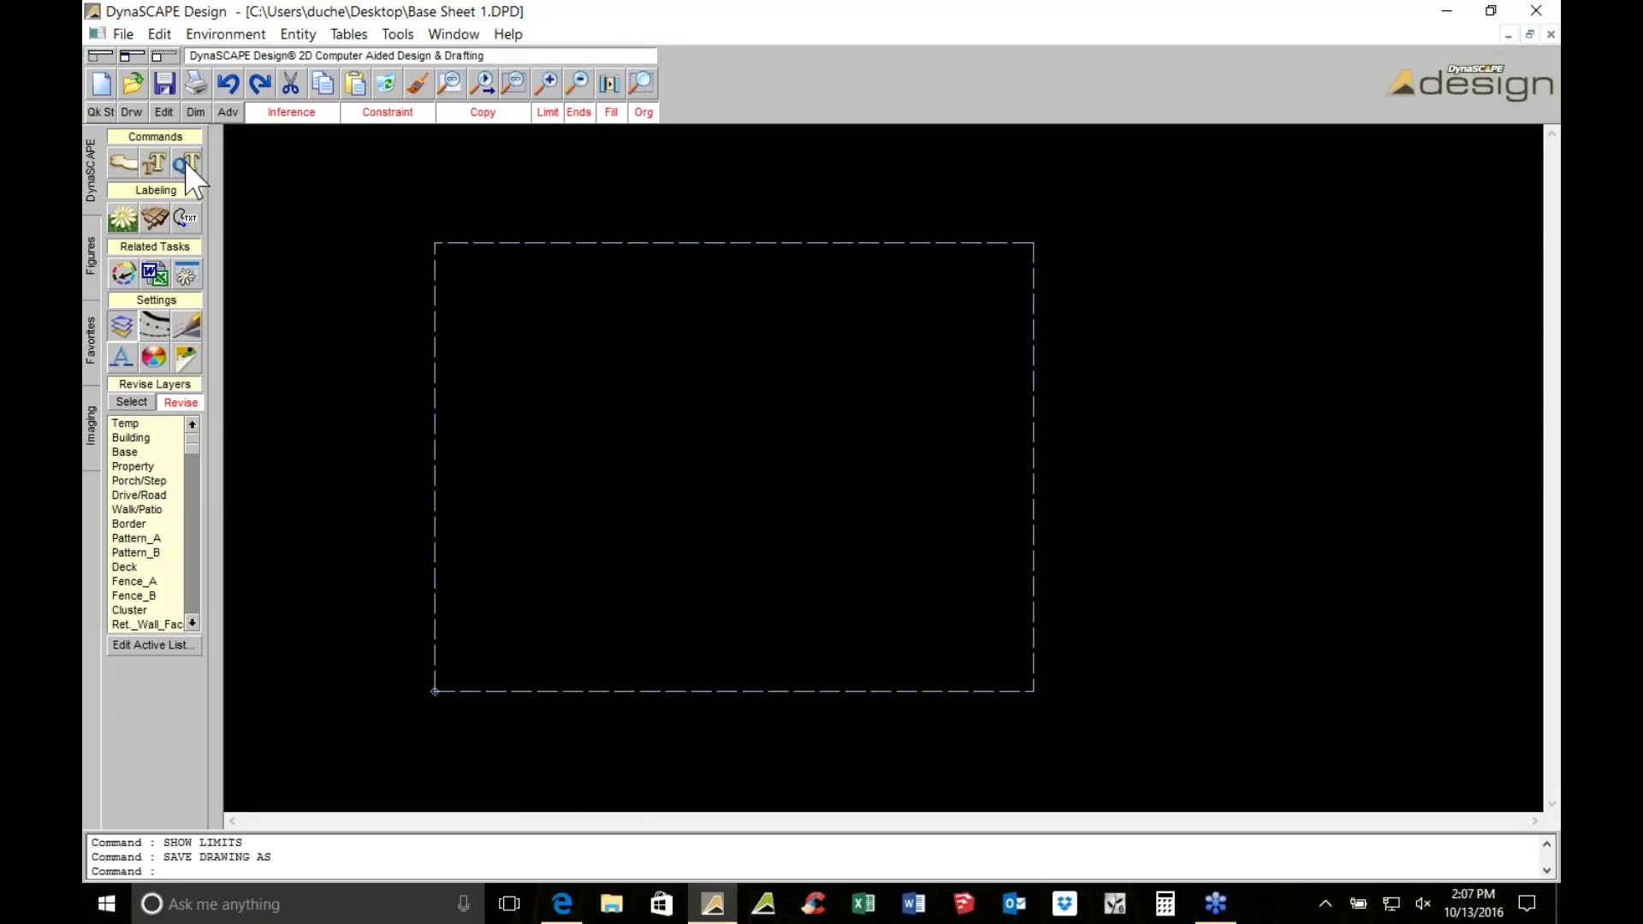
# From the T-BLOCK 18X24 figure category, place the 18X24_1to10_A title block inside the border
pyautogui.moveTo(675, 331); pyautogui.dragTo(696, 321, button='middle')
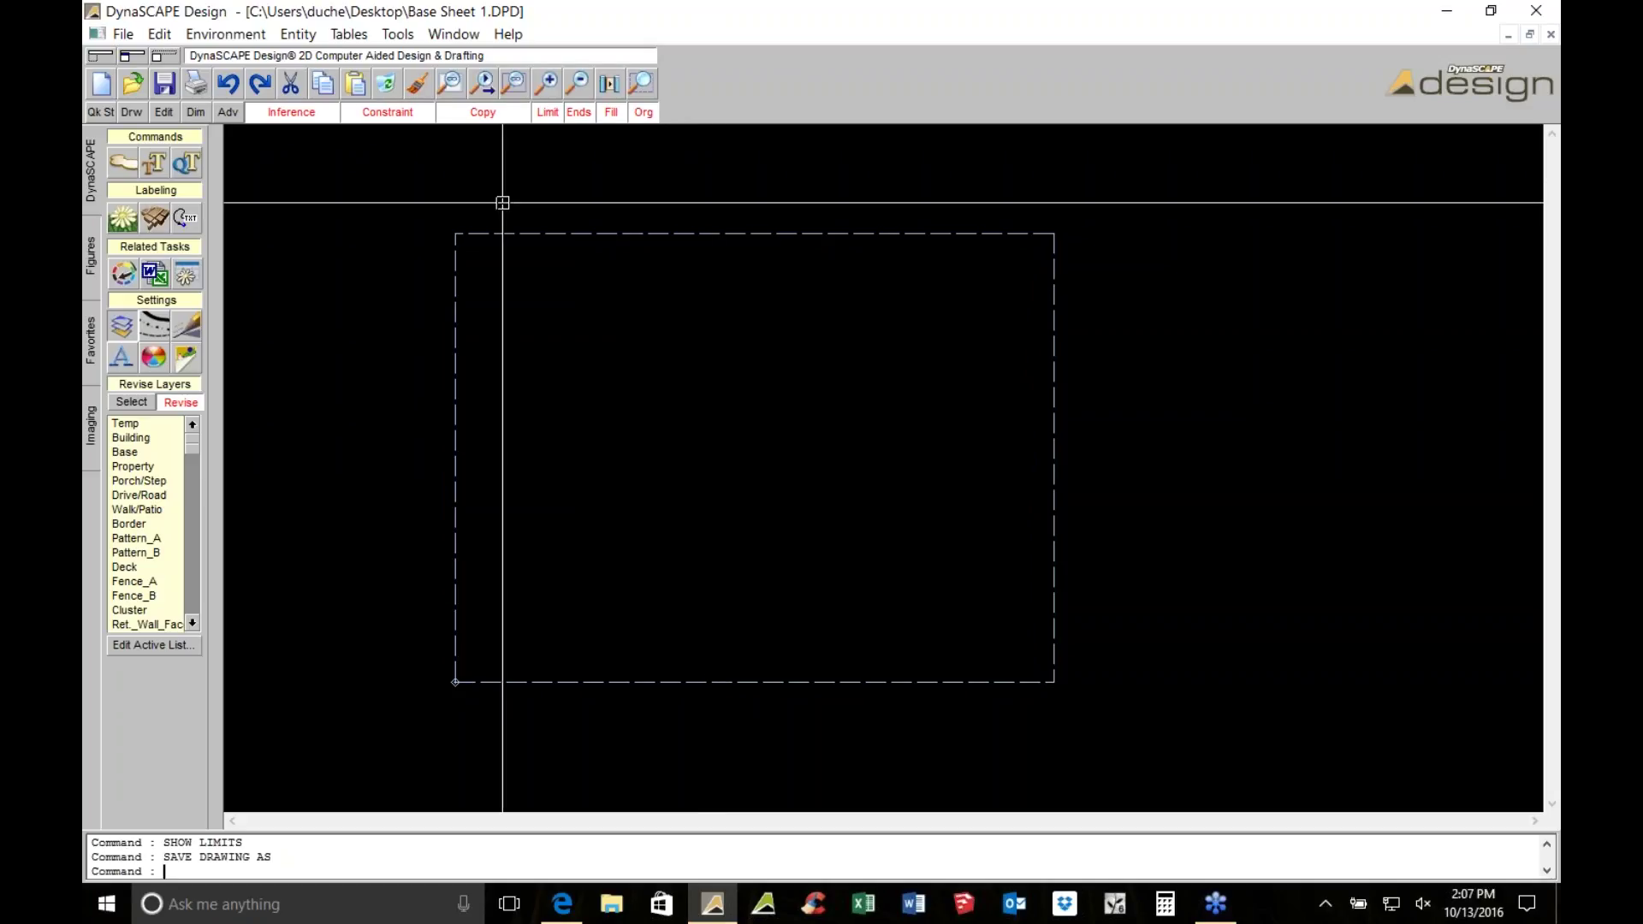
pyautogui.click(90, 255)
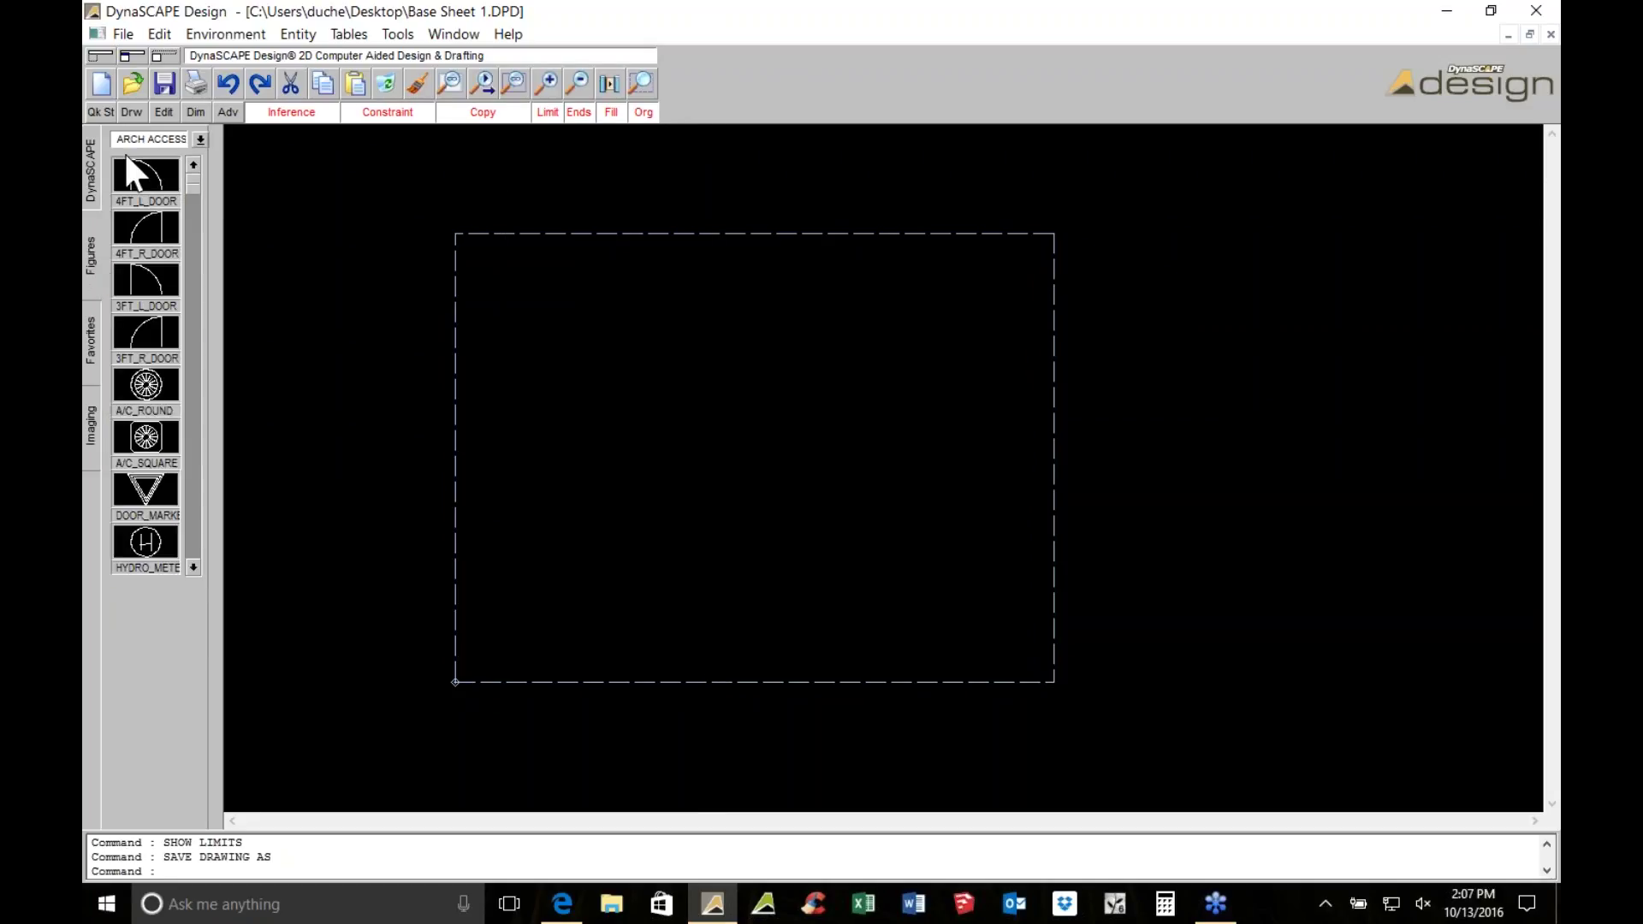
pyautogui.click(154, 138)
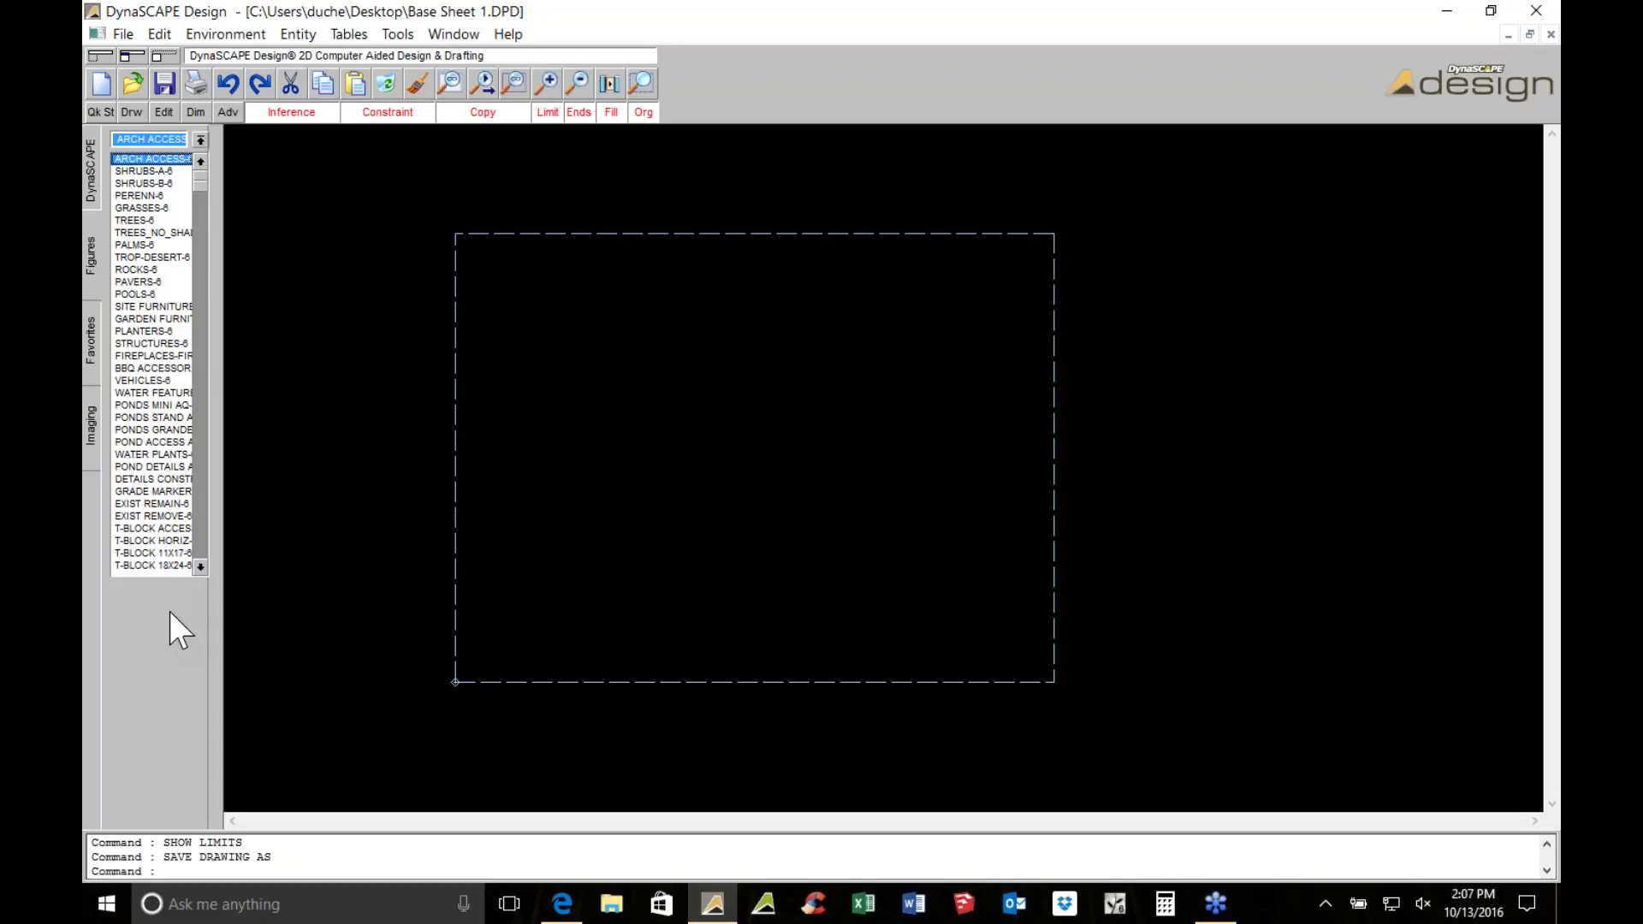
pyautogui.click(199, 565)
pyautogui.click(200, 565)
pyautogui.click(199, 565)
pyautogui.click(199, 565)
pyautogui.click(200, 565)
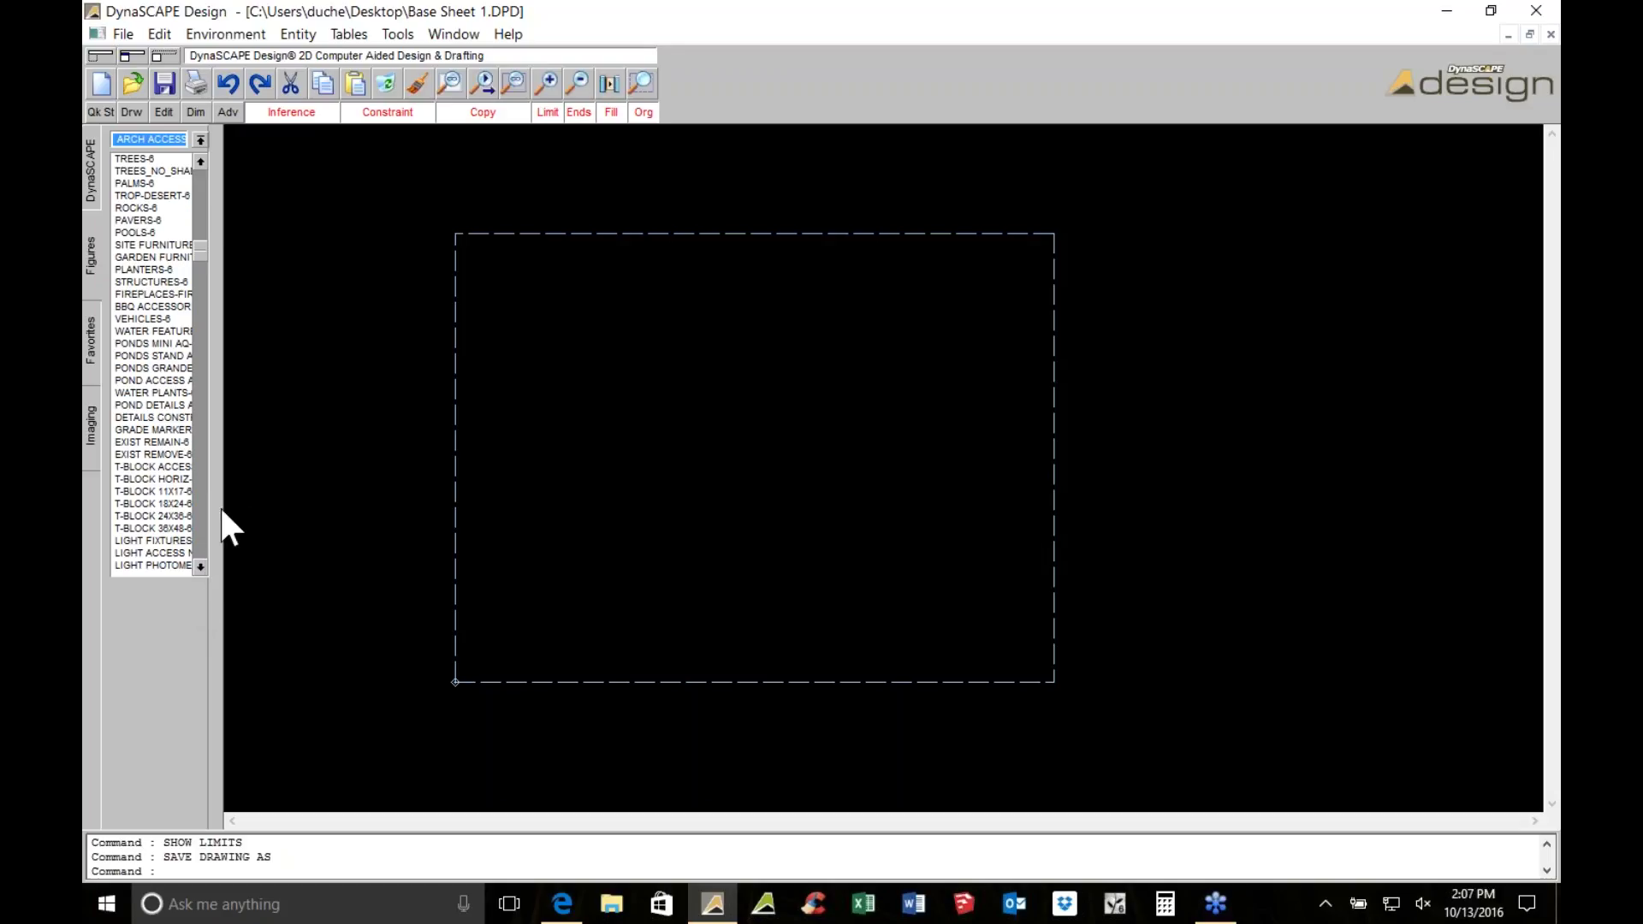
pyautogui.click(117, 504)
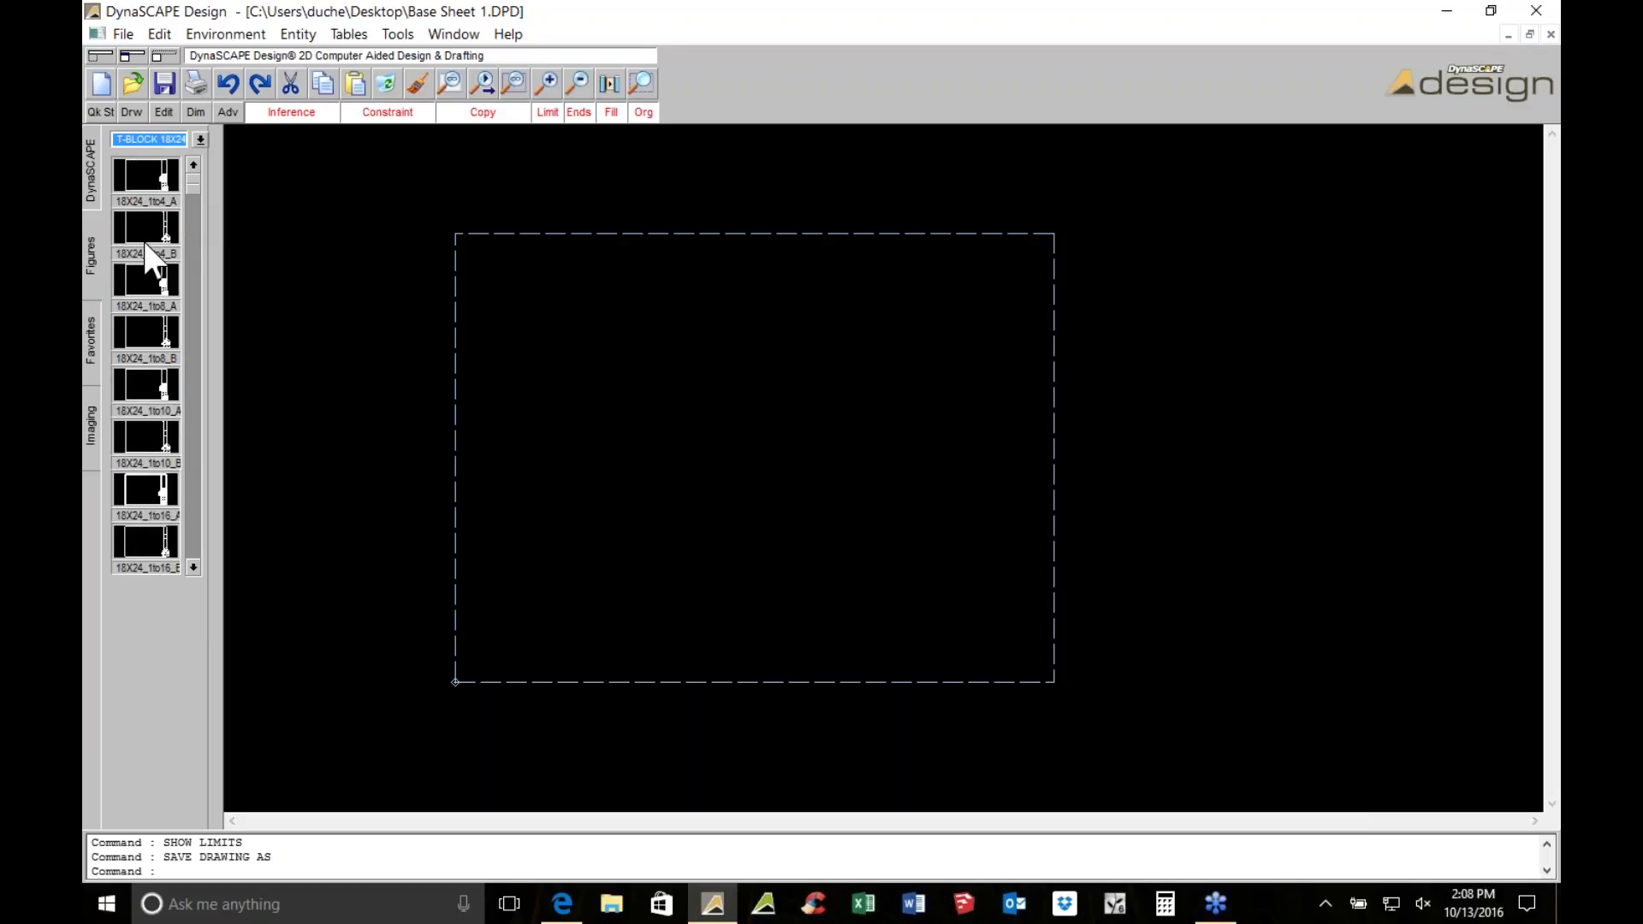
pyautogui.click(141, 429)
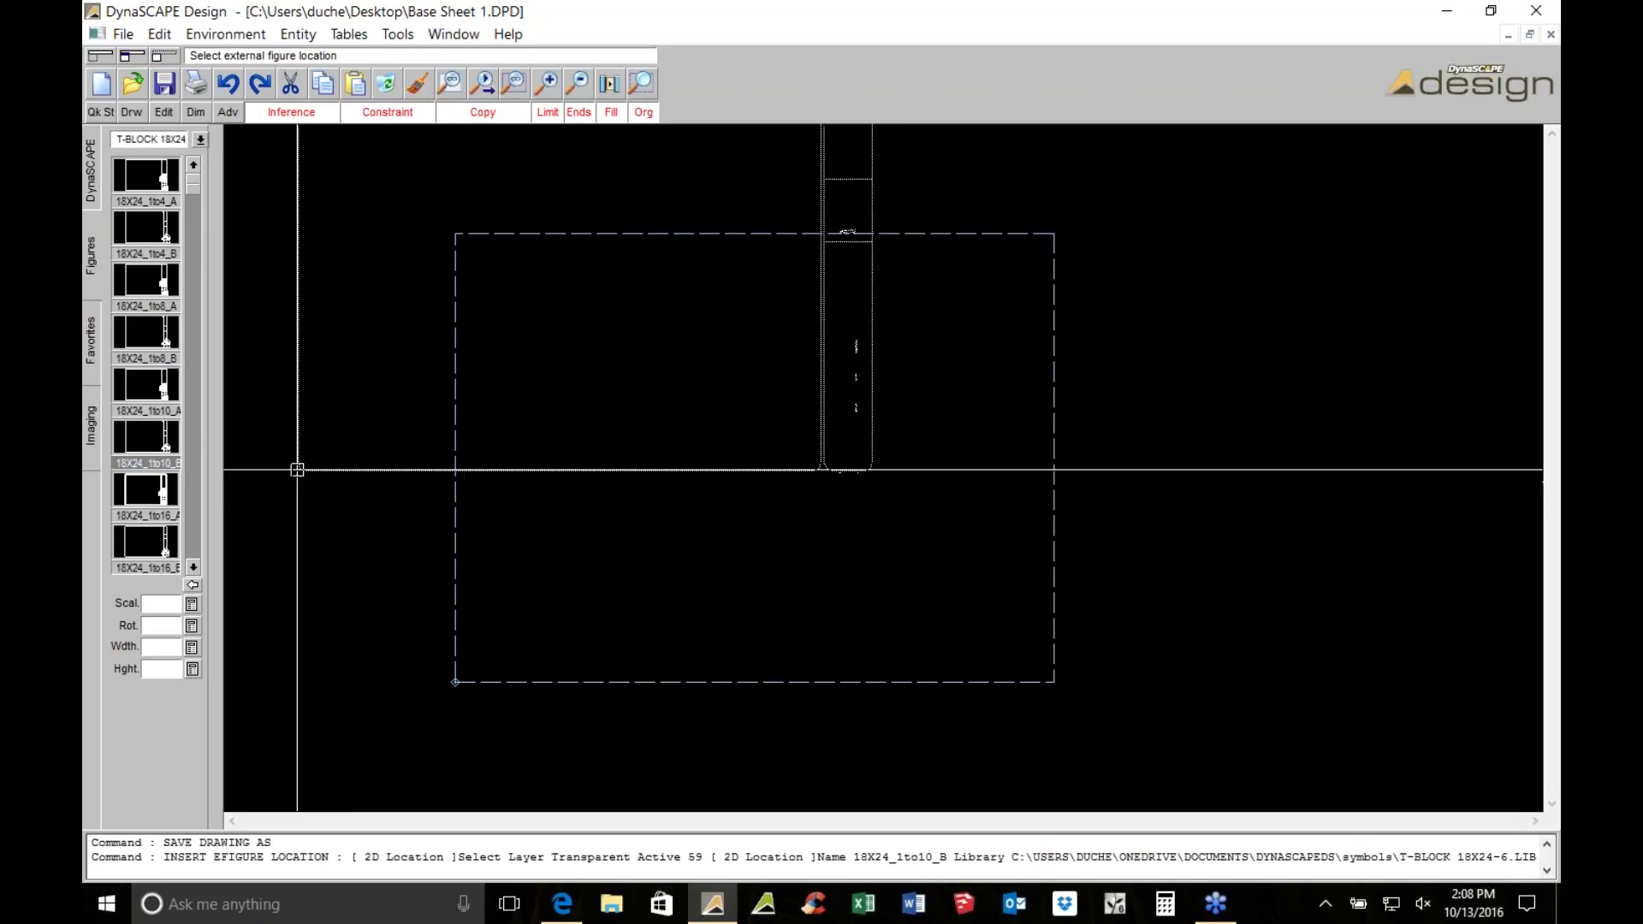
pyautogui.click(142, 382)
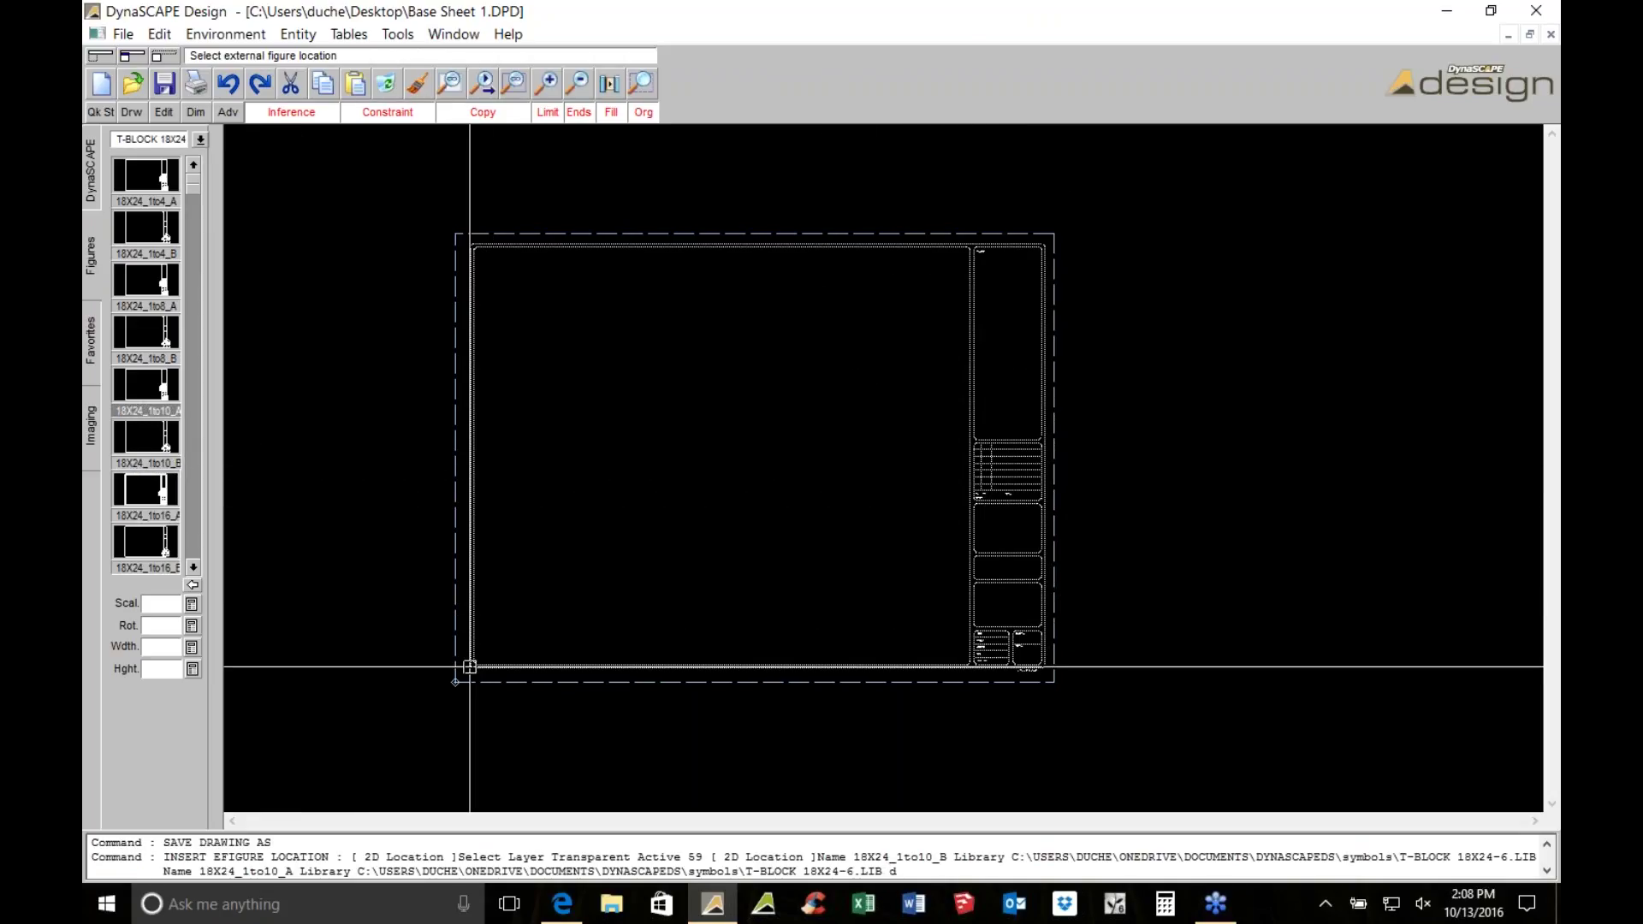
pyautogui.click(470, 666)
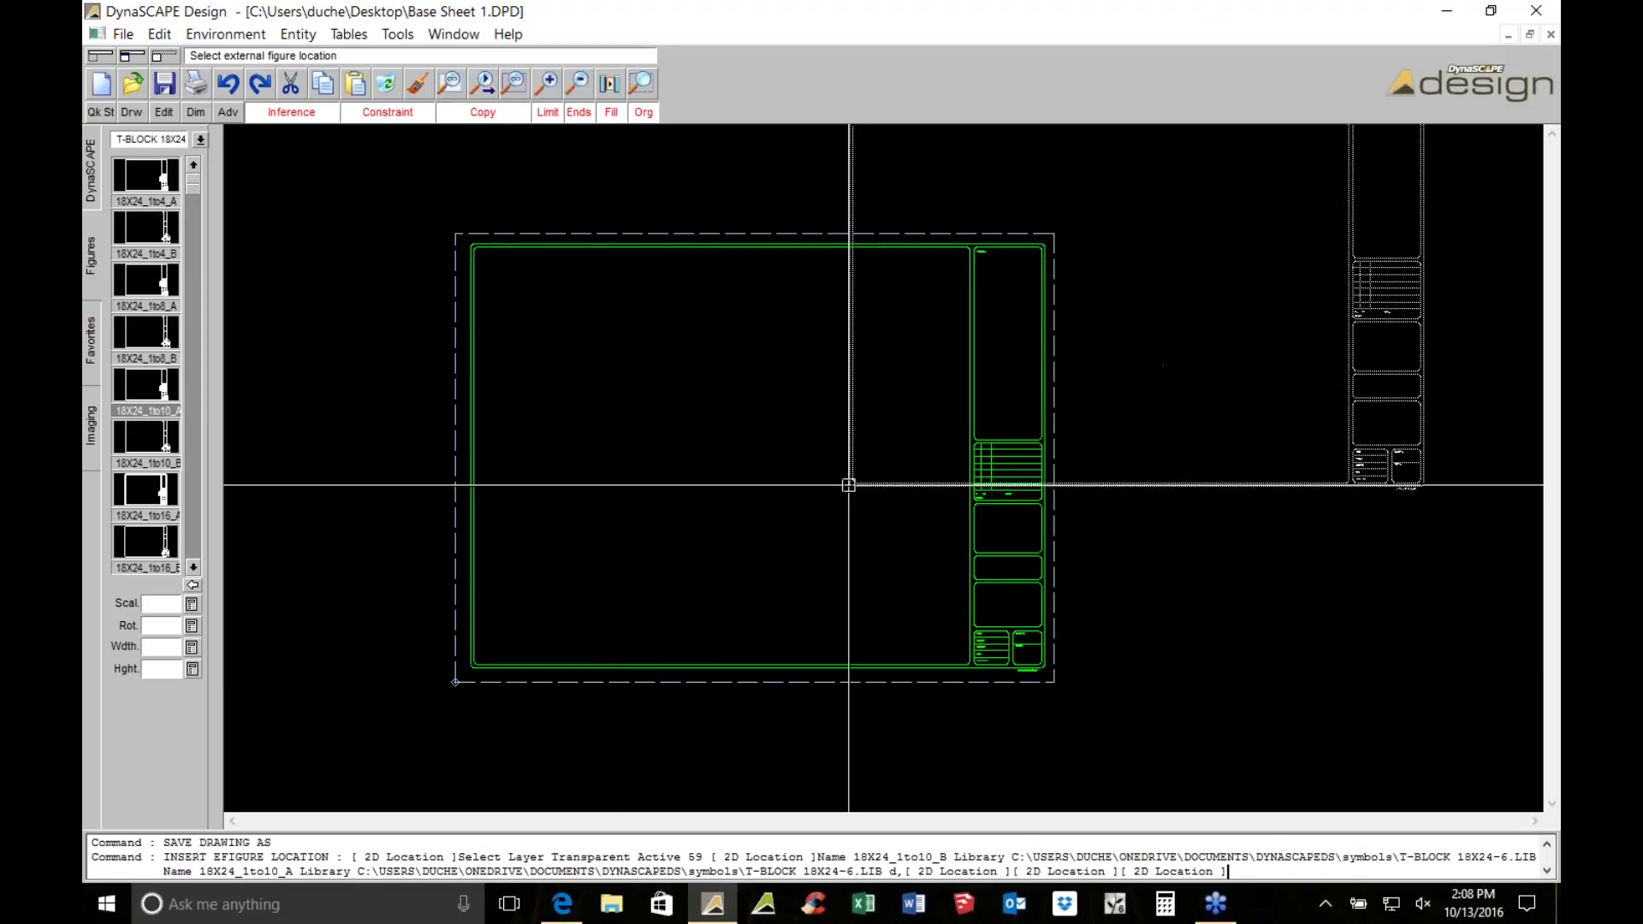
pyautogui.press('Escape')
# With Edit titleblock text, enter the designer's name in the T:Drawn_By field
pyautogui.scroll(2, 1042, 539)
pyautogui.scroll(-1, 1027, 641)
pyautogui.scroll(8, 952, 754)
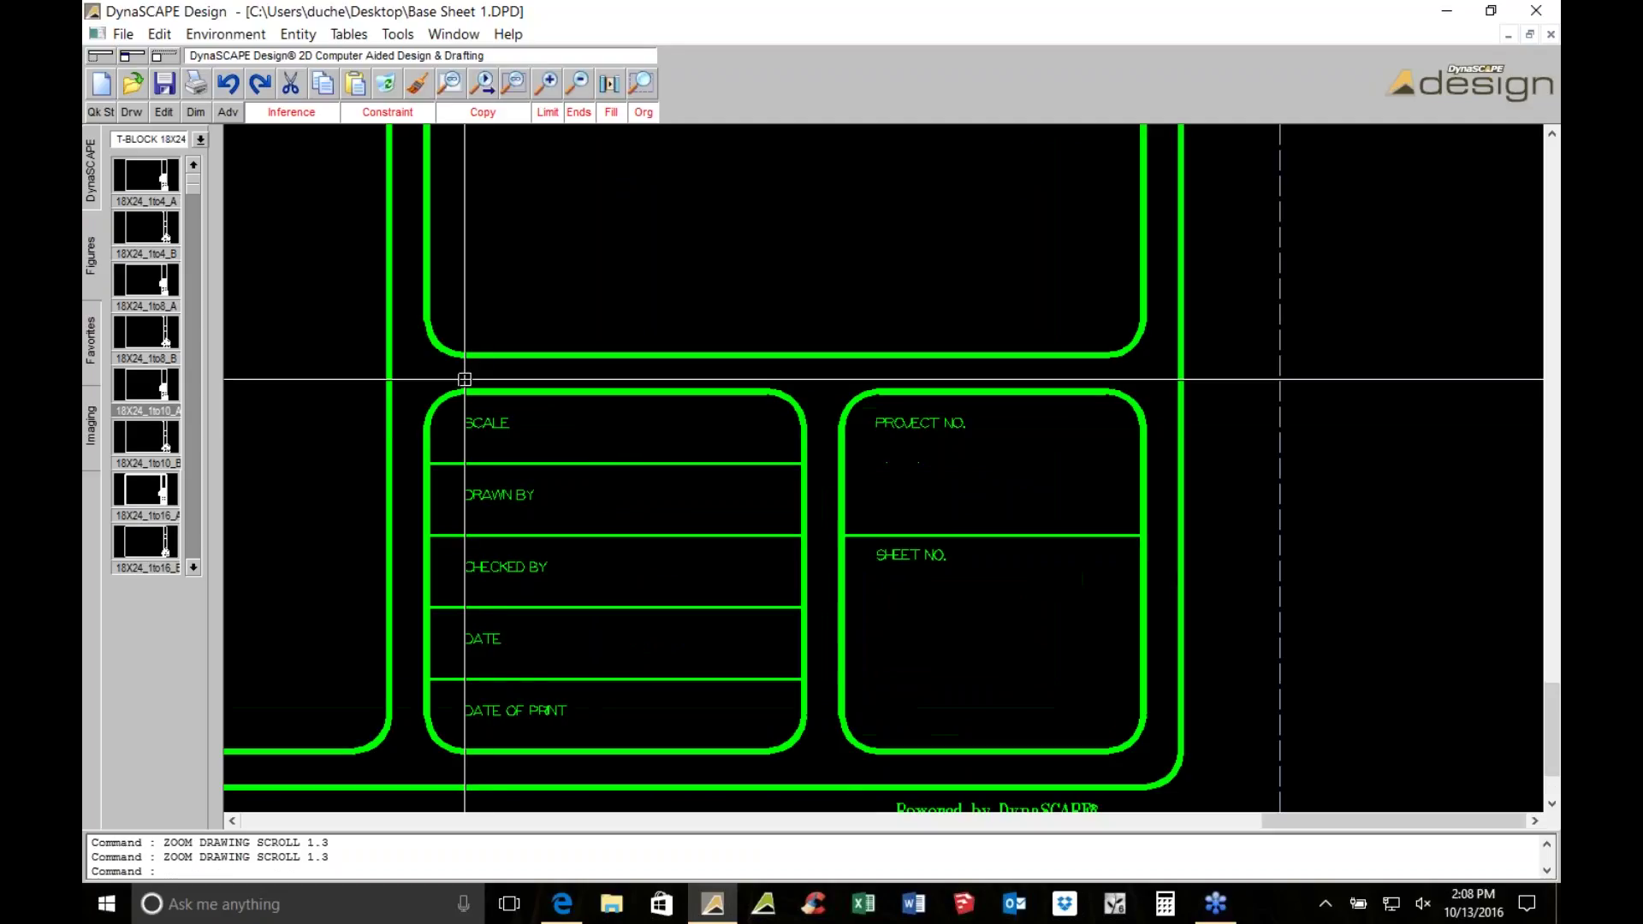
pyautogui.moveTo(522, 517); pyautogui.dragTo(738, 518, button='middle')
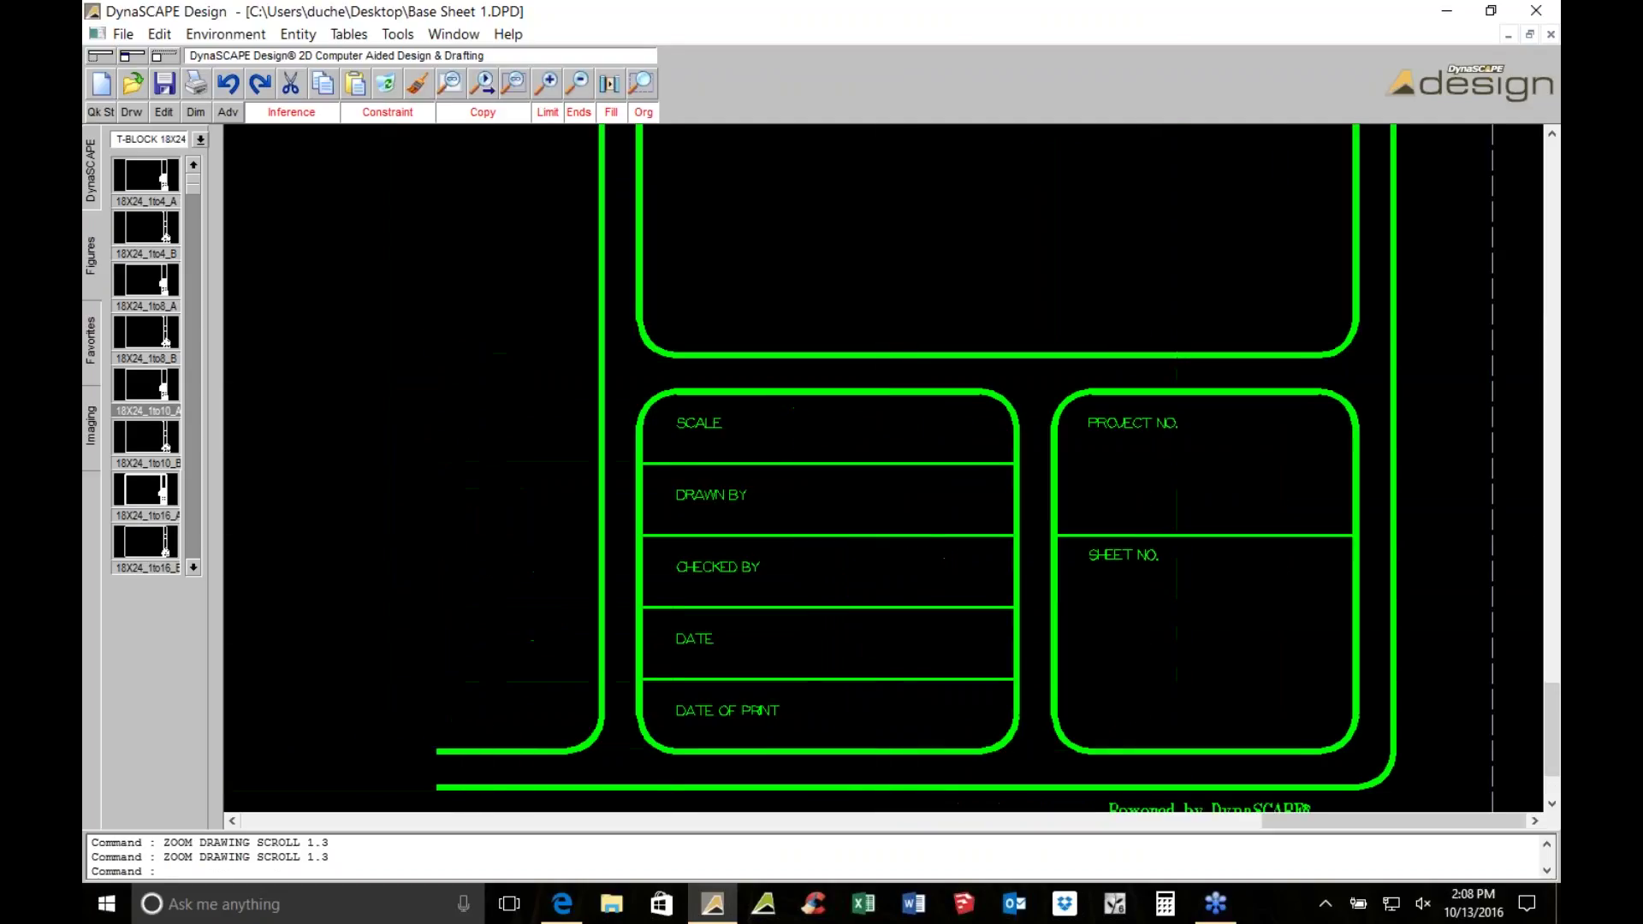
pyautogui.scroll(-1, 667, 420)
pyautogui.scroll(2, 828, 502)
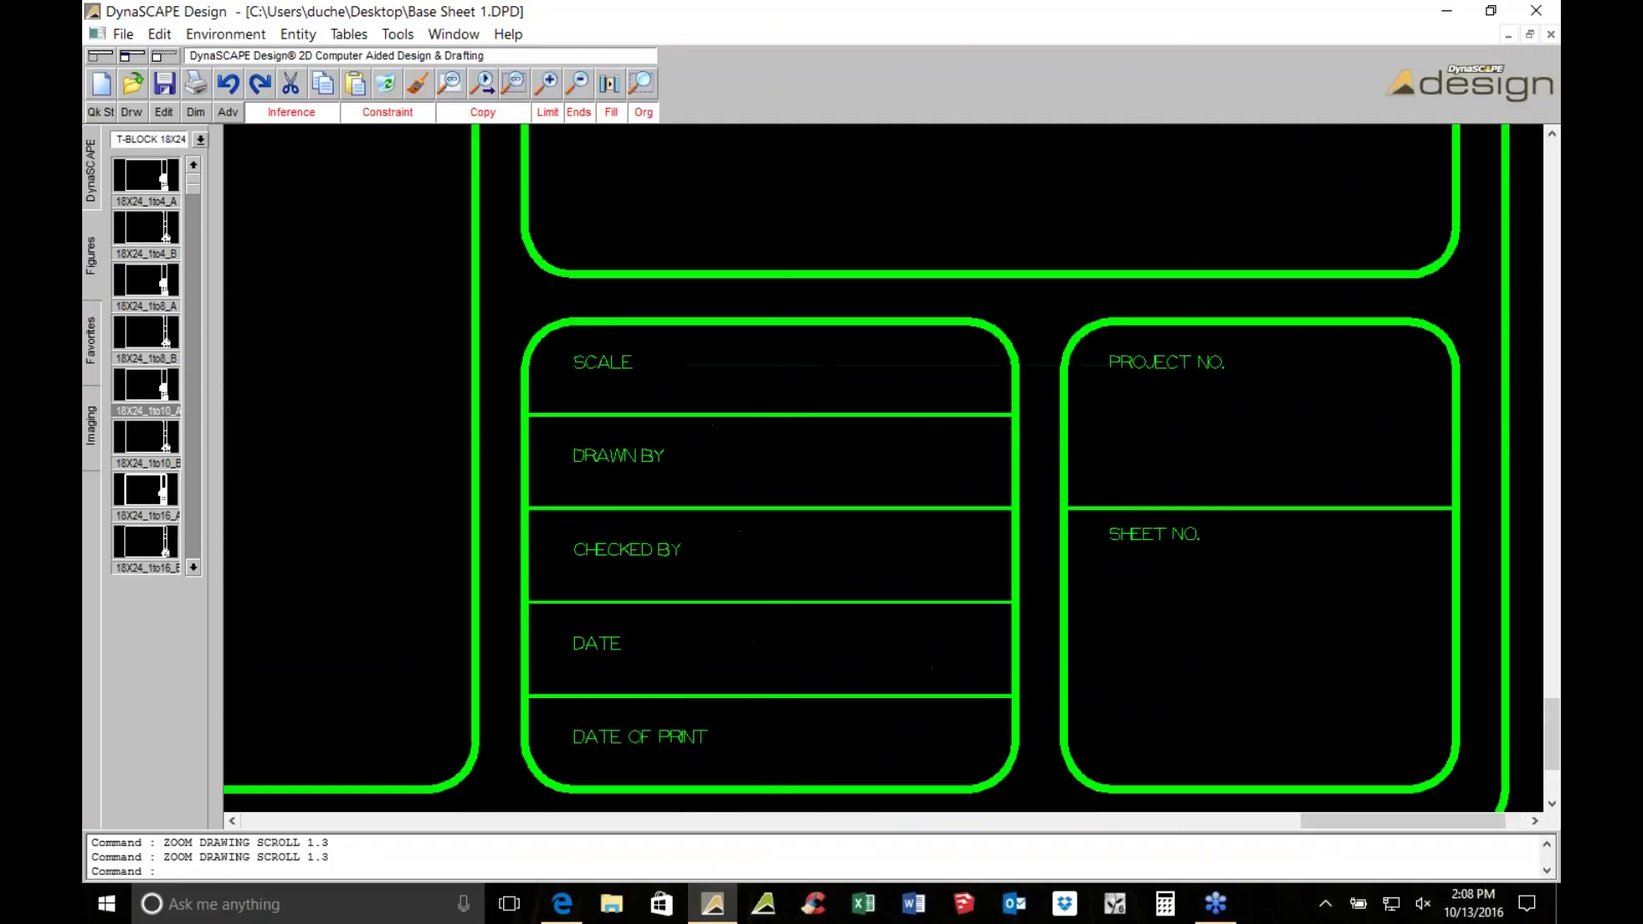
pyautogui.scroll(-1, 770, 421)
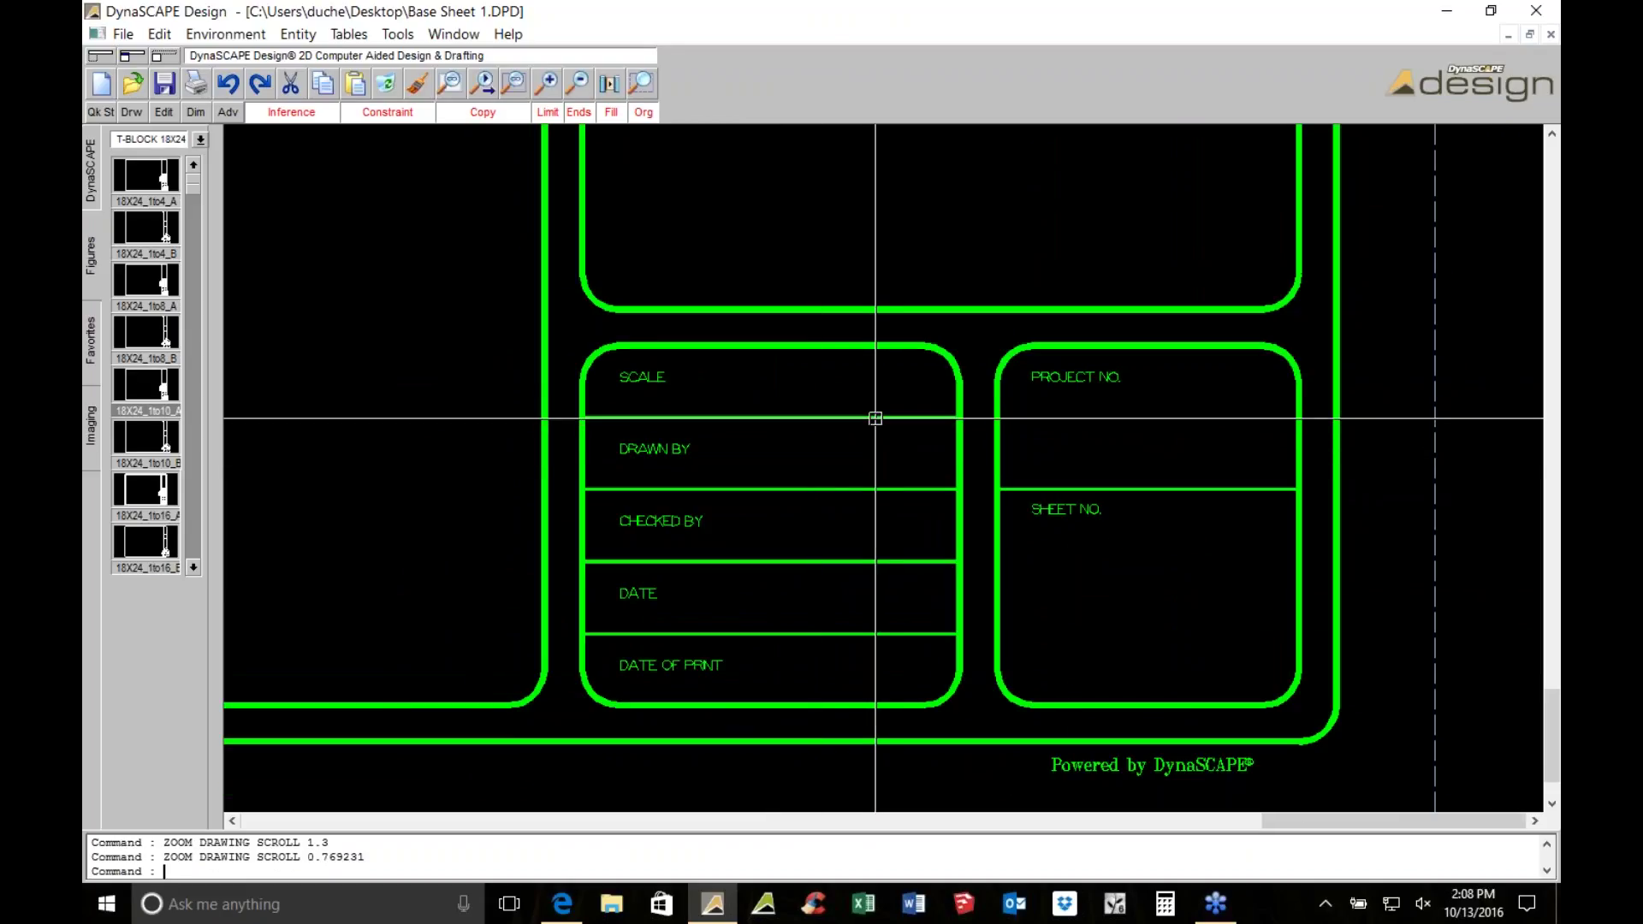
pyautogui.click(95, 182)
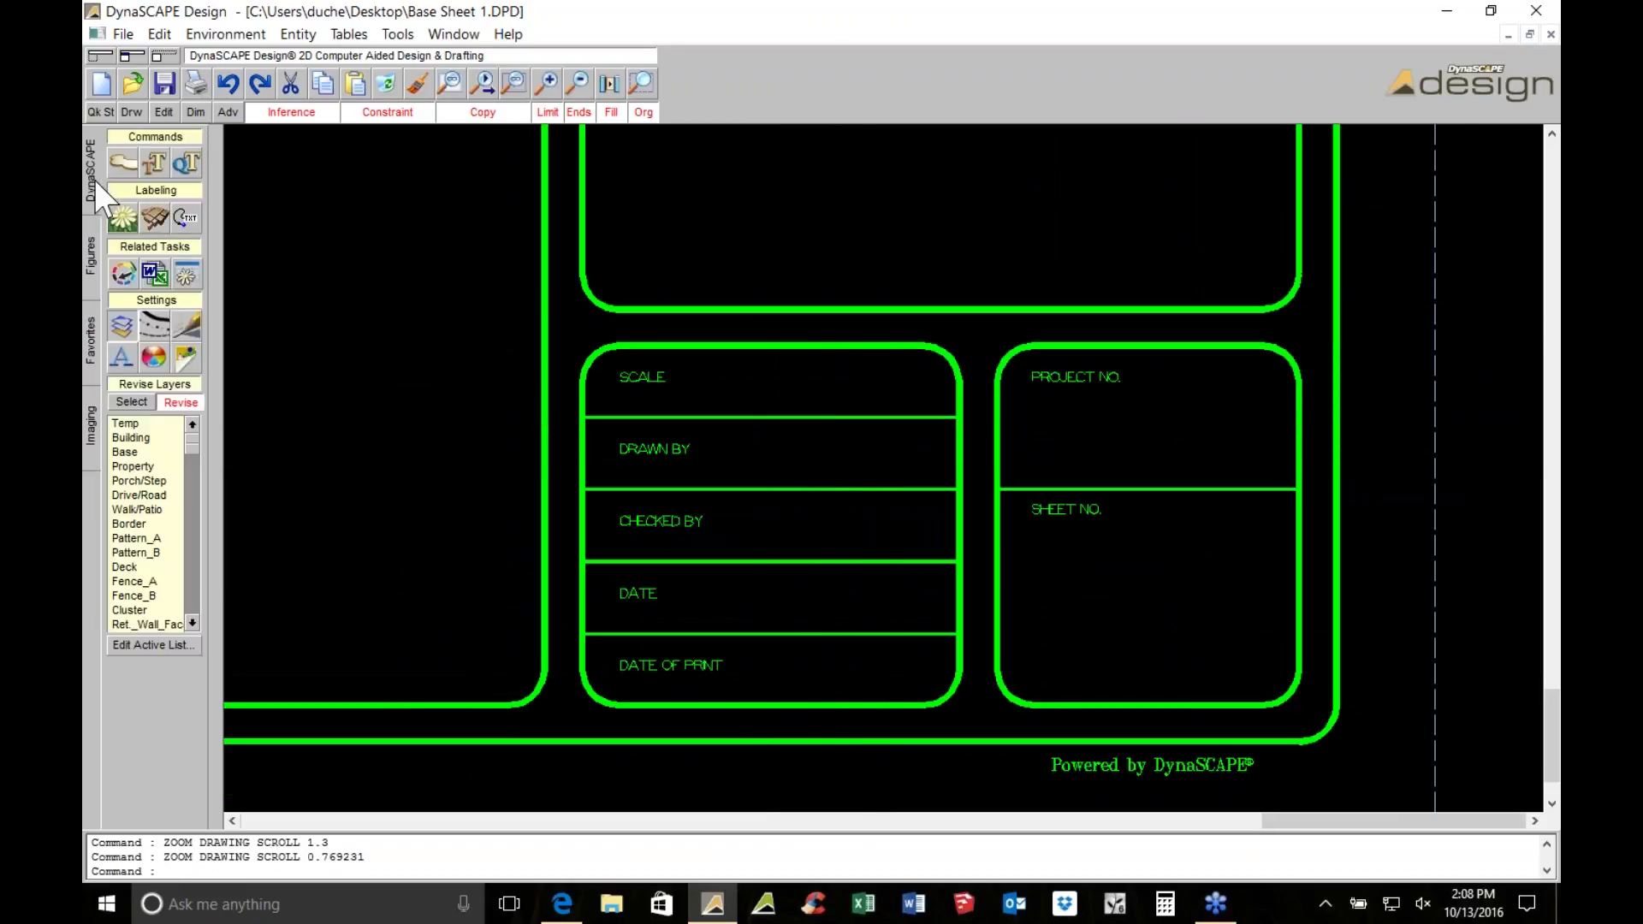
pyautogui.click(160, 162)
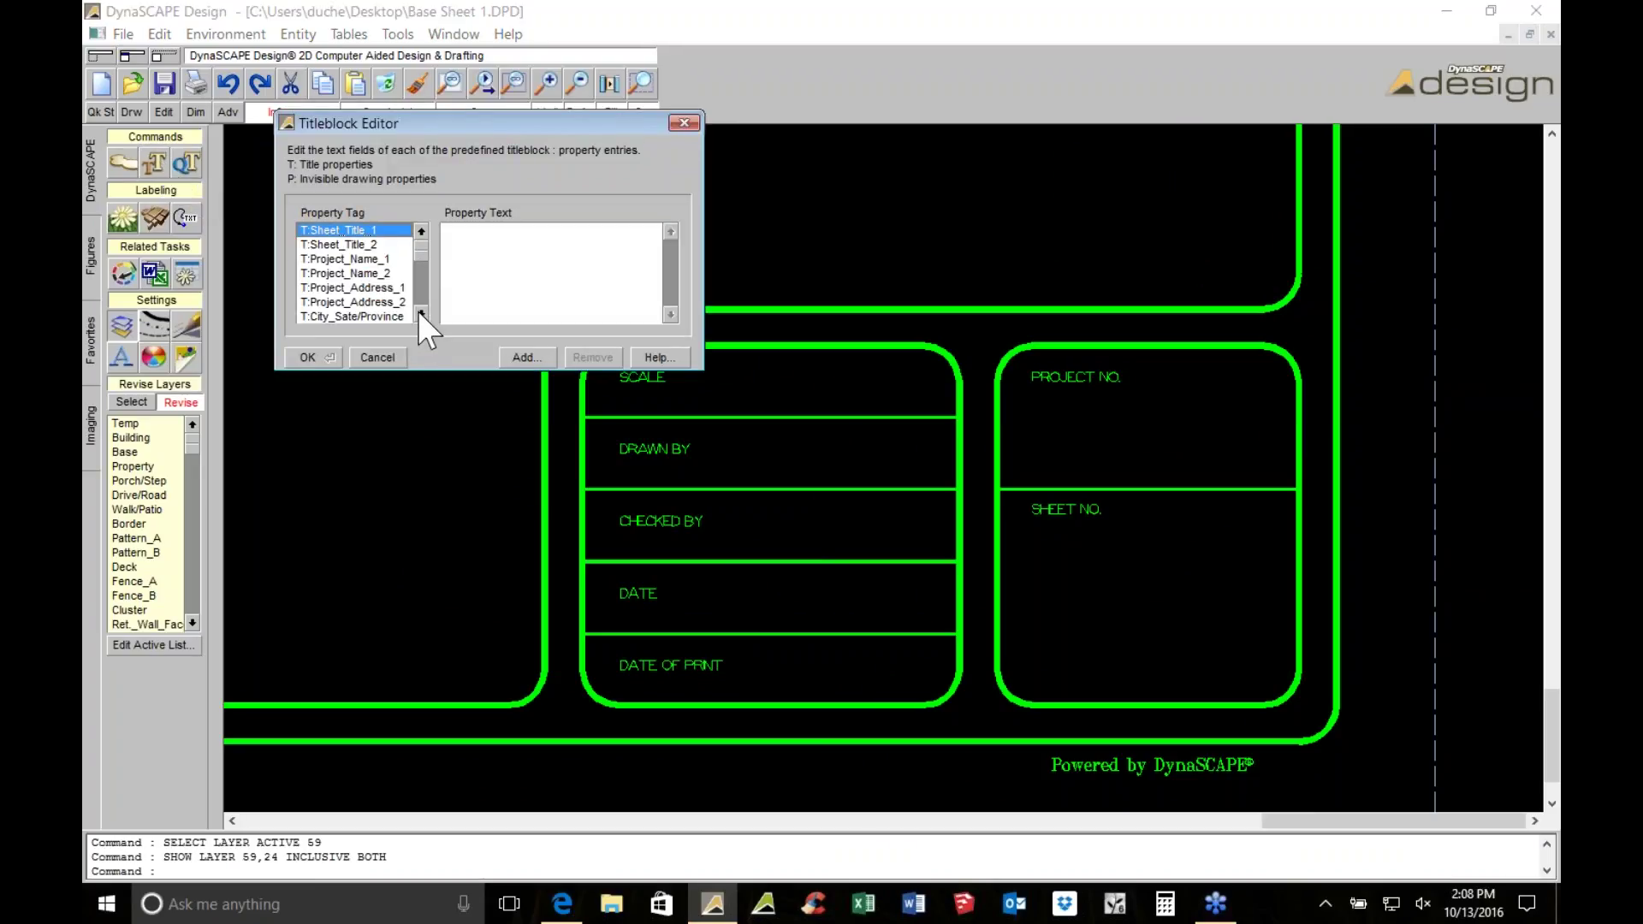
pyautogui.click(420, 314)
pyautogui.click(420, 314)
pyautogui.click(338, 302)
pyautogui.click(498, 263)
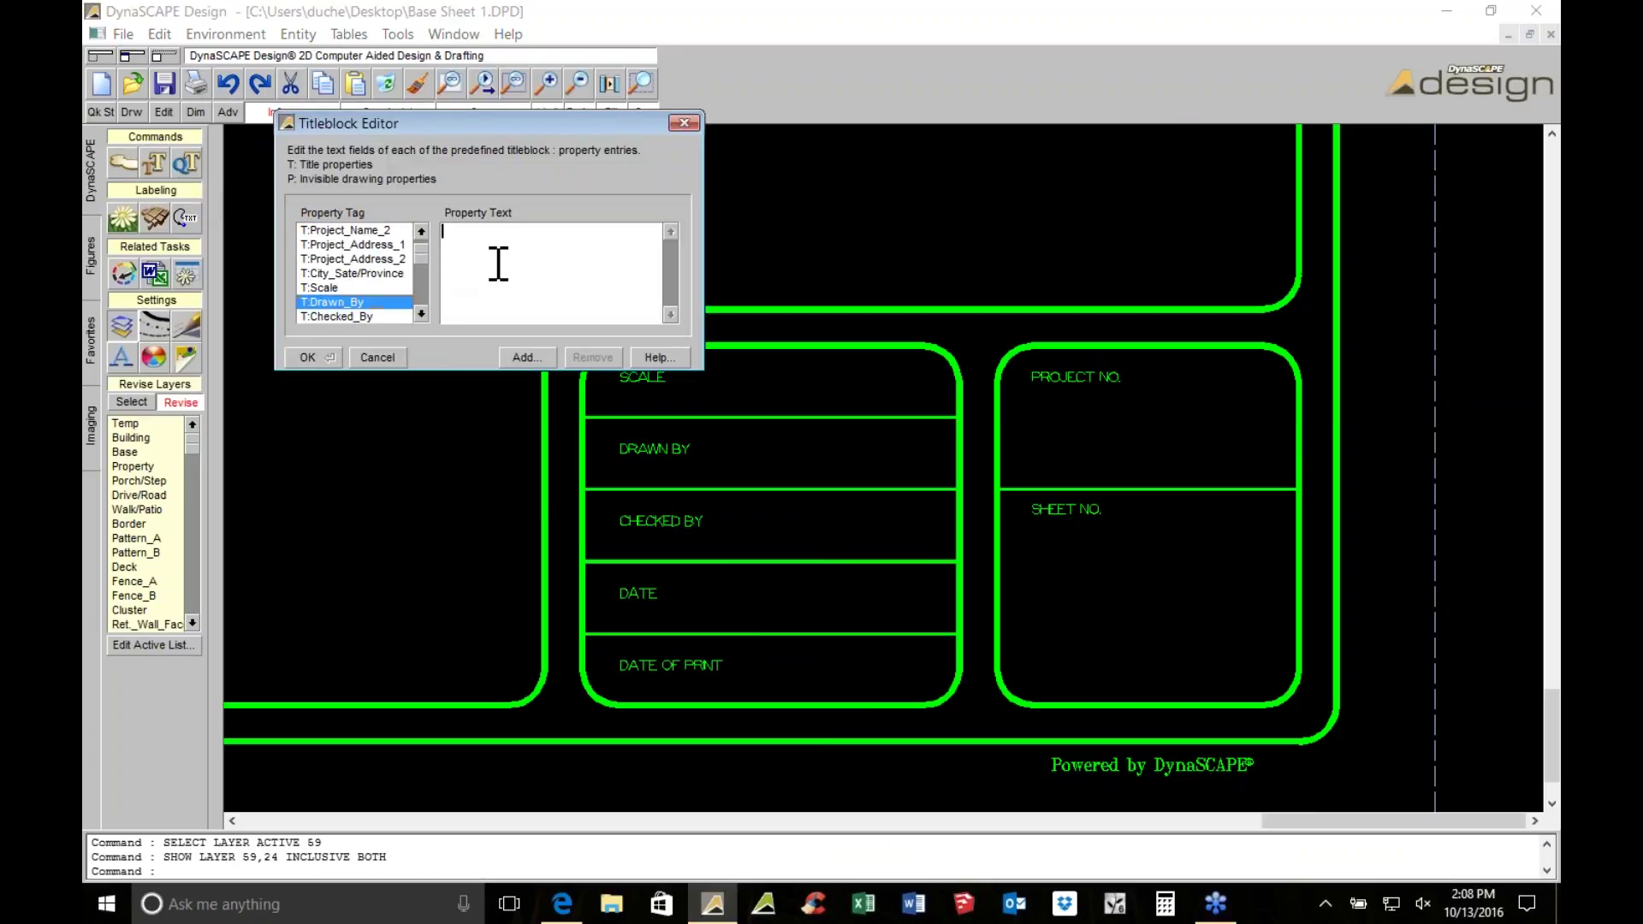
# Enter the checker's name in T:Checked_By and confirm the title block text
pyautogui.click(338, 315)
pyautogui.click(613, 247)
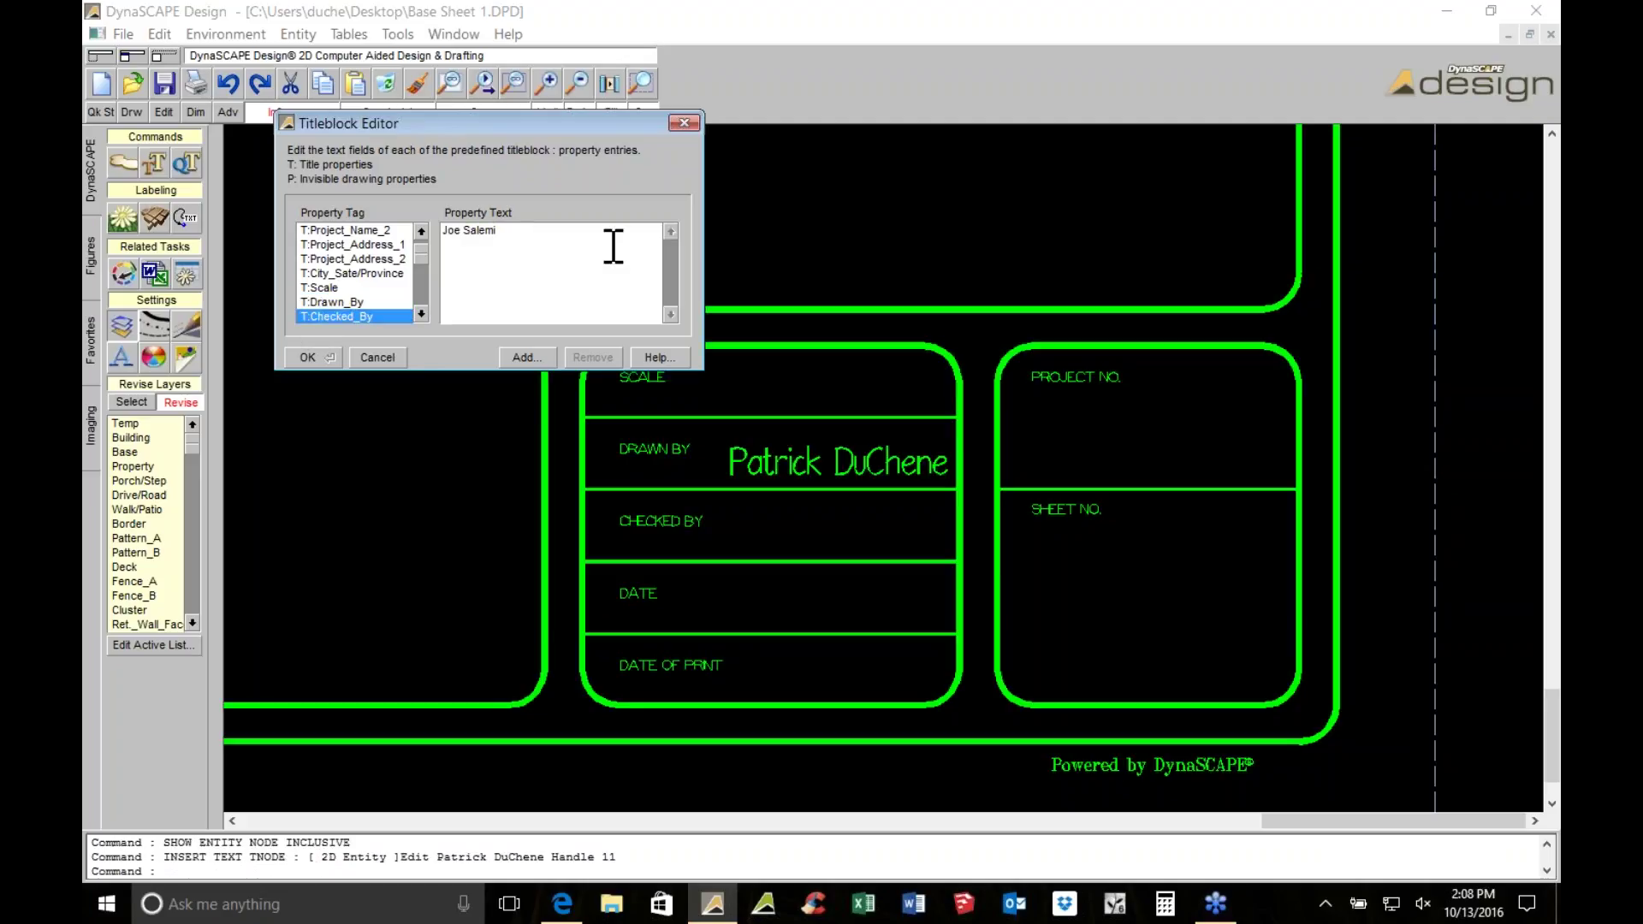
pyautogui.click(315, 352)
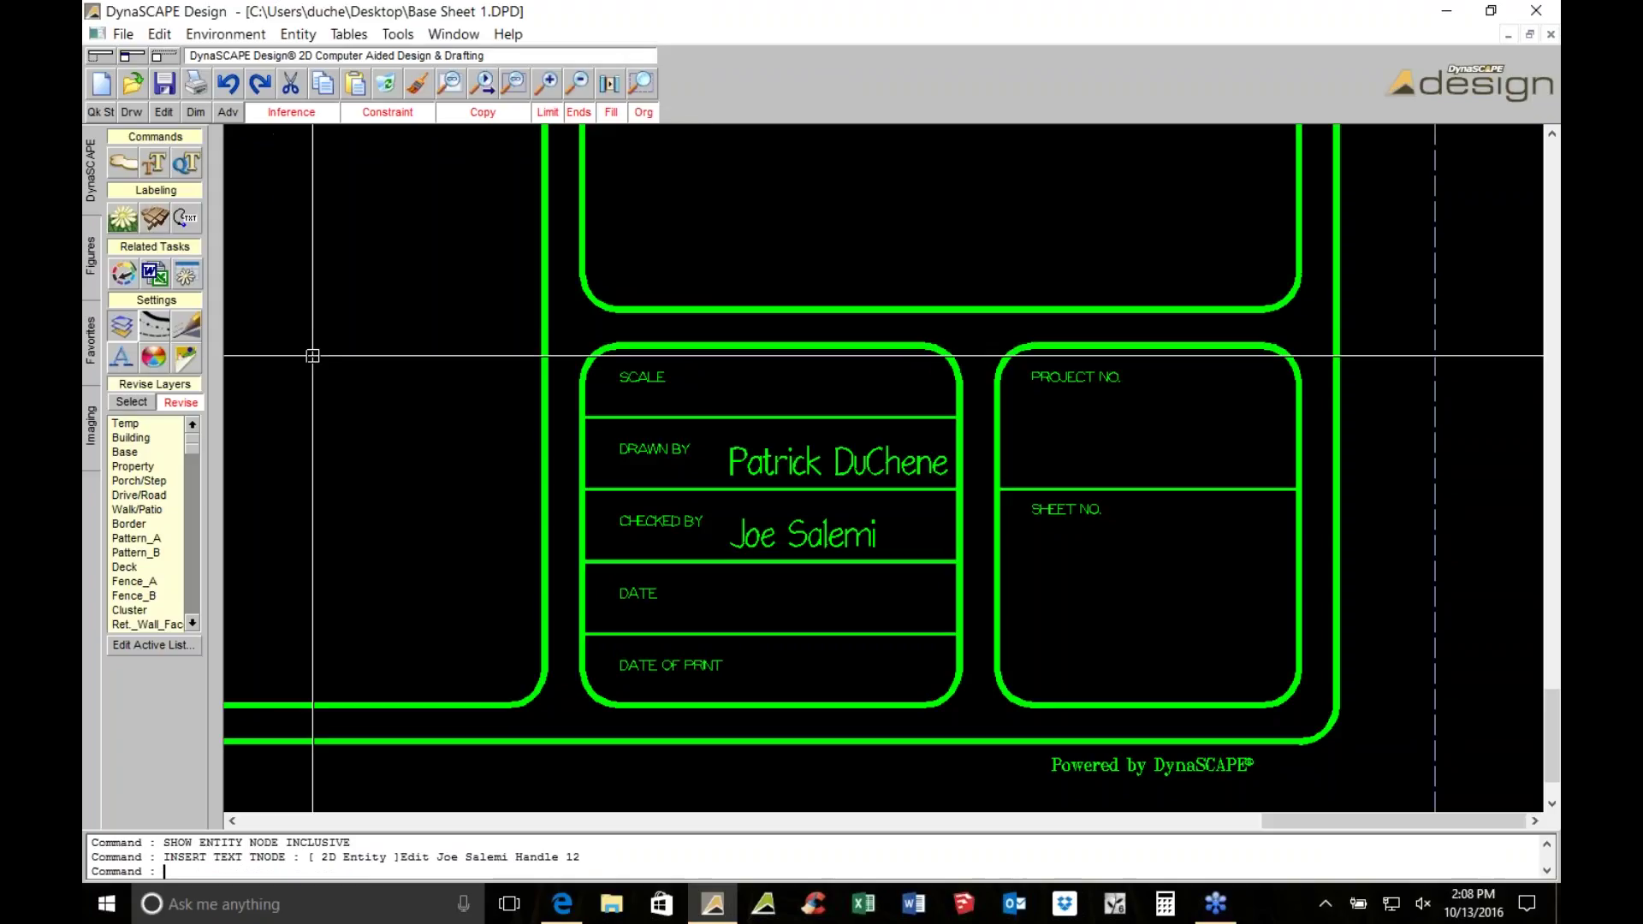
# Insert the SC_BAR_FT_B scale bar and N_ARROW_2 north arrow left of the title block
pyautogui.scroll(-2, 356, 356)
pyautogui.scroll(-3, 854, 358)
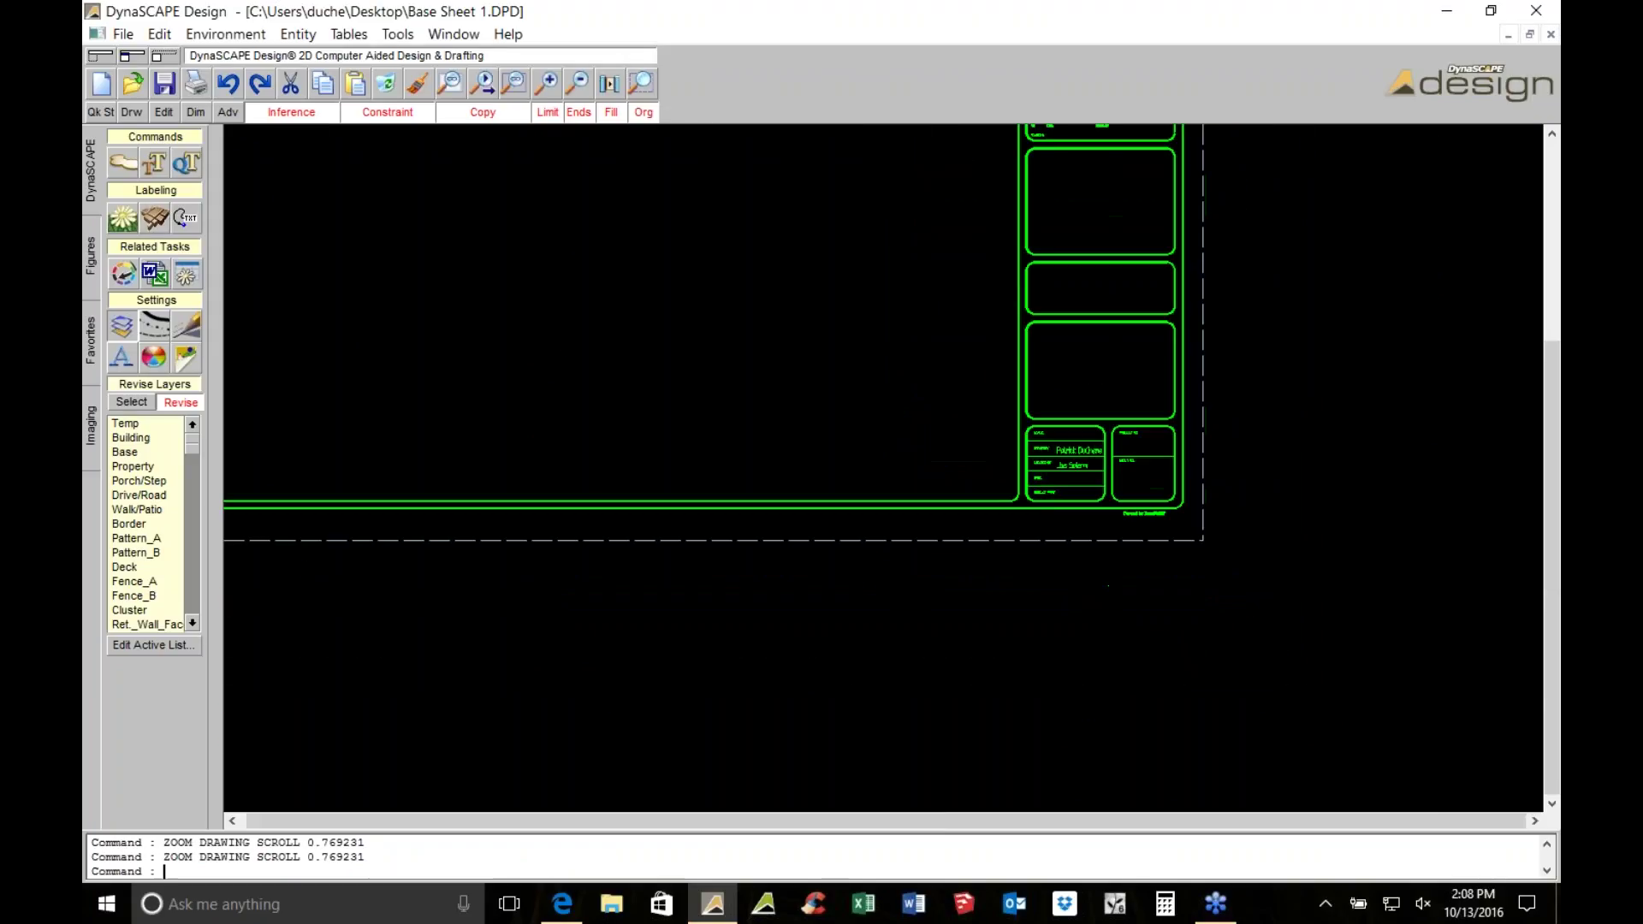
pyautogui.click(87, 229)
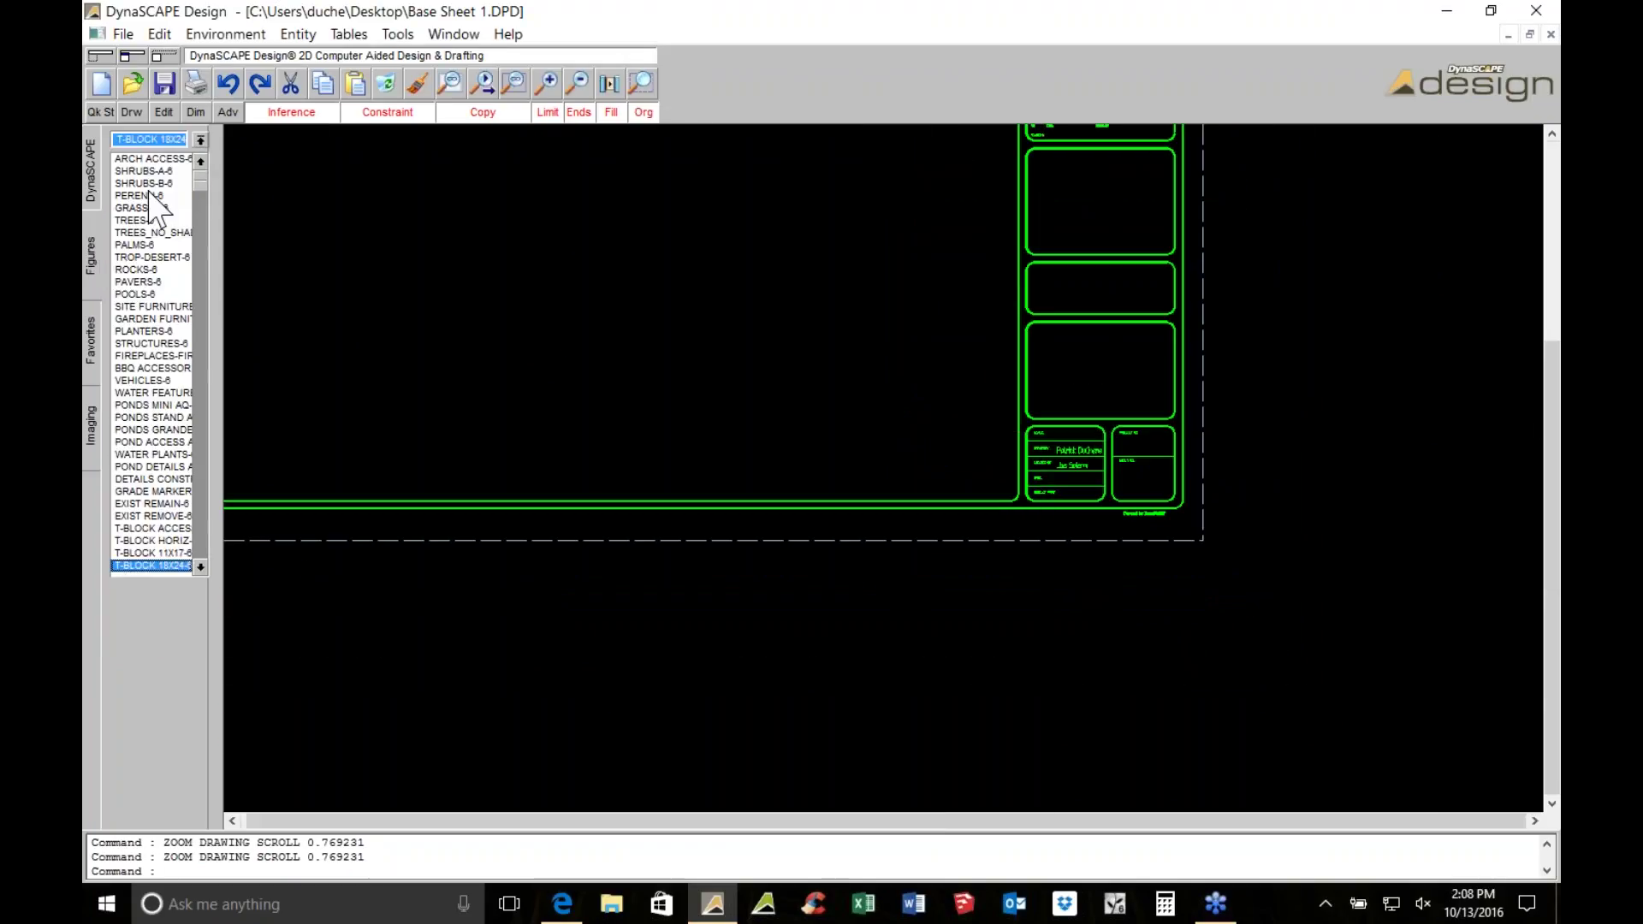
pyautogui.click(170, 528)
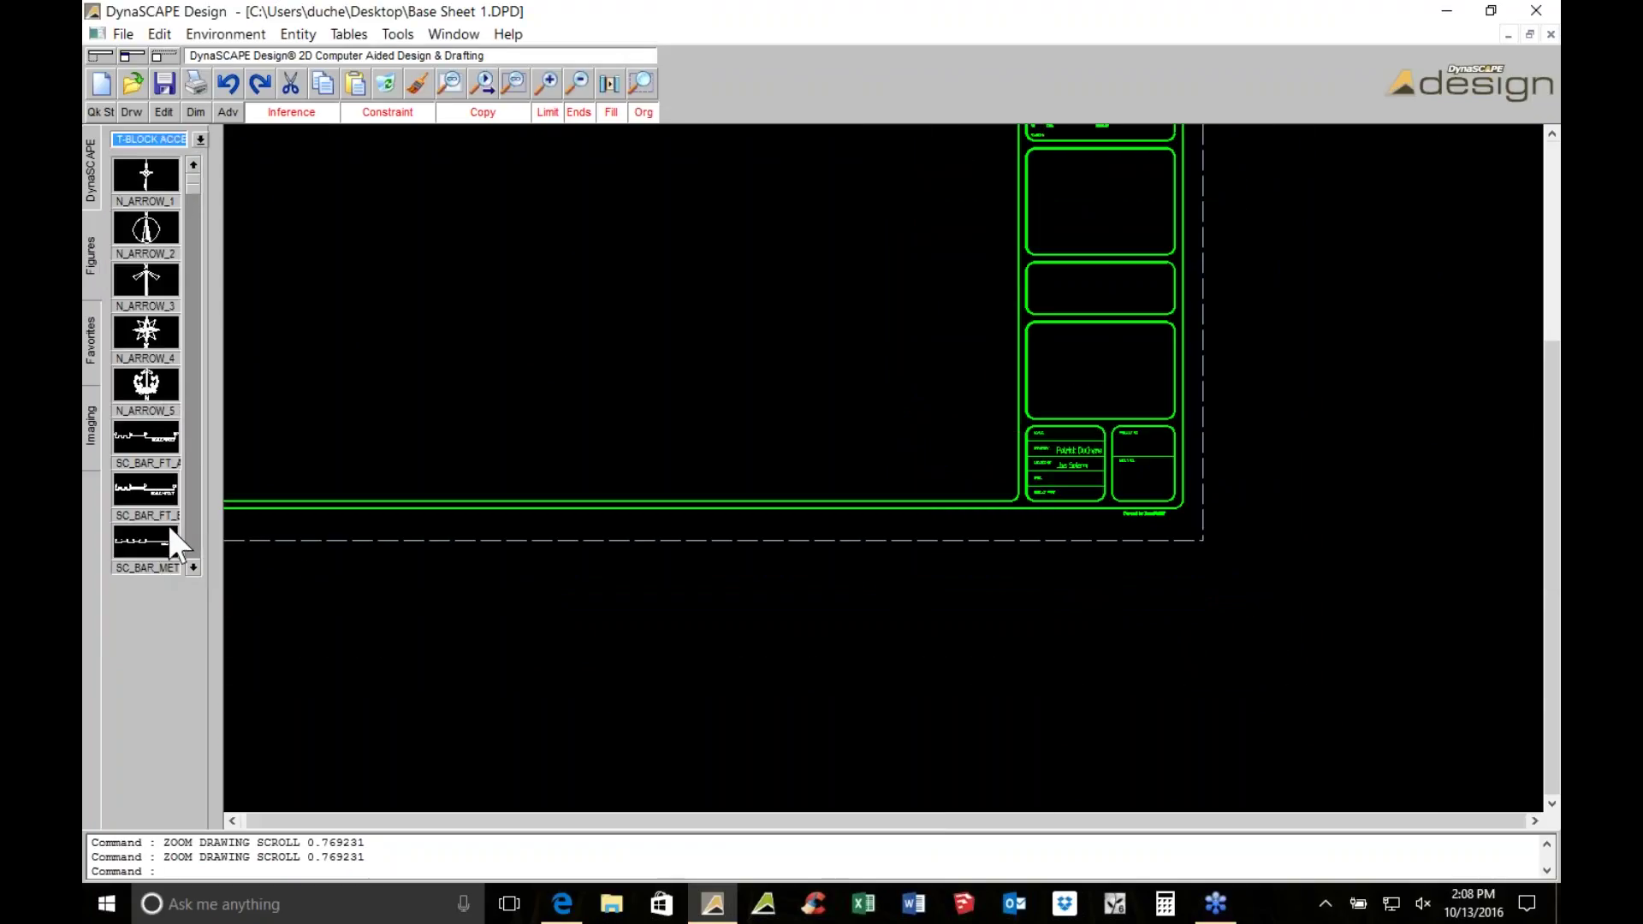
pyautogui.click(149, 486)
pyautogui.click(937, 468)
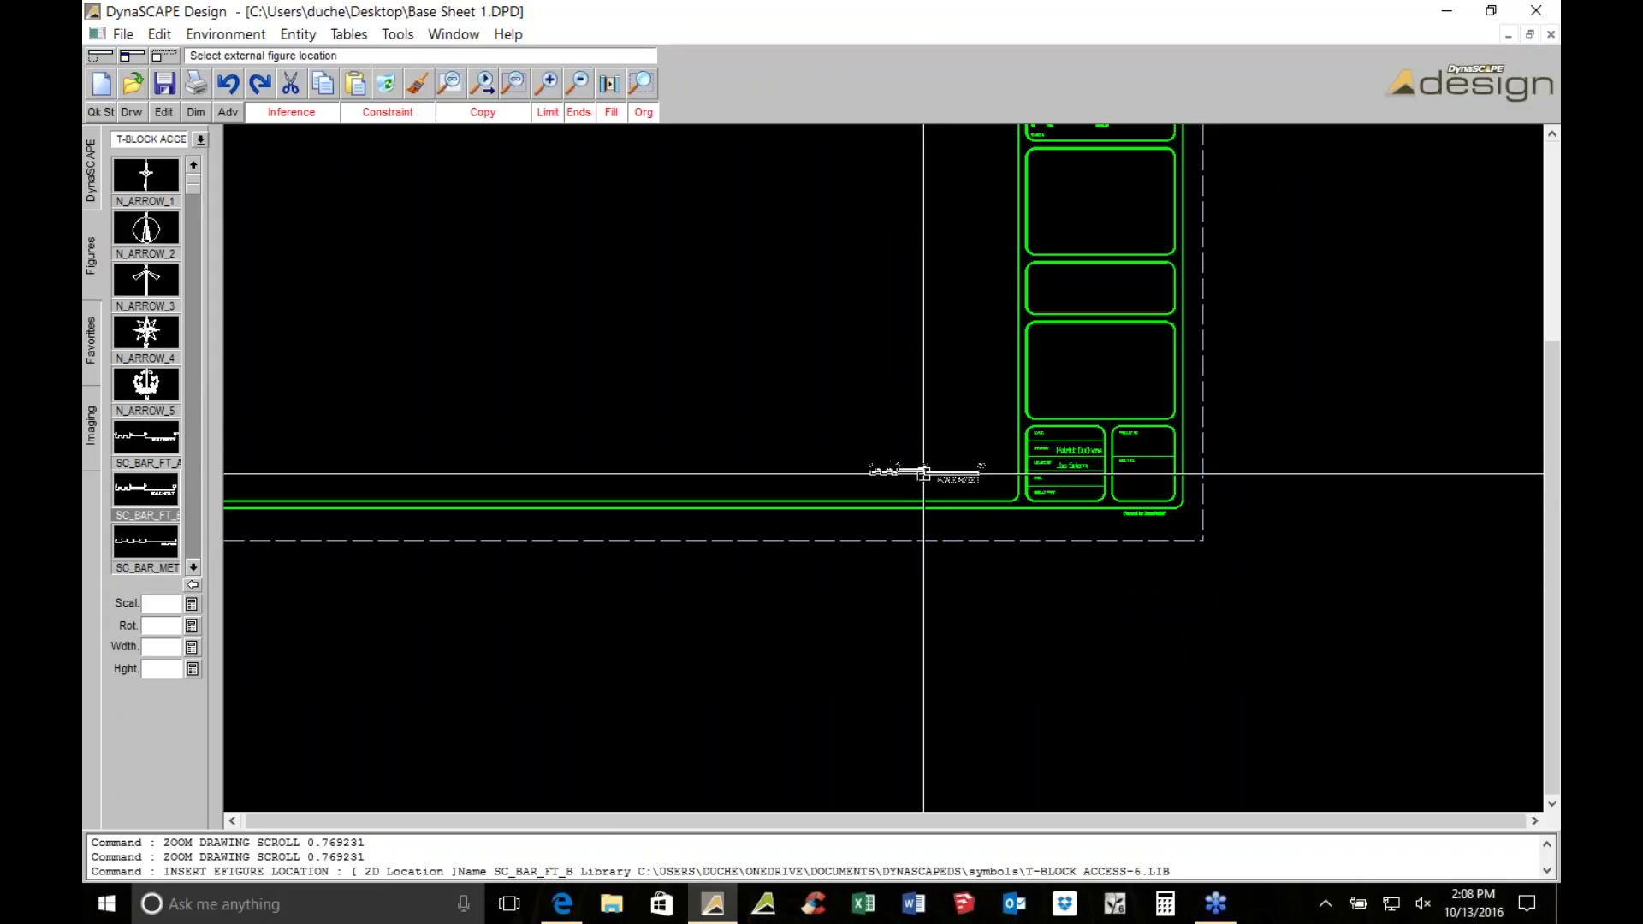
pyautogui.click(146, 229)
pyautogui.scroll(3, 993, 437)
pyautogui.click(878, 394)
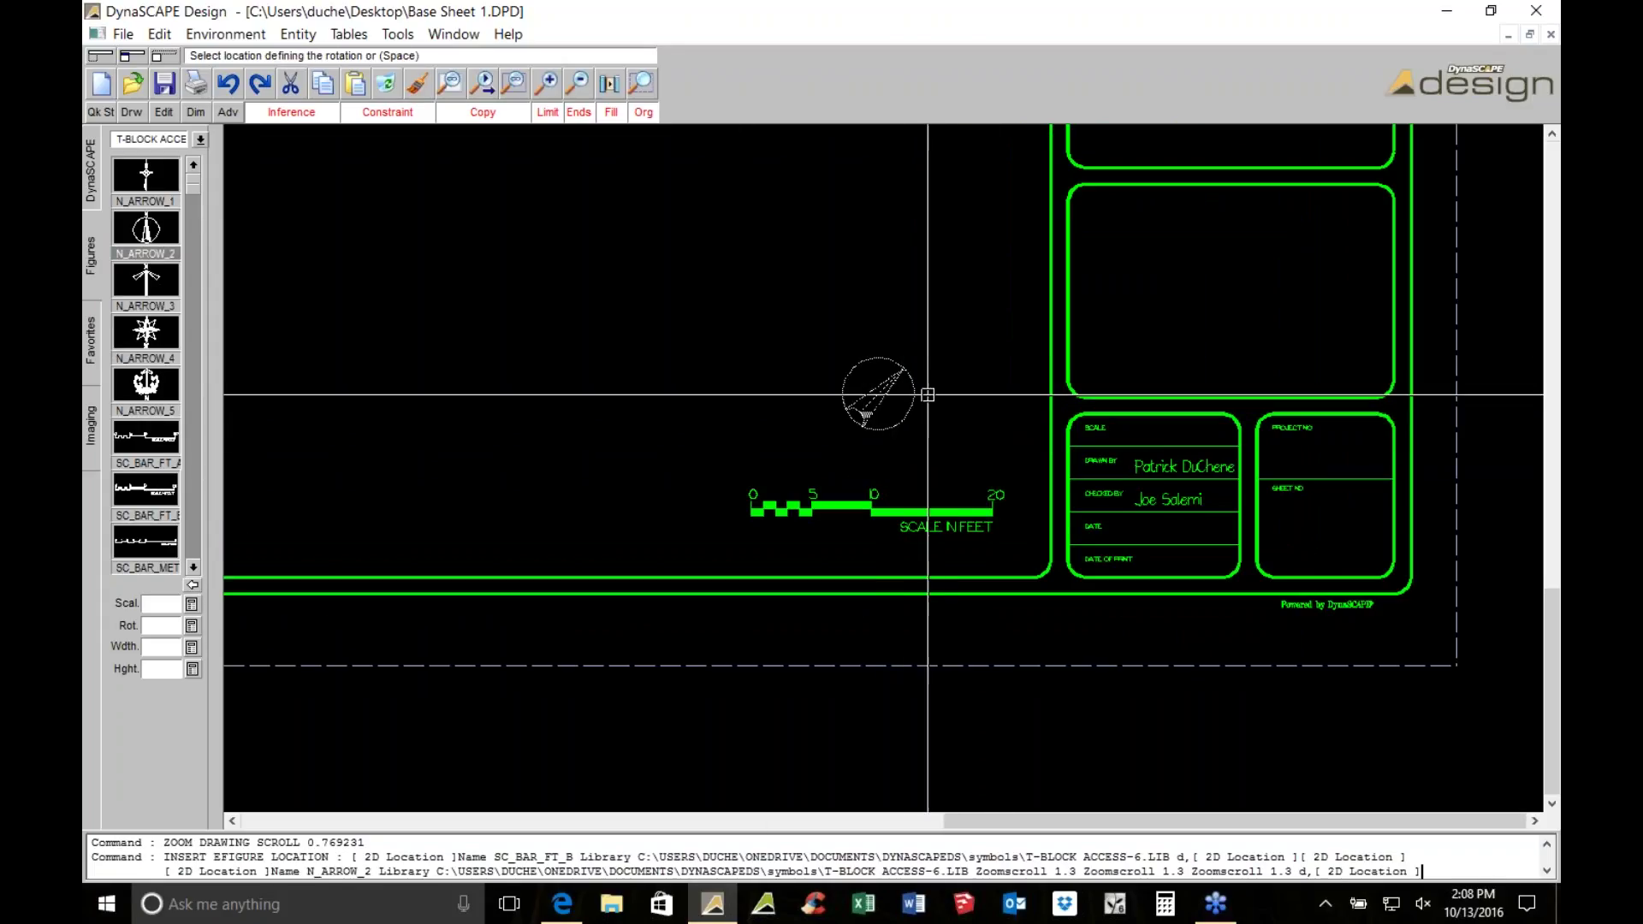
pyautogui.click(948, 422)
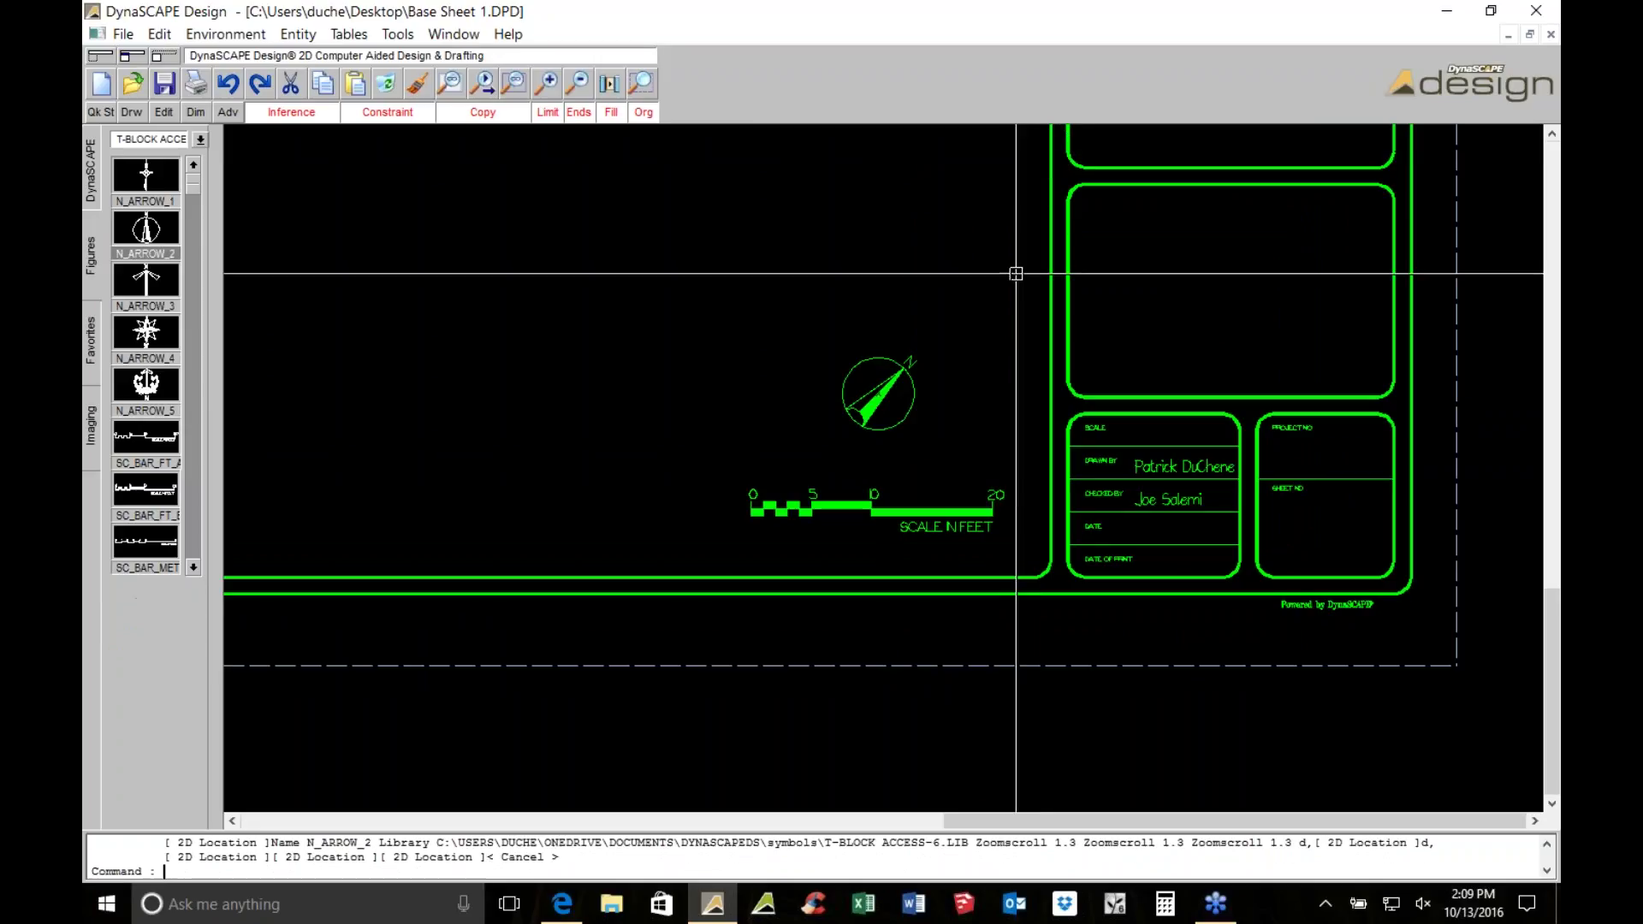
# Set drawing Constraint to None and turn Inference off
pyautogui.click(369, 115)
pyautogui.click(402, 132)
pyautogui.click(311, 115)
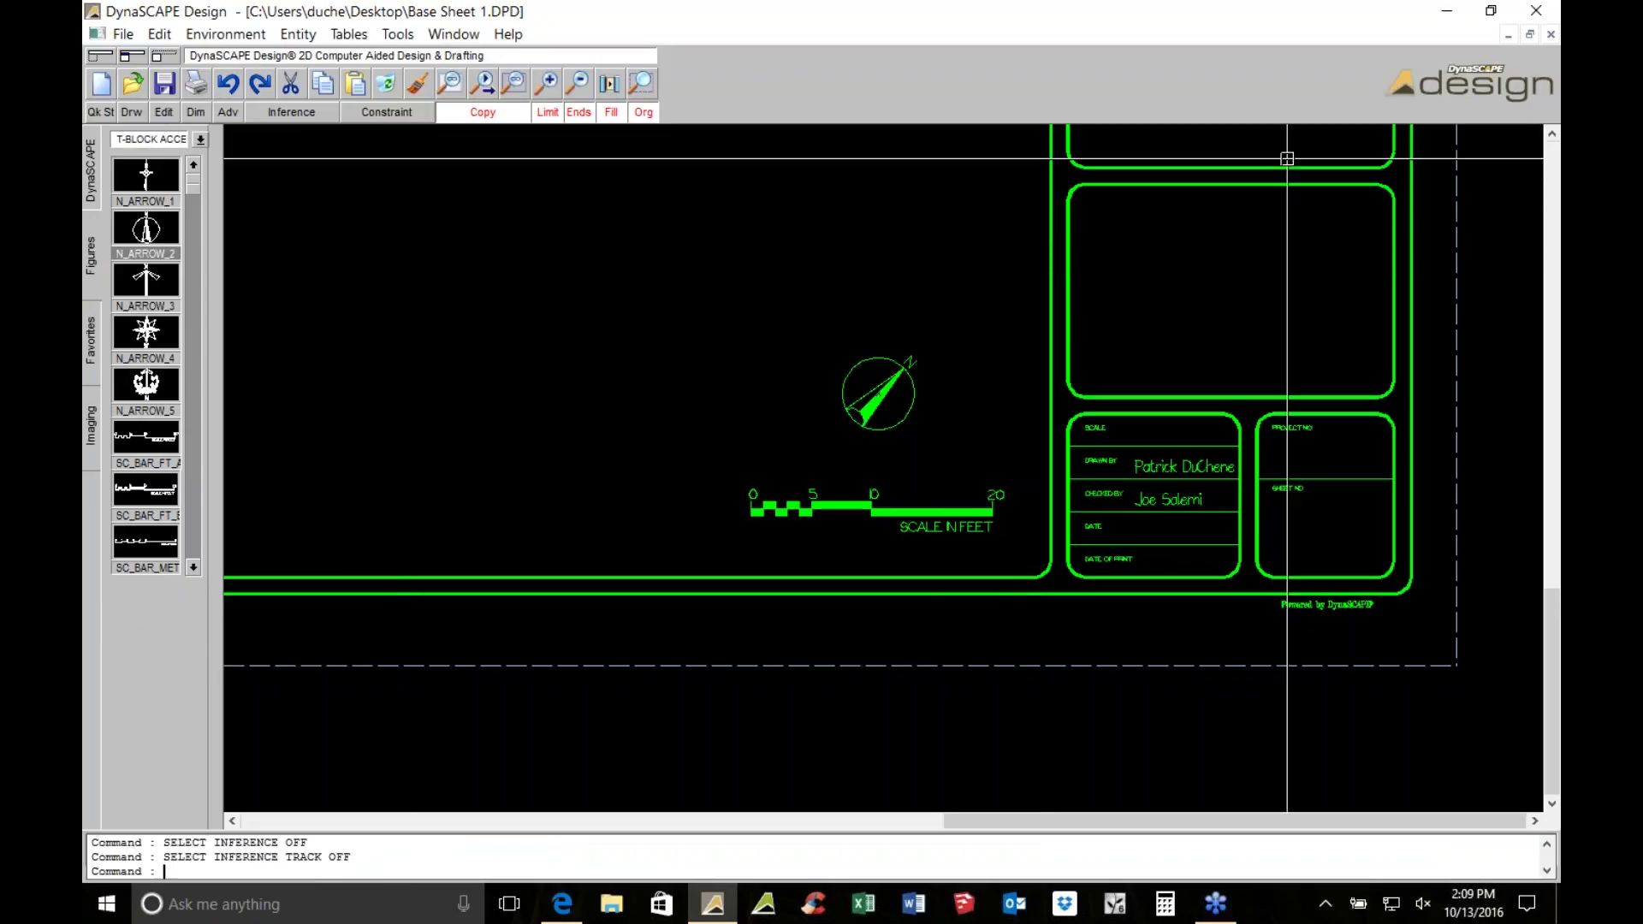
pyautogui.click(140, 112)
# Add the text label SHEET SIZE: 18" X 24" beneath the scale bar
pyautogui.click(454, 368)
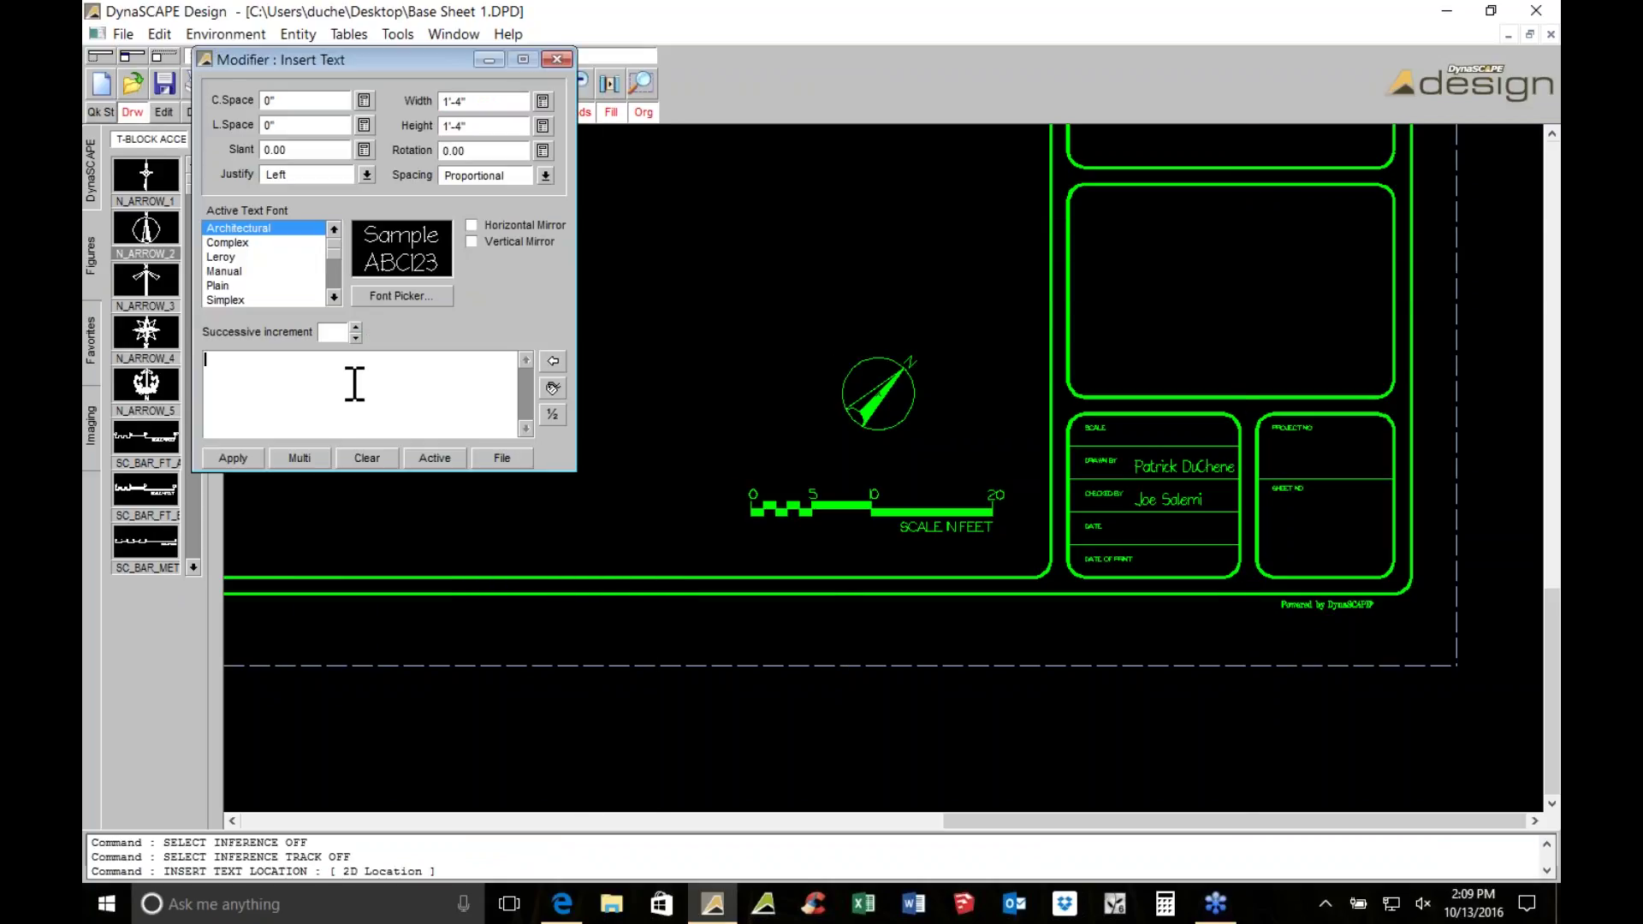
pyautogui.write('SHEET SIZE: 18" X 24')
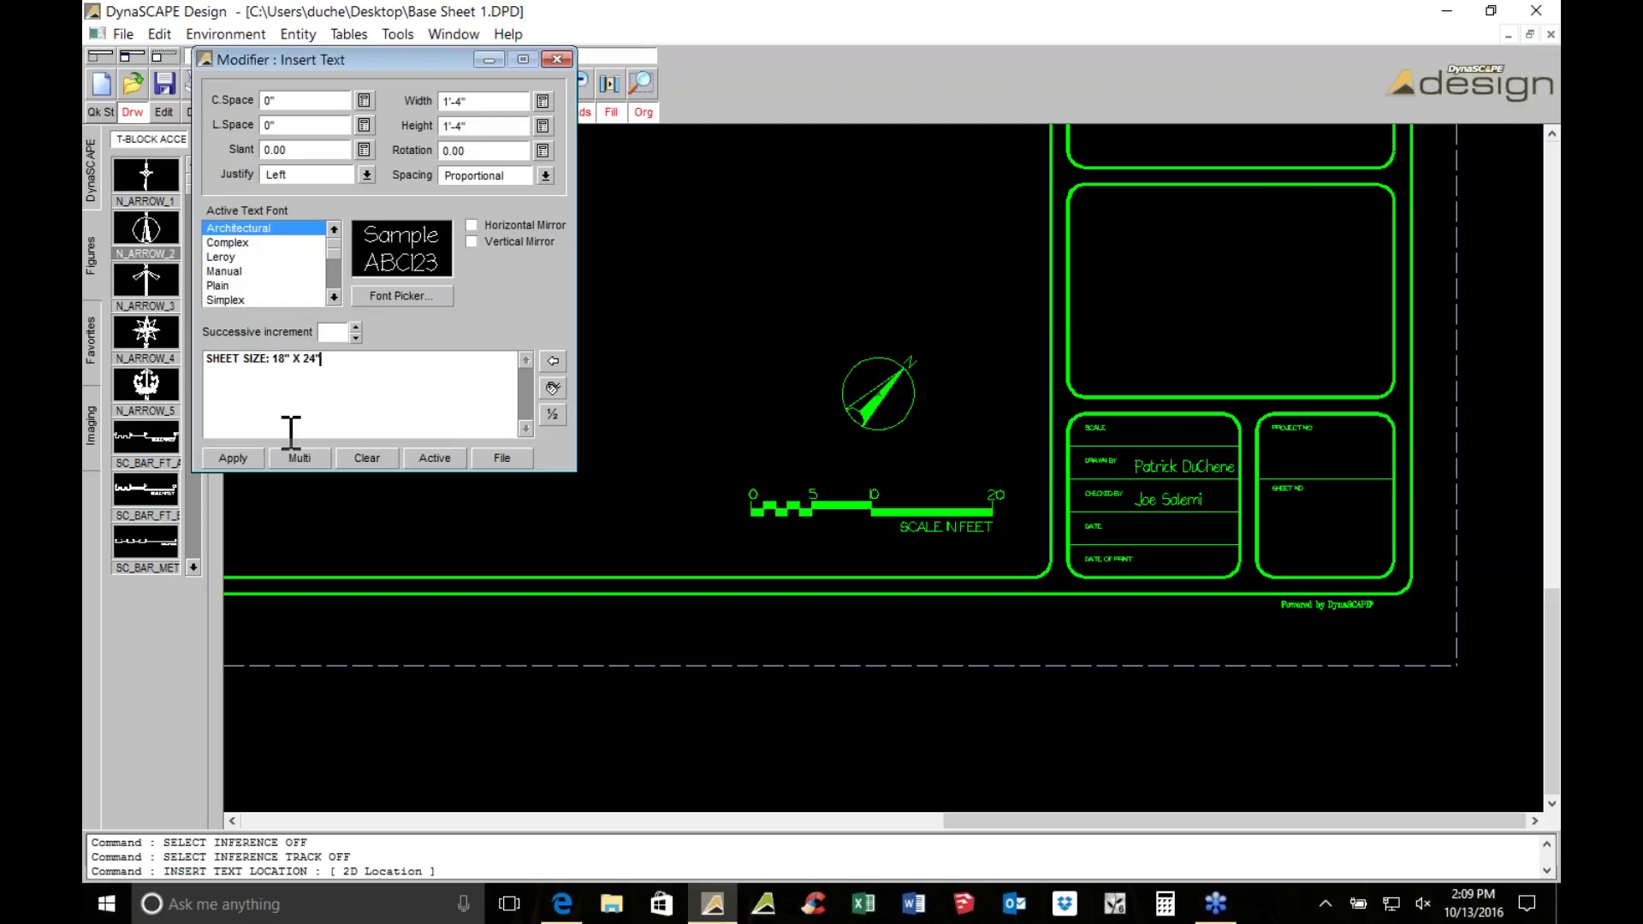
pyautogui.click(233, 458)
pyautogui.scroll(2, 941, 659)
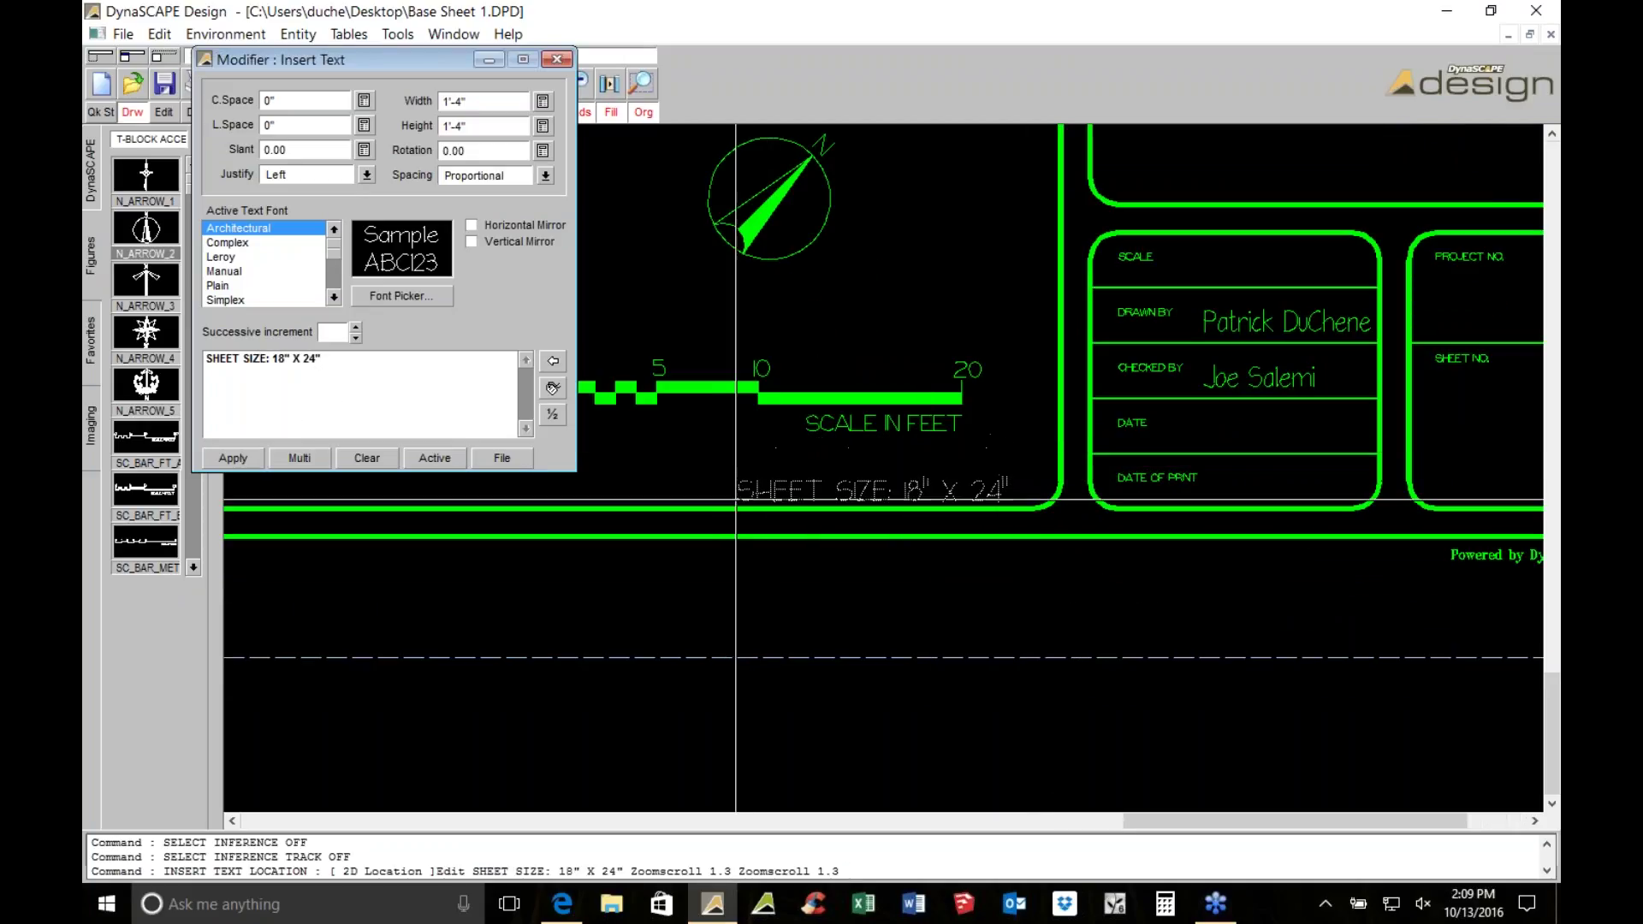
pyautogui.click(760, 484)
pyautogui.press('Escape')
# Stretch the scale bar by its grip to adjust its length
pyautogui.click(716, 399)
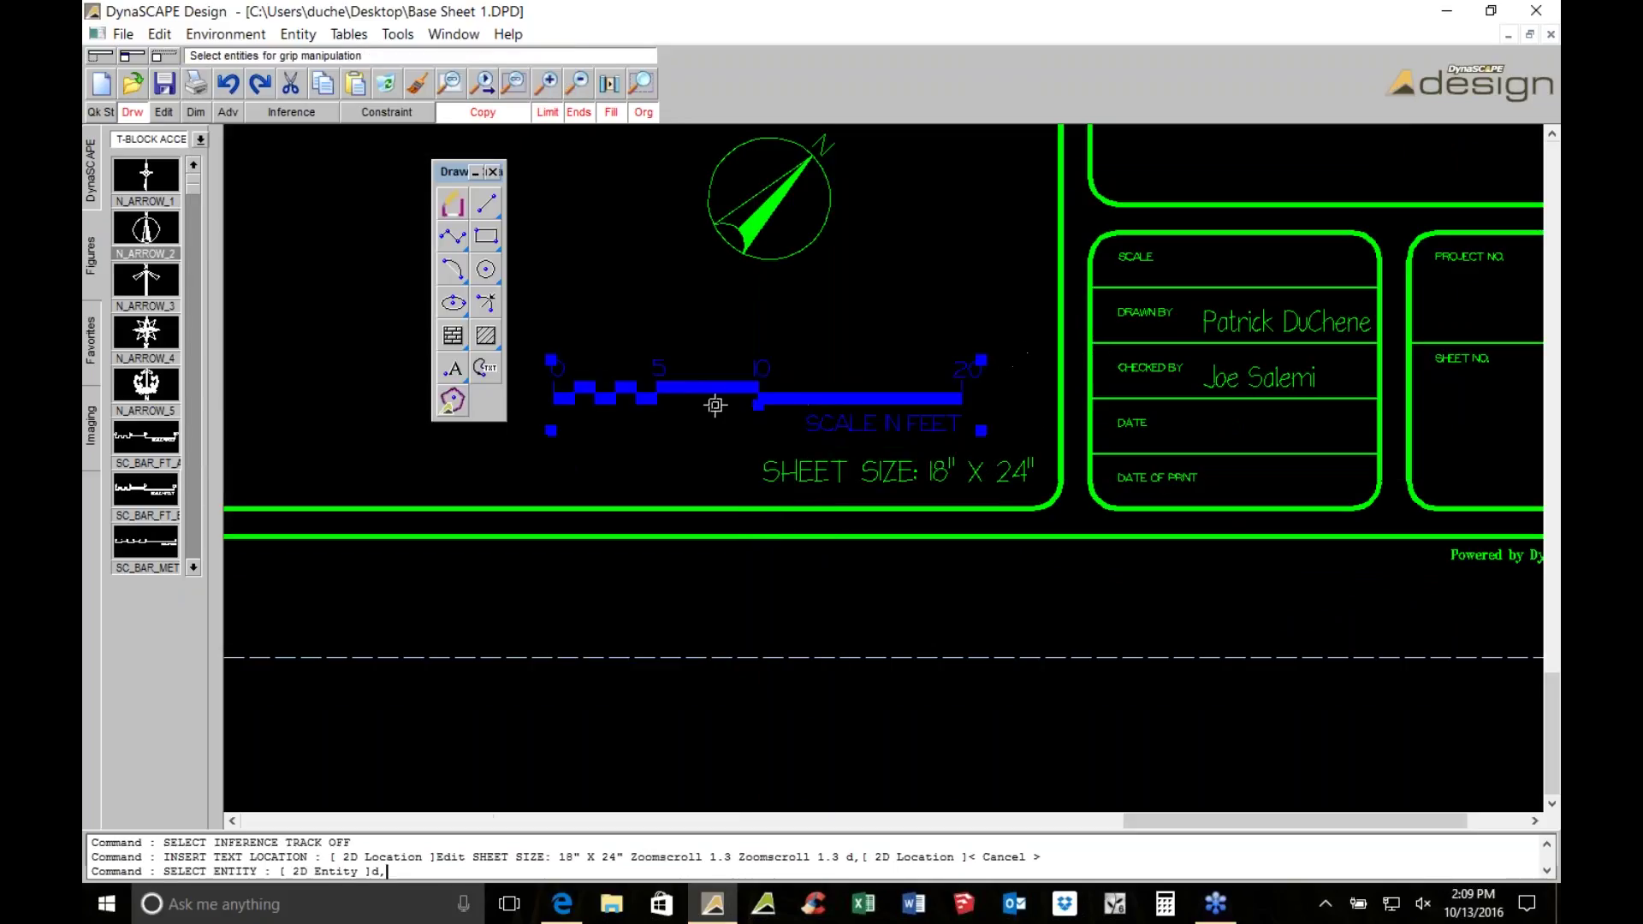
pyautogui.click(758, 404)
pyautogui.click(828, 385)
pyautogui.press('Escape')
pyautogui.scroll(-3, 817, 377)
pyautogui.scroll(1, 817, 377)
pyautogui.scroll(3, 856, 406)
pyautogui.click(883, 462)
pyautogui.press('Escape')
pyautogui.scroll(-4, 942, 320)
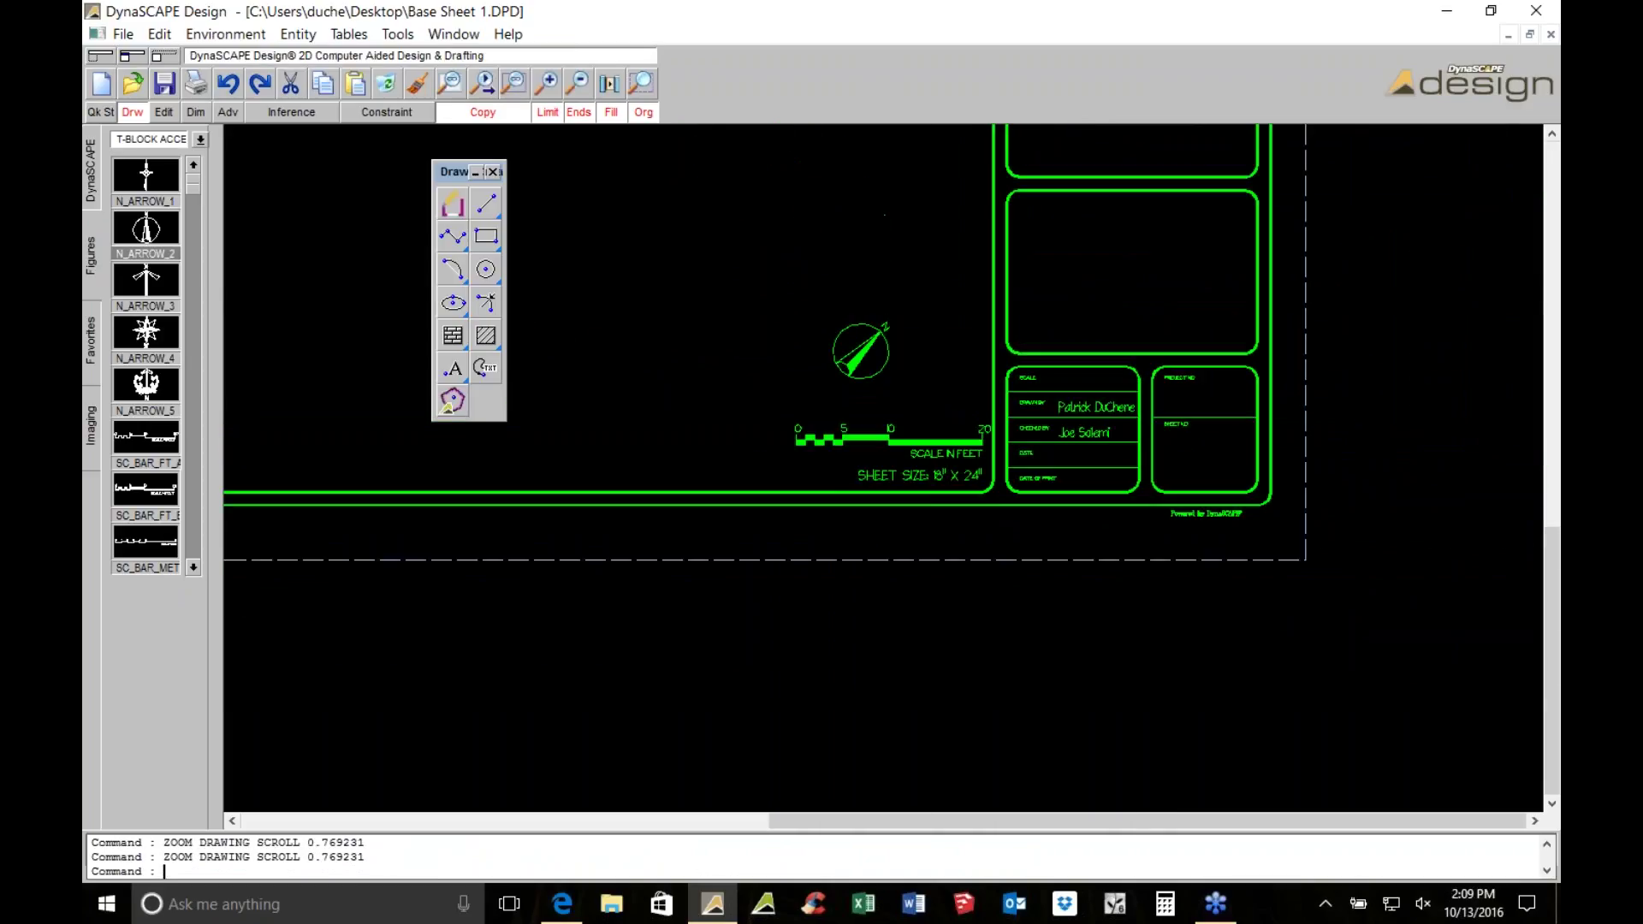
pyautogui.scroll(-5, 1042, 671)
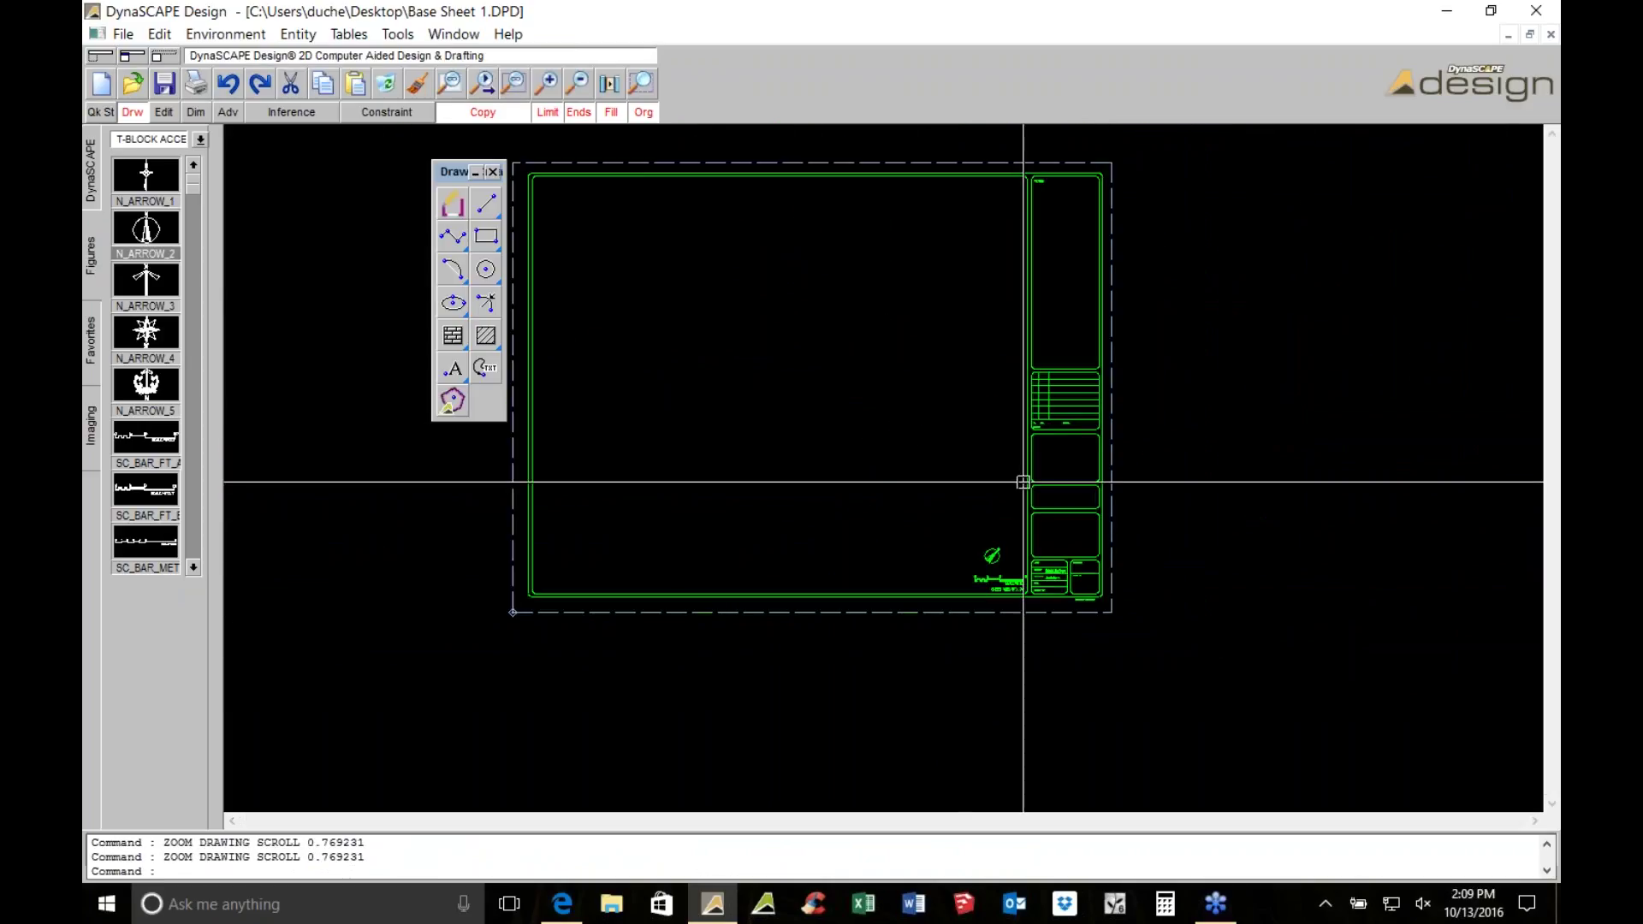
pyautogui.scroll(4, 1022, 481)
# Insert 400dpiLogo.png from Webinar 2 > Logos into the empty title block panel and save
pyautogui.click(93, 410)
pyautogui.click(186, 163)
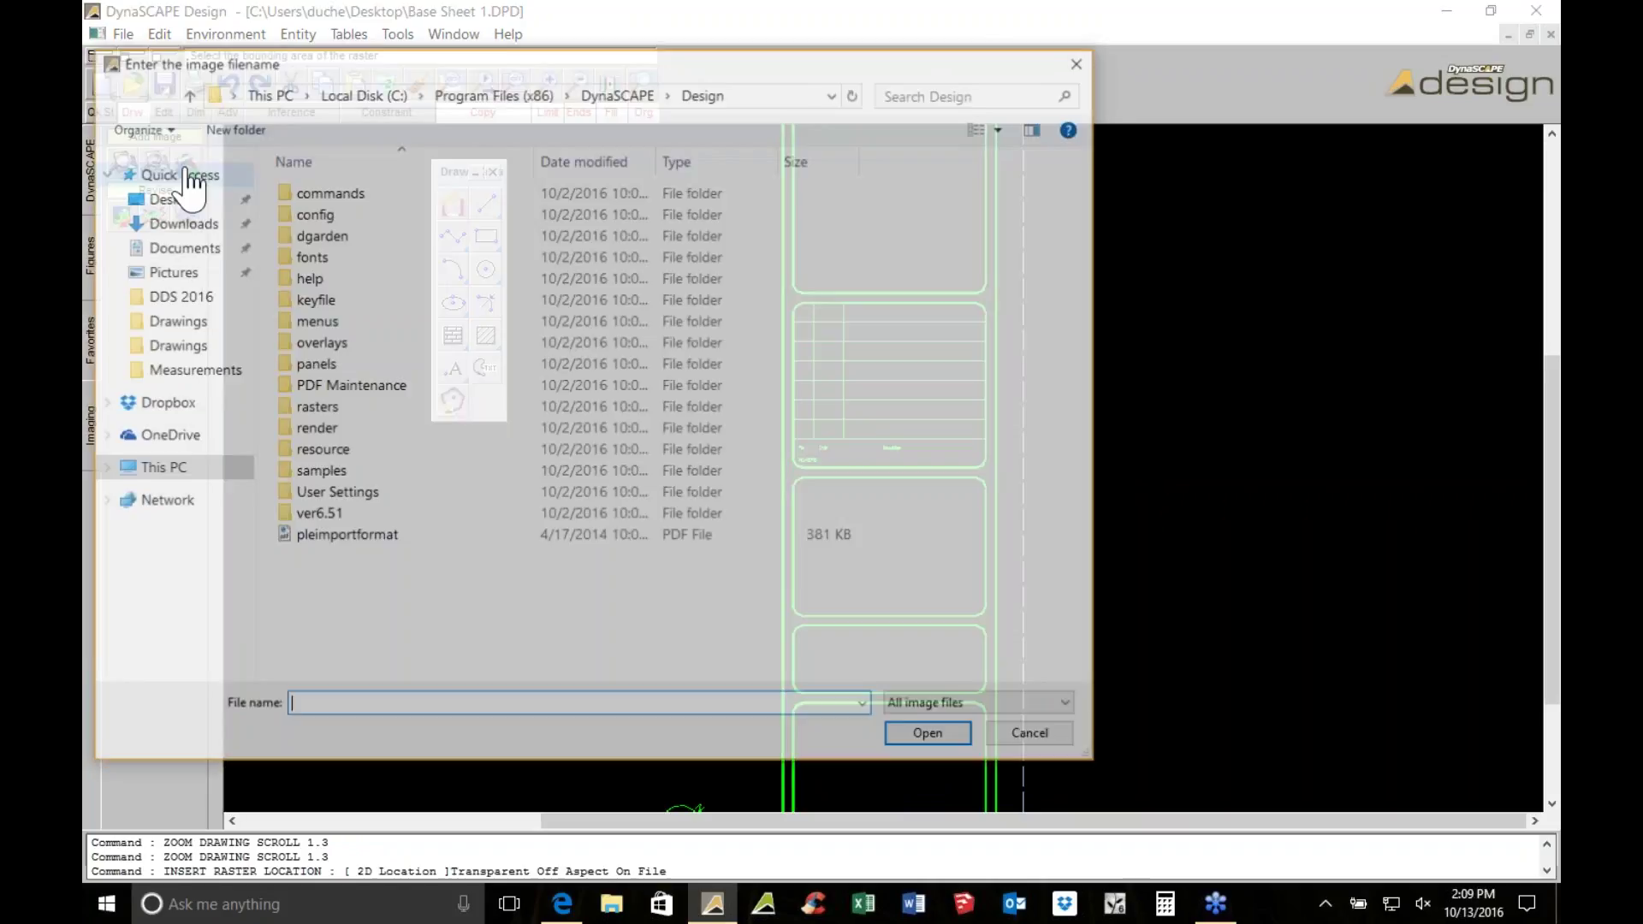
pyautogui.doubleClick(301, 197)
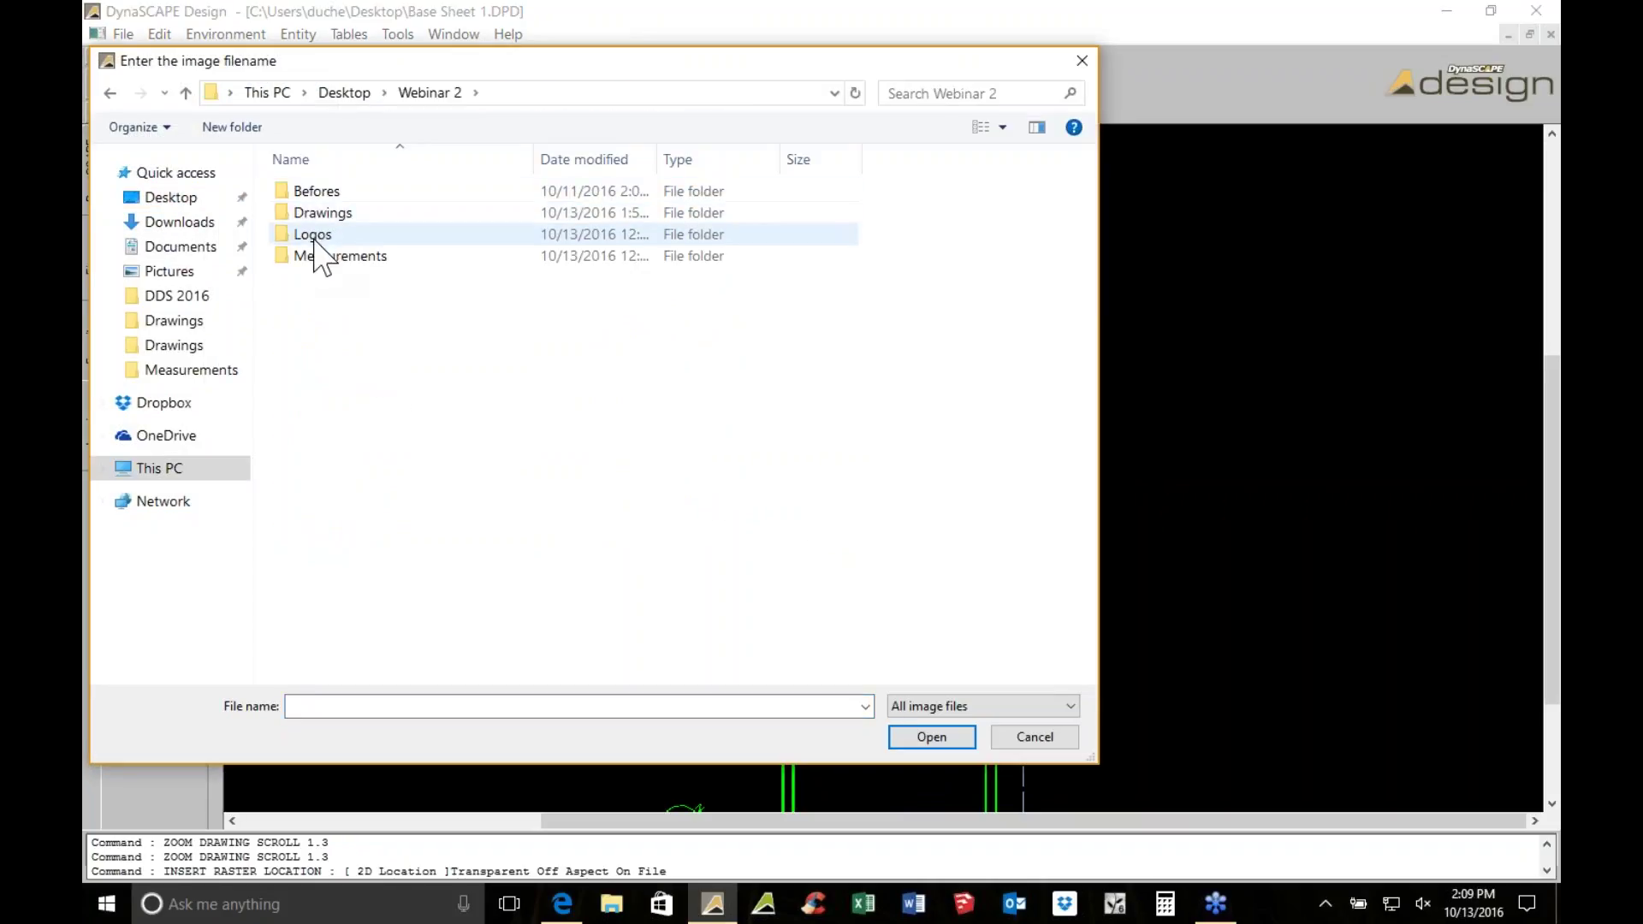
pyautogui.doubleClick(313, 236)
pyautogui.doubleClick(313, 237)
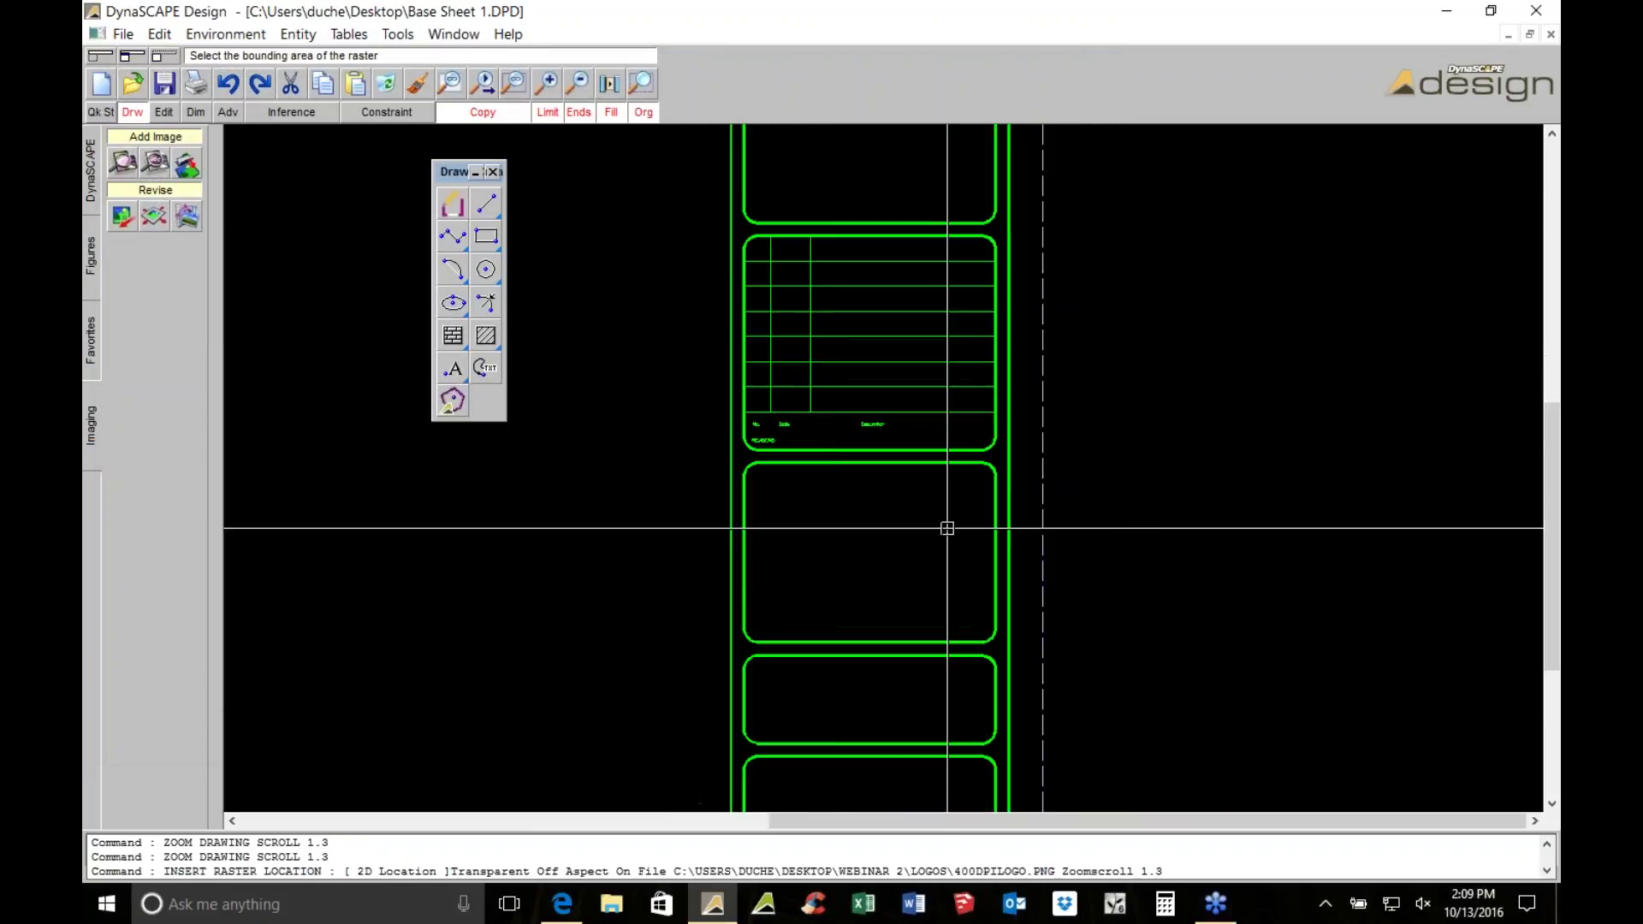
pyautogui.click(701, 463)
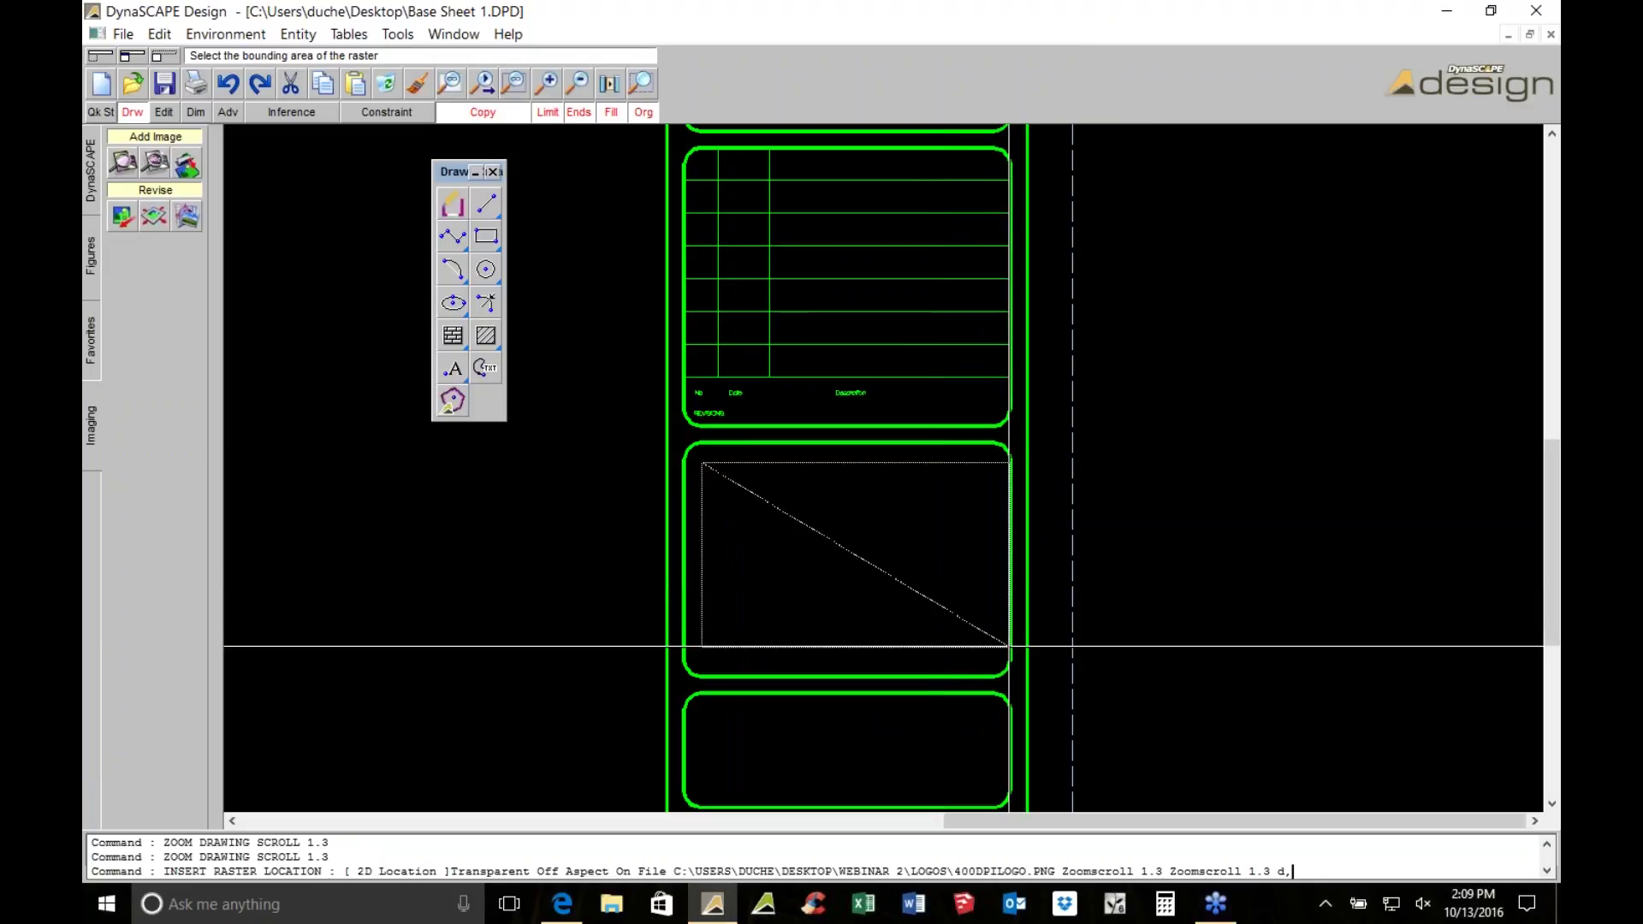
pyautogui.click(988, 651)
pyautogui.scroll(-2, 927, 569)
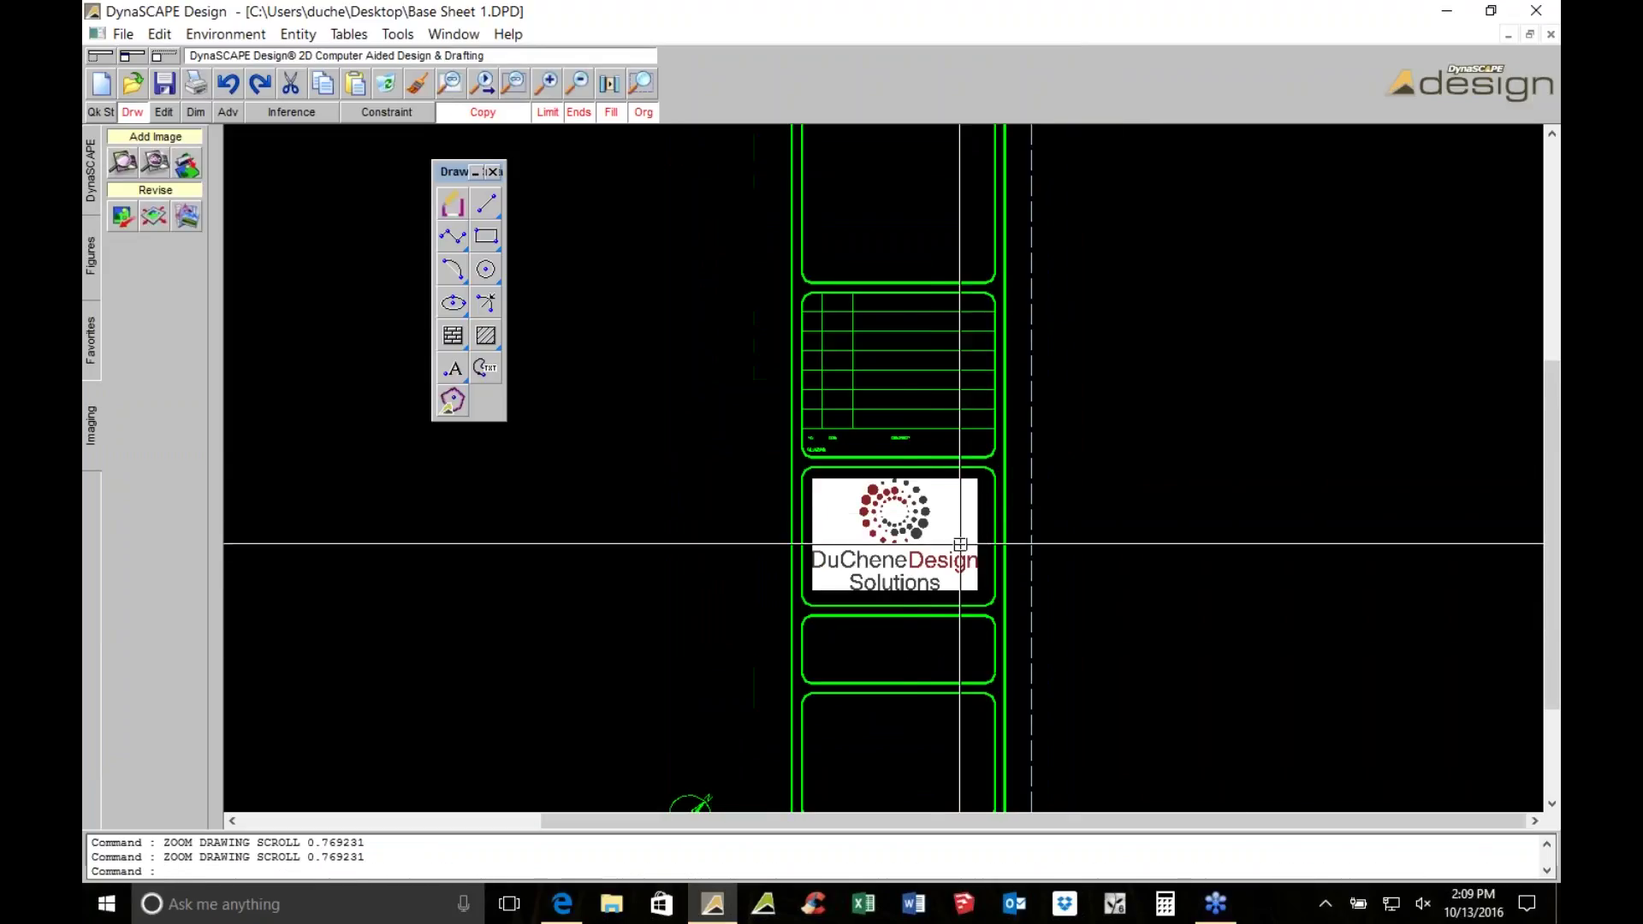
pyautogui.scroll(-3, 927, 568)
pyautogui.press('Escape')
pyautogui.click(168, 82)
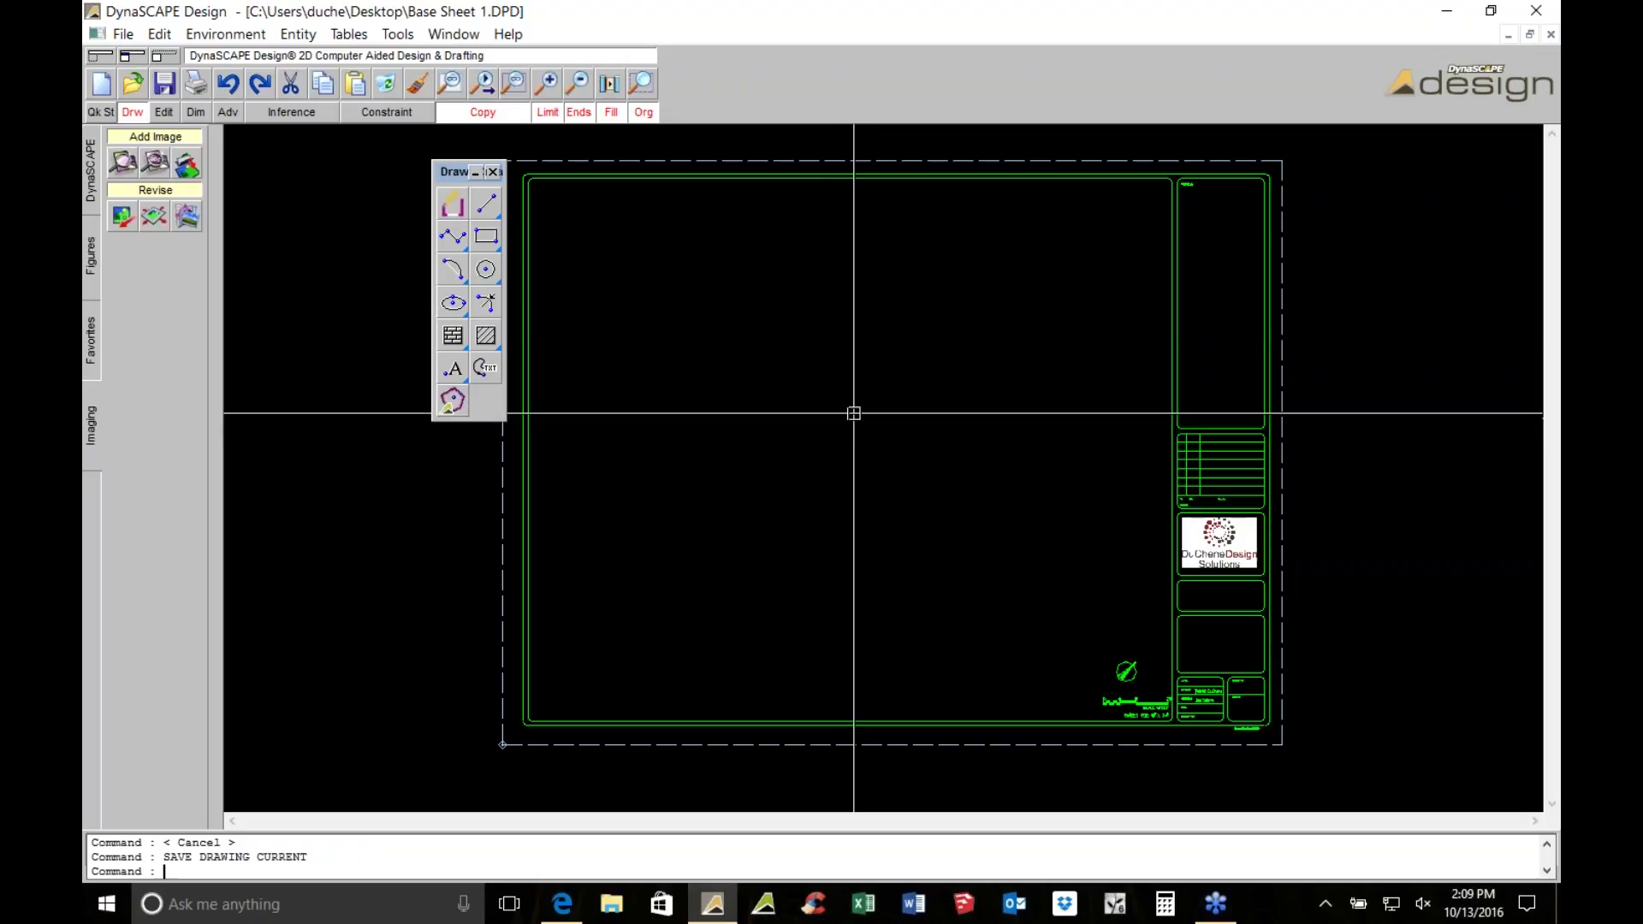
pyautogui.click(84, 154)
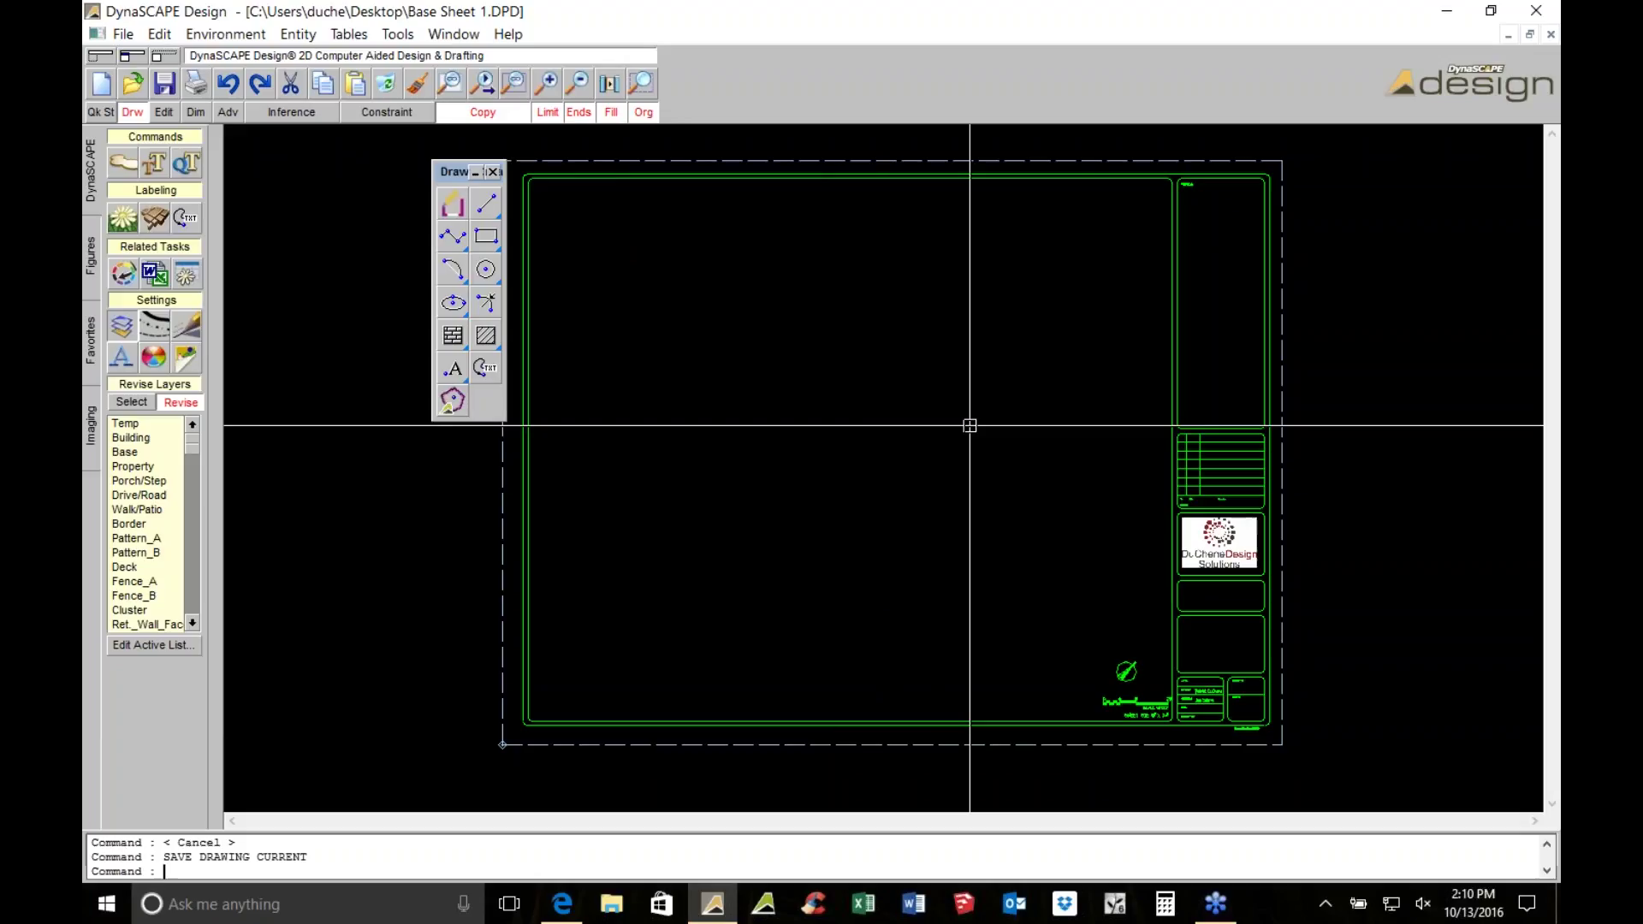
# Place House Footprint Drawing.jpg from Webinar 2 > Measurements onto the sheet by two corners
pyautogui.click(83, 437)
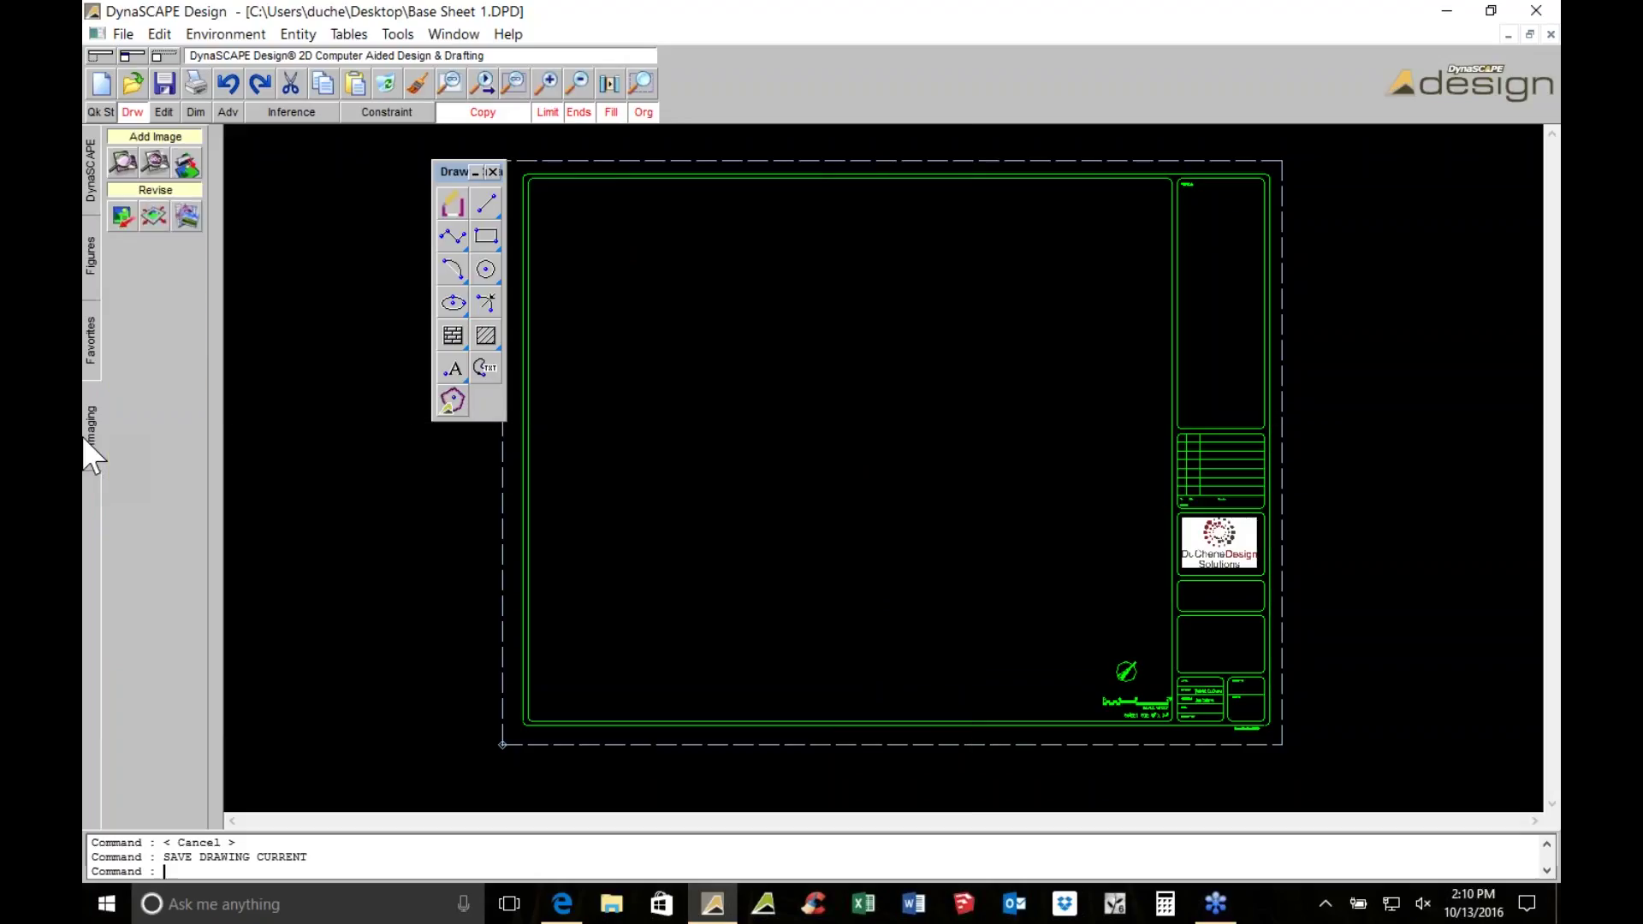
pyautogui.click(181, 175)
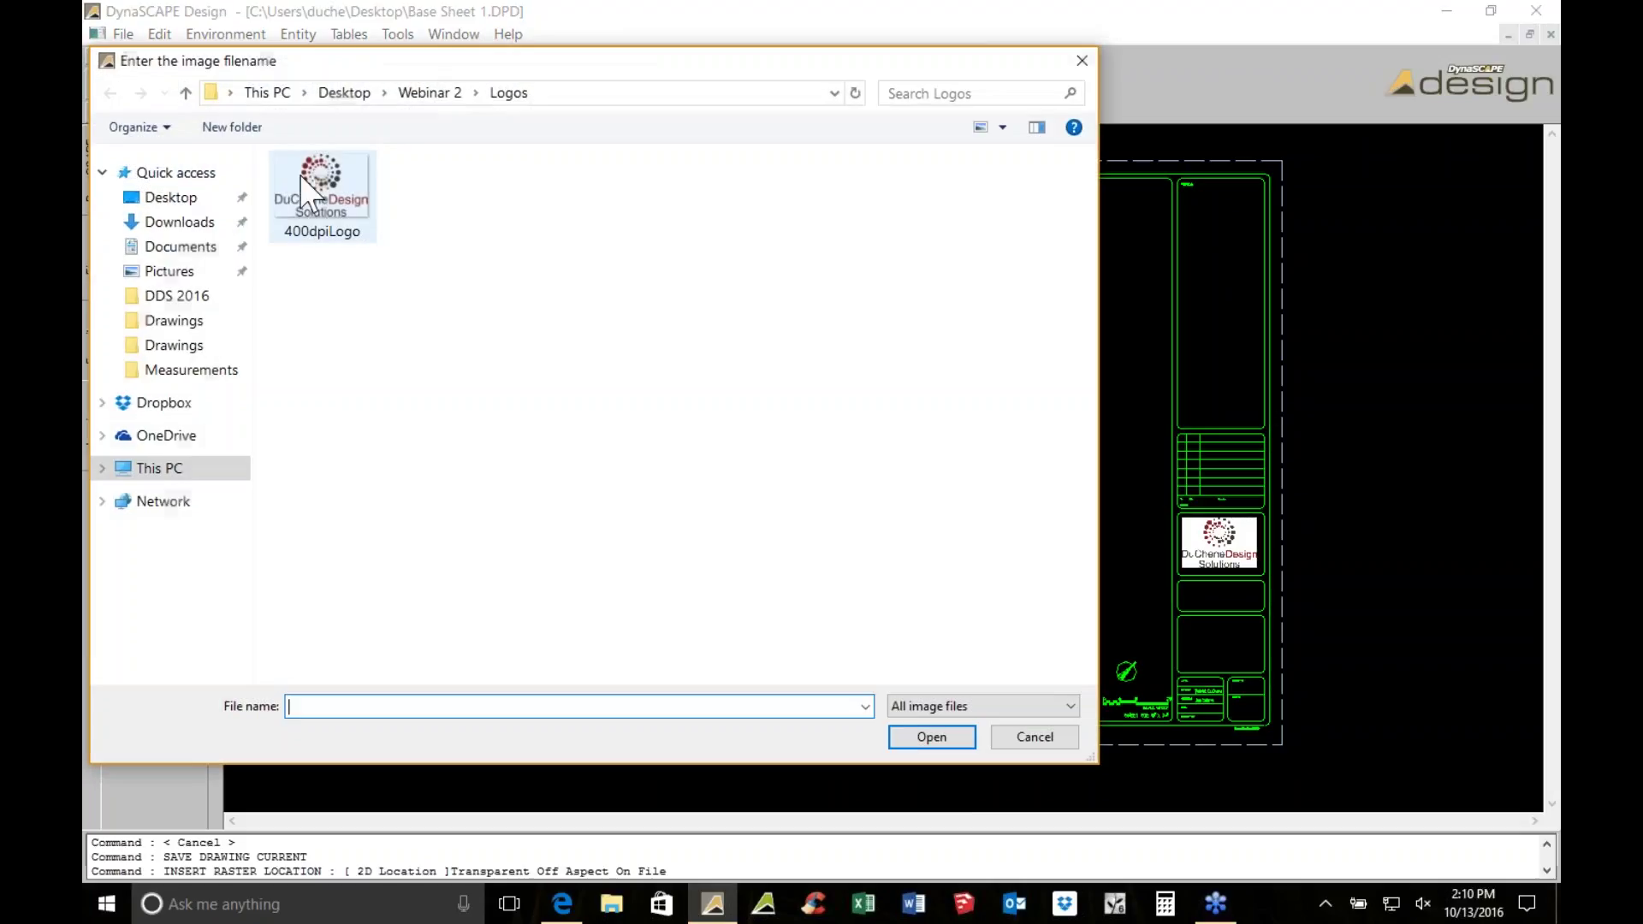
pyautogui.click(214, 202)
pyautogui.doubleClick(331, 213)
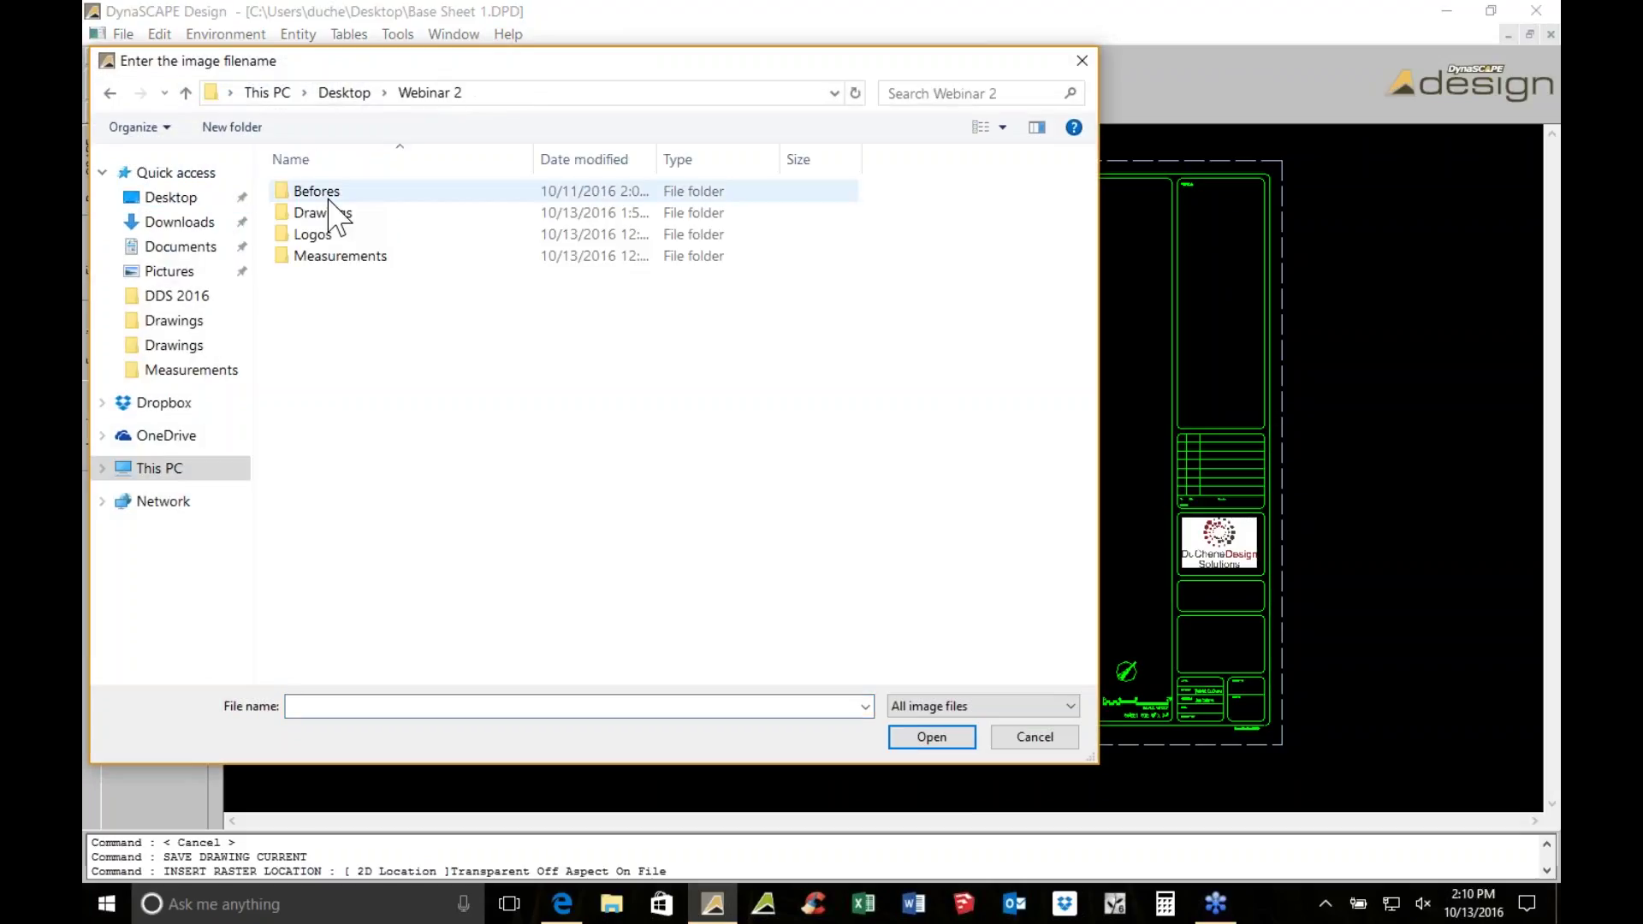
pyautogui.doubleClick(340, 219)
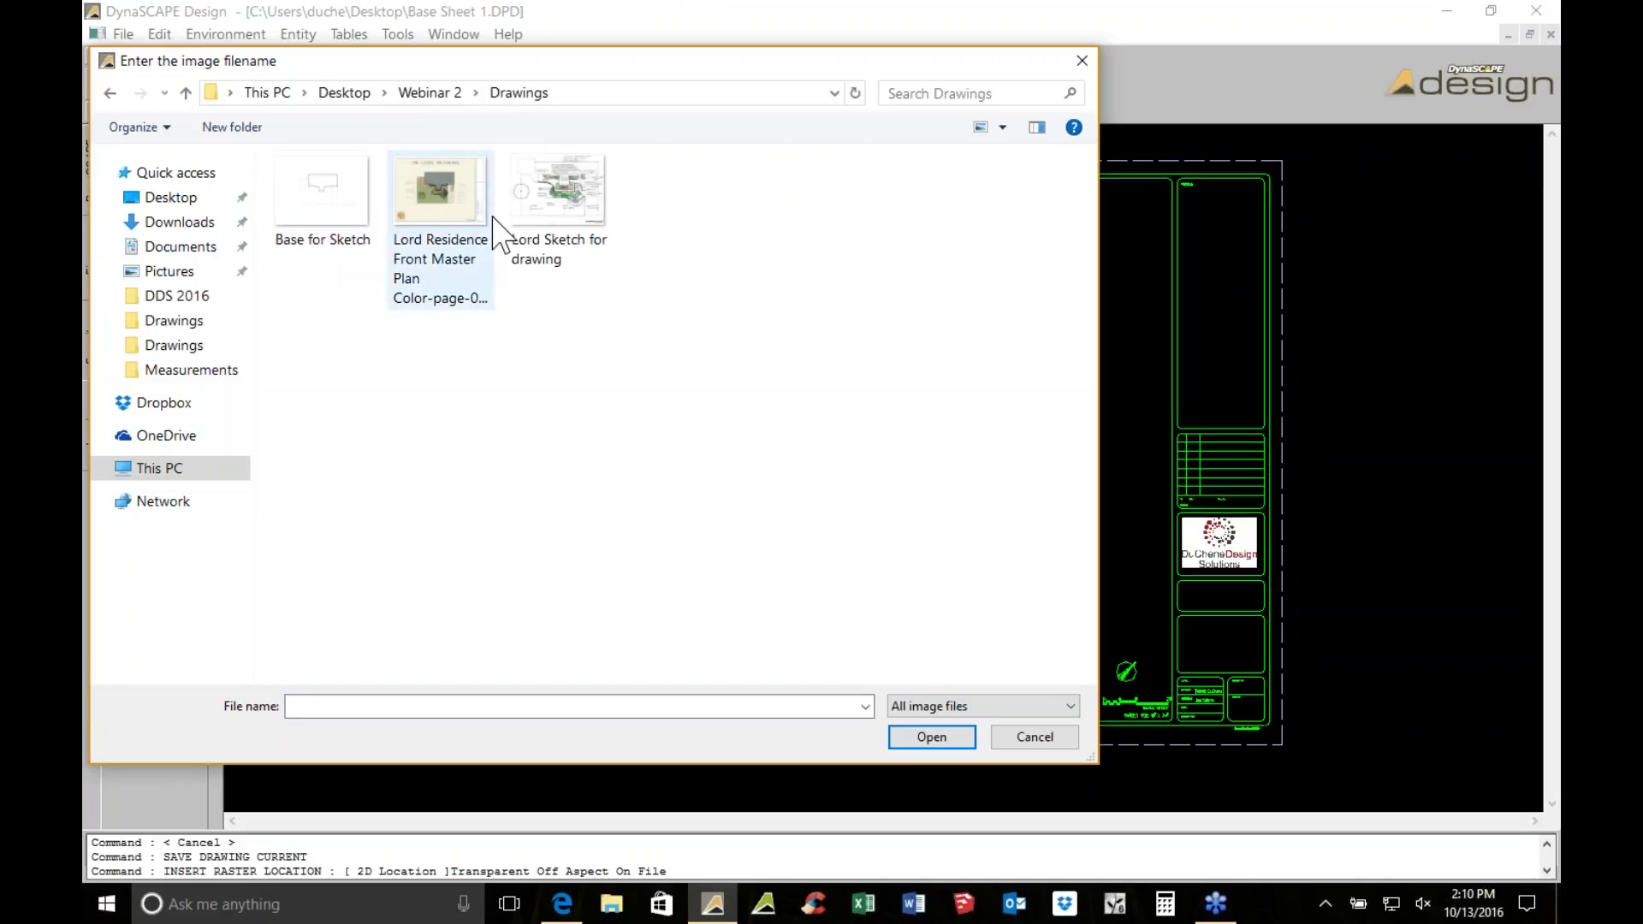
pyautogui.click(110, 93)
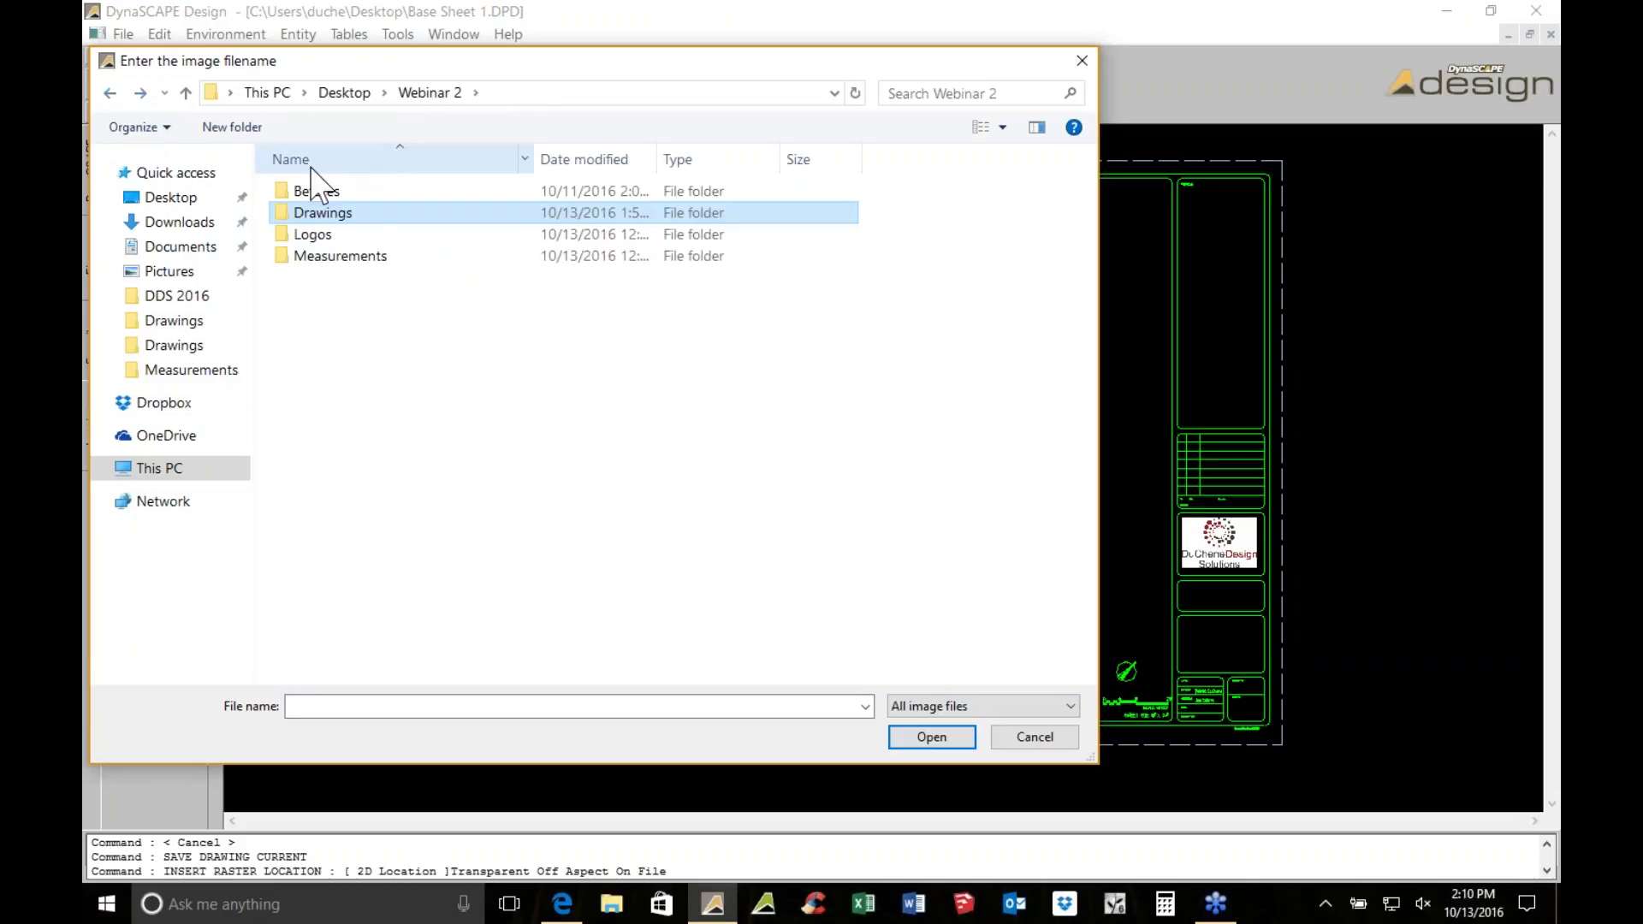
pyautogui.doubleClick(348, 253)
pyautogui.doubleClick(339, 214)
pyautogui.click(679, 209)
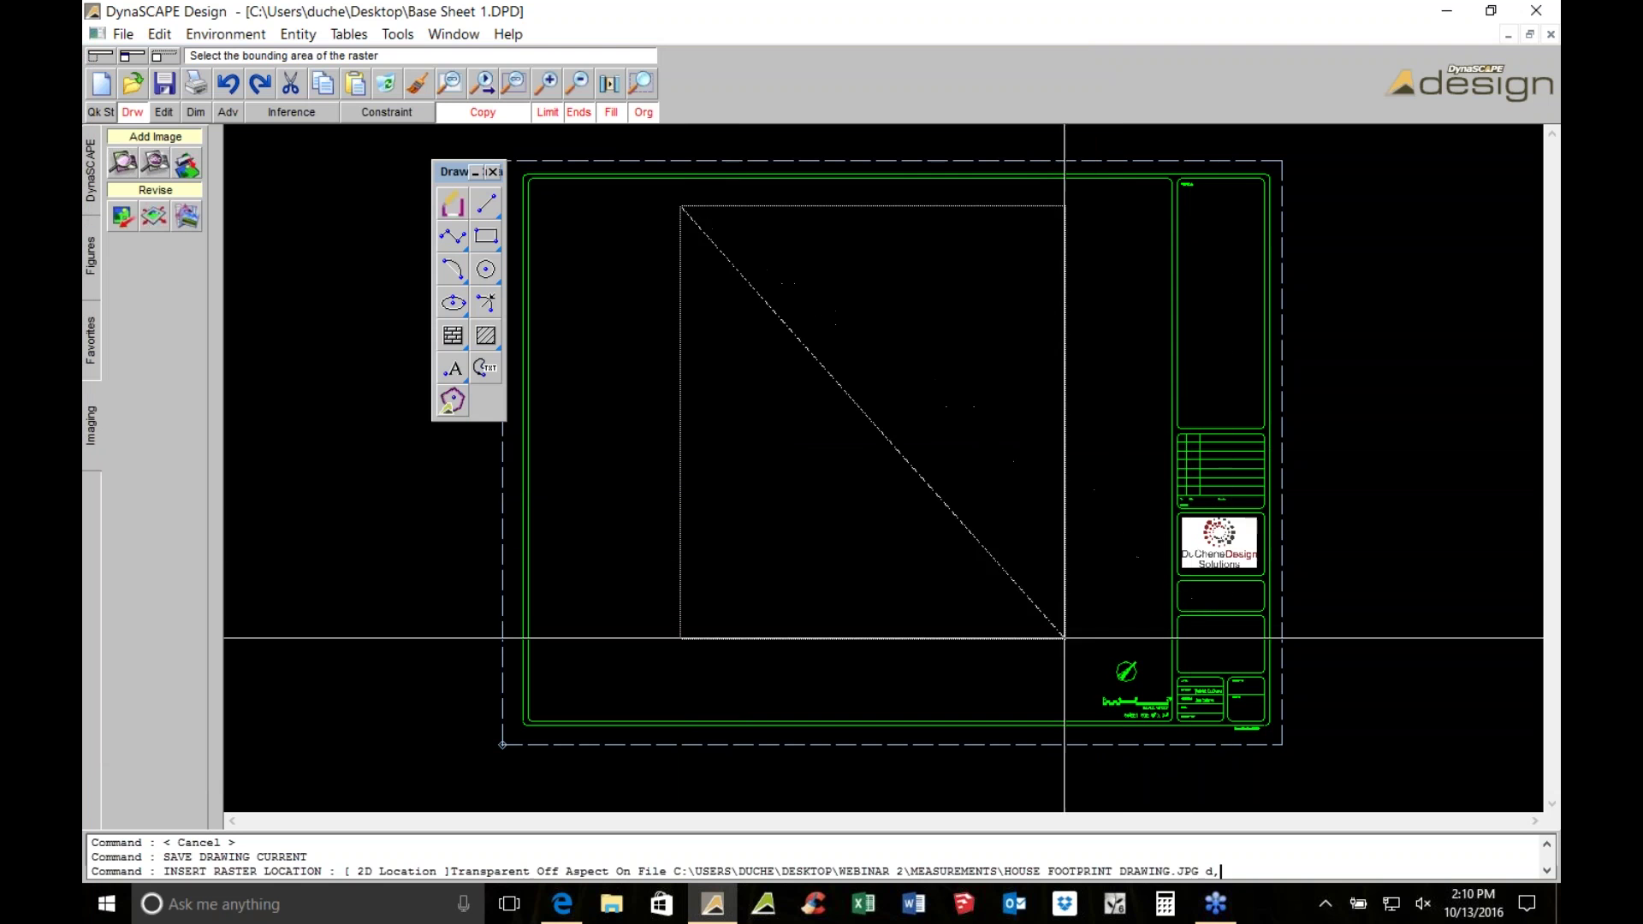
pyautogui.click(1111, 639)
# Save the drawing with the footprint image in place
pyautogui.scroll(4, 864, 457)
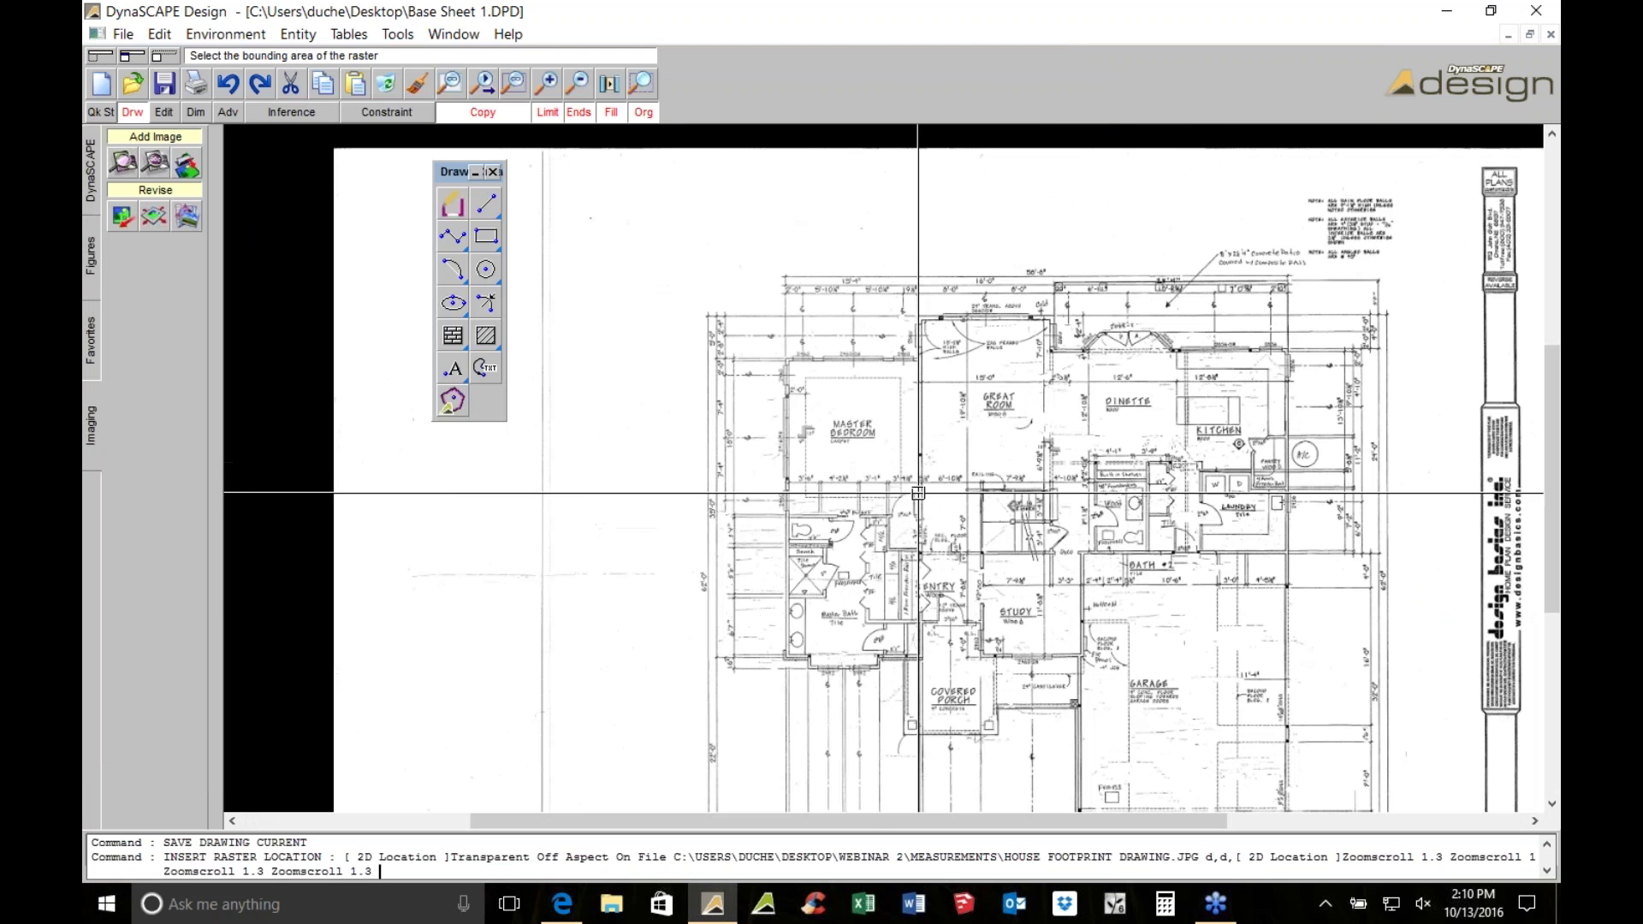
pyautogui.scroll(2, 693, 651)
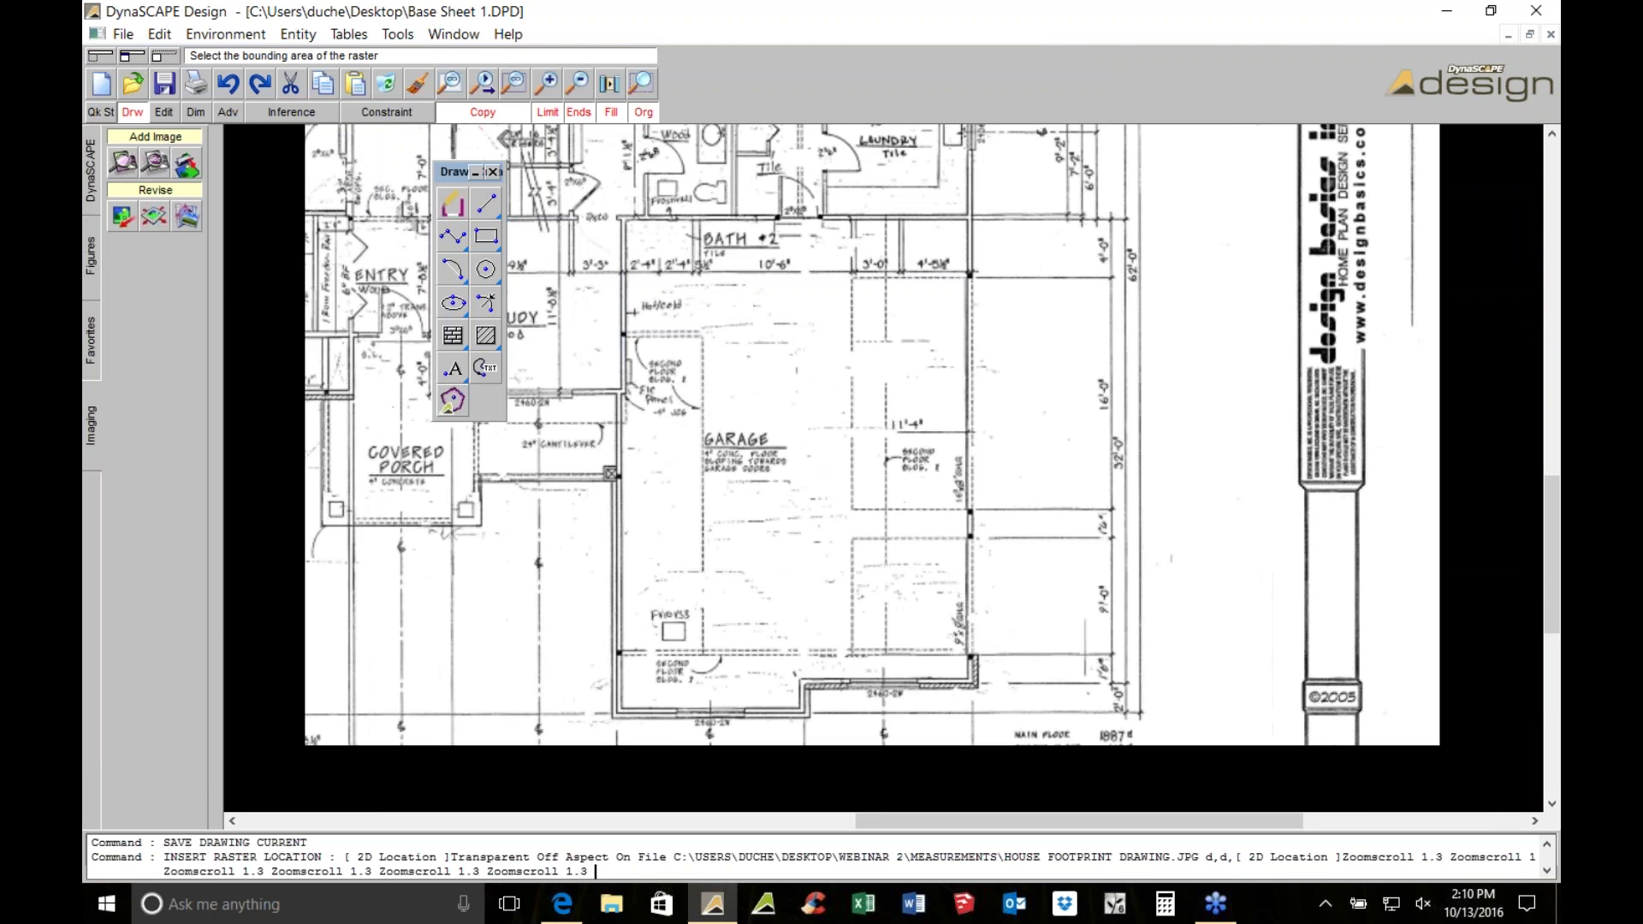
pyautogui.scroll(-1, 693, 650)
pyautogui.scroll(1, 693, 650)
pyautogui.scroll(-2, 693, 650)
pyautogui.hotkey('ctrl', 's')
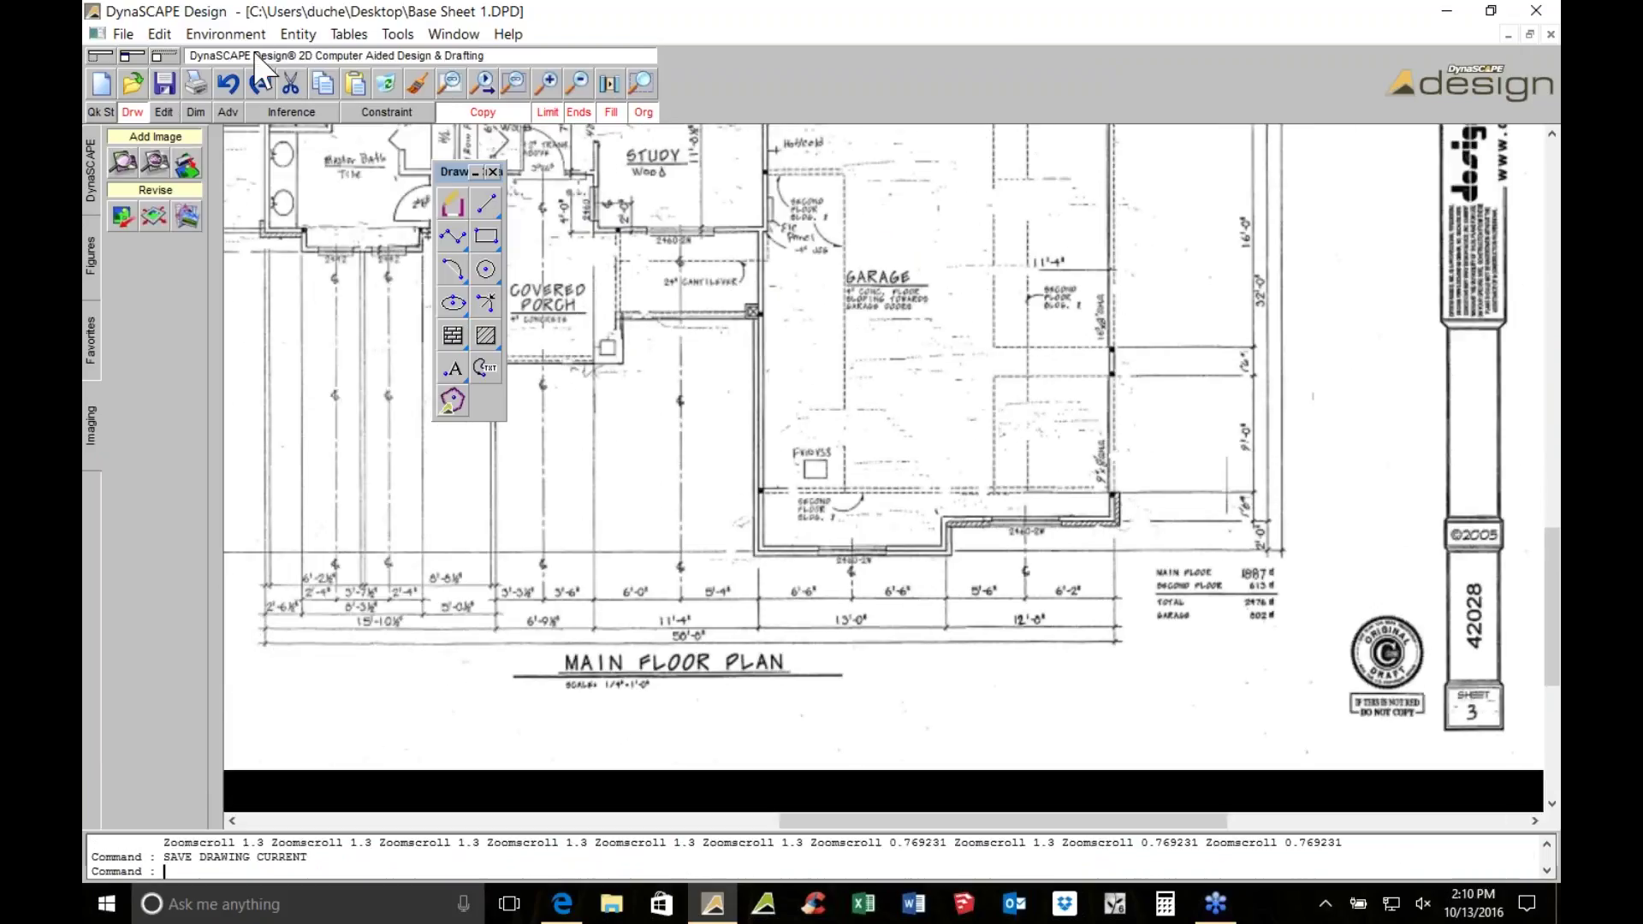
# Set raster rendering to Balanced in Performance Settings and restart DynaSCAPE to apply it
pyautogui.click(246, 36)
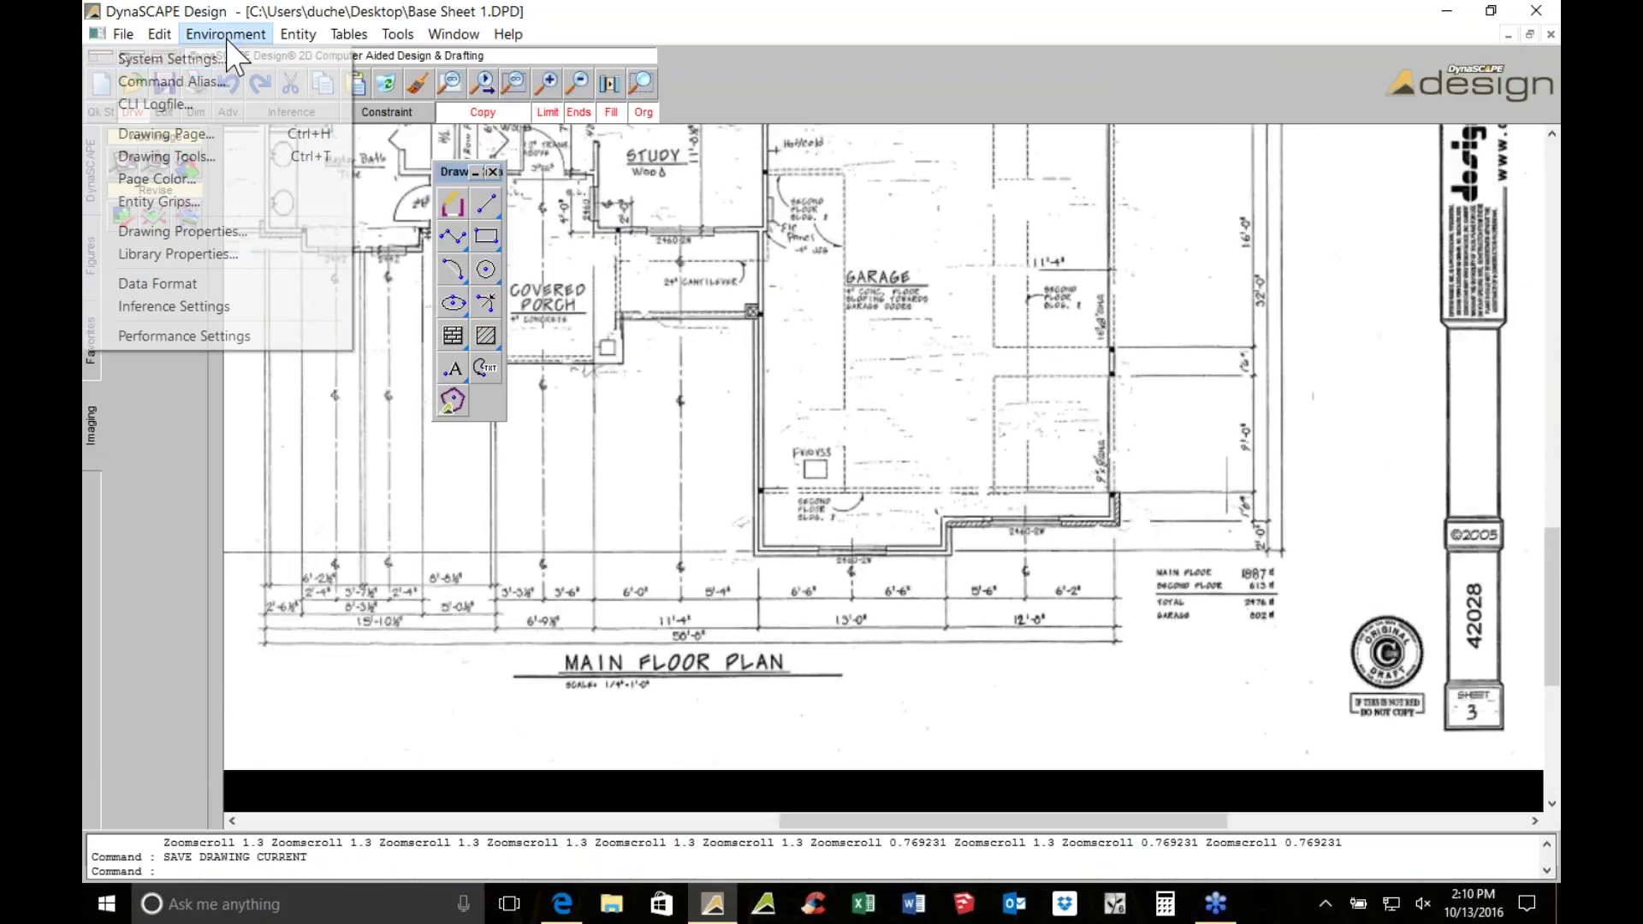
pyautogui.click(236, 338)
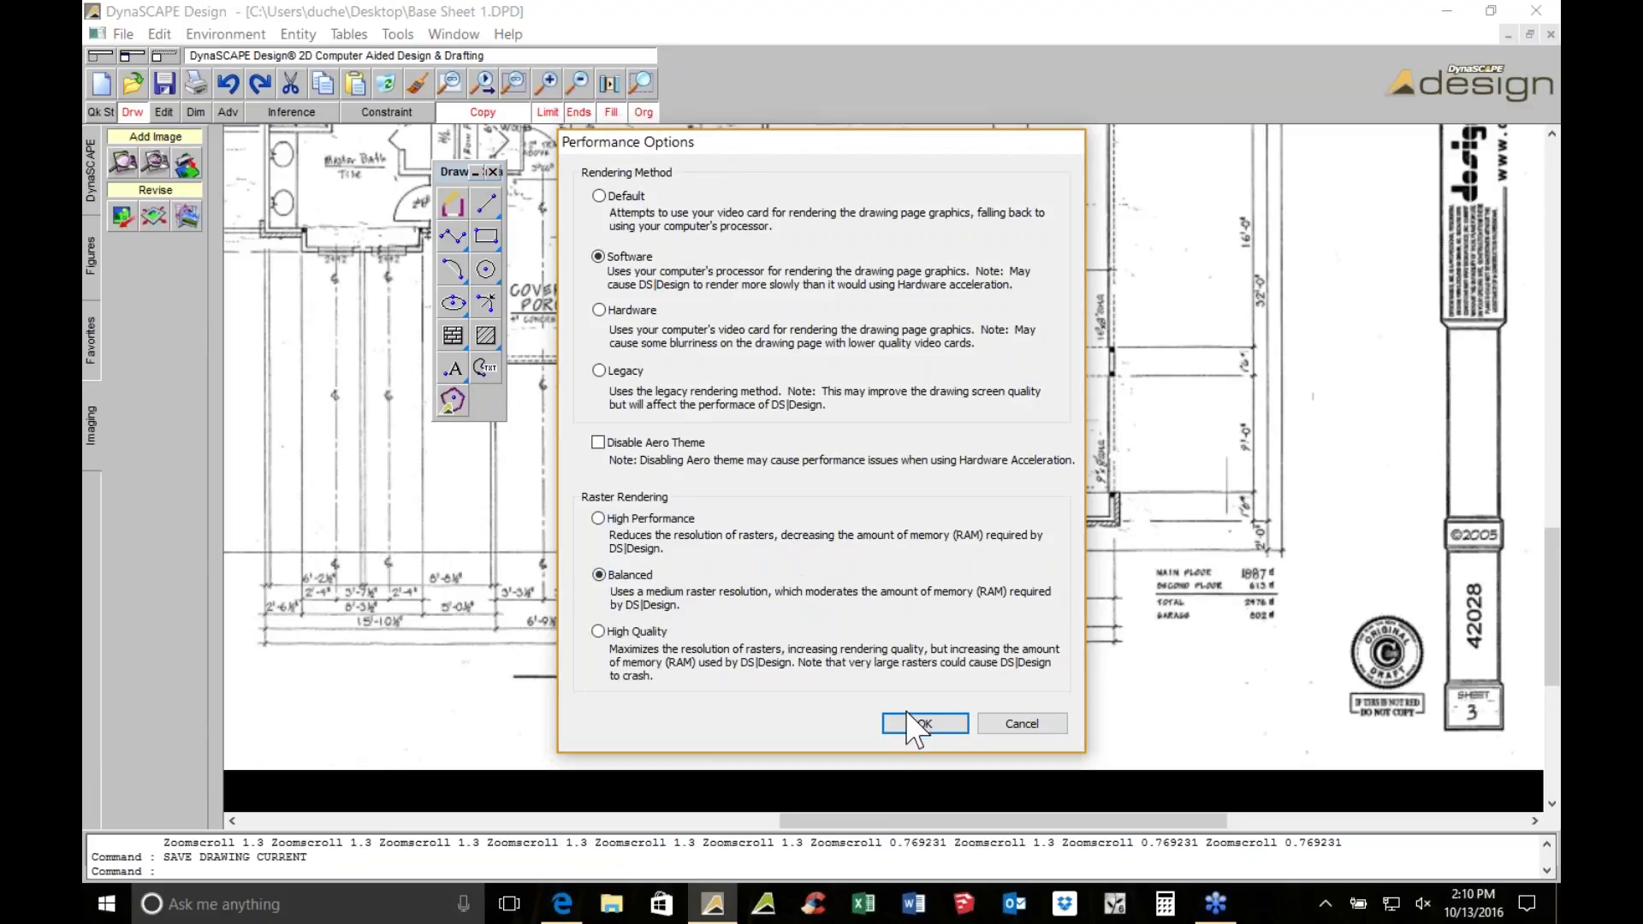
pyautogui.click(923, 725)
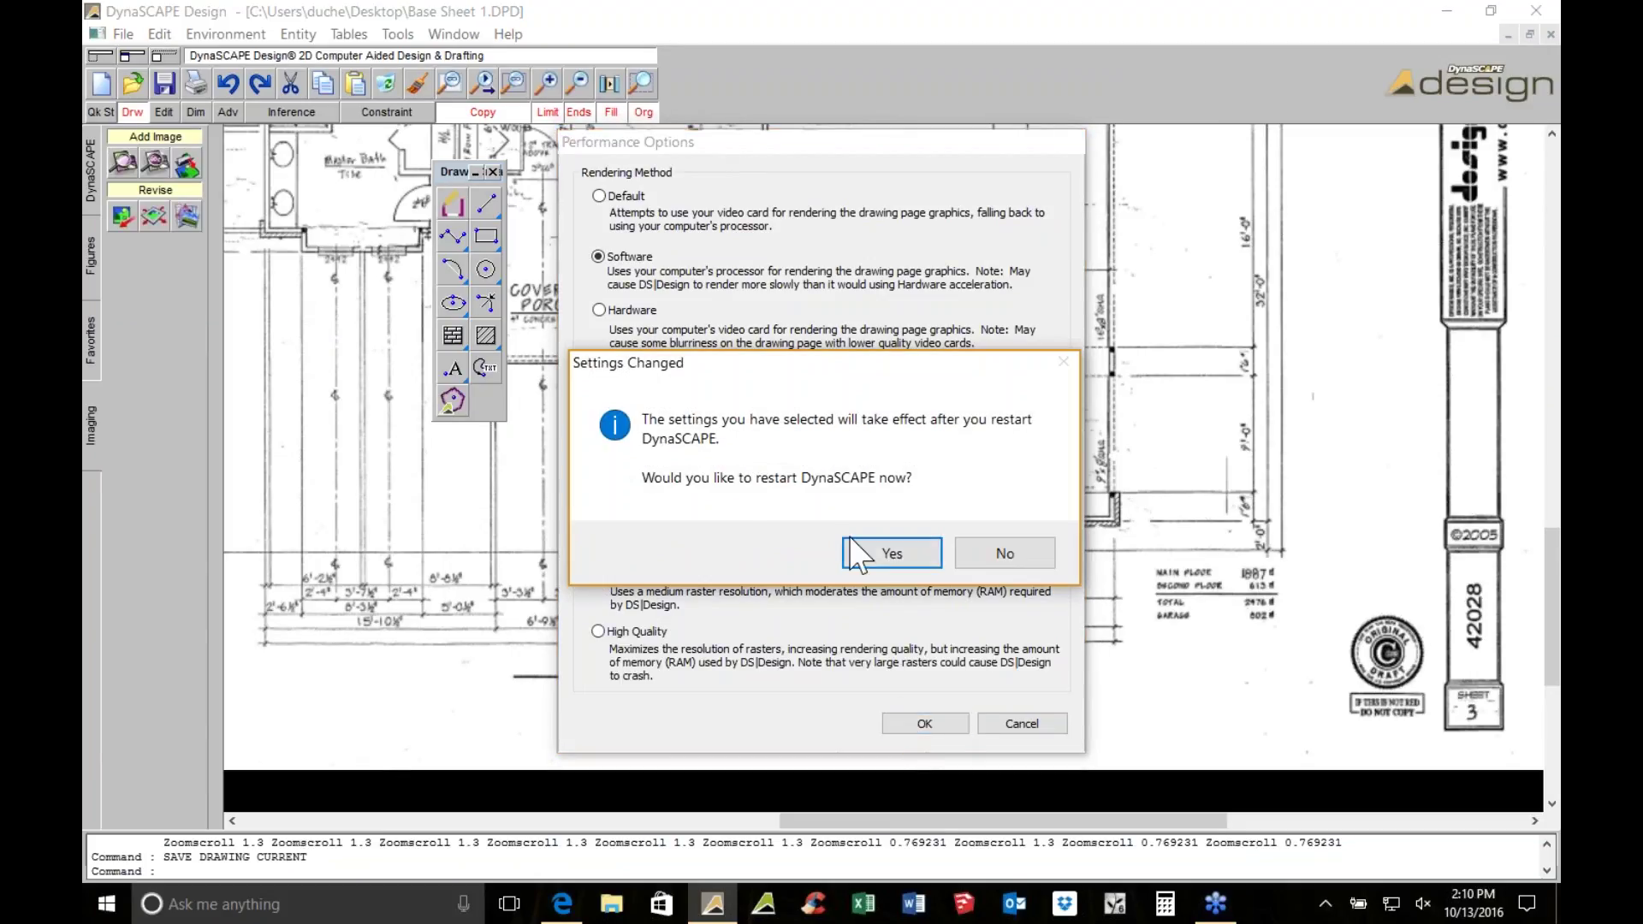
pyautogui.click(890, 554)
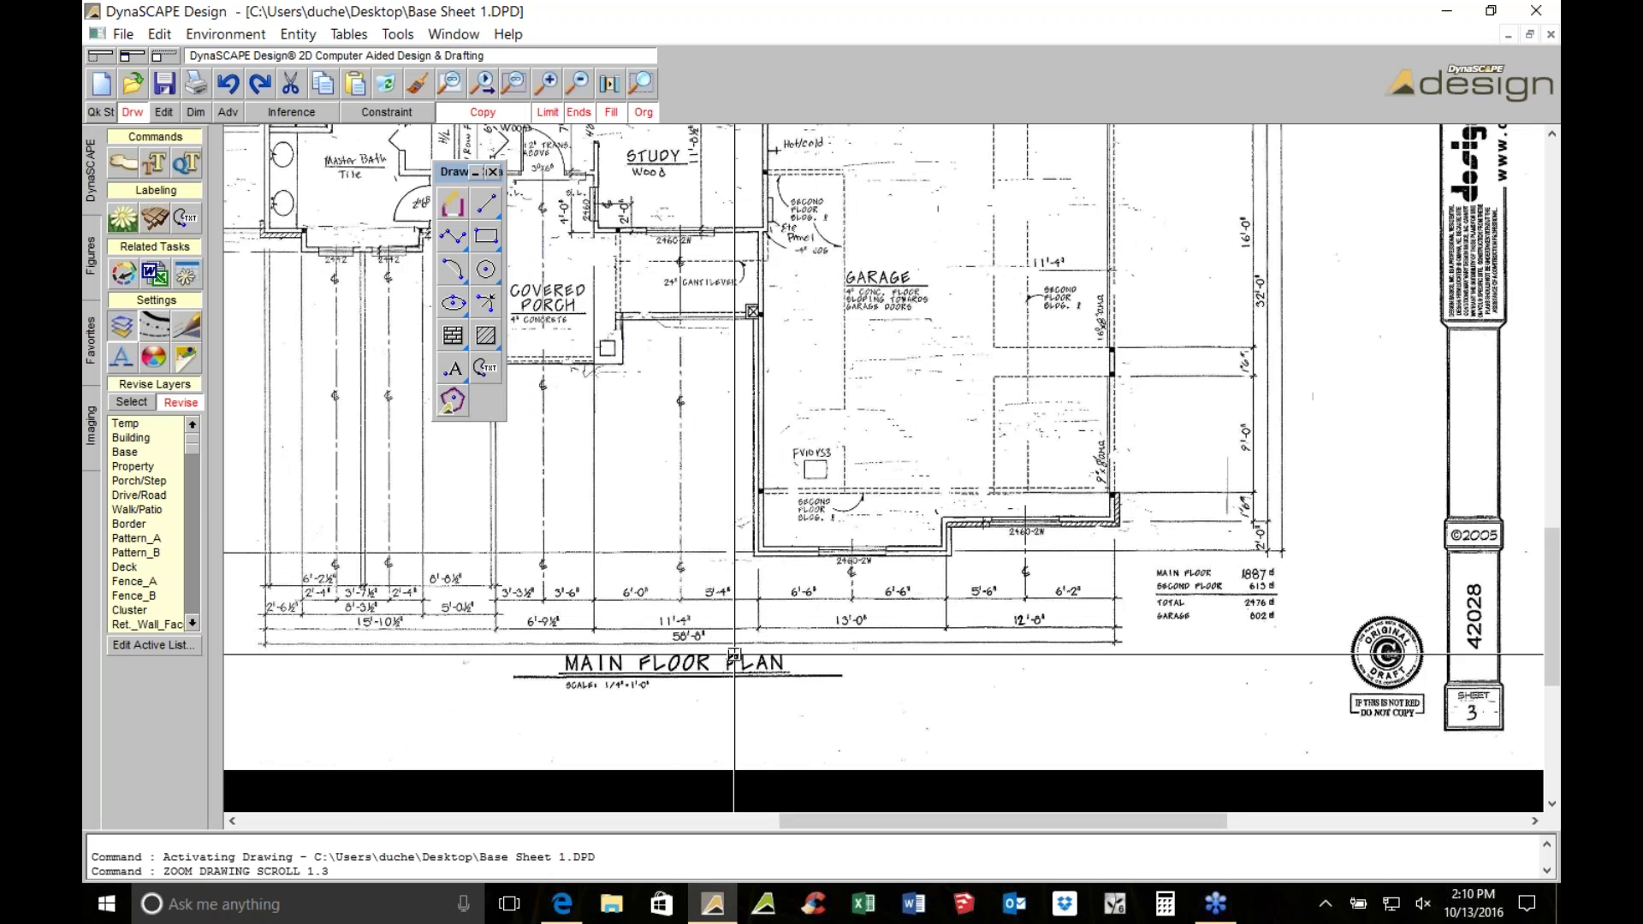
# Measure the garage wall end to end with Measure Distance, reading 10'-9 15/32"
pyautogui.scroll(3, 753, 659)
pyautogui.scroll(-1, 1369, 770)
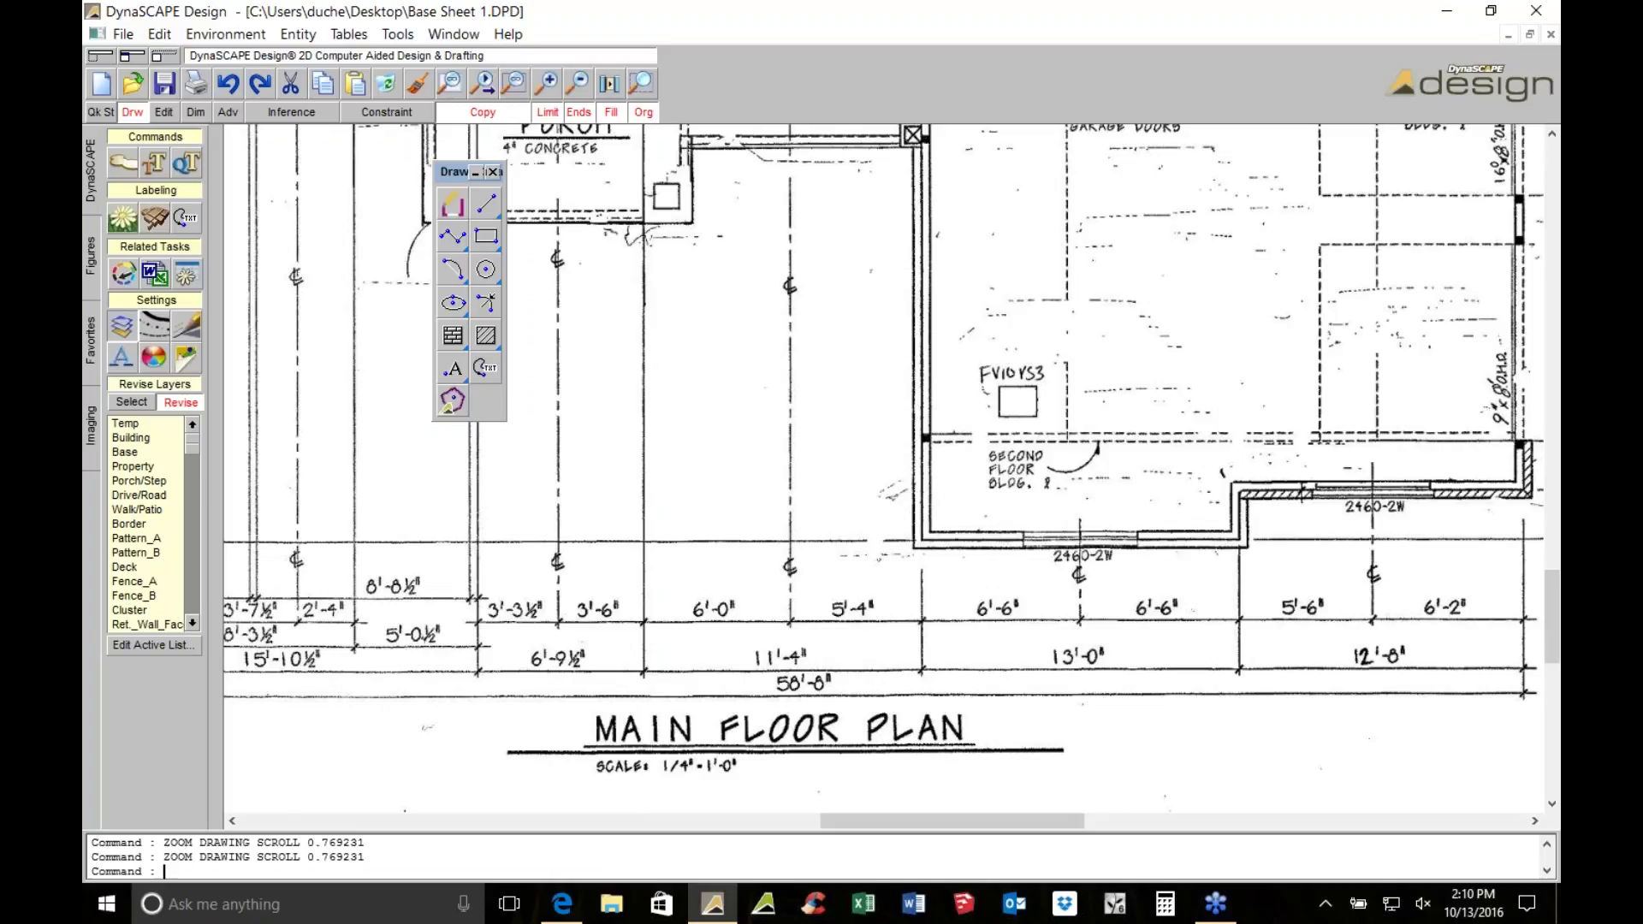
pyautogui.scroll(-2, 989, 328)
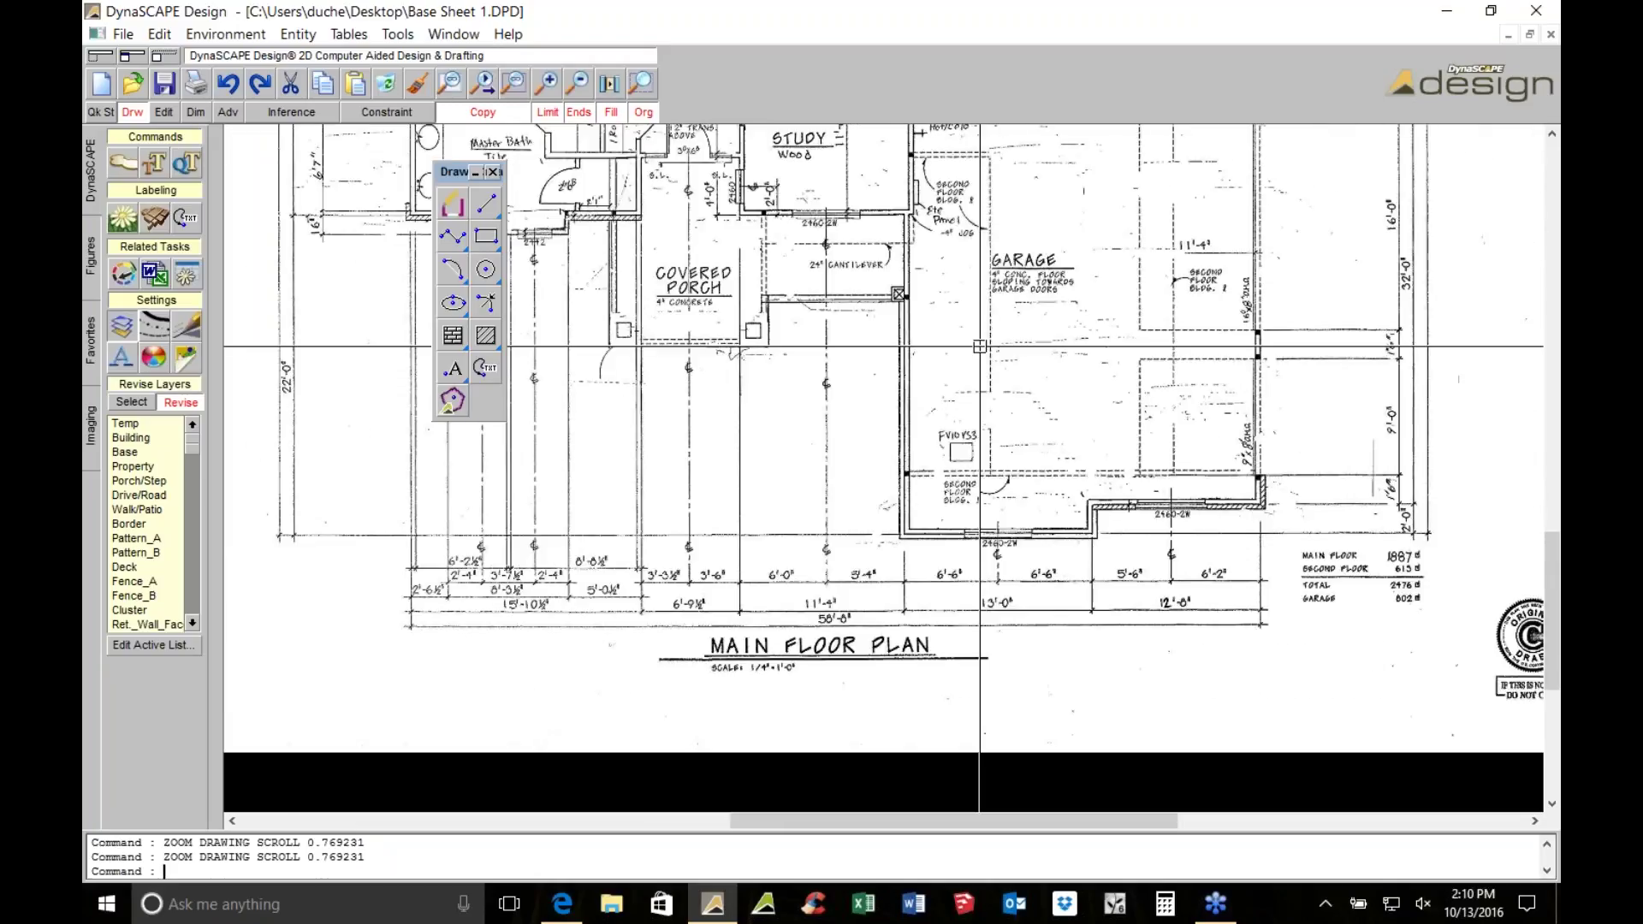
pyautogui.scroll(-3, 990, 327)
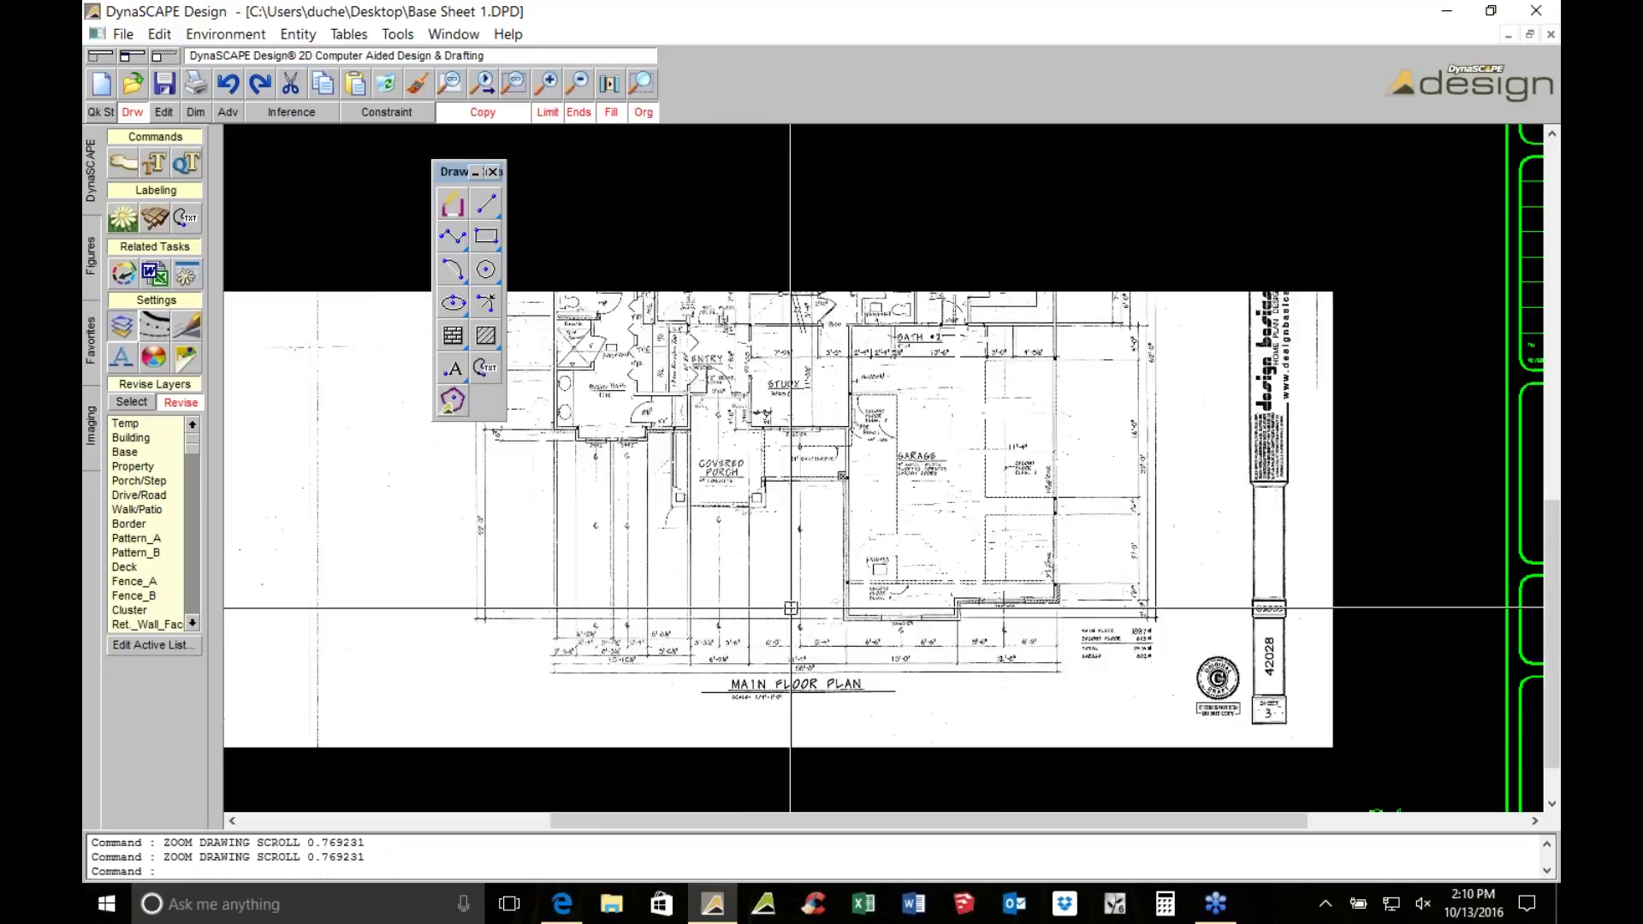
pyautogui.scroll(5, 1057, 693)
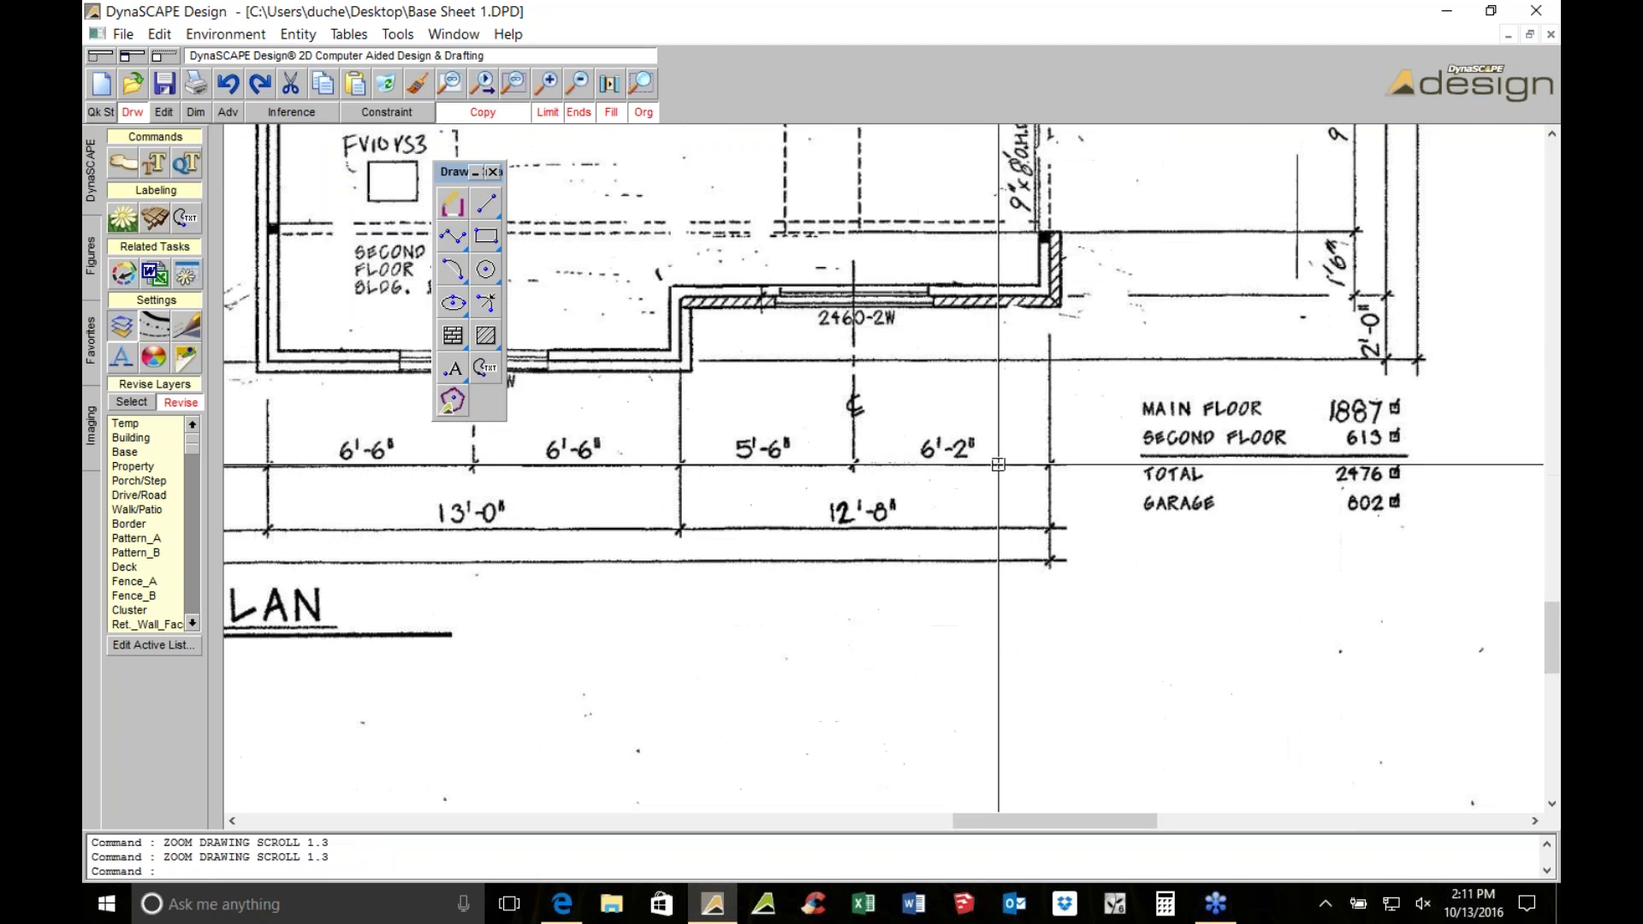
pyautogui.click(168, 109)
pyautogui.click(257, 467)
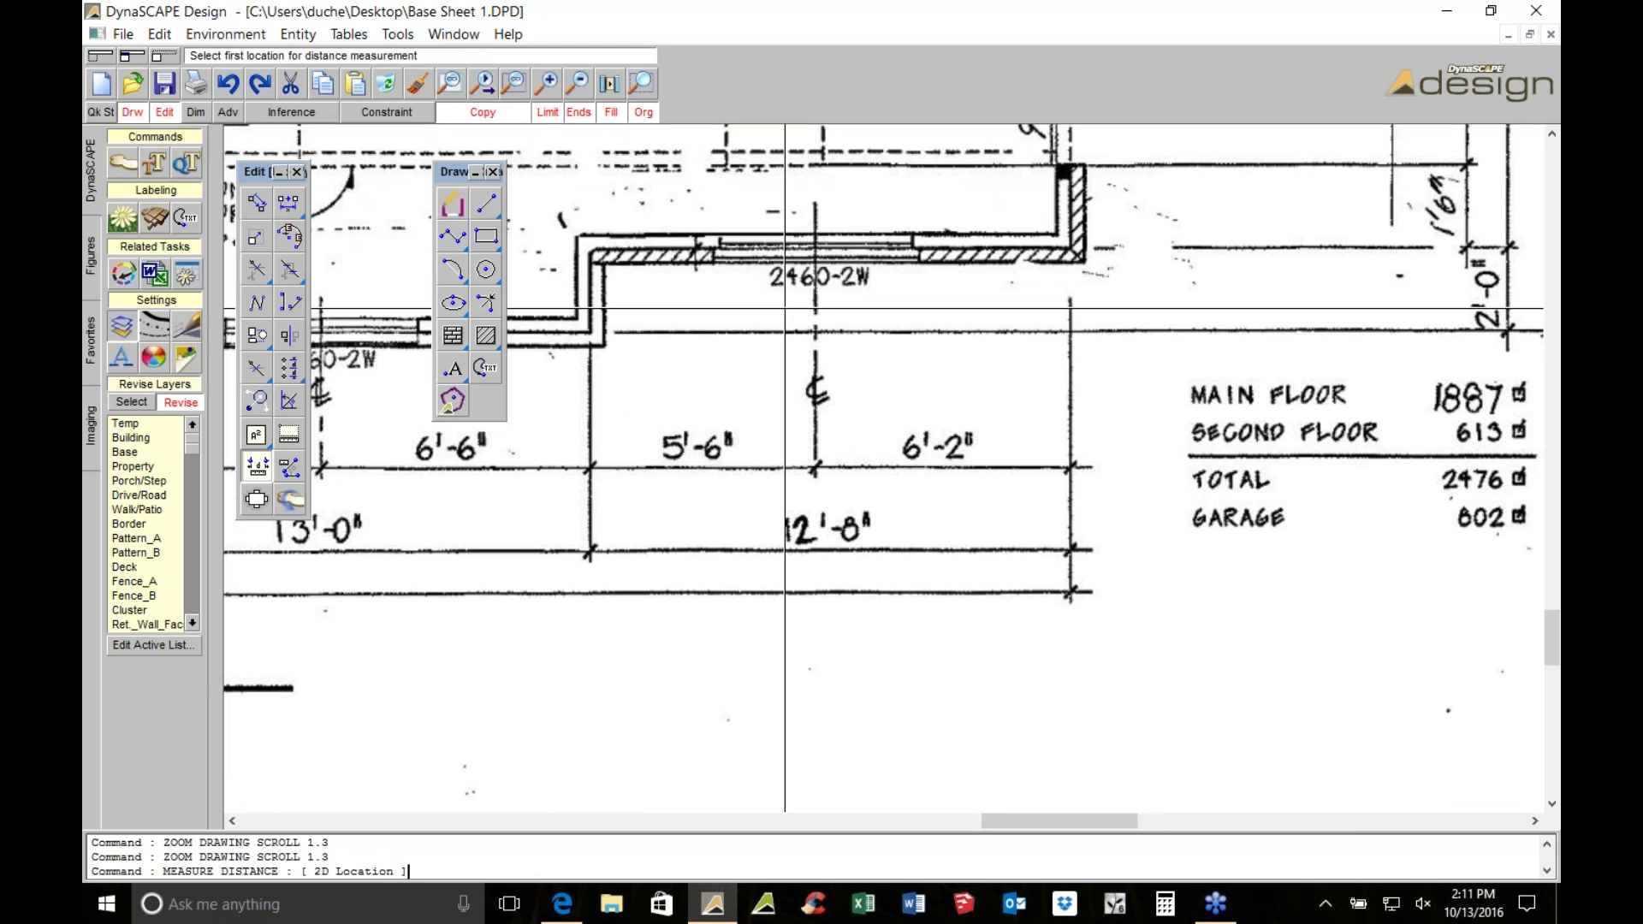
pyautogui.scroll(1, 599, 184)
pyautogui.click(624, 293)
pyautogui.moveTo(1403, 336); pyautogui.dragTo(1264, 396, button='middle')
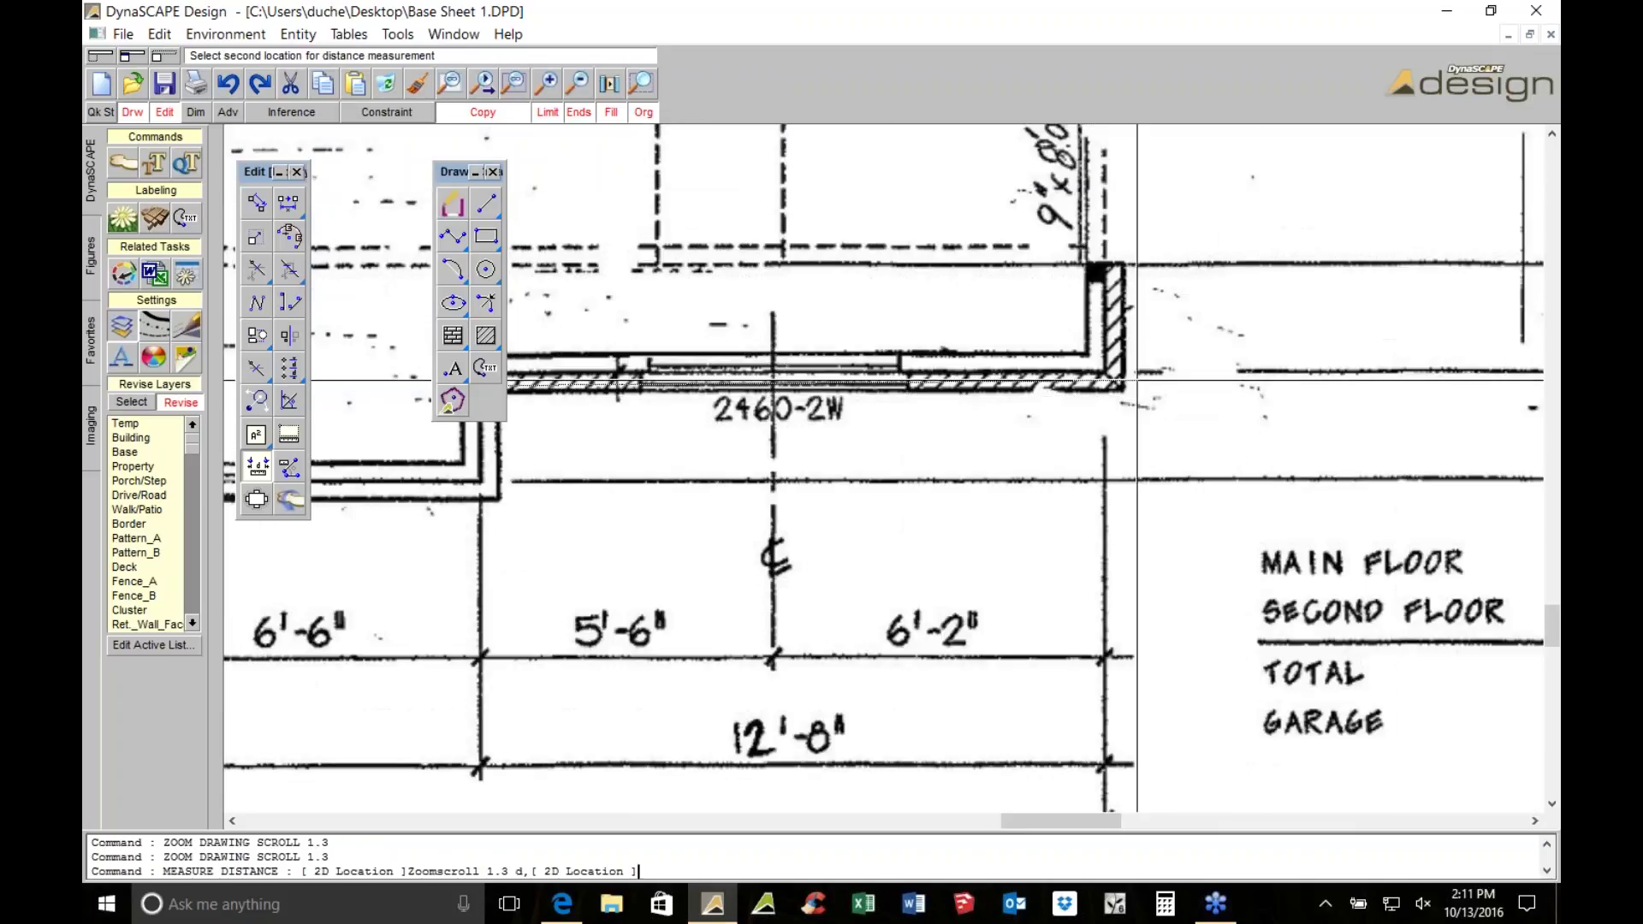
pyautogui.click(1120, 383)
pyautogui.scroll(-2, 1121, 383)
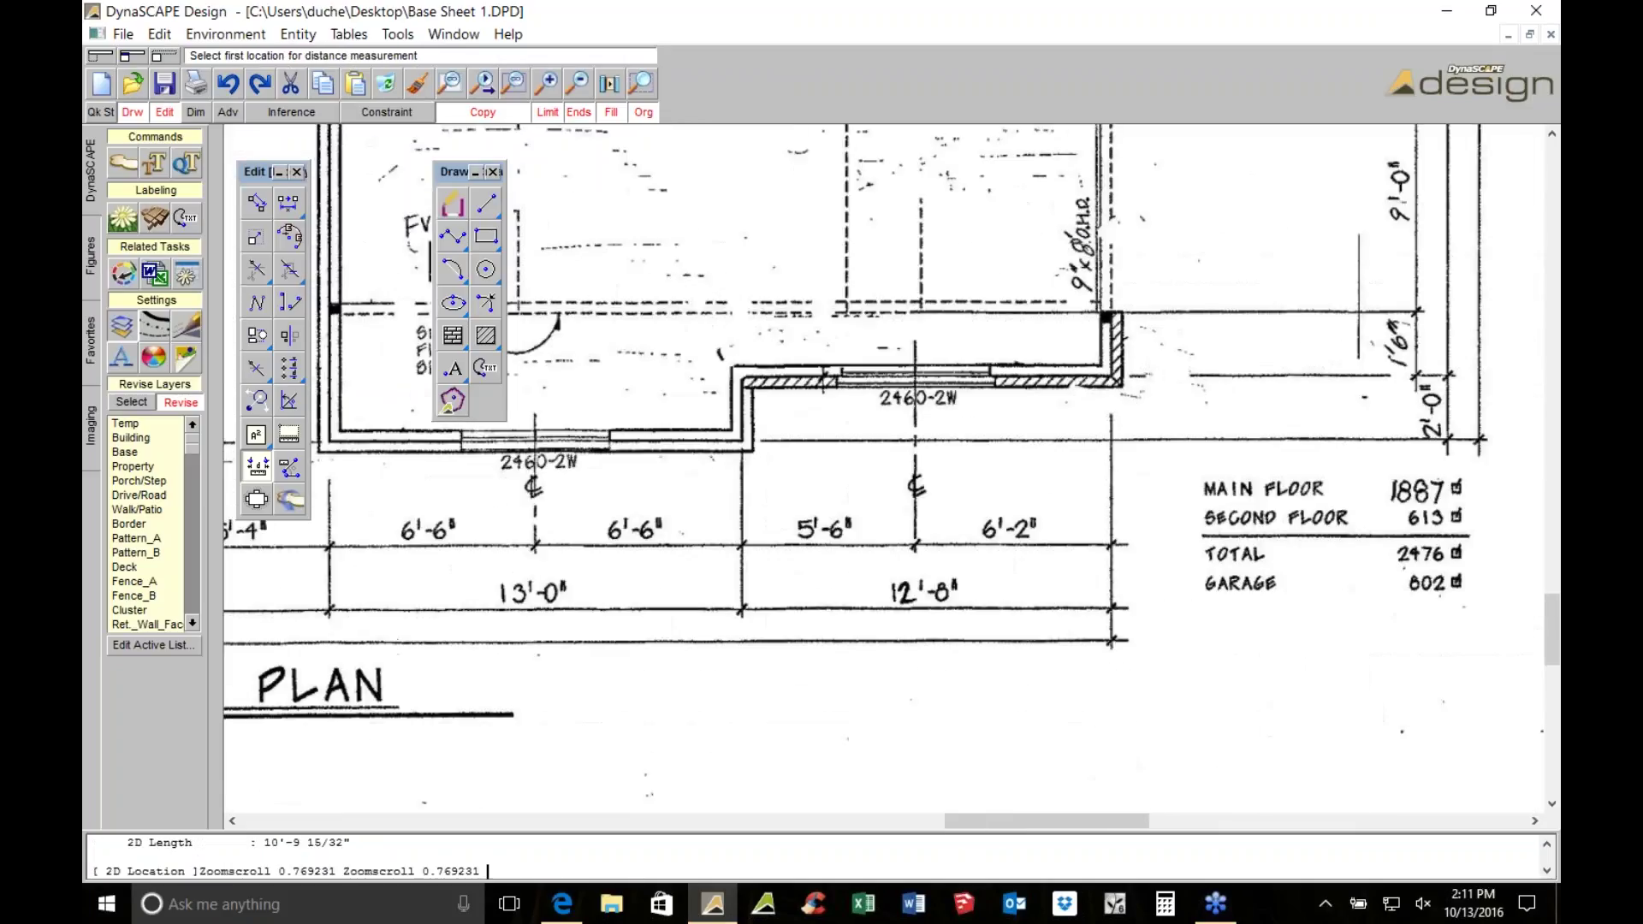
pyautogui.press('Escape')
pyautogui.click(88, 234)
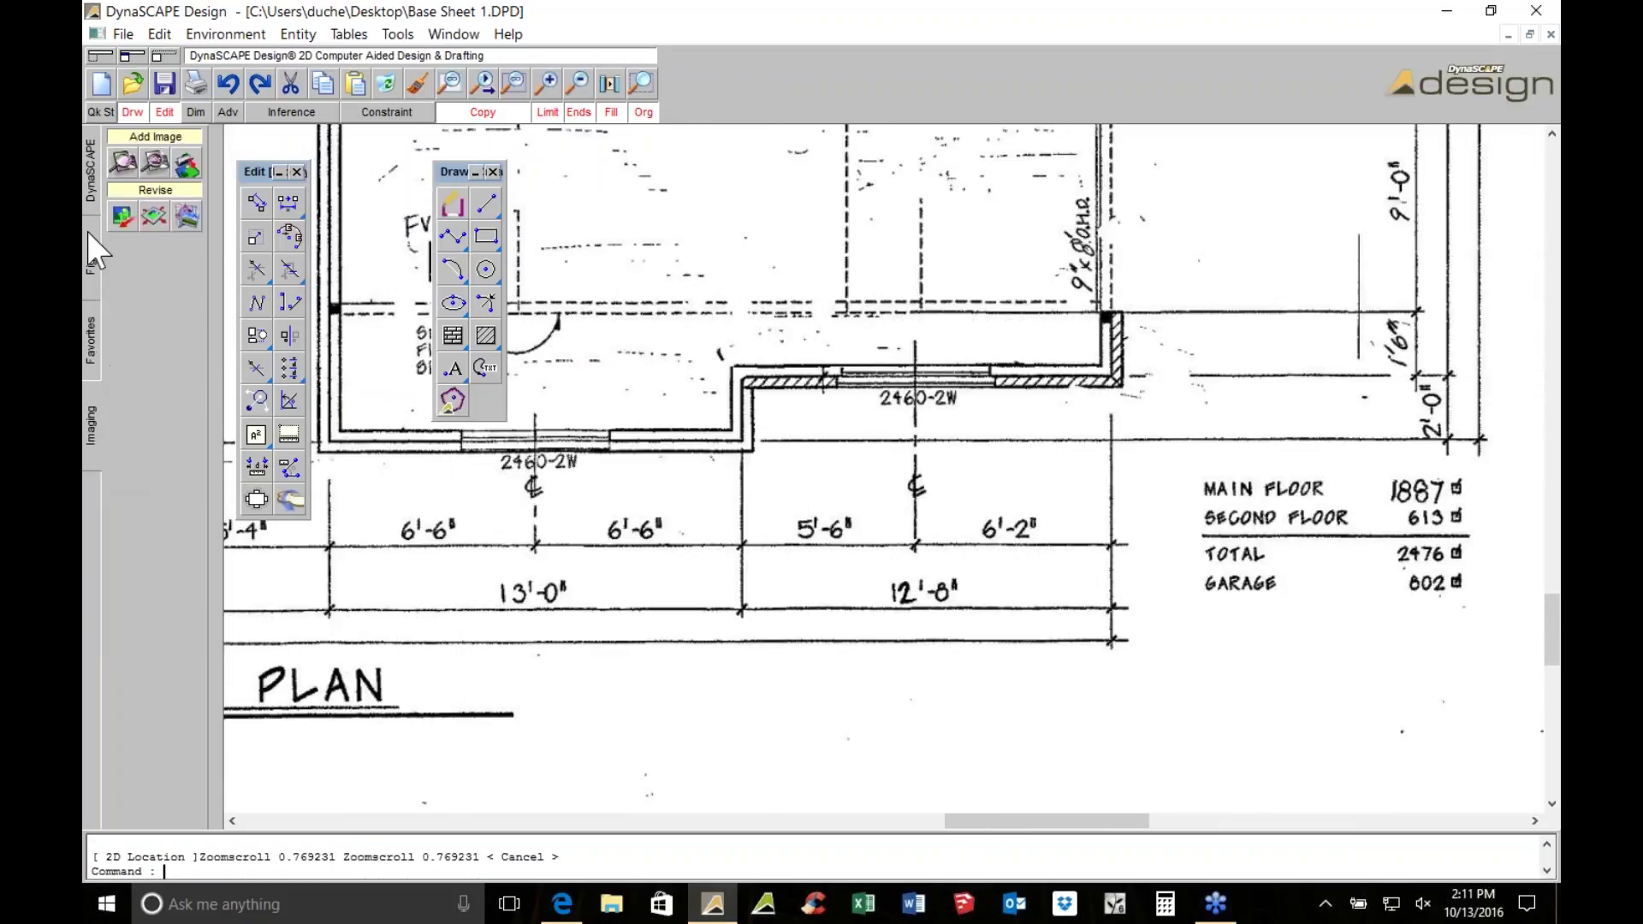
# Choose HOUSE_FOOTPRINT_DRAWING.JPG for raster rescaling and enter 62' as the reference distance
pyautogui.click(154, 215)
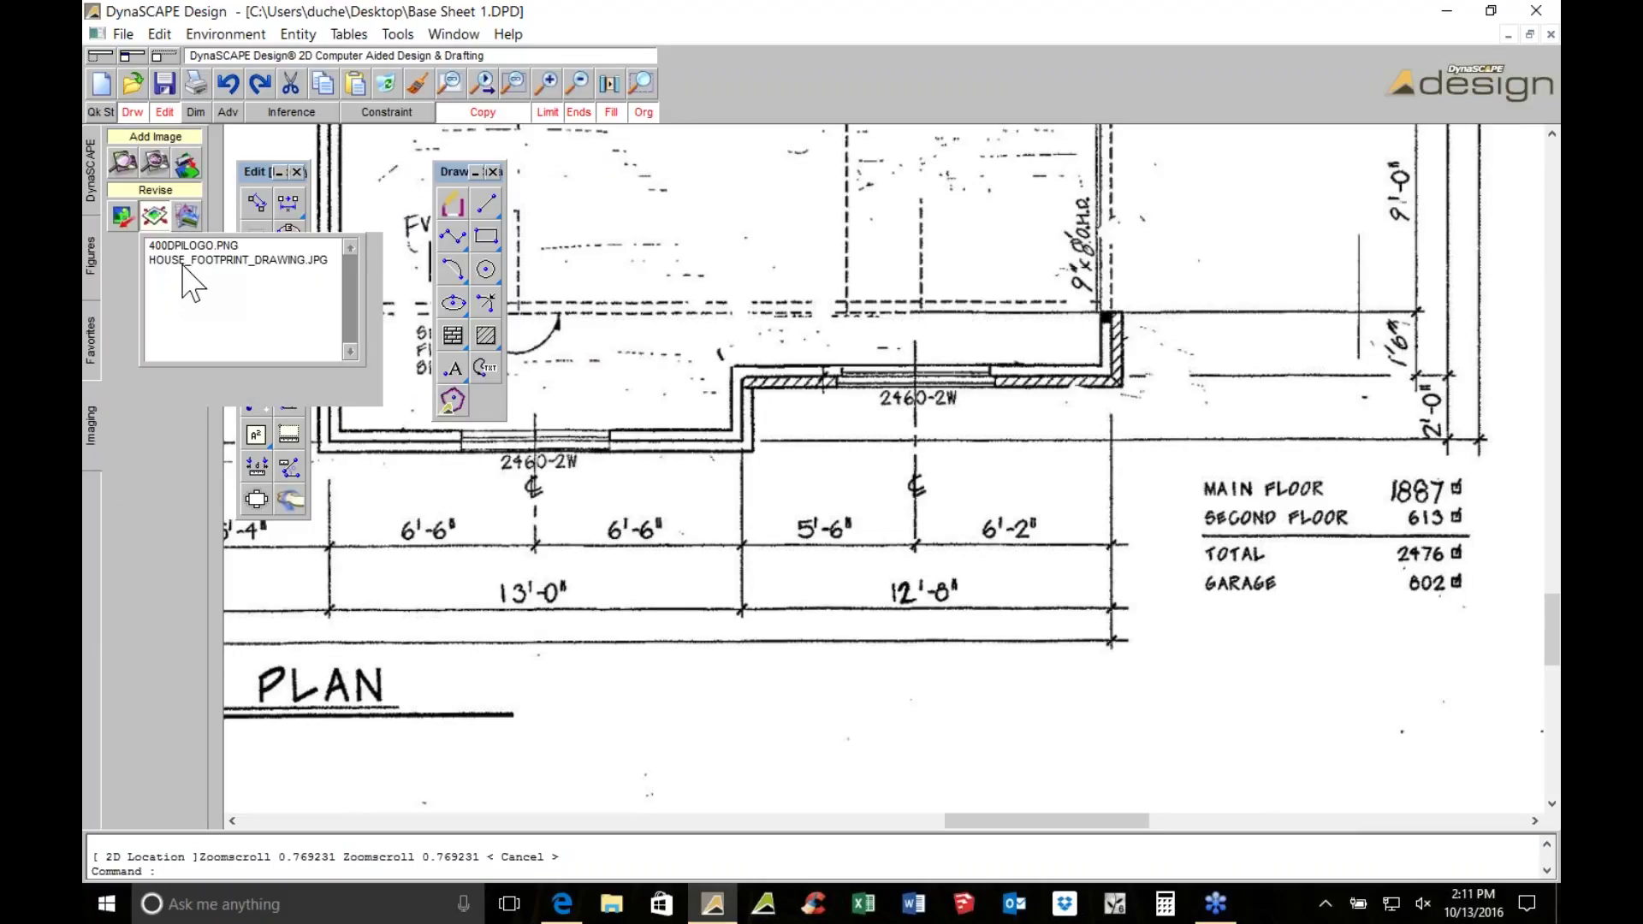
pyautogui.click(183, 263)
pyautogui.click(491, 380)
pyautogui.moveTo(819, 650); pyautogui.dragTo(1177, 631, button='middle')
pyautogui.scroll(-1, 1177, 631)
pyautogui.scroll(-3, 1177, 630)
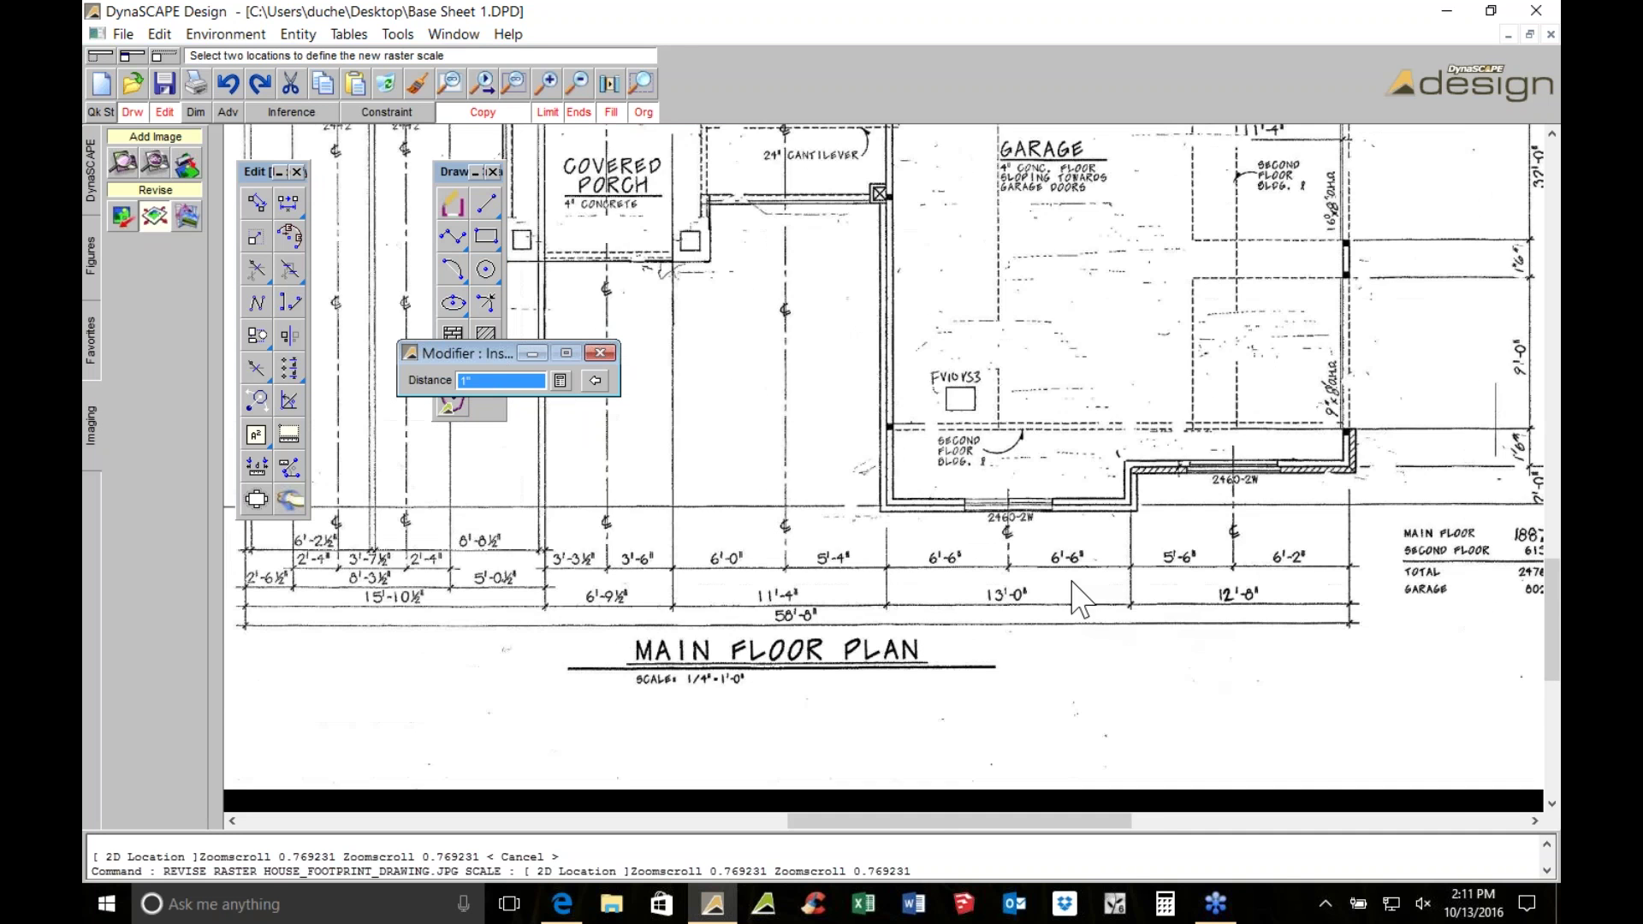
pyautogui.moveTo(1089, 439); pyautogui.dragTo(978, 708, button='middle')
pyautogui.moveTo(396, 537); pyautogui.dragTo(835, 445, button='middle')
pyautogui.scroll(1, 835, 445)
pyautogui.scroll(1, 835, 445)
pyautogui.moveTo(847, 506); pyautogui.dragTo(915, 260, button='middle')
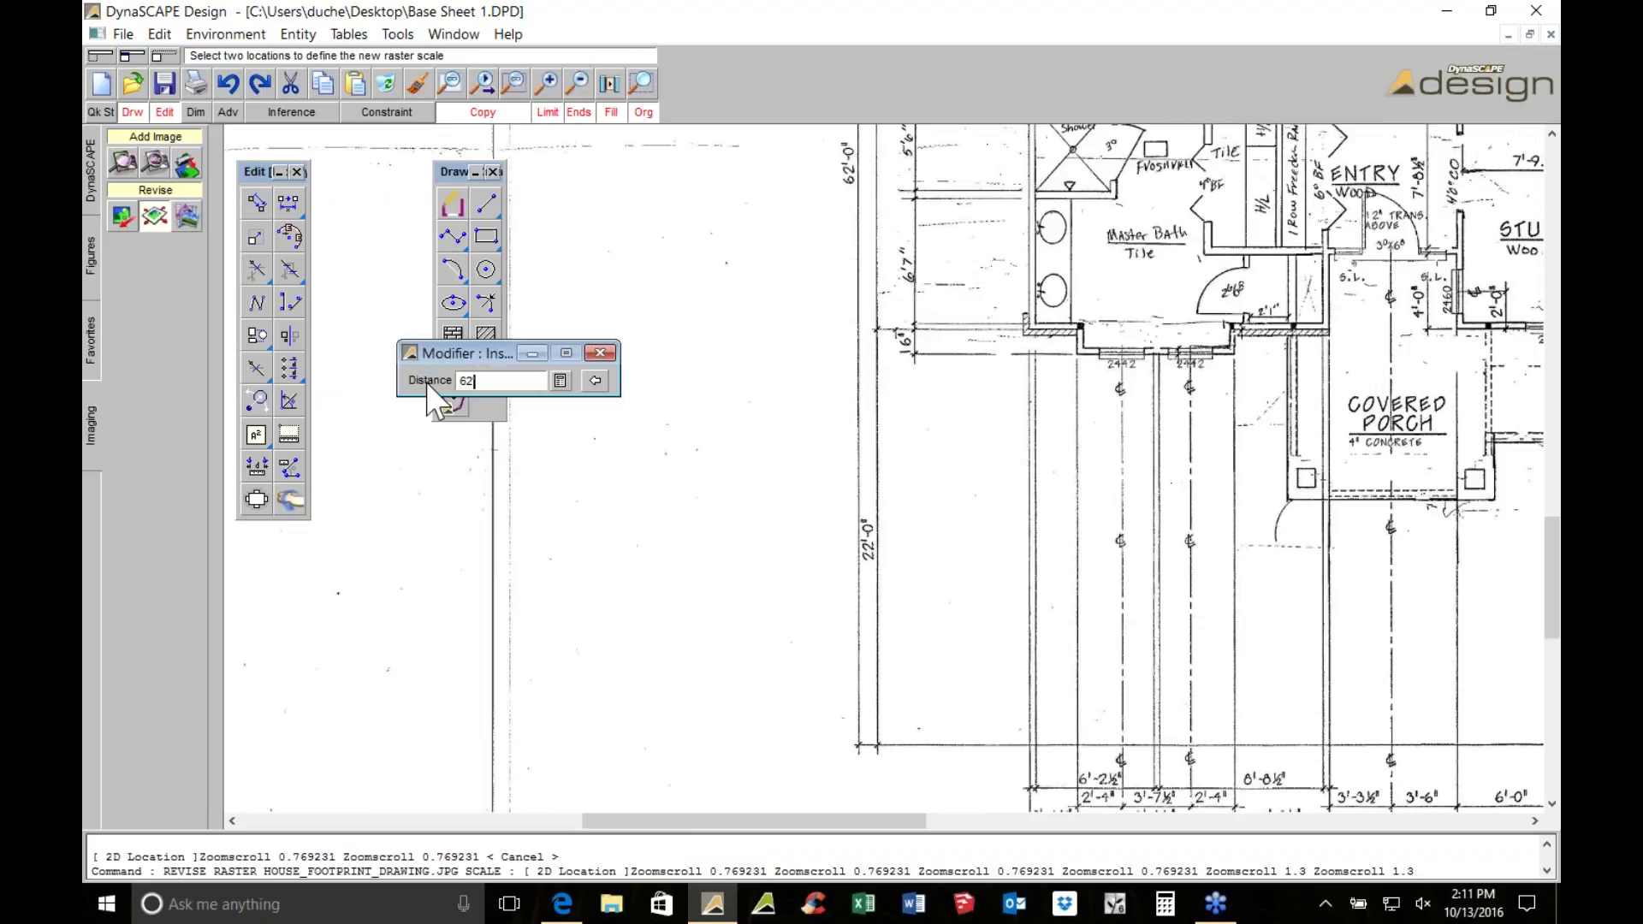
pyautogui.press('Return')
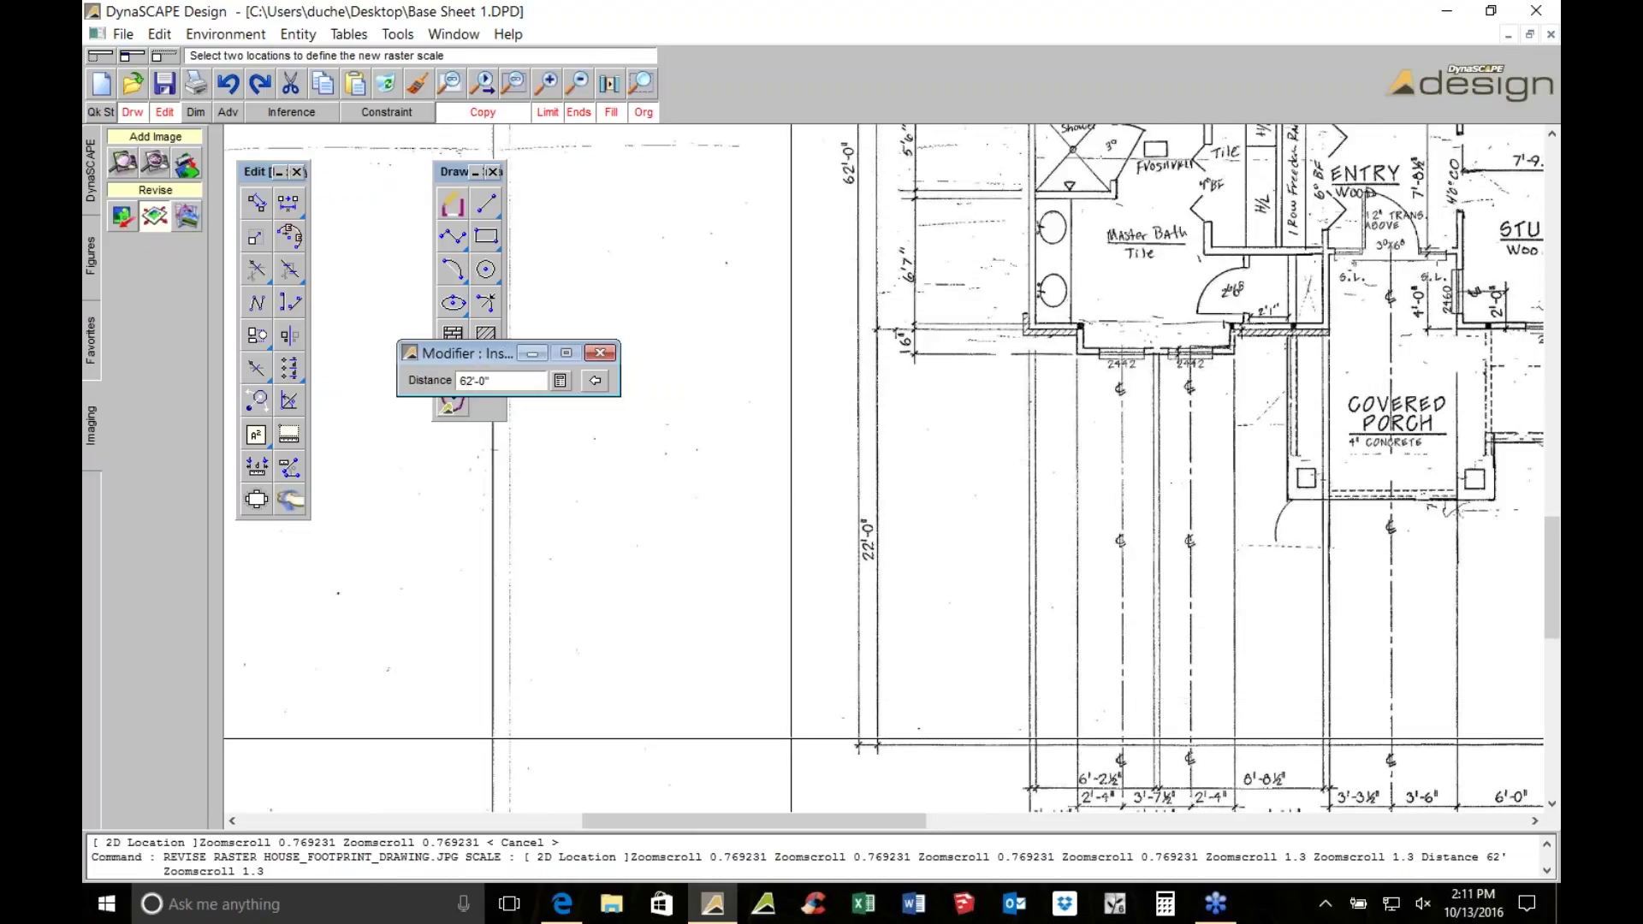
# Mark both ends of the 62' dimension so the image scales to 62'-0"
pyautogui.scroll(3, 792, 739)
pyautogui.scroll(-3, 1076, 276)
pyautogui.scroll(-1, 890, 401)
pyautogui.scroll(2, 995, 761)
pyautogui.scroll(6, 995, 762)
pyautogui.write('d')
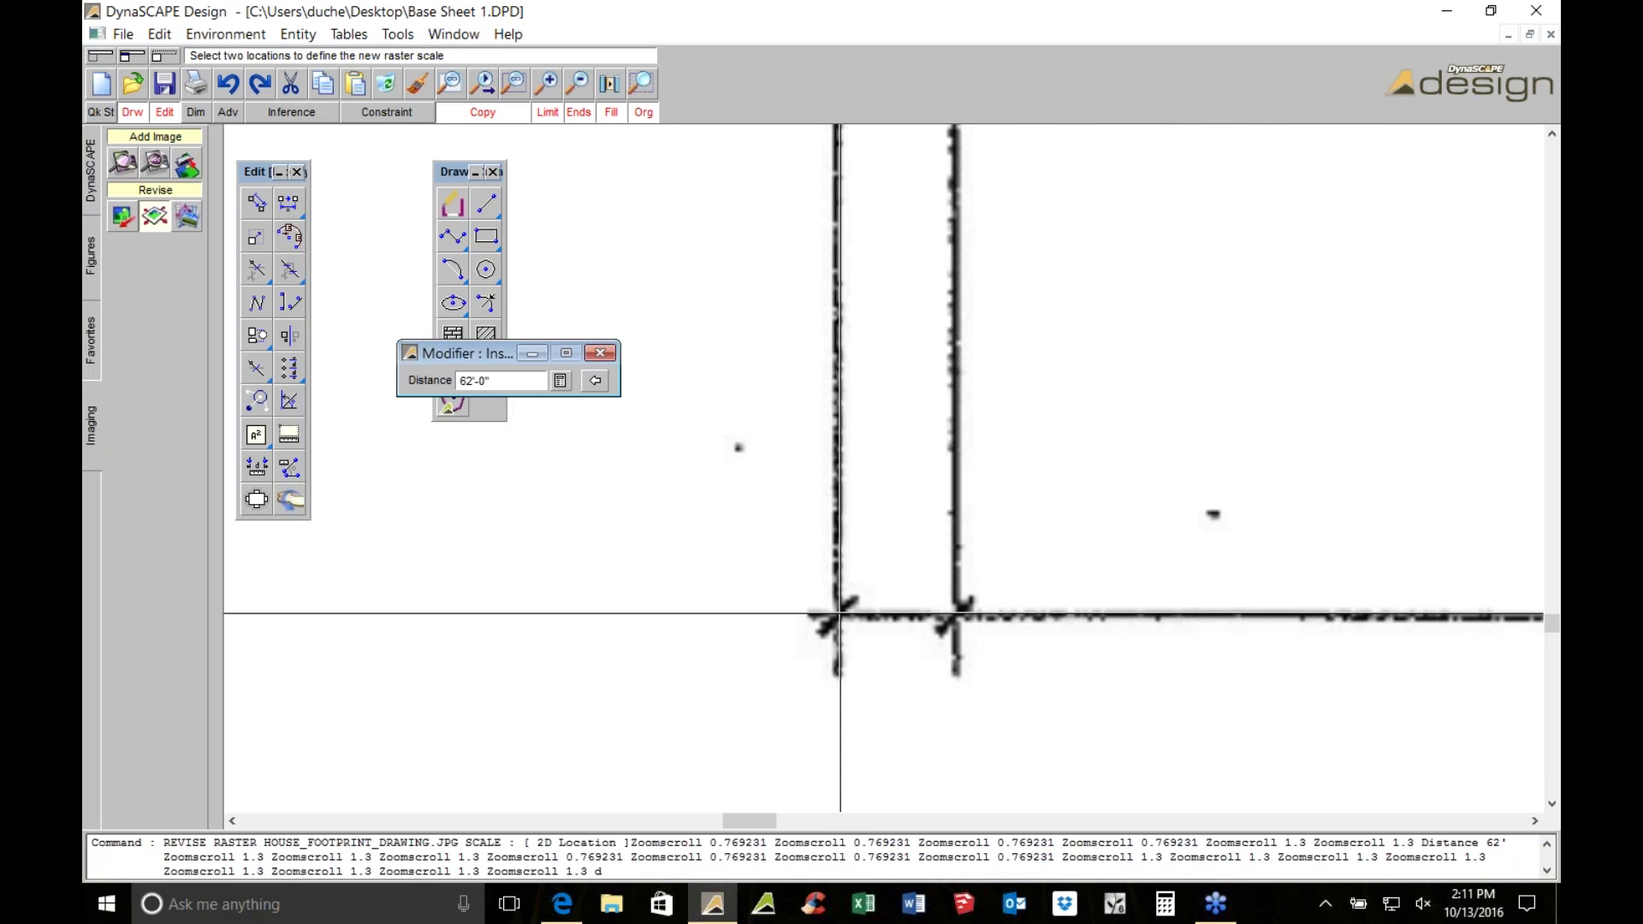
pyautogui.scroll(-6, 807, 377)
pyautogui.scroll(-2, 786, 621)
pyautogui.scroll(7, 785, 621)
pyautogui.press('d')
pyautogui.press('Escape')
pyautogui.scroll(-5, 653, 499)
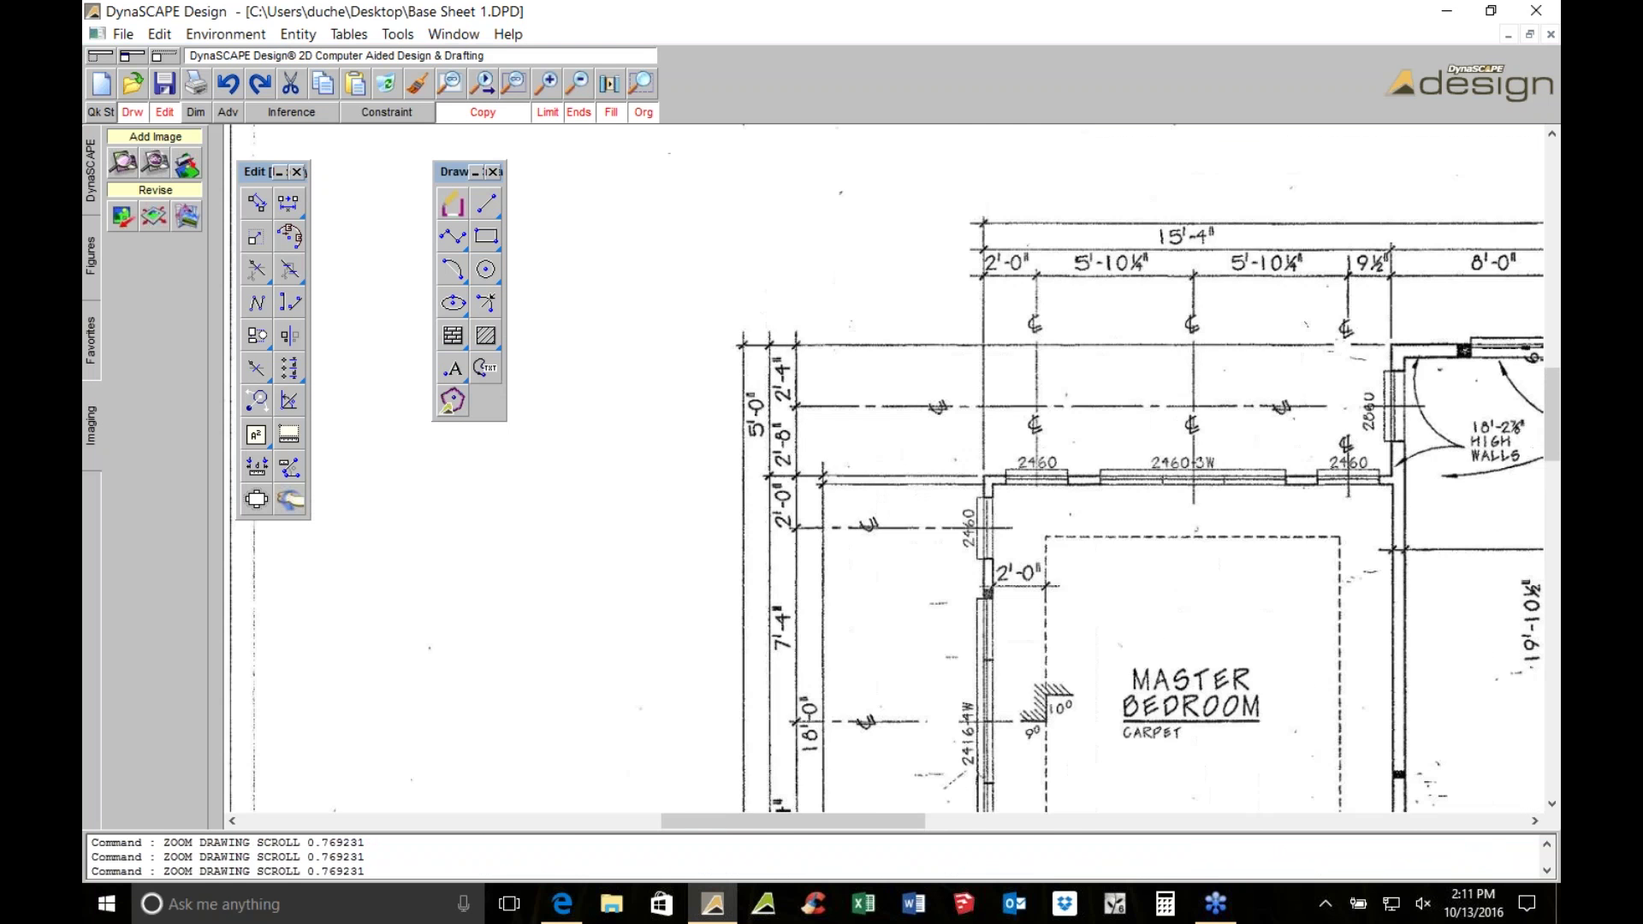
# Measure the 12'-8" dimension on the floor plan to check the new scale
pyautogui.scroll(-2, 731, 343)
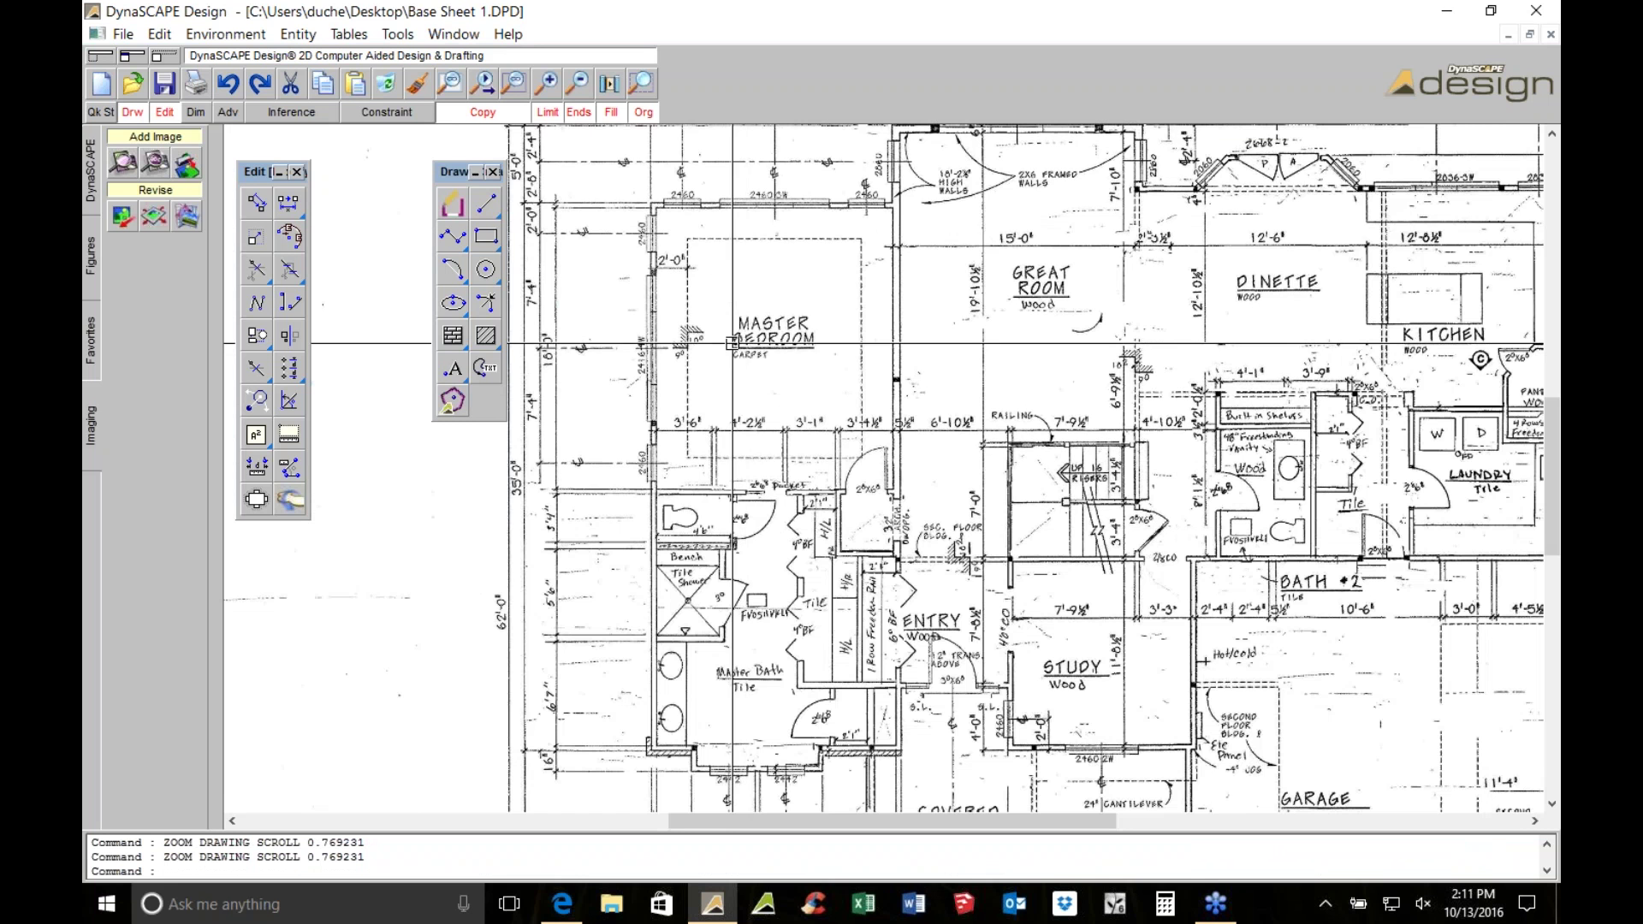
pyautogui.moveTo(1073, 467); pyautogui.dragTo(1279, 356, button='middle')
pyautogui.moveTo(1104, 636)
pyautogui.mouseDown(button='middle')
pyautogui.moveTo(891, 395)
pyautogui.moveTo(940, 429)
pyautogui.mouseUp(button='middle')
pyautogui.scroll(1, 823, 311)
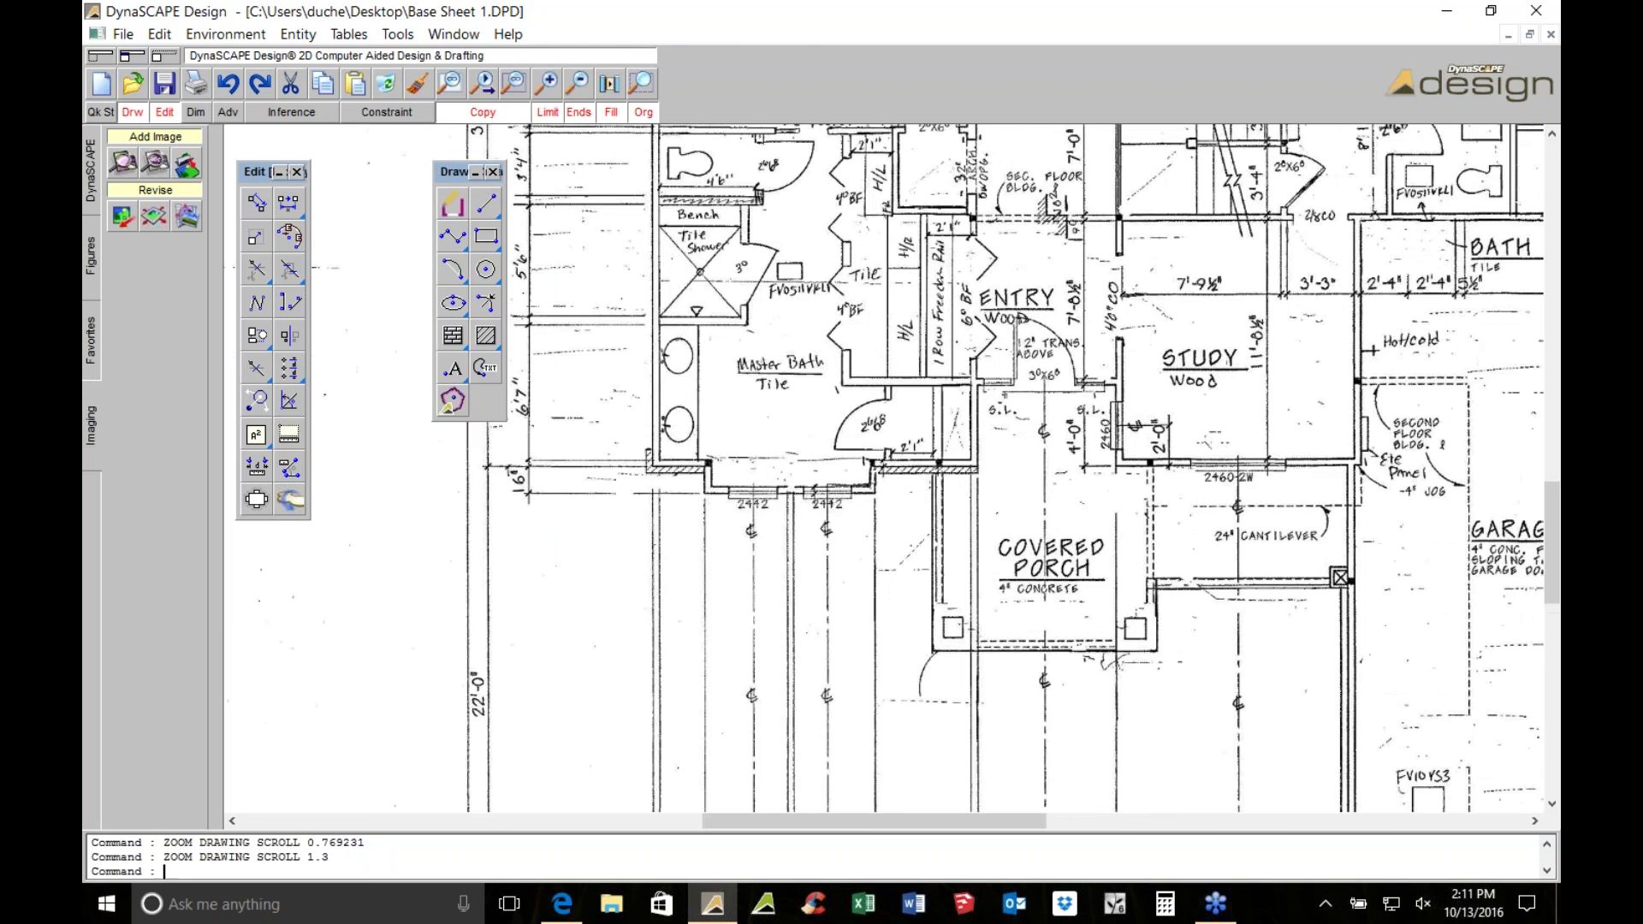
pyautogui.moveTo(1240, 655); pyautogui.dragTo(465, 172, button='middle')
pyautogui.scroll(2, 948, 551)
pyautogui.click(261, 473)
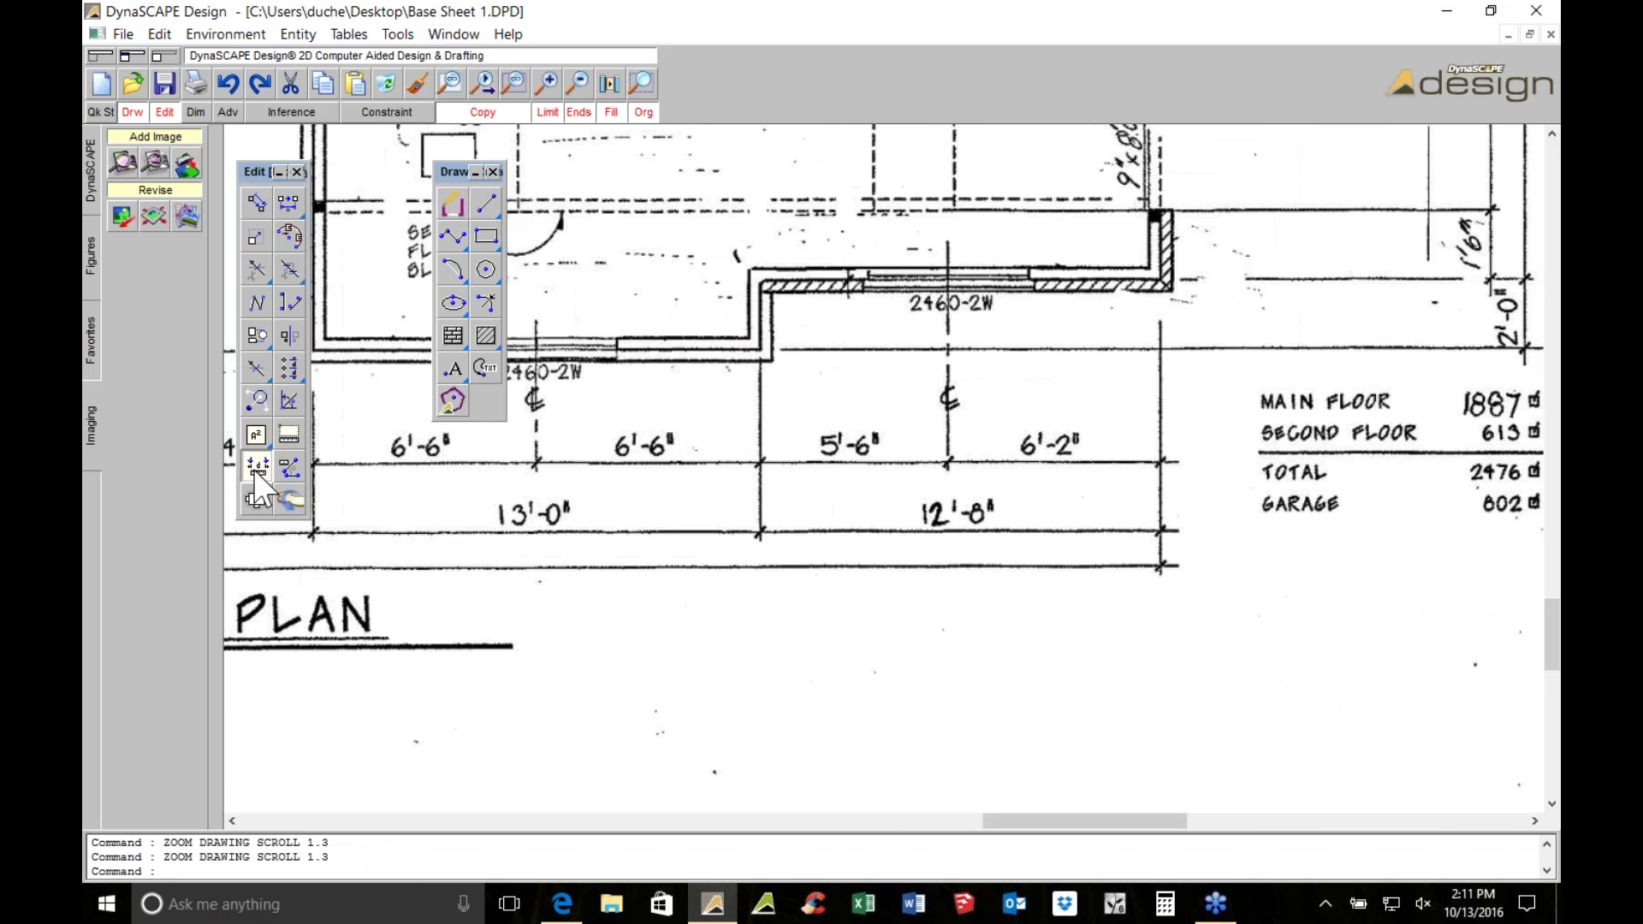
pyautogui.write('d')
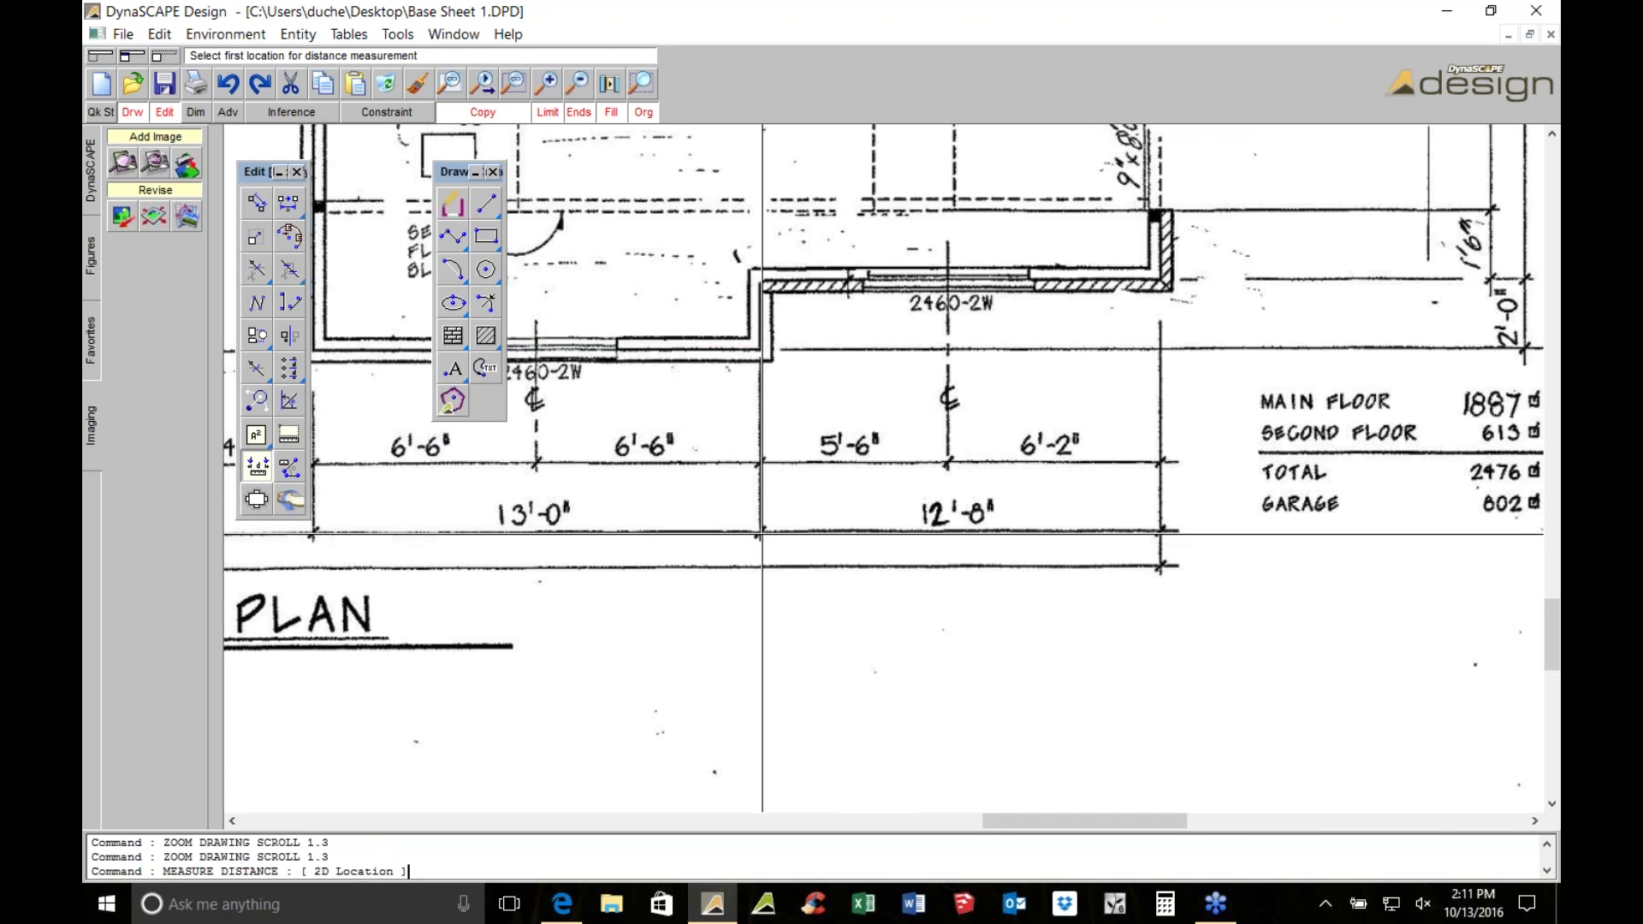
pyautogui.click(762, 532)
pyautogui.scroll(3, 984, 428)
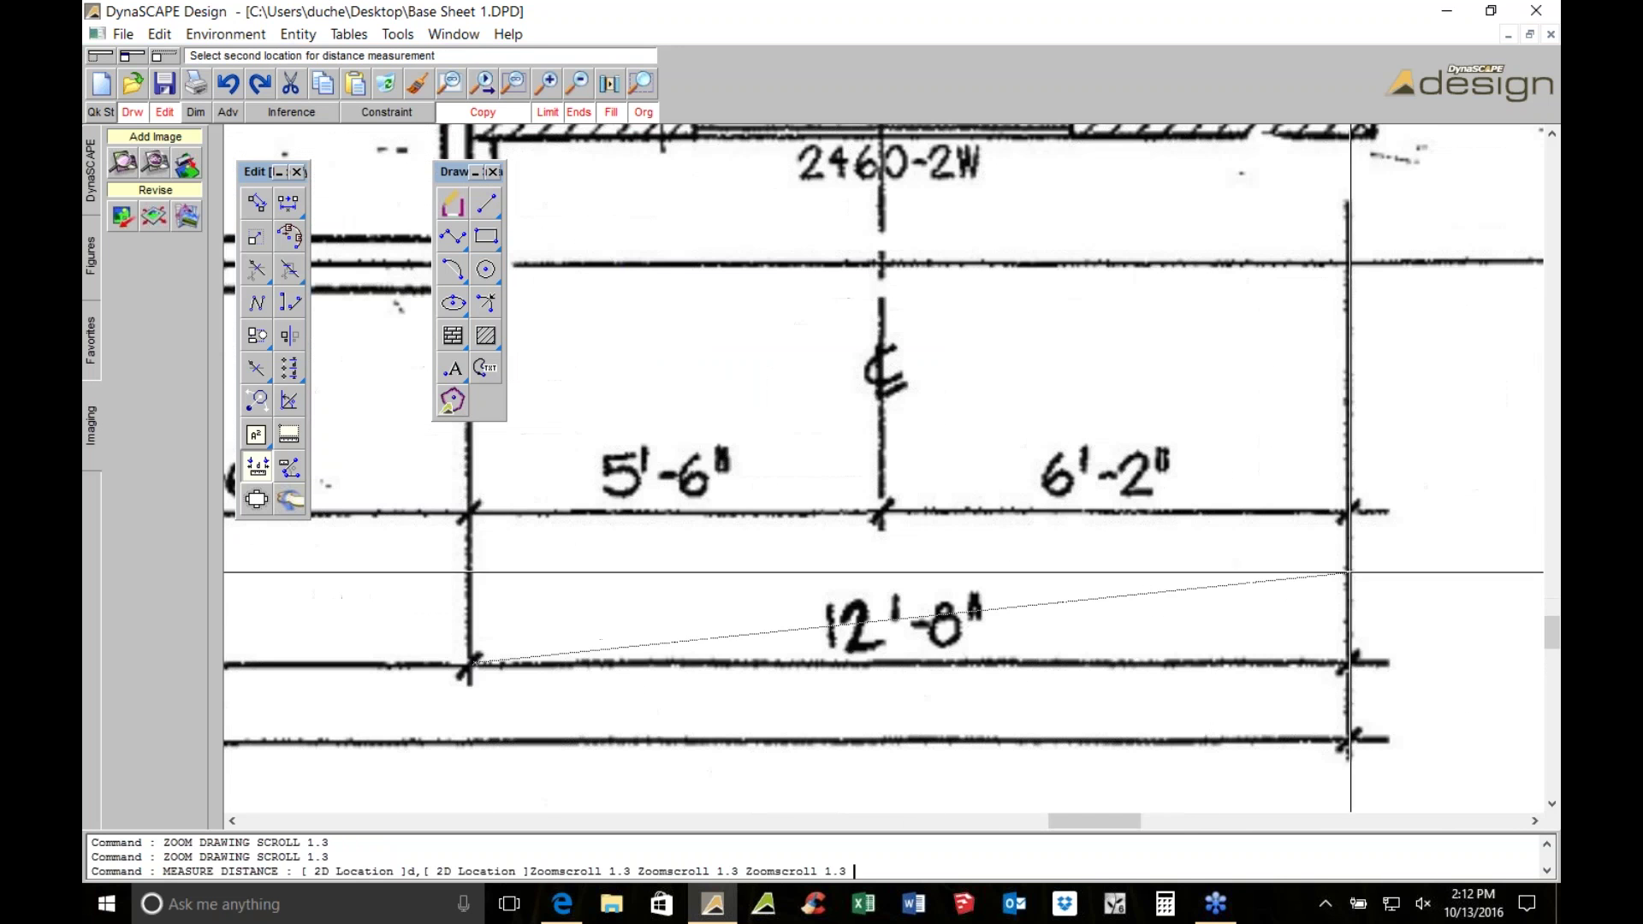
pyautogui.click(1322, 663)
pyautogui.scroll(-2, 1059, 603)
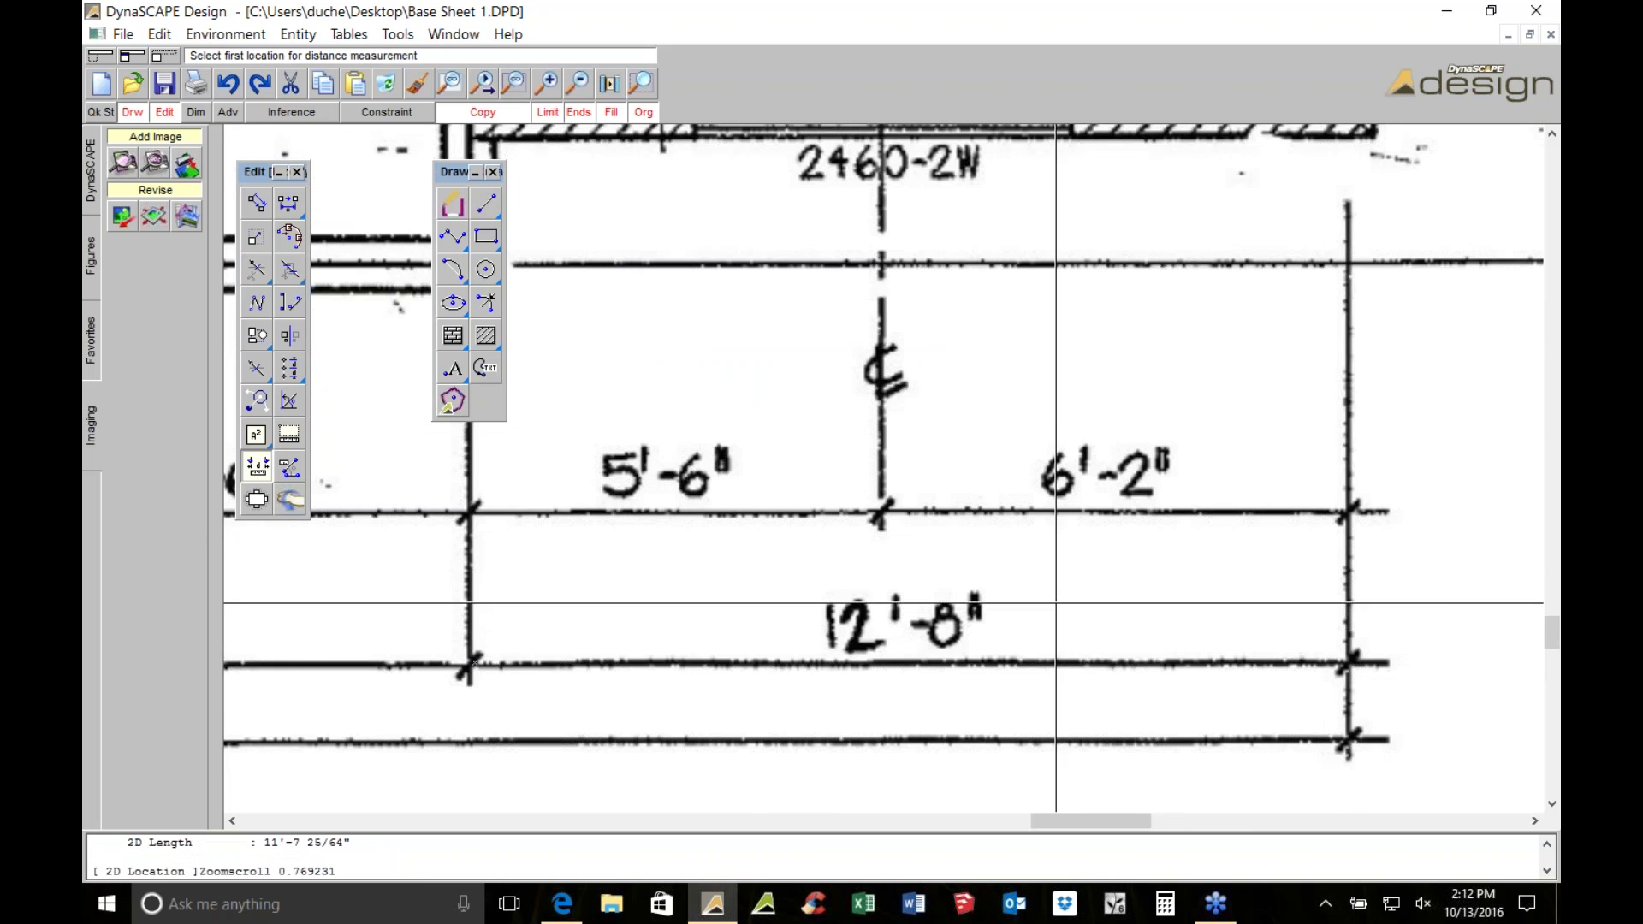
pyautogui.scroll(3, 822, 616)
pyautogui.press('d')
pyautogui.click(1139, 565)
pyautogui.scroll(-1, 1139, 565)
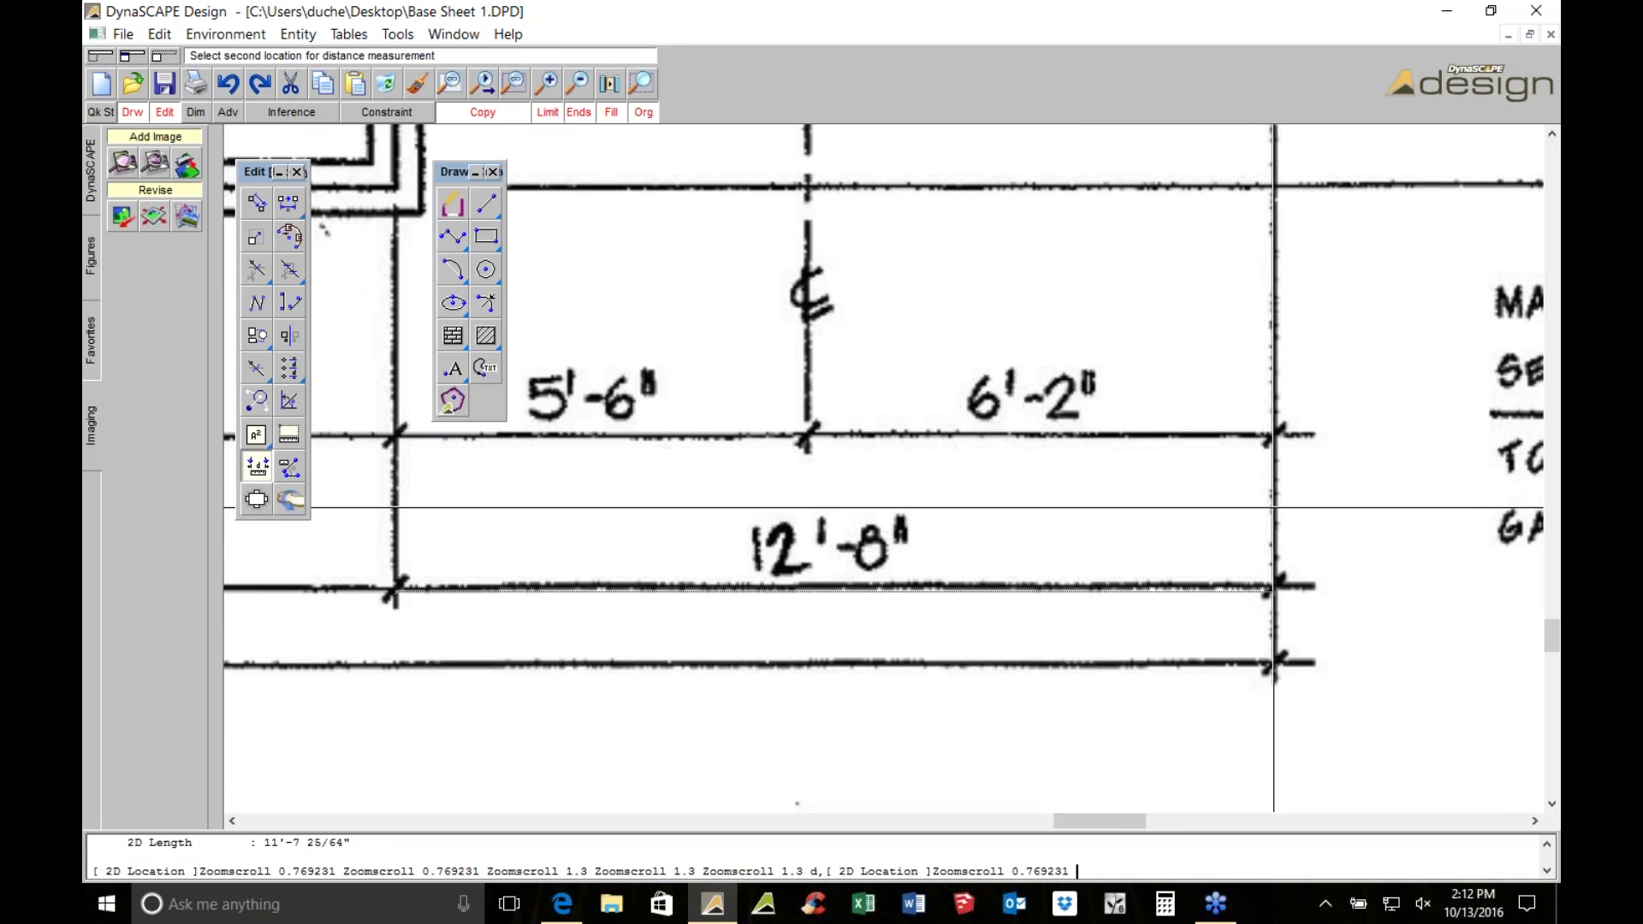
pyautogui.click(1273, 505)
# Measure the 6'-6" dimension and the overall 58'-8" length
pyautogui.scroll(-2, 1273, 505)
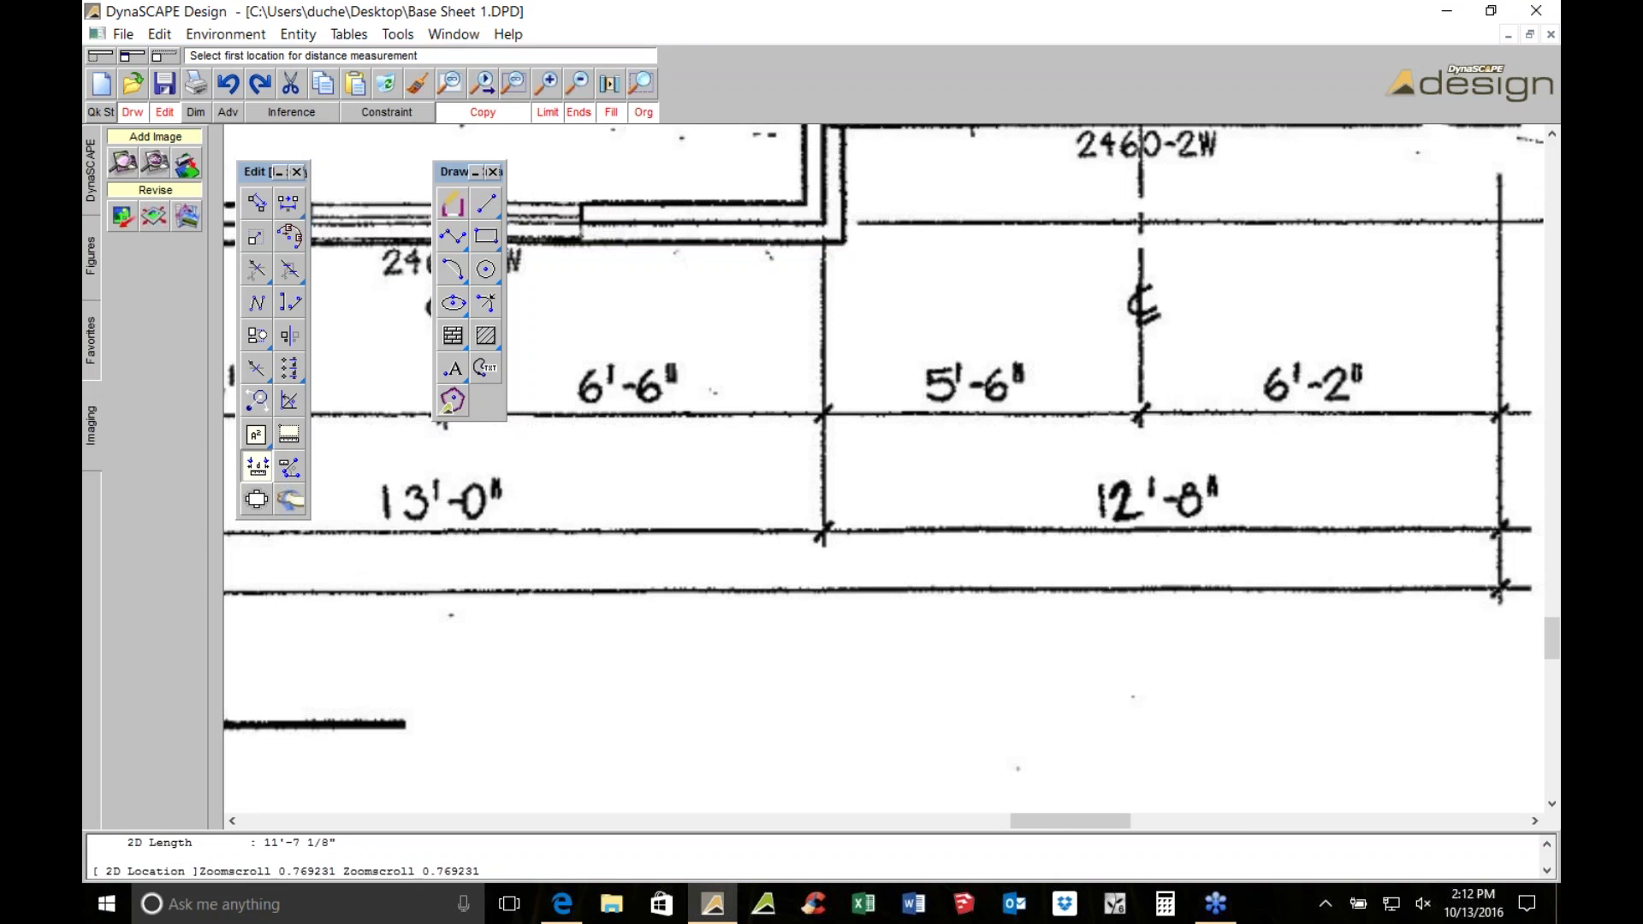
pyautogui.hscroll(-5, 554, 529)
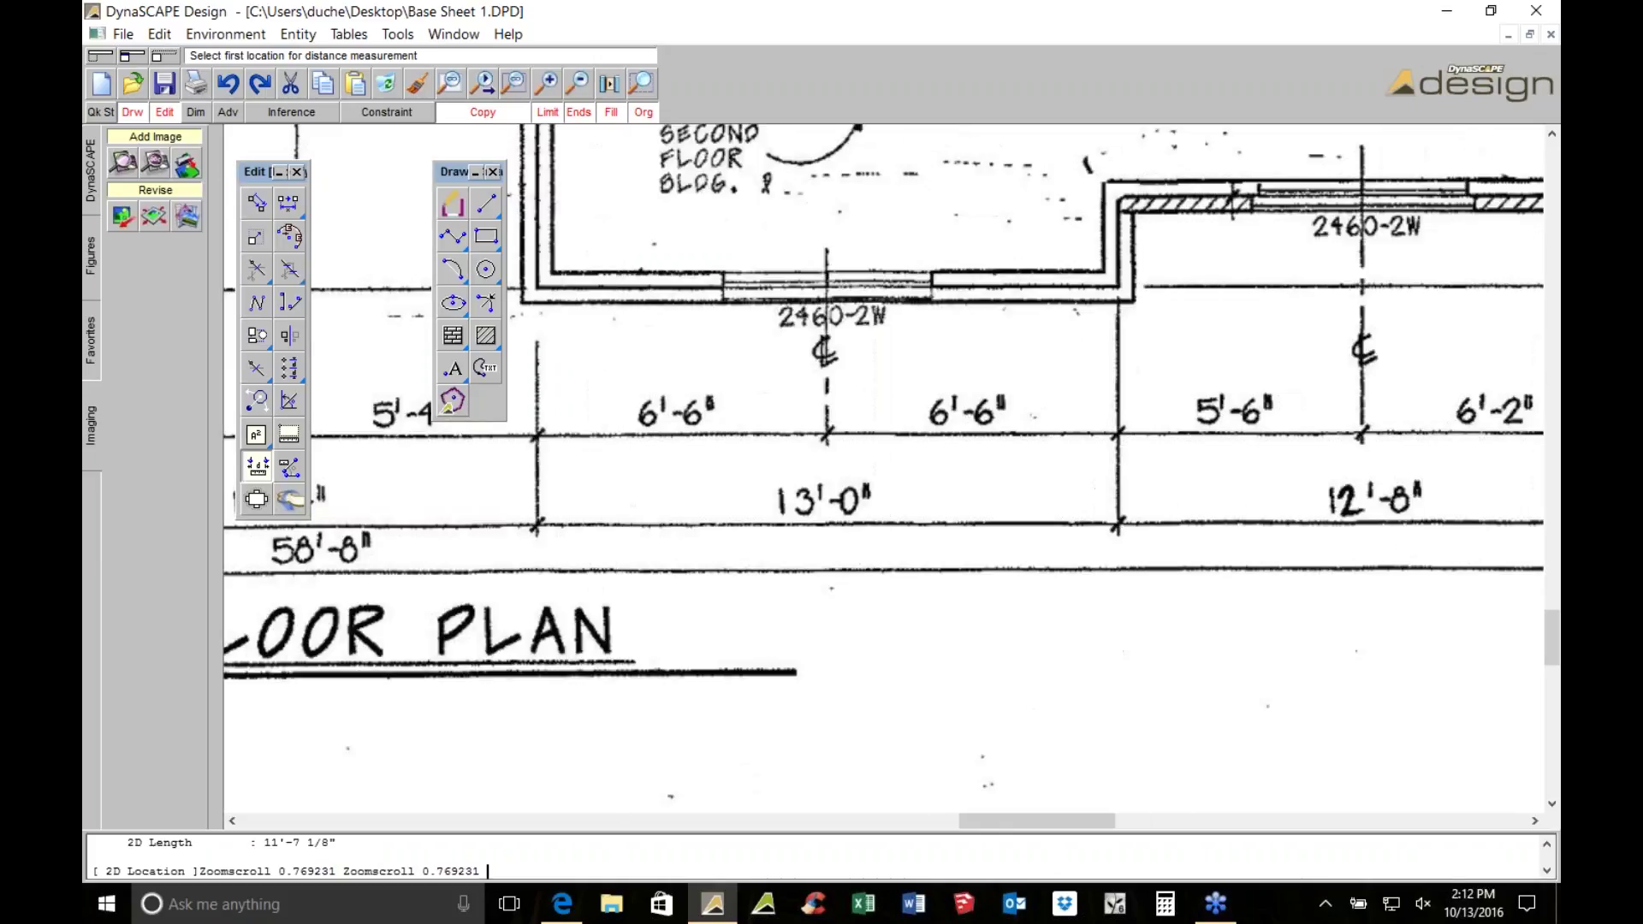
pyautogui.press('d')
pyautogui.click(539, 435)
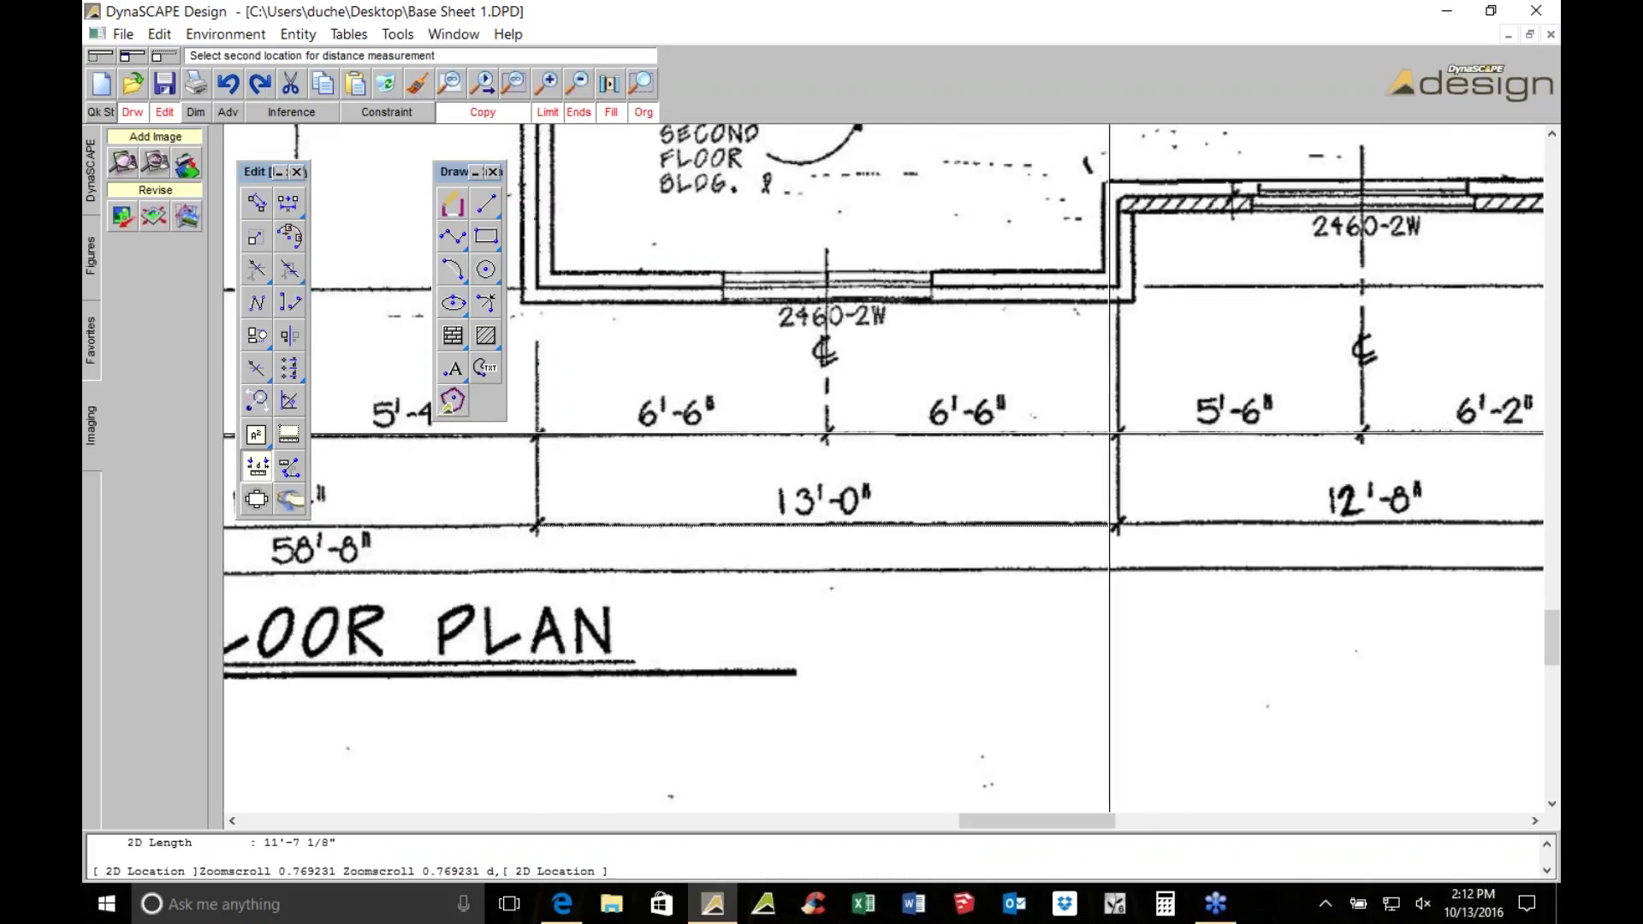
pyautogui.click(1119, 432)
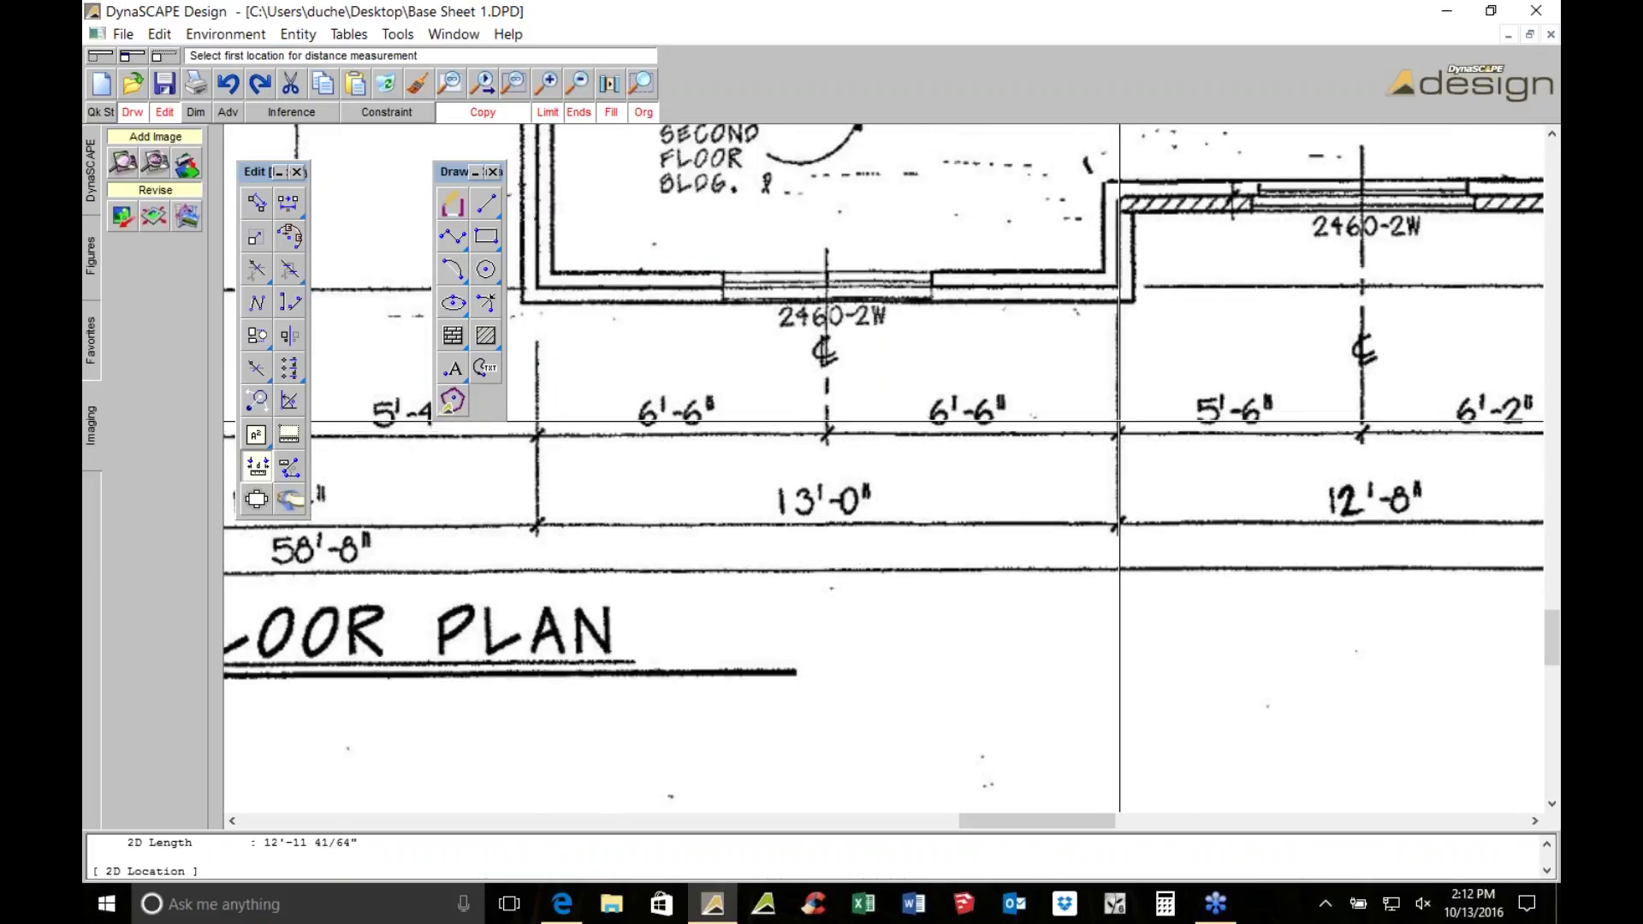
pyautogui.hscroll(7, 970, 303)
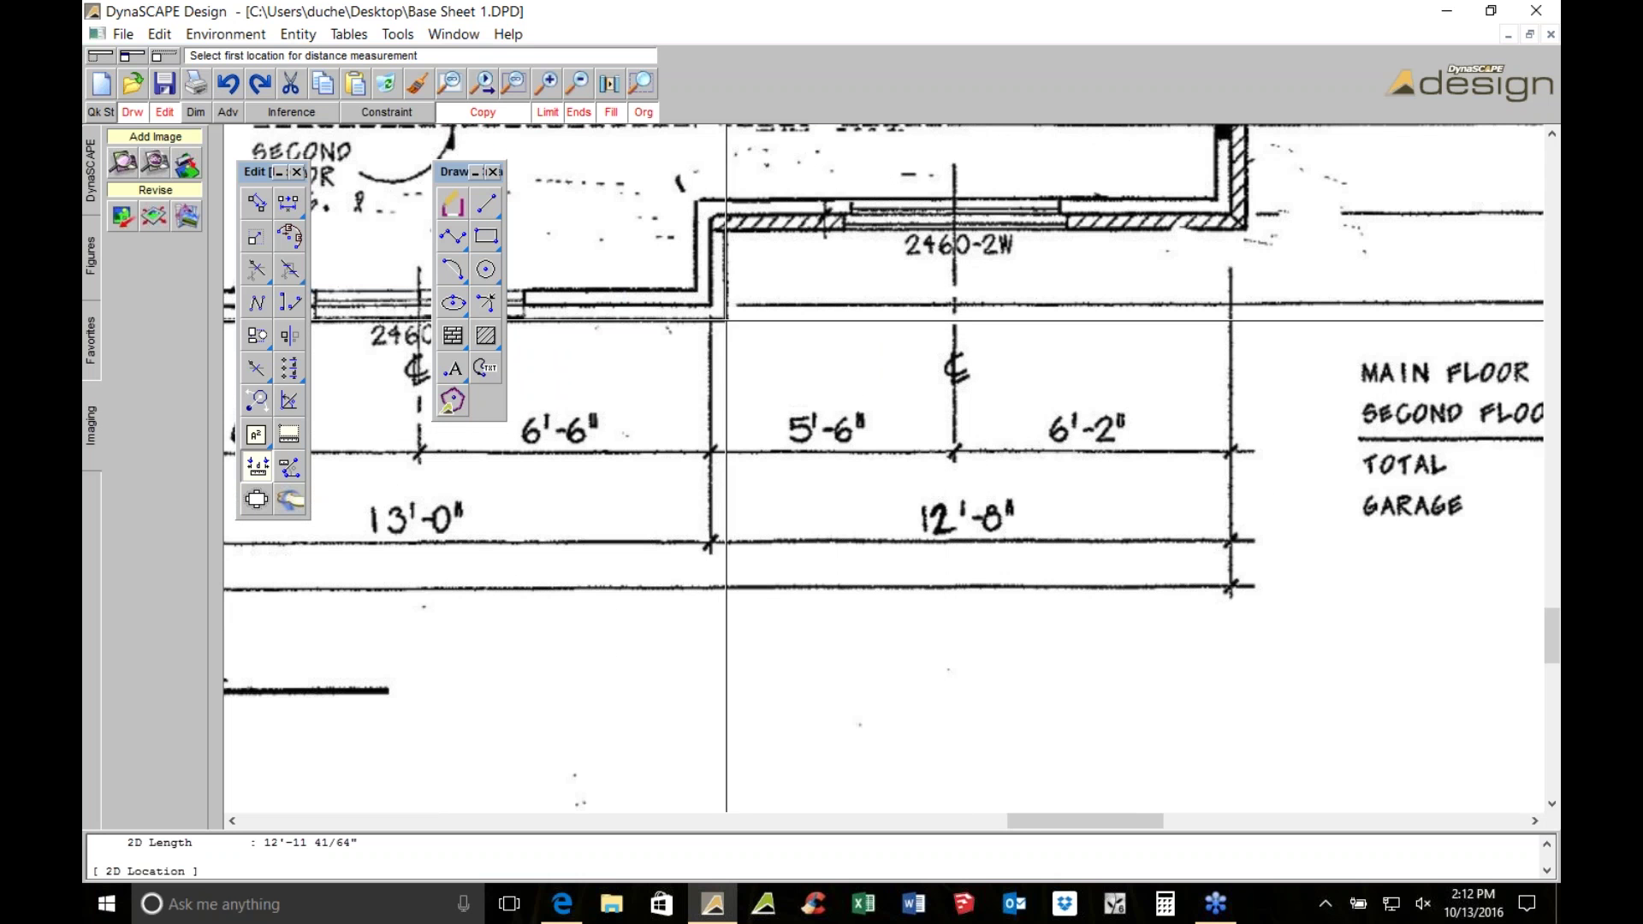
pyautogui.hscroll(-9, 862, 385)
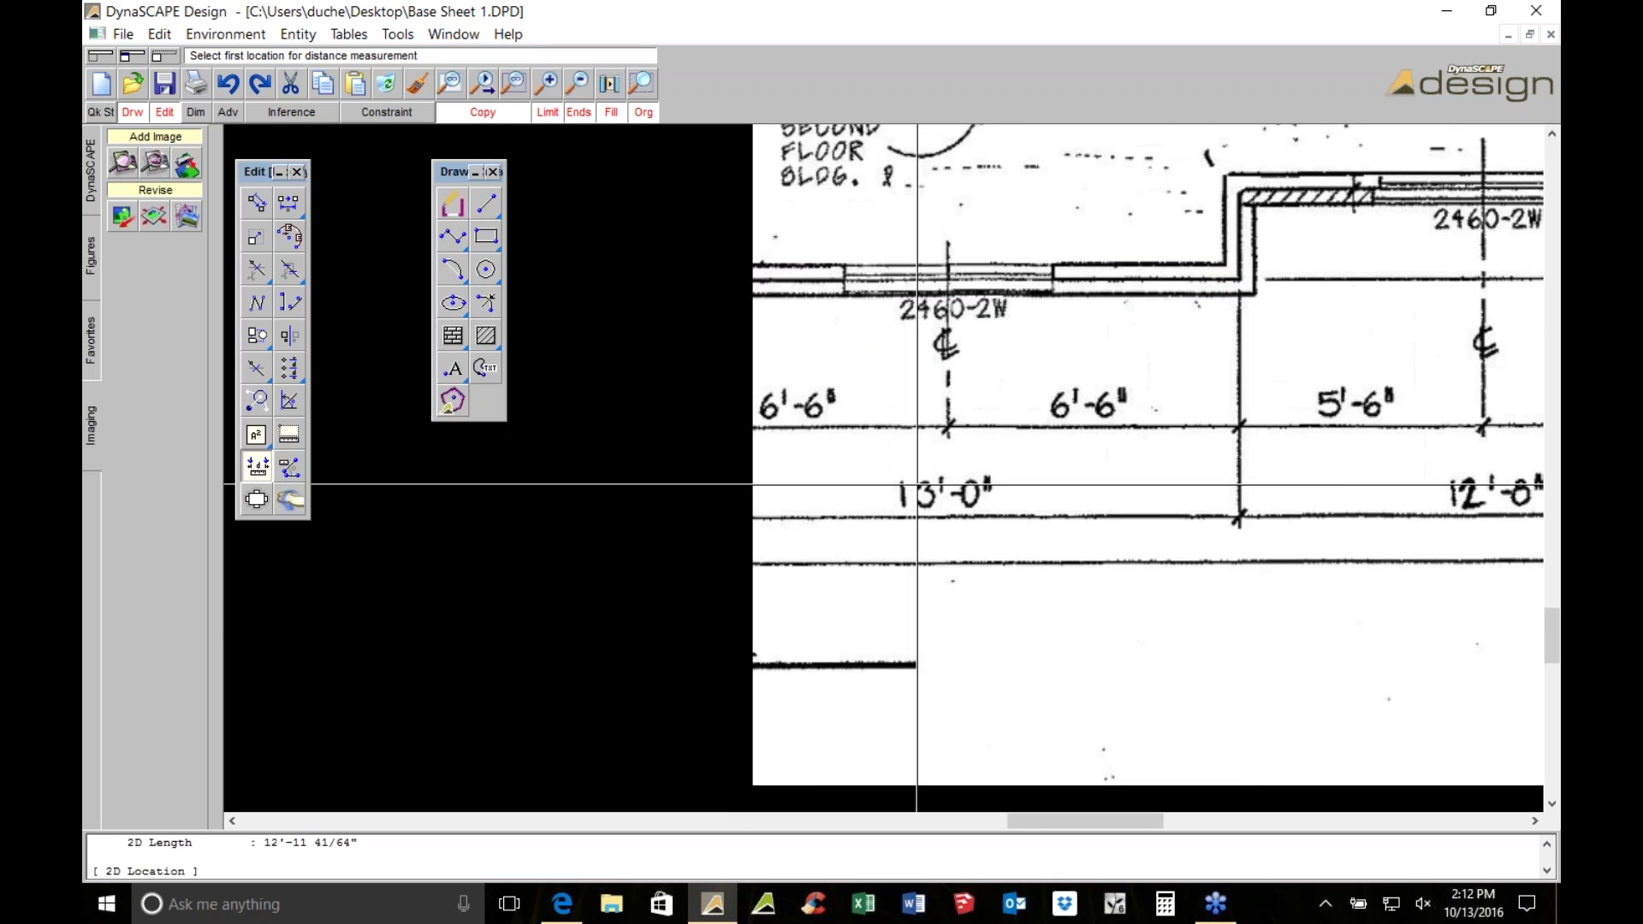
pyautogui.scroll(-3, 697, 433)
pyautogui.scroll(1, 421, 449)
pyautogui.scroll(2, 423, 450)
pyautogui.click(486, 469)
pyautogui.scroll(-1, 488, 507)
pyautogui.scroll(-1, 488, 506)
pyautogui.scroll(1, 939, 513)
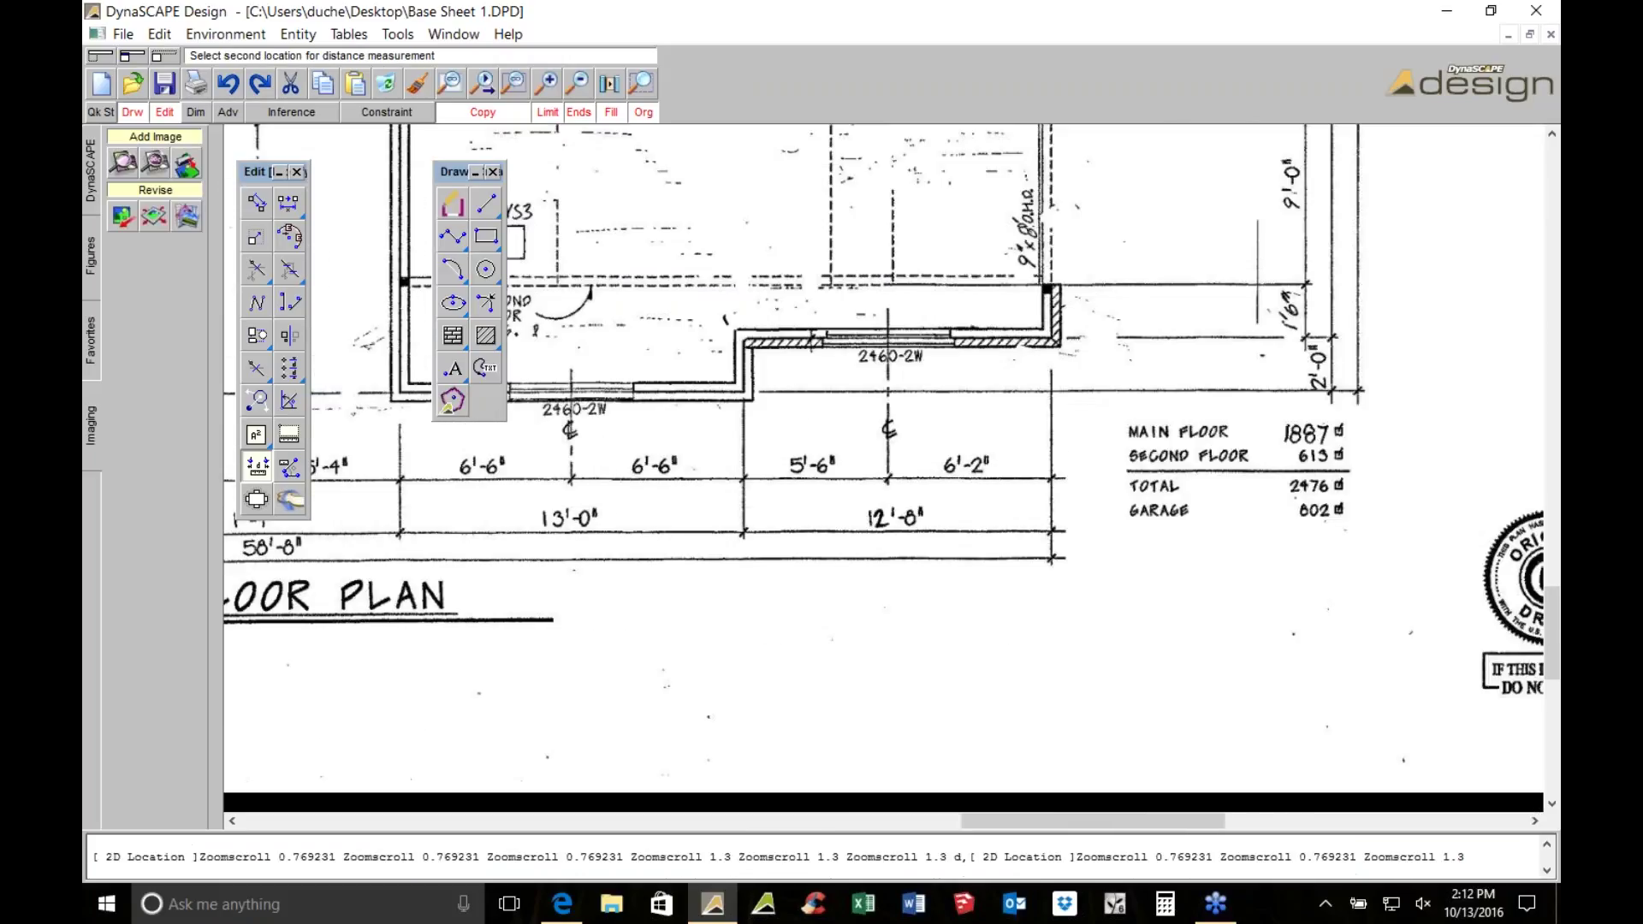
pyautogui.scroll(1, 996, 506)
pyautogui.click(1128, 591)
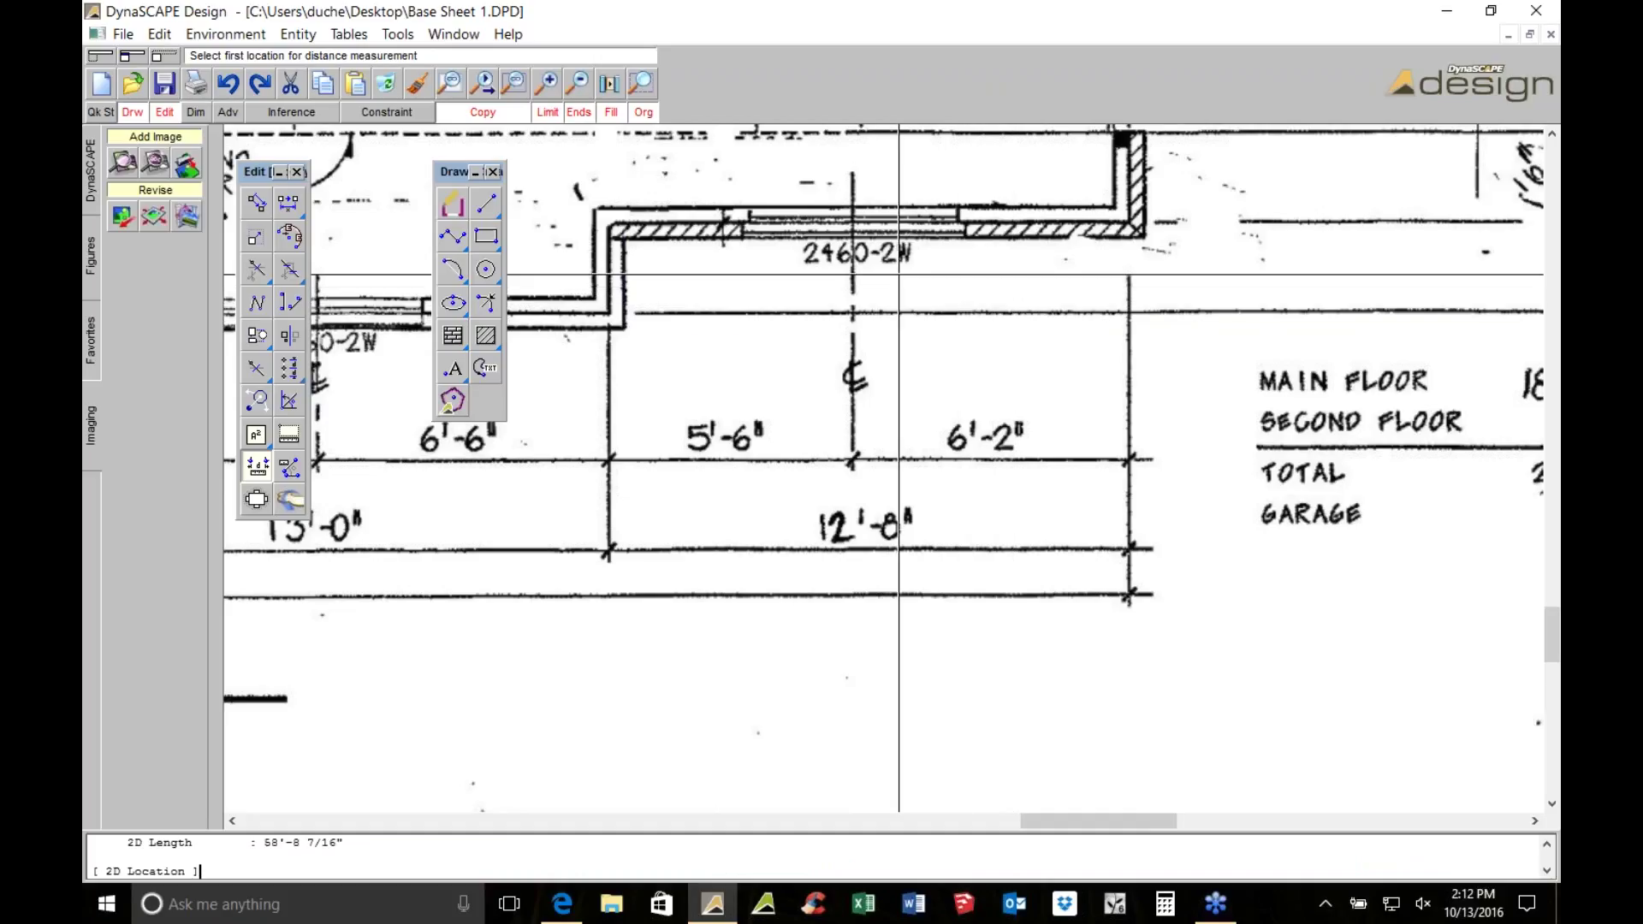
# Re-measure the 12'-8" span, then cancel measuring and reposition the plan
pyautogui.scroll(-1, 846, 262)
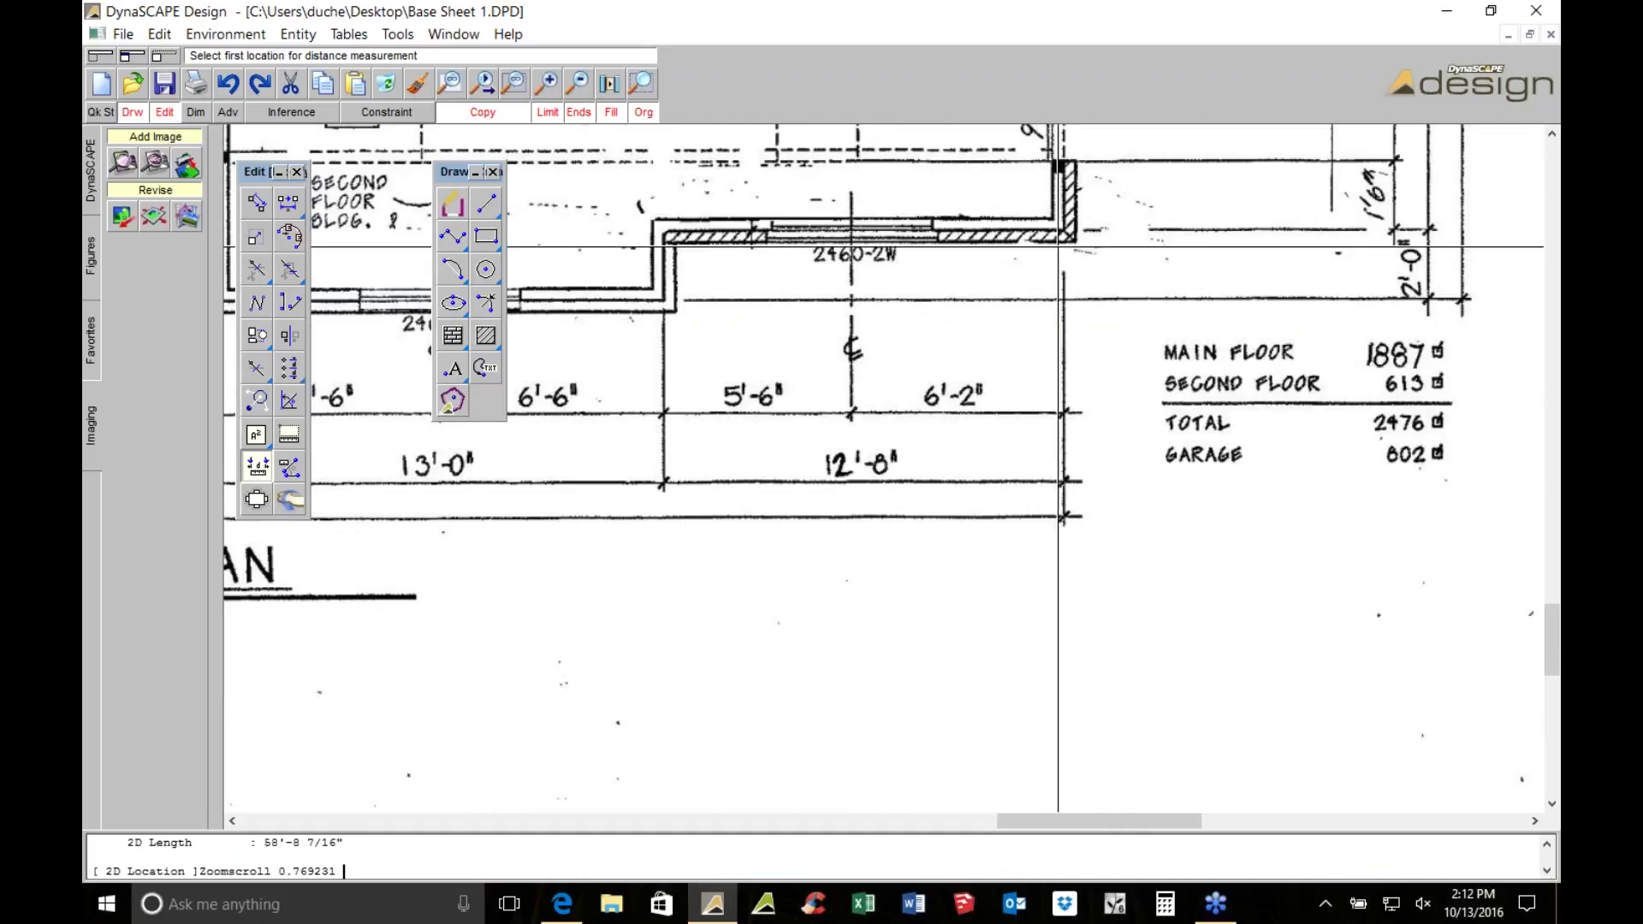
pyautogui.click(939, 255)
pyautogui.click(666, 242)
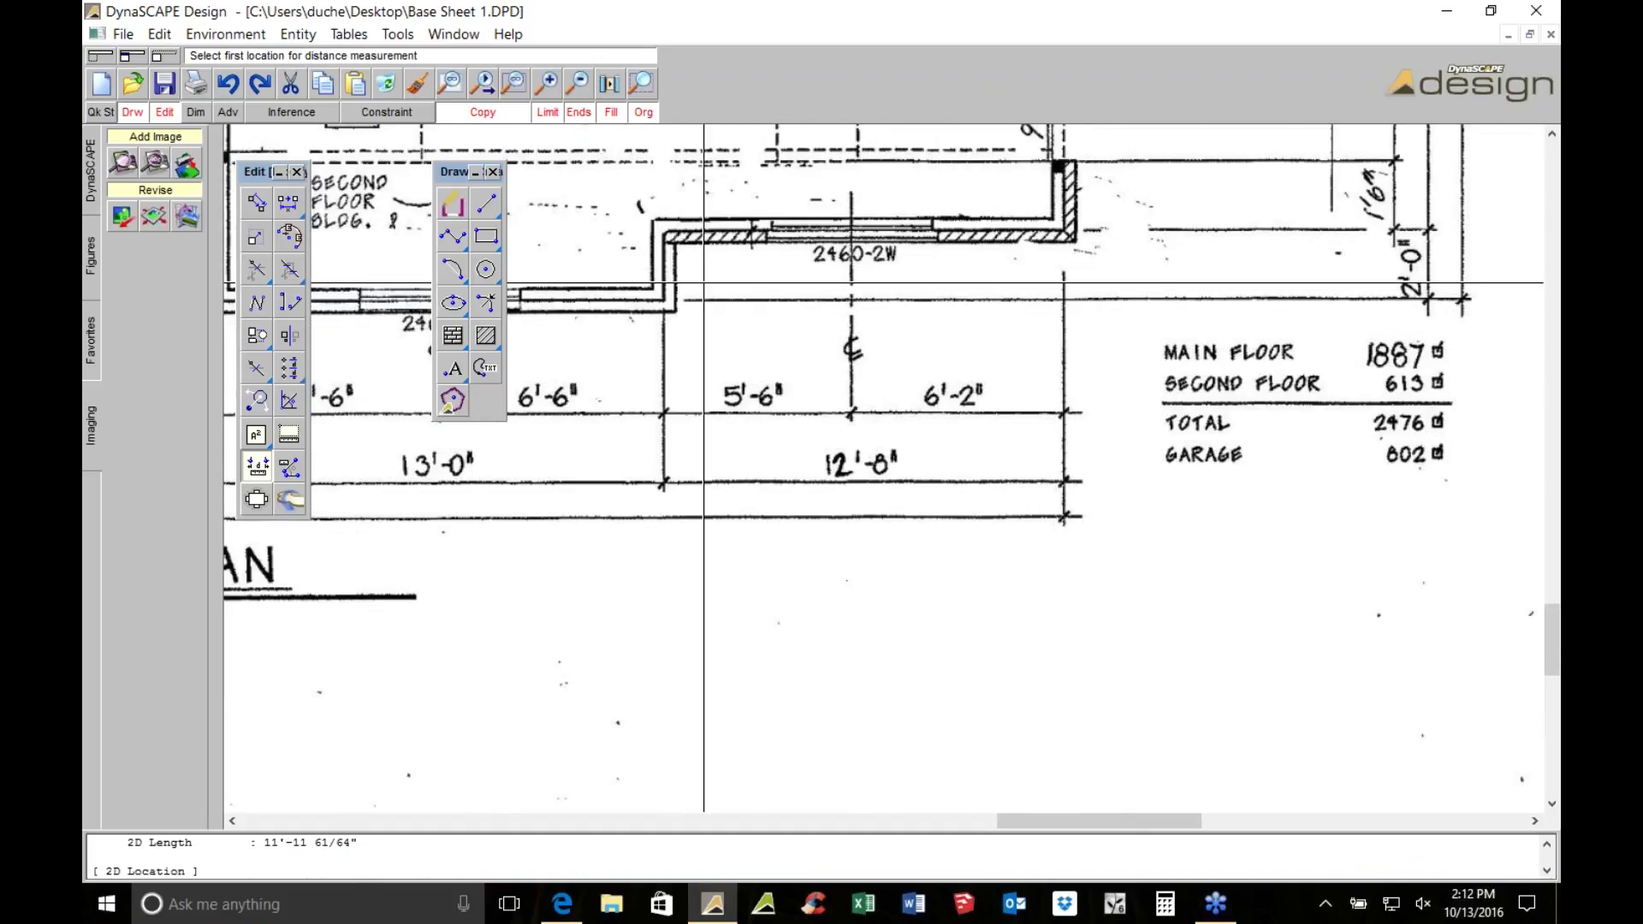
pyautogui.scroll(-3, 714, 443)
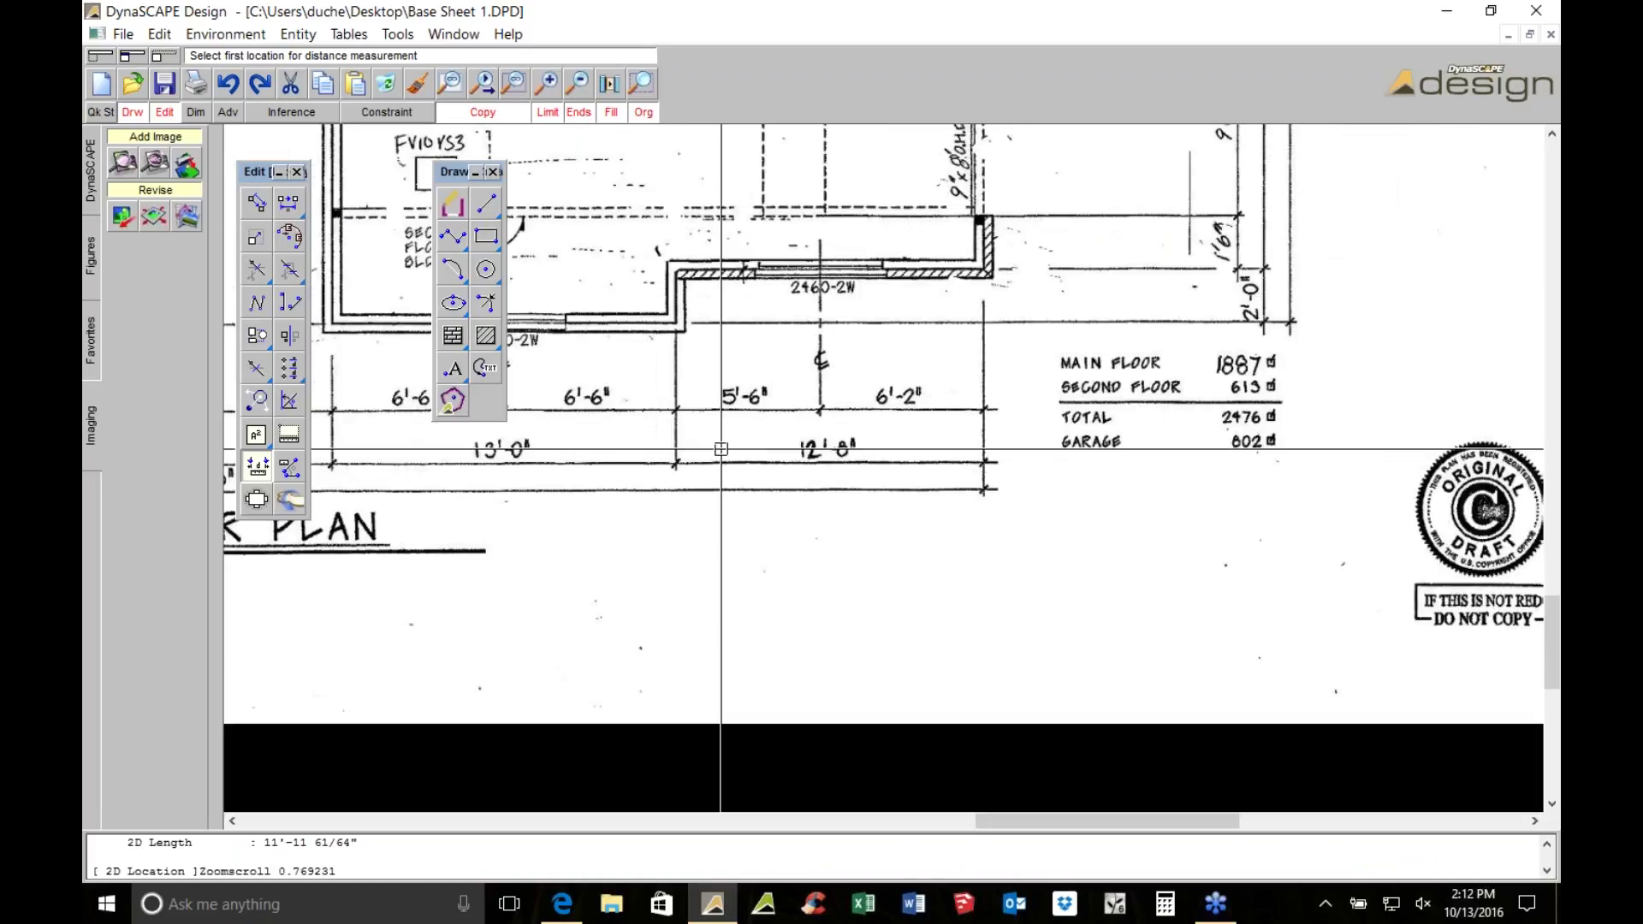
pyautogui.moveTo(603, 482)
pyautogui.mouseDown(button='middle')
pyautogui.moveTo(705, 410)
pyautogui.moveTo(785, 448)
pyautogui.moveTo(787, 513)
pyautogui.mouseUp(button='middle')
pyautogui.press('Escape')
pyautogui.scroll(1, 973, 494)
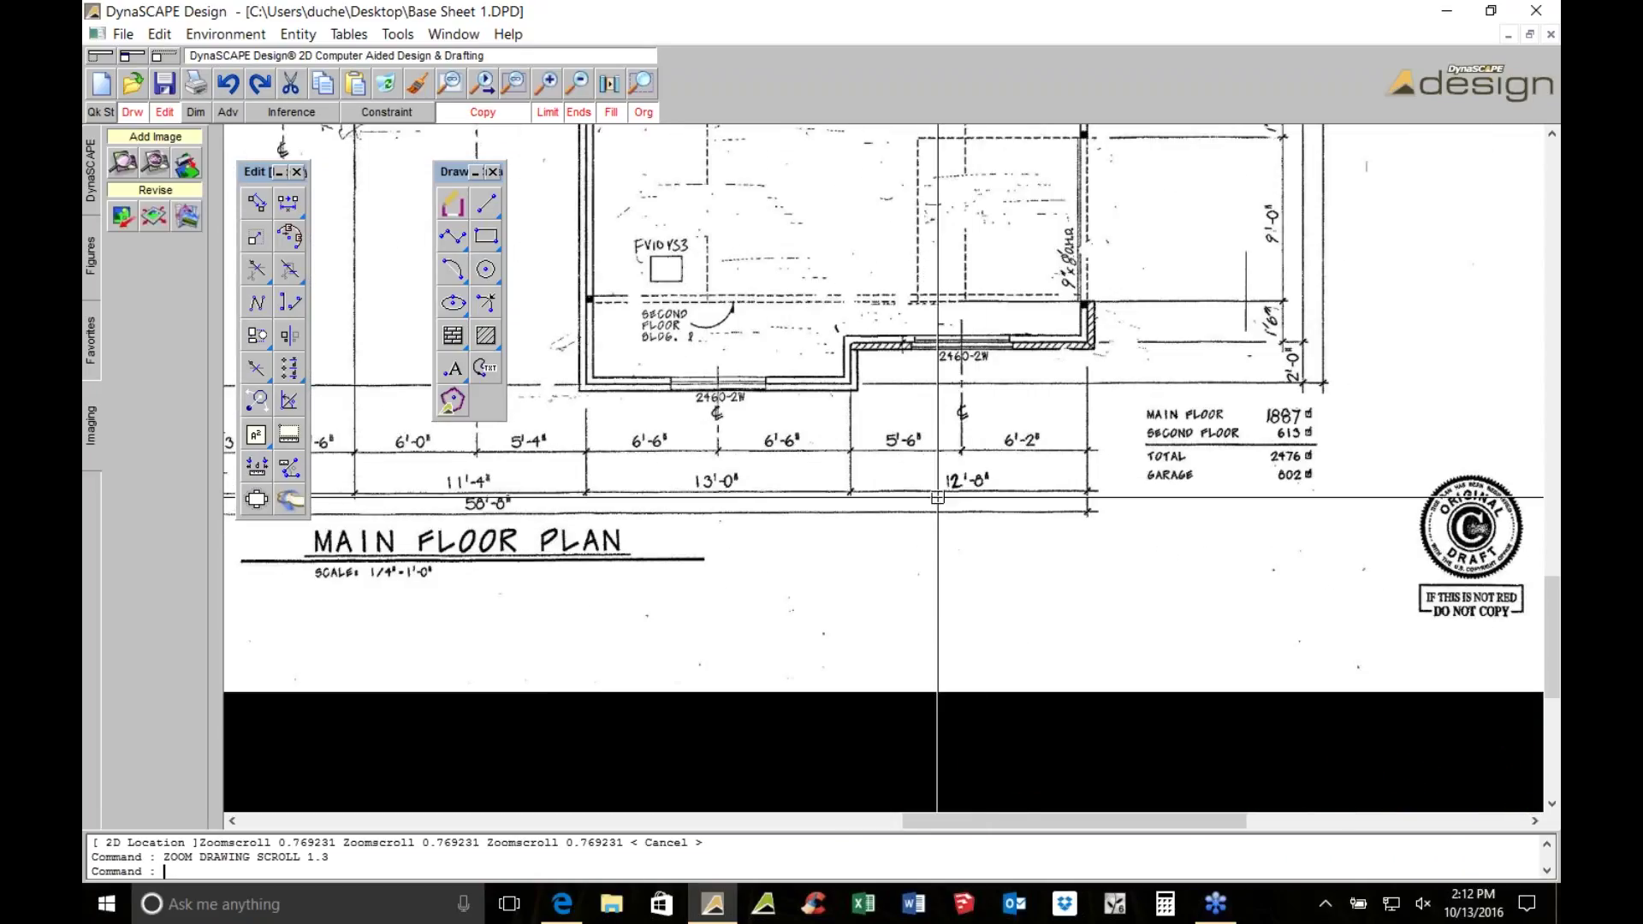
pyautogui.moveTo(919, 490)
pyautogui.mouseDown(button='middle')
pyautogui.moveTo(881, 453)
pyautogui.moveTo(789, 422)
pyautogui.moveTo(1065, 422)
pyautogui.mouseUp(button='middle')
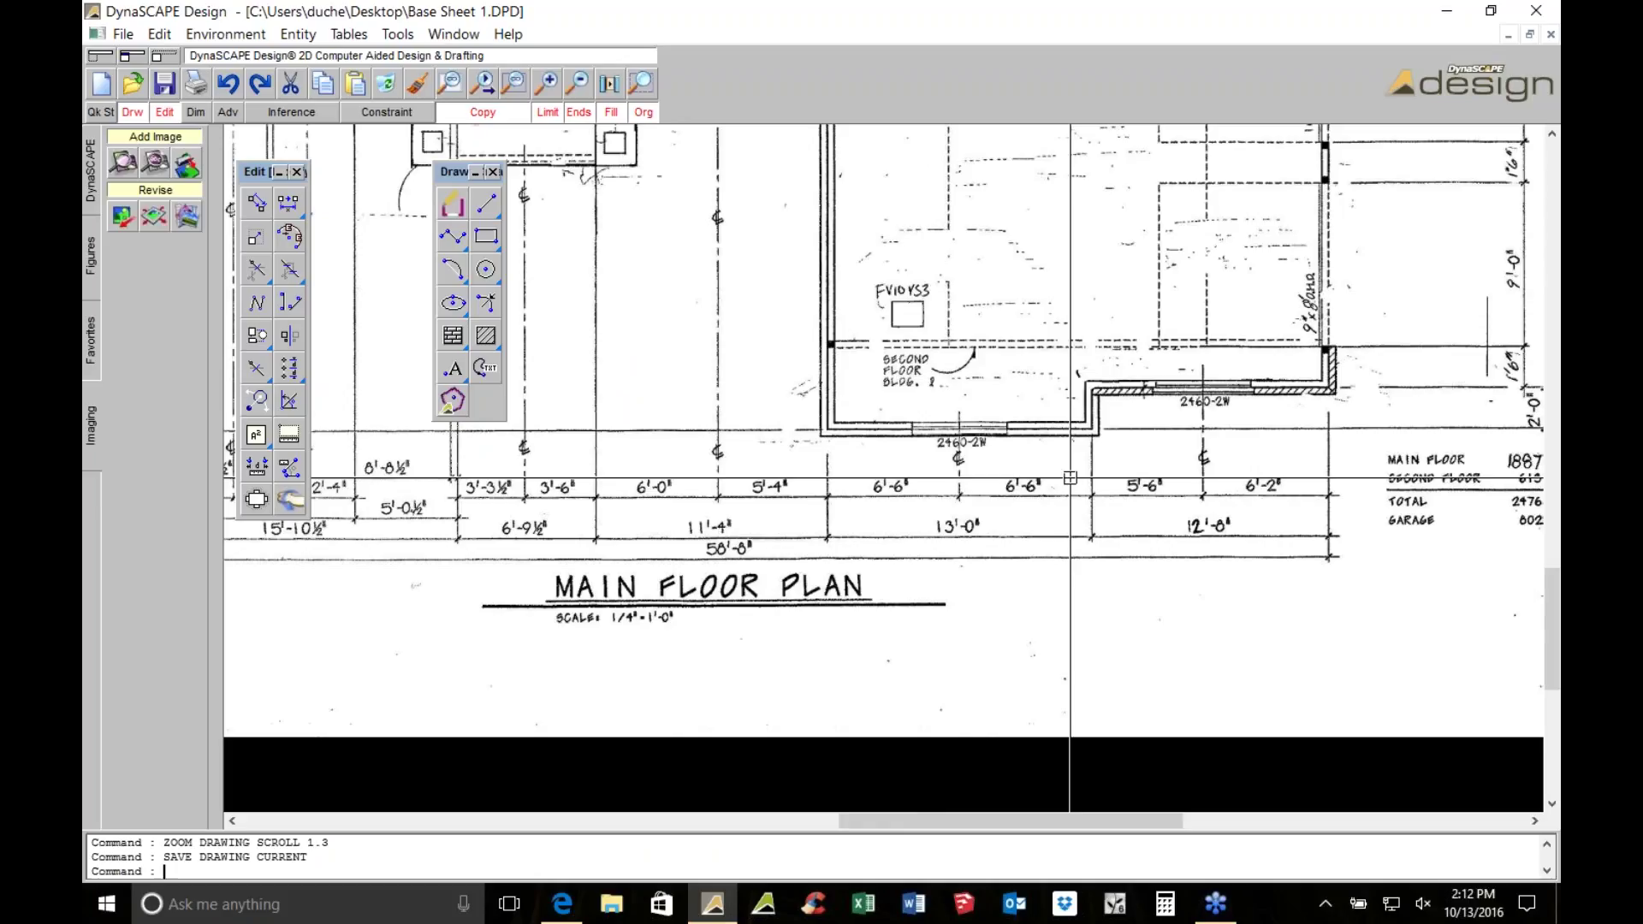
# Start tracing building lines with a first wall point along the house edge
pyautogui.click(115, 36)
pyautogui.click(289, 94)
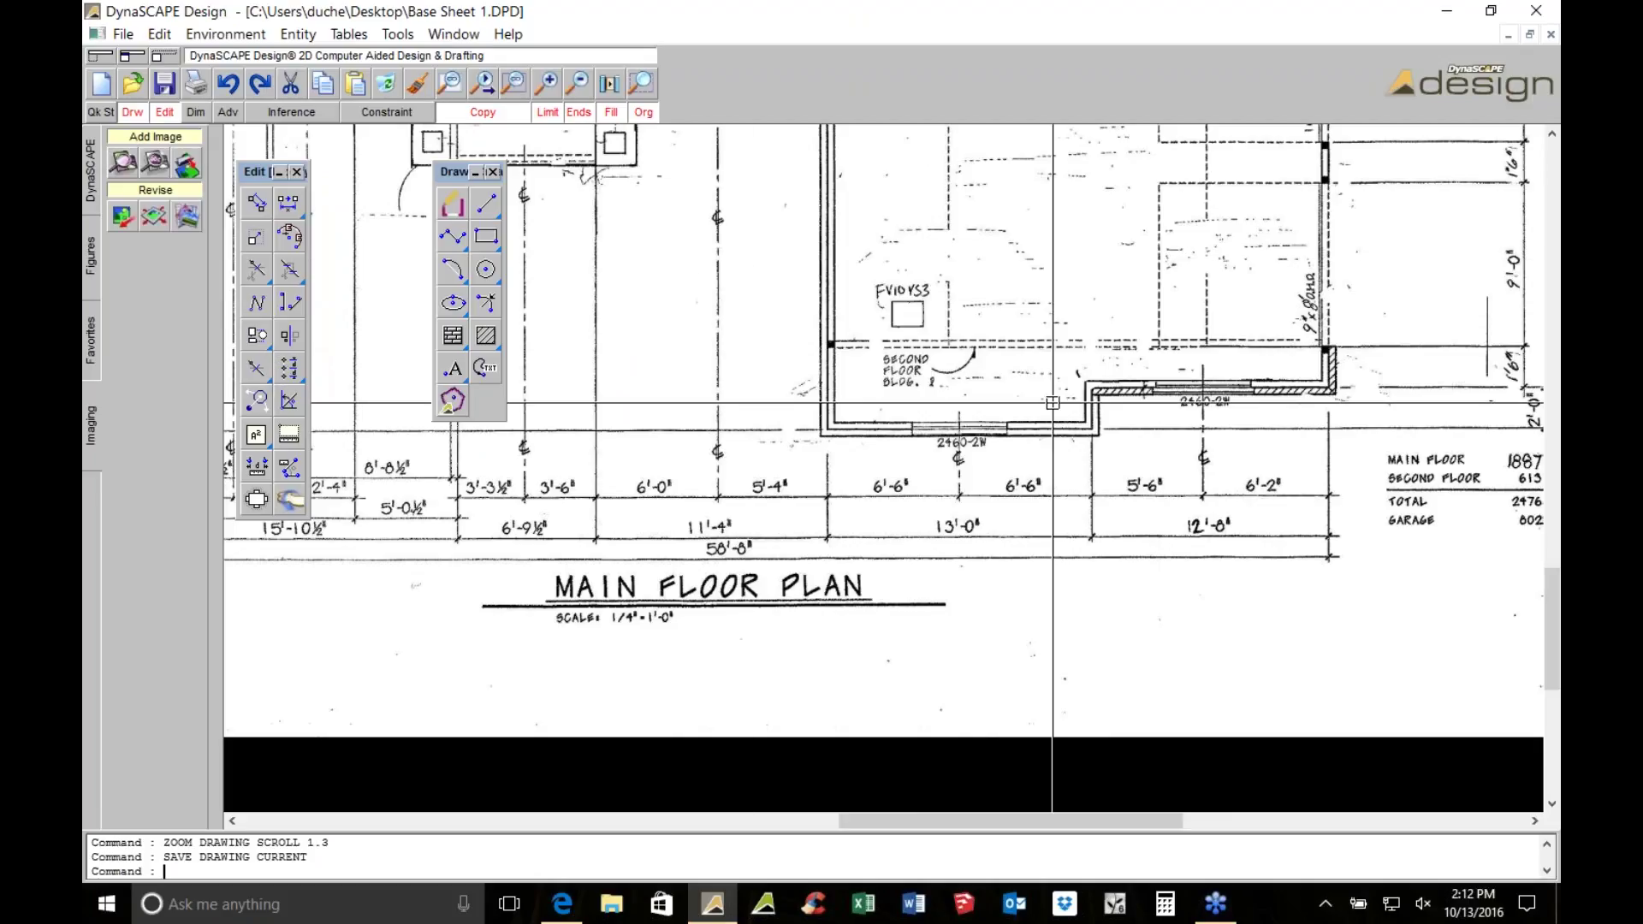
pyautogui.click(455, 198)
pyautogui.click(767, 102)
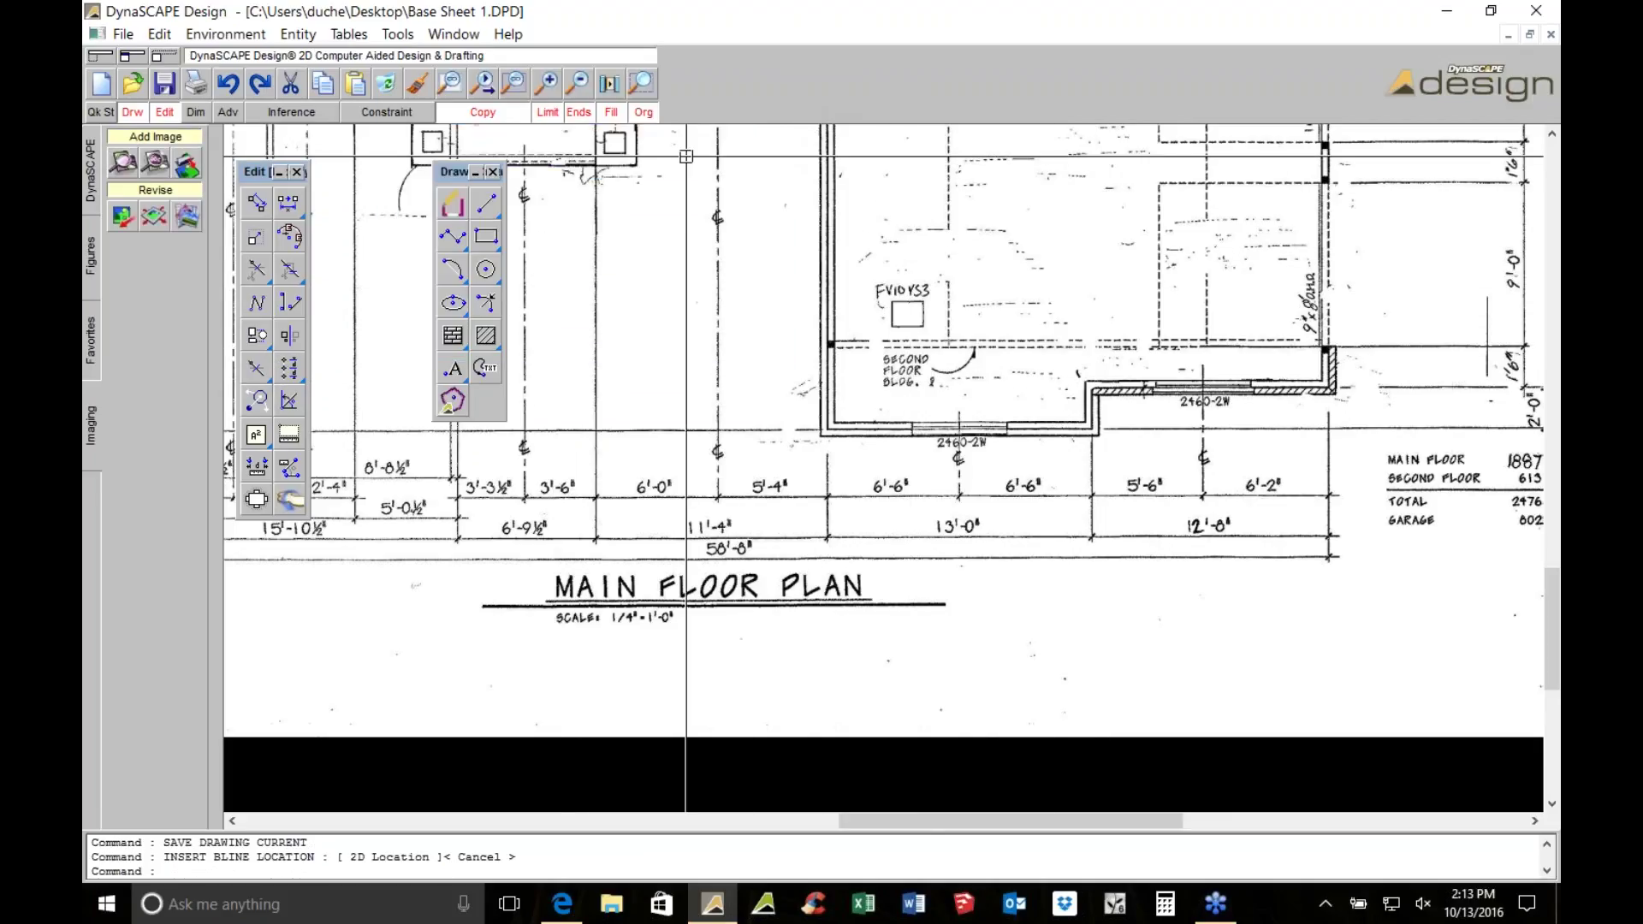
pyautogui.click(457, 203)
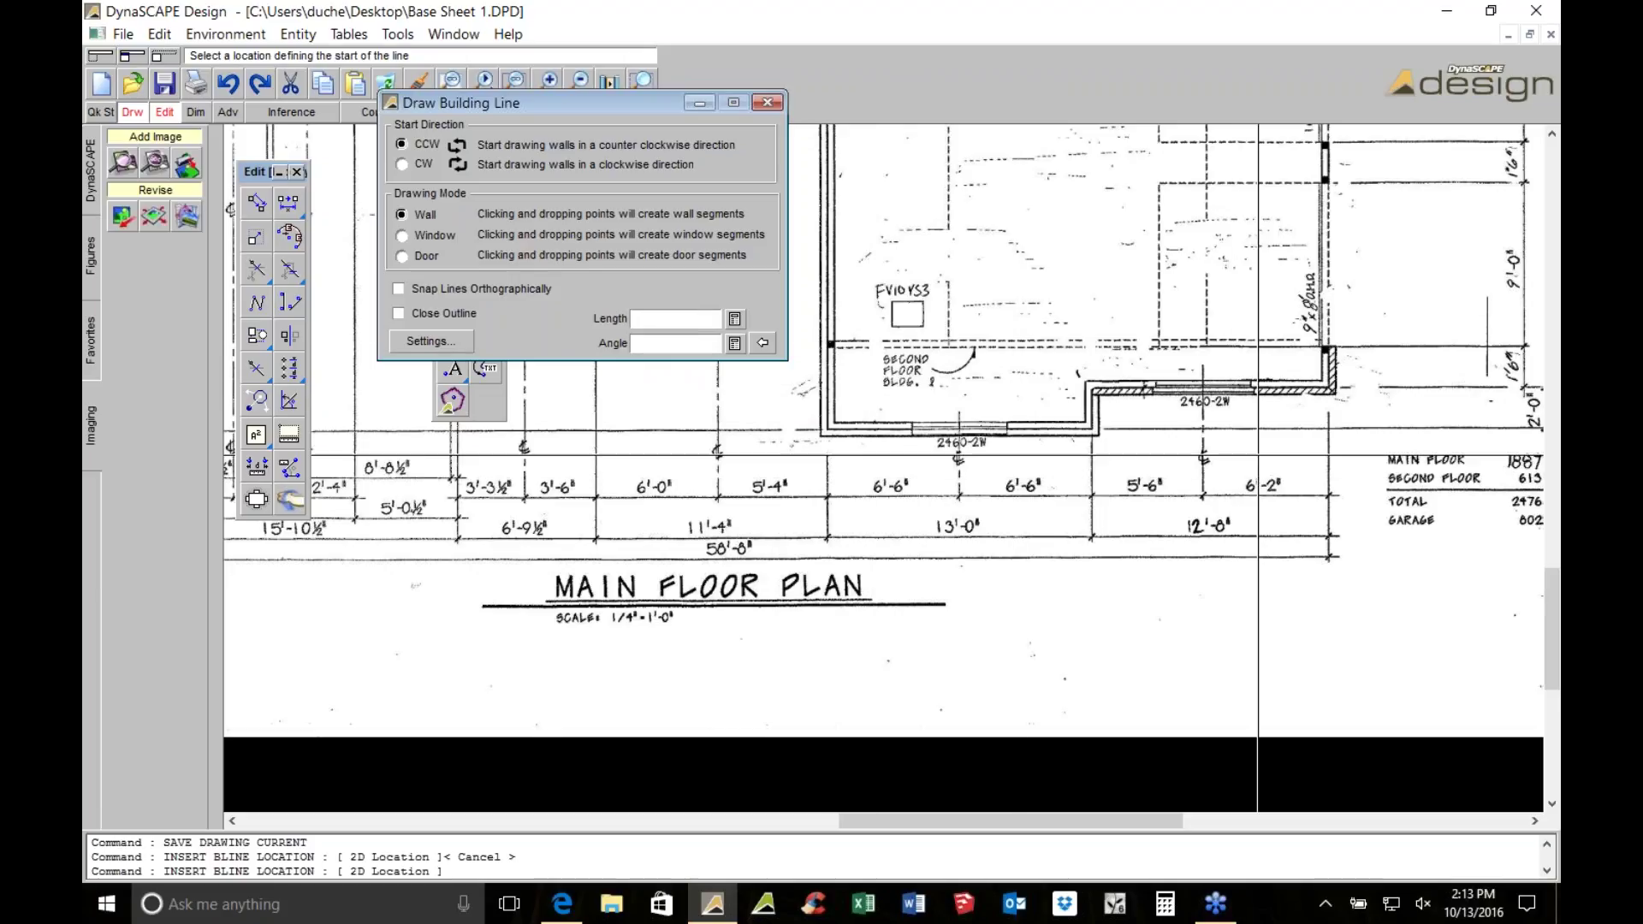
pyautogui.scroll(3, 1237, 405)
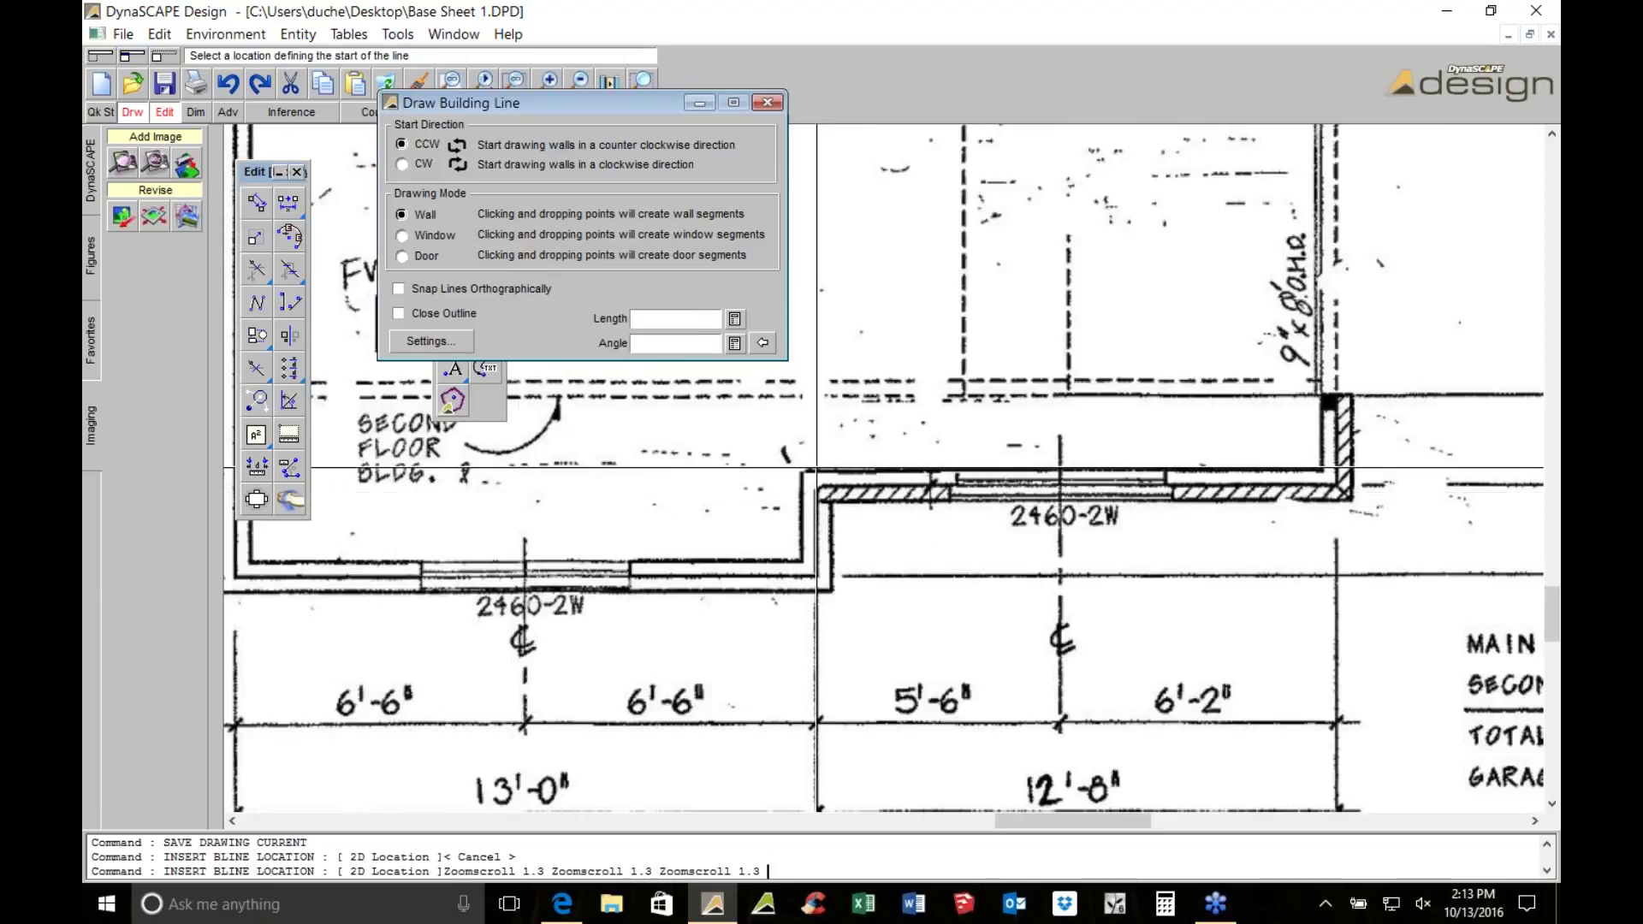
pyautogui.scroll(-1, 1001, 508)
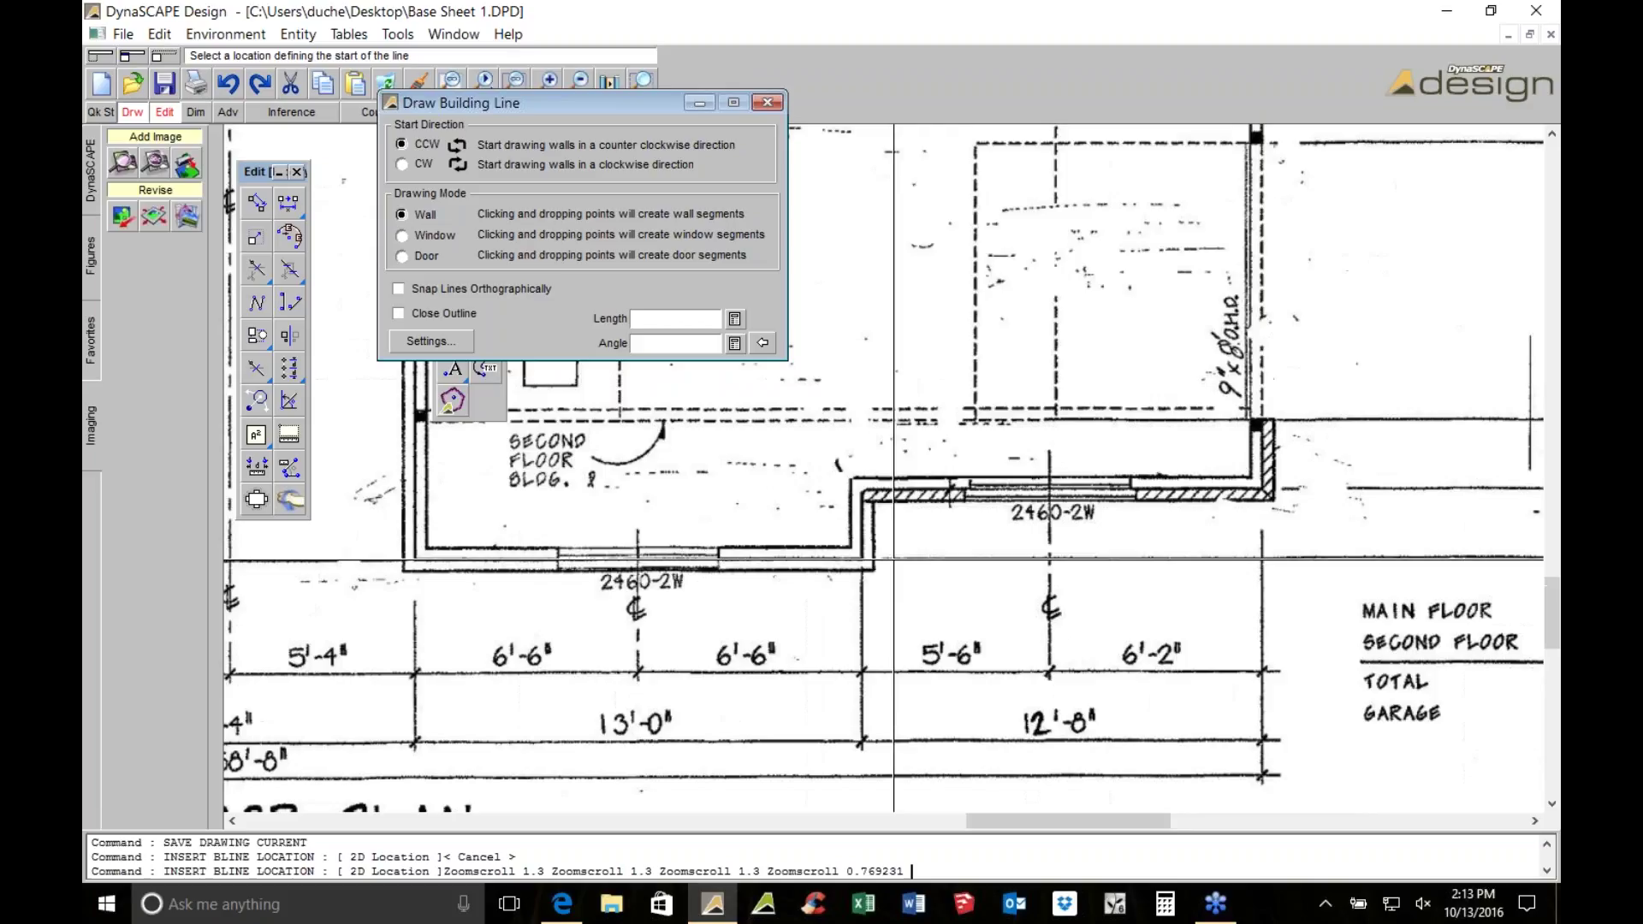
pyautogui.scroll(1, 960, 477)
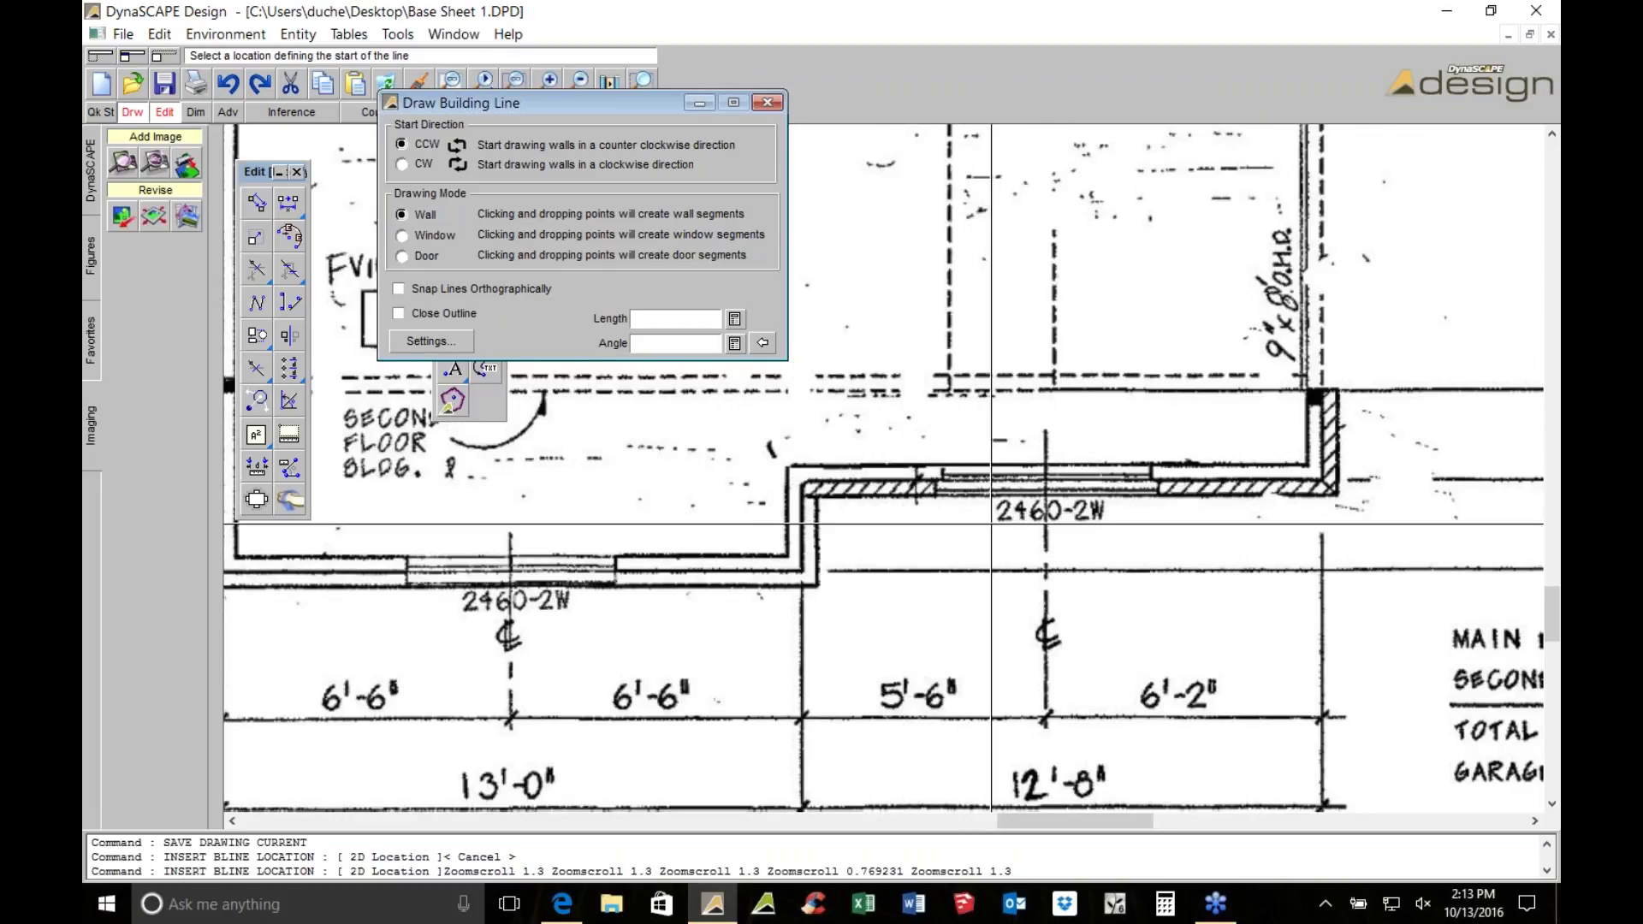
pyautogui.scroll(1, 1066, 490)
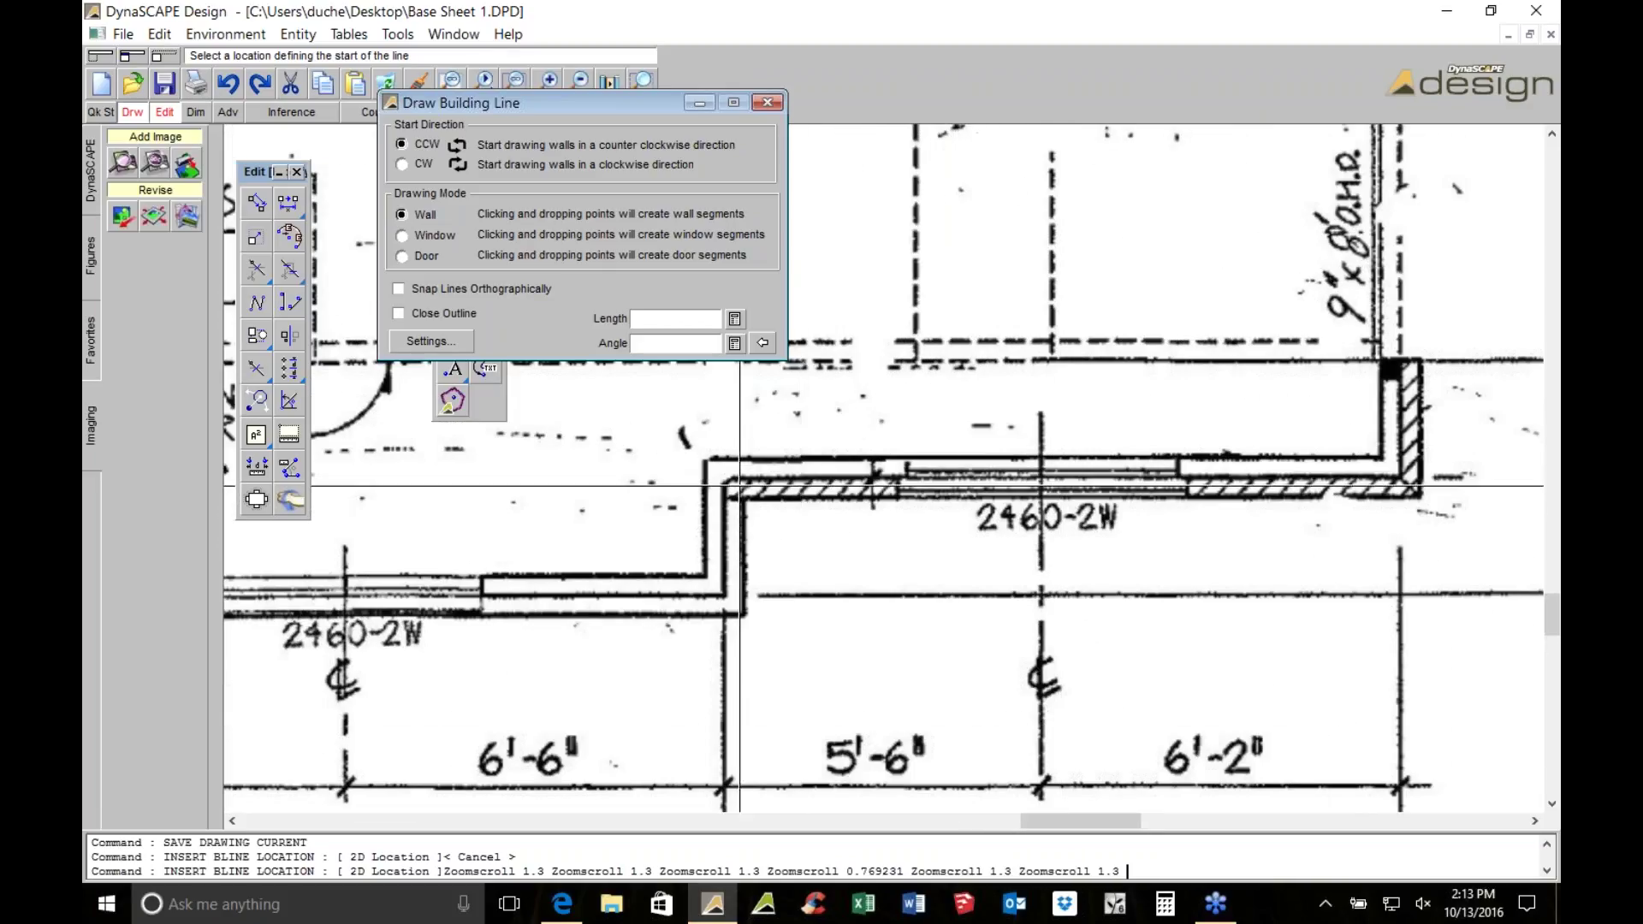
pyautogui.click(896, 463)
# Draw the 2460-2W window segment, then walls to and up from the right corner
pyautogui.press('Up')
pyautogui.scroll(2, 897, 464)
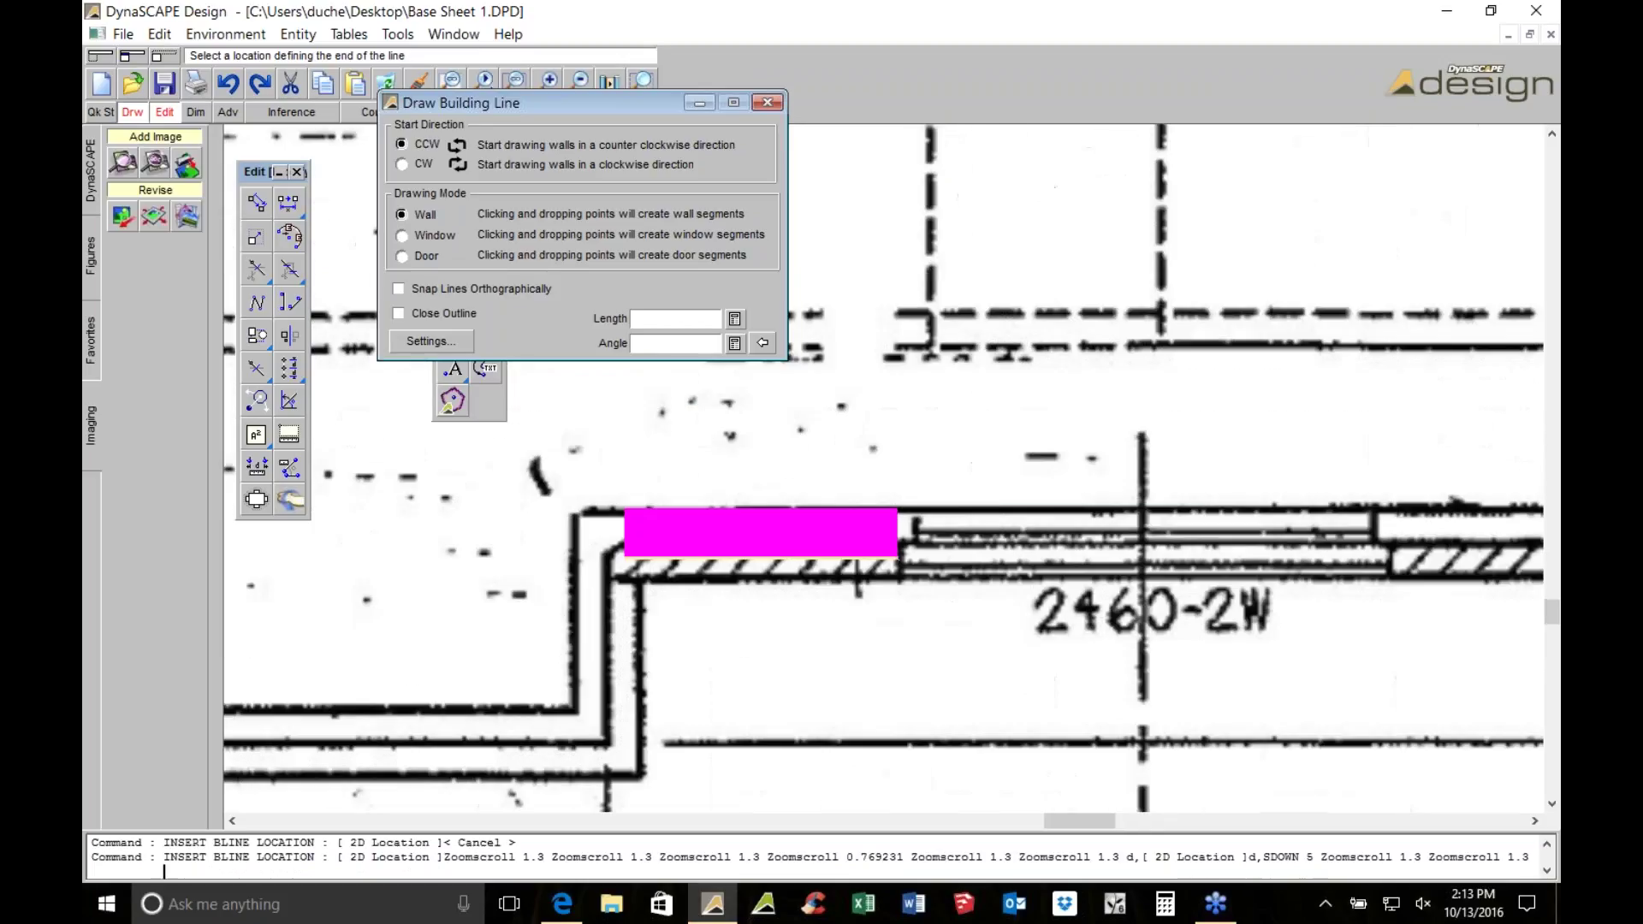
pyautogui.click(400, 236)
pyautogui.press('Right')
pyautogui.press('Right')
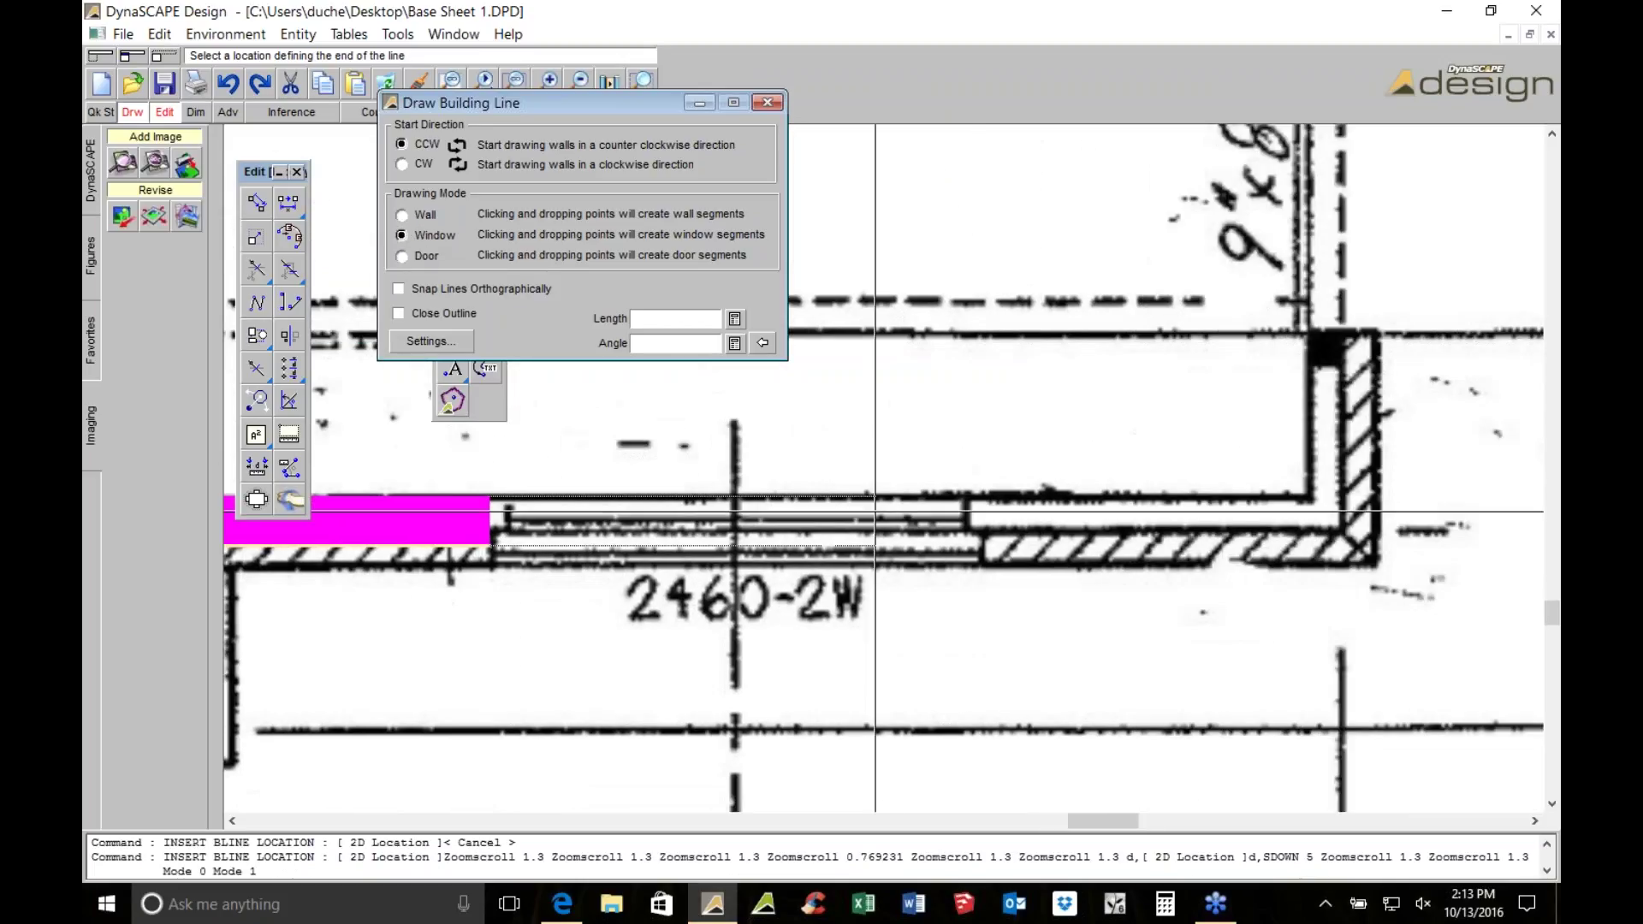
pyautogui.click(973, 468)
pyautogui.scroll(2, 655, 657)
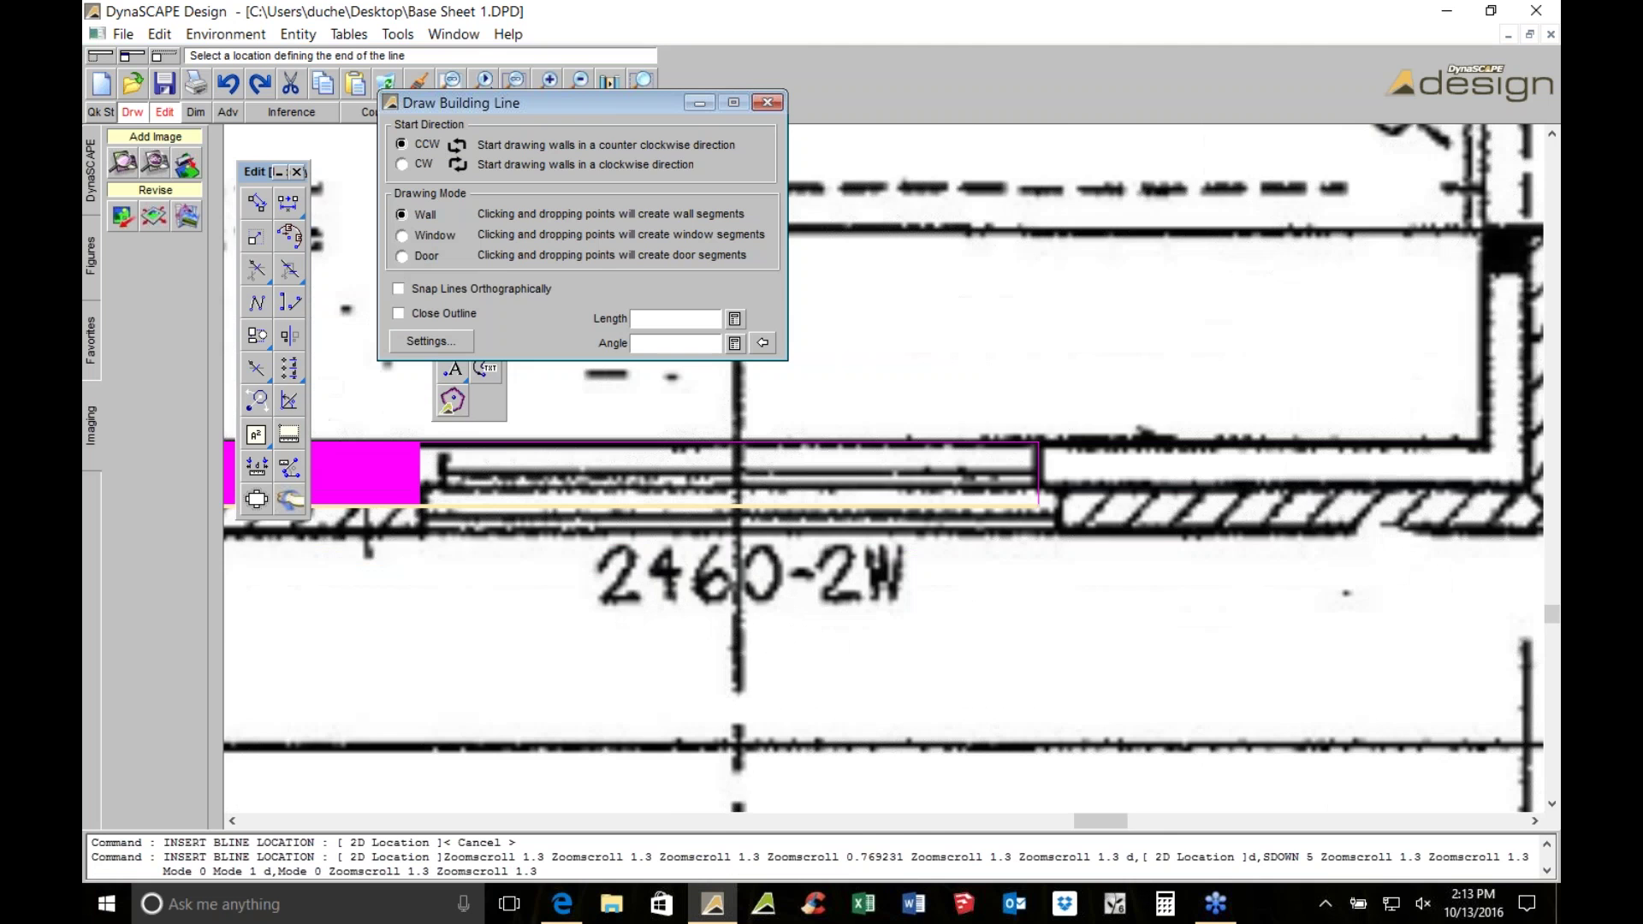
pyautogui.scroll(-4, 655, 657)
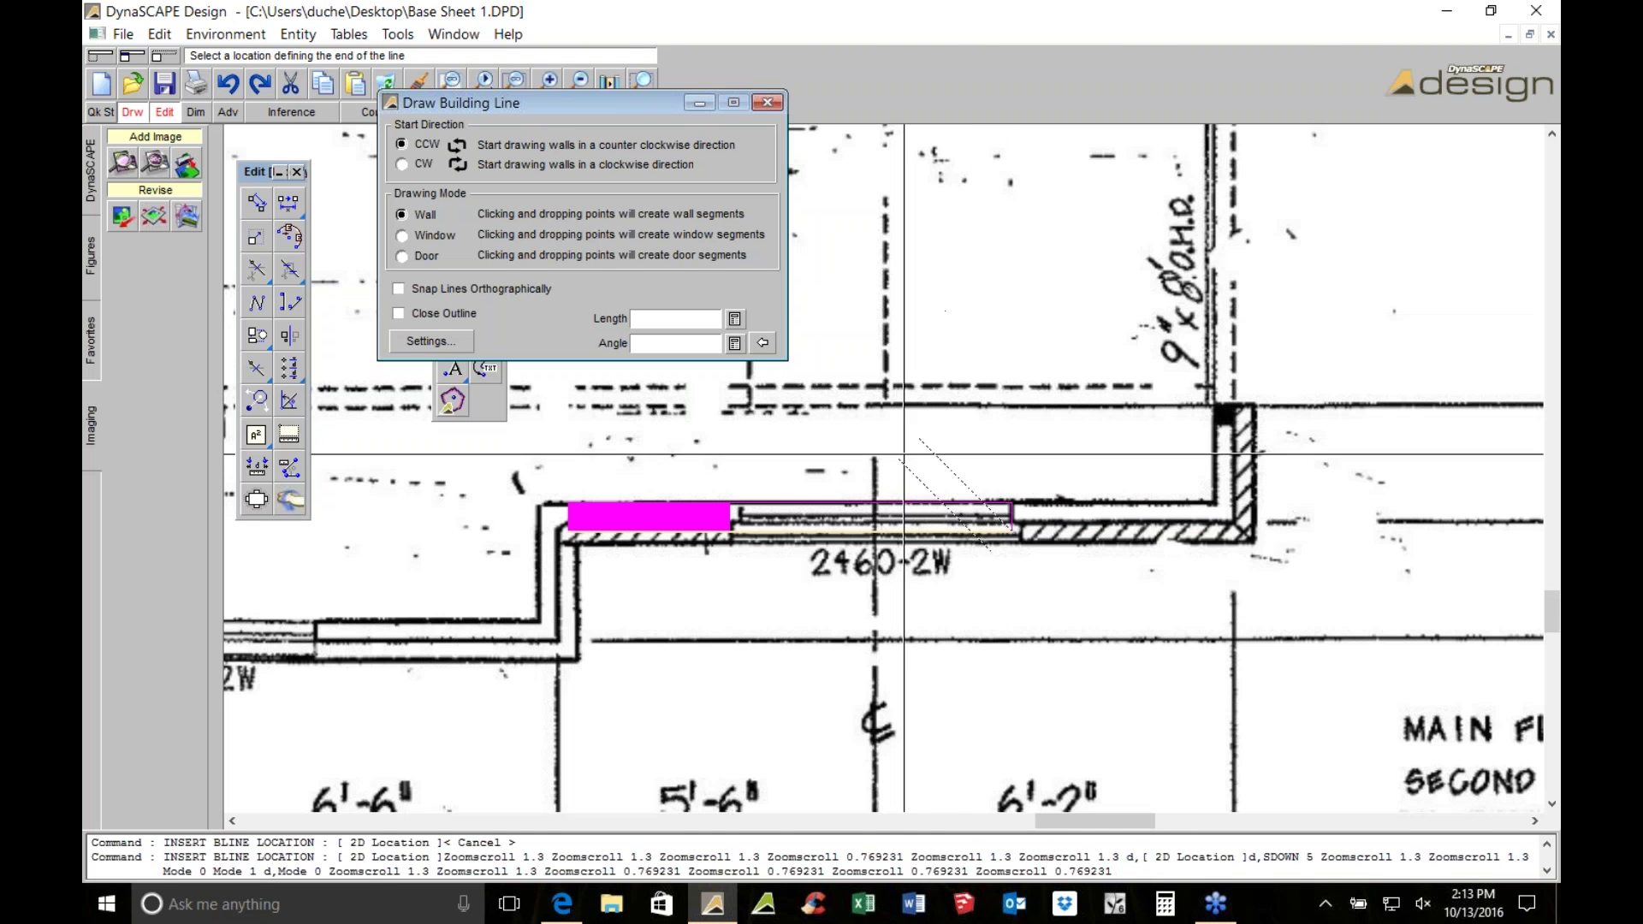
pyautogui.click(1238, 517)
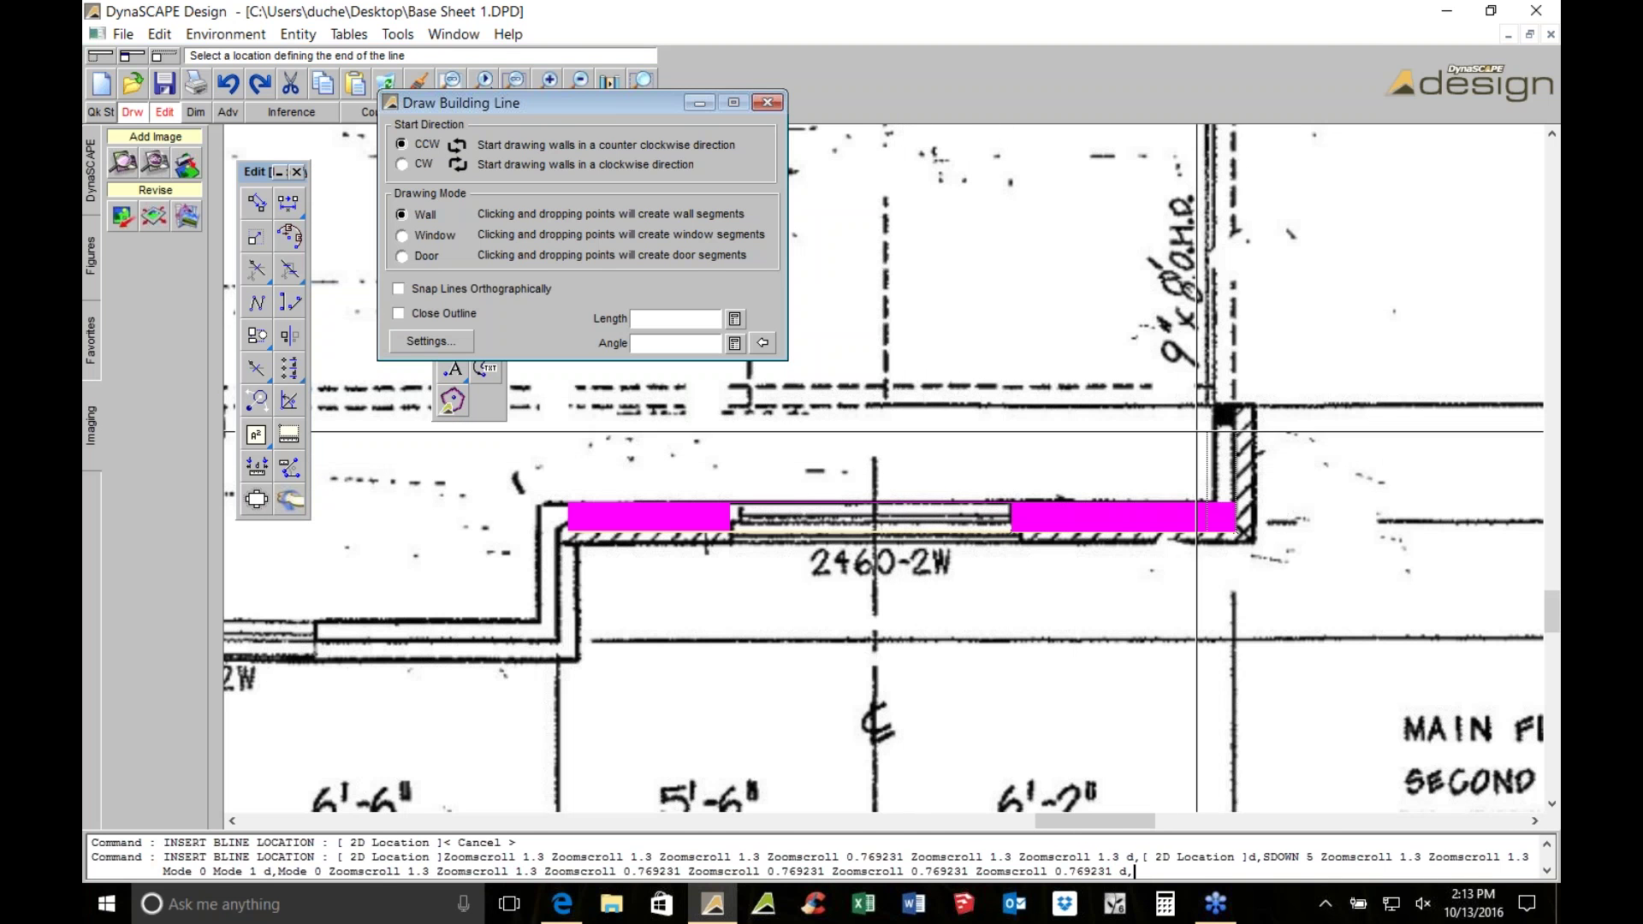
pyautogui.click(1209, 405)
pyautogui.scroll(-1, 1189, 404)
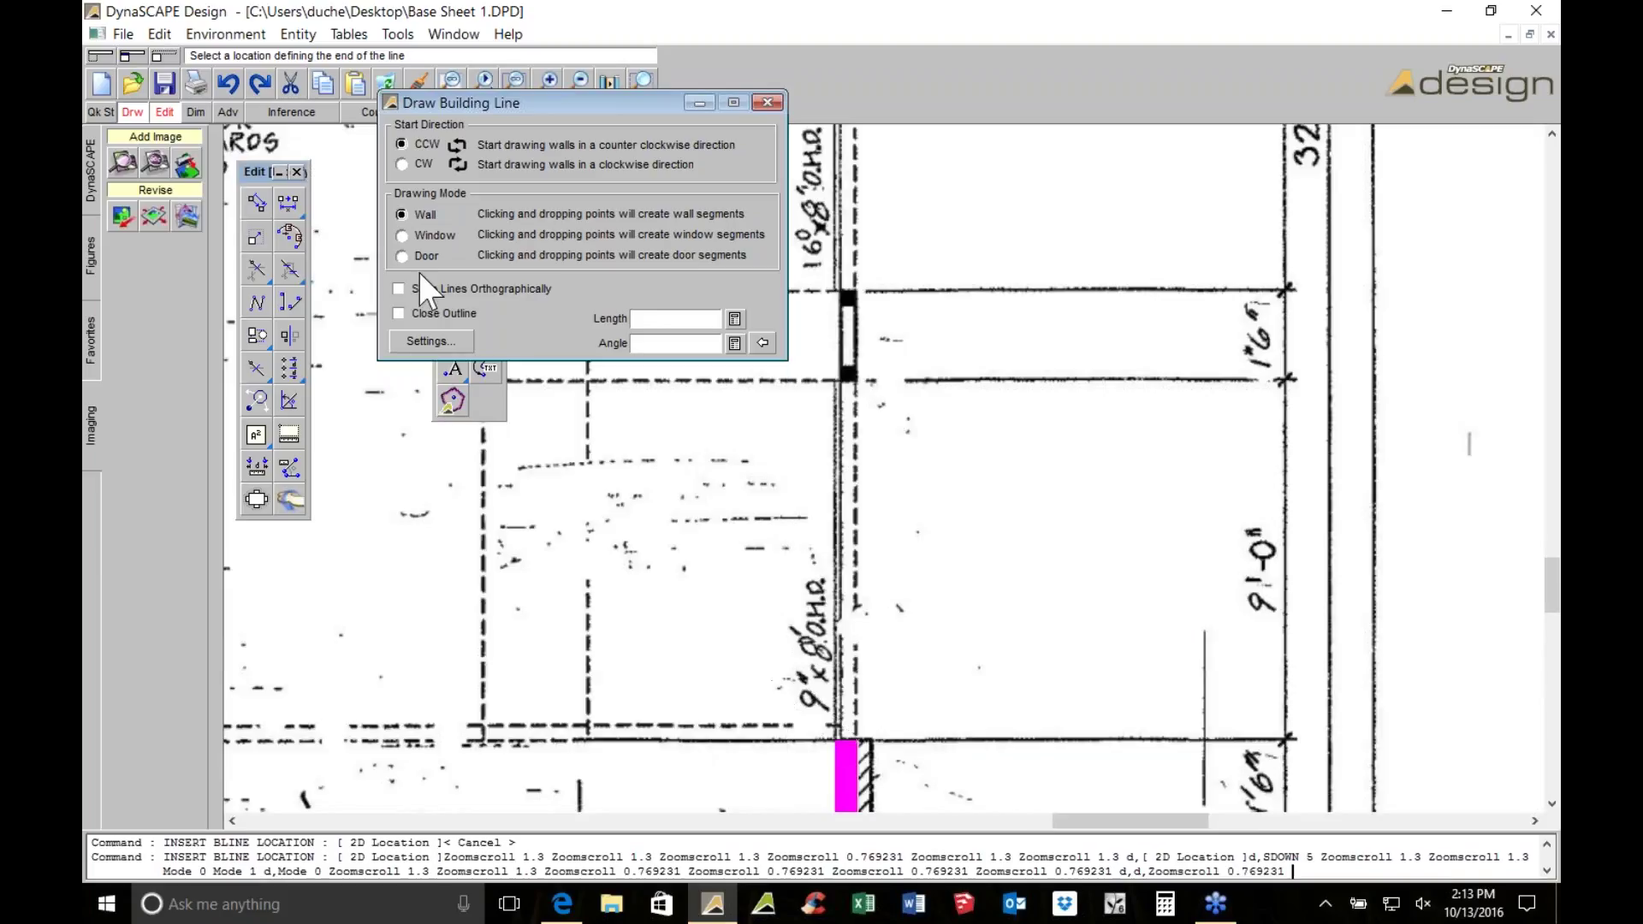
# Add a door segment and continue the wall up the house edge
pyautogui.click(396, 256)
pyautogui.click(873, 374)
pyautogui.click(871, 317)
pyautogui.scroll(-1, 911, 328)
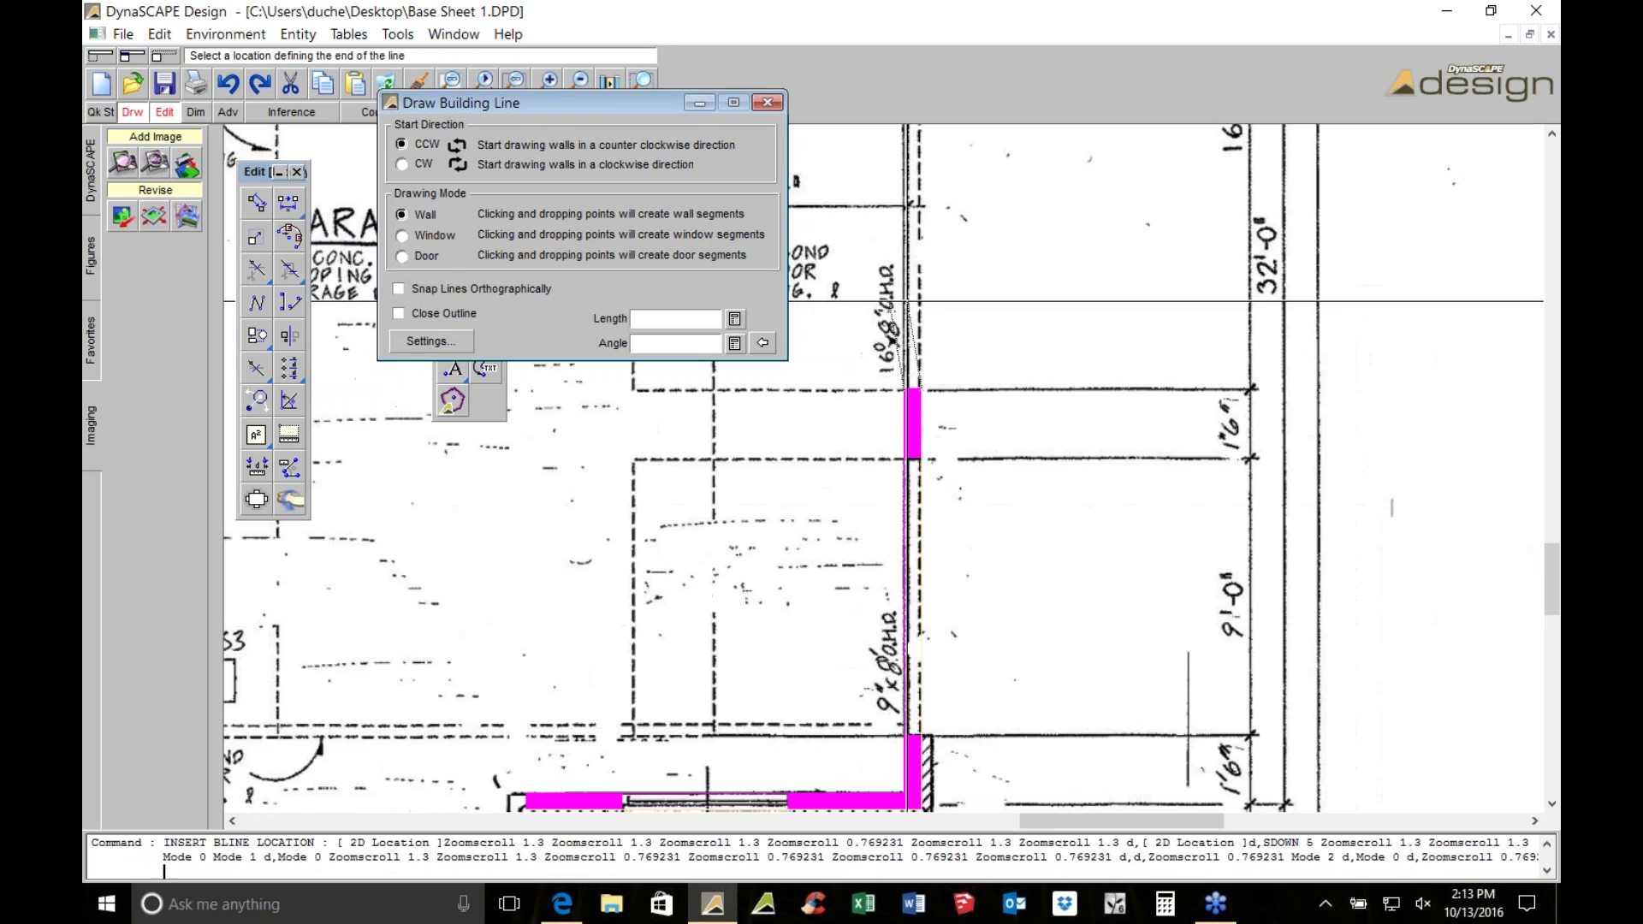
# Trace door segments along the garage wall up to the window's bottom
pyautogui.click(399, 256)
pyautogui.moveTo(858, 158); pyautogui.dragTo(1063, 587, button='middle')
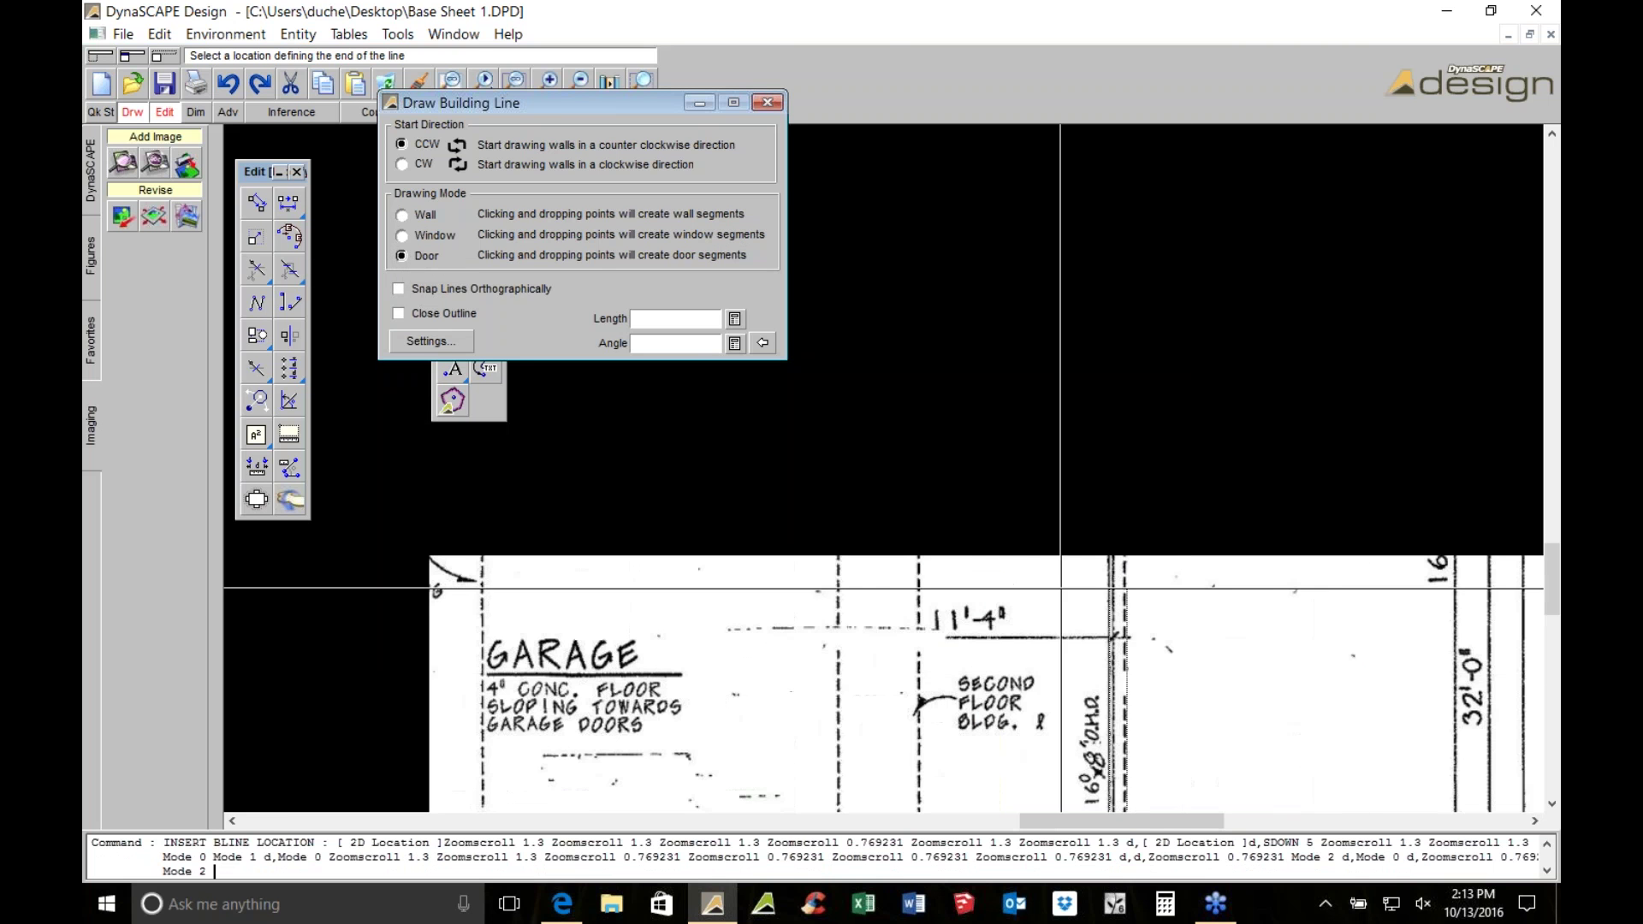
pyautogui.scroll(1, 1063, 587)
pyautogui.click(1118, 266)
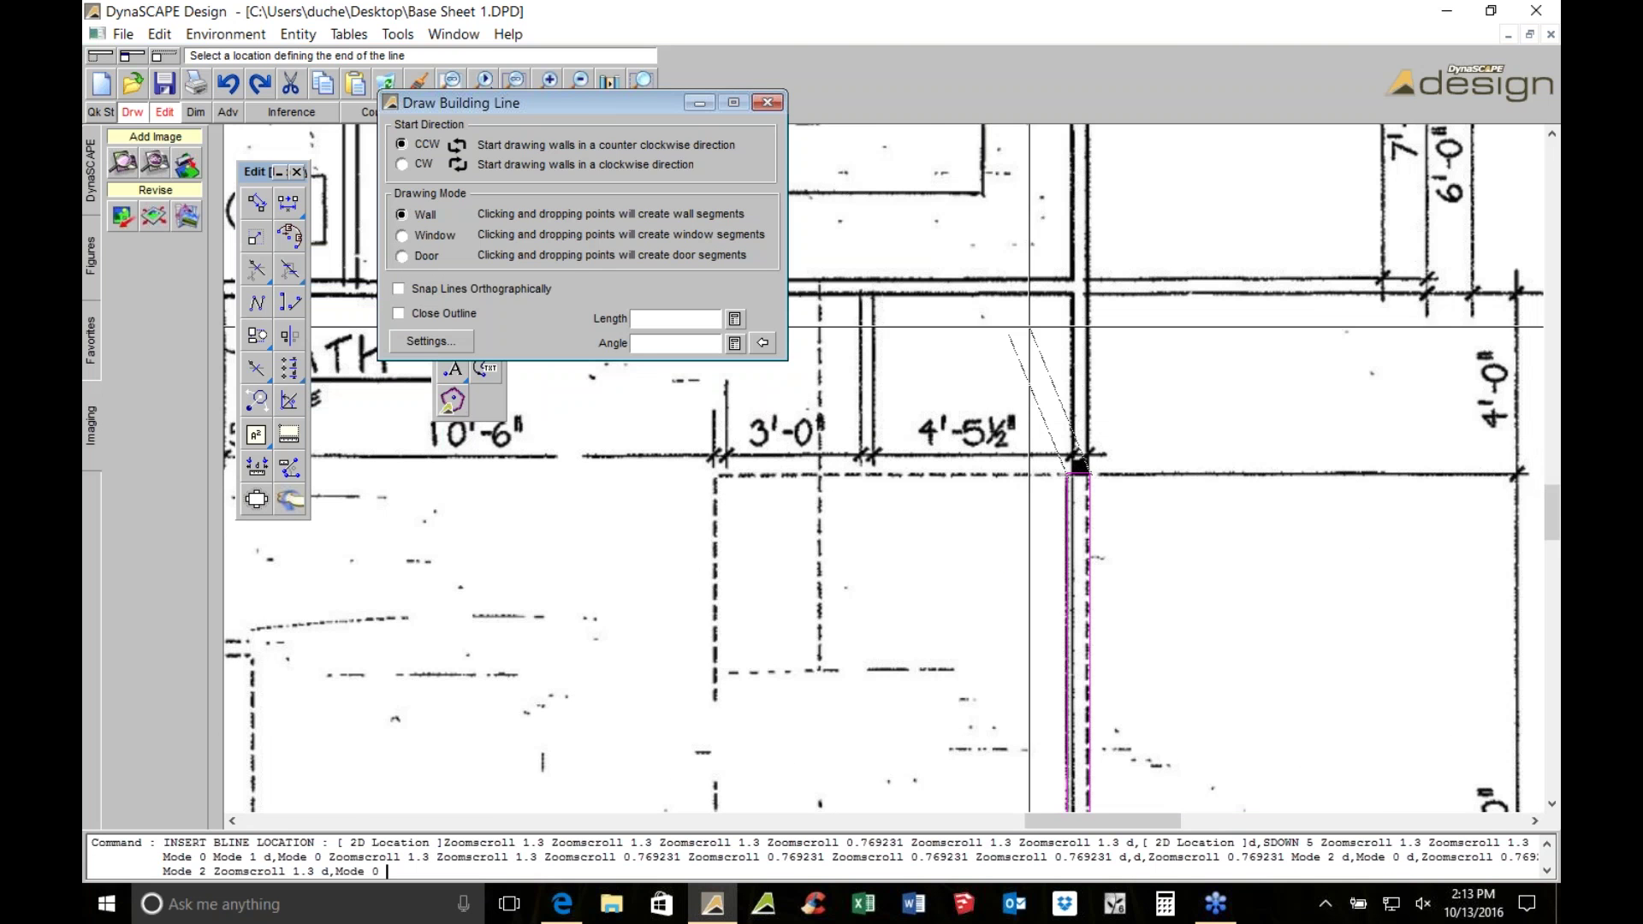
pyautogui.scroll(3, 1079, 462)
pyautogui.click(1045, 532)
pyautogui.scroll(-2, 1065, 517)
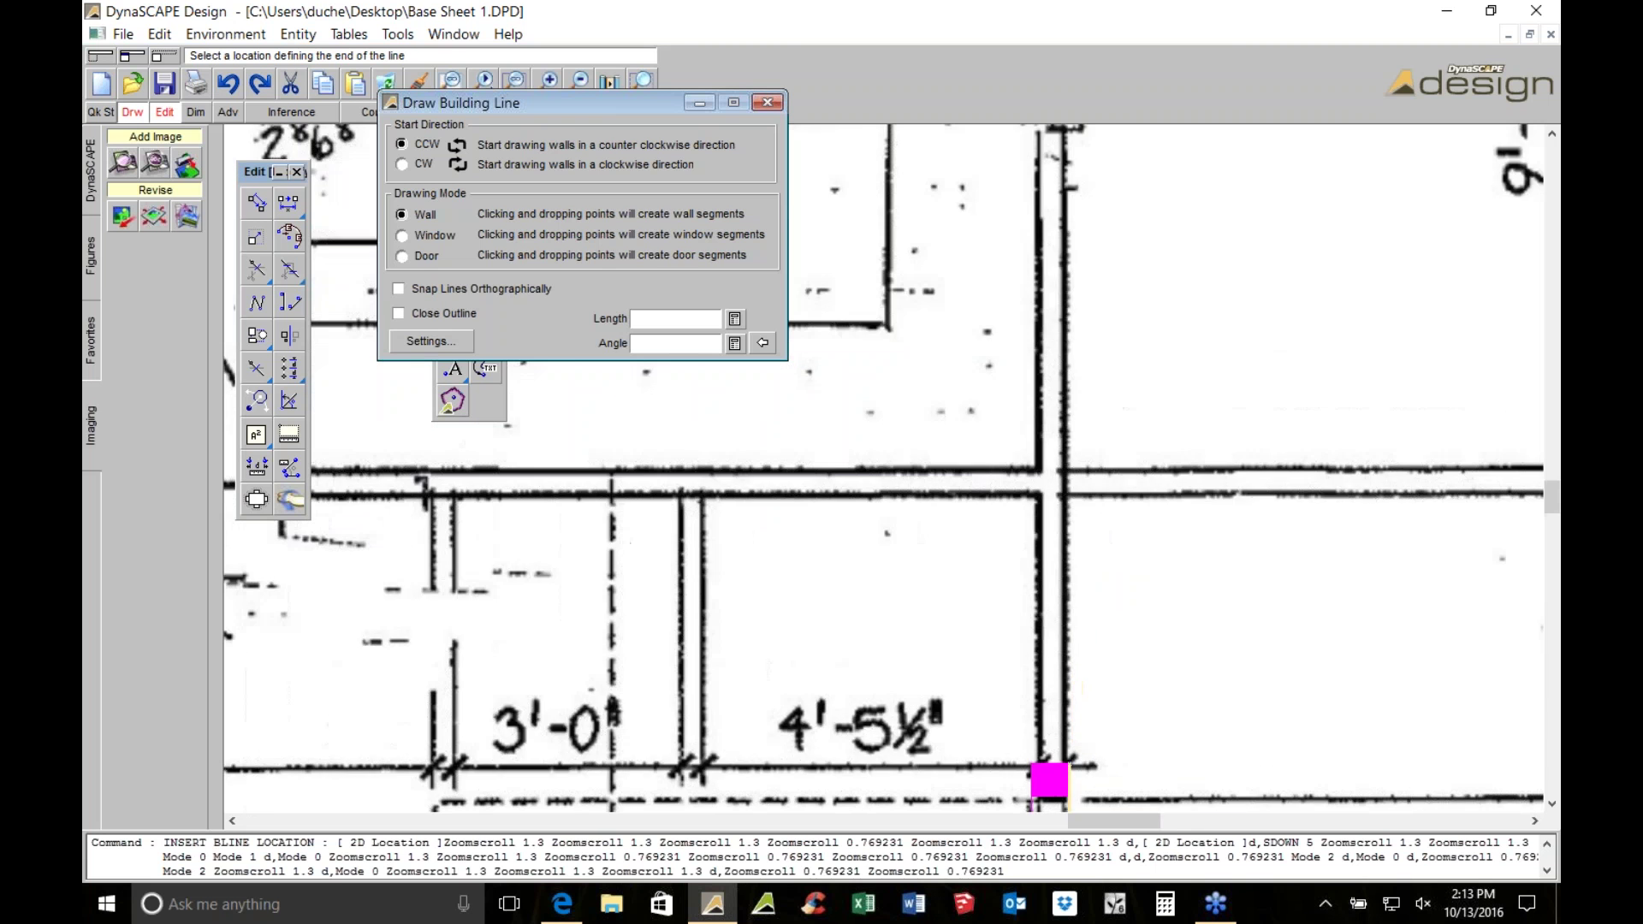
pyautogui.scroll(-2, 1008, 383)
pyautogui.press('d')
pyautogui.scroll(1, 1008, 383)
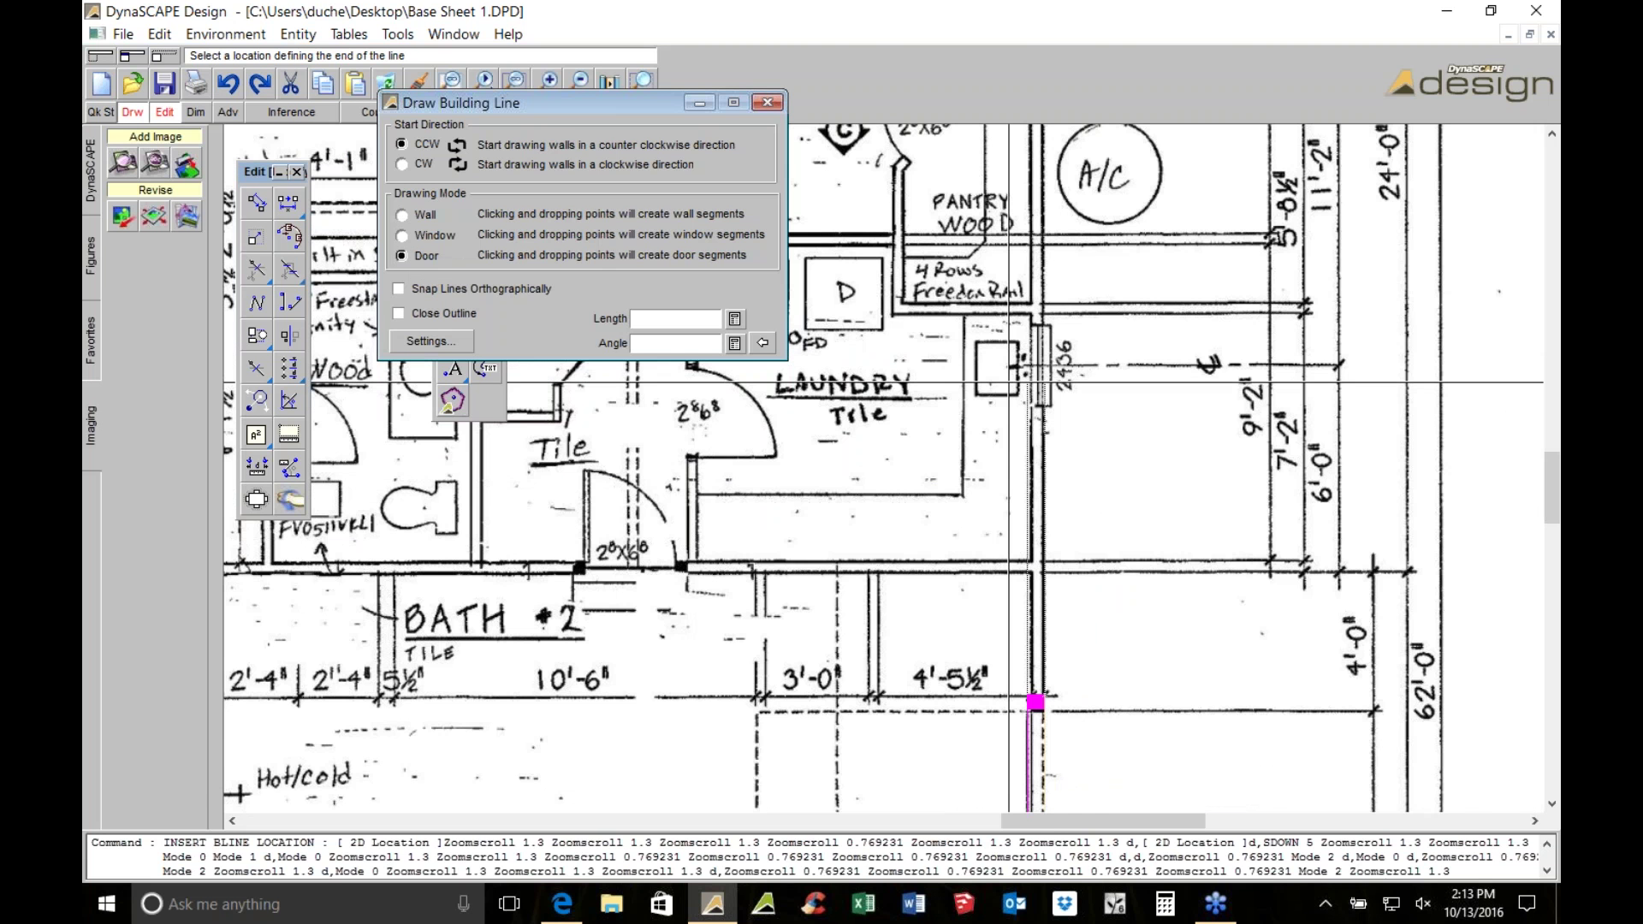
pyautogui.scroll(2, 1008, 383)
pyautogui.click(1053, 412)
pyautogui.press('w')
pyautogui.scroll(-1, 1179, 295)
pyautogui.scroll(-1, 870, 496)
pyautogui.scroll(-1, 874, 495)
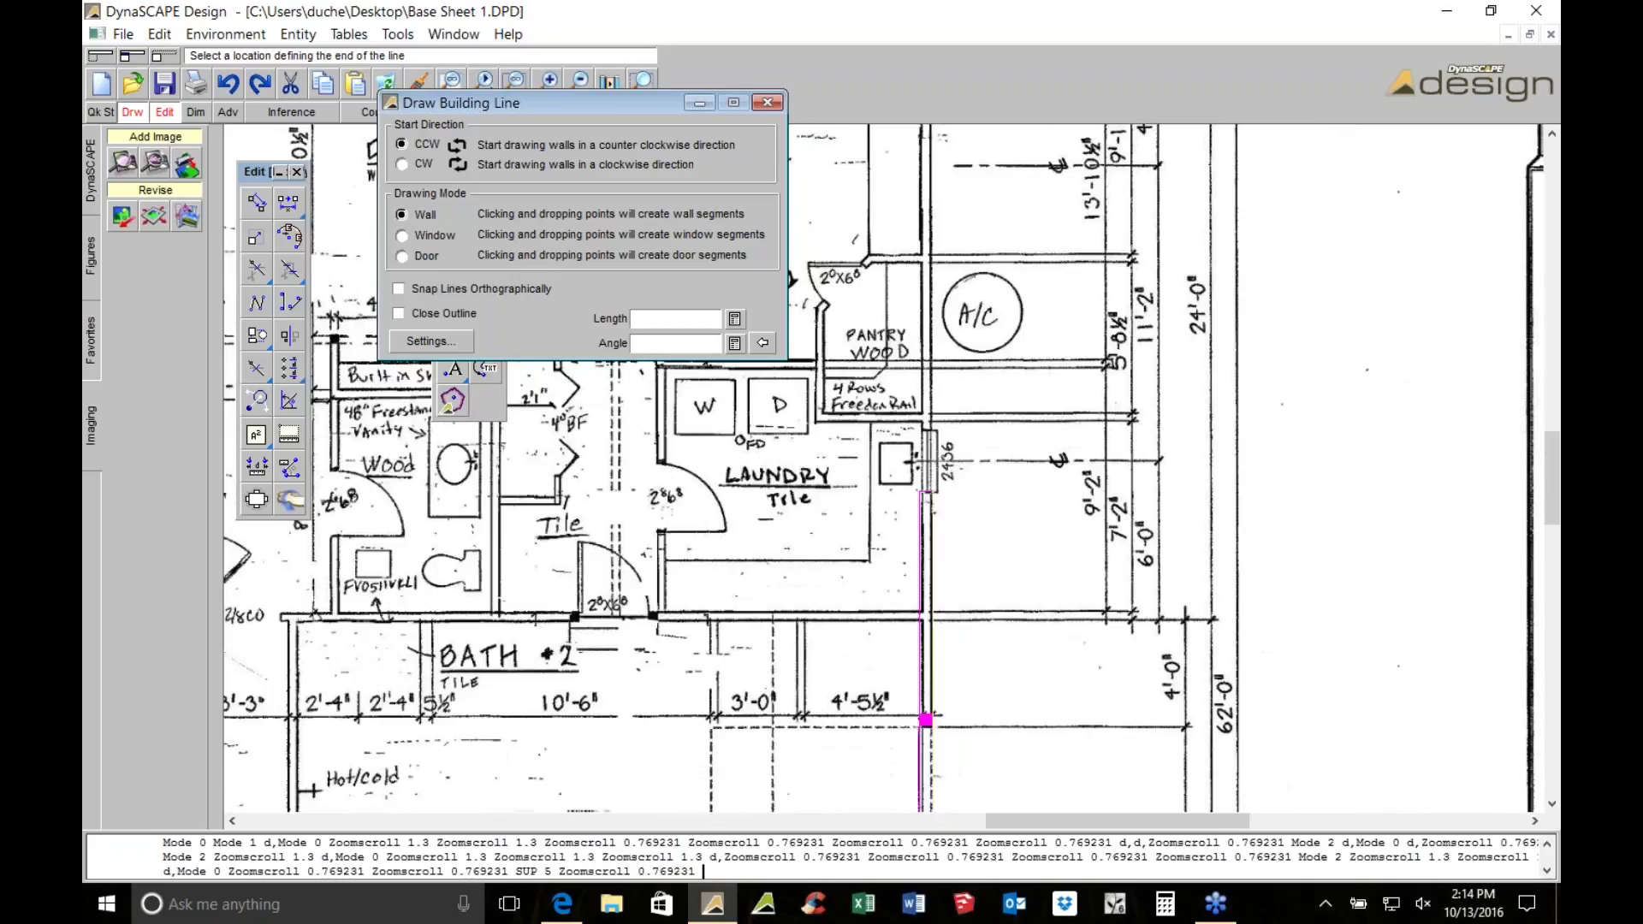
pyautogui.scroll(3, 874, 494)
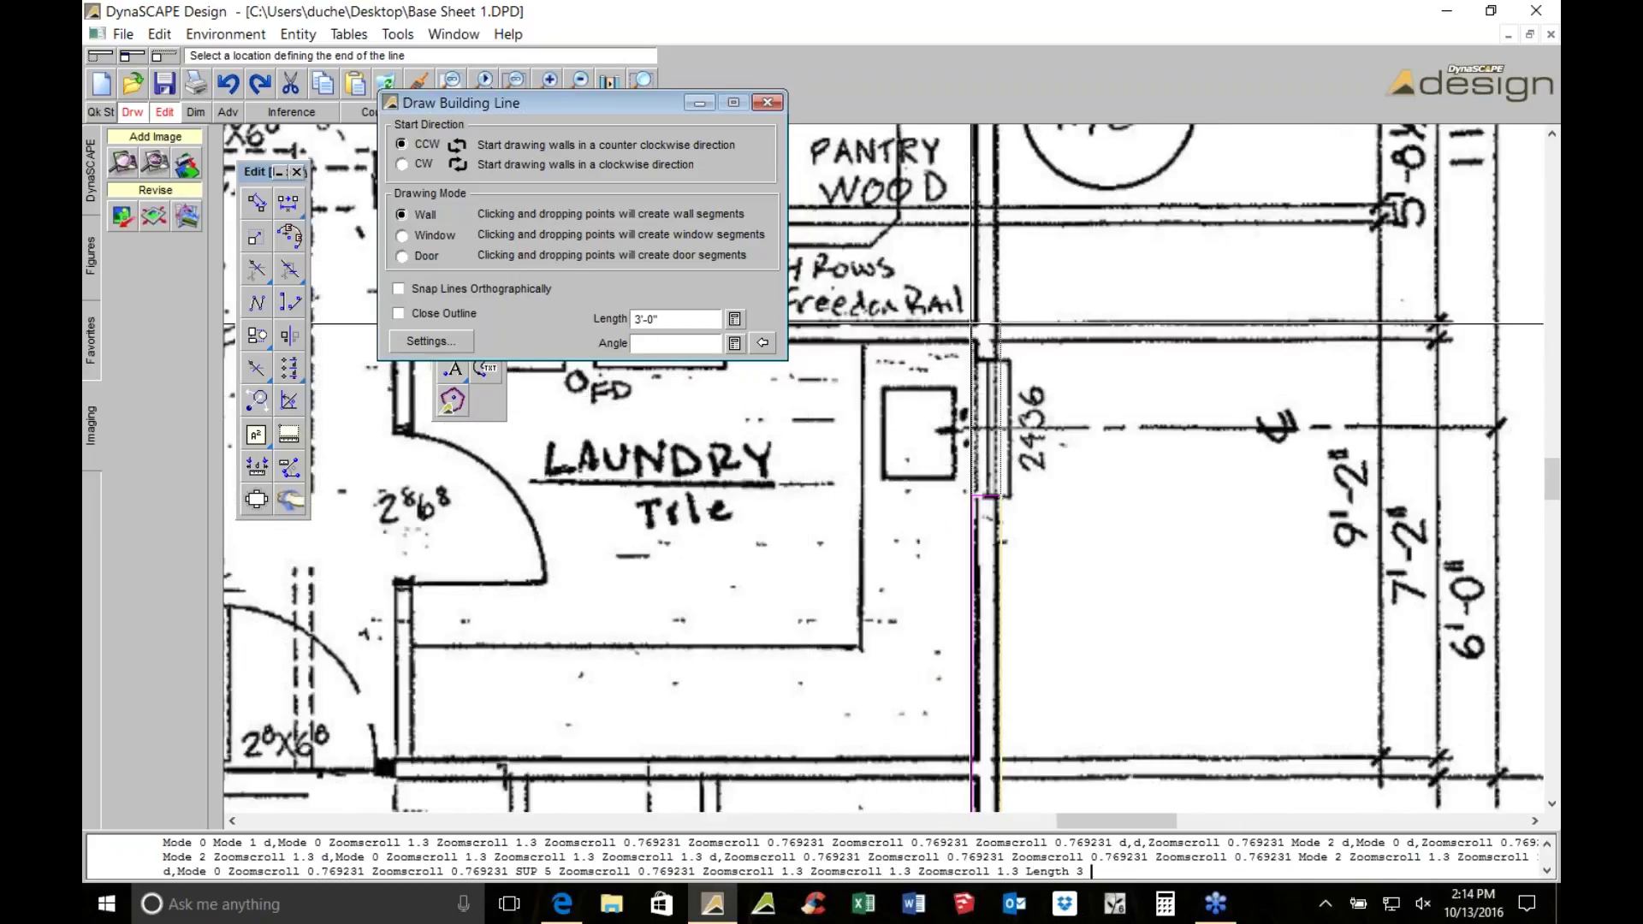
# Add a 3'-0" wall segment and an 8'-0" window segment, then end the building line
pyautogui.click(988, 357)
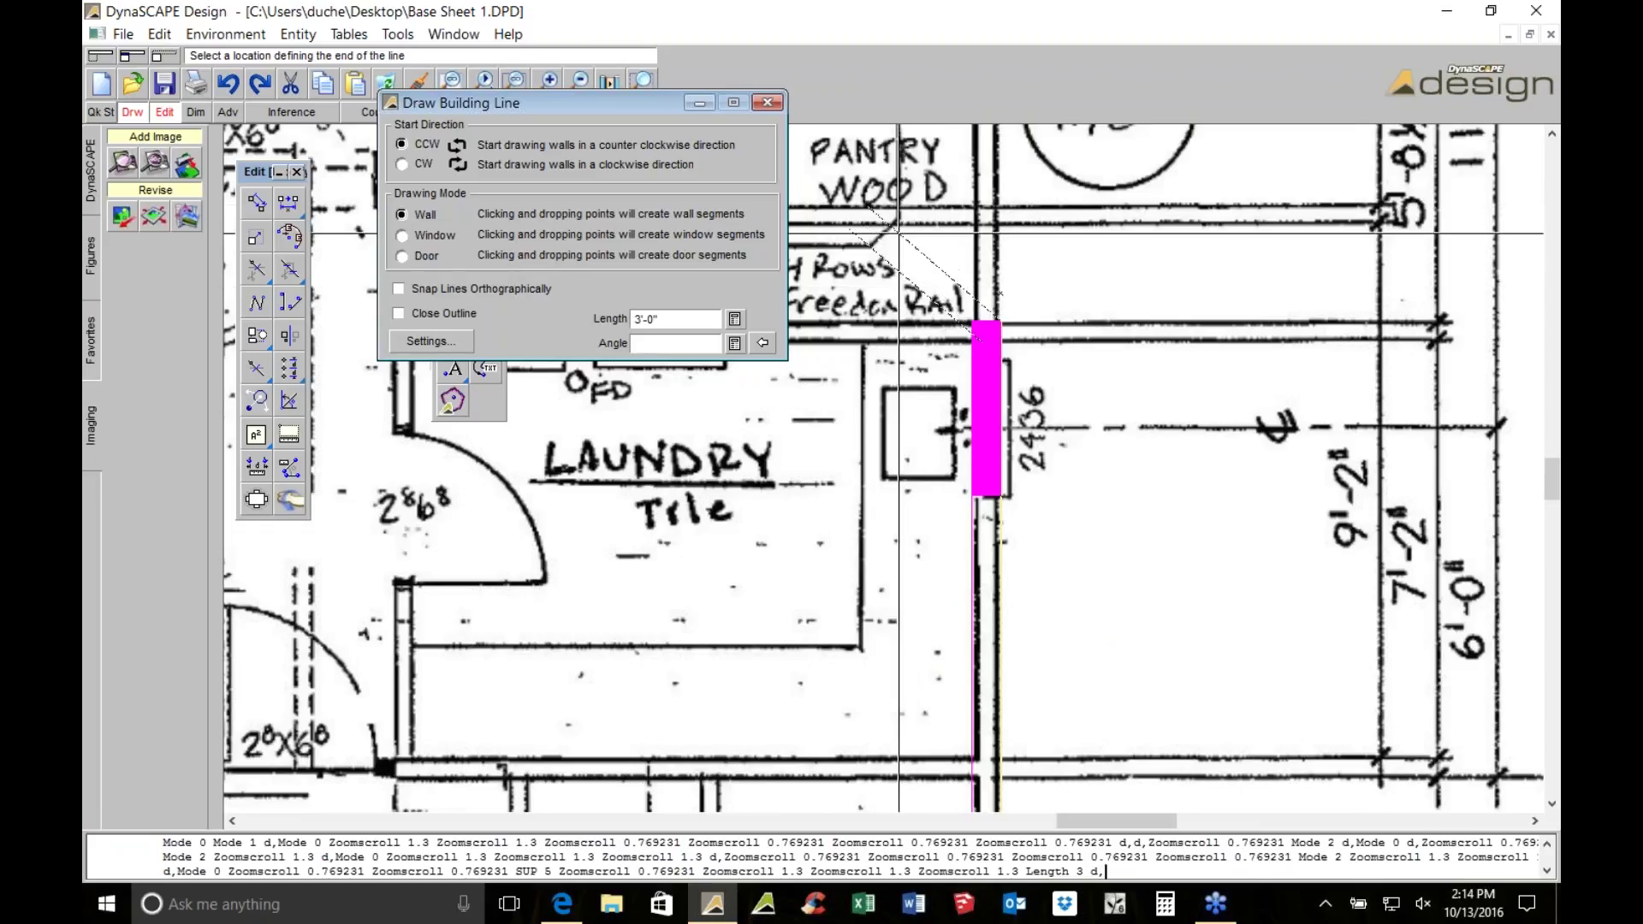
pyautogui.click(401, 235)
pyautogui.doubleClick(668, 318)
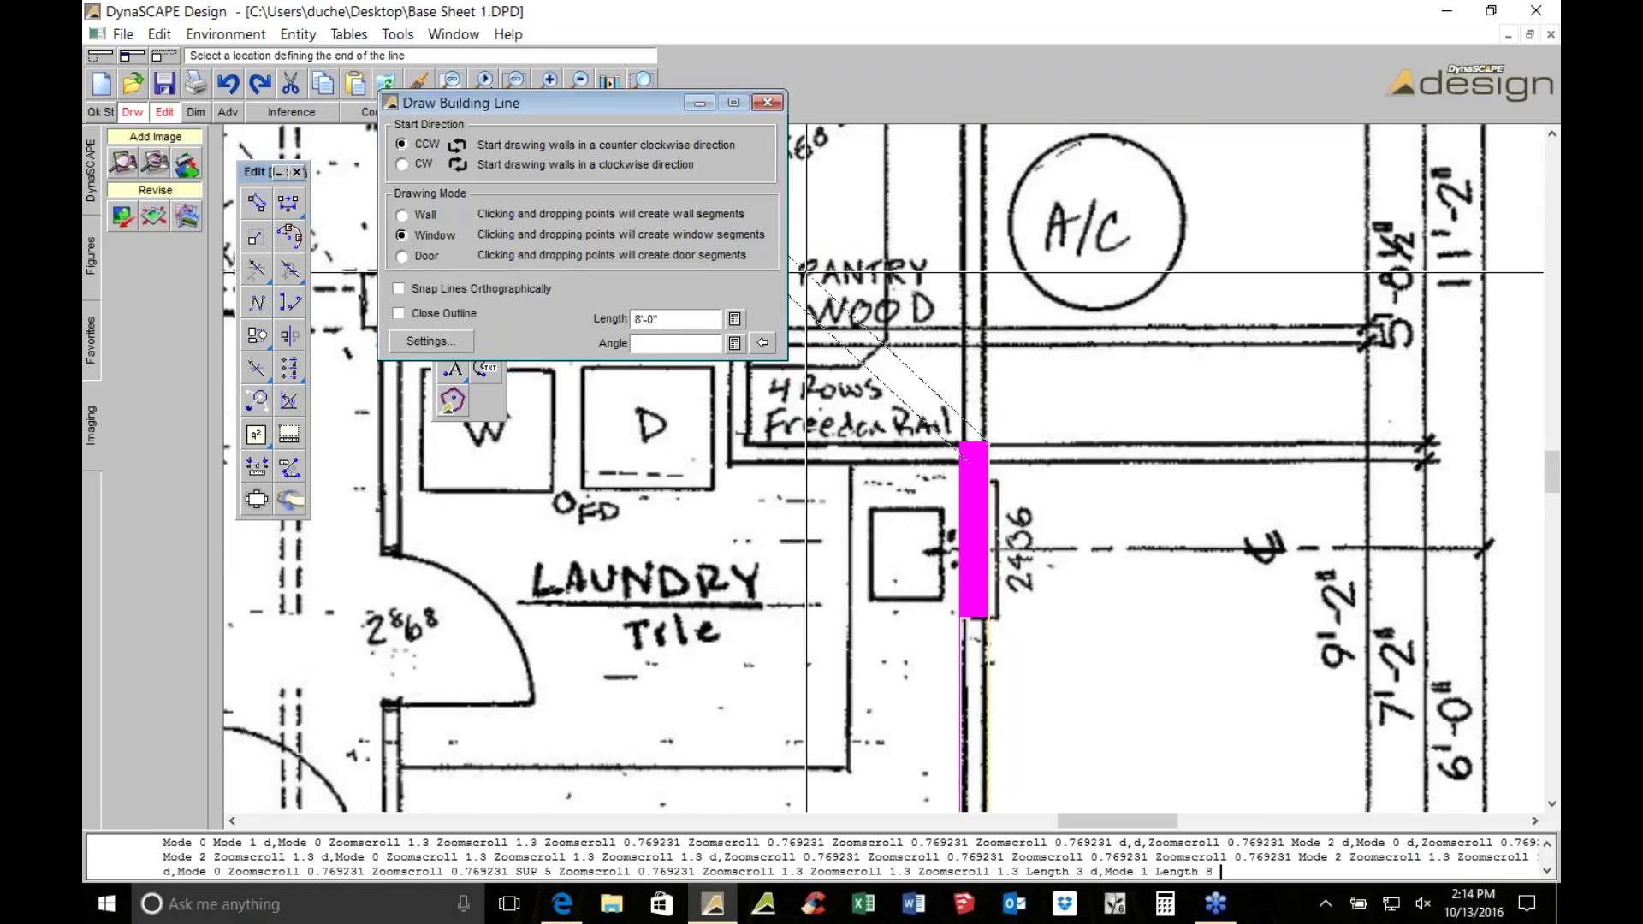
pyautogui.moveTo(984, 269); pyautogui.dragTo(1023, 515, button='middle')
pyautogui.click(1006, 320)
pyautogui.rightClick(997, 353)
pyautogui.scroll(-2, 1001, 385)
pyautogui.moveTo(982, 666); pyautogui.dragTo(1047, 242, button='middle')
pyautogui.scroll(-3, 1047, 243)
pyautogui.press('Escape')
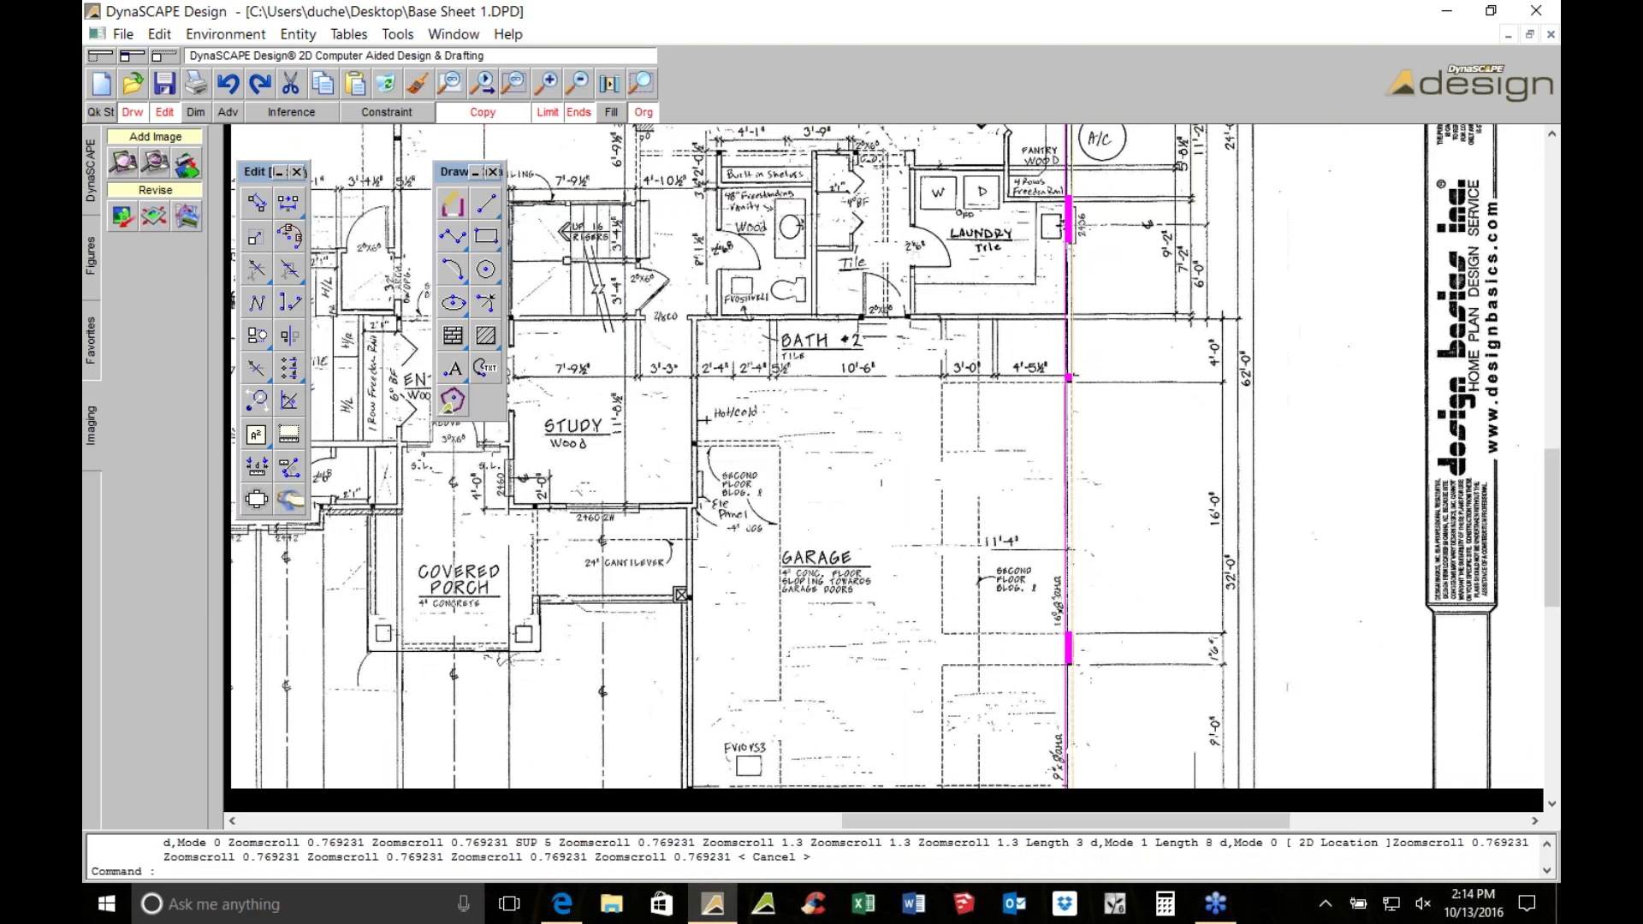
# Hide the floor-plan image to check the traced walls, then make it visible again
pyautogui.click(187, 215)
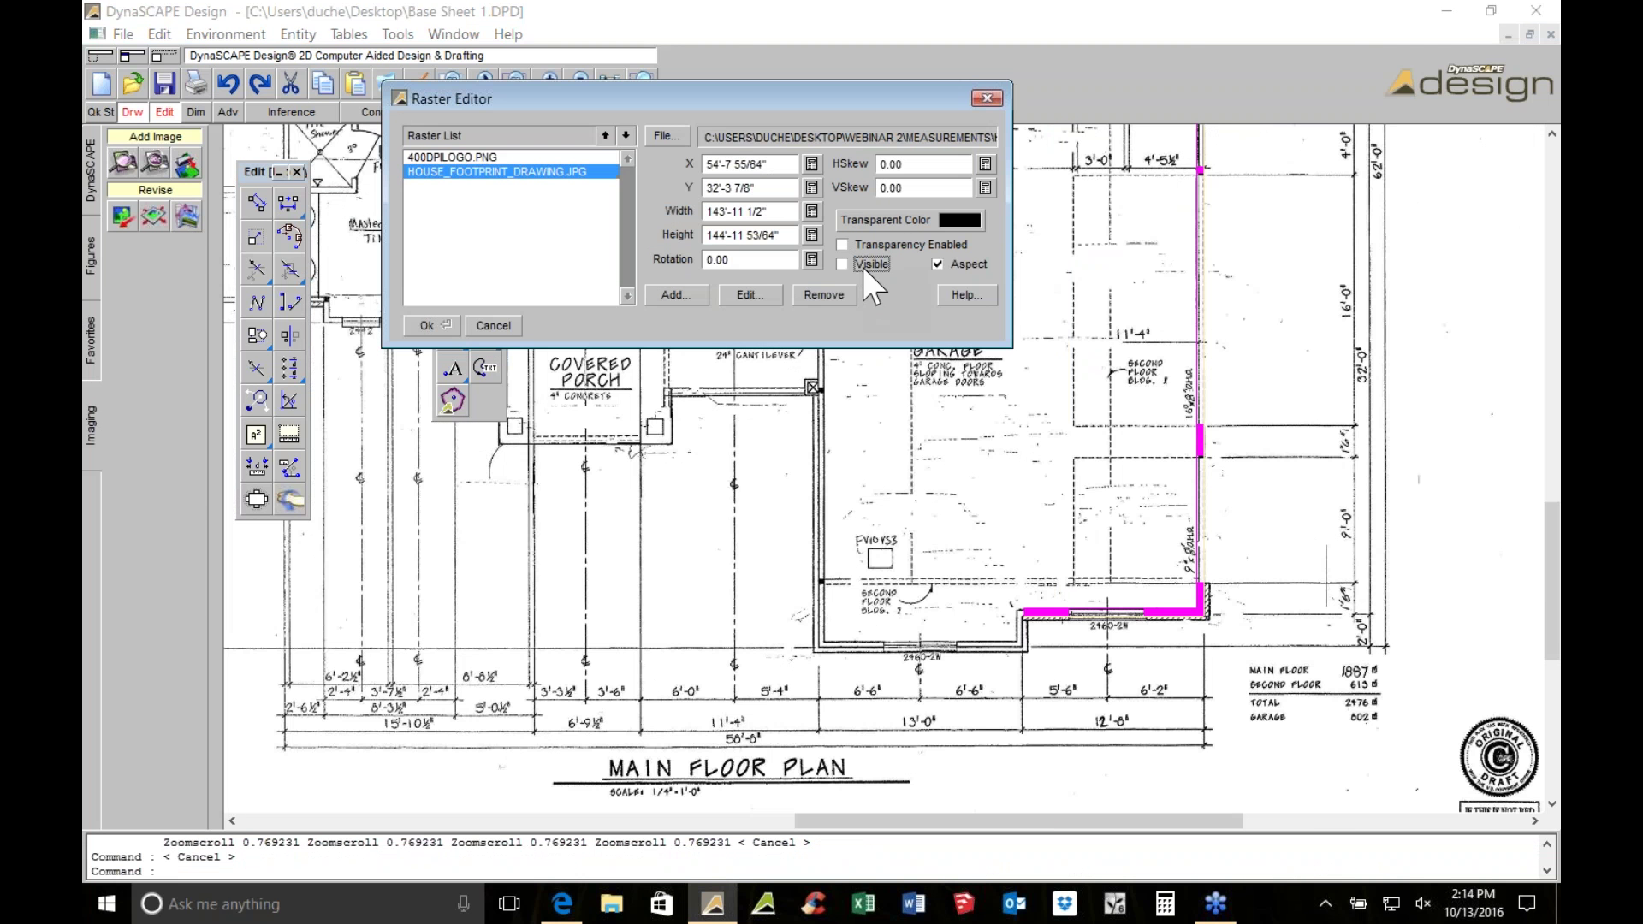
pyautogui.click(427, 325)
pyautogui.scroll(-2, 1045, 497)
pyautogui.scroll(7, 1046, 497)
pyautogui.scroll(-6, 823, 577)
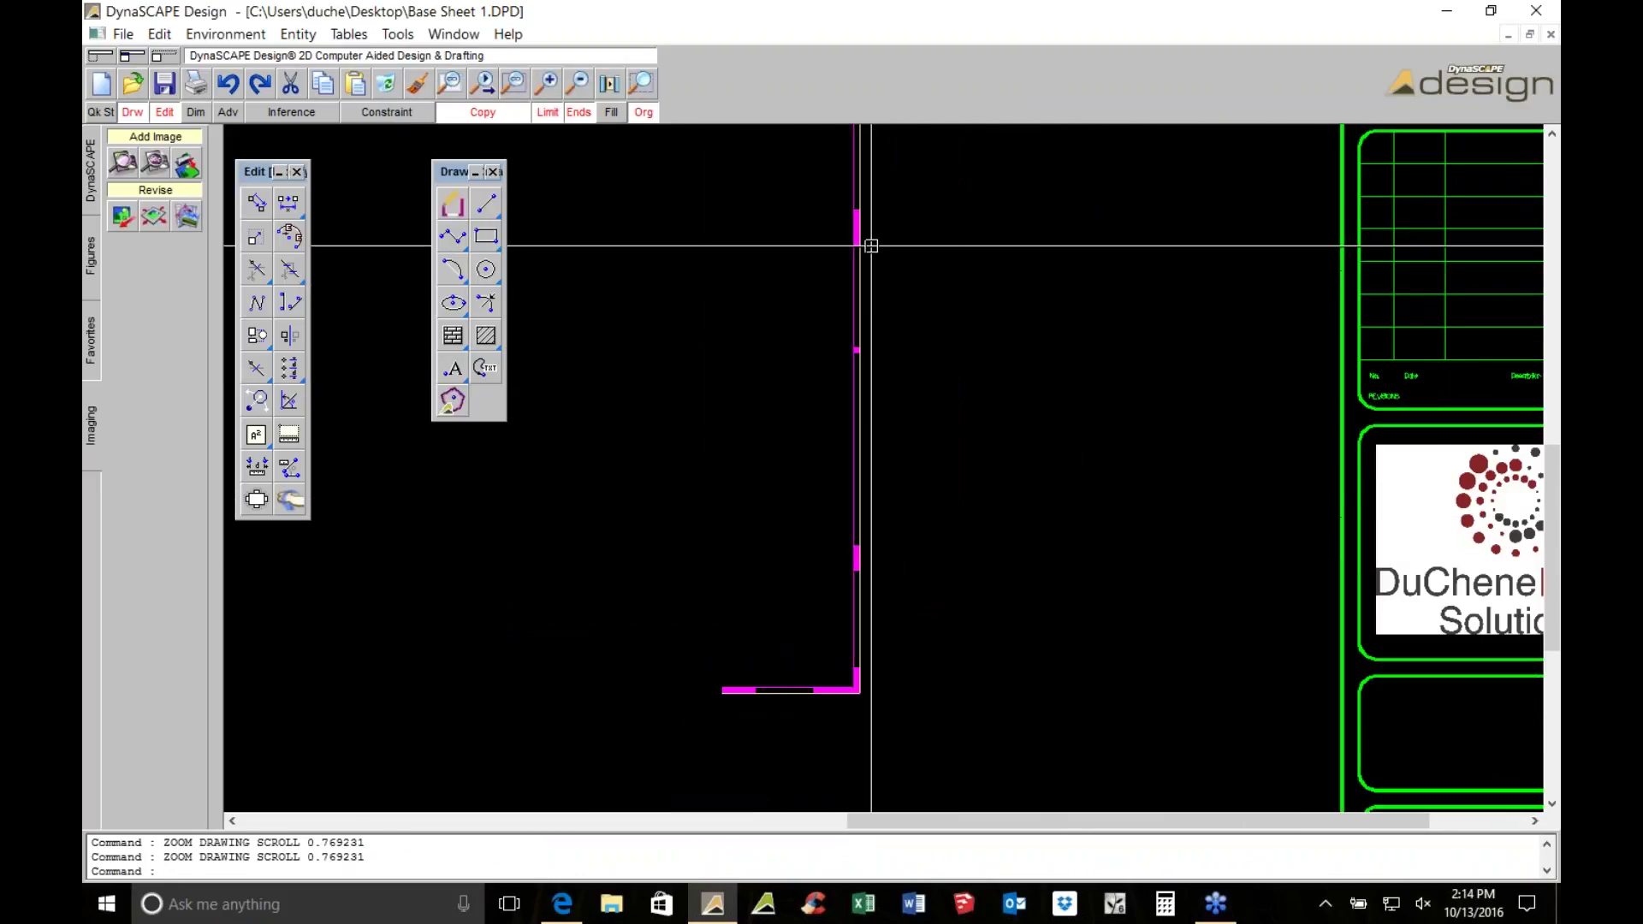
pyautogui.scroll(1, 871, 246)
pyautogui.scroll(-1, 906, 393)
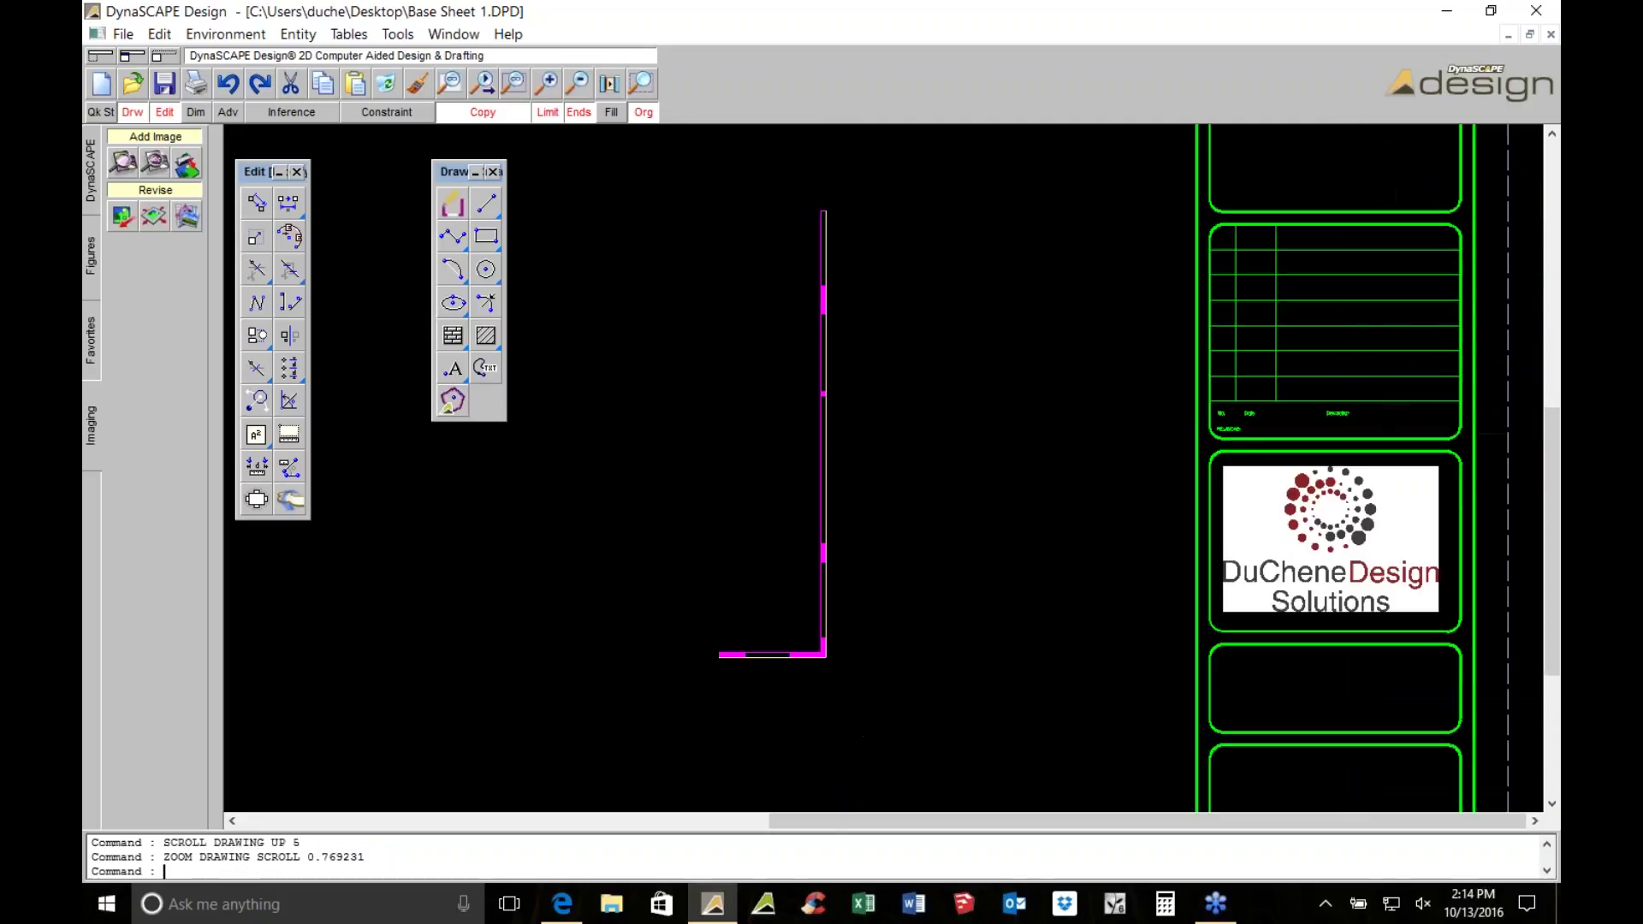
pyautogui.scroll(-1, 668, 395)
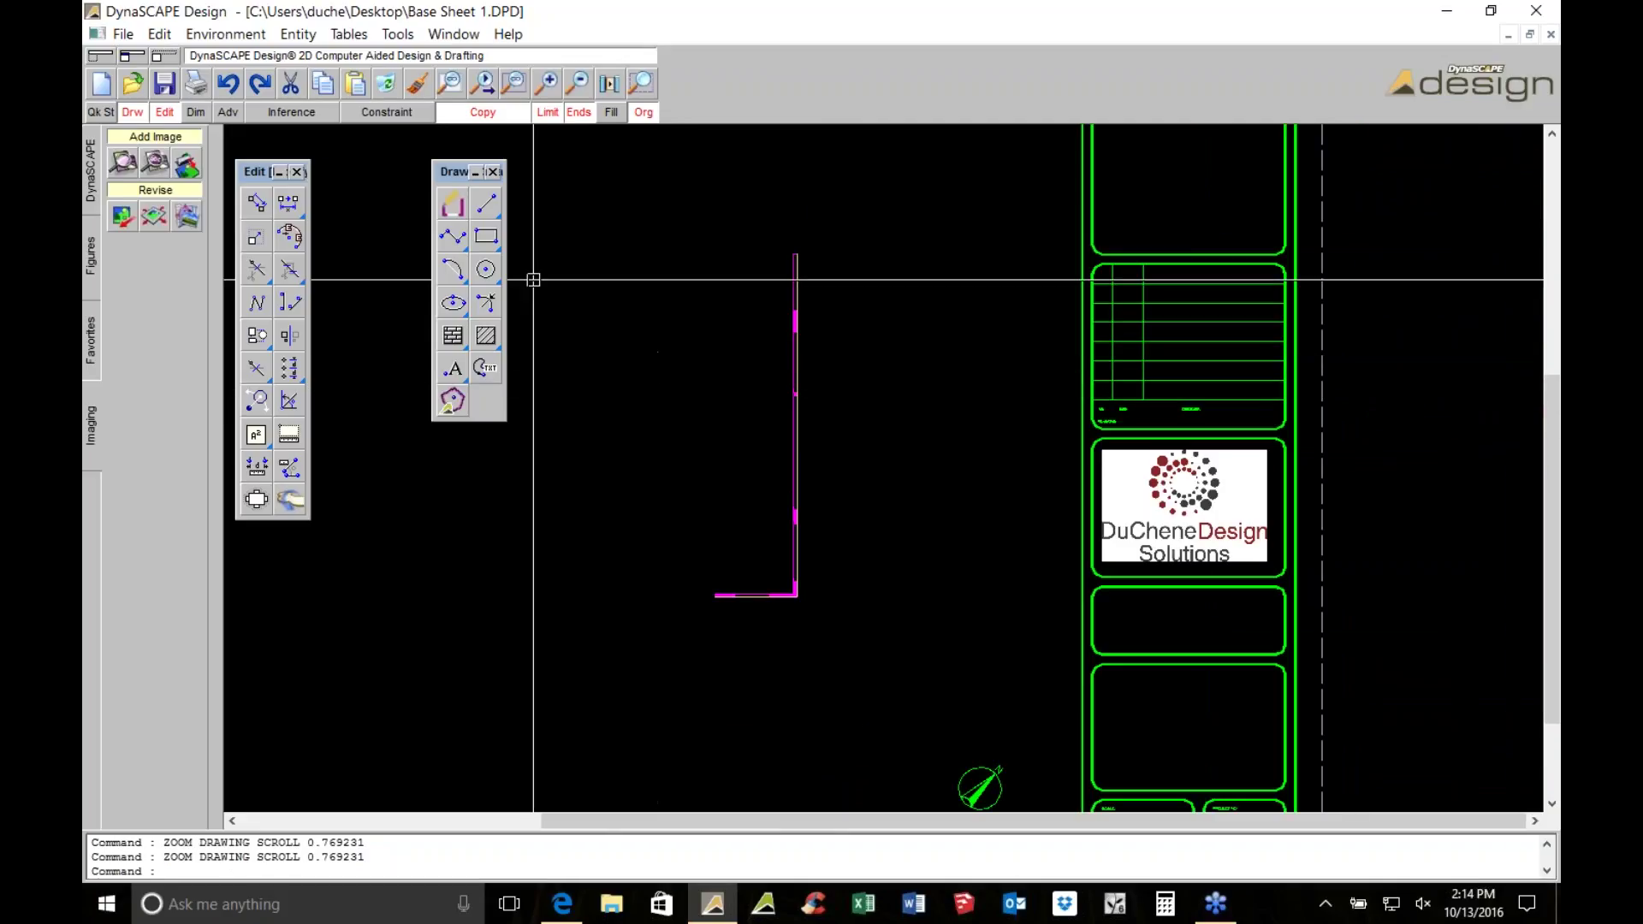
pyautogui.click(181, 216)
pyautogui.click(513, 171)
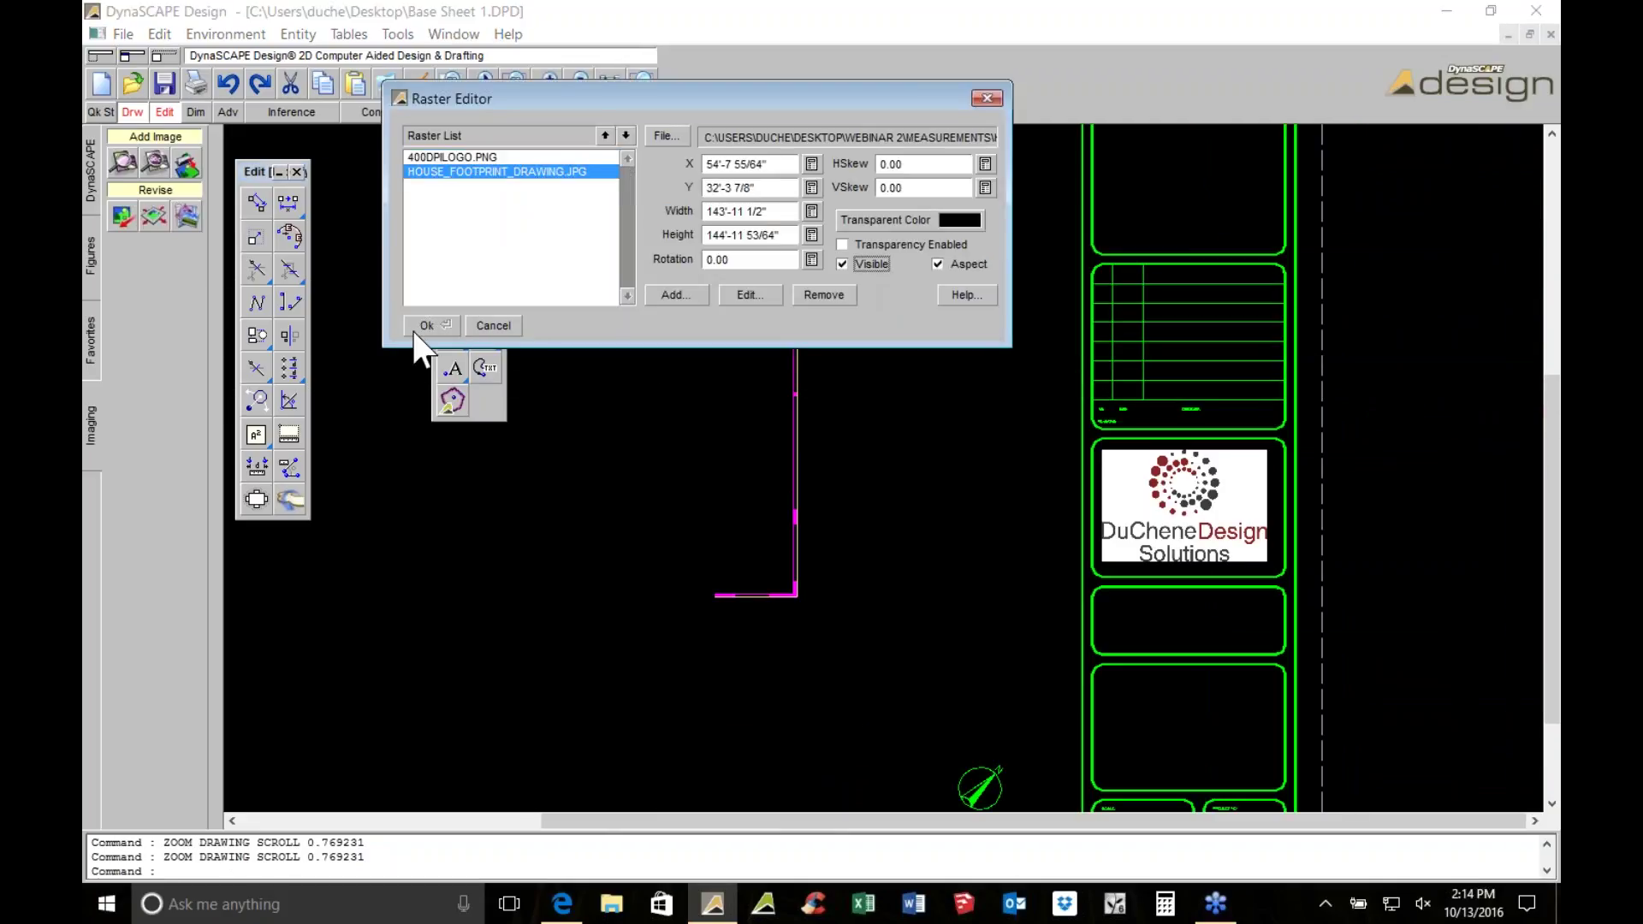
pyautogui.click(414, 329)
# Window-select the 12 traced footprint lines and delete them
pyautogui.scroll(-1, 565, 141)
pyautogui.click(569, 176)
pyautogui.click(891, 651)
pyautogui.click(387, 86)
# Abandon a trial polyline at the garage corner and make Building the active layer
pyautogui.click(455, 234)
pyautogui.scroll(1, 705, 436)
pyautogui.scroll(7, 796, 345)
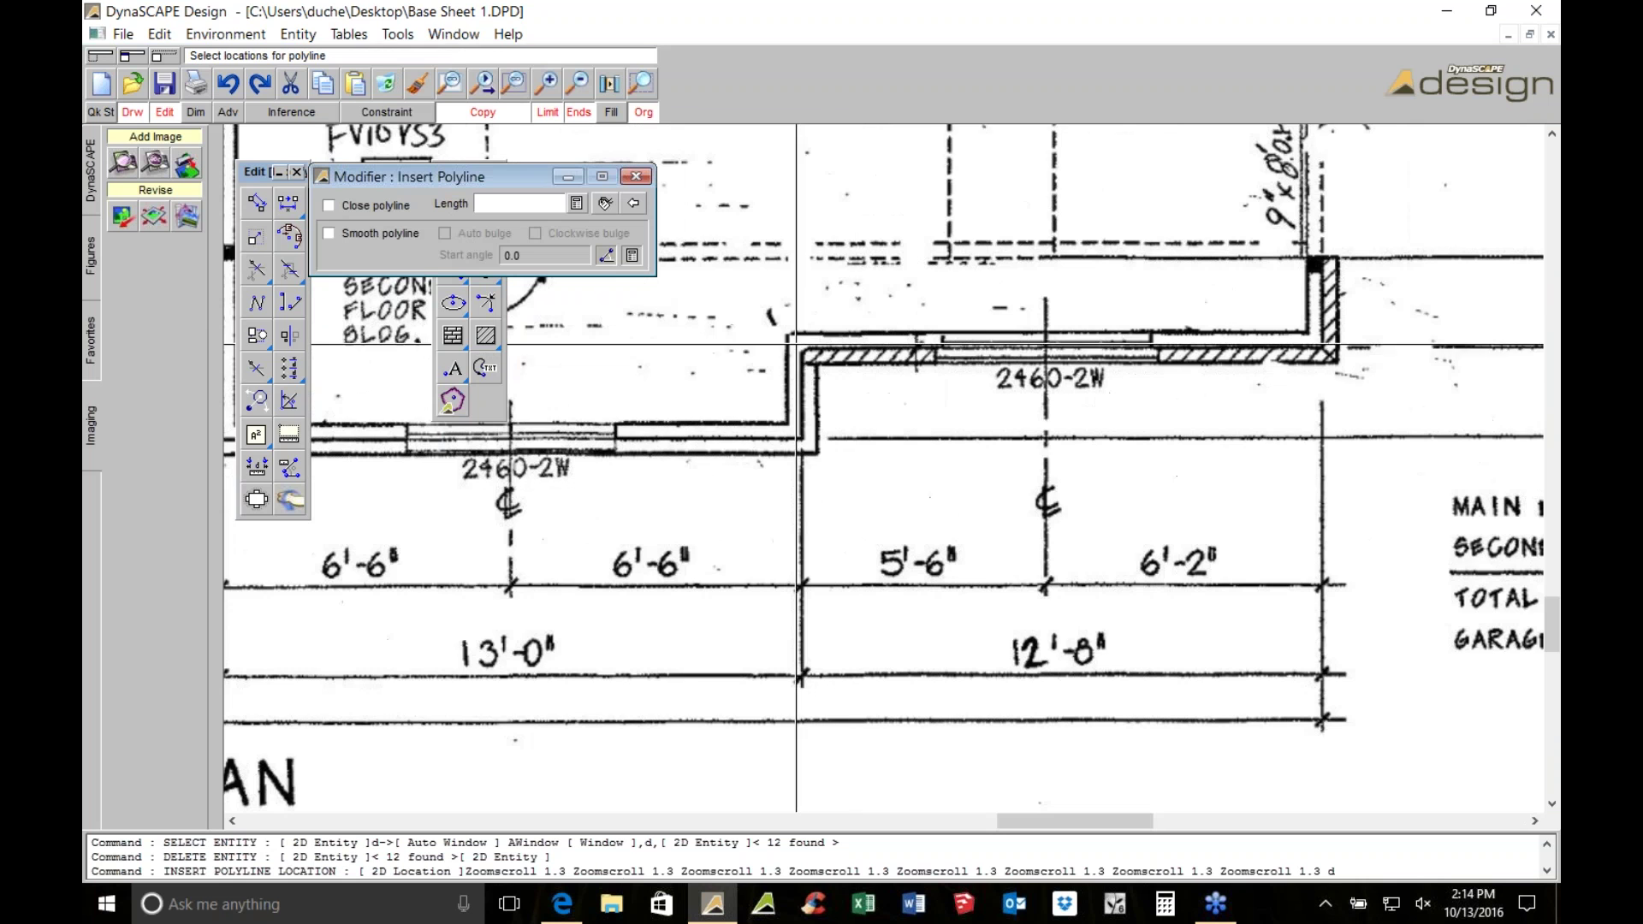
pyautogui.moveTo(934, 318); pyautogui.dragTo(616, 394, button='middle')
pyautogui.click(1000, 346)
pyautogui.click(1000, 333)
pyautogui.moveTo(895, 137); pyautogui.dragTo(873, 342, button='middle')
pyautogui.press('Escape')
pyautogui.click(135, 402)
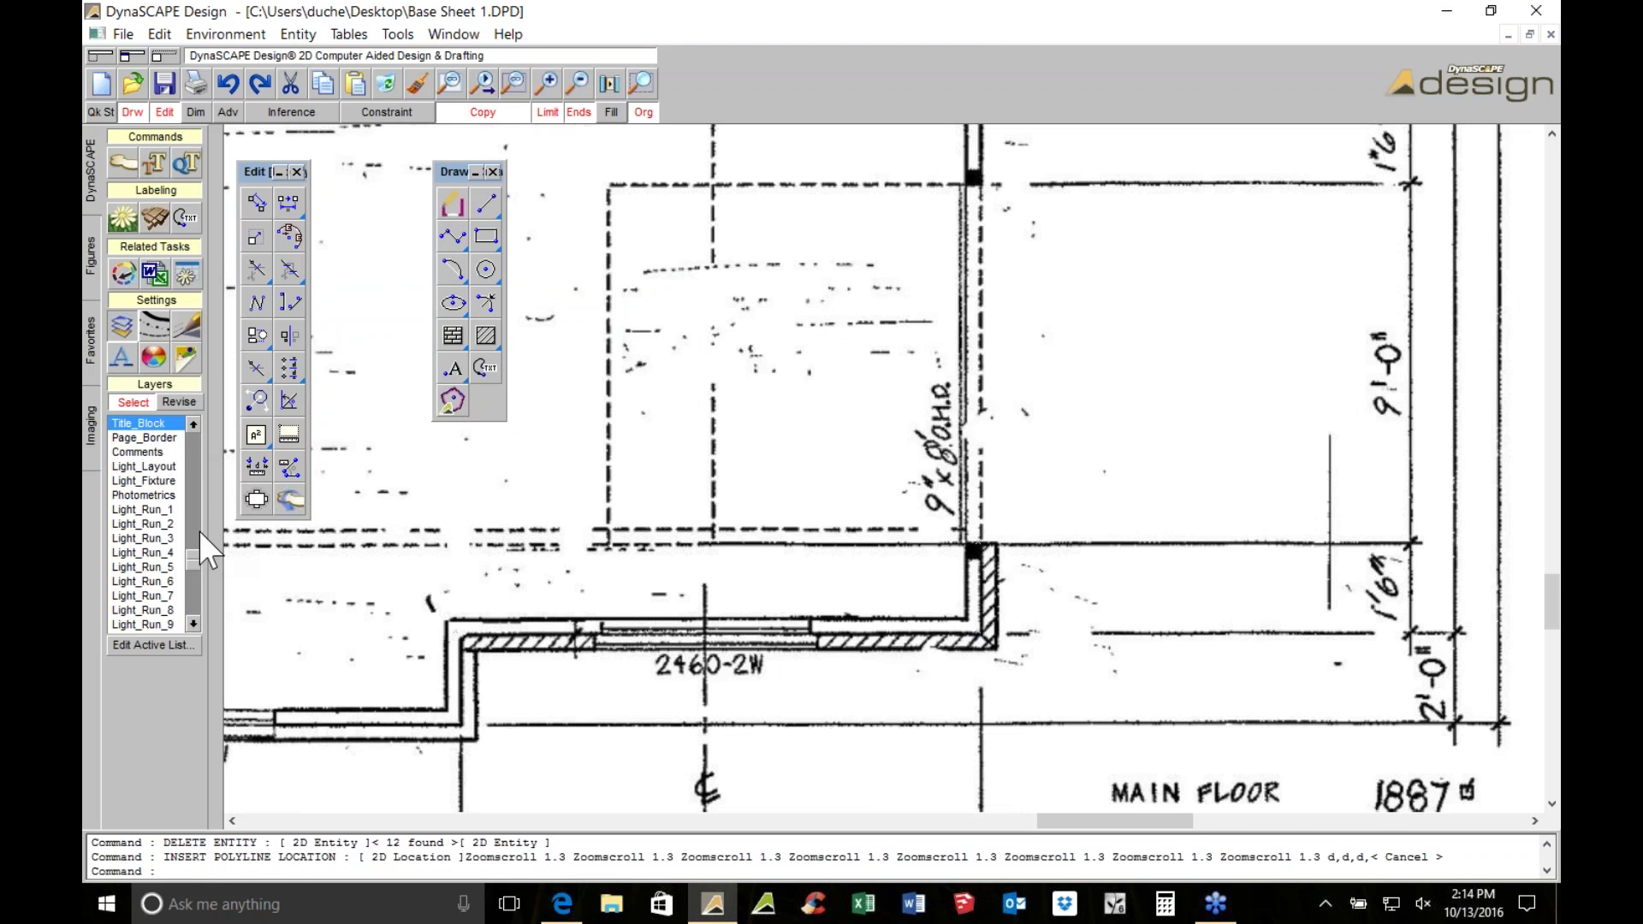
pyautogui.click(142, 438)
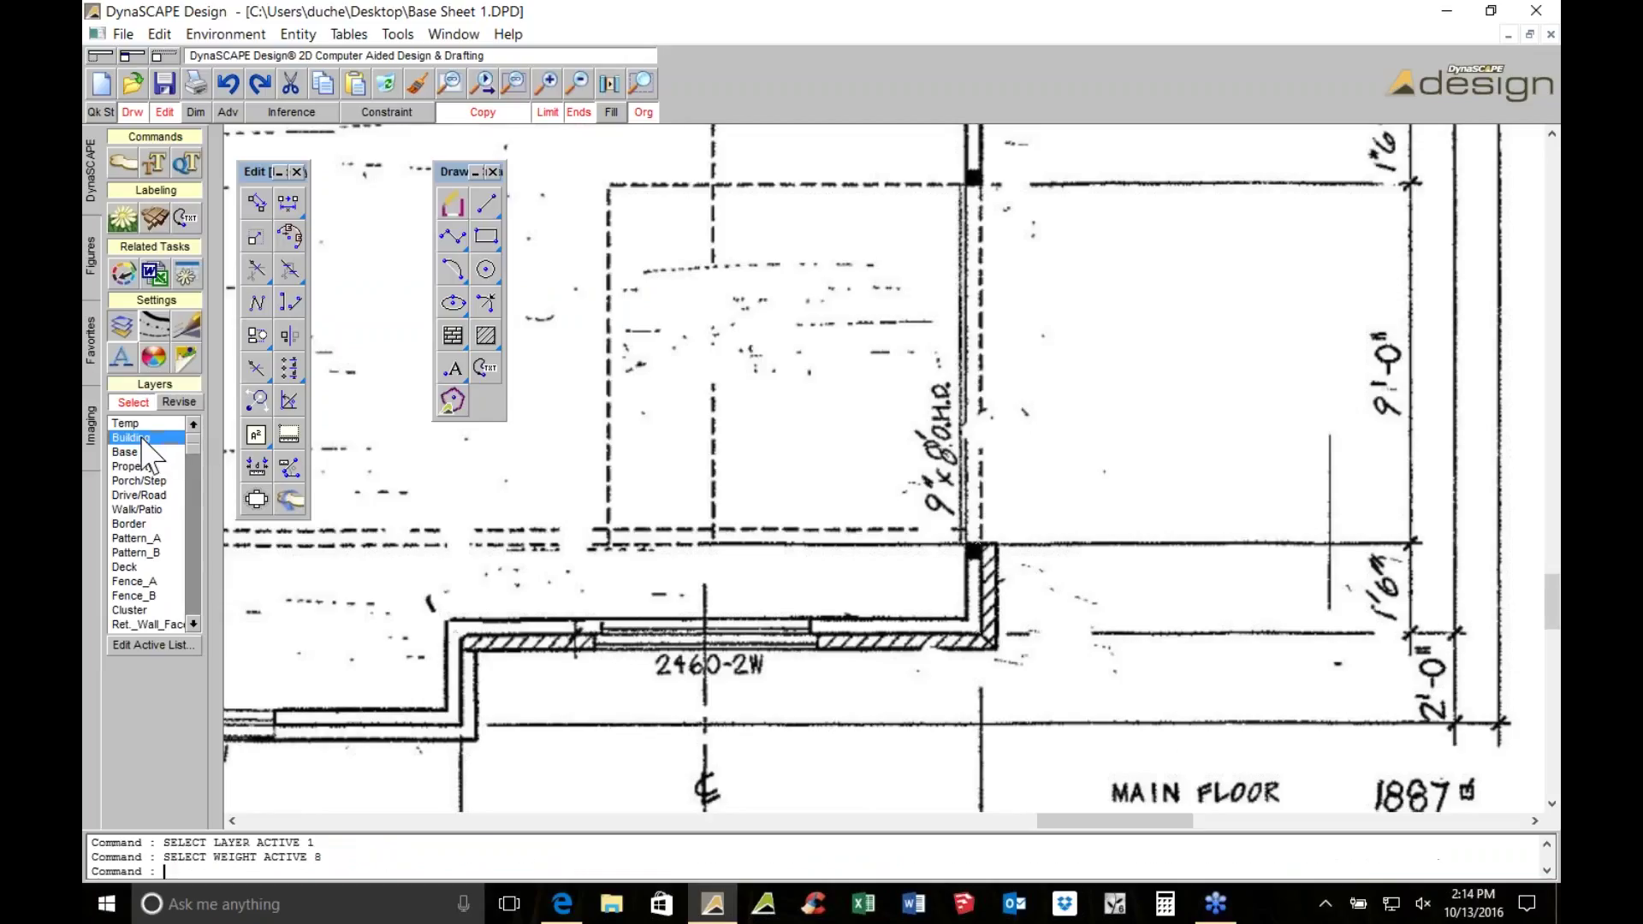
# Draw a trial line to the right wall corner, then delete it
pyautogui.click(486, 202)
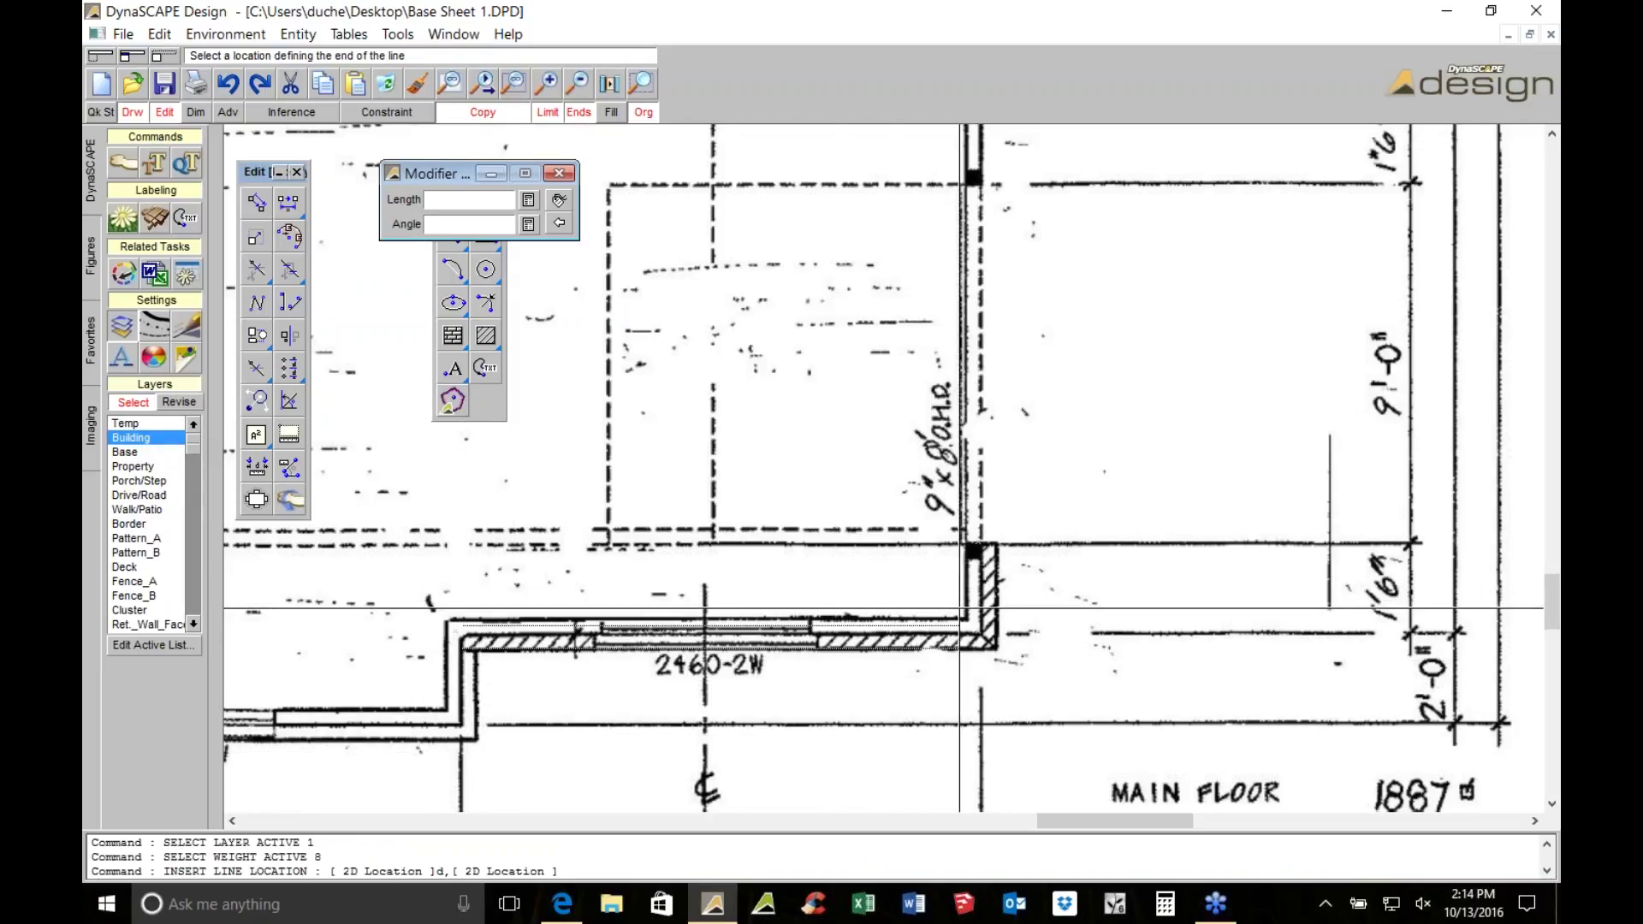
pyautogui.click(981, 640)
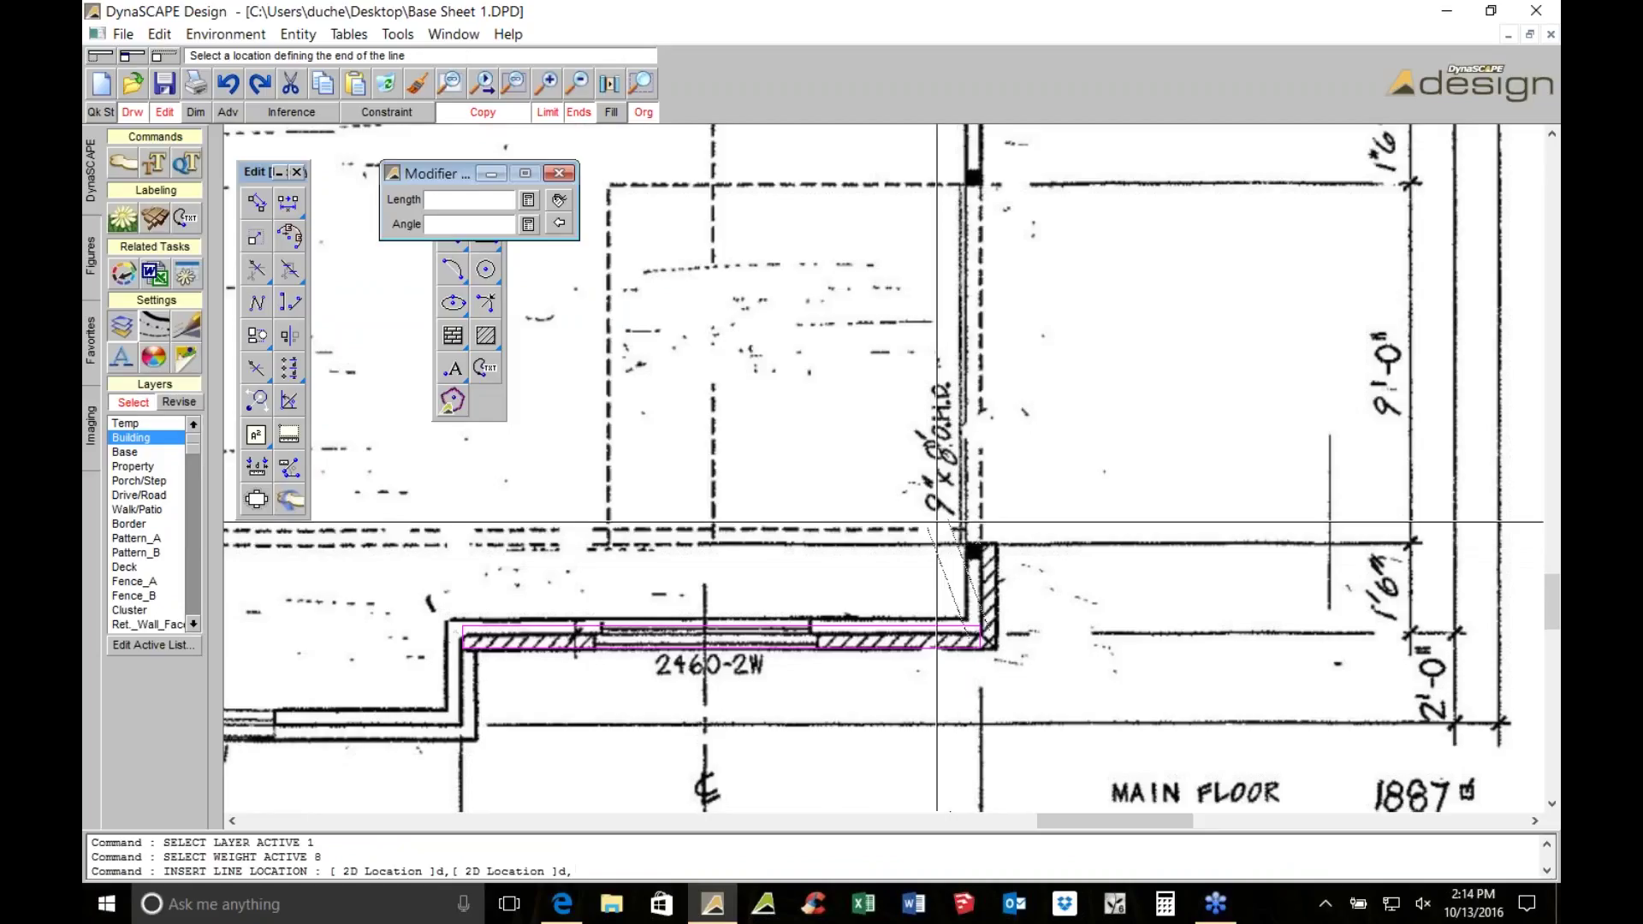
pyautogui.press('Escape')
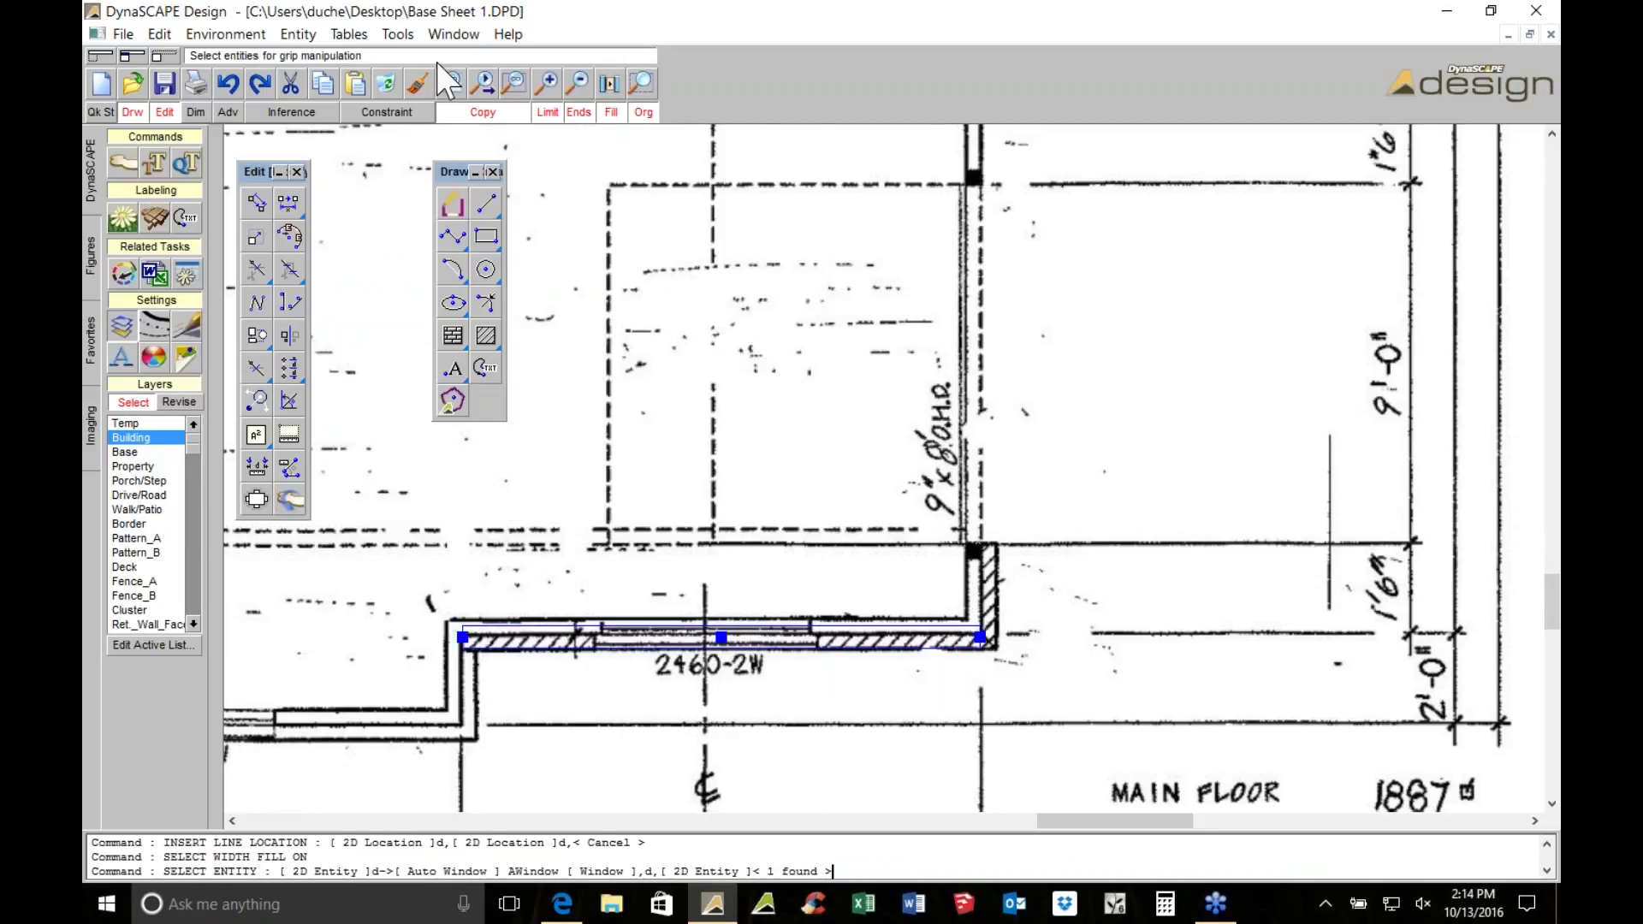
pyautogui.press('Delete')
pyautogui.moveTo(739, 380); pyautogui.dragTo(823, 316, button='middle')
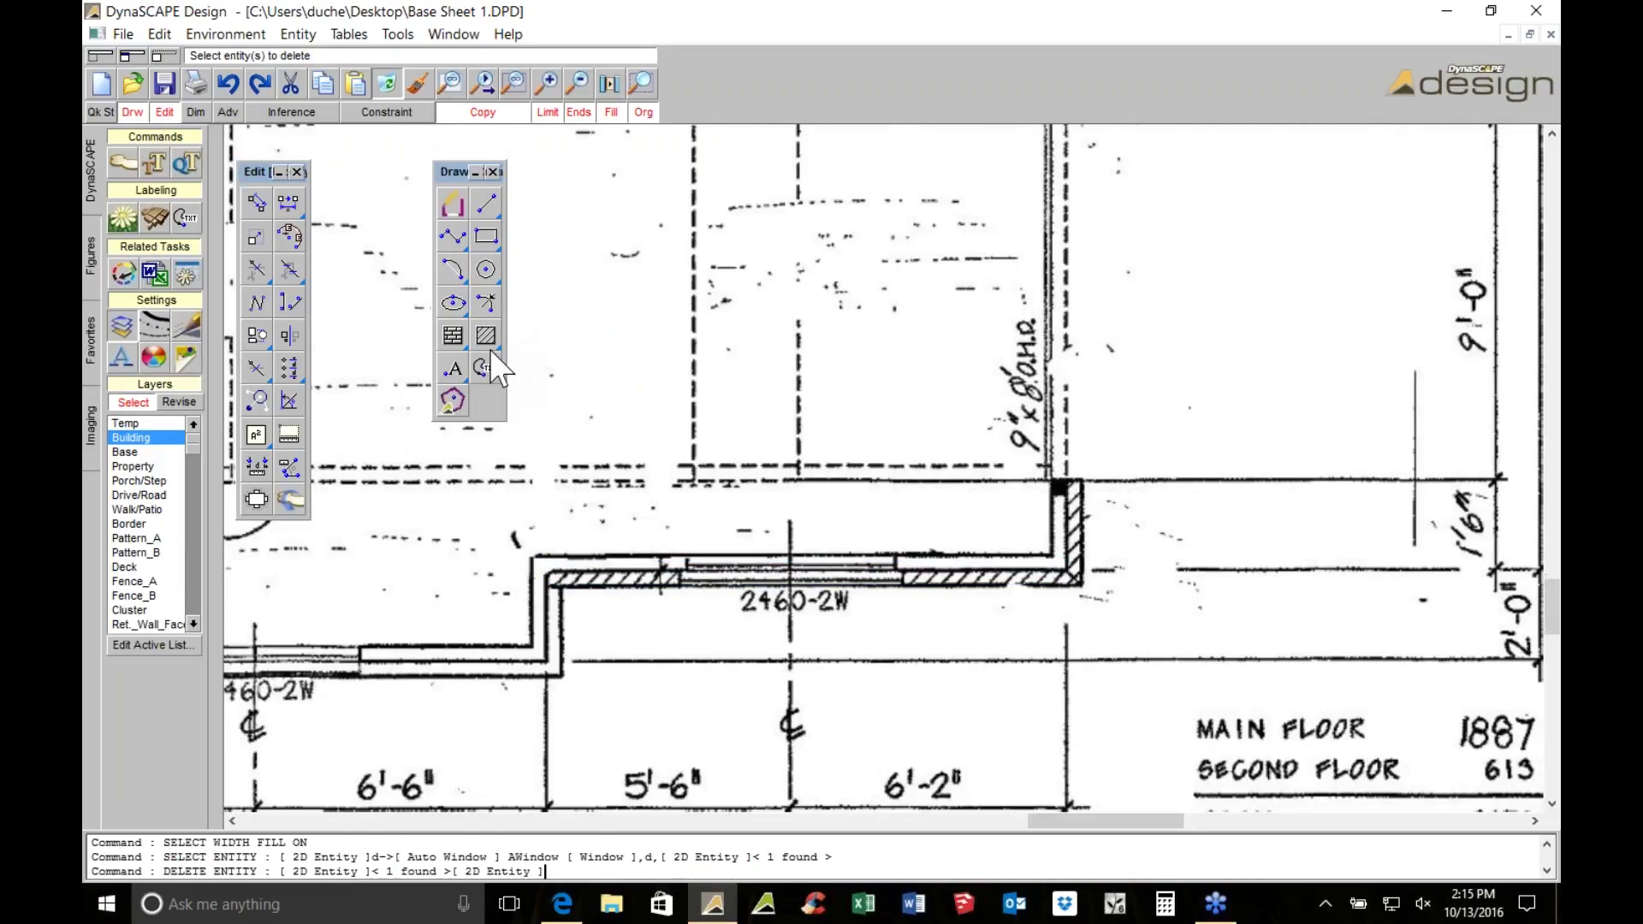
pyautogui.click(486, 204)
pyautogui.click(519, 441)
pyautogui.press('Escape')
# Trace a filled wall line along the garage's bottom 2460-2W wall and up the right corner
pyautogui.click(487, 204)
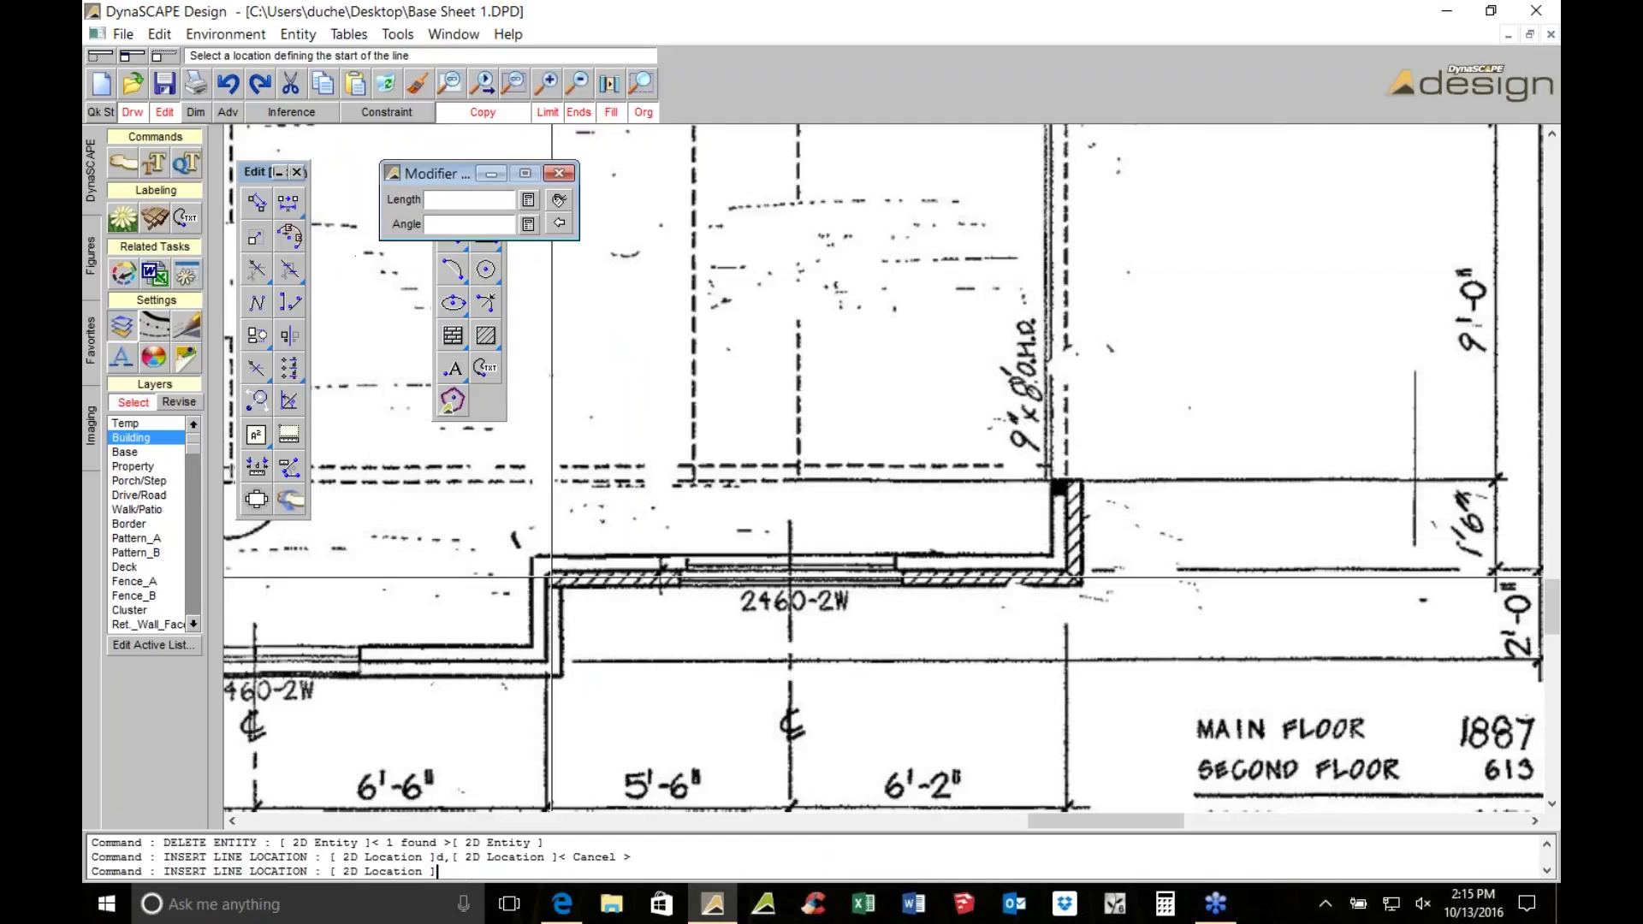
pyautogui.click(548, 573)
pyautogui.click(1059, 563)
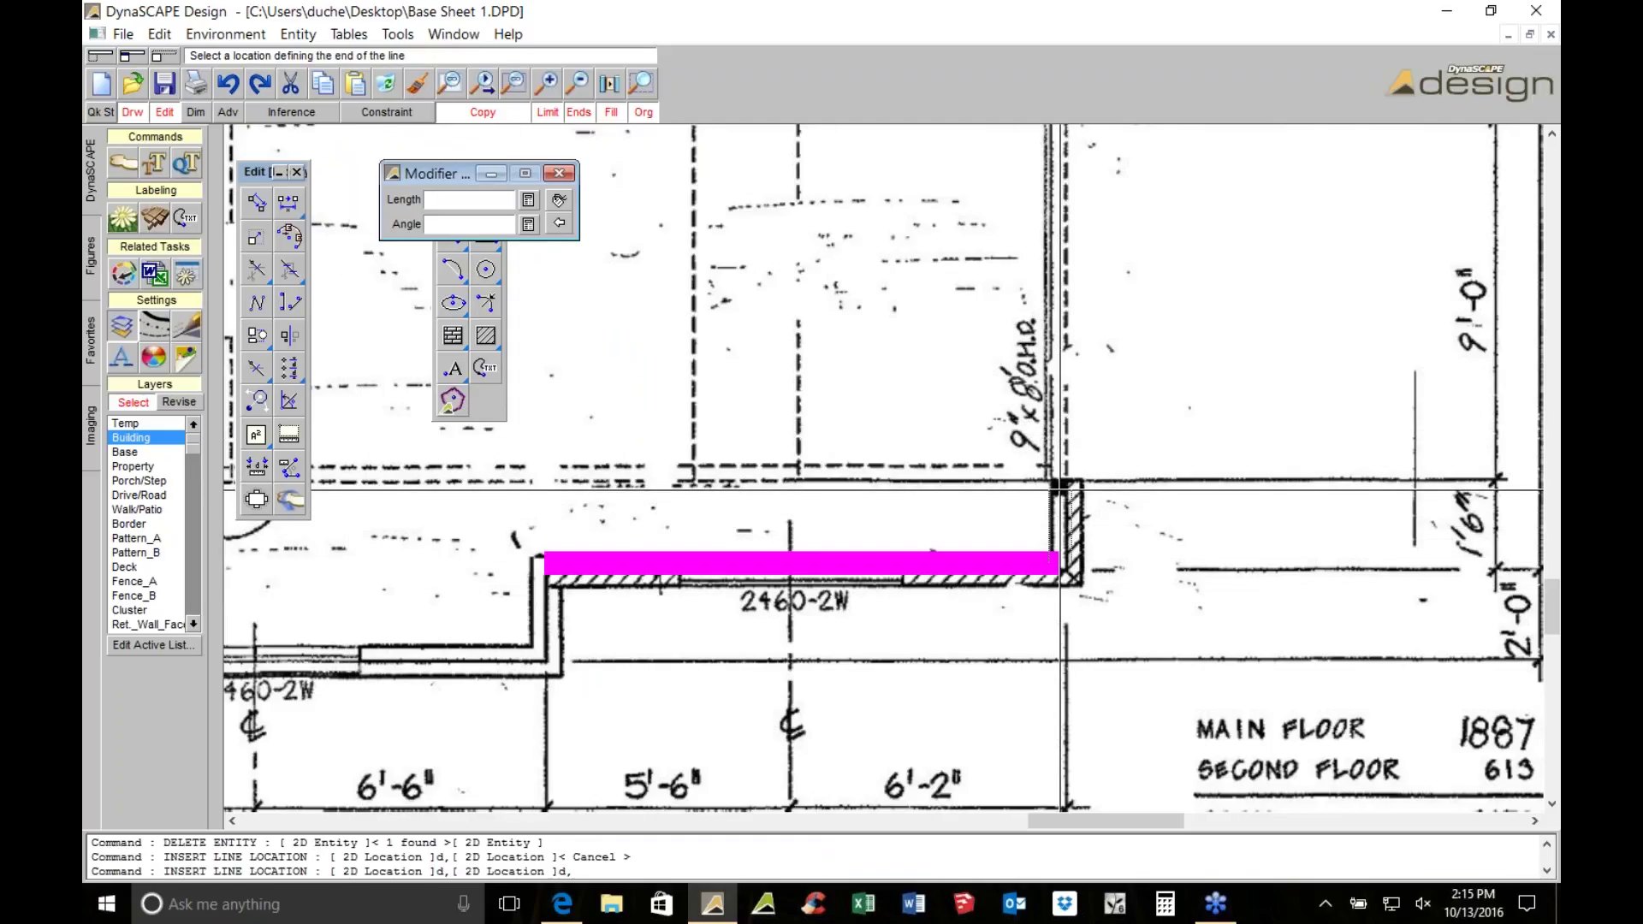
pyautogui.click(1059, 479)
pyautogui.middleClick(1042, 425)
pyautogui.click(610, 112)
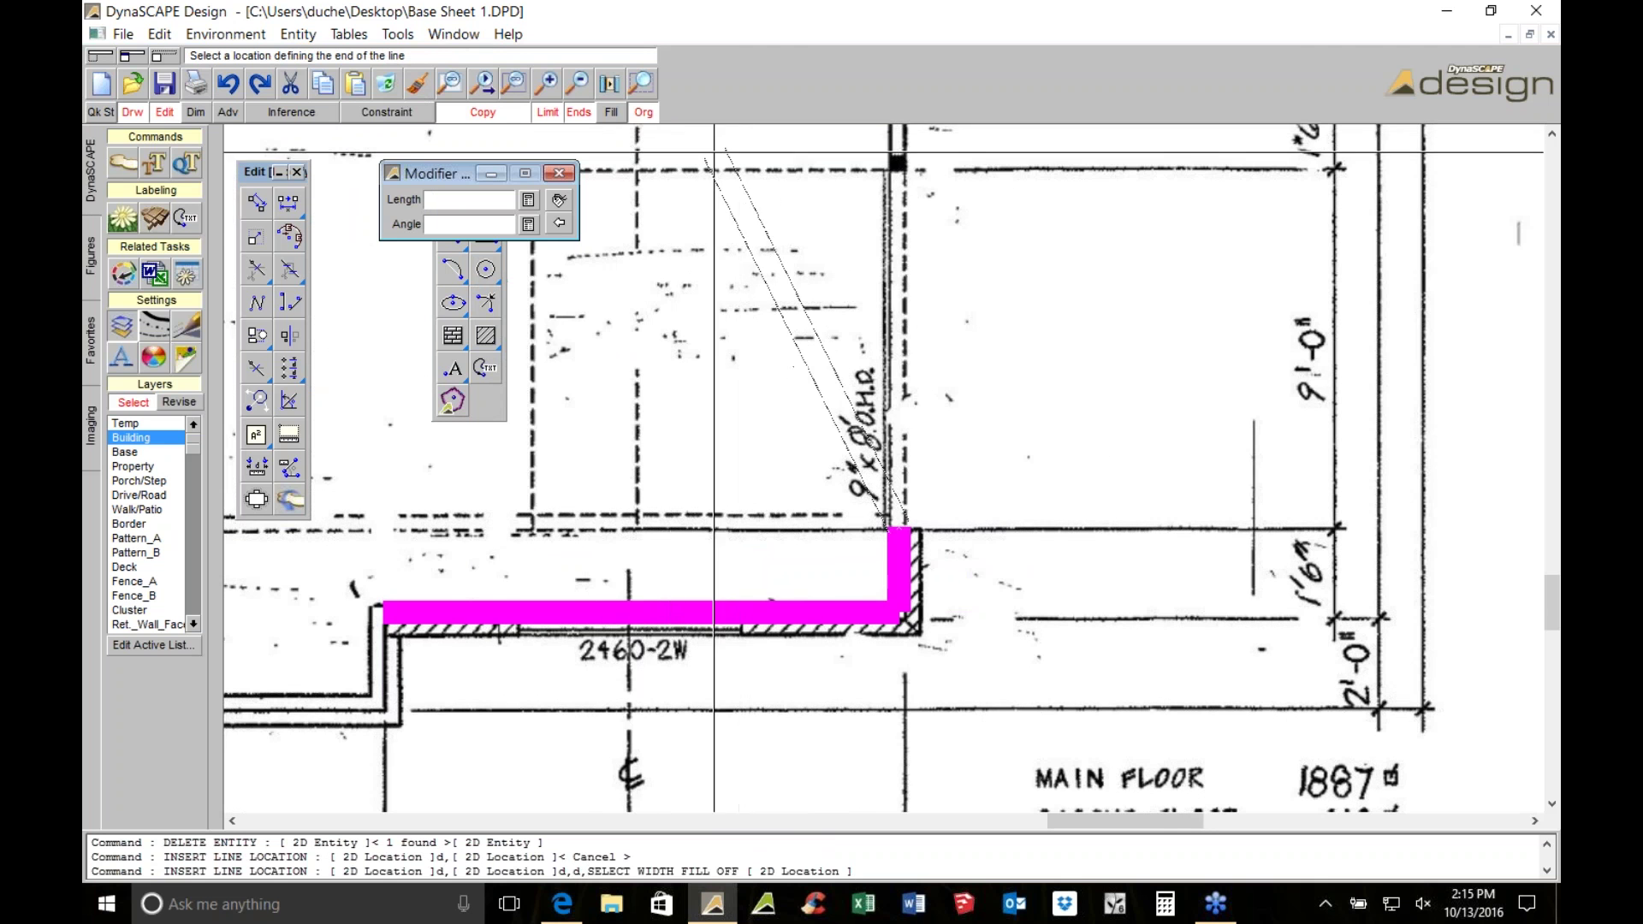
pyautogui.scroll(3, 819, 388)
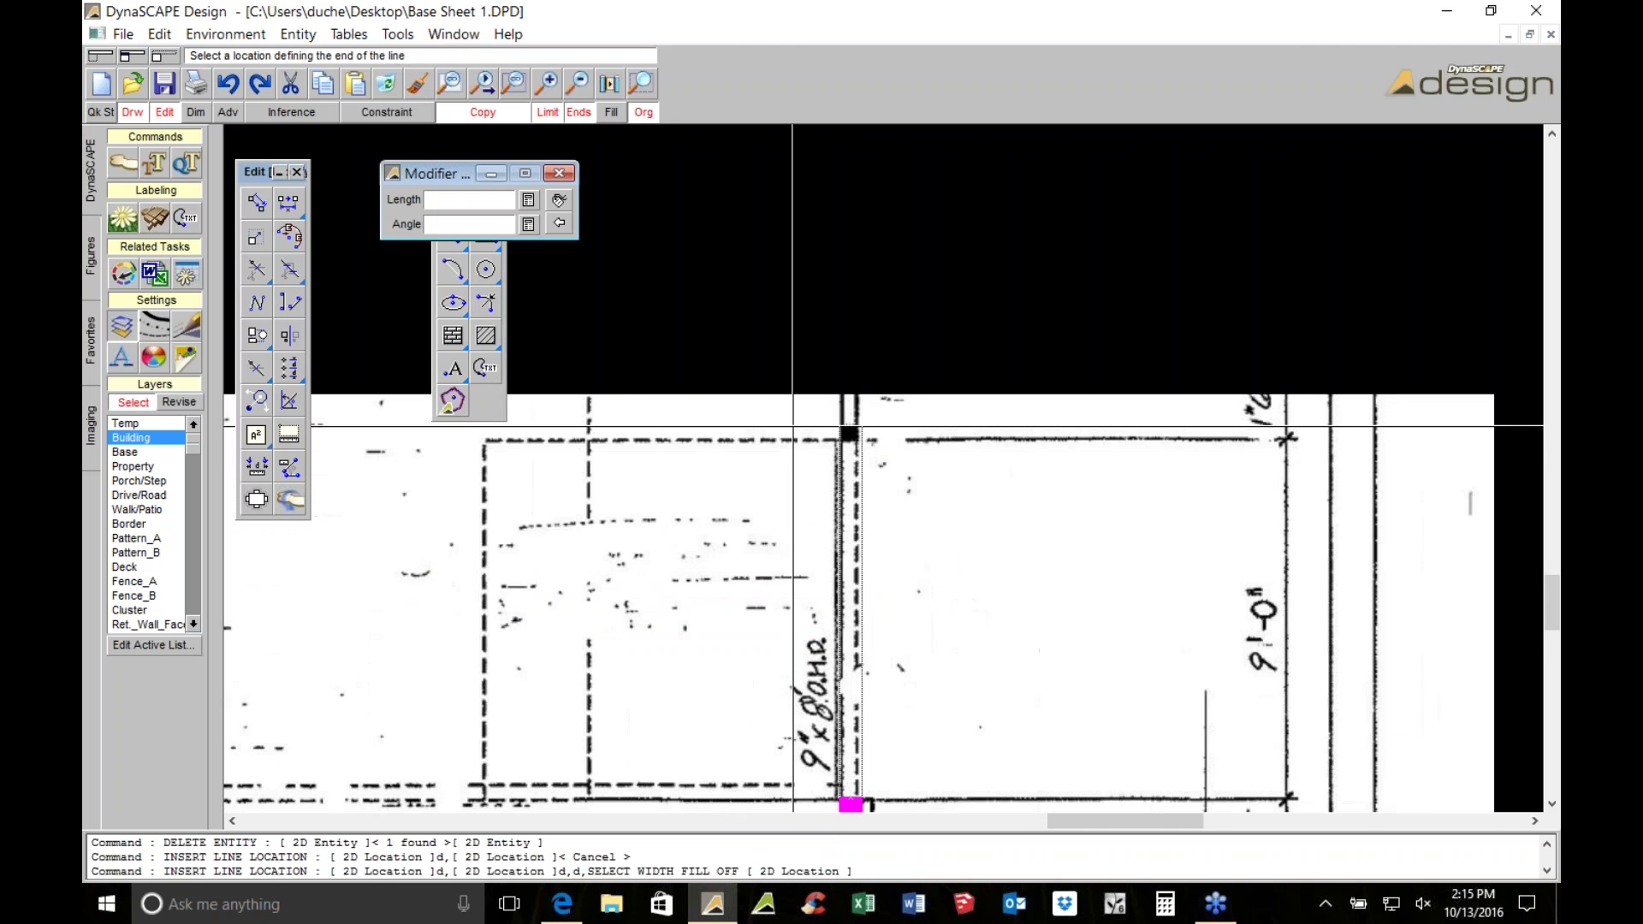
pyautogui.scroll(3, 818, 389)
pyautogui.press('f')
pyautogui.scroll(-3, 787, 291)
pyautogui.press('Escape')
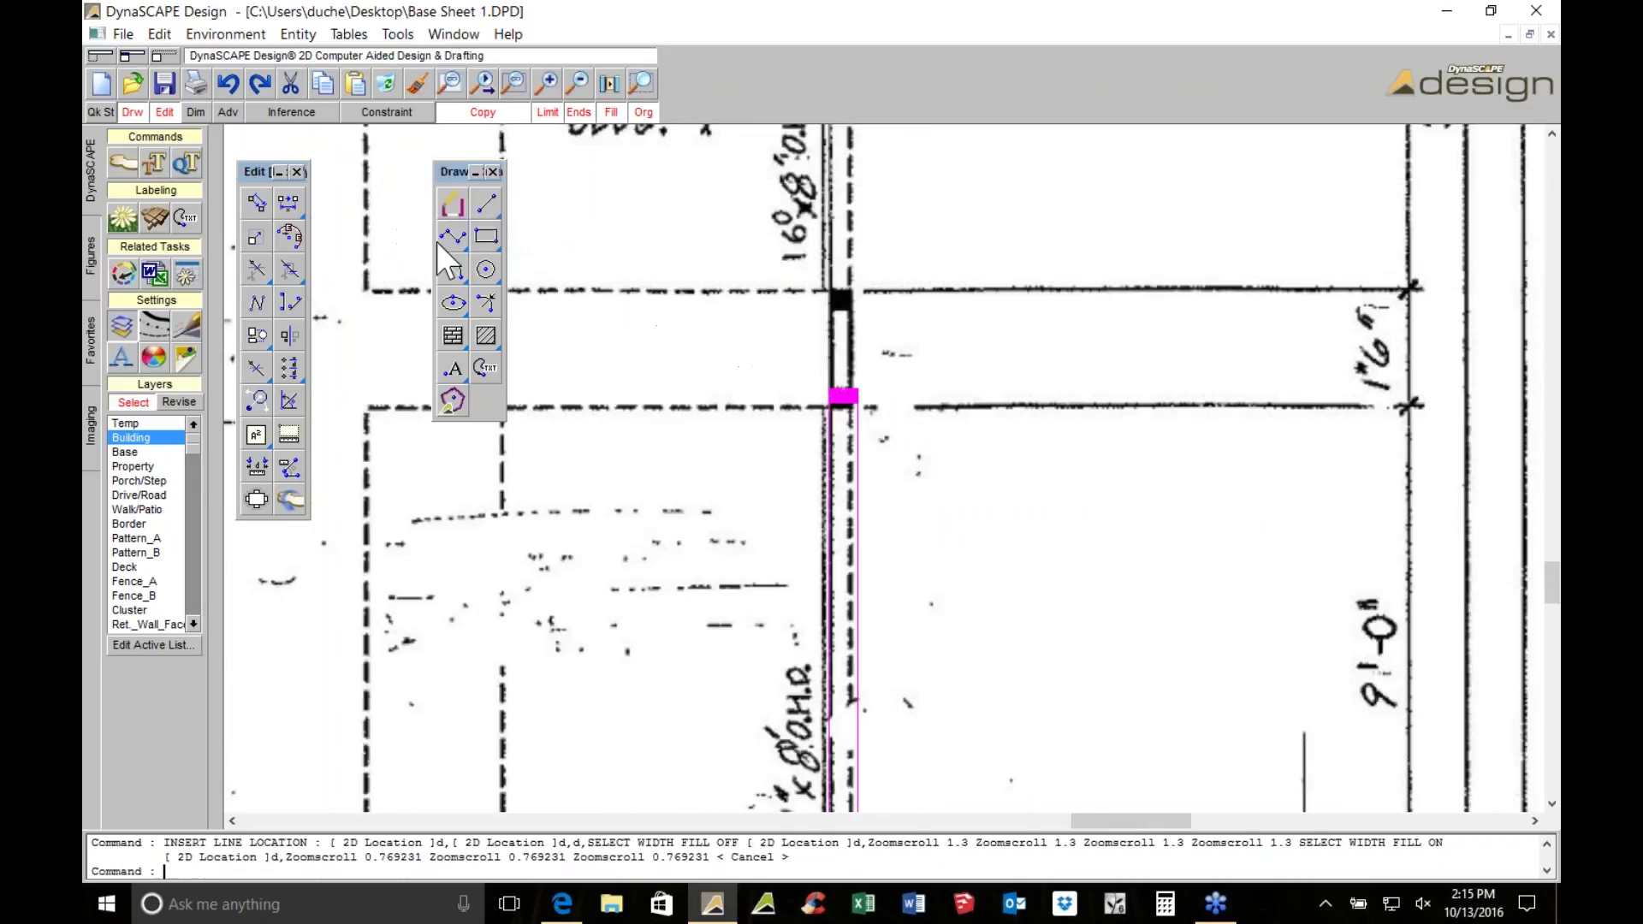
# Move the polyline options panel aside, cancel the polyline, and pan to the garage's lower wall
pyautogui.click(453, 237)
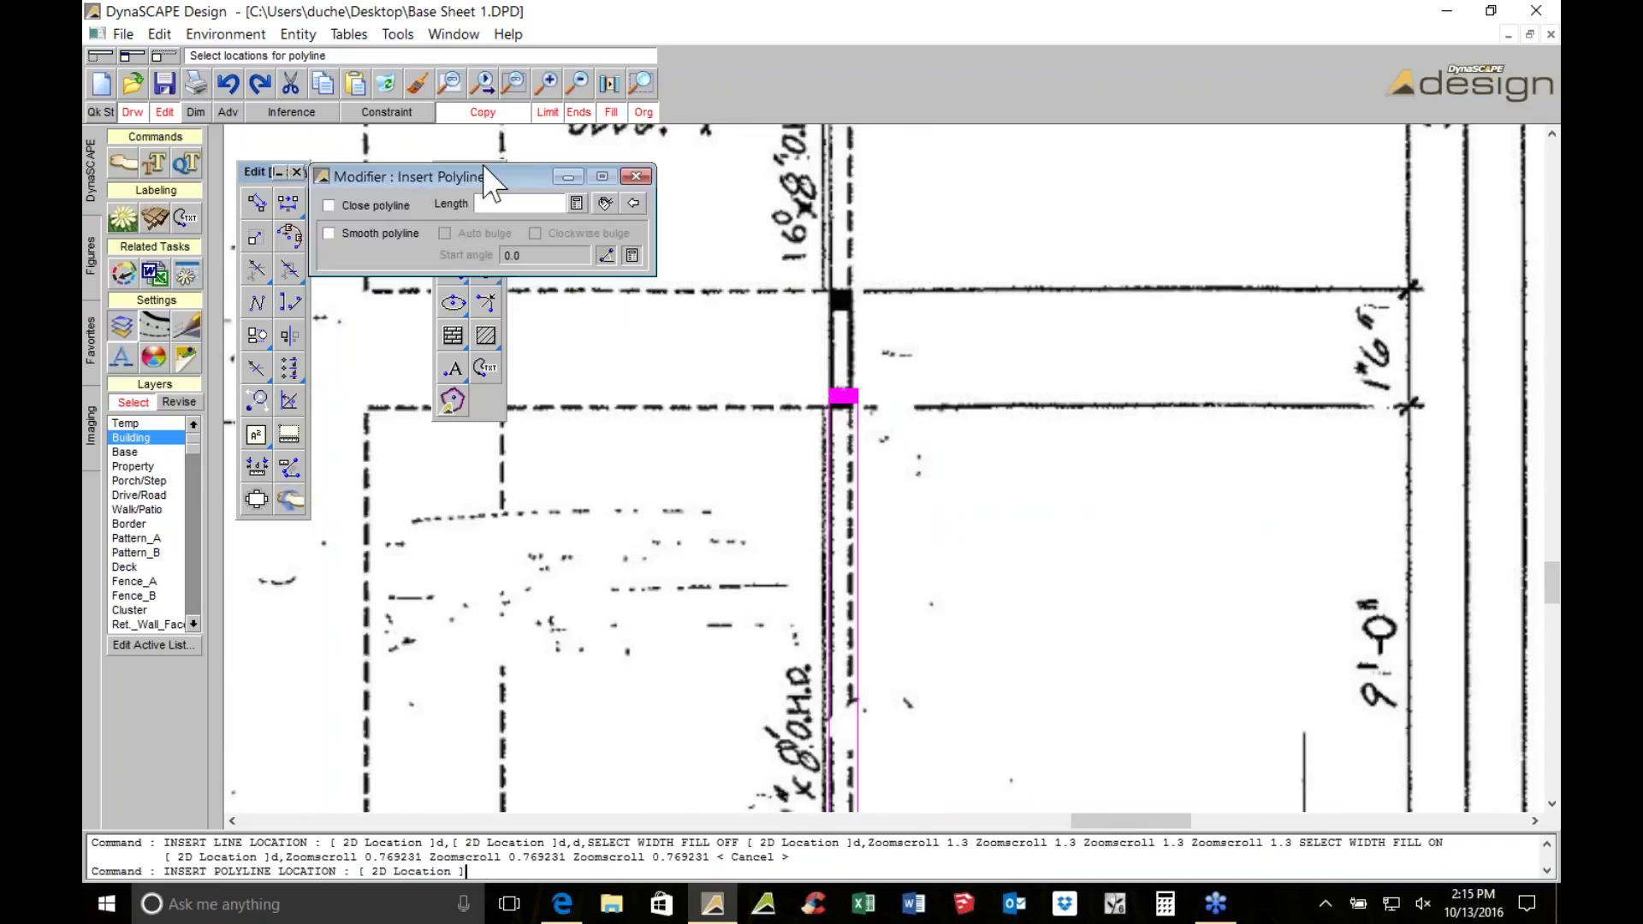
pyautogui.moveTo(458, 176); pyautogui.dragTo(1003, 174)
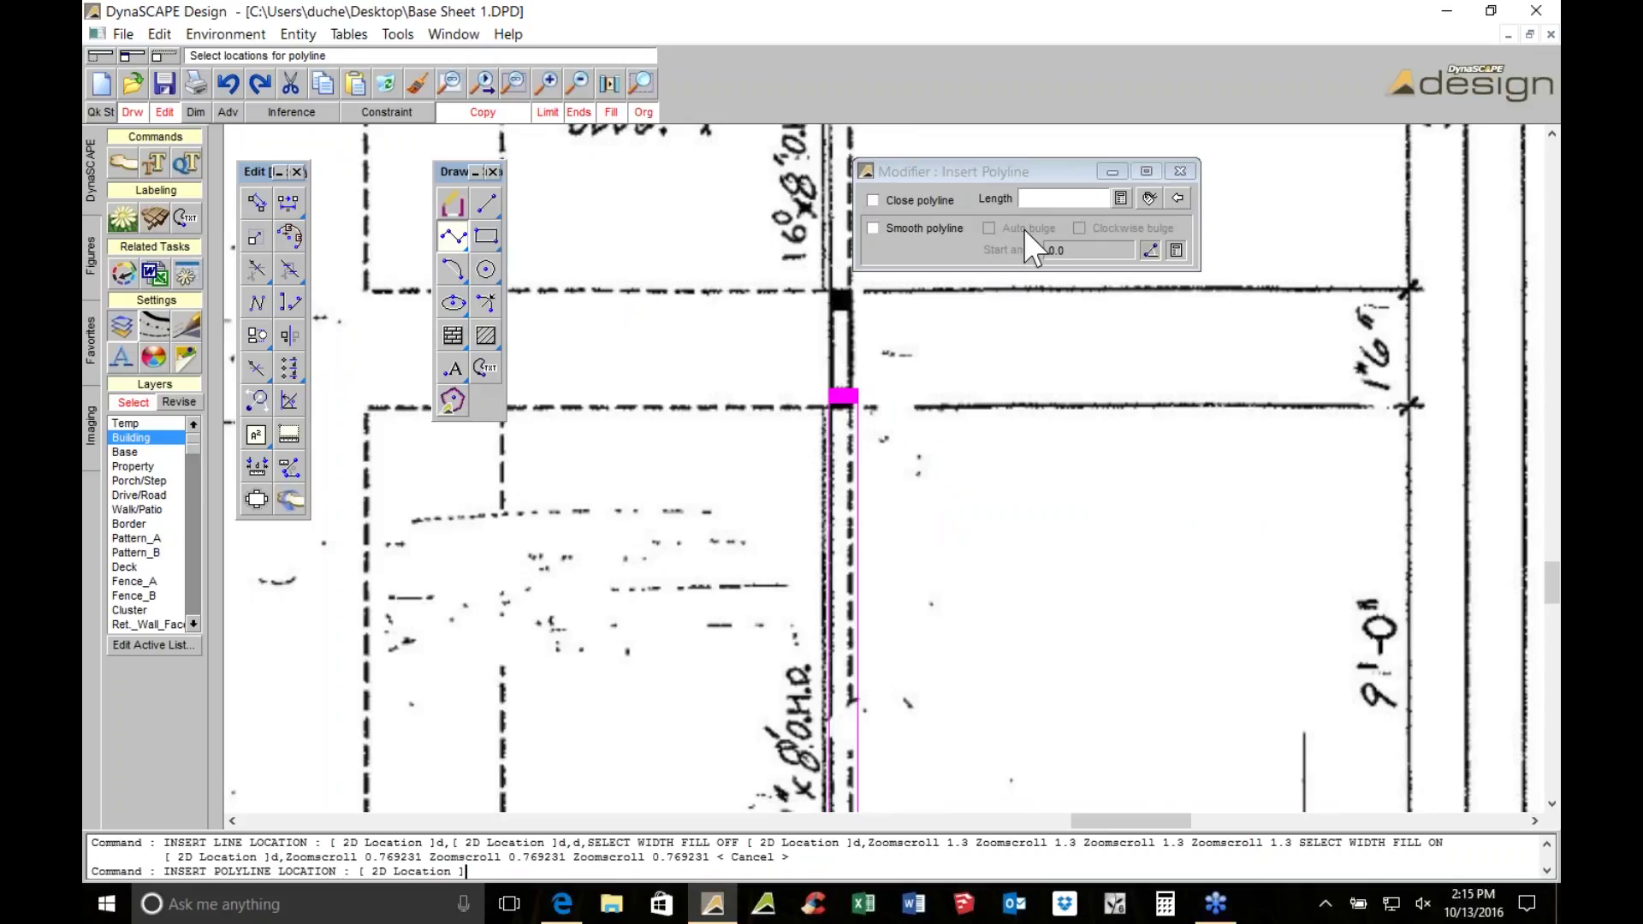
pyautogui.scroll(-1, 1001, 278)
pyautogui.rightClick(1000, 261)
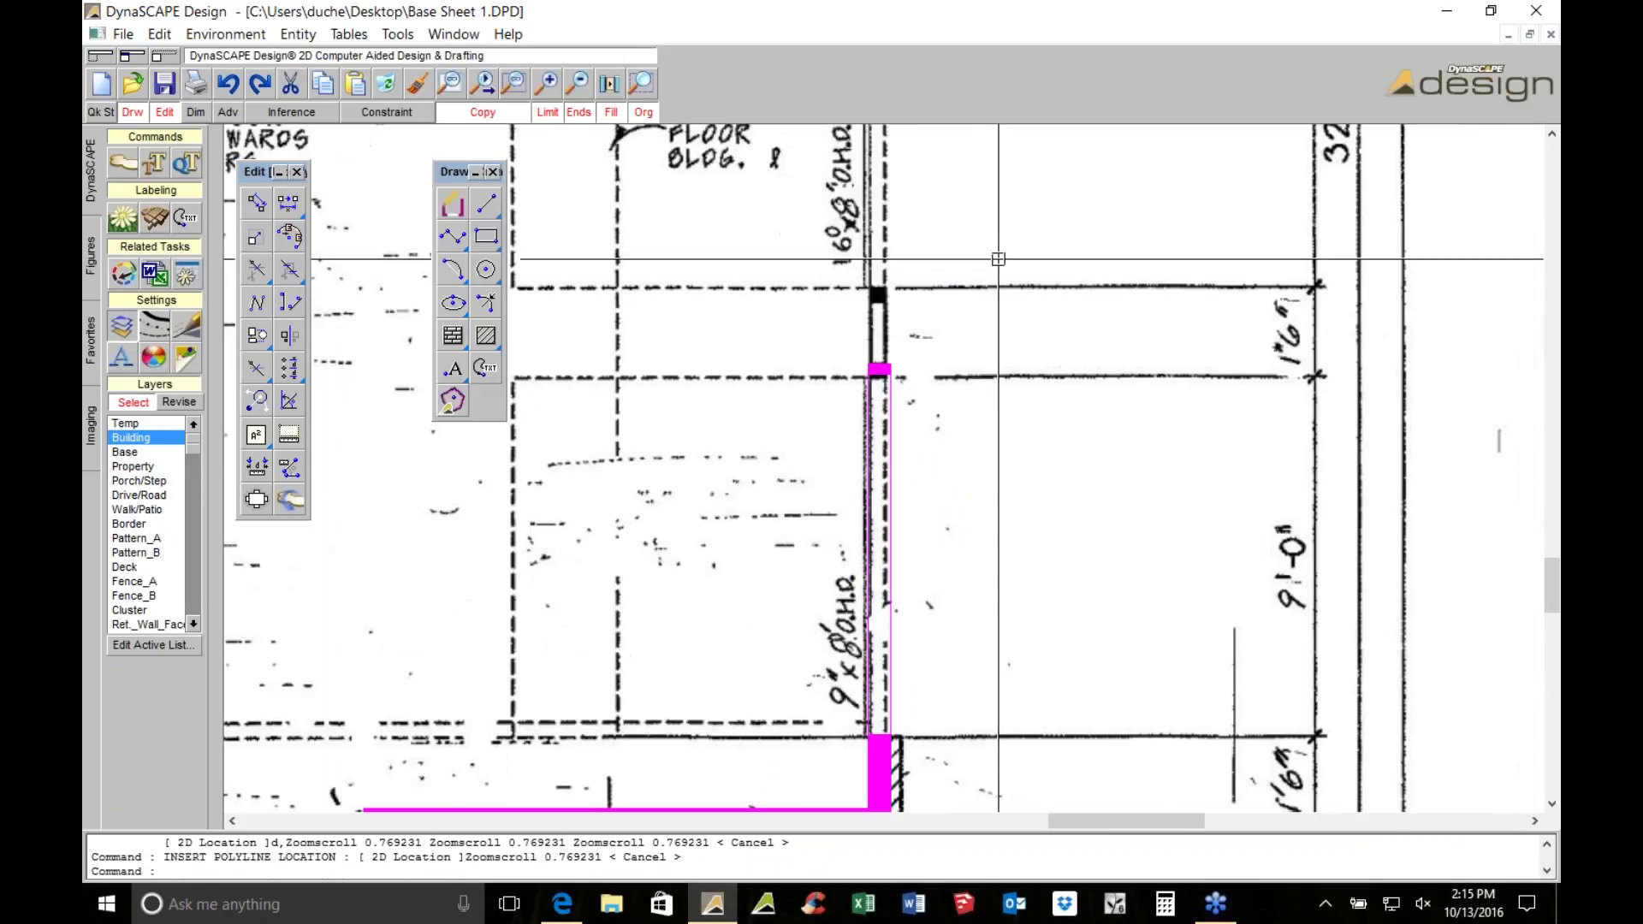
pyautogui.moveTo(833, 467); pyautogui.dragTo(978, 241, button='middle')
pyautogui.scroll(-1, 978, 241)
pyautogui.scroll(-2, 859, 286)
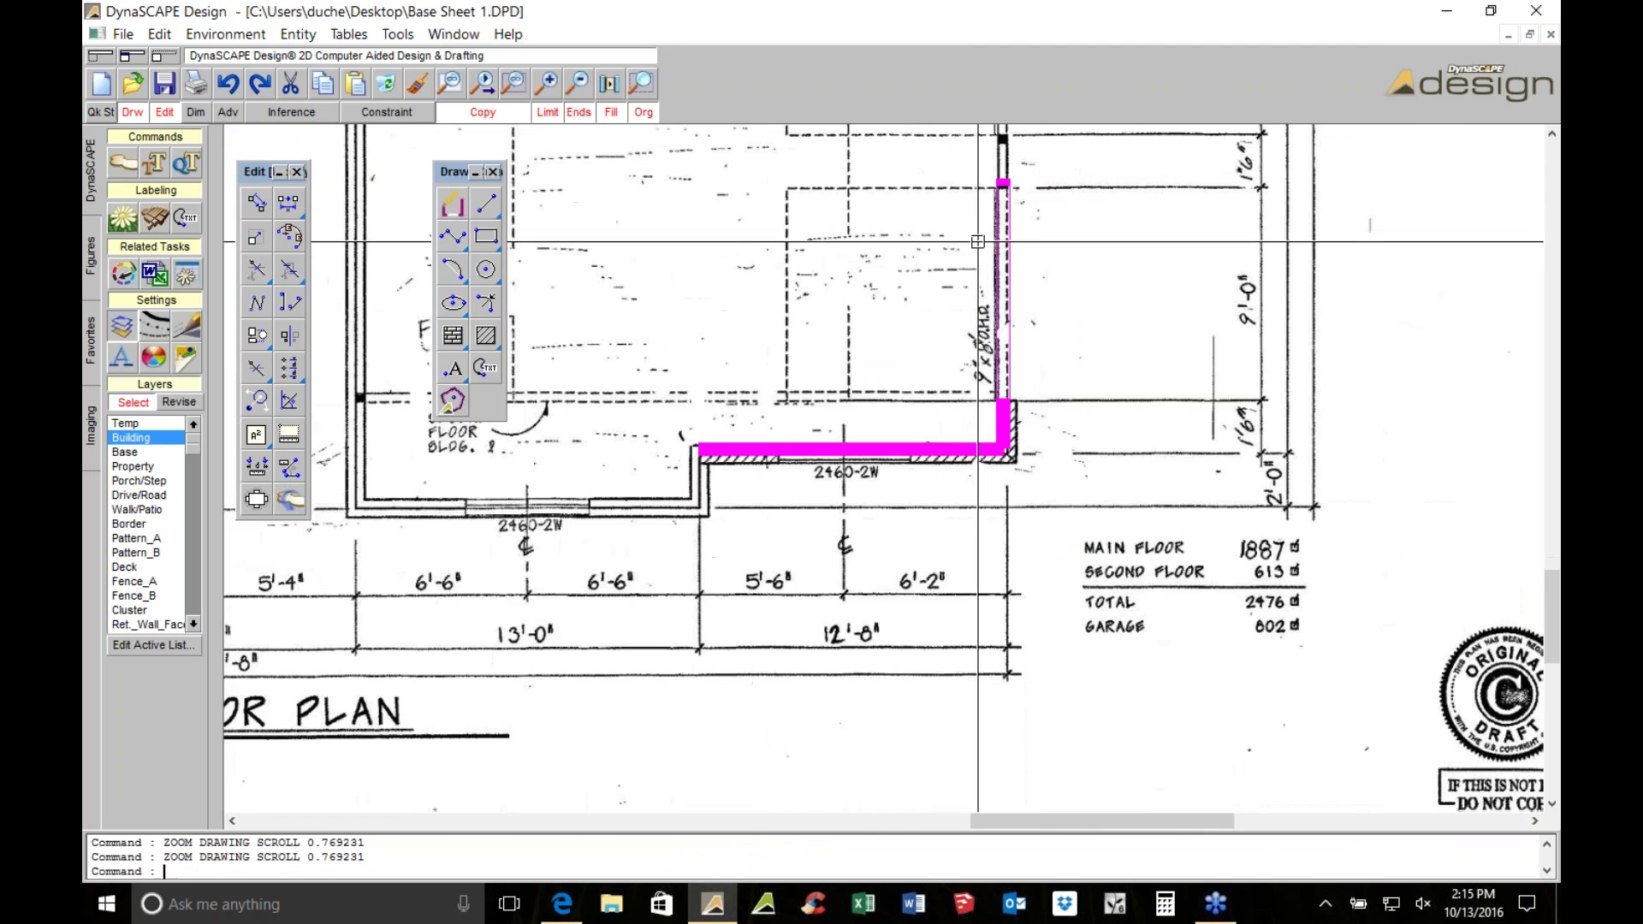
pyautogui.moveTo(659, 407)
pyautogui.mouseDown(button='middle')
pyautogui.moveTo(859, 286)
pyautogui.moveTo(927, 614)
pyautogui.moveTo(1202, 521)
pyautogui.mouseUp(button='middle')
pyautogui.scroll(-2, 859, 285)
# Restart the polyline on the Walk/Patio layer at line weight 4 along the garage side
pyautogui.click(445, 238)
pyautogui.click(484, 237)
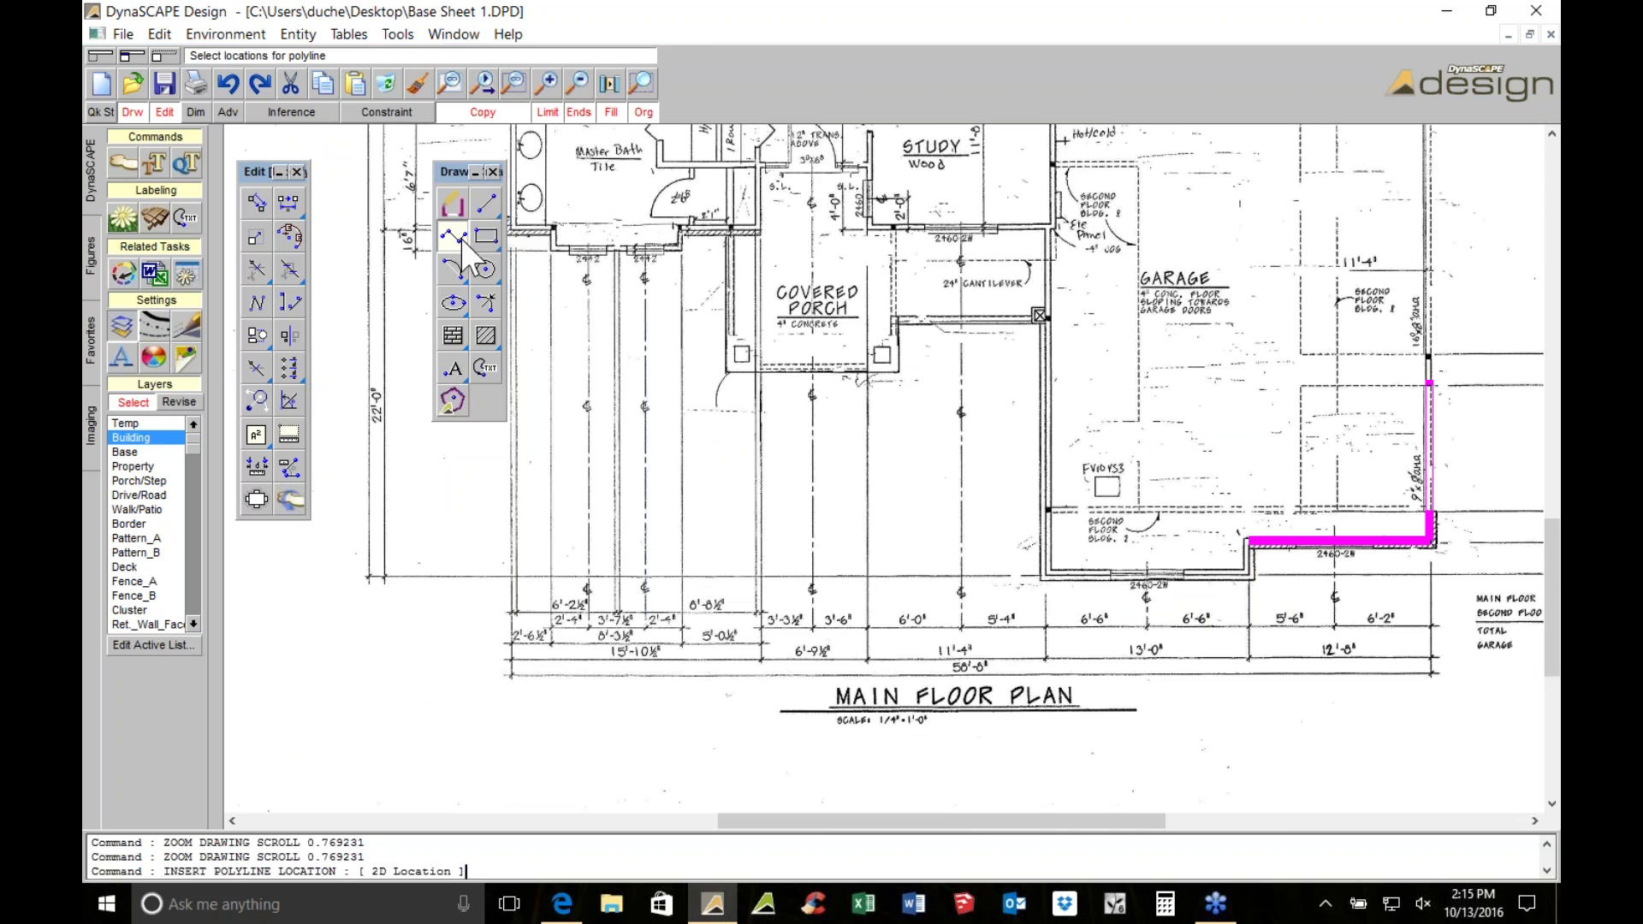
pyautogui.scroll(3, 847, 396)
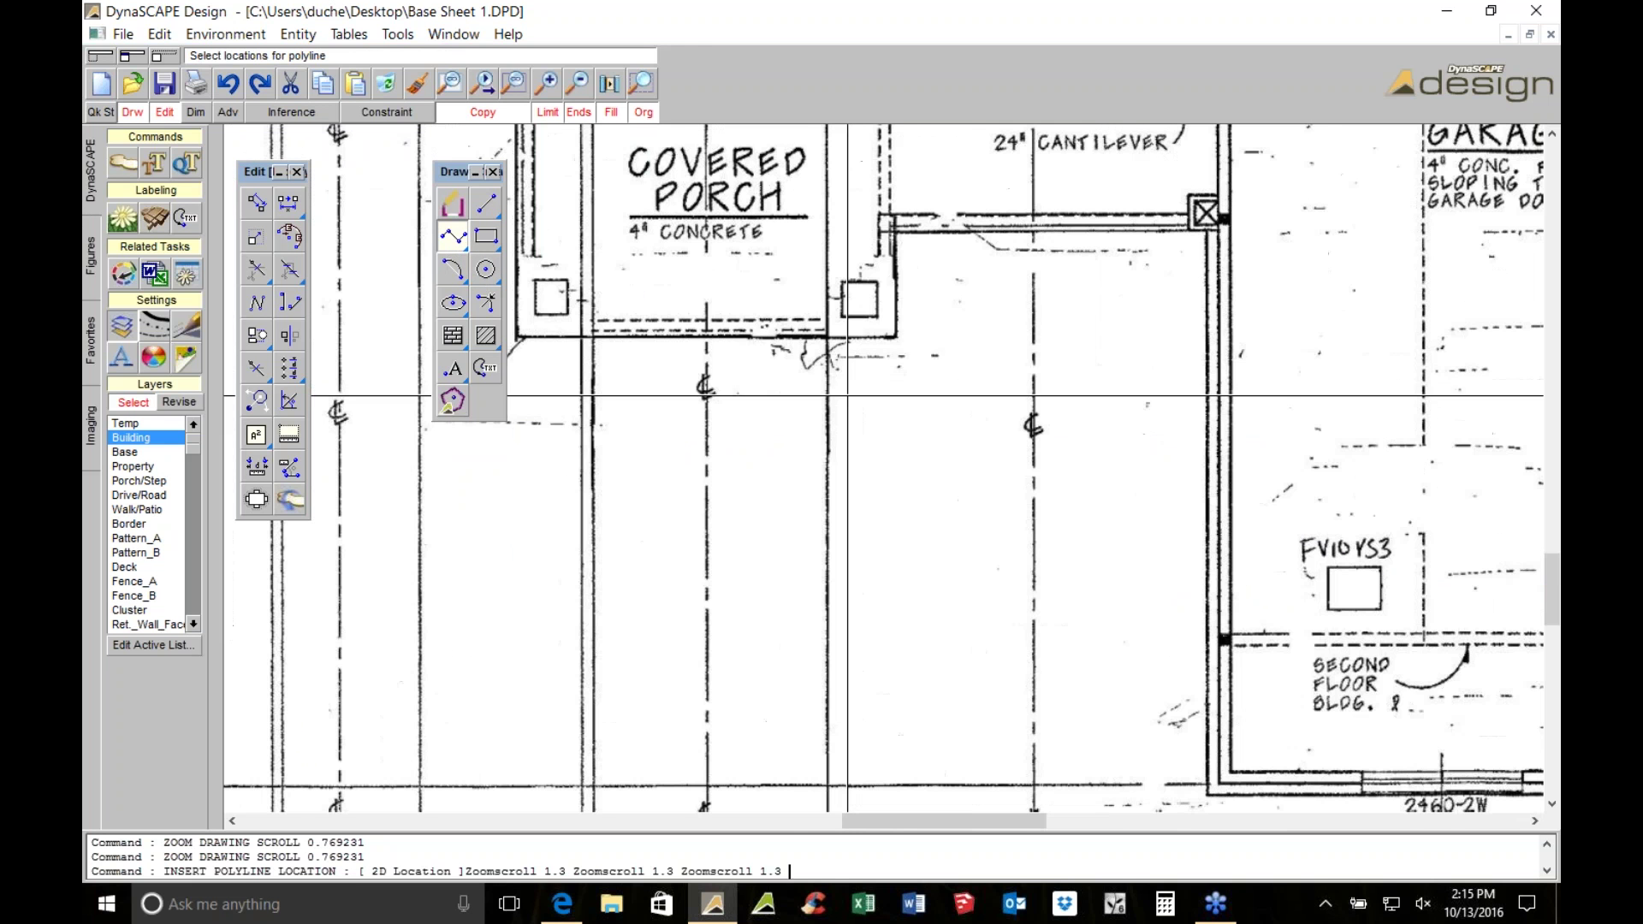
pyautogui.moveTo(819, 339); pyautogui.dragTo(851, 174, button='middle')
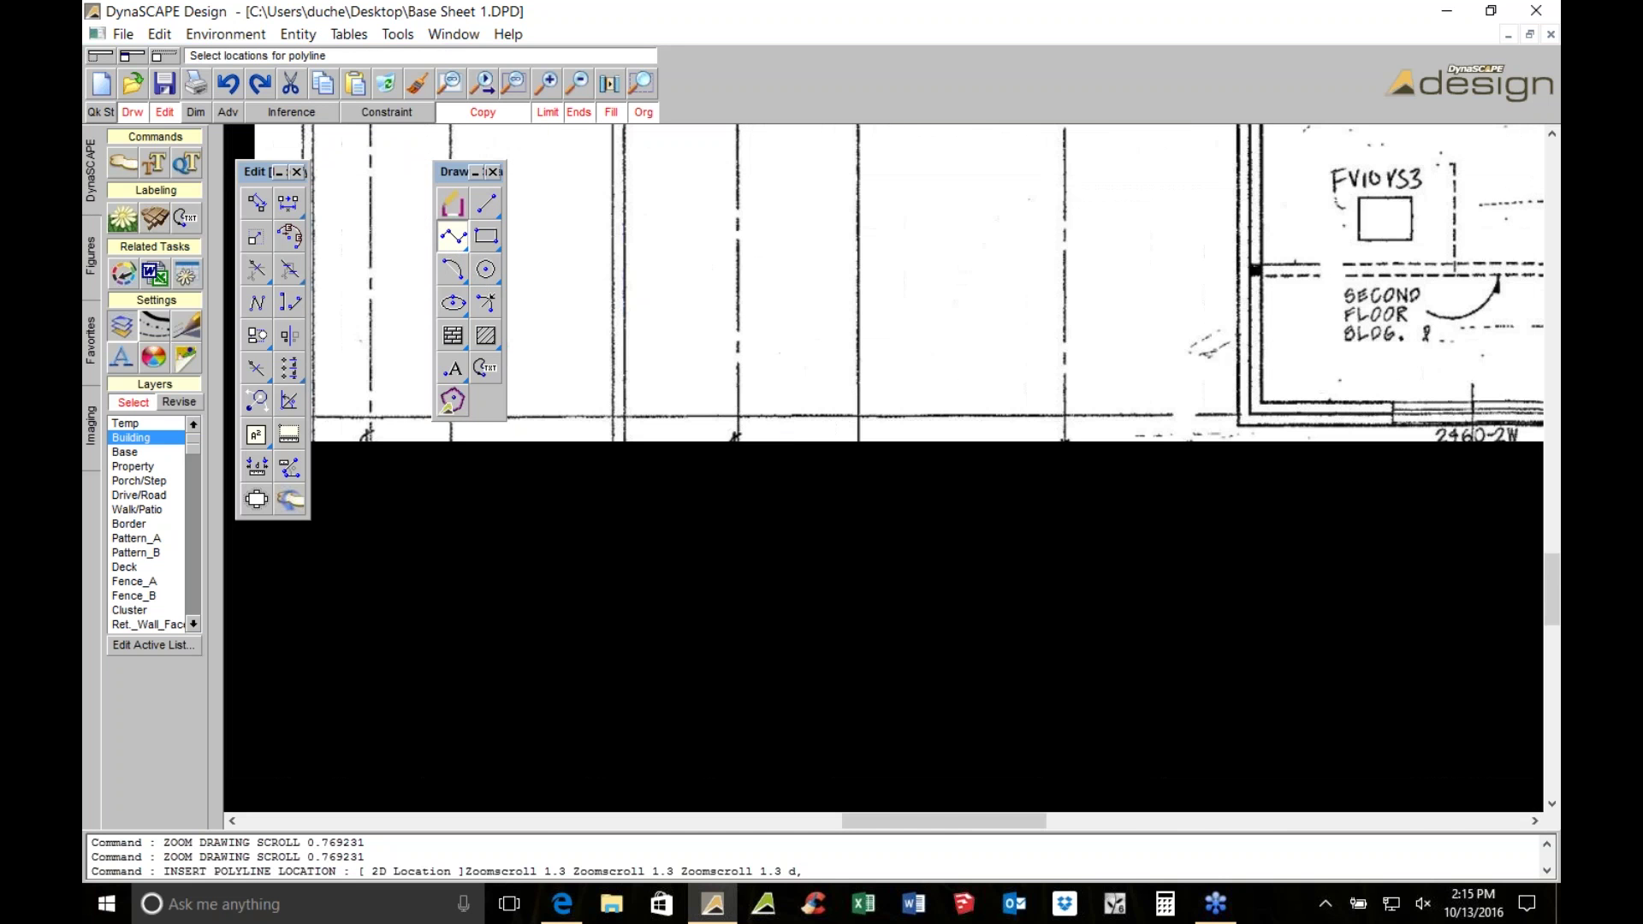
pyautogui.scroll(-1, 1050, 247)
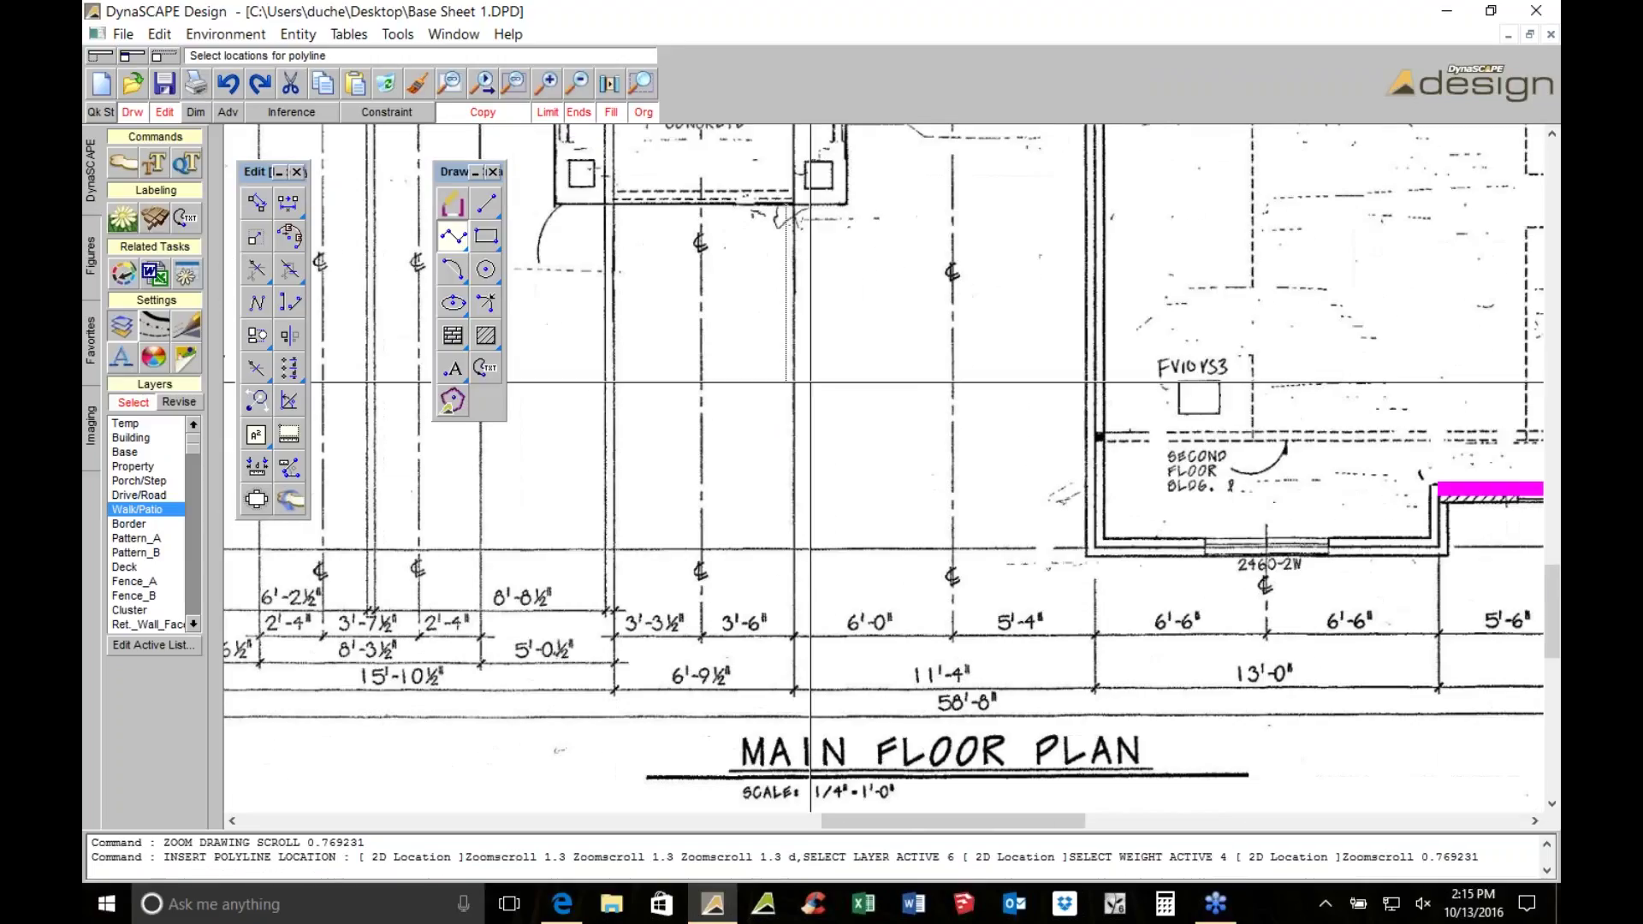
# Place the last porch-foundation corner and finish the Walk/Patio polyline
pyautogui.moveTo(1024, 560)
pyautogui.mouseDown(button='middle')
pyautogui.moveTo(991, 519)
pyautogui.moveTo(546, 506)
pyautogui.moveTo(895, 462)
pyautogui.moveTo(818, 790)
pyautogui.mouseUp(button='middle')
pyautogui.click(828, 275)
pyautogui.rightClick(1049, 391)
# Window-select all the traced polylines and delete them, leaving only the scanned plan
pyautogui.moveTo(1146, 566); pyautogui.dragTo(952, 320, button='middle')
pyautogui.scroll(-2, 952, 321)
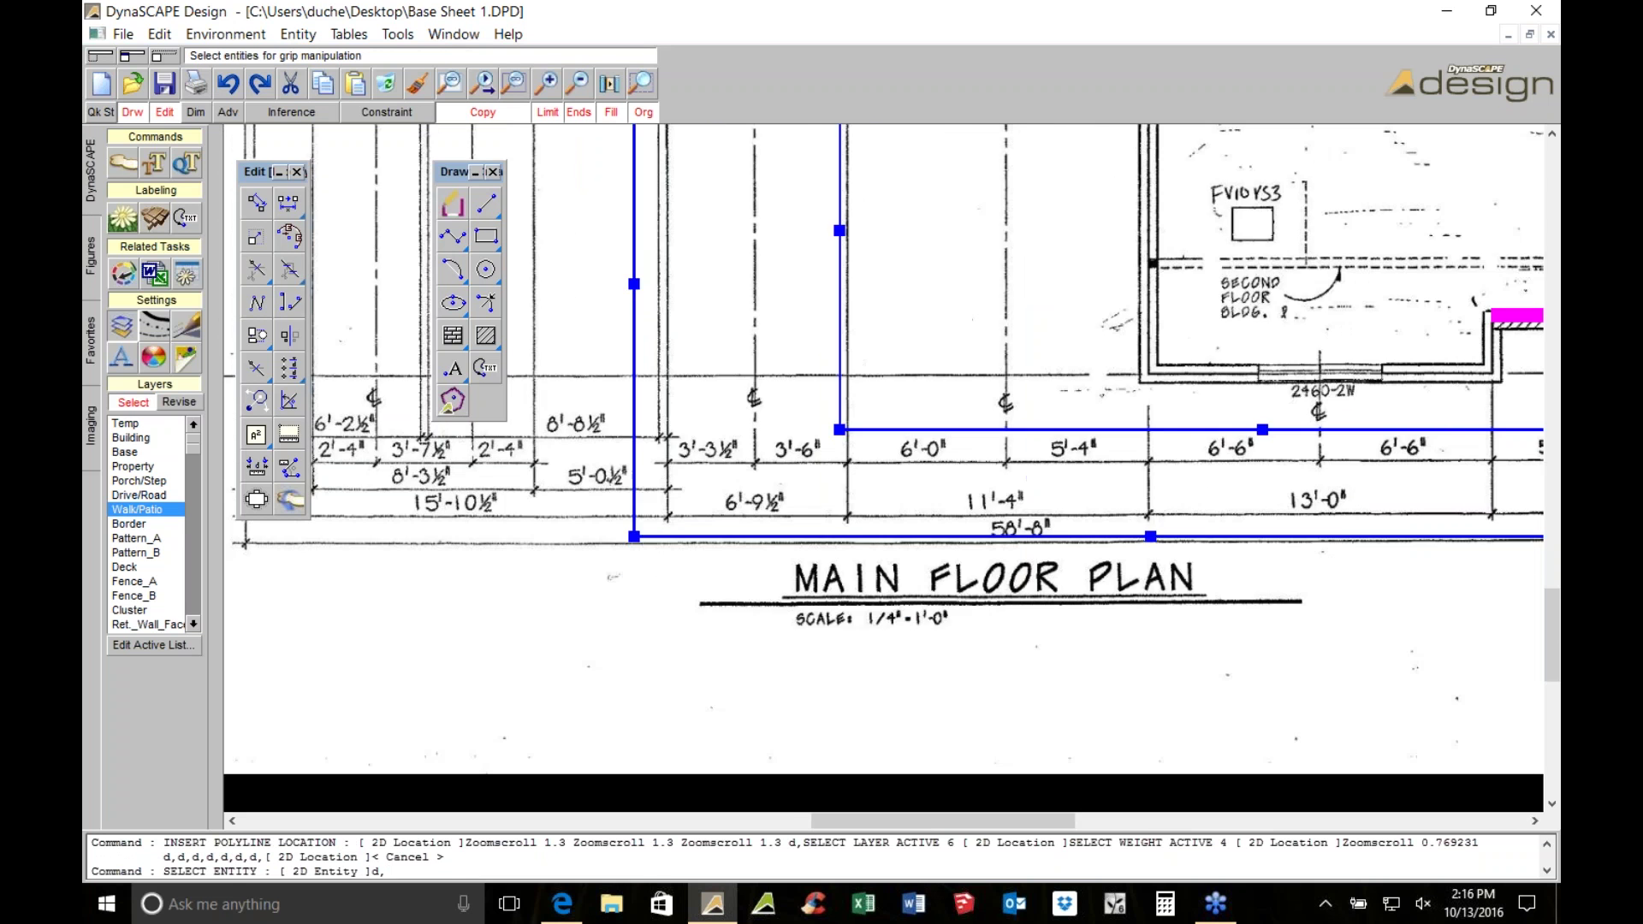
pyautogui.scroll(-1, 443, 743)
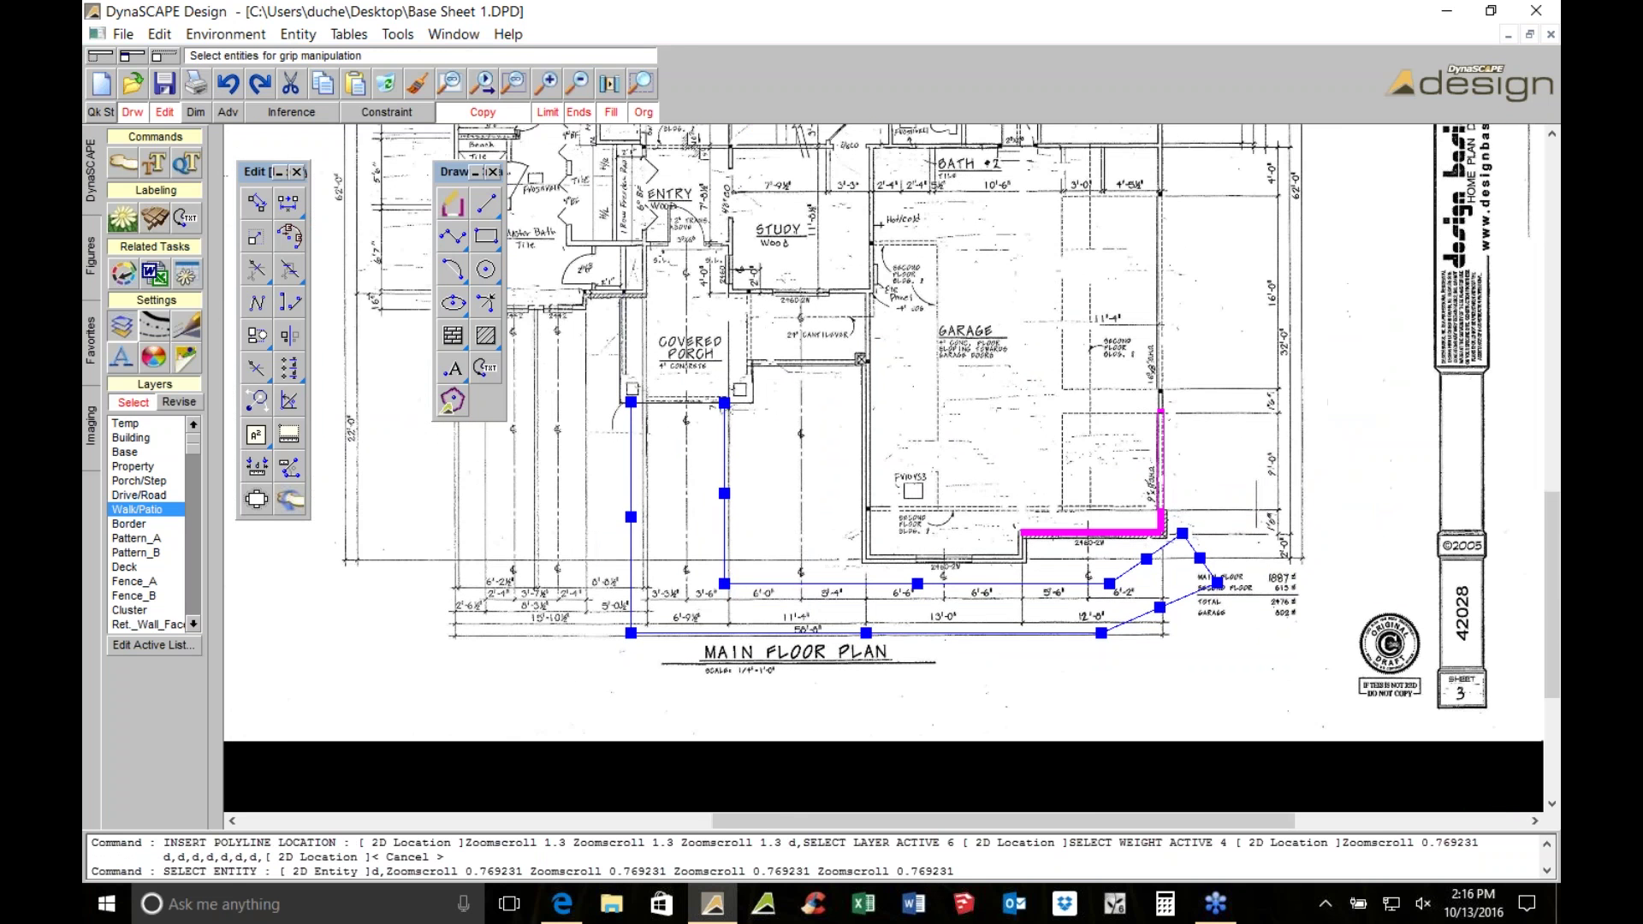
pyautogui.scroll(-2, 876, 396)
pyautogui.click(580, 166)
pyautogui.click(1234, 731)
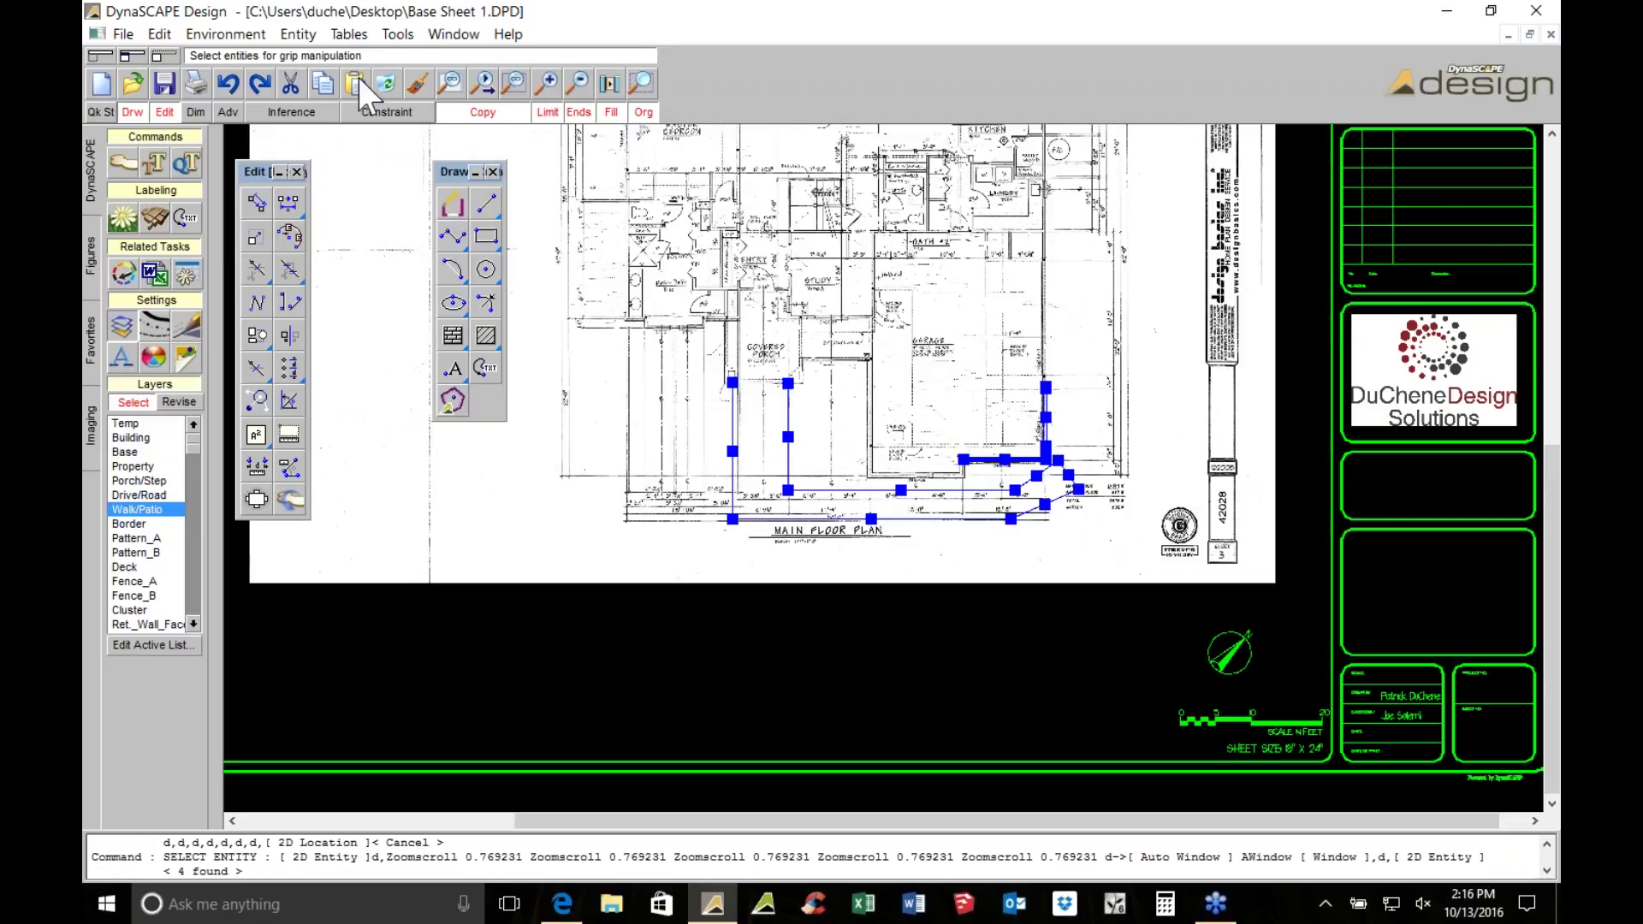
pyautogui.press('Delete')
pyautogui.moveTo(651, 305); pyautogui.dragTo(736, 379, button='middle')
# Remove the HOUSE_FOOTPRINT_DRAWING.JPG image from the sheet
pyautogui.click(92, 432)
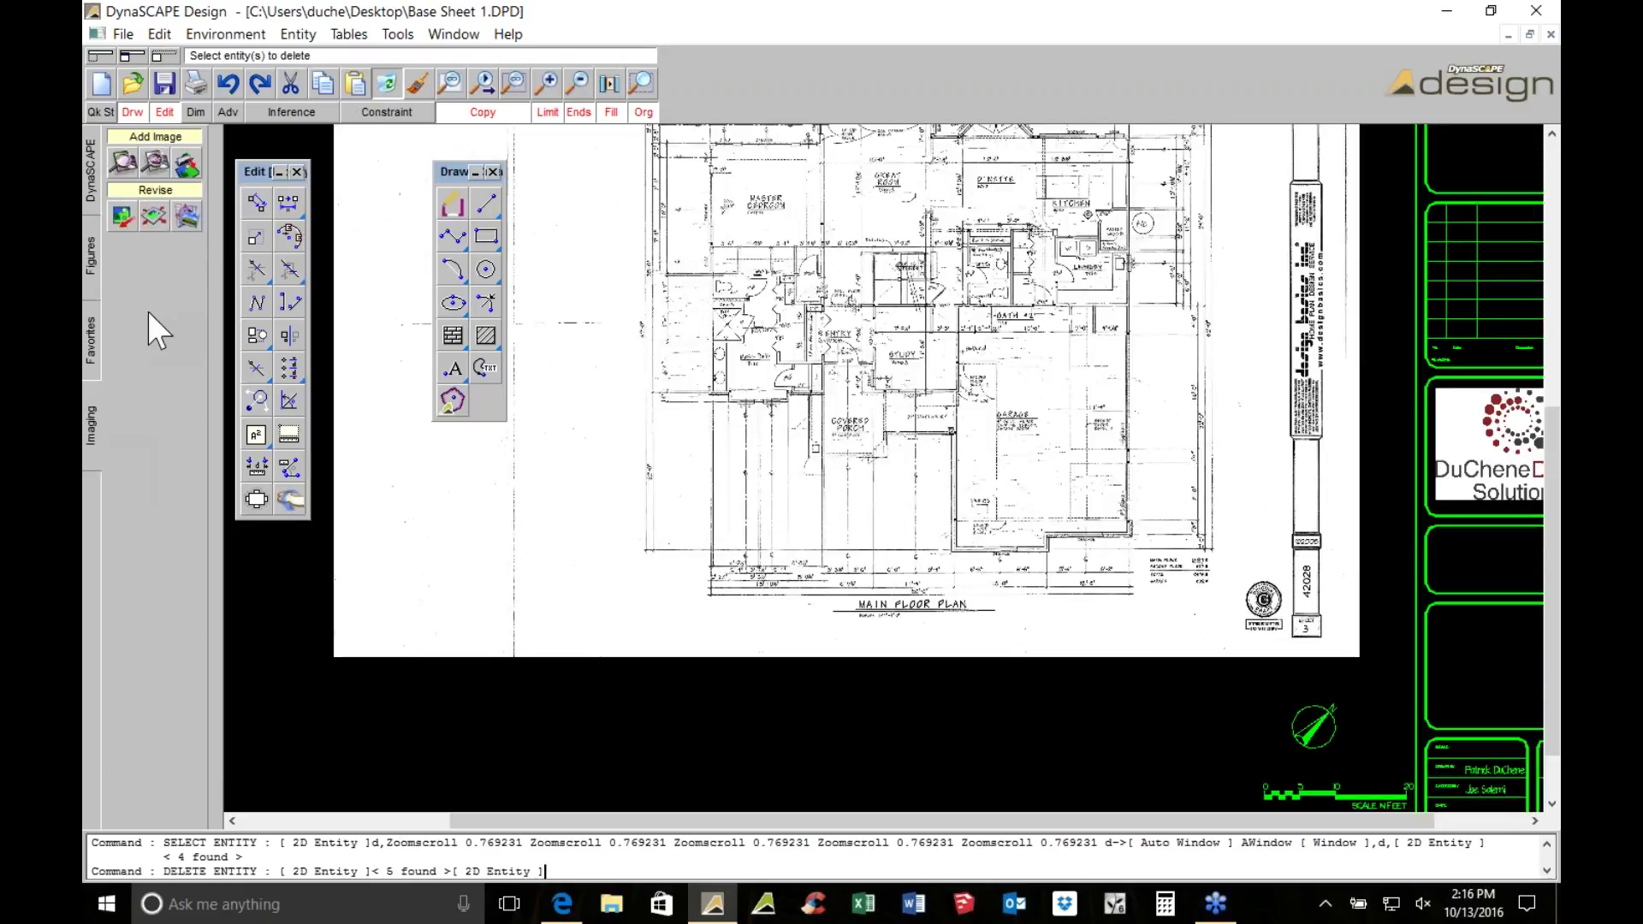
pyautogui.click(196, 209)
pyautogui.click(513, 171)
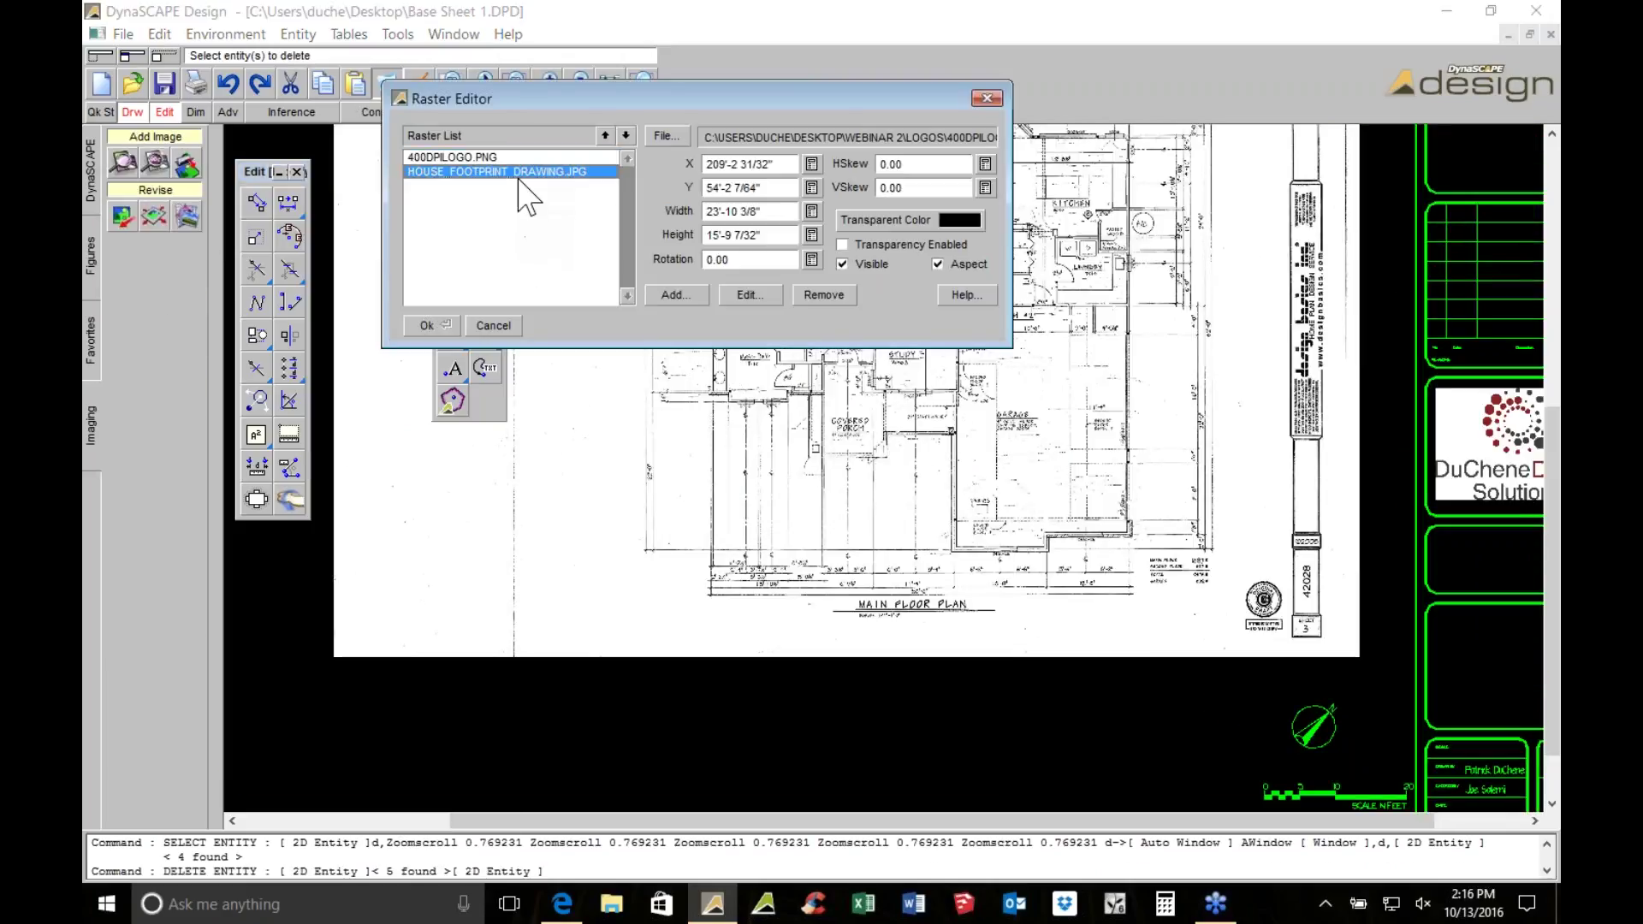
pyautogui.click(822, 296)
pyautogui.click(428, 325)
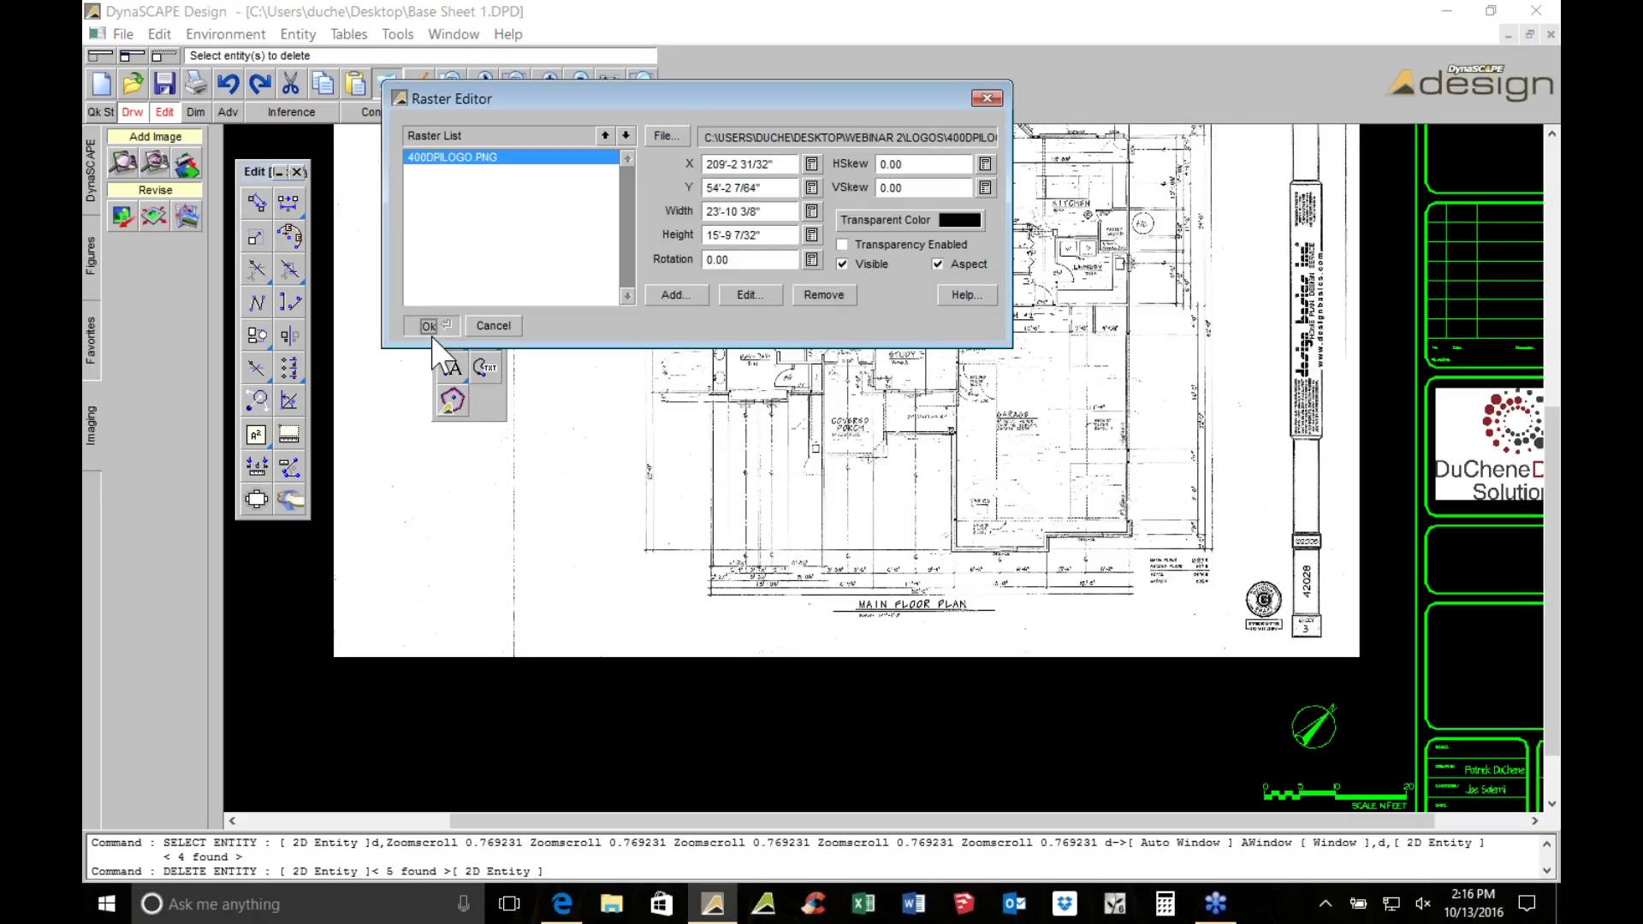
pyautogui.scroll(-2, 605, 317)
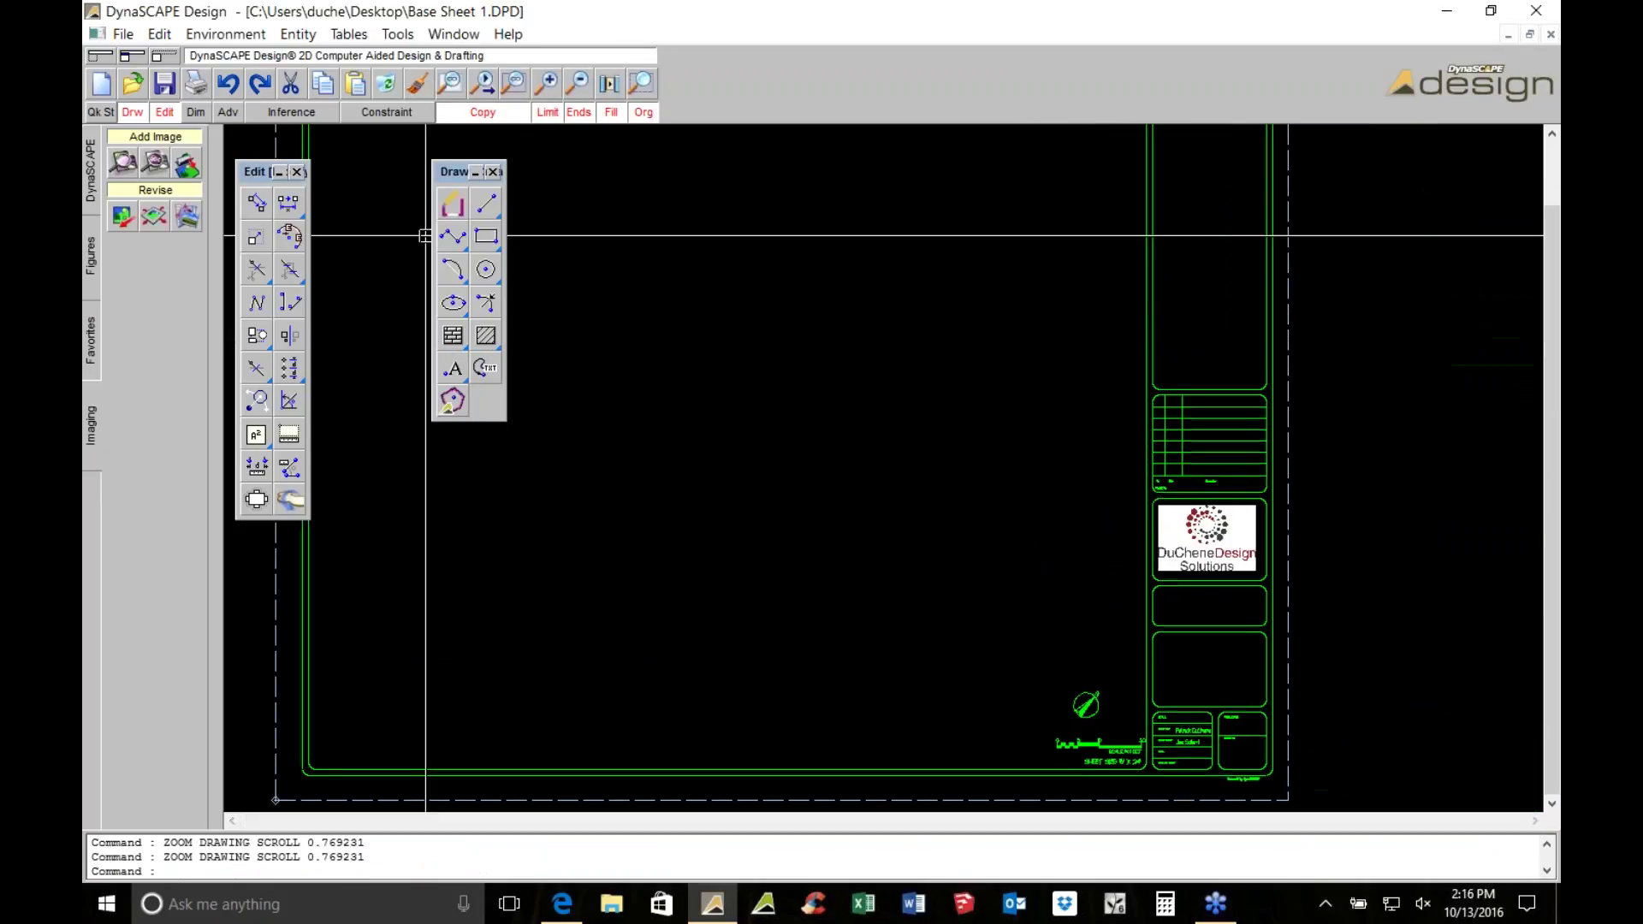
# Insert Sketched Measurements from Desktop > Webinar 2 > Measurements, placing it by two corners
pyautogui.click(189, 163)
pyautogui.click(170, 197)
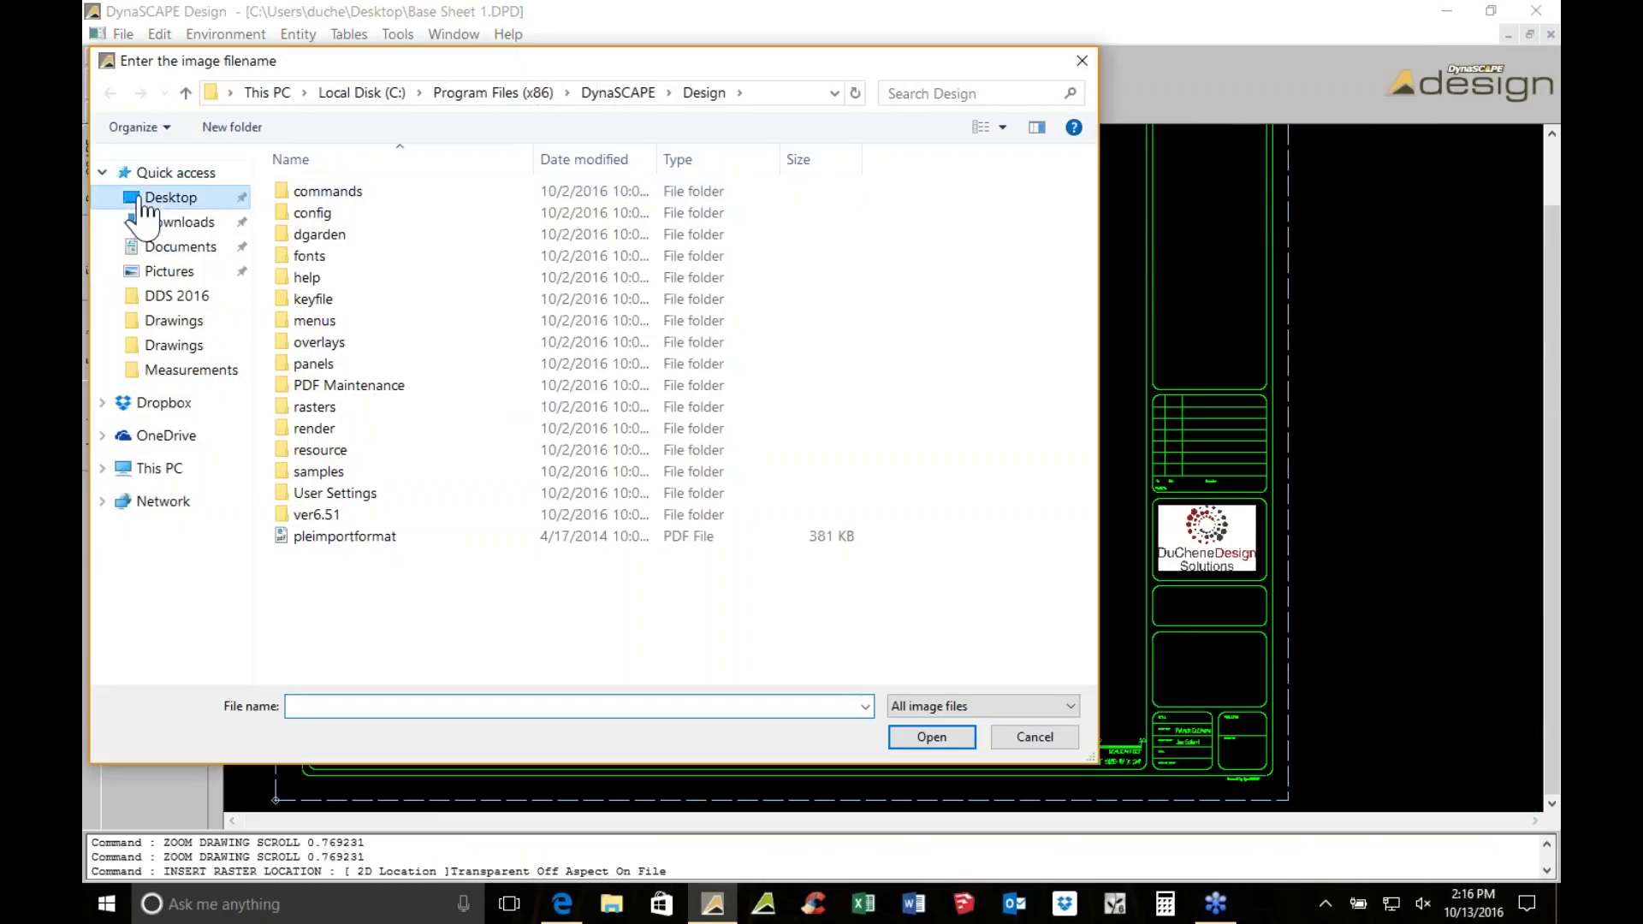
pyautogui.doubleClick(333, 193)
pyautogui.doubleClick(351, 259)
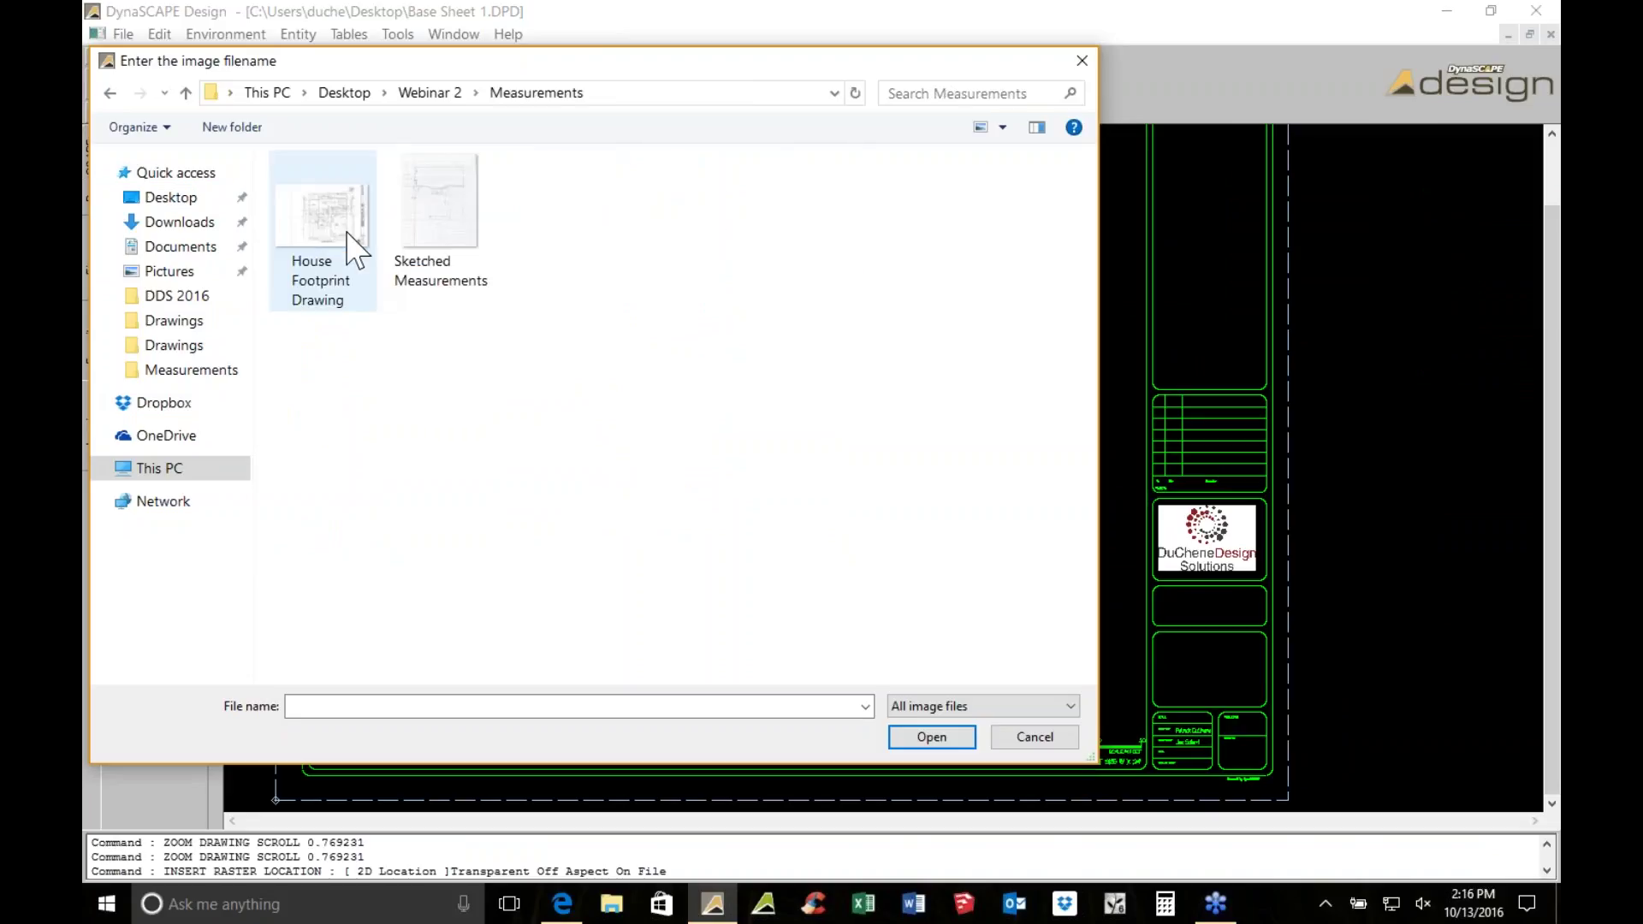
pyautogui.doubleClick(445, 224)
pyautogui.scroll(-1, 672, 292)
pyautogui.moveTo(1113, 325)
pyautogui.mouseDown(button='middle')
pyautogui.moveTo(711, 269)
pyautogui.moveTo(591, 279)
pyautogui.mouseUp(button='middle')
pyautogui.scroll(-1, 710, 270)
pyautogui.click(826, 260)
pyautogui.click(1325, 554)
pyautogui.scroll(6, 994, 399)
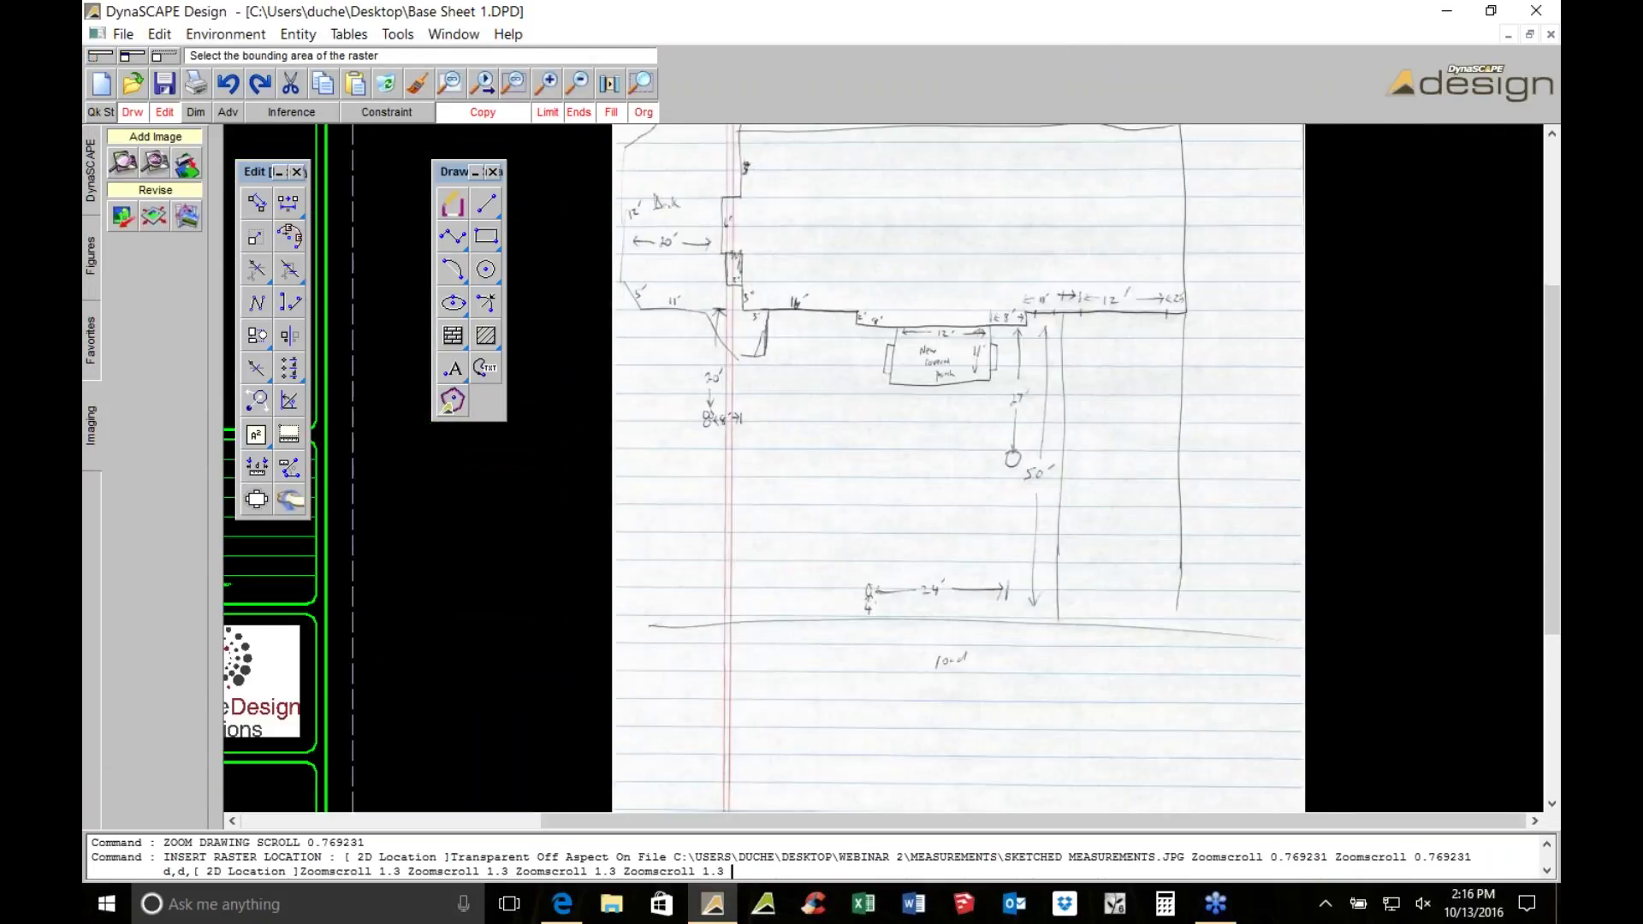
pyautogui.moveTo(937, 289); pyautogui.dragTo(886, 494, button='middle')
pyautogui.scroll(2, 885, 495)
pyautogui.scroll(-1, 885, 495)
pyautogui.scroll(-2, 1214, 514)
pyautogui.scroll(3, 1215, 514)
pyautogui.scroll(-1, 1206, 508)
pyautogui.scroll(-1, 810, 481)
pyautogui.scroll(-1, 810, 481)
pyautogui.scroll(1, 810, 481)
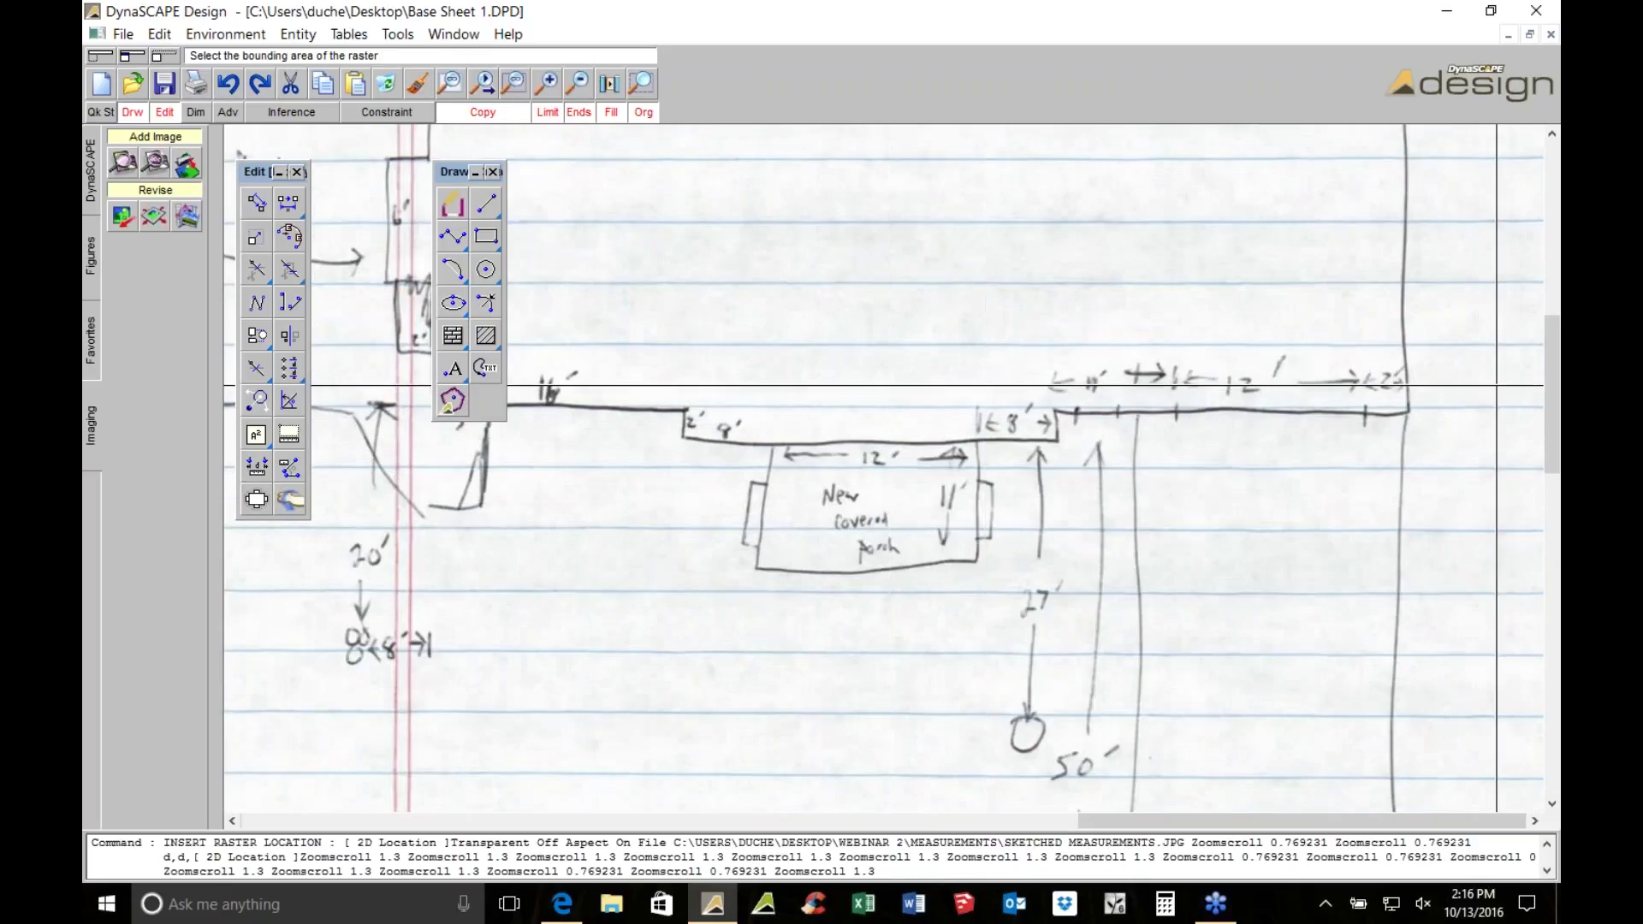
pyautogui.moveTo(985, 423); pyautogui.dragTo(627, 526, button='middle')
pyautogui.scroll(1, 1106, 504)
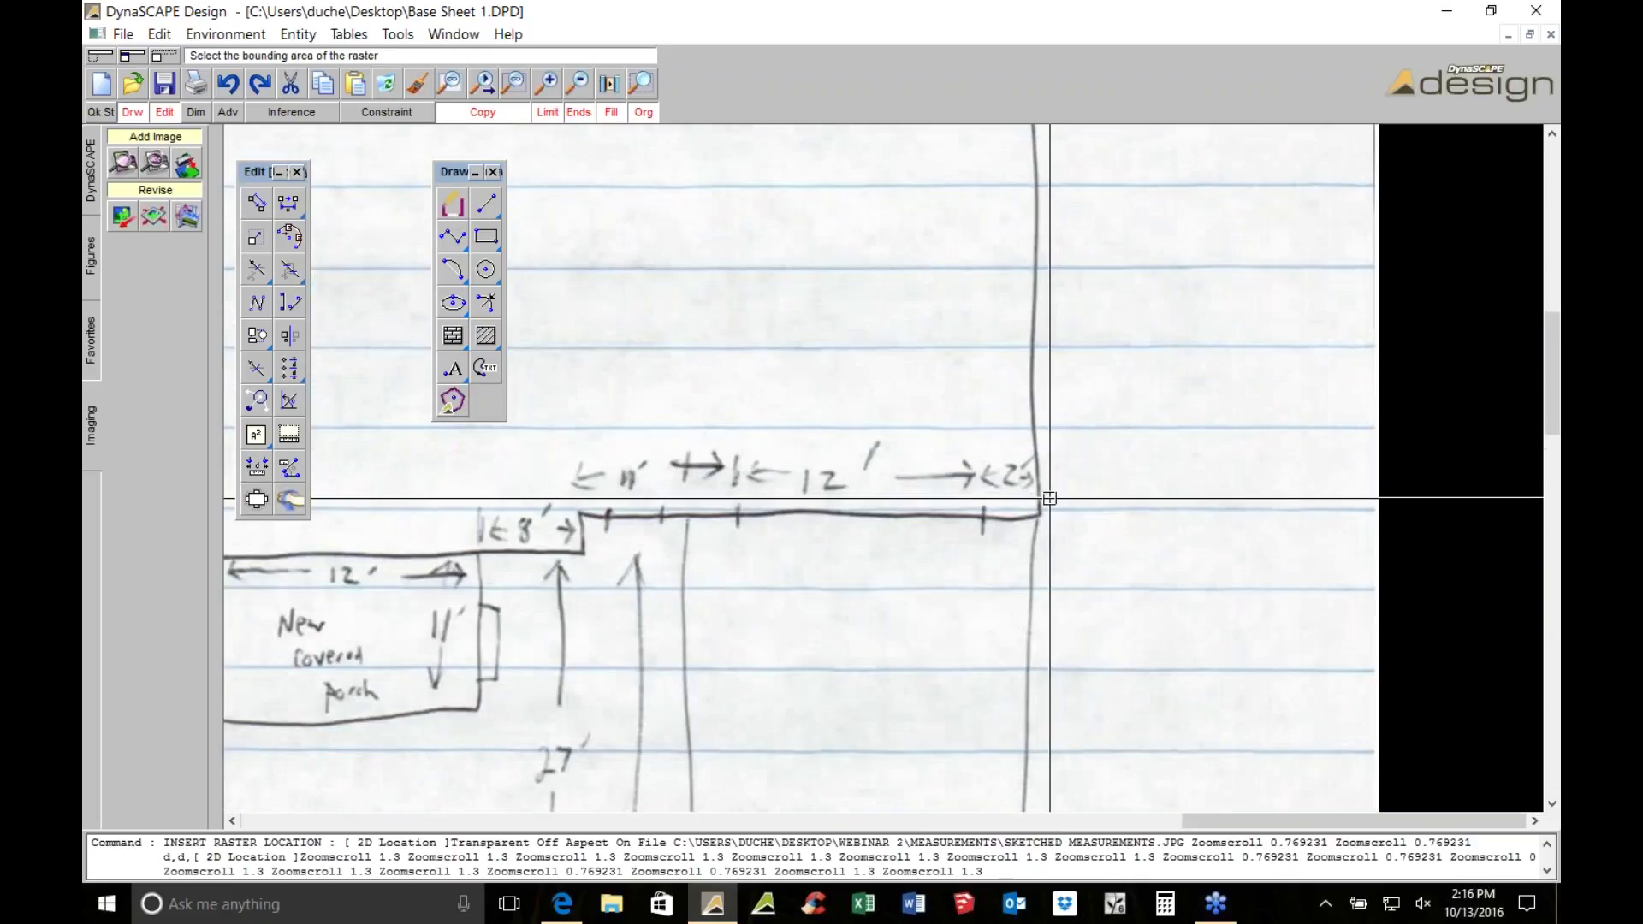
pyautogui.scroll(-1, 975, 477)
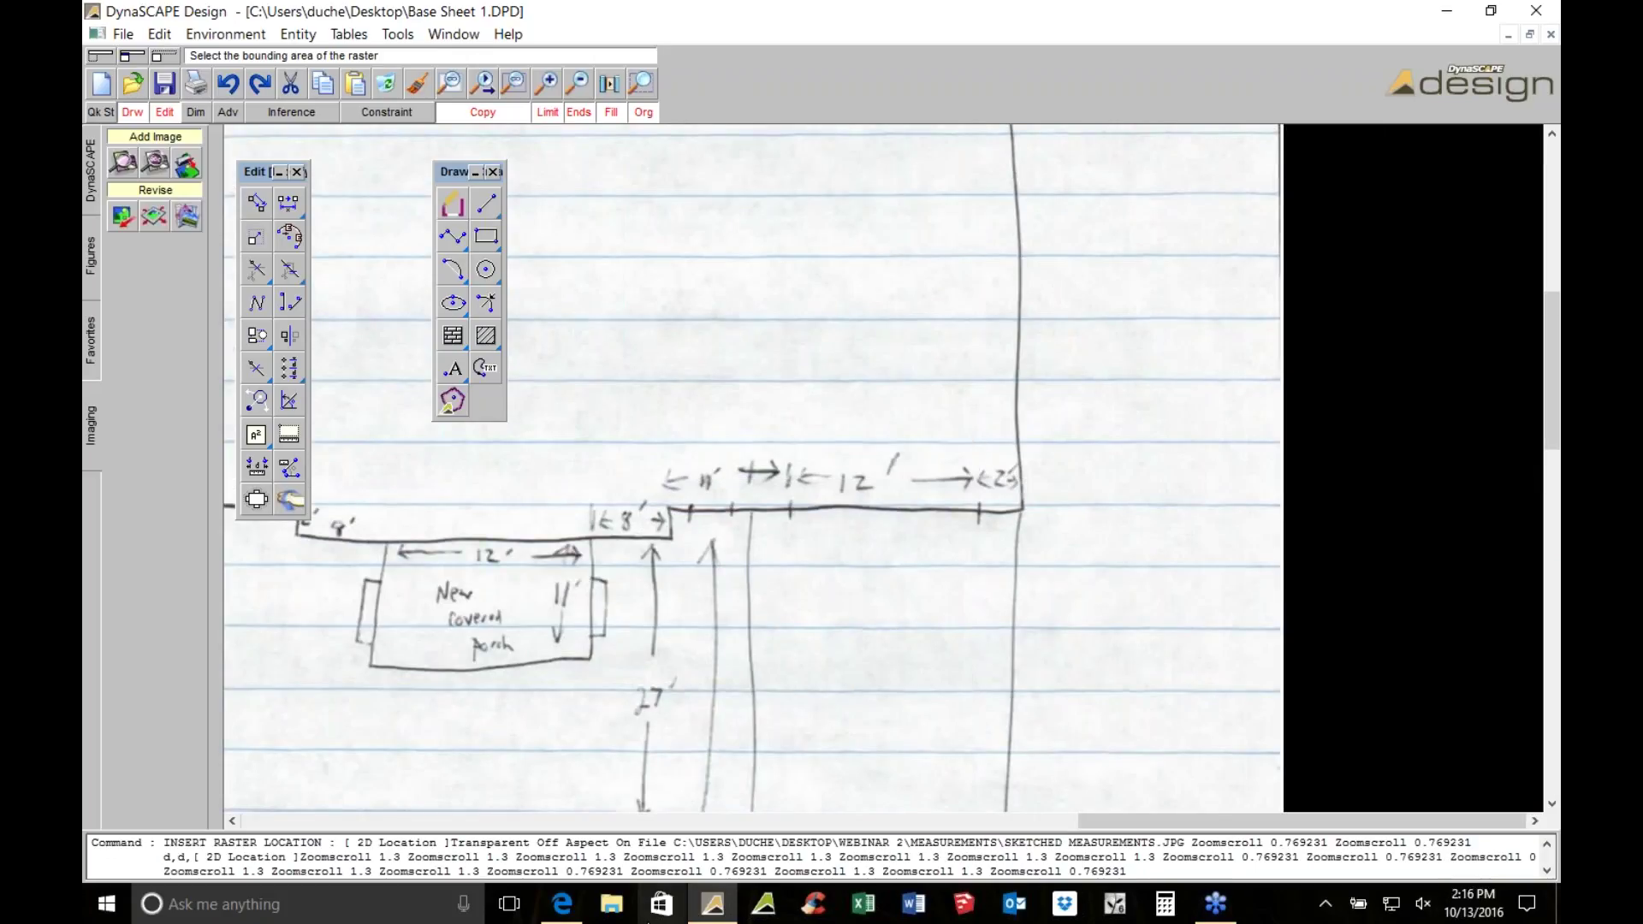
pyautogui.click(613, 908)
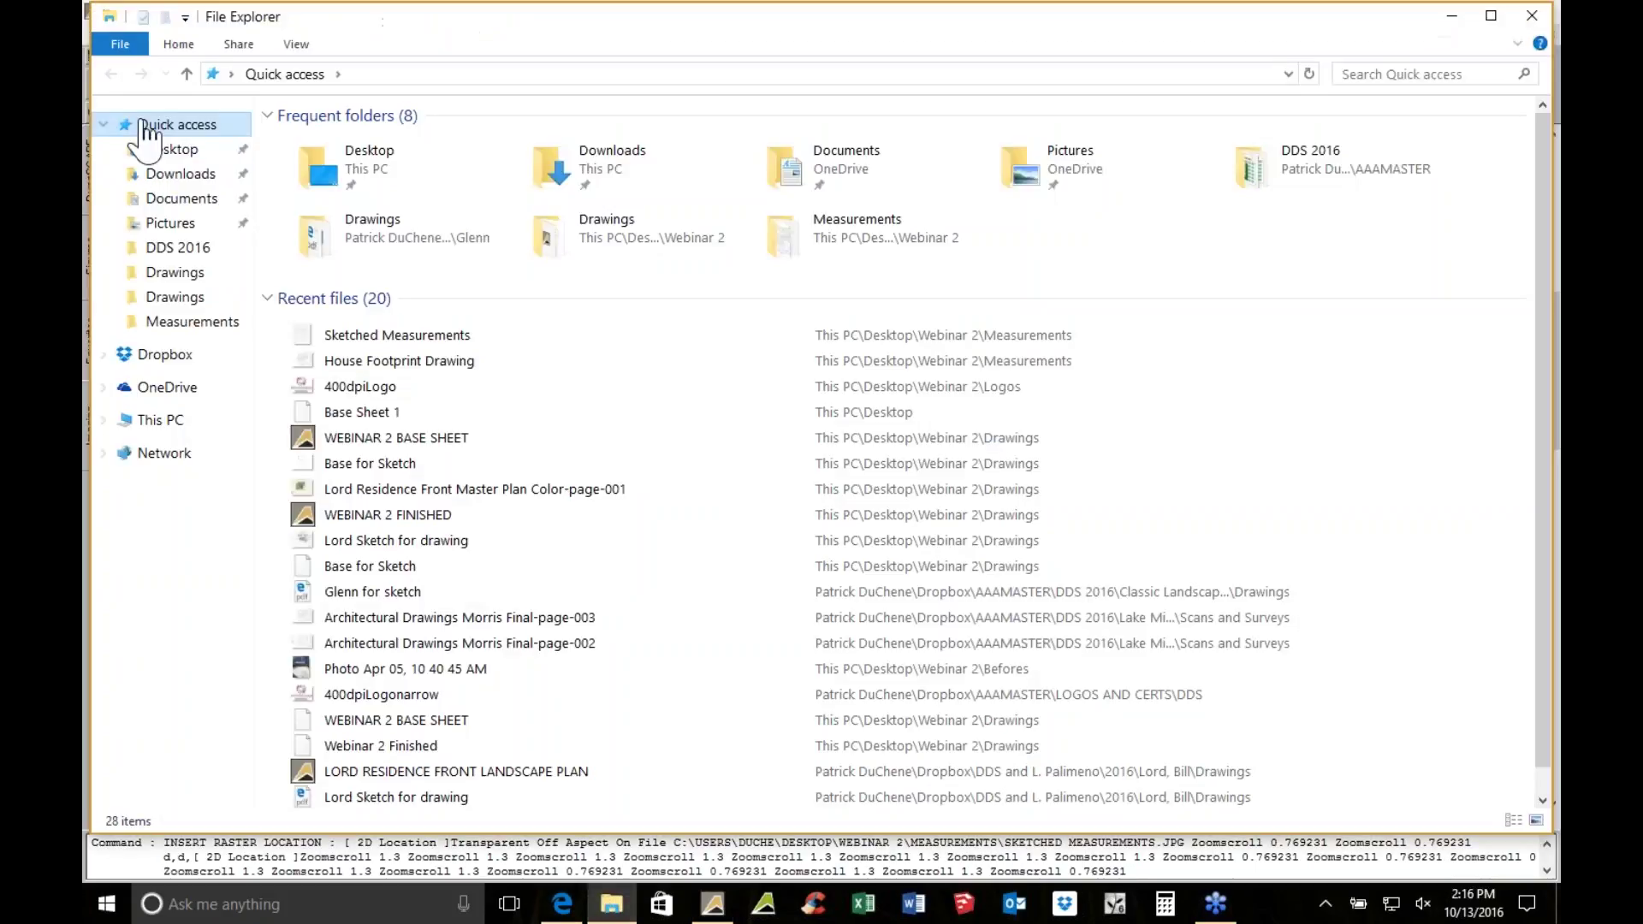
# Open the first photo in the Desktop > Webinar 2 > Befores folder
pyautogui.click(170, 149)
pyautogui.doubleClick(321, 143)
pyautogui.doubleClick(313, 142)
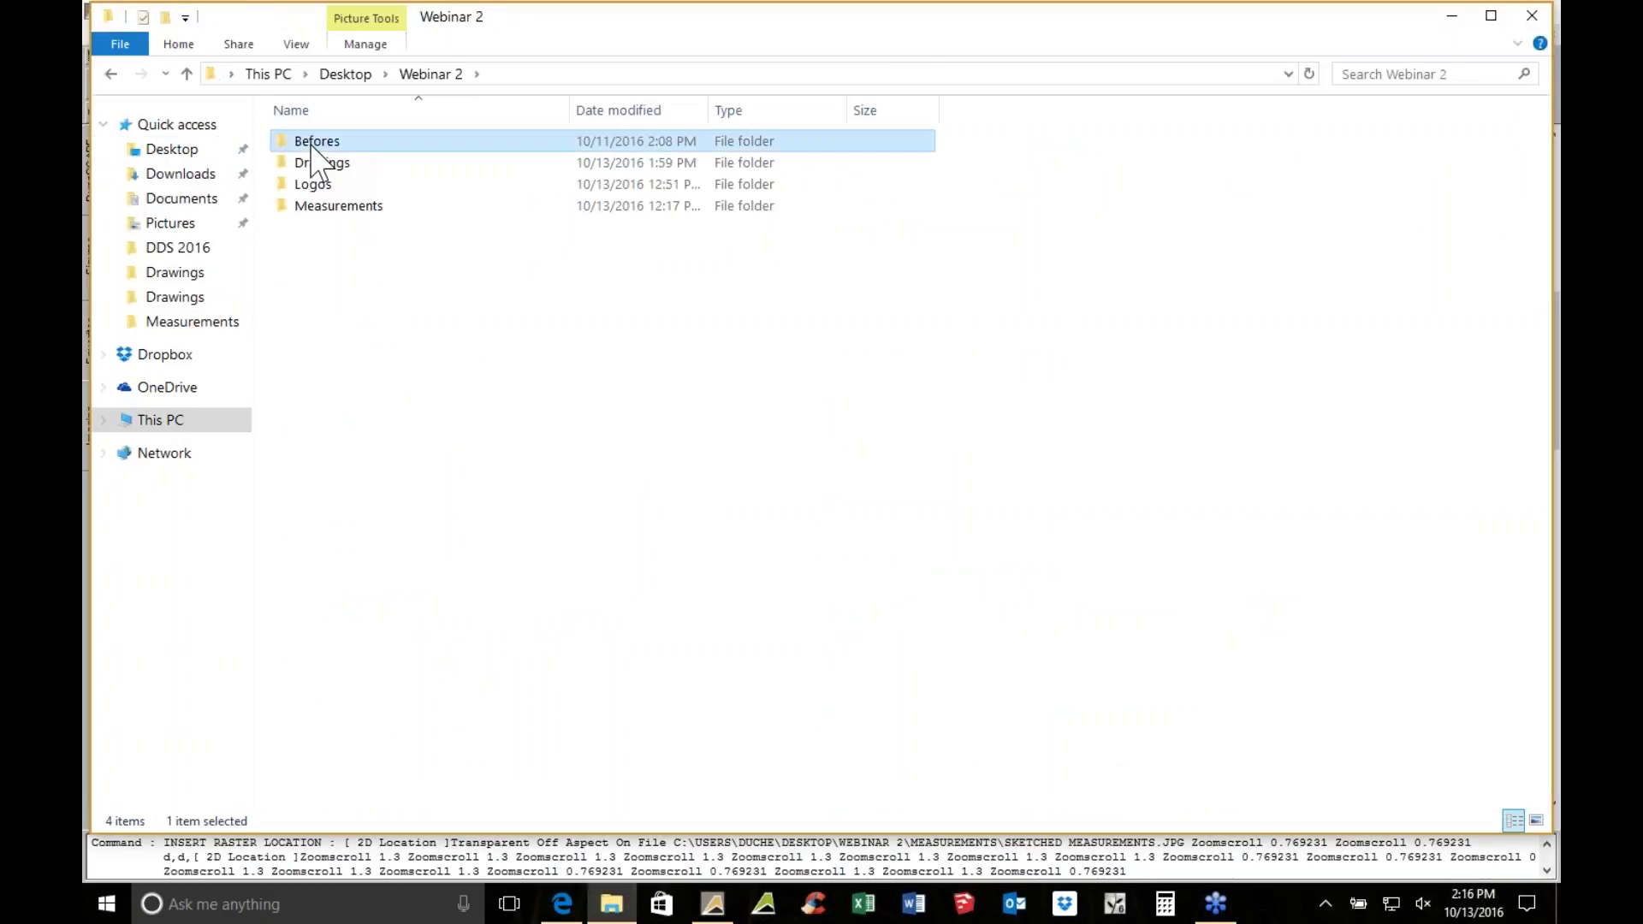
pyautogui.doubleClick(326, 154)
# Page through twelve more before photos of the house, then close Photo Viewer
pyautogui.scroll(1, 659, 419)
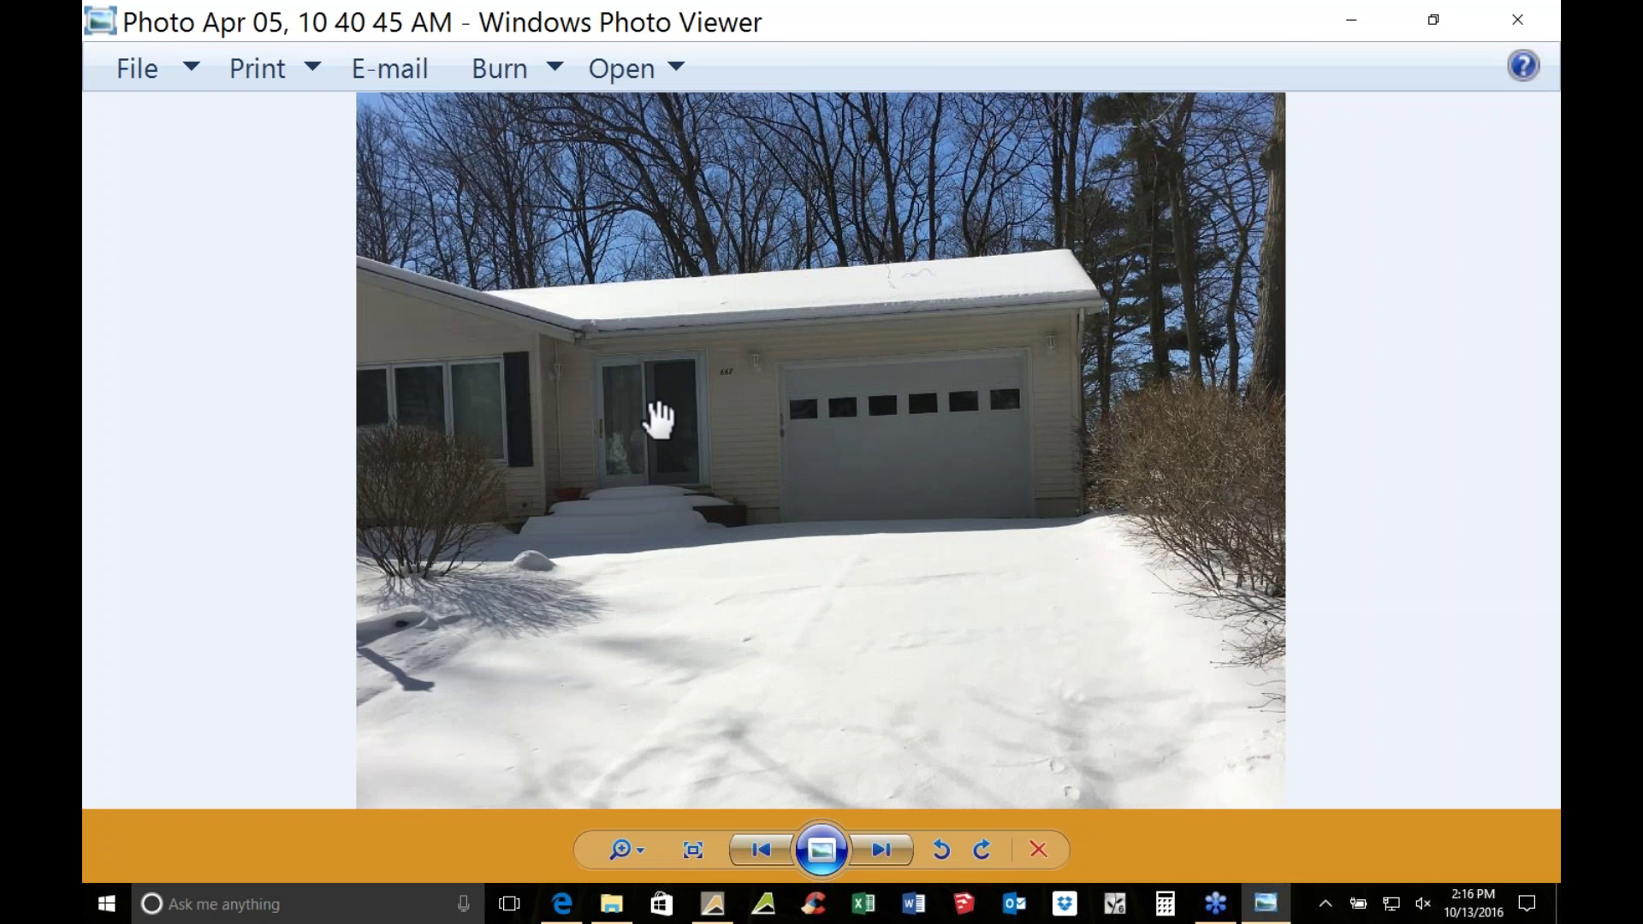
pyautogui.click(890, 842)
pyautogui.click(889, 842)
pyautogui.click(890, 839)
pyautogui.click(889, 839)
pyautogui.click(884, 849)
pyautogui.click(885, 849)
pyautogui.click(884, 849)
pyautogui.click(884, 849)
pyautogui.click(884, 849)
pyautogui.click(884, 849)
pyautogui.click(885, 849)
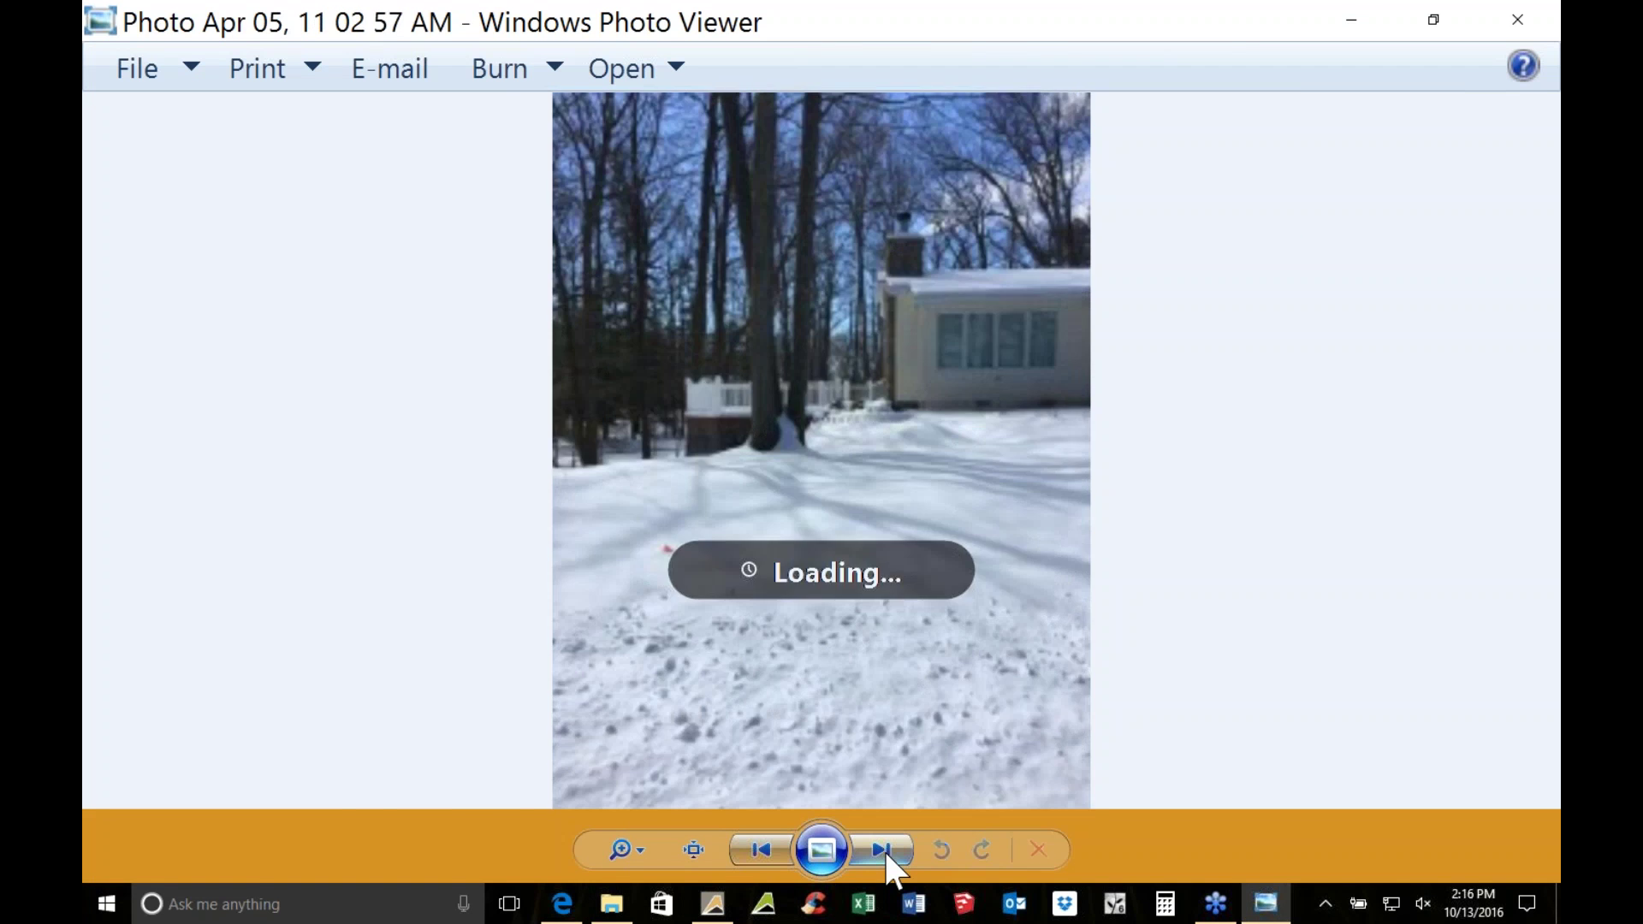
pyautogui.click(884, 848)
pyautogui.click(1531, 10)
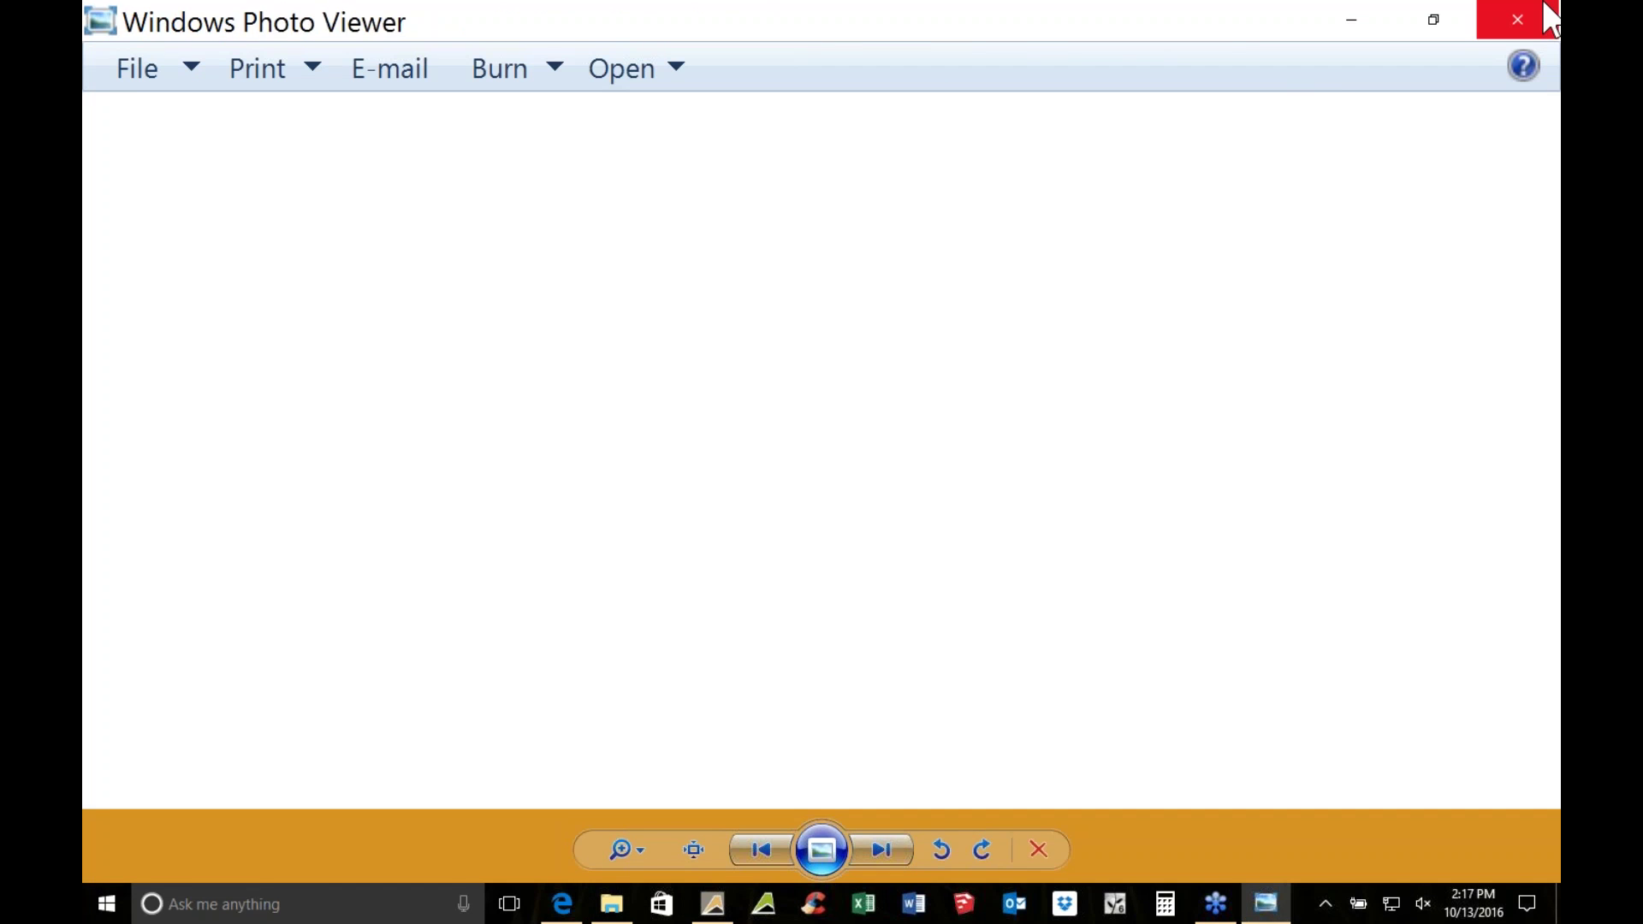
# Close the Befores folder window and make Building the active layer
pyautogui.click(1533, 10)
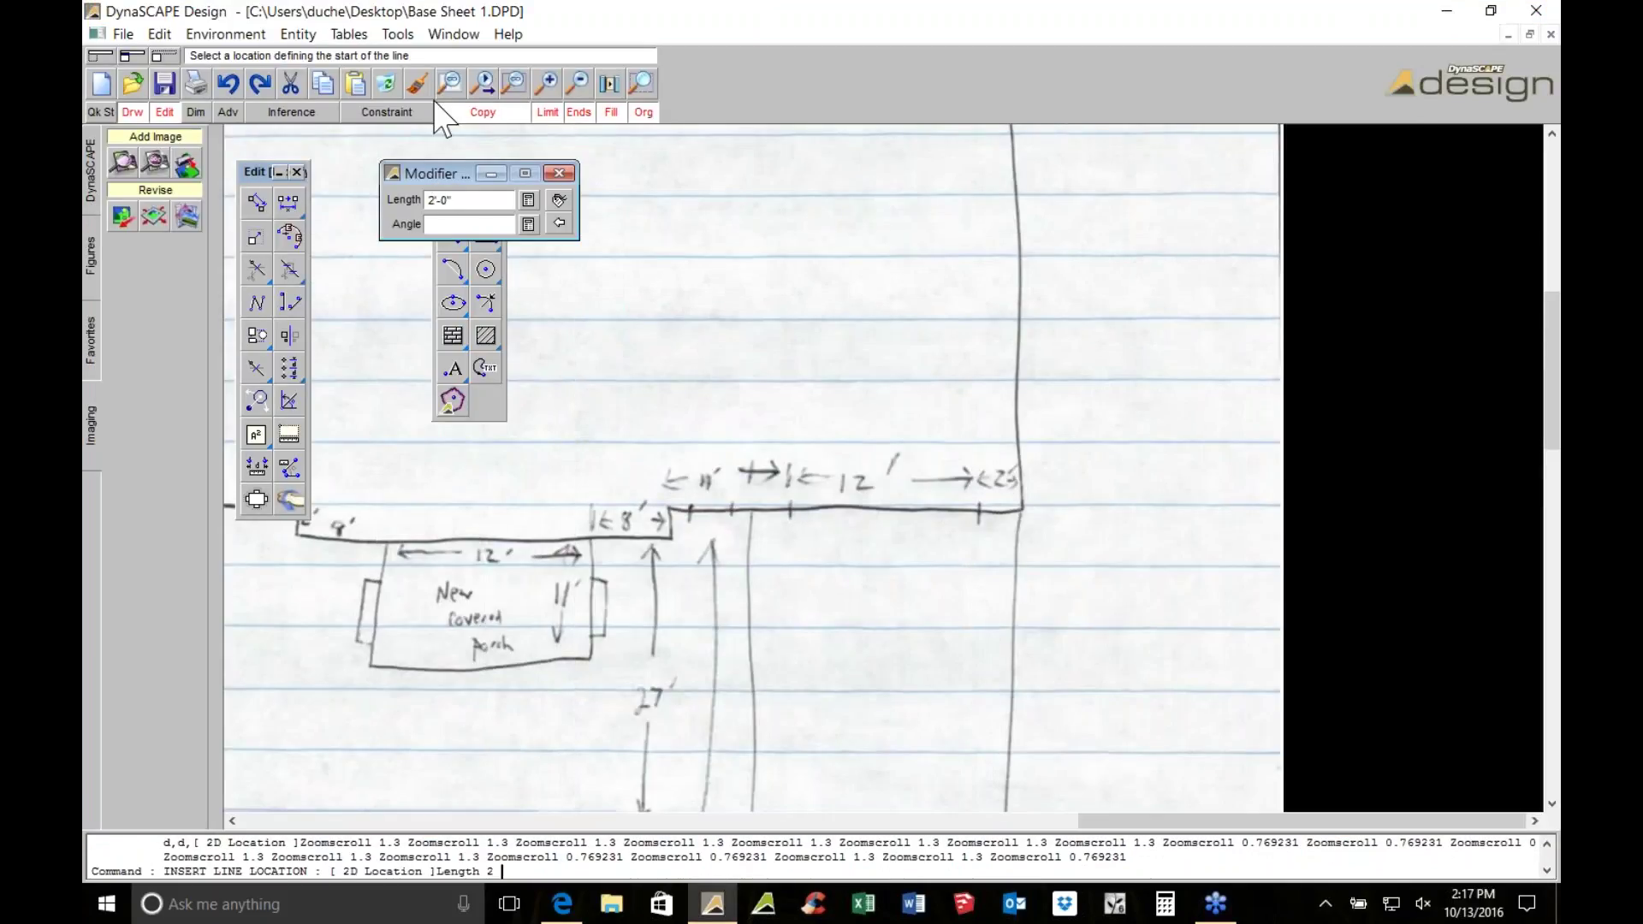
pyautogui.click(86, 183)
pyautogui.click(131, 438)
pyautogui.scroll(2, 1108, 675)
# Draw a 2-foot trial line, change its length to 1 and turn on filled width
pyautogui.click(962, 511)
pyautogui.click(773, 557)
pyautogui.moveTo(773, 557); pyautogui.dragTo(1005, 558, button='middle')
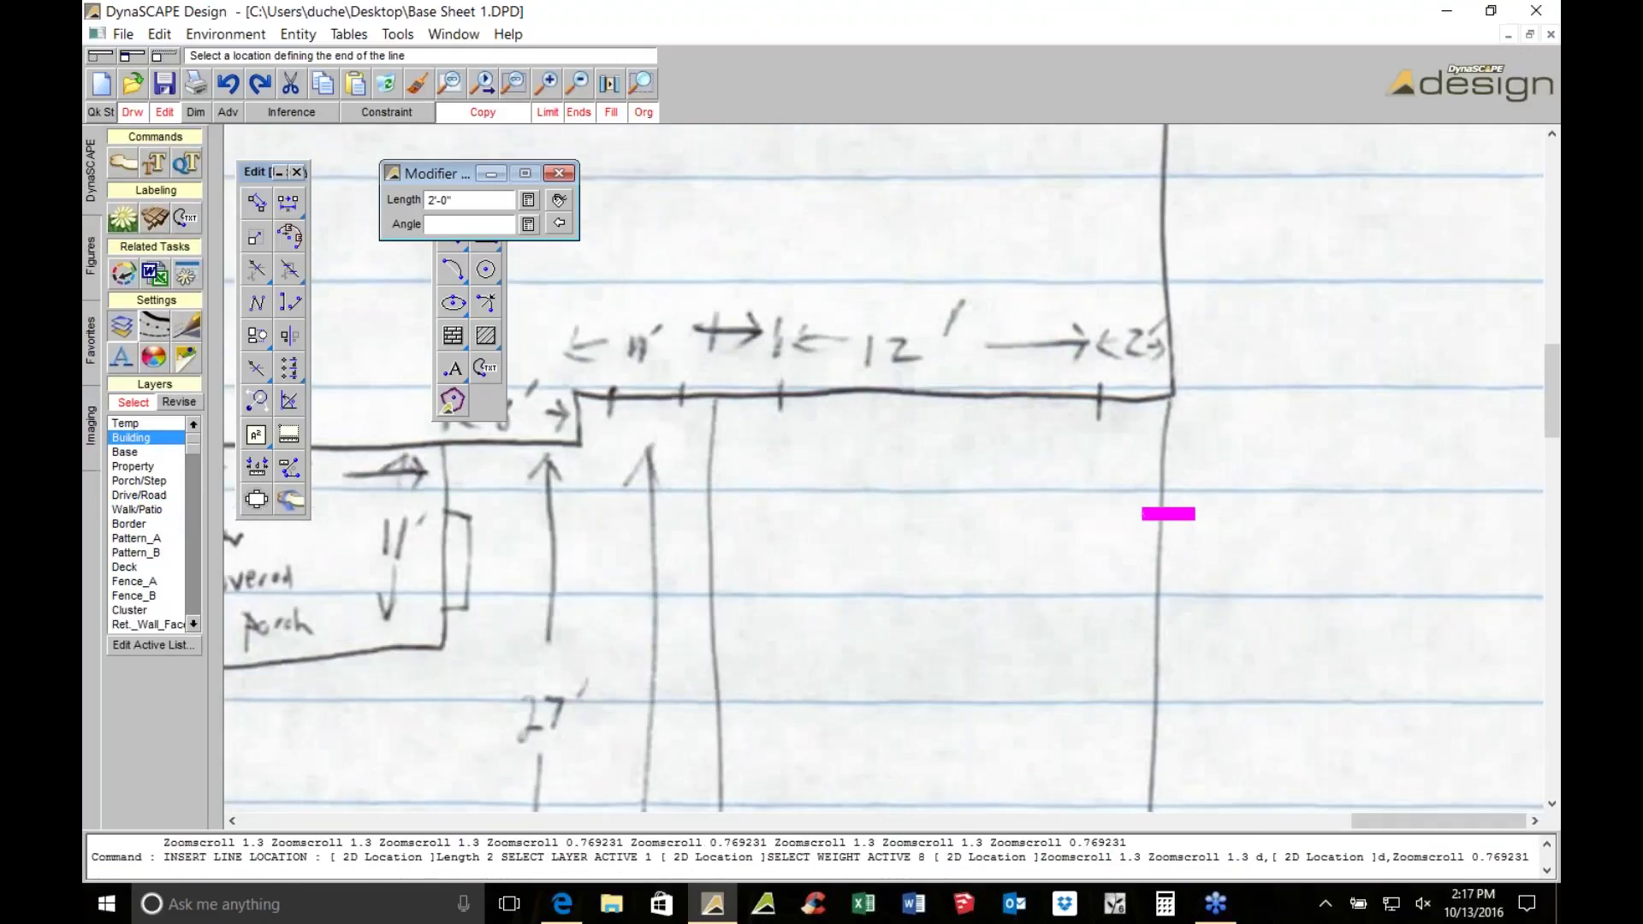
pyautogui.scroll(-1, 1005, 559)
pyautogui.doubleClick(498, 199)
pyautogui.write('1')
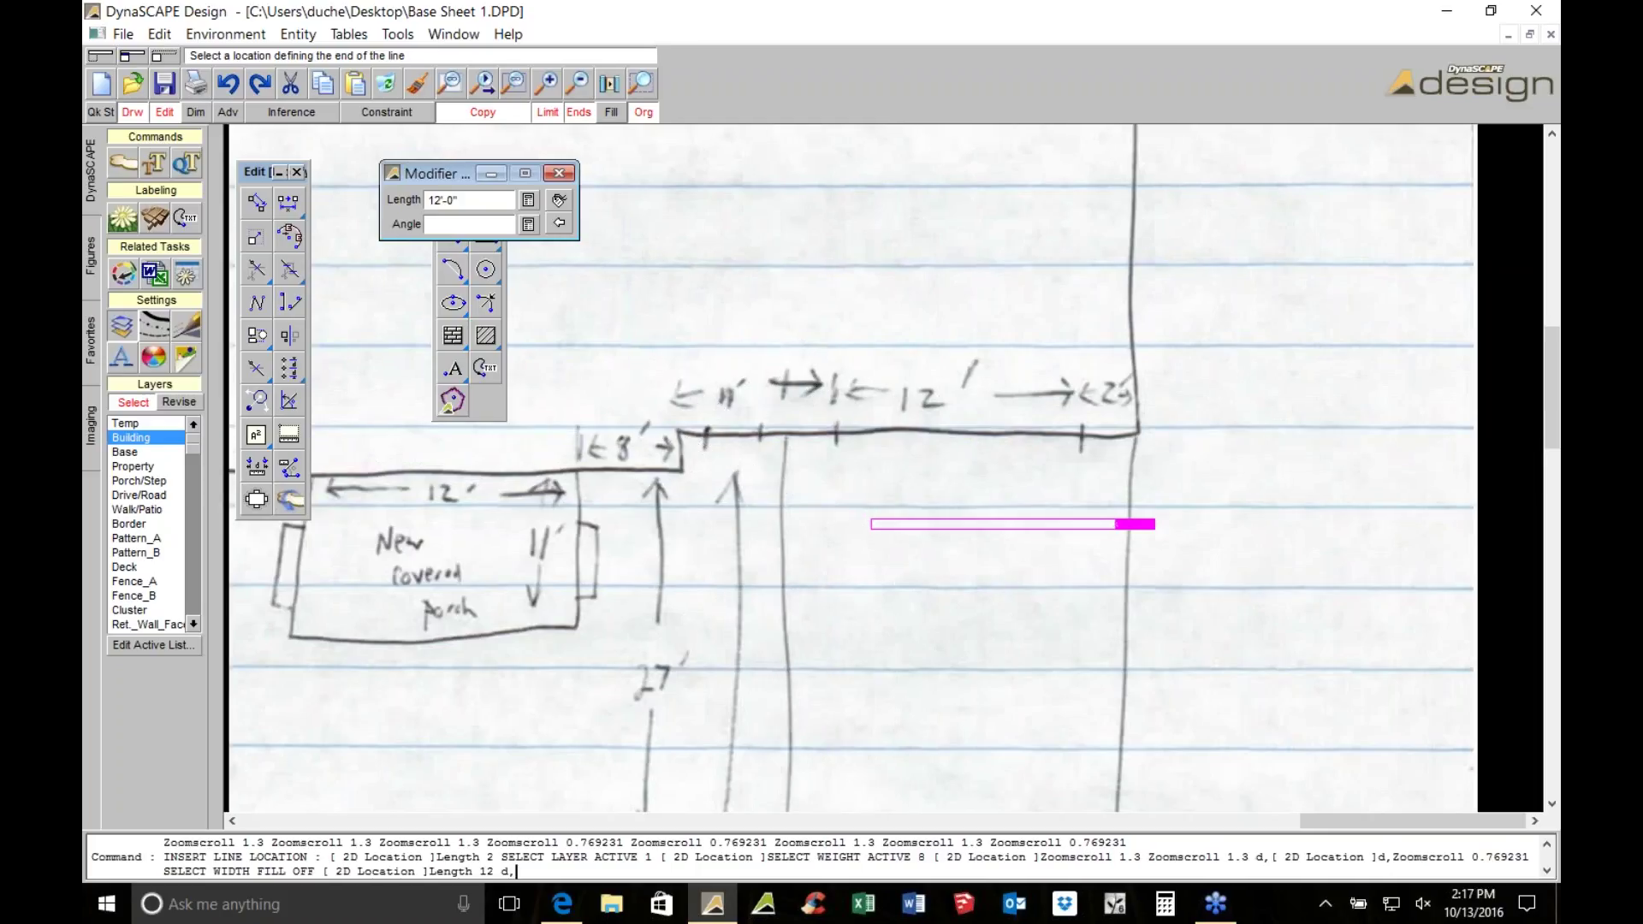
pyautogui.scroll(1, 950, 399)
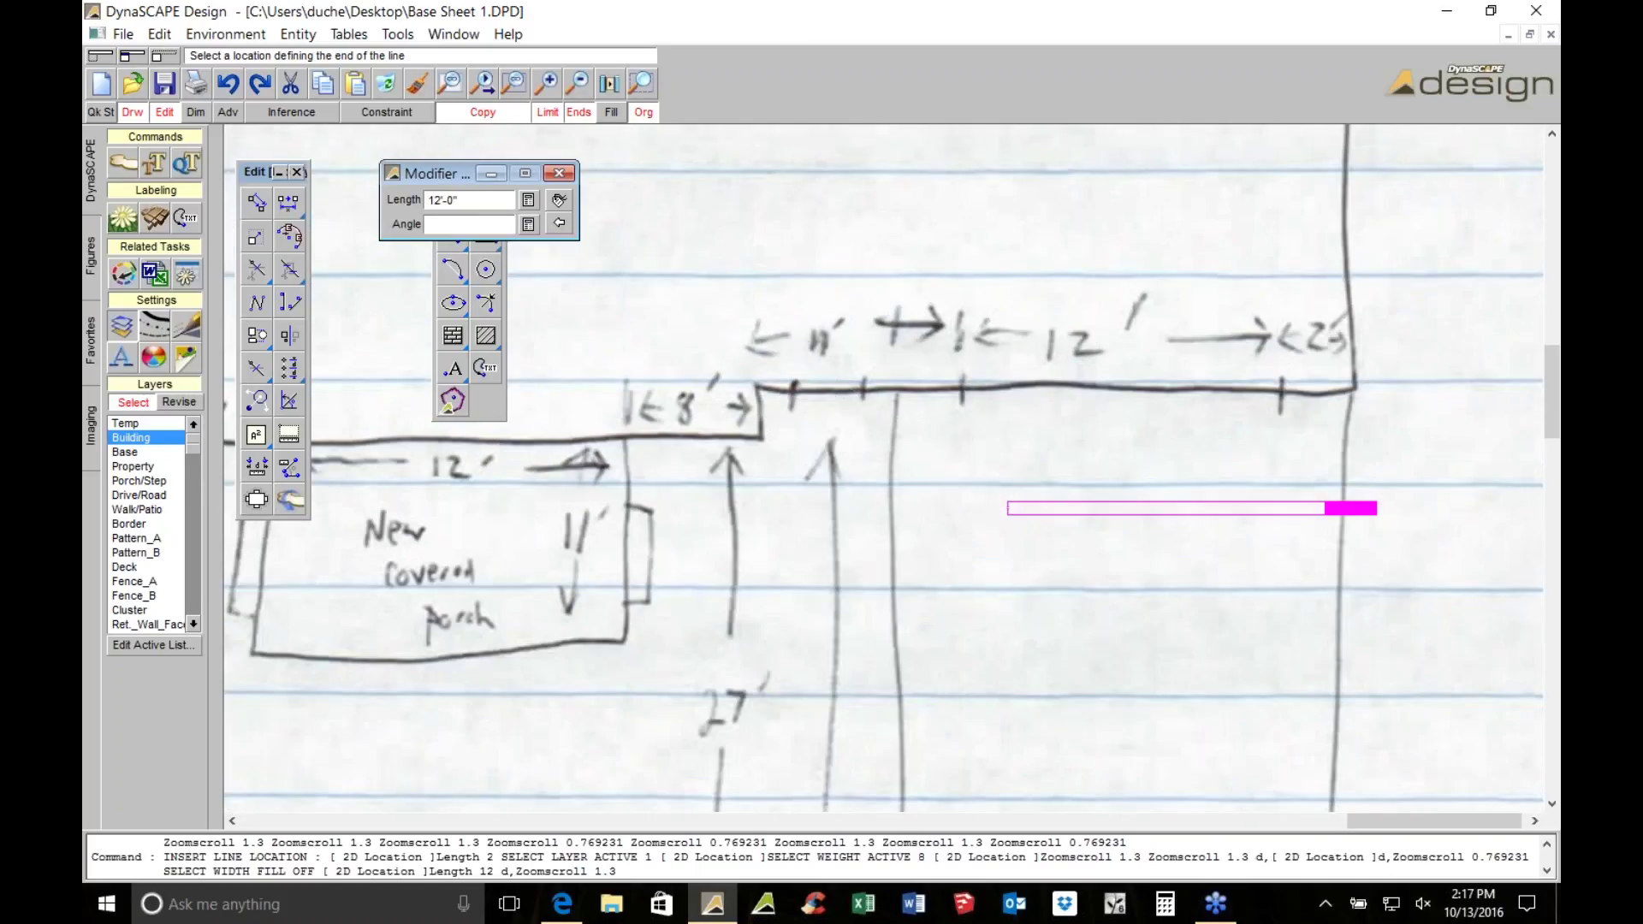
pyautogui.click(611, 113)
# Restart the line from the wall corner, then cancel it unfinished
pyautogui.press('Escape')
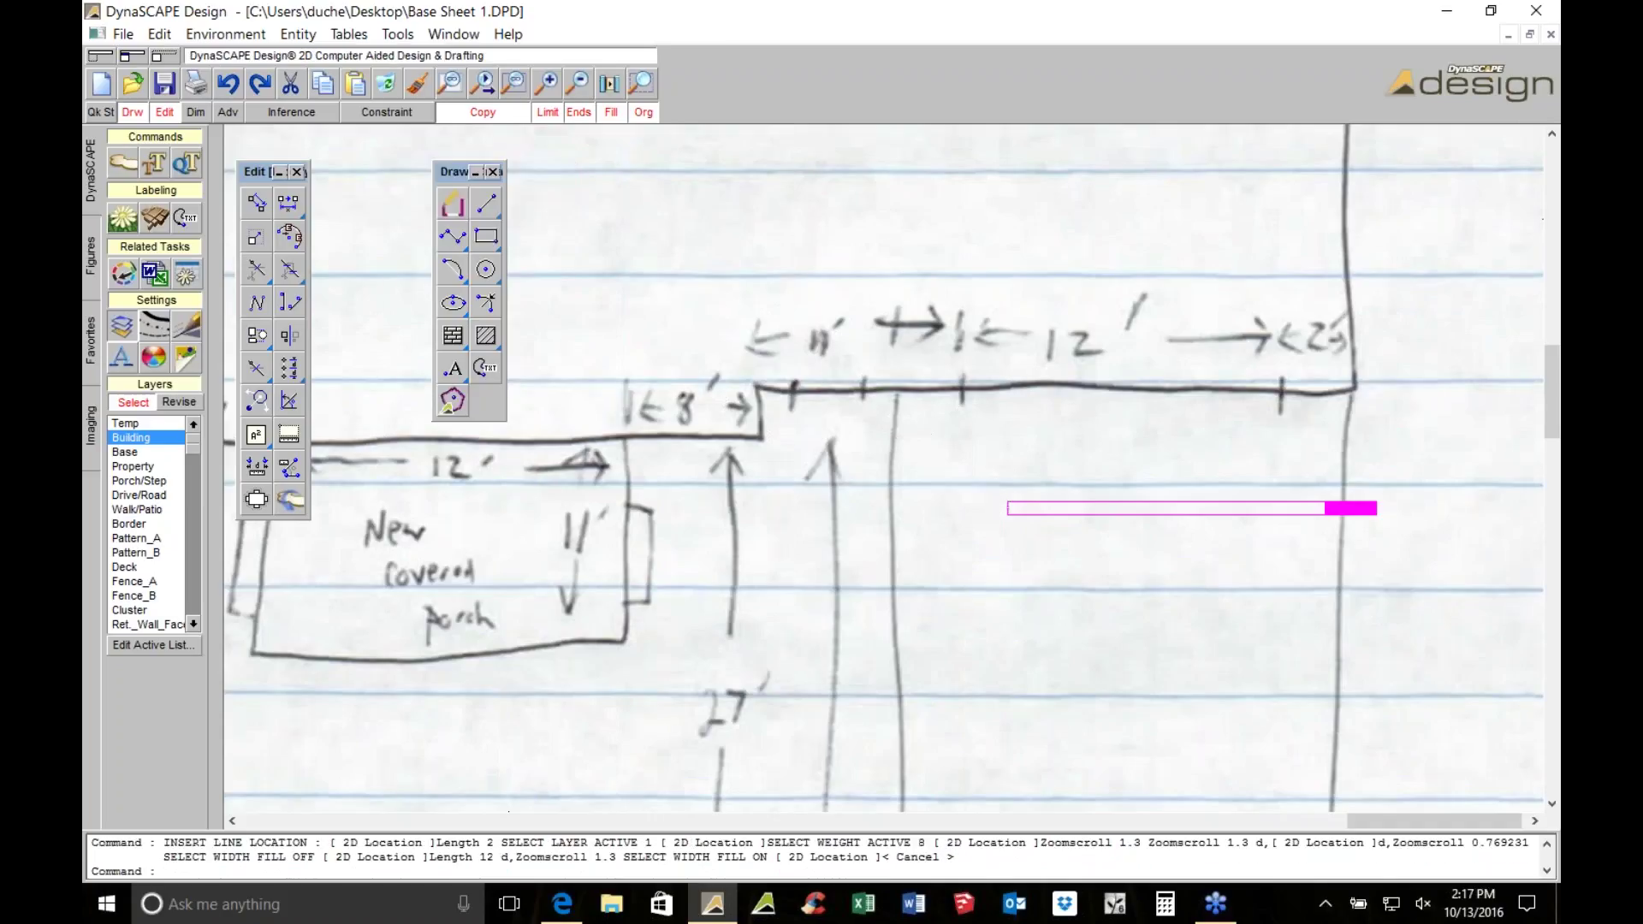
pyautogui.press('Return')
pyautogui.click(1006, 508)
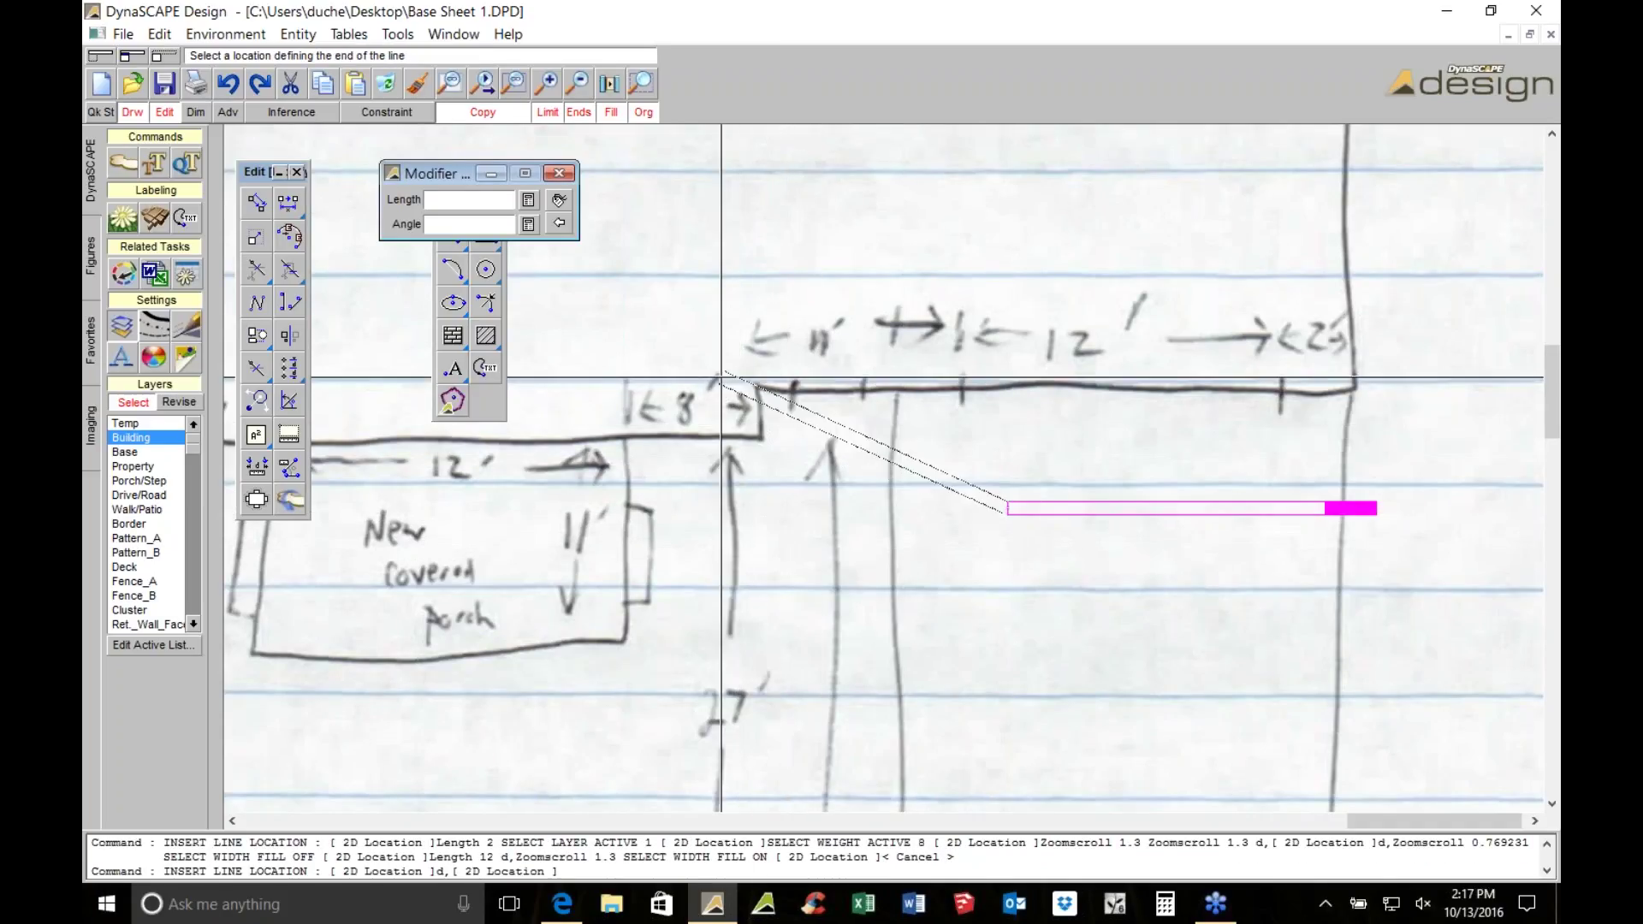
pyautogui.scroll(-3, 872, 386)
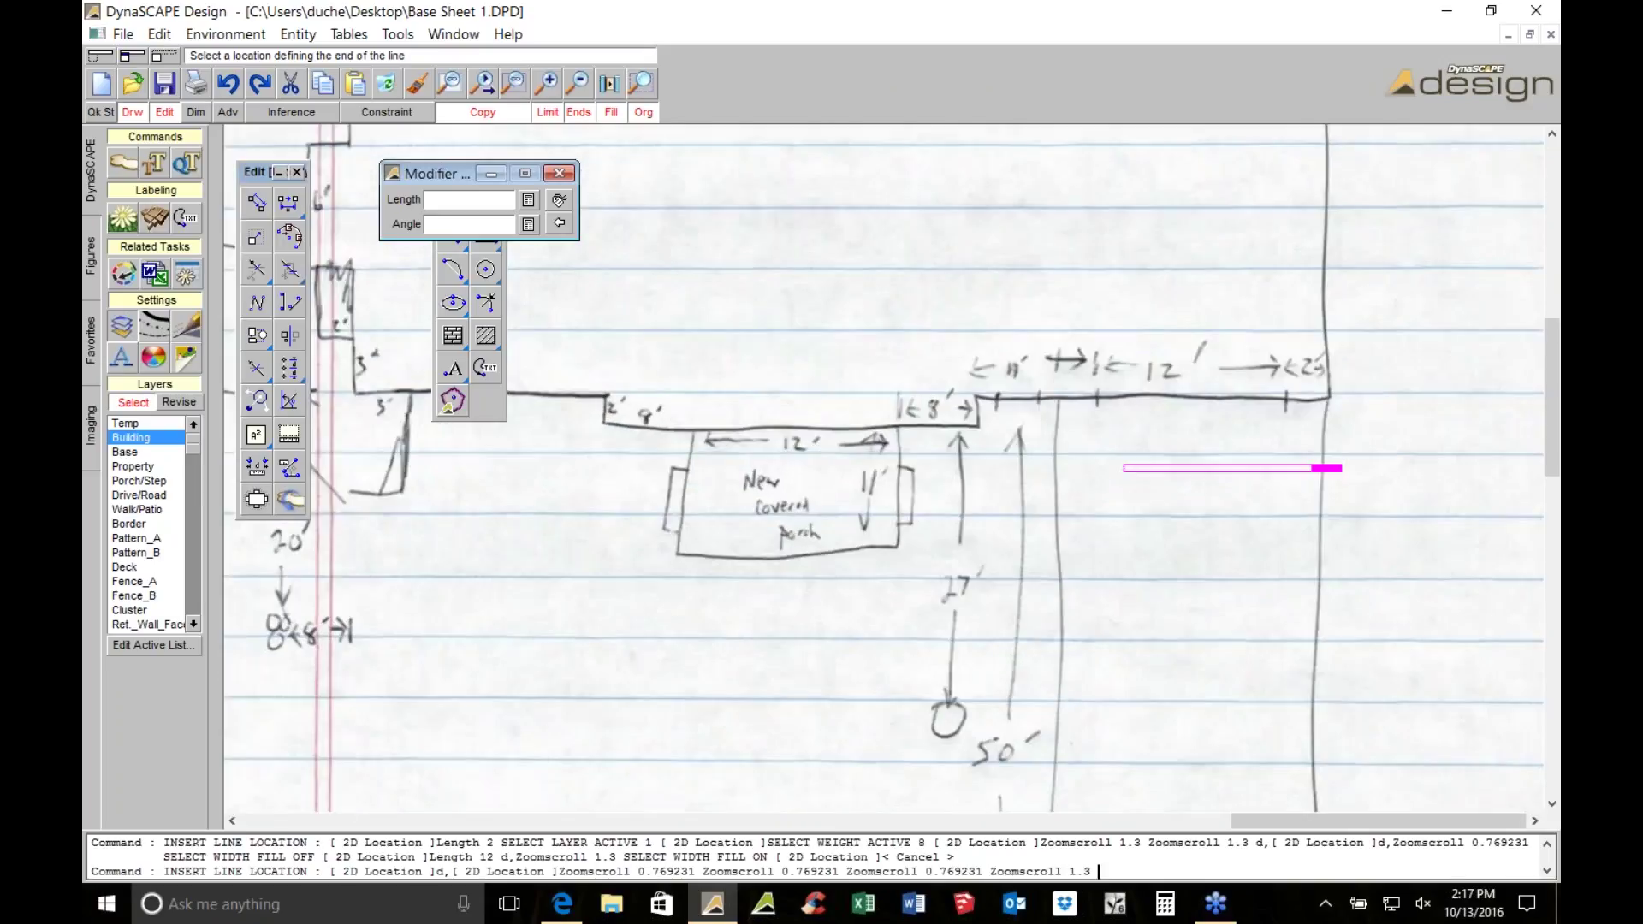
pyautogui.scroll(1, 1170, 481)
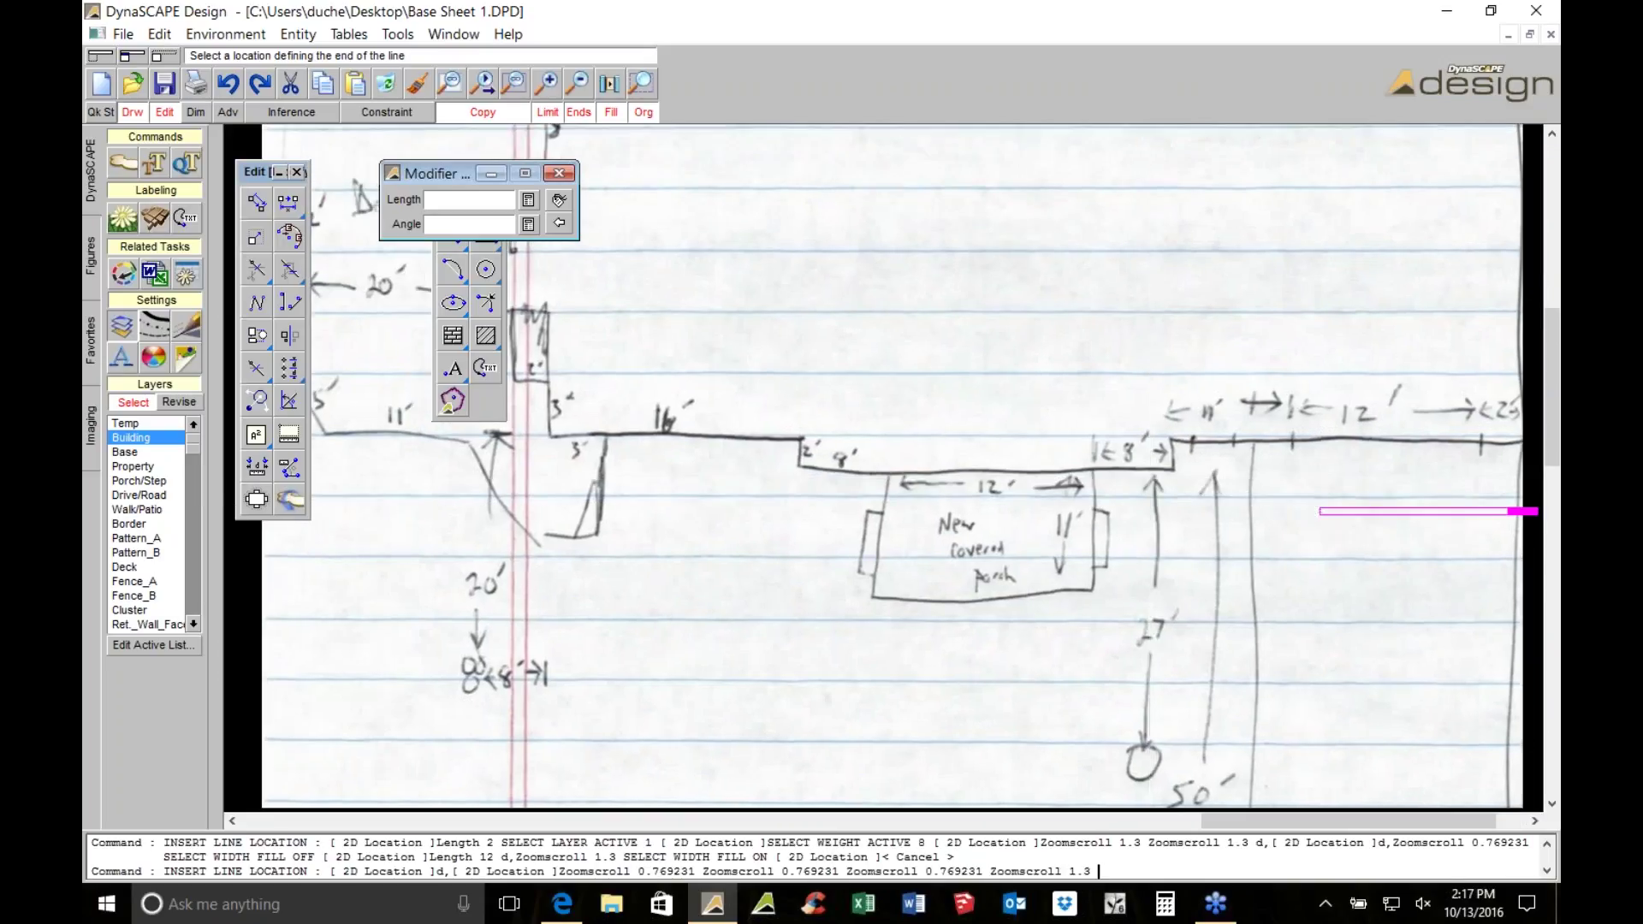
pyautogui.scroll(1, 781, 466)
pyautogui.scroll(1, 942, 511)
pyautogui.scroll(1, 942, 511)
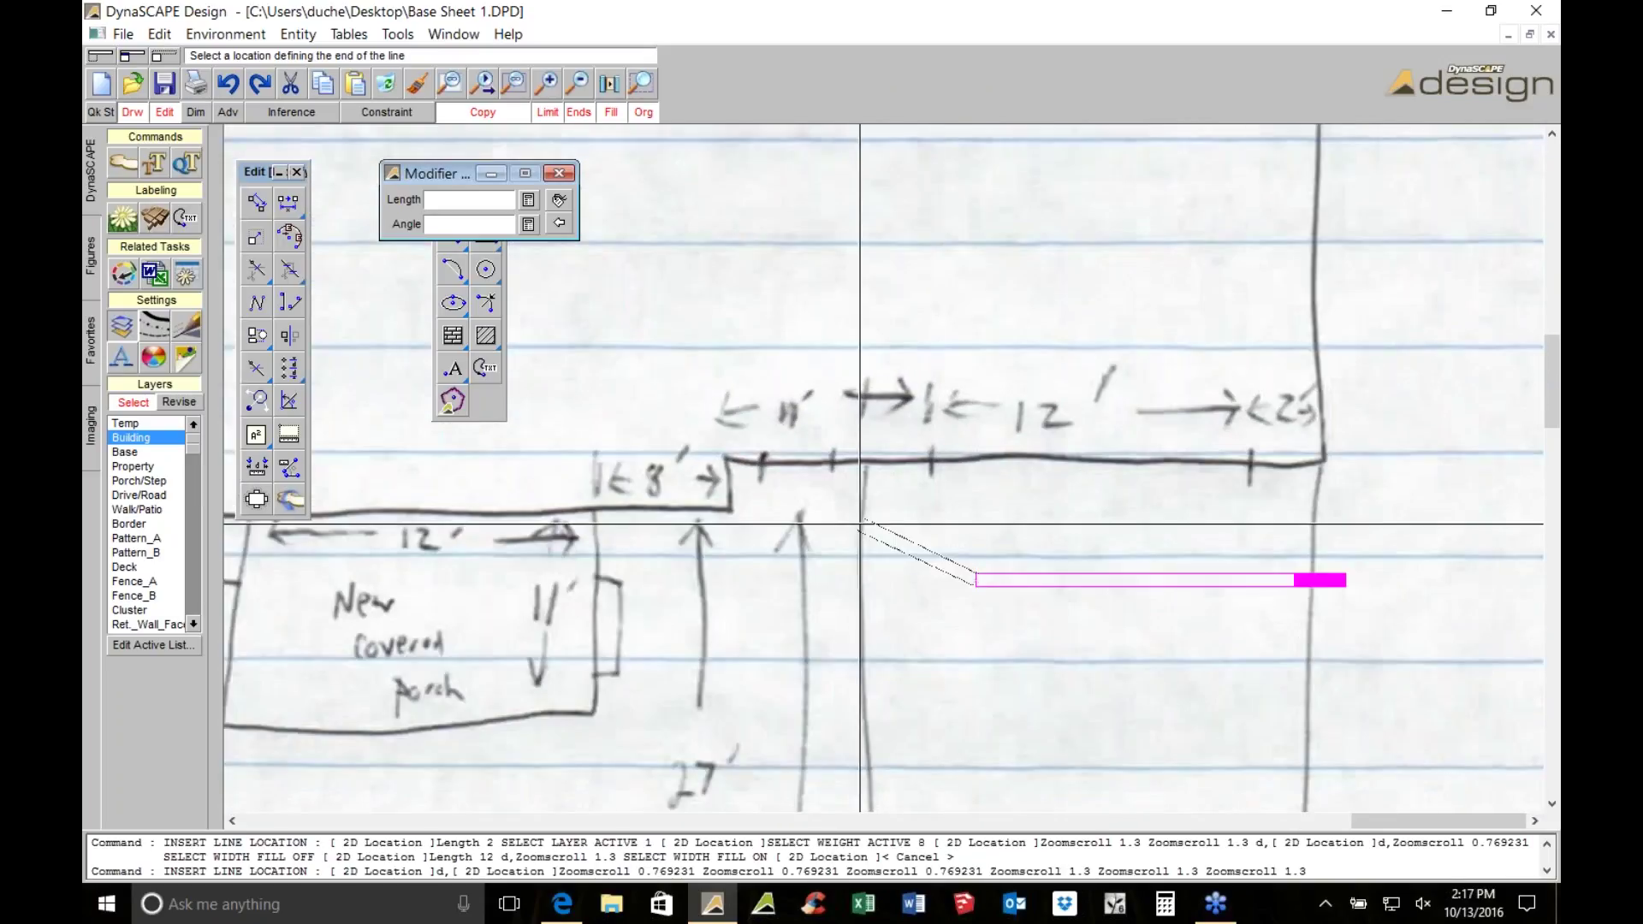
pyautogui.scroll(-1, 669, 518)
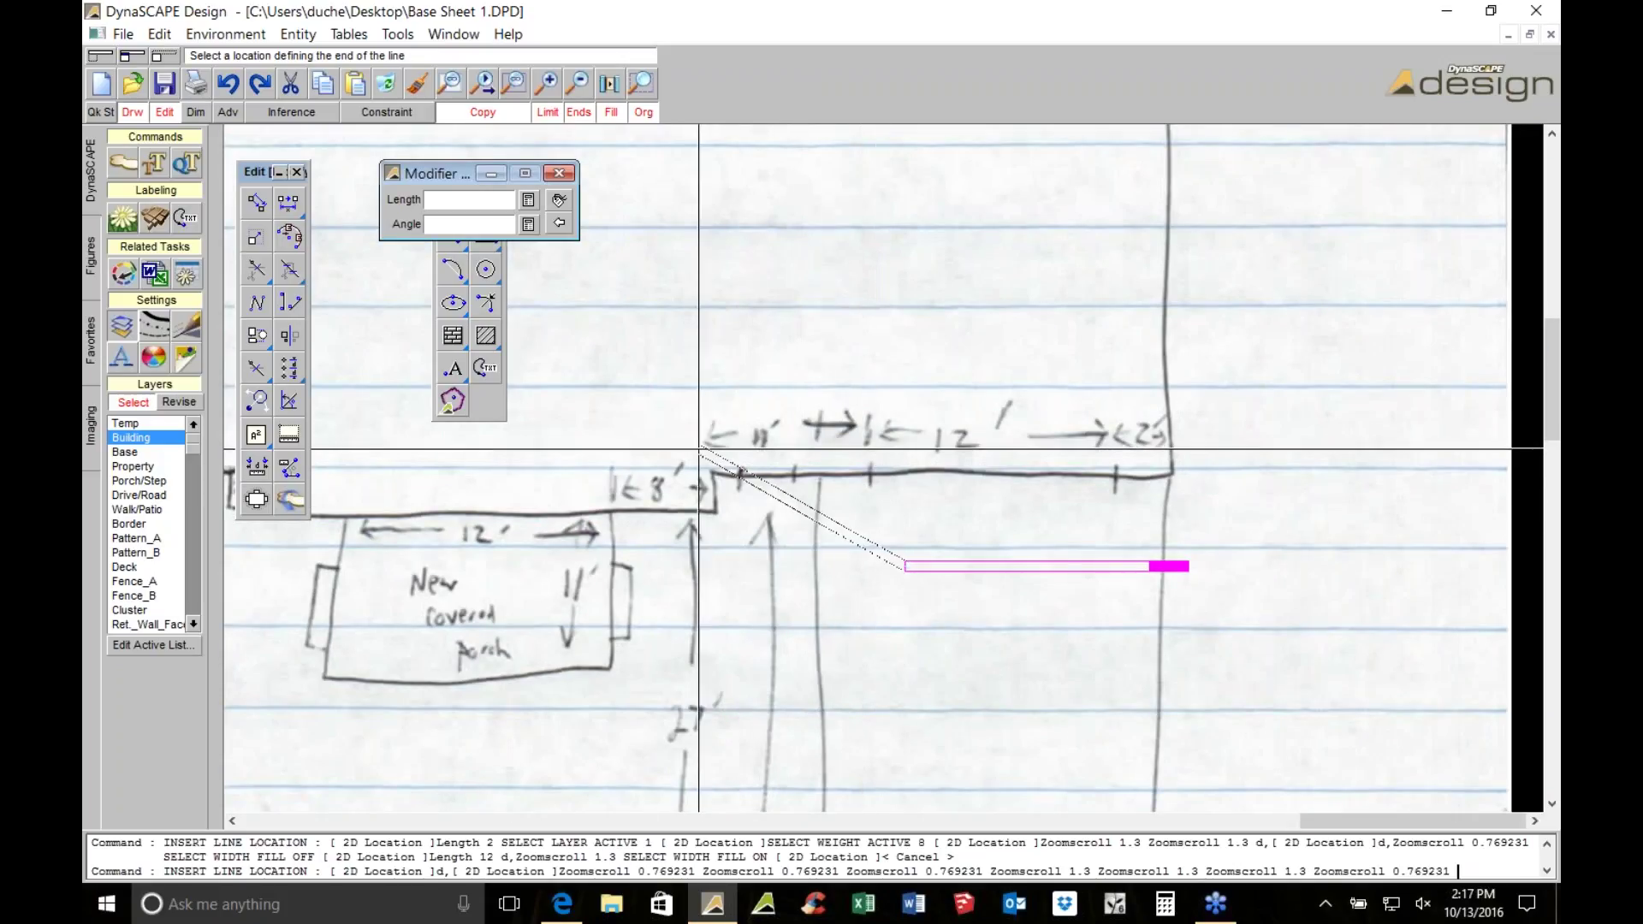
pyautogui.scroll(1, 772, 446)
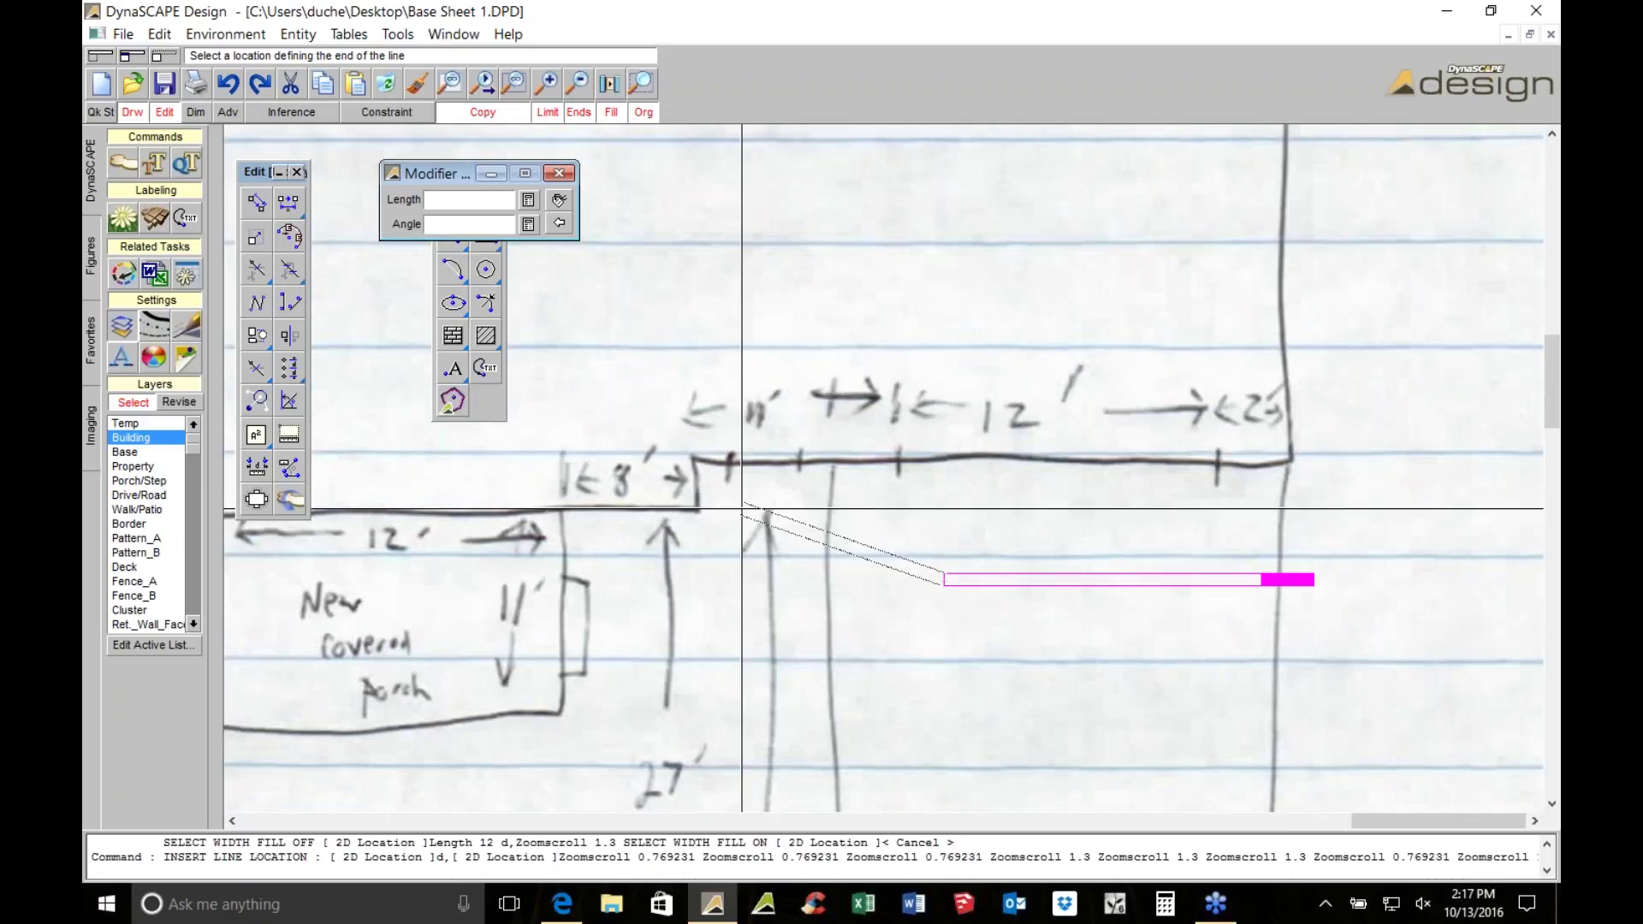
pyautogui.scroll(-1, 770, 465)
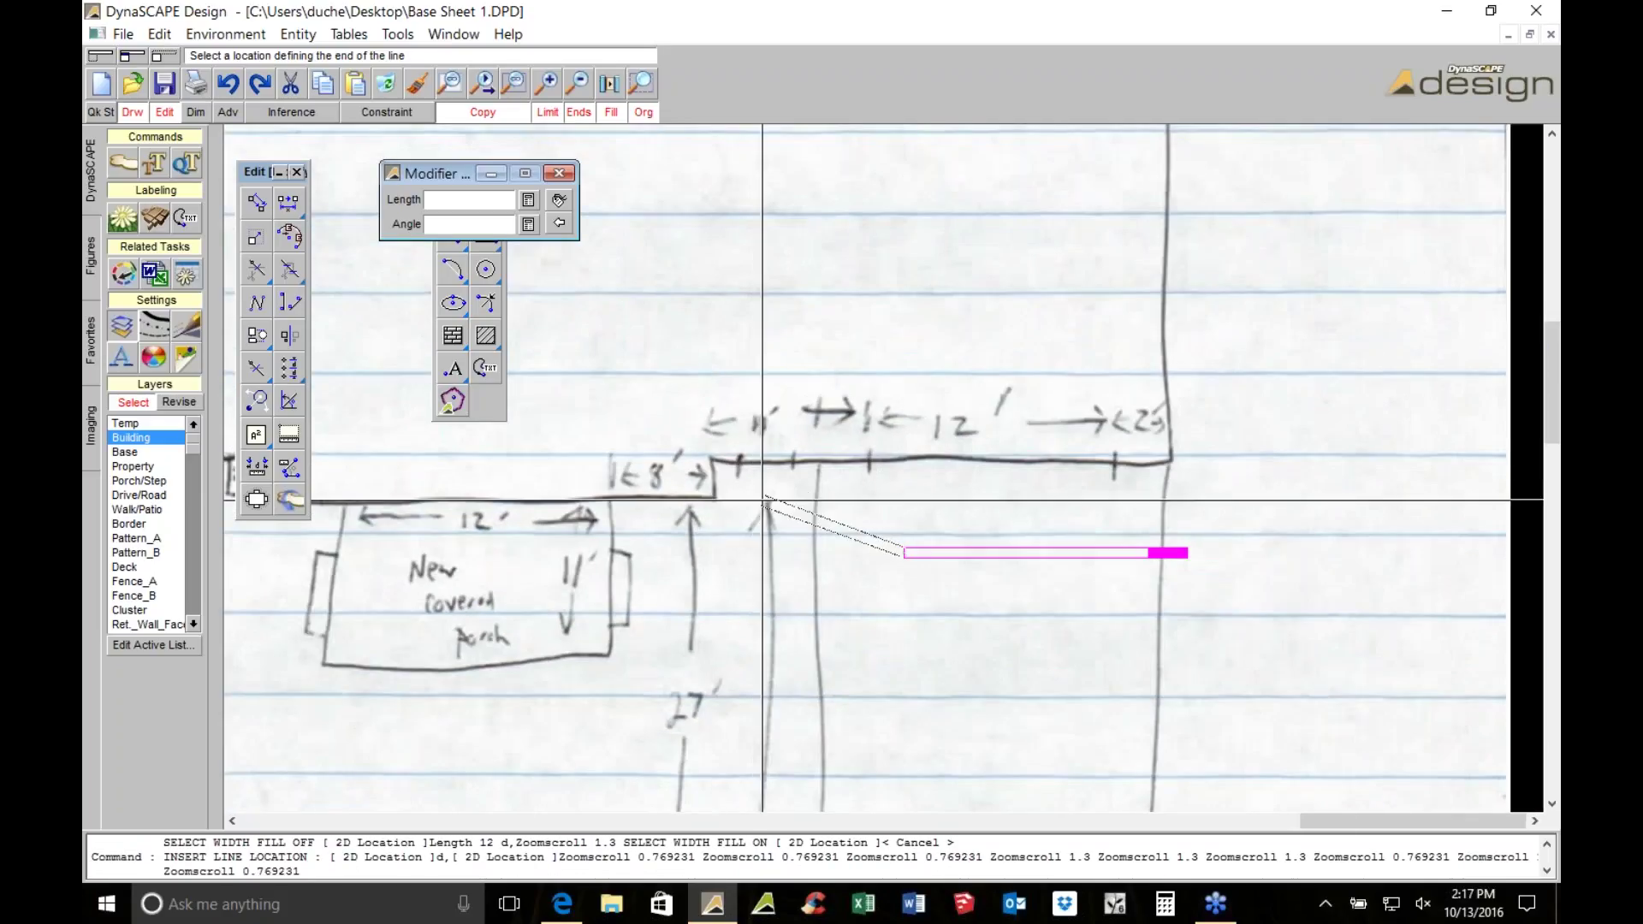
pyautogui.press('Escape')
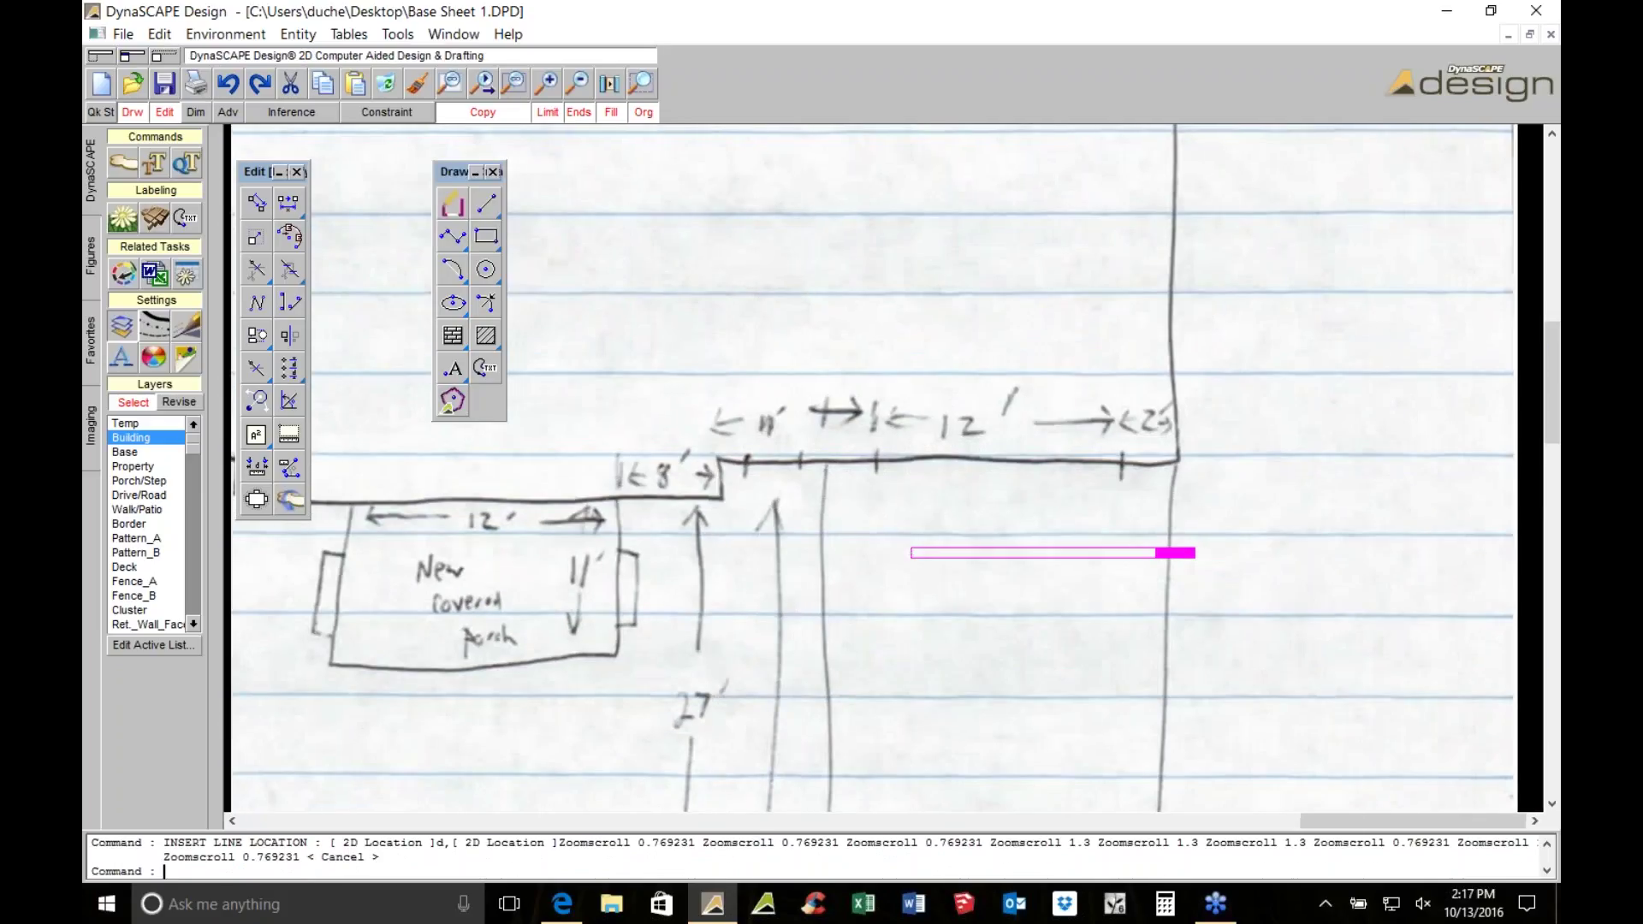
# Trace the stepped house wall as a three-point polyline from the wall corner to the right wall
pyautogui.scroll(-1, 1365, 283)
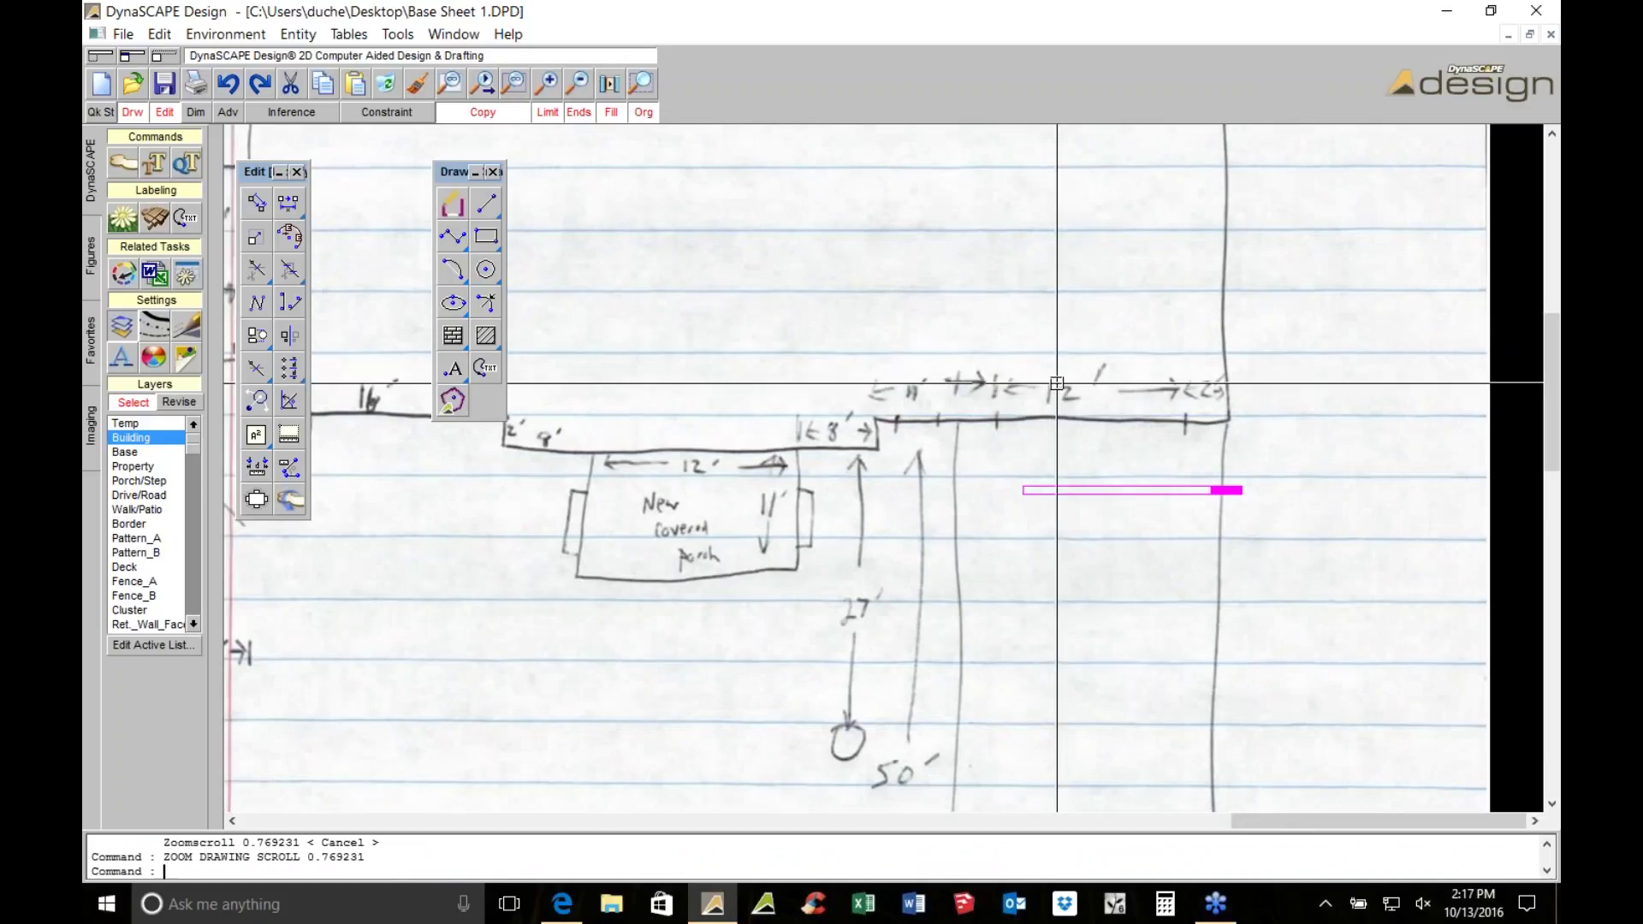
pyautogui.scroll(1, 967, 488)
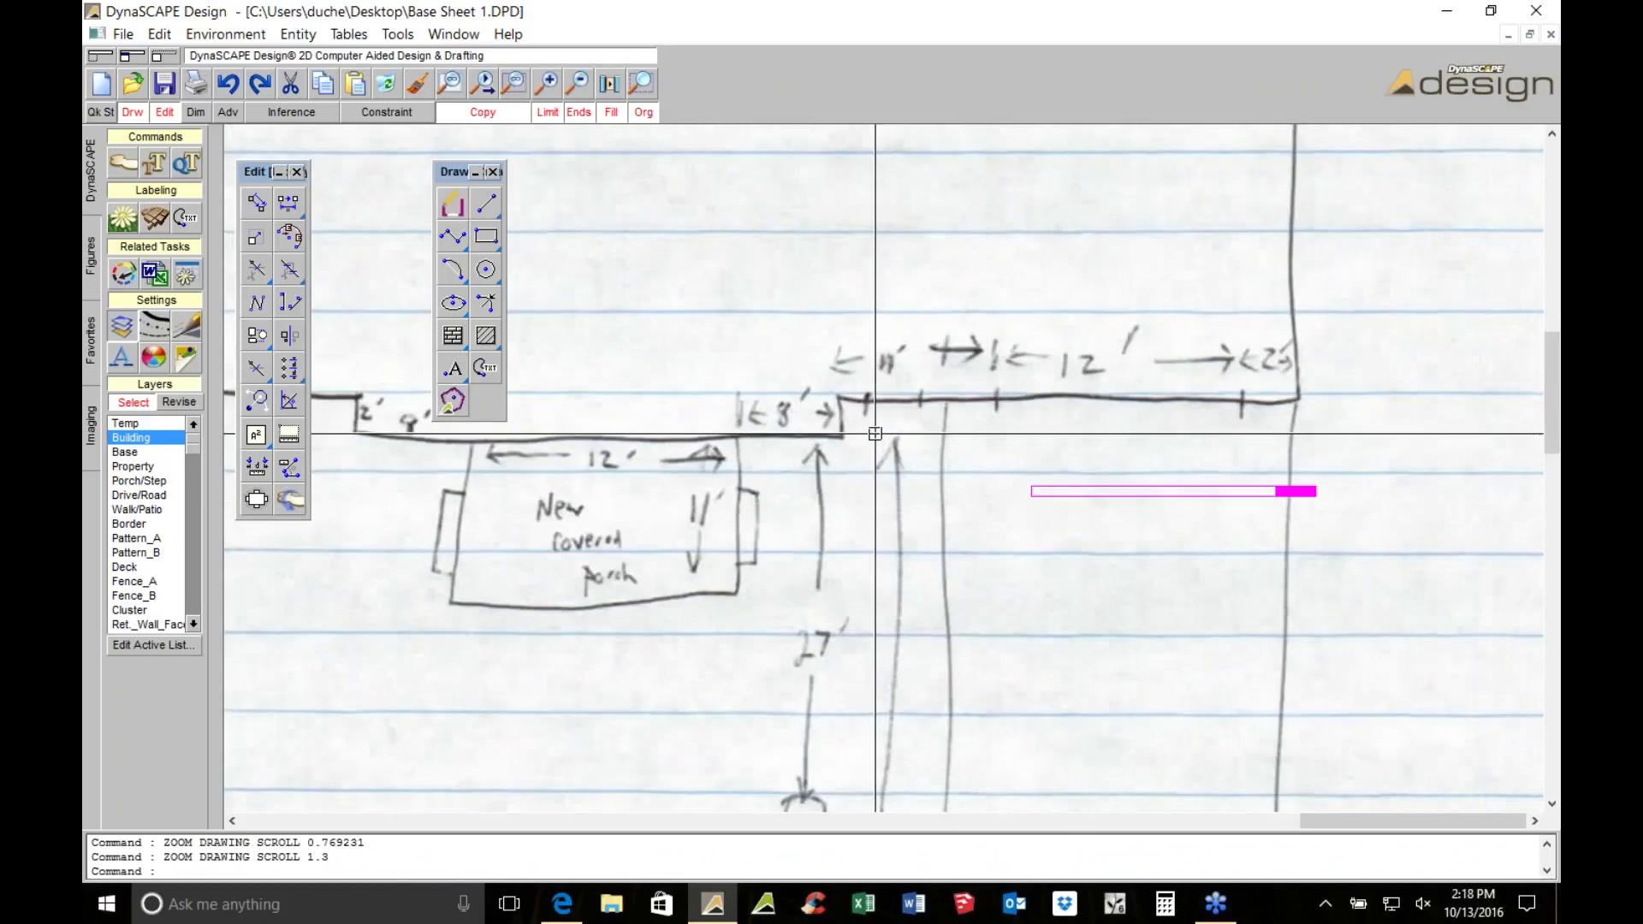
pyautogui.scroll(-1, 877, 434)
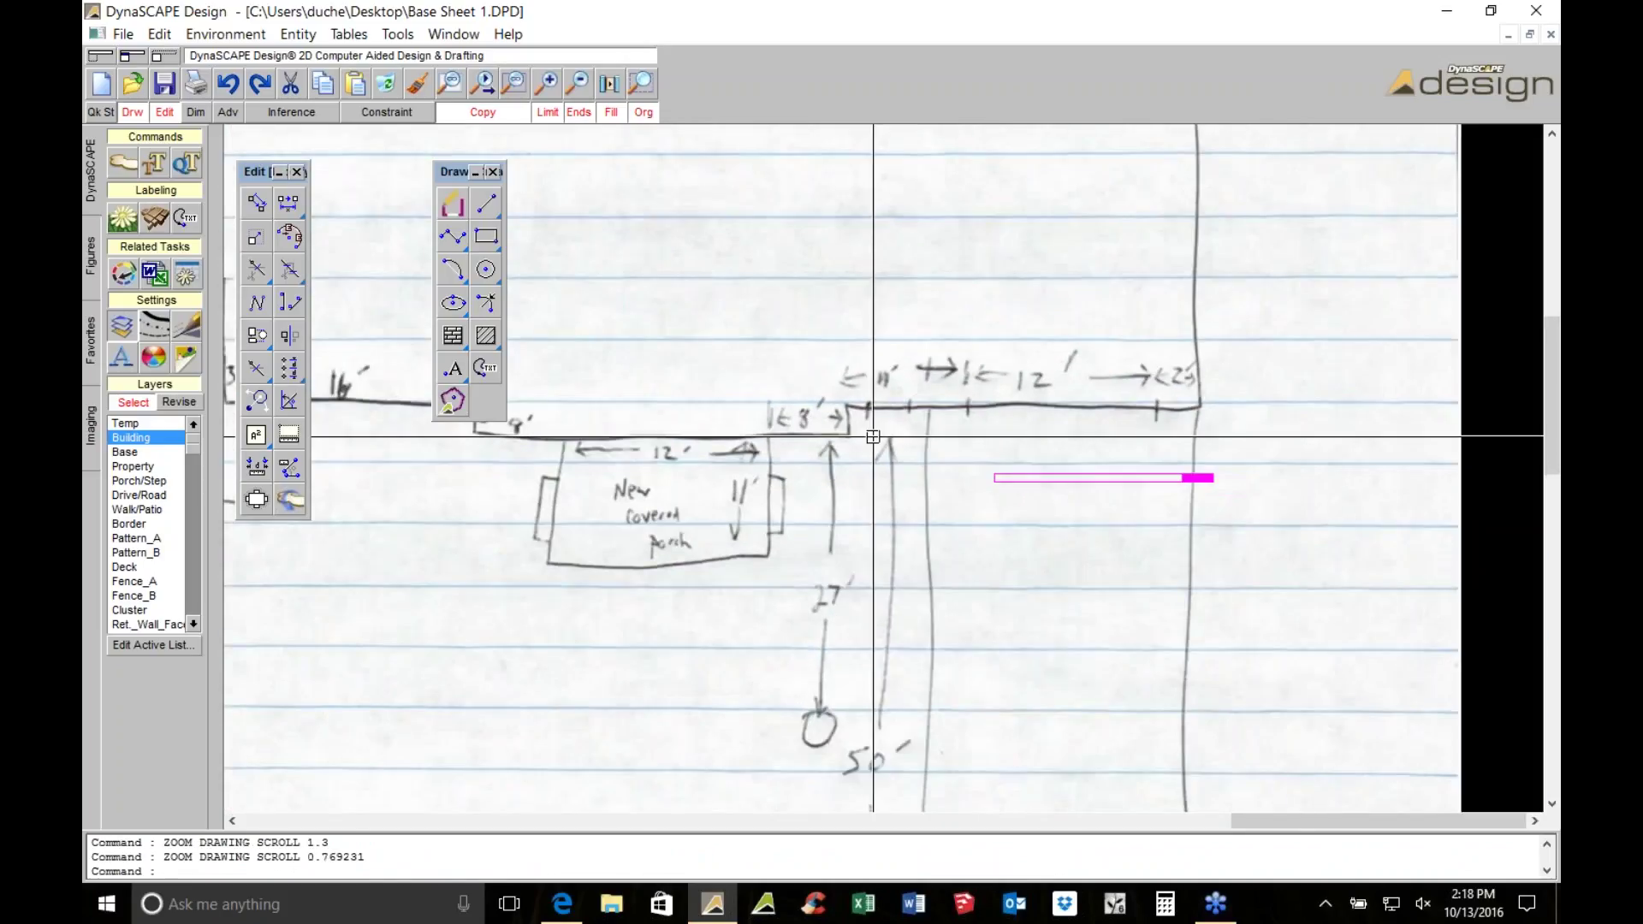
pyautogui.scroll(1, 873, 436)
pyautogui.scroll(1, 838, 440)
pyautogui.scroll(-1, 708, 448)
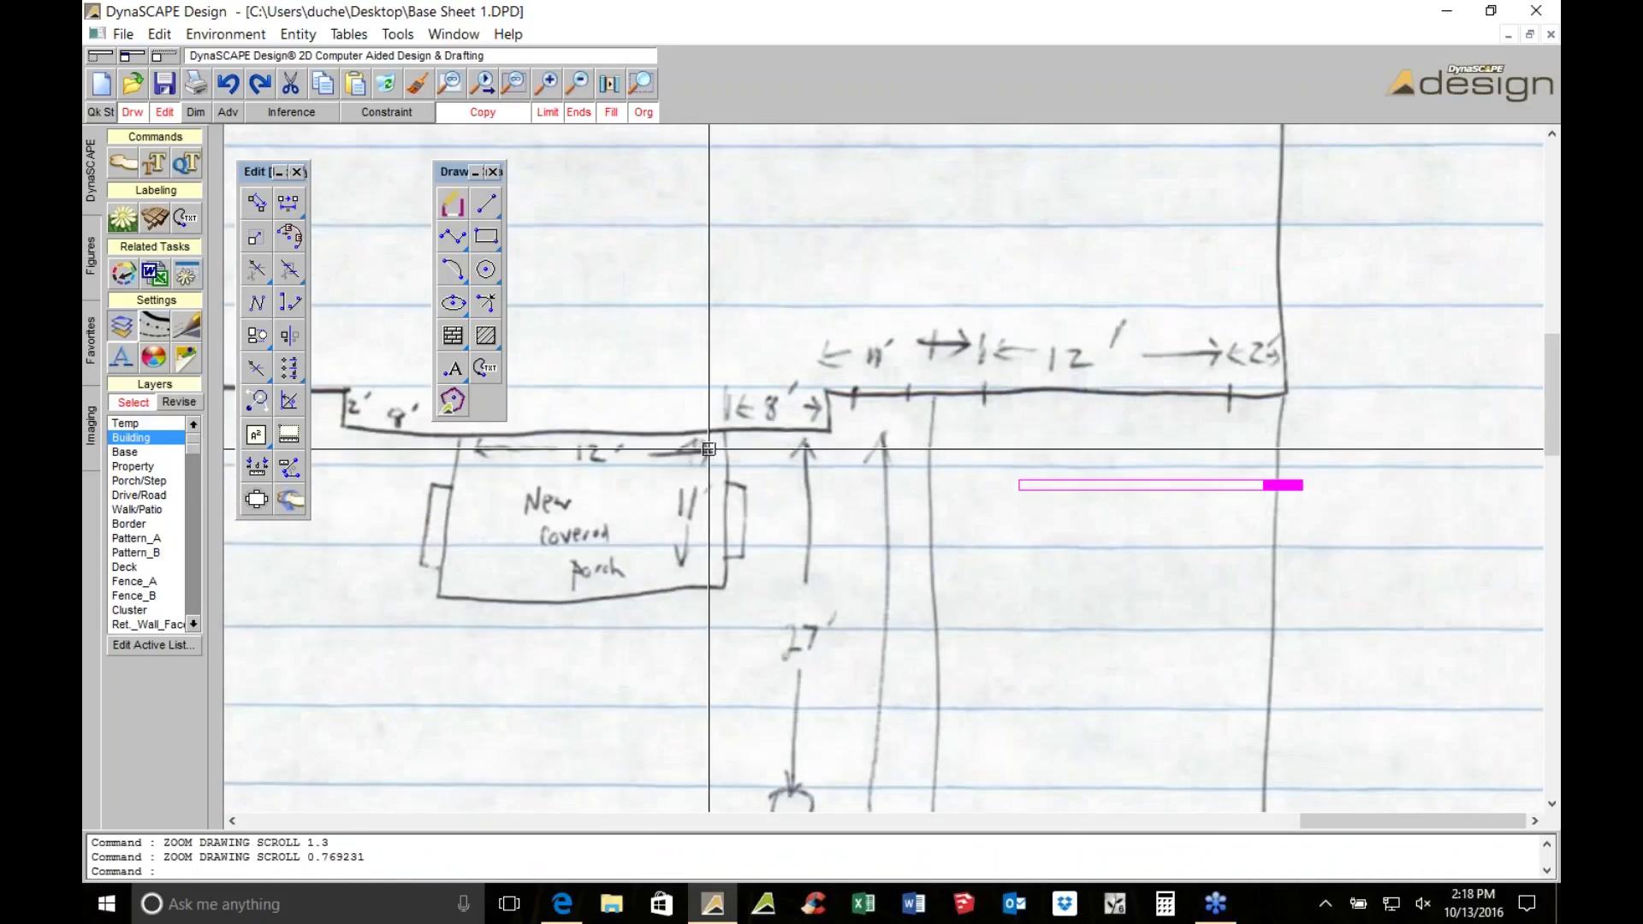
pyautogui.moveTo(709, 448); pyautogui.dragTo(991, 423, button='middle')
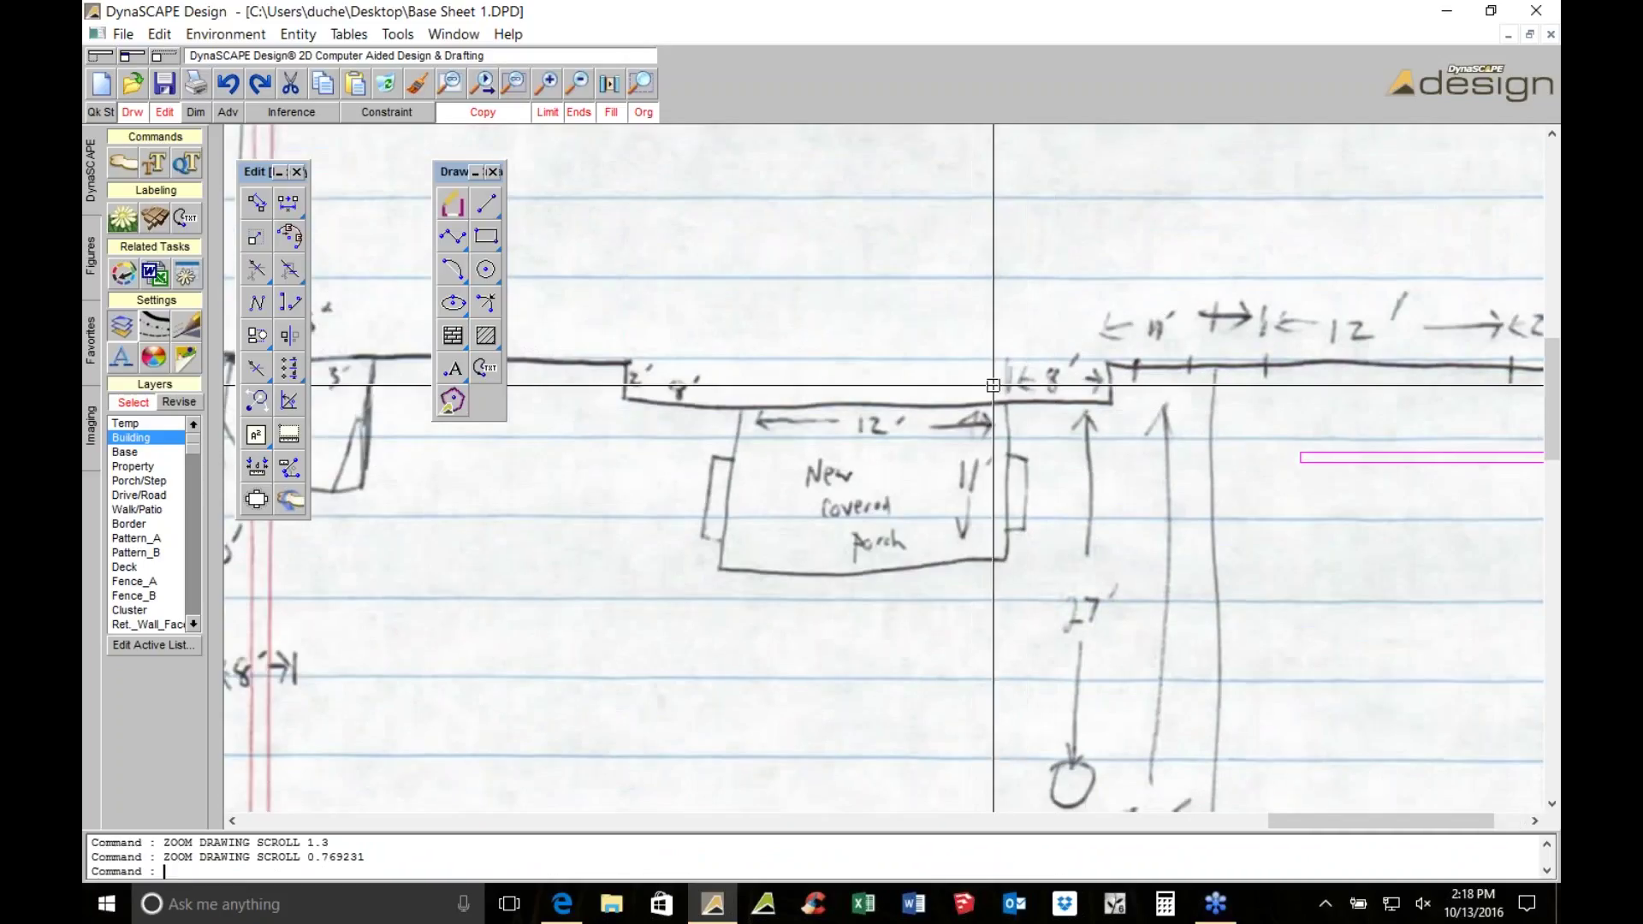
pyautogui.click(467, 235)
pyautogui.scroll(1, 879, 512)
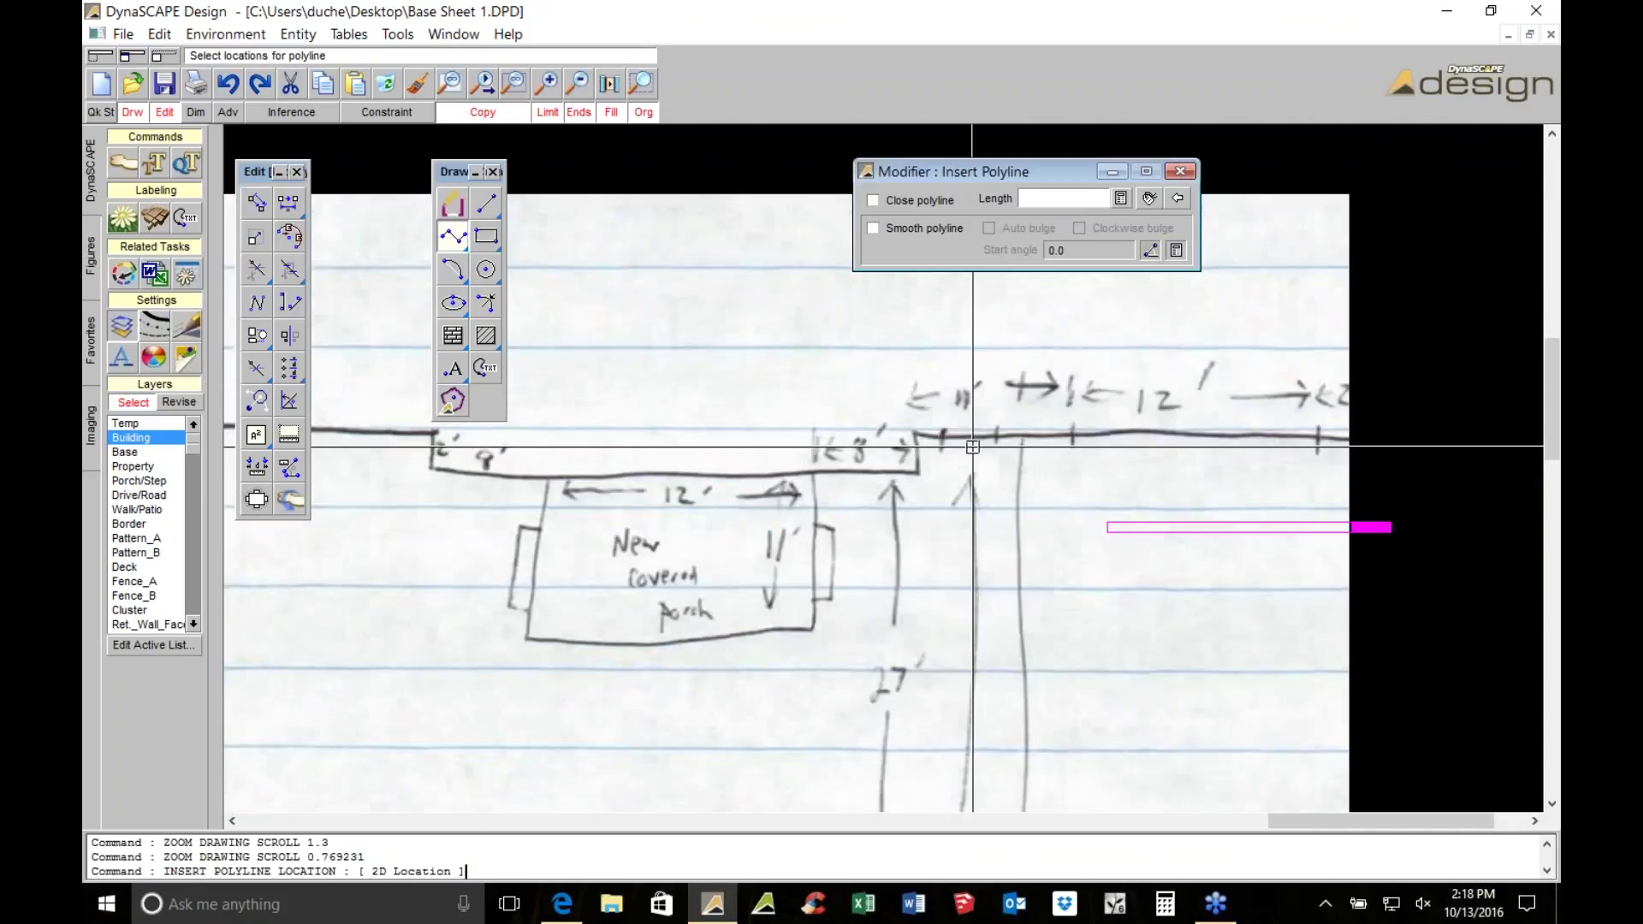
pyautogui.click(937, 525)
pyautogui.click(937, 460)
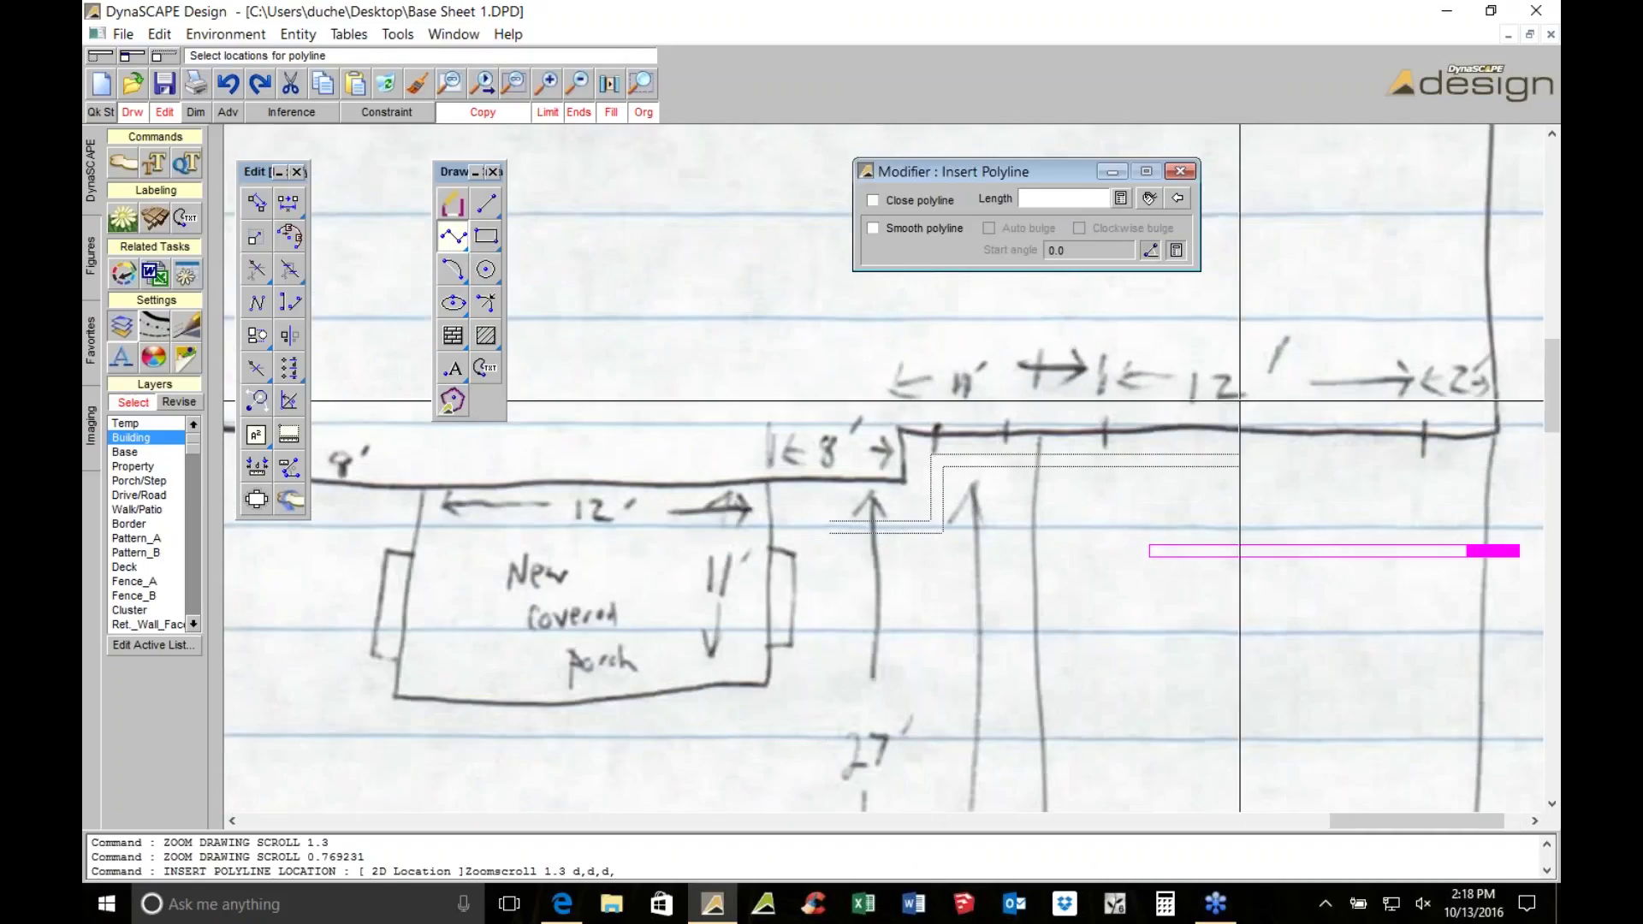
pyautogui.click(1499, 394)
pyautogui.rightClick(1498, 395)
pyautogui.moveTo(954, 523); pyautogui.dragTo(1209, 428, button='middle')
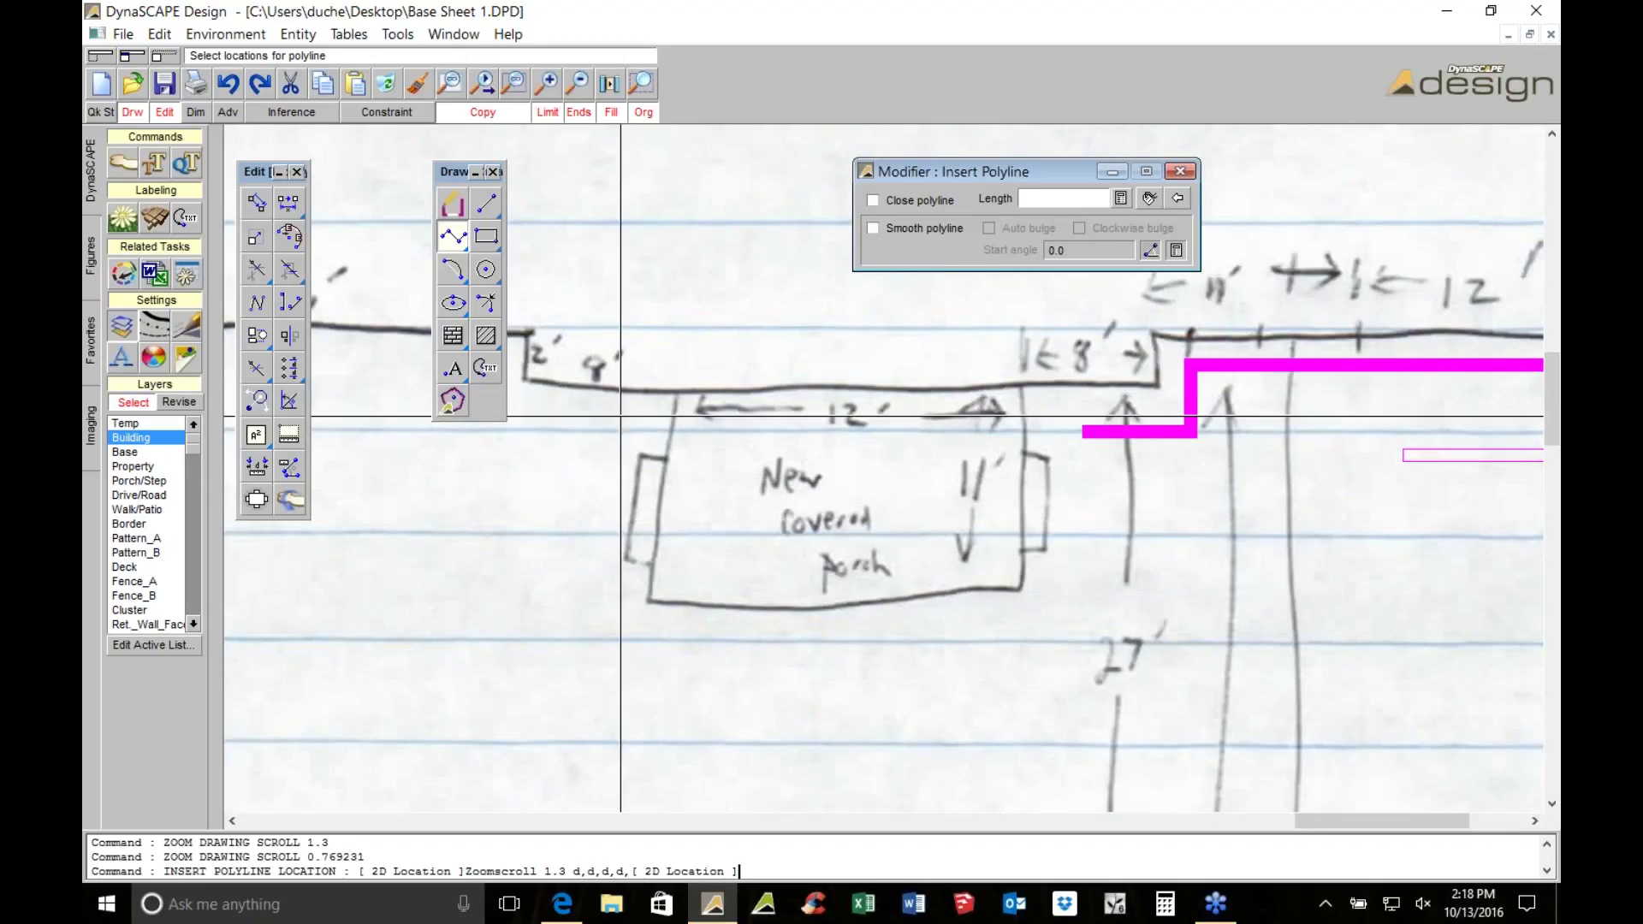
# Draw a 12' by 11' porch rectangle
pyautogui.click(485, 236)
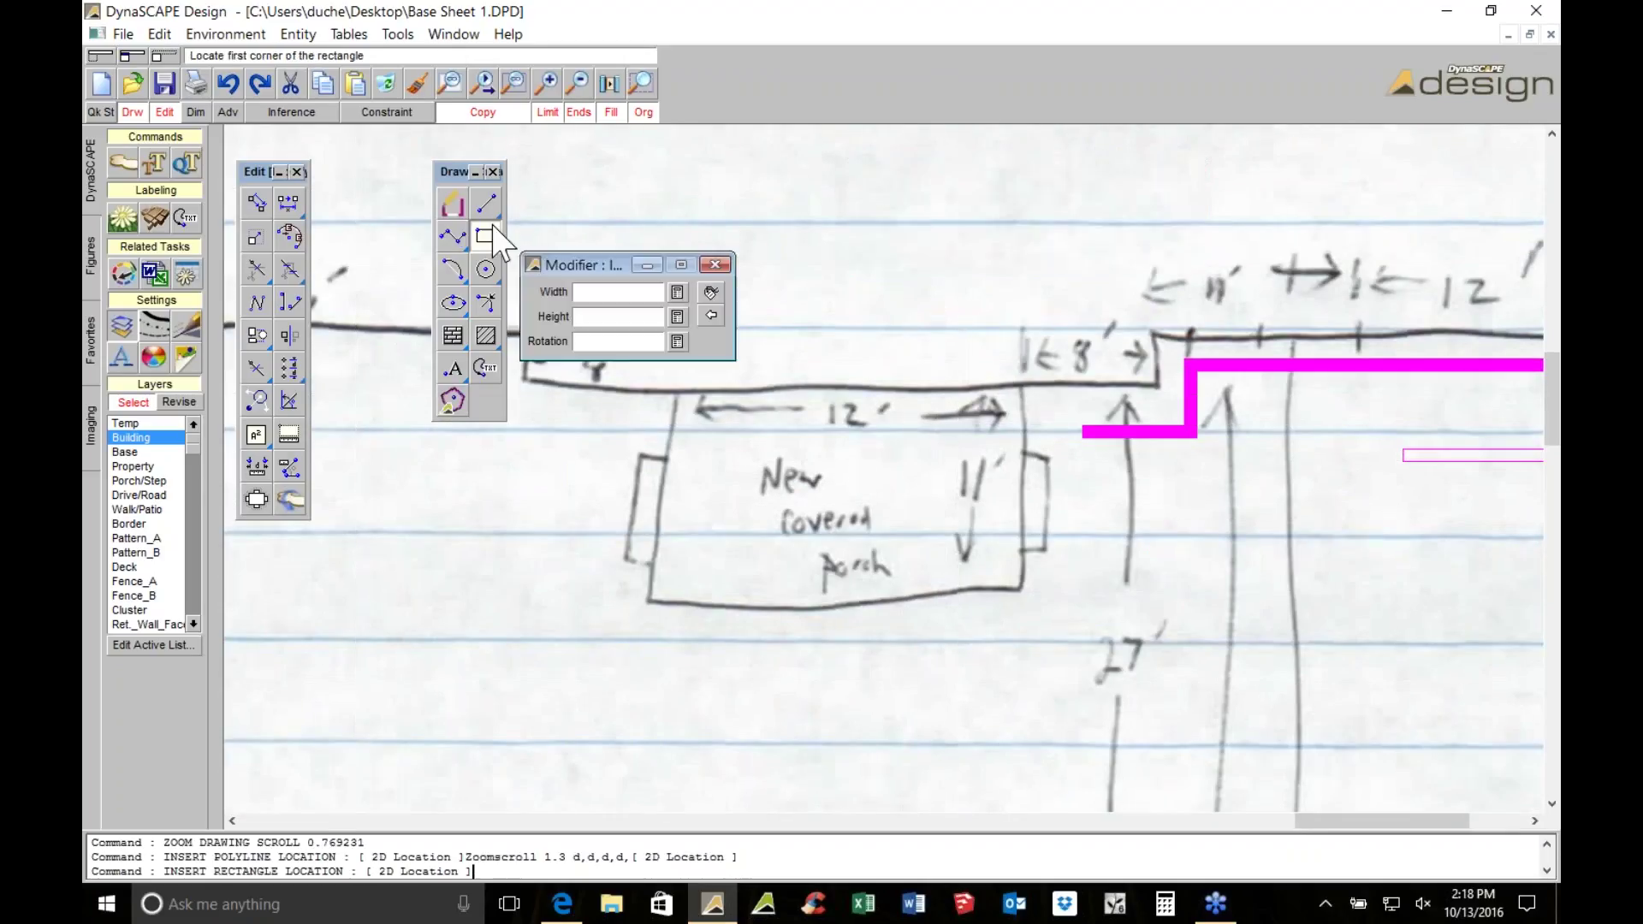
pyautogui.click(595, 317)
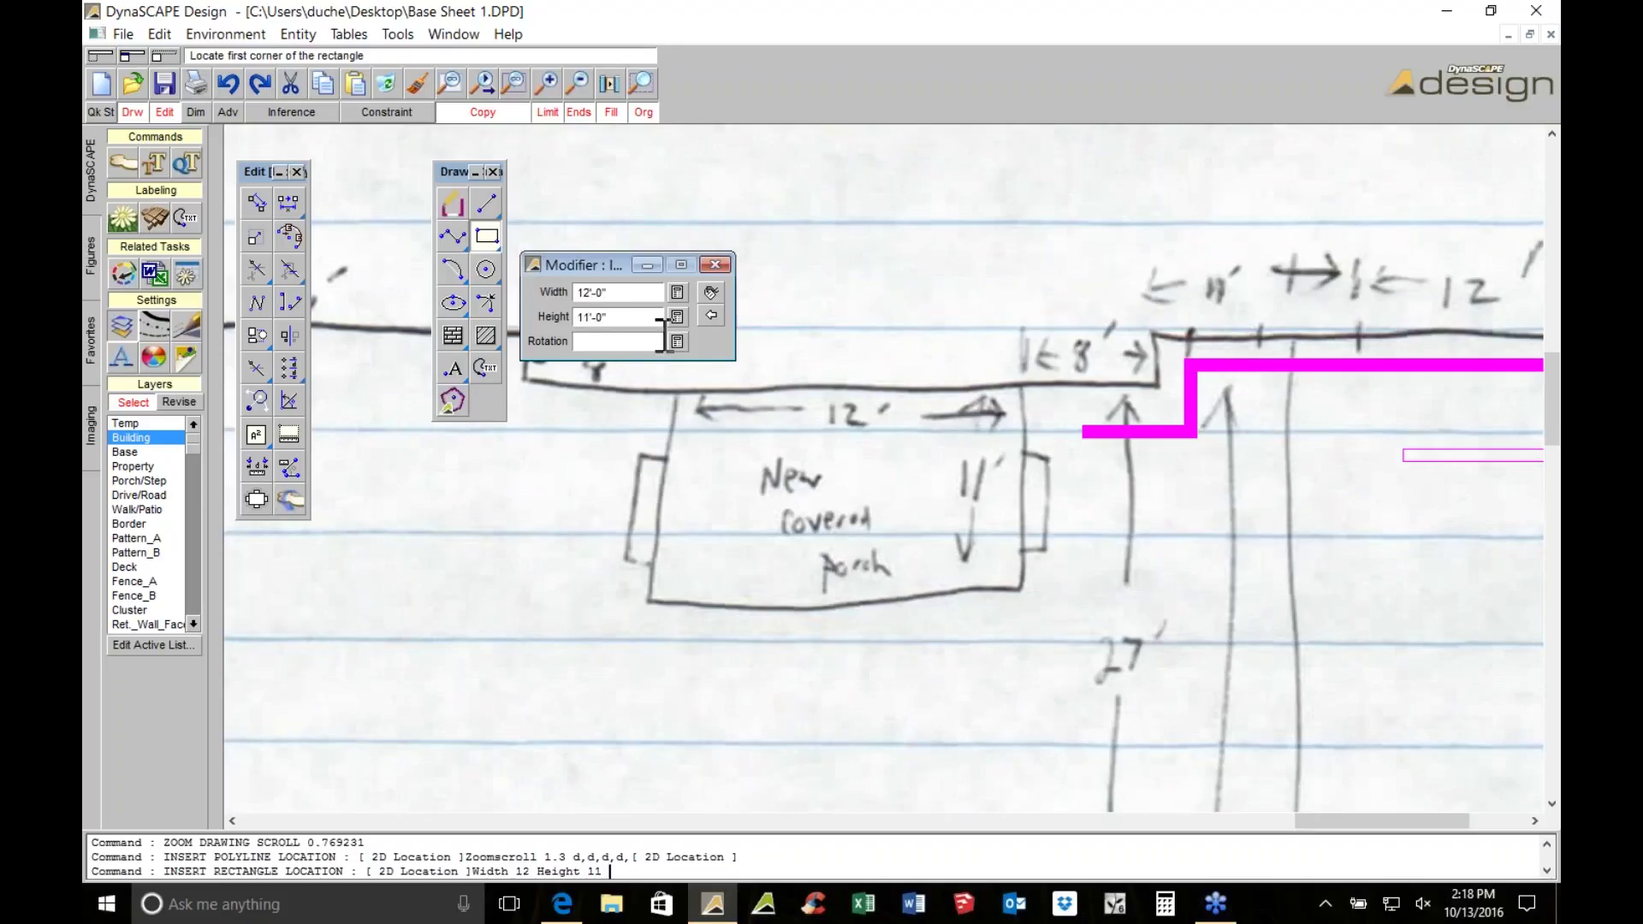
pyautogui.click(1073, 432)
pyautogui.click(1072, 432)
pyautogui.press('Escape')
# Move the porch rectangle by its corner against the traced footprint wall
pyautogui.click(853, 429)
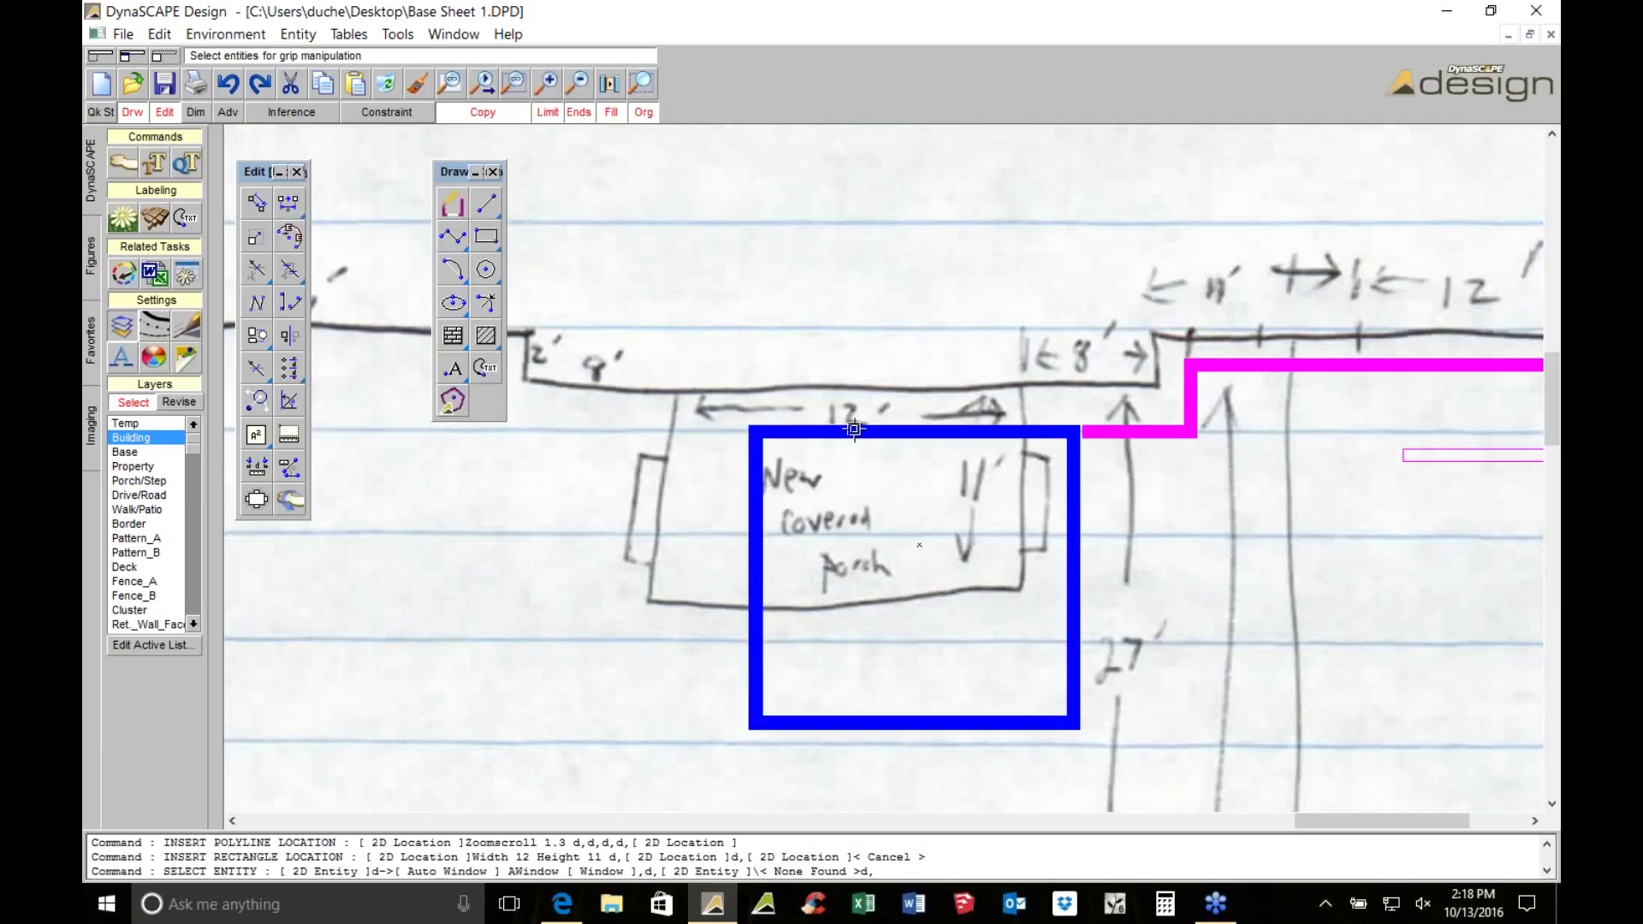
pyautogui.click(256, 202)
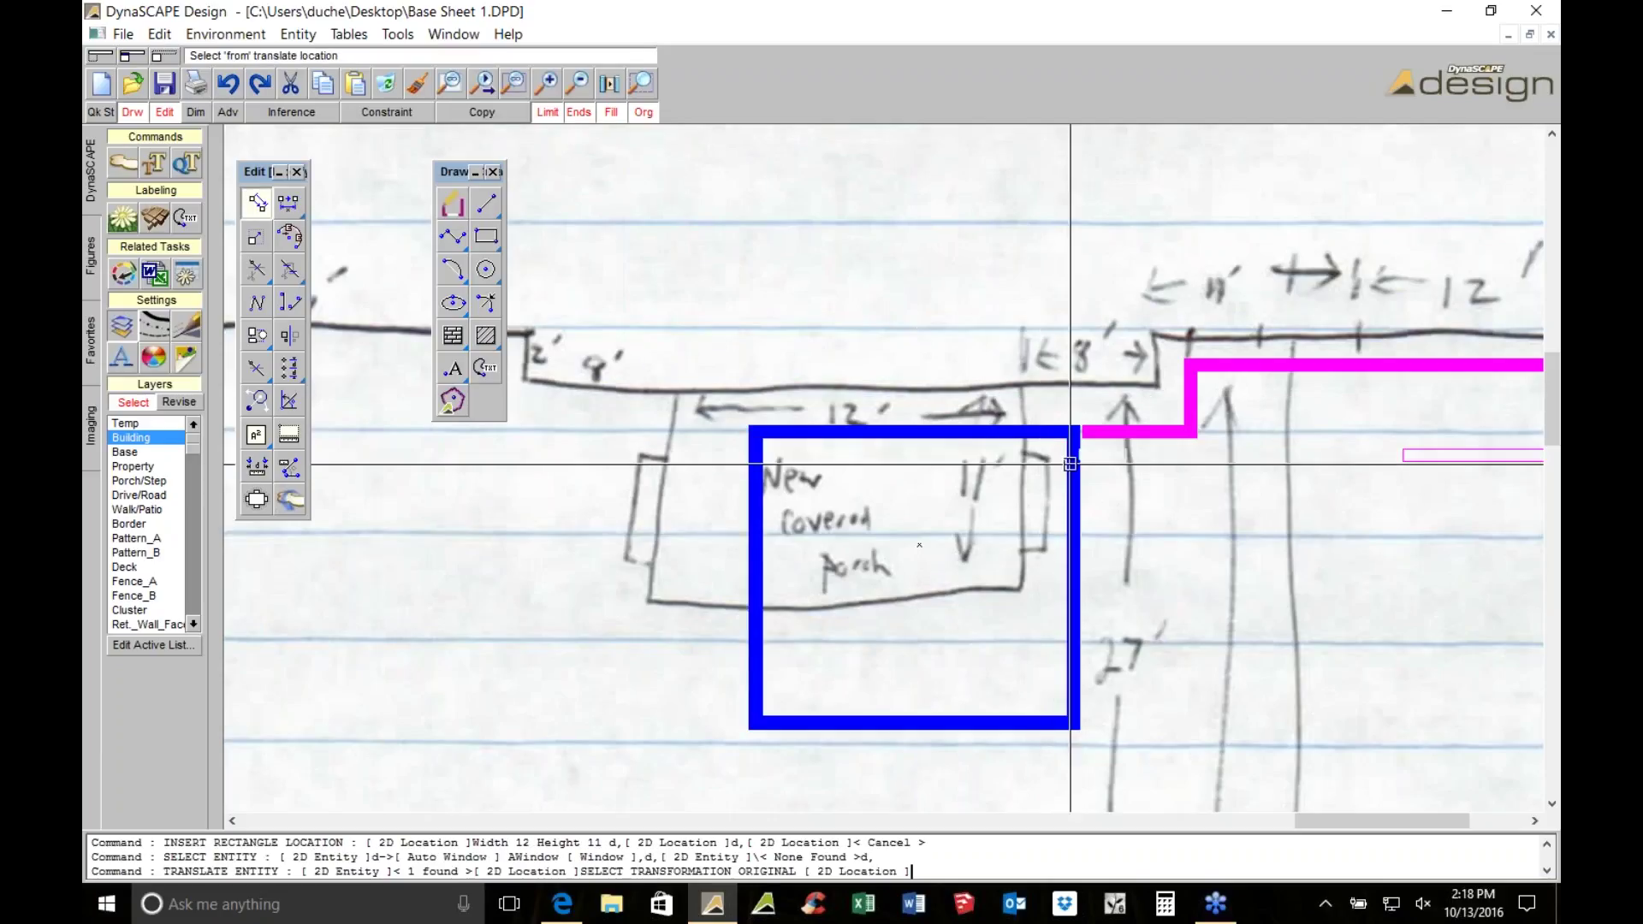
pyautogui.click(1080, 432)
pyautogui.click(1085, 428)
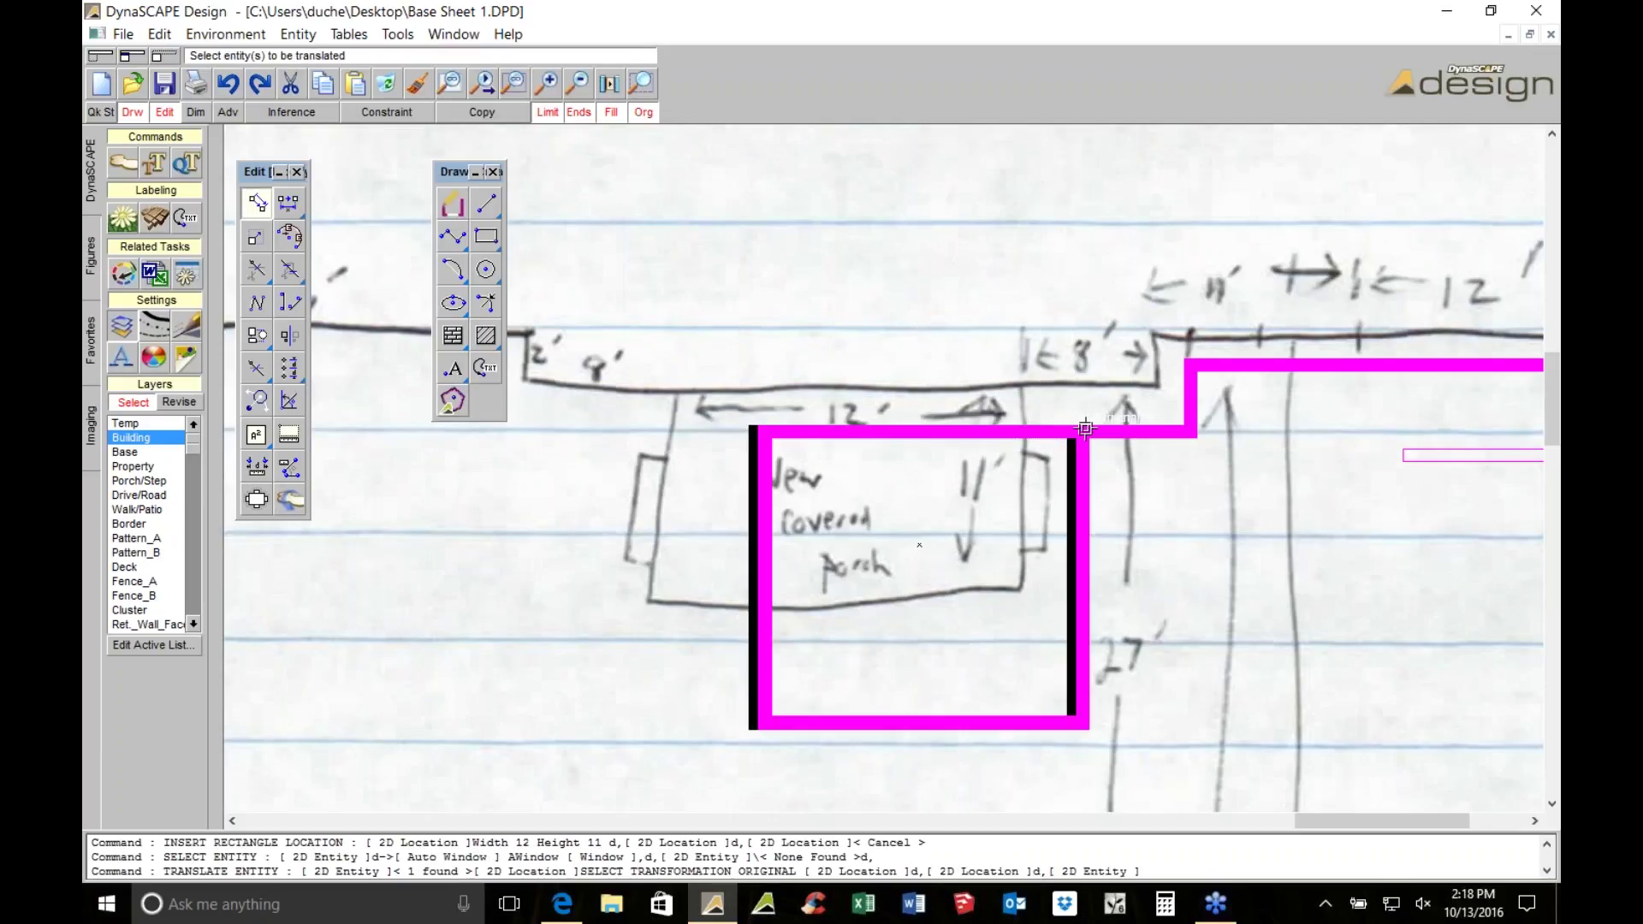
pyautogui.scroll(-2, 1087, 423)
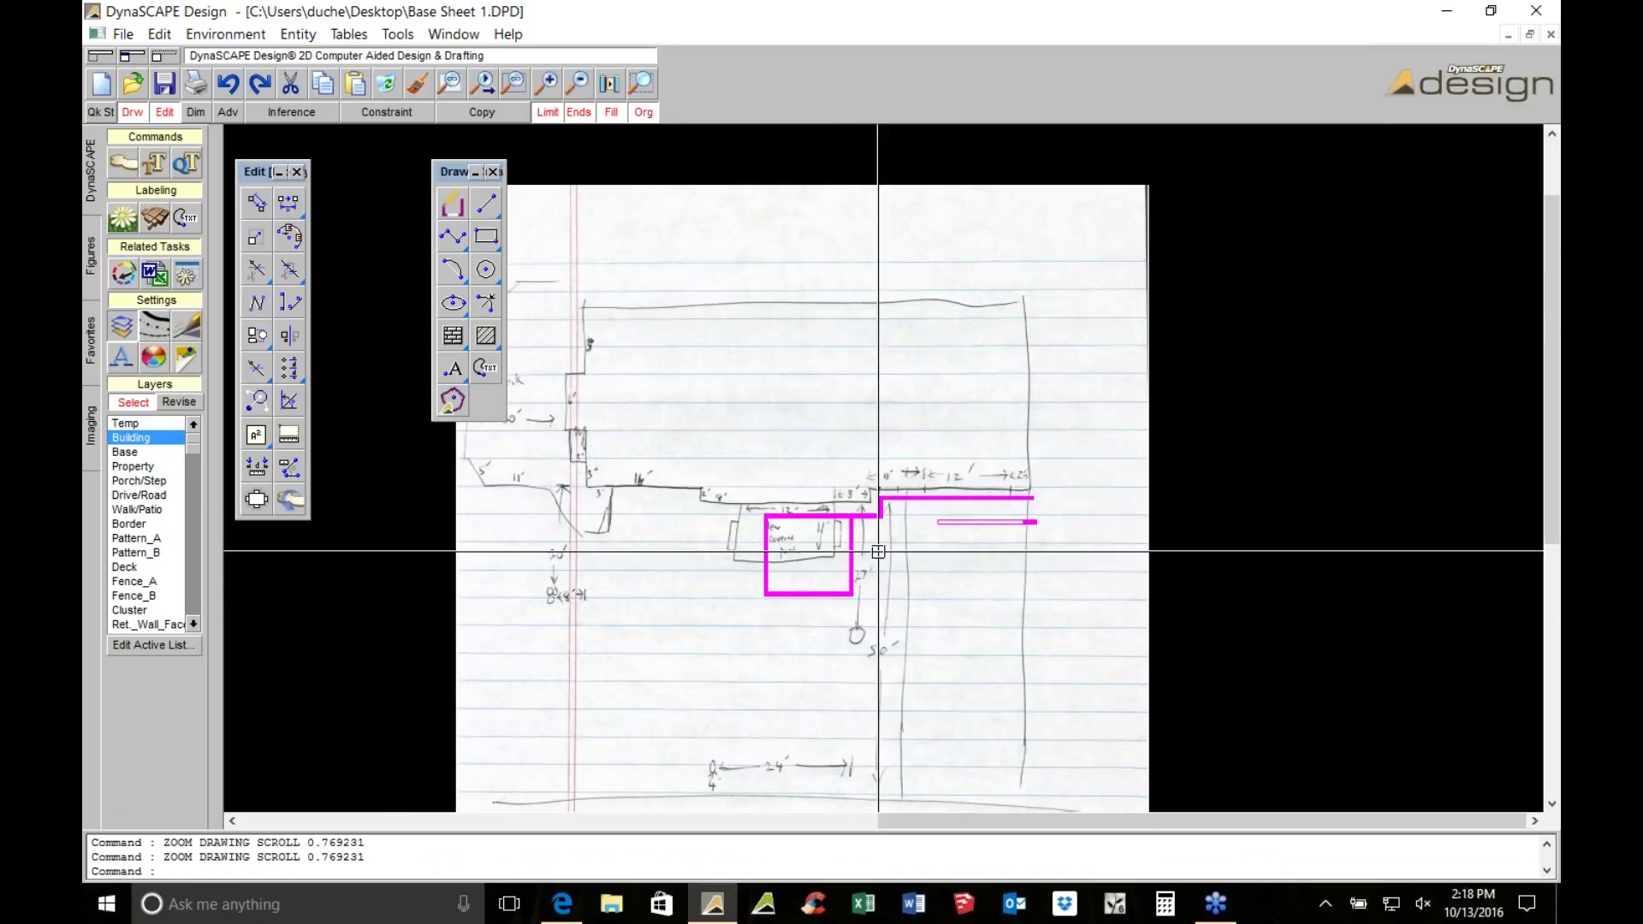
pyautogui.scroll(1, 877, 549)
# Window-select the four traced magenta lines and delete them
pyautogui.scroll(-1, 710, 436)
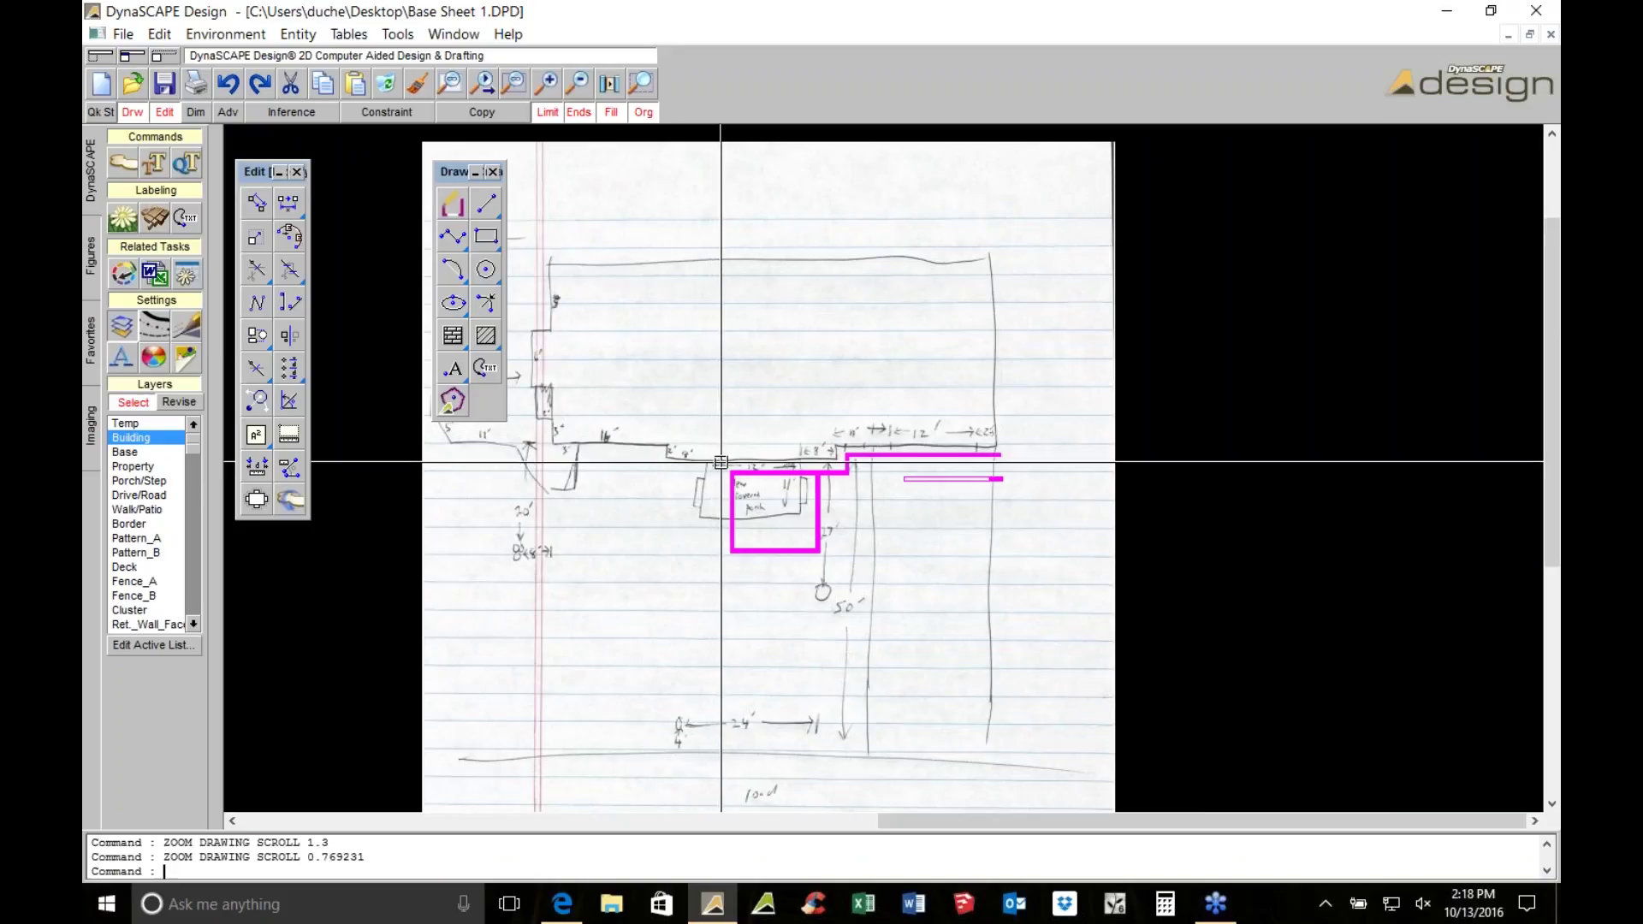
pyautogui.scroll(-1, 739, 416)
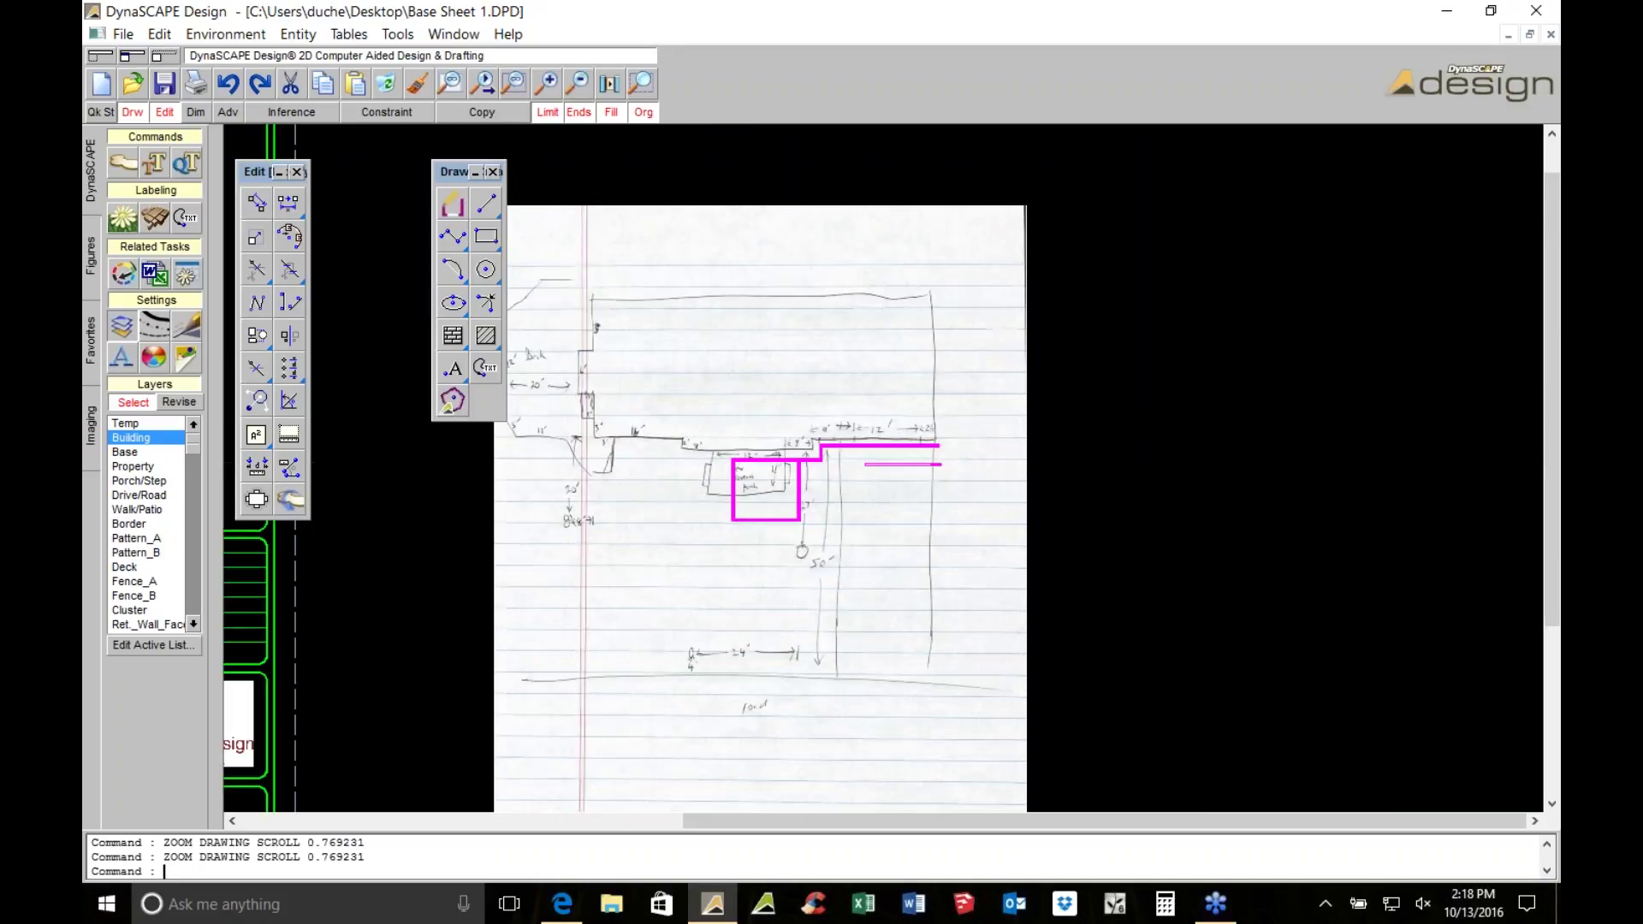
pyautogui.moveTo(727, 419); pyautogui.dragTo(971, 522)
pyautogui.click(386, 84)
# Hide the SKETCHED_MEASUREMENTS.JPG image in the Raster Editor
pyautogui.click(89, 425)
pyautogui.click(179, 216)
pyautogui.click(532, 173)
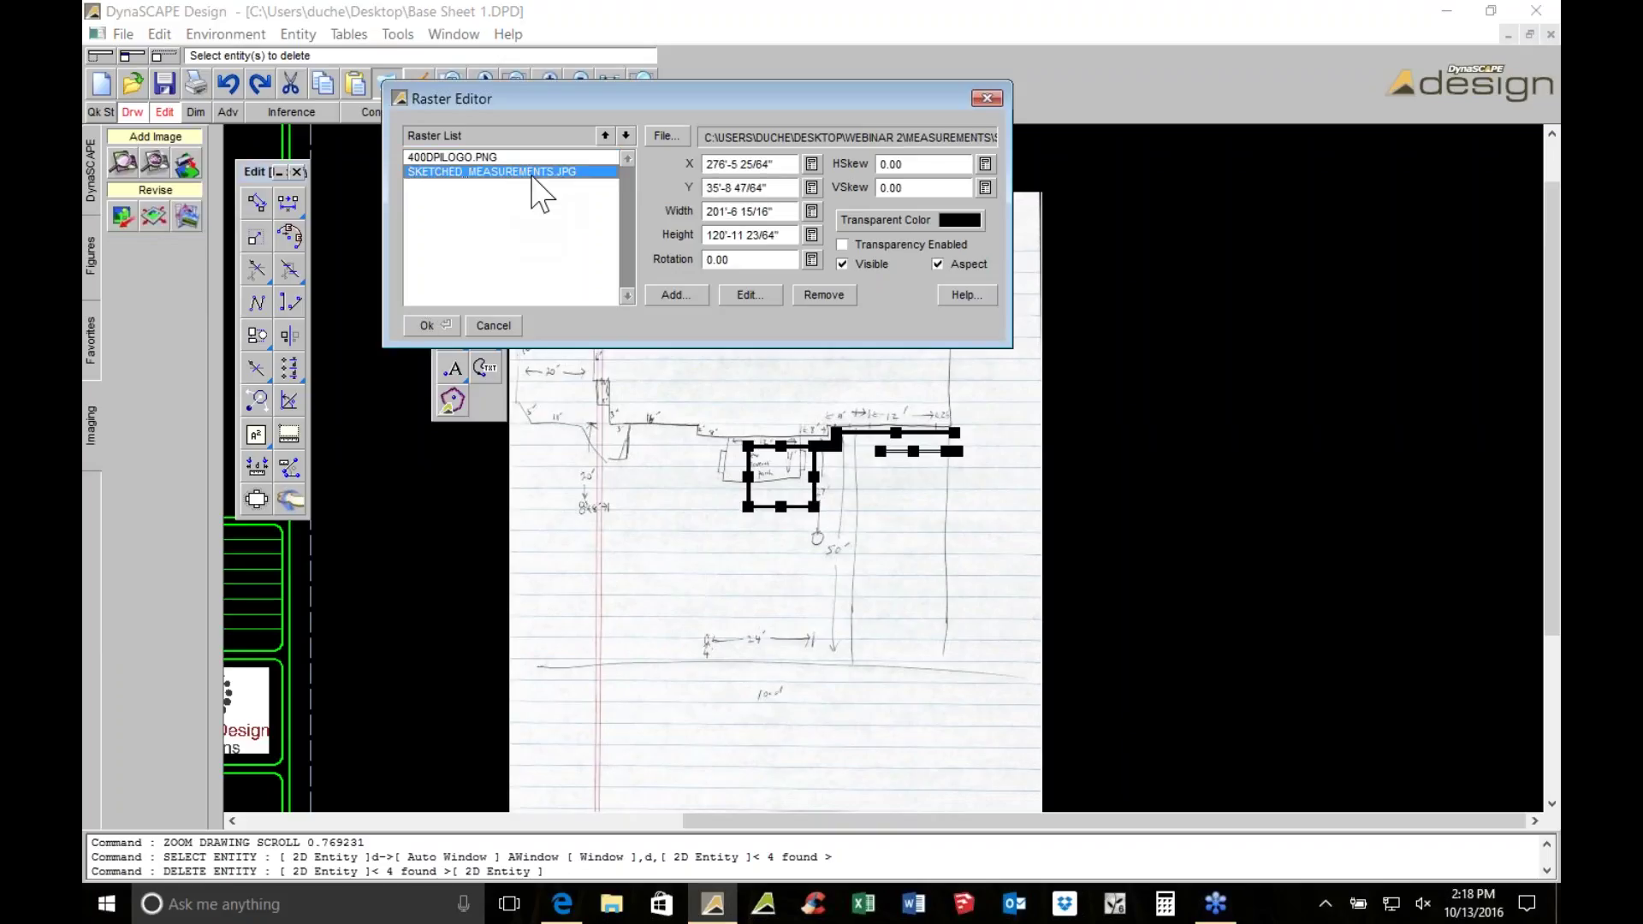
pyautogui.click(426, 326)
pyautogui.scroll(-3, 608, 359)
pyautogui.press('Escape')
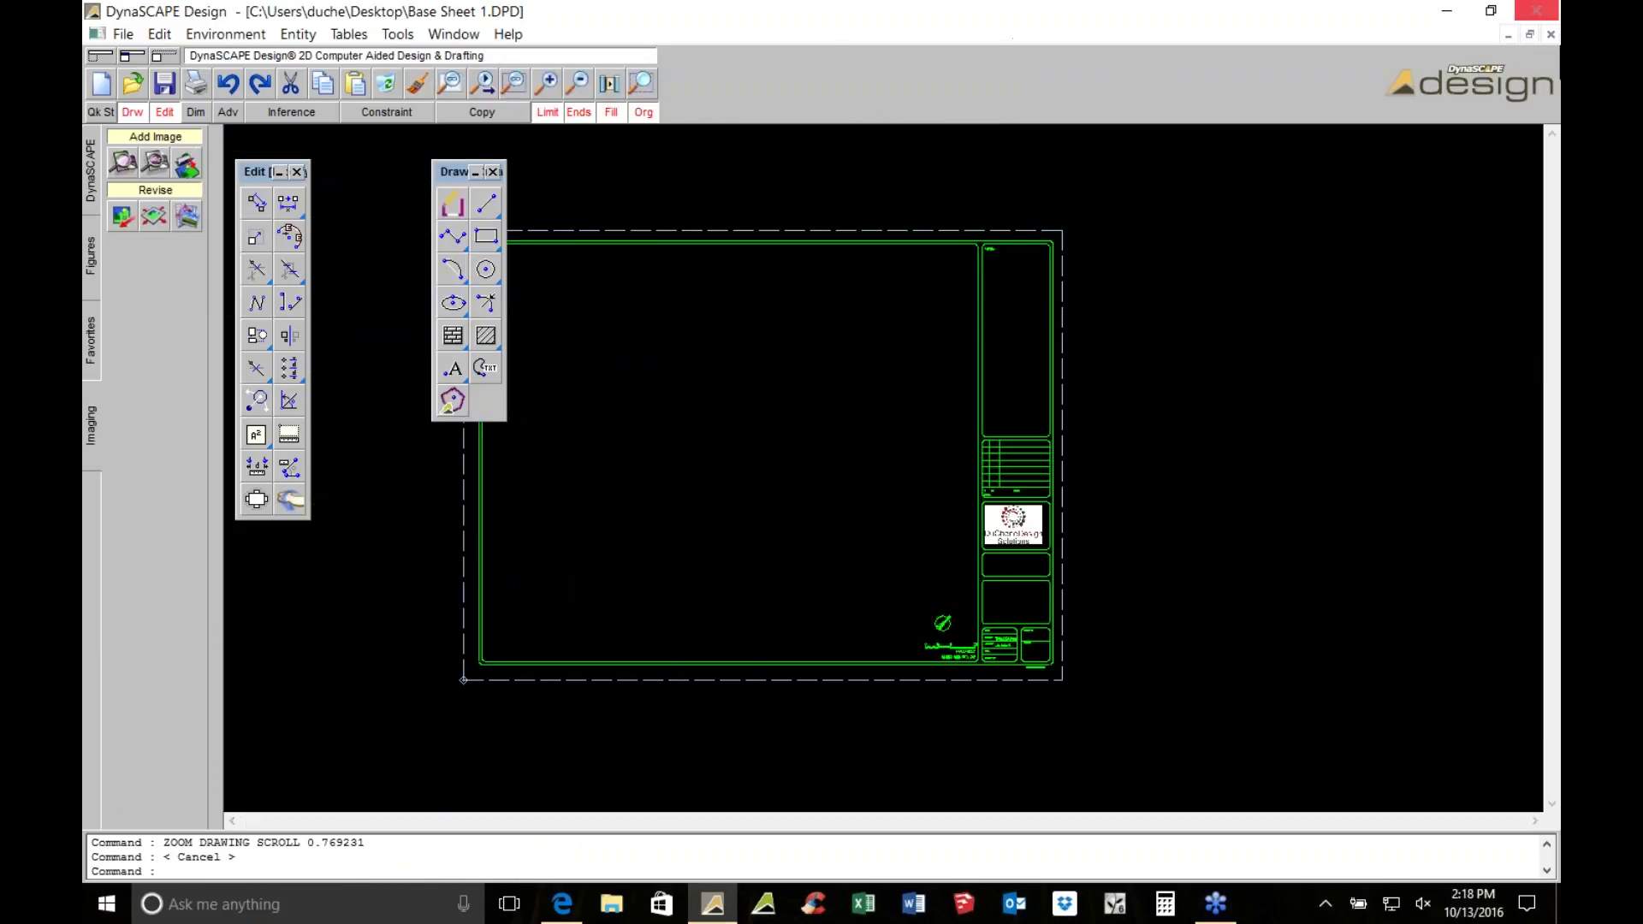
# Browse the Open dialog to Desktop > Webinar 2 > Drawings
pyautogui.click(132, 83)
pyautogui.click(171, 199)
pyautogui.doubleClick(323, 193)
pyautogui.click(368, 214)
pyautogui.doubleClick(368, 216)
# Open the WEBINAR 2 BASE SHEET drawing and inspect its house and rectangle outlines
pyautogui.doubleClick(346, 229)
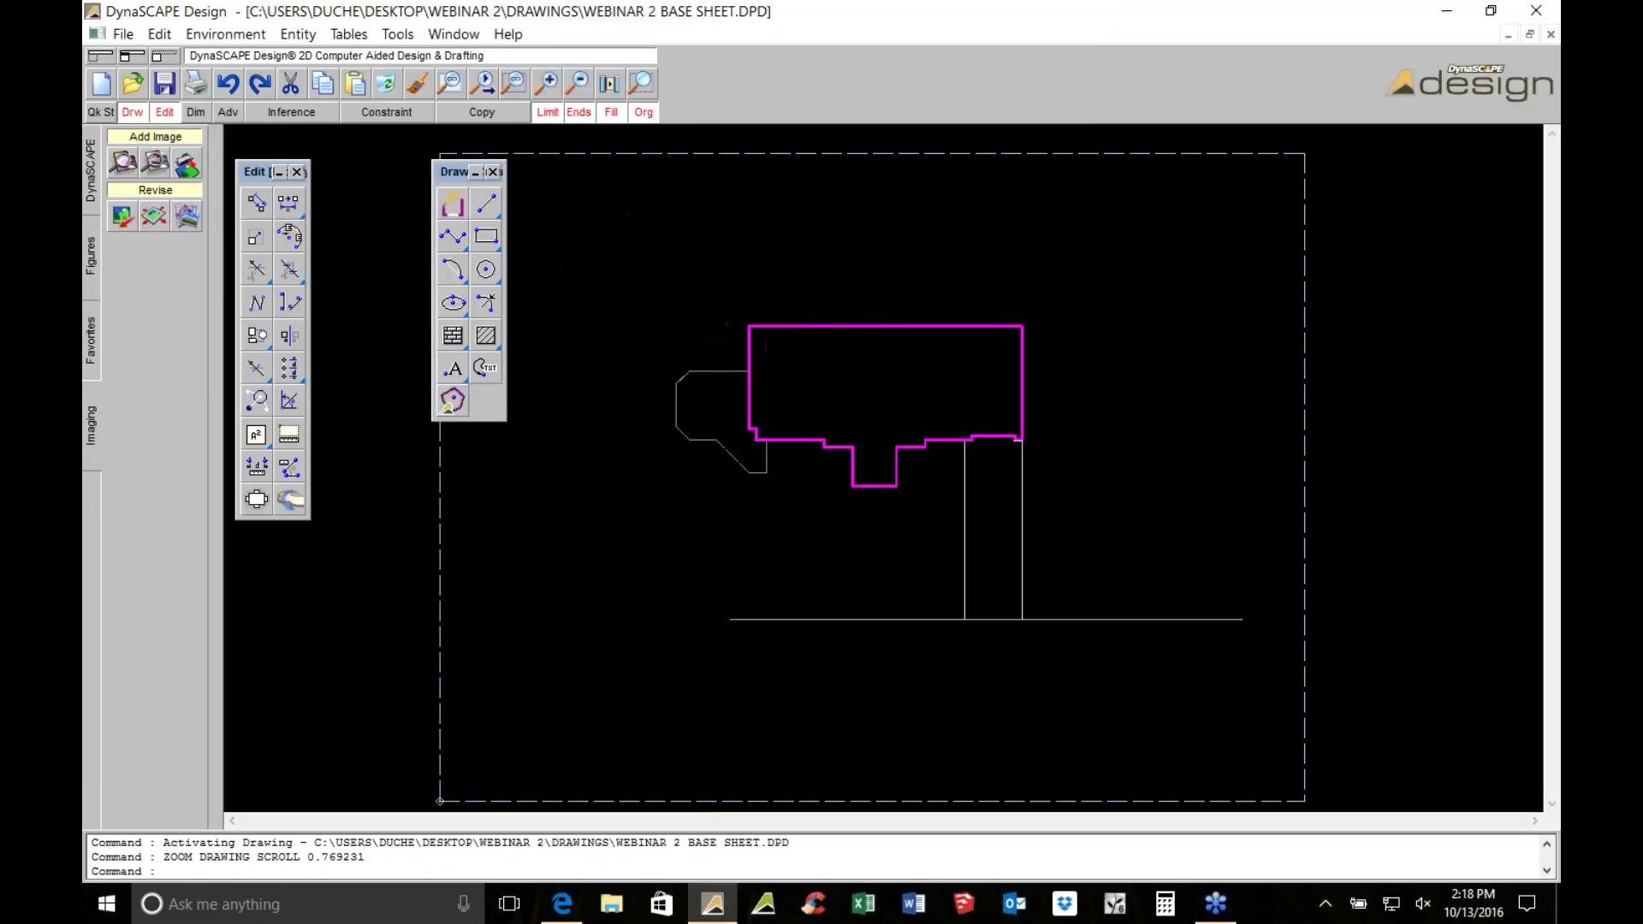
pyautogui.scroll(2, 890, 531)
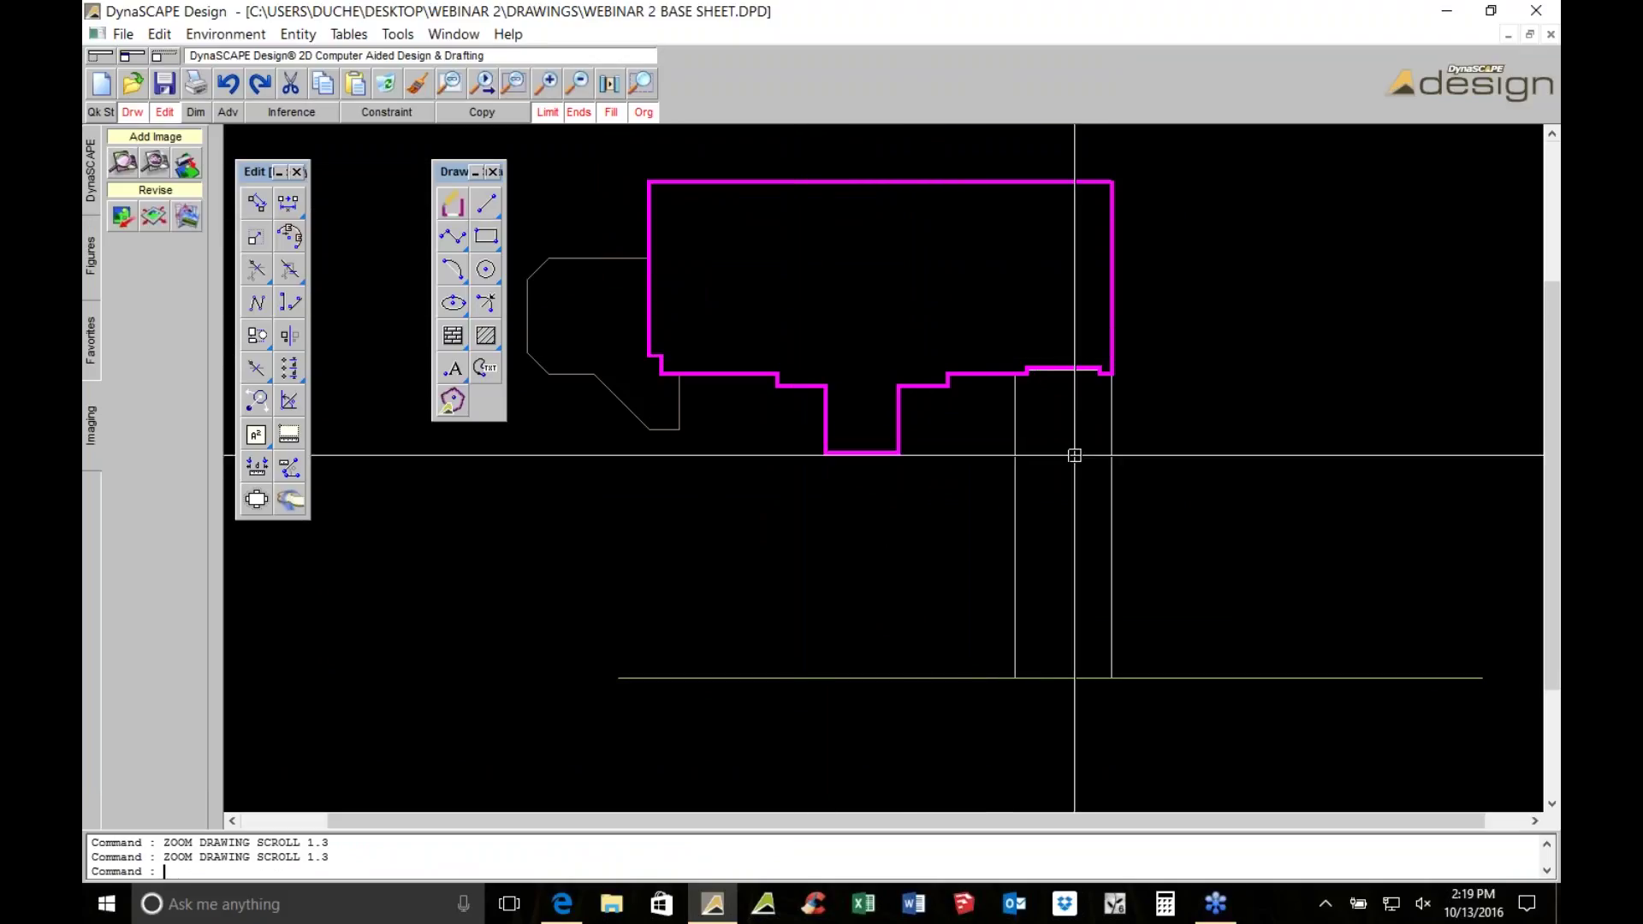
pyautogui.click(1110, 472)
pyautogui.click(570, 259)
pyautogui.click(657, 179)
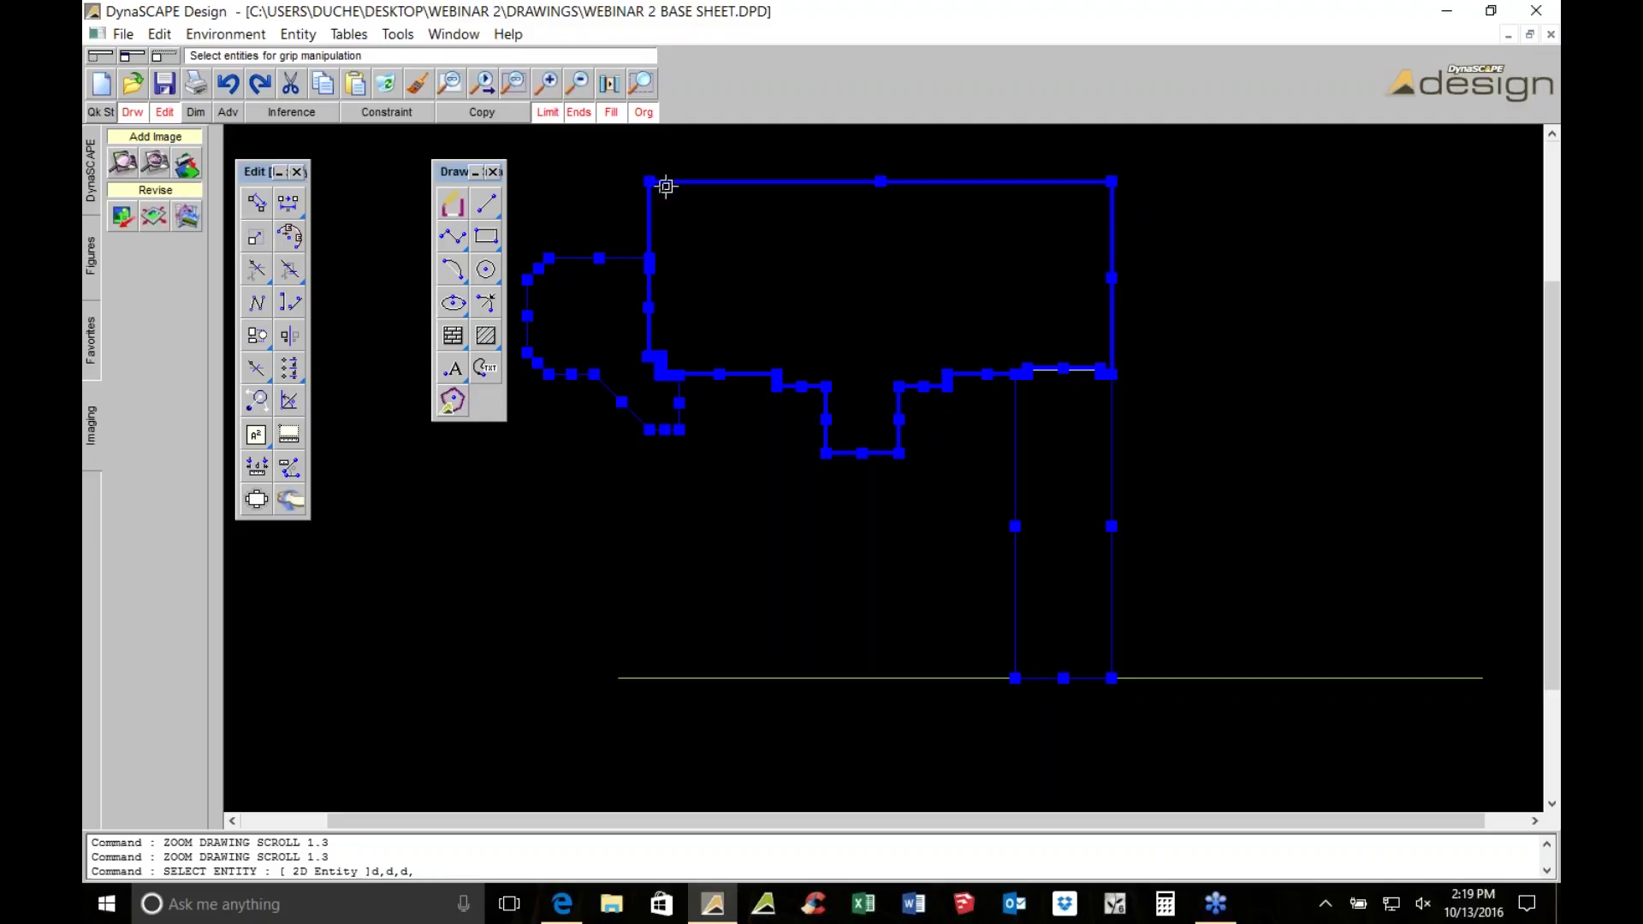
pyautogui.press('Escape')
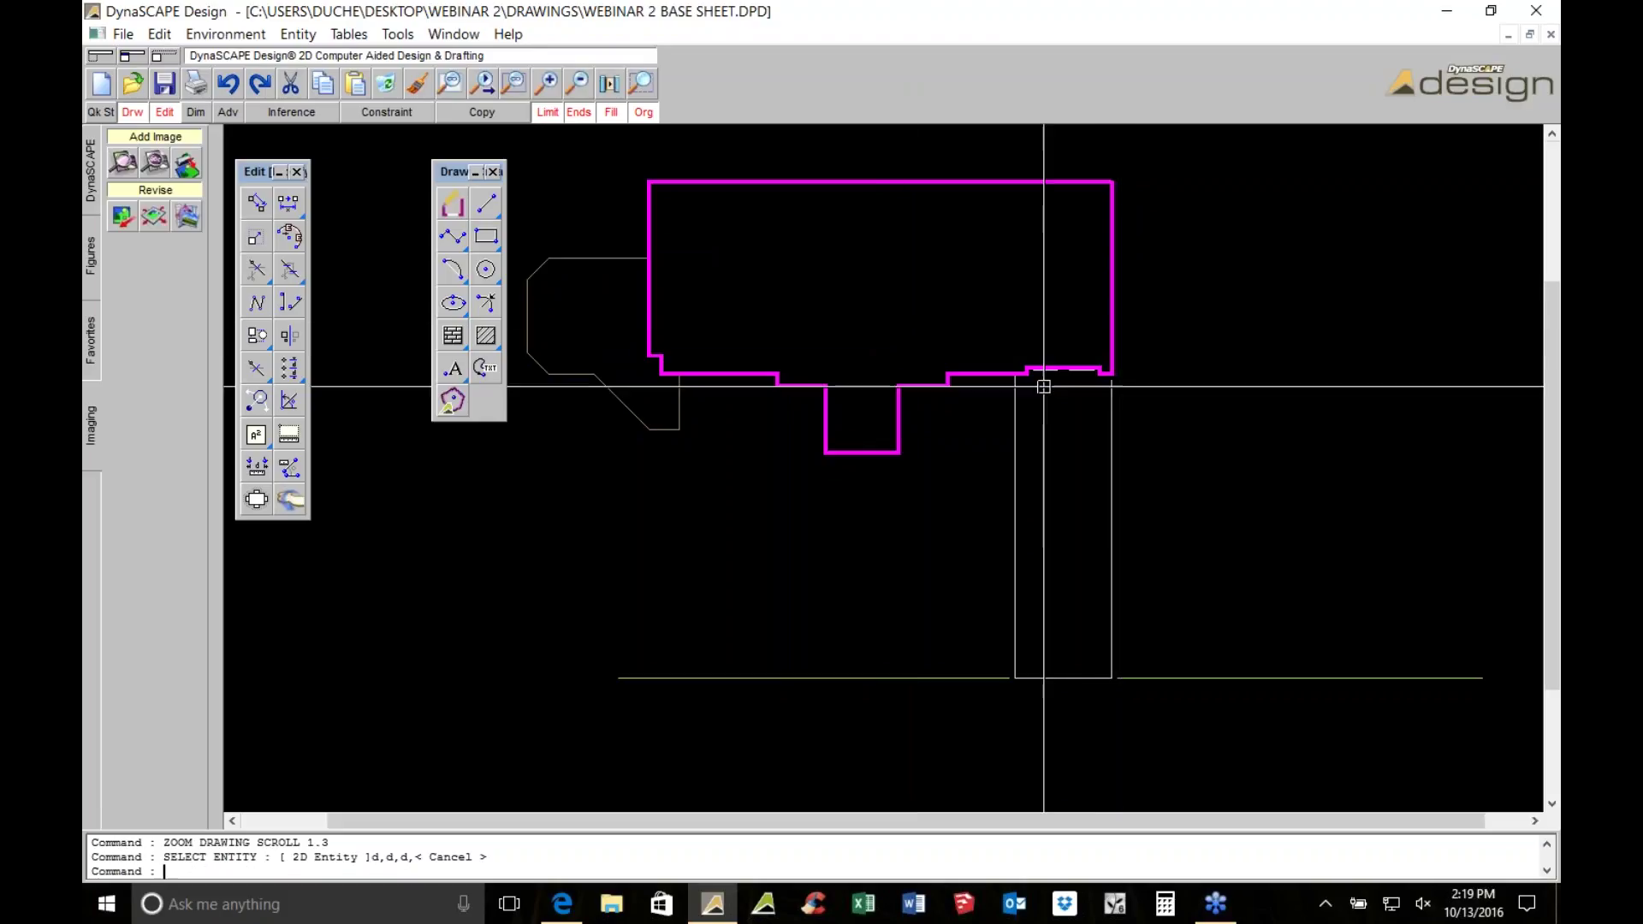
pyautogui.scroll(-2, 869, 419)
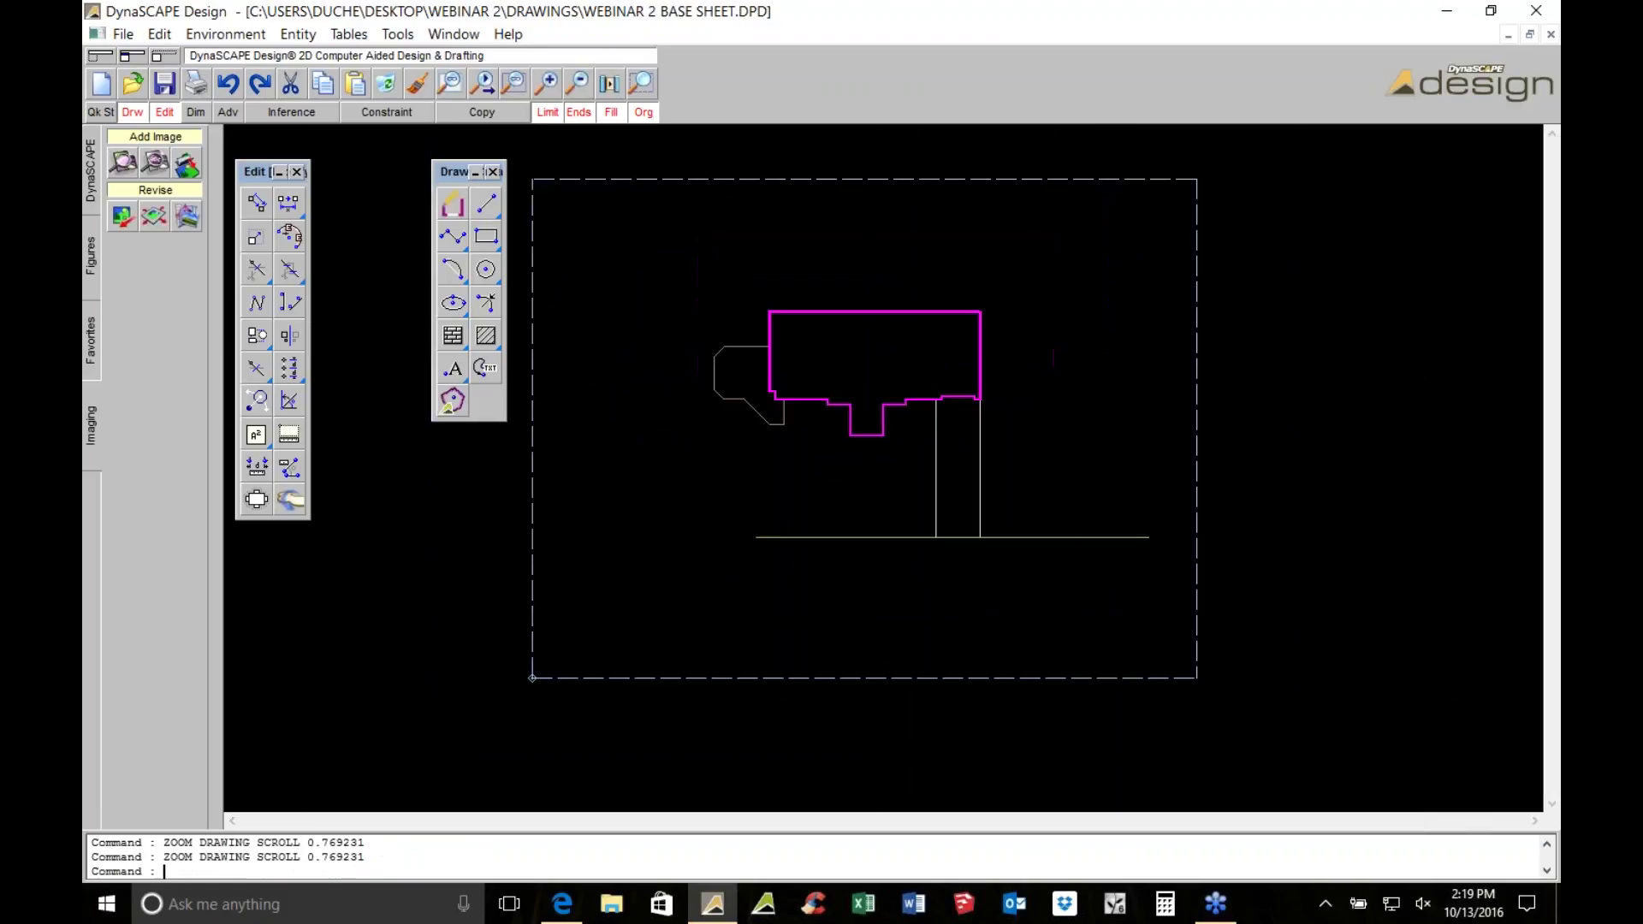
pyautogui.scroll(1, 970, 438)
pyautogui.scroll(1, 737, 539)
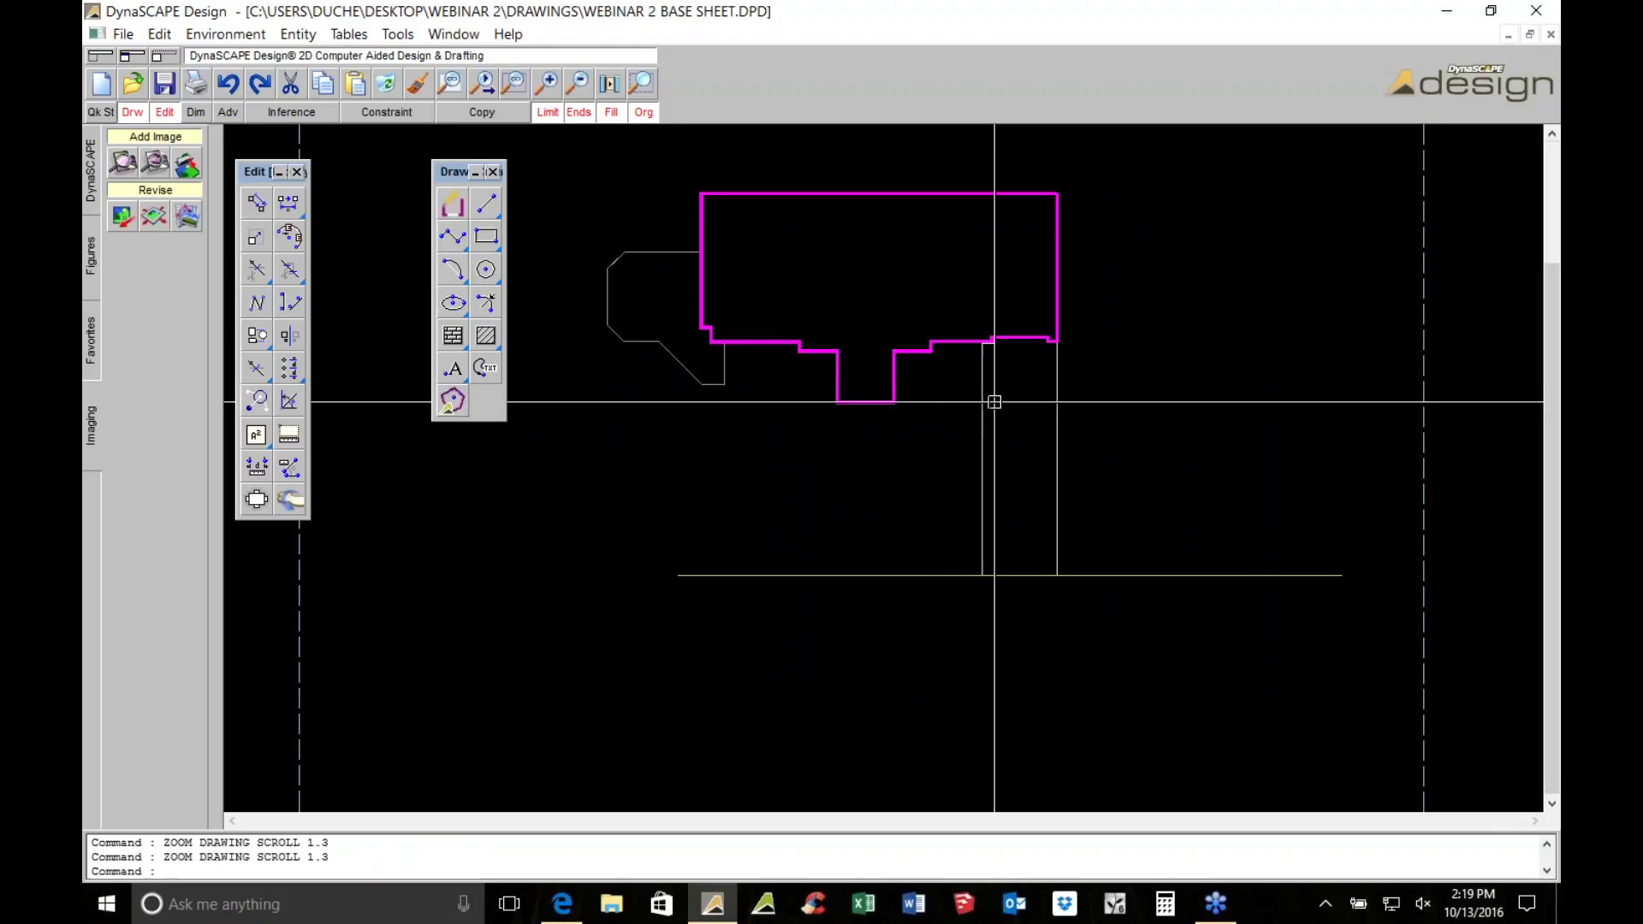
# Dismiss the File save menu without exporting and bring up File Explorer
pyautogui.click(86, 164)
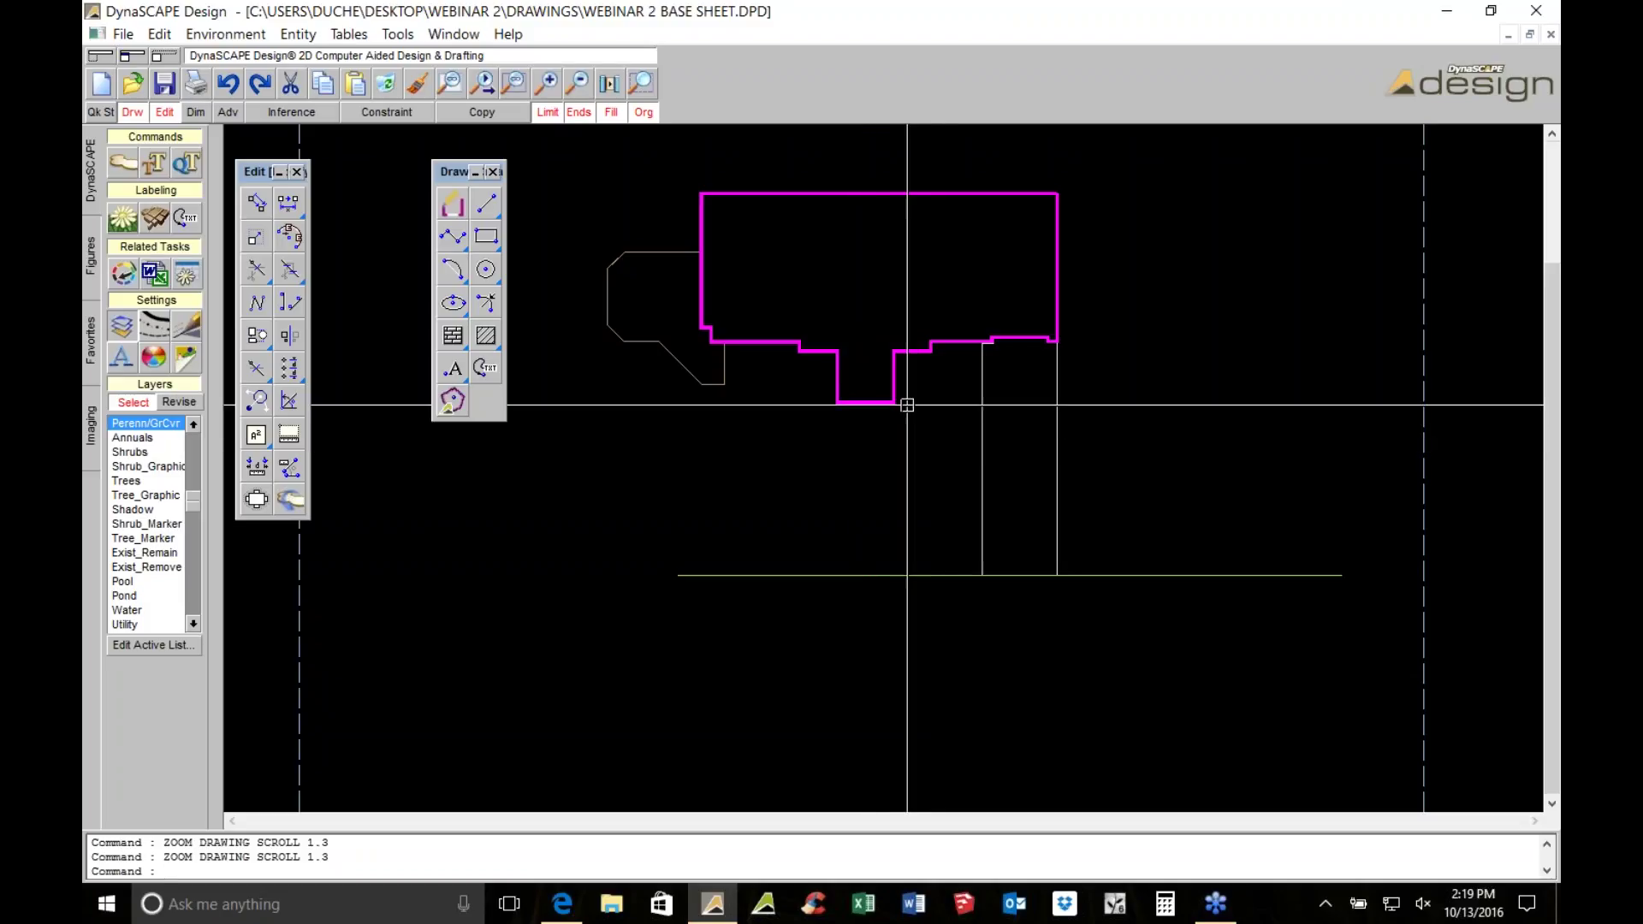
pyautogui.scroll(2, 942, 359)
pyautogui.scroll(-1, 944, 372)
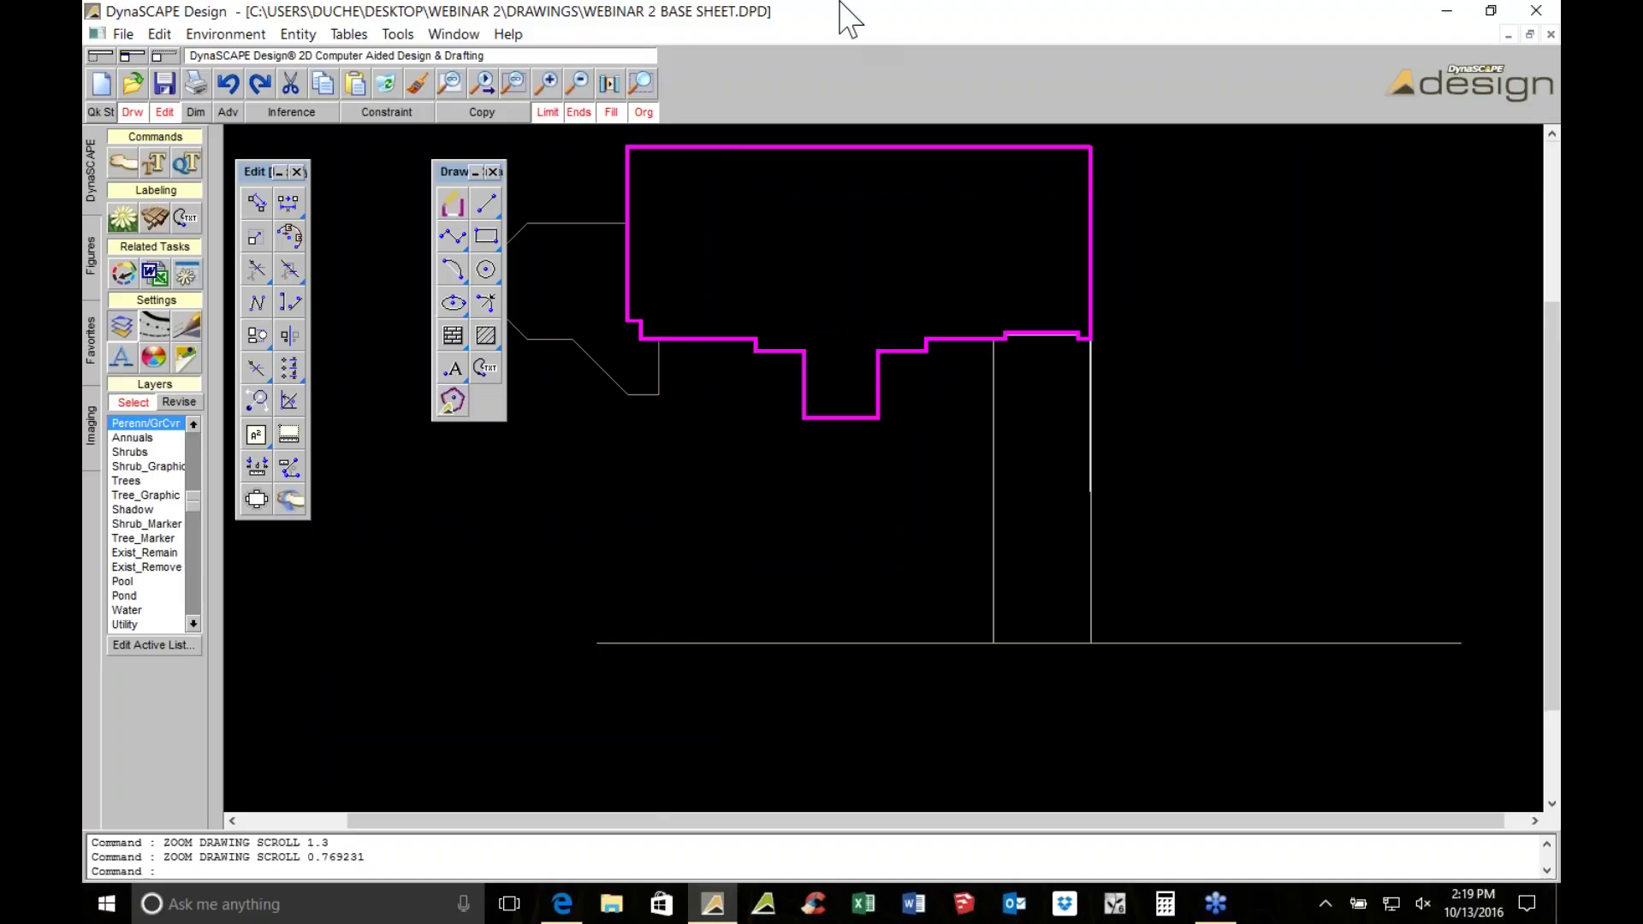
pyautogui.click(125, 32)
pyautogui.moveTo(206, 131)
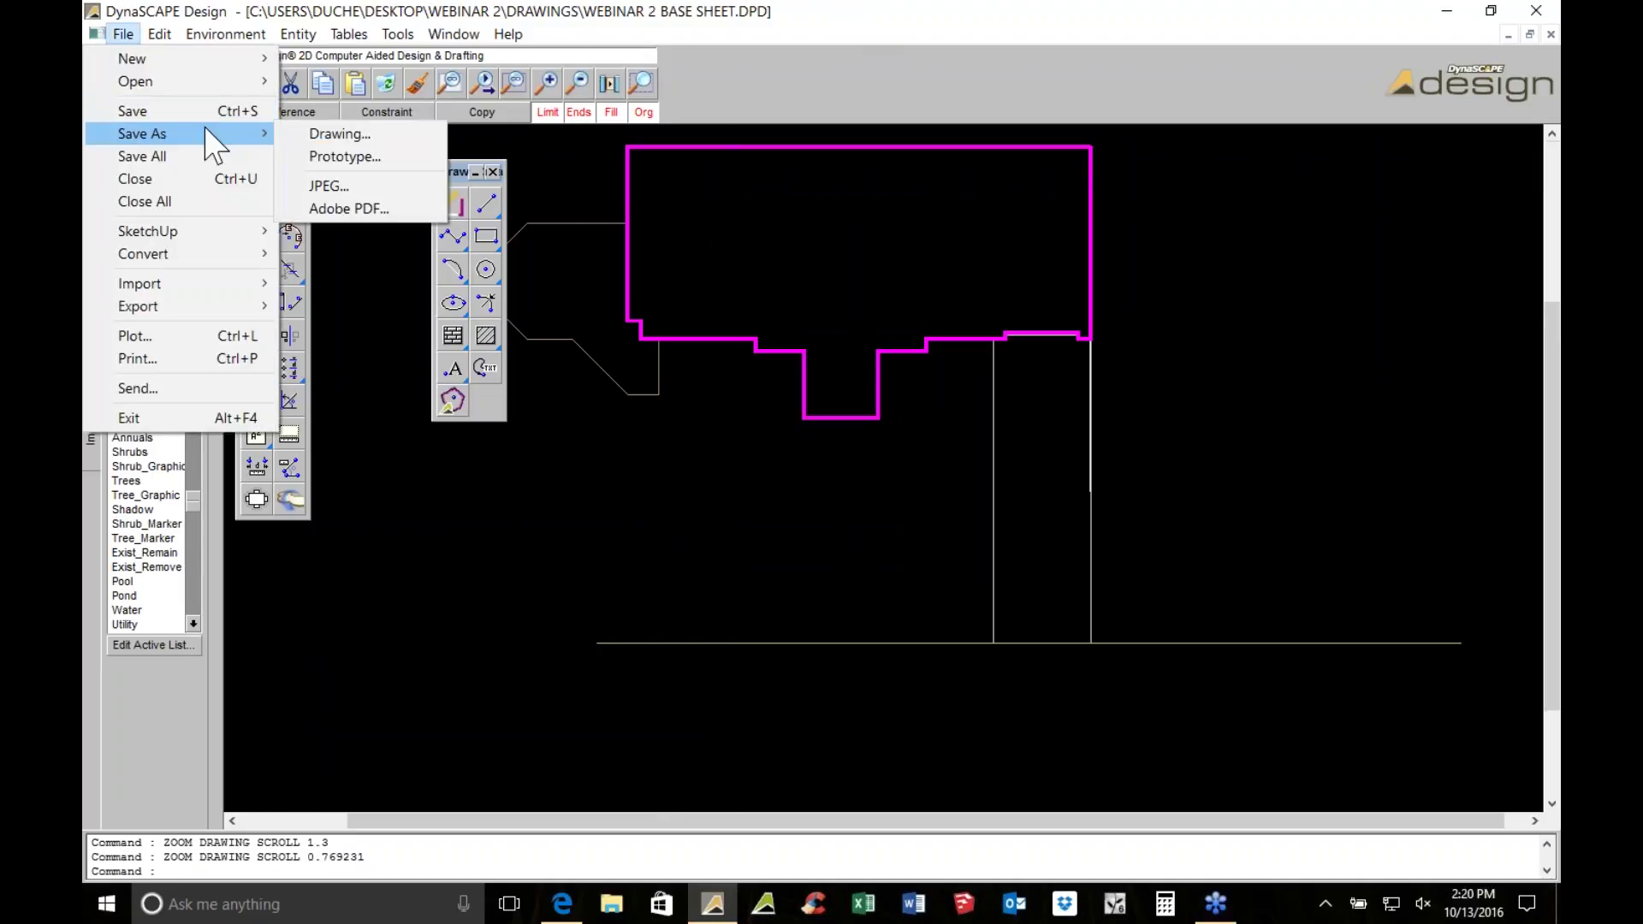
pyautogui.click(361, 208)
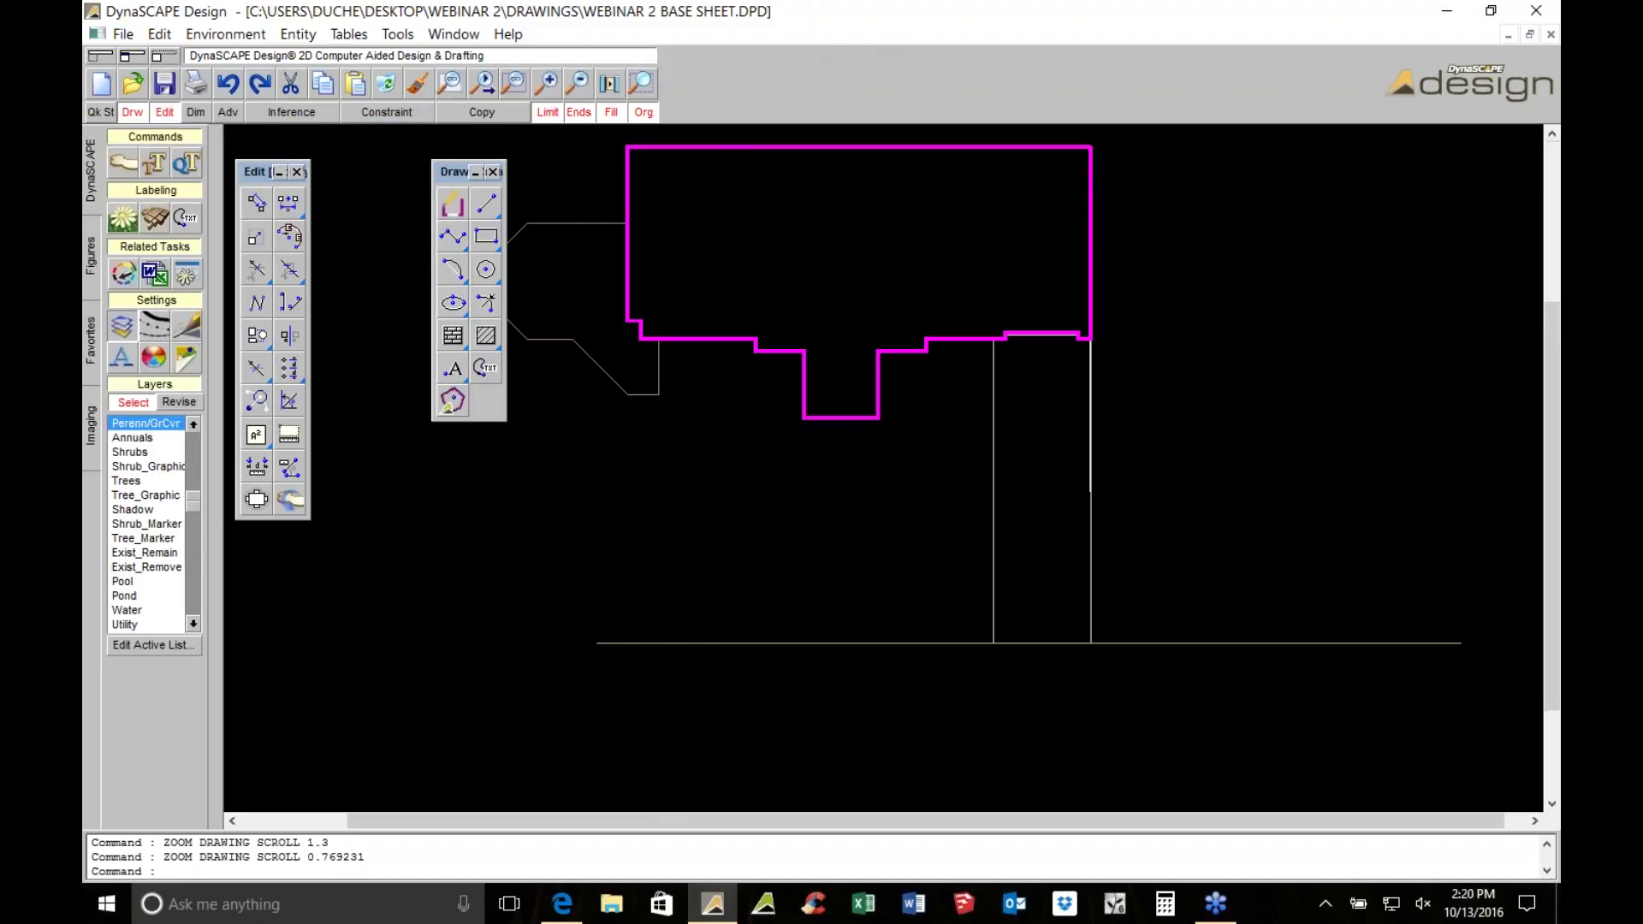
pyautogui.click(601, 916)
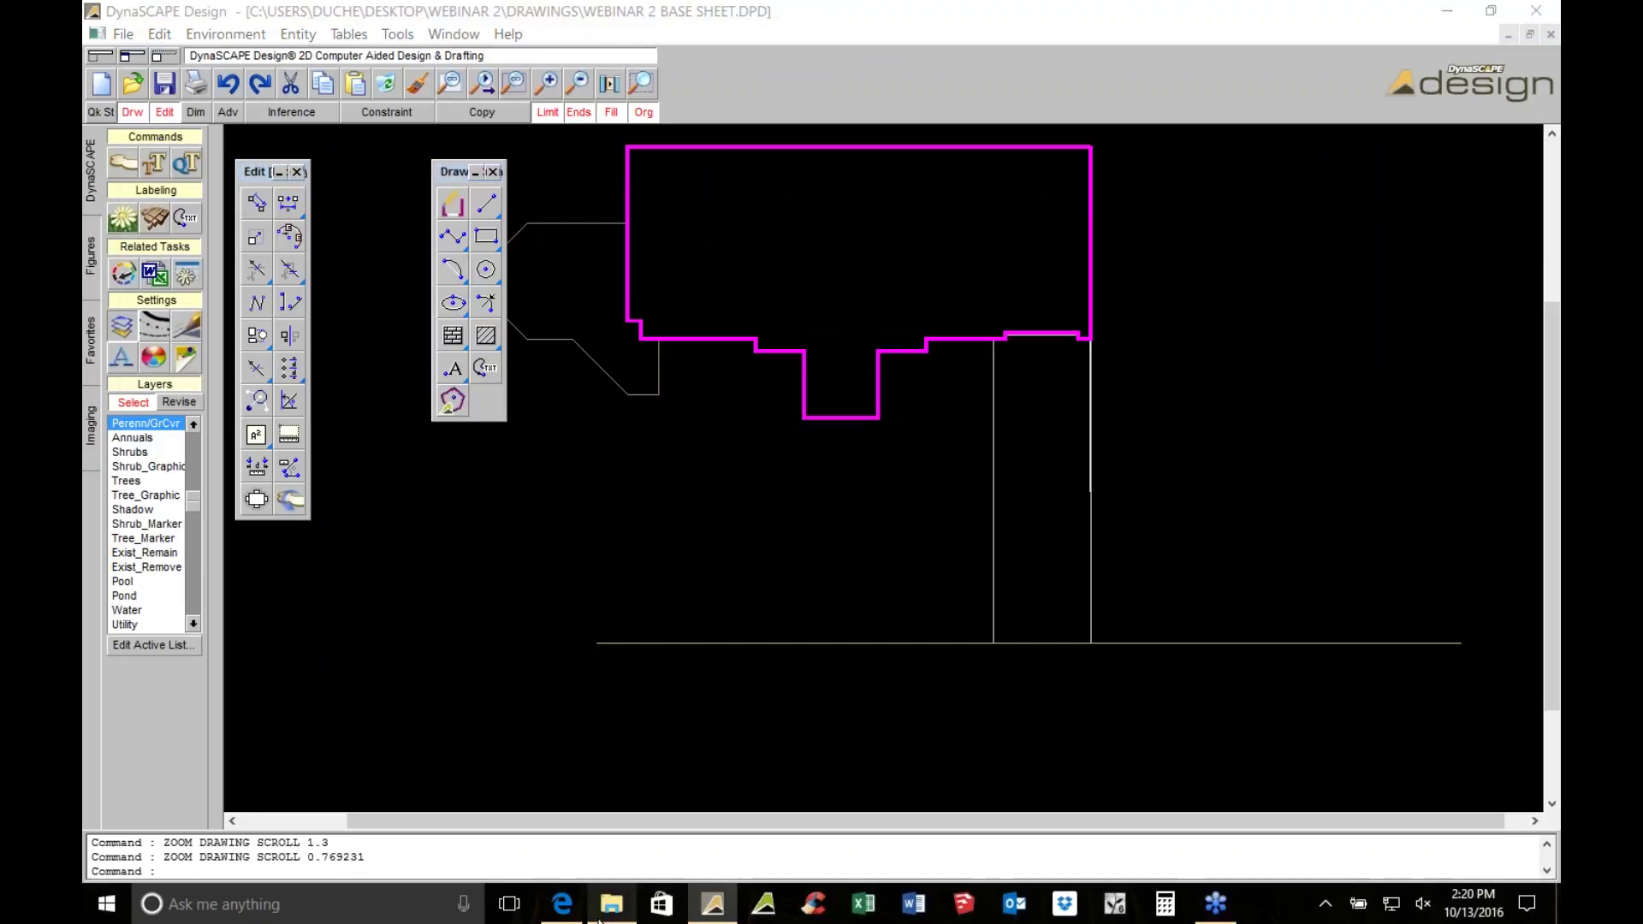
pyautogui.click(135, 356)
# Preview the Base for Sketch image from Desktop > Webinar 2 > Drawings, then close it
pyautogui.click(186, 154)
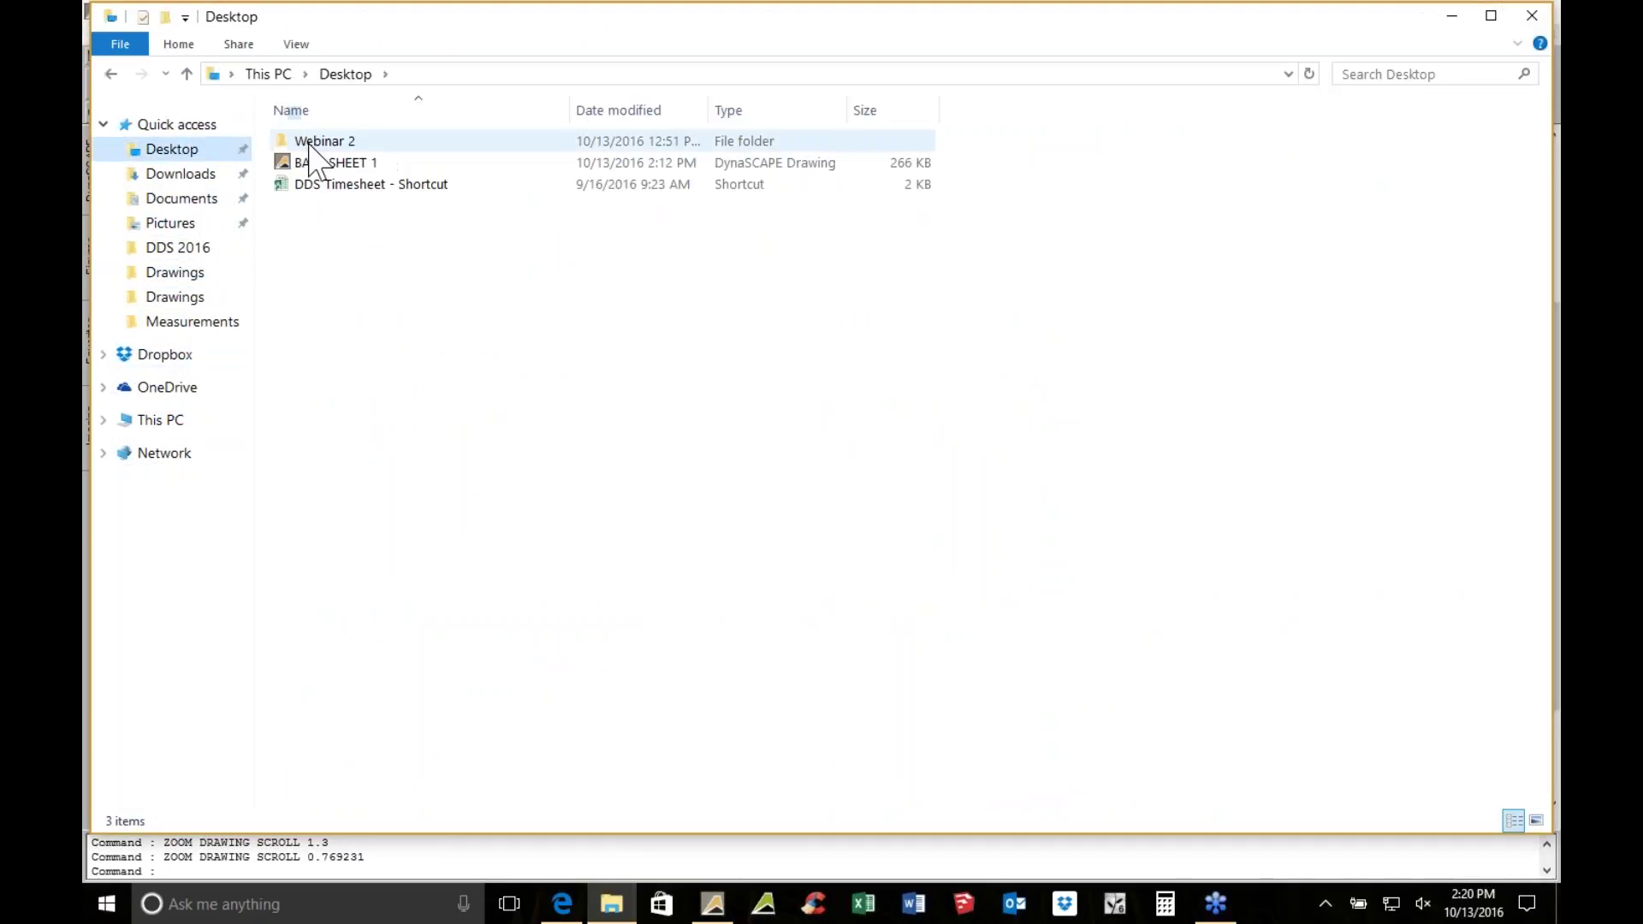
pyautogui.doubleClick(326, 137)
pyautogui.click(325, 164)
pyautogui.doubleClick(318, 161)
pyautogui.doubleClick(318, 154)
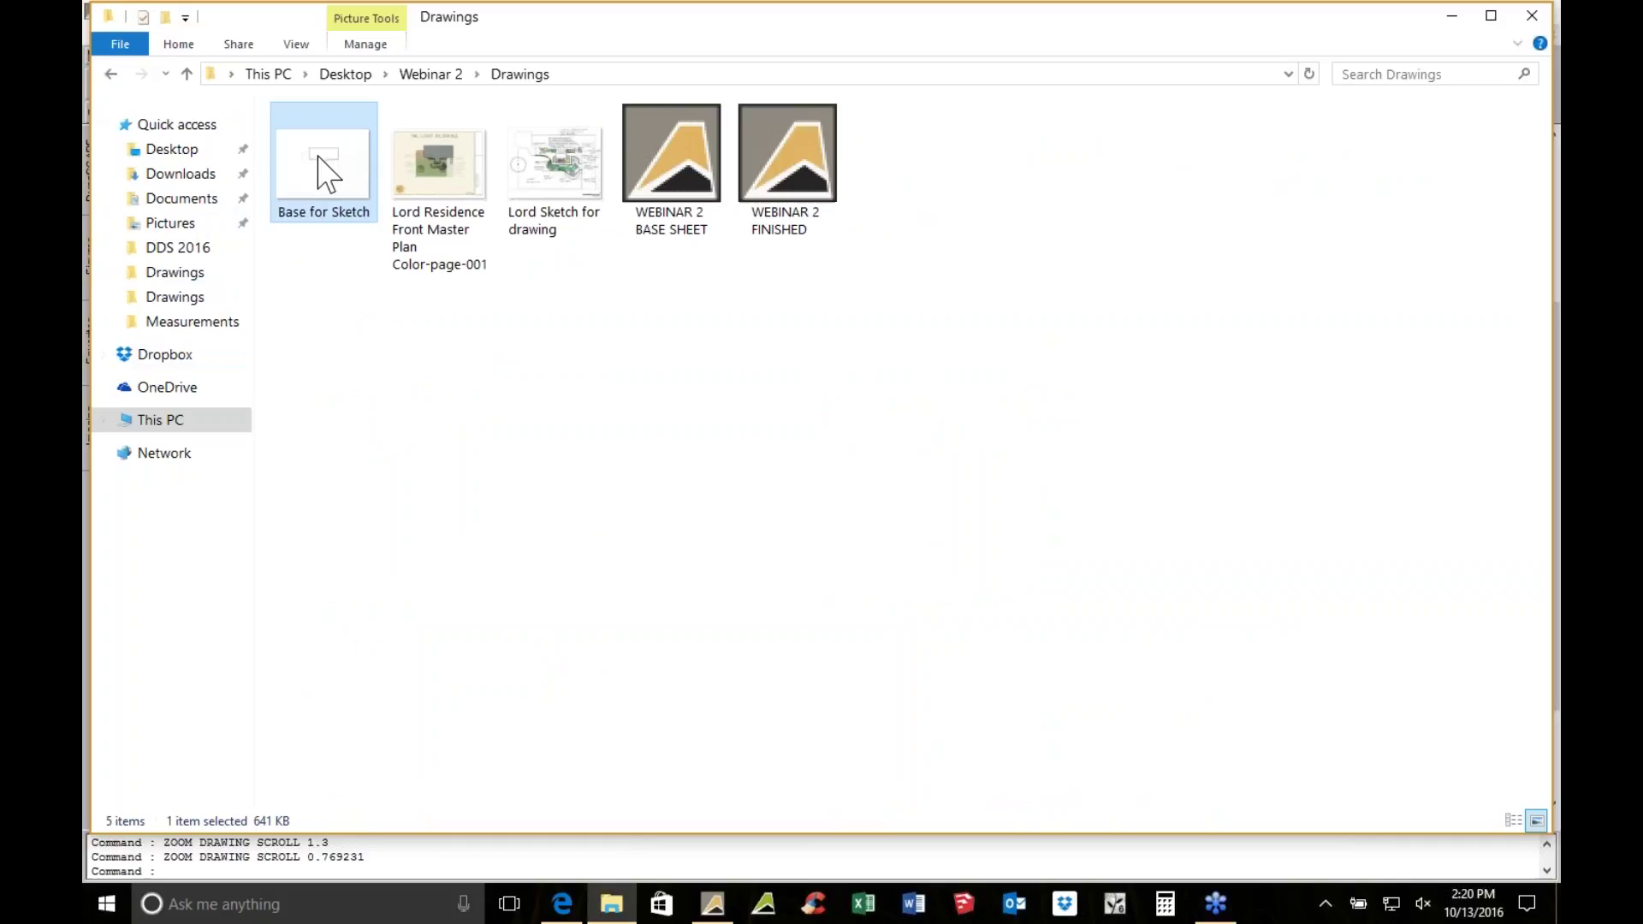
pyautogui.scroll(3, 867, 425)
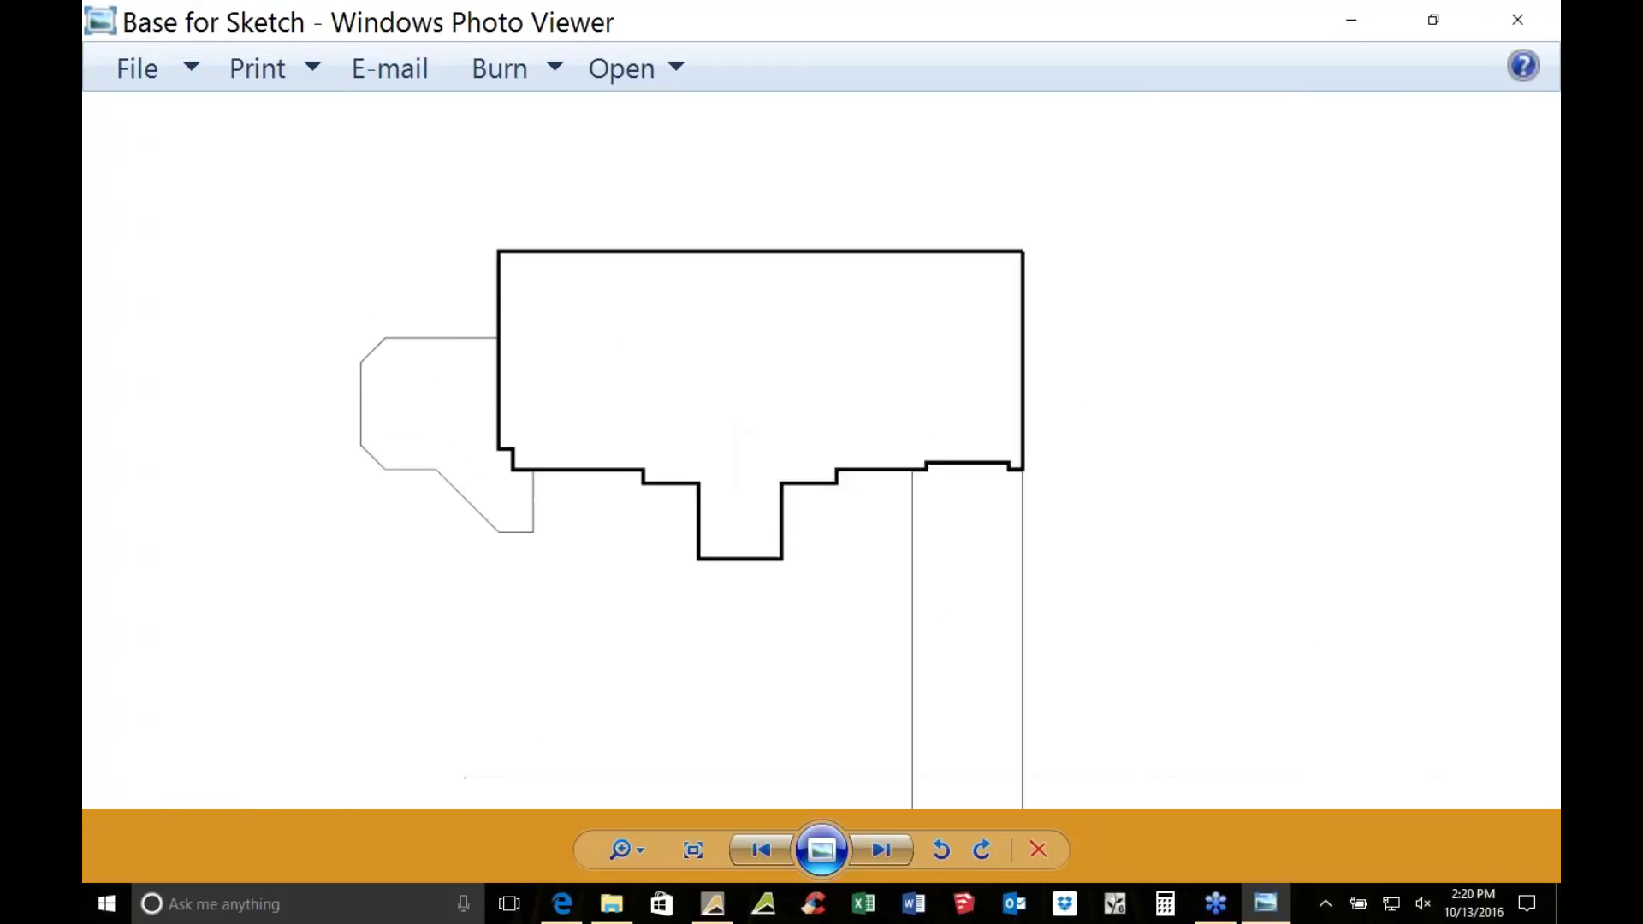
pyautogui.scroll(-1, 684, 514)
pyautogui.moveTo(645, 453); pyautogui.dragTo(652, 397)
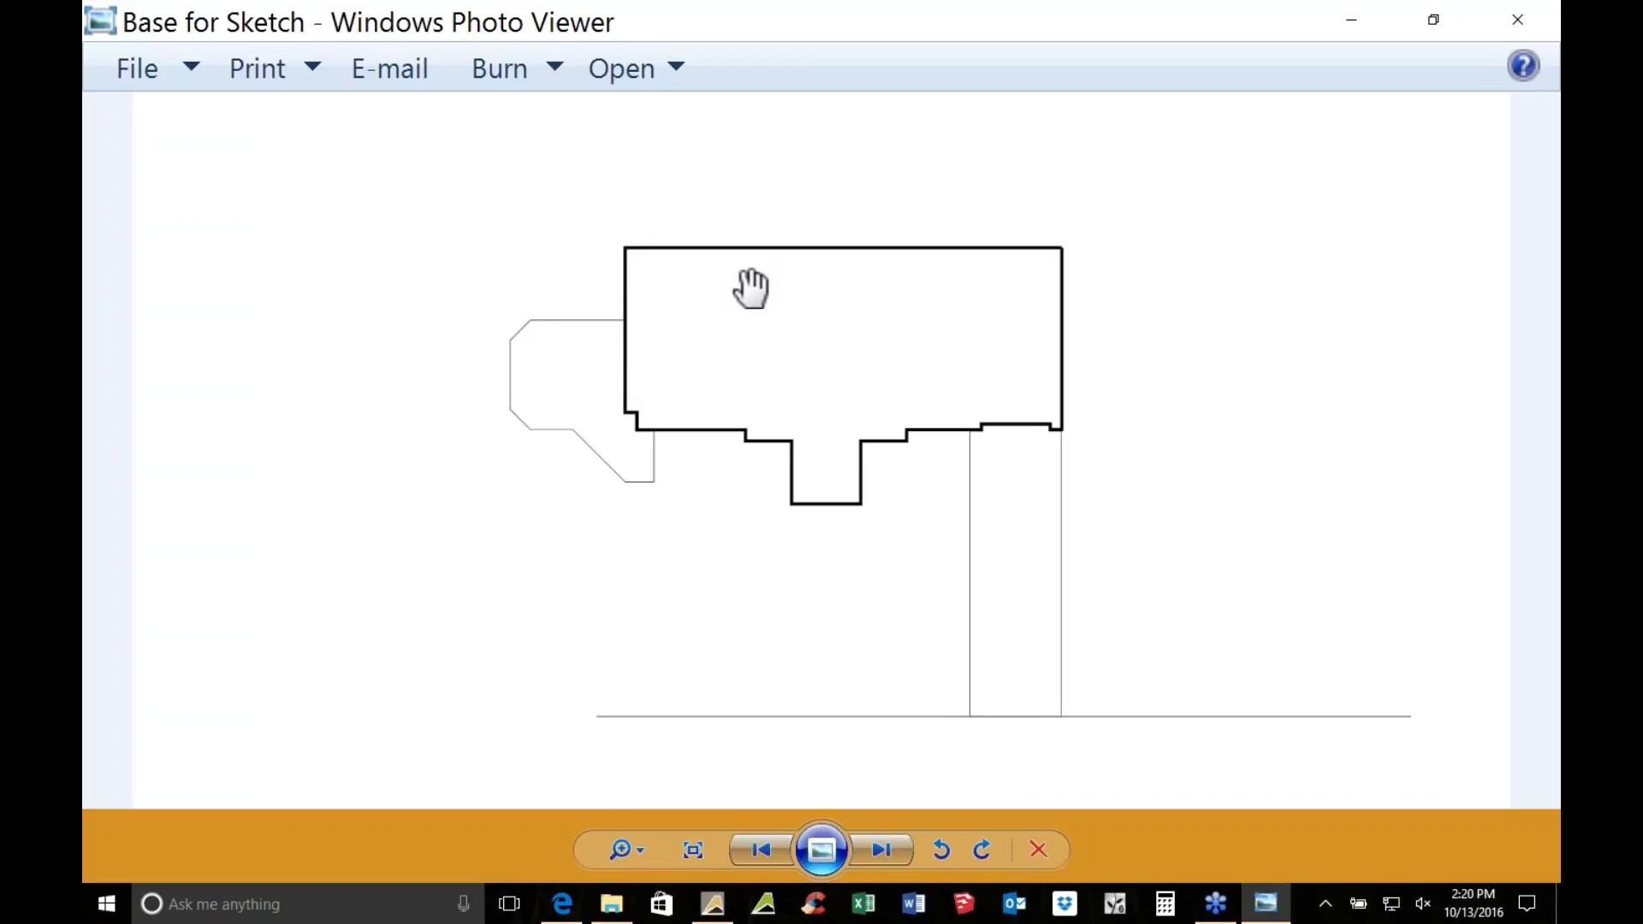
pyautogui.click(1520, 12)
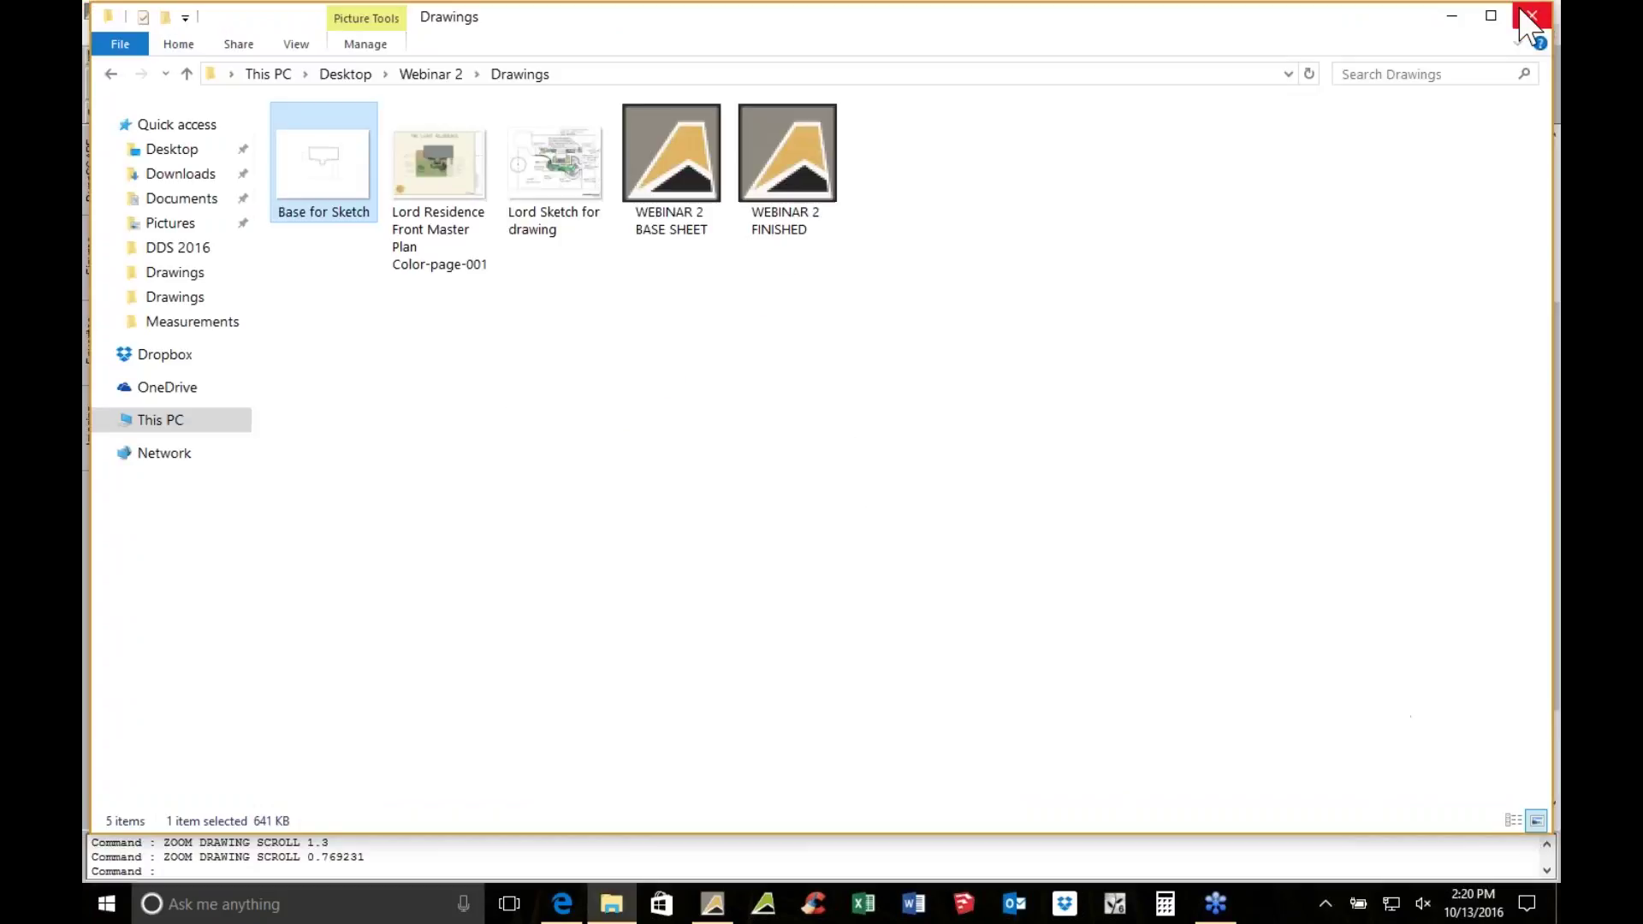
# Open Base for Sketch in Paint via Open with
pyautogui.rightClick(344, 178)
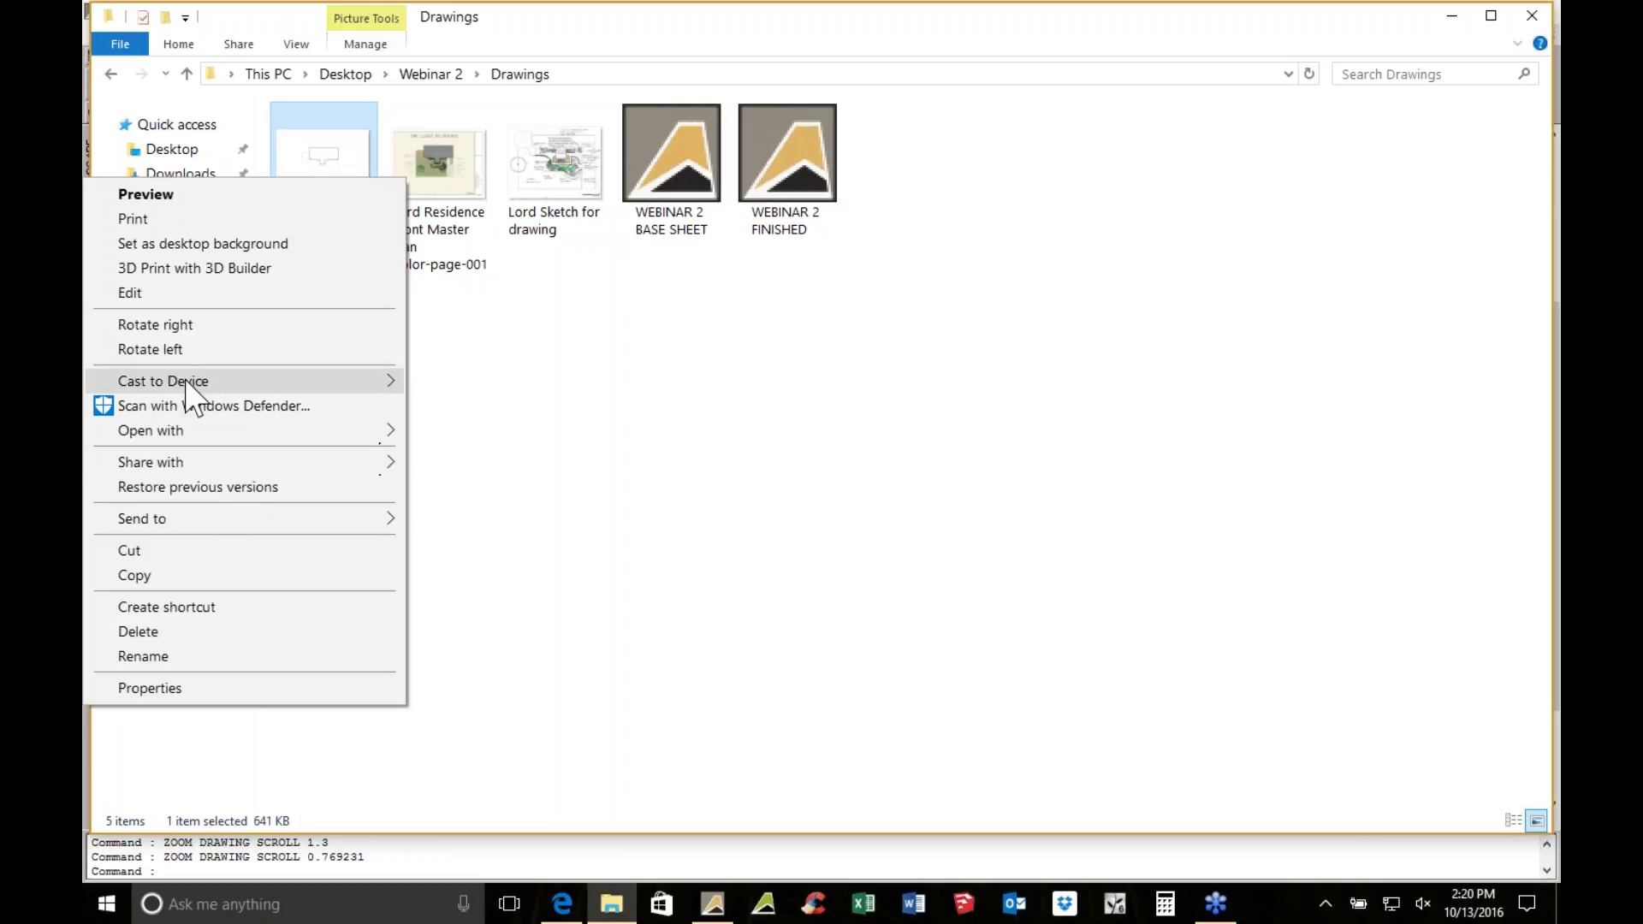
pyautogui.moveTo(161, 436)
pyautogui.click(575, 433)
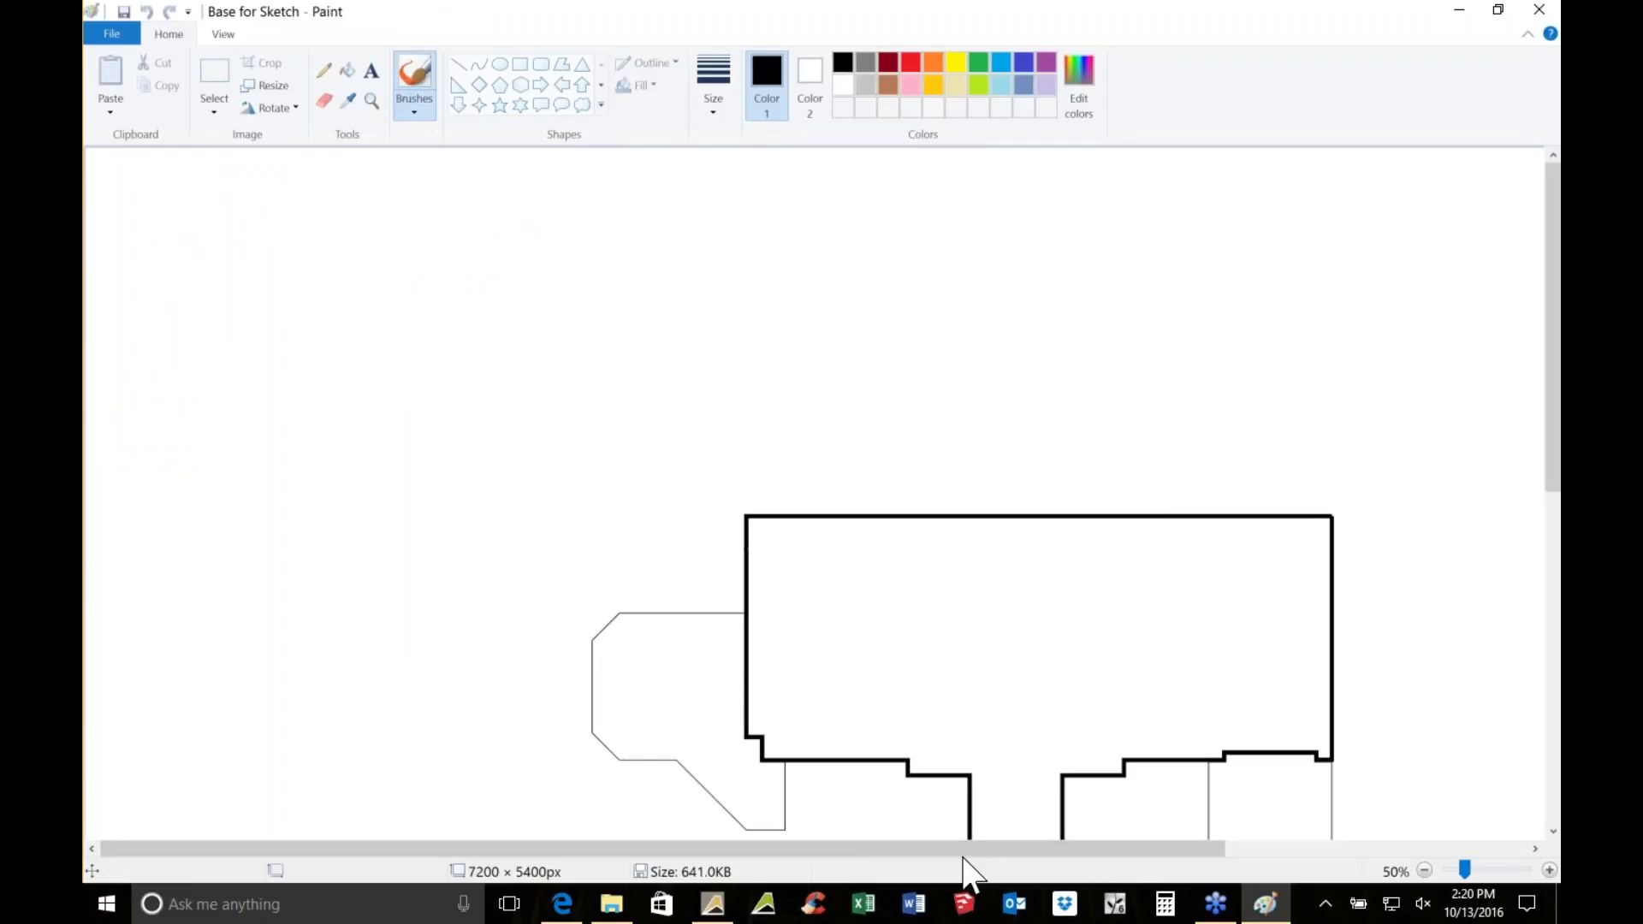
# Sketch red marks and black walkway lines around the front notch of the house
pyautogui.moveTo(973, 849); pyautogui.dragTo(1126, 849)
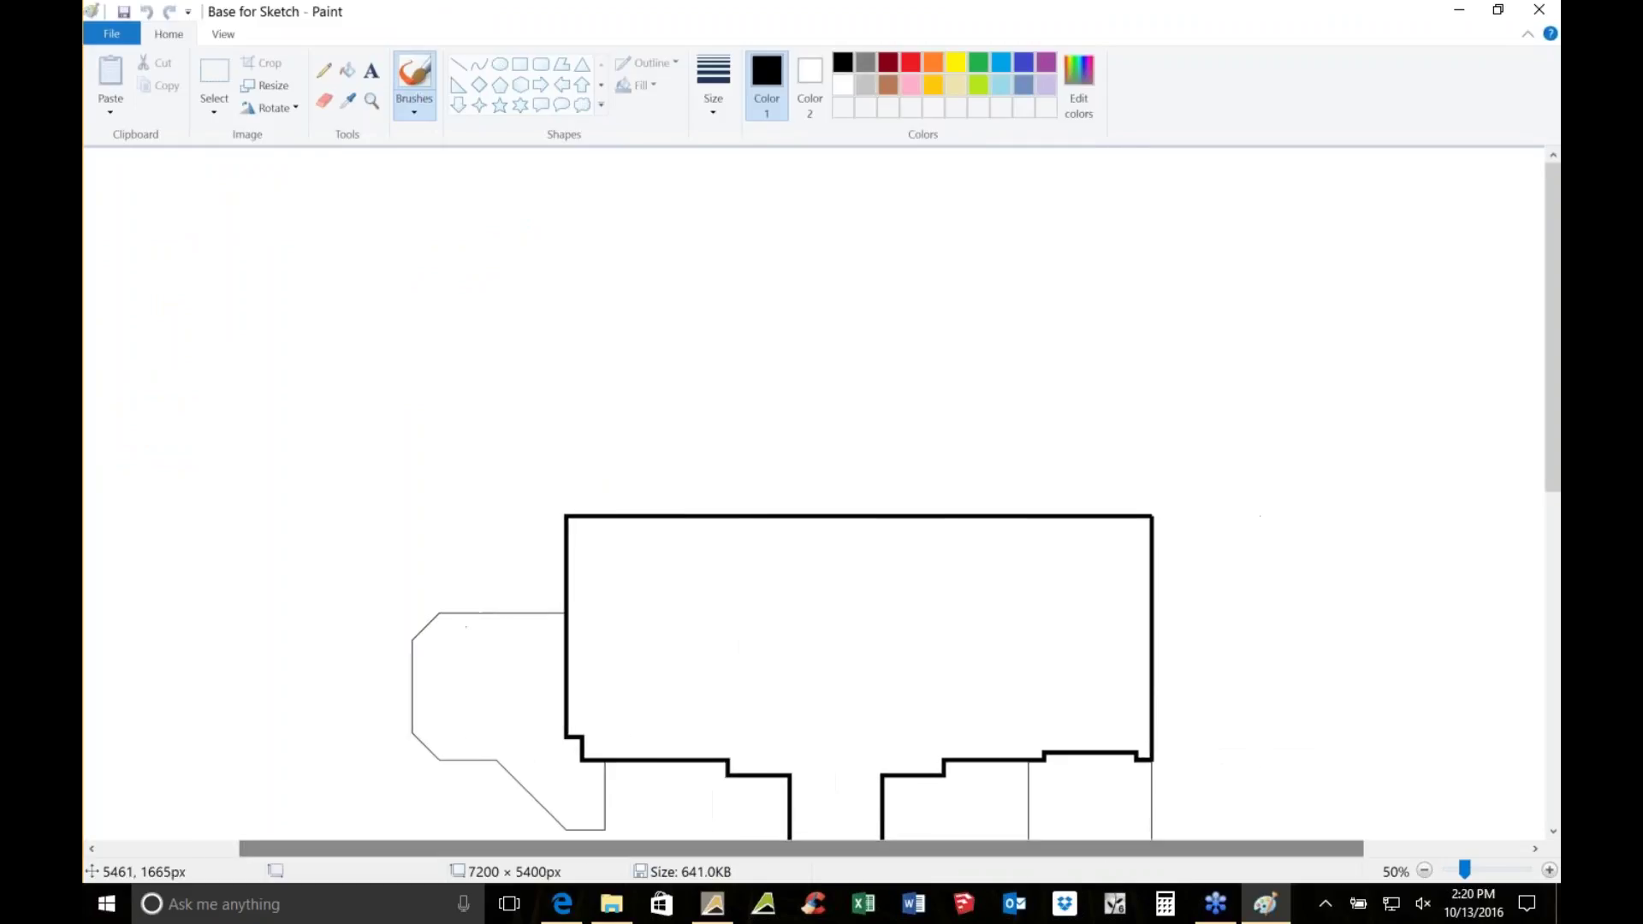
pyautogui.moveTo(1551, 256); pyautogui.dragTo(1550, 449)
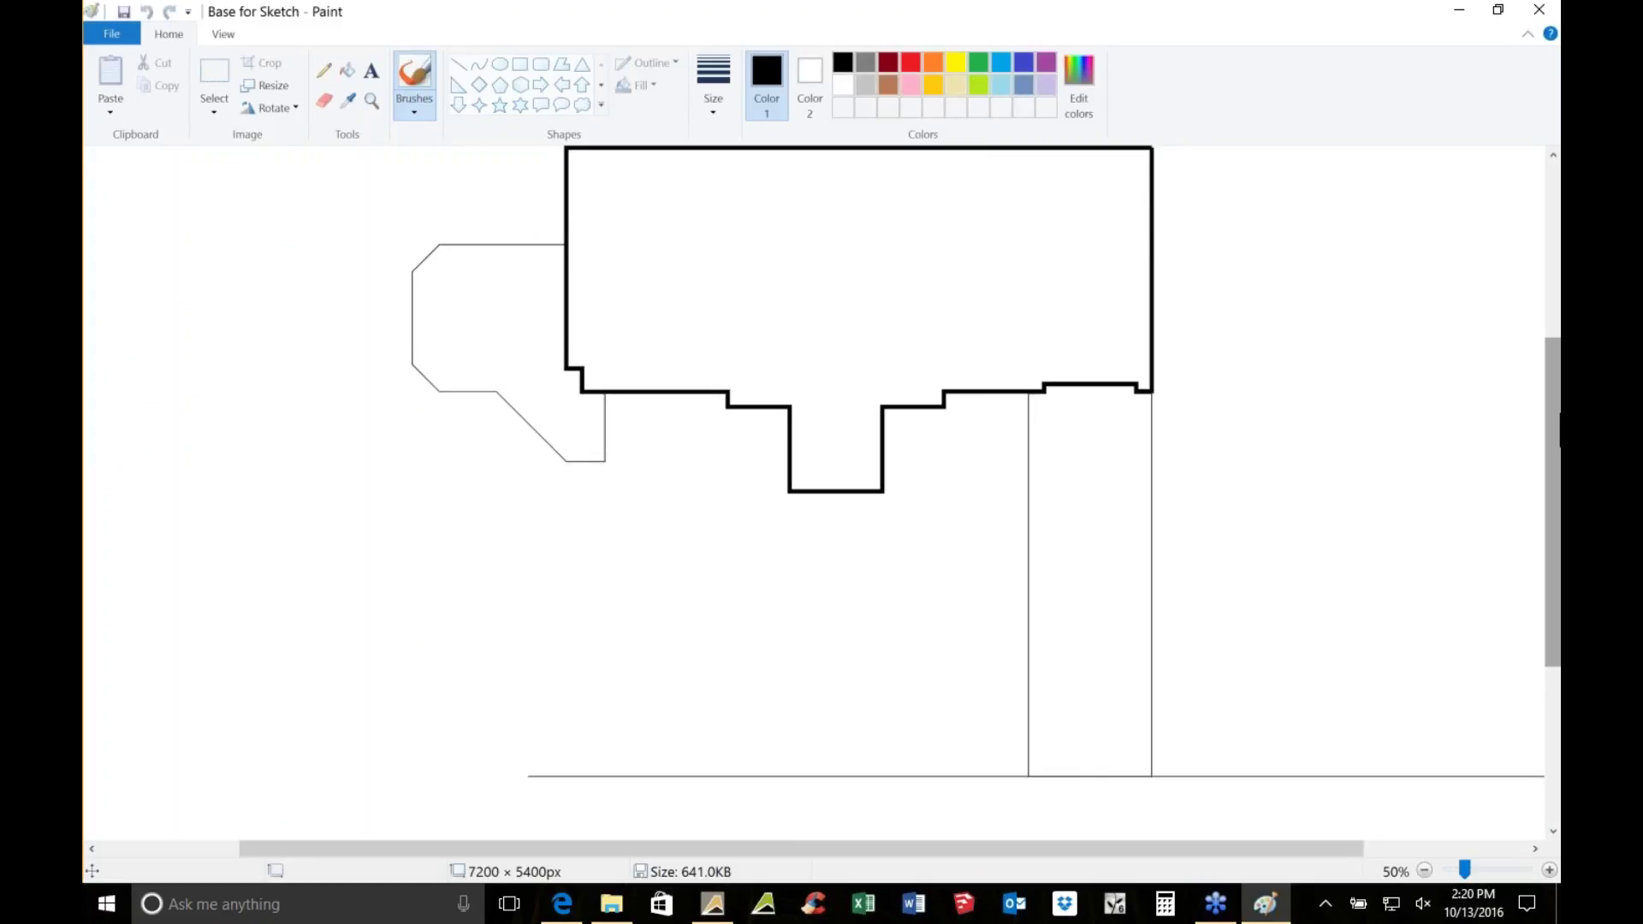
pyautogui.click(910, 63)
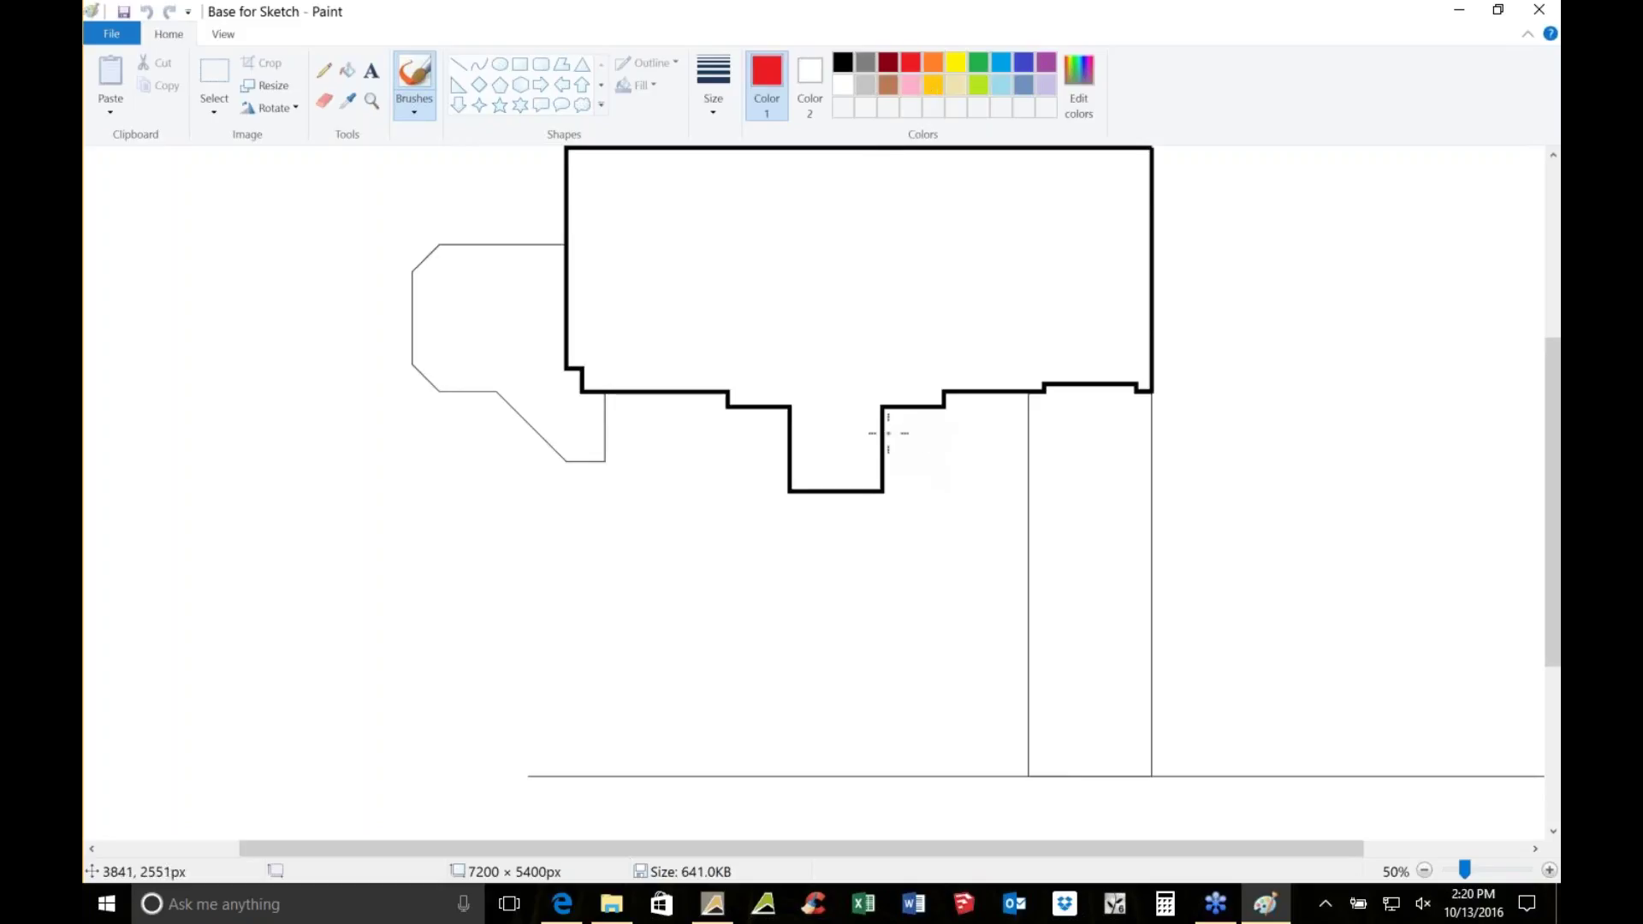
pyautogui.moveTo(890, 434)
pyautogui.mouseDown()
pyautogui.moveTo(896, 467)
pyautogui.moveTo(888, 433)
pyautogui.moveTo(773, 453)
pyautogui.moveTo(785, 473)
pyautogui.moveTo(778, 438)
pyautogui.mouseUp()
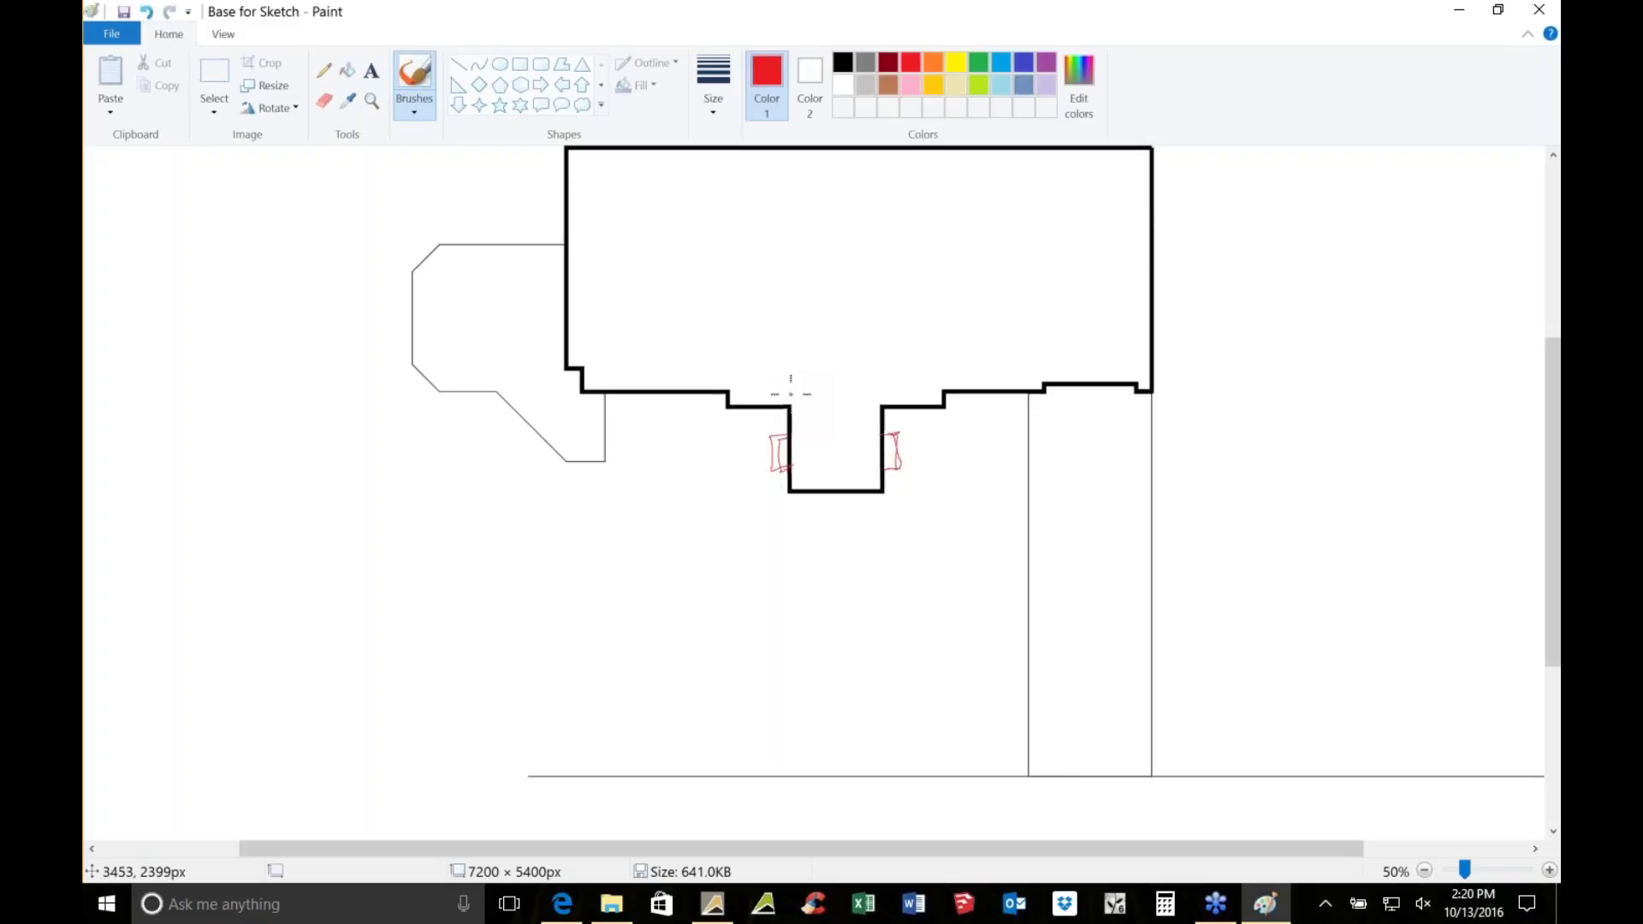
pyautogui.click(844, 62)
pyautogui.moveTo(780, 433); pyautogui.dragTo(772, 462)
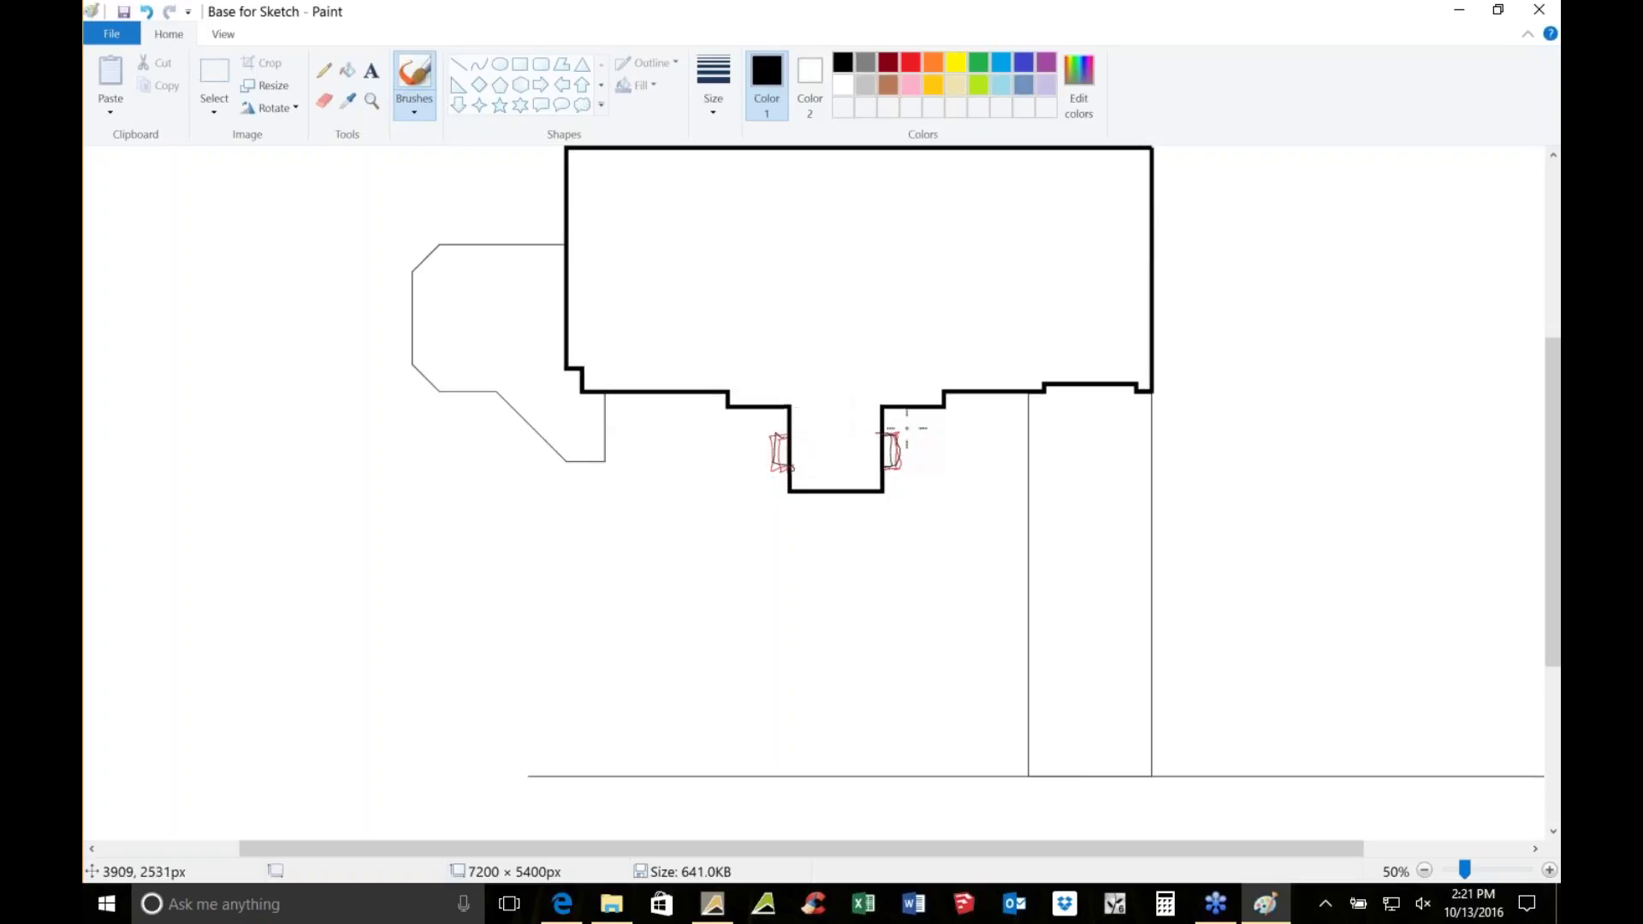
pyautogui.moveTo(890, 434)
pyautogui.mouseDown()
pyautogui.moveTo(942, 409)
pyautogui.moveTo(1001, 426)
pyautogui.moveTo(955, 395)
pyautogui.moveTo(1000, 403)
pyautogui.moveTo(1003, 440)
pyautogui.moveTo(1006, 421)
pyautogui.moveTo(981, 433)
pyautogui.mouseUp()
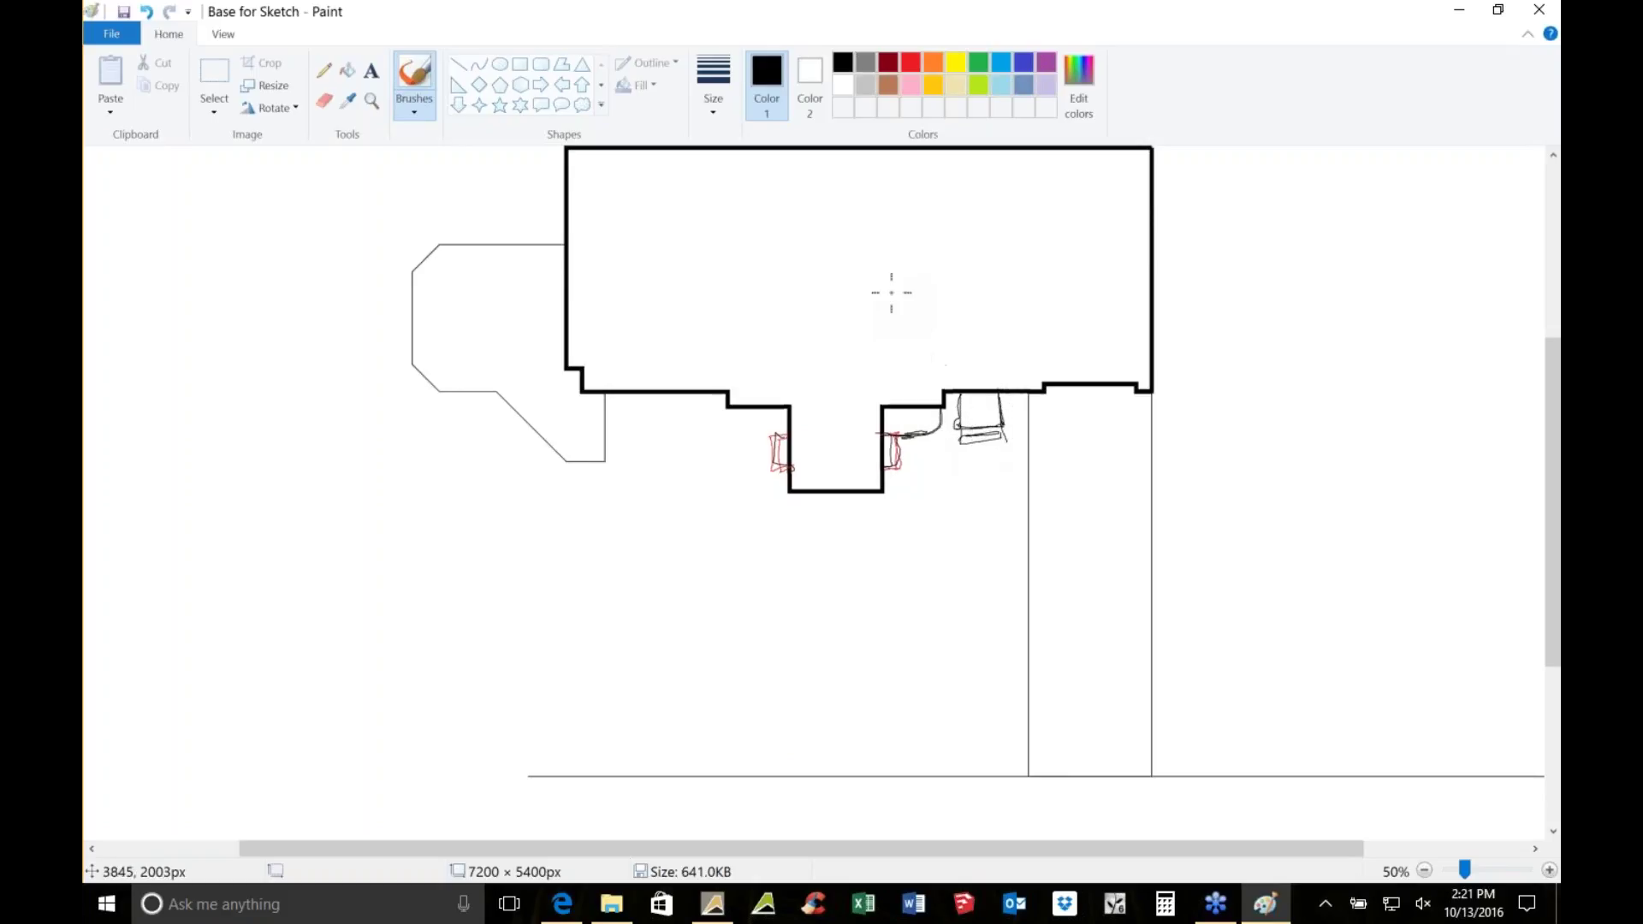
pyautogui.moveTo(783, 520)
pyautogui.mouseDown()
pyautogui.moveTo(795, 550)
pyautogui.moveTo(781, 526)
pyautogui.moveTo(898, 526)
pyautogui.moveTo(847, 573)
pyautogui.moveTo(1016, 537)
pyautogui.moveTo(961, 550)
pyautogui.moveTo(1038, 556)
pyautogui.moveTo(872, 560)
pyautogui.moveTo(752, 496)
pyautogui.mouseUp()
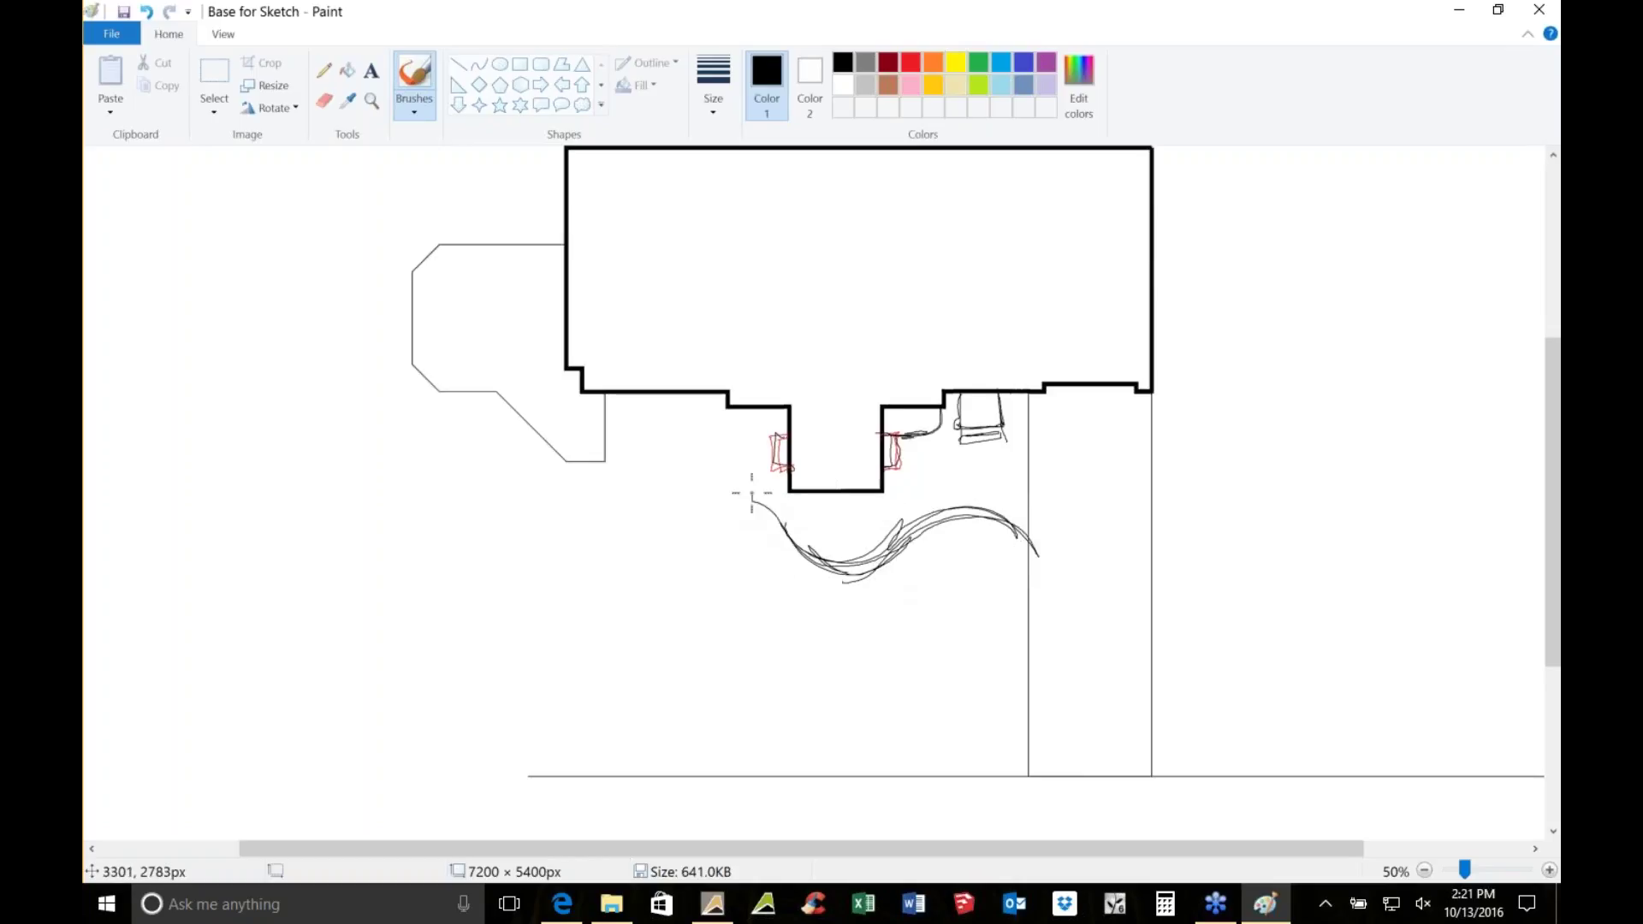
pyautogui.moveTo(596, 447)
pyautogui.mouseDown()
pyautogui.moveTo(687, 451)
pyautogui.moveTo(705, 505)
pyautogui.moveTo(748, 501)
pyautogui.moveTo(696, 444)
pyautogui.mouseUp()
pyautogui.moveTo(695, 445)
pyautogui.mouseDown()
pyautogui.moveTo(696, 503)
pyautogui.moveTo(681, 505)
pyautogui.moveTo(760, 527)
pyautogui.moveTo(706, 501)
pyautogui.mouseUp()
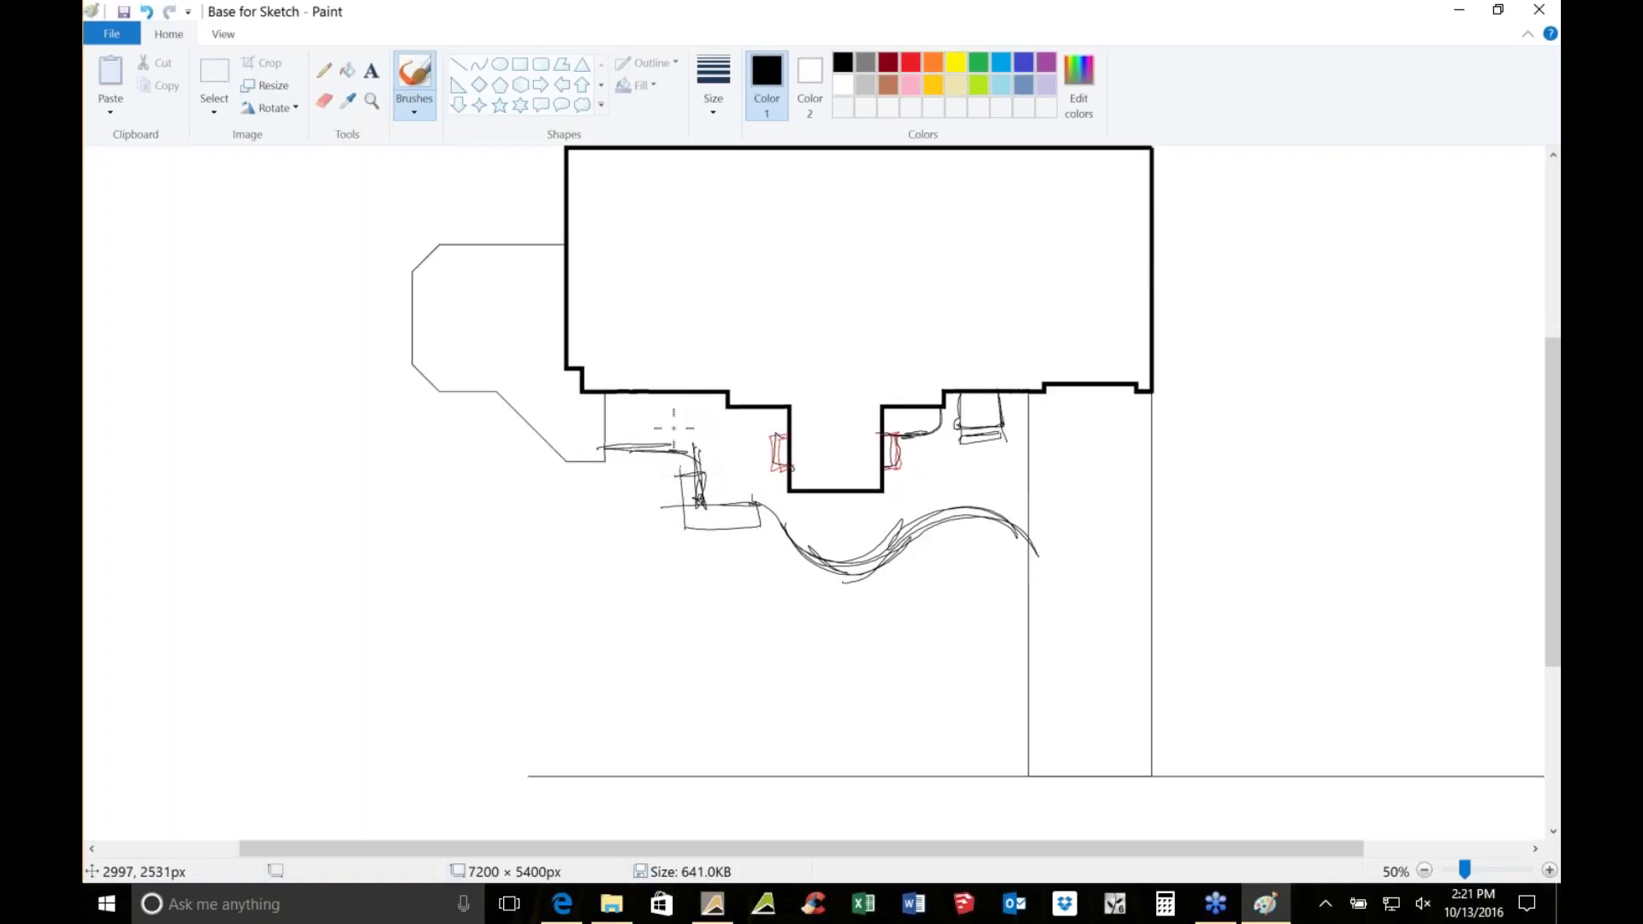
# Add green shrubs and bed edges, then close Paint with Don't Save
pyautogui.click(987, 68)
pyautogui.moveTo(764, 419); pyautogui.dragTo(746, 417)
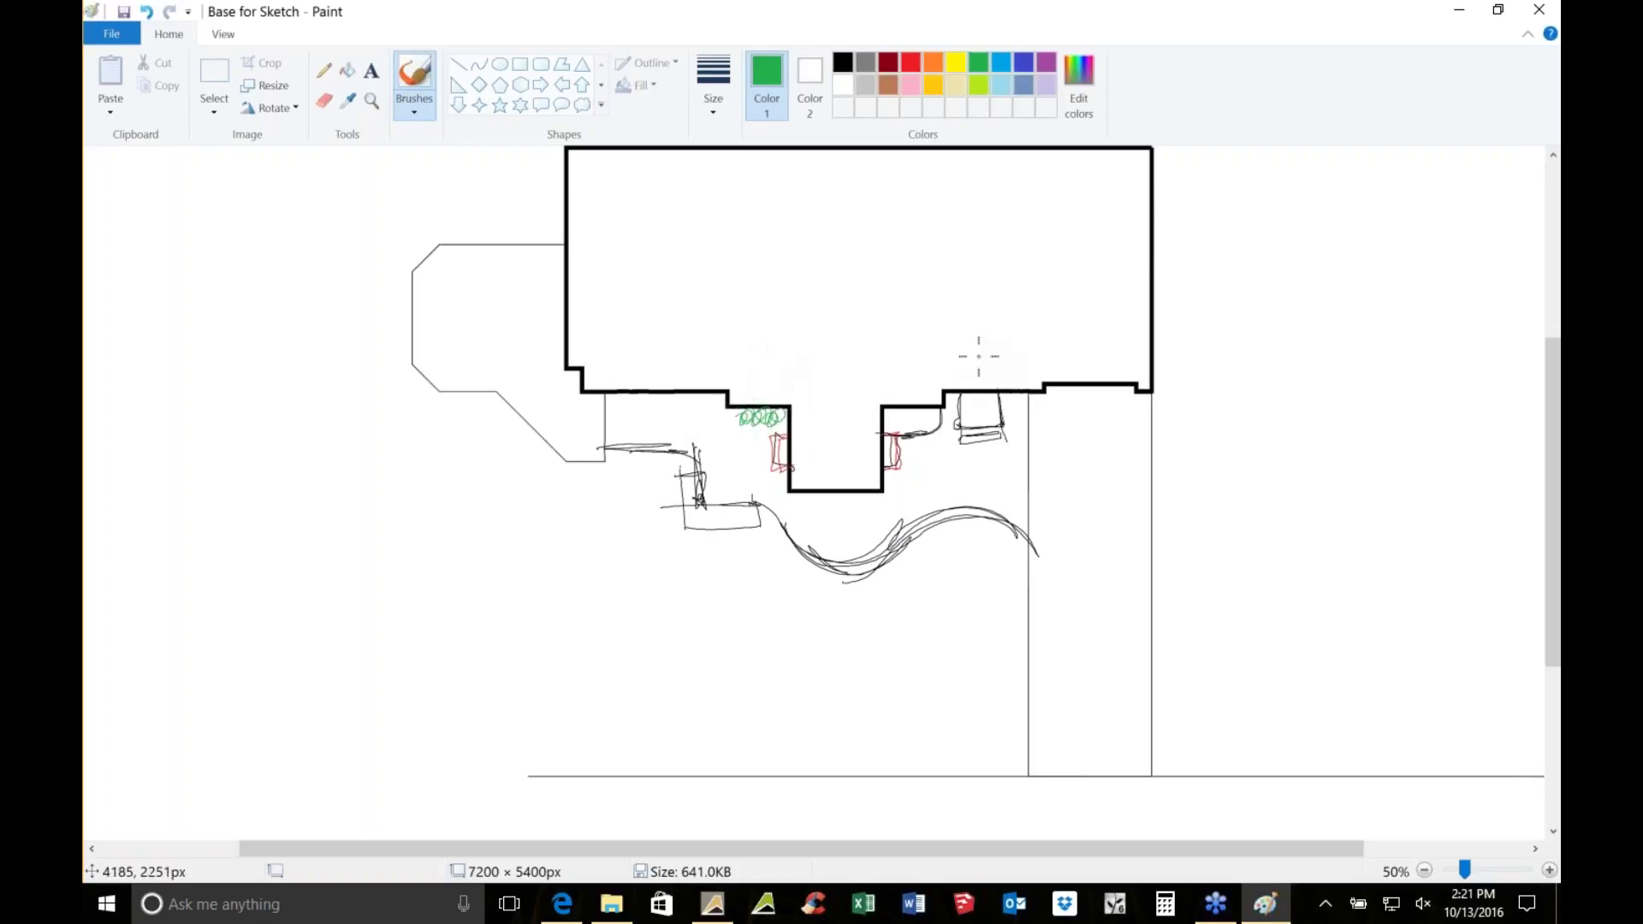
pyautogui.moveTo(986, 323); pyautogui.dragTo(1028, 288)
pyautogui.moveTo(1007, 482); pyautogui.dragTo(959, 626)
pyautogui.moveTo(921, 402)
pyautogui.mouseDown()
pyautogui.moveTo(894, 411)
pyautogui.moveTo(931, 416)
pyautogui.mouseUp()
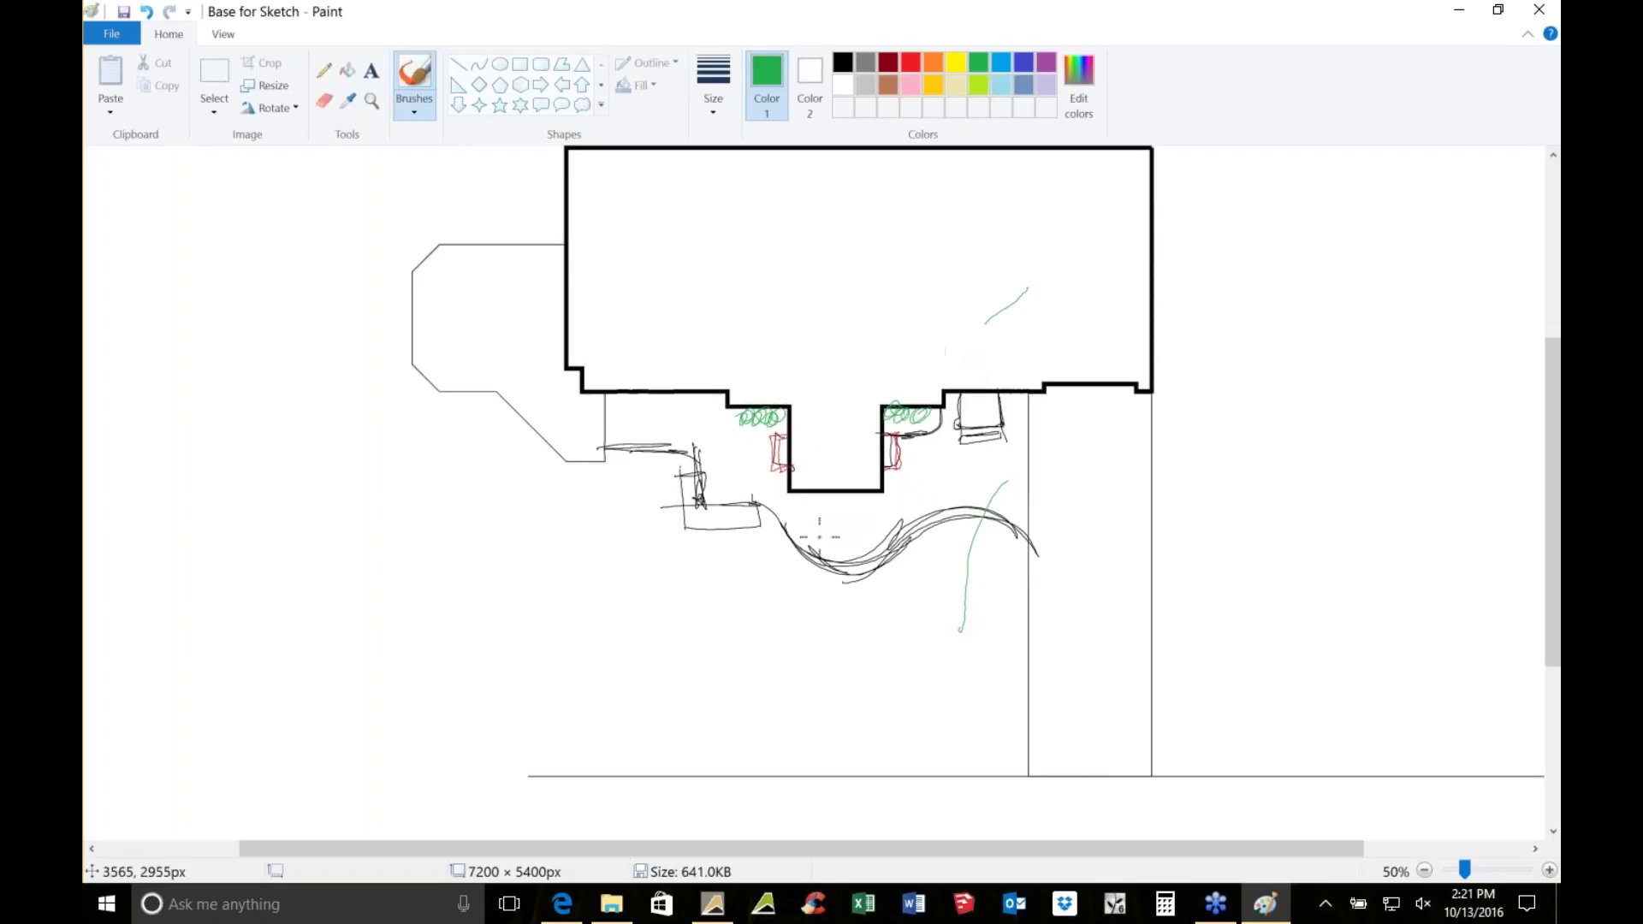
pyautogui.moveTo(828, 566)
pyautogui.mouseDown()
pyautogui.moveTo(720, 678)
pyautogui.moveTo(739, 684)
pyautogui.moveTo(765, 640)
pyautogui.moveTo(1011, 605)
pyautogui.mouseUp()
pyautogui.moveTo(896, 665)
pyautogui.mouseDown()
pyautogui.moveTo(894, 688)
pyautogui.moveTo(909, 660)
pyautogui.moveTo(924, 689)
pyautogui.moveTo(1014, 644)
pyautogui.moveTo(1056, 650)
pyautogui.moveTo(945, 676)
pyautogui.moveTo(1053, 589)
pyautogui.mouseUp()
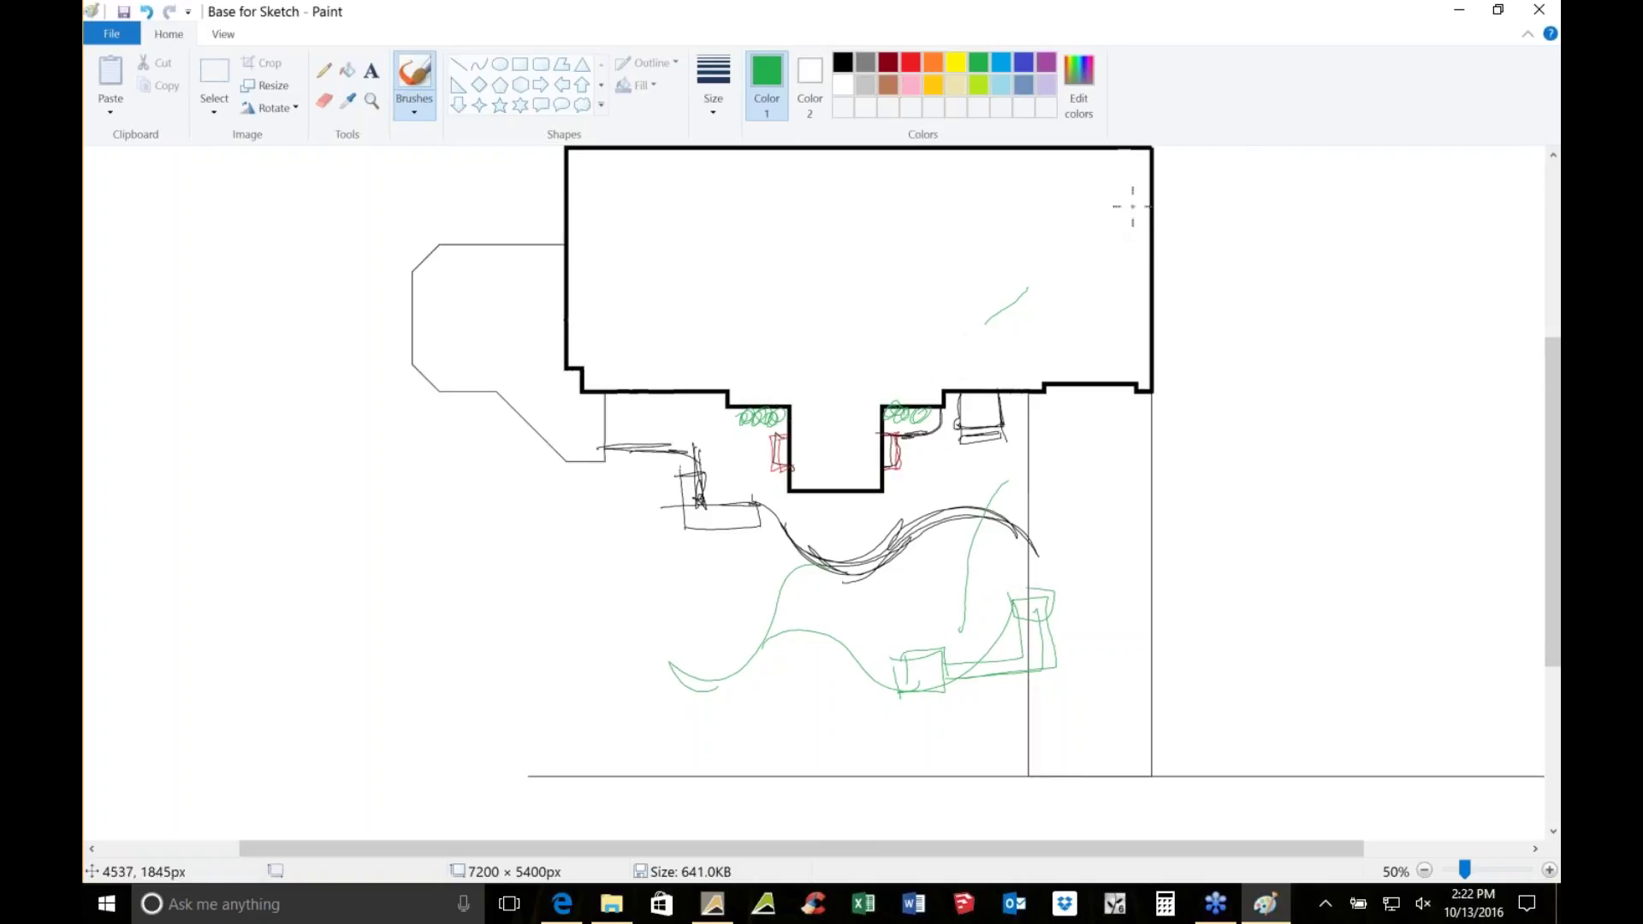
pyautogui.click(1539, 9)
pyautogui.click(851, 481)
# Open Lord Sketch for drawing to view the coloured hand-drawn planting plan
pyautogui.doubleClick(547, 184)
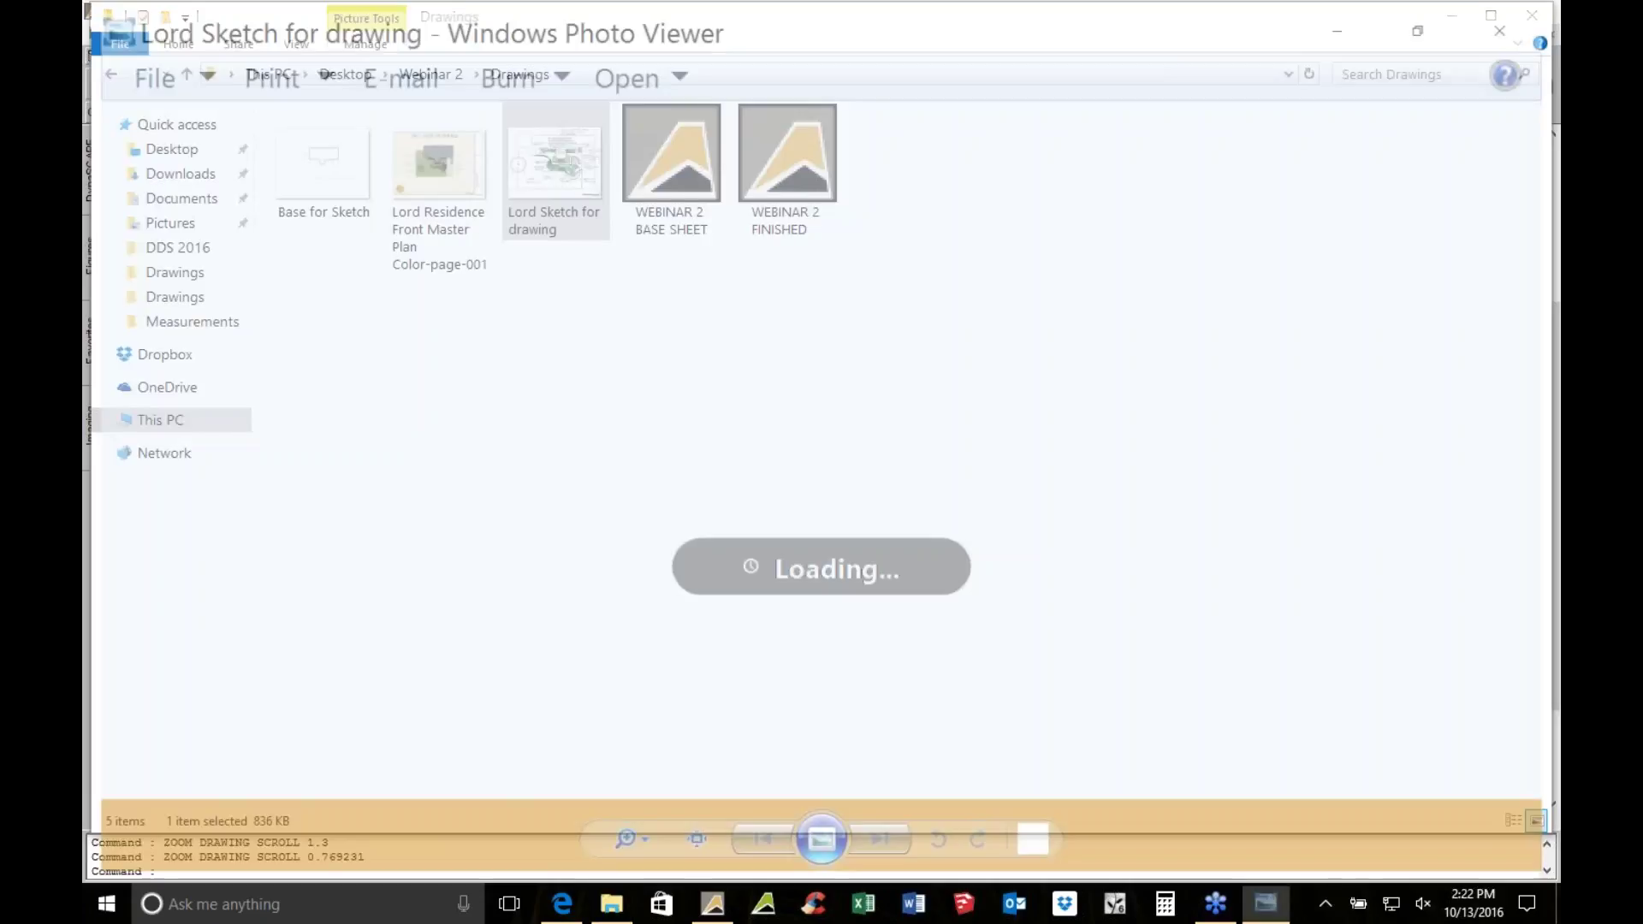
pyautogui.scroll(1, 827, 499)
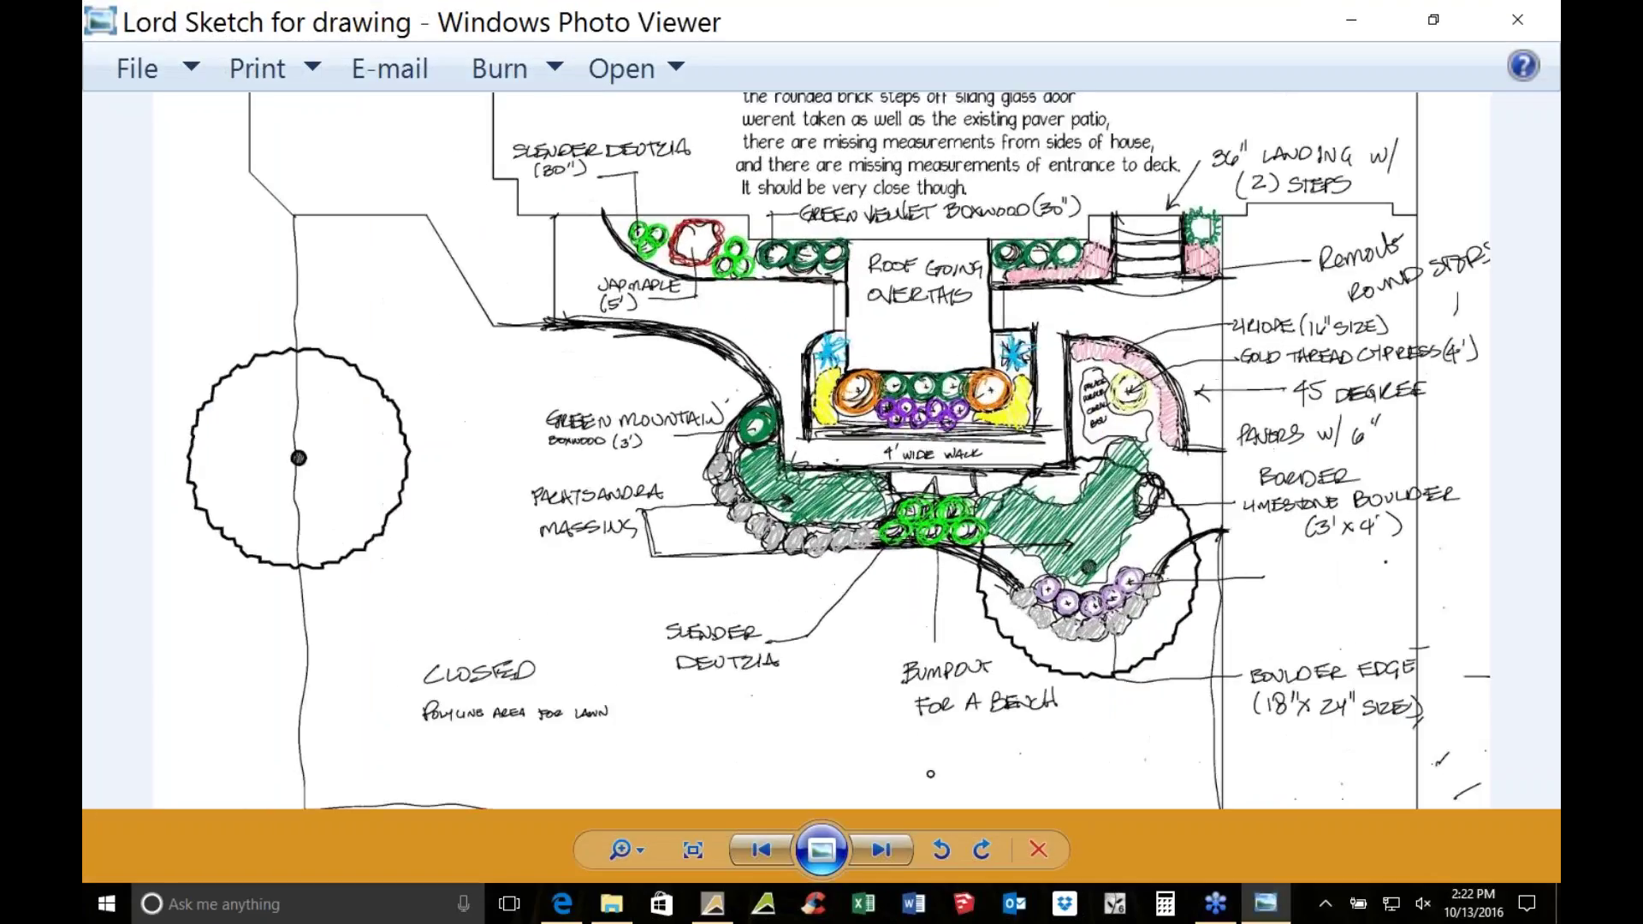
pyautogui.scroll(-1, 826, 497)
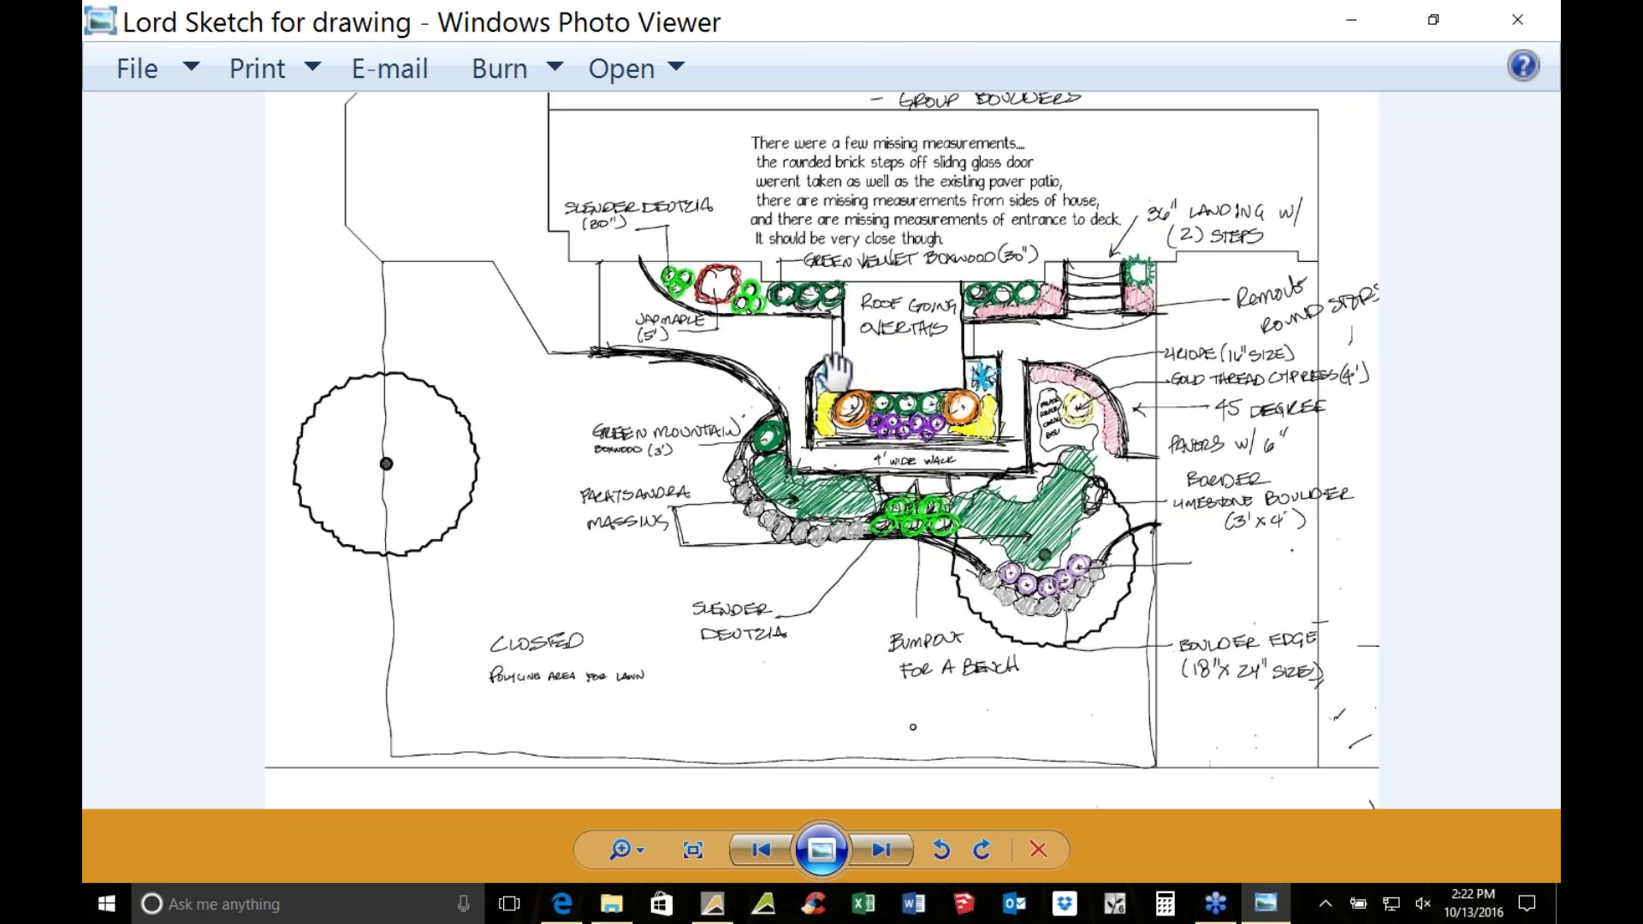
# Close Windows Photo Viewer and the Drawings folder window to show the WEBINAR 2 BASE SHEET
pyautogui.click(1536, 21)
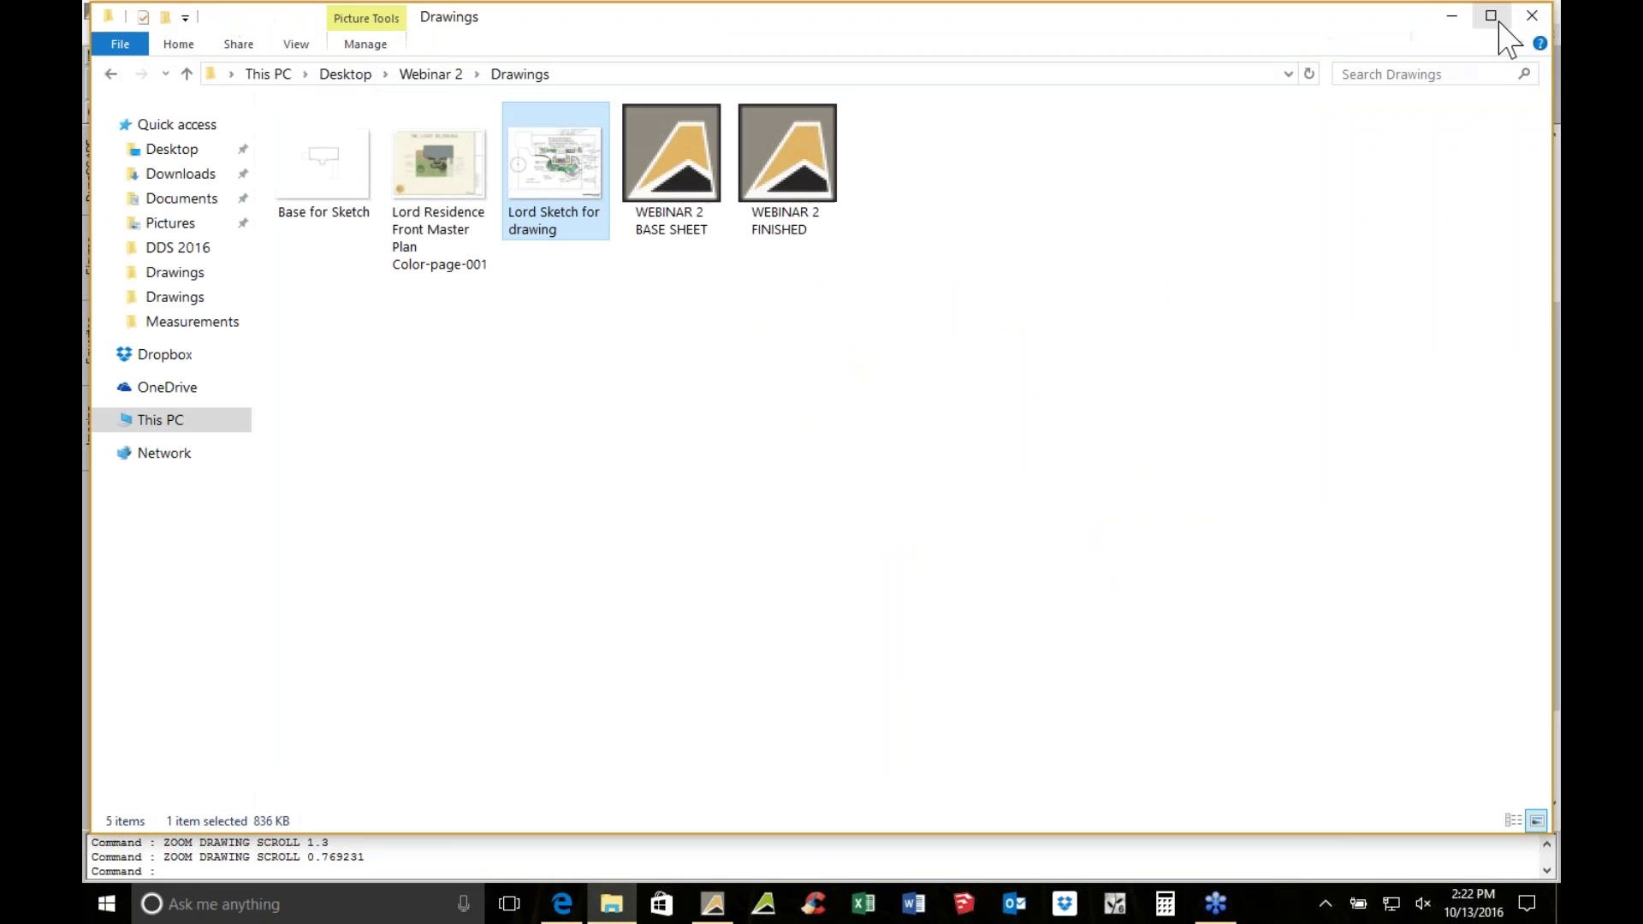
pyautogui.click(1530, 17)
pyautogui.scroll(-1, 718, 334)
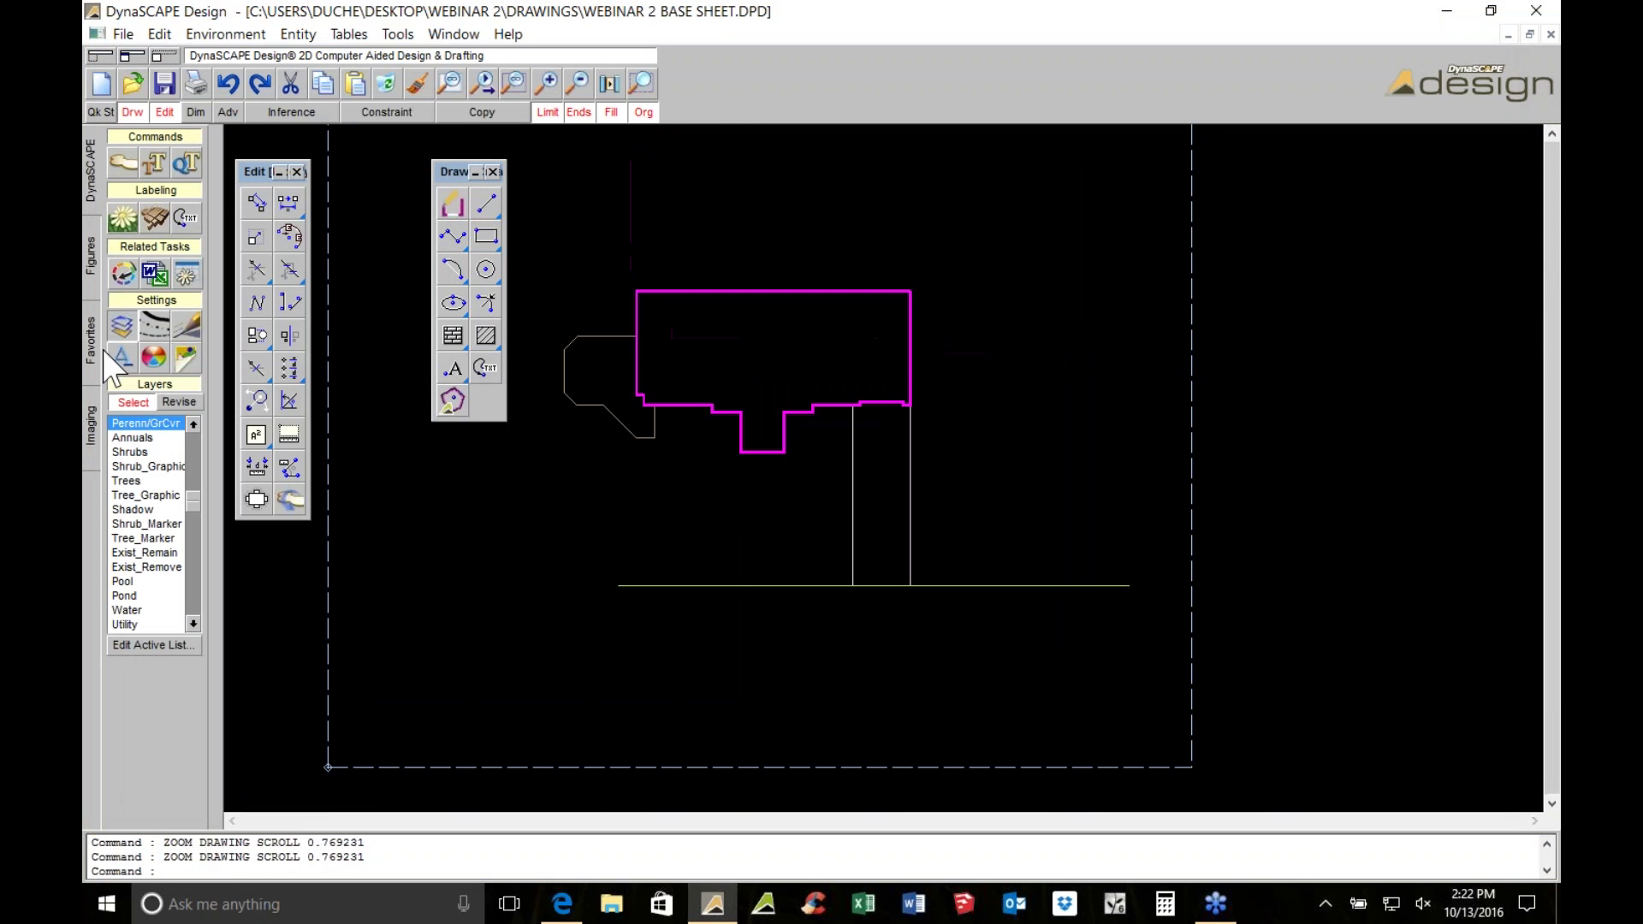
# Insert the Lord Sketch for drawing image from Desktop > Webinar 2 > Drawings by two corners
pyautogui.click(89, 413)
pyautogui.click(190, 163)
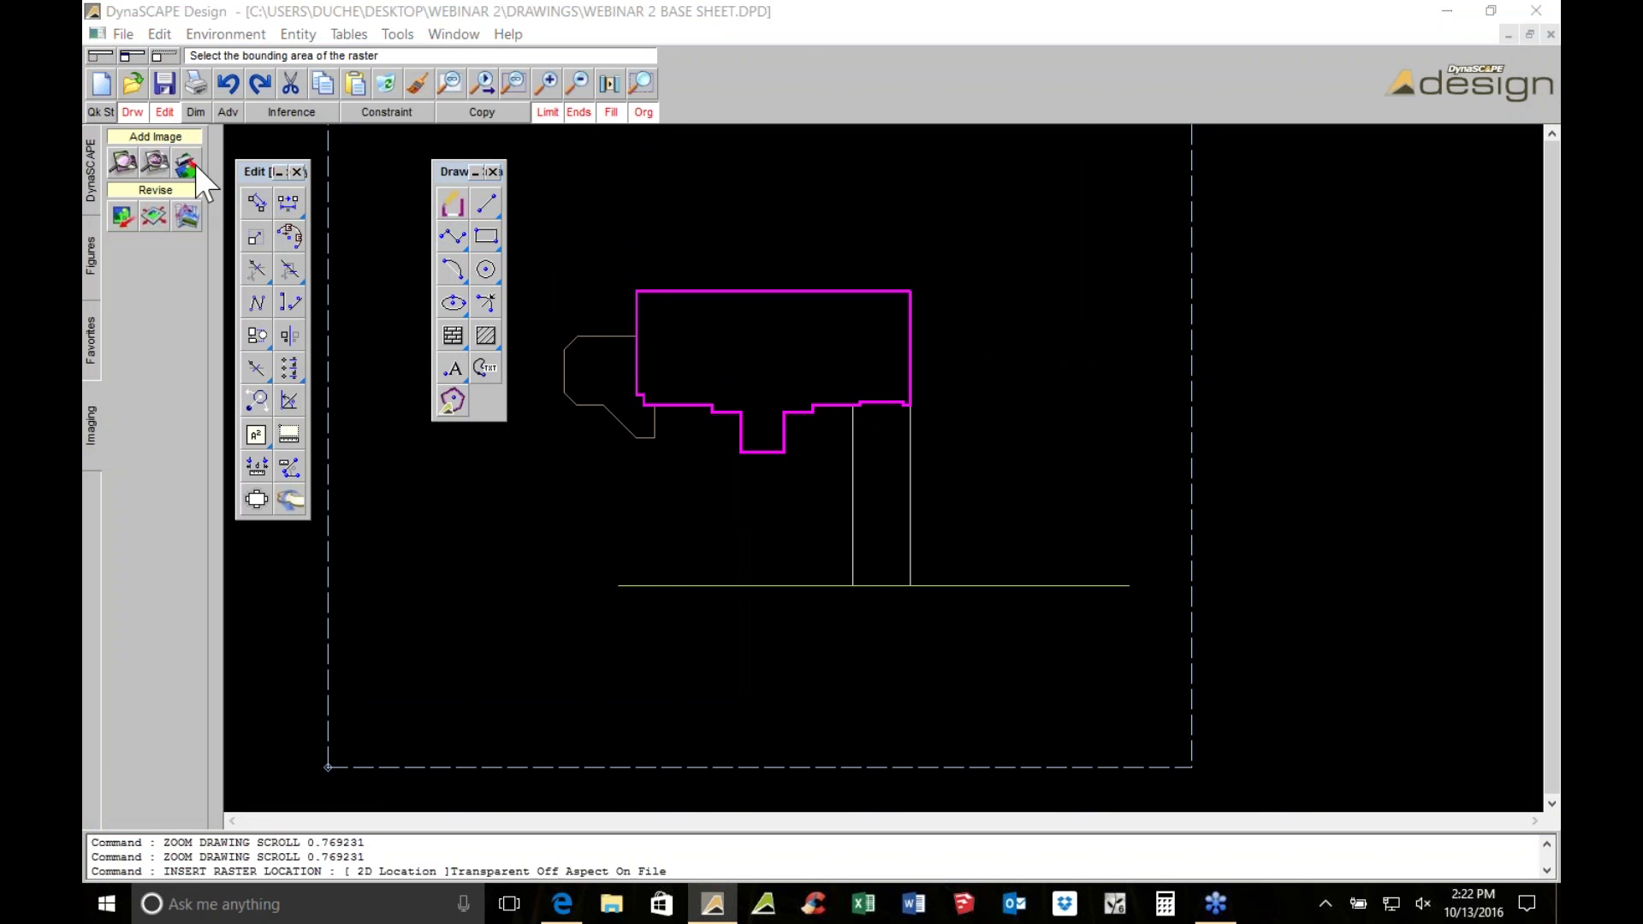
pyautogui.click(193, 199)
pyautogui.doubleClick(325, 193)
pyautogui.doubleClick(323, 213)
pyautogui.doubleClick(581, 221)
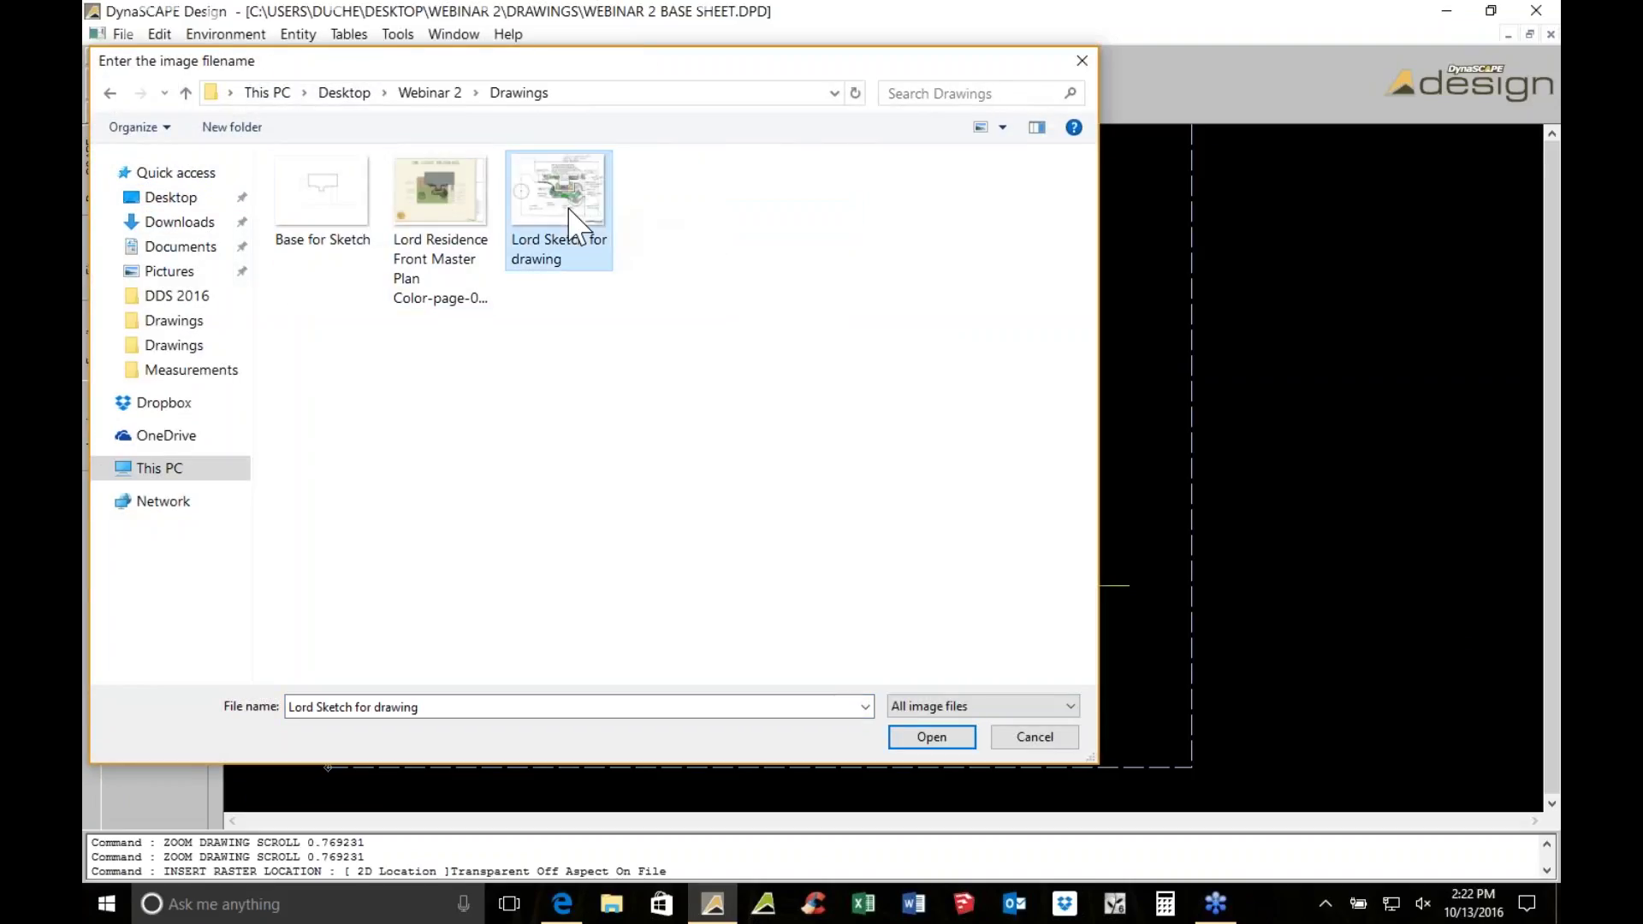
pyautogui.click(770, 298)
pyautogui.click(1195, 566)
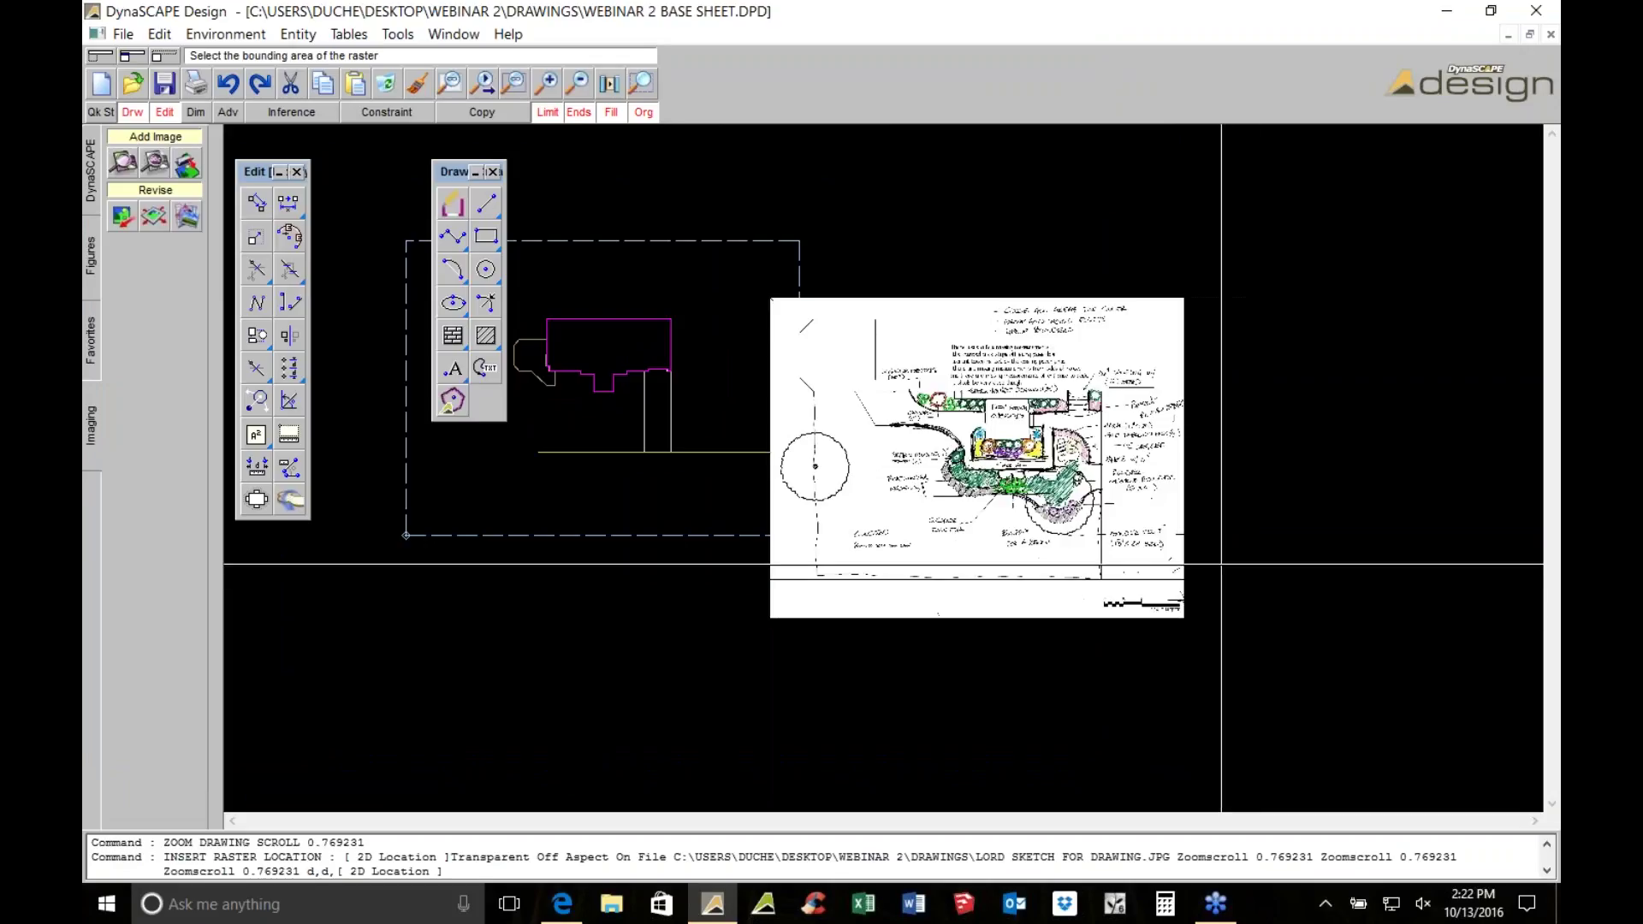
pyautogui.scroll(2, 1055, 442)
pyautogui.scroll(1, 1055, 442)
pyautogui.scroll(1, 883, 393)
pyautogui.scroll(-1, 883, 394)
# Measure the base sheet house length as 74'-2 17/32"
pyautogui.moveTo(883, 393); pyautogui.dragTo(1190, 403, button='middle')
pyautogui.scroll(-1, 932, 404)
pyautogui.scroll(1, 1190, 402)
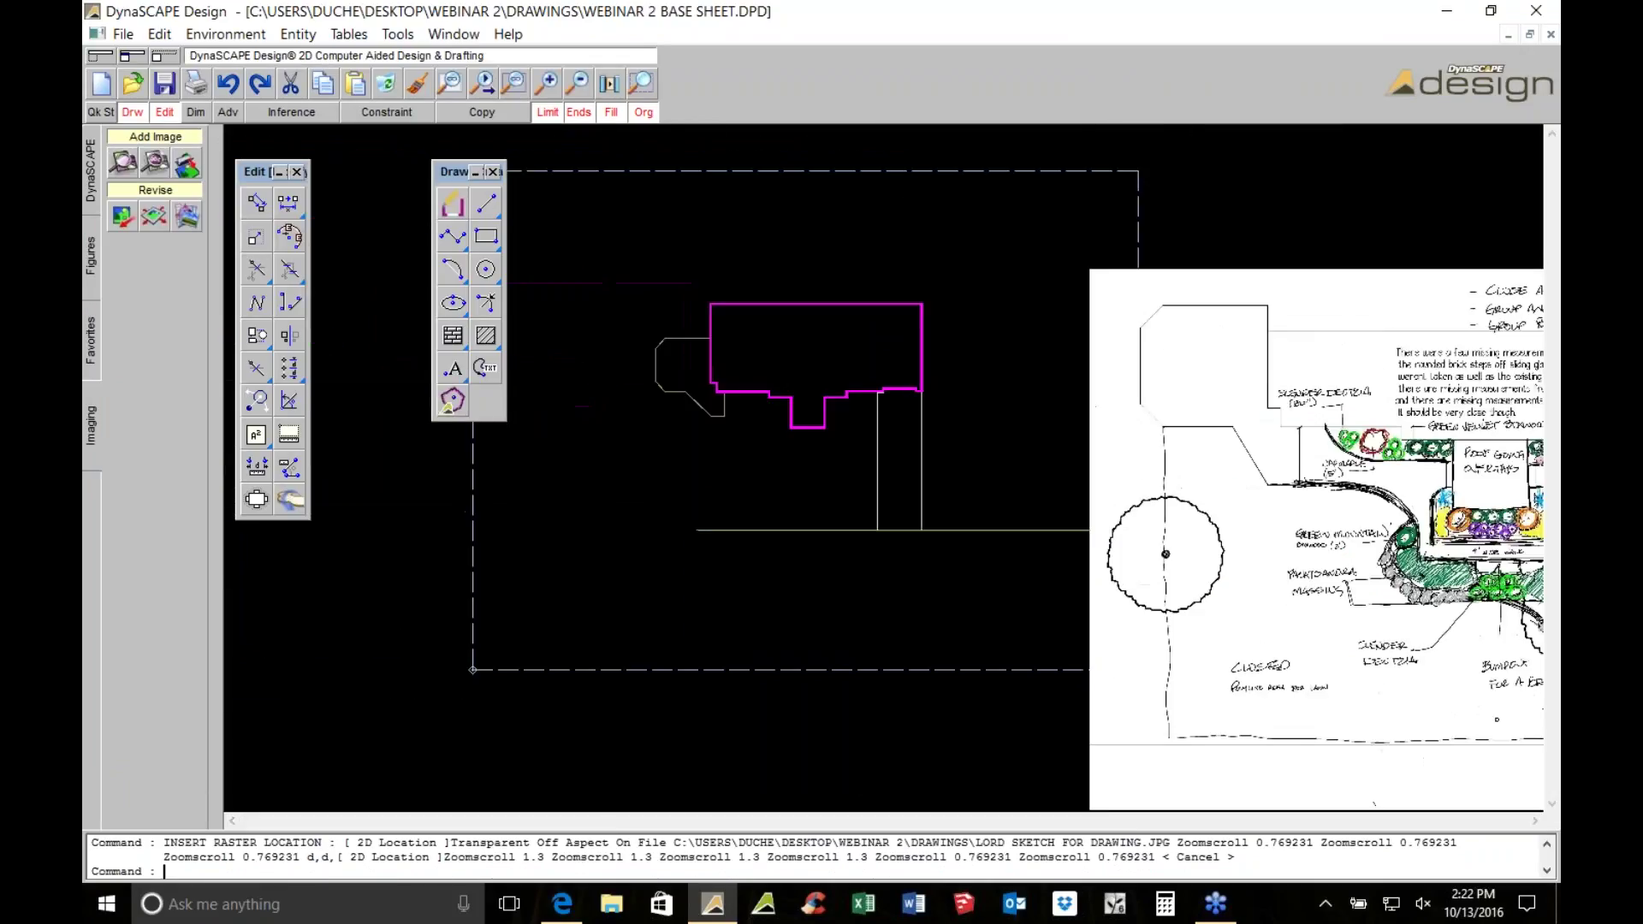
pyautogui.scroll(3, 941, 411)
pyautogui.click(256, 467)
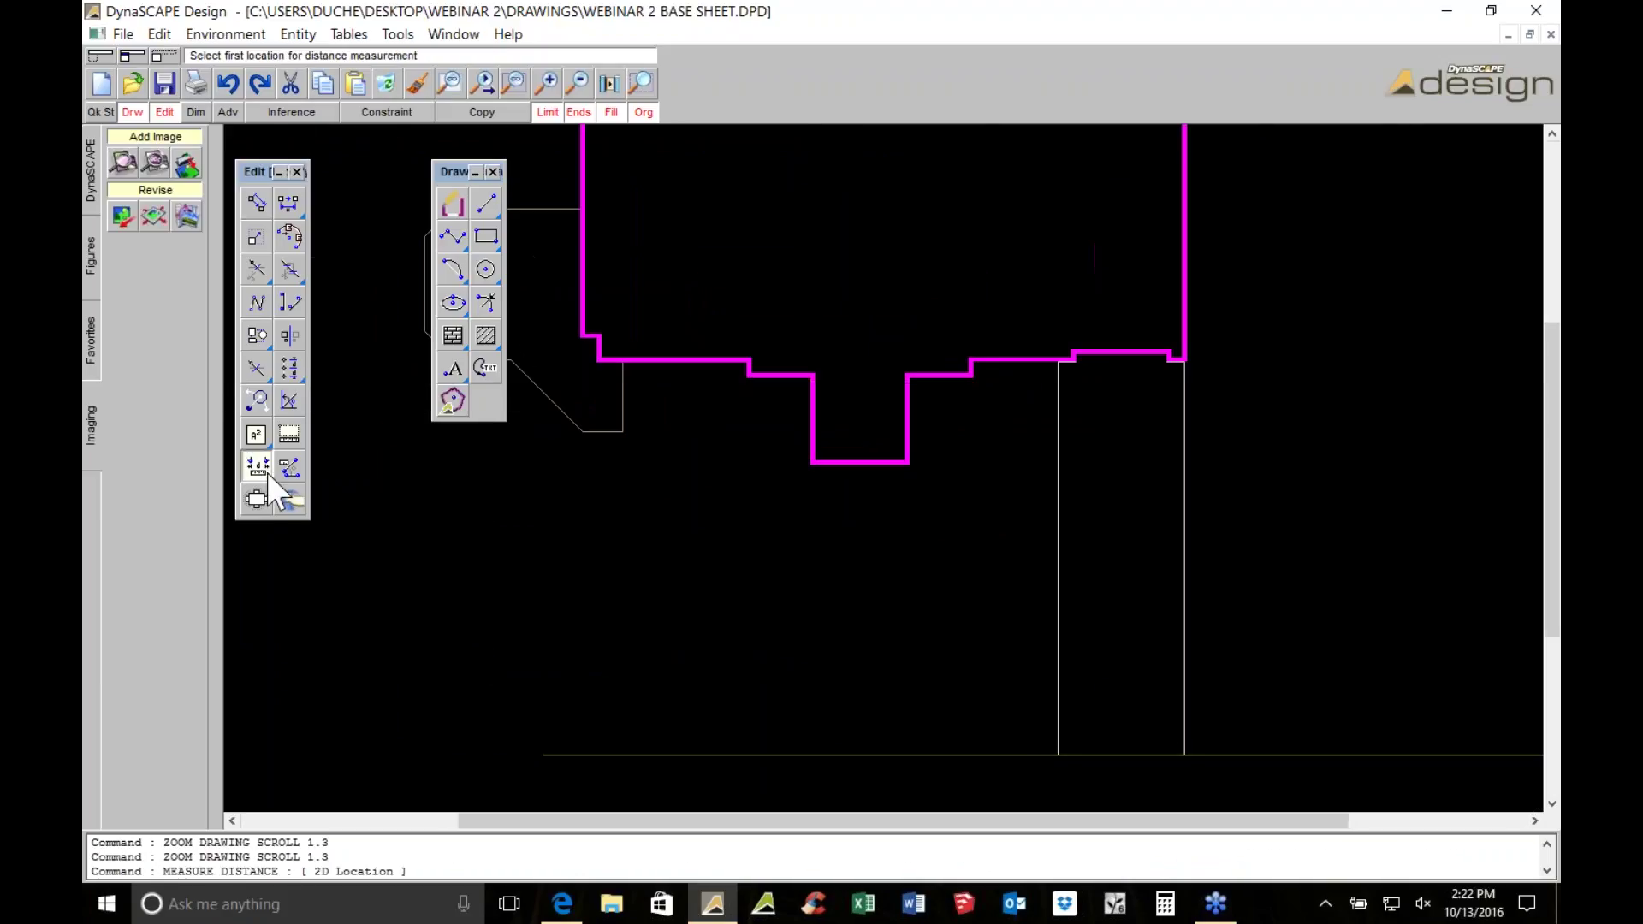
pyautogui.click(597, 361)
pyautogui.scroll(1, 770, 376)
pyautogui.scroll(1, 851, 385)
pyautogui.click(848, 444)
pyautogui.scroll(-3, 848, 443)
pyautogui.scroll(-2, 800, 534)
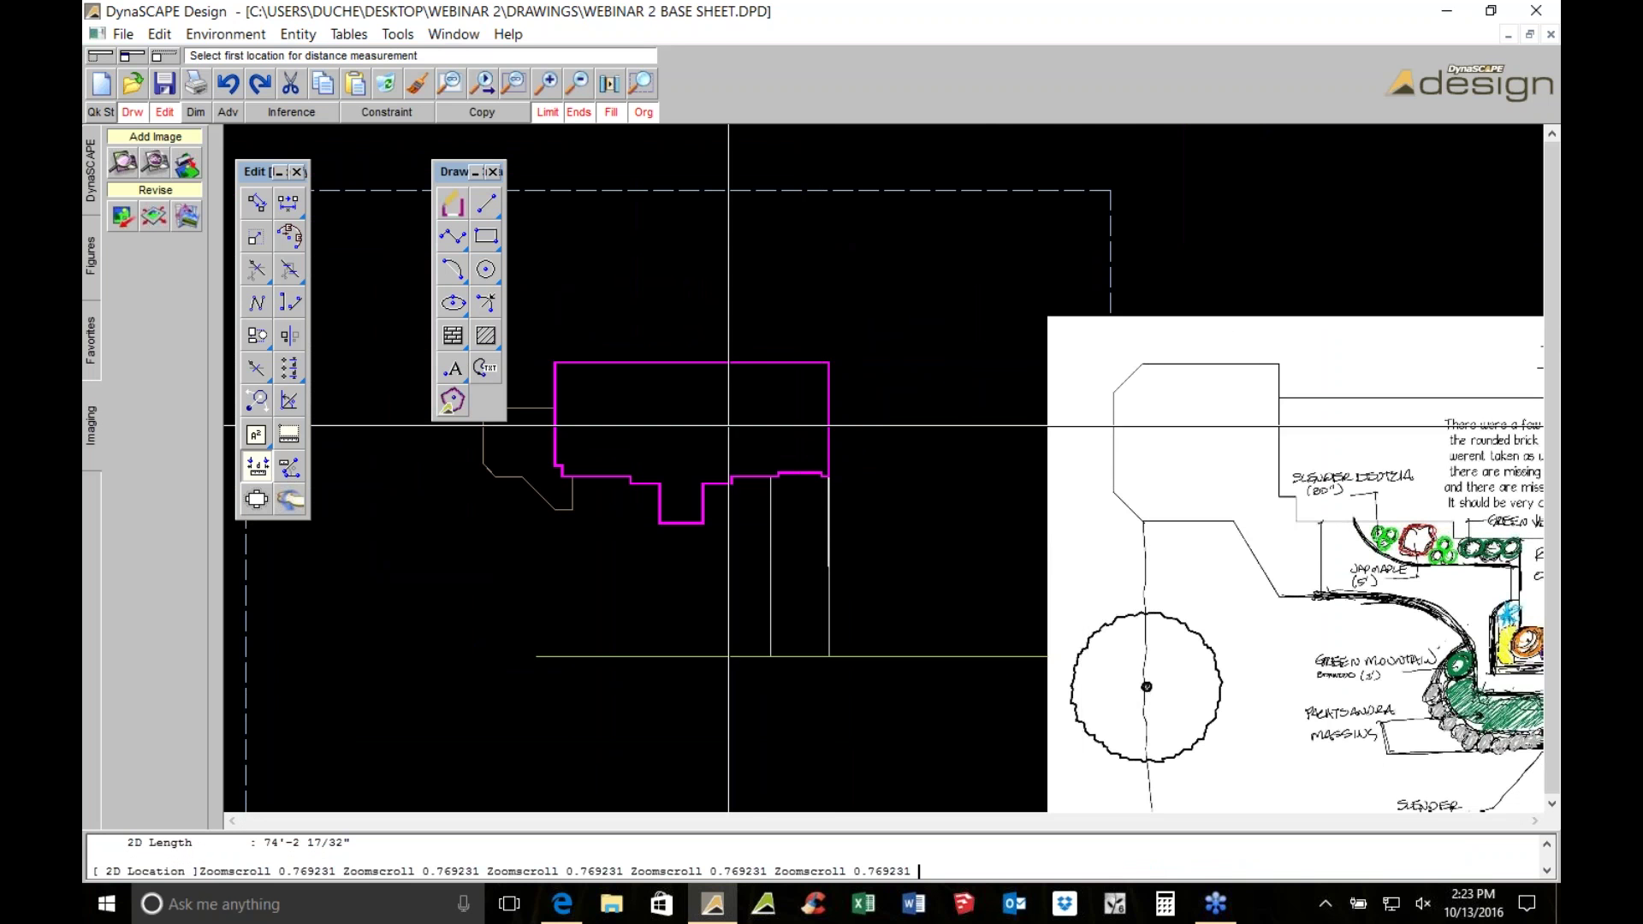
# Begin scaling the Lord sketch image
pyautogui.moveTo(1039, 522); pyautogui.dragTo(598, 374, button='middle')
pyautogui.scroll(1, 830, 344)
pyautogui.moveTo(1051, 292)
pyautogui.mouseDown(button='middle')
pyautogui.moveTo(1051, 597)
pyautogui.moveTo(949, 595)
pyautogui.mouseUp(button='middle')
pyautogui.click(155, 216)
pyautogui.click(193, 260)
# Scale the Lord sketch image with a 74'-2" distance across its house
pyautogui.click(193, 261)
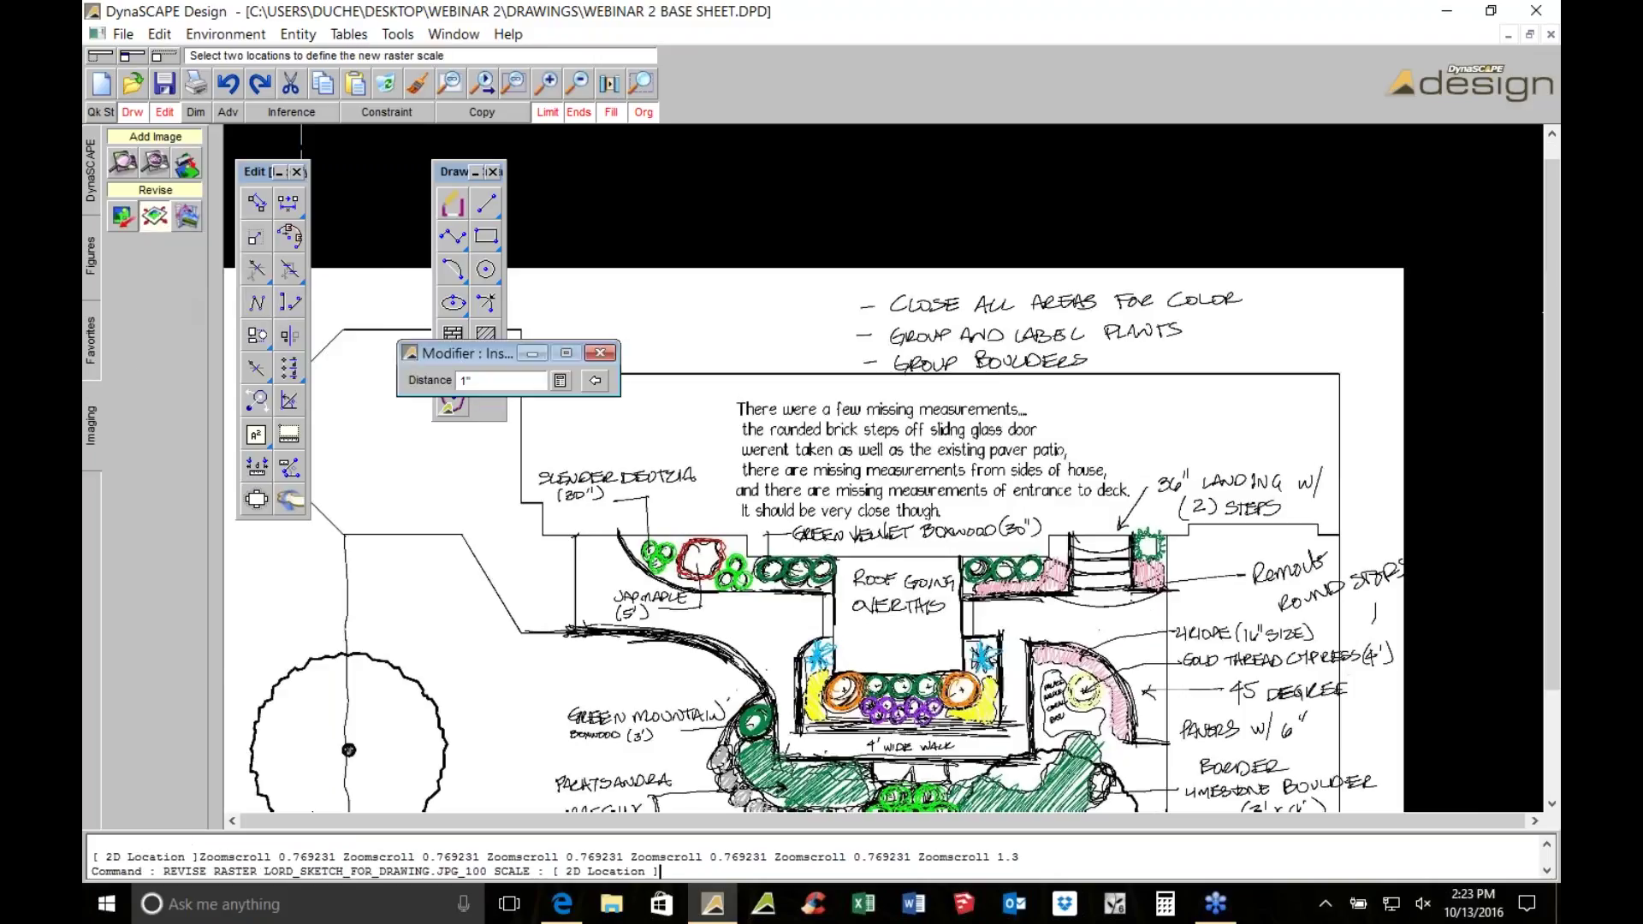
pyautogui.write("74'2")
pyautogui.press('Return')
pyautogui.scroll(1, 377, 580)
pyautogui.scroll(1, 379, 578)
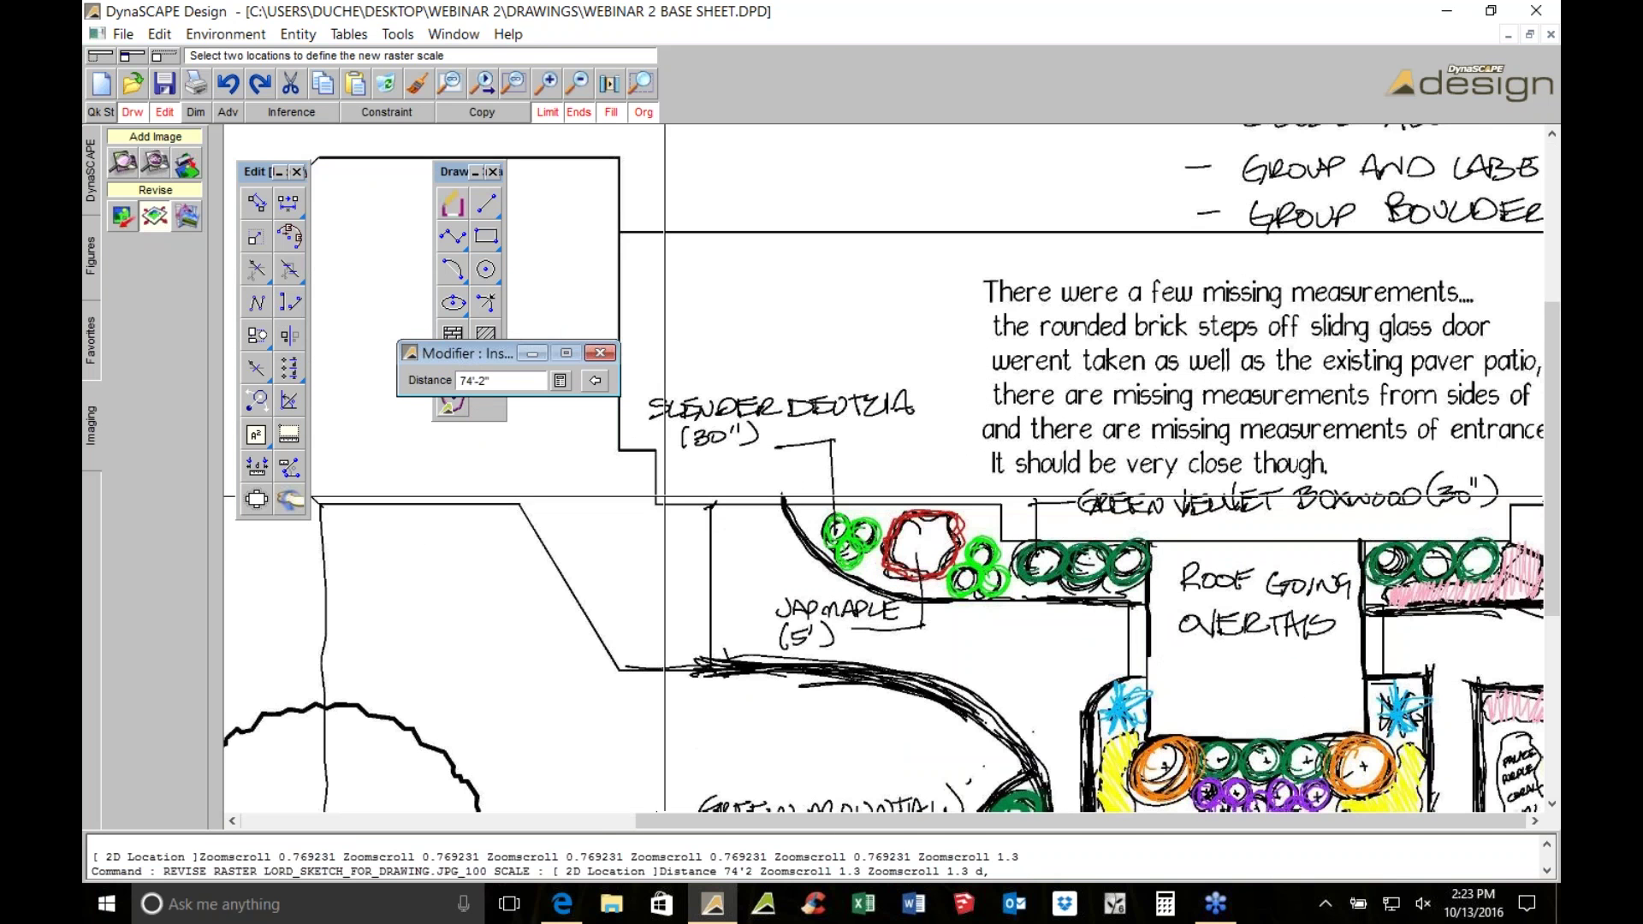
pyautogui.scroll(-2, 1147, 583)
pyautogui.scroll(3, 1147, 583)
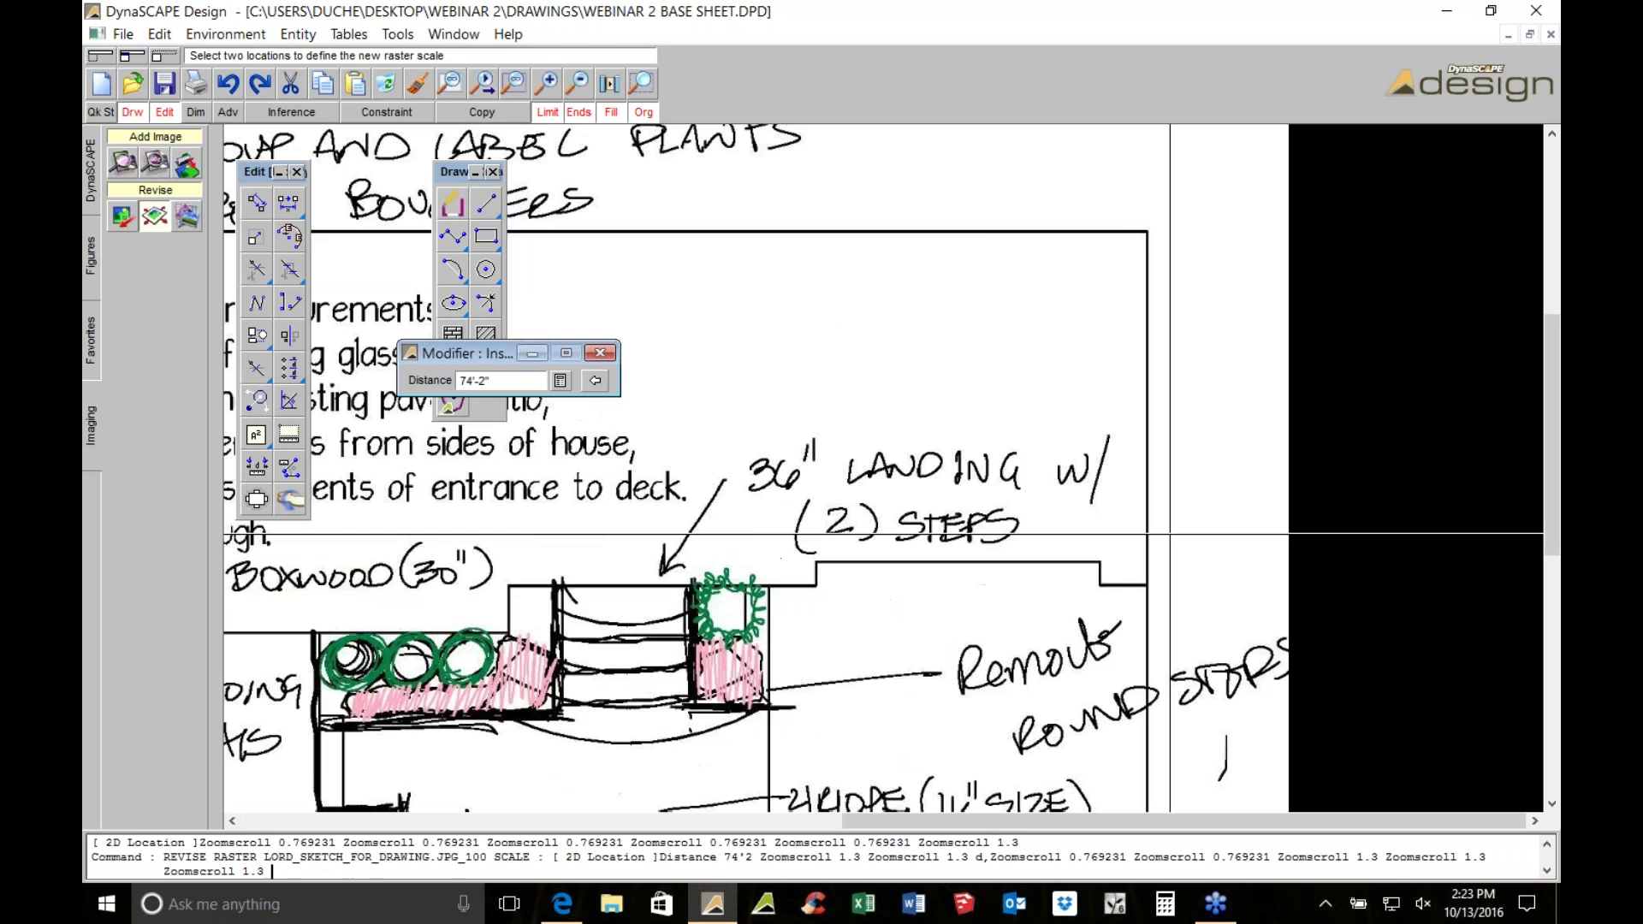
pyautogui.scroll(-1, 1148, 583)
pyautogui.press('Escape')
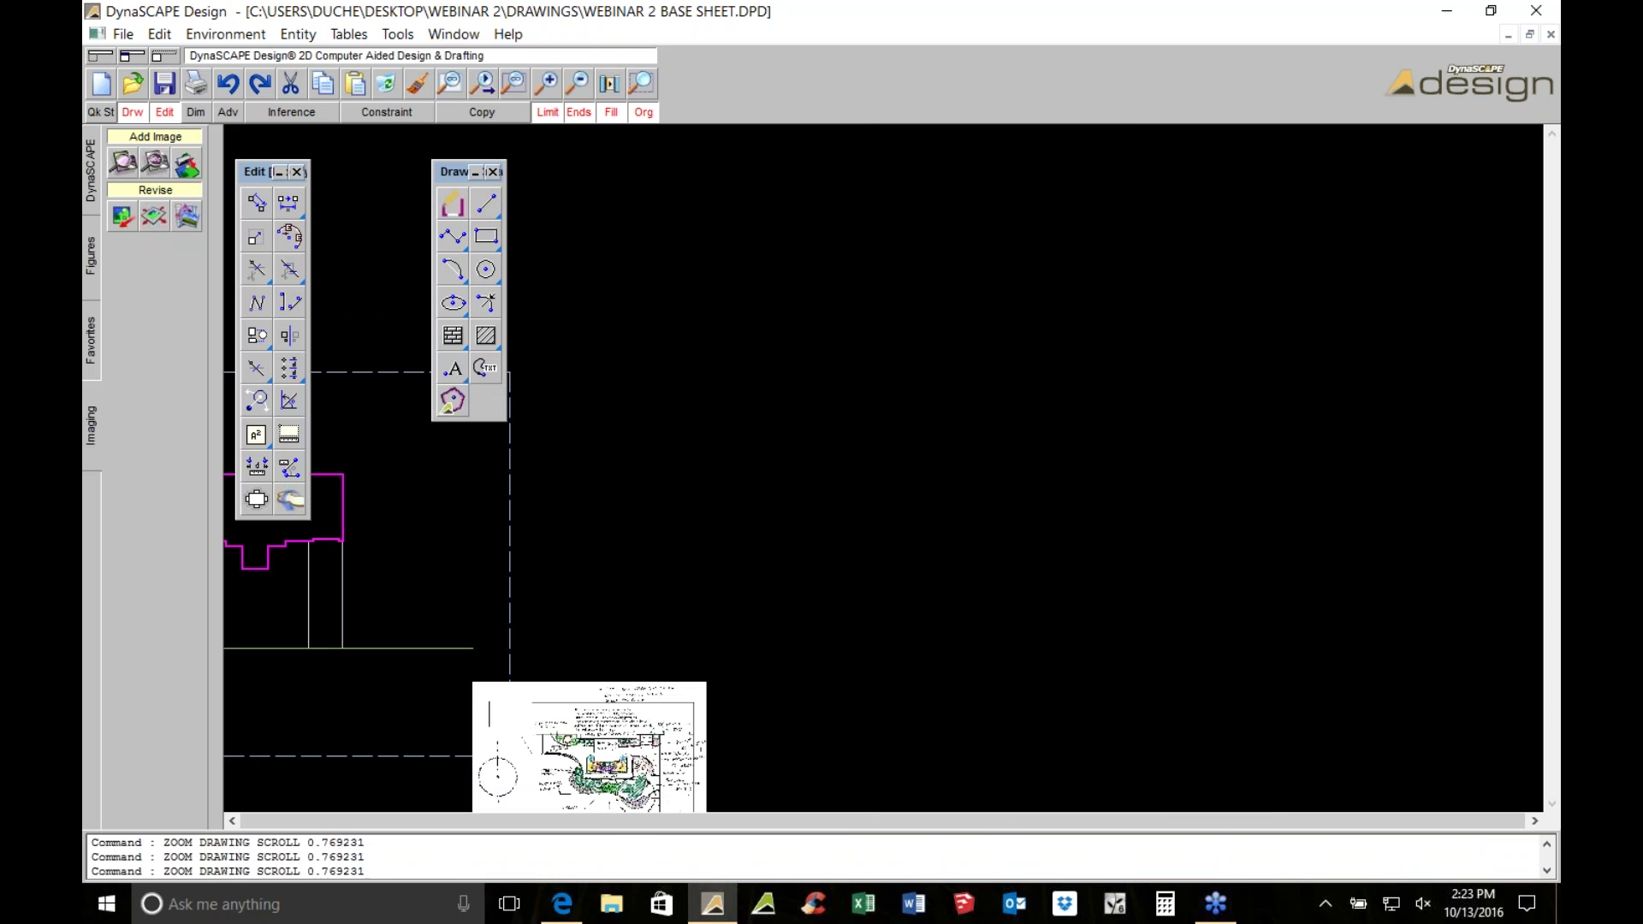
# Select the house outline and base lines and move them toward the sketch's house
pyautogui.moveTo(677, 205); pyautogui.dragTo(993, 462)
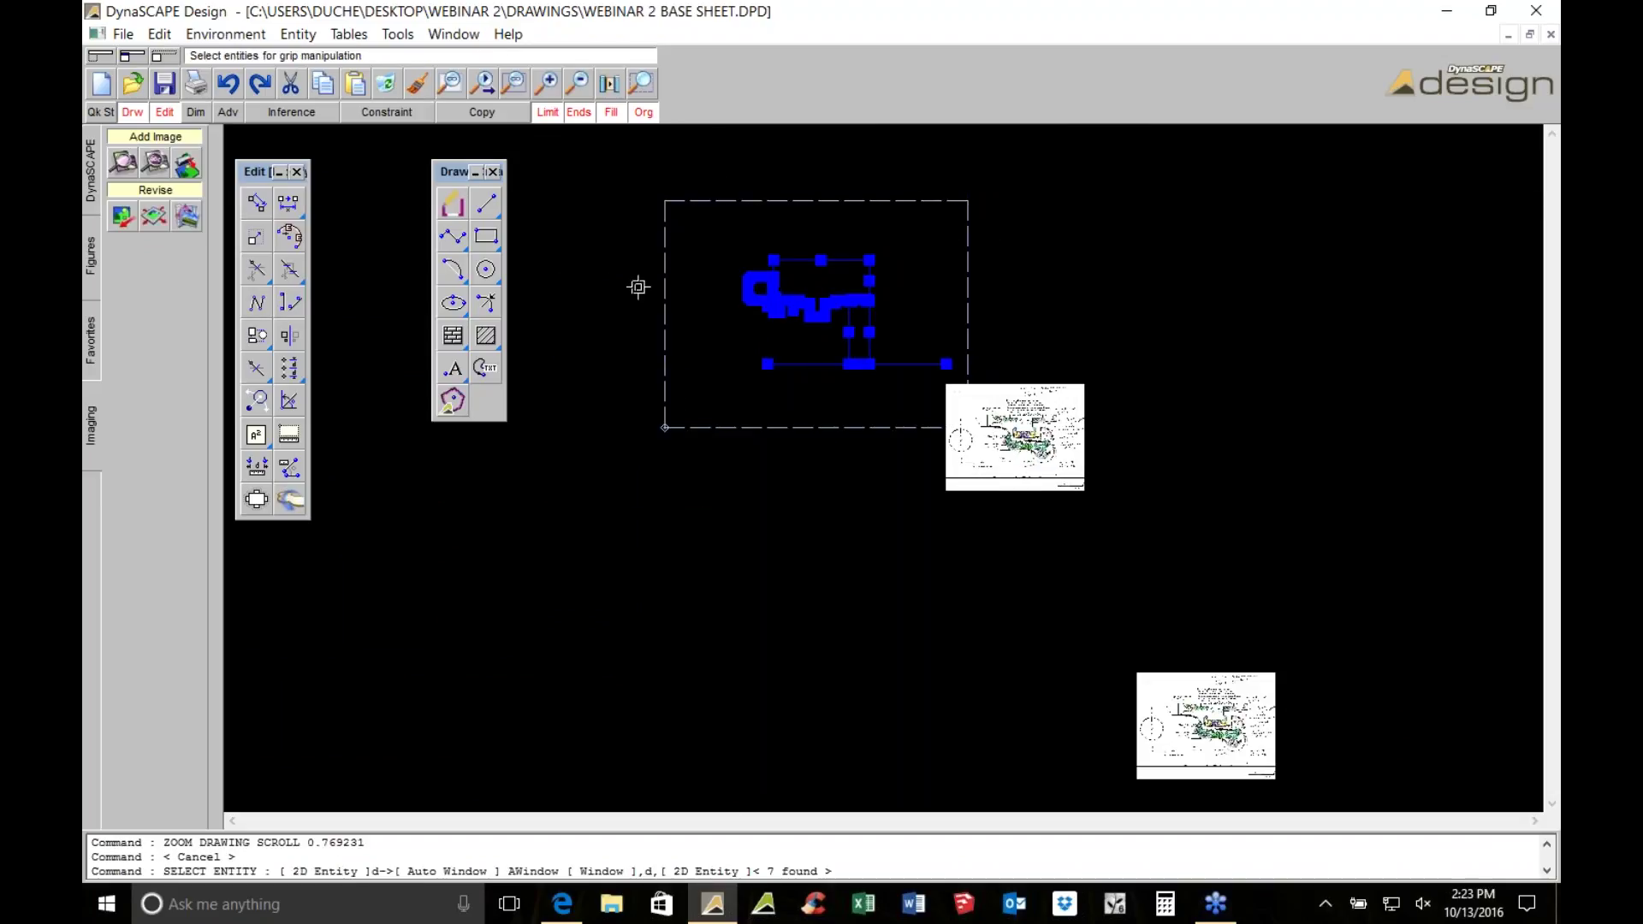
pyautogui.click(259, 198)
pyautogui.scroll(3, 842, 399)
pyautogui.click(803, 233)
pyautogui.click(1168, 510)
pyautogui.click(842, 290)
pyautogui.click(1427, 766)
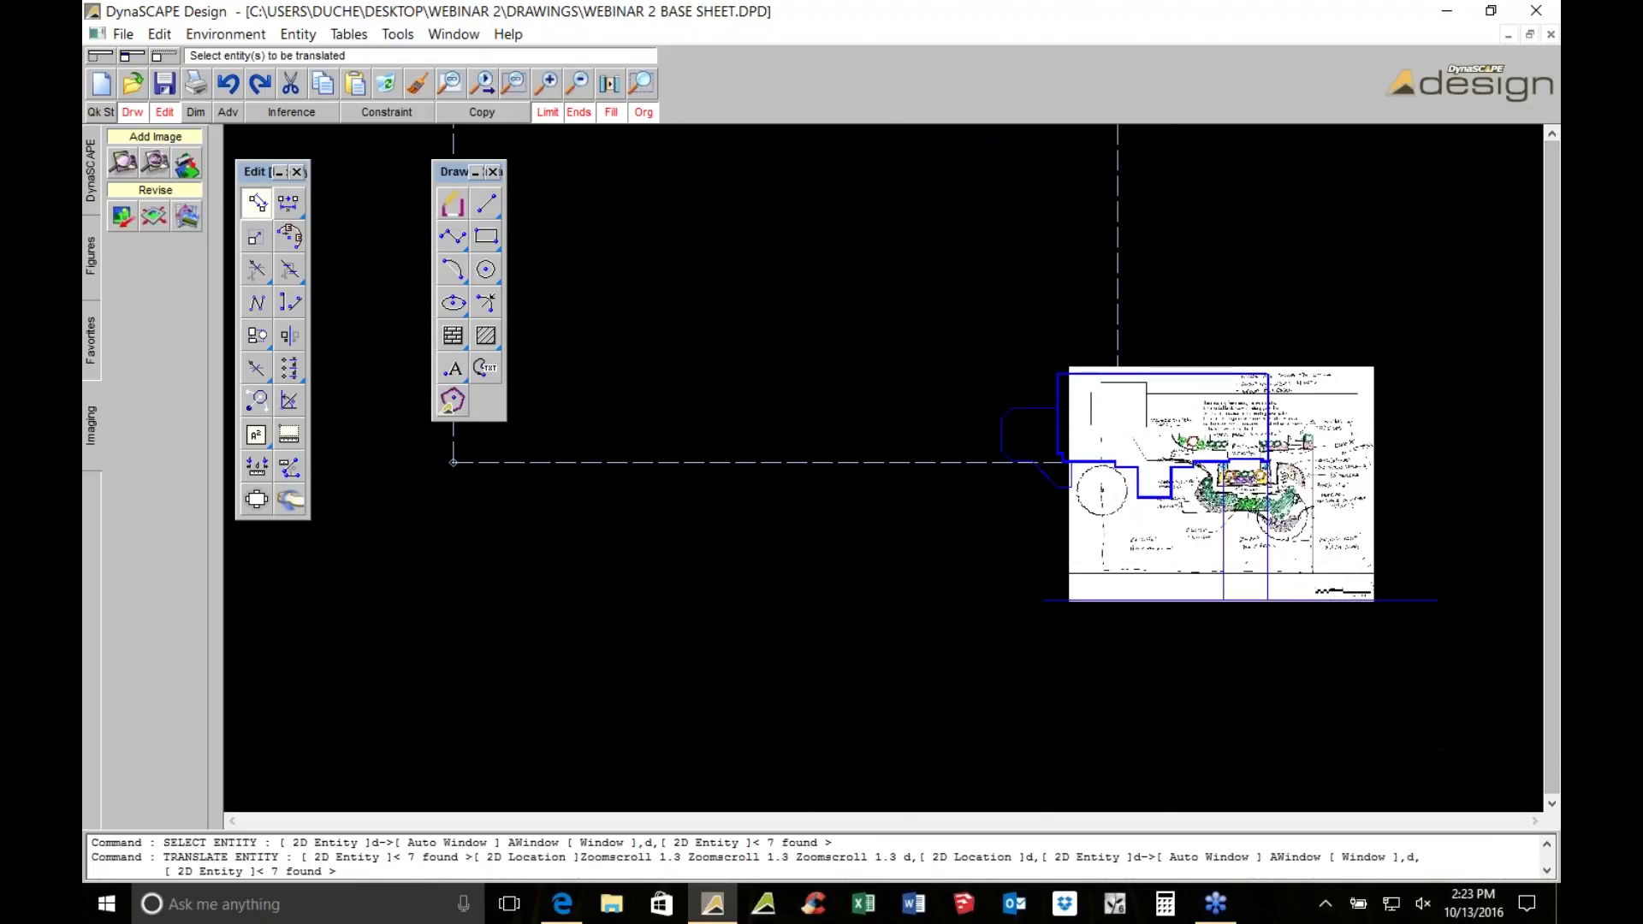
pyautogui.scroll(4, 1095, 461)
pyautogui.moveTo(1079, 444); pyautogui.dragTo(623, 444, button='middle')
pyautogui.rightClick(597, 435)
pyautogui.click(593, 420)
pyautogui.click(728, 374)
# Reselect the house entities and align their corner with the sketch's house corner
pyautogui.scroll(-4, 839, 334)
pyautogui.click(679, 209)
pyautogui.click(1146, 402)
pyautogui.scroll(3, 733, 283)
pyautogui.scroll(6, 733, 282)
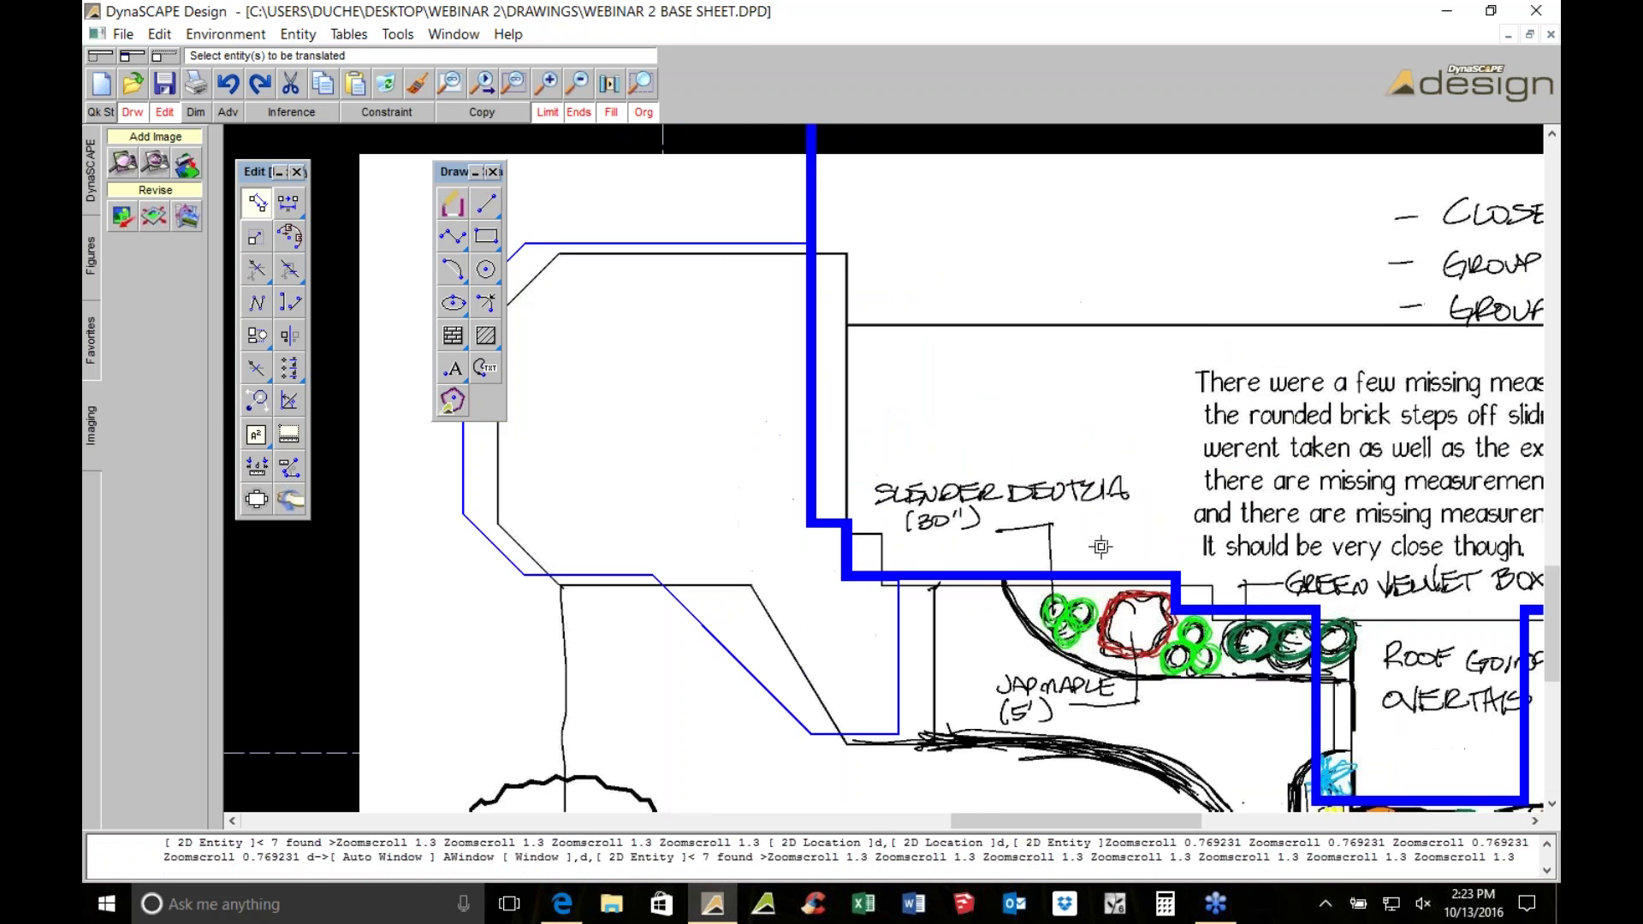
pyautogui.rightClick(821, 423)
pyautogui.click(818, 421)
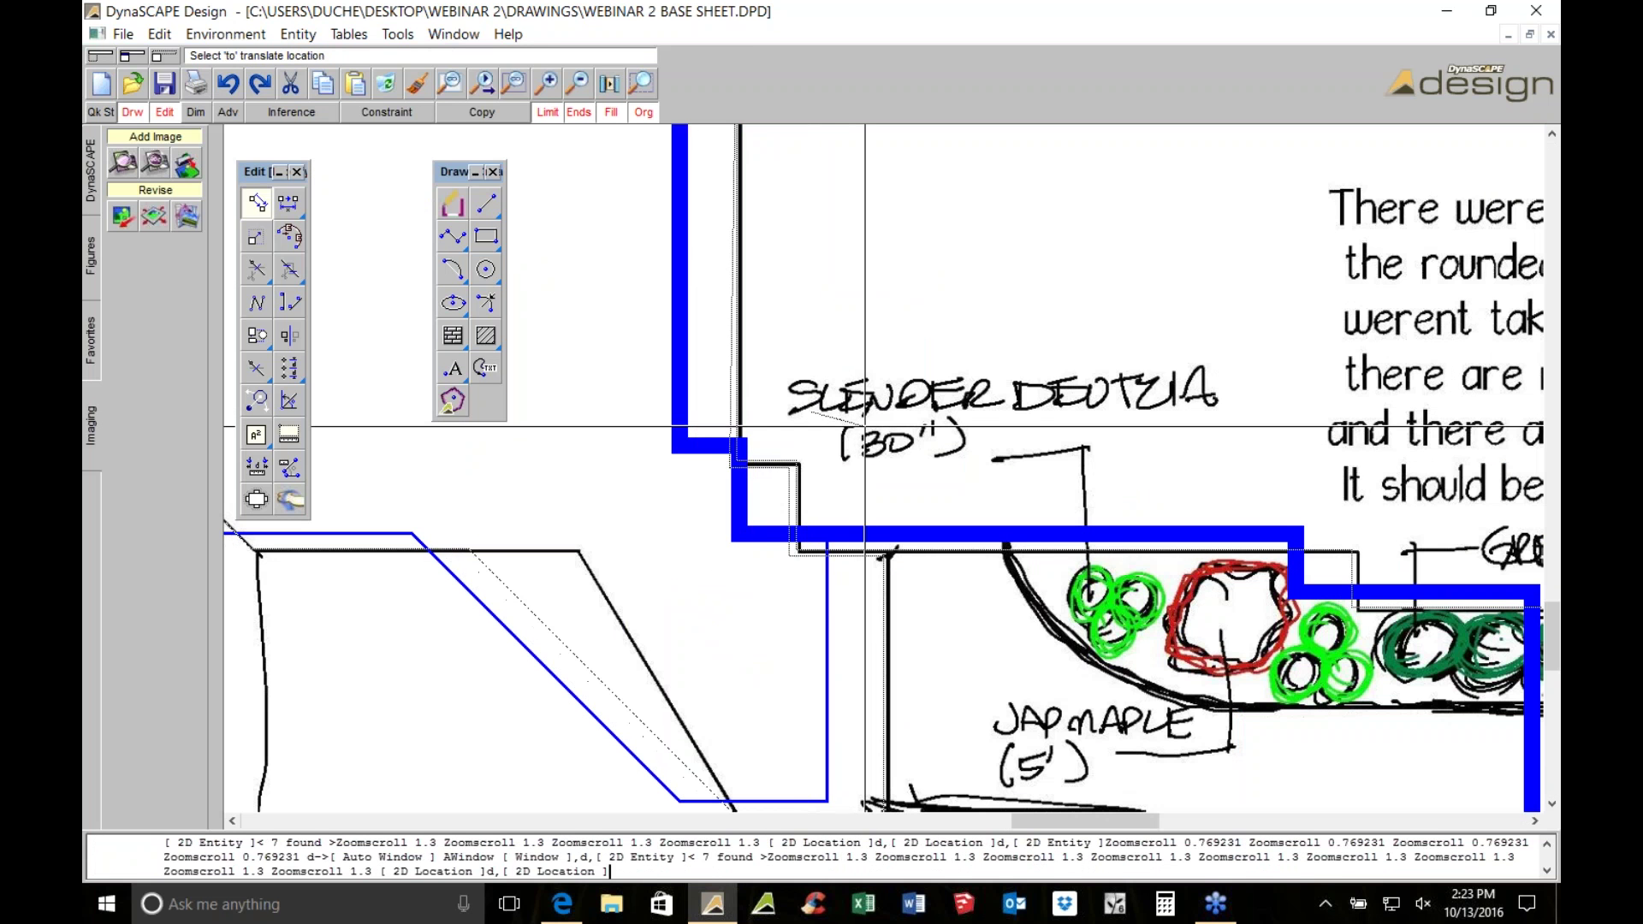
pyautogui.click(869, 426)
# End the move and save the drawing
pyautogui.scroll(-2, 869, 426)
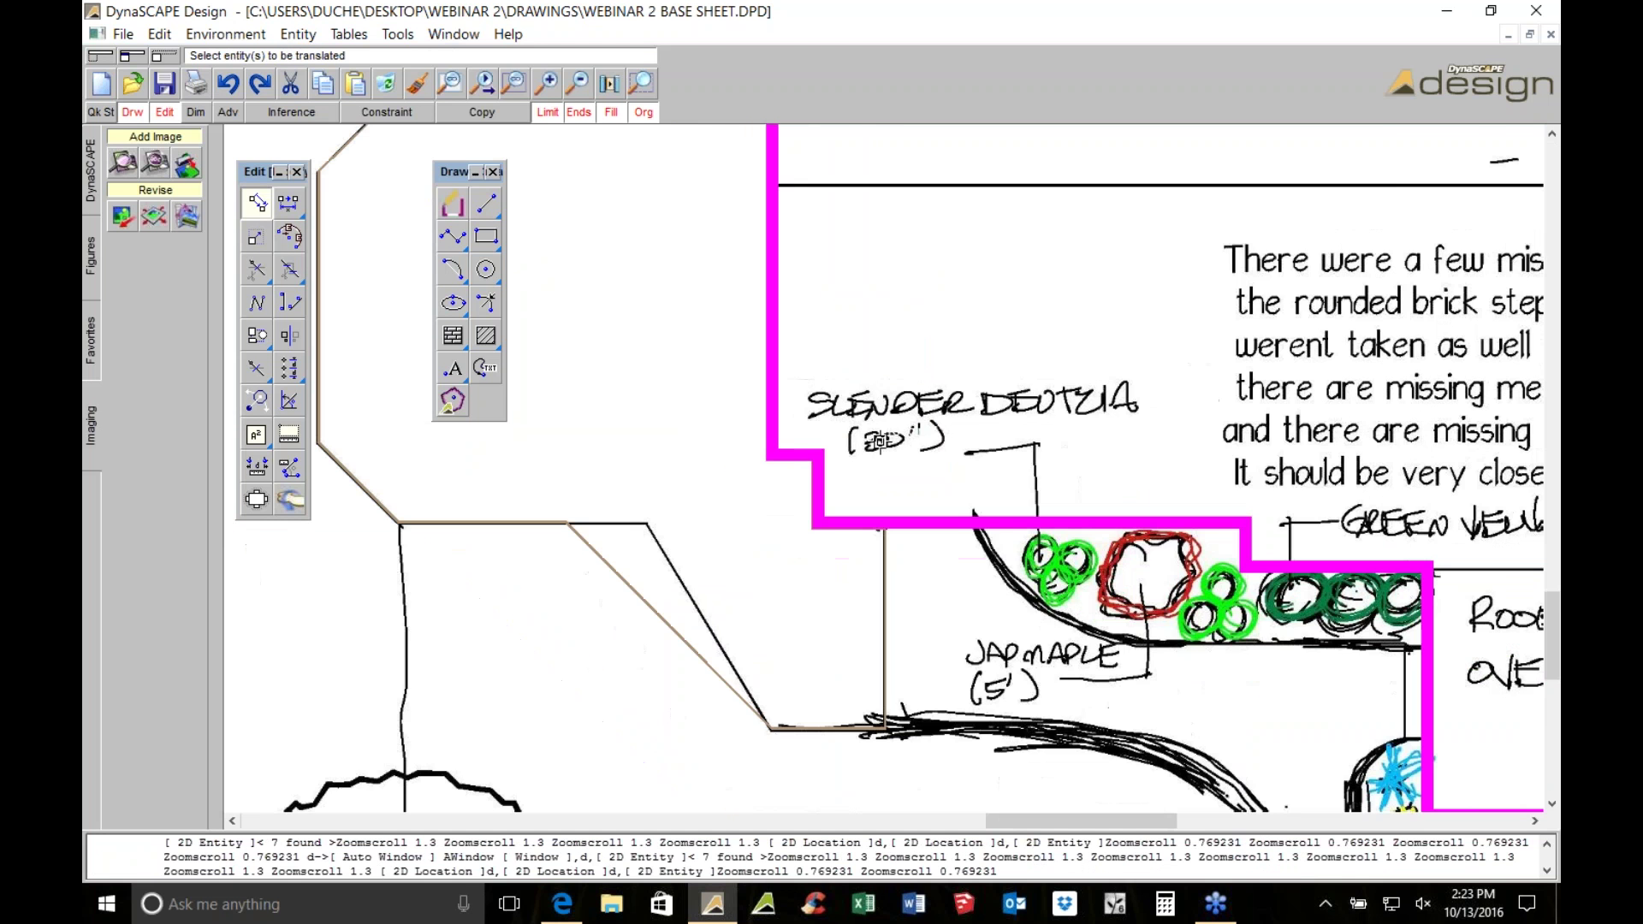
pyautogui.scroll(-3, 1090, 575)
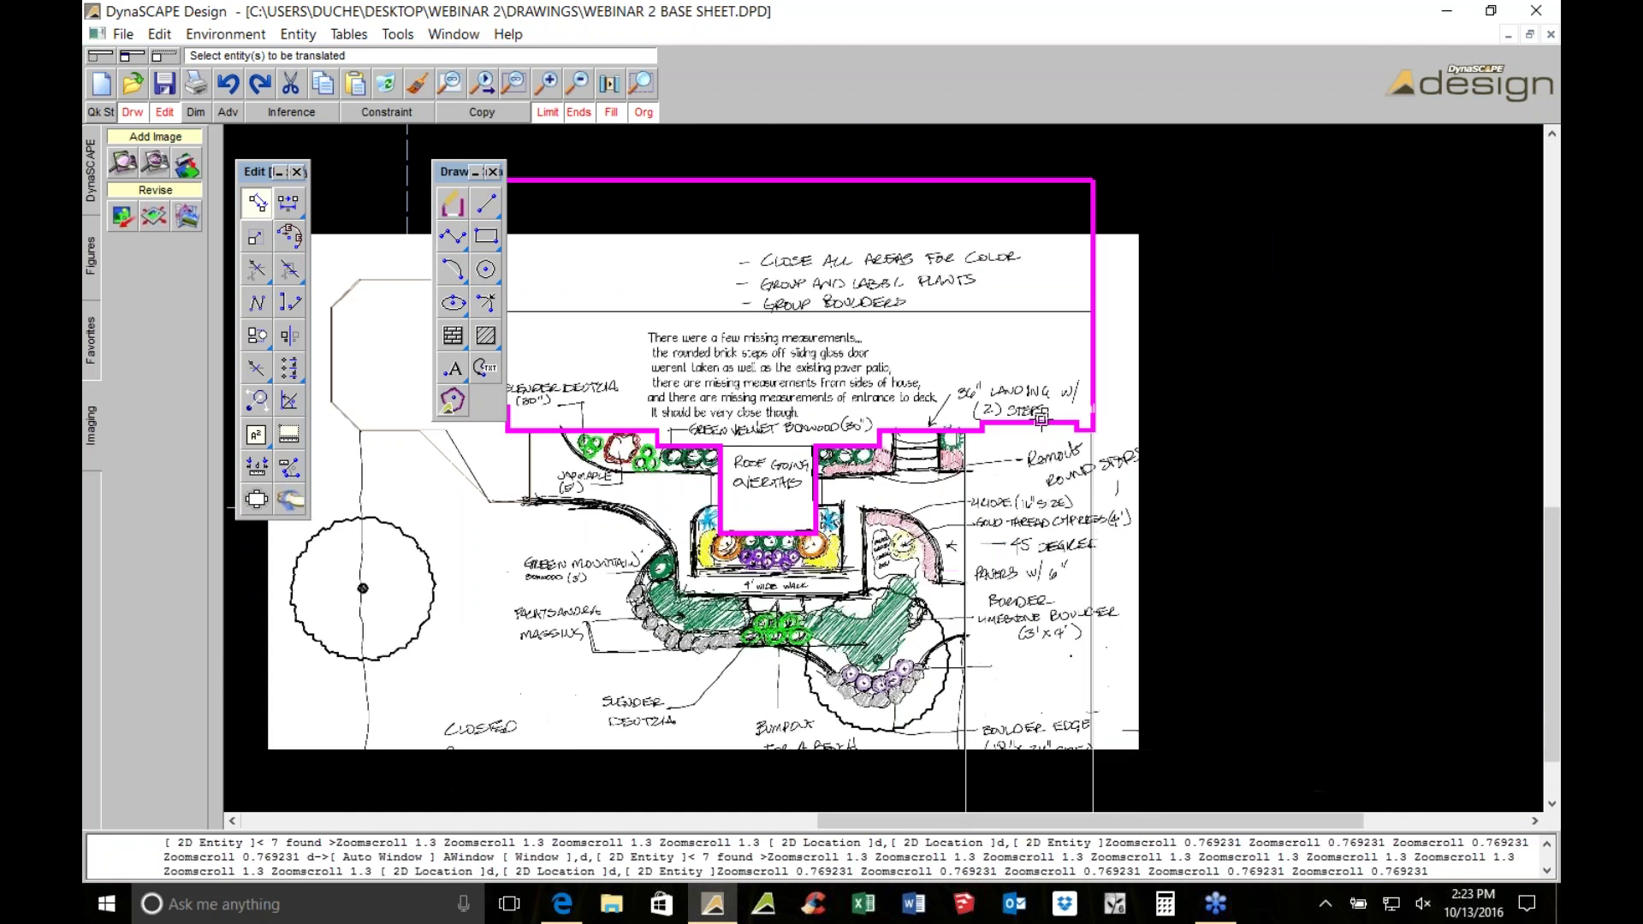
pyautogui.press('Escape')
pyautogui.scroll(-4, 1163, 376)
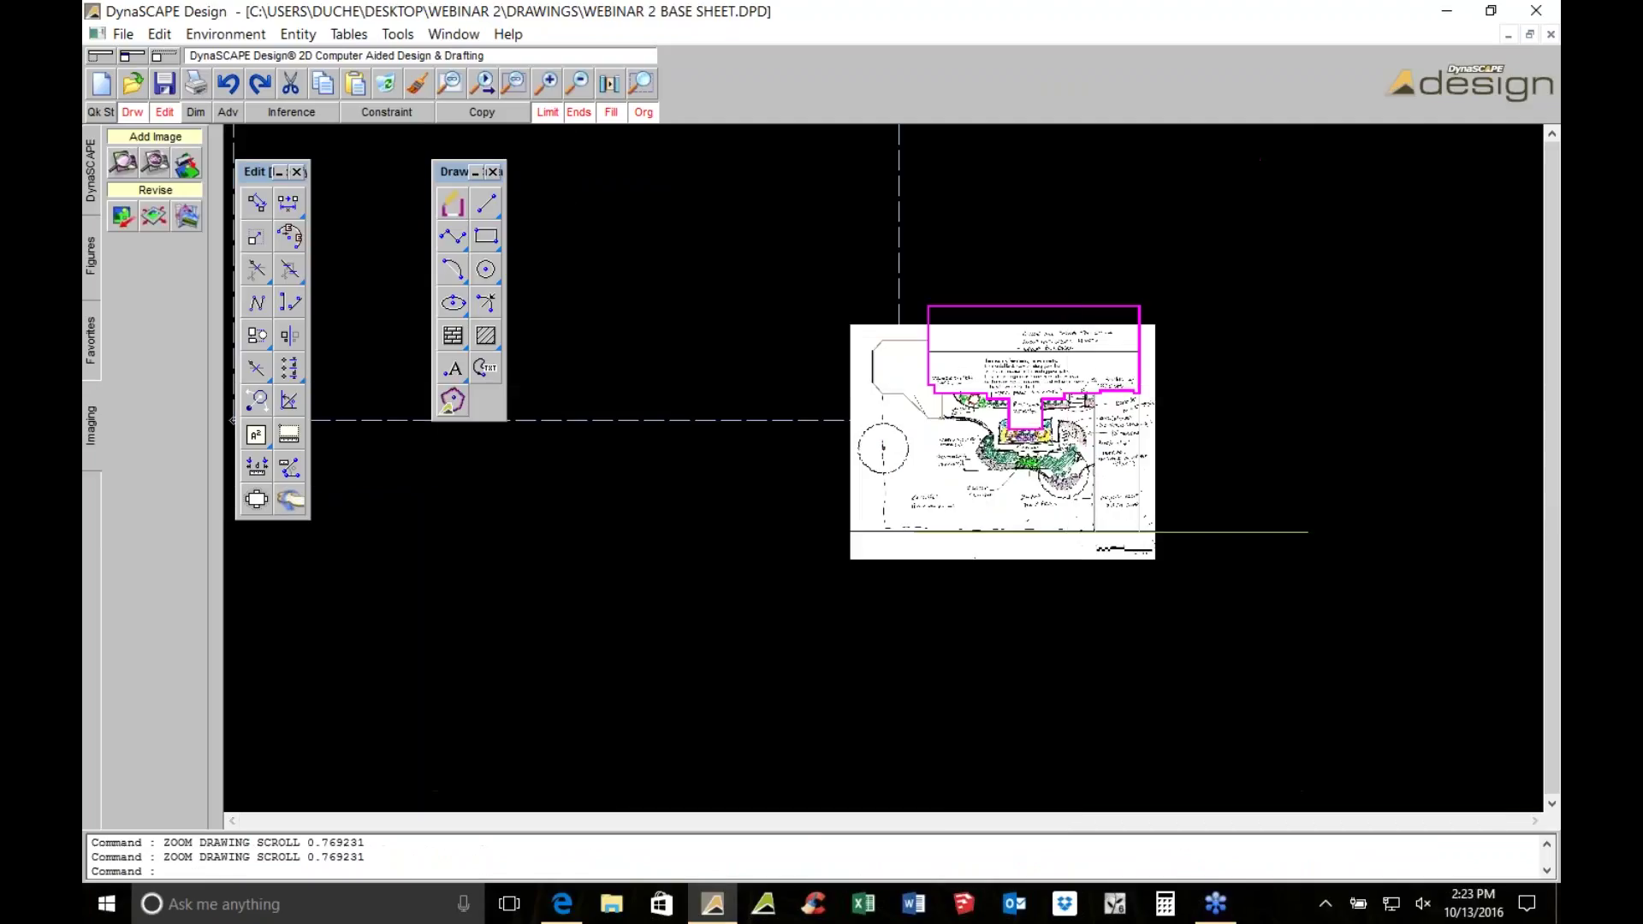
pyautogui.click(164, 85)
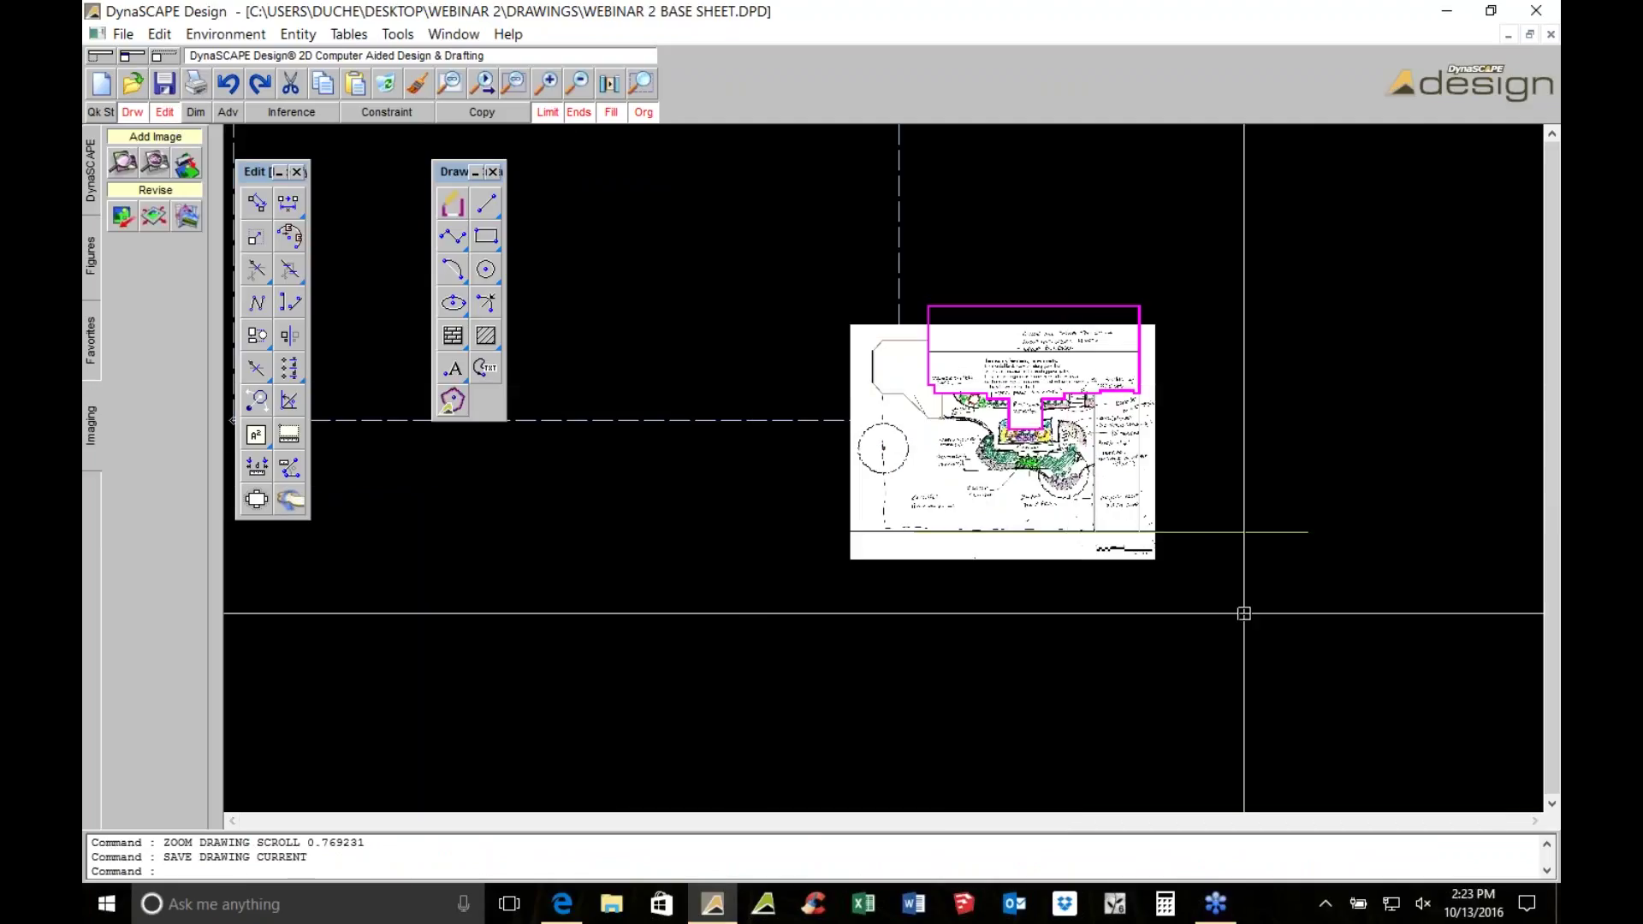
pyautogui.scroll(3, 1067, 428)
pyautogui.scroll(2, 1067, 428)
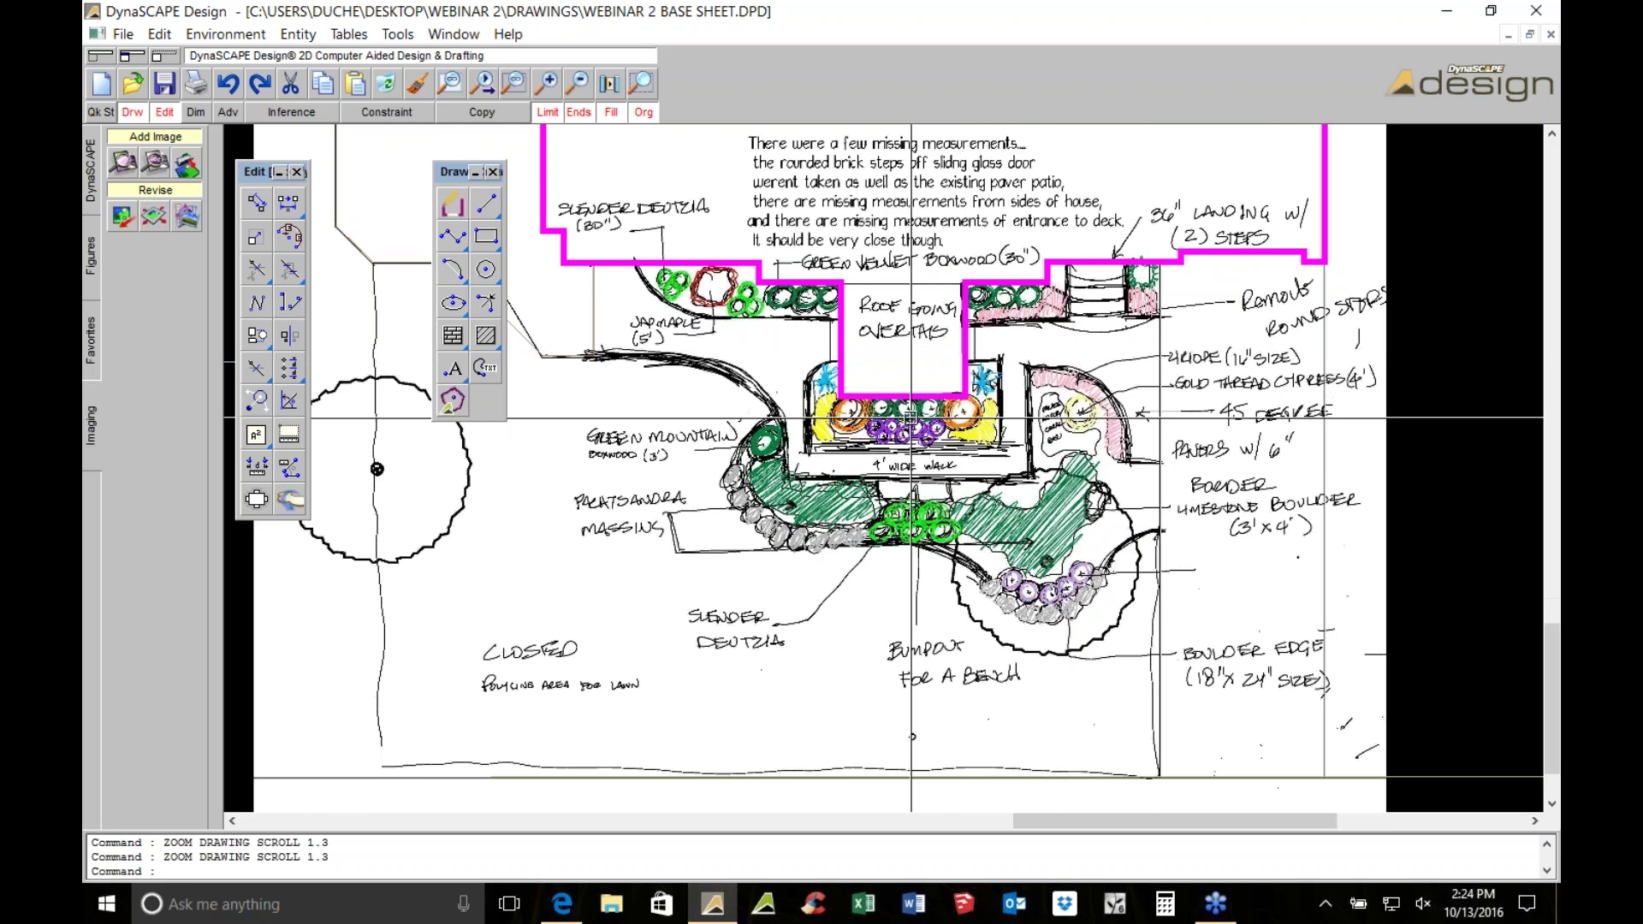
pyautogui.scroll(3, 910, 417)
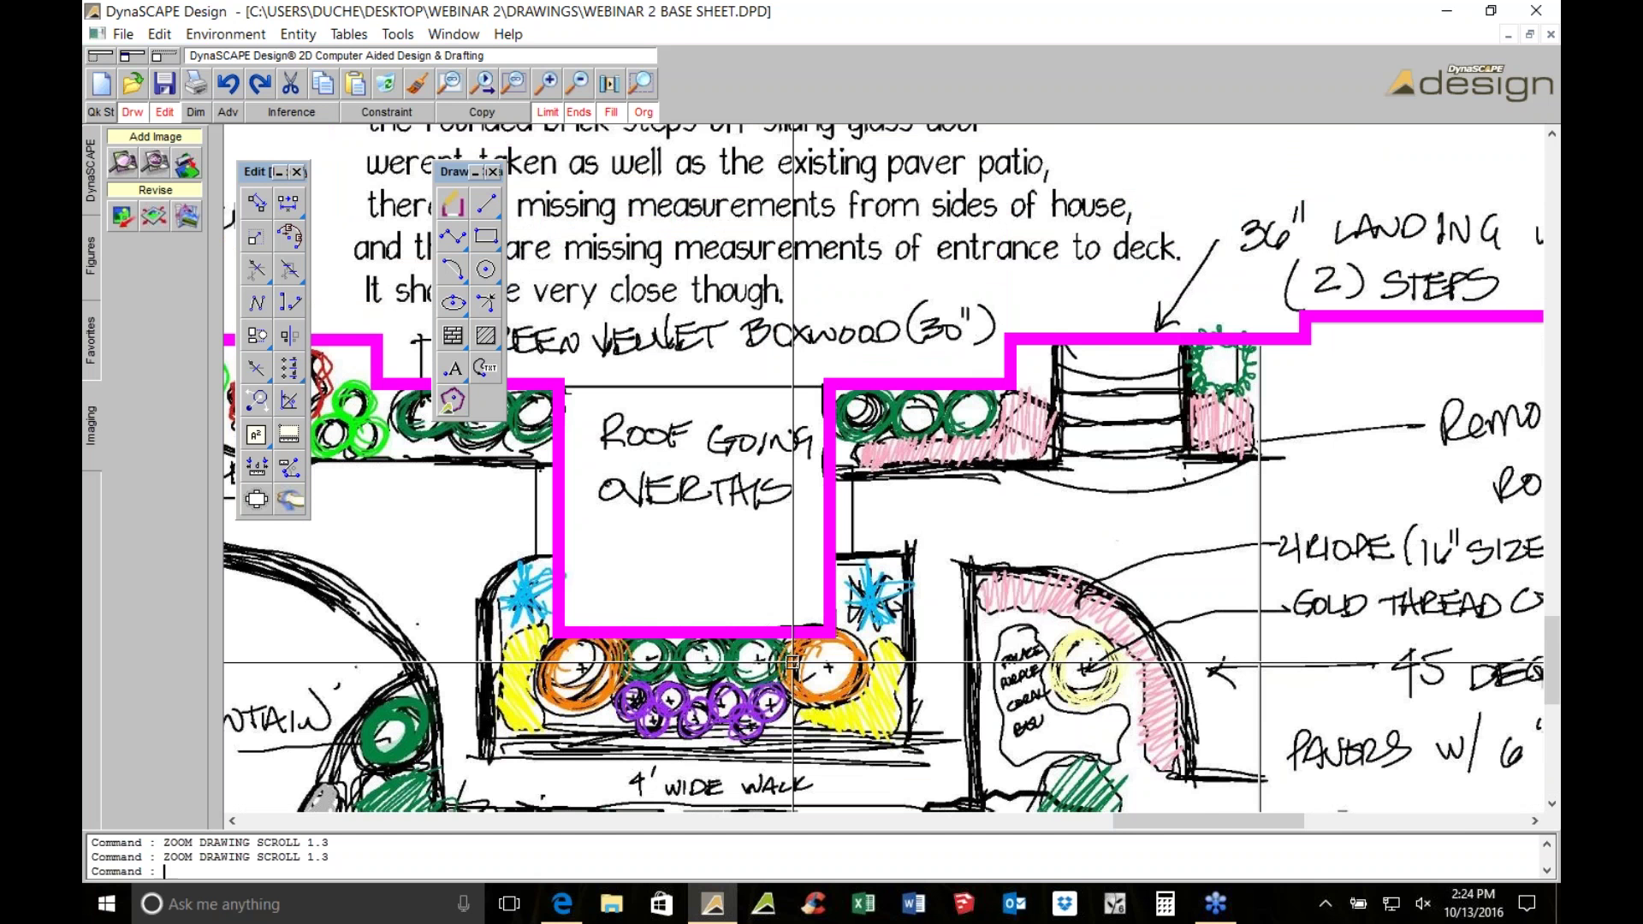
pyautogui.scroll(-1, 792, 661)
pyautogui.scroll(-1, 792, 661)
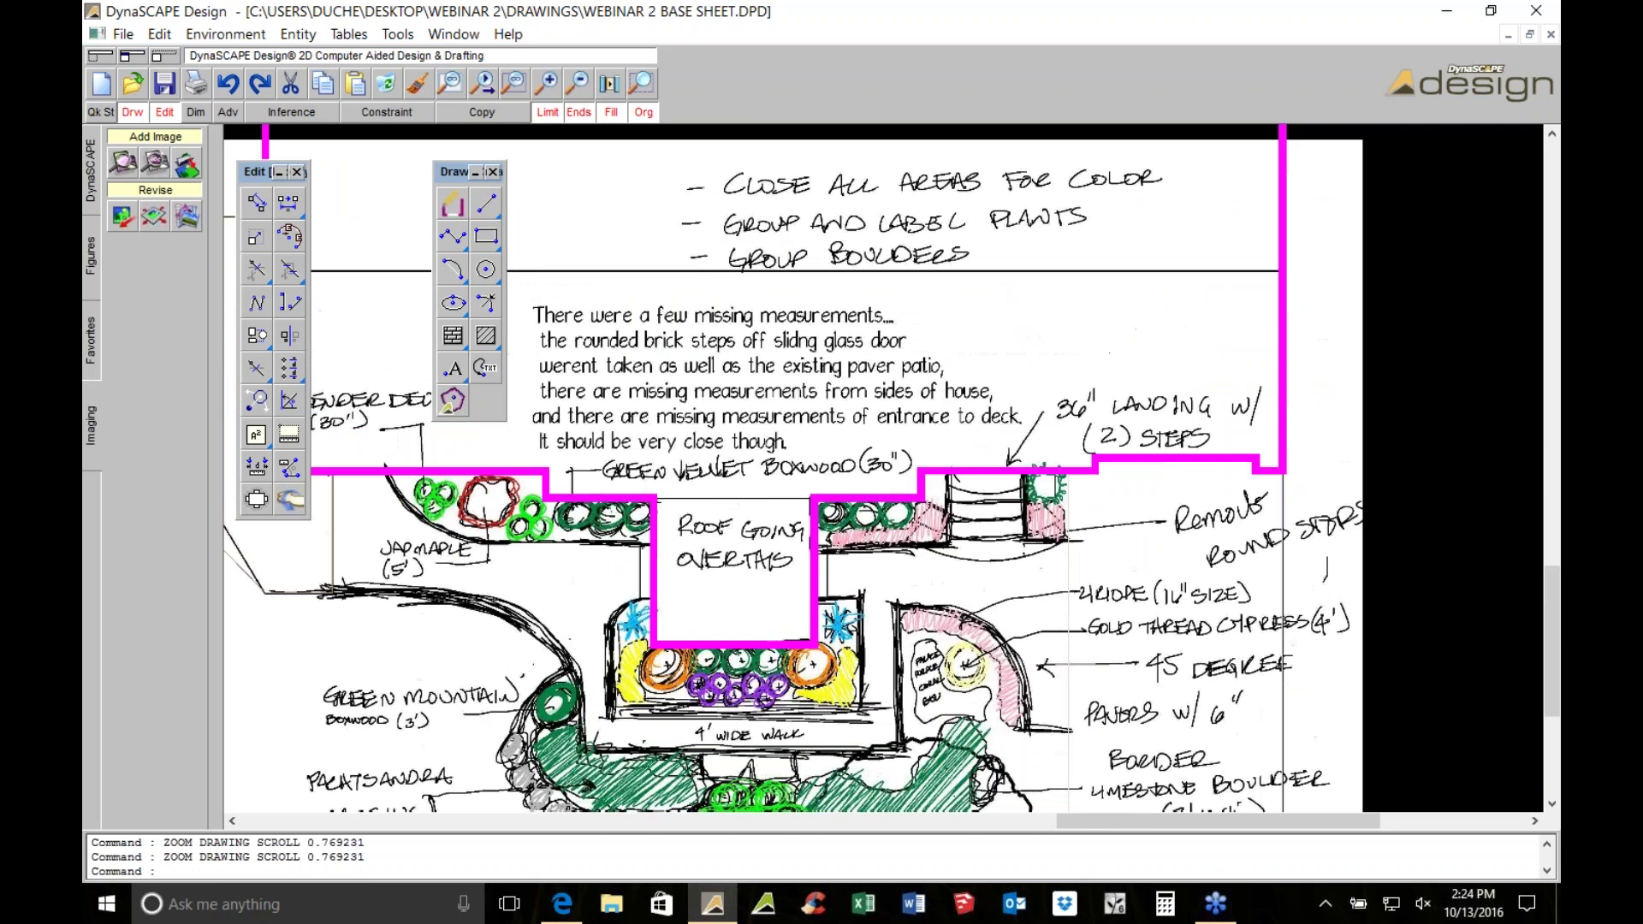
pyautogui.scroll(1, 1137, 328)
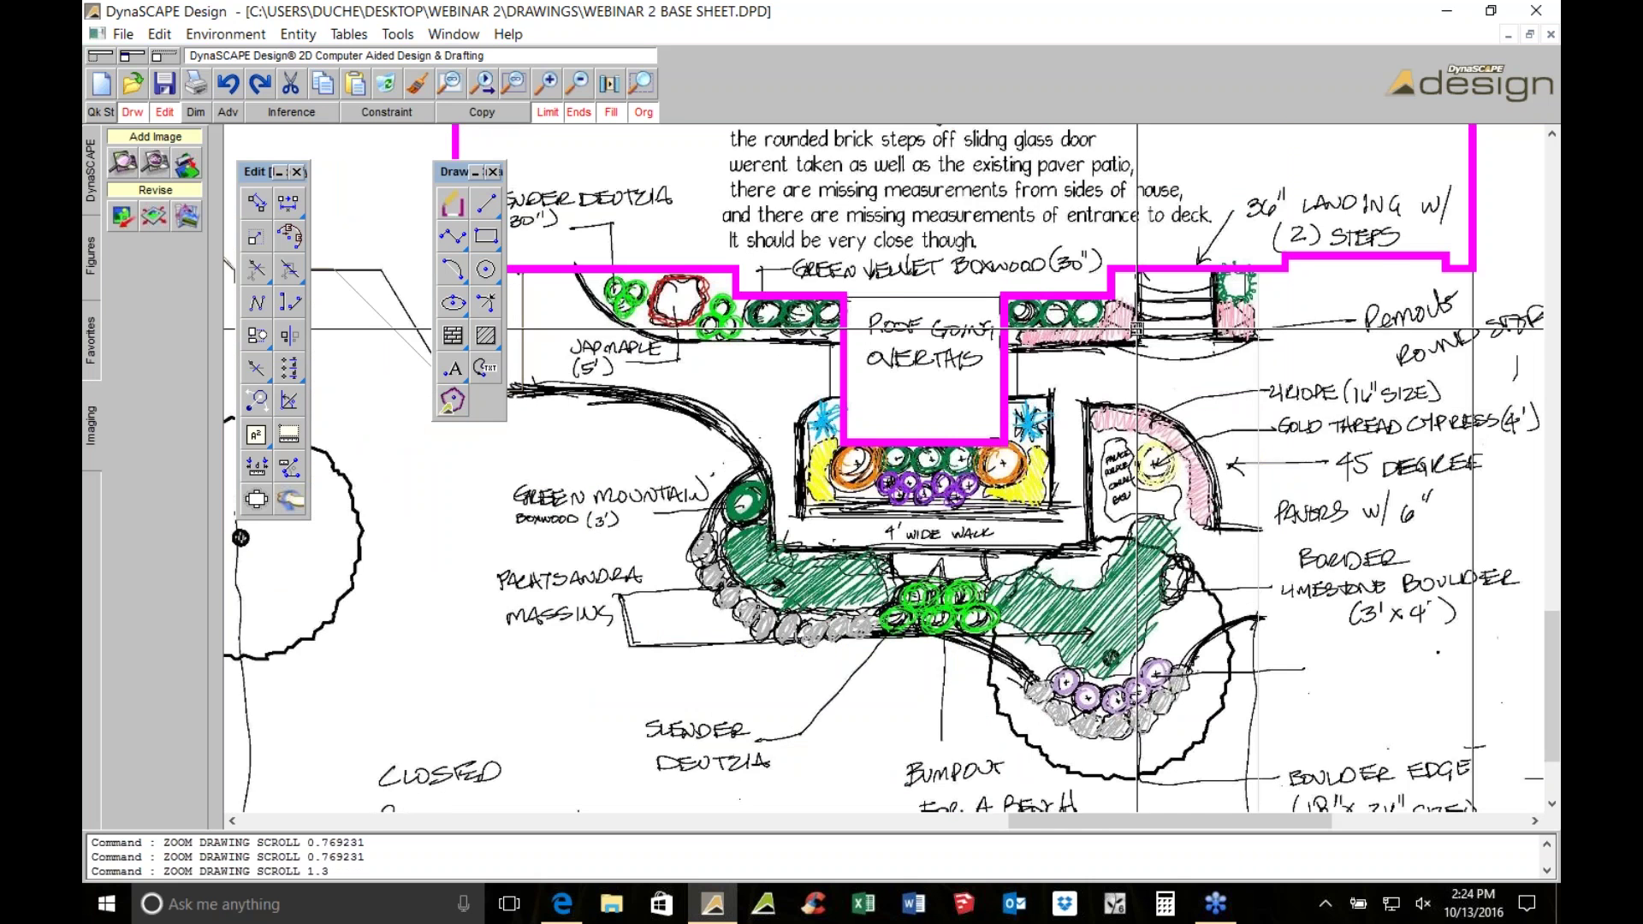
pyautogui.scroll(2, 1138, 328)
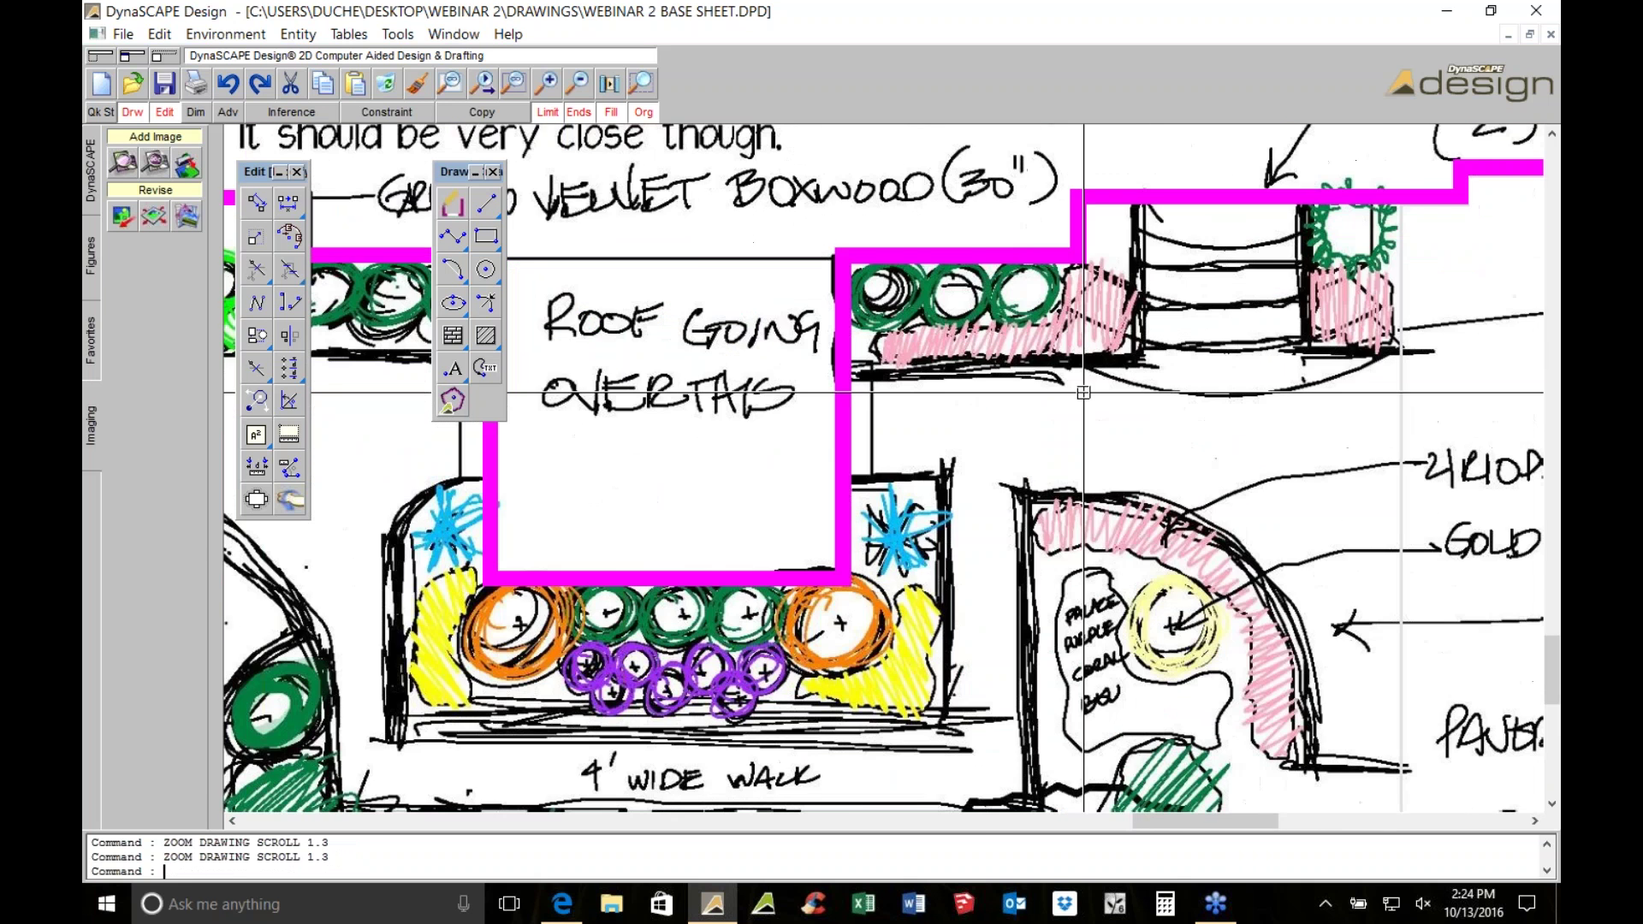
pyautogui.moveTo(1083, 393)
pyautogui.mouseDown(button='middle')
pyautogui.moveTo(947, 496)
pyautogui.moveTo(1168, 534)
pyautogui.mouseUp(button='middle')
pyautogui.scroll(-1, 946, 496)
# Place a SHRUBS-A-6 3FT_FL_SHRUB symbol sized 2'-6" wide and high
pyautogui.click(90, 255)
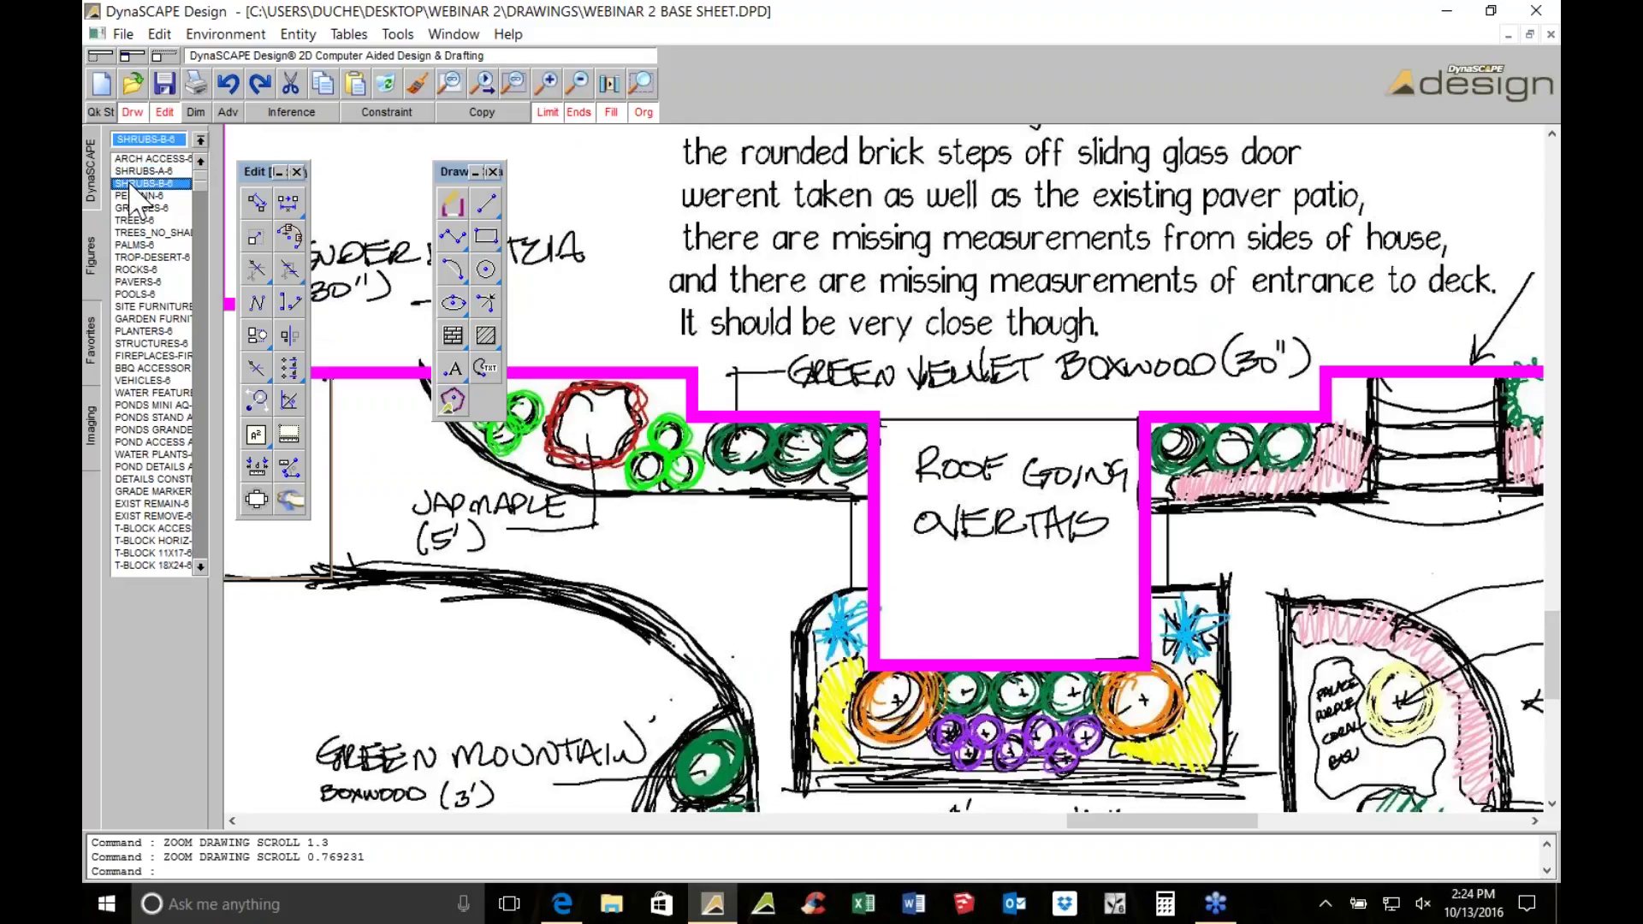
pyautogui.click(137, 171)
pyautogui.click(136, 173)
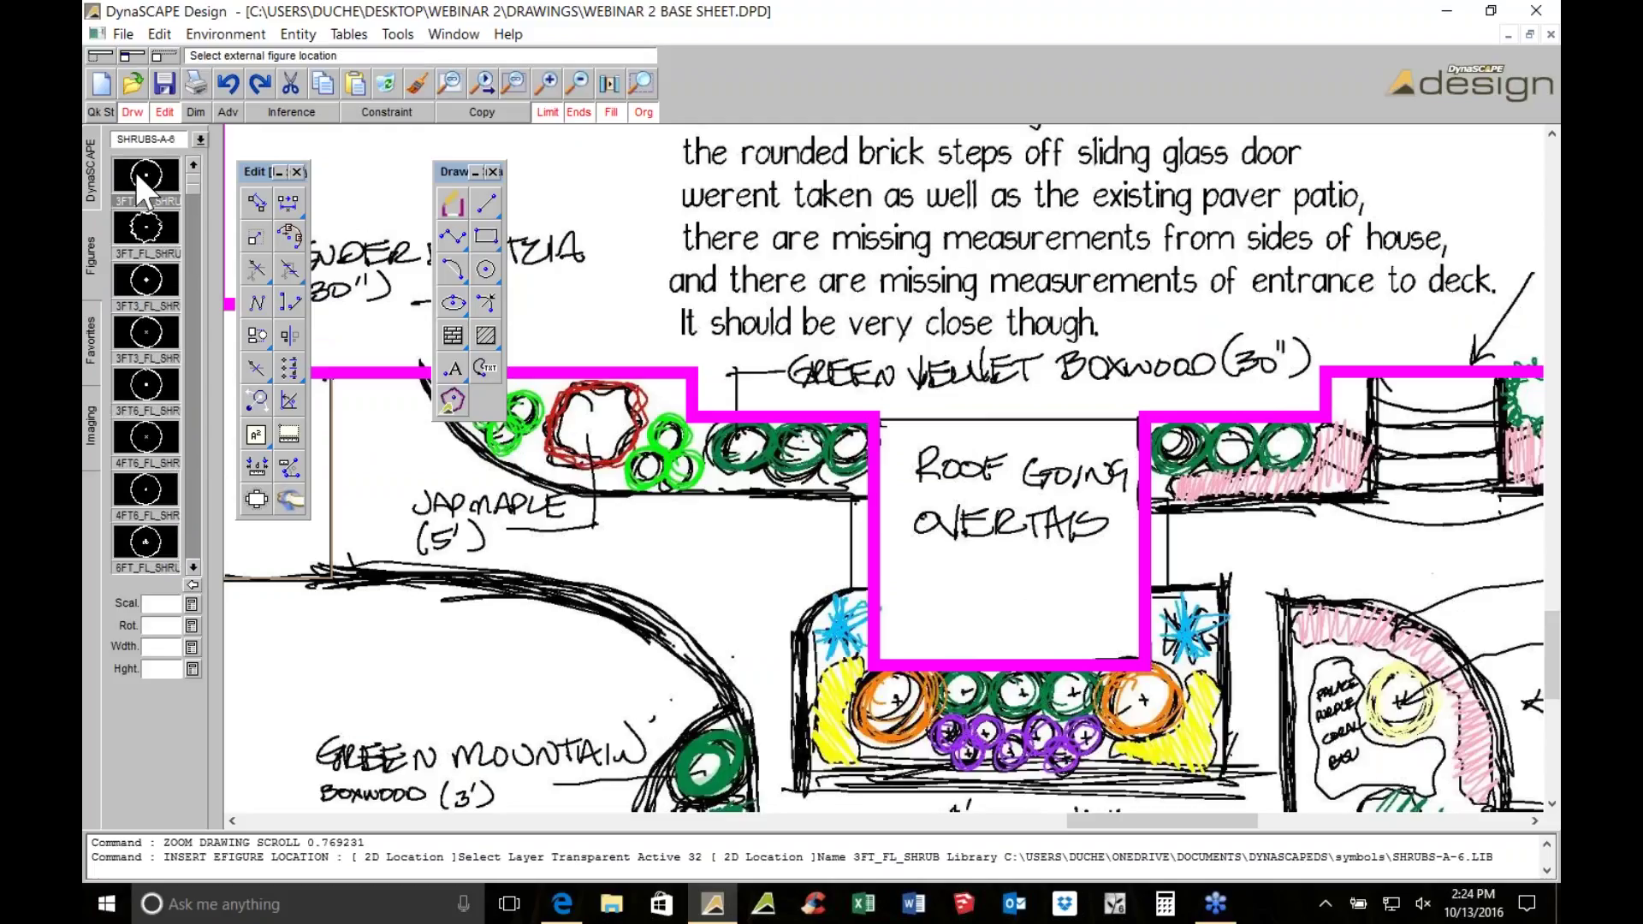
pyautogui.click(165, 648)
pyautogui.write('2.5')
pyautogui.press('BackSpace')
pyautogui.press('BackSpace')
pyautogui.press('BackSpace')
pyautogui.write('2.5')
pyautogui.click(163, 669)
pyautogui.write('2')
pyautogui.write('.5')
pyautogui.press('Return')
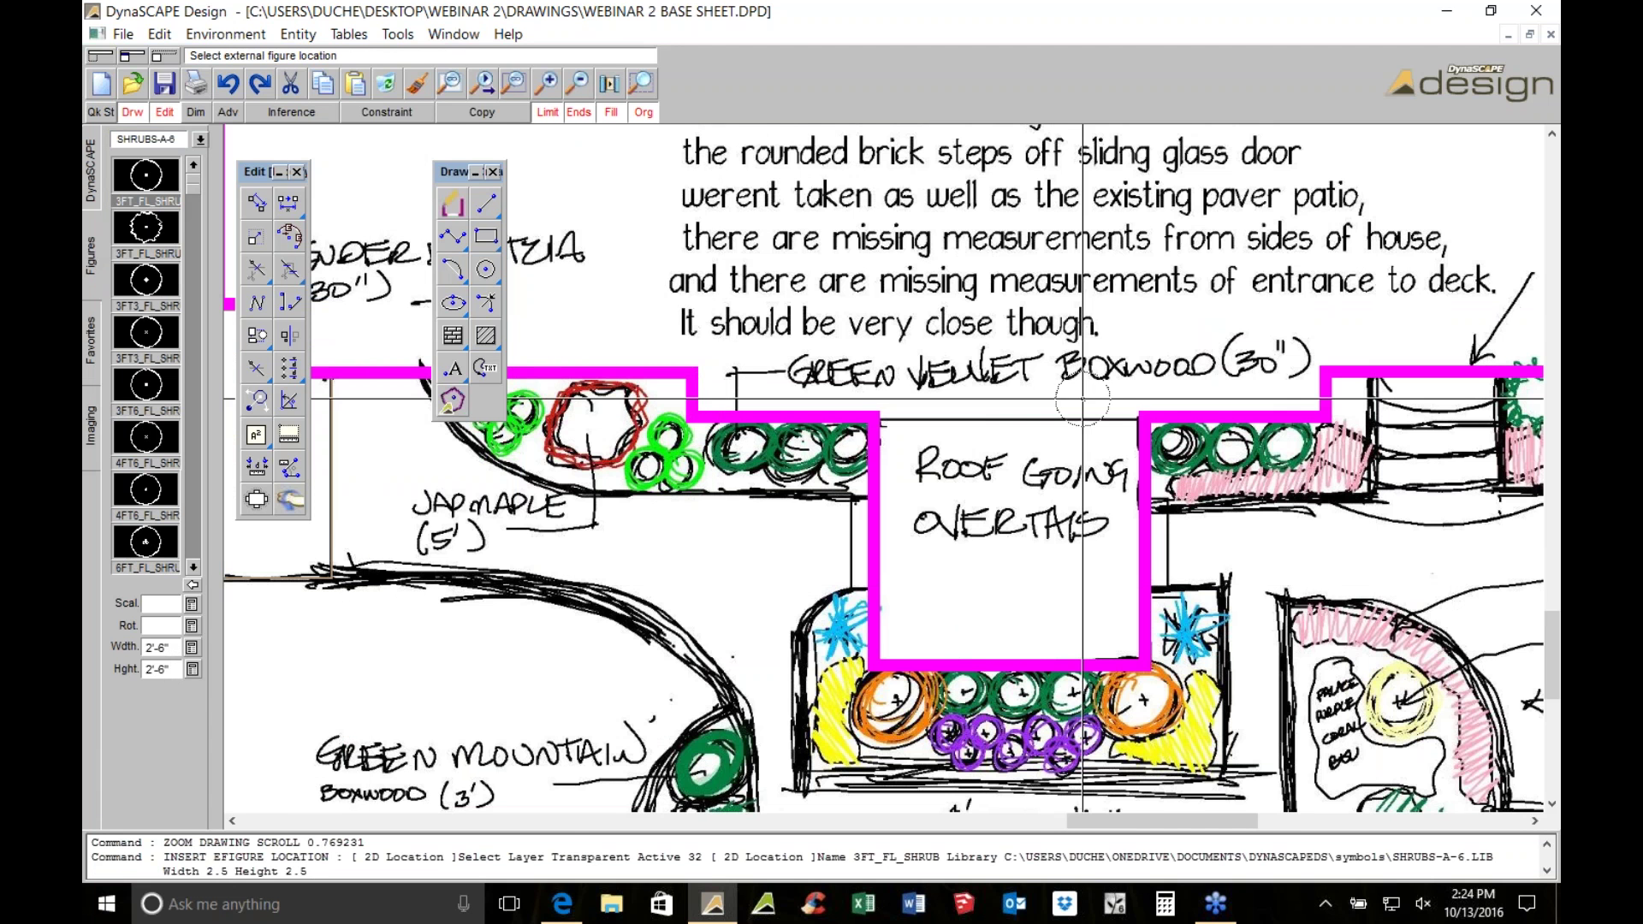
pyautogui.scroll(2, 1082, 398)
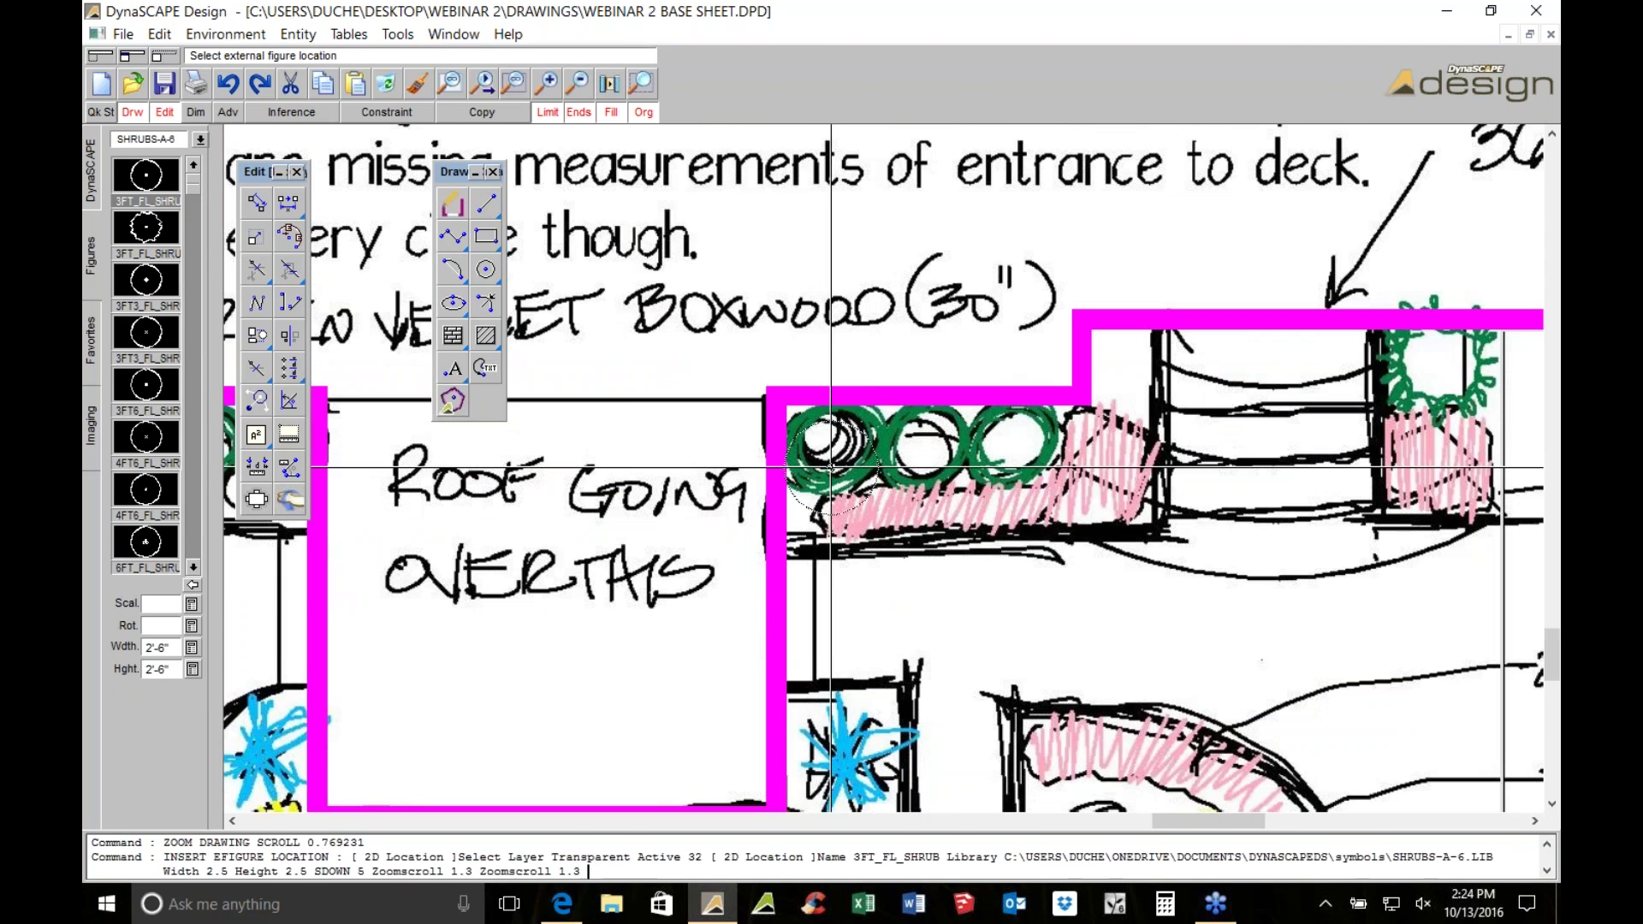
pyautogui.press('Escape')
# Copy the shrub symbol onto the second and third boxwood sketches
pyautogui.scroll(2, 819, 460)
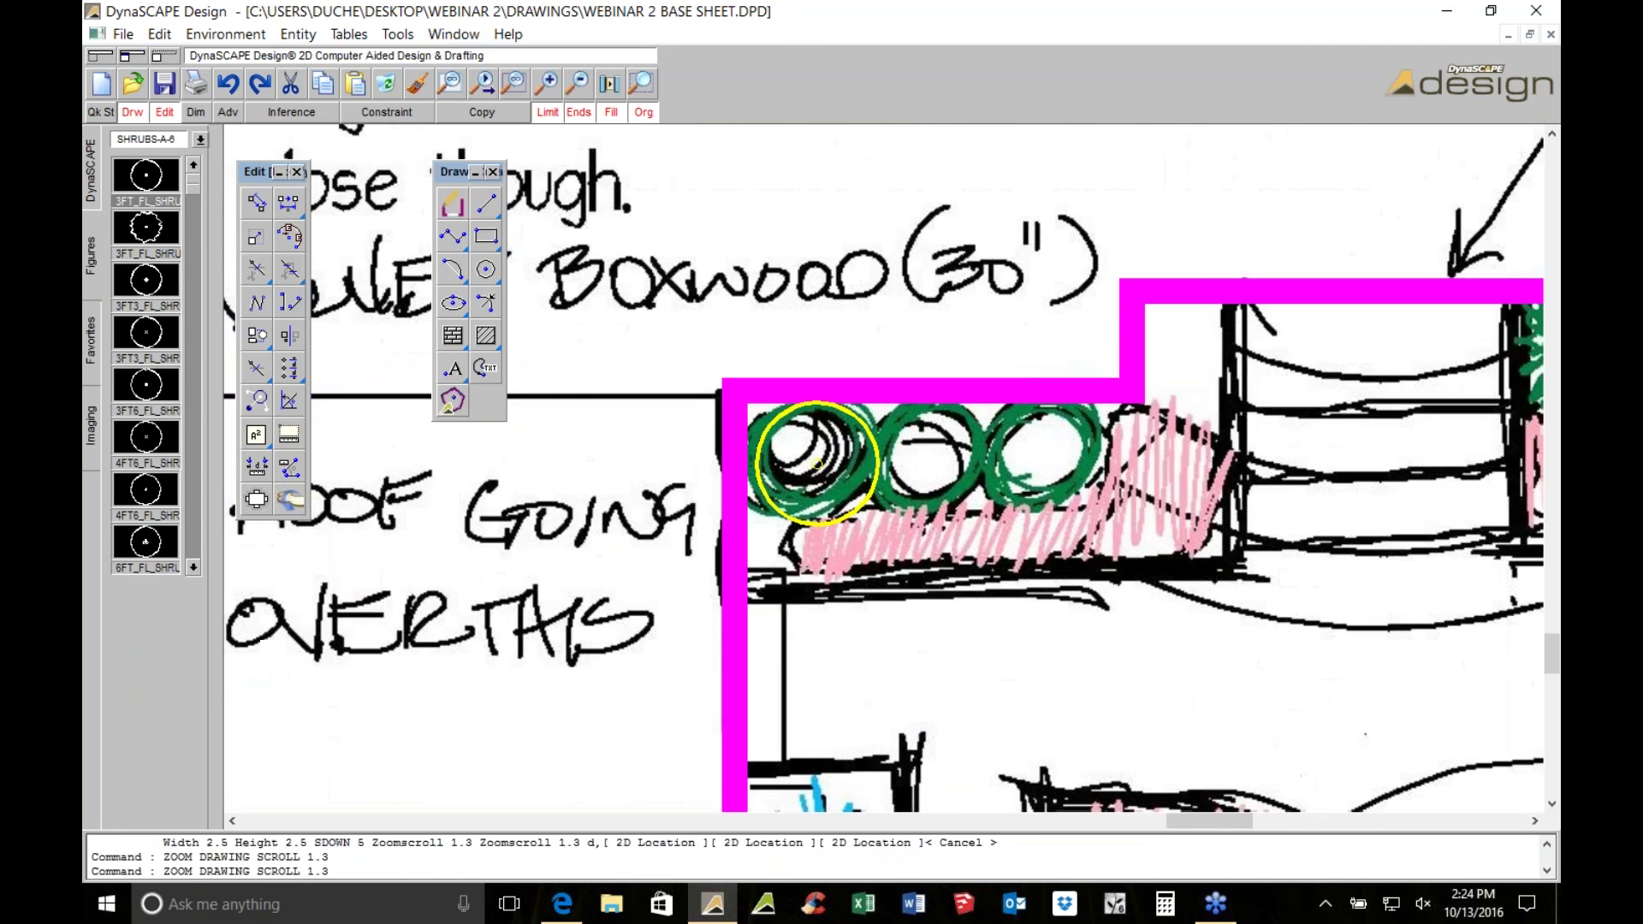
pyautogui.click(817, 463)
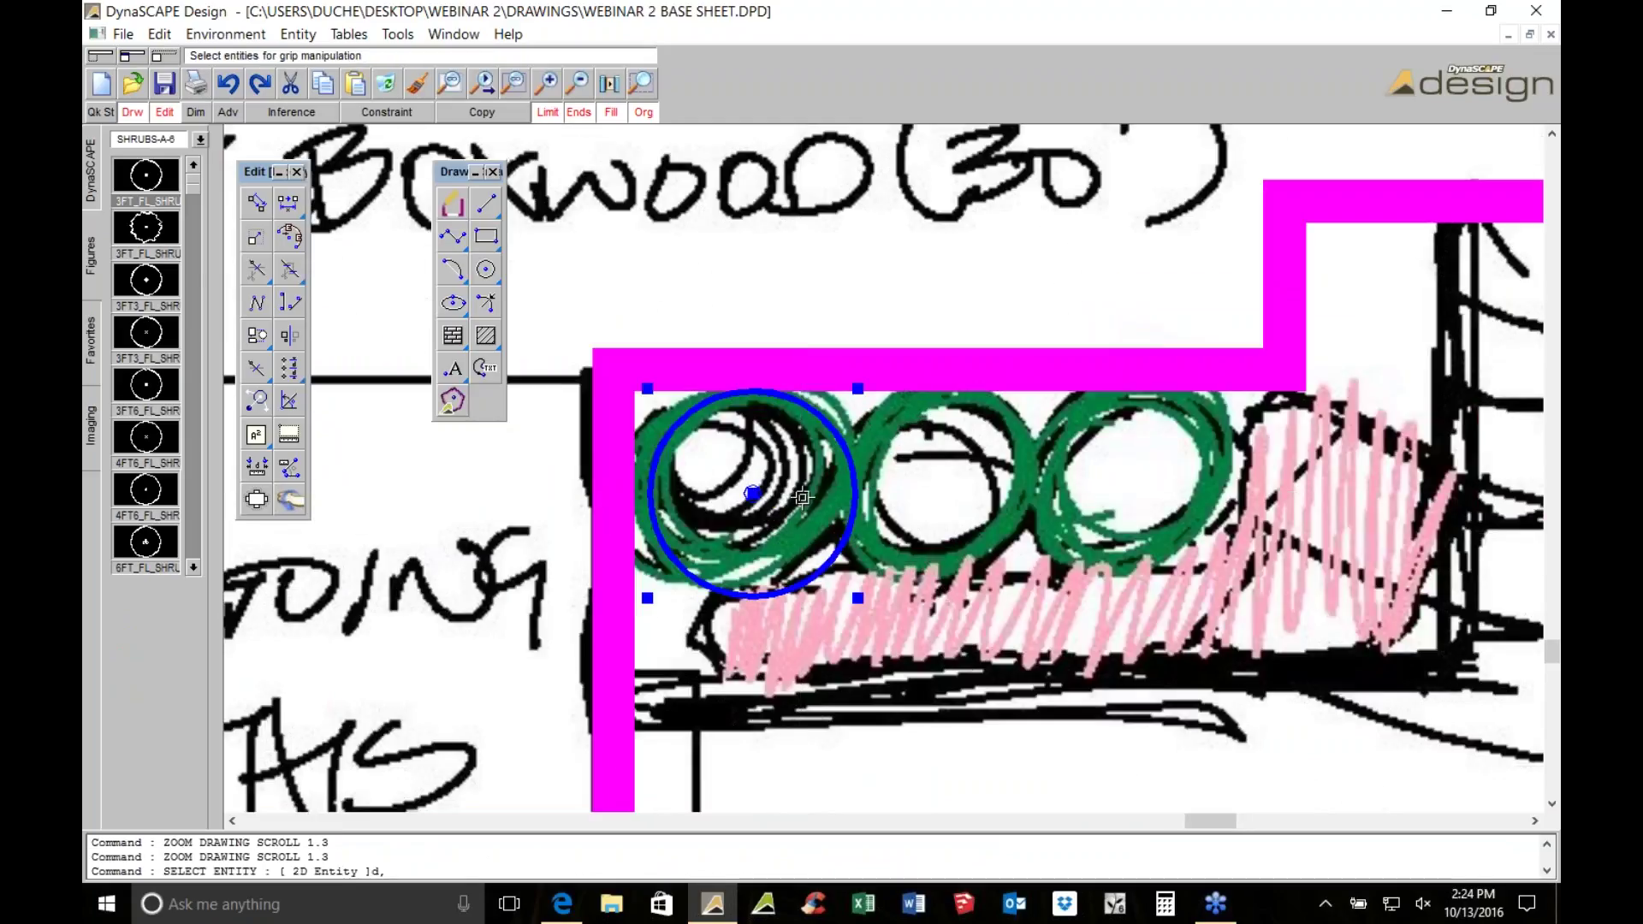
pyautogui.click(267, 201)
pyautogui.click(482, 112)
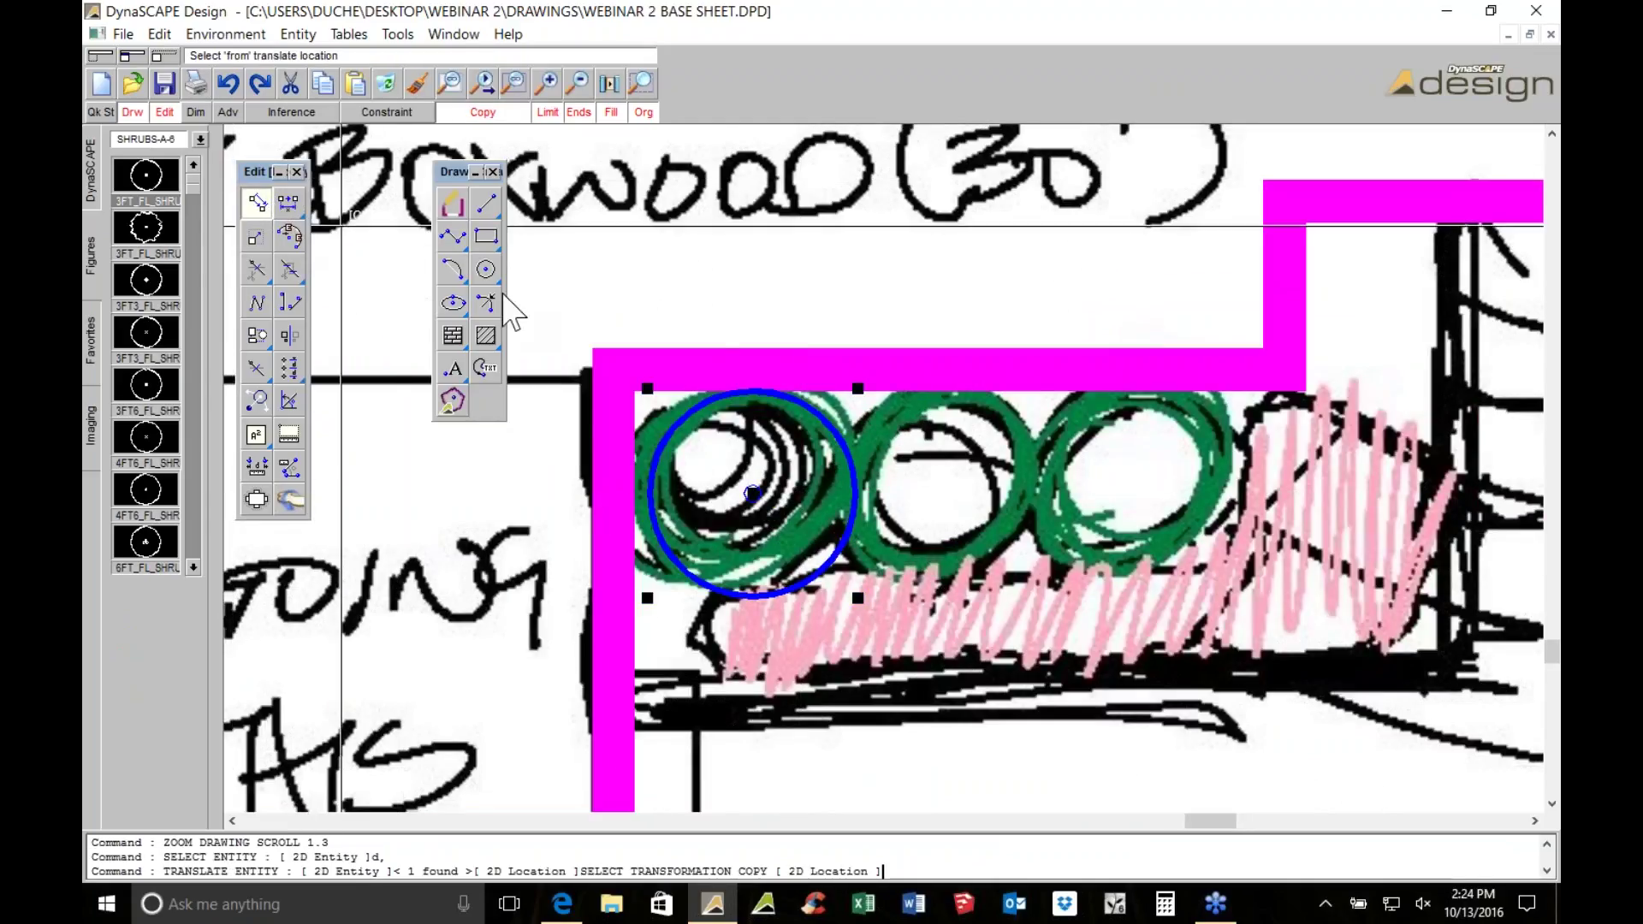
pyautogui.click(751, 493)
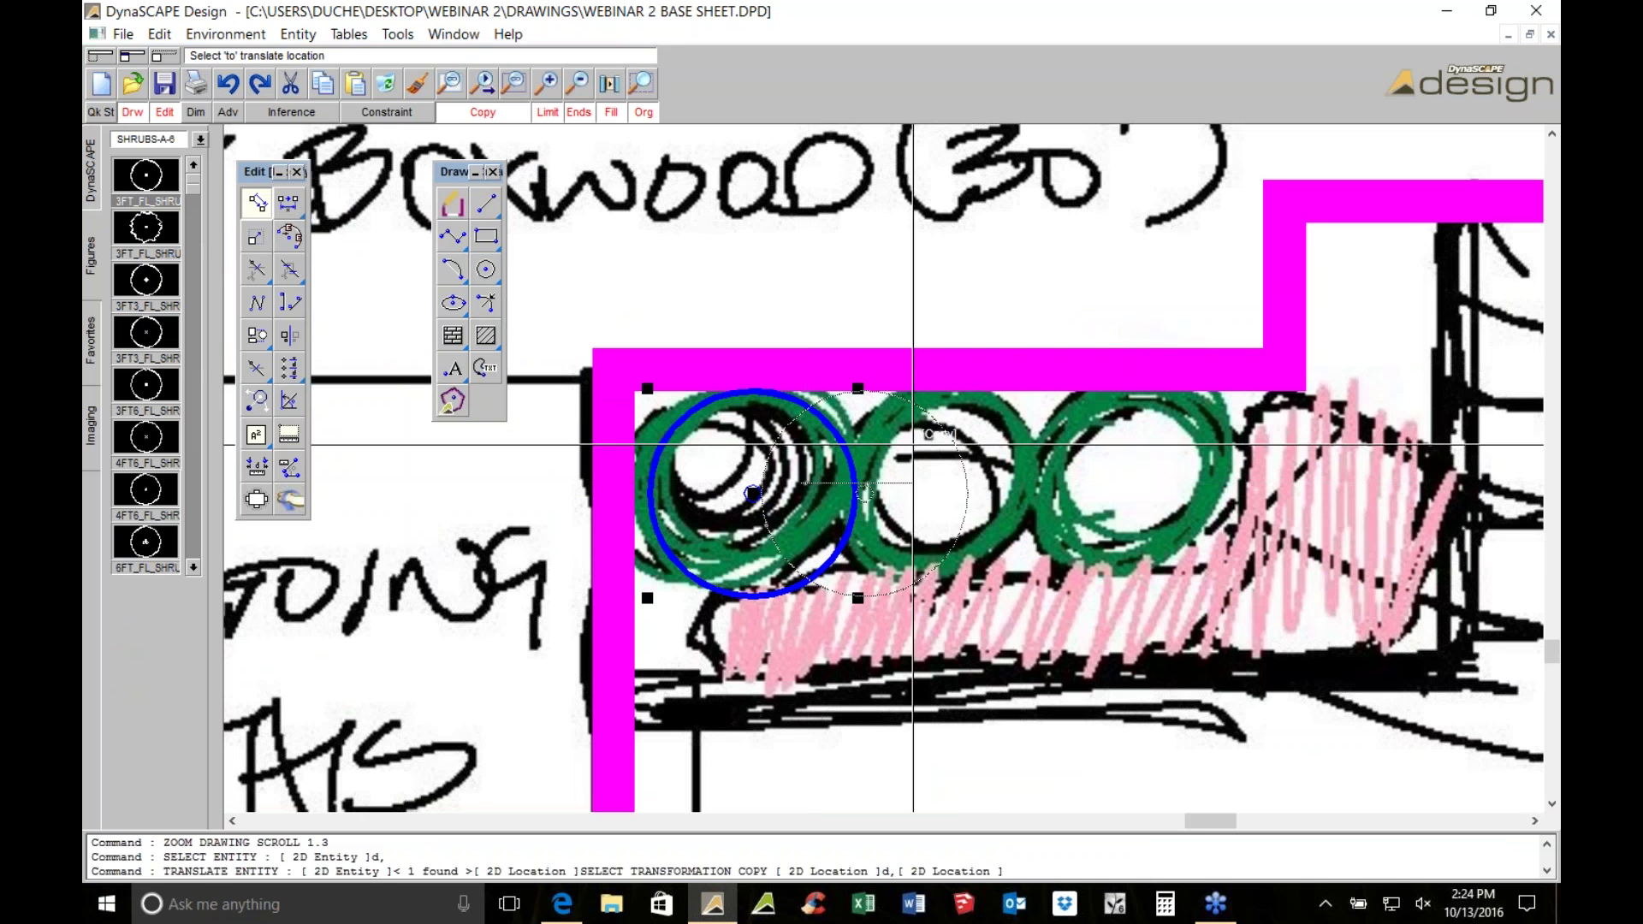
pyautogui.click(950, 494)
pyautogui.click(1145, 494)
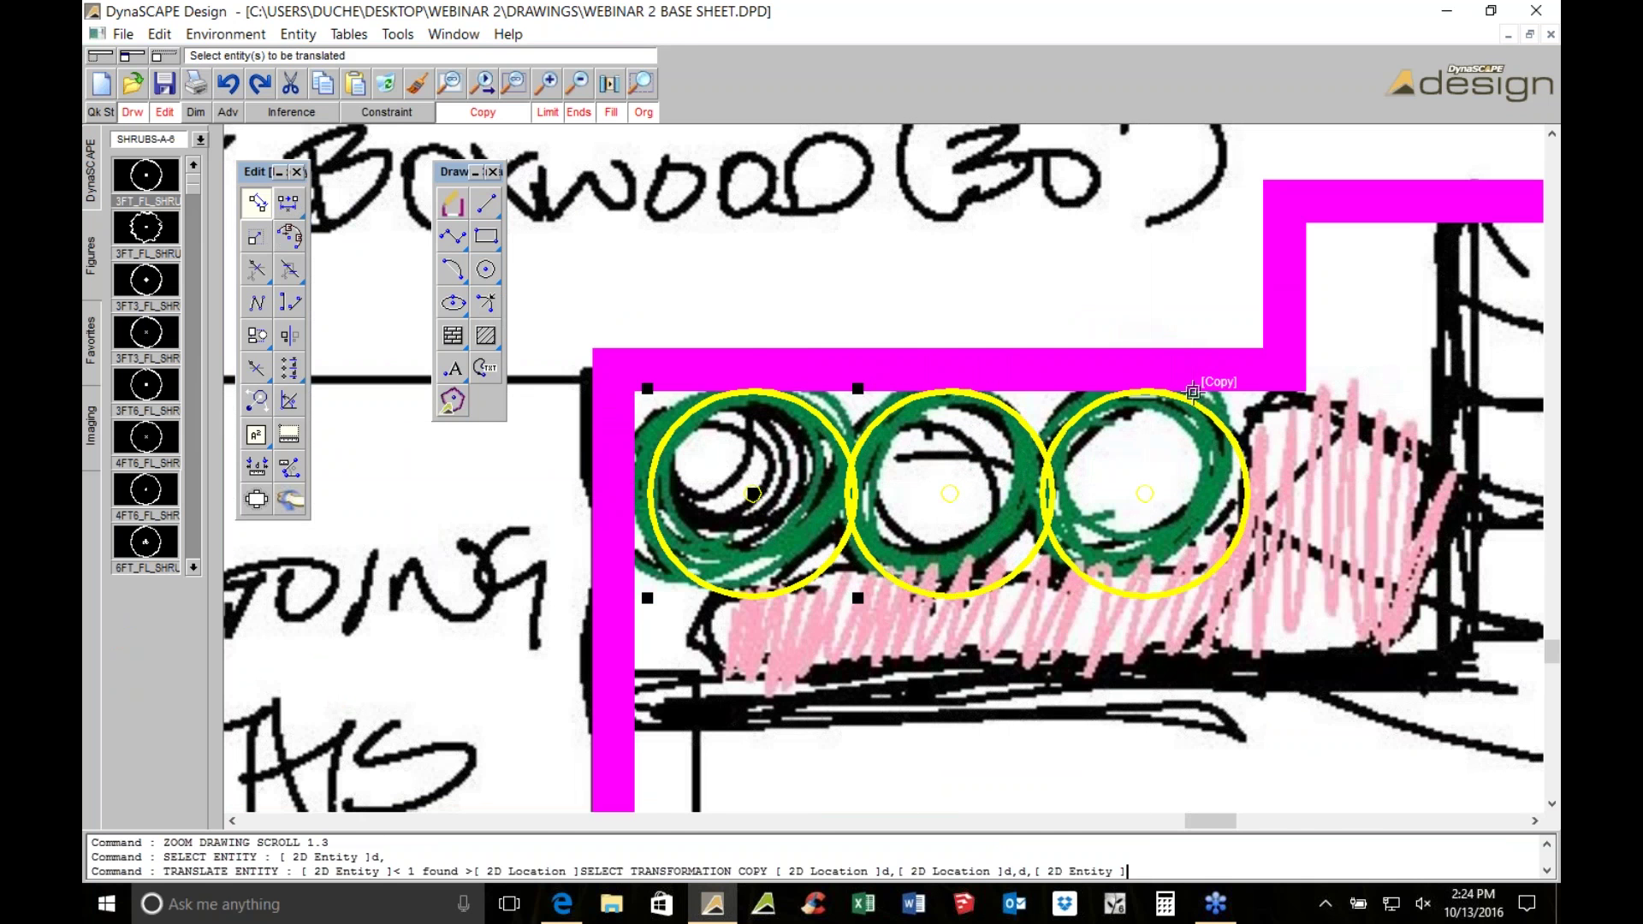
pyautogui.scroll(-2, 1194, 392)
pyautogui.scroll(-3, 1129, 501)
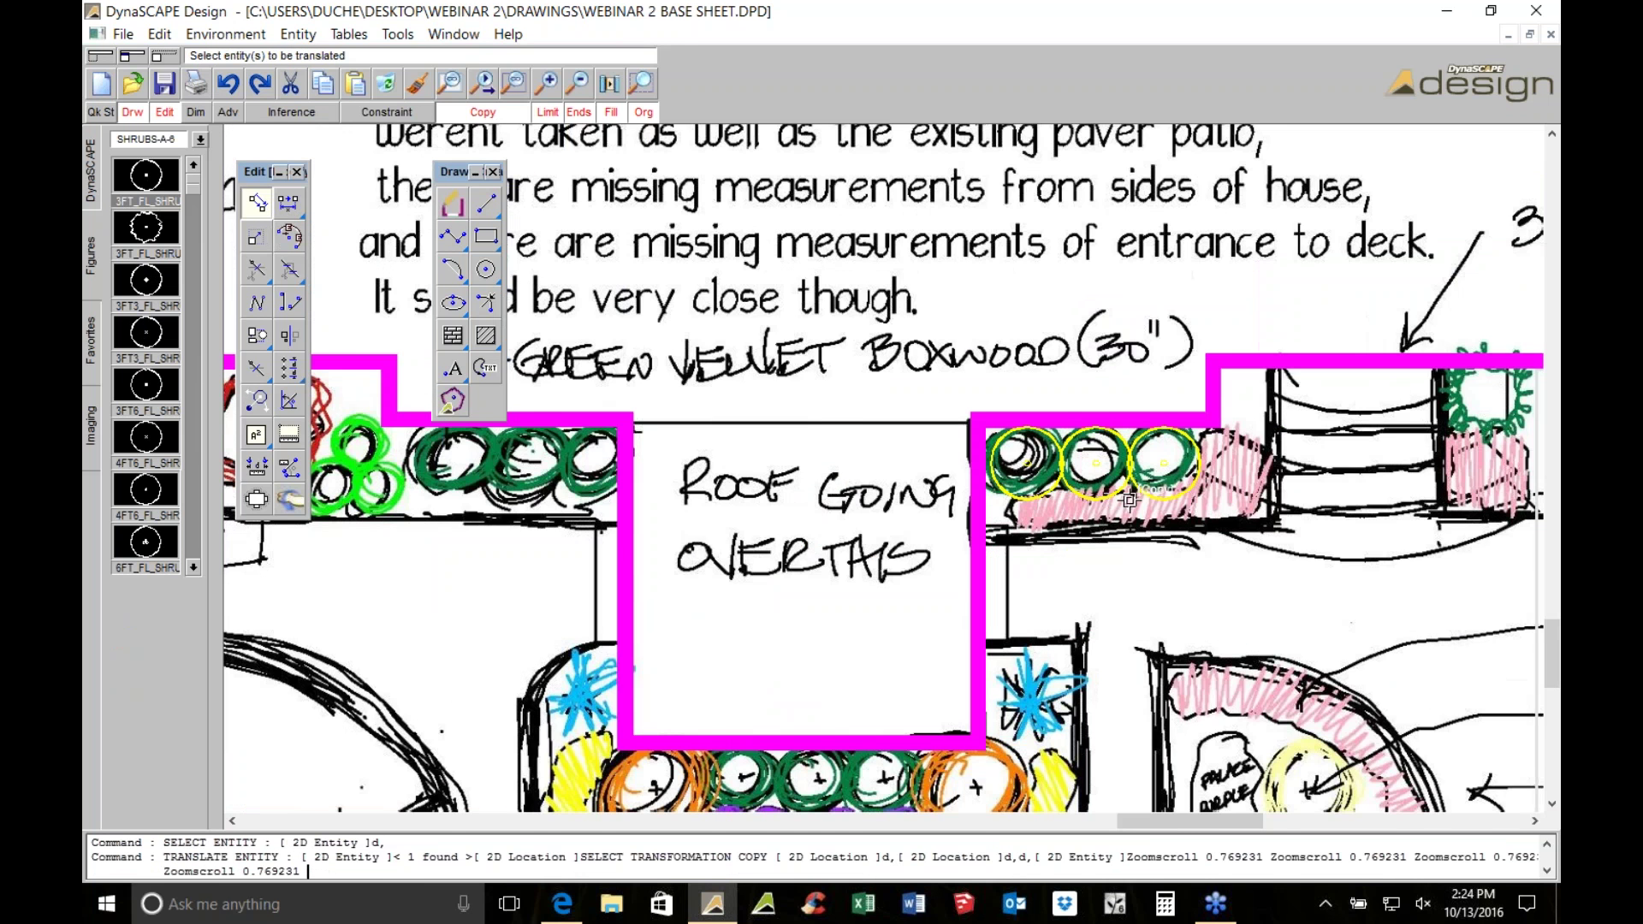
pyautogui.scroll(-2, 1129, 501)
pyautogui.scroll(2, 616, 496)
pyautogui.scroll(1, 633, 500)
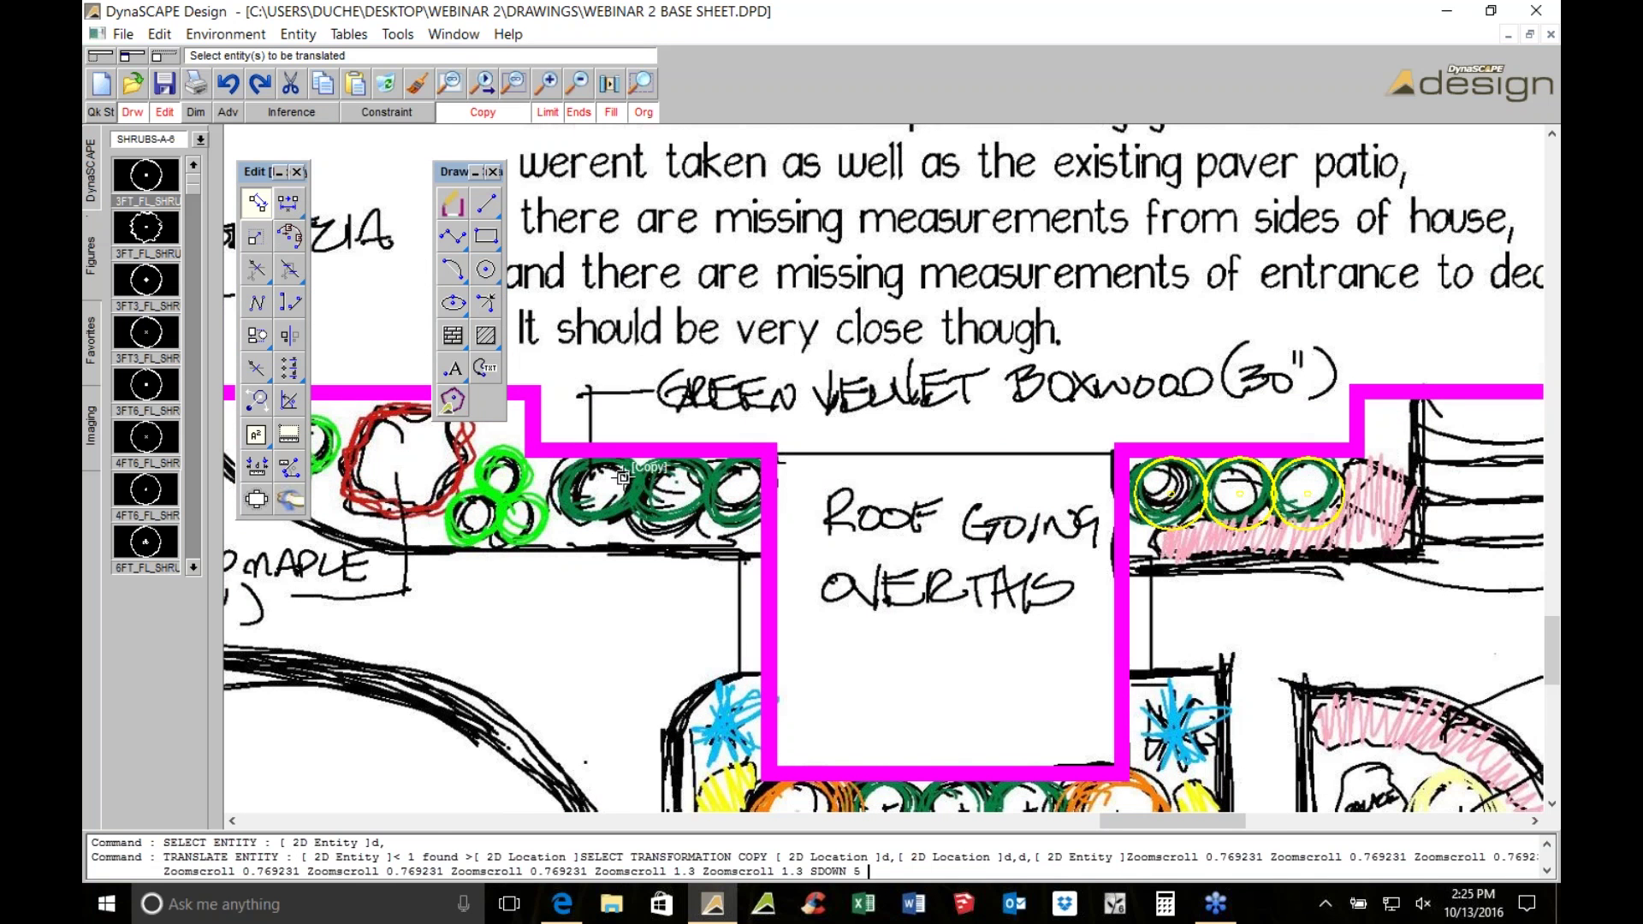
pyautogui.scroll(1, 1390, 477)
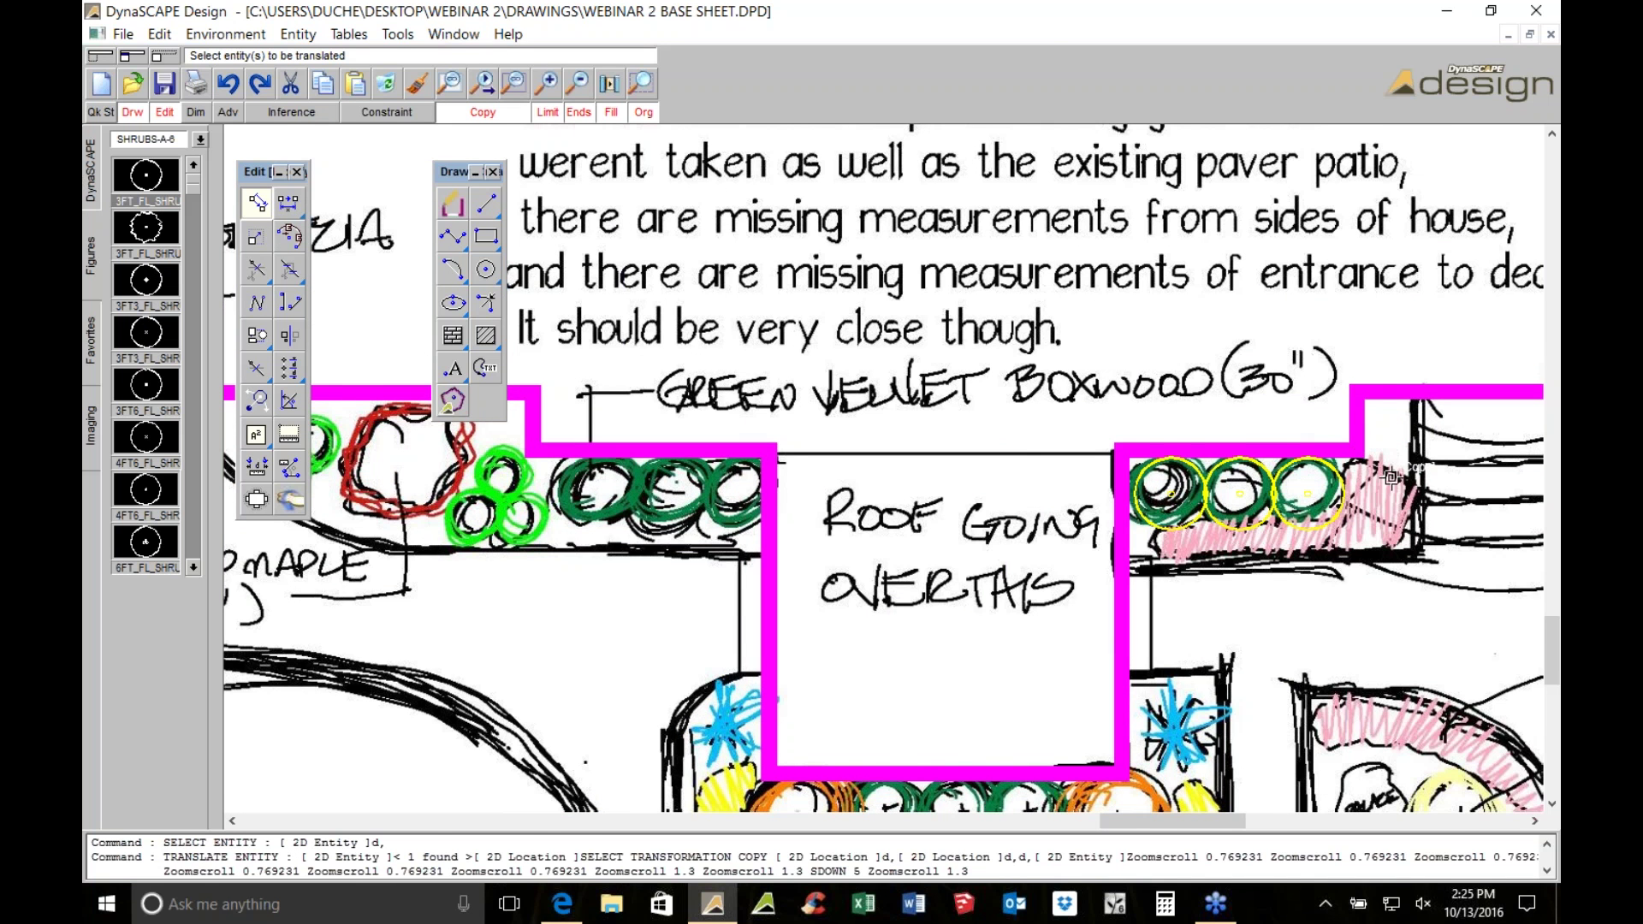
# Copy the three boxwood circles over the boxwoods left of the roof box
pyautogui.click(1324, 479)
pyautogui.click(1129, 471)
pyautogui.rightClick(1129, 471)
pyautogui.scroll(-1, 1119, 488)
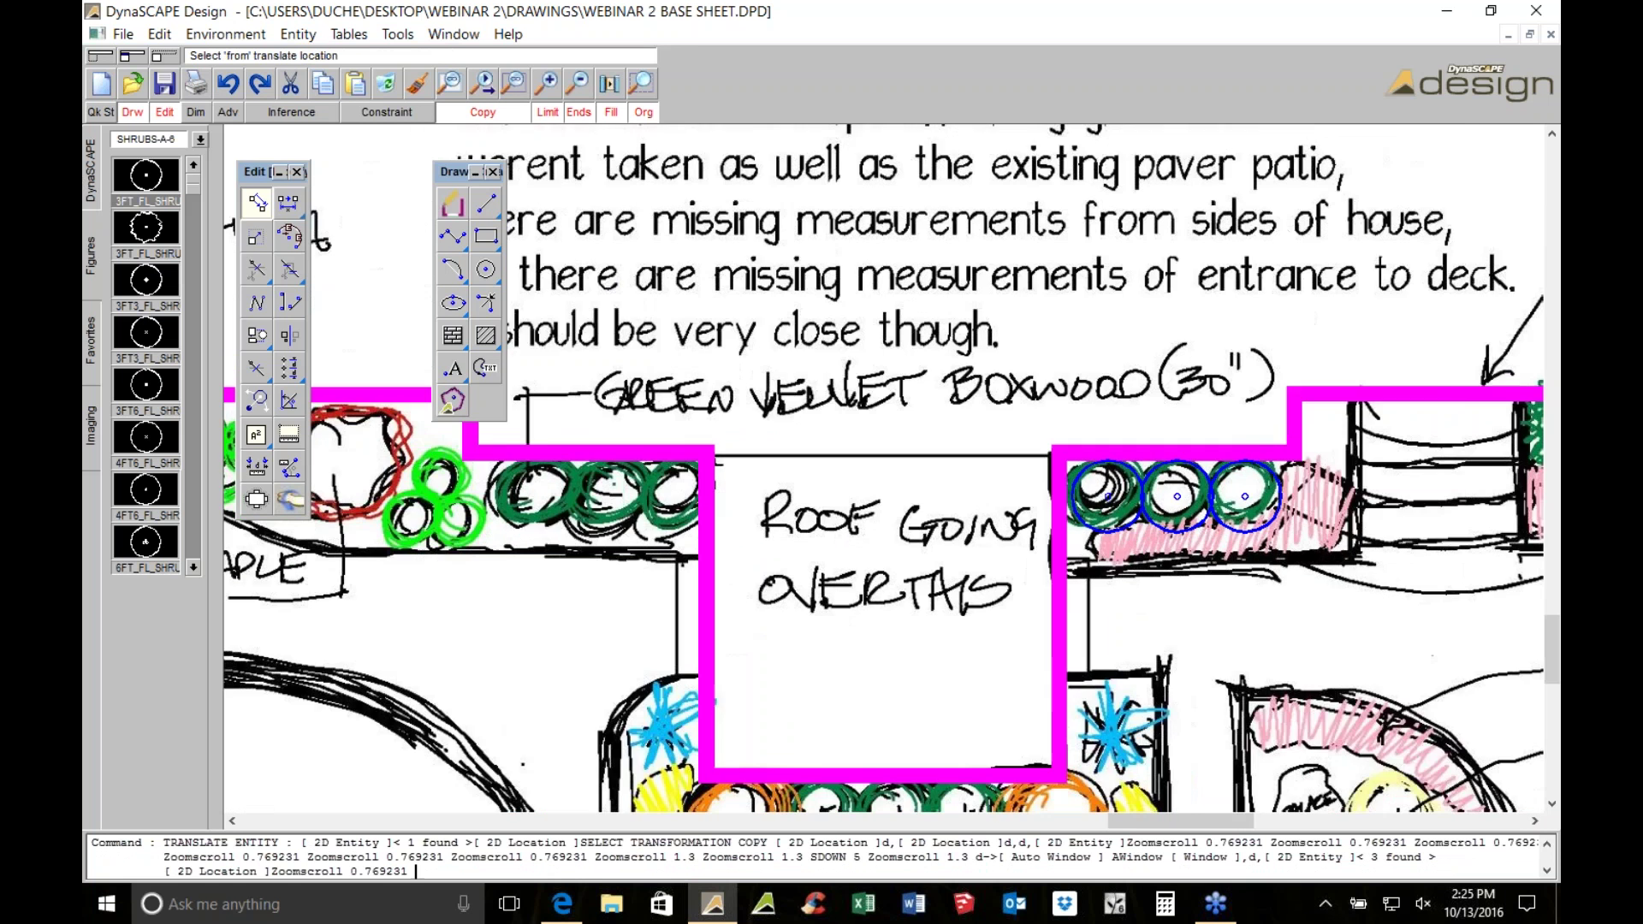
pyautogui.moveTo(1276, 516); pyautogui.dragTo(1456, 501, button='middle')
pyautogui.click(1460, 498)
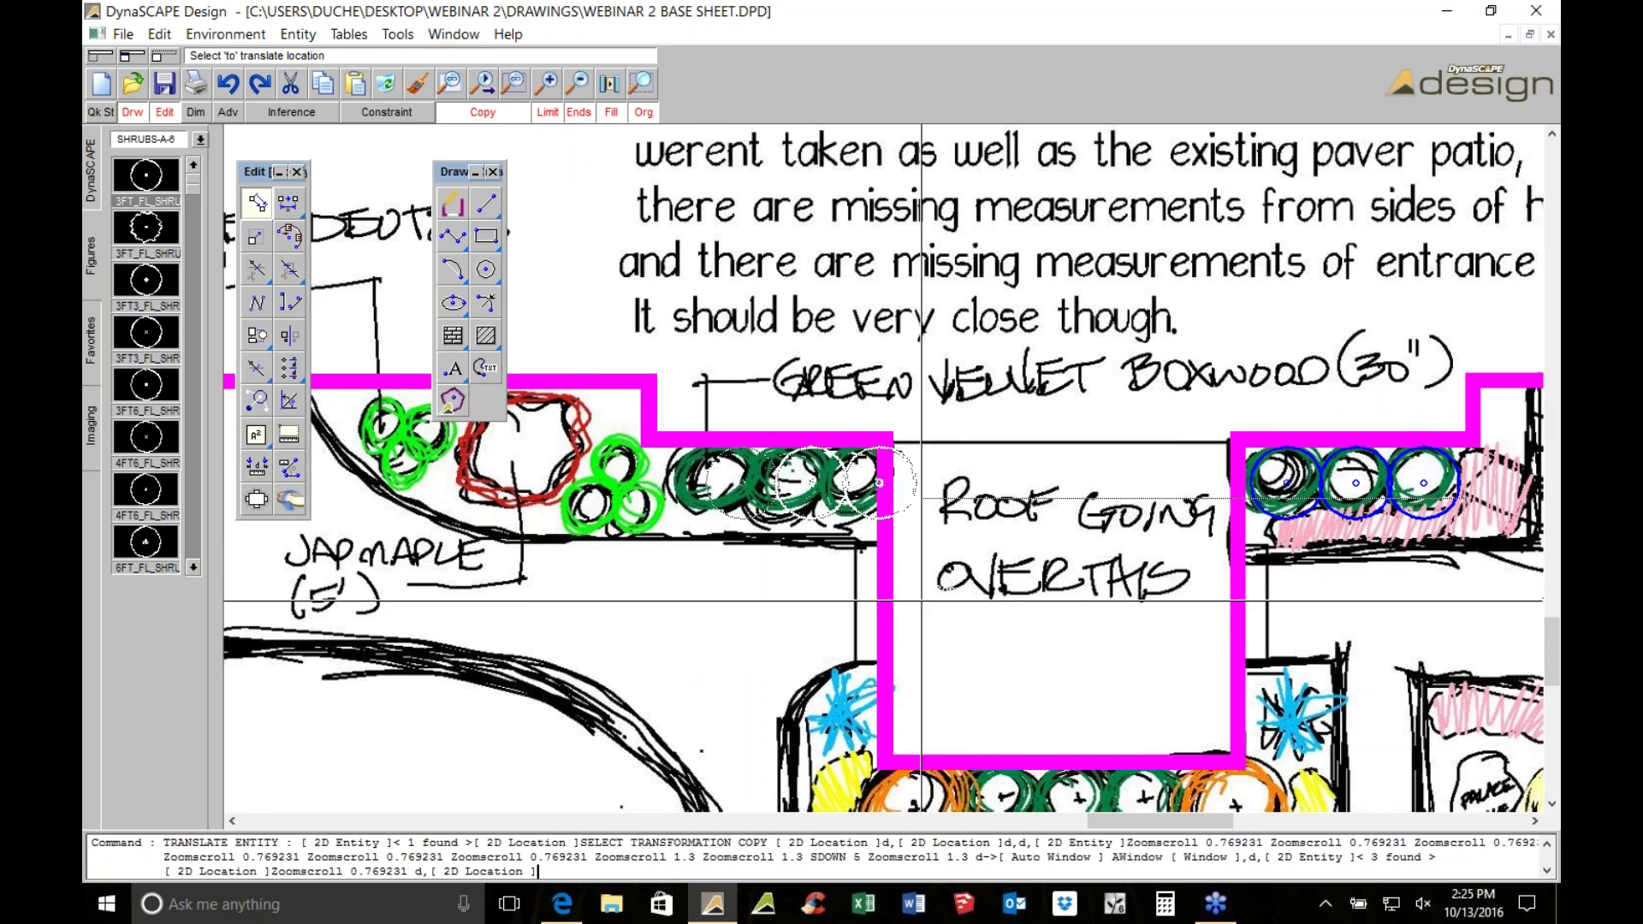
pyautogui.click(878, 616)
pyautogui.scroll(4, 836, 558)
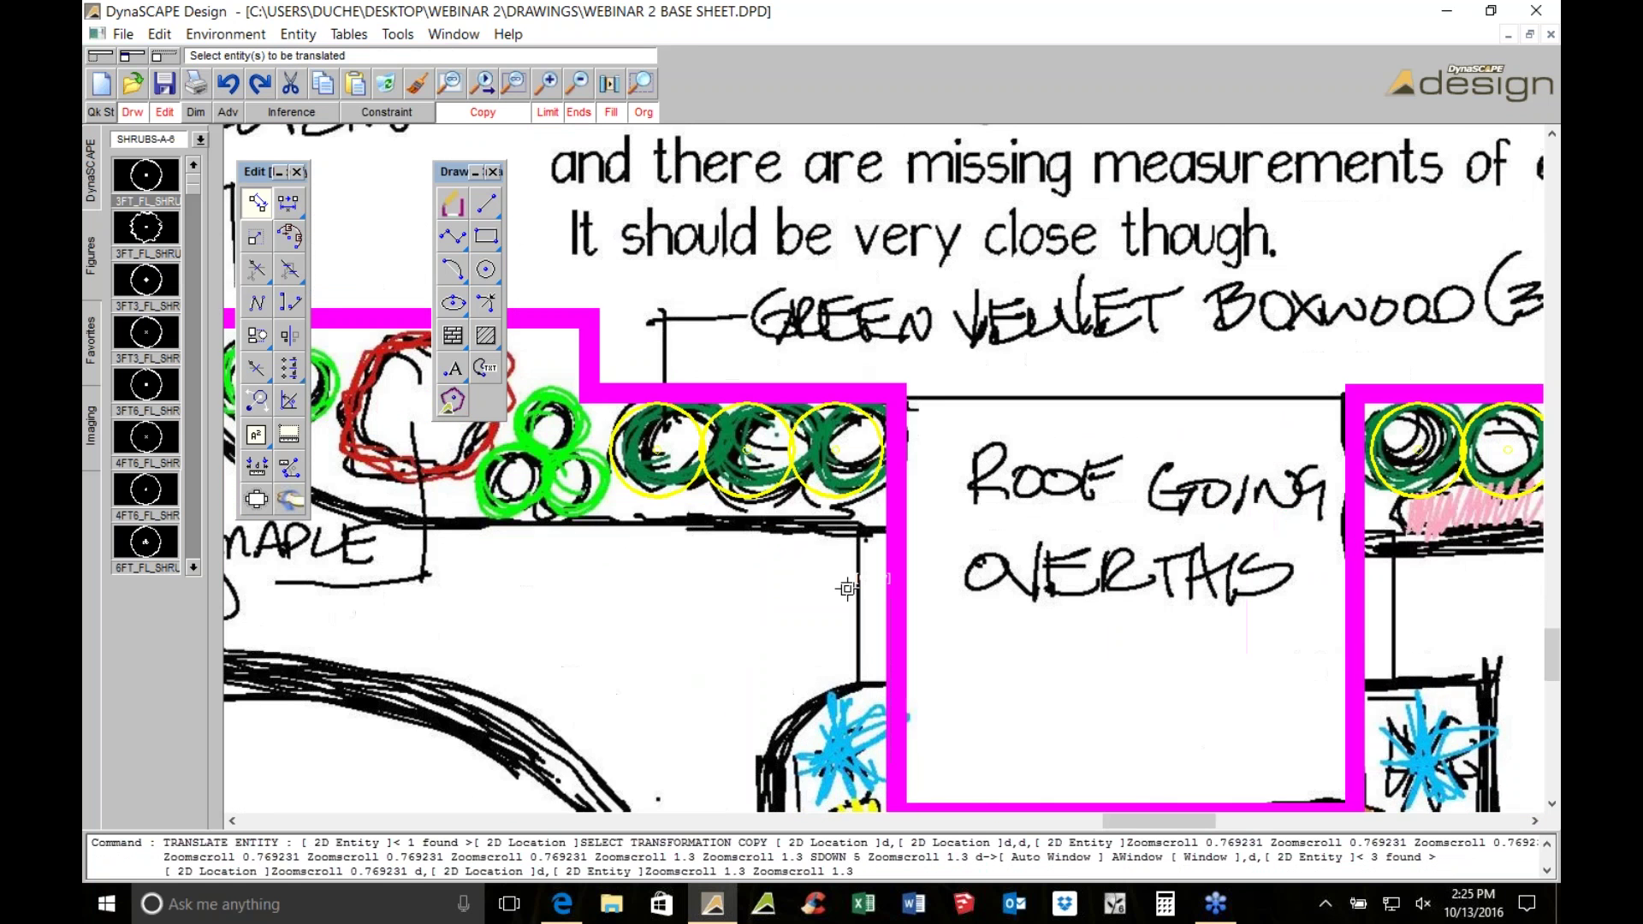
pyautogui.press('Escape')
# Select the three copied circles together with the right-side boxwood circles
pyautogui.moveTo(830, 238); pyautogui.dragTo(960, 393, button='middle')
pyautogui.scroll(-1, 954, 394)
pyautogui.click(937, 438)
pyautogui.click(851, 500)
pyautogui.click(727, 520)
pyautogui.scroll(-1, 795, 467)
pyautogui.scroll(-2, 830, 479)
pyautogui.scroll(3, 744, 496)
pyautogui.click(714, 552)
pyautogui.click(1185, 393)
pyautogui.moveTo(1184, 394); pyautogui.dragTo(1244, 411, button='middle')
pyautogui.scroll(-2, 1245, 410)
pyautogui.scroll(-3, 958, 449)
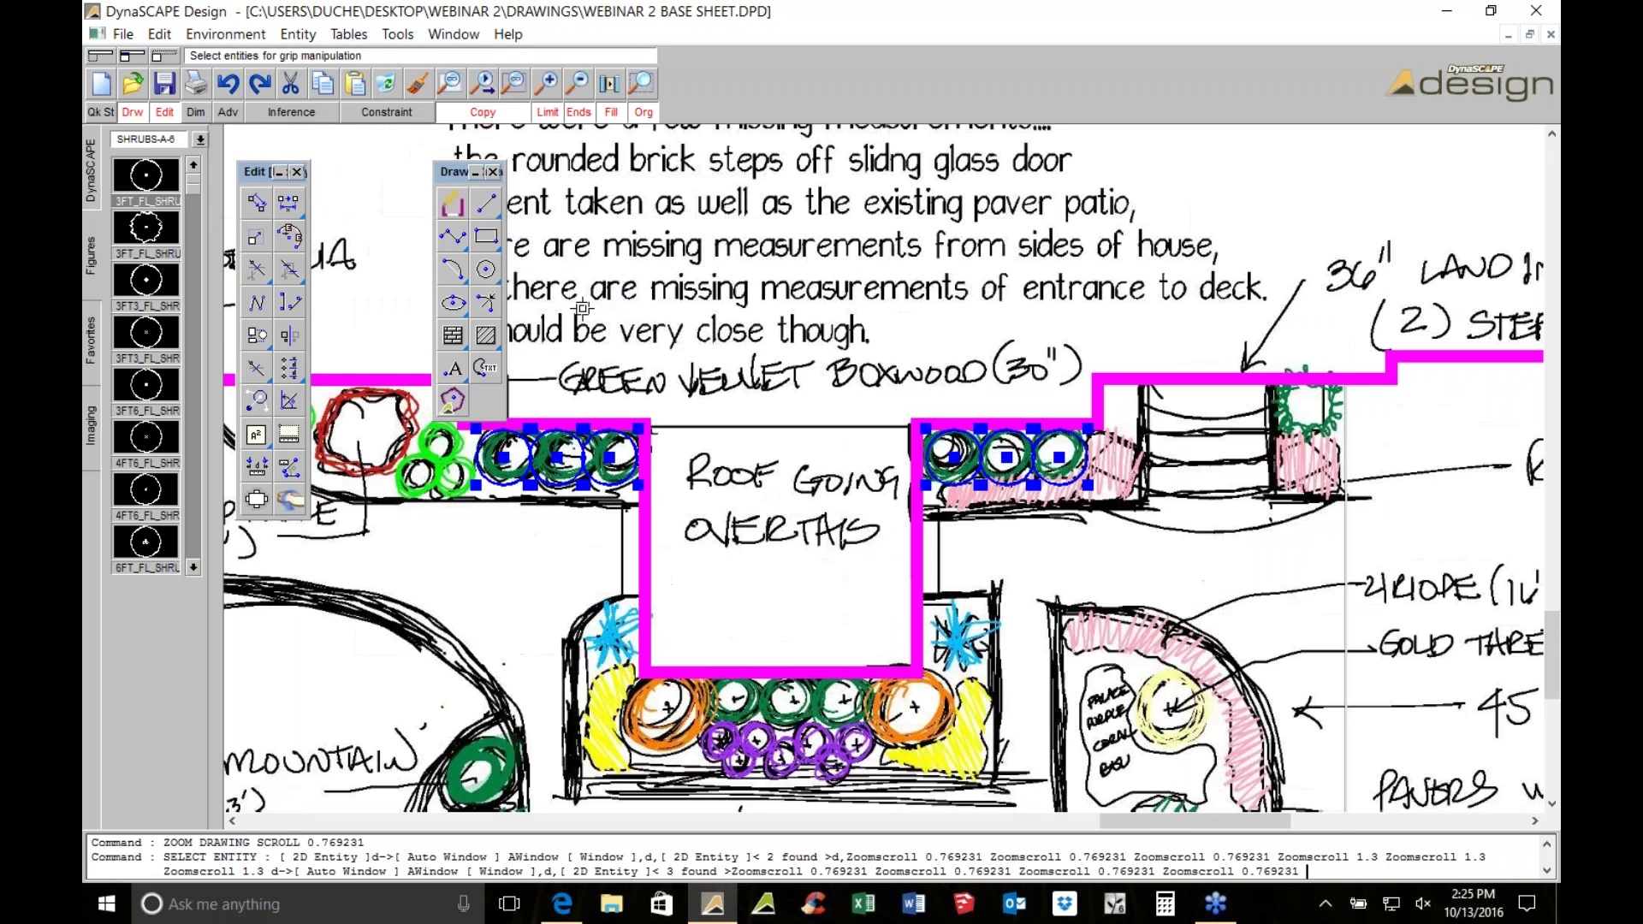
# Nudge all six boxwood circles onto the sketched boxwoods
pyautogui.click(256, 201)
pyautogui.scroll(4, 545, 449)
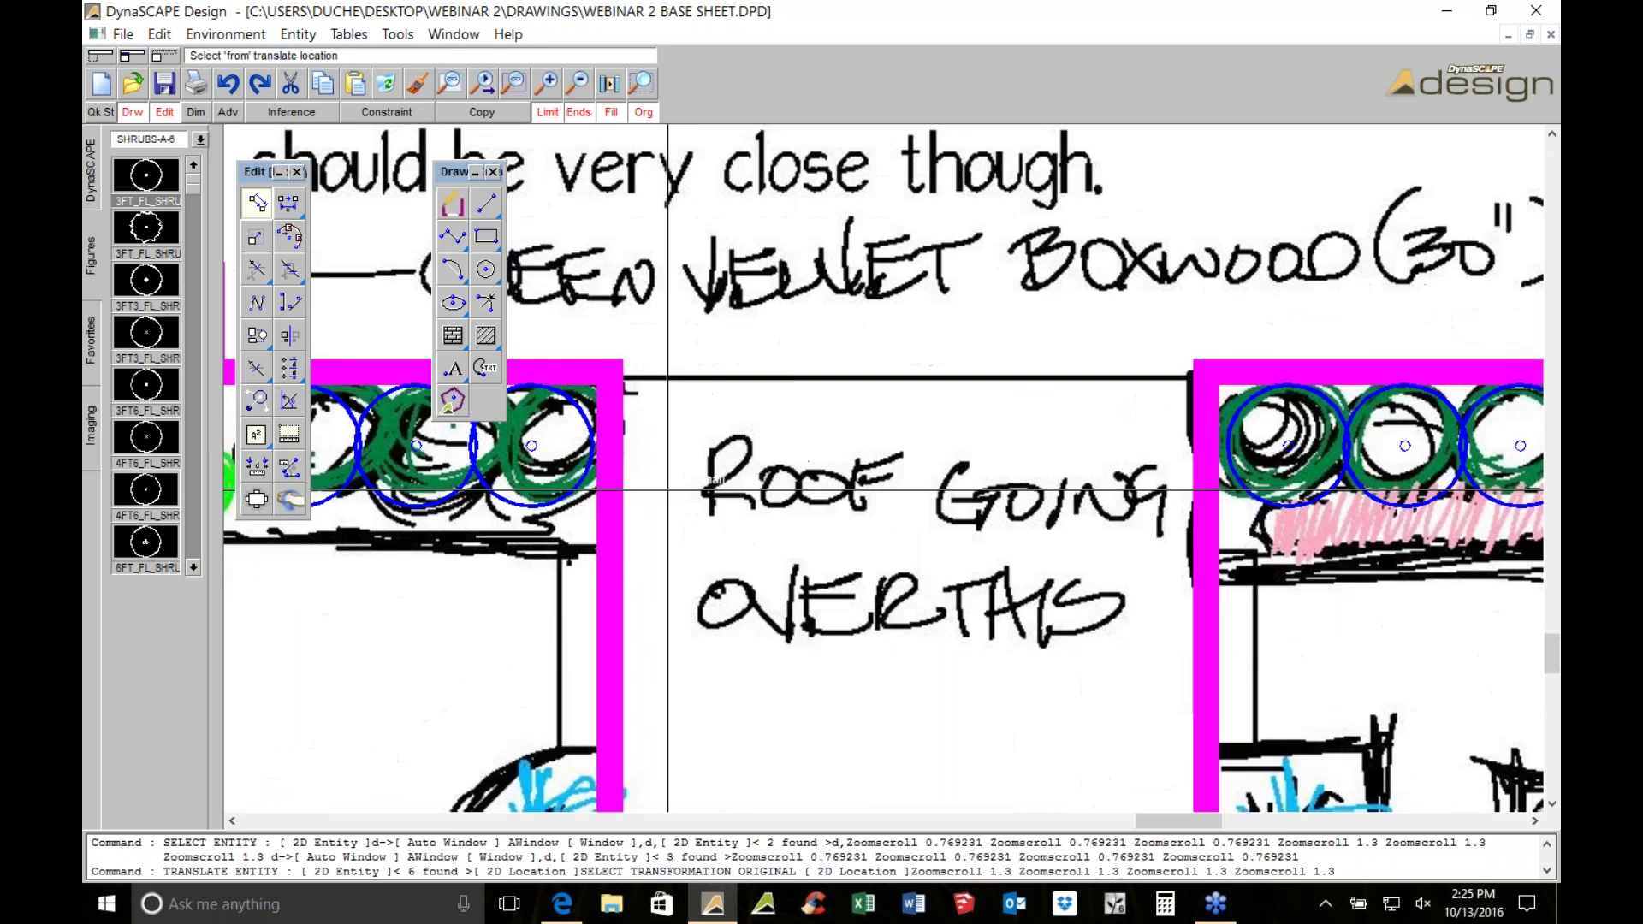
pyautogui.scroll(2, 842, 463)
pyautogui.click(842, 437)
pyautogui.click(844, 445)
pyautogui.scroll(-2, 841, 448)
pyautogui.scroll(-3, 841, 448)
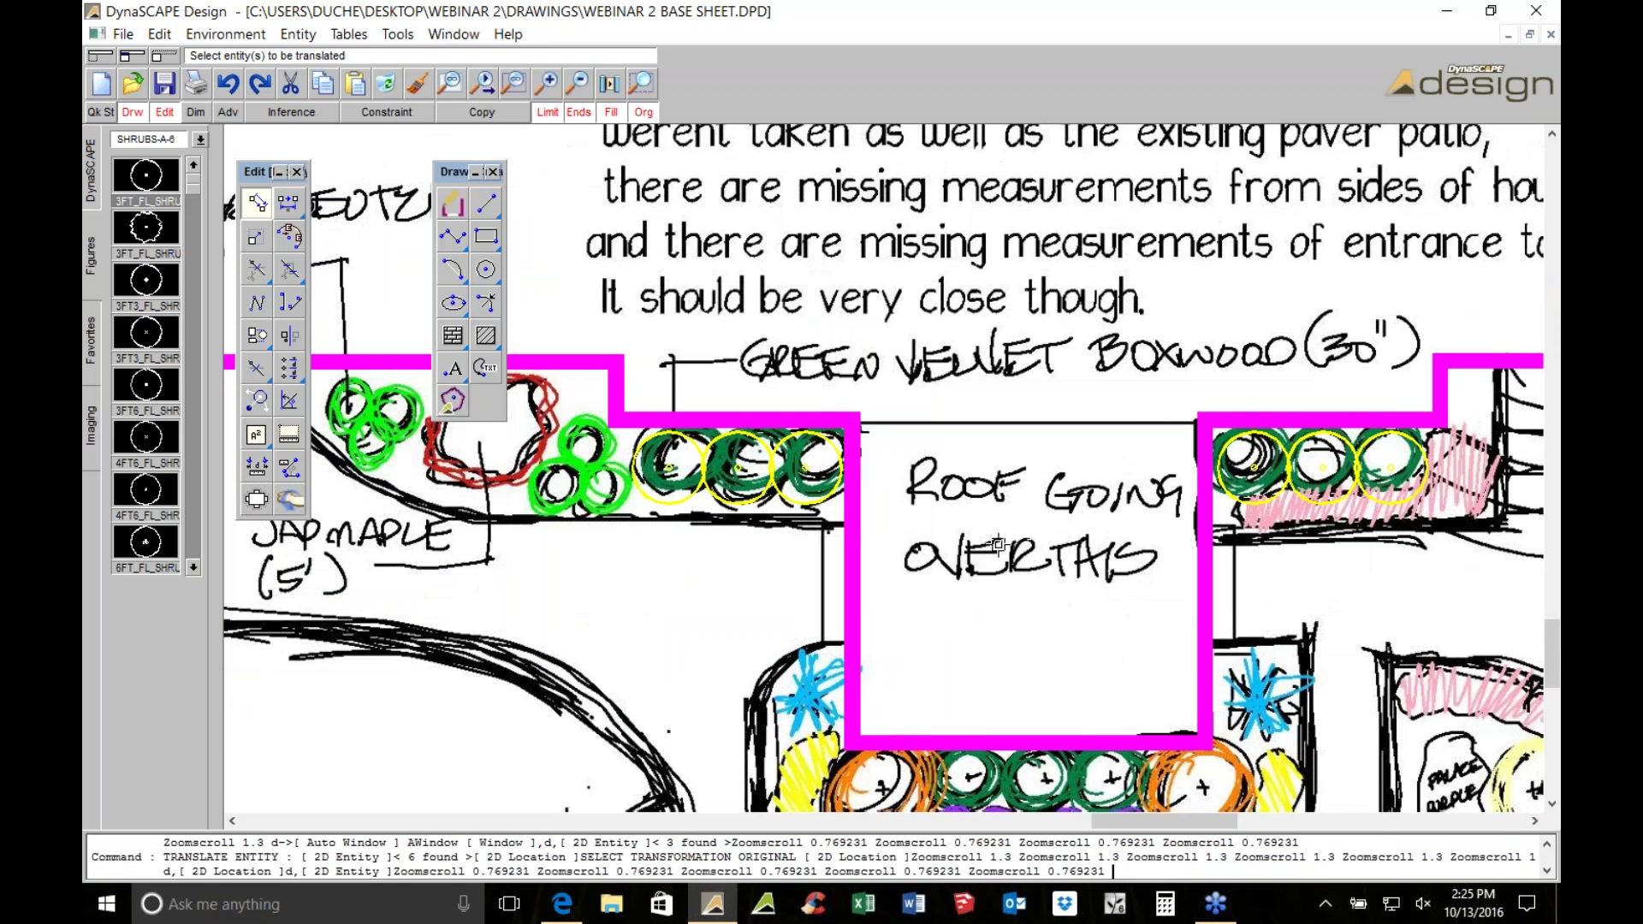
# Centre the view on the roof box and begin moving the three right-side circles
pyautogui.middleClick(1034, 480)
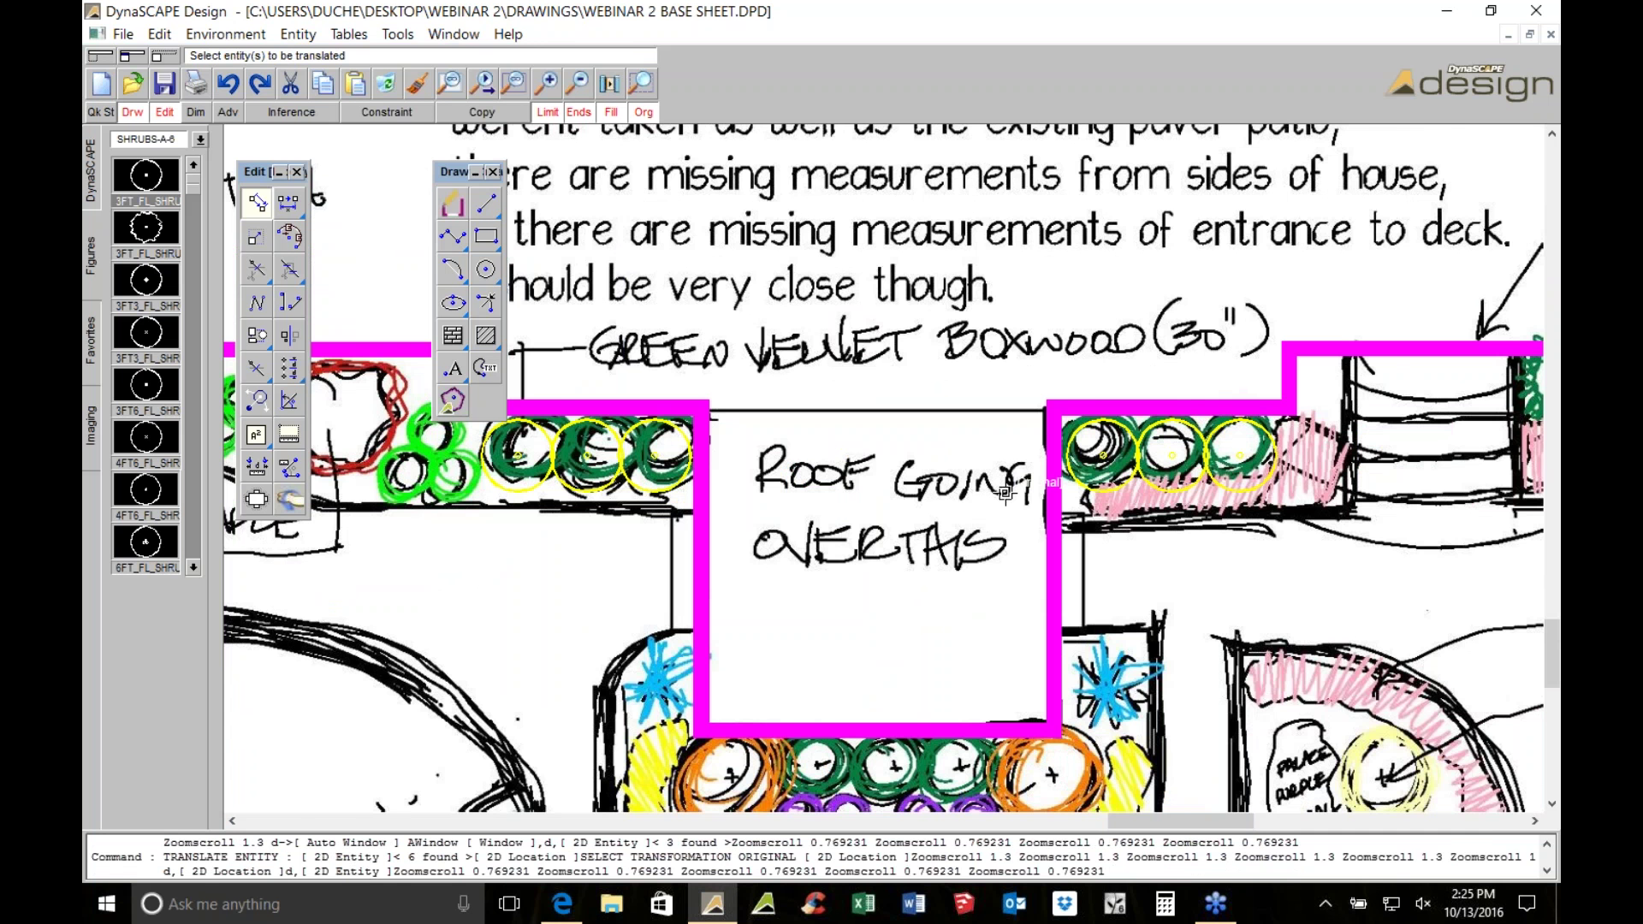
pyautogui.scroll(1, 883, 491)
pyautogui.scroll(4, 883, 491)
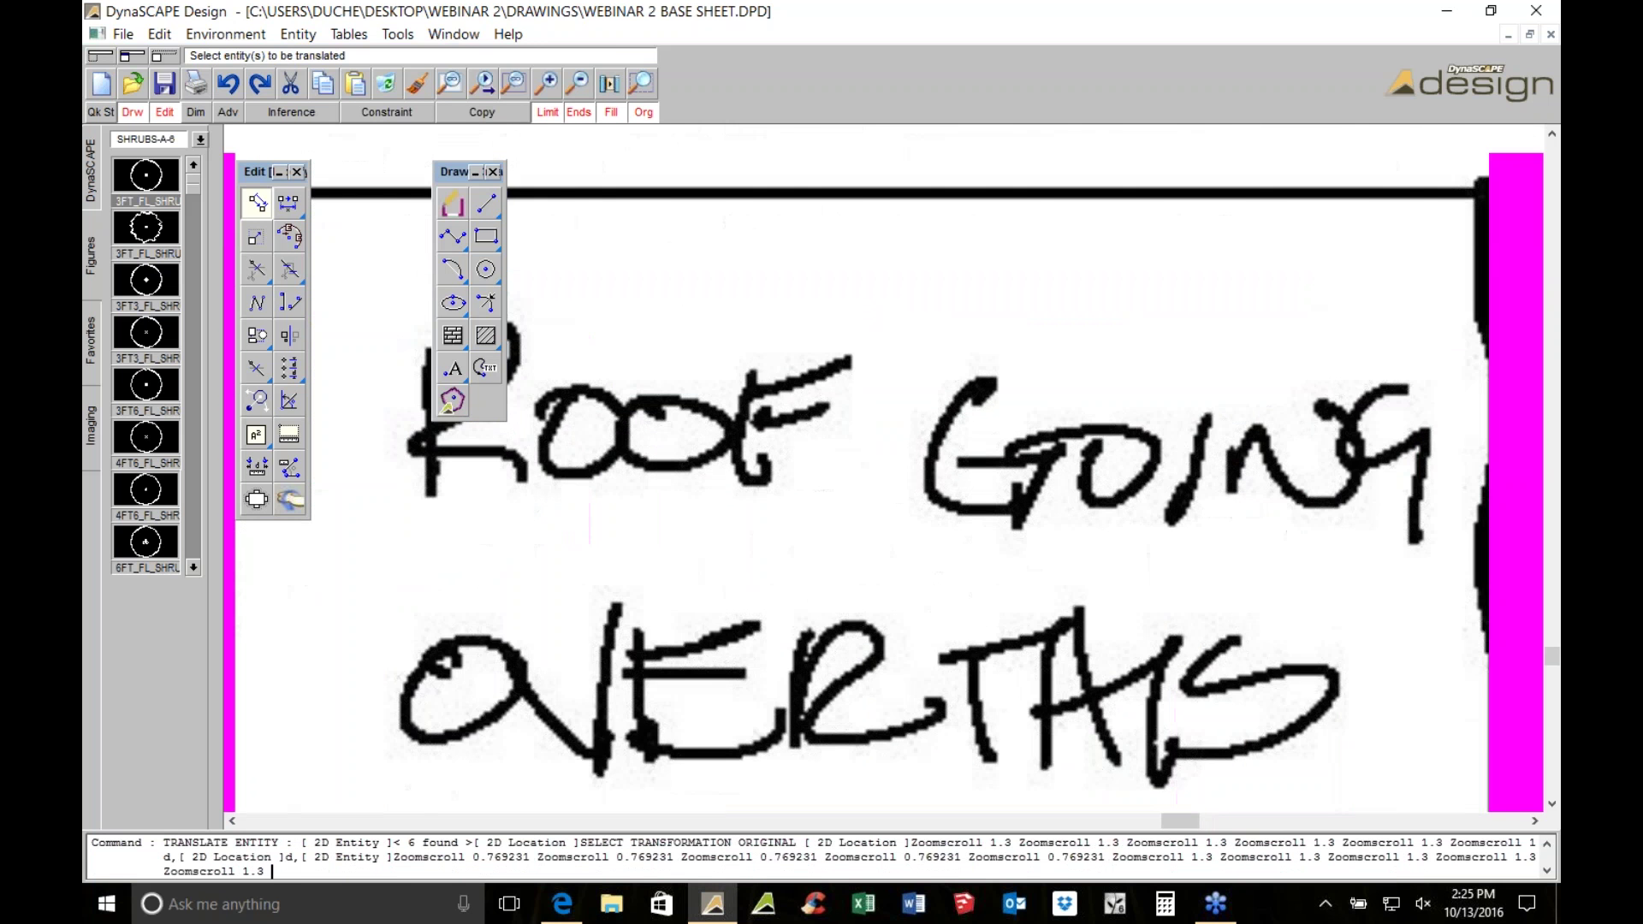
pyautogui.scroll(-4, 882, 492)
pyautogui.scroll(-1, 864, 506)
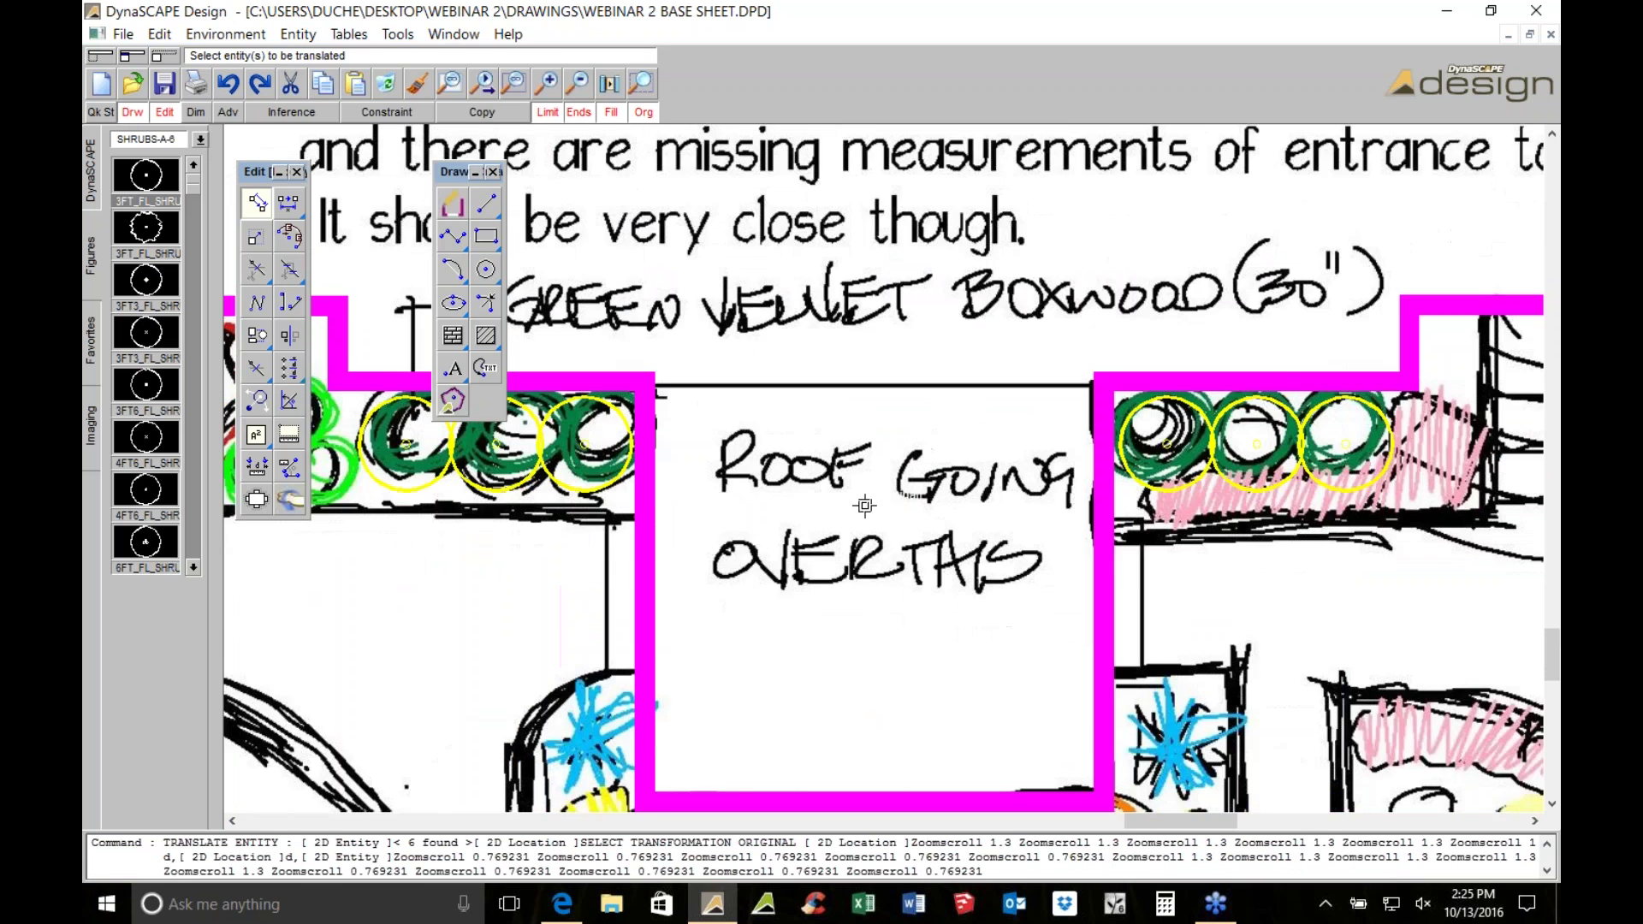
pyautogui.scroll(-1, 864, 506)
pyautogui.moveTo(921, 593); pyautogui.dragTo(863, 313, button='middle')
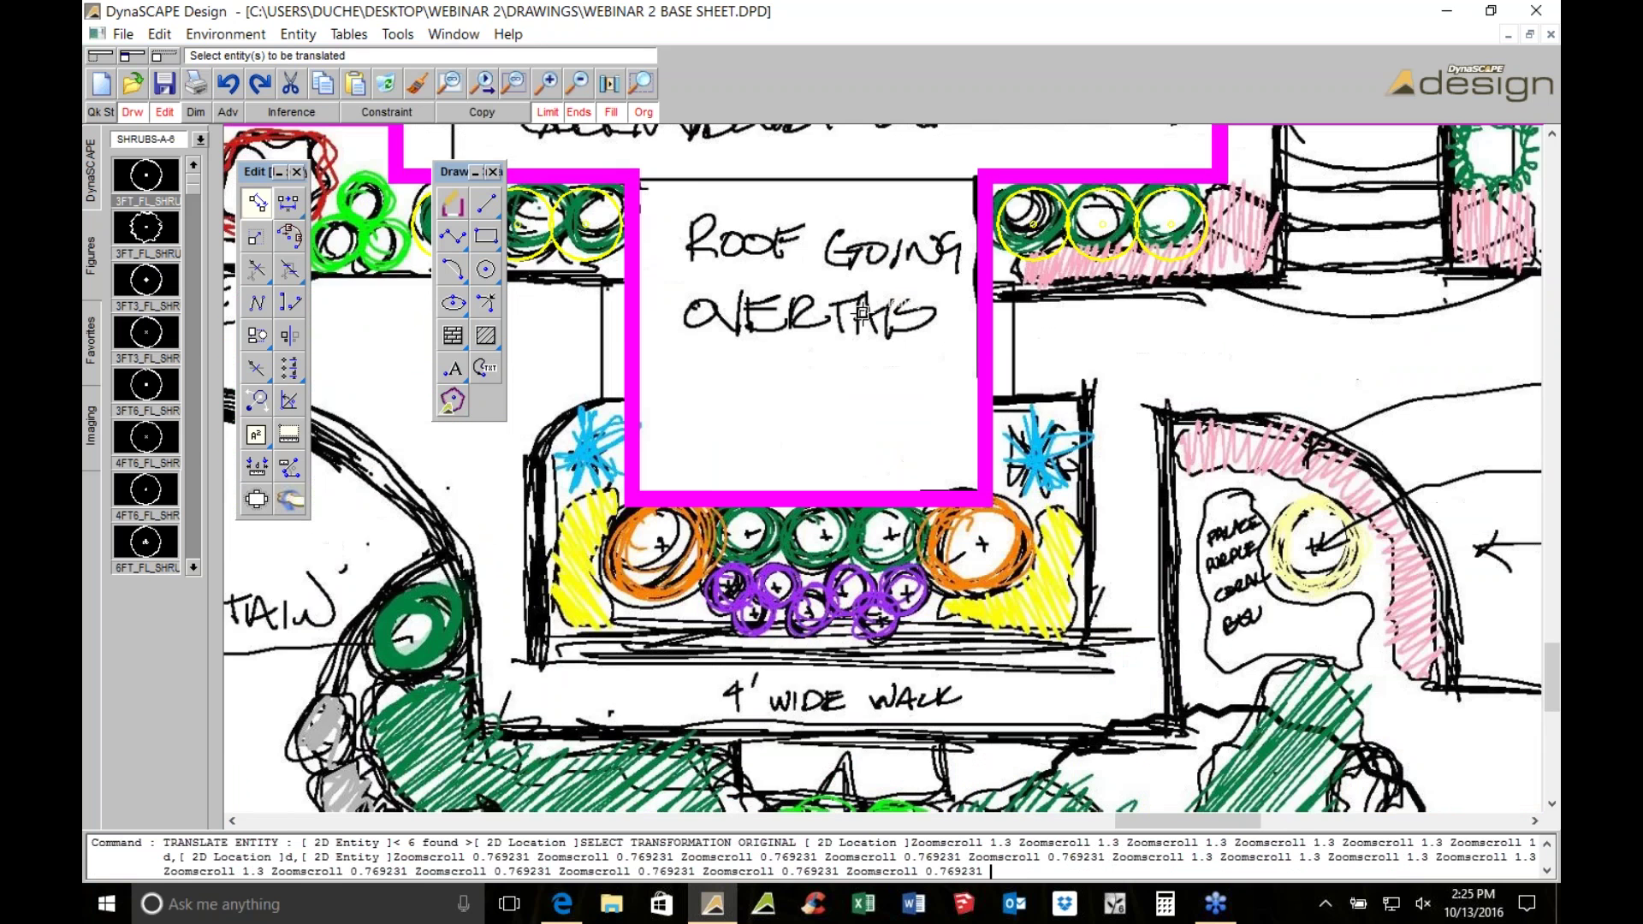
pyautogui.scroll(-2, 863, 313)
pyautogui.scroll(1, 852, 572)
pyautogui.scroll(1, 823, 537)
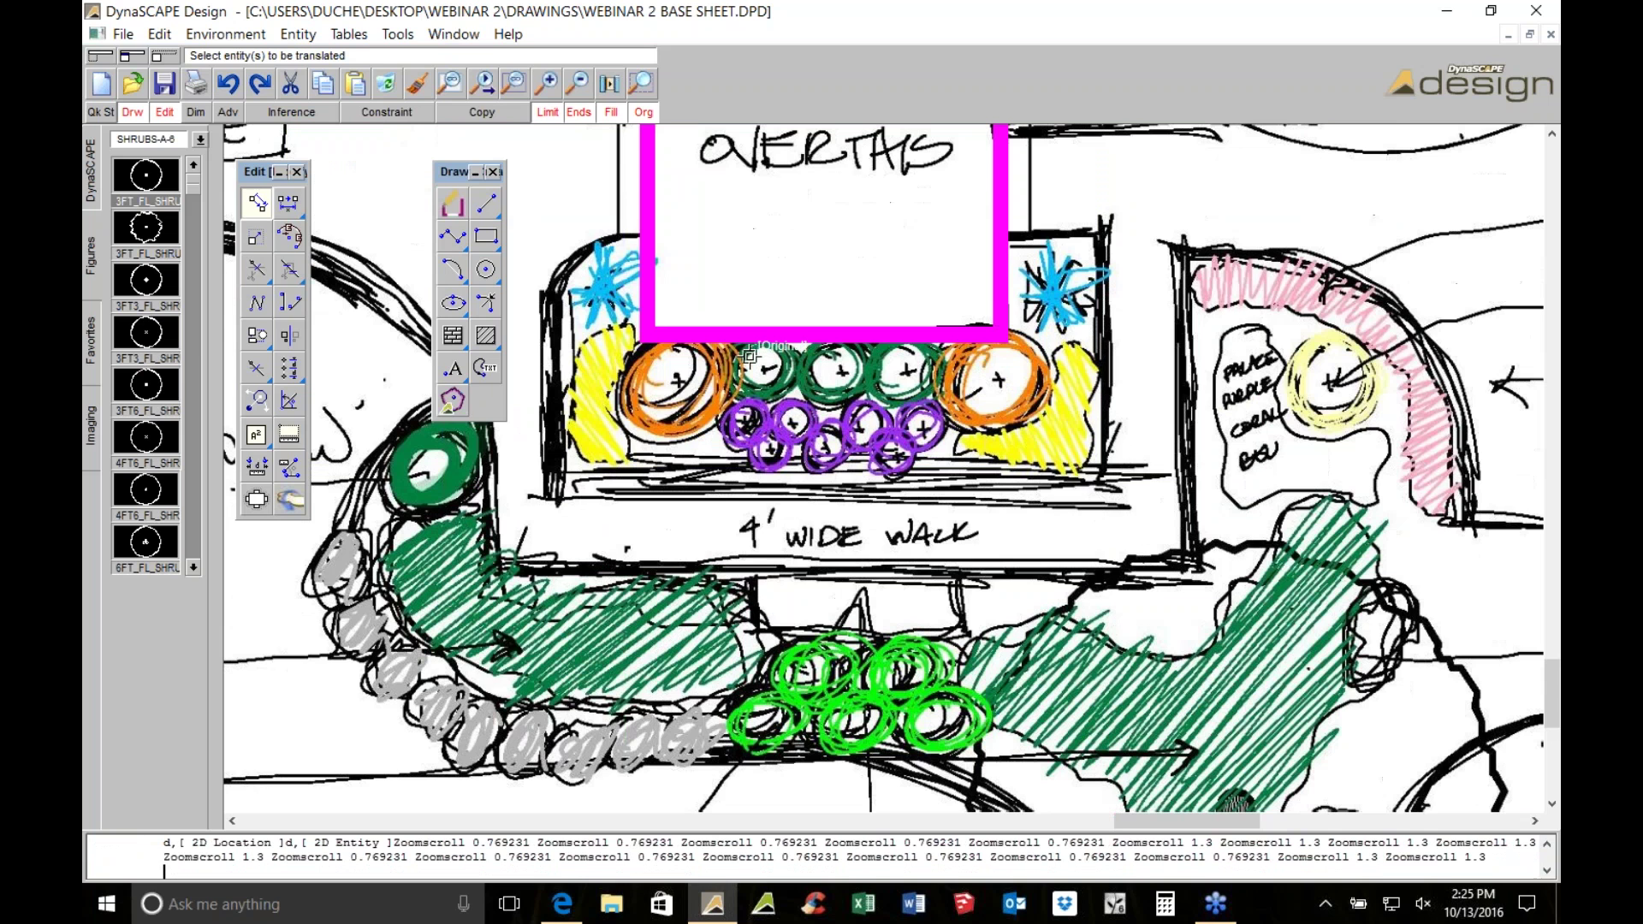
pyautogui.moveTo(749, 355); pyautogui.dragTo(747, 377, button='middle')
pyautogui.scroll(-1, 809, 518)
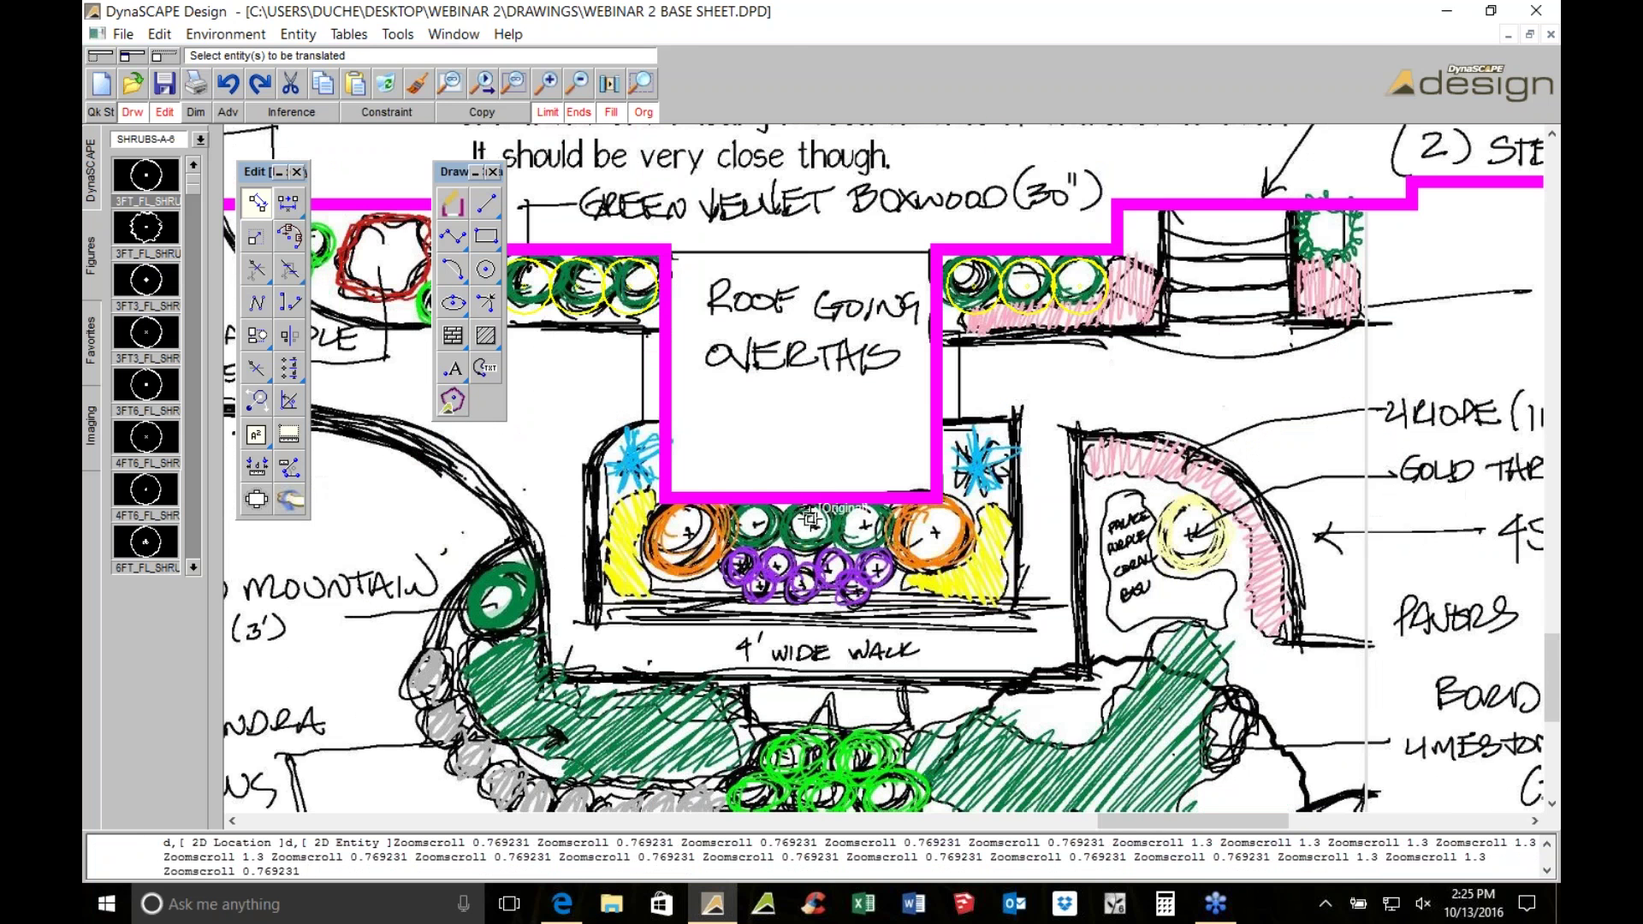
pyautogui.scroll(1, 809, 518)
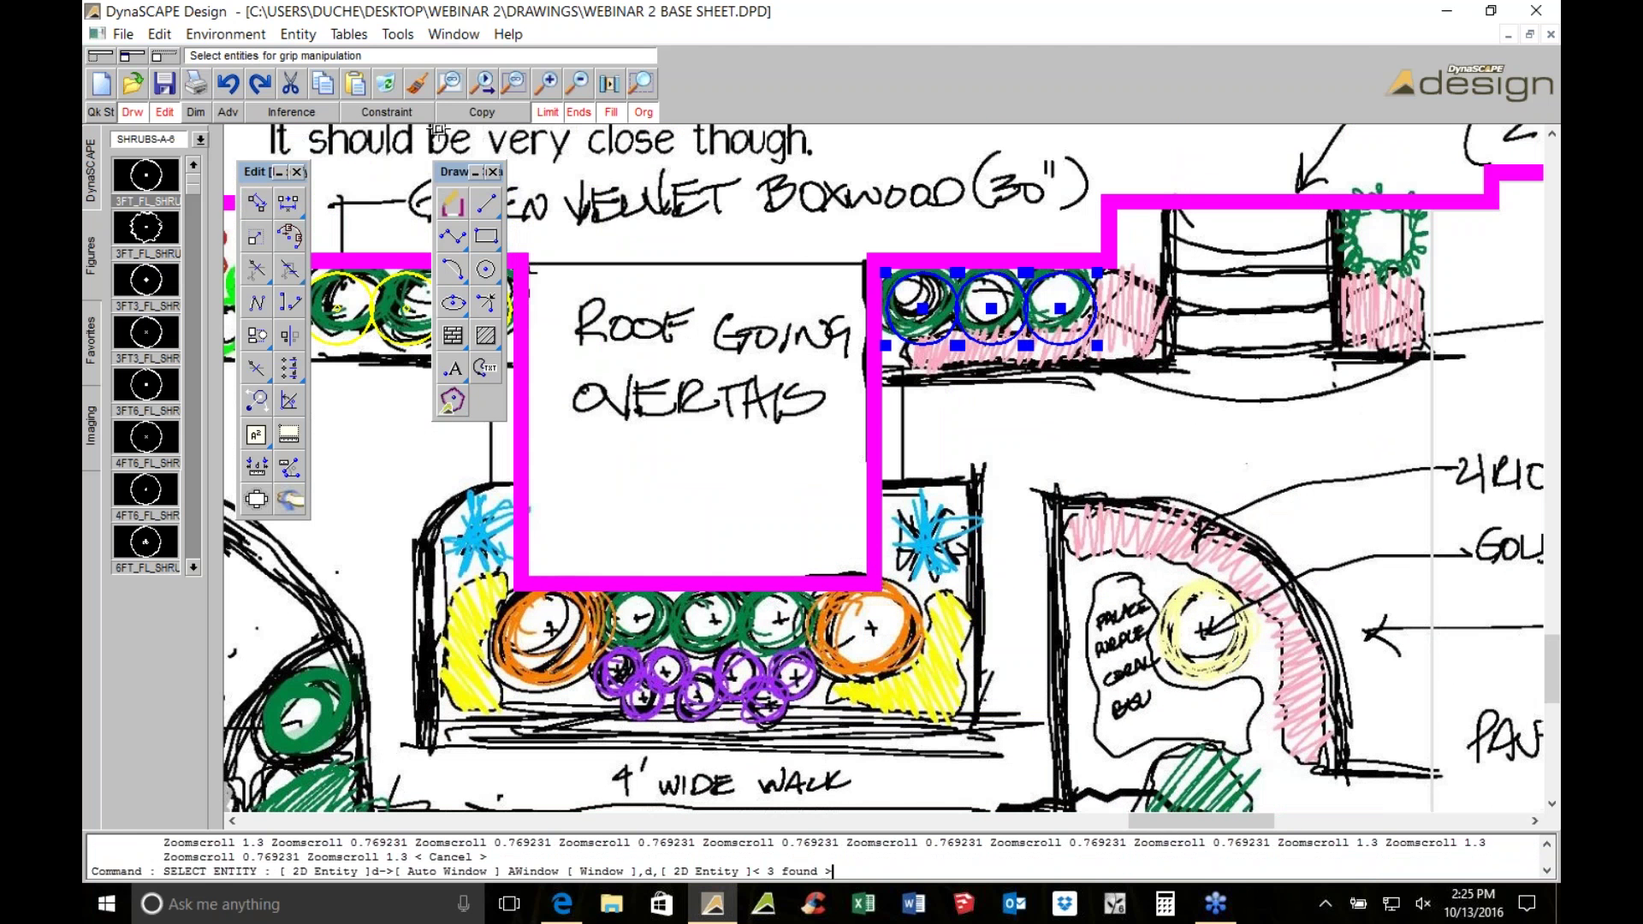
pyautogui.click(257, 202)
# Copy the three shrub circles, snapping the copies to the pink line's midpoint
pyautogui.click(482, 111)
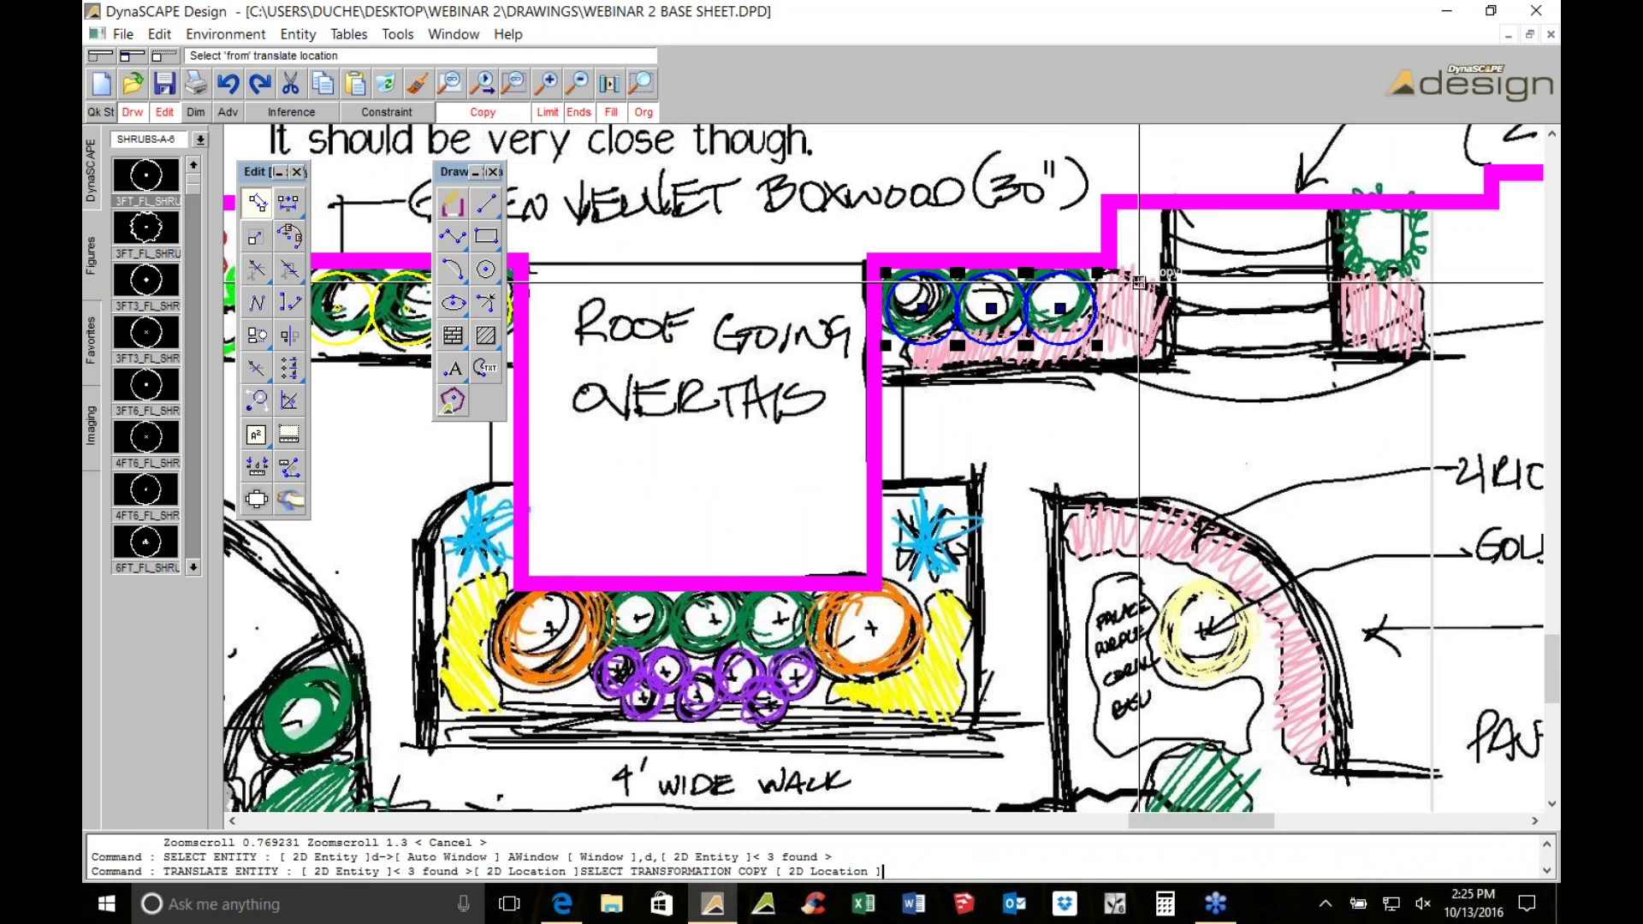
pyautogui.scroll(5, 580, 368)
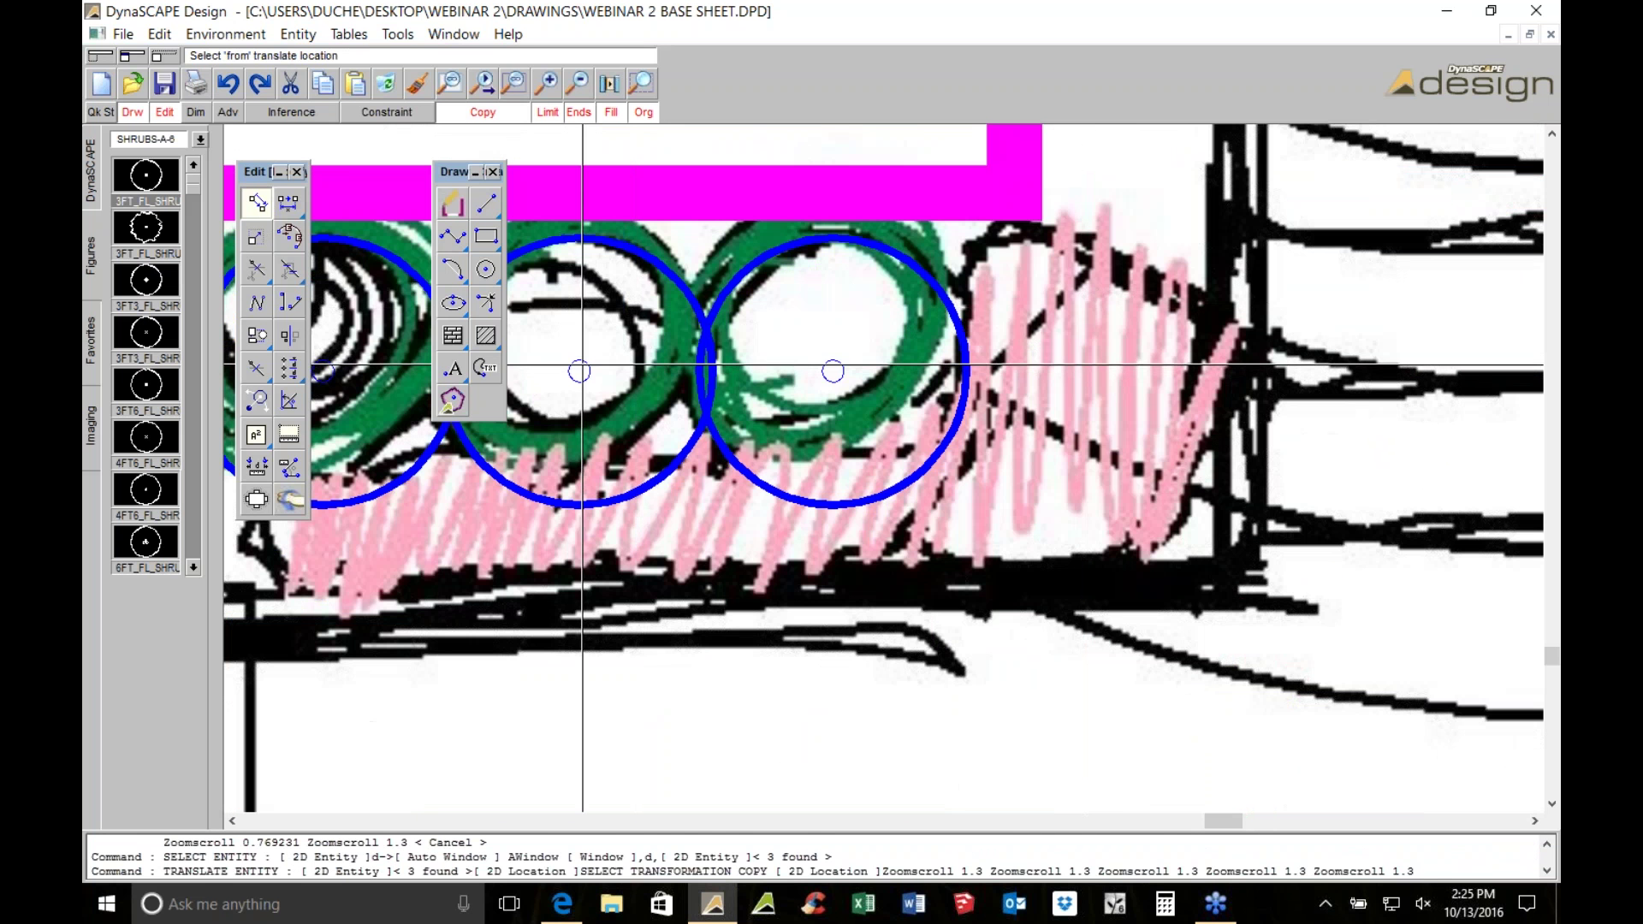
pyautogui.click(580, 368)
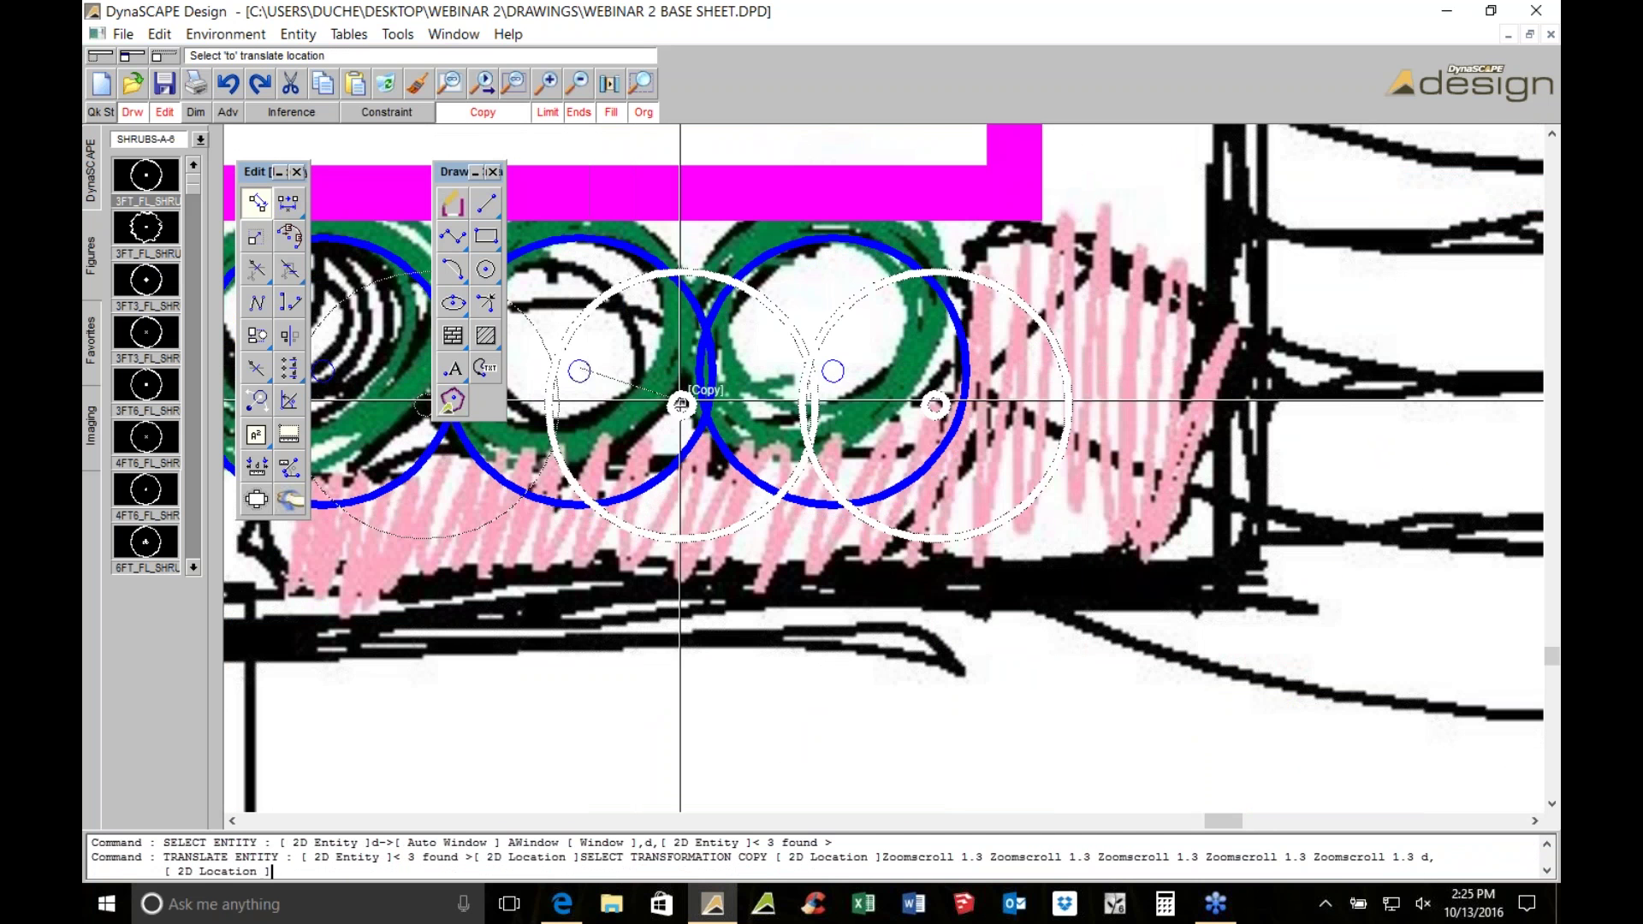
pyautogui.scroll(-2, 911, 399)
pyautogui.scroll(-3, 911, 400)
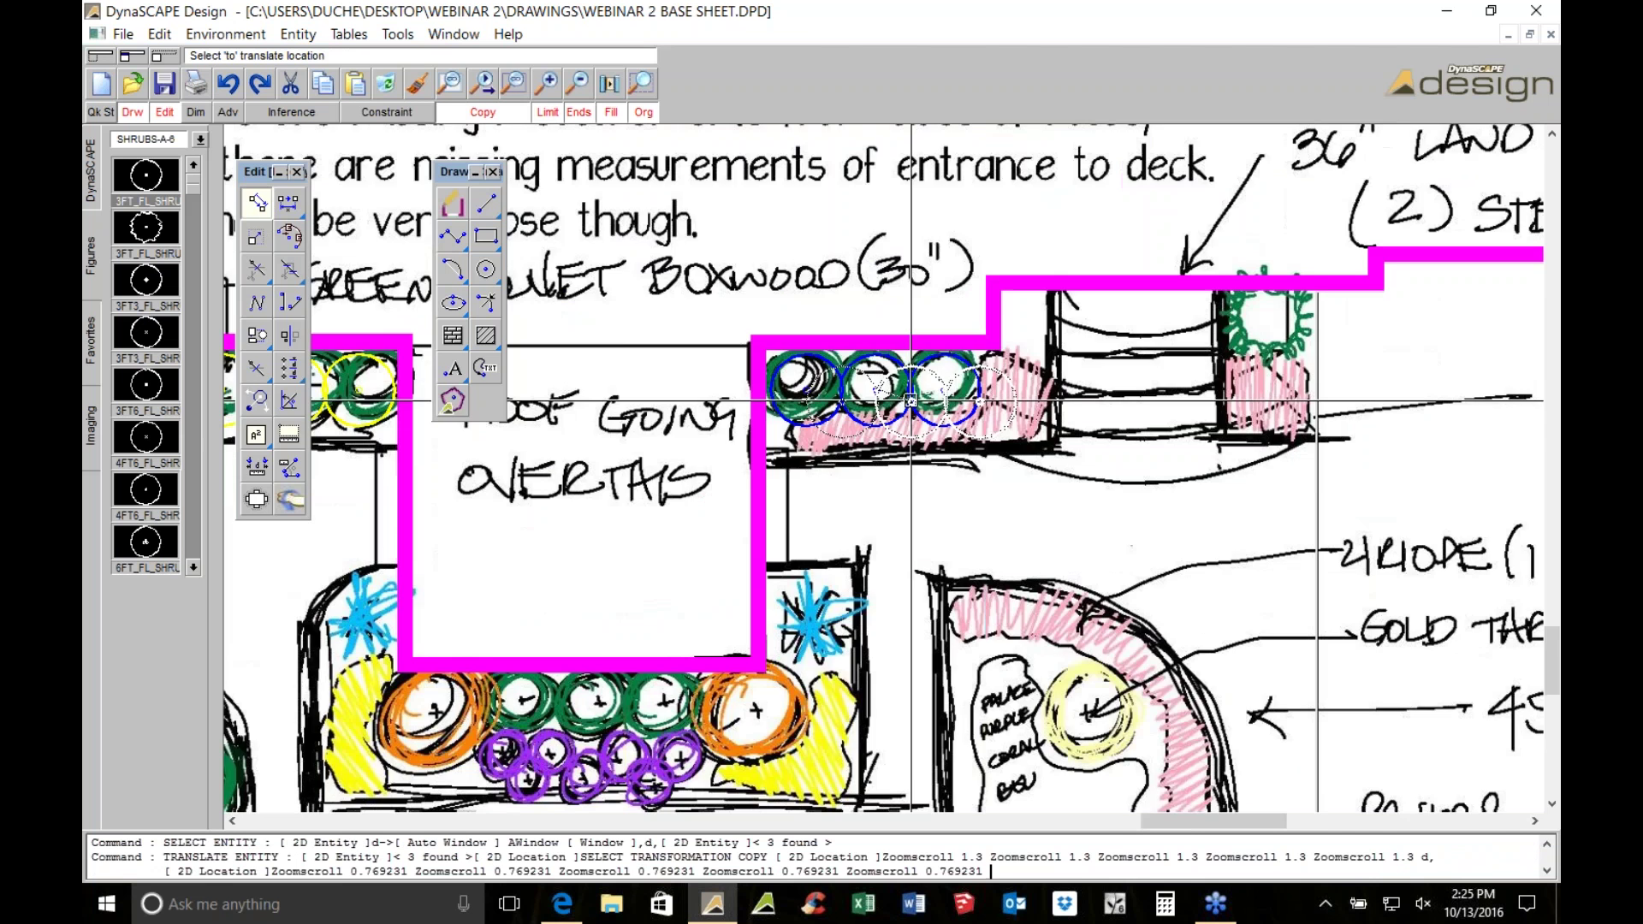
pyautogui.scroll(3, 847, 513)
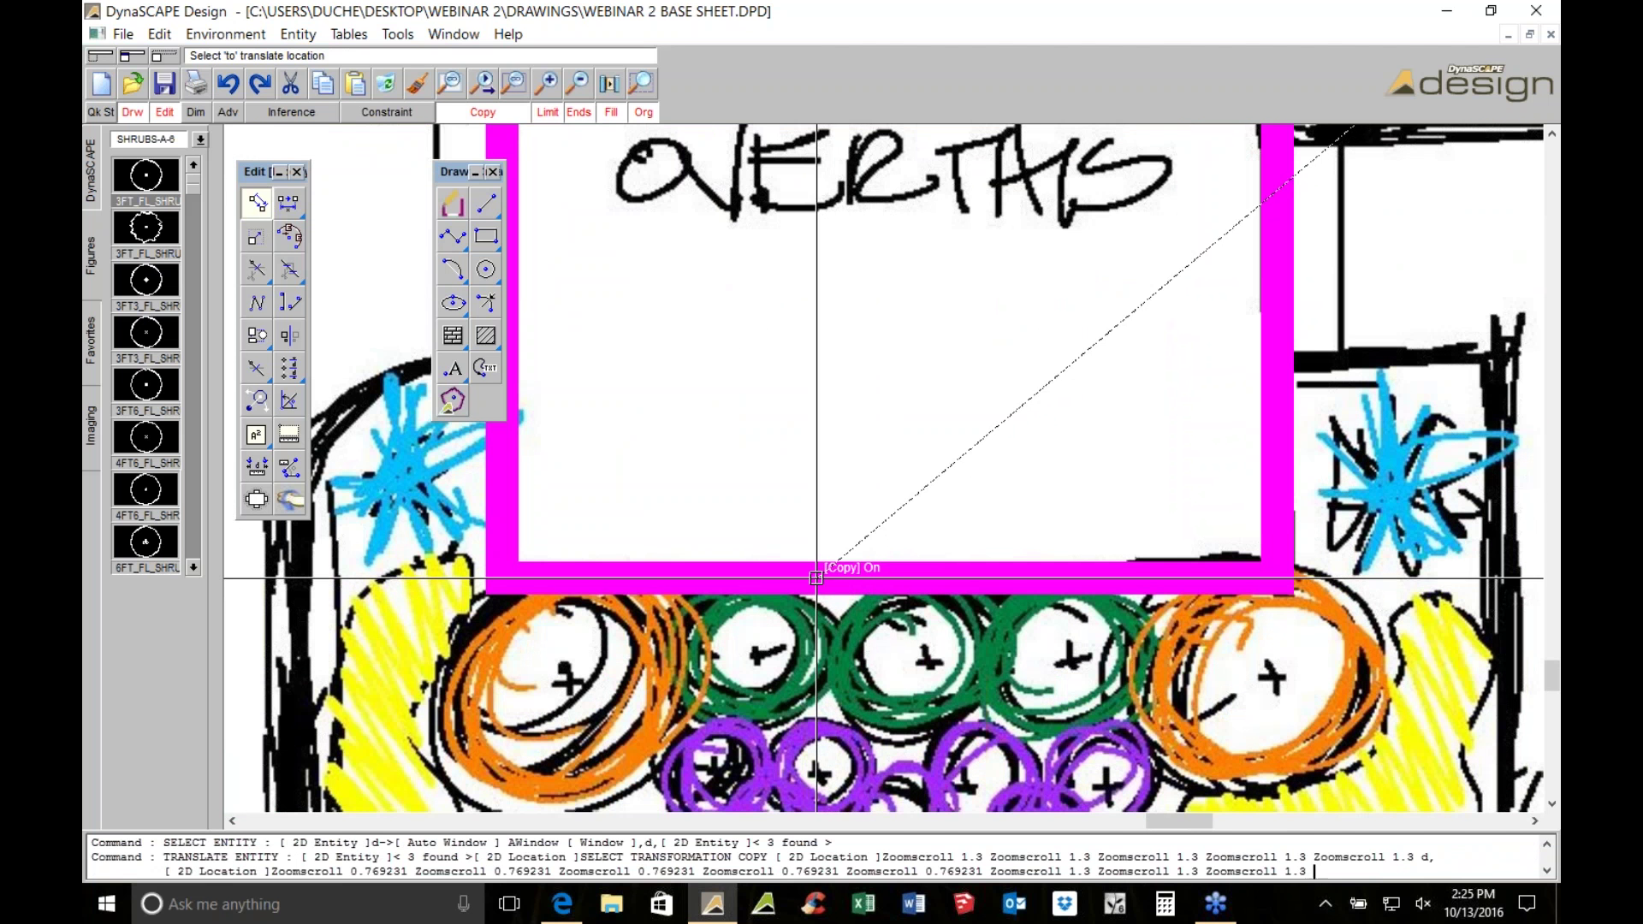
pyautogui.click(890, 580)
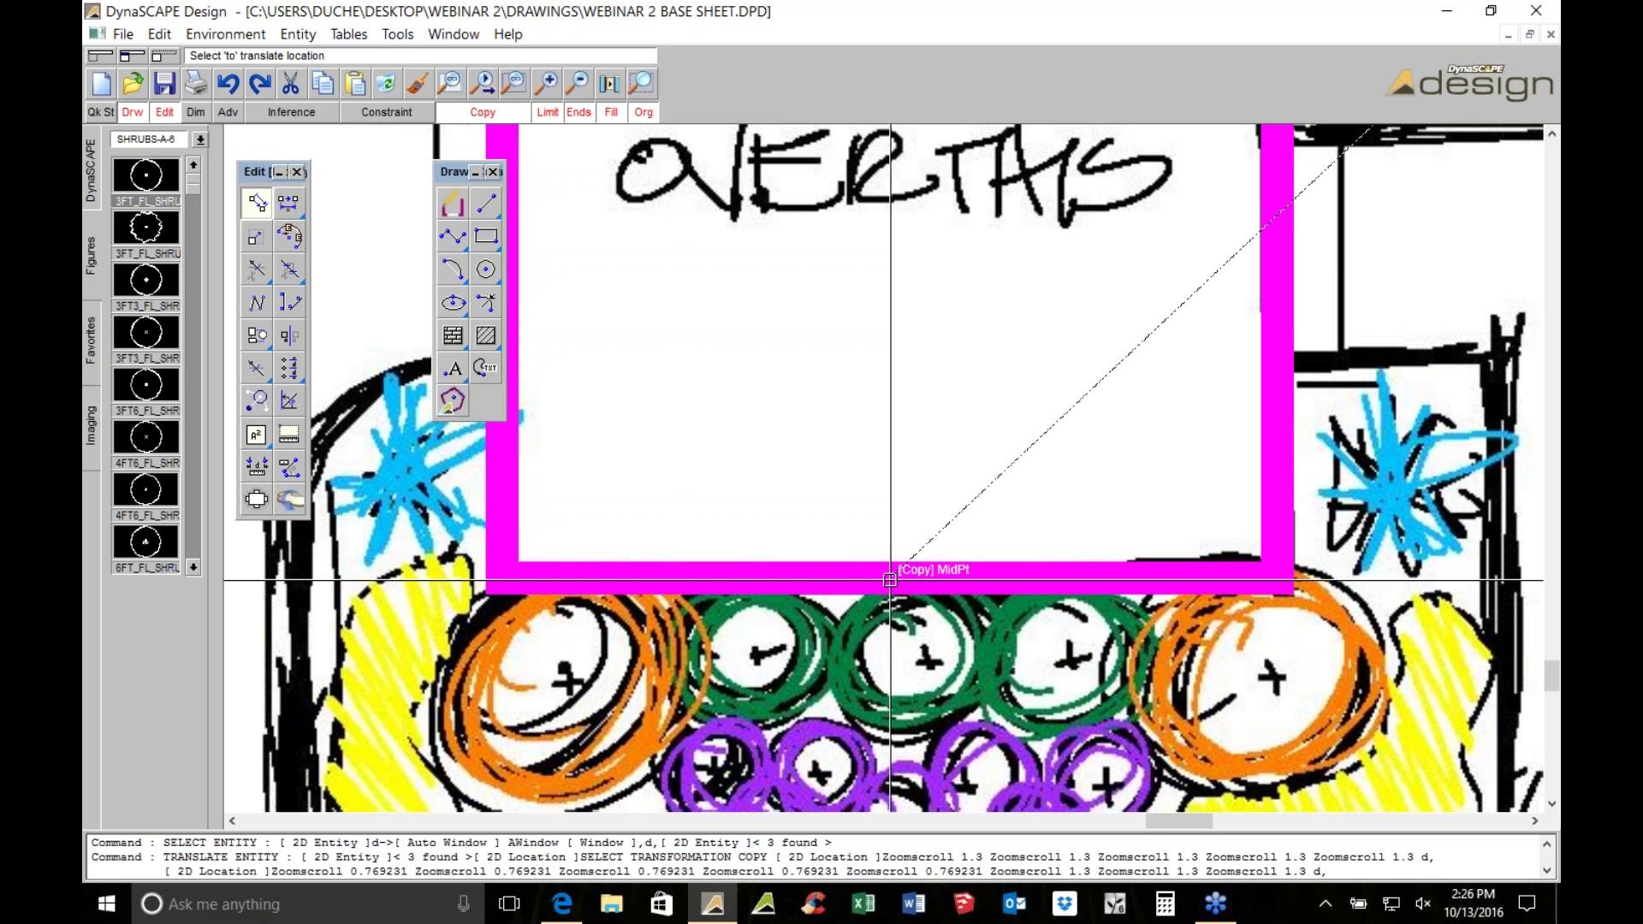
pyautogui.press('Escape')
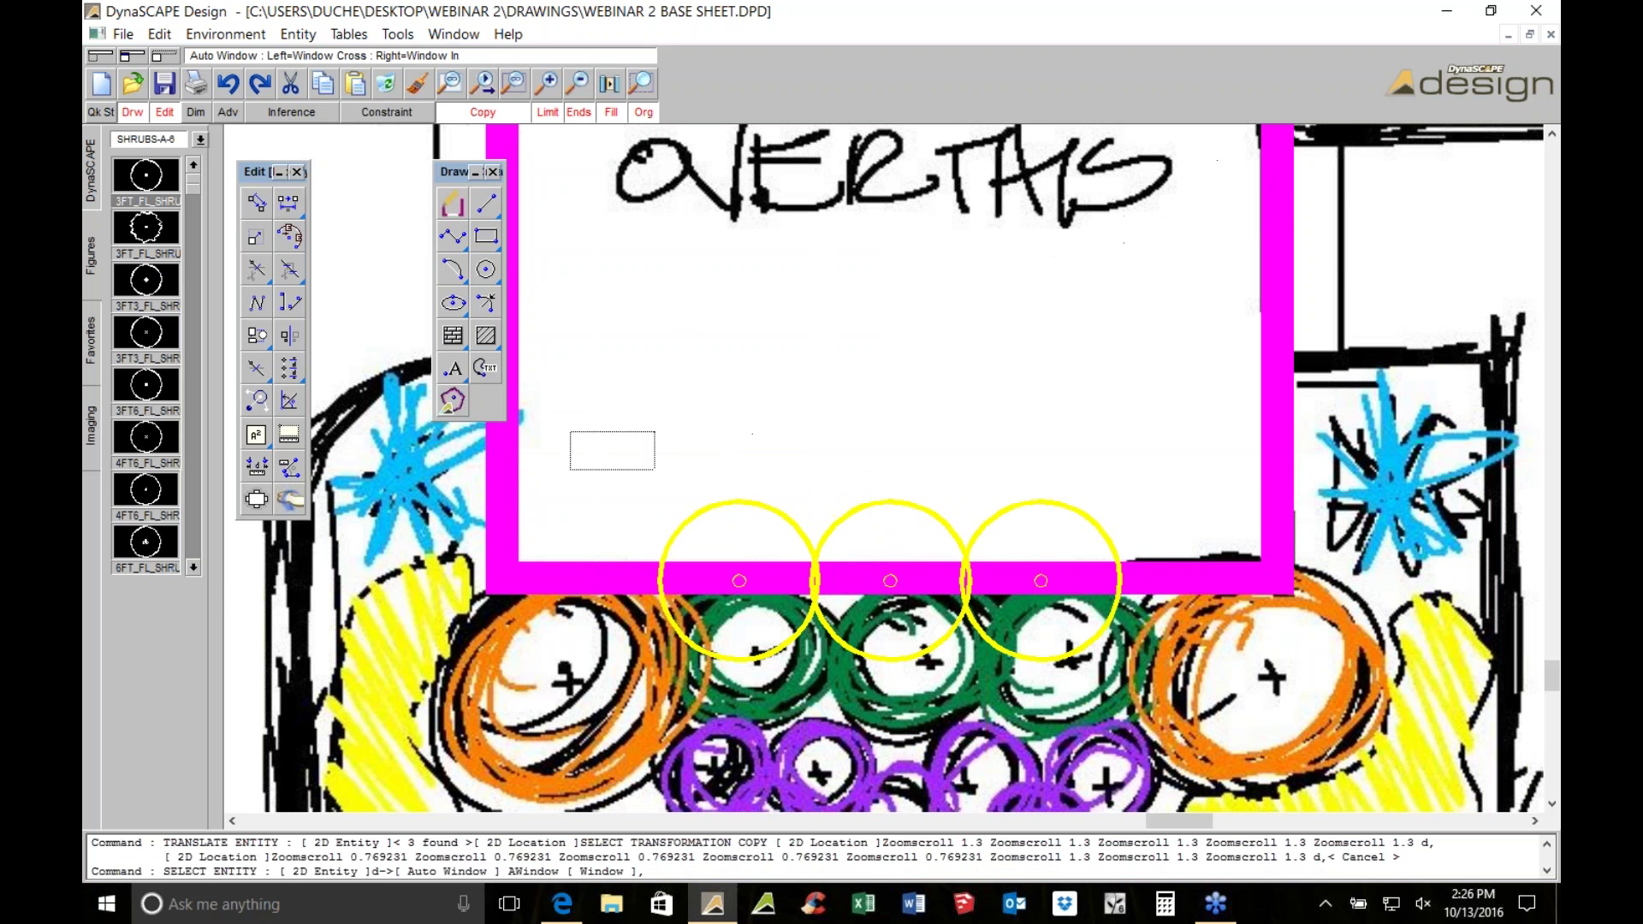
# Move the three yellow shrub circles down onto the sketched green shrubs
pyautogui.click(1114, 605)
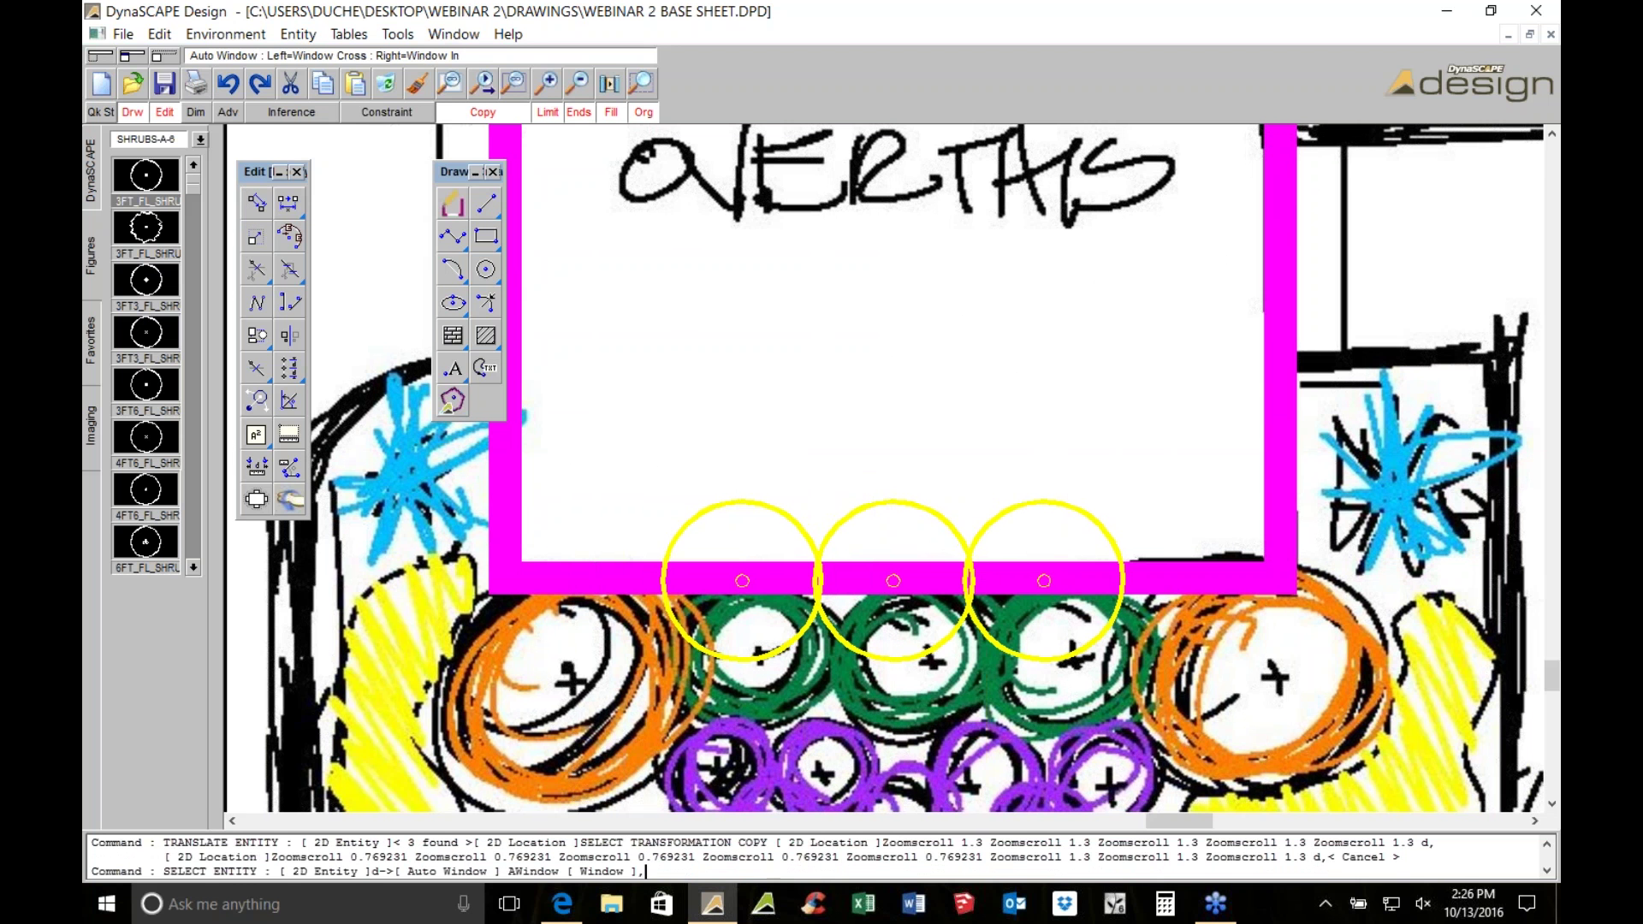
pyautogui.scroll(-2, 1040, 557)
pyautogui.scroll(-1, 837, 287)
pyautogui.click(255, 203)
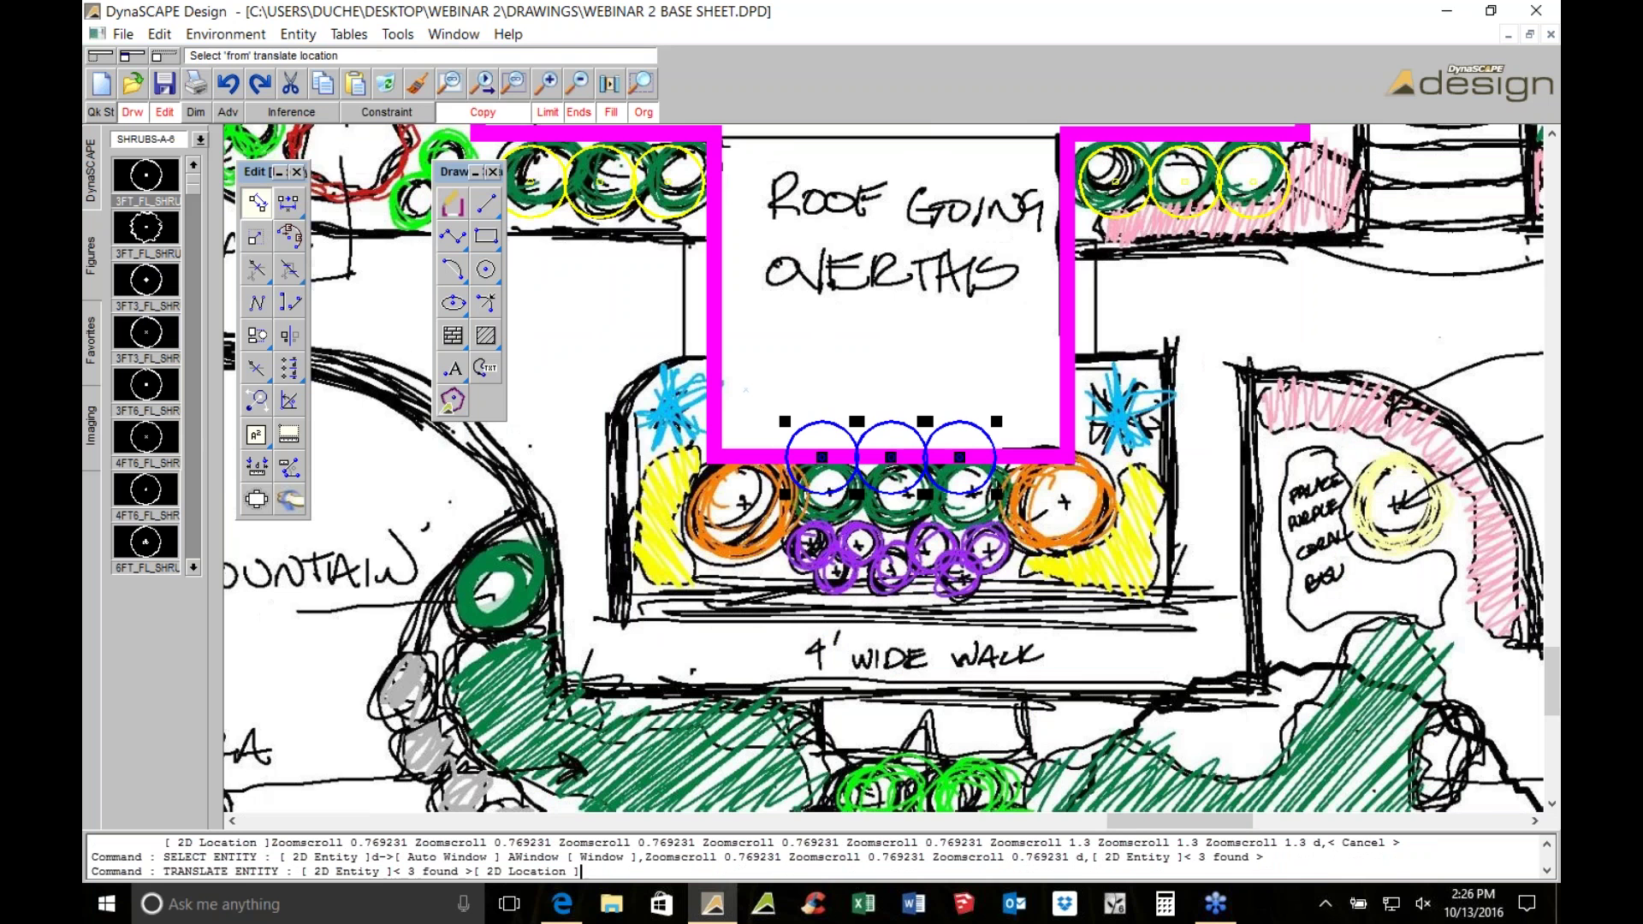
pyautogui.scroll(2, 948, 500)
pyautogui.click(968, 340)
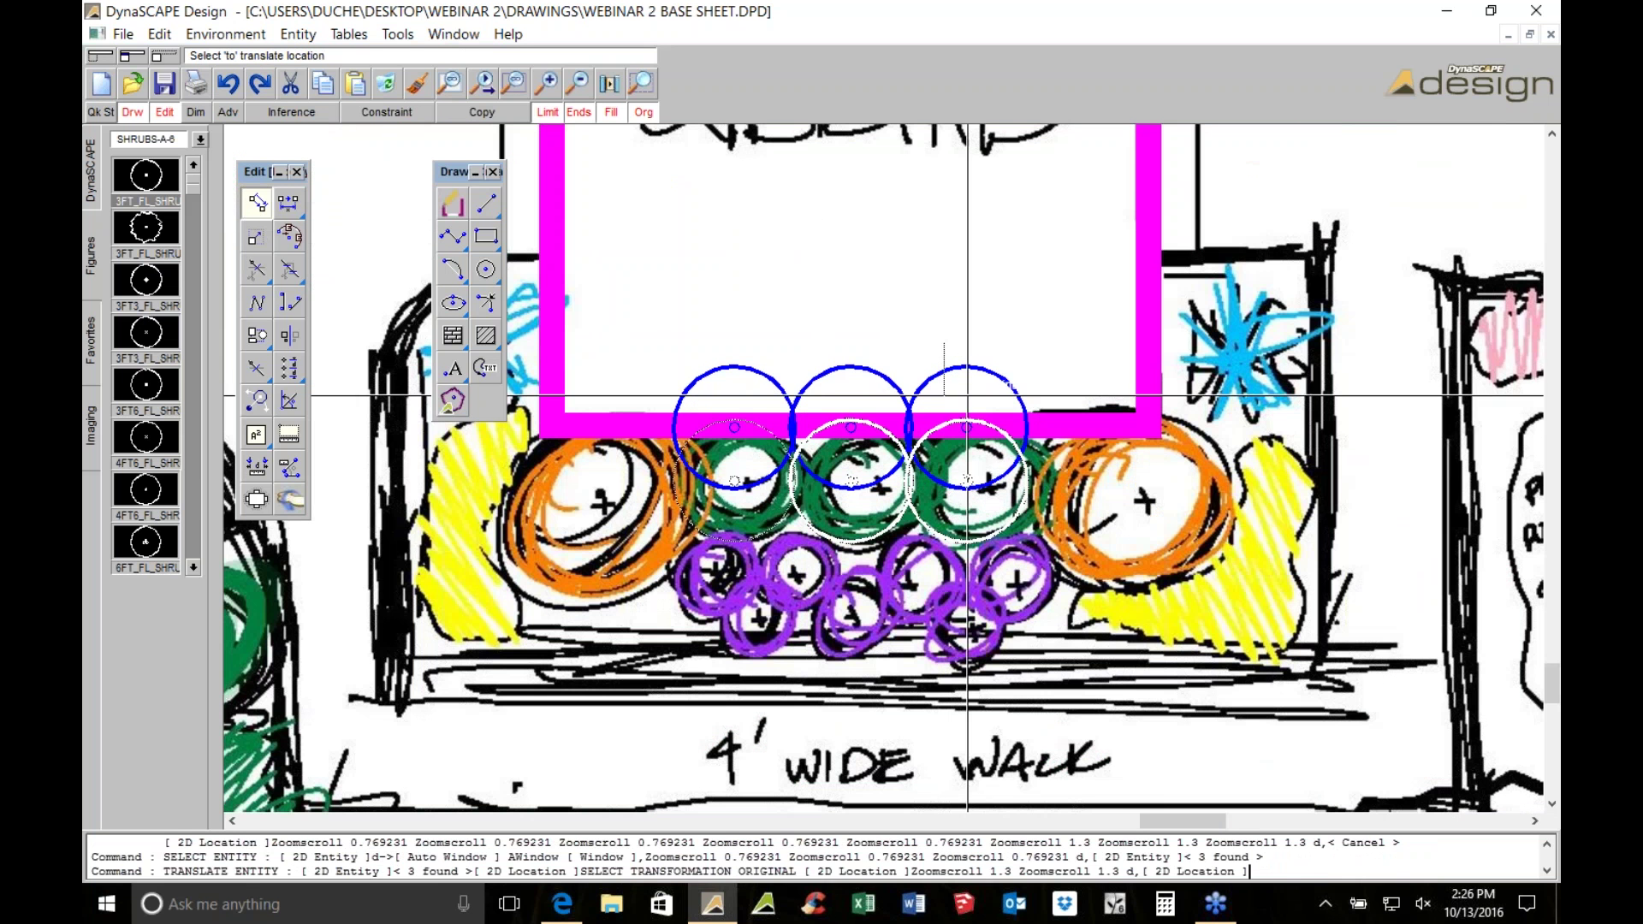
pyautogui.click(968, 422)
pyautogui.scroll(-2, 993, 401)
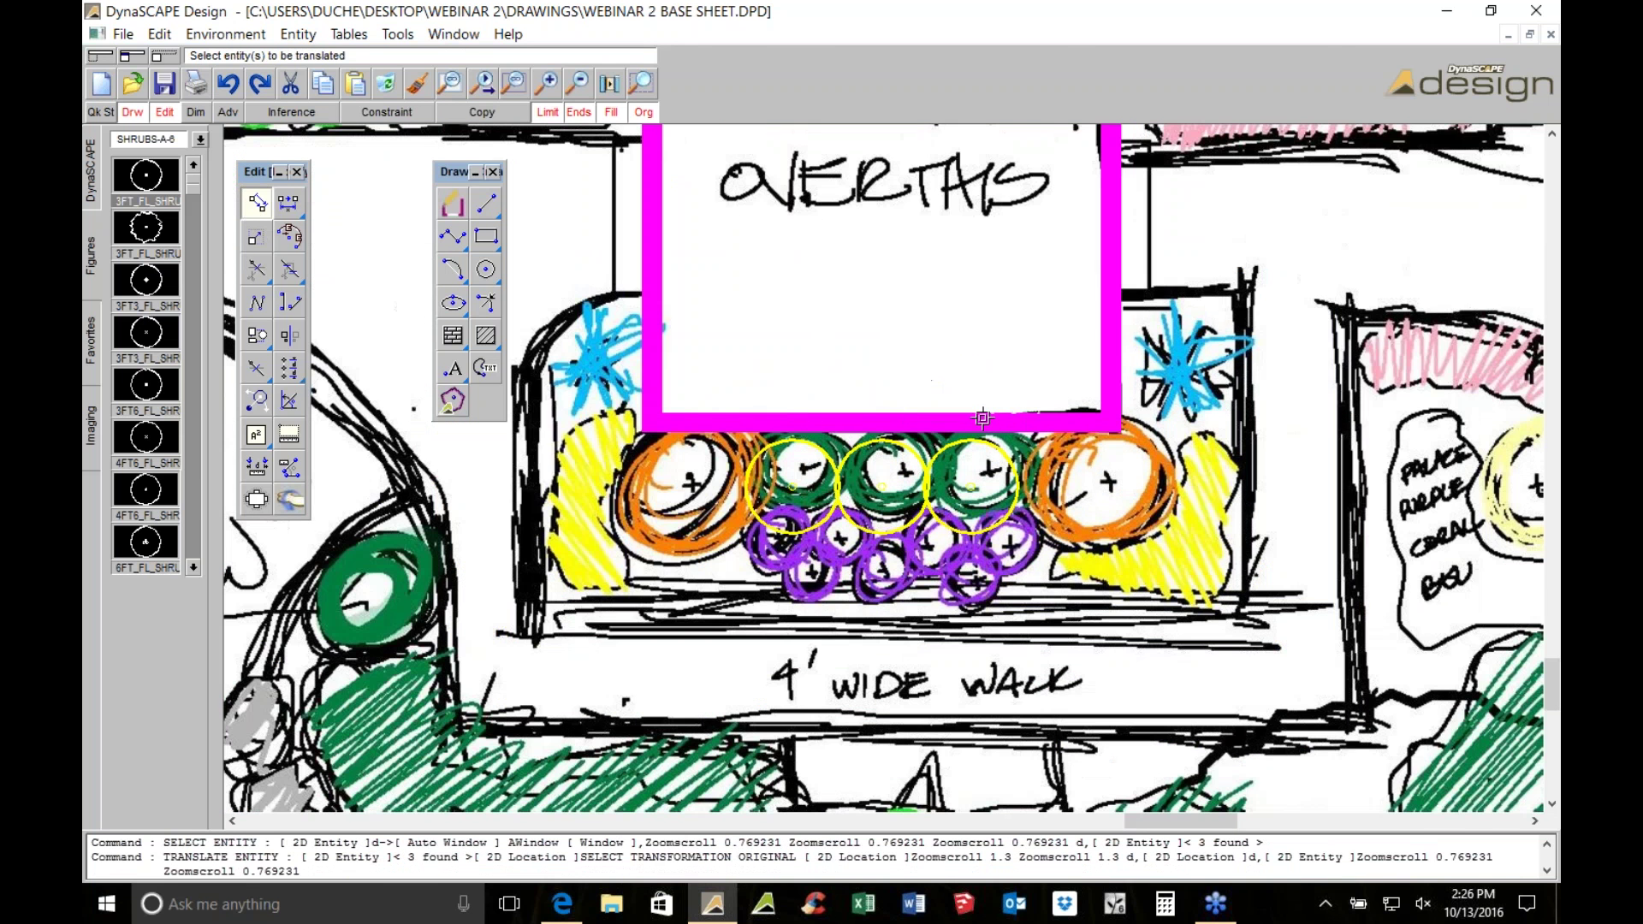
pyautogui.scroll(-1, 982, 418)
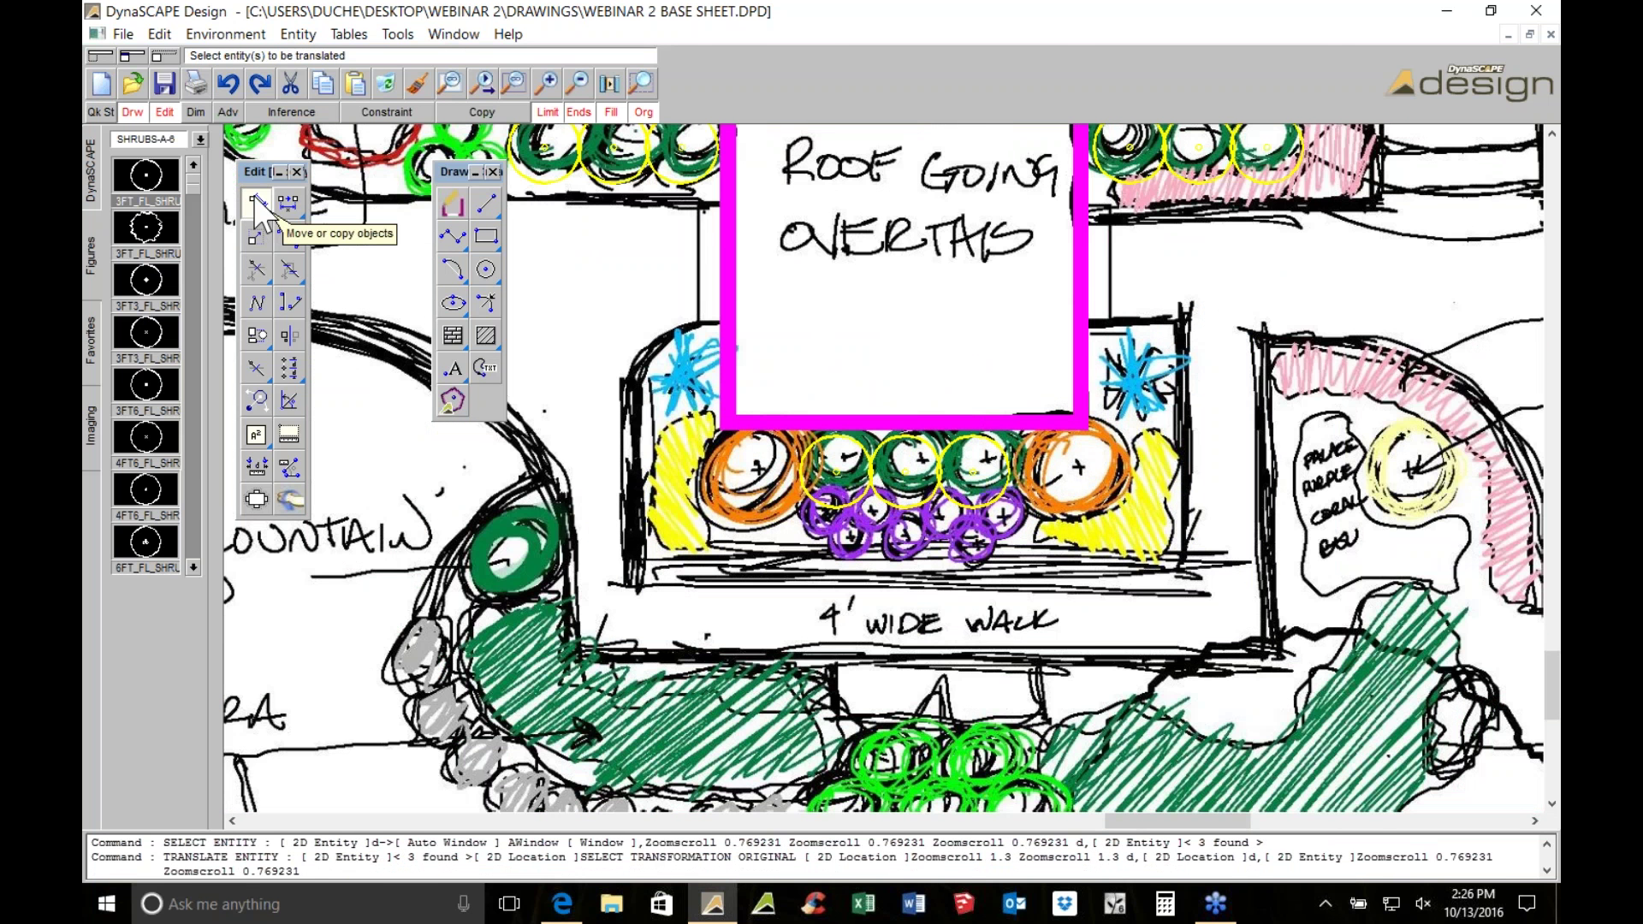
# Begin another Translate, then pick the Rectangle tool instead
pyautogui.click(253, 198)
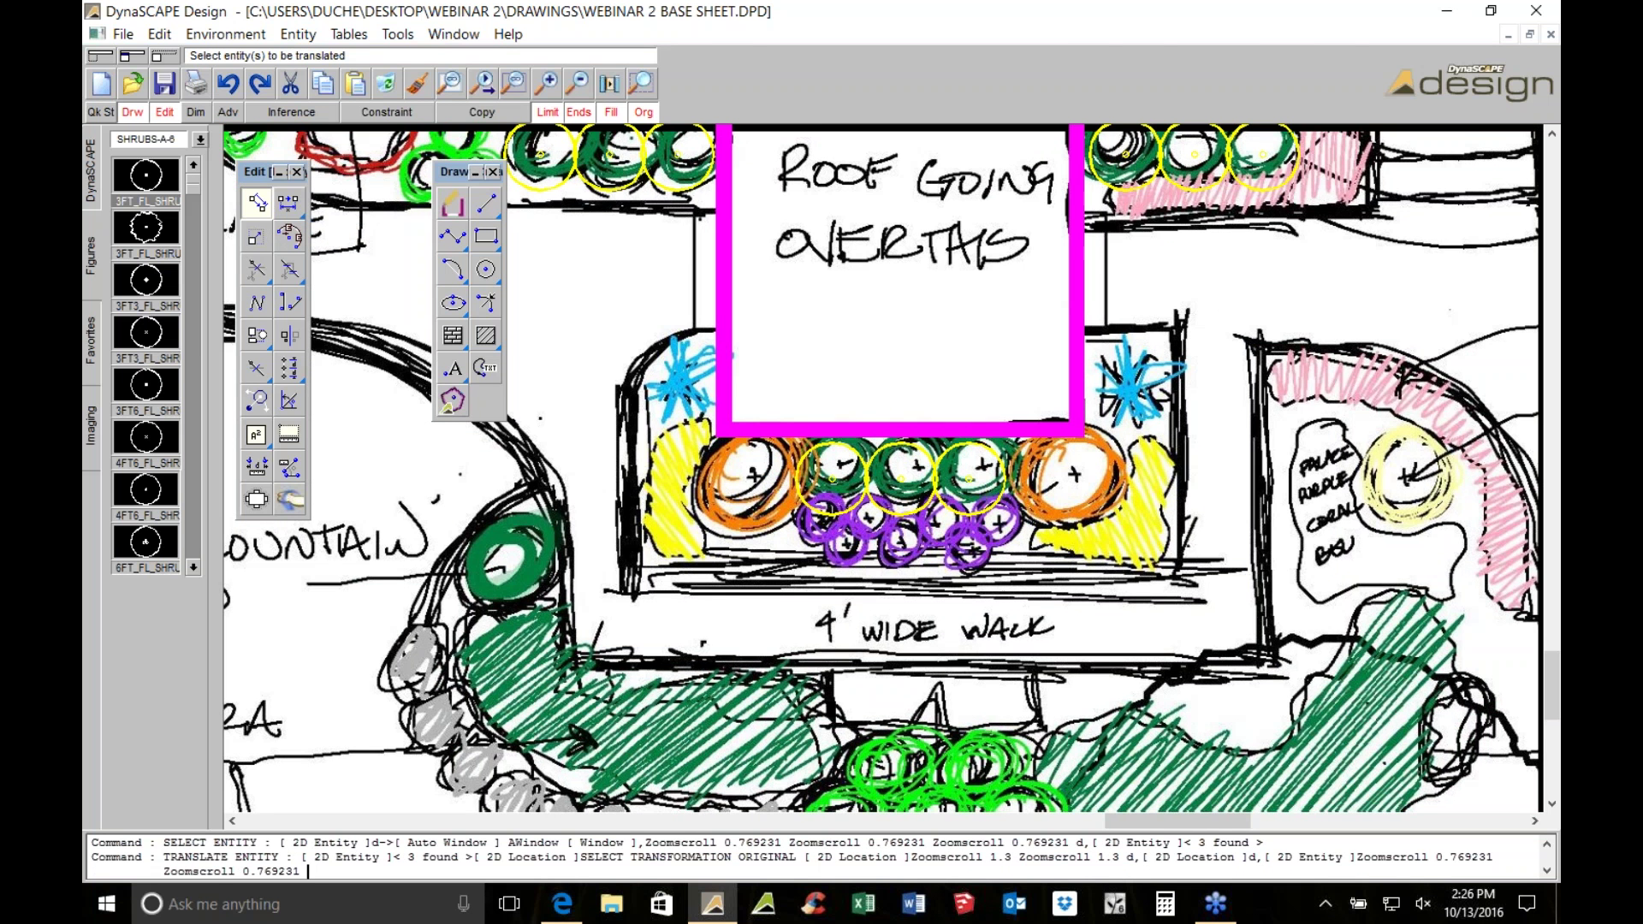
pyautogui.scroll(2, 1008, 408)
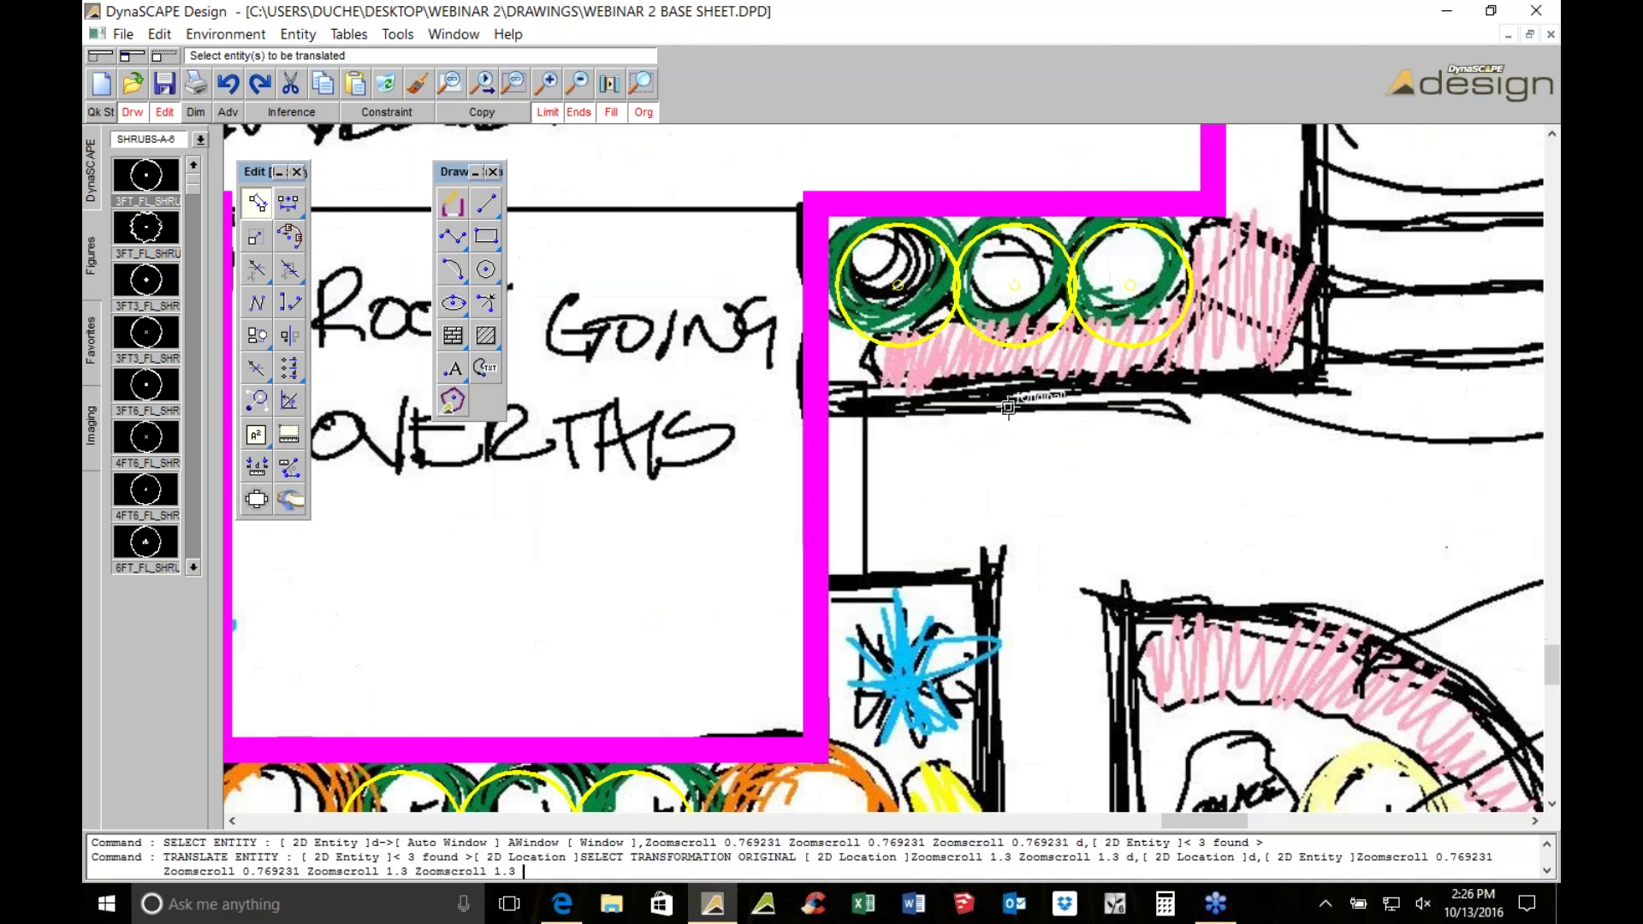
pyautogui.scroll(-1, 1008, 408)
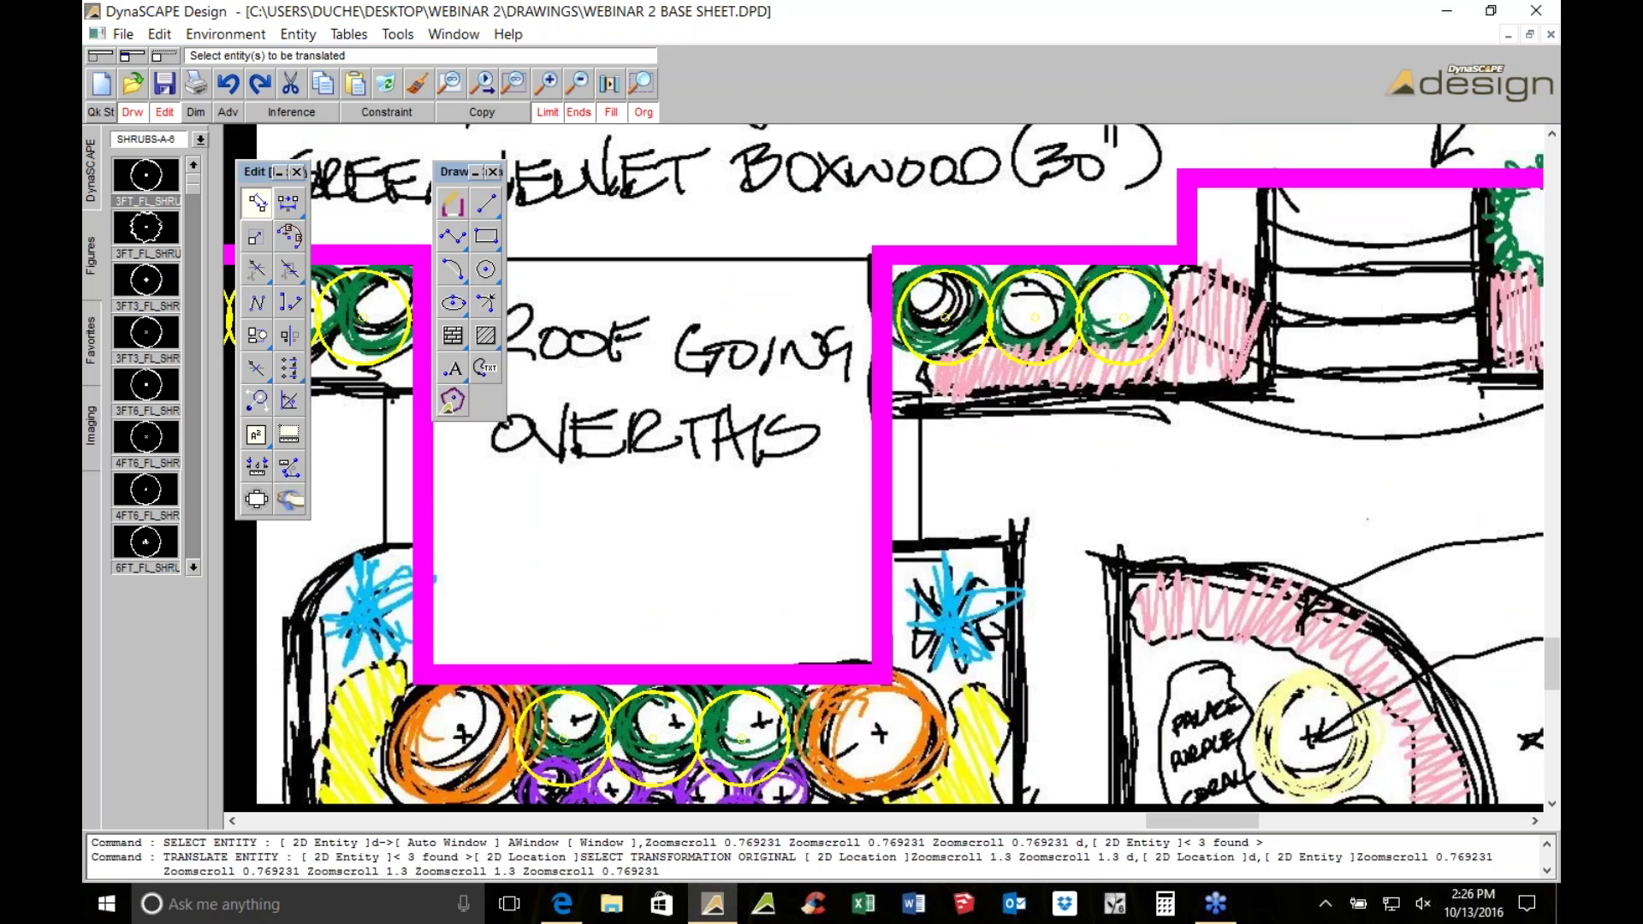
pyautogui.scroll(-1, 1008, 421)
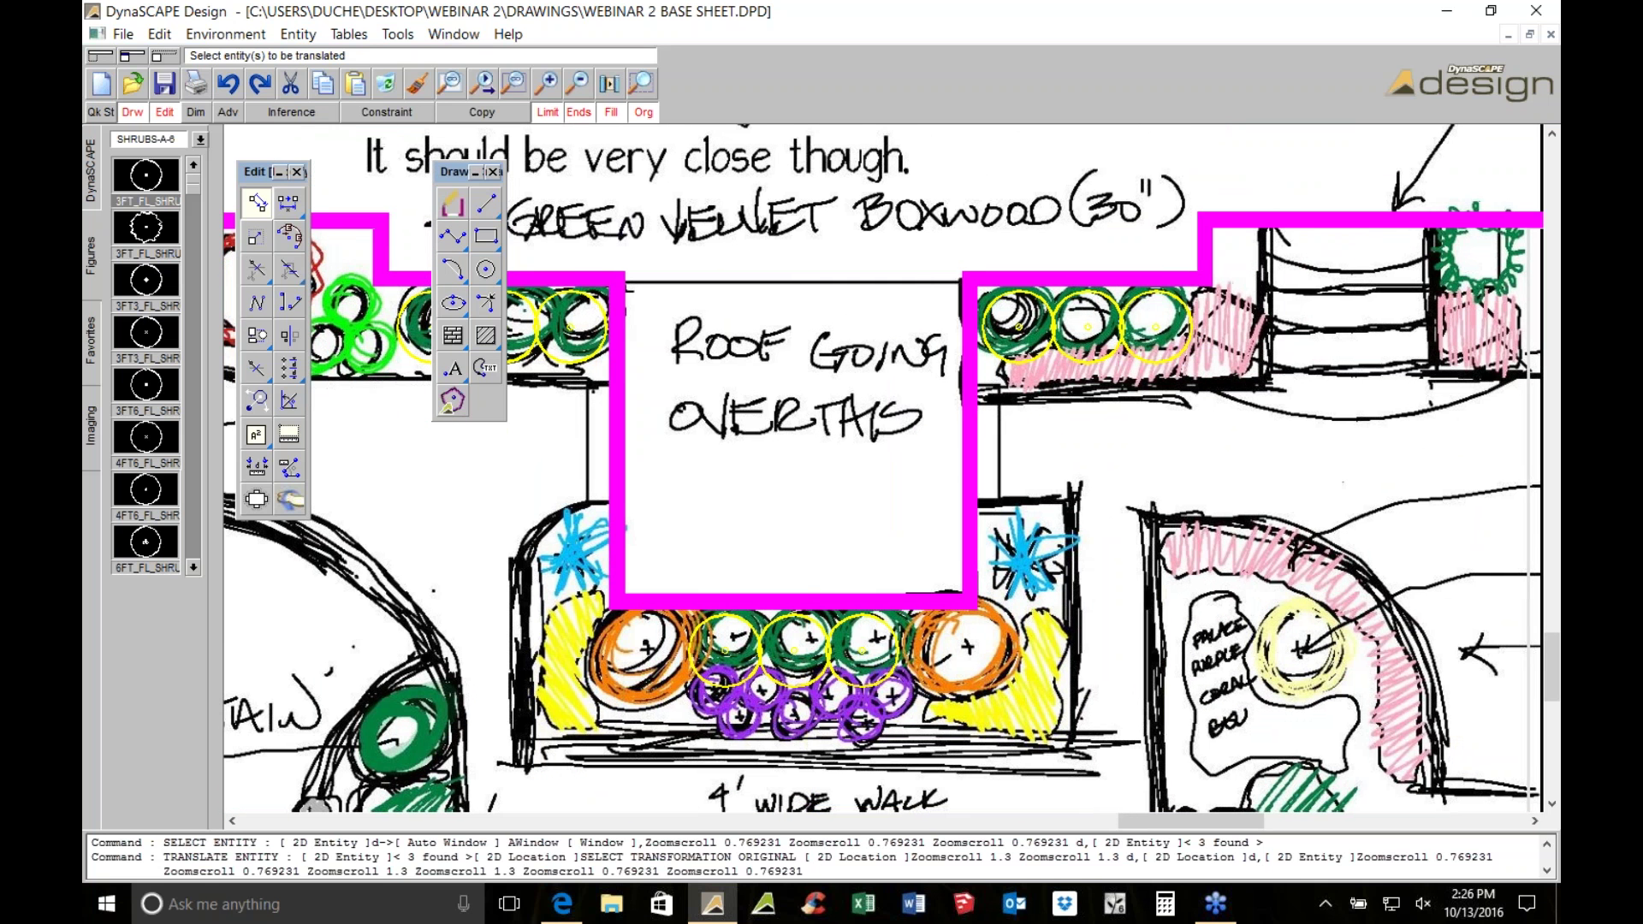
pyautogui.click(486, 236)
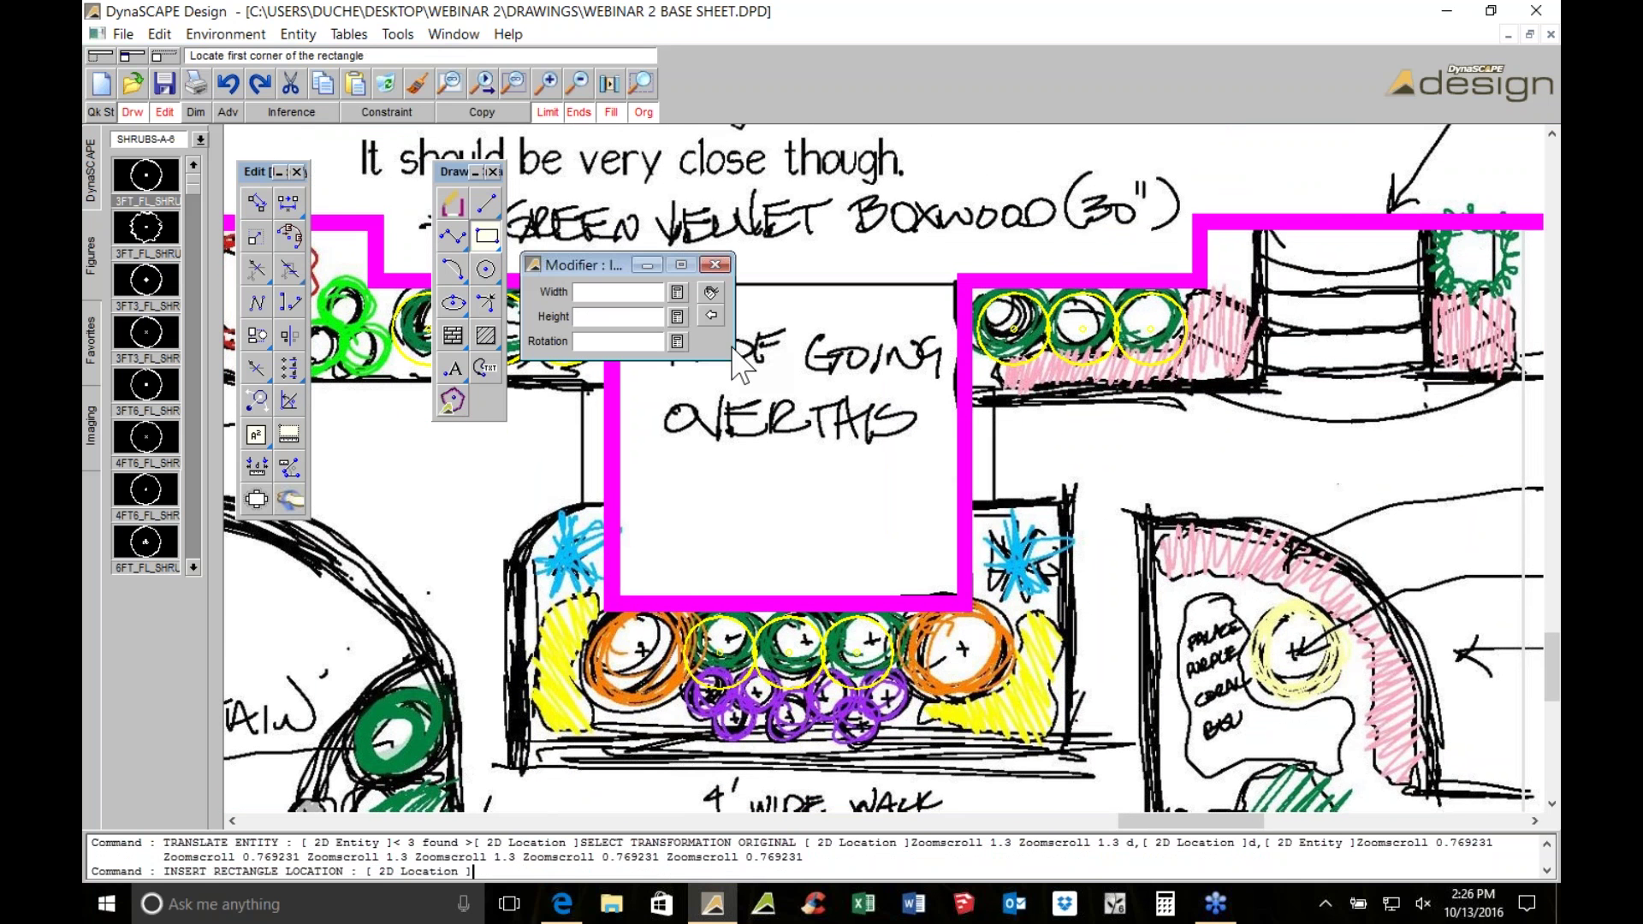
# Enter width 1 and height 4 in the Rectangle modifier, then cancel the command
pyautogui.scroll(1, 734, 349)
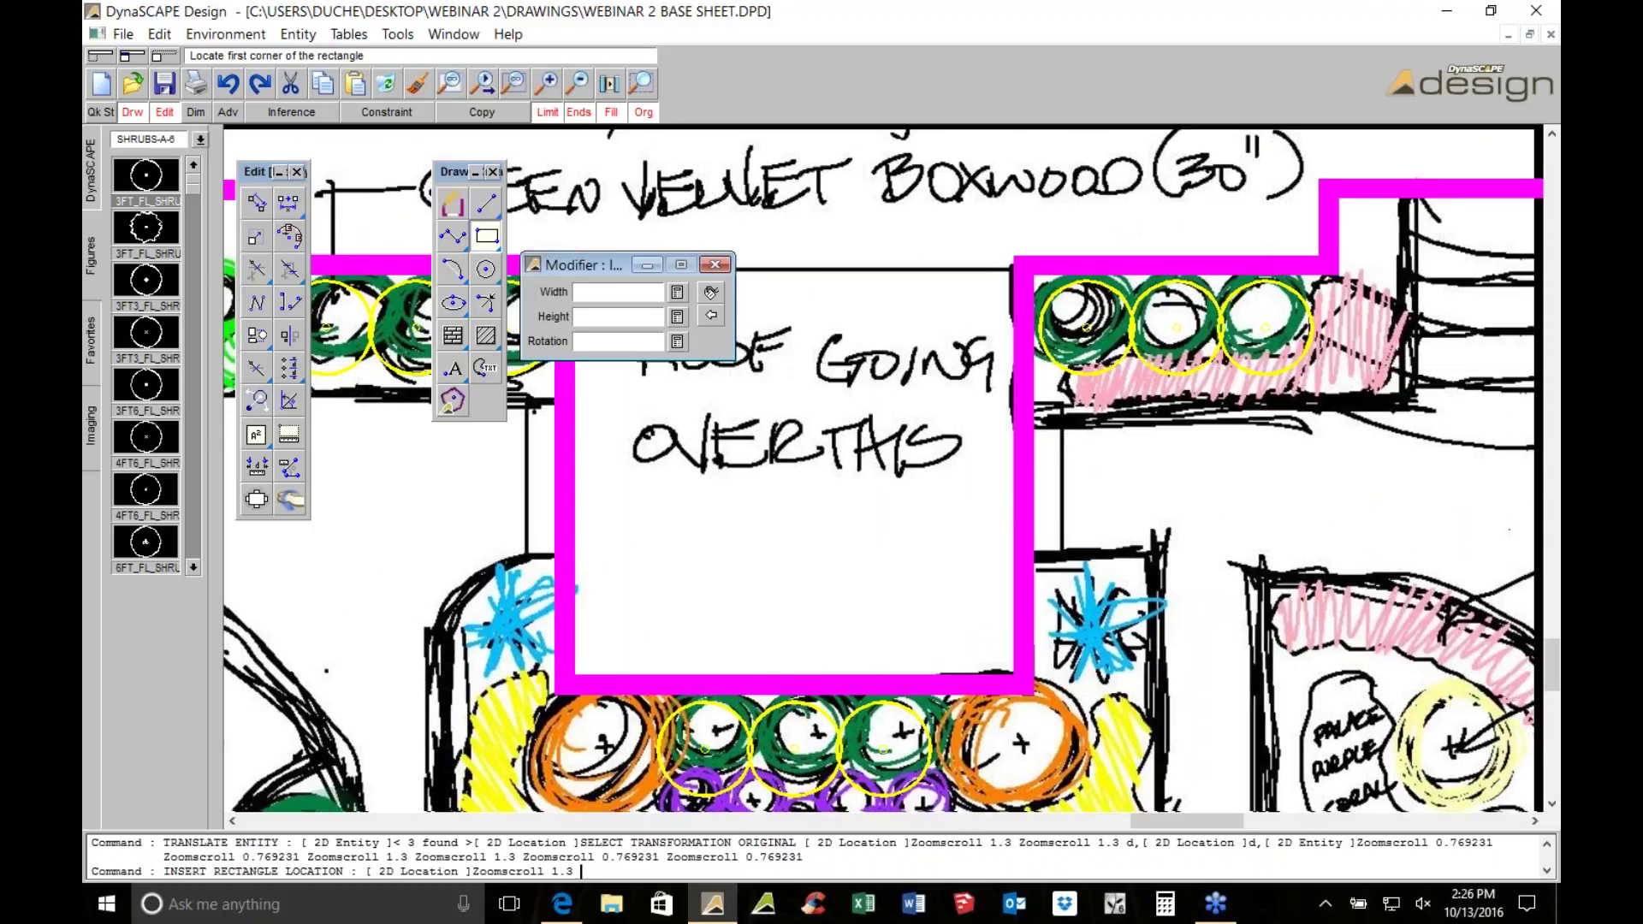
pyautogui.write('1')
pyautogui.press('Tab')
pyautogui.write('4')
pyautogui.press('Tab')
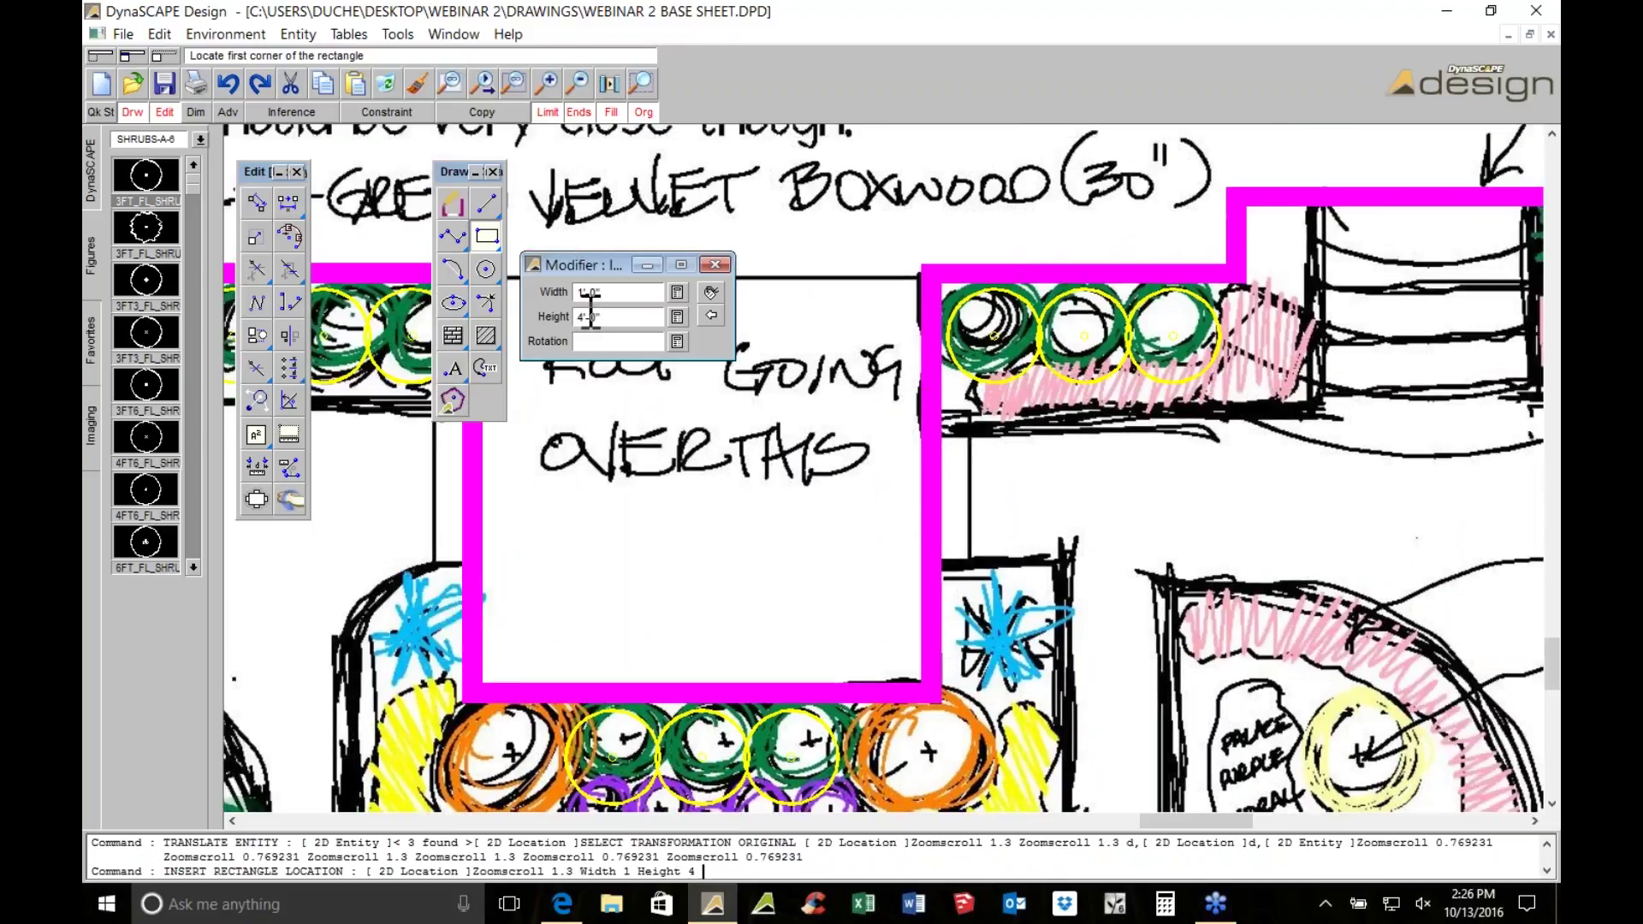
pyautogui.press('Escape')
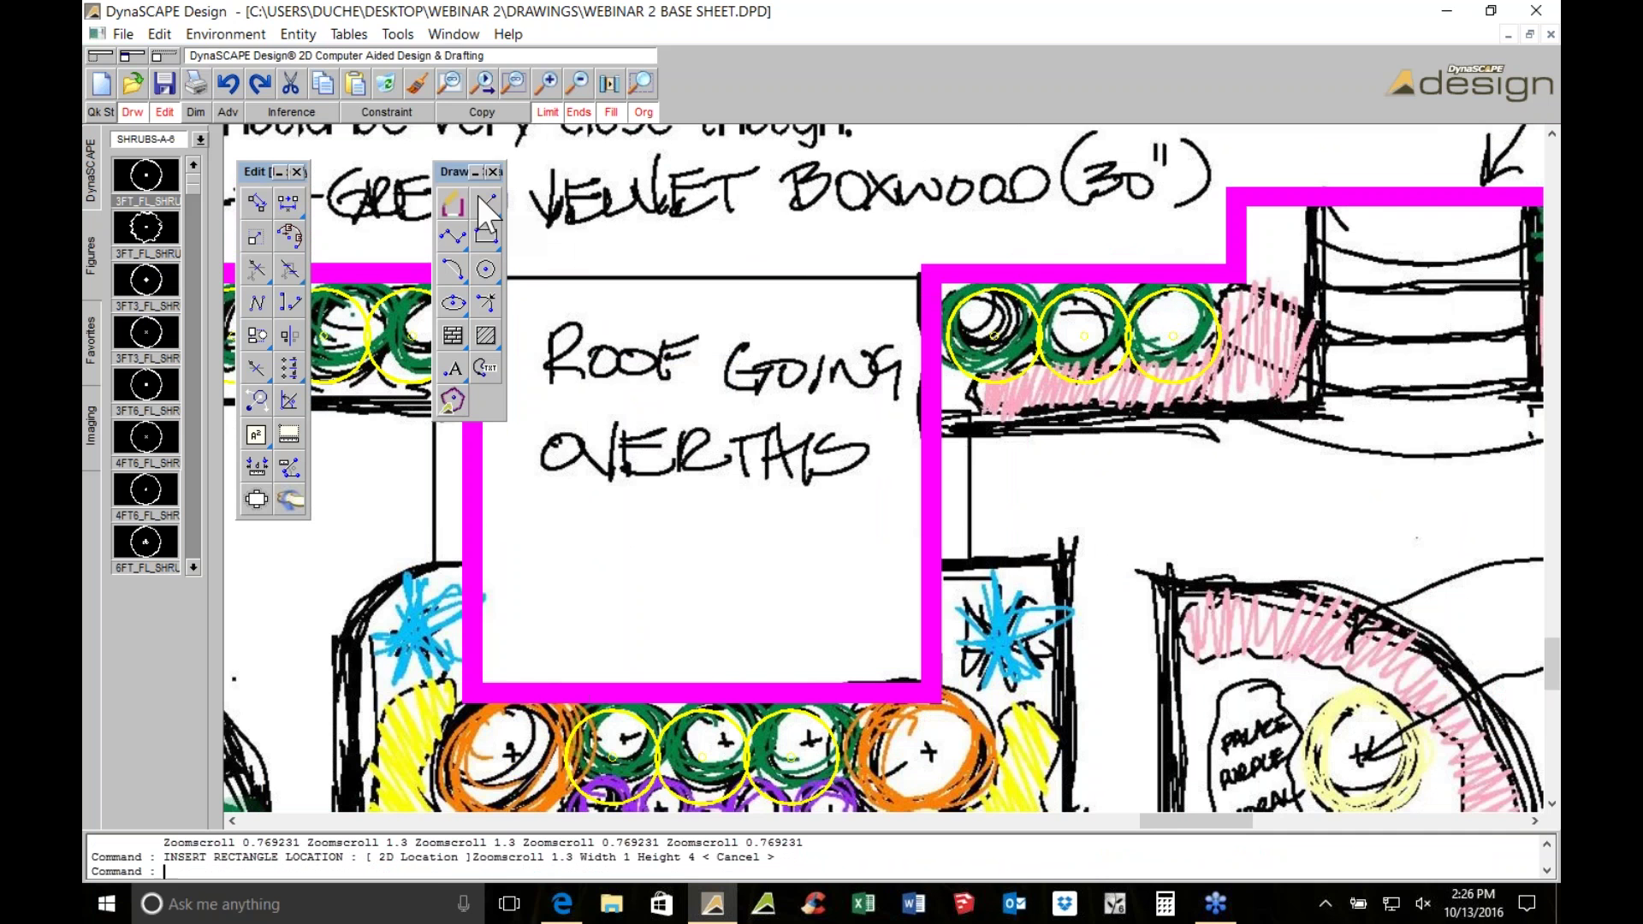
# Draw a trial 4 ft line from the magenta edge, then delete the two stray lines
pyautogui.click(486, 203)
pyautogui.press('Down')
pyautogui.scroll(2, 867, 382)
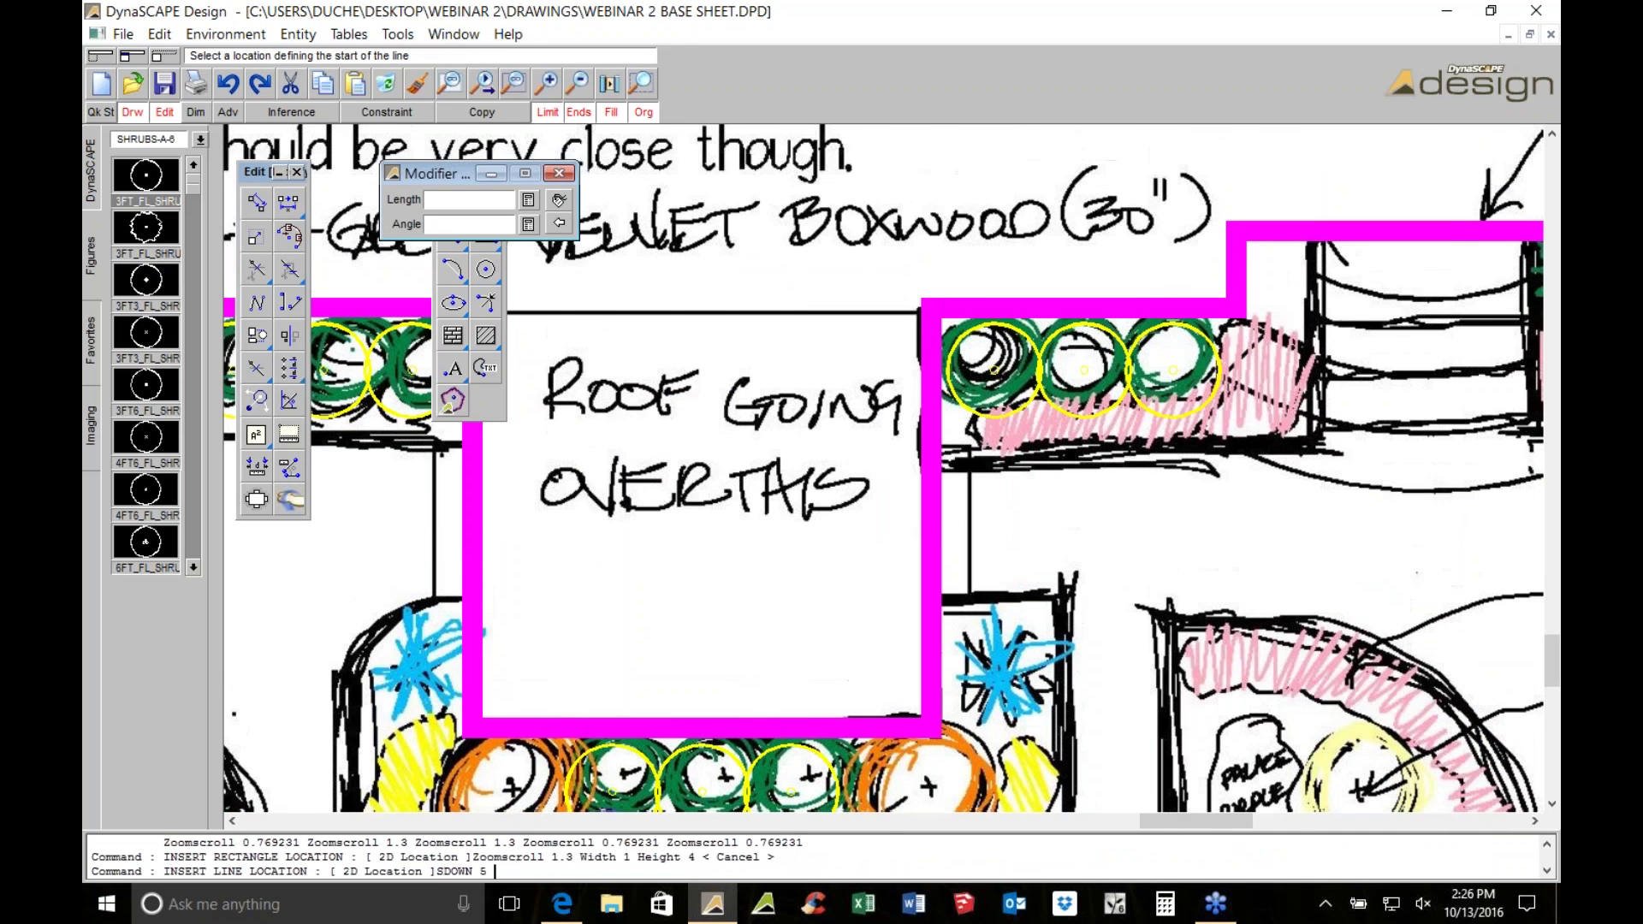
pyautogui.write('1\'-0"')
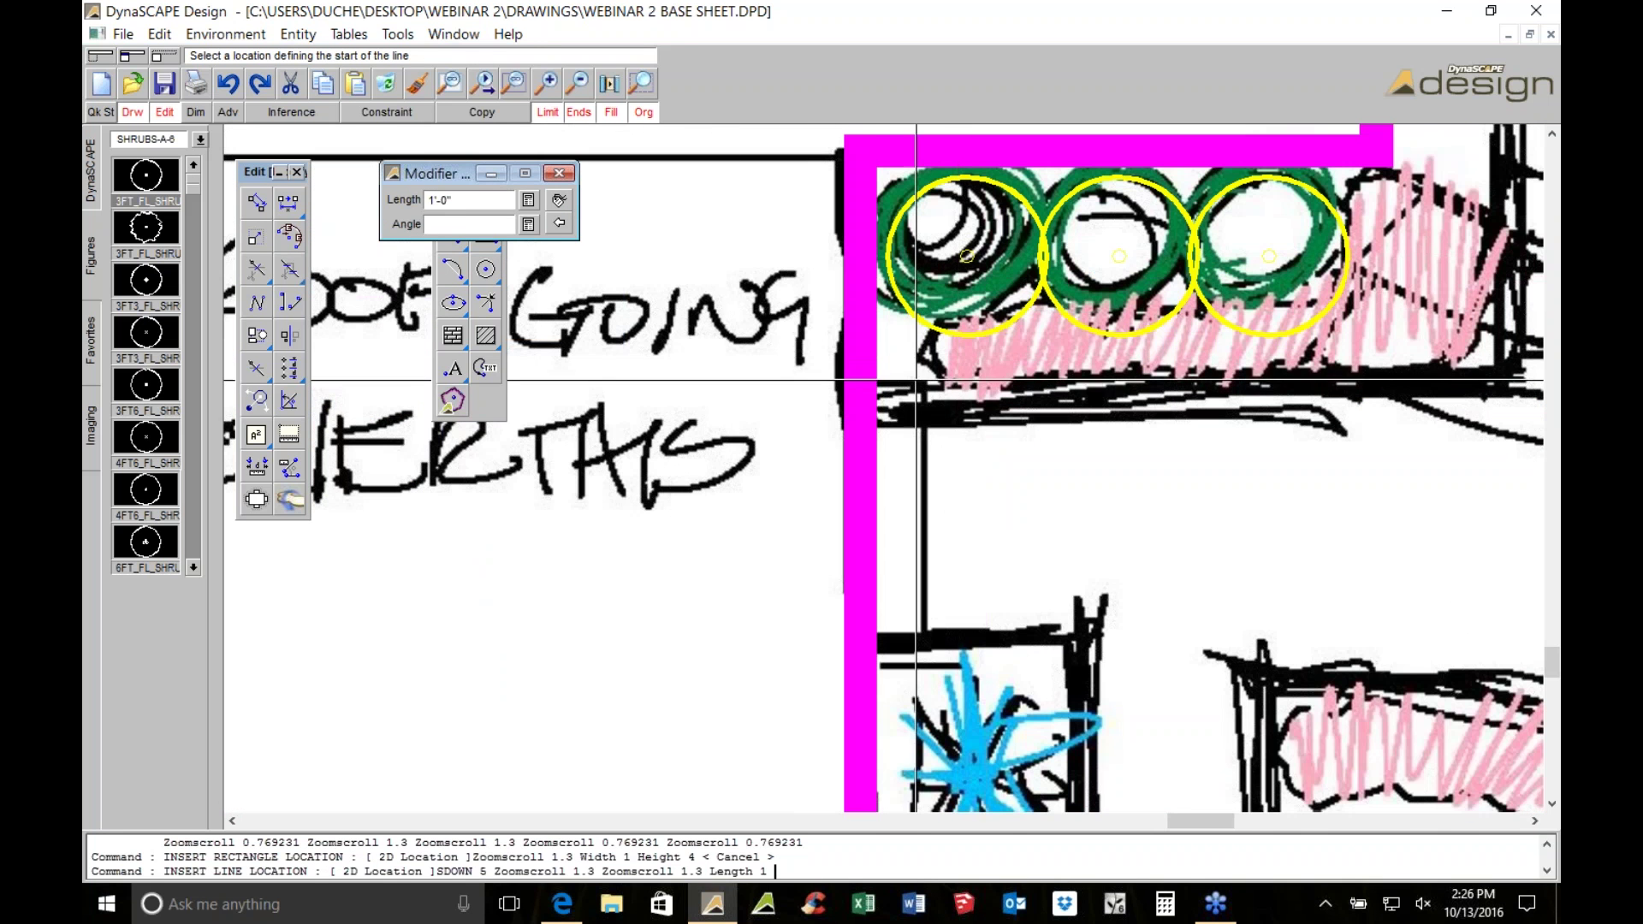
pyautogui.click(875, 390)
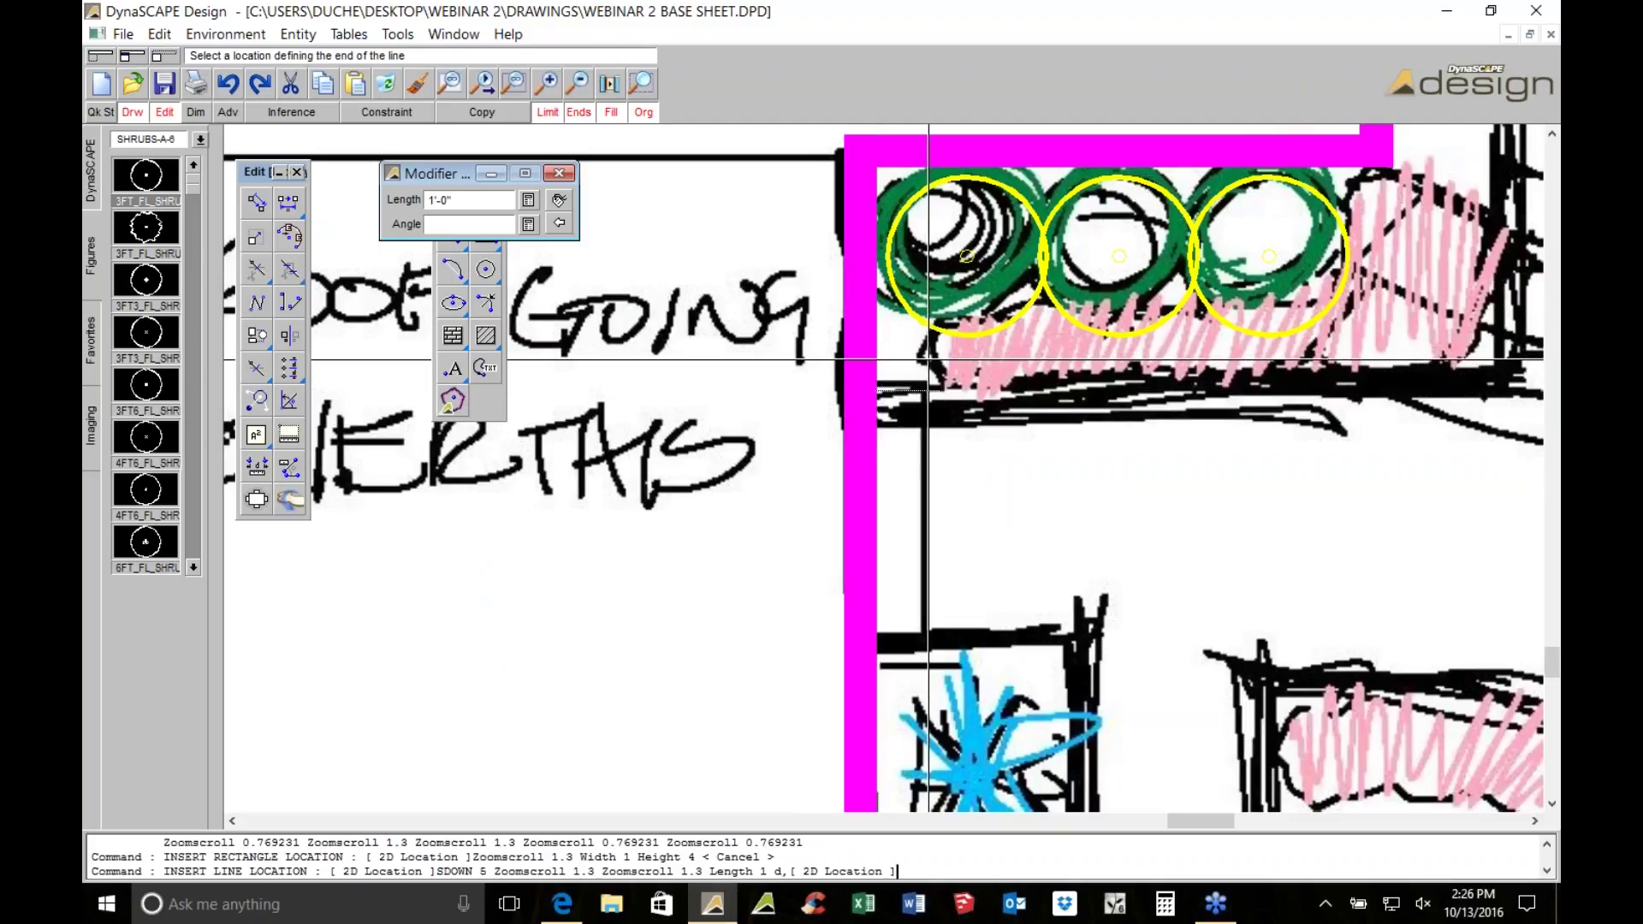
pyautogui.write('4')
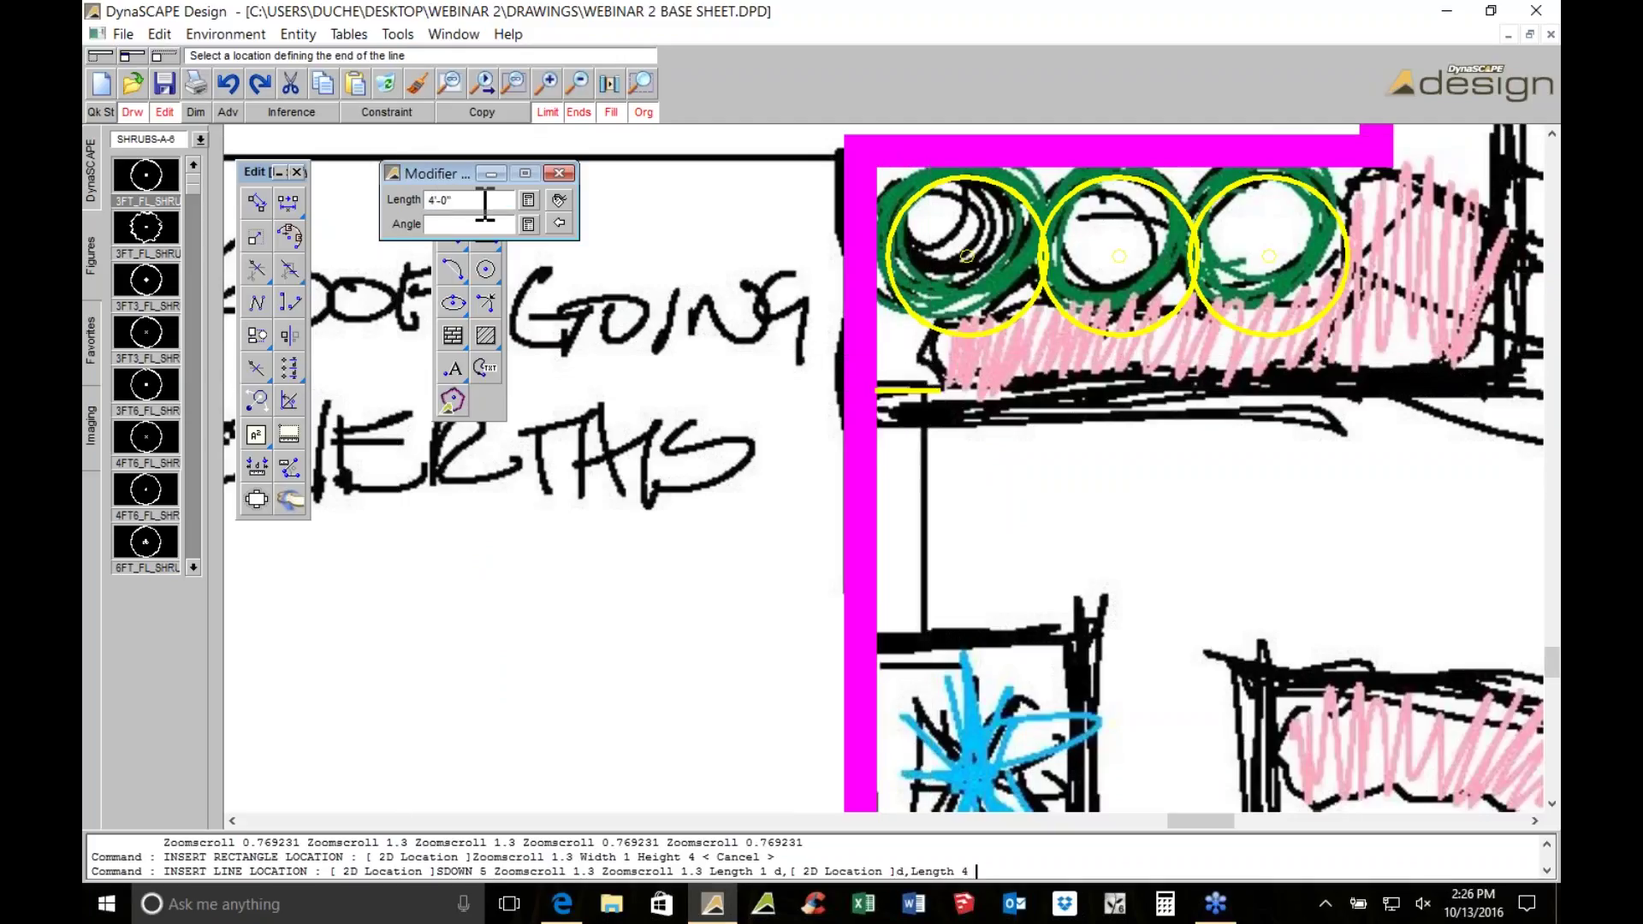
pyautogui.click(1052, 688)
pyautogui.press('Escape')
pyautogui.click(940, 449)
pyautogui.click(898, 397)
pyautogui.press('Delete')
# Draw a 1 ft by 4 ft rectangle beside the roof overhang's magenta edge
pyautogui.click(487, 237)
pyautogui.click(592, 293)
pyautogui.write('1')
pyautogui.click(606, 318)
pyautogui.write('4')
pyautogui.press('Return')
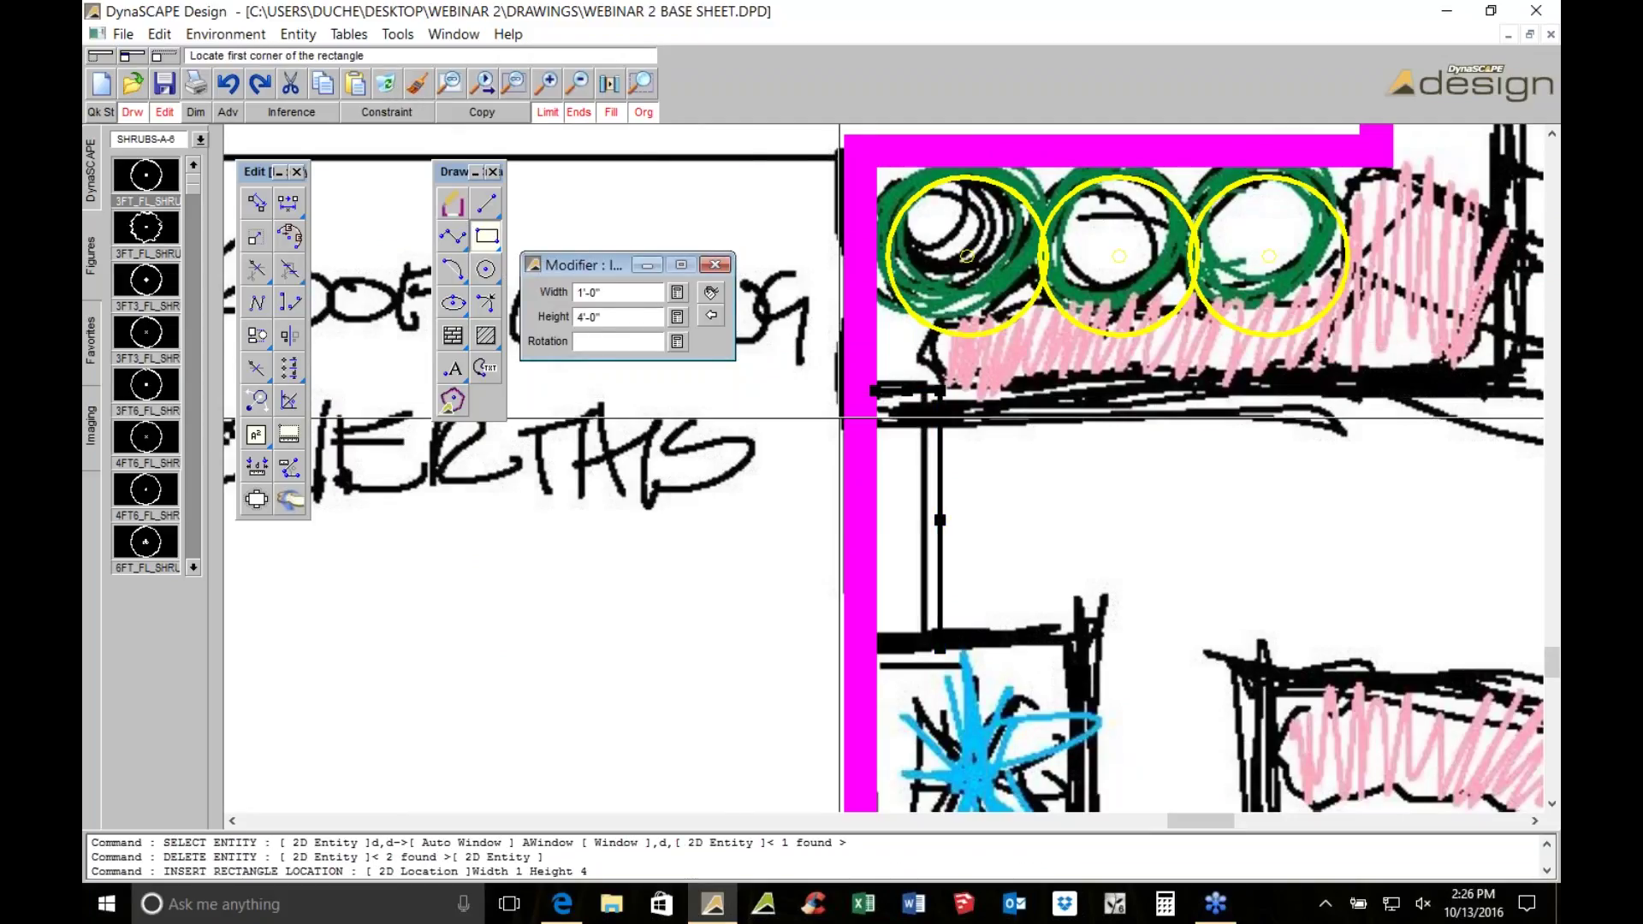
pyautogui.click(882, 367)
pyautogui.click(962, 557)
# End the rectangle command and select the new 1×4 rectangle
pyautogui.scroll(-2, 961, 557)
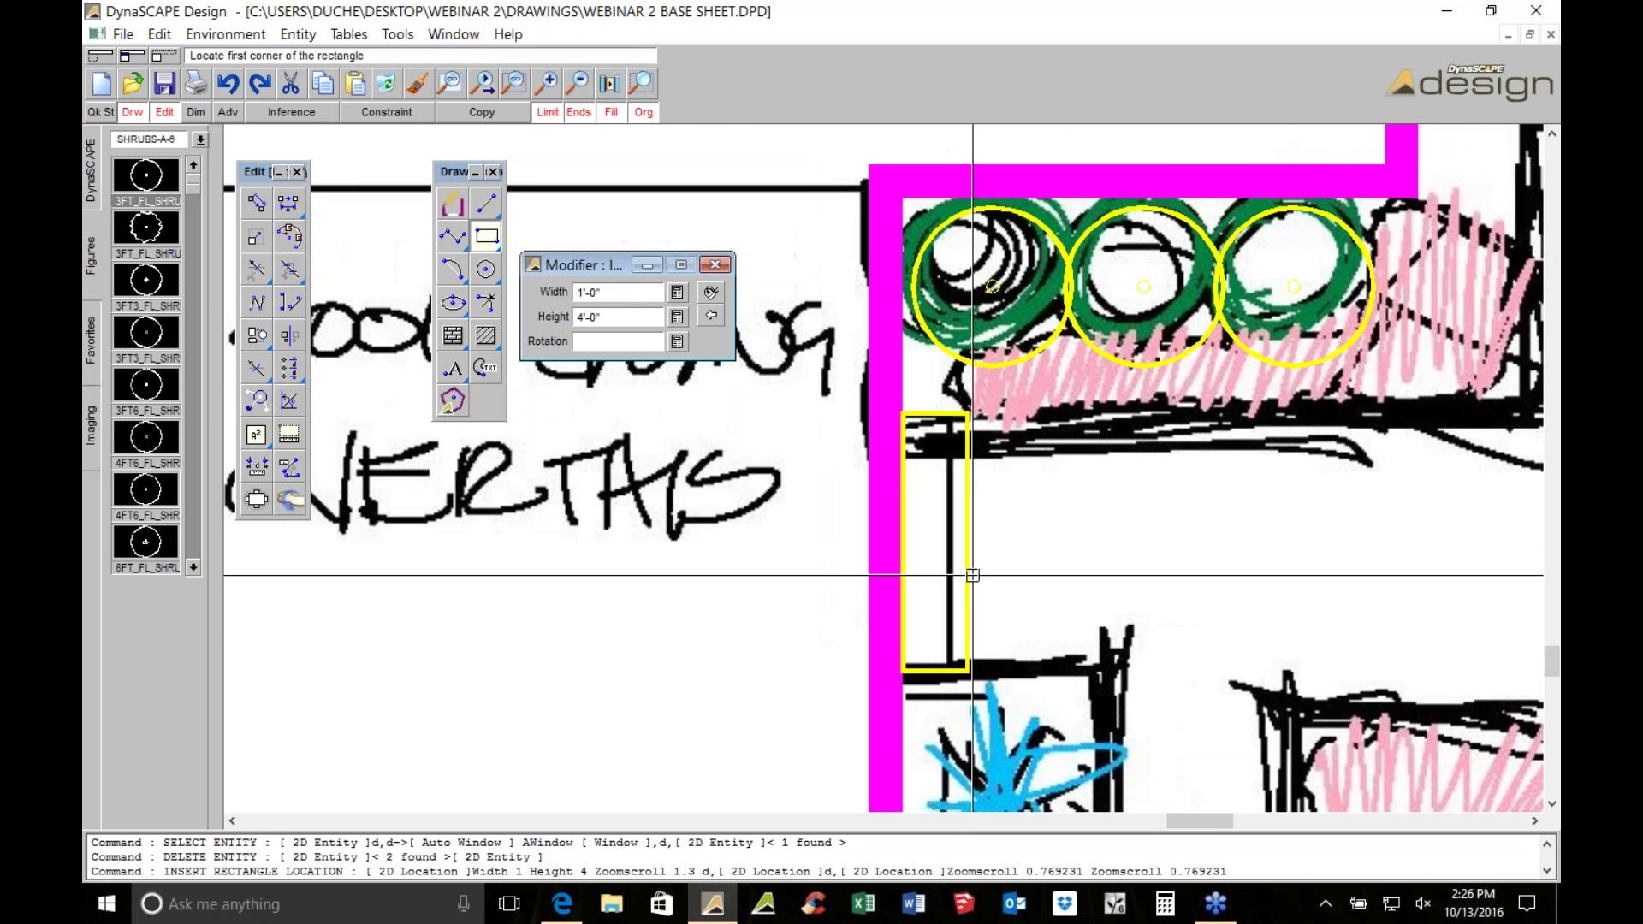
pyautogui.scroll(-1, 972, 575)
pyautogui.moveTo(1109, 585)
pyautogui.mouseDown(button='middle')
pyautogui.moveTo(1147, 553)
pyautogui.moveTo(1238, 524)
pyautogui.mouseUp(button='middle')
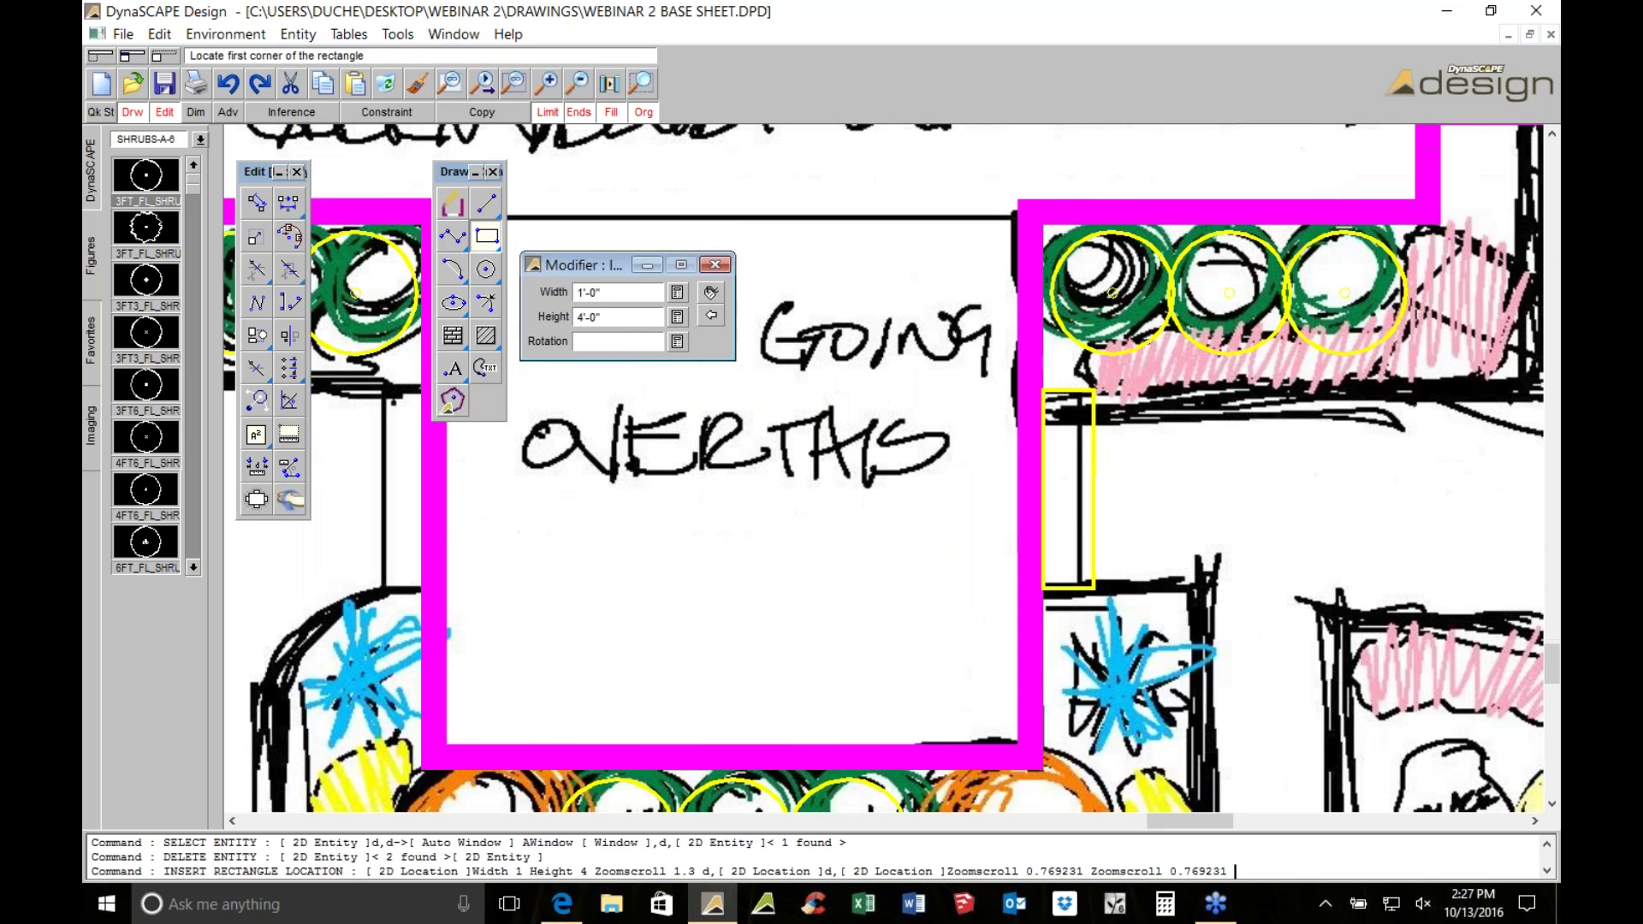
pyautogui.press('Escape')
pyautogui.click(1091, 480)
pyautogui.moveTo(409, 405); pyautogui.dragTo(606, 327, button='middle')
# Copy the 1×4 rectangle to the roof overhang's left side
pyautogui.click(256, 202)
pyautogui.click(482, 113)
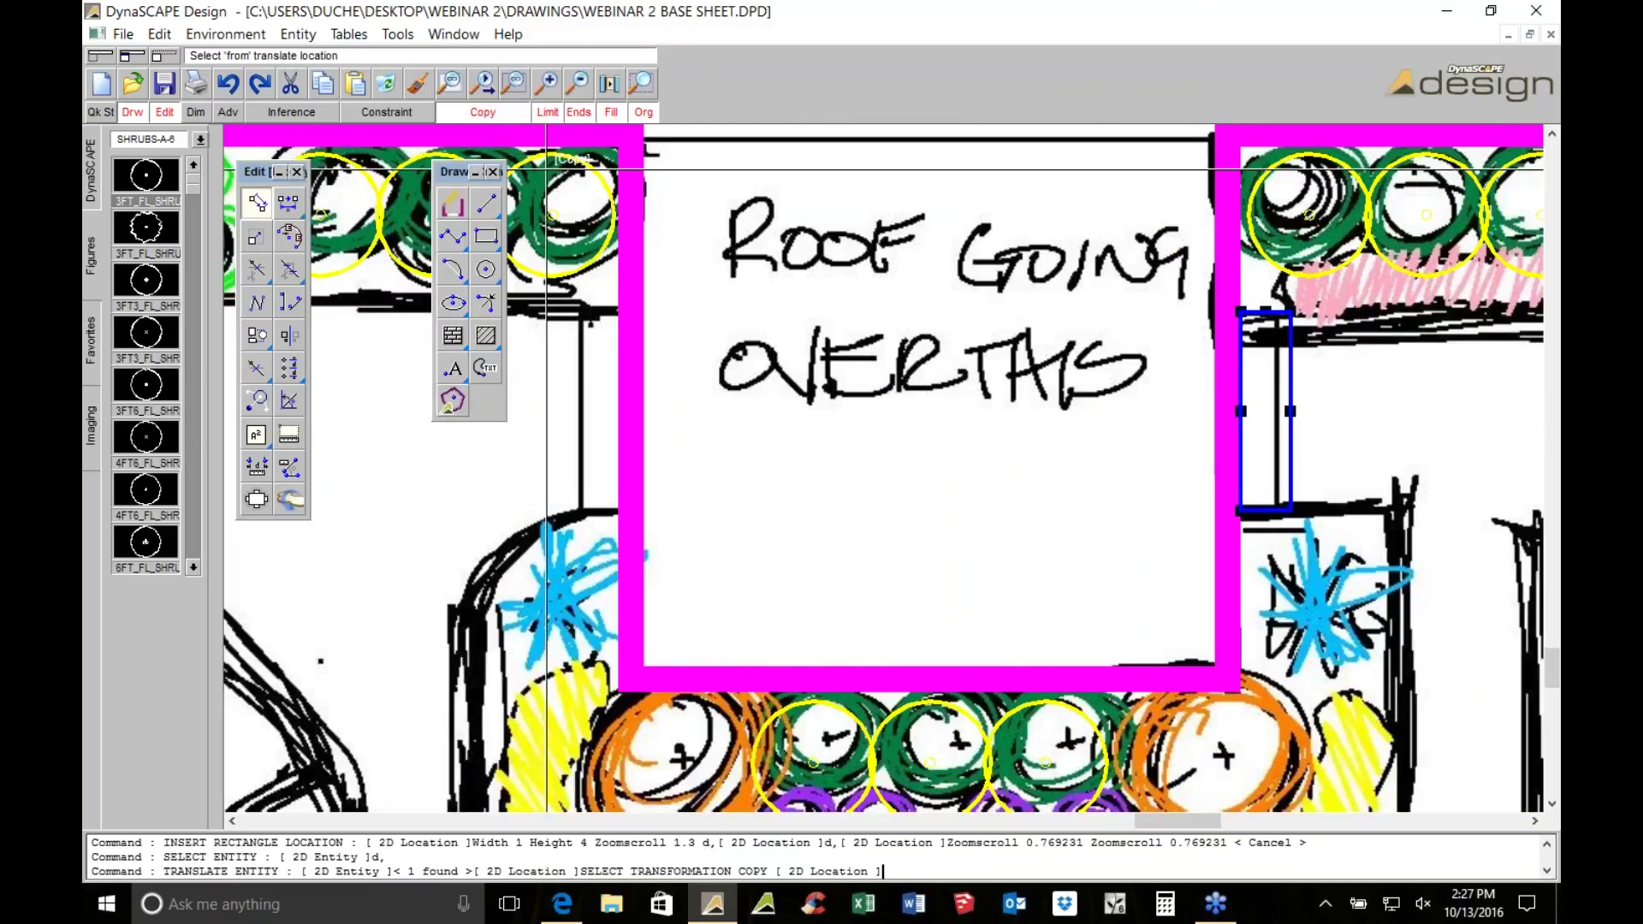
pyautogui.click(1416, 409)
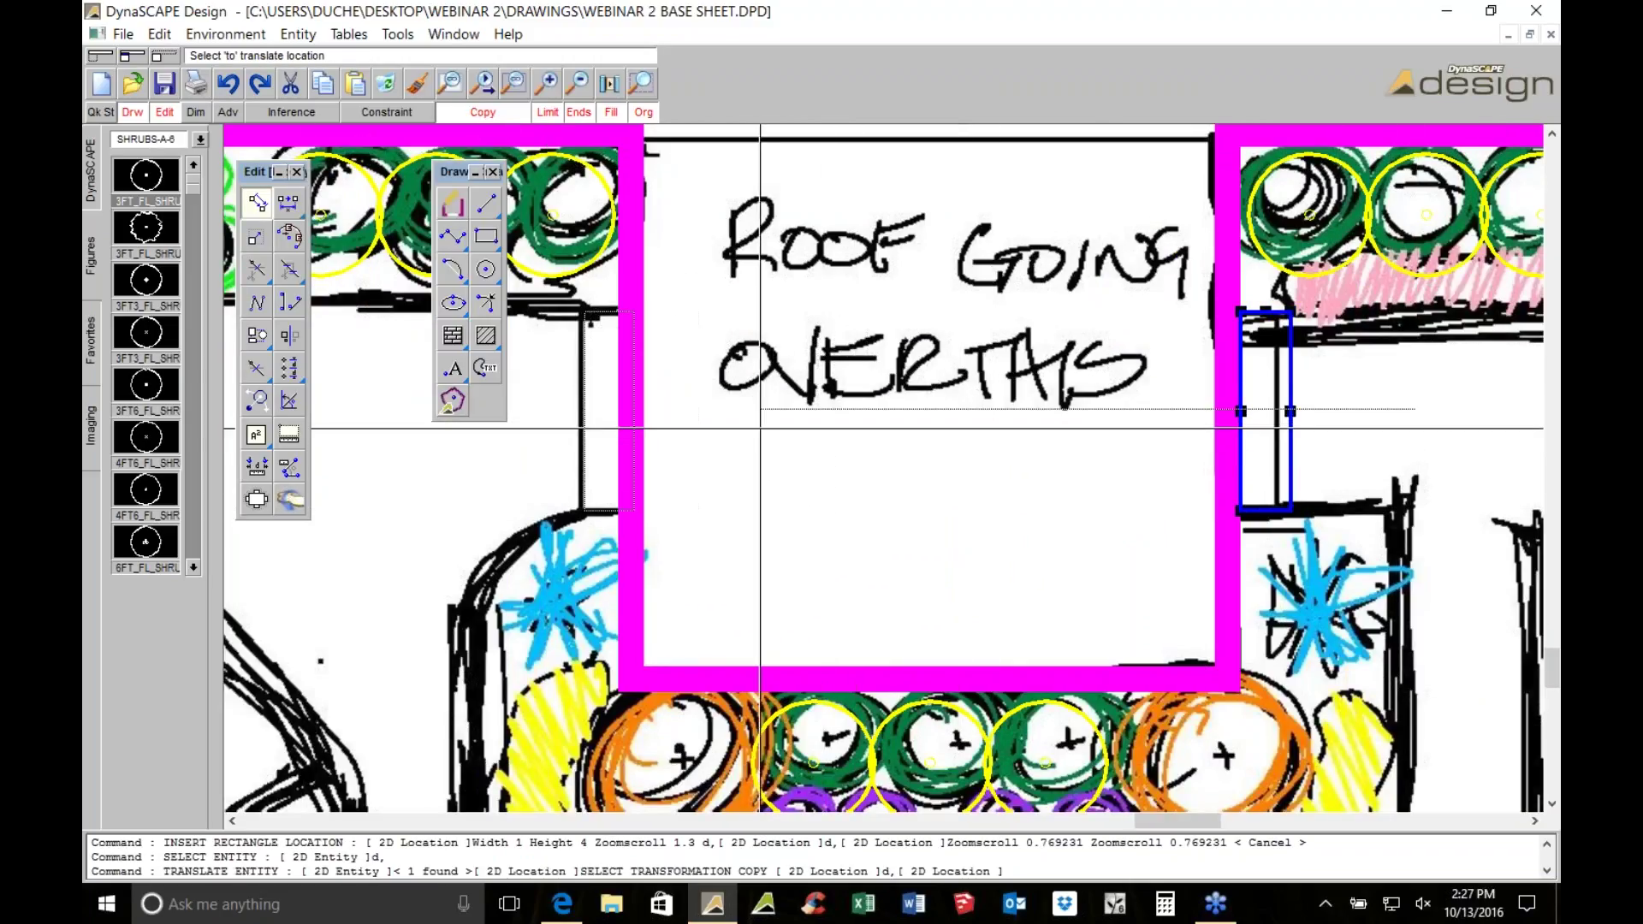
pyautogui.click(746, 436)
pyautogui.scroll(2, 557, 359)
pyautogui.scroll(2, 556, 359)
pyautogui.press('Escape')
# Nudge the original rectangle so it sits against the overhang edge
pyautogui.click(556, 360)
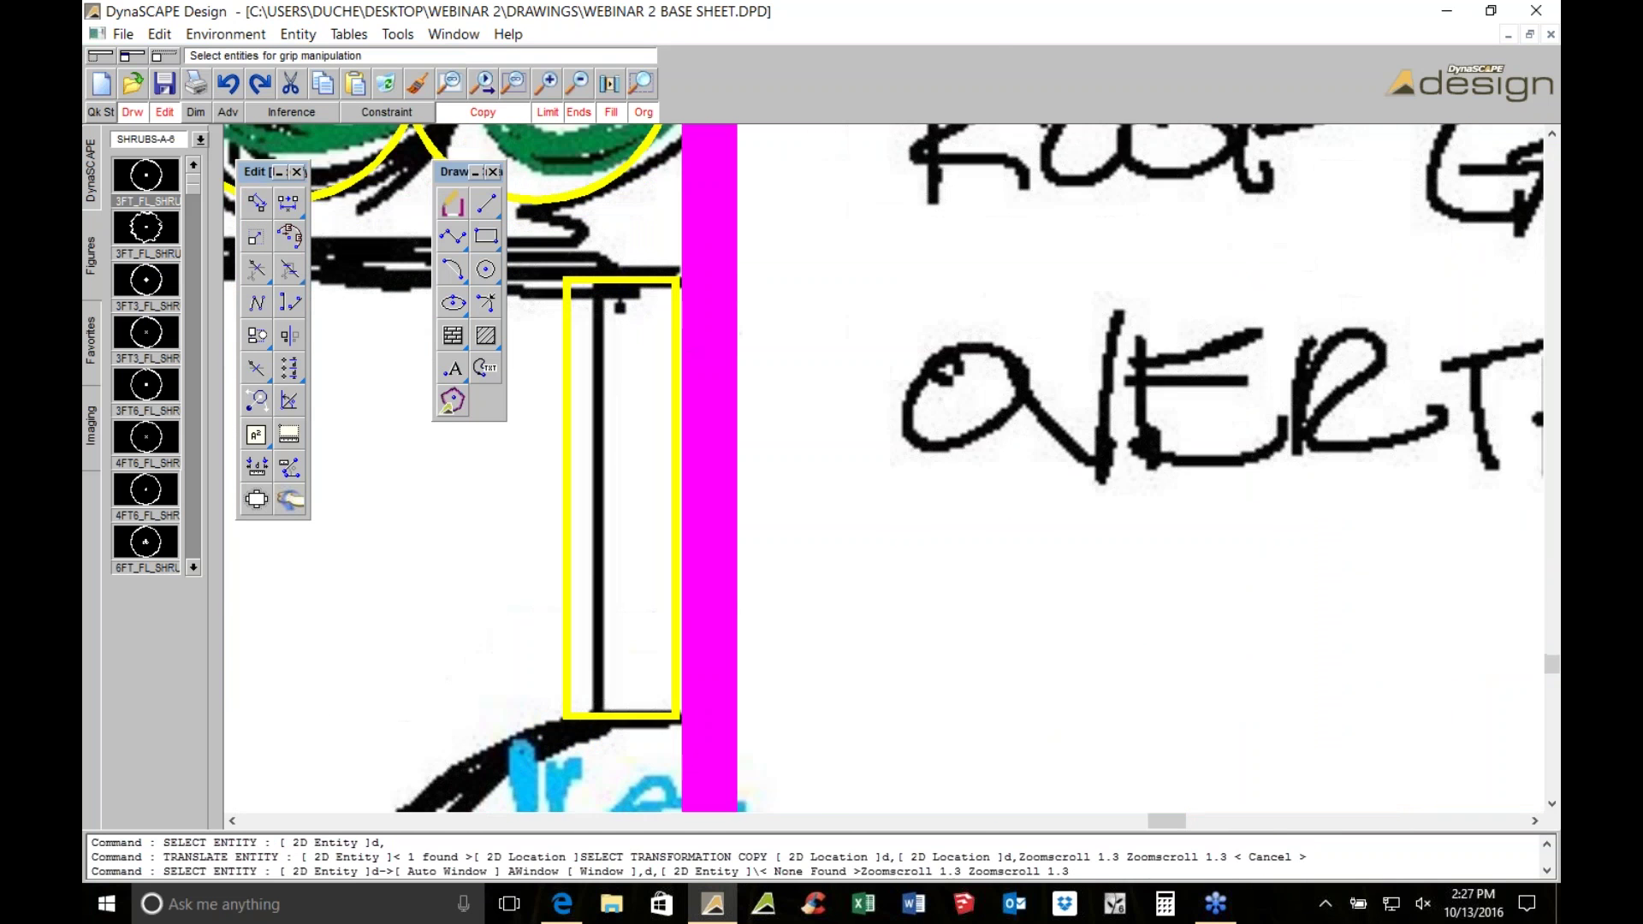
pyautogui.scroll(1, 603, 294)
pyautogui.click(604, 269)
pyautogui.click(256, 204)
pyautogui.click(483, 112)
pyautogui.scroll(5, 590, 205)
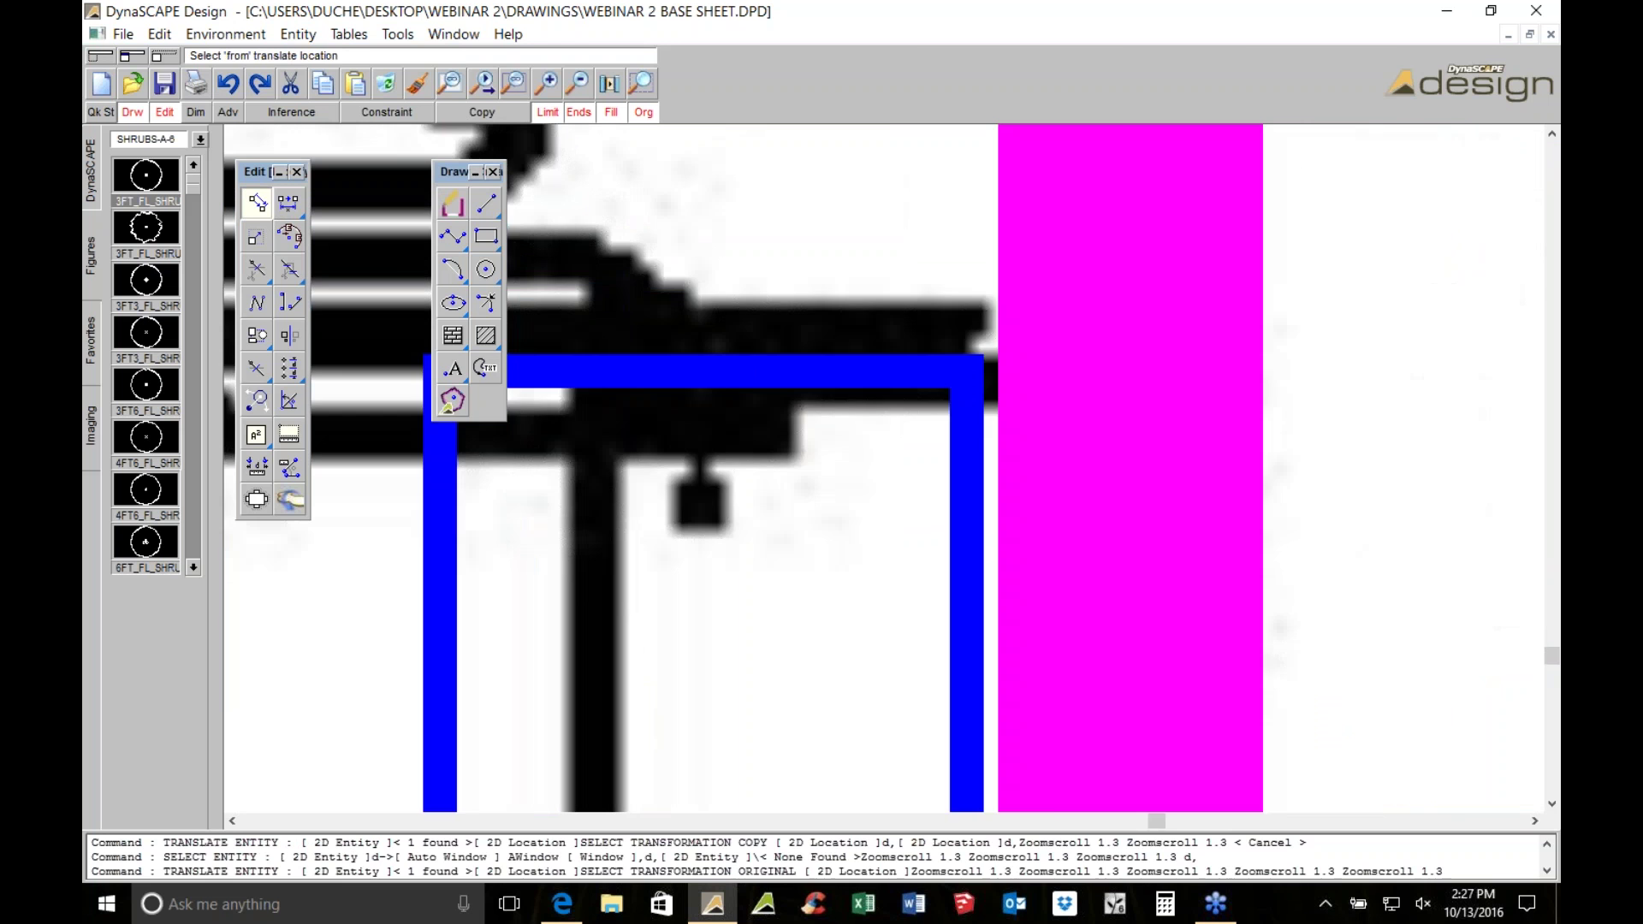
pyautogui.click(1037, 523)
pyautogui.click(1038, 528)
pyautogui.scroll(-4, 1038, 528)
pyautogui.scroll(-6, 1081, 529)
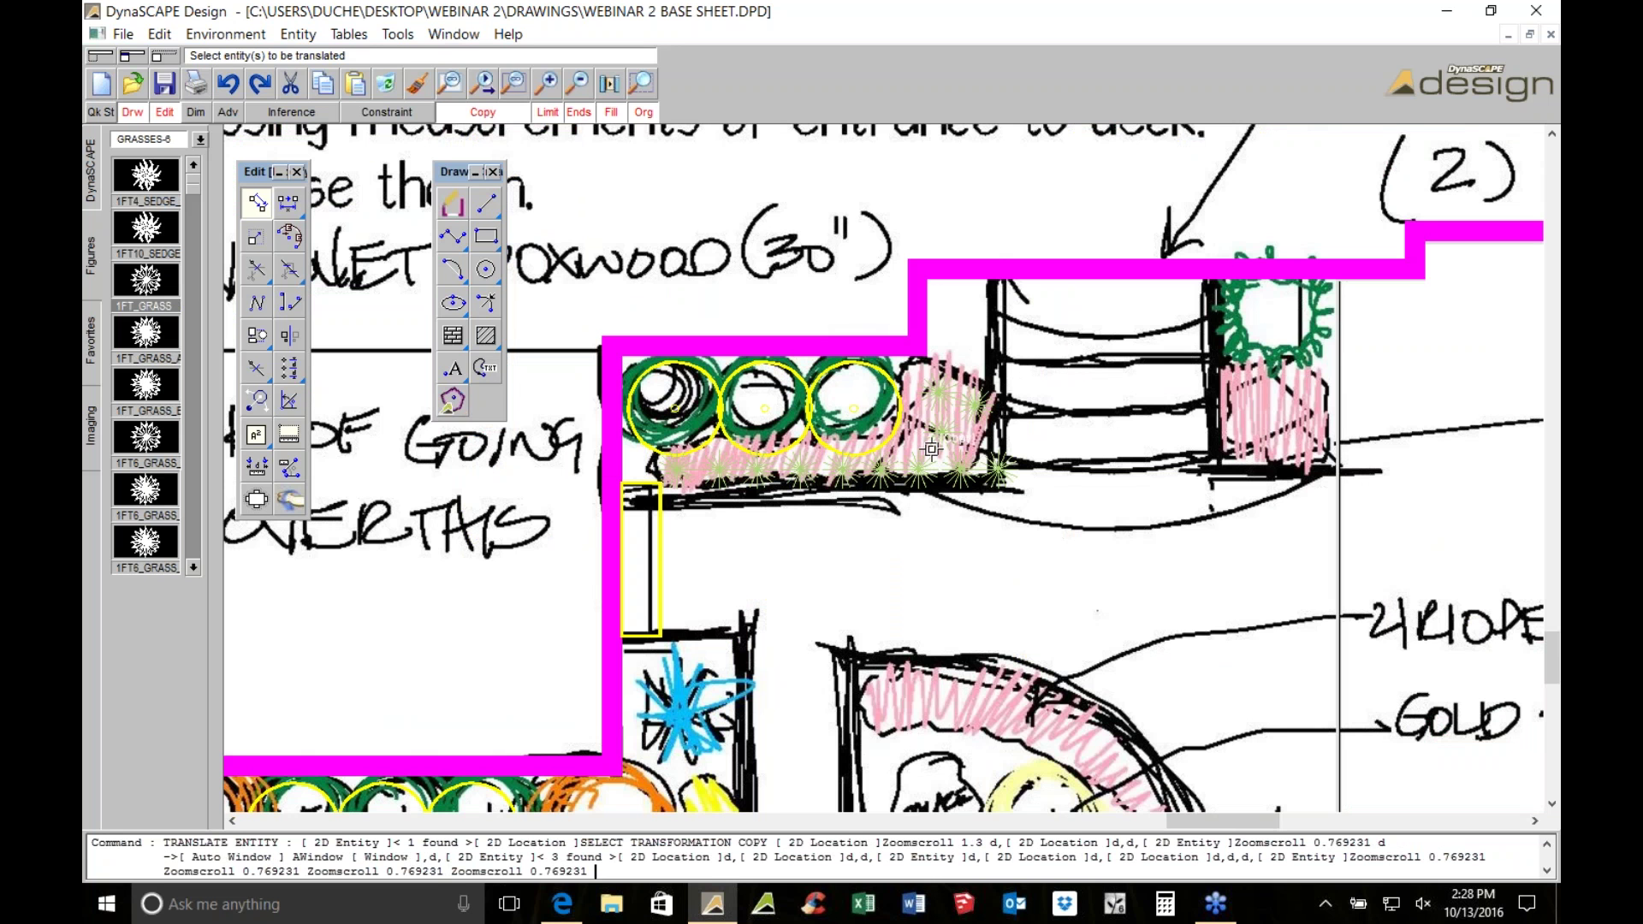
# Cancel the leftover move command and pan back to the shrub circles
pyautogui.moveTo(931, 449); pyautogui.dragTo(1134, 357, button='middle')
pyautogui.scroll(-1, 1040, 368)
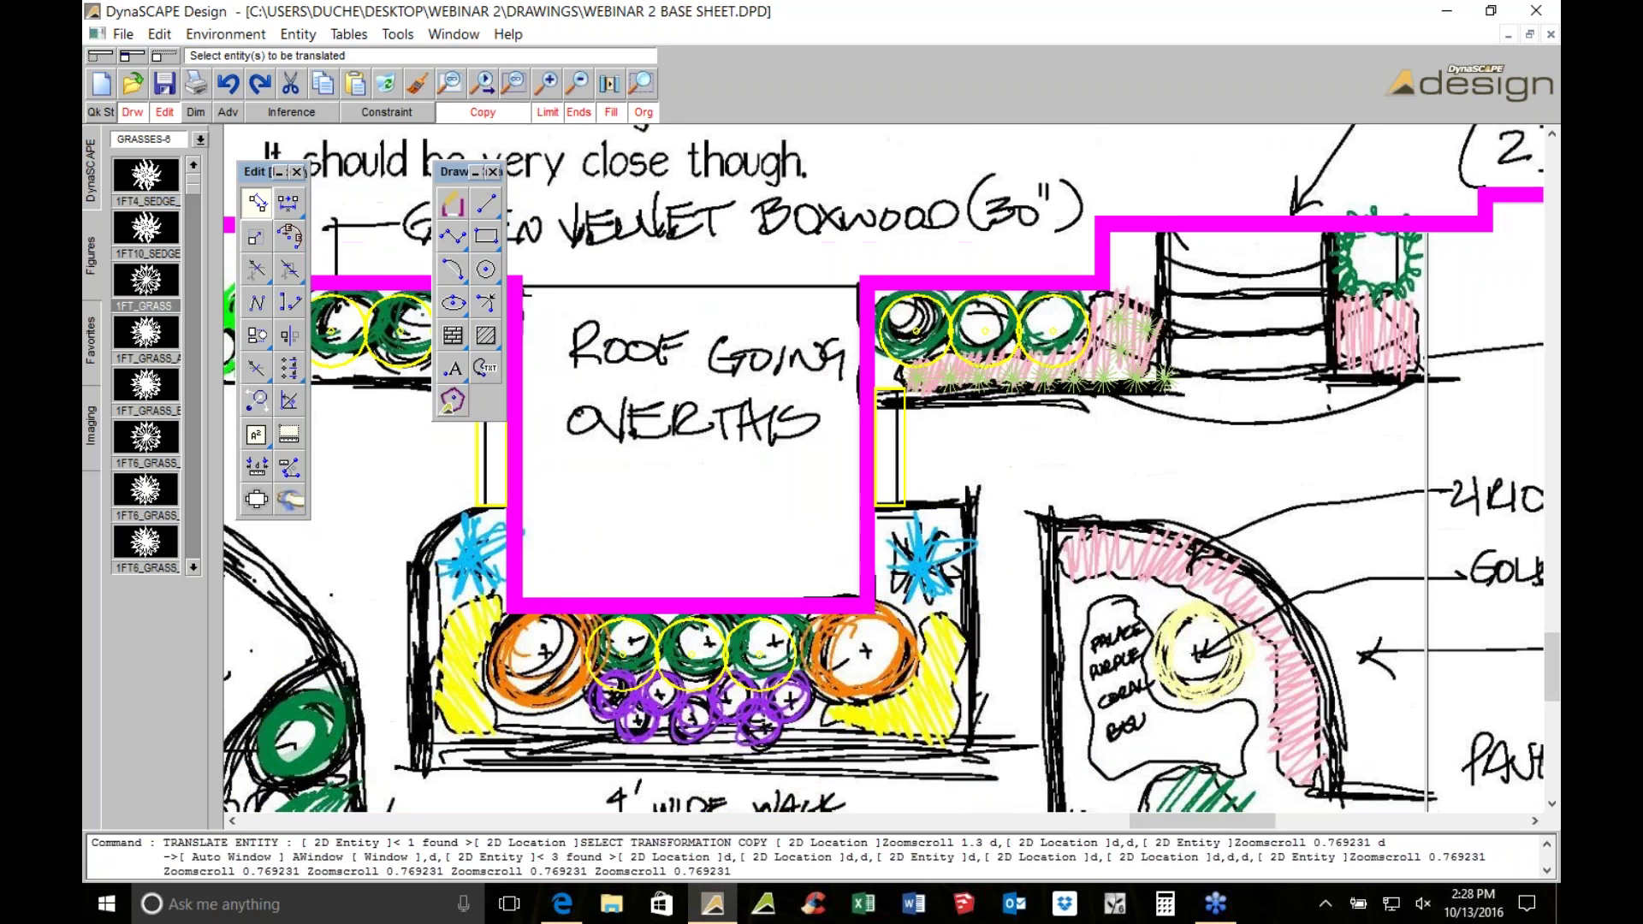
pyautogui.press('Escape')
pyautogui.scroll(1, 1027, 394)
pyautogui.scroll(3, 1165, 302)
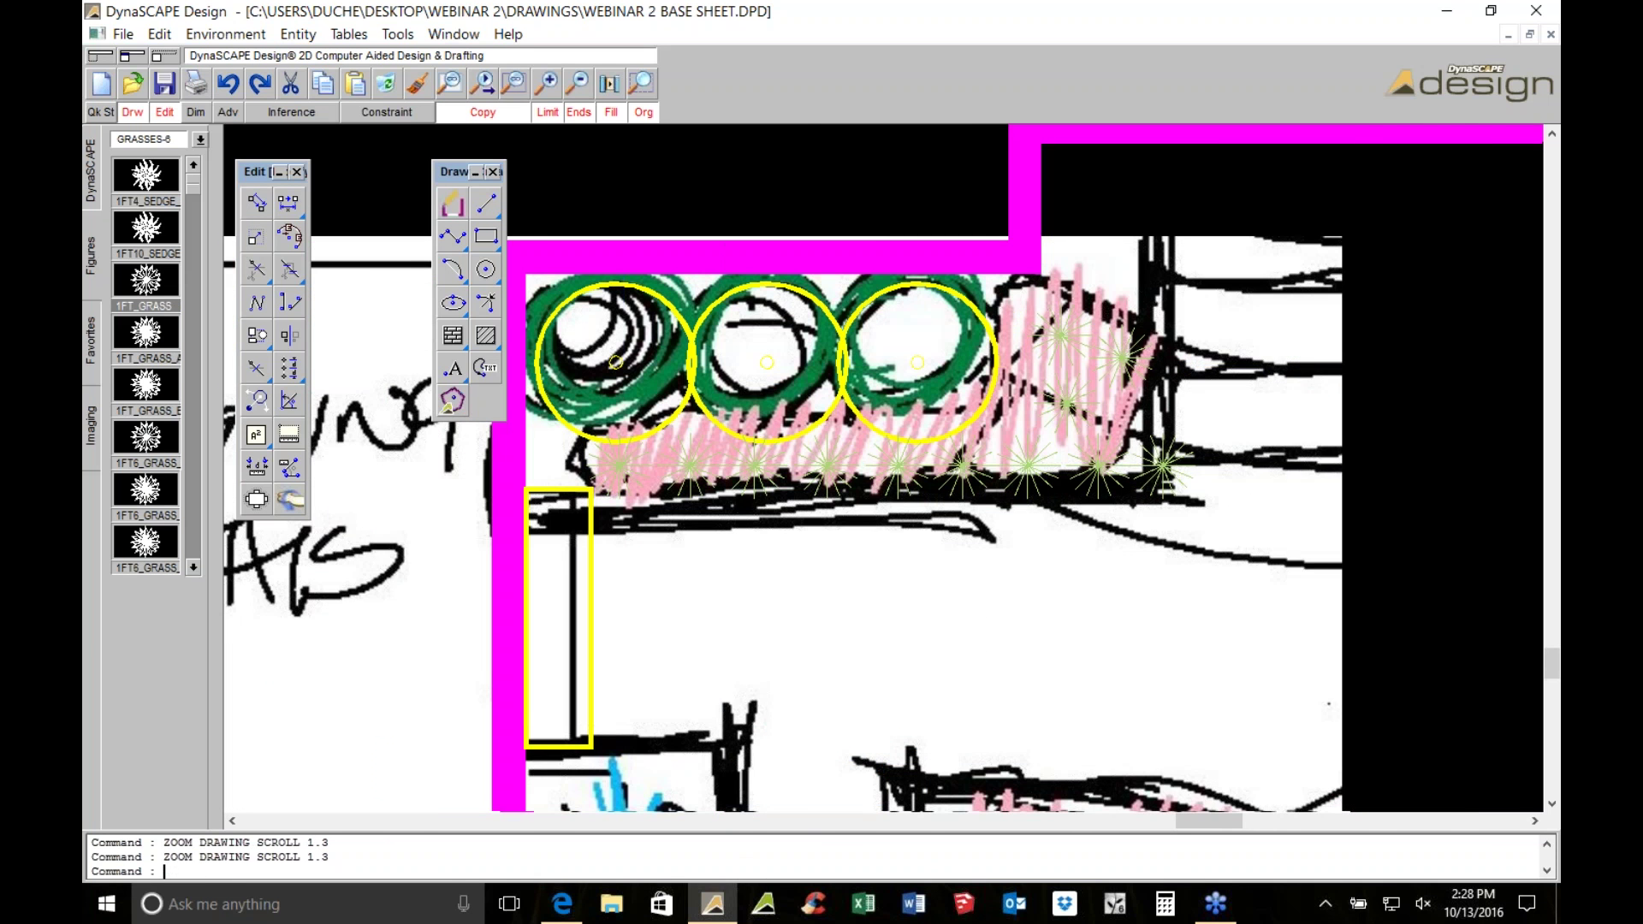
pyautogui.moveTo(867, 339); pyautogui.dragTo(800, 359, button='middle')
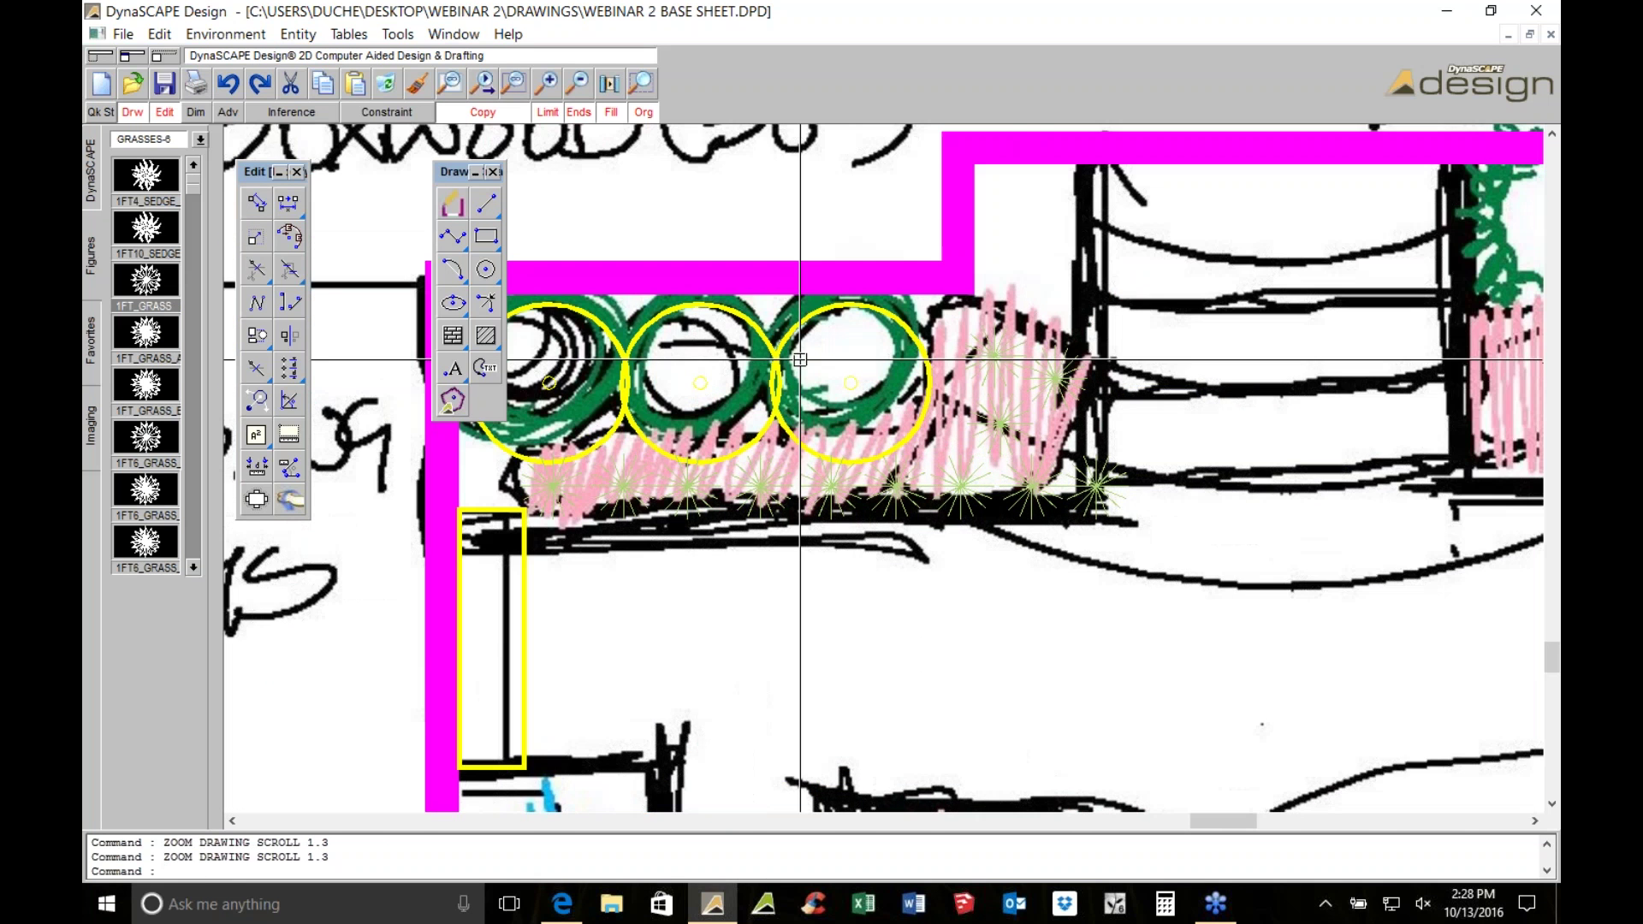
# Window-select the boxwood circles and grass symbols, delete them, then undo the deletion
pyautogui.click(800, 360)
pyautogui.press('Escape')
pyautogui.click(800, 359)
pyautogui.click(521, 365)
pyautogui.moveTo(520, 365); pyautogui.dragTo(811, 319, button='middle')
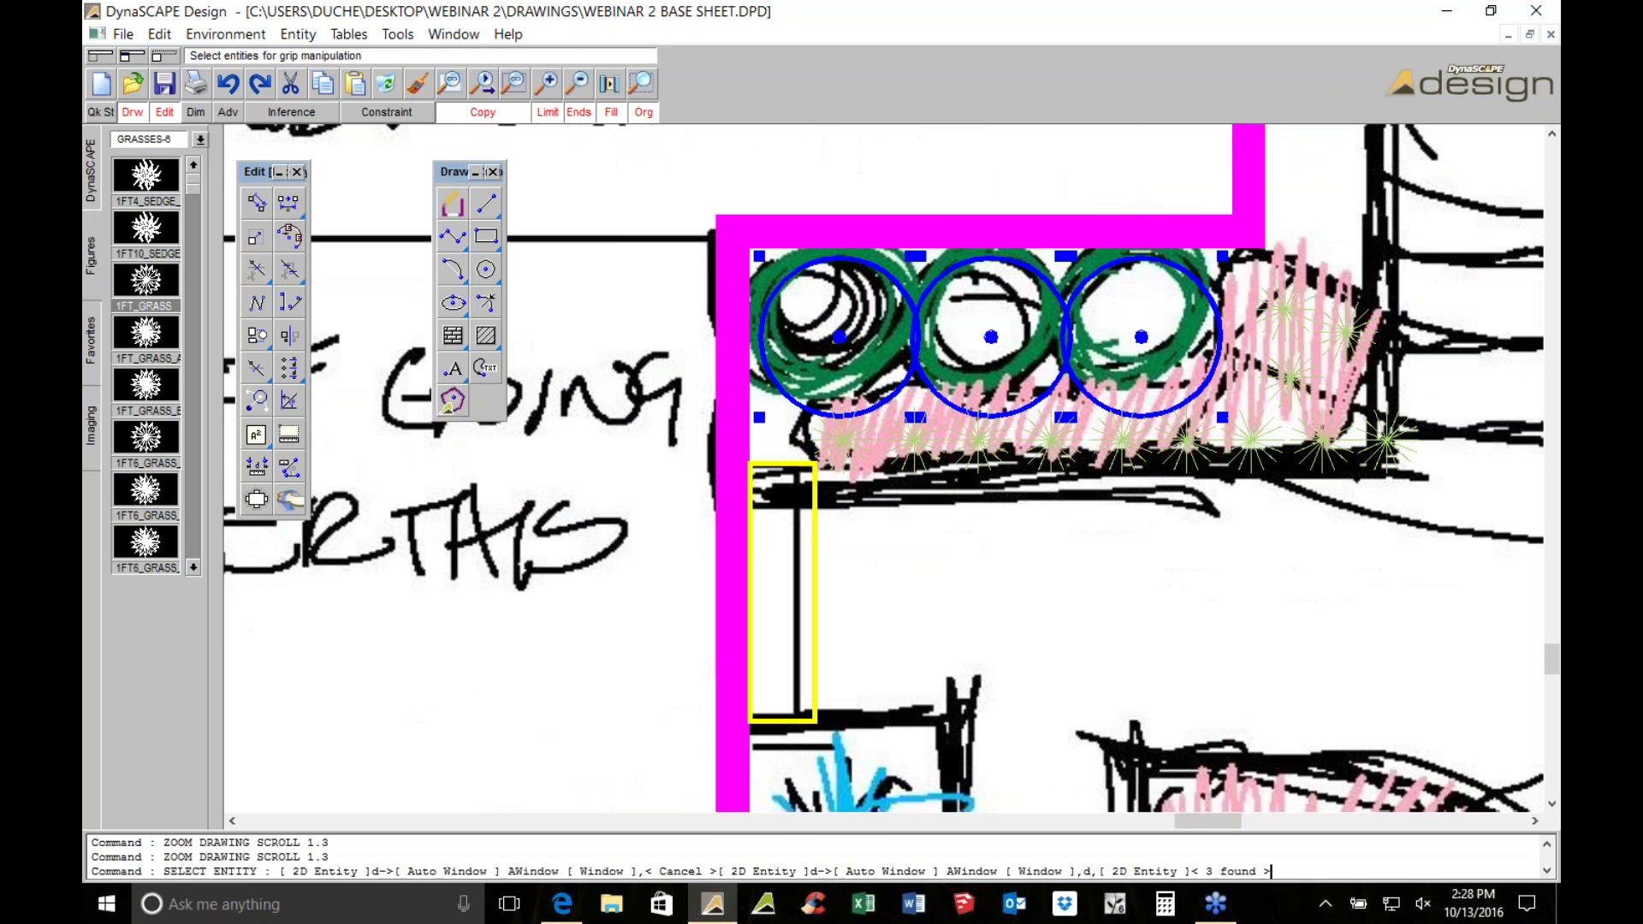
pyautogui.click(788, 308)
pyautogui.click(1484, 637)
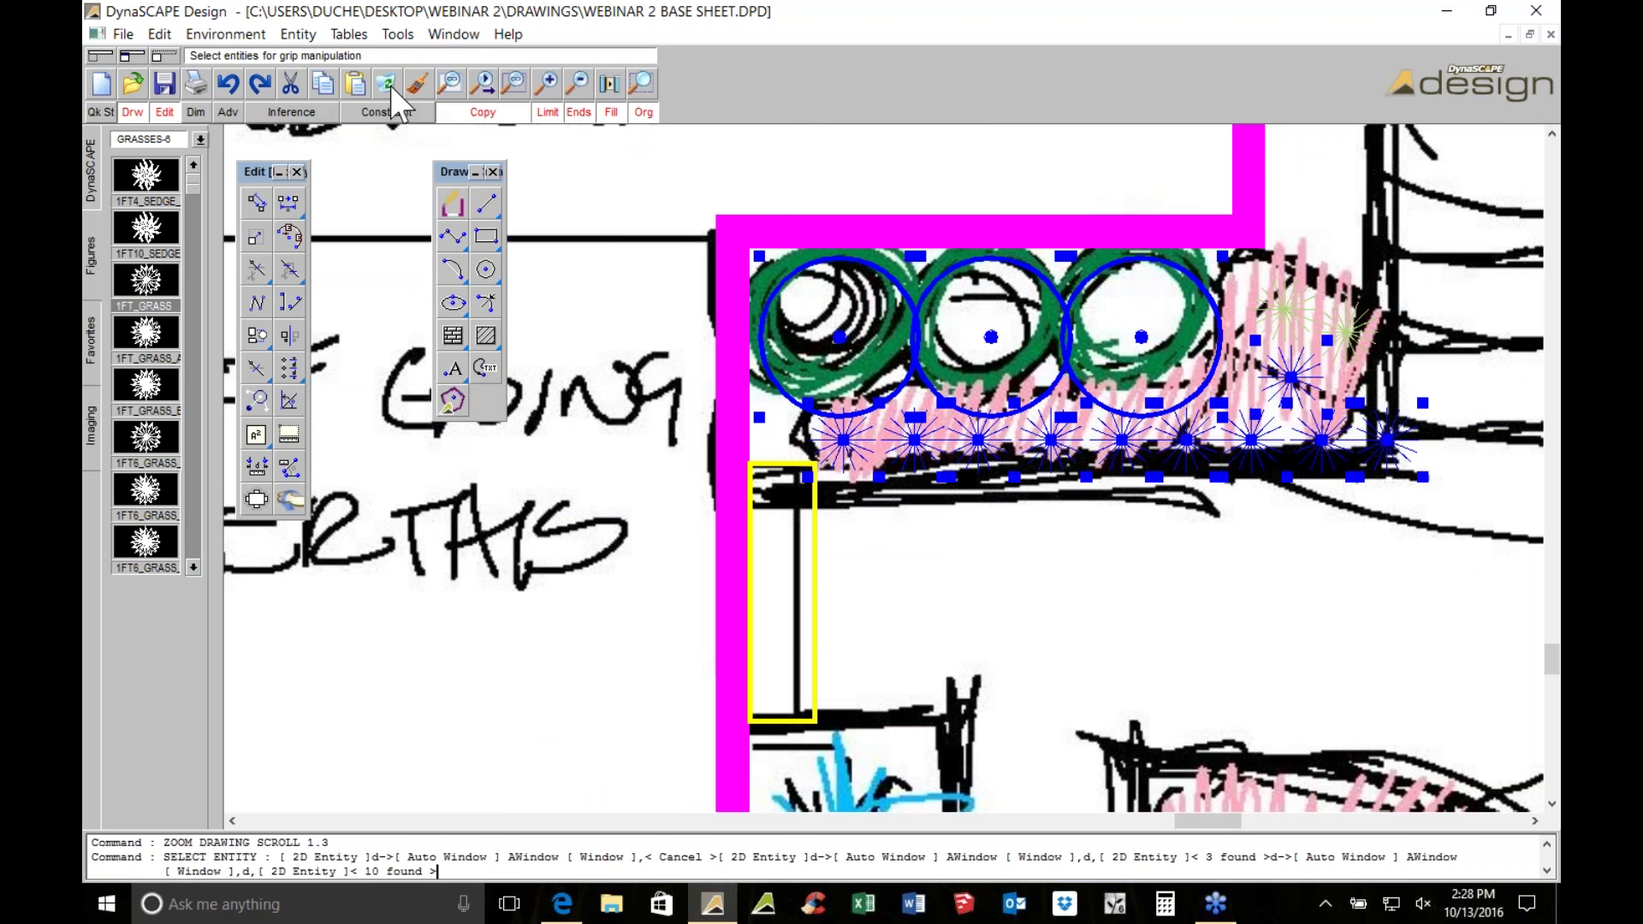
pyautogui.press('Delete')
pyautogui.scroll(-2, 1079, 344)
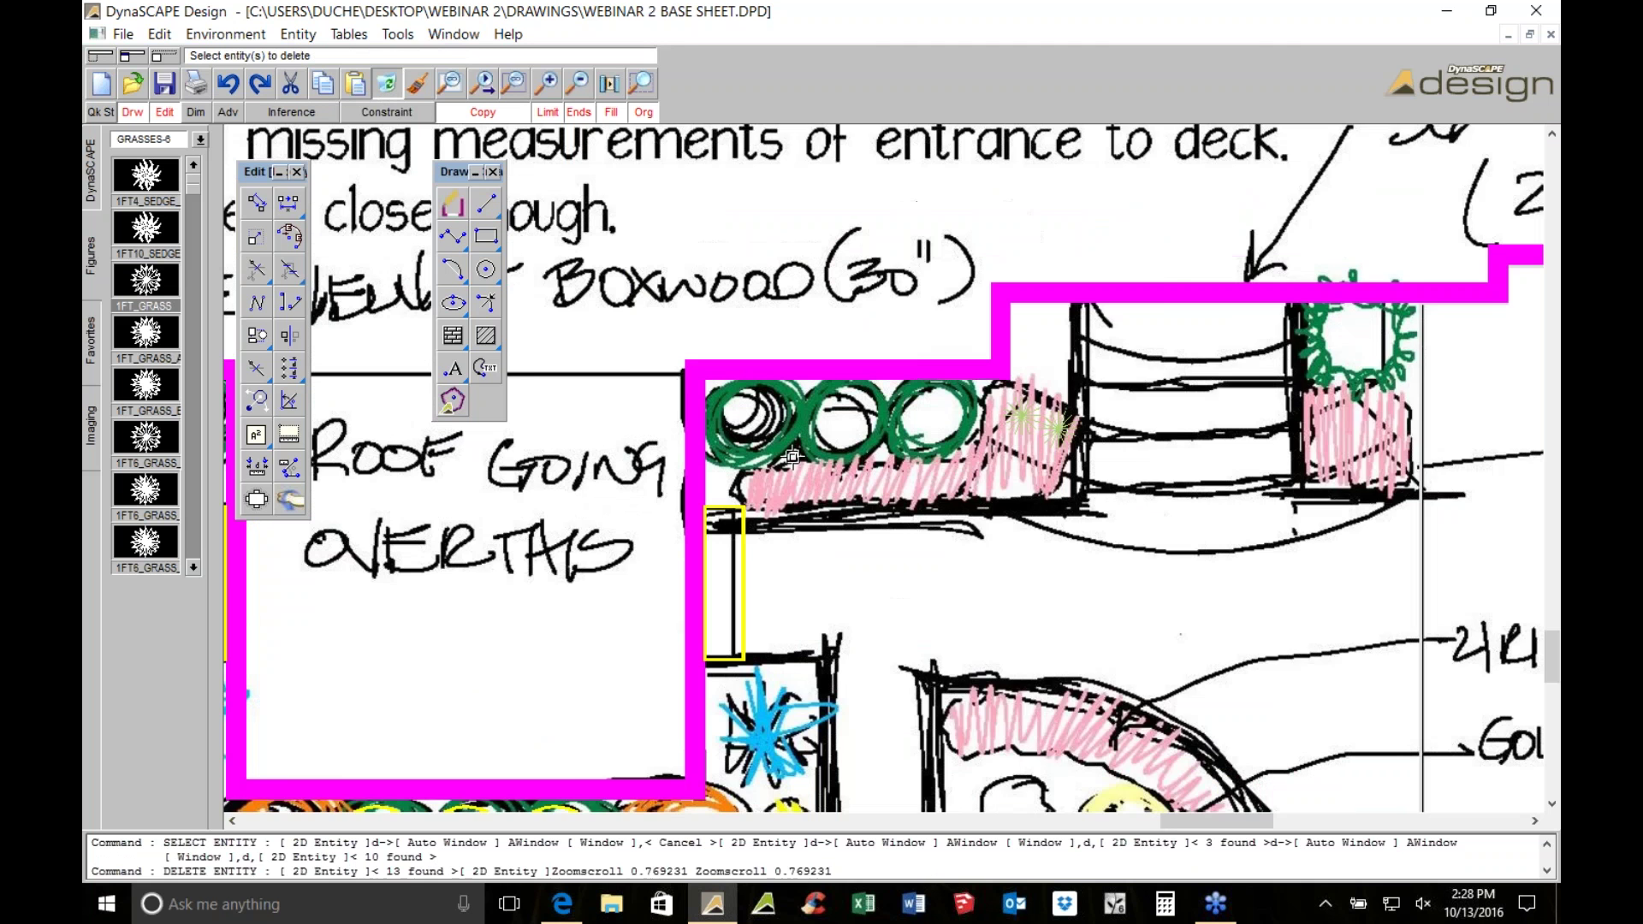
pyautogui.scroll(1, 793, 457)
pyautogui.click(229, 81)
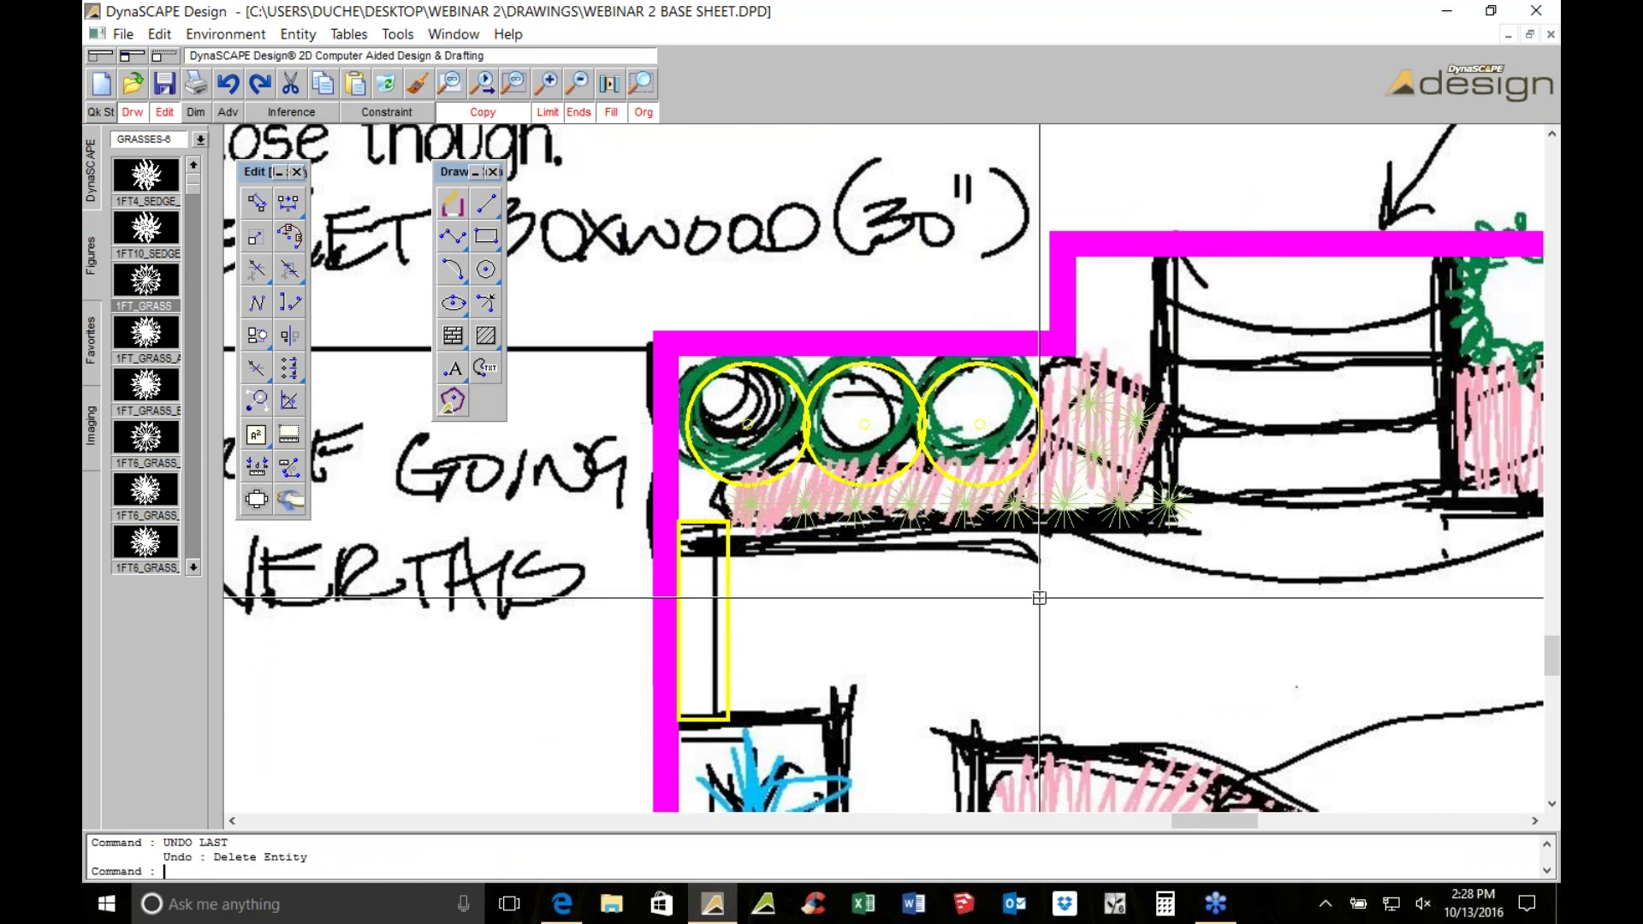
# Select the rightmost grass symbol and remove it with the Delete tool
pyautogui.scroll(2, 1065, 565)
pyautogui.click(1246, 452)
pyautogui.click(390, 78)
pyautogui.moveTo(1170, 392); pyautogui.dragTo(960, 476, button='middle')
pyautogui.scroll(-1, 960, 476)
pyautogui.scroll(-1, 914, 468)
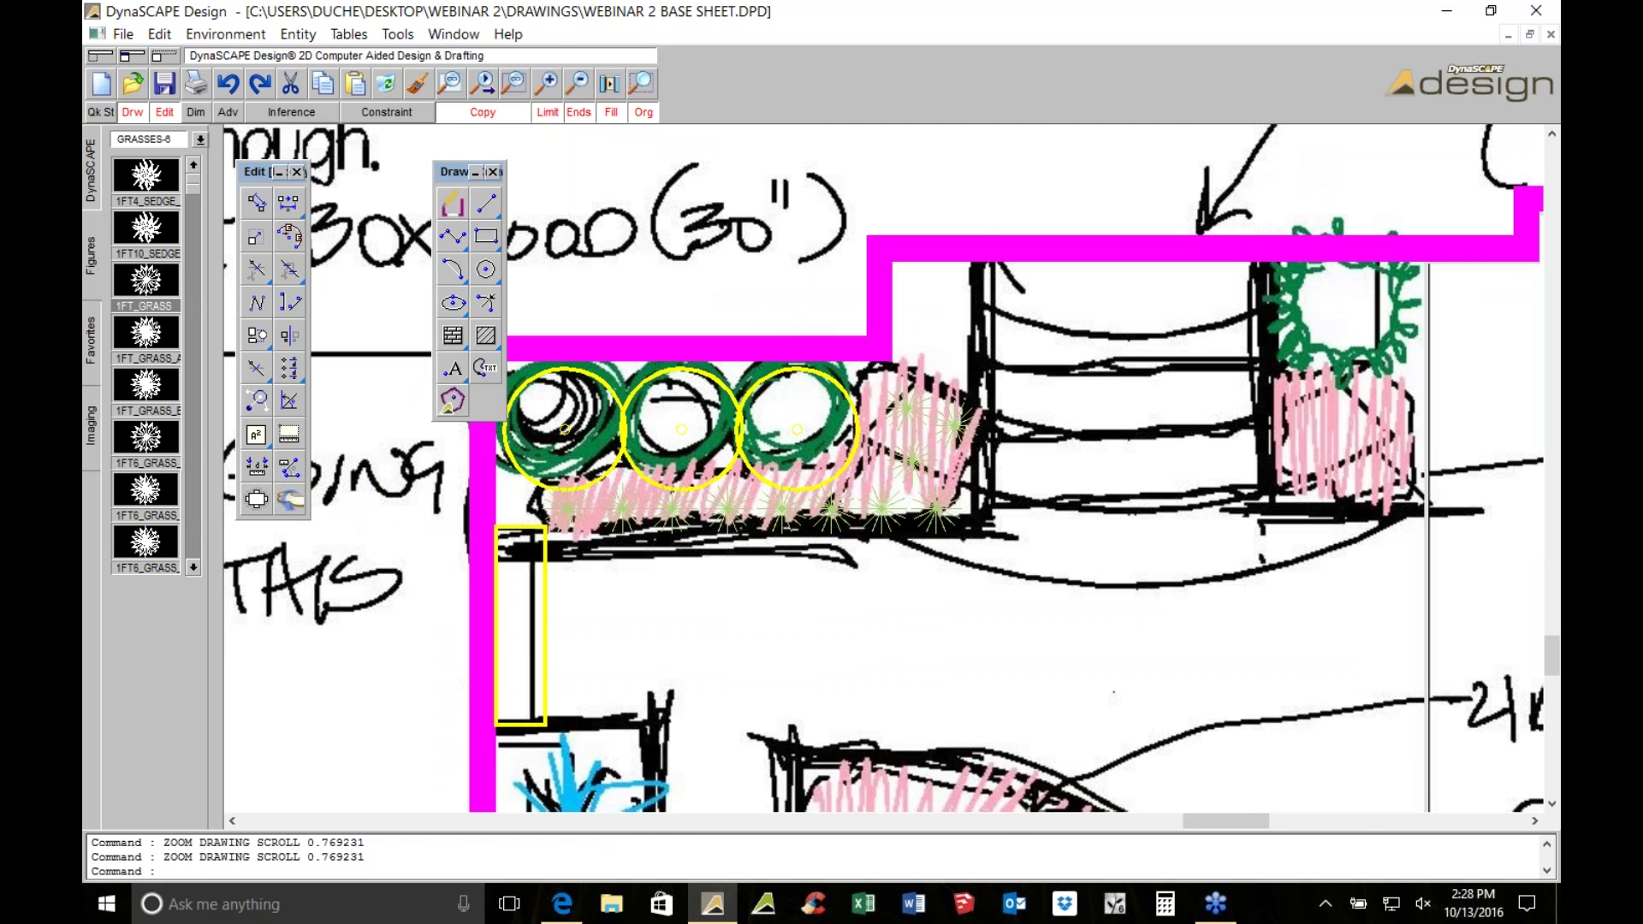
pyautogui.scroll(-1, 884, 468)
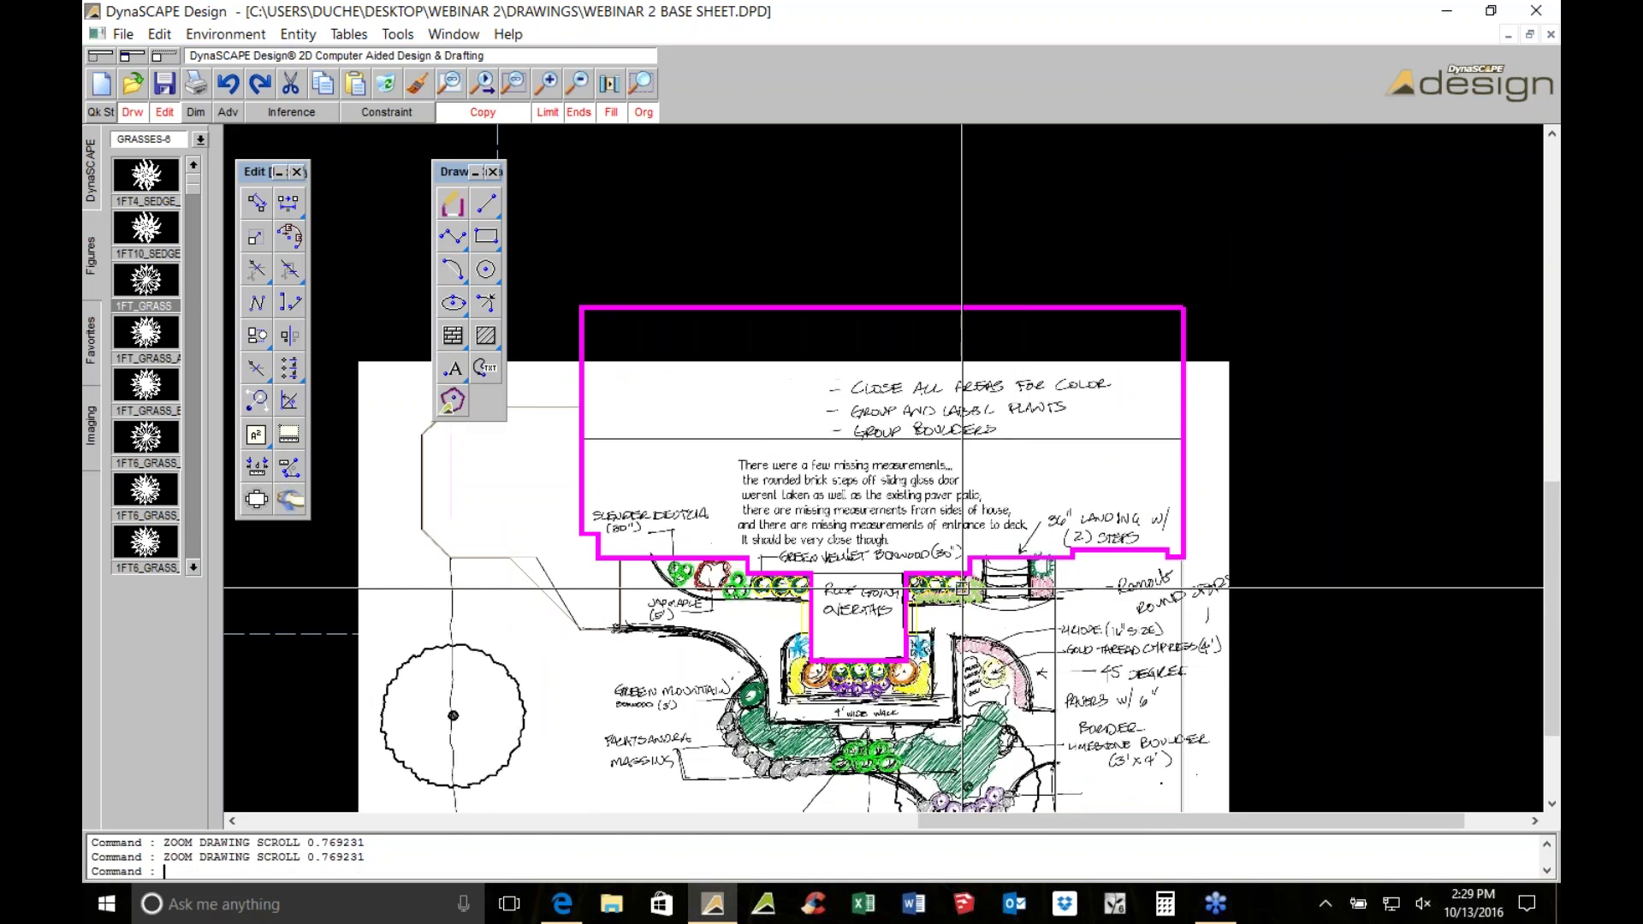
pyautogui.click(557, 213)
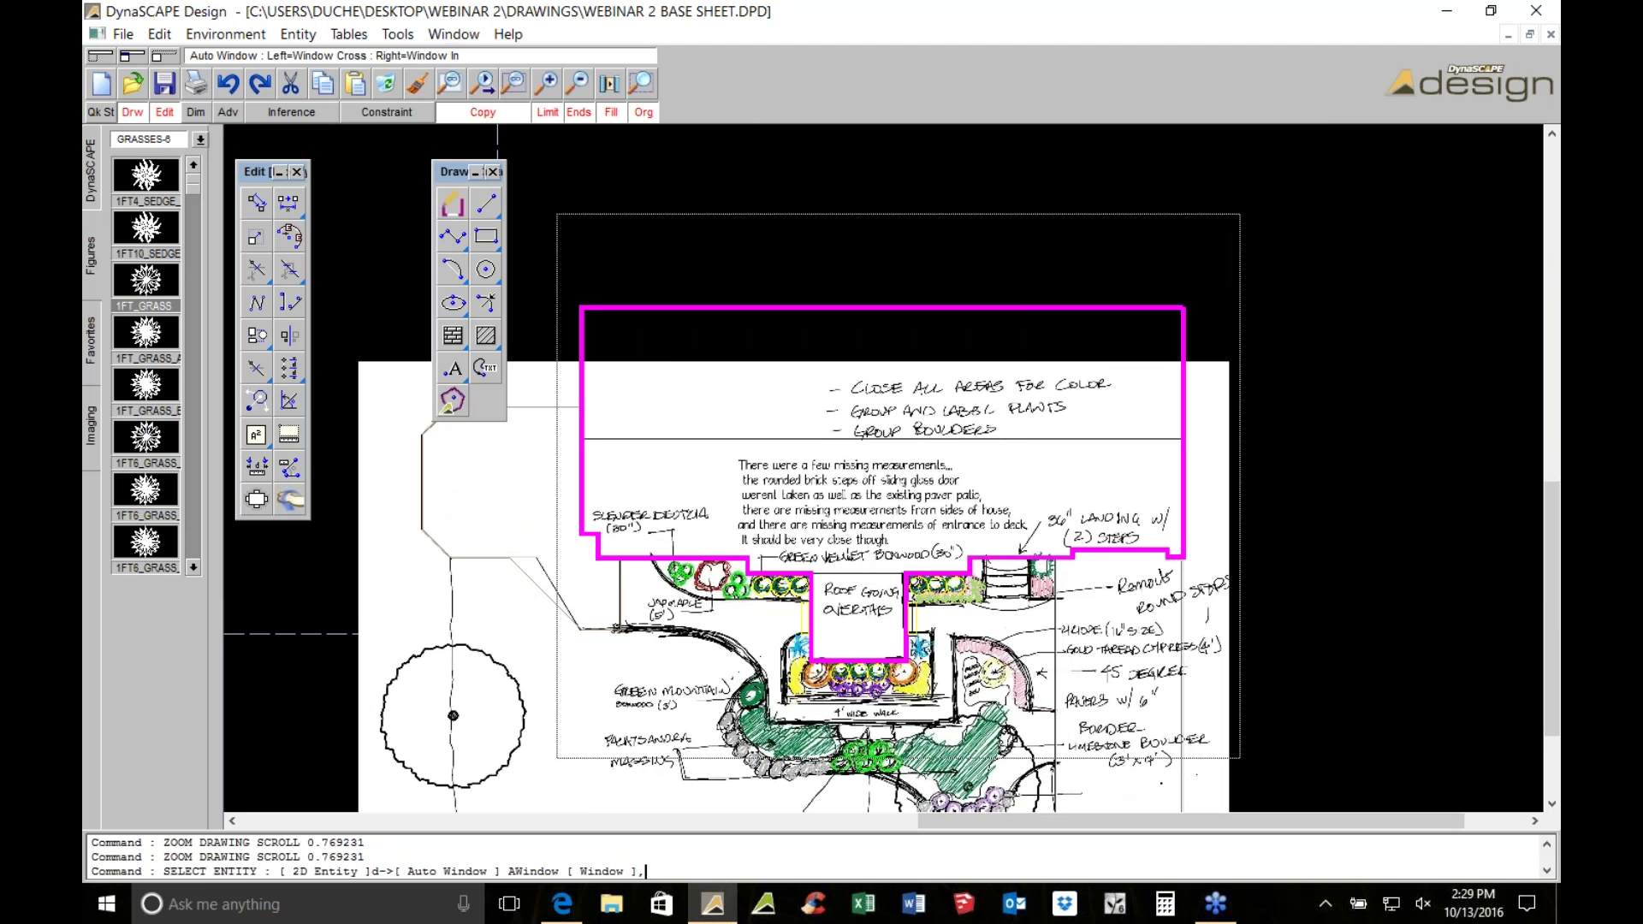
pyautogui.scroll(1, 1206, 712)
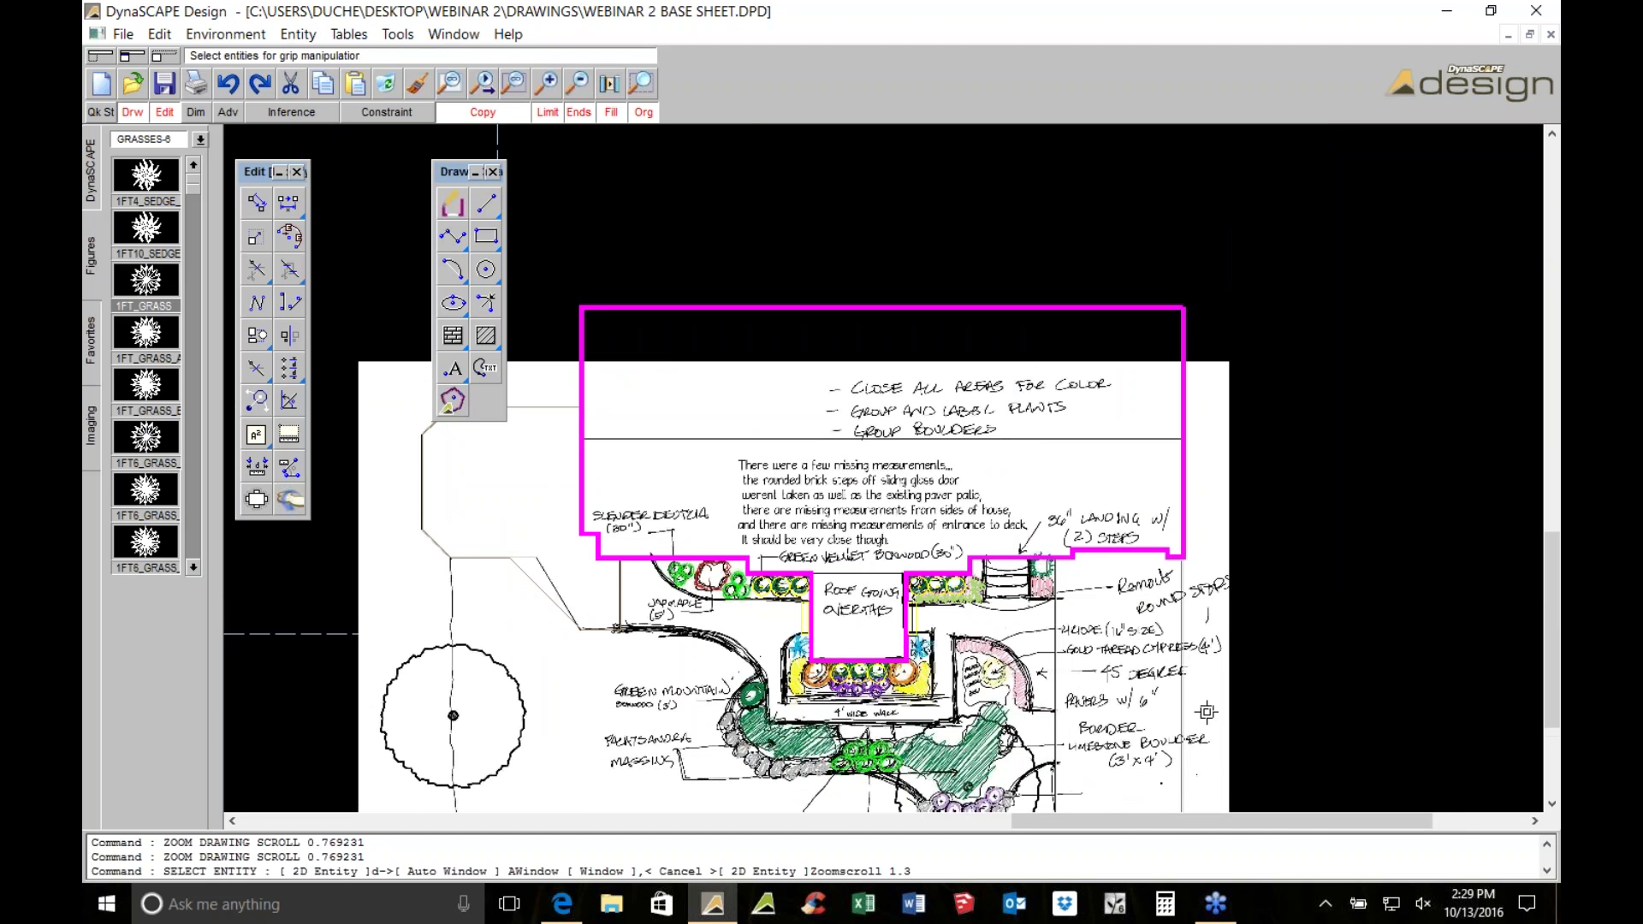
pyautogui.scroll(3, 1183, 689)
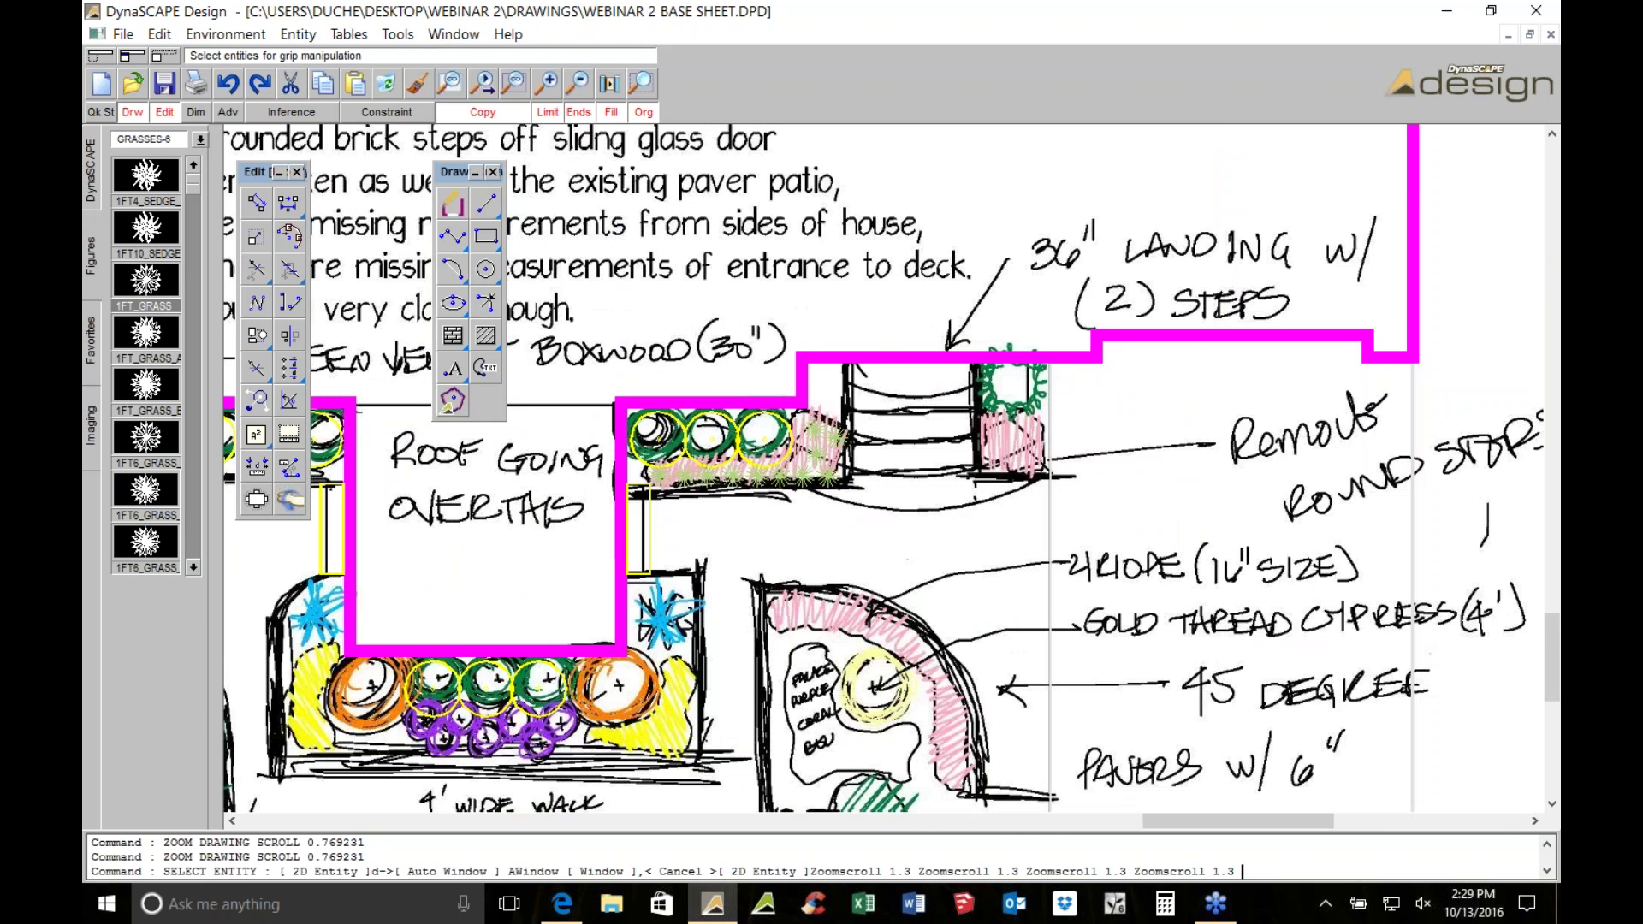
pyautogui.scroll(2, 751, 402)
pyautogui.press('Escape')
pyautogui.scroll(1, 887, 442)
# Set the Rectangle modifier to width 4 ft and height 3 ft
pyautogui.scroll(-1, 888, 442)
pyautogui.click(486, 236)
pyautogui.scroll(-2, 973, 577)
pyautogui.scroll(-1, 972, 577)
pyautogui.scroll(2, 1081, 411)
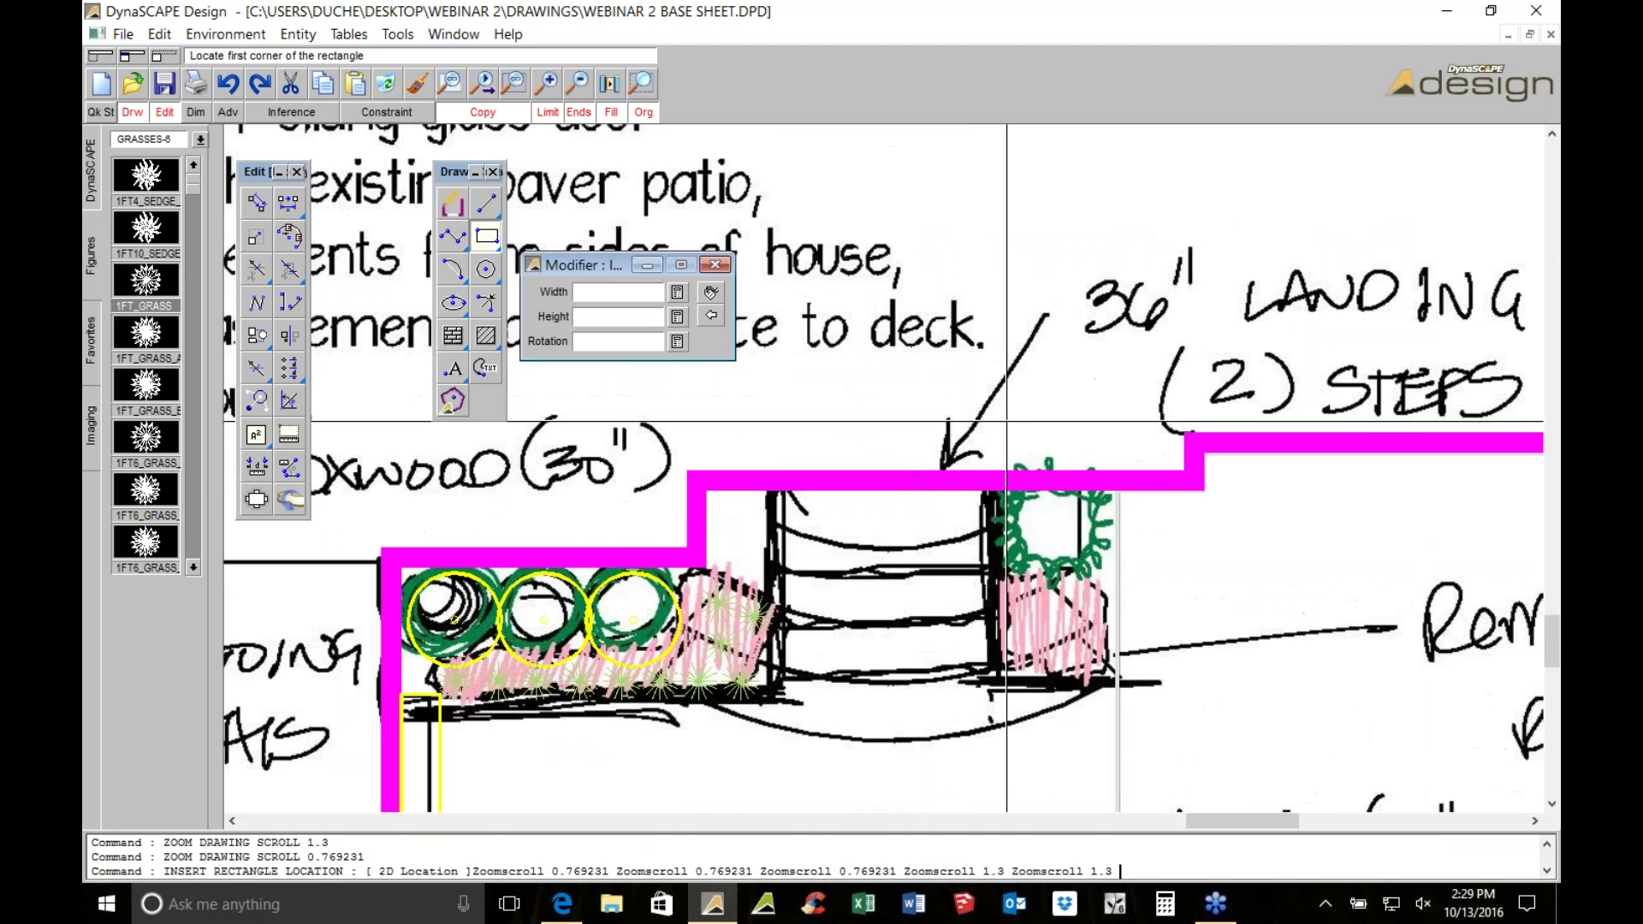
pyautogui.scroll(-1, 1080, 412)
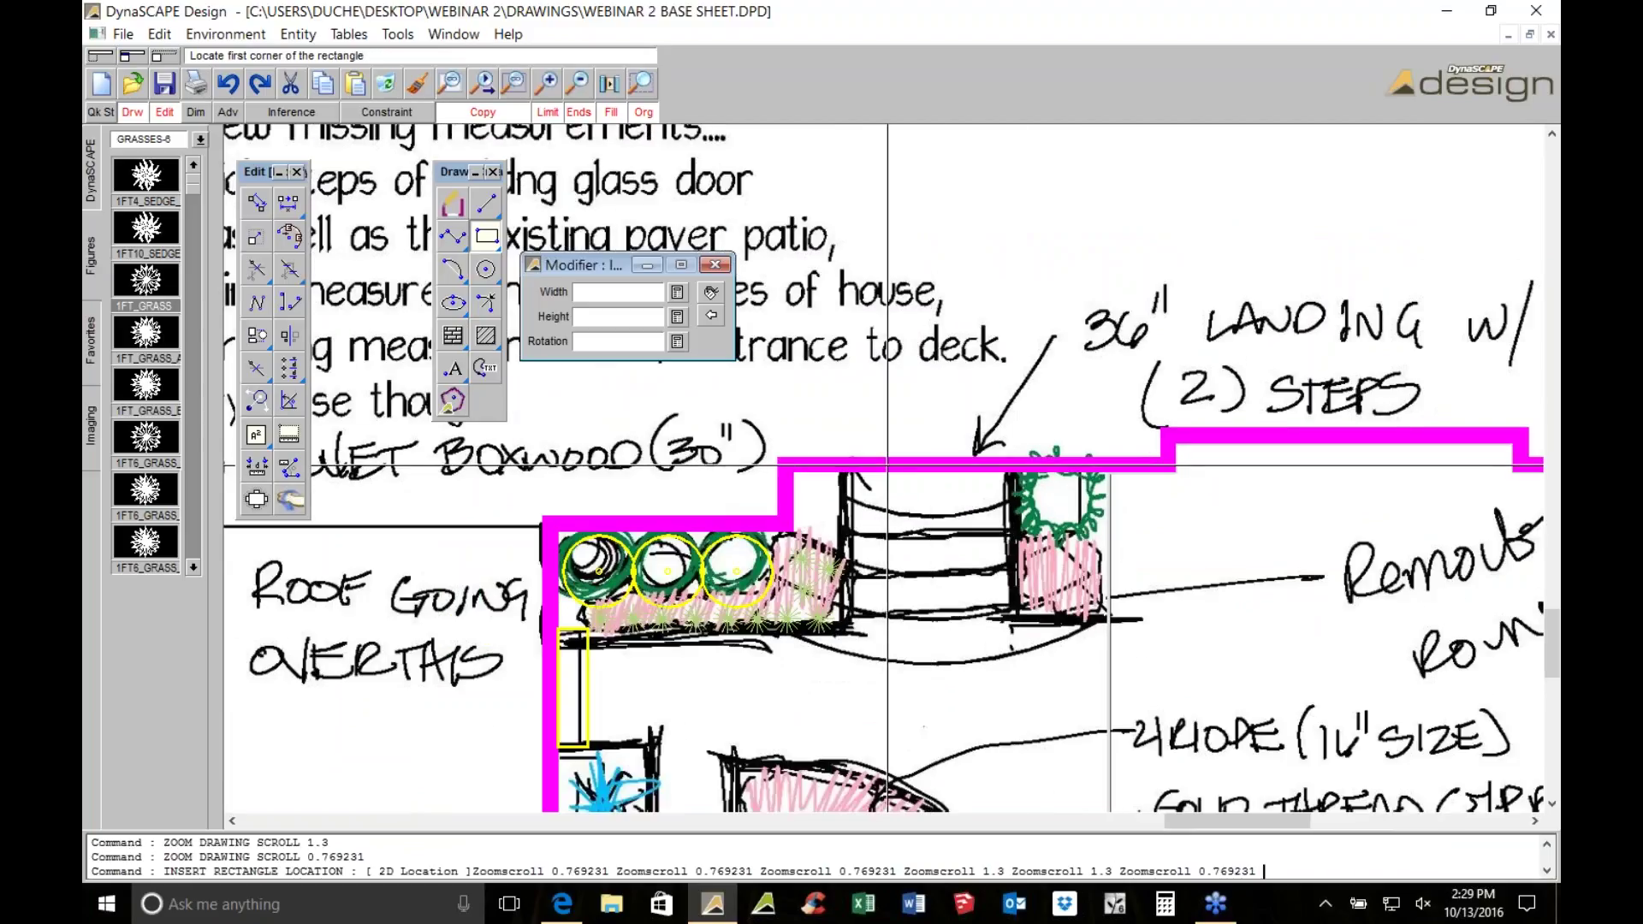
pyautogui.write('4')
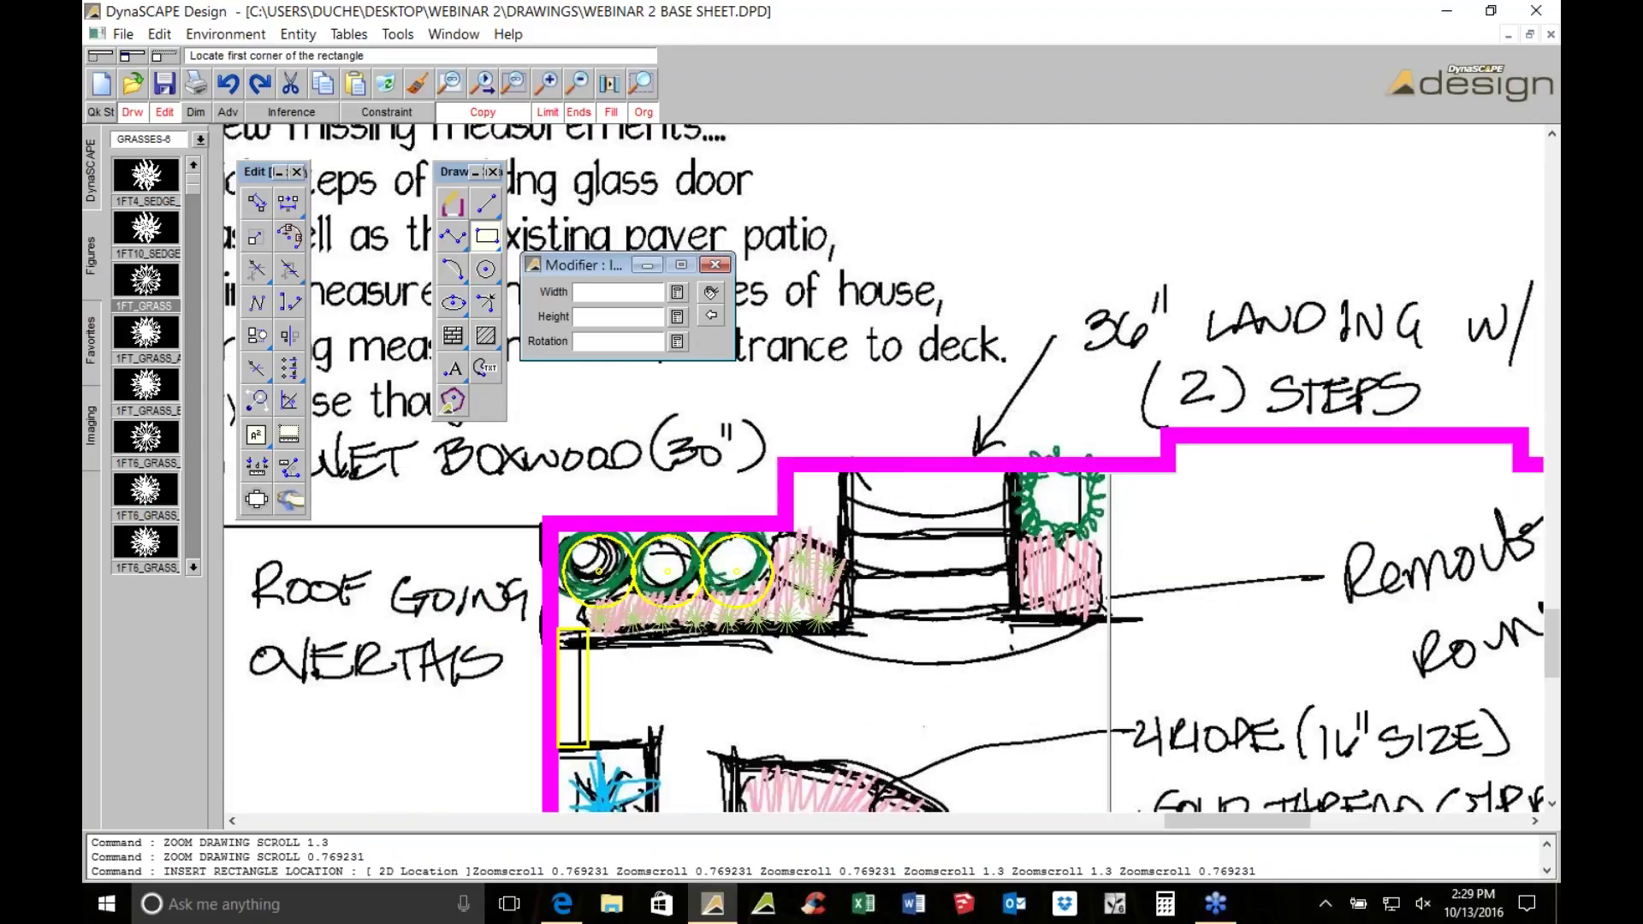
pyautogui.press('Tab')
pyautogui.write('3')
pyautogui.press('Tab')
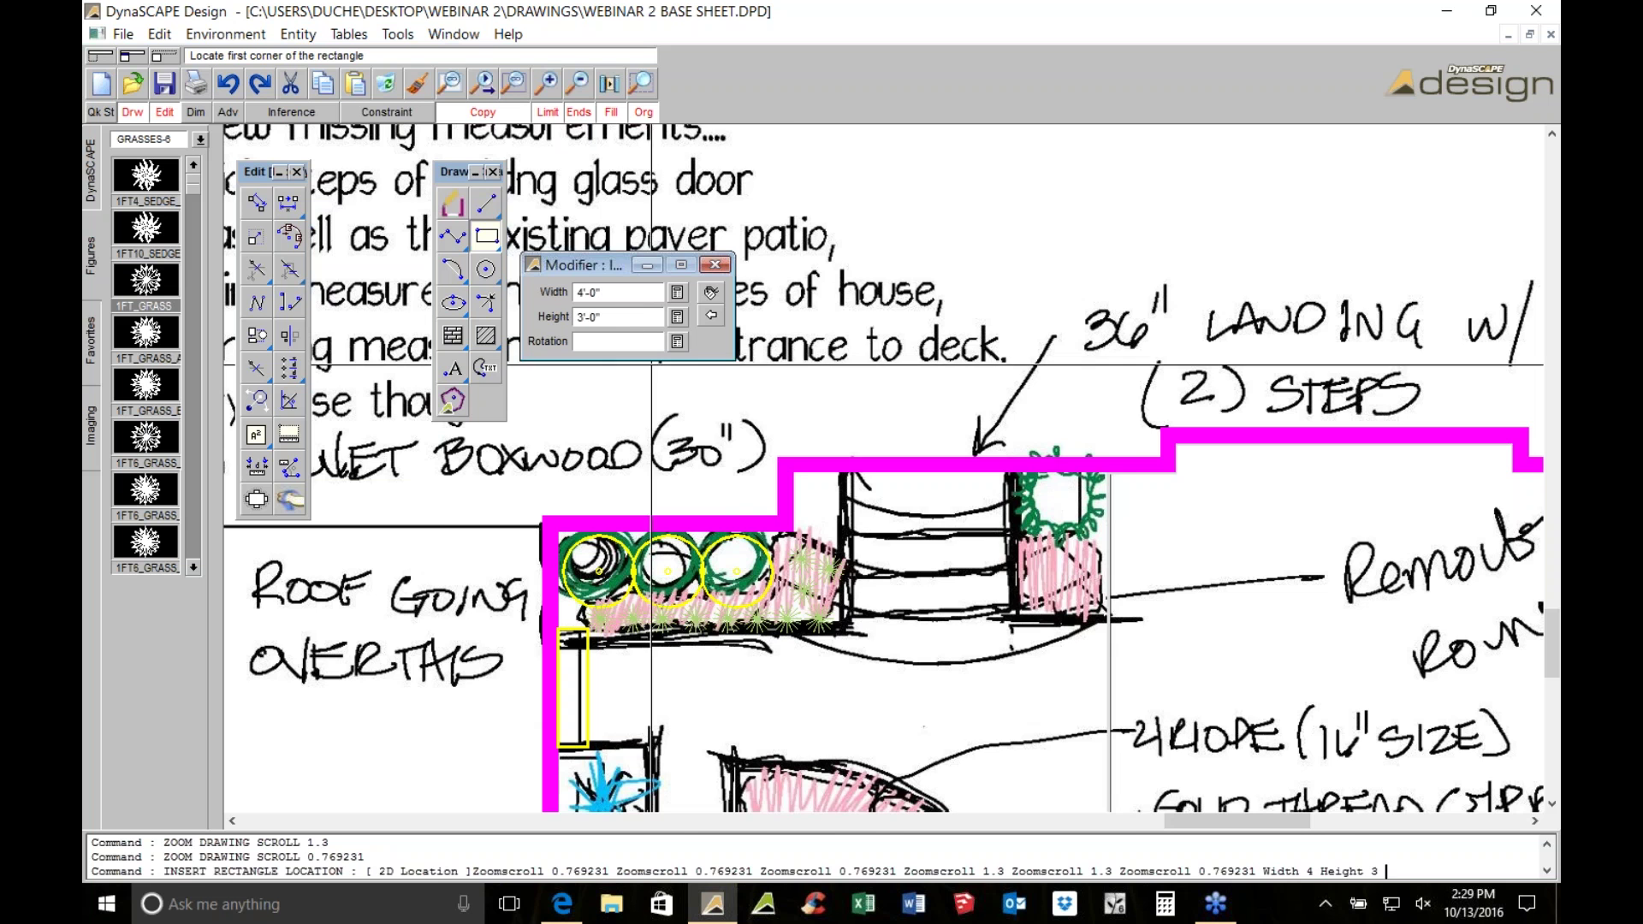
# Place the 4' by 3' rectangle near the sketched landing steps
pyautogui.scroll(1, 727, 522)
pyautogui.scroll(4, 906, 492)
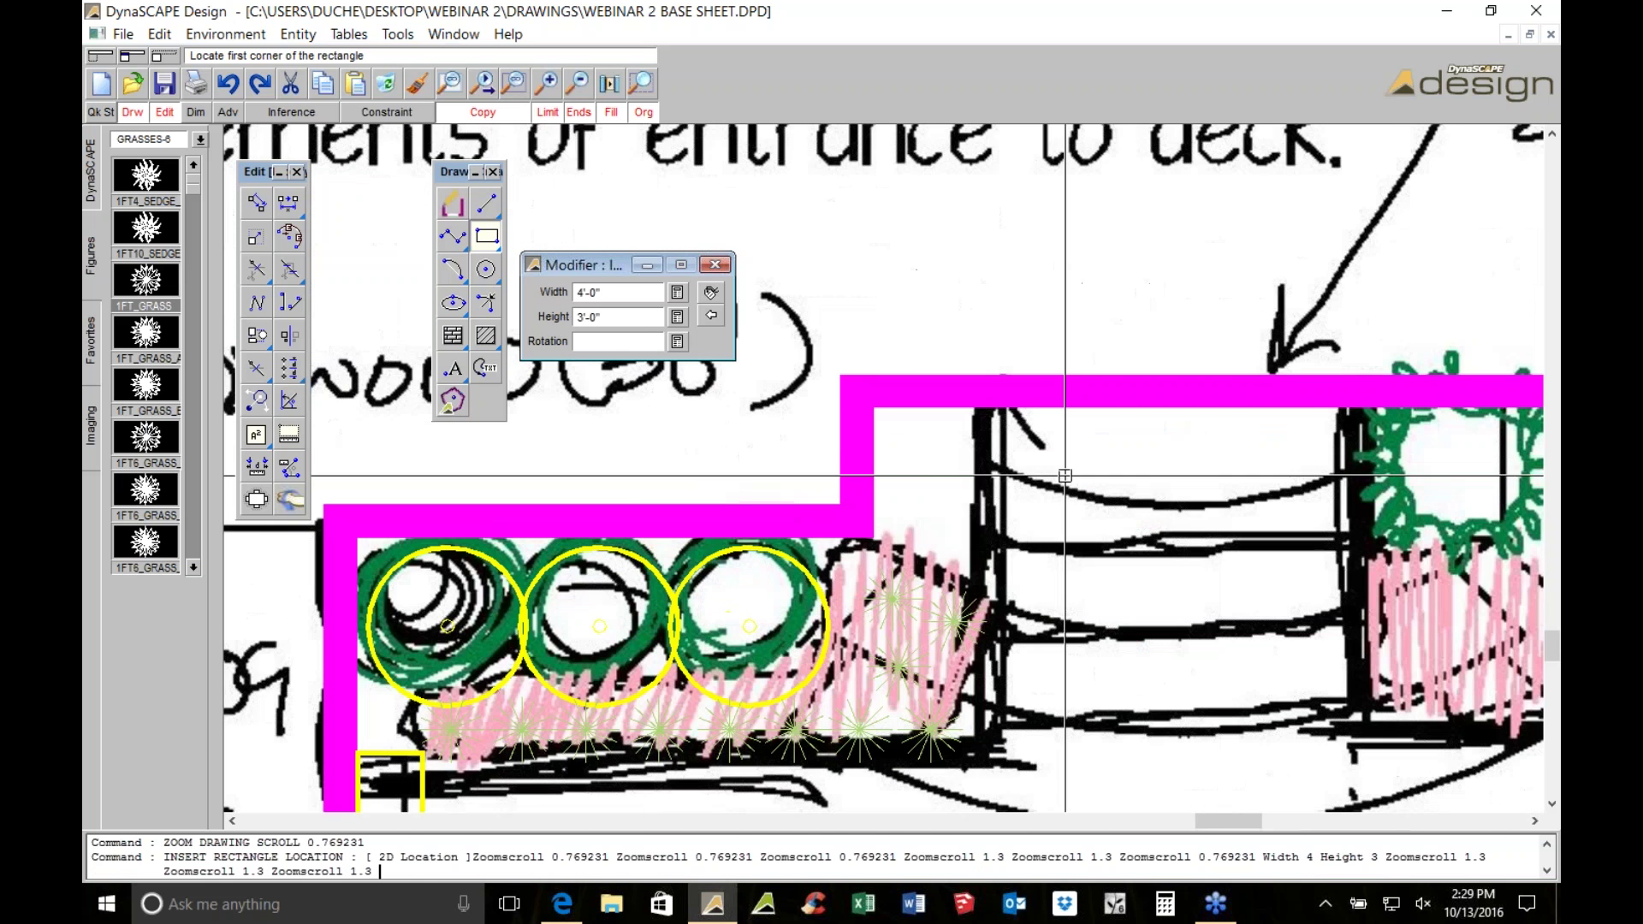
pyautogui.click(1012, 416)
pyautogui.scroll(-1, 998, 441)
pyautogui.click(1269, 467)
pyautogui.press('Escape')
# Select and delete the undersized 4' by 3' rectangle
pyautogui.click(1265, 474)
pyautogui.scroll(-2, 796, 387)
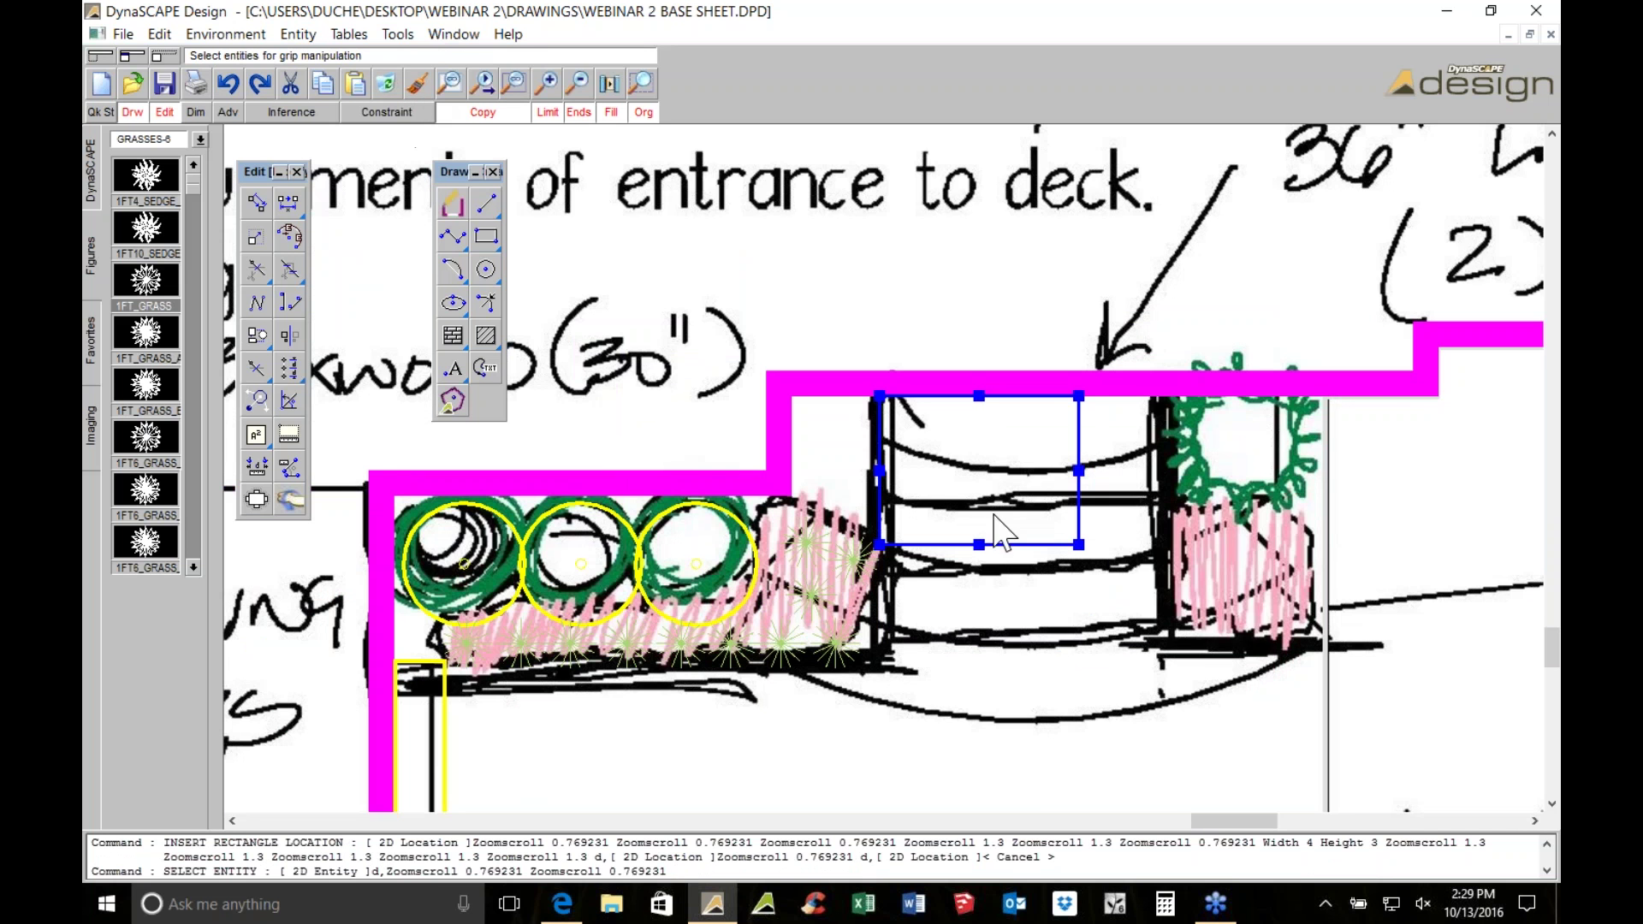
pyautogui.scroll(1, 1123, 586)
pyautogui.press('Down')
pyautogui.press('Delete')
pyautogui.scroll(1, 971, 413)
pyautogui.scroll(1, 964, 414)
# Draw a 6' by 4' rectangle starting at the magenta band's edge
pyautogui.click(485, 236)
pyautogui.write('6')
pyautogui.press('Tab')
pyautogui.write('4')
pyautogui.press('Return')
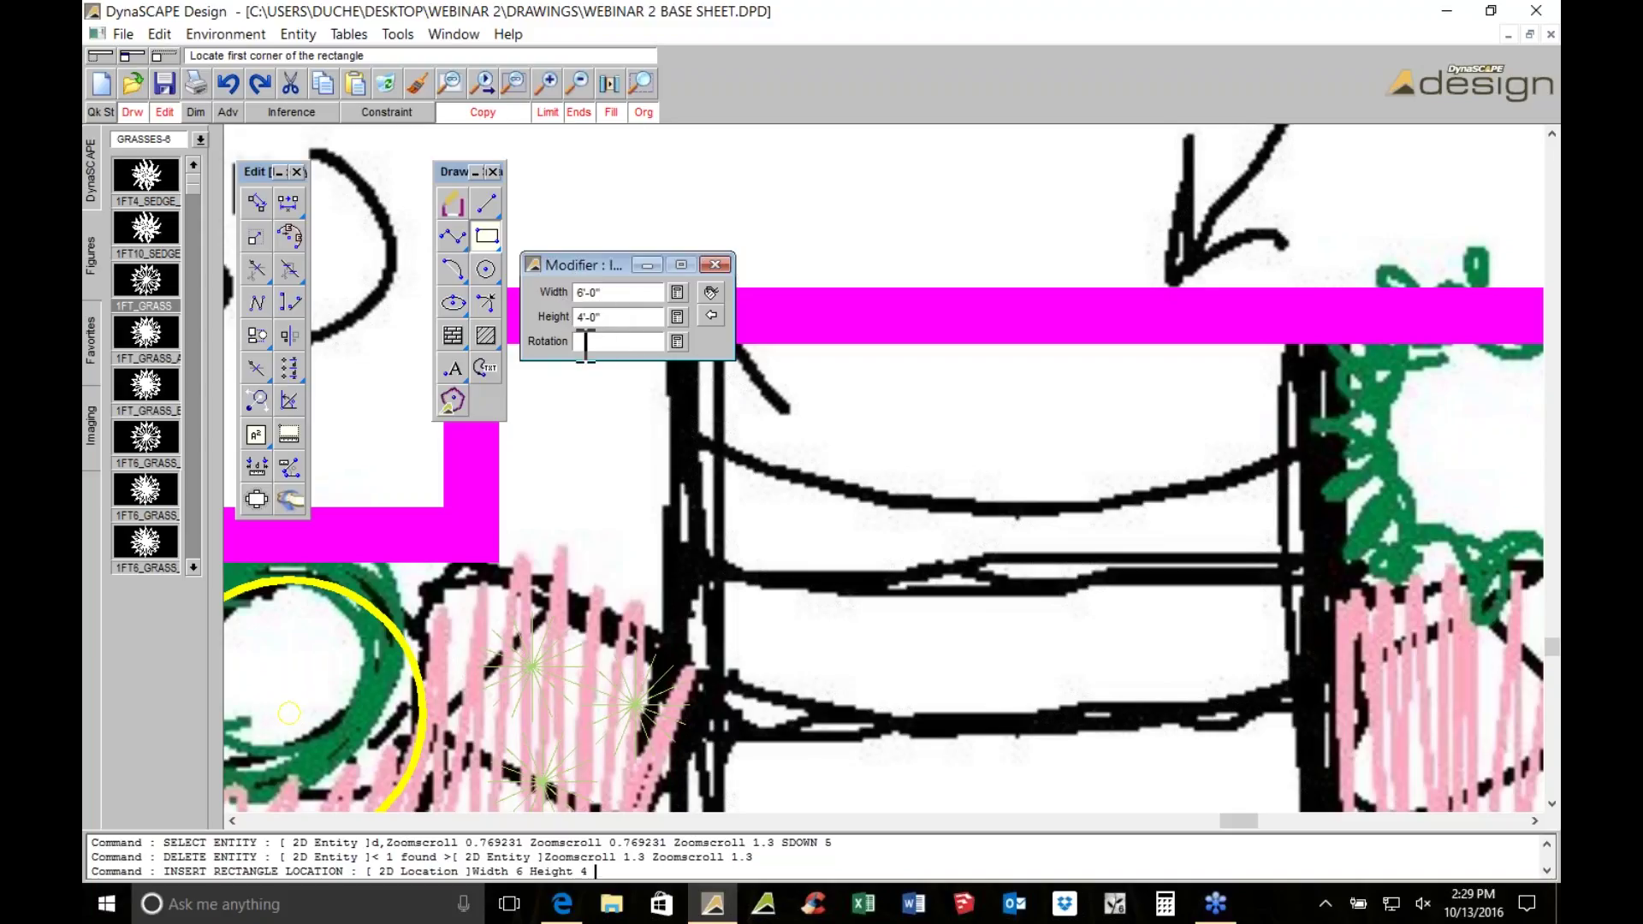
pyautogui.moveTo(841, 496); pyautogui.dragTo(864, 542, button='middle')
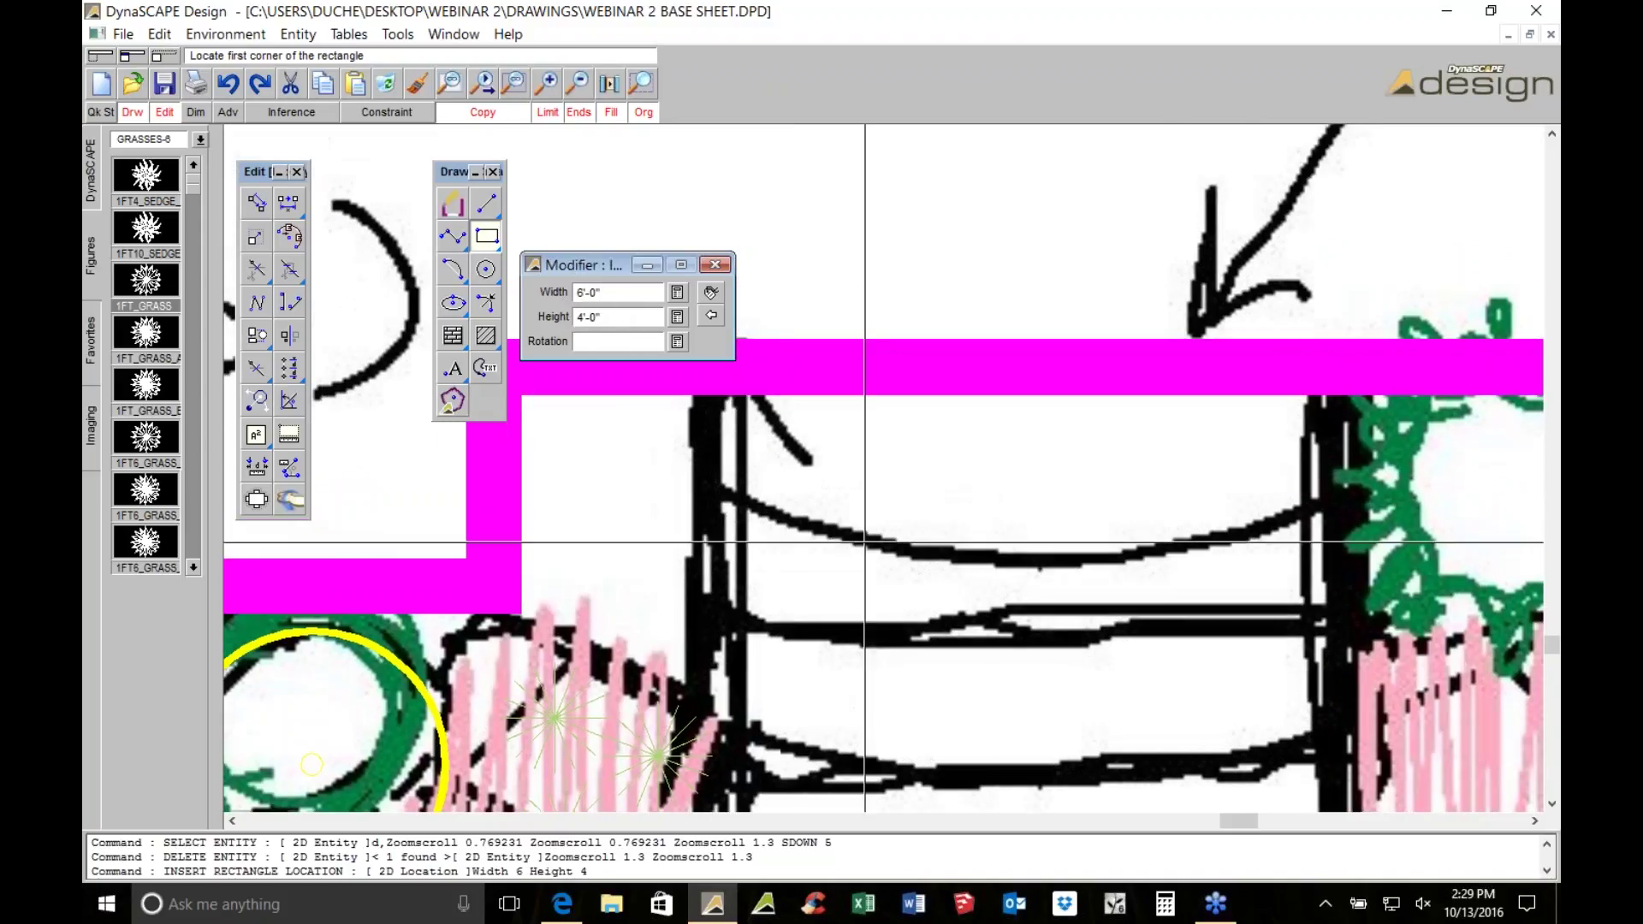
pyautogui.click(749, 395)
pyautogui.click(1232, 431)
pyautogui.scroll(-2, 1231, 430)
pyautogui.scroll(-1, 1231, 430)
pyautogui.press('Escape')
# Move the 6' by 4' rectangle over the sketched deck steps
pyautogui.click(1231, 417)
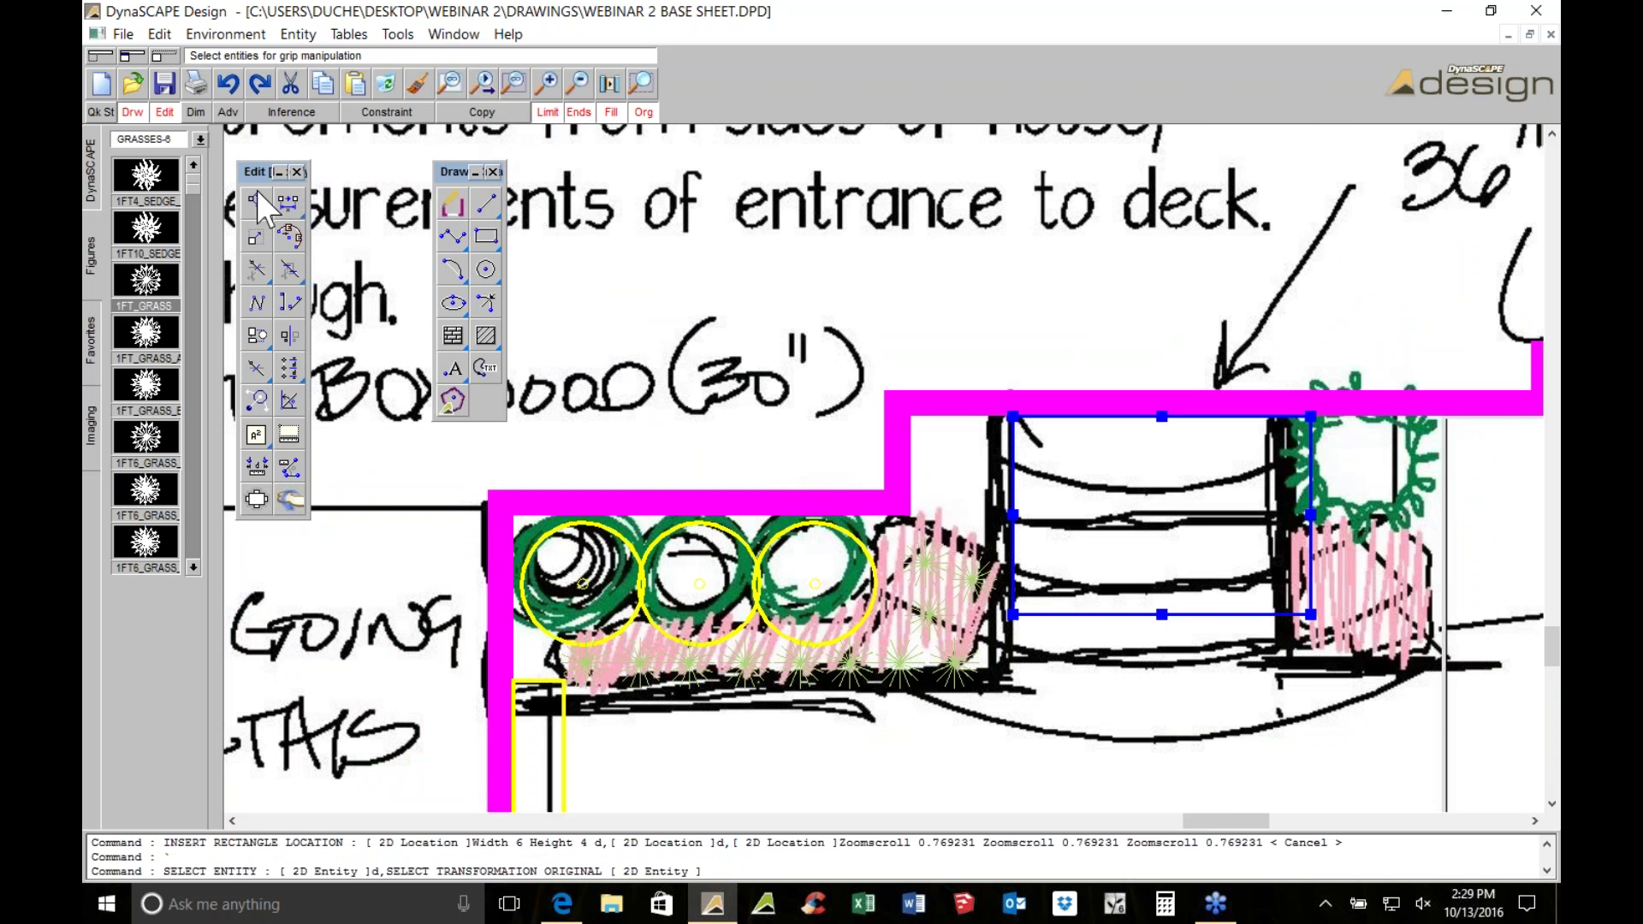
pyautogui.click(256, 200)
pyautogui.scroll(1, 962, 375)
pyautogui.click(963, 375)
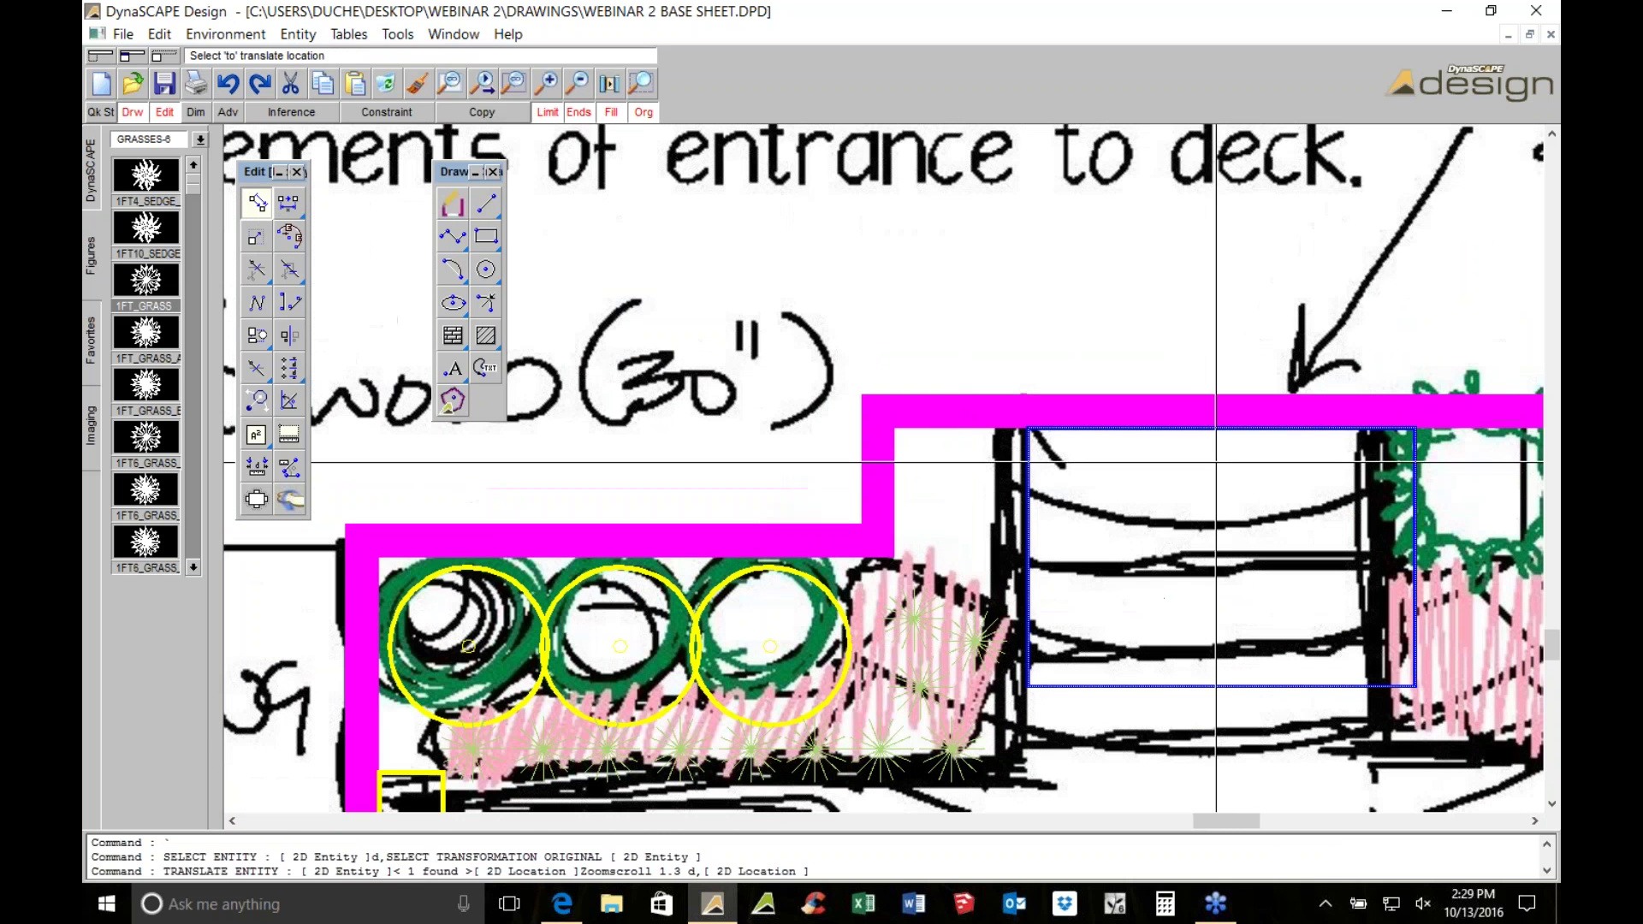
pyautogui.click(1183, 467)
pyautogui.scroll(-3, 1184, 467)
pyautogui.scroll(2, 980, 609)
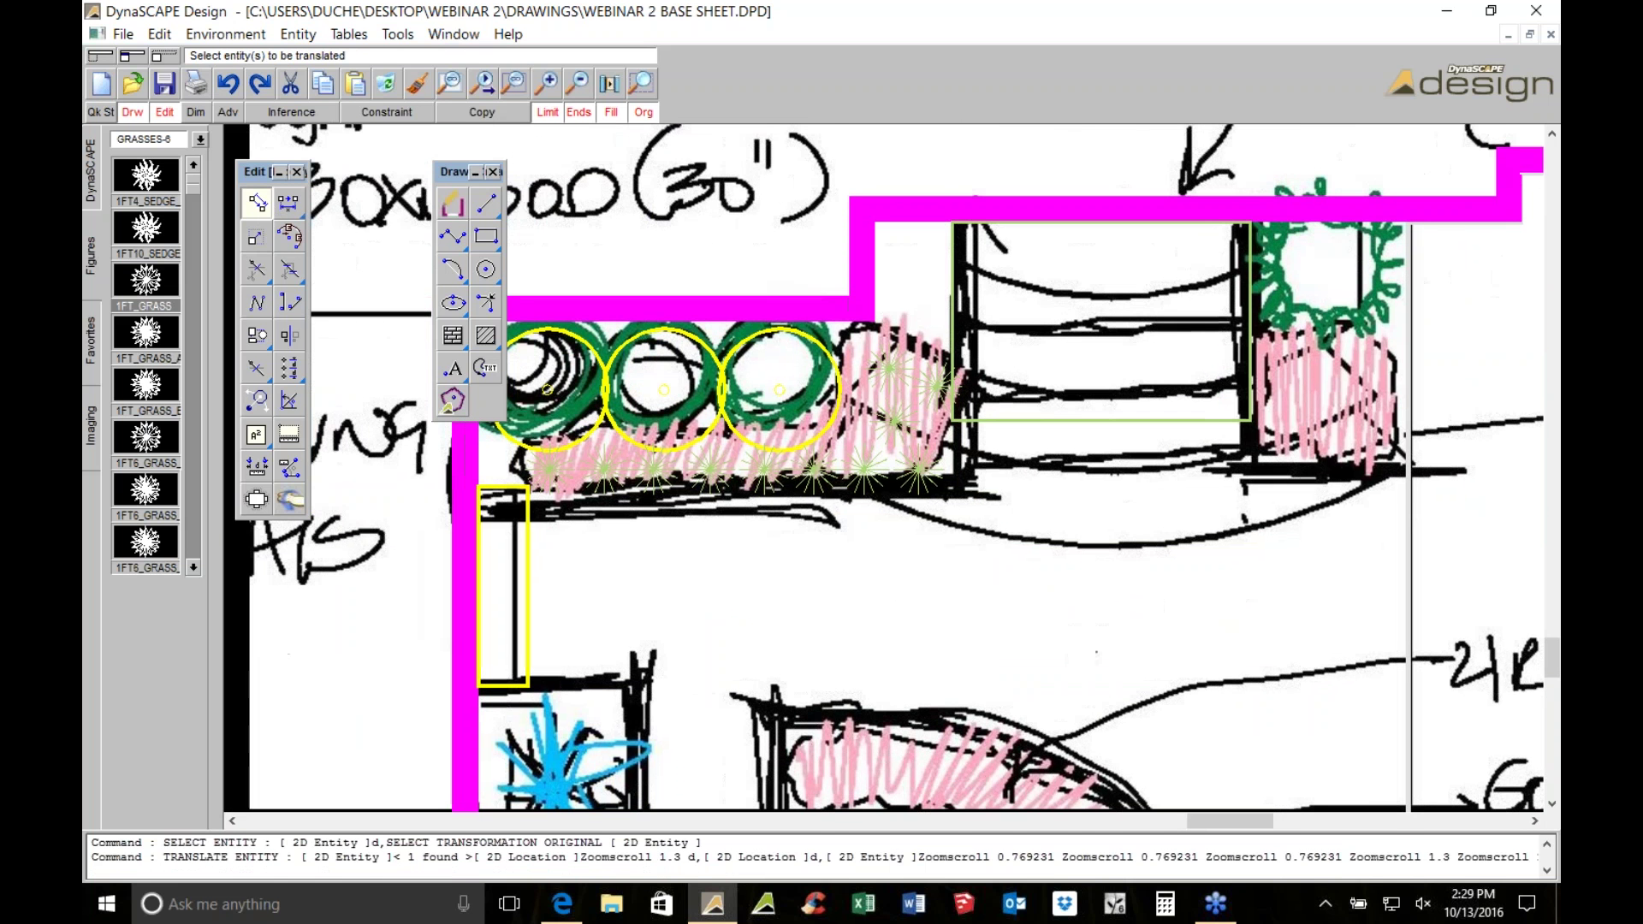
# Draw a line from the yellow rectangle's corner along the bed edge and a vertical line down from the corner
pyautogui.click(485, 203)
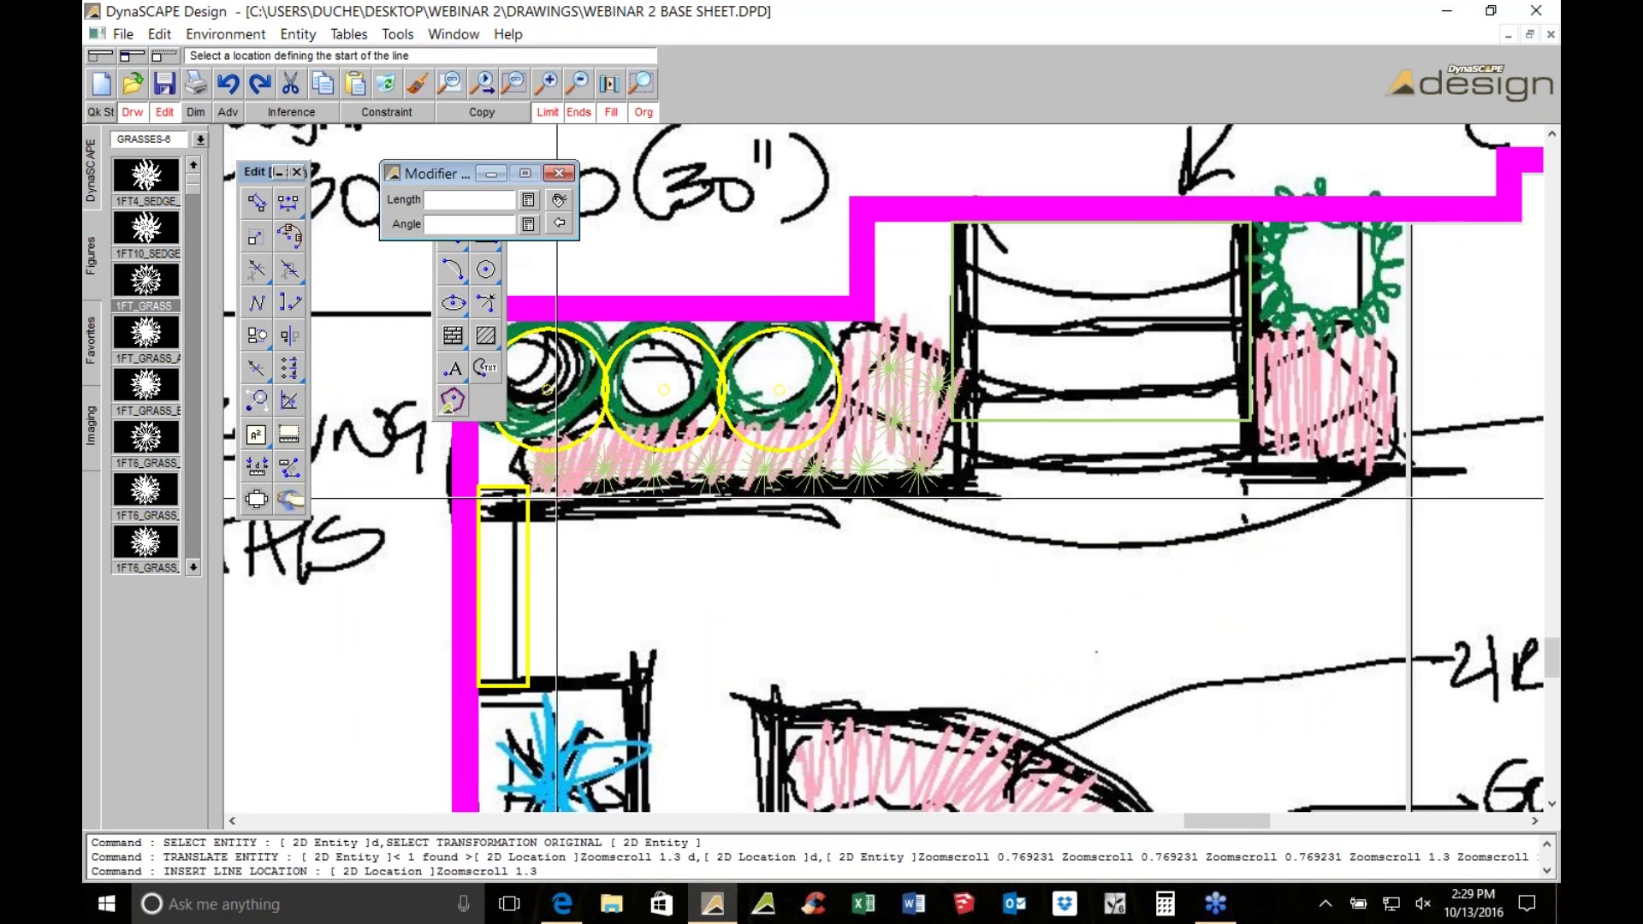
pyautogui.scroll(2, 557, 498)
pyautogui.click(513, 480)
pyautogui.click(1316, 406)
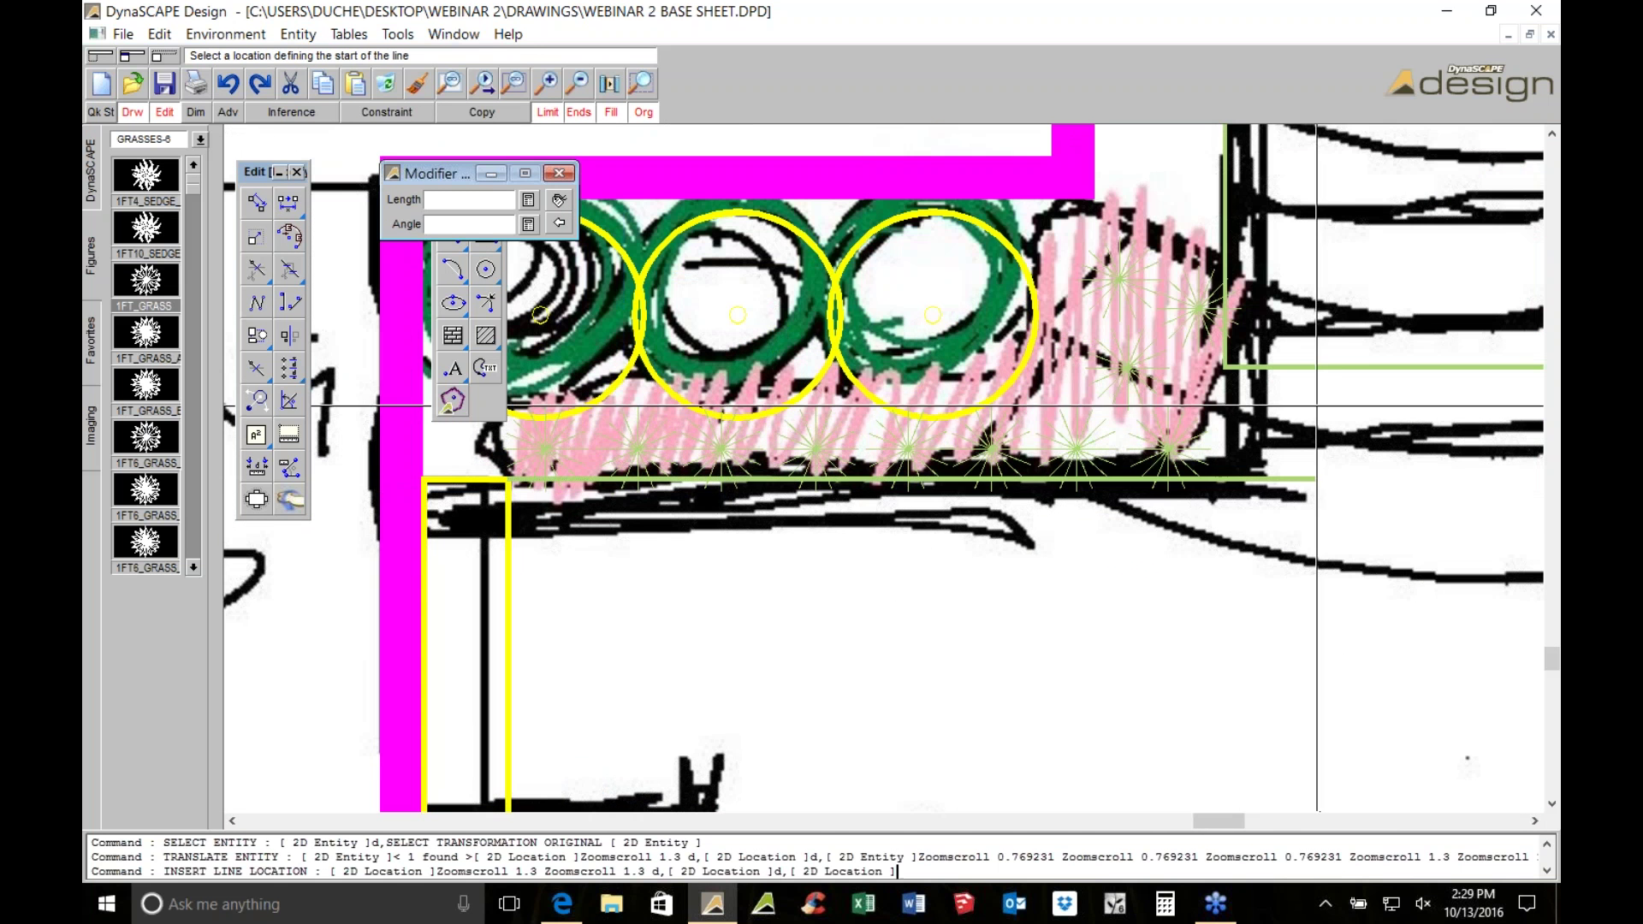
pyautogui.scroll(2, 1316, 407)
pyautogui.click(1082, 377)
pyautogui.click(1082, 721)
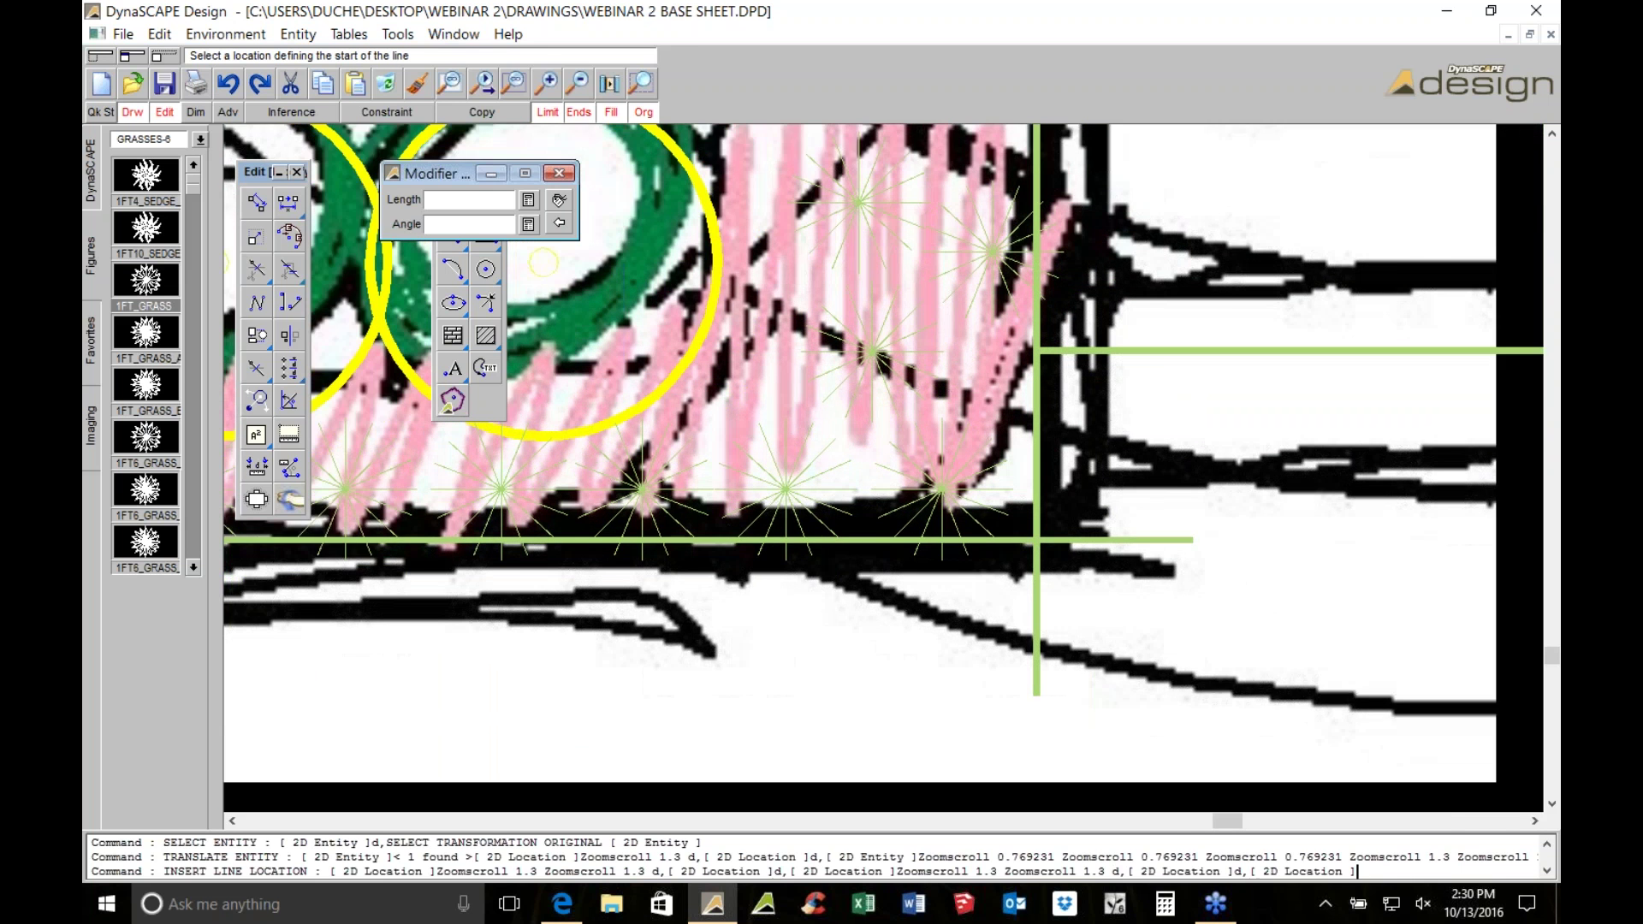
pyautogui.press('Escape')
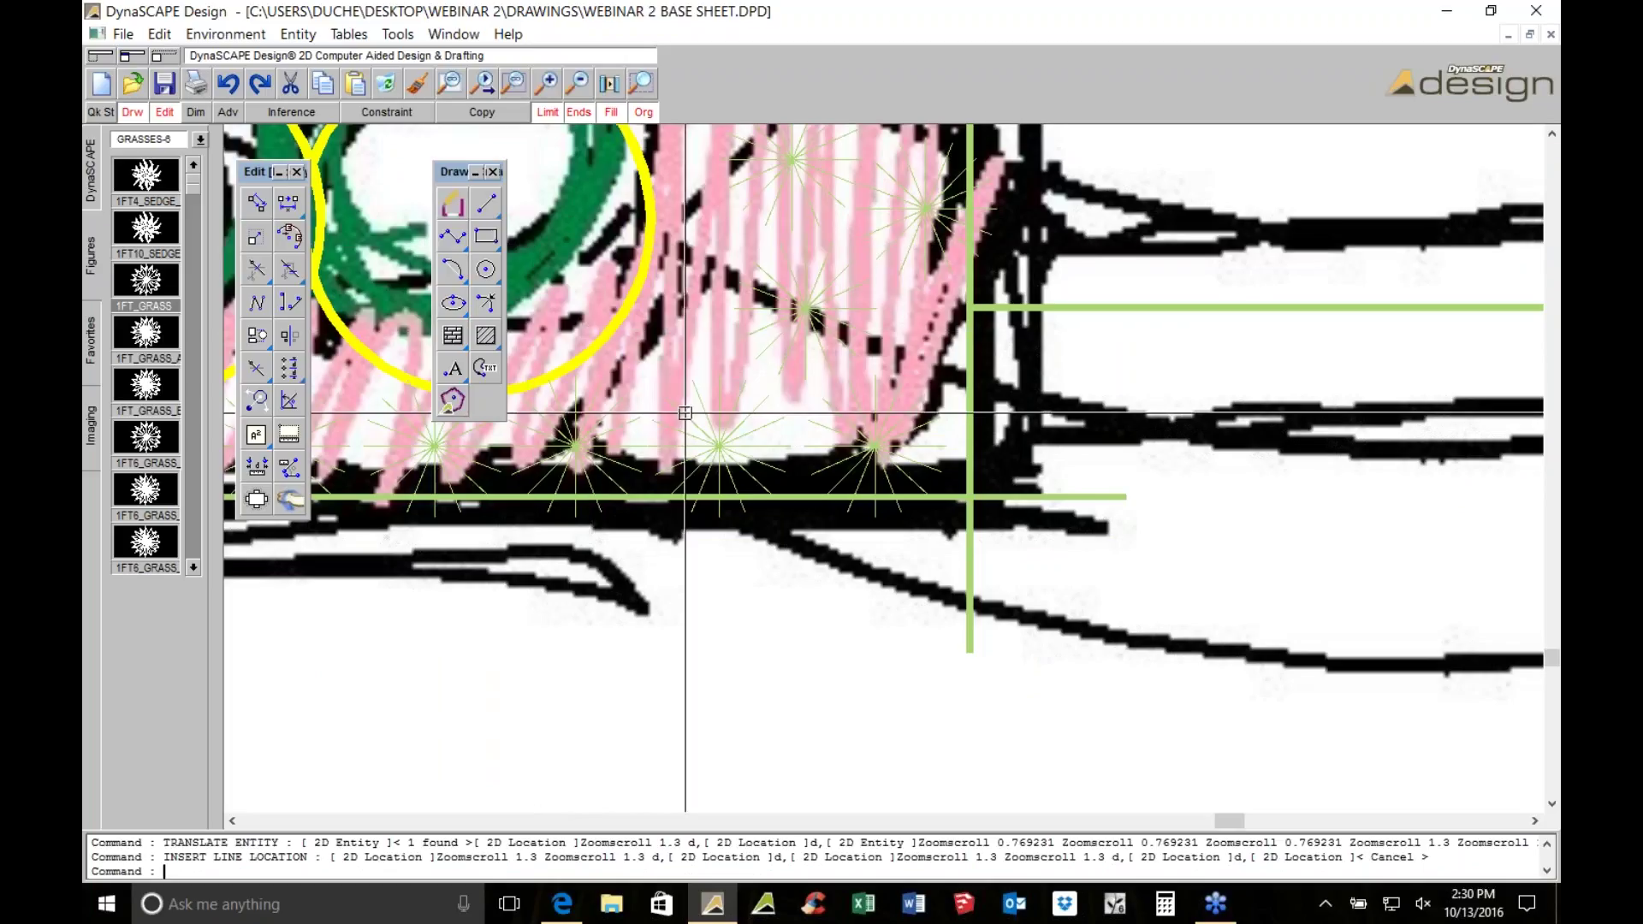
# Turn on the Polar angle drawing constraint
pyautogui.click(387, 112)
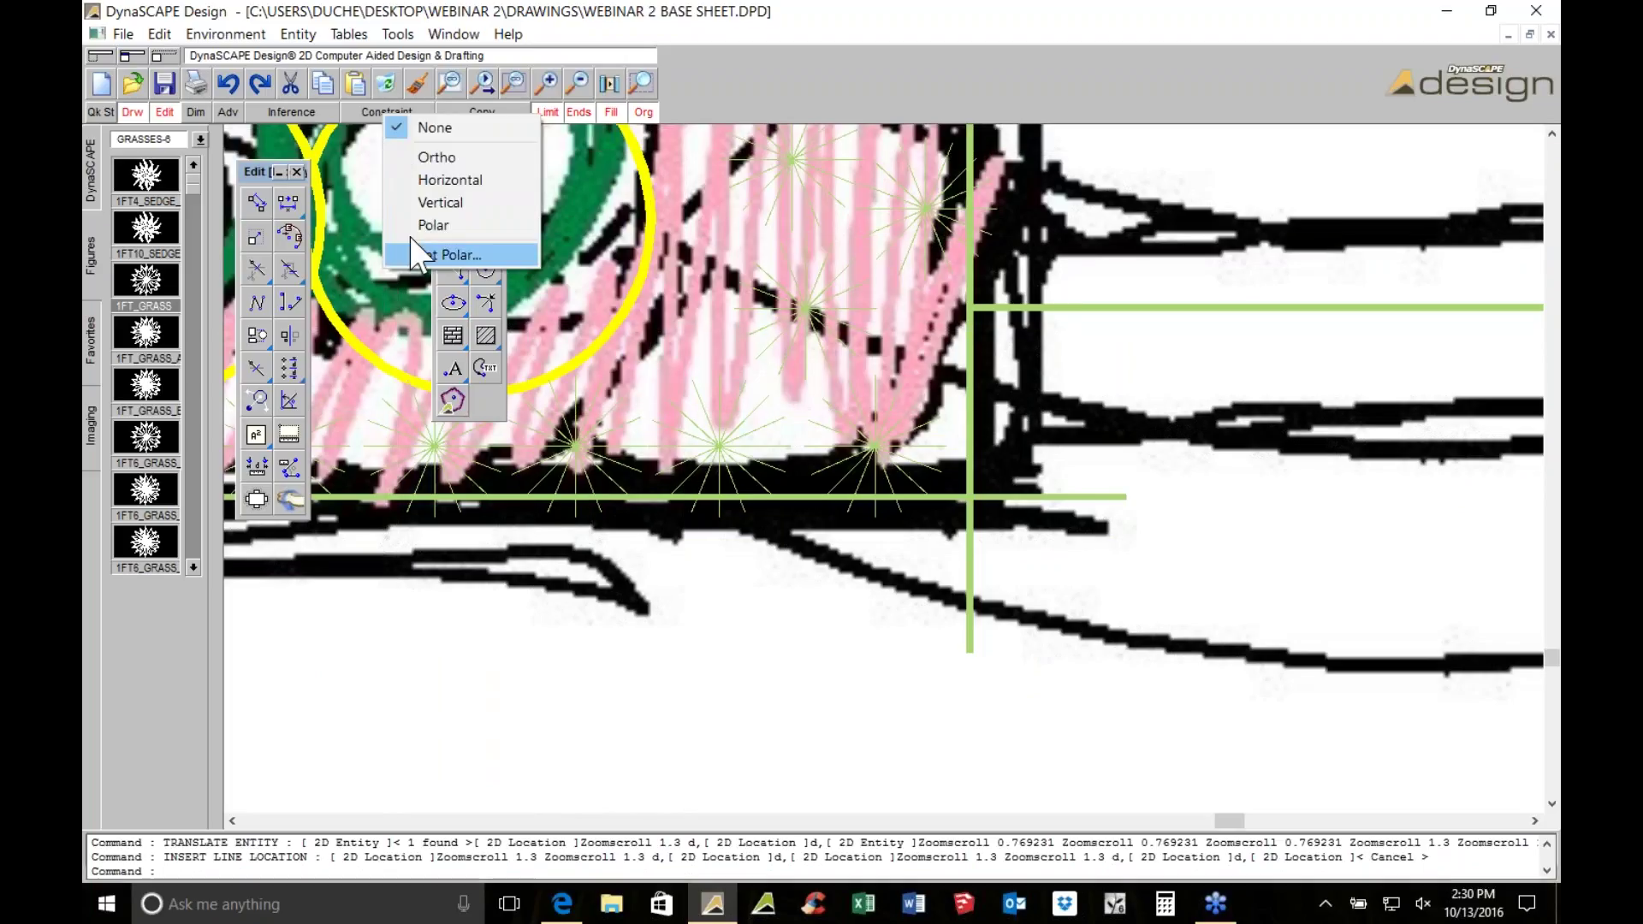
pyautogui.click(433, 225)
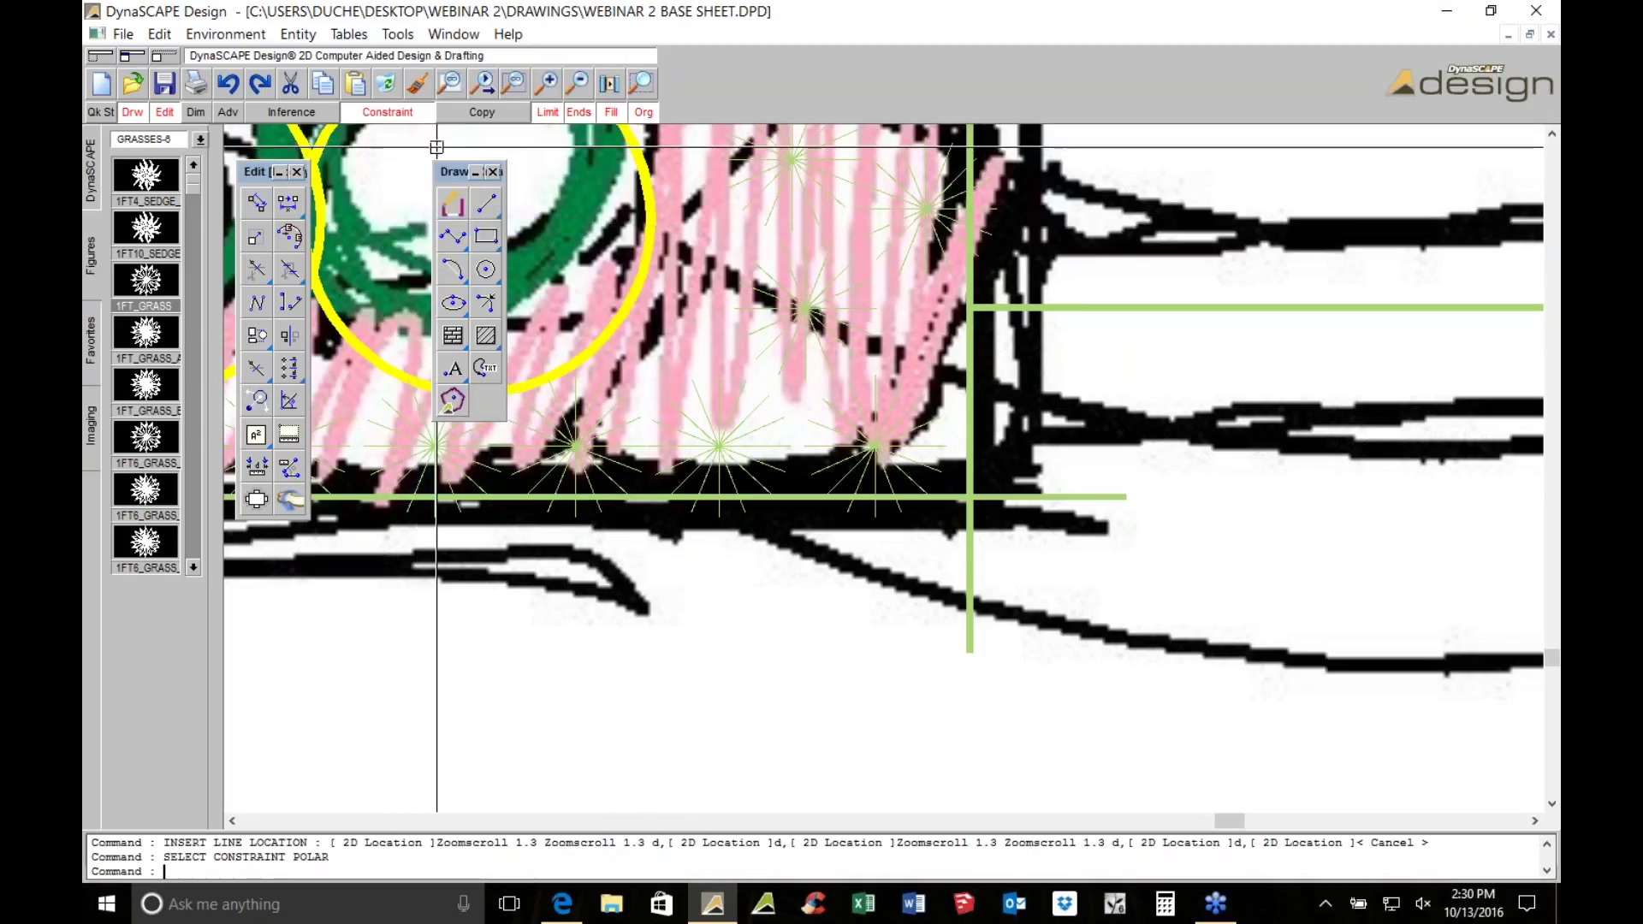
pyautogui.click(404, 113)
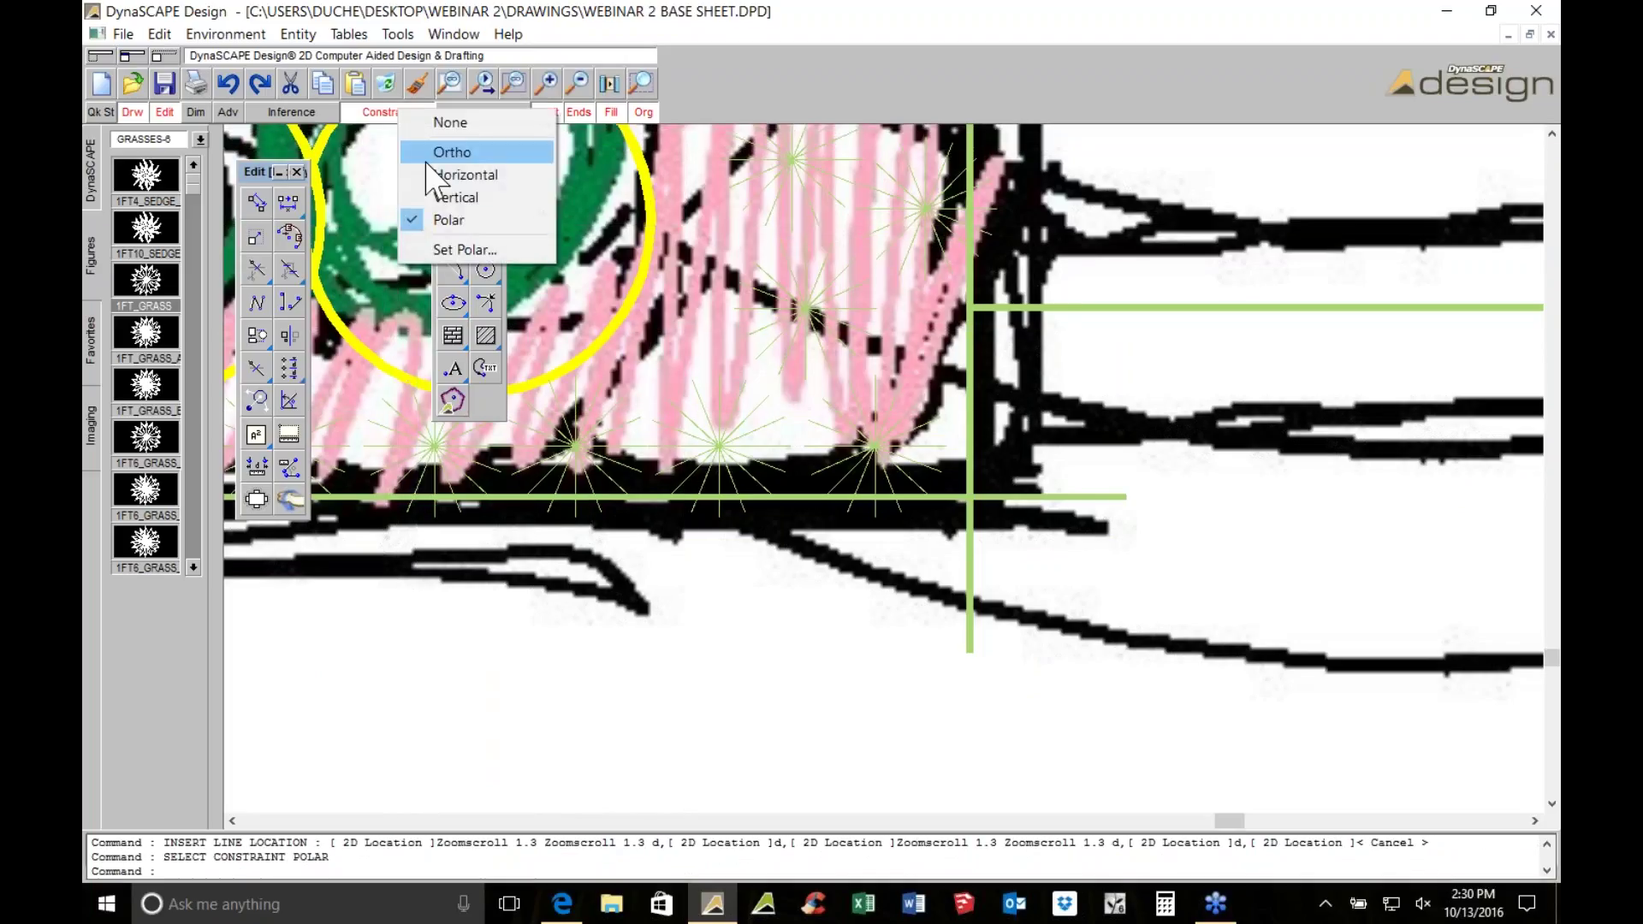
pyautogui.click(448, 220)
# Draw horizontal, vertical and diagonal lines along the bed below the landing steps
pyautogui.click(485, 205)
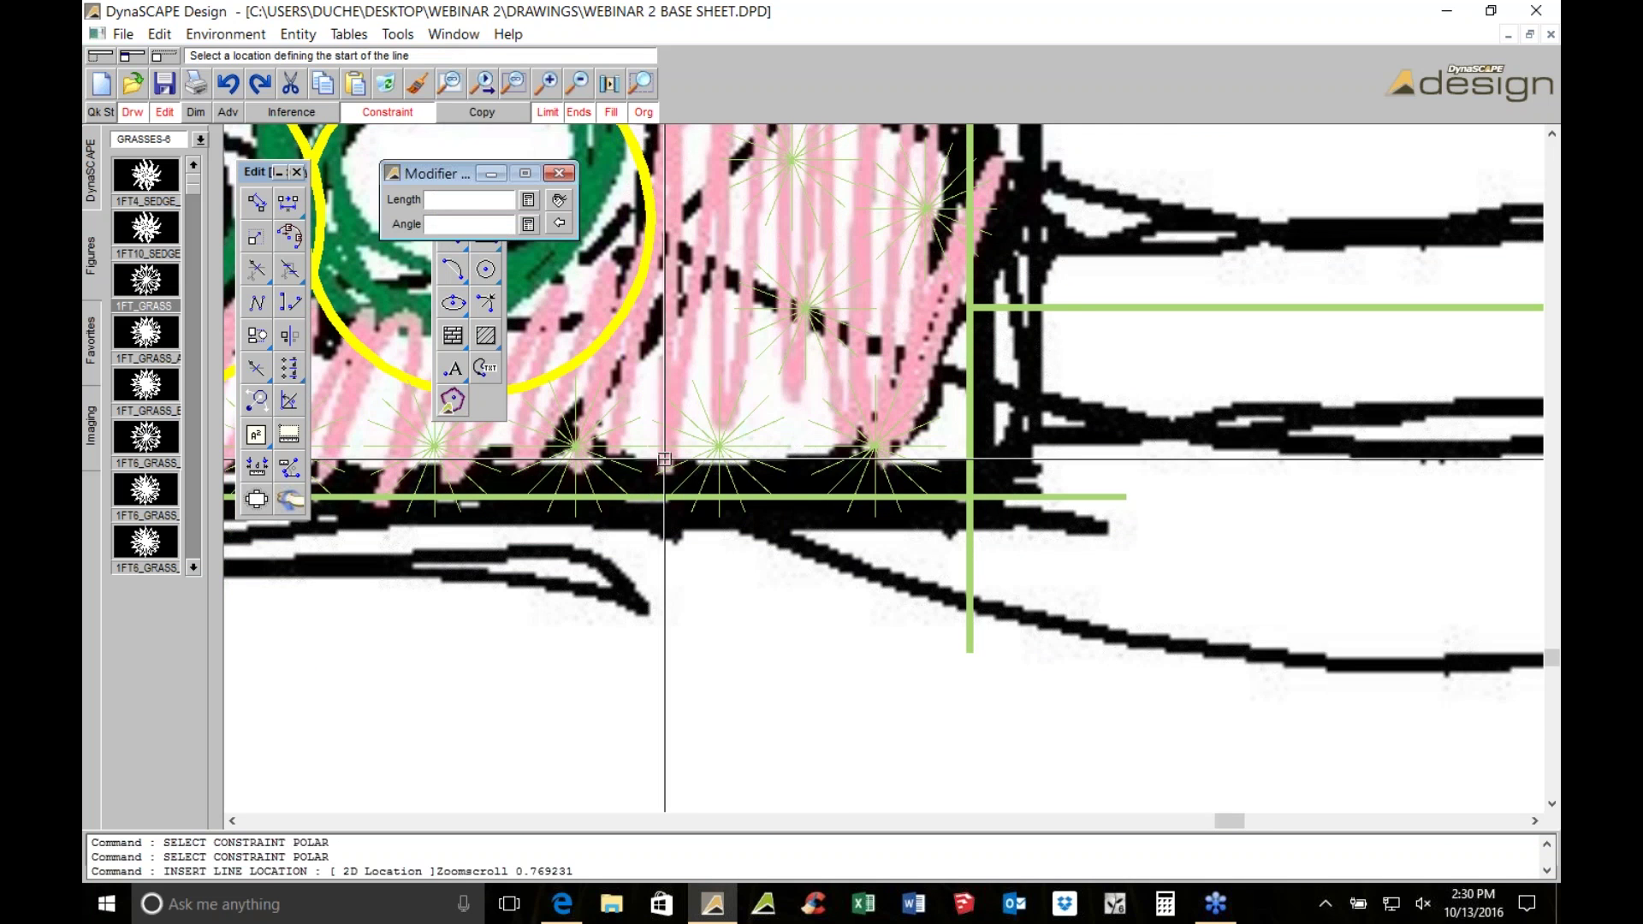
pyautogui.scroll(-1, 664, 460)
pyautogui.click(592, 725)
pyautogui.click(1124, 725)
pyautogui.moveTo(1089, 656); pyautogui.dragTo(916, 392, button='middle')
pyautogui.click(838, 321)
pyautogui.click(839, 658)
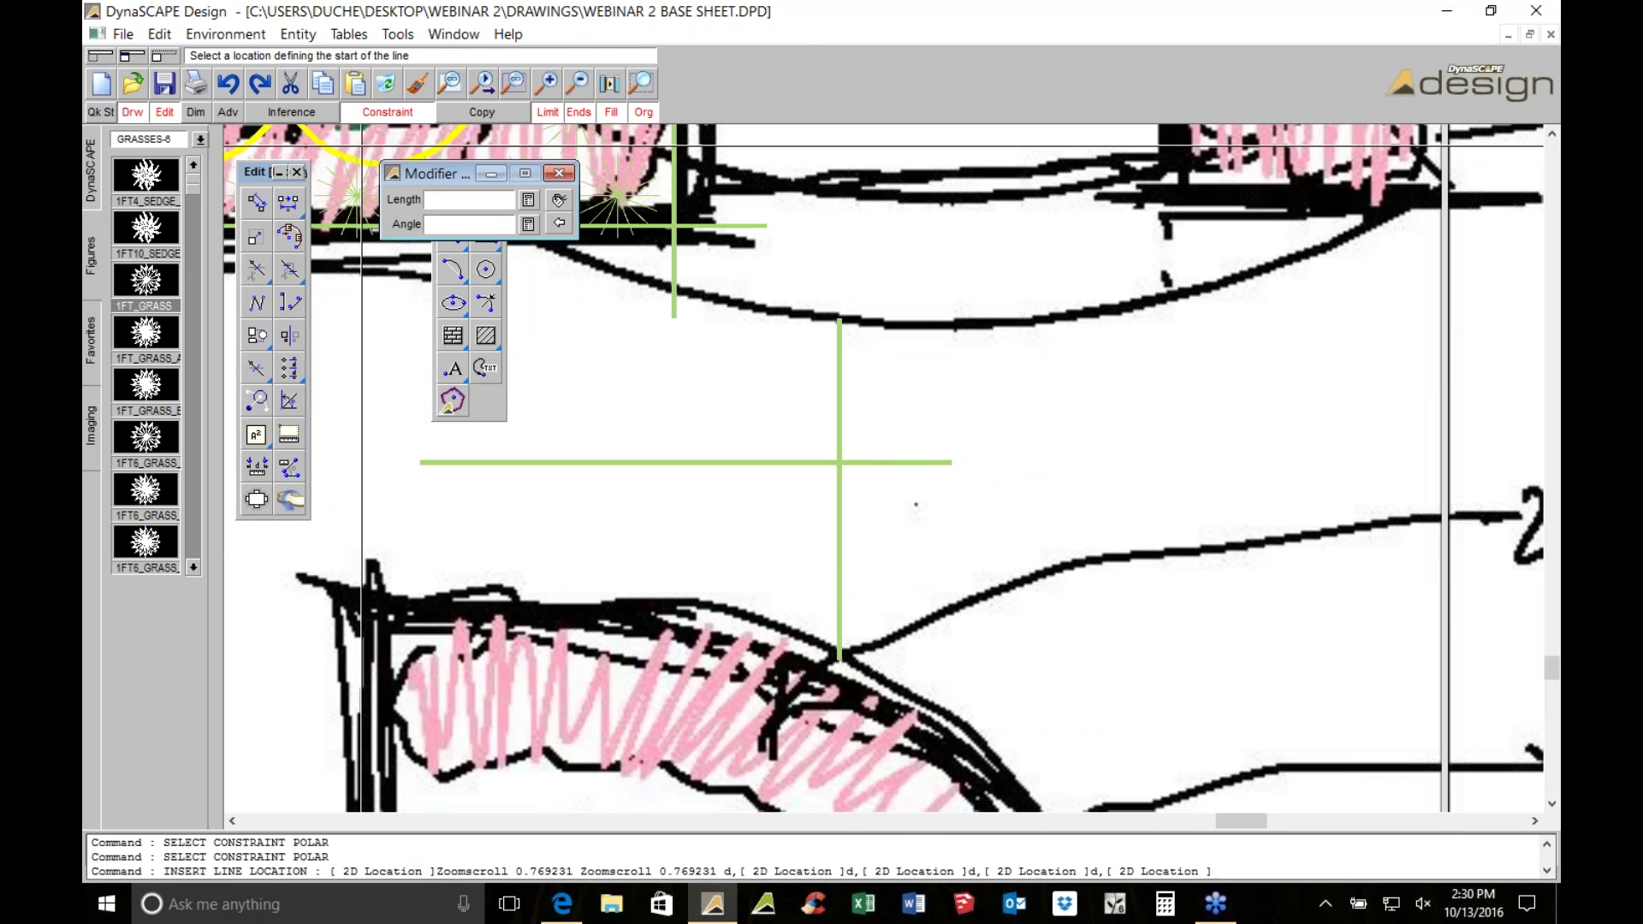
pyautogui.click(416, 112)
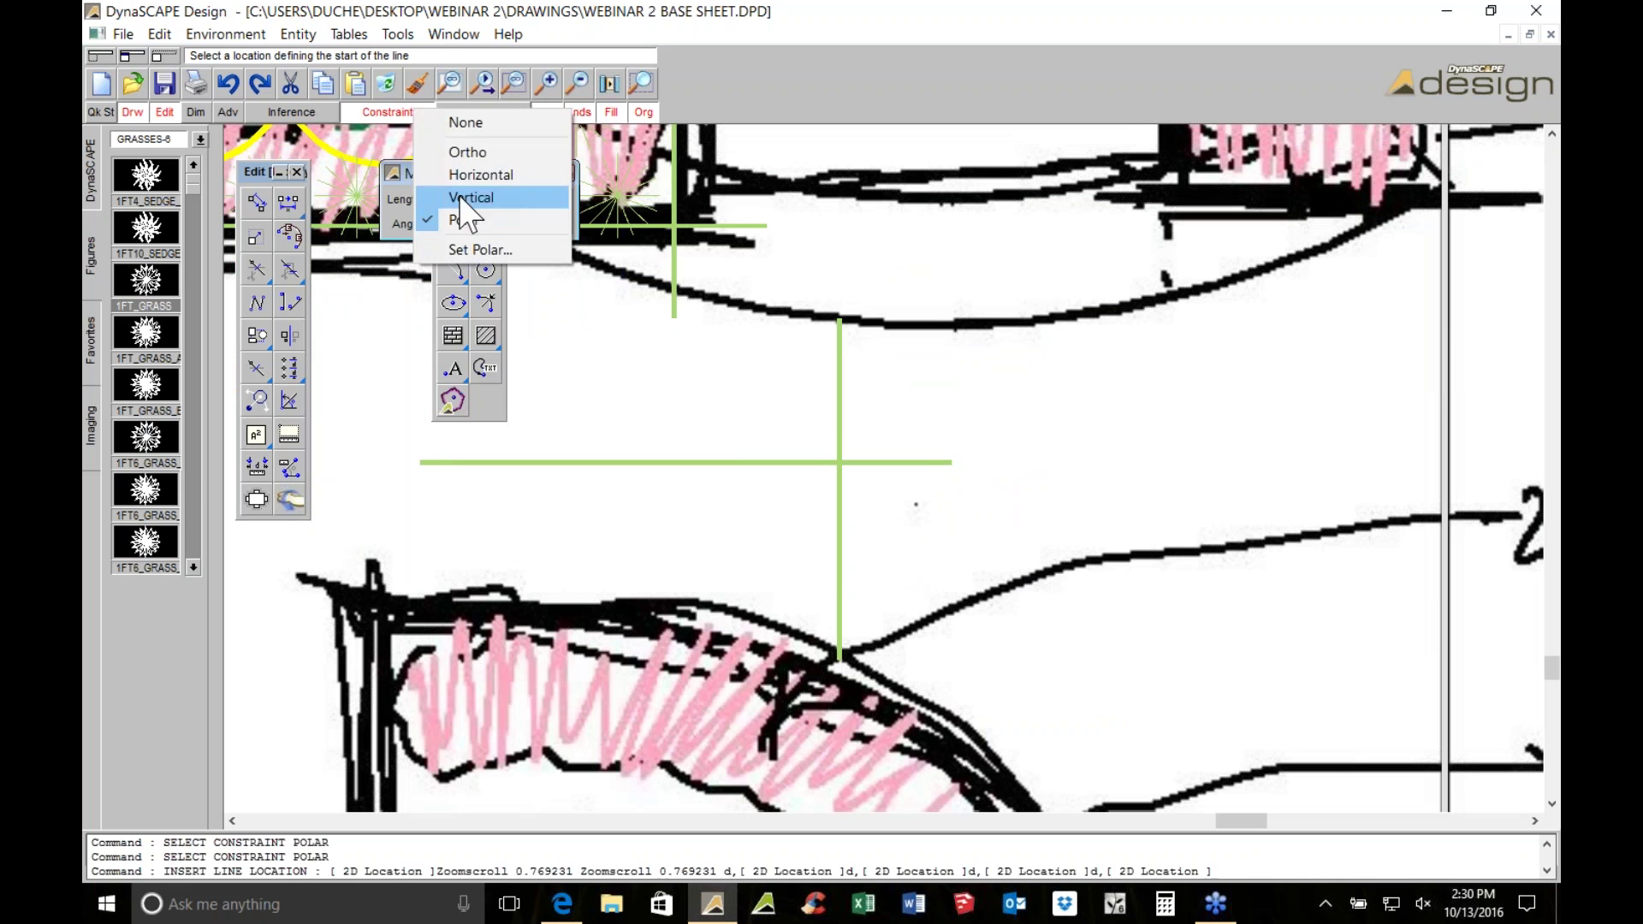
pyautogui.click(834, 406)
pyautogui.click(1010, 580)
pyautogui.press('Escape')
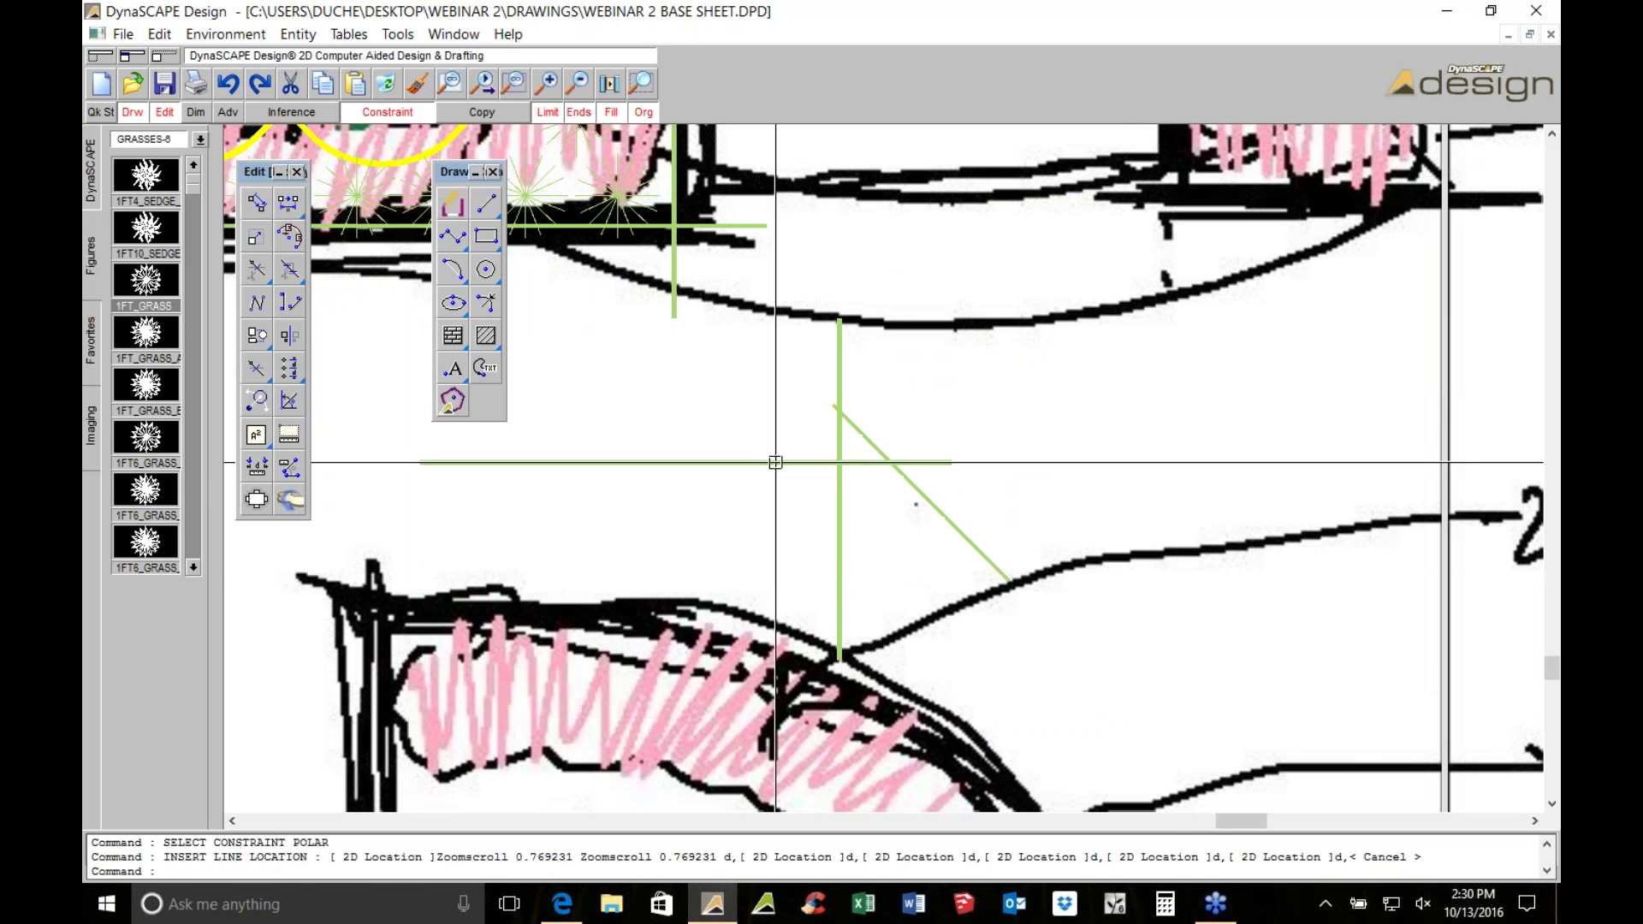
# Window-select the three stray green lines and delete them
pyautogui.moveTo(984, 360); pyautogui.dragTo(813, 499)
pyautogui.click(387, 83)
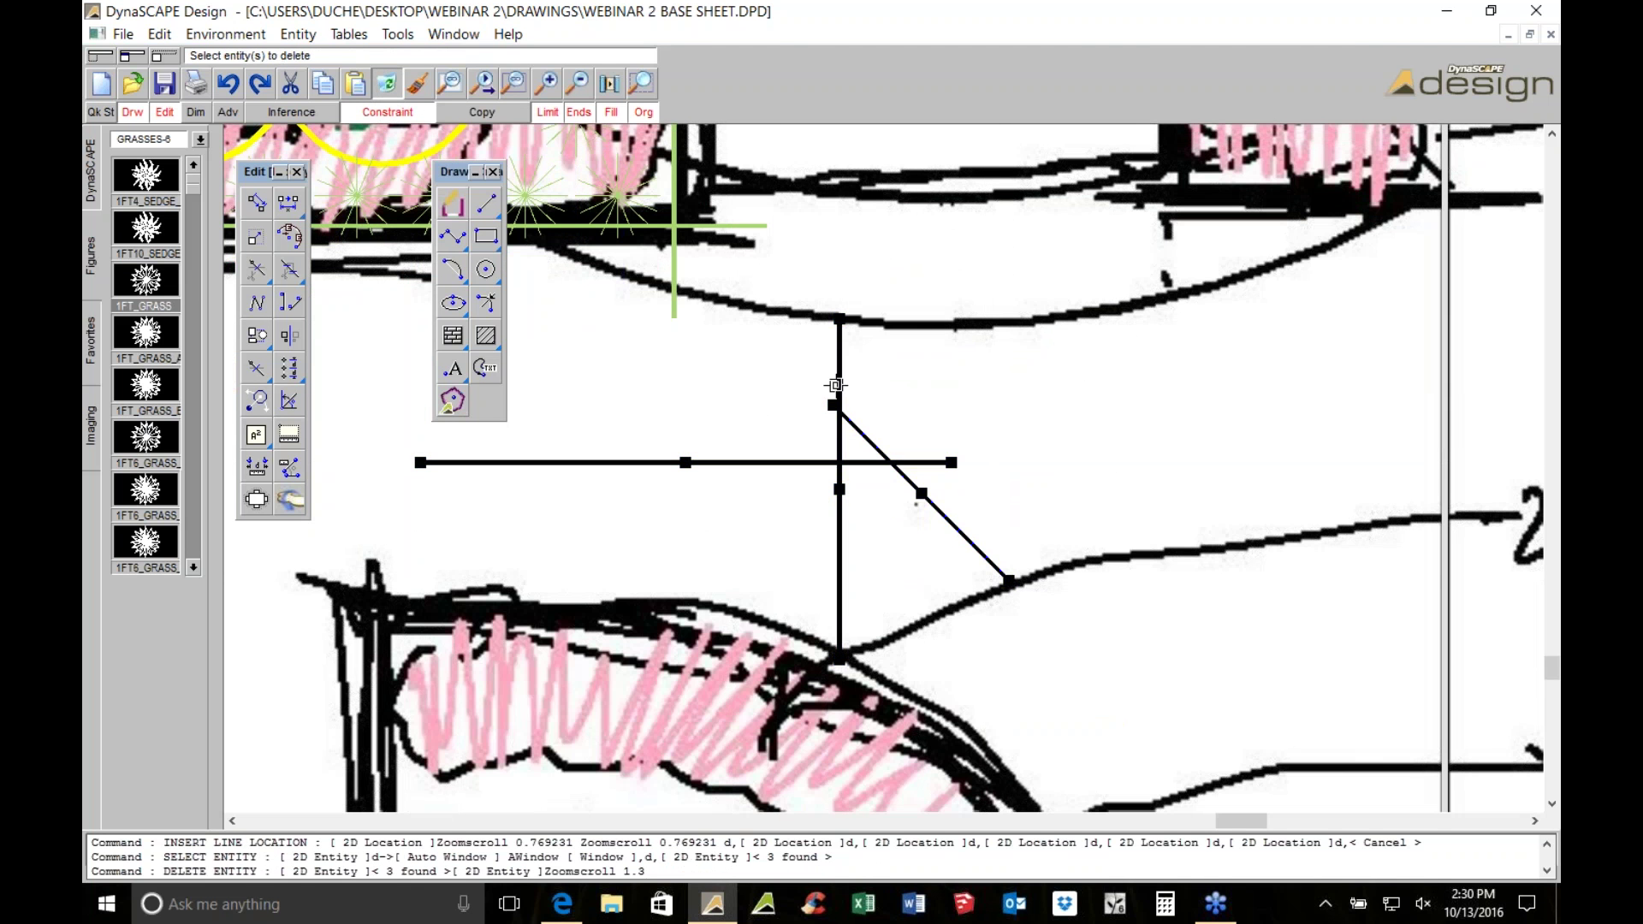
pyautogui.scroll(1, 836, 385)
pyautogui.scroll(1, 884, 469)
# Clip the overhanging line ends at the corner with the trim tool
pyautogui.click(767, 393)
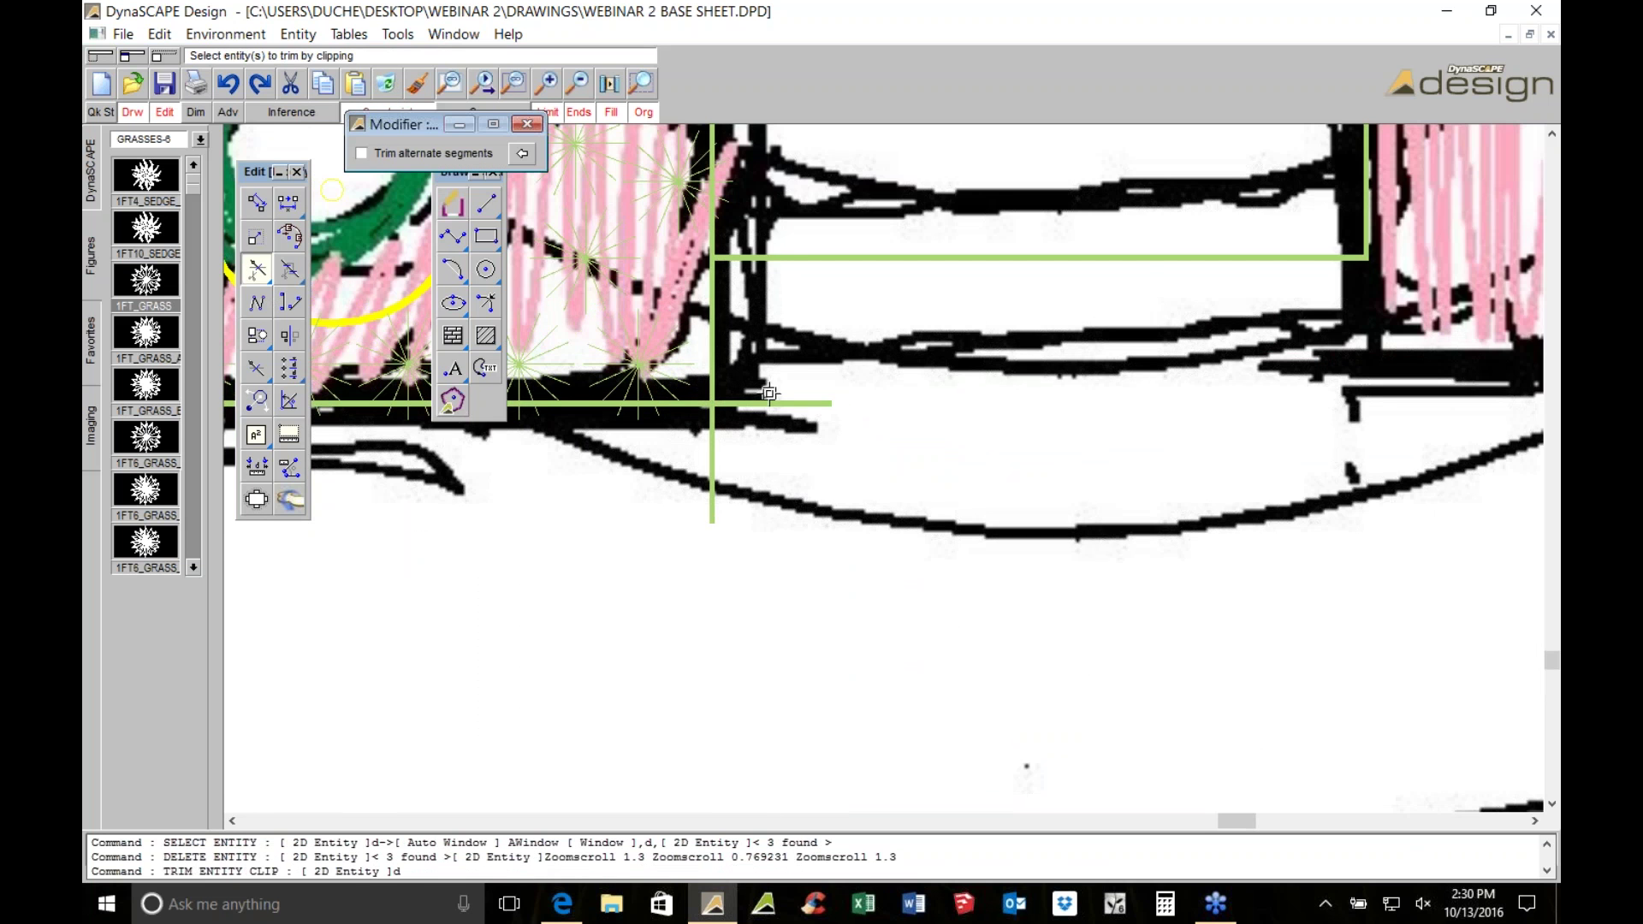
pyautogui.click(690, 476)
pyautogui.scroll(-2, 706, 477)
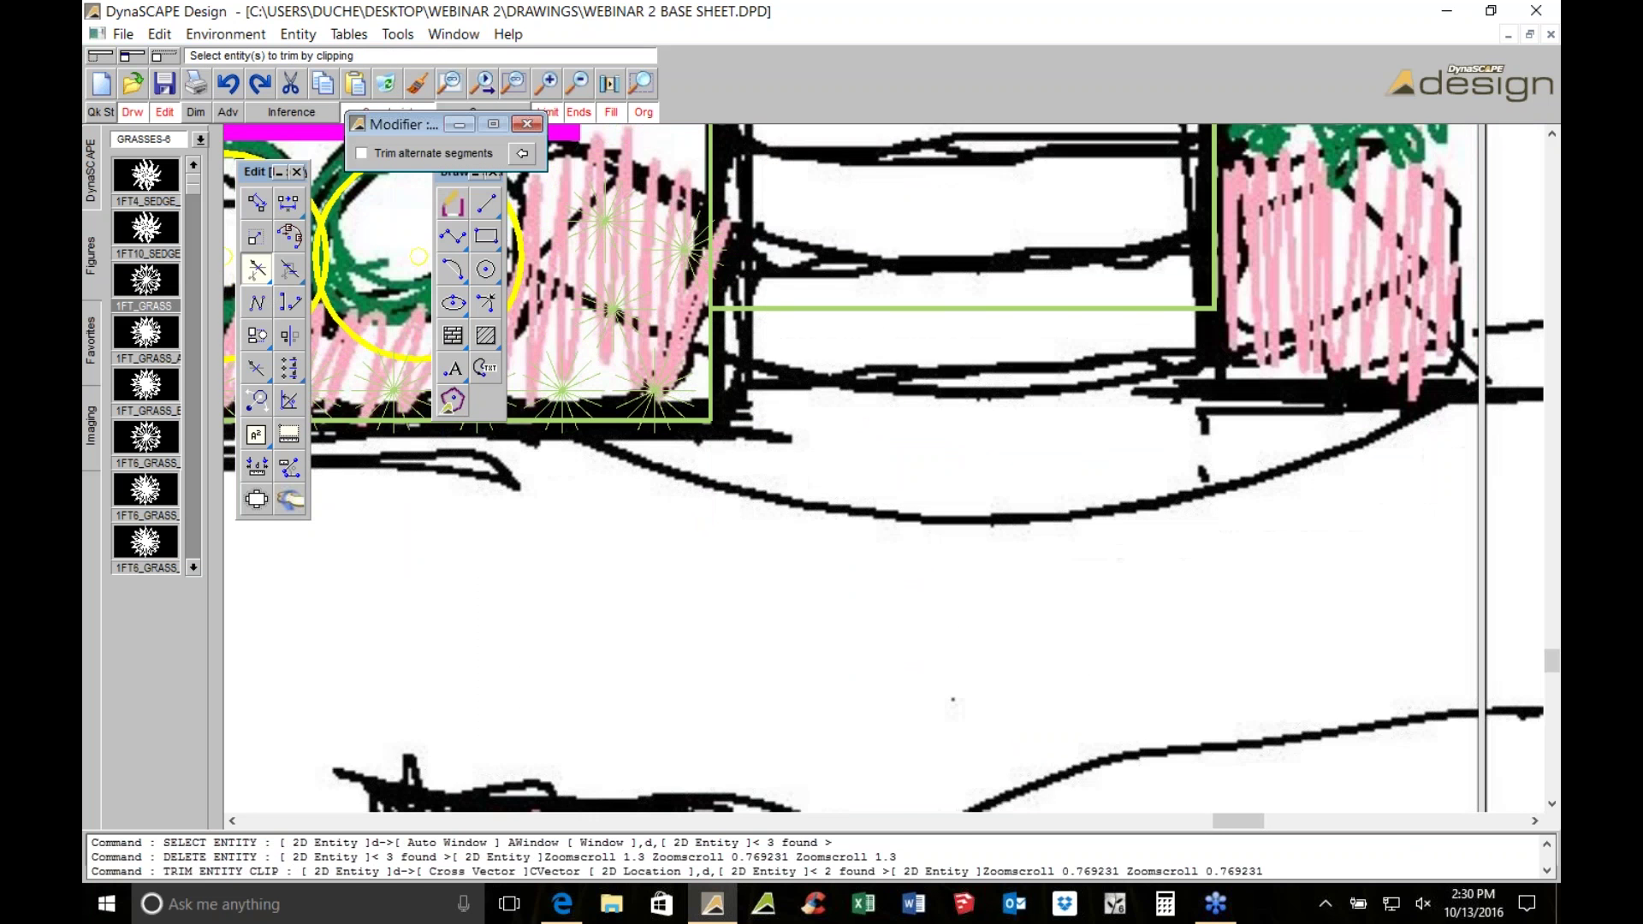
pyautogui.press('Escape')
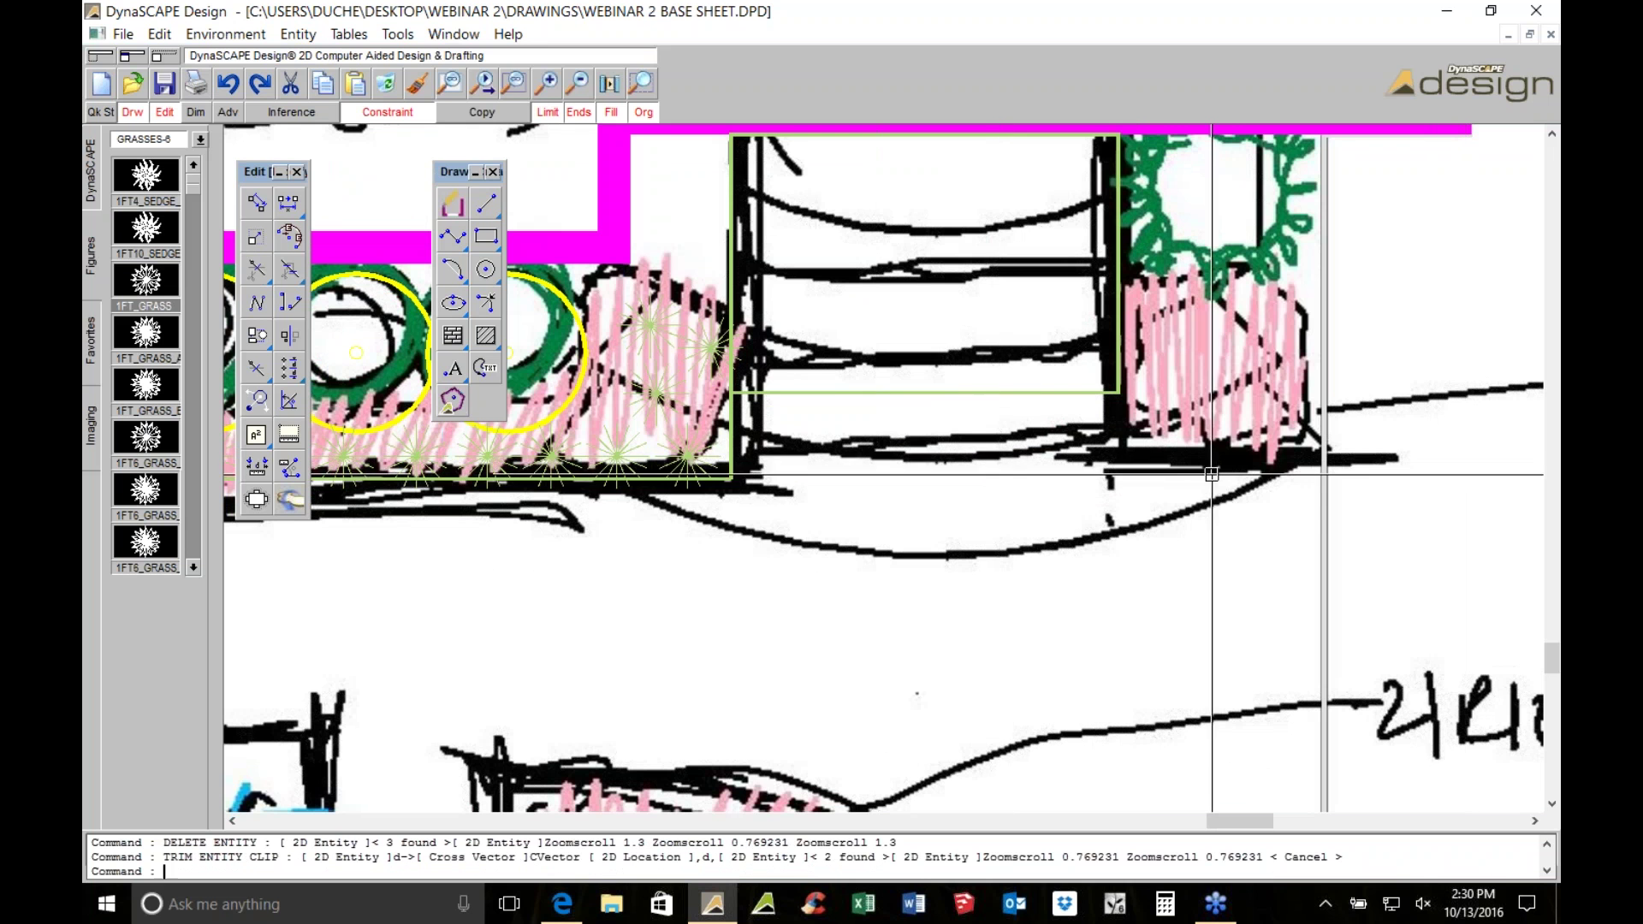
# Grip-stretch the bottom edge line's end further to the right
pyautogui.click(731, 476)
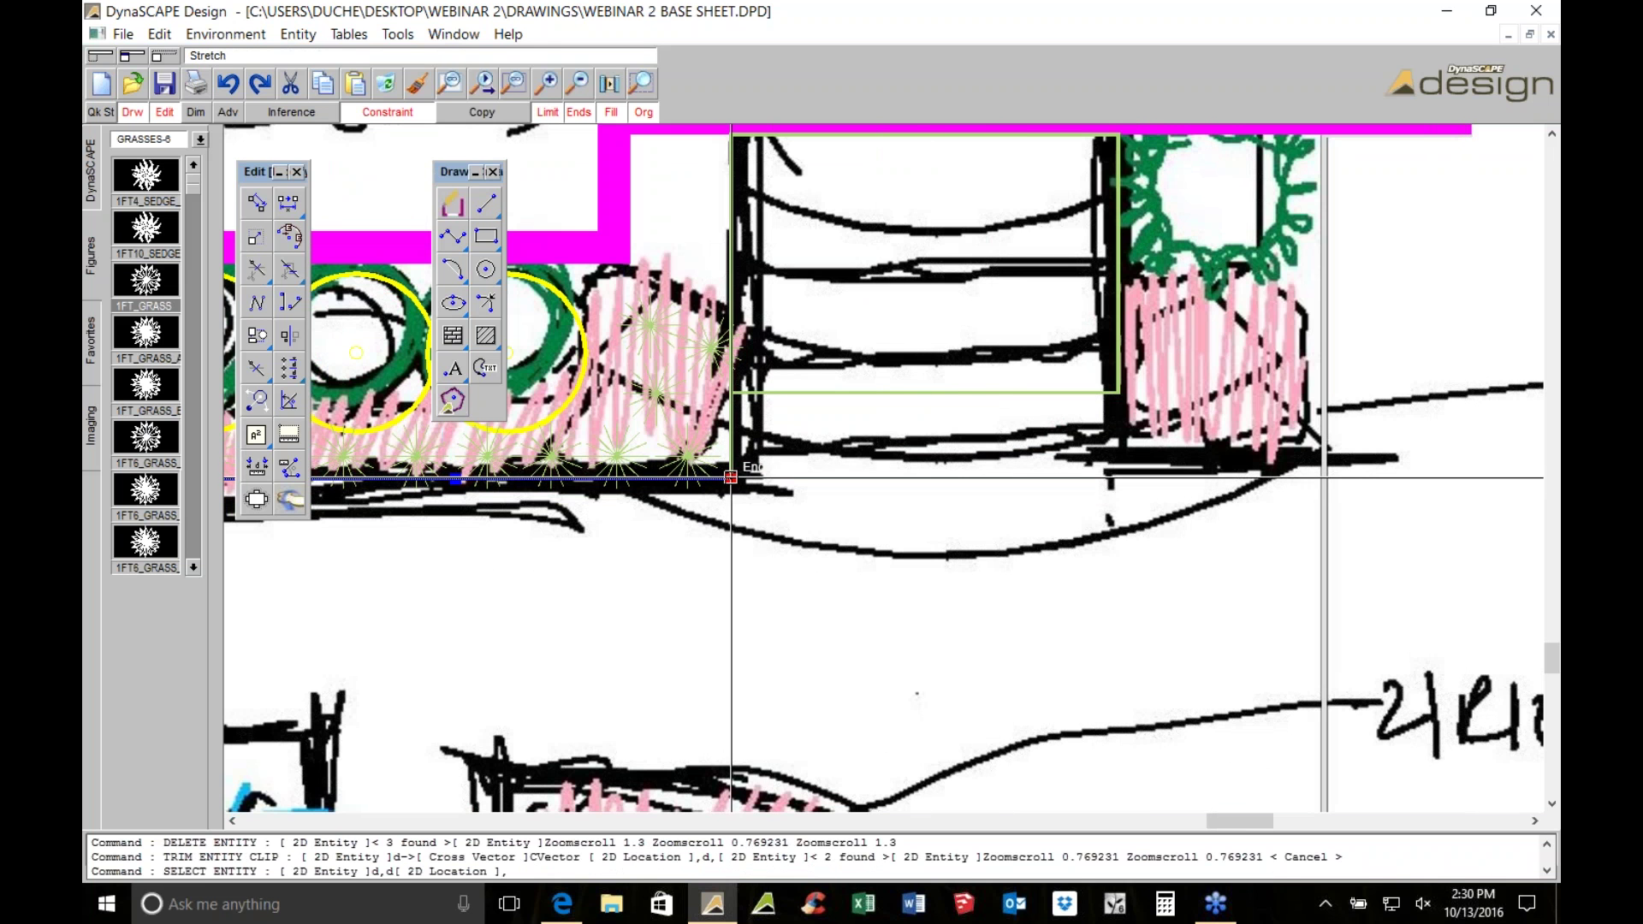
pyautogui.click(1452, 405)
pyautogui.moveTo(1452, 405); pyautogui.dragTo(1291, 445, button='middle')
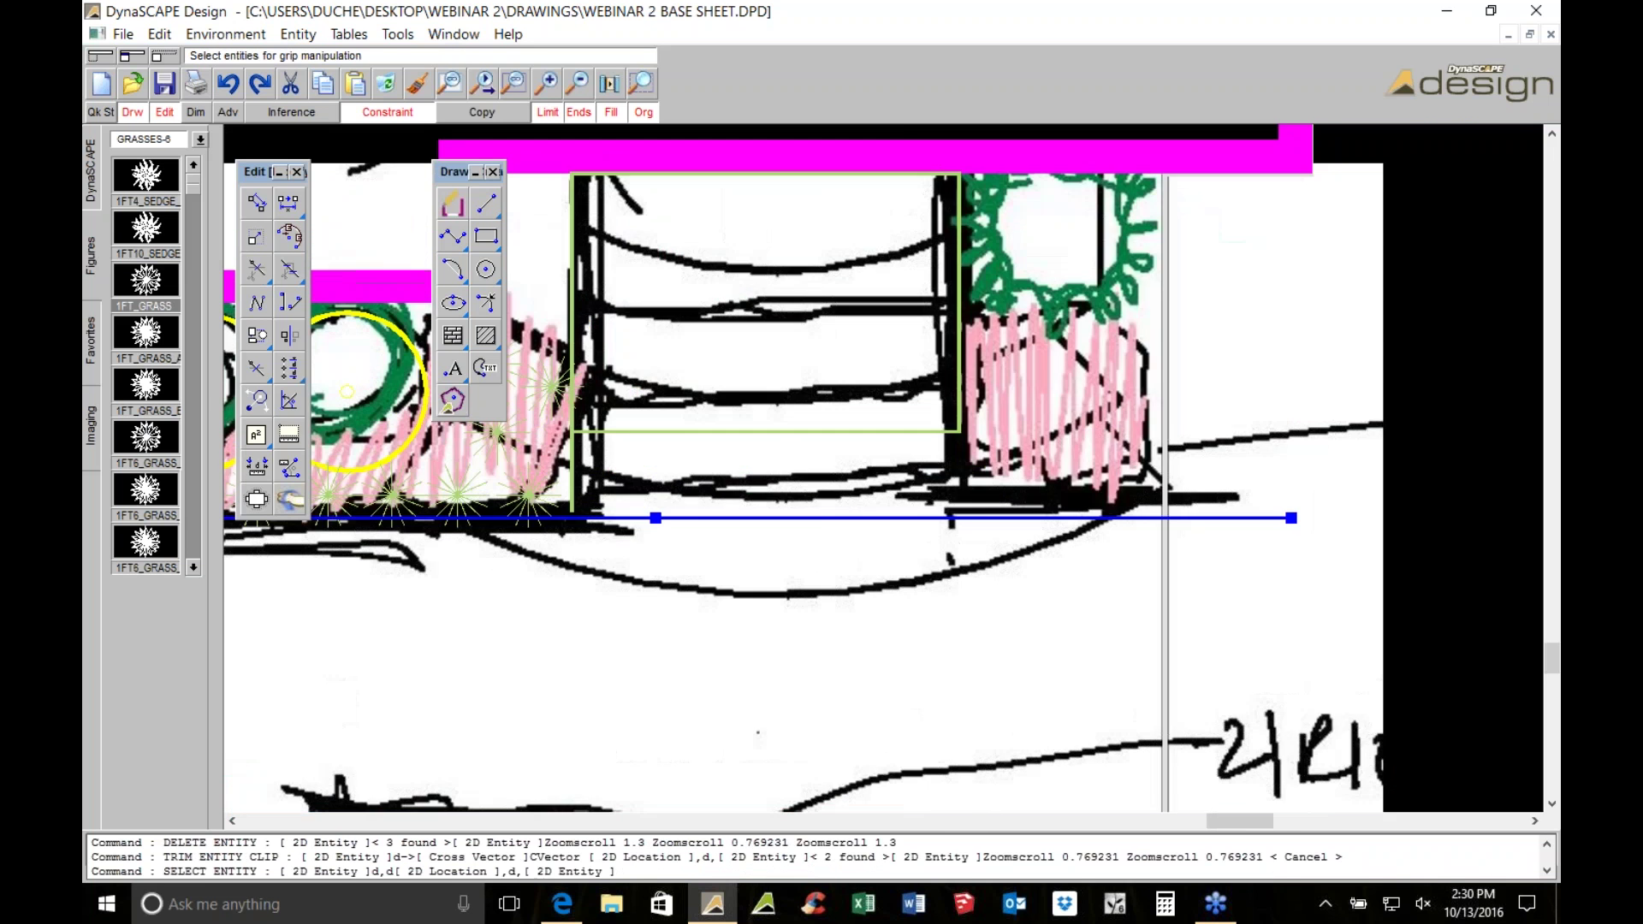
pyautogui.scroll(2, 1495, 399)
# Draw a vertical line down from the corner to close the bed edge
pyautogui.click(486, 203)
pyautogui.moveTo(564, 481); pyautogui.dragTo(734, 448, button='middle')
pyautogui.click(760, 417)
pyautogui.click(774, 694)
pyautogui.press('Escape')
# Trim the leftover green segments where the horizontal and vertical lines cross
pyautogui.click(256, 268)
pyautogui.click(740, 566)
pyautogui.click(759, 598)
pyautogui.click(756, 609)
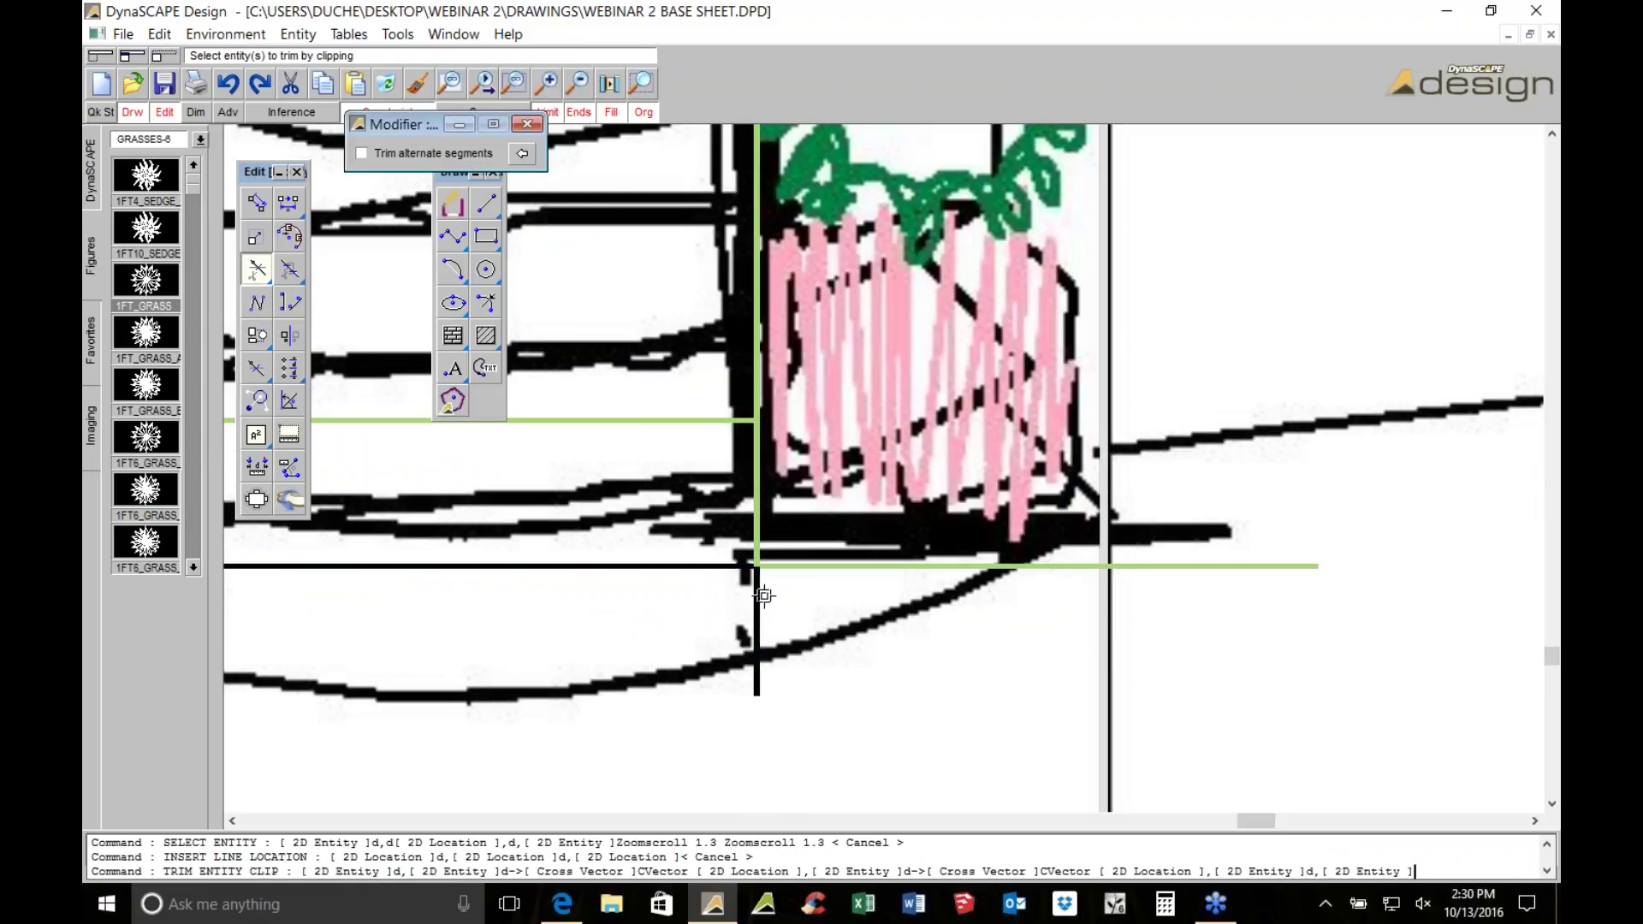
pyautogui.click(1139, 553)
pyautogui.click(1141, 561)
pyautogui.scroll(-3, 719, 593)
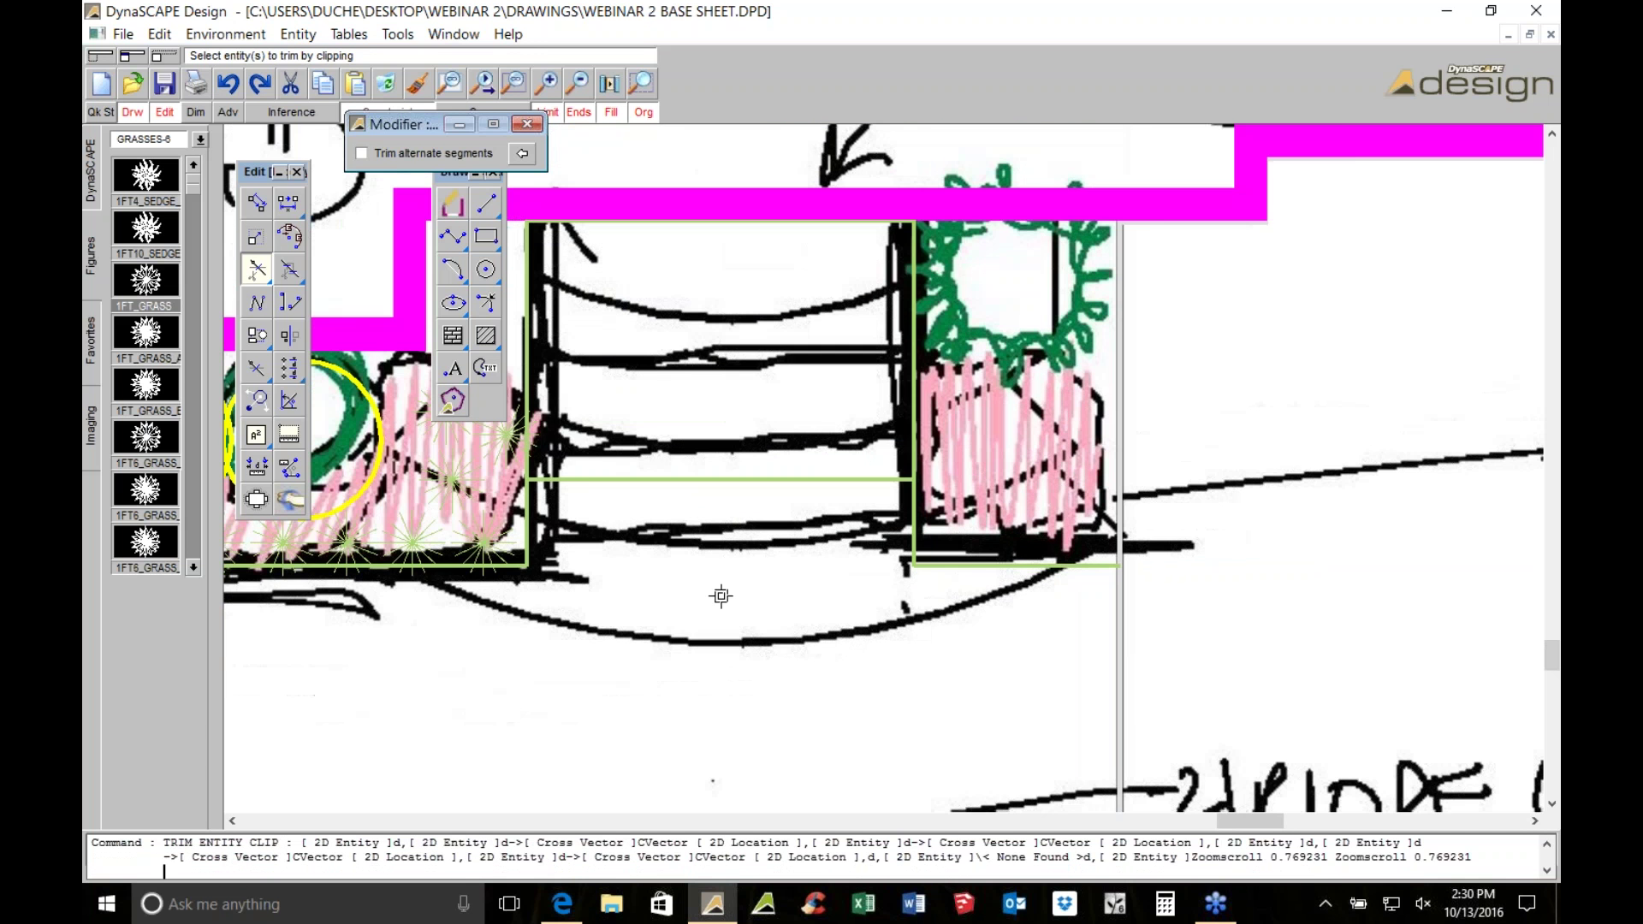
pyautogui.scroll(-2, 800, 430)
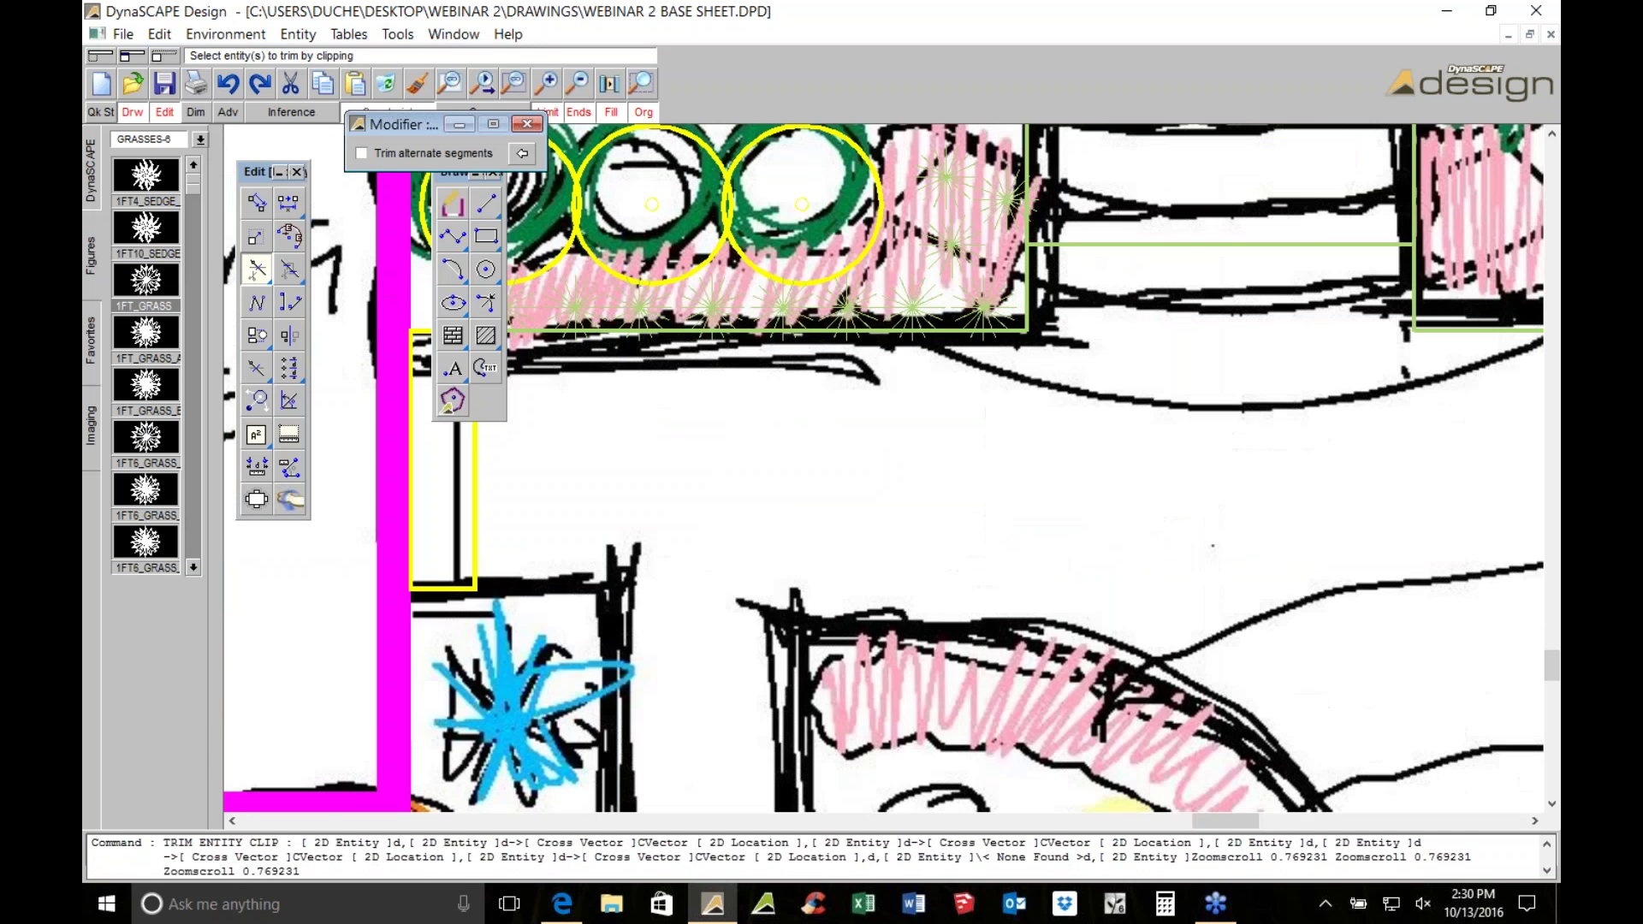
pyautogui.scroll(3, 800, 429)
pyautogui.scroll(1, 799, 430)
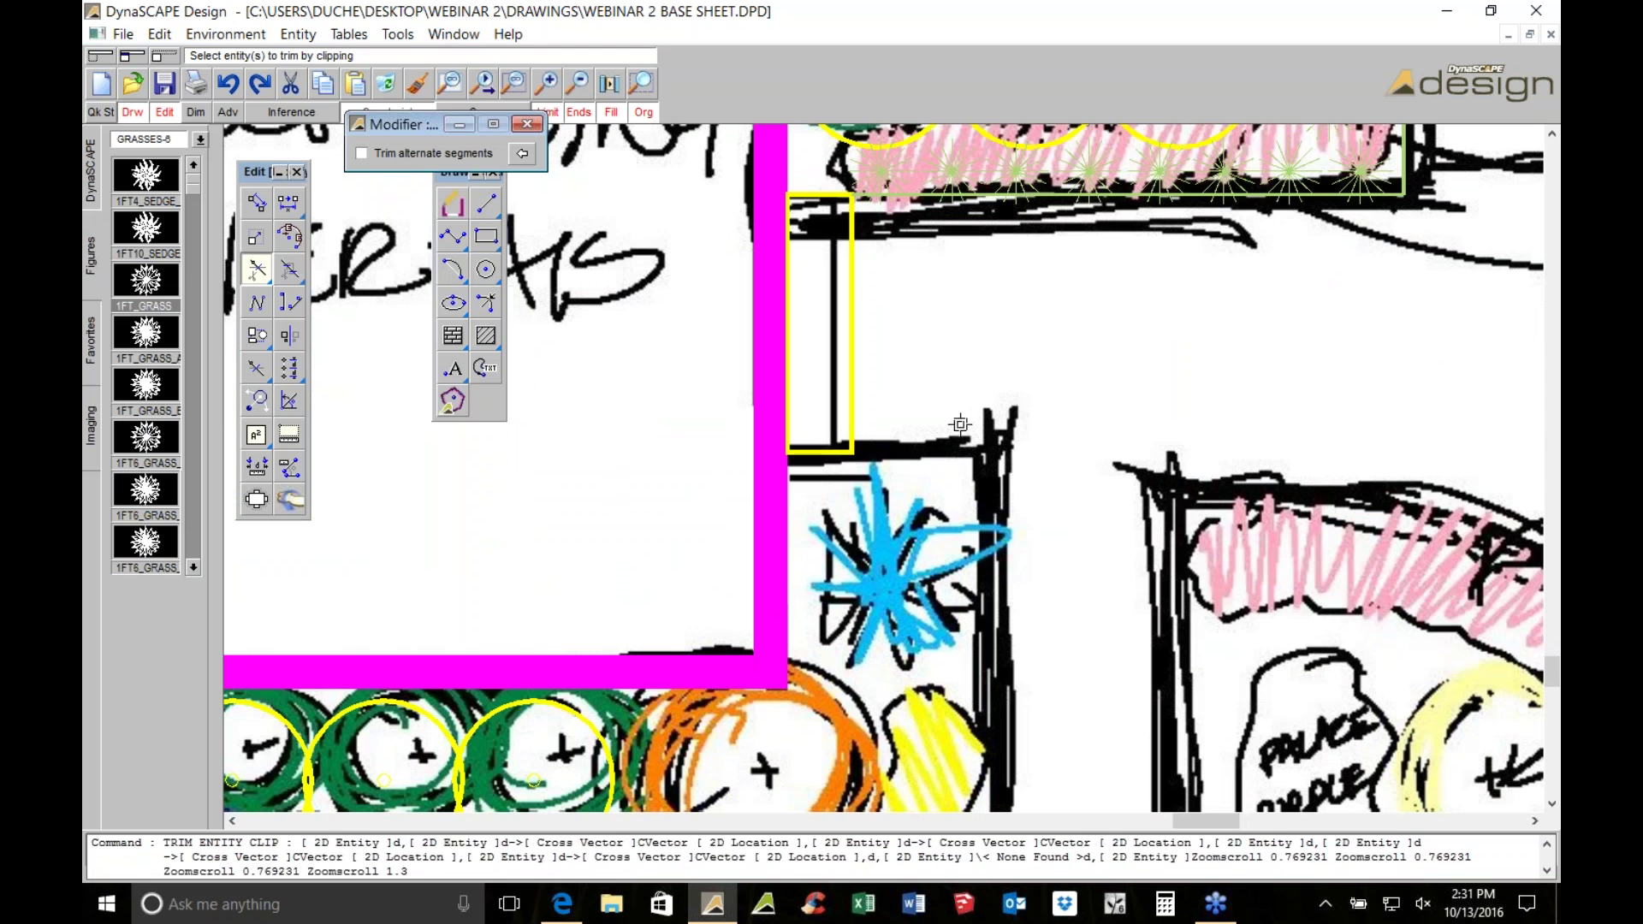
pyautogui.moveTo(961, 425)
pyautogui.mouseDown(button='middle')
pyautogui.moveTo(889, 476)
pyautogui.moveTo(831, 553)
pyautogui.moveTo(823, 454)
pyautogui.mouseUp(button='middle')
pyautogui.scroll(1, 881, 454)
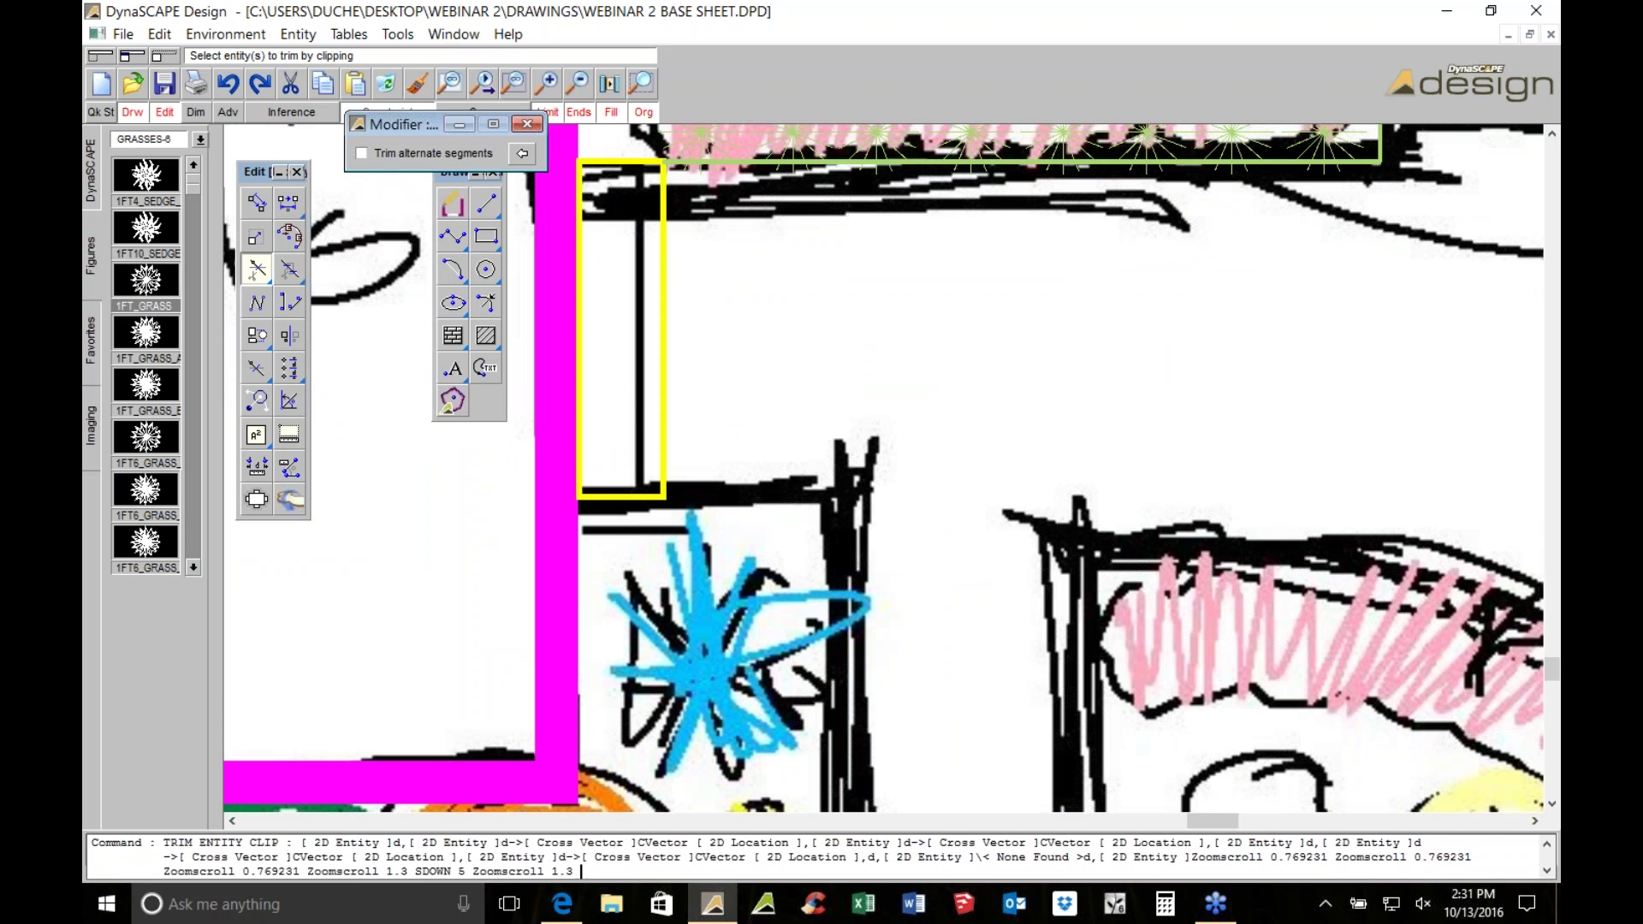
# Measure the gap from the corner to the opposite edge, about 2'-4"
pyautogui.click(484, 203)
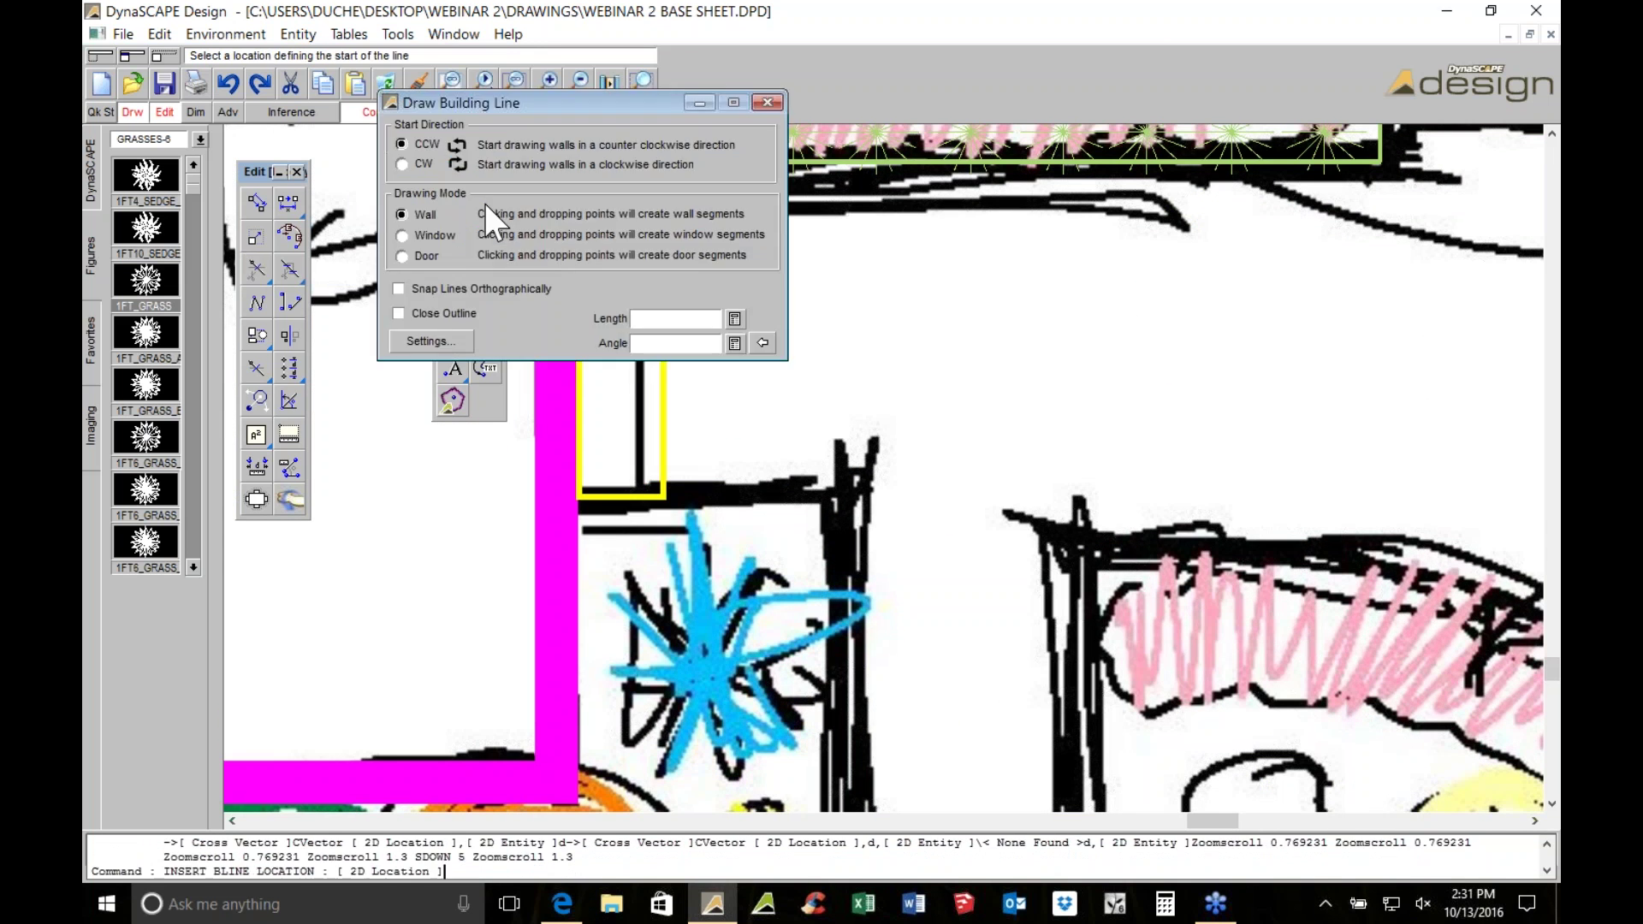
pyautogui.press('Escape')
pyautogui.click(485, 203)
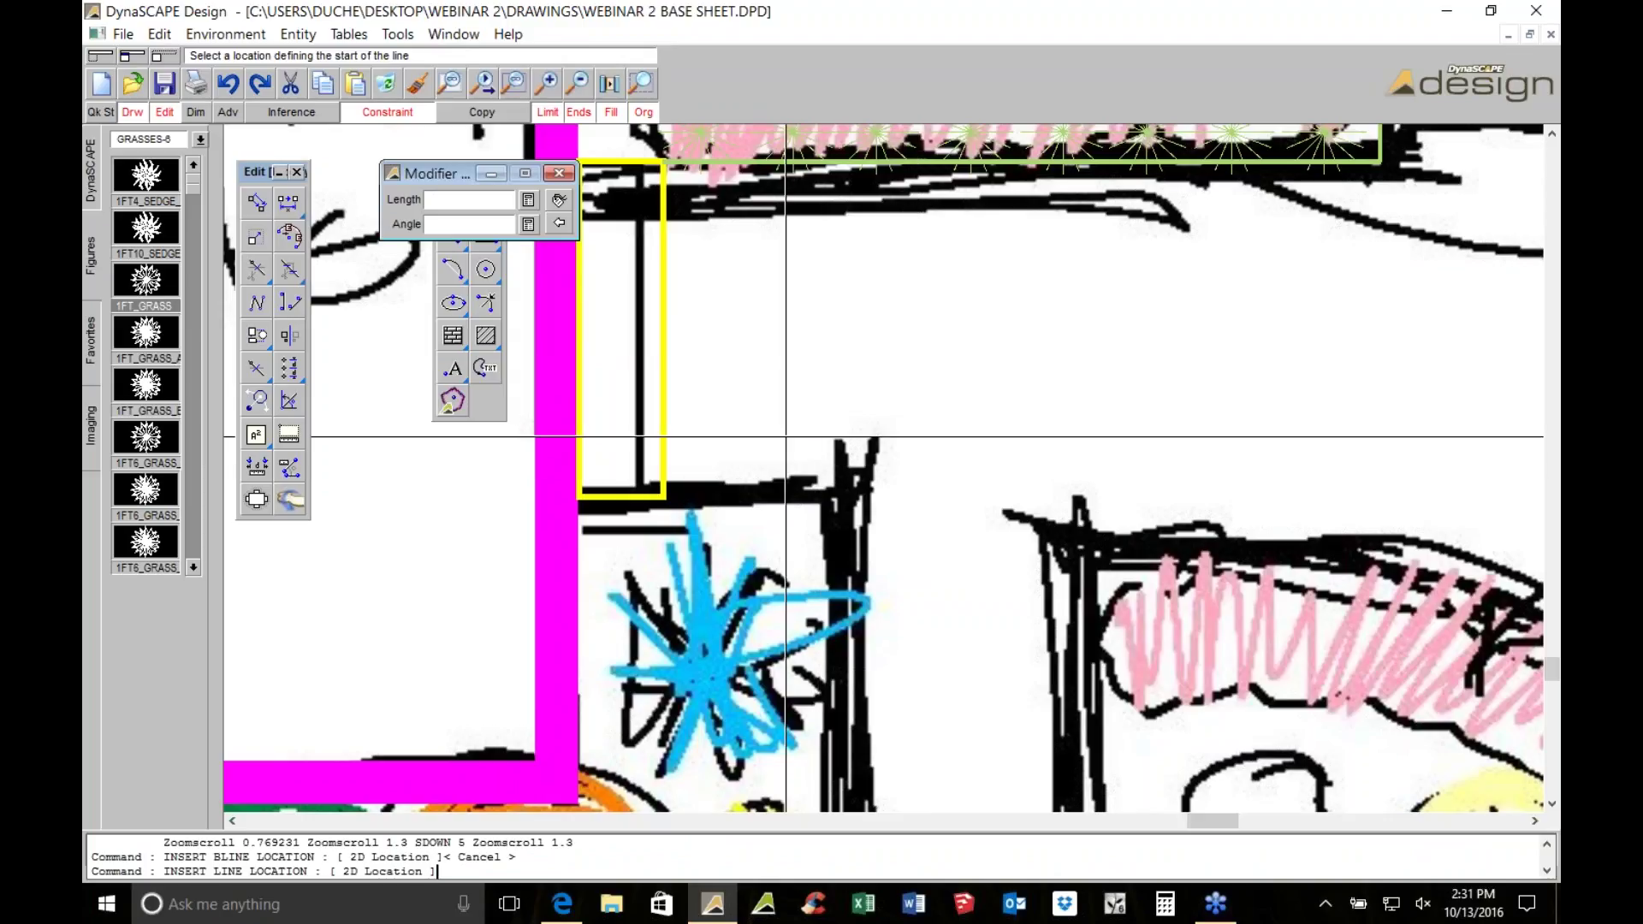
pyautogui.click(257, 466)
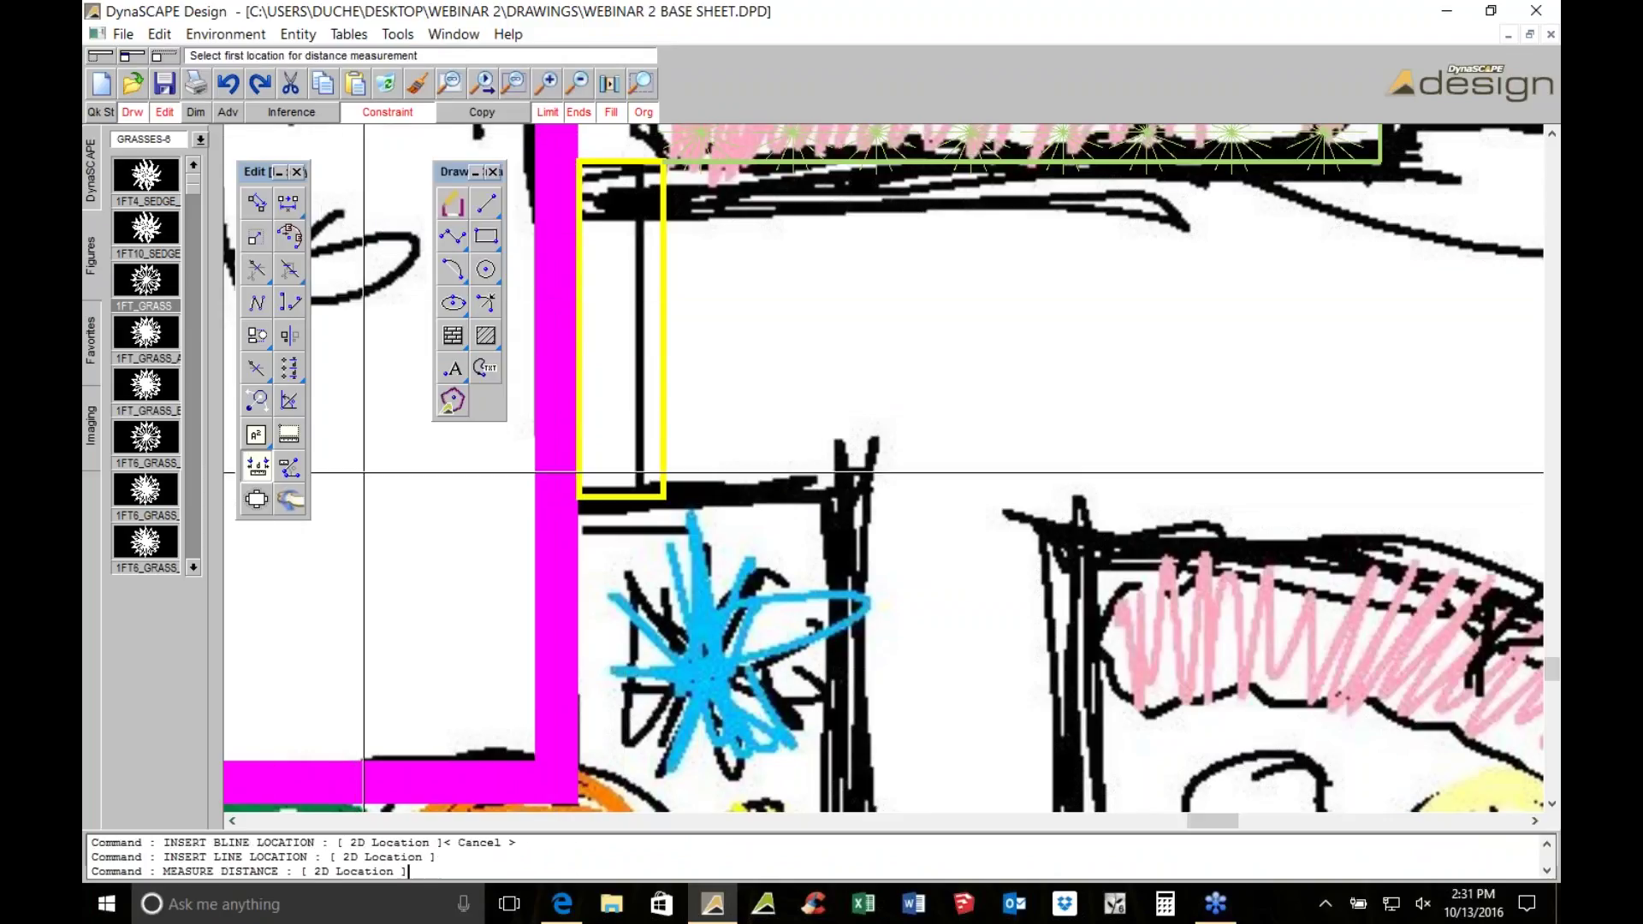
pyautogui.click(661, 503)
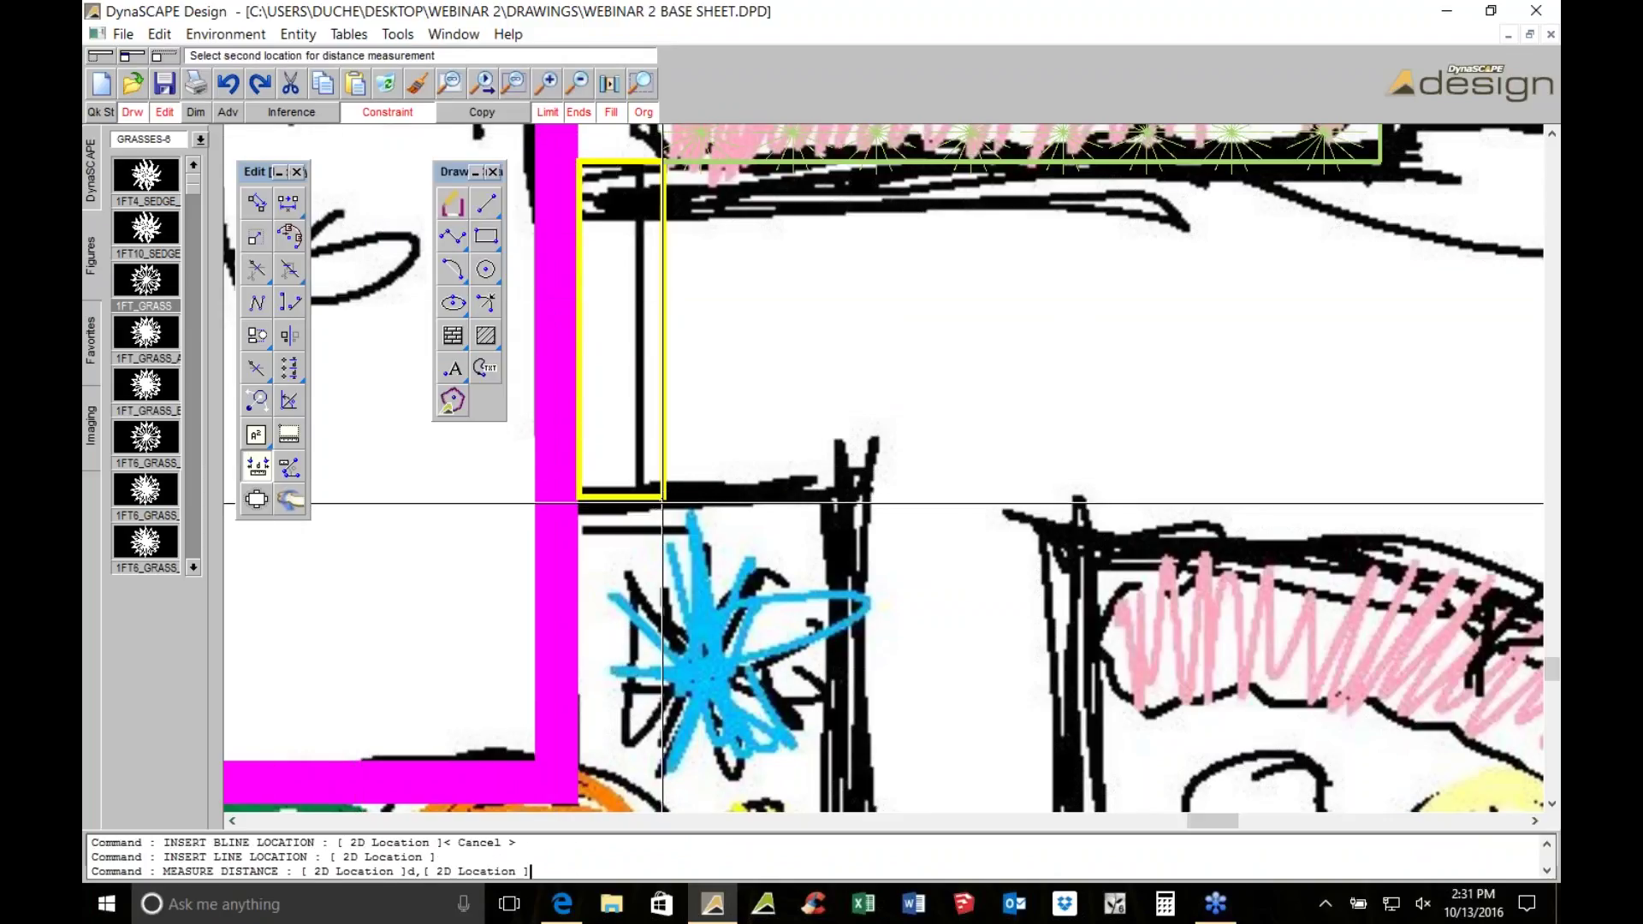
pyautogui.scroll(-1, 845, 431)
pyautogui.scroll(-1, 876, 276)
pyautogui.click(876, 276)
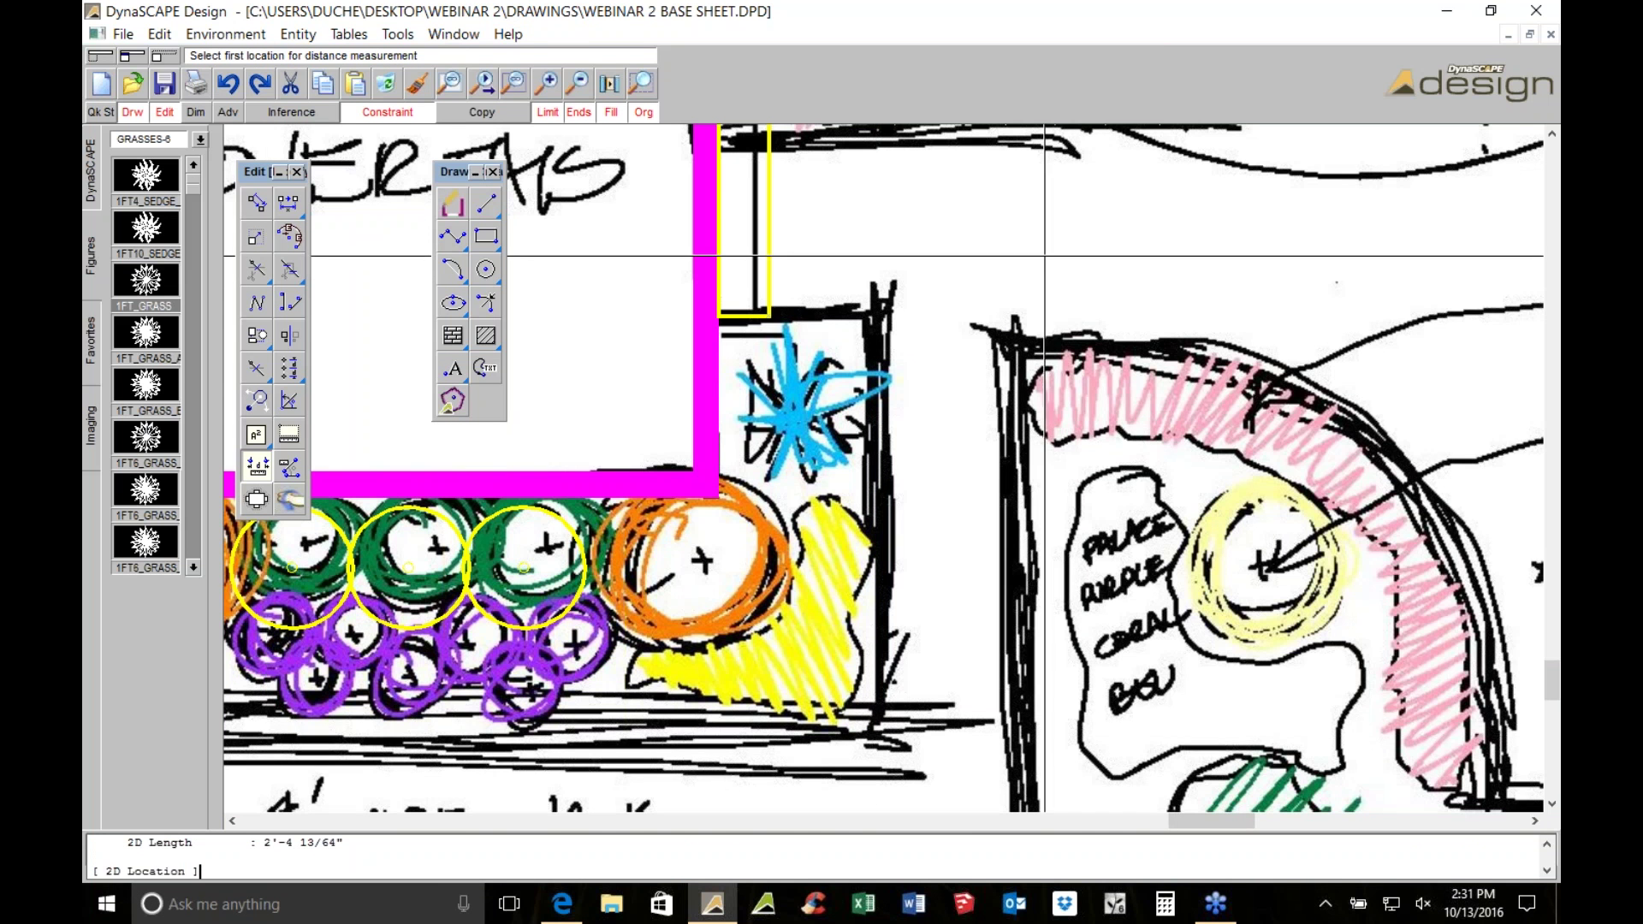
pyautogui.scroll(1, 898, 333)
pyautogui.scroll(1, 894, 319)
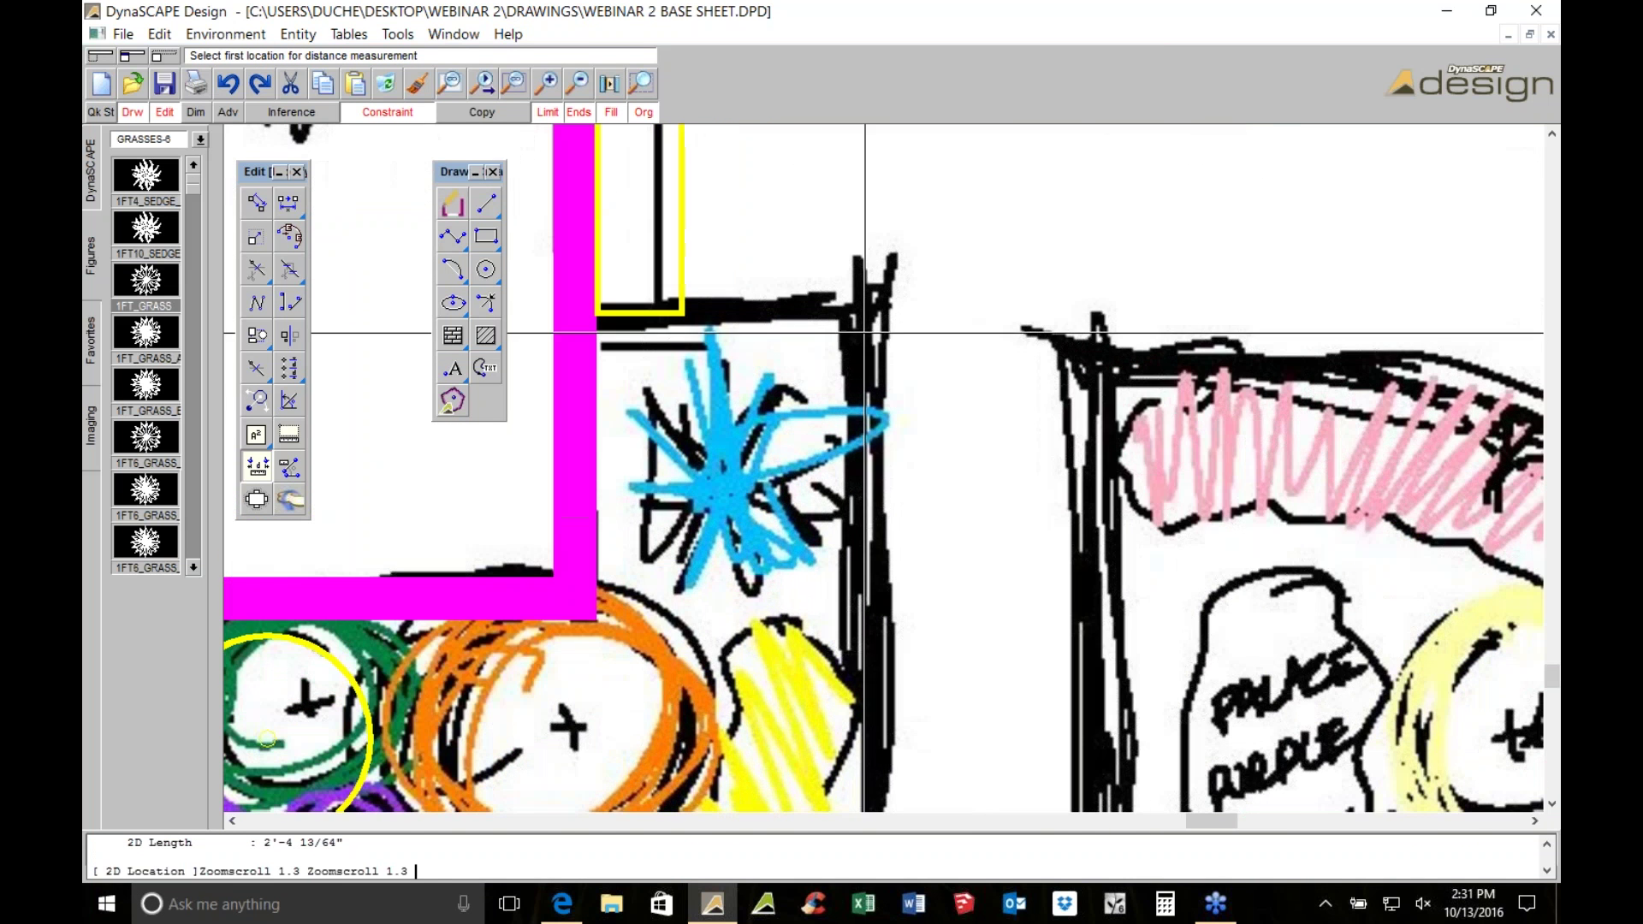
# Draw two 2'-6" green edge lines forming a corner beside the blue star plant
pyautogui.click(486, 203)
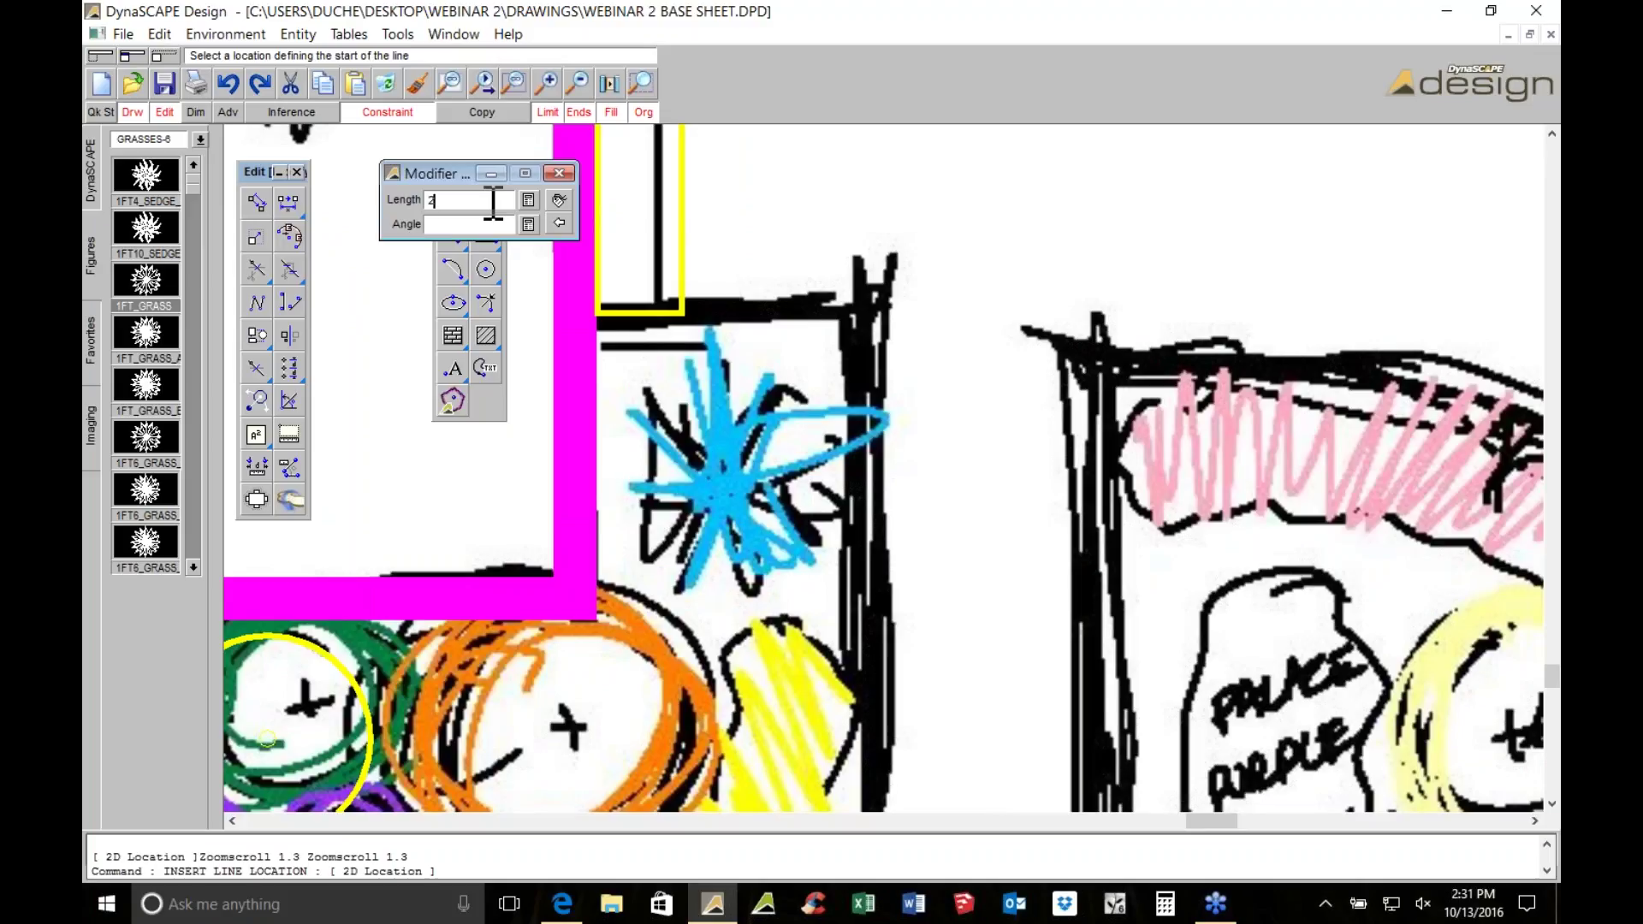
pyautogui.write("2'6")
pyautogui.press('Return')
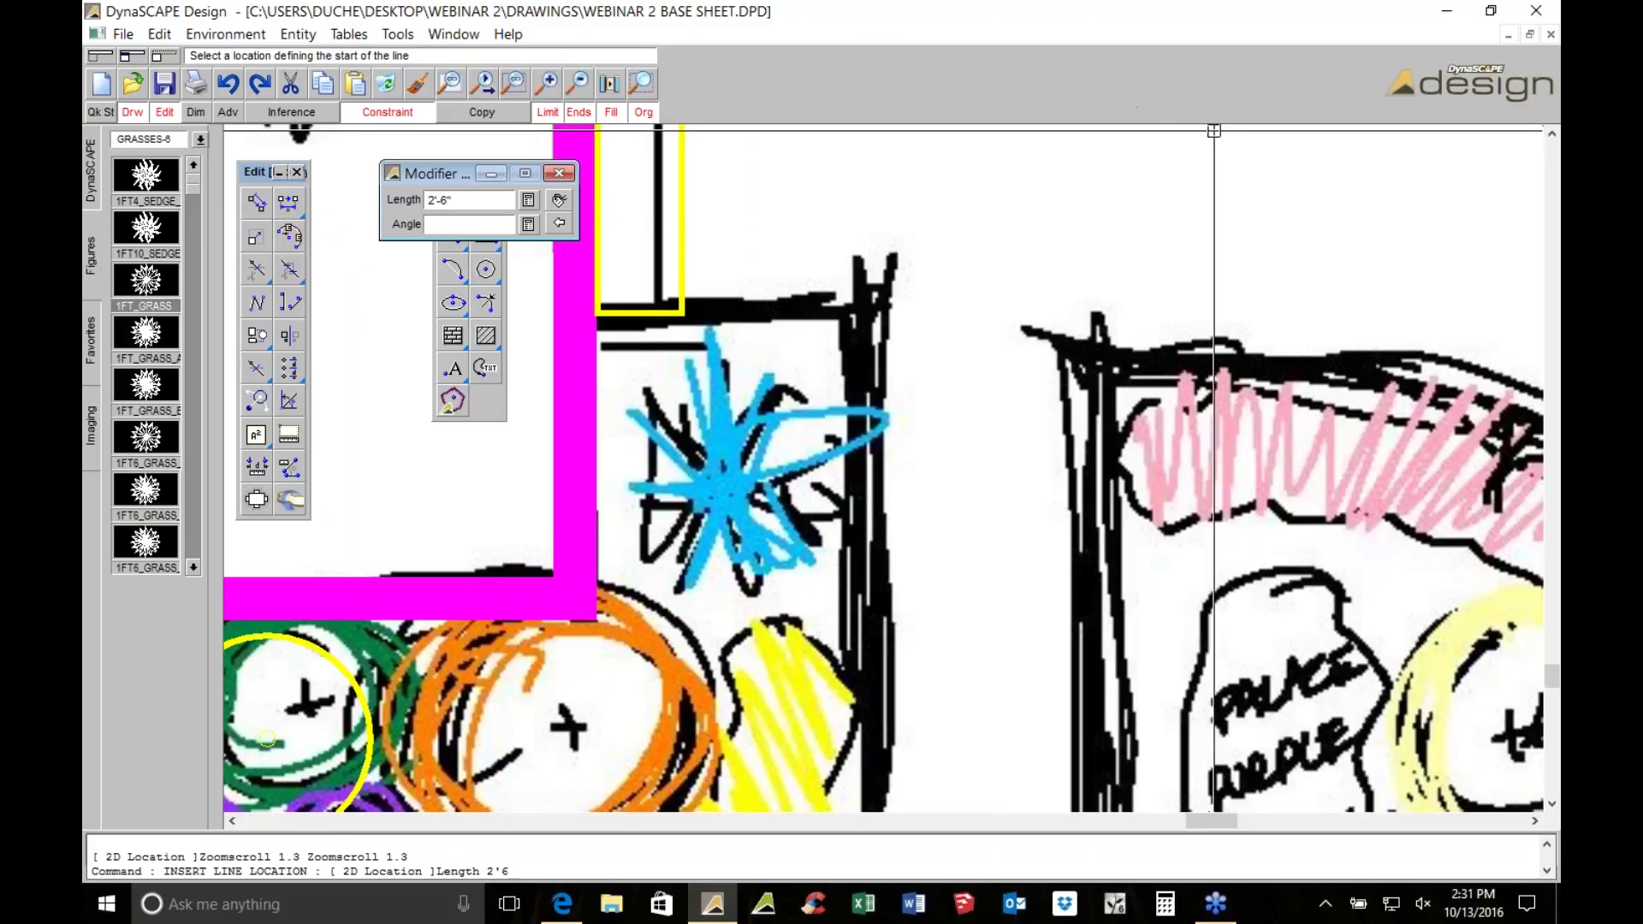
pyautogui.scroll(1, 628, 339)
pyautogui.click(534, 366)
pyautogui.click(795, 329)
pyautogui.click(875, 560)
pyautogui.rightClick(877, 560)
pyautogui.moveTo(877, 560); pyautogui.dragTo(980, 373, button='middle')
pyautogui.scroll(-2, 979, 373)
pyautogui.press('Escape')
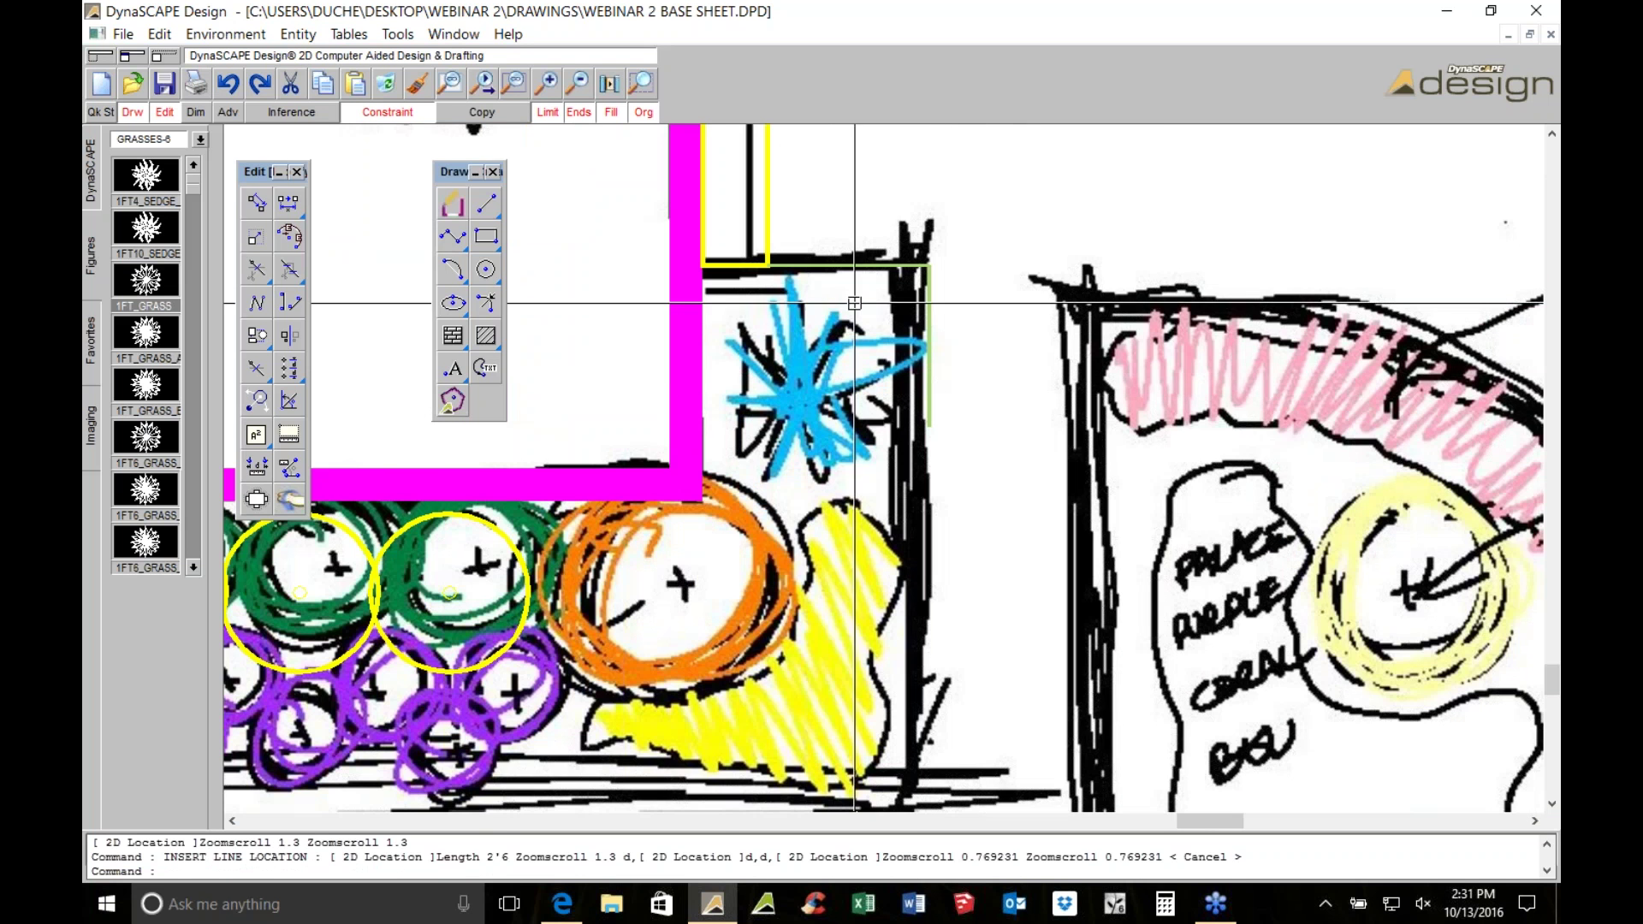
pyautogui.scroll(2, 958, 273)
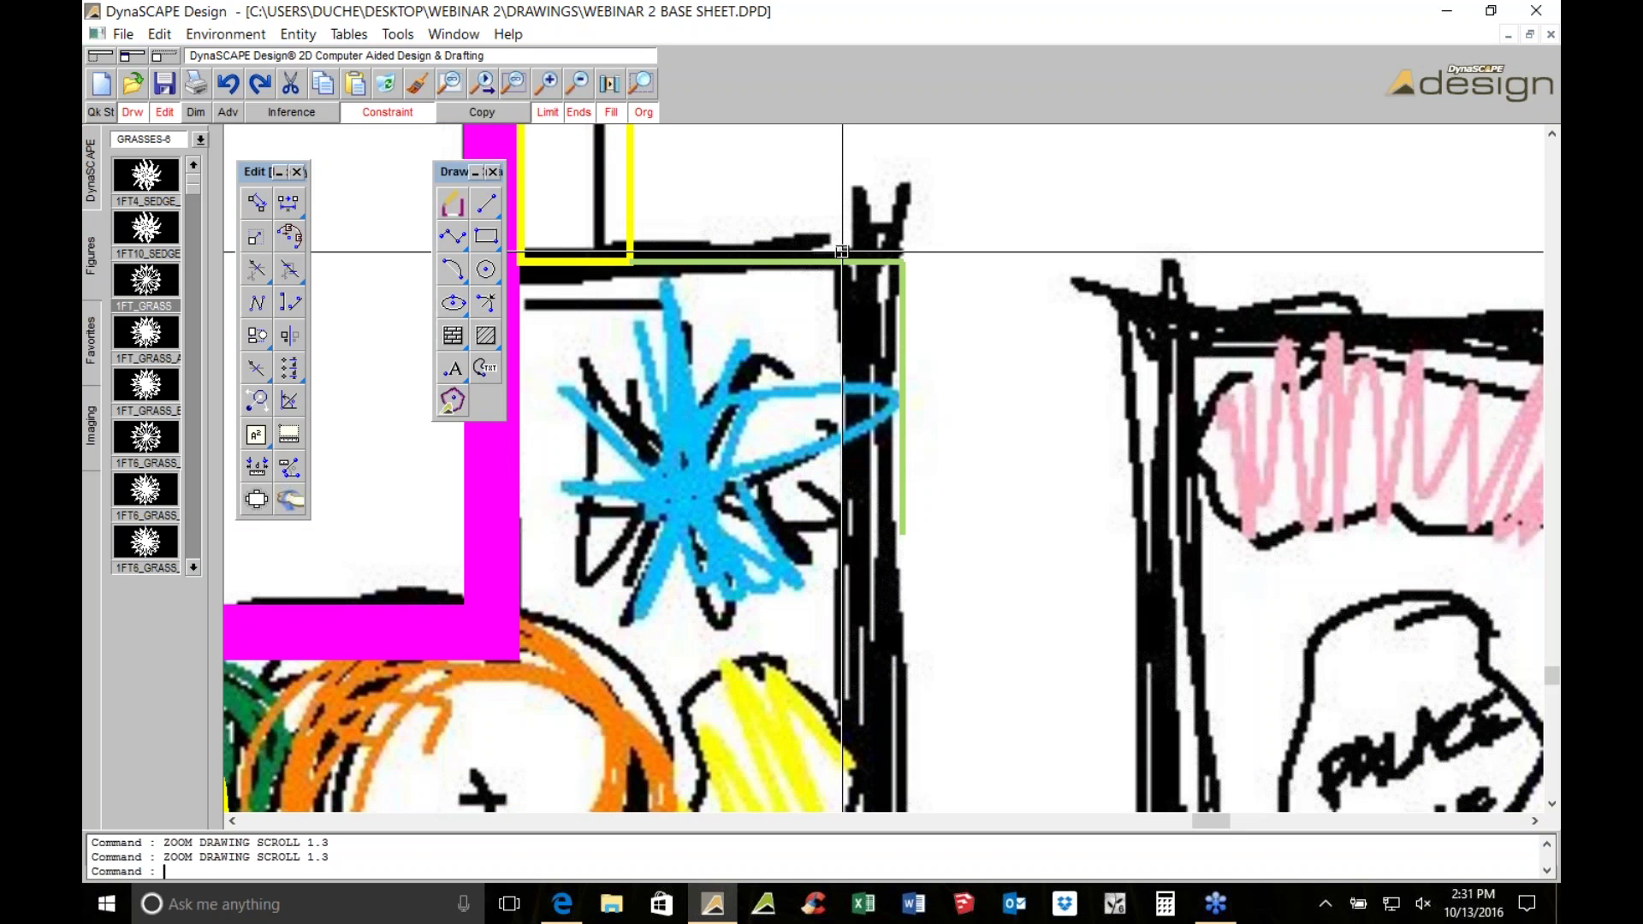
# Place the 3FT_GRASS symbol from GRASSES-6 on the blue star grass sketch
pyautogui.scroll(-1, 1035, 393)
pyautogui.scroll(-1, 1025, 423)
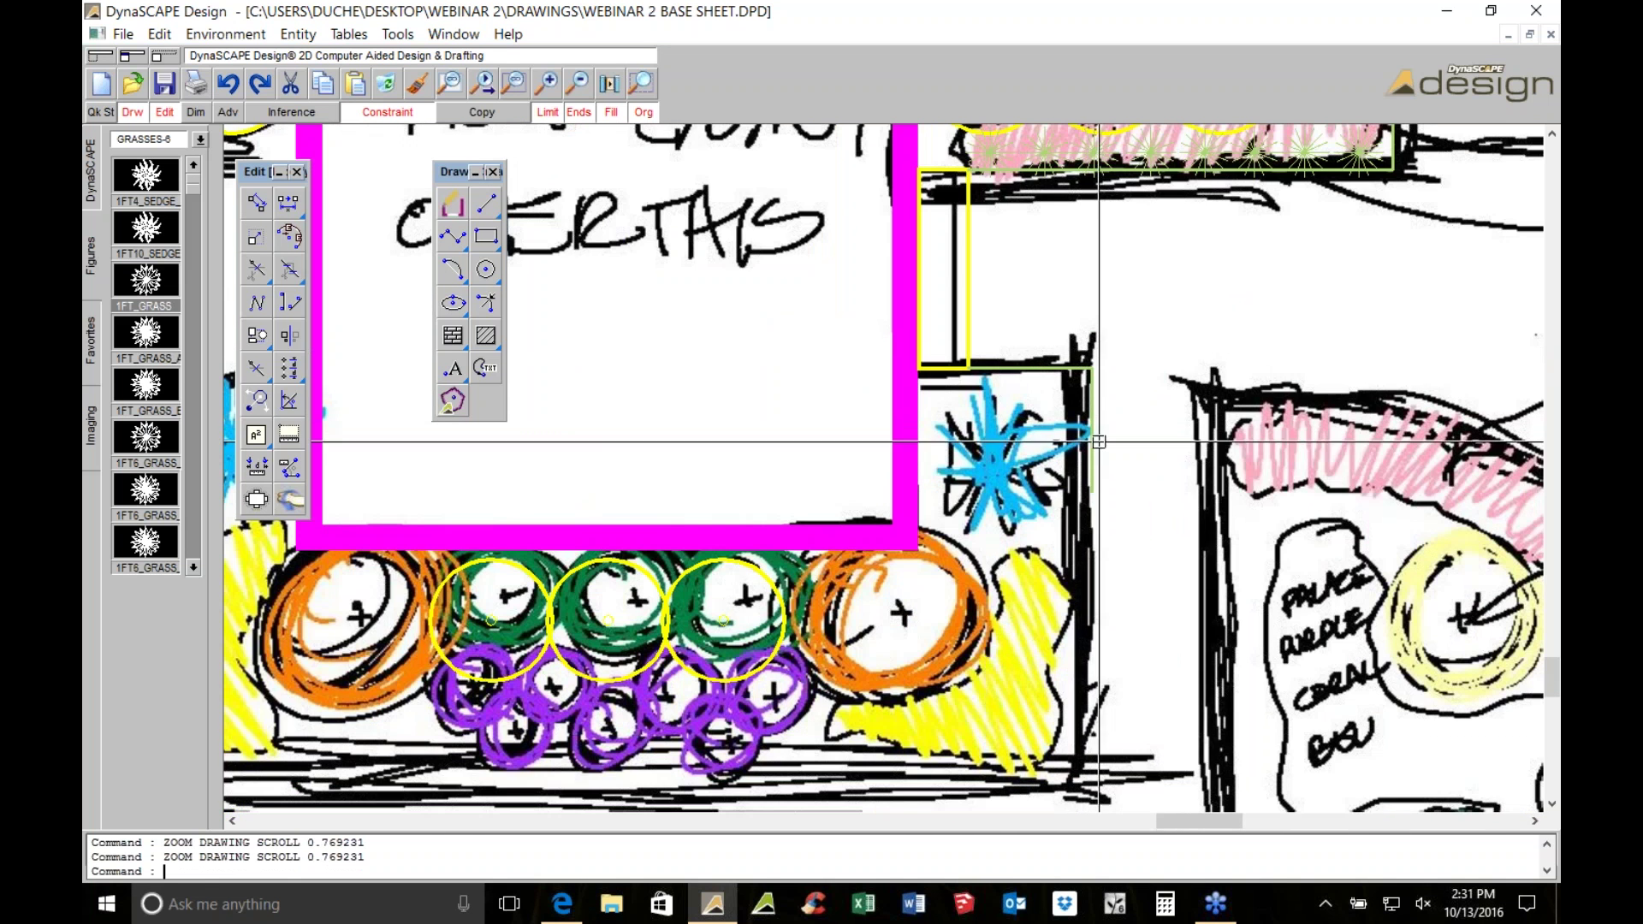
pyautogui.scroll(-1, 925, 541)
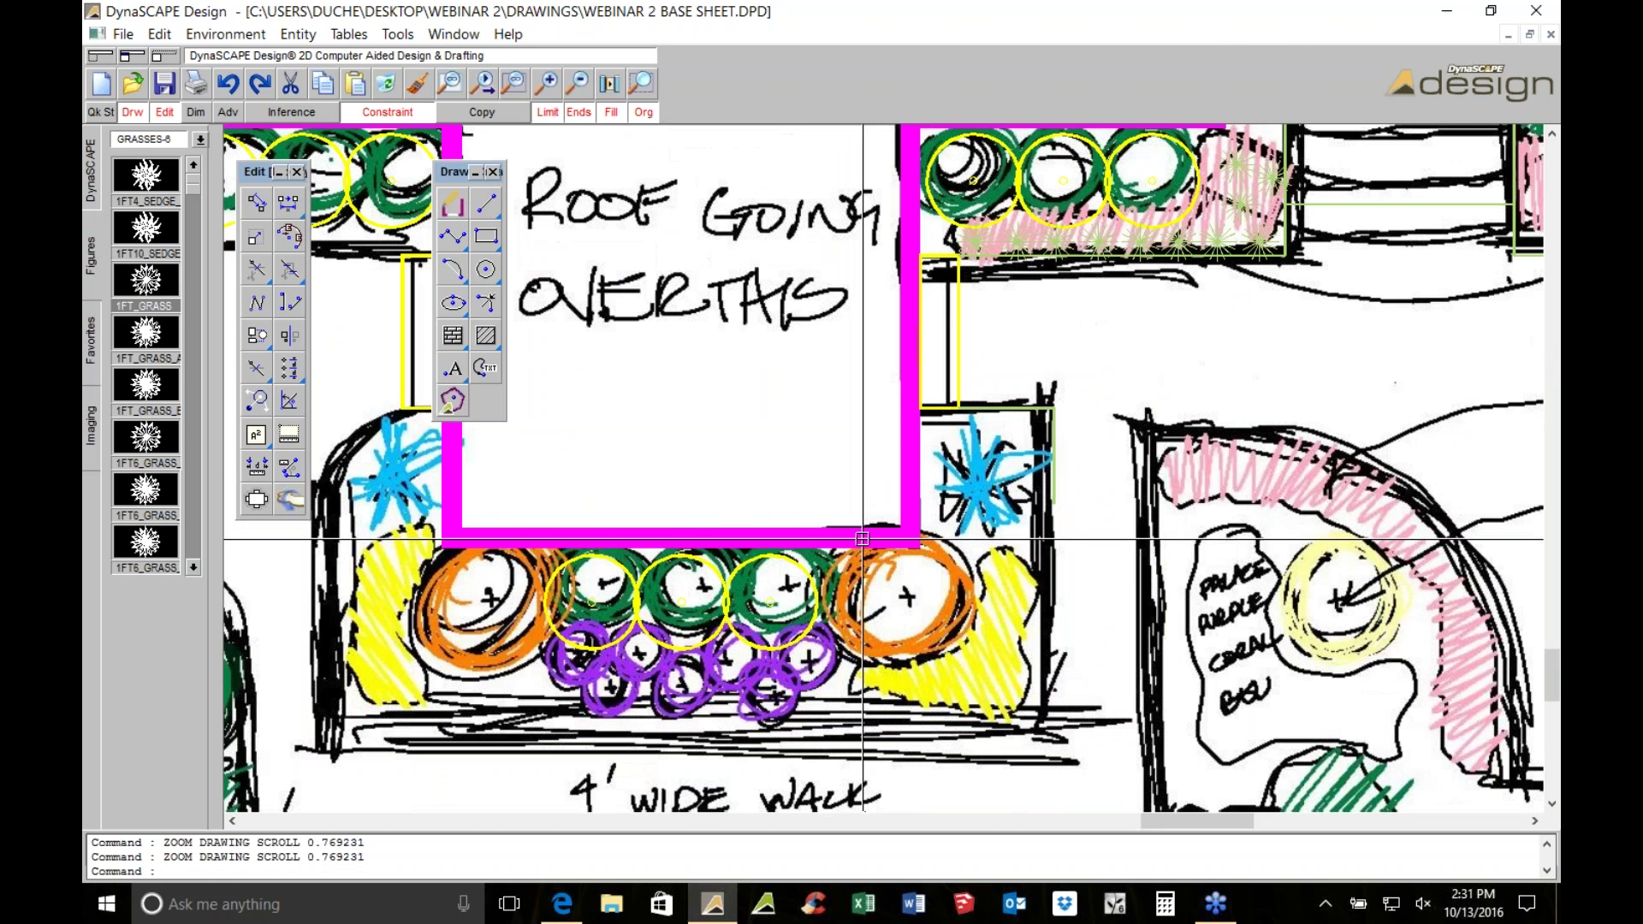
pyautogui.scroll(-1, 957, 496)
pyautogui.scroll(-2, 958, 496)
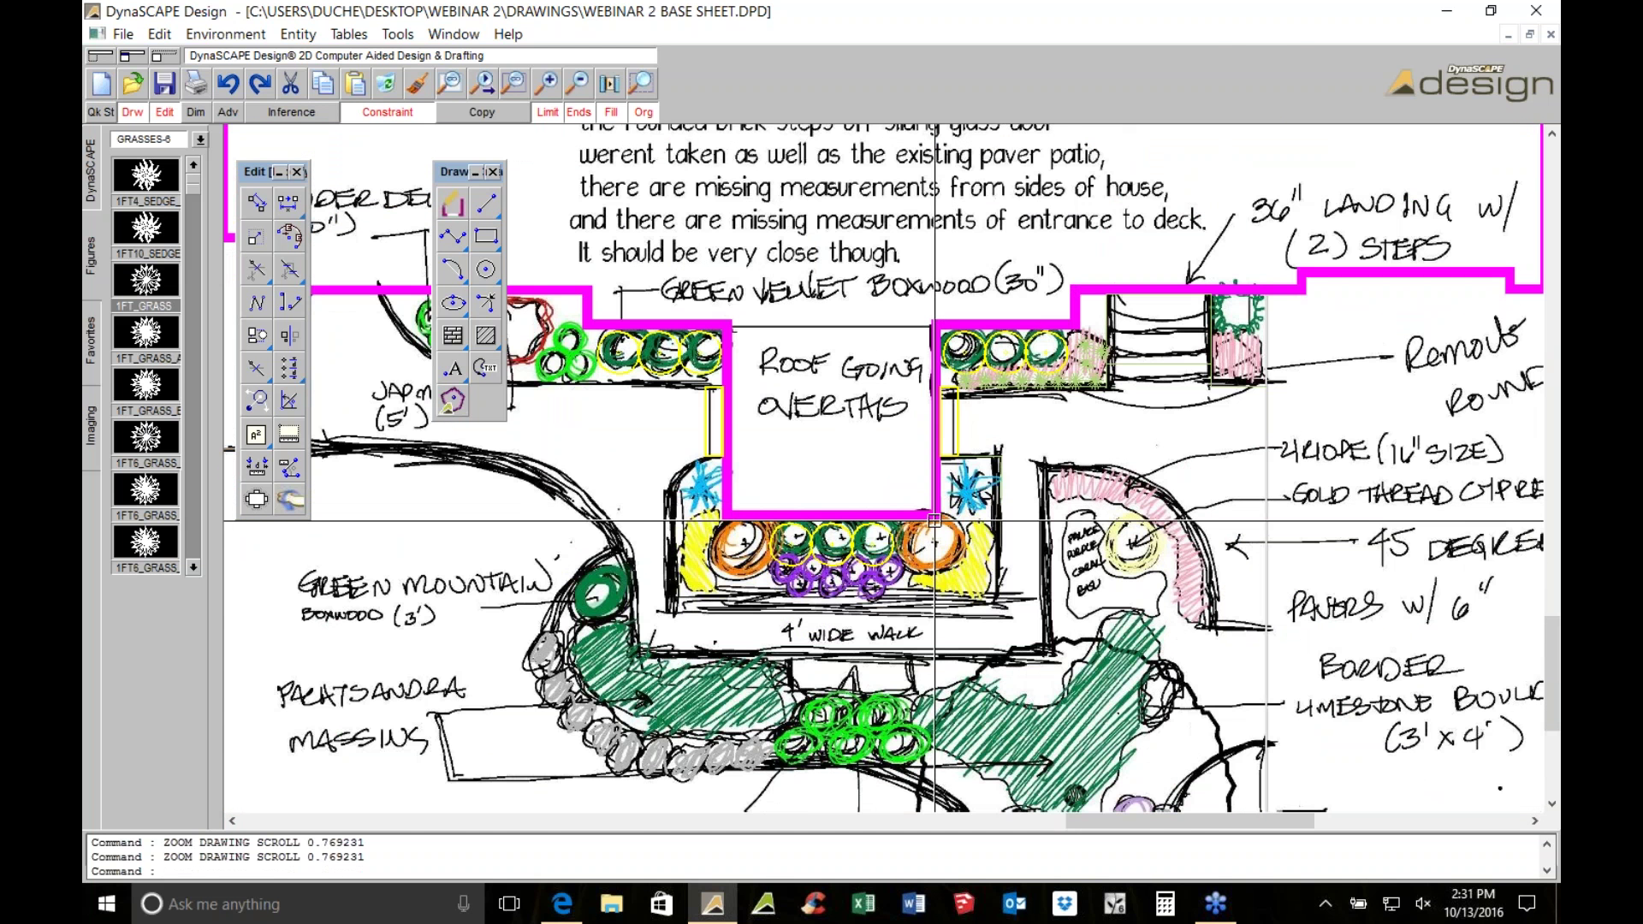
pyautogui.scroll(1, 934, 520)
pyautogui.scroll(1, 996, 519)
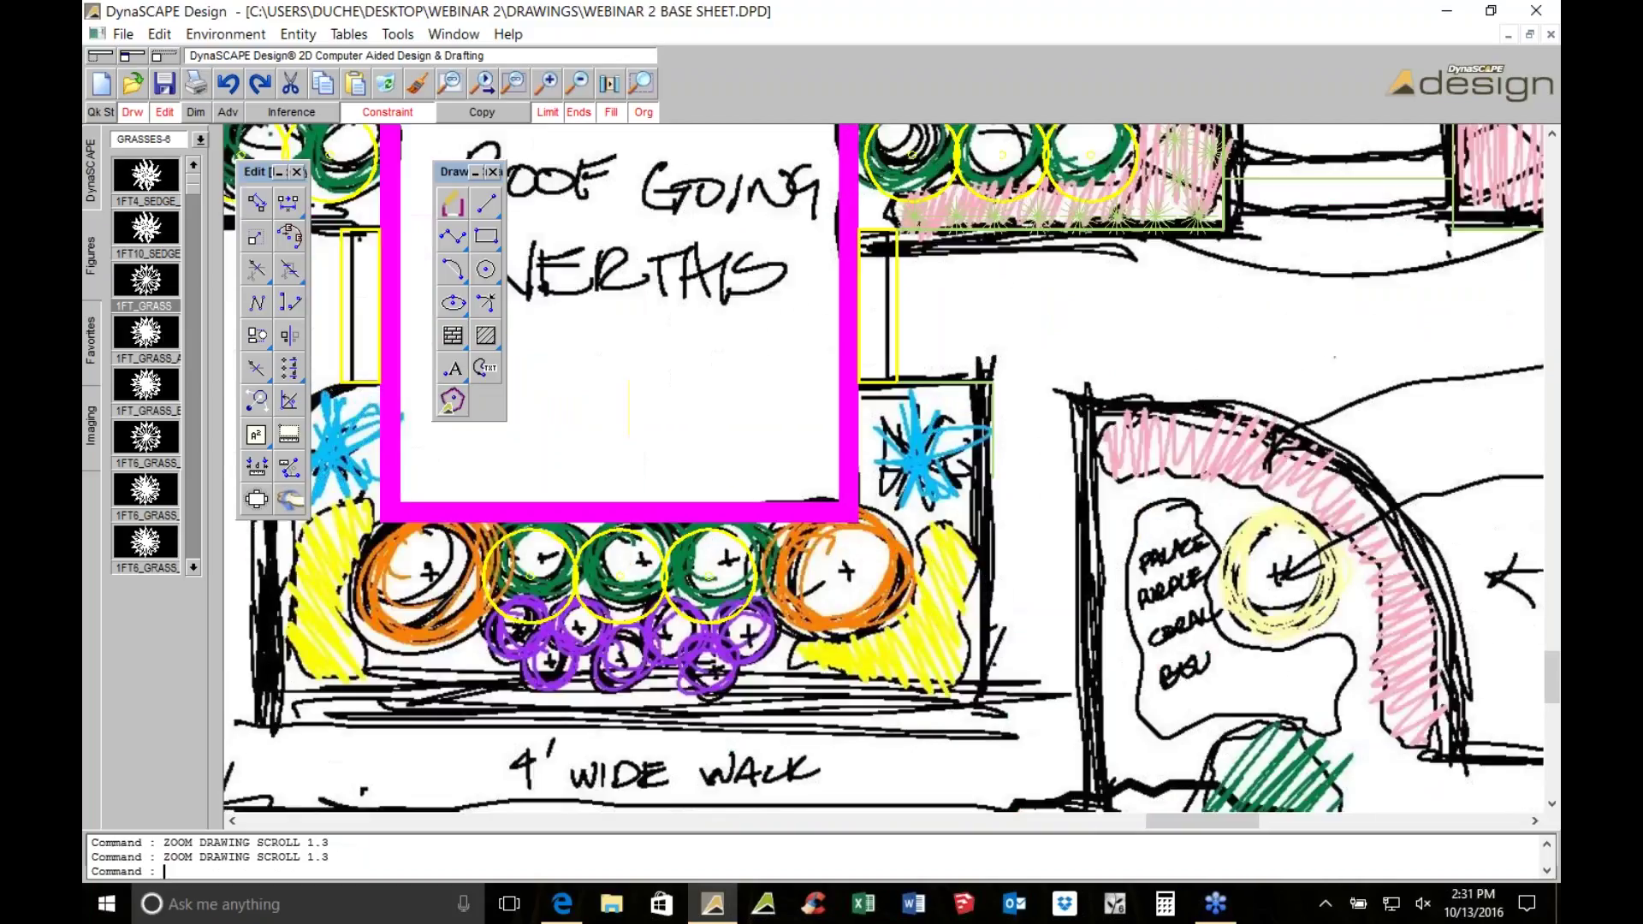
pyautogui.scroll(-3, 146, 548)
pyautogui.click(151, 549)
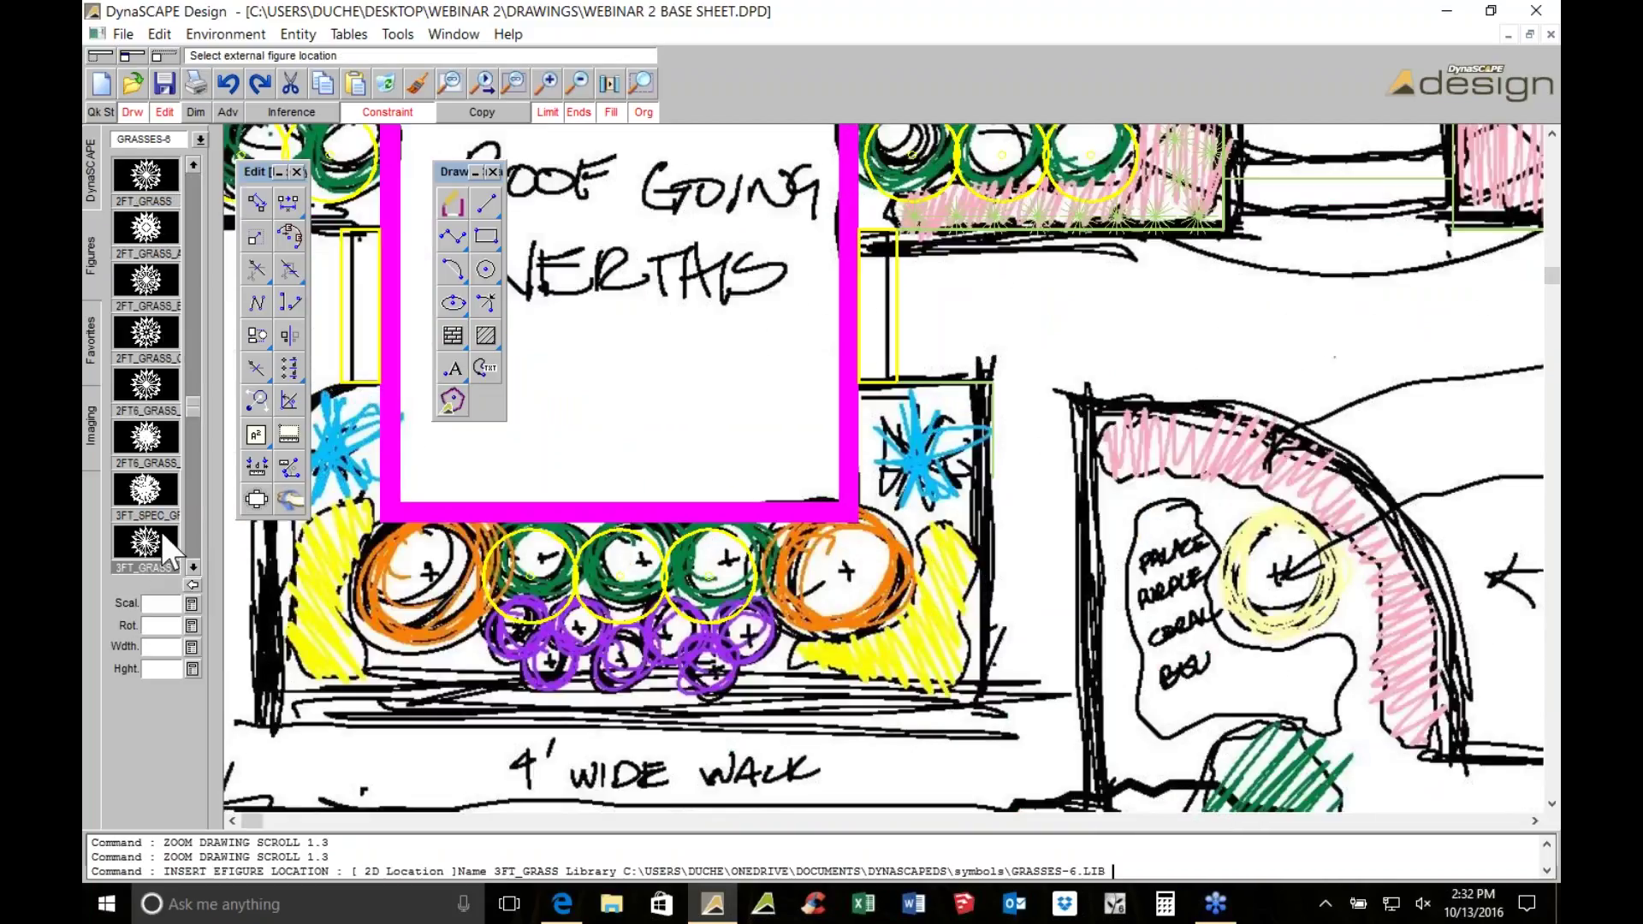
pyautogui.click(928, 458)
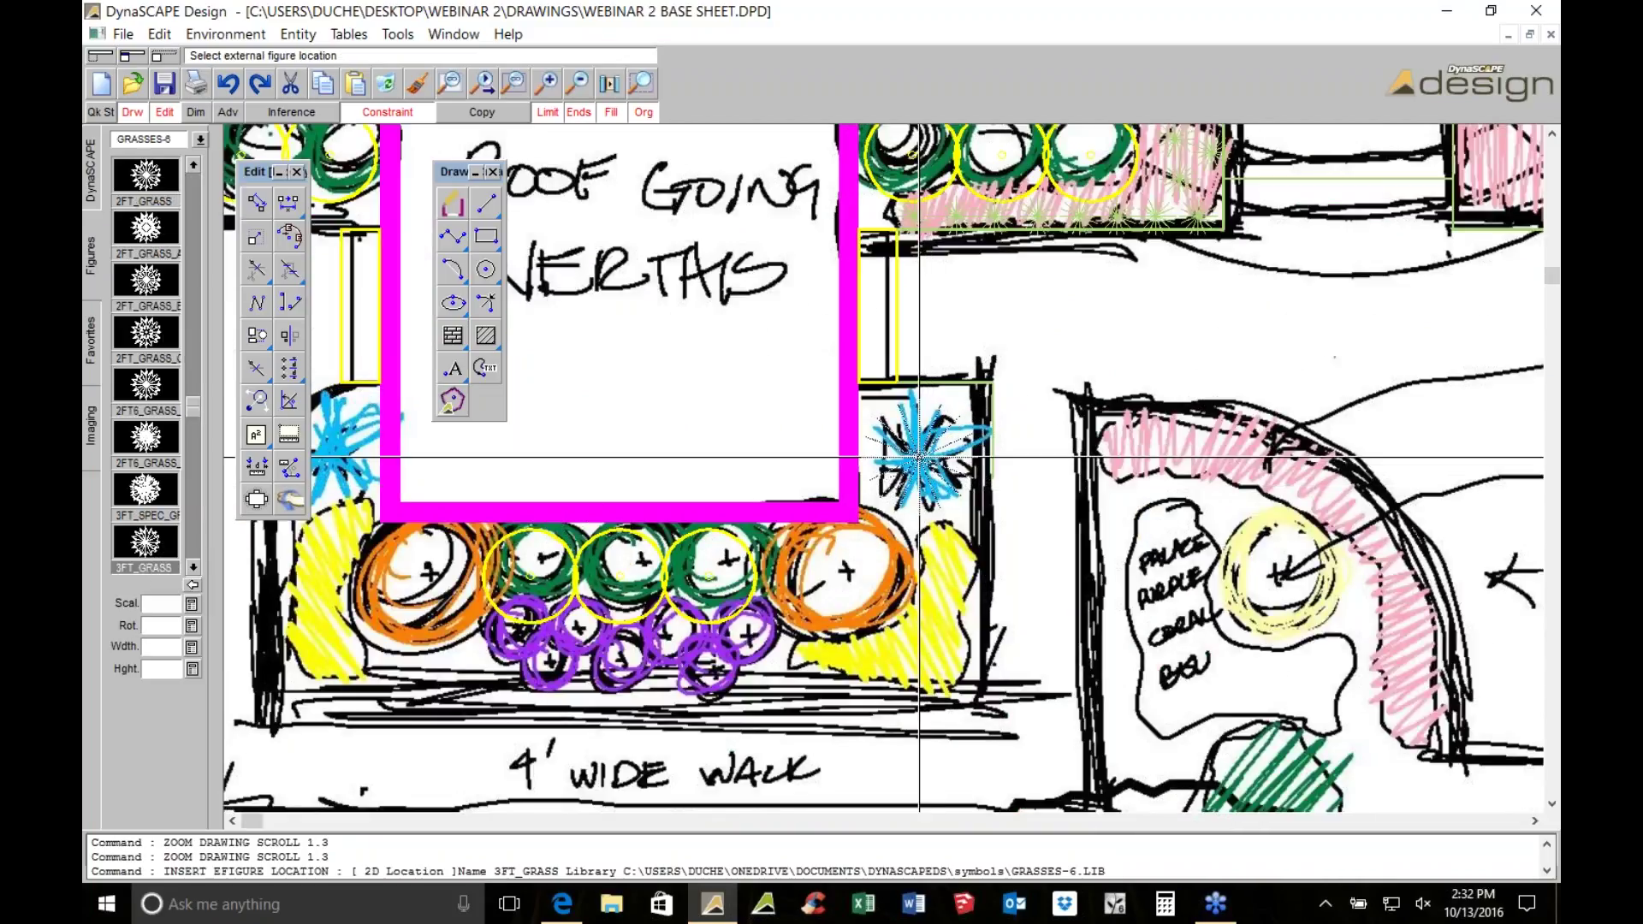
pyautogui.scroll(1, 928, 458)
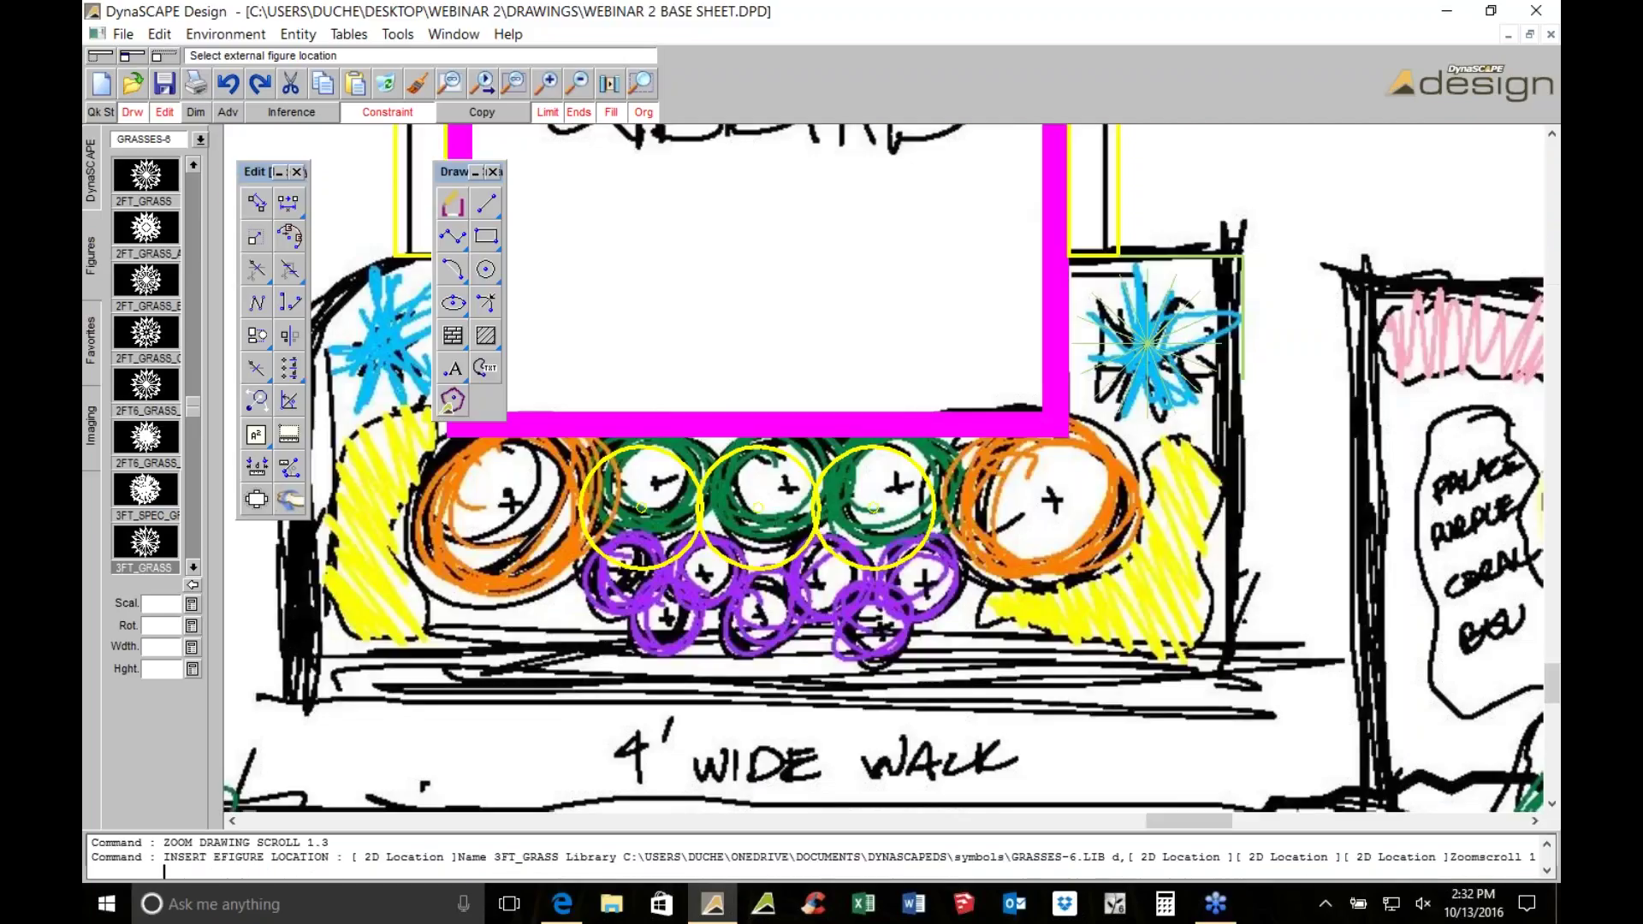
pyautogui.press('Escape')
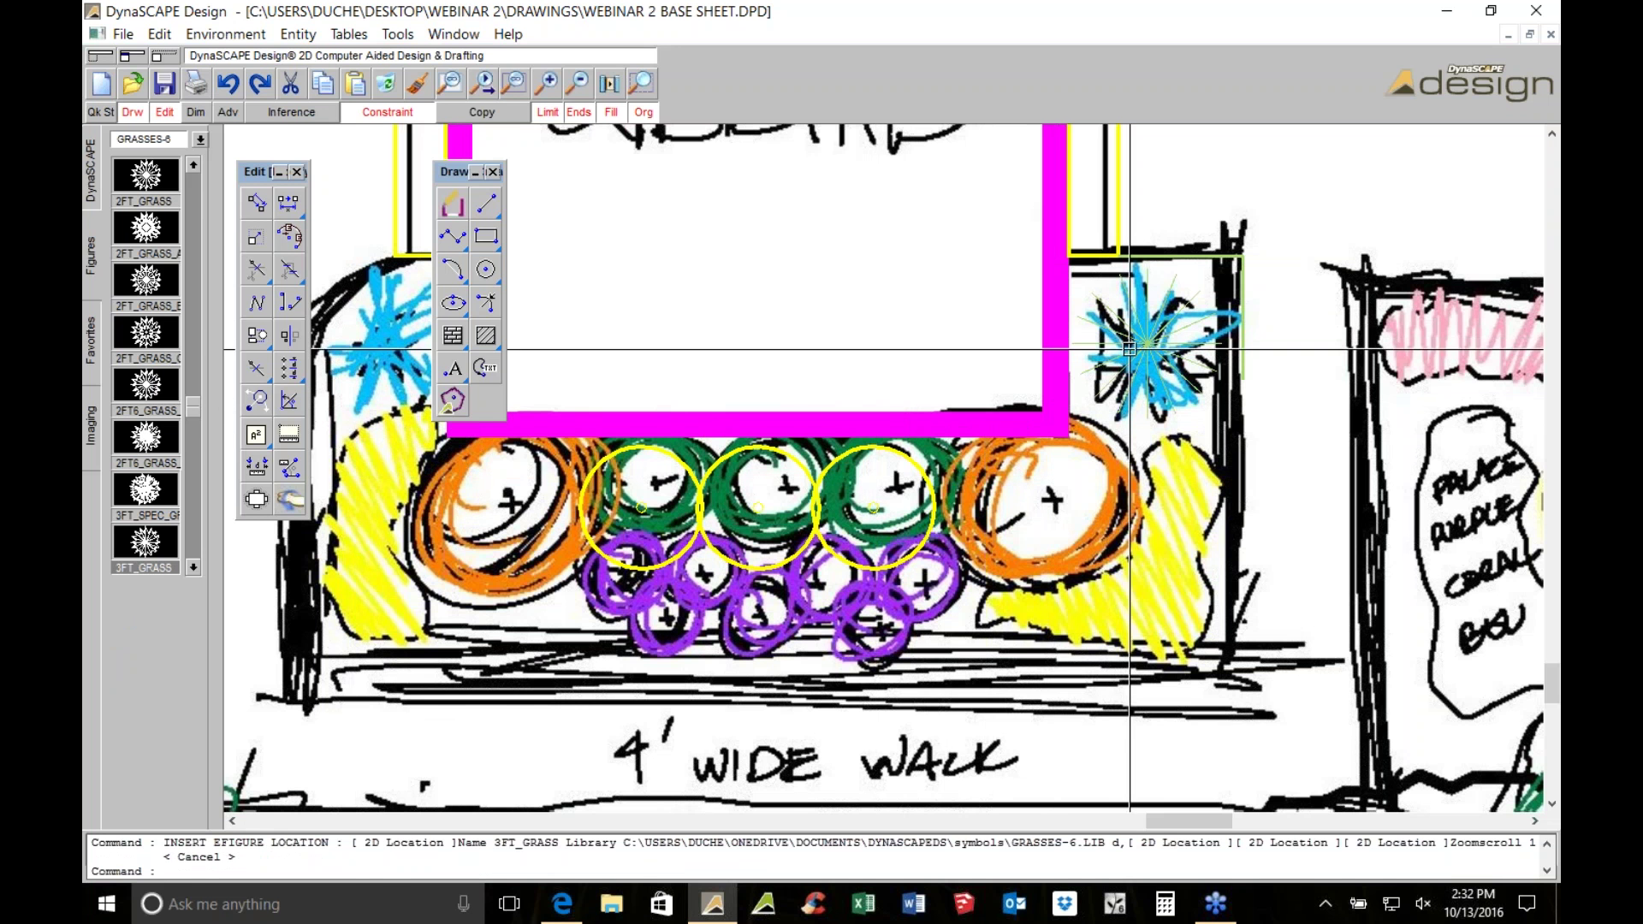
pyautogui.scroll(1, 1129, 349)
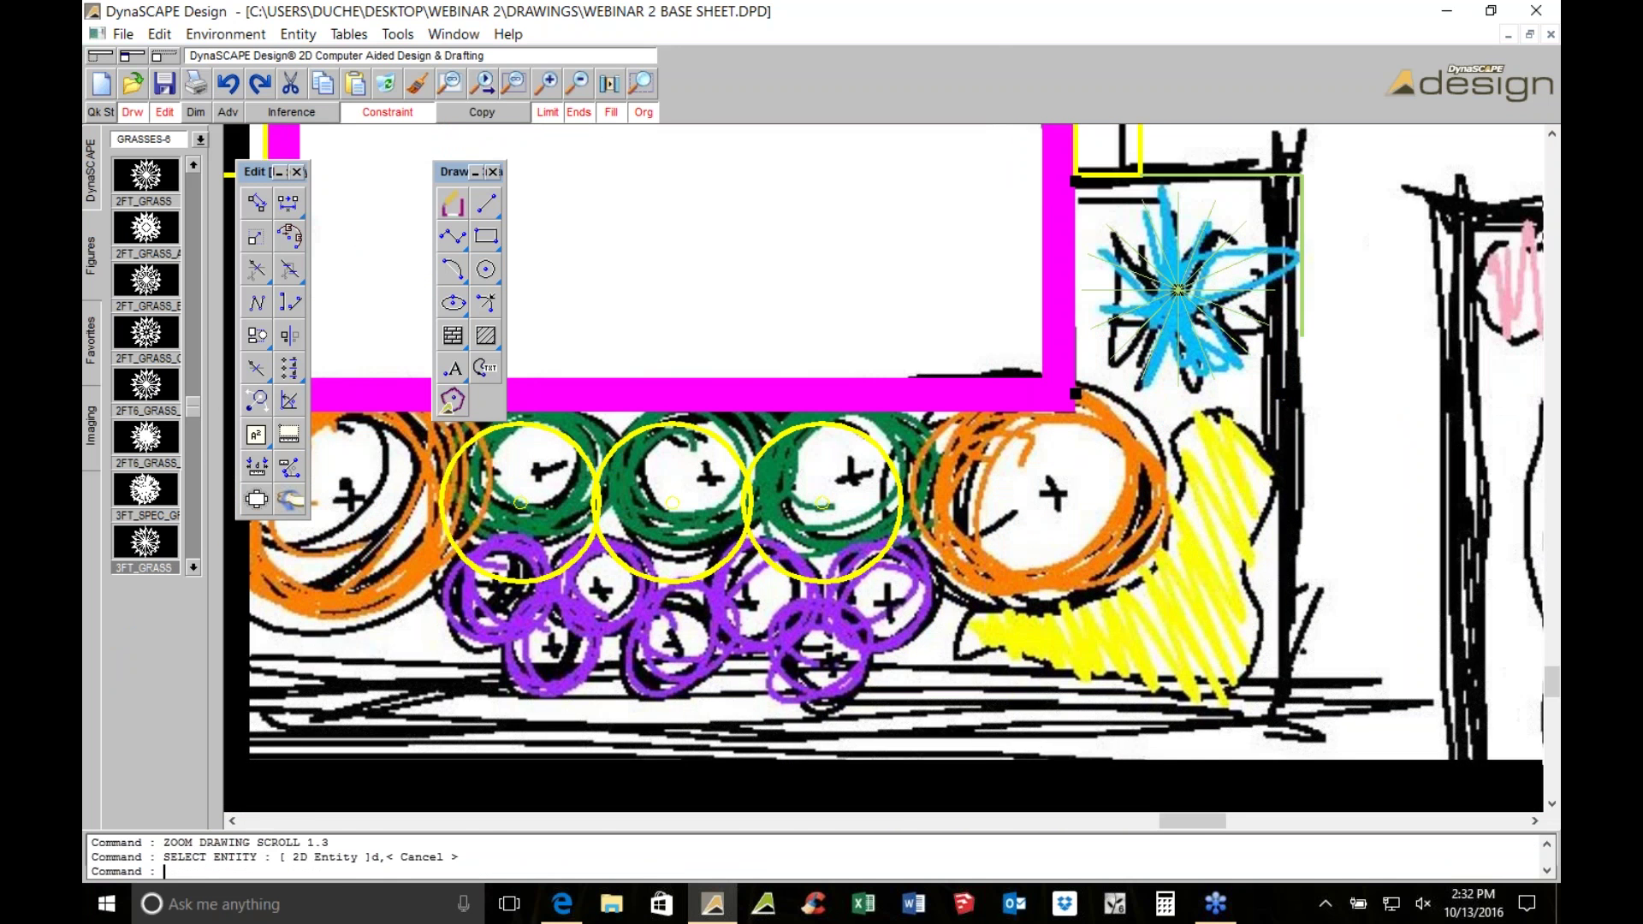
pyautogui.scroll(-1, 1166, 454)
pyautogui.moveTo(1110, 313); pyautogui.dragTo(966, 405, button='middle')
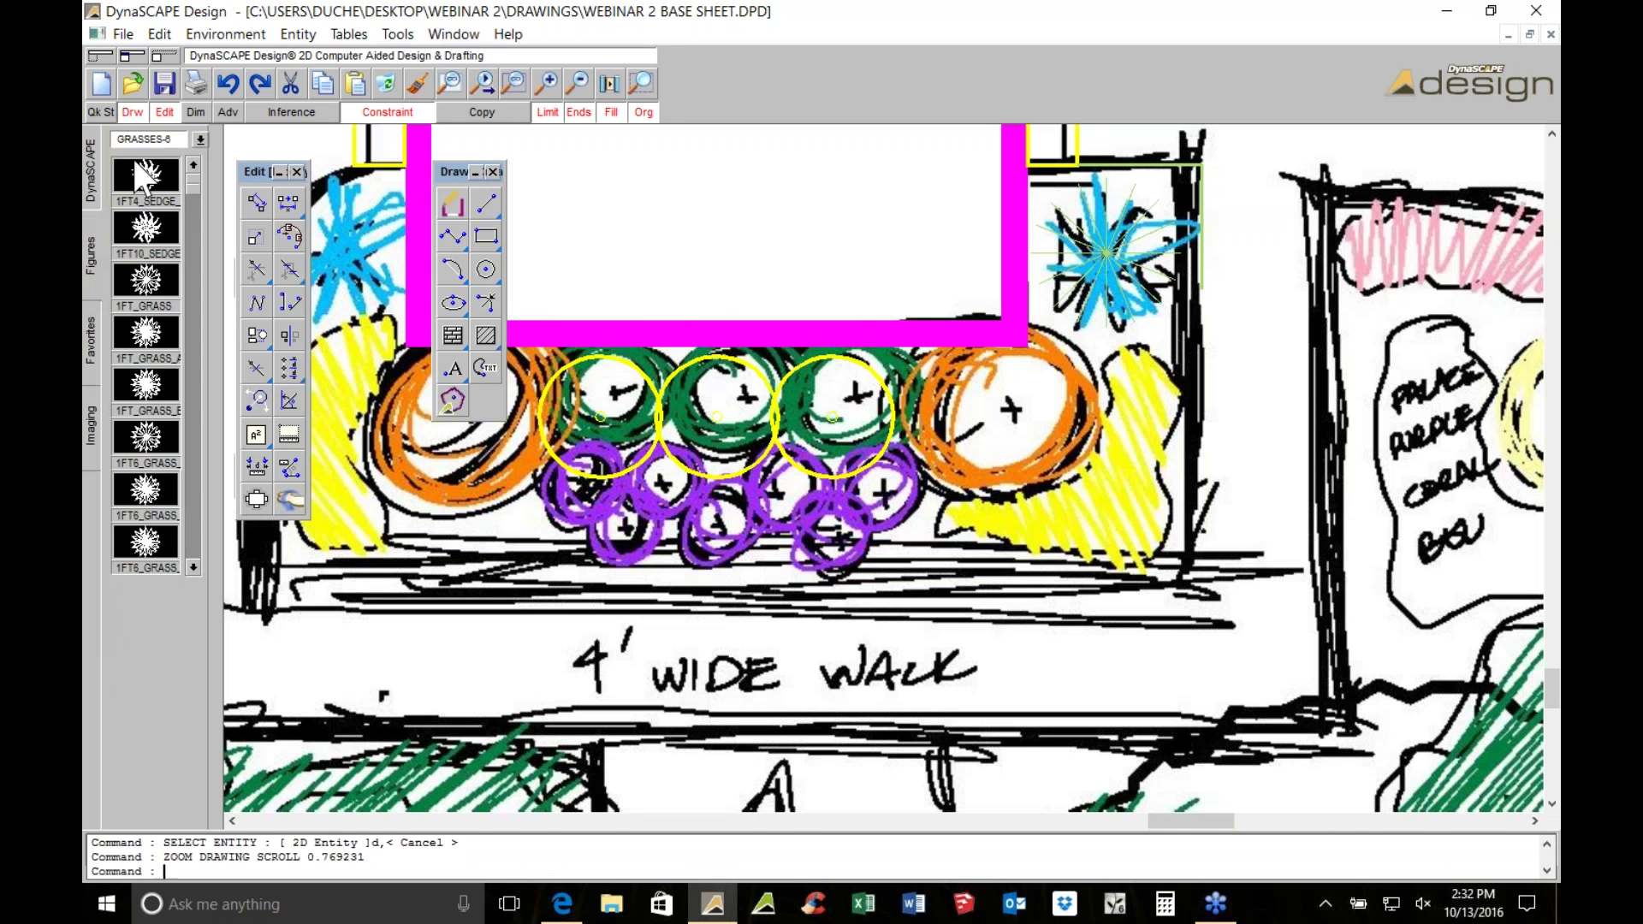
# Switch the symbol library to the SHRUBS-A-6 category
pyautogui.click(148, 139)
pyautogui.click(150, 171)
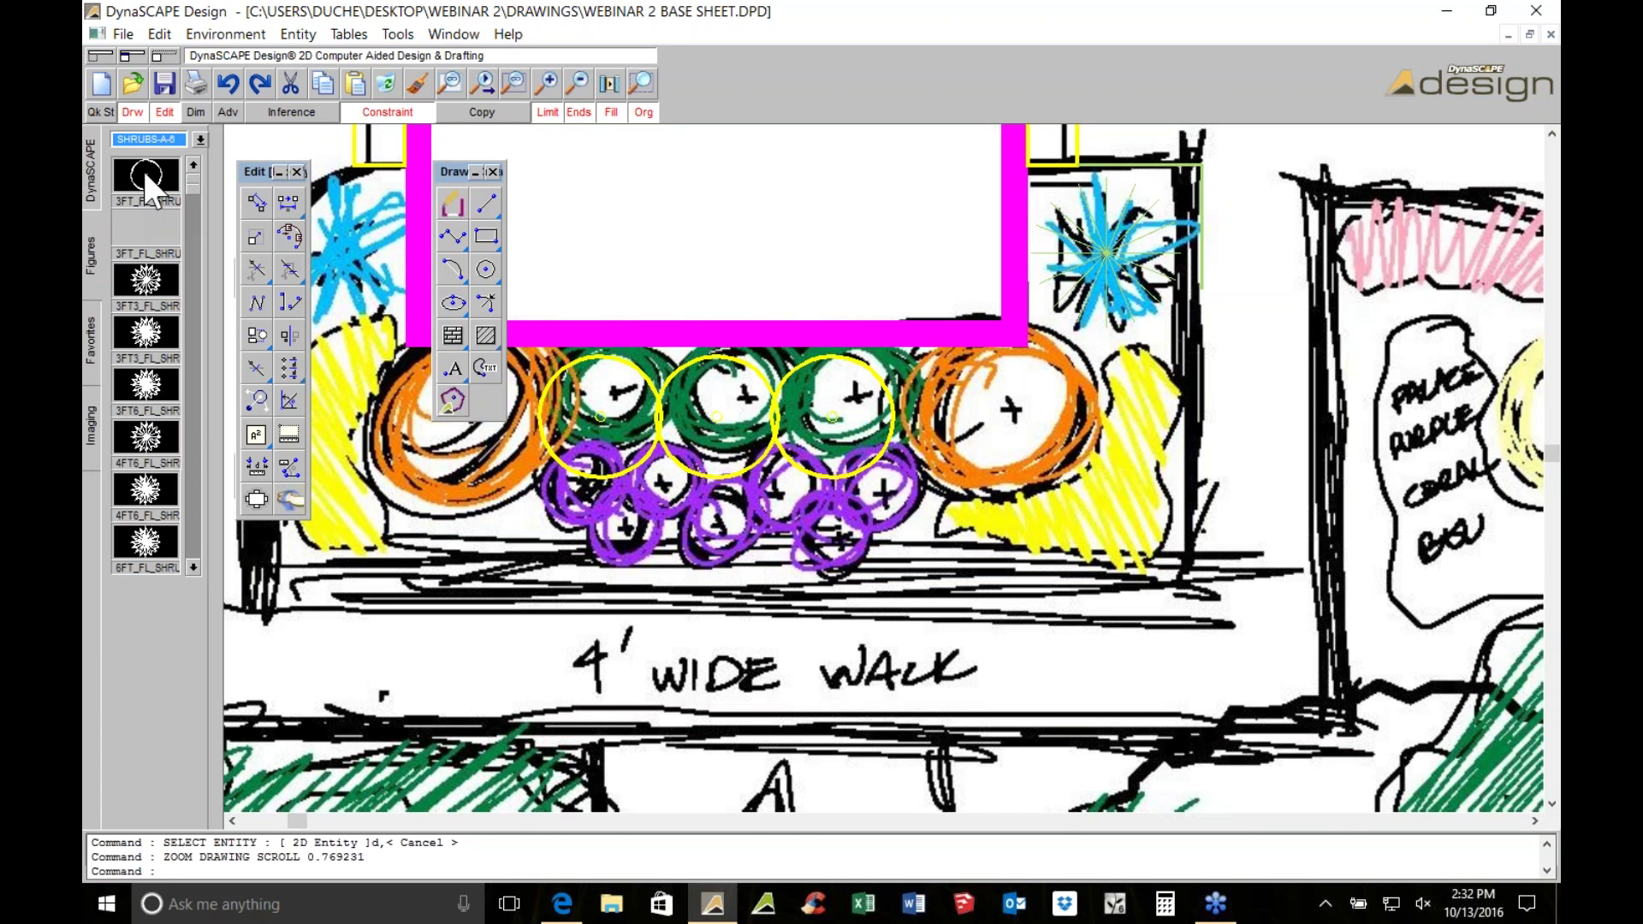
pyautogui.scroll(-3, 187, 524)
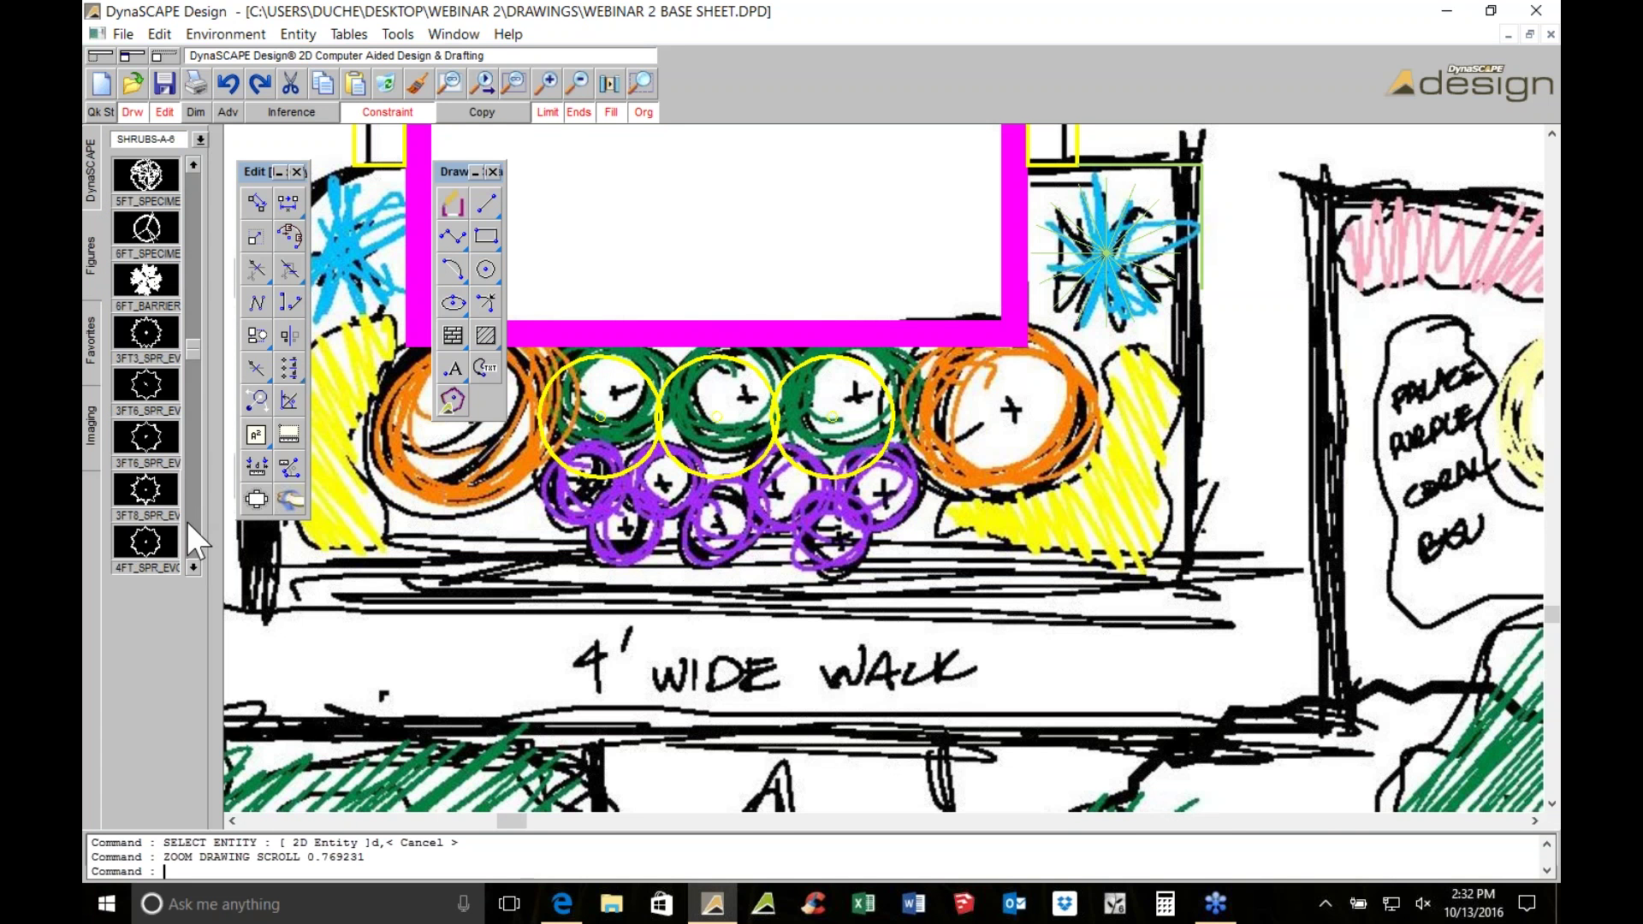
pyautogui.click(195, 167)
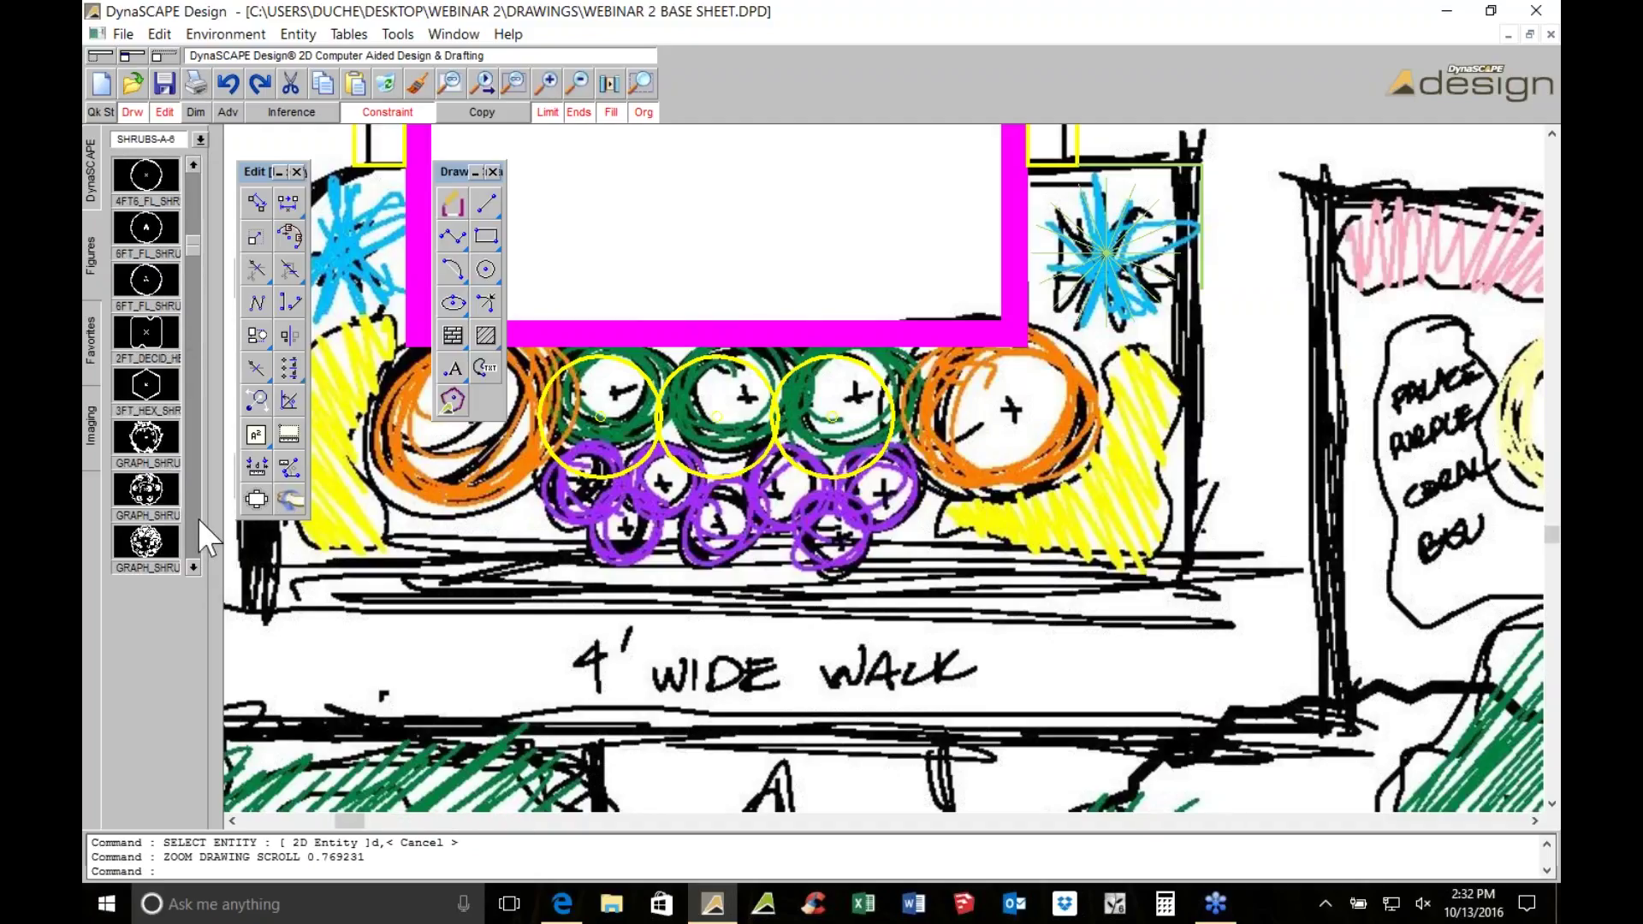
pyautogui.scroll(-5, 198, 518)
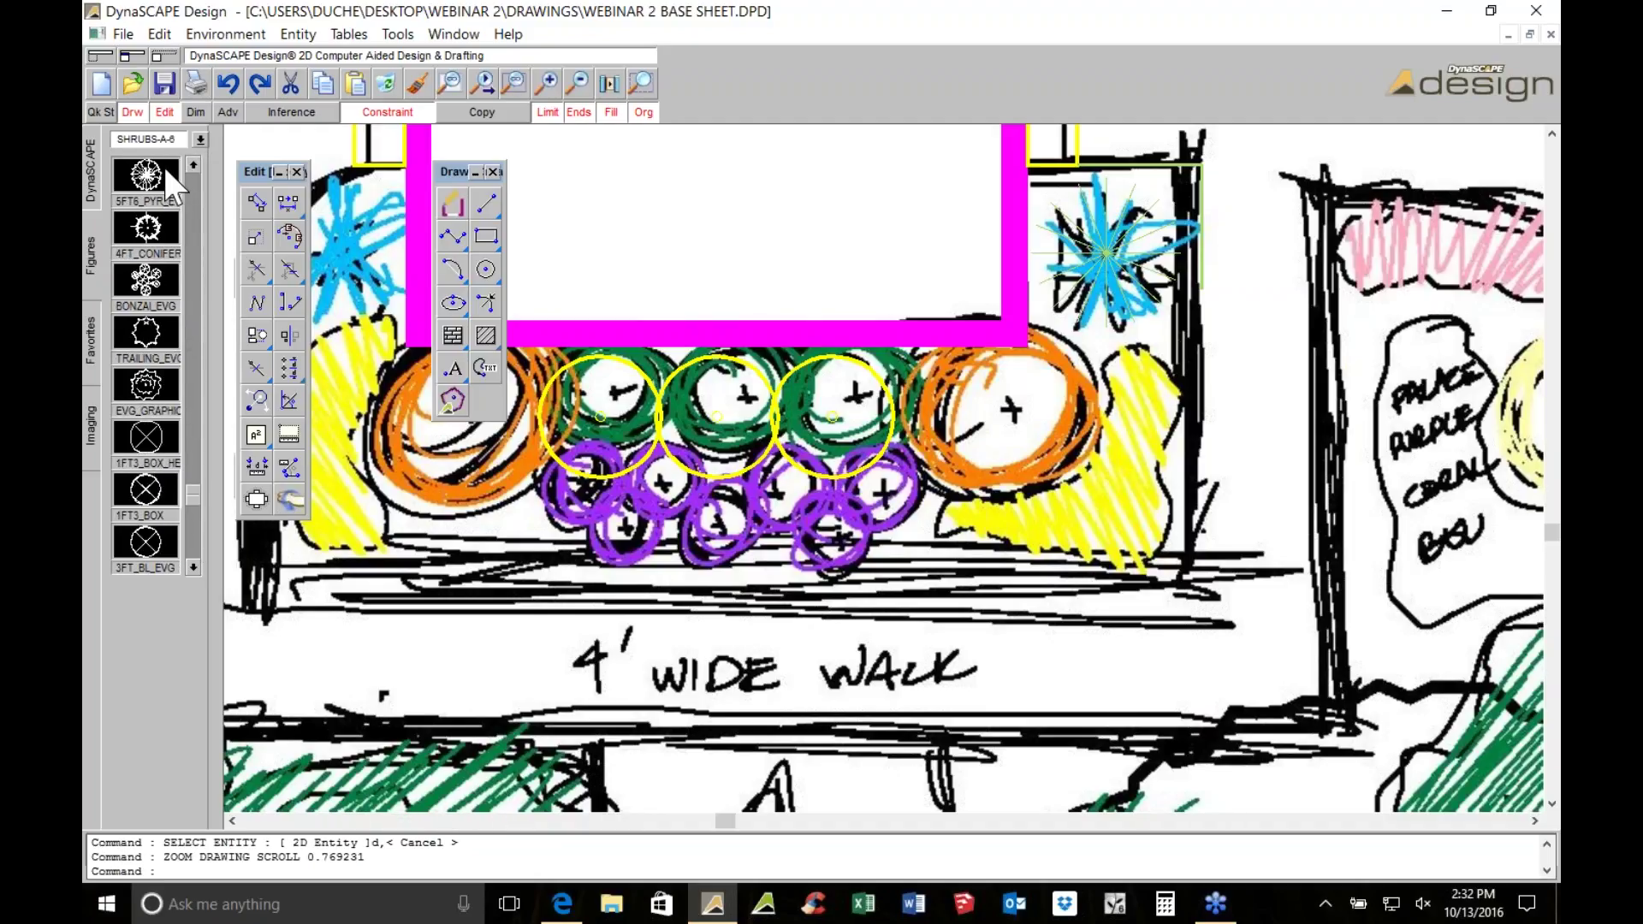
# Insert a 5FT6_PYR_EVG shrub, 3 ft wide and 3 ft high, on the orange circle
pyautogui.click(170, 172)
pyautogui.click(167, 645)
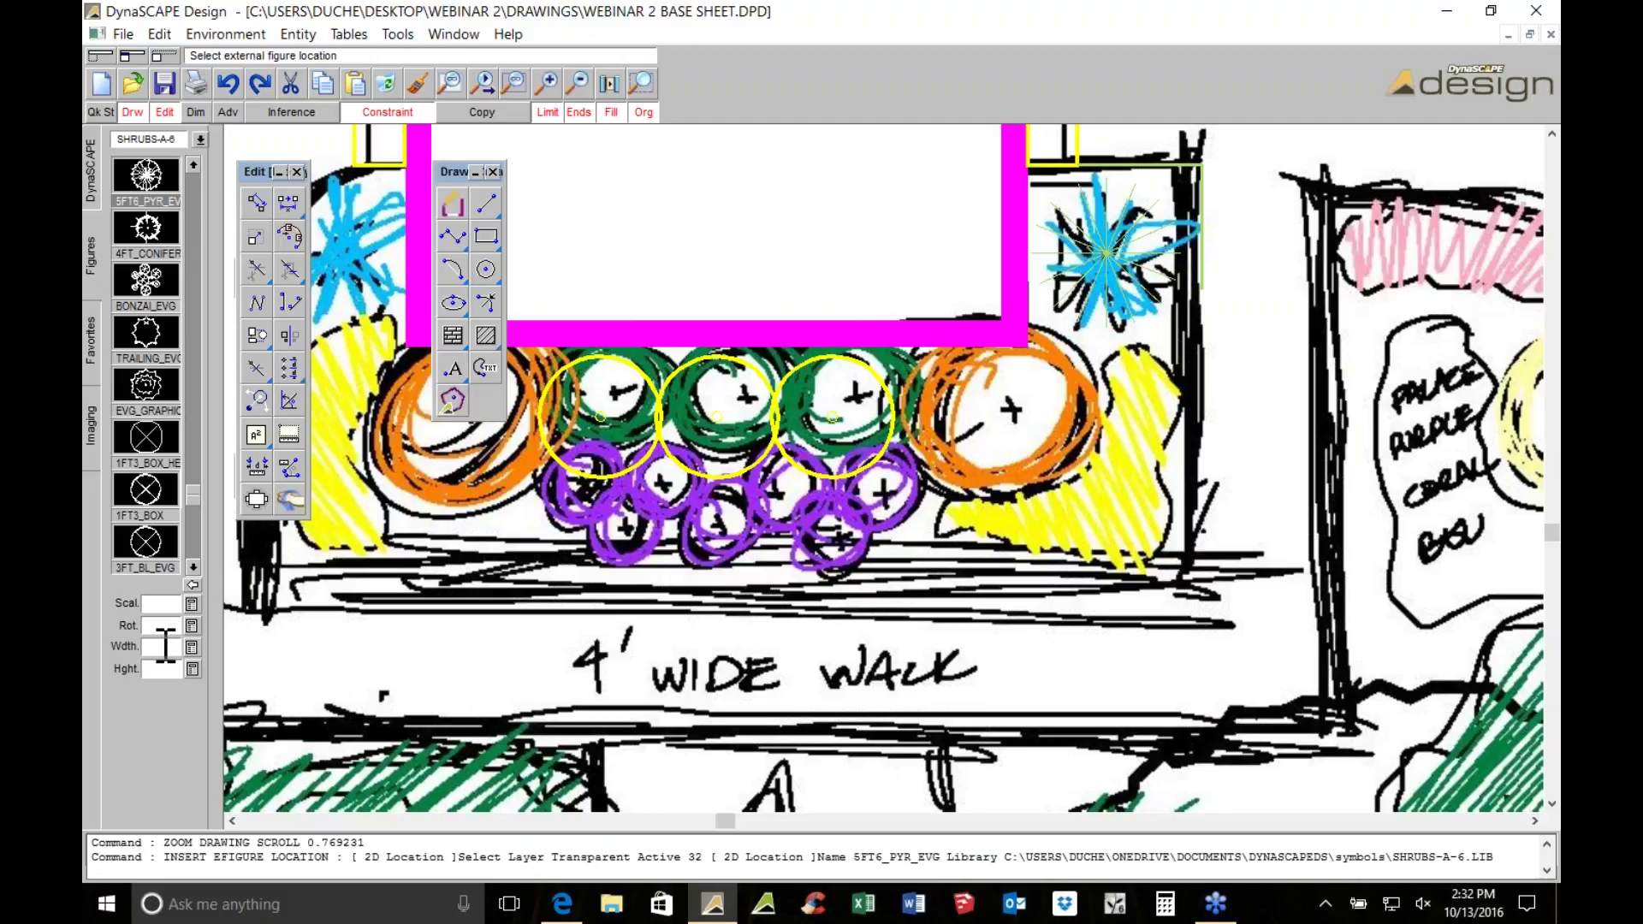
pyautogui.write('3')
pyautogui.press('Return')
pyautogui.write('3')
pyautogui.press('Return')
pyautogui.write('d')
pyautogui.click(1009, 411)
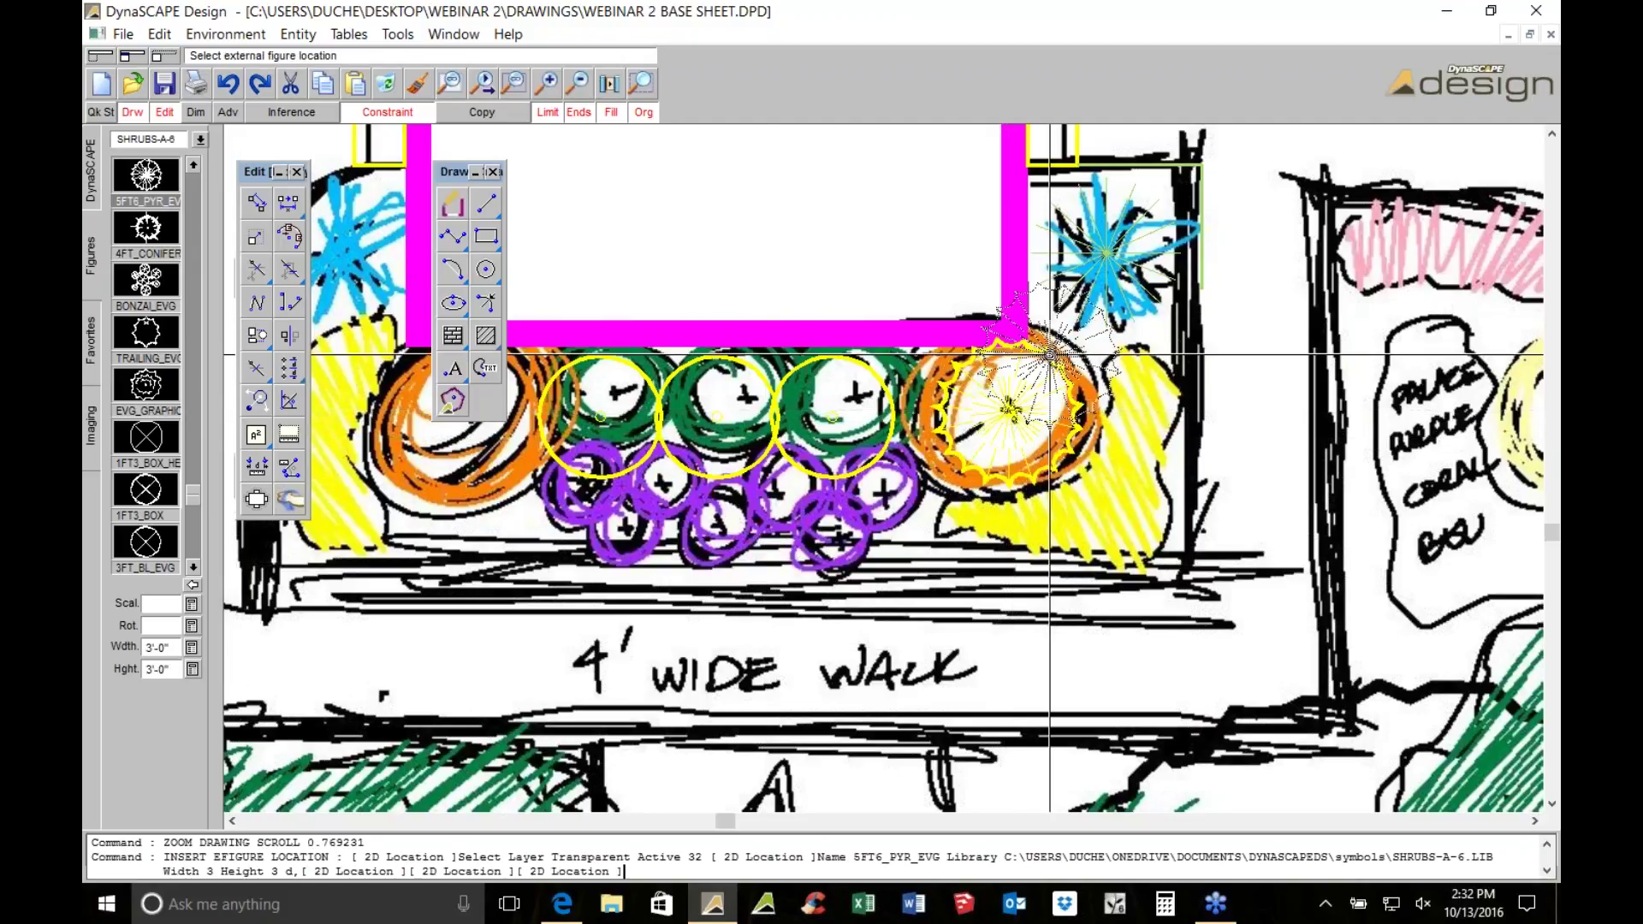
pyautogui.press('Escape')
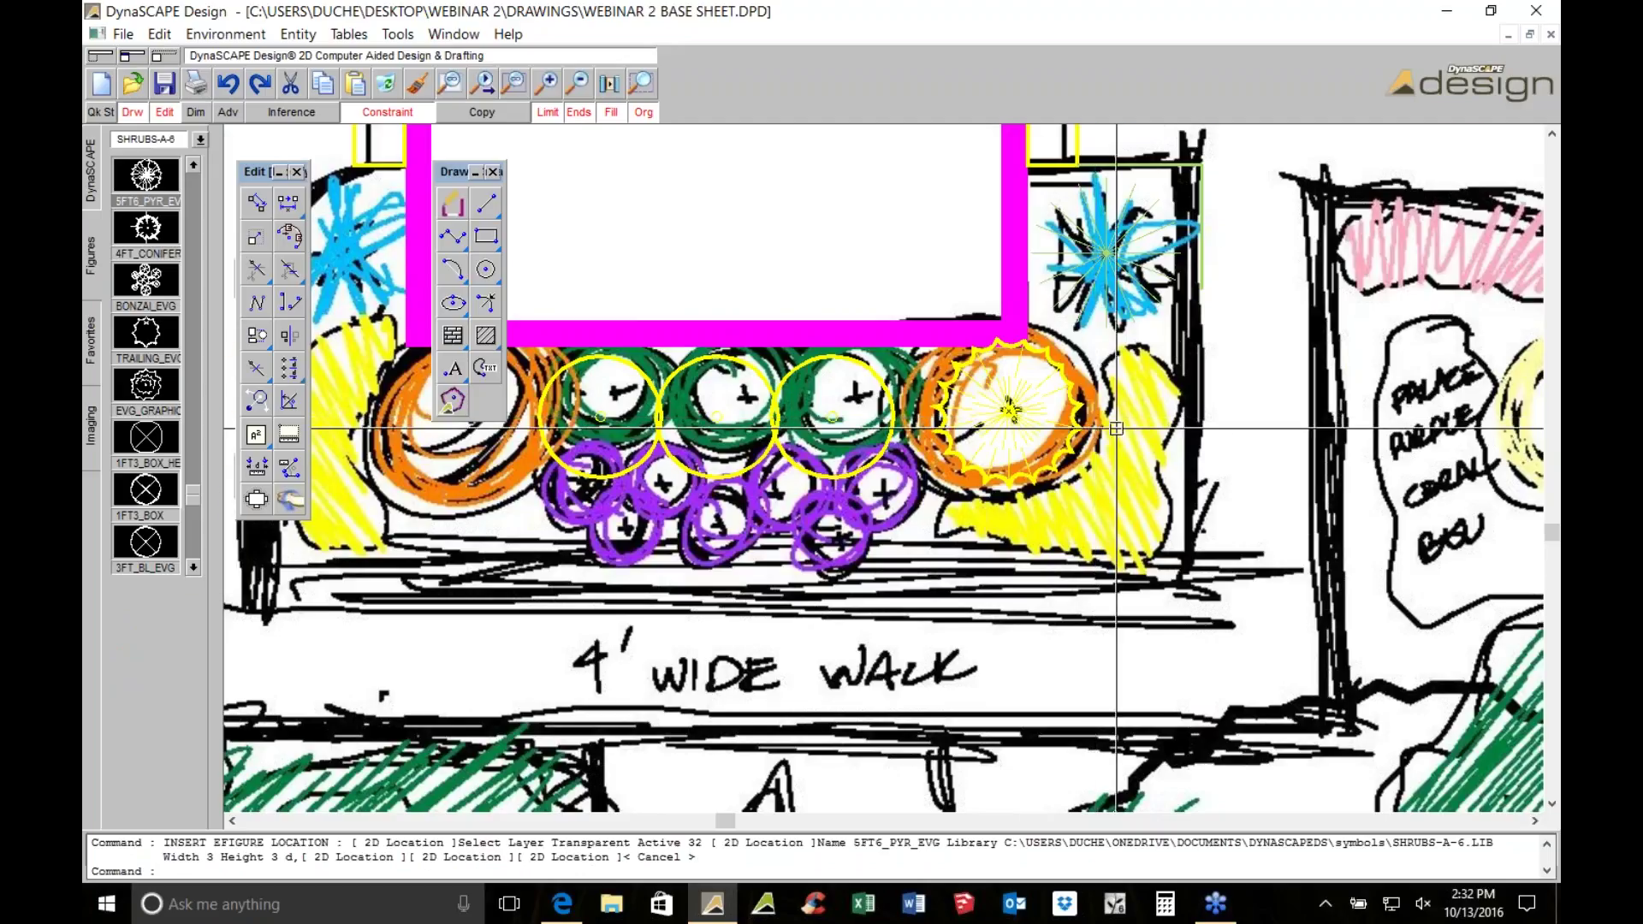
pyautogui.scroll(1, 1115, 428)
pyautogui.click(166, 380)
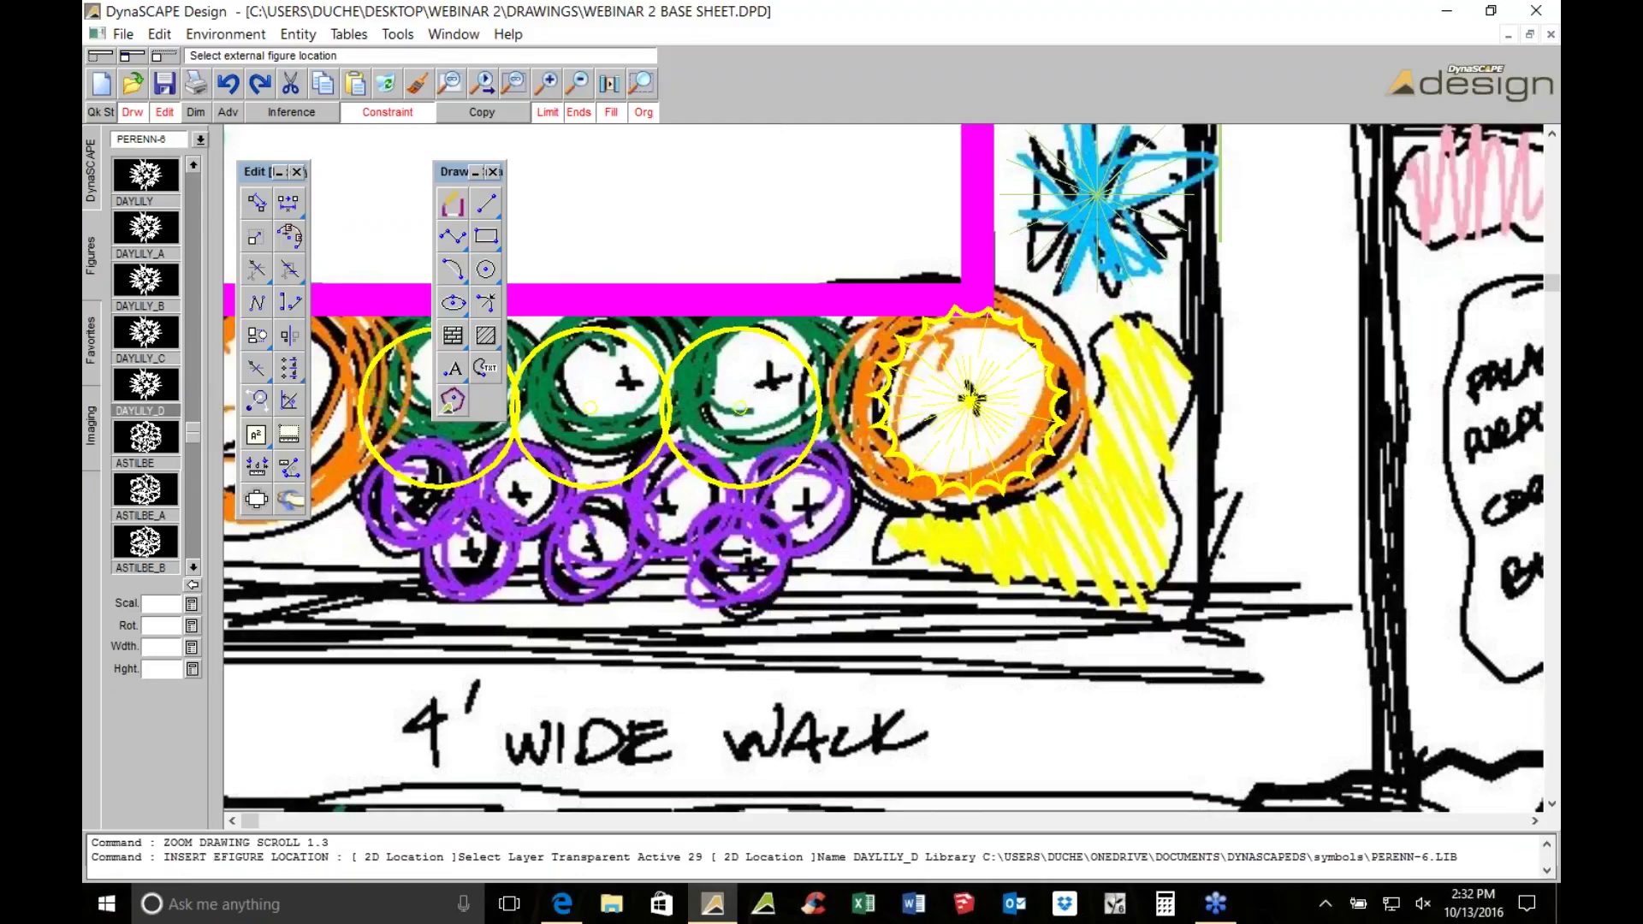
# Set DAYLILY_D width to 14 inches and place five daylilies across the yellow bed
pyautogui.write('14')
pyautogui.press('Tab')
pyautogui.press('Tab')
pyautogui.moveTo(1115, 485); pyautogui.dragTo(1003, 513, button='middle')
pyautogui.scroll(2, 1002, 513)
pyautogui.click(969, 351)
pyautogui.click(966, 453)
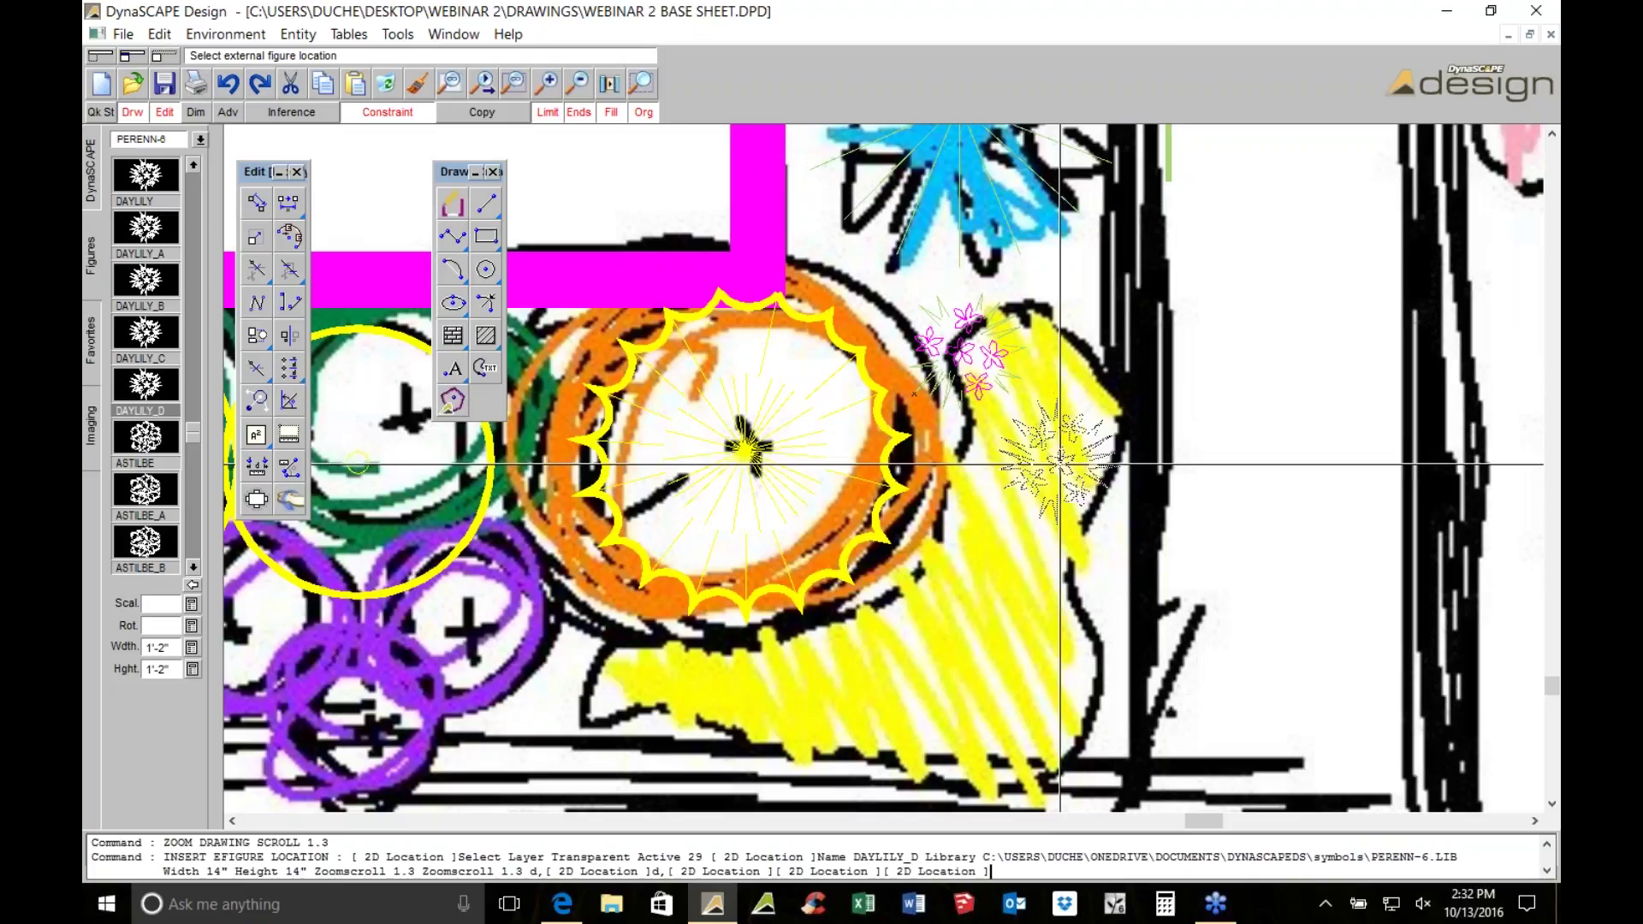
pyautogui.click(1052, 458)
pyautogui.press('space')
pyautogui.click(960, 537)
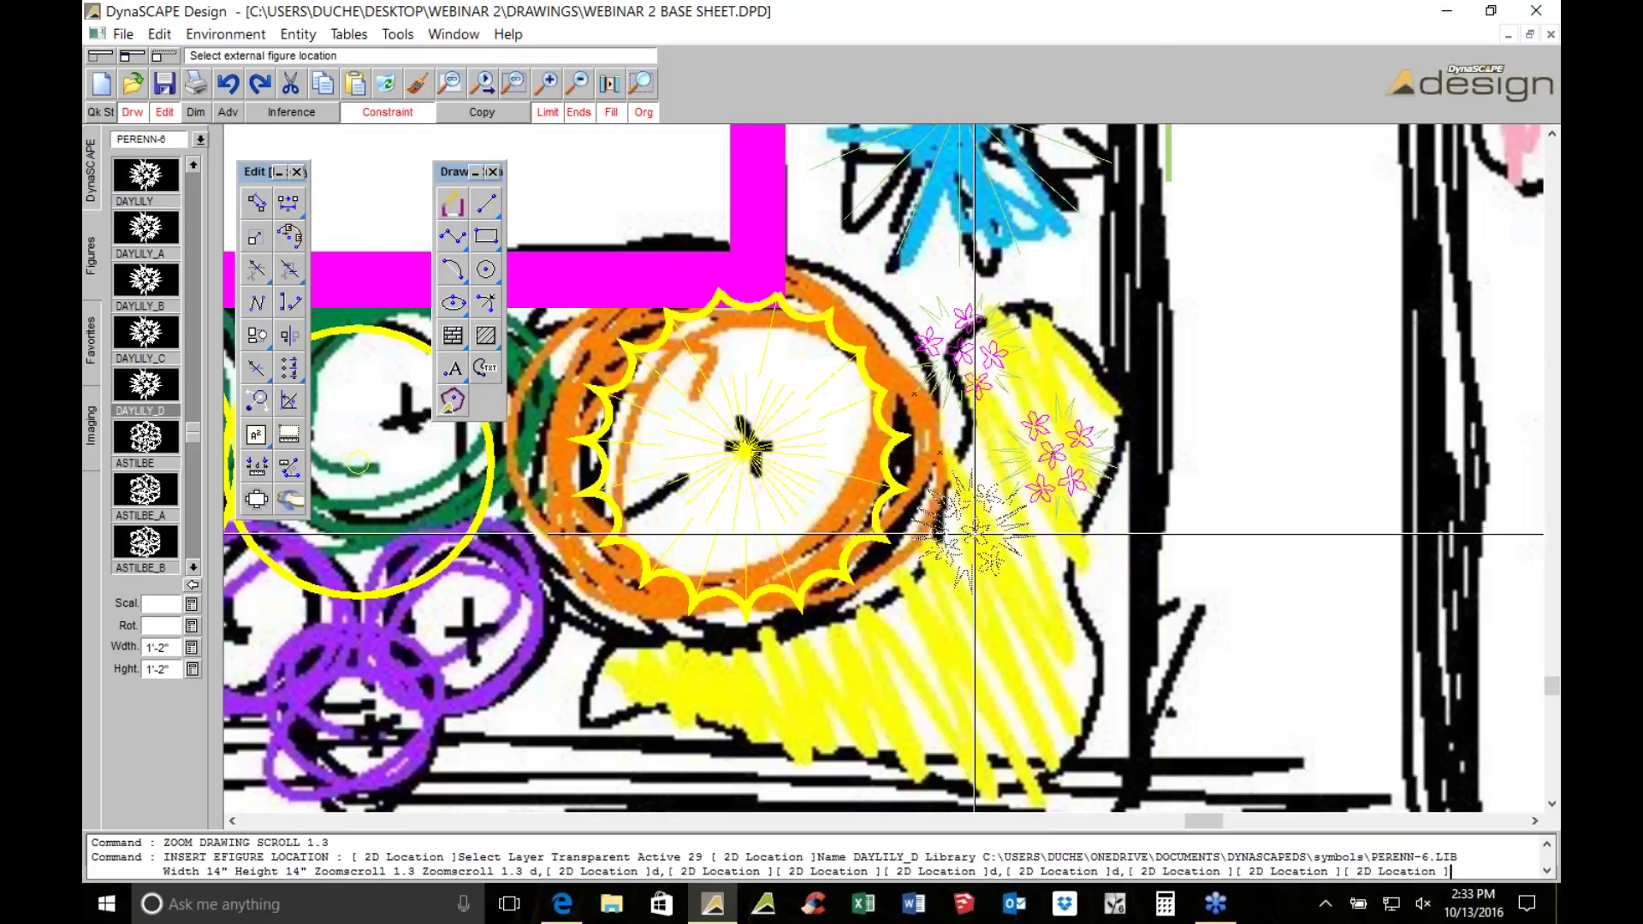
pyautogui.press('space')
pyautogui.click(1079, 598)
pyautogui.press('space')
pyautogui.click(992, 666)
pyautogui.press('space')
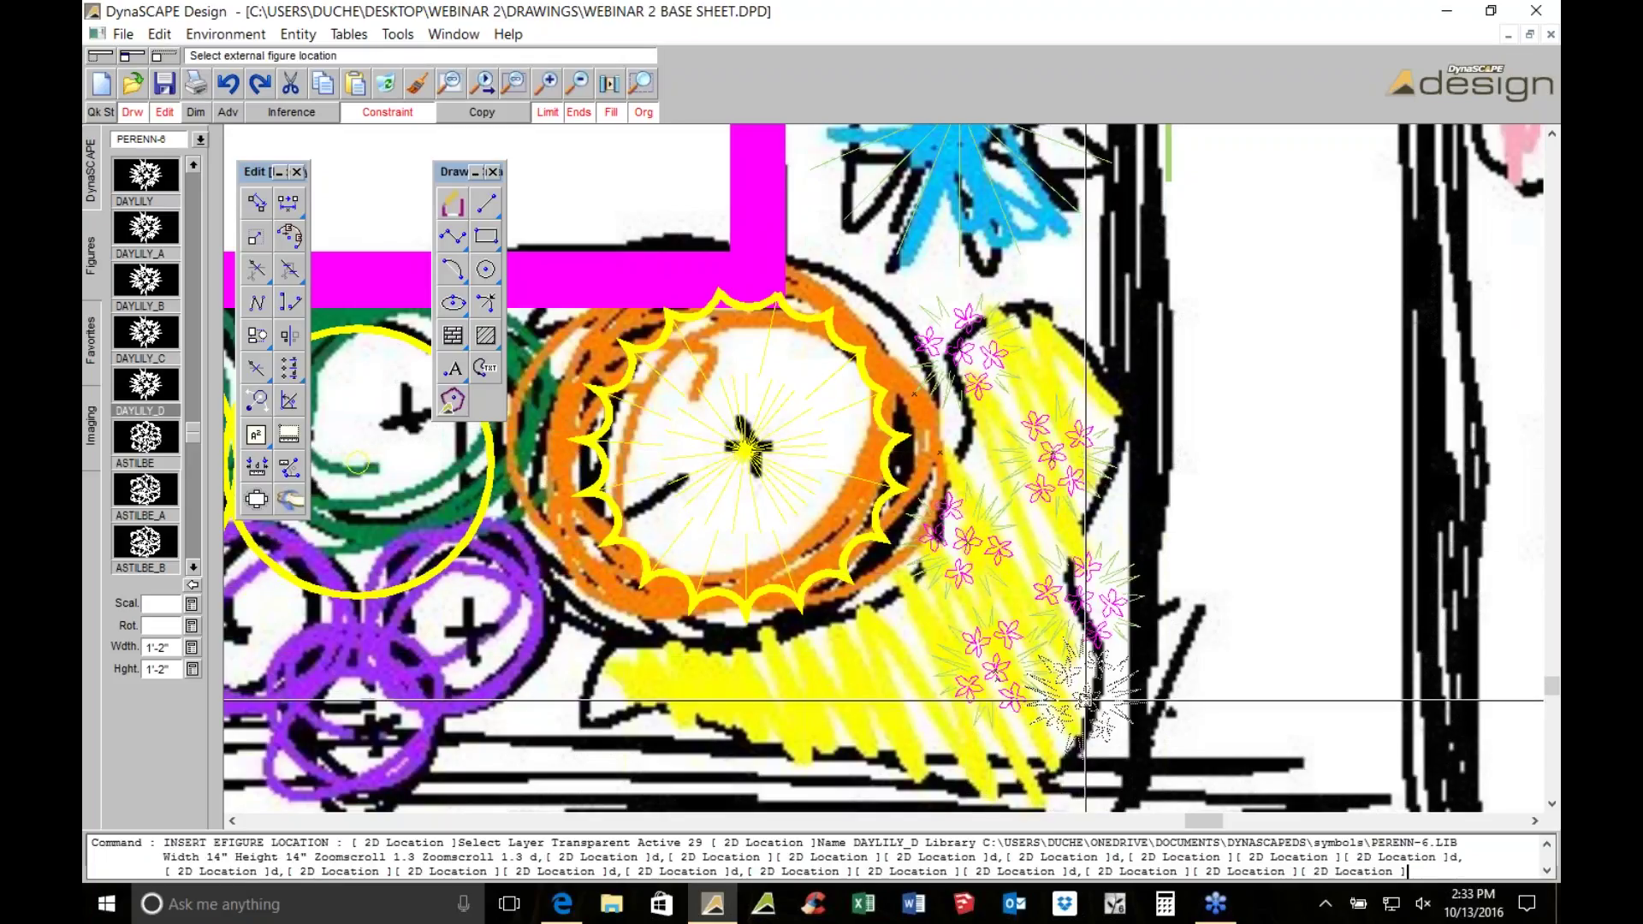
# Add three more daylilies in the lower part of the yellow bed
pyautogui.moveTo(914, 636); pyautogui.dragTo(961, 594, button='middle')
pyautogui.click(950, 610)
pyautogui.press('space')
pyautogui.click(1185, 671)
pyautogui.press('space')
pyautogui.click(826, 669)
pyautogui.press('space')
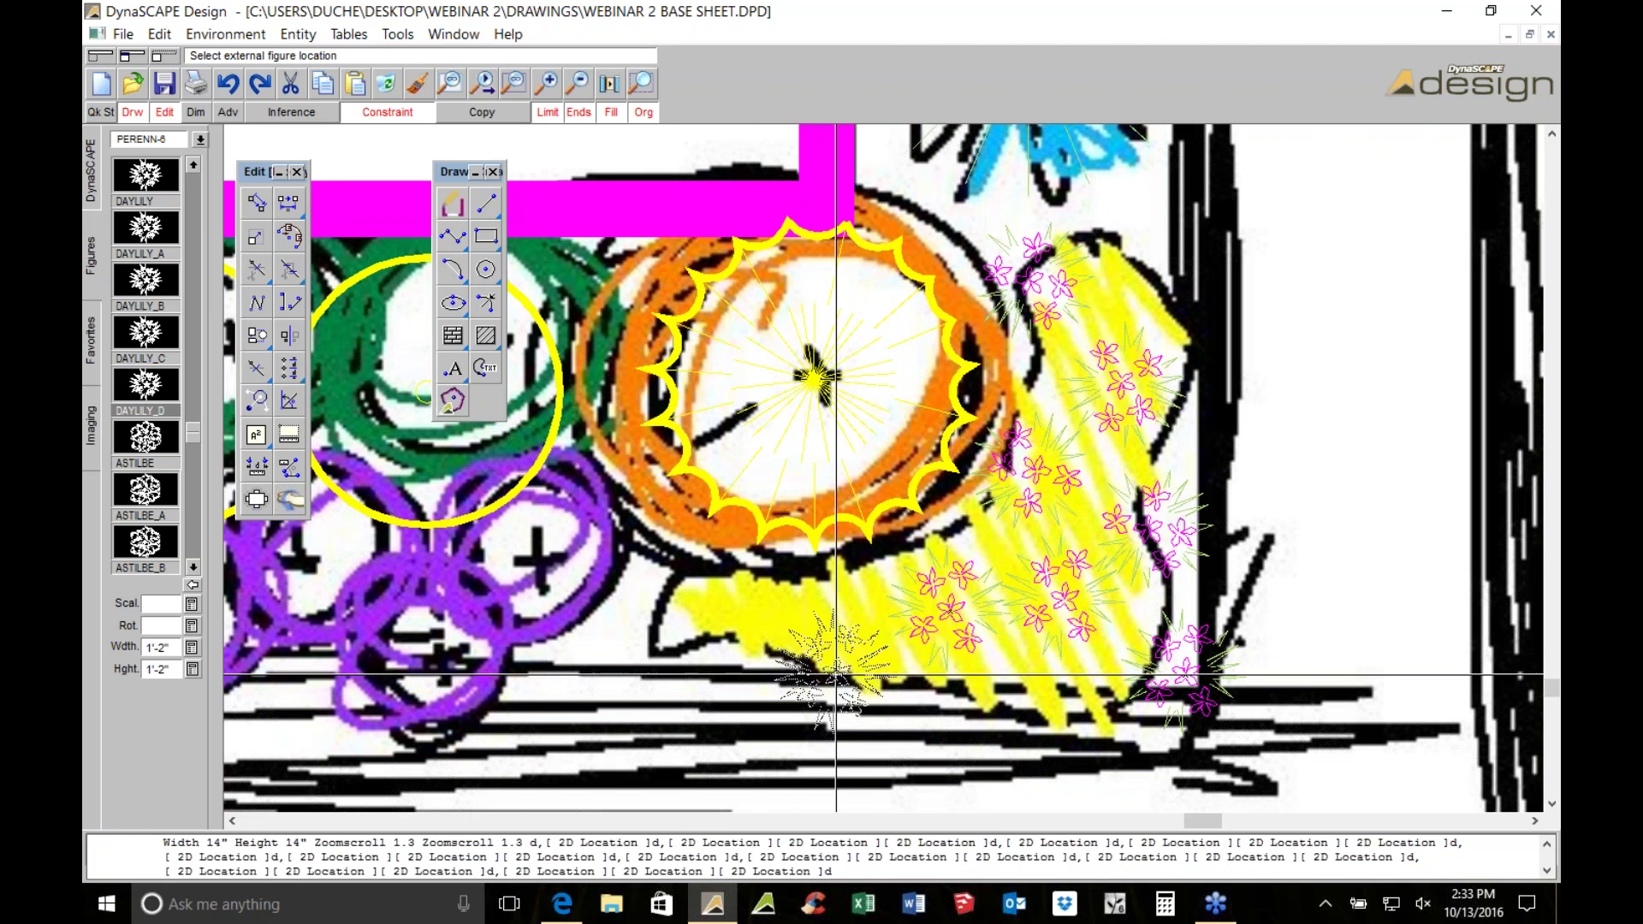
pyautogui.moveTo(999, 616); pyautogui.dragTo(1052, 605, button='middle')
pyautogui.scroll(-1, 1090, 580)
pyautogui.press('Escape')
pyautogui.scroll(-1, 1090, 580)
pyautogui.click(89, 425)
pyautogui.click(182, 214)
pyautogui.click(826, 294)
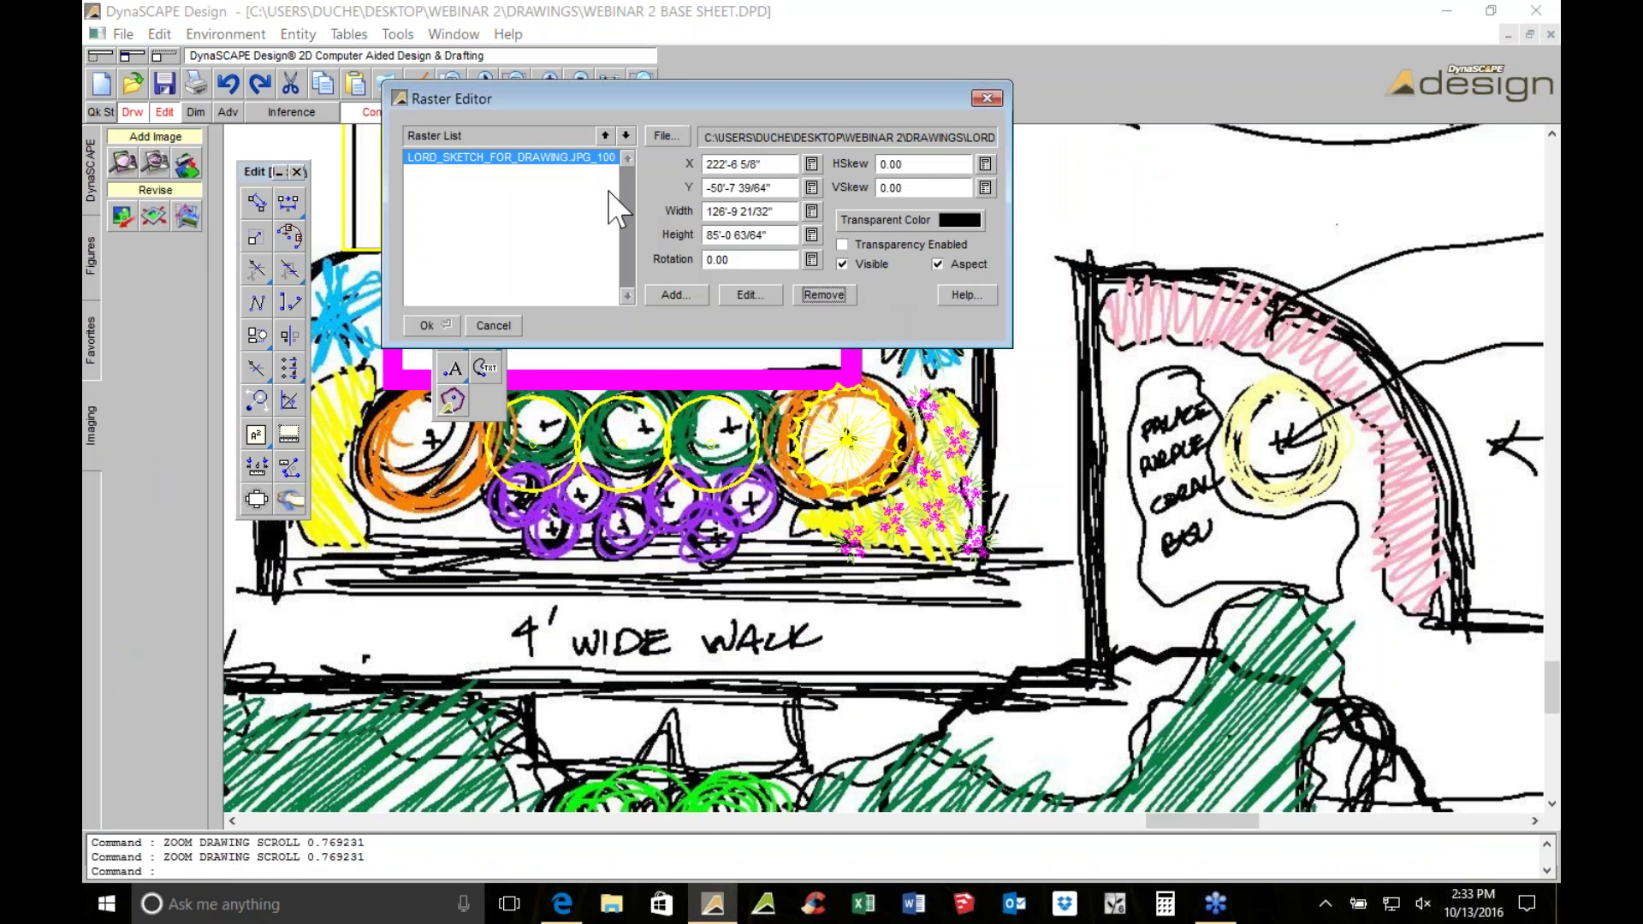
pyautogui.click(869, 265)
pyautogui.click(426, 325)
pyautogui.scroll(-3, 1038, 491)
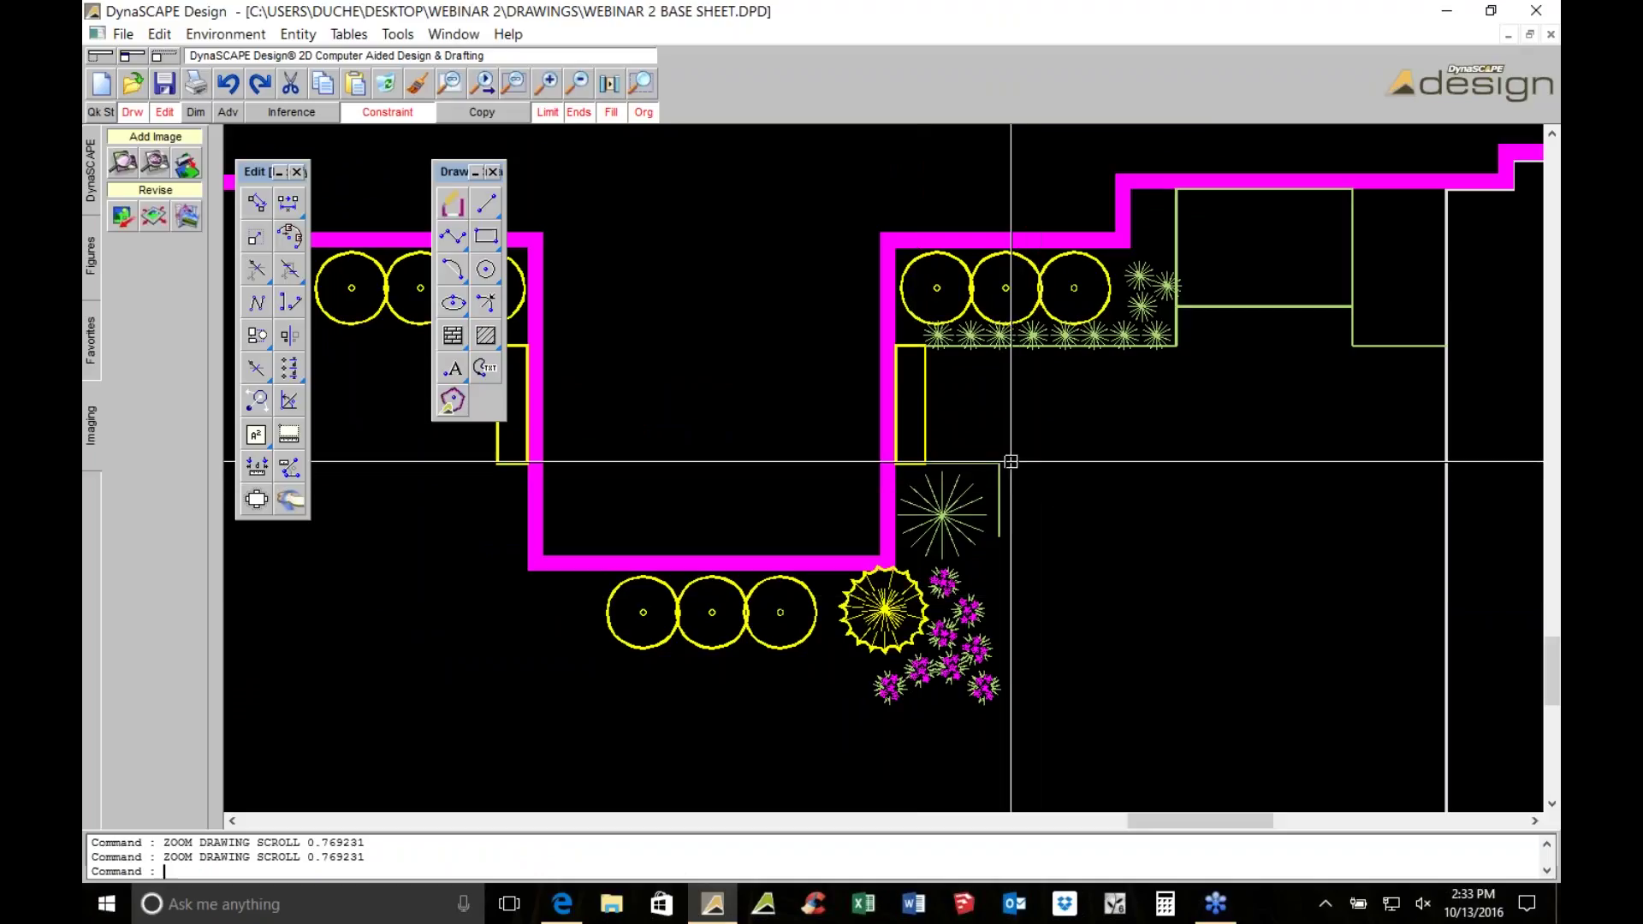
pyautogui.click(187, 215)
pyautogui.click(840, 265)
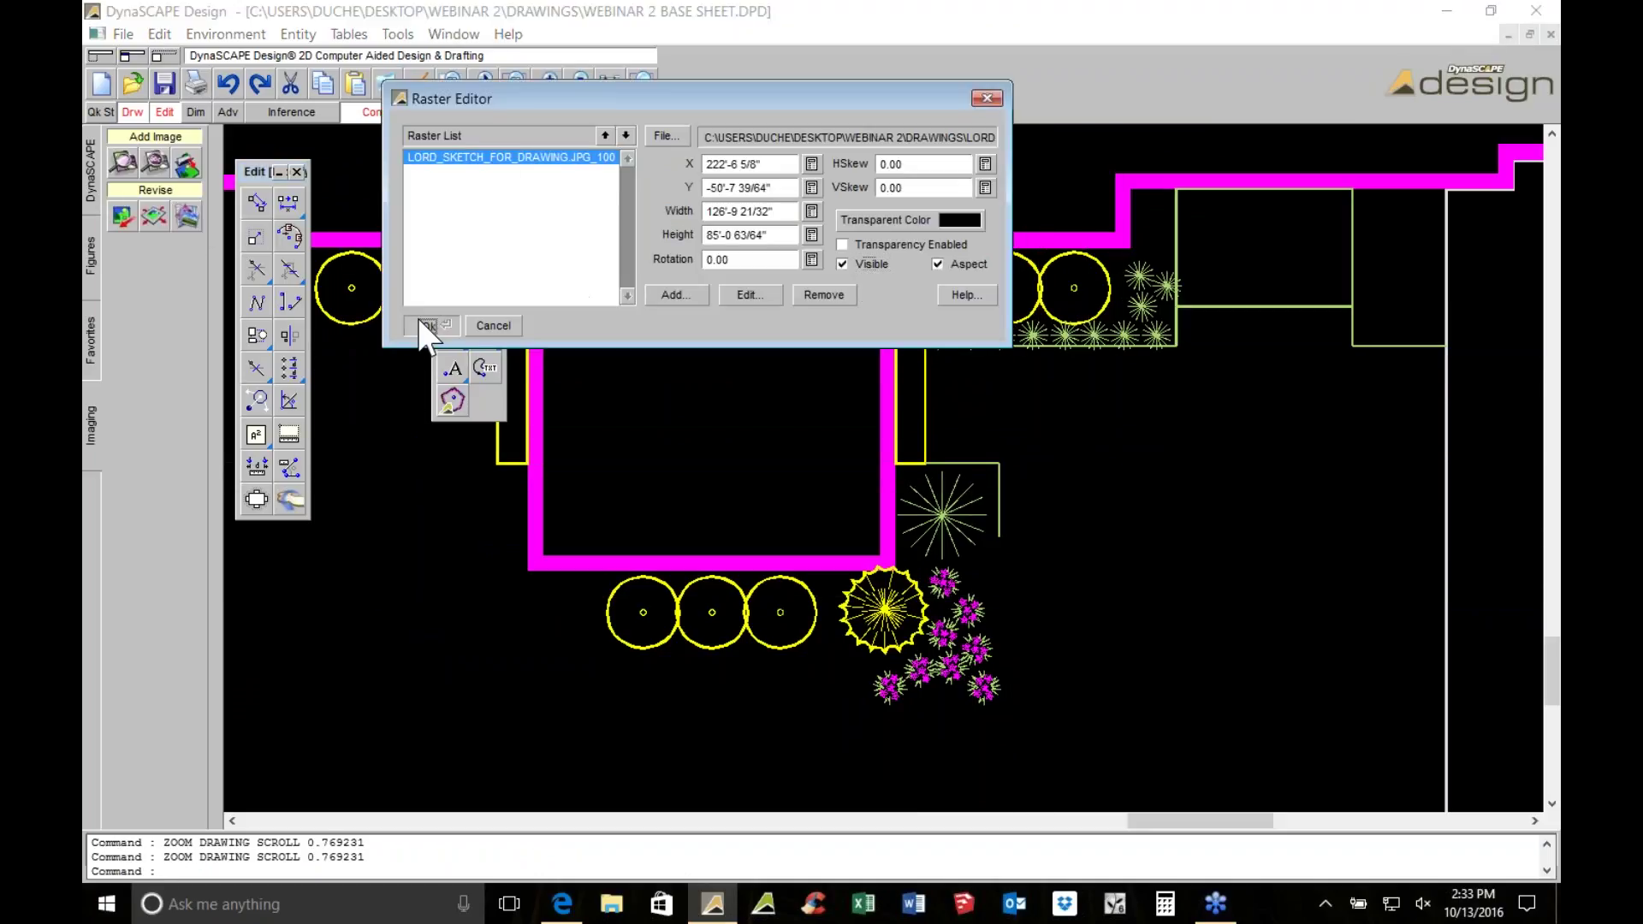
pyautogui.click(426, 325)
pyautogui.scroll(2, 953, 641)
pyautogui.scroll(-1, 972, 515)
pyautogui.scroll(1, 915, 519)
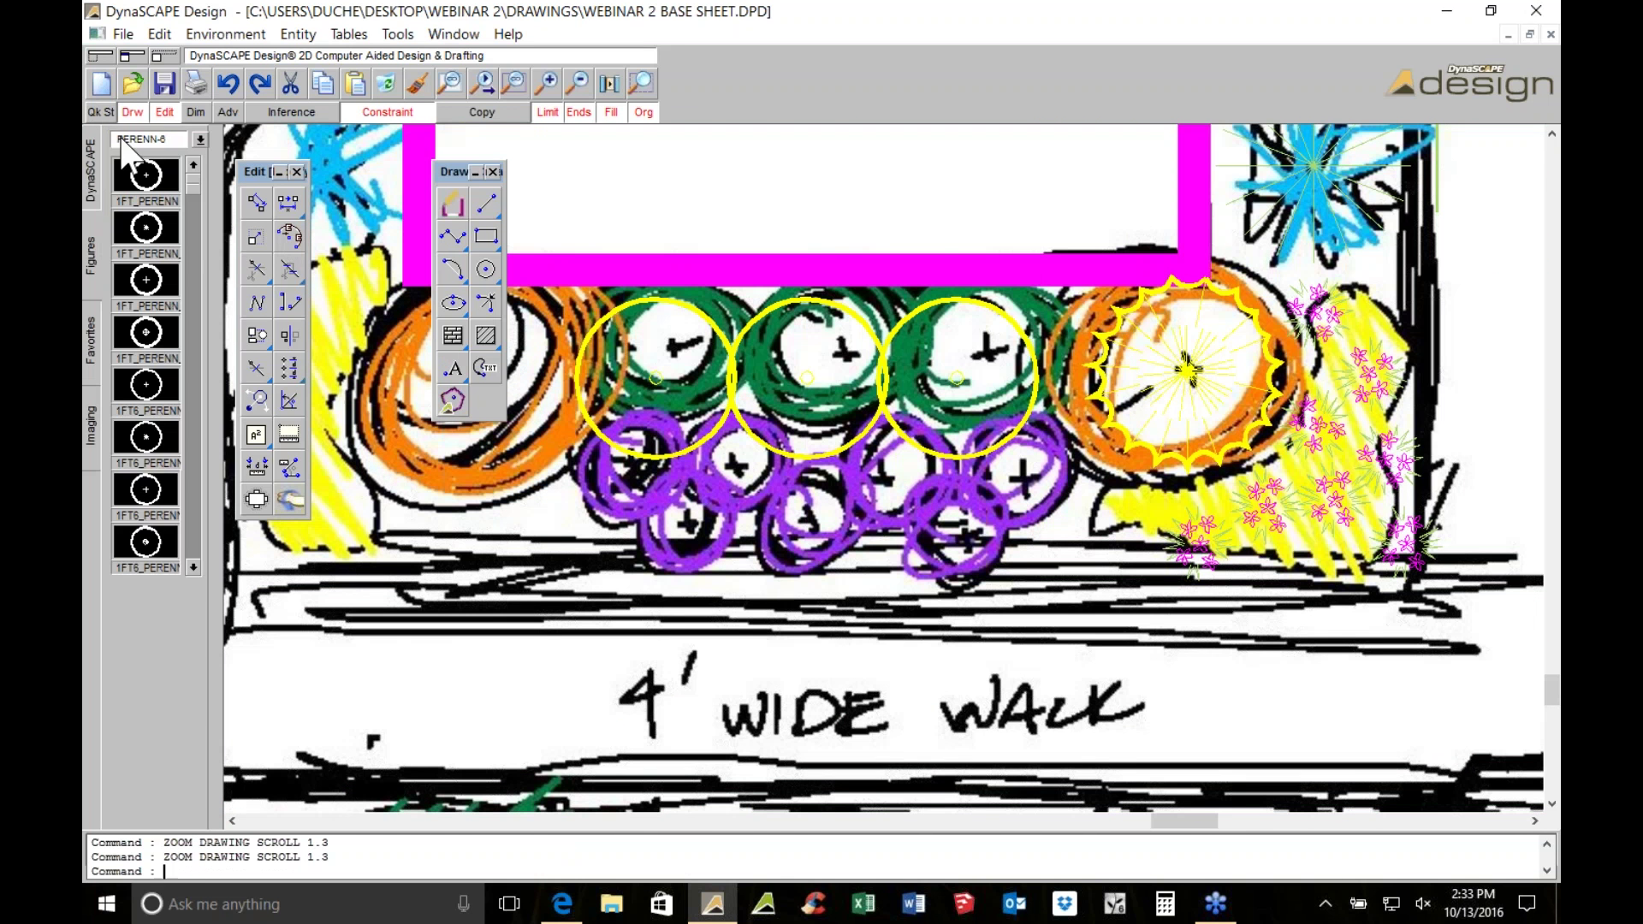
# Insert a 2' x 2' ASTILBE symbol from PERENN-6 on a purple sketched circle
pyautogui.click(150, 139)
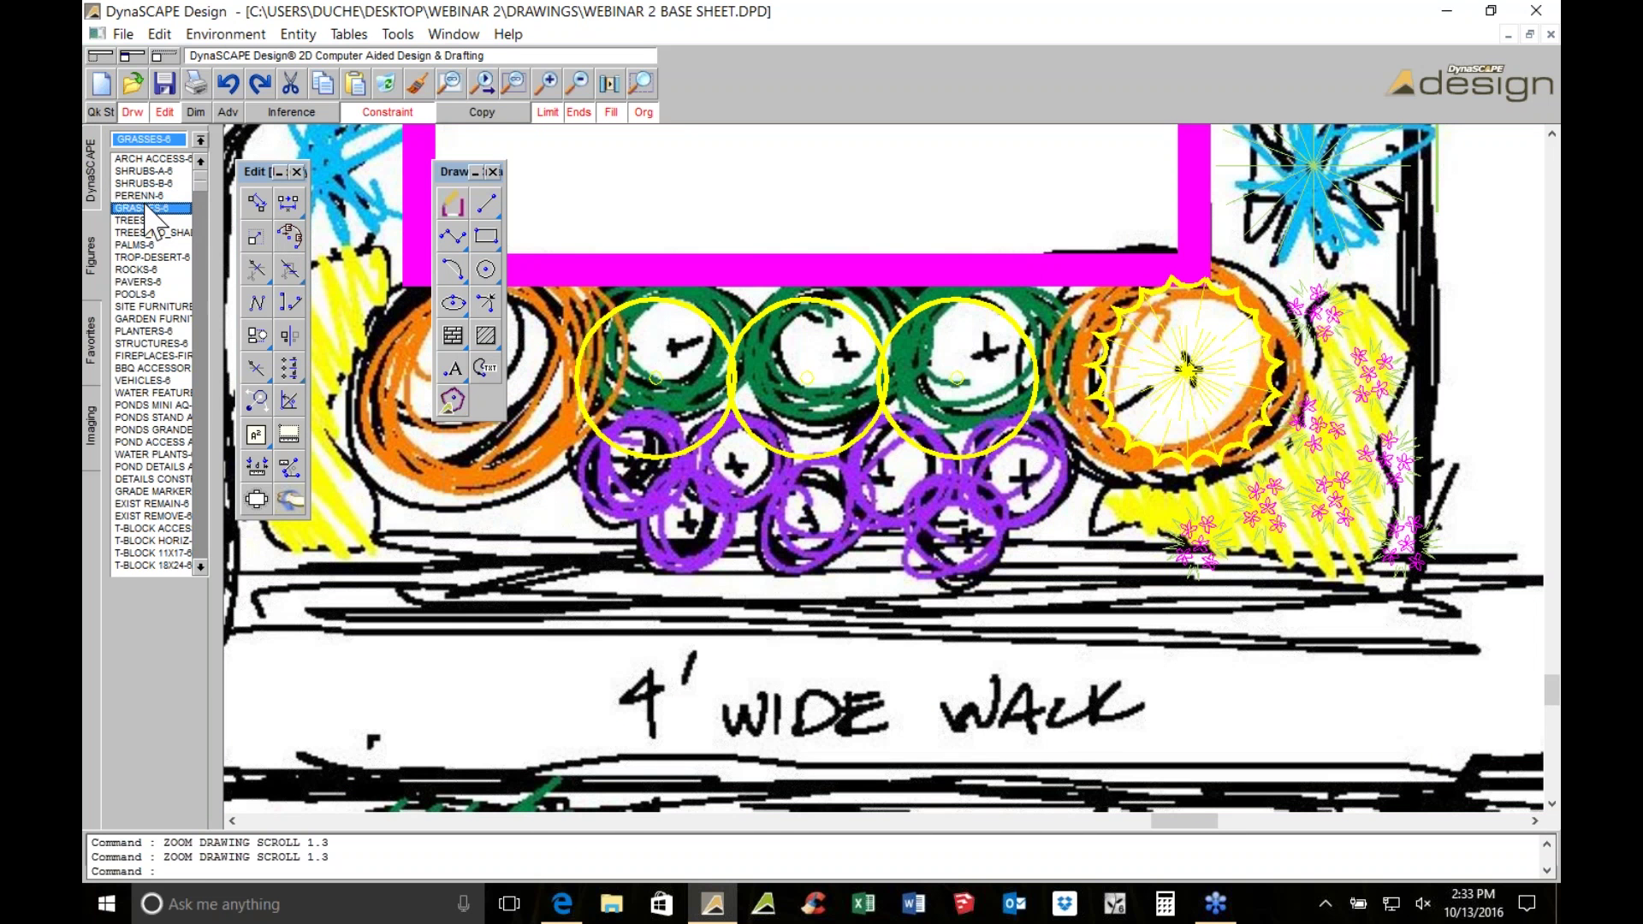
pyautogui.click(141, 195)
pyautogui.scroll(-5, 191, 537)
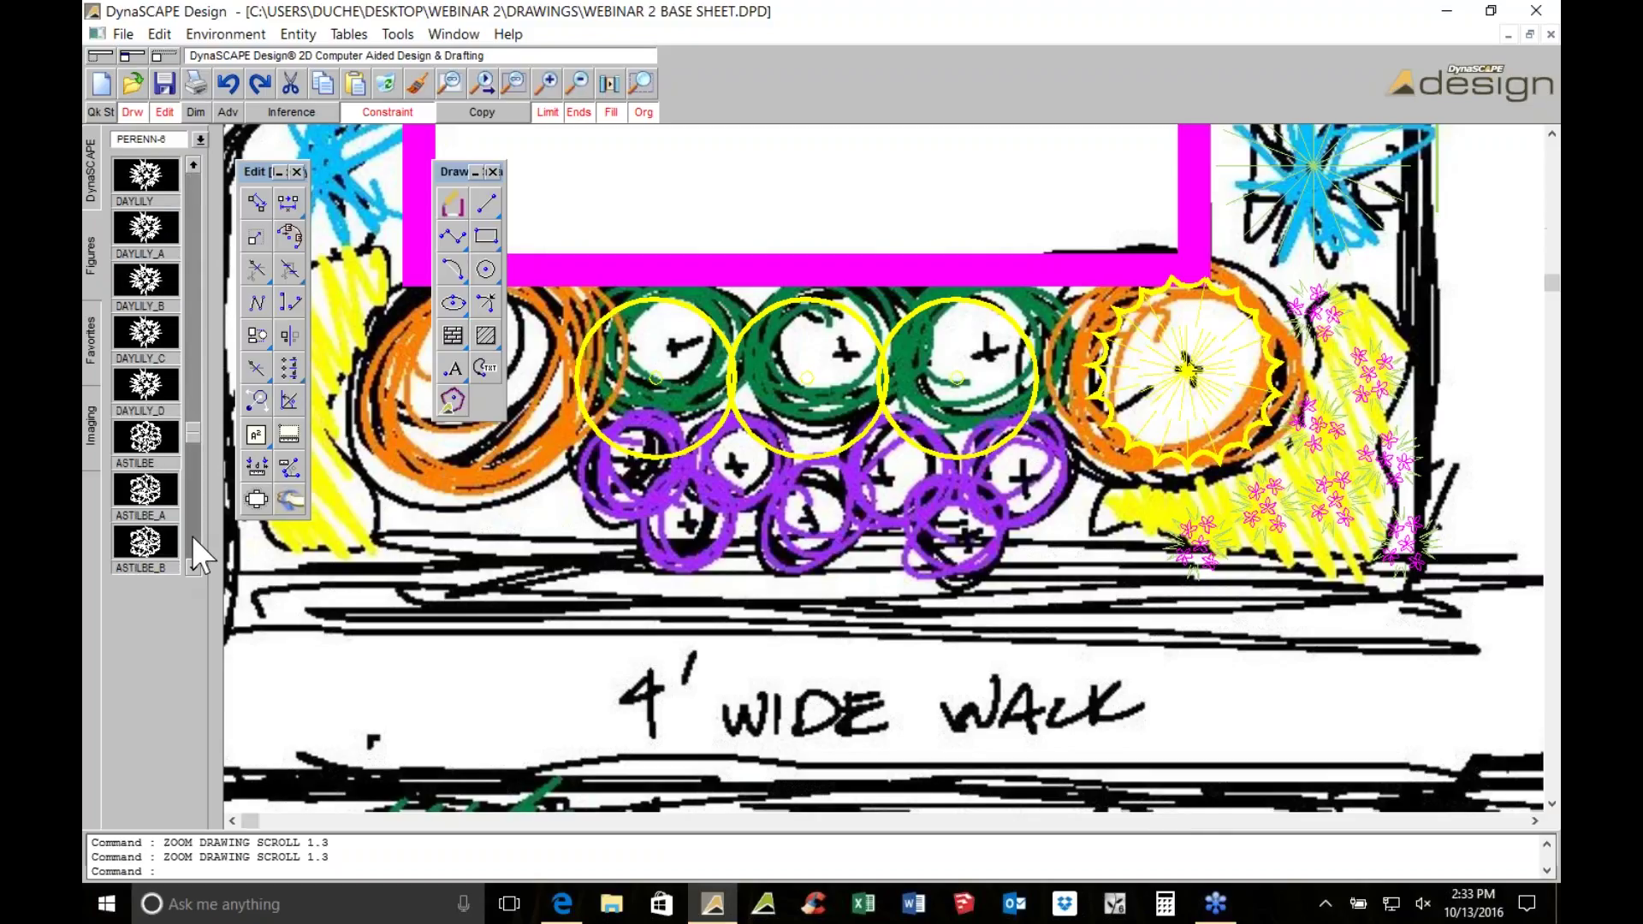
pyautogui.click(162, 462)
pyautogui.click(167, 647)
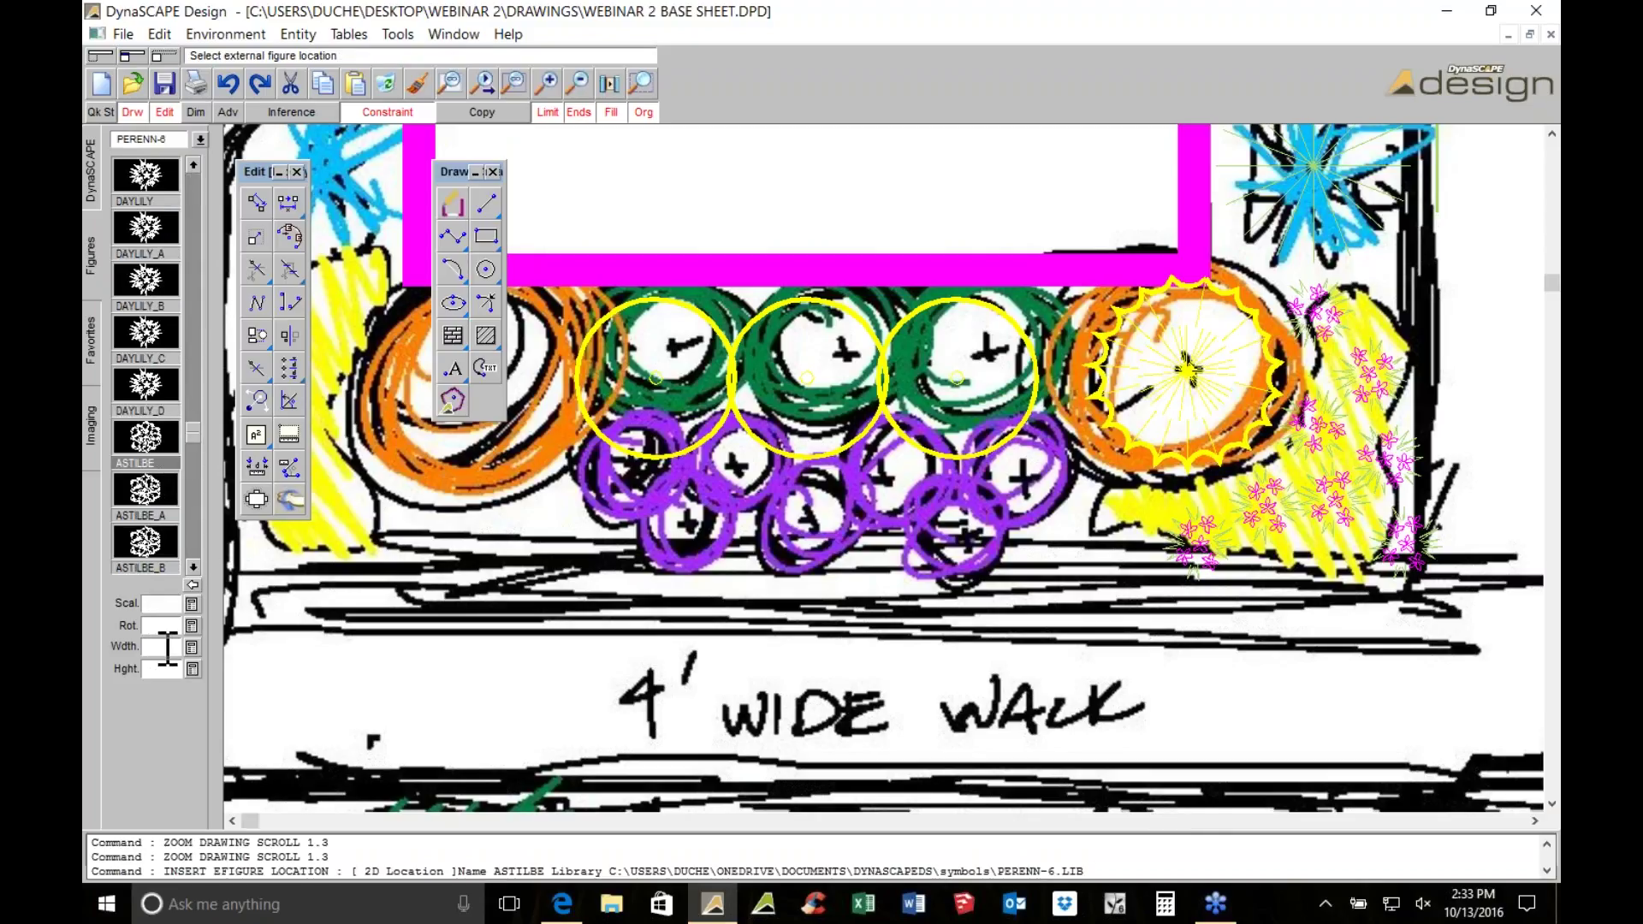
pyautogui.write('2')
pyautogui.press('Tab')
pyautogui.write('2')
pyautogui.press('Return')
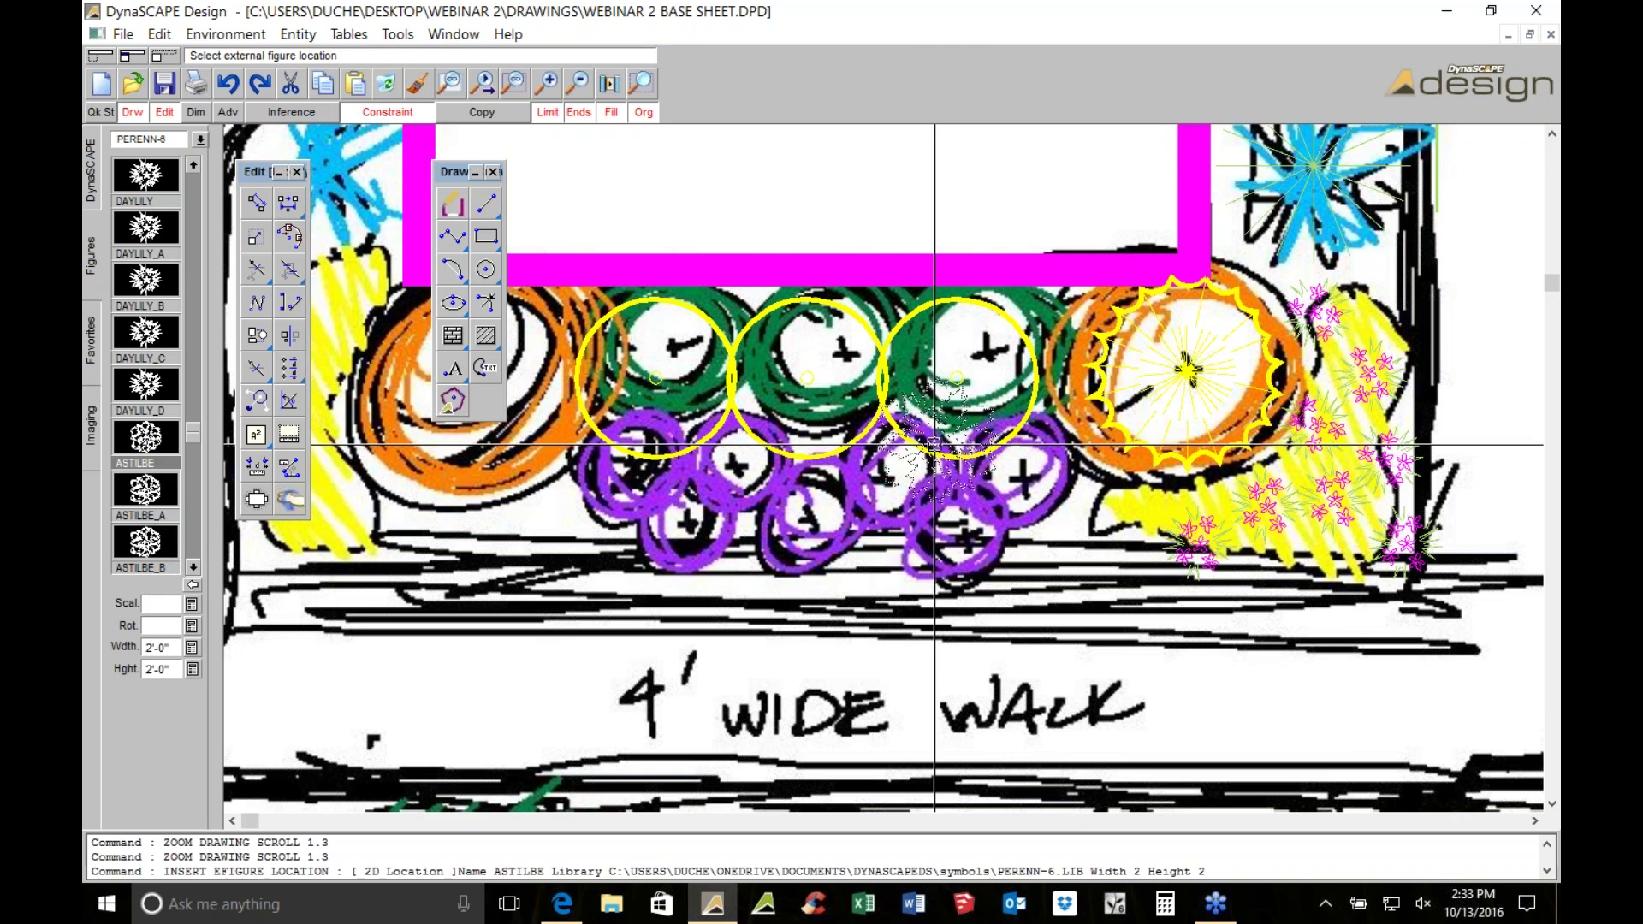
pyautogui.scroll(1, 934, 444)
pyautogui.scroll(1, 933, 445)
pyautogui.scroll(-1, 729, 471)
pyautogui.scroll(-1, 717, 344)
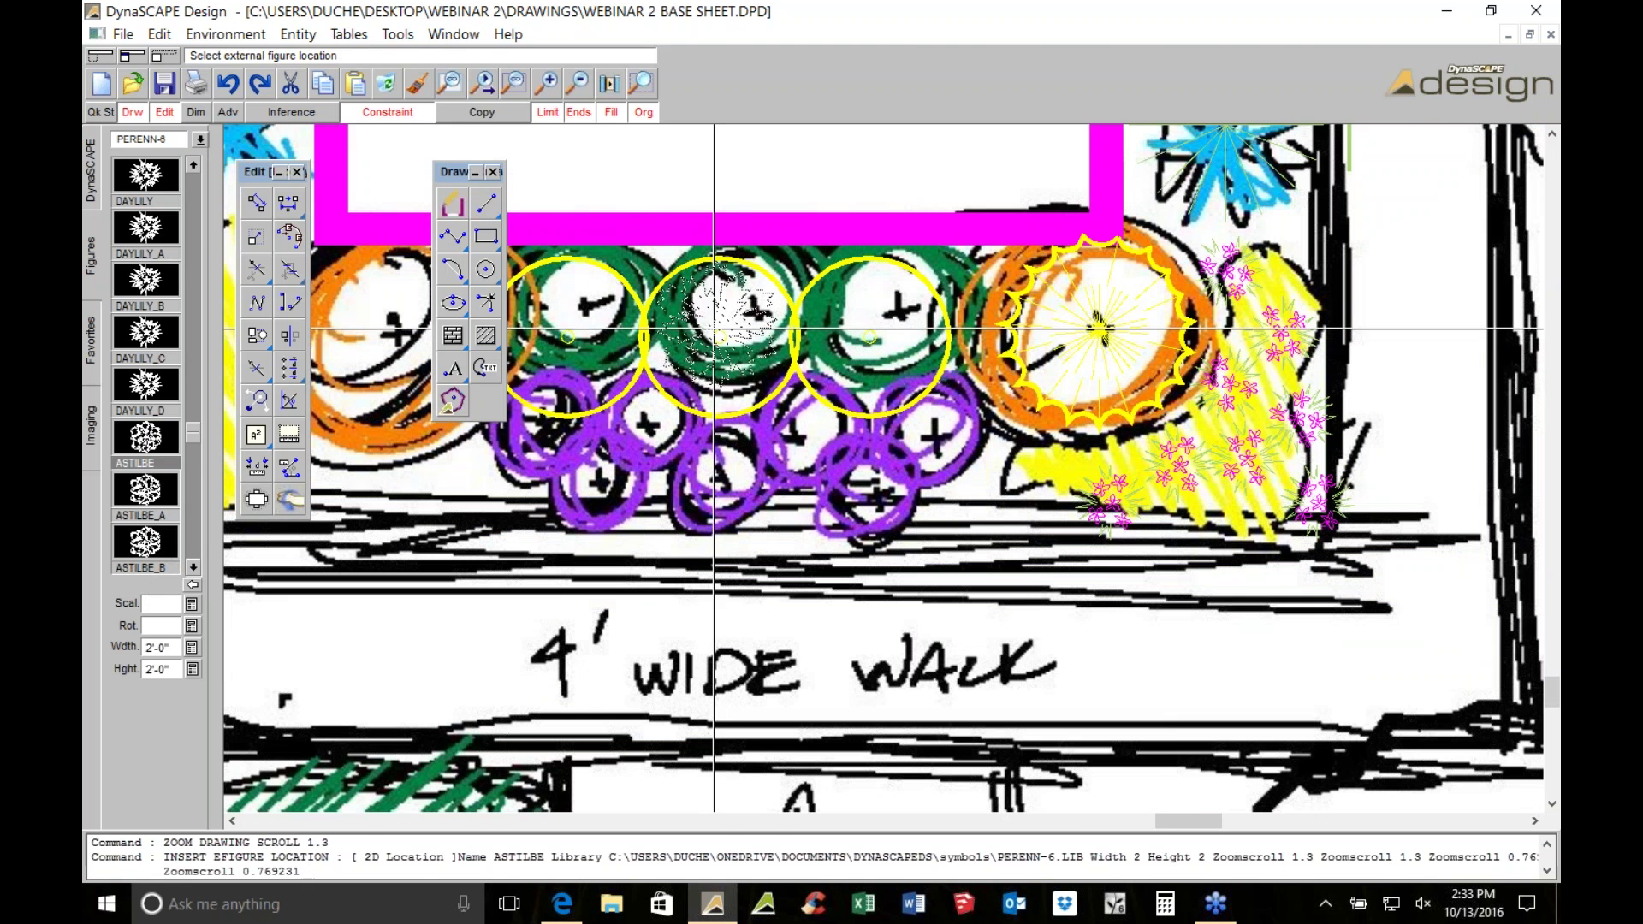
pyautogui.click(722, 490)
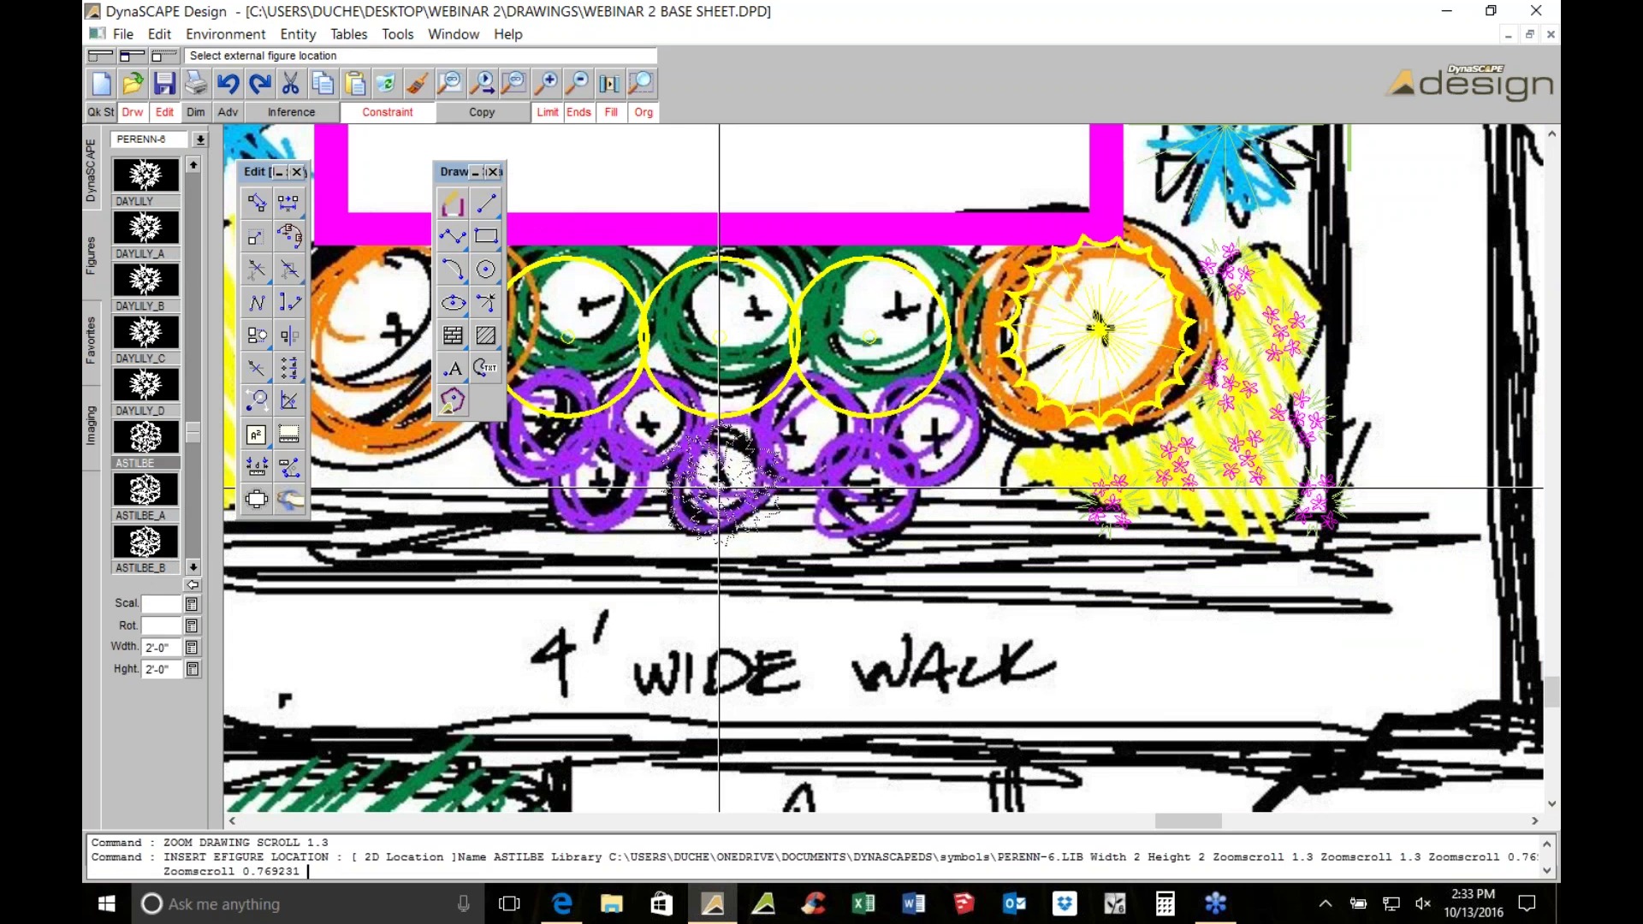
pyautogui.press('Escape')
# Copy the astilbe twice along the boxwood row with Translate, then save the drawing
pyautogui.scroll(1, 702, 488)
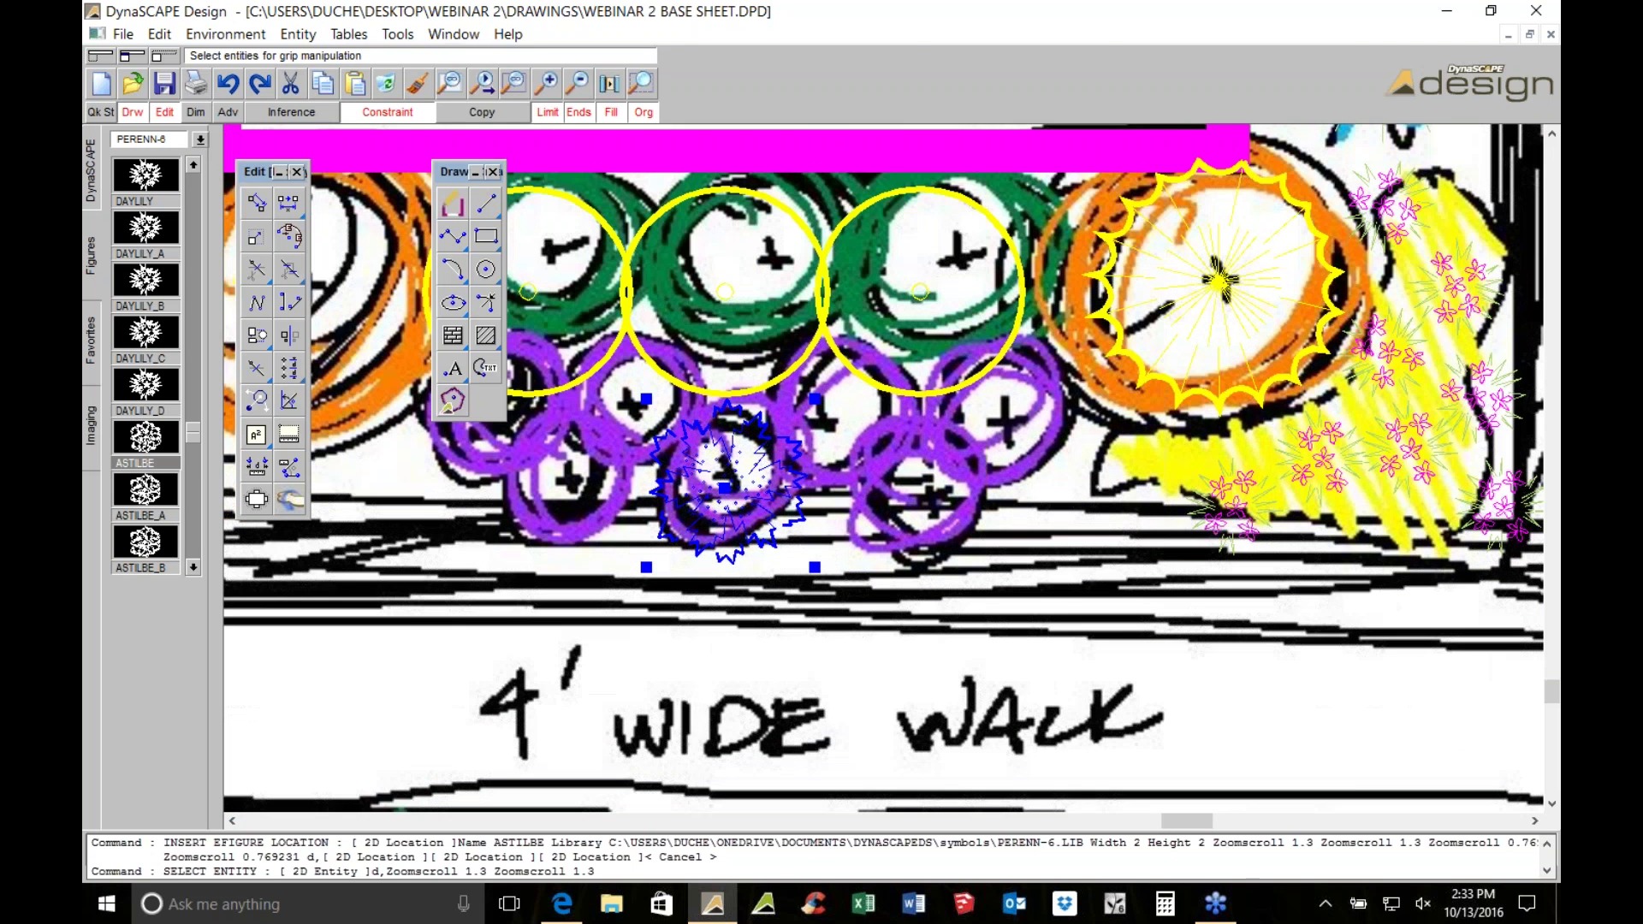
pyautogui.click(256, 203)
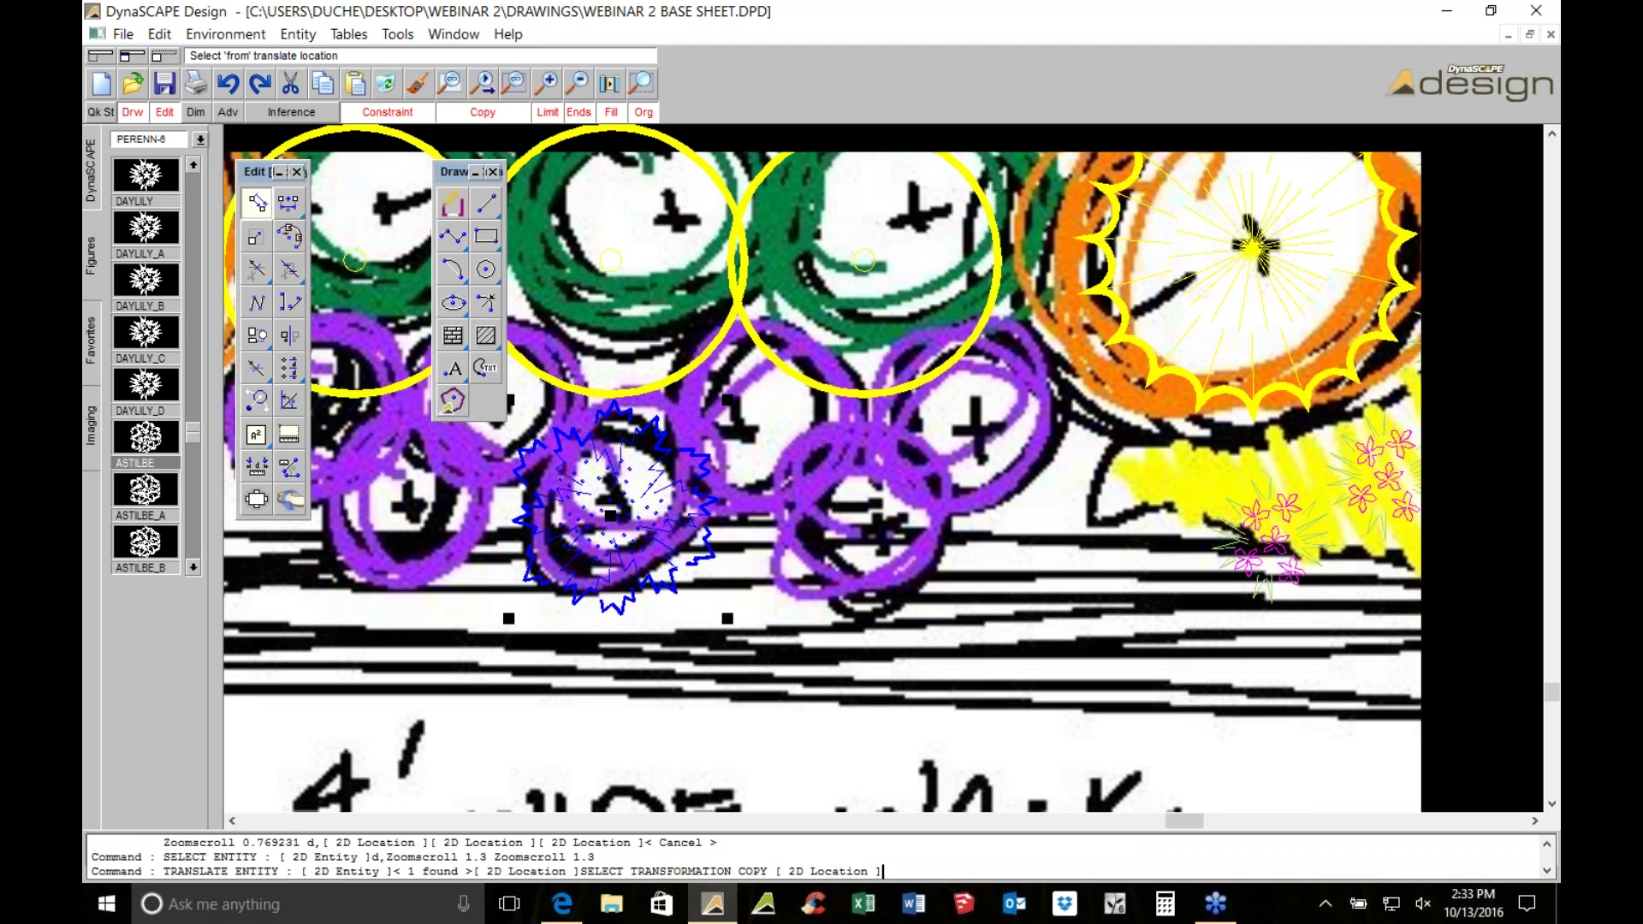
pyautogui.click(606, 544)
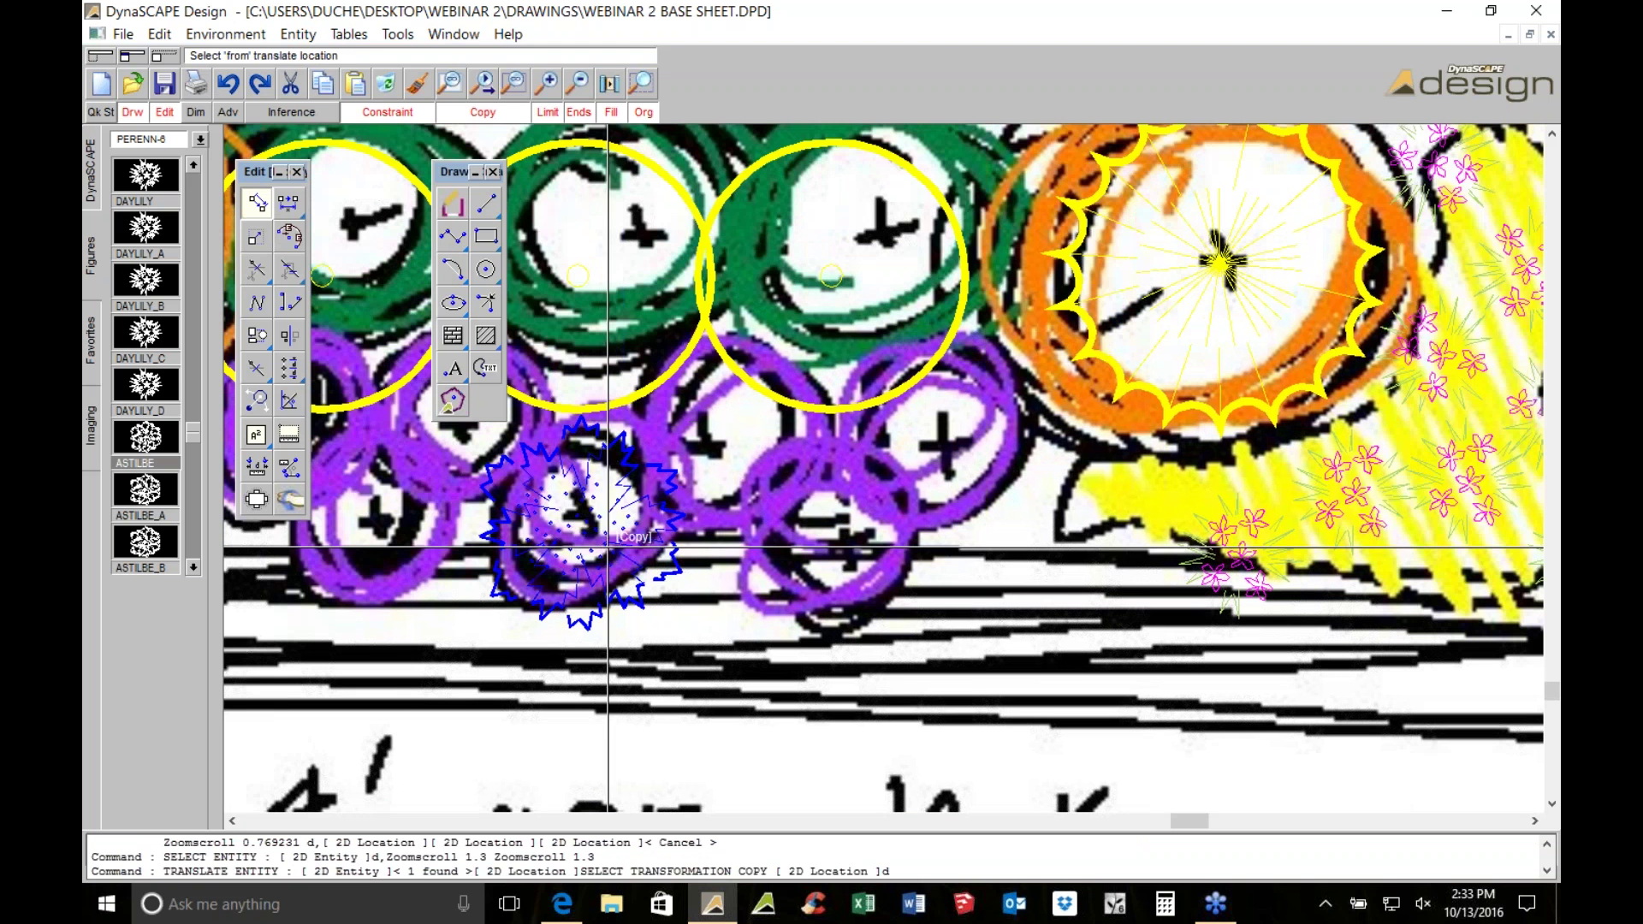
pyautogui.click(821, 503)
pyautogui.click(1031, 490)
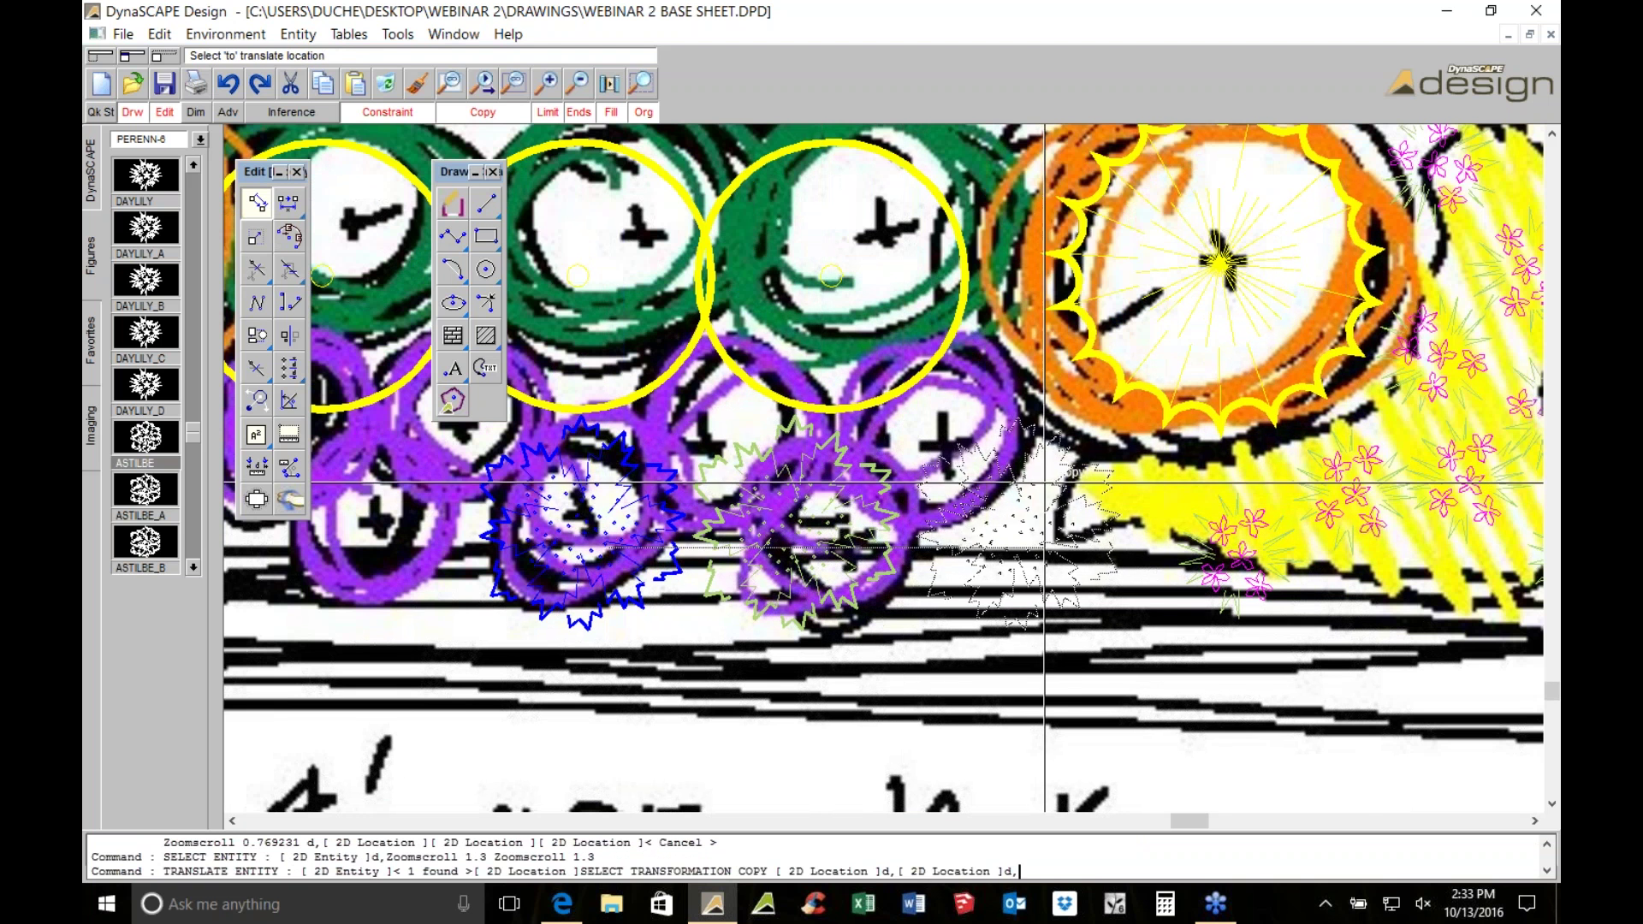
pyautogui.scroll(-1, 1031, 491)
pyautogui.scroll(-1, 1031, 491)
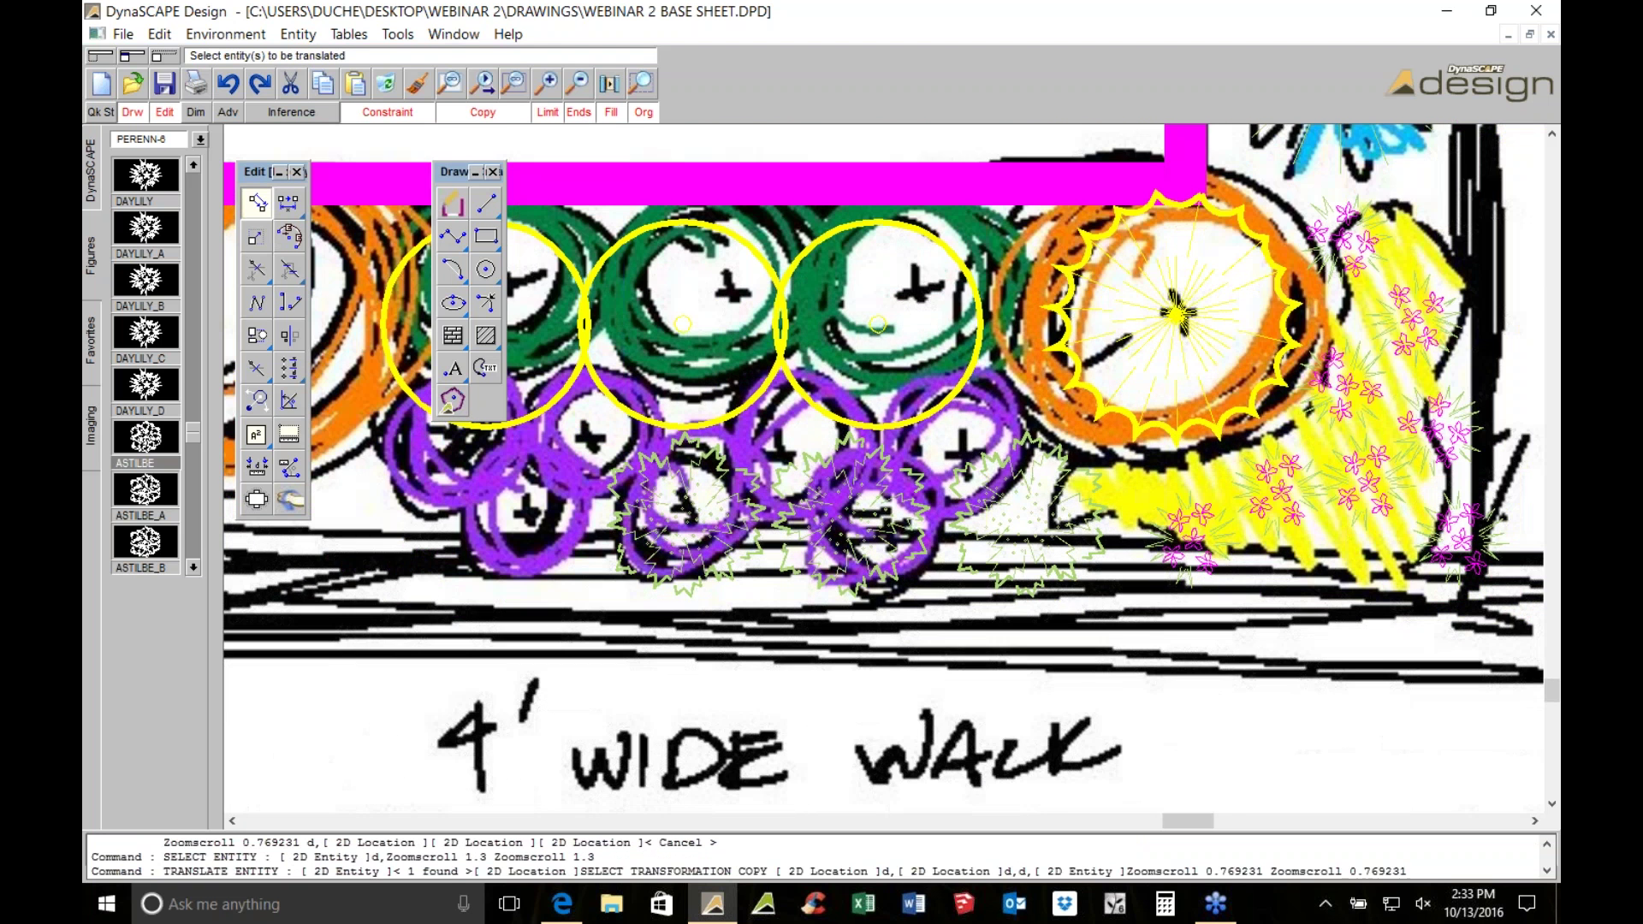
pyautogui.scroll(-4, 1031, 490)
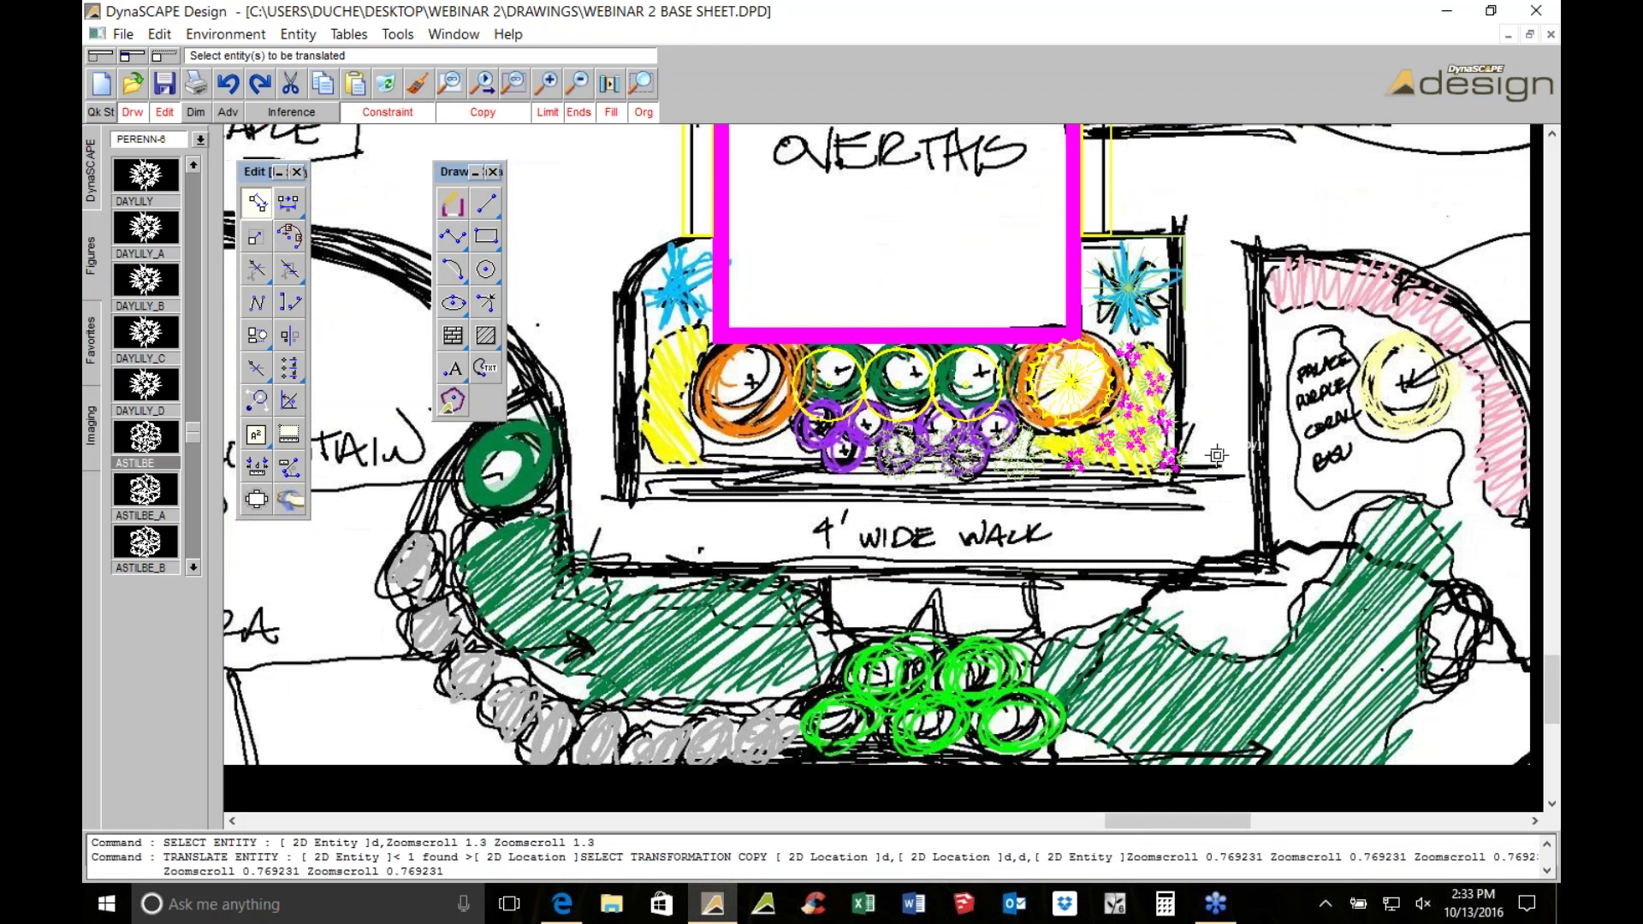
pyautogui.hotkey('ctrl', 's')
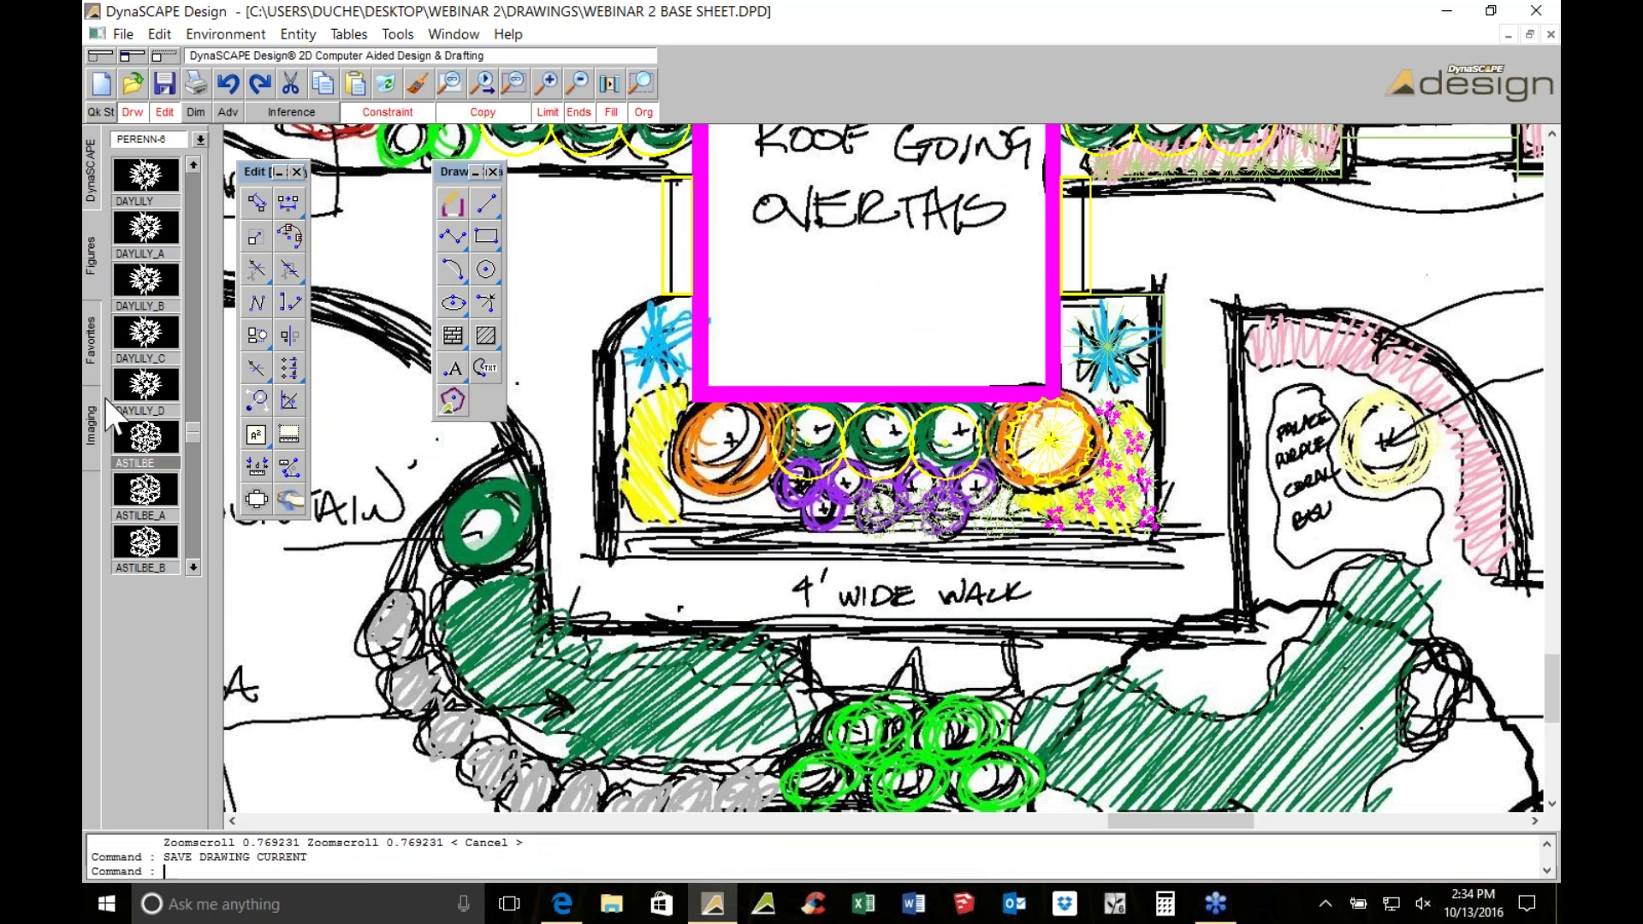
# Hide the hand-sketch underlay by unchecking Visible in the Raster Editor
pyautogui.click(88, 437)
pyautogui.click(184, 214)
pyautogui.click(865, 265)
pyautogui.click(427, 325)
pyautogui.scroll(5, 1010, 566)
pyautogui.scroll(1, 1010, 566)
pyautogui.scroll(1, 1026, 564)
pyautogui.scroll(-1, 677, 361)
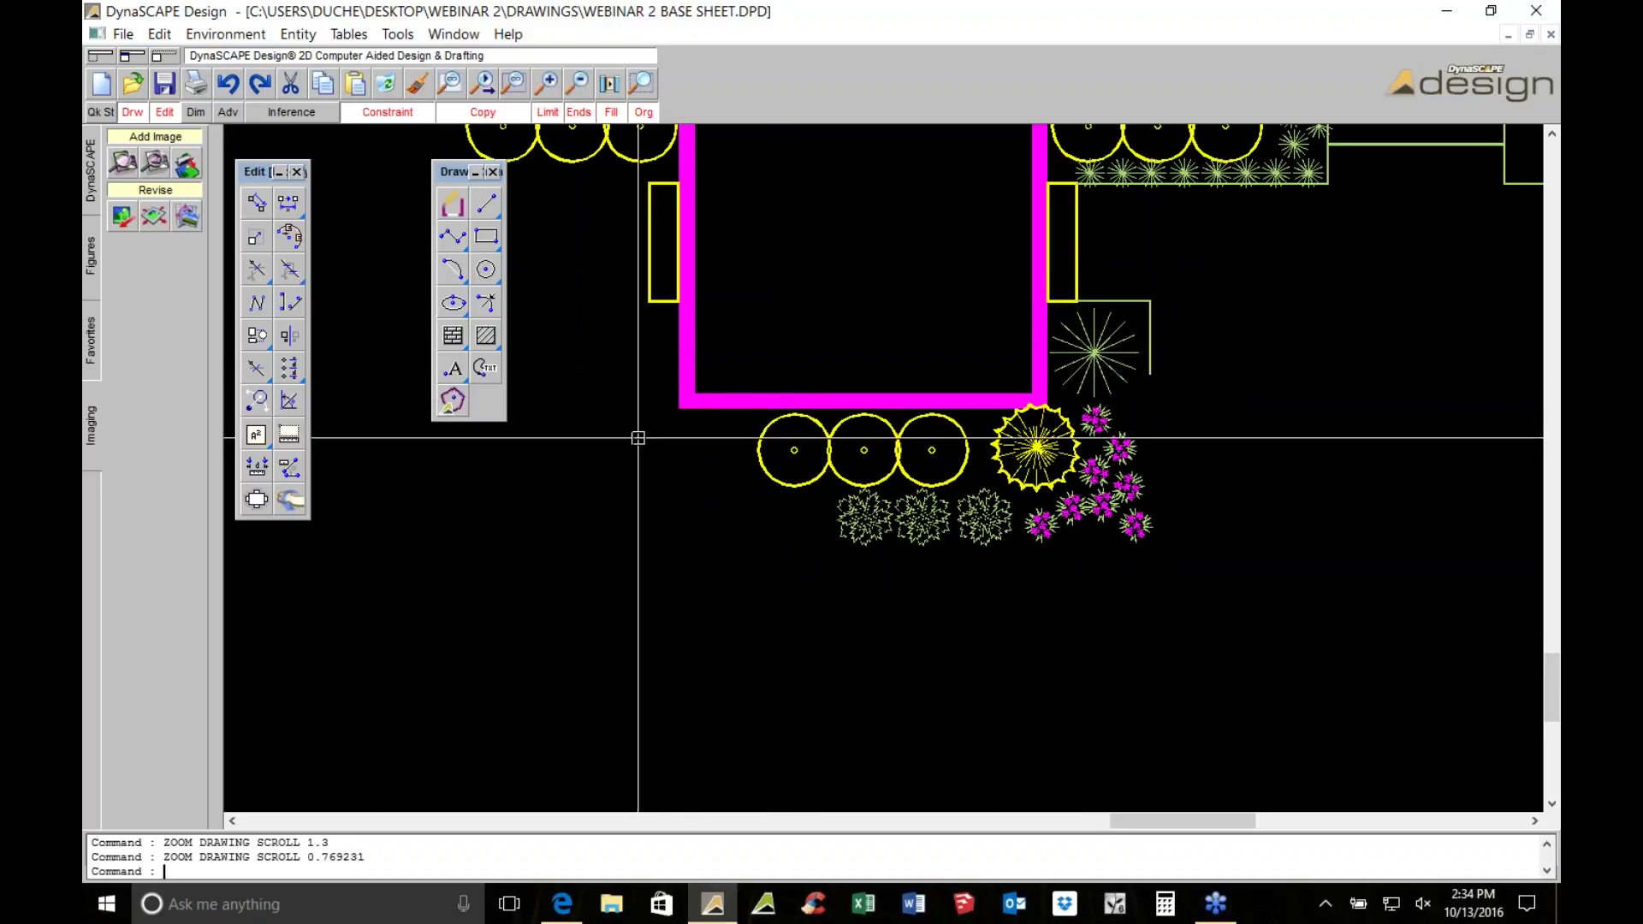
# Reposition the large tree symbol beside the circles using its centre grip
pyautogui.click(1036, 445)
pyautogui.scroll(1, 1035, 445)
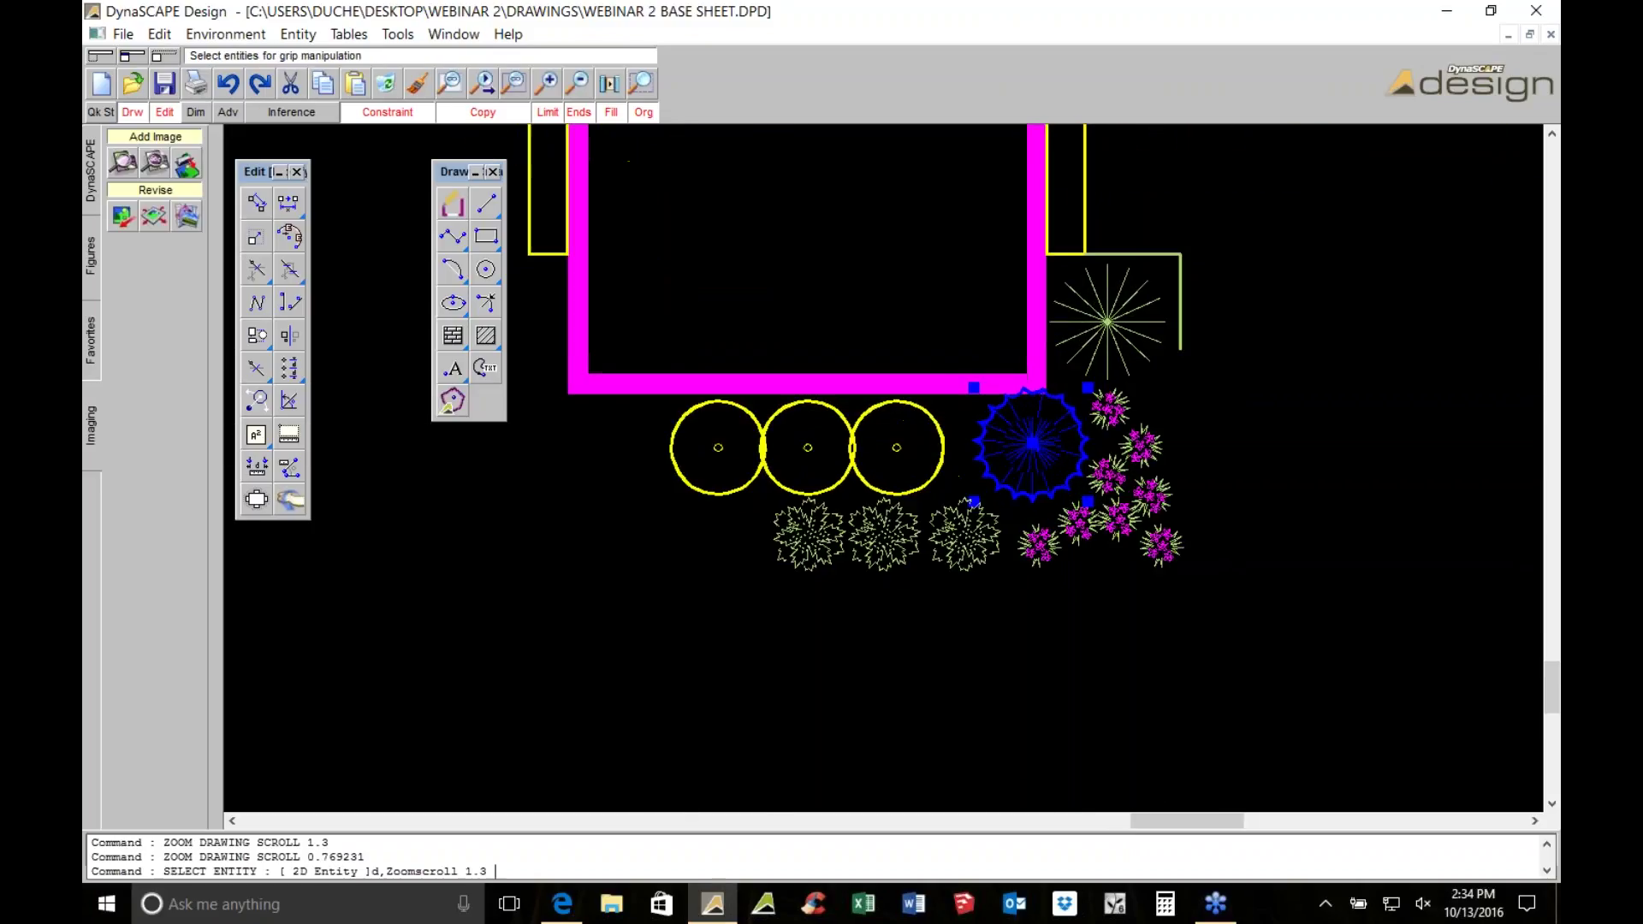
pyautogui.scroll(2, 1033, 443)
pyautogui.click(1017, 441)
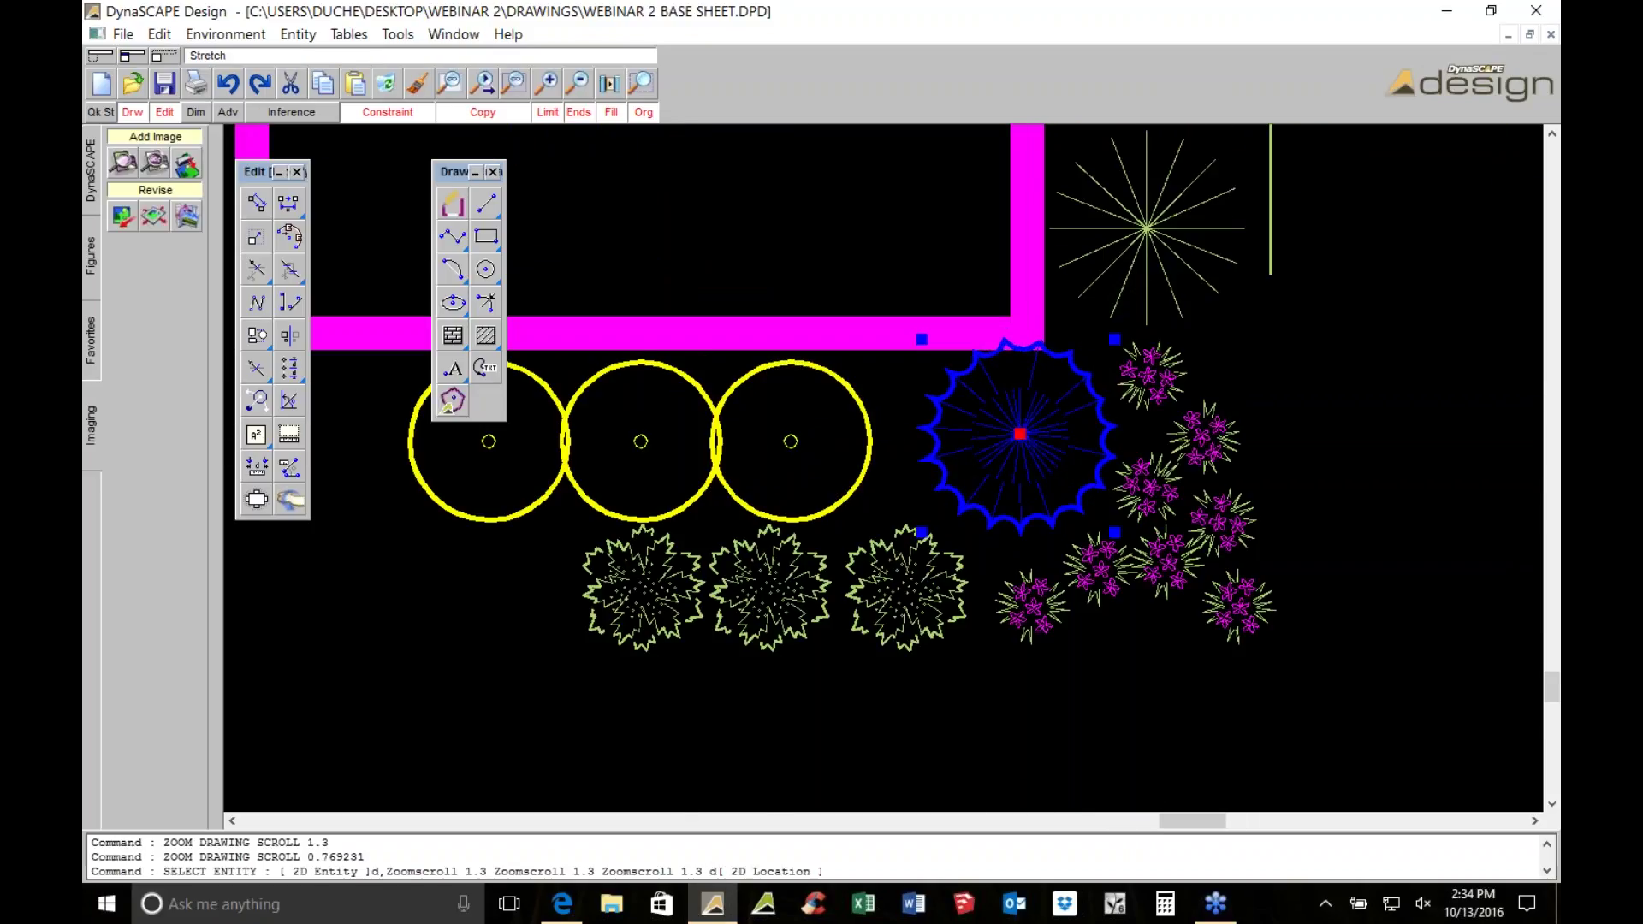
pyautogui.click(1018, 441)
pyautogui.scroll(-3, 1019, 441)
pyautogui.press('Escape')
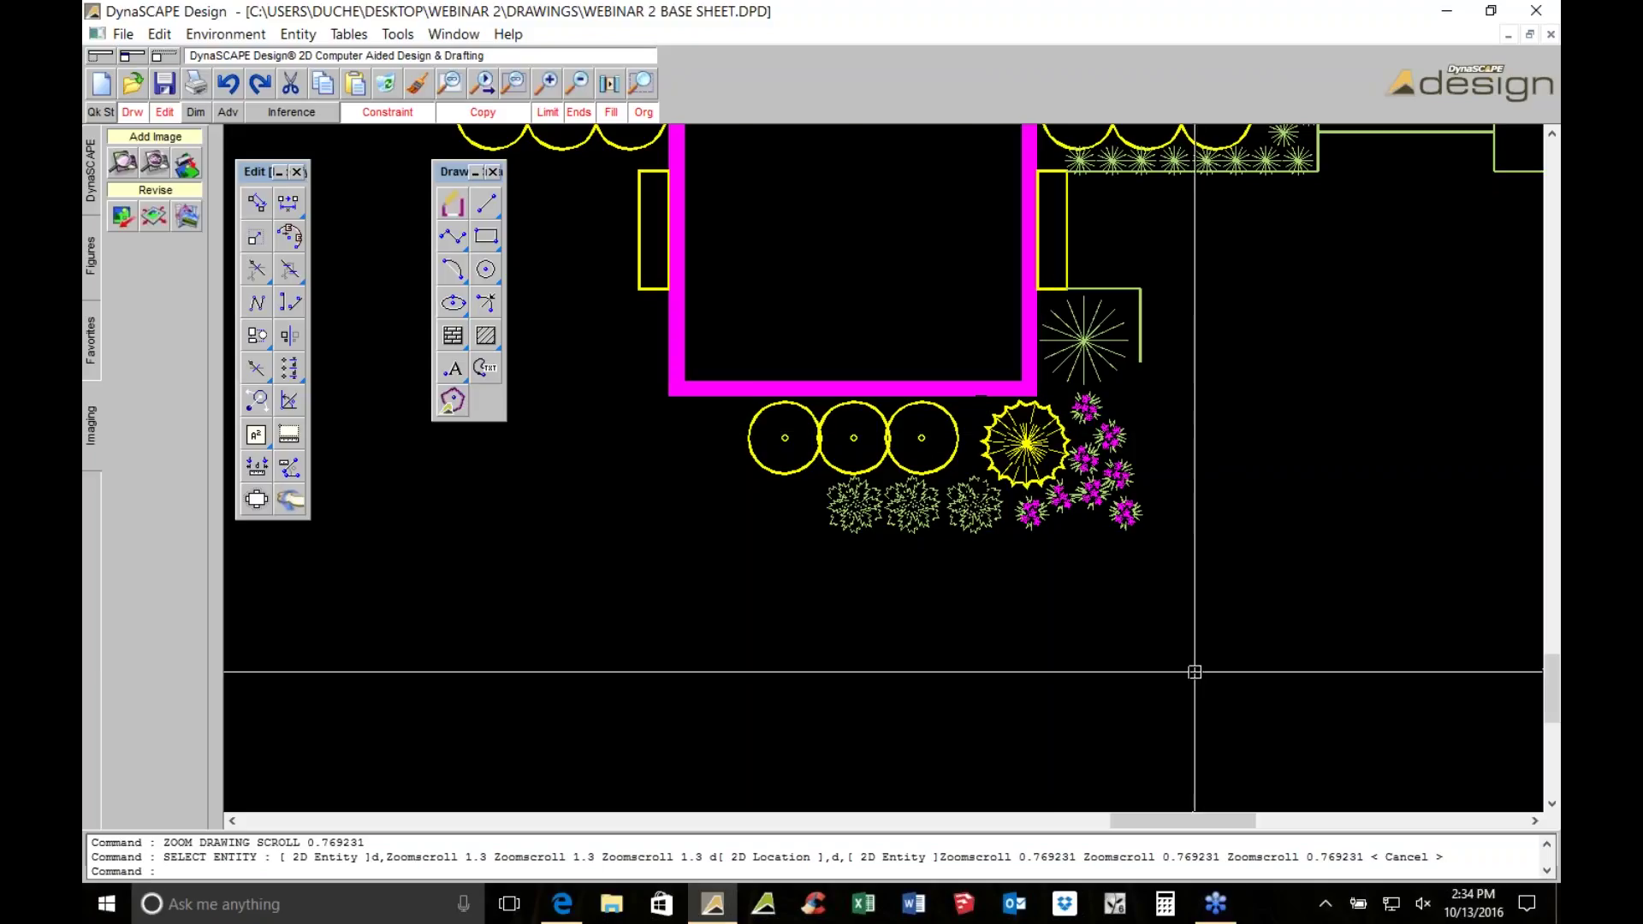
# Pick up the middle shrub below the circles, then cancel the move and deselect it
pyautogui.scroll(5, 1203, 733)
pyautogui.scroll(-3, 1203, 733)
pyautogui.press('Escape')
pyautogui.scroll(1, 911, 530)
pyautogui.click(883, 434)
pyautogui.click(883, 434)
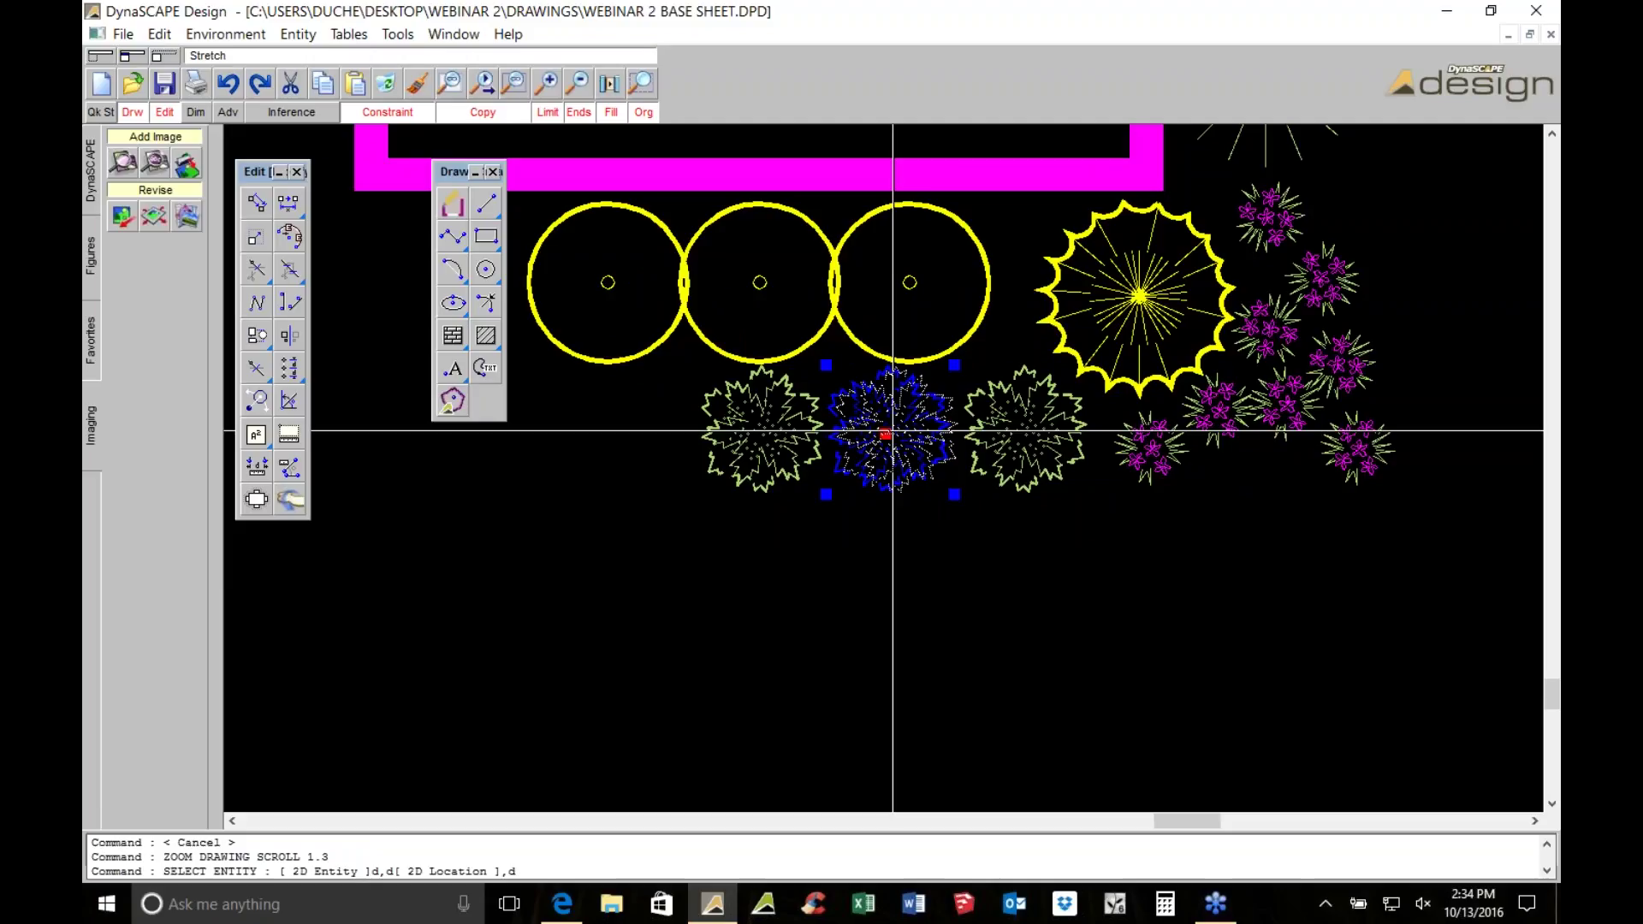
pyautogui.scroll(-3, 893, 431)
pyautogui.press('Escape')
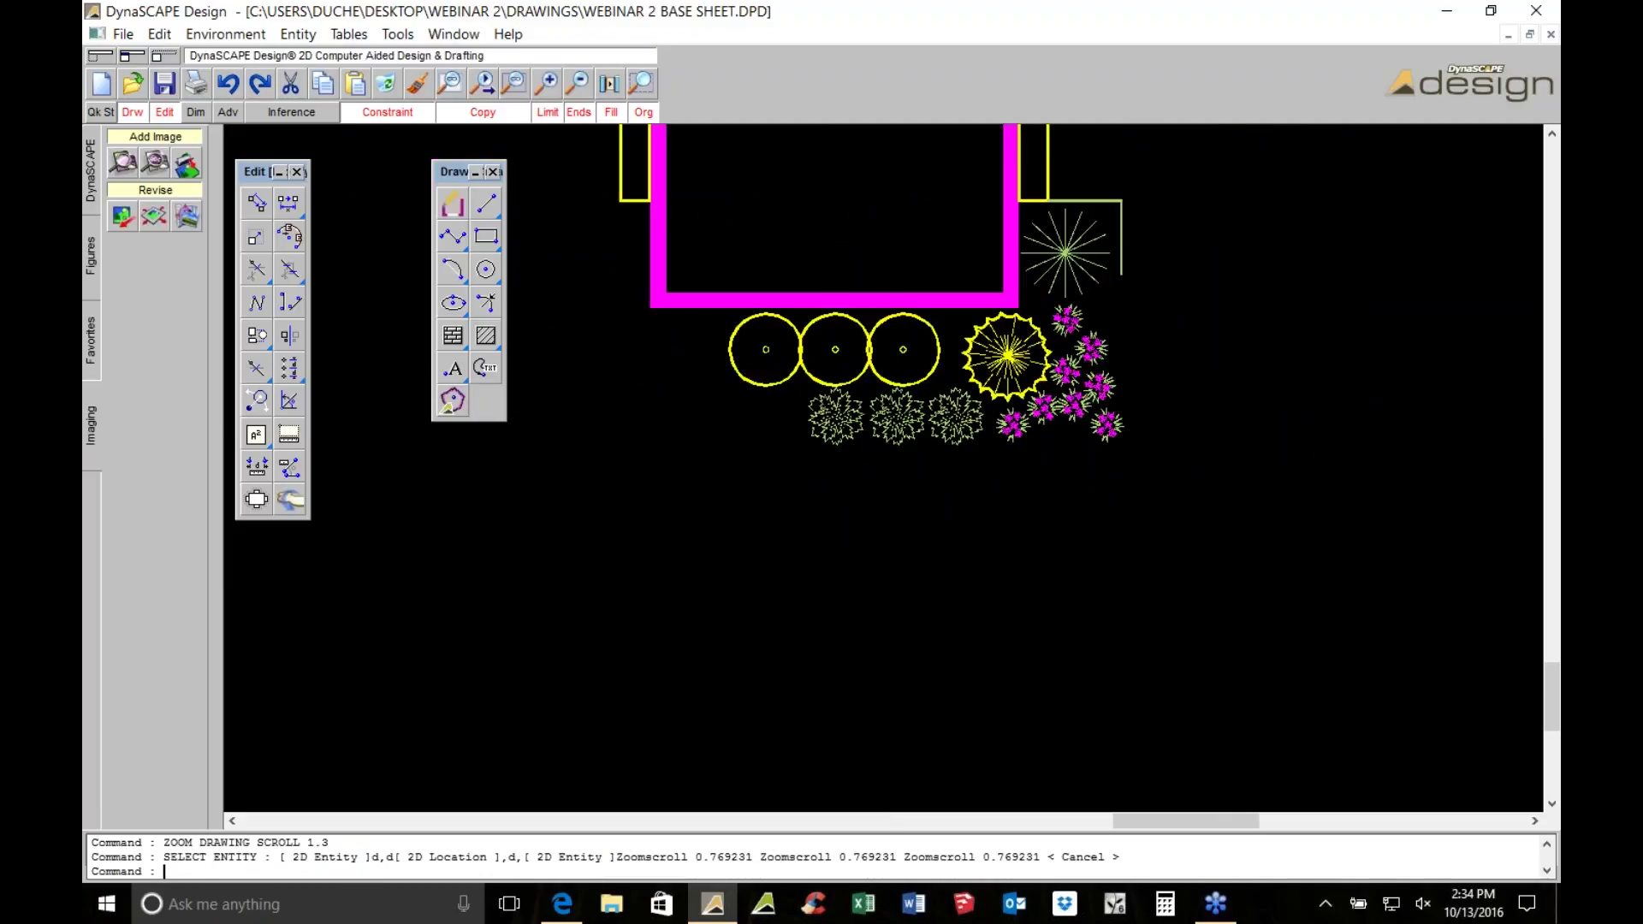
# Select the large tree, eight flower symbols, the sunburst tree and two shrubs
pyautogui.click(1048, 242)
pyautogui.click(1067, 319)
pyautogui.click(1105, 370)
pyautogui.click(1091, 345)
pyautogui.scroll(3, 1099, 337)
pyautogui.click(1070, 376)
pyautogui.click(1022, 473)
pyautogui.click(1102, 508)
pyautogui.click(973, 518)
pyautogui.click(885, 550)
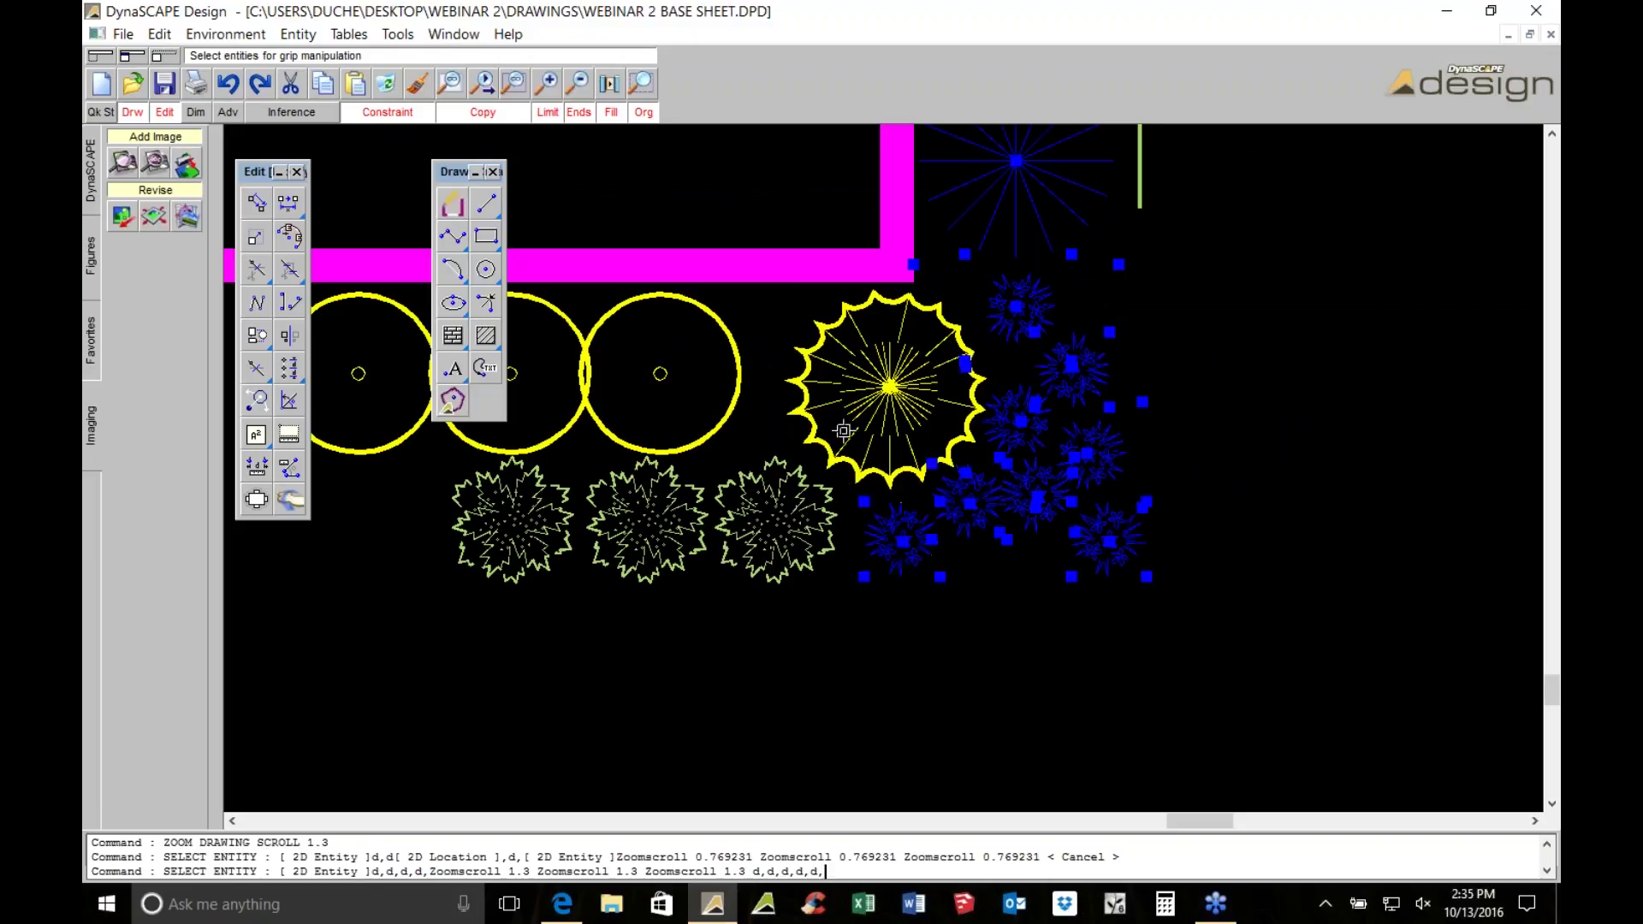
pyautogui.click(842, 431)
pyautogui.click(770, 522)
pyautogui.click(641, 521)
pyautogui.scroll(-3, 1257, 482)
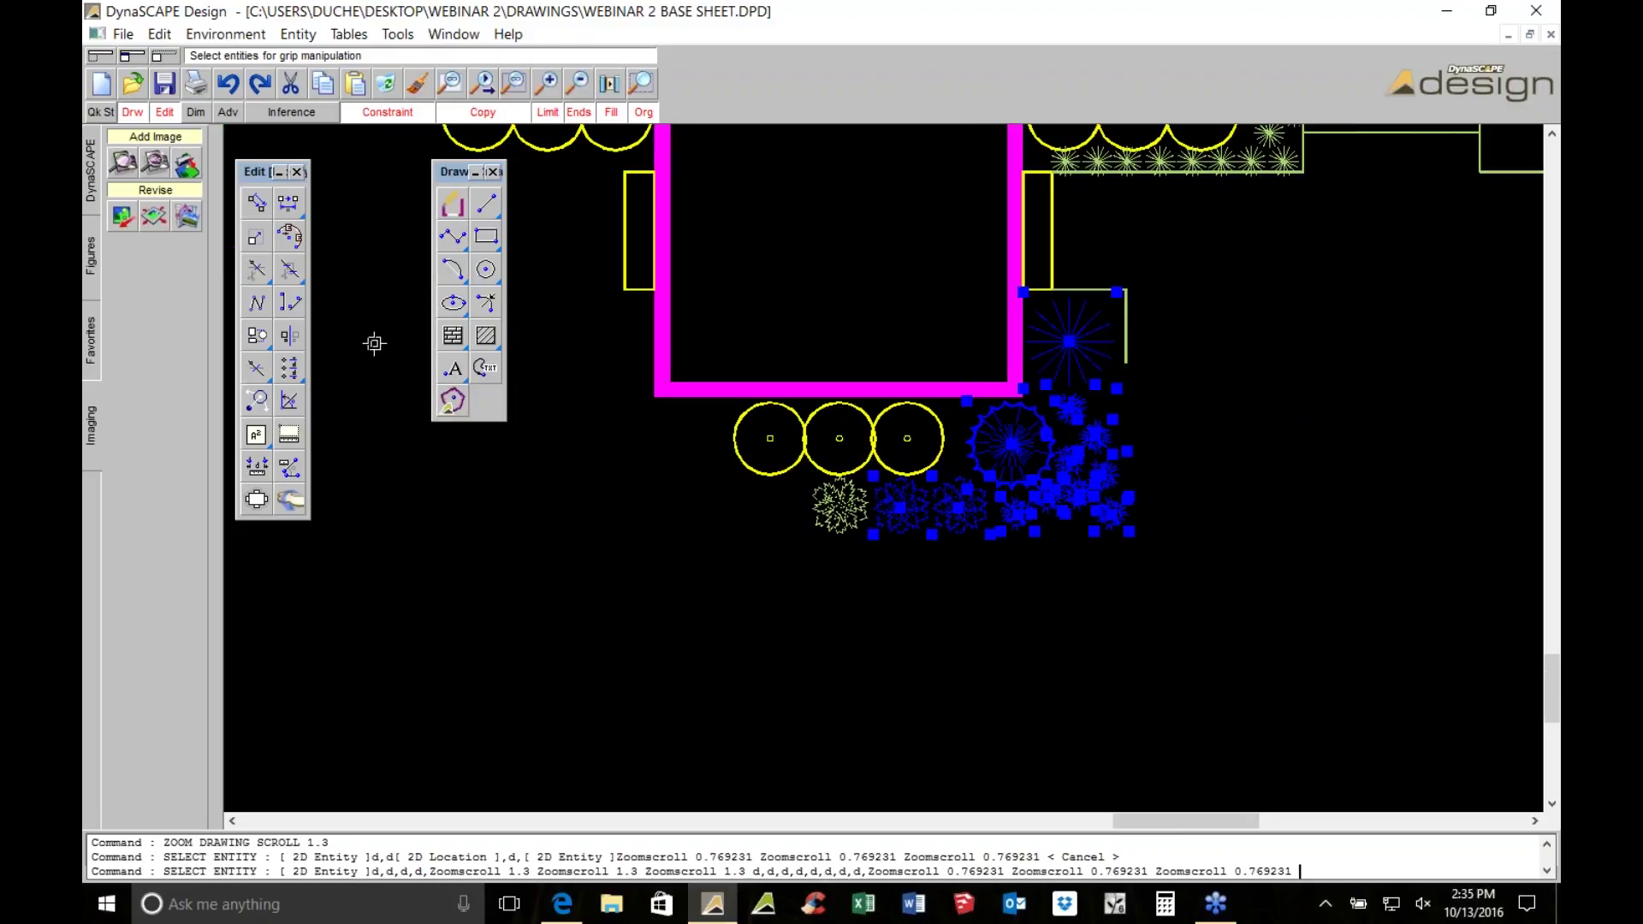
# Mirror the selected plants about a line through the wall midpoint
pyautogui.click(288, 334)
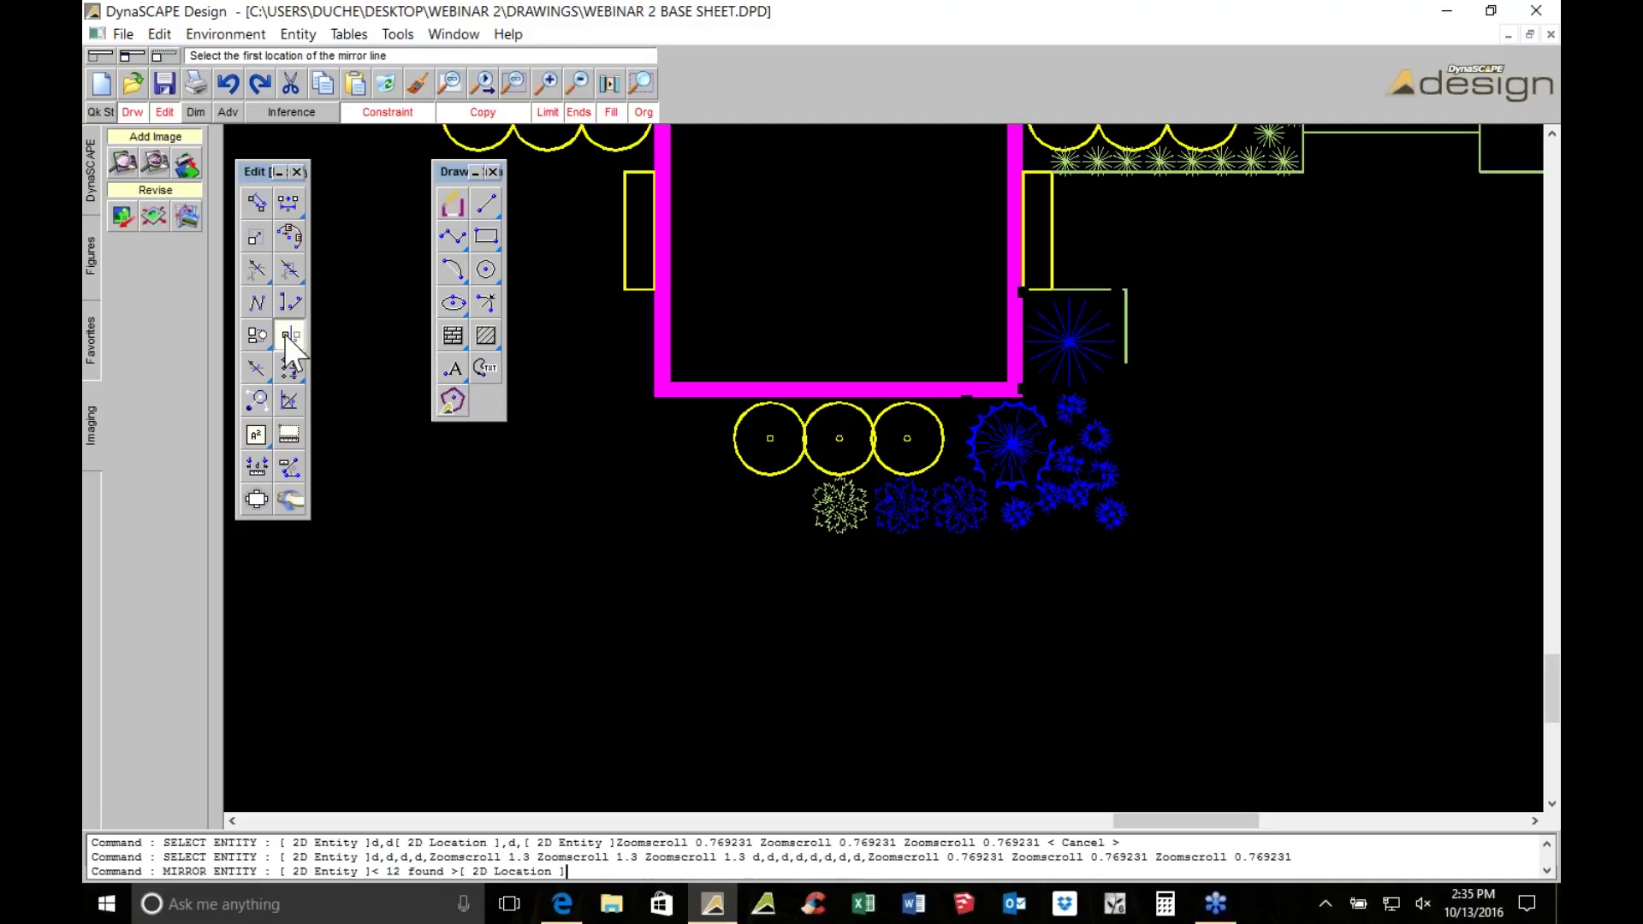
pyautogui.click(841, 389)
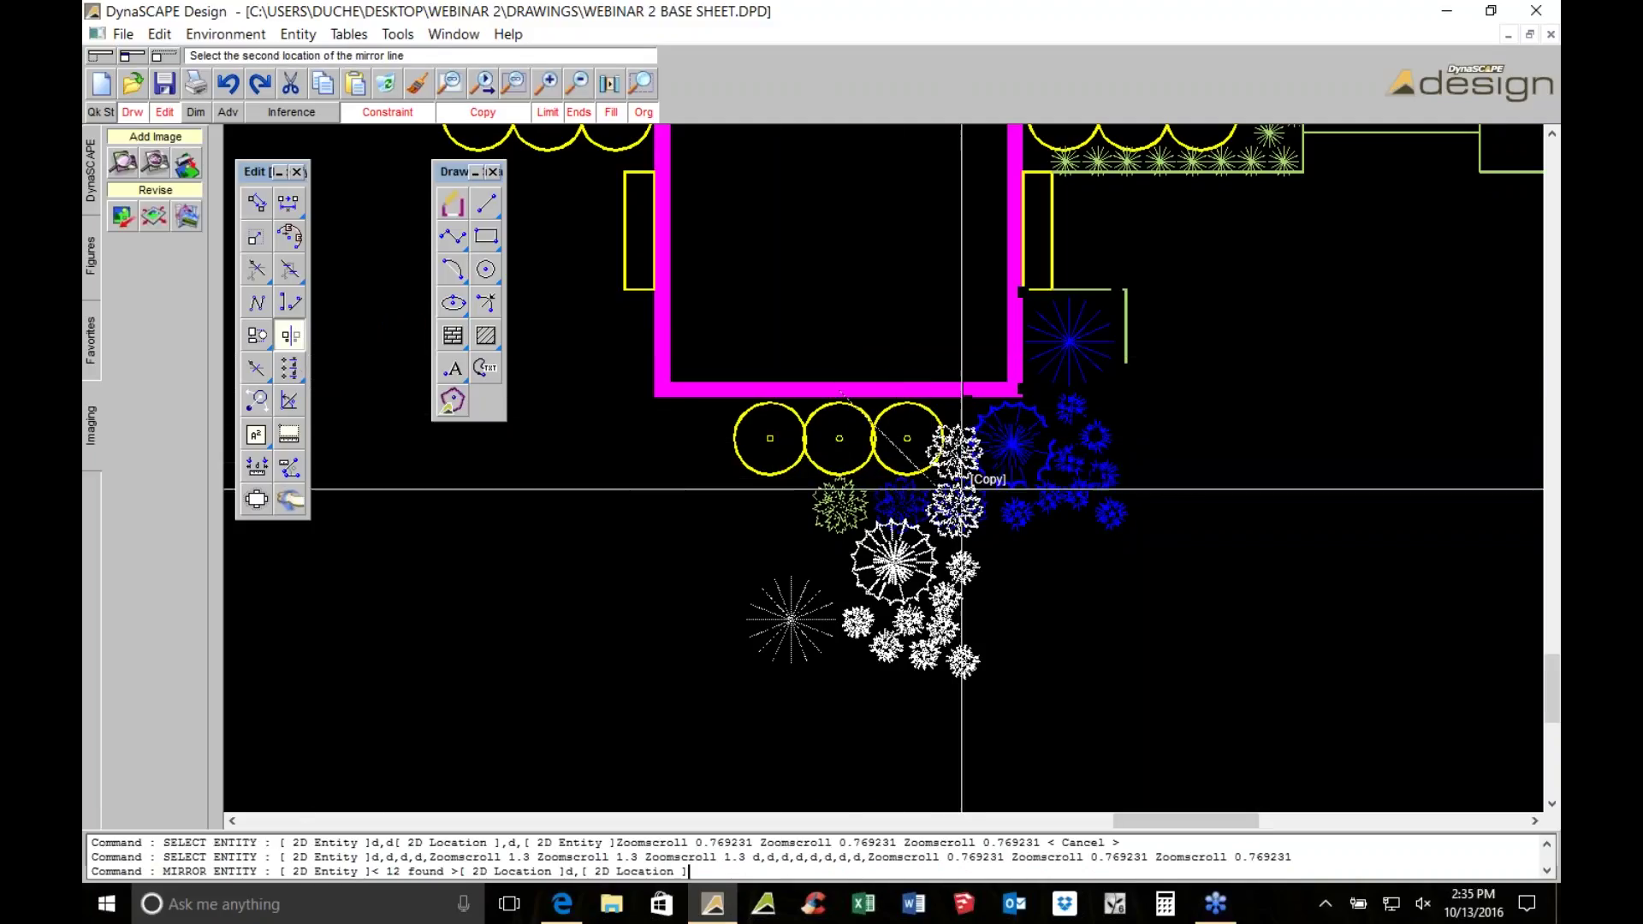
pyautogui.click(959, 532)
pyautogui.scroll(-2, 959, 532)
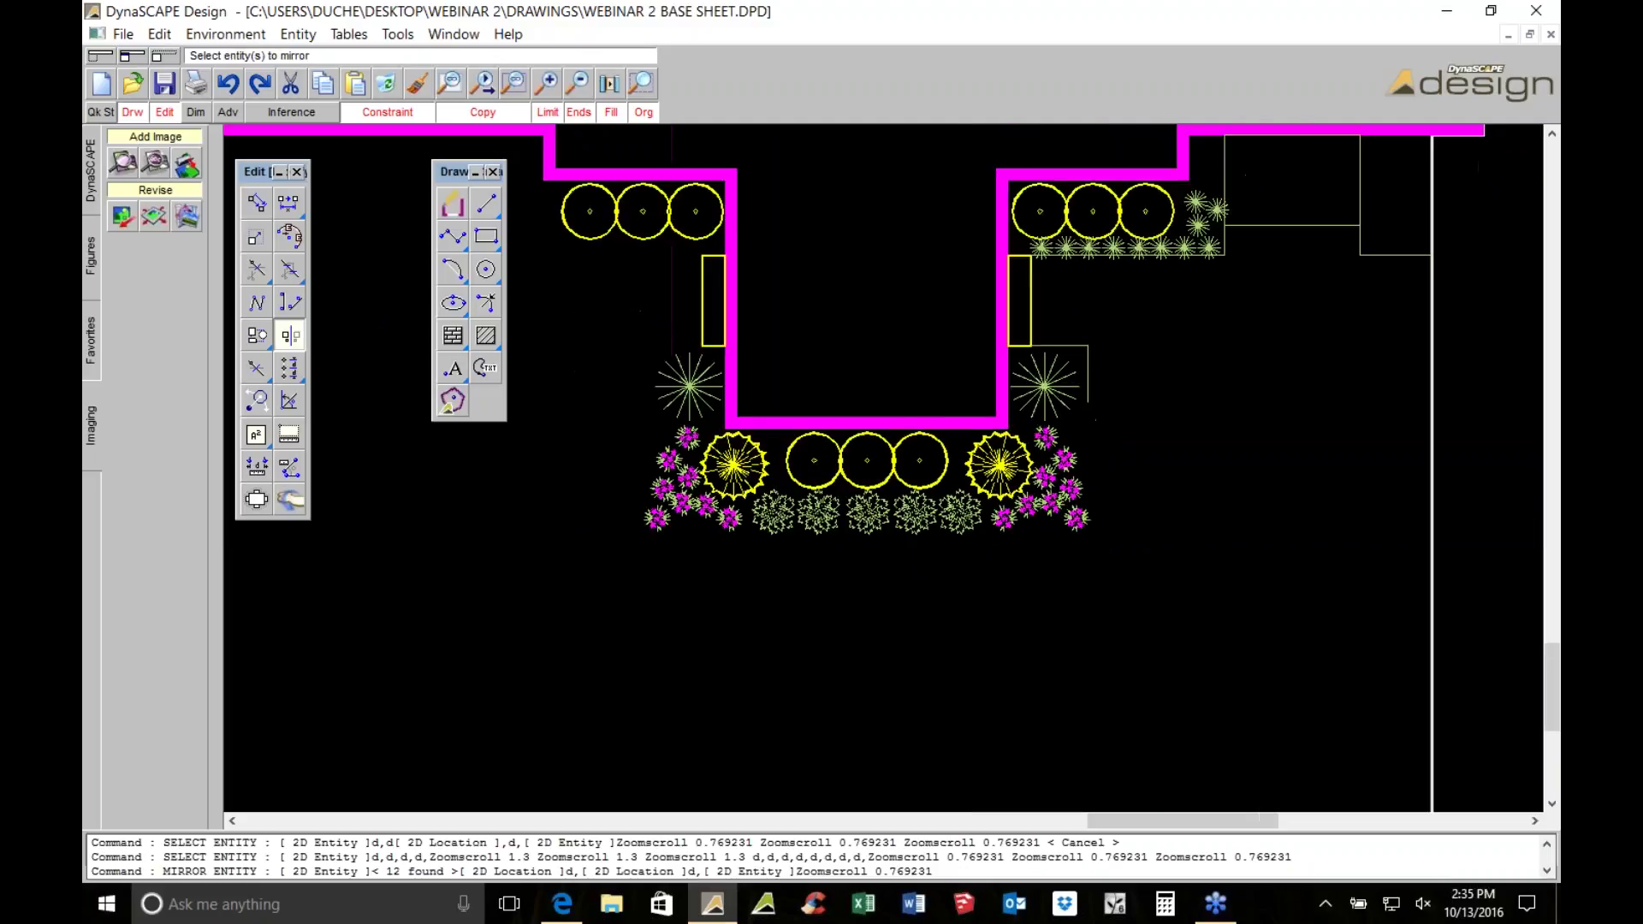
# Window-select the left-side plants, mirror them about the wall centre, and save the drawing
pyautogui.click(652, 198)
pyautogui.click(906, 600)
pyautogui.scroll(2, 906, 599)
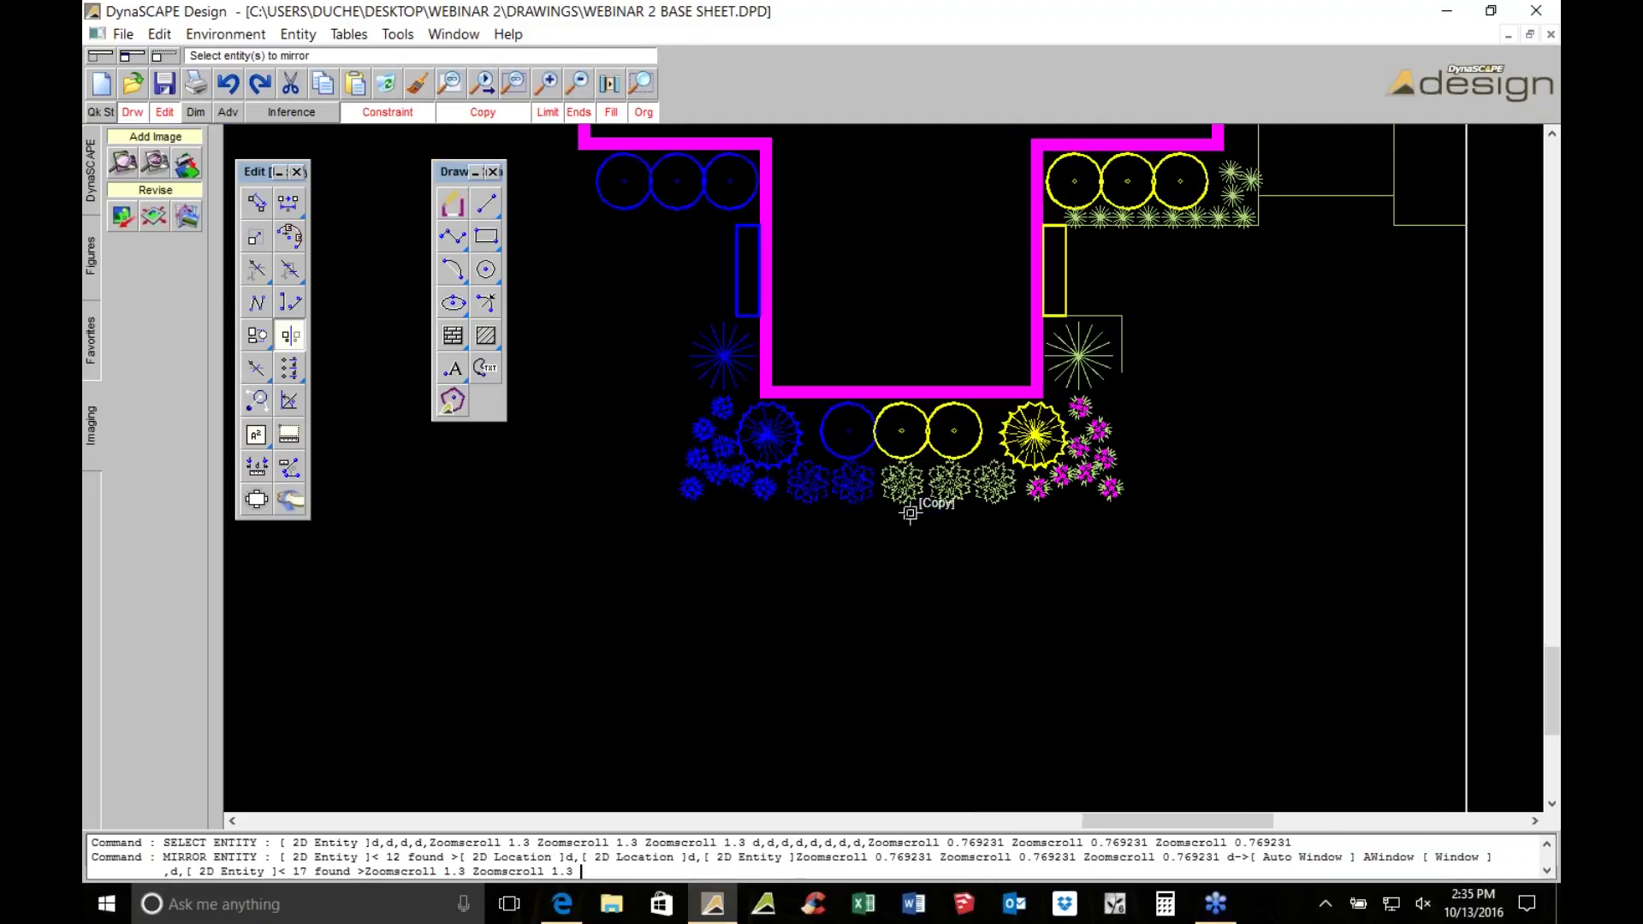
pyautogui.rightClick(928, 492)
pyautogui.click(900, 402)
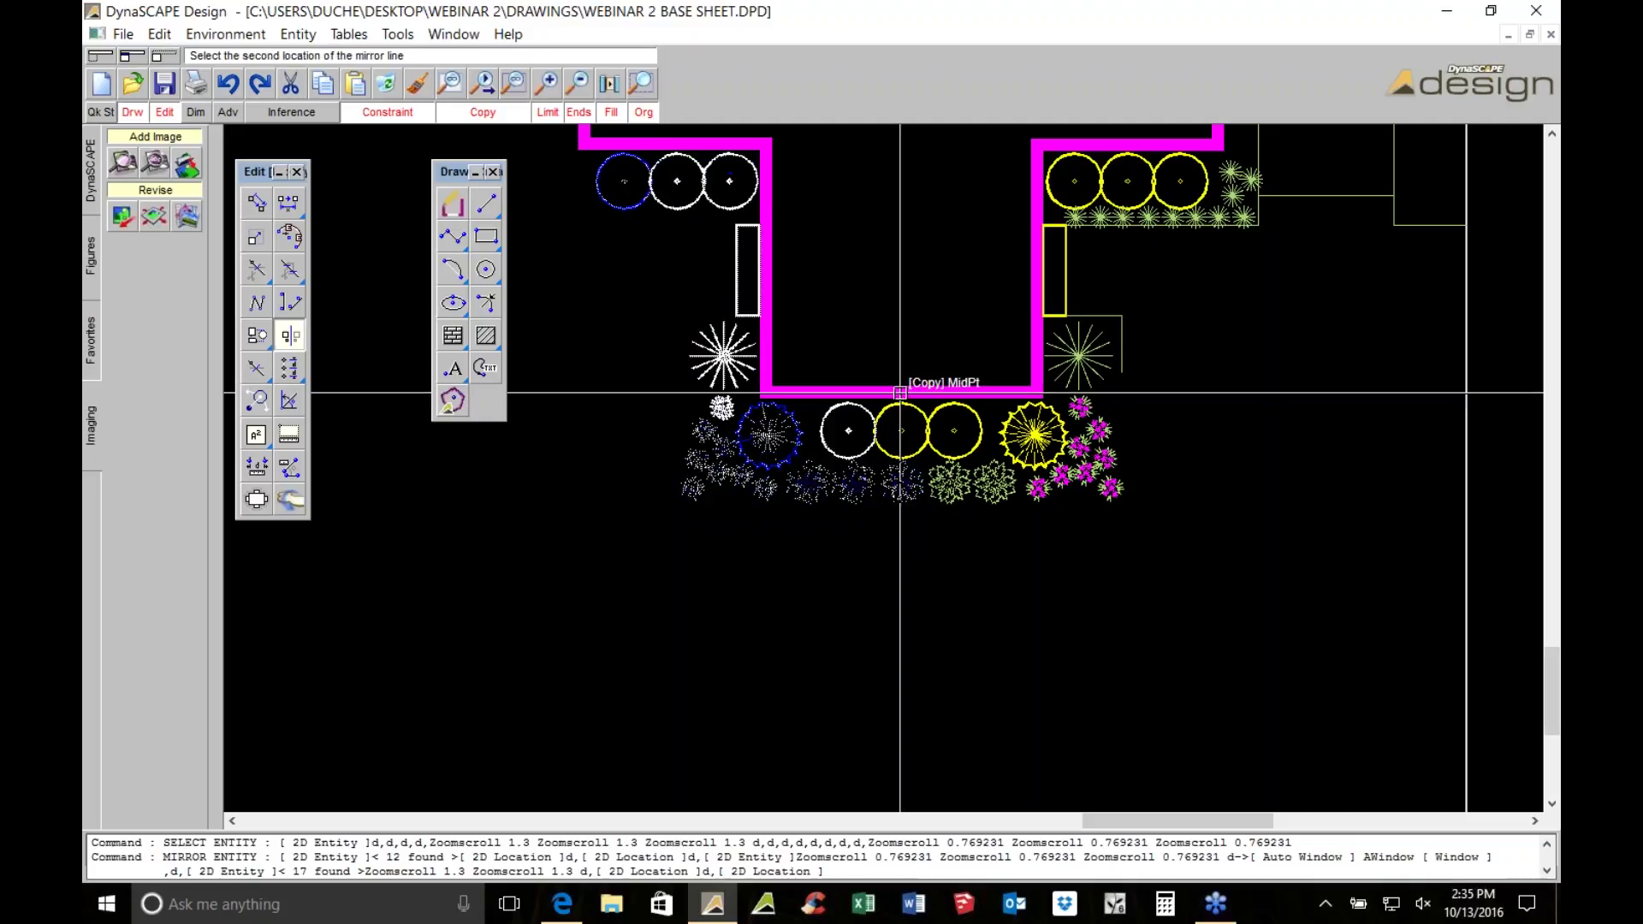
pyautogui.scroll(-2, 970, 559)
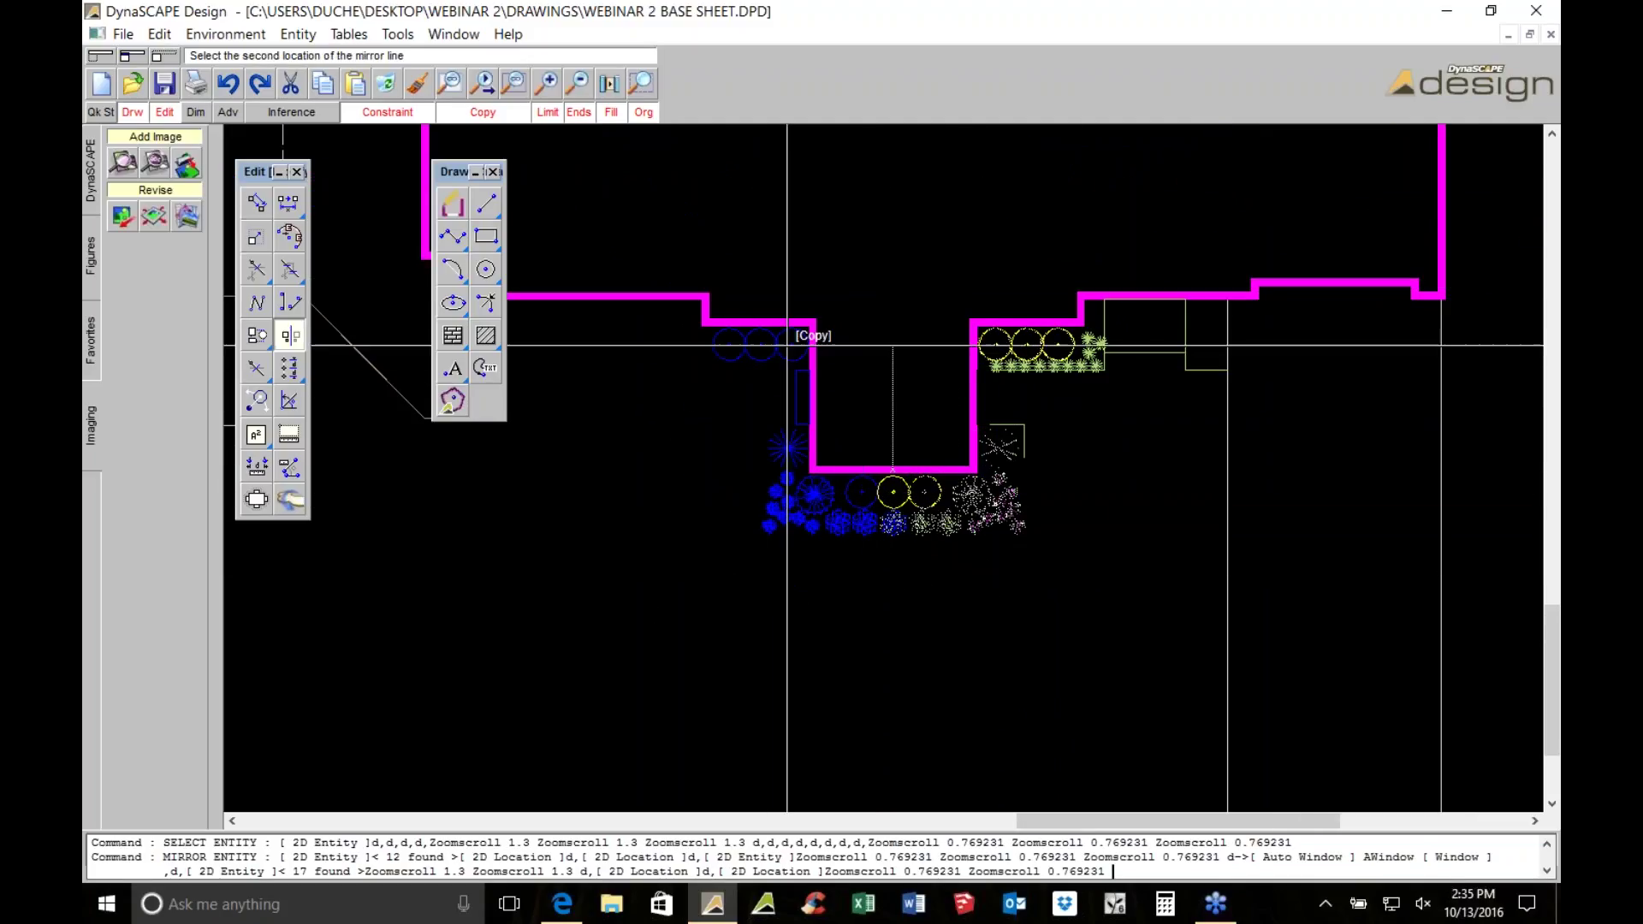
pyautogui.click(881, 282)
pyautogui.scroll(3, 945, 560)
pyautogui.moveTo(701, 440); pyautogui.dragTo(795, 533, button='middle')
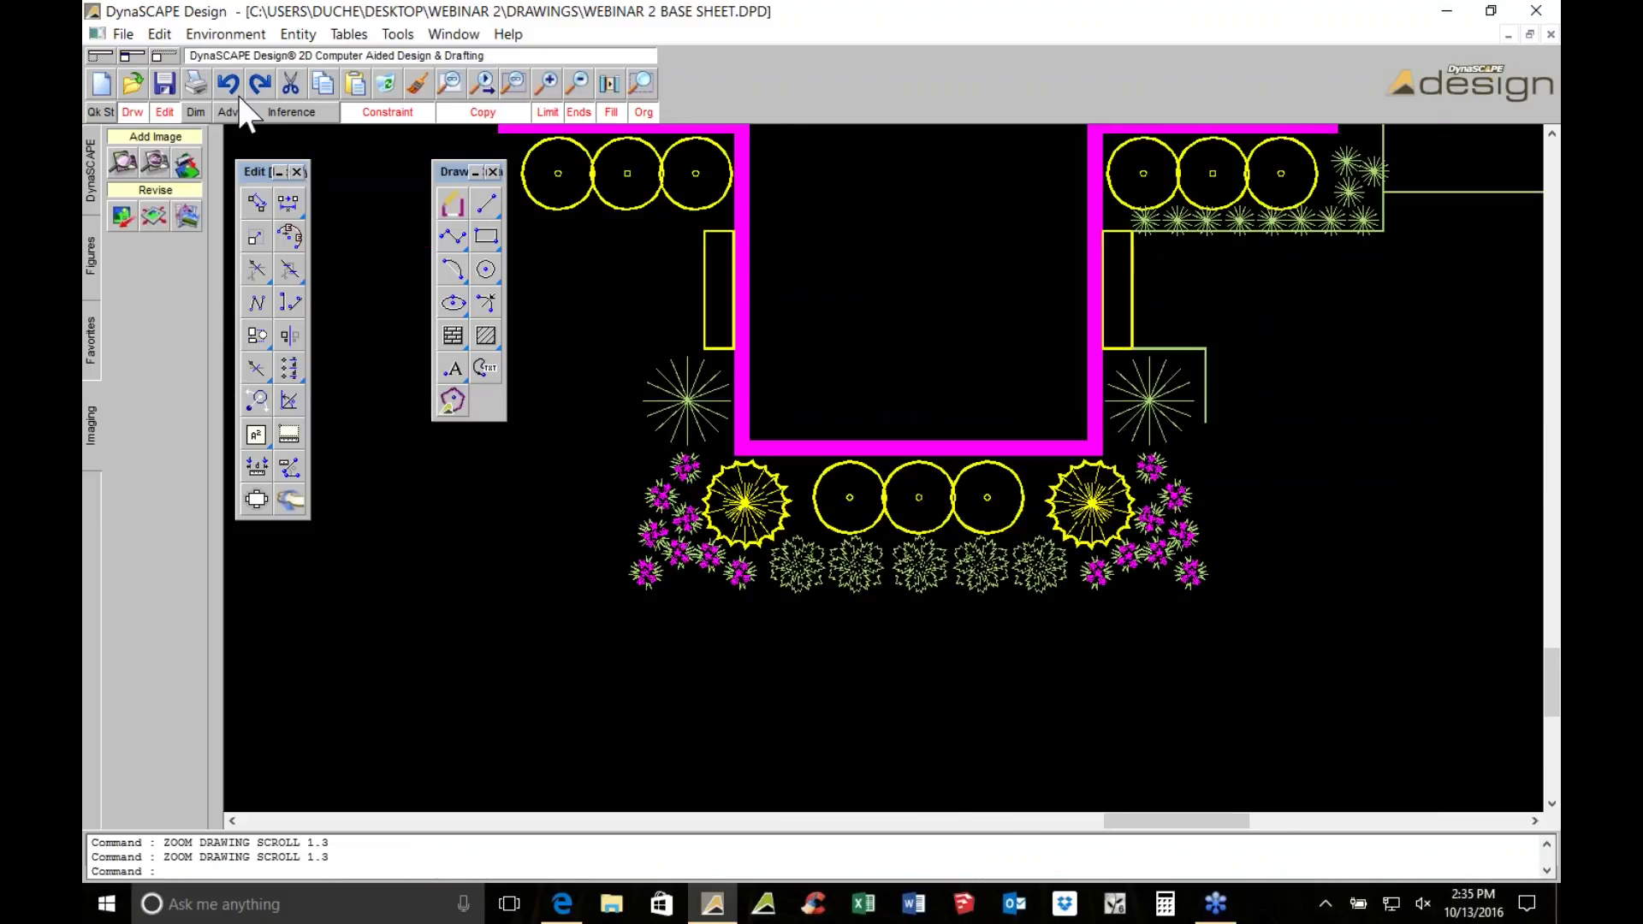
pyautogui.click(164, 83)
# Re-check Visible in the Raster Editor, then pan to the roof overhang and boxwood row
pyautogui.click(184, 217)
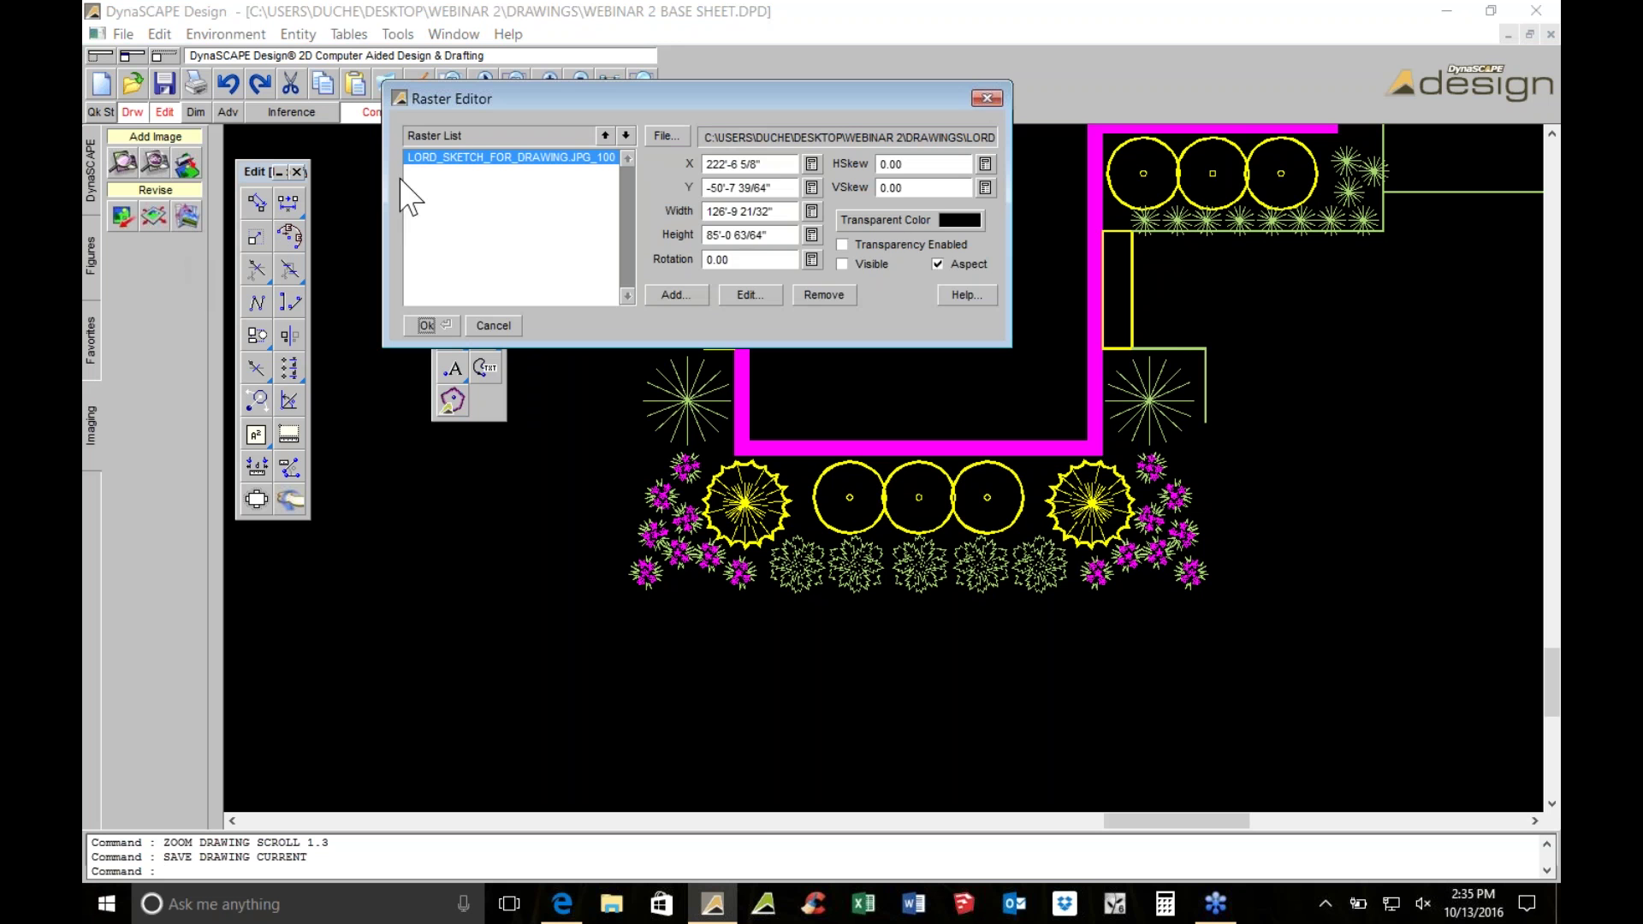
pyautogui.click(868, 264)
pyautogui.click(426, 325)
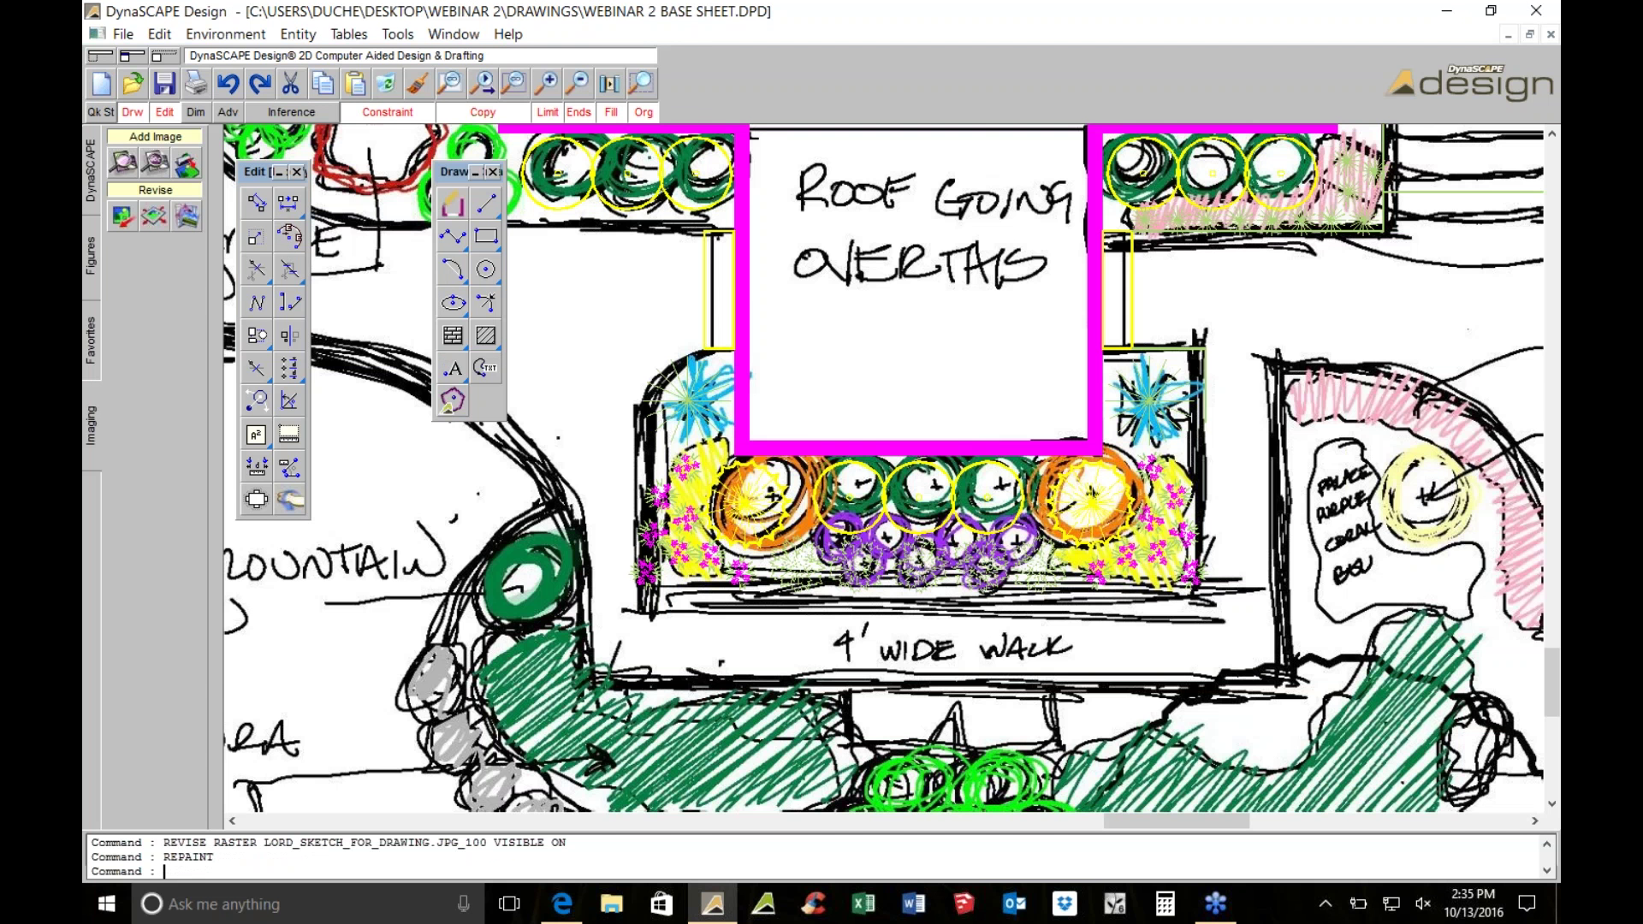
pyautogui.scroll(-1, 941, 592)
pyautogui.moveTo(941, 592); pyautogui.dragTo(962, 730, button='middle')
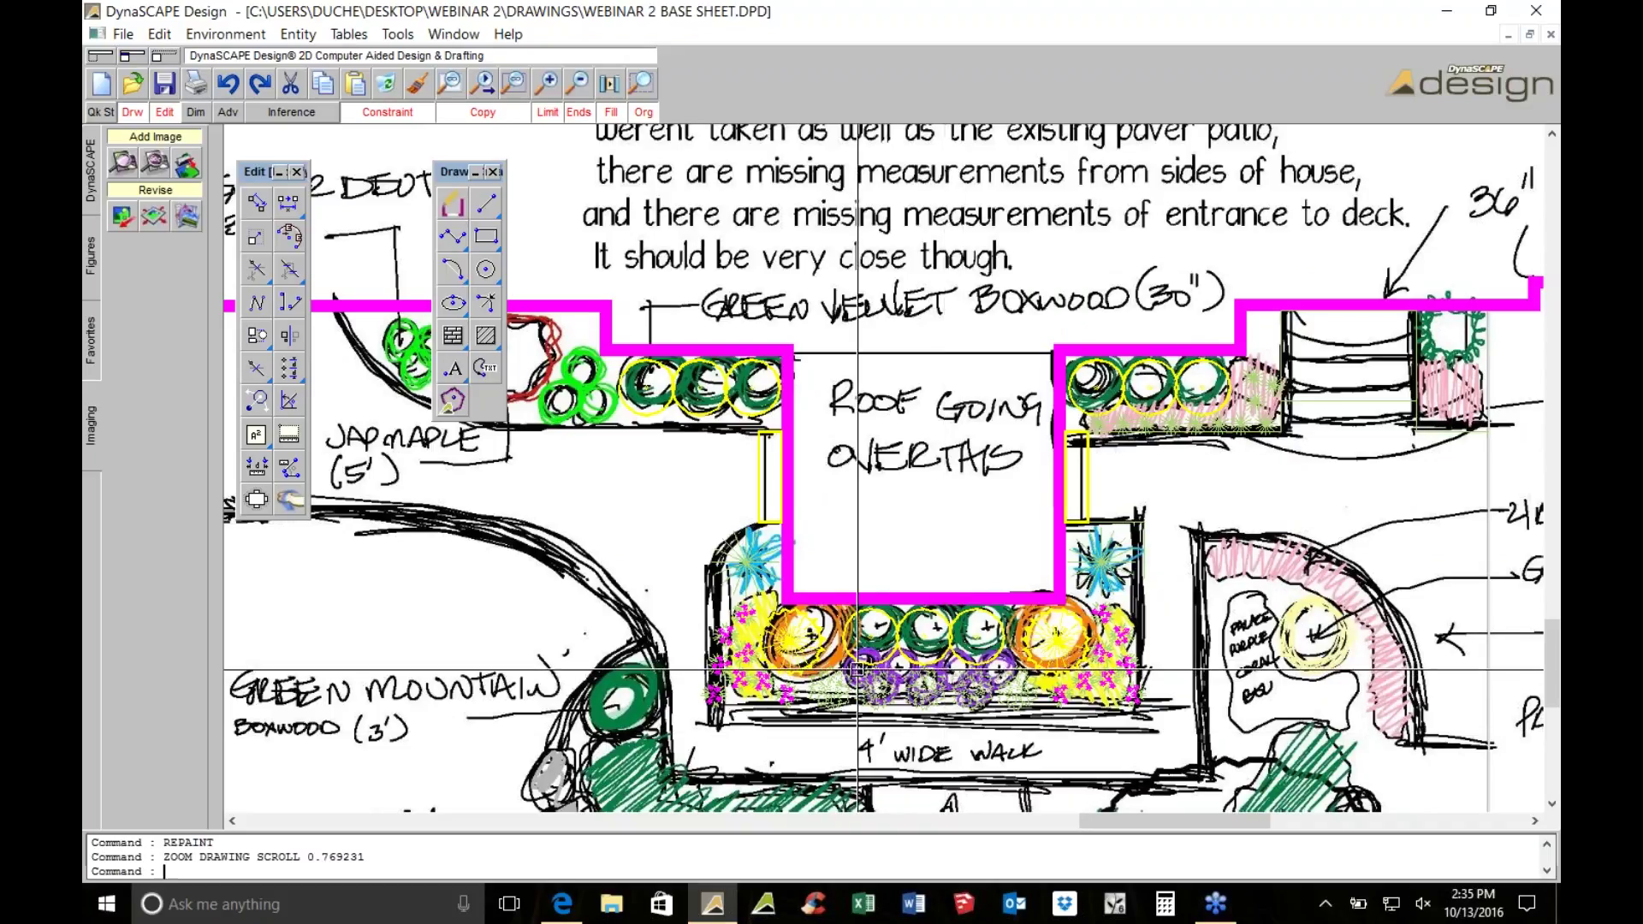
# Delete the existing boxwood circles to the right of the roof
pyautogui.scroll(1, 798, 364)
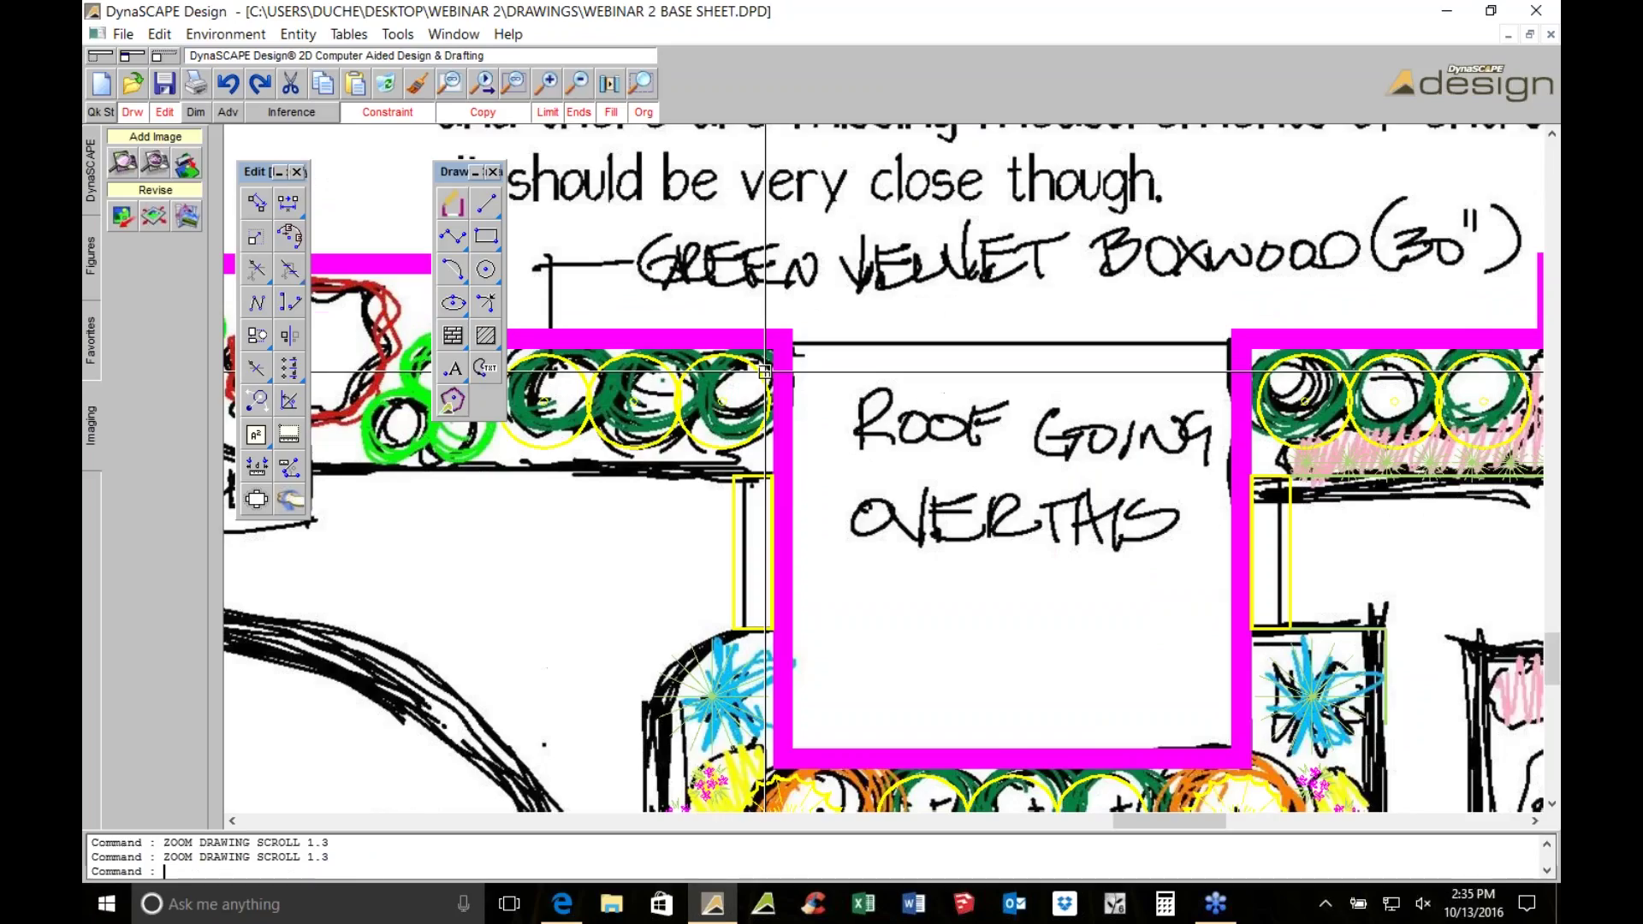
pyautogui.click(633, 400)
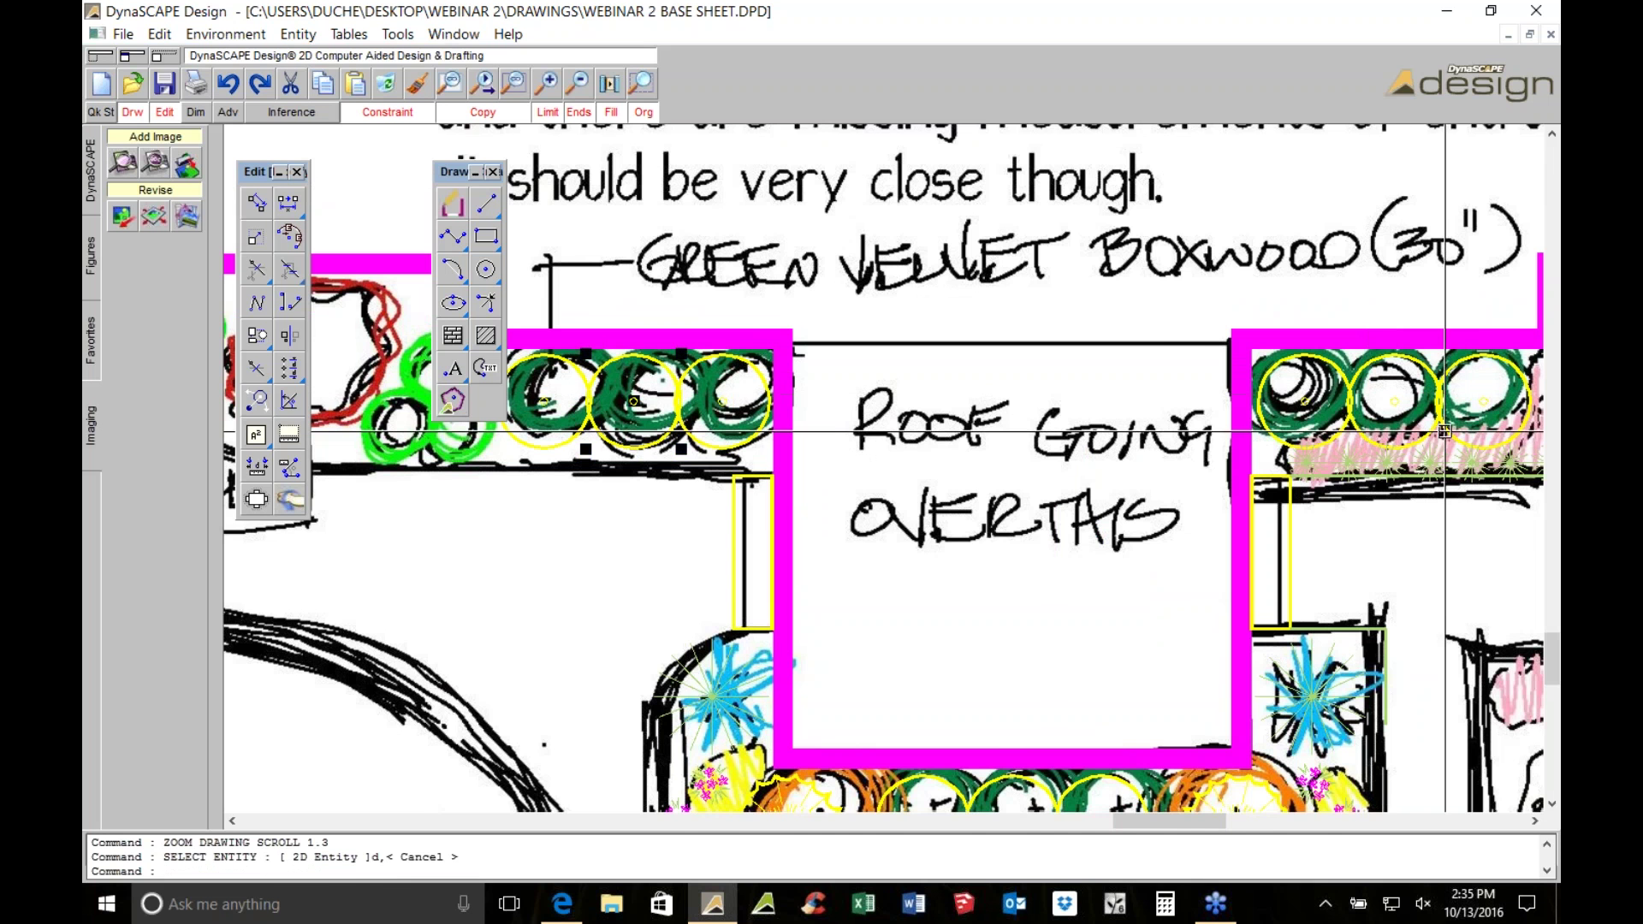
pyautogui.moveTo(1444, 431); pyautogui.dragTo(1257, 376)
pyautogui.click(386, 83)
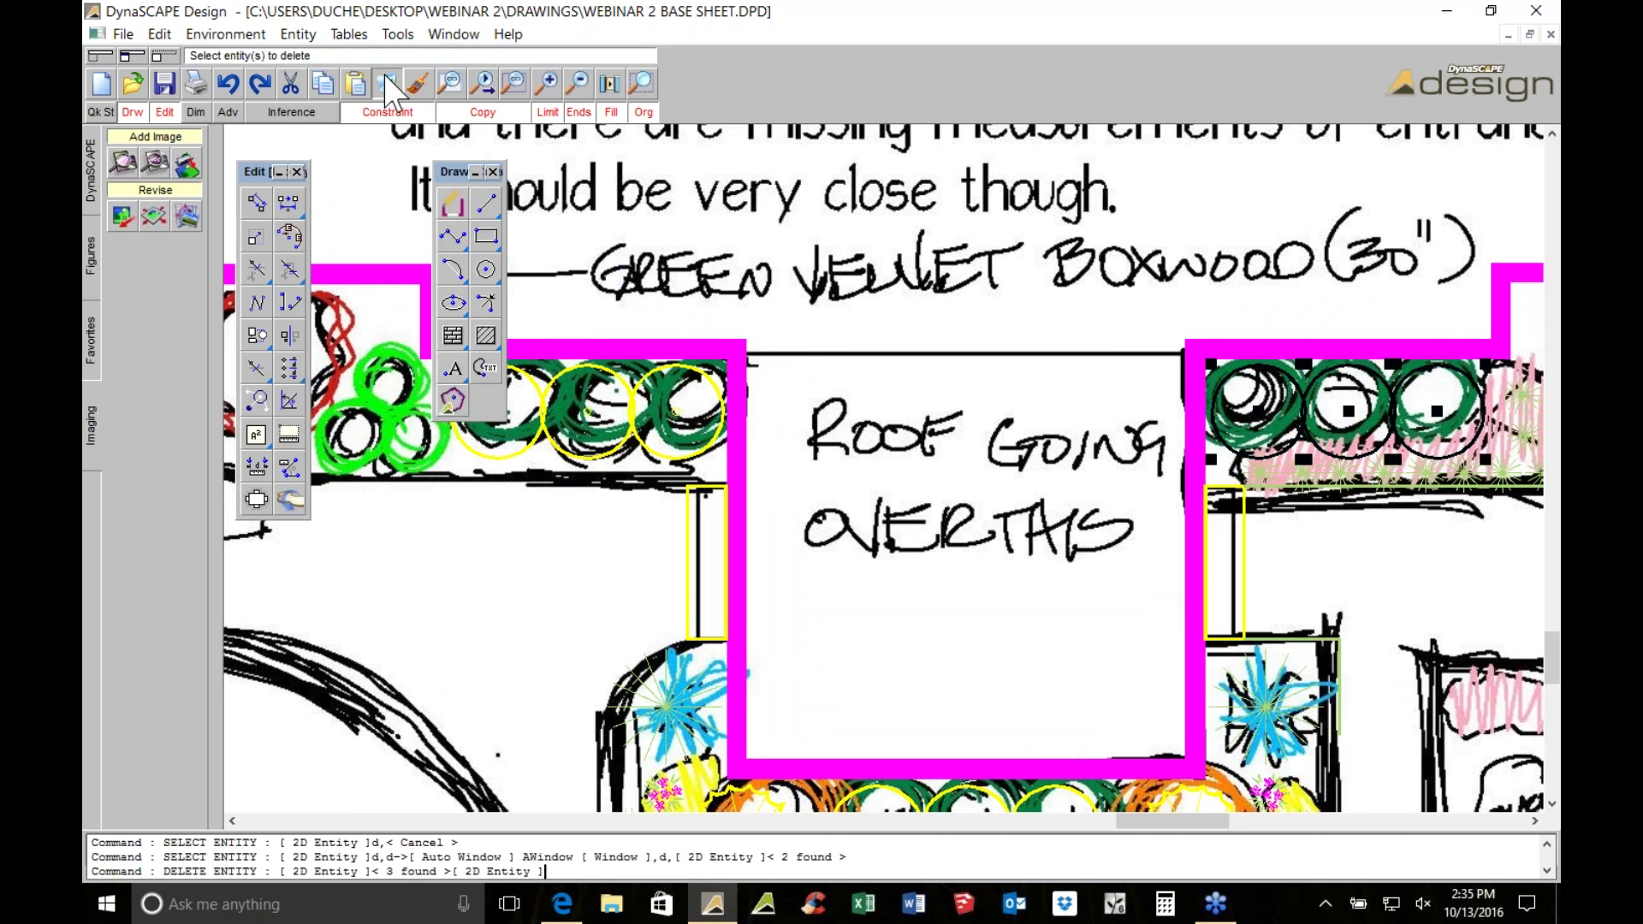
pyautogui.press('Escape')
# Mirror the three boxwood circles left of the roof across the roof midpoint
pyautogui.moveTo(451, 357); pyautogui.dragTo(732, 467)
pyautogui.scroll(-1, 732, 467)
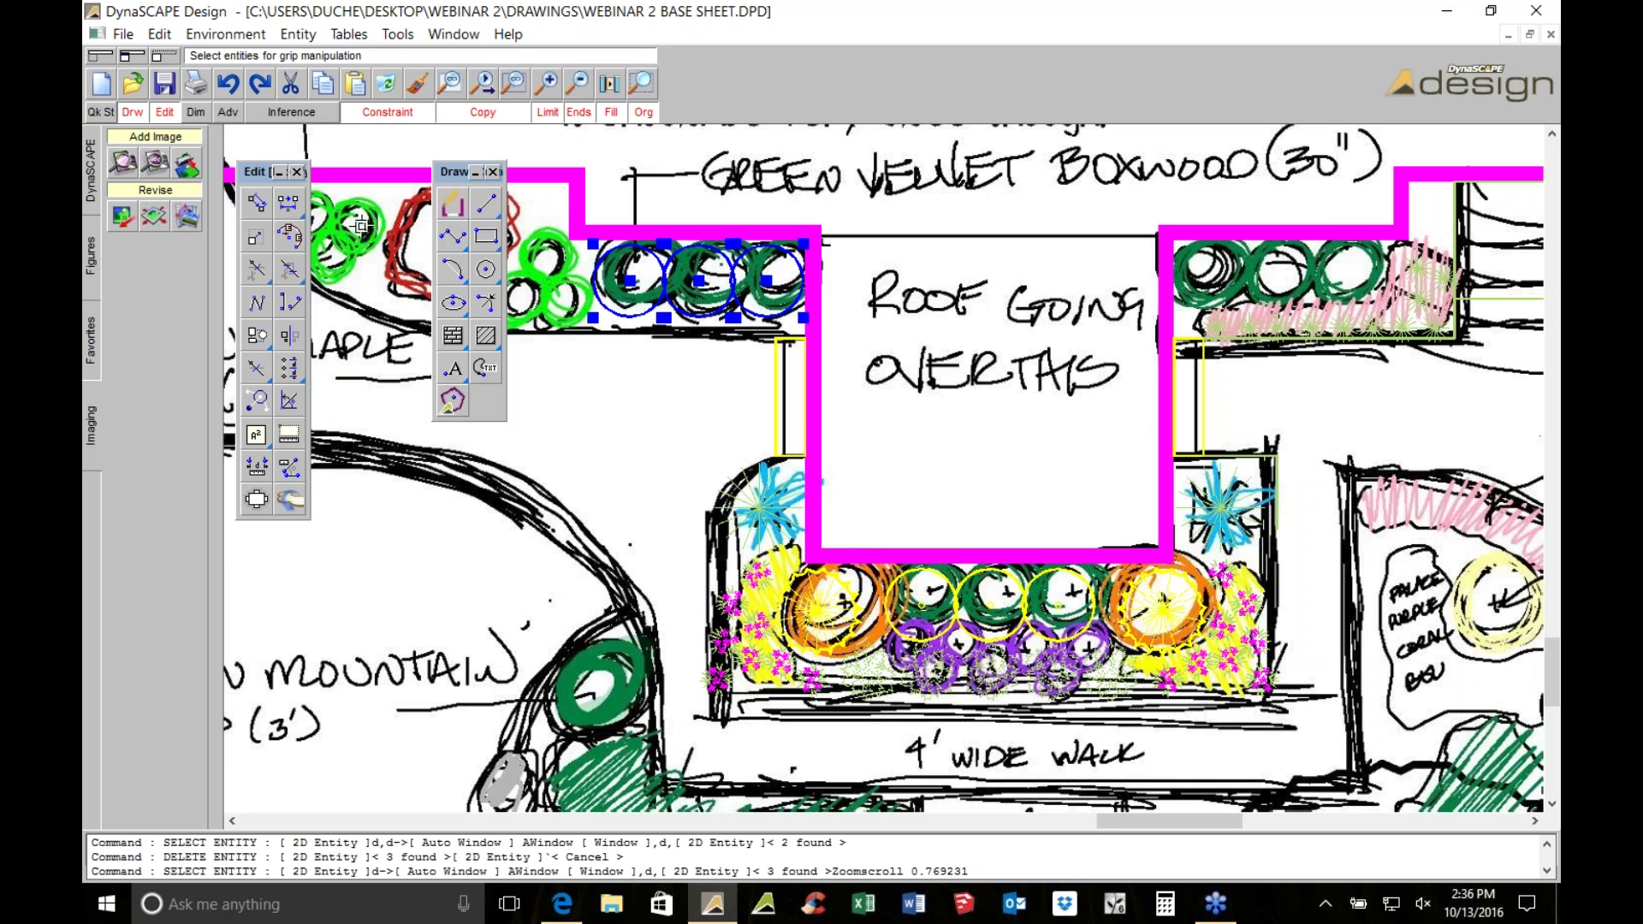
pyautogui.click(289, 335)
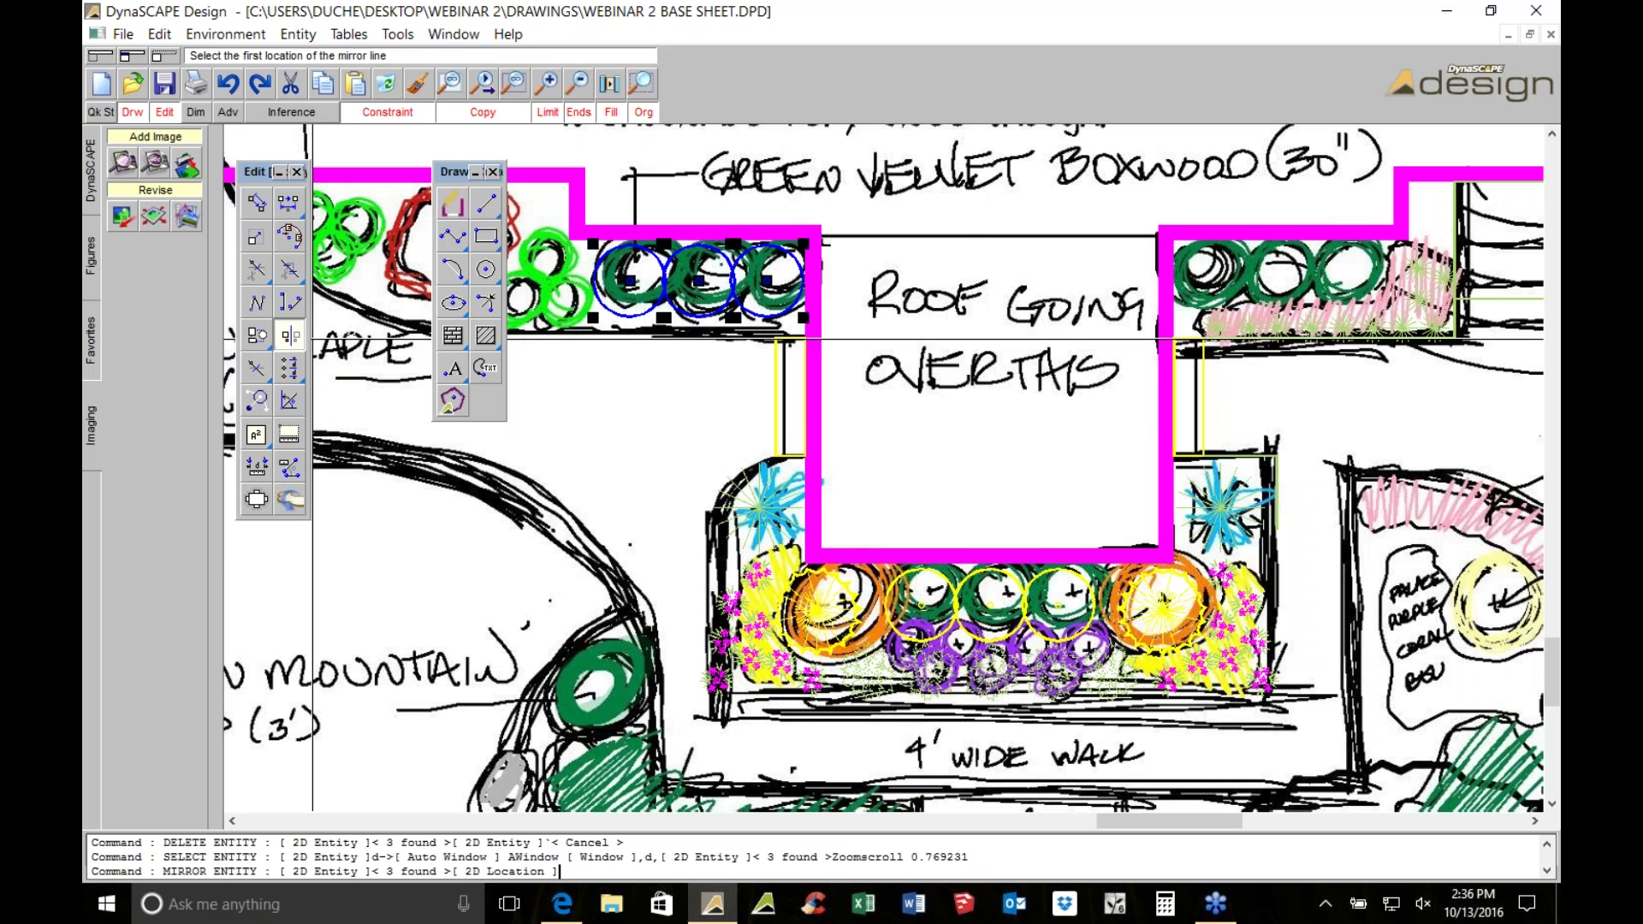
pyautogui.click(990, 557)
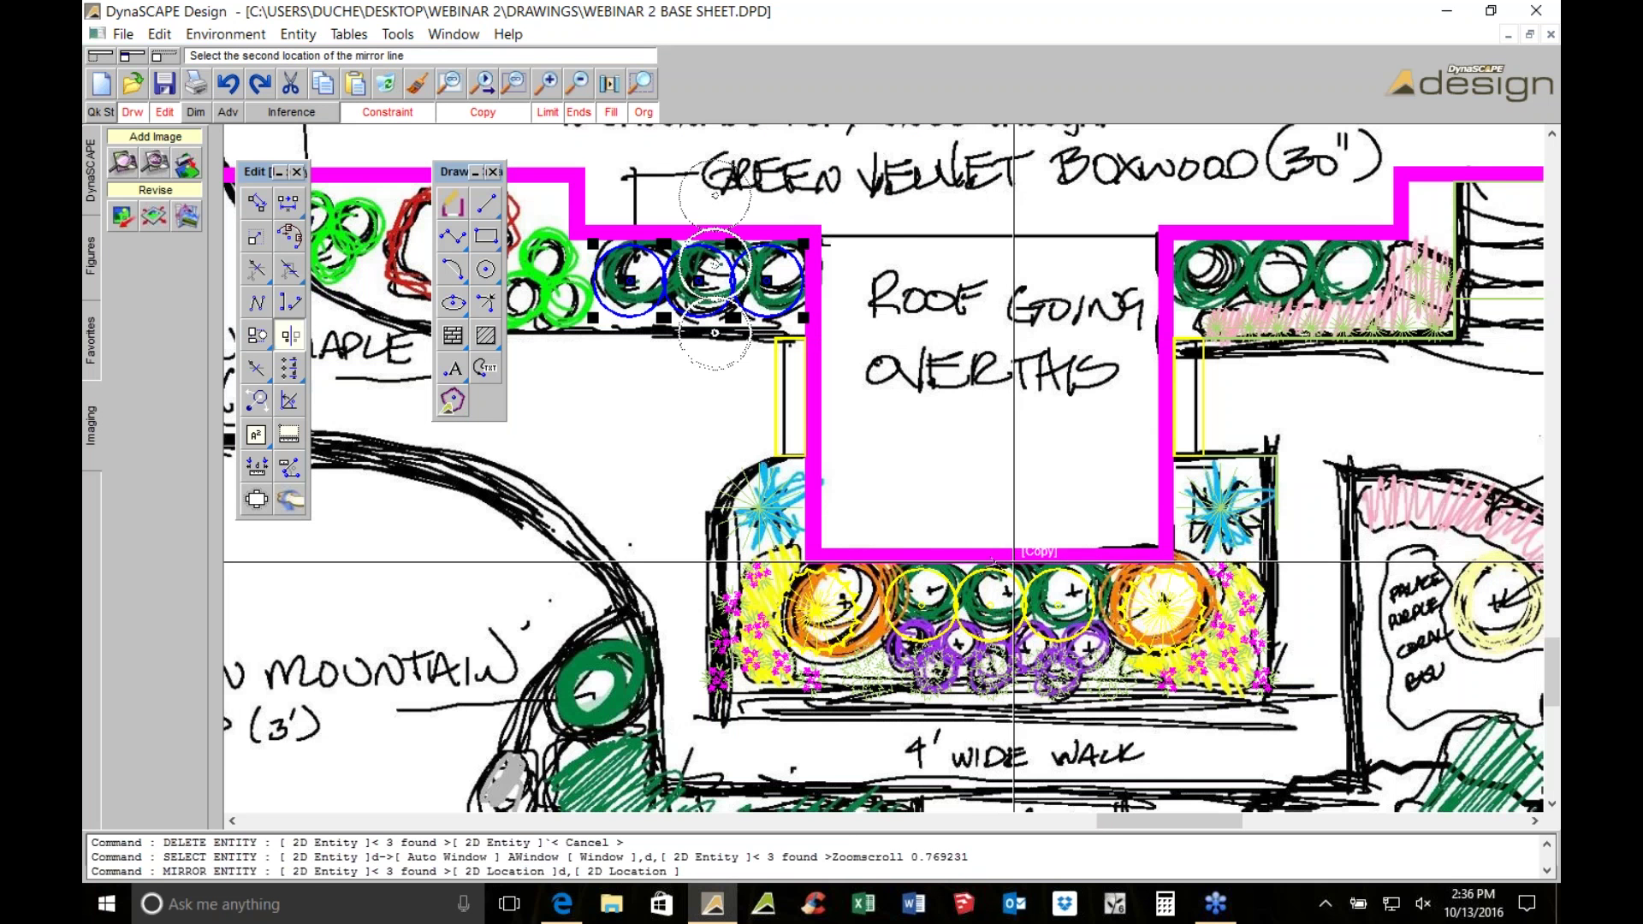
pyautogui.click(995, 593)
pyautogui.scroll(5, 837, 383)
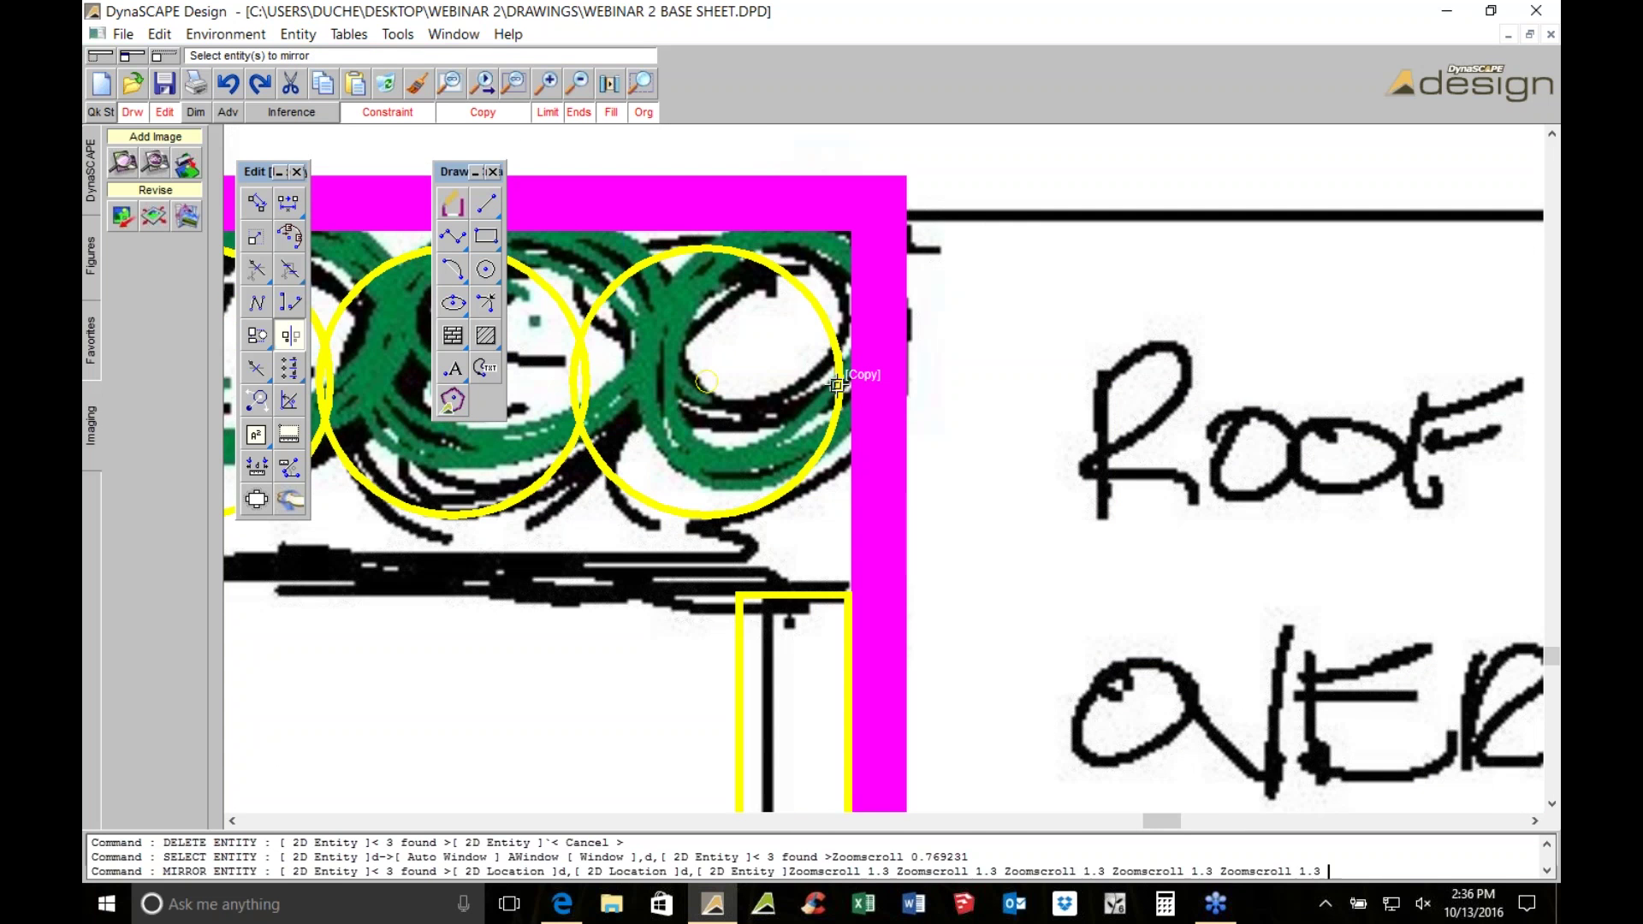
pyautogui.scroll(-2, 837, 383)
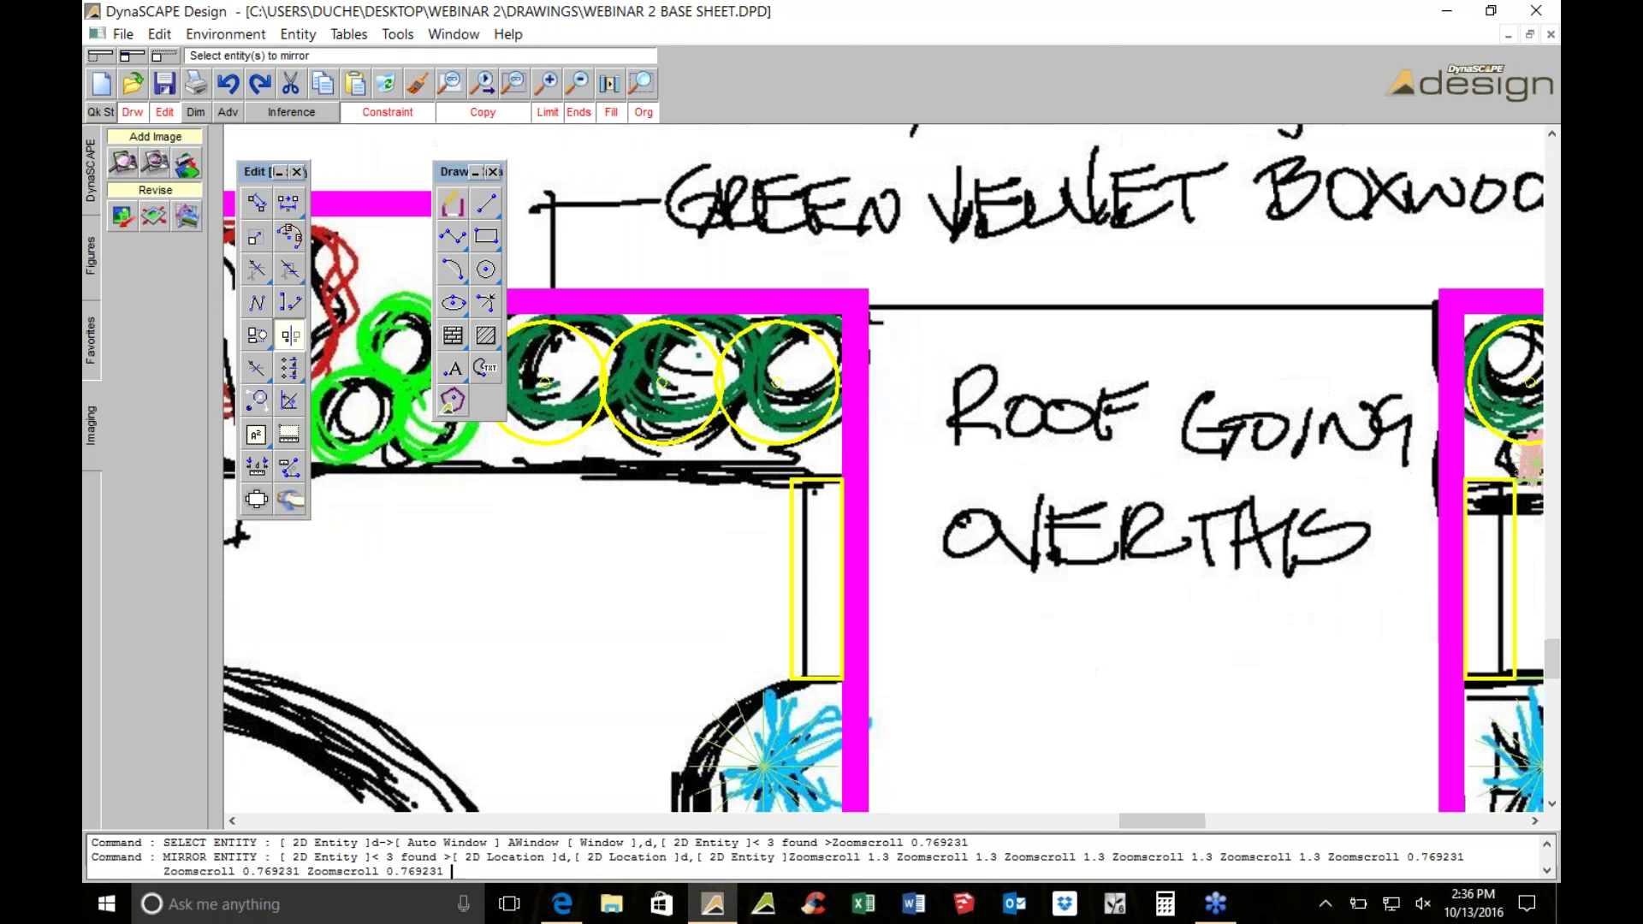
pyautogui.scroll(-1, 928, 413)
pyautogui.scroll(3, 928, 413)
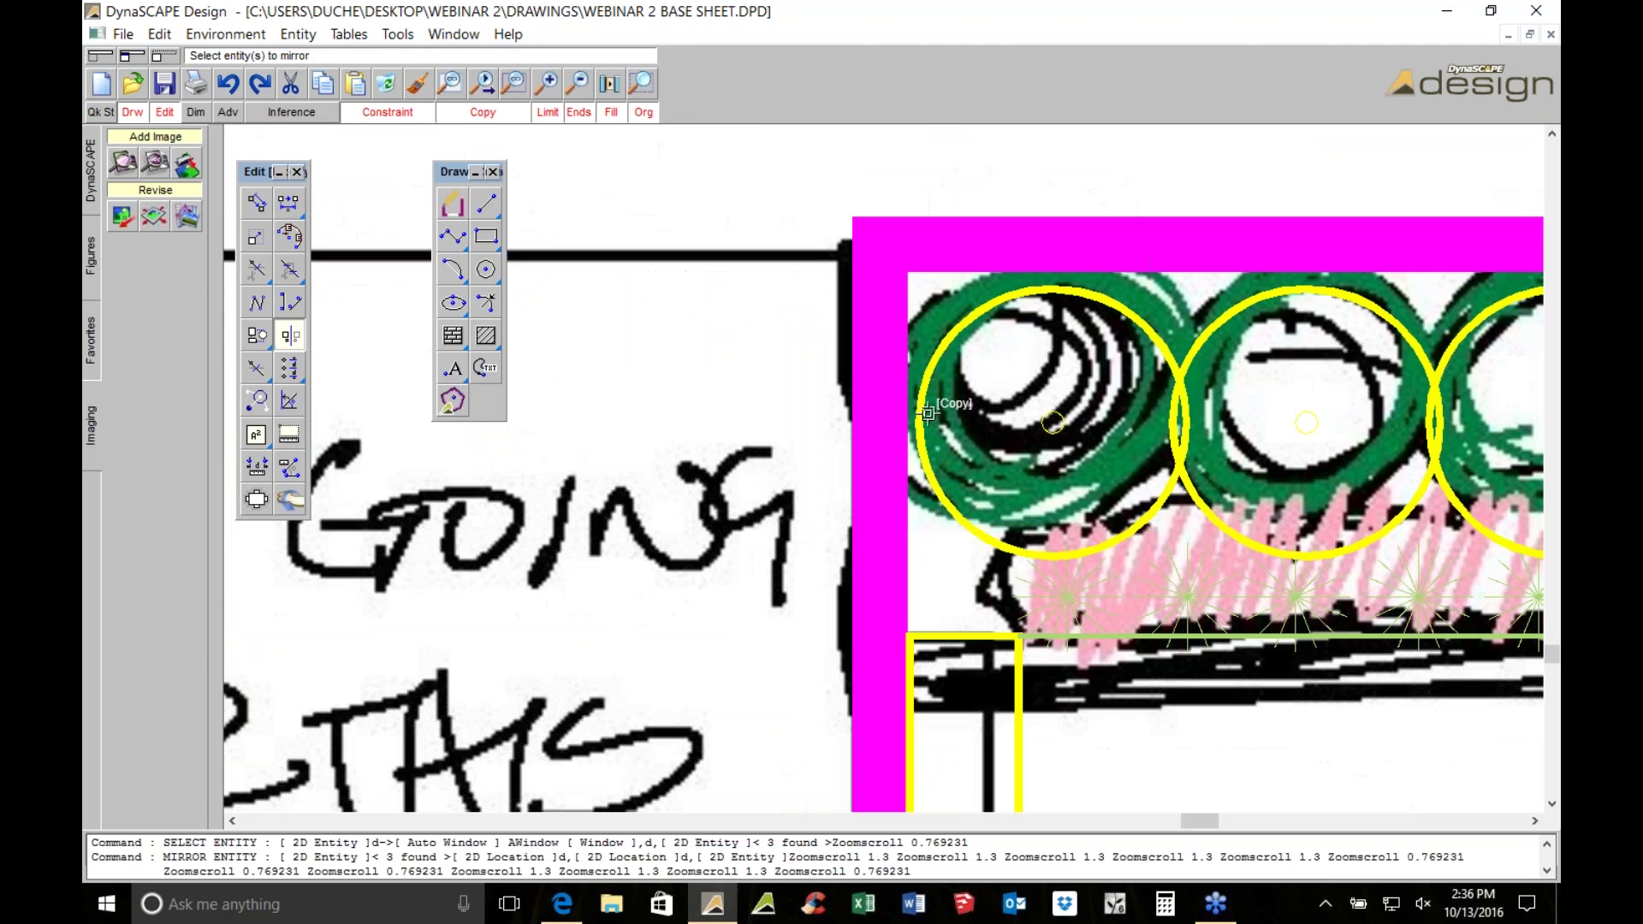
pyautogui.scroll(-4, 928, 414)
pyautogui.scroll(-2, 926, 416)
pyautogui.scroll(-1, 888, 445)
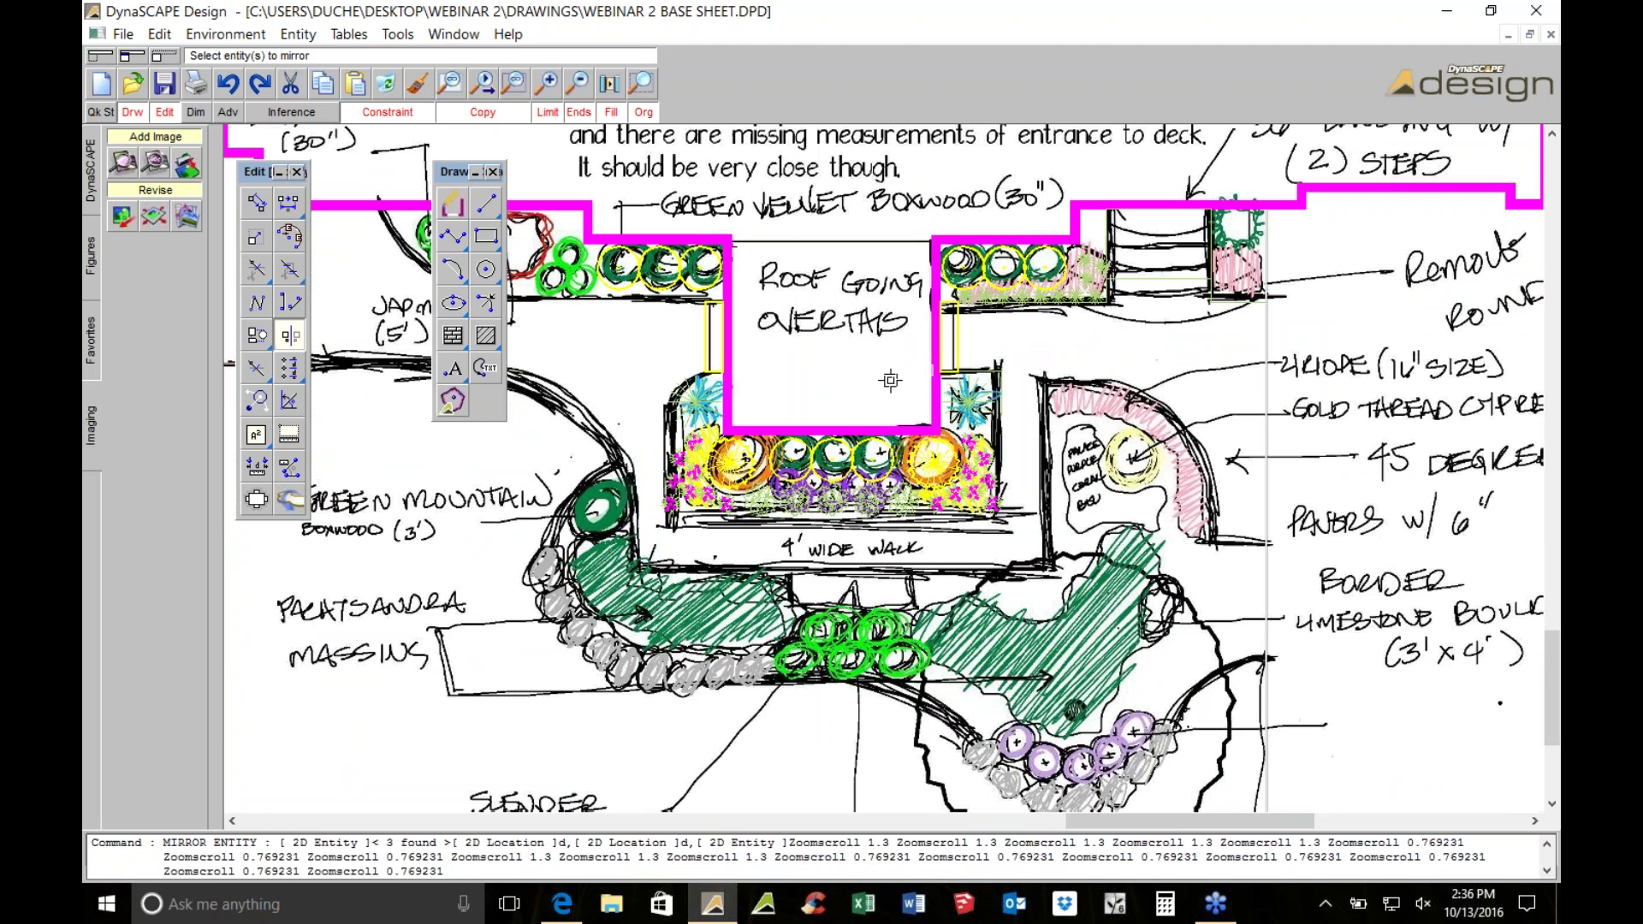
pyautogui.scroll(1, 890, 380)
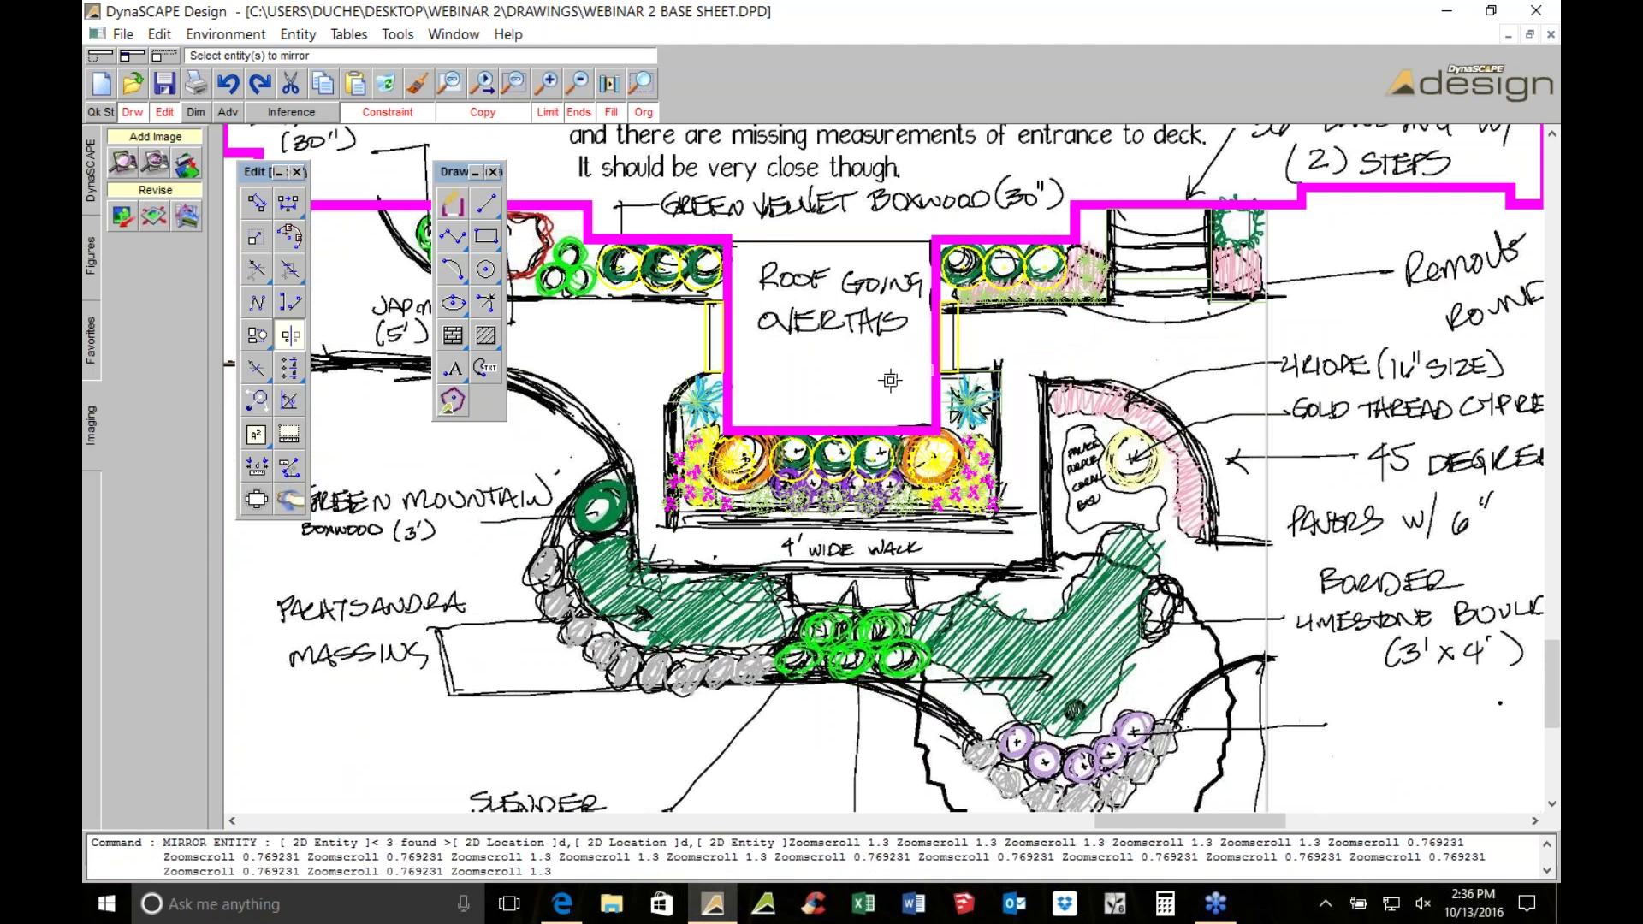
pyautogui.scroll(1, 890, 380)
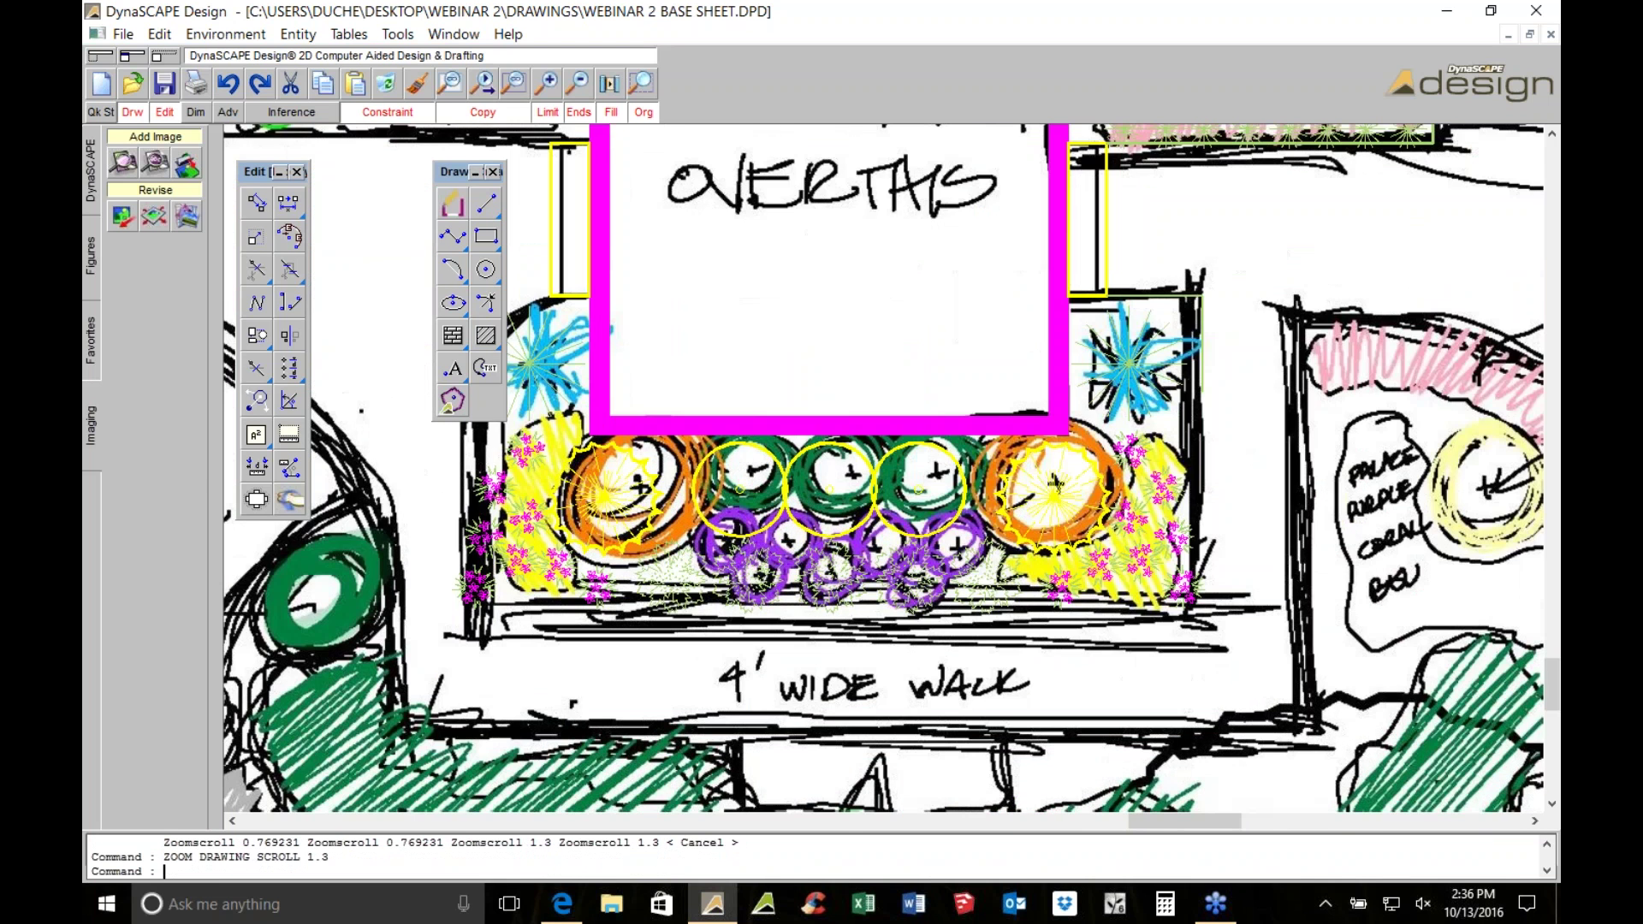
pyautogui.moveTo(571, 199); pyautogui.dragTo(910, 414, button='middle')
pyautogui.moveTo(1141, 490); pyautogui.dragTo(1216, 504, button='middle')
# Place a 5' x 5' specimen shrub from SHRUBS-A-6 over the JAP MAPLE sketch
pyautogui.click(86, 265)
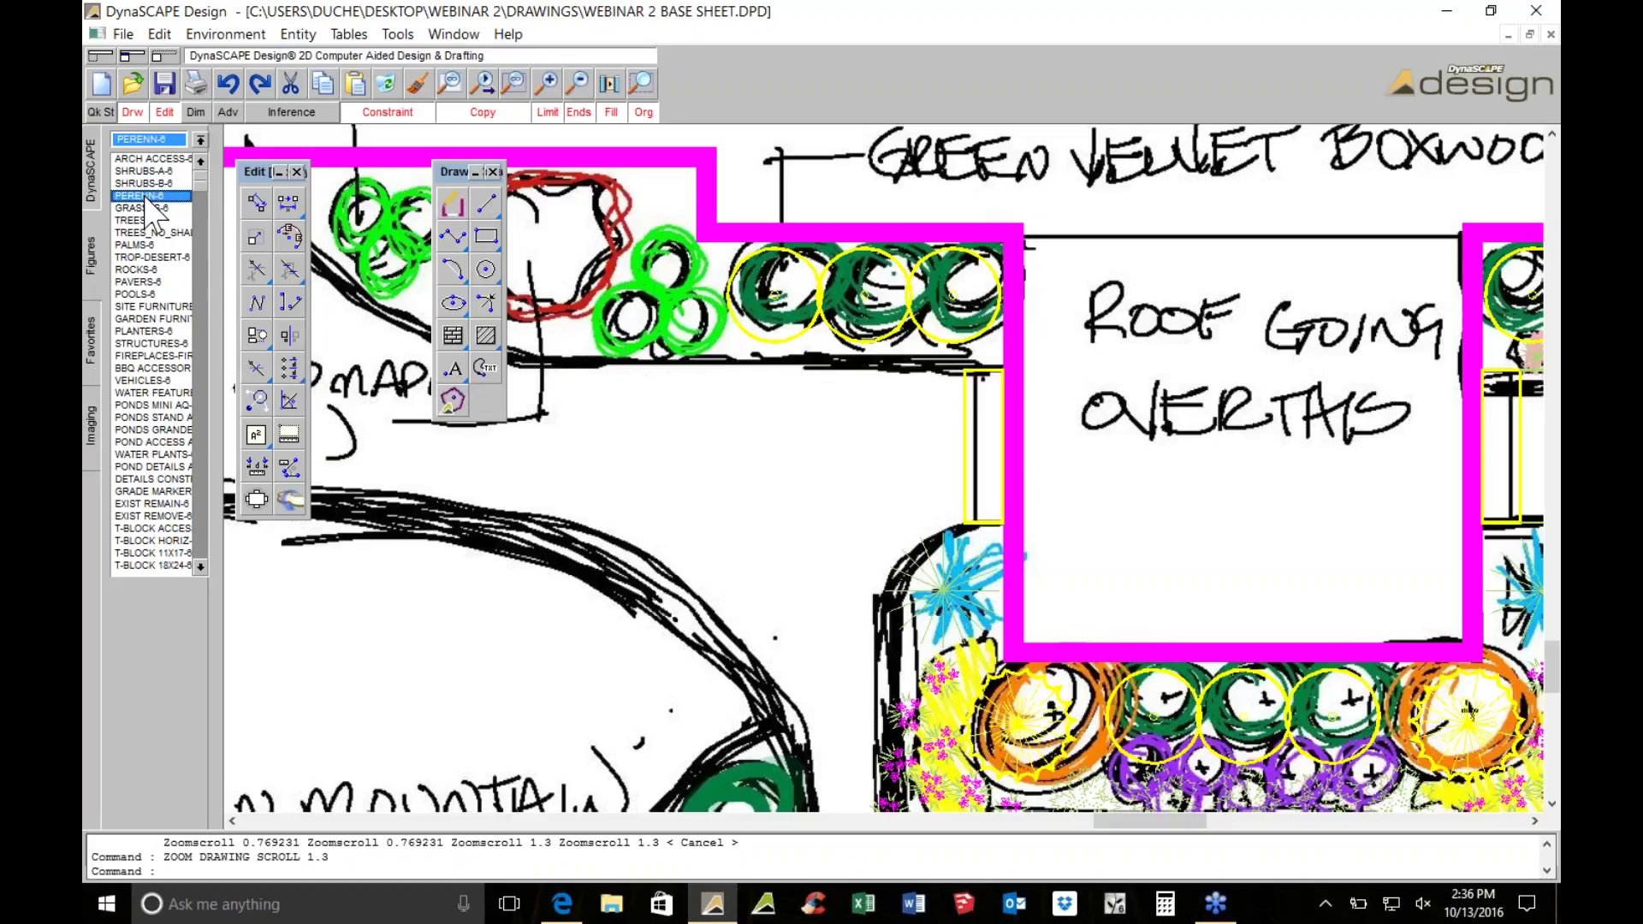
pyautogui.click(143, 171)
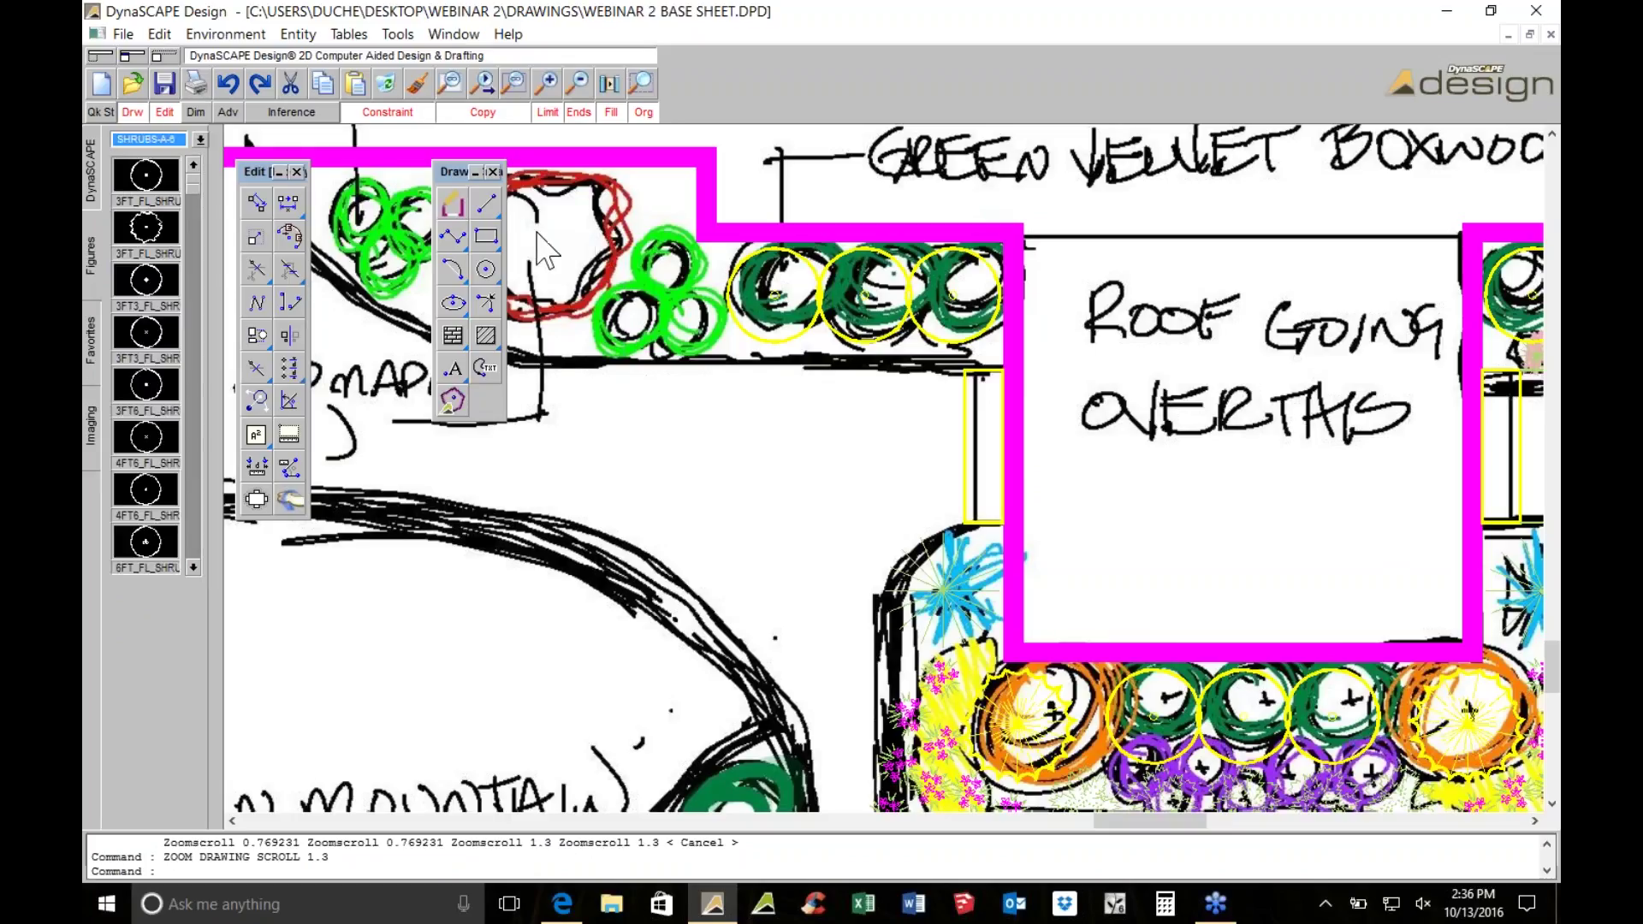
pyautogui.moveTo(537, 233); pyautogui.dragTo(956, 395, button='middle')
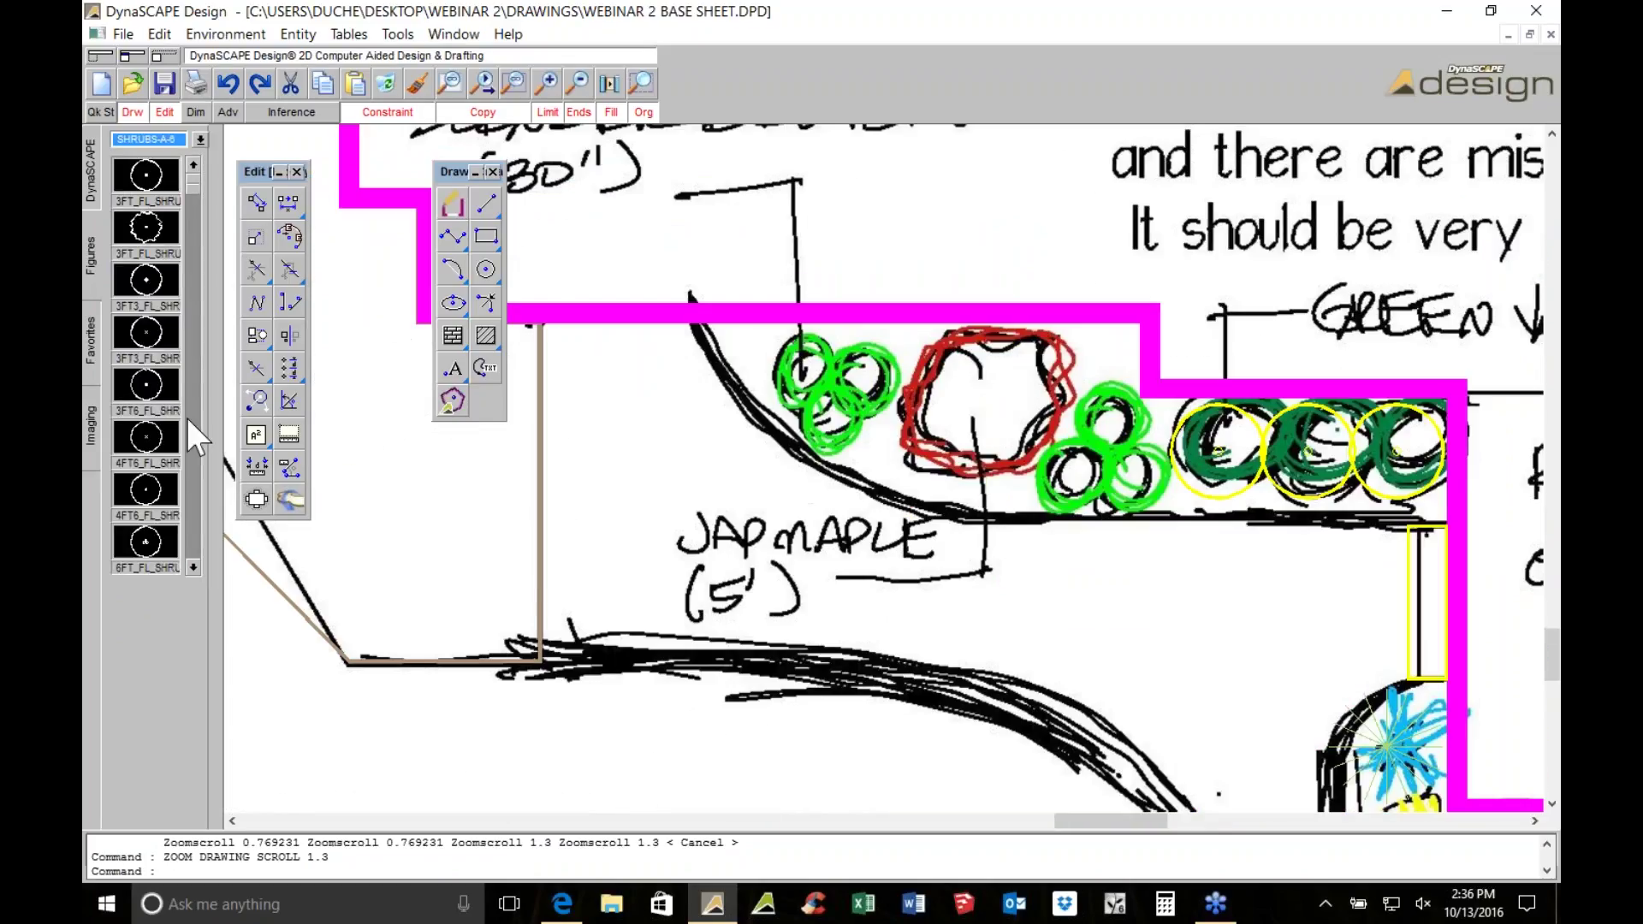
pyautogui.scroll(-5, 188, 472)
pyautogui.scroll(3, 198, 240)
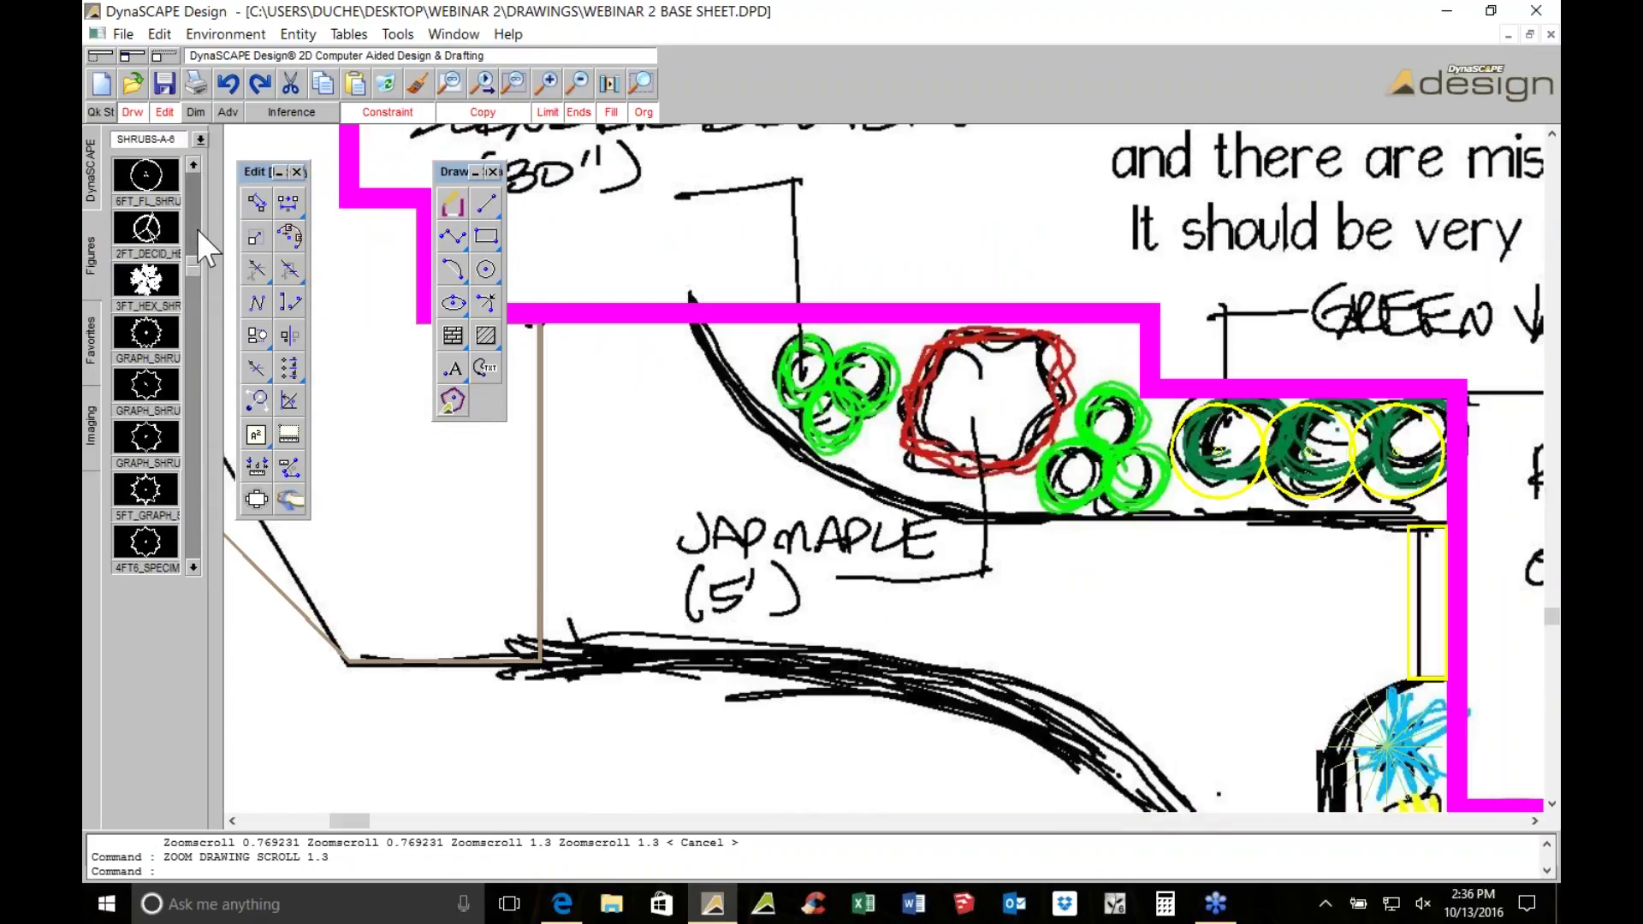
pyautogui.click(147, 538)
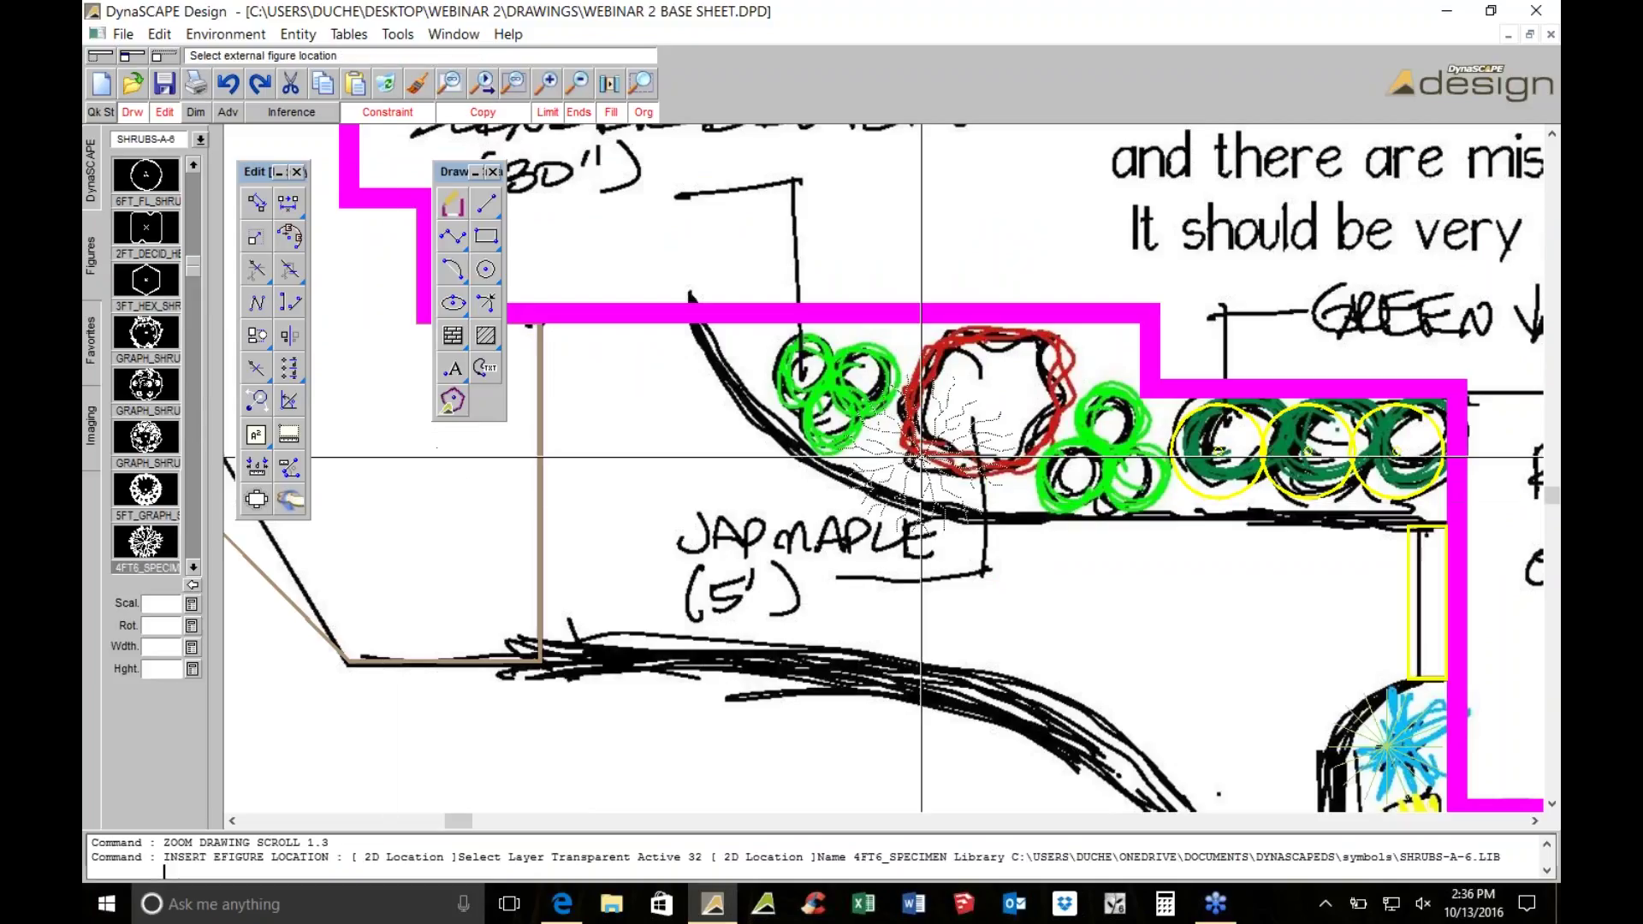
pyautogui.scroll(1, 928, 444)
pyautogui.click(161, 647)
pyautogui.write('5')
pyautogui.click(154, 669)
pyautogui.write('5')
pyautogui.press('Return')
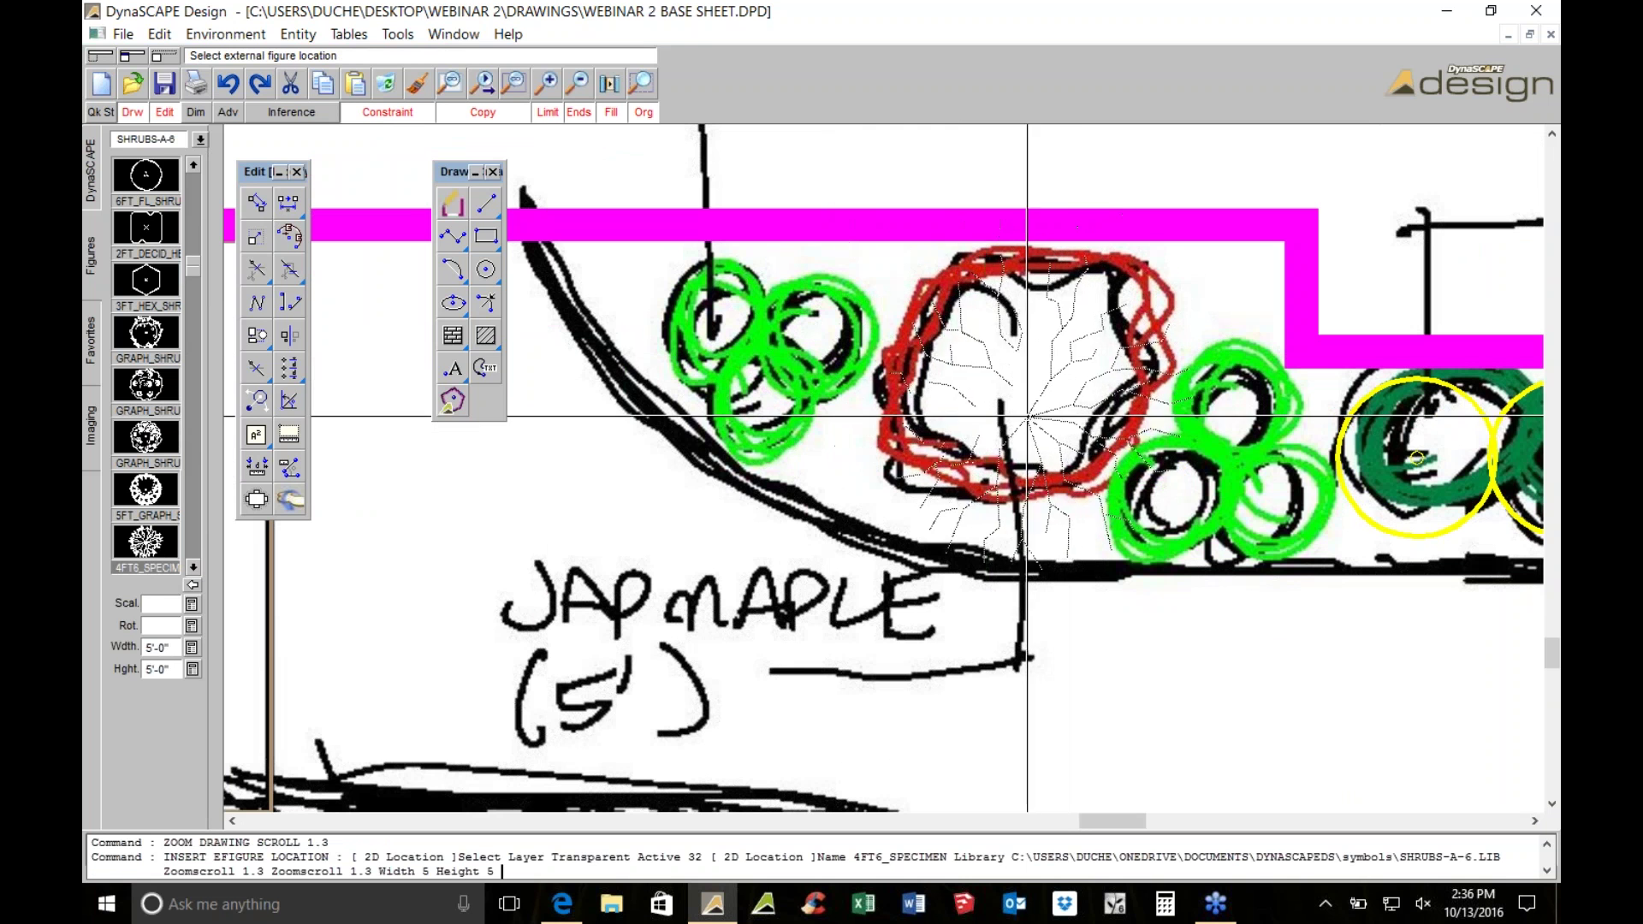
pyautogui.click(1008, 404)
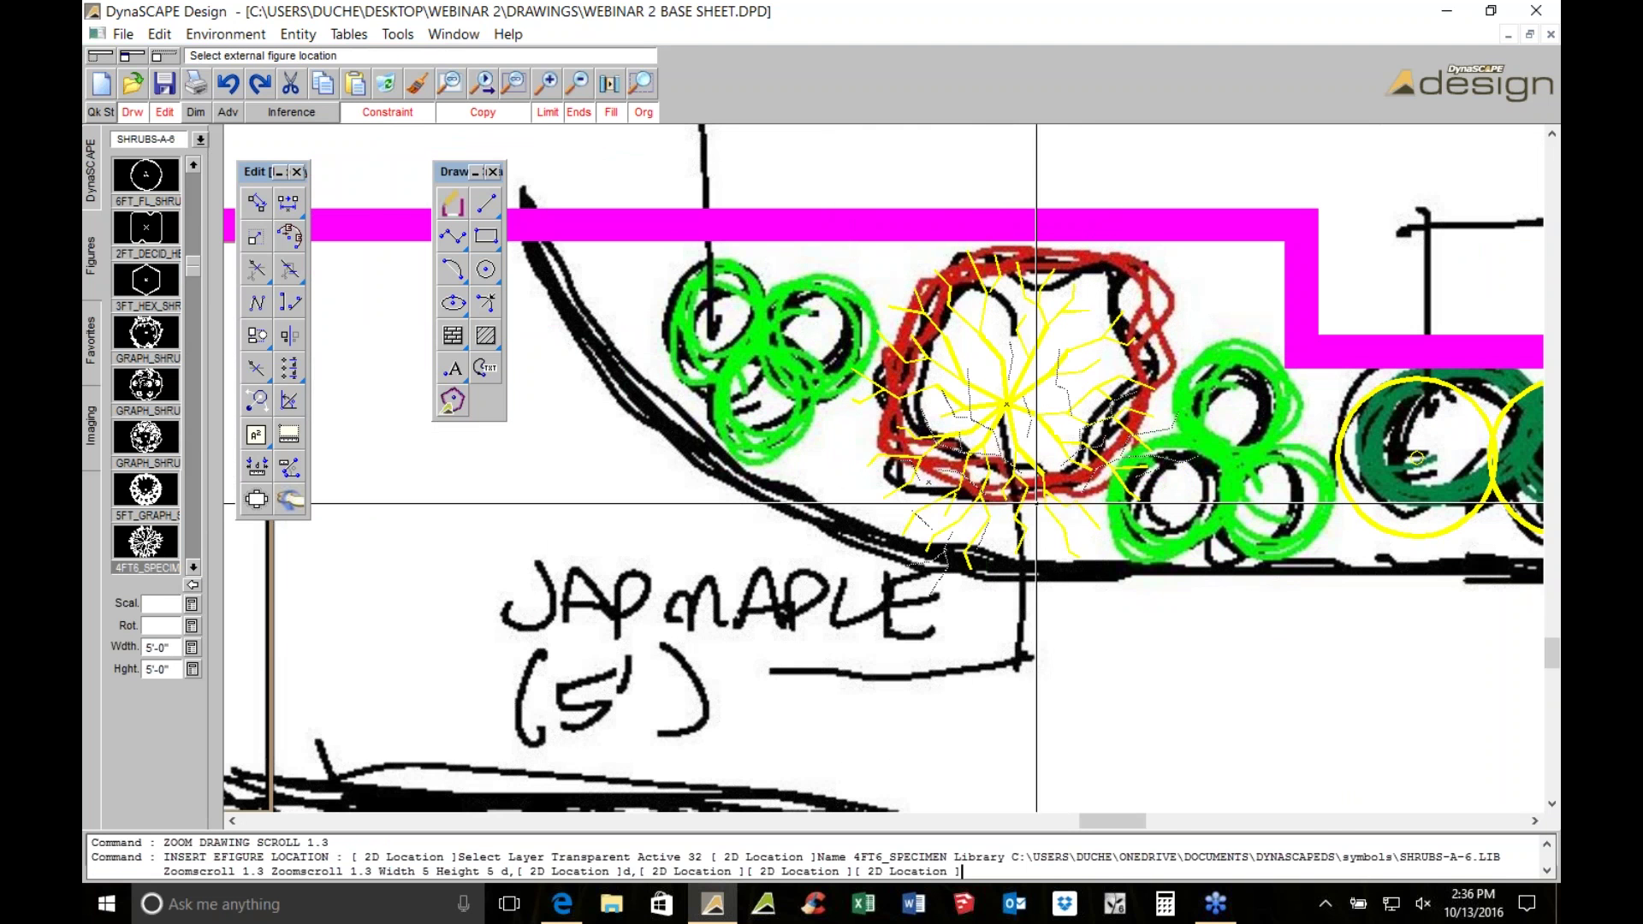
pyautogui.scroll(-2, 1036, 503)
pyautogui.press('Escape')
# Start inserting GRAPH_SHRUB_A sized 2'-6" (30 inches) wide and high
pyautogui.scroll(-1, 756, 388)
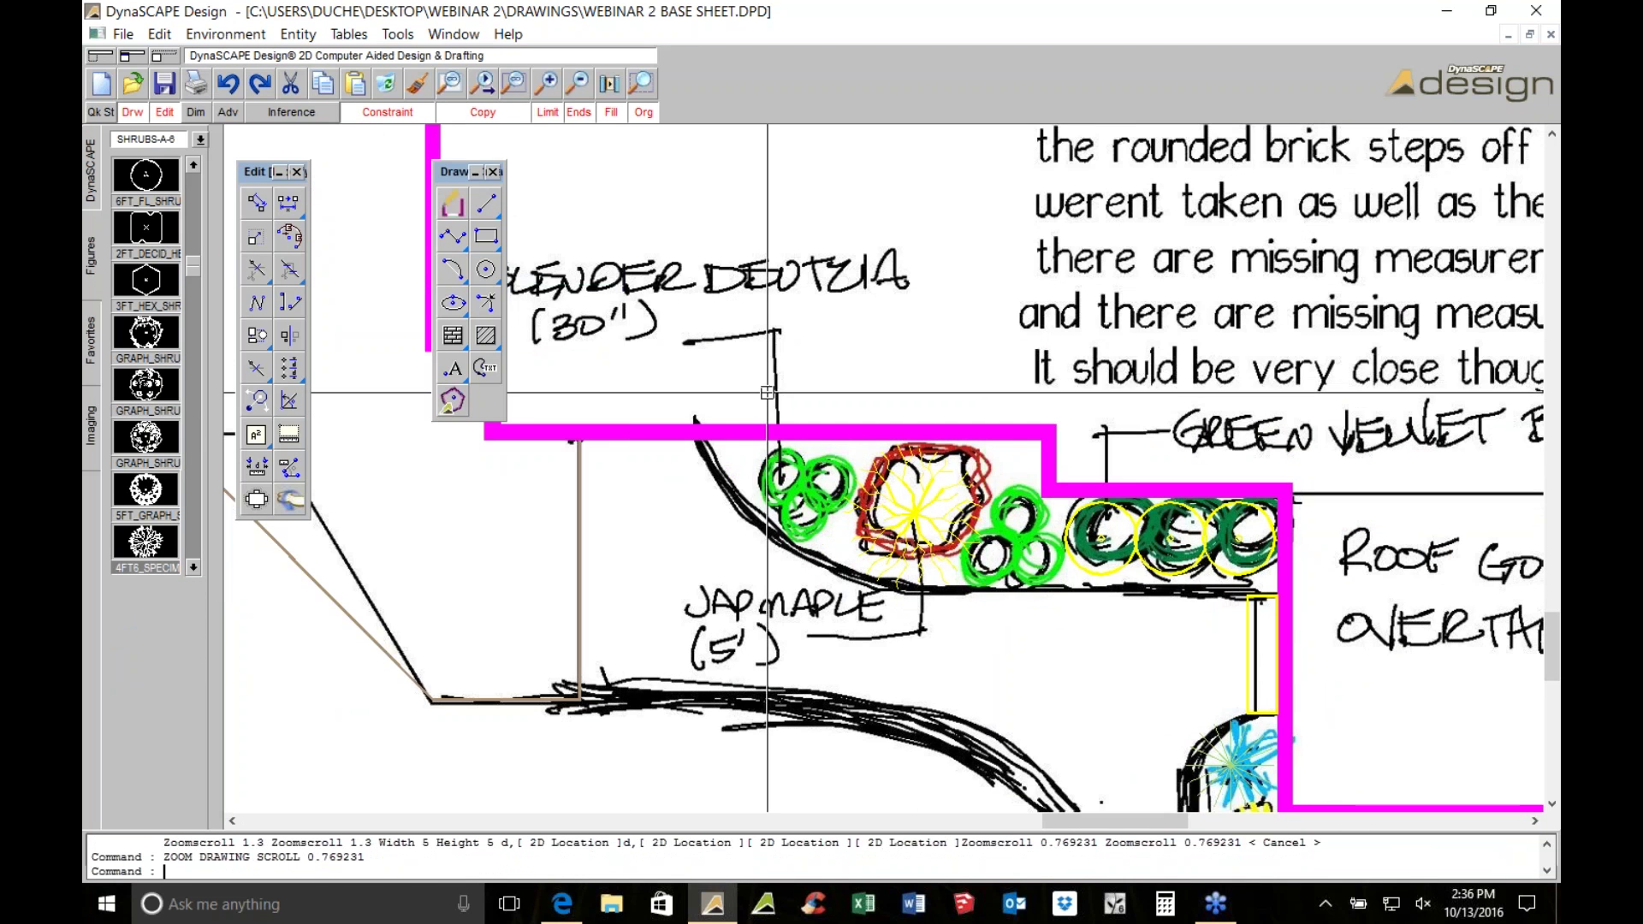
pyautogui.scroll(1, 778, 465)
pyautogui.scroll(2, 778, 465)
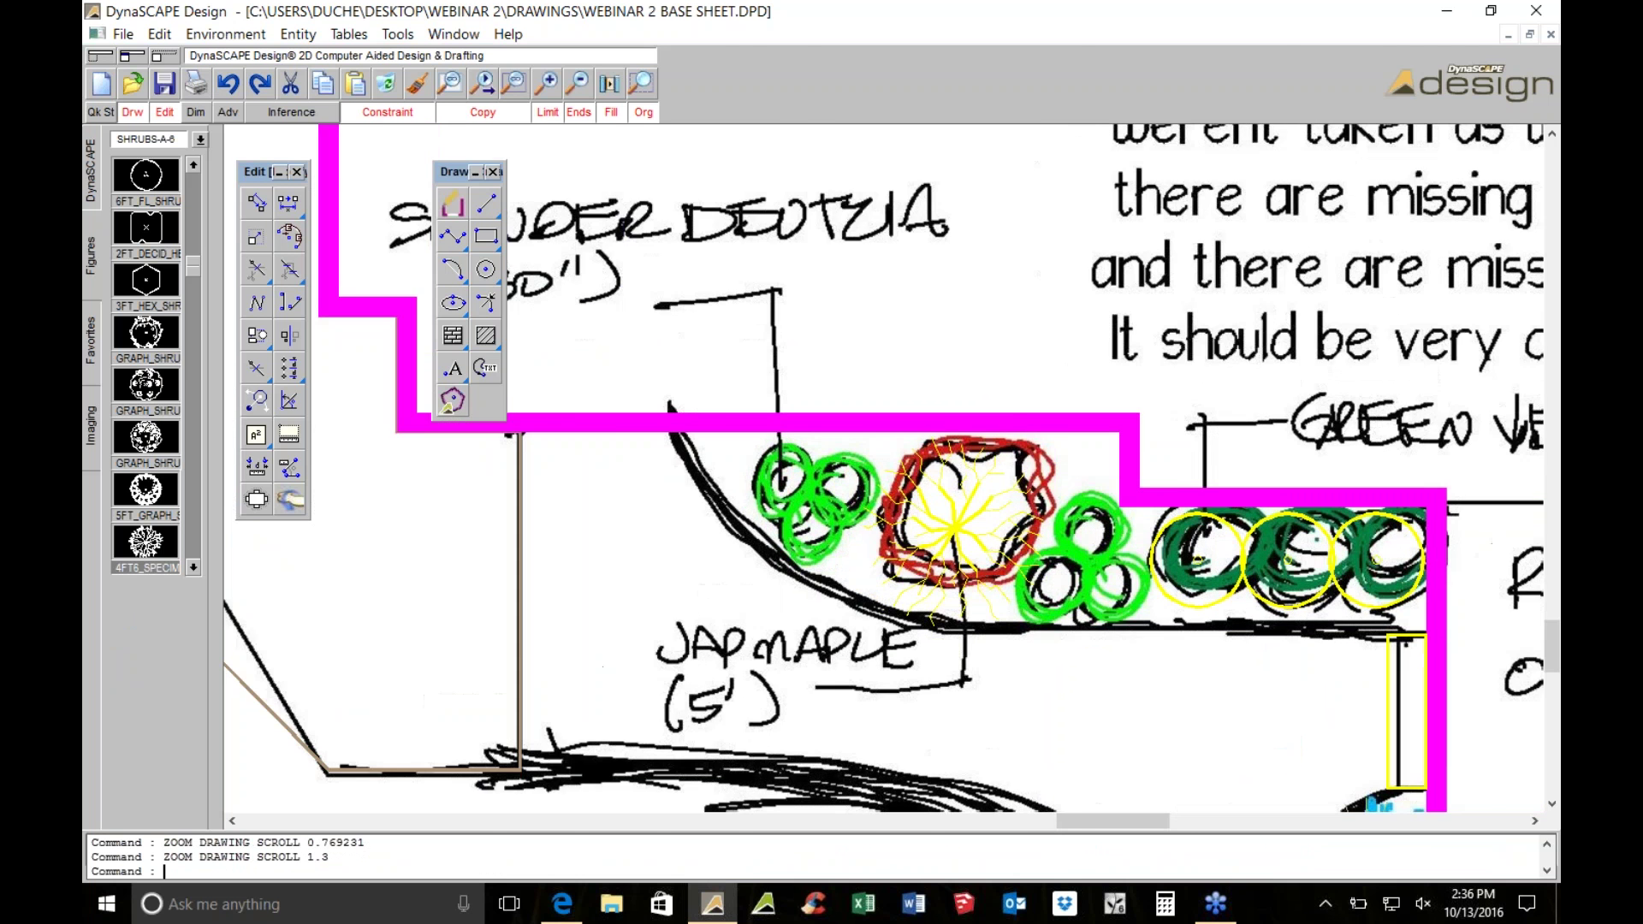
pyautogui.scroll(-1, 857, 481)
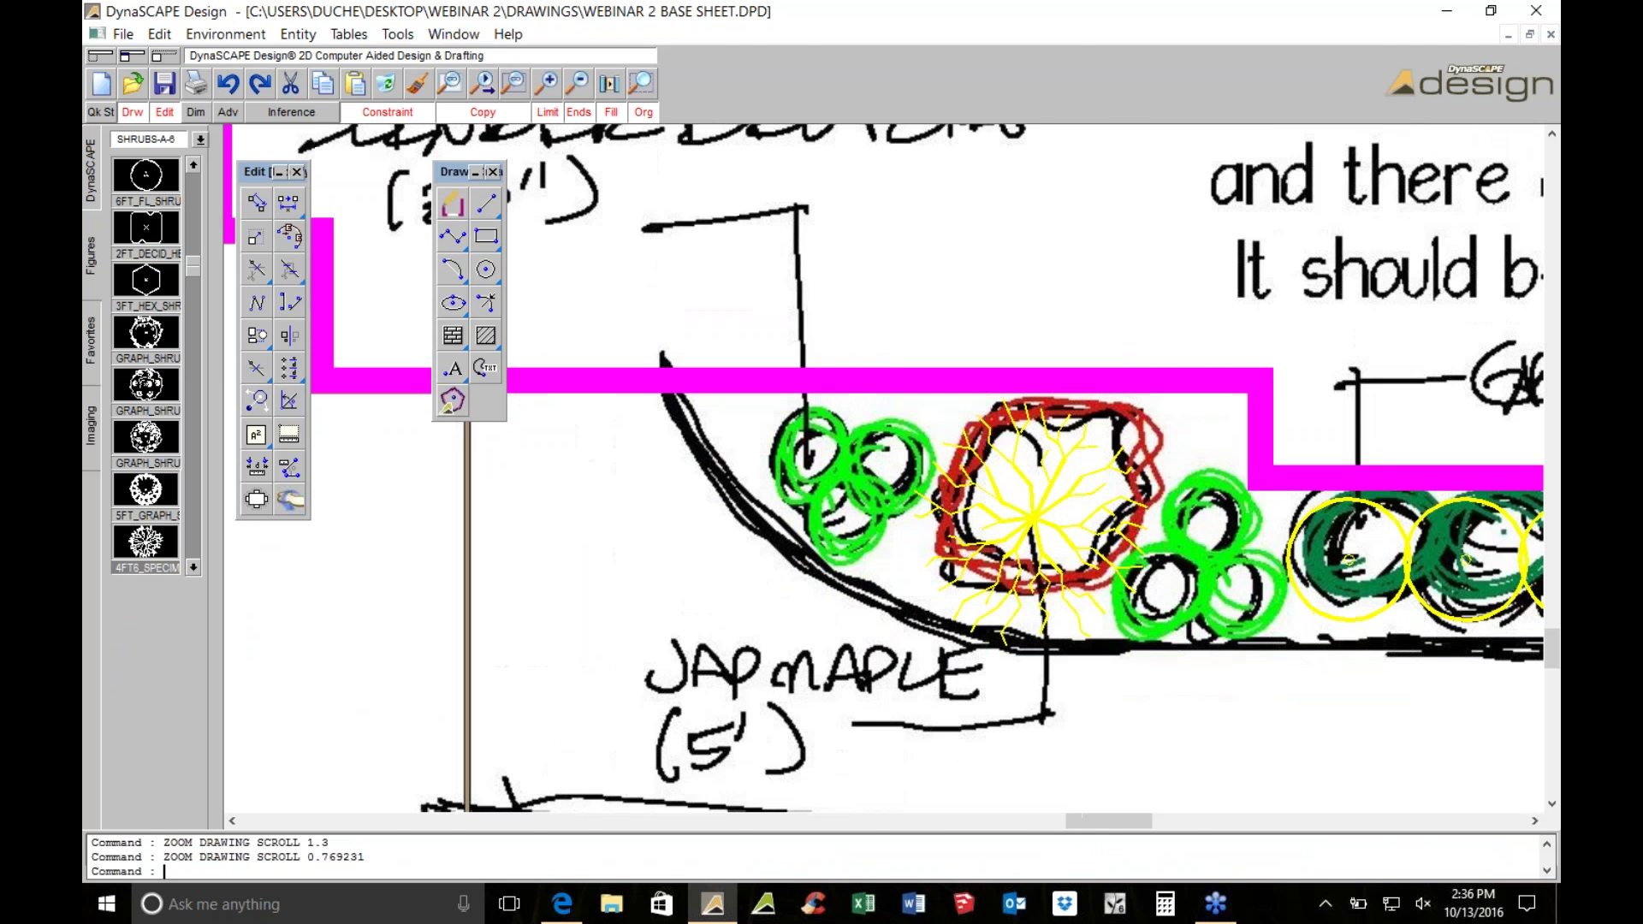
pyautogui.click(146, 334)
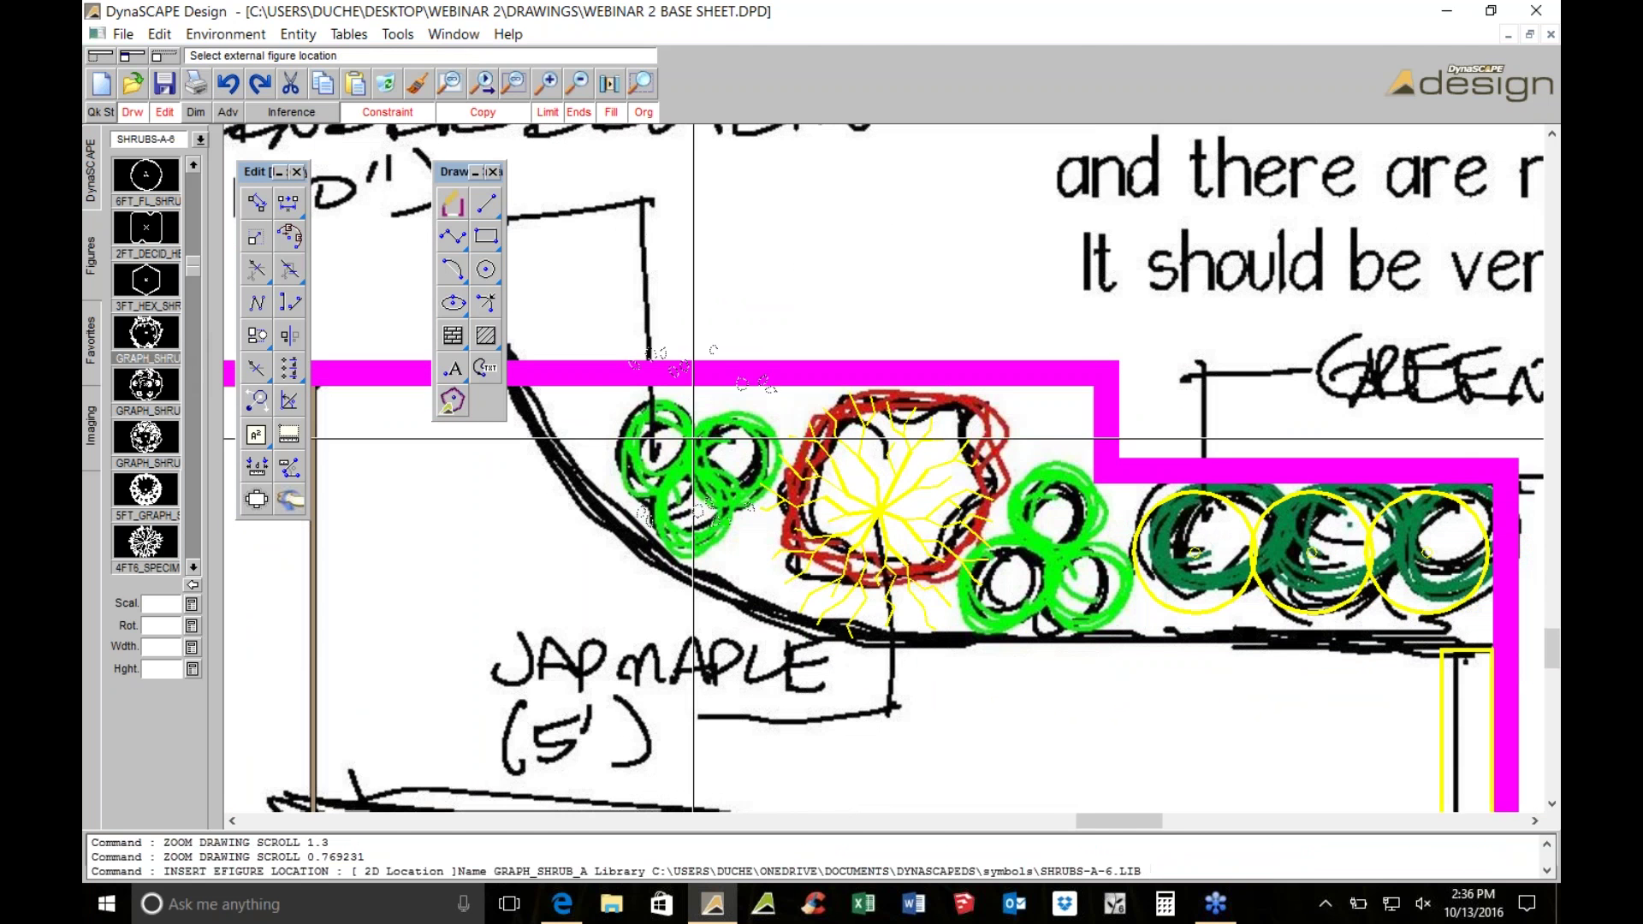
pyautogui.scroll(1, 660, 465)
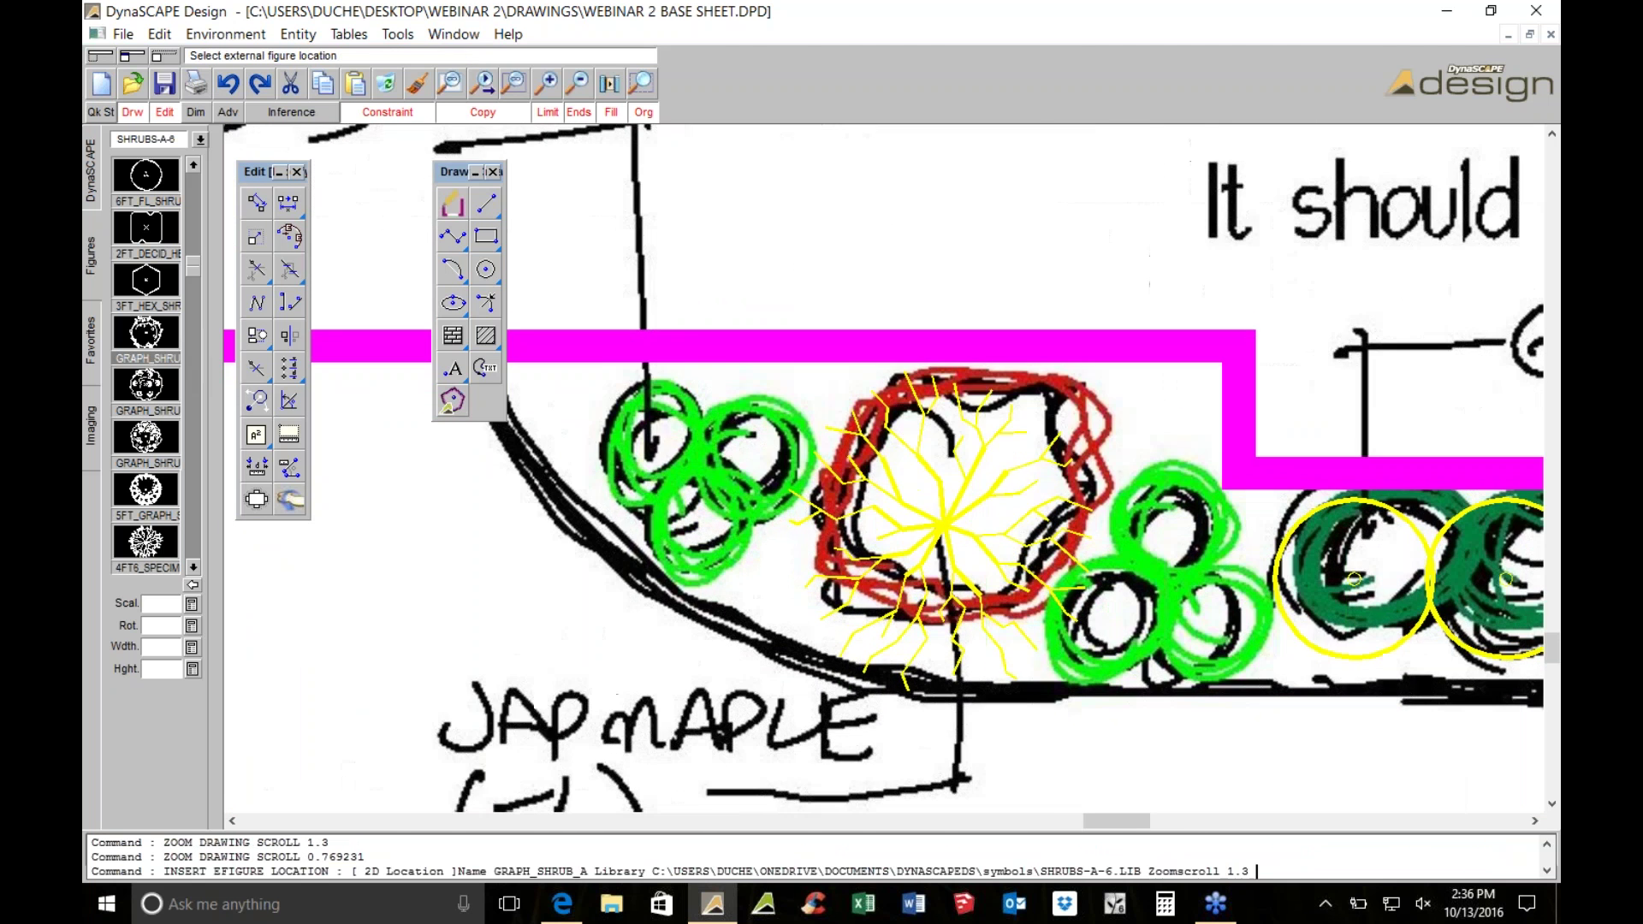
pyautogui.click(159, 647)
pyautogui.write('30')
pyautogui.write("'")
pyautogui.click(166, 655)
pyautogui.write("30'")
pyautogui.click(181, 672)
pyautogui.press('Return')
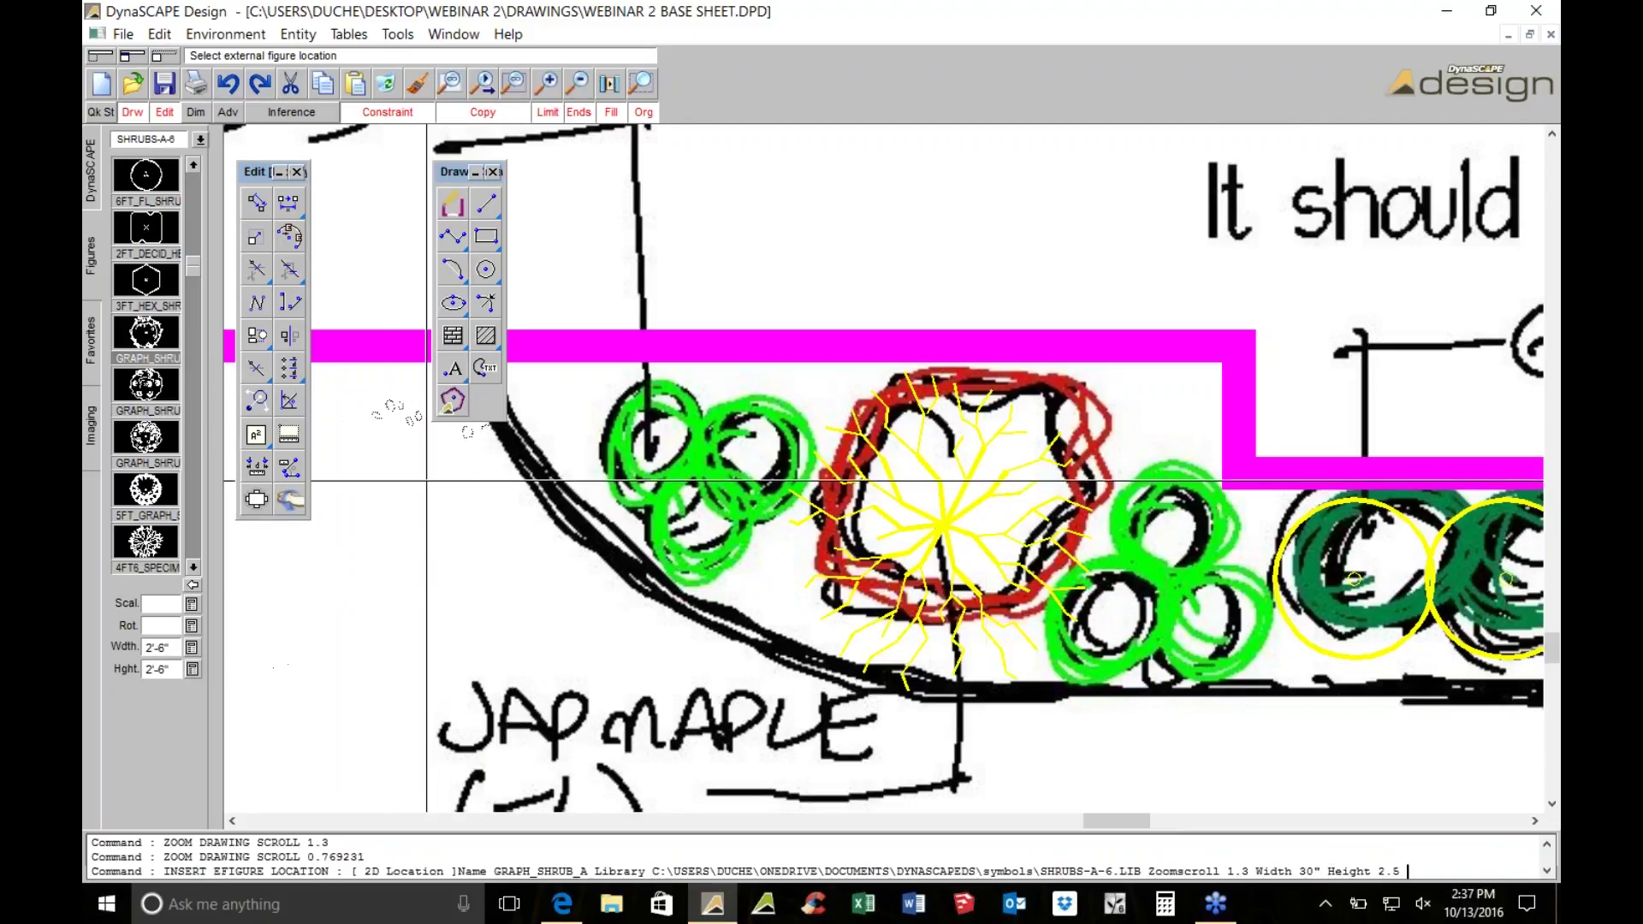
# Place three GRAPH_SHRUB_A symbols on the green sketched shrubs beside the maple
pyautogui.click(703, 468)
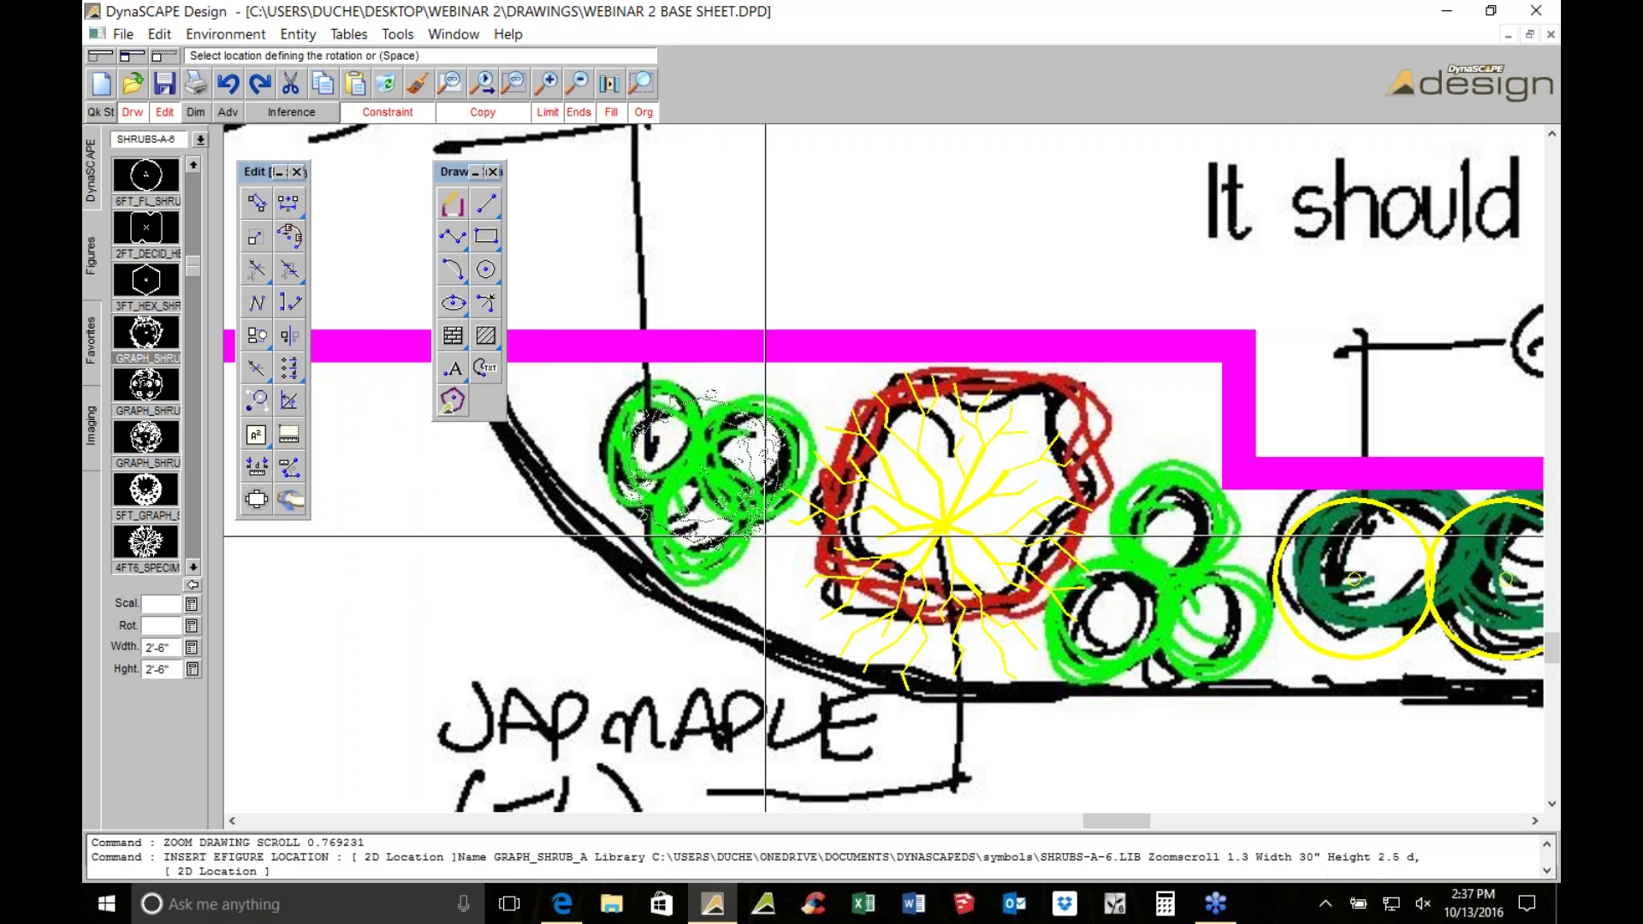
pyautogui.moveTo(1290, 544); pyautogui.dragTo(1095, 498, button='middle')
pyautogui.click(979, 550)
pyautogui.press('Escape')
pyautogui.scroll(-1, 949, 466)
pyautogui.scroll(-1, 955, 469)
pyautogui.moveTo(955, 469); pyautogui.dragTo(657, 375, button='middle')
# Measure the distance across the walk and side bed on the plan
pyautogui.scroll(-2, 657, 375)
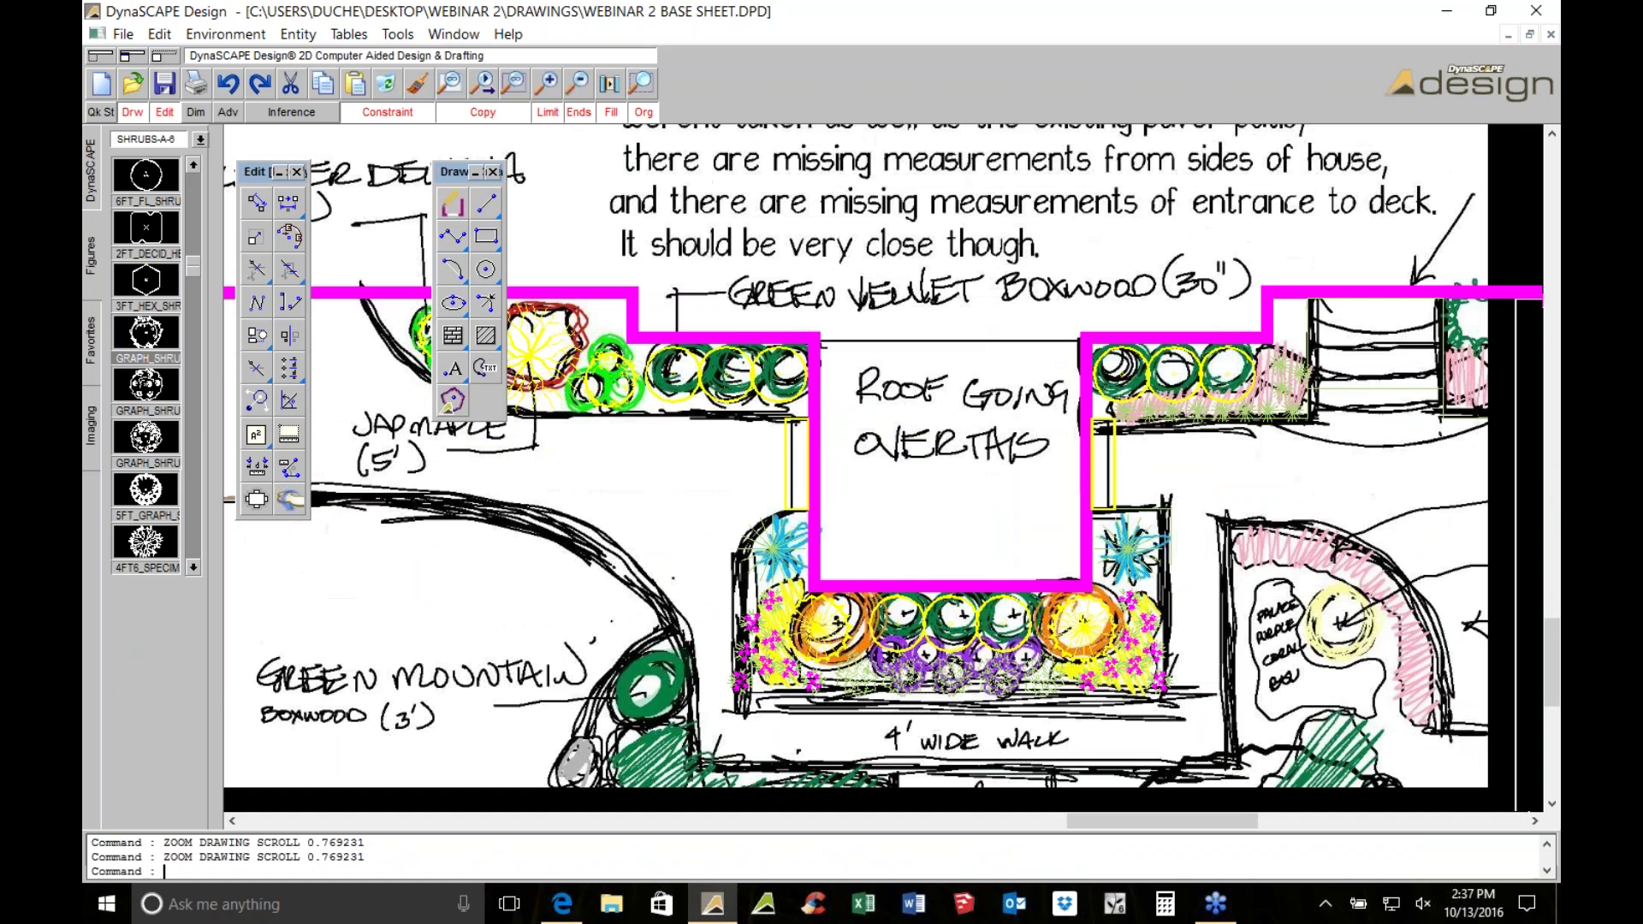
pyautogui.scroll(1, 1140, 644)
pyautogui.scroll(2, 914, 375)
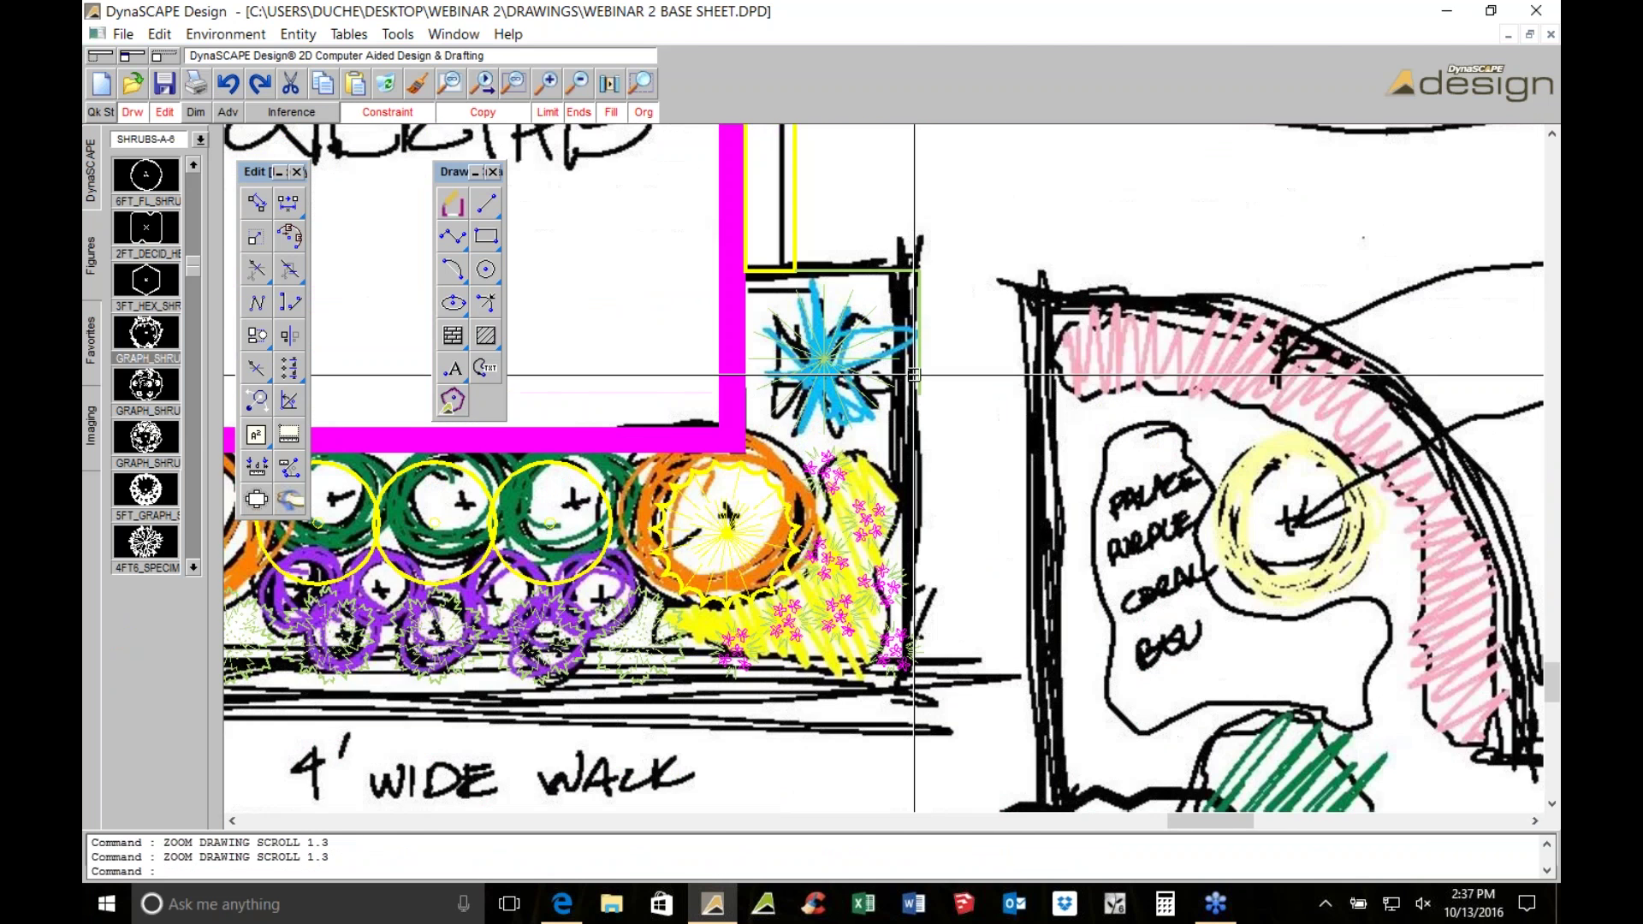
pyautogui.scroll(-2, 914, 375)
pyautogui.scroll(-2, 914, 375)
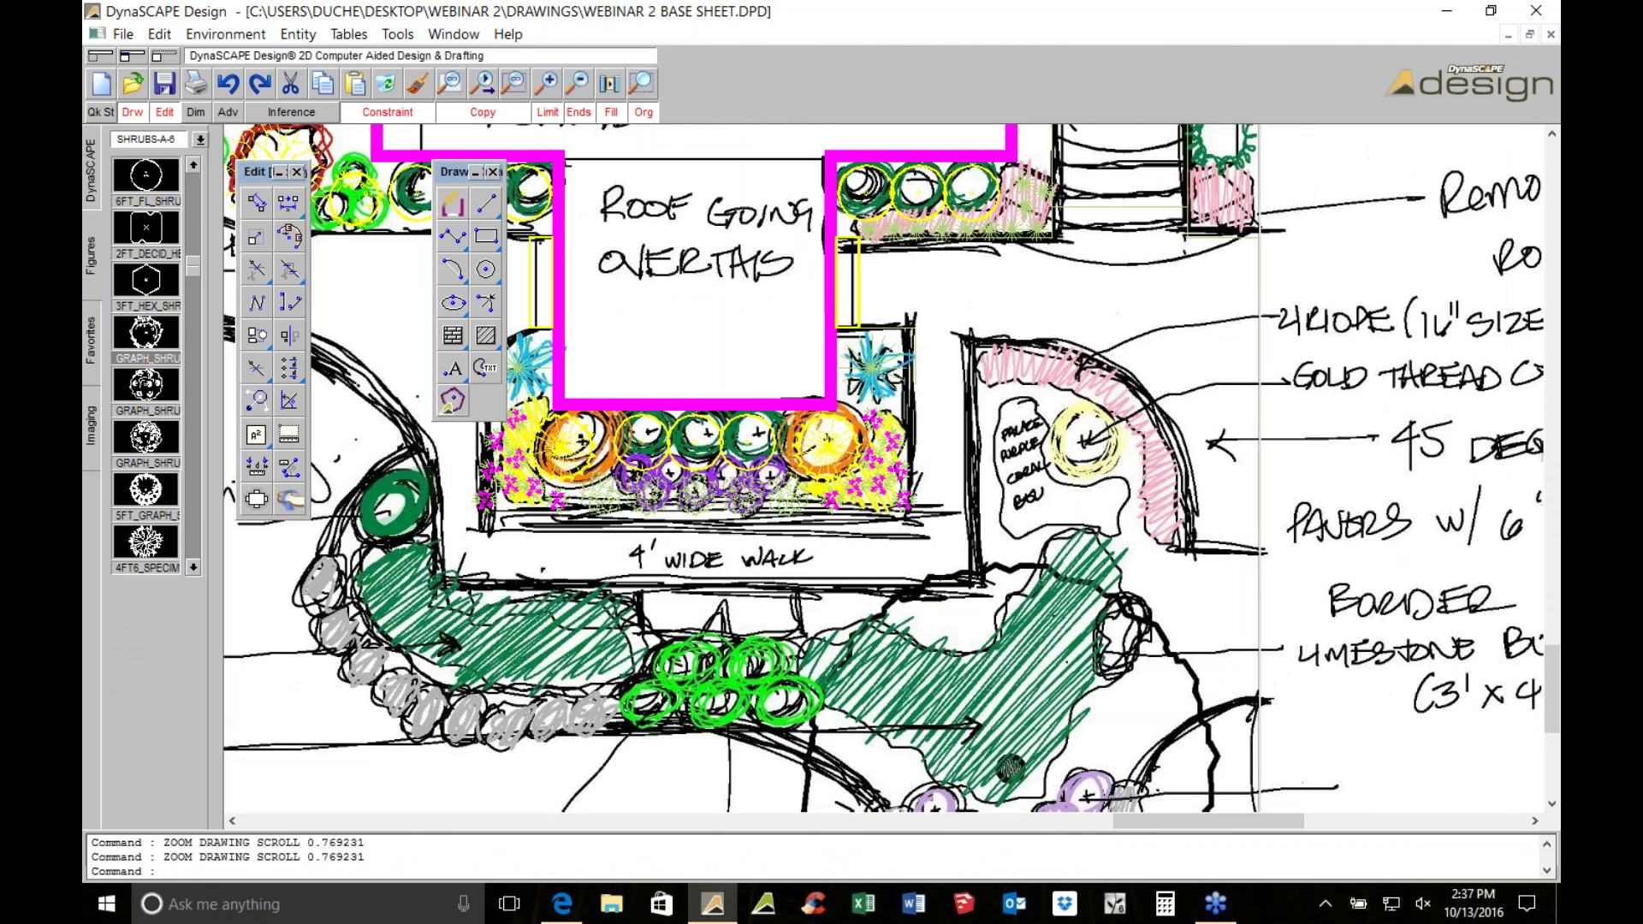
pyautogui.scroll(2, 885, 544)
pyautogui.click(256, 466)
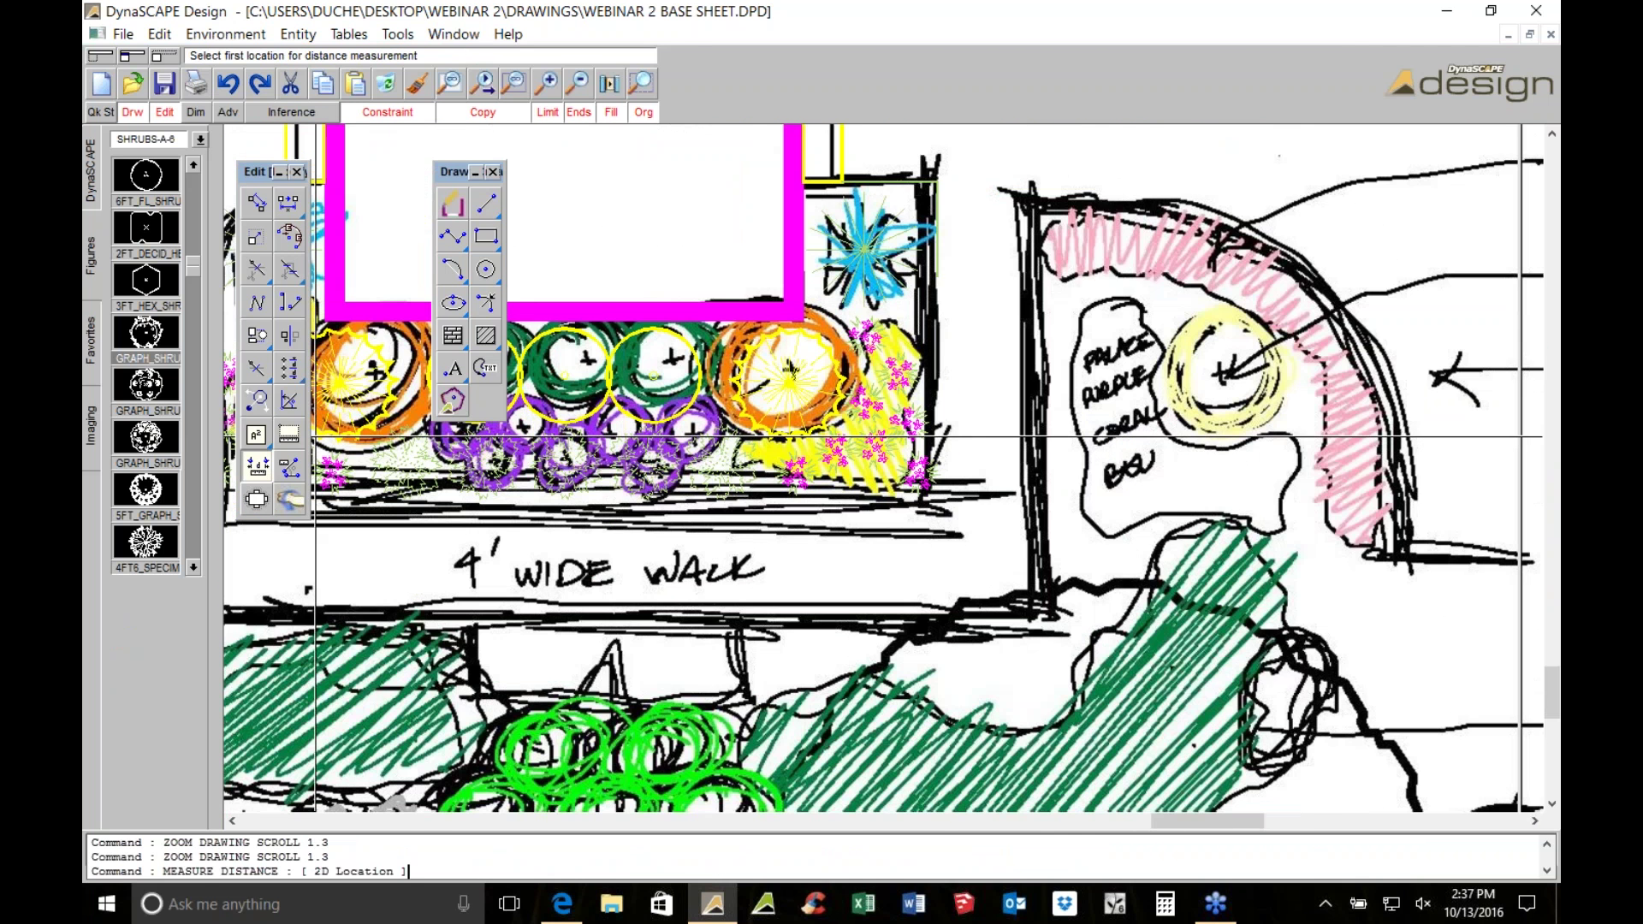
pyautogui.moveTo(314, 437); pyautogui.dragTo(209, 449, button='middle')
pyautogui.scroll(2, 1219, 403)
pyautogui.click(671, 268)
pyautogui.click(565, 279)
pyautogui.scroll(-2, 892, 468)
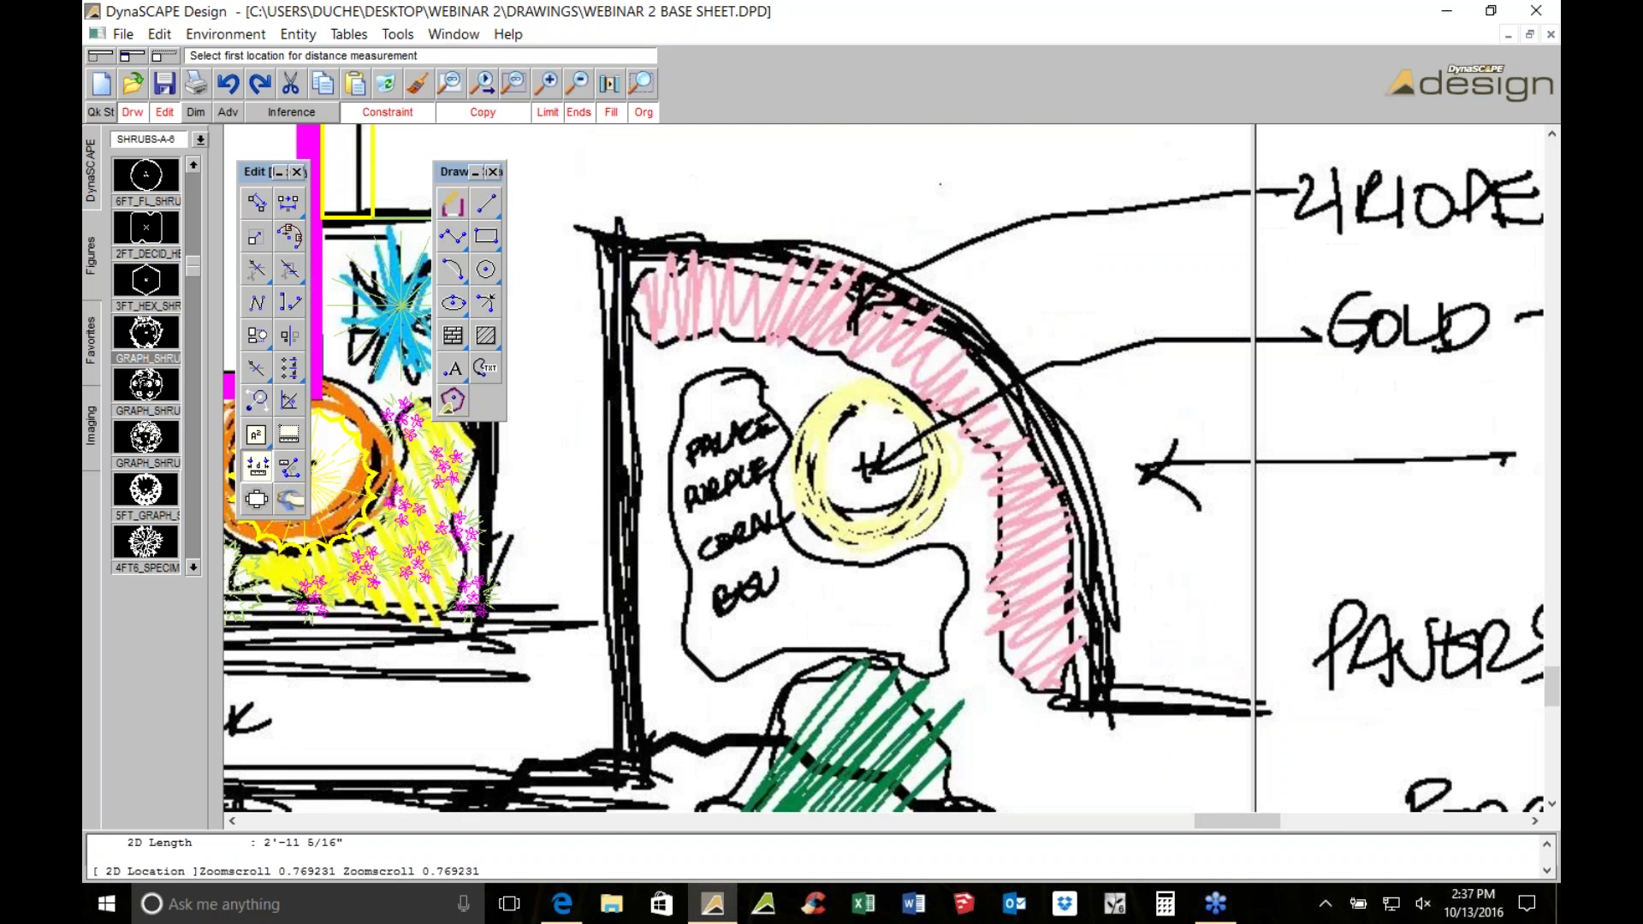
pyautogui.scroll(-1, 406, 613)
pyautogui.moveTo(405, 613); pyautogui.dragTo(884, 579, button='middle')
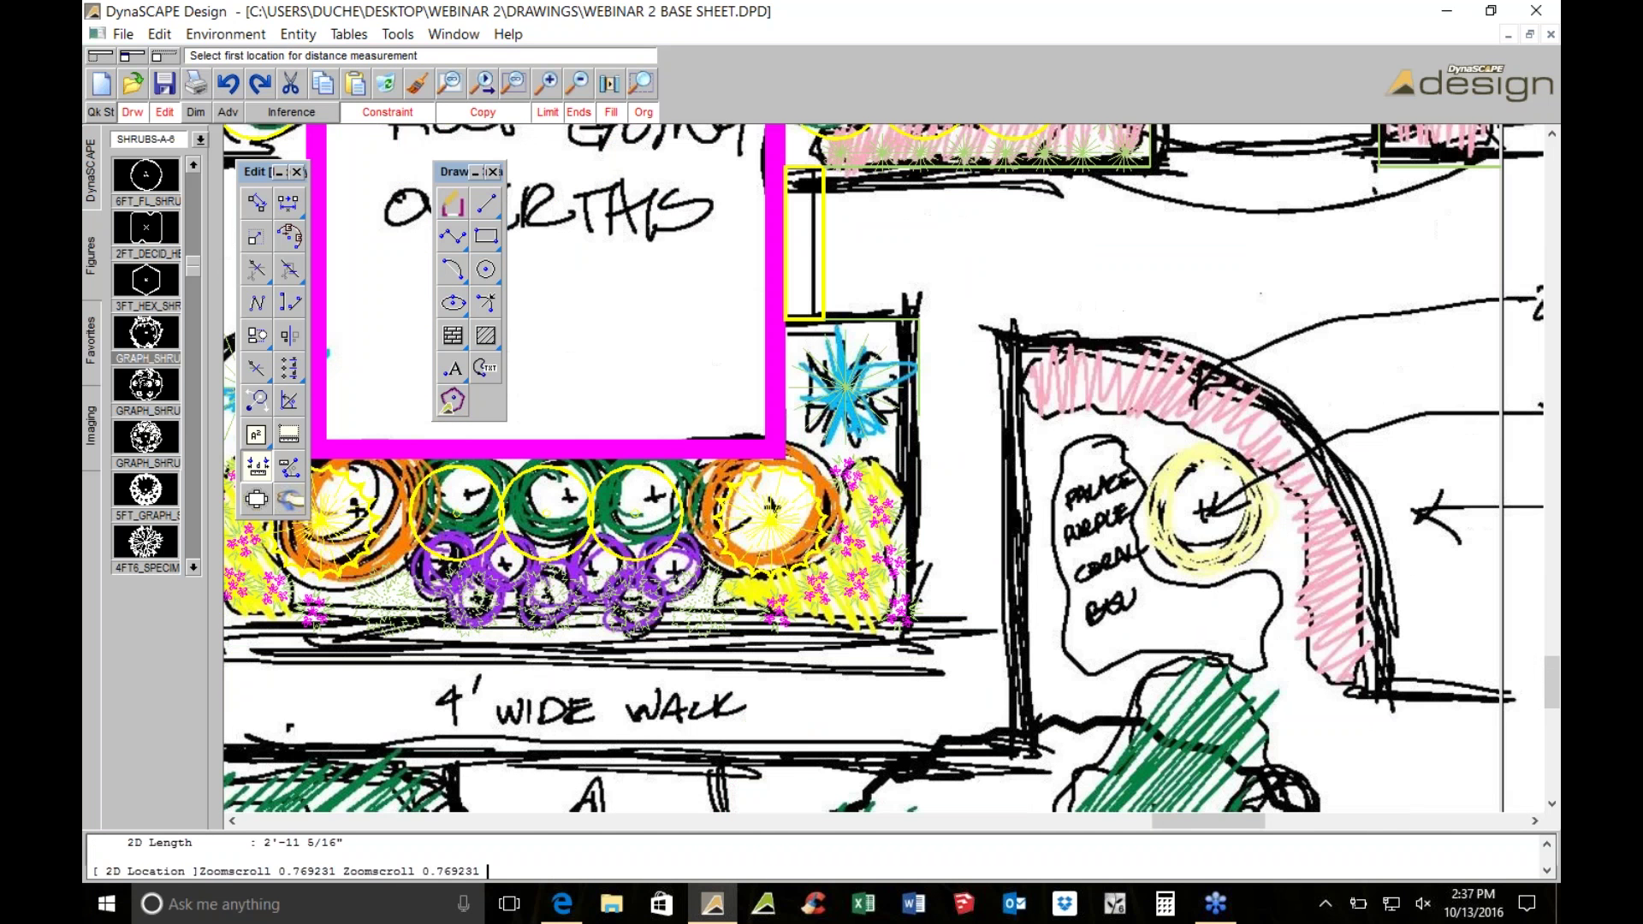
pyautogui.scroll(-1, 1537, 483)
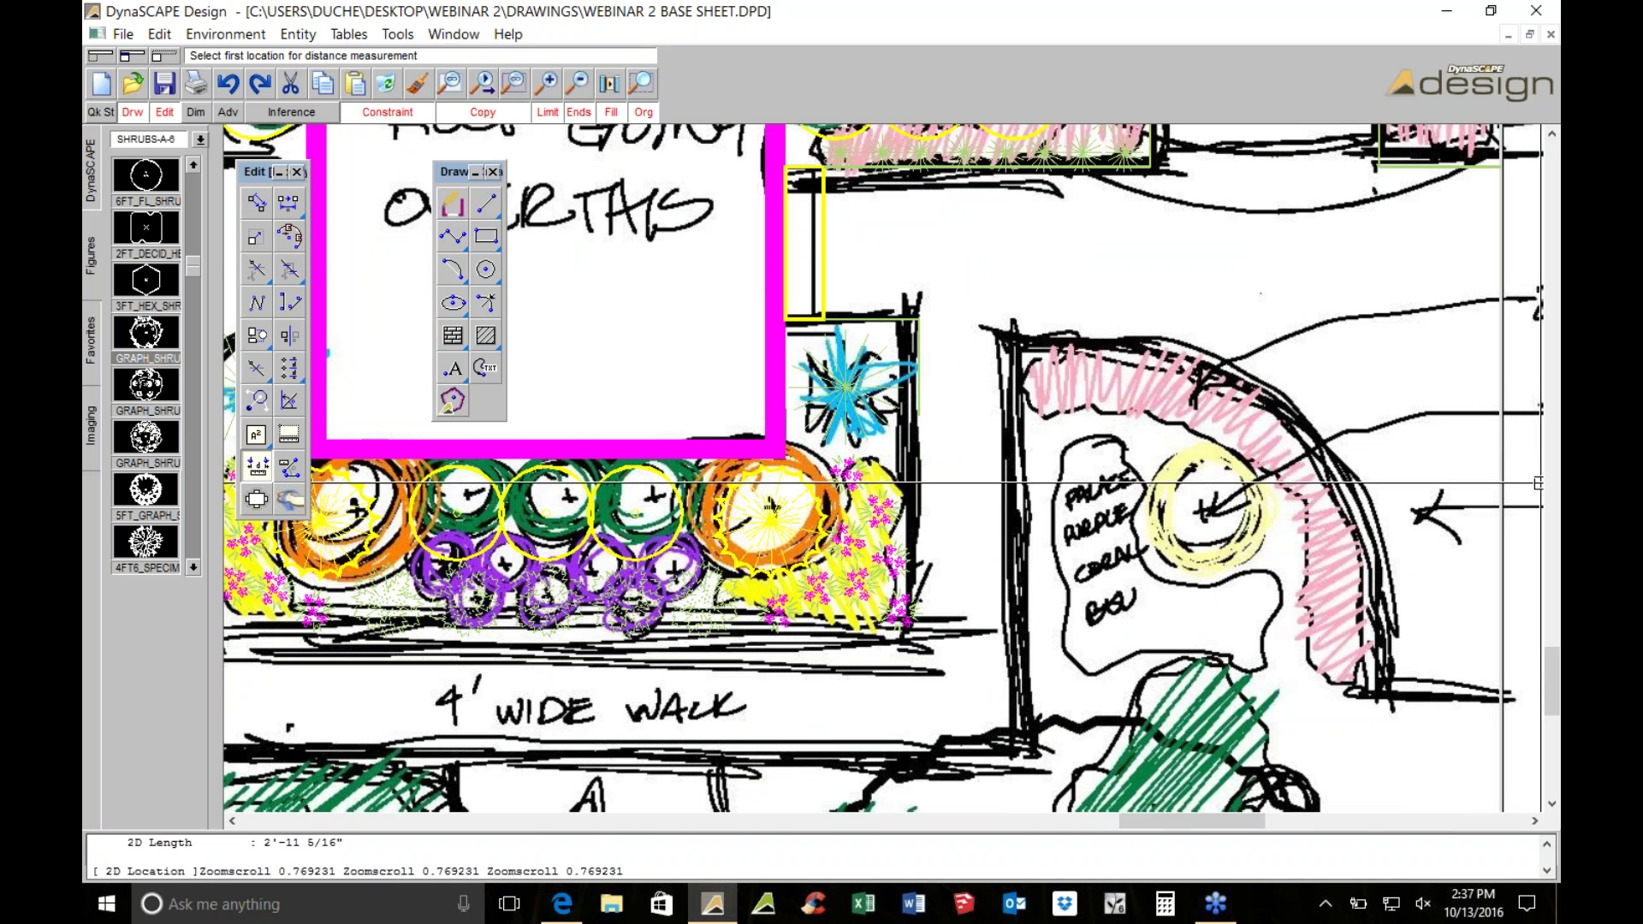
pyautogui.scroll(-3, 1537, 483)
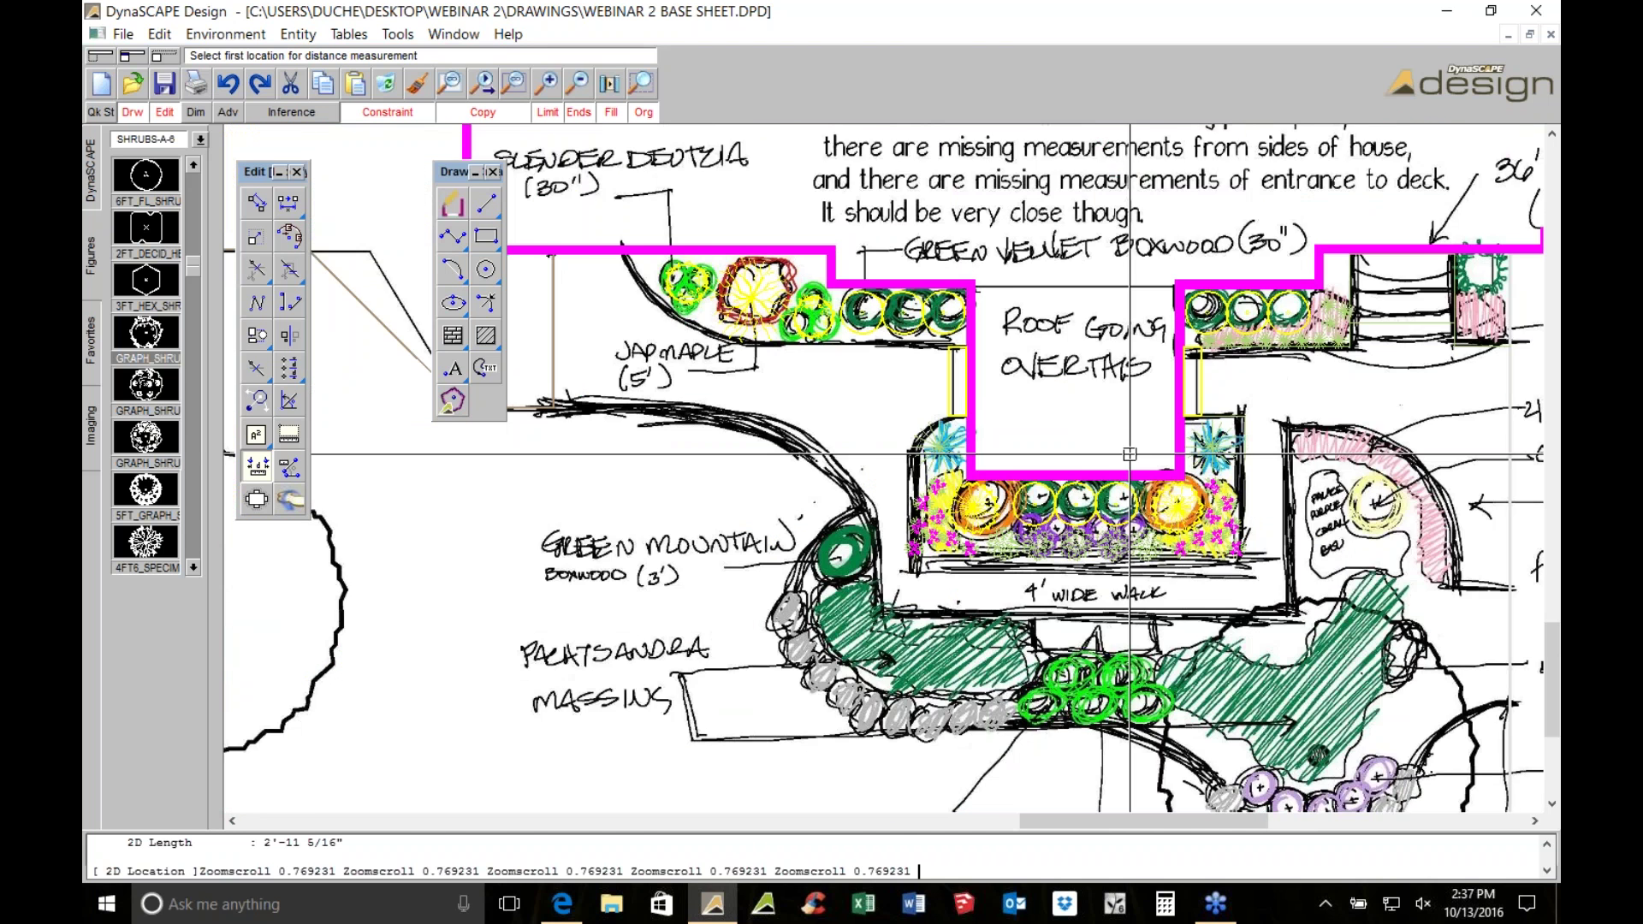
pyautogui.scroll(2, 1129, 454)
pyautogui.press('Escape')
# Offset the vertical bed edge line 4' to the right
pyautogui.click(1005, 385)
pyautogui.click(1006, 650)
pyautogui.scroll(2, 1026, 519)
pyautogui.write('o4')
pyautogui.press('Return')
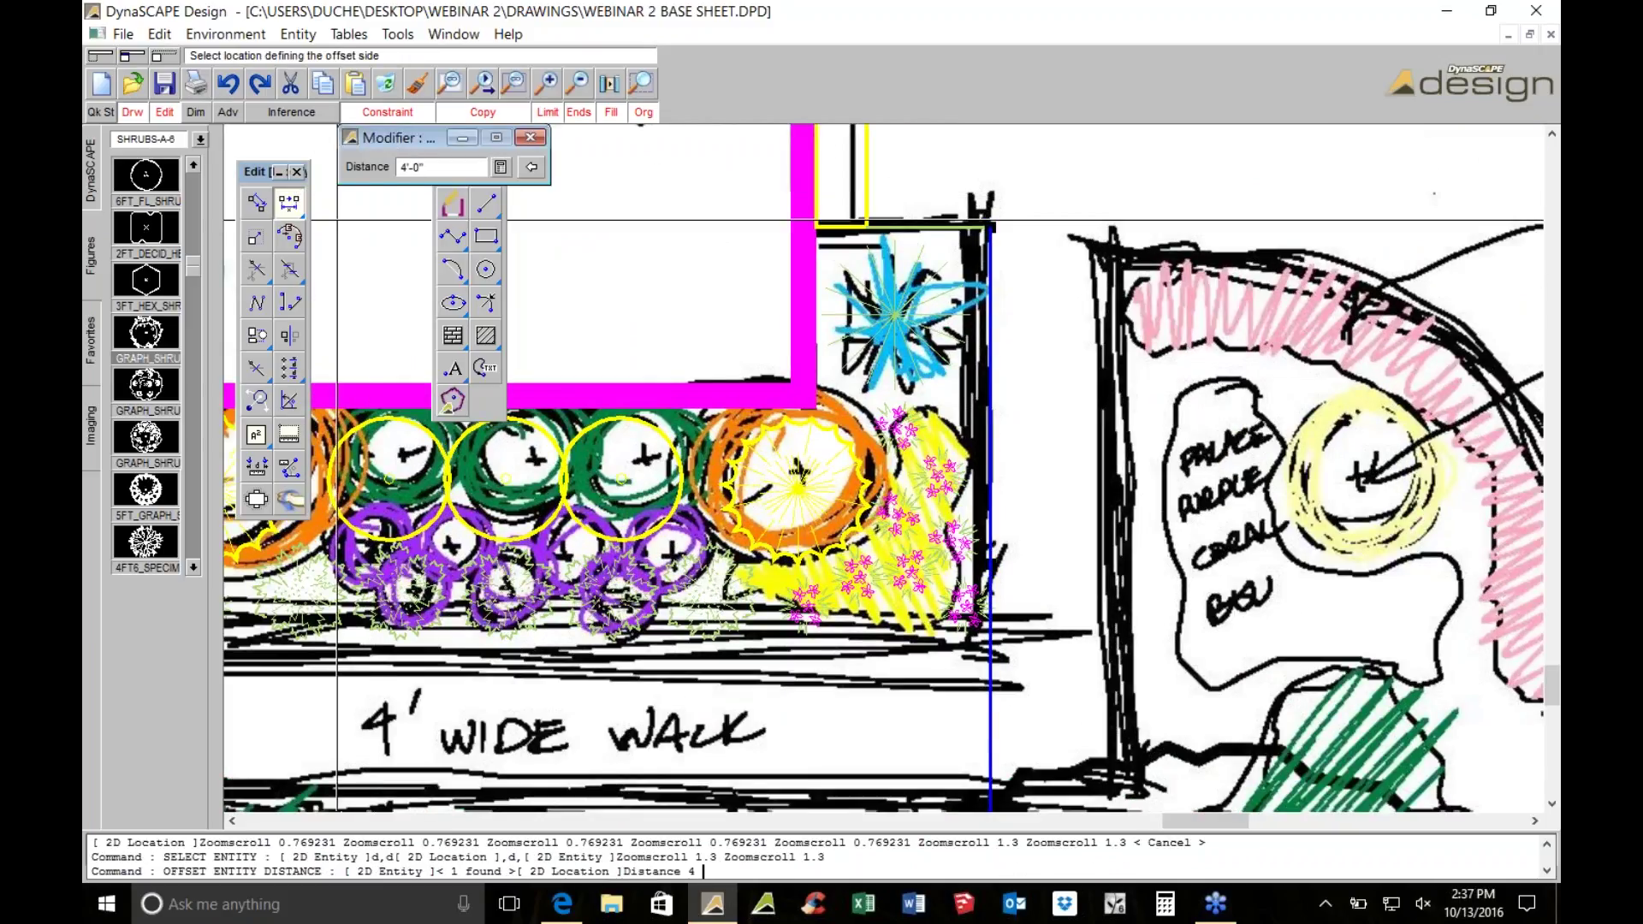
pyautogui.press('Escape')
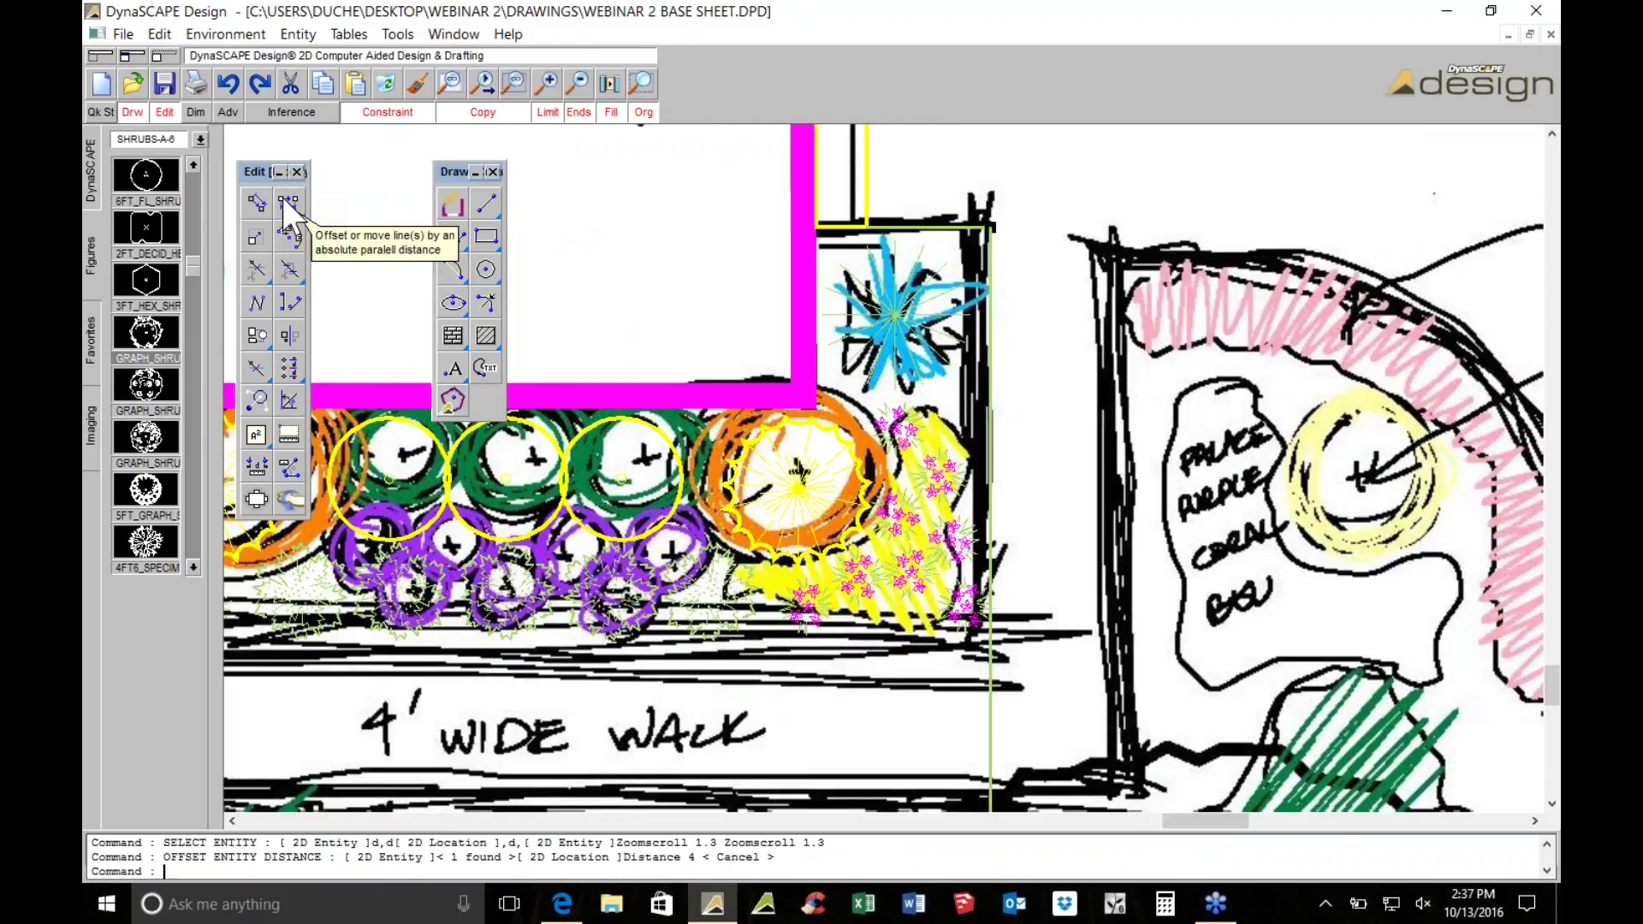
pyautogui.click(288, 203)
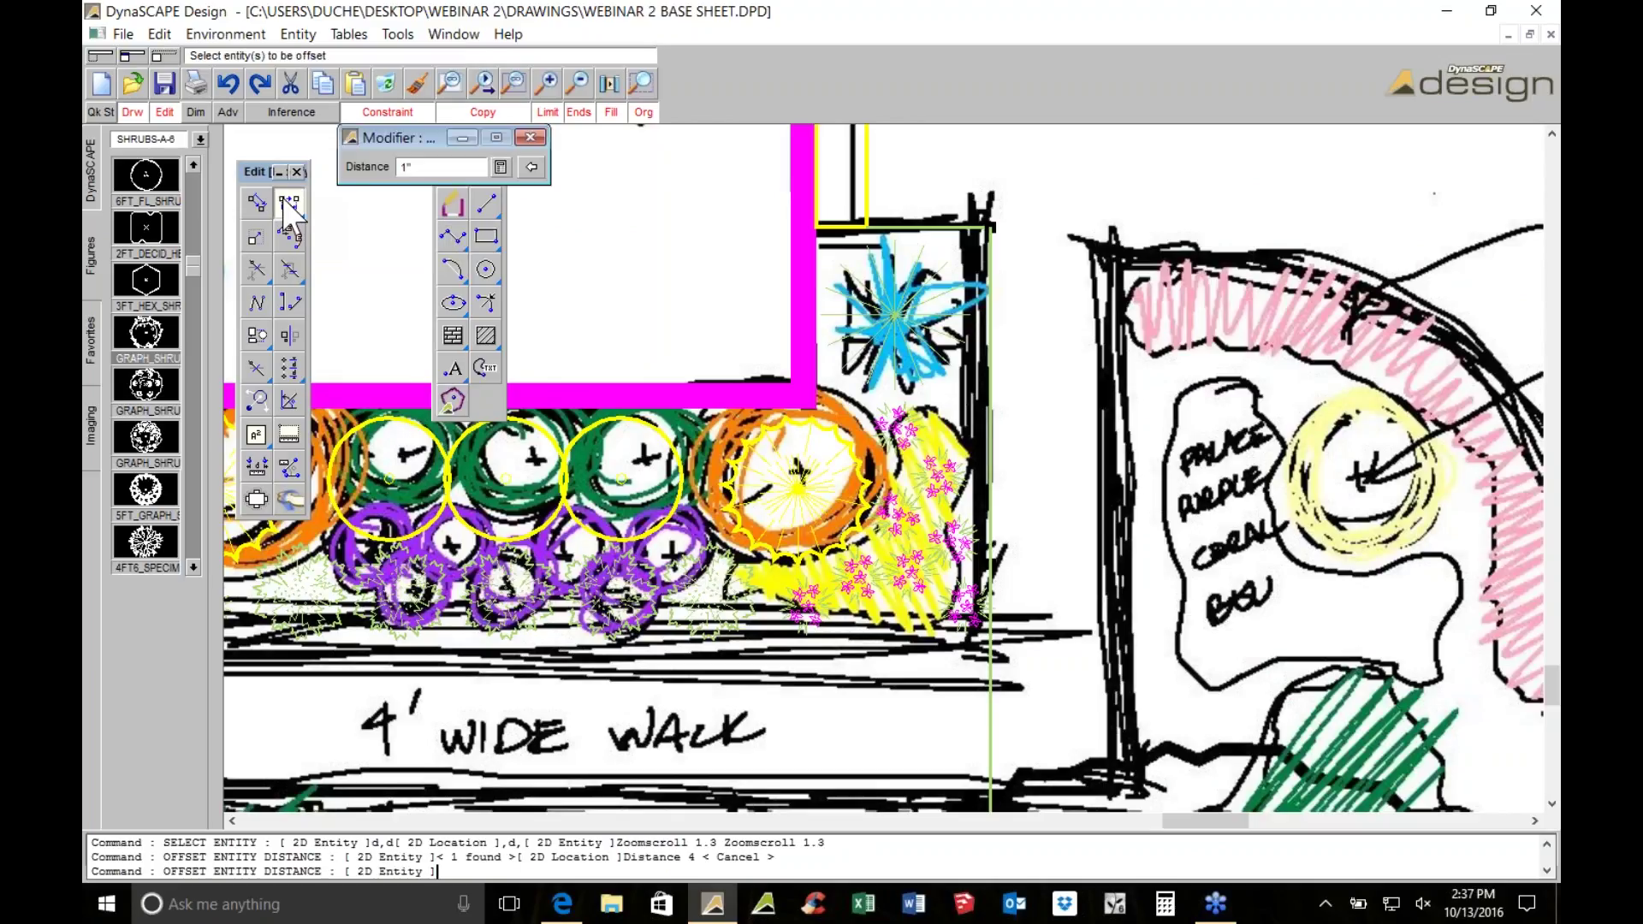
pyautogui.write('4')
pyautogui.press('Return')
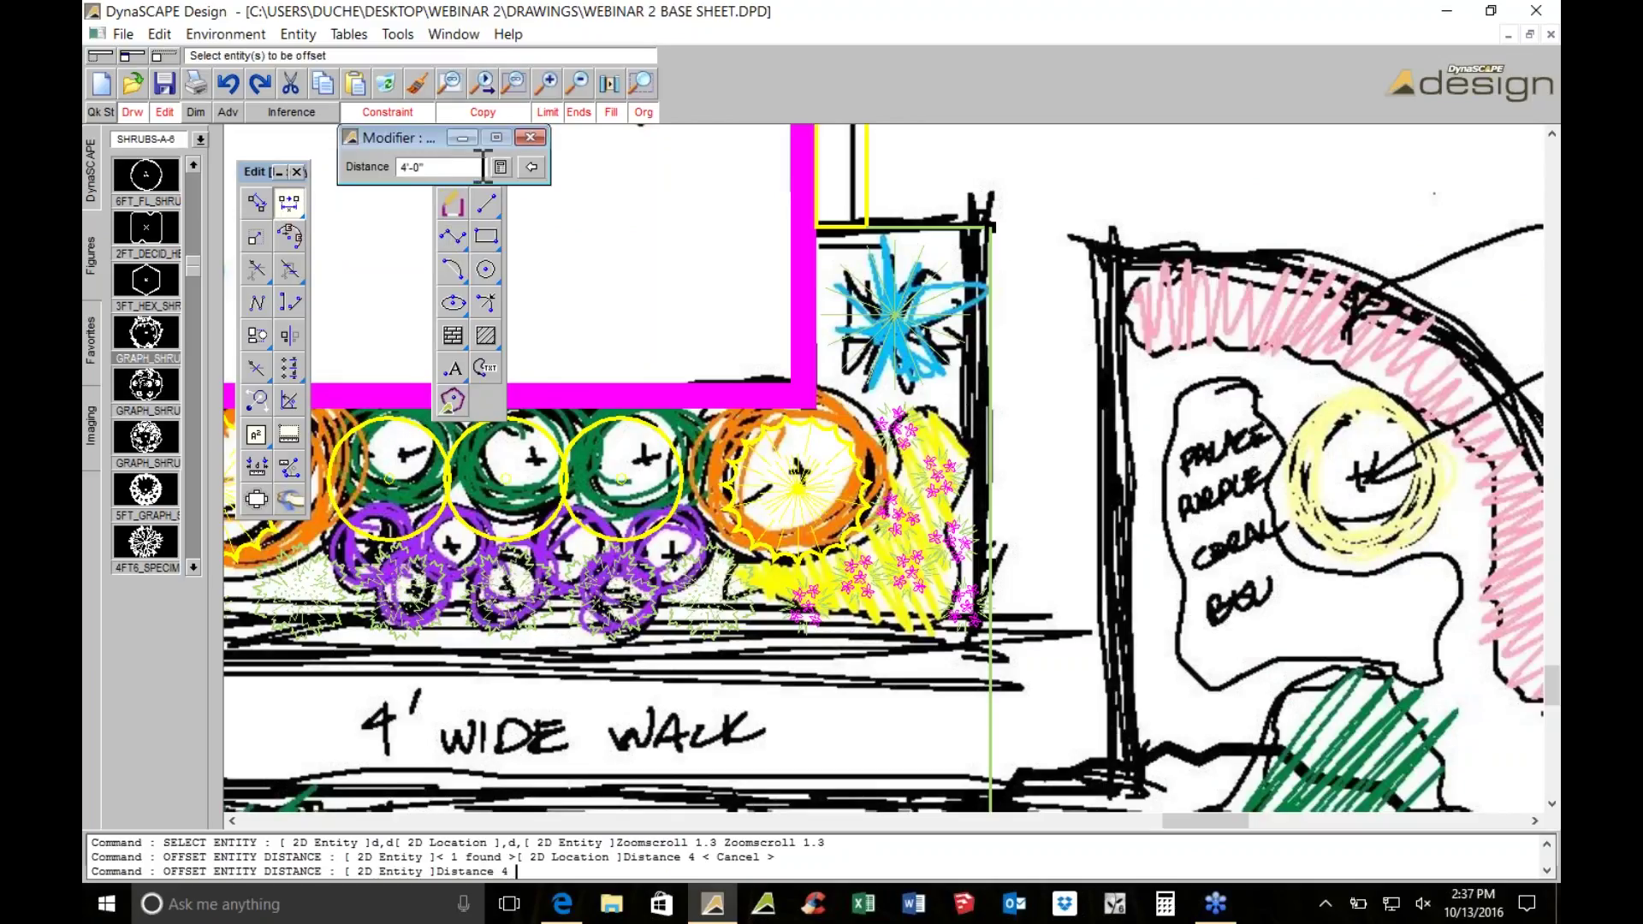
pyautogui.click(976, 250)
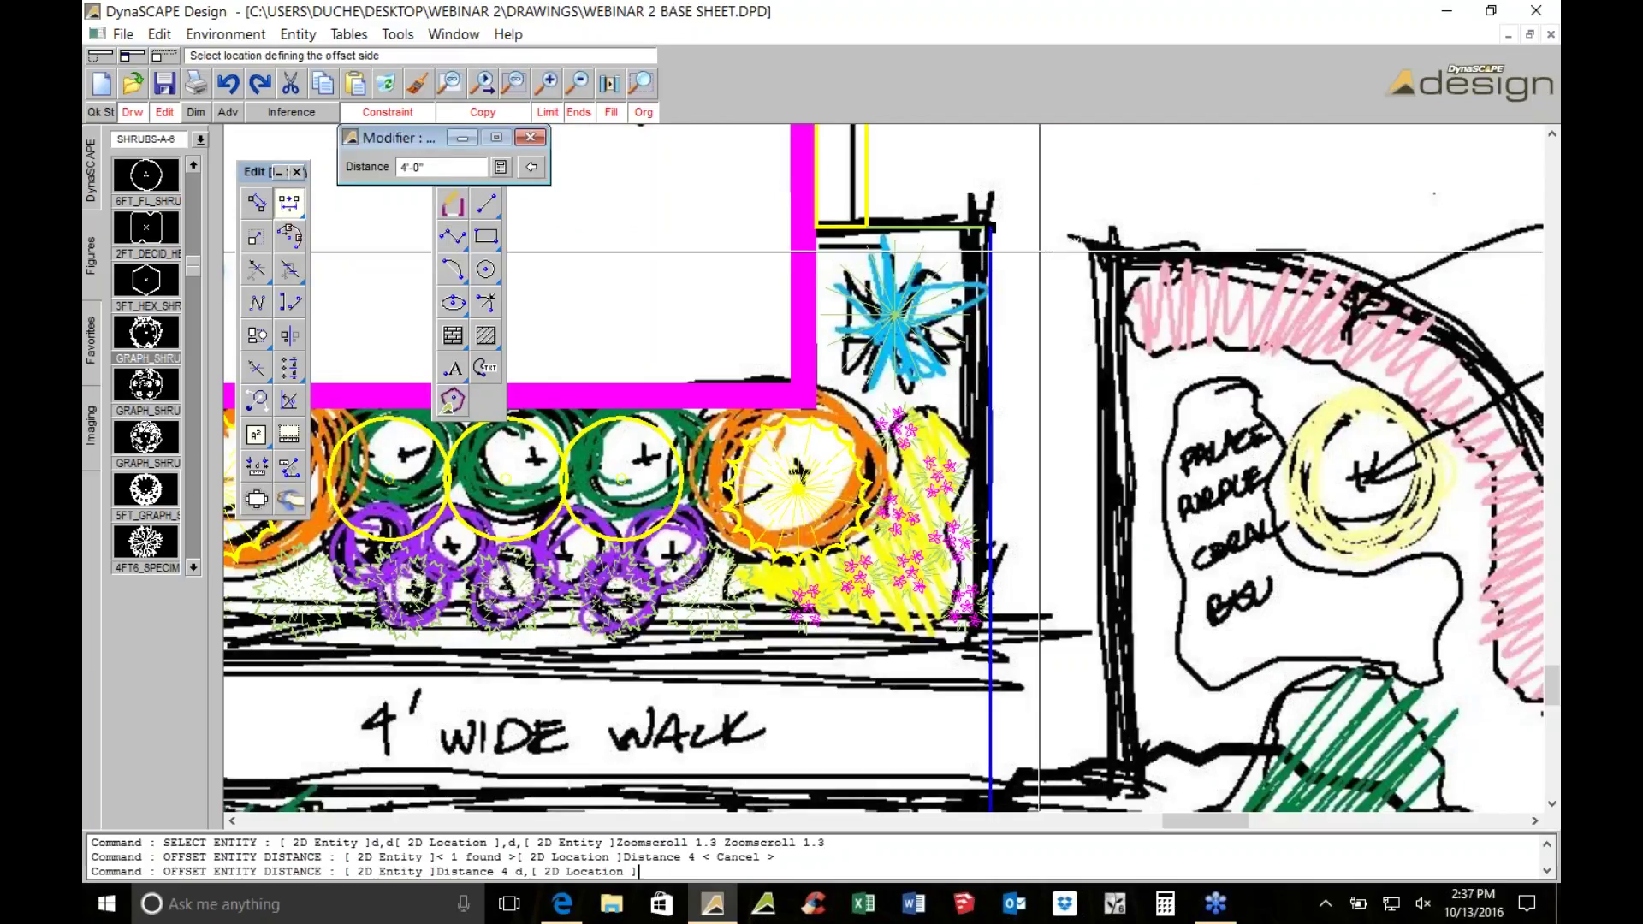
pyautogui.click(1136, 346)
pyautogui.scroll(-1, 1242, 503)
pyautogui.moveTo(1219, 458)
pyautogui.mouseDown(button='middle')
pyautogui.moveTo(796, 296)
pyautogui.moveTo(1089, 172)
pyautogui.mouseUp(button='middle')
# Trace a horizontal and a vertical straight edge line along the planting bed
pyautogui.click(486, 204)
pyautogui.moveTo(703, 325); pyautogui.dragTo(715, 415, button='middle')
pyautogui.scroll(2, 712, 367)
pyautogui.click(712, 367)
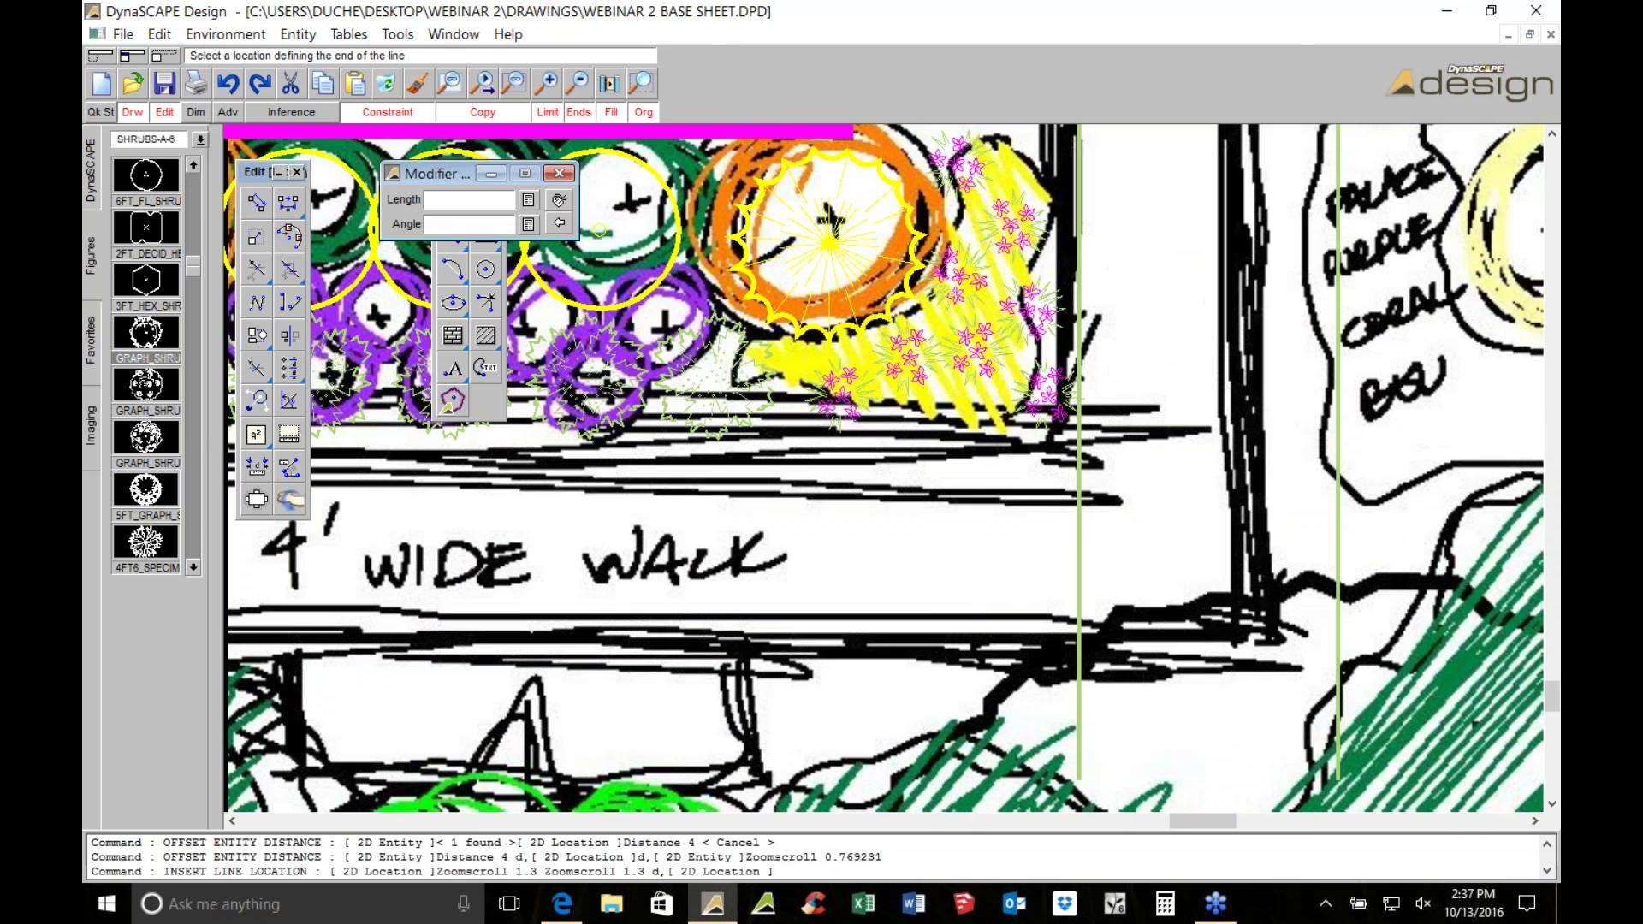
pyautogui.scroll(-2, 1065, 487)
pyautogui.click(801, 487)
pyautogui.scroll(1, 805, 487)
pyautogui.click(842, 448)
pyautogui.moveTo(794, 327); pyautogui.dragTo(750, 603, button='middle')
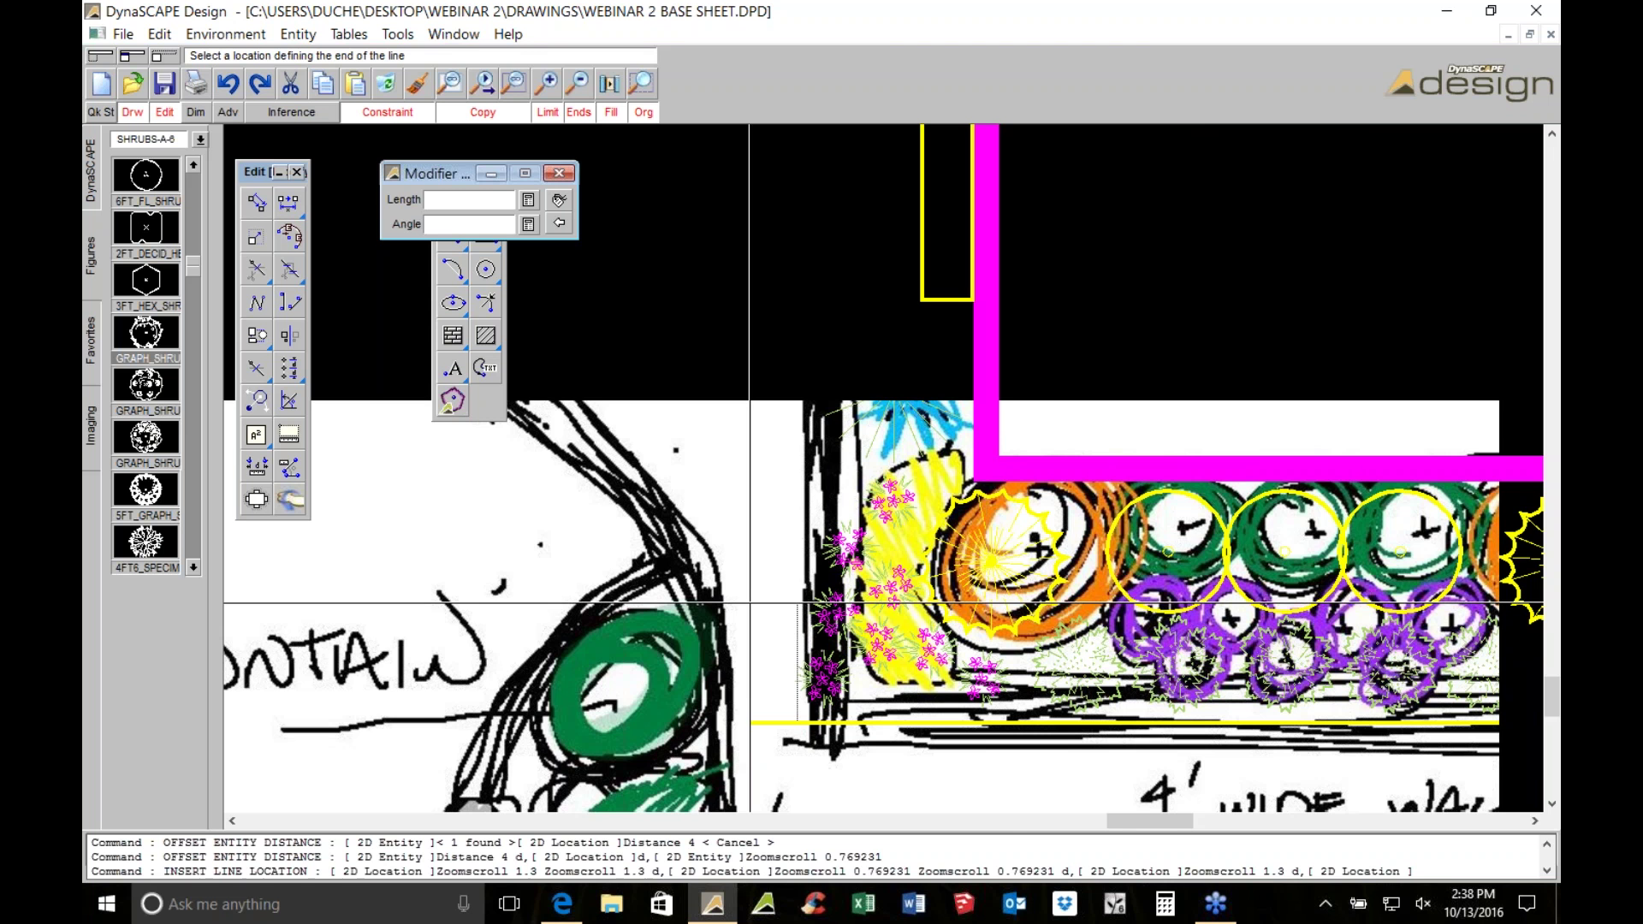
pyautogui.click(673, 328)
# Start a polyline near the roof outline
pyautogui.click(452, 237)
pyautogui.scroll(1, 978, 312)
pyautogui.moveTo(978, 312)
pyautogui.mouseDown(button='middle')
pyautogui.moveTo(777, 345)
pyautogui.moveTo(631, 423)
pyautogui.mouseUp(button='middle')
# Draw two short horizontal lines inside the magenta roof outline
pyautogui.click(759, 408)
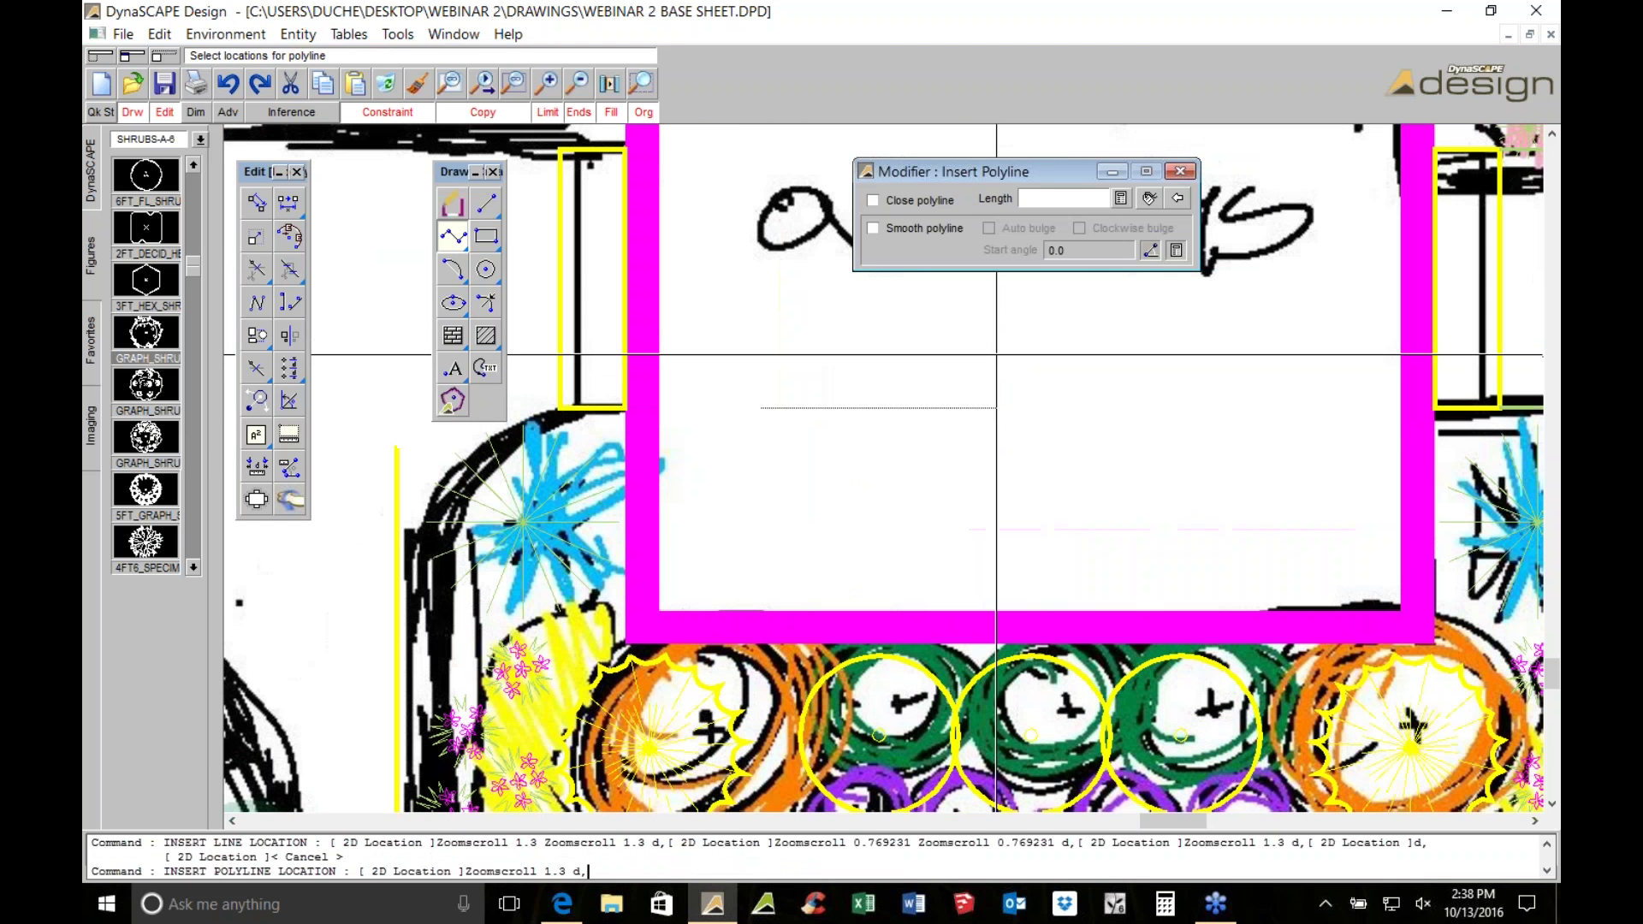
pyautogui.click(1007, 355)
pyautogui.rightClick(1008, 355)
pyautogui.click(485, 203)
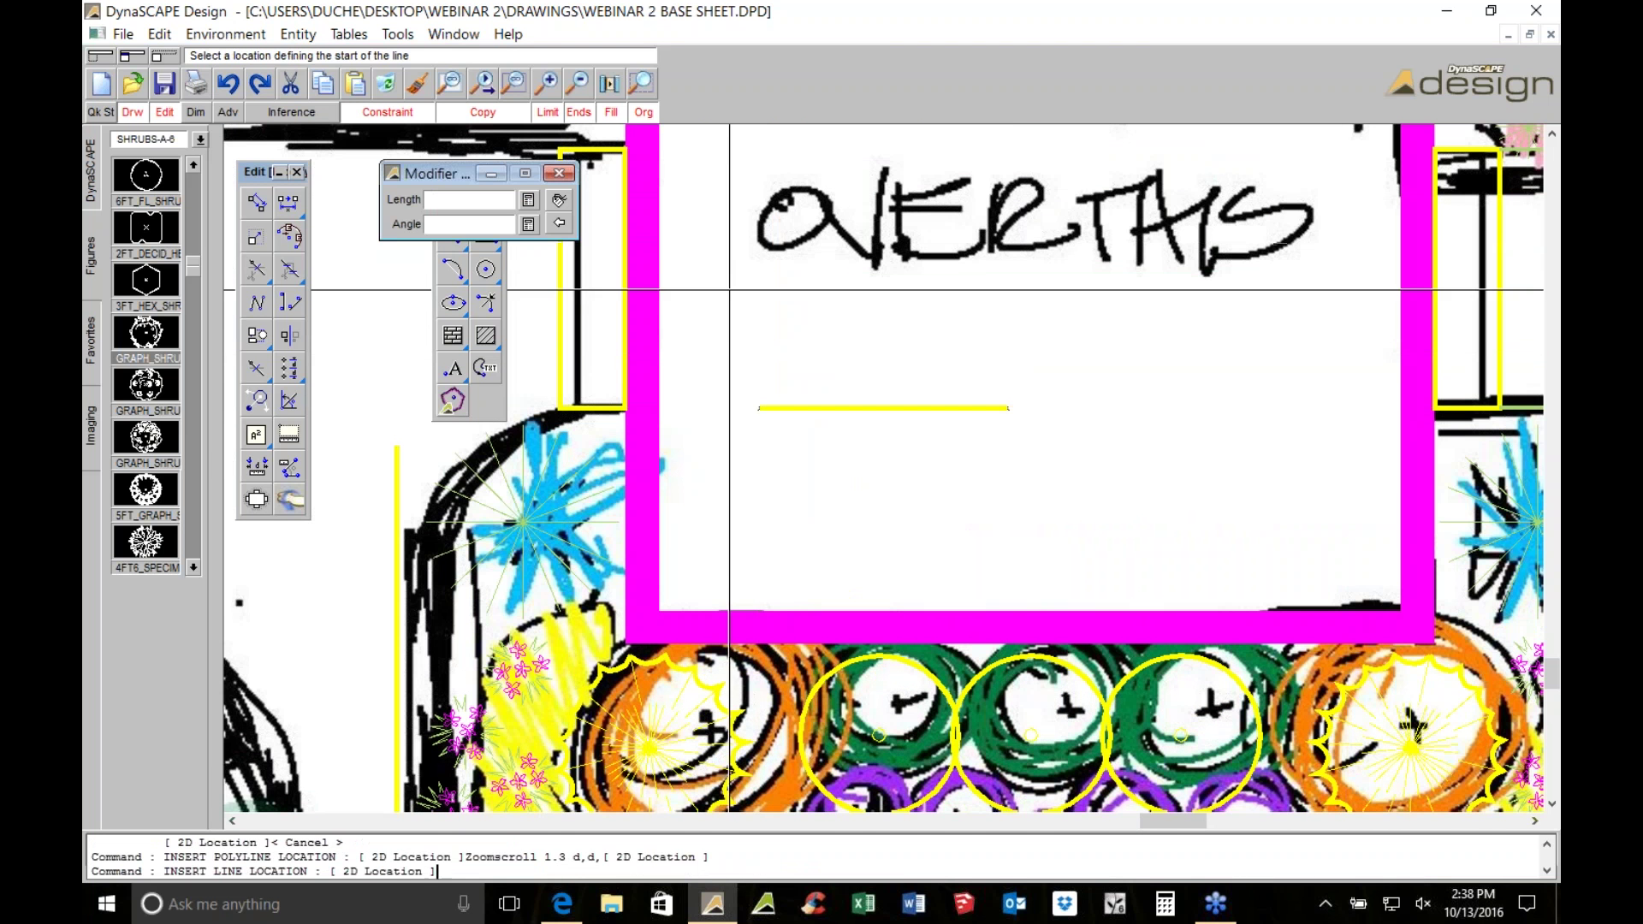
pyautogui.click(753, 326)
pyautogui.click(998, 326)
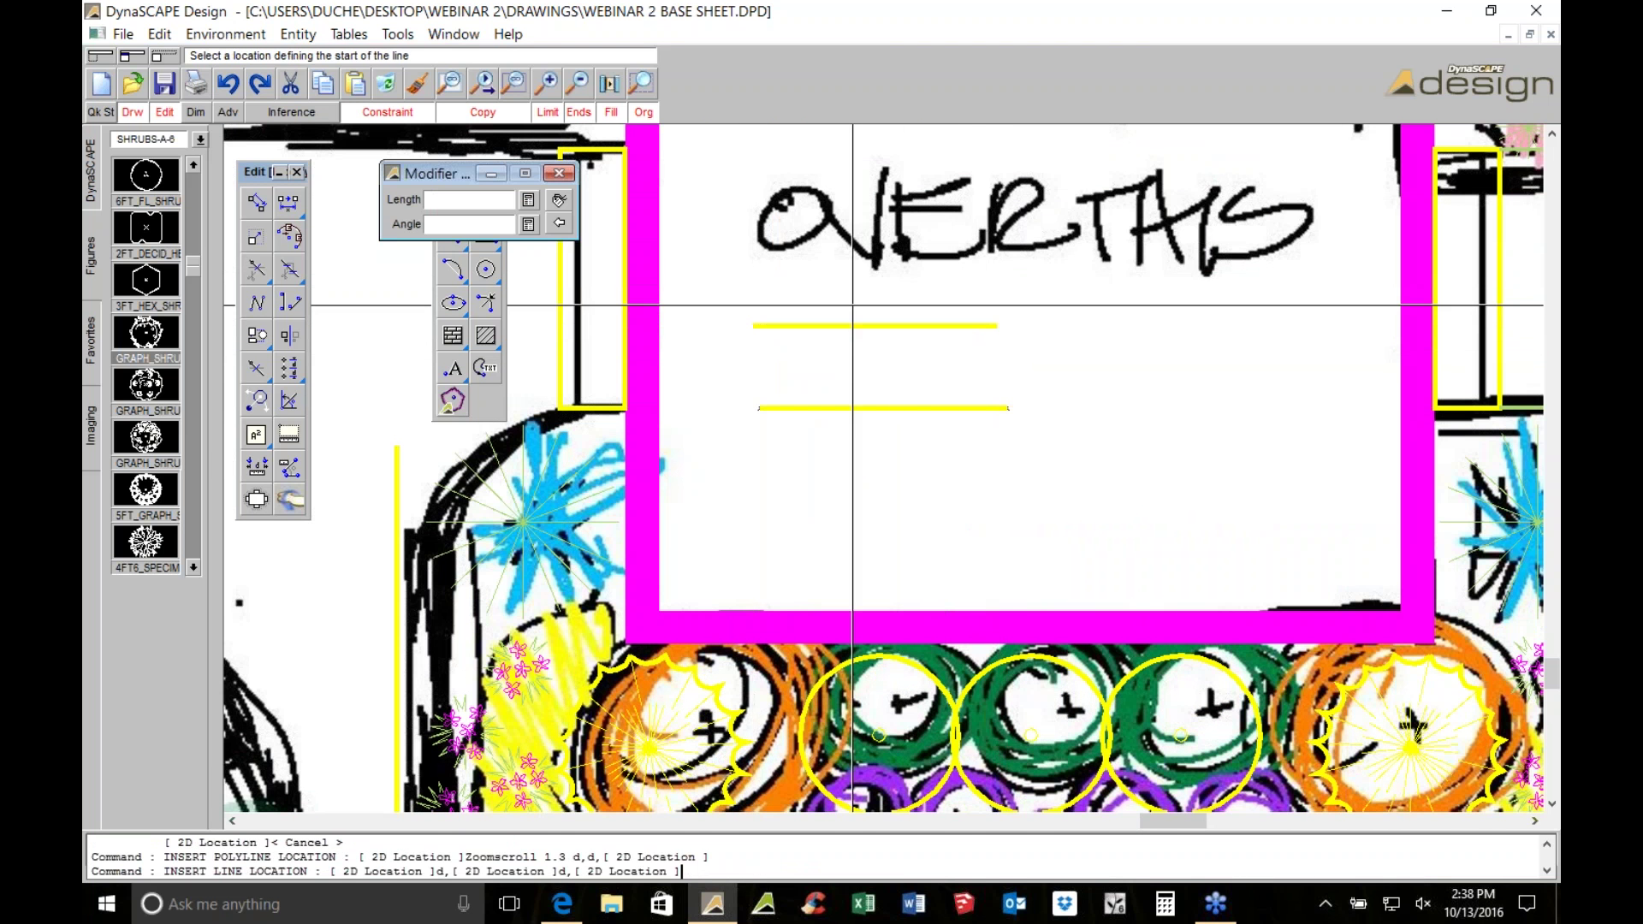
pyautogui.rightClick(997, 326)
pyautogui.click(941, 326)
# Shift the upper short line slightly higher and set the drawing constraint to None
pyautogui.click(834, 408)
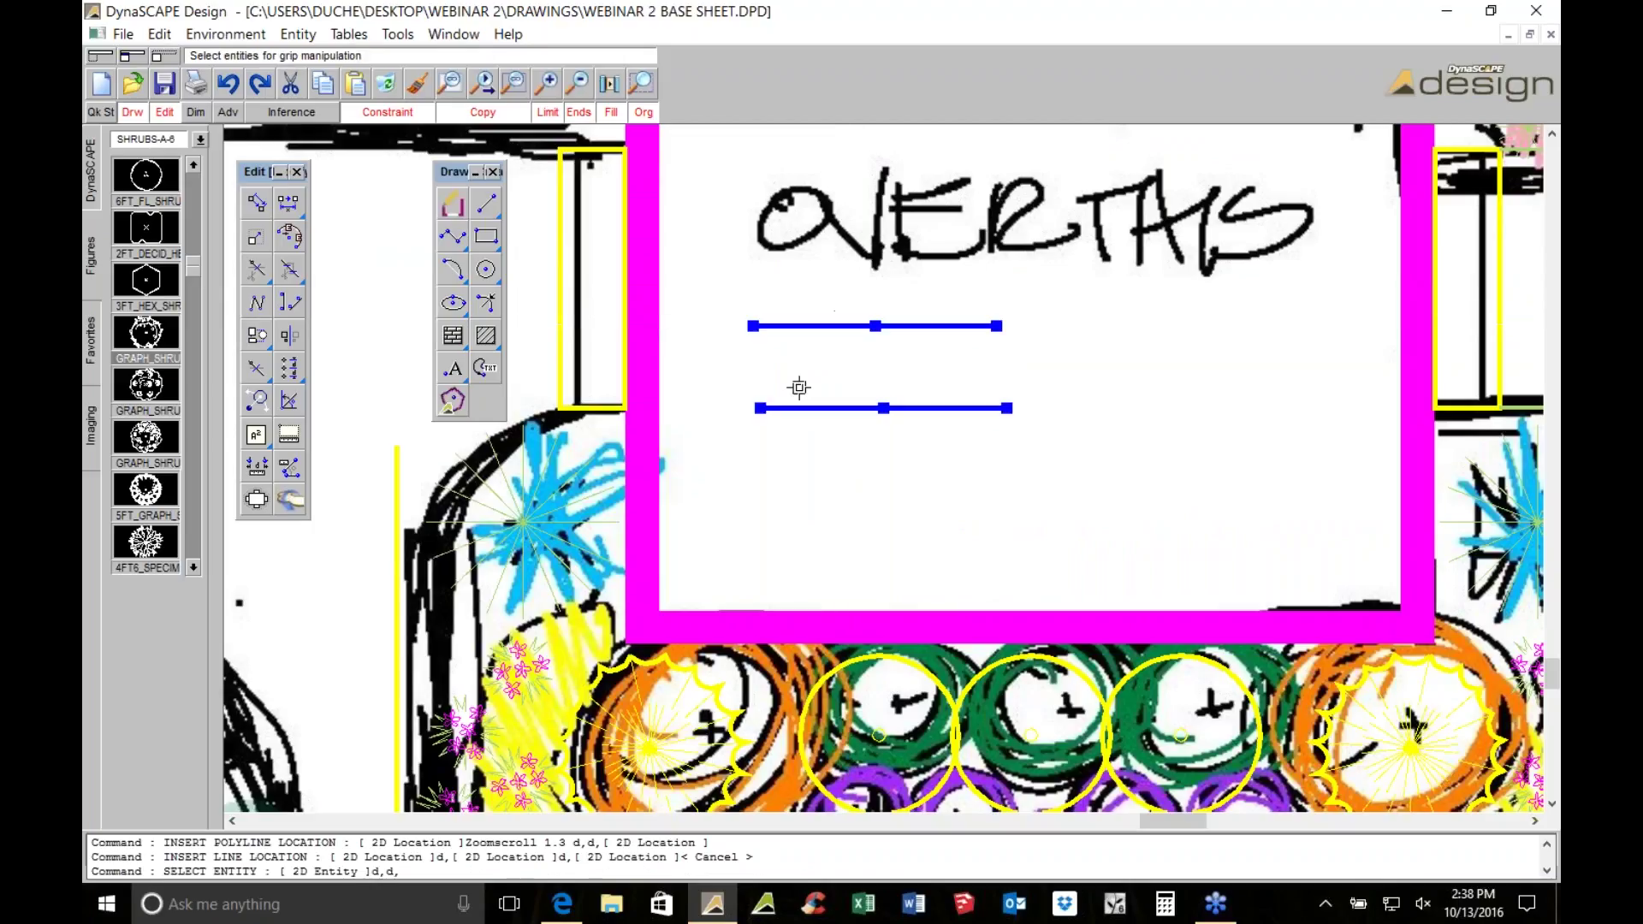
pyautogui.click(883, 325)
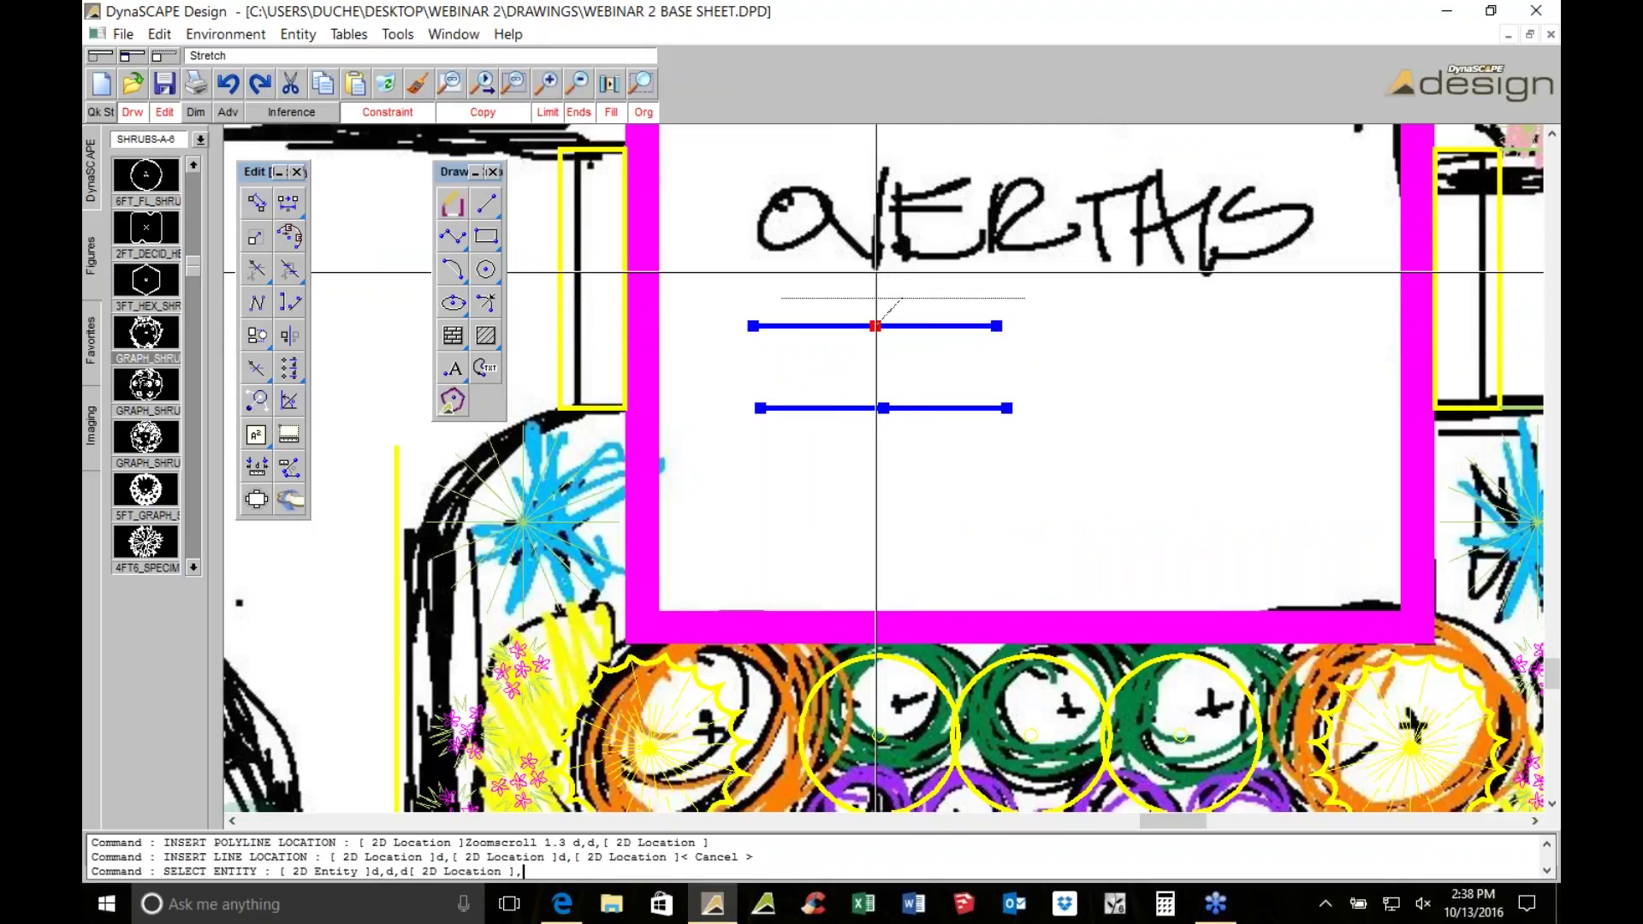
pyautogui.click(900, 301)
pyautogui.click(883, 408)
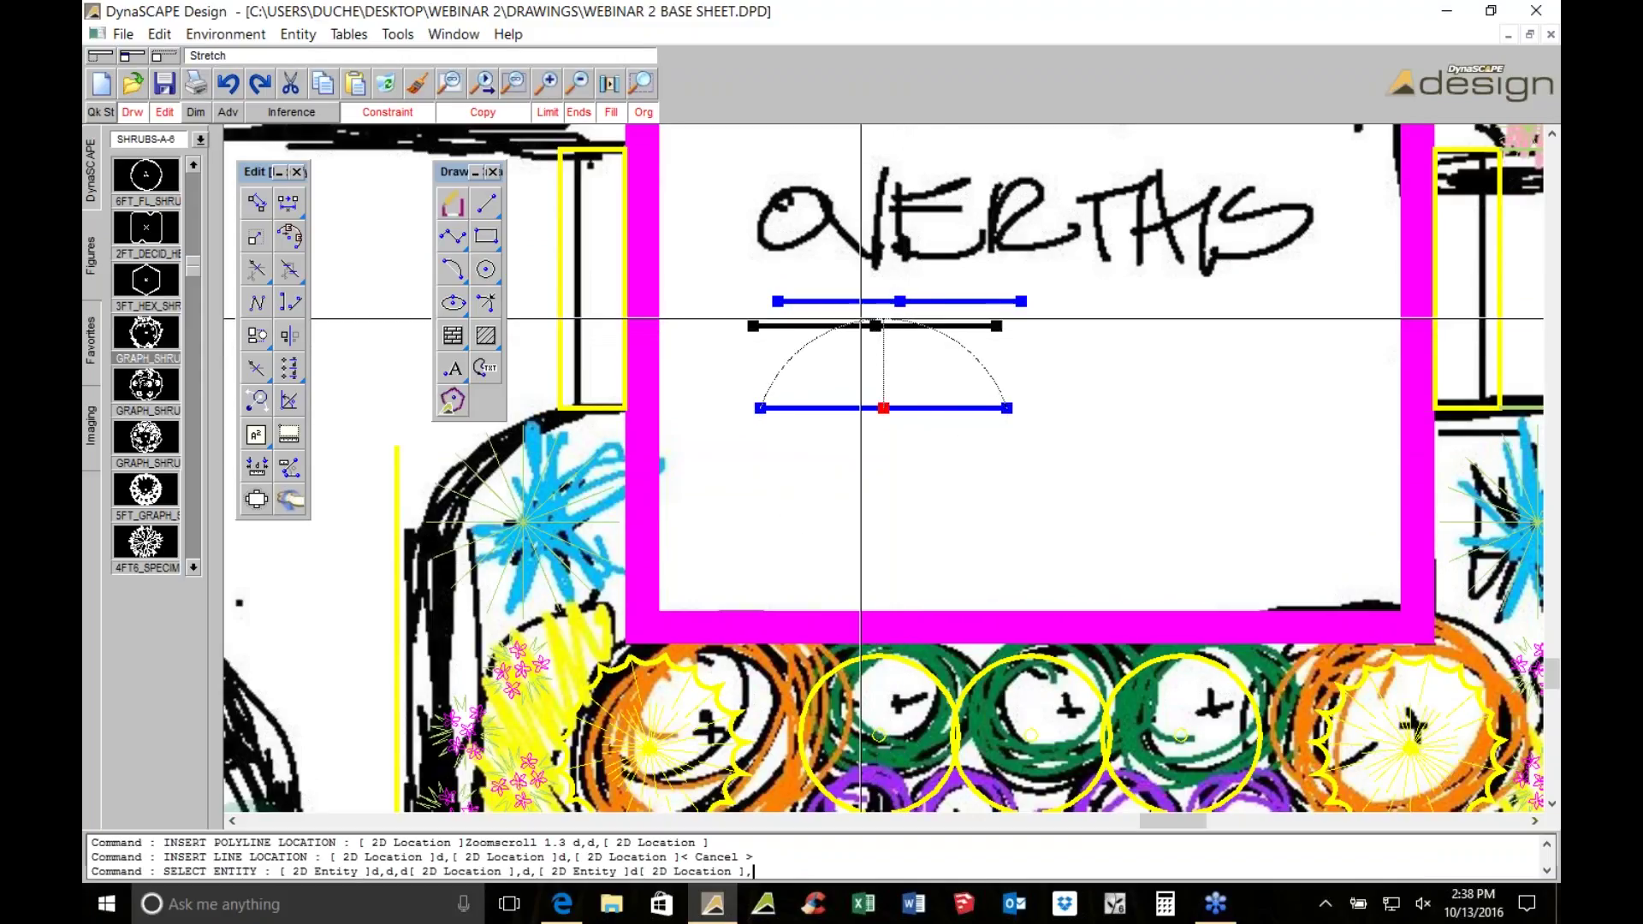
pyautogui.click(398, 114)
pyautogui.click(447, 130)
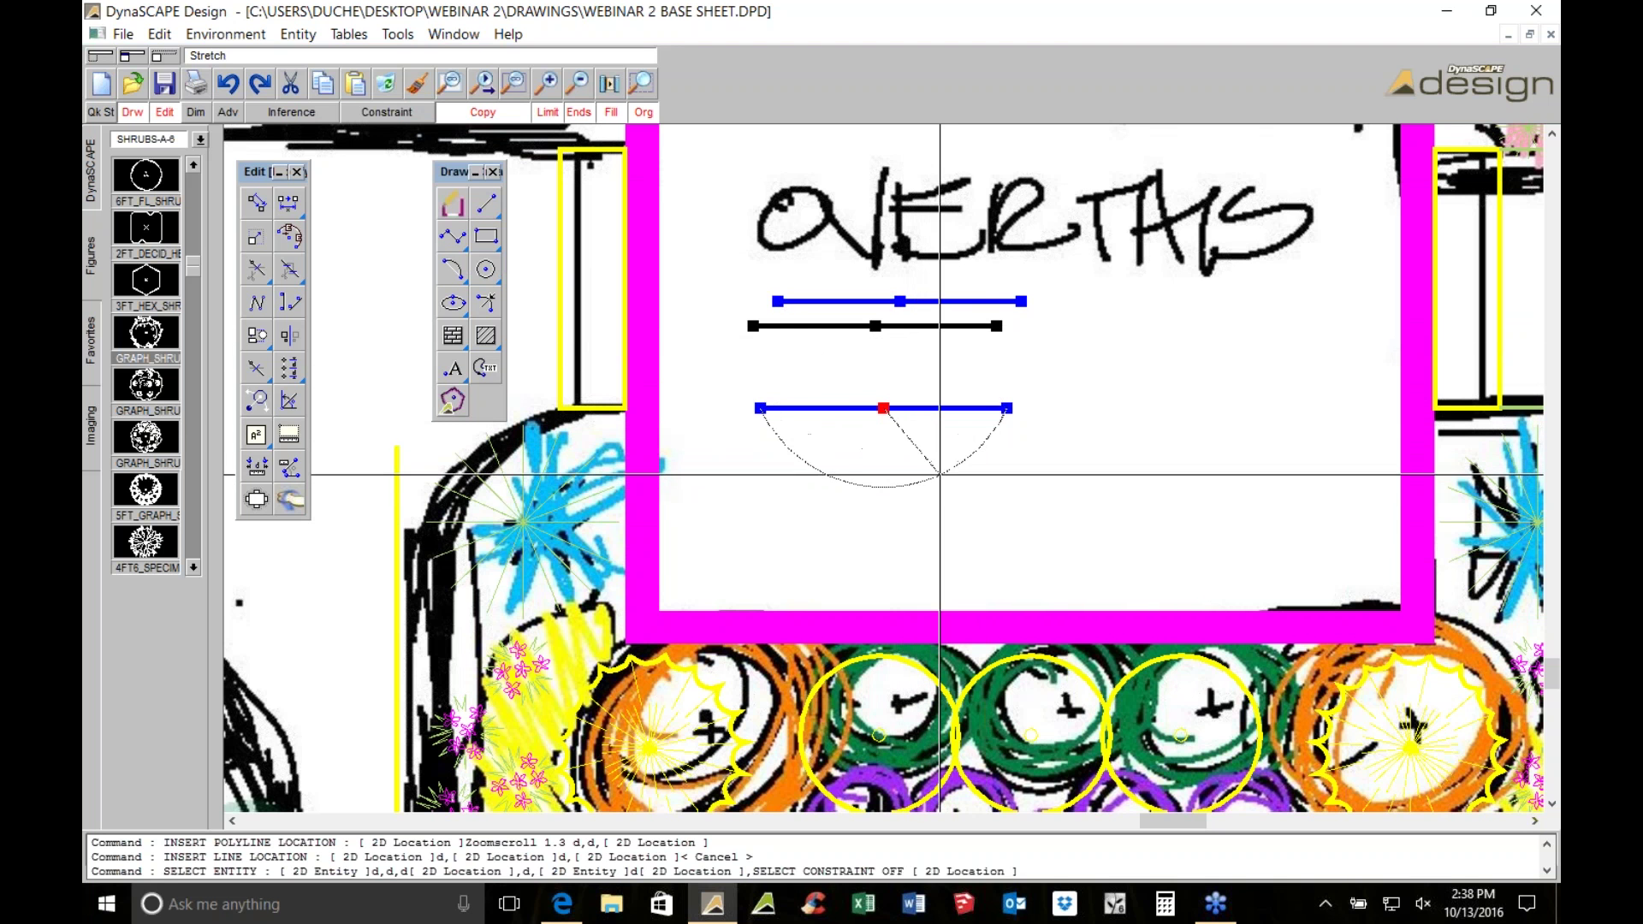
pyautogui.press('Escape')
# Draw a diagonal polyline across the bed's upper-left corner
pyautogui.moveTo(373, 506); pyautogui.dragTo(629, 368, button='middle')
pyautogui.click(452, 236)
pyautogui.scroll(1, 817, 282)
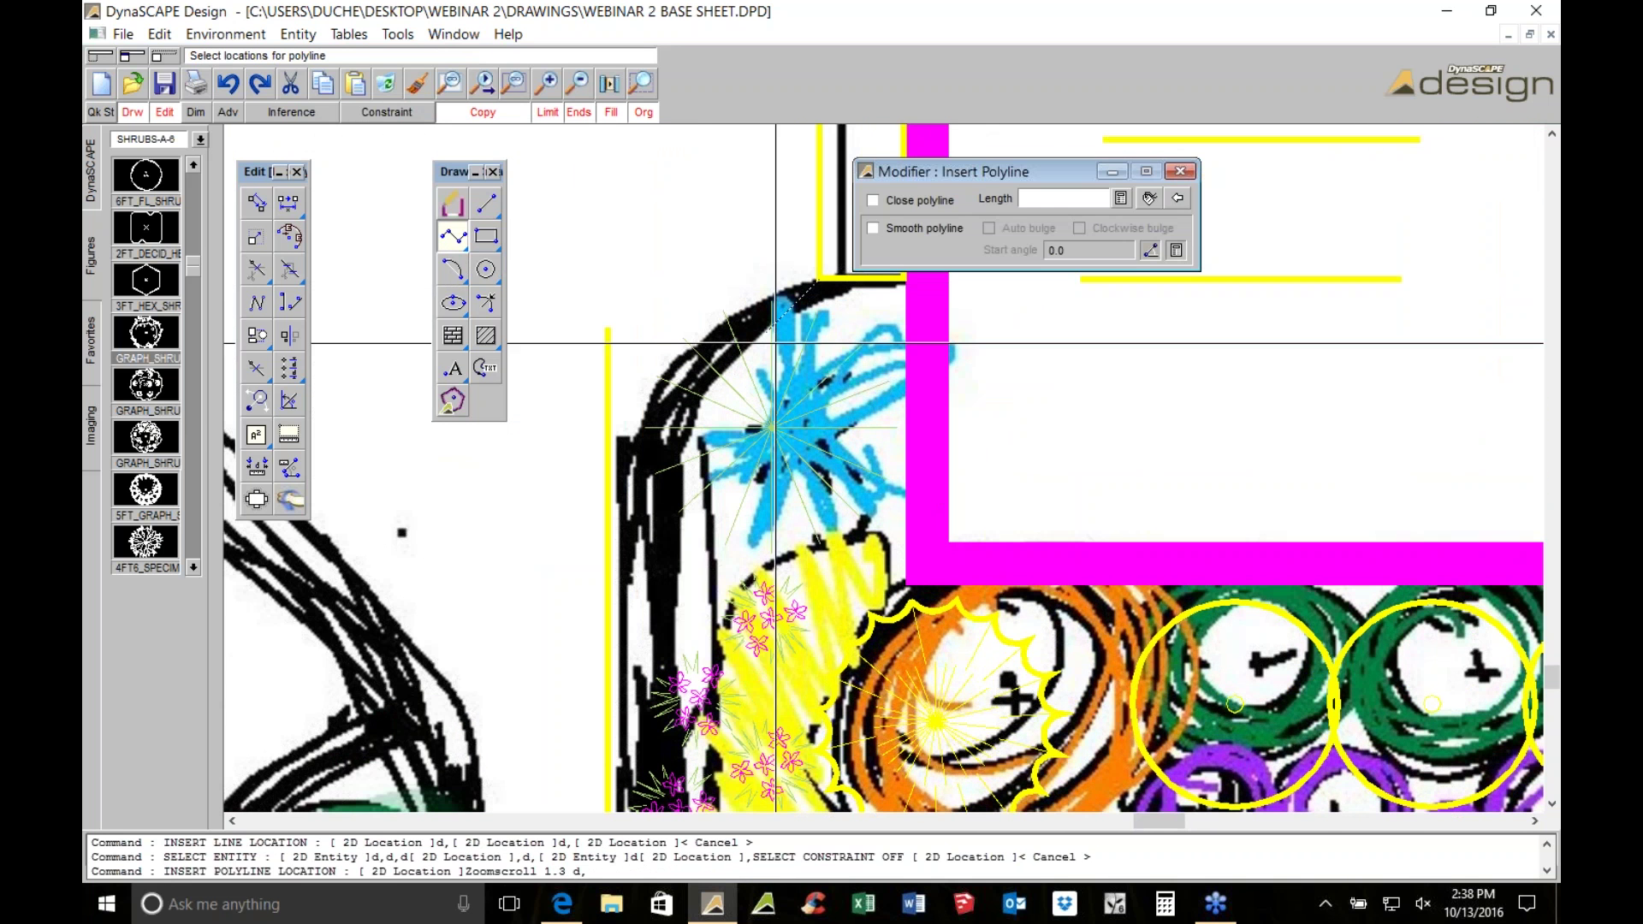
pyautogui.click(494, 603)
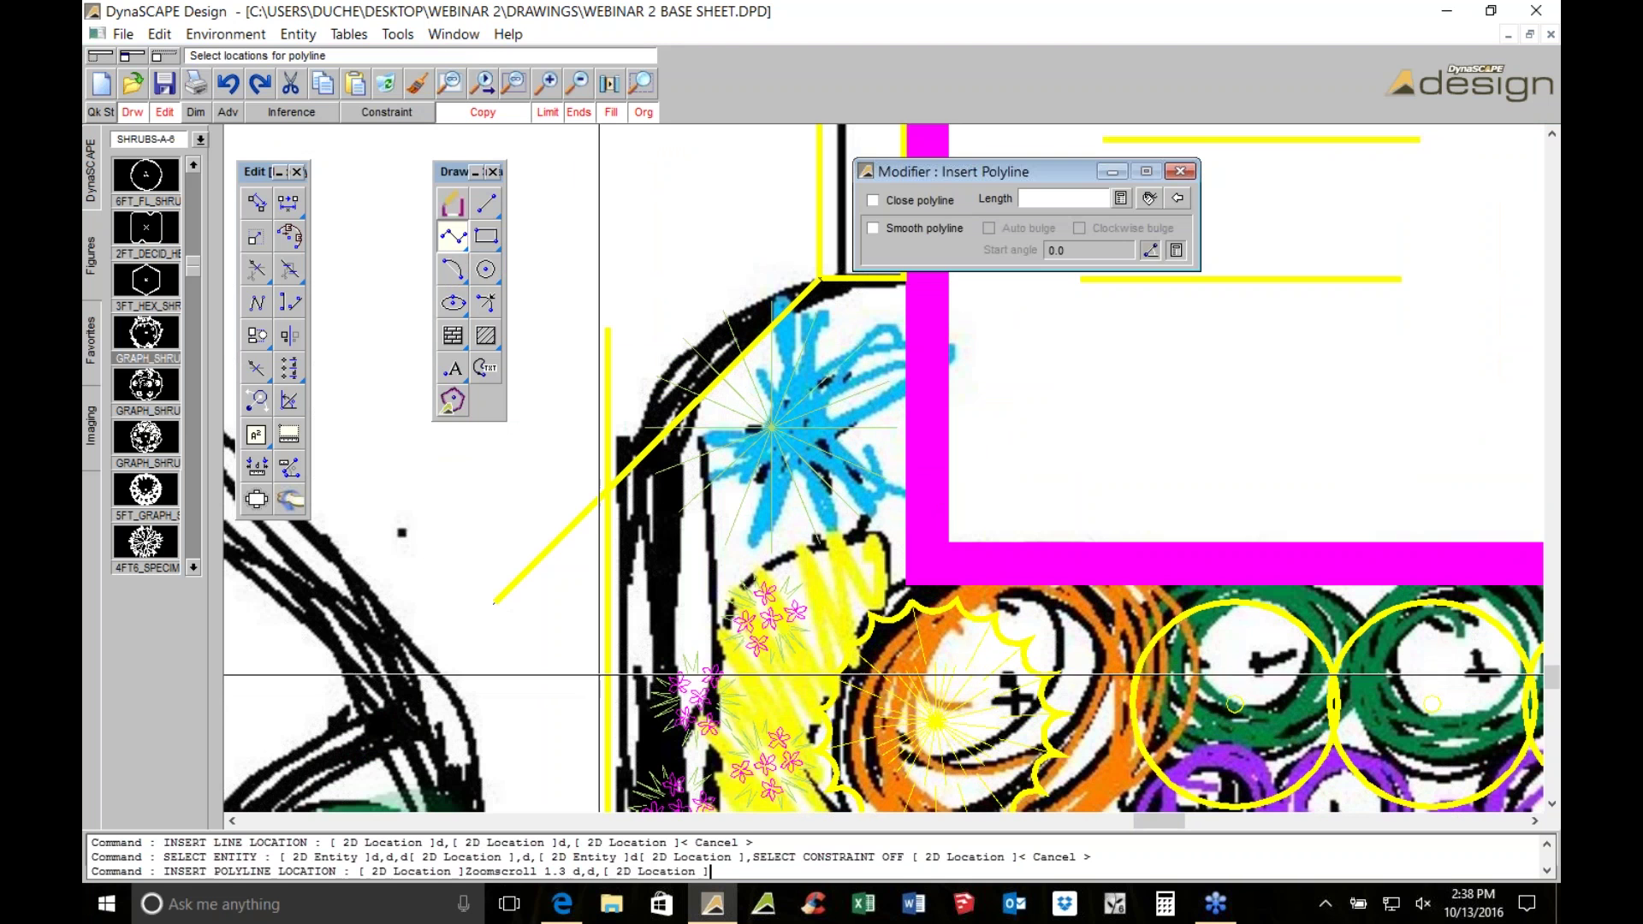
pyautogui.rightClick(599, 675)
# Trim the diagonal corner line against the vertical bed edge
pyautogui.moveTo(697, 531); pyautogui.dragTo(742, 442, button='middle')
pyautogui.click(257, 269)
pyautogui.click(654, 342)
pyautogui.click(612, 440)
pyautogui.scroll(1, 668, 331)
pyautogui.scroll(1, 668, 331)
pyautogui.rightClick(669, 331)
# Grip-stretch the diagonal's midpoint to bend it into a rounded corner arc
pyautogui.click(675, 413)
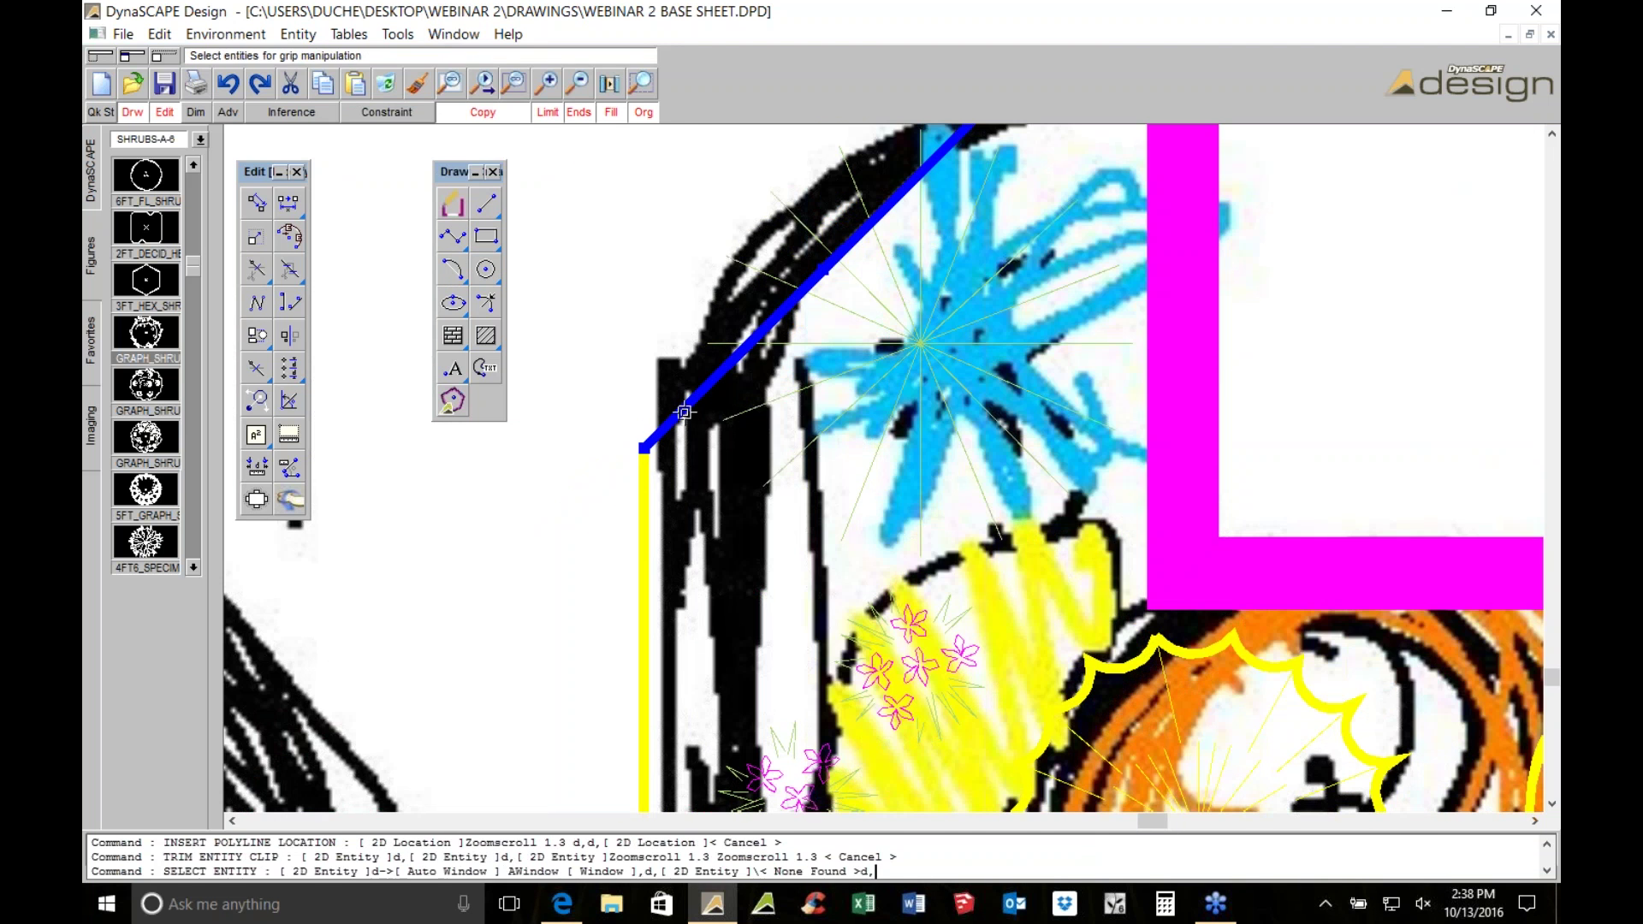
pyautogui.click(822, 269)
pyautogui.scroll(-1, 678, 296)
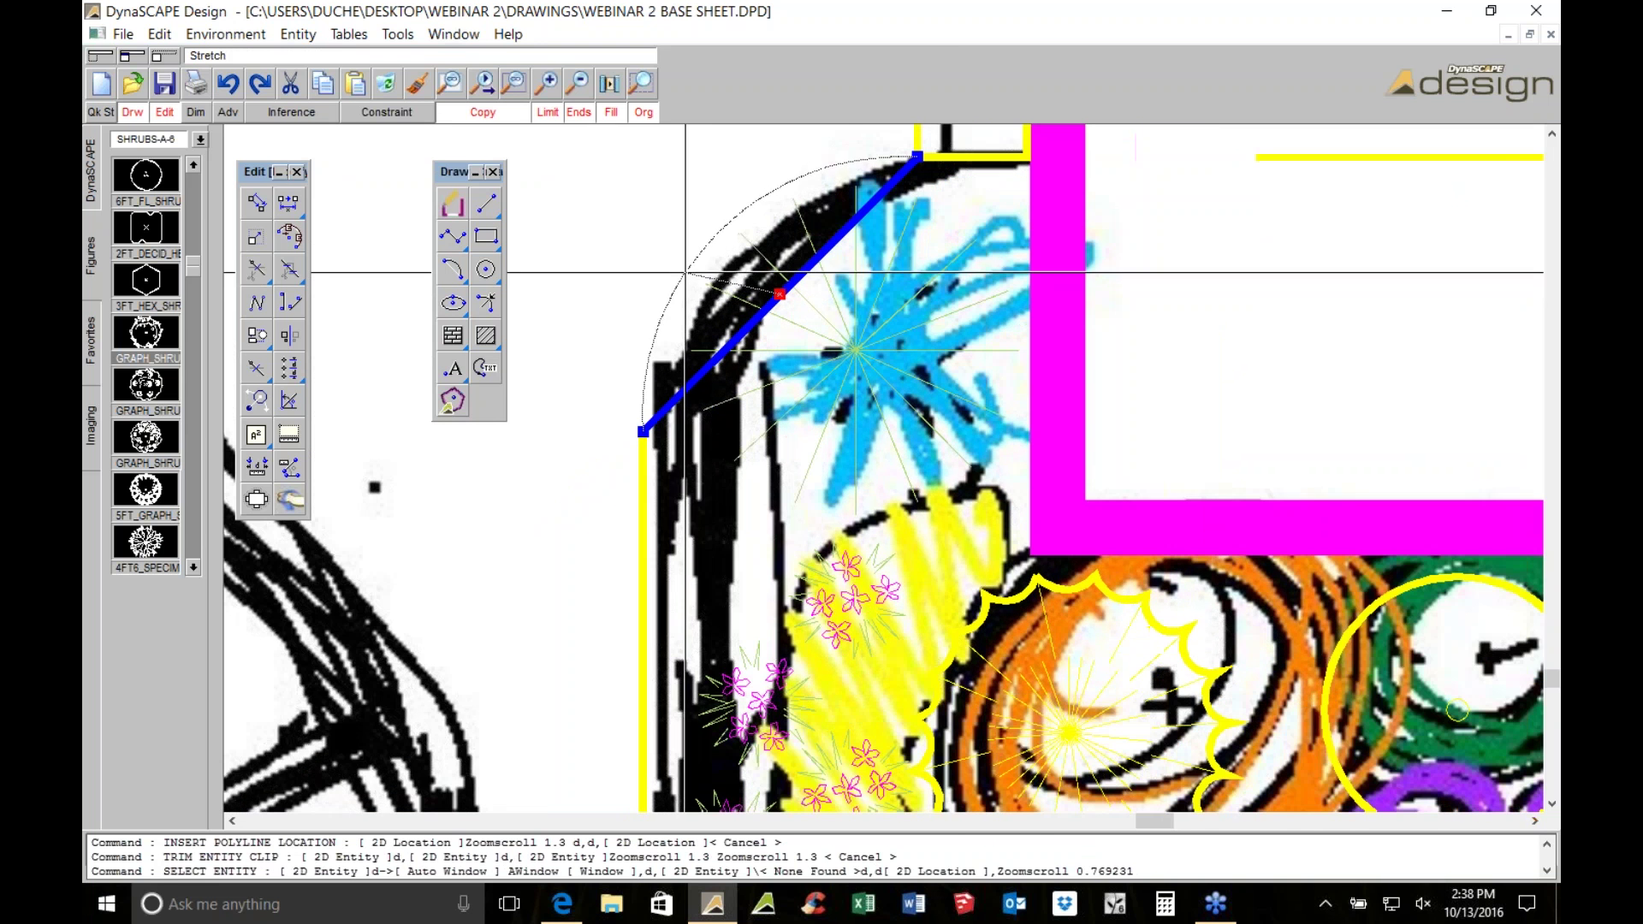
pyautogui.click(677, 295)
pyautogui.scroll(-2, 677, 296)
pyautogui.scroll(-1, 721, 282)
pyautogui.rightClick(721, 283)
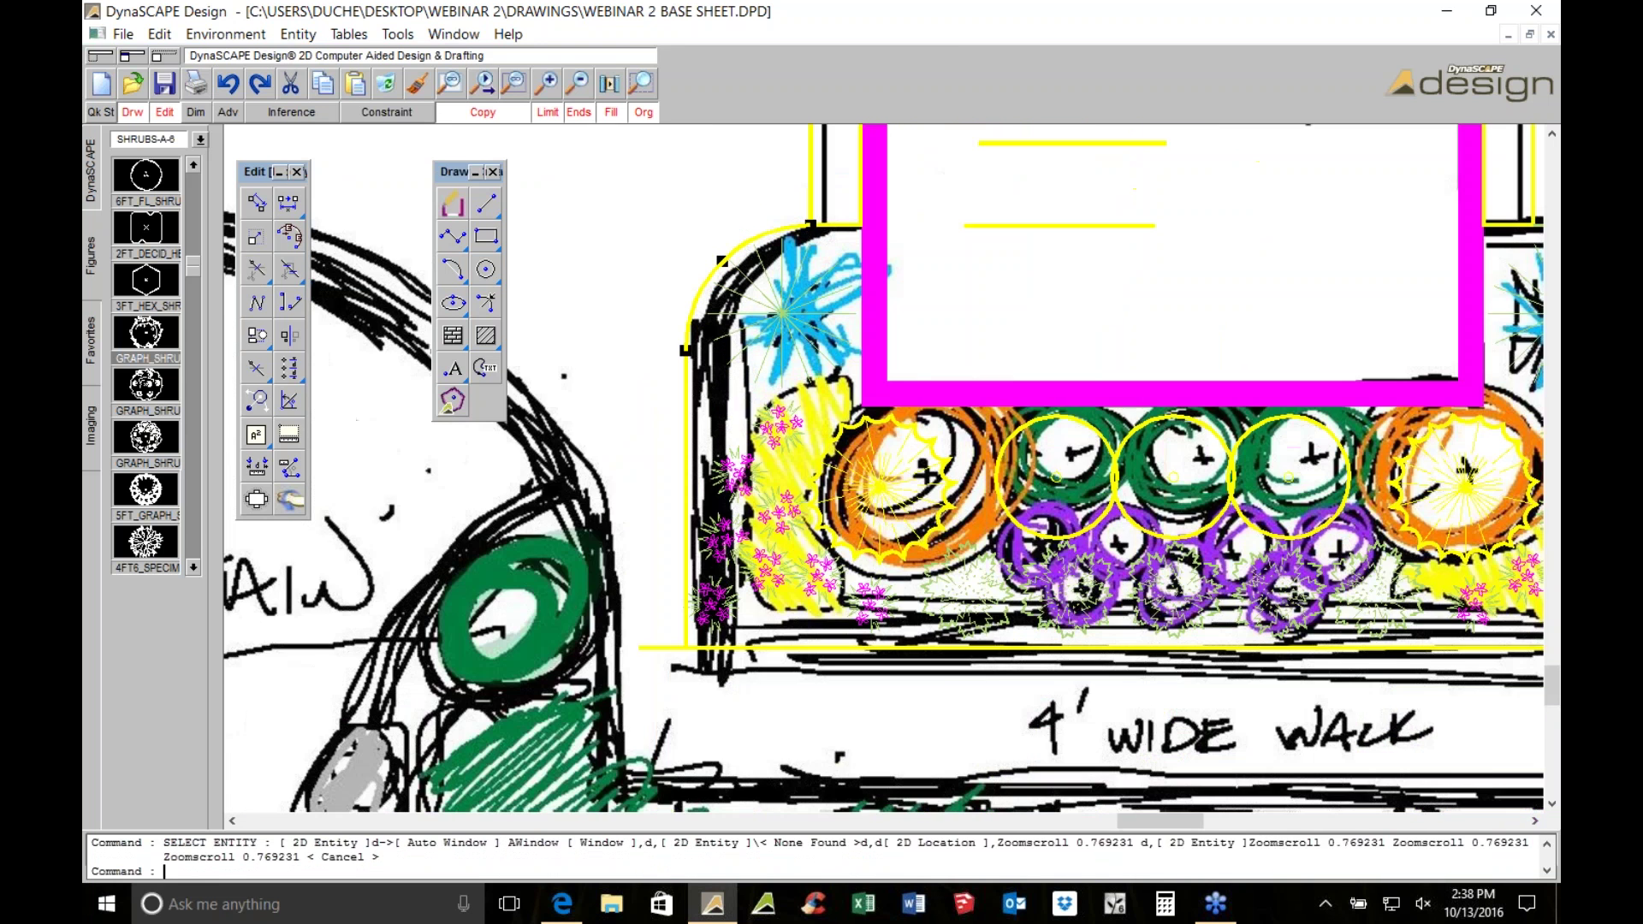
pyautogui.scroll(2, 650, 277)
pyautogui.scroll(-2, 650, 277)
# Offset the bed's left edge 4' left and its bottom edge 4' down
pyautogui.scroll(-2, 694, 301)
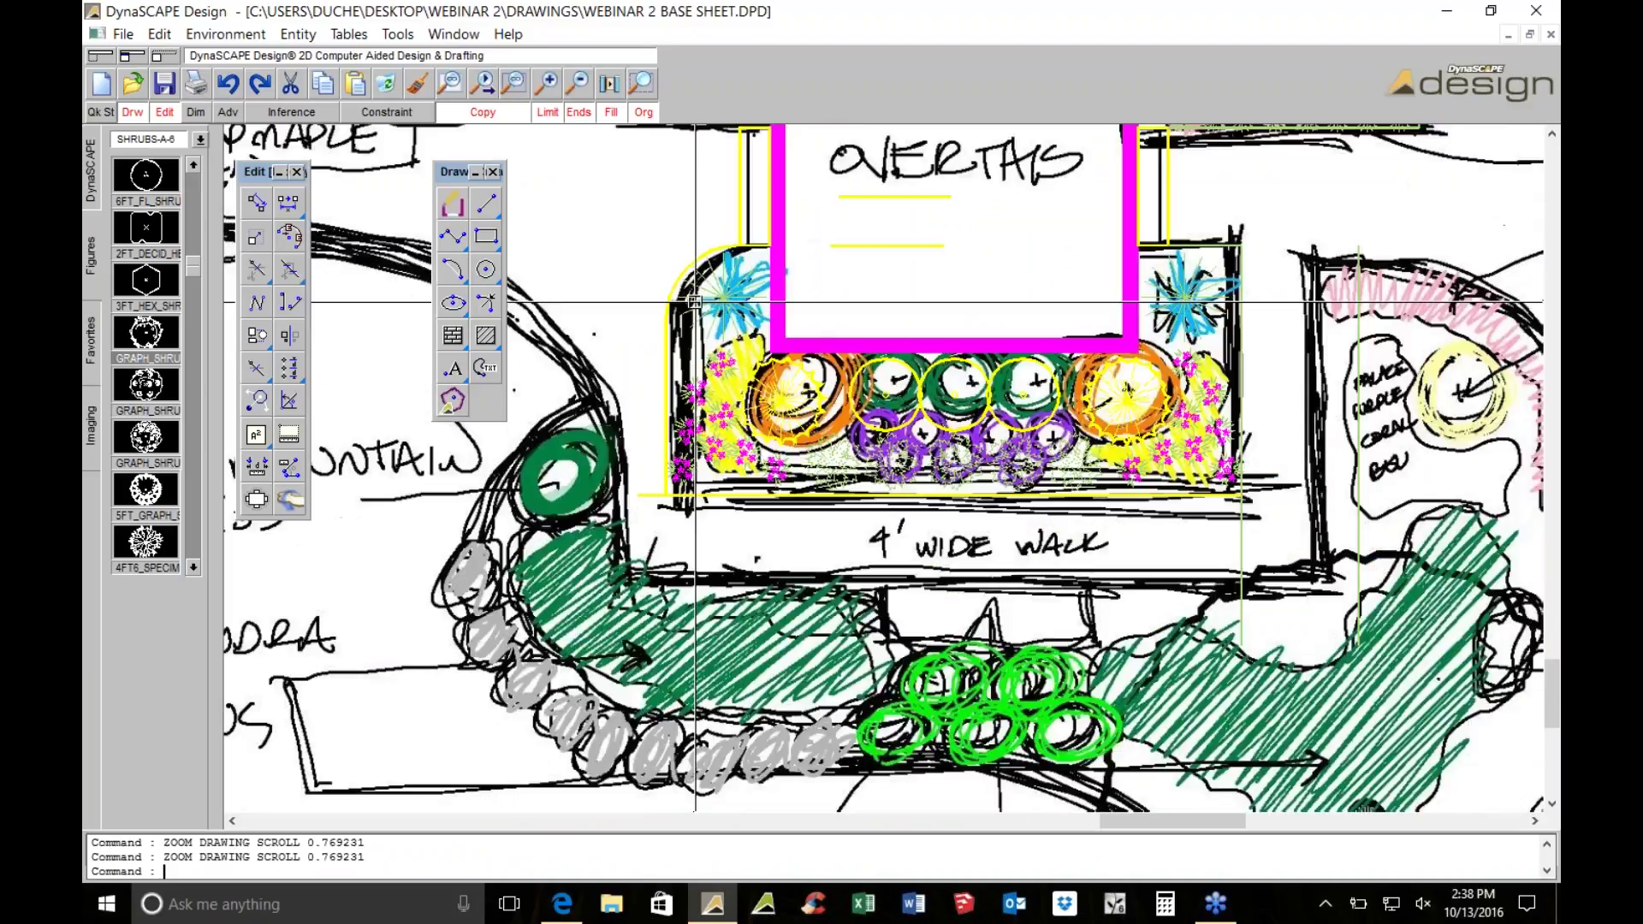
pyautogui.moveTo(695, 301); pyautogui.dragTo(698, 296, button='middle')
pyautogui.click(668, 337)
pyautogui.click(289, 203)
pyautogui.click(444, 167)
pyautogui.write('4')
pyautogui.press('Return')
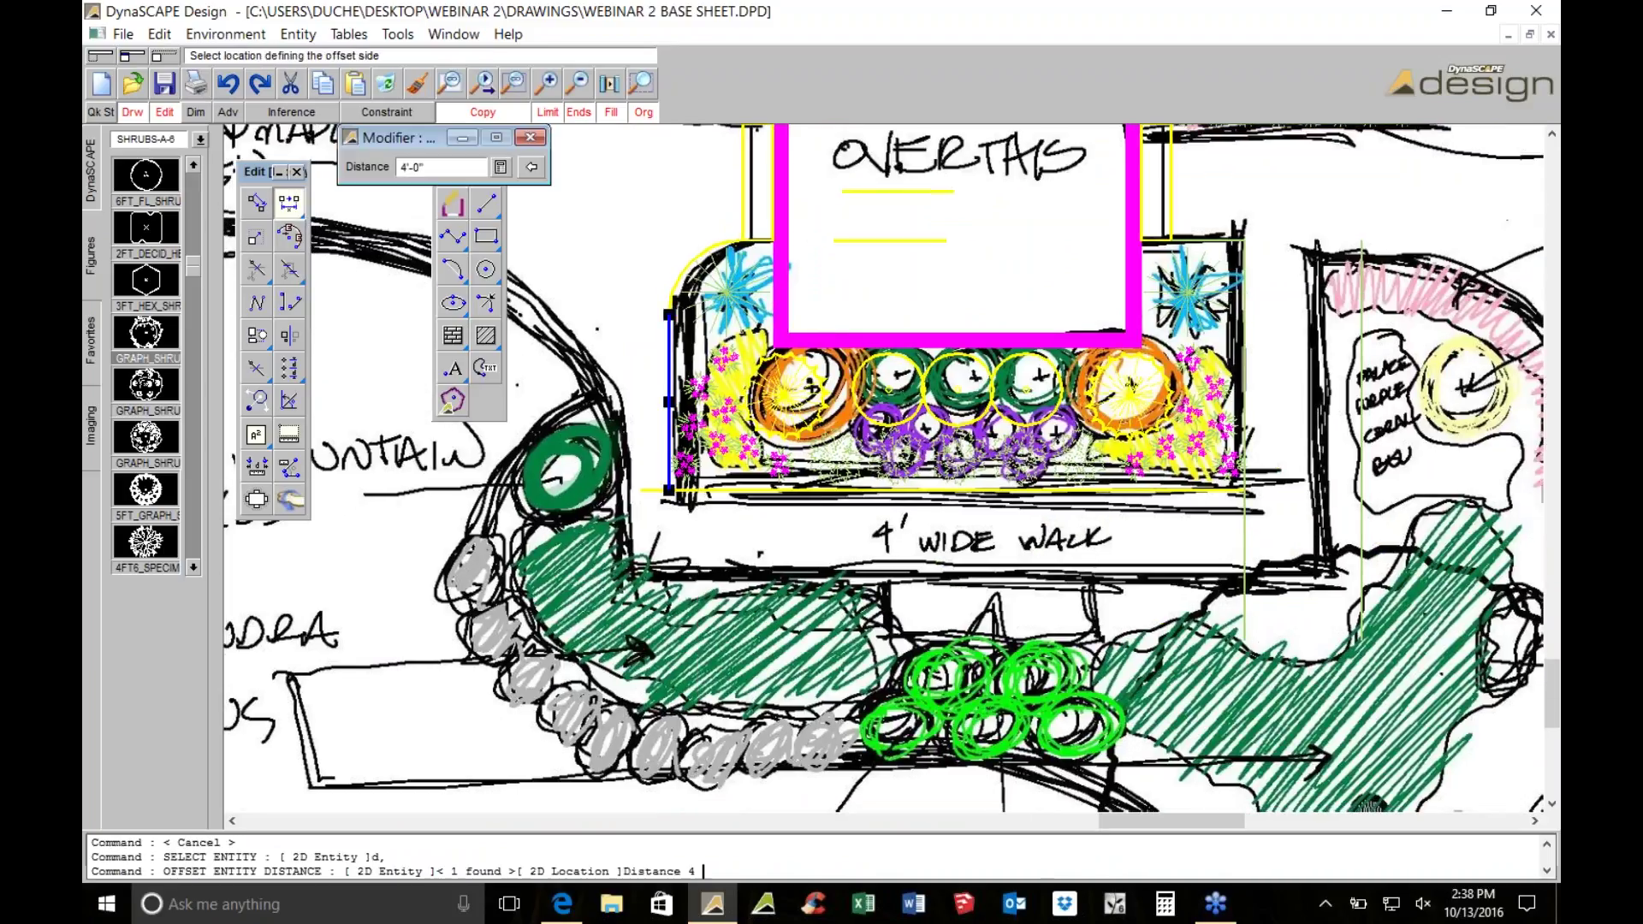
pyautogui.click(658, 545)
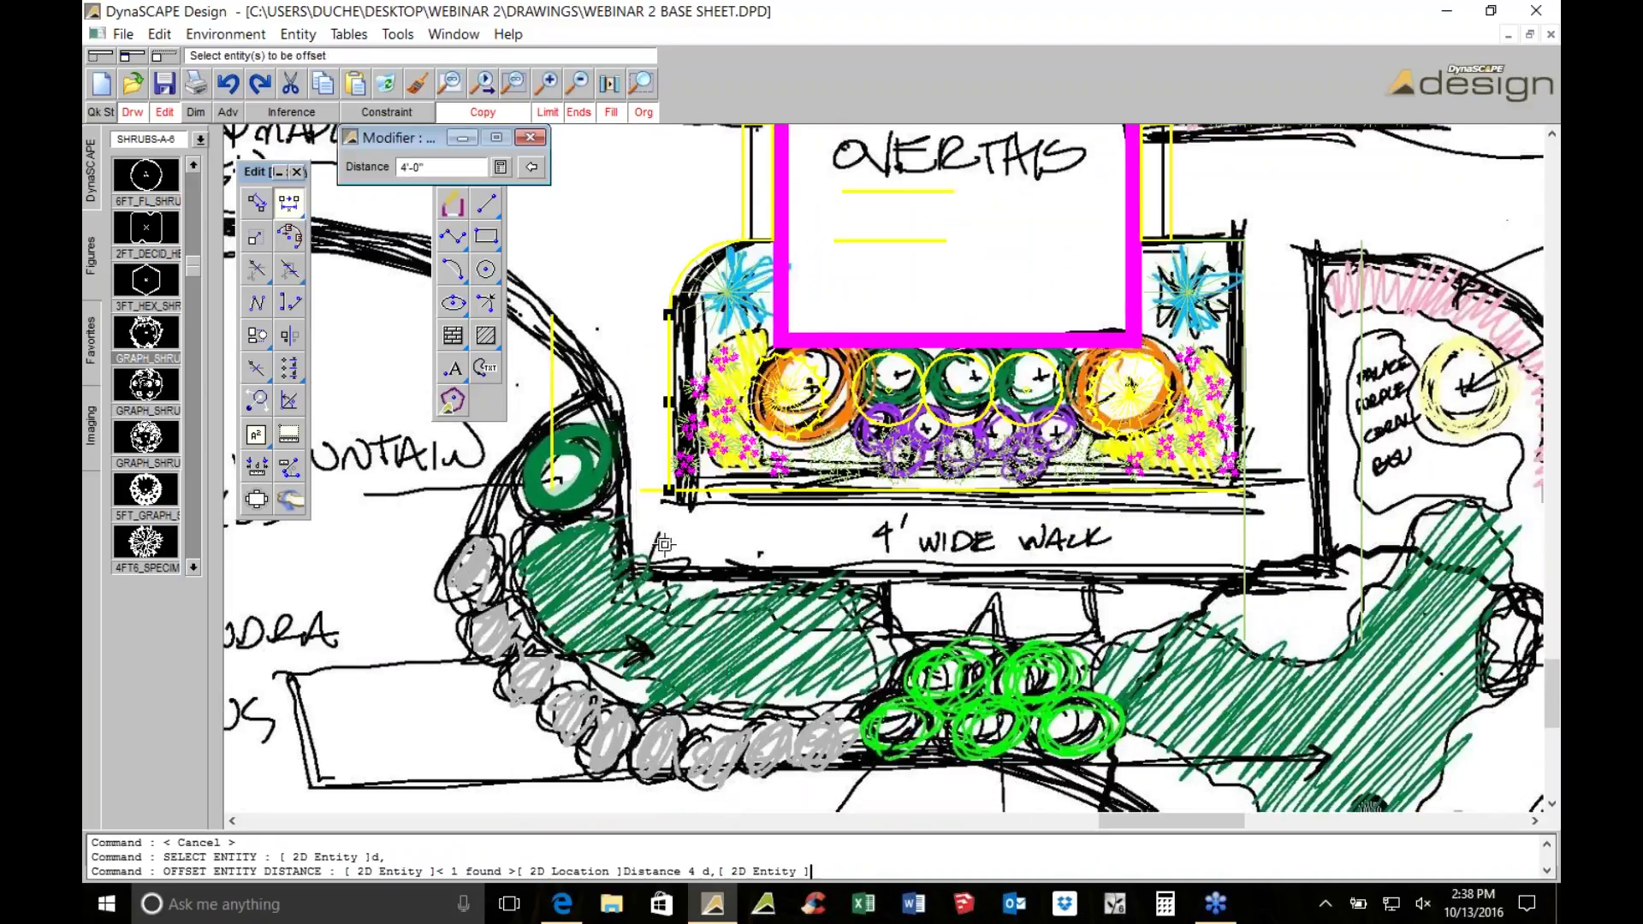
pyautogui.click(648, 490)
pyautogui.click(676, 552)
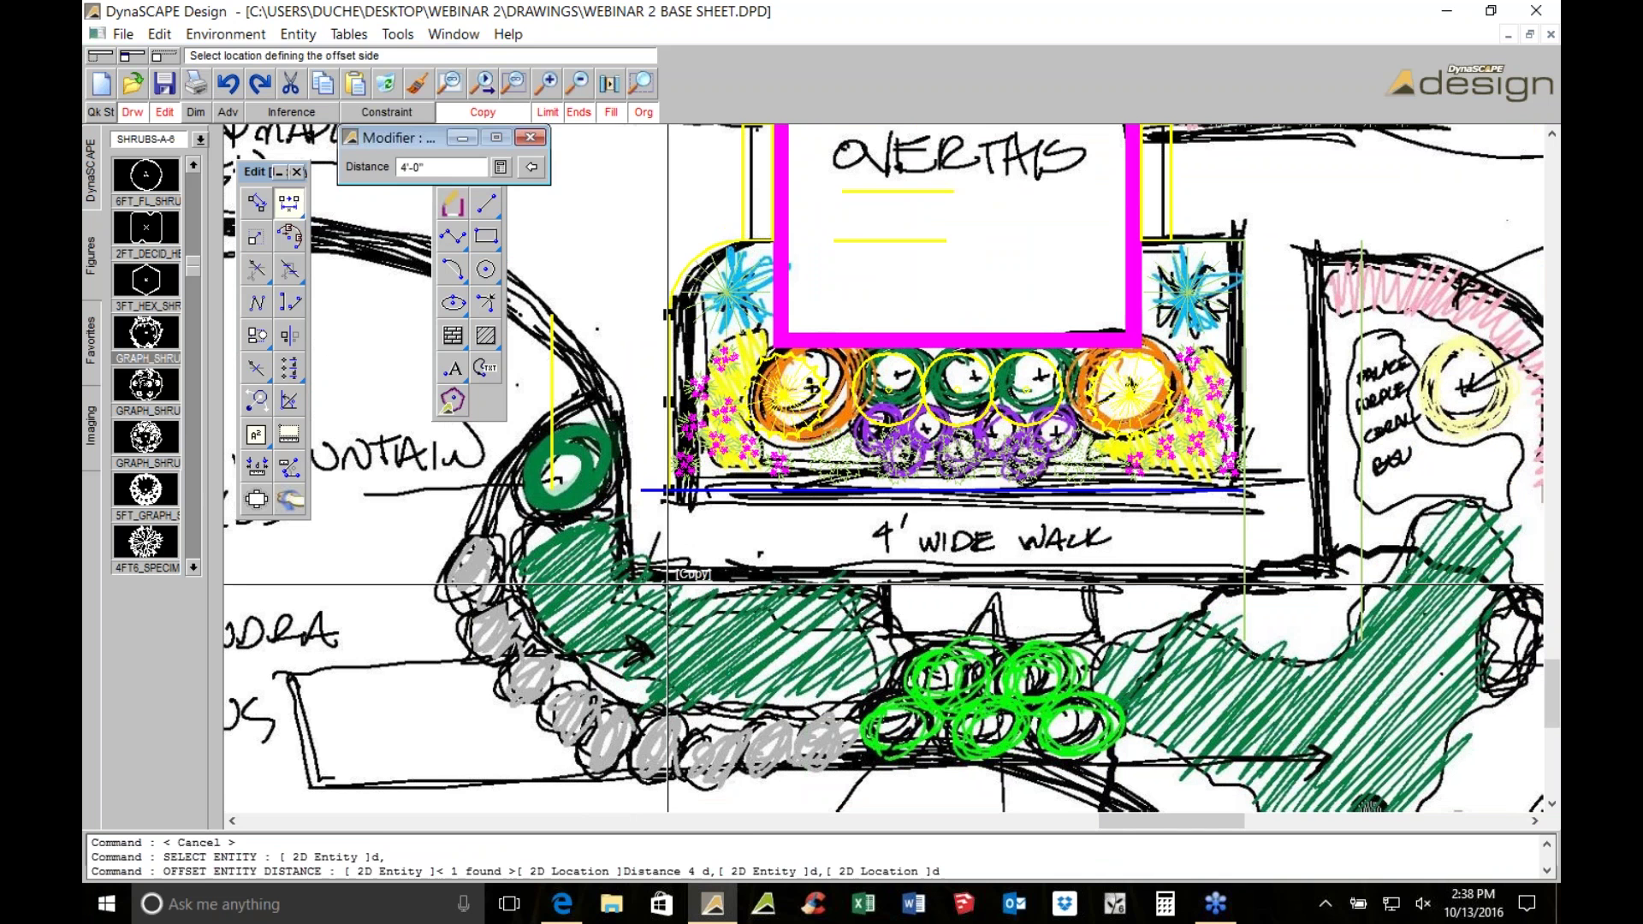
pyautogui.press('Escape')
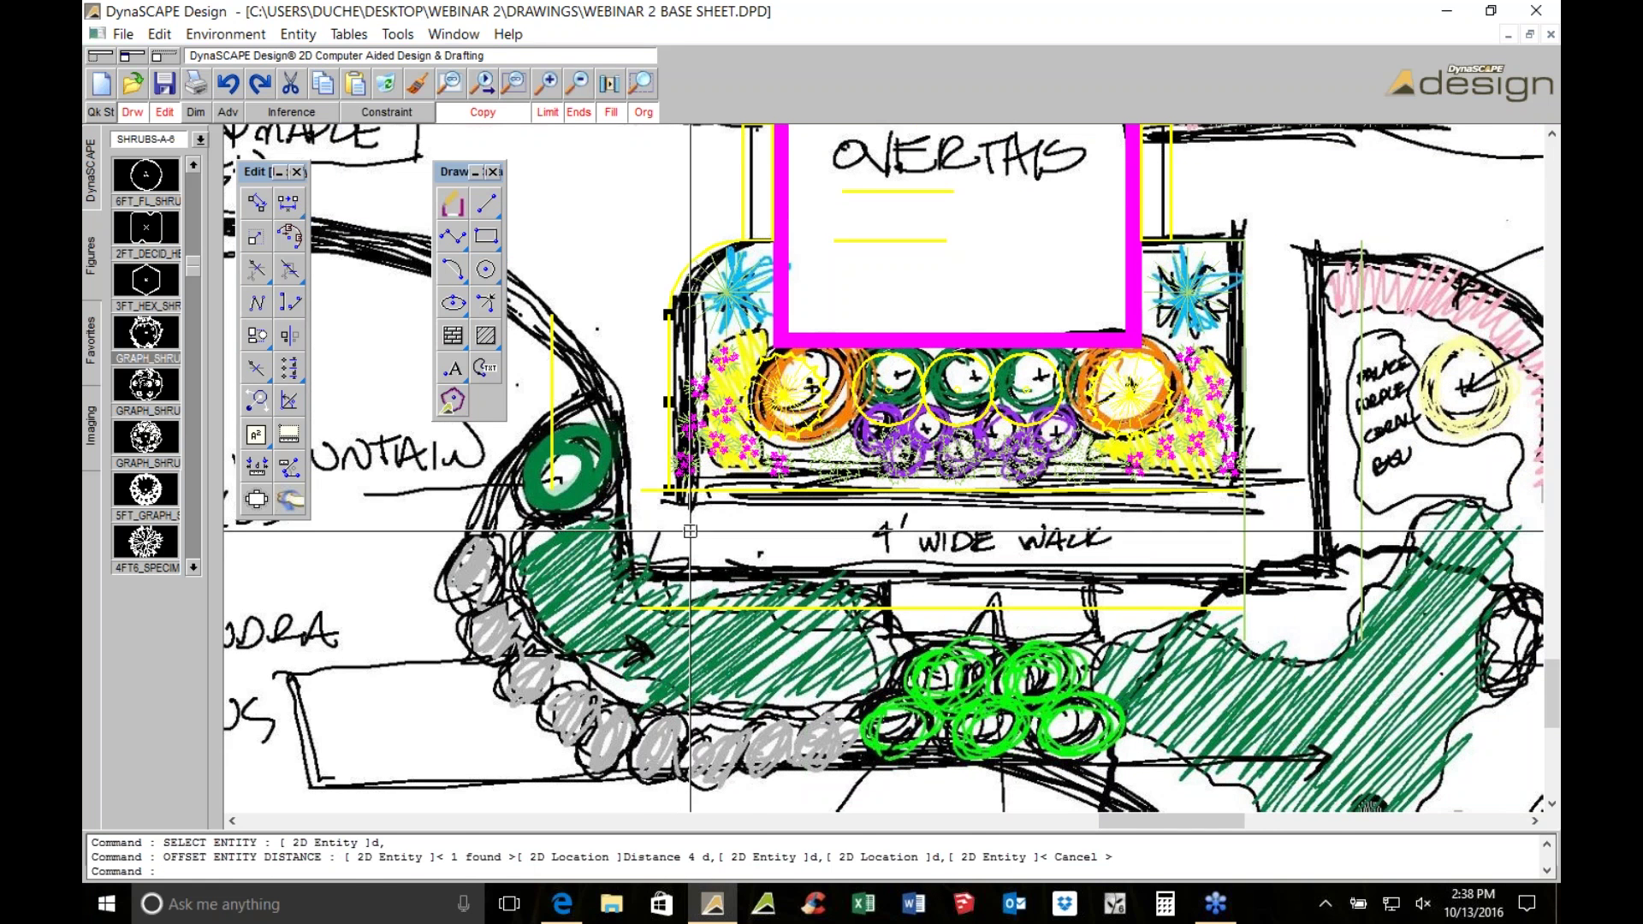
# Trim the vertical and horizontal offset lines to meet at their intersection
pyautogui.scroll(-1, 770, 469)
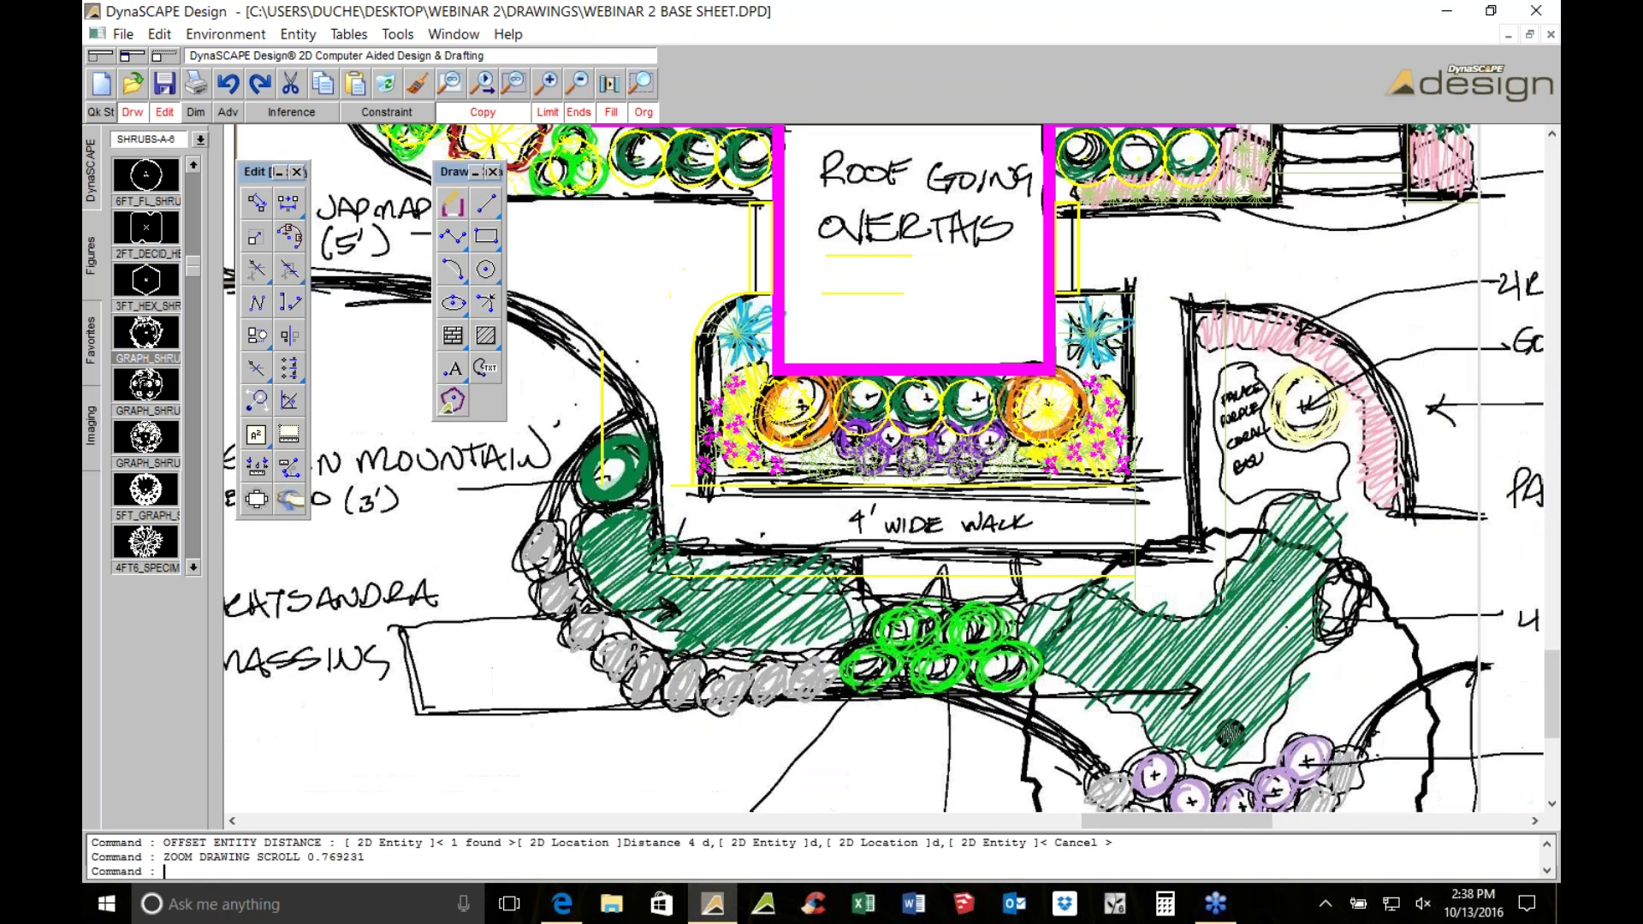
pyautogui.moveTo(770, 468); pyautogui.dragTo(984, 514, button='middle')
pyautogui.scroll(1, 842, 365)
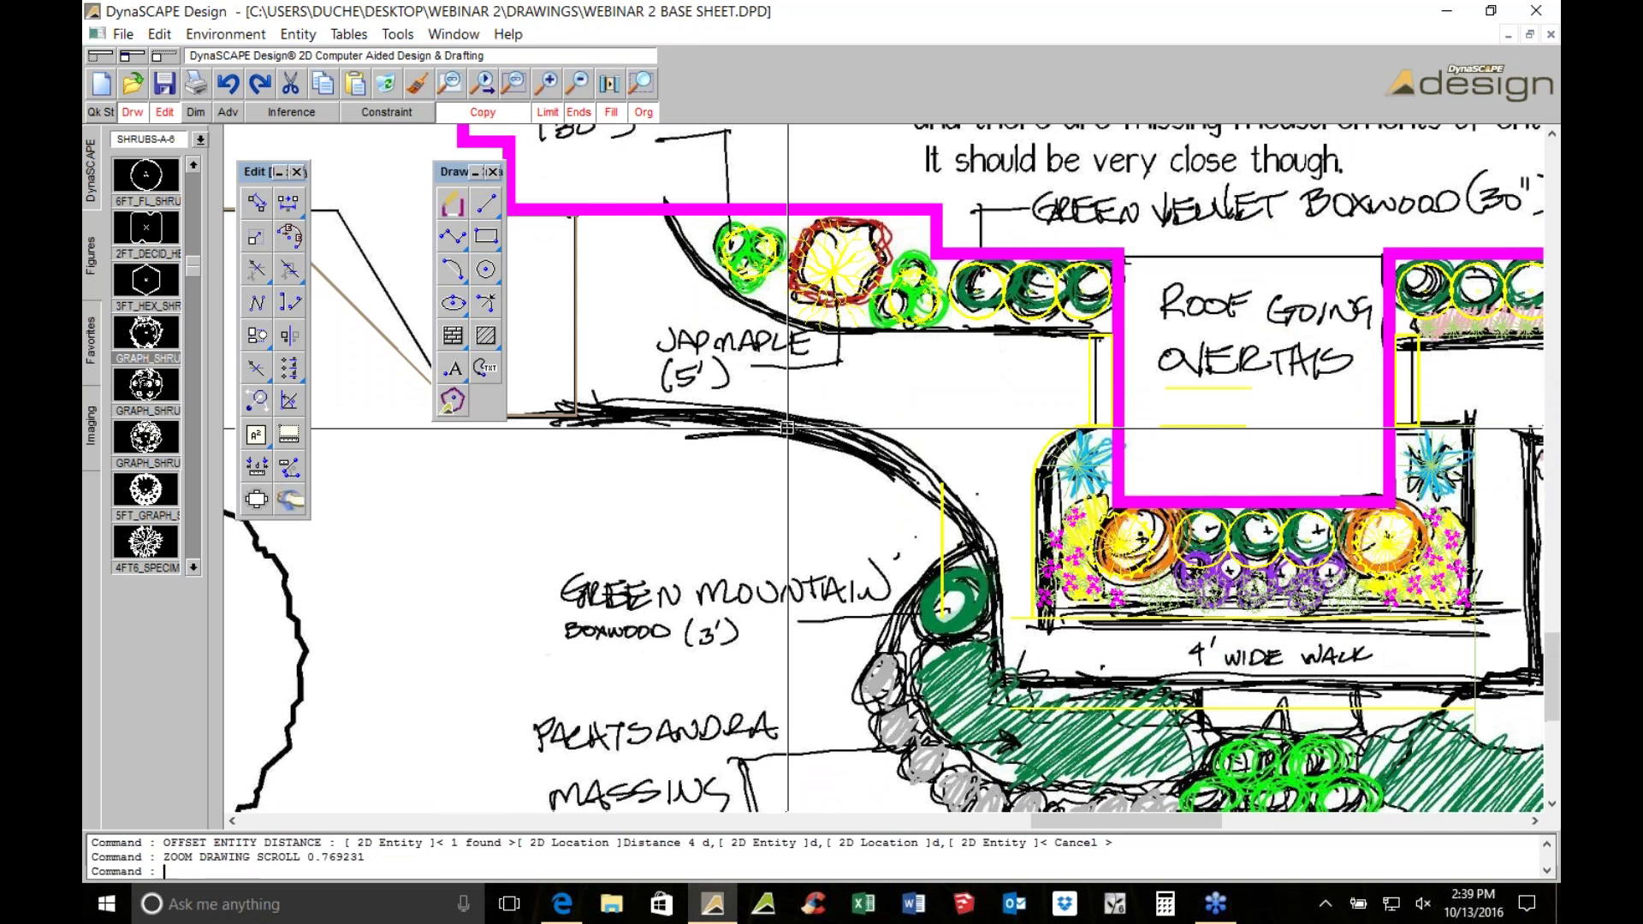
pyautogui.scroll(1, 842, 364)
pyautogui.scroll(1, 842, 365)
pyautogui.scroll(-1, 842, 364)
pyautogui.scroll(-1, 842, 364)
pyautogui.scroll(1, 1402, 776)
pyautogui.click(289, 269)
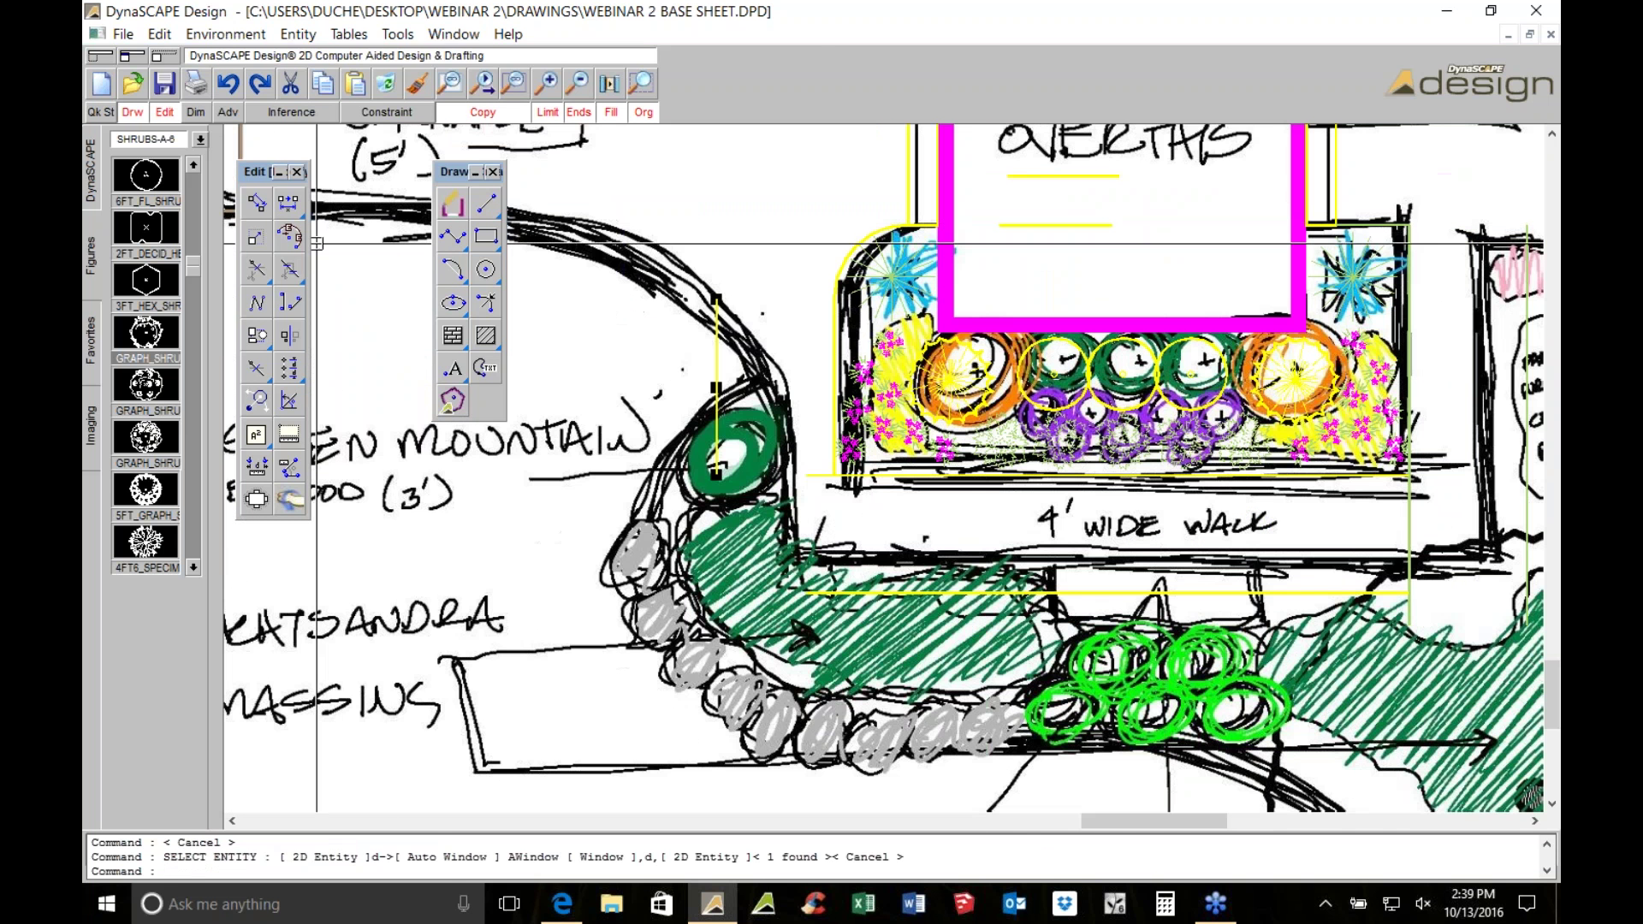
pyautogui.click(716, 390)
pyautogui.click(806, 592)
pyautogui.click(806, 592)
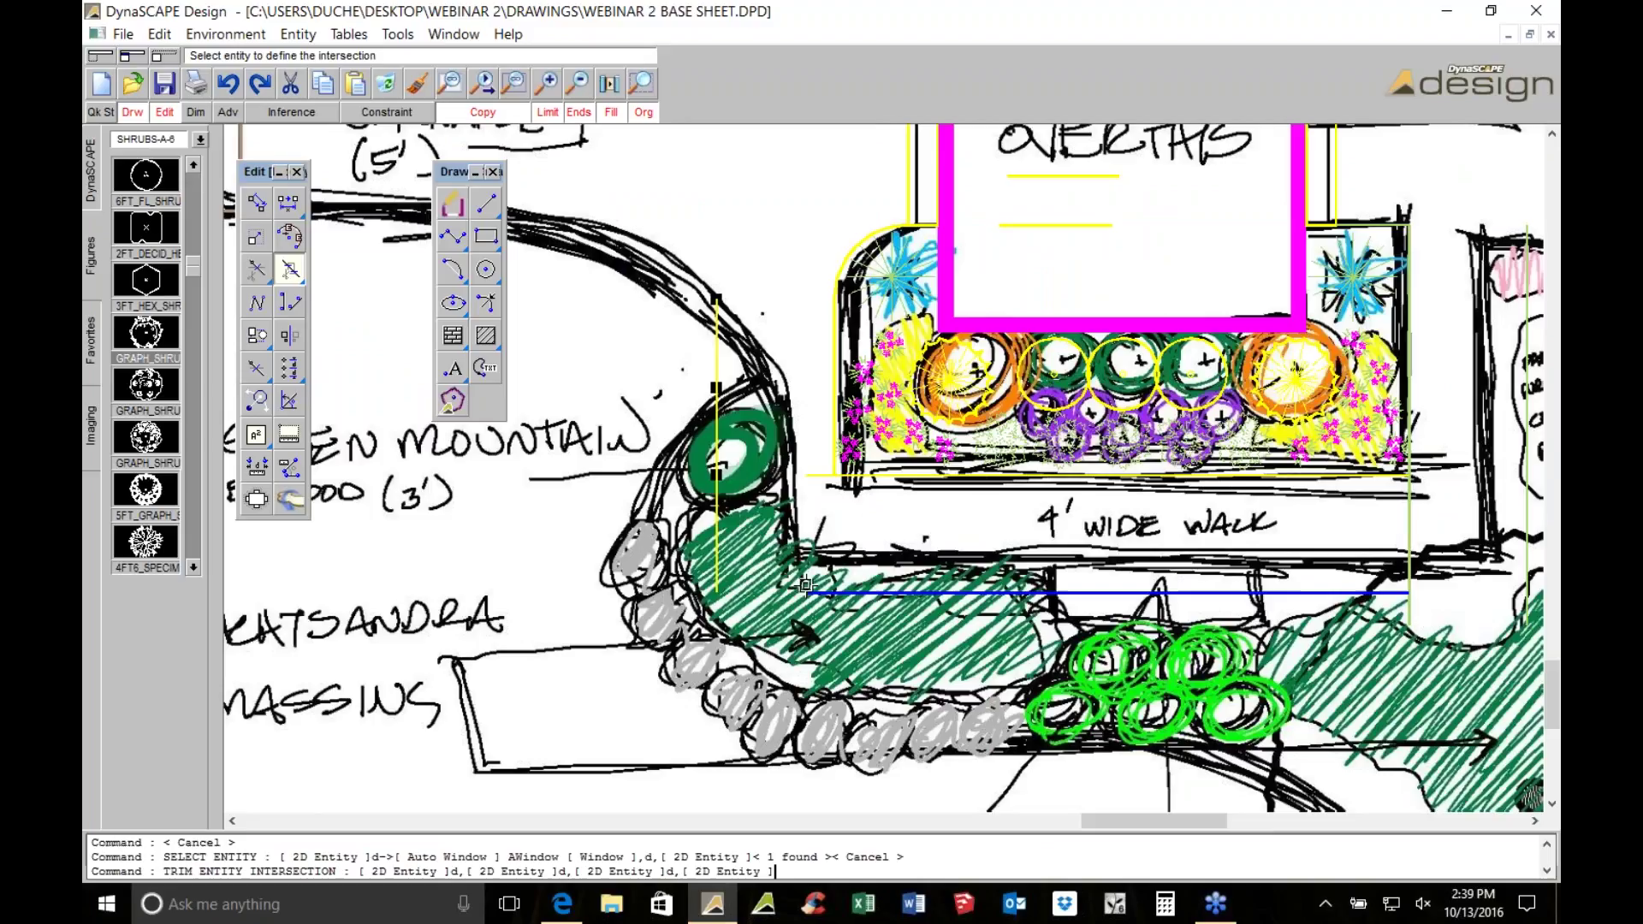
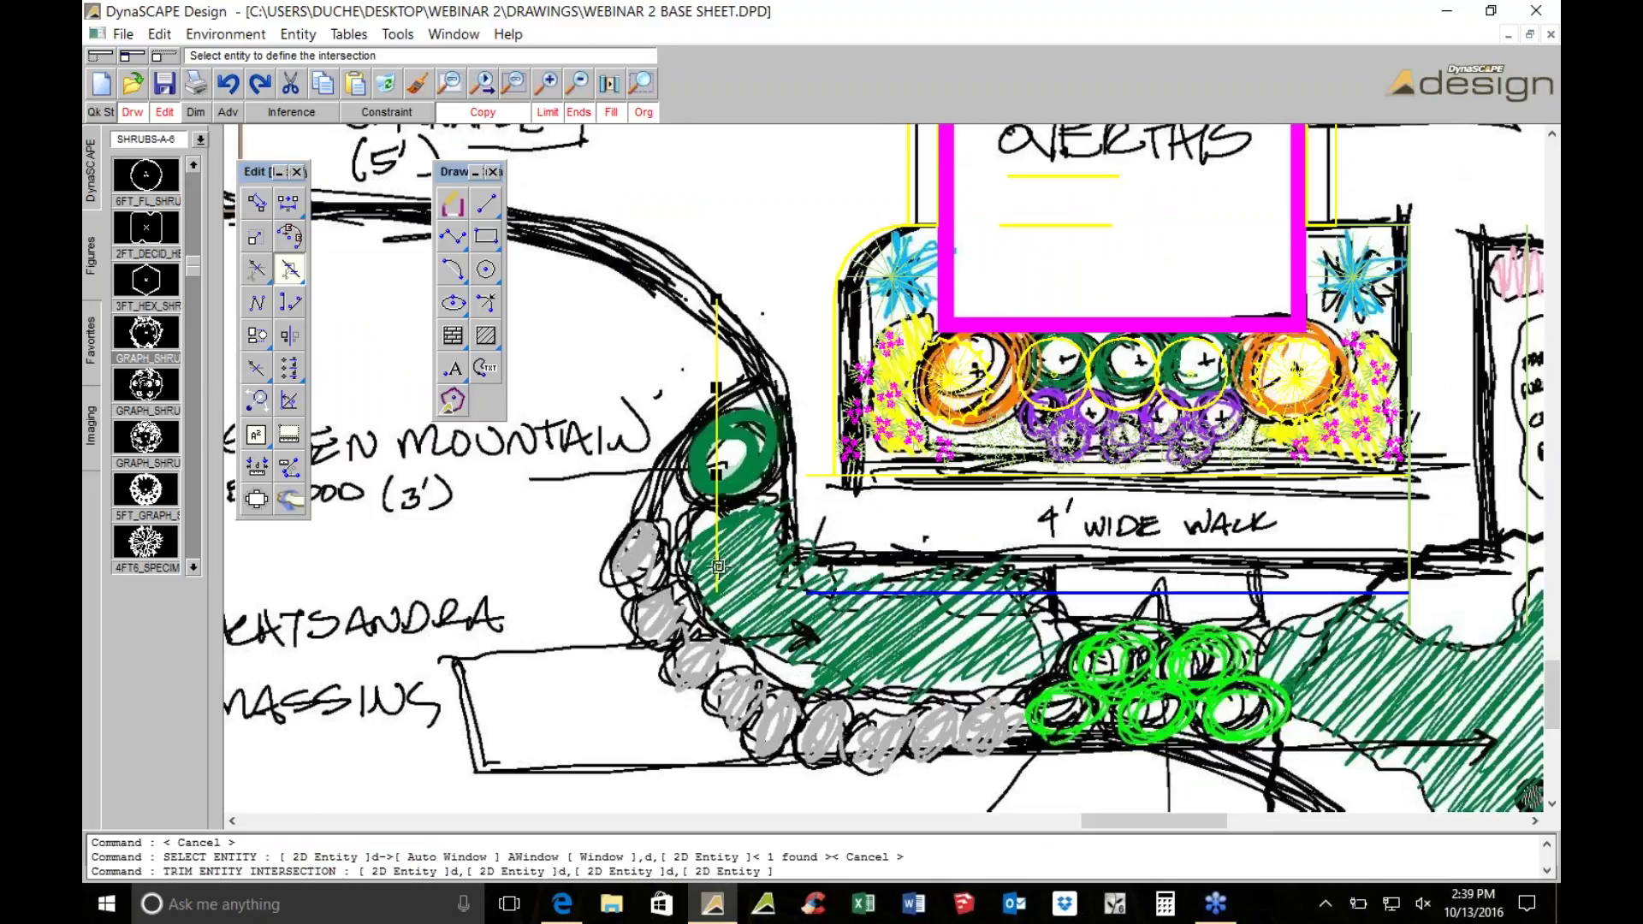
# Try trimming against the vertical line, then cancel both trim attempts
pyautogui.click(718, 567)
pyautogui.hscroll(5, 823, 524)
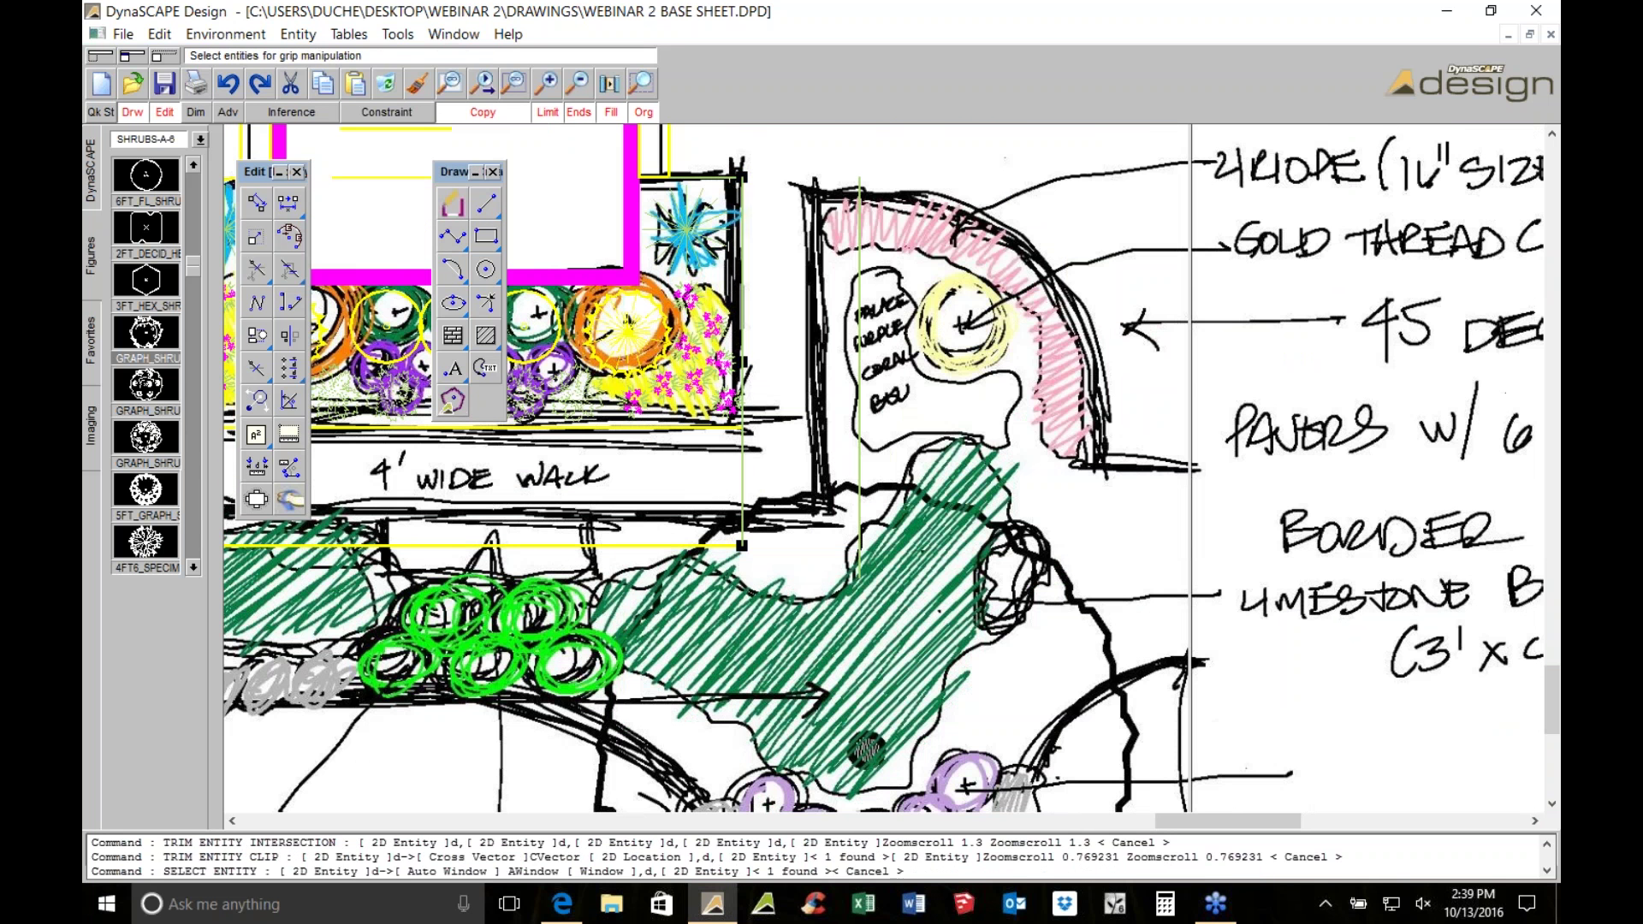
pyautogui.press('Escape')
pyautogui.scroll(1, 807, 546)
pyautogui.moveTo(856, 513); pyautogui.dragTo(907, 565)
pyautogui.press('Escape')
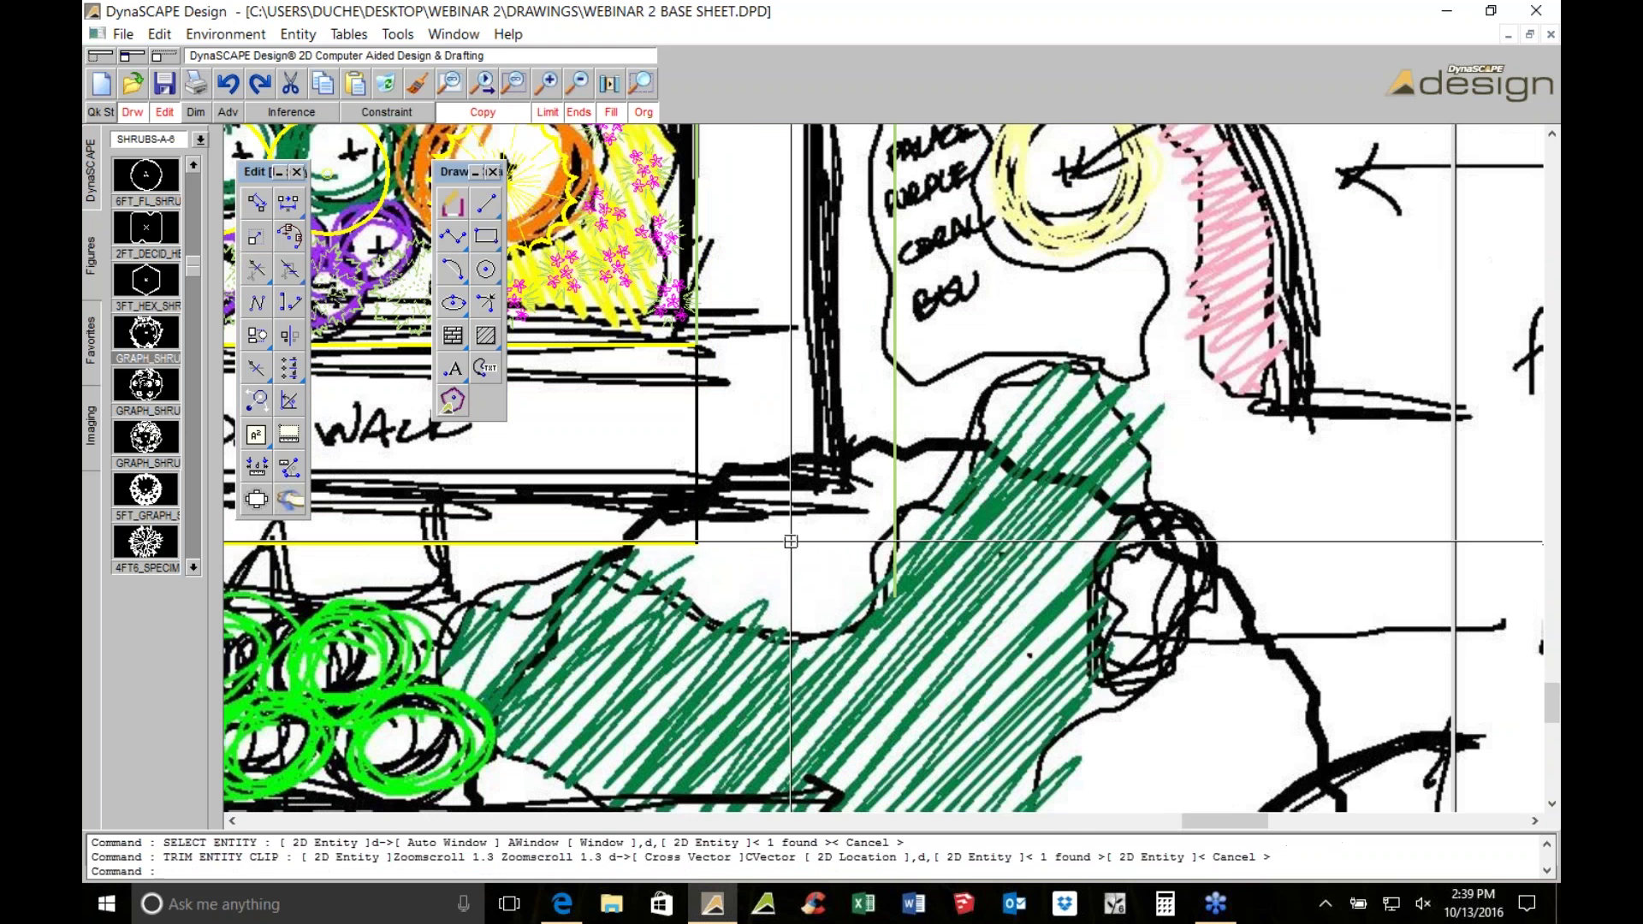
pyautogui.scroll(1, 890, 547)
# Extend the horizontal line below the walk to the green vertical line with Trim Intersection
pyautogui.click(290, 269)
pyautogui.click(513, 537)
pyautogui.click(896, 535)
pyautogui.scroll(-1, 995, 514)
pyautogui.scroll(-1, 995, 513)
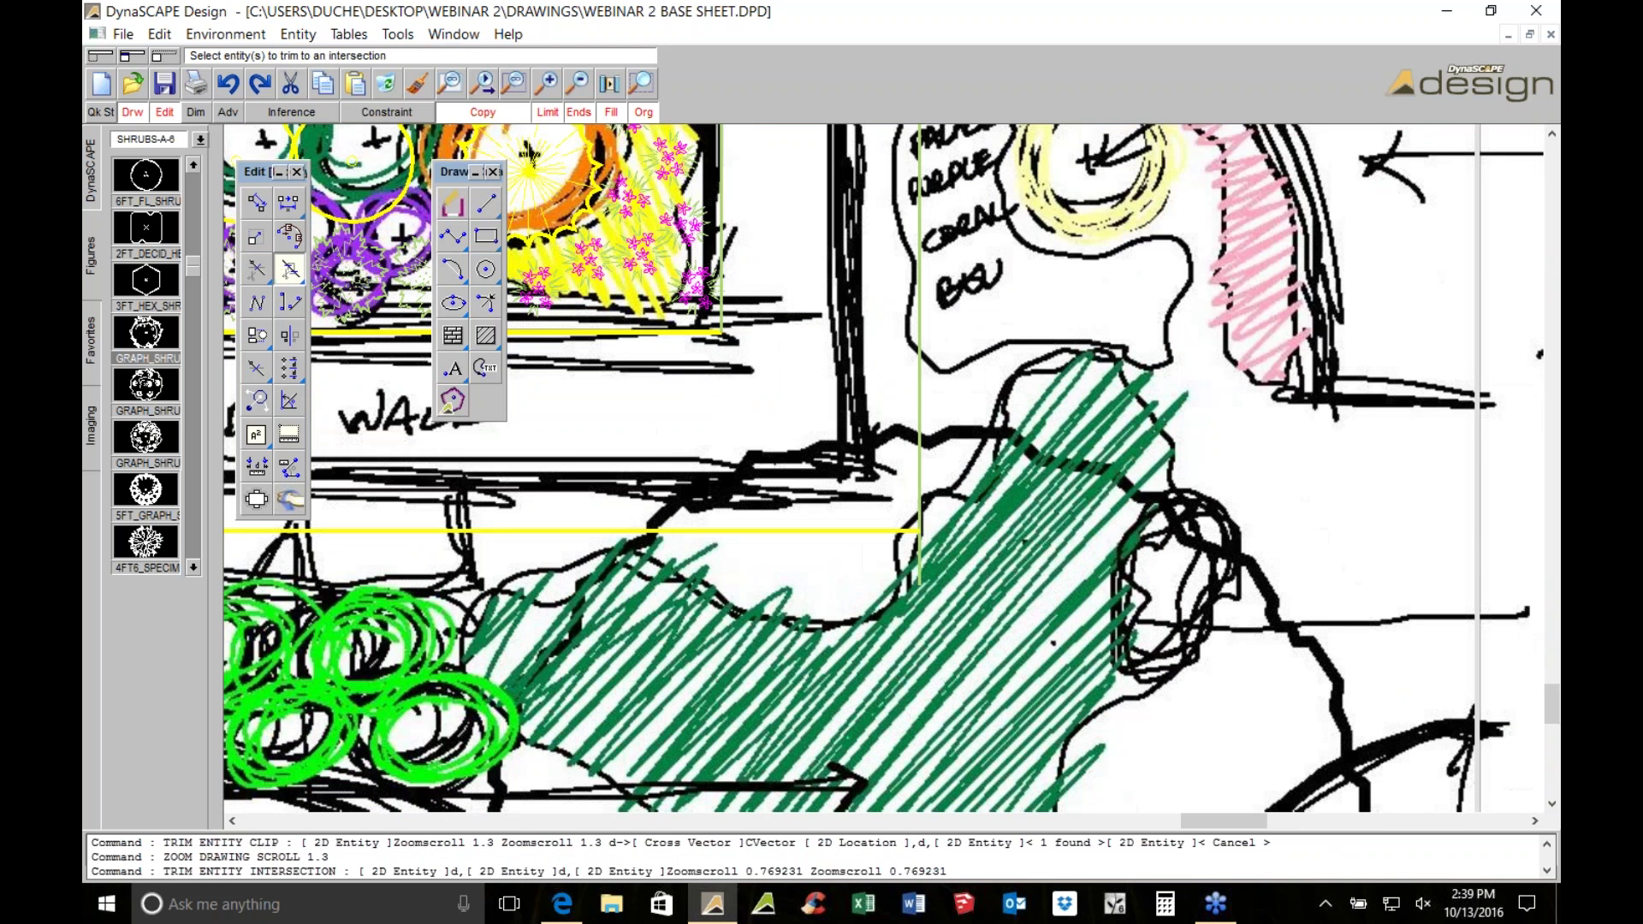
pyautogui.scroll(-2, 995, 513)
# Reposition the plan and start the Polyline tool
pyautogui.moveTo(1026, 285)
pyautogui.mouseDown(button='middle')
pyautogui.moveTo(1052, 302)
pyautogui.moveTo(1036, 322)
pyautogui.mouseUp(button='middle')
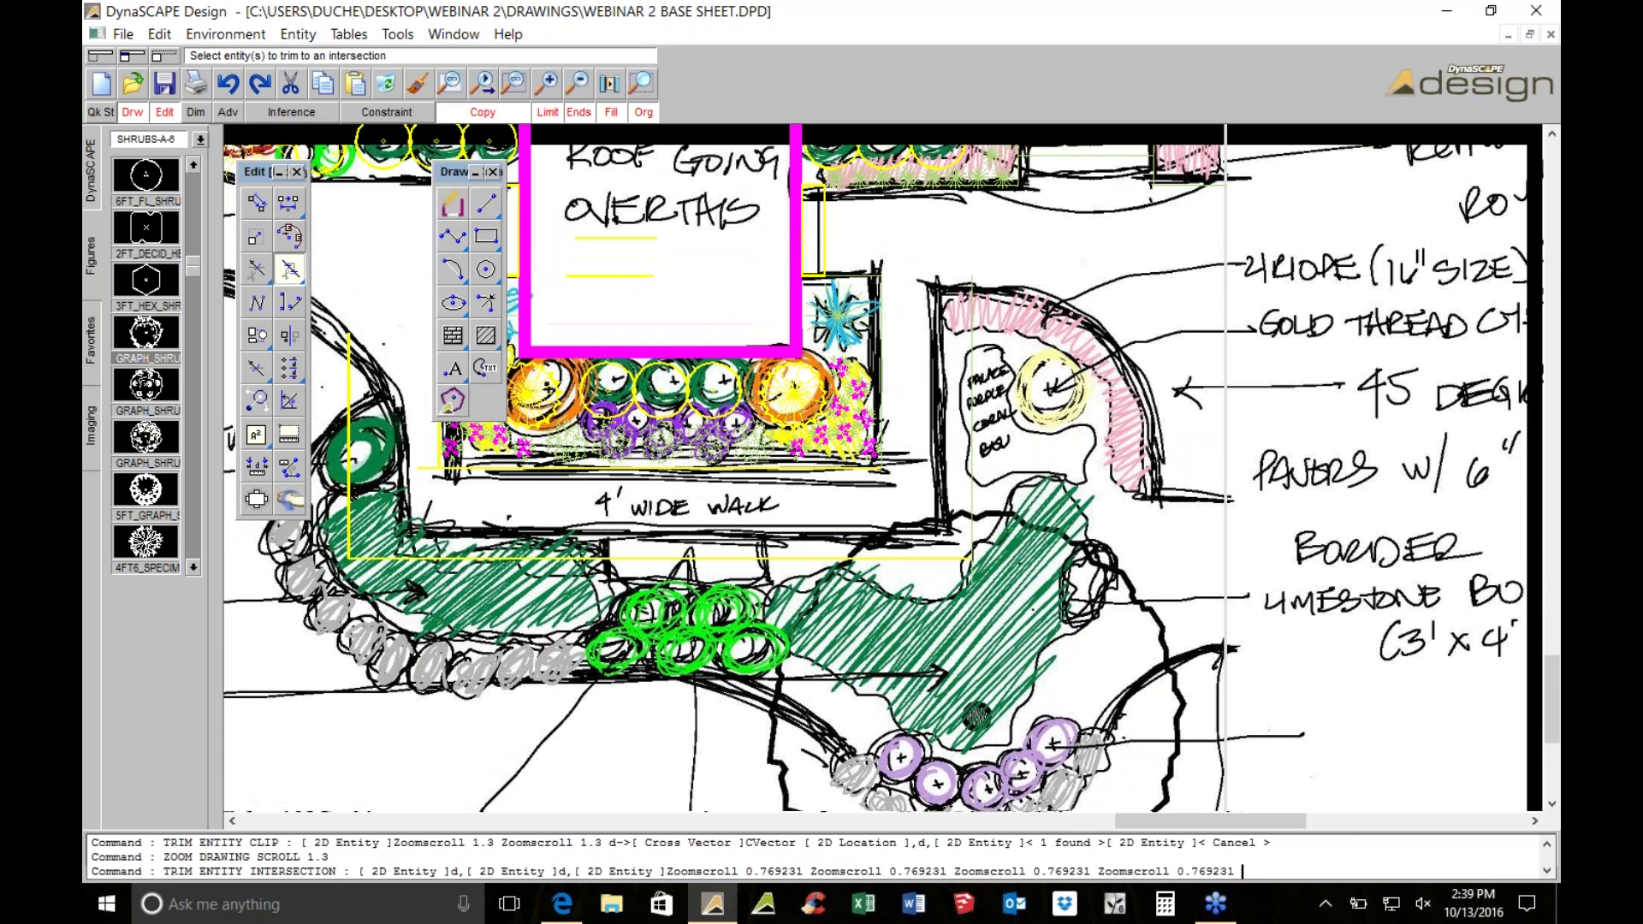
pyautogui.moveTo(1225, 496); pyautogui.dragTo(1146, 576, button='middle')
pyautogui.click(453, 236)
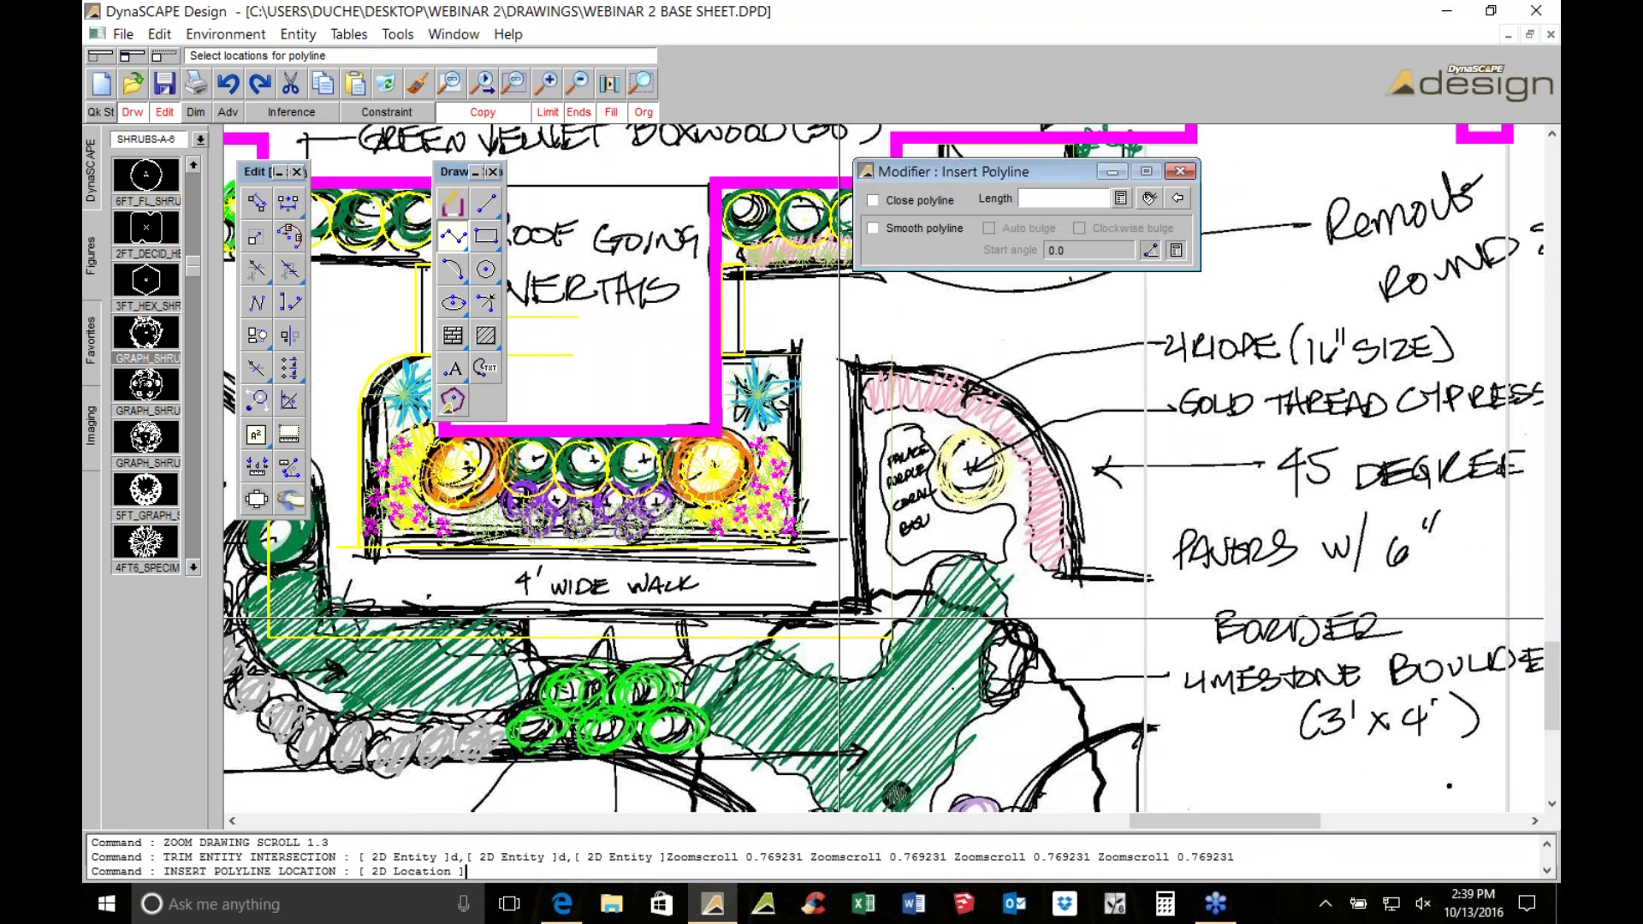
# Start the bed polyline at the green corner and trace the first edges
pyautogui.moveTo(1062, 449); pyautogui.dragTo(972, 619, button='middle')
pyautogui.scroll(6, 1042, 422)
pyautogui.click(1112, 479)
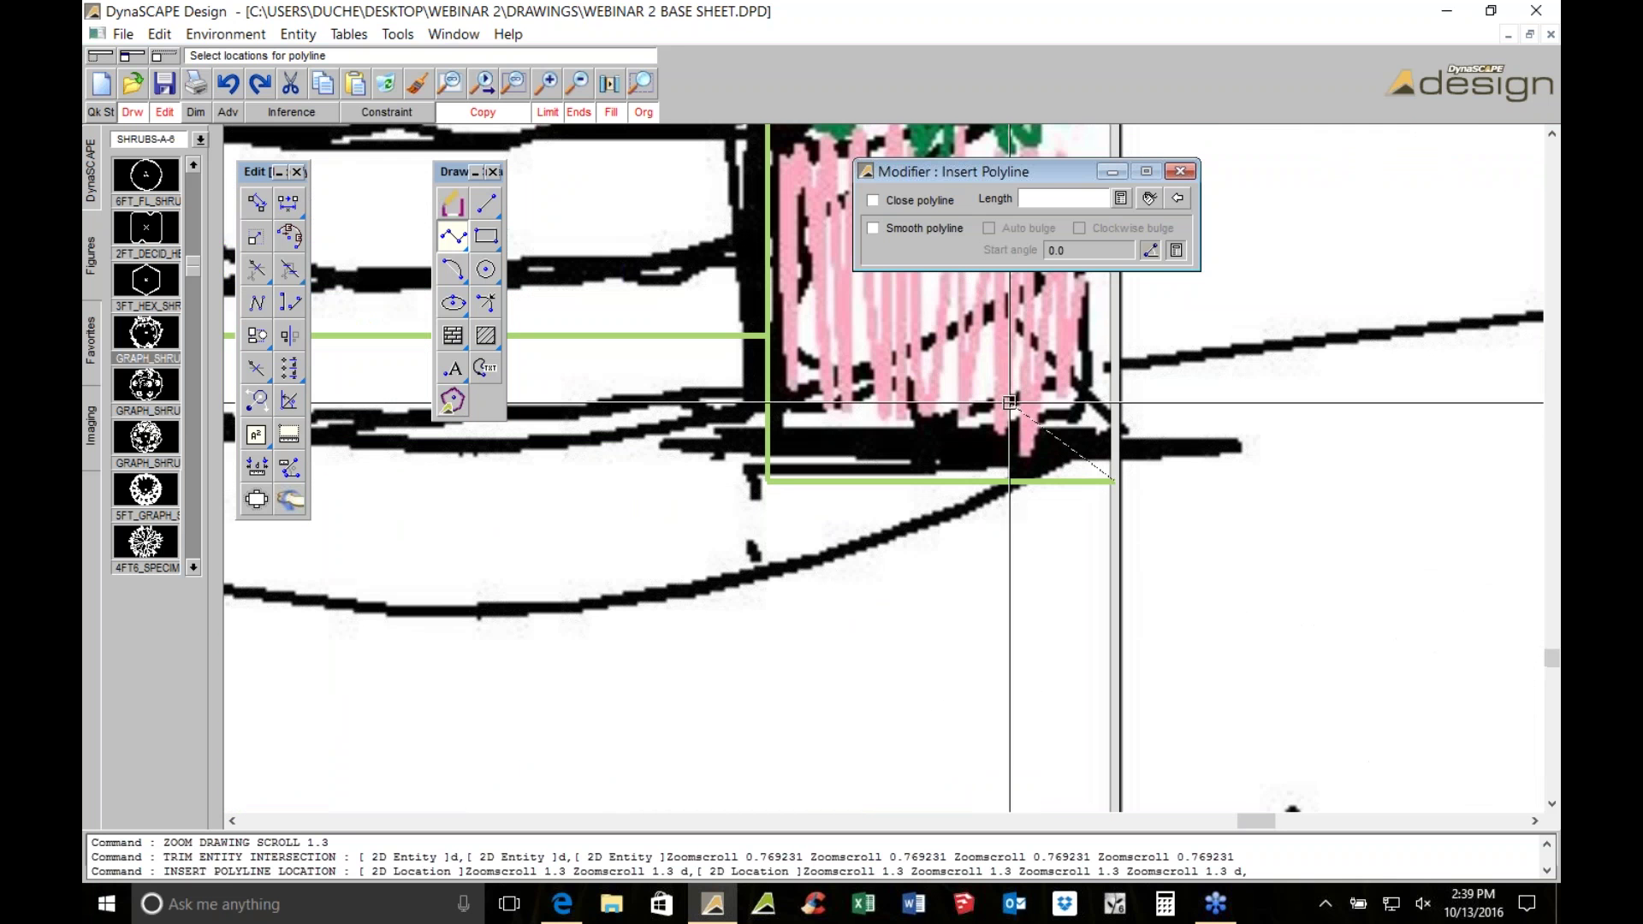
pyautogui.click(767, 479)
pyautogui.click(757, 330)
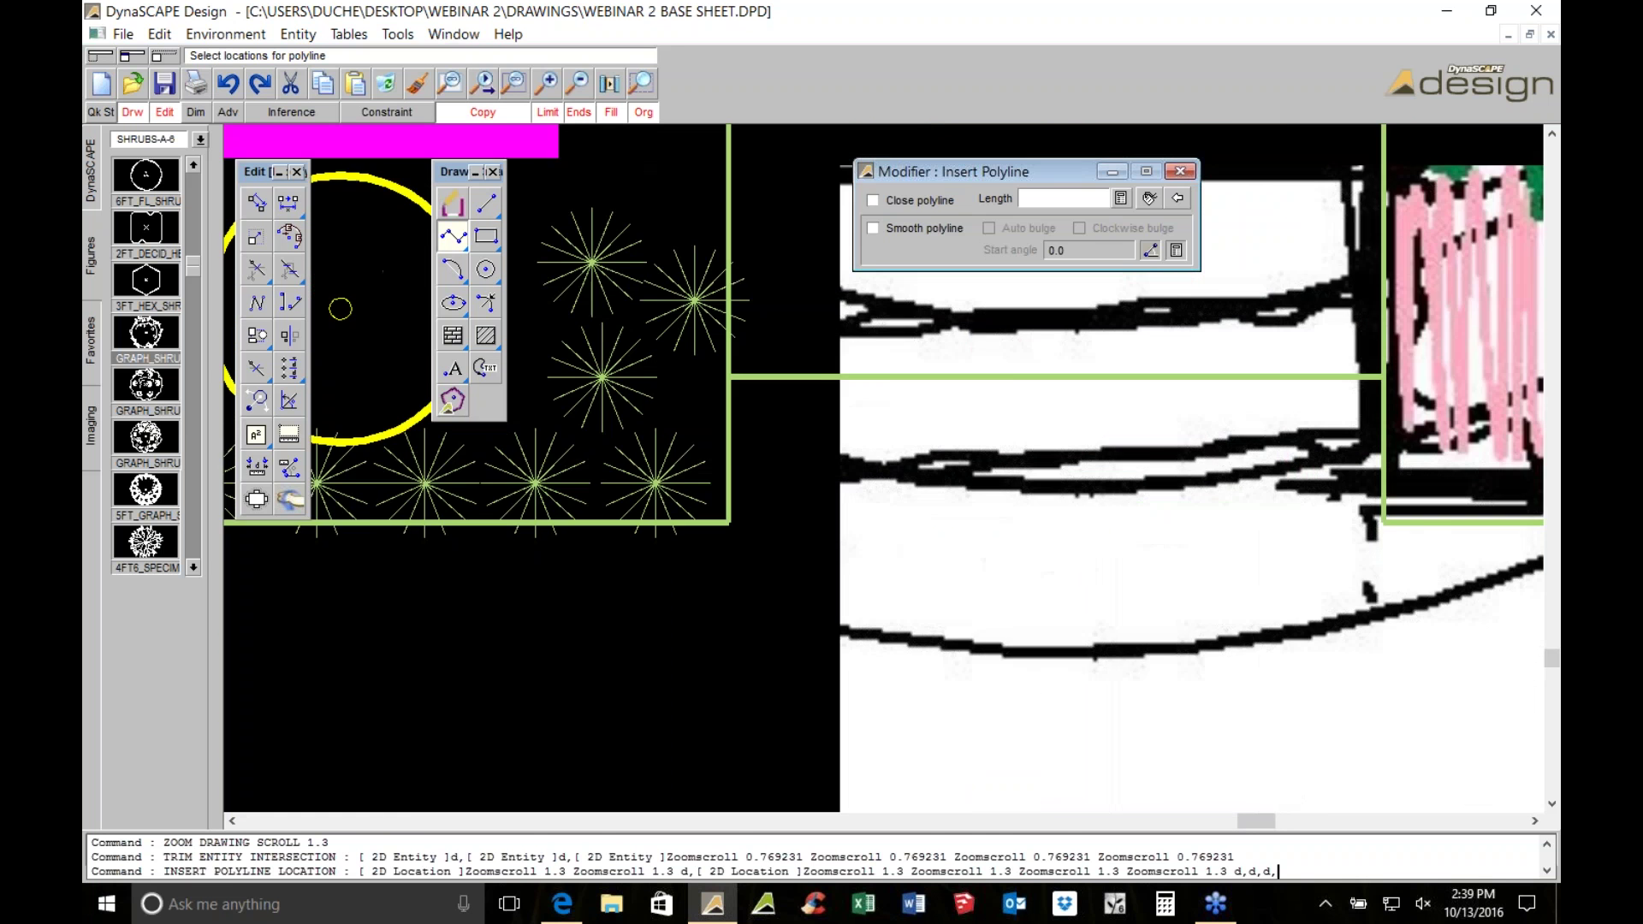
pyautogui.scroll(-2, 1379, 414)
pyautogui.scroll(2, 1195, 409)
pyautogui.click(857, 382)
pyautogui.click(858, 523)
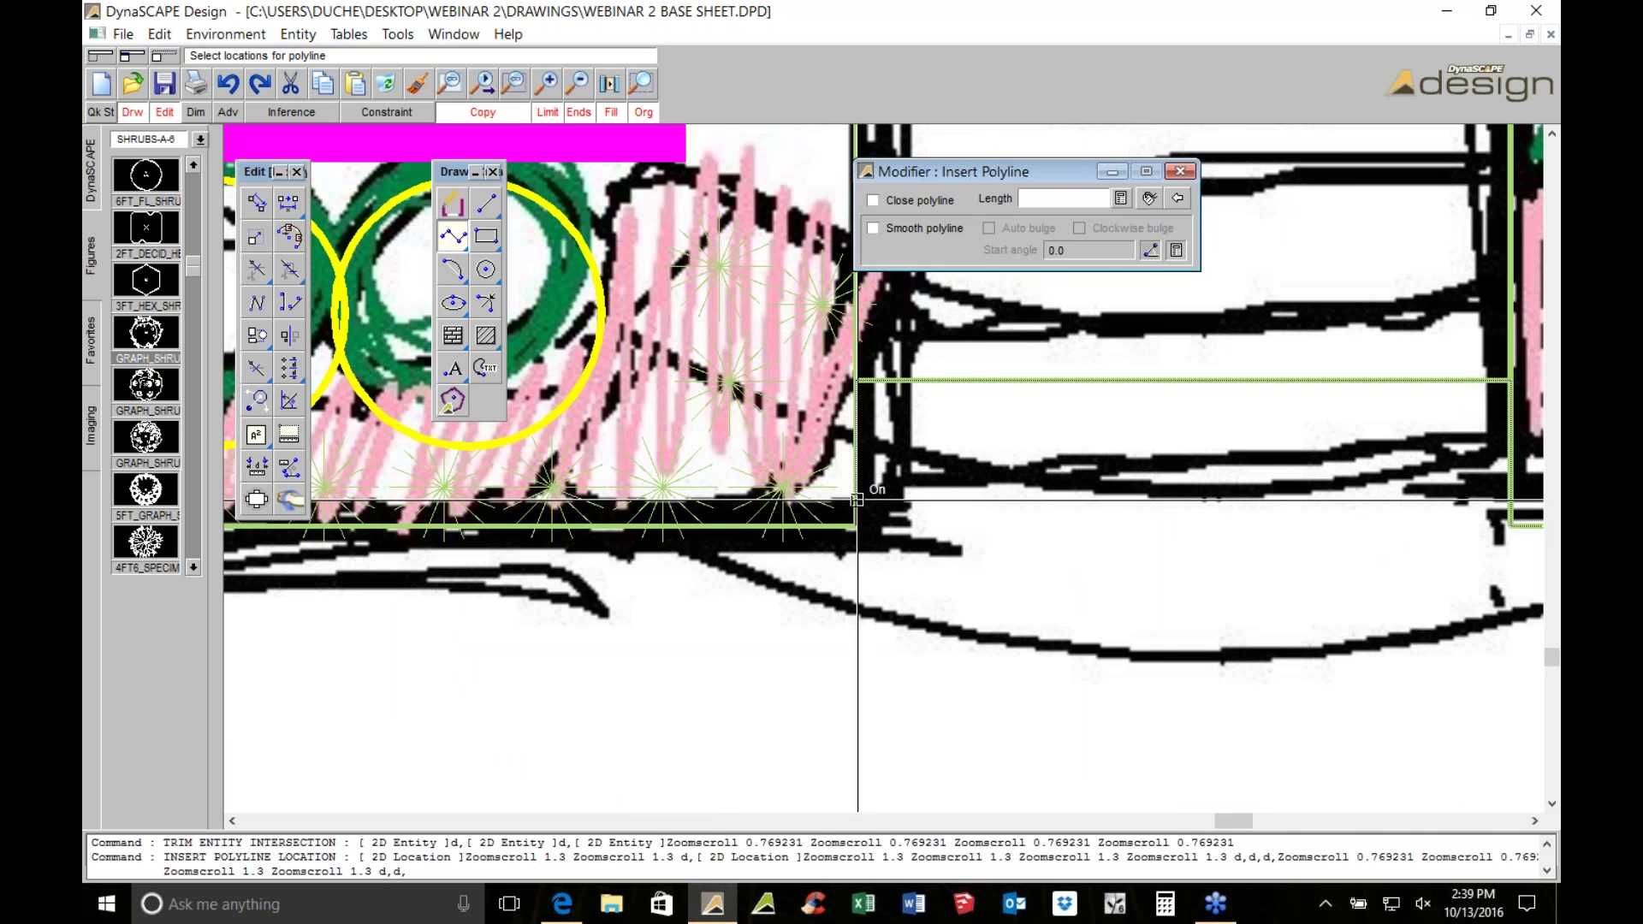
# Continue the polyline with three more vertices along the bed edge
pyautogui.scroll(-2, 856, 511)
pyautogui.scroll(1, 744, 382)
pyautogui.click(712, 410)
pyautogui.click(712, 745)
pyautogui.click(921, 743)
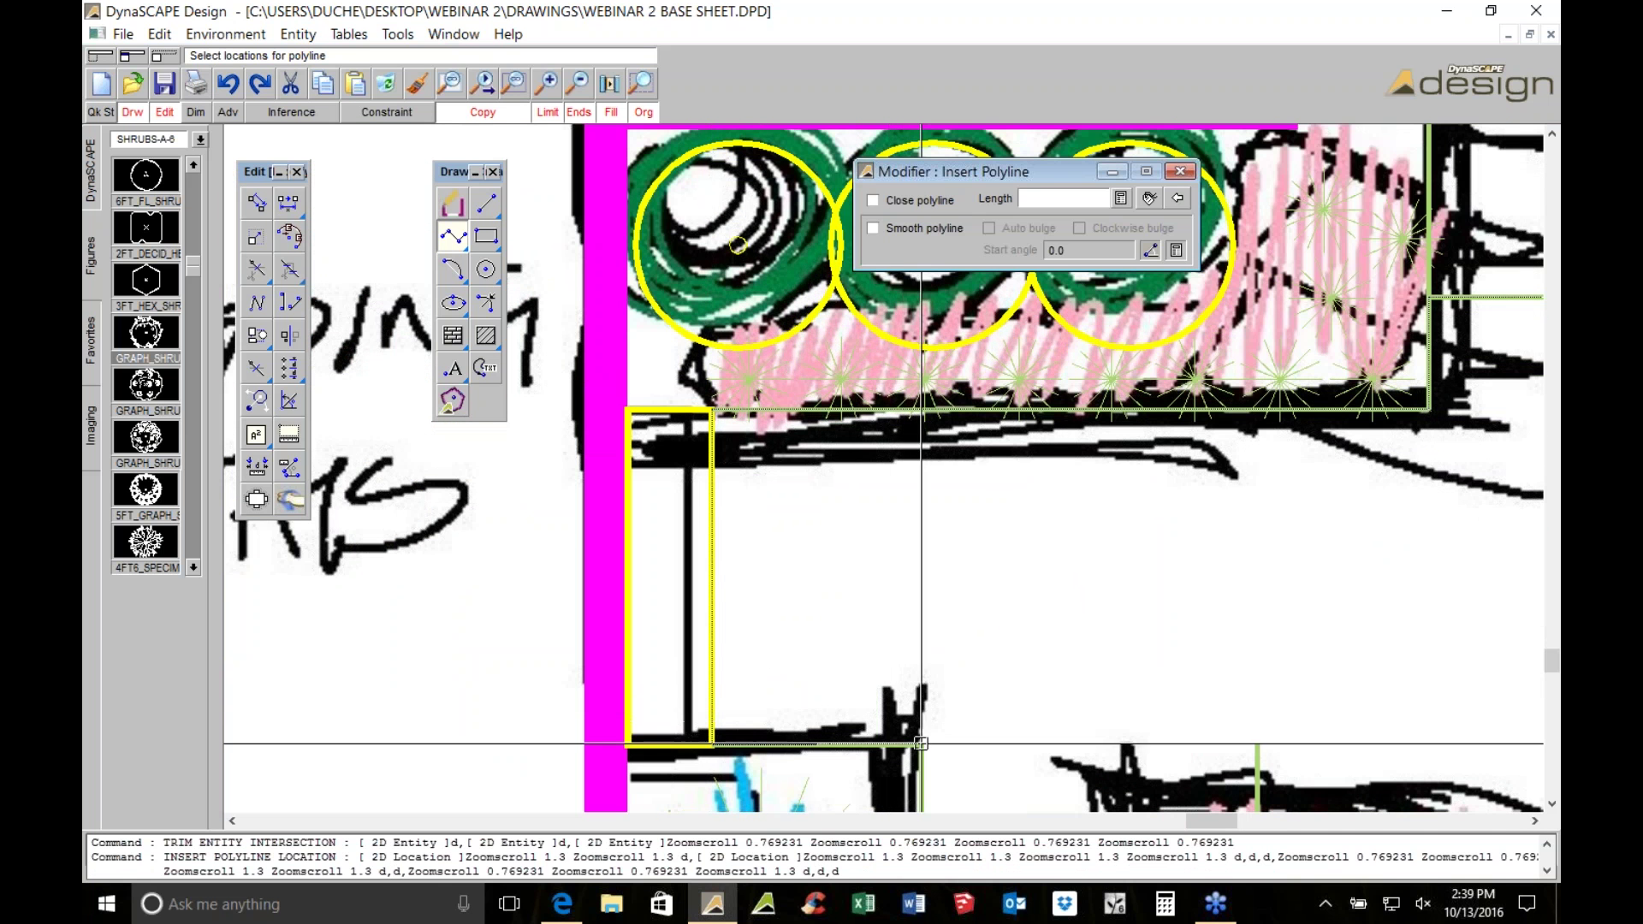
pyautogui.scroll(-2, 920, 744)
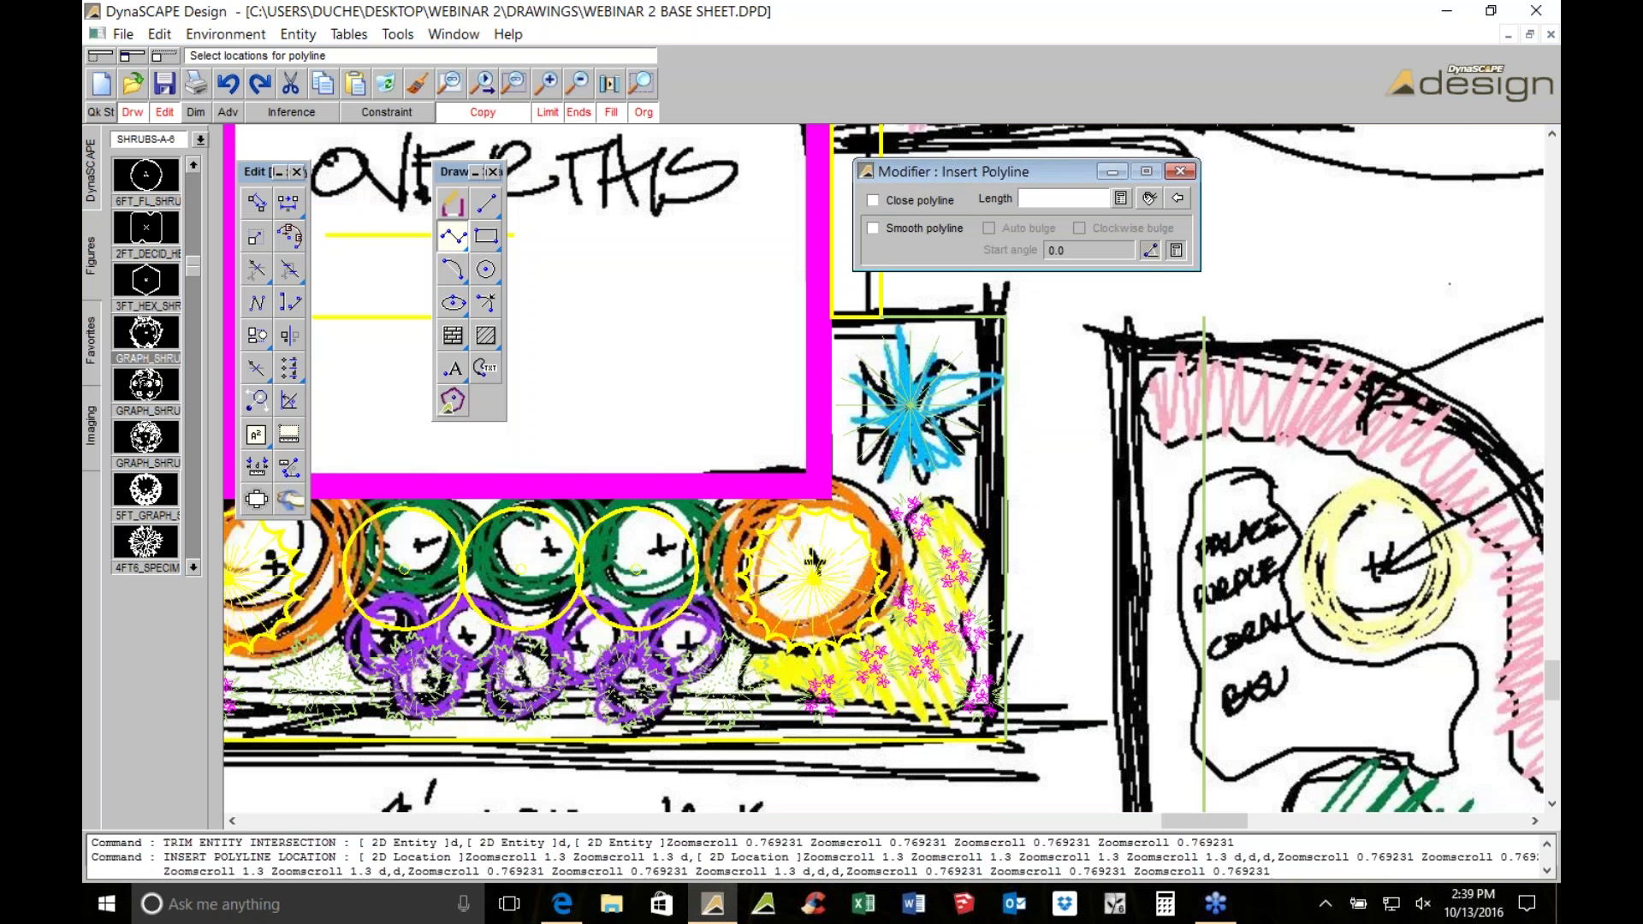
pyautogui.scroll(3, 1011, 663)
pyautogui.scroll(-2, 1011, 663)
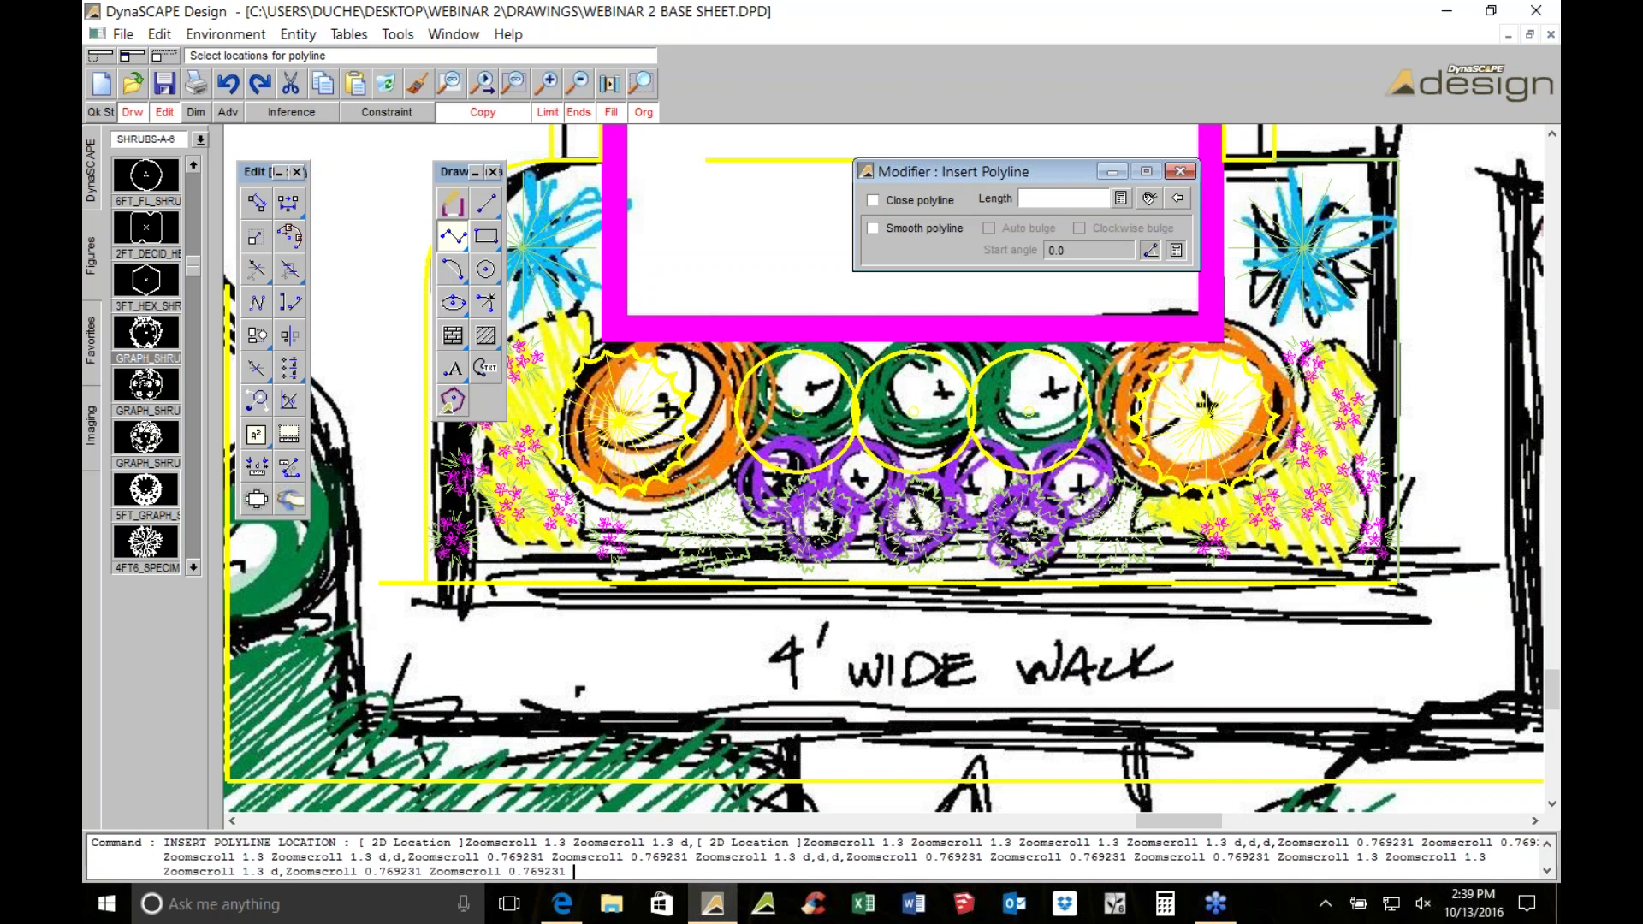
pyautogui.moveTo(625, 536); pyautogui.dragTo(857, 532, button='middle')
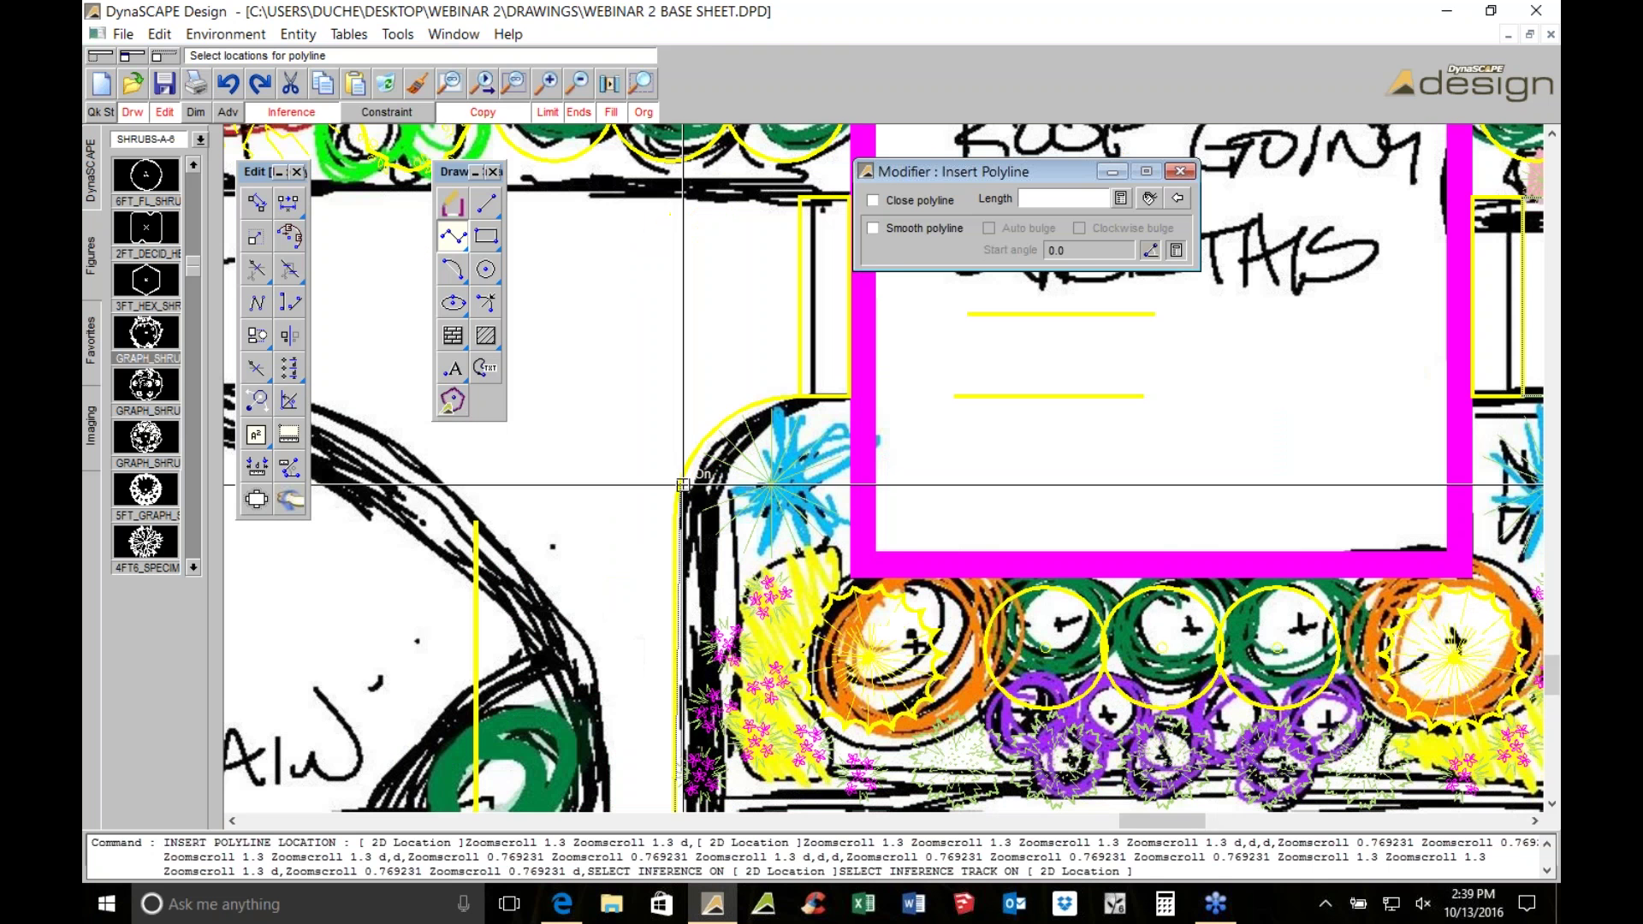
# Add vertices around the bed's curved left end, deleting the misplaced corner vertex
pyautogui.click(673, 495)
pyautogui.scroll(3, 706, 448)
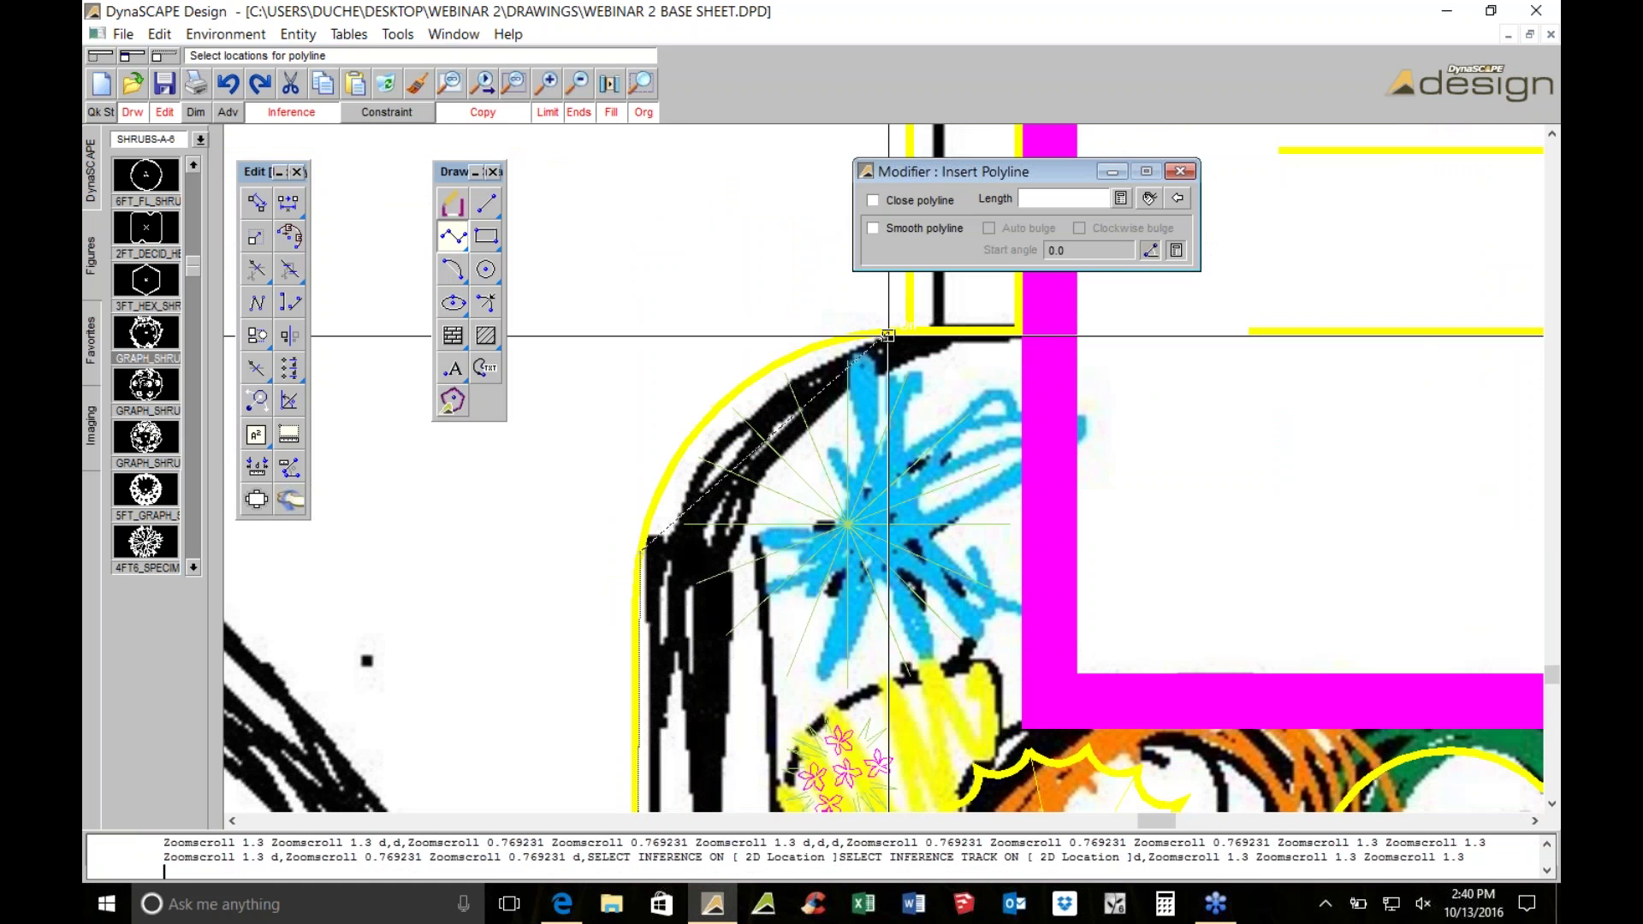
pyautogui.click(891, 333)
pyautogui.moveTo(876, 326); pyautogui.dragTo(840, 554, button='middle')
pyautogui.moveTo(862, 128); pyautogui.dragTo(858, 381, button='middle')
pyautogui.click(866, 379)
pyautogui.press('Delete')
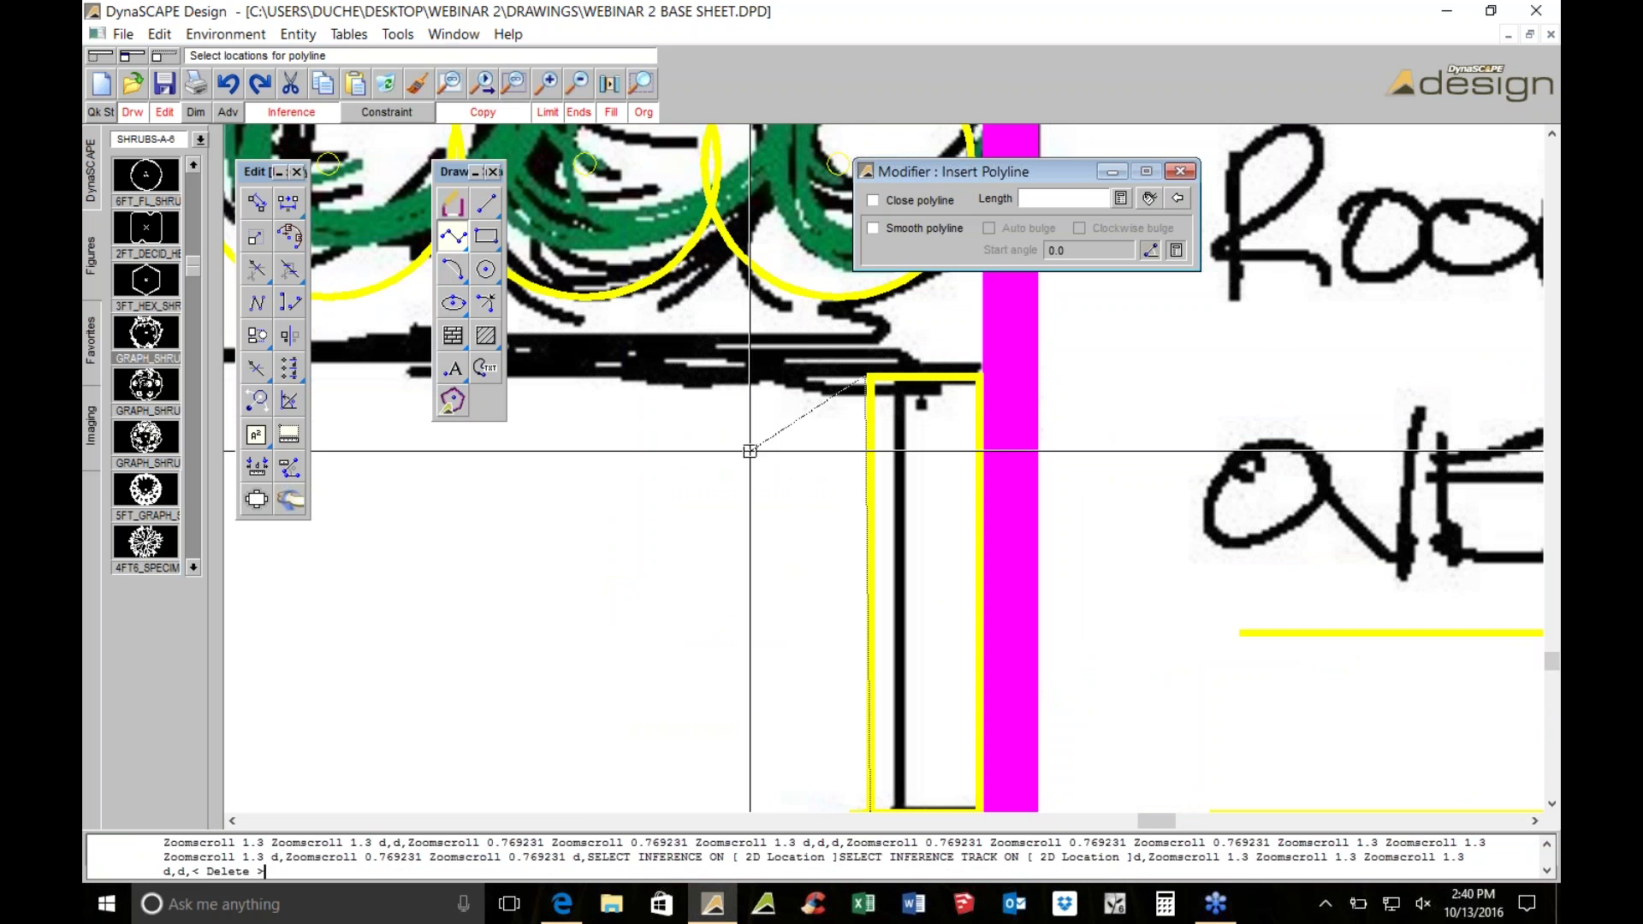
# Turn off inference snapping near the JAP MAPLE bed and remove the last vertex
pyautogui.scroll(1, 603, 381)
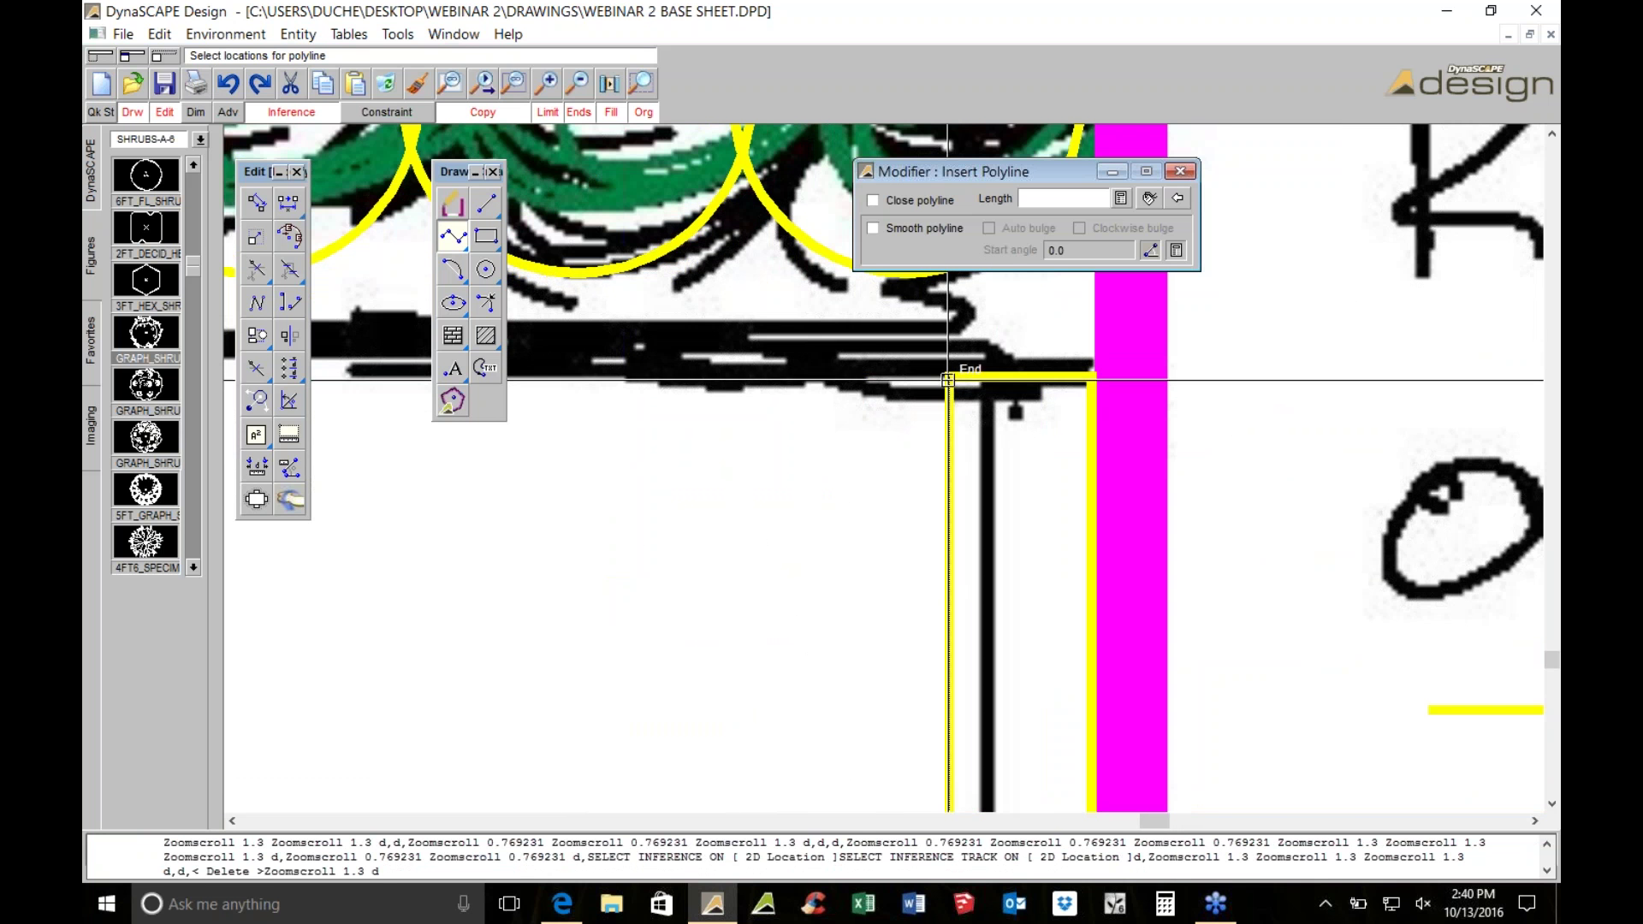
pyautogui.scroll(-3, 631, 458)
pyautogui.moveTo(728, 433)
pyautogui.mouseDown(button='middle')
pyautogui.moveTo(1044, 429)
pyautogui.moveTo(1279, 735)
pyautogui.mouseUp(button='middle')
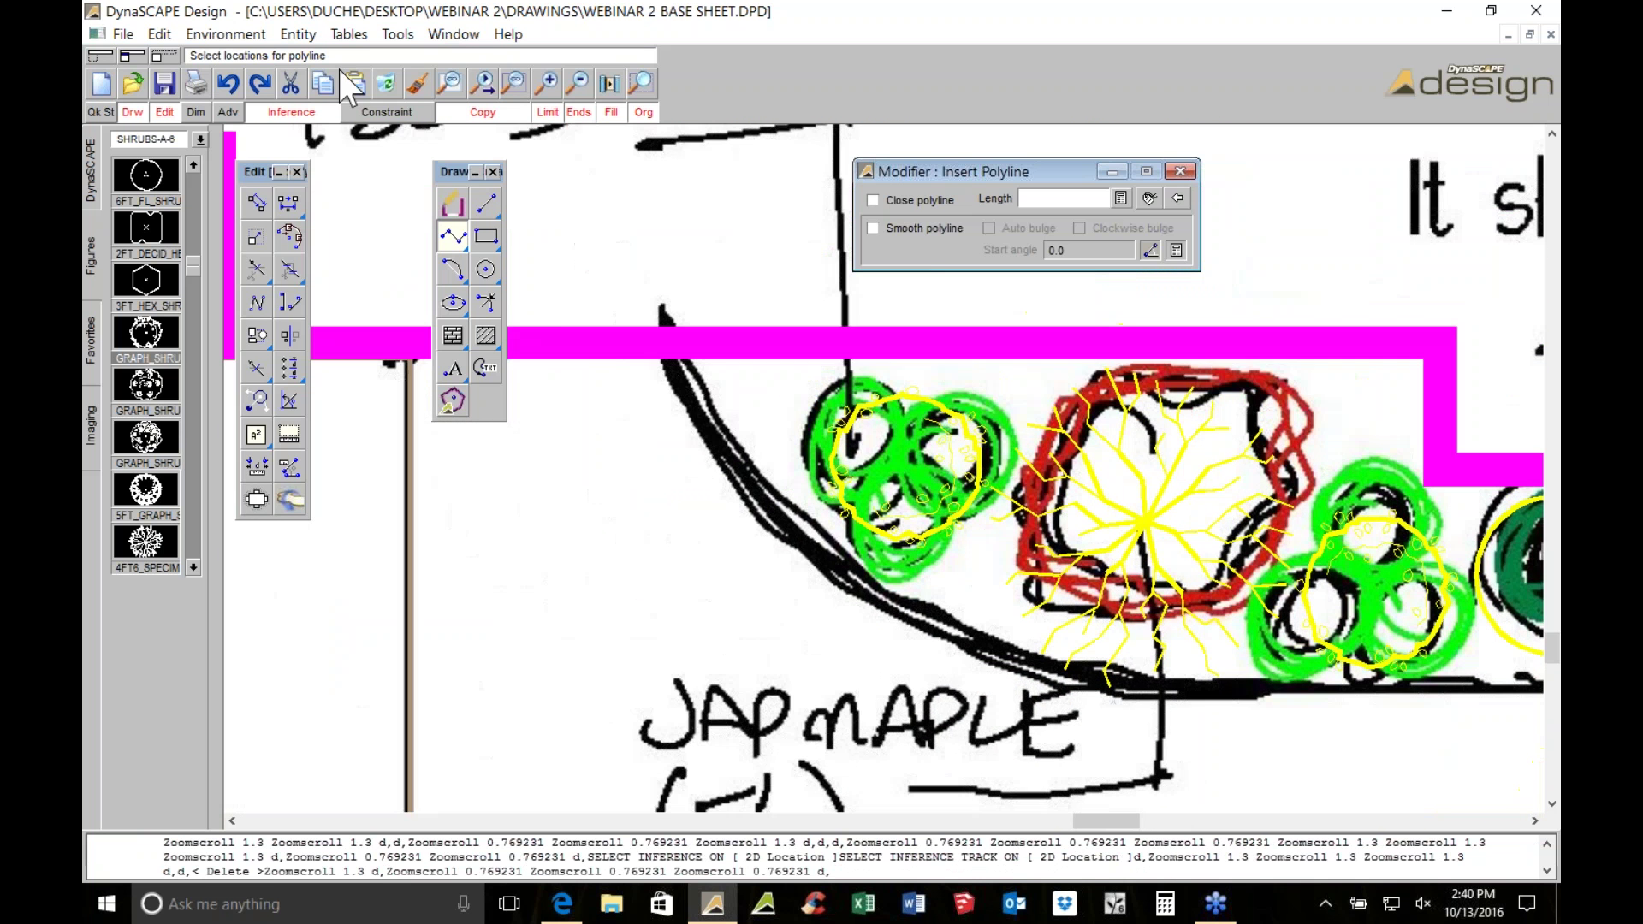
pyautogui.click(291, 111)
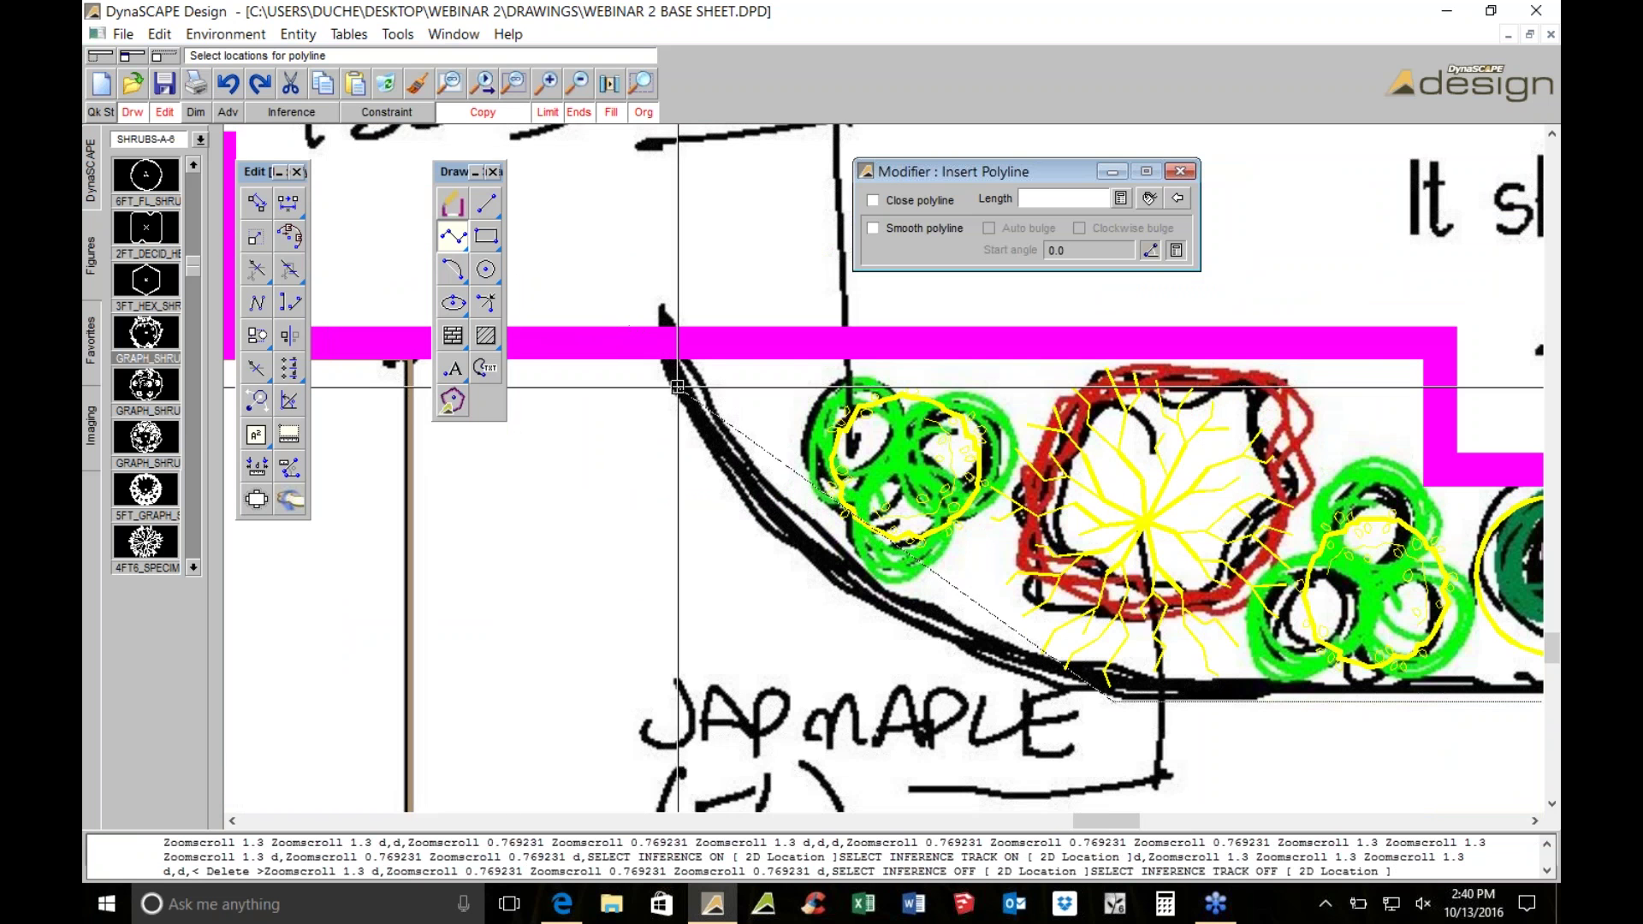
pyautogui.moveTo(791, 386); pyautogui.dragTo(934, 402, button='middle')
pyautogui.scroll(3, 856, 399)
pyautogui.press('Delete')
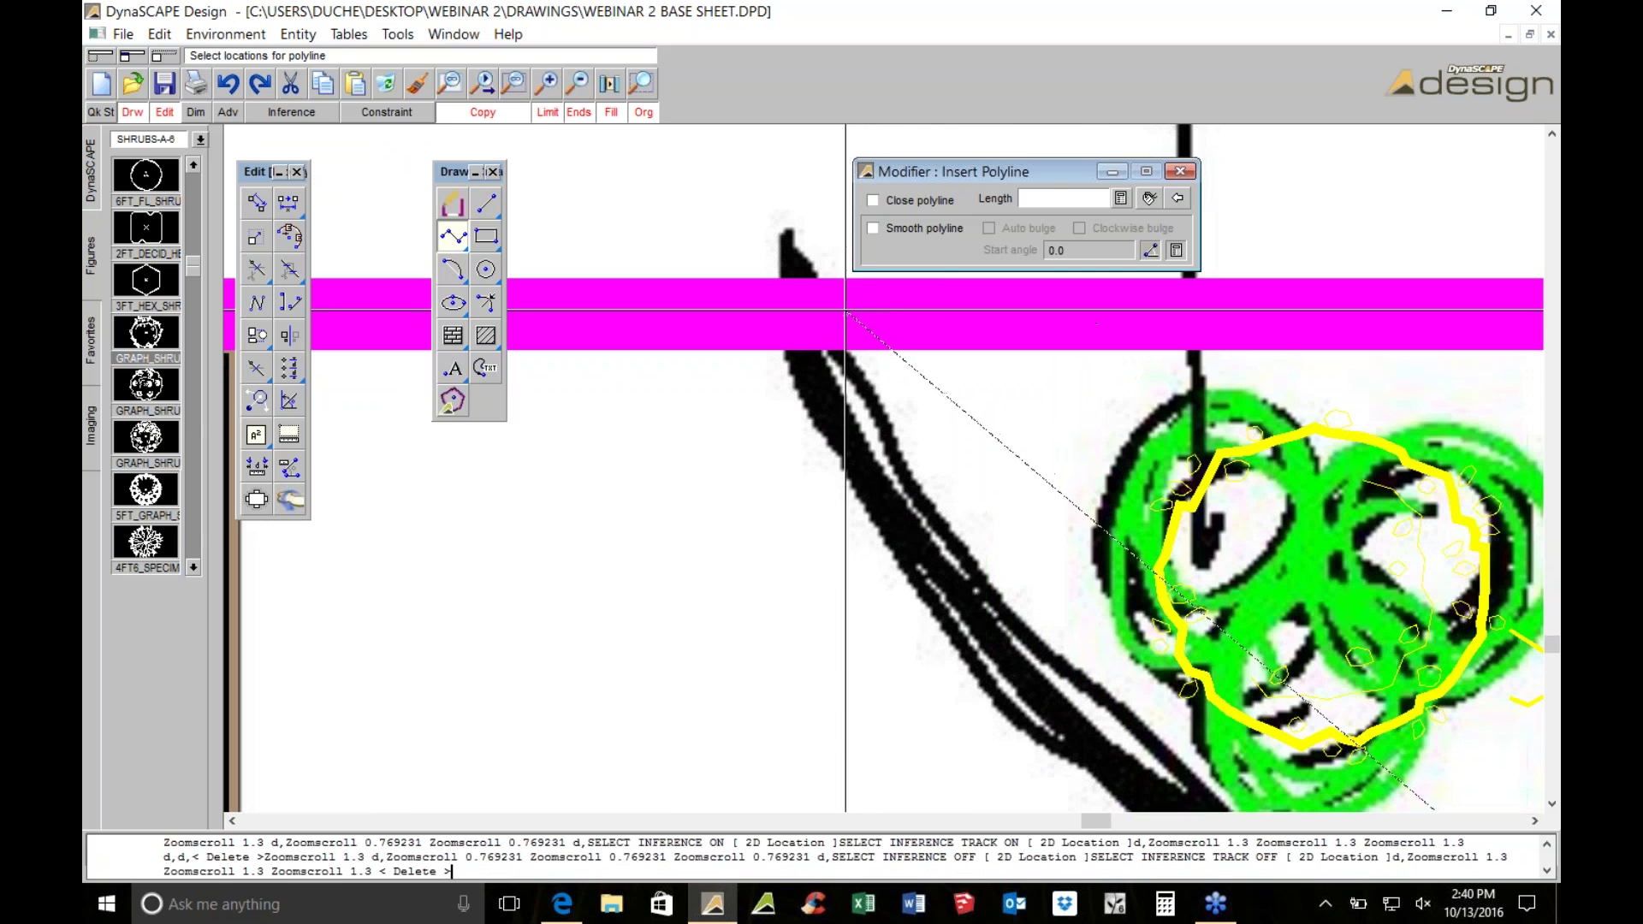
# Pan and zoom the plan to frame the remaining bed edge
pyautogui.moveTo(831, 323); pyautogui.dragTo(1369, 342, button='middle')
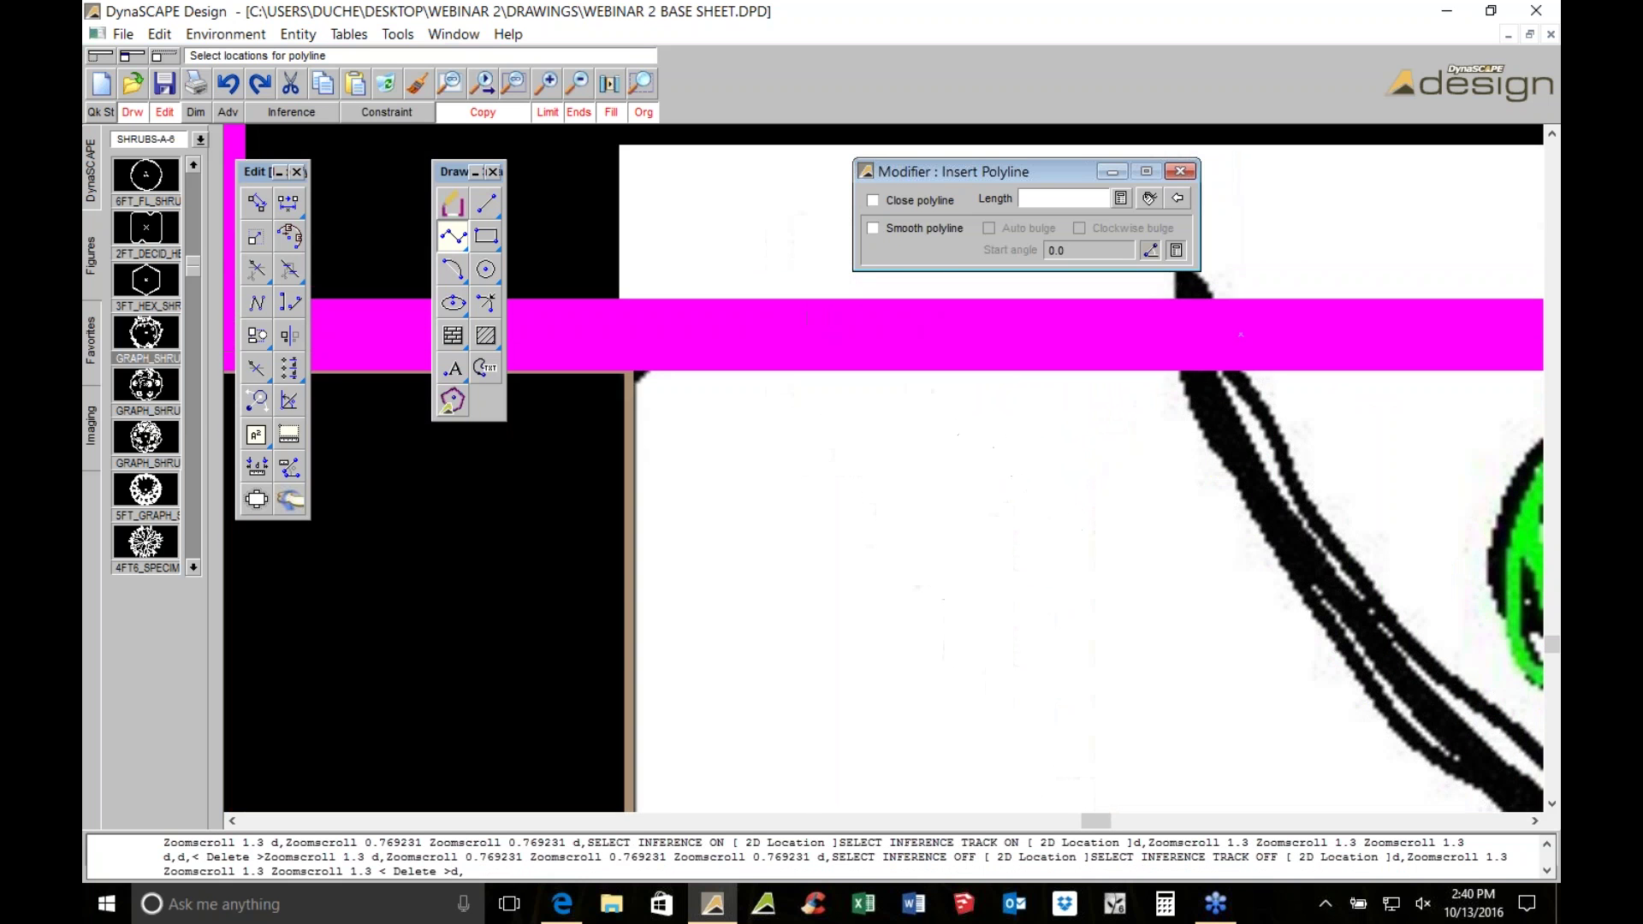
pyautogui.scroll(-1, 794, 402)
pyautogui.moveTo(794, 402); pyautogui.dragTo(847, 393, button='middle')
pyautogui.scroll(-5, 924, 382)
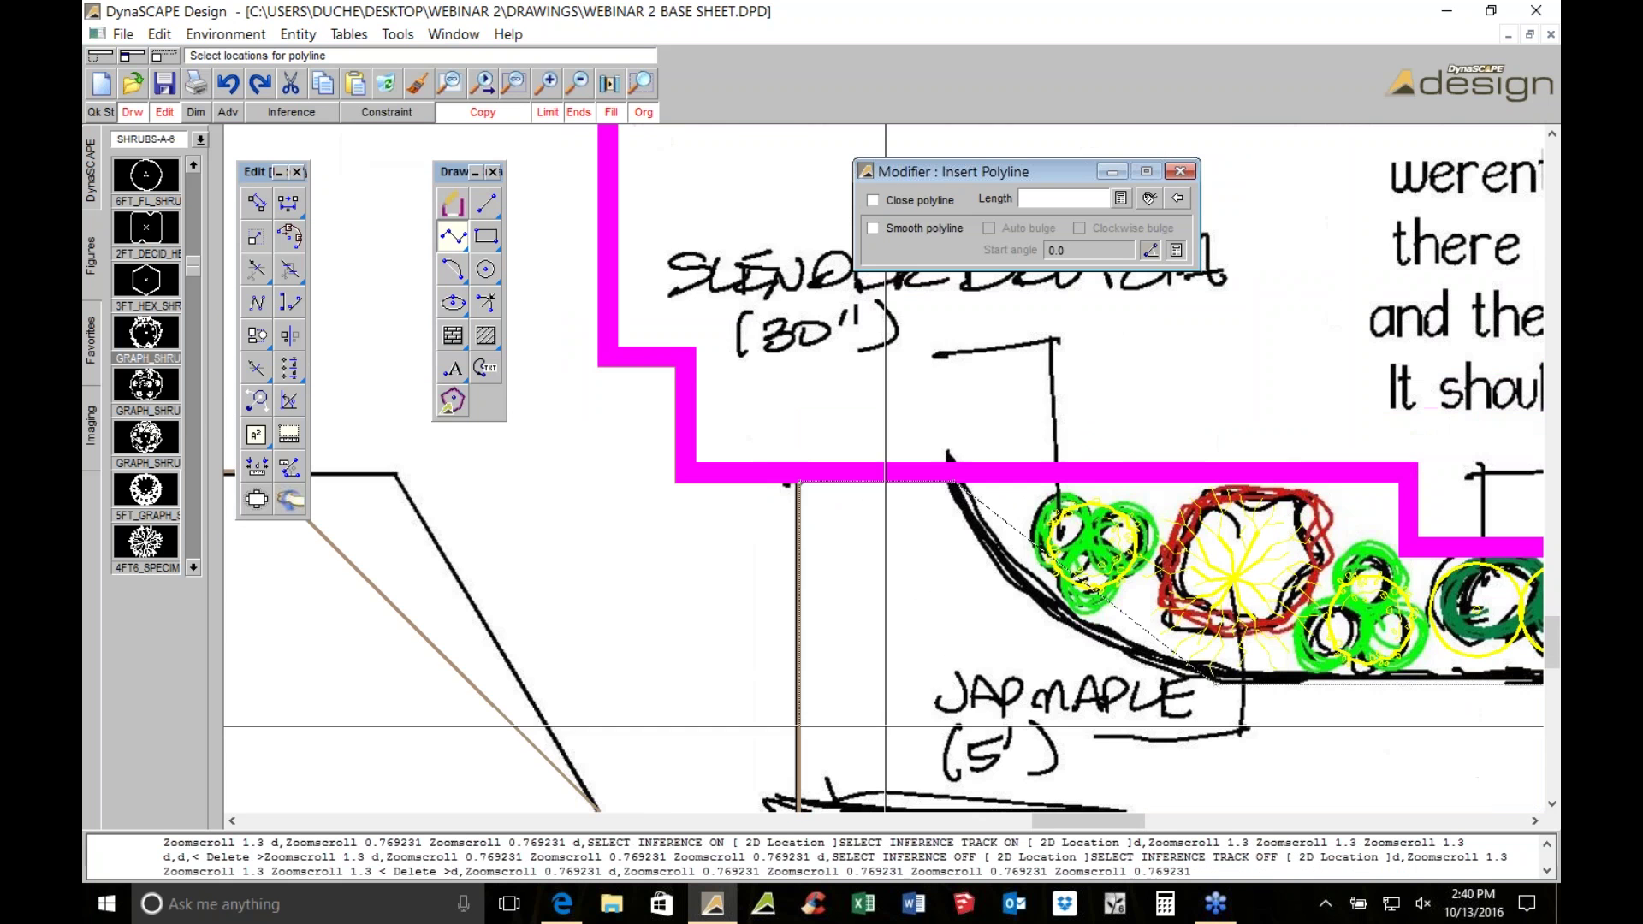
pyautogui.moveTo(924, 382); pyautogui.dragTo(647, 423, button='middle')
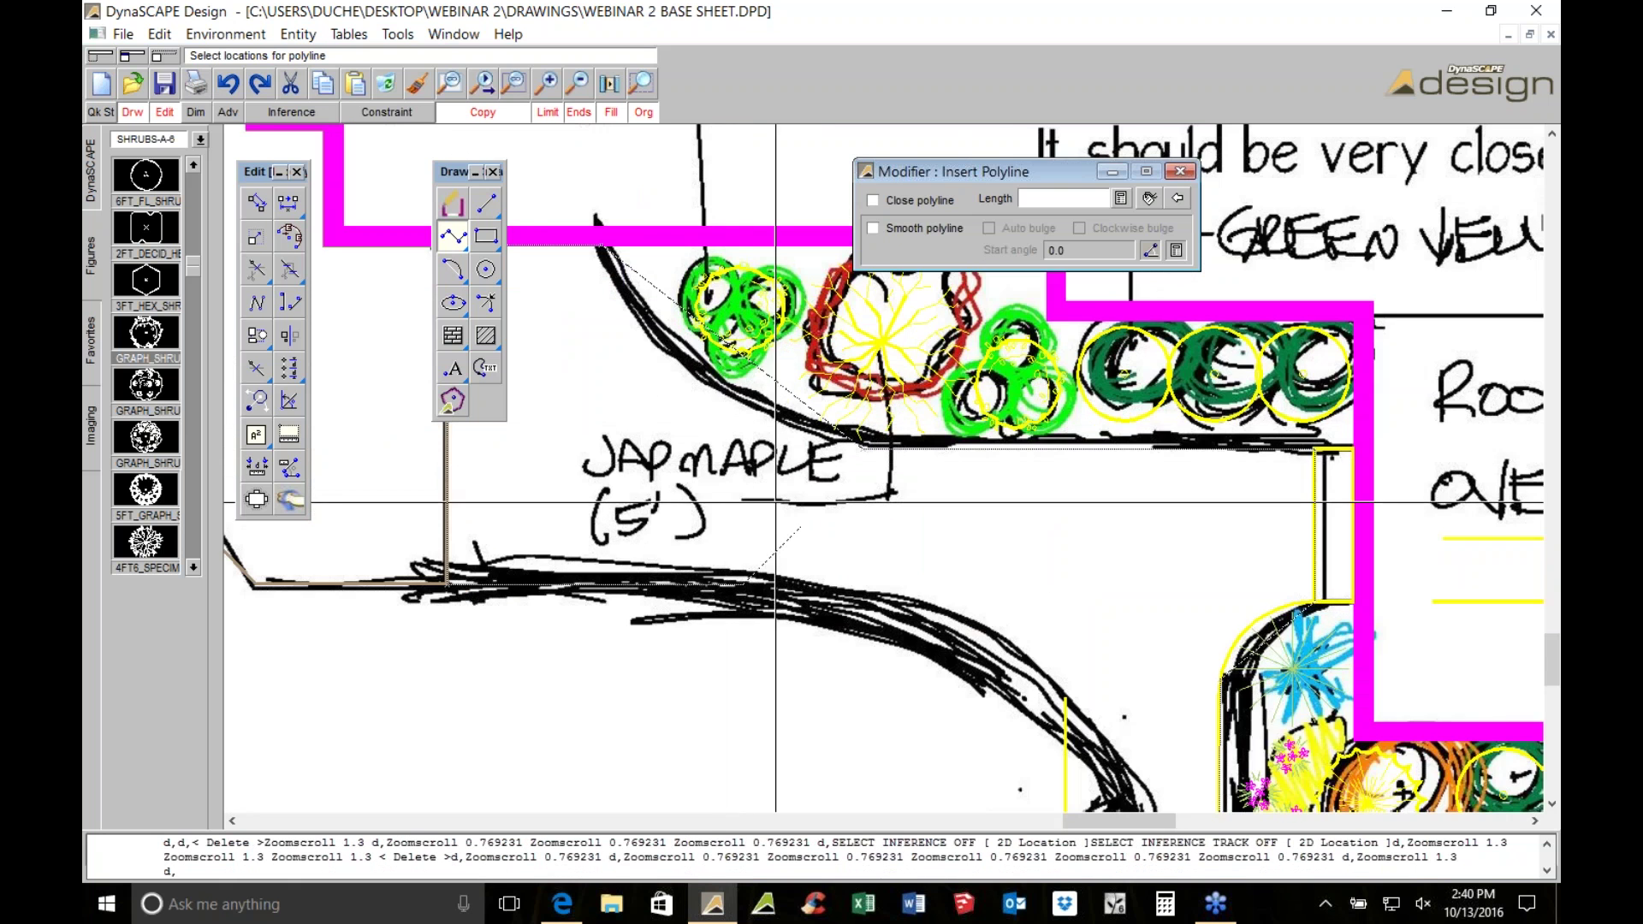
pyautogui.moveTo(1148, 744)
pyautogui.mouseDown(button='middle')
pyautogui.moveTo(984, 385)
pyautogui.moveTo(900, 368)
pyautogui.mouseUp(button='middle')
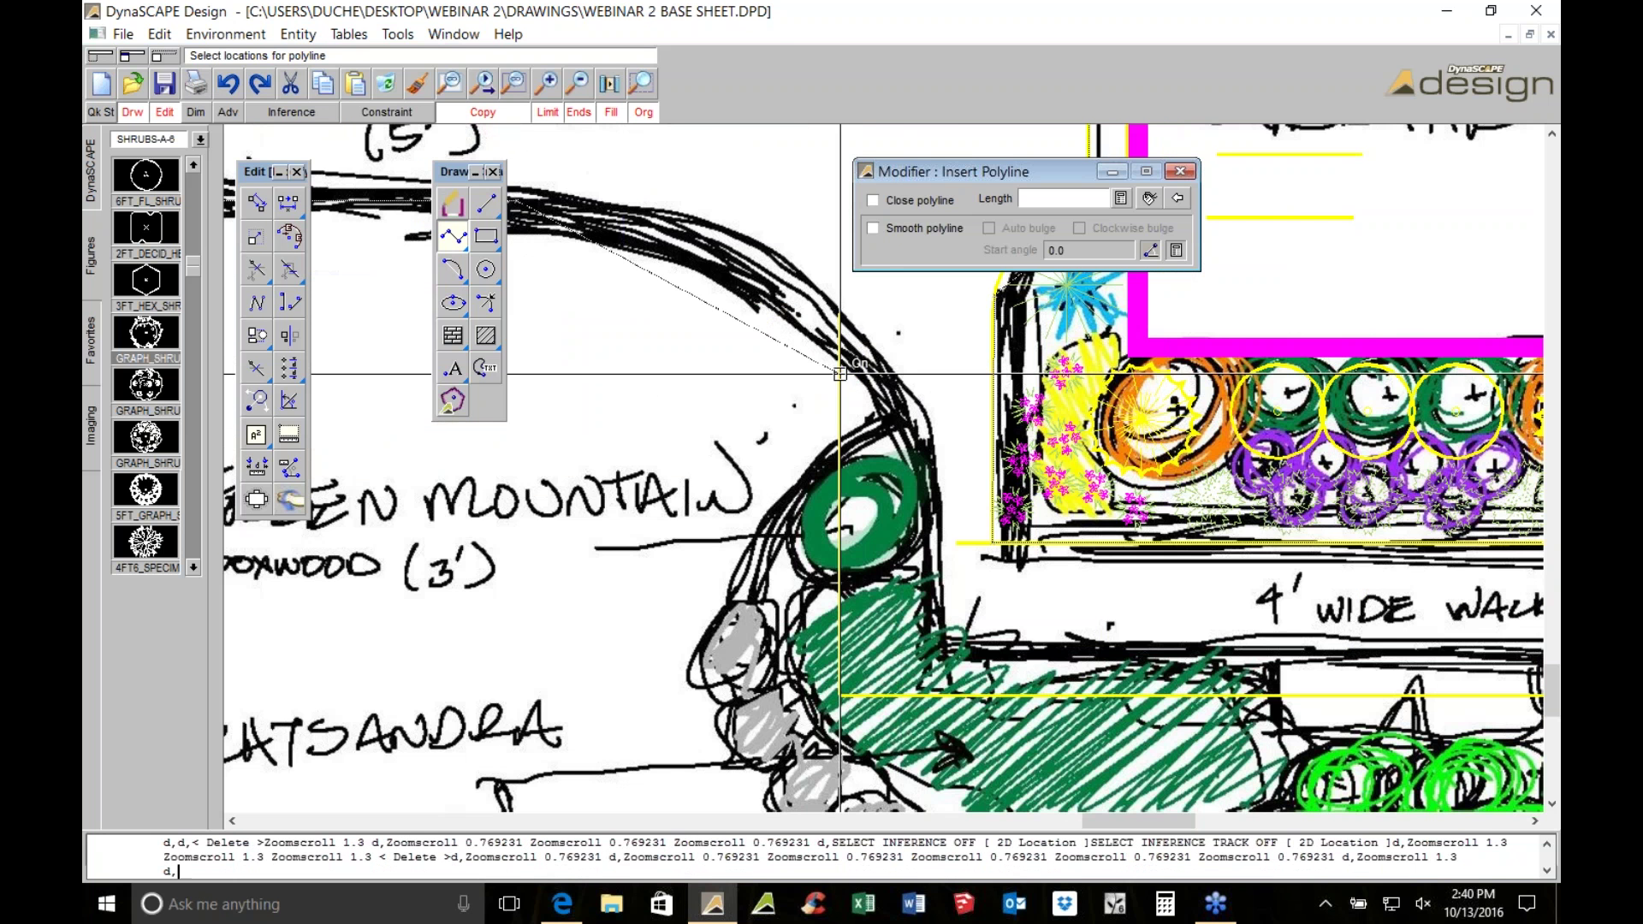
pyautogui.scroll(3, 901, 695)
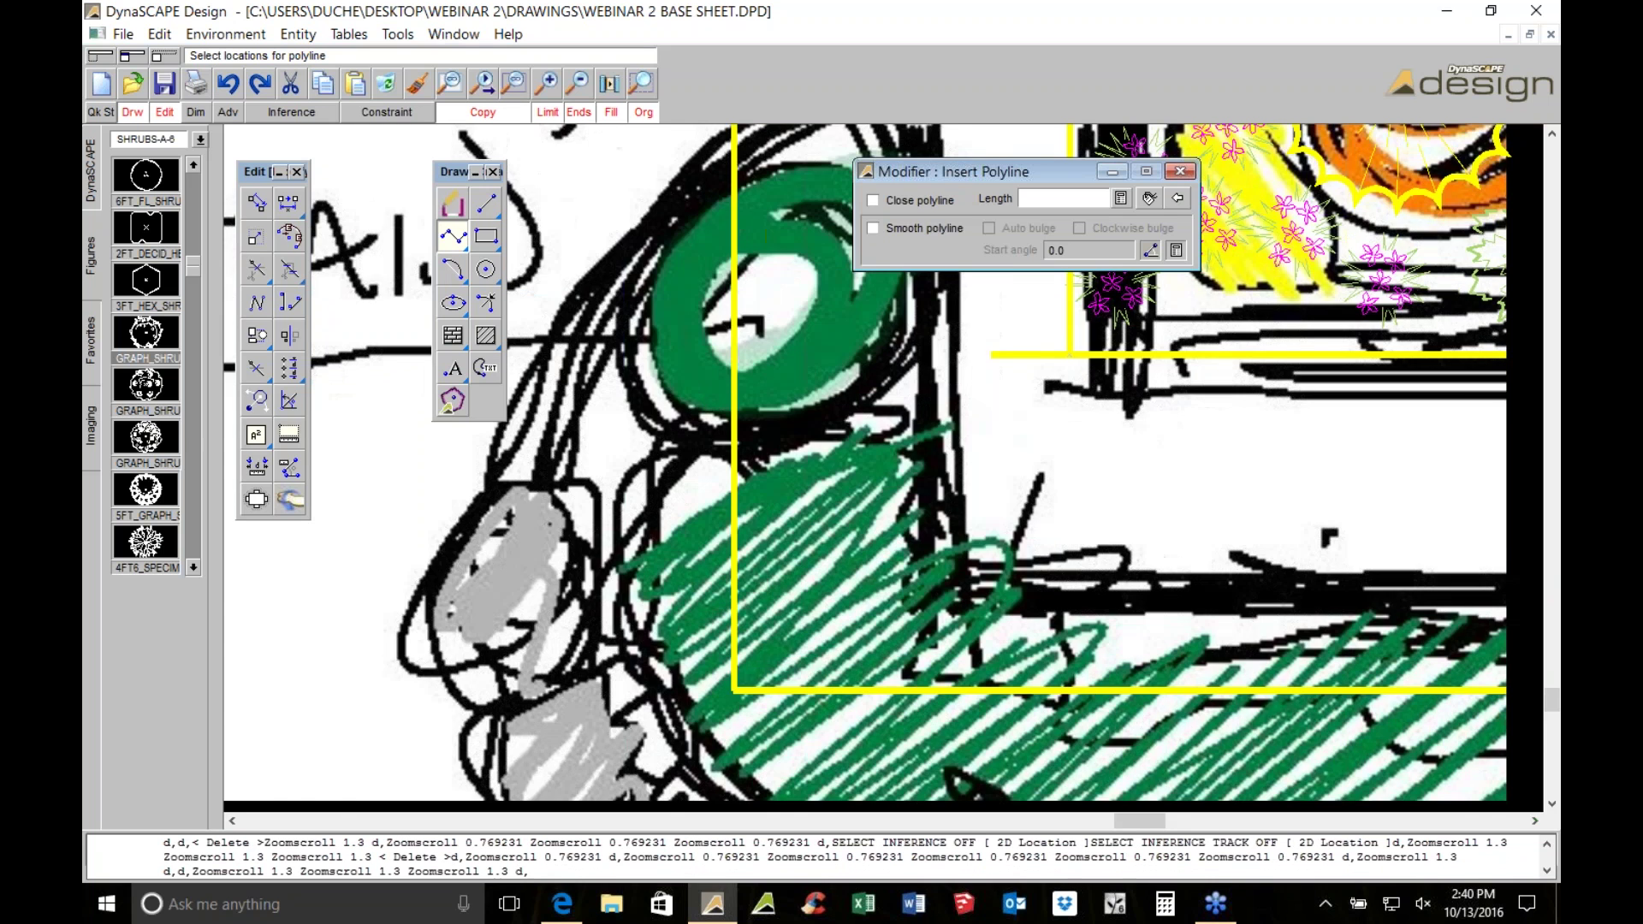
pyautogui.scroll(-3, 652, 444)
# Turn on Close polyline and add three vertices along the pink bed's edge
pyautogui.click(895, 198)
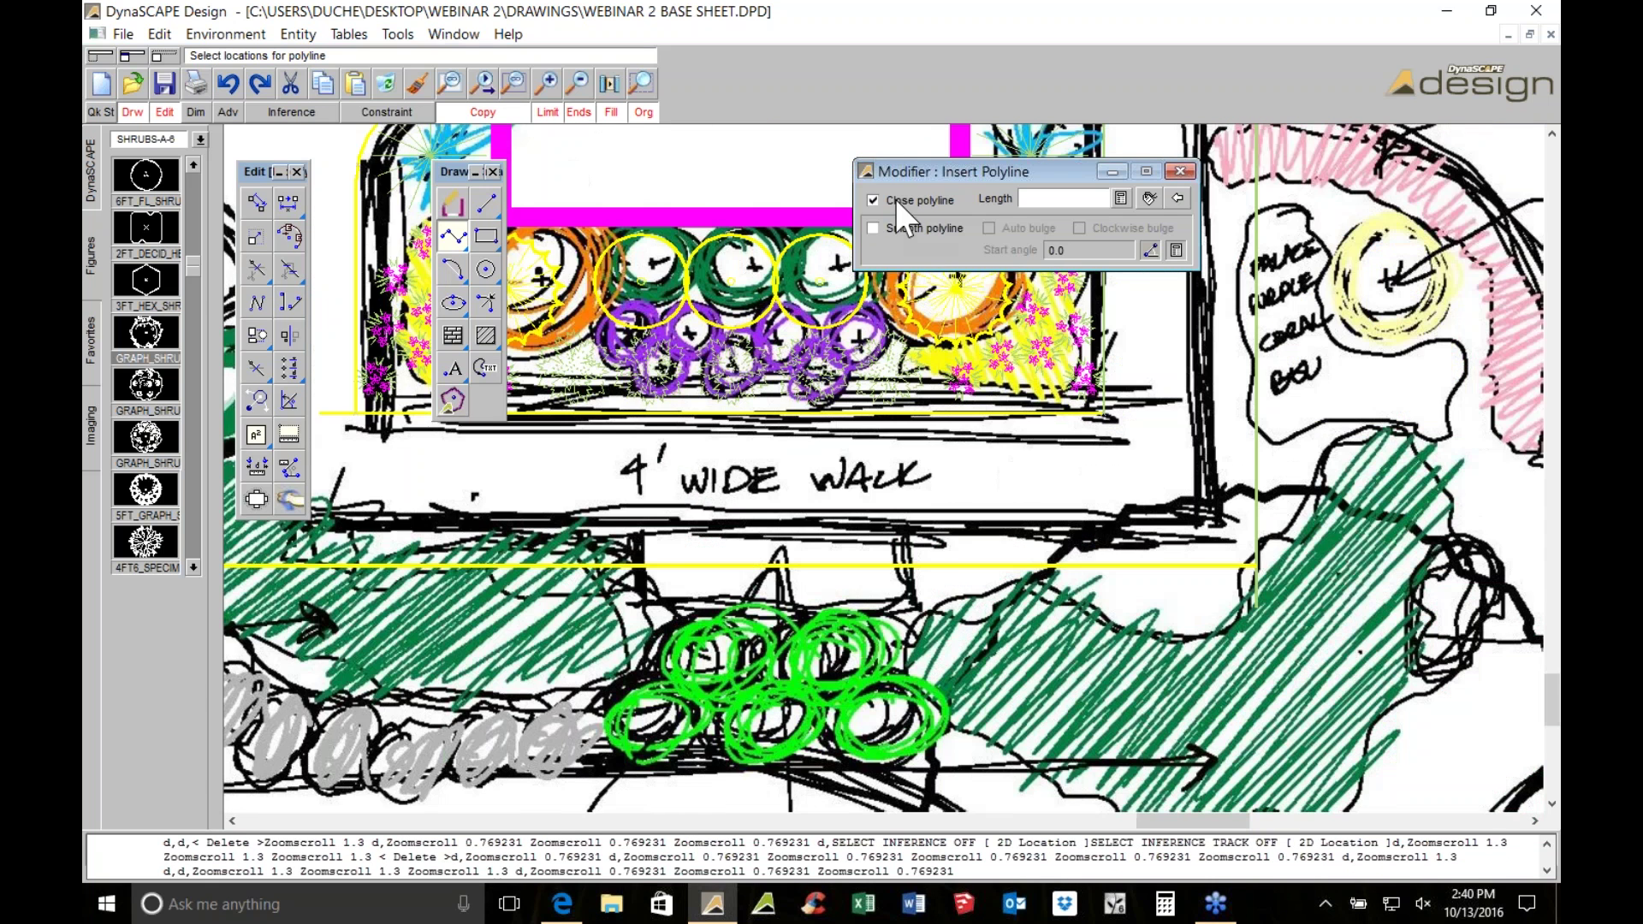
pyautogui.scroll(2, 1161, 549)
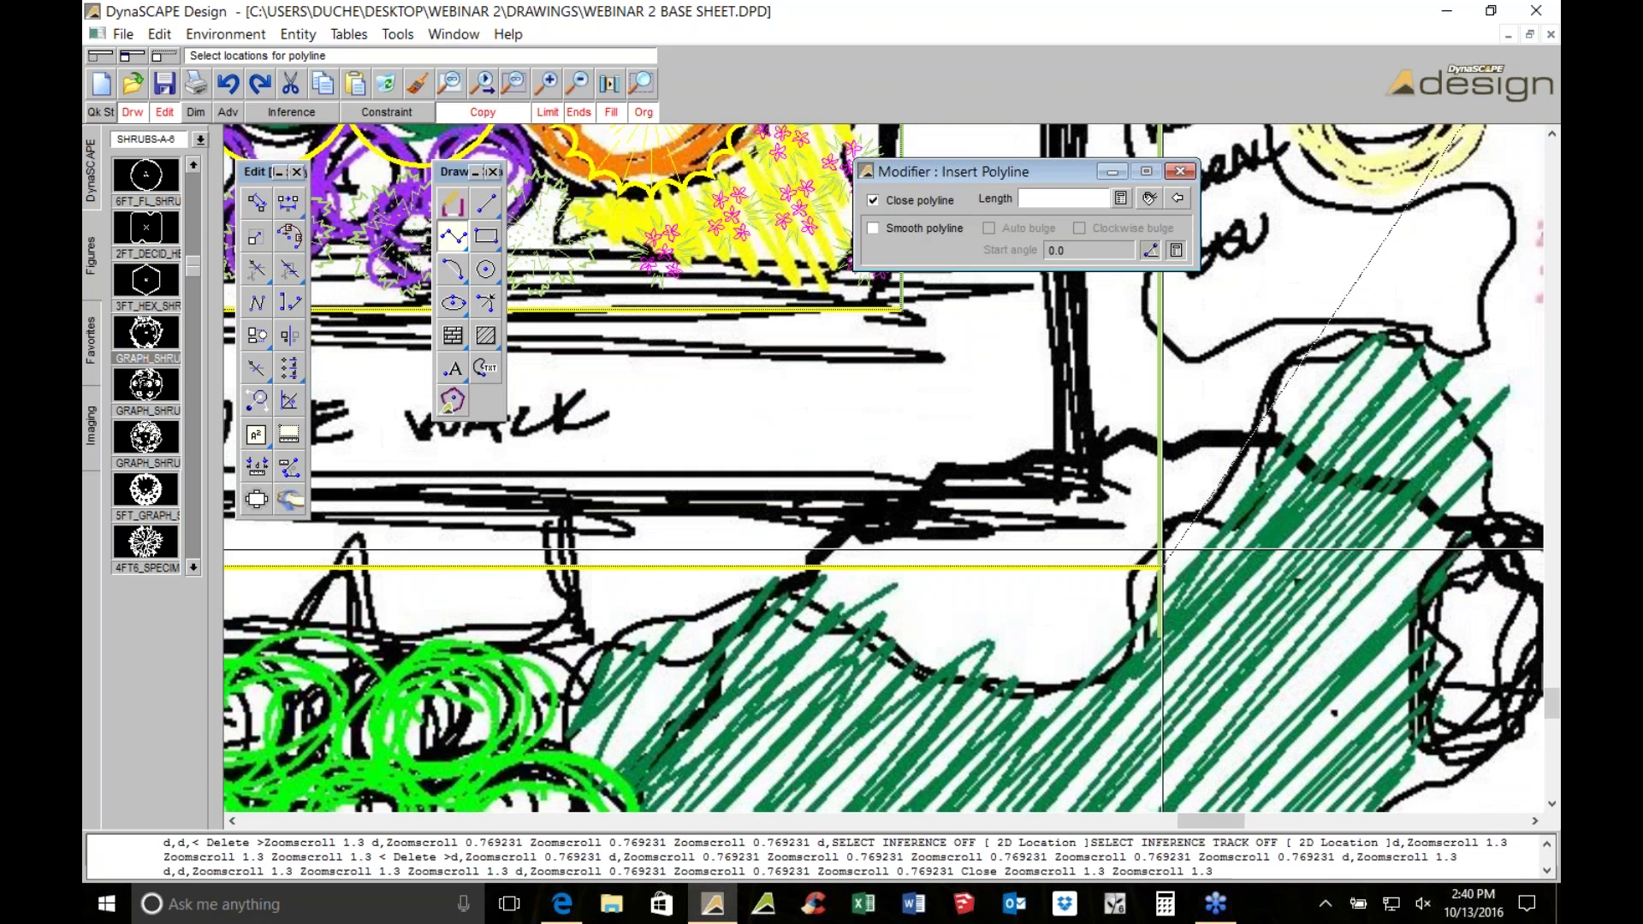
pyautogui.click(1175, 525)
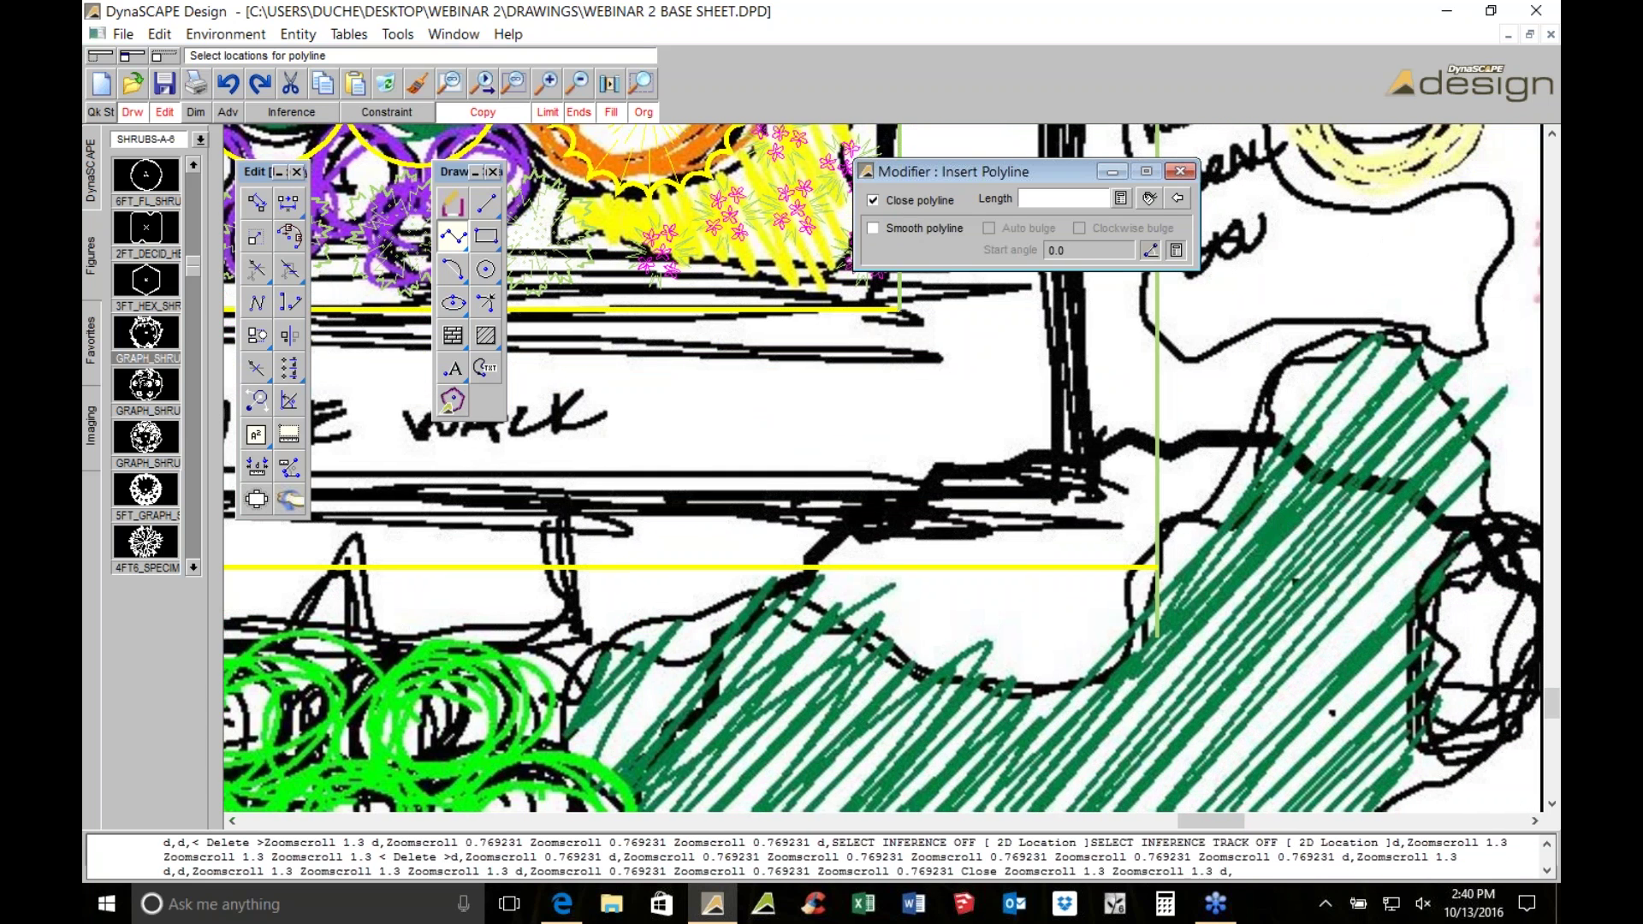
pyautogui.scroll(-3, 980, 661)
pyautogui.scroll(3, 980, 662)
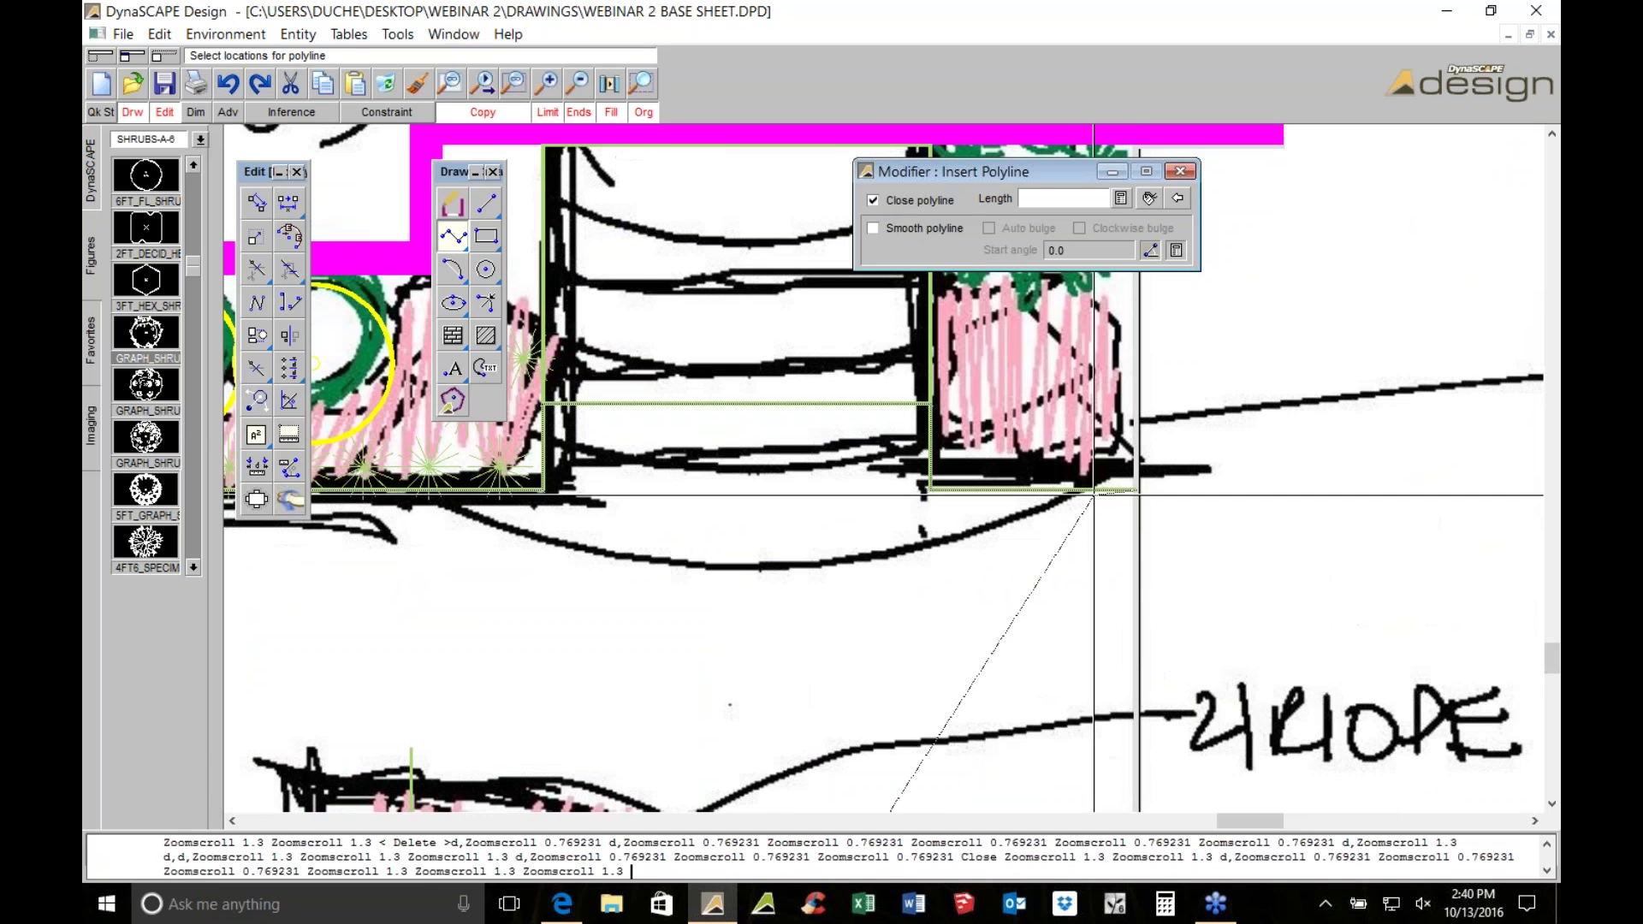
pyautogui.moveTo(981, 661); pyautogui.dragTo(1180, 266, button='middle')
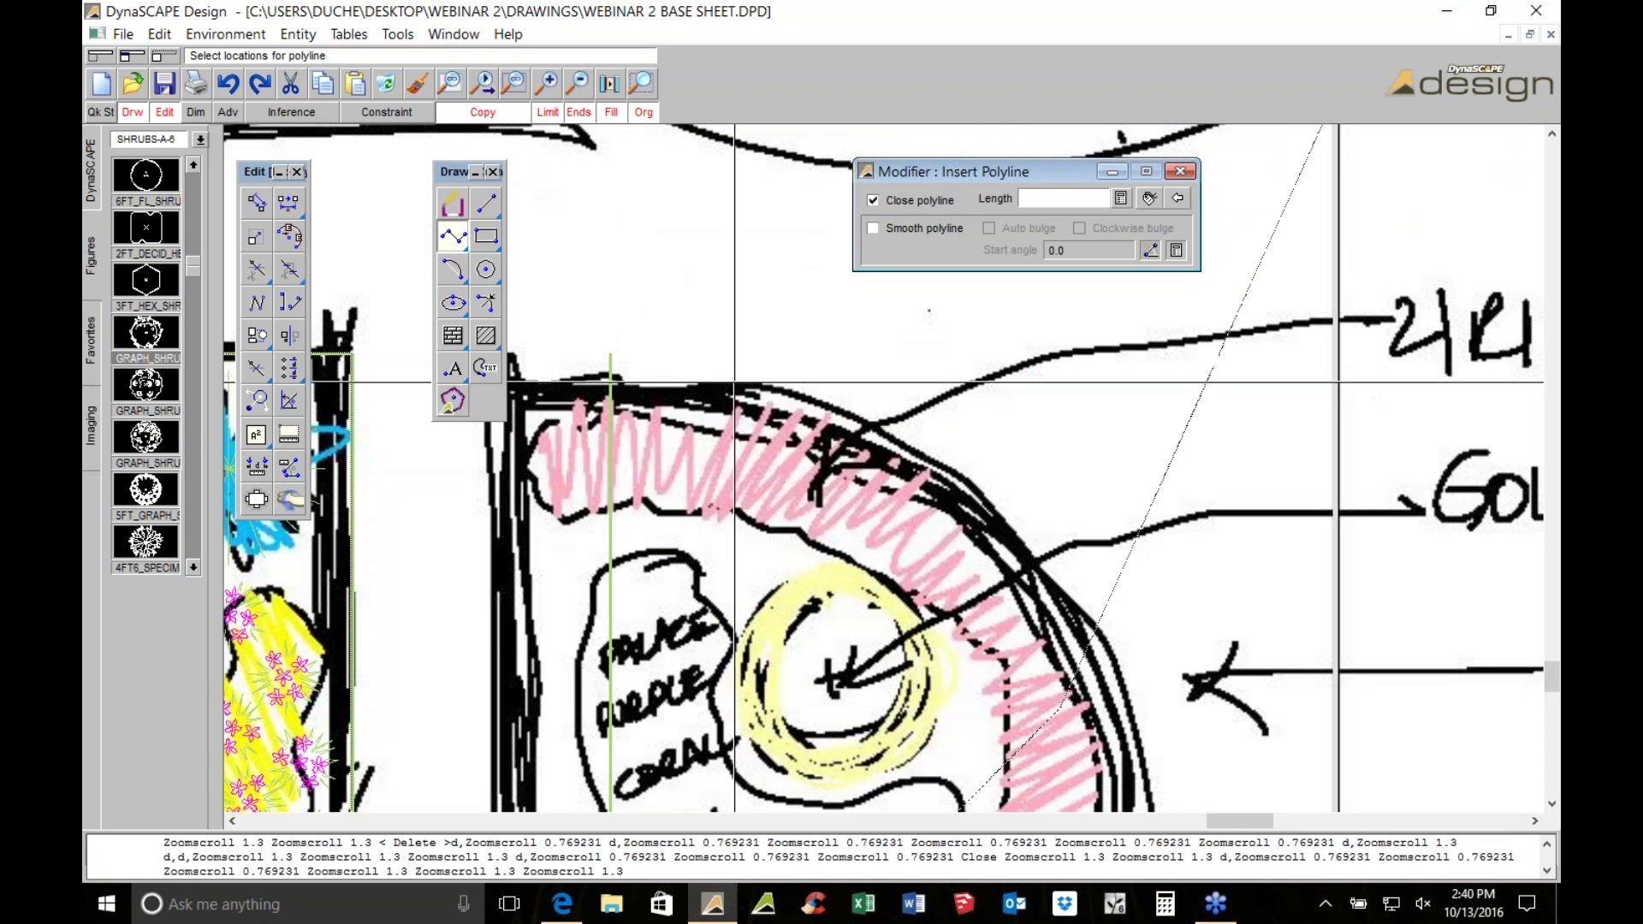
pyautogui.click(610, 395)
pyautogui.click(757, 396)
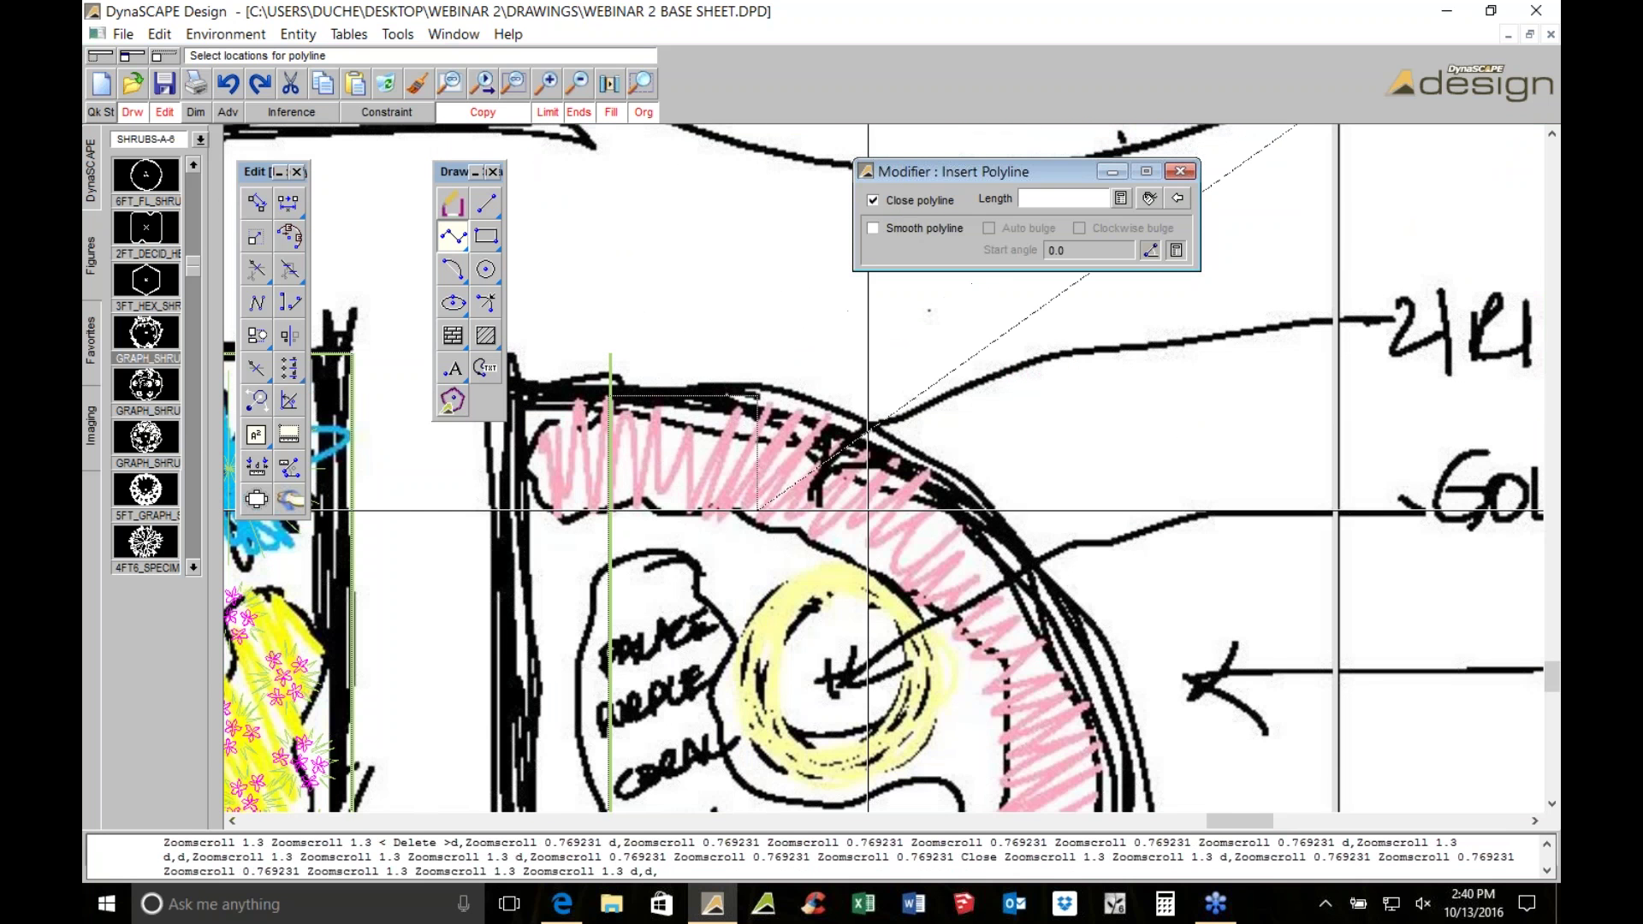
# Place the final two vertices so the outline closes around the curved bed
pyautogui.scroll(-1, 1145, 776)
pyautogui.scroll(-1, 1207, 785)
pyautogui.moveTo(1207, 785); pyautogui.dragTo(1051, 344, button='middle')
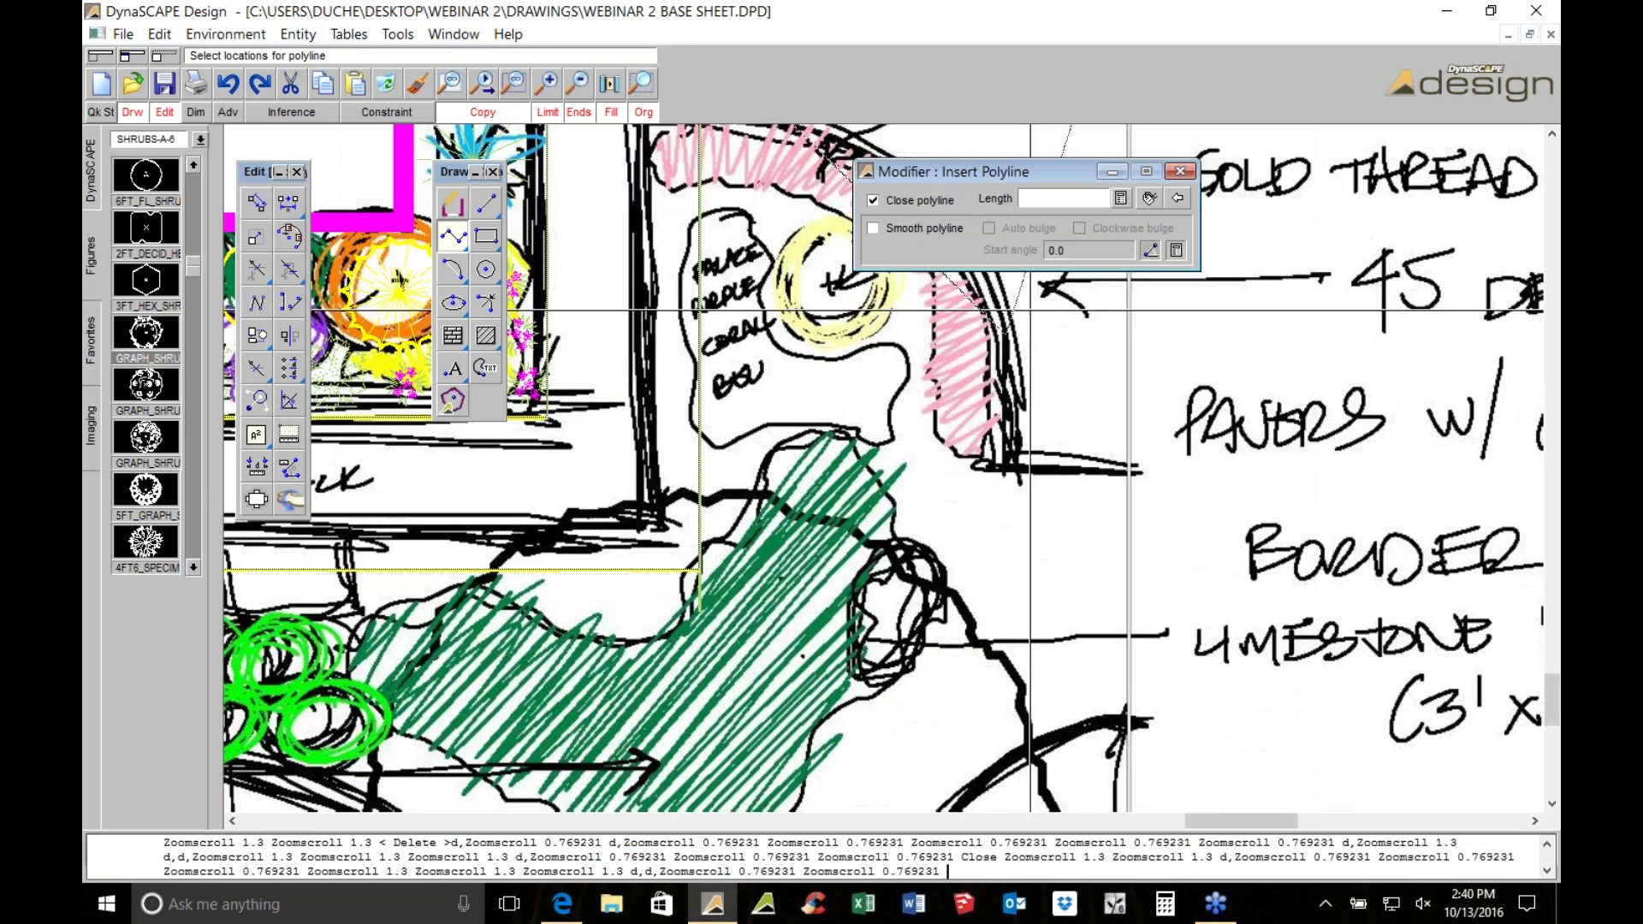
pyautogui.click(1030, 340)
pyautogui.click(1046, 469)
pyautogui.scroll(1, 1089, 426)
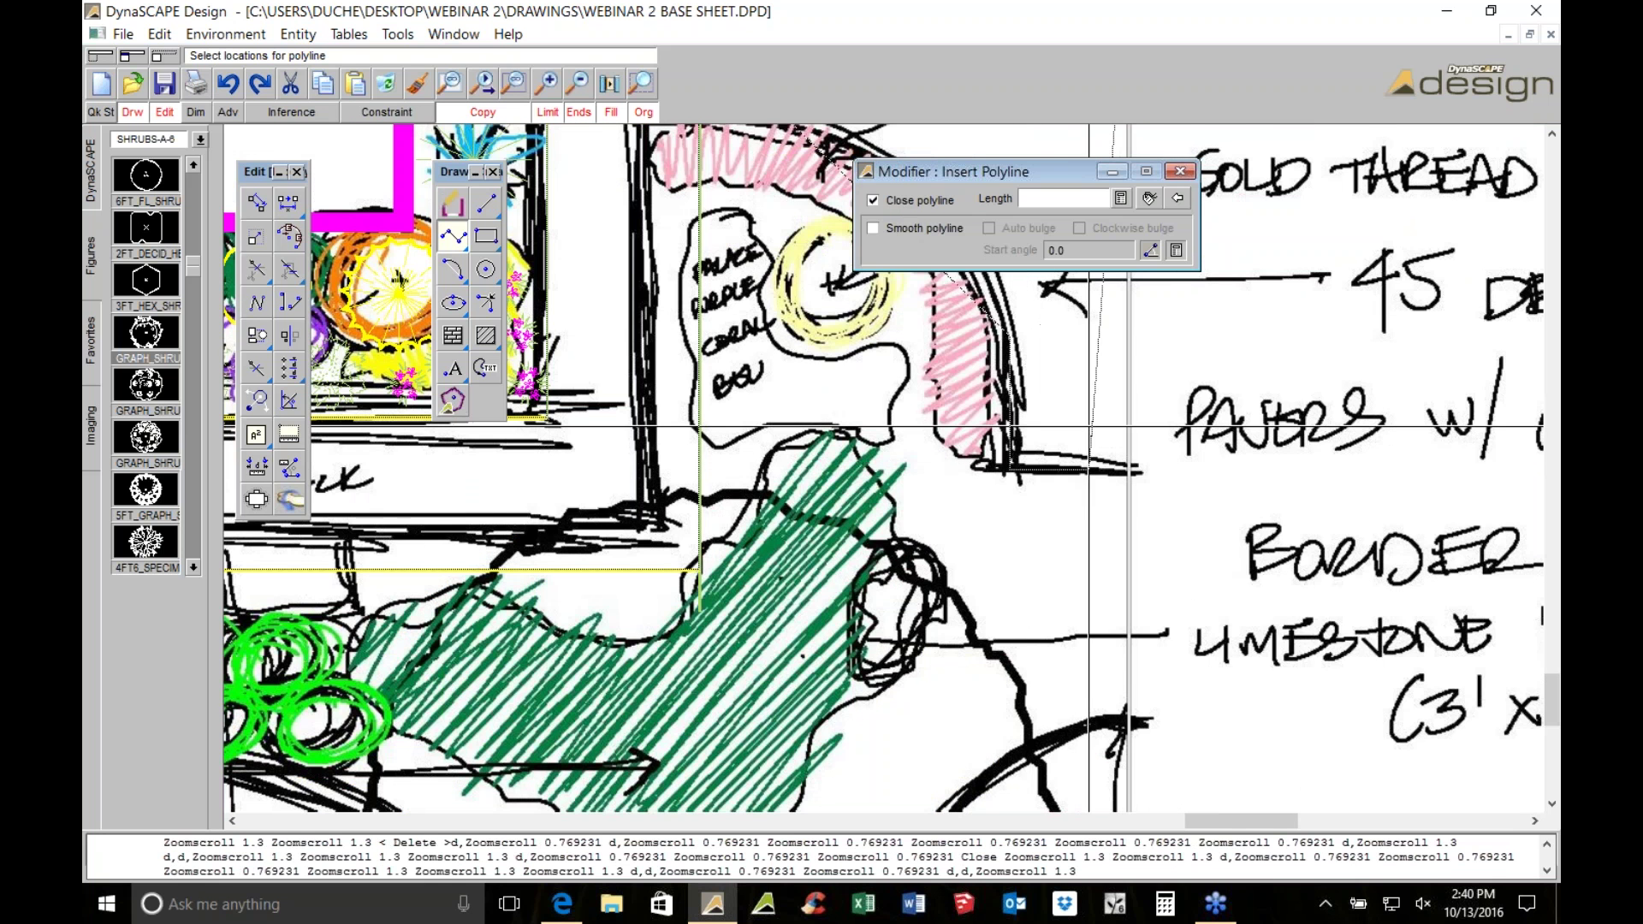
pyautogui.scroll(2, 1089, 426)
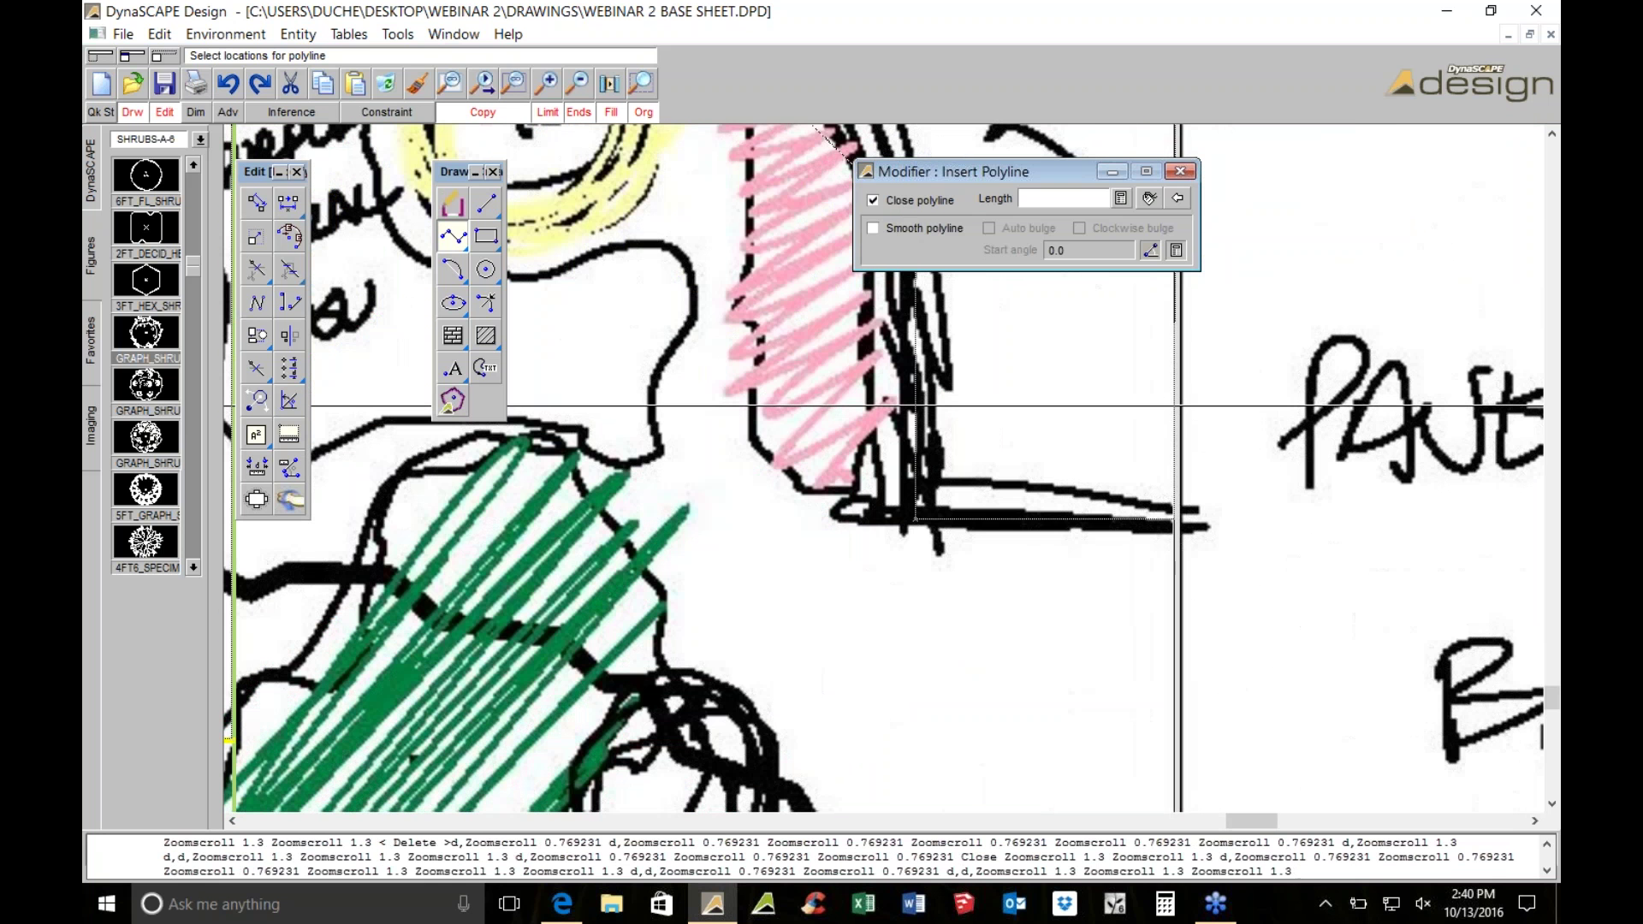
pyautogui.scroll(-1, 1179, 405)
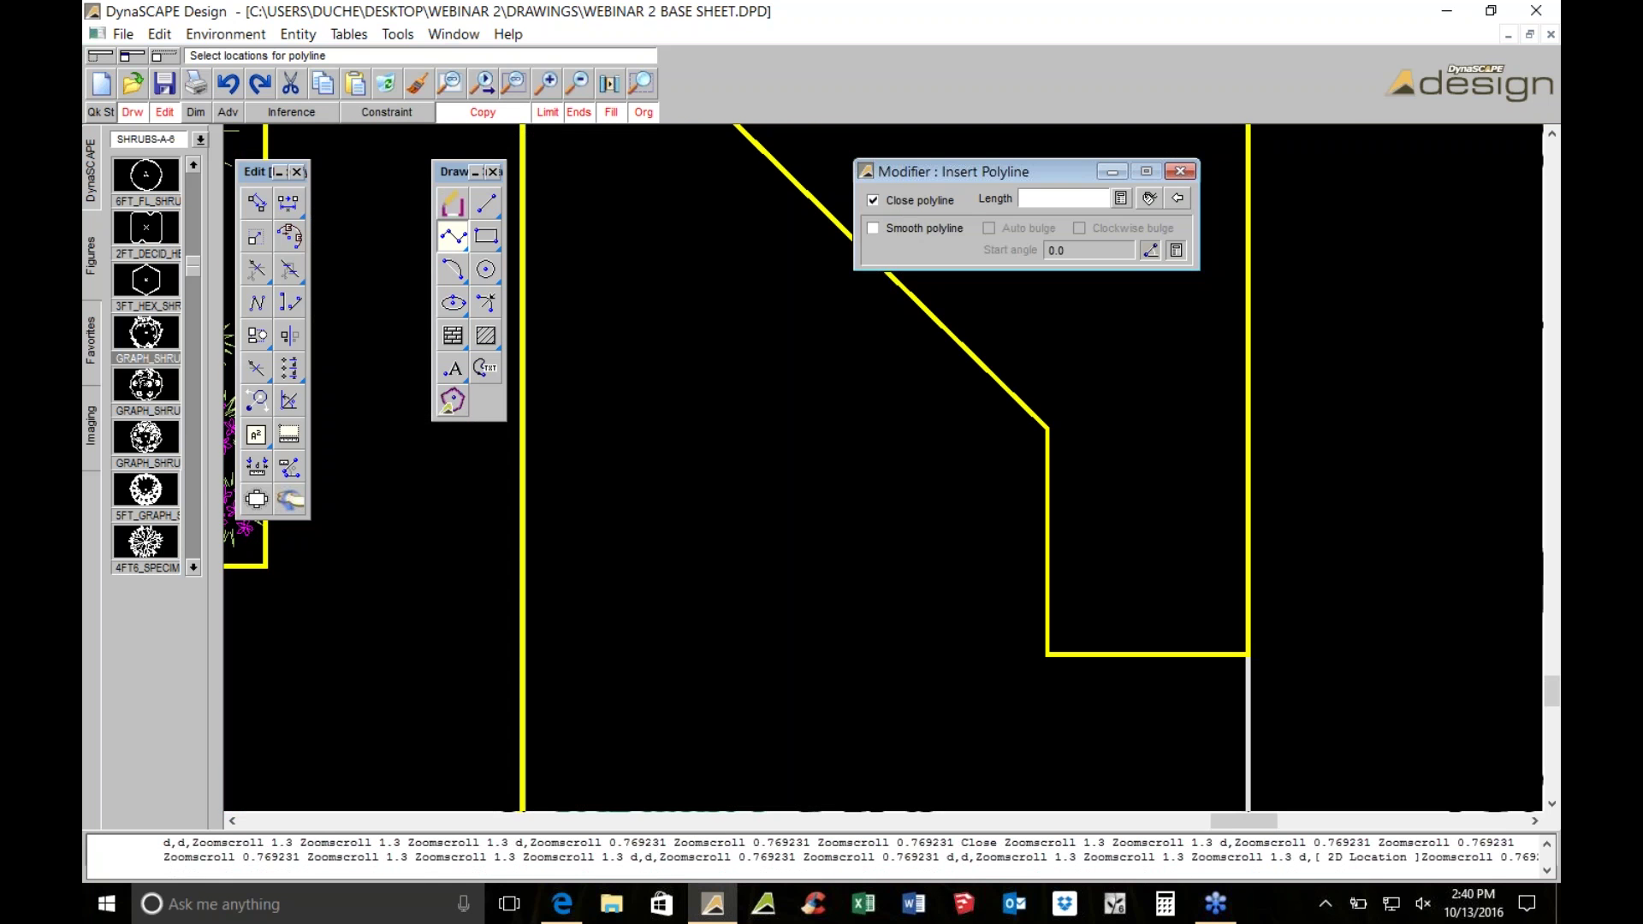
pyautogui.scroll(-1, 1249, 567)
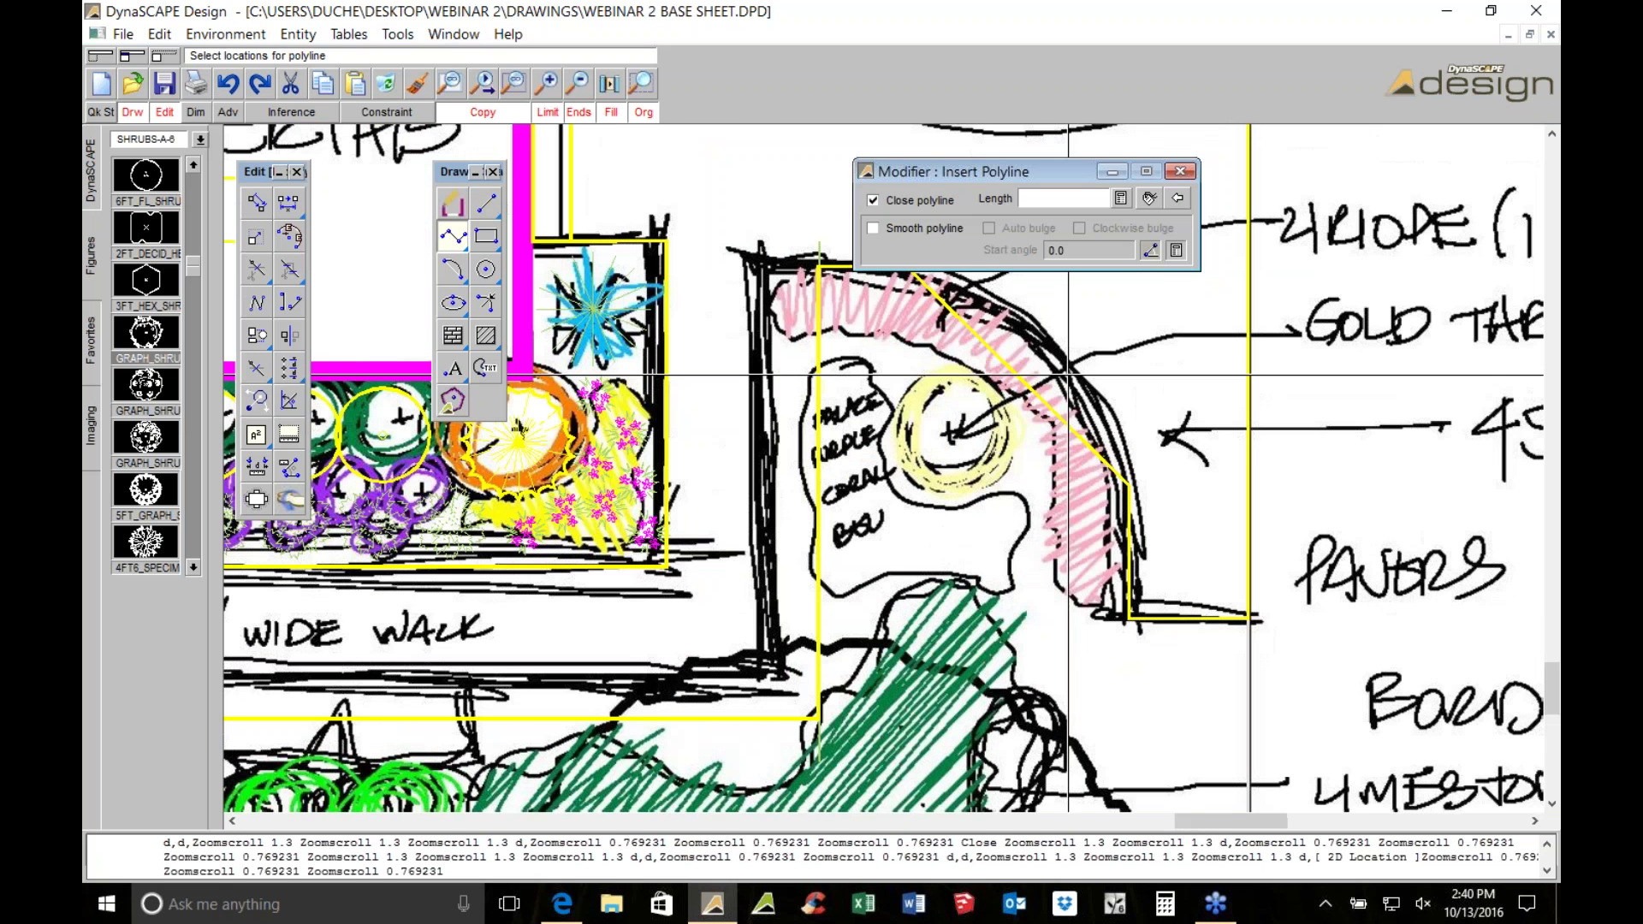
pyautogui.scroll(-2, 1067, 374)
# End the polyline, select it, and pull the diagonal's midpoint grip out into a curve
pyautogui.press('Escape')
pyautogui.click(986, 316)
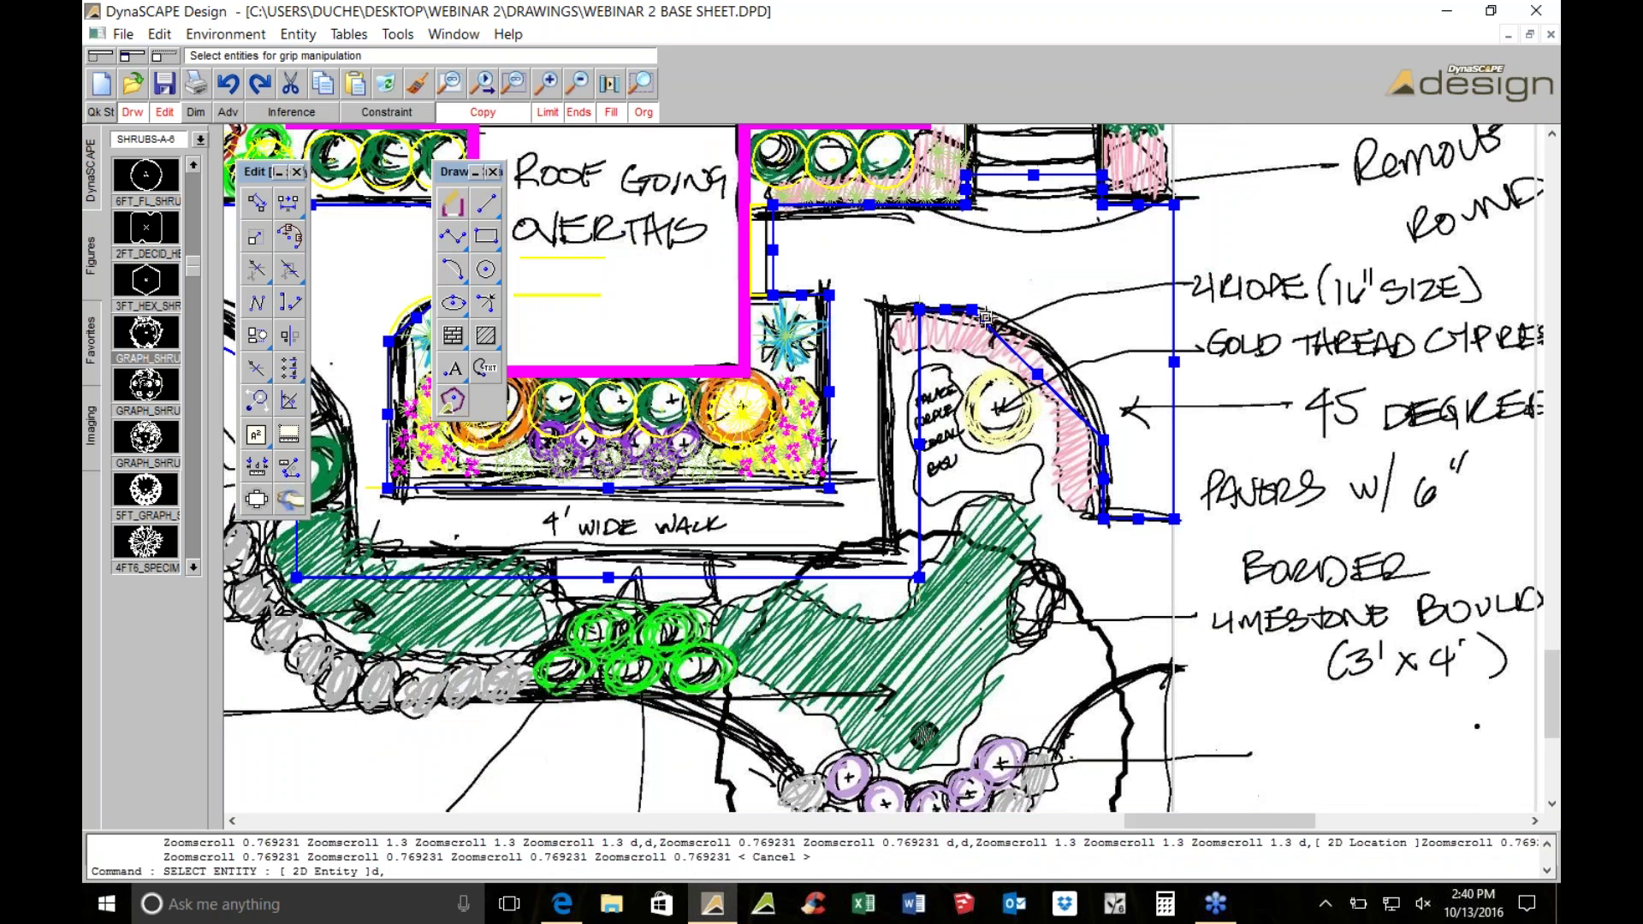
pyautogui.scroll(1, 985, 316)
pyautogui.scroll(4, 1044, 370)
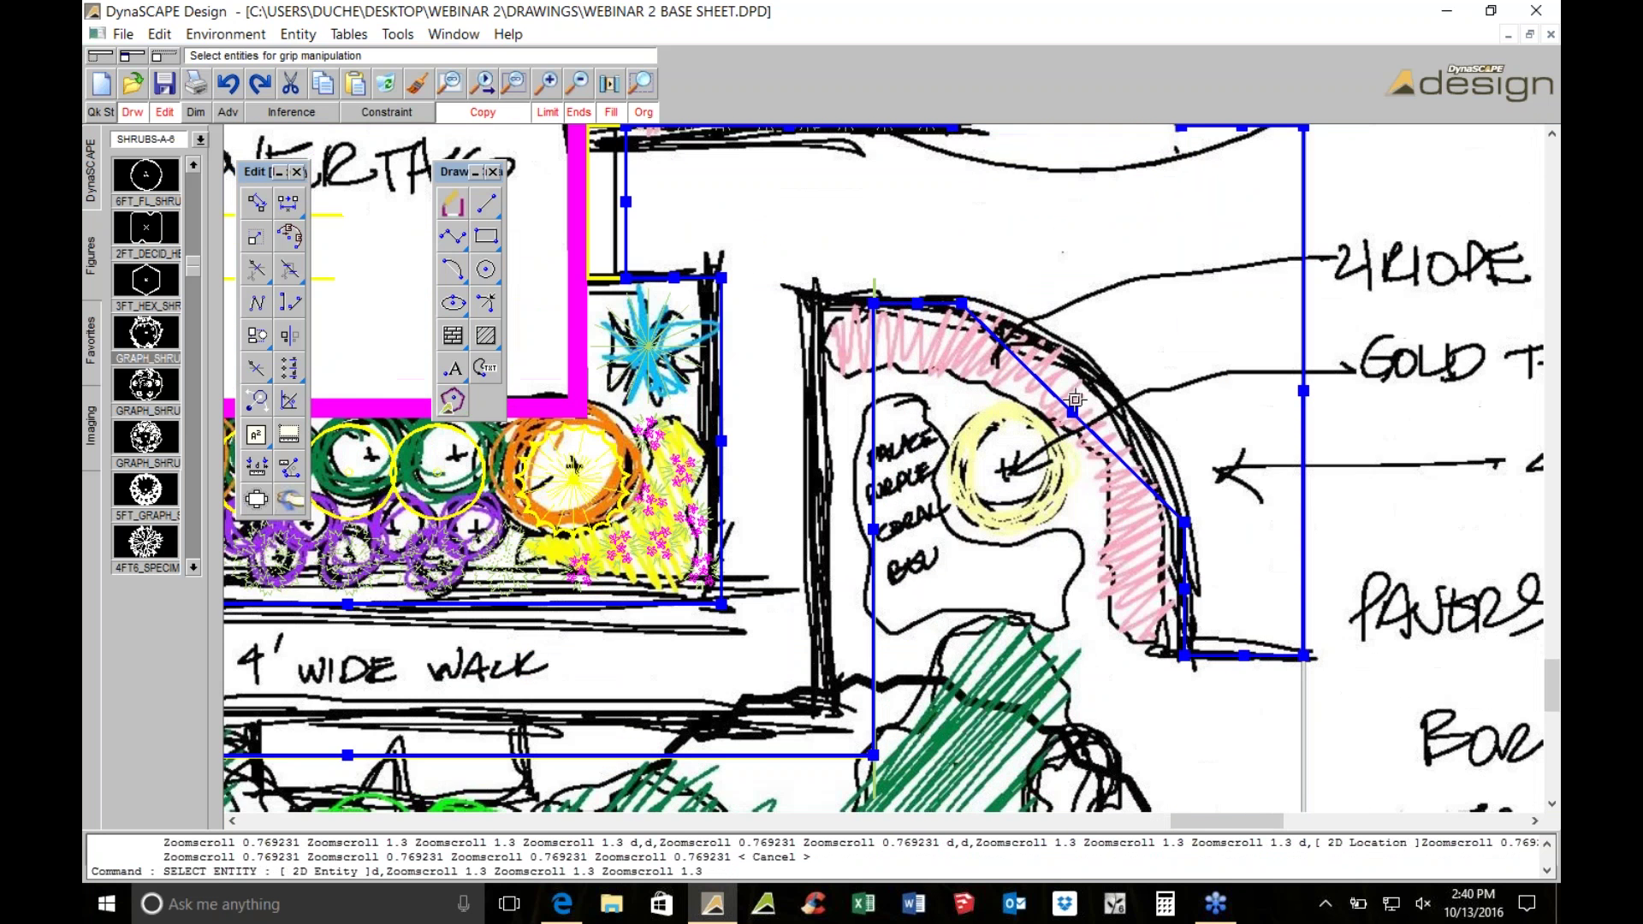
pyautogui.click(1053, 390)
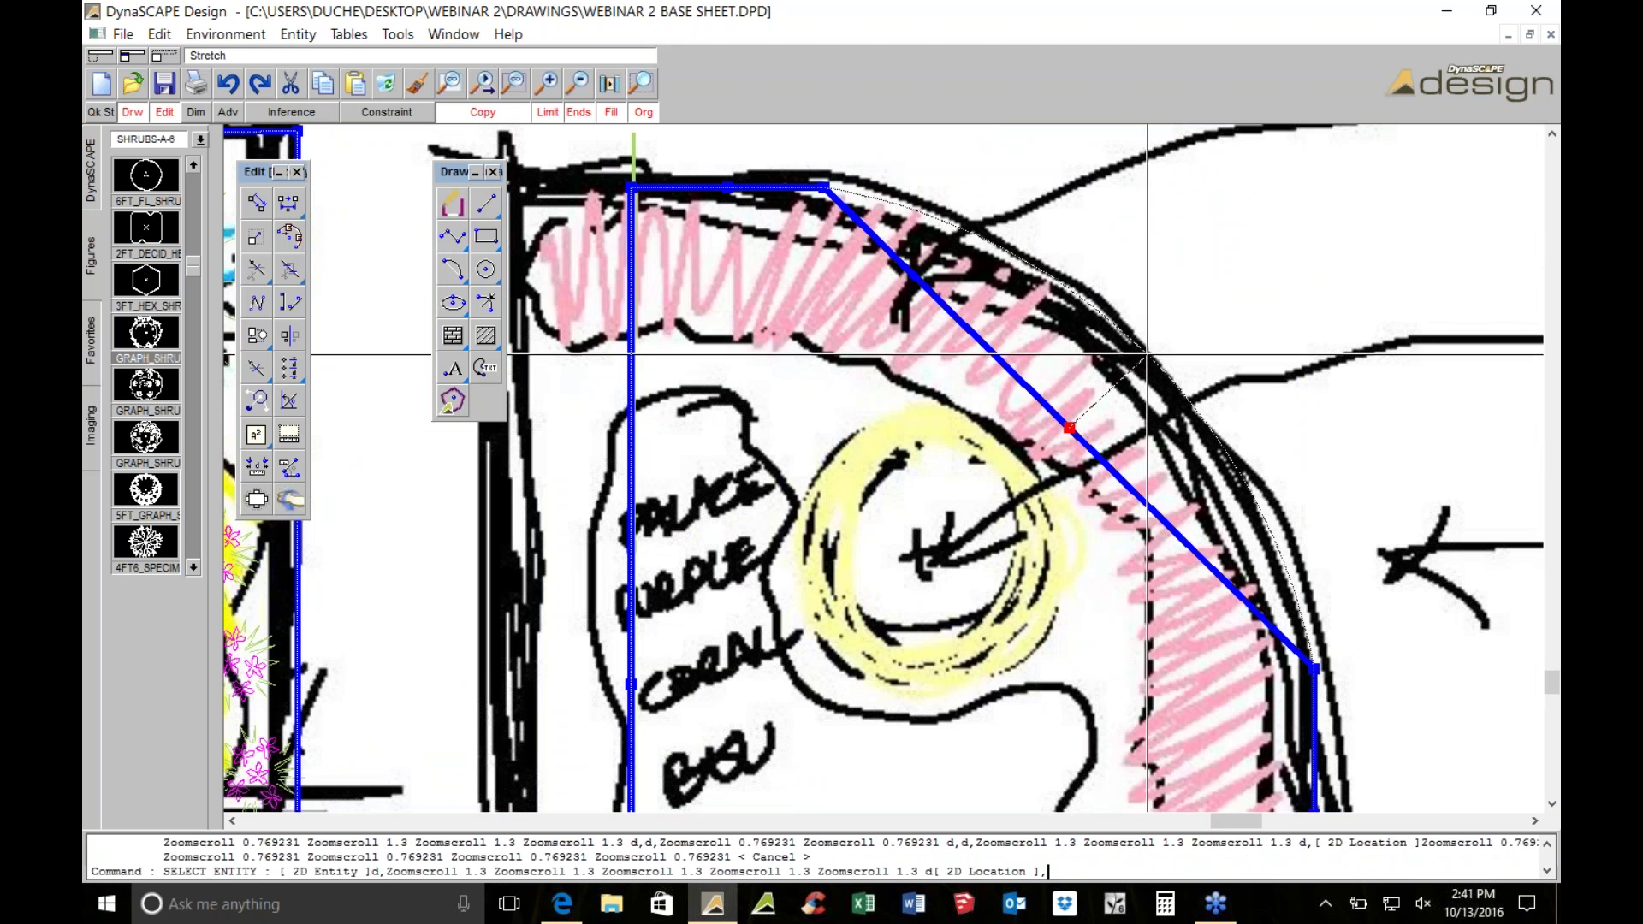
pyautogui.click(1138, 394)
# Move another grip onto the sketched curve, then open Imaging > Raster Editor
pyautogui.scroll(-1, 1138, 395)
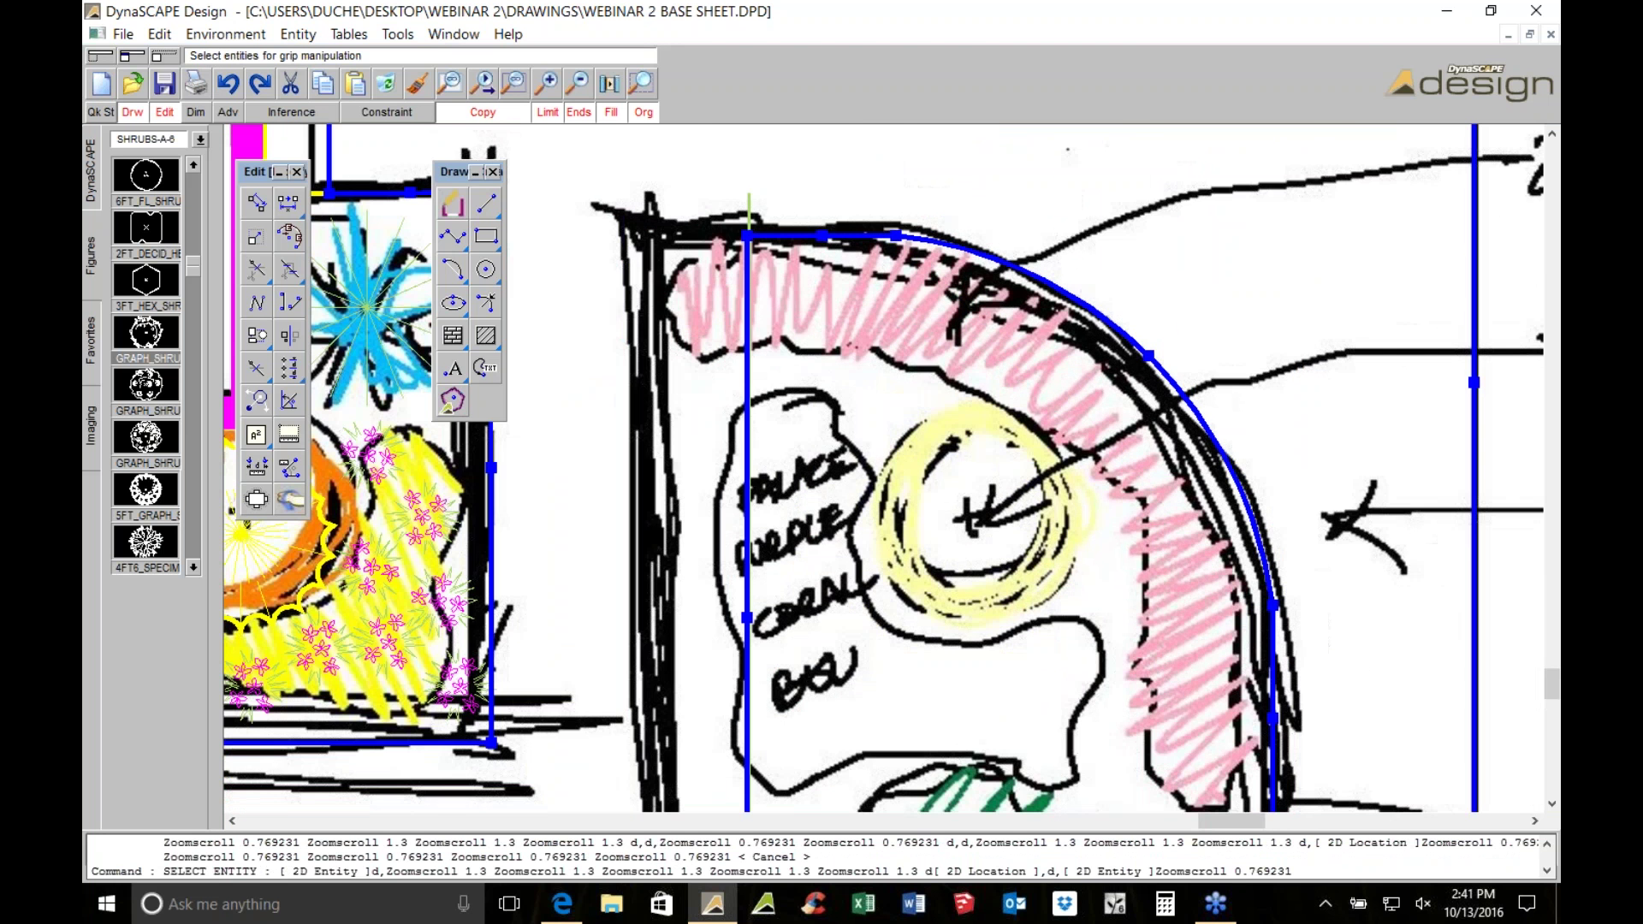
pyautogui.scroll(-2, 985, 421)
pyautogui.scroll(3, 986, 421)
pyautogui.click(983, 421)
pyautogui.click(1024, 352)
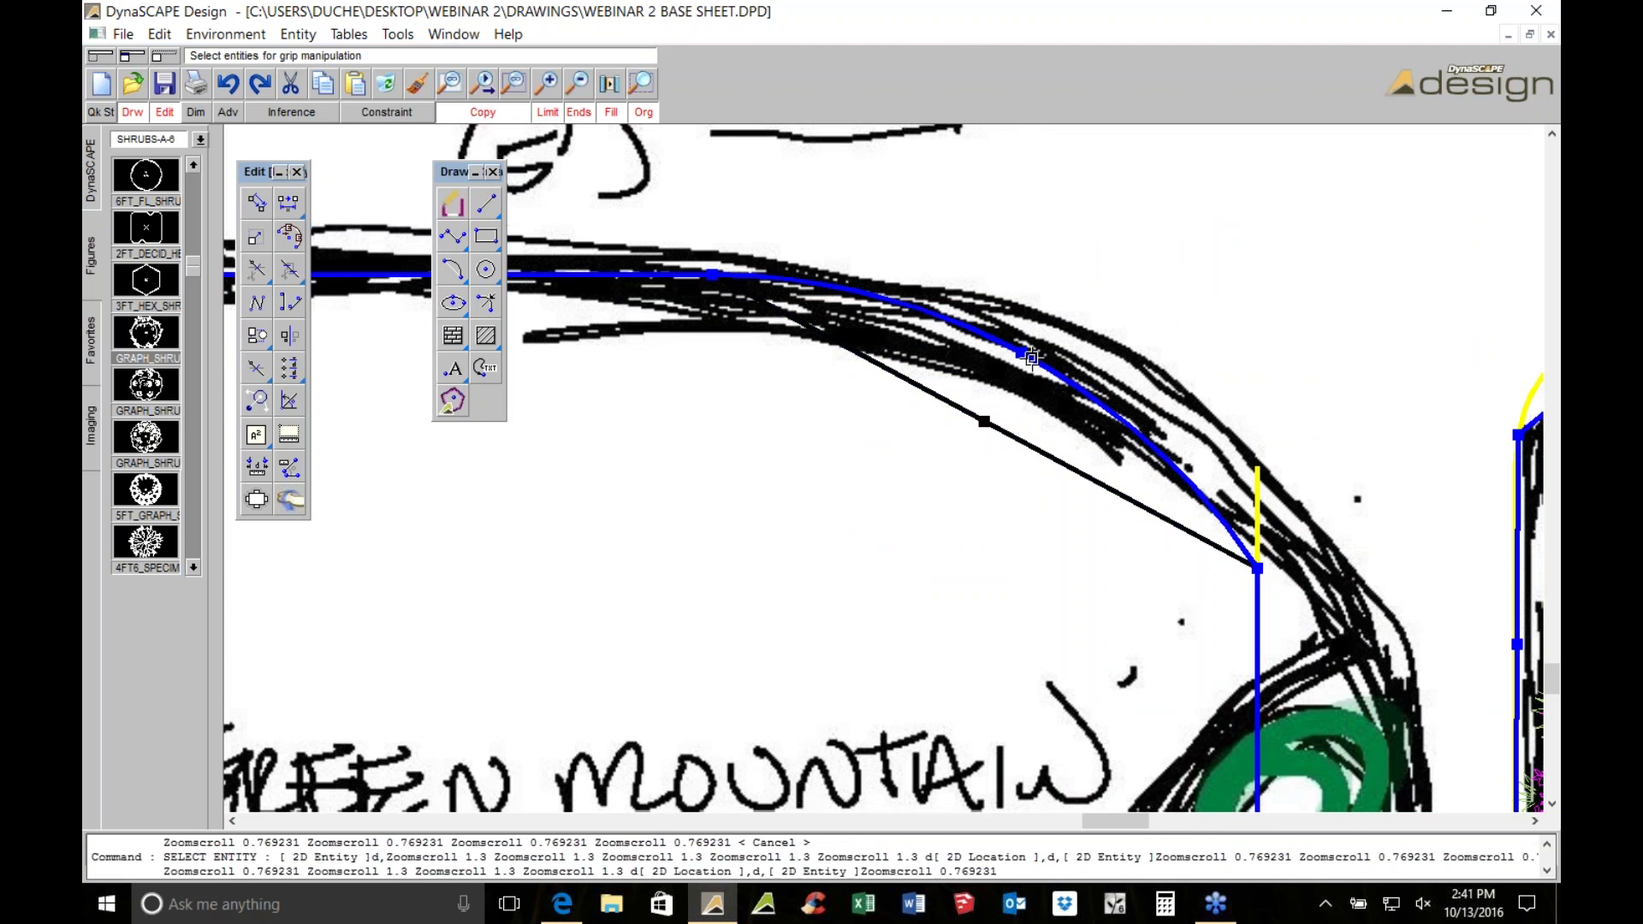
pyautogui.scroll(-2, 1022, 359)
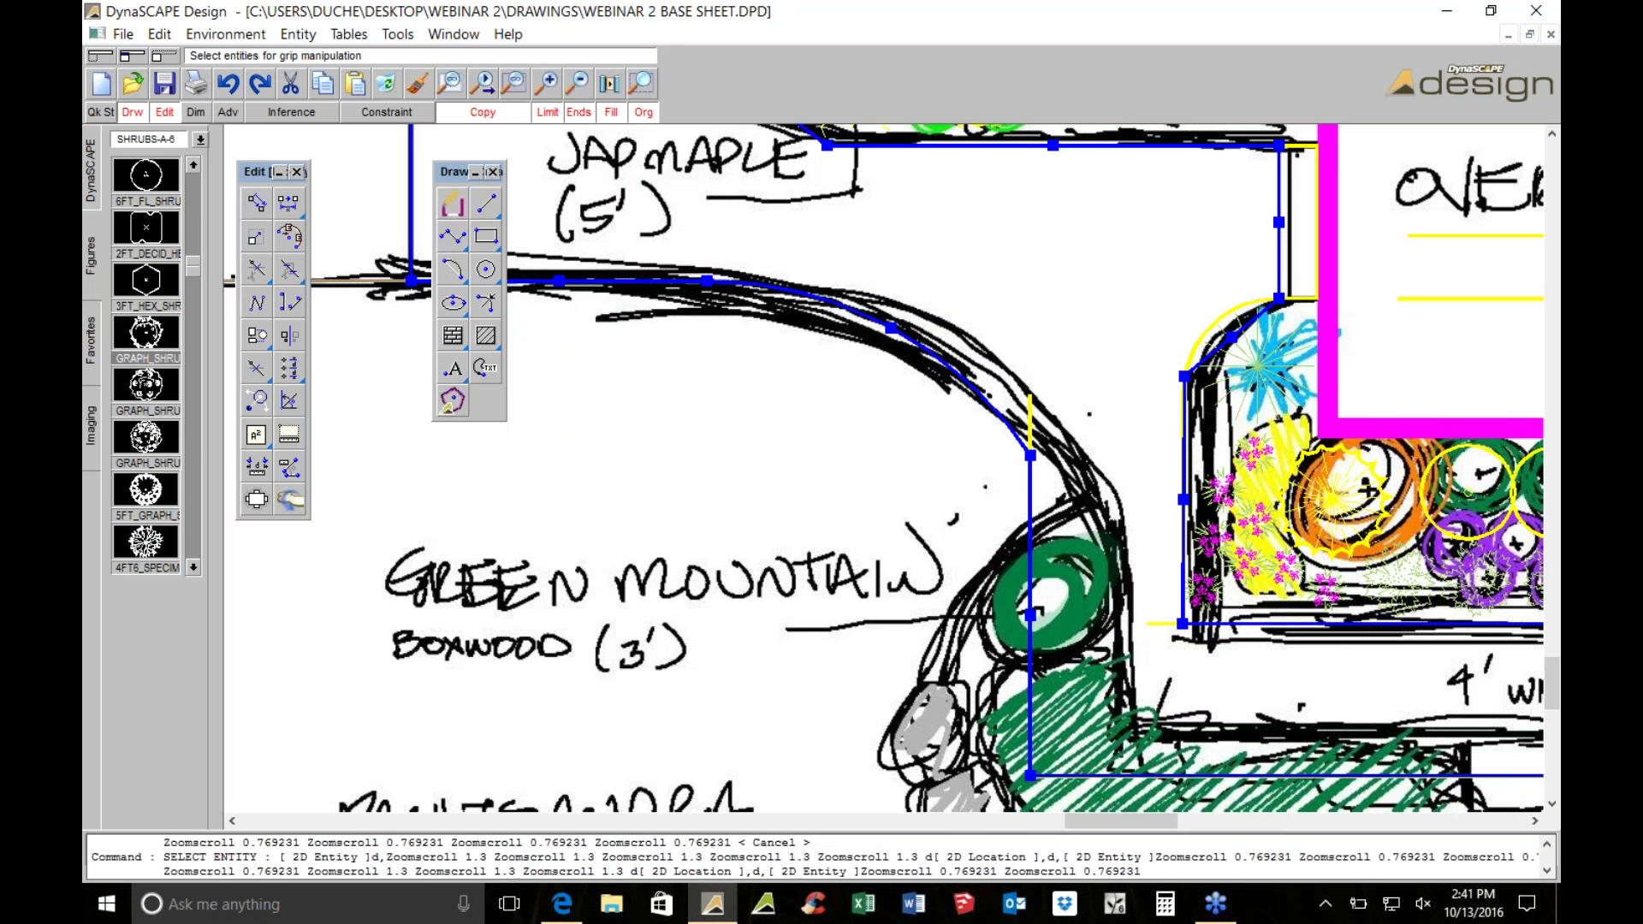
pyautogui.click(89, 415)
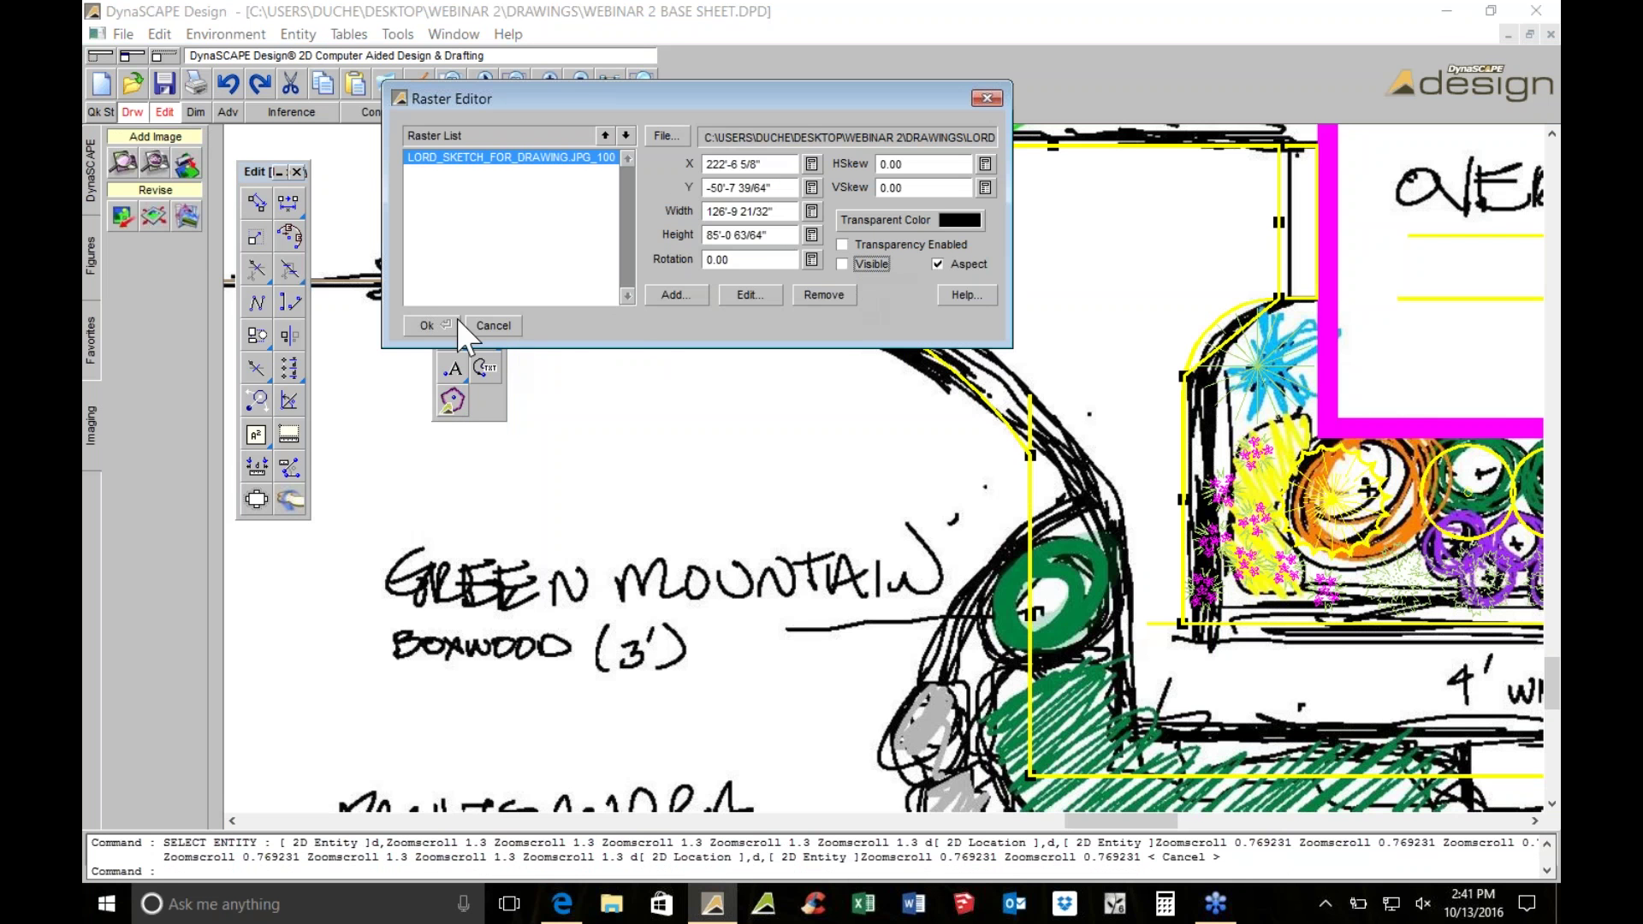
# Hide the background sketch image and delete the stray vertical line on the left
pyautogui.click(457, 318)
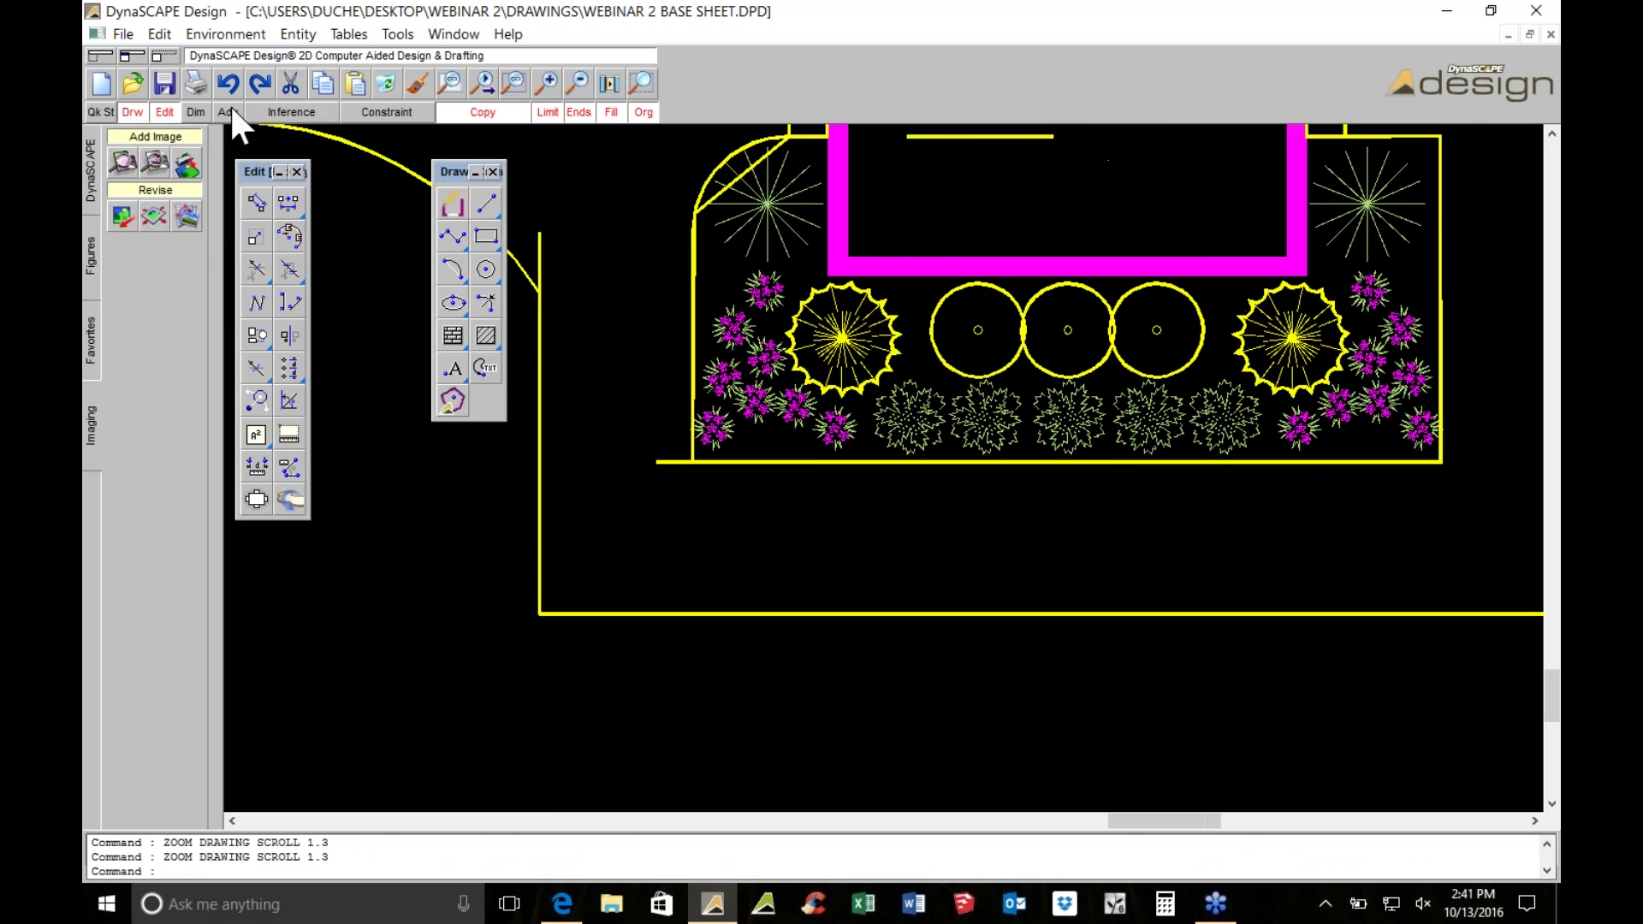
pyautogui.moveTo(508, 324); pyautogui.dragTo(600, 391, button='middle')
pyautogui.press('Escape')
pyautogui.click(623, 303)
pyautogui.click(624, 305)
pyautogui.click(627, 297)
pyautogui.click(384, 77)
# Stretch a grip on the curved bed-edge polyline downward to reshape it
pyautogui.scroll(-1, 700, 271)
pyautogui.moveTo(623, 348); pyautogui.dragTo(684, 375, button='middle')
pyautogui.click(708, 357)
pyautogui.click(710, 366)
pyautogui.click(710, 458)
# Adjust the arc's end, midpoint and start grips to round the curve
pyautogui.moveTo(508, 244); pyautogui.dragTo(800, 395, button='middle')
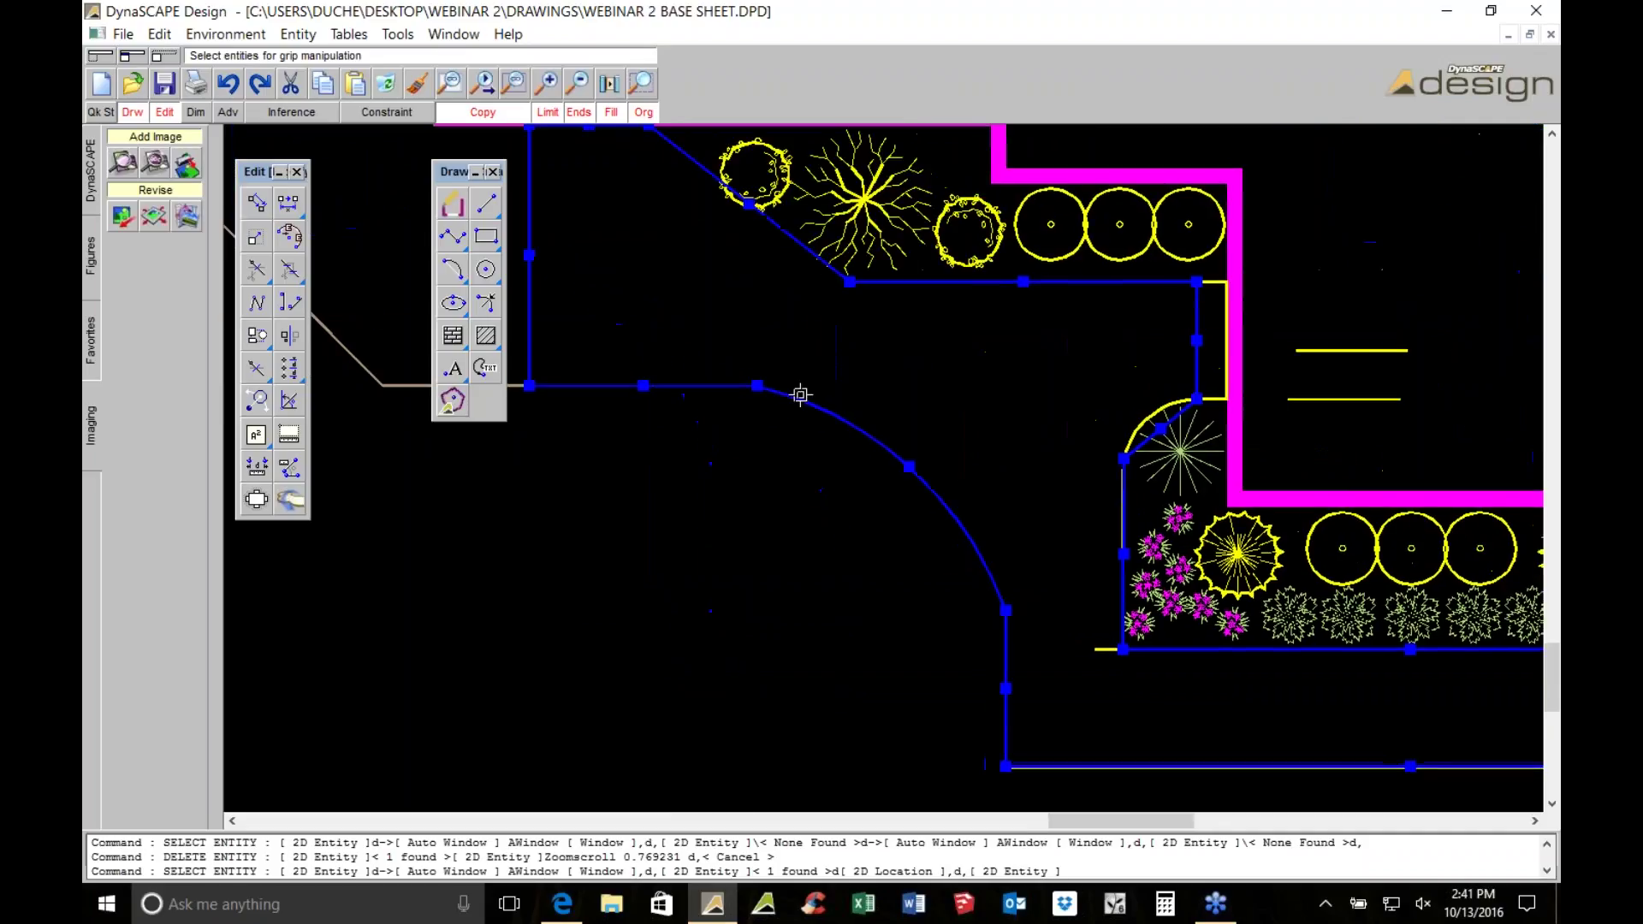
pyautogui.click(764, 378)
pyautogui.click(850, 386)
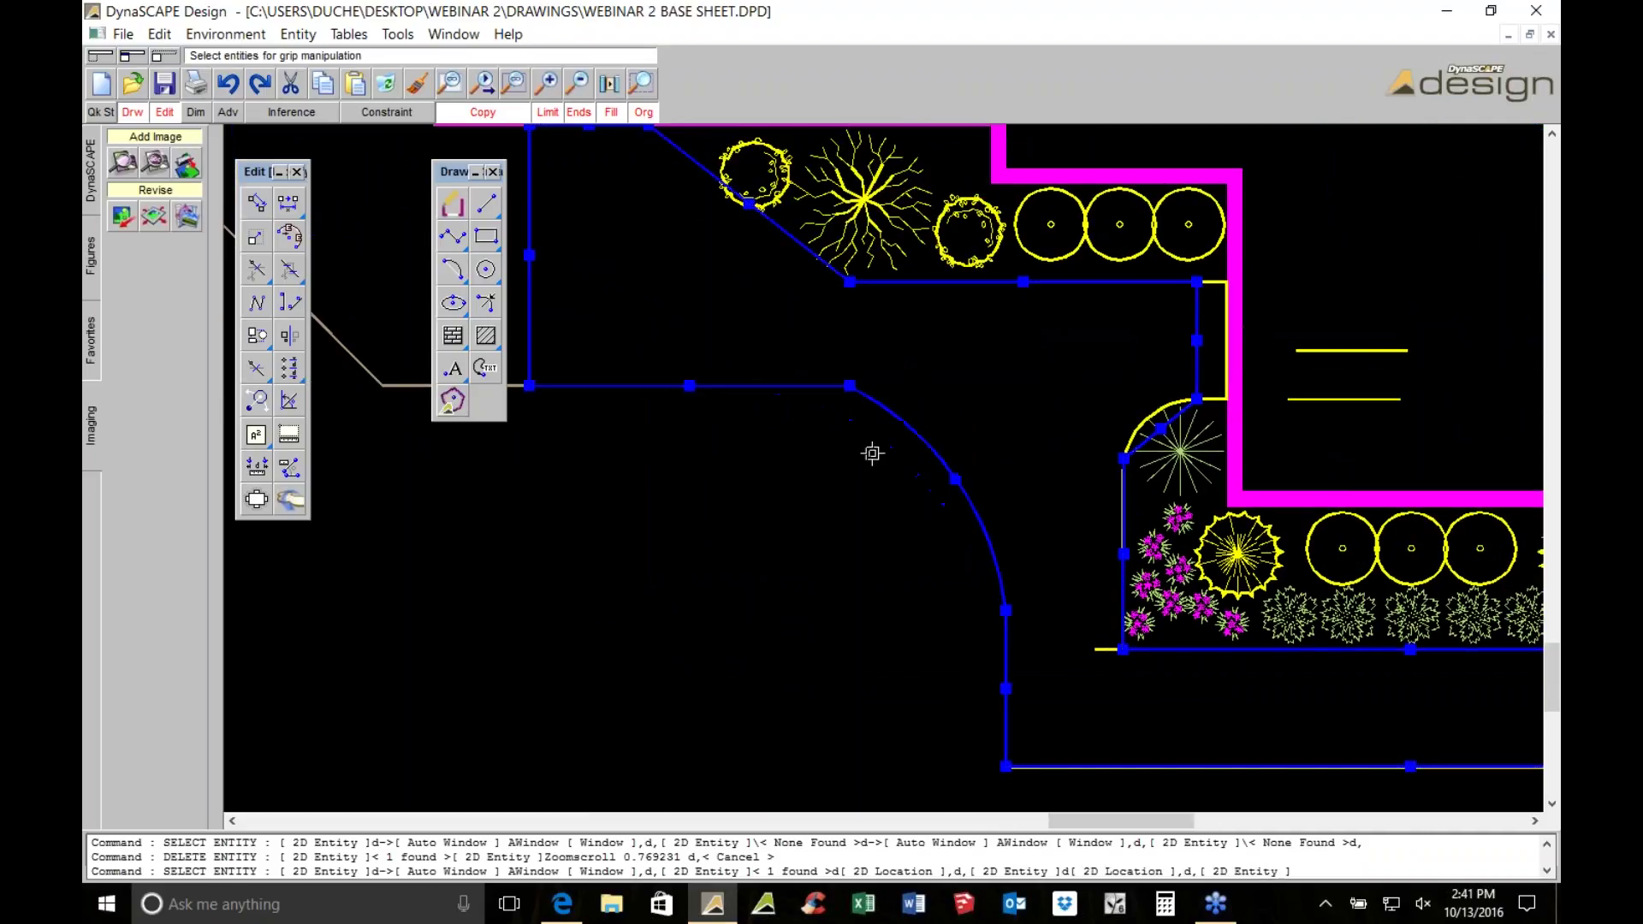
pyautogui.click(952, 474)
pyautogui.click(965, 471)
pyautogui.click(850, 385)
pyautogui.click(846, 407)
pyautogui.click(906, 450)
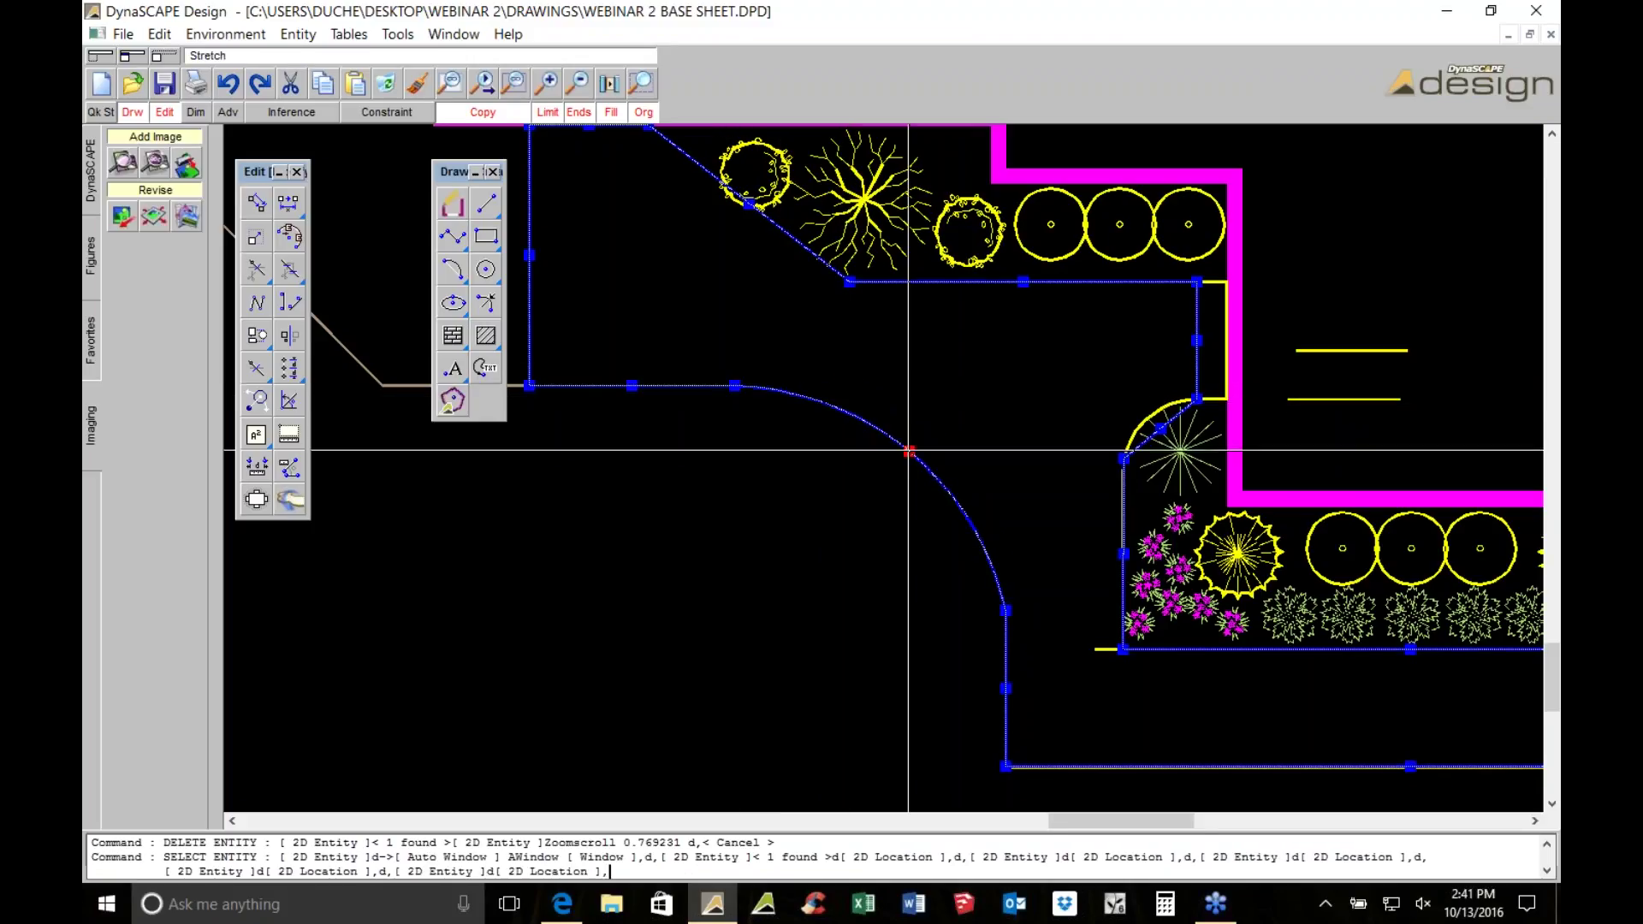
pyautogui.click(916, 445)
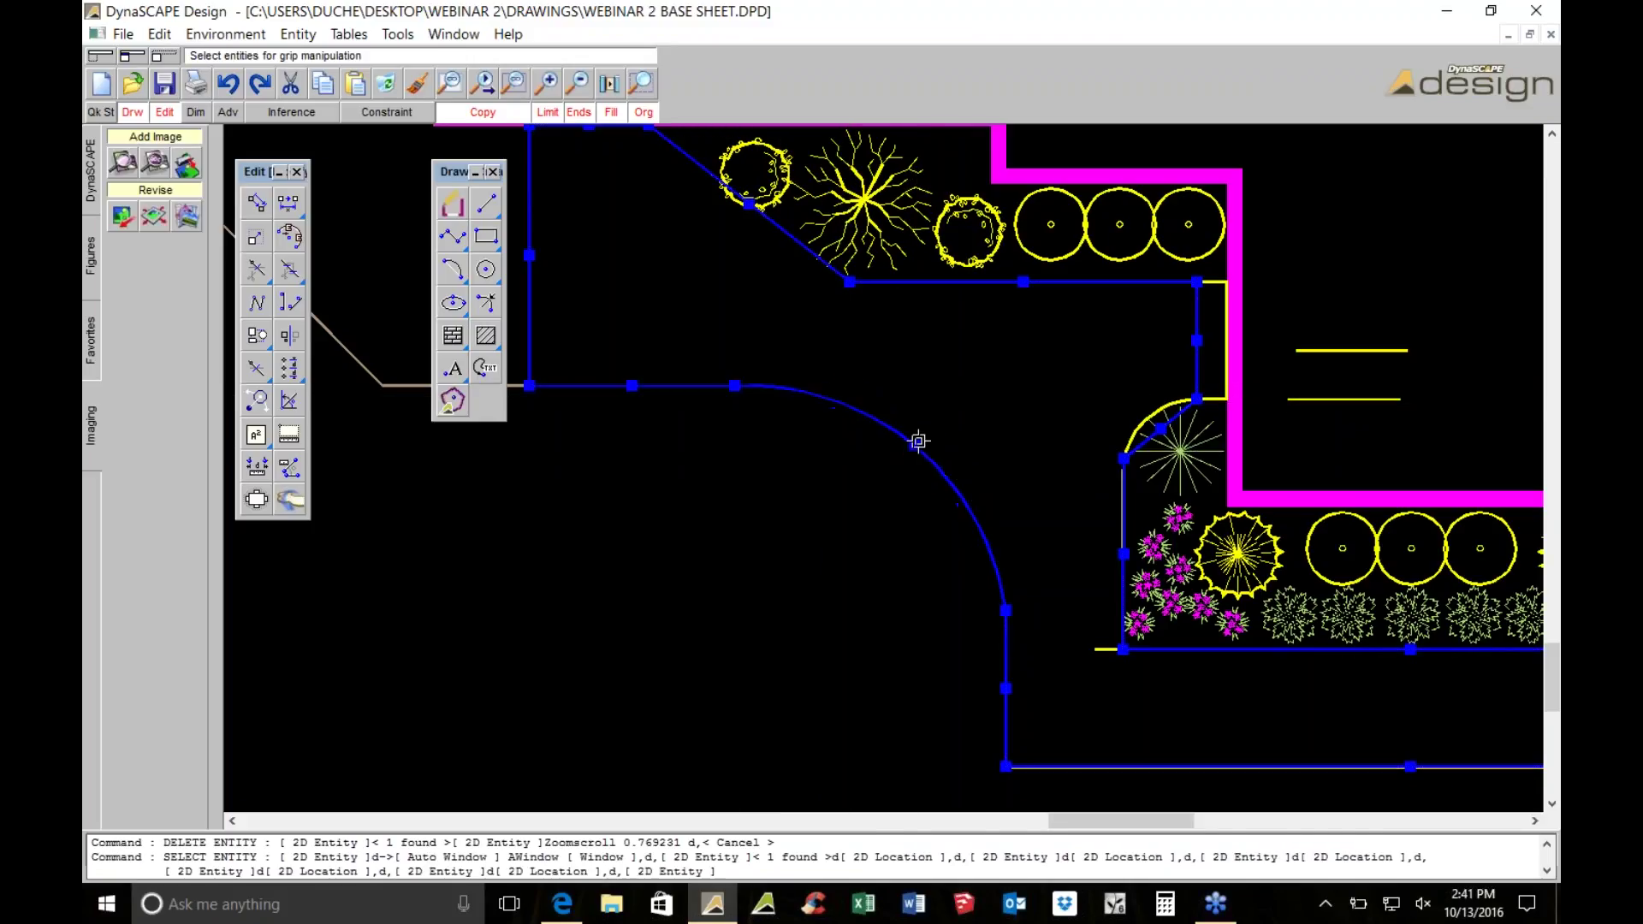
pyautogui.press('Escape')
# Snap the curved edge's middle grip onto the curve
pyautogui.scroll(-2, 1040, 477)
pyautogui.scroll(1, 959, 557)
pyautogui.scroll(3, 959, 558)
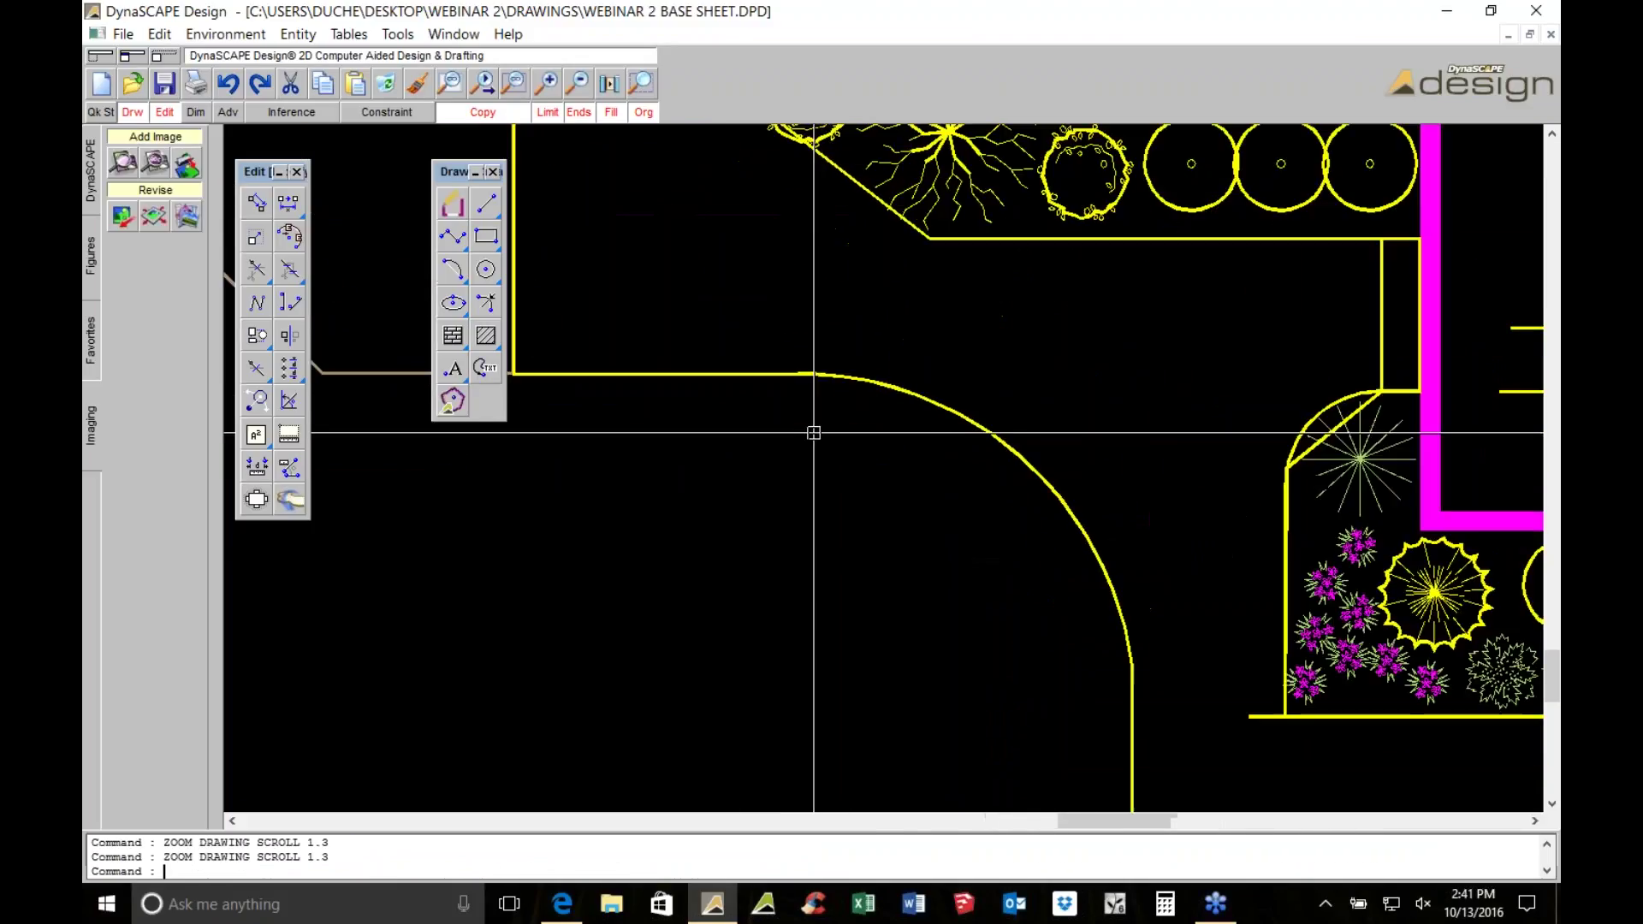
pyautogui.scroll(-1, 836, 349)
pyautogui.click(854, 320)
pyautogui.scroll(-3, 854, 320)
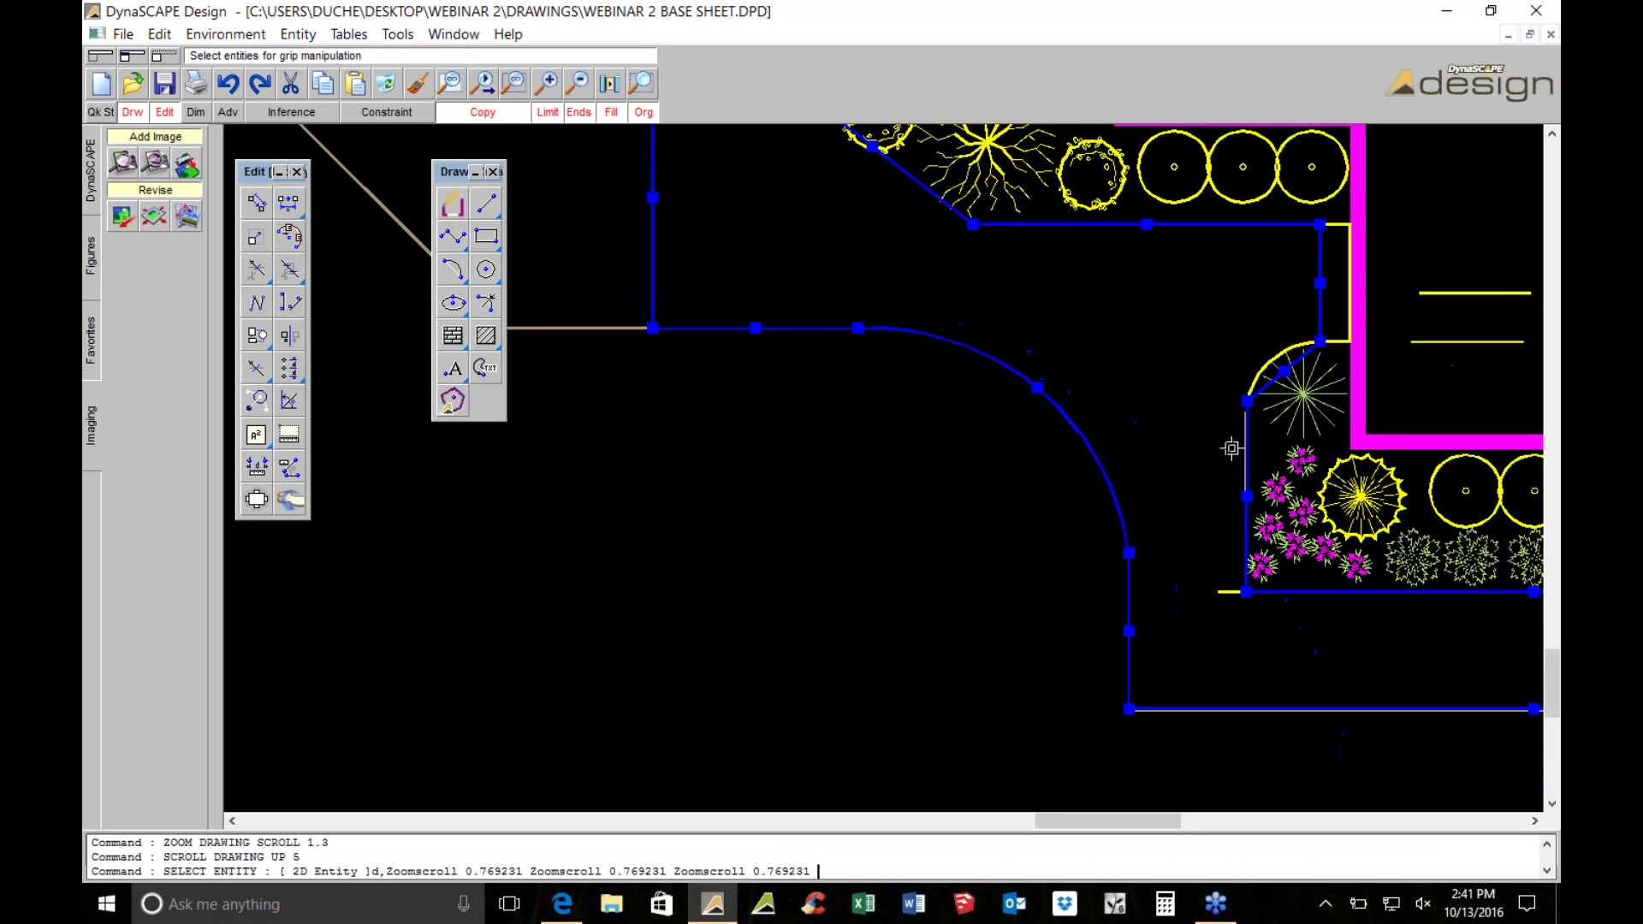
pyautogui.scroll(3, 1062, 459)
pyautogui.click(1074, 398)
pyautogui.click(1046, 376)
pyautogui.scroll(-3, 1049, 376)
pyautogui.press('Escape')
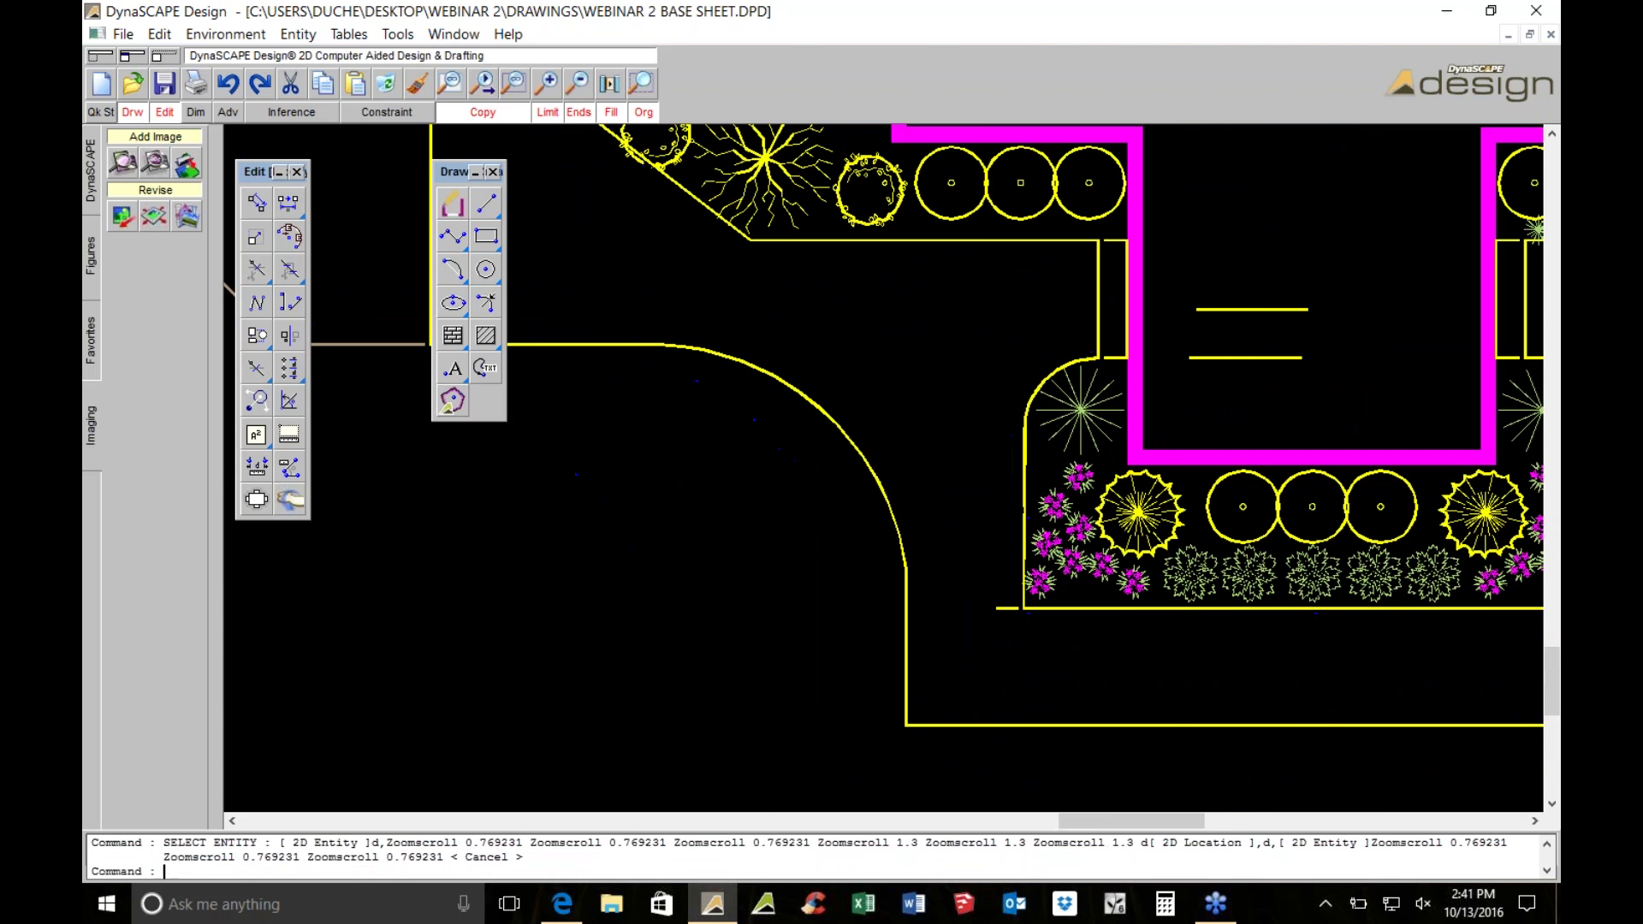
# Delete the bottom bed-edge line
pyautogui.click(1000, 614)
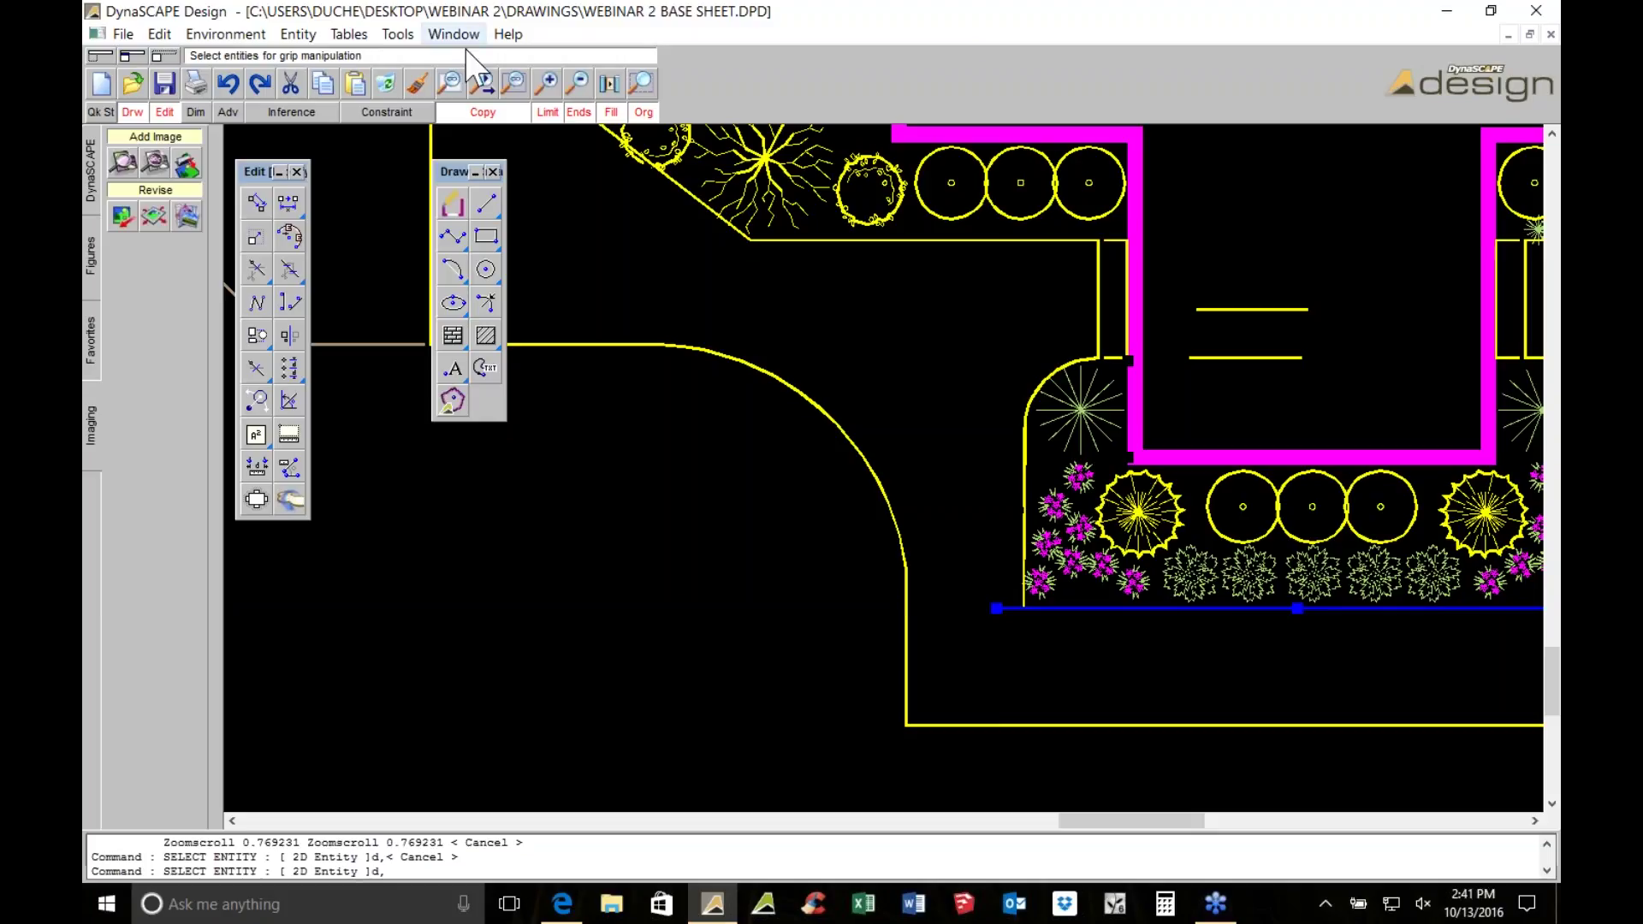
pyautogui.click(414, 81)
pyautogui.scroll(-2, 847, 379)
pyautogui.scroll(2, 793, 342)
pyautogui.press('Escape')
# Stretch a grip on the bed-edge polyline to a new position
pyautogui.click(727, 288)
pyautogui.click(722, 288)
pyautogui.click(698, 327)
pyautogui.scroll(-1, 1307, 357)
# Delete the two short leftover lines
pyautogui.moveTo(1306, 357); pyautogui.dragTo(648, 248, button='middle')
pyautogui.press('Escape')
pyautogui.click(999, 535)
pyautogui.click(964, 415)
pyautogui.click(386, 83)
pyautogui.scroll(2, 815, 446)
# Delete the thin vertical line
pyautogui.moveTo(815, 446); pyautogui.dragTo(802, 429, button='middle')
pyautogui.click(762, 378)
pyautogui.click(702, 813)
pyautogui.scroll(-2, 686, 393)
# Window-select the entire site plan
pyautogui.click(691, 383)
pyautogui.click(933, 706)
pyautogui.moveTo(770, 562)
pyautogui.mouseDown(button='middle')
pyautogui.moveTo(1021, 449)
pyautogui.moveTo(1232, 462)
pyautogui.mouseUp(button='middle')
pyautogui.press('Escape')
pyautogui.scroll(-2, 1232, 462)
pyautogui.scroll(-2, 1027, 443)
pyautogui.click(667, 162)
pyautogui.click(1530, 753)
# Translate the selected site plan, without a copy, inside the page border
pyautogui.moveTo(726, 384); pyautogui.dragTo(772, 451, button='middle')
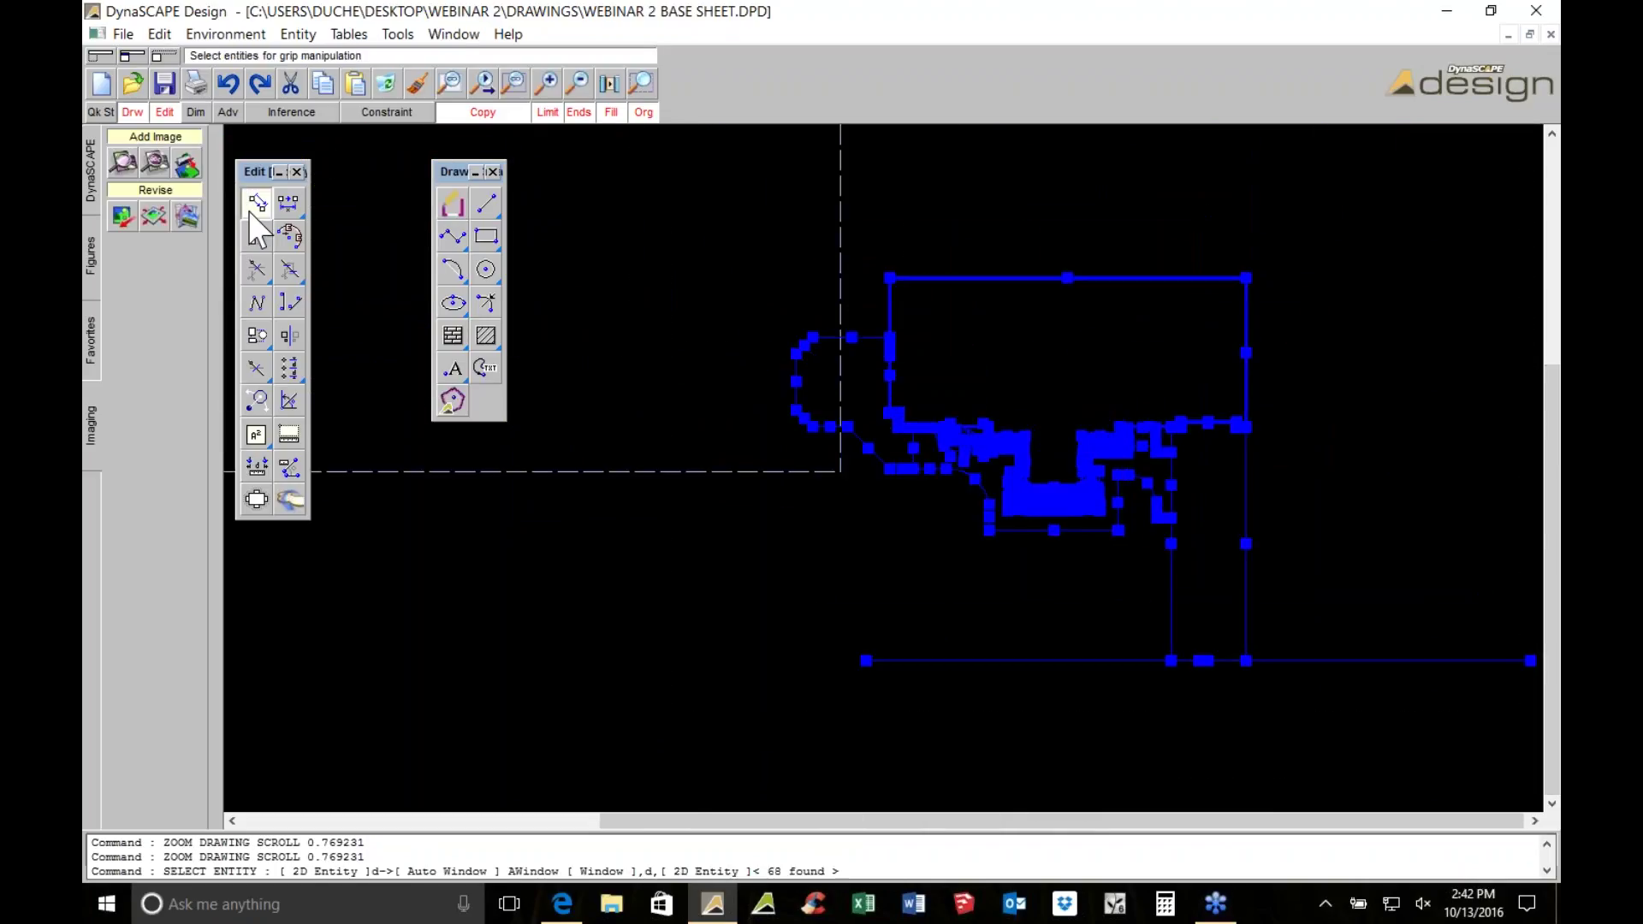
pyautogui.click(248, 211)
pyautogui.click(479, 113)
pyautogui.scroll(-1, 941, 470)
pyautogui.click(1161, 617)
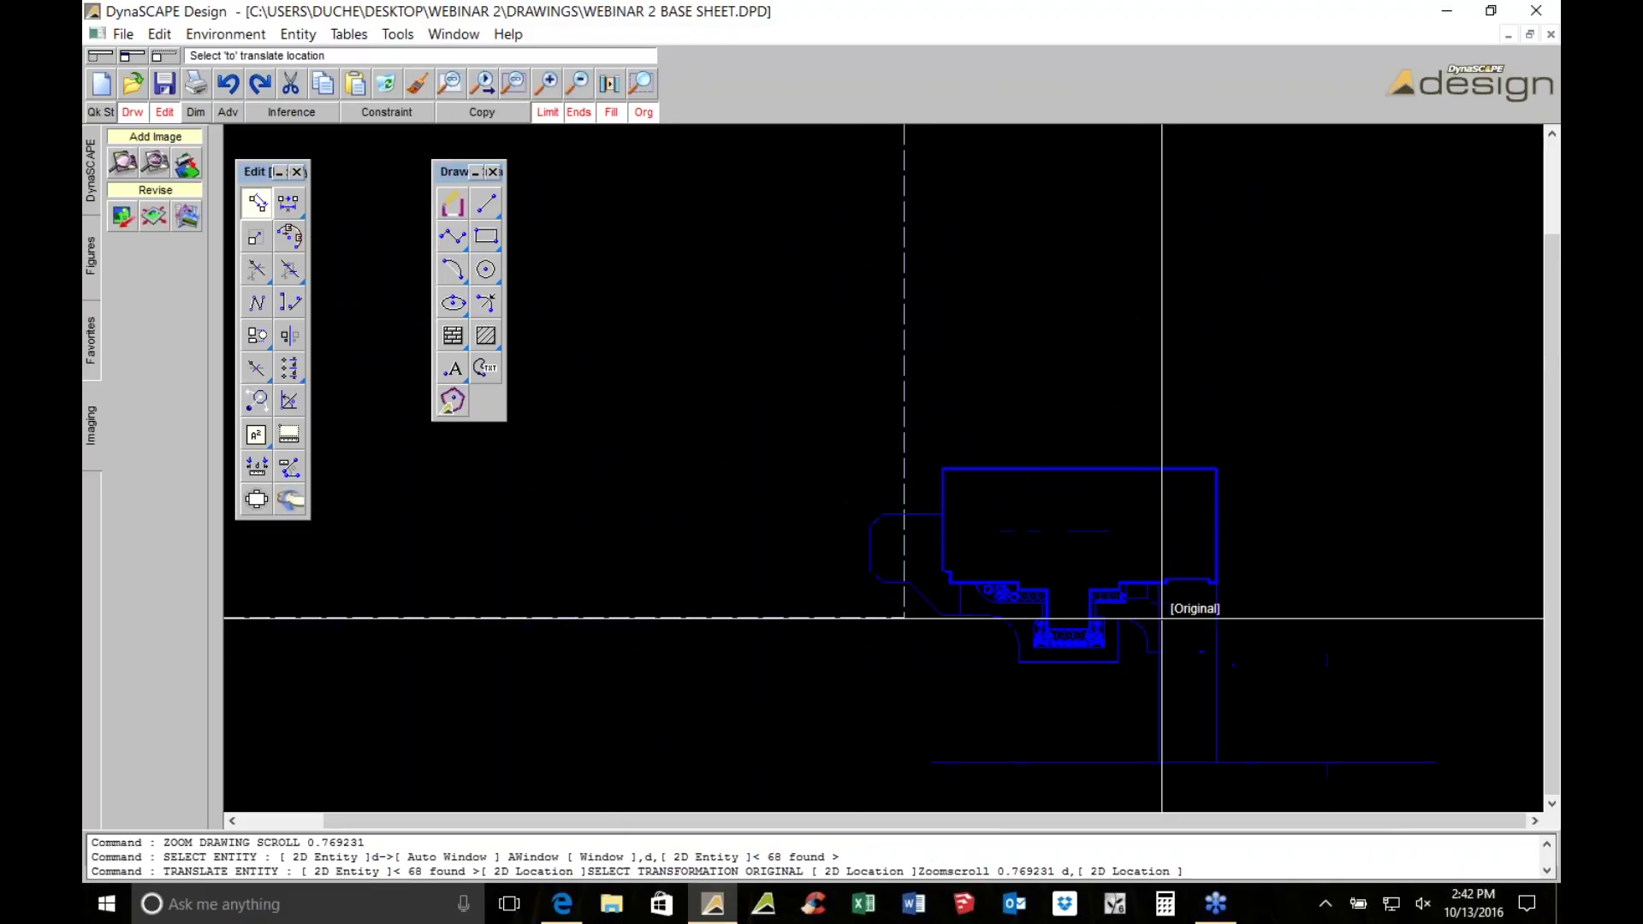
pyautogui.scroll(-2, 1274, 585)
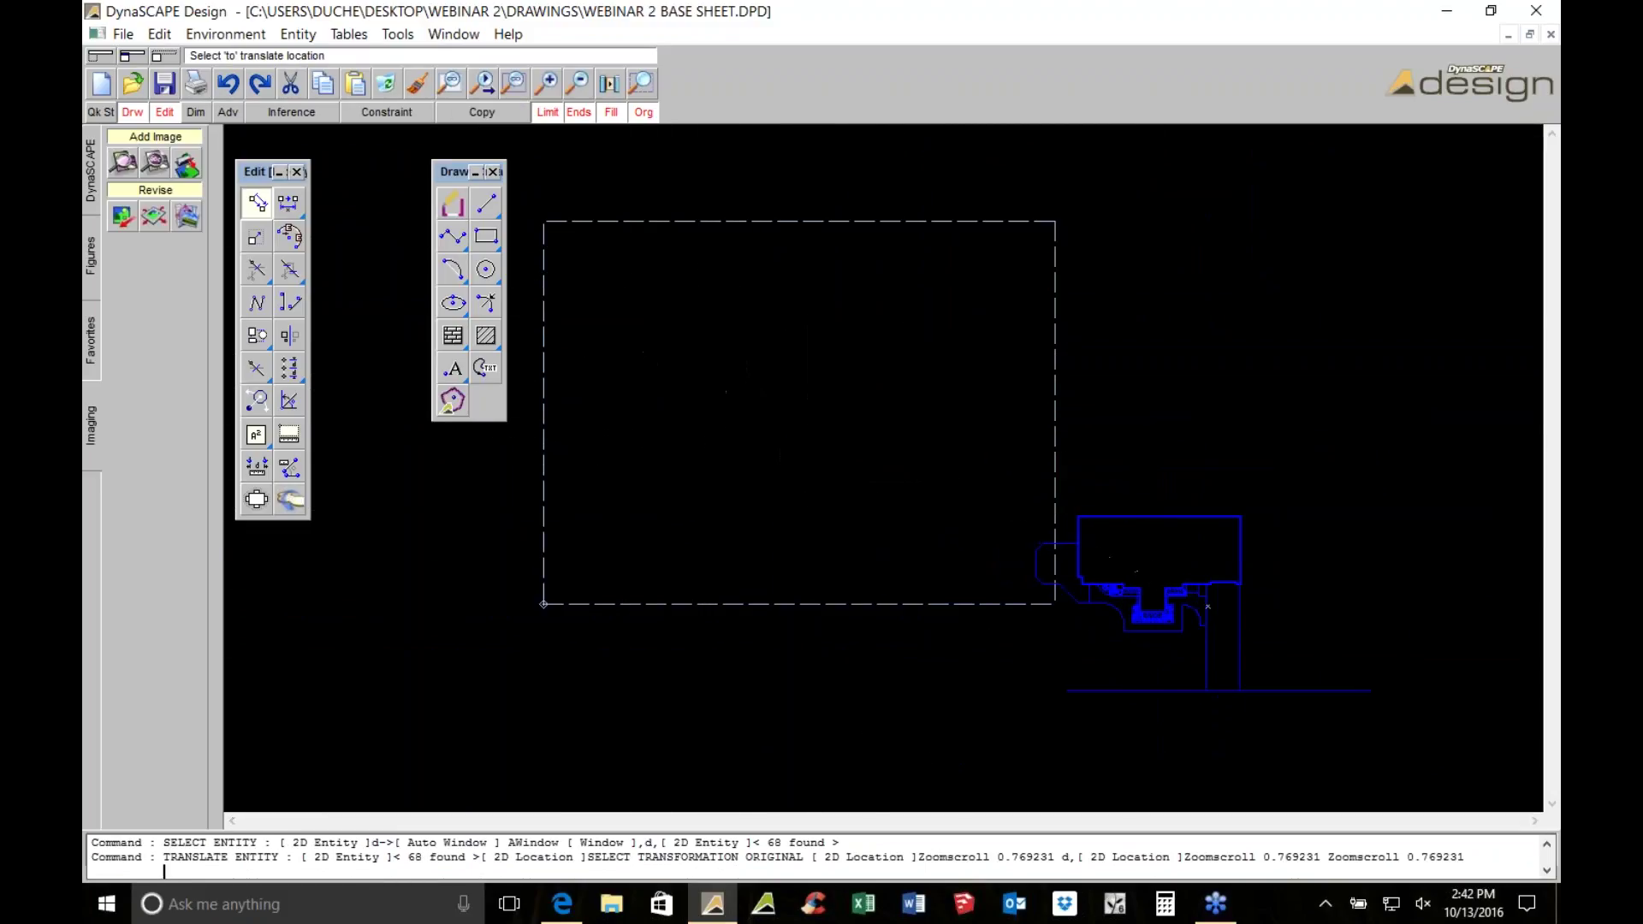
pyautogui.click(826, 407)
pyautogui.press('Escape')
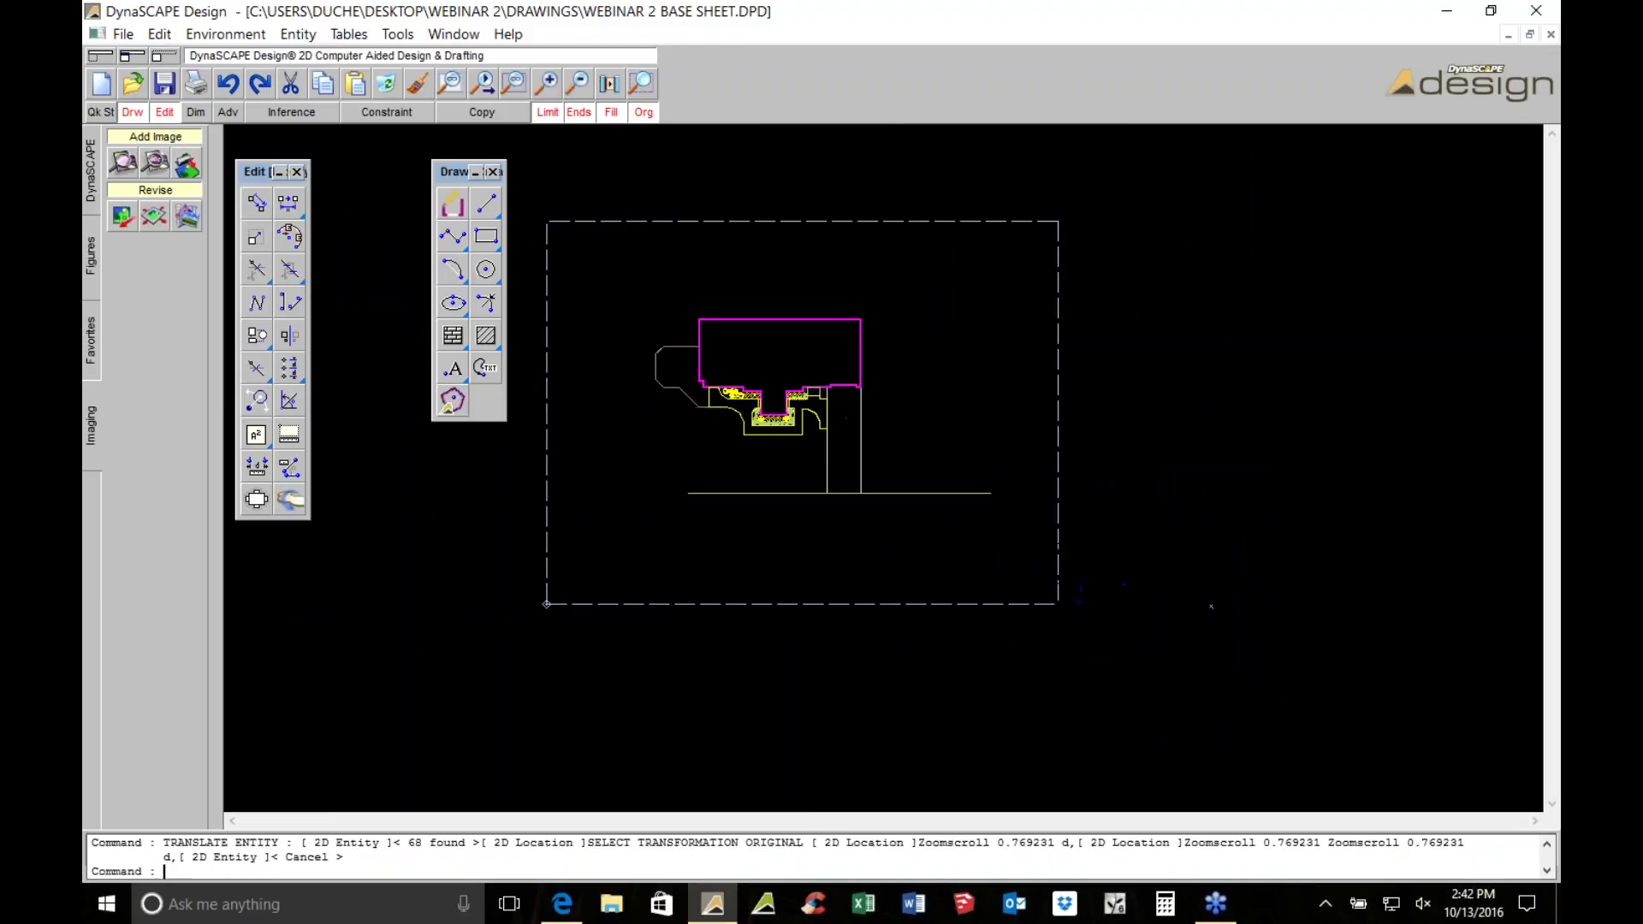
# Insert the 18X24_1to10_A title block from the T-BLOCK 18X24 figures around the page
pyautogui.click(90, 255)
pyautogui.click(141, 140)
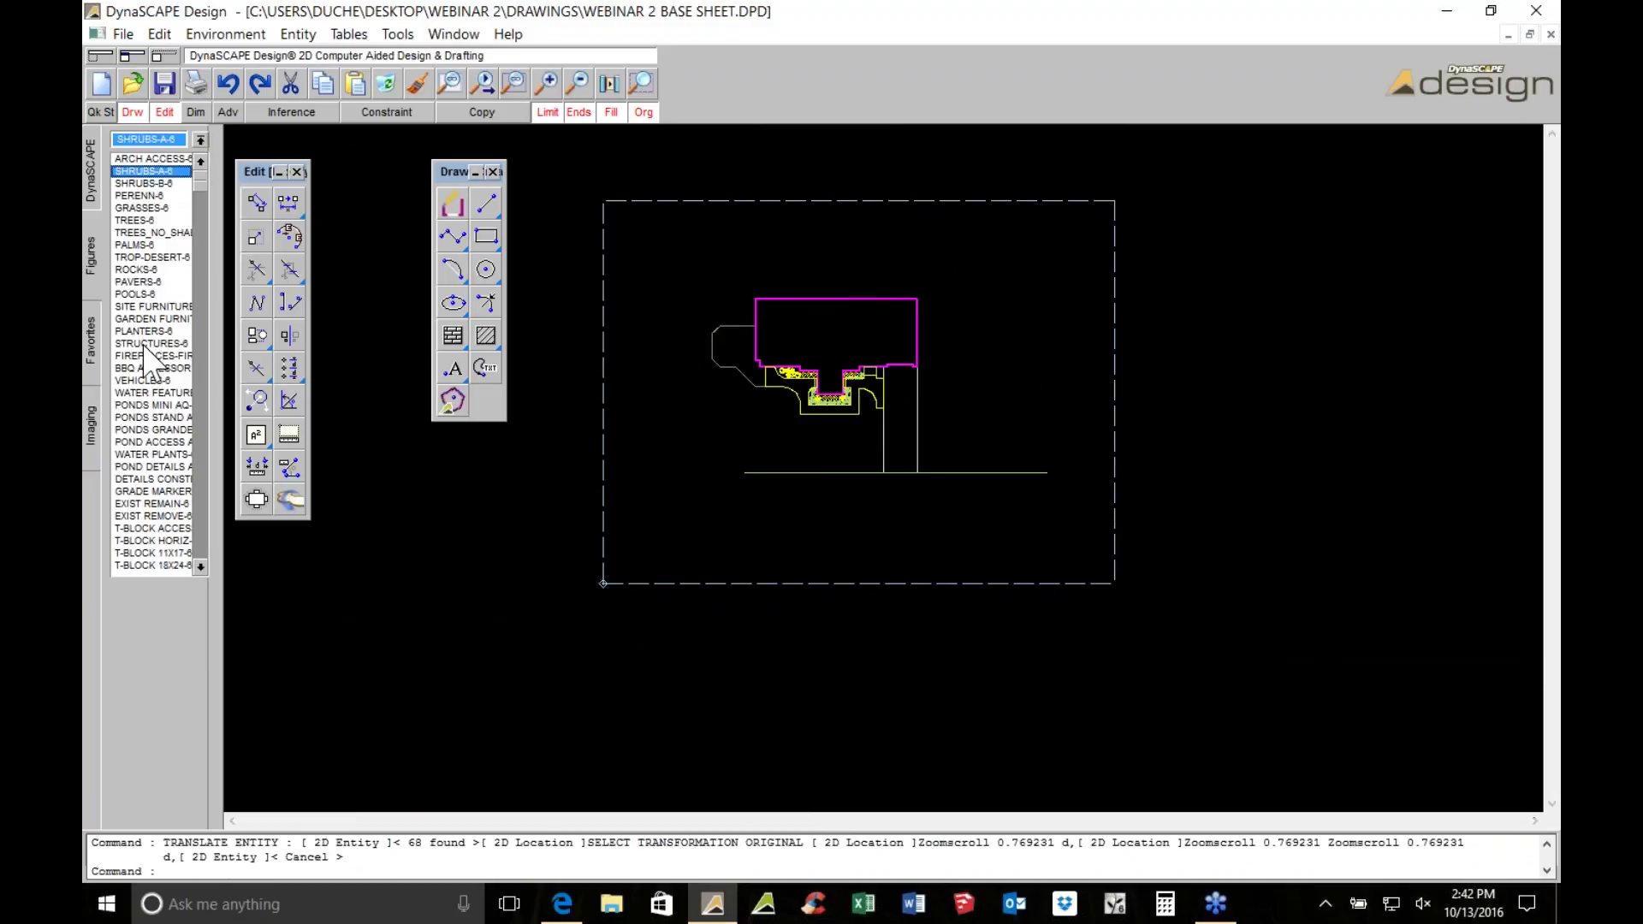
pyautogui.click(159, 565)
pyautogui.click(158, 443)
pyautogui.click(154, 394)
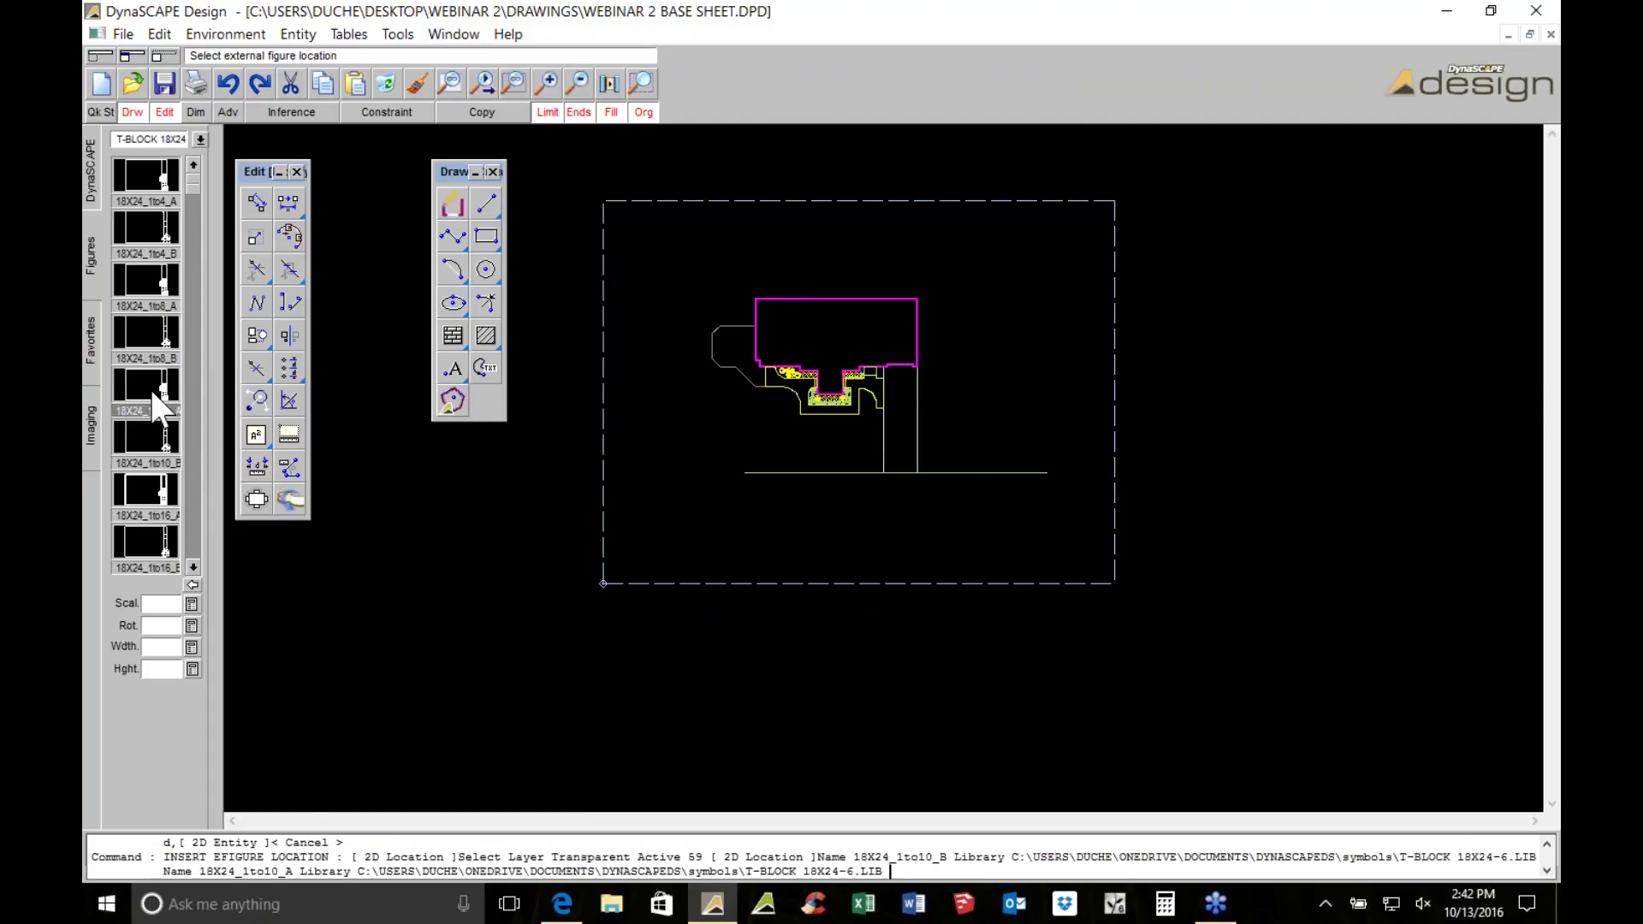
pyautogui.click(618, 569)
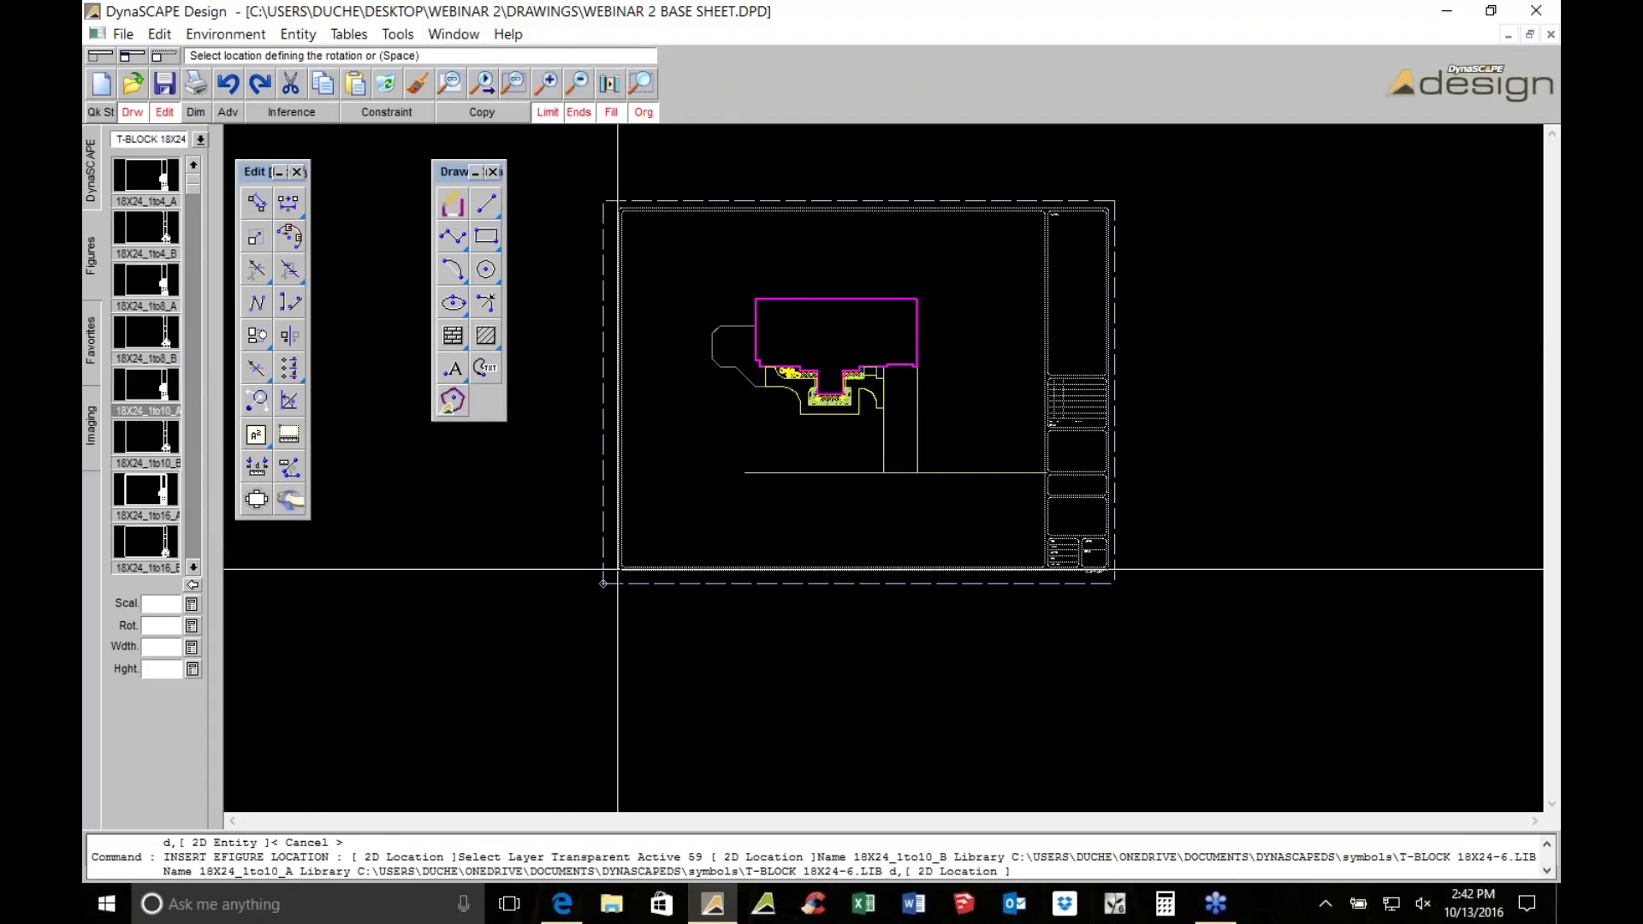
# Select the building drawing with its long bottom line and centre it in the title block
pyautogui.scroll(1, 860, 518)
pyautogui.scroll(1, 885, 403)
pyautogui.scroll(-1, 587, 408)
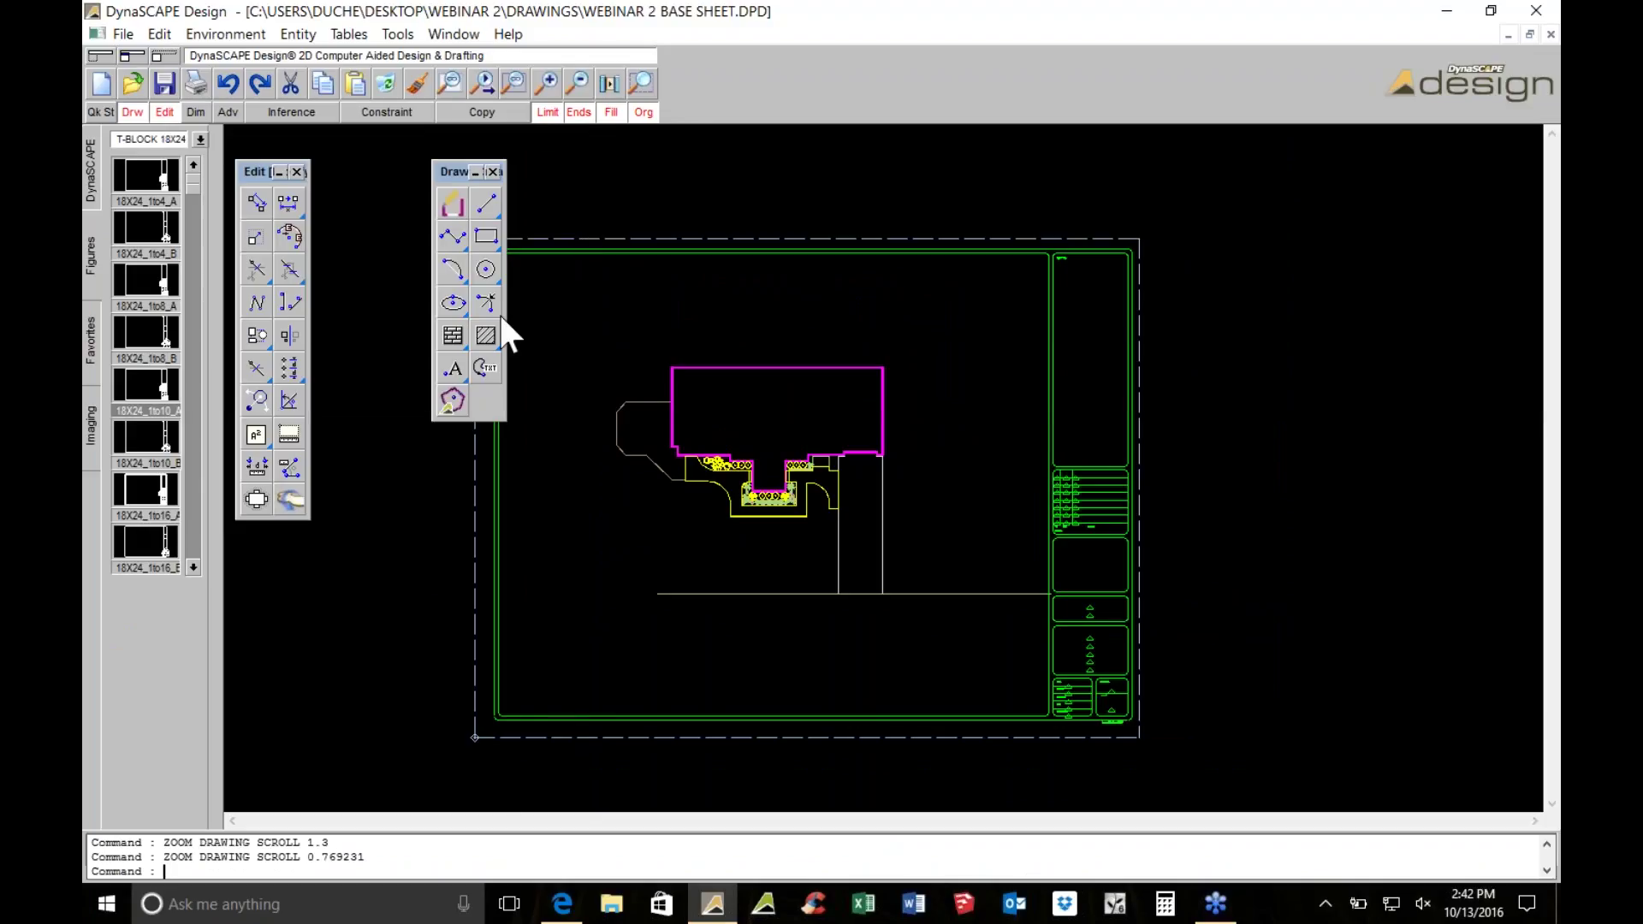
pyautogui.moveTo(512, 255); pyautogui.dragTo(1039, 610)
pyautogui.click(967, 593)
pyautogui.click(256, 203)
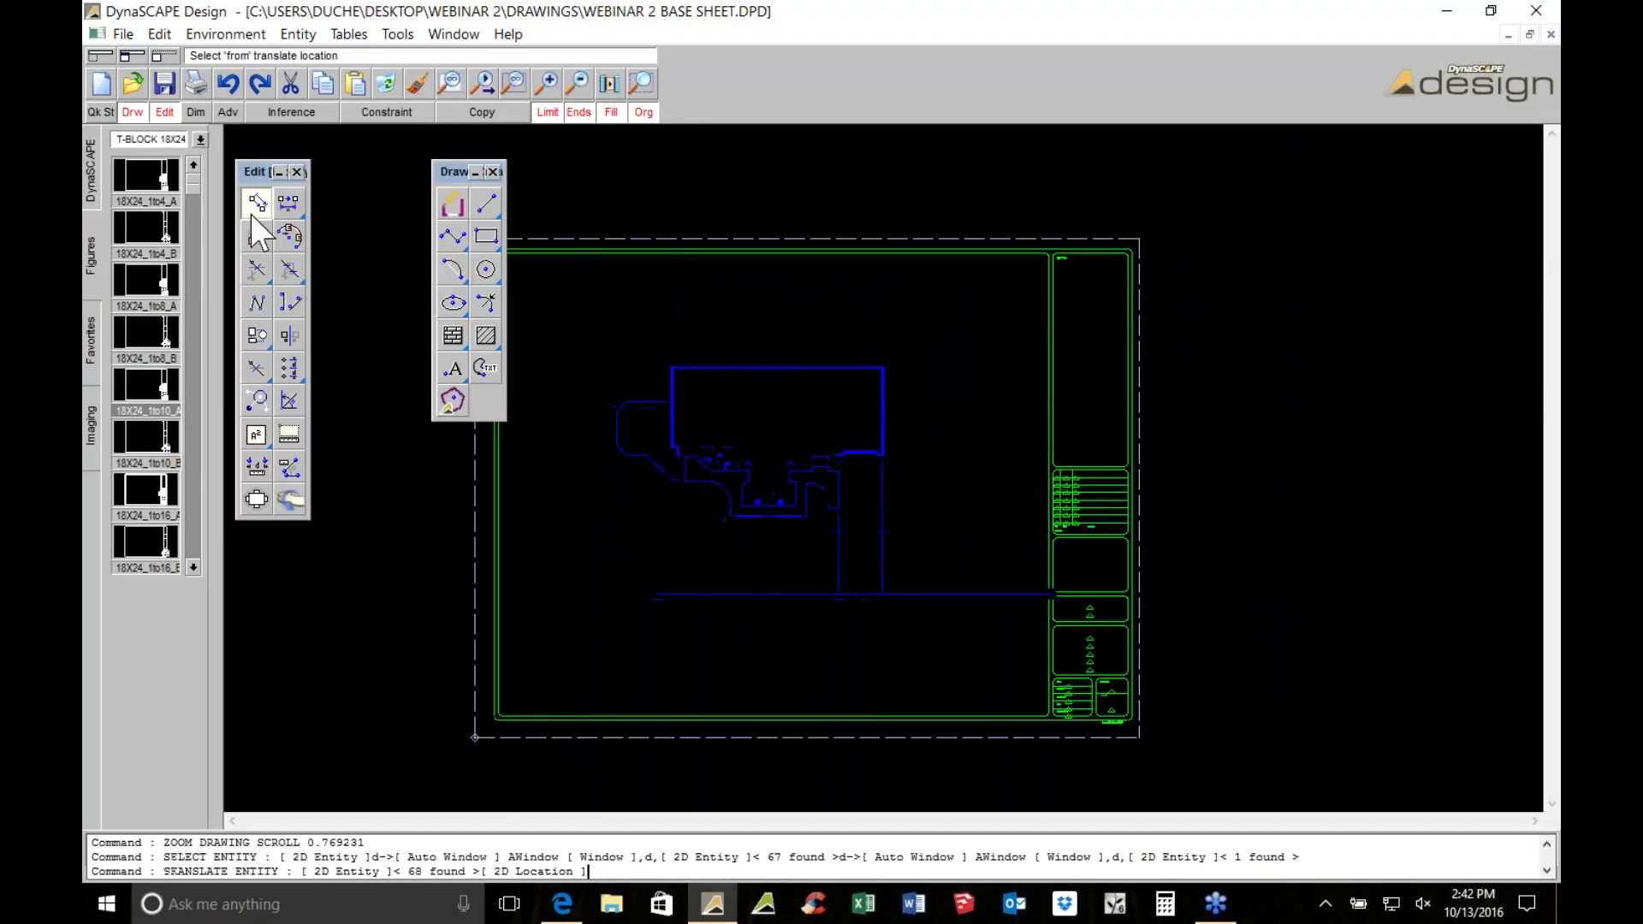
pyautogui.scroll(2, 847, 479)
pyautogui.click(853, 481)
pyautogui.click(760, 463)
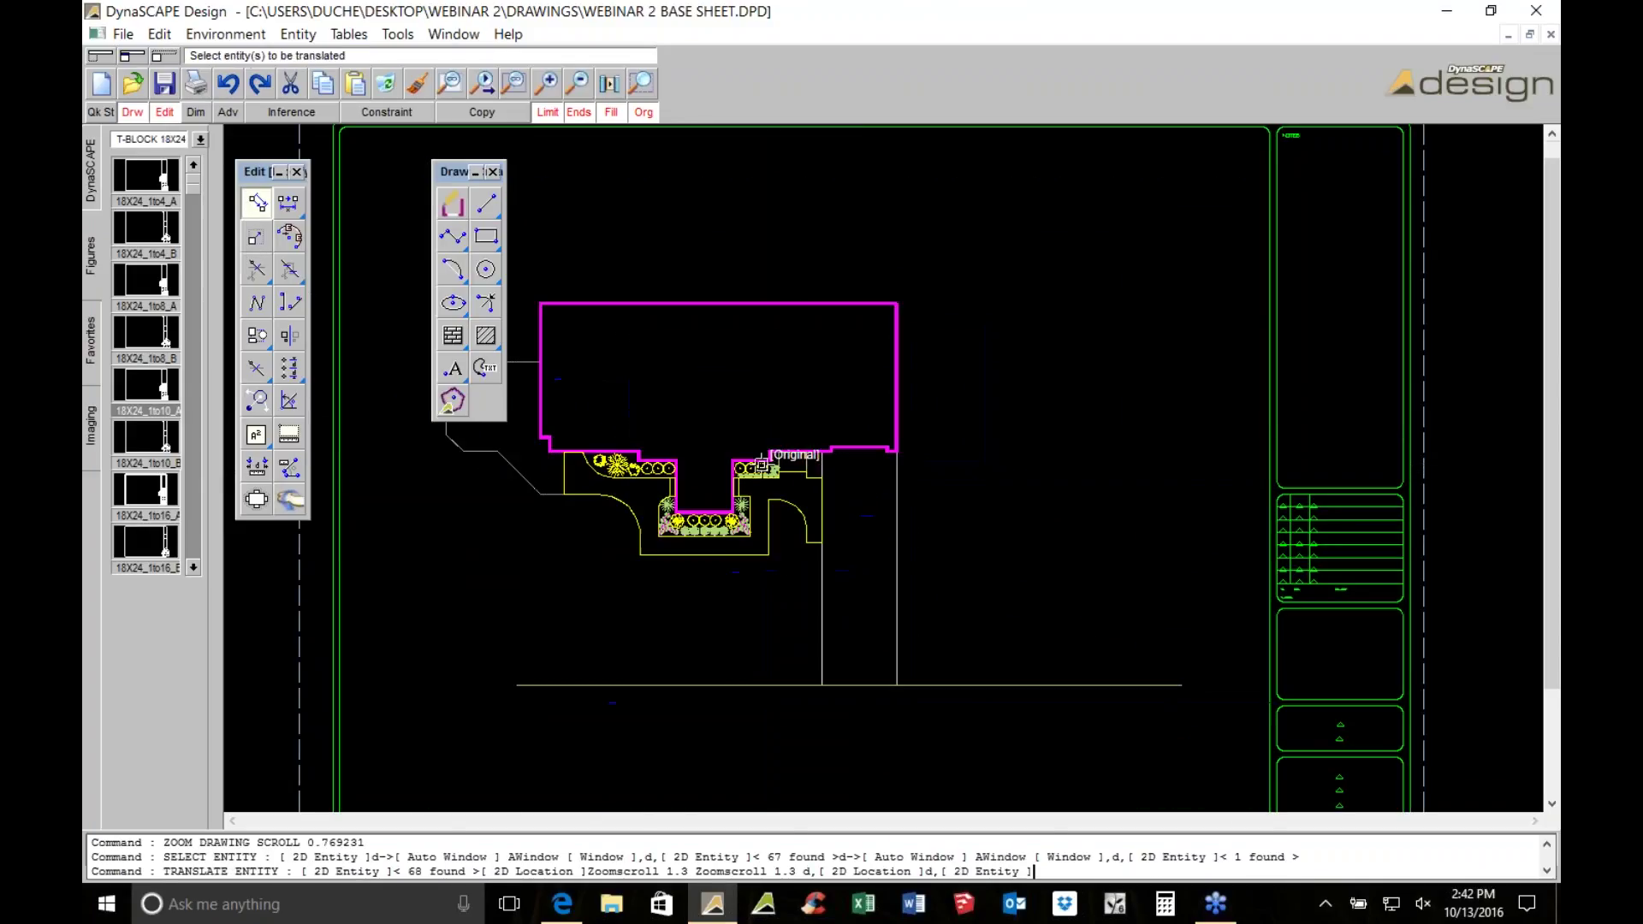
pyautogui.rightClick(777, 554)
pyautogui.moveTo(778, 555); pyautogui.dragTo(887, 565, button='middle')
pyautogui.scroll(4, 920, 443)
pyautogui.scroll(4, 920, 443)
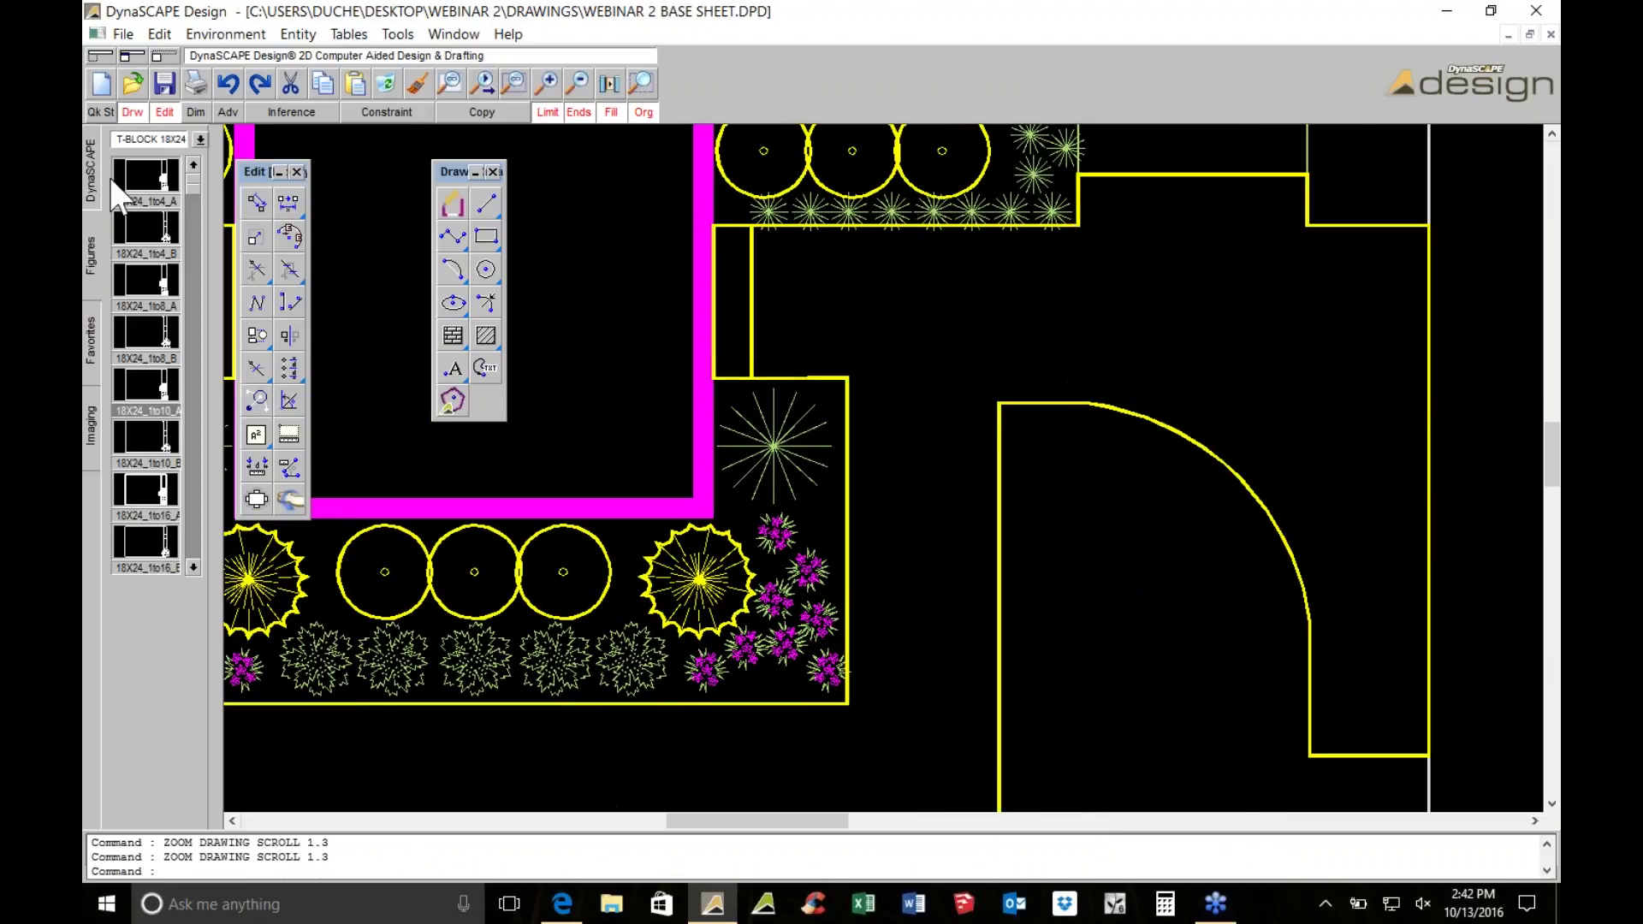
# Inspect a yellow outline's layer and display settings in Edit Entity Attributes
pyautogui.click(89, 169)
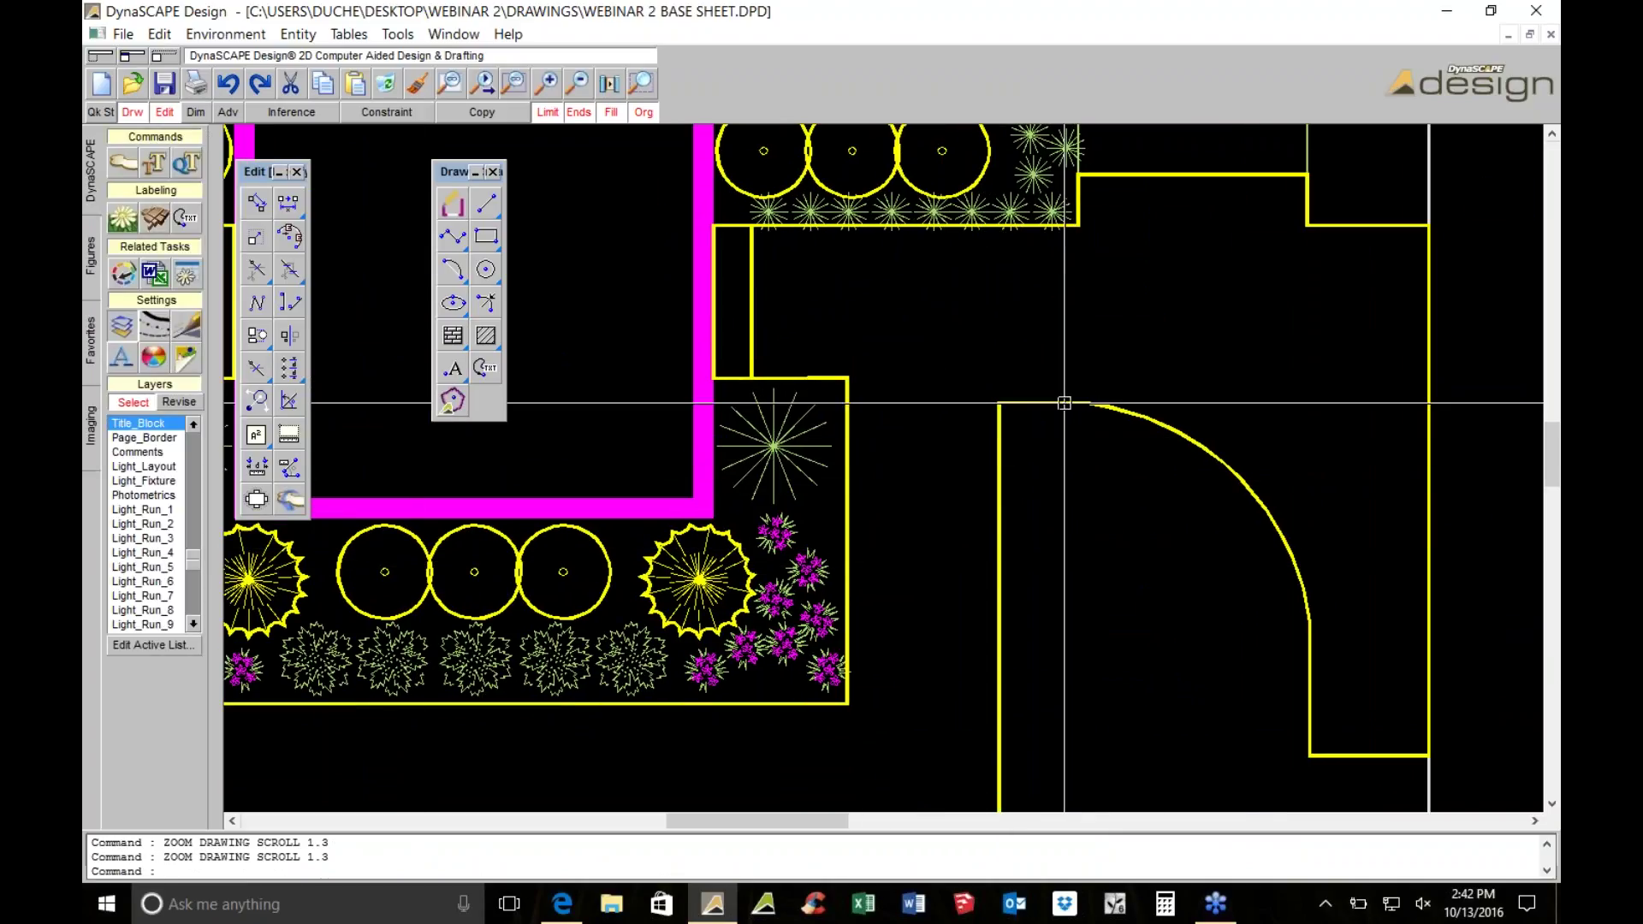
pyautogui.click(171, 402)
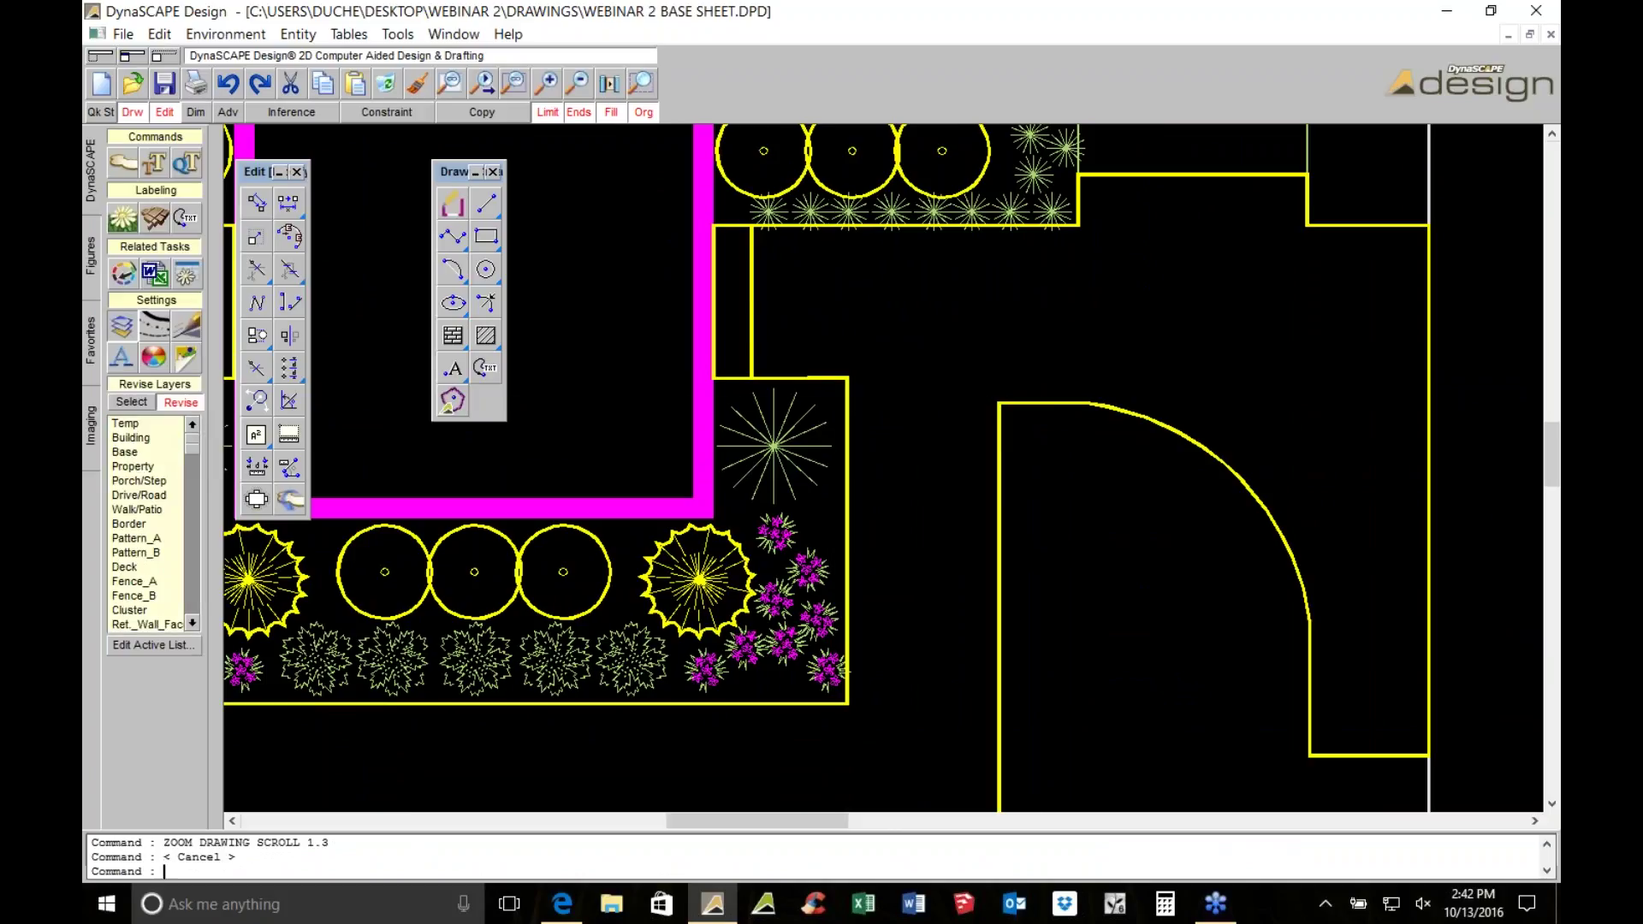
pyautogui.doubleClick(1043, 402)
pyautogui.click(339, 172)
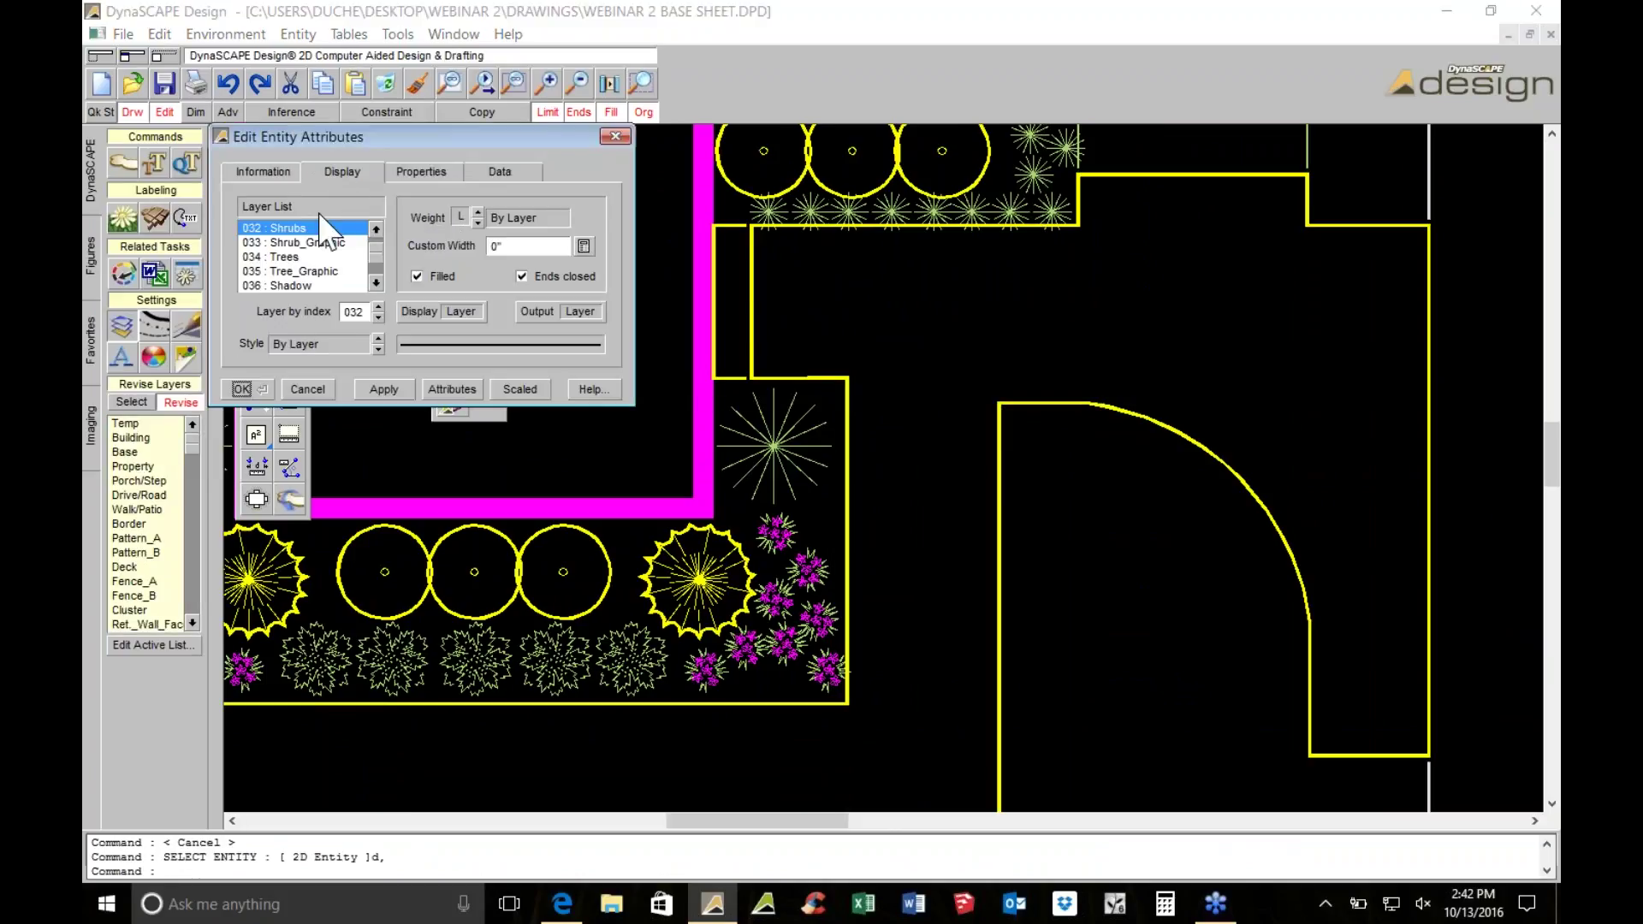
pyautogui.click(624, 131)
pyautogui.doubleClick(1041, 406)
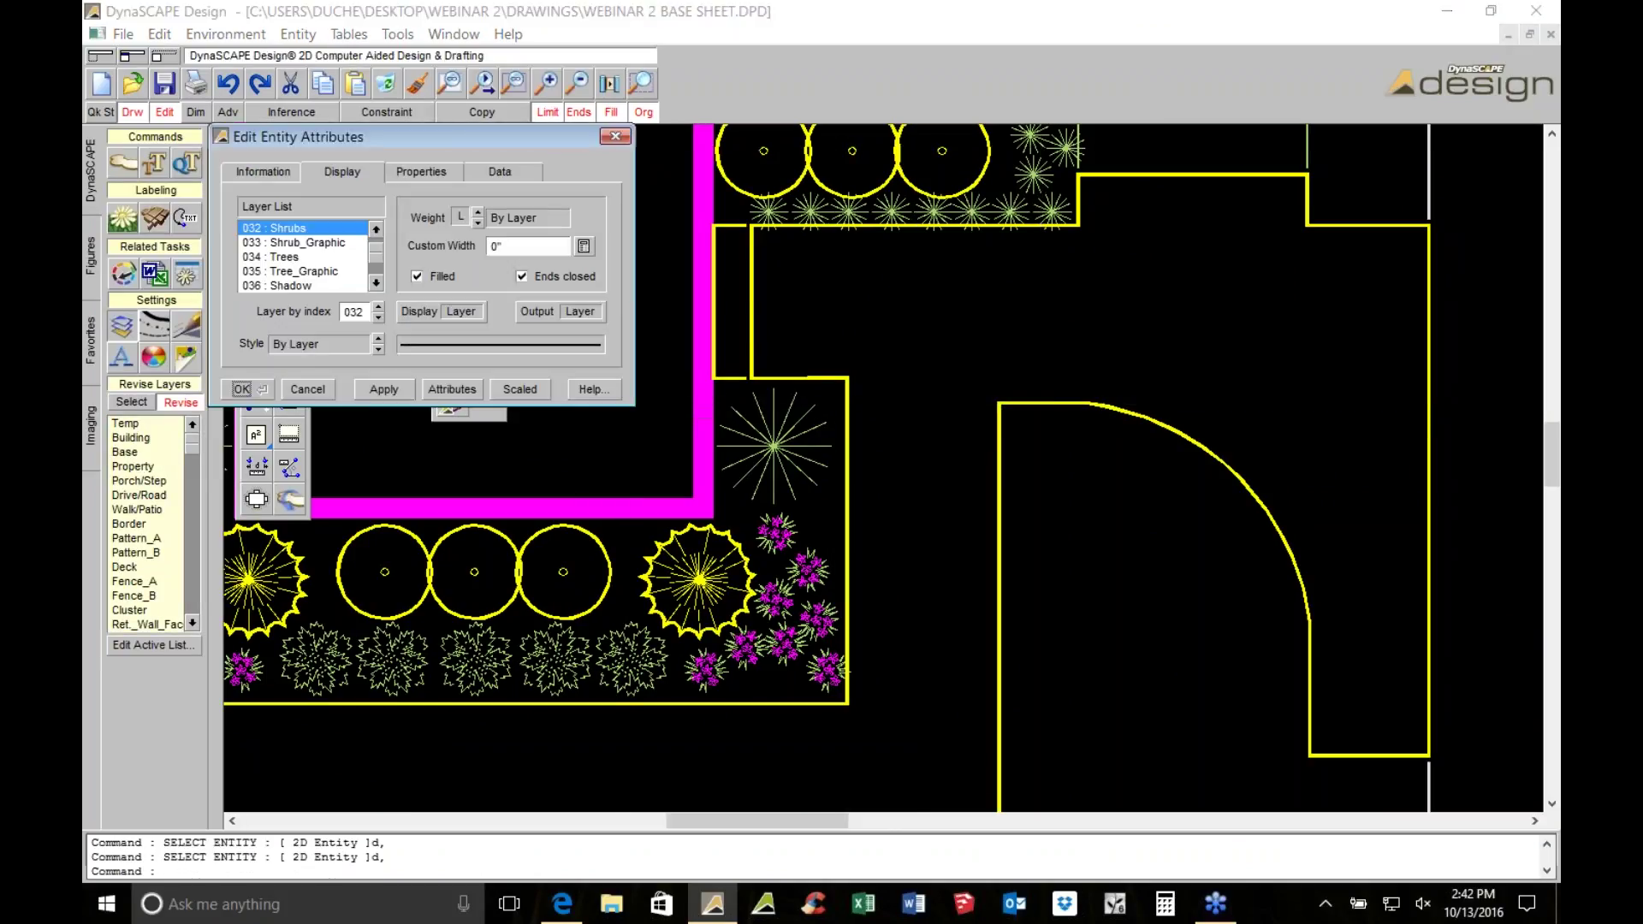
pyautogui.click(614, 136)
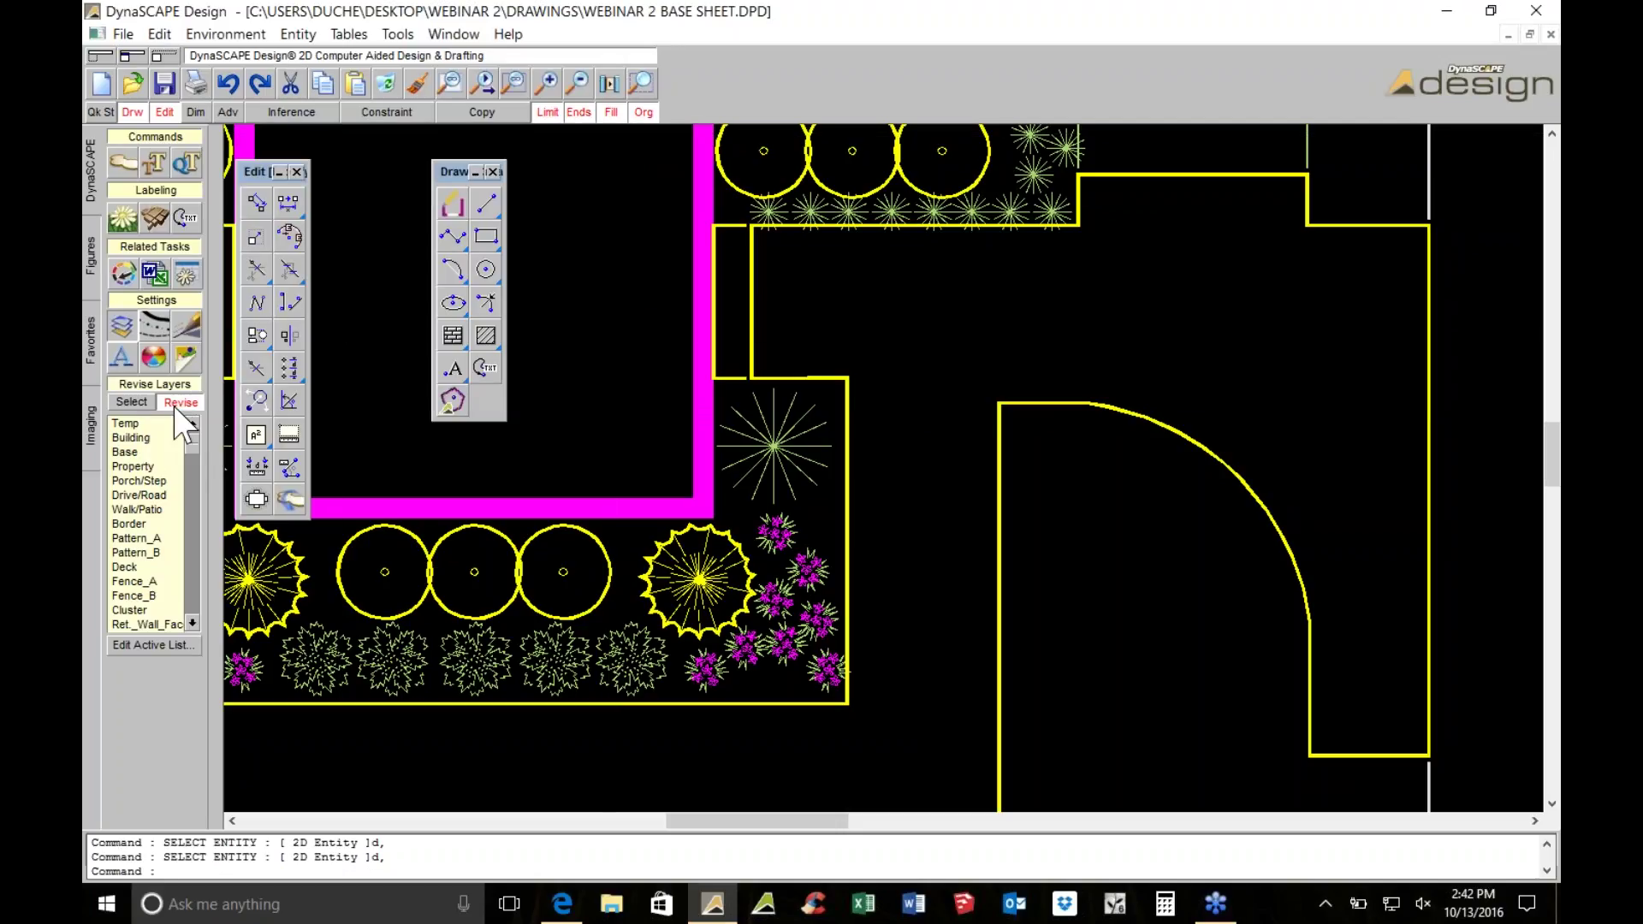
# Move the yellow hardscape outline and the right door outline onto the Walk/Patio layer
pyautogui.click(136, 515)
pyautogui.click(1053, 400)
pyautogui.rightClick(1054, 400)
pyautogui.scroll(-2, 1053, 400)
pyautogui.scroll(-1, 1061, 400)
pyautogui.scroll(3, 984, 380)
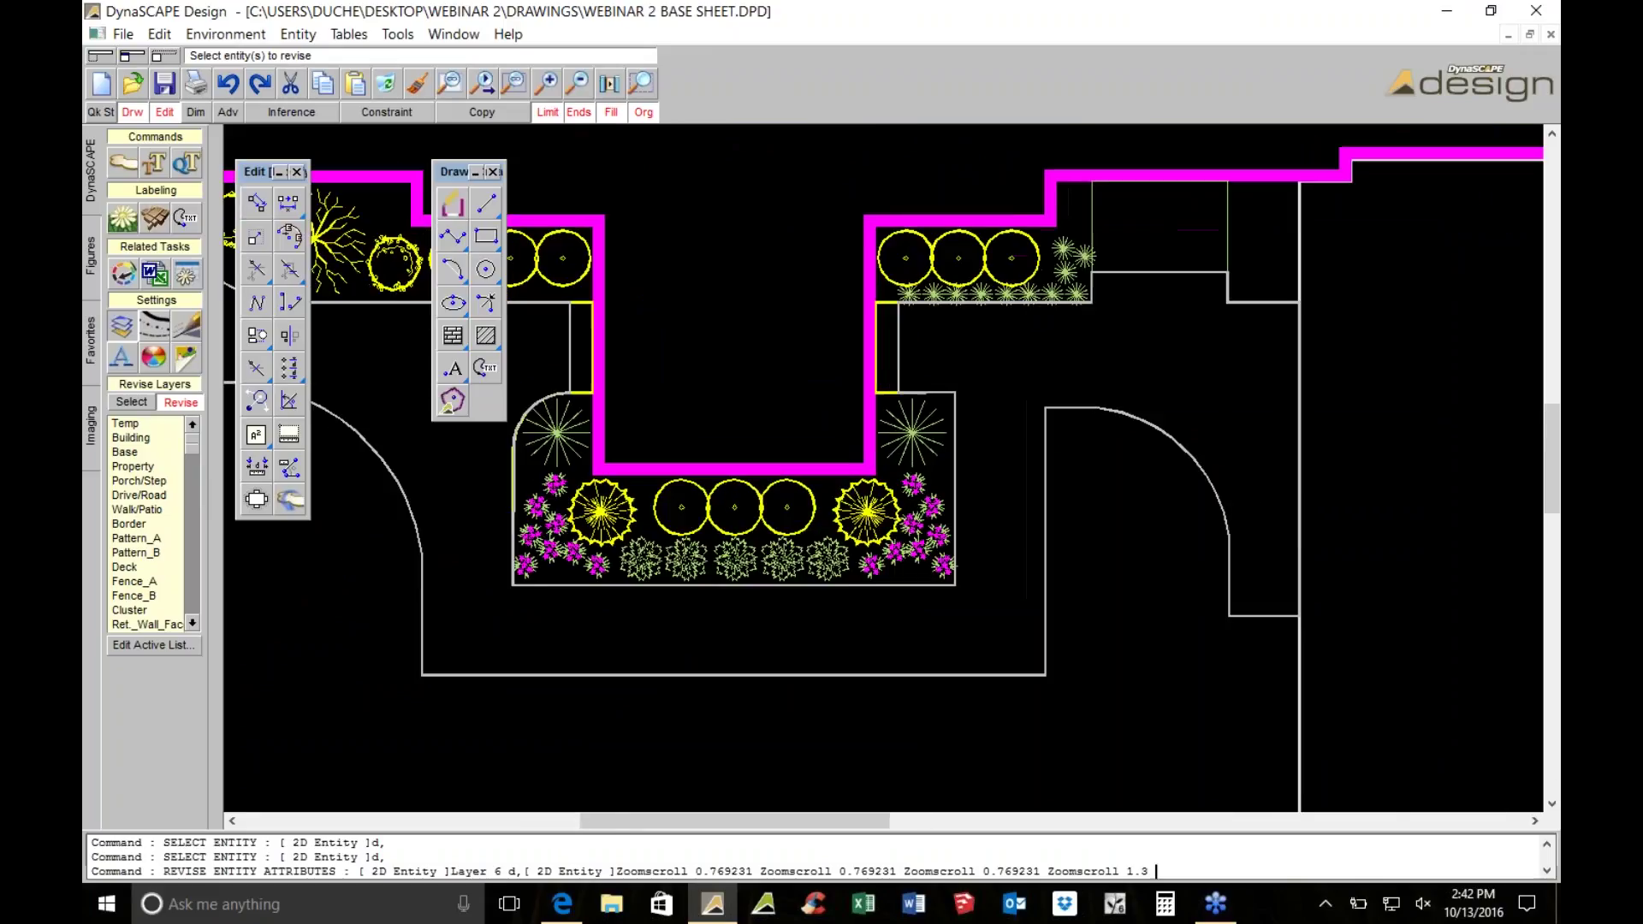
pyautogui.click(839, 400)
pyautogui.rightClick(839, 399)
# Select the walk and patio outlines for offsetting
pyautogui.moveTo(841, 399); pyautogui.dragTo(1190, 362, button='middle')
pyautogui.moveTo(721, 357); pyautogui.dragTo(754, 355, button='middle')
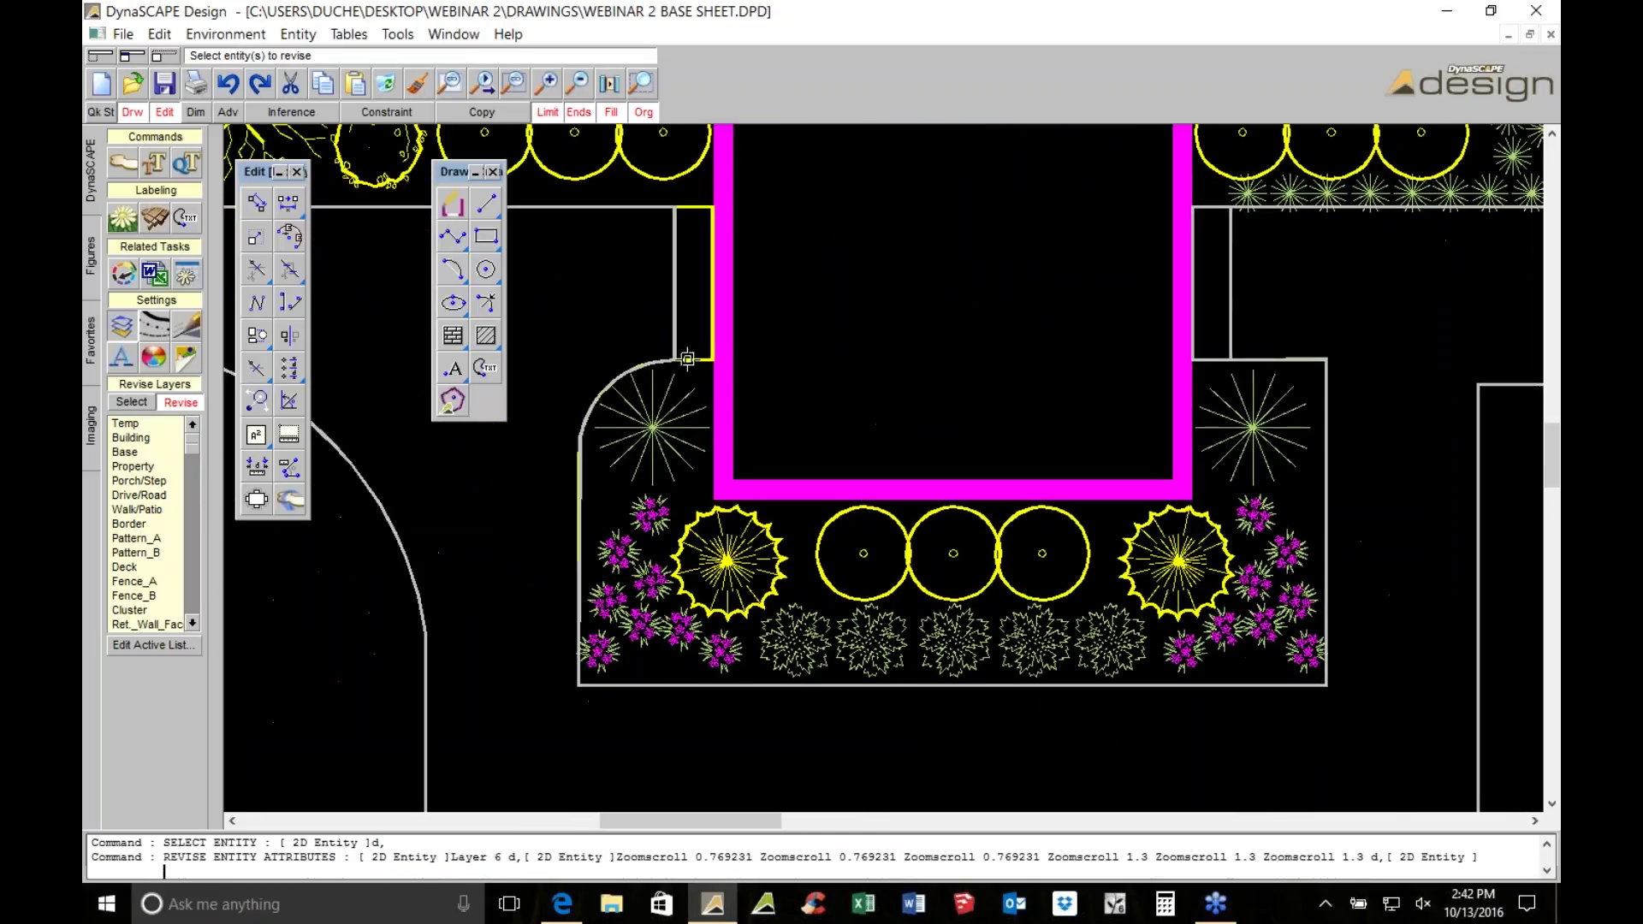
pyautogui.scroll(-3, 762, 360)
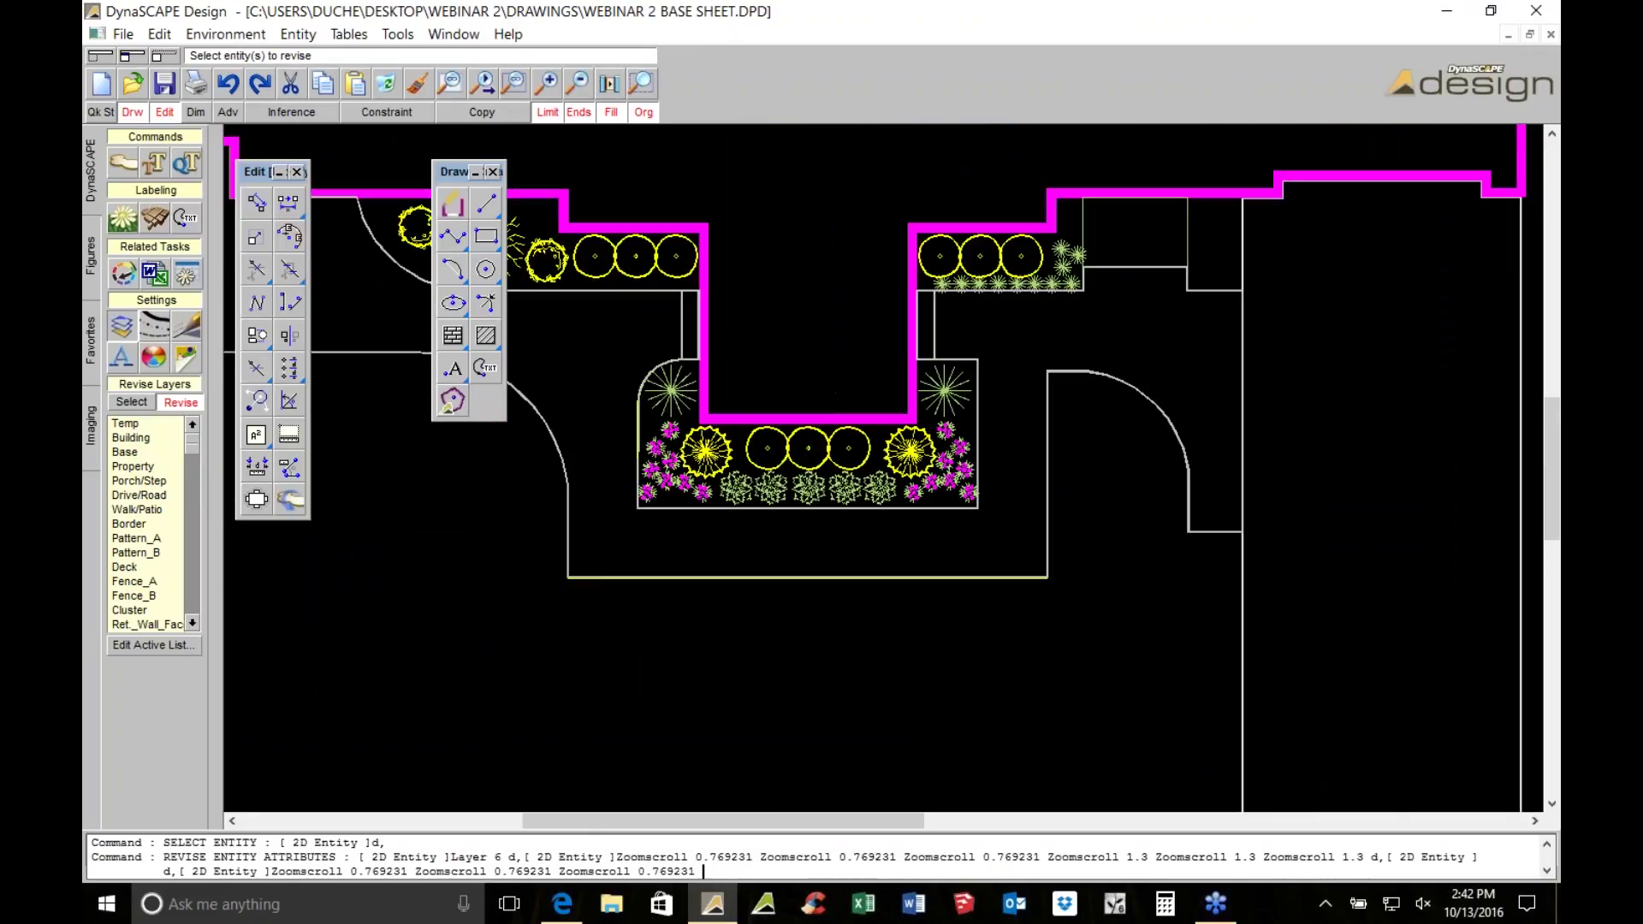
pyautogui.scroll(-1, 949, 439)
pyautogui.scroll(1, 1026, 398)
pyautogui.press('Escape')
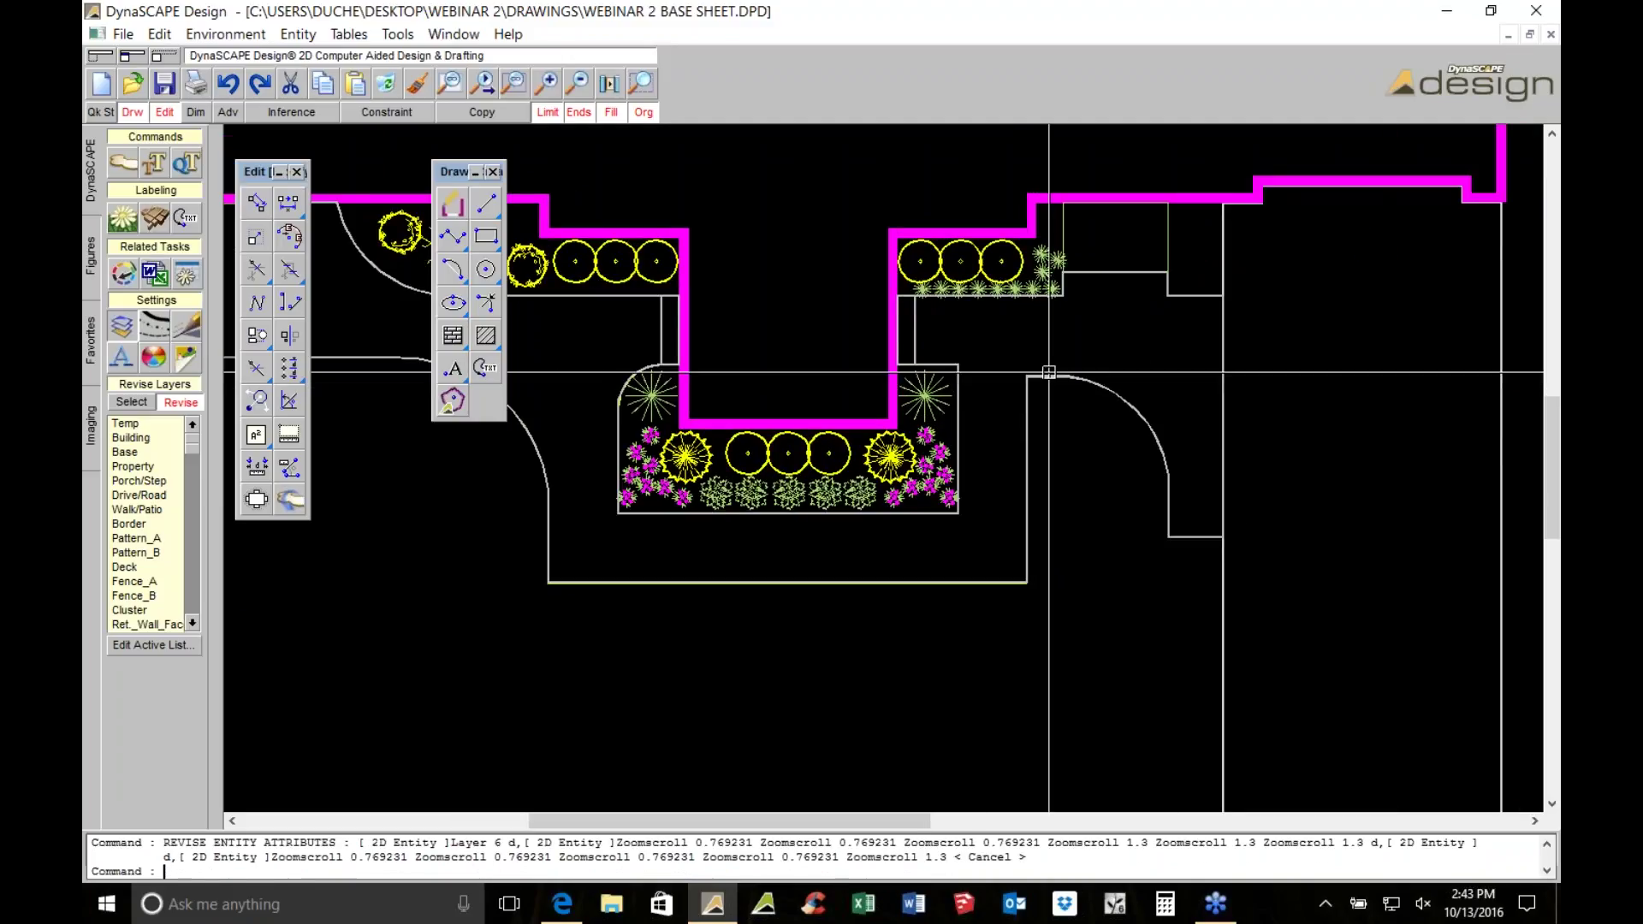
pyautogui.click(1048, 373)
pyautogui.click(289, 202)
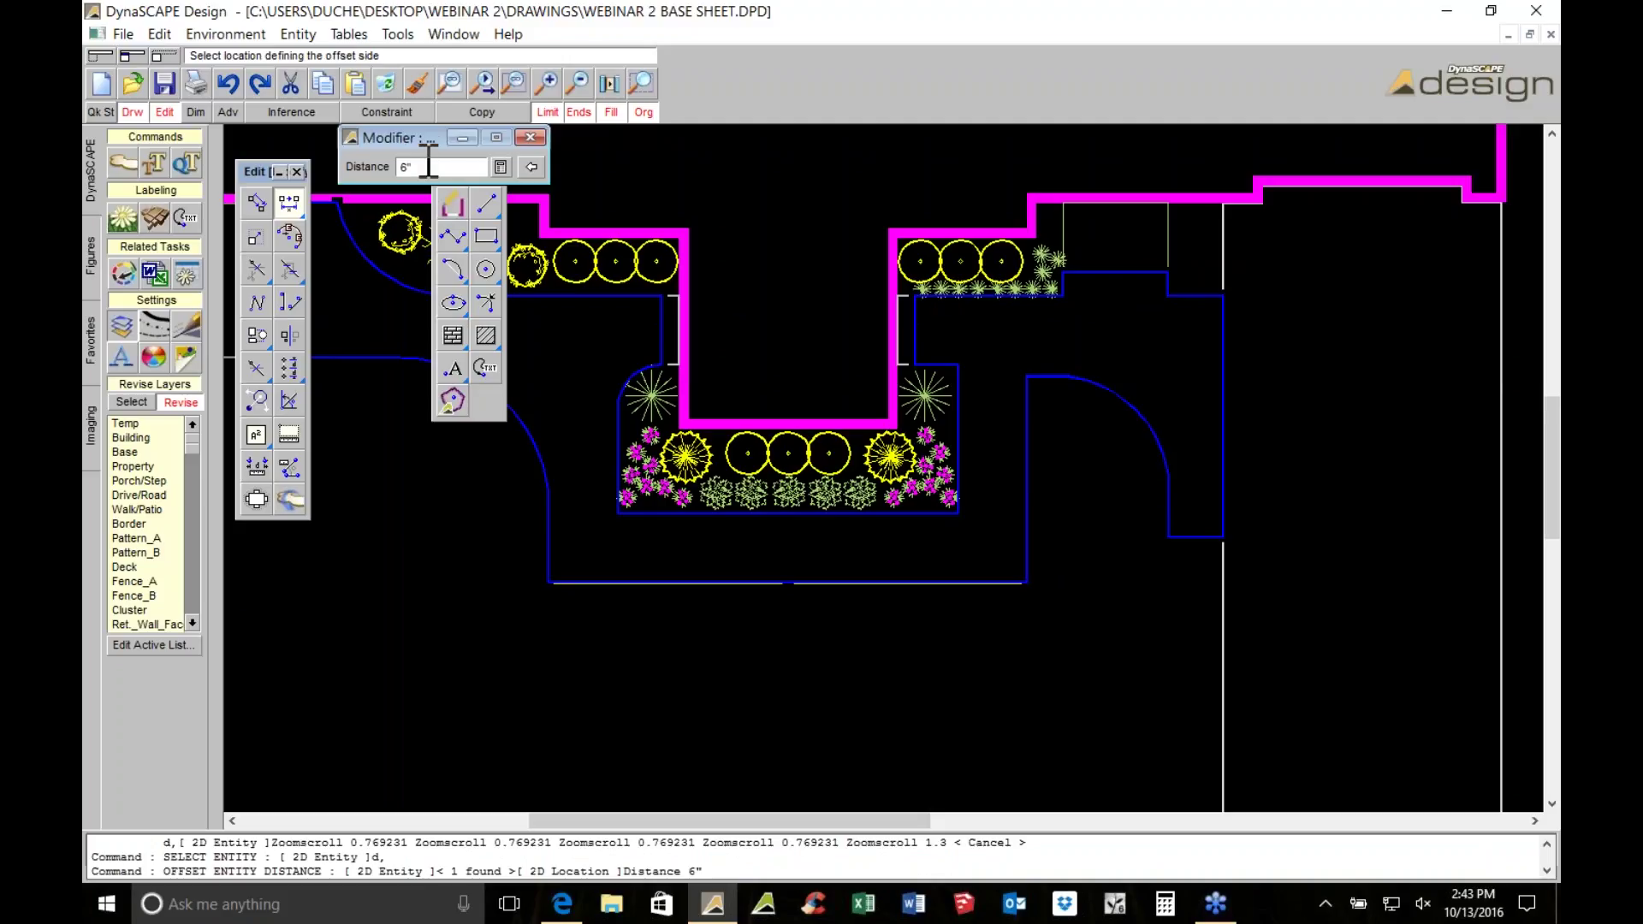
# Offset copies of the walk and patio outlines 6" to the inside
pyautogui.click(469, 117)
pyautogui.click(536, 334)
pyautogui.moveTo(622, 344); pyautogui.dragTo(851, 458, button='middle')
pyautogui.press('Escape')
pyautogui.click(804, 323)
pyautogui.scroll(3, 804, 325)
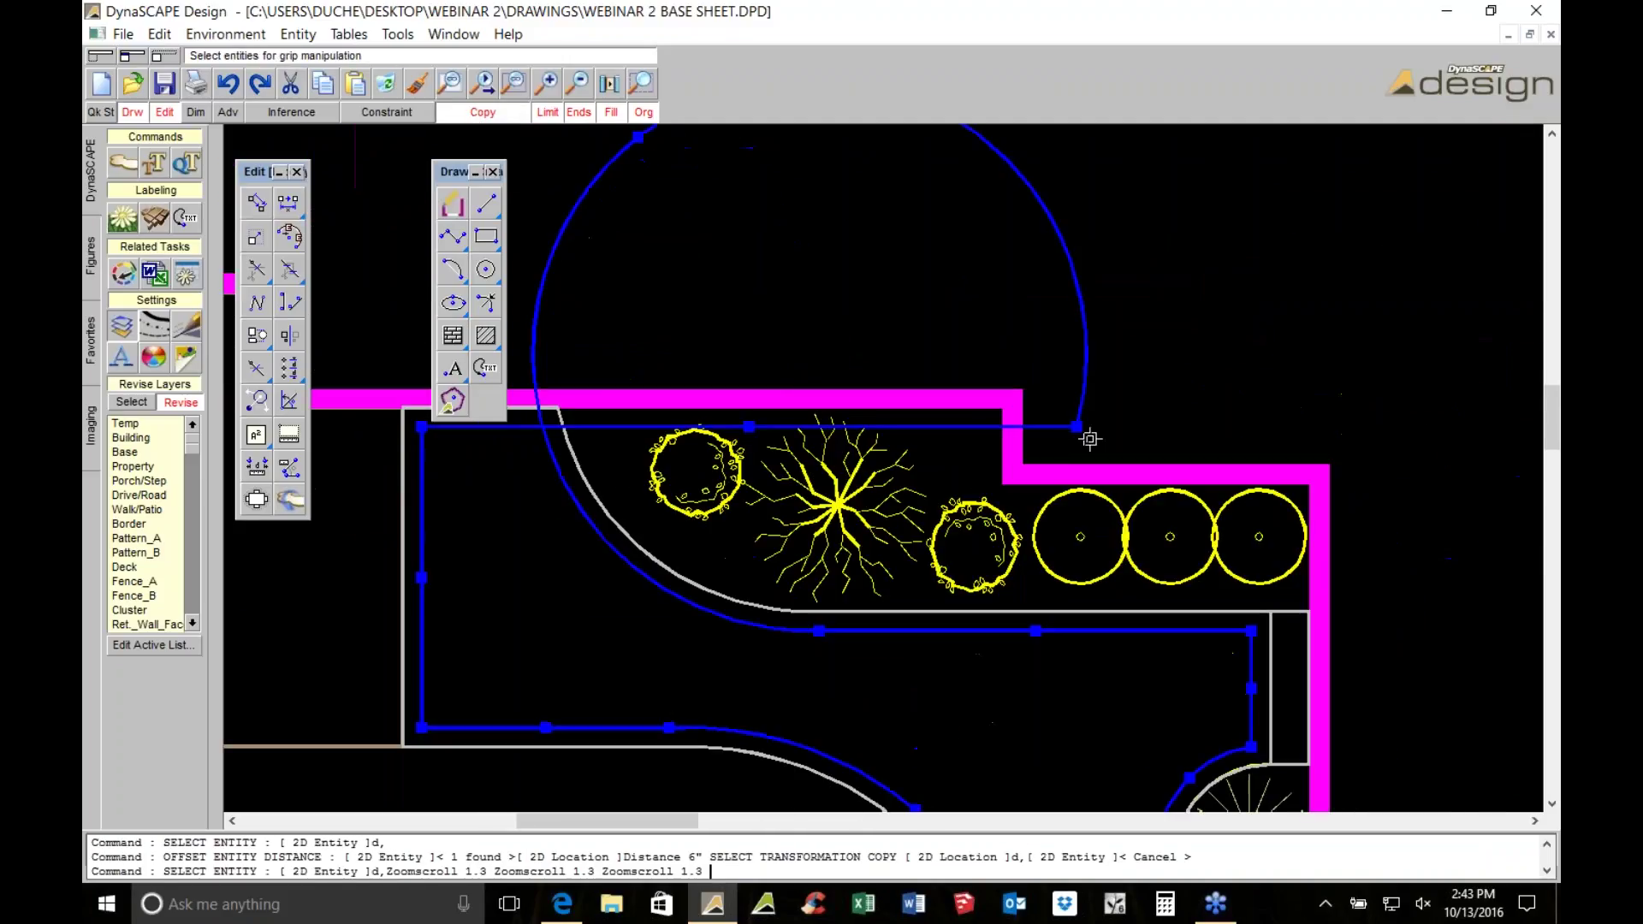
# Stretch the offset arc's endpoint grip to tidy its end
pyautogui.click(1086, 420)
pyautogui.moveTo(555, 432); pyautogui.dragTo(969, 376, button='middle')
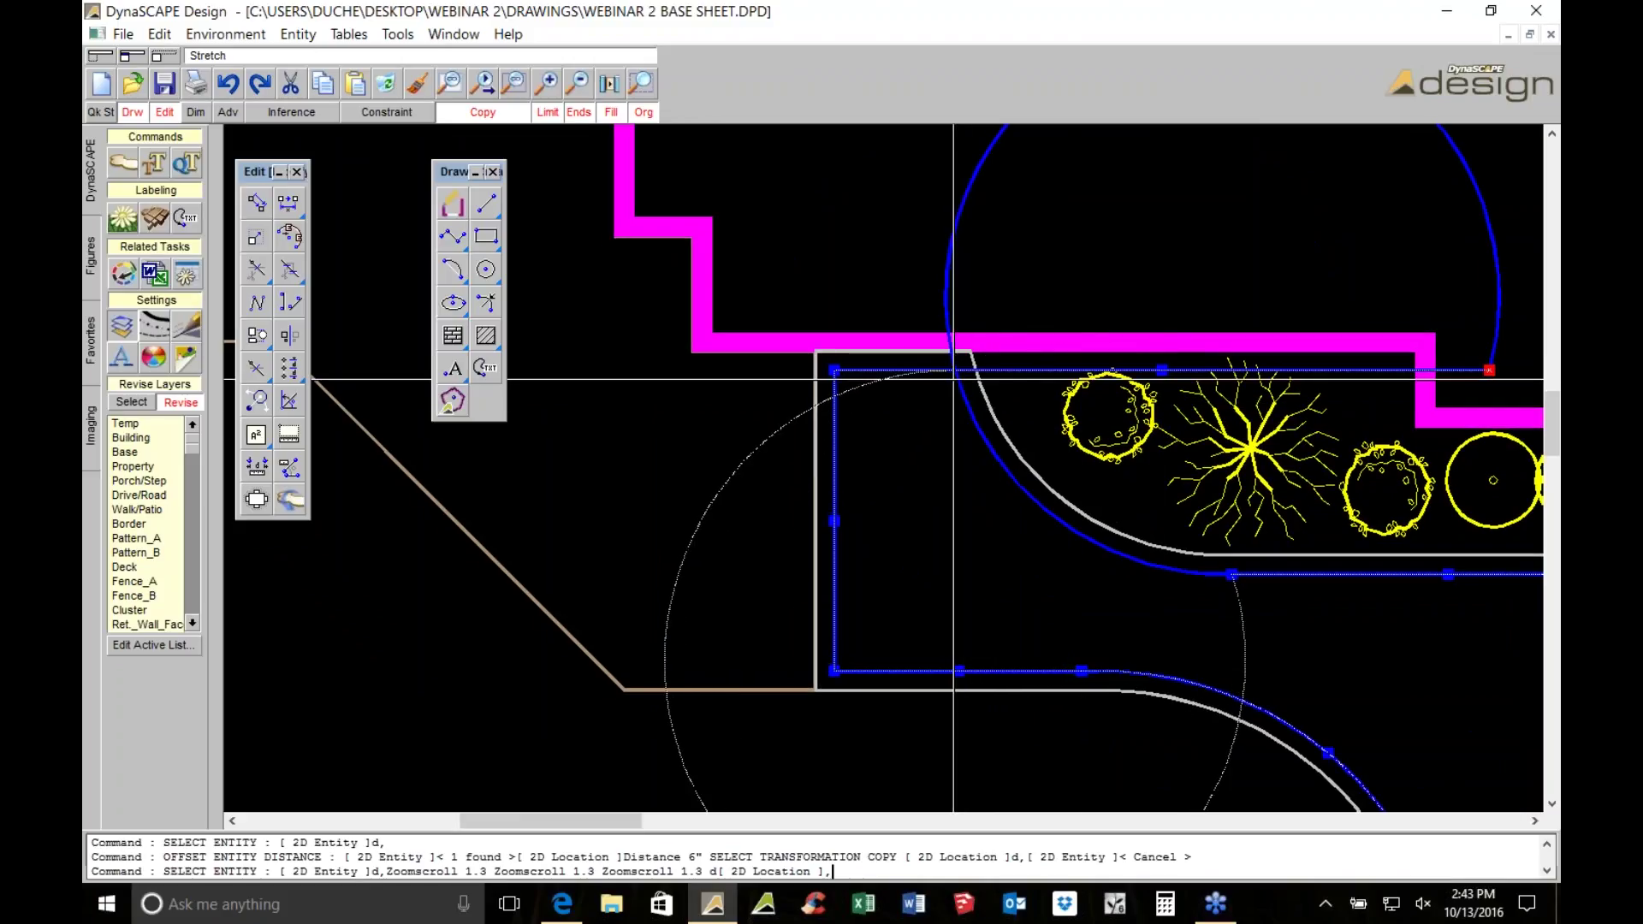
pyautogui.click(952, 377)
pyautogui.scroll(-1, 882, 463)
pyautogui.click(820, 531)
pyautogui.moveTo(990, 309); pyautogui.dragTo(814, 557, button='middle')
pyautogui.scroll(1, 815, 558)
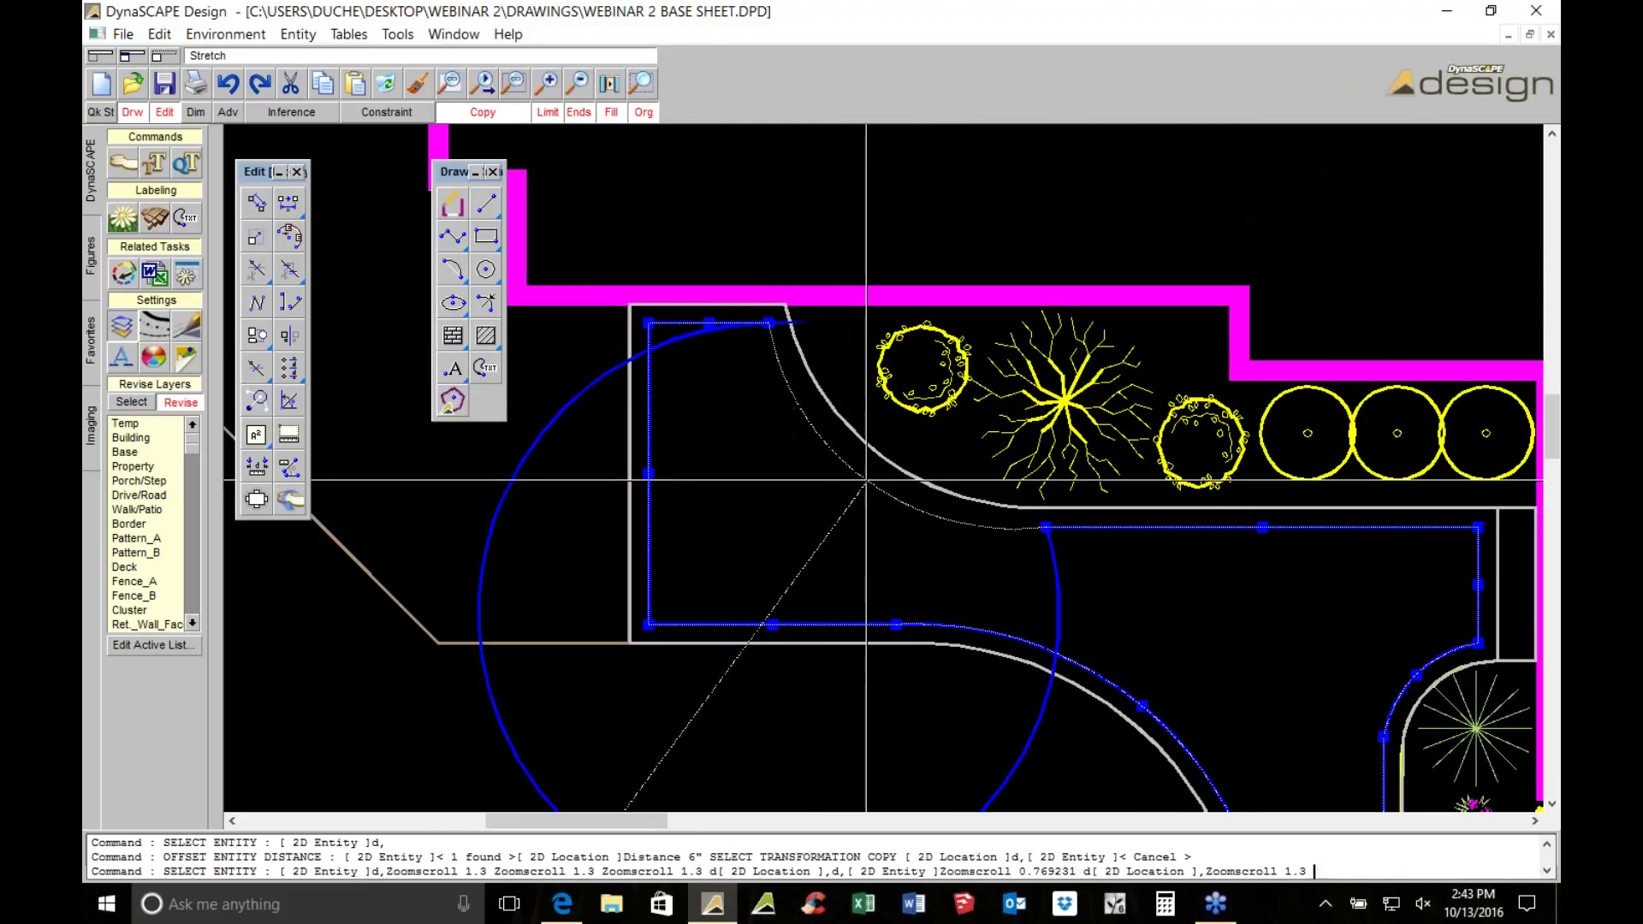
pyautogui.press('Escape')
pyautogui.scroll(-1, 871, 470)
pyautogui.scroll(-2, 884, 468)
# Window-select and delete the stray bottom line near the planting bed
pyautogui.moveTo(884, 468)
pyautogui.mouseDown(button='middle')
pyautogui.moveTo(572, 366)
pyautogui.moveTo(193, 369)
pyautogui.mouseUp(button='middle')
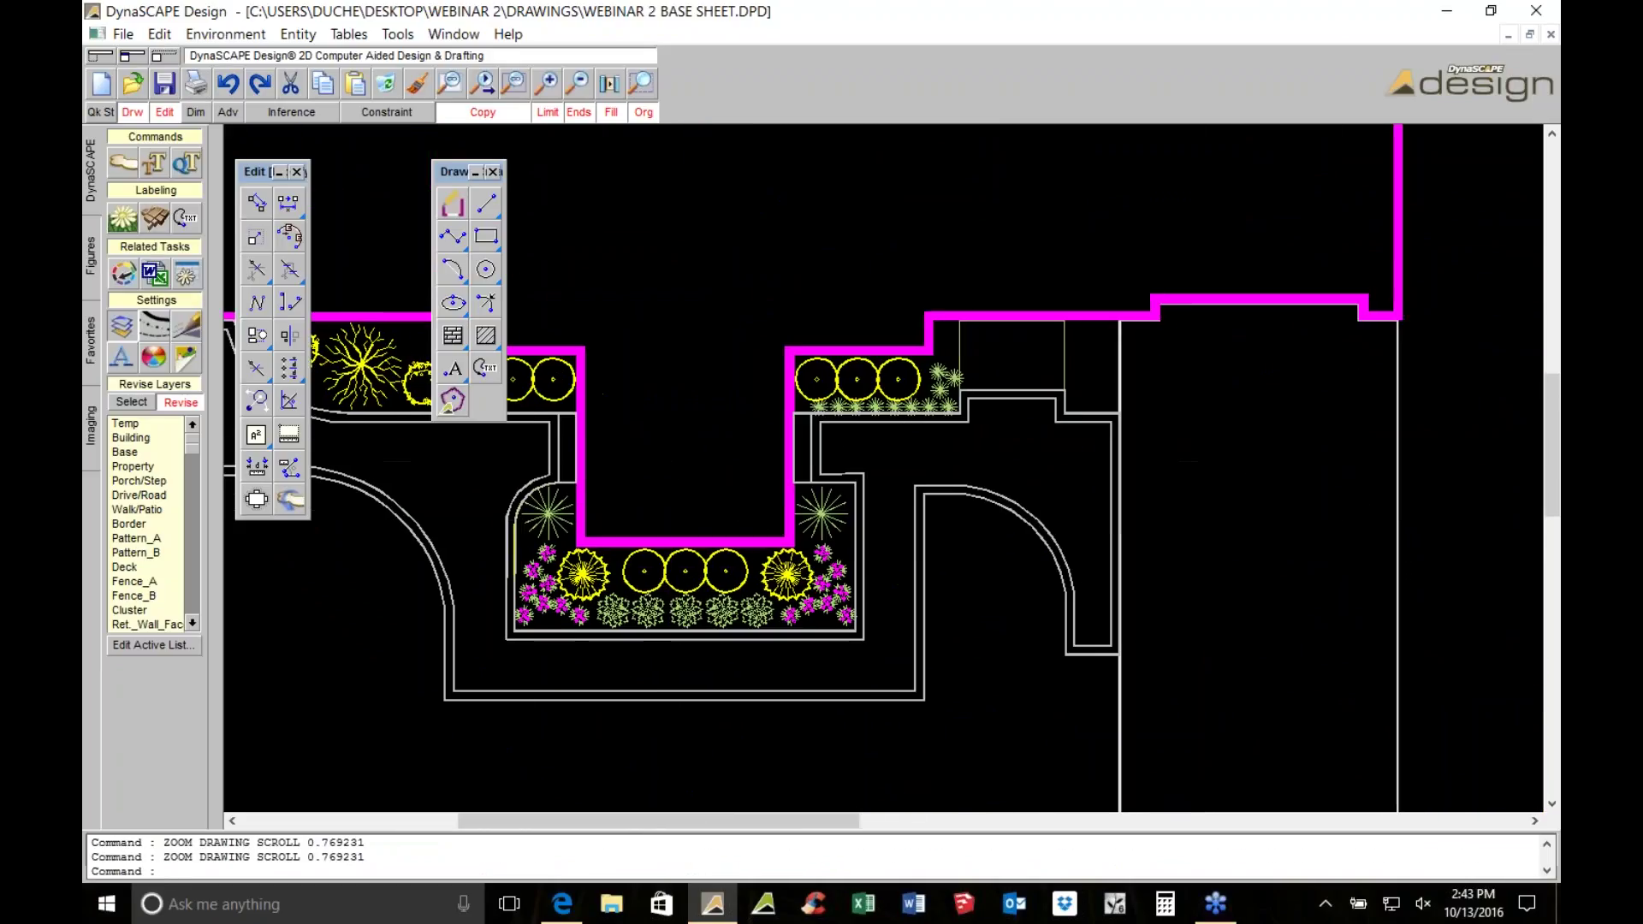
pyautogui.scroll(-1, 976, 502)
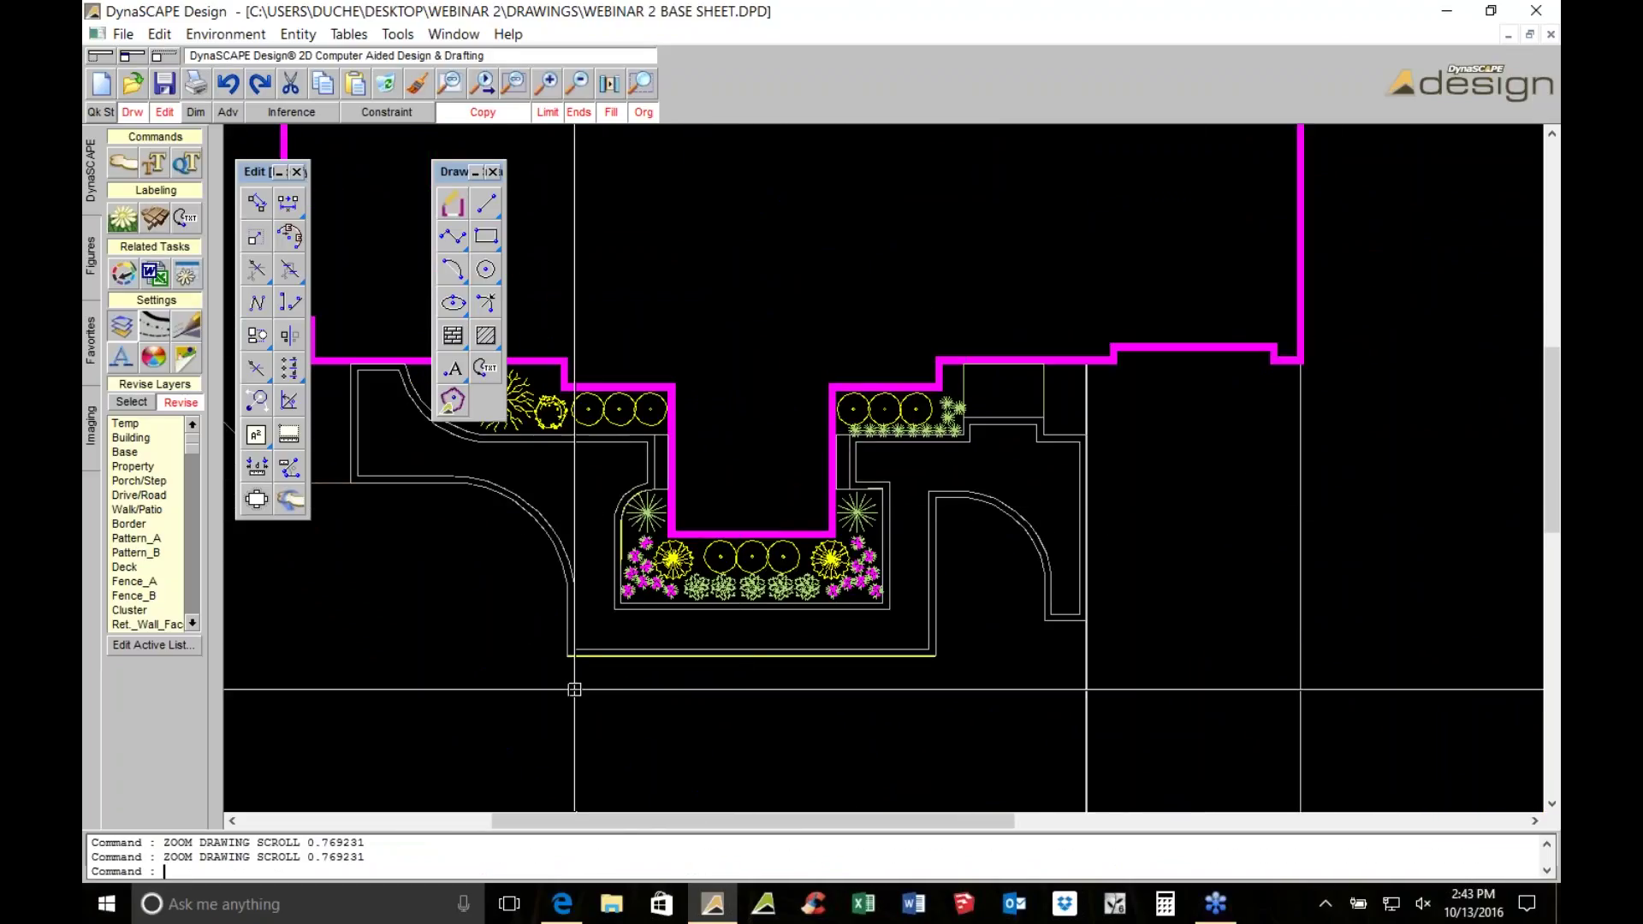
pyautogui.moveTo(503, 621); pyautogui.dragTo(1011, 721)
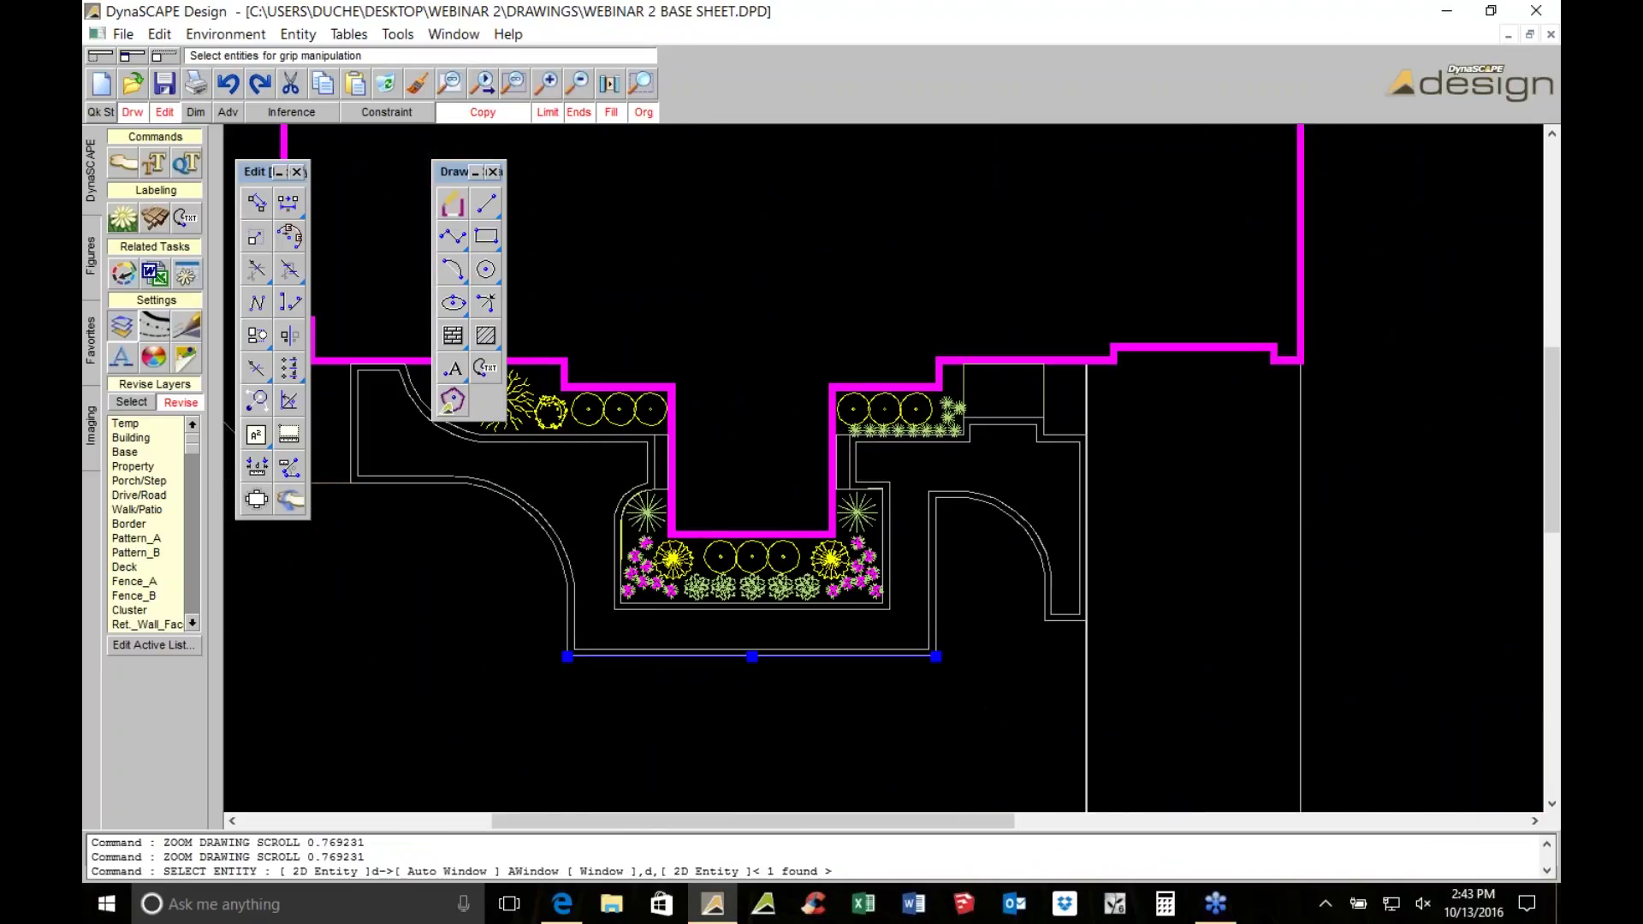
pyautogui.click(384, 82)
pyautogui.scroll(2, 239, 445)
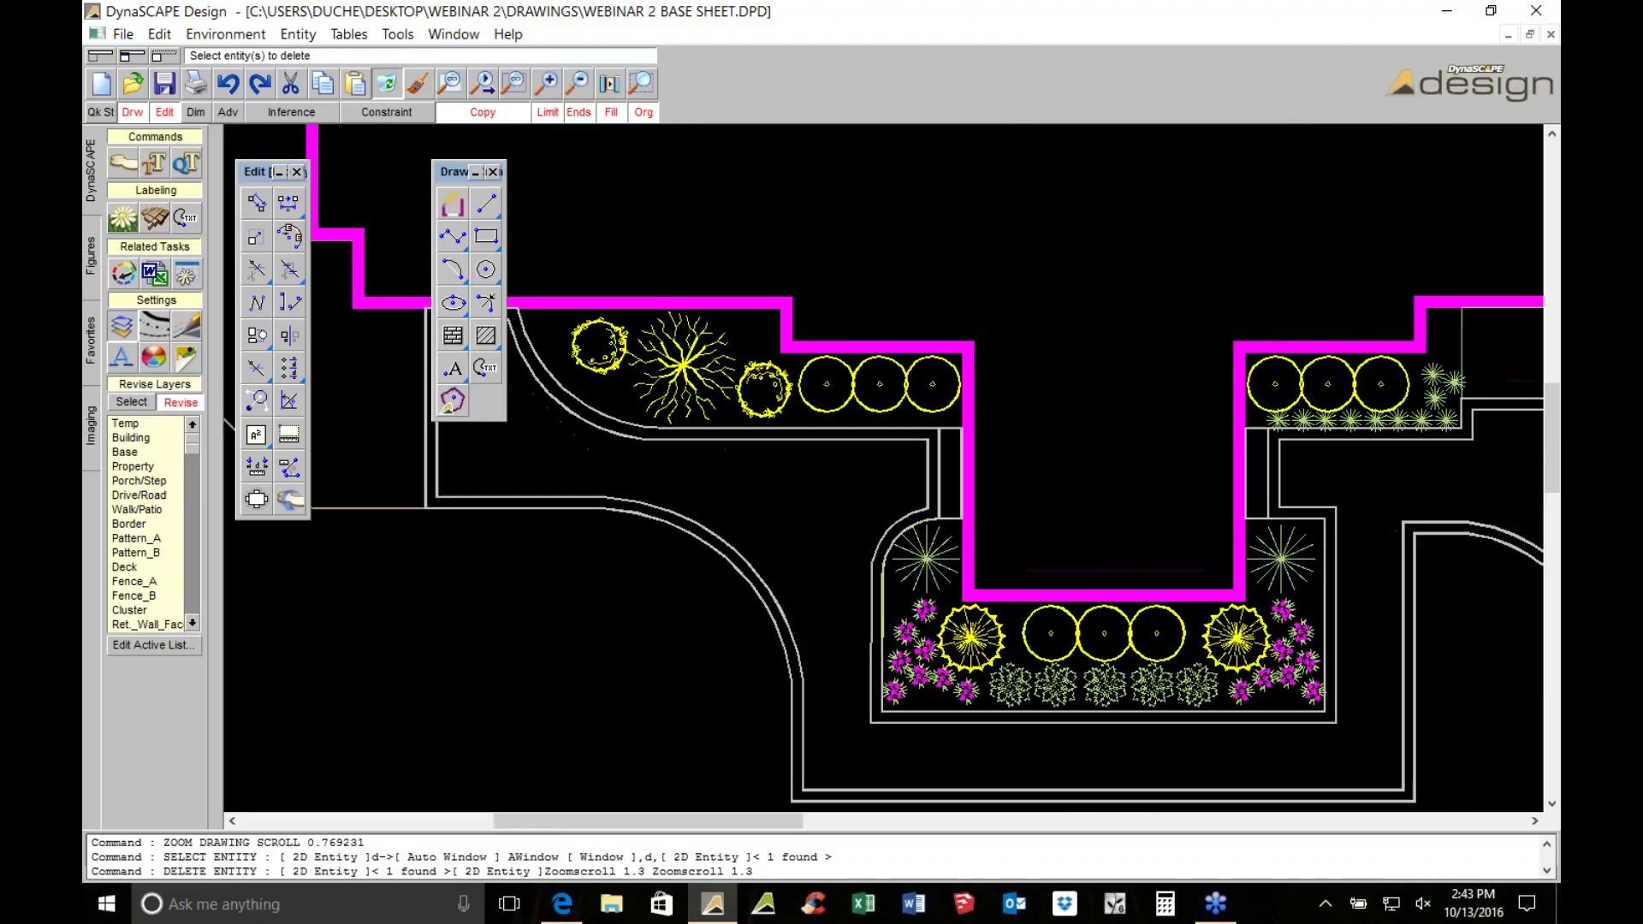
pyautogui.moveTo(1145, 516); pyautogui.dragTo(999, 548, button='middle')
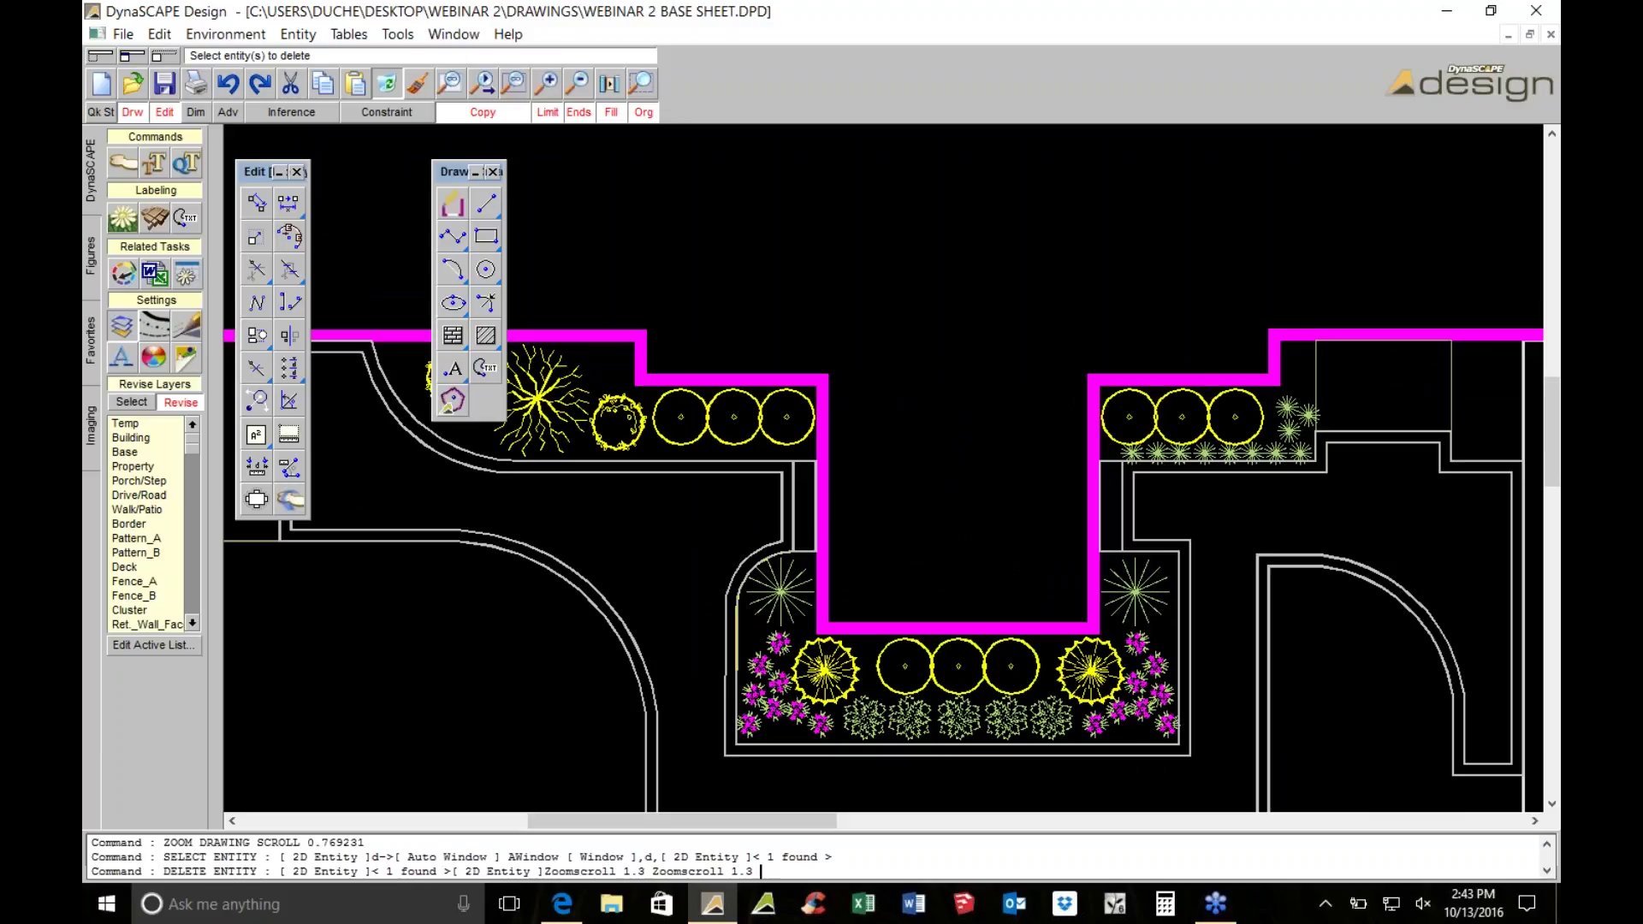
pyautogui.scroll(-3, 994, 569)
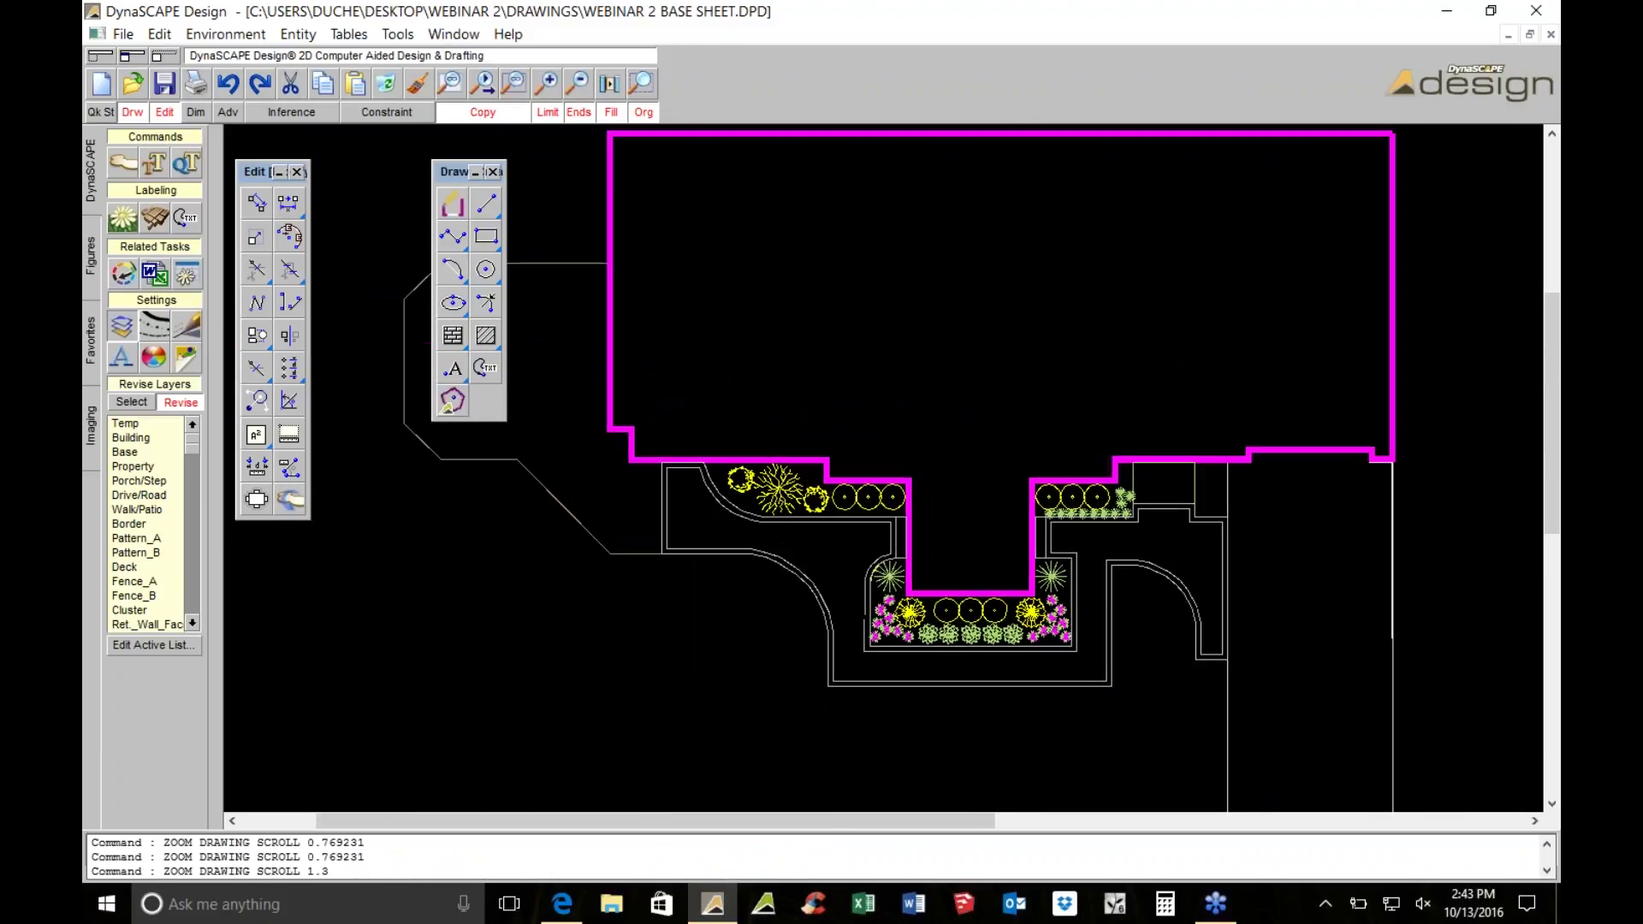
pyautogui.scroll(2, 1012, 544)
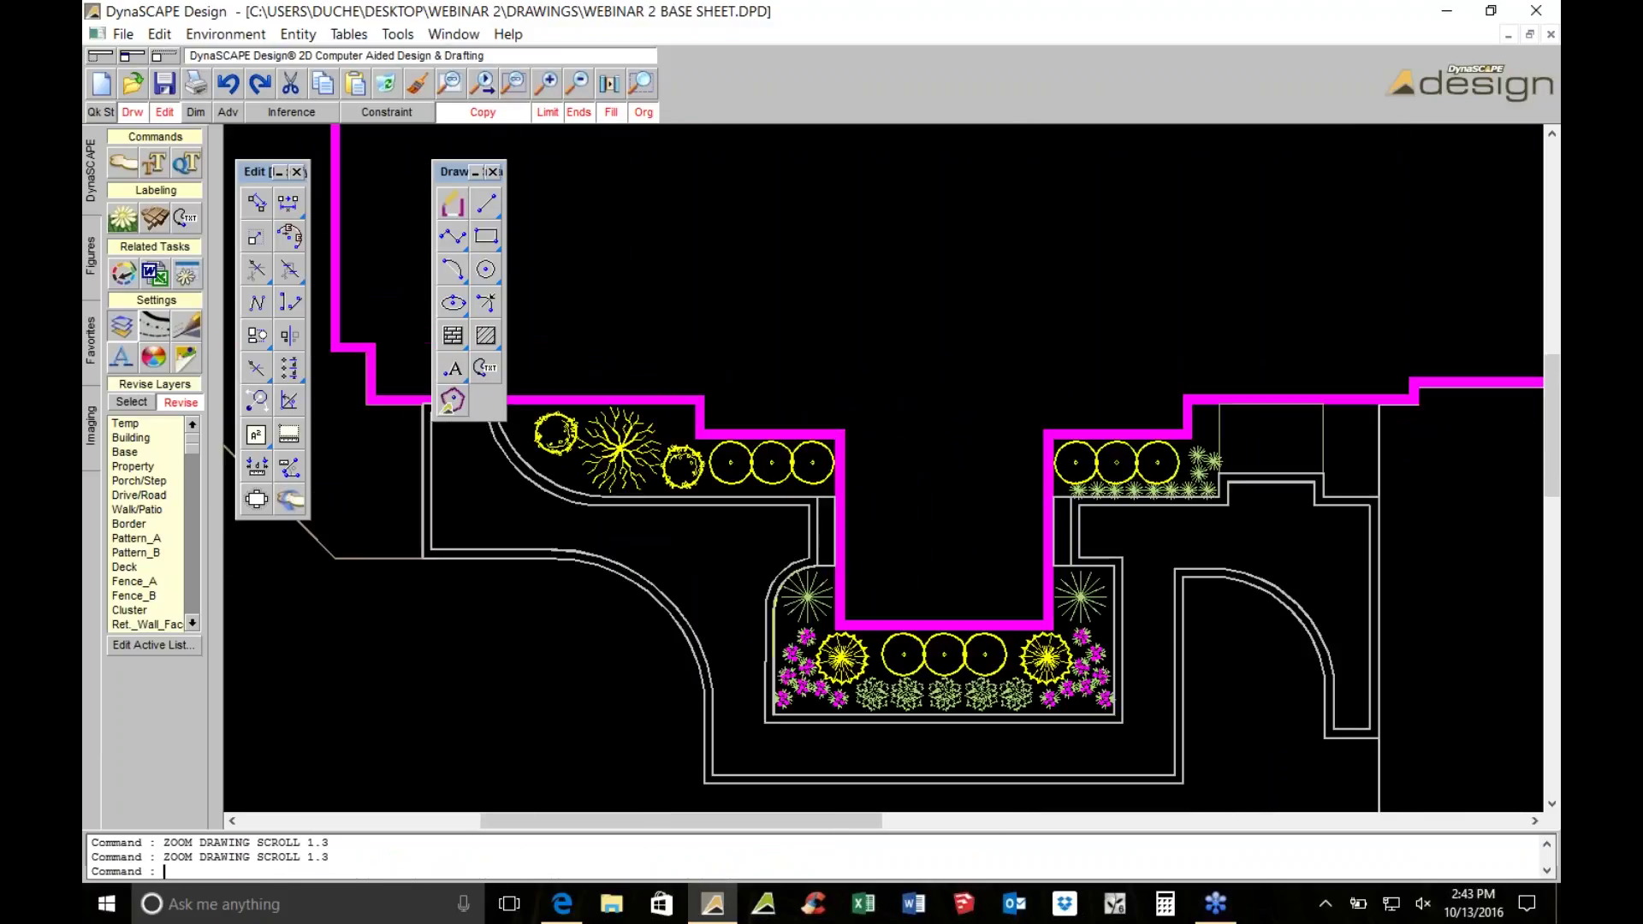
pyautogui.scroll(-1, 1009, 528)
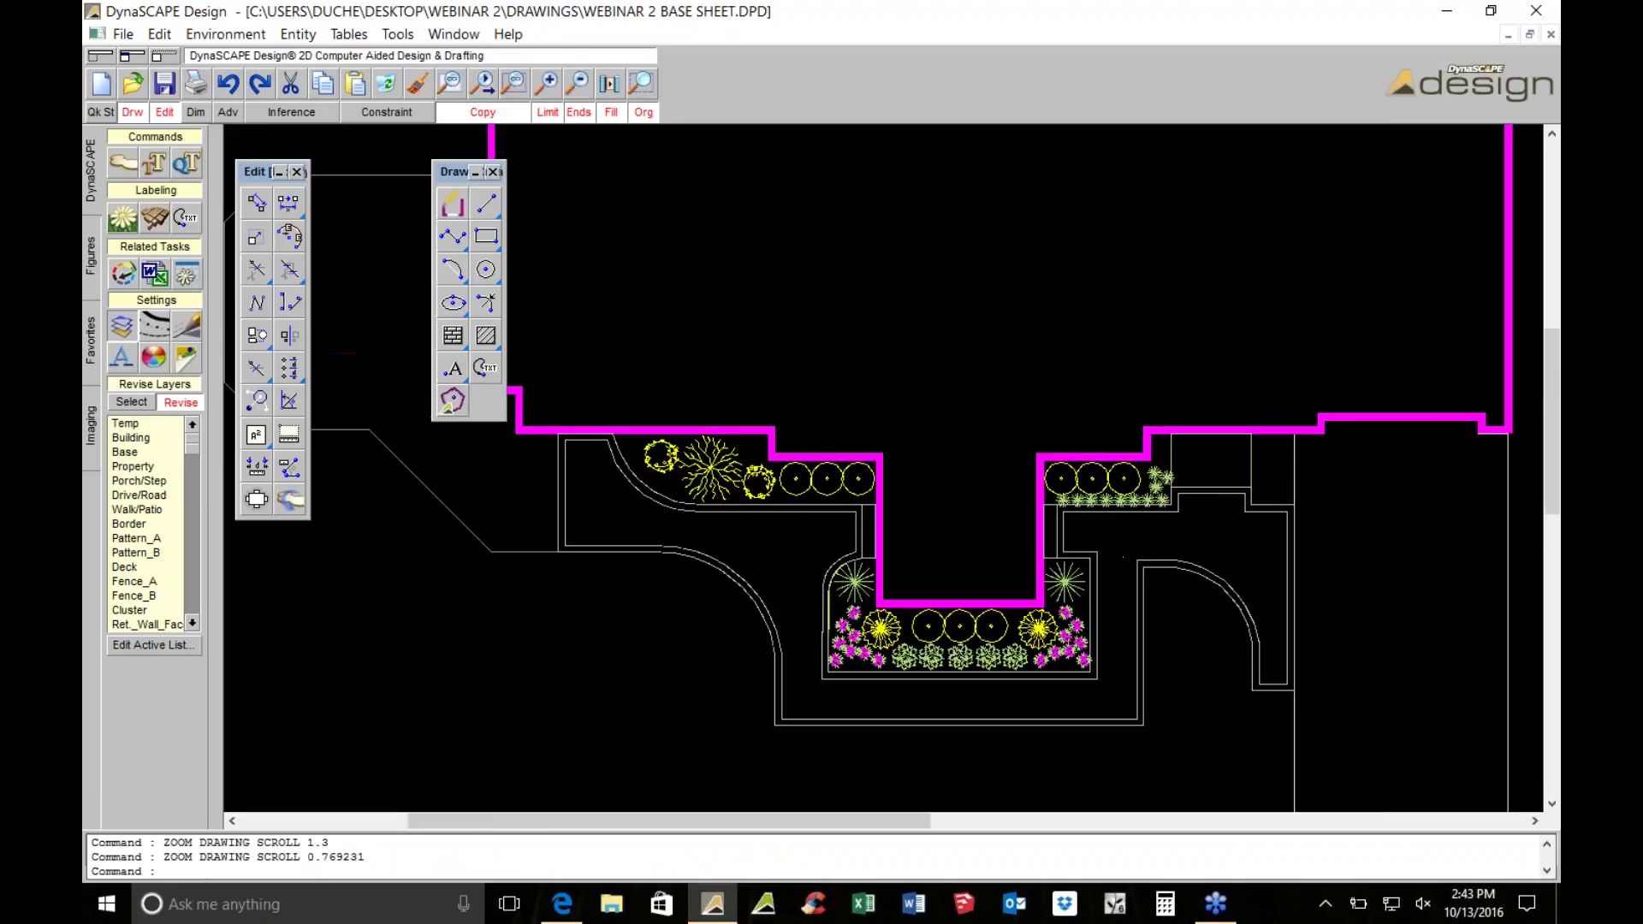
# Cluster the circles in the row, upper right bed and lower bed into scalloped shapes, keeping inner segments
pyautogui.click(124, 164)
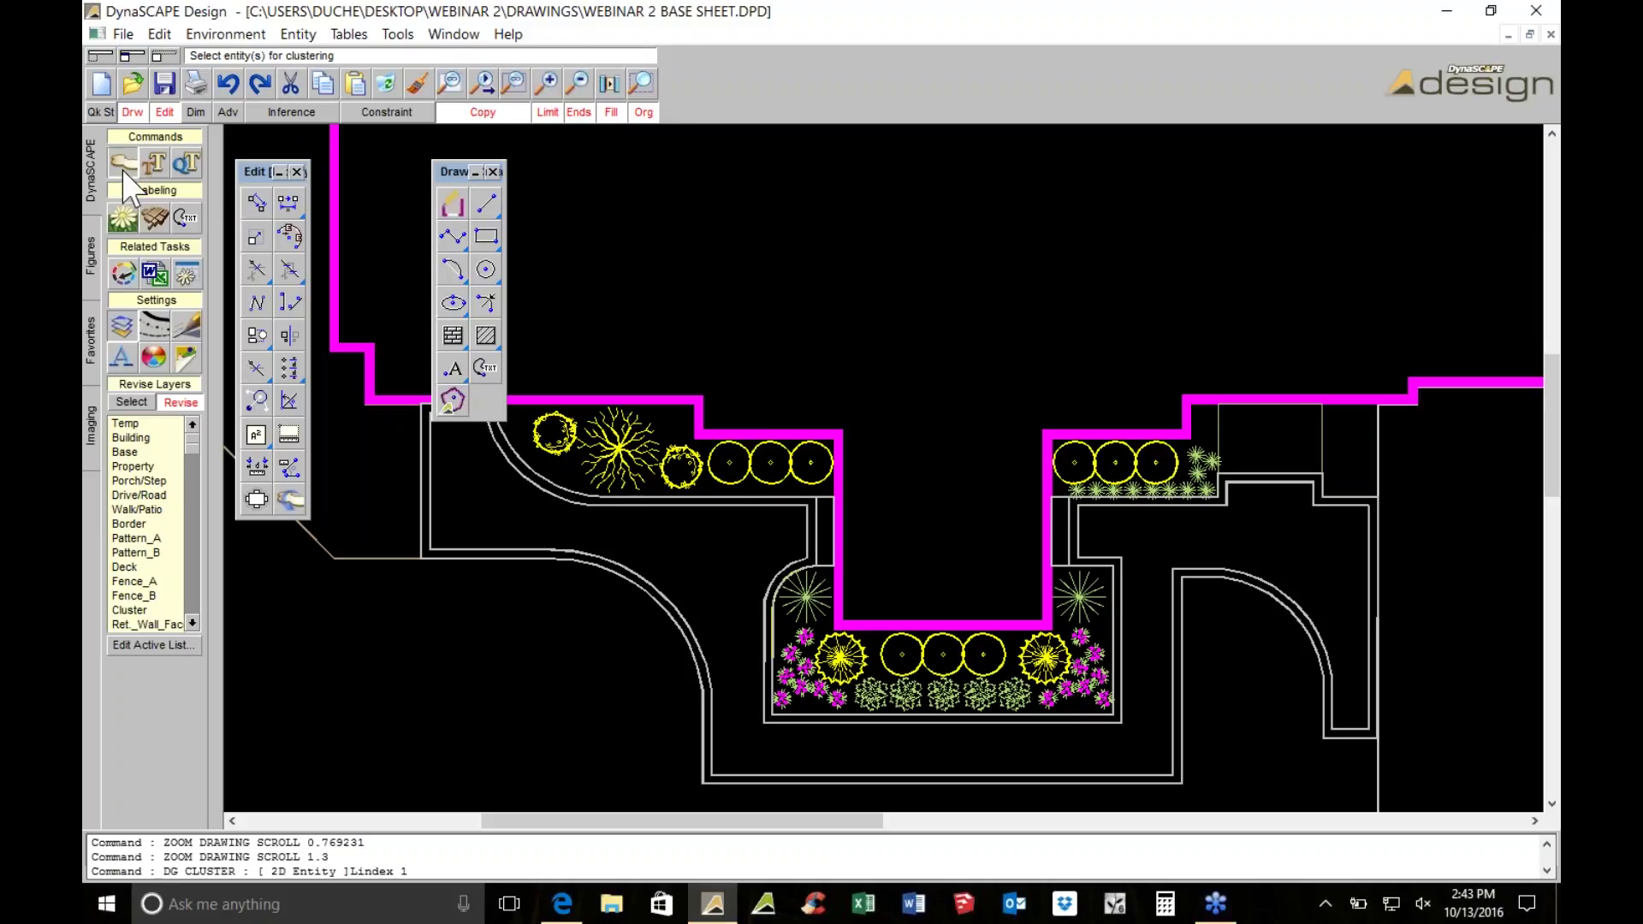
pyautogui.click(325, 418)
pyautogui.scroll(2, 788, 477)
pyautogui.click(798, 446)
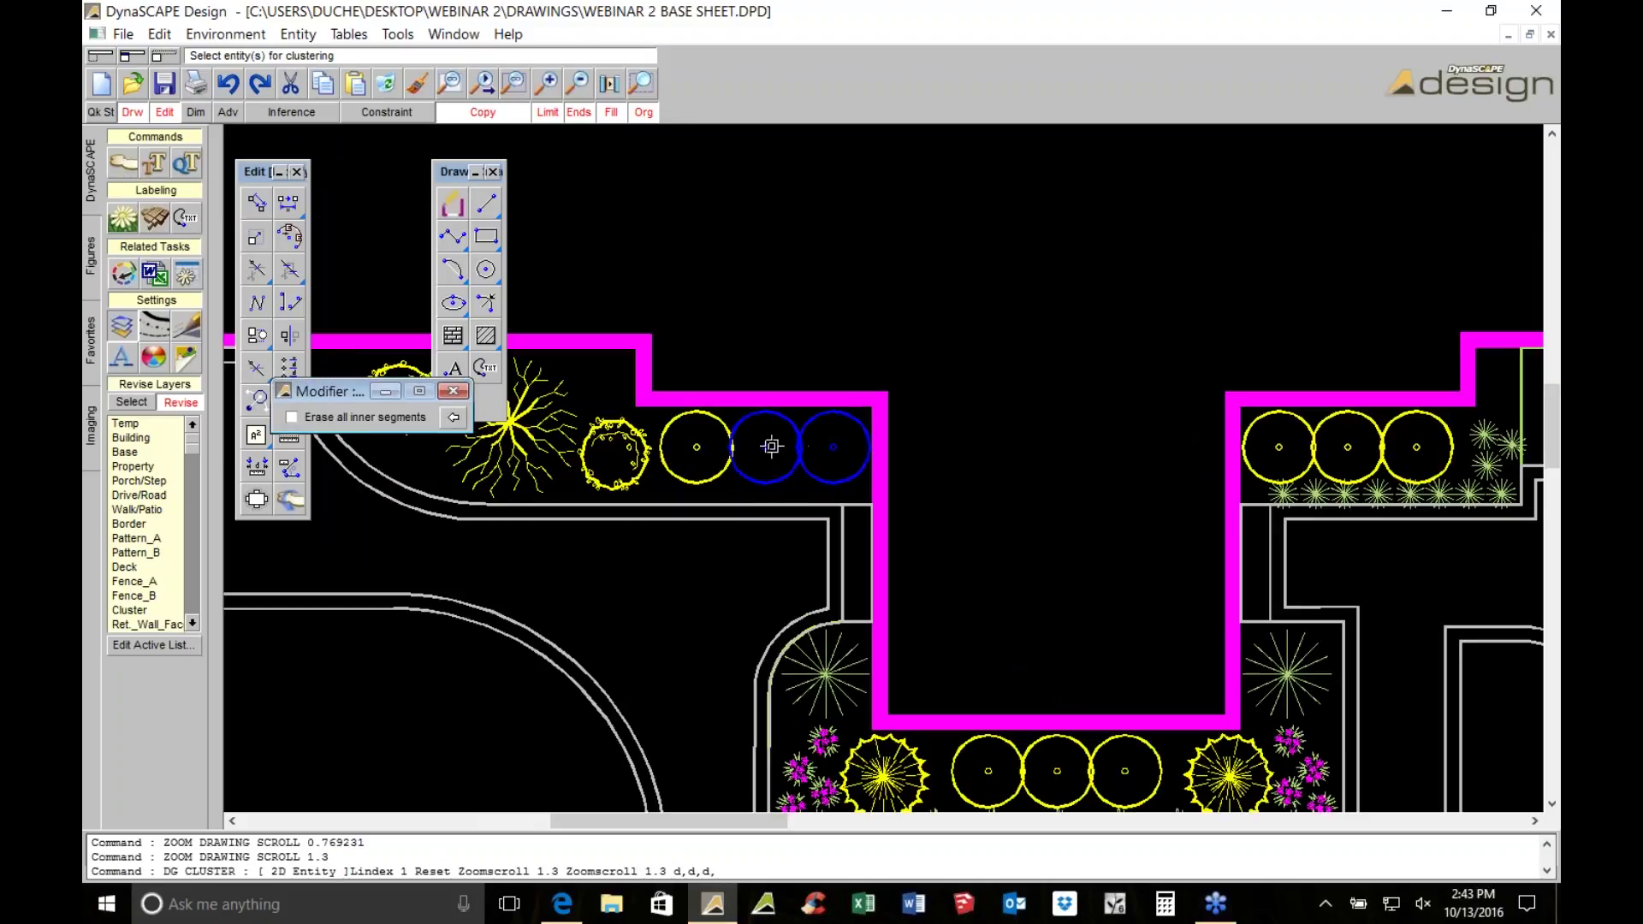
pyautogui.scroll(1, 967, 440)
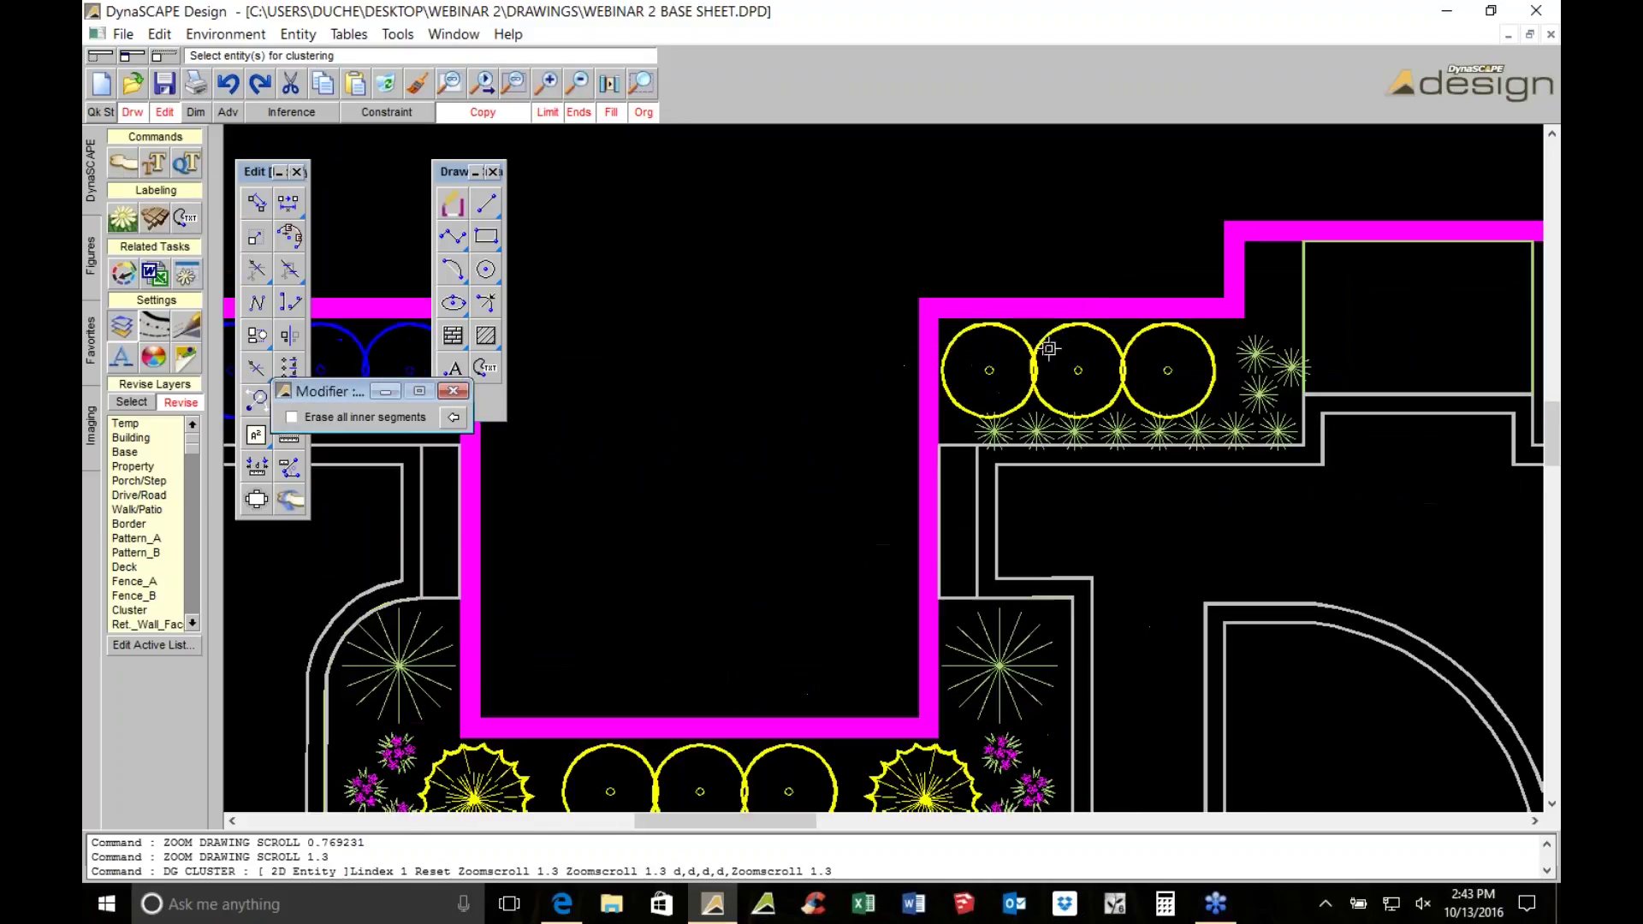
pyautogui.click(1032, 354)
pyautogui.click(1114, 359)
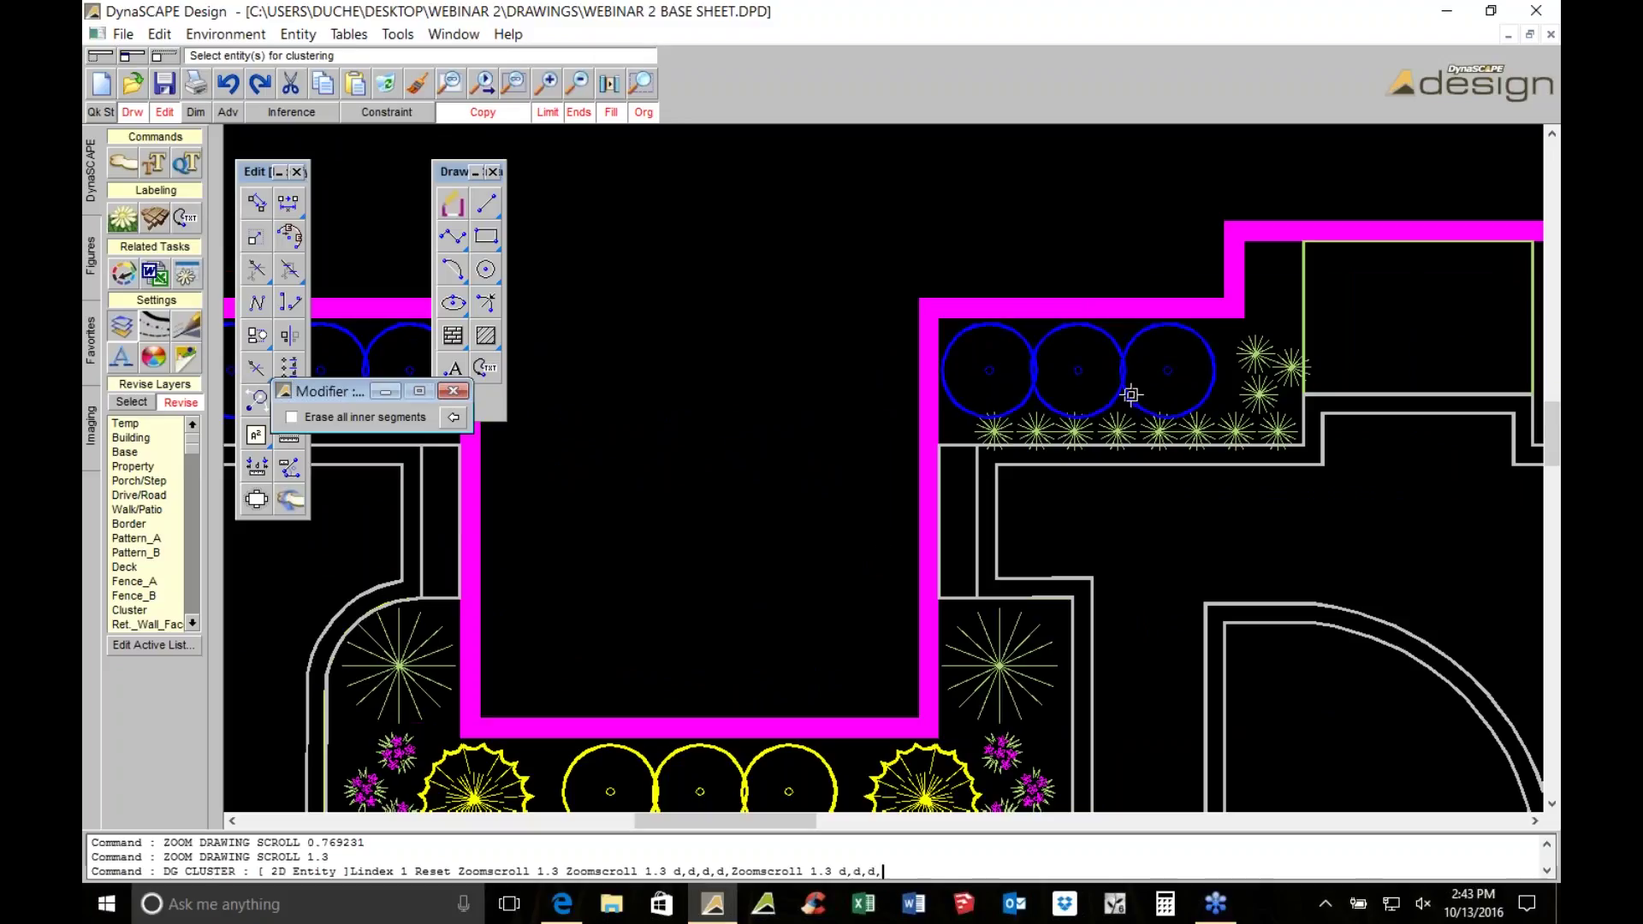
pyautogui.scroll(-3, 1130, 395)
pyautogui.click(800, 538)
pyautogui.click(750, 541)
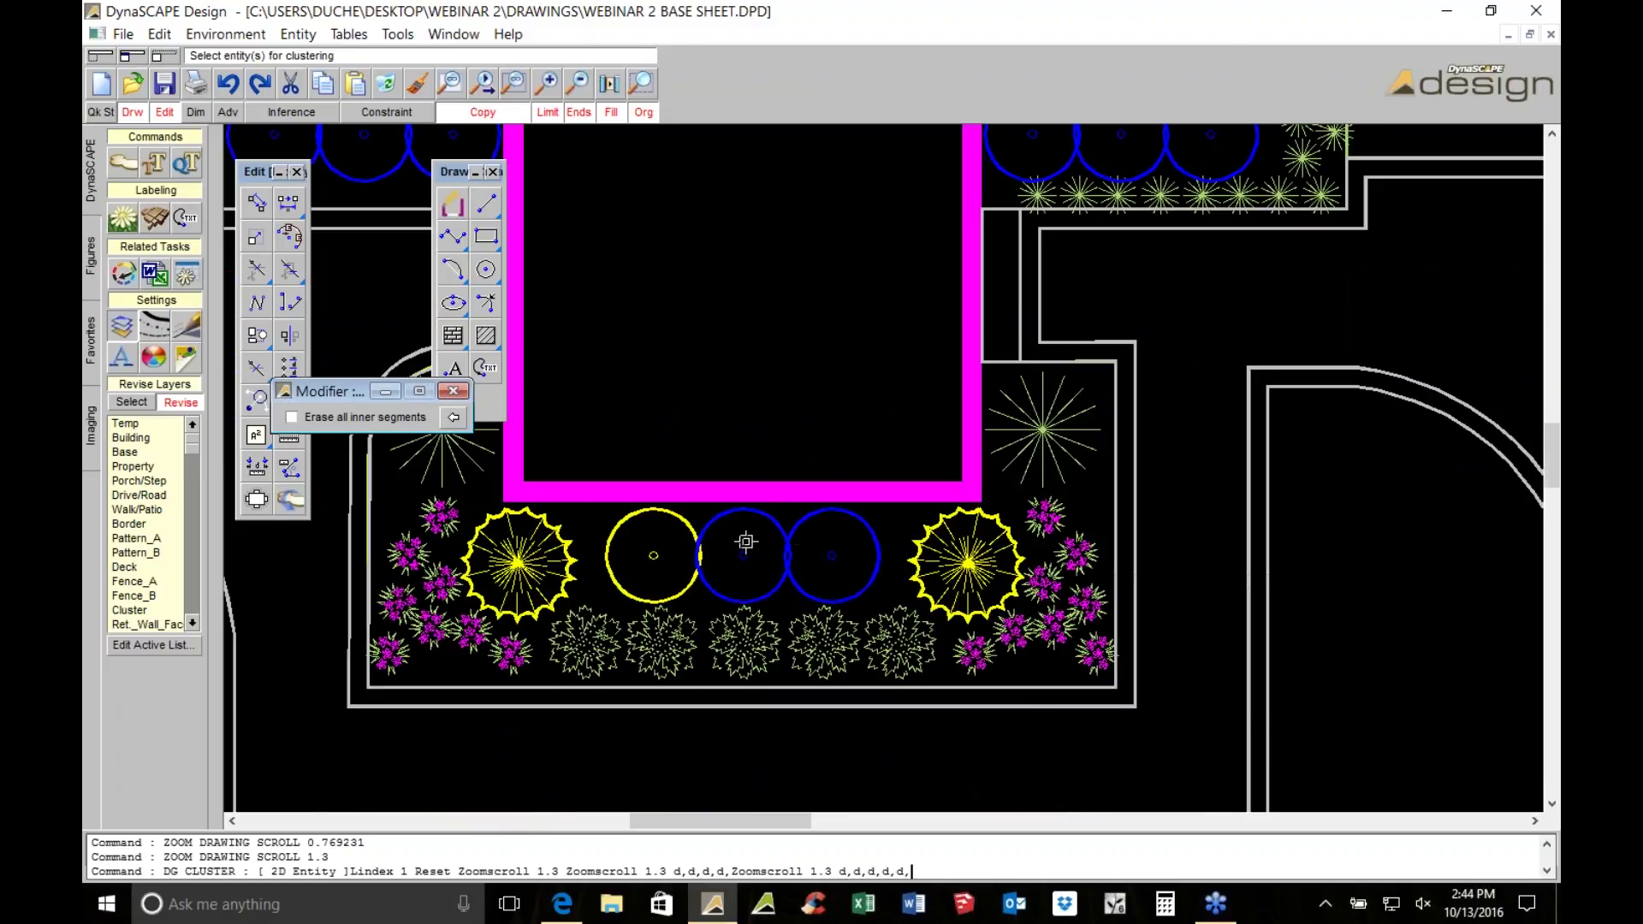
pyautogui.click(697, 556)
pyautogui.rightClick(695, 554)
pyautogui.rightClick(695, 555)
# Select the new clustered shape to check it, then pan the drawing right
pyautogui.click(696, 553)
pyautogui.click(697, 549)
pyautogui.click(703, 535)
pyautogui.moveTo(704, 532); pyautogui.dragTo(833, 530, button='middle')
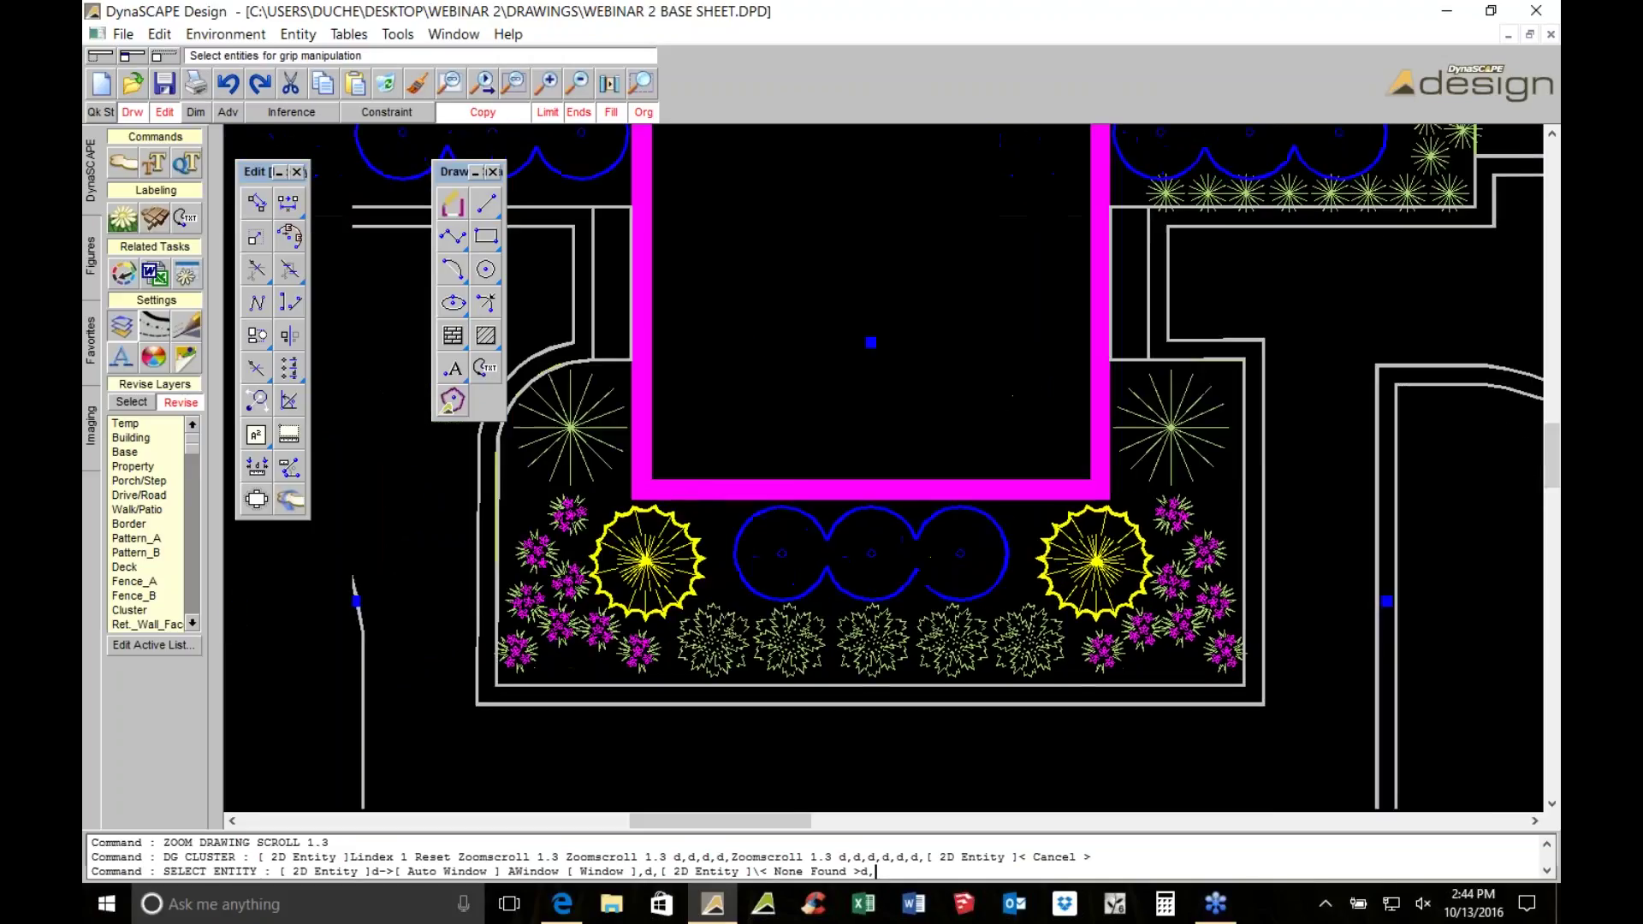
pyautogui.scroll(-4, 1110, 456)
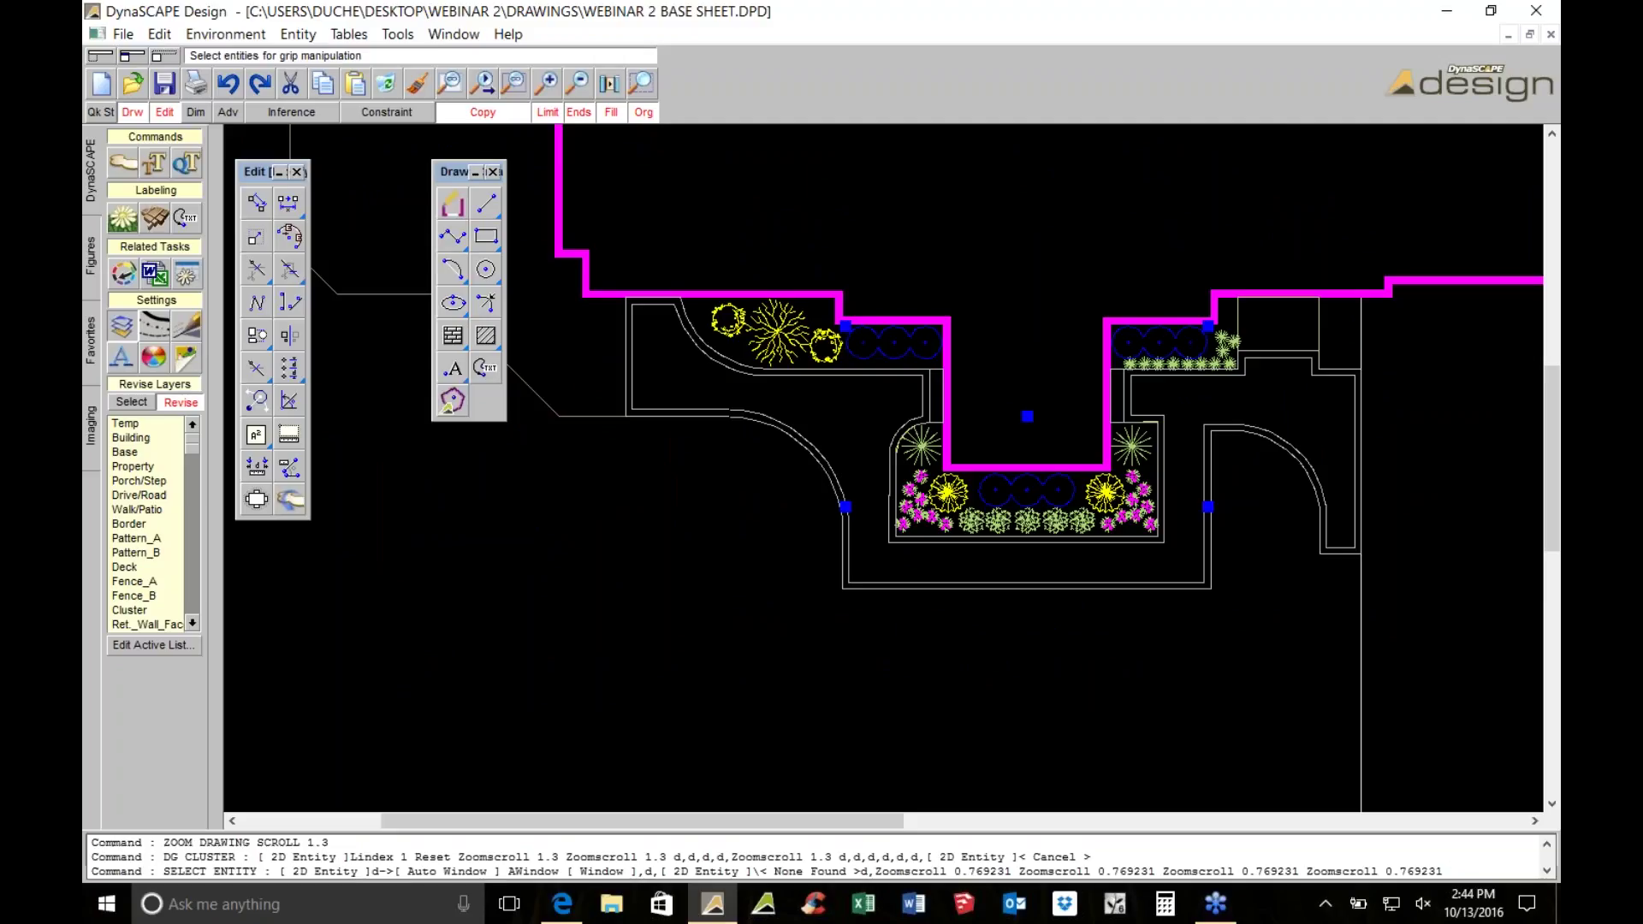
pyautogui.scroll(2, 999, 346)
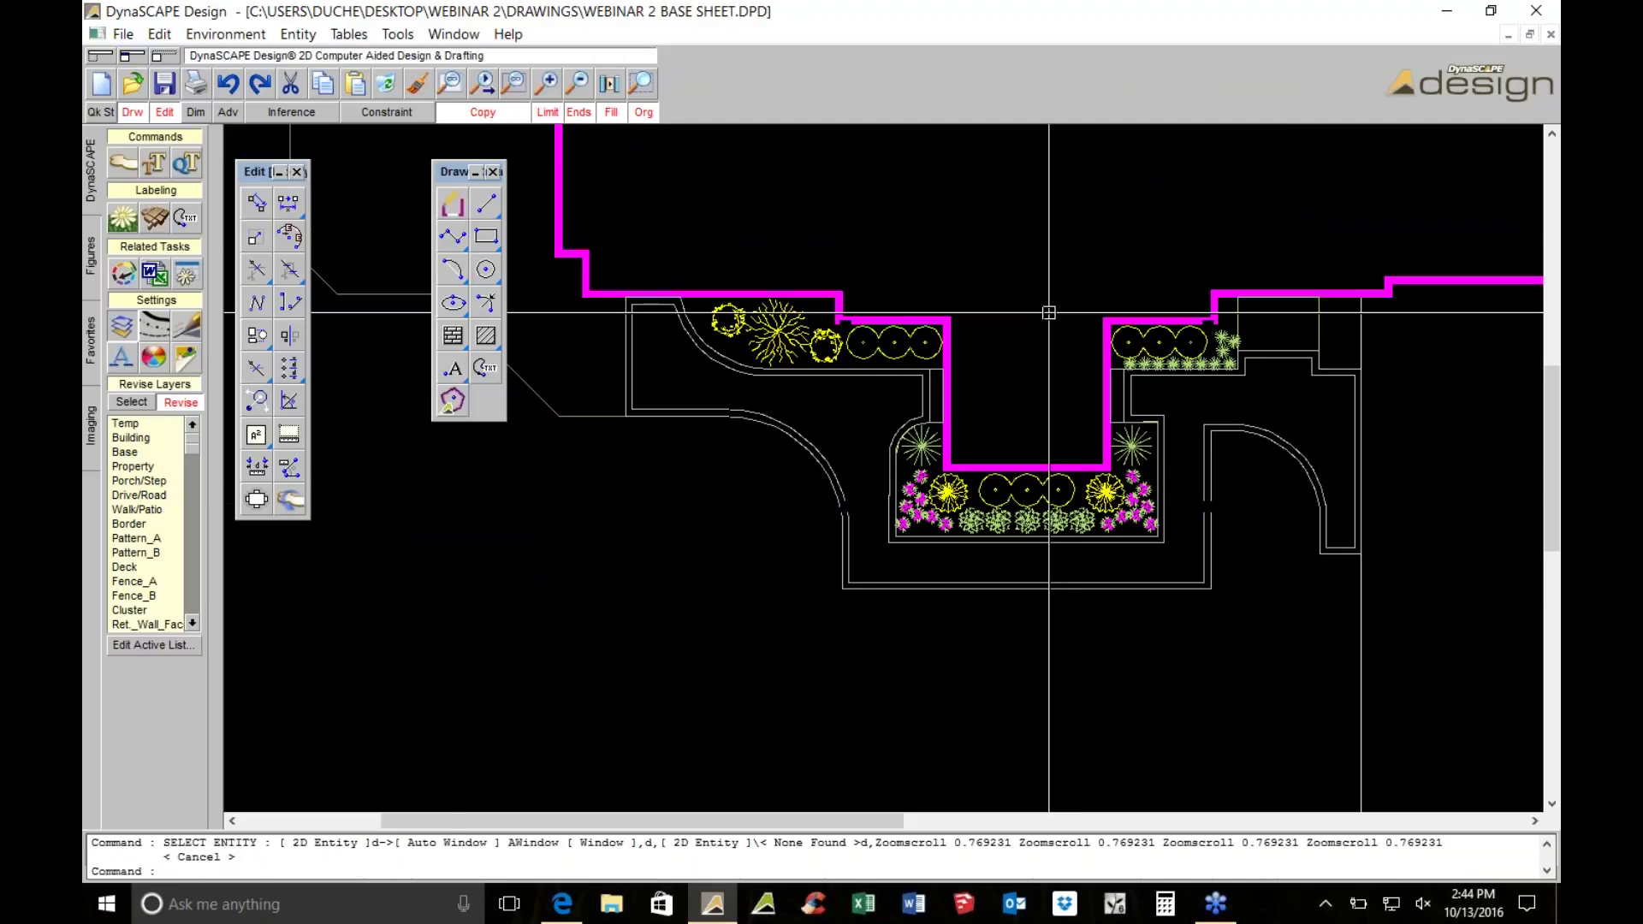
# Start a perennial cluster, picking the two trees and the flowering perennials on the left
pyautogui.click(183, 209)
pyautogui.click(292, 416)
pyautogui.click(548, 295)
pyautogui.click(729, 355)
pyautogui.scroll(2, 861, 615)
pyautogui.click(866, 636)
pyautogui.click(831, 664)
pyautogui.click(839, 618)
pyautogui.click(847, 561)
pyautogui.click(871, 537)
pyautogui.click(882, 599)
pyautogui.click(912, 645)
pyautogui.click(947, 667)
# Add the magenta perennials on the right and merge them into one cluster
pyautogui.moveTo(1223, 584); pyautogui.dragTo(797, 492, button='middle')
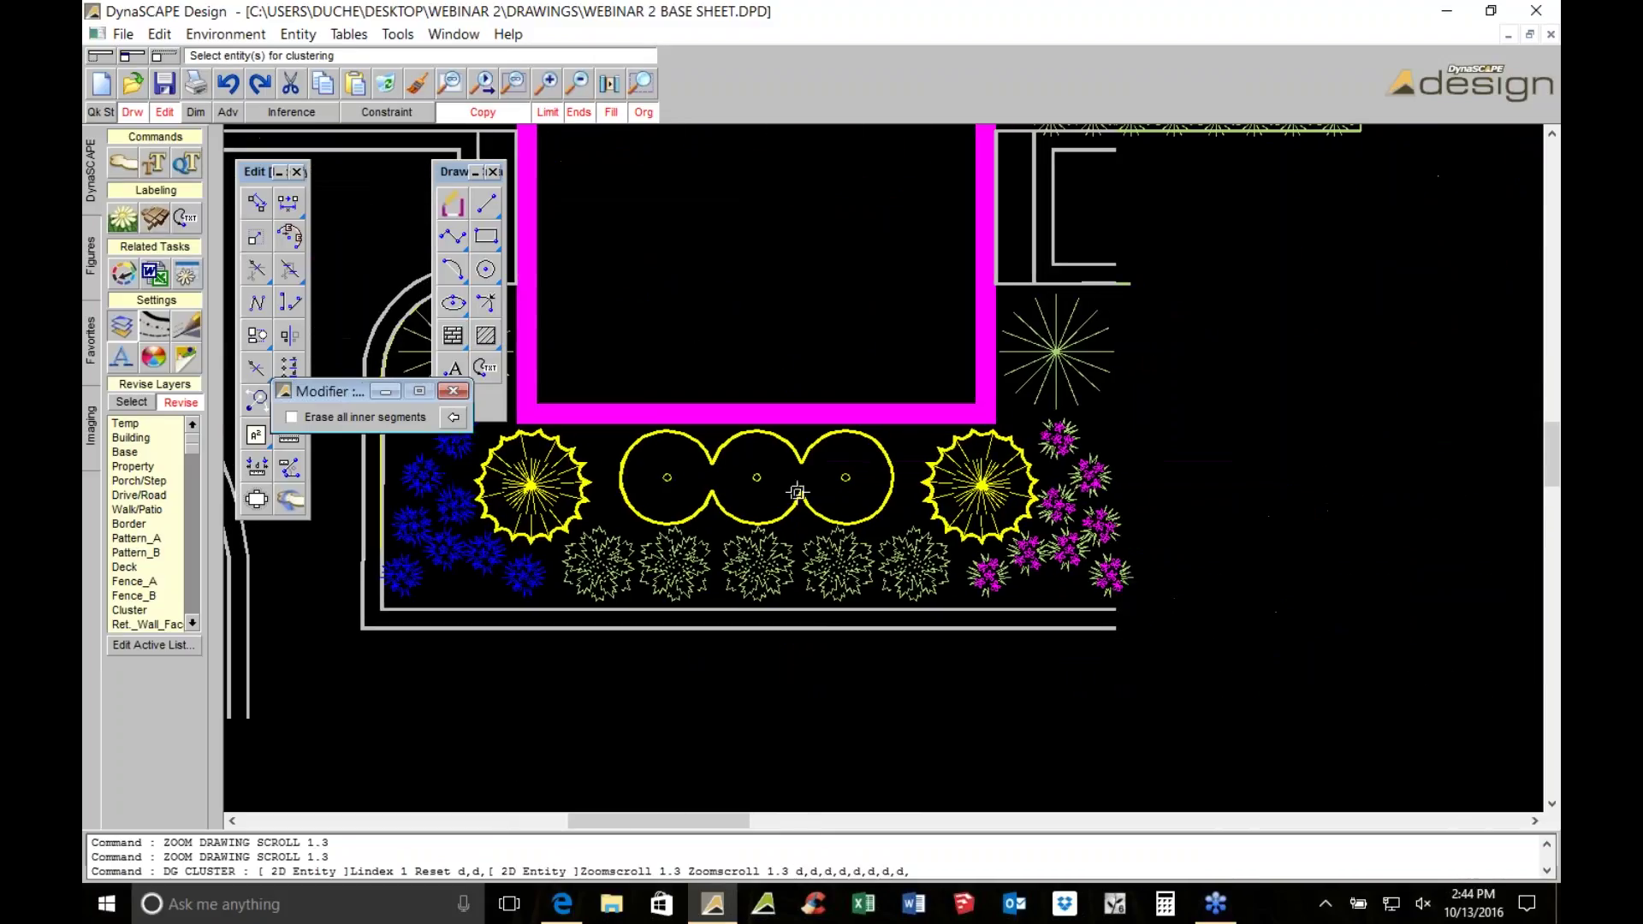
pyautogui.click(988, 575)
pyautogui.click(1026, 554)
pyautogui.click(1068, 547)
pyautogui.click(1058, 505)
pyautogui.click(1089, 475)
pyautogui.click(1061, 436)
pyautogui.click(1099, 527)
pyautogui.click(1101, 525)
pyautogui.click(1102, 571)
pyautogui.rightClick(1101, 569)
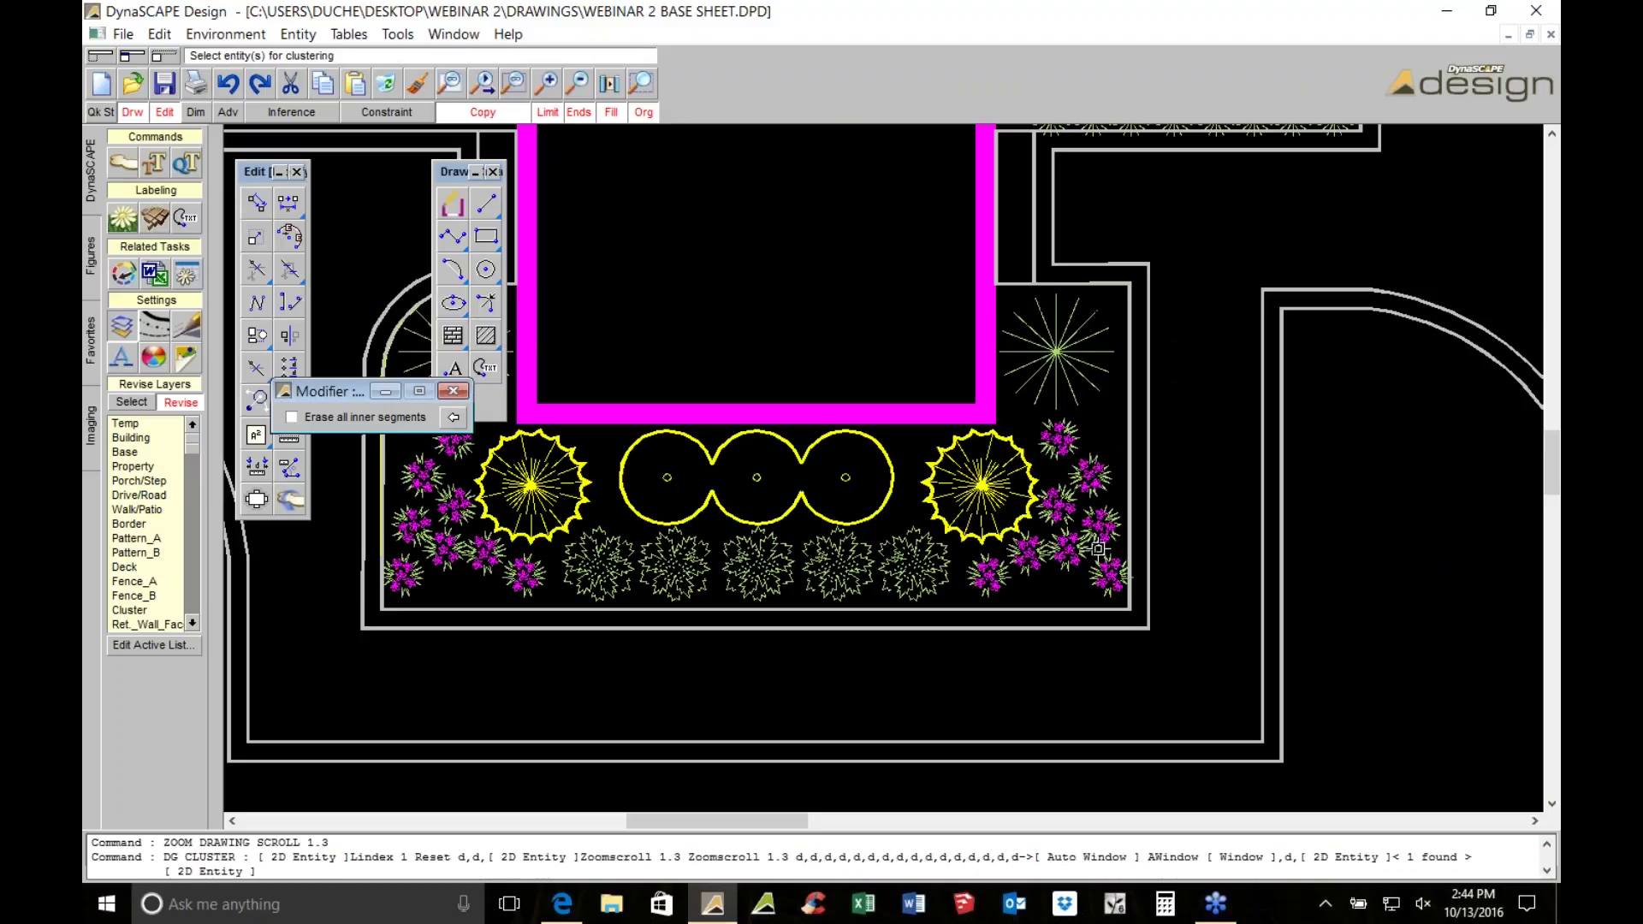
# Check a perennial's cluster and select the middle row of centre perennials
pyautogui.scroll(-2, 1096, 547)
pyautogui.click(727, 541)
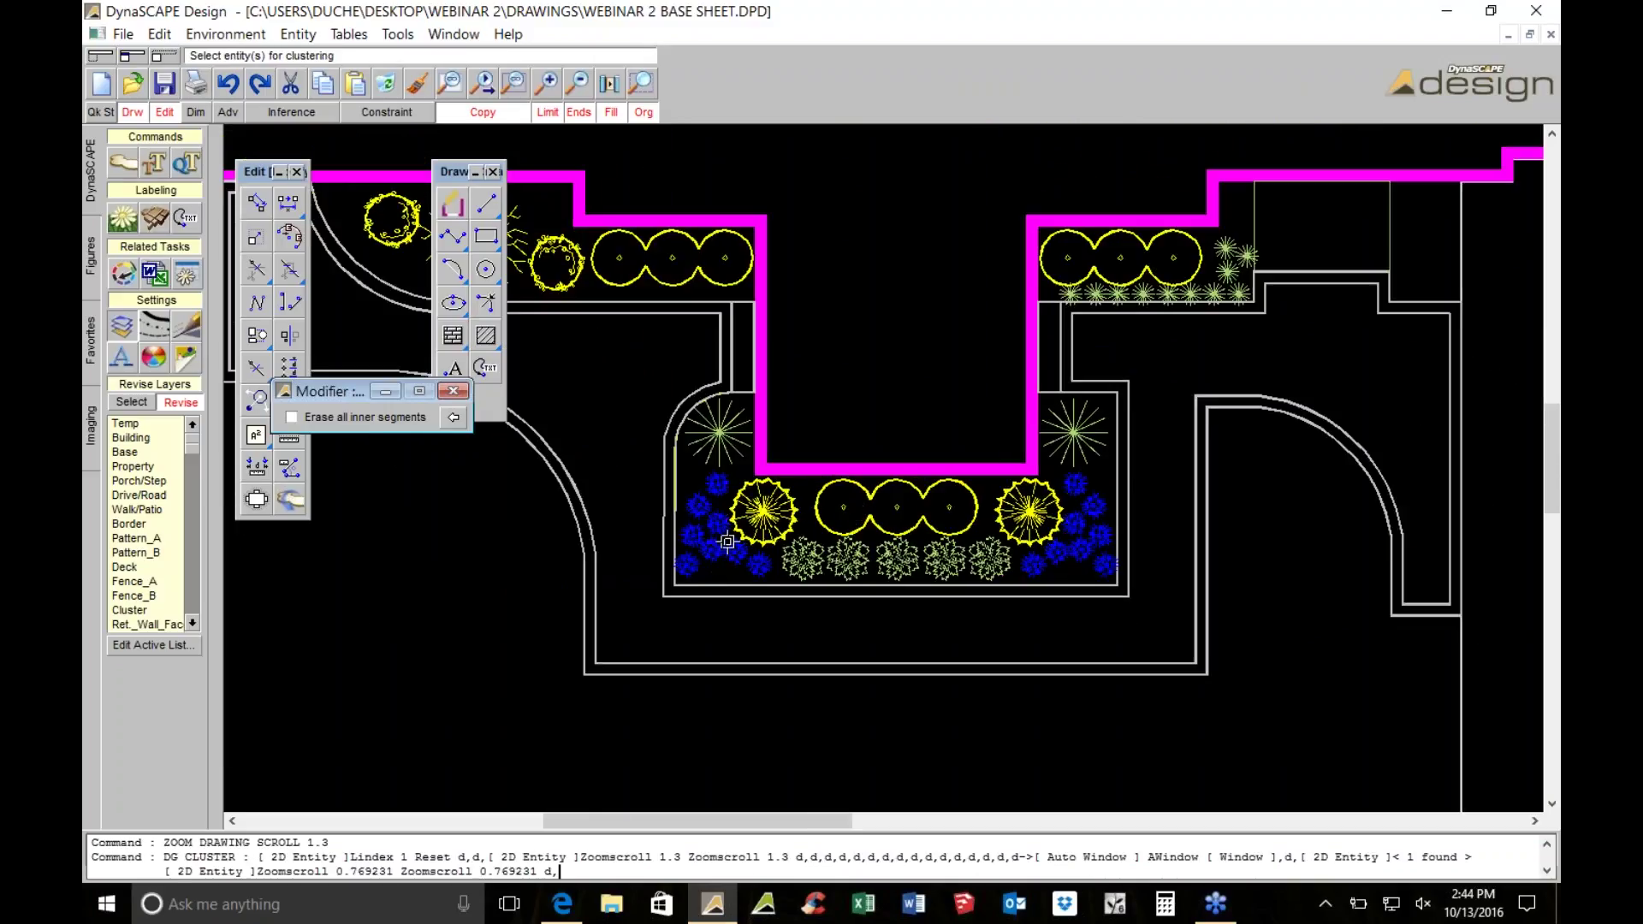
pyautogui.scroll(5, 854, 407)
pyautogui.scroll(-1, 853, 407)
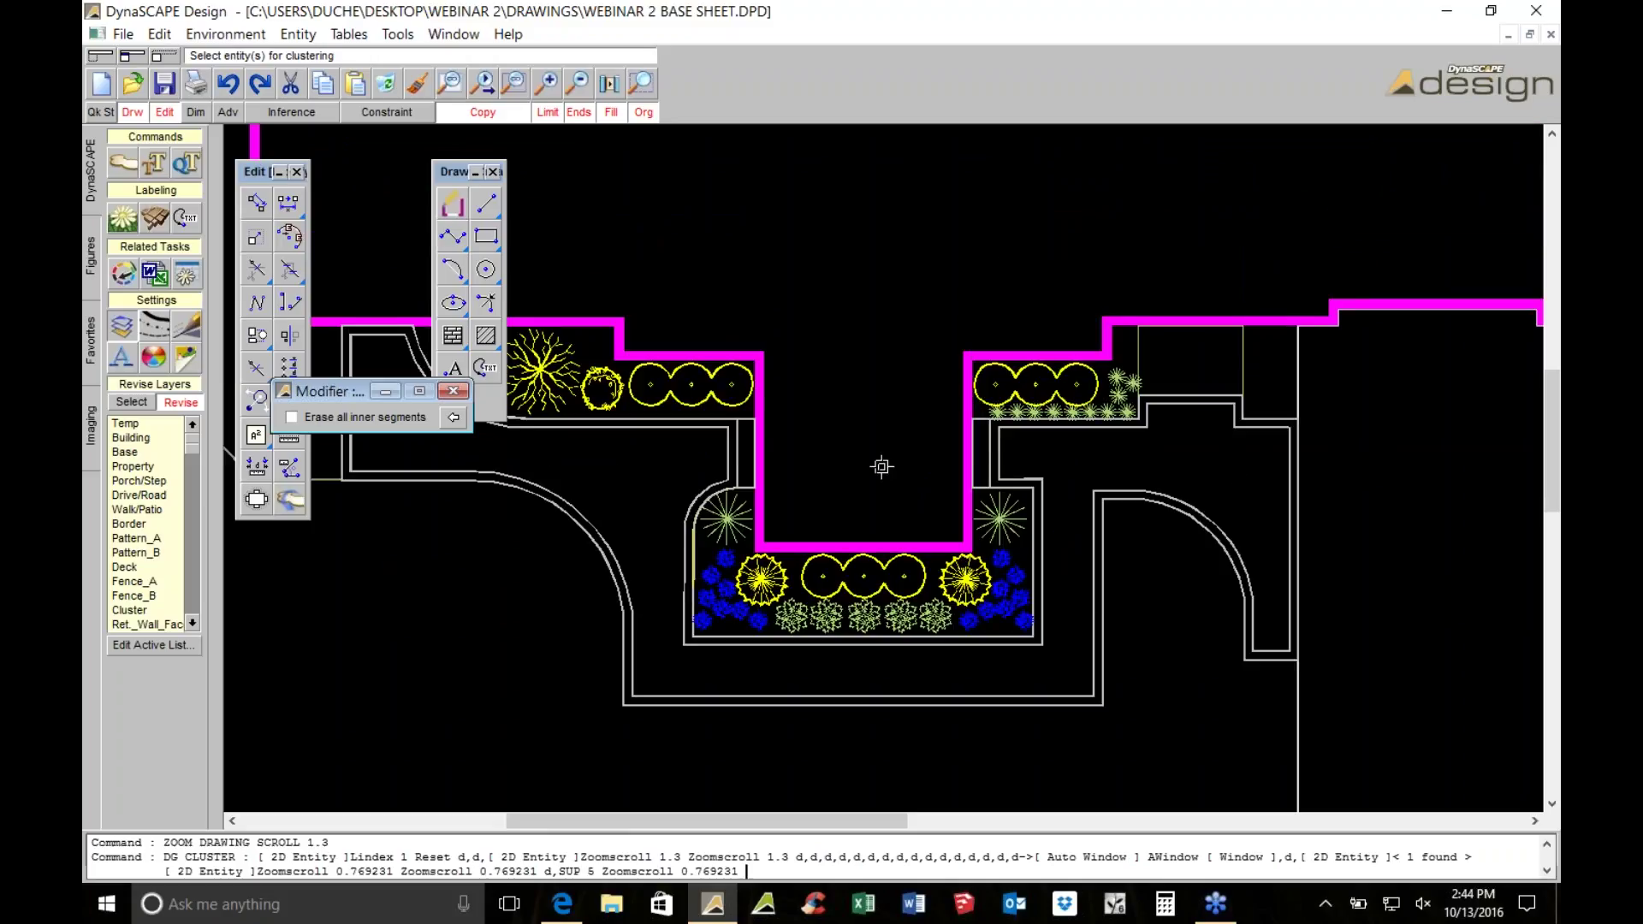
pyautogui.scroll(2, 880, 472)
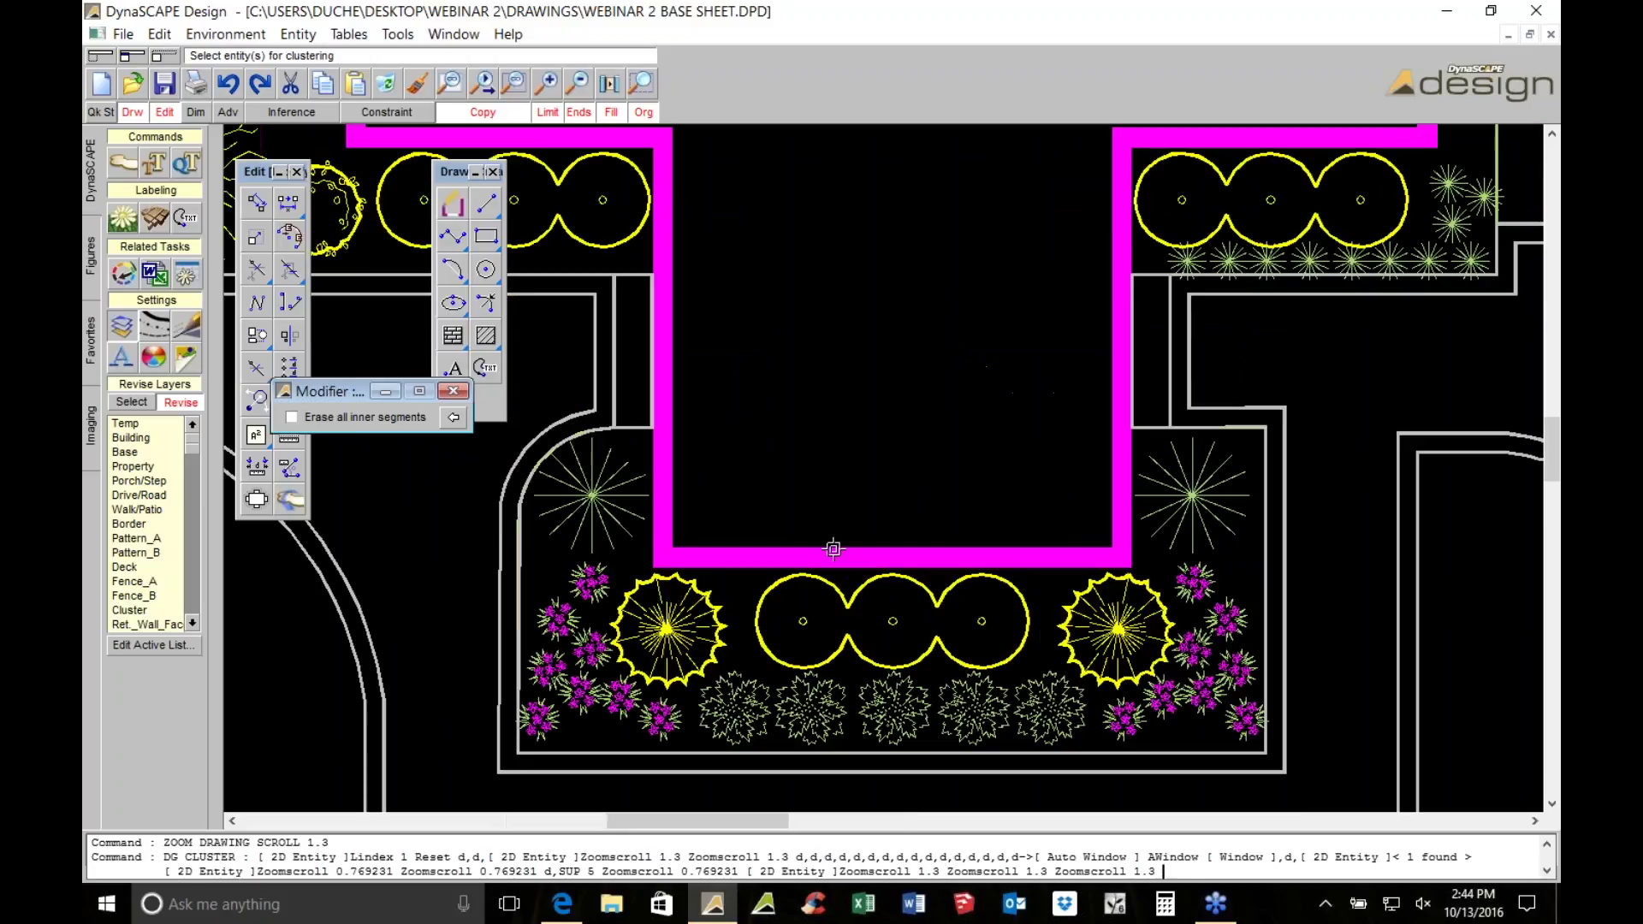
pyautogui.click(962, 703)
pyautogui.click(879, 717)
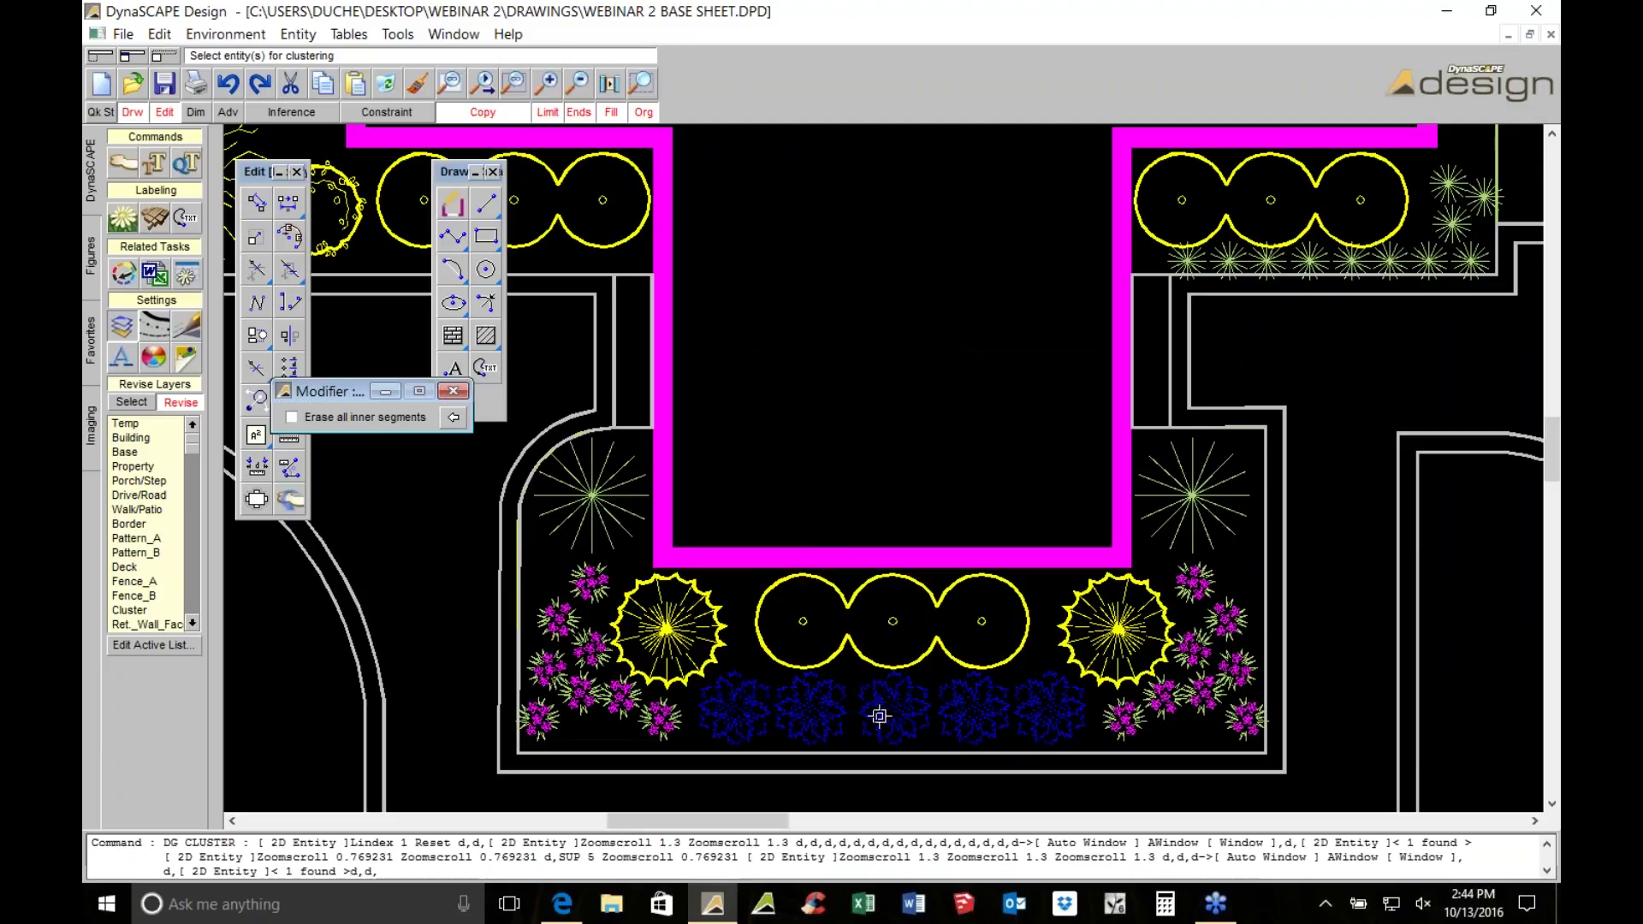
# Dismiss the label grouping dialog, then cluster the left and right trees and the two starburst plants
pyautogui.click(116, 263)
pyautogui.click(952, 545)
pyautogui.click(717, 623)
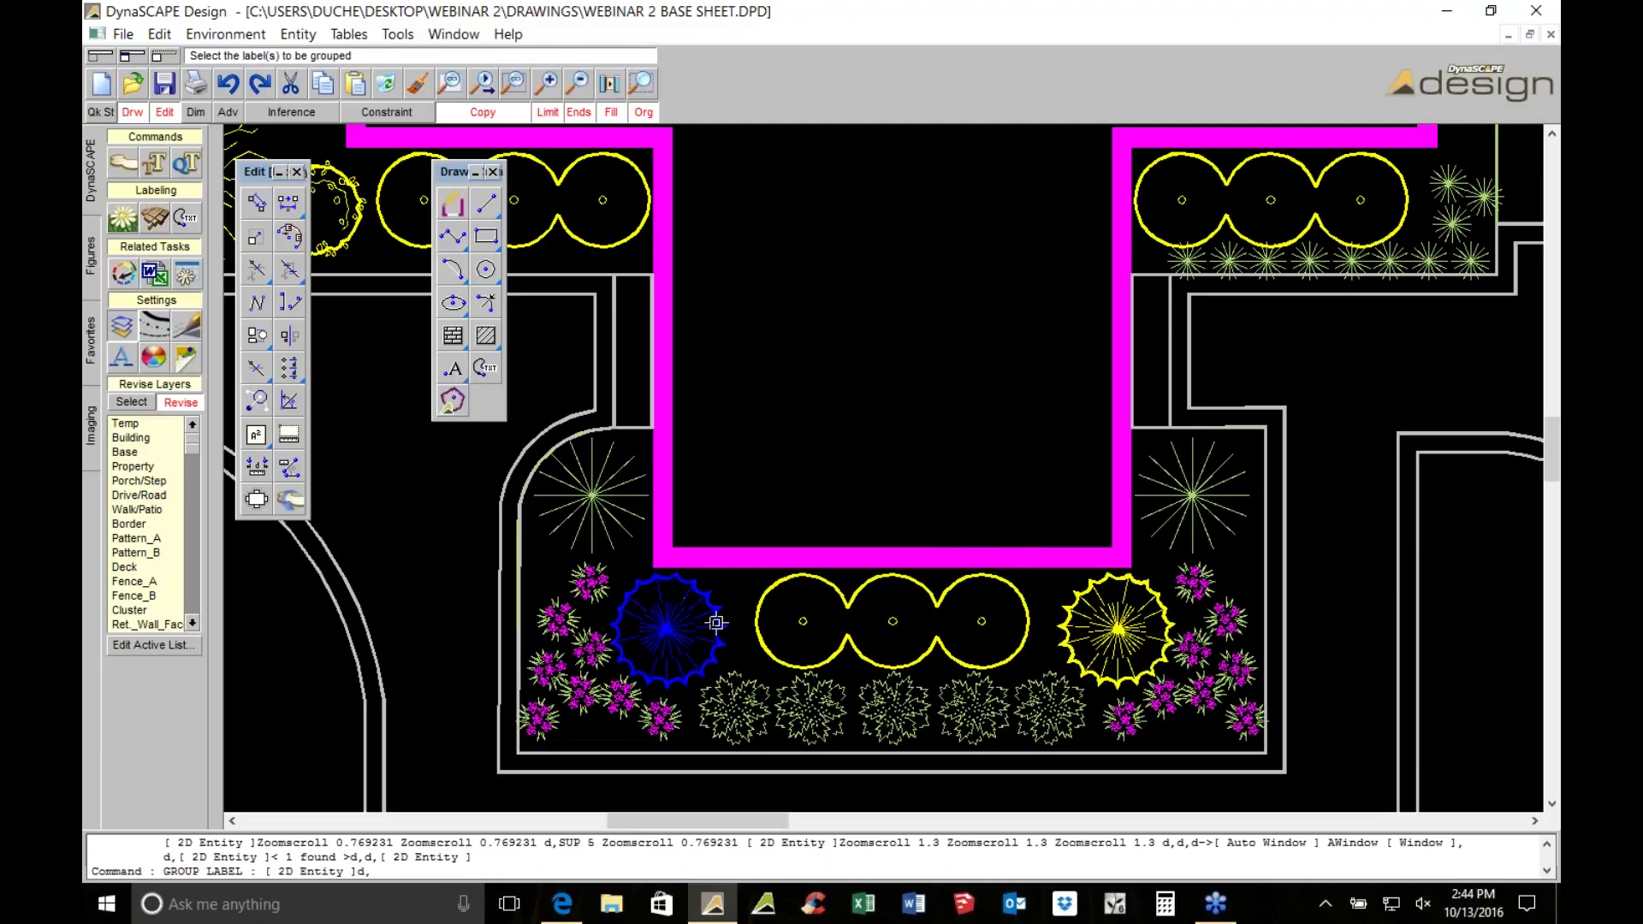
pyautogui.click(119, 161)
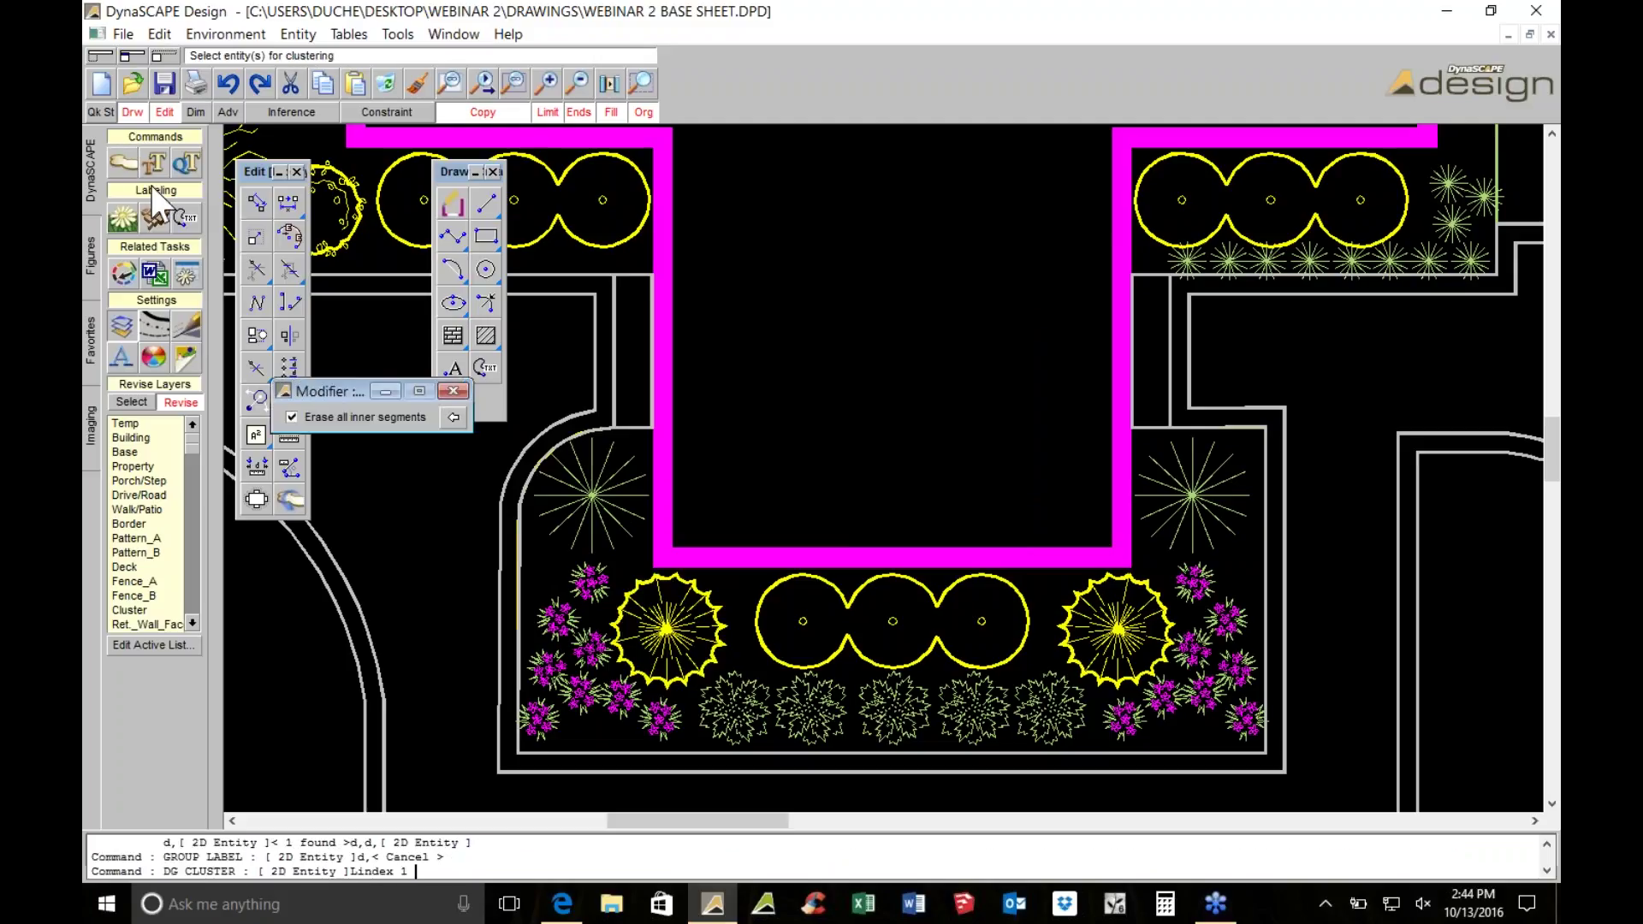
pyautogui.click(631, 612)
pyautogui.click(1161, 631)
pyautogui.click(1184, 514)
pyautogui.click(626, 520)
pyautogui.rightClick(654, 462)
# Window-cluster the eight groundcover plants and three round shrubs, then select the top-left bed cluster
pyautogui.moveTo(1258, 287); pyautogui.dragTo(868, 520, button='middle')
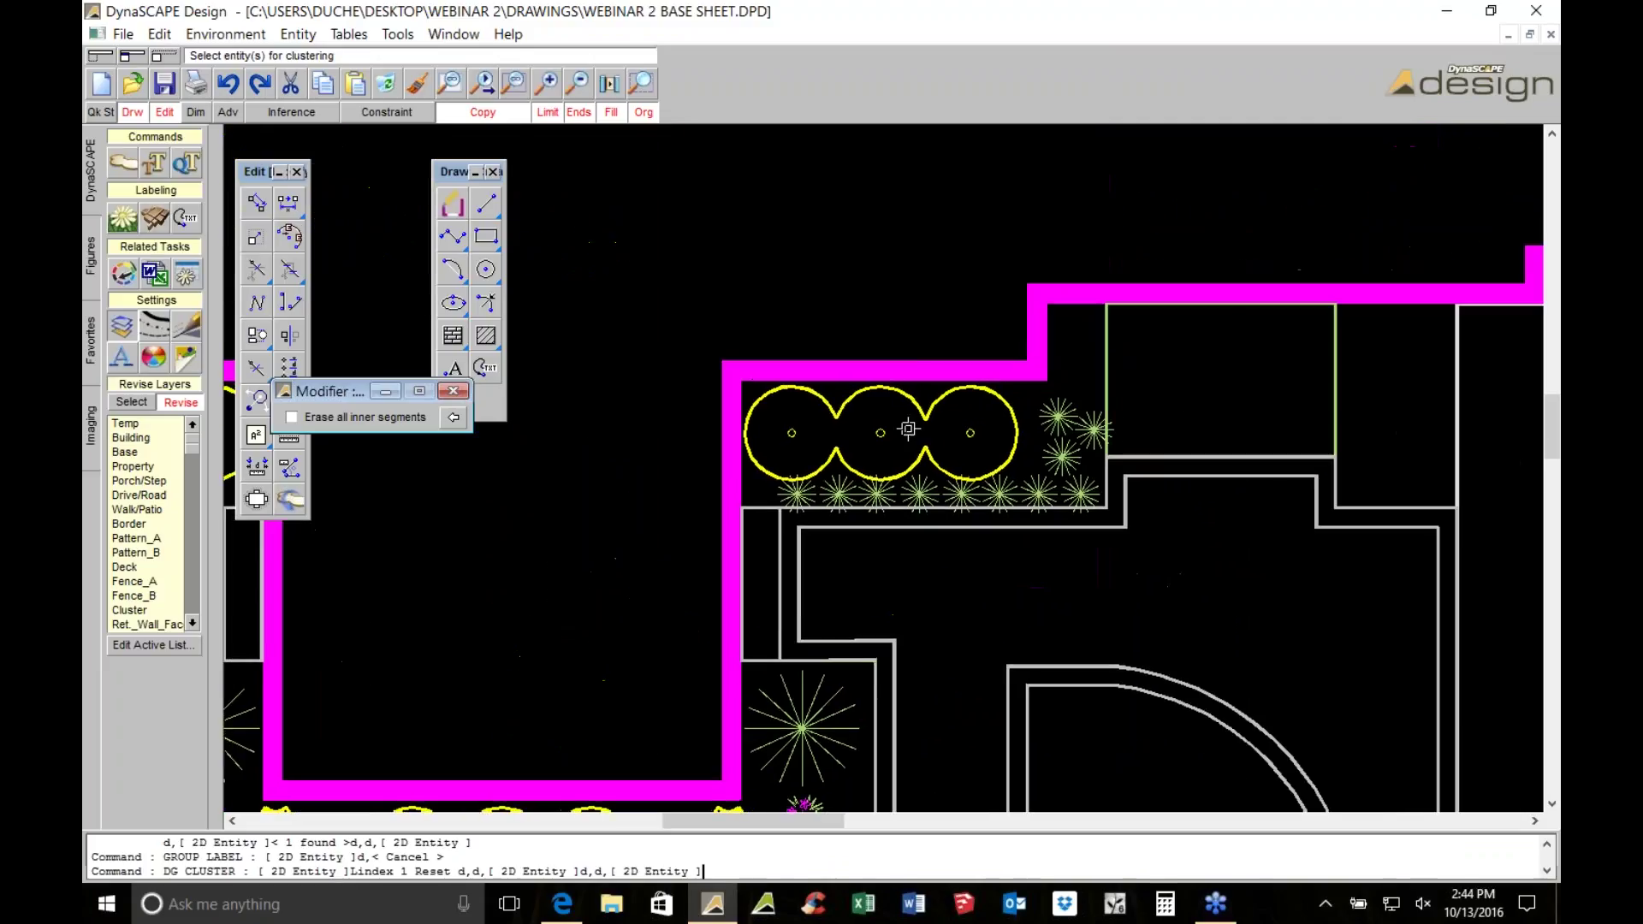
pyautogui.click(732, 459)
pyautogui.click(1183, 548)
pyautogui.click(988, 310)
pyautogui.click(1145, 482)
pyautogui.scroll(-1, 1145, 482)
pyautogui.scroll(-2, 730, 402)
pyautogui.press('Escape')
pyautogui.click(692, 408)
pyautogui.click(667, 379)
# Select the top-left, lower bed and top-right bed clusters to verify them
pyautogui.doubleClick(723, 422)
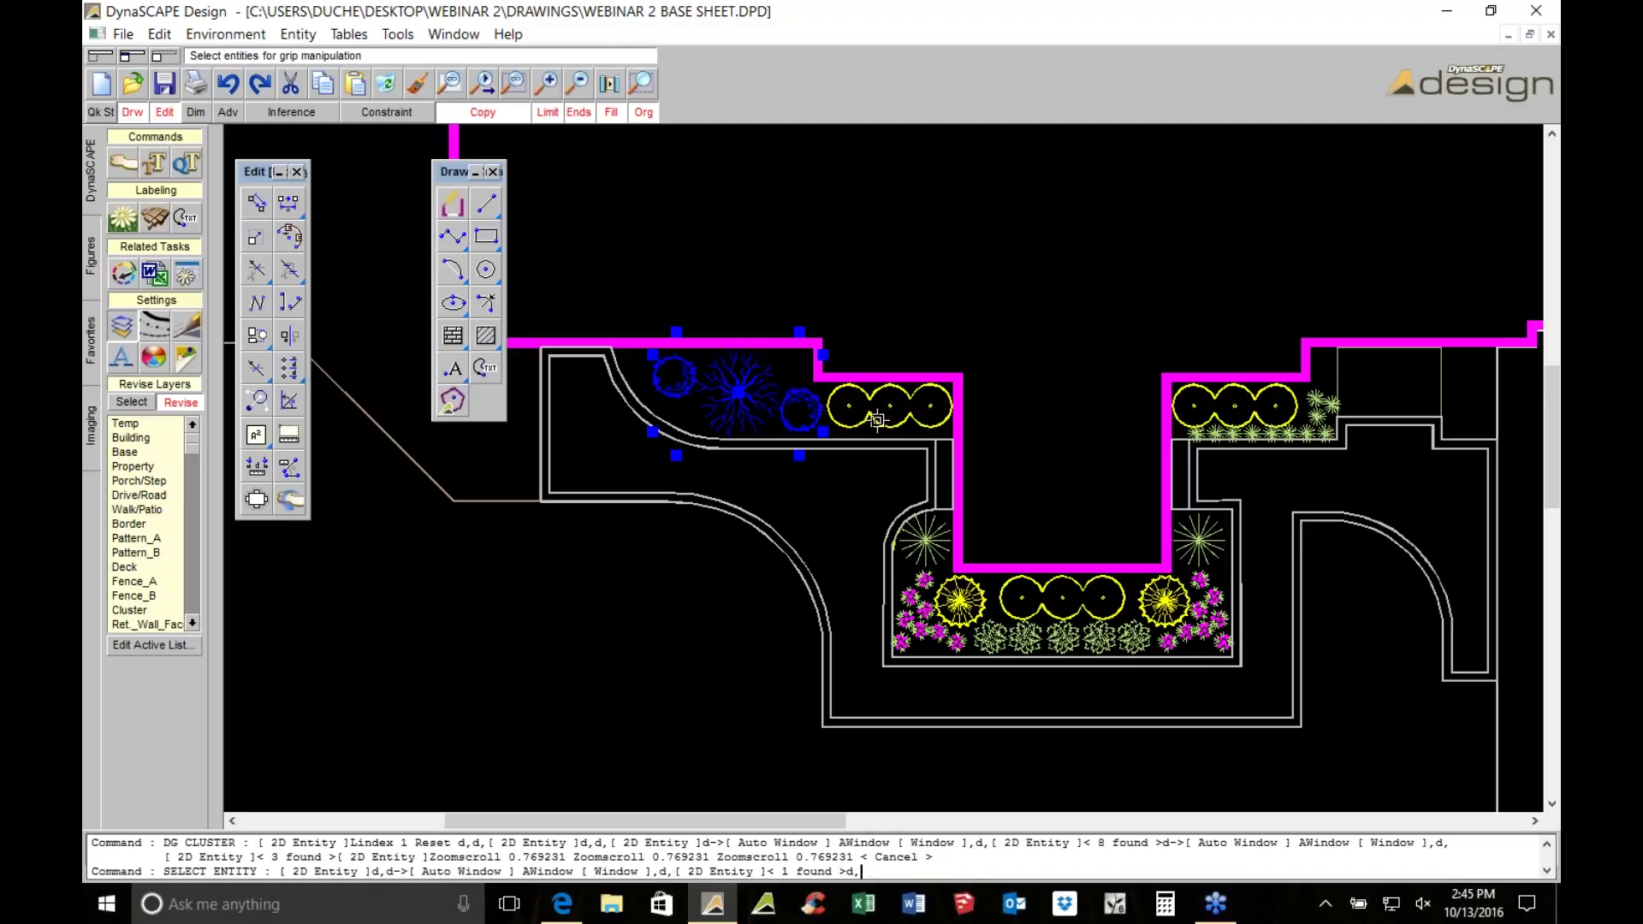
pyautogui.click(926, 551)
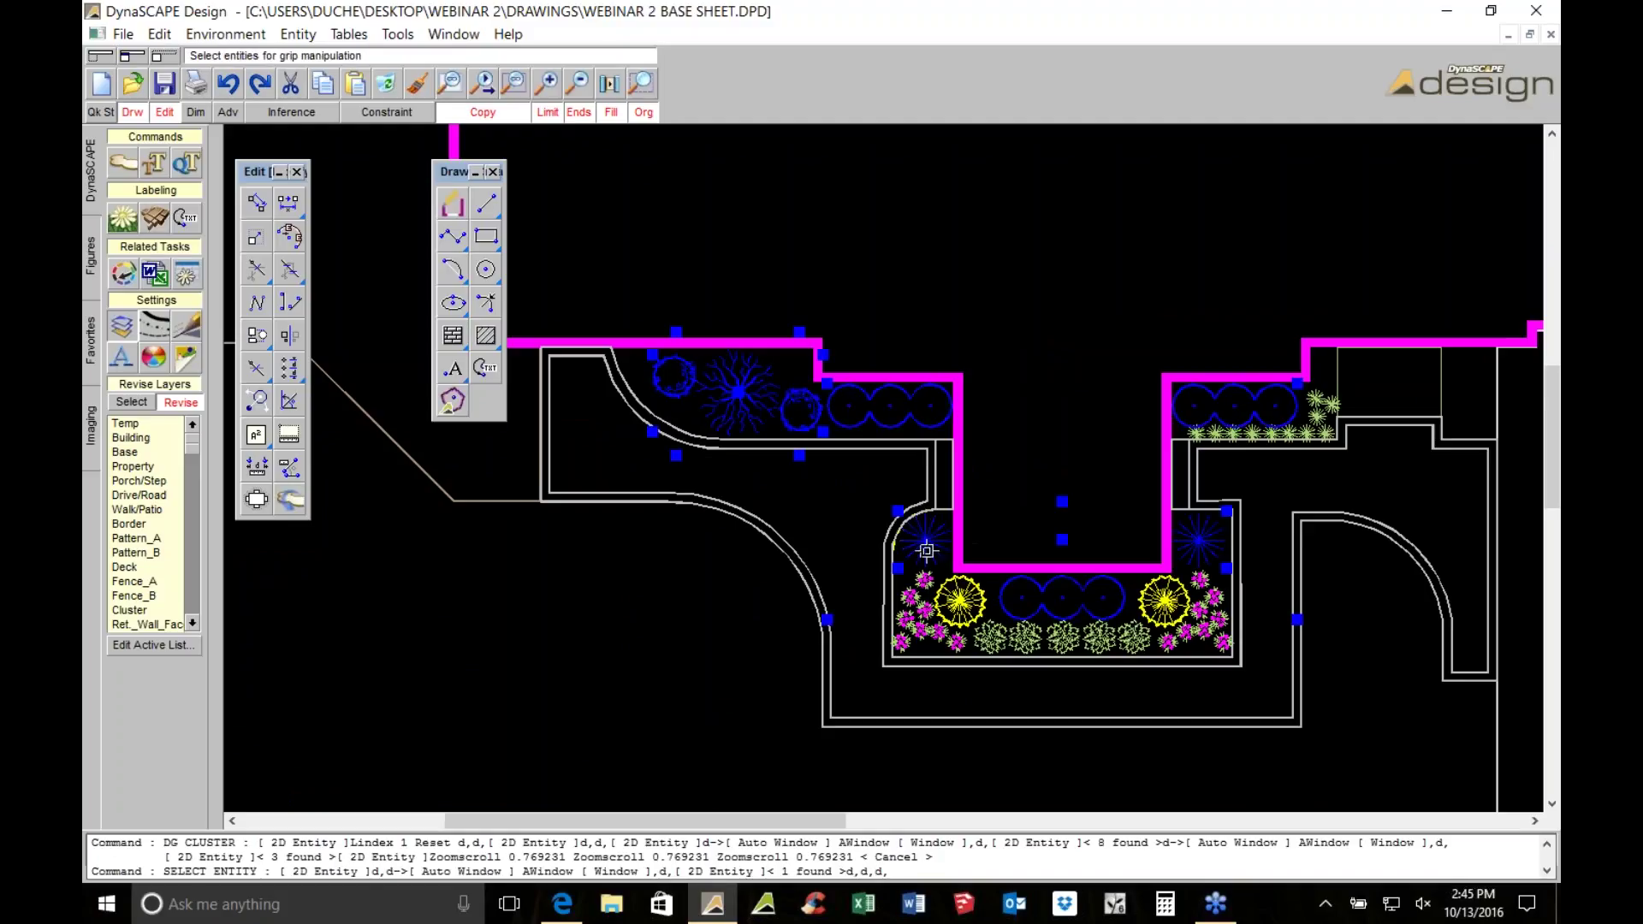
pyautogui.click(912, 595)
pyautogui.click(998, 648)
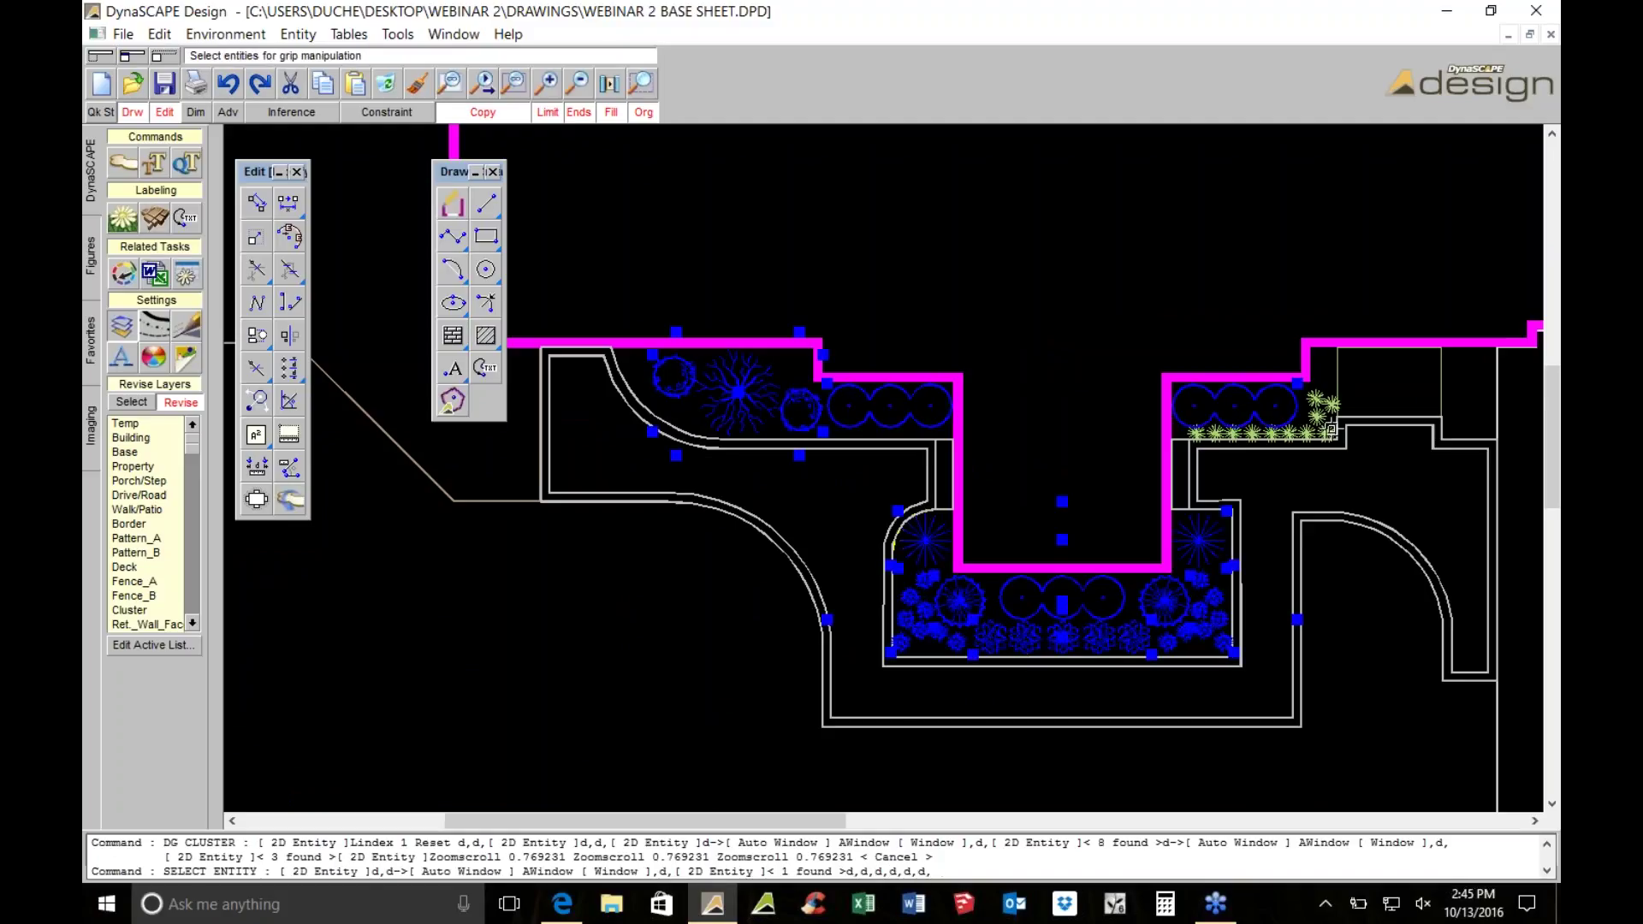
pyautogui.click(1332, 416)
pyautogui.press('Escape')
# Break apart the top-right bed's groundcover cluster with DG Uncluster
pyautogui.click(290, 500)
pyautogui.click(1309, 432)
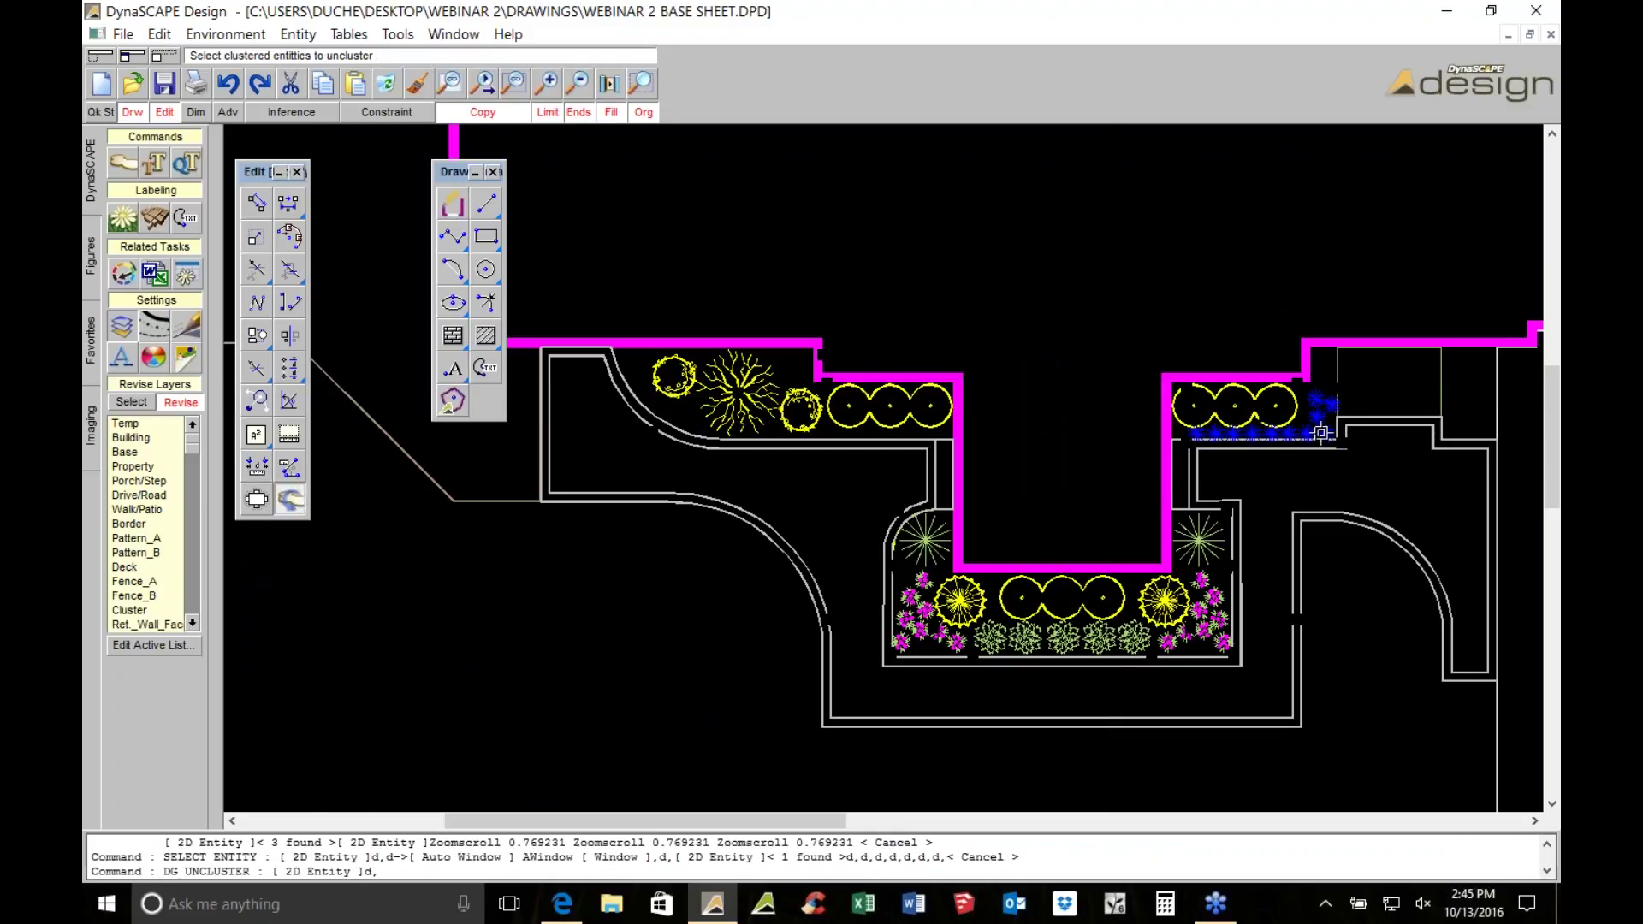
pyautogui.scroll(5, 1326, 432)
pyautogui.press('Right')
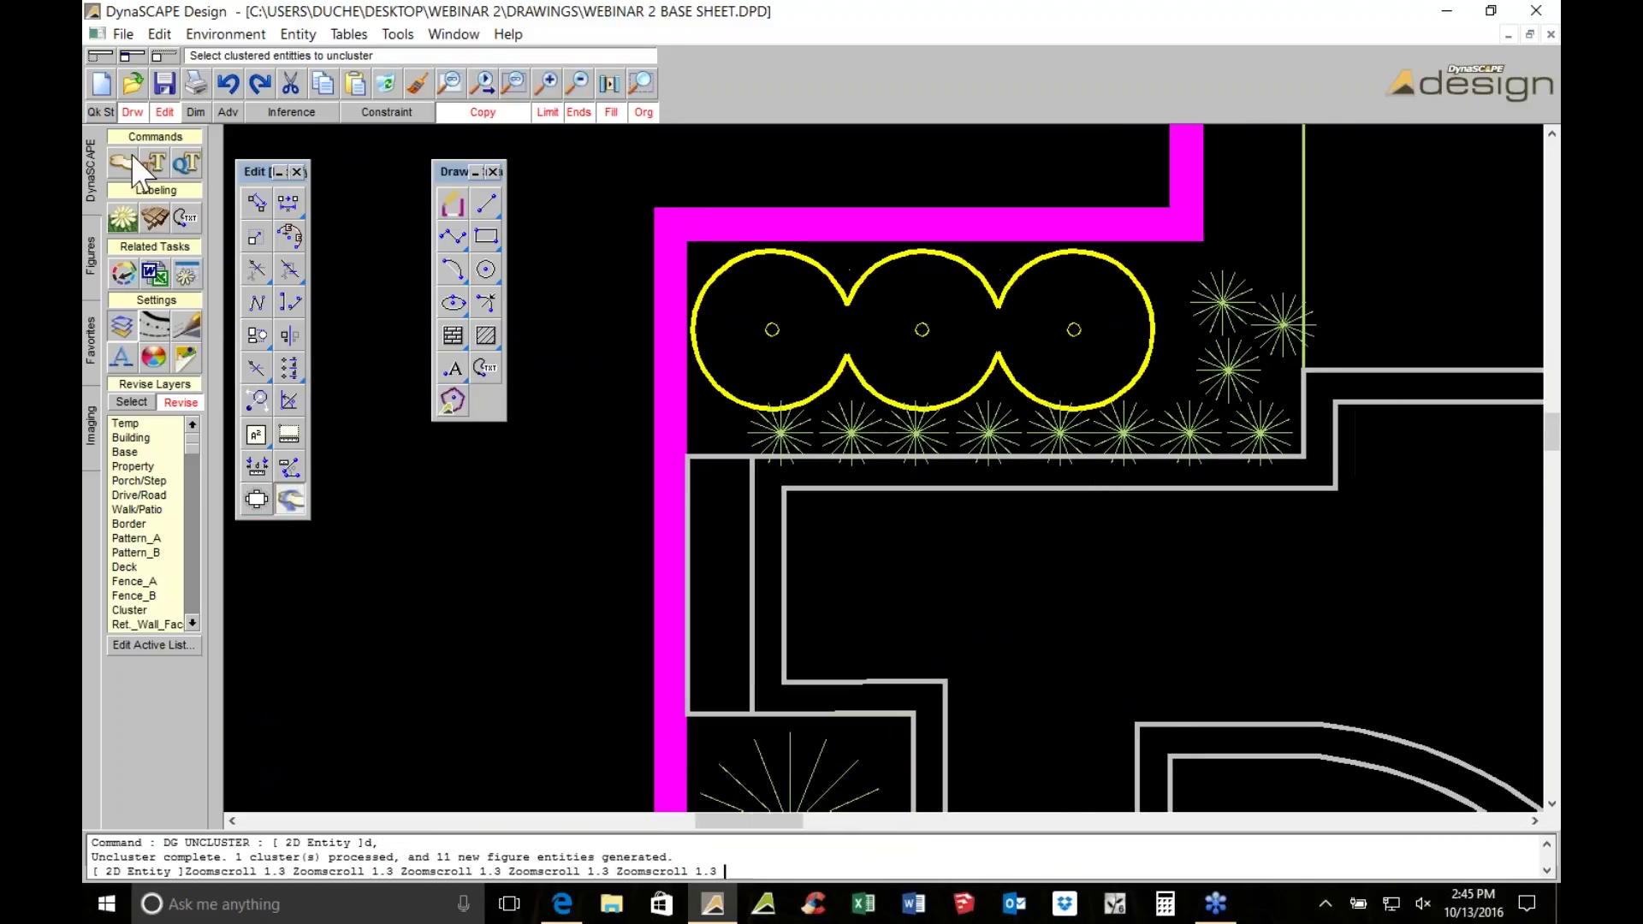
# Recluster the eight groundcover plants using a window selection
pyautogui.click(130, 158)
pyautogui.click(308, 417)
pyautogui.click(503, 370)
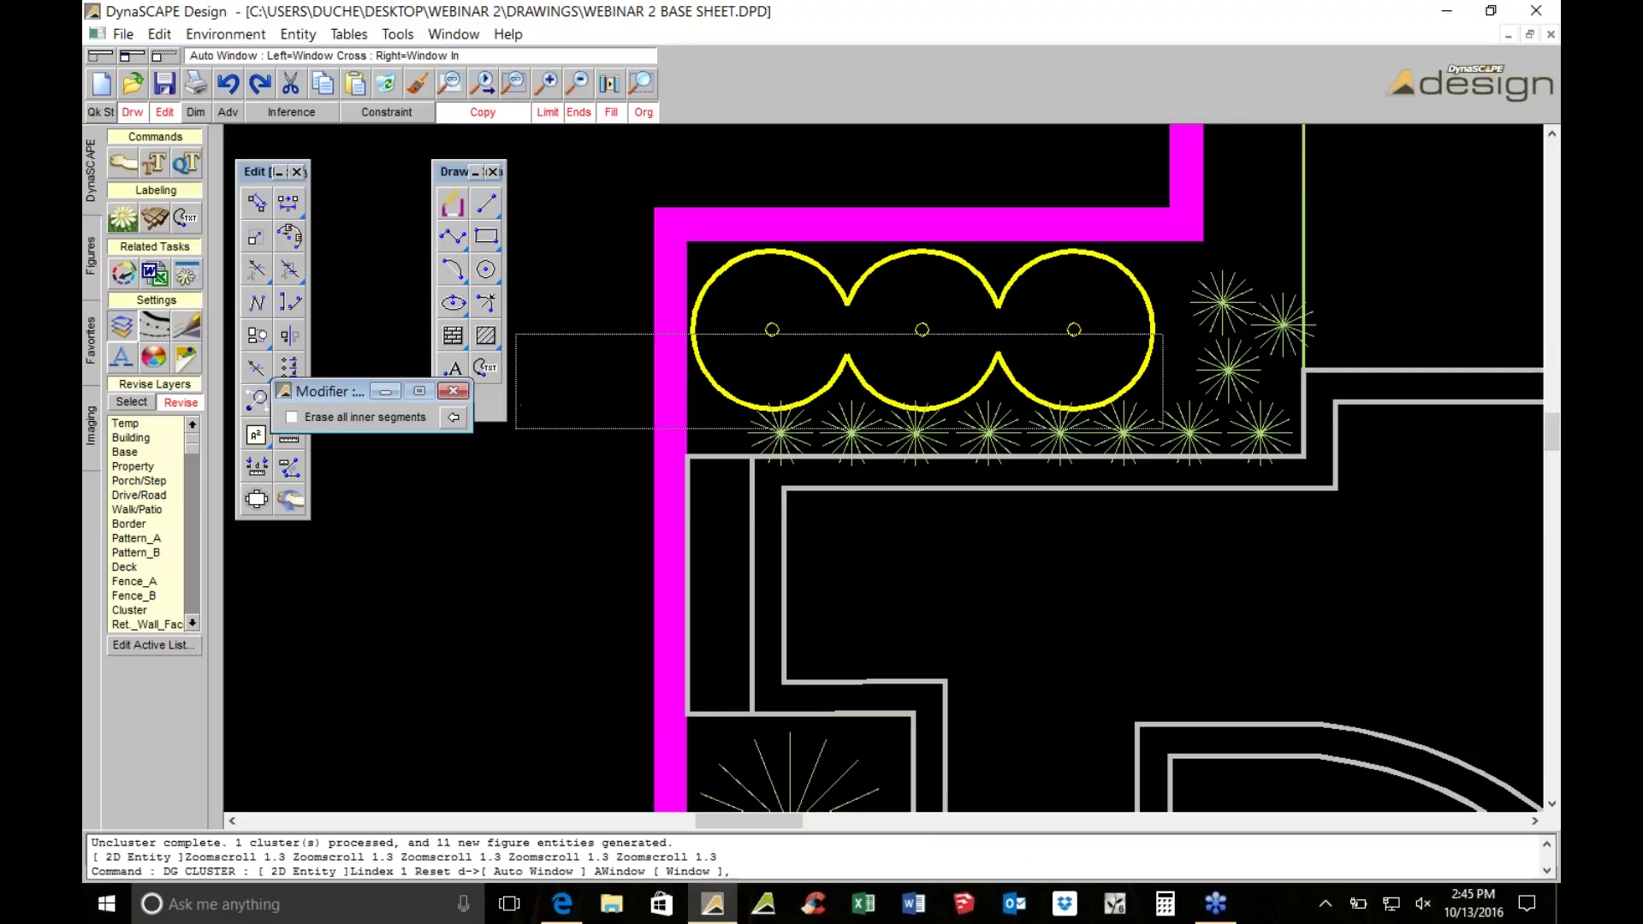
pyautogui.click(1538, 522)
pyautogui.rightClick(1275, 349)
pyautogui.rightClick(1275, 349)
pyautogui.scroll(-5, 726, 339)
pyautogui.press('Escape')
# Check each plant cluster in the top-left, lower and top-right beds
pyautogui.click(588, 335)
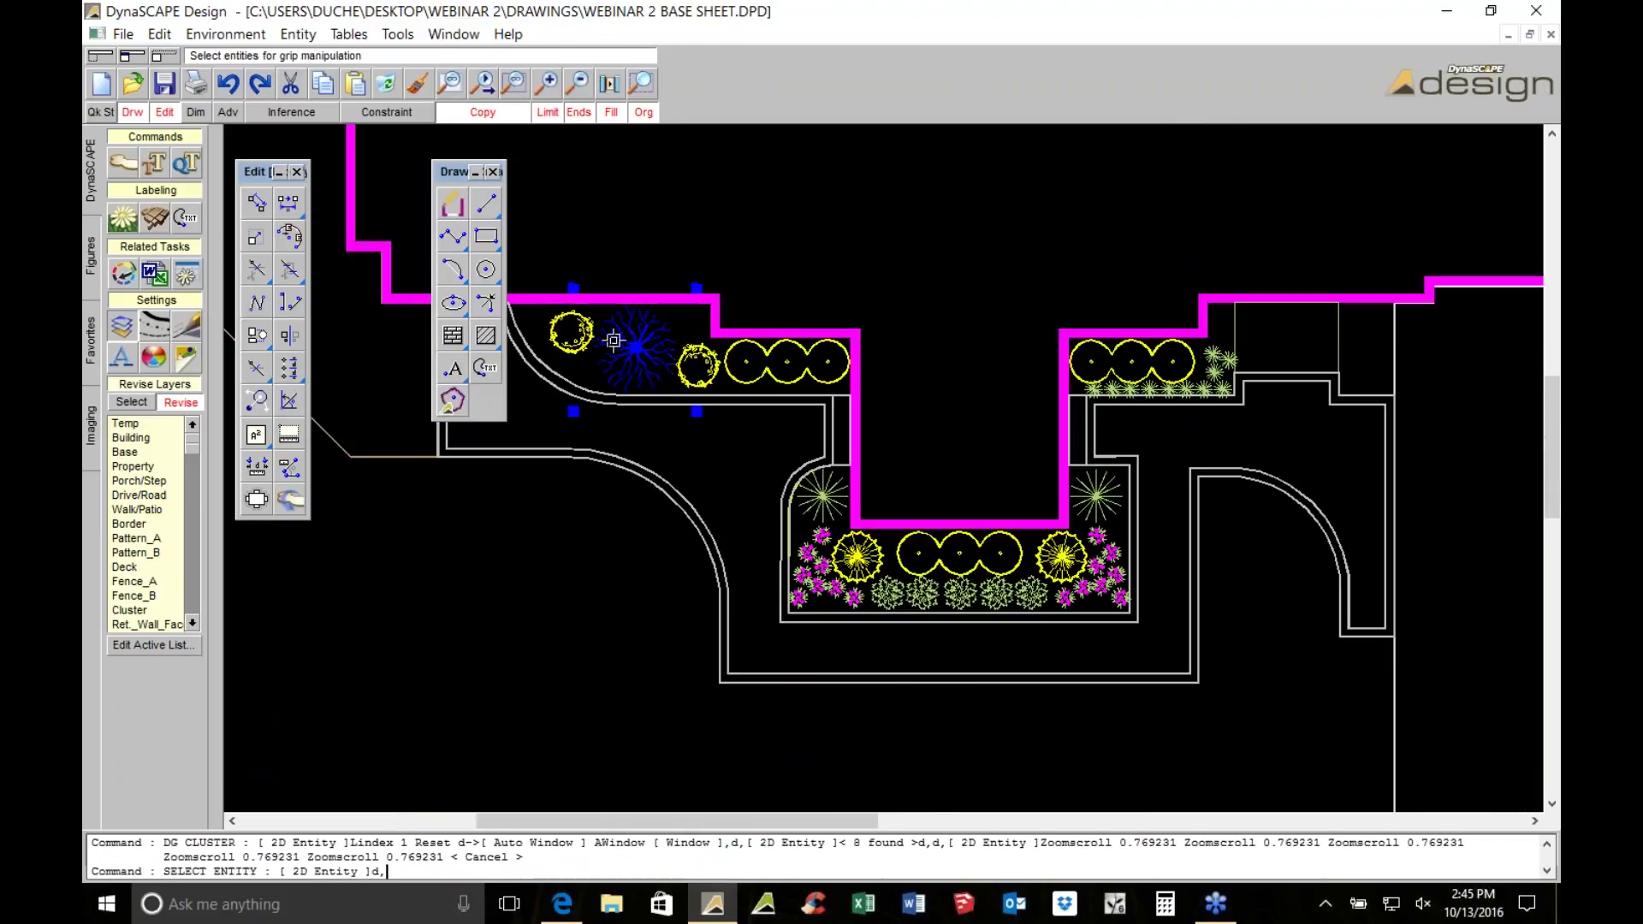
pyautogui.click(720, 366)
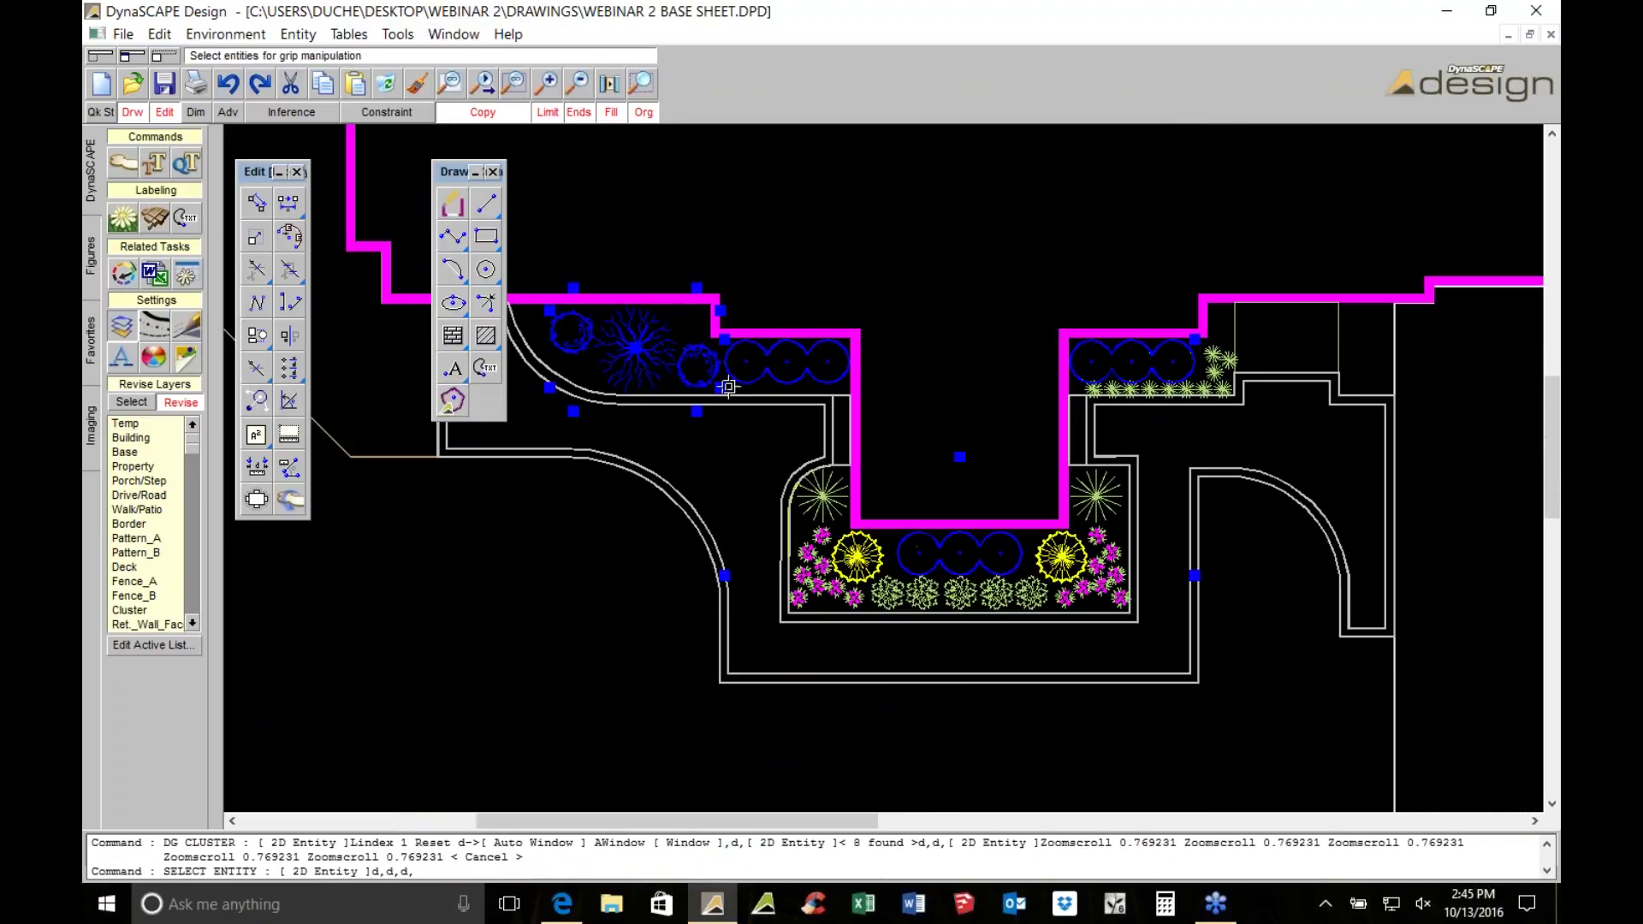
pyautogui.click(812, 485)
pyautogui.click(854, 557)
pyautogui.click(827, 572)
pyautogui.click(909, 585)
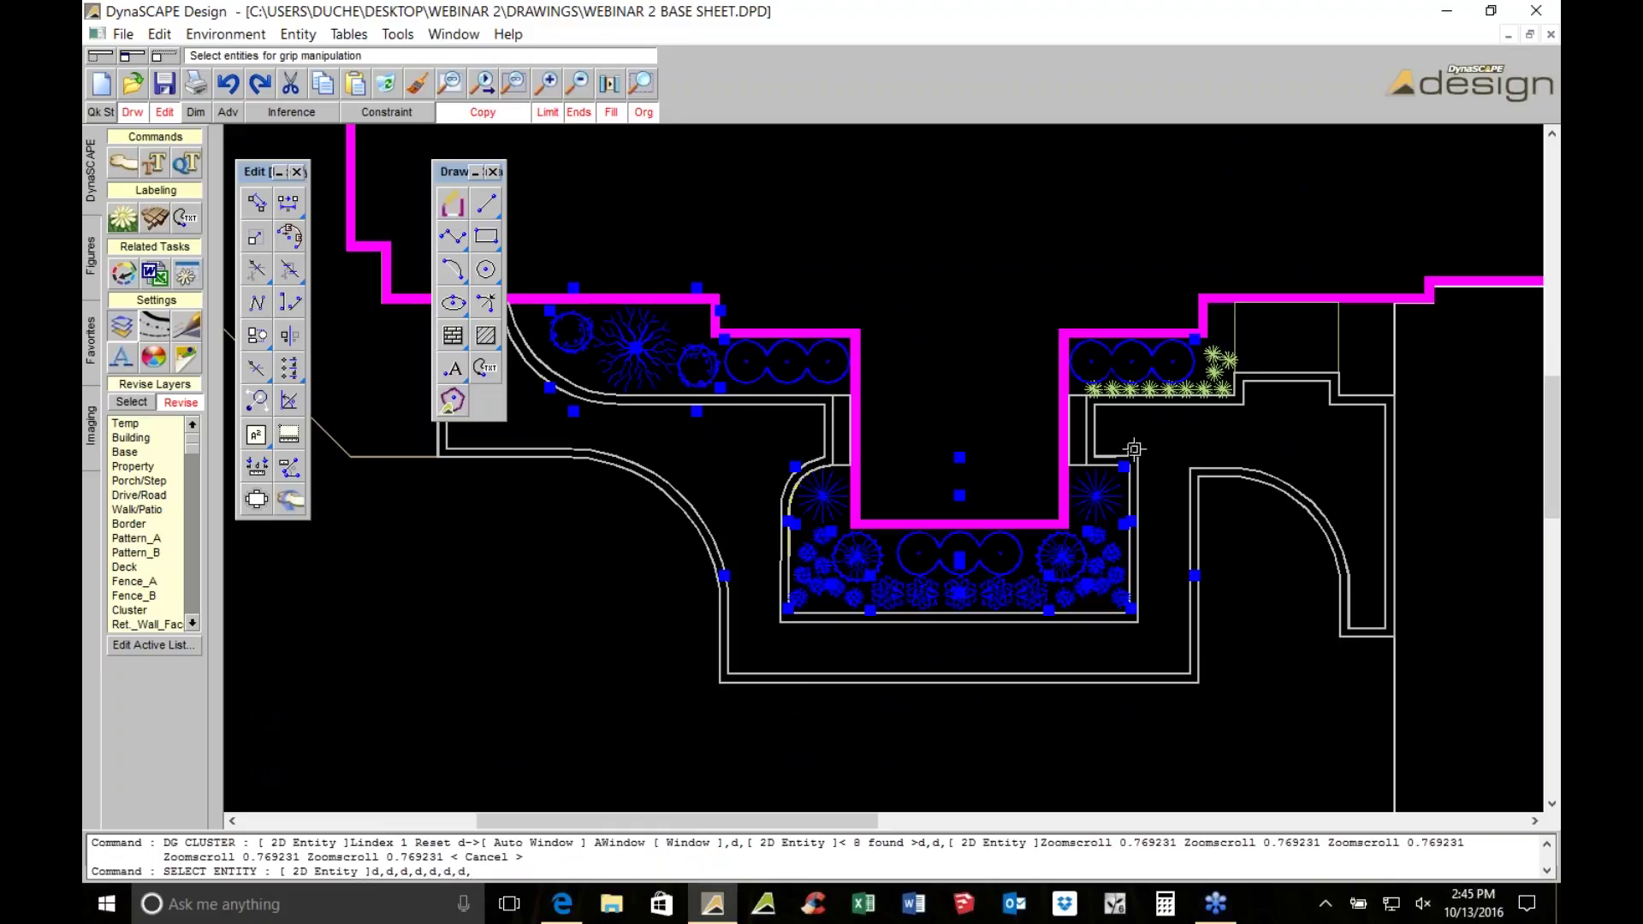
pyautogui.click(1127, 387)
pyautogui.click(1178, 375)
pyautogui.scroll(4, 1182, 359)
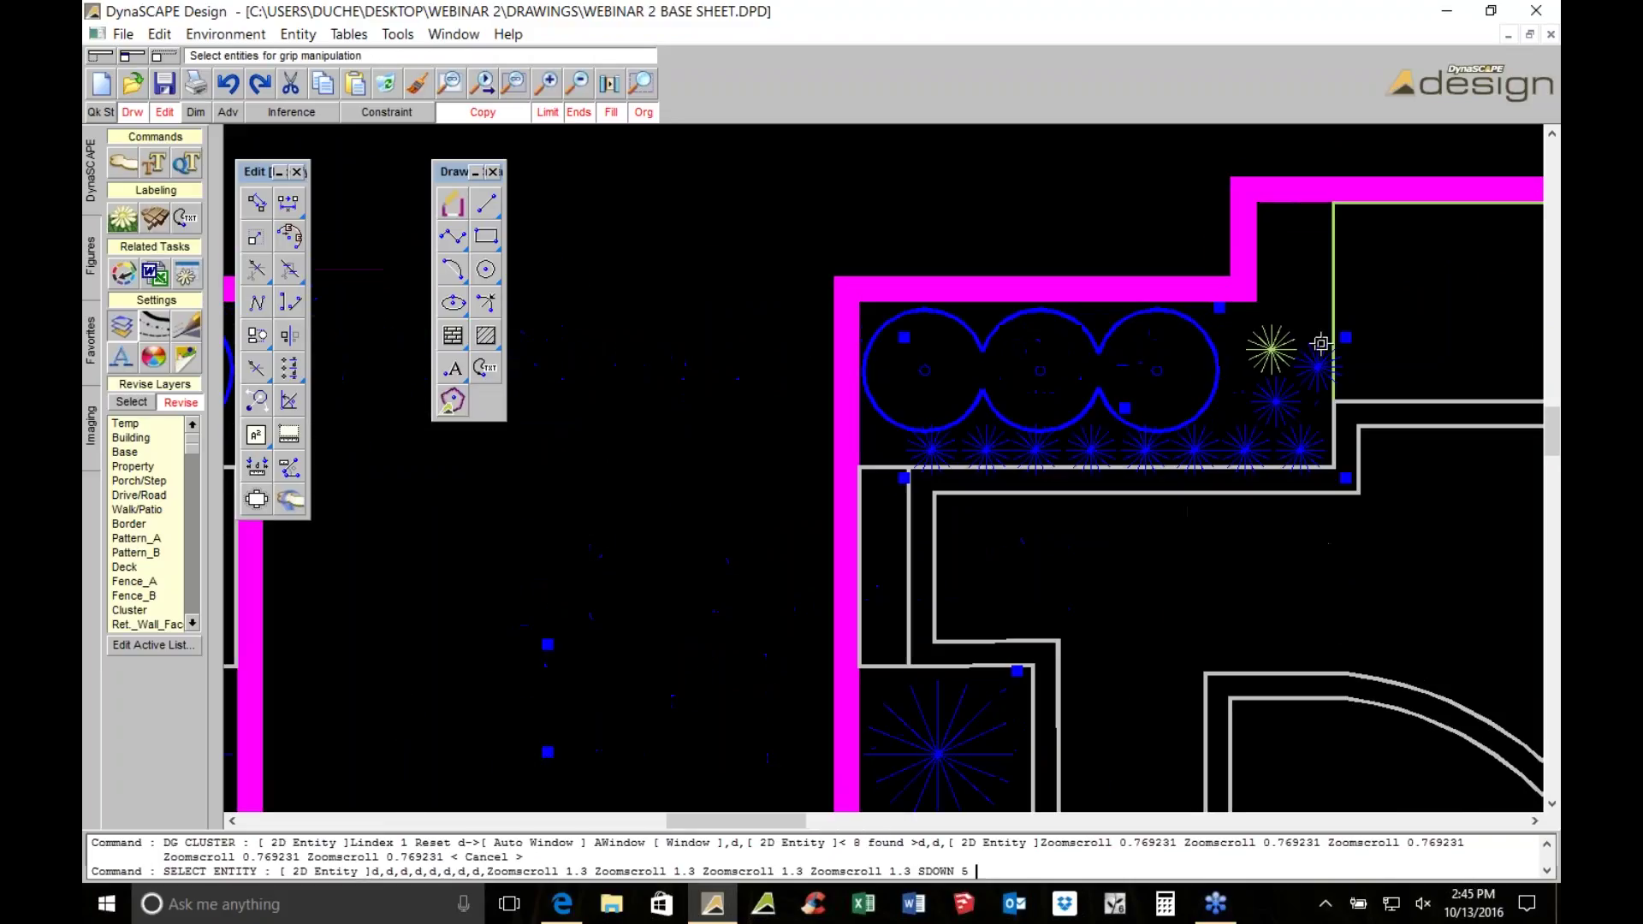
pyautogui.press('Escape')
# Cluster the top-right groundcover row again, then start and cancel a building line
pyautogui.moveTo(1291, 344); pyautogui.dragTo(1111, 377, button='middle')
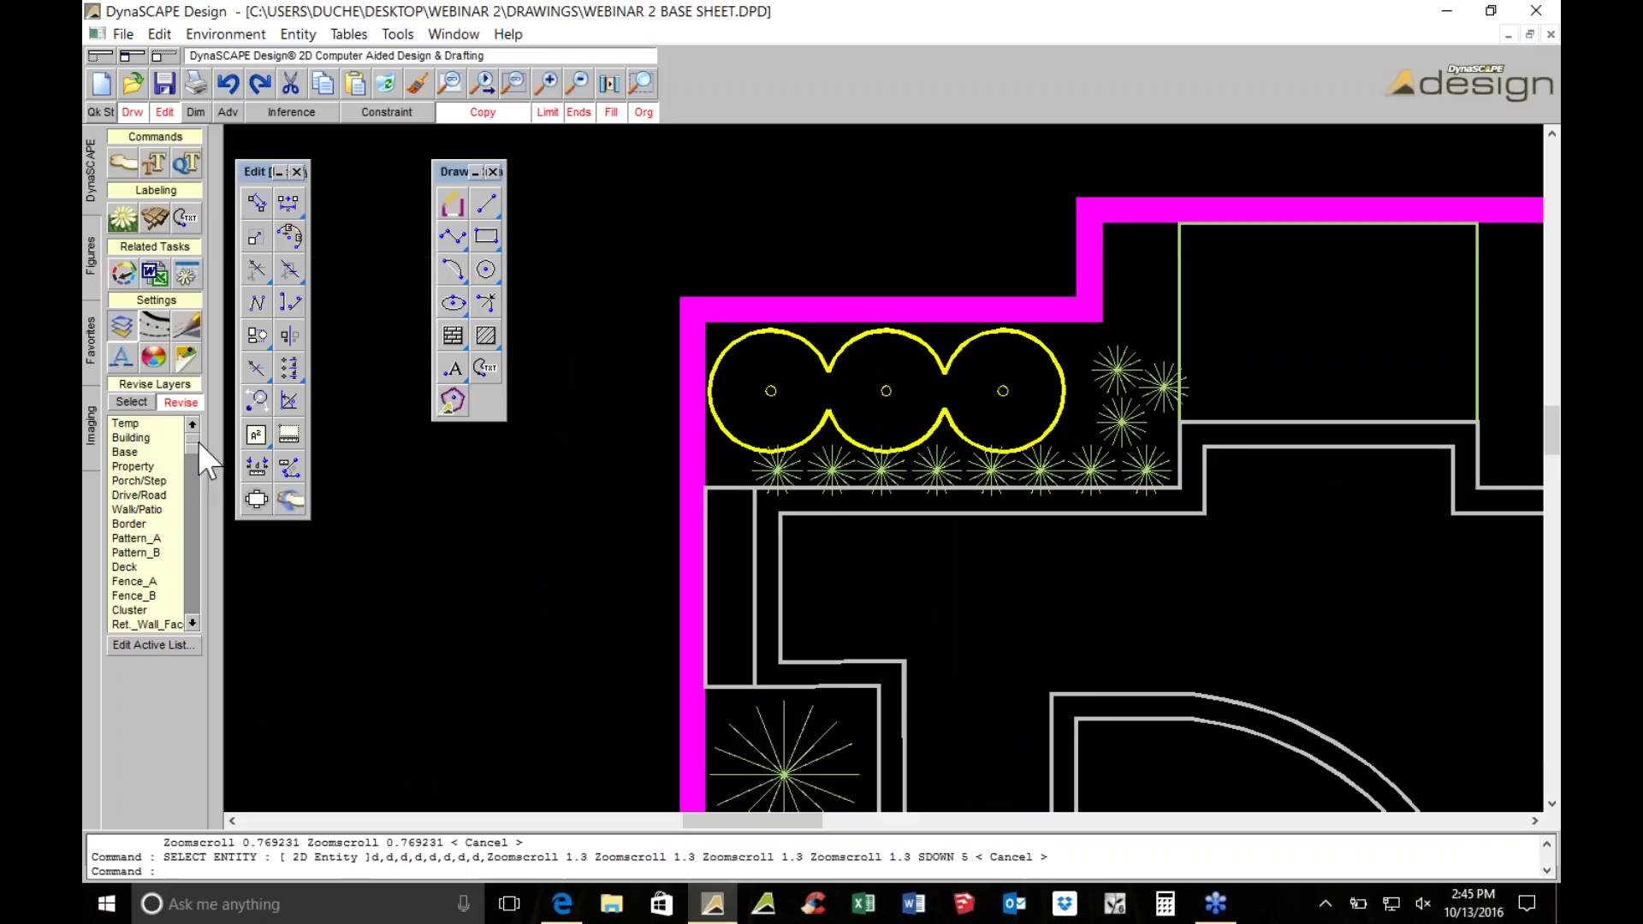
pyautogui.click(186, 215)
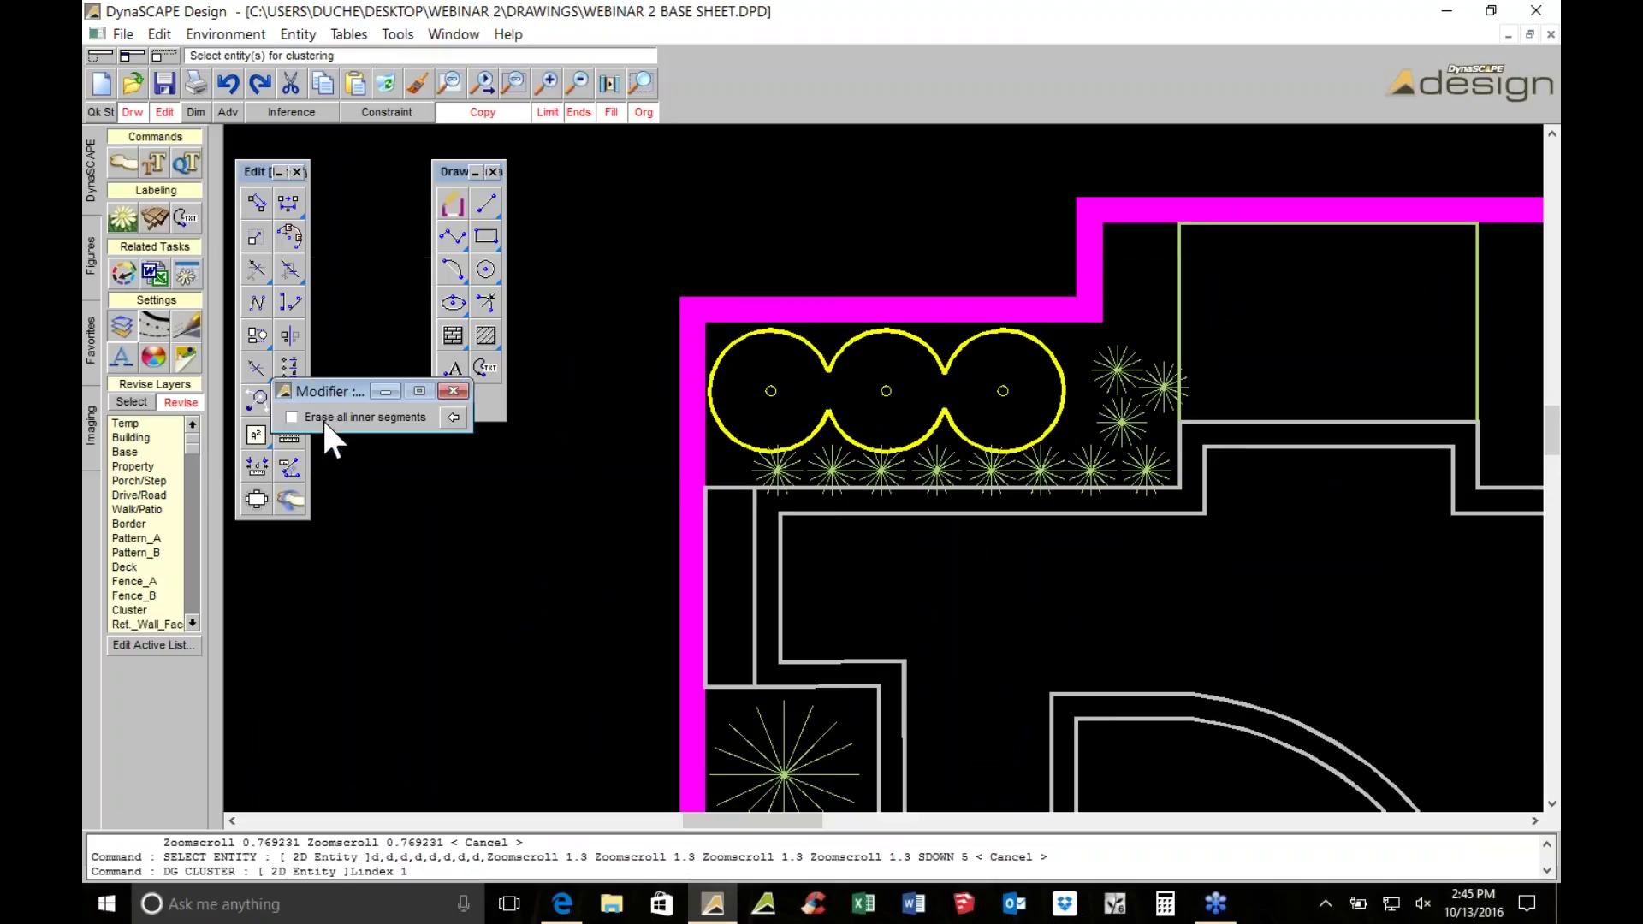
pyautogui.click(825, 448)
pyautogui.click(1127, 383)
pyautogui.scroll(-7, 1128, 382)
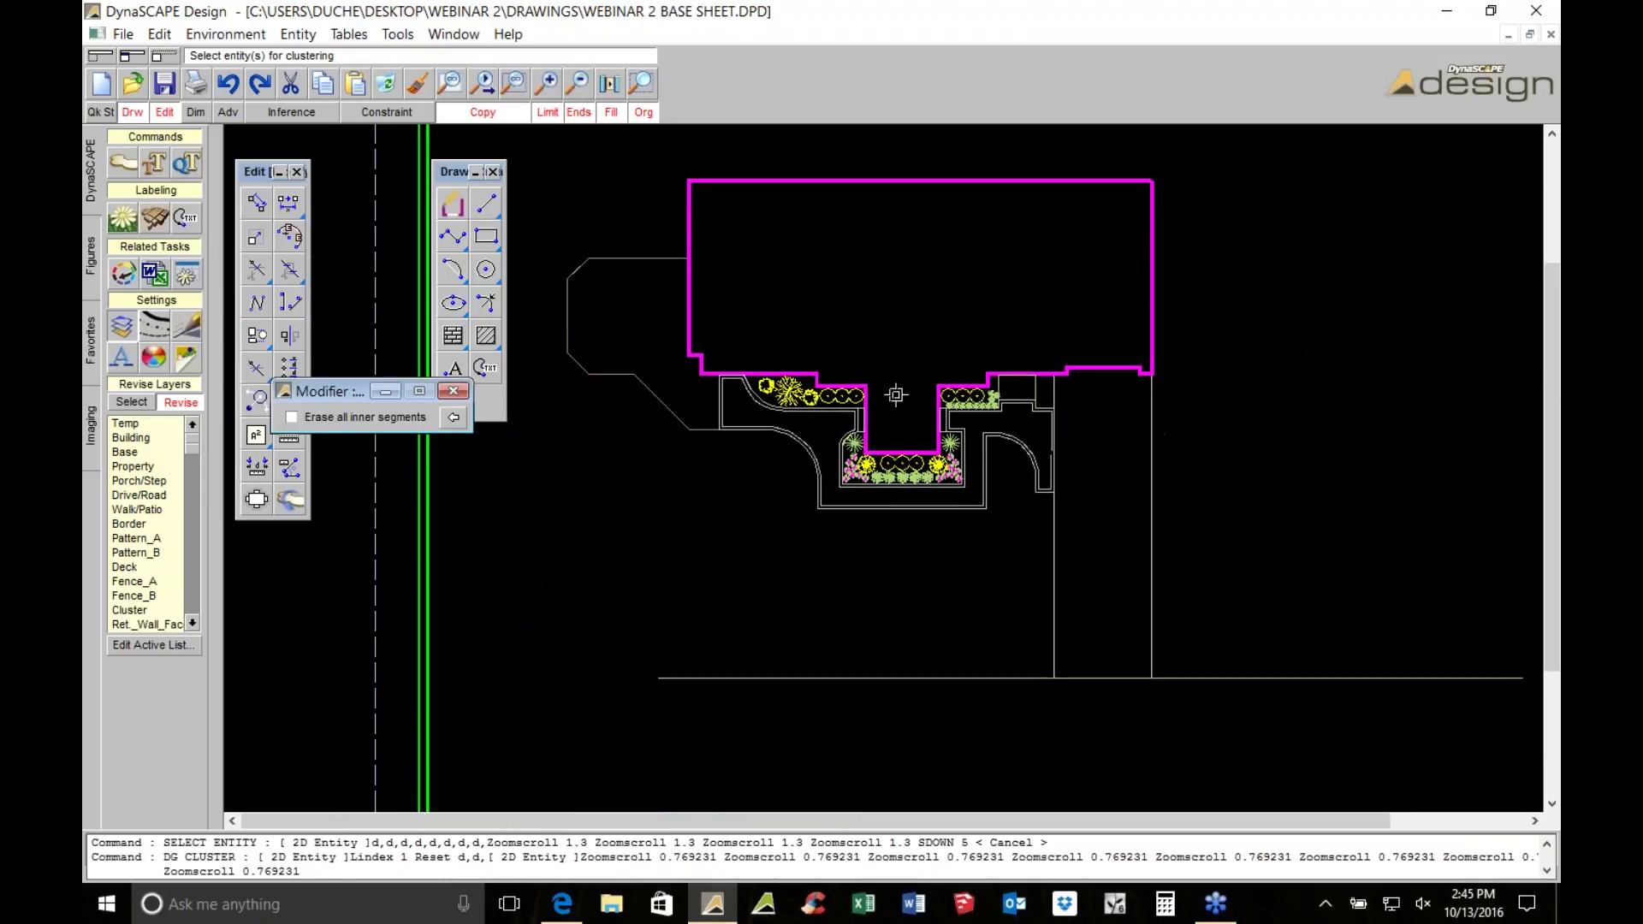
pyautogui.press('Escape')
pyautogui.scroll(5, 875, 394)
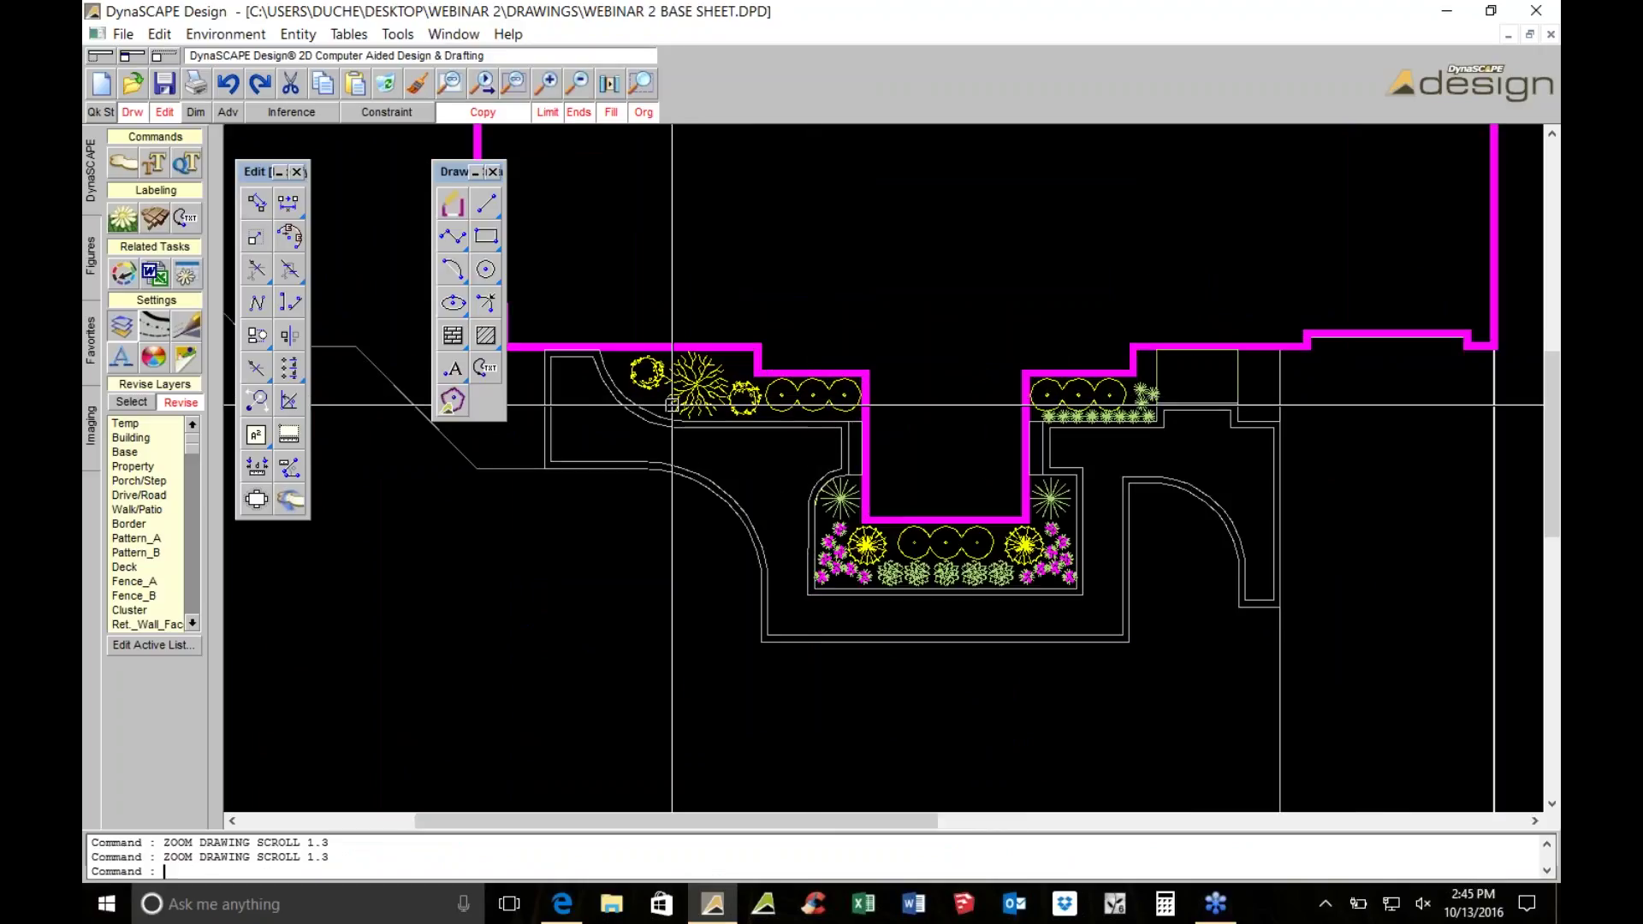
pyautogui.scroll(-1, 681, 404)
pyautogui.click(453, 236)
pyautogui.press('Return')
pyautogui.click(452, 236)
pyautogui.scroll(3, 759, 341)
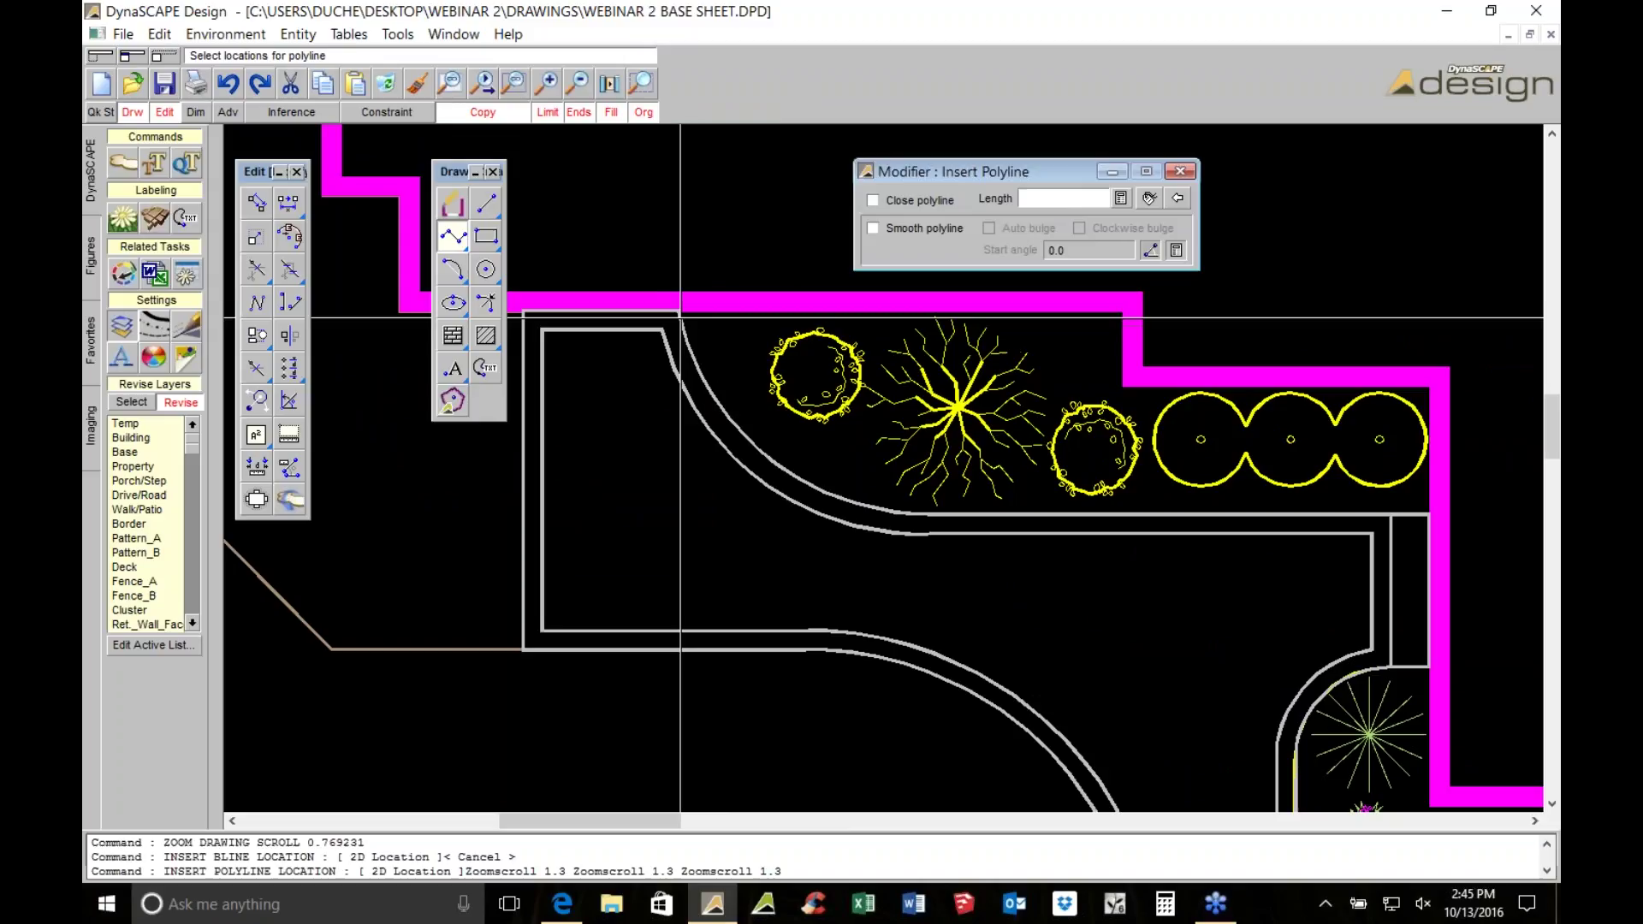
pyautogui.write('d,')
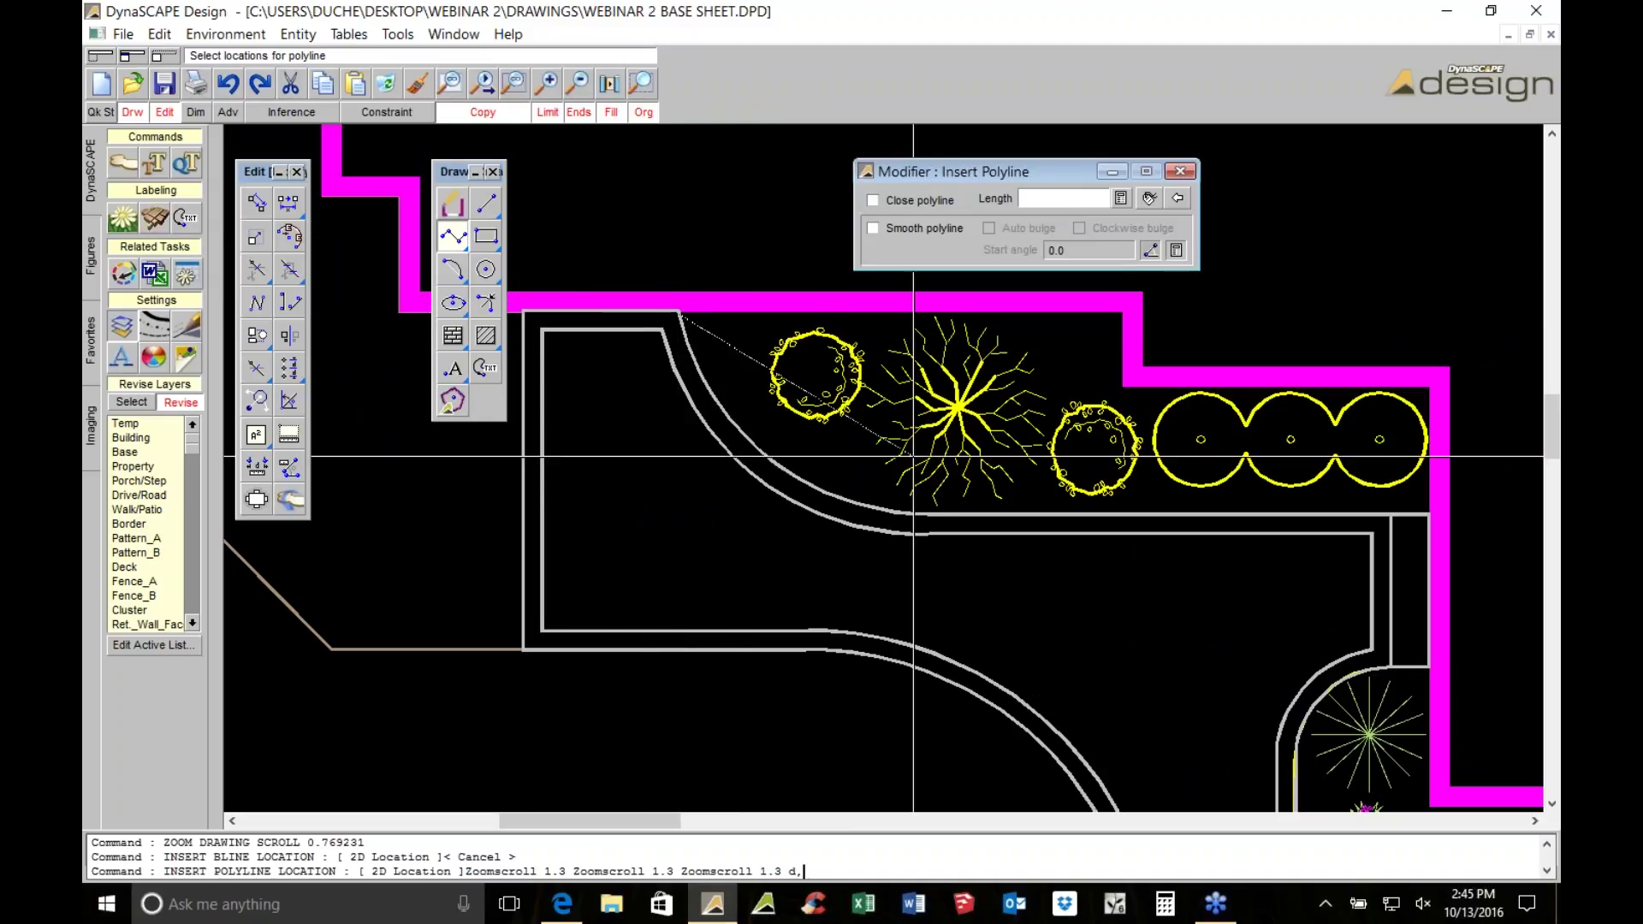
pyautogui.click(926, 512)
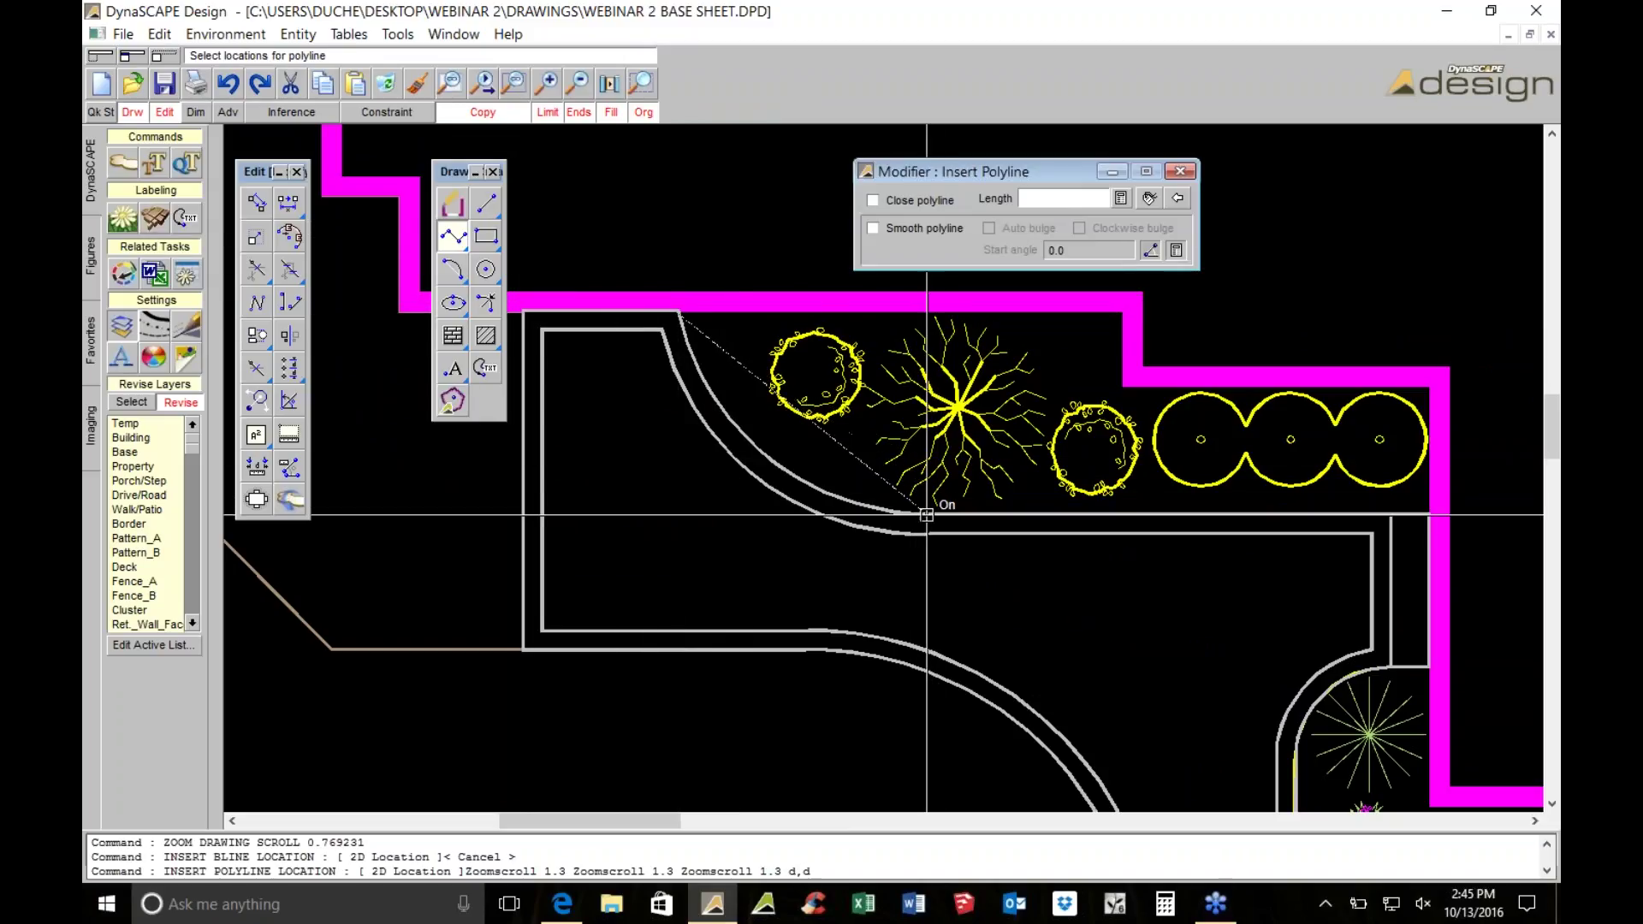
pyautogui.click(1428, 466)
pyautogui.click(137, 402)
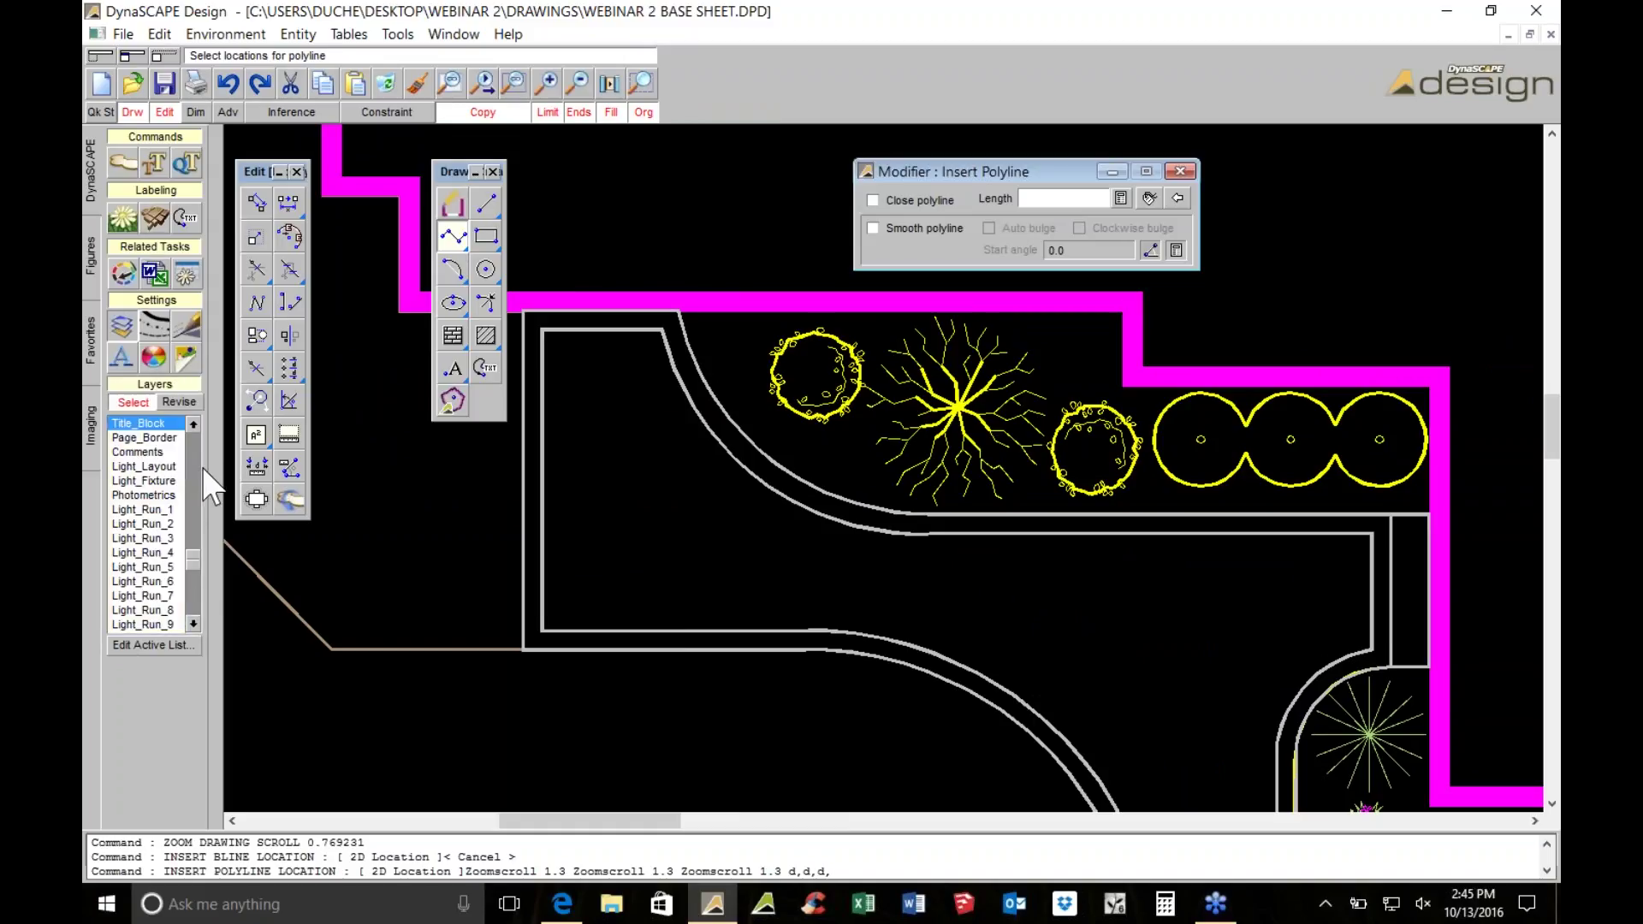
pyautogui.scroll(2, 197, 456)
pyautogui.scroll(3, 199, 448)
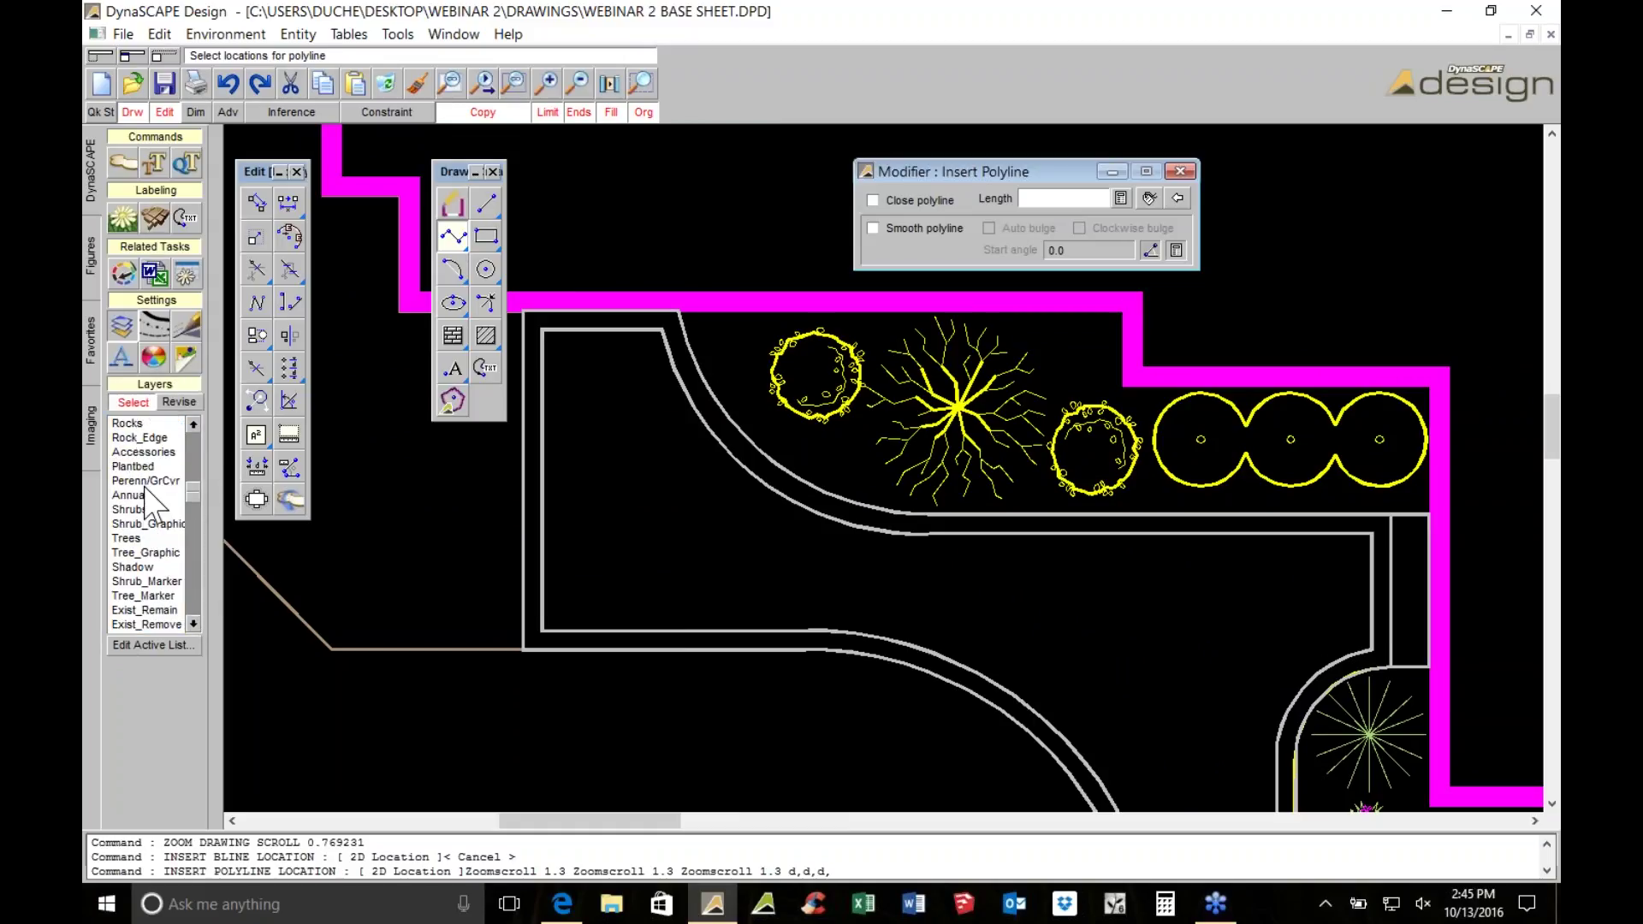
pyautogui.click(133, 467)
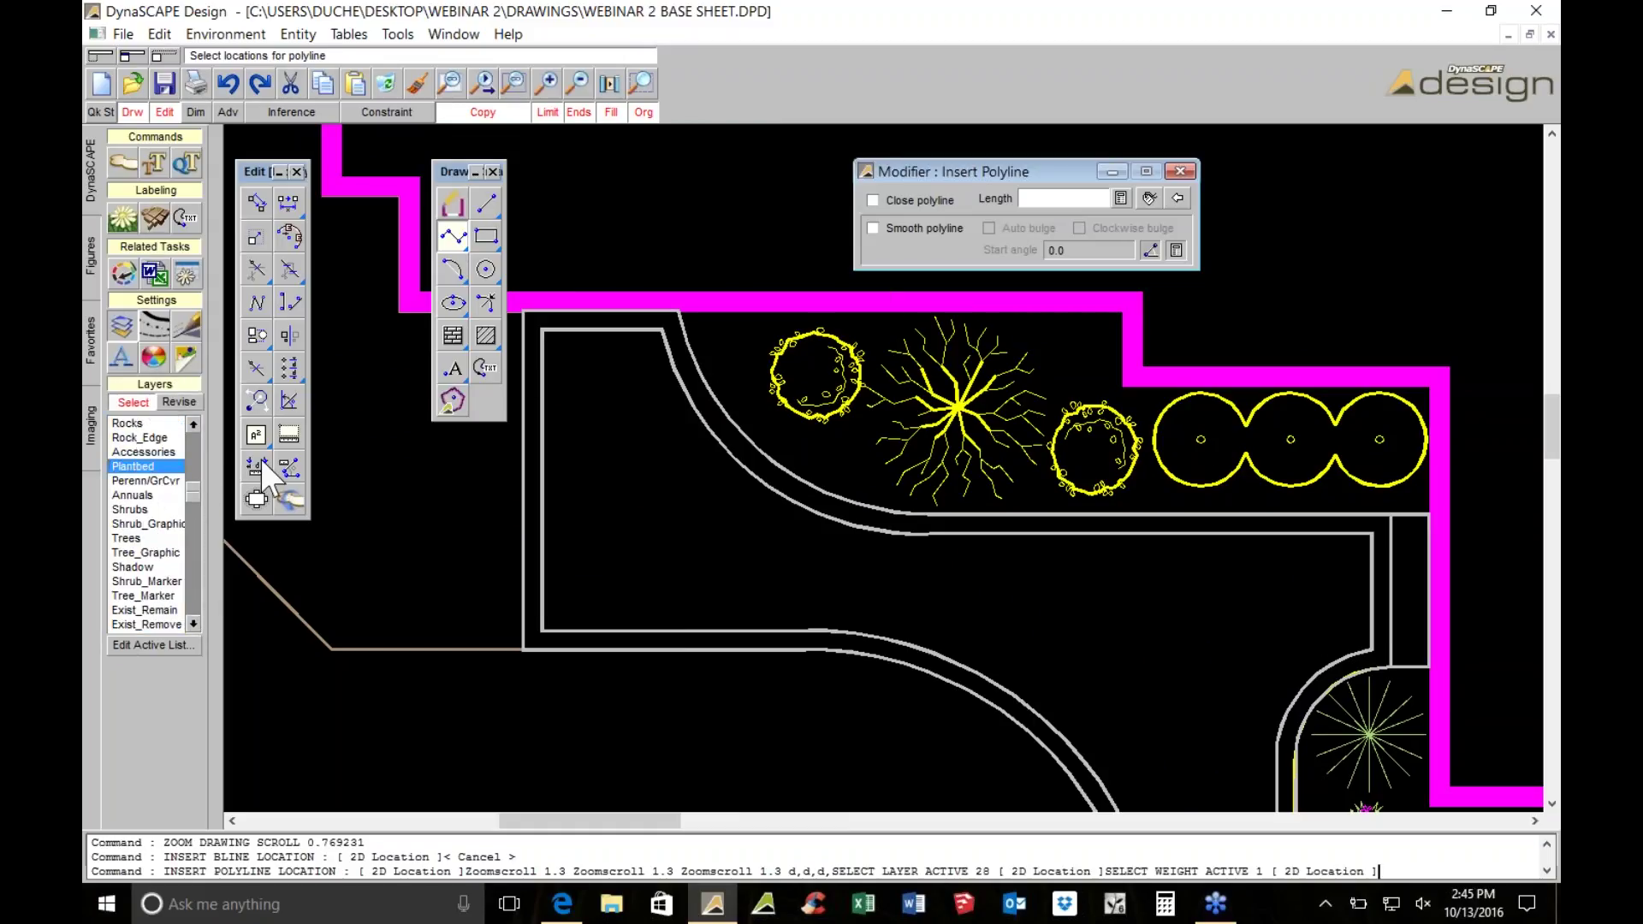
pyautogui.click(1405, 396)
pyautogui.scroll(2, 1133, 419)
pyautogui.scroll(1, 1133, 419)
pyautogui.click(1112, 382)
pyautogui.scroll(2, 1039, 486)
pyautogui.click(1035, 485)
pyautogui.moveTo(1035, 485); pyautogui.dragTo(1287, 397, button='middle')
pyautogui.click(912, 198)
pyautogui.scroll(-4, 804, 479)
pyautogui.press('Escape')
pyautogui.click(462, 477)
pyautogui.scroll(5, 462, 476)
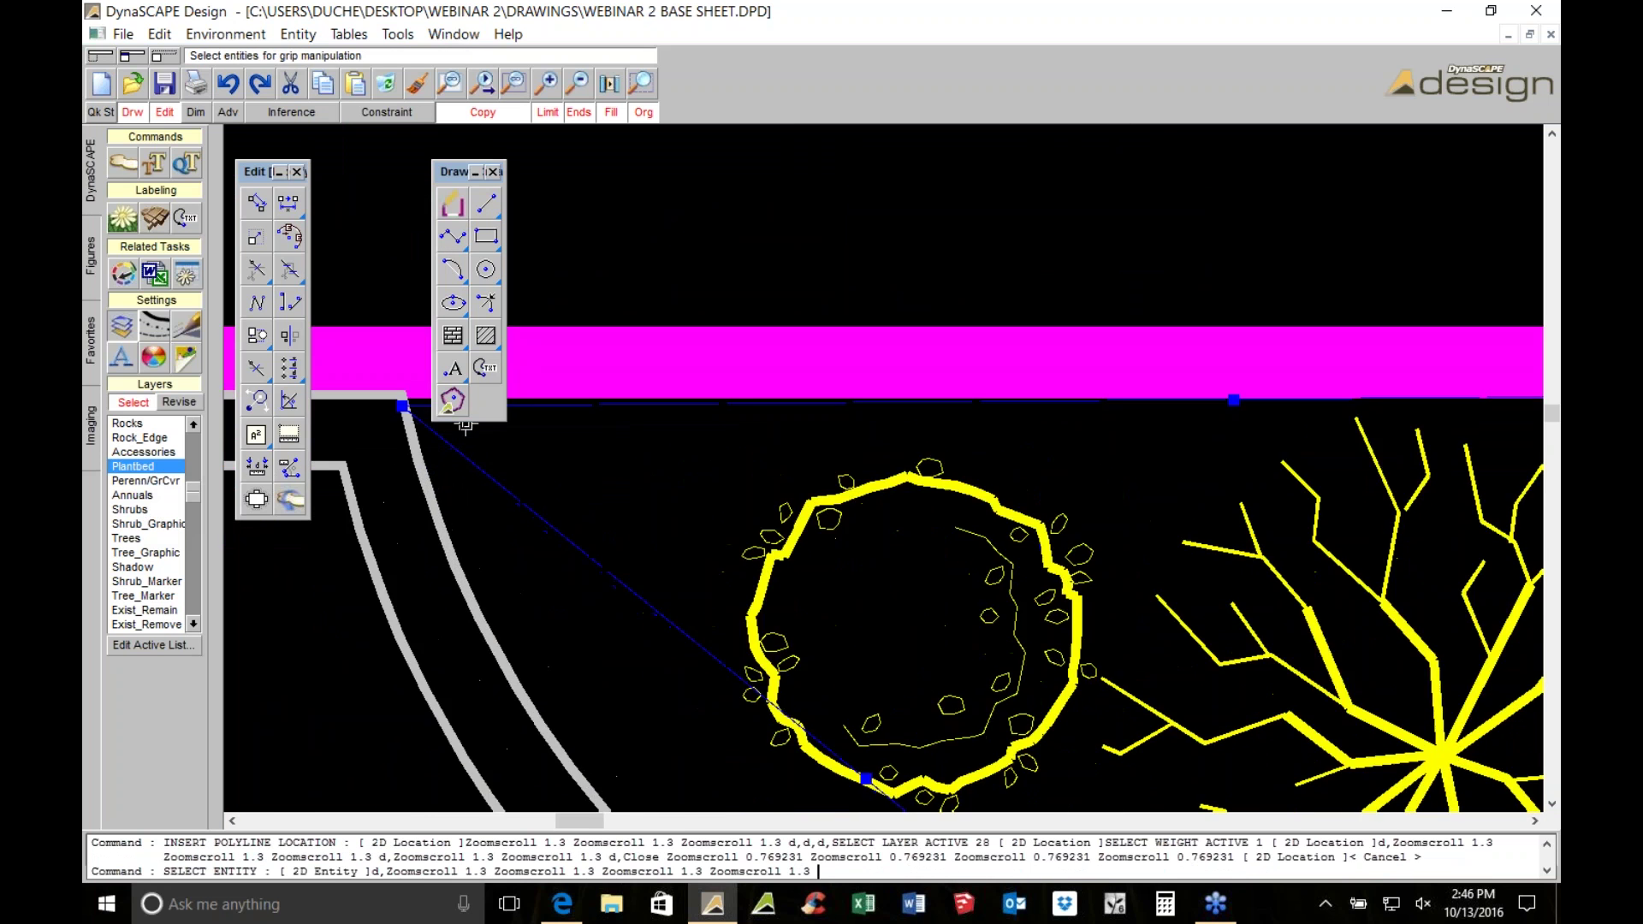
pyautogui.click(409, 550)
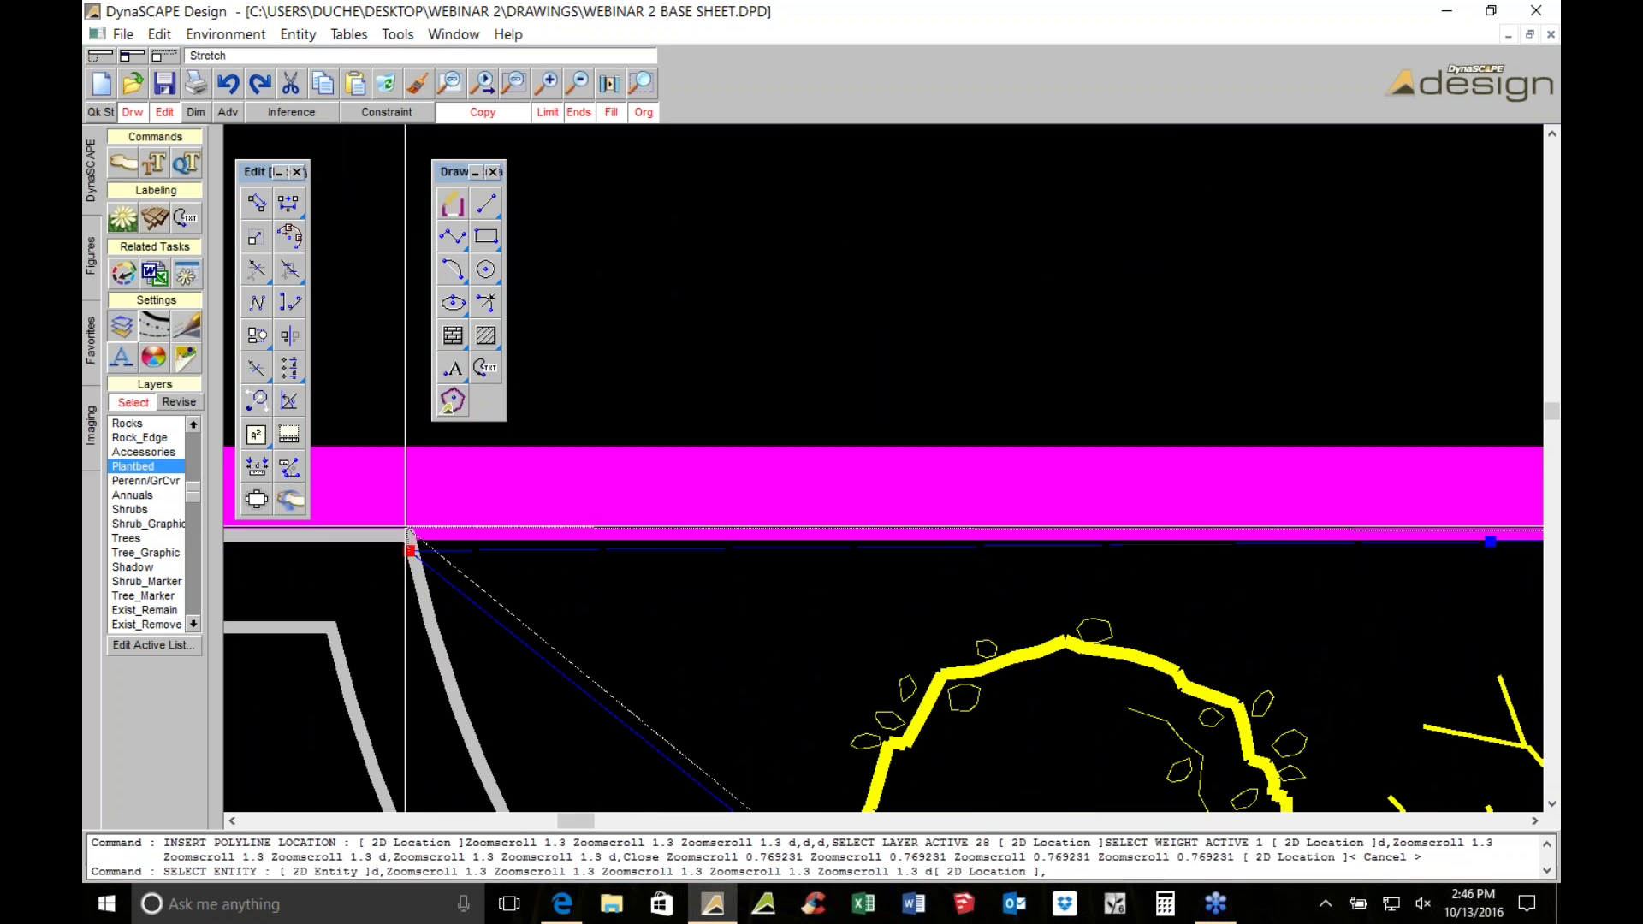
pyautogui.click(408, 537)
pyautogui.scroll(-5, 484, 610)
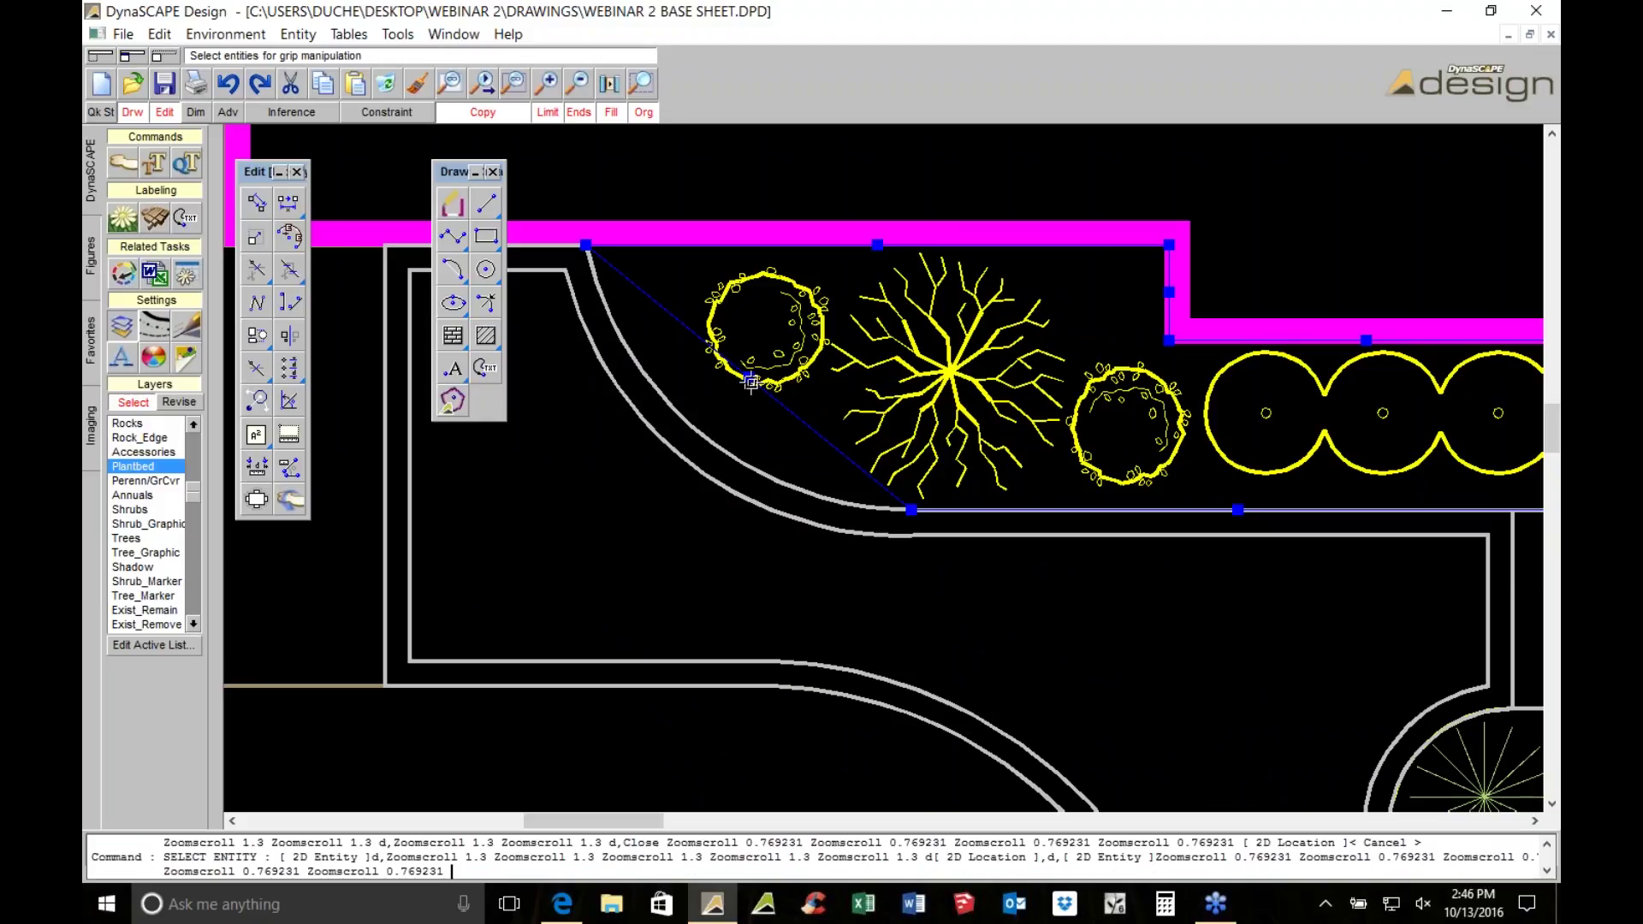
pyautogui.click(752, 377)
pyautogui.click(704, 436)
pyautogui.scroll(-4, 777, 411)
pyautogui.press('Escape')
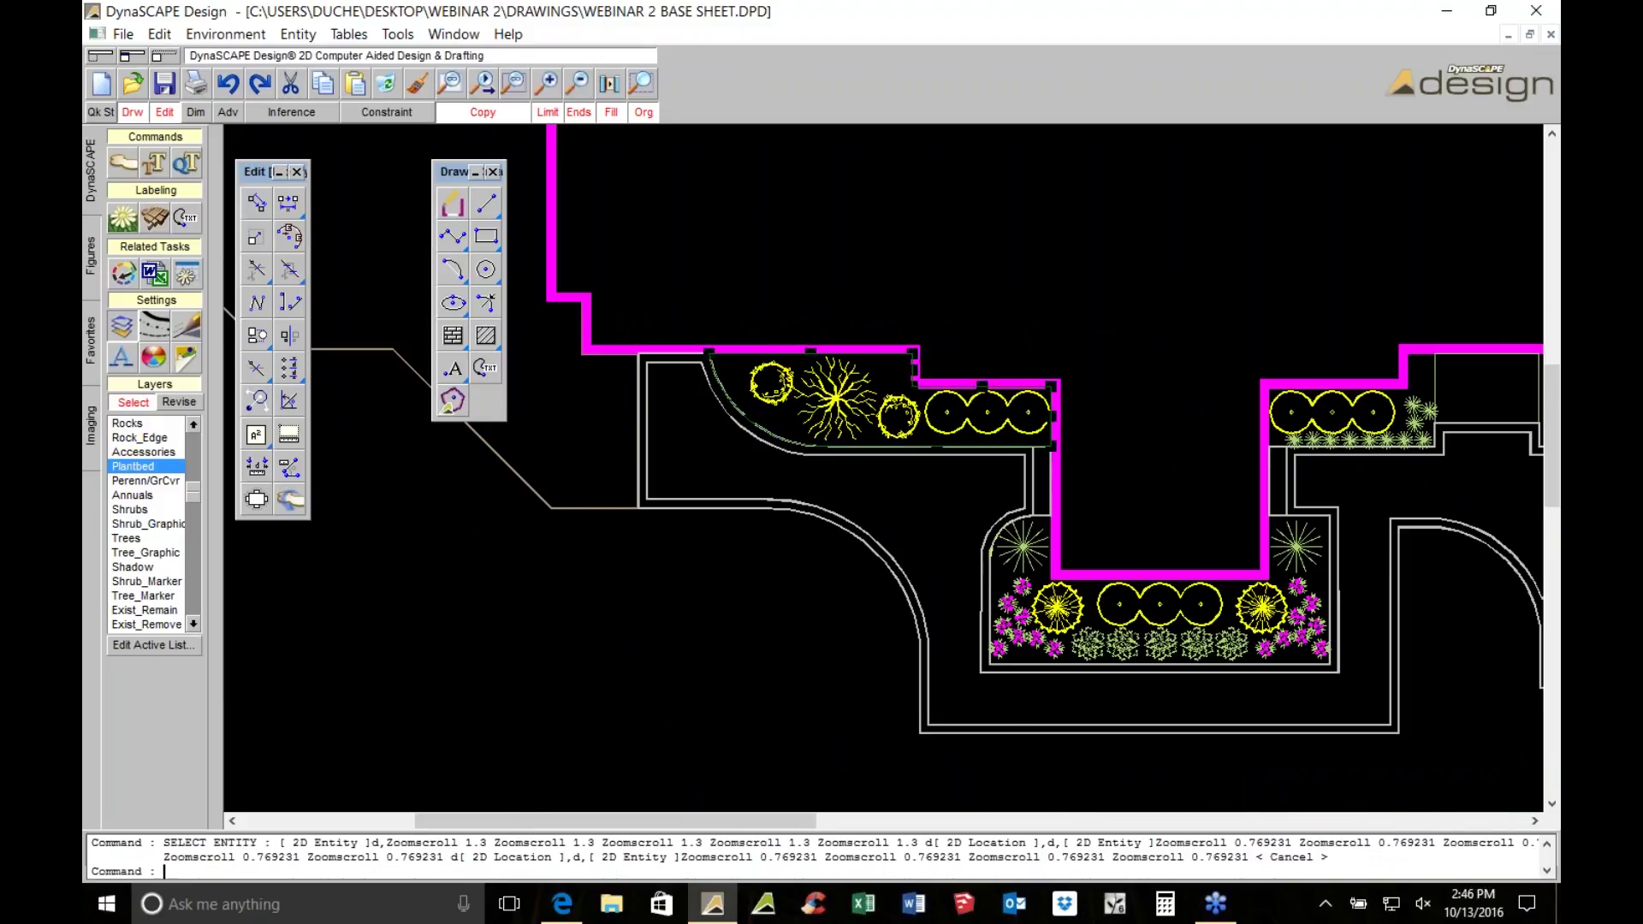
pyautogui.scroll(-1, 778, 417)
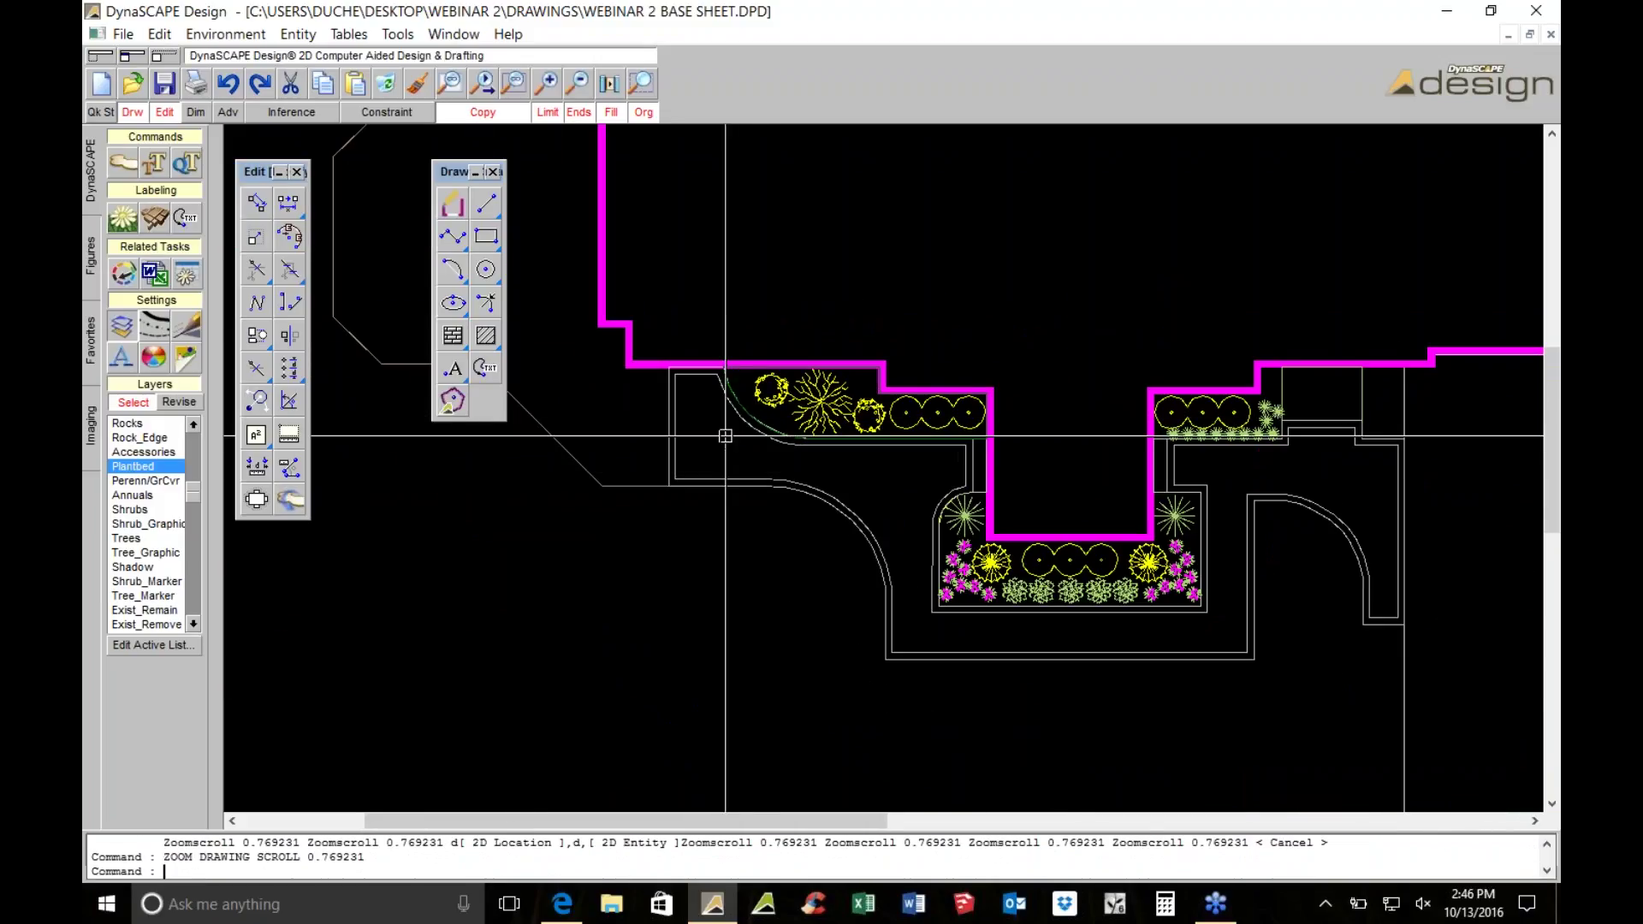
# Draw a vertical line beside the house, then end the Line tool
pyautogui.scroll(1, 1096, 553)
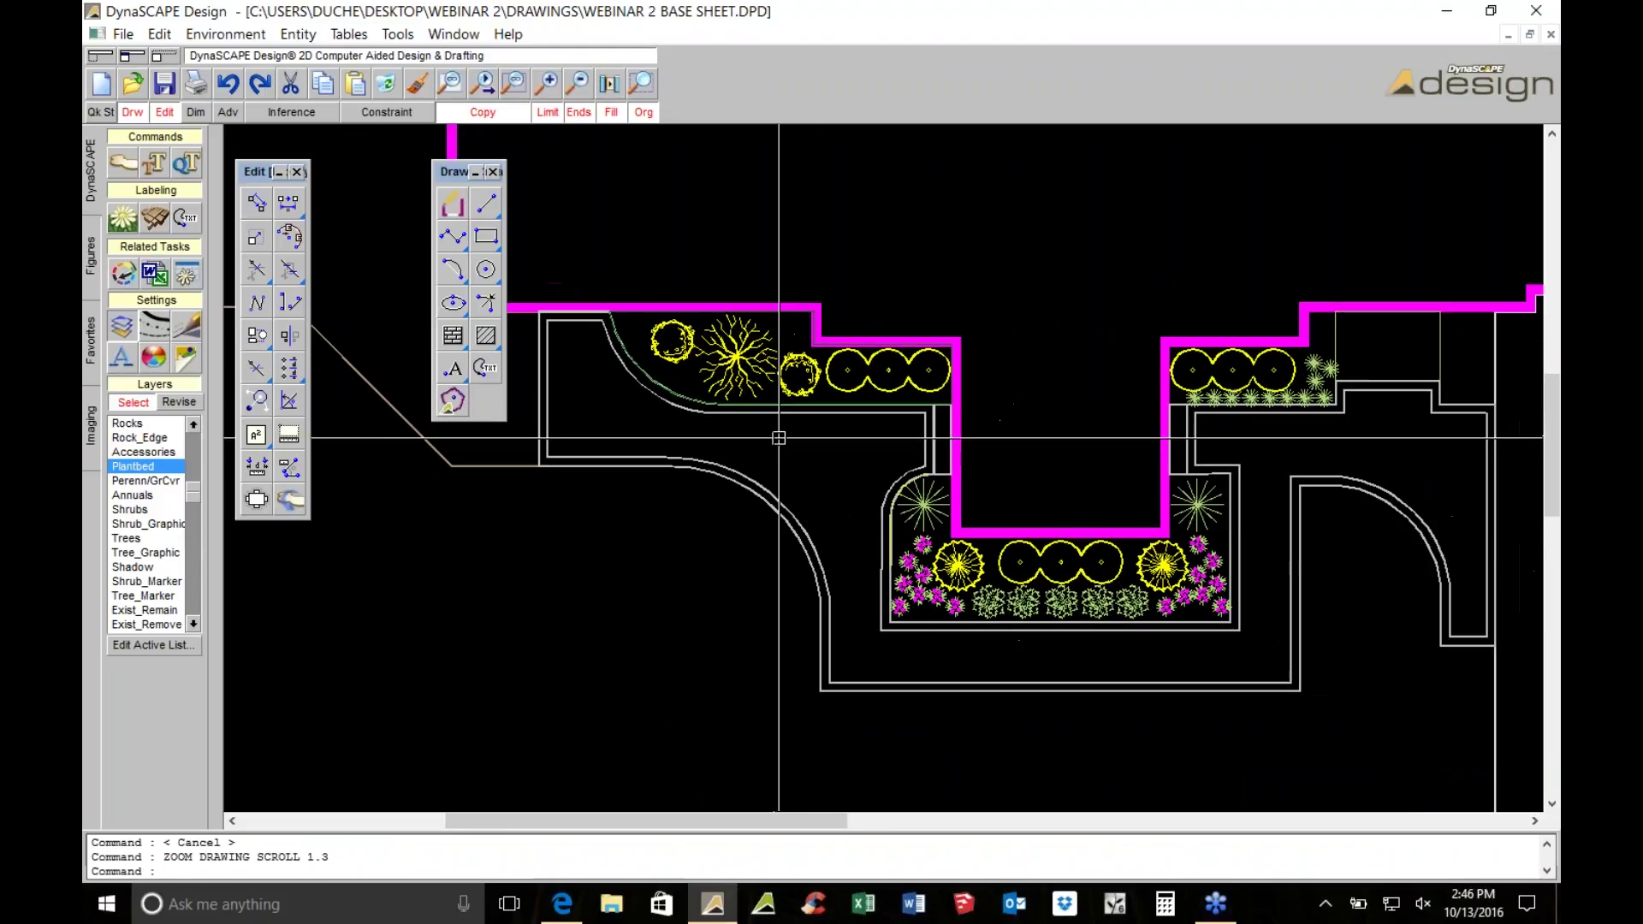
pyautogui.scroll(-3, 1348, 436)
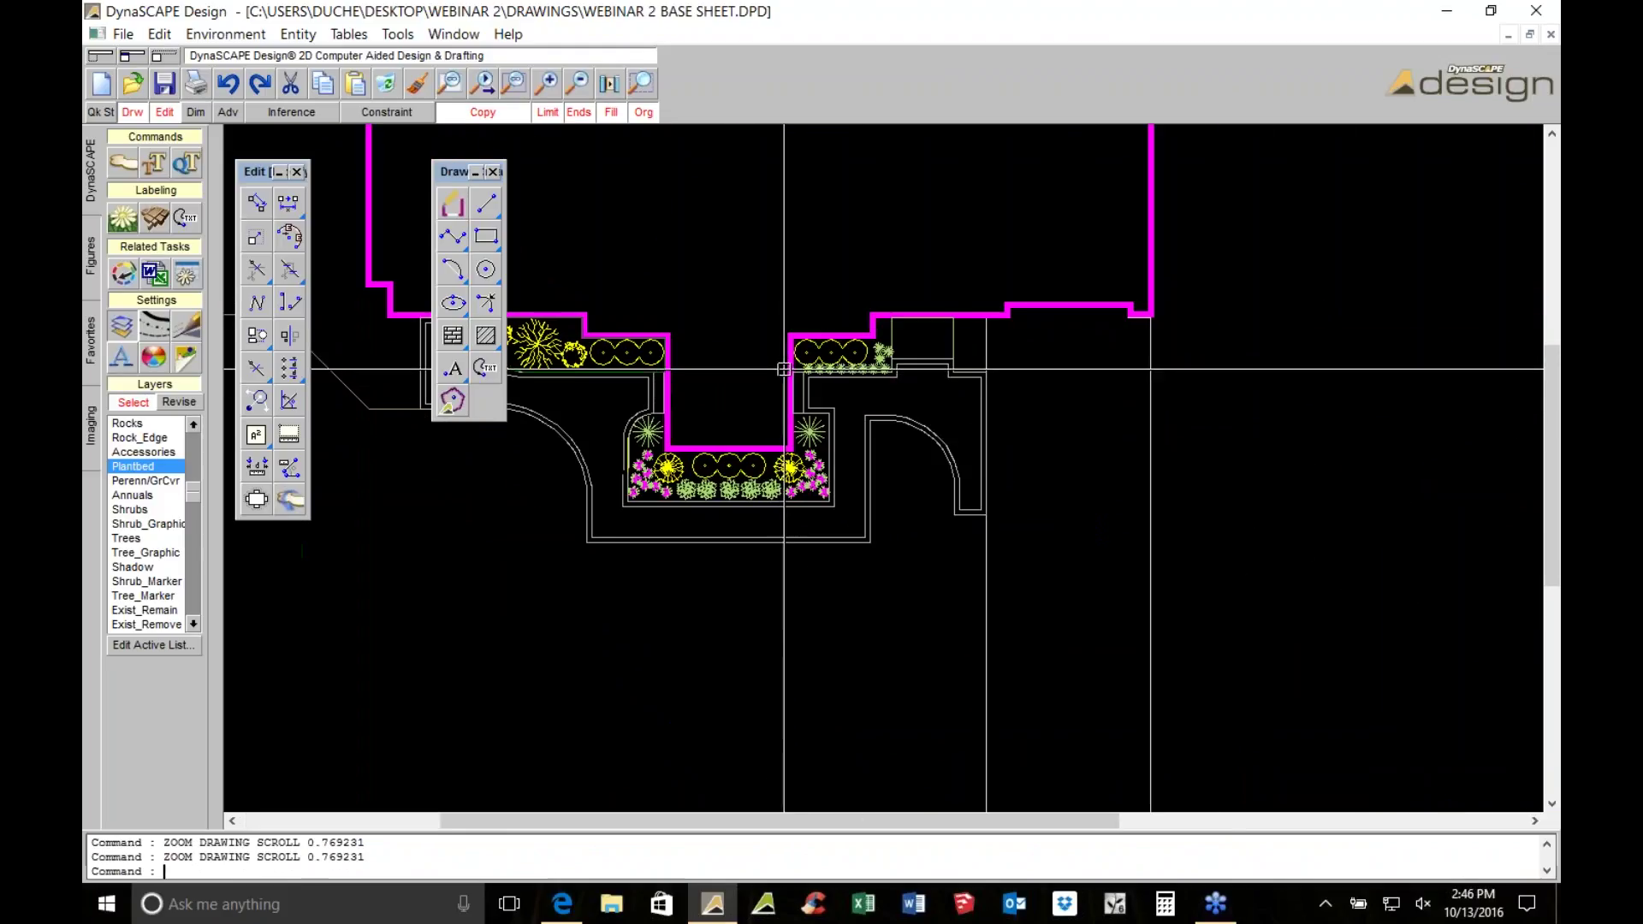
pyautogui.scroll(-2, 998, 220)
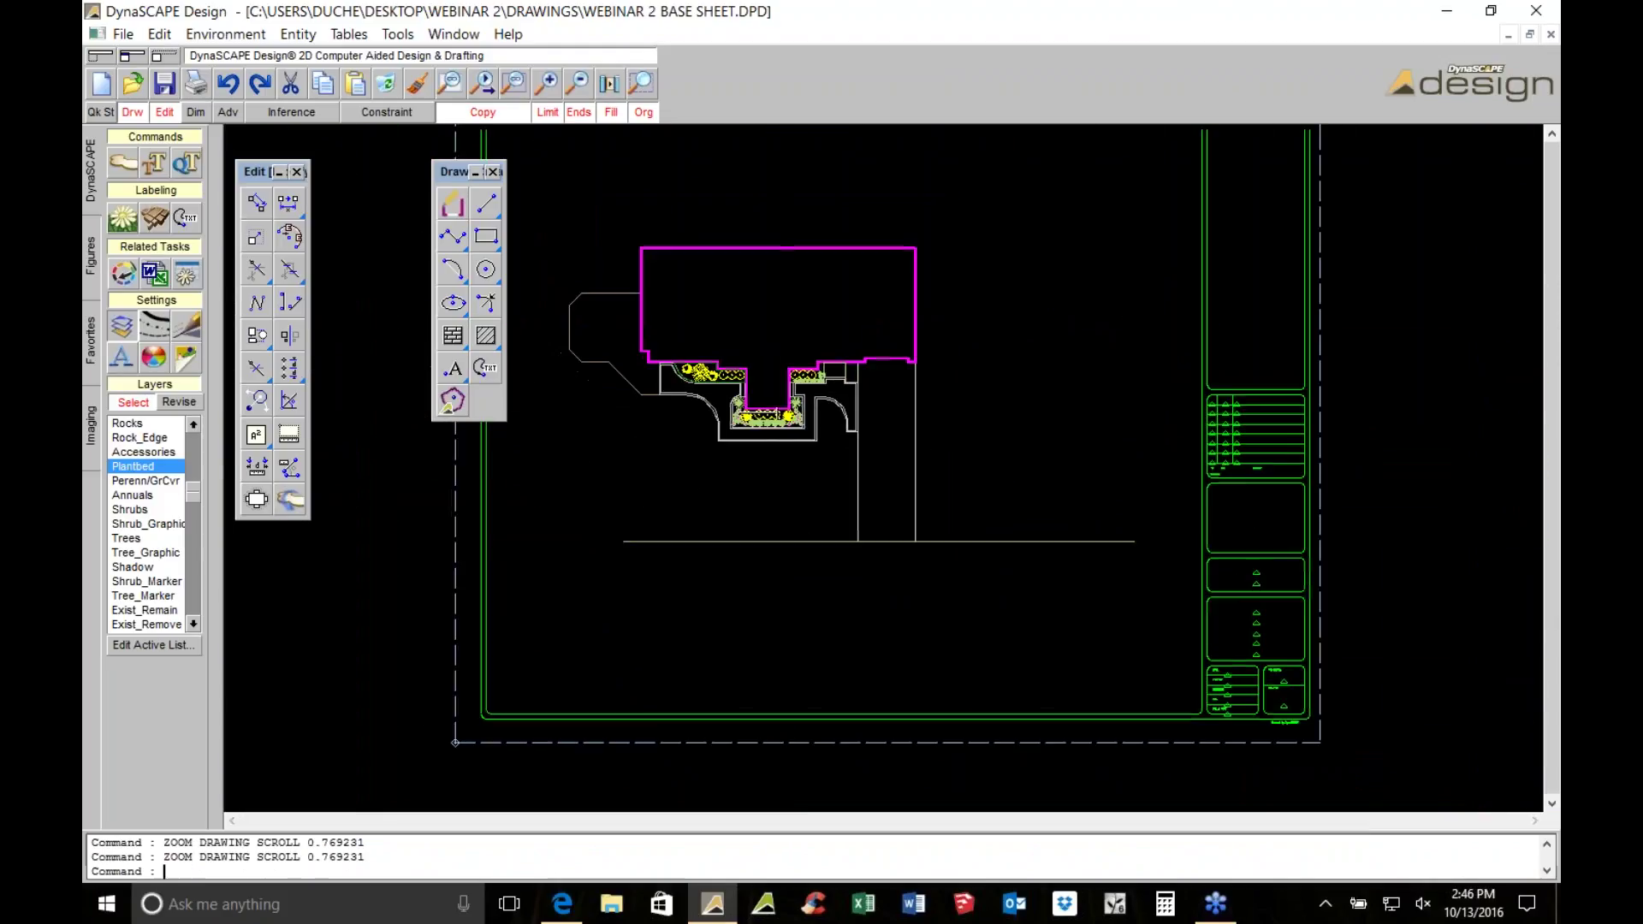
pyautogui.click(479, 209)
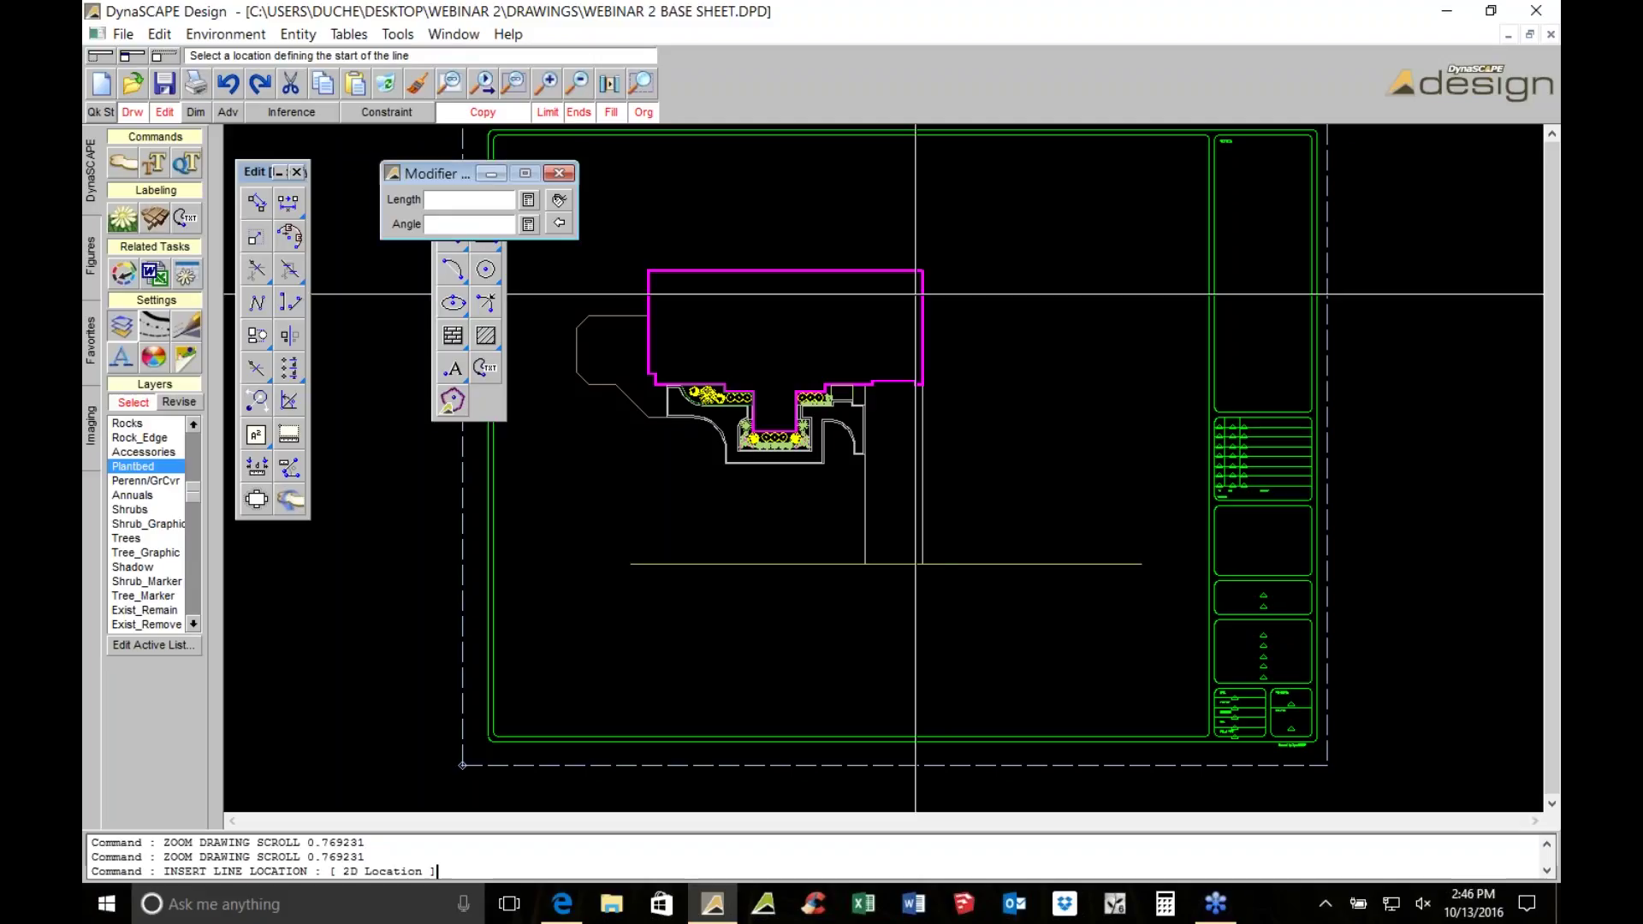
pyautogui.click(961, 412)
pyautogui.click(958, 731)
pyautogui.scroll(3, 975, 630)
pyautogui.press('Escape')
pyautogui.press('Escape')
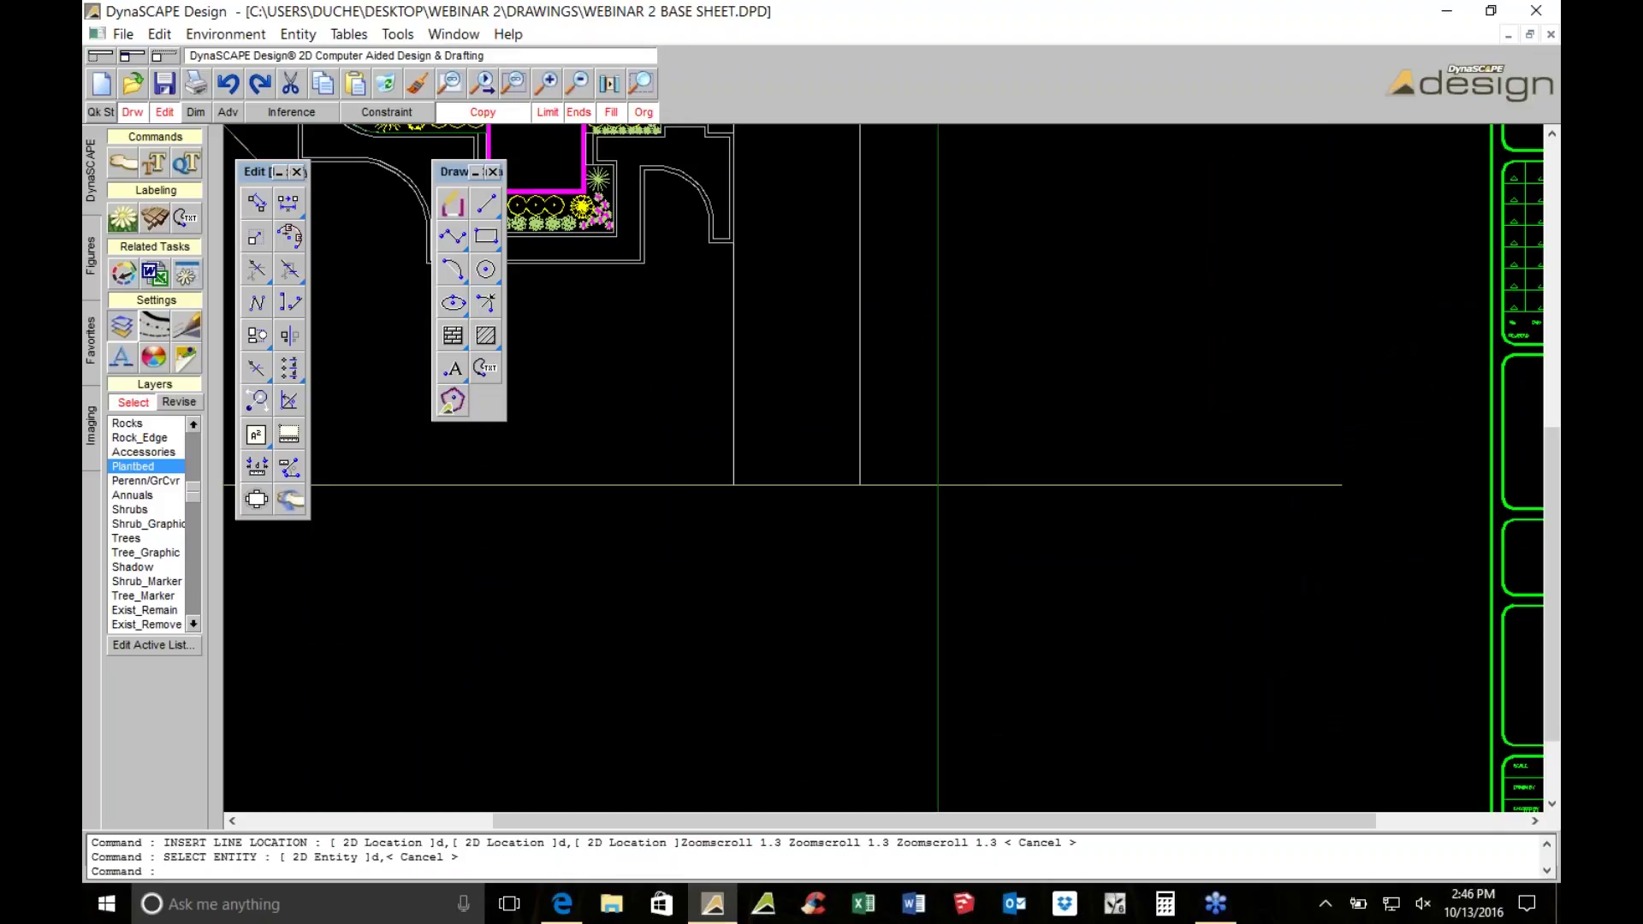
pyautogui.press('Escape')
# Translate the green vertical line further to the right of the house
pyautogui.moveTo(829, 480); pyautogui.dragTo(840, 596, button='middle')
pyautogui.click(945, 478)
pyautogui.scroll(-2, 924, 542)
pyautogui.click(287, 202)
pyautogui.scroll(2, 1018, 402)
pyautogui.click(796, 501)
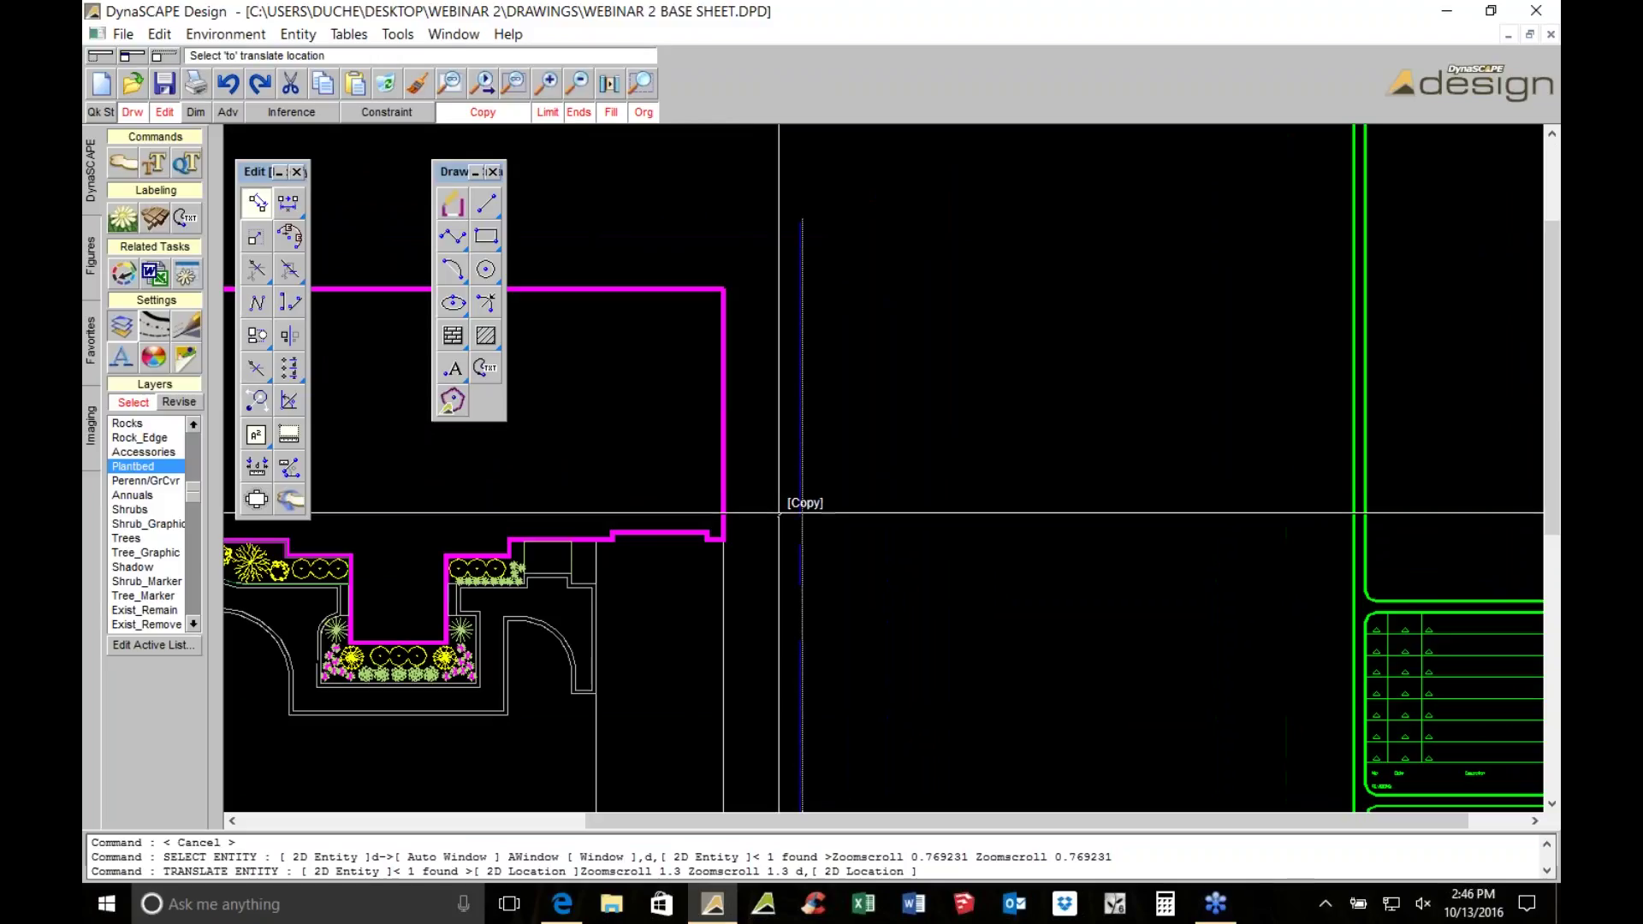
pyautogui.click(831, 513)
pyautogui.moveTo(785, 514)
pyautogui.mouseDown(button='middle')
pyautogui.moveTo(825, 456)
pyautogui.moveTo(1074, 367)
pyautogui.moveTo(935, 502)
pyautogui.moveTo(947, 539)
pyautogui.moveTo(970, 546)
pyautogui.mouseUp(button='middle')
pyautogui.scroll(-1, 1063, 403)
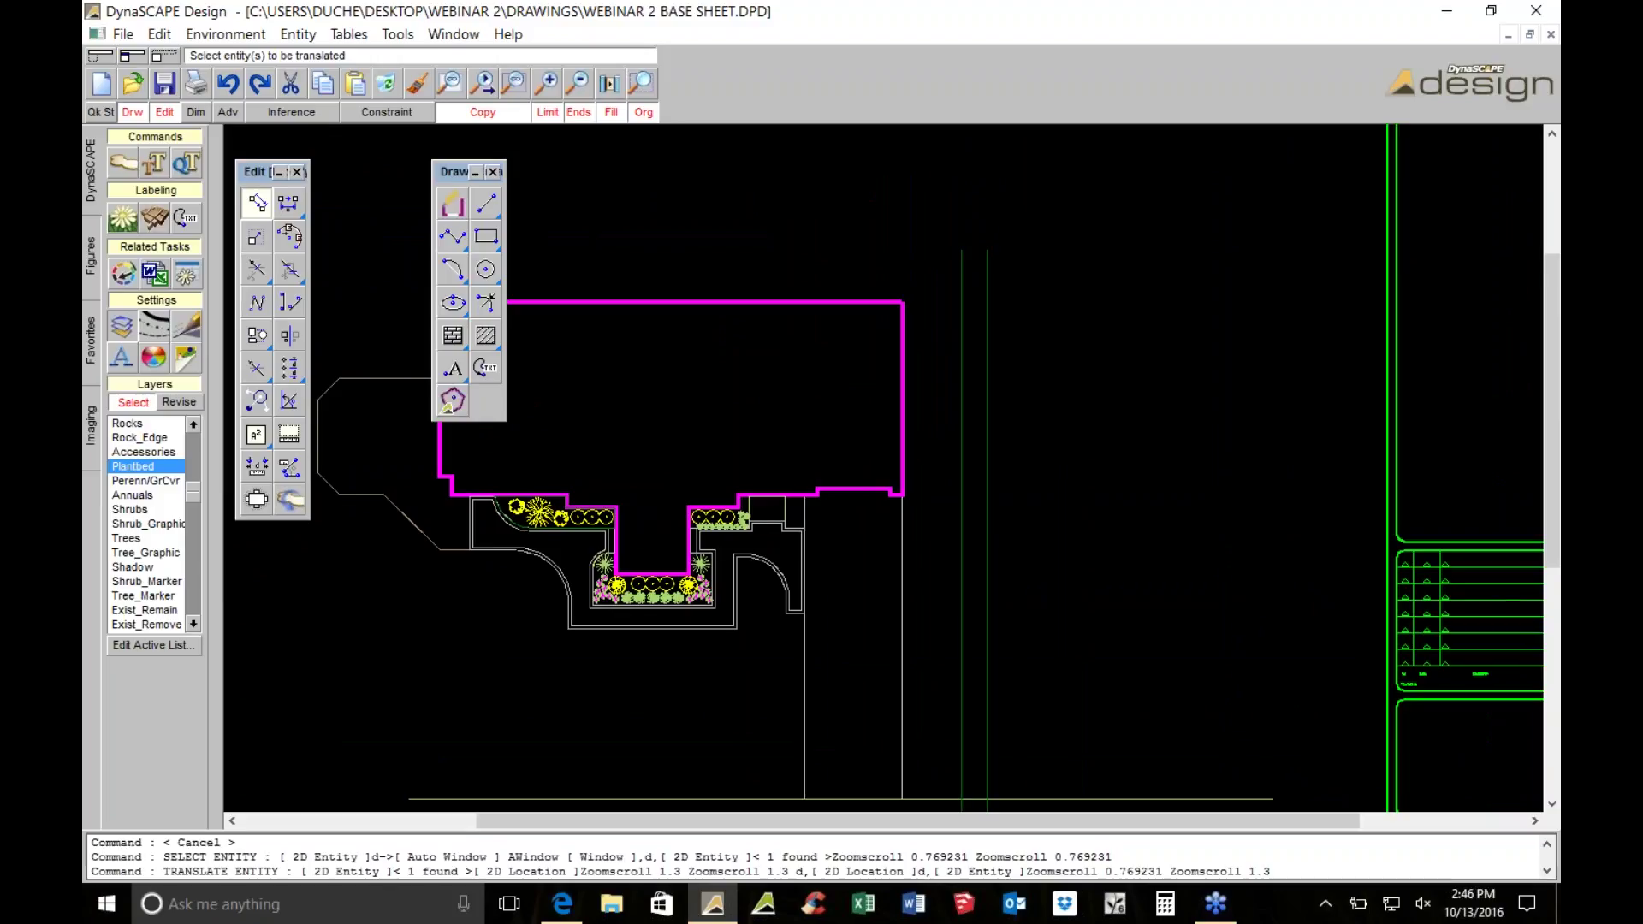
pyautogui.scroll(2, 1065, 541)
pyautogui.scroll(-2, 1065, 541)
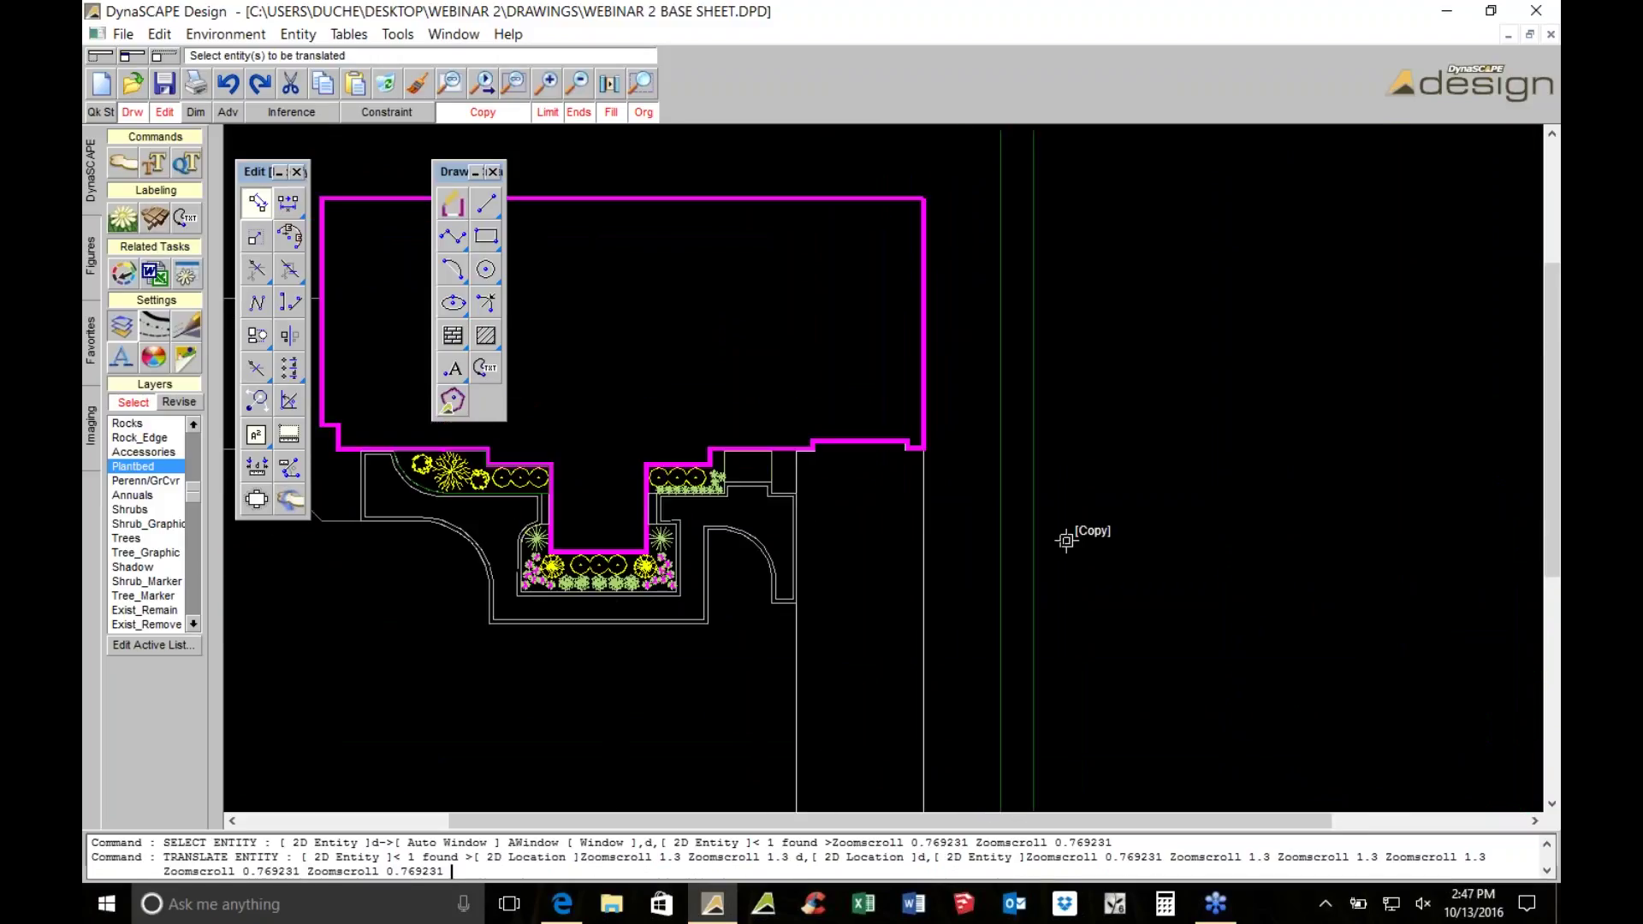
pyautogui.scroll(2, 856, 520)
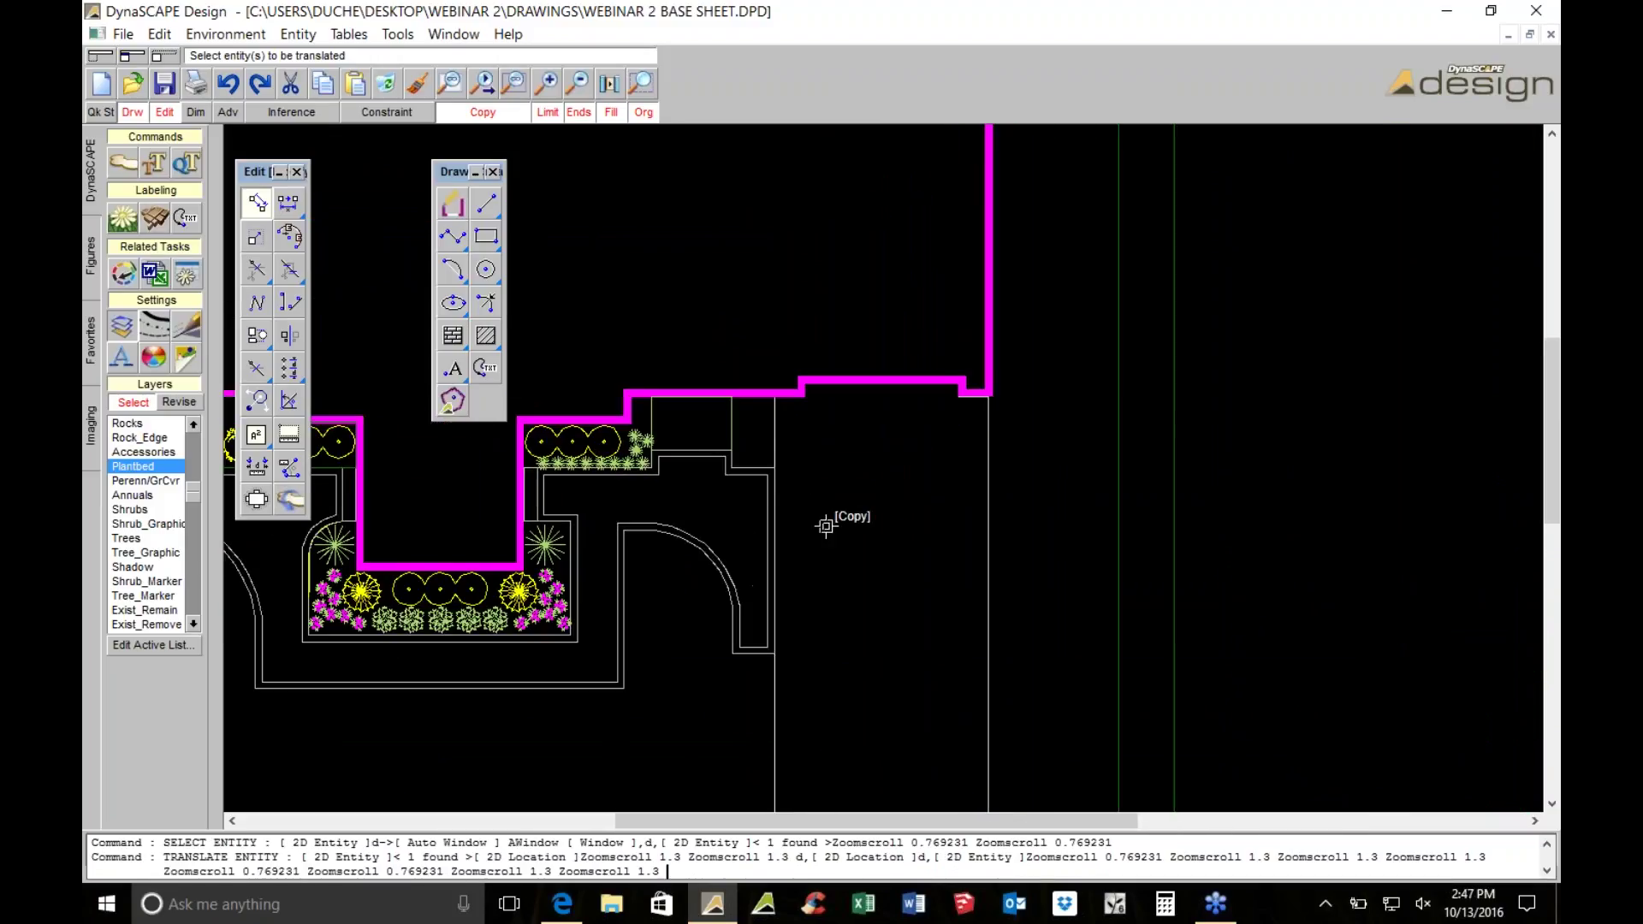
pyautogui.scroll(-2, 967, 521)
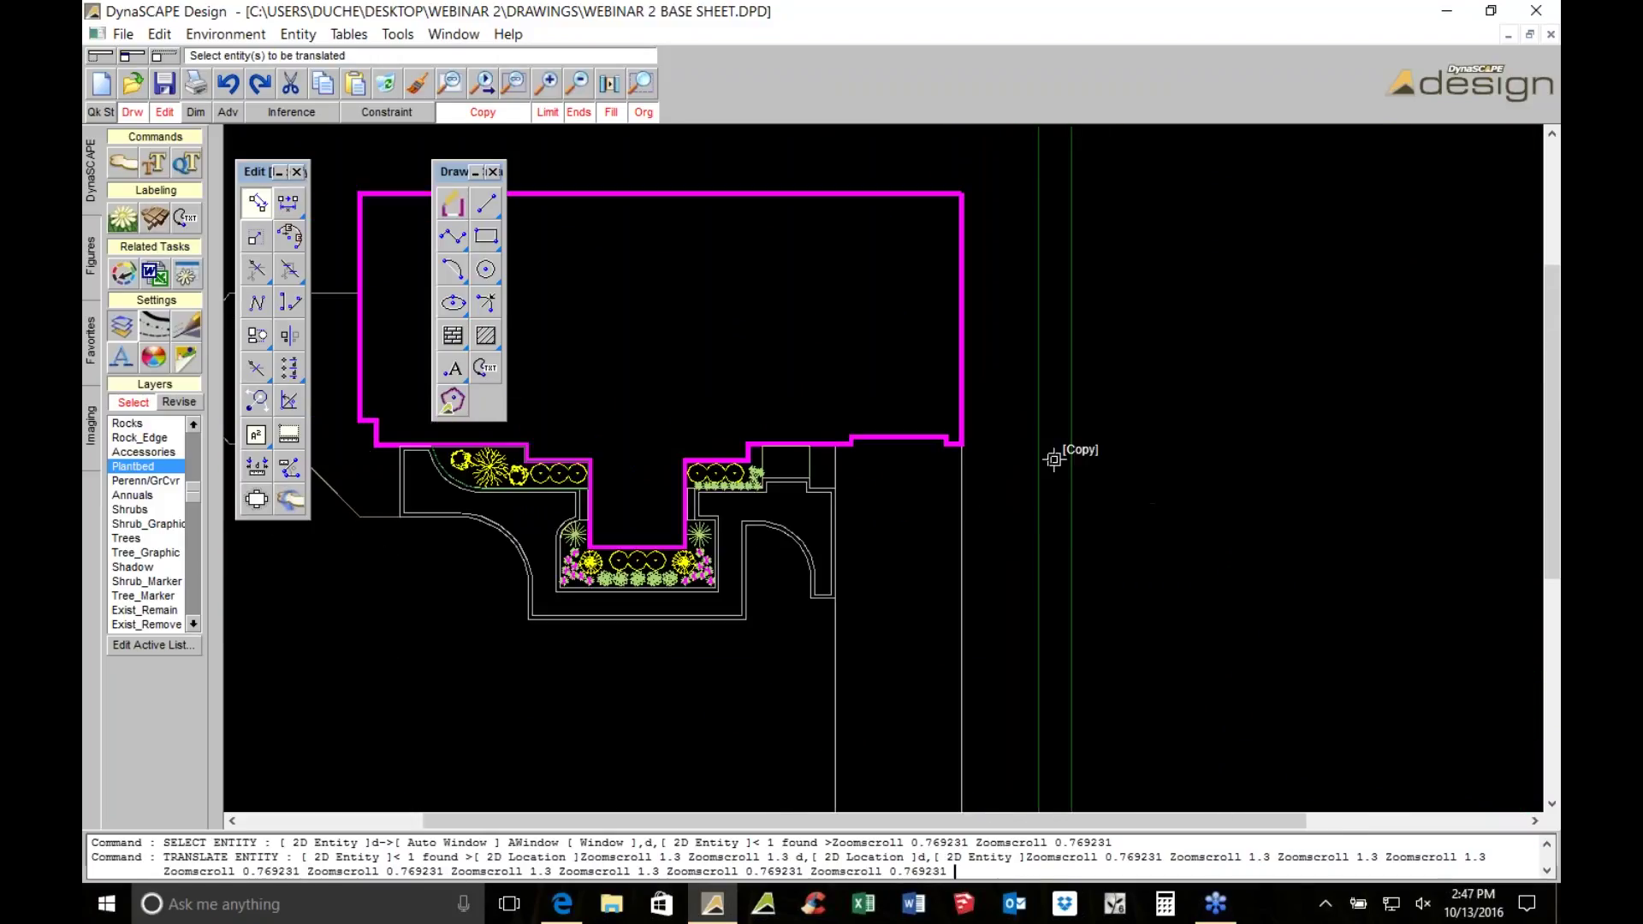
pyautogui.scroll(-1, 1053, 459)
pyautogui.press('Escape')
# Copy both vertical lines to a new spot, then select the bed's shrubs for plant labeling
pyautogui.moveTo(1079, 544); pyautogui.dragTo(992, 550)
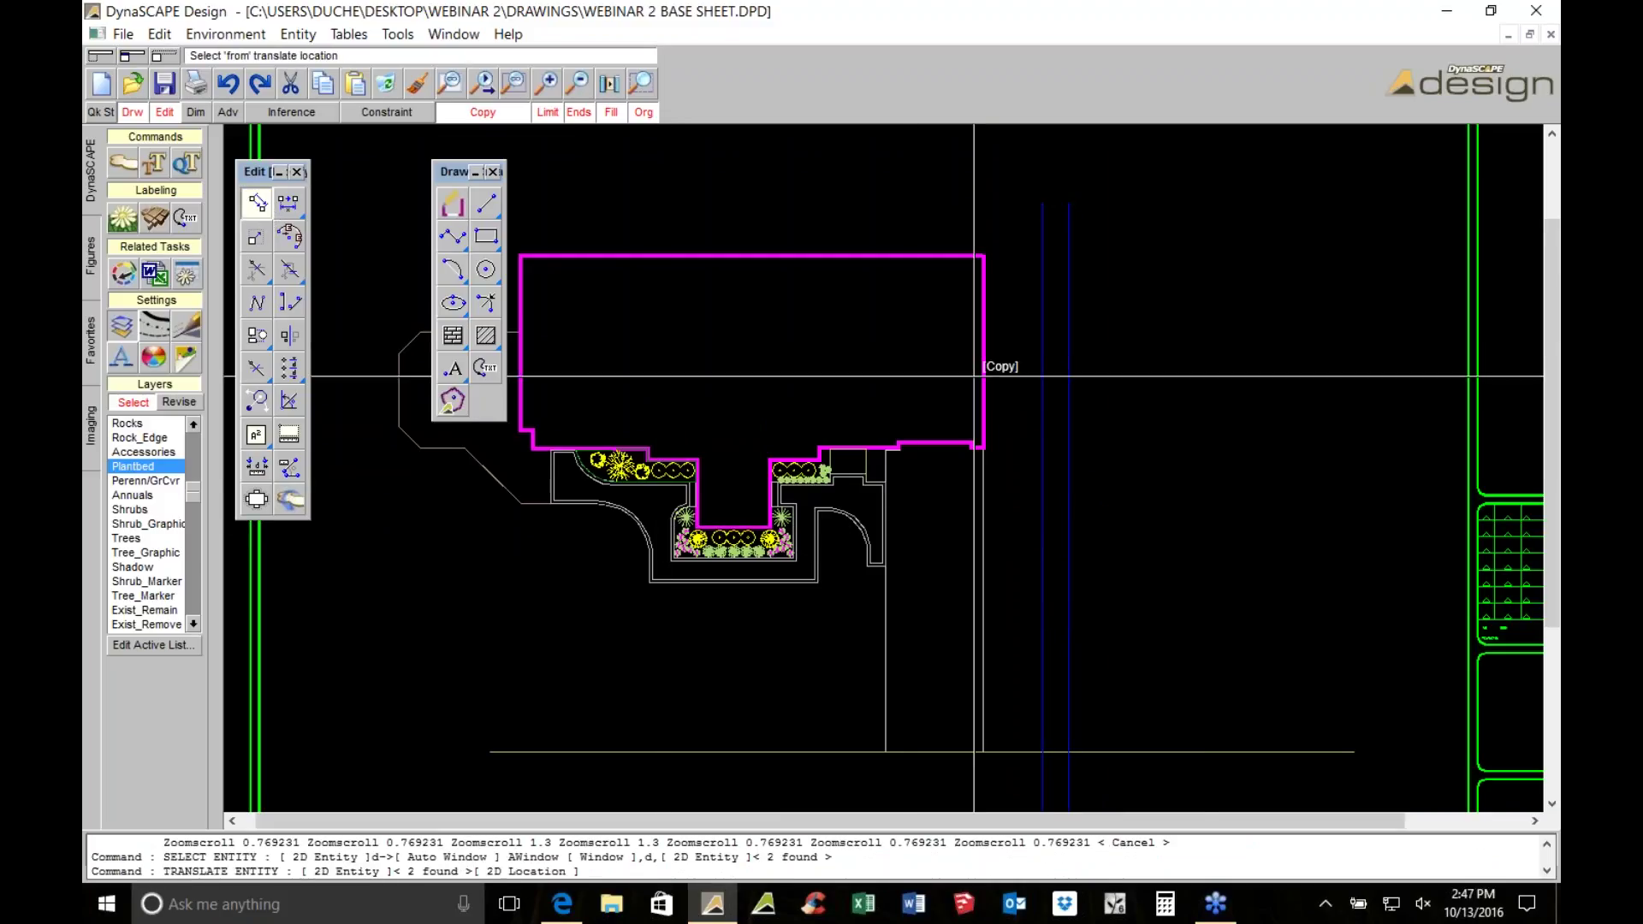
pyautogui.click(1219, 511)
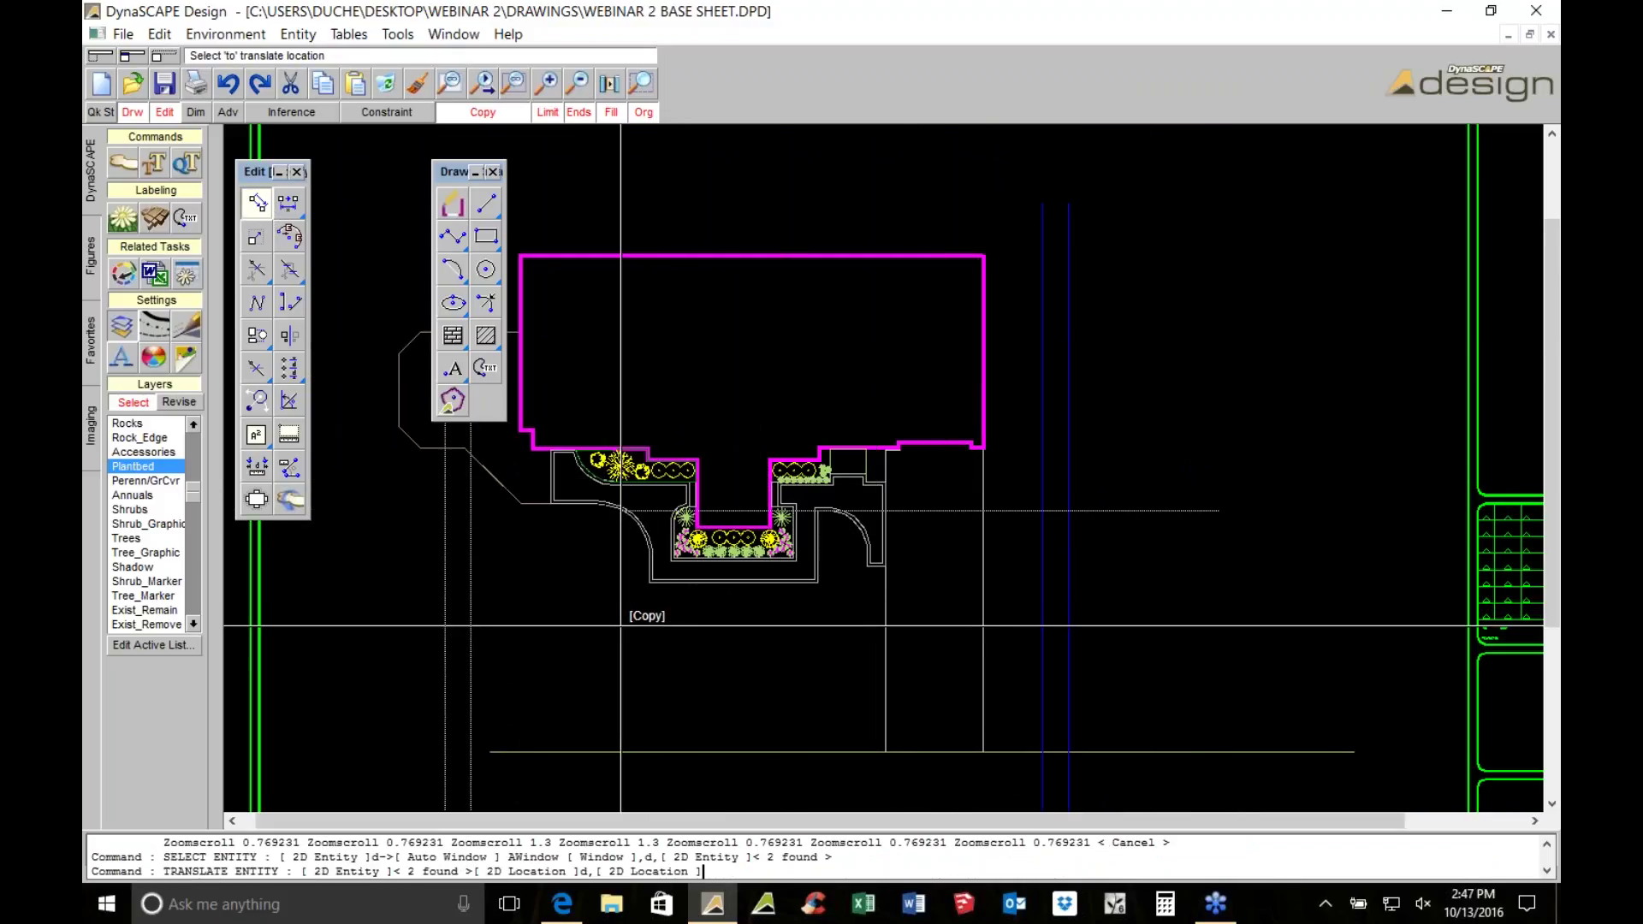
pyautogui.click(521, 694)
pyautogui.rightClick(1146, 466)
pyautogui.moveTo(1167, 459); pyautogui.dragTo(1265, 428, button='middle')
pyautogui.scroll(-2, 1334, 433)
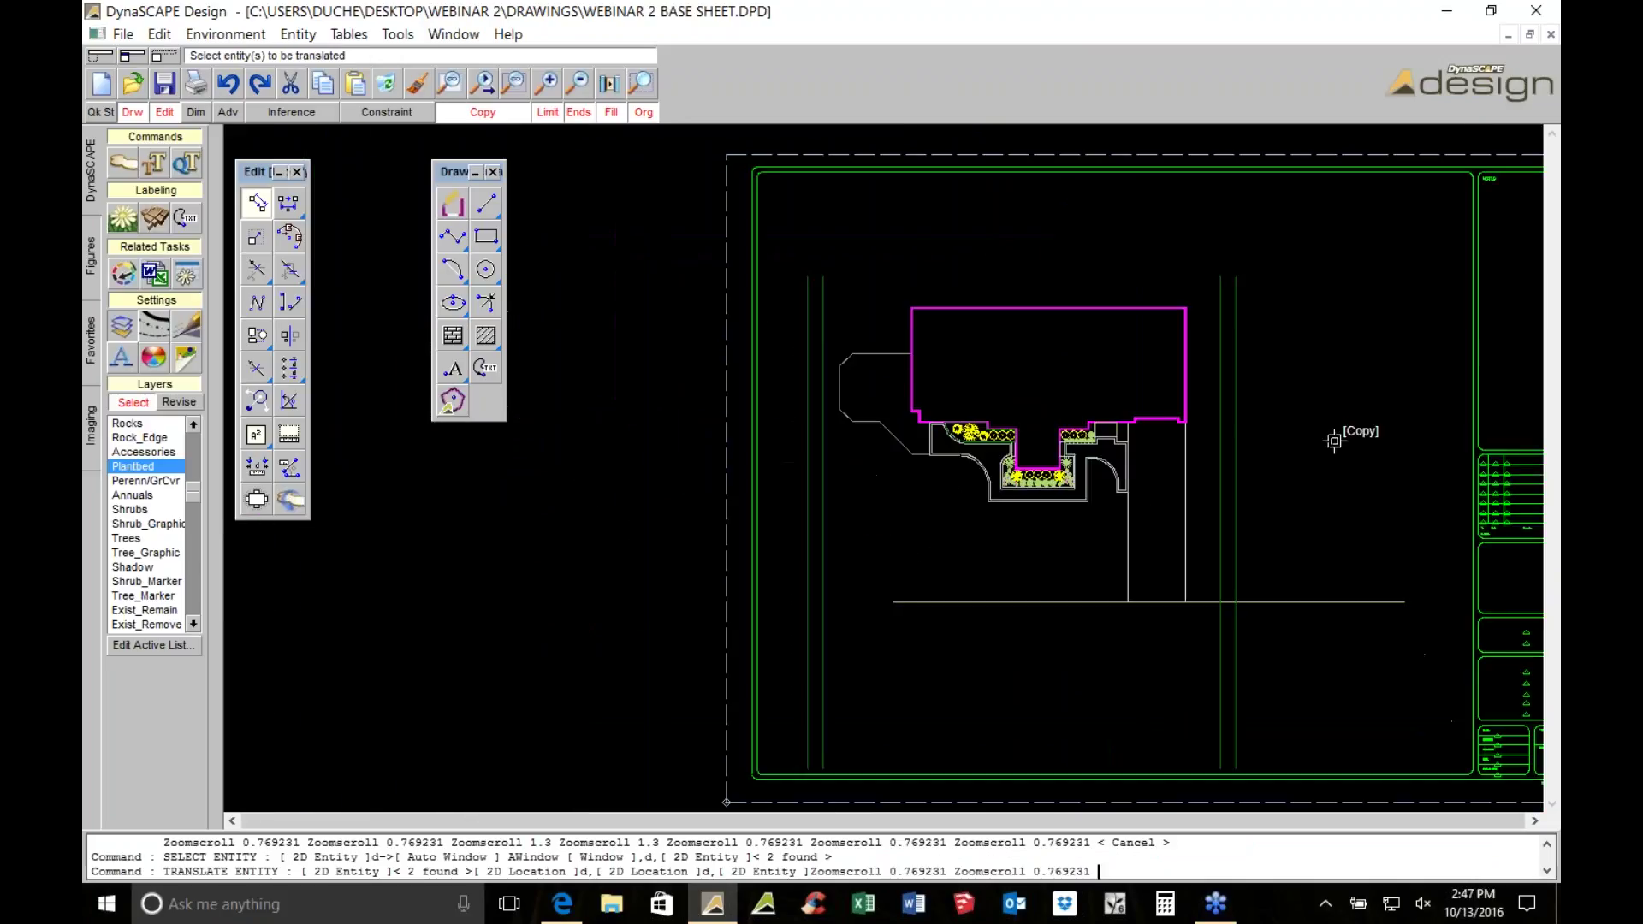
pyautogui.scroll(3, 1112, 453)
pyautogui.scroll(3, 814, 598)
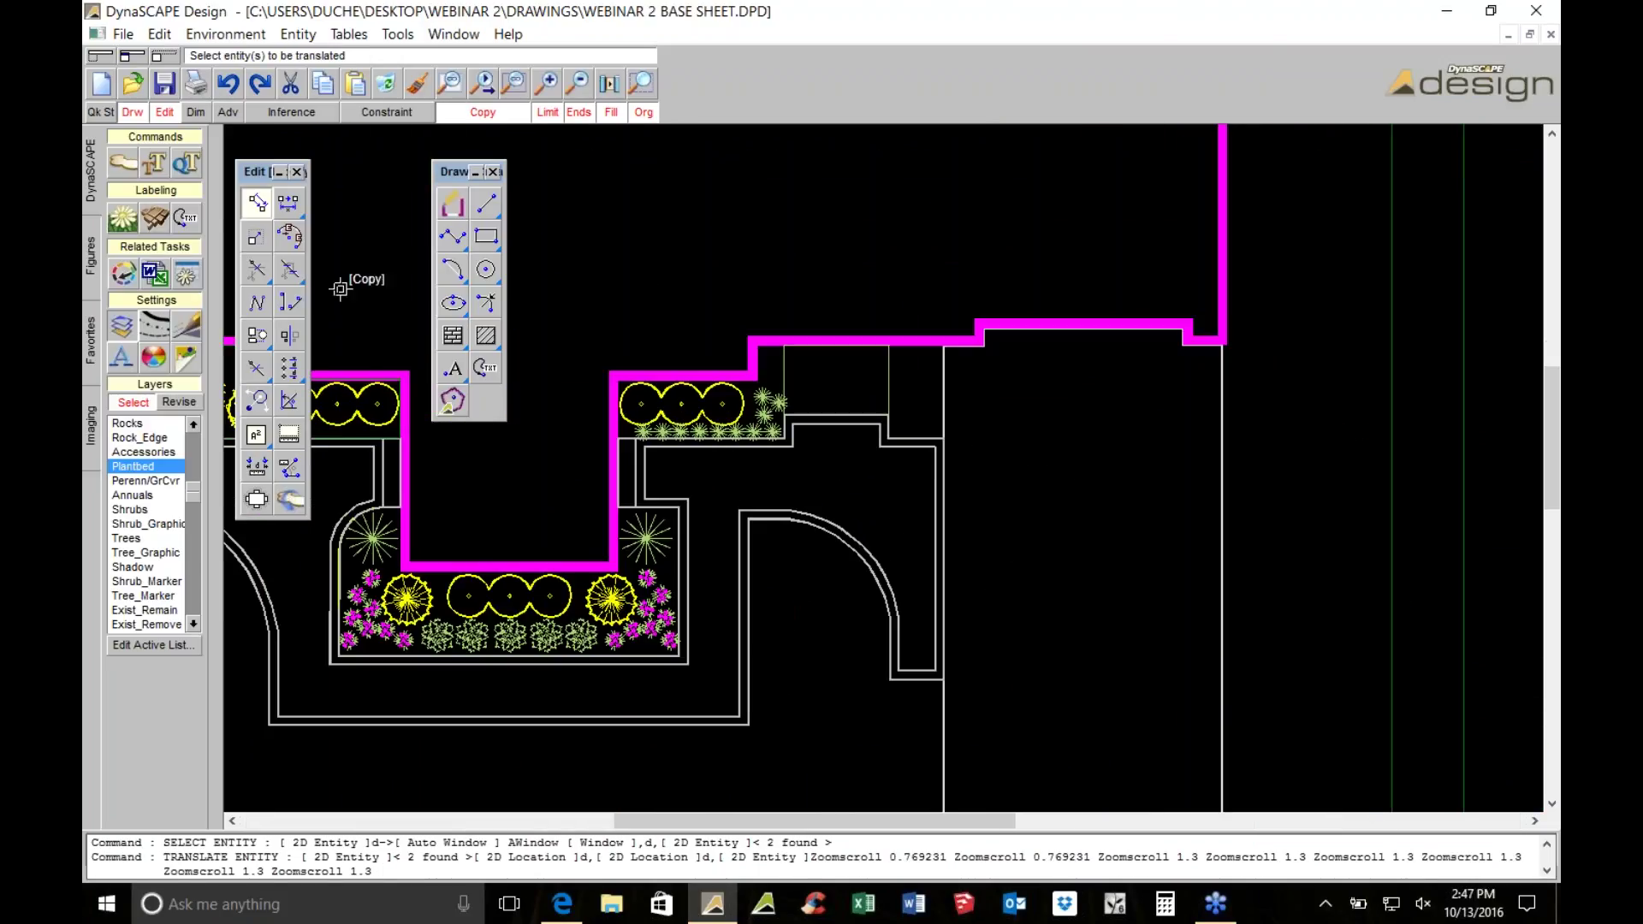
pyautogui.press('Escape')
pyautogui.click(701, 400)
pyautogui.click(123, 217)
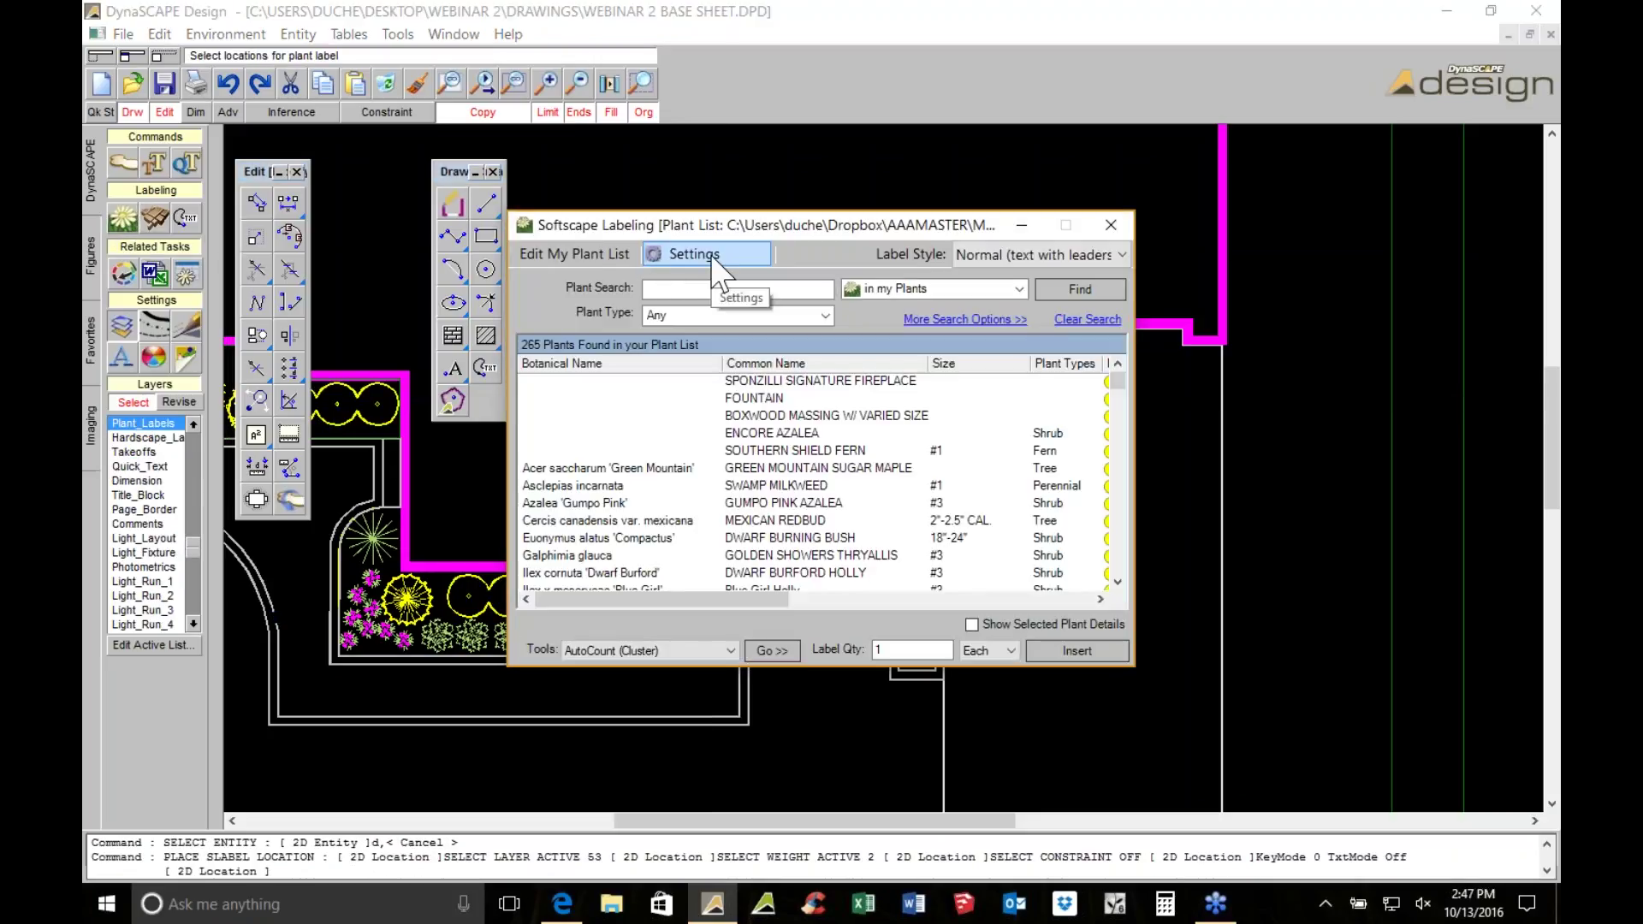
# Browse the plant list entries for Deutzia 'Nikko', Pennisetum, Buxus 'Suffruticosa' and Hydrangea 'Bailmer'
pyautogui.click(601, 251)
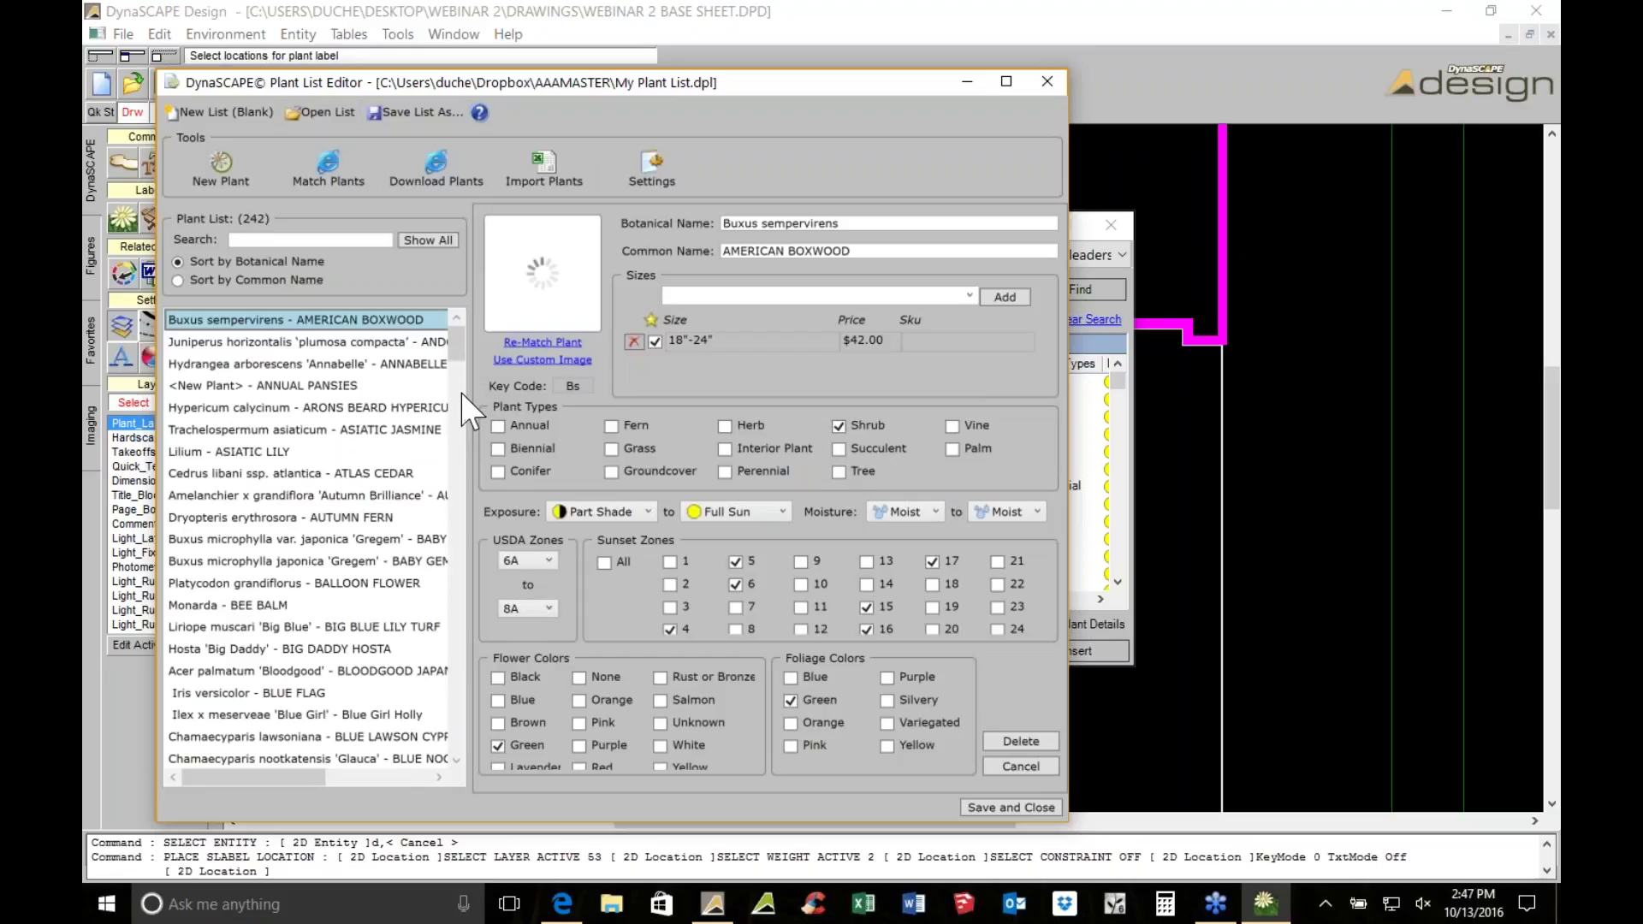
pyautogui.scroll(-10, 456, 556)
pyautogui.click(455, 758)
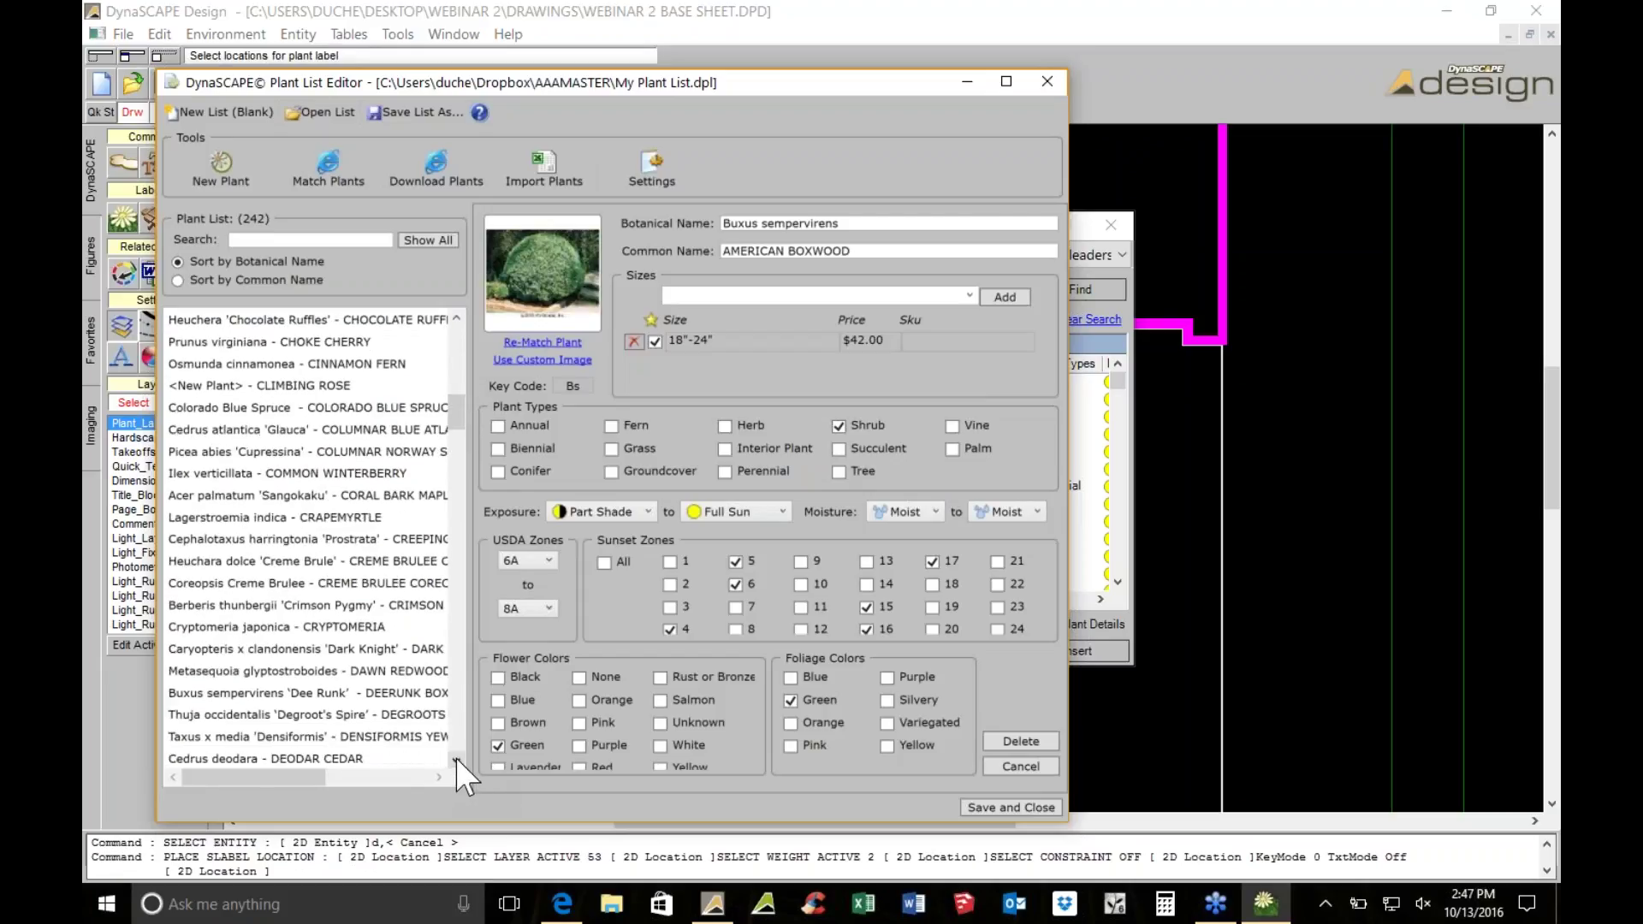
pyautogui.click(455, 758)
pyautogui.scroll(-7, 402, 556)
pyautogui.click(398, 450)
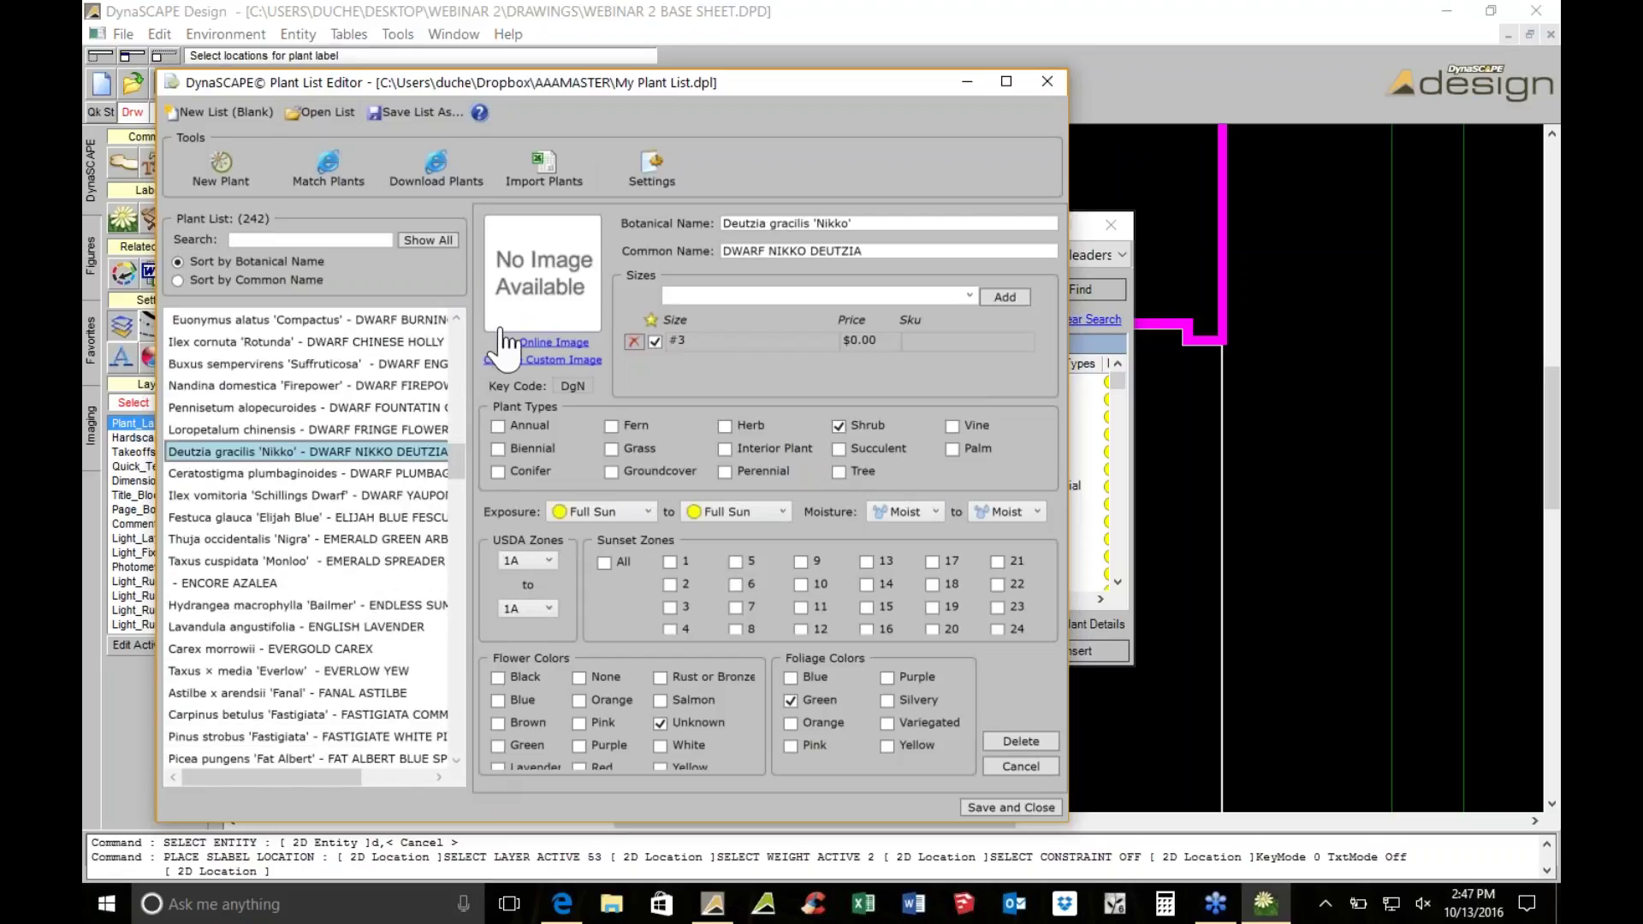
pyautogui.click(369, 407)
pyautogui.click(281, 364)
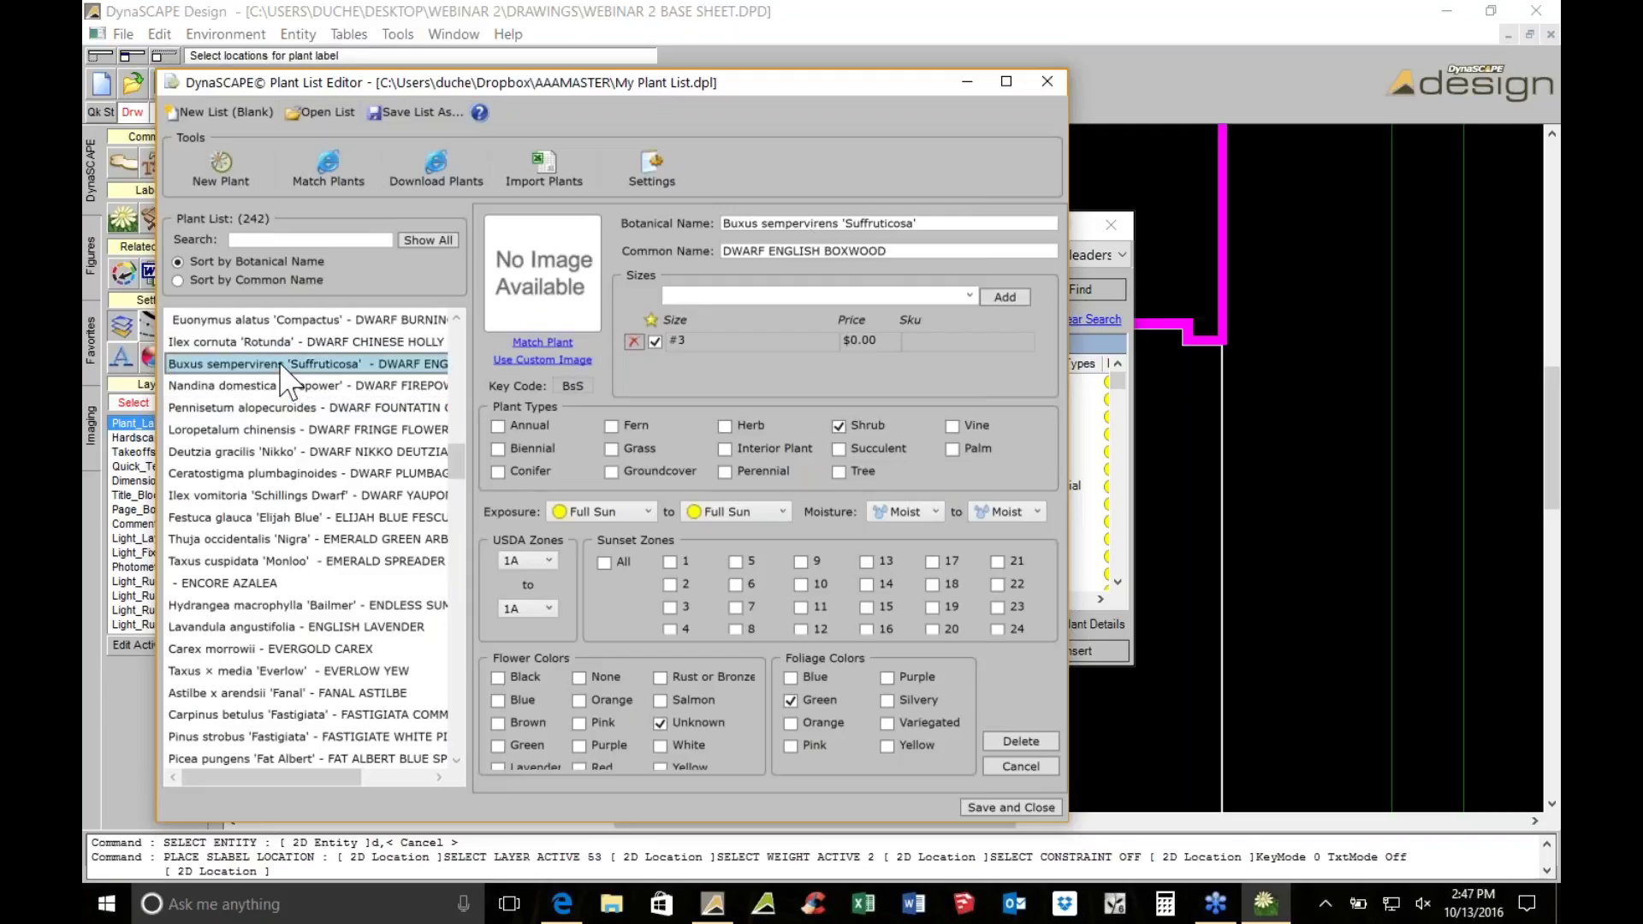
pyautogui.click(318, 605)
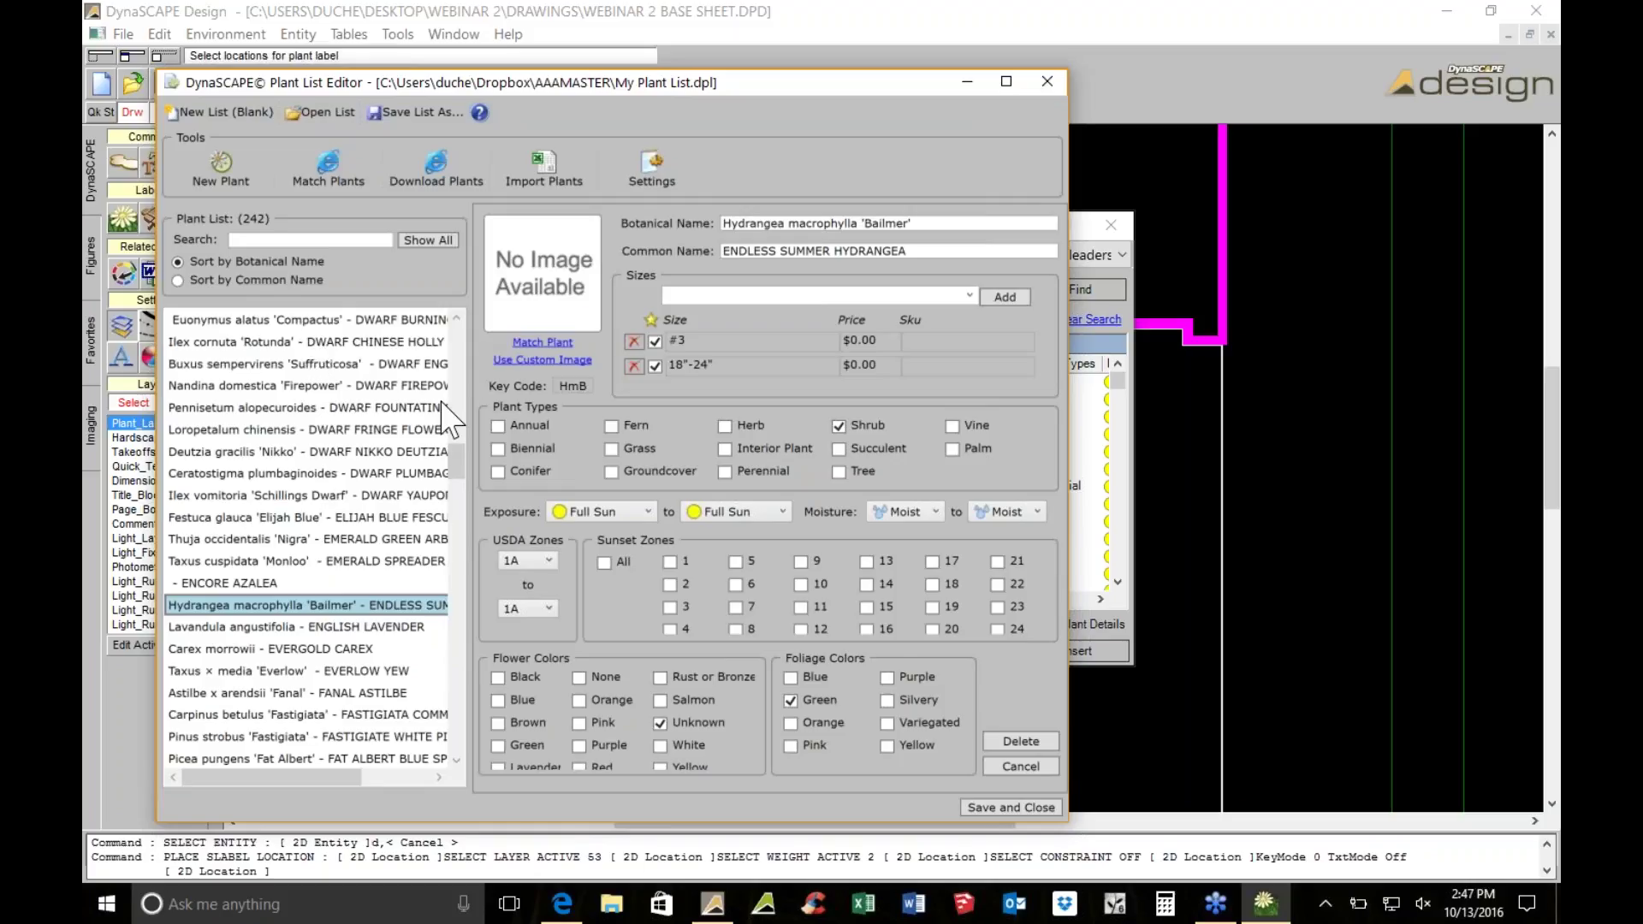
# Check American Boxwood's 18"-24" size entry and its Sku, then close the Plant List Editor
pyautogui.scroll(15, 455, 457)
pyautogui.click(299, 341)
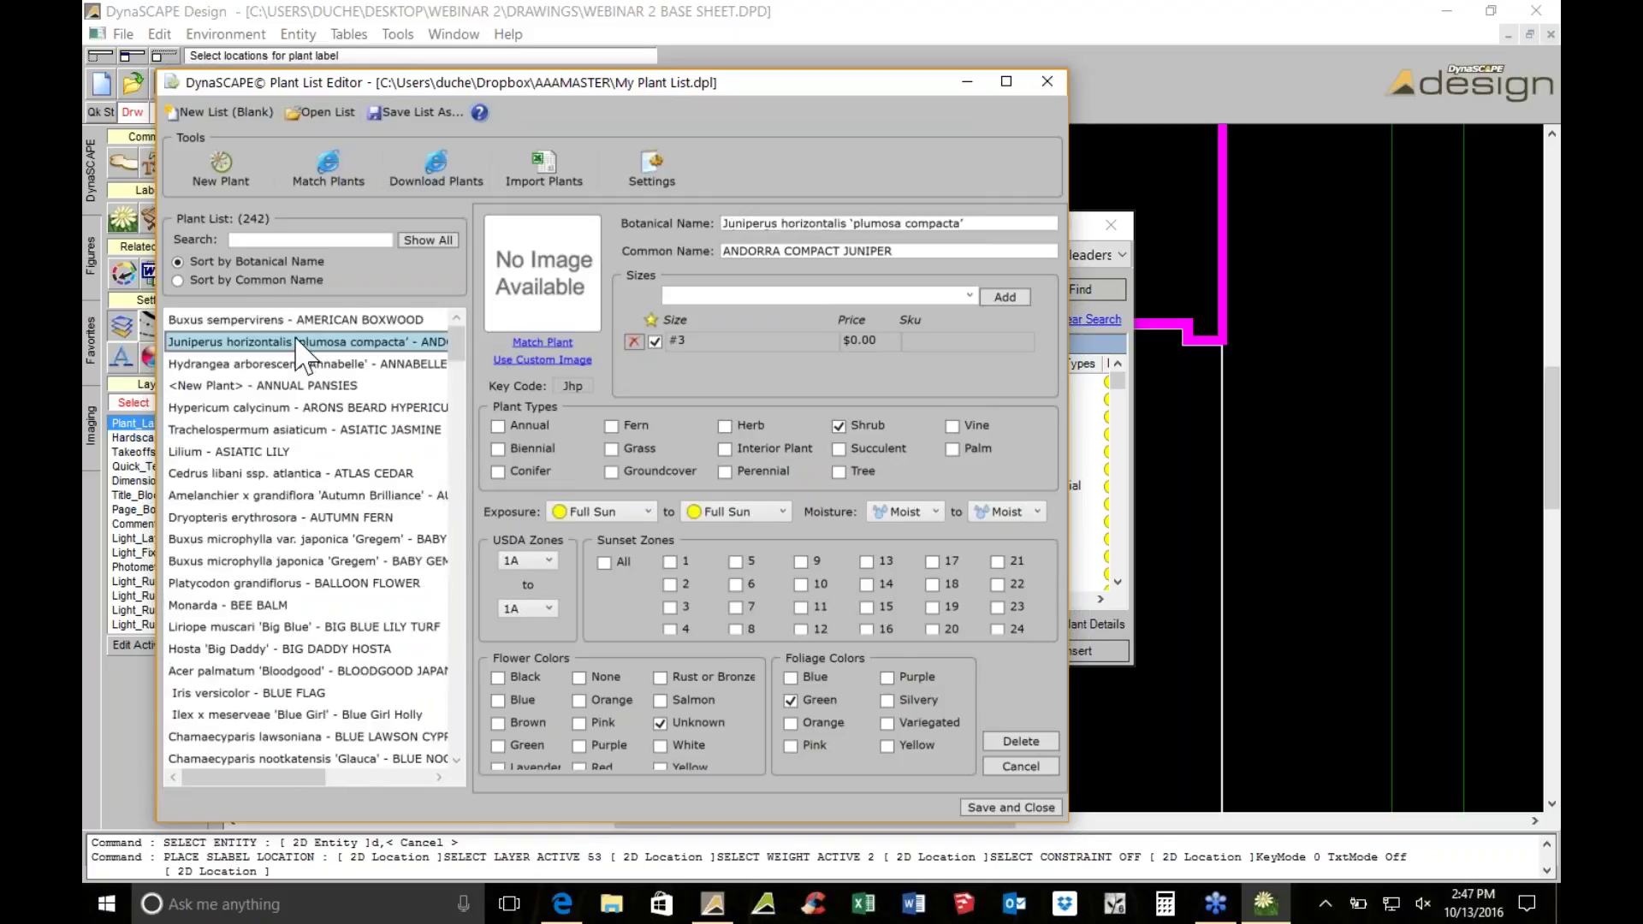
pyautogui.click(303, 319)
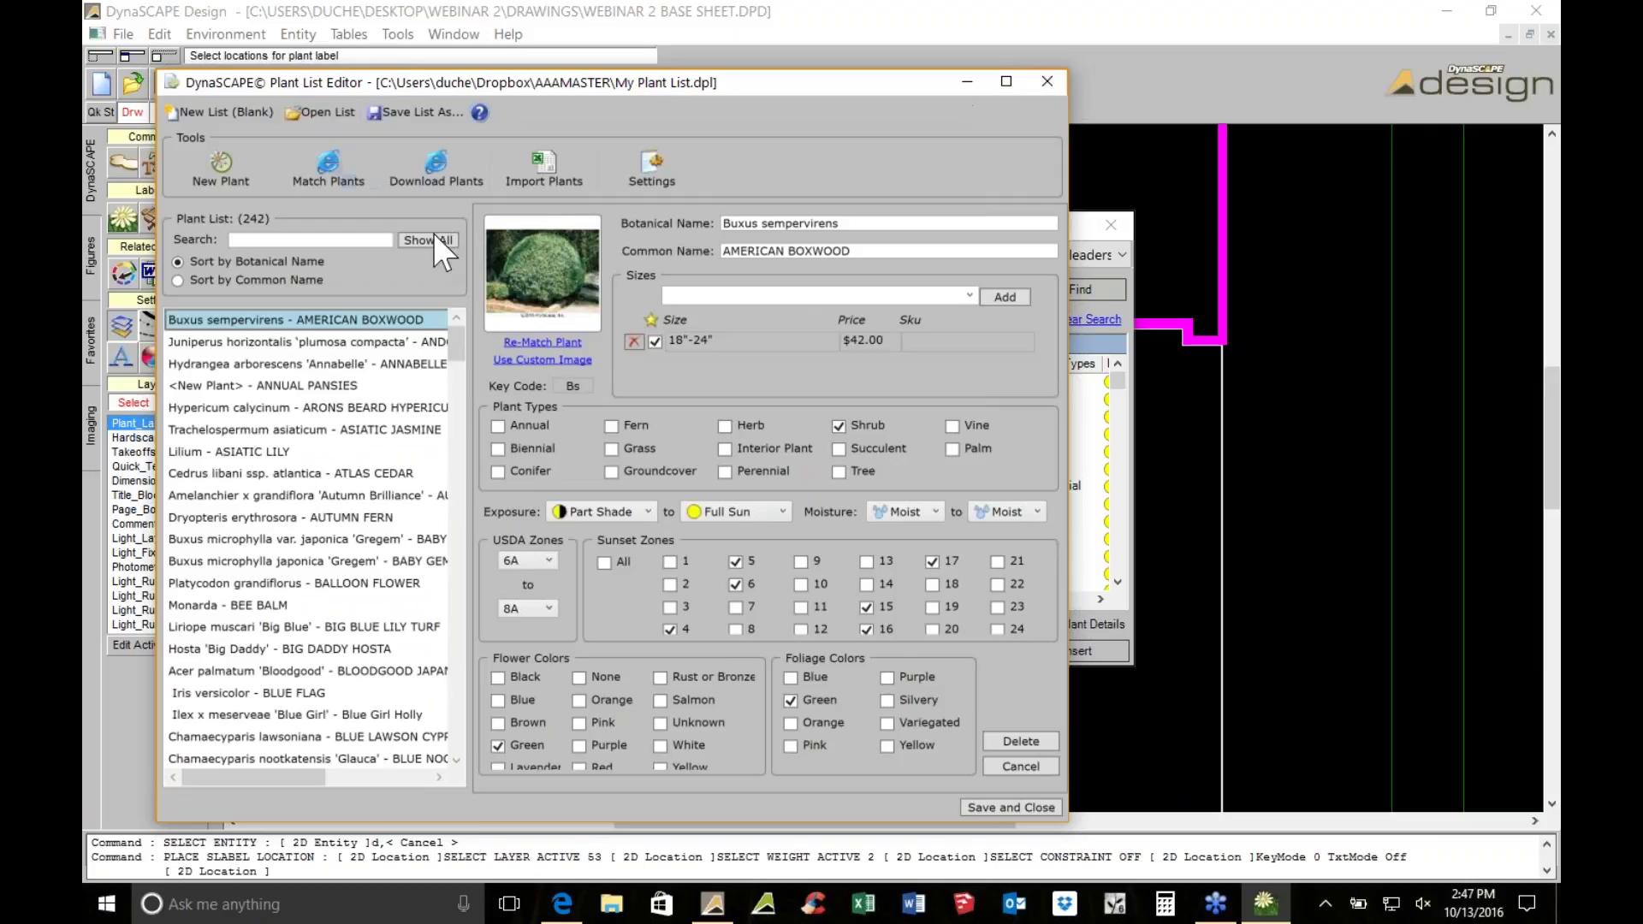
pyautogui.click(665, 334)
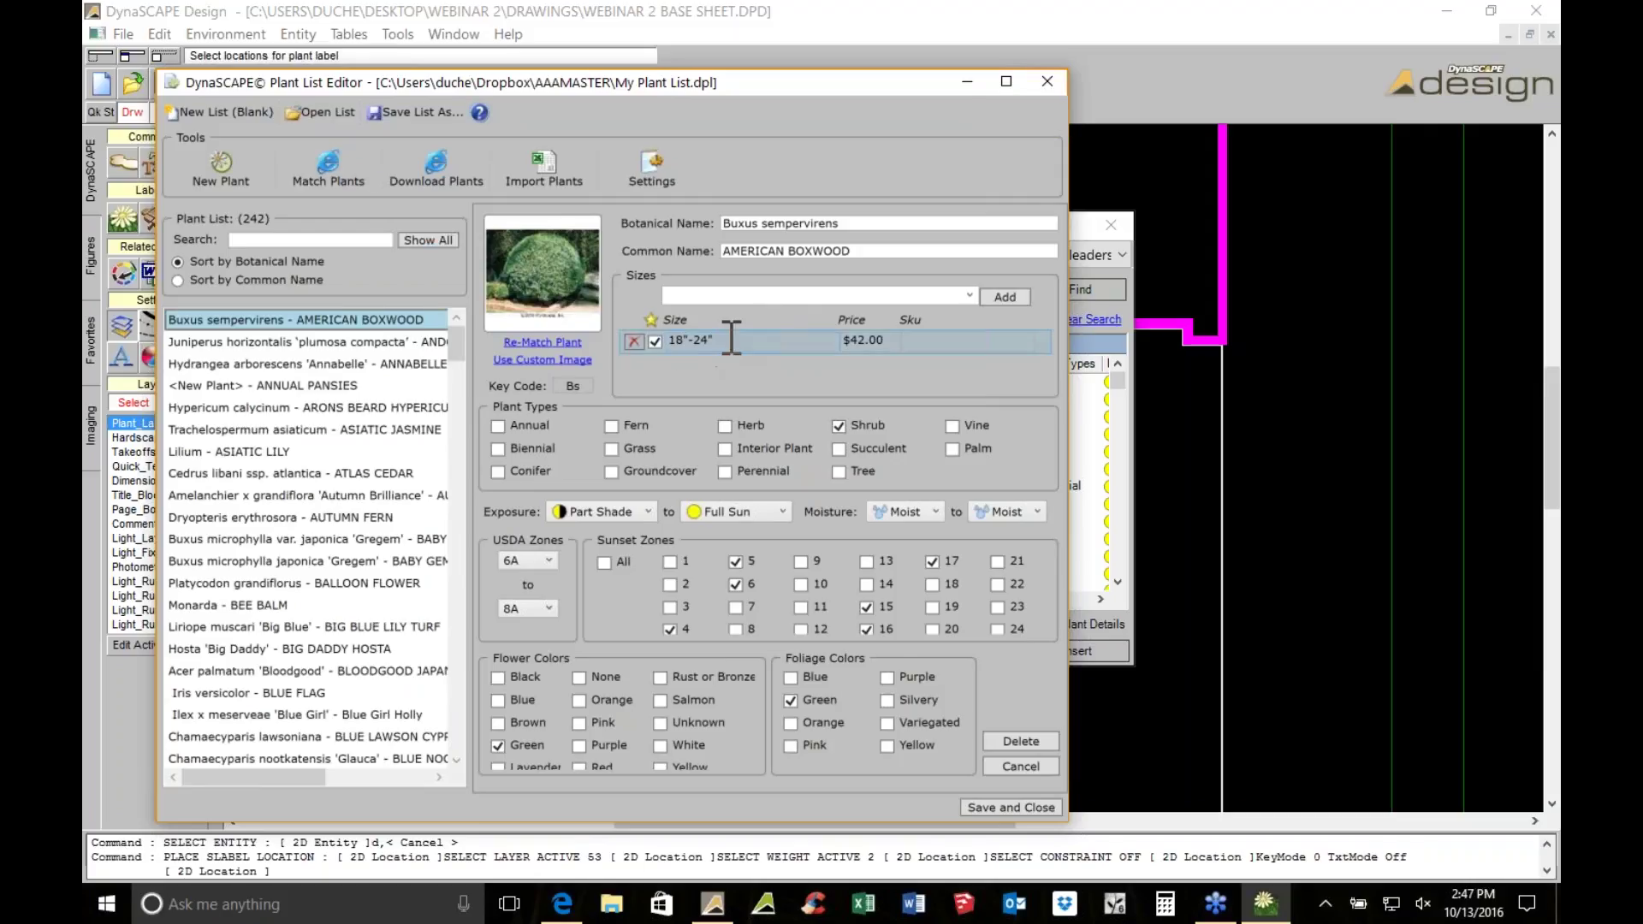
pyautogui.click(900, 346)
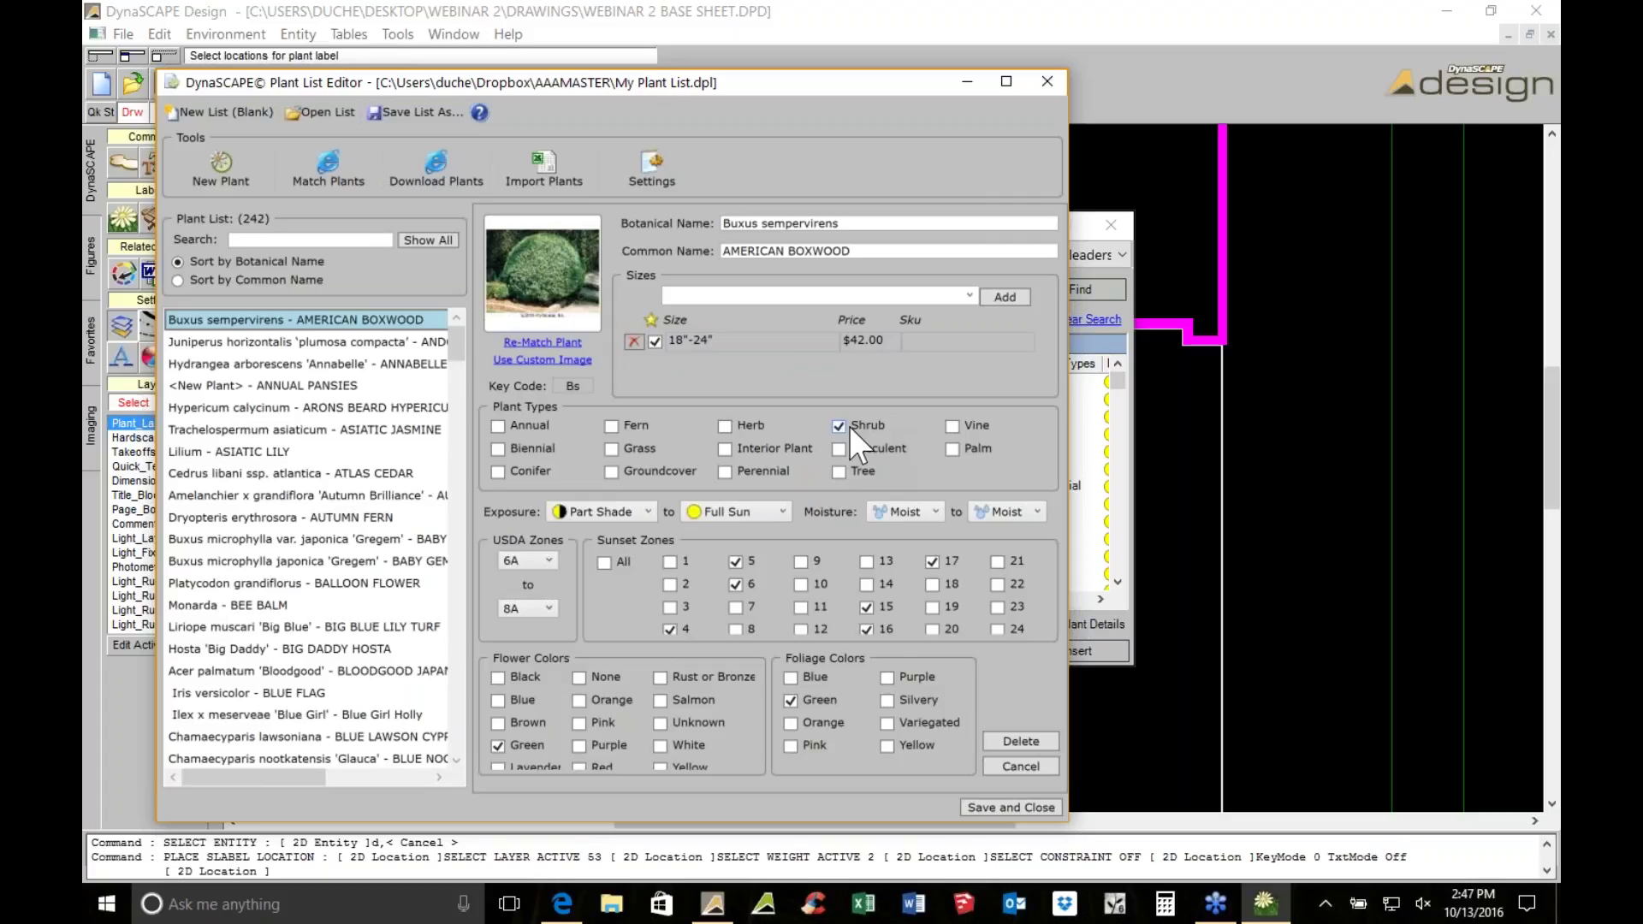
pyautogui.click(1046, 82)
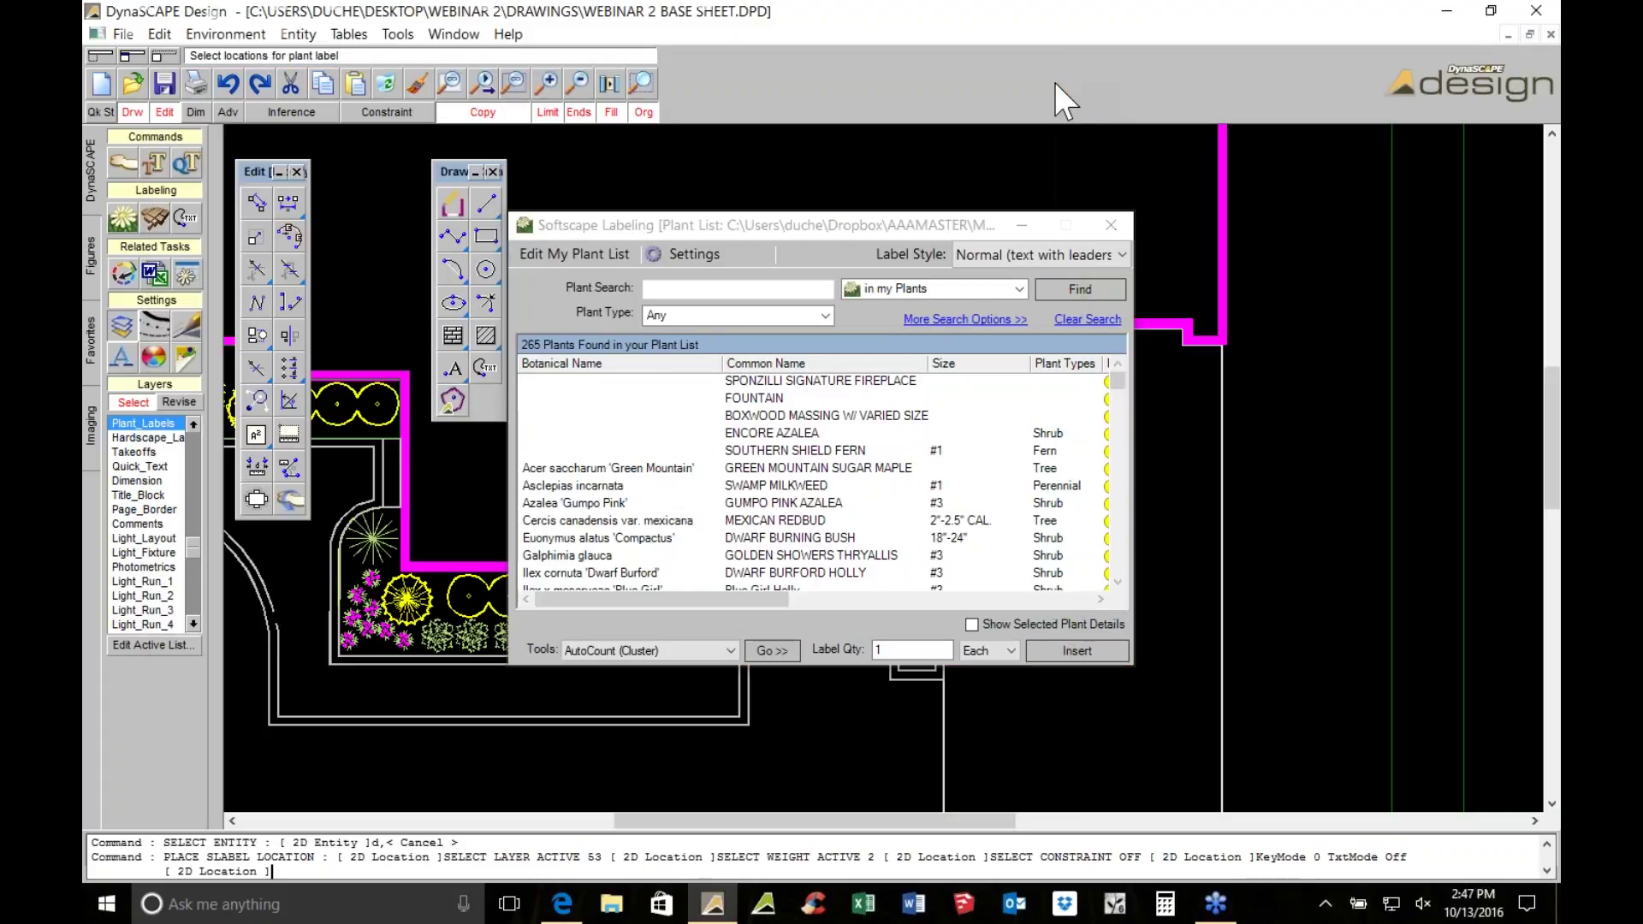
# Set the plant source to 'at dynascape.com' and focus the Plant Search field
pyautogui.click(874, 290)
pyautogui.click(866, 324)
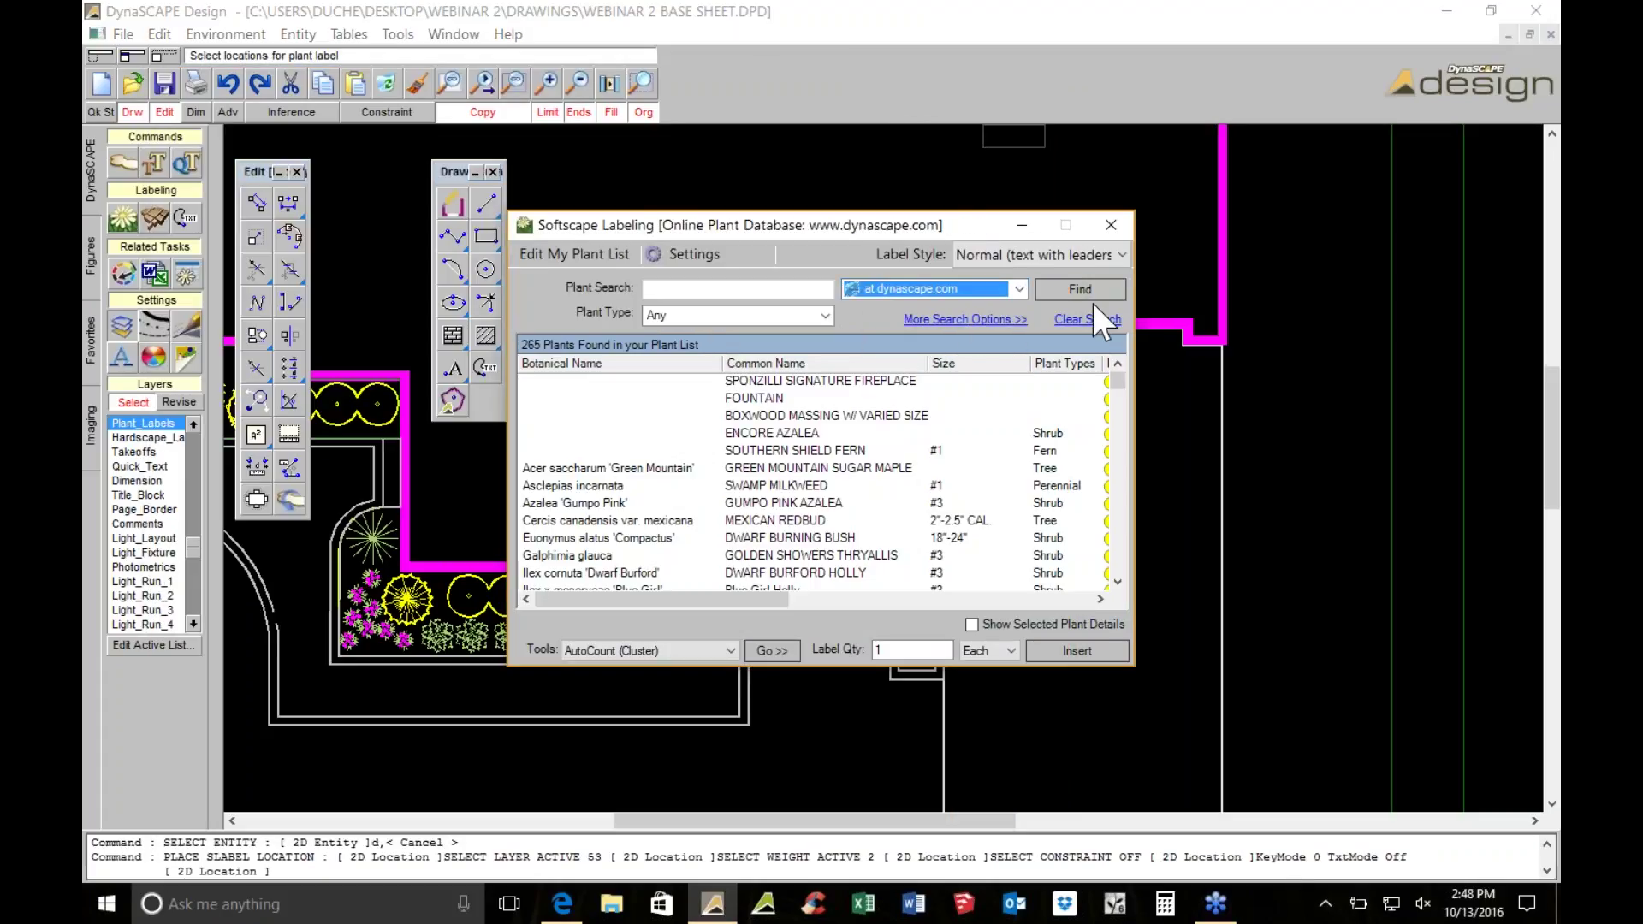
pyautogui.click(765, 295)
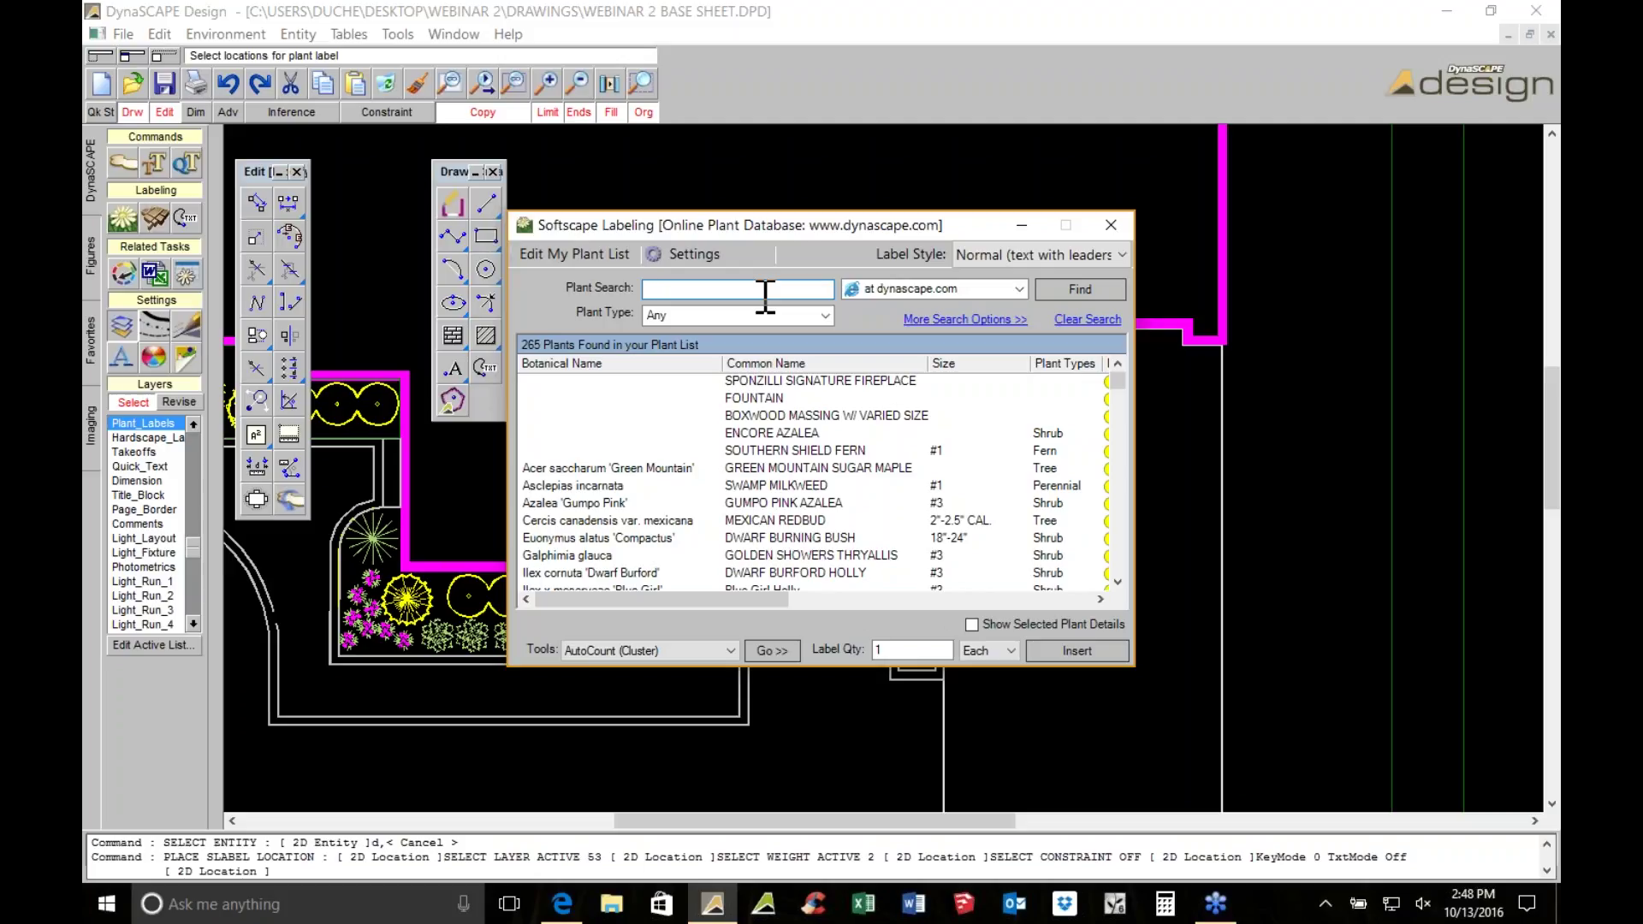
# Search 'green vel' and choose Buxus 'Green Velvet' from the results
pyautogui.write('green vel')
pyautogui.press('Return')
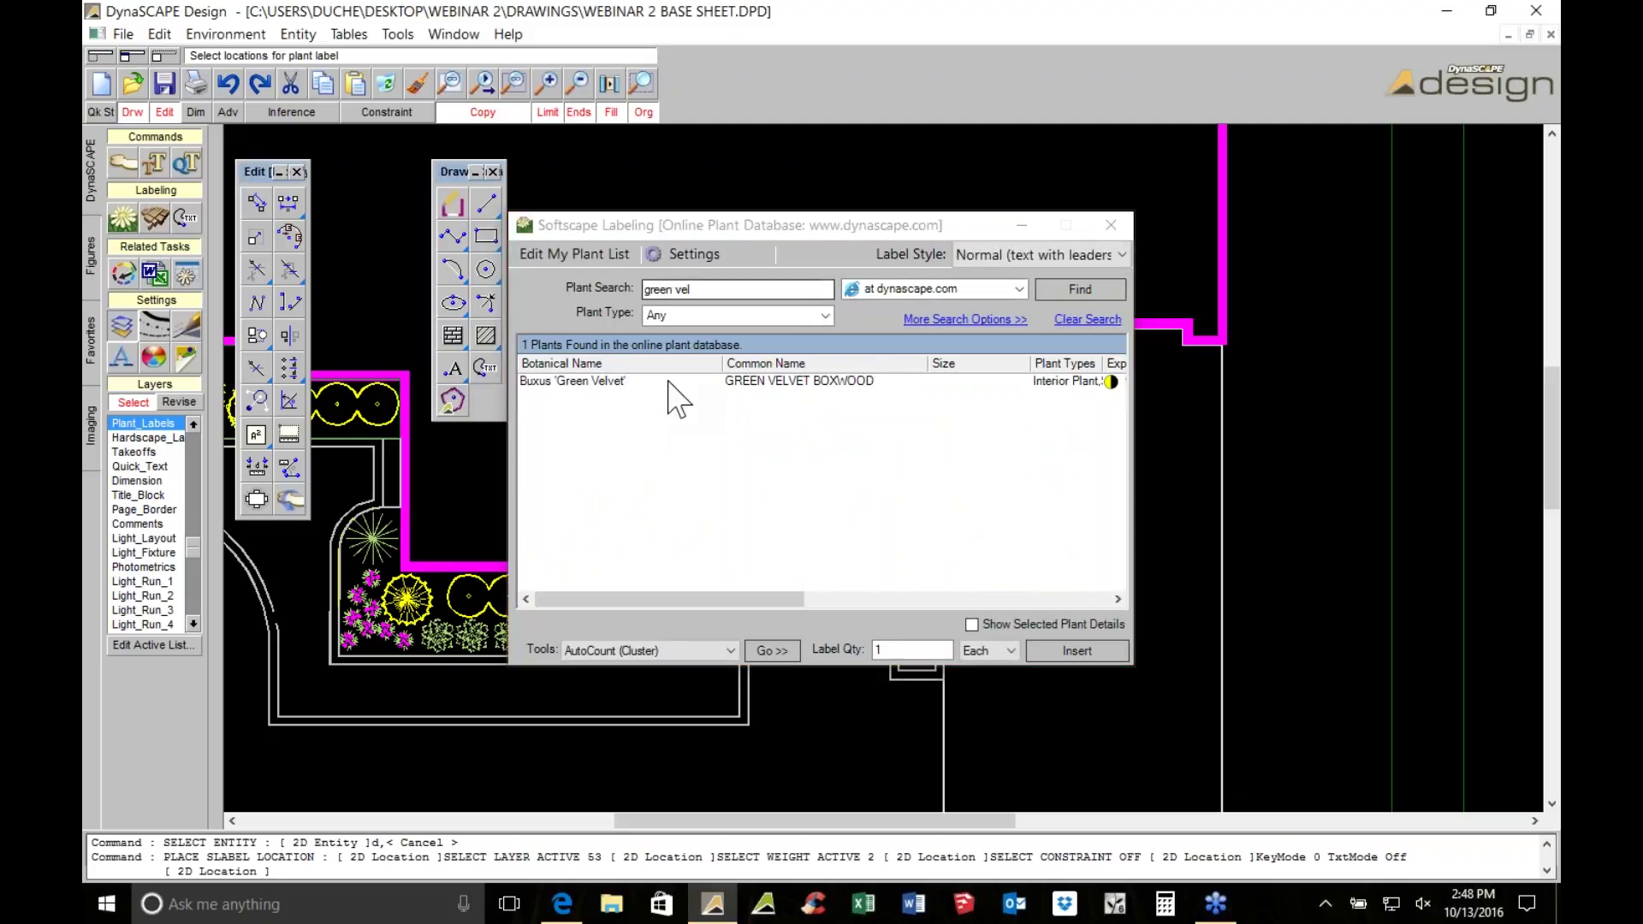
pyautogui.click(556, 381)
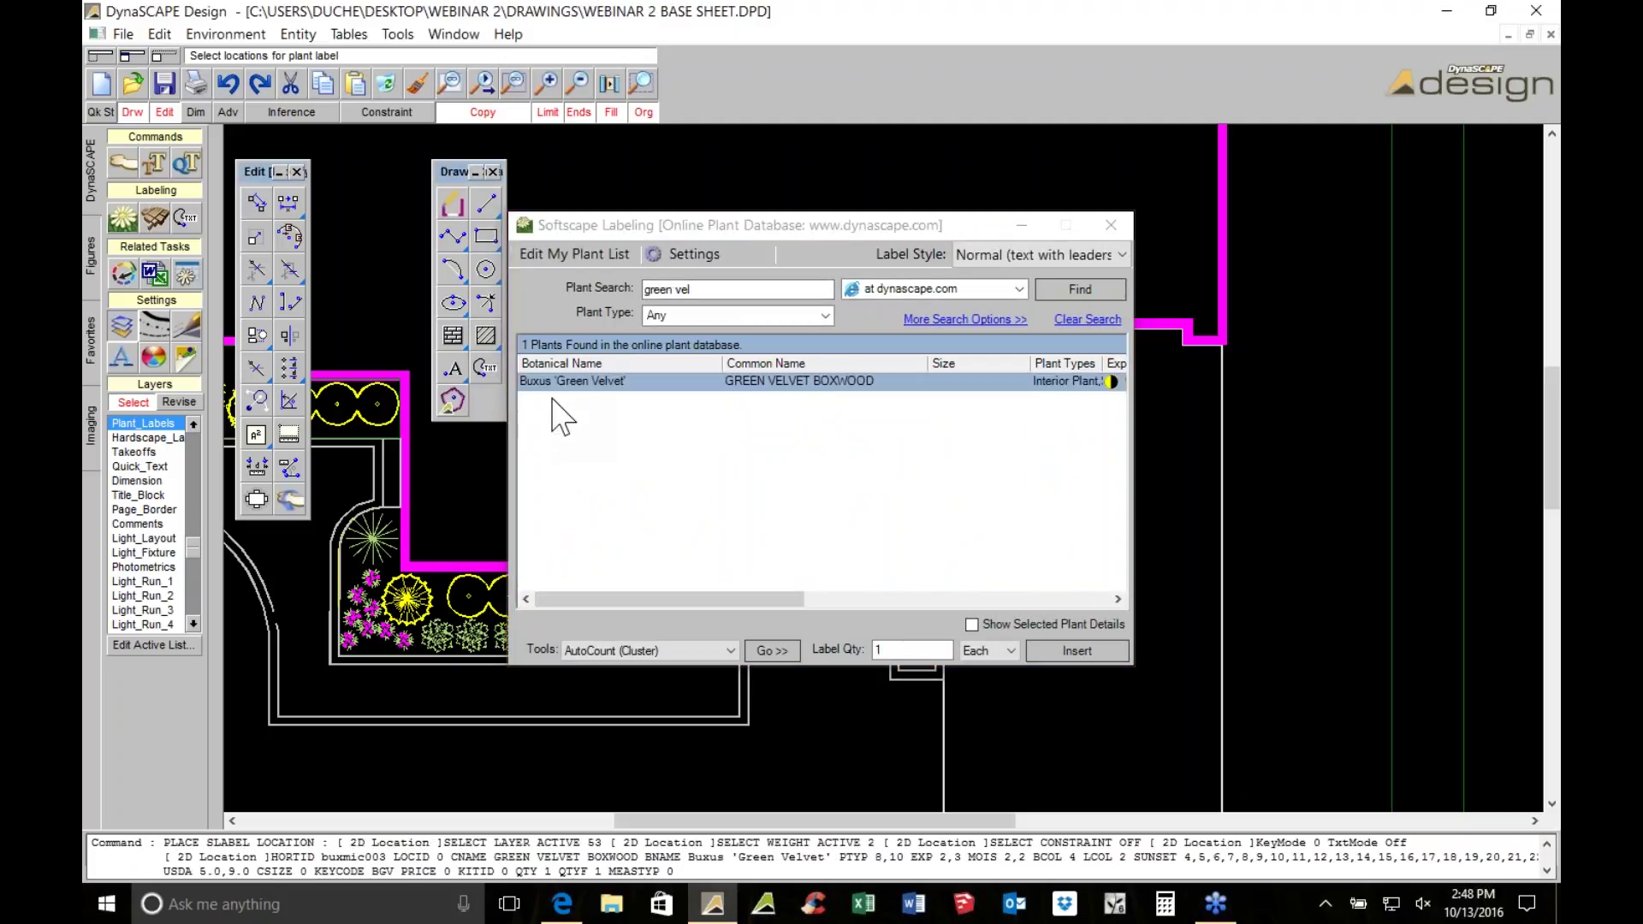
pyautogui.click(711, 289)
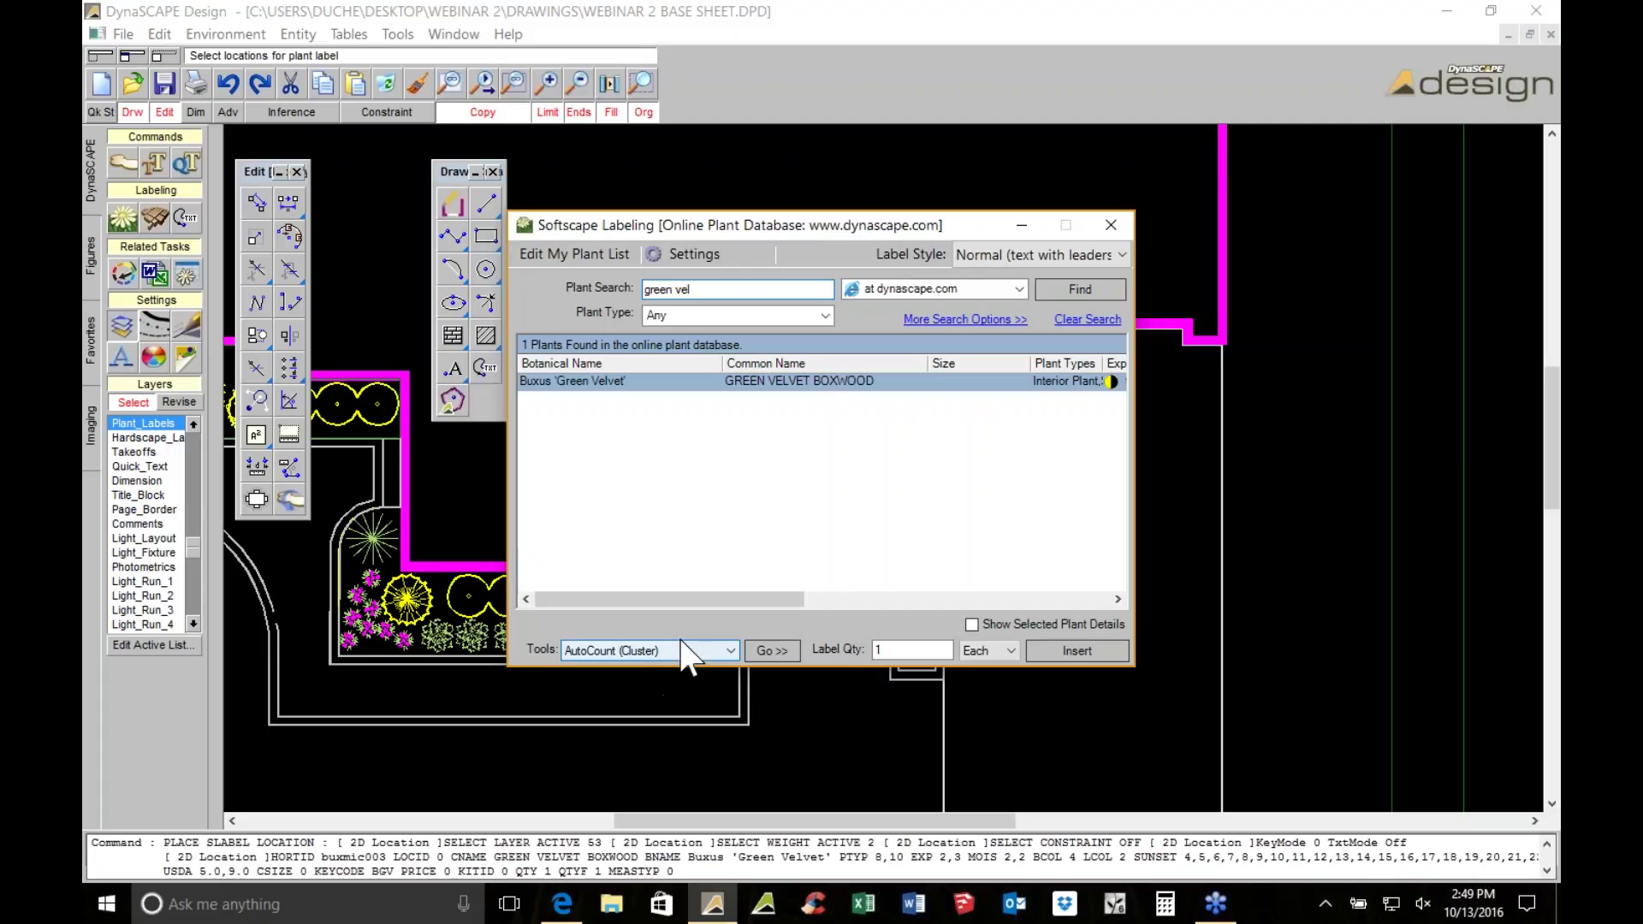
# Count the boxwoods and place the 9 GREEN VELVET BOXWOOD leader label right of the bed
pyautogui.click(770, 652)
pyautogui.scroll(3, 728, 347)
pyautogui.scroll(-3, 727, 347)
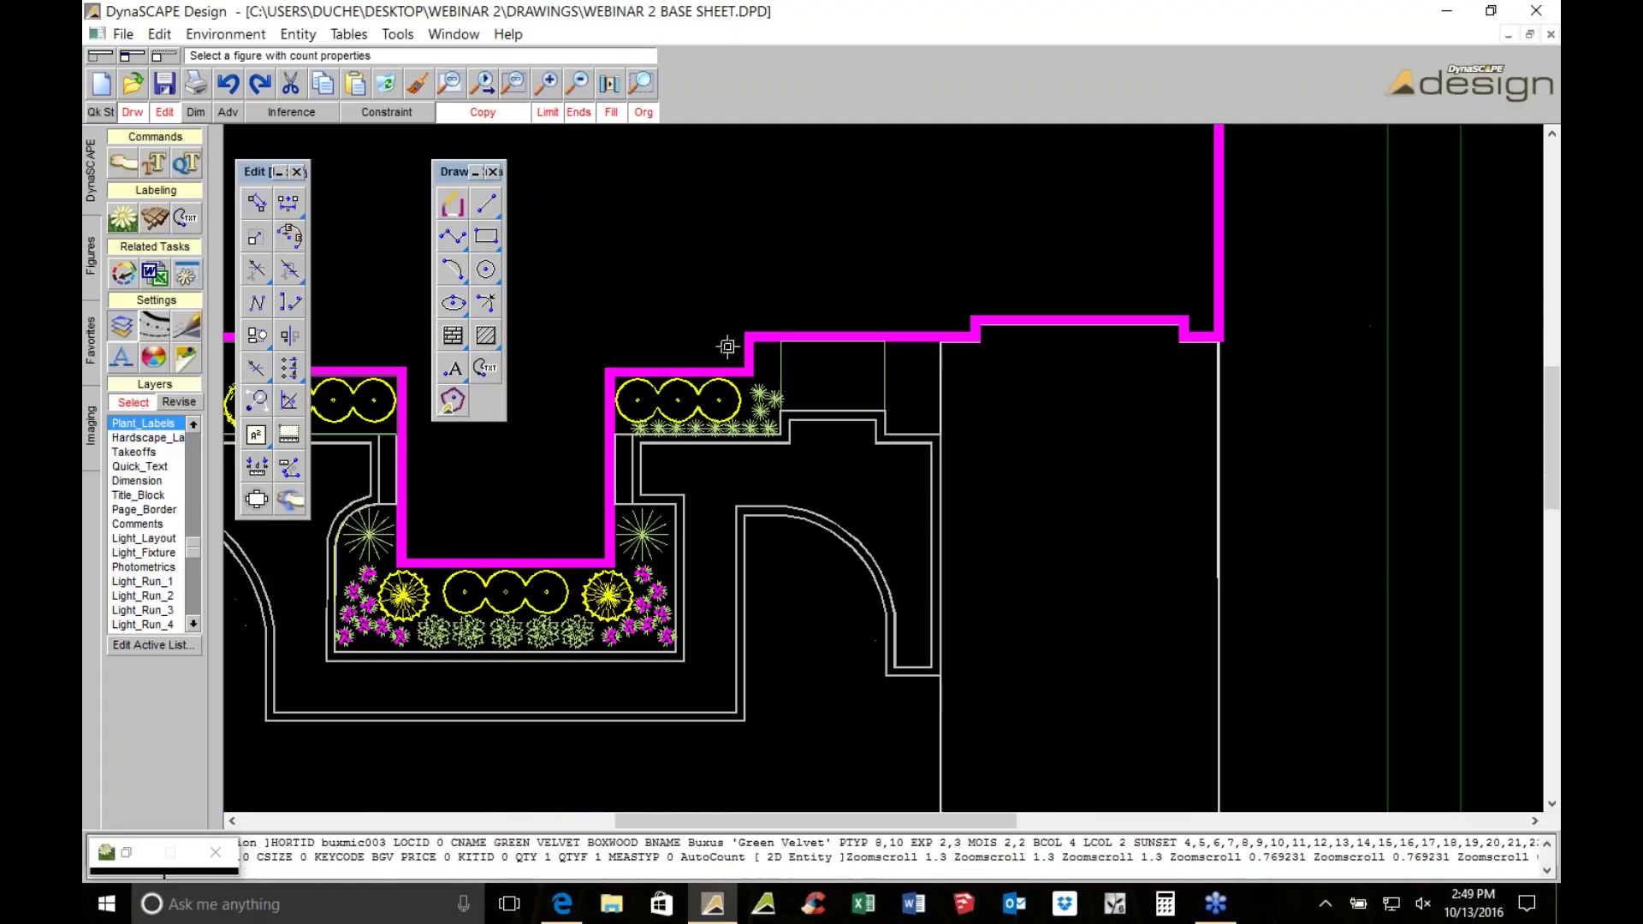
pyautogui.click(714, 404)
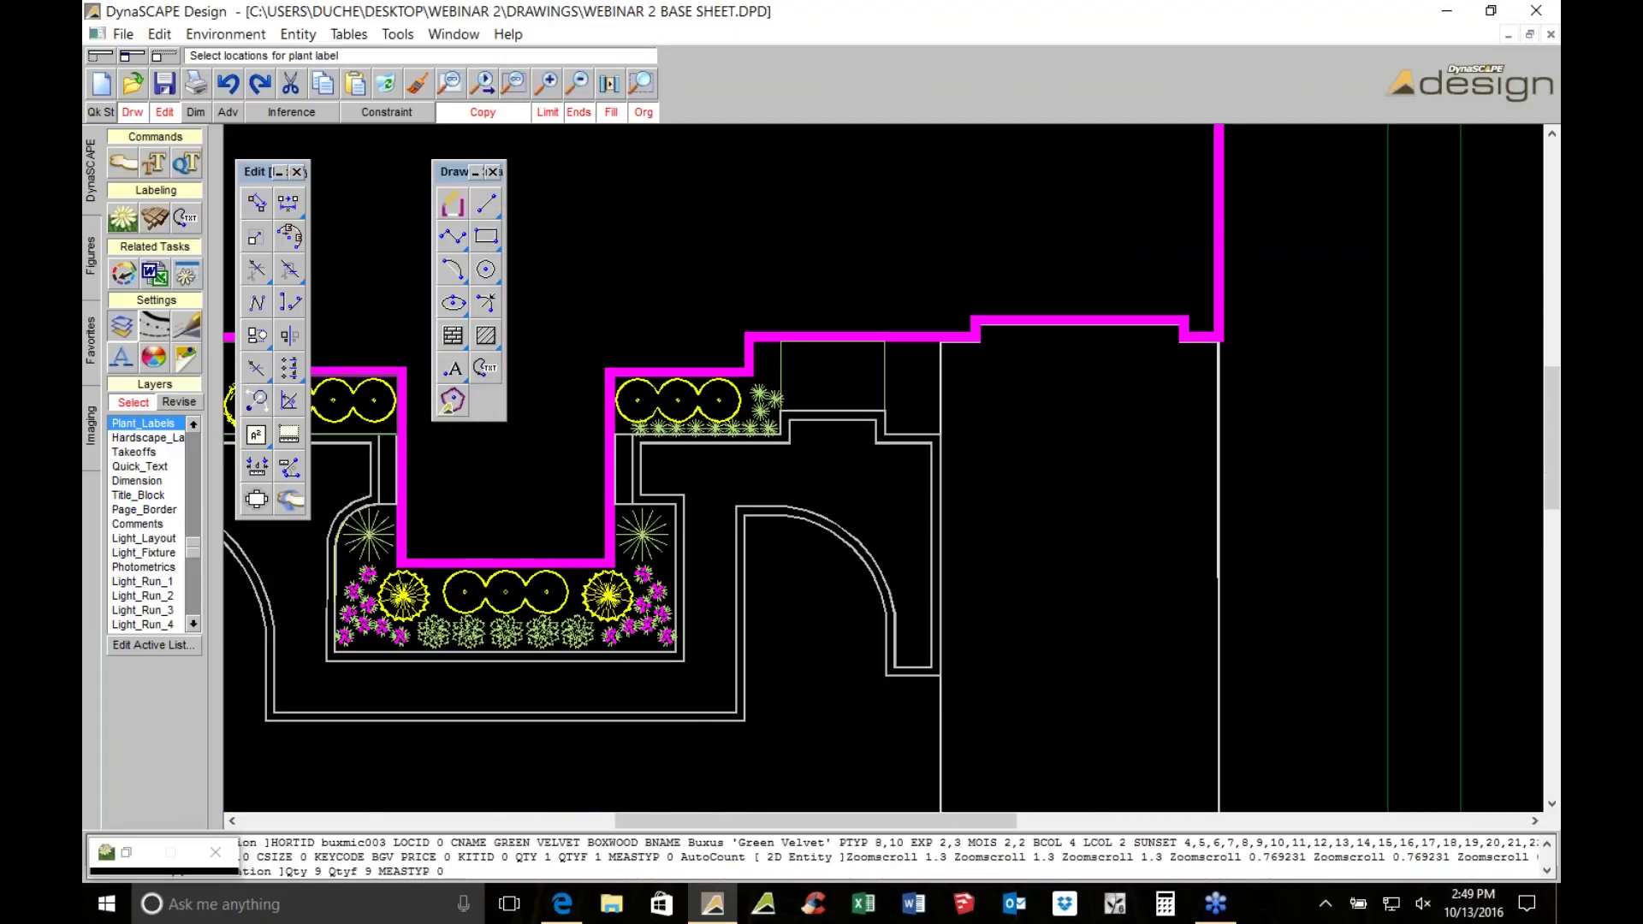
pyautogui.scroll(2, 694, 418)
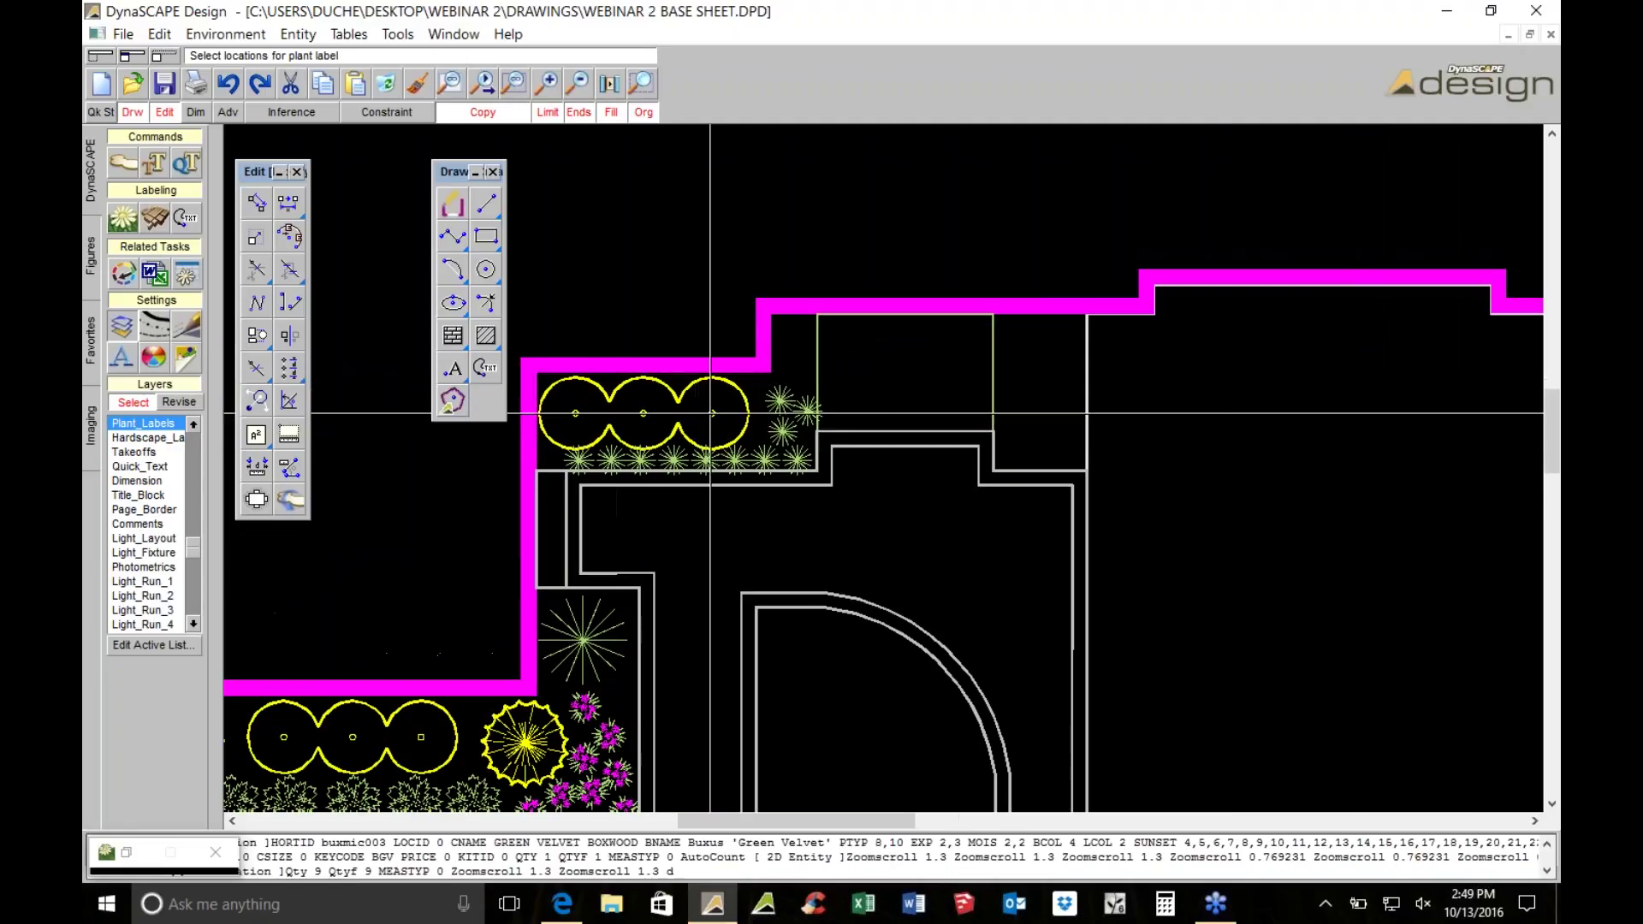
pyautogui.scroll(-4, 735, 425)
pyautogui.scroll(3, 735, 426)
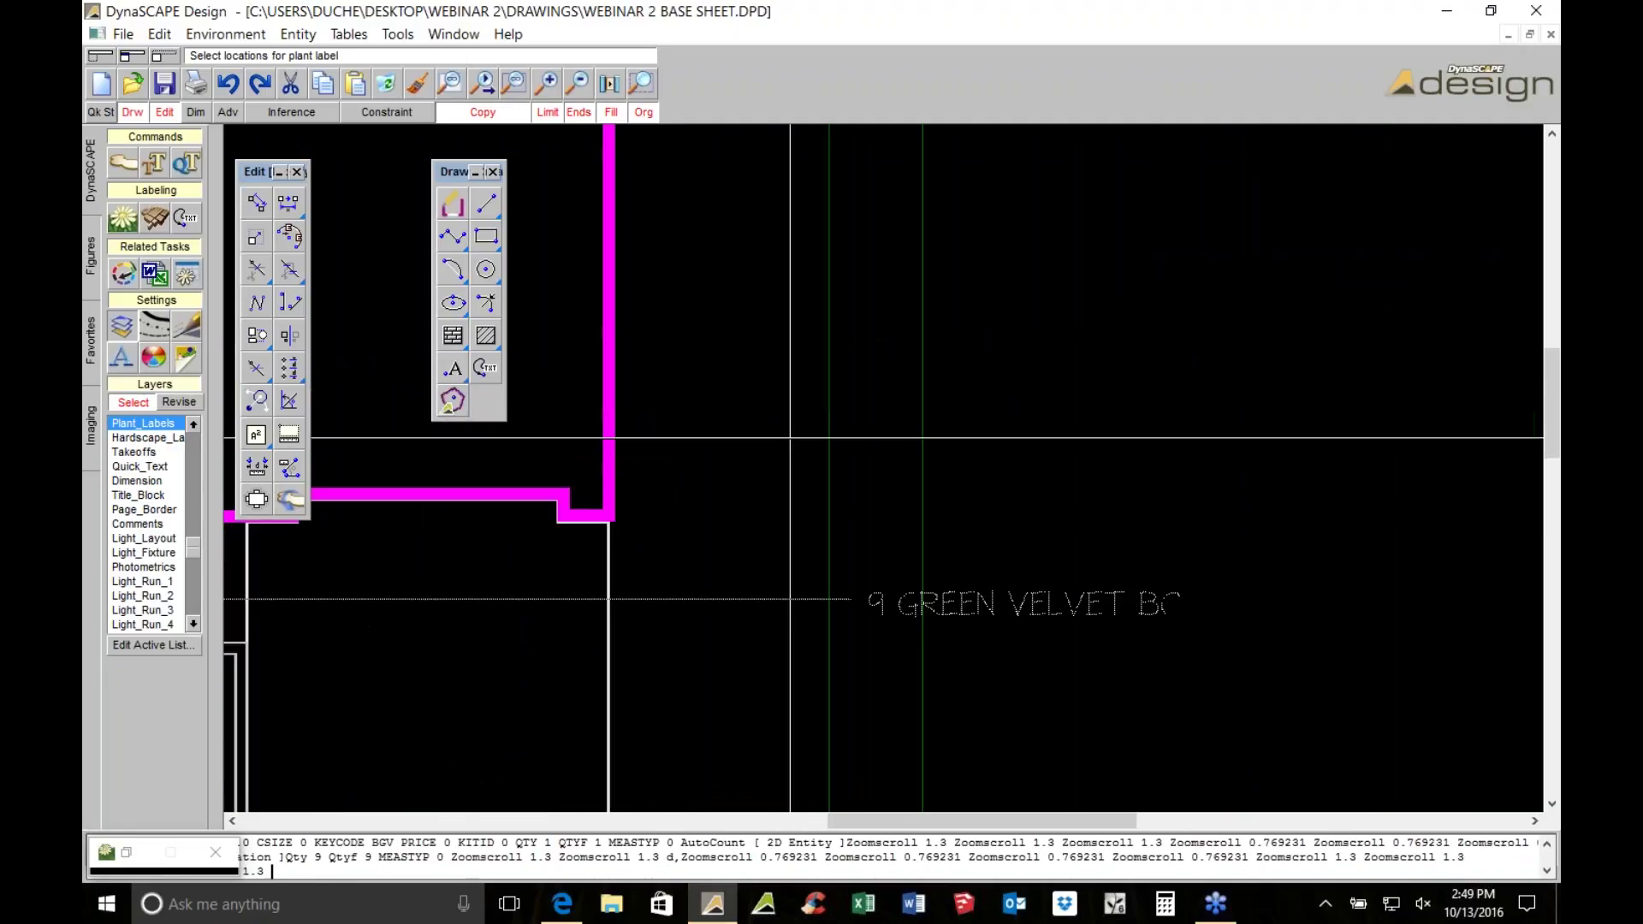
pyautogui.click(751, 445)
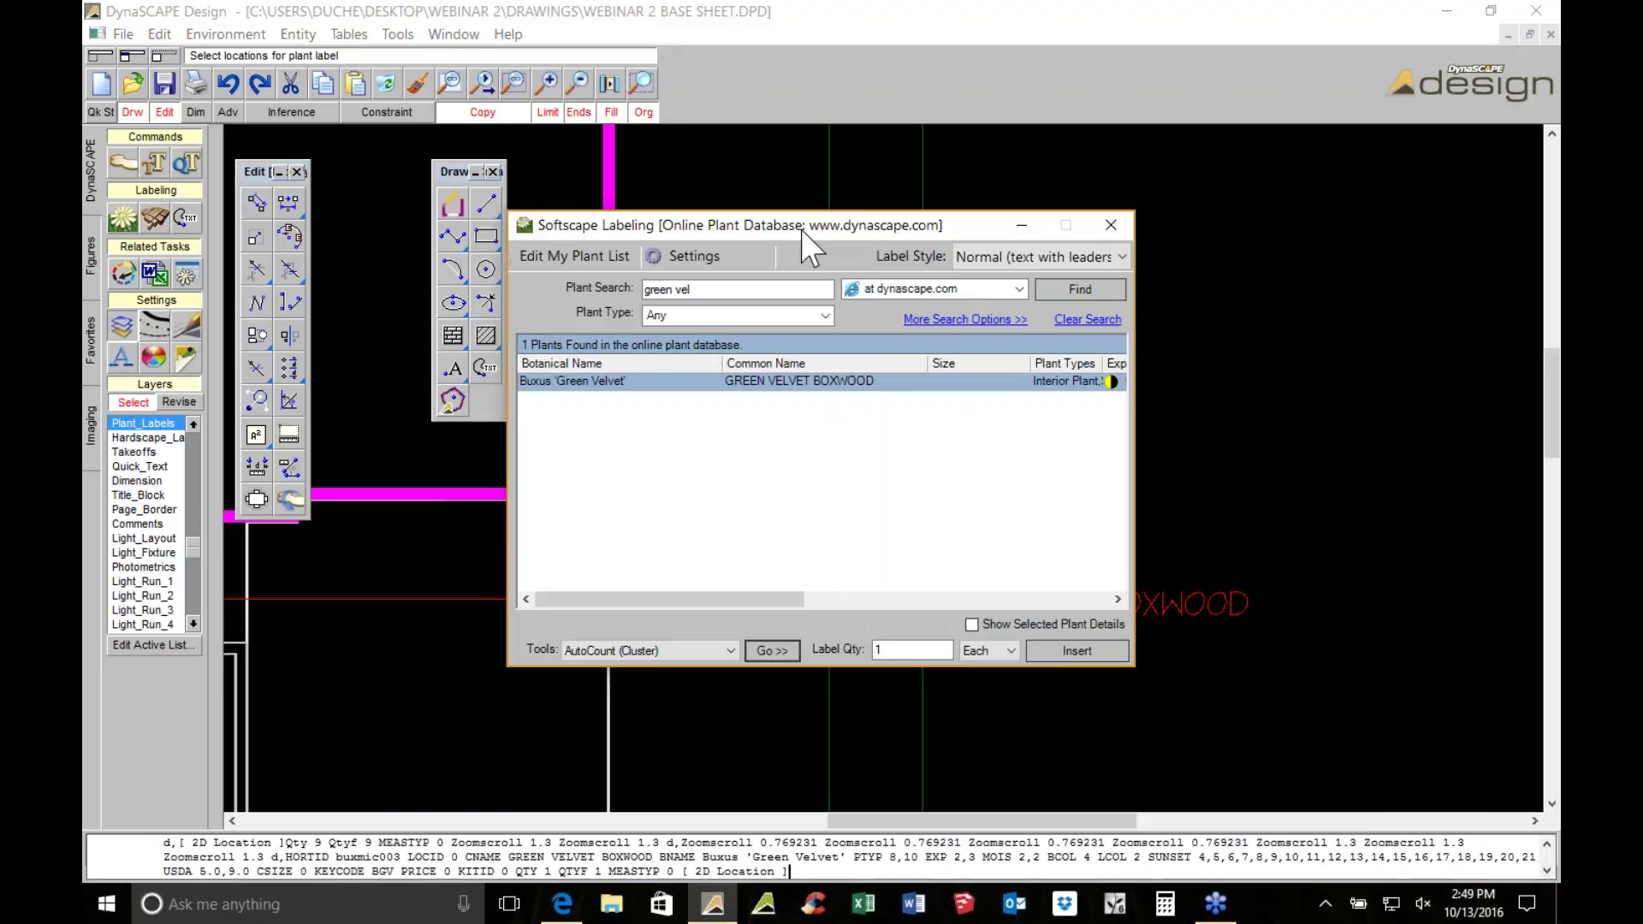
pyautogui.moveTo(795, 223); pyautogui.dragTo(1106, 244)
pyautogui.scroll(-4, 685, 609)
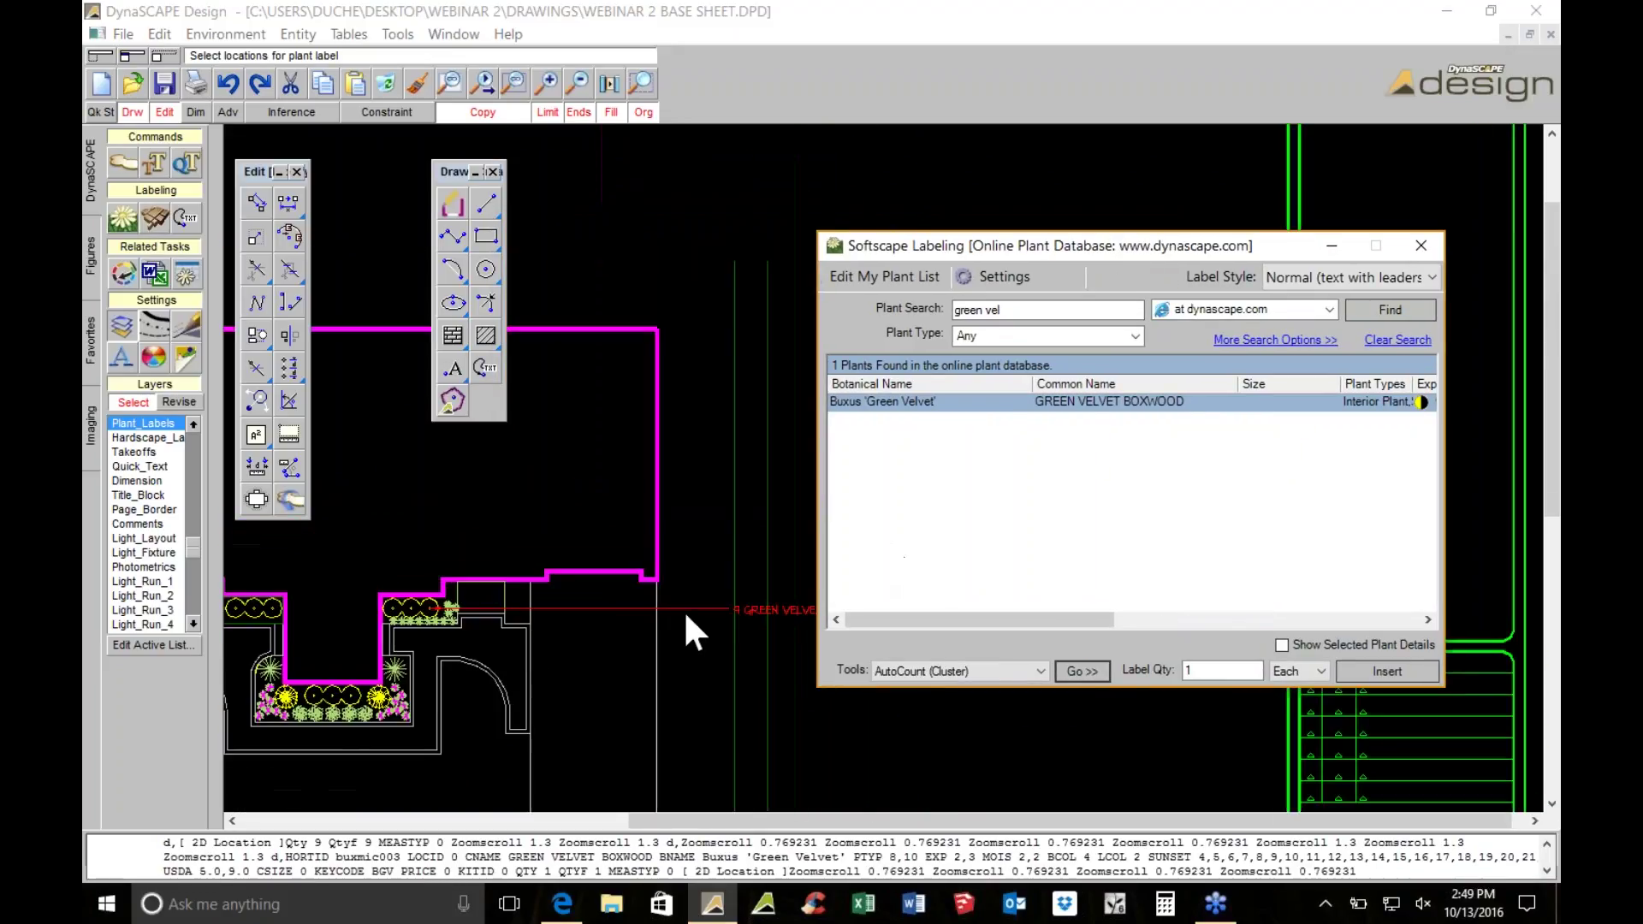
pyautogui.scroll(4, 419, 638)
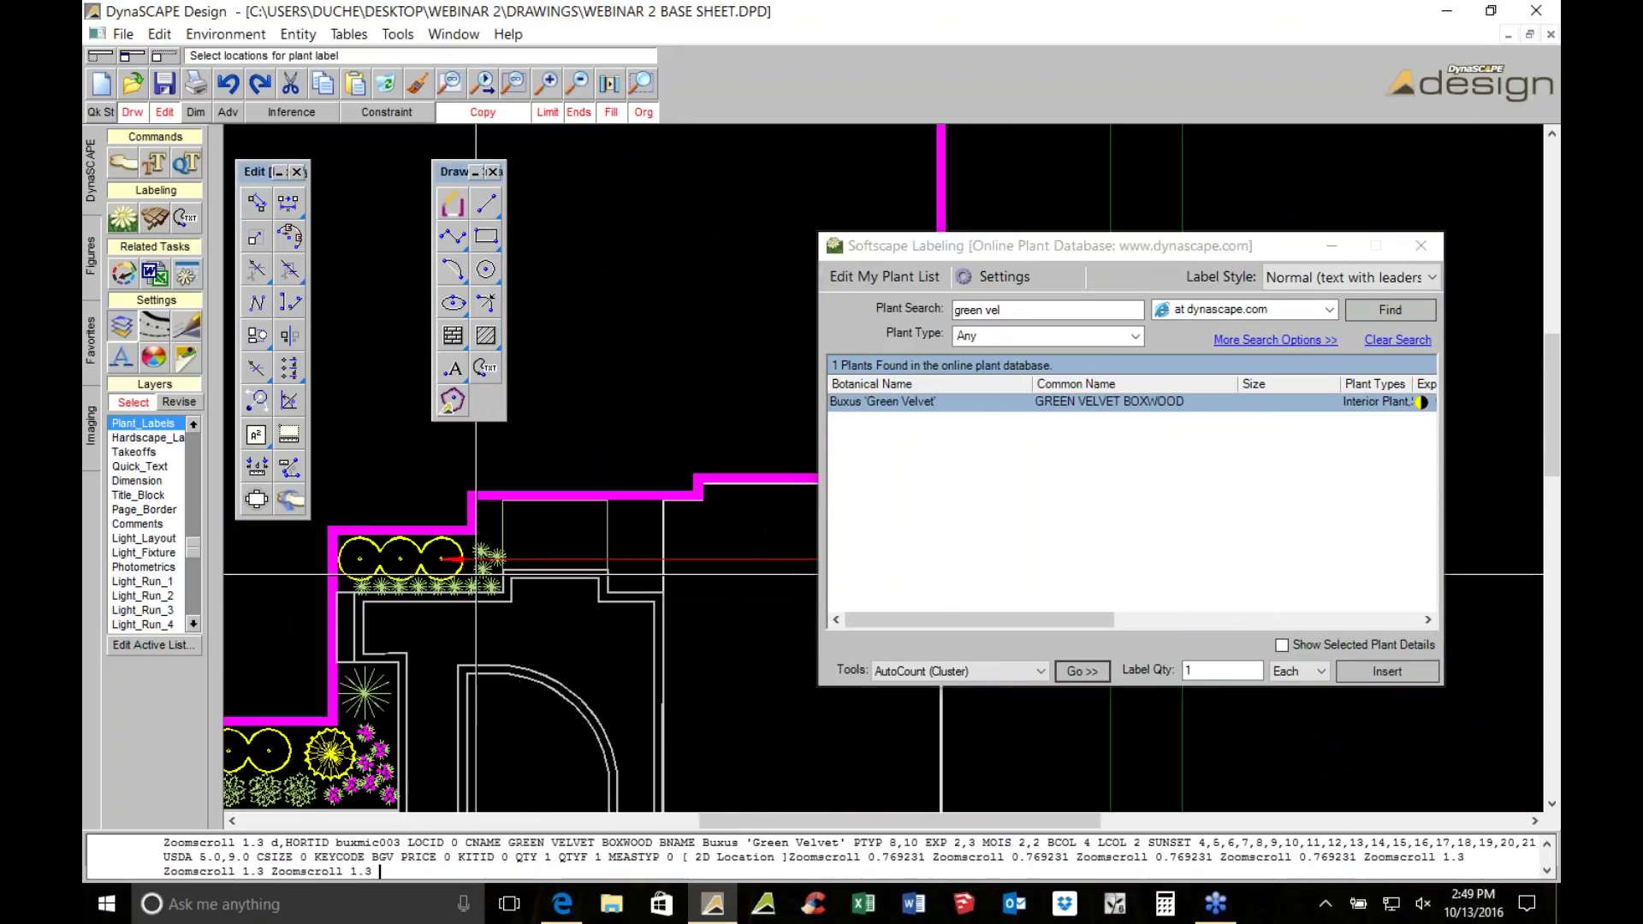
# Search 'liriope' and choose the Liriope muscari 'Big Blue' variety
pyautogui.click(938, 308)
pyautogui.write('lir')
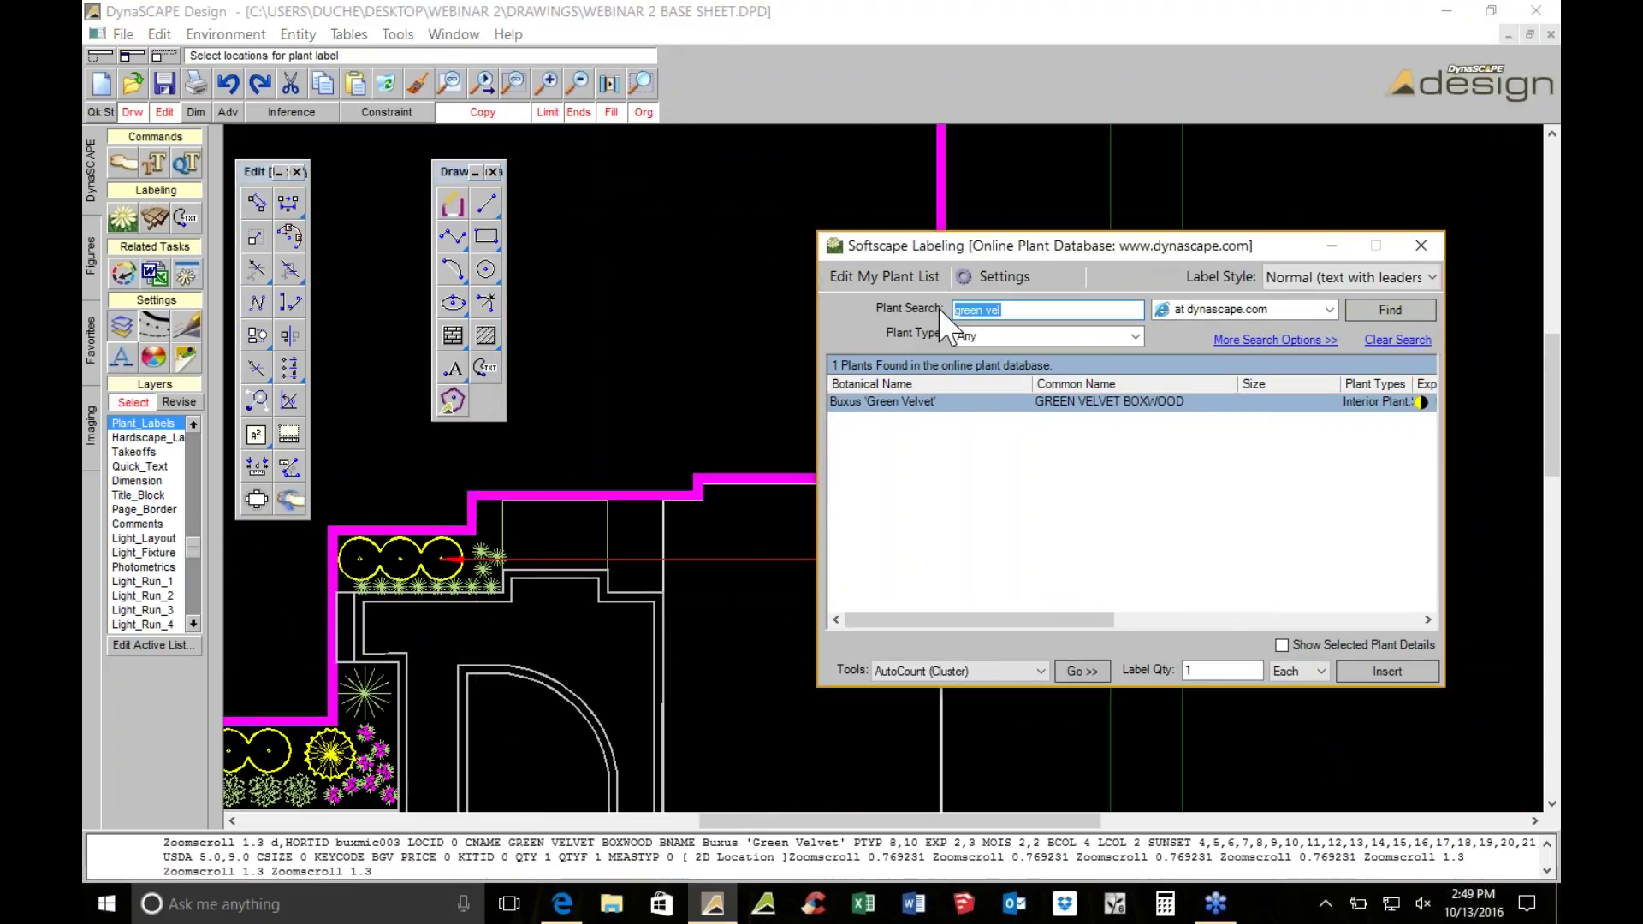
pyautogui.write('iope')
pyautogui.press('Return')
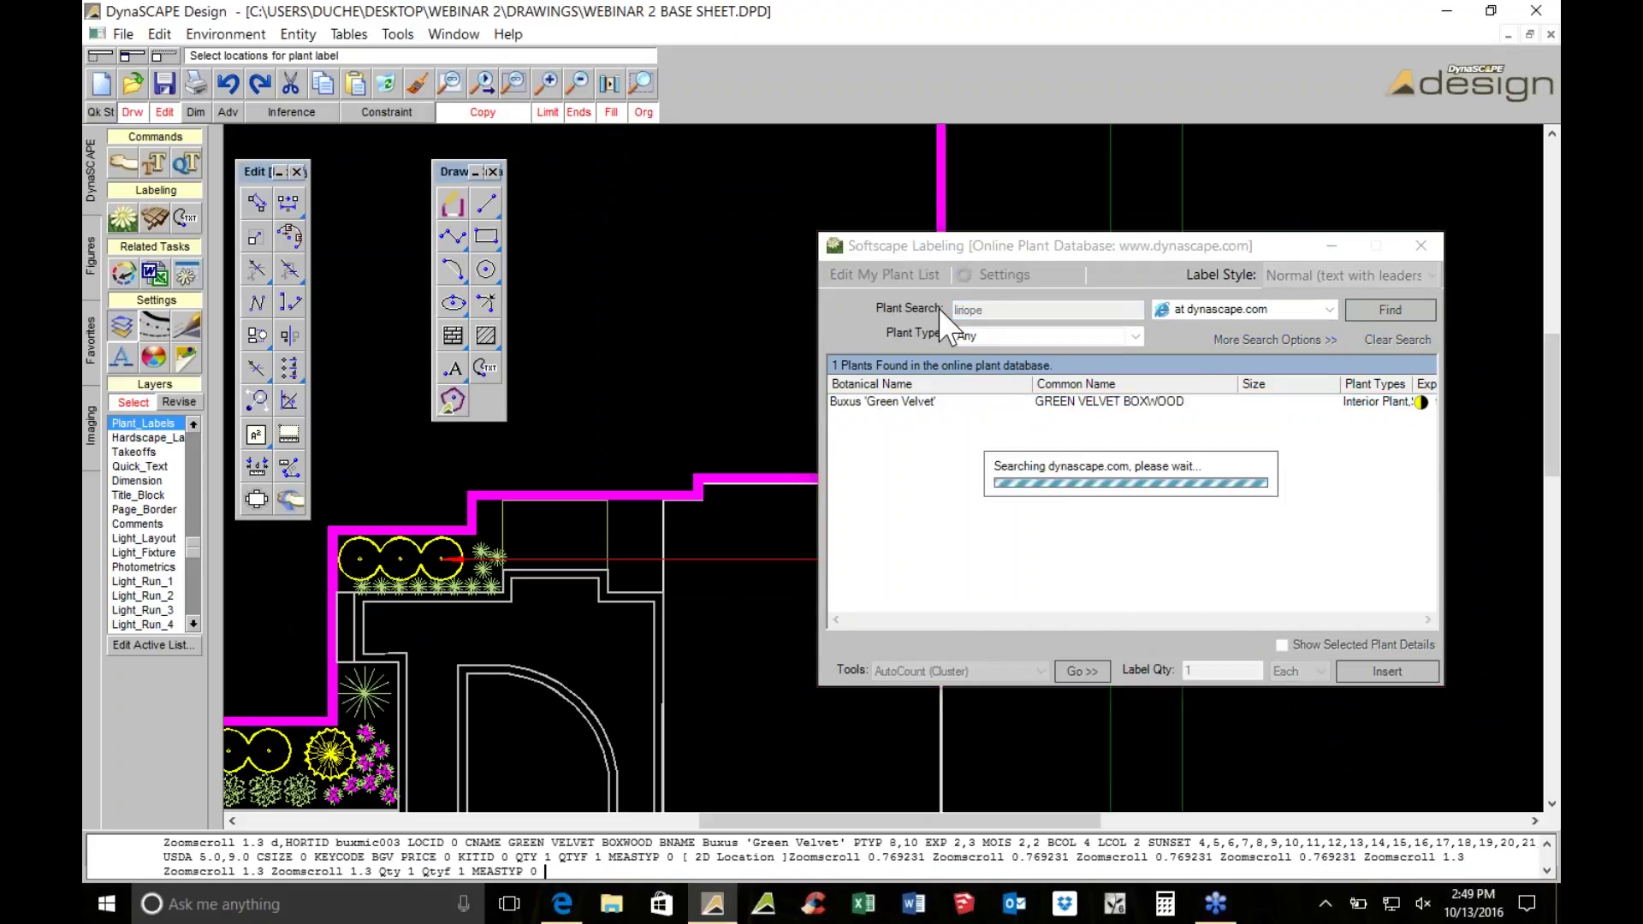
pyautogui.click(1050, 408)
pyautogui.click(1059, 423)
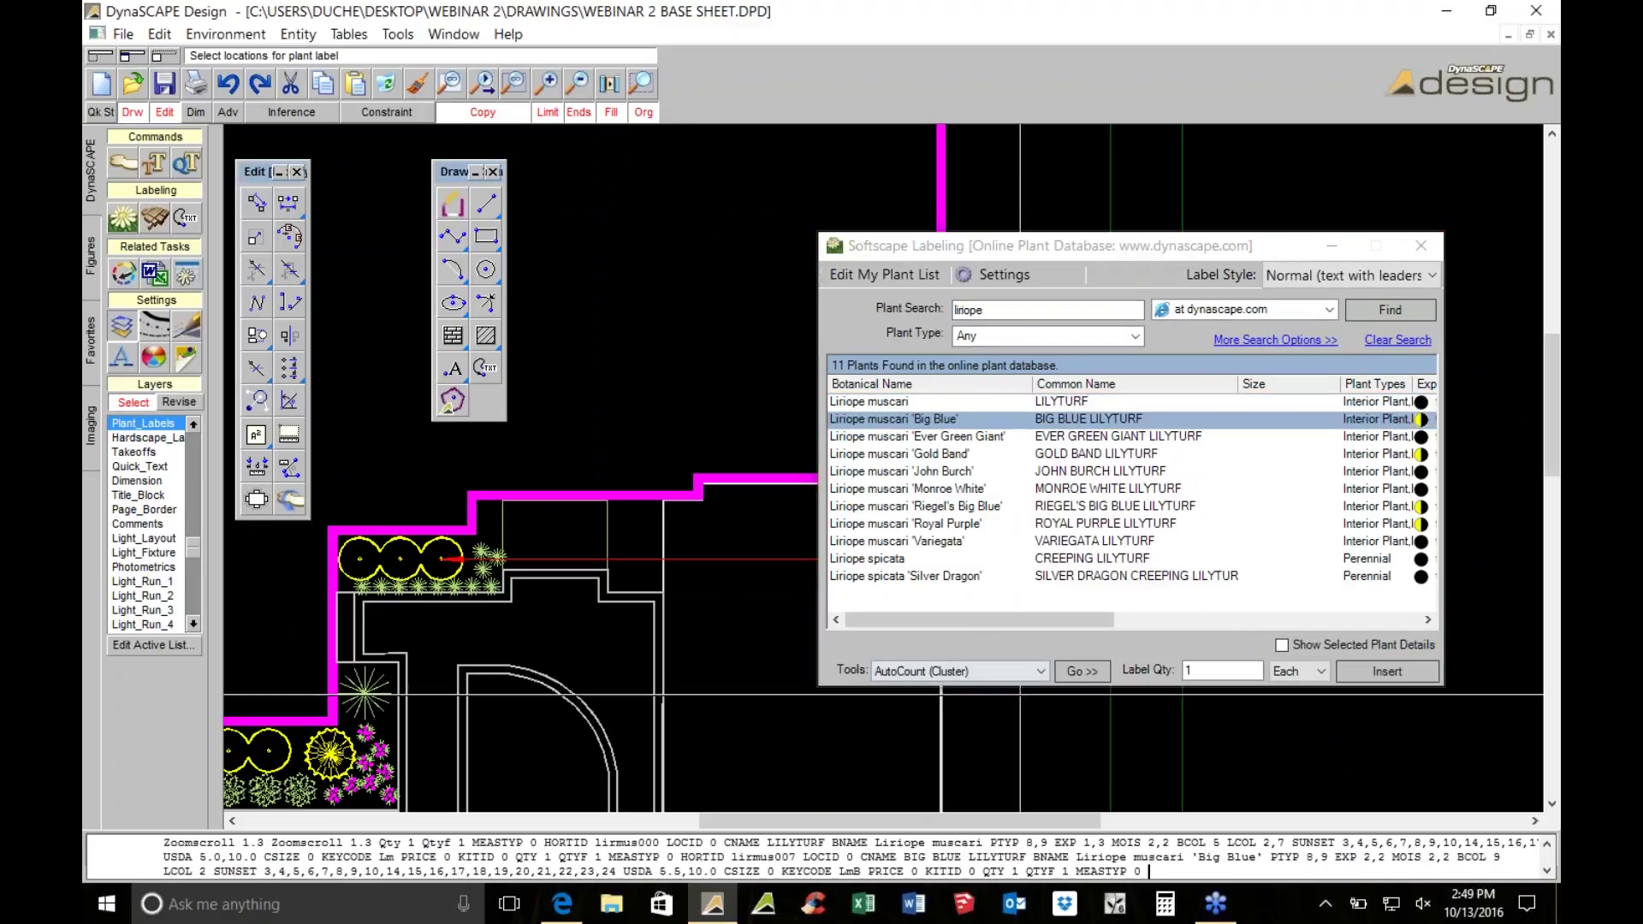
# Place the BIG BLUE LILYTURF leader label for the lilyturf row under the boxwood label
pyautogui.click(1059, 669)
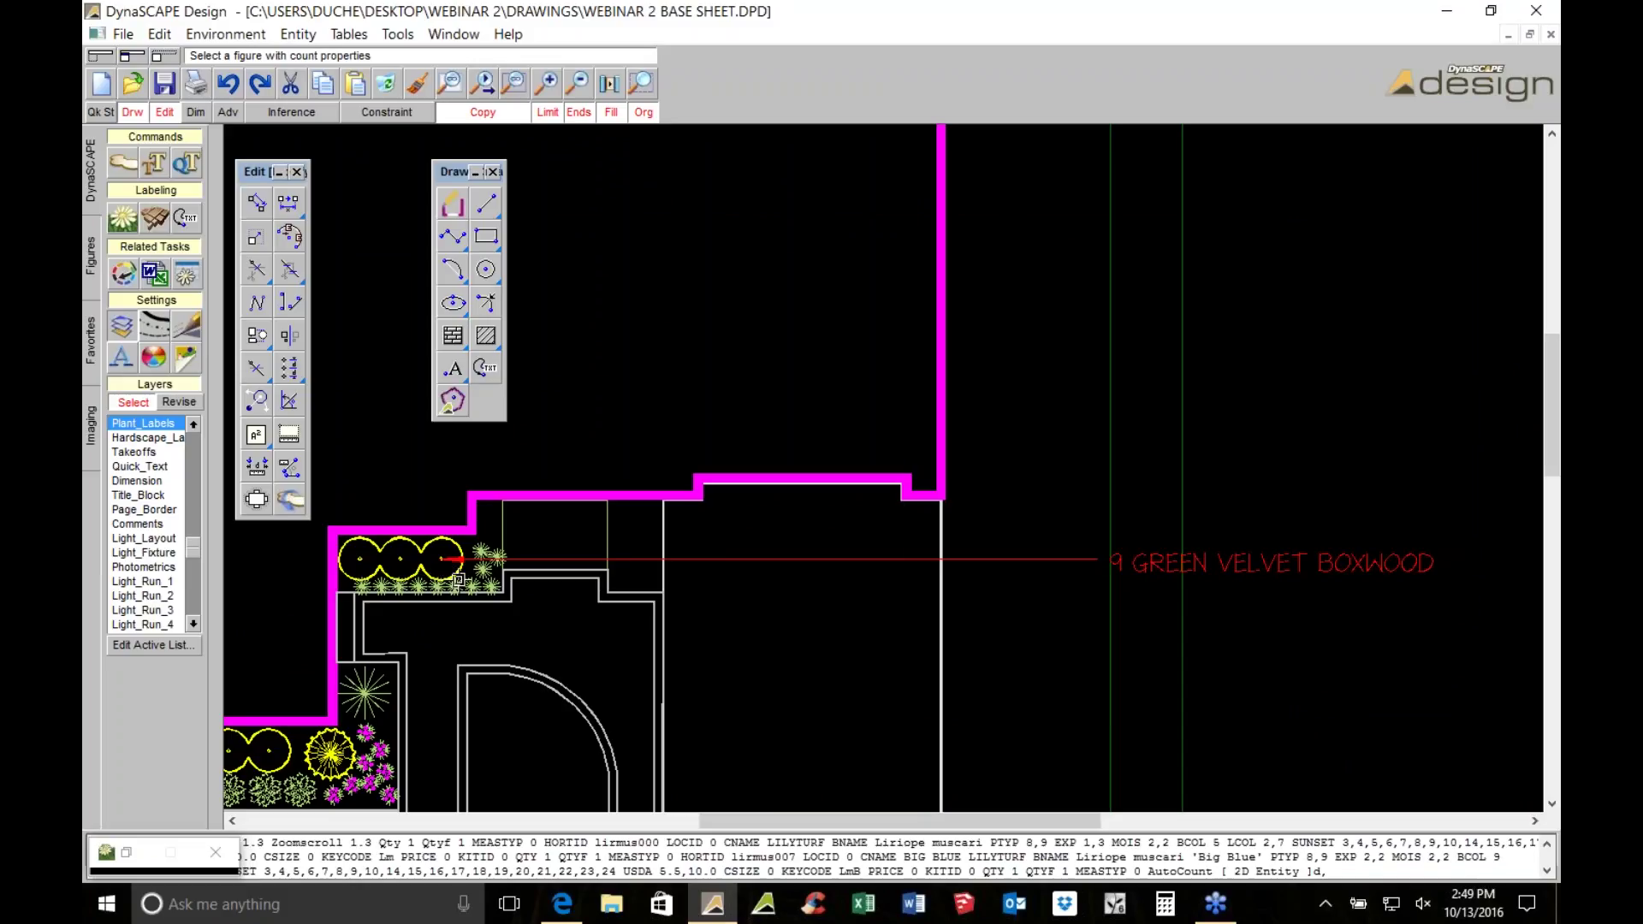
pyautogui.click(459, 580)
pyautogui.scroll(3, 542, 579)
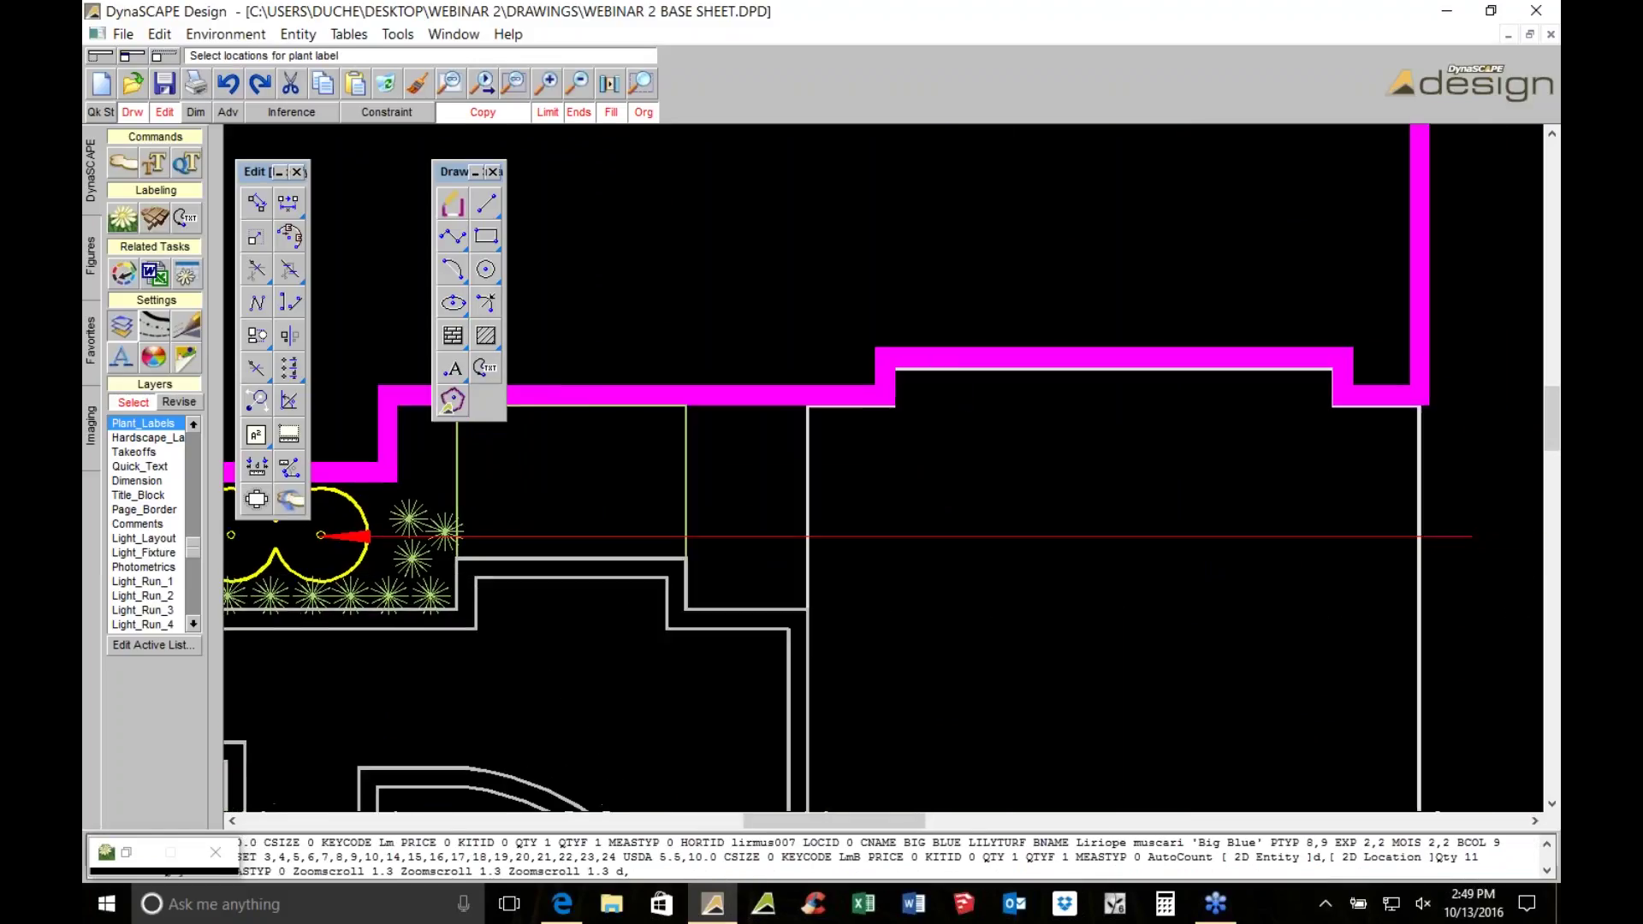
pyautogui.scroll(-3, 411, 586)
pyautogui.scroll(3, 744, 558)
pyautogui.scroll(-1, 797, 548)
pyautogui.scroll(3, 735, 509)
pyautogui.click(835, 657)
pyautogui.rightClick(836, 657)
pyautogui.press('Escape')
# Select the starburst plant in the lower bed and start a new plant label
pyautogui.scroll(-1, 958, 556)
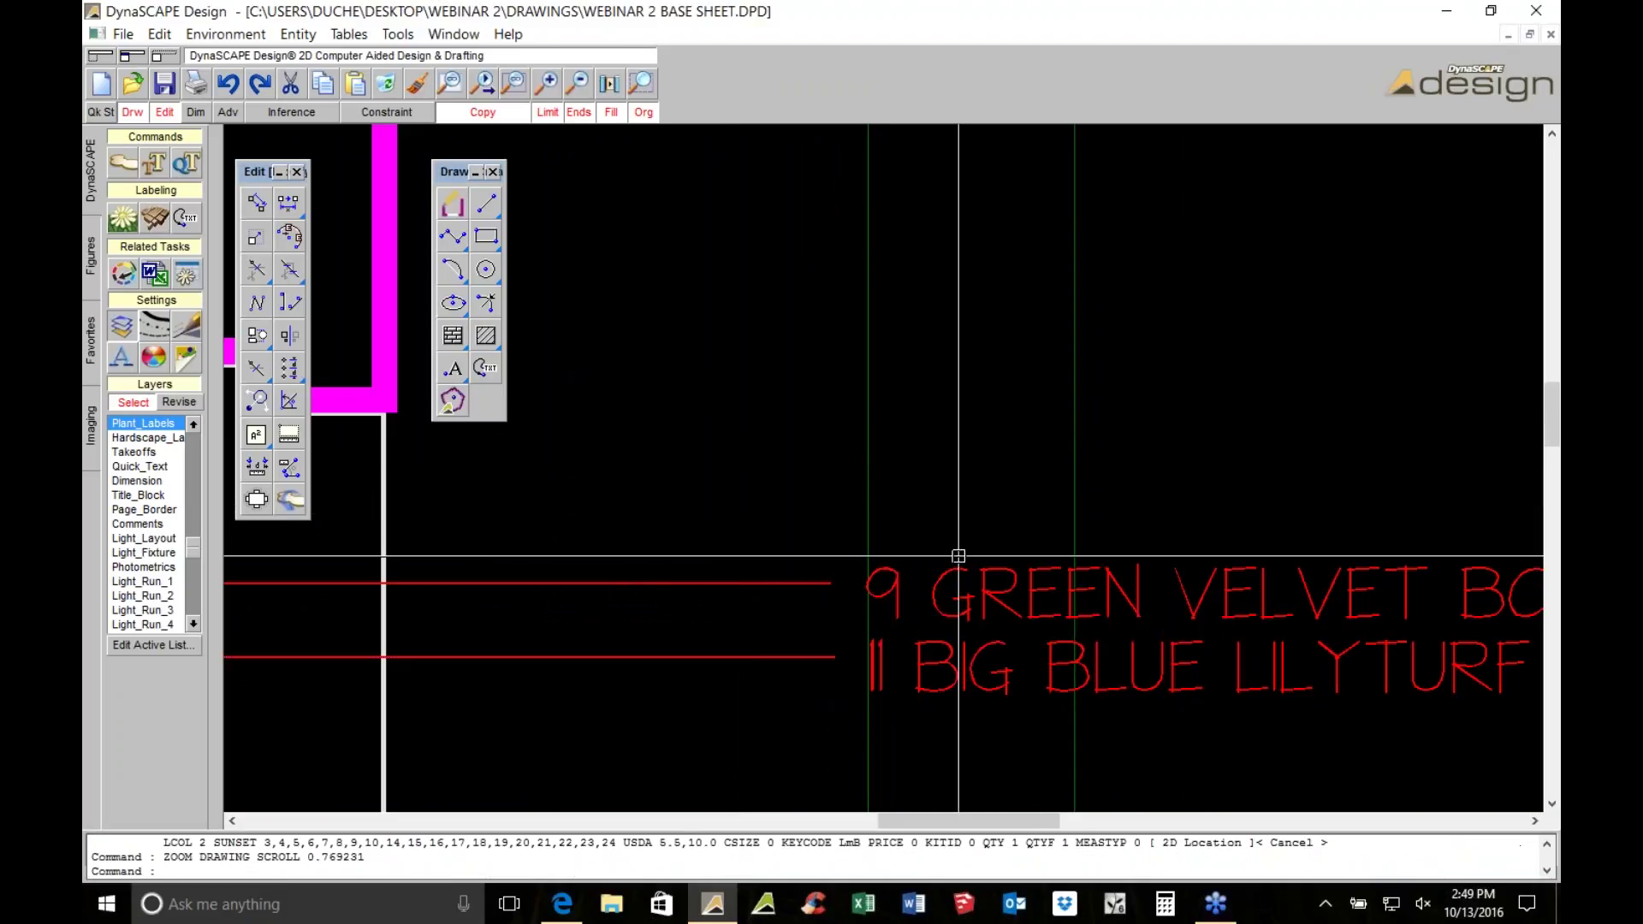
pyautogui.scroll(-4, 958, 556)
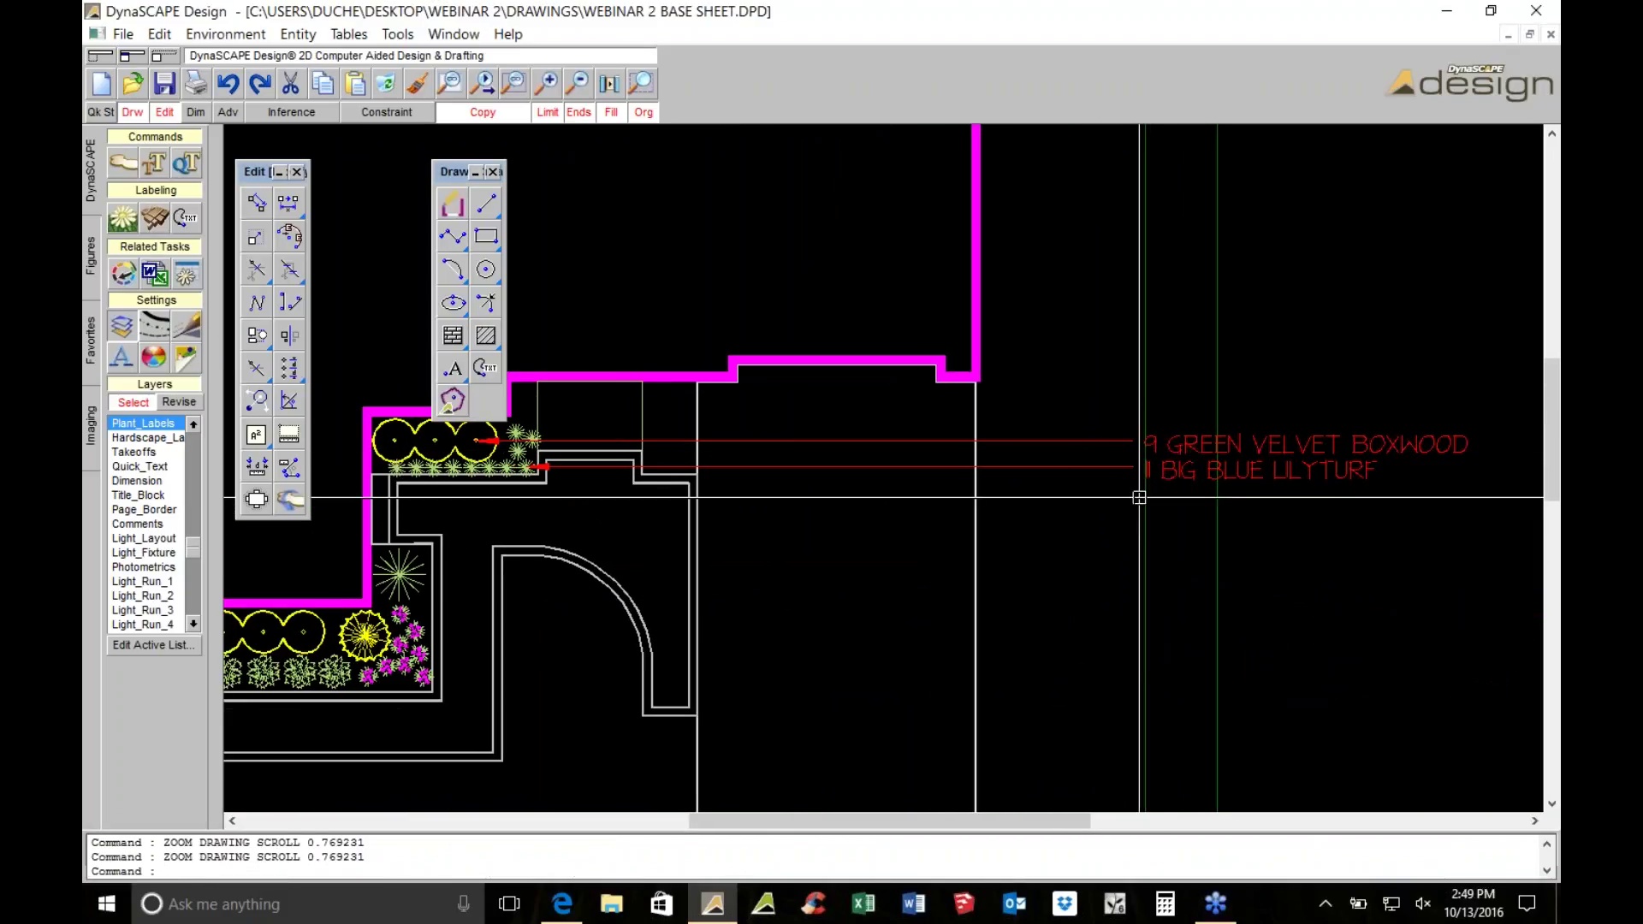
pyautogui.click(399, 575)
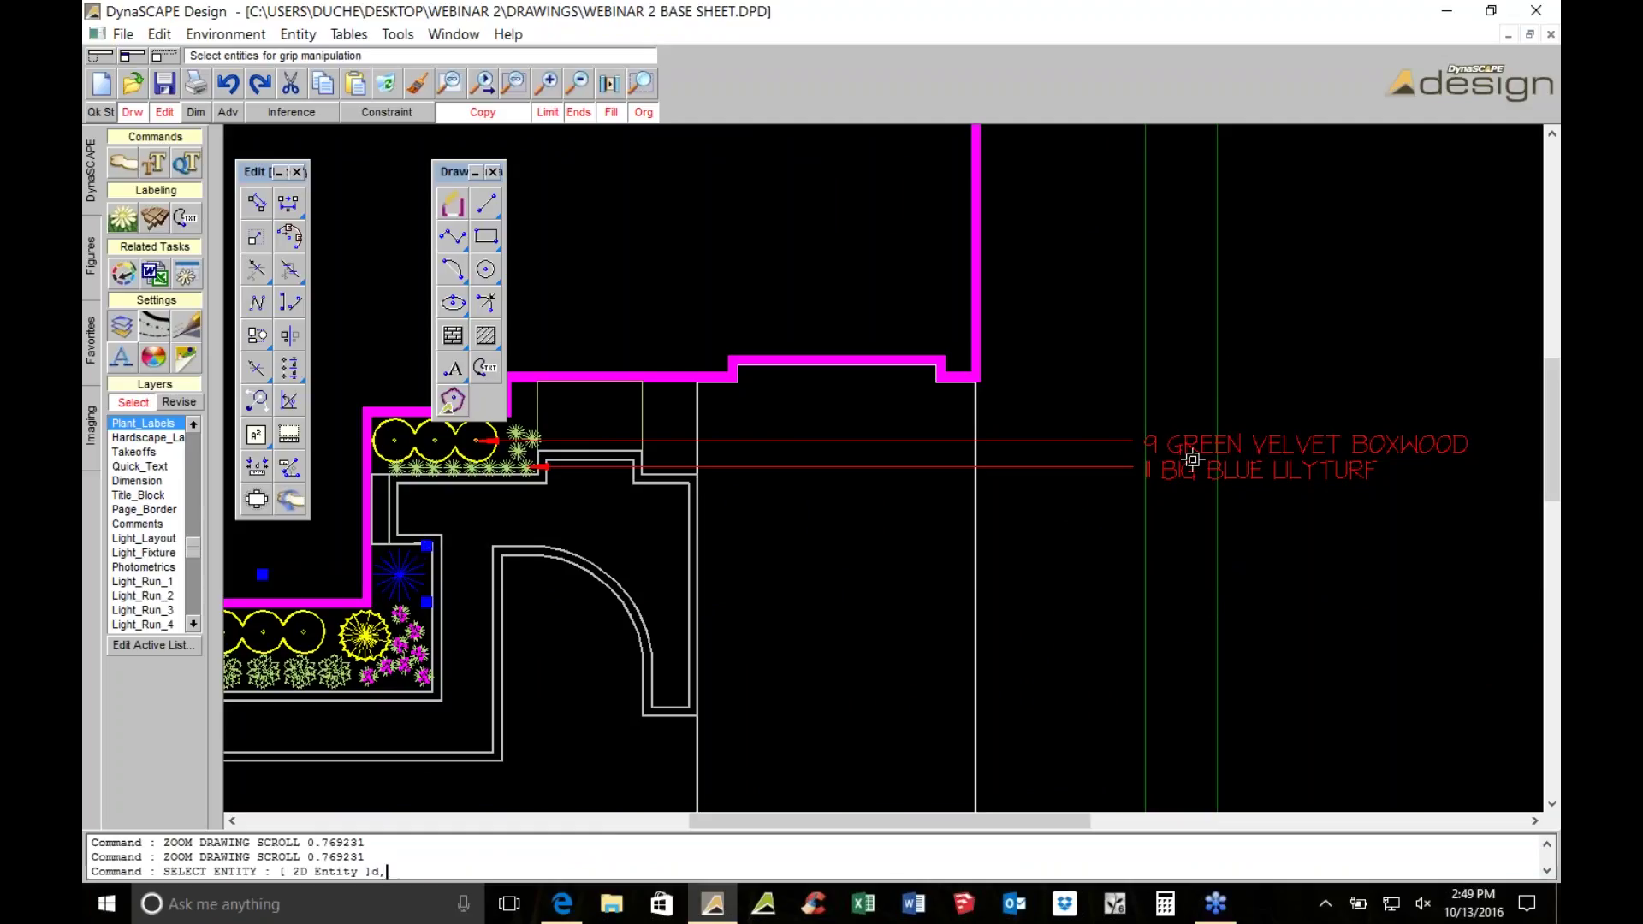
pyautogui.scroll(-1, 1168, 489)
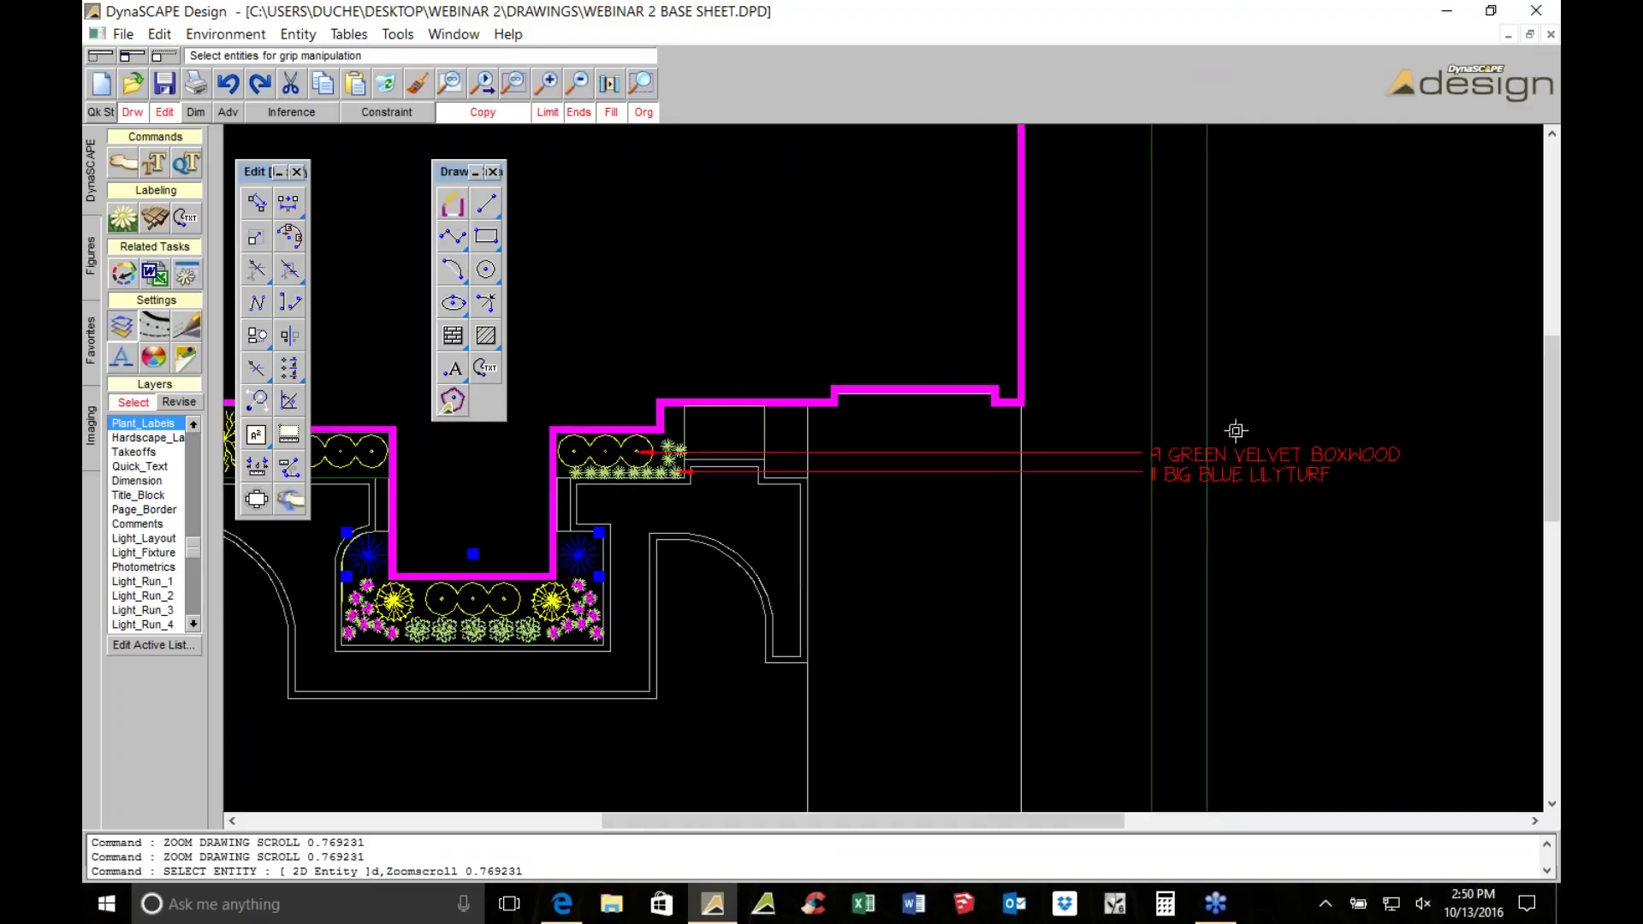
pyautogui.press('Escape')
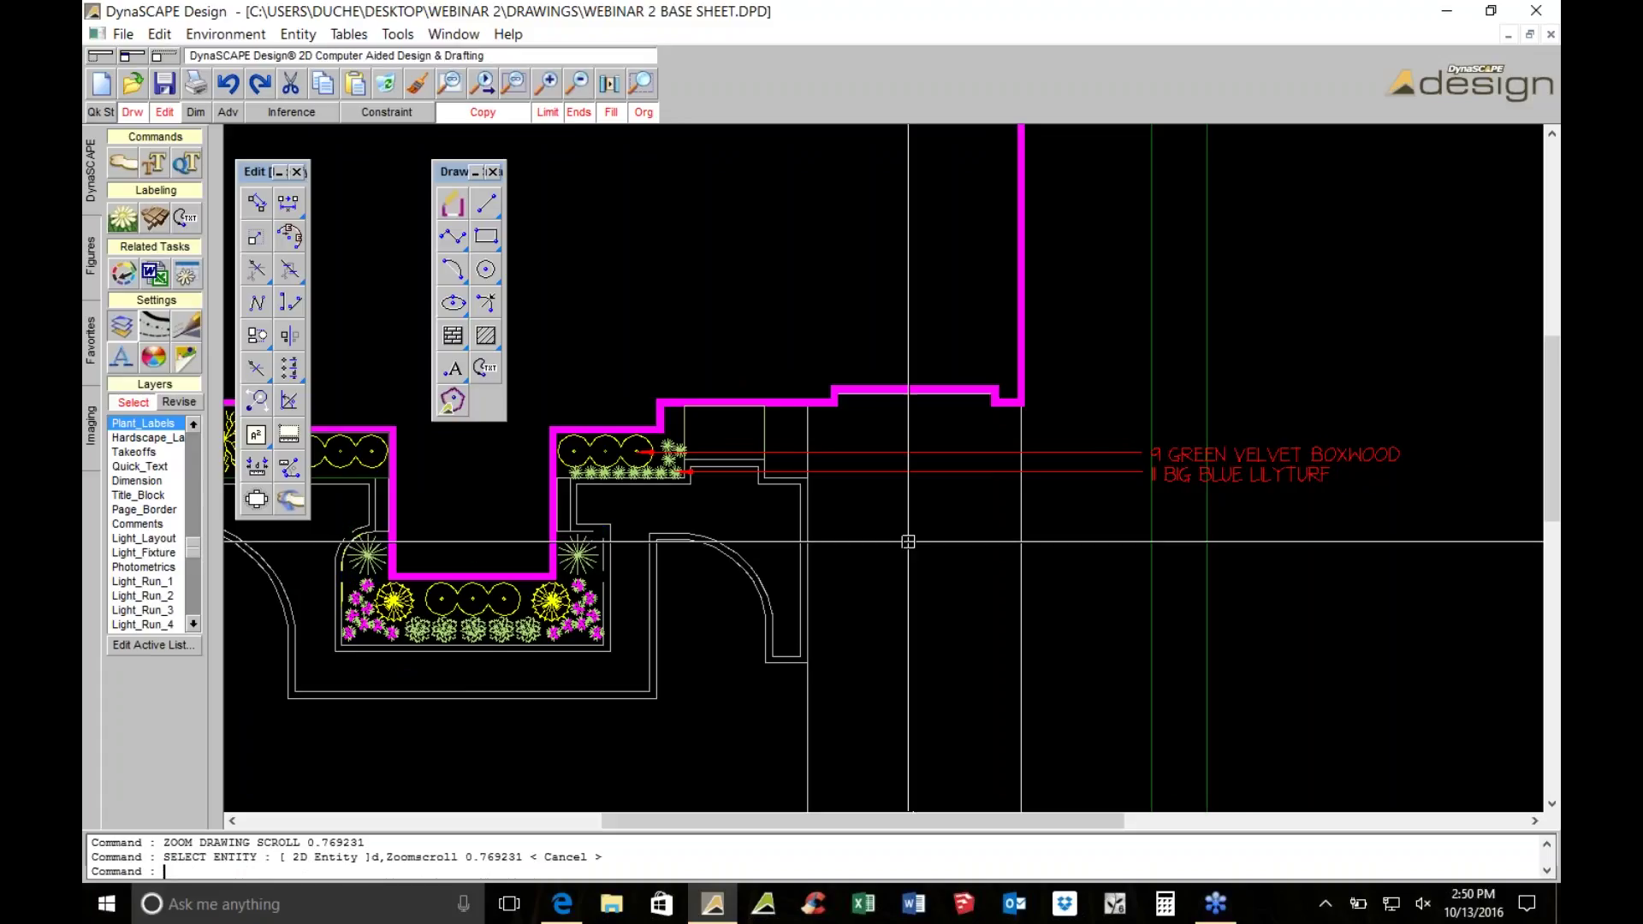
pyautogui.click(123, 215)
# Search 'hame' and choose Pennisetum 'Hamelin' Chinese fountain grass
pyautogui.doubleClick(1015, 311)
pyautogui.write('hamel')
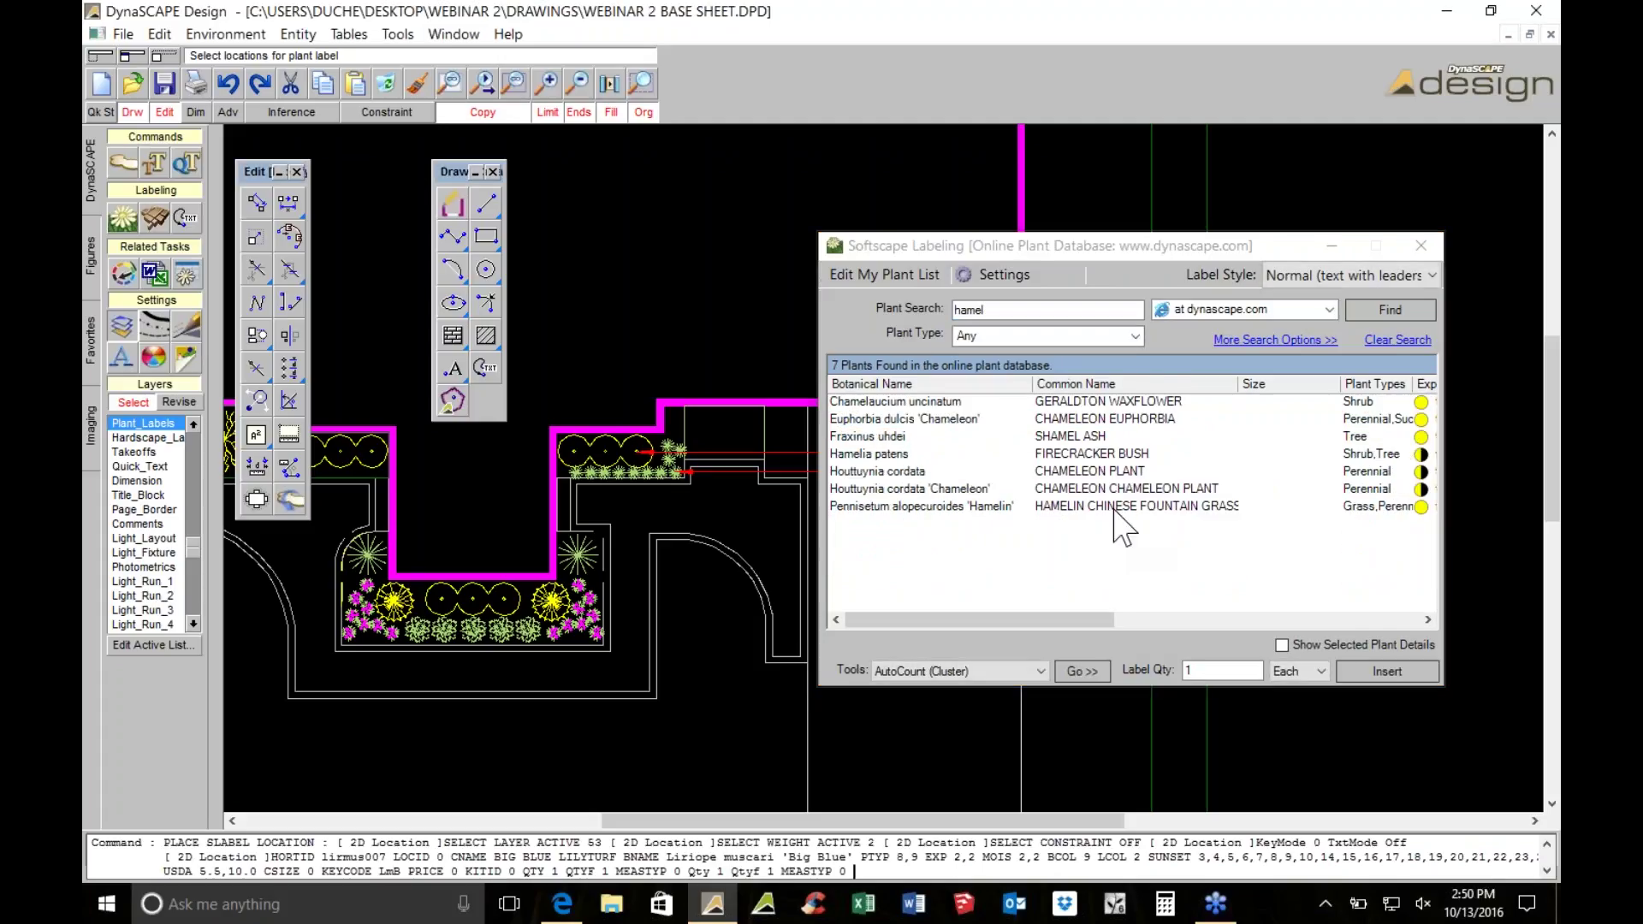
pyautogui.click(1082, 506)
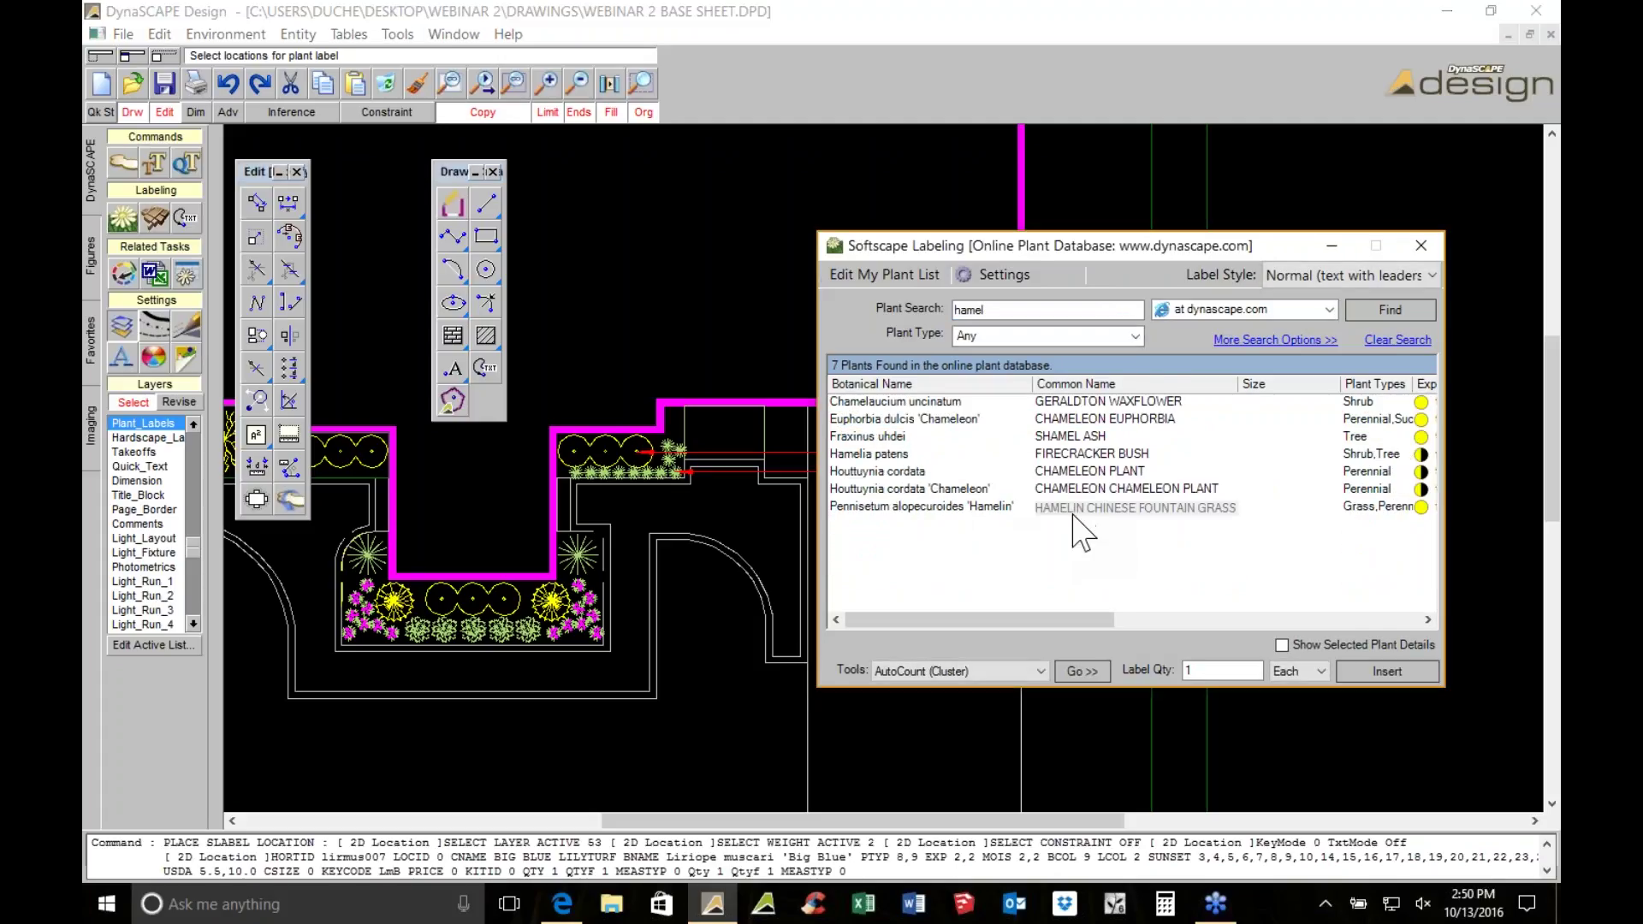
pyautogui.click(1045, 311)
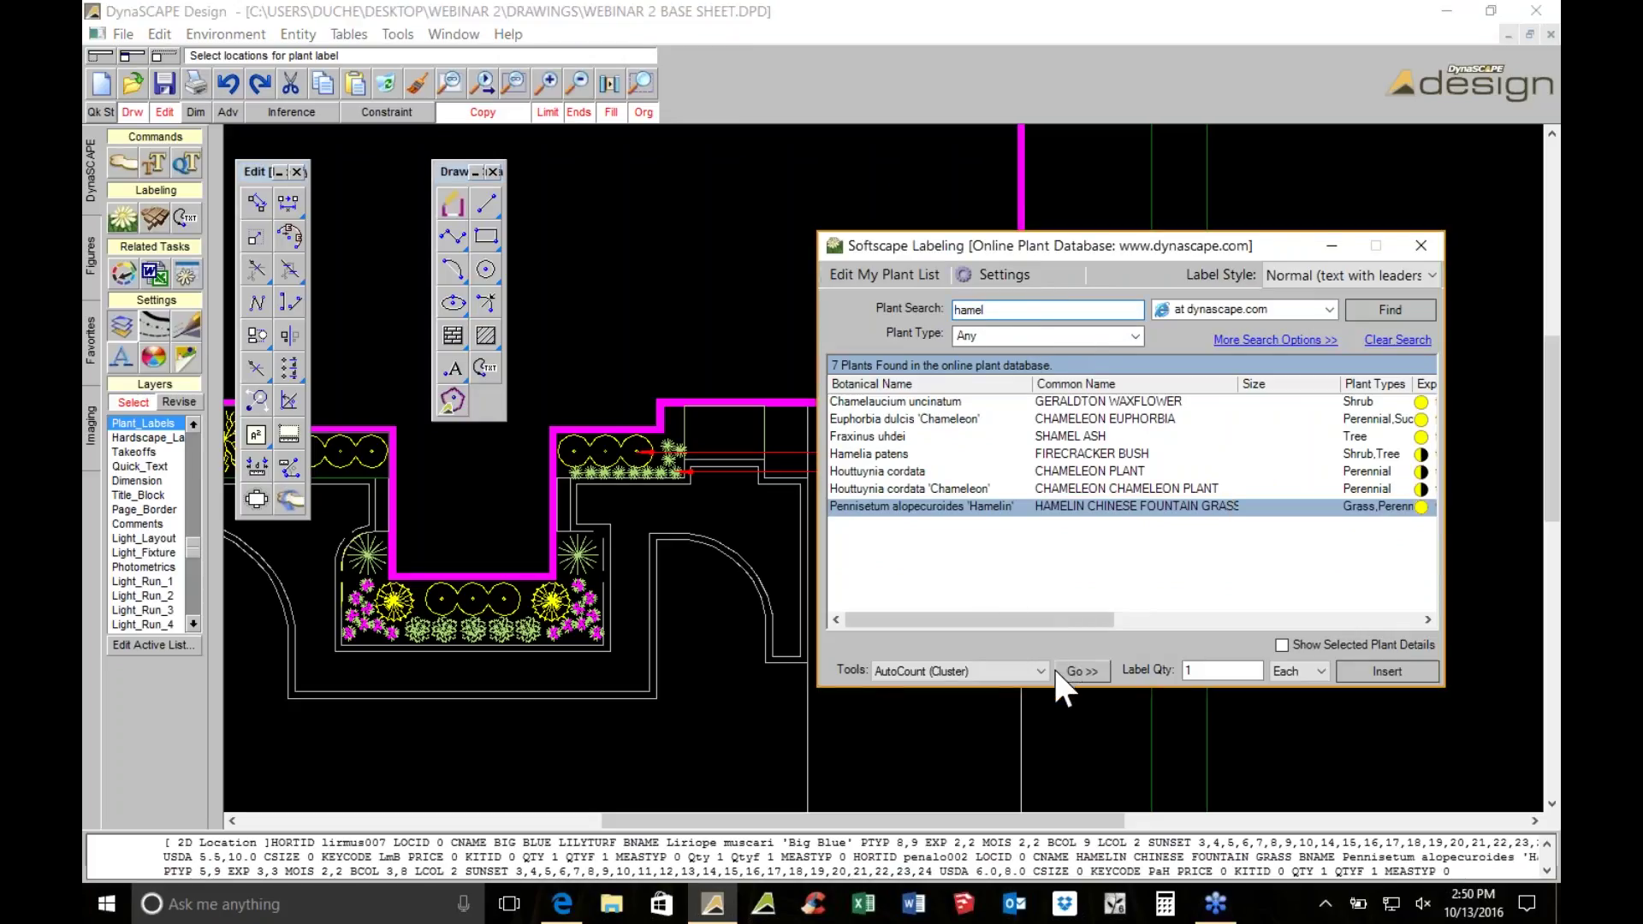
# Place the 2 HAMELIN CHINESE FOUNTAIN GRASS leader label below the other labels
pyautogui.click(1082, 670)
pyautogui.scroll(3, 591, 557)
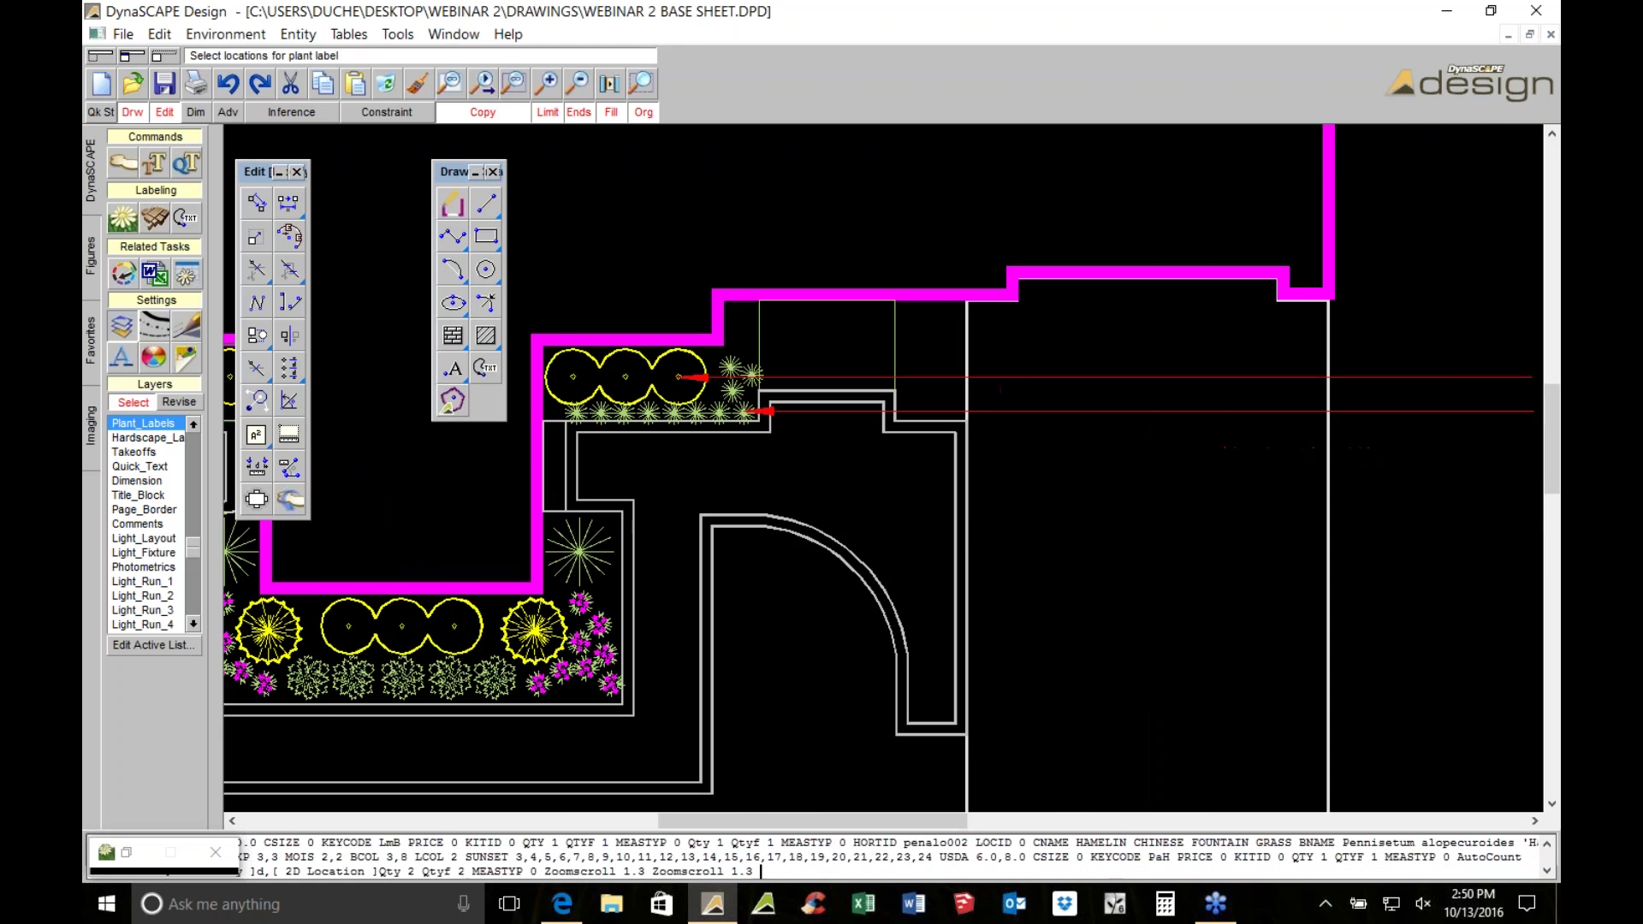
pyautogui.scroll(-4, 950, 557)
pyautogui.scroll(2, 1070, 484)
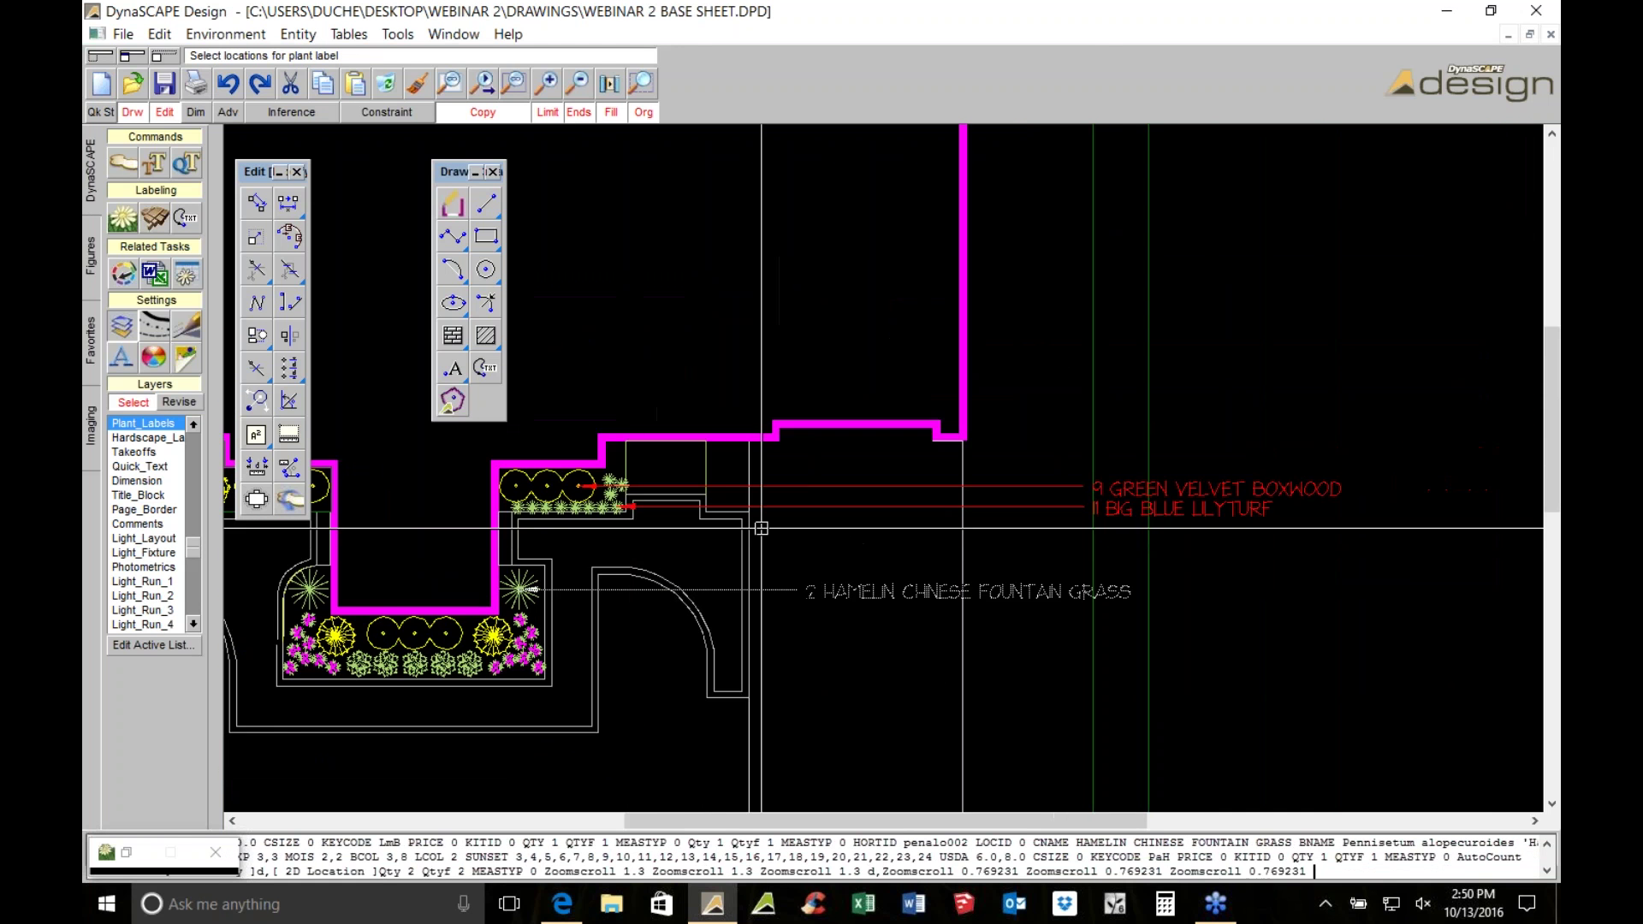
pyautogui.click(1232, 644)
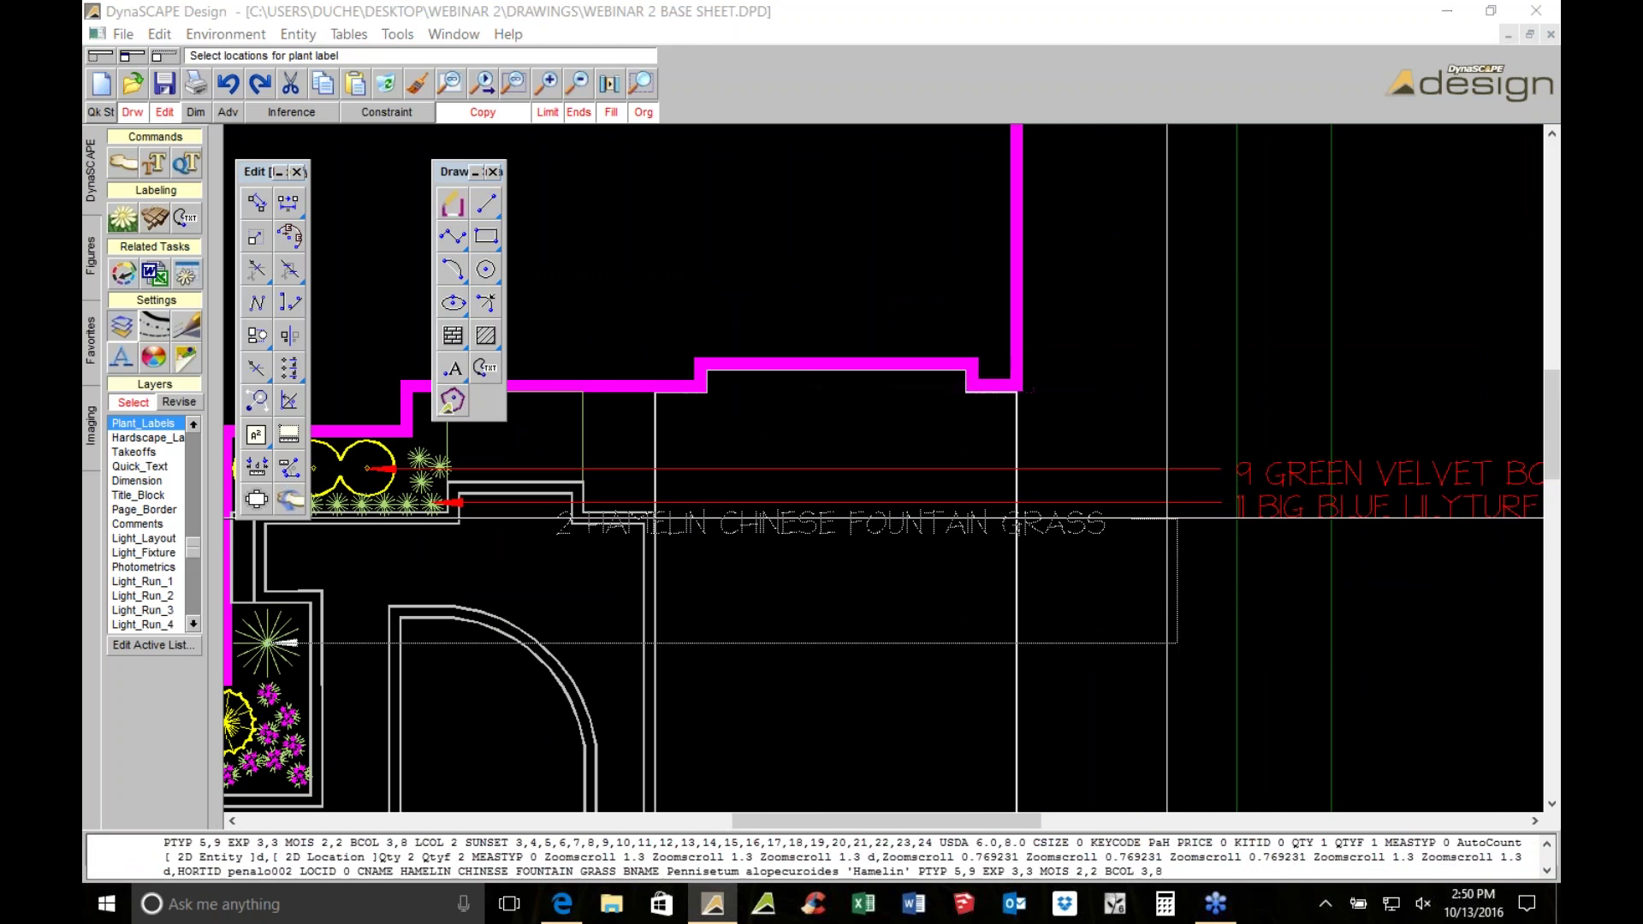
# Select the magenta flowering plants and start a plant search for 'zzagreb'
pyautogui.moveTo(770, 687); pyautogui.dragTo(1051, 443, button='middle')
pyautogui.scroll(-1, 1058, 373)
pyautogui.click(774, 354)
pyautogui.click(132, 205)
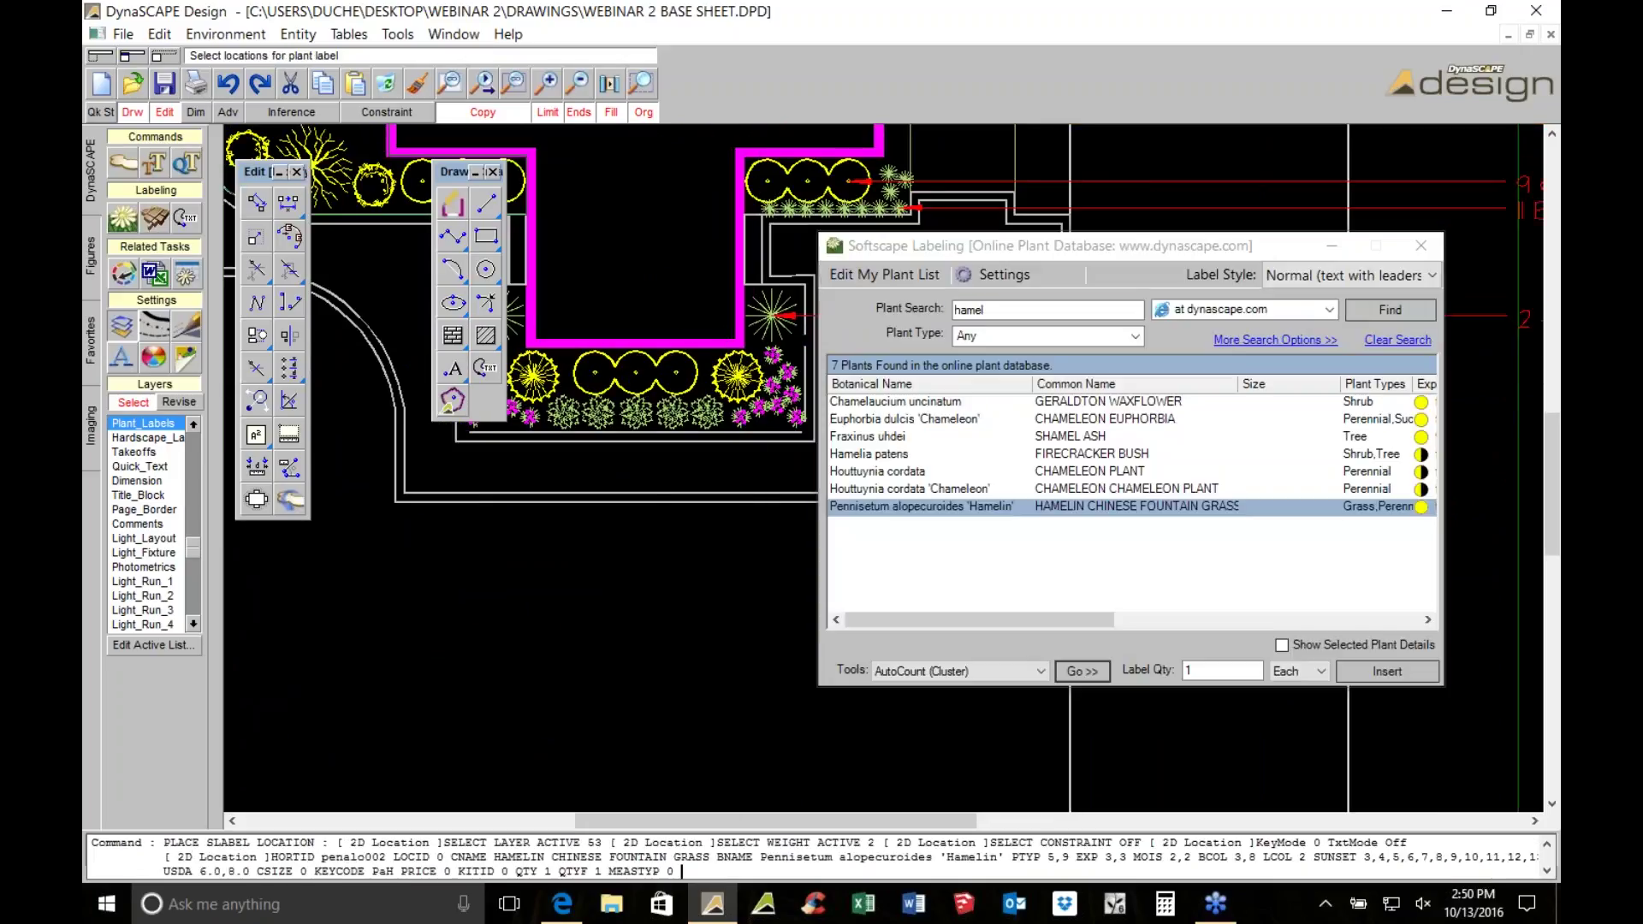
pyautogui.write('z')
pyautogui.write('zagreb')
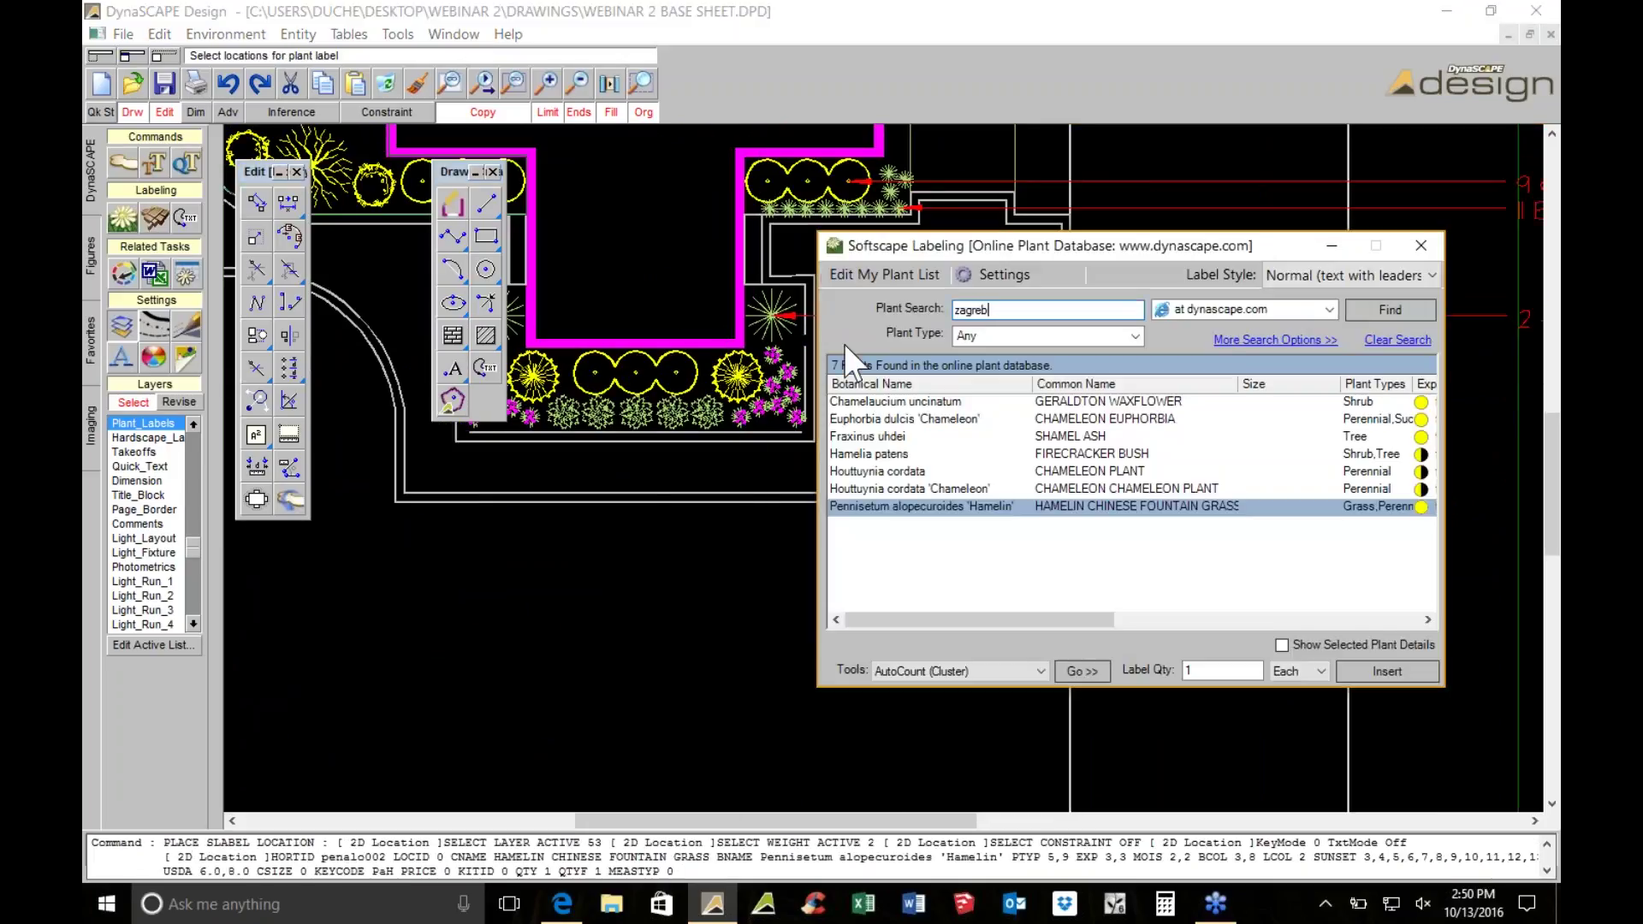
# Choose Coreopsis 'Zagreb' from the search results for labeling
pyautogui.press('Return')
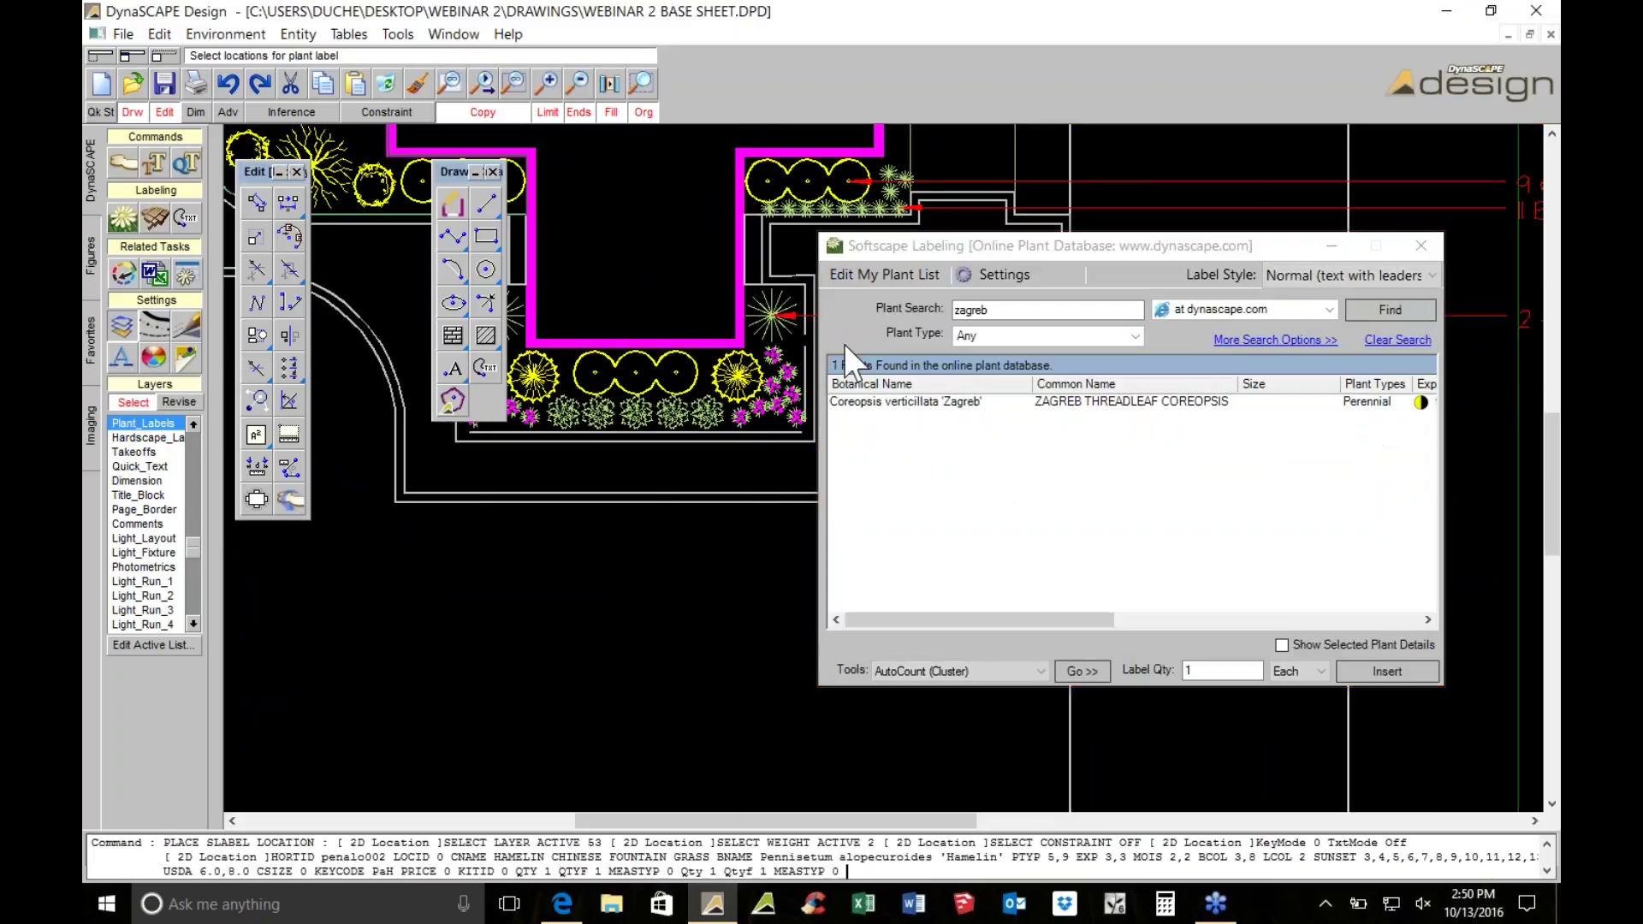
pyautogui.click(886, 403)
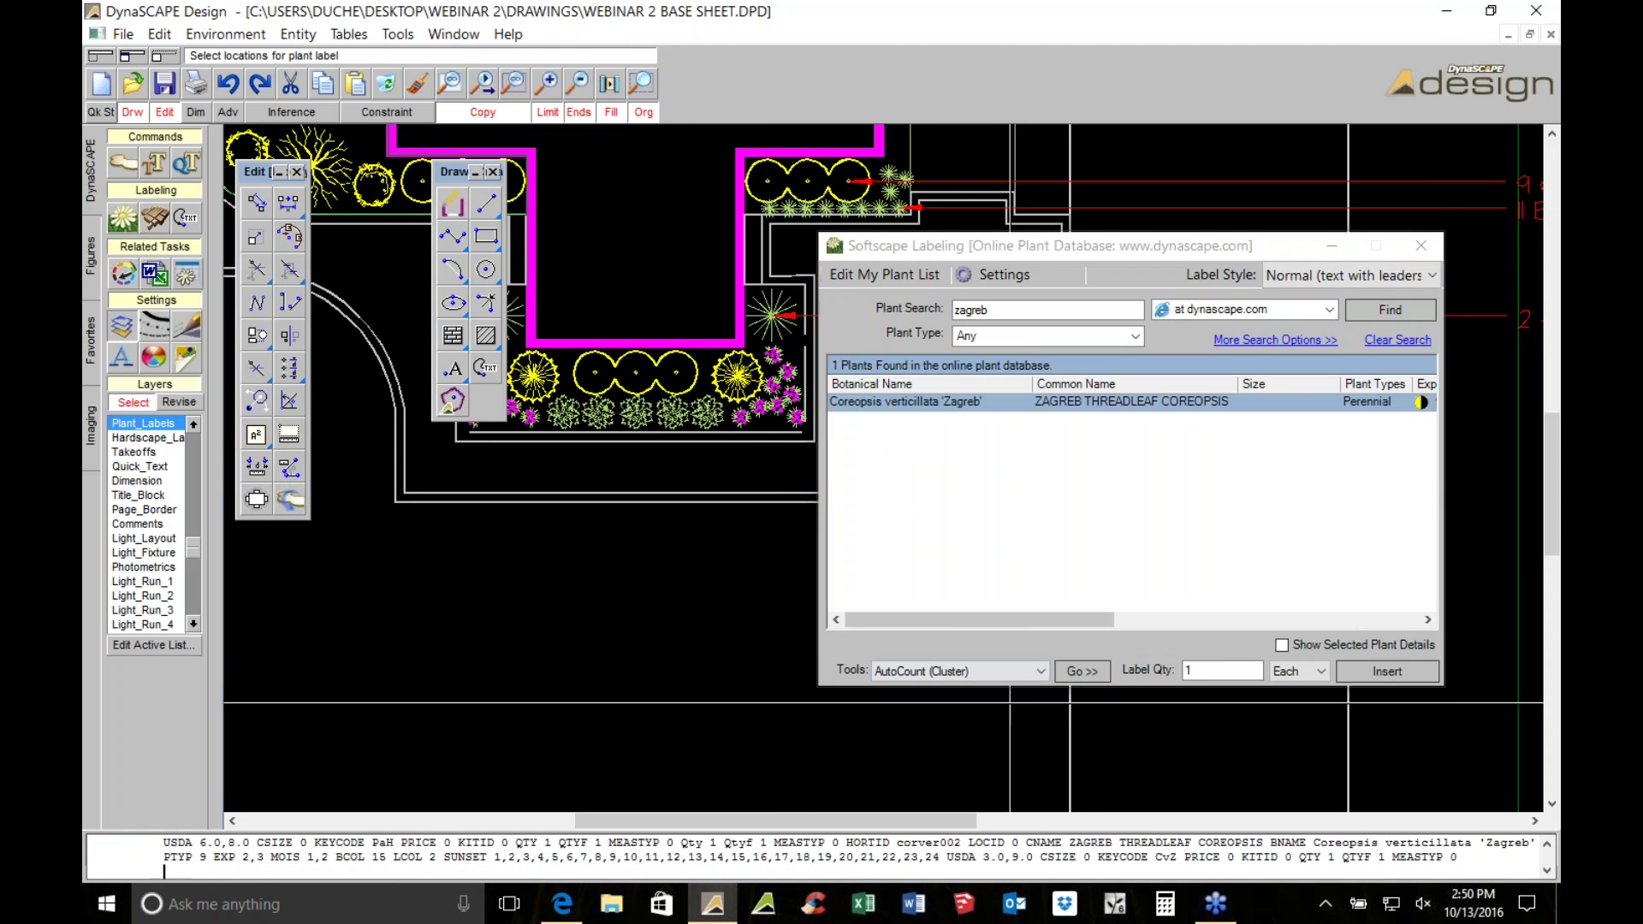
pyautogui.click(1069, 670)
pyautogui.scroll(-5, 949, 518)
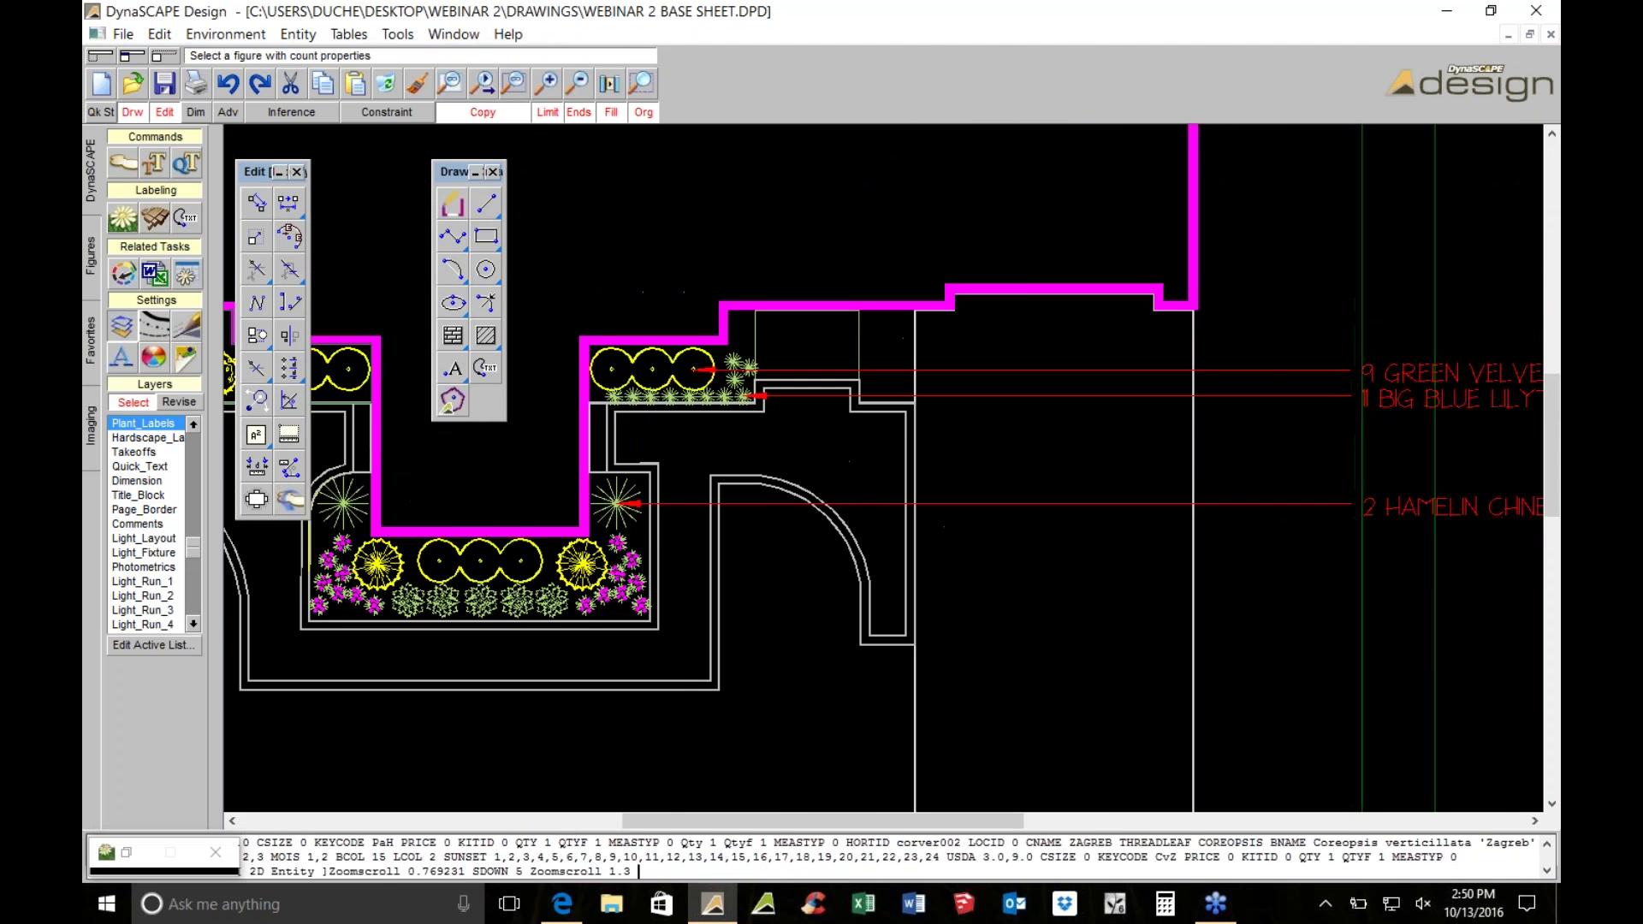
pyautogui.scroll(2, 611, 569)
# Place the ZAGREB THREADLEAF COREOPSIS leader label aligned beneath the fountain grass label
pyautogui.click(610, 571)
pyautogui.scroll(1, 619, 510)
pyautogui.scroll(-3, 479, 466)
pyautogui.scroll(1, 530, 531)
pyautogui.click(770, 579)
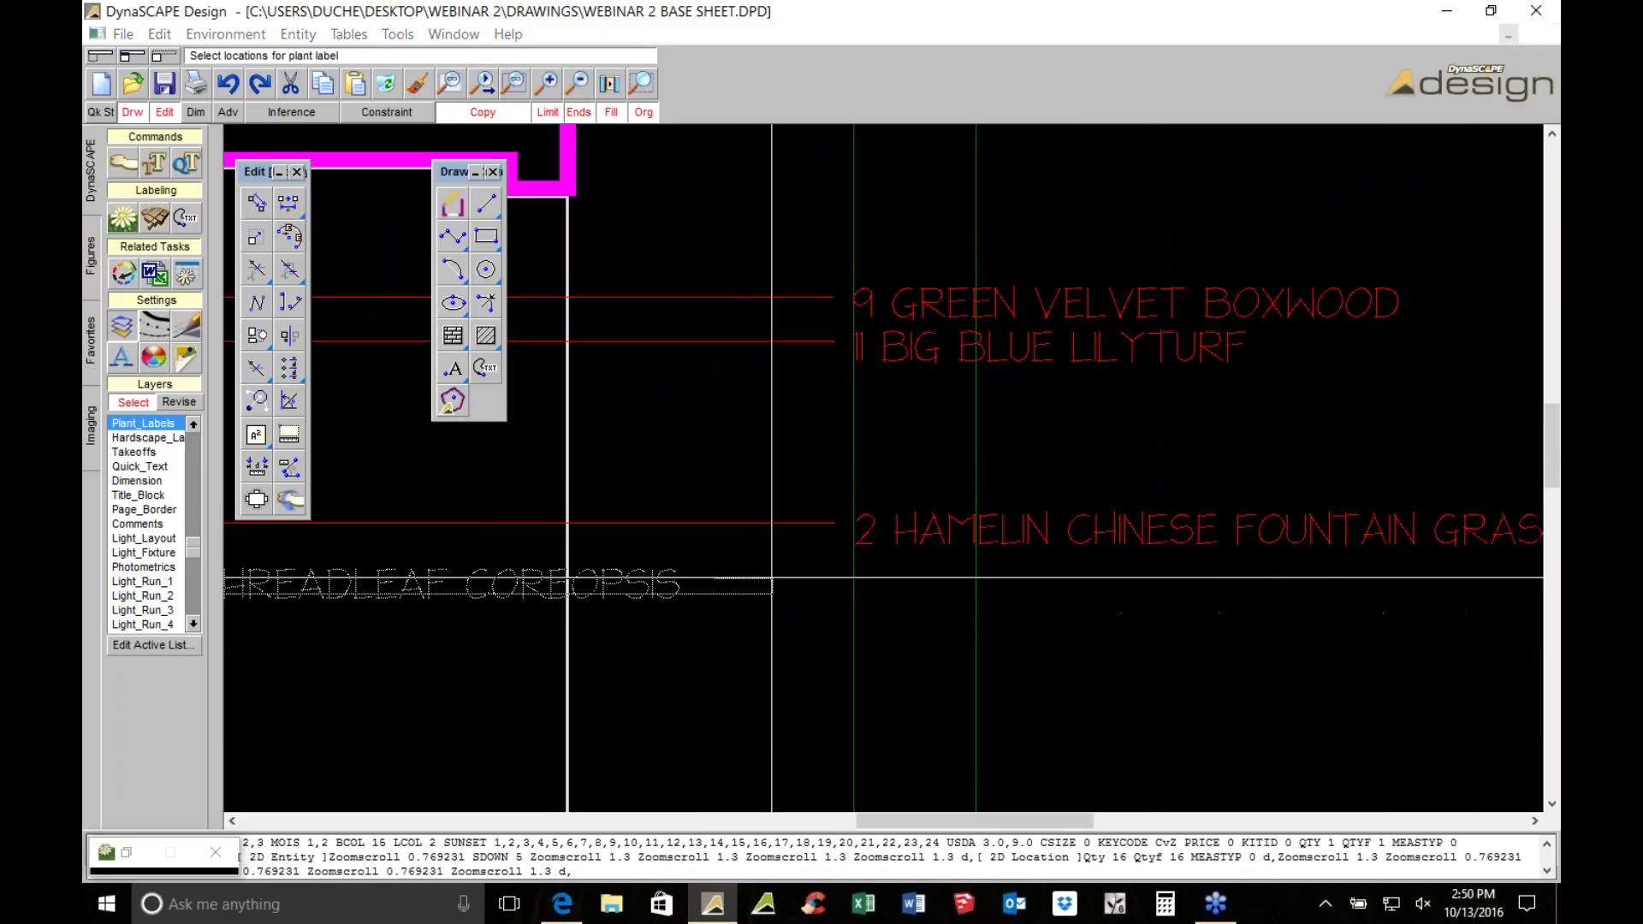
pyautogui.click(770, 579)
pyautogui.scroll(-2, 770, 579)
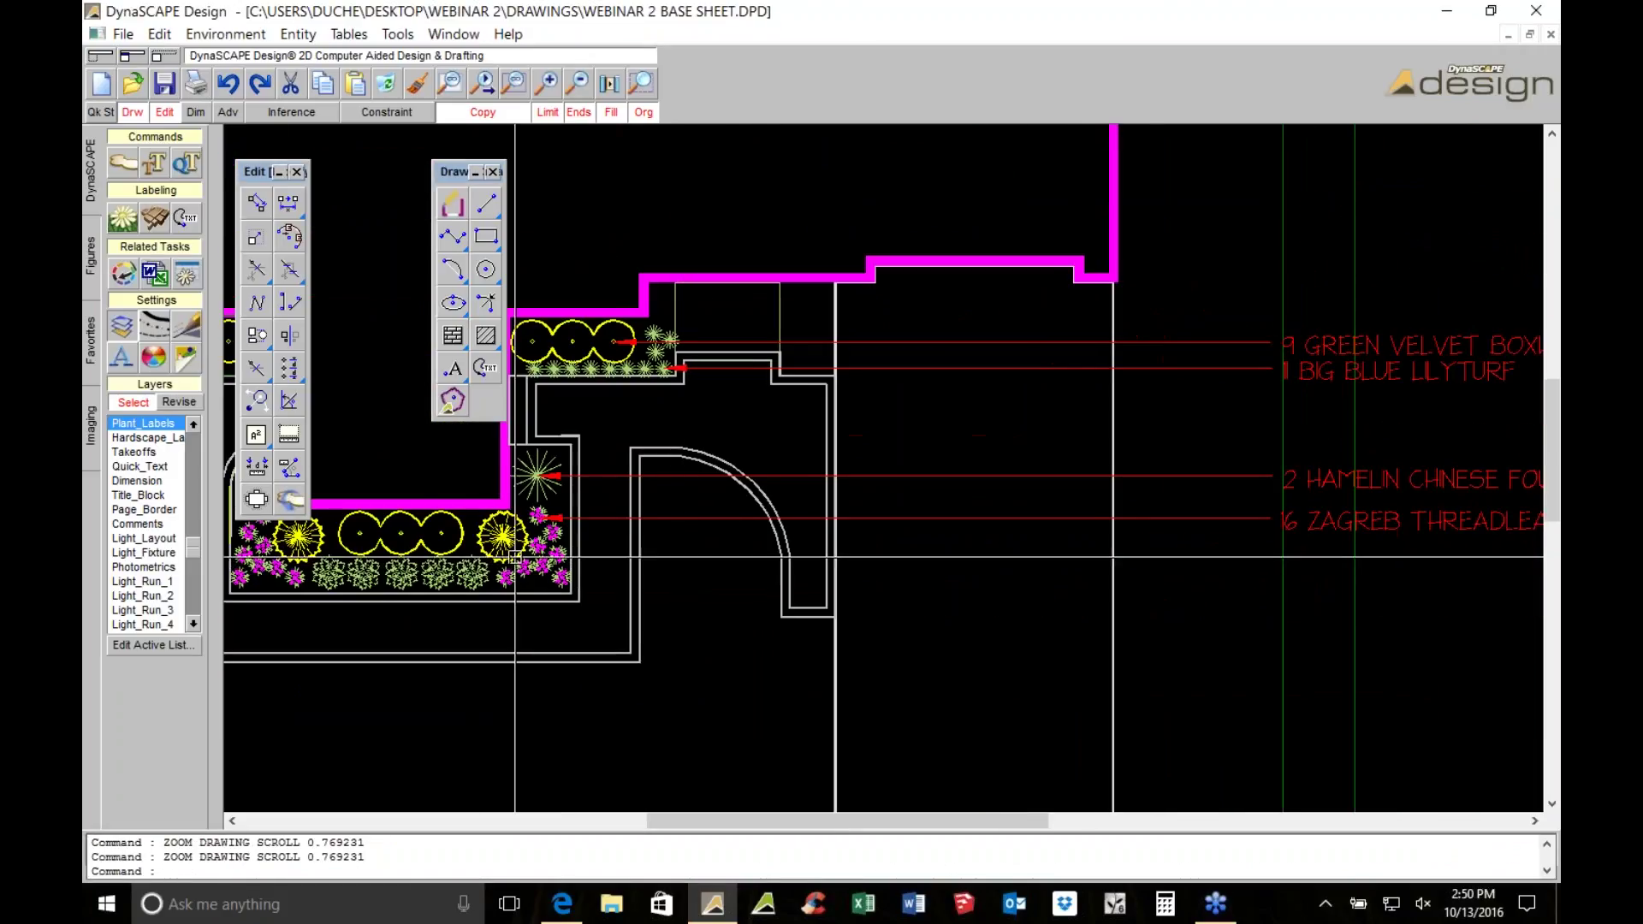
# Search 'green mountain' and choose Buxus 'Green Mountain' for labeling
pyautogui.click(124, 219)
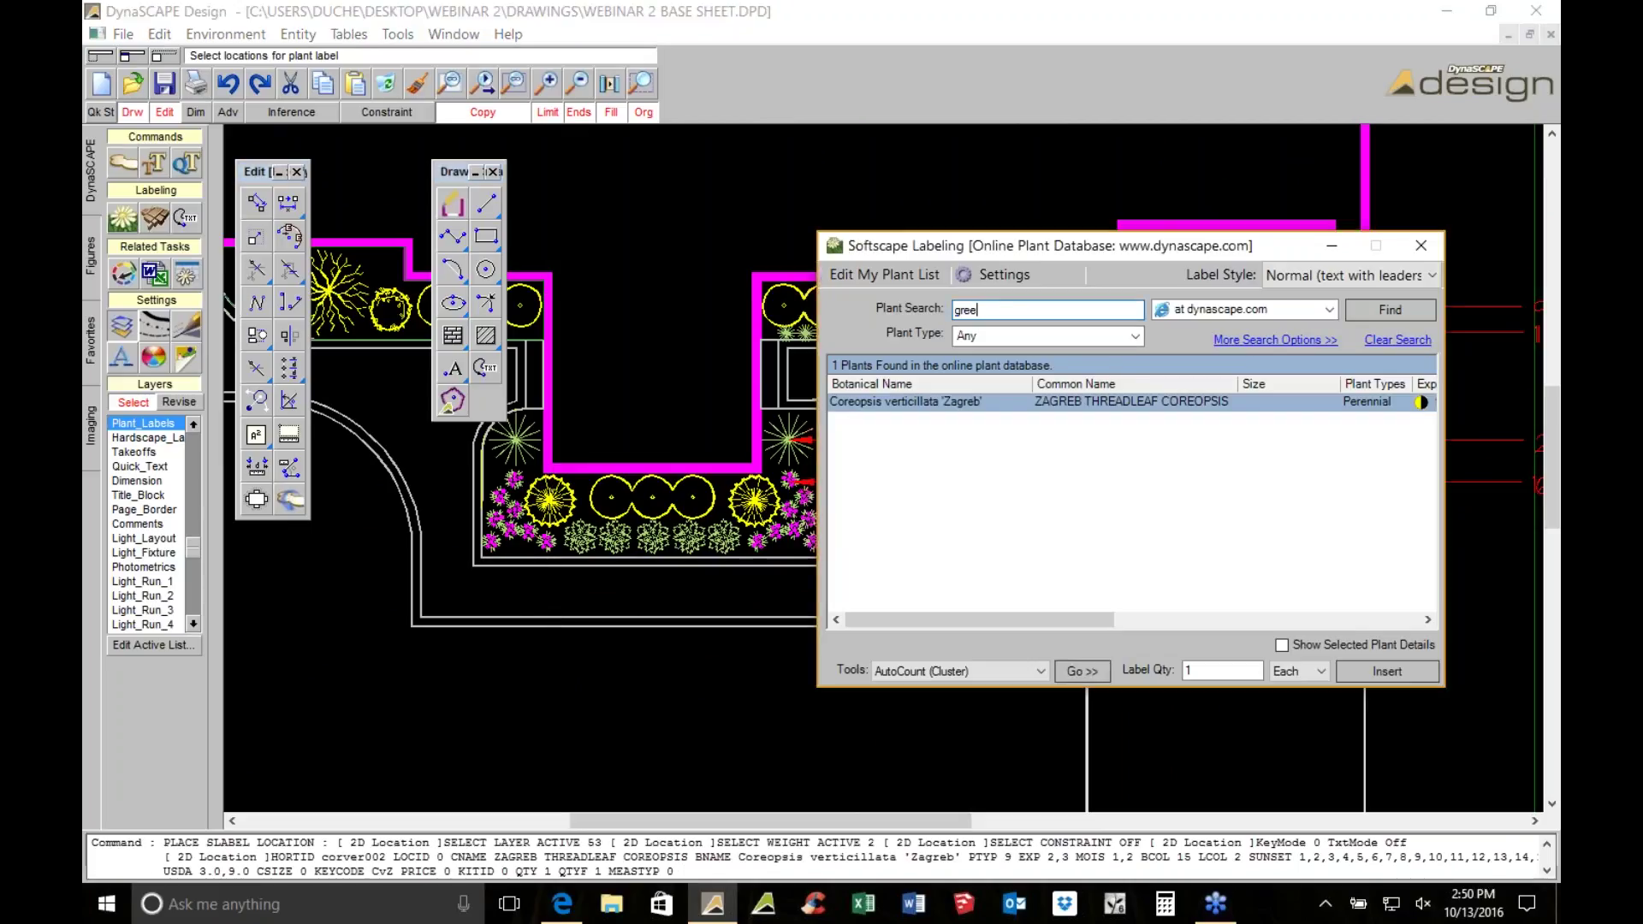
pyautogui.write('green mountain')
pyautogui.press('Return')
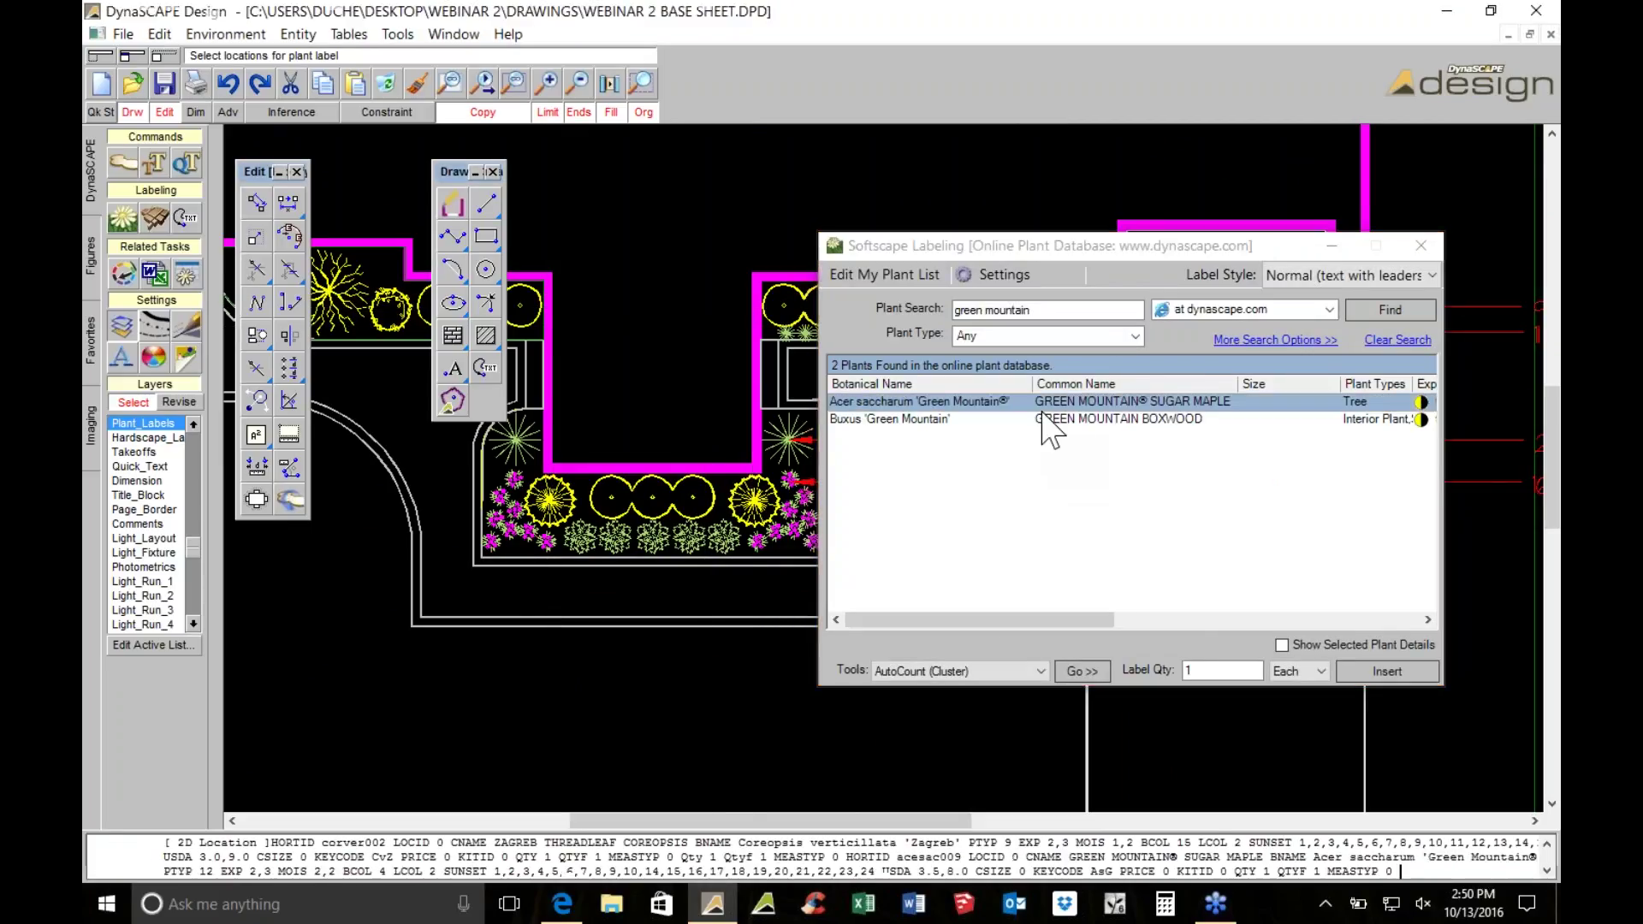
pyautogui.click(1061, 418)
pyautogui.click(1083, 670)
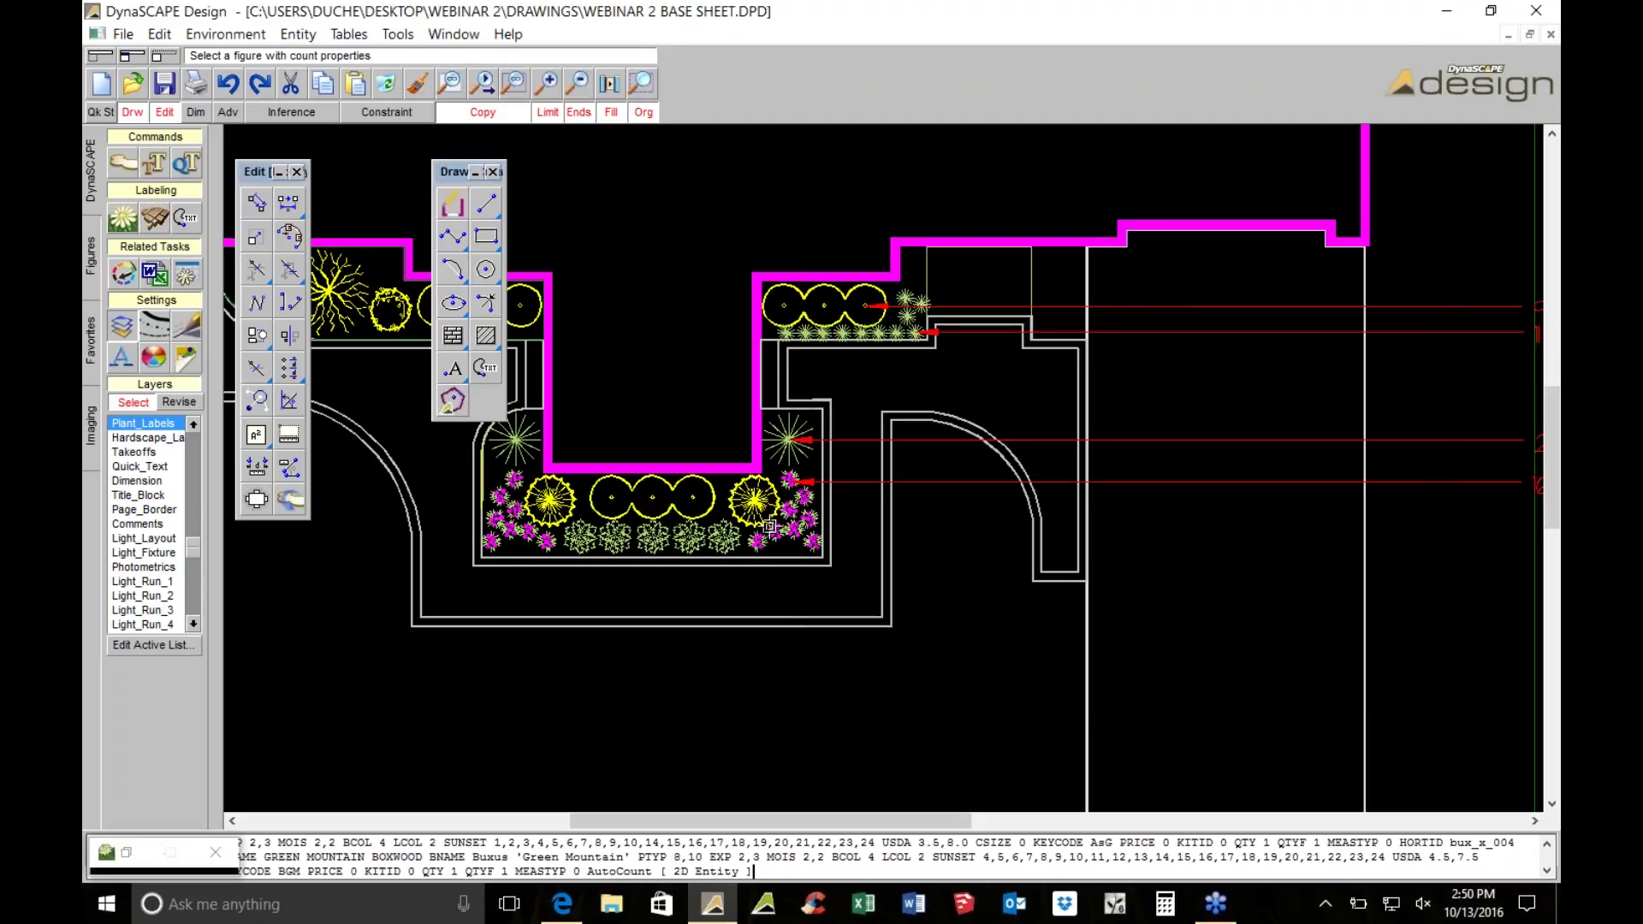
pyautogui.click(746, 500)
pyautogui.scroll(1, 753, 496)
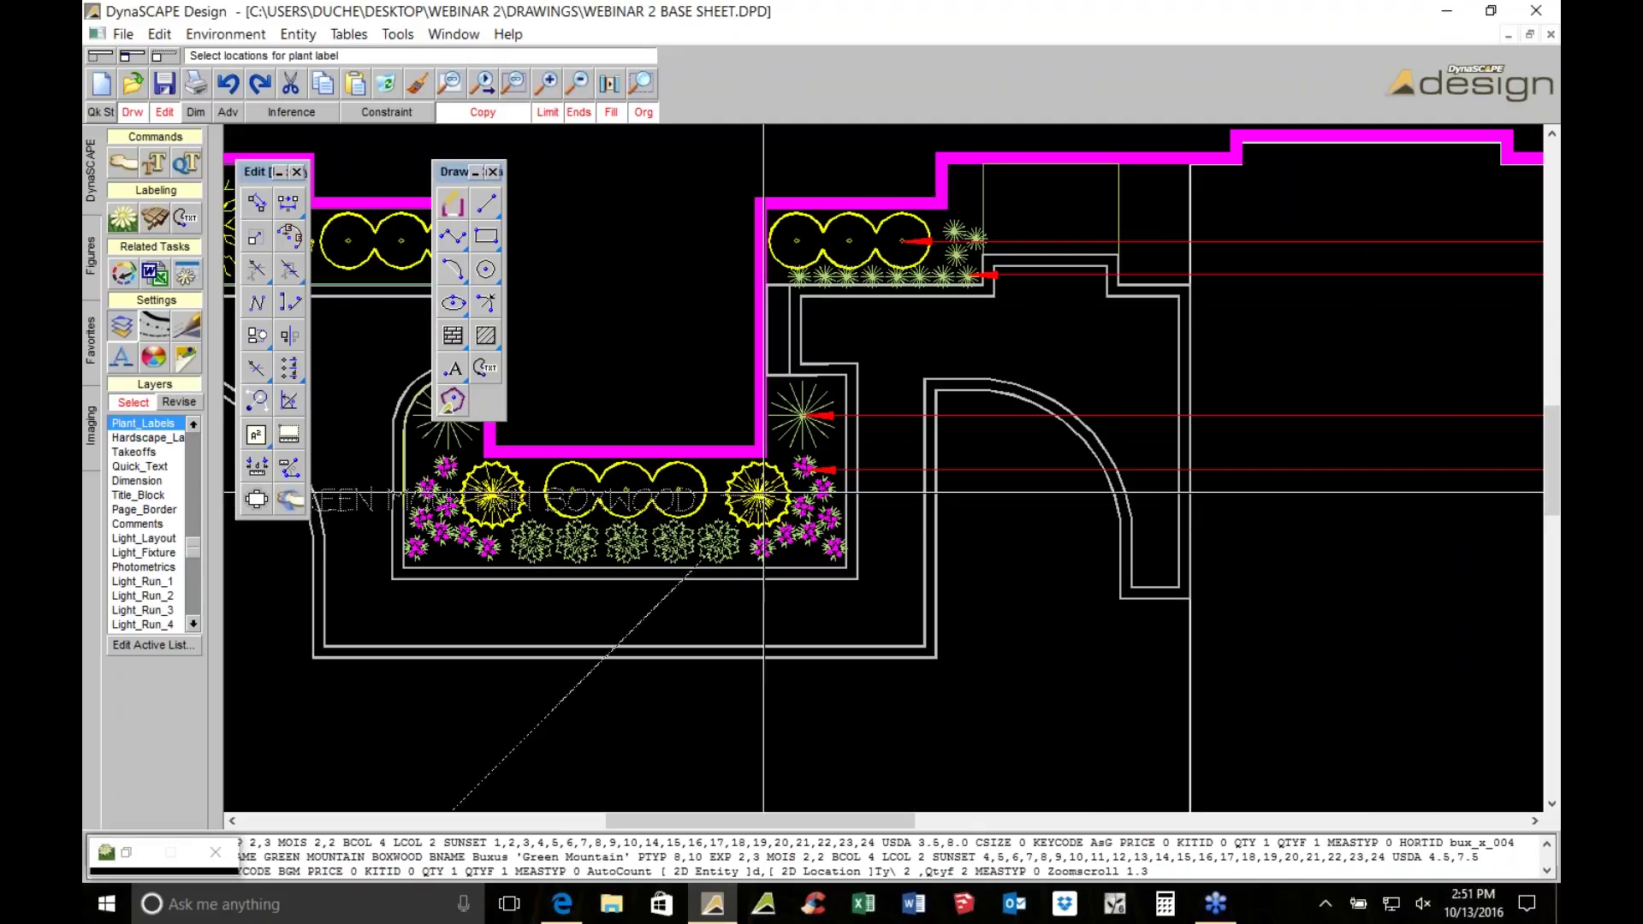
pyautogui.press('Escape')
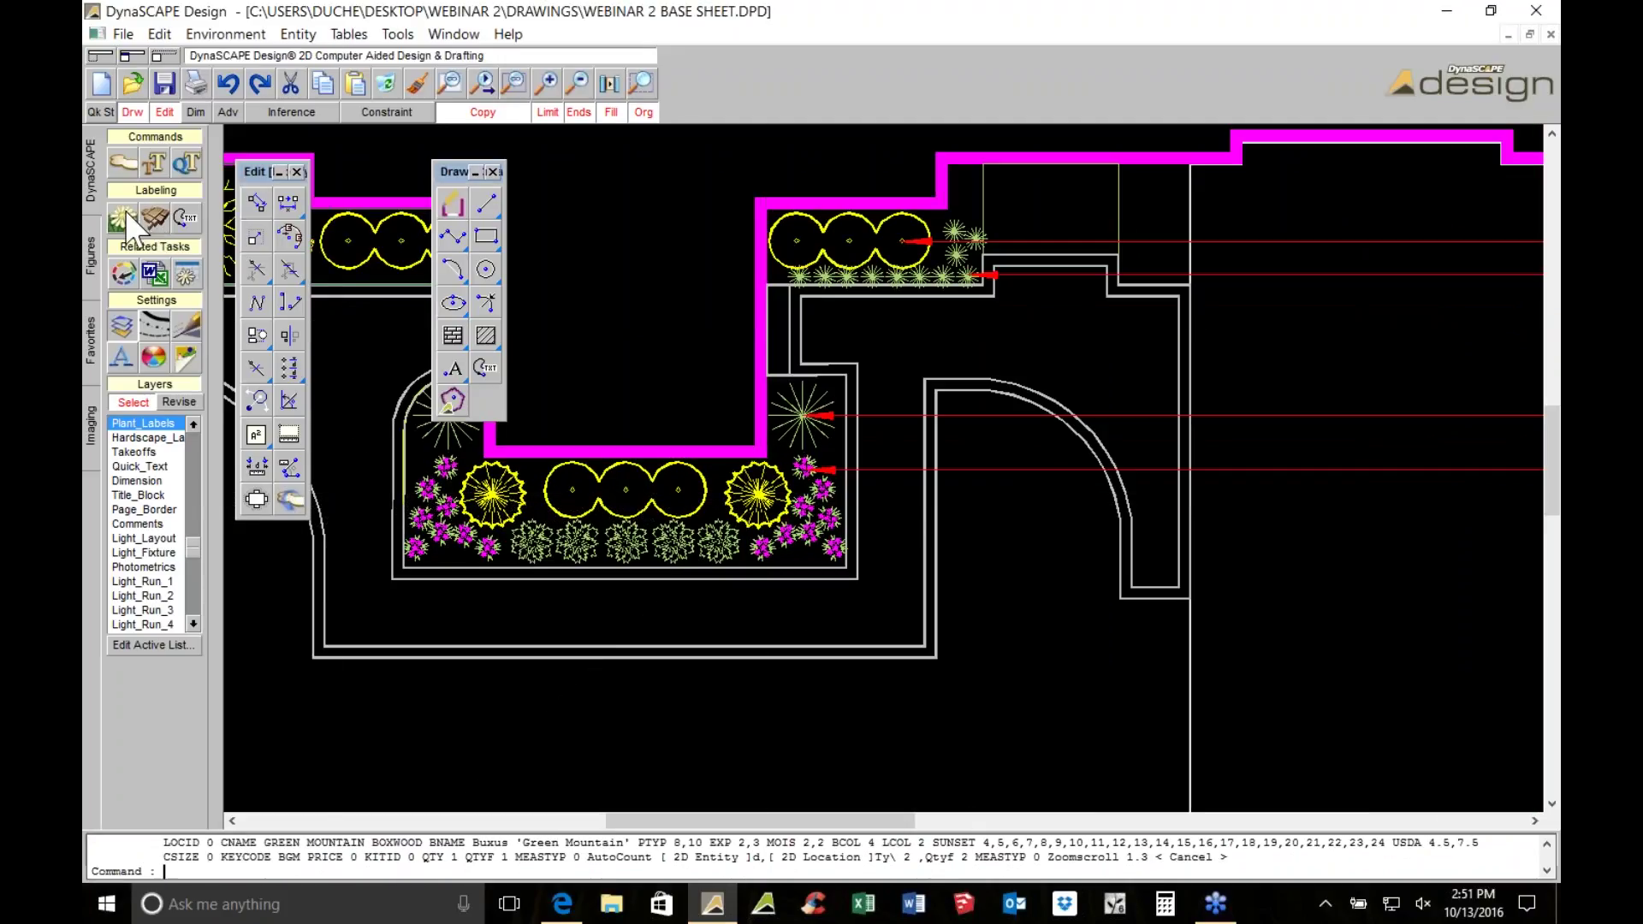
# Count the boxwoods and place the 2 GREEN MOUNTAIN BOXWOOD label beneath the others
pyautogui.click(125, 211)
pyautogui.click(1083, 669)
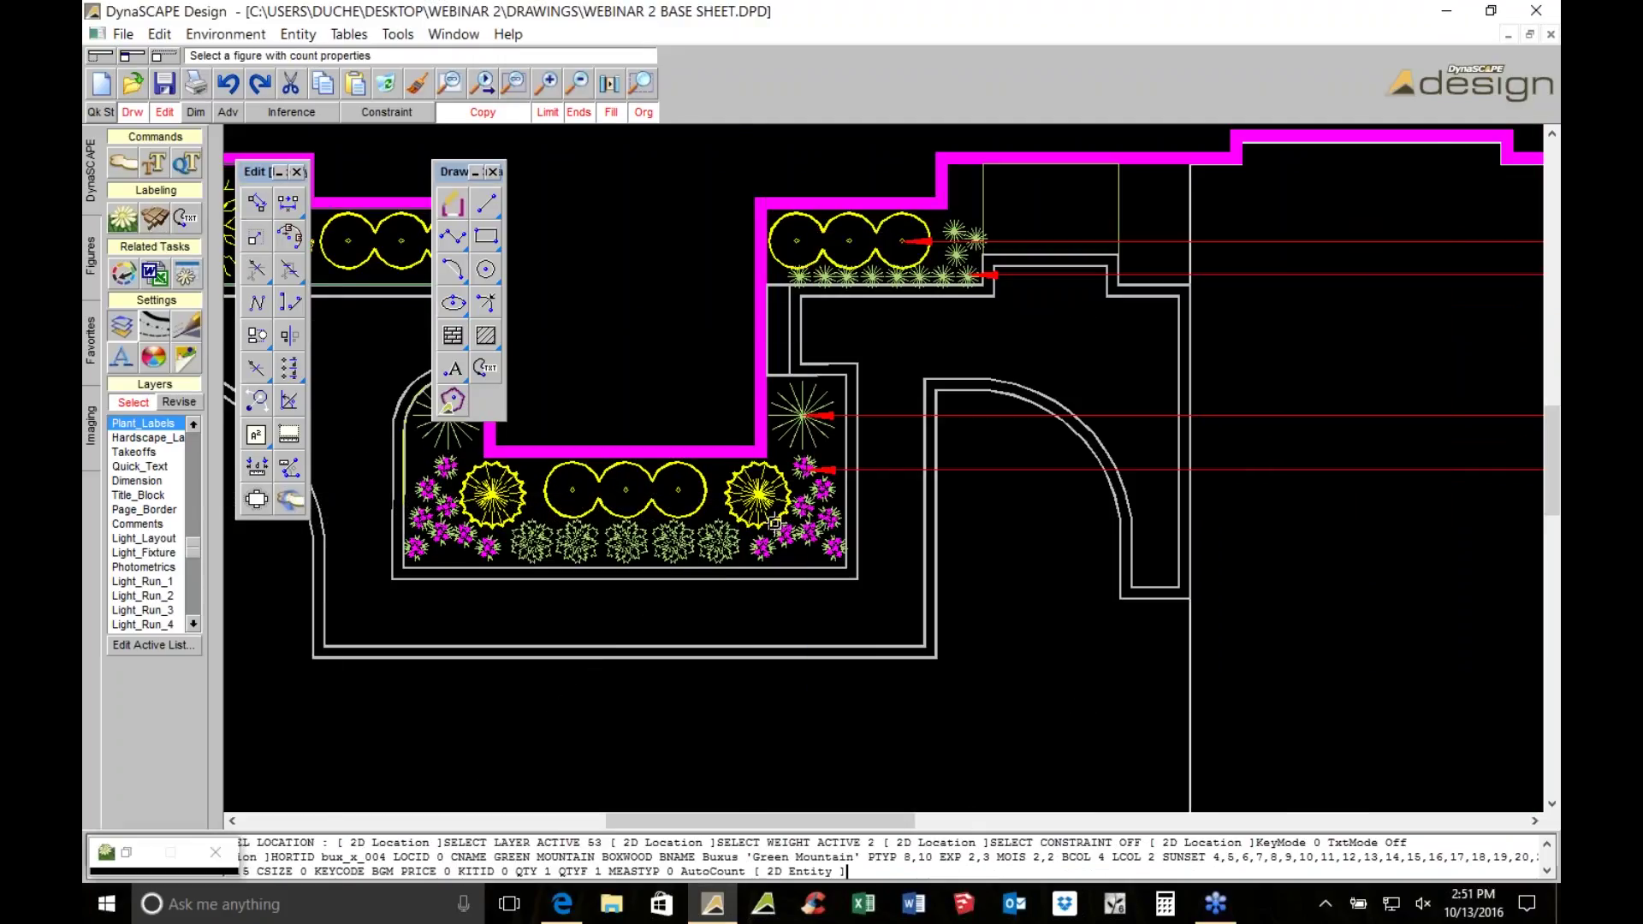
pyautogui.click(765, 510)
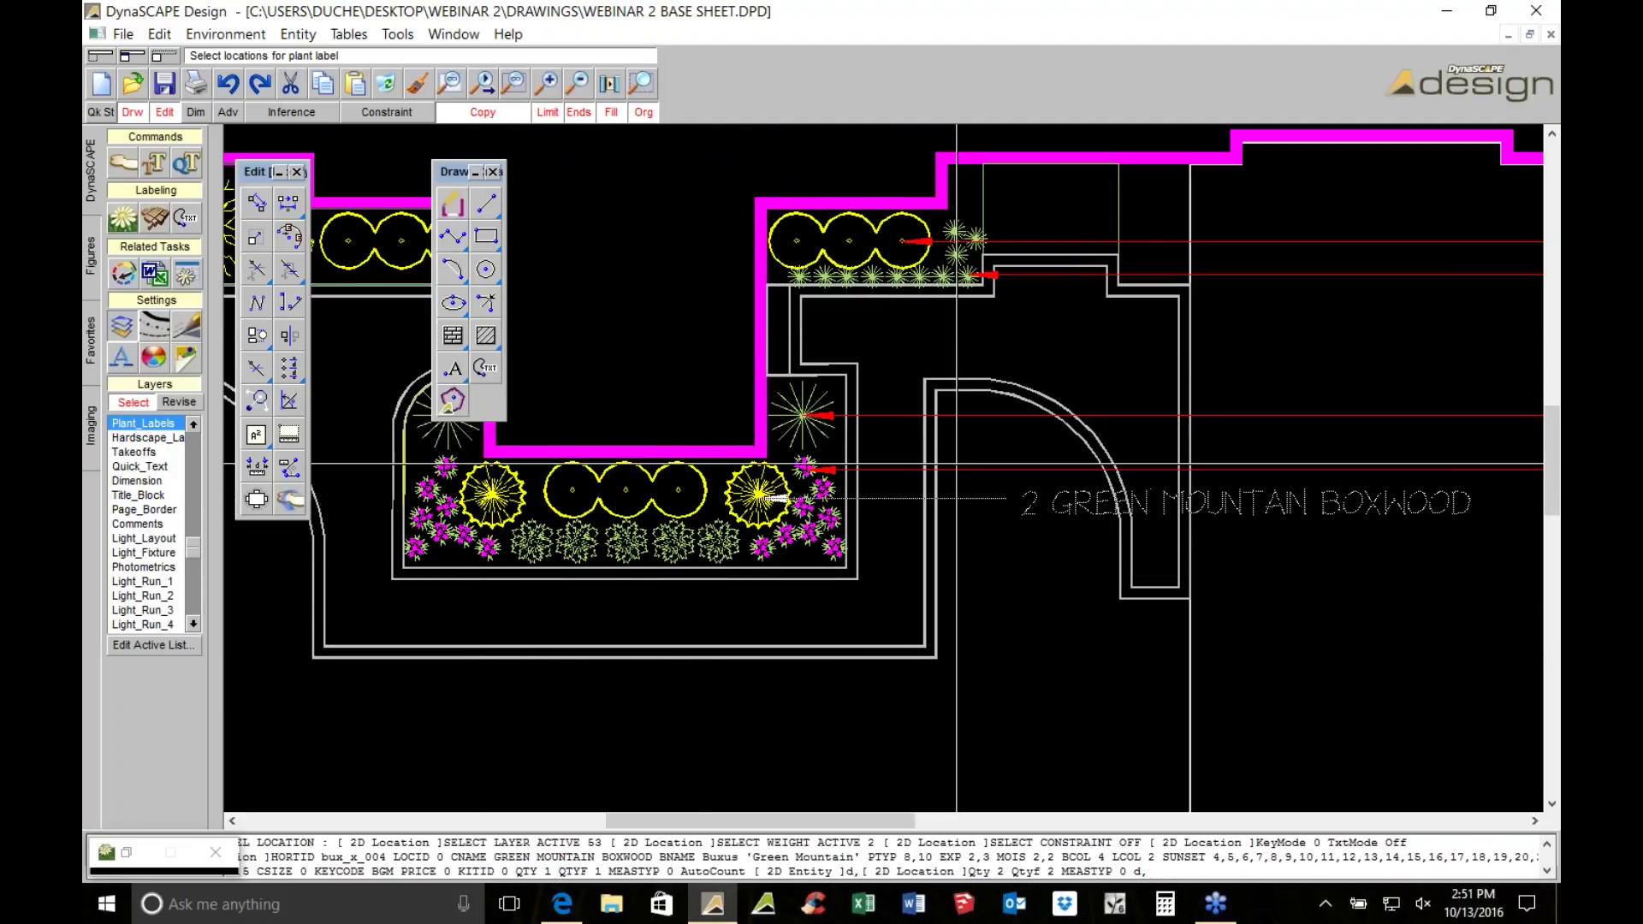
pyautogui.moveTo(945, 521); pyautogui.dragTo(312, 536, button='middle')
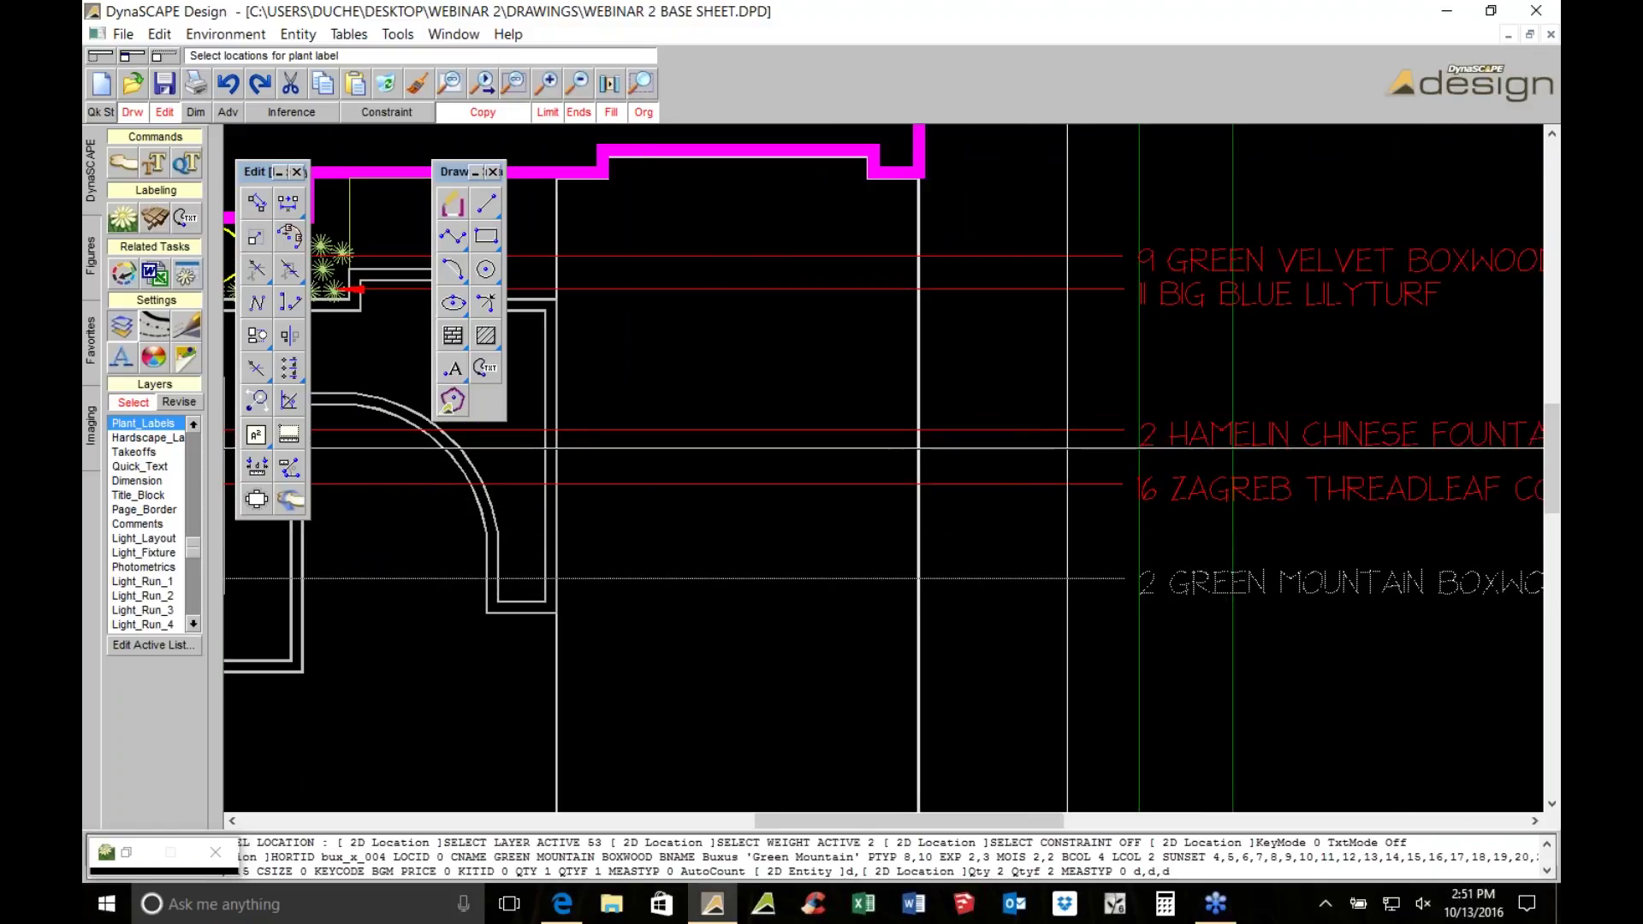
pyautogui.click(1067, 448)
pyautogui.scroll(-3, 1053, 444)
pyautogui.scroll(3, 1034, 444)
pyautogui.scroll(2, 817, 394)
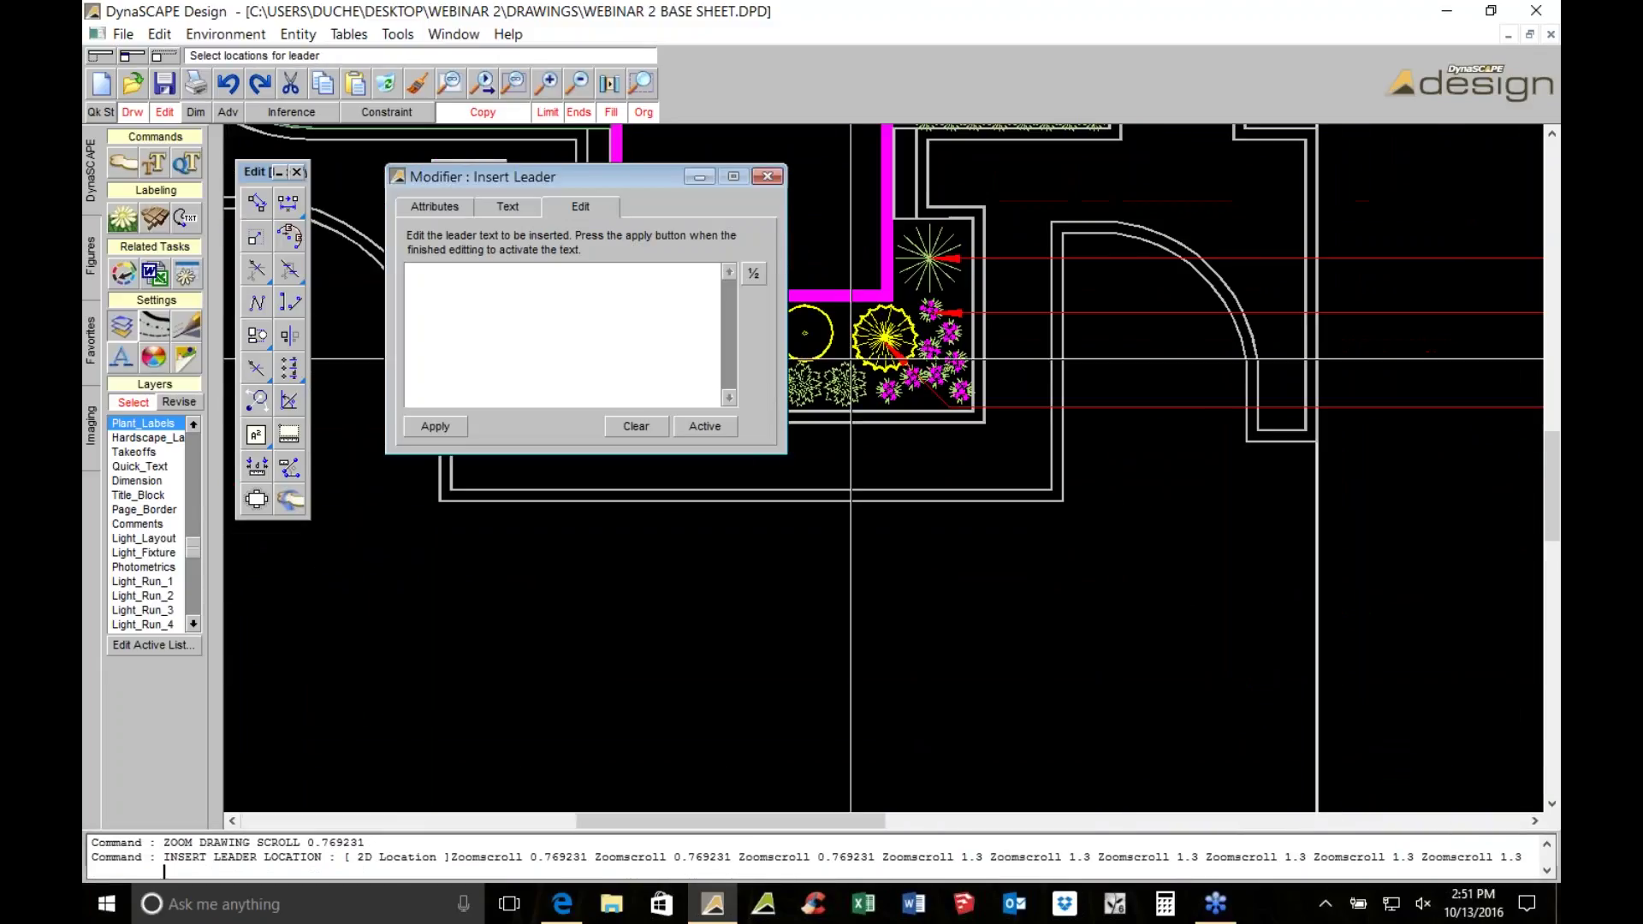
pyautogui.click(563, 338)
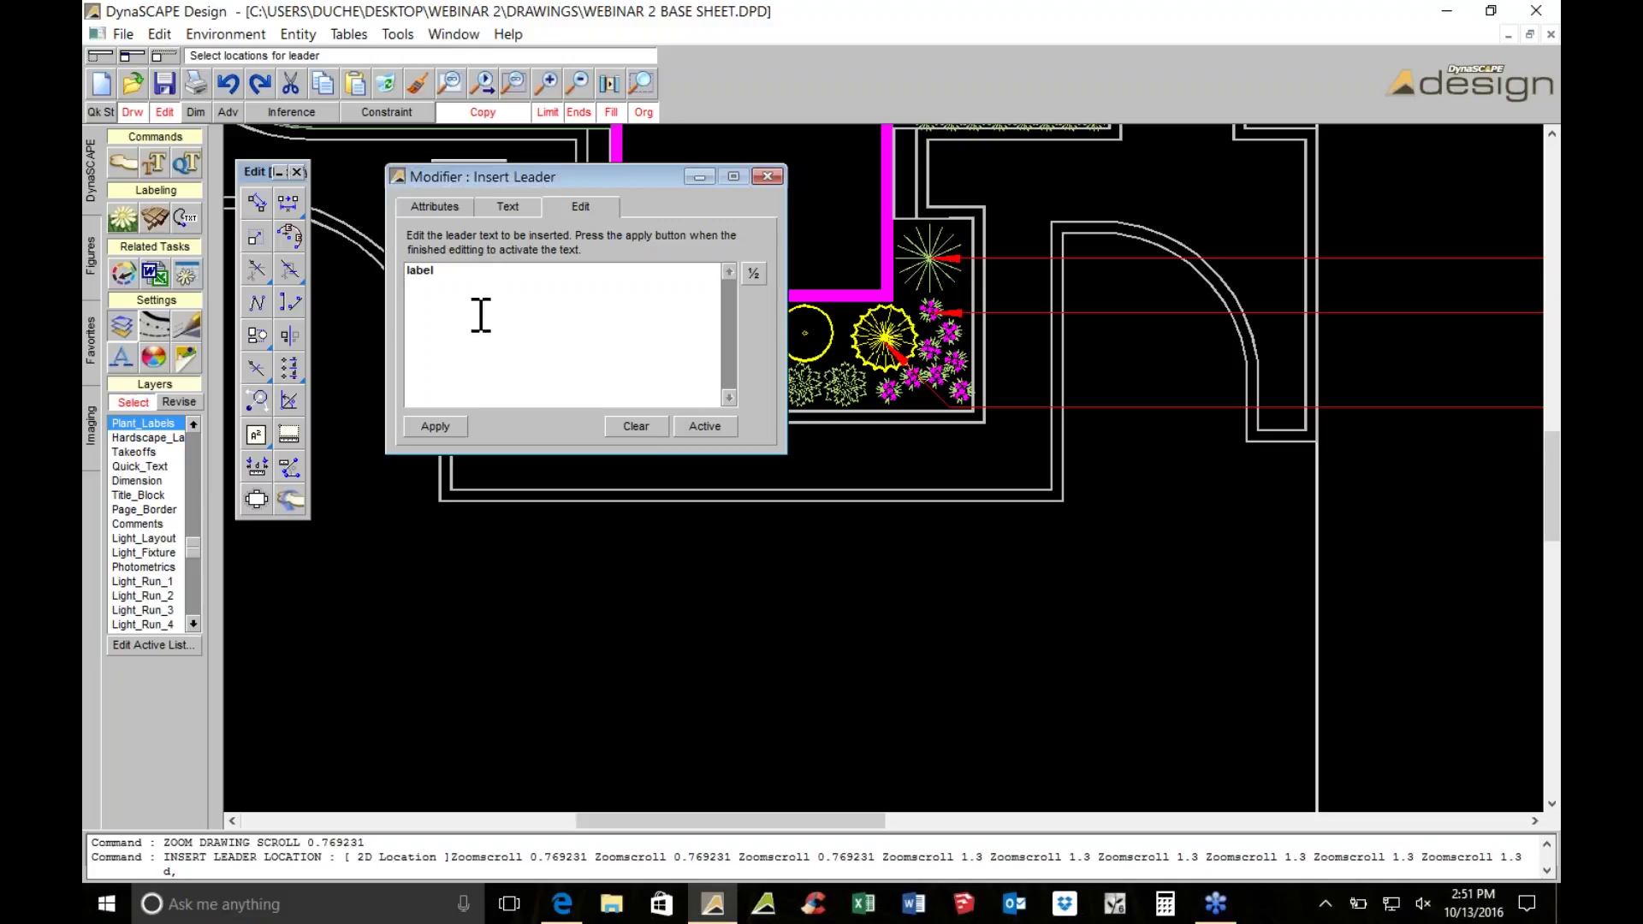
pyautogui.click(432, 430)
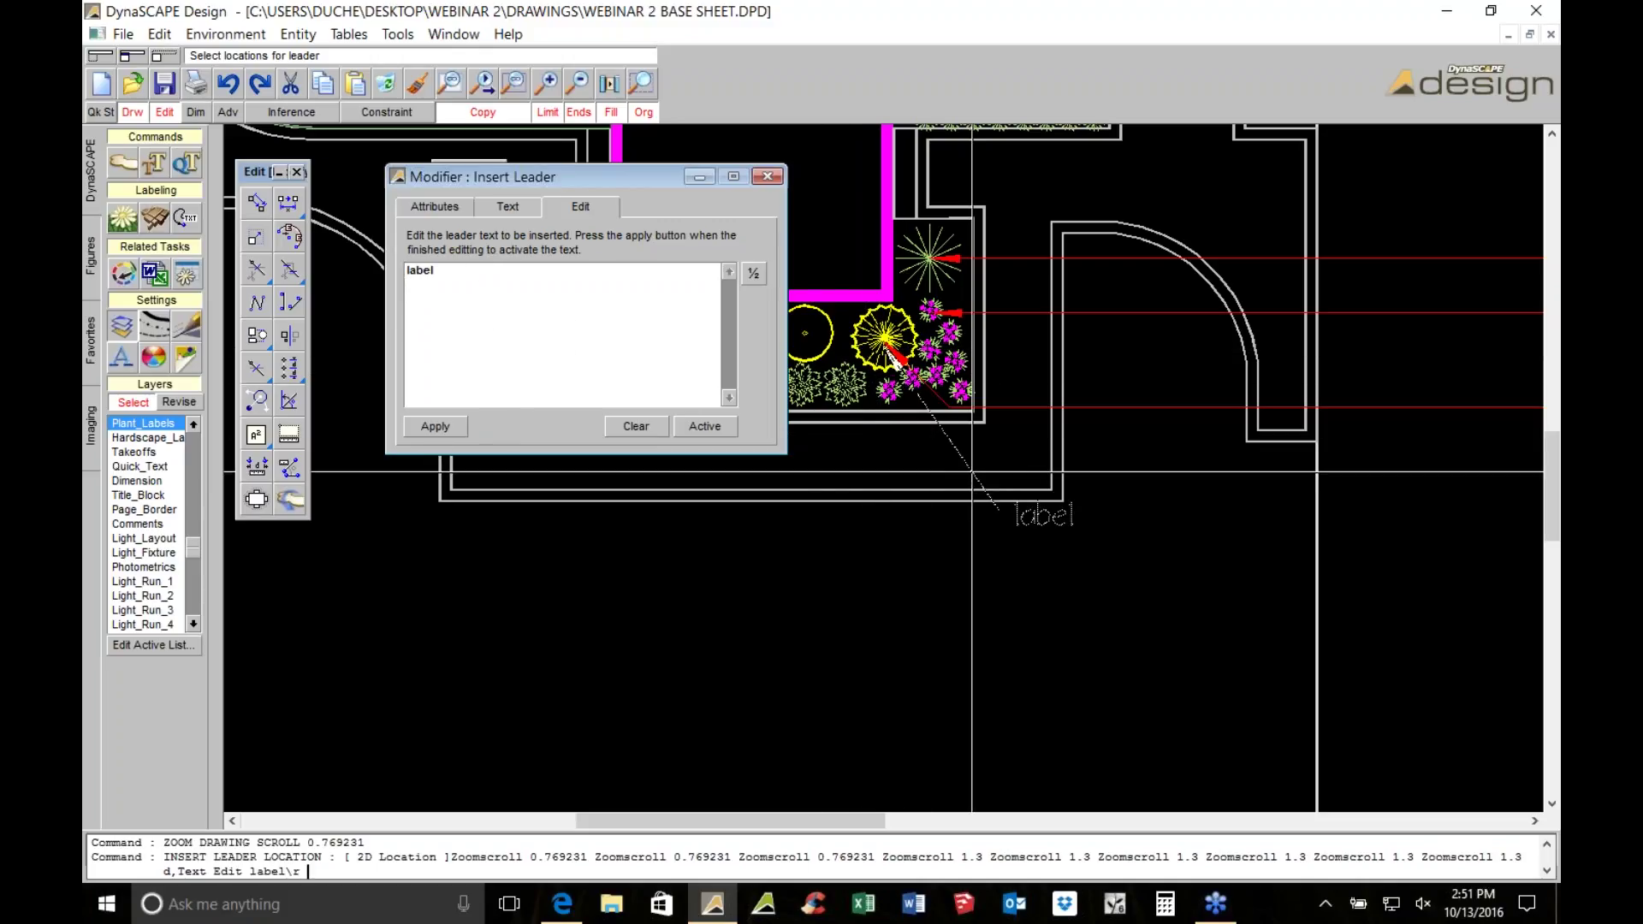
pyautogui.moveTo(1361, 466); pyautogui.dragTo(1517, 510, button='middle')
pyautogui.click(1367, 487)
pyautogui.moveTo(881, 424); pyautogui.dragTo(967, 423, button='middle')
pyautogui.click(965, 421)
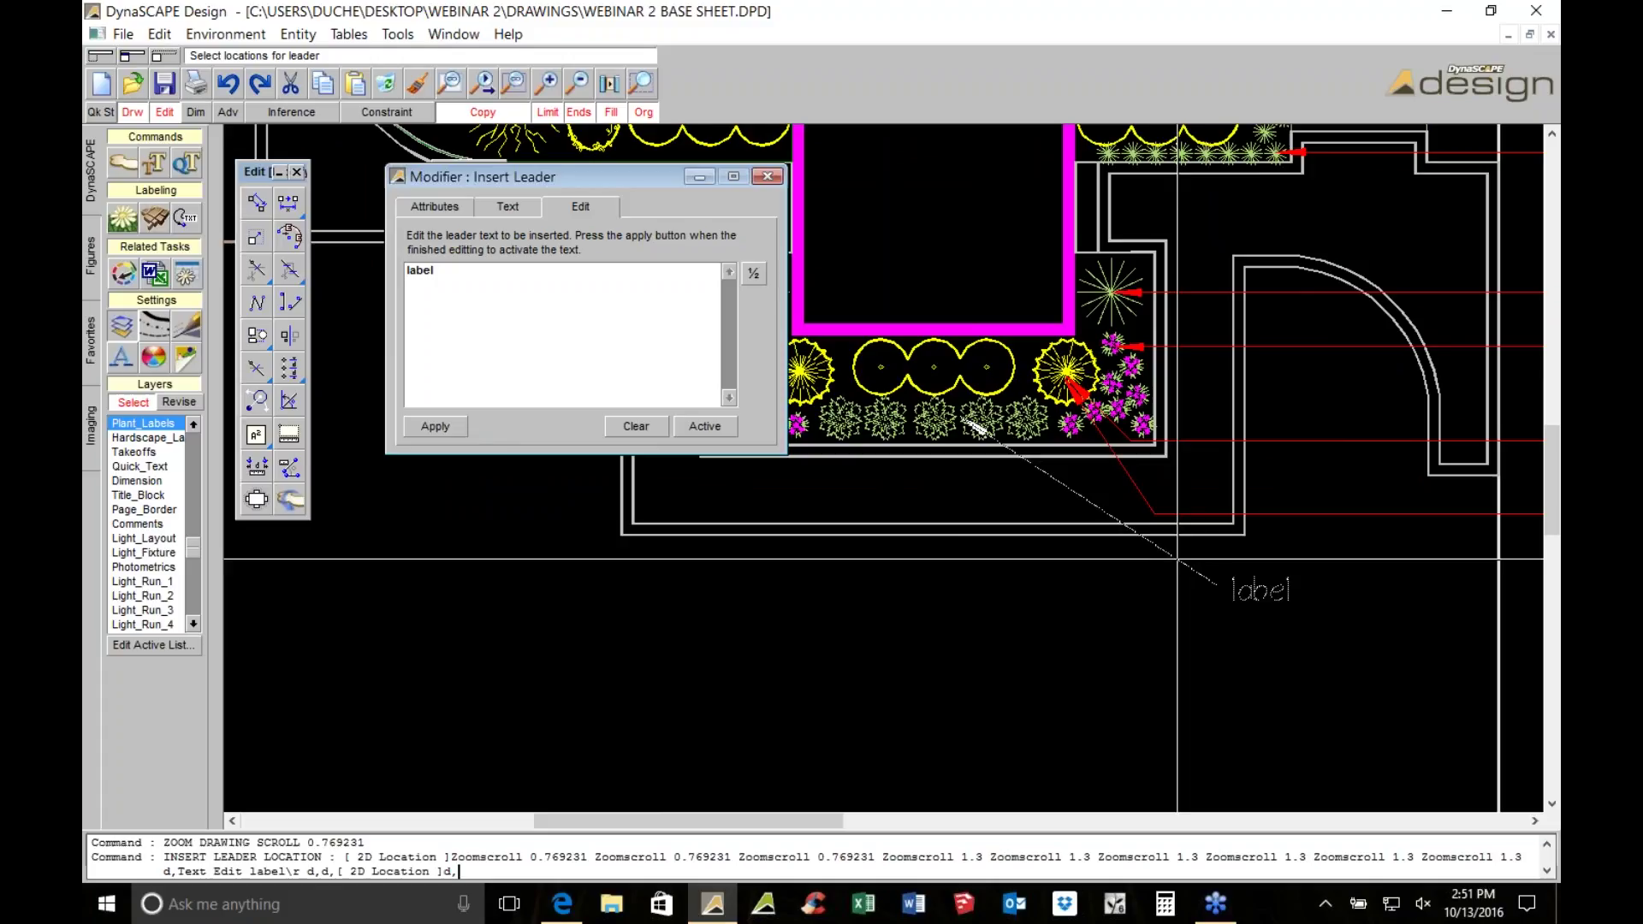
pyautogui.click(1215, 589)
pyautogui.scroll(2, 1066, 423)
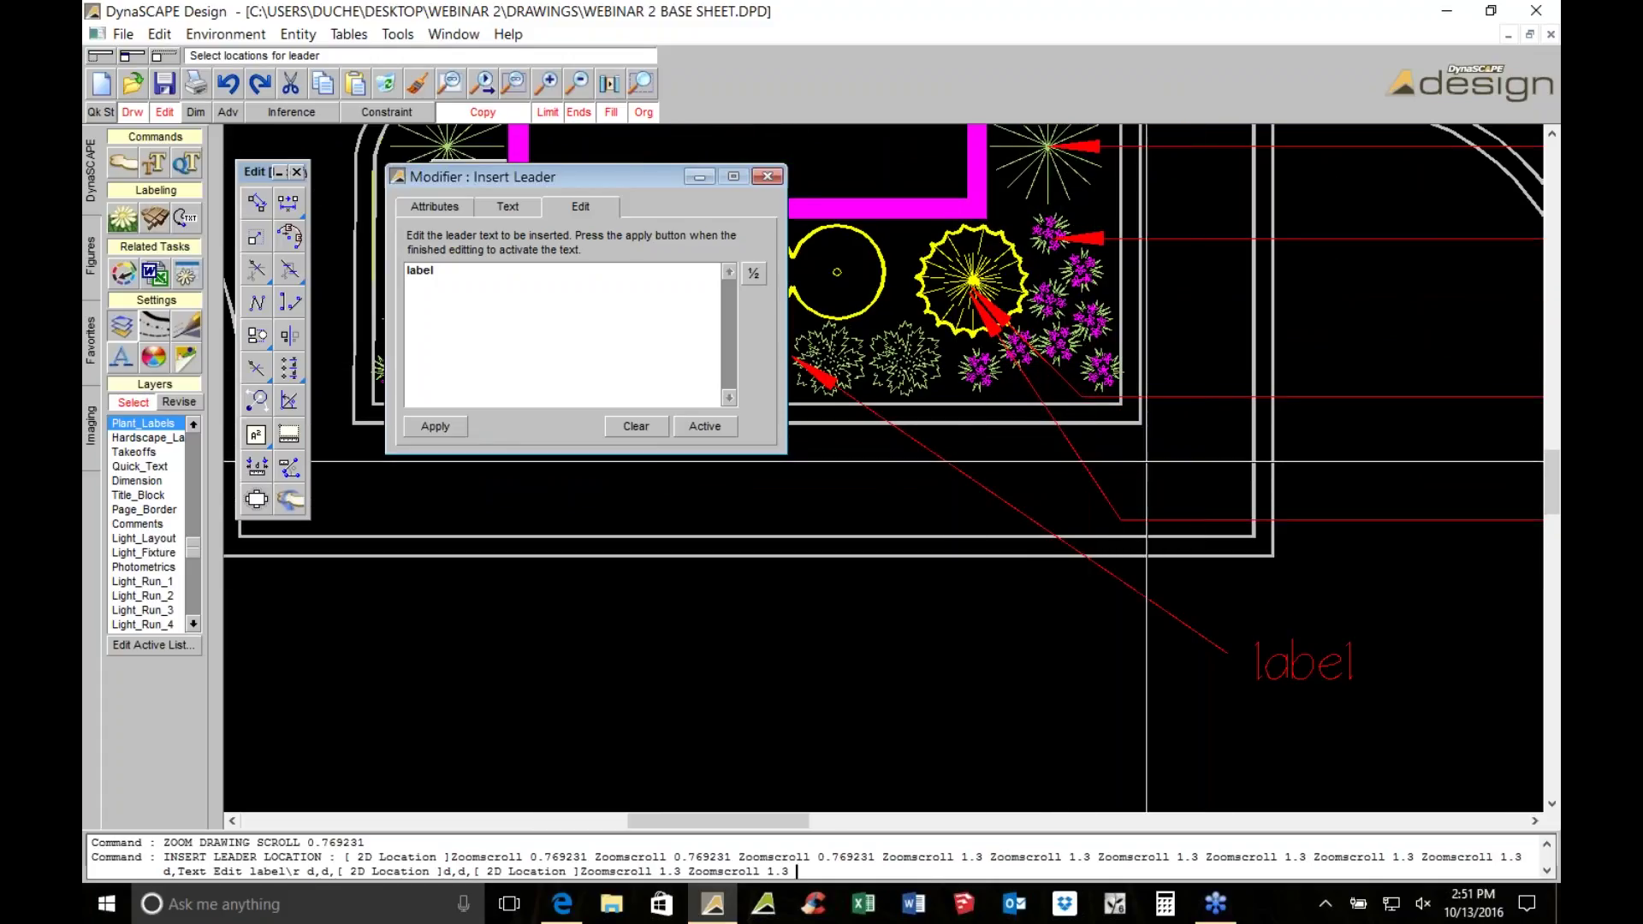
pyautogui.press('Escape')
pyautogui.click(1066, 424)
pyautogui.click(675, 472)
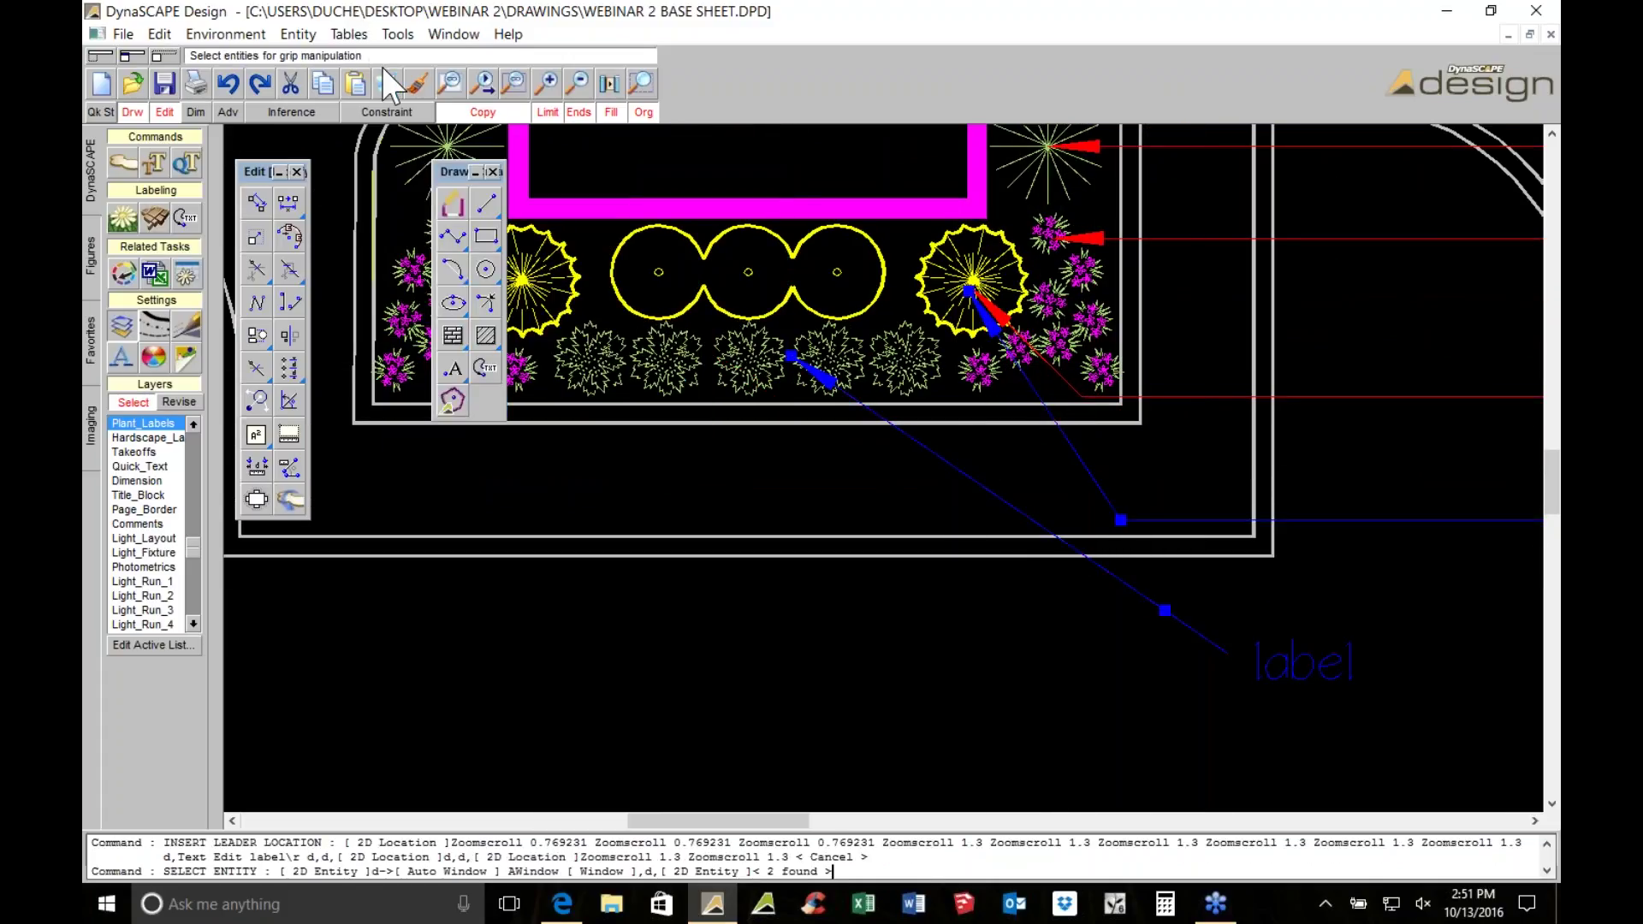
pyautogui.scroll(-2, 1203, 423)
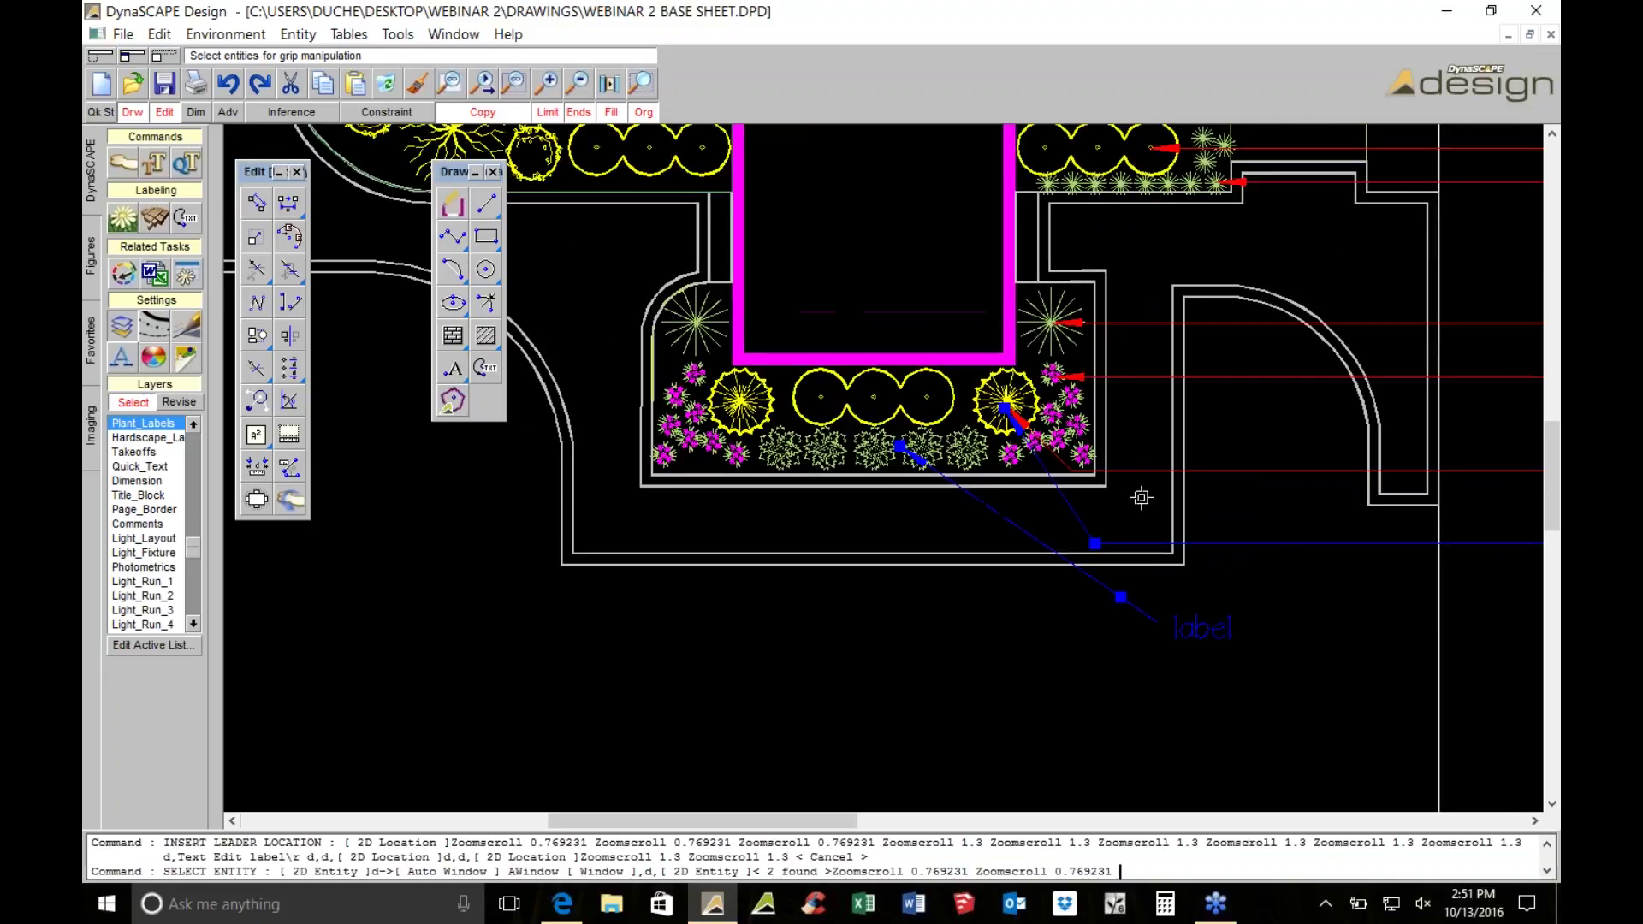
pyautogui.click(377, 87)
pyautogui.scroll(2, 1261, 528)
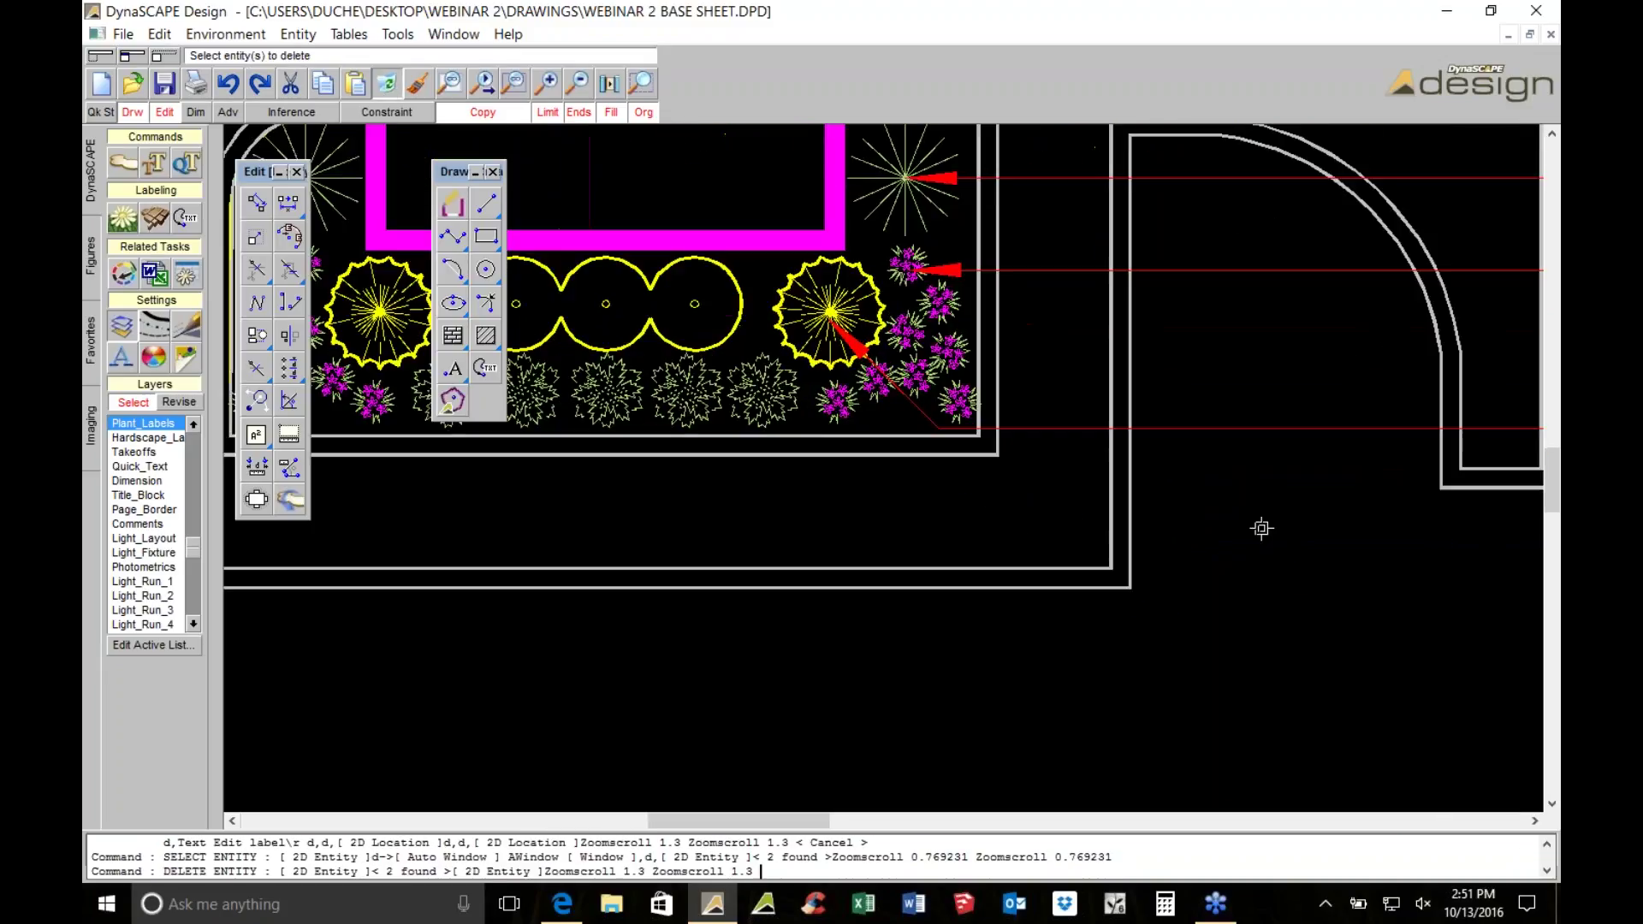
pyautogui.scroll(-1, 1095, 454)
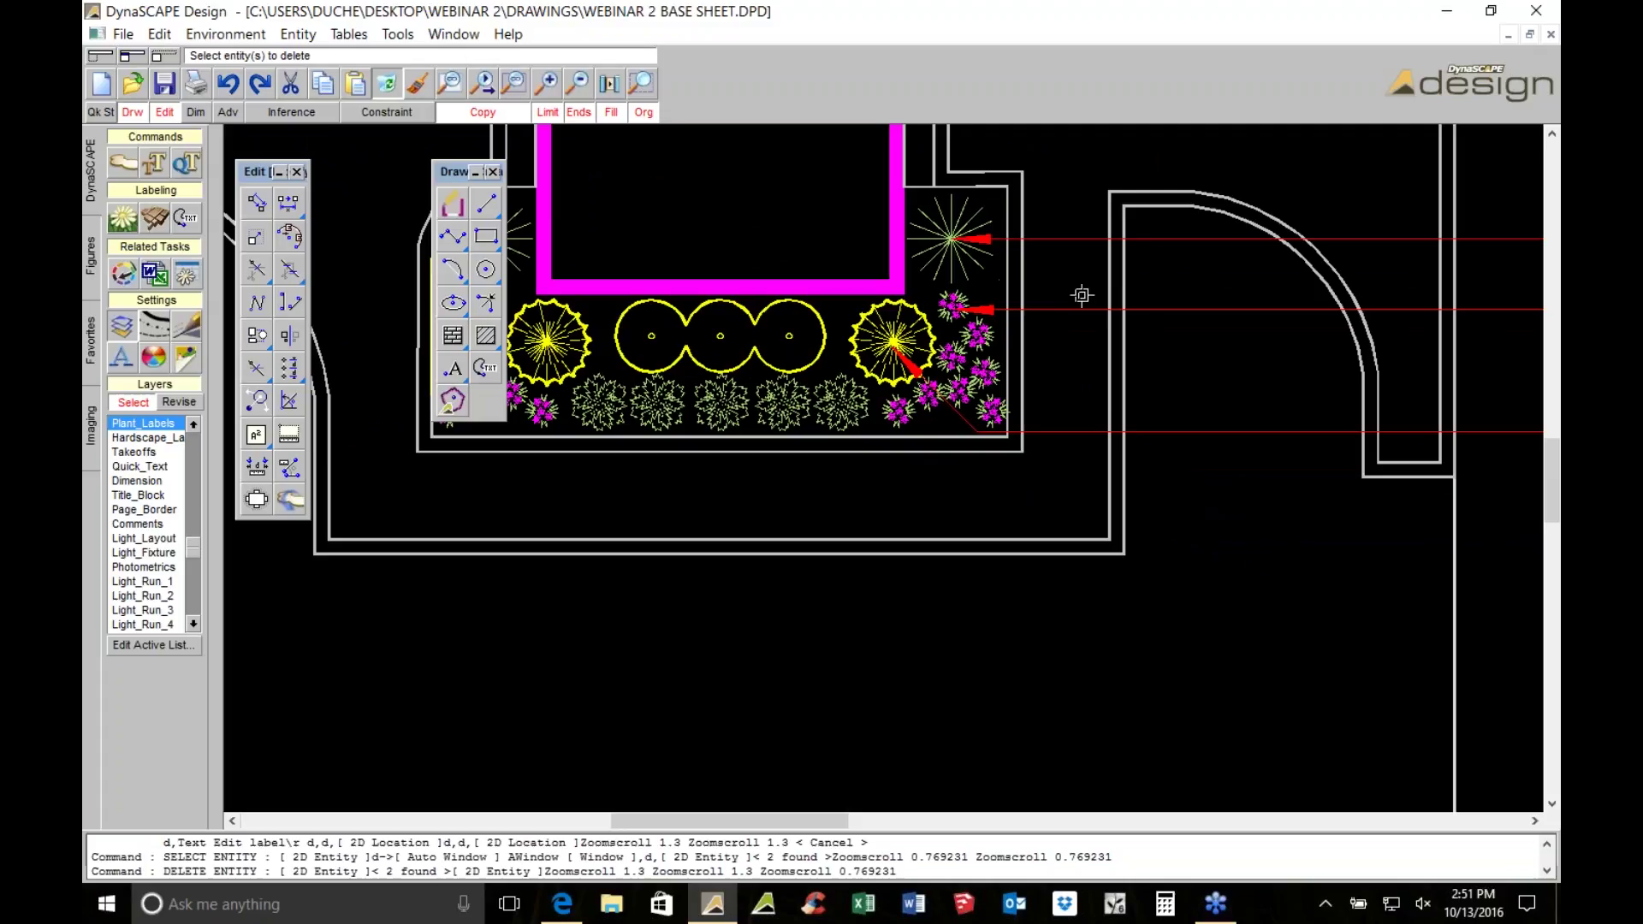
pyautogui.scroll(-1, 1102, 333)
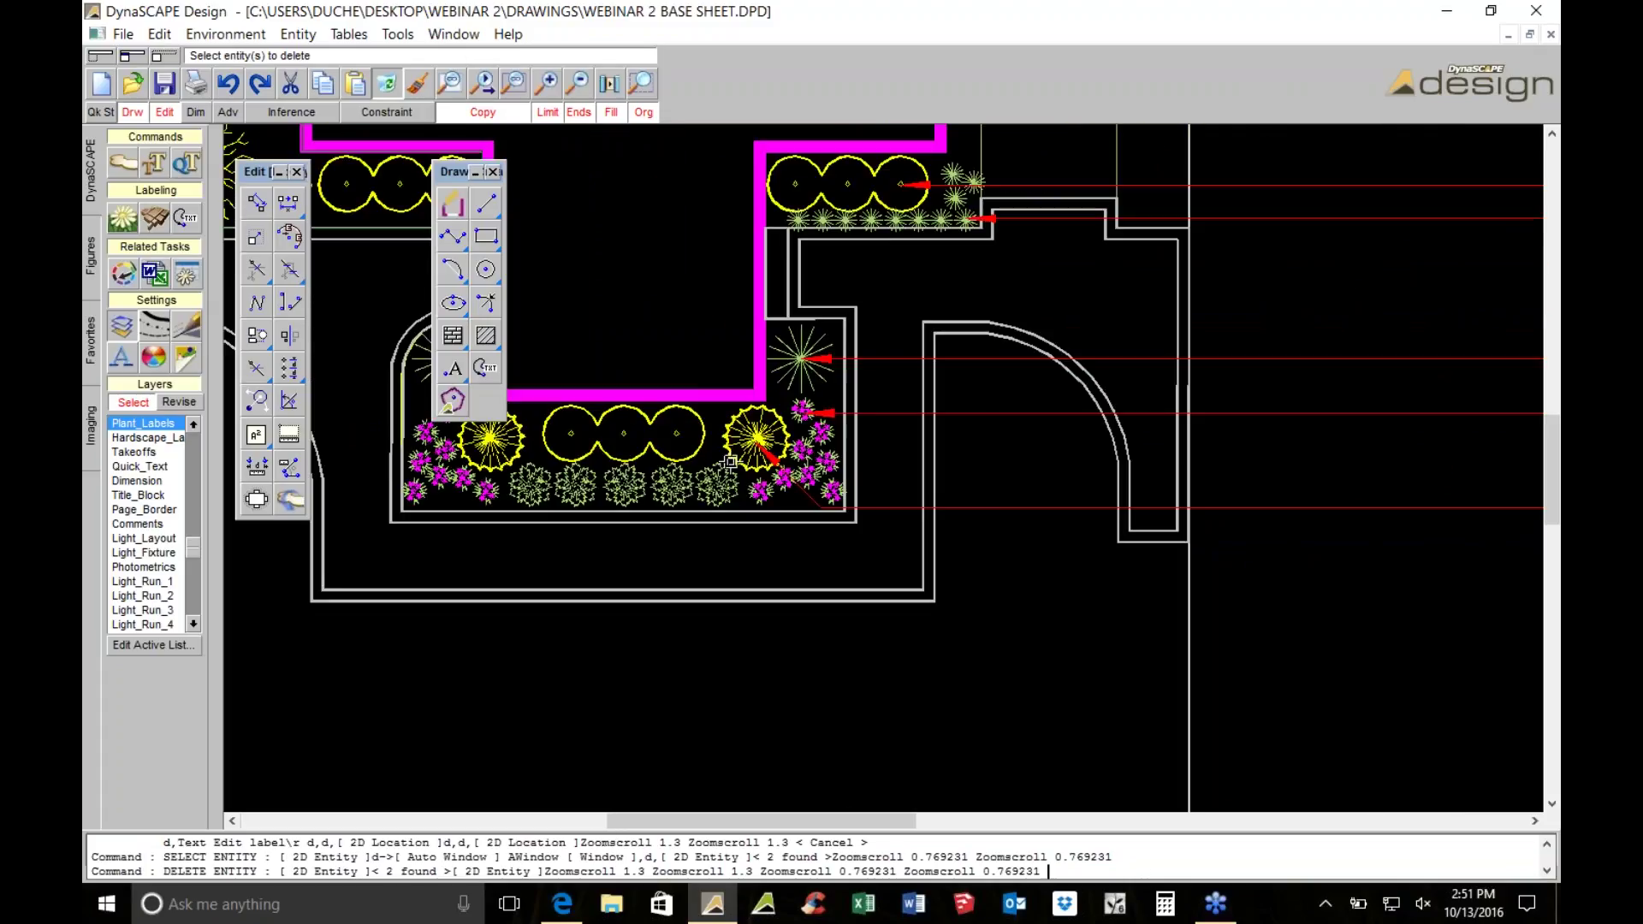
pyautogui.scroll(2, 730, 462)
pyautogui.click(849, 521)
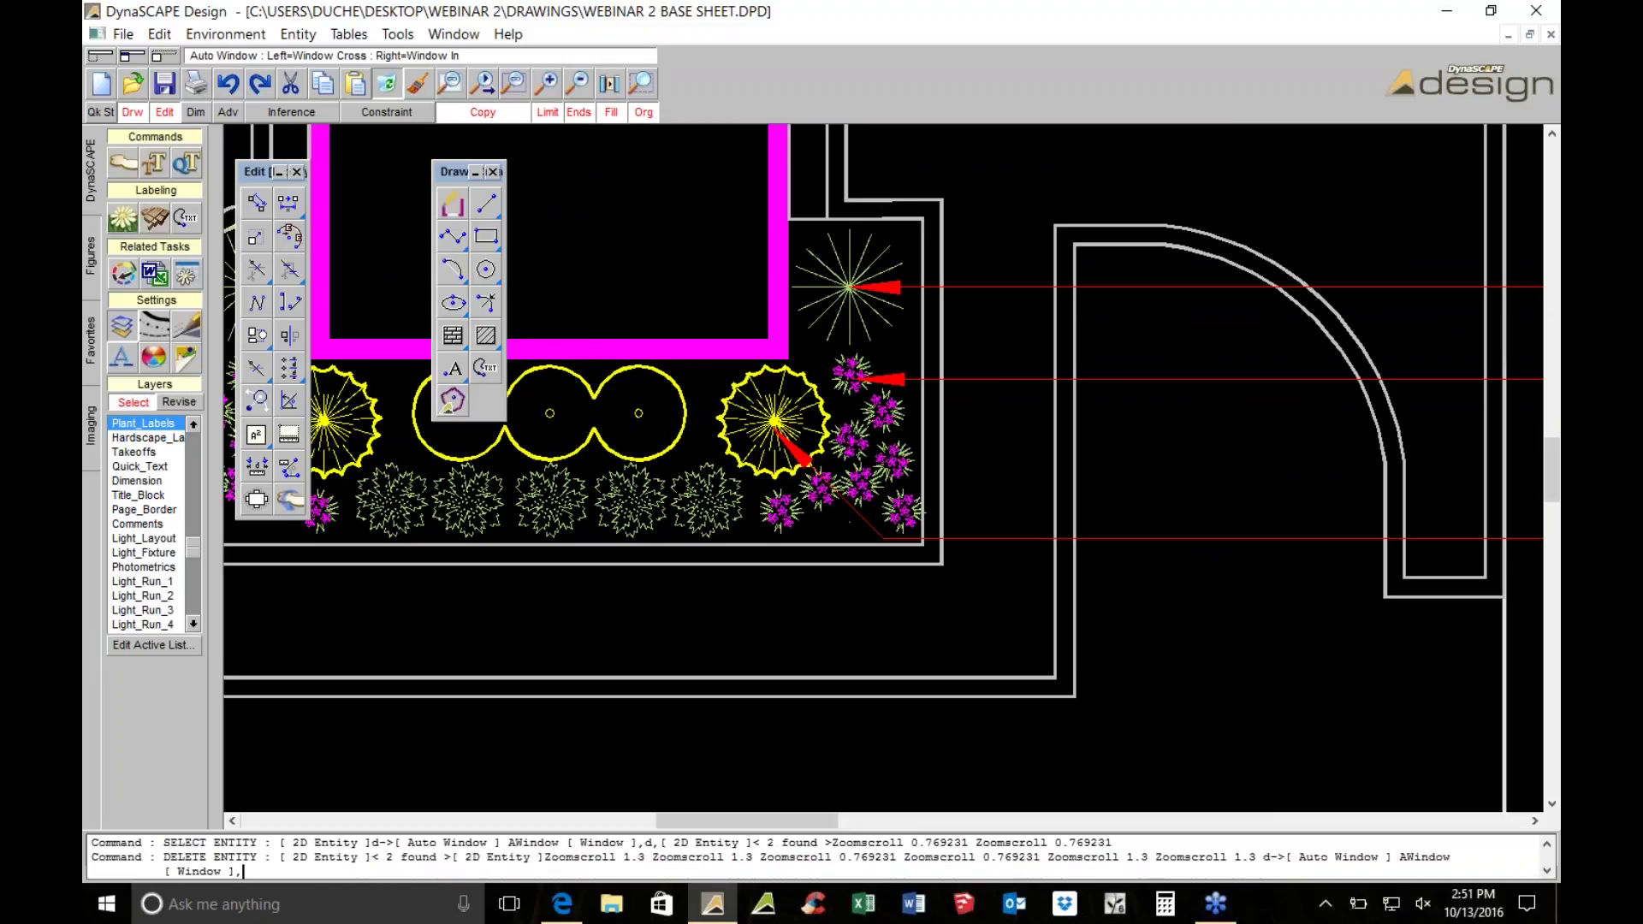
pyautogui.press('Escape')
pyautogui.press('Escape')
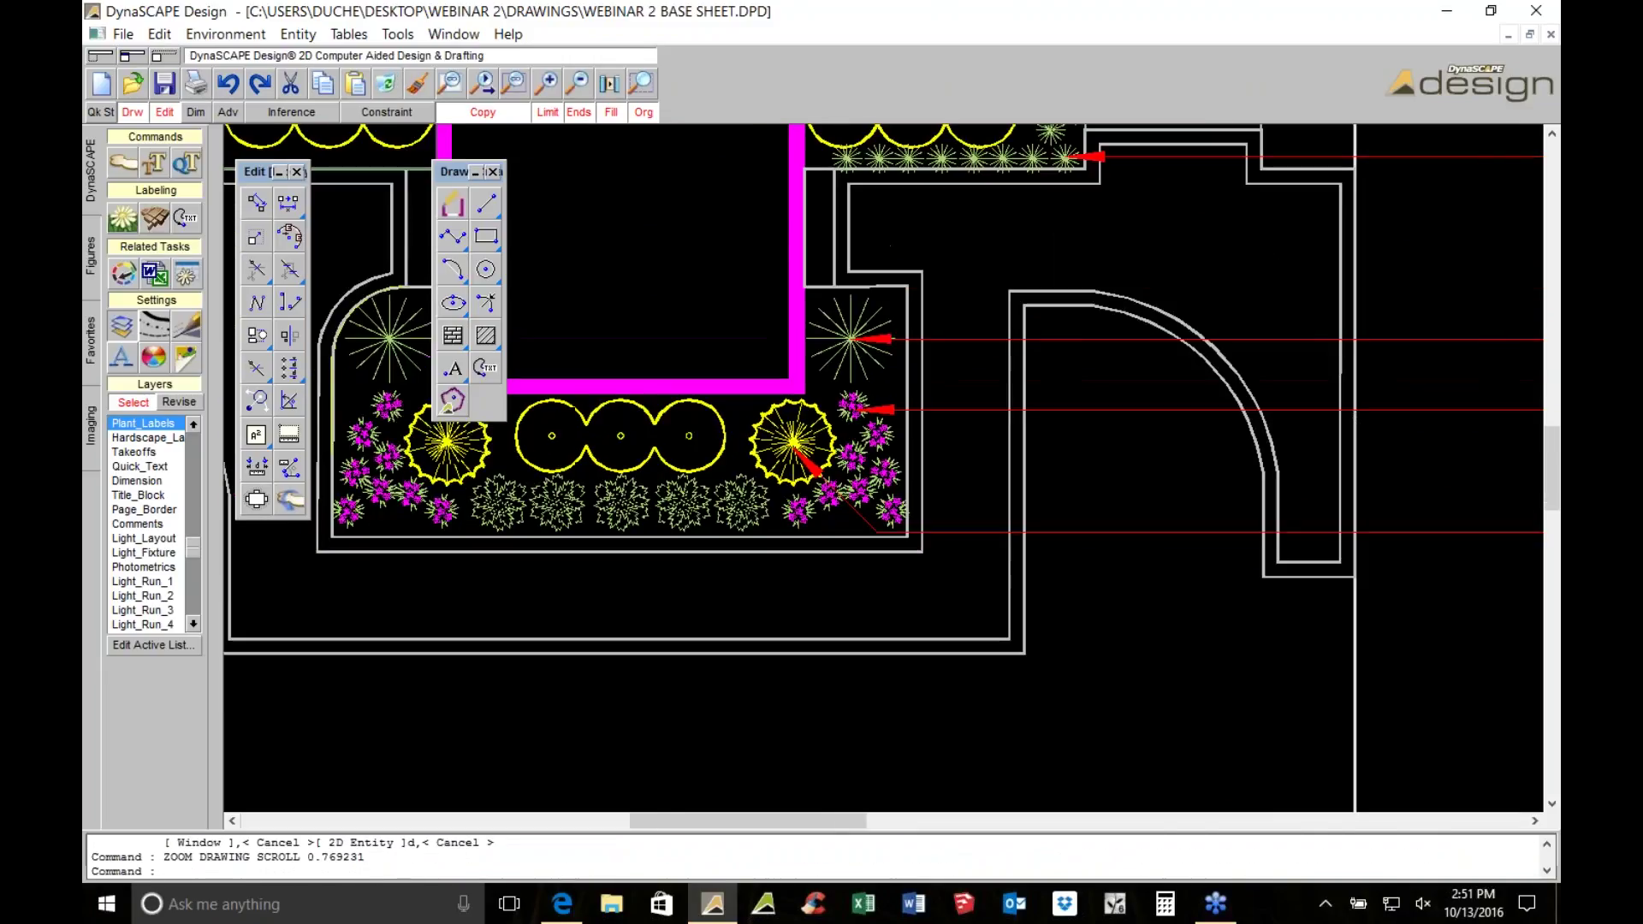
# Search the online plant database for 'sedum' and choose Gold Moss Sedum (Sedum acre)
pyautogui.click(123, 219)
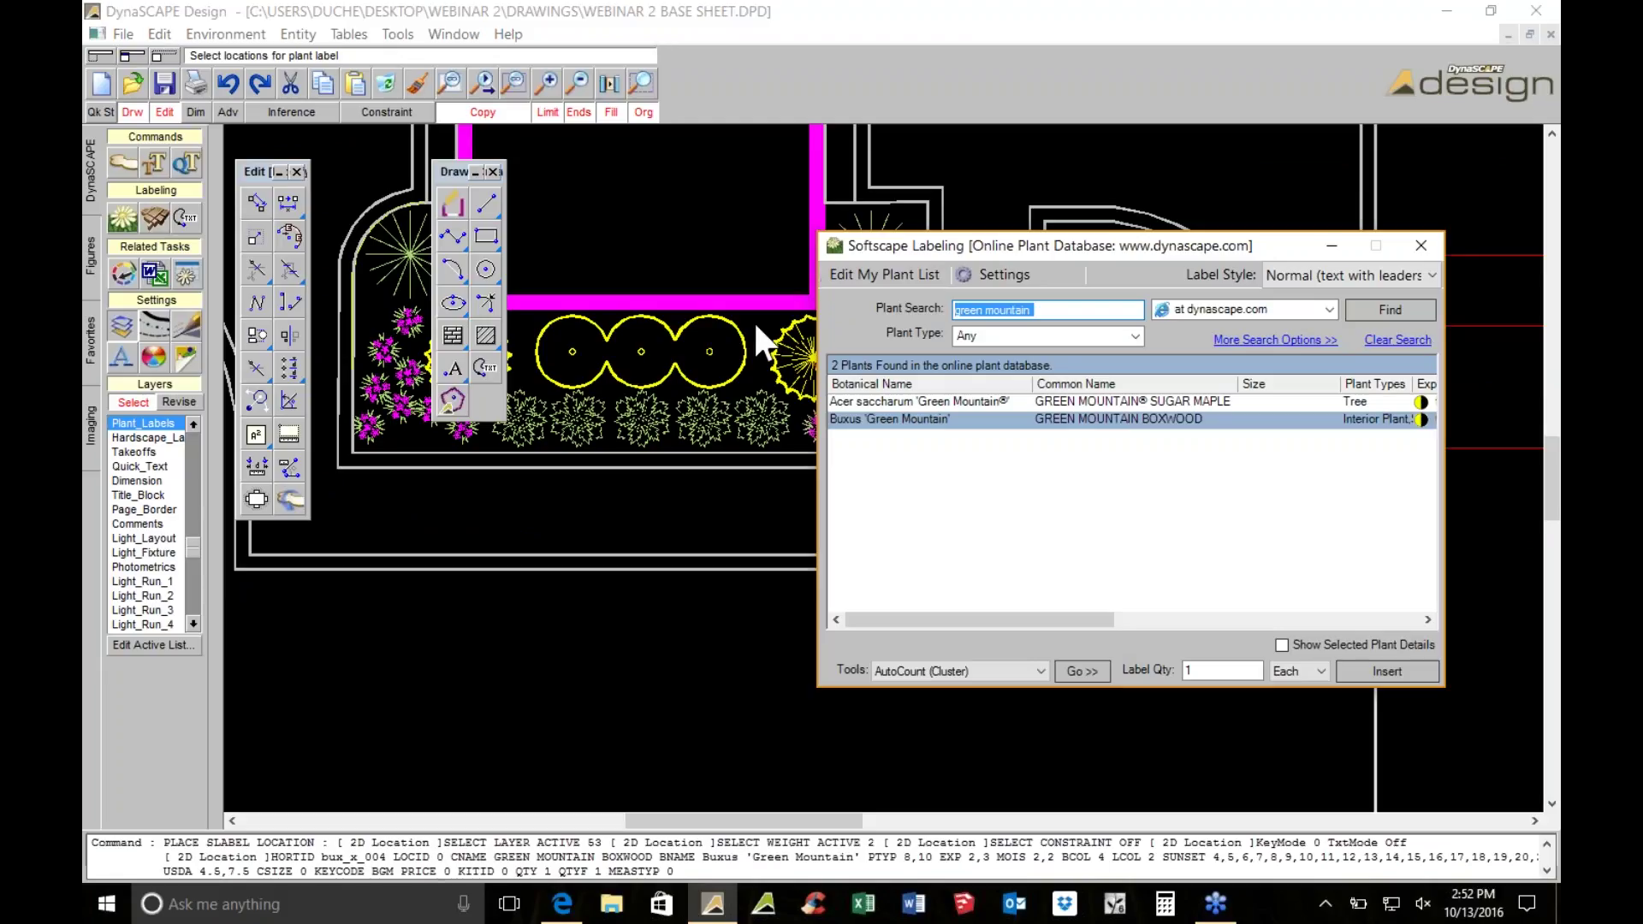
pyautogui.write('sedum')
pyautogui.press('Return')
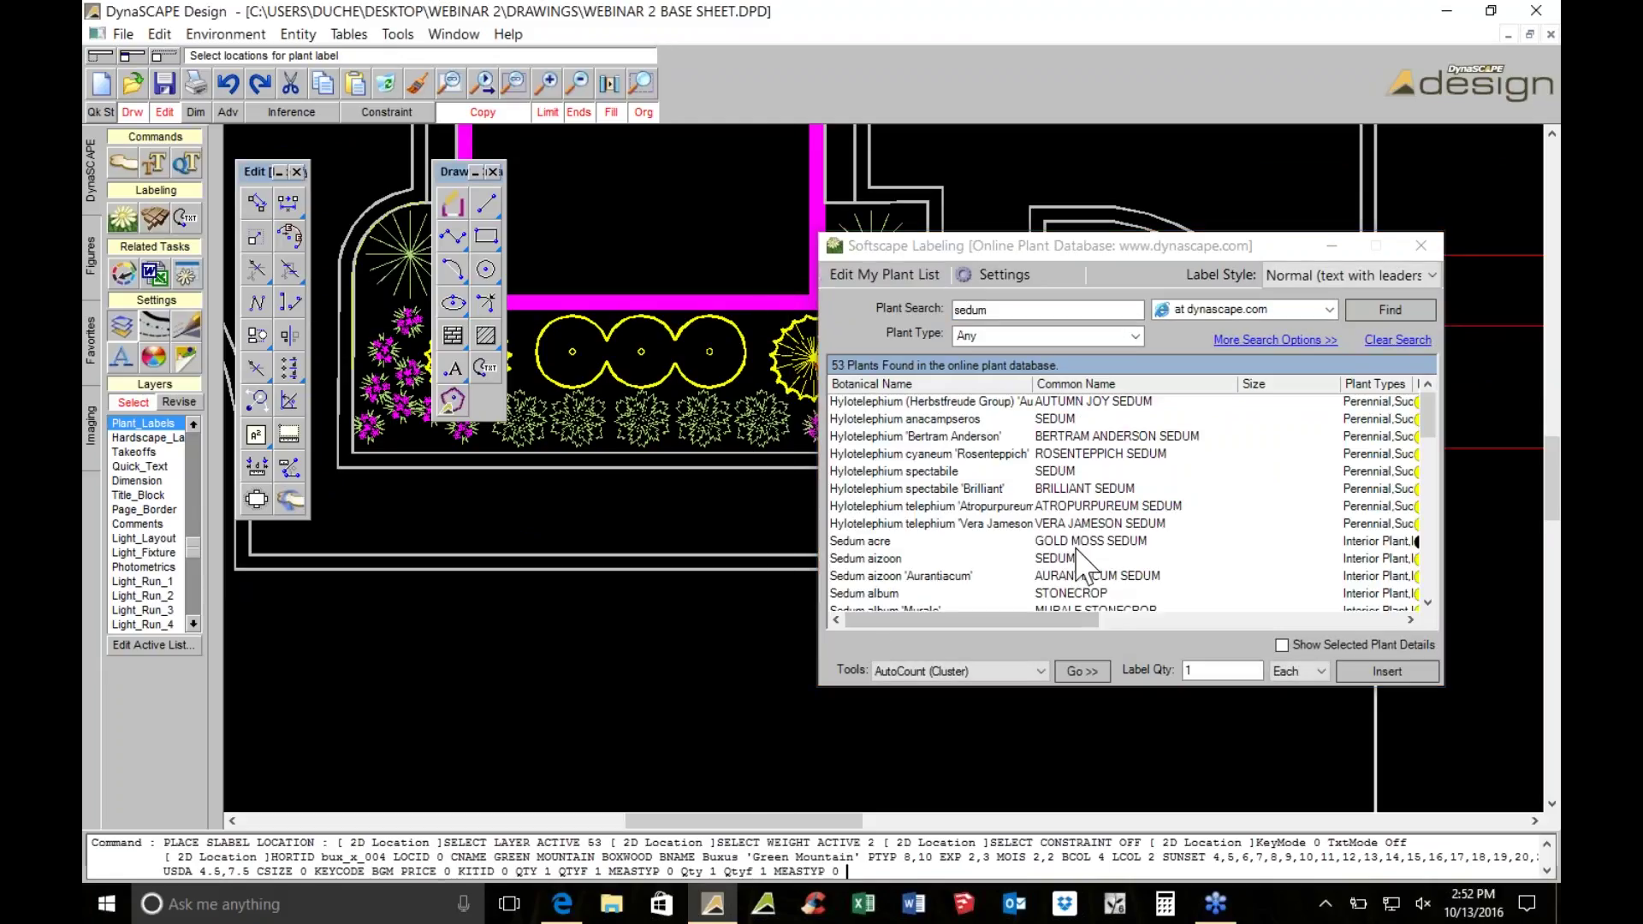
pyautogui.click(1076, 543)
# Count the sedum plants and place the 5 GOLD MOSS SEDUM label beneath the other red labels
pyautogui.click(1086, 672)
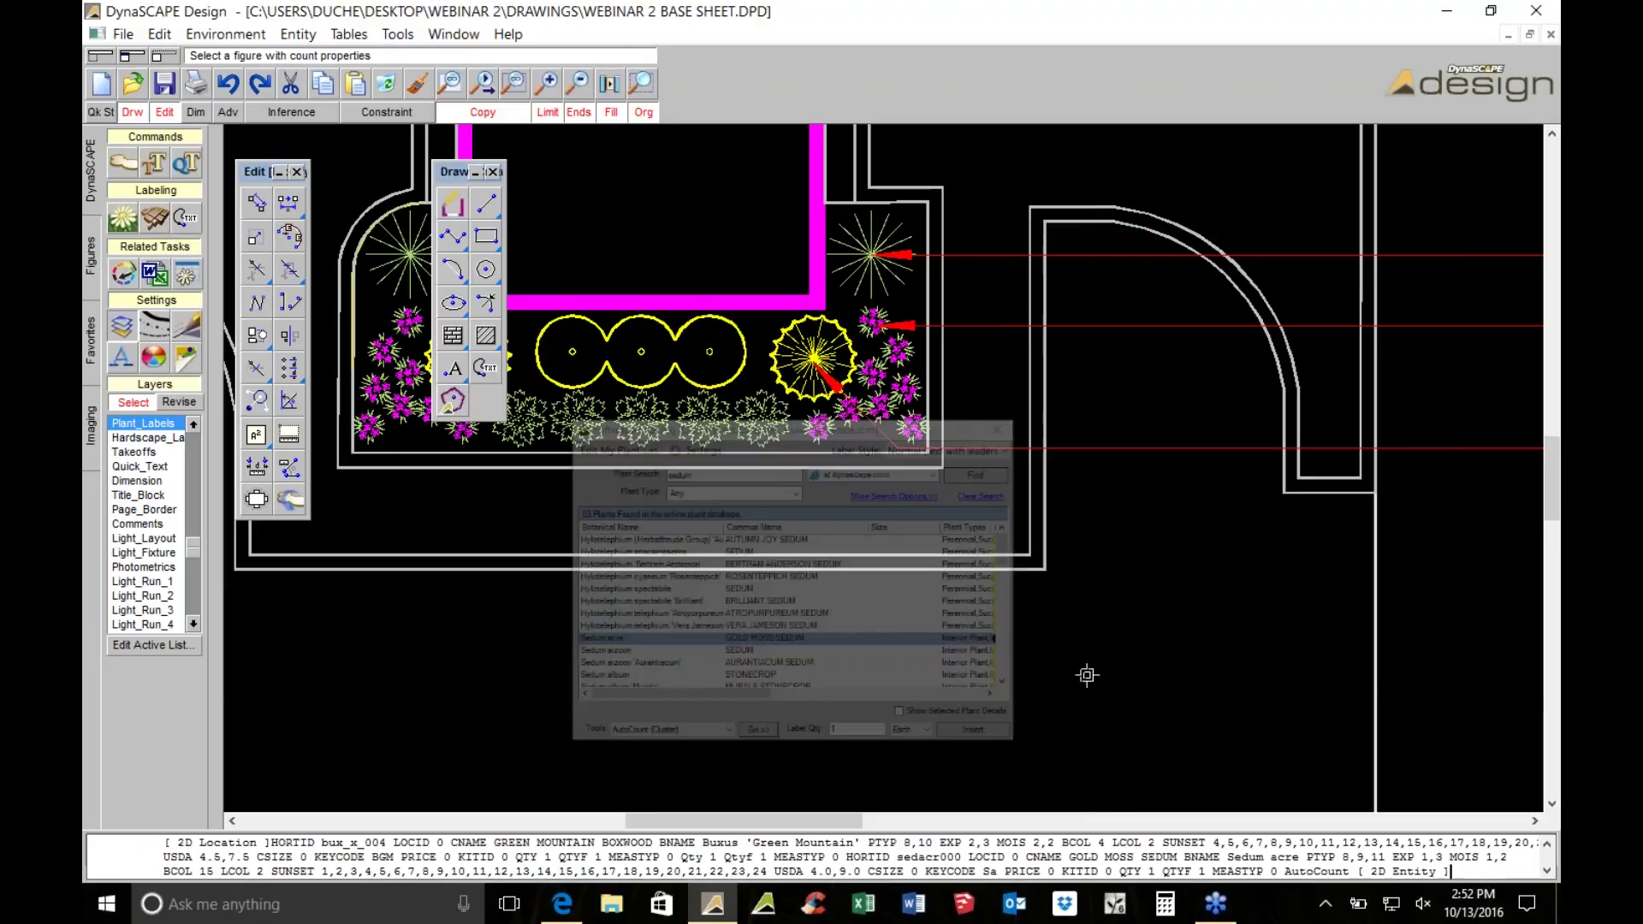
pyautogui.click(740, 401)
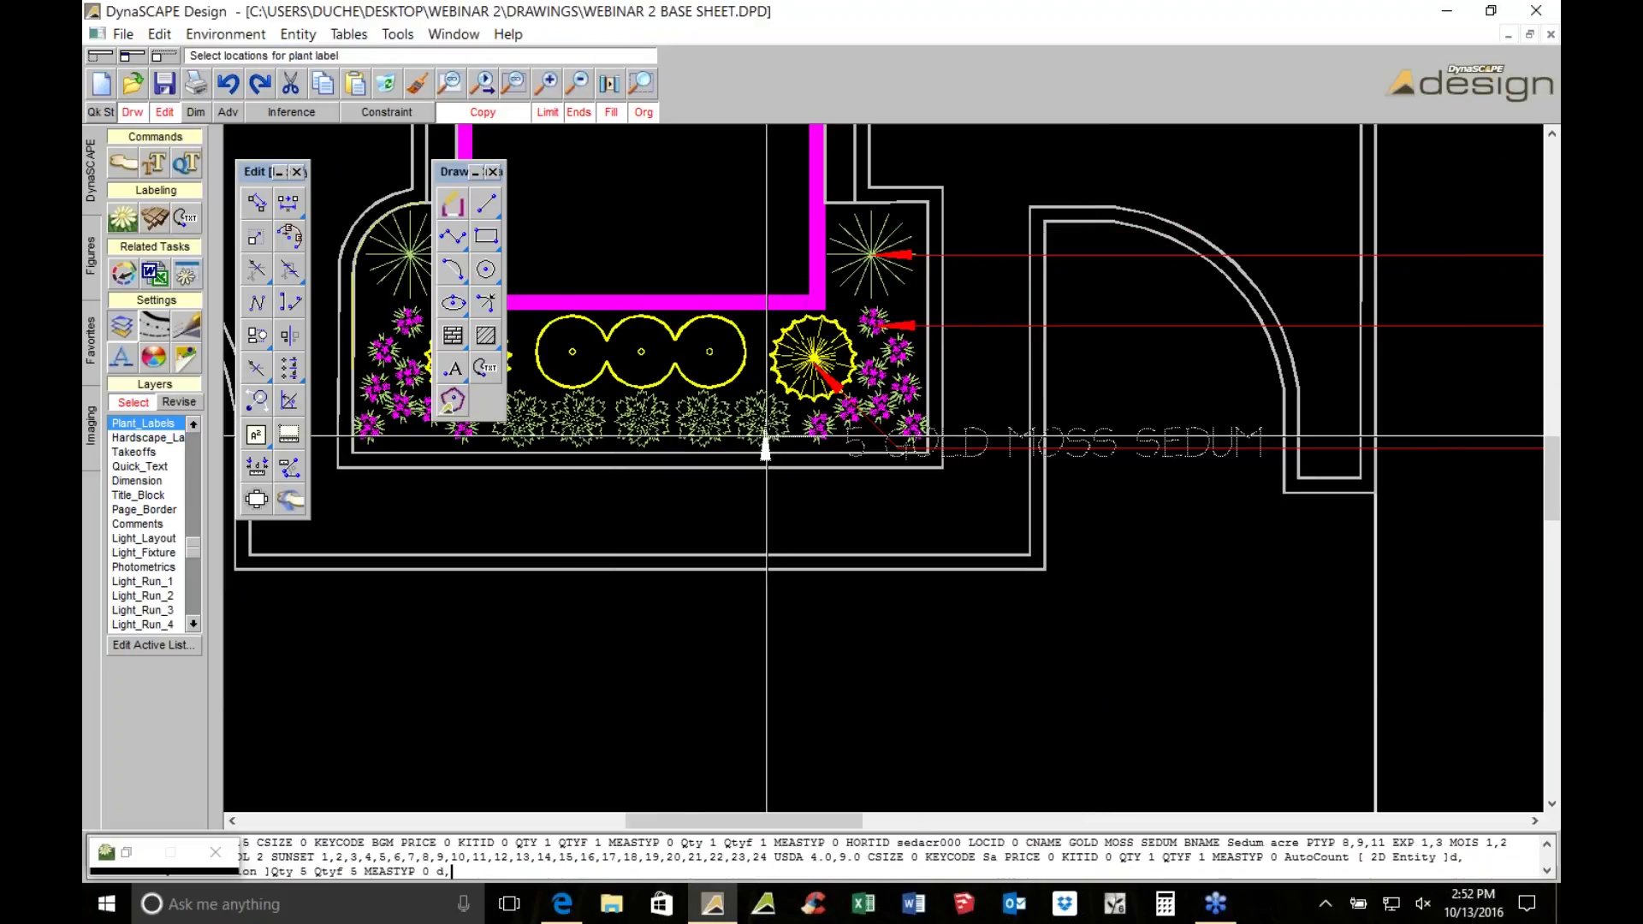
pyautogui.scroll(-2, 263, 661)
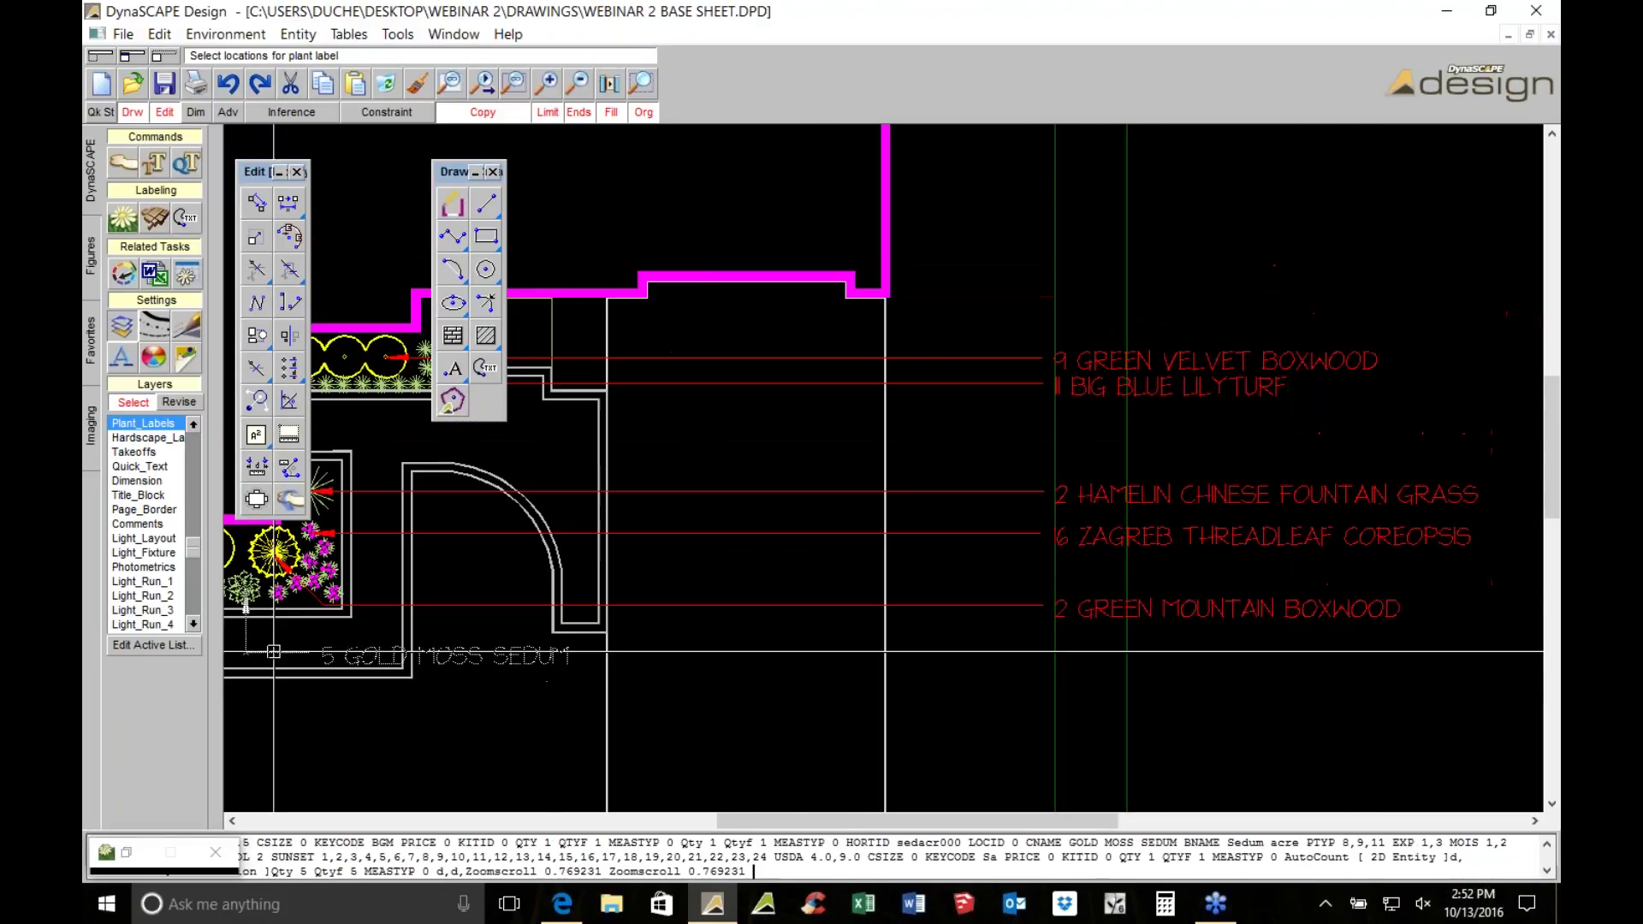
pyautogui.scroll(2, 488, 650)
pyautogui.click(1395, 695)
pyautogui.scroll(-2, 1394, 695)
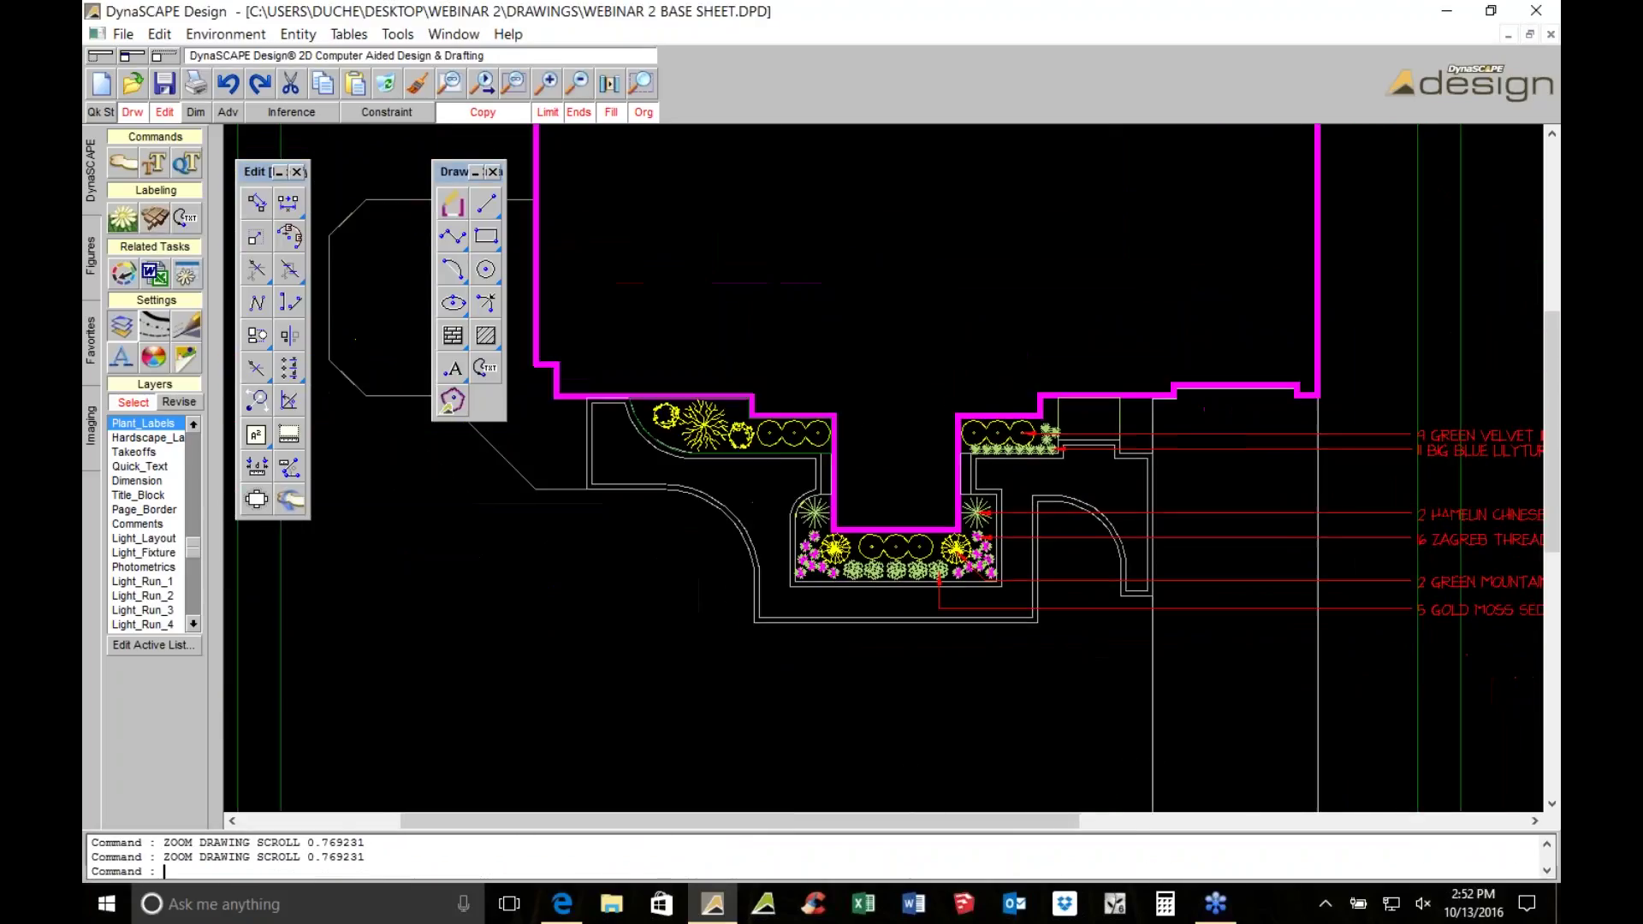
pyautogui.scroll(-1, 881, 468)
pyautogui.scroll(1, 950, 355)
pyautogui.click(890, 385)
# Search 'deutc', count the Slender Deutzia shrubs and place the 2 SLENDER DEUTZIA label left of the bed
pyautogui.press('Escape')
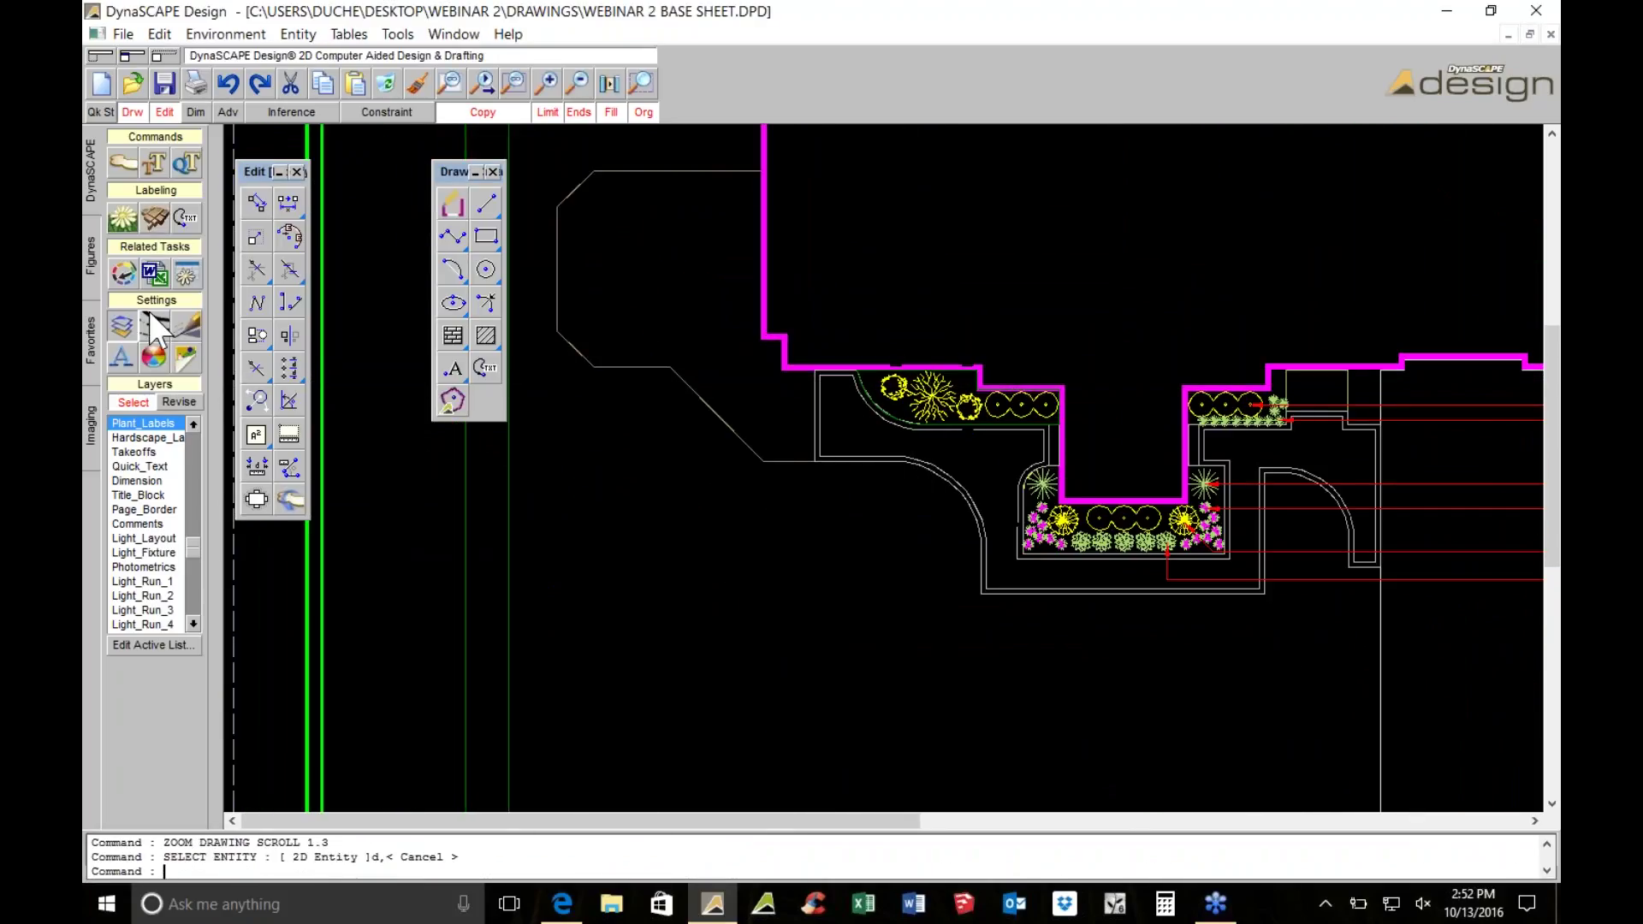
pyautogui.click(122, 217)
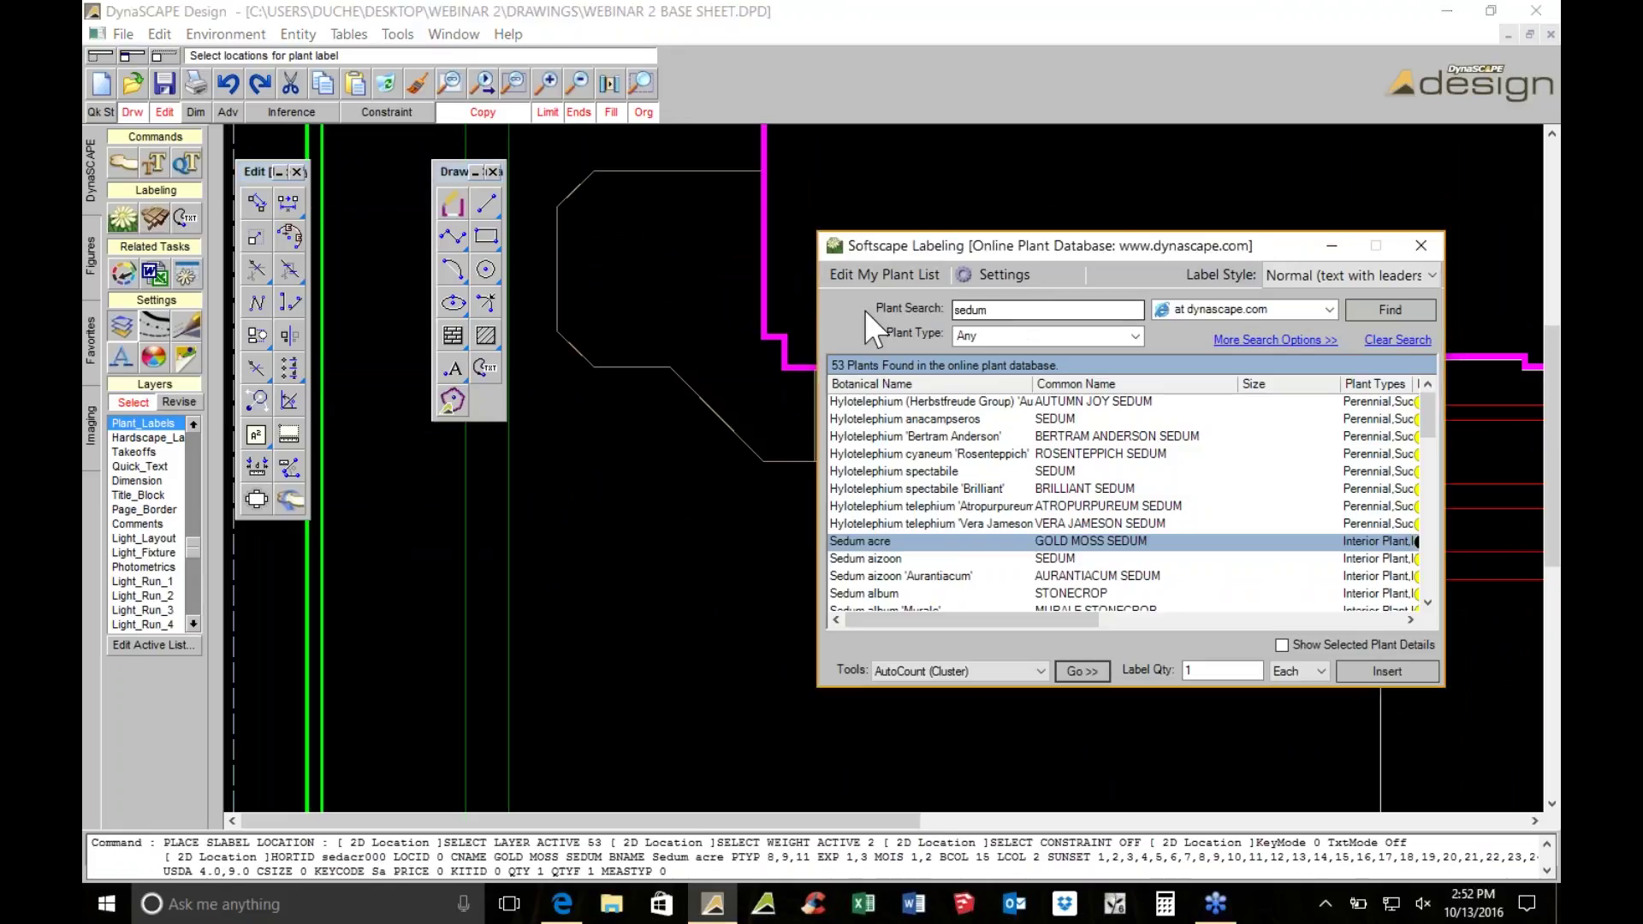
pyautogui.write('deutc')
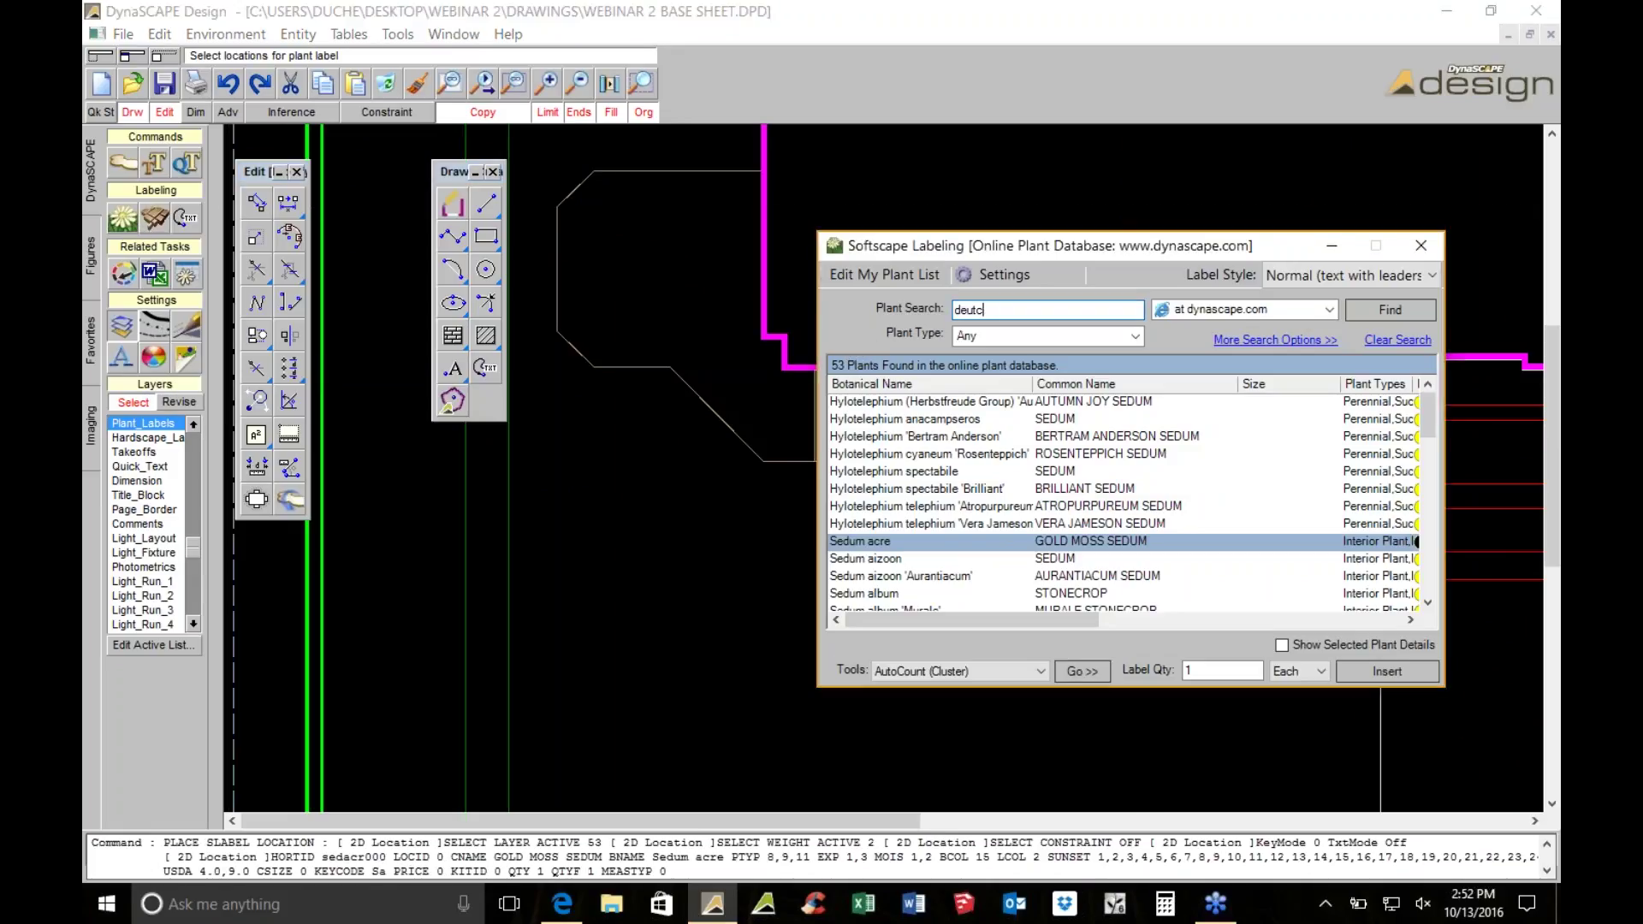
pyautogui.press('Return')
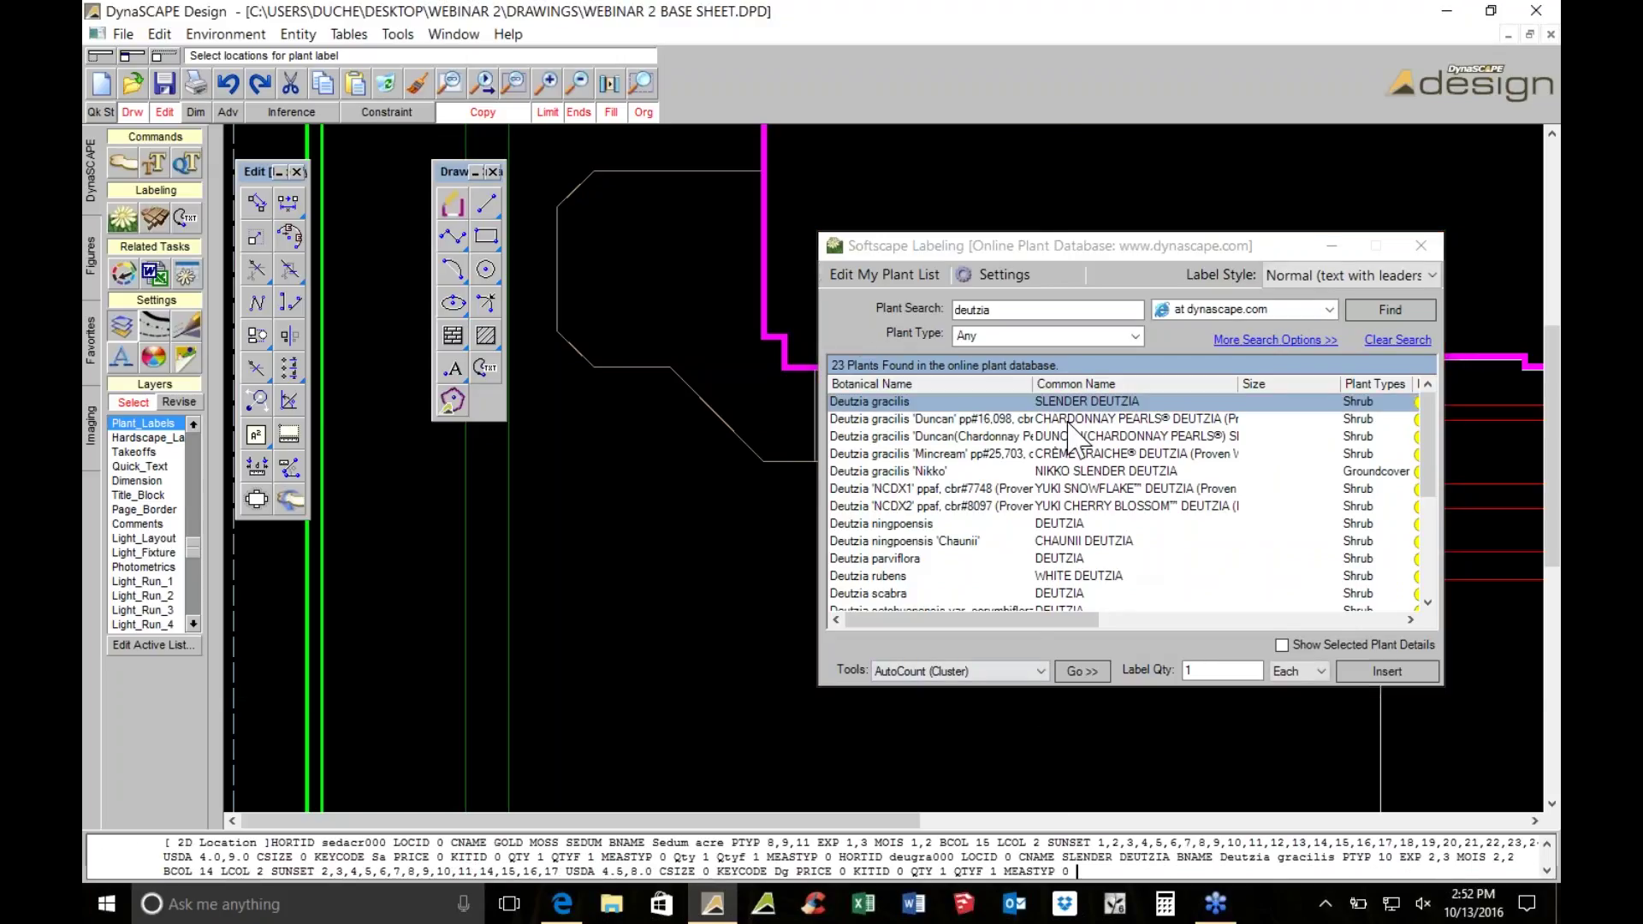
pyautogui.click(1083, 667)
pyautogui.scroll(2, 836, 388)
pyautogui.click(931, 459)
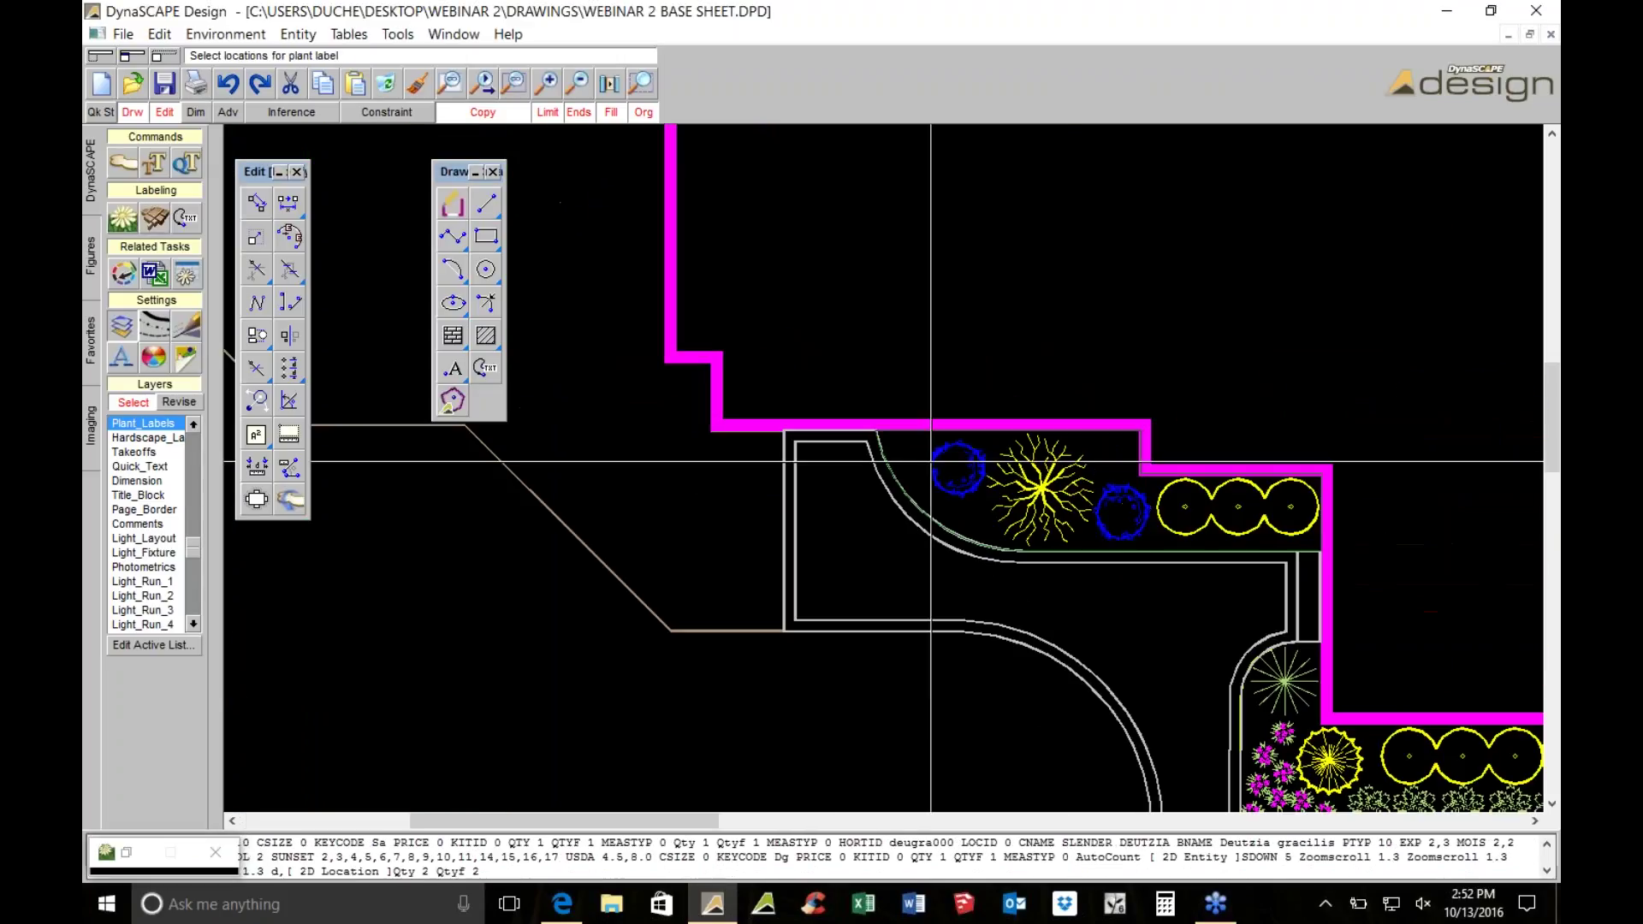
pyautogui.scroll(-2, 939, 459)
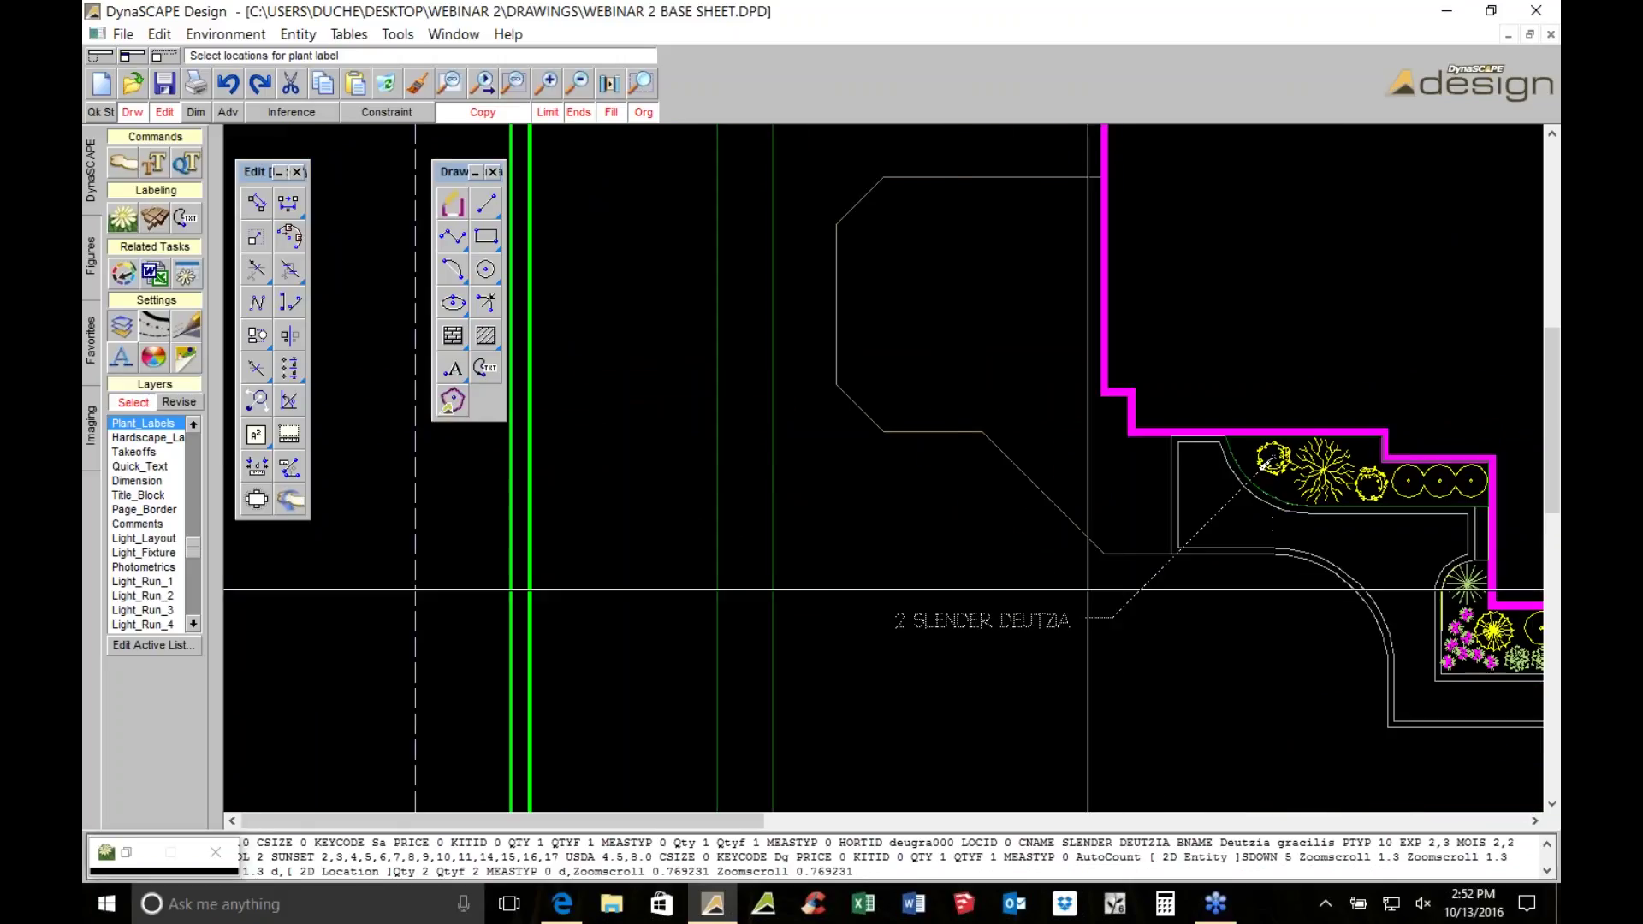
pyautogui.click(823, 539)
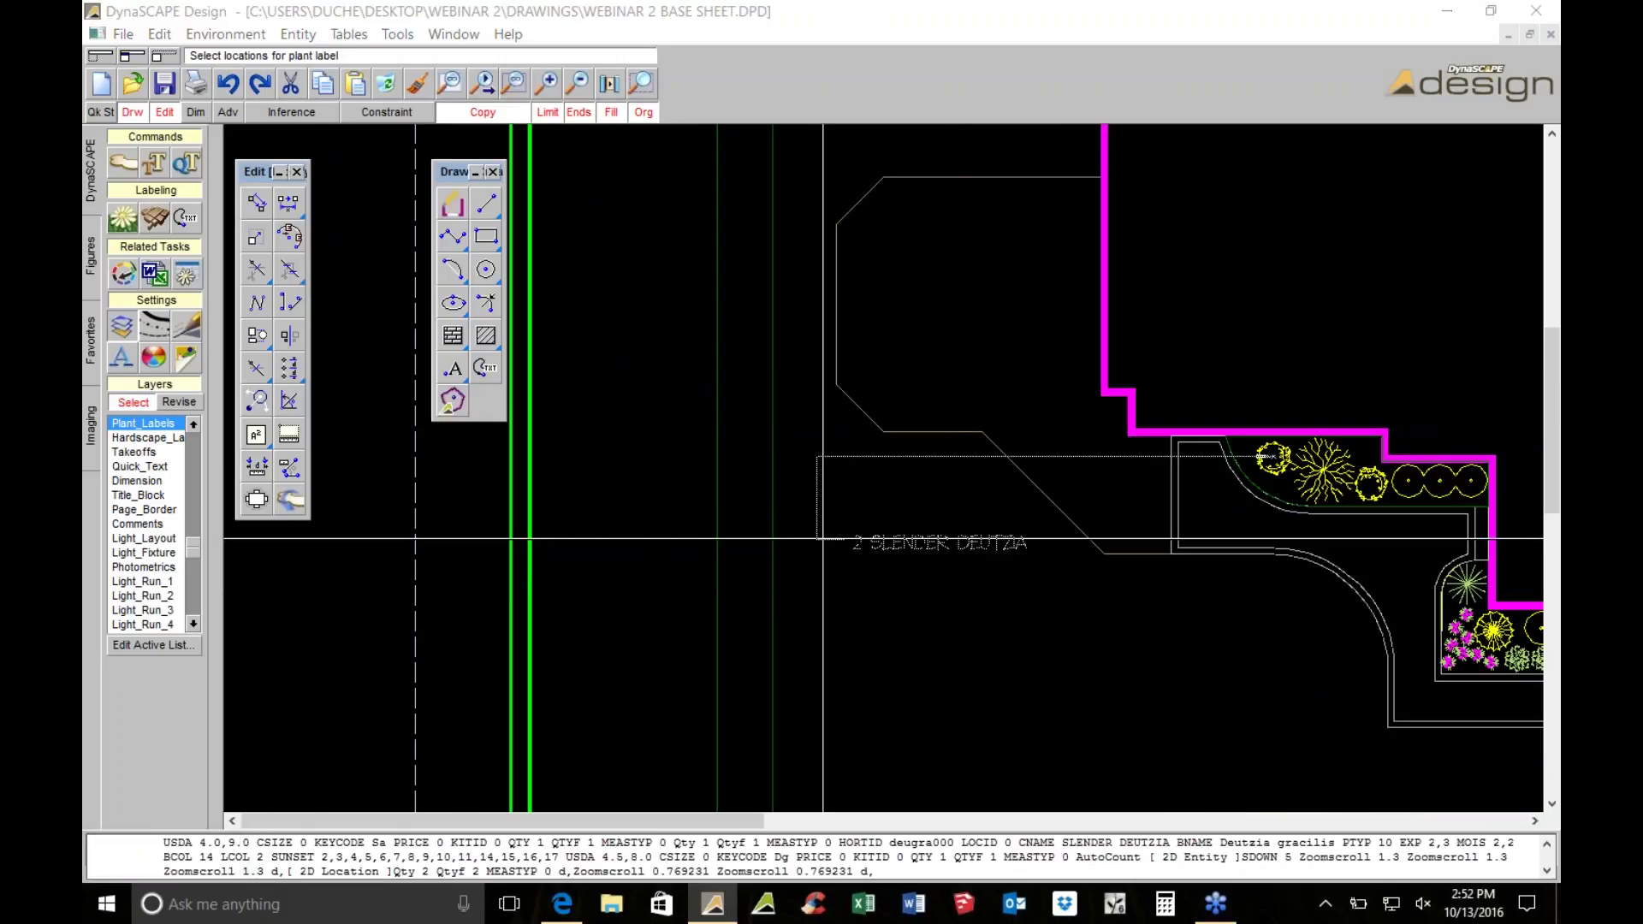
pyautogui.moveTo(1049, 250); pyautogui.dragTo(1010, 472)
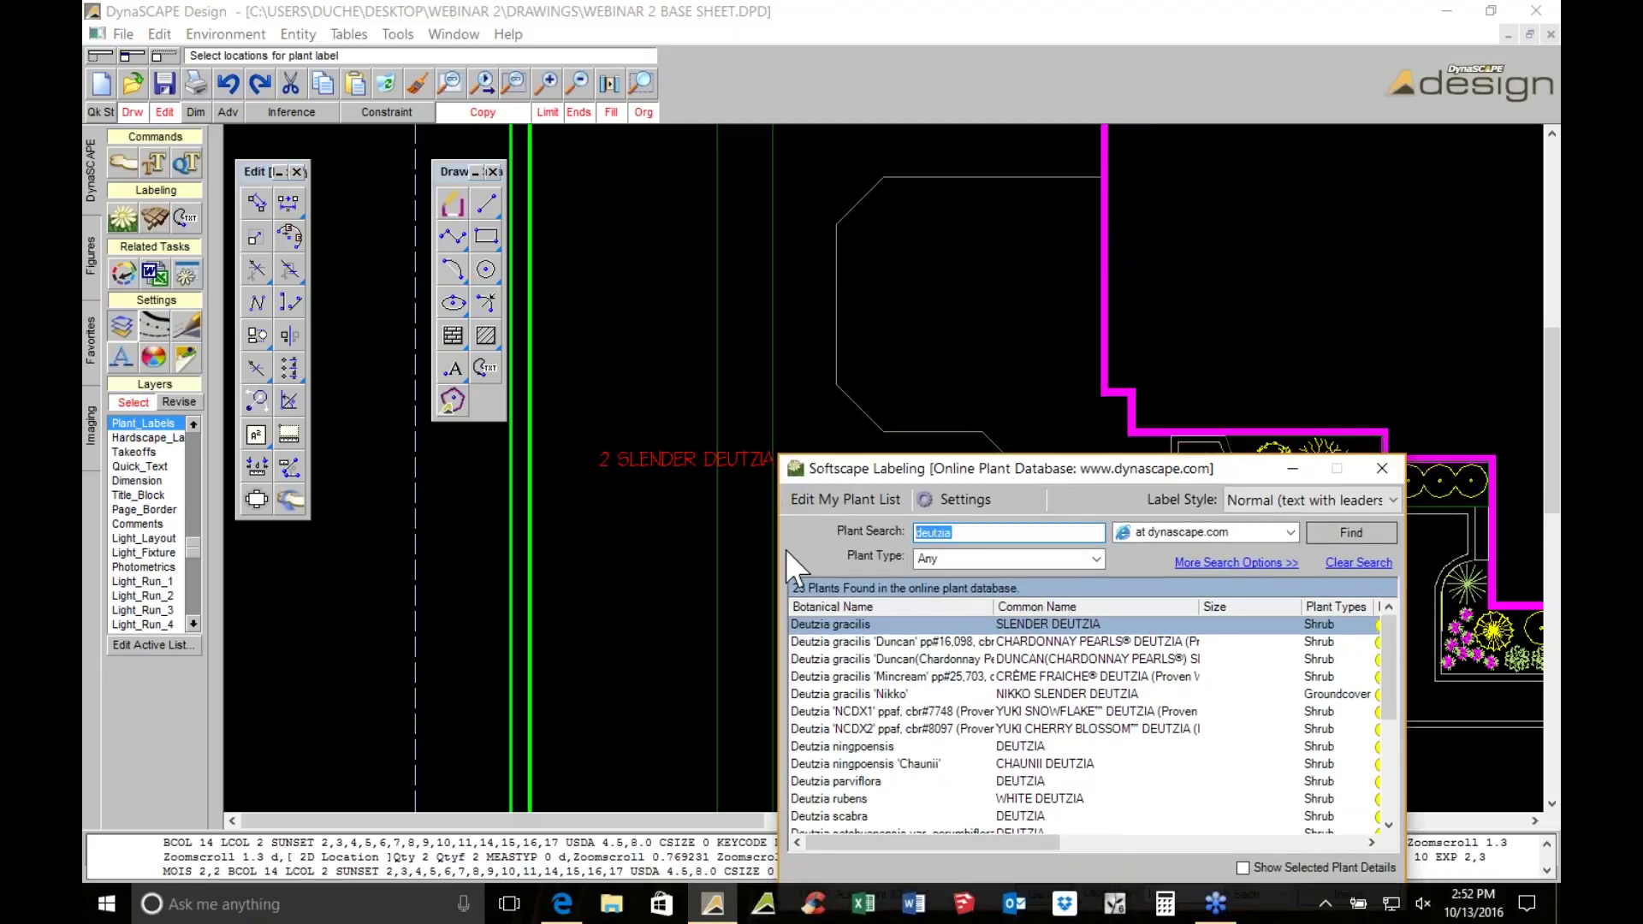
# Search 'dissec', choose Crimson Queen Japanese Cutleaf Maple, and place its 1-plant label below the deutzia label
pyautogui.write('dissect')
pyautogui.press('Return')
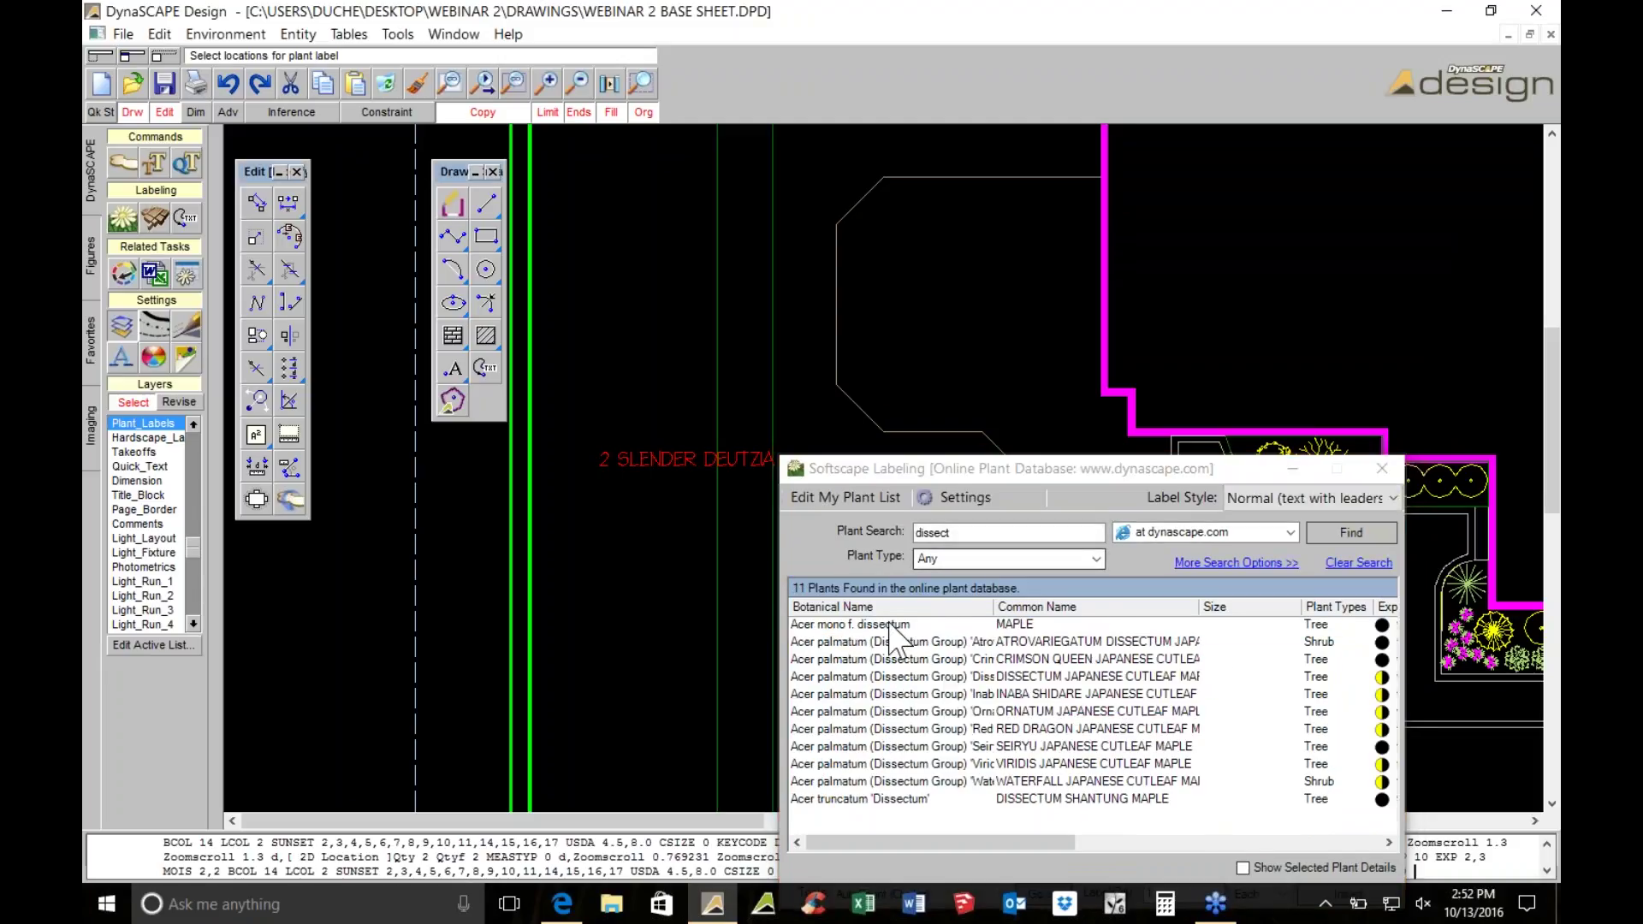
pyautogui.click(1058, 662)
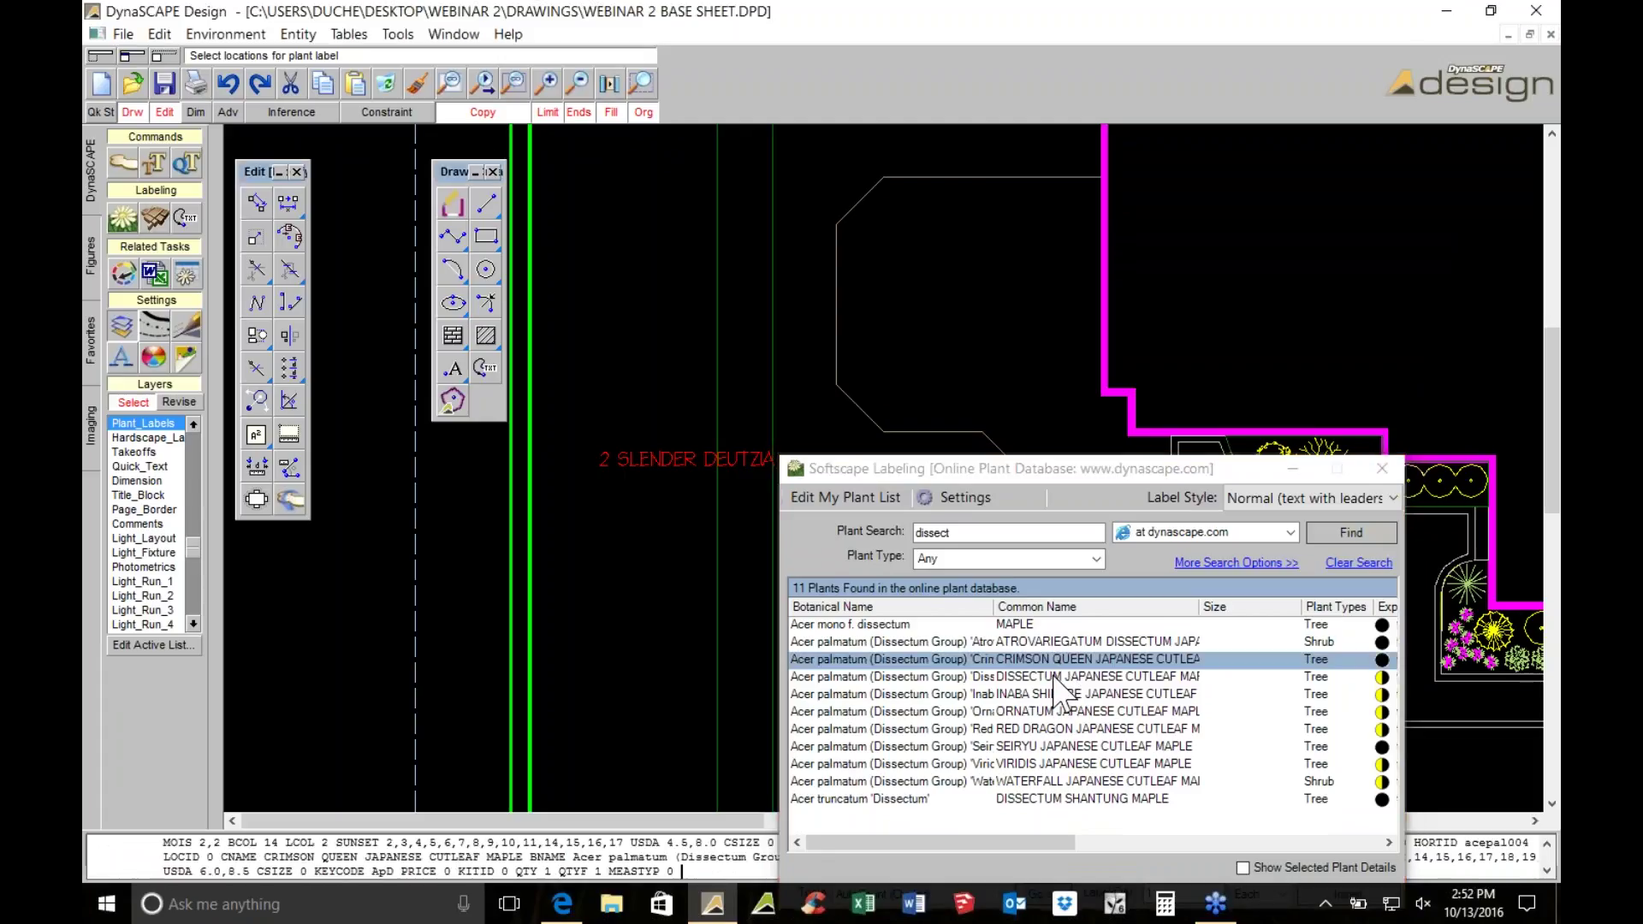
pyautogui.moveTo(1072, 470); pyautogui.dragTo(1078, 309)
pyautogui.click(1045, 733)
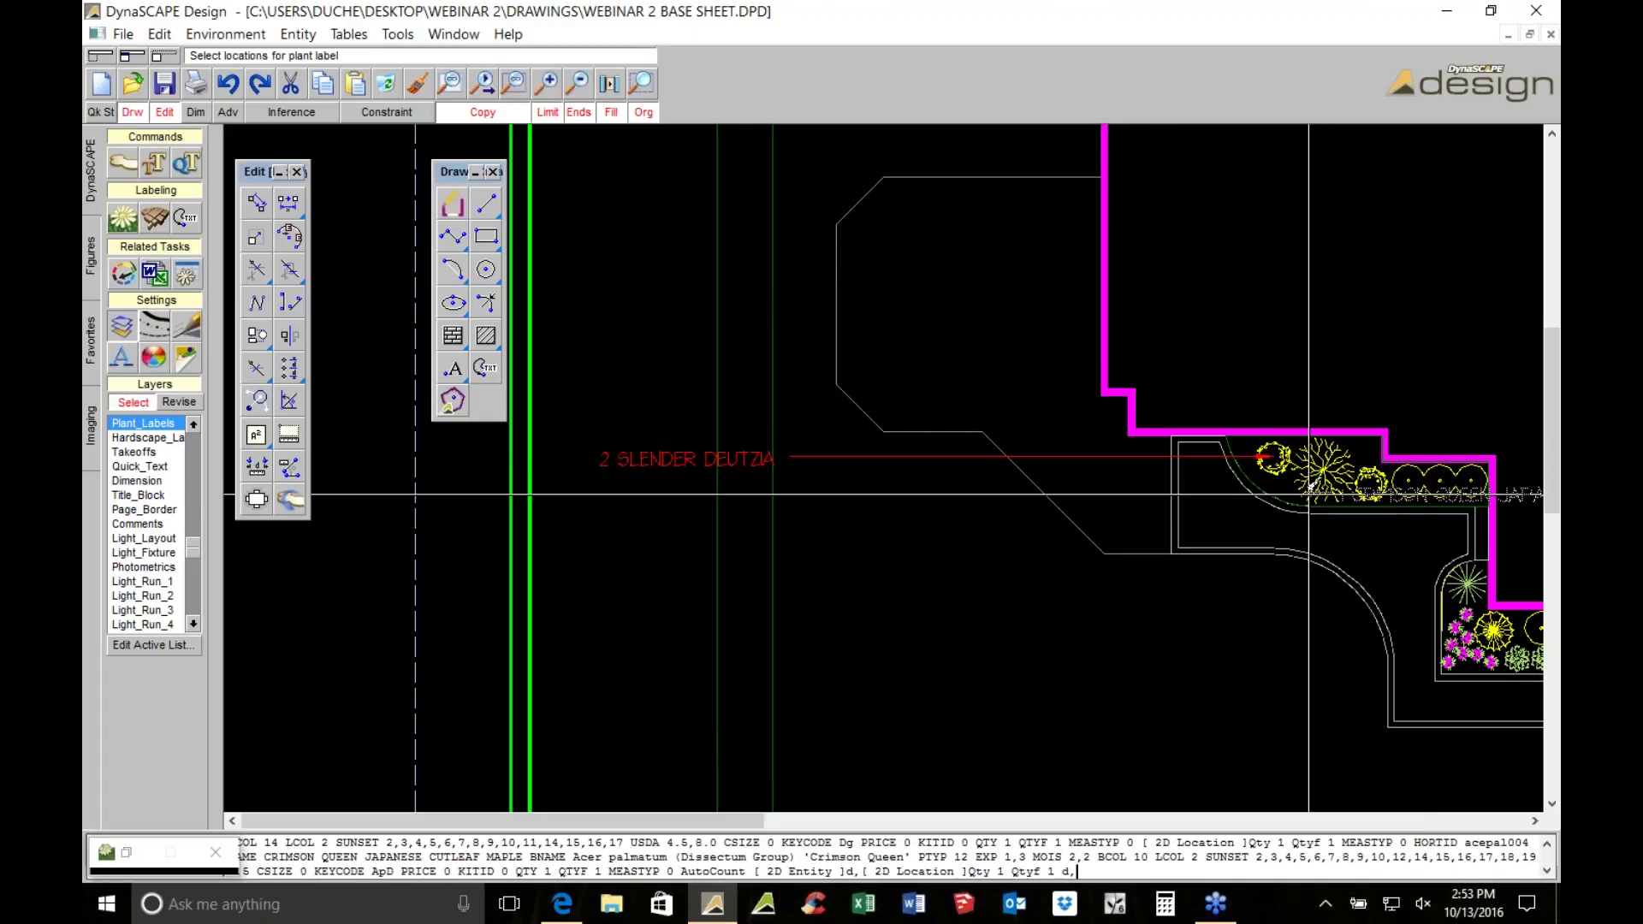
pyautogui.scroll(2, 856, 562)
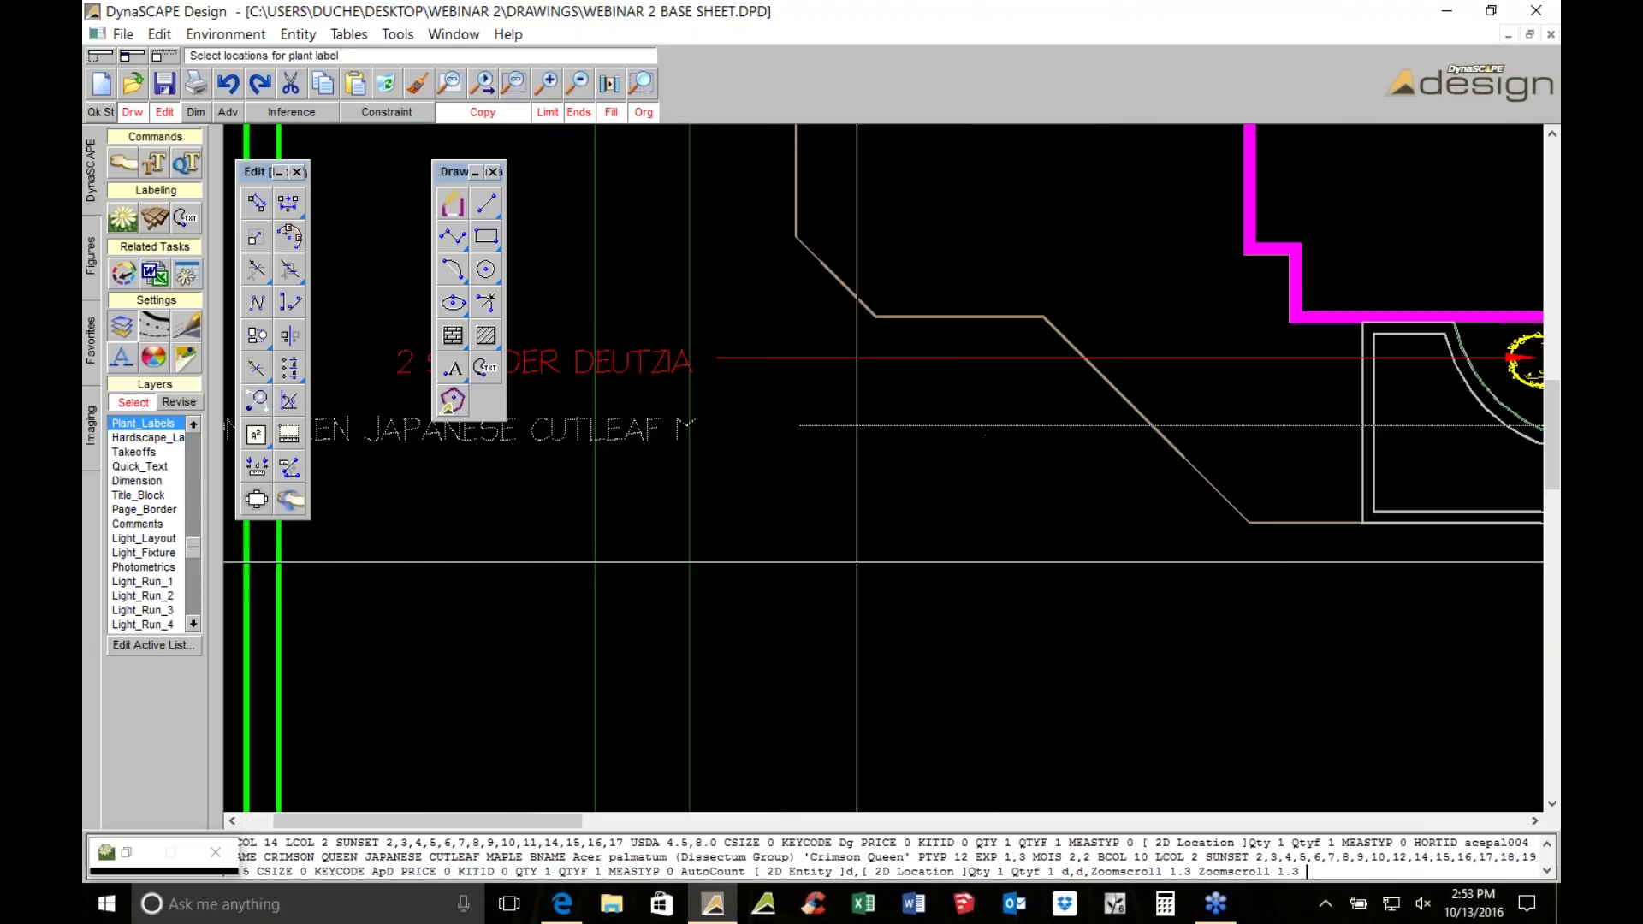
pyautogui.rightClick(768, 548)
pyautogui.scroll(-5, 768, 548)
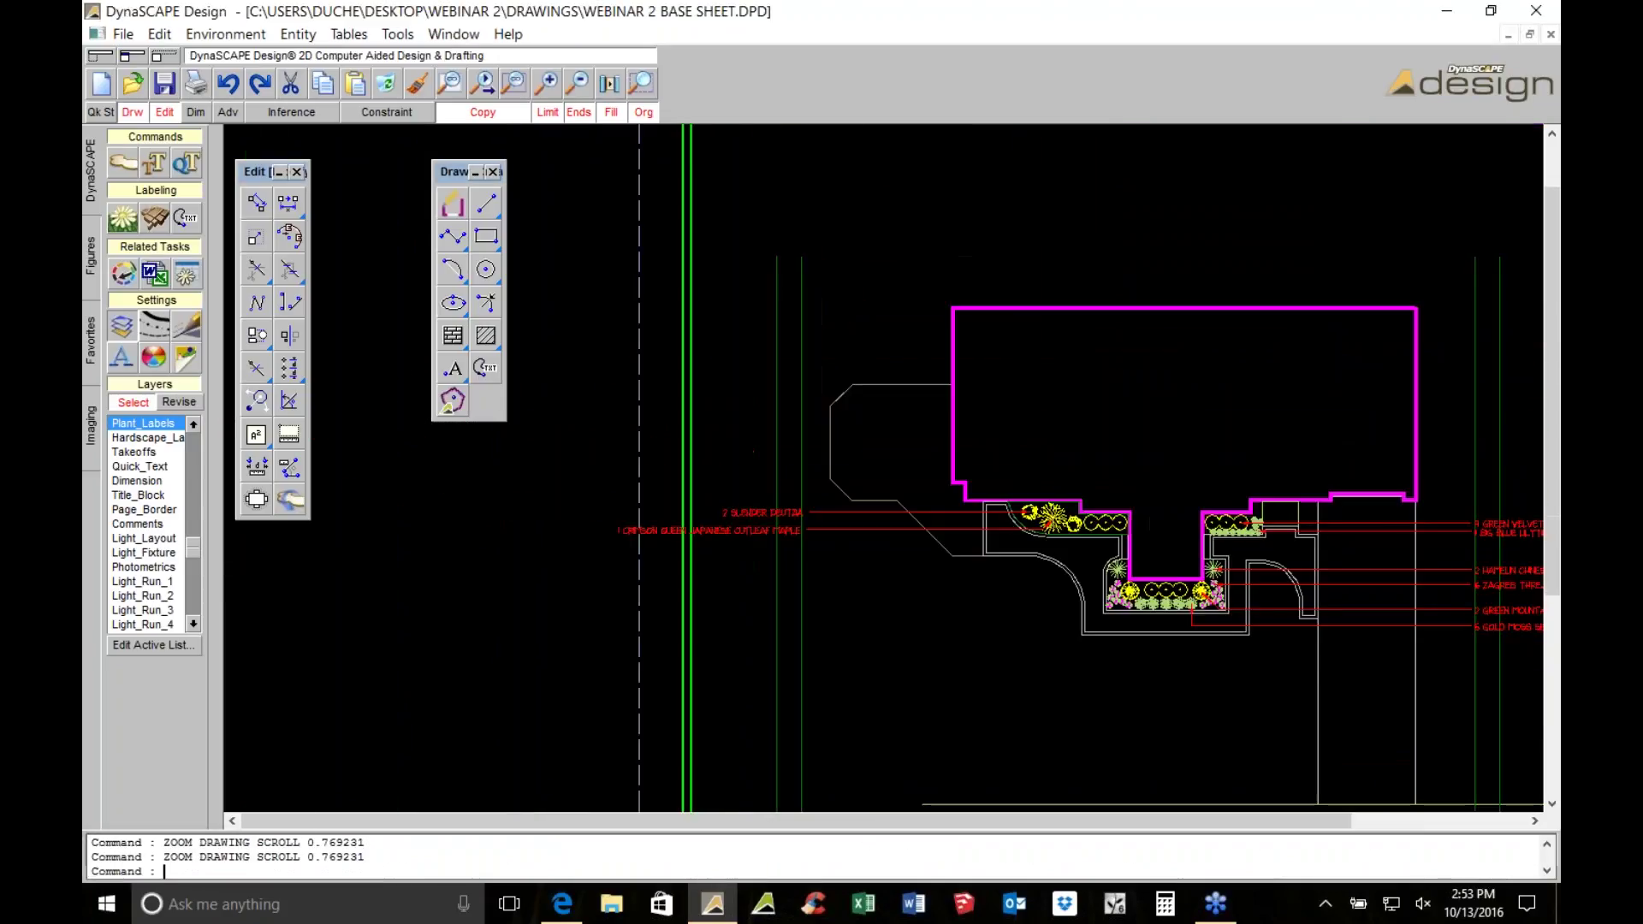
# Shorten the long bottom horizontal line by dragging its right end leftward
pyautogui.scroll(-2, 879, 547)
pyautogui.scroll(3, 616, 511)
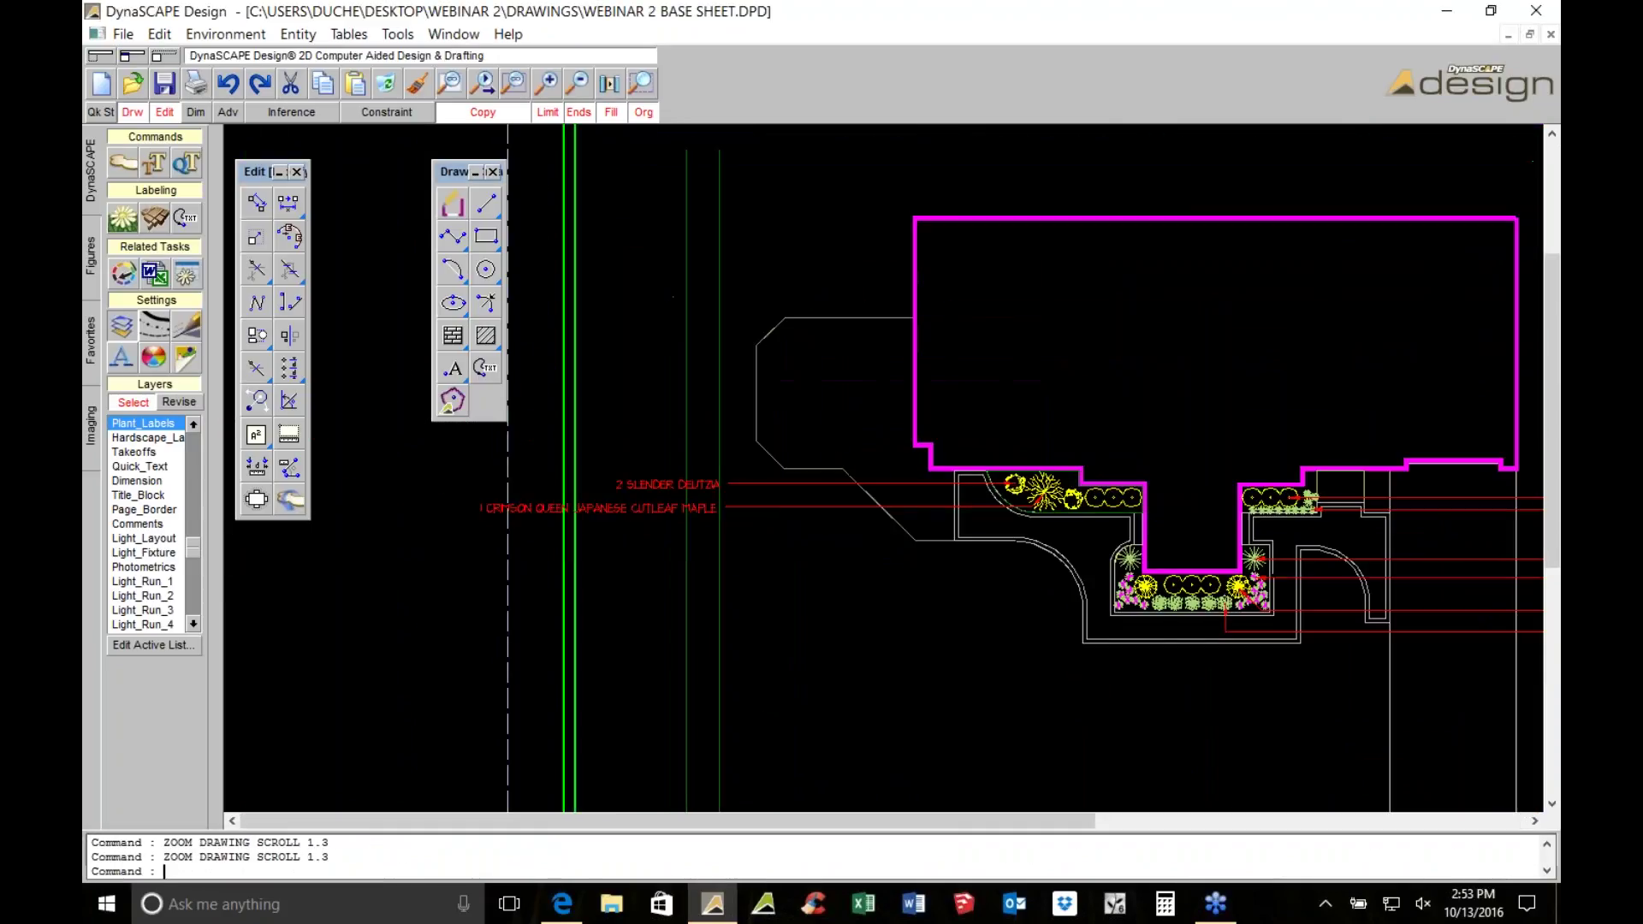
pyautogui.scroll(-3, 782, 512)
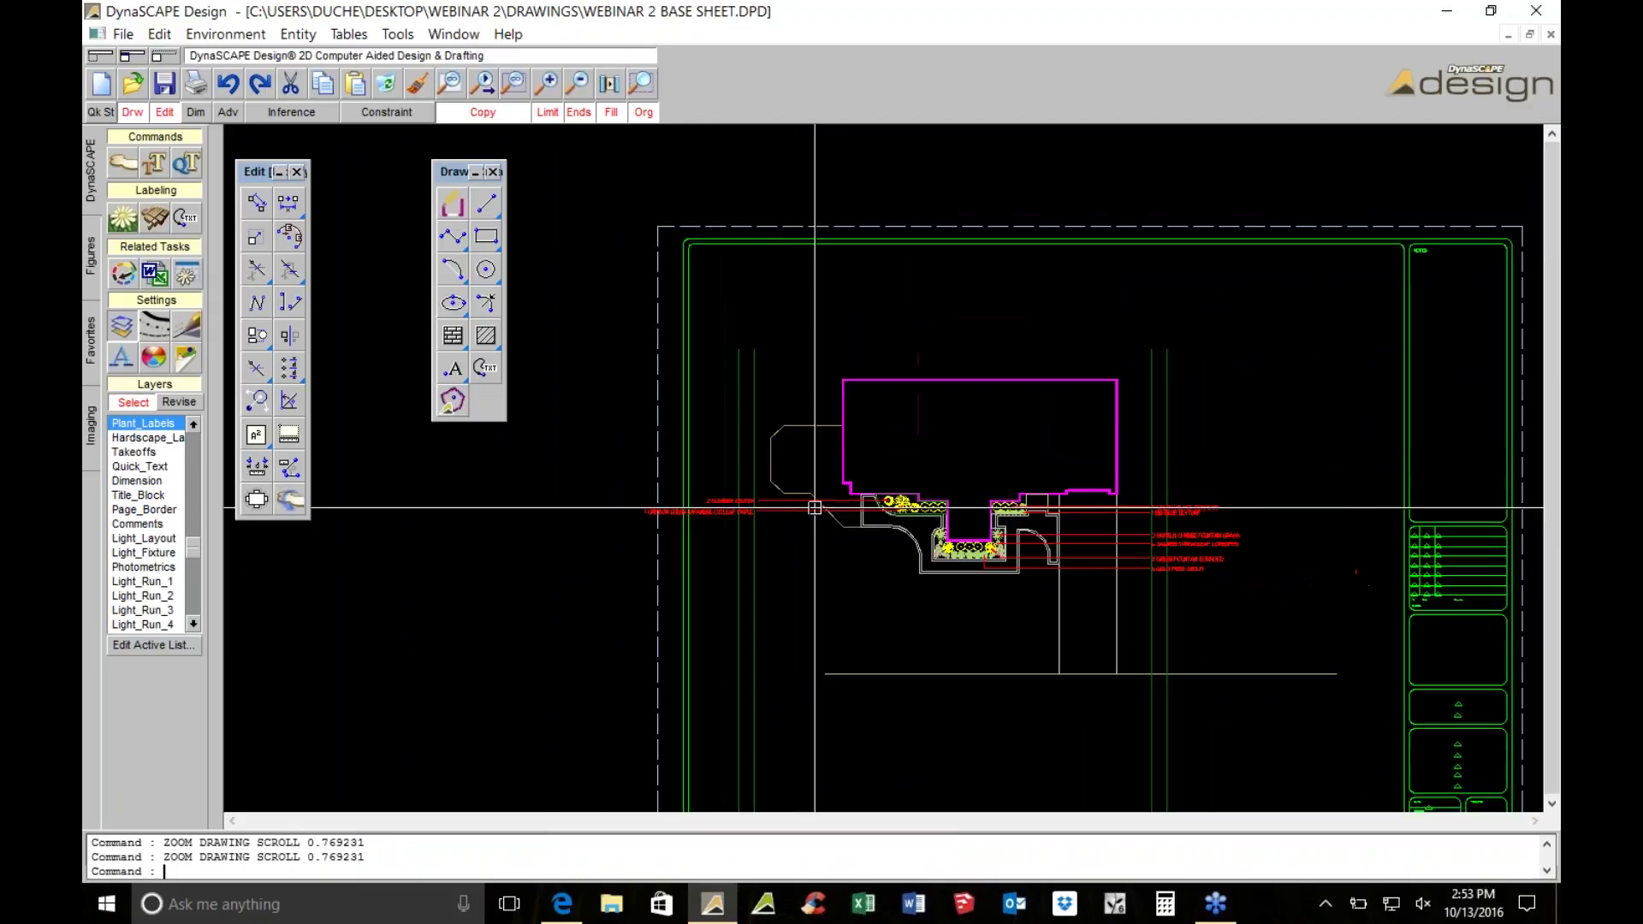
pyautogui.press('Escape')
pyautogui.click(1292, 674)
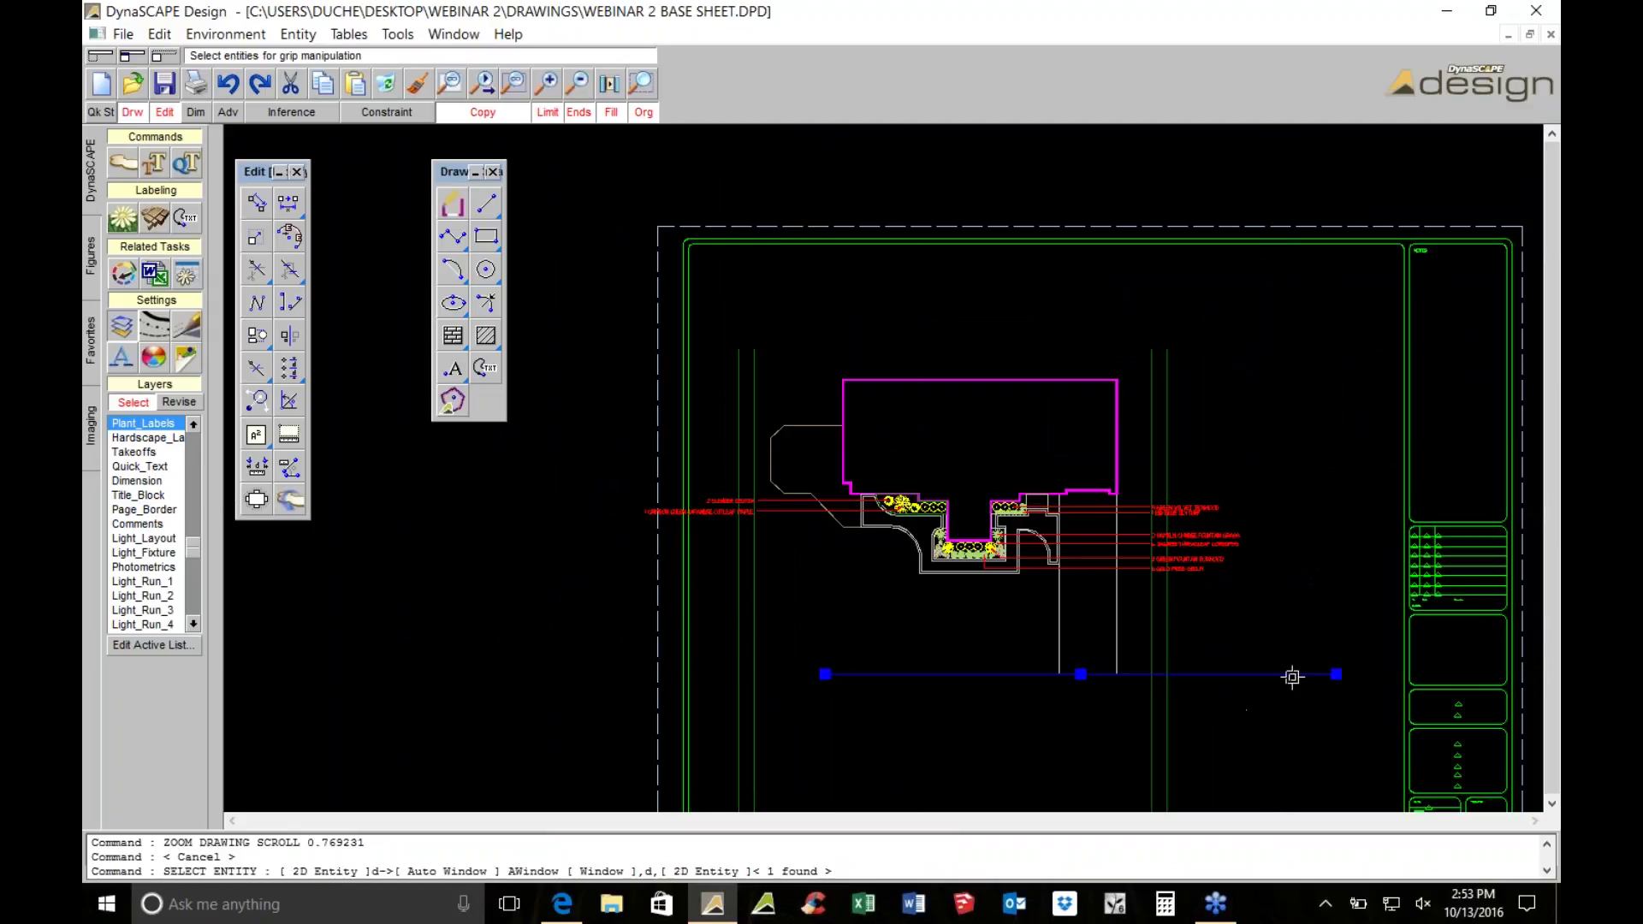
pyautogui.moveTo(1337, 677); pyautogui.dragTo(1208, 674)
pyautogui.scroll(-1, 1105, 670)
# Window-select the house, hardscape and plant labels and translate them twice to recentre them on the sheet
pyautogui.moveTo(630, 367); pyautogui.dragTo(1081, 663)
pyautogui.click(256, 202)
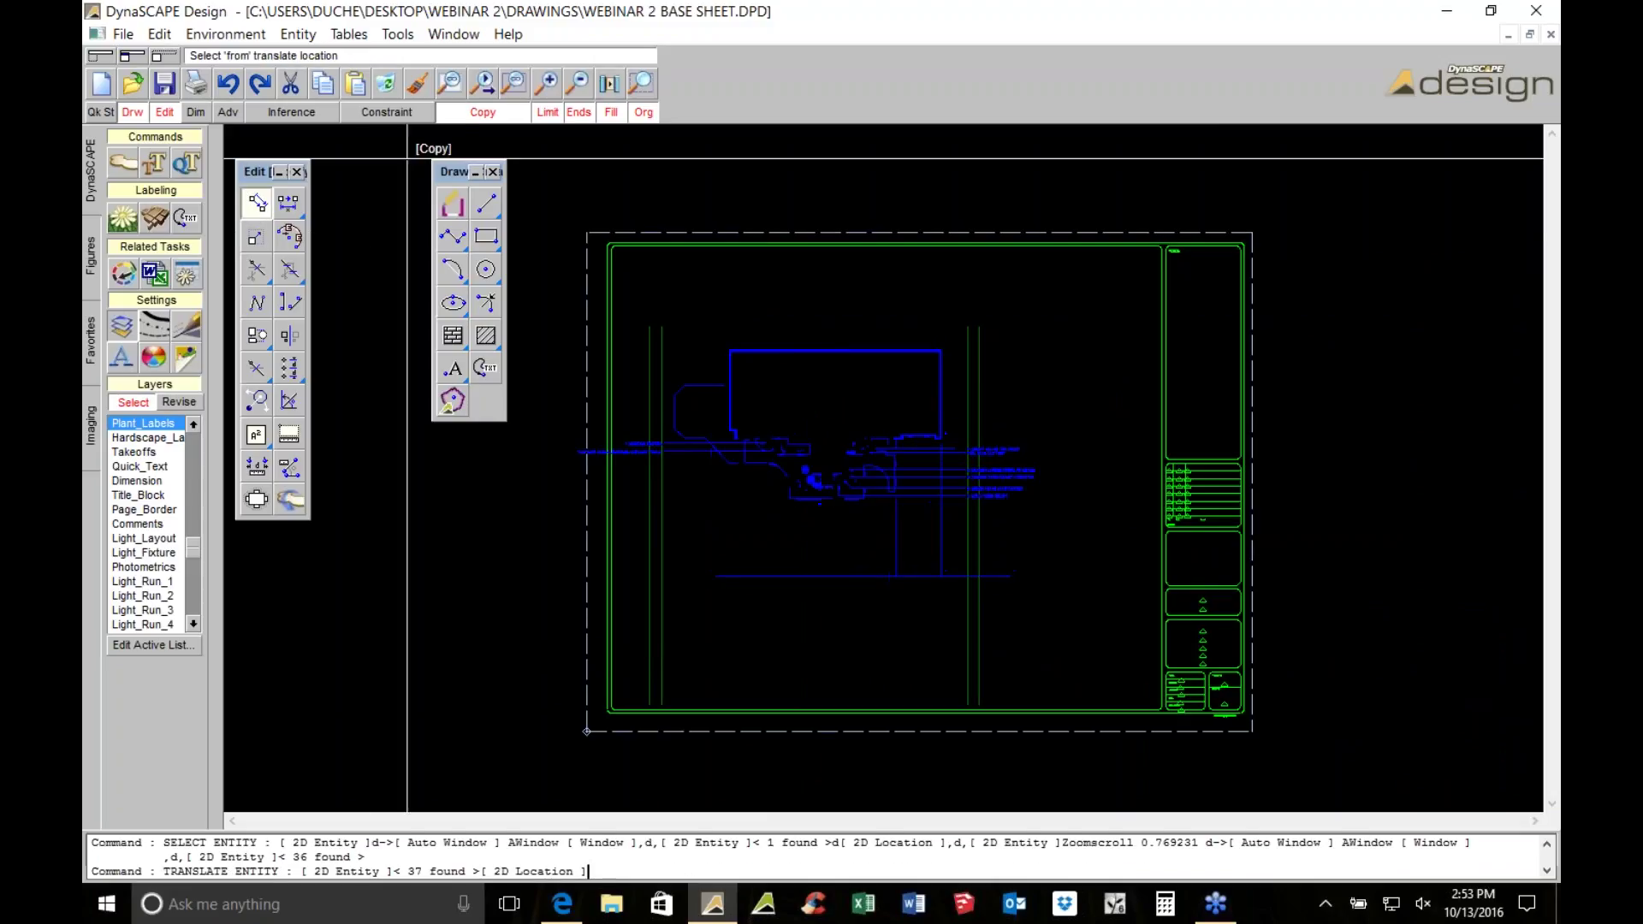
pyautogui.click(936, 404)
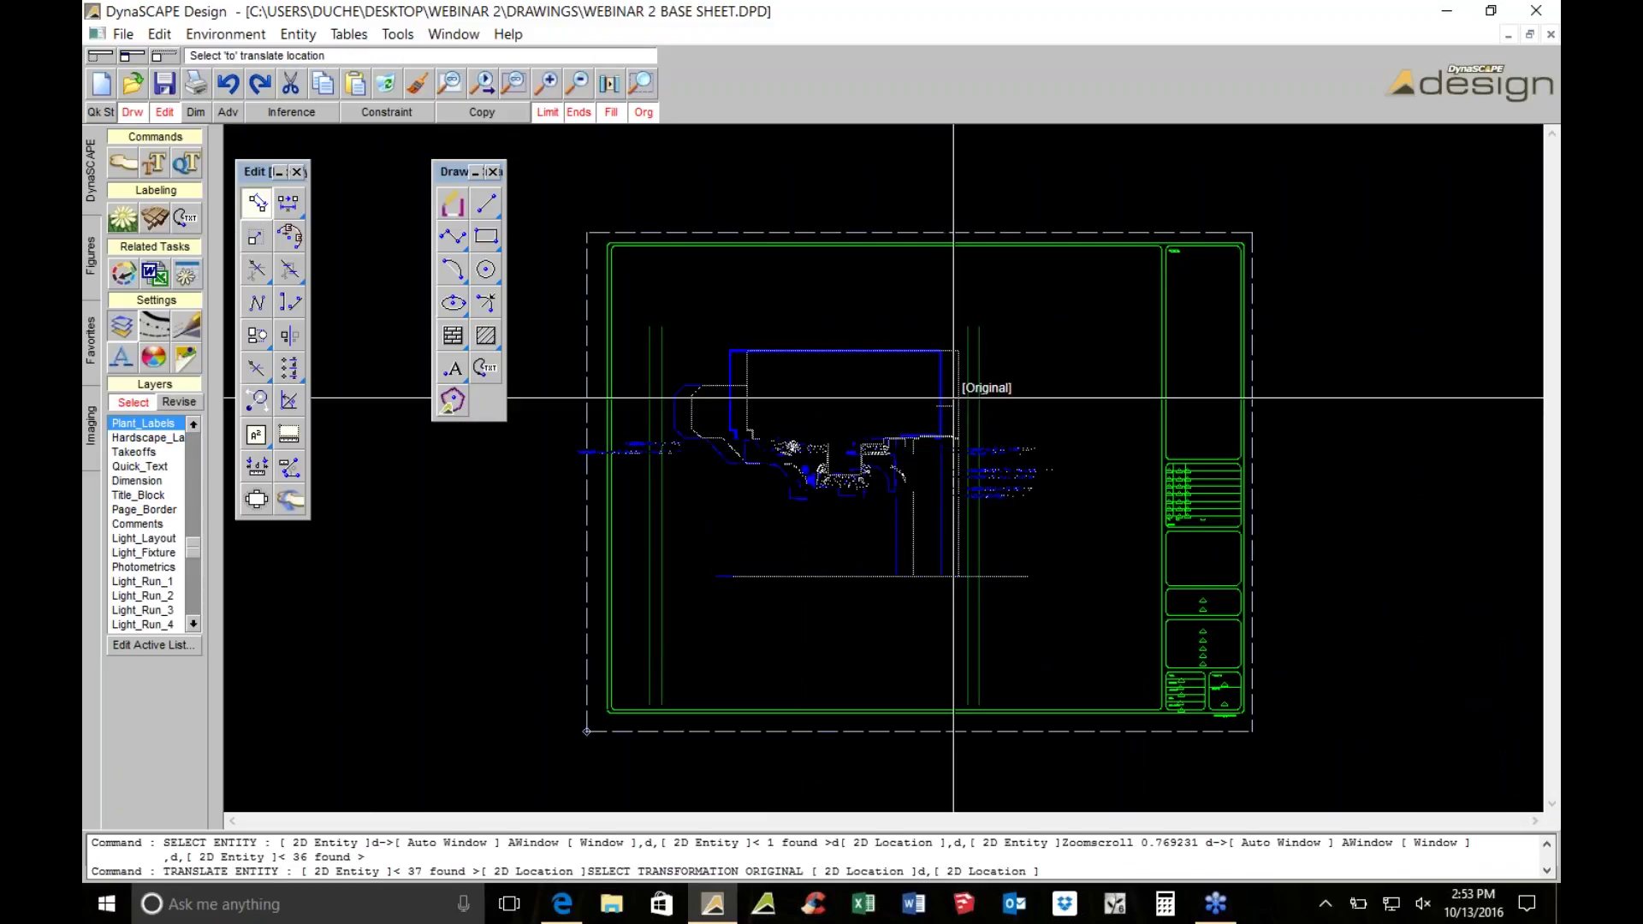
pyautogui.click(987, 391)
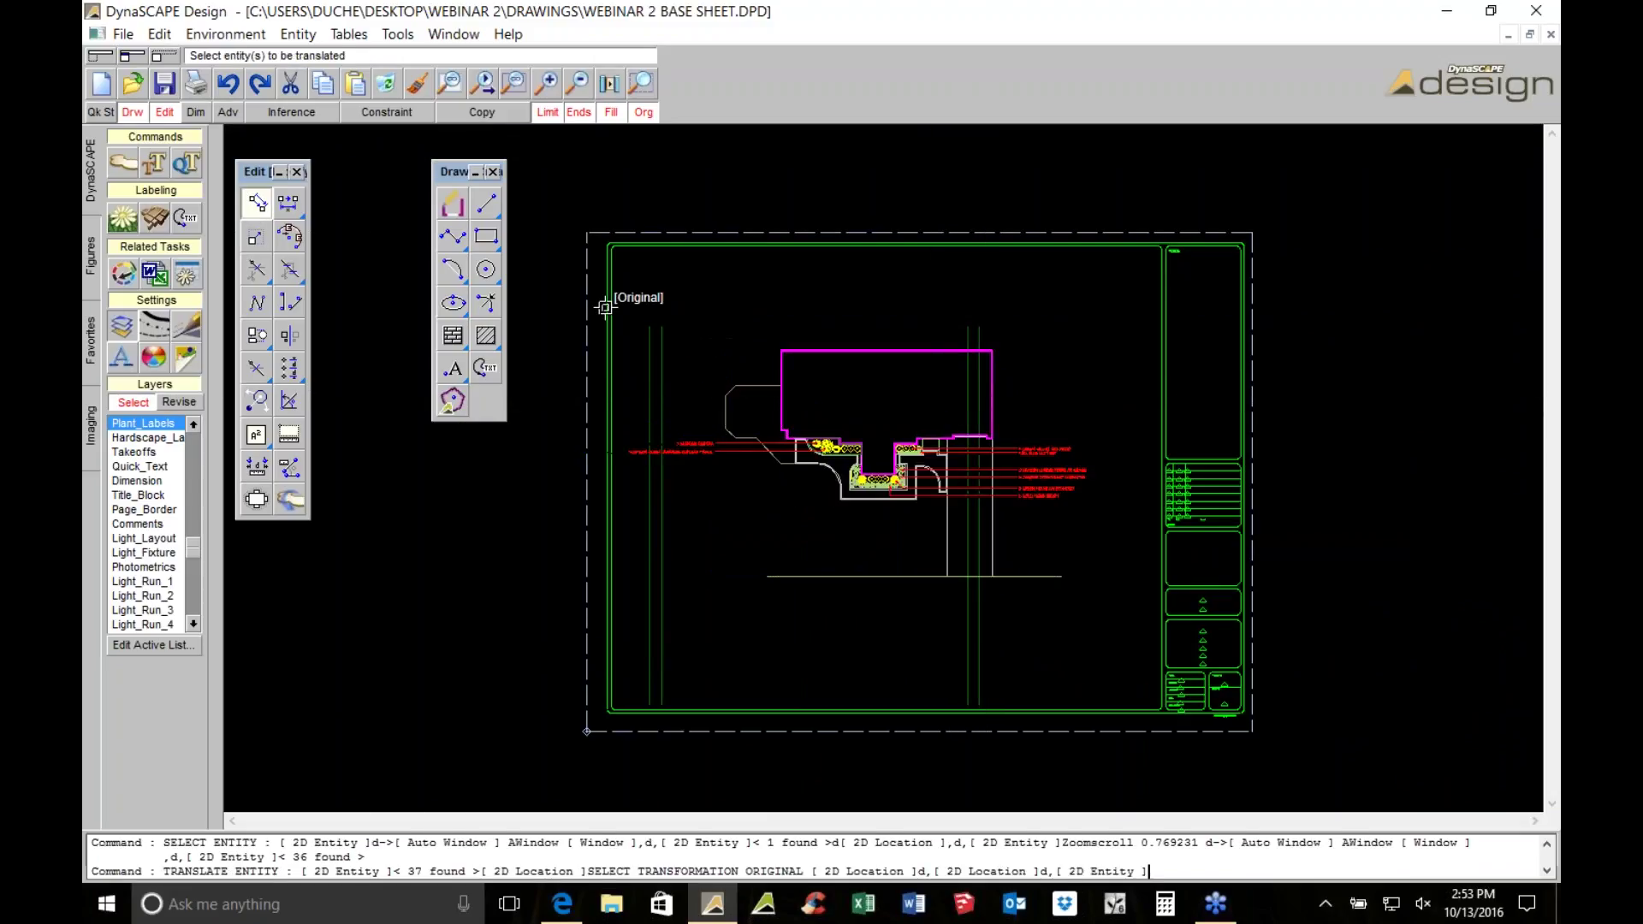
pyautogui.moveTo(560, 297); pyautogui.dragTo(1138, 648)
pyautogui.click(962, 522)
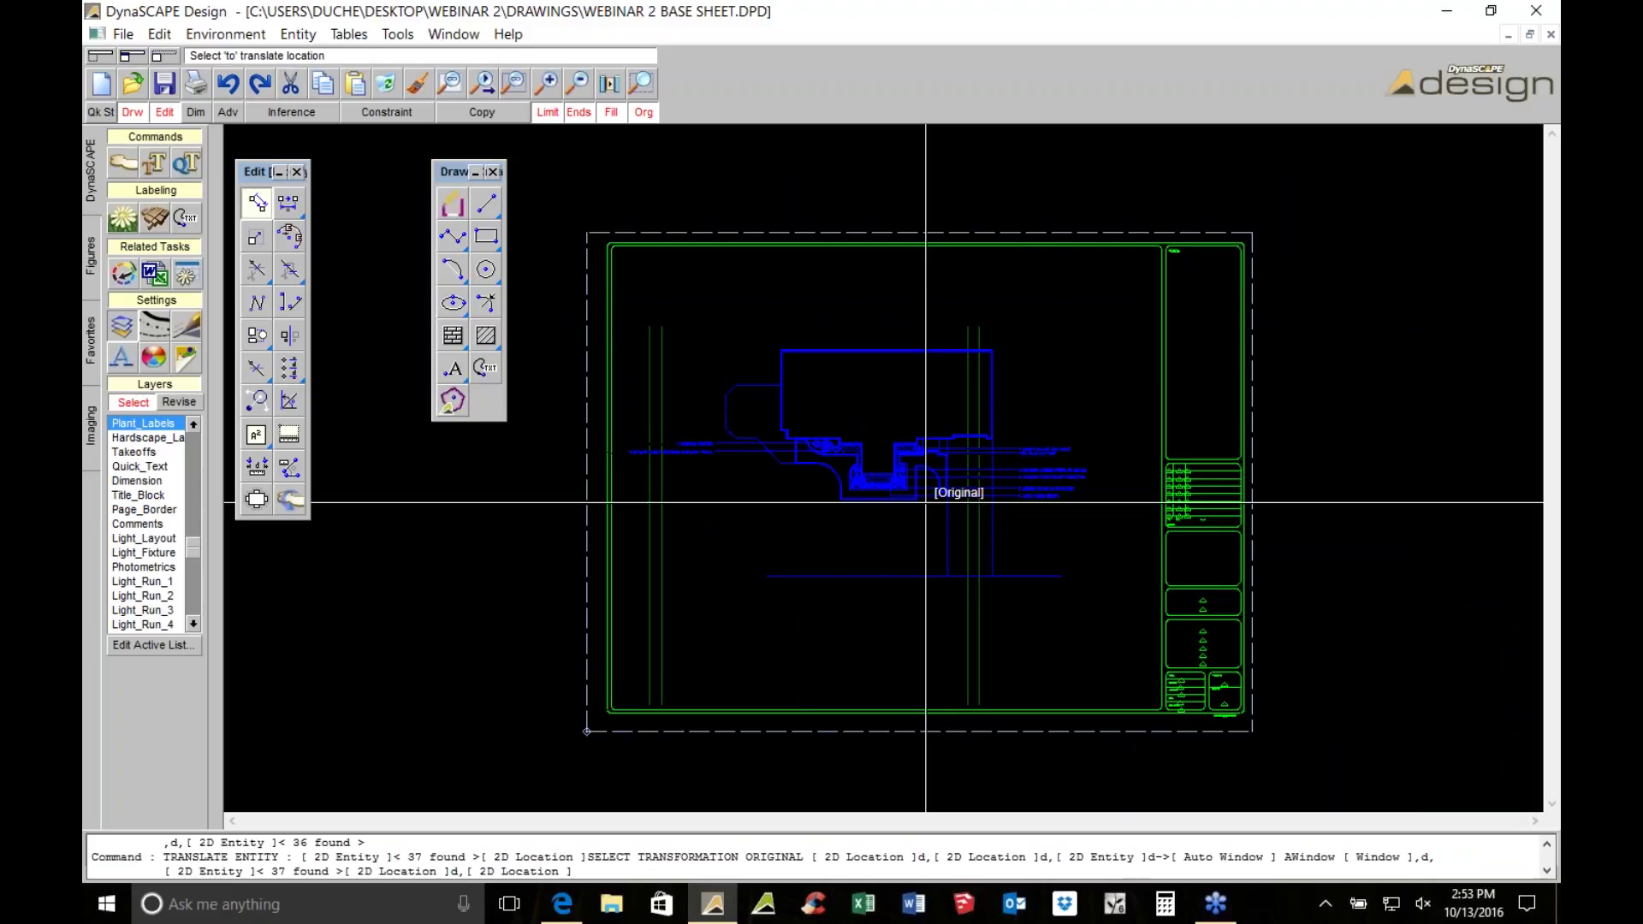
pyautogui.click(864, 539)
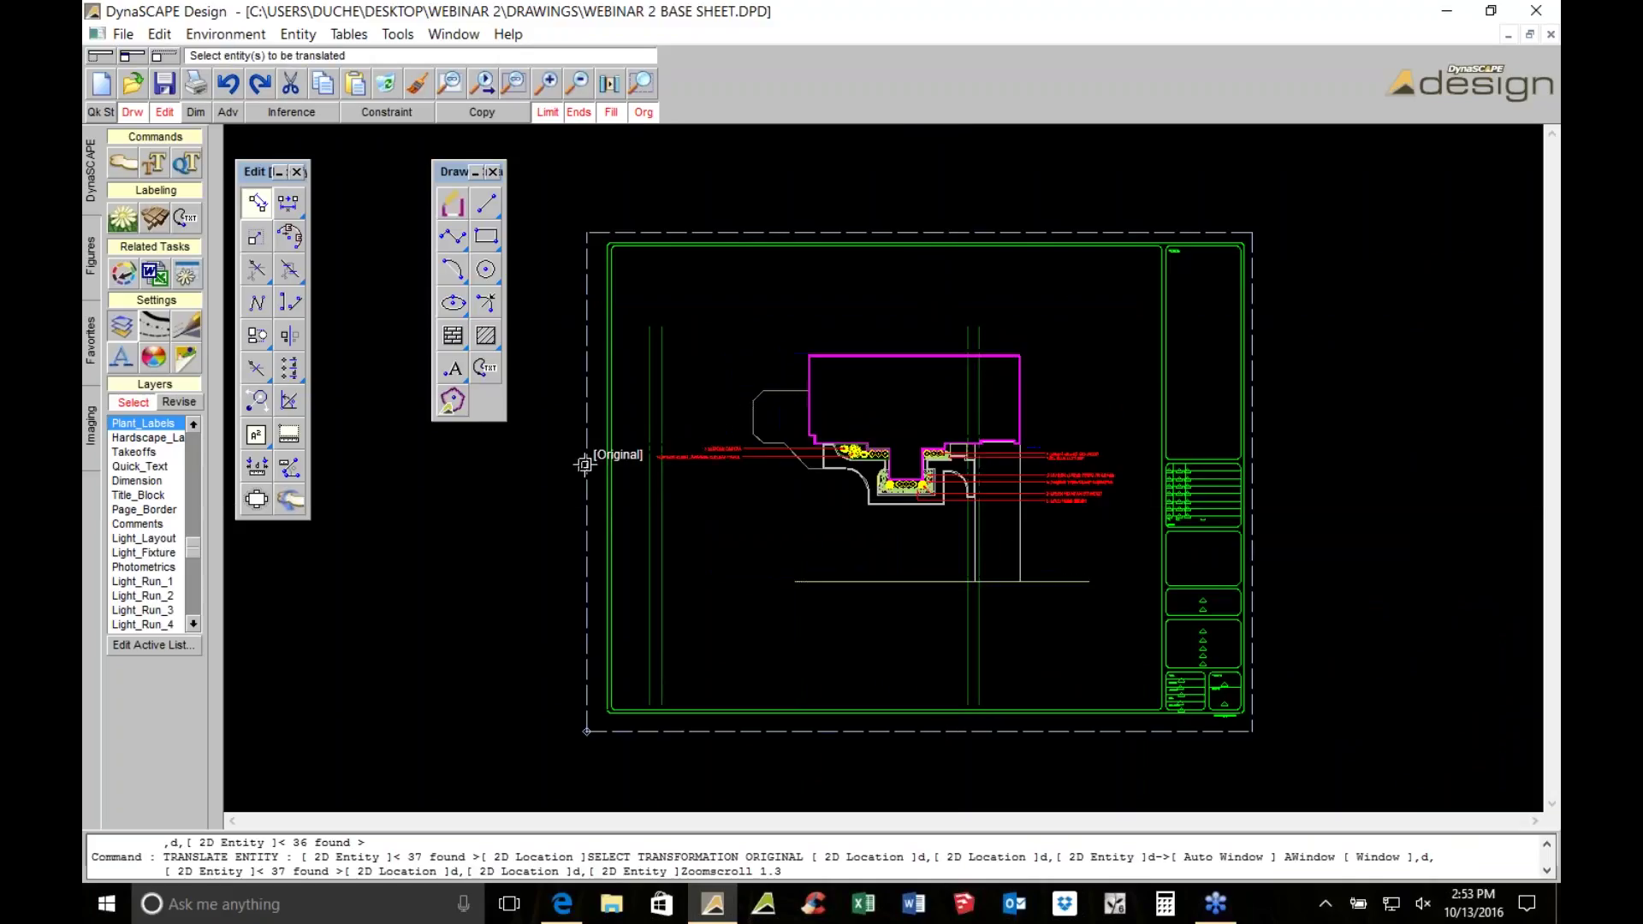
pyautogui.scroll(5, 1071, 454)
pyautogui.scroll(3, 1071, 454)
# Edit the maple label text to wrap onto two lines: 1 CRIMSON QUEEN / CUTLEAF MAPLE
pyautogui.press('Escape')
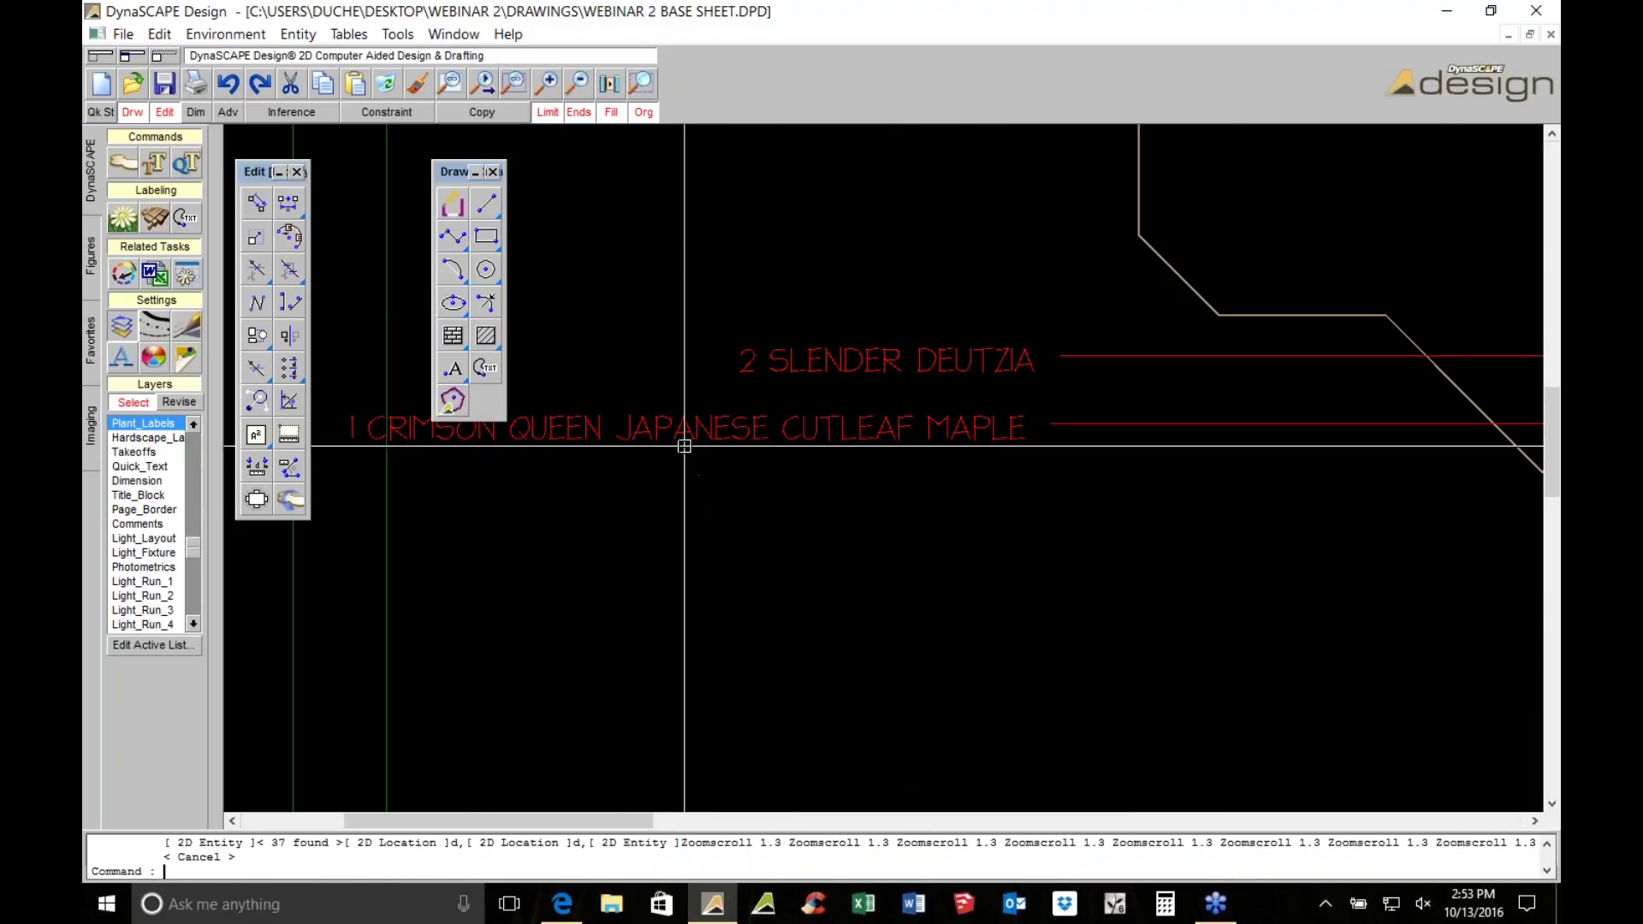
pyautogui.doubleClick(684, 439)
pyautogui.click(493, 164)
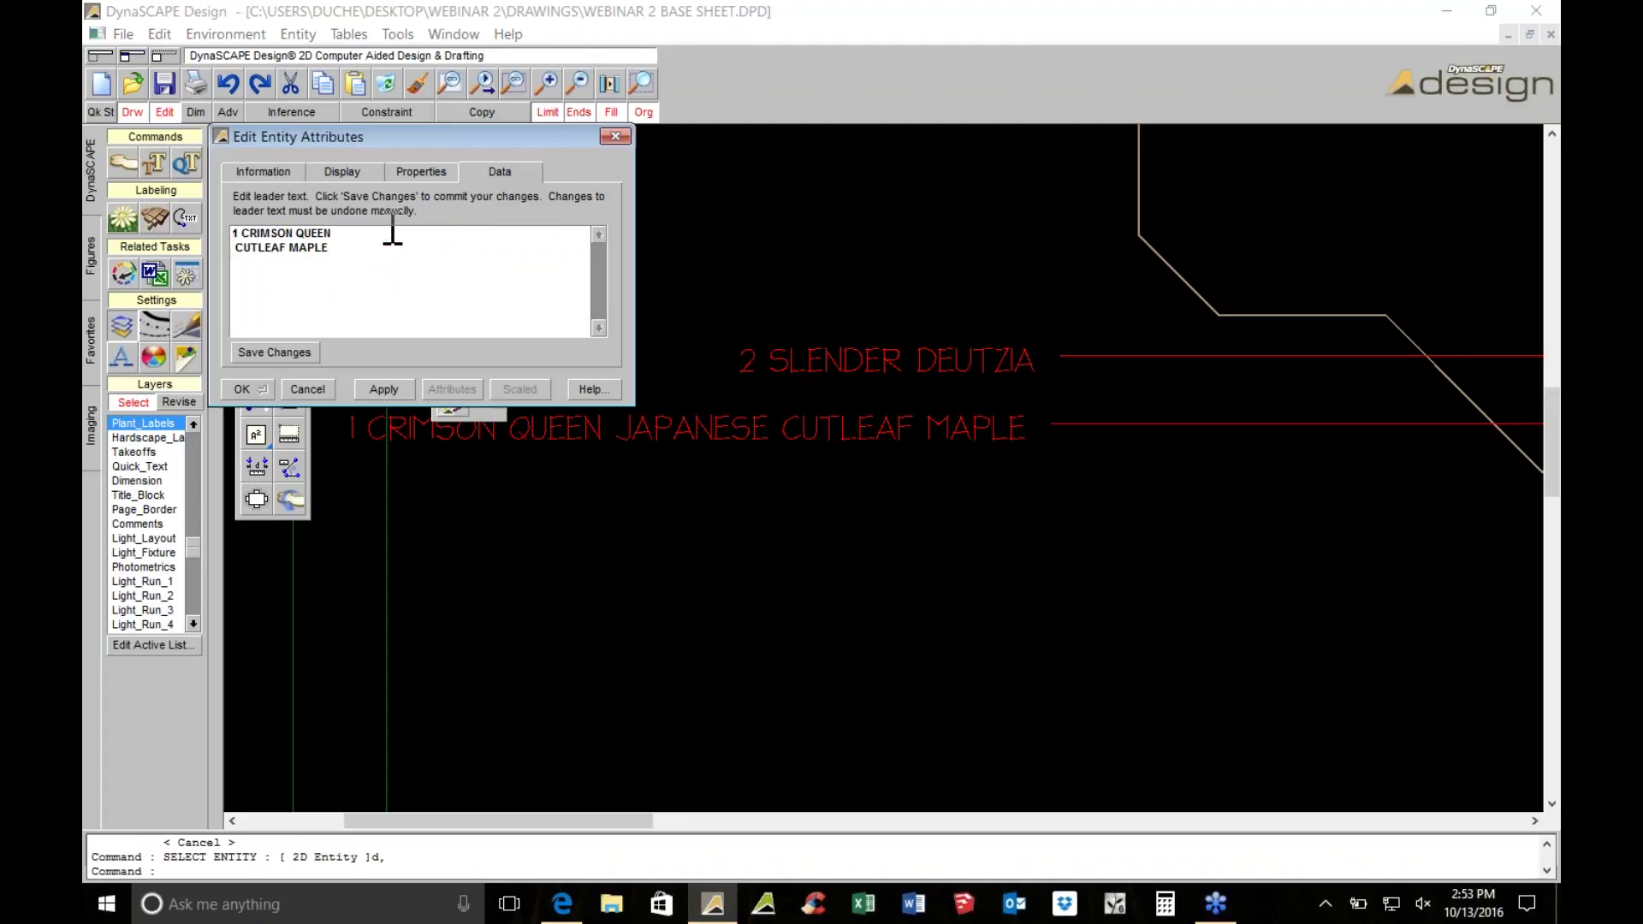
pyautogui.click(274, 352)
pyautogui.click(242, 390)
pyautogui.scroll(-4, 670, 402)
pyautogui.scroll(3, 650, 359)
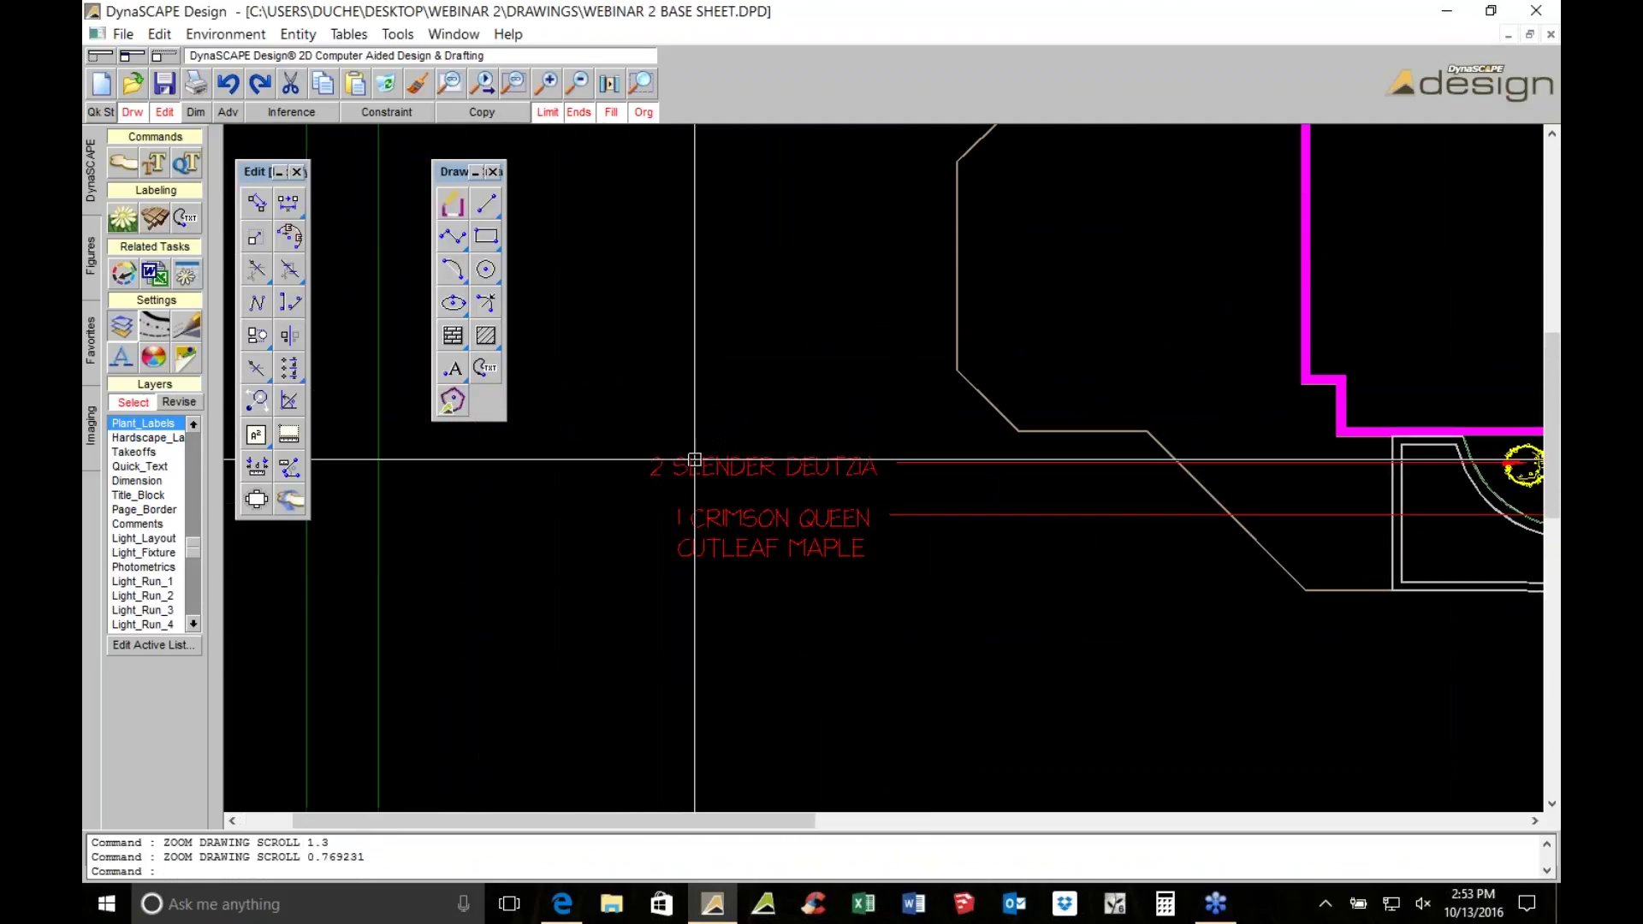
pyautogui.scroll(-3, 701, 419)
# Window-select the two vertical lines and translate them to a new position
pyautogui.press('Escape')
pyautogui.moveTo(668, 599); pyautogui.dragTo(509, 650)
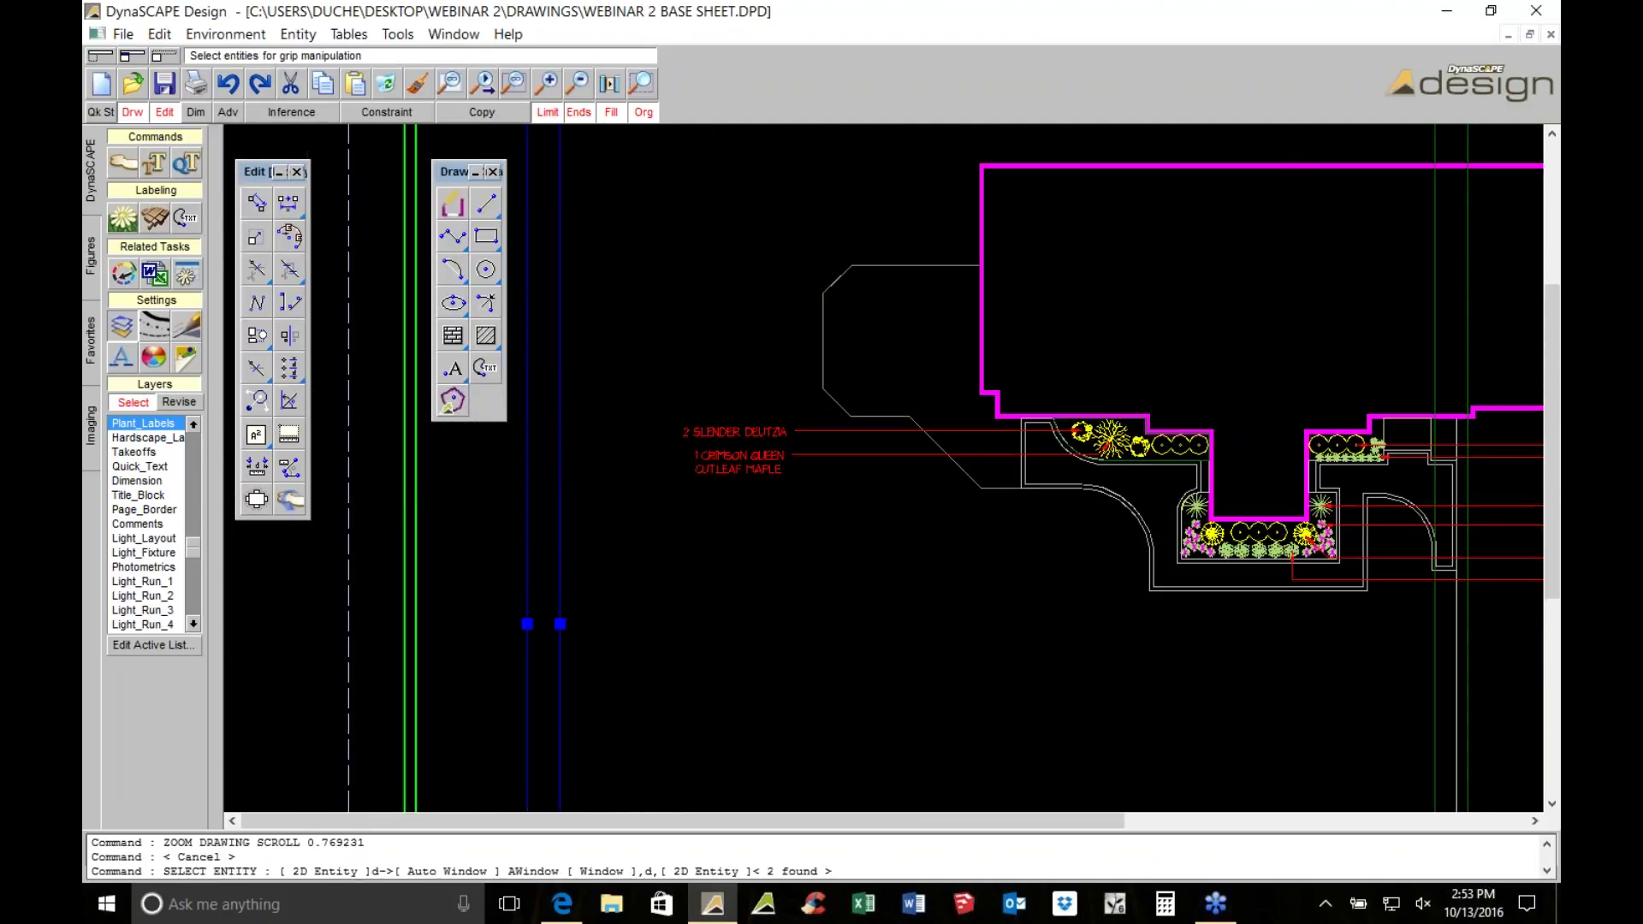
pyautogui.click(257, 204)
pyautogui.scroll(2, 561, 485)
pyautogui.click(966, 546)
pyautogui.click(1015, 537)
pyautogui.scroll(-3, 1015, 538)
pyautogui.scroll(3, 766, 736)
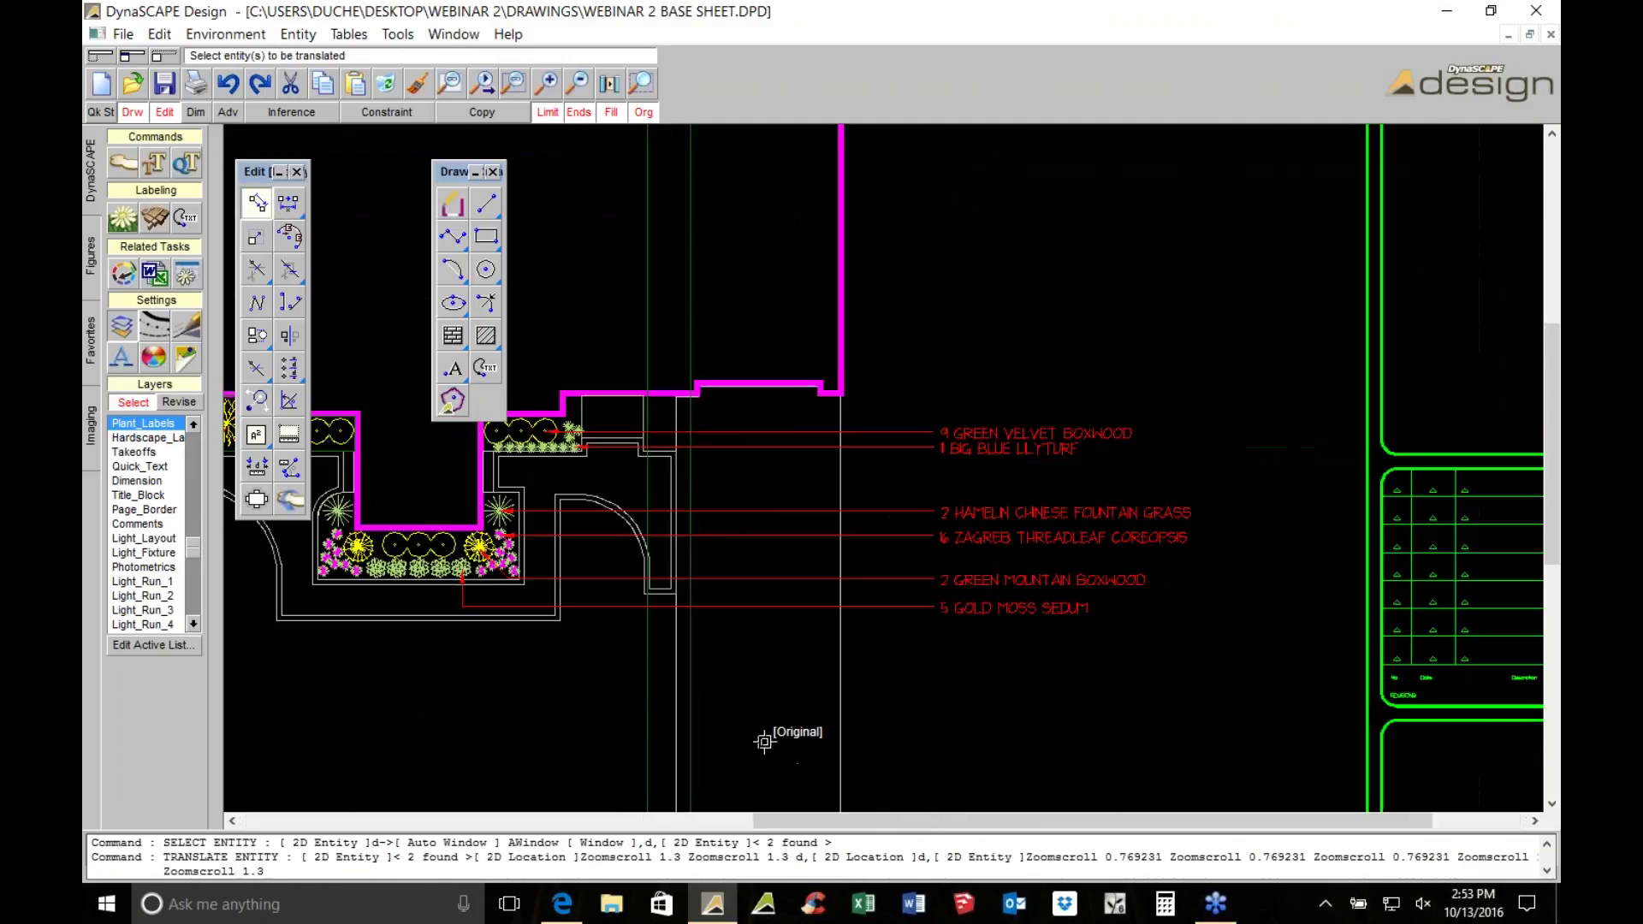
# Start another move of the selection, then cancel it and pan to view the right-hand plant labels
pyautogui.click(568, 660)
pyautogui.click(597, 660)
pyautogui.click(589, 635)
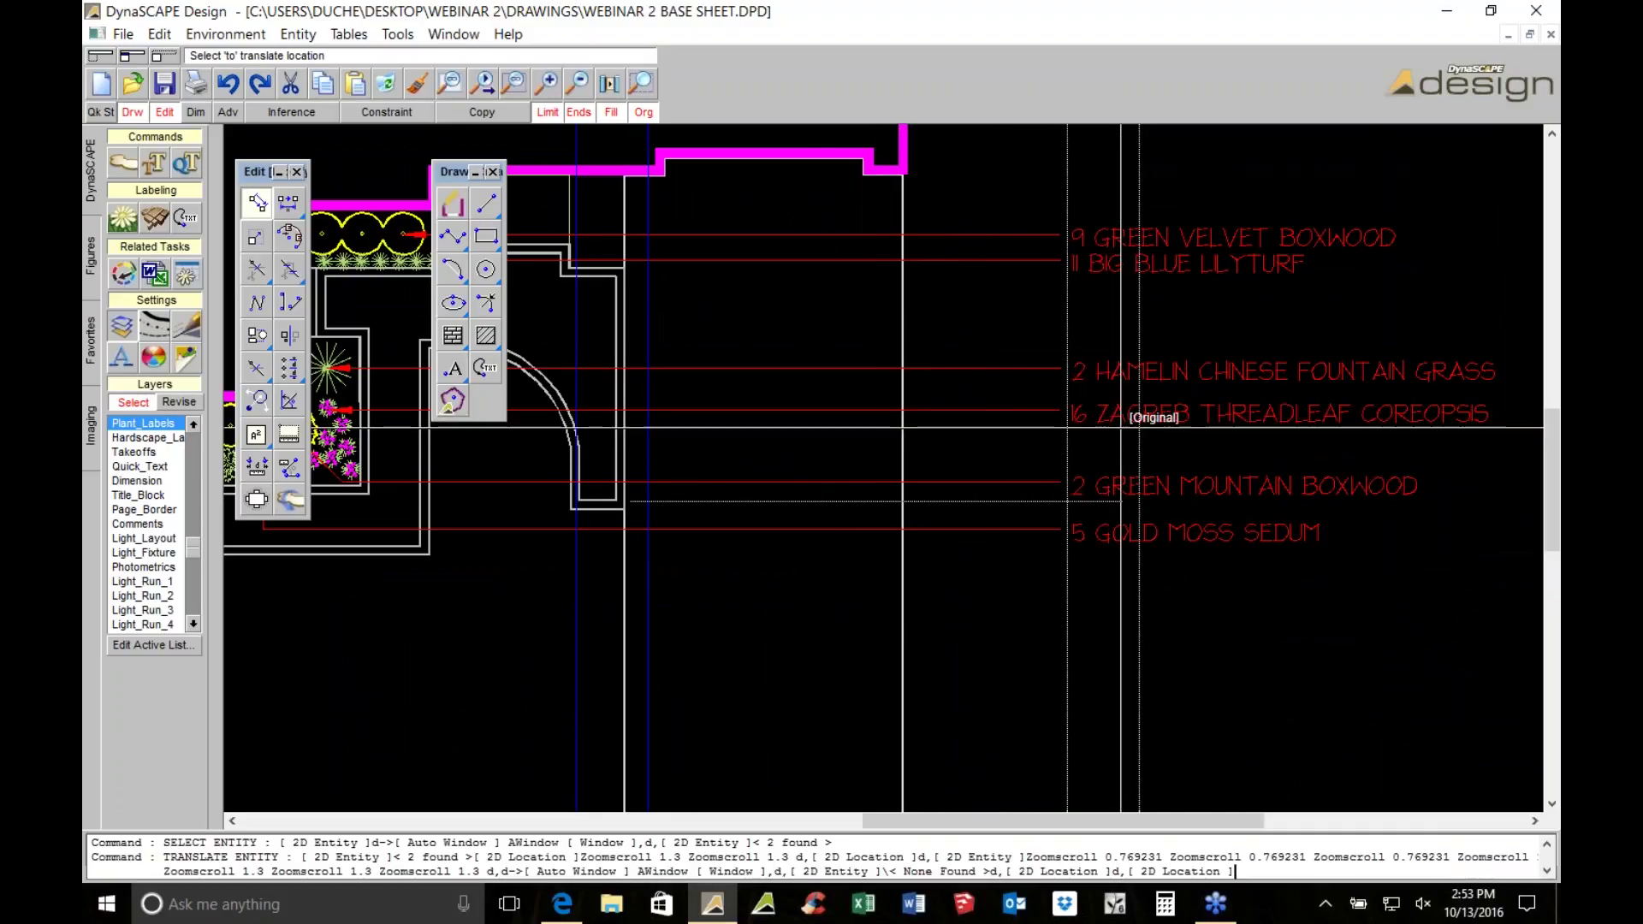
pyautogui.moveTo(1123, 427); pyautogui.dragTo(823, 556, button='middle')
pyautogui.press('Escape')
pyautogui.scroll(-1, 937, 414)
pyautogui.scroll(2, 938, 413)
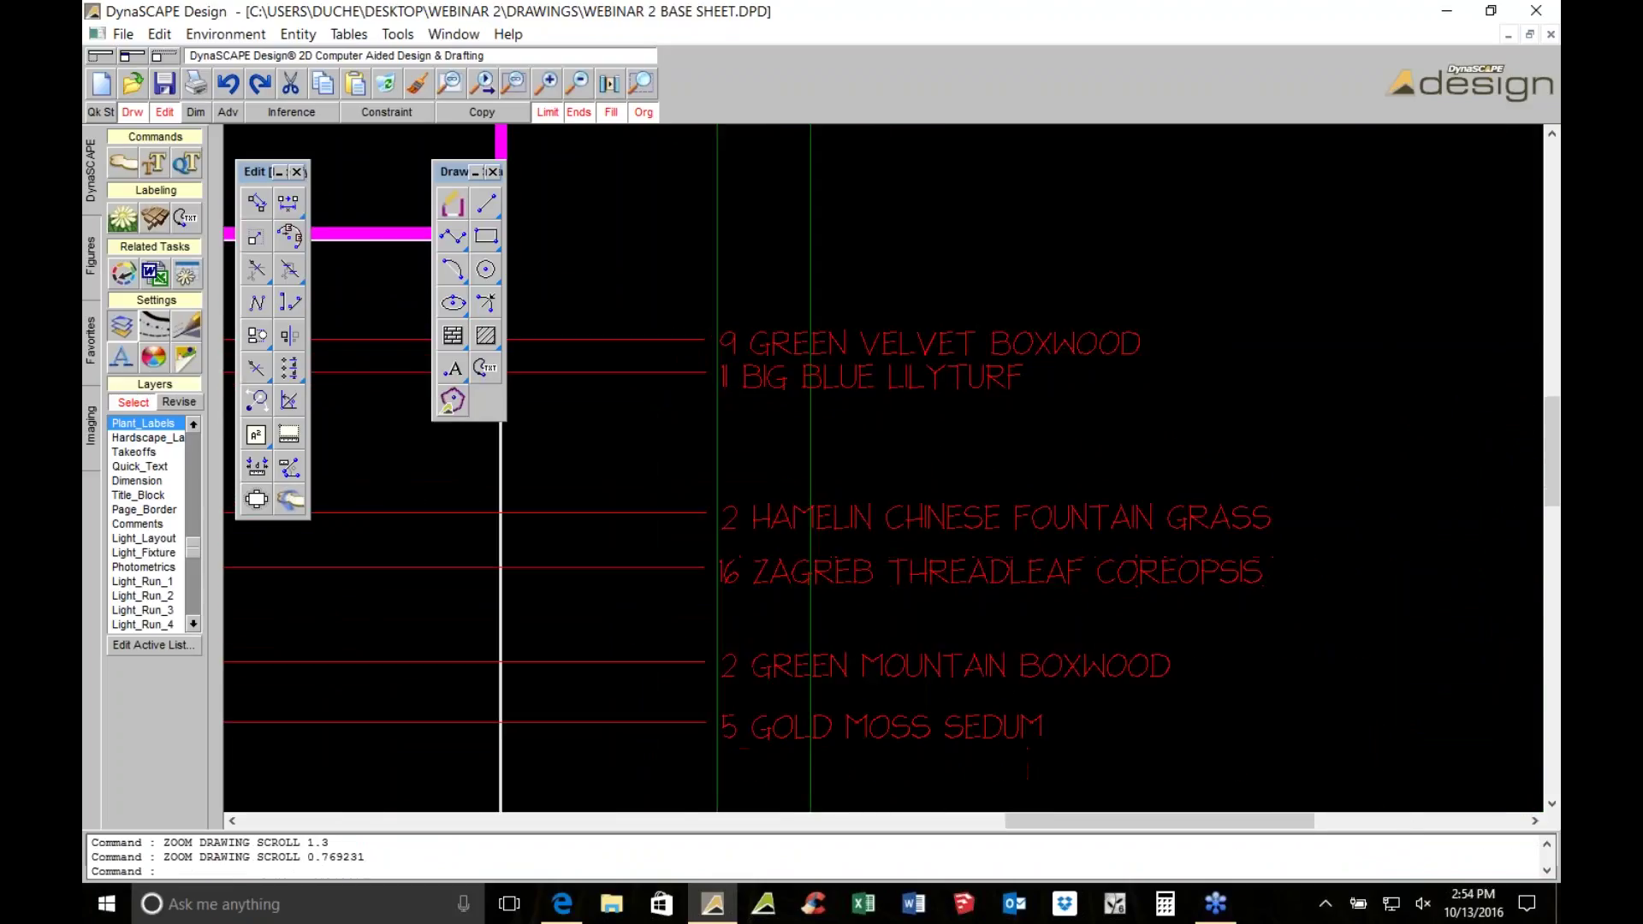
pyautogui.scroll(2, 781, 385)
pyautogui.scroll(1, 781, 385)
pyautogui.scroll(1, 1181, 333)
pyautogui.moveTo(1181, 334); pyautogui.dragTo(843, 441, button='middle')
pyautogui.scroll(-3, 842, 441)
pyautogui.scroll(2, 842, 441)
pyautogui.scroll(1, 799, 415)
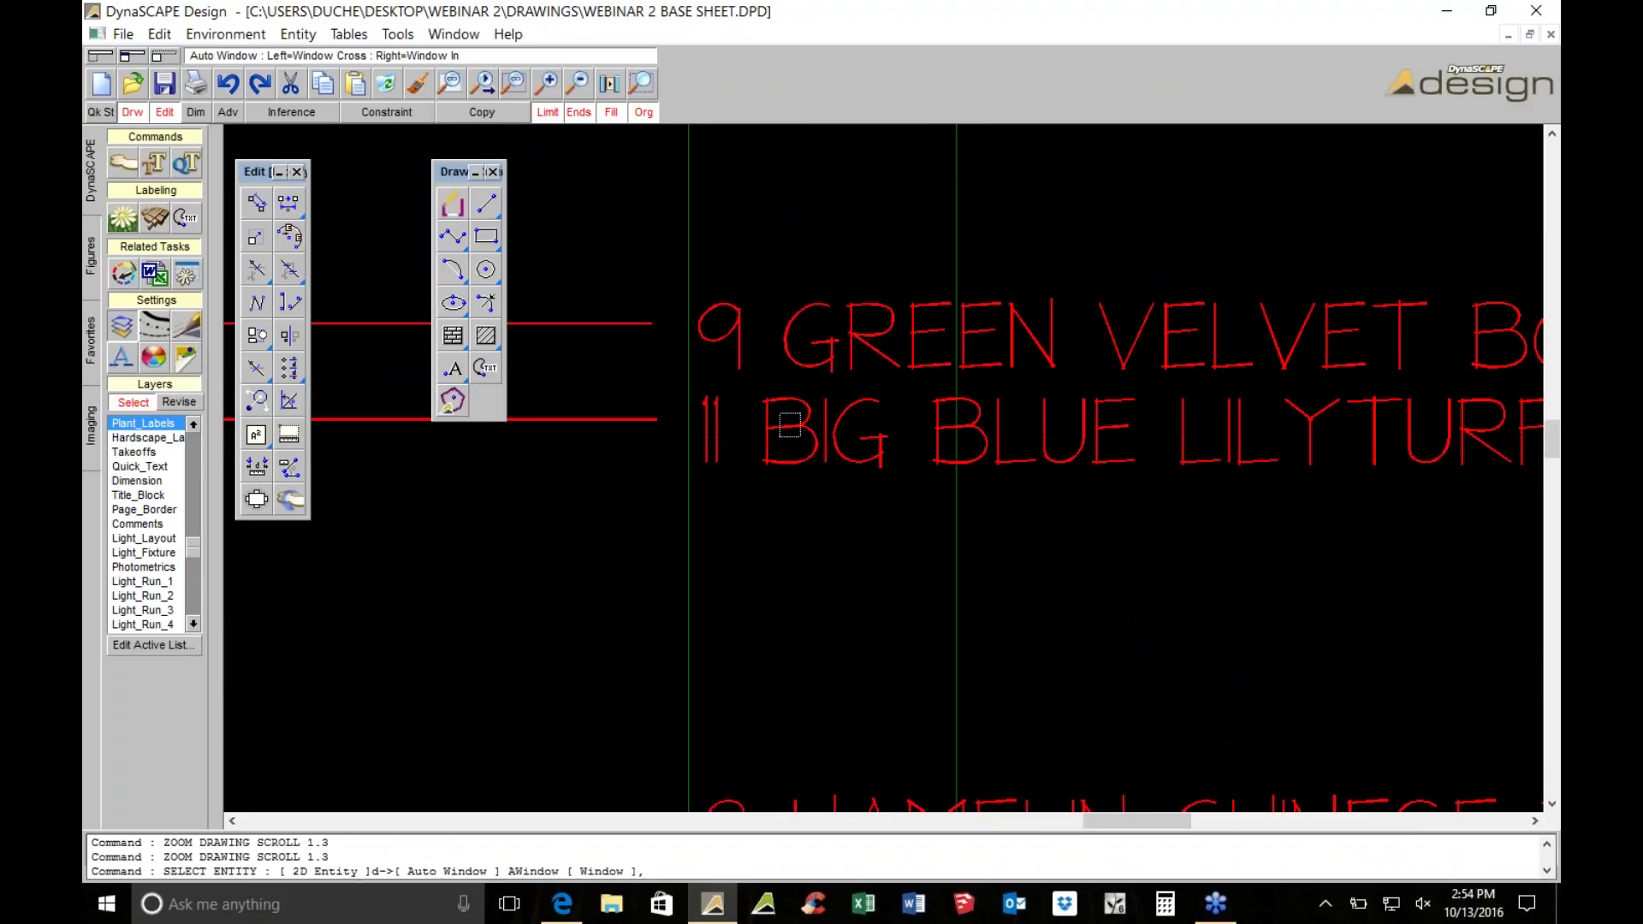
# Re-save the 11 BIG BLUE LILYTURF label's text through its properties
pyautogui.doubleClick(799, 415)
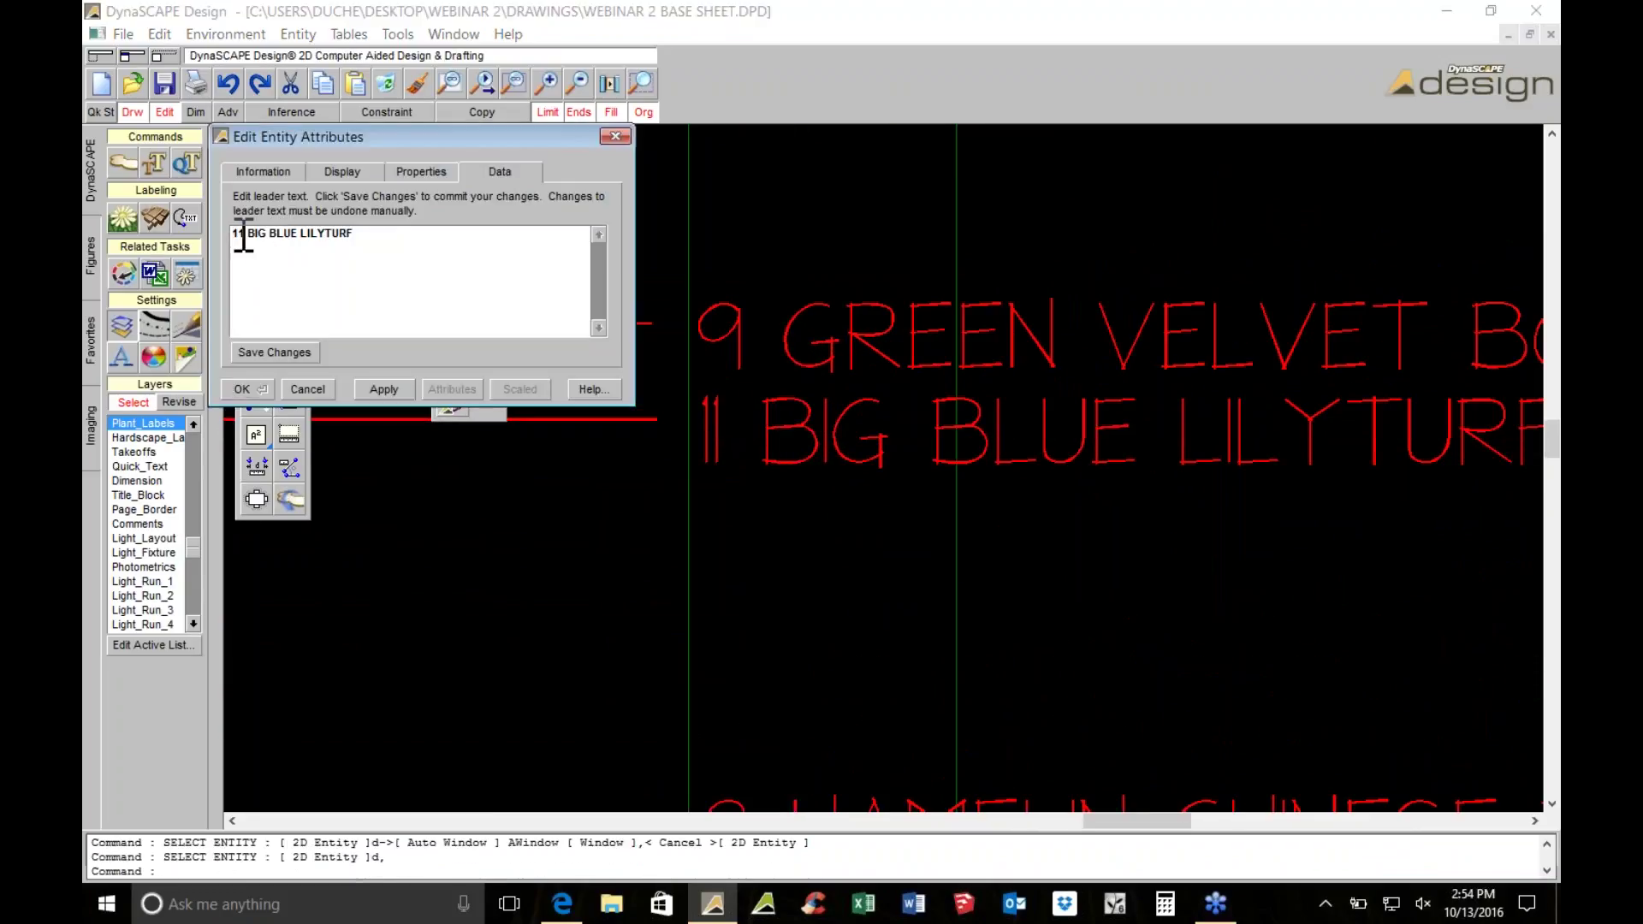
pyautogui.click(272, 352)
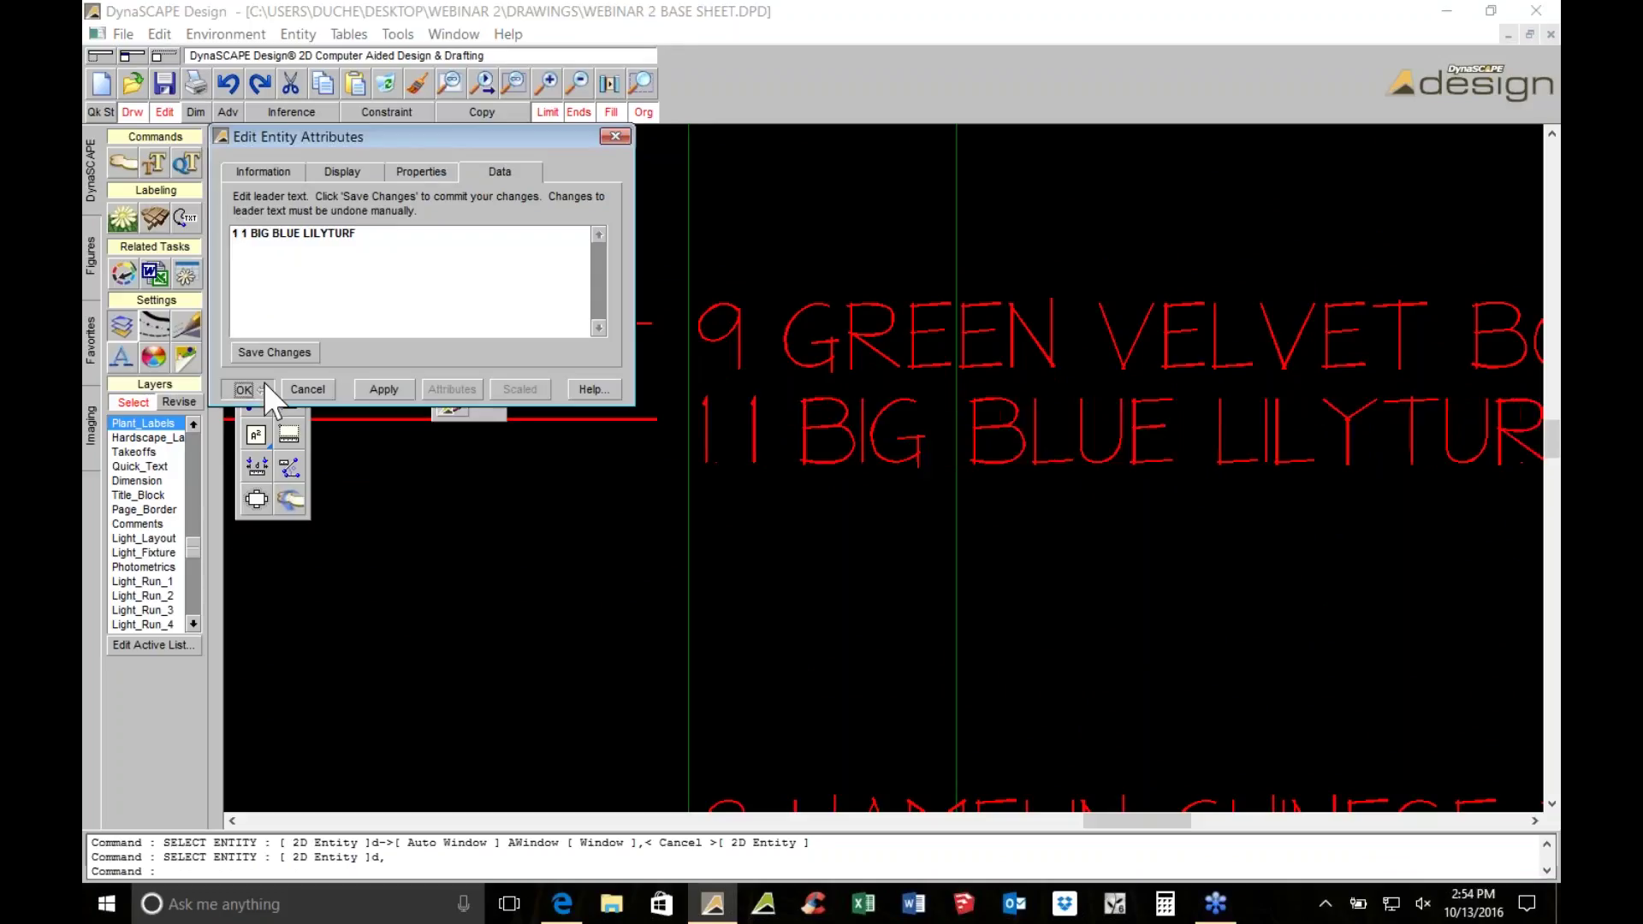
pyautogui.click(264, 383)
pyautogui.scroll(-2, 1025, 595)
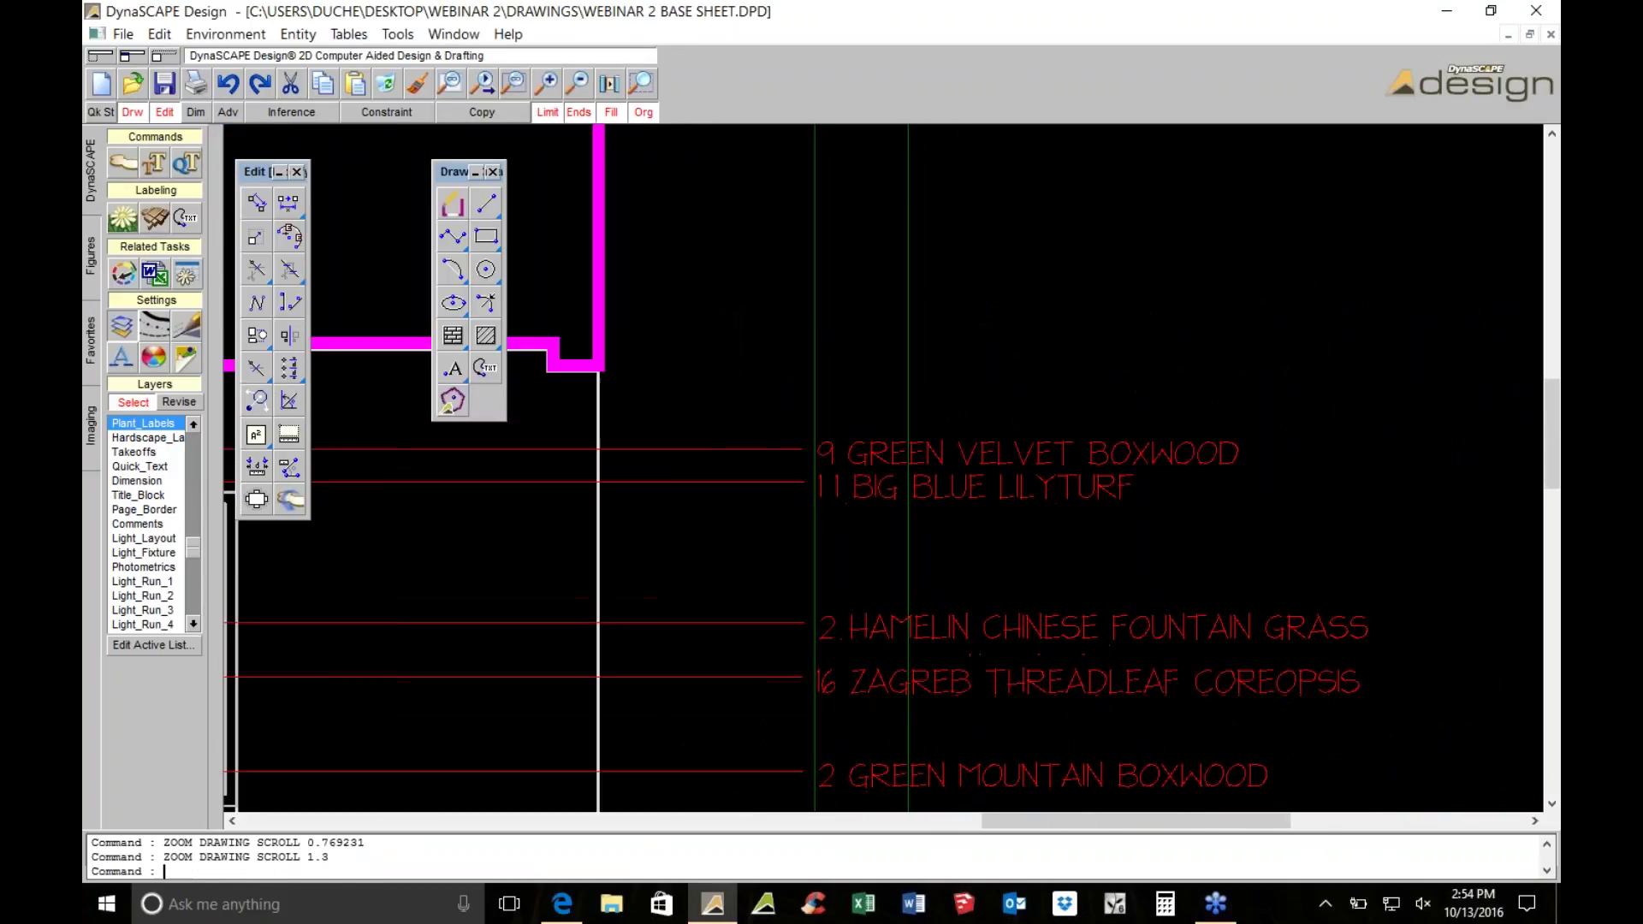
pyautogui.scroll(-1, 883, 467)
pyautogui.moveTo(908, 429); pyautogui.dragTo(900, 387, button='middle')
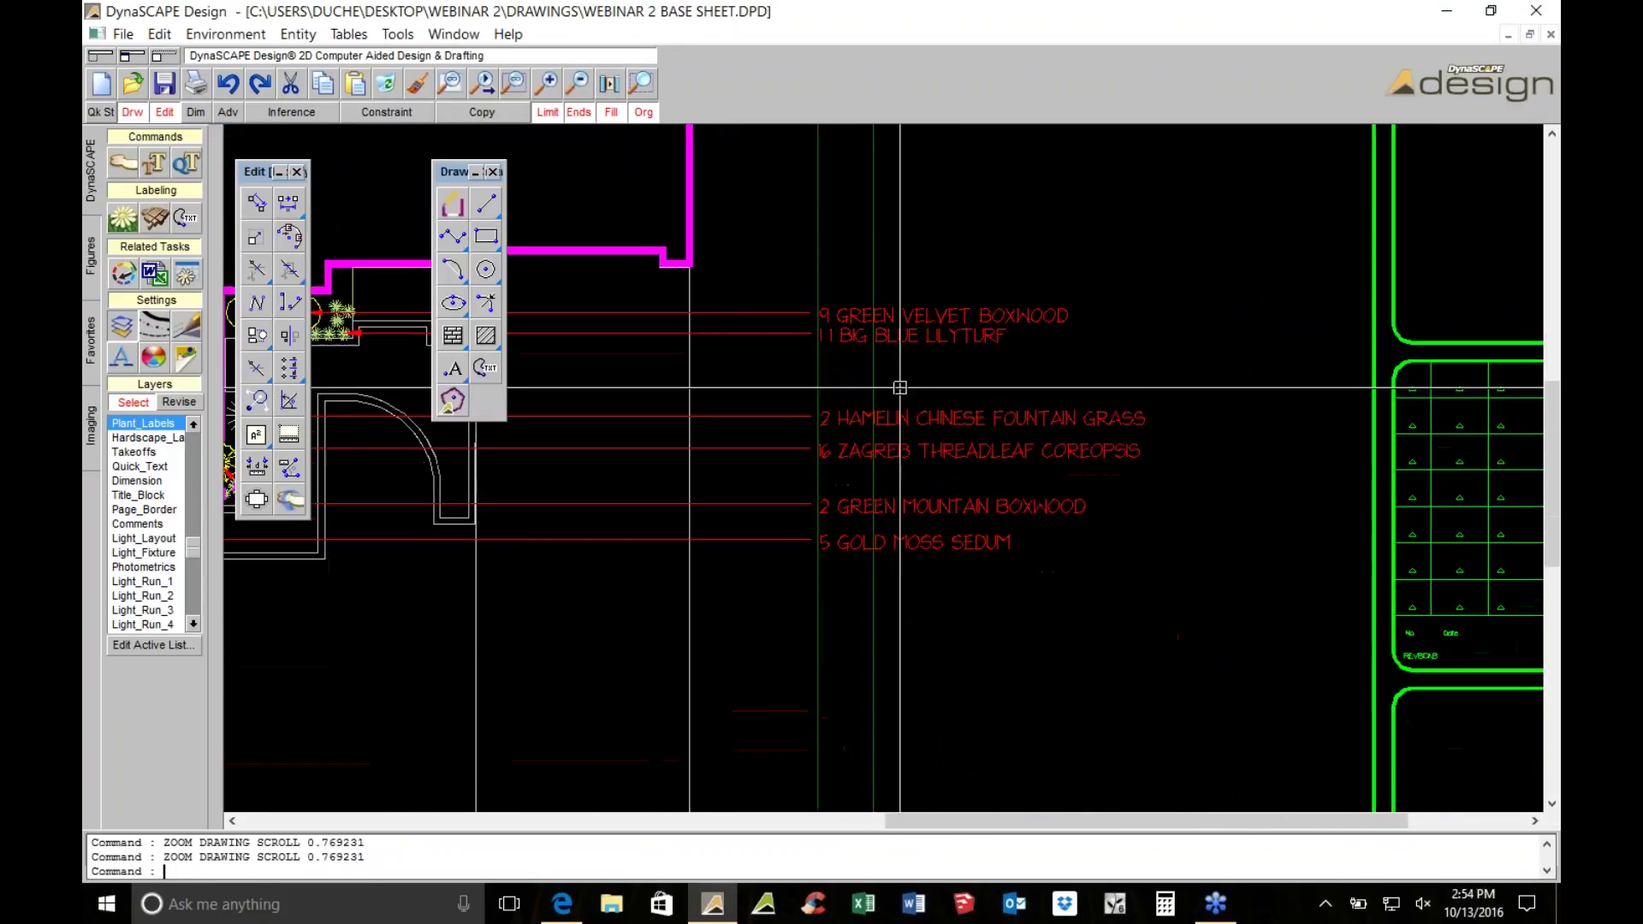
pyautogui.press('Escape')
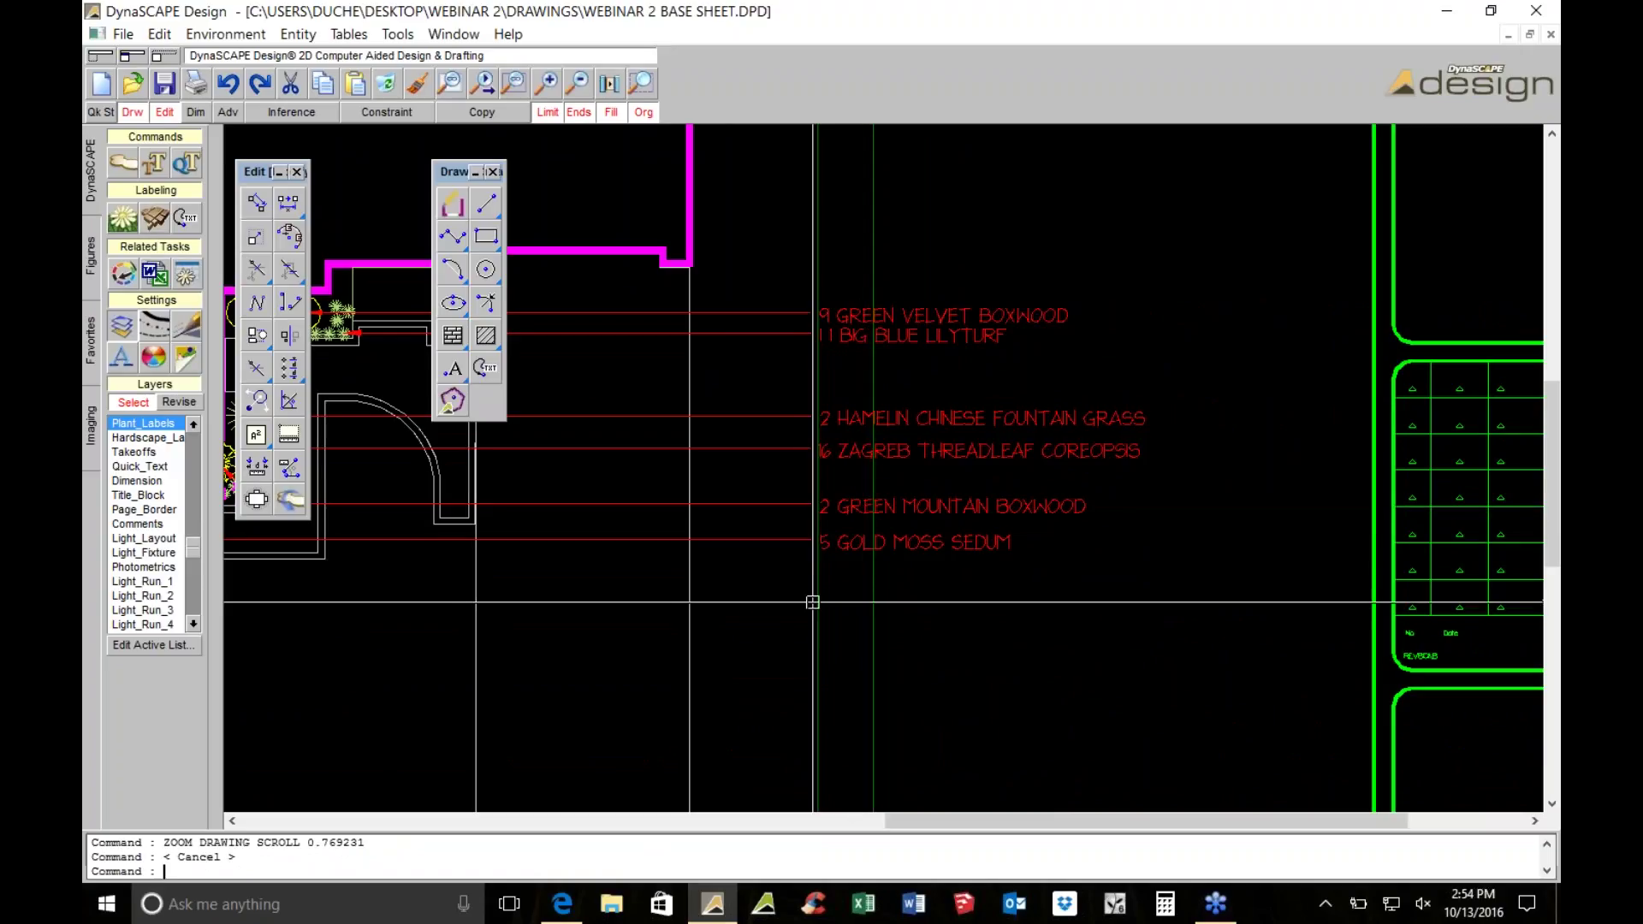
# Save the drawing, select the plant label leaders, and shift the Lilyturf label into line
pyautogui.click(171, 77)
pyautogui.scroll(1, 699, 467)
pyautogui.moveTo(819, 686); pyautogui.dragTo(775, 170)
pyautogui.scroll(2, 605, 383)
pyautogui.click(620, 405)
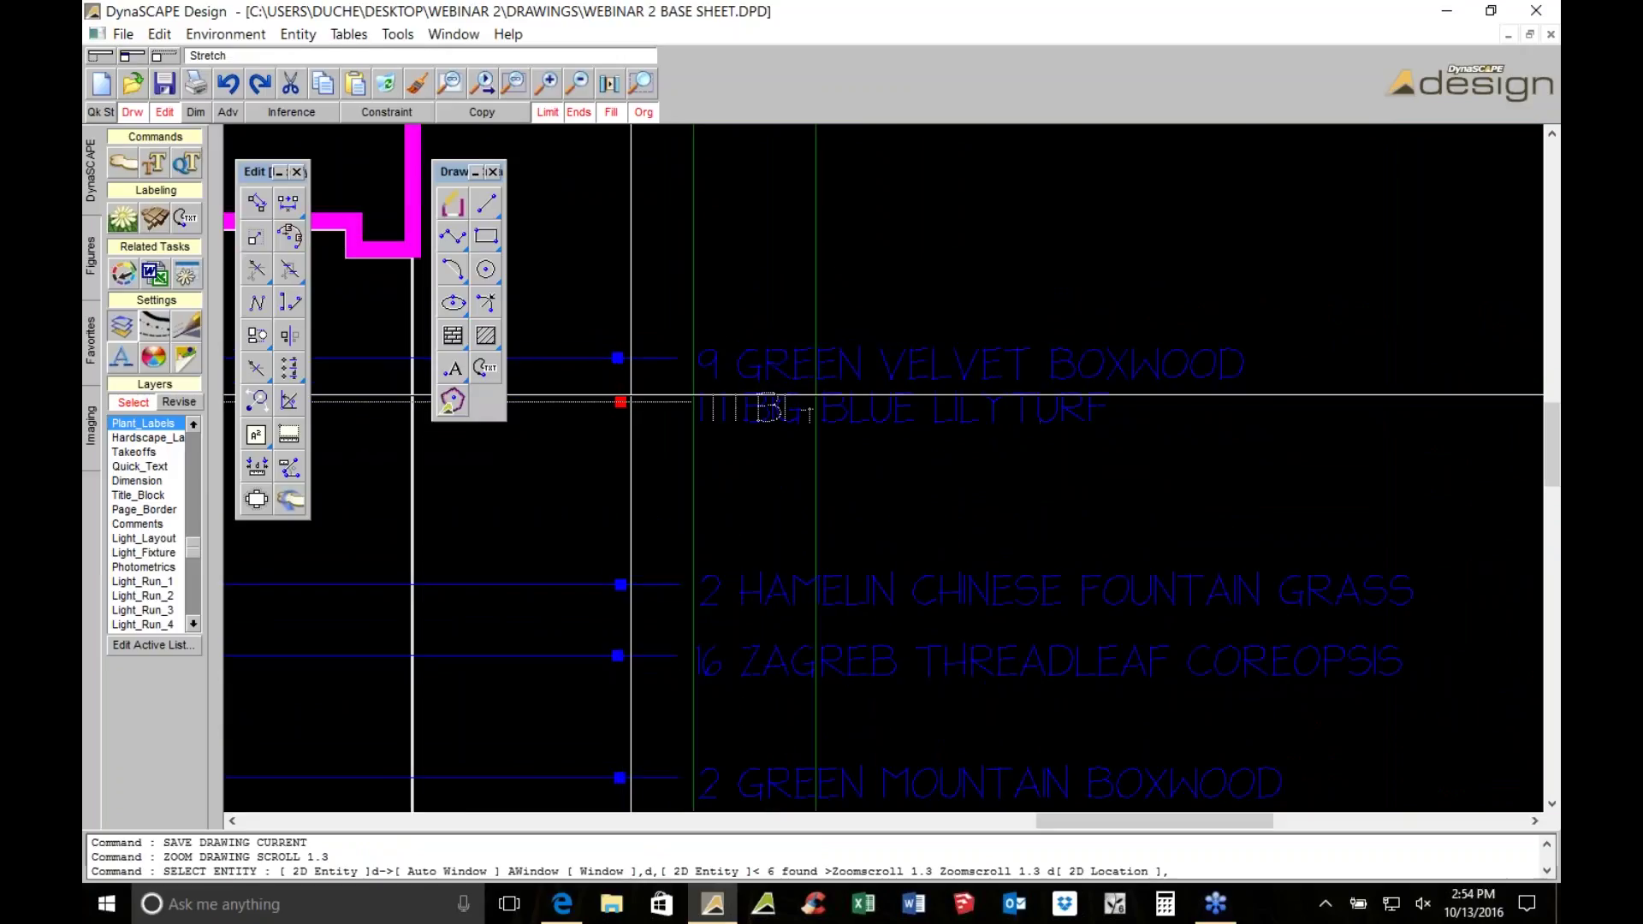
pyautogui.click(740, 403)
pyautogui.moveTo(645, 654); pyautogui.dragTo(753, 373, button='middle')
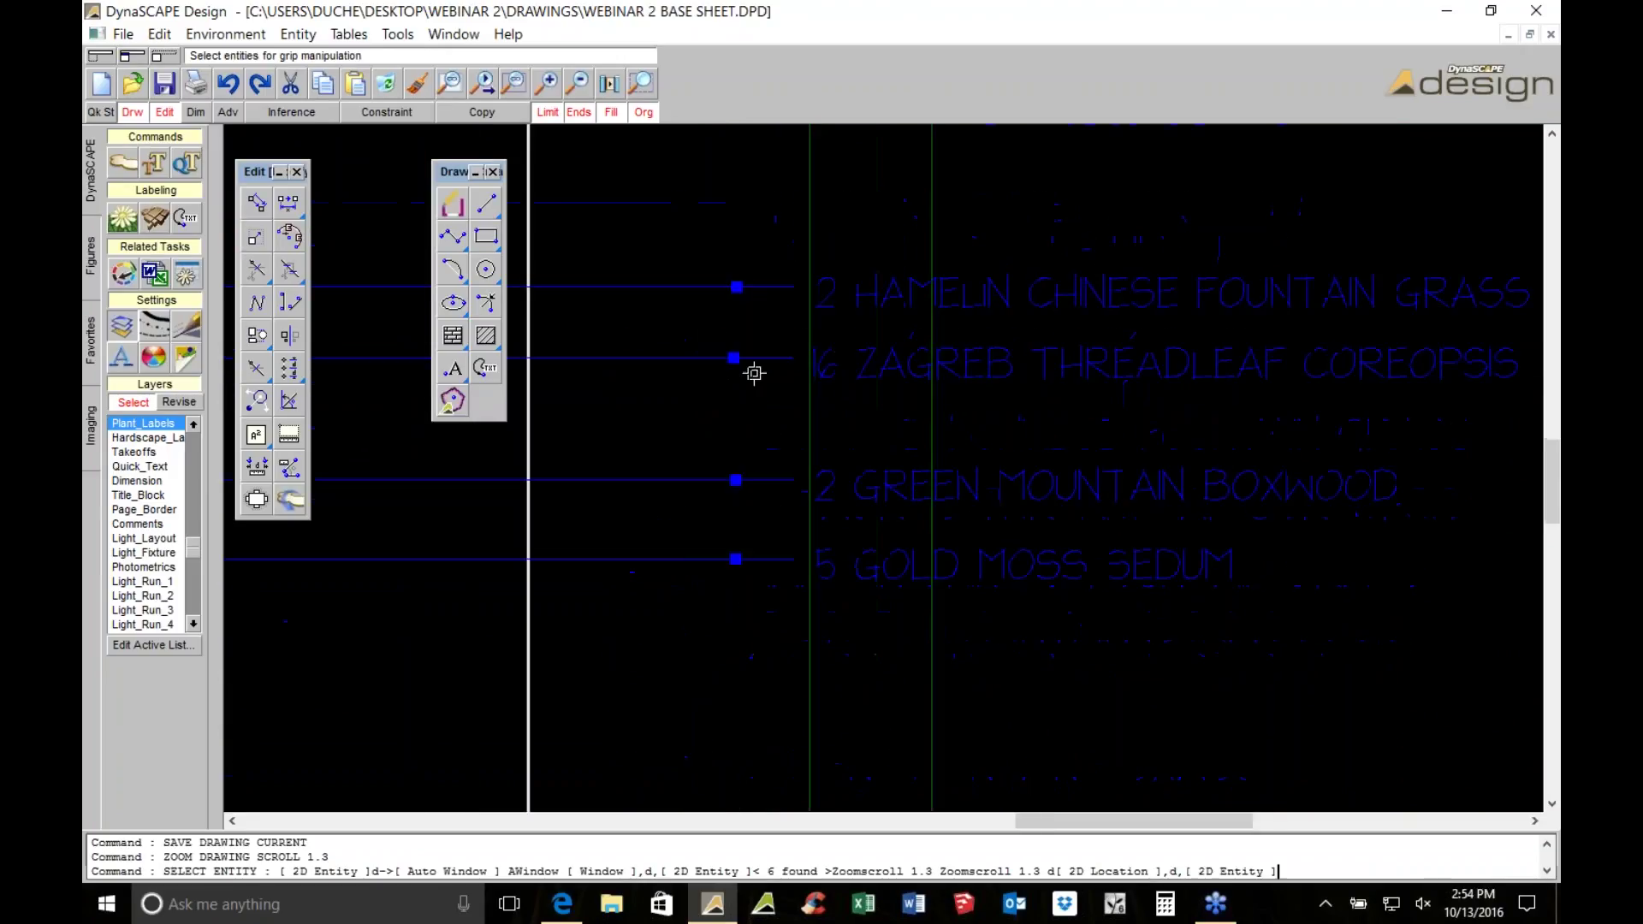
# Shift the Zagreb and Gold Moss Sedum labels right and align Crimson Queen under Slender Deutzia
pyautogui.click(730, 358)
pyautogui.click(847, 393)
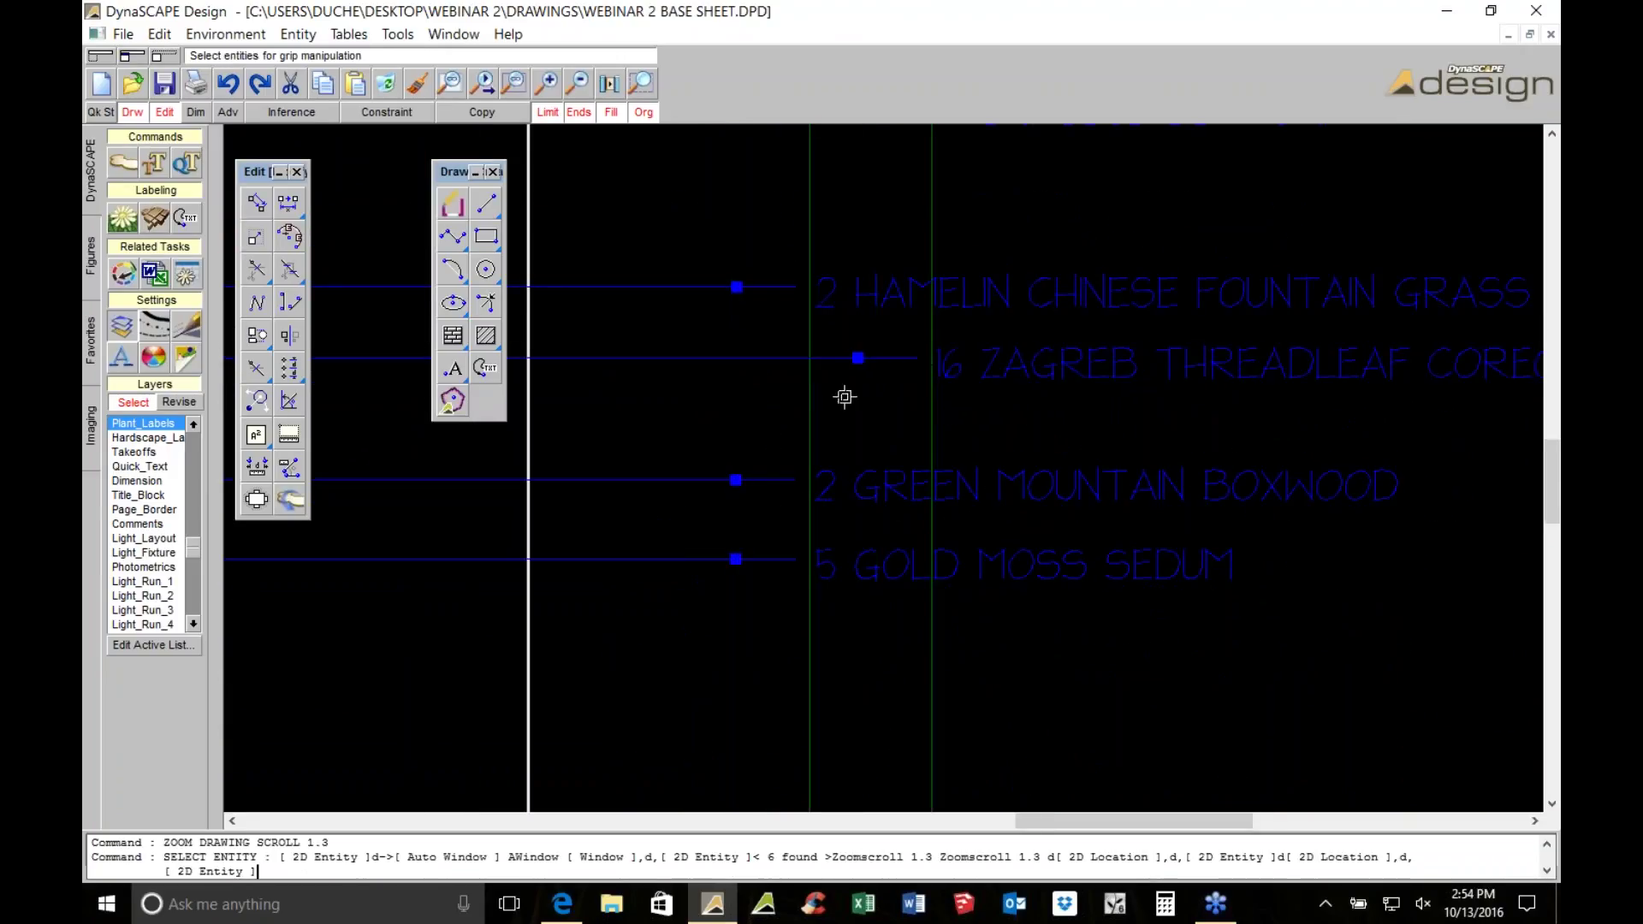
pyautogui.click(735, 558)
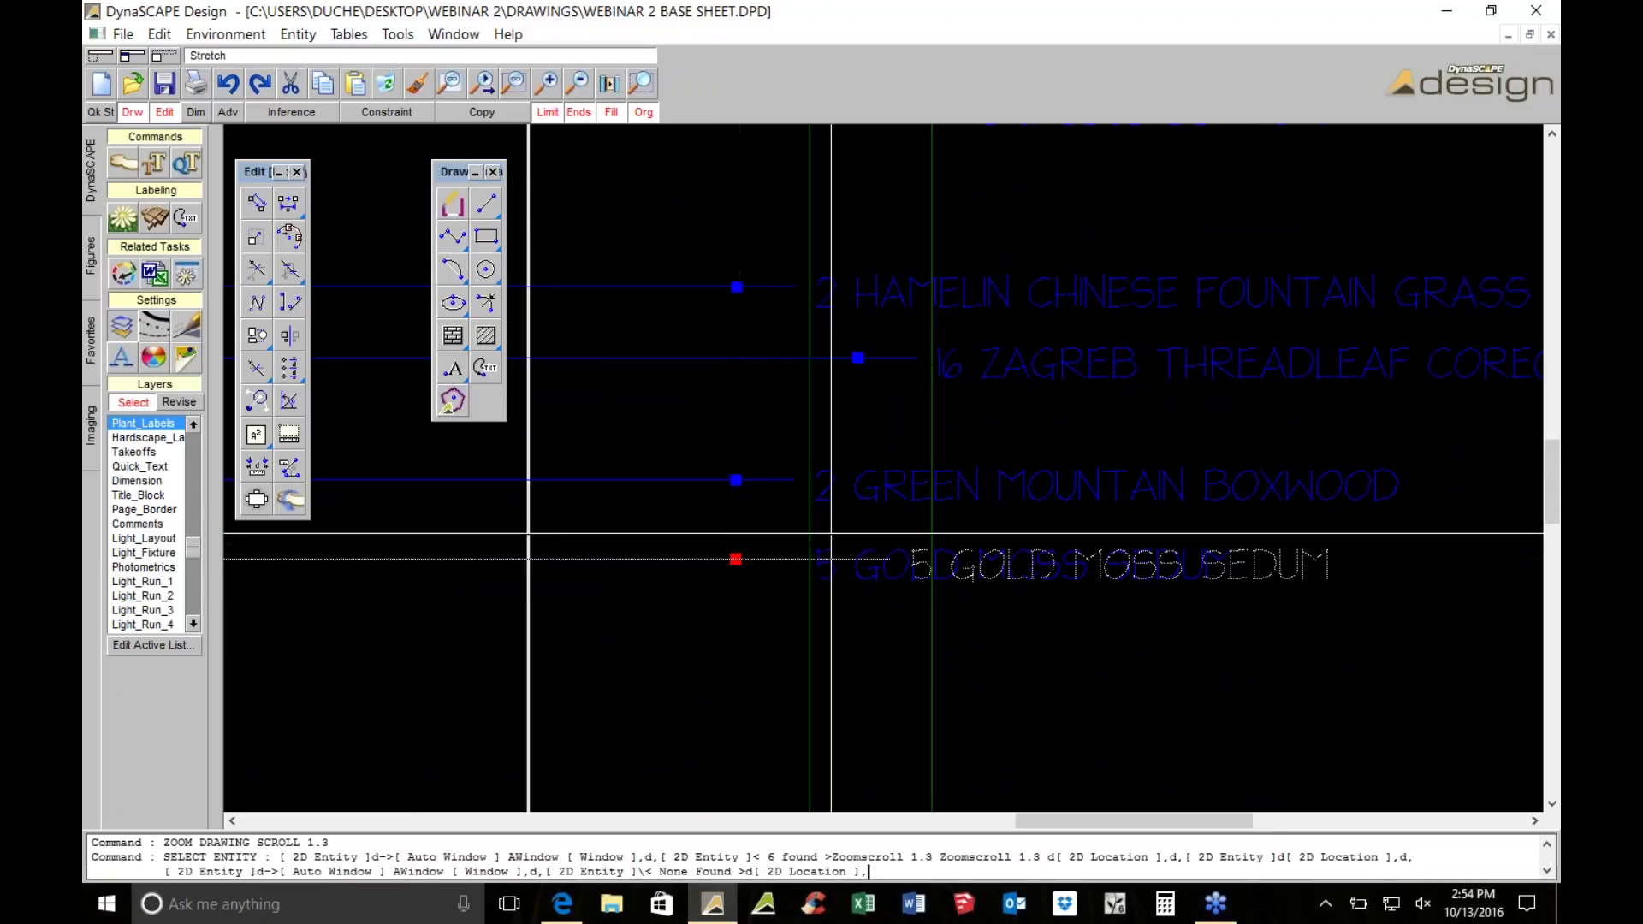
pyautogui.click(857, 558)
pyautogui.scroll(-3, 1535, 658)
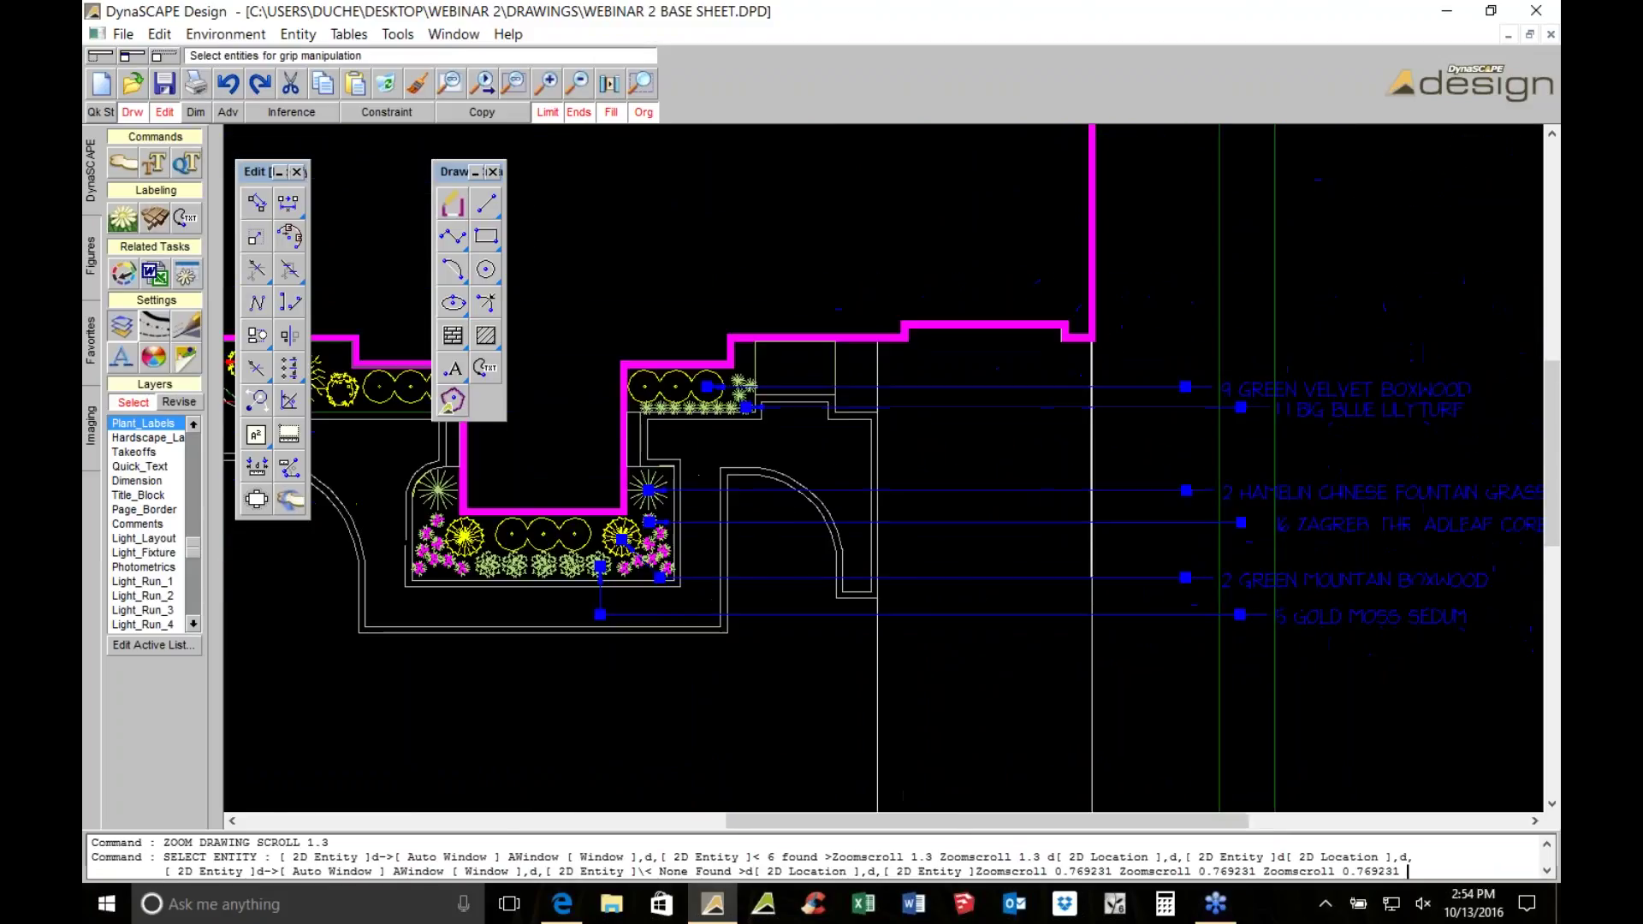
pyautogui.scroll(3, 813, 517)
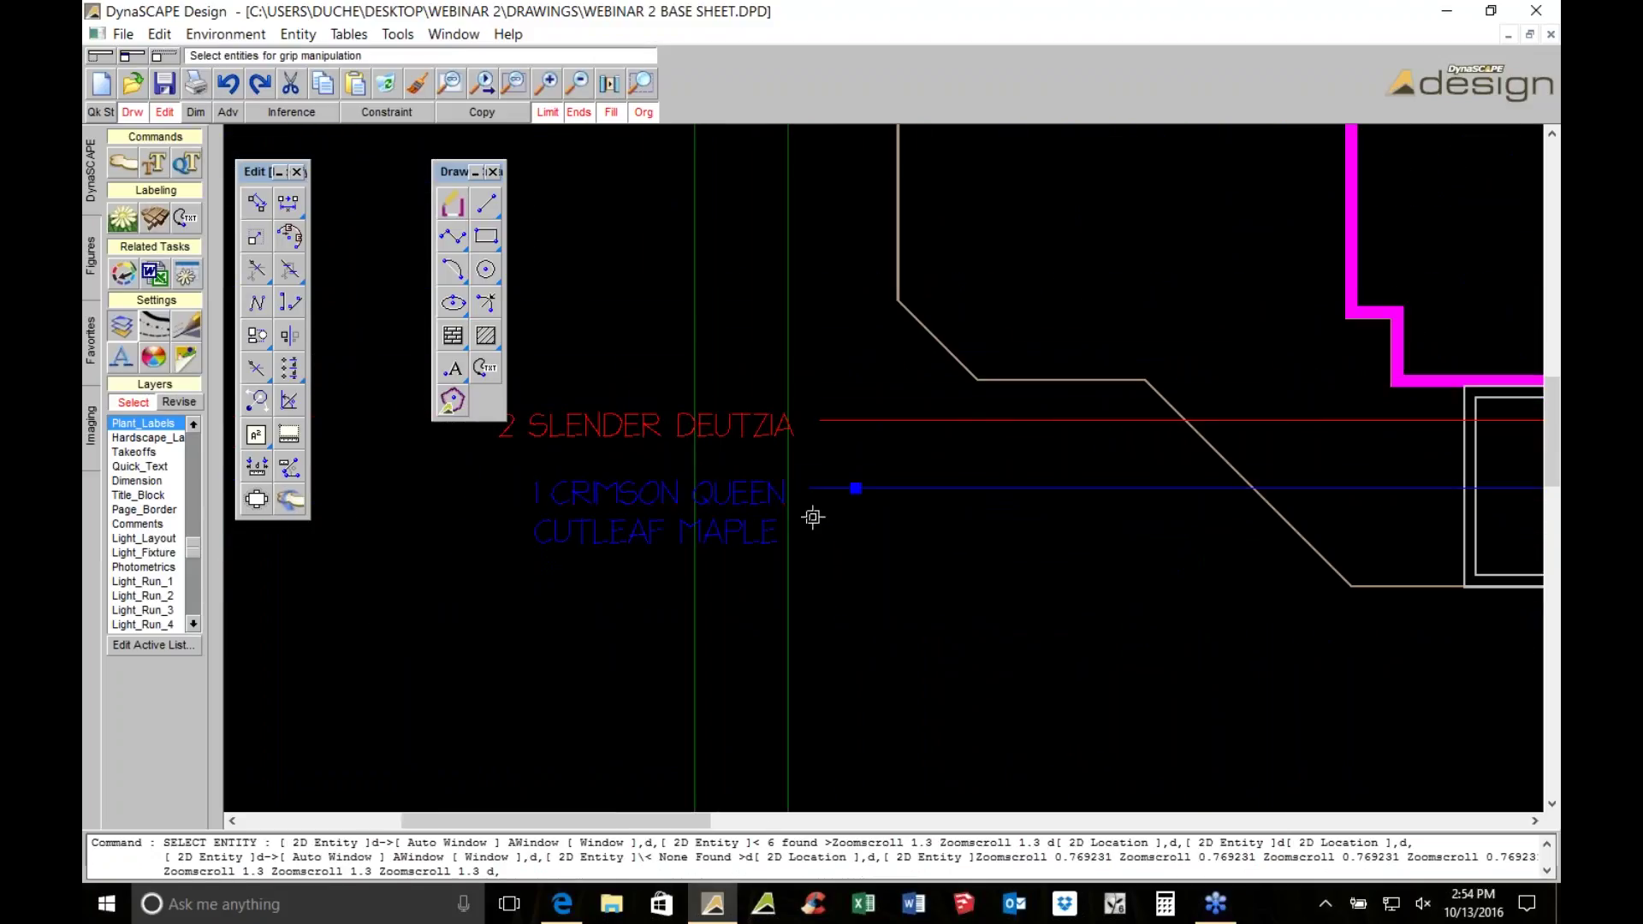
pyautogui.scroll(2, 813, 517)
pyautogui.click(874, 469)
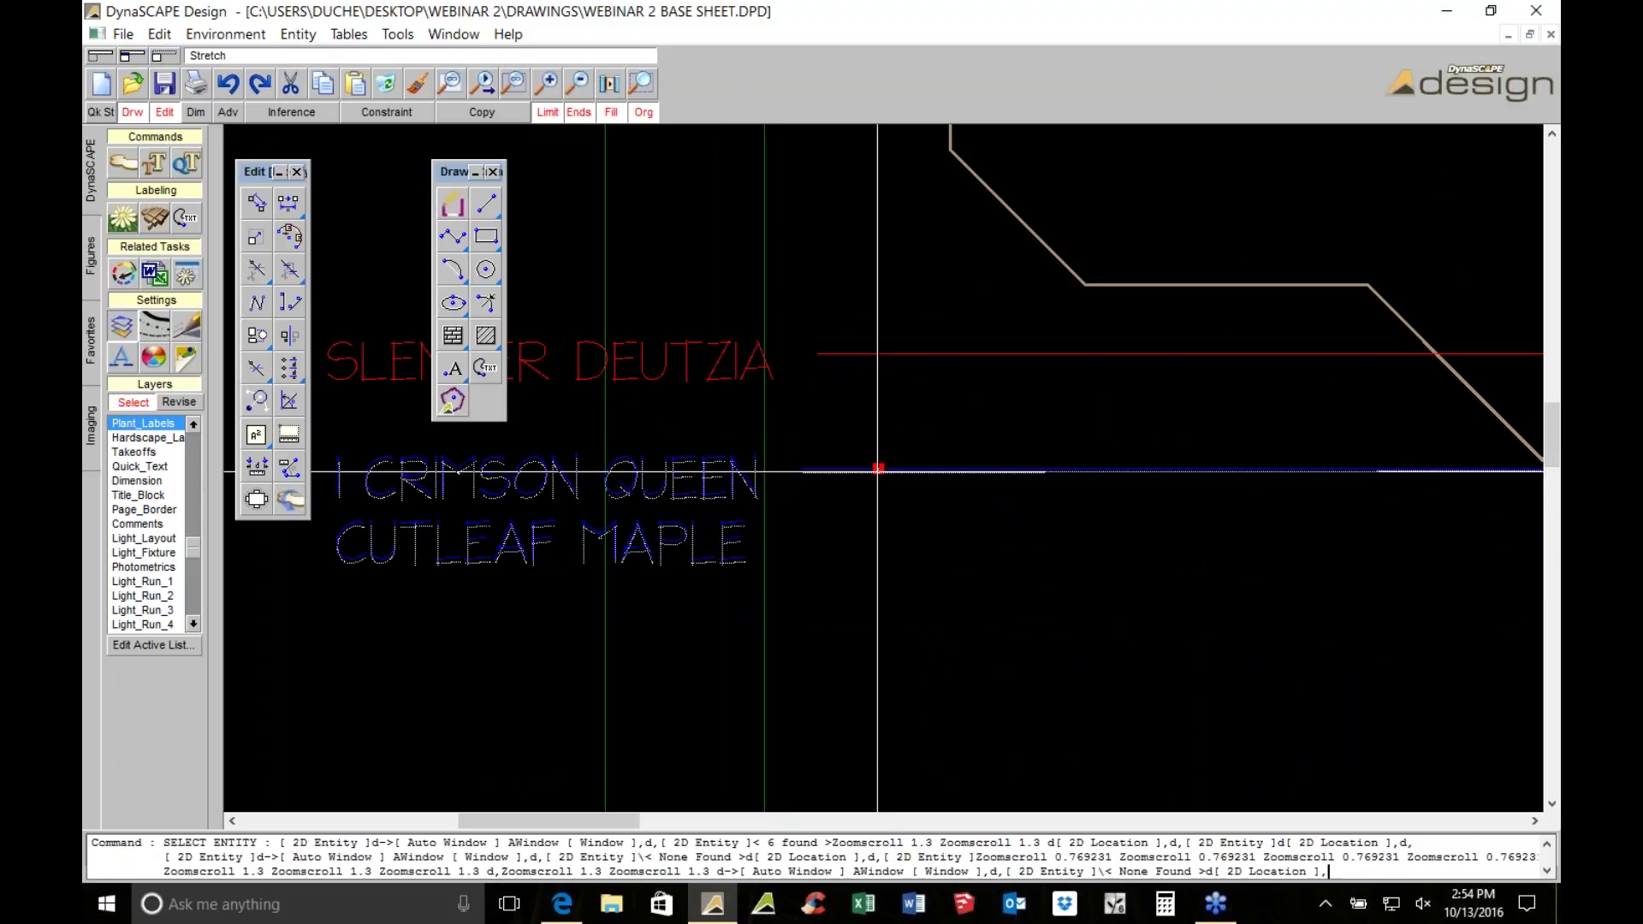
pyautogui.click(736, 492)
pyautogui.scroll(-3, 710, 500)
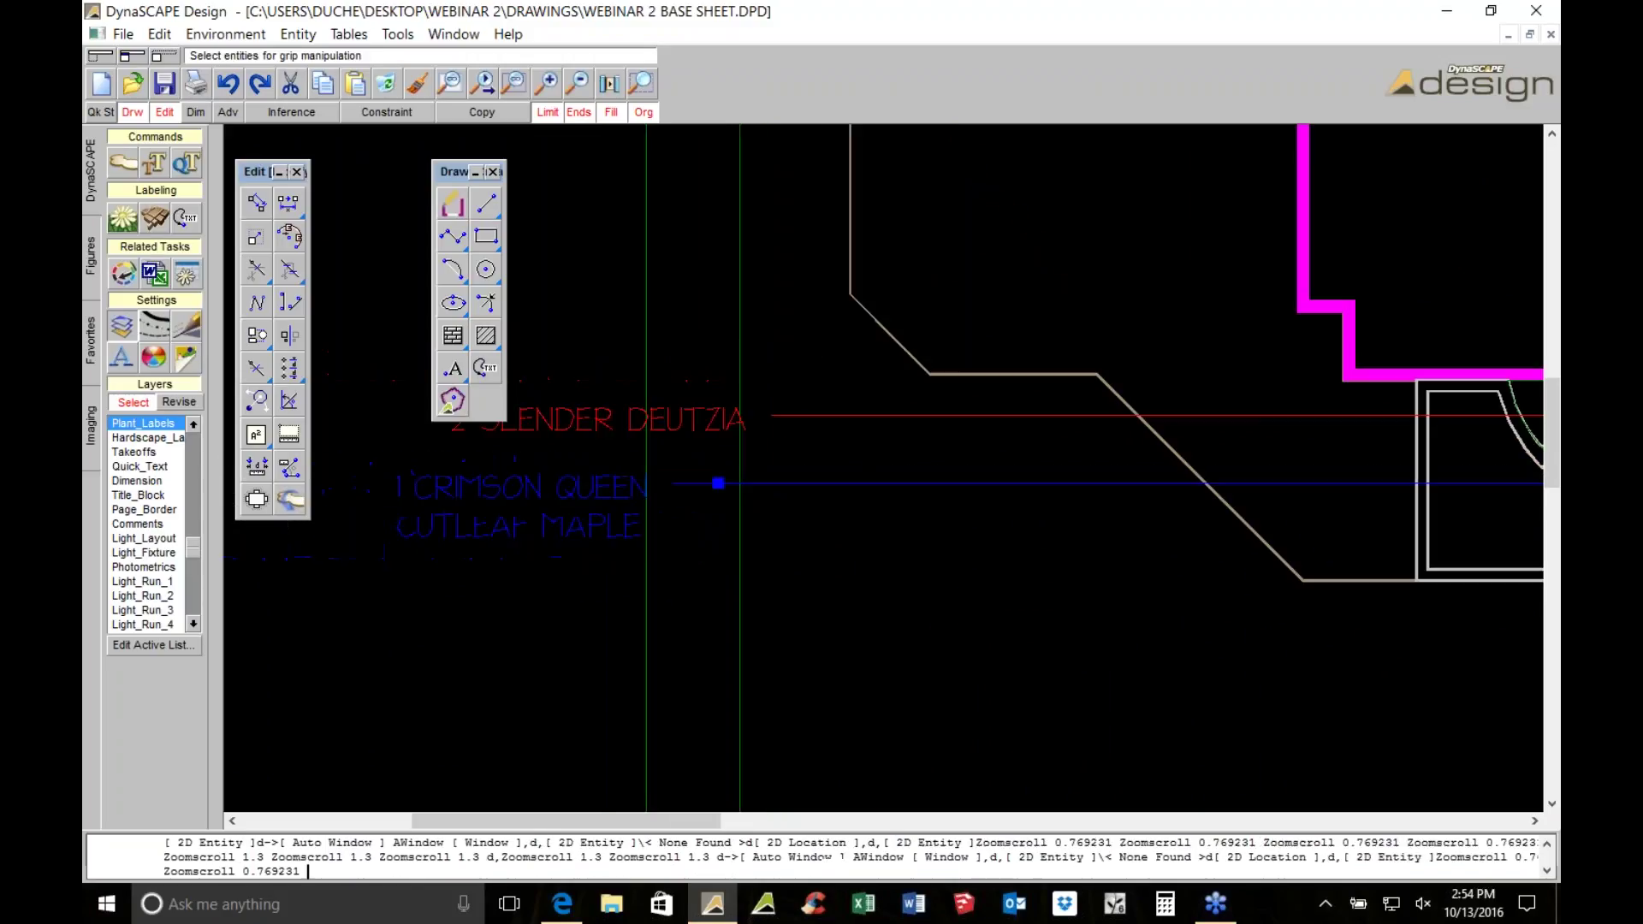
# Add a UNILOCK BRUSSELS DIMENSIONAL PAVERS leader note pointing at the paving
pyautogui.click(487, 371)
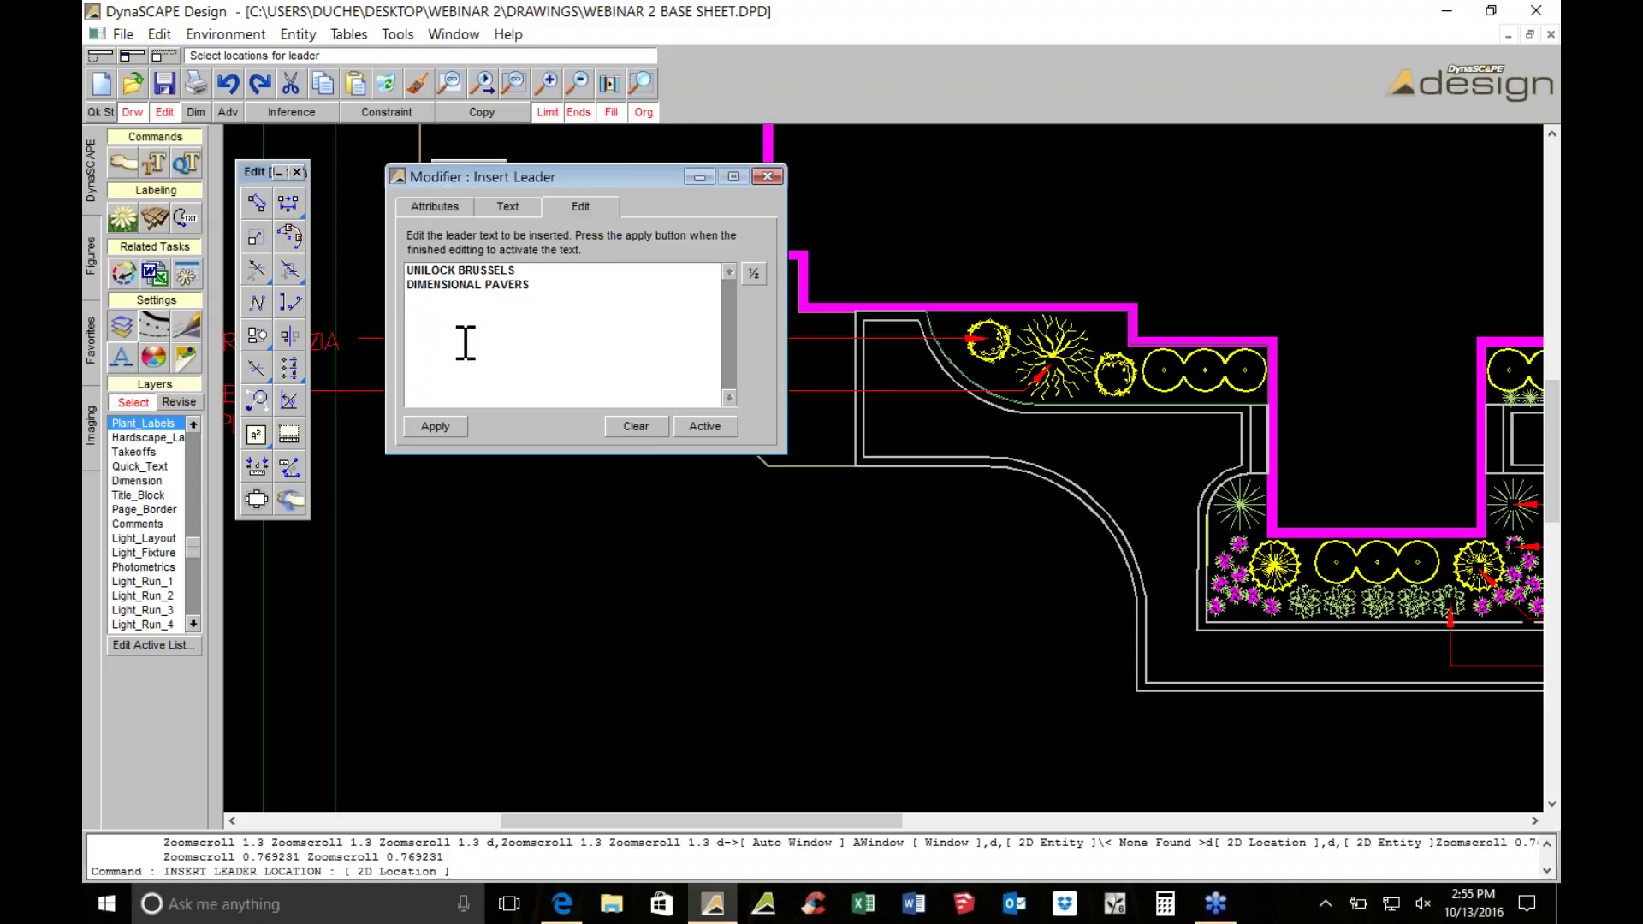
pyautogui.click(428, 426)
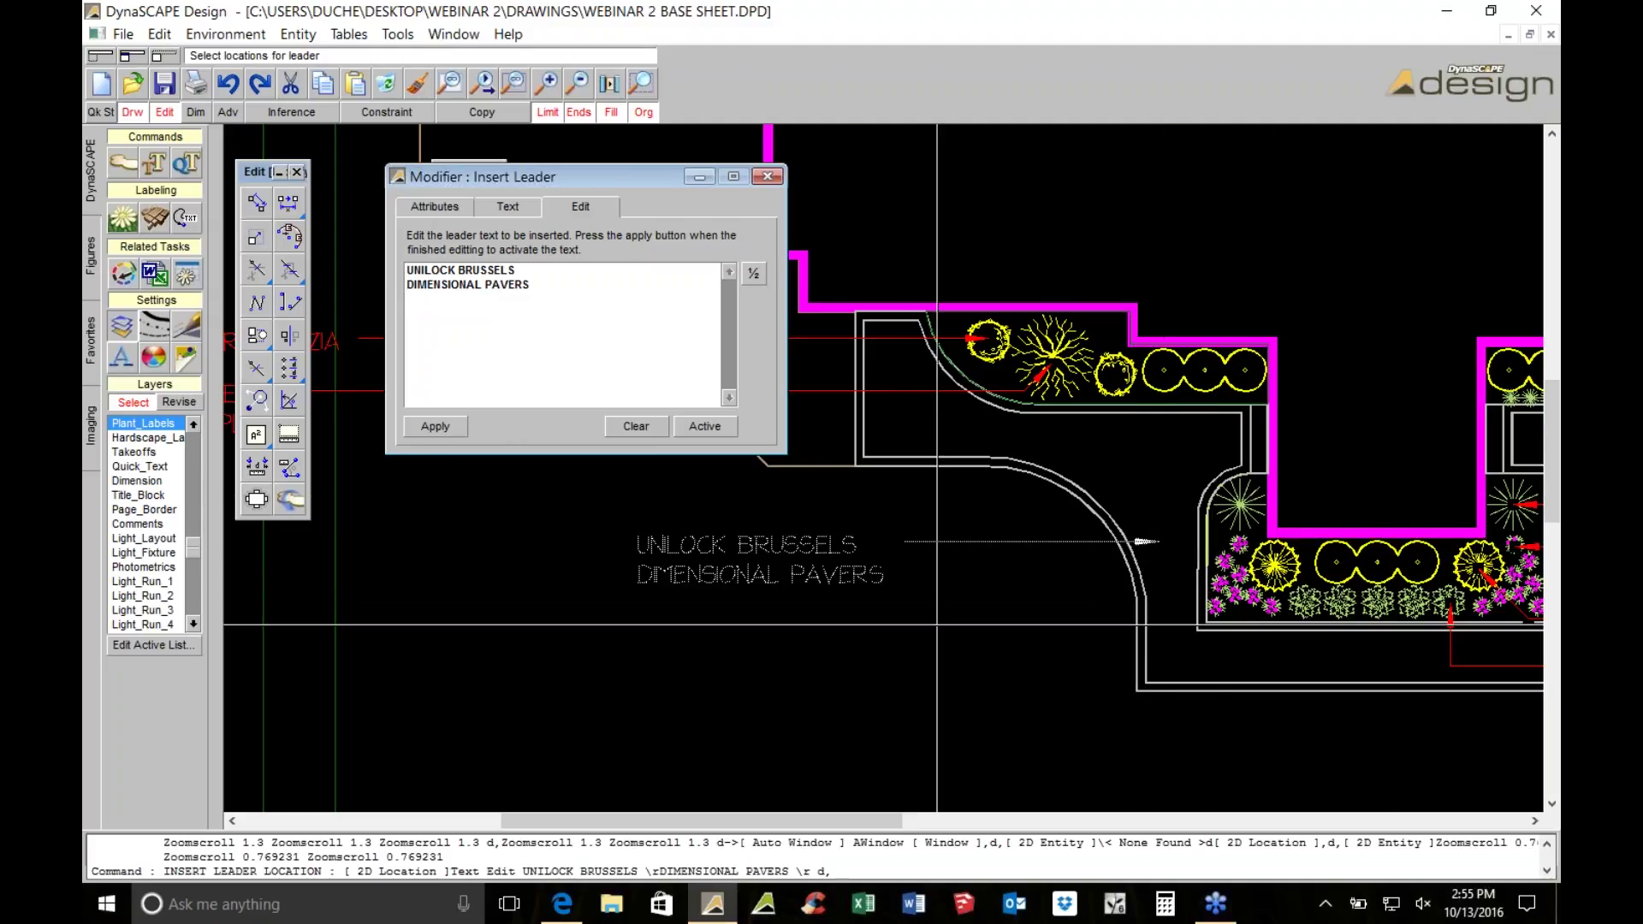
pyautogui.hscroll(-3, 937, 625)
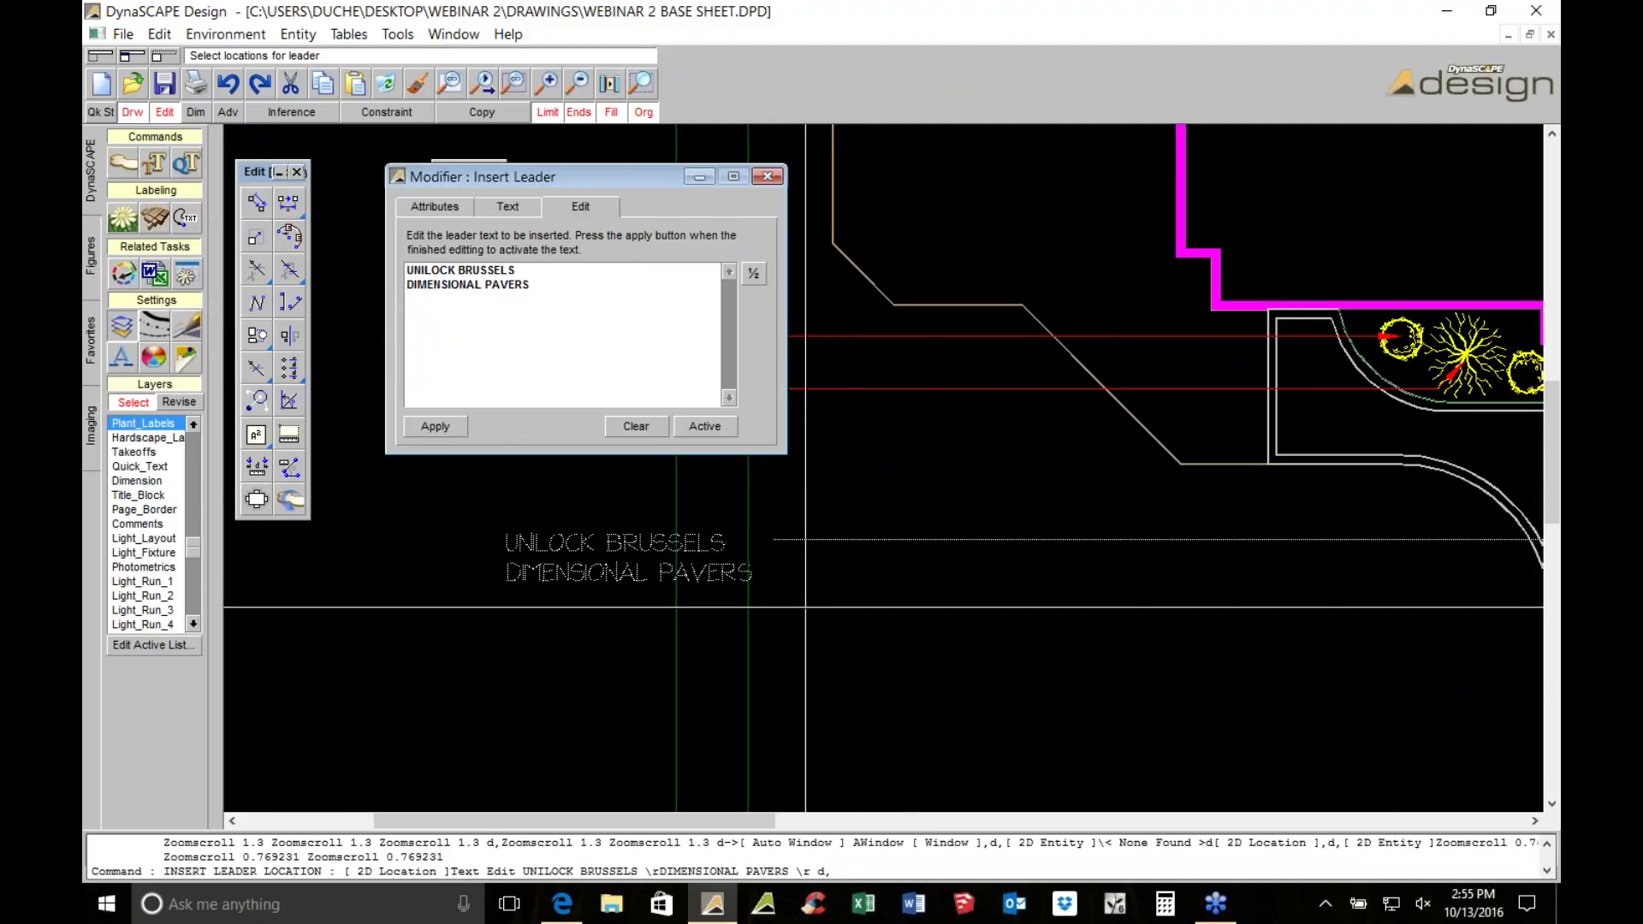
pyautogui.click(768, 609)
# Replace the note text with NEW STEPS and place that leader among the right-hand labels
pyautogui.moveTo(884, 611); pyautogui.dragTo(654, 609, button='middle')
pyautogui.moveTo(588, 321); pyautogui.dragTo(389, 240)
pyautogui.write('NEW STEPS')
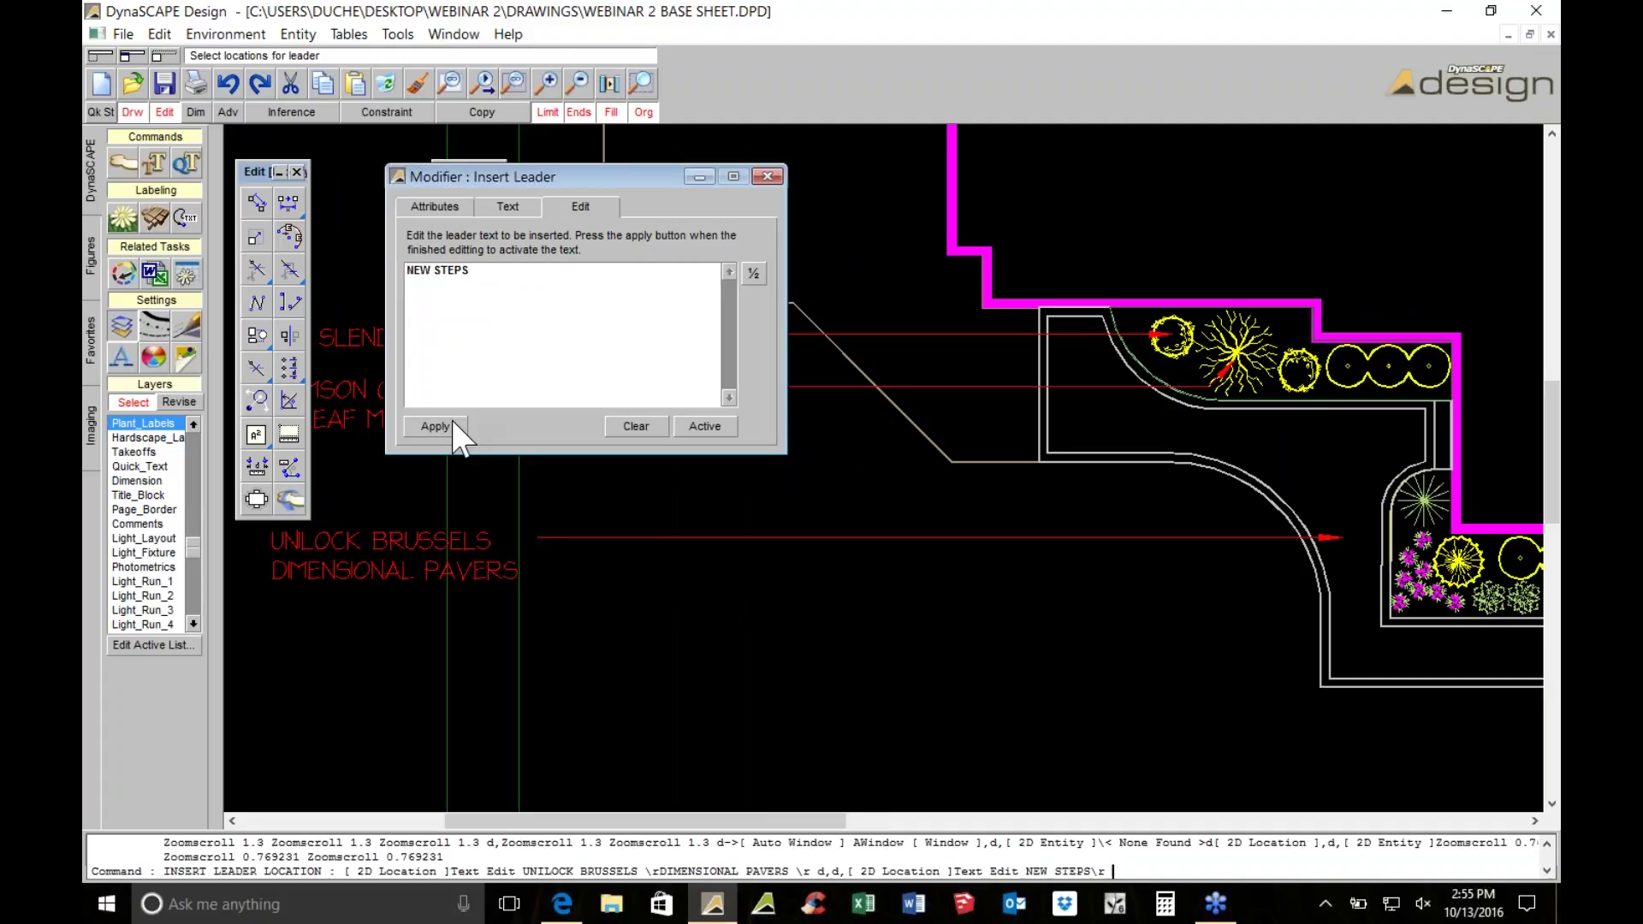
pyautogui.moveTo(1146, 556); pyautogui.dragTo(643, 539, button='middle')
pyautogui.scroll(-2, 883, 468)
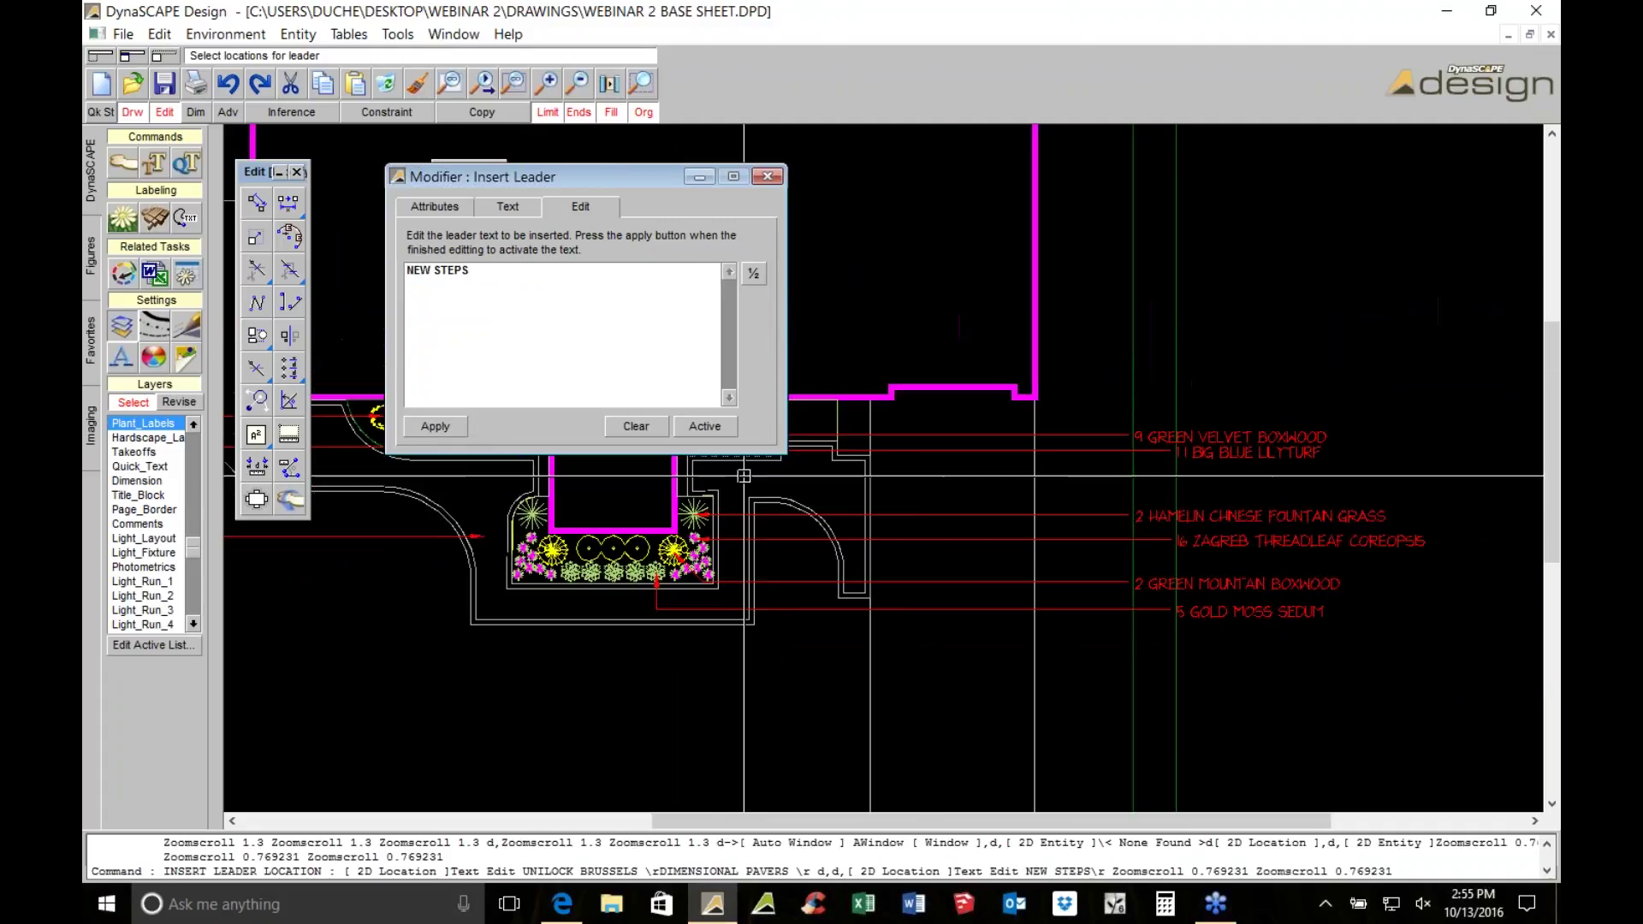
pyautogui.scroll(2, 884, 468)
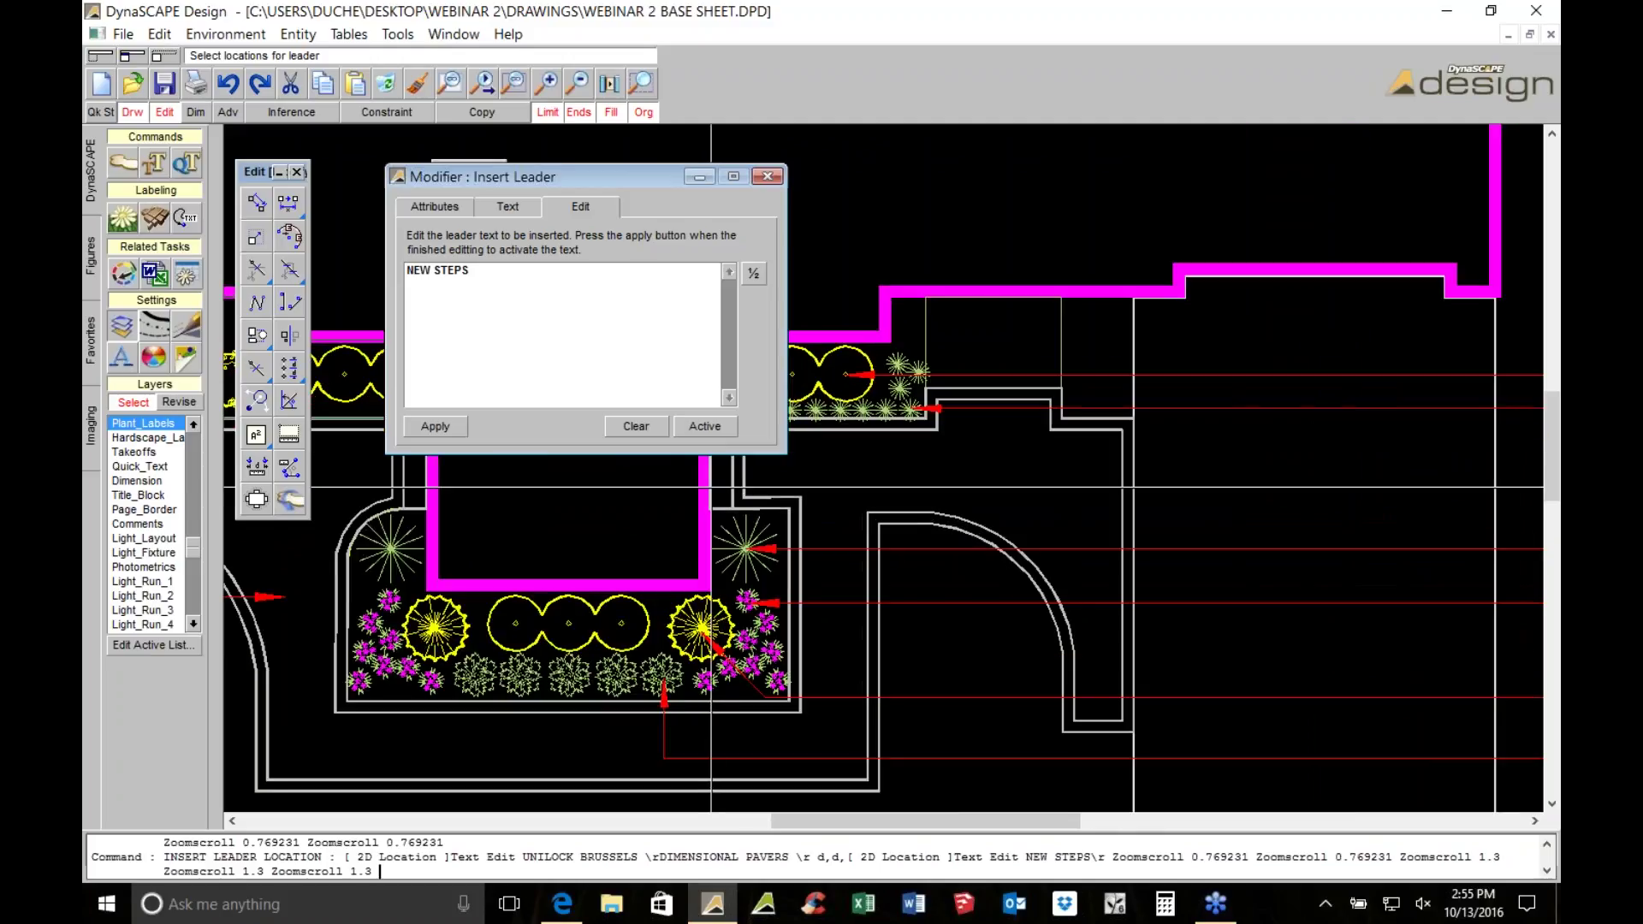
pyautogui.scroll(1, 723, 558)
pyautogui.click(722, 560)
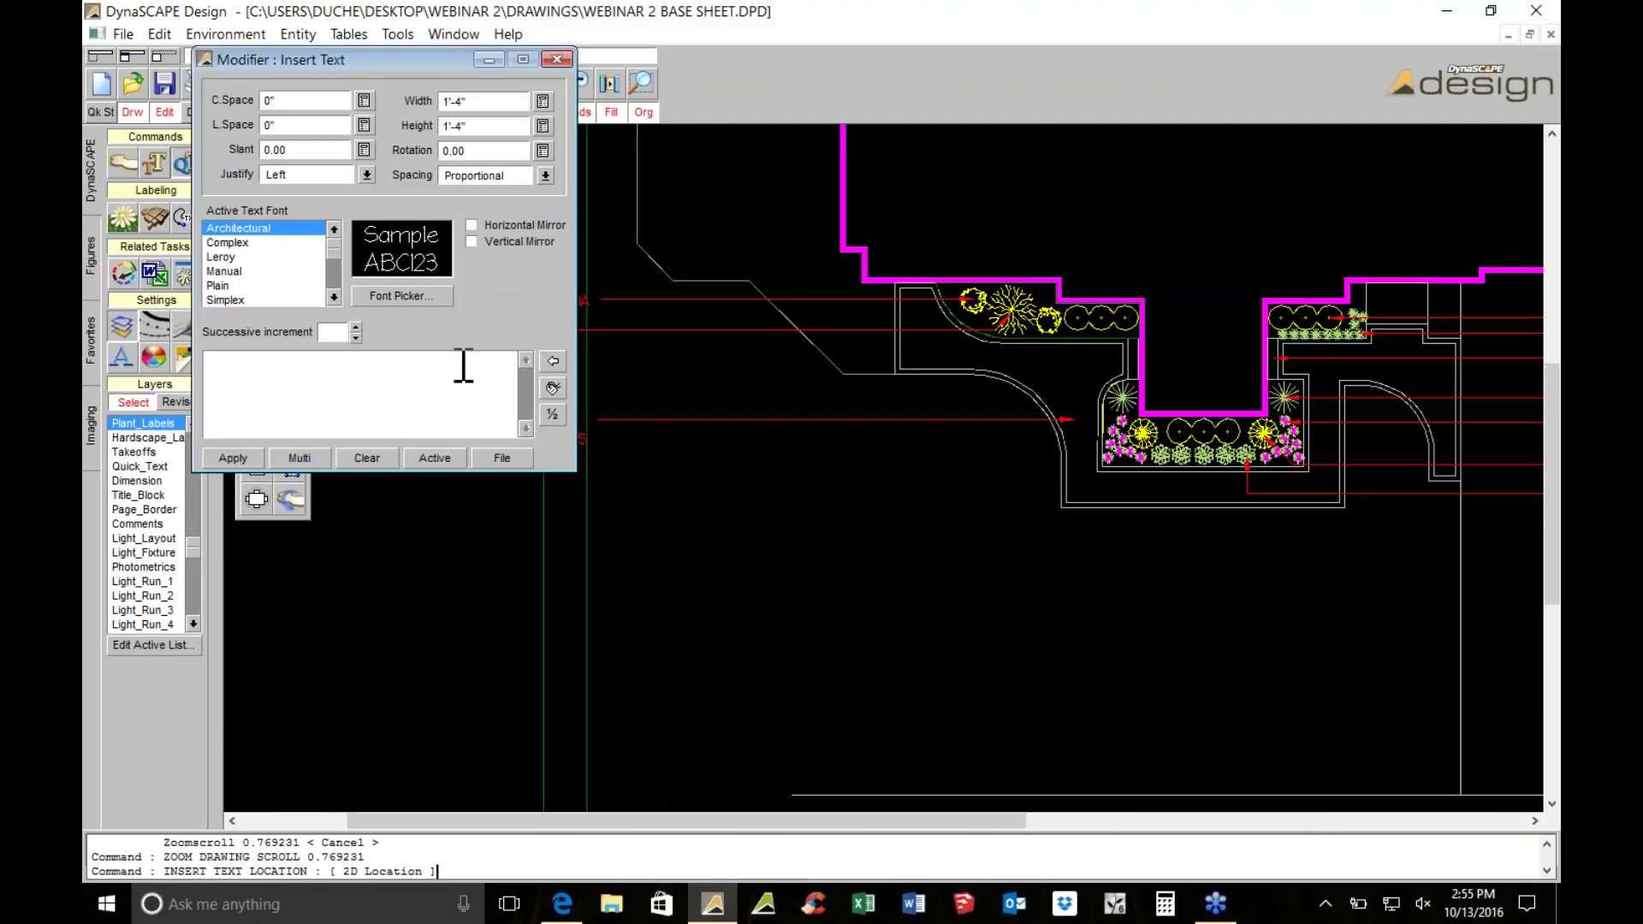
# Place the text LAWN in the open area below the planting beds
pyautogui.click(454, 370)
pyautogui.write('LAWN')
pyautogui.click(248, 458)
pyautogui.click(879, 583)
pyautogui.press('Escape')
pyautogui.scroll(-2, 1024, 419)
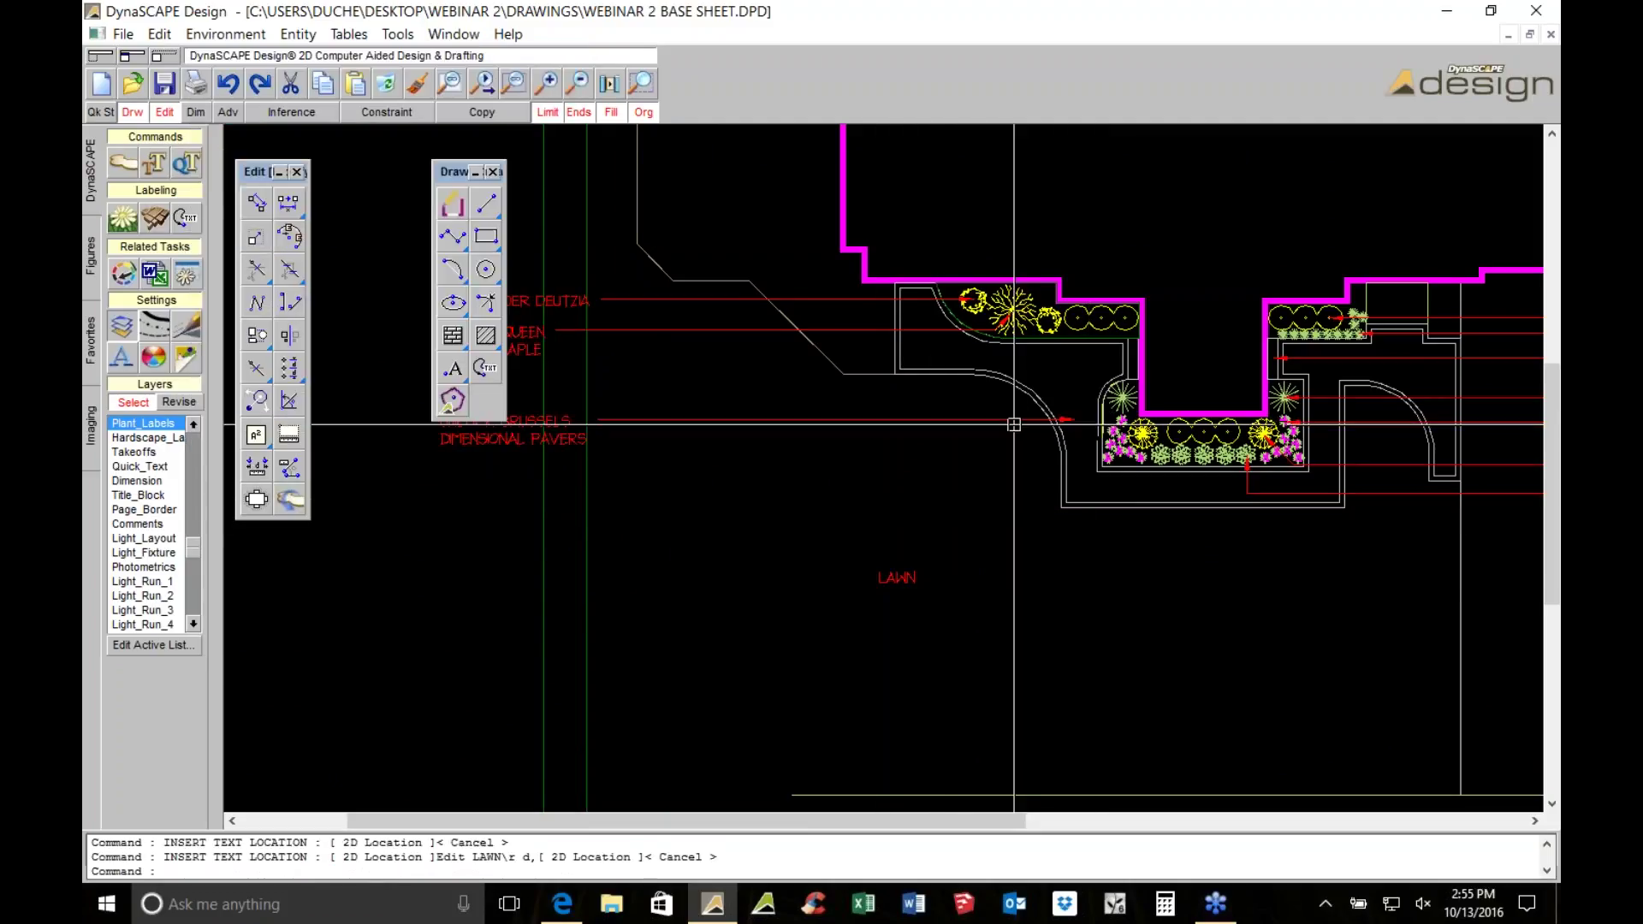
pyautogui.scroll(2, 1098, 415)
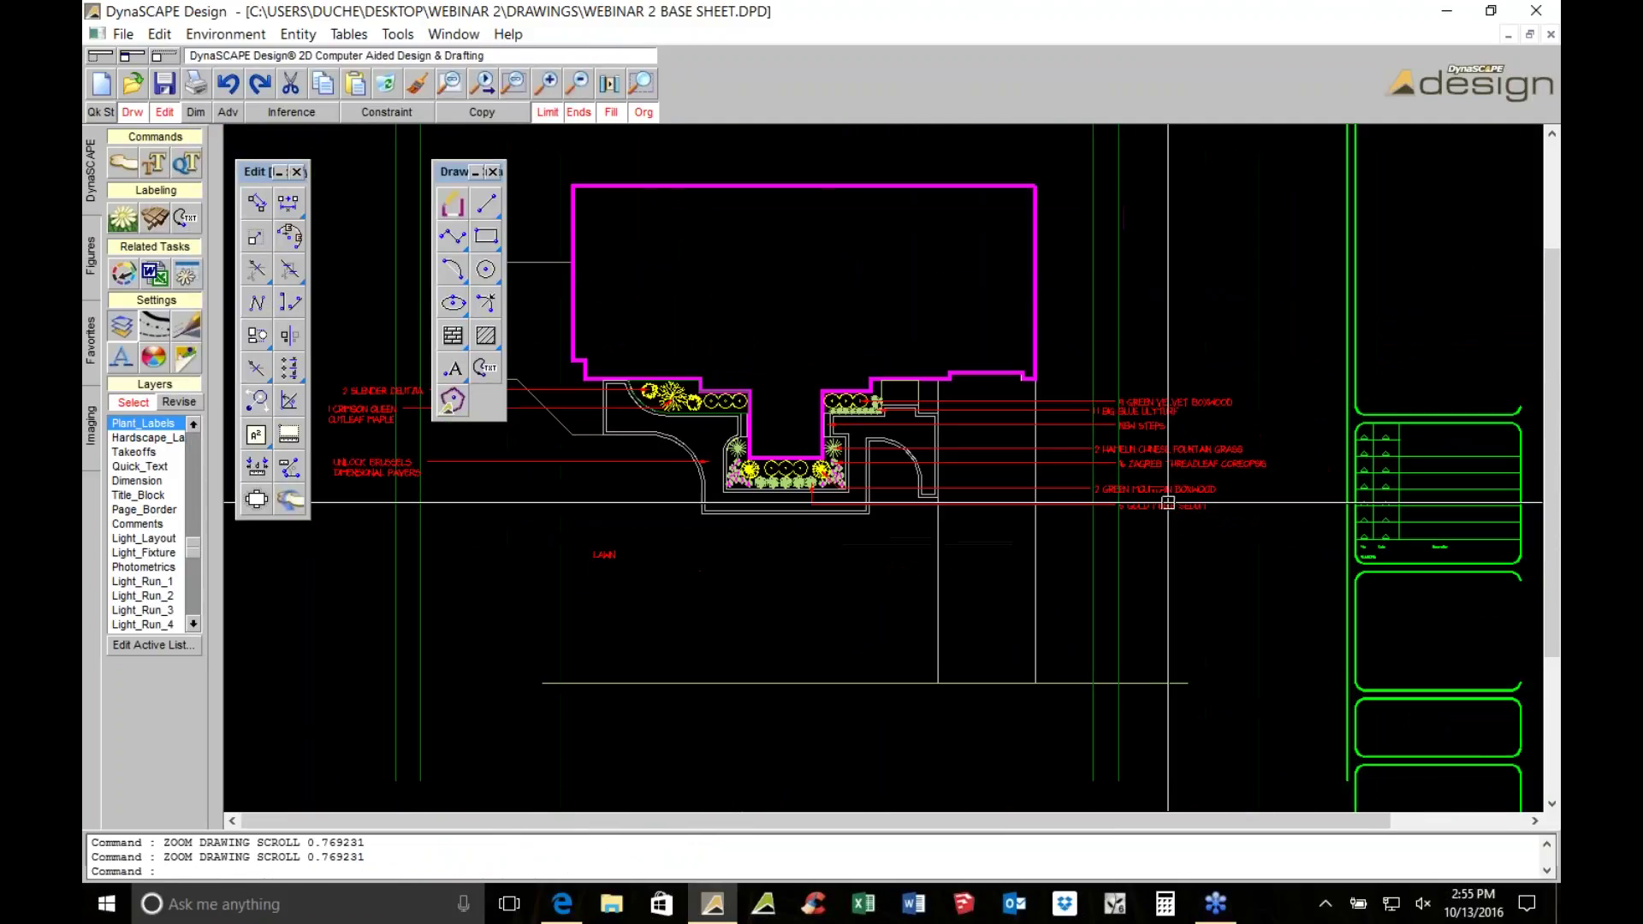
# Inspect the Hamelin Chinese Fountain Grass label's layer and display settings without changes
pyautogui.doubleClick(1167, 413)
pyautogui.click(330, 174)
pyautogui.press('Return')
pyautogui.scroll(-1, 656, 347)
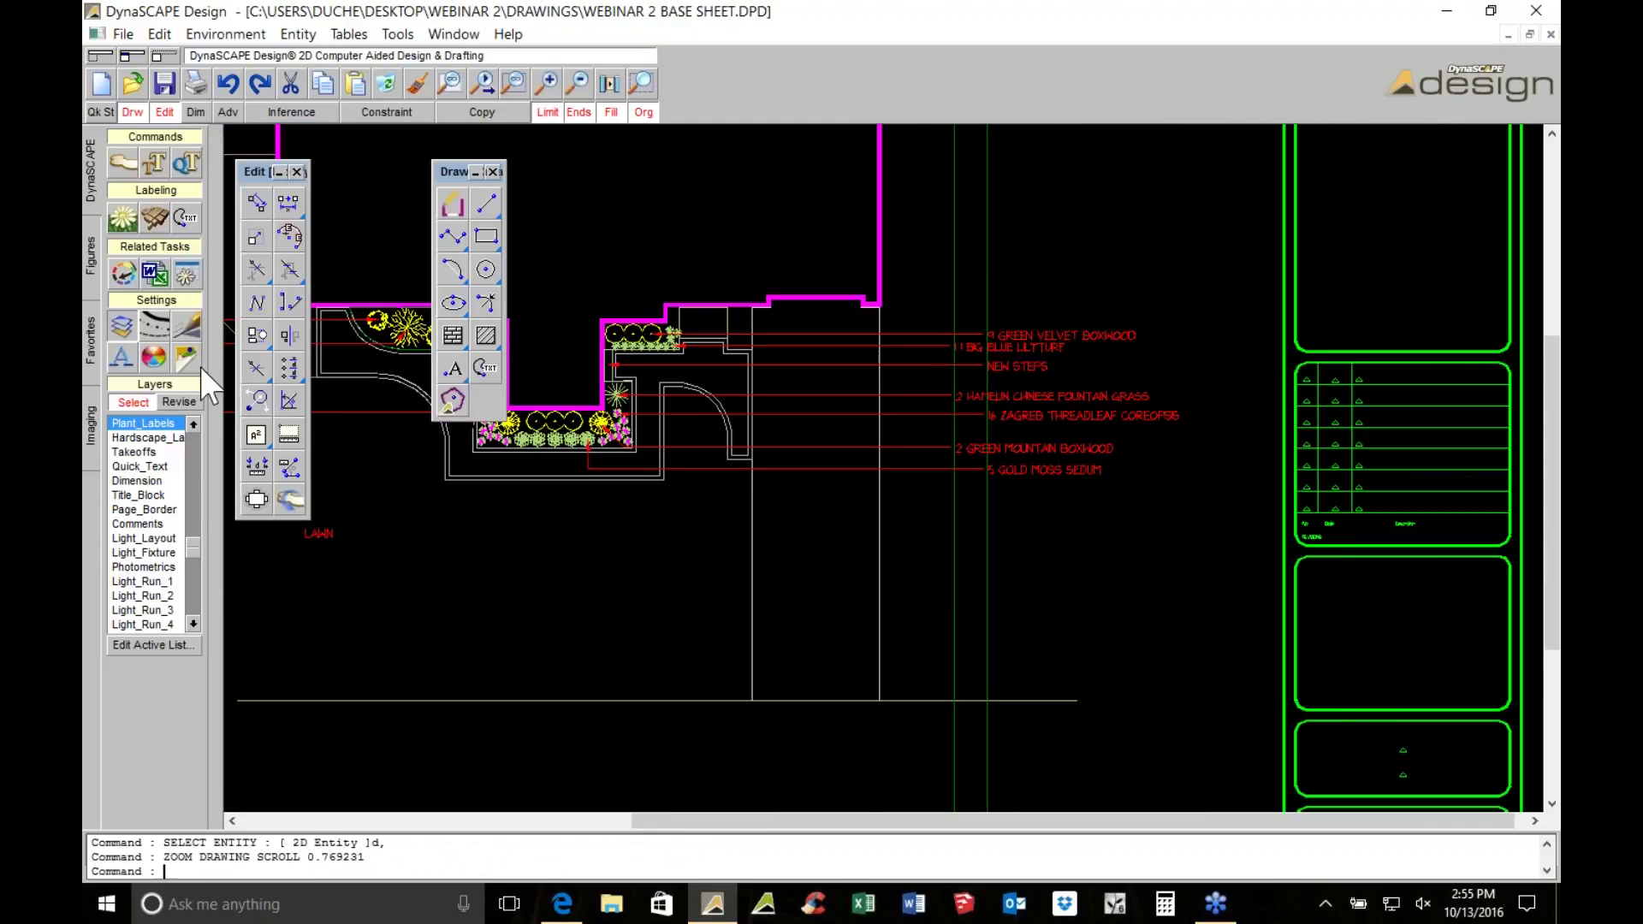
# Move the seven right-hand labels to the Walk/Patio layer, then undo that change
pyautogui.click(179, 402)
pyautogui.click(133, 510)
pyautogui.scroll(1, 916, 517)
pyautogui.moveTo(917, 544); pyautogui.dragTo(870, 276)
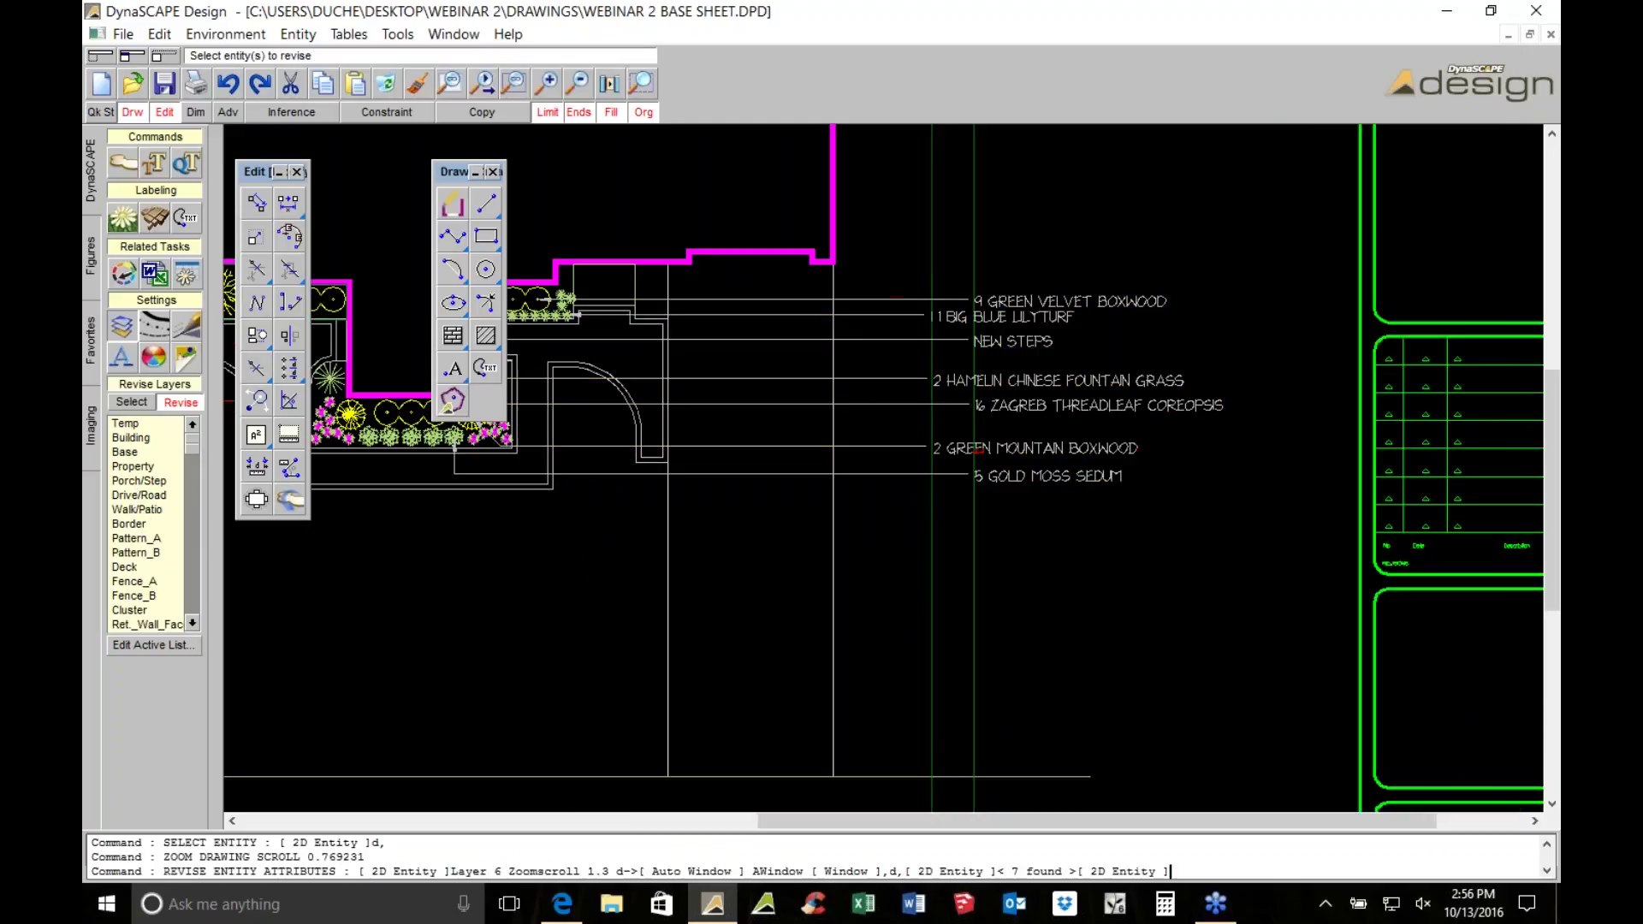
pyautogui.click(228, 82)
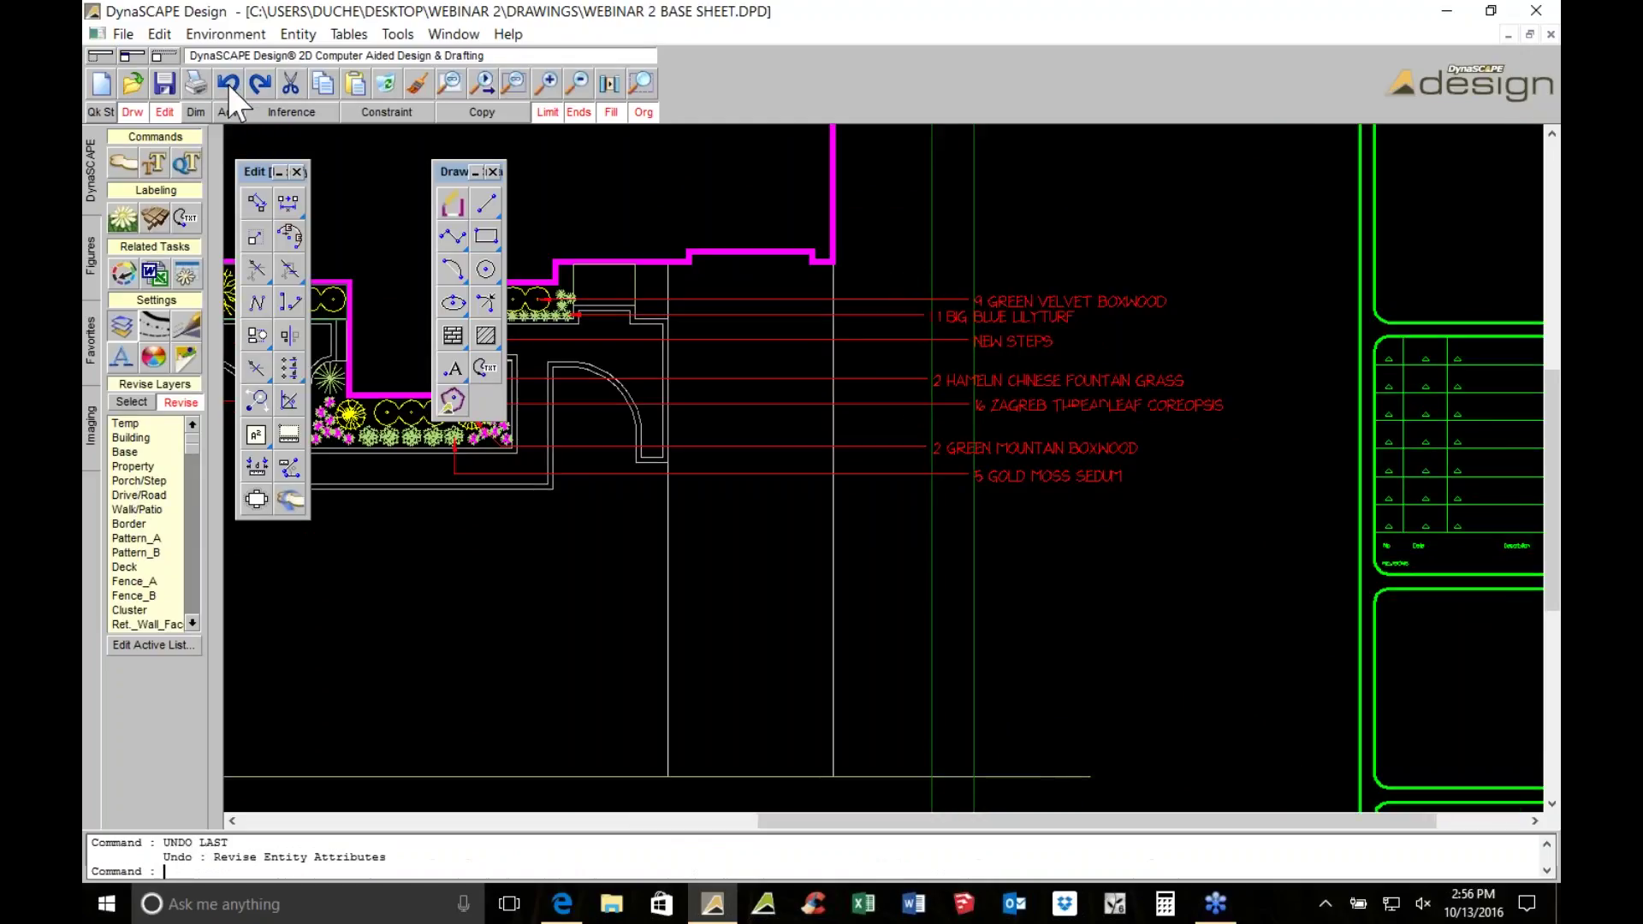
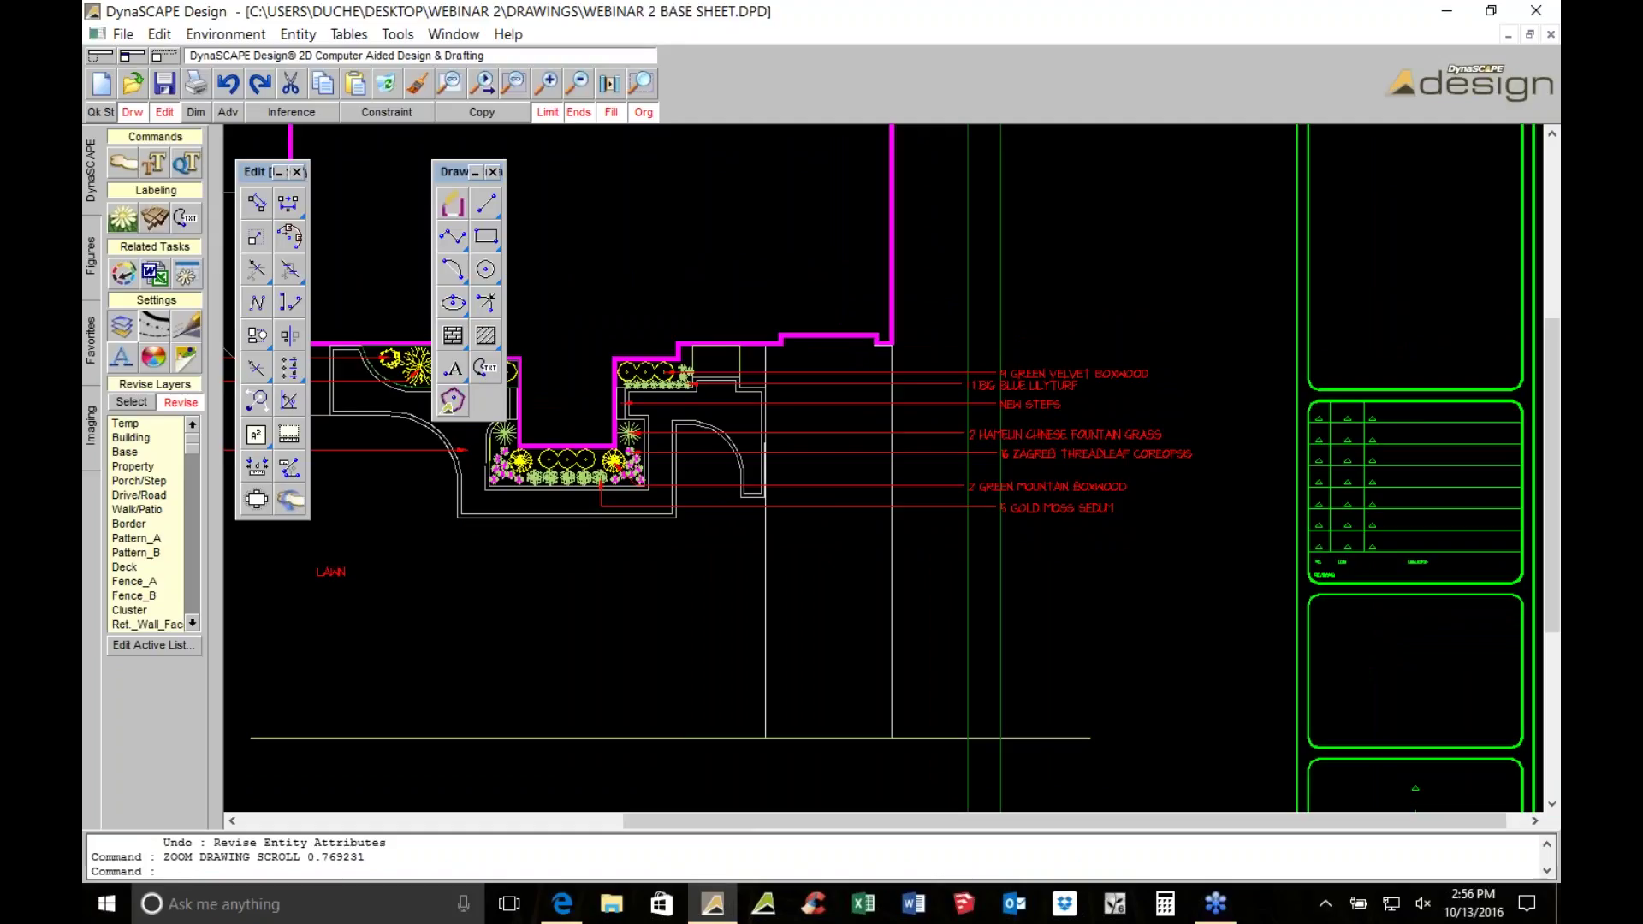
# Window-select the four vertical guide lines beside the plan and delete them
pyautogui.scroll(-3, 825, 424)
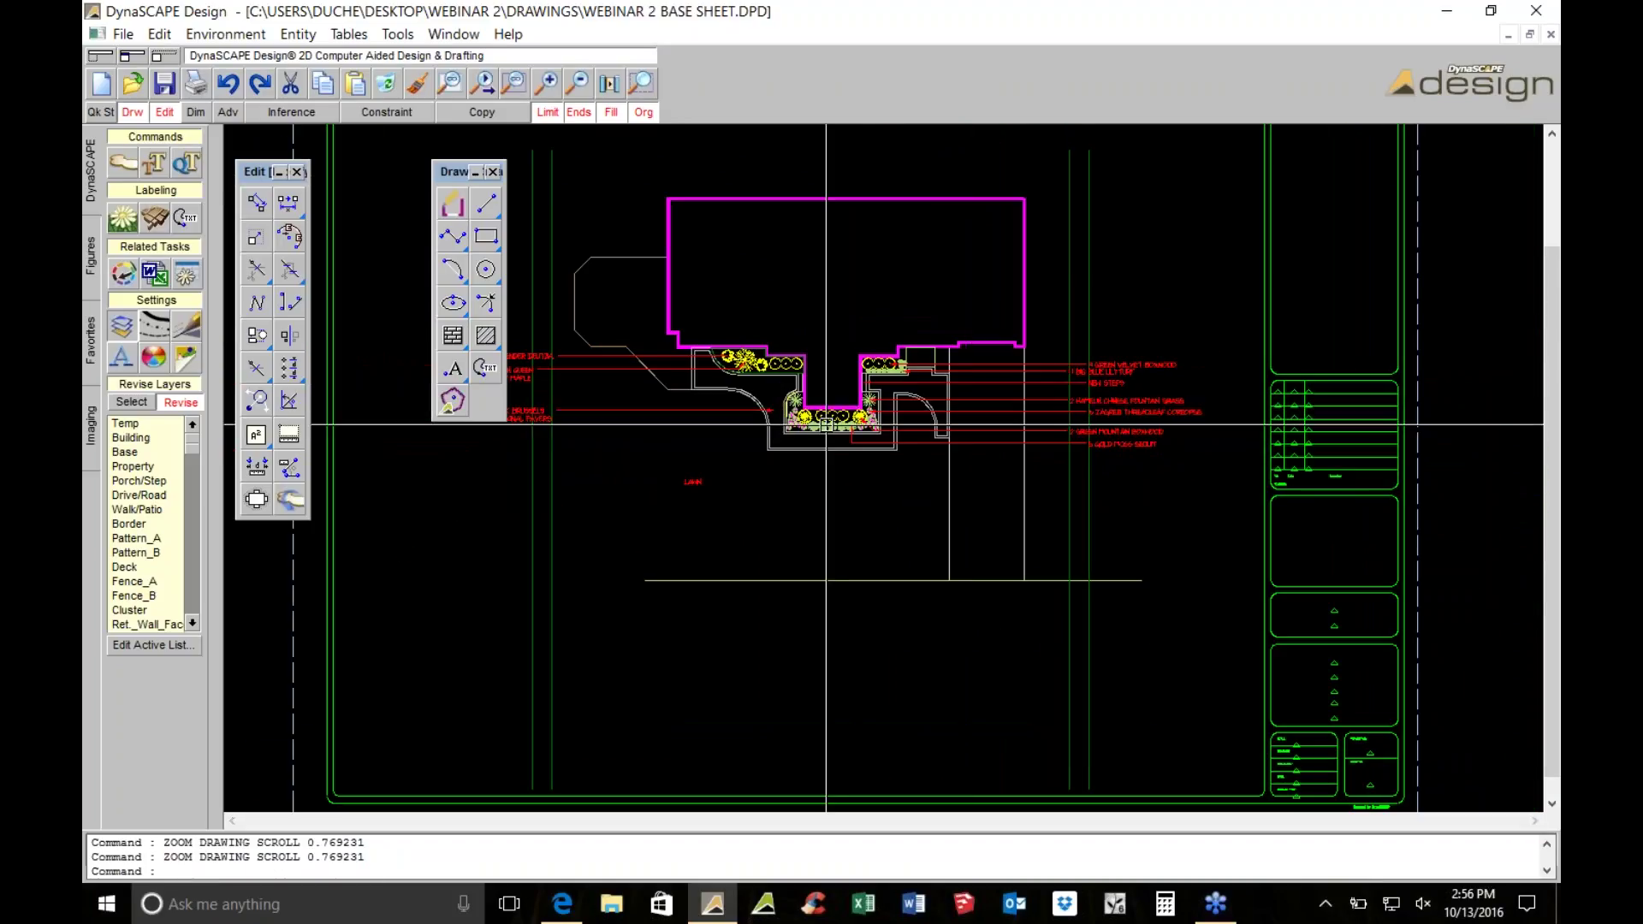
pyautogui.press('Escape')
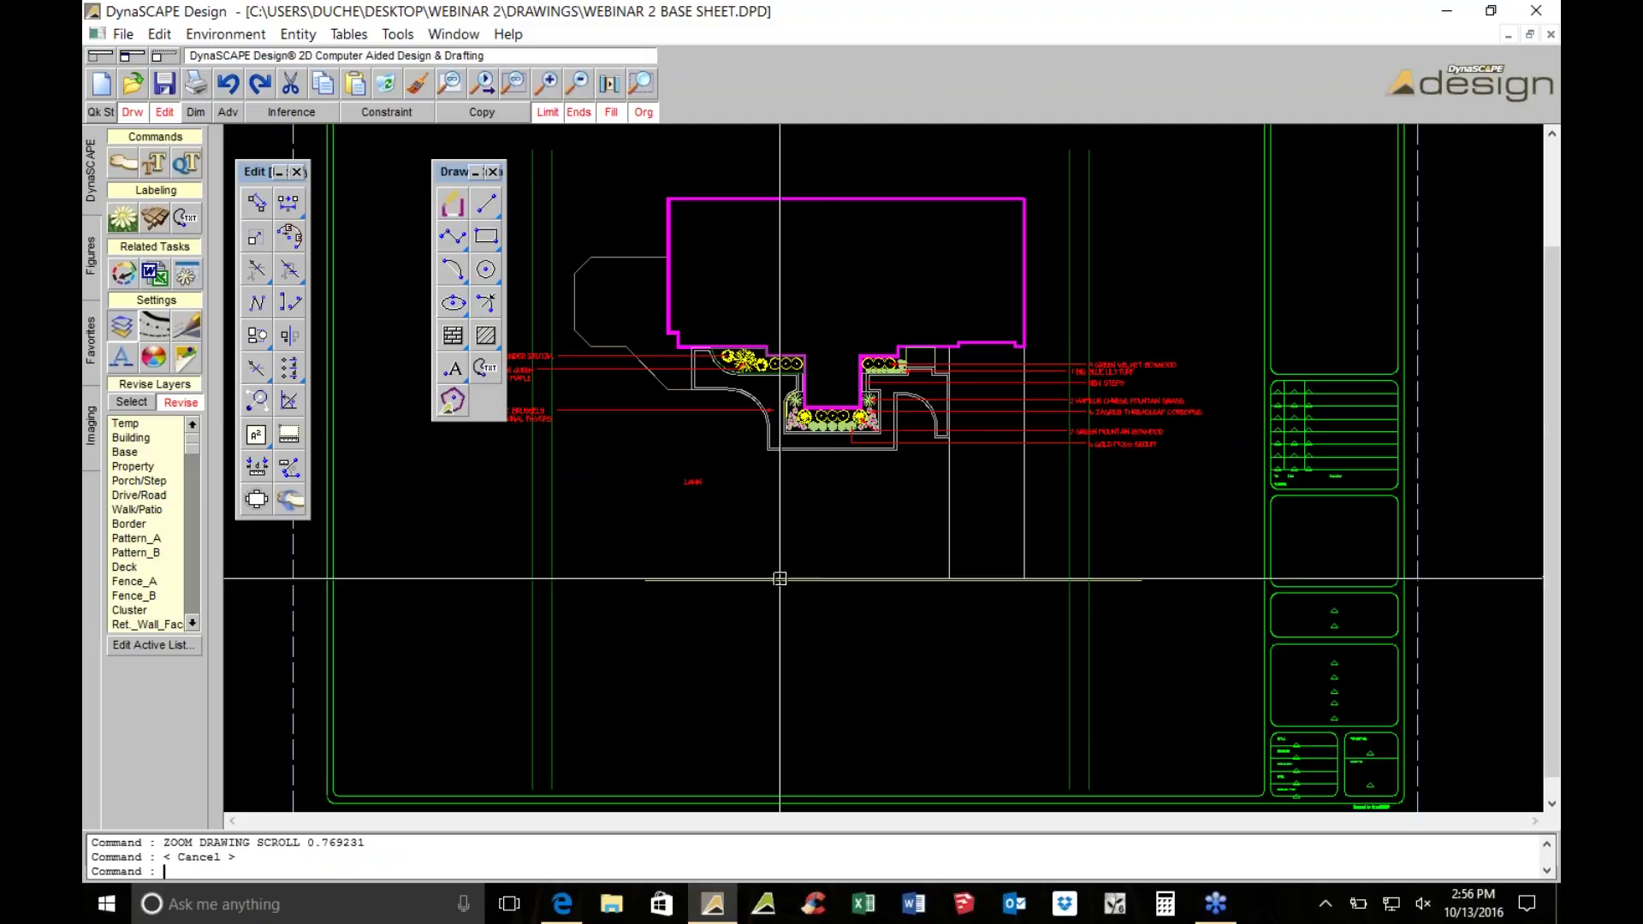
pyautogui.click(1095, 737)
pyautogui.click(886, 694)
pyautogui.click(535, 510)
pyautogui.click(546, 536)
pyautogui.click(552, 547)
pyautogui.click(530, 565)
pyautogui.click(386, 83)
pyautogui.scroll(2, 518, 297)
# Start a polyline and place its first outline point
pyautogui.click(451, 237)
pyautogui.scroll(2, 534, 346)
pyautogui.scroll(-3, 713, 407)
pyautogui.scroll(1, 805, 706)
pyautogui.click(805, 707)
# Remove the misplaced outline point, cancel the polyline, and clear the leftover selection
pyautogui.press('Delete')
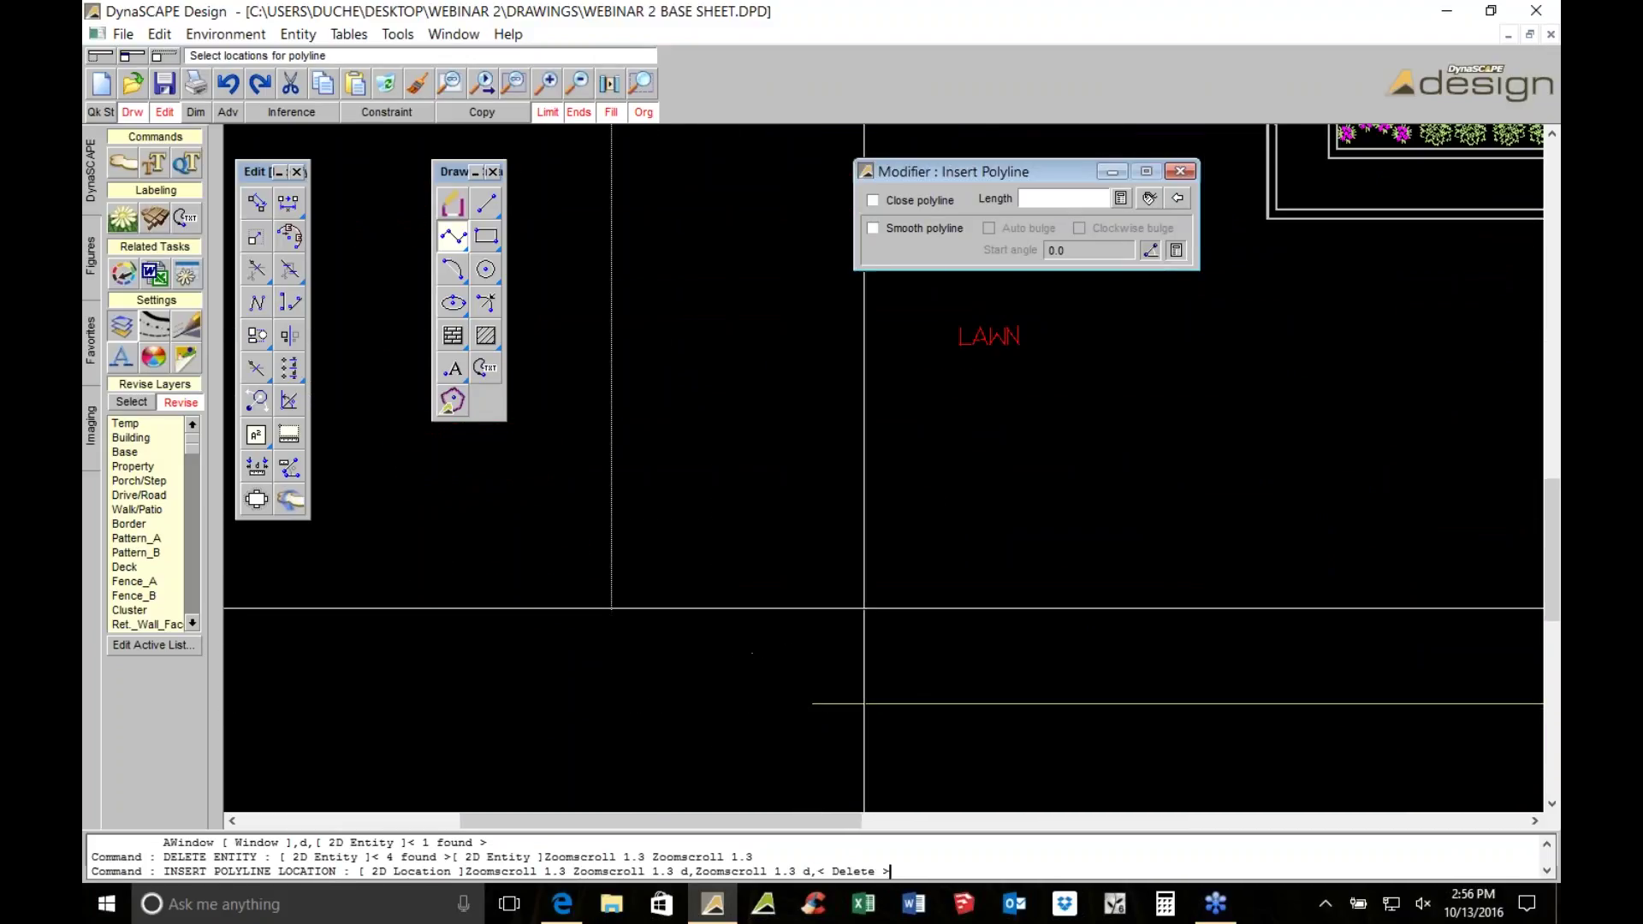
pyautogui.scroll(1, 864, 608)
pyautogui.press('Escape')
pyautogui.click(787, 729)
pyautogui.click(850, 711)
pyautogui.scroll(-2, 850, 711)
pyautogui.click(653, 653)
pyautogui.scroll(-2, 641, 659)
pyautogui.scroll(-1, 639, 661)
# Start a polyline at the wall corner, adding vertices along the curve to the walkway corner
pyautogui.click(487, 206)
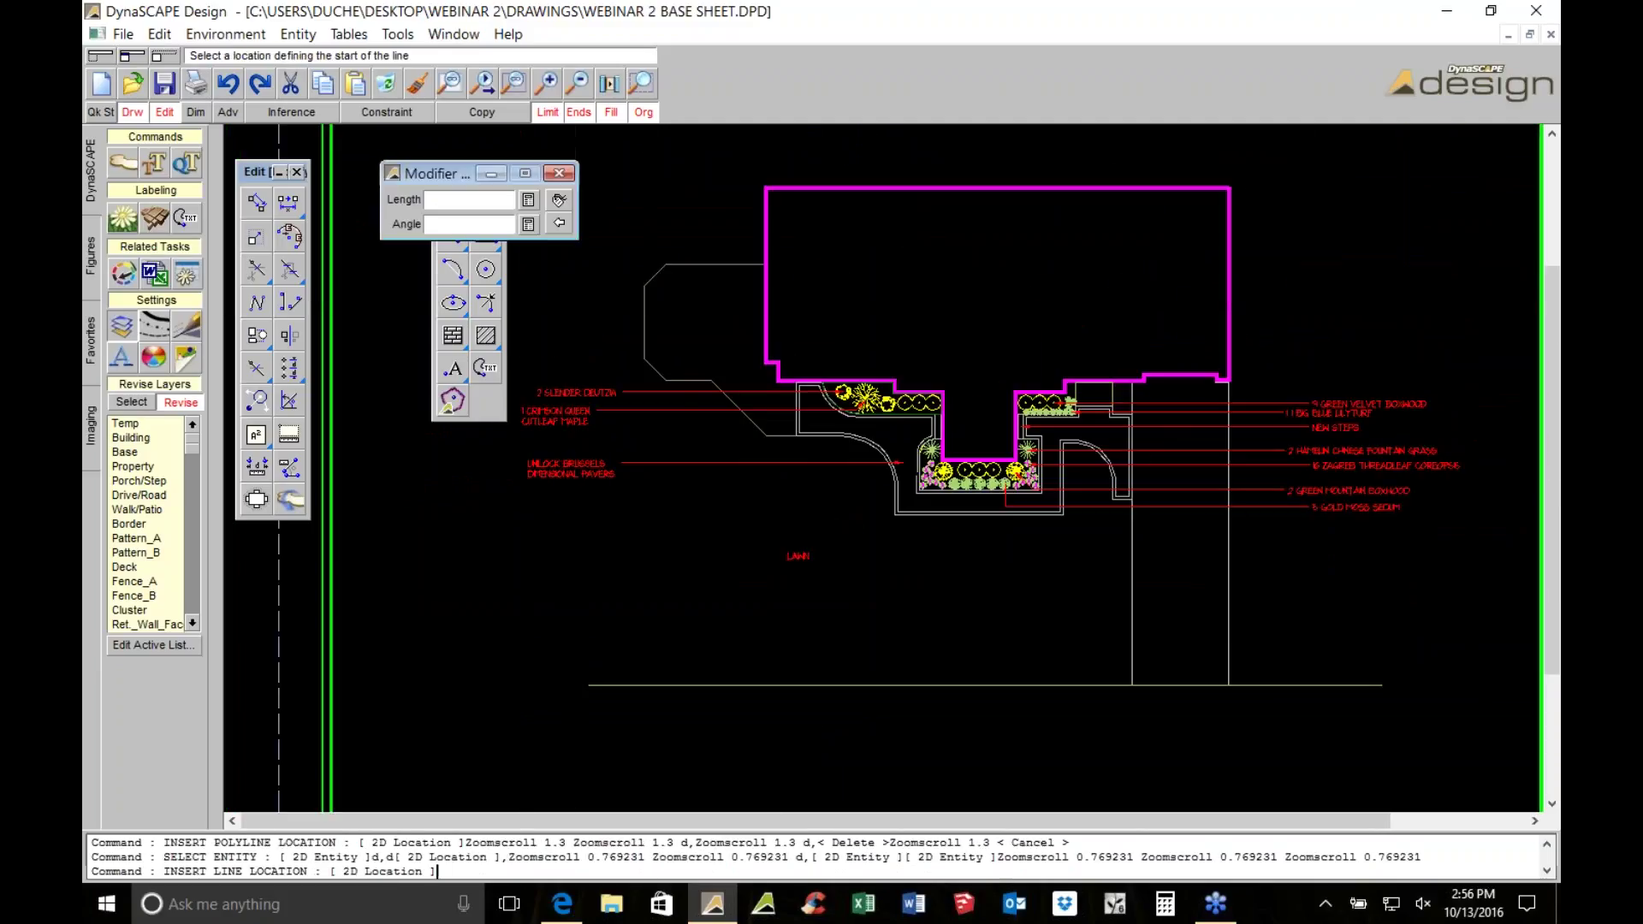
pyautogui.click(457, 244)
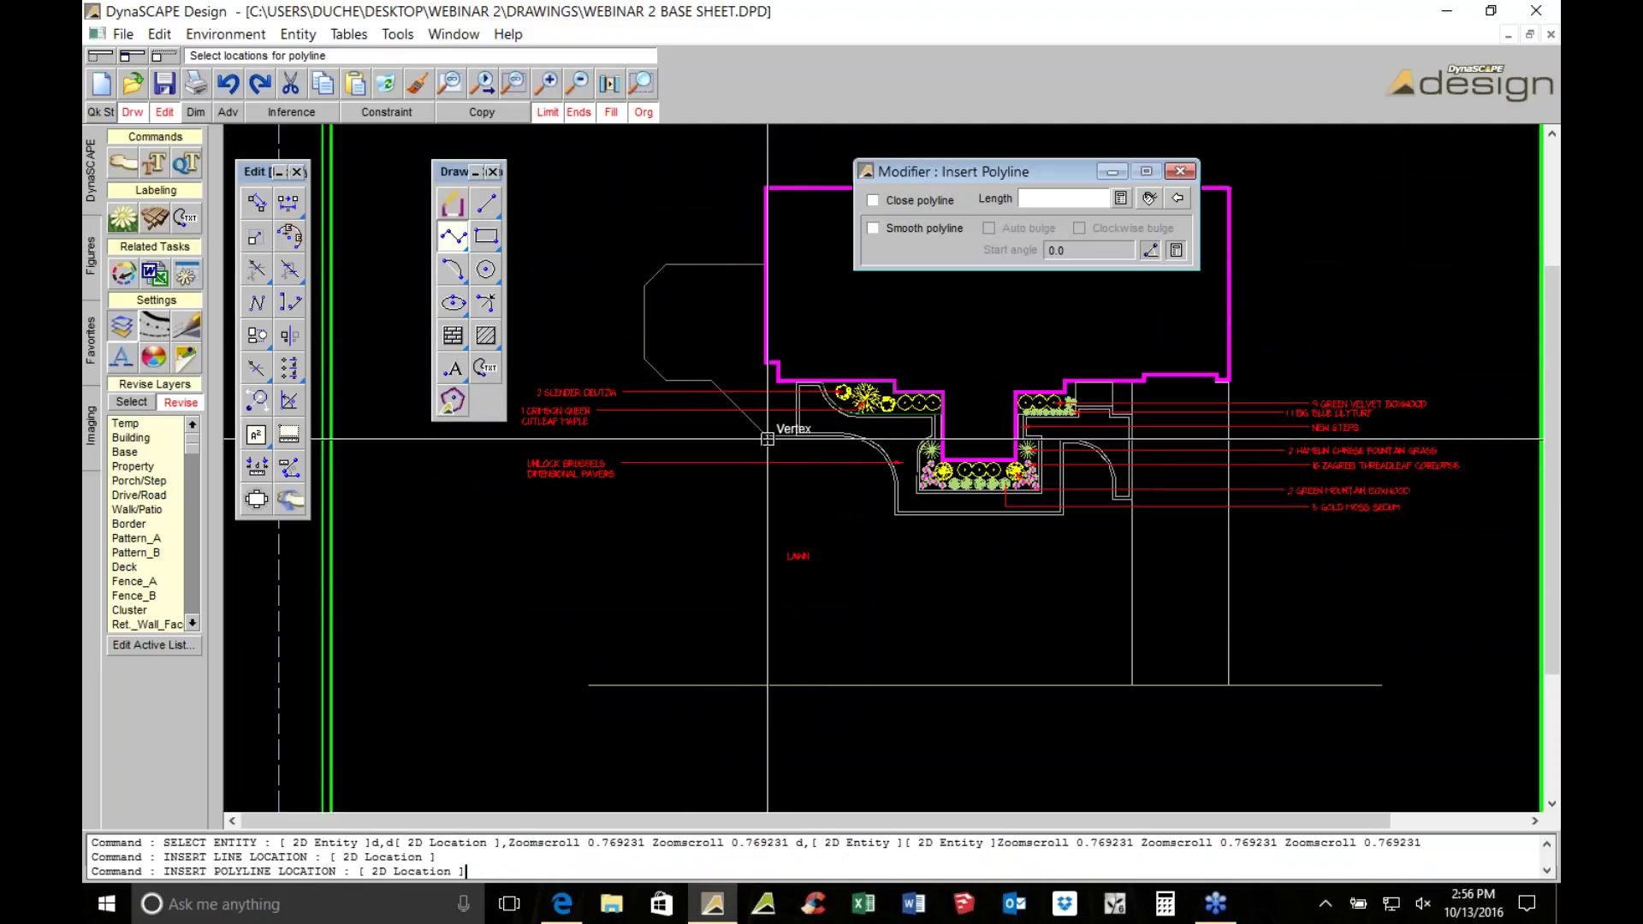
pyautogui.scroll(2, 767, 439)
pyautogui.scroll(6, 823, 635)
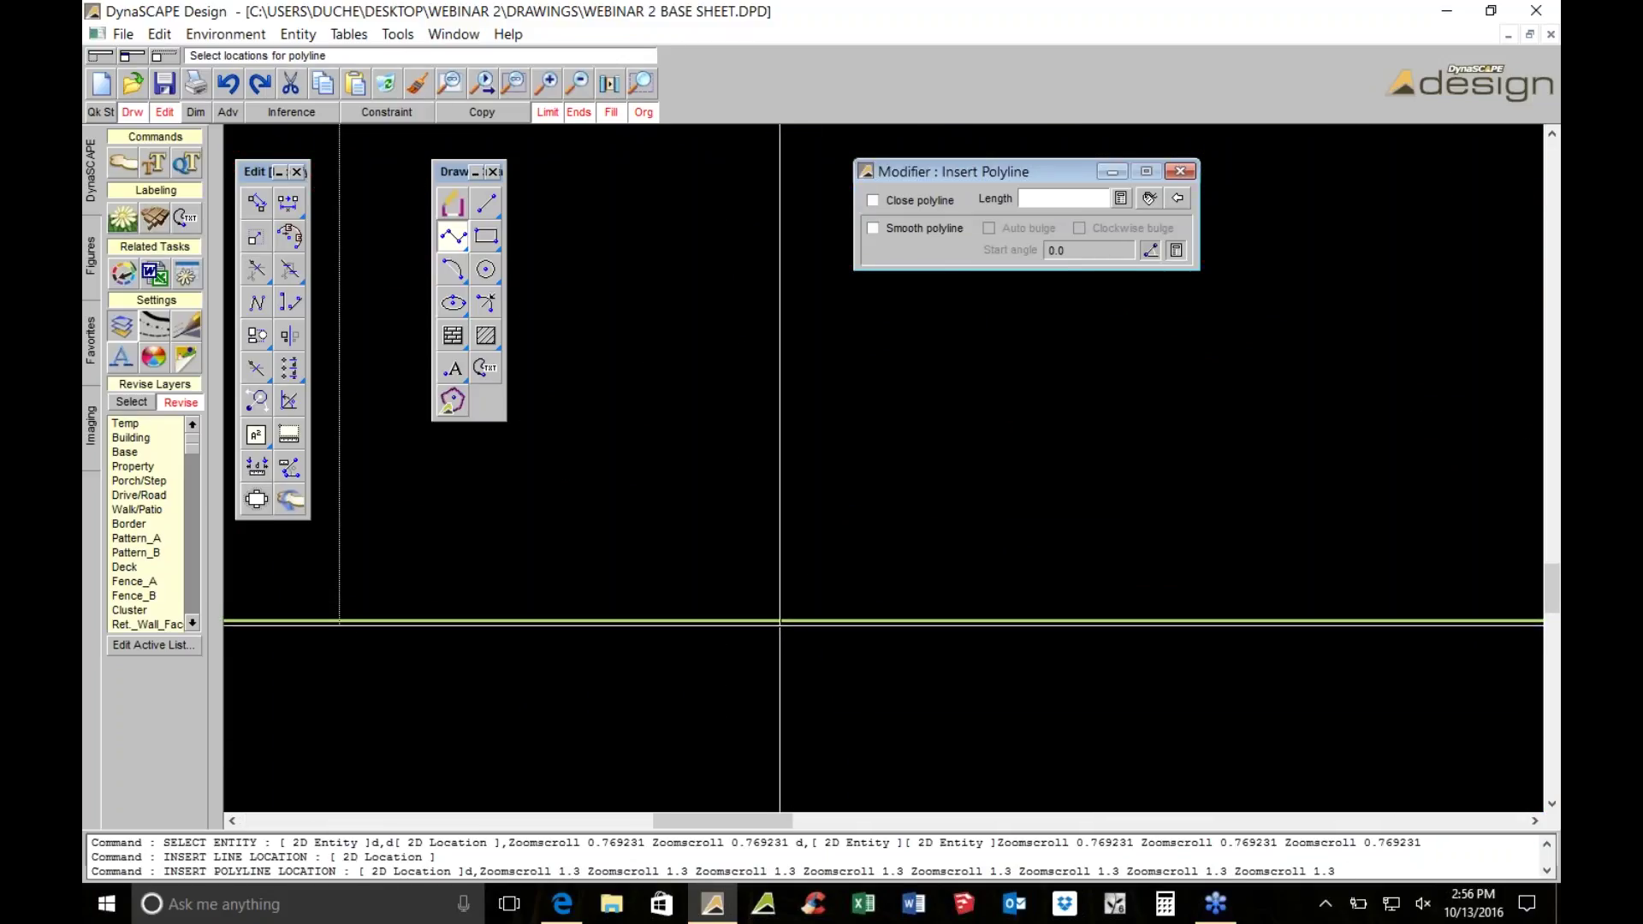
pyautogui.scroll(-5, 779, 617)
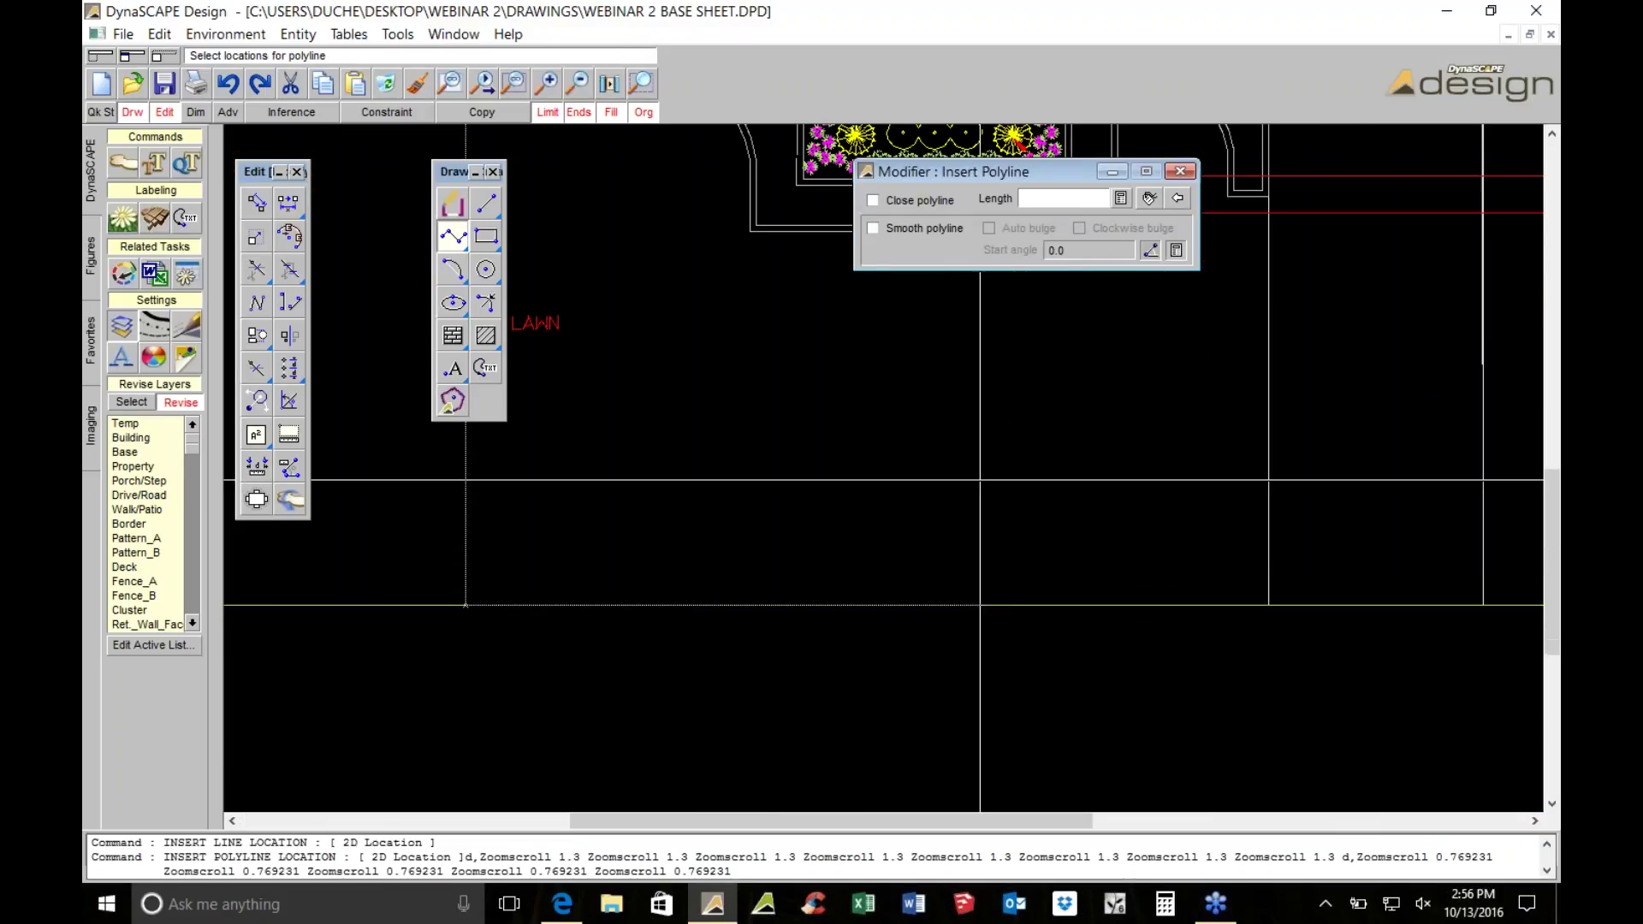
pyautogui.scroll(-2, 688, 552)
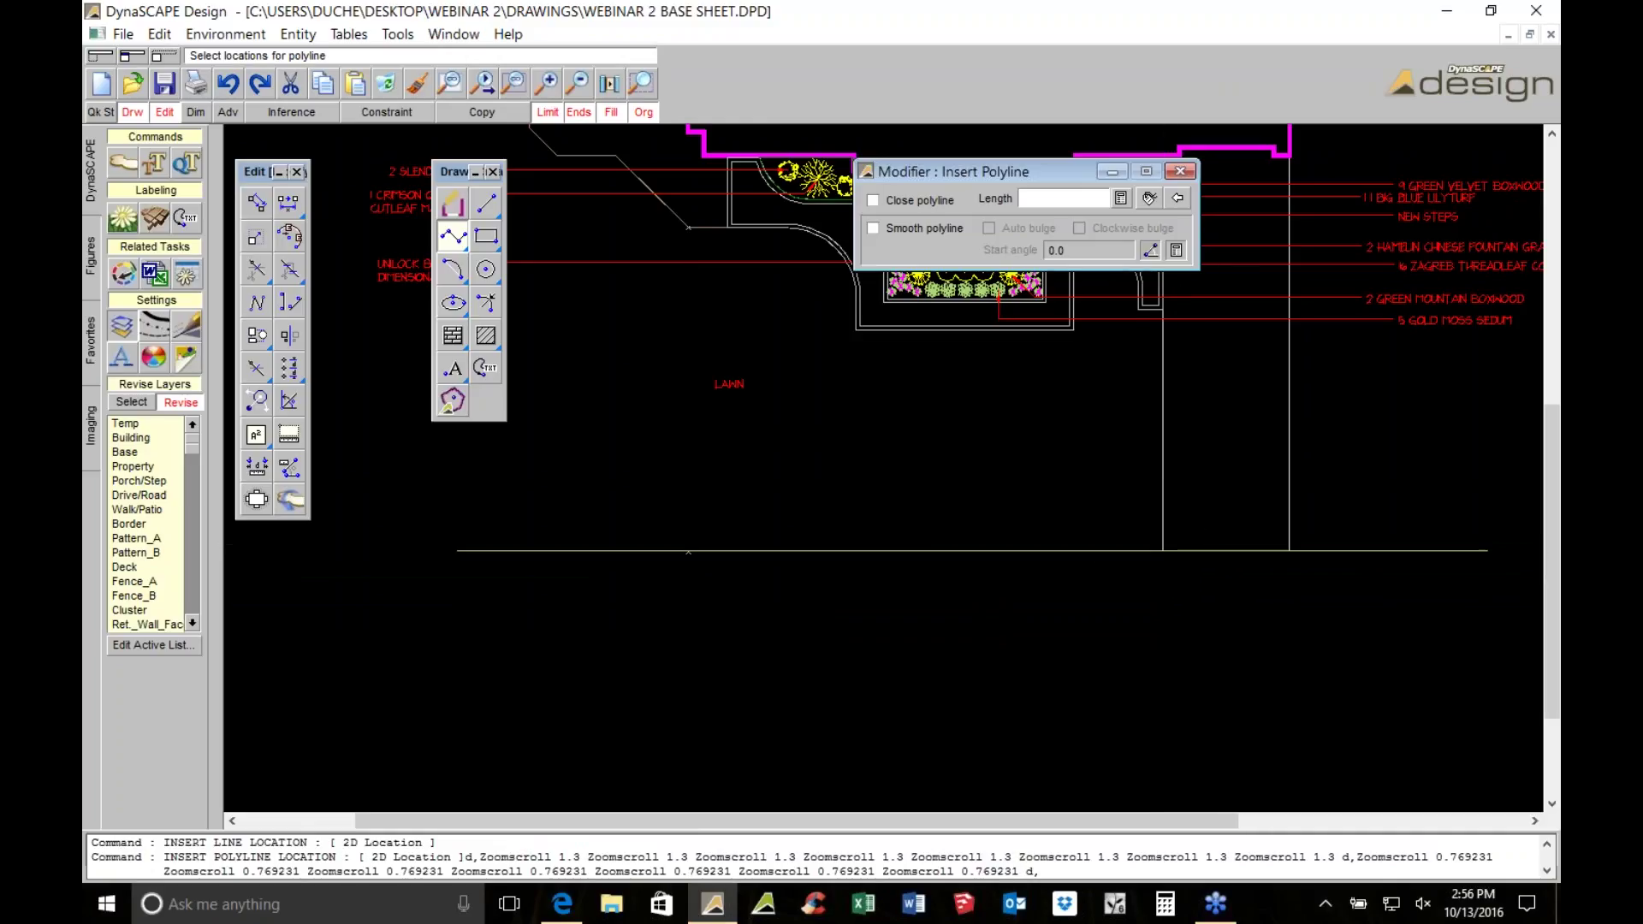
pyautogui.scroll(5, 1098, 552)
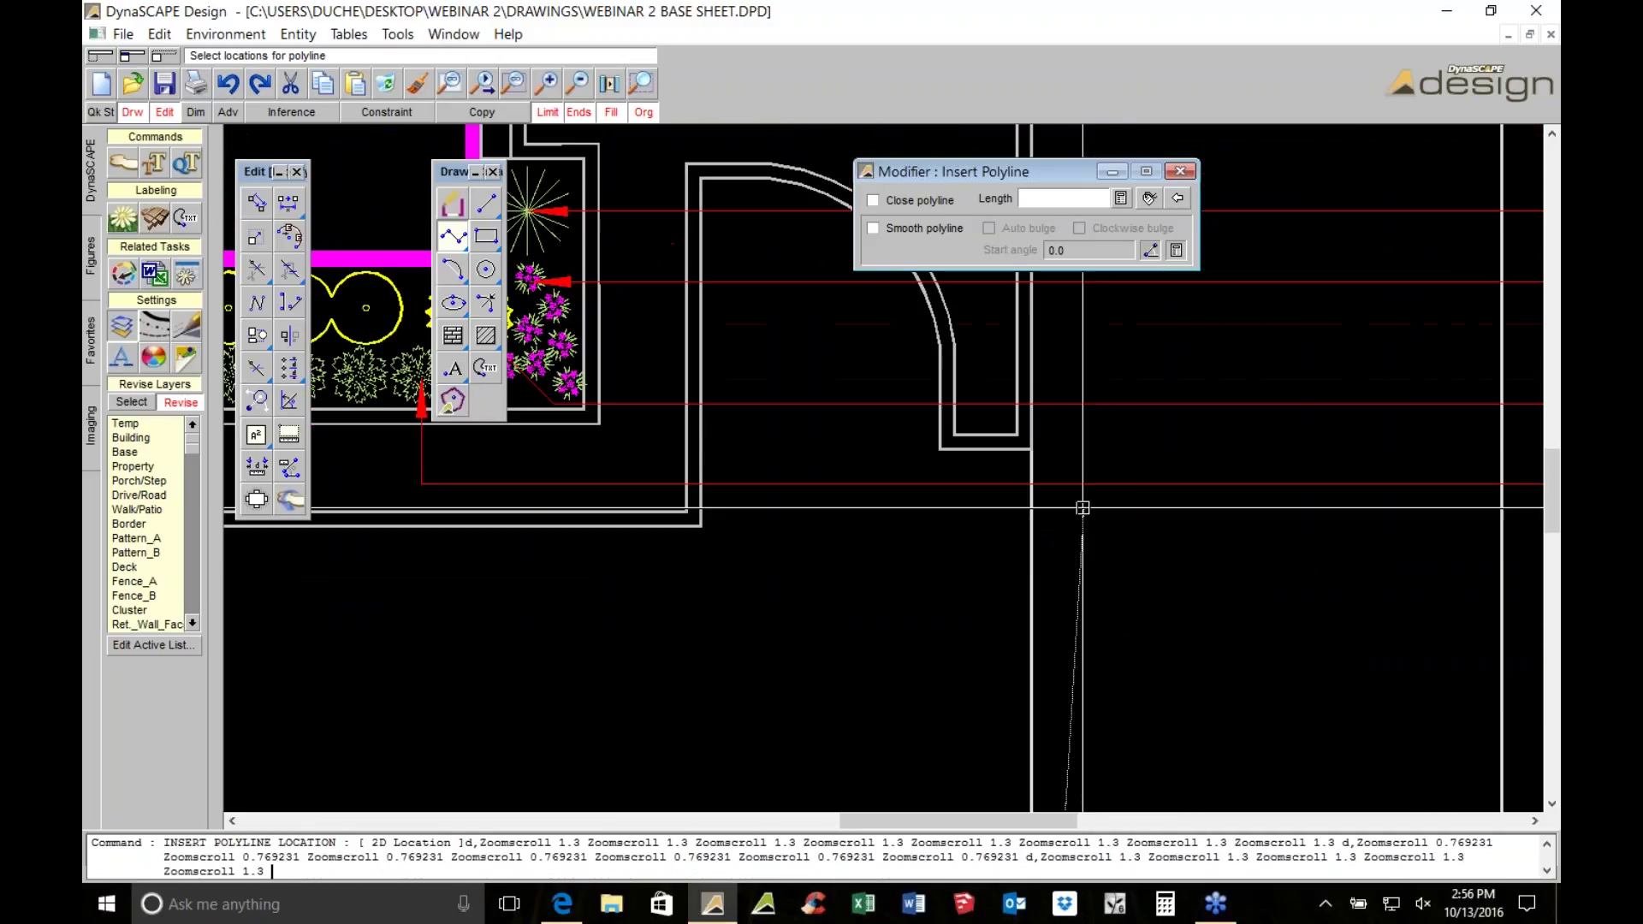
pyautogui.click(1031, 448)
pyautogui.click(941, 444)
pyautogui.click(988, 475)
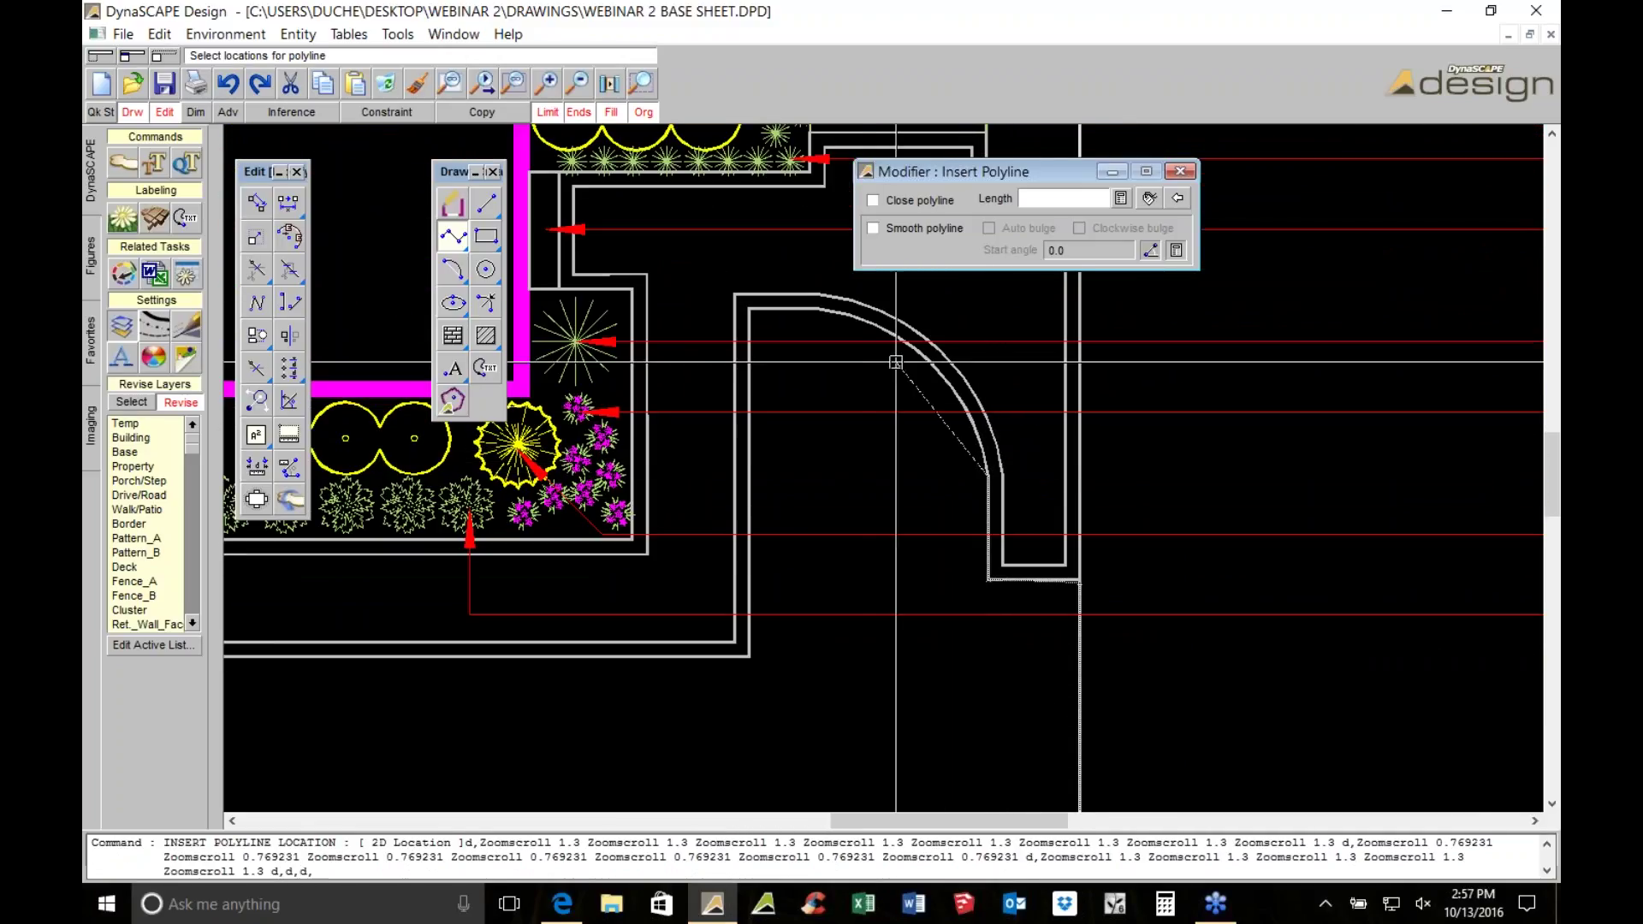
pyautogui.click(820, 310)
pyautogui.click(741, 311)
# Add vertices on the path edge, close the lawn outline to its start, and select it
pyautogui.scroll(-4, 739, 643)
pyautogui.scroll(2, 739, 643)
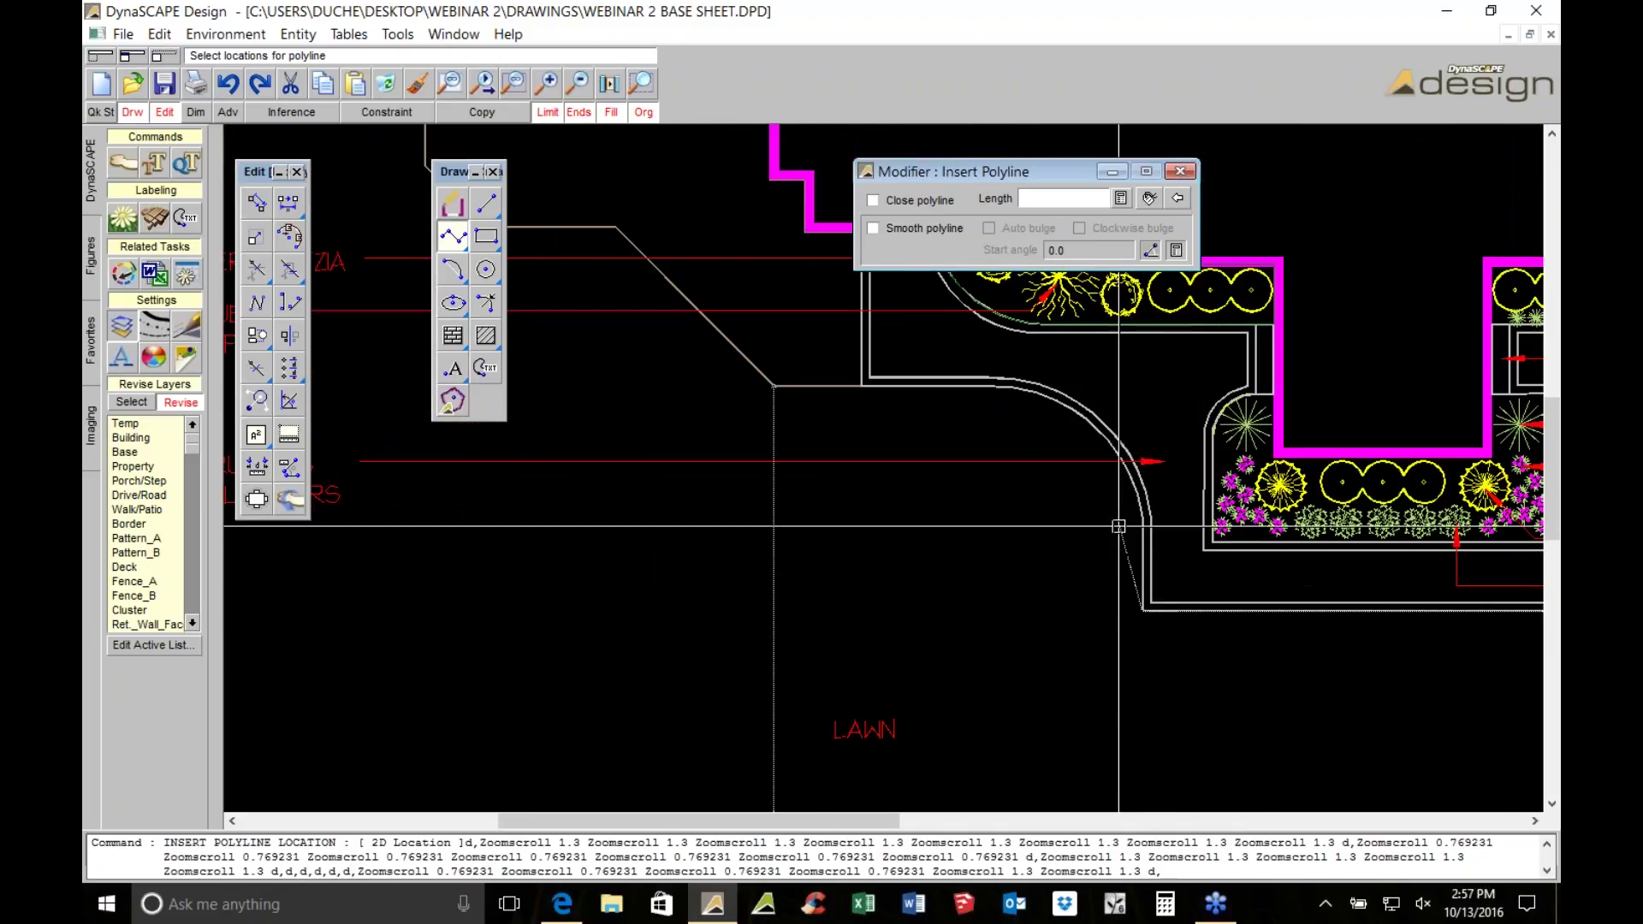
pyautogui.click(1149, 519)
pyautogui.scroll(3, 1079, 405)
pyautogui.click(923, 371)
pyautogui.click(873, 201)
pyautogui.scroll(-1, 890, 470)
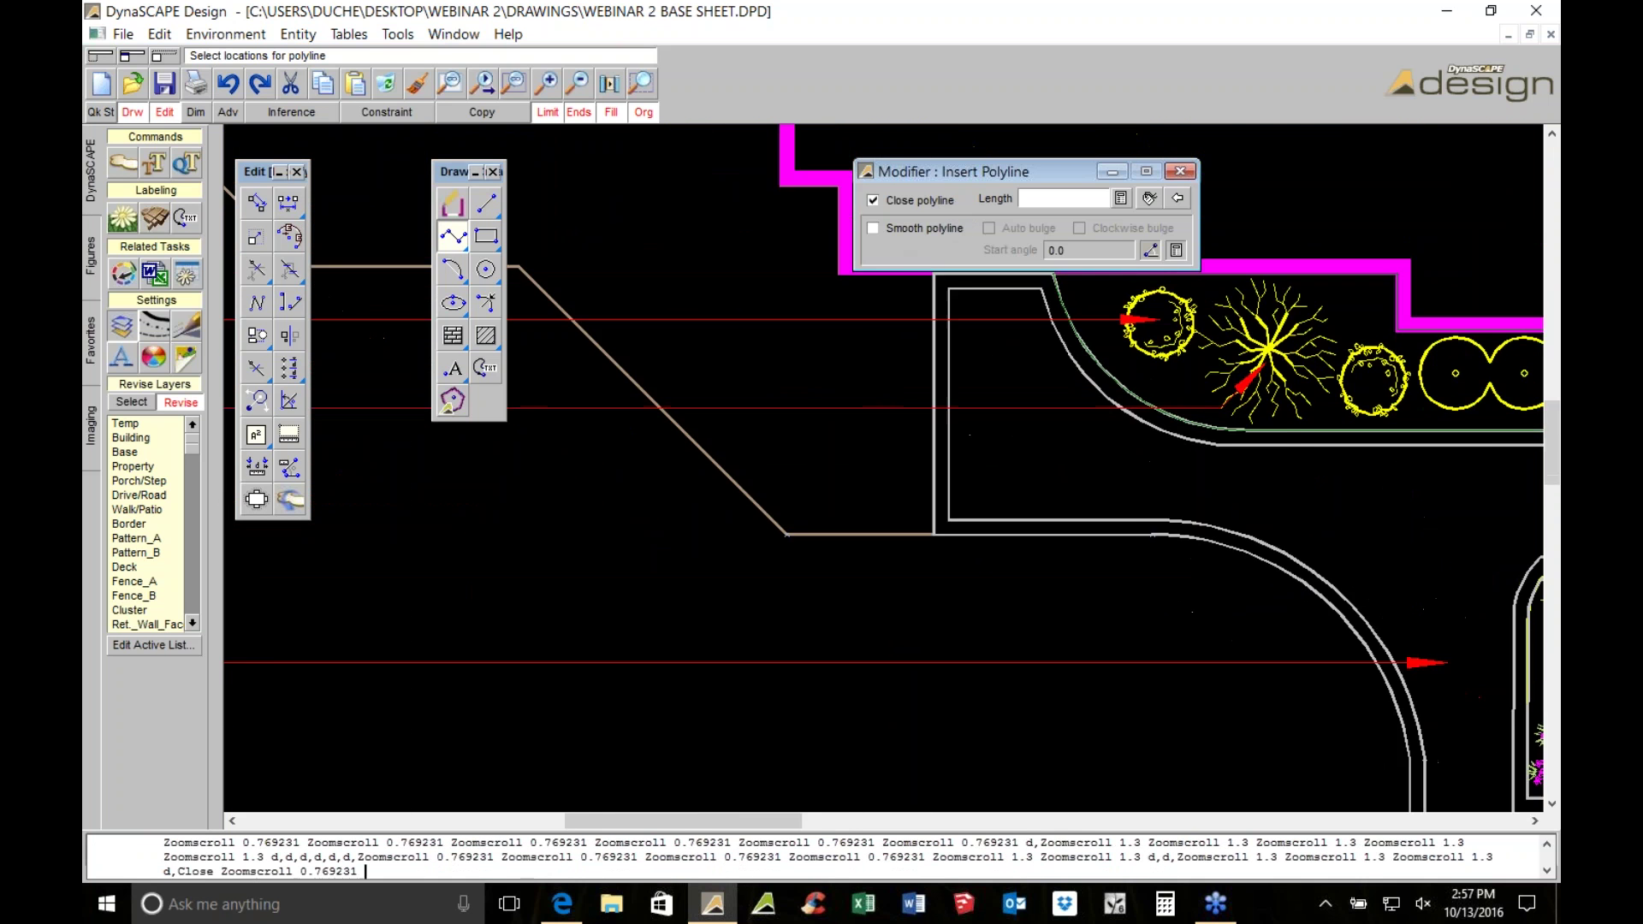
pyautogui.scroll(-1, 985, 411)
pyautogui.scroll(2, 984, 411)
pyautogui.press('Escape')
pyautogui.click(985, 410)
pyautogui.scroll(3, 1022, 442)
# Move the outline's corner onto the path edge and bow its corner segment into a walkway-following arc
pyautogui.click(1083, 485)
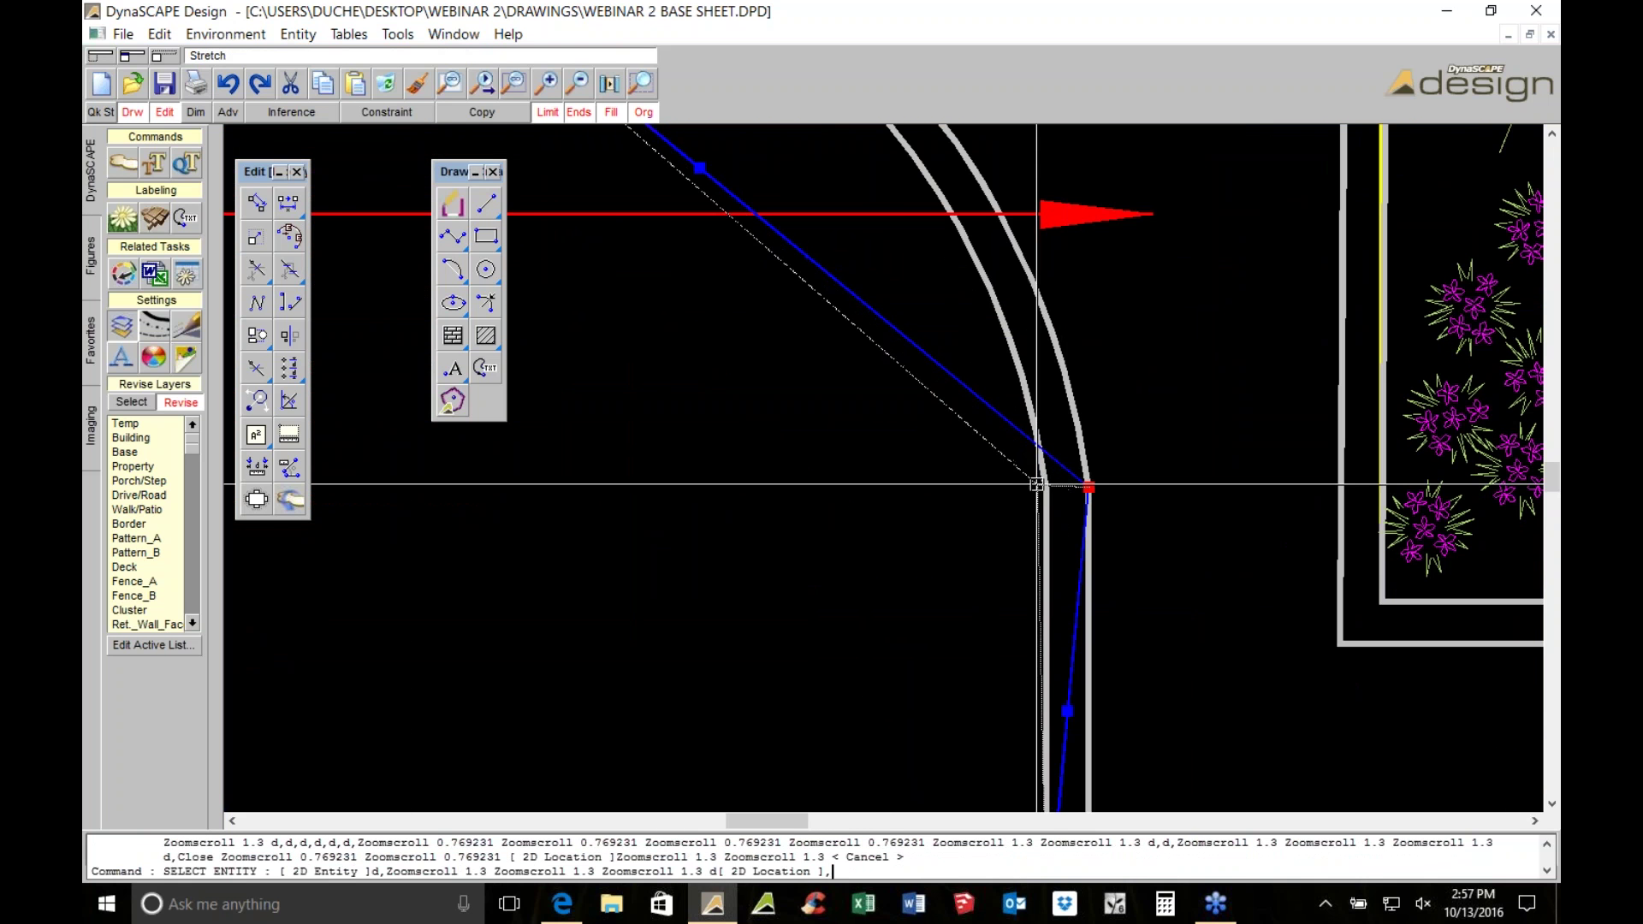
pyautogui.click(1042, 485)
pyautogui.scroll(-4, 1042, 484)
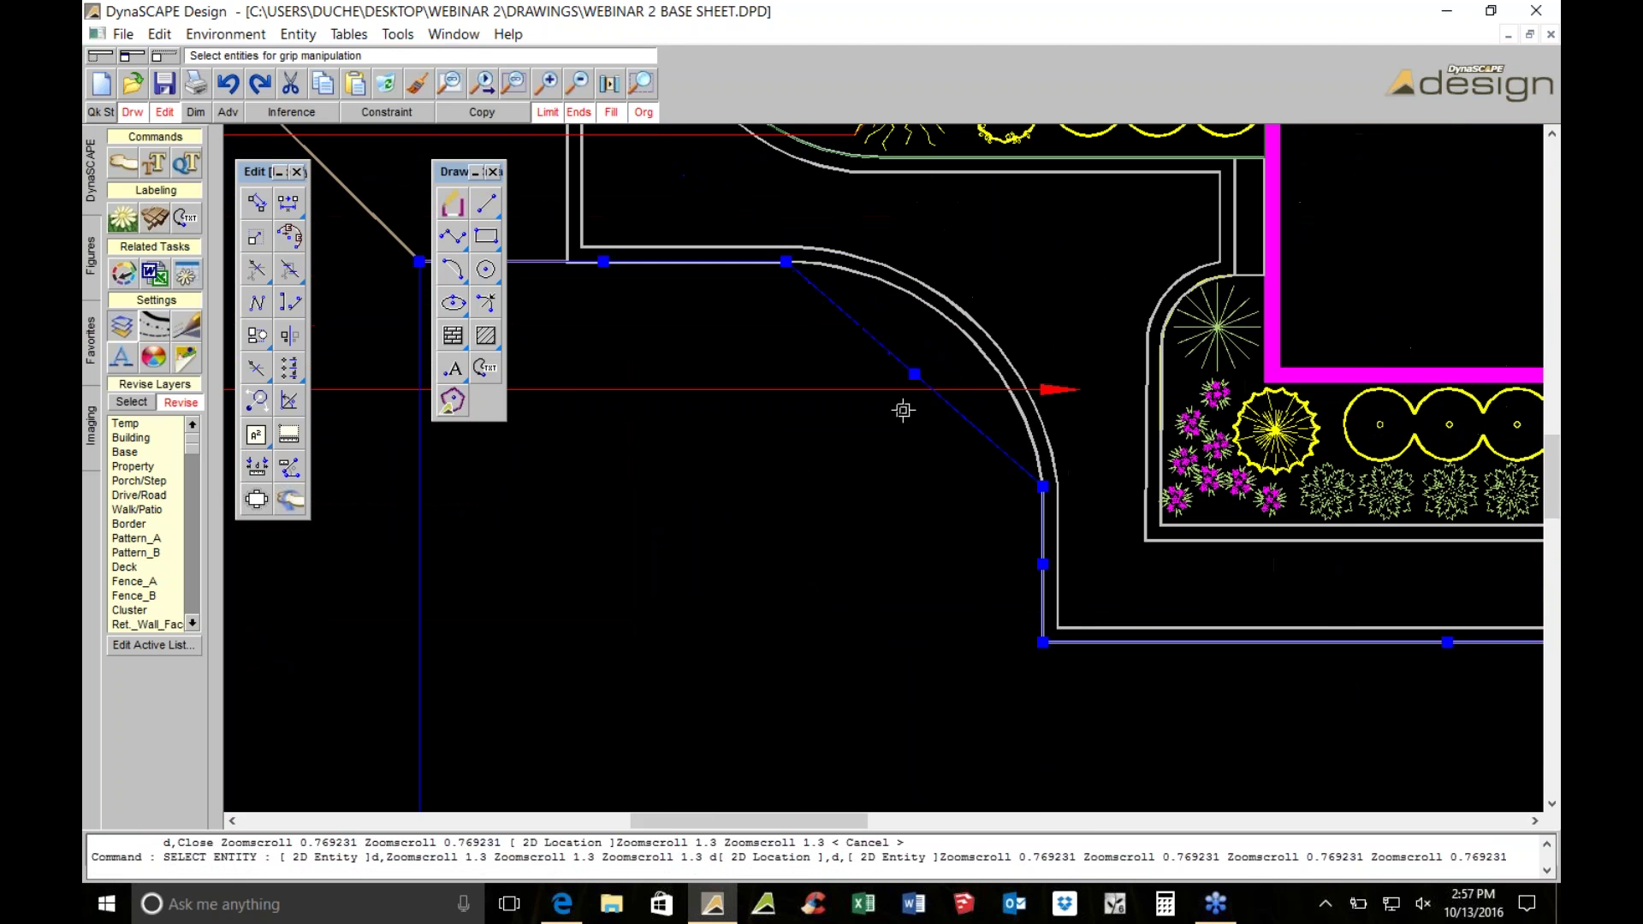
pyautogui.click(910, 374)
pyautogui.click(972, 330)
pyautogui.scroll(-6, 1005, 394)
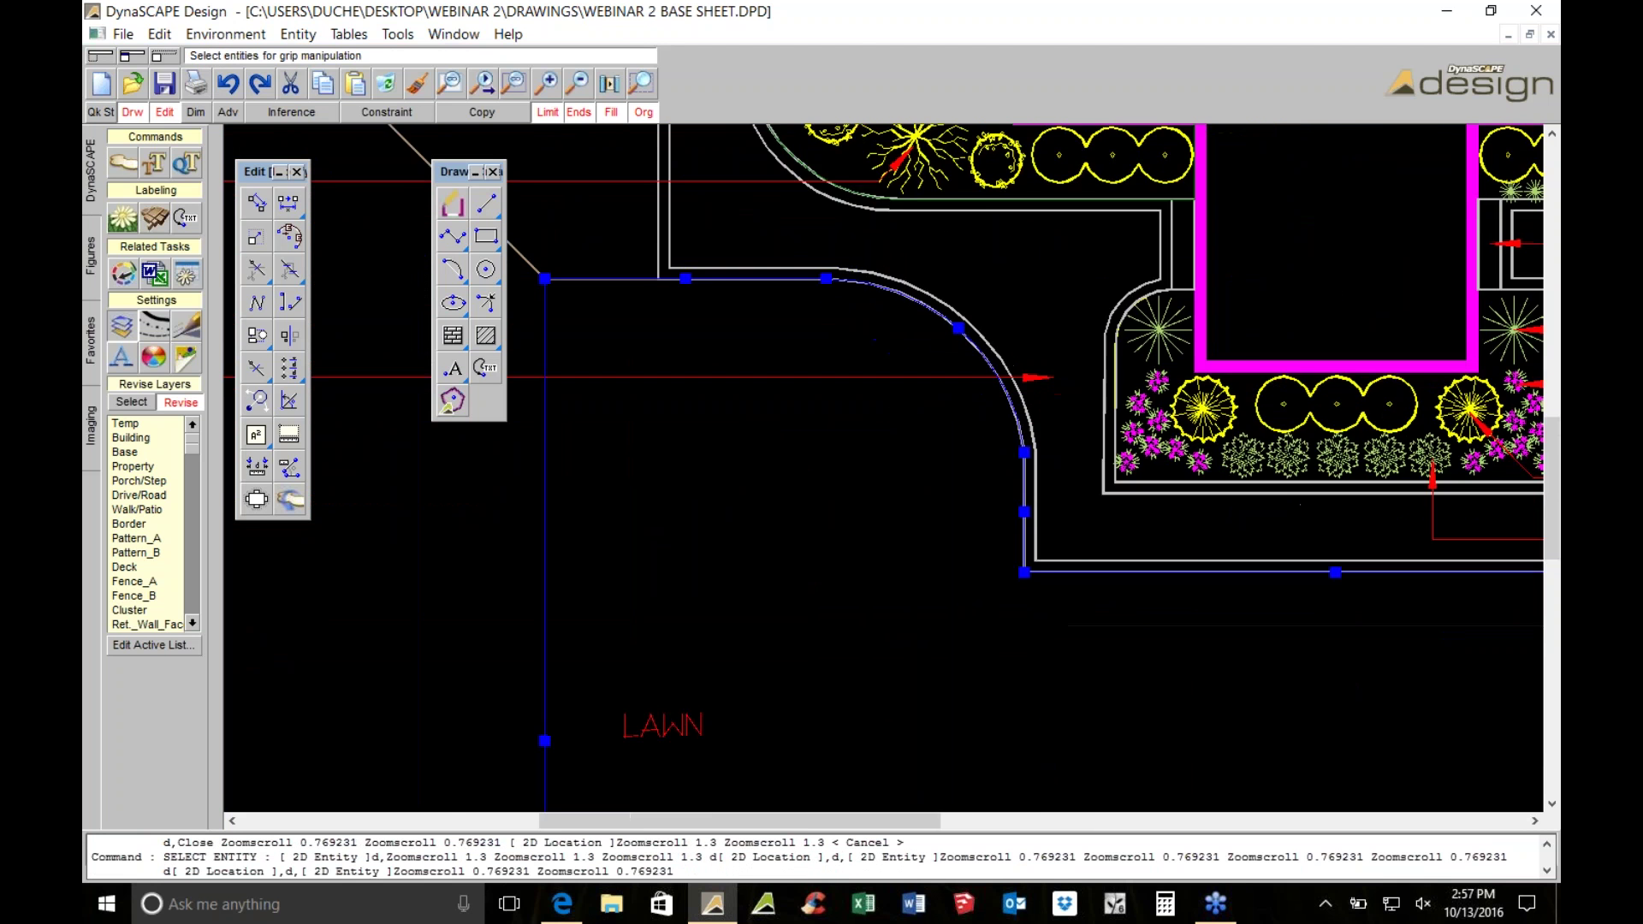
pyautogui.scroll(7, 1005, 394)
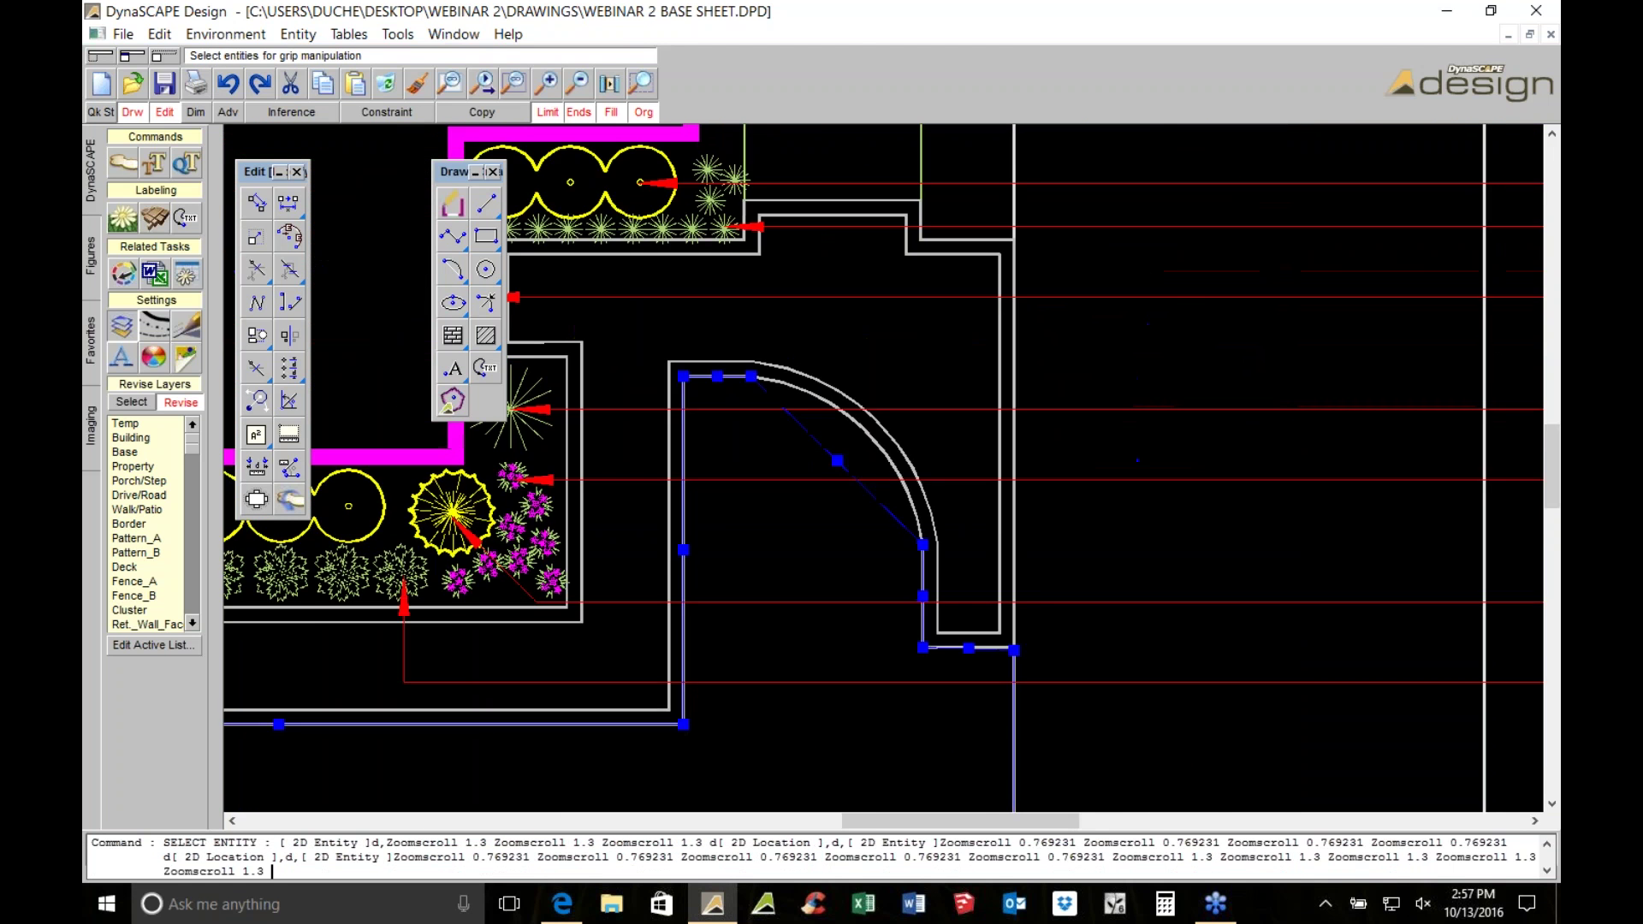
pyautogui.click(907, 451)
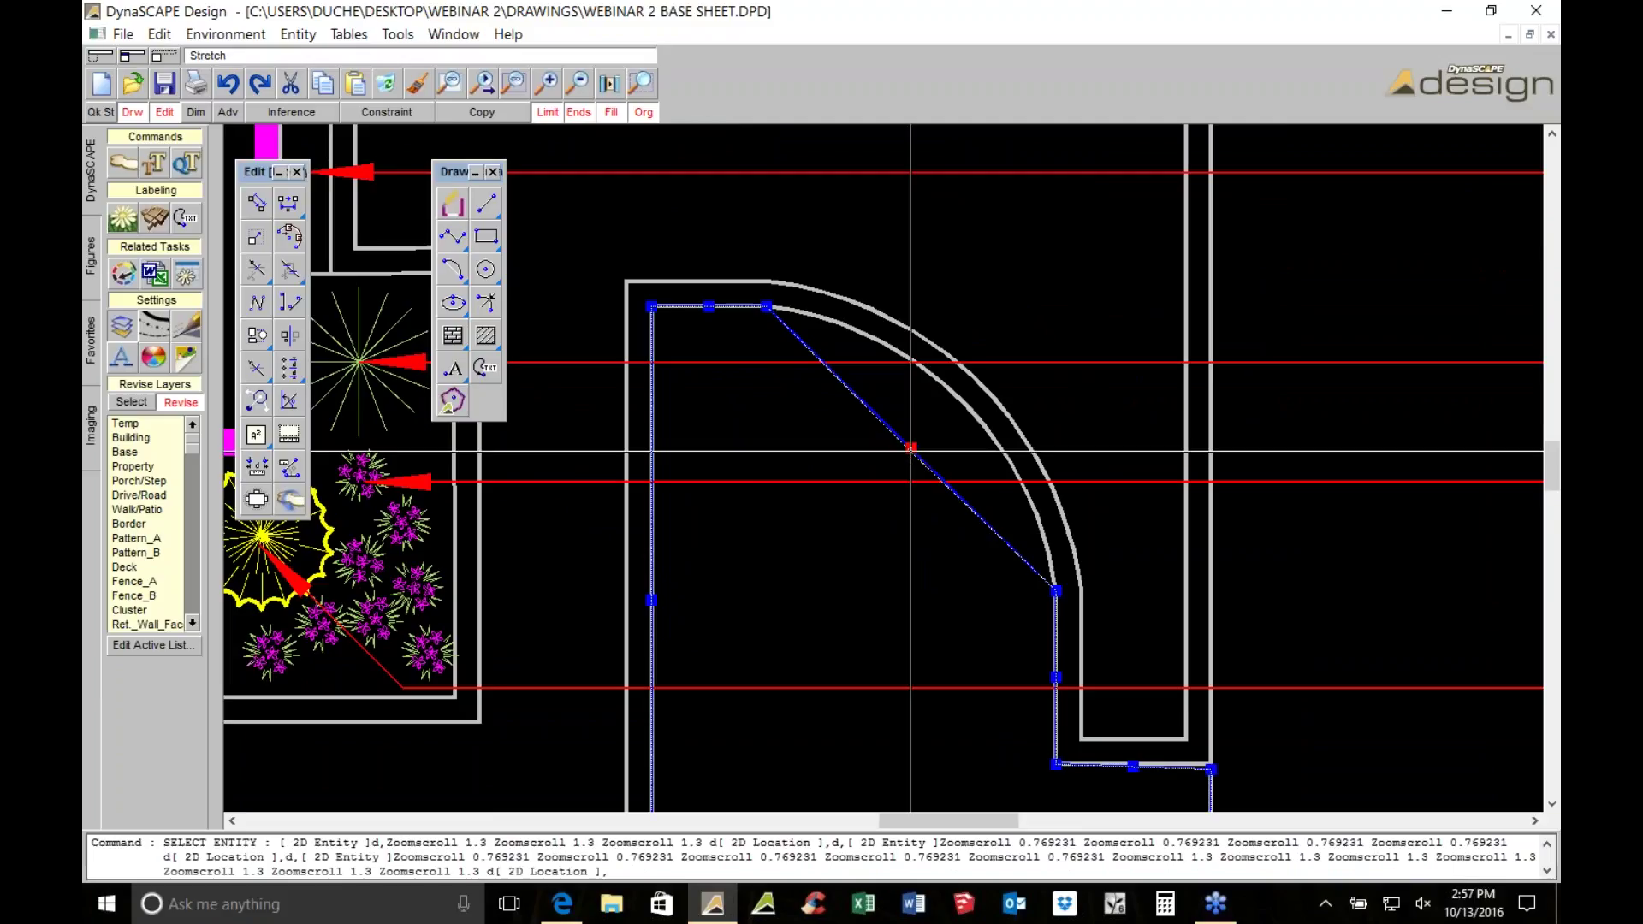
pyautogui.click(941, 385)
pyautogui.scroll(-6, 821, 257)
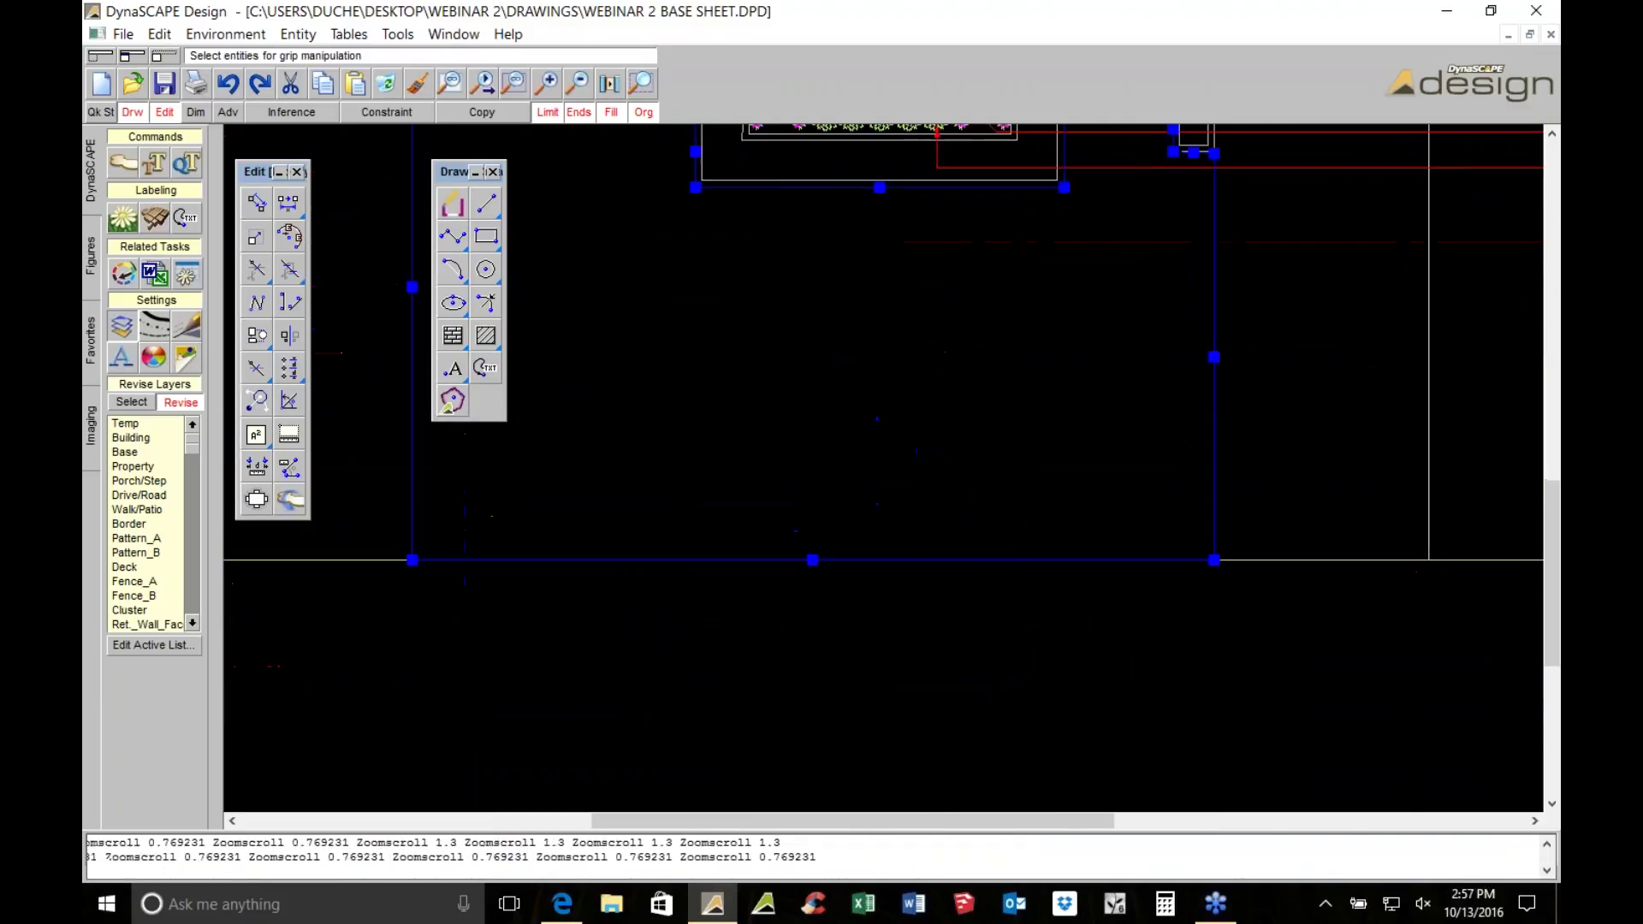
# Put the lawn outline on the Plantbed layer
pyautogui.click(193, 580)
pyautogui.click(133, 552)
pyautogui.scroll(2, 687, 345)
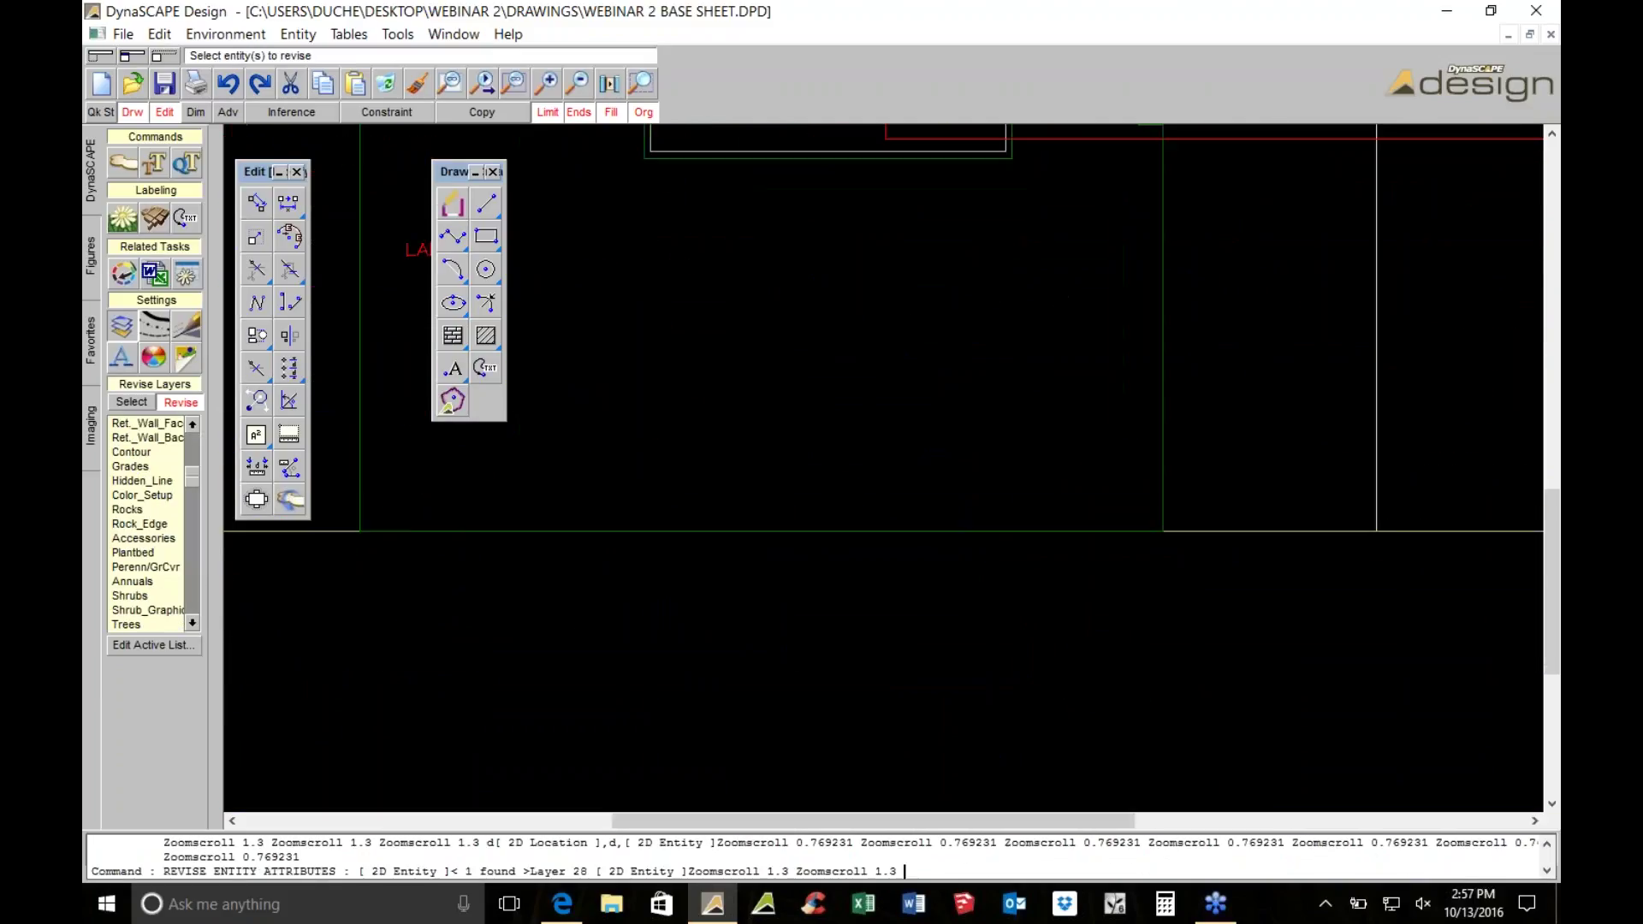
# Move the LAWN label inside the lawn area and recentre the view
pyautogui.click(816, 508)
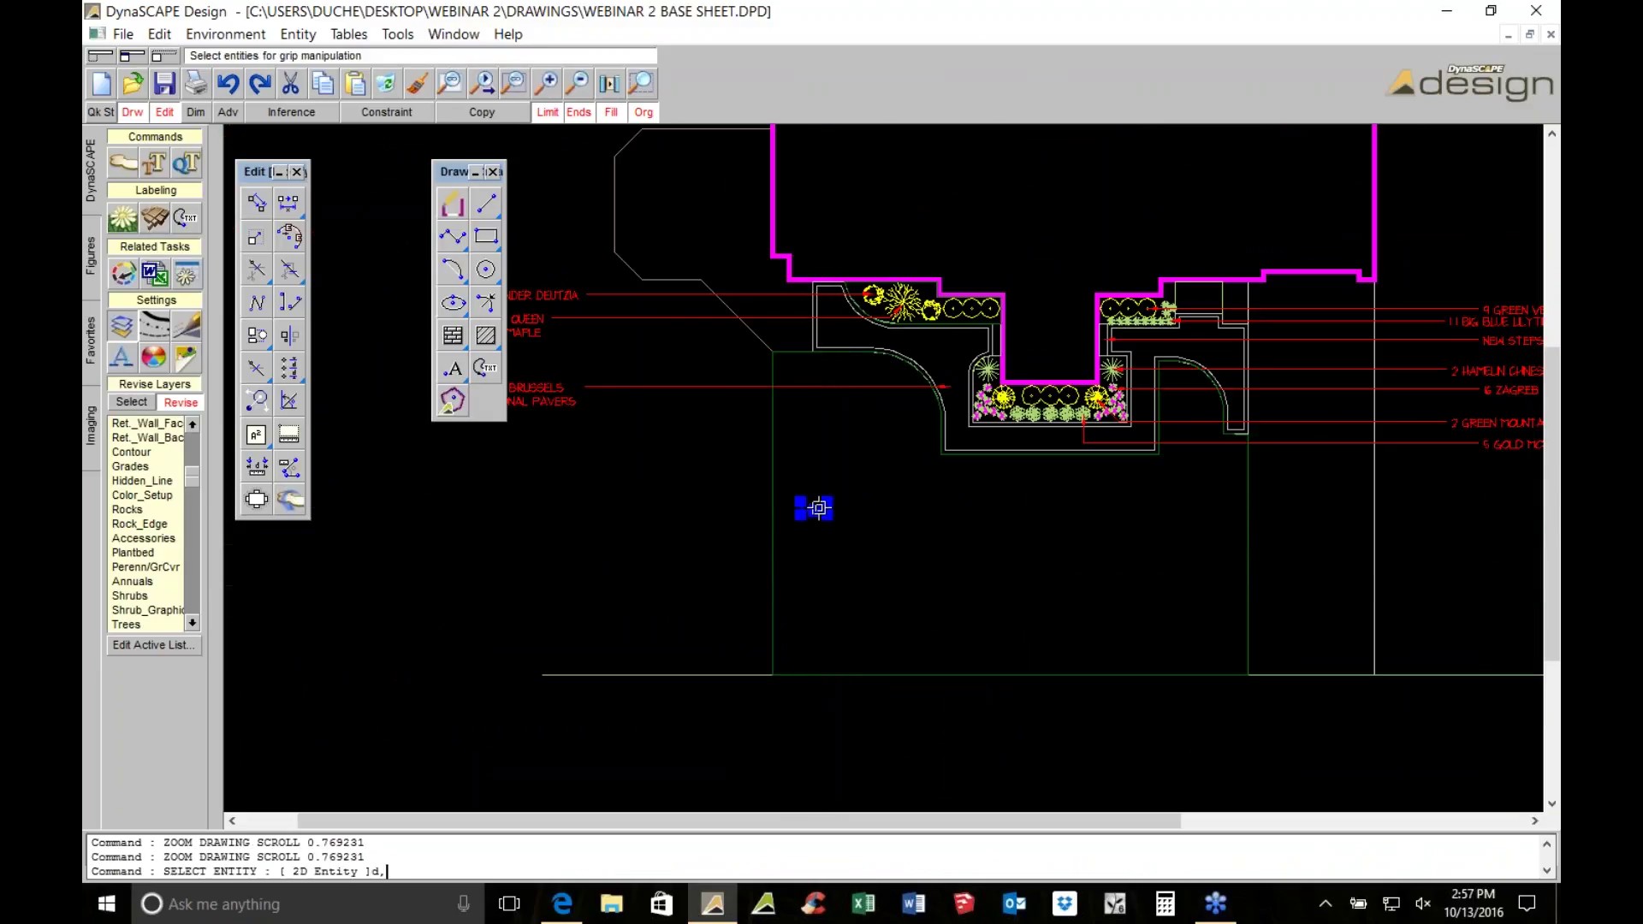
pyautogui.click(816, 511)
pyautogui.click(927, 540)
pyautogui.press('Escape')
pyautogui.moveTo(782, 427); pyautogui.dragTo(1000, 541, button='middle')
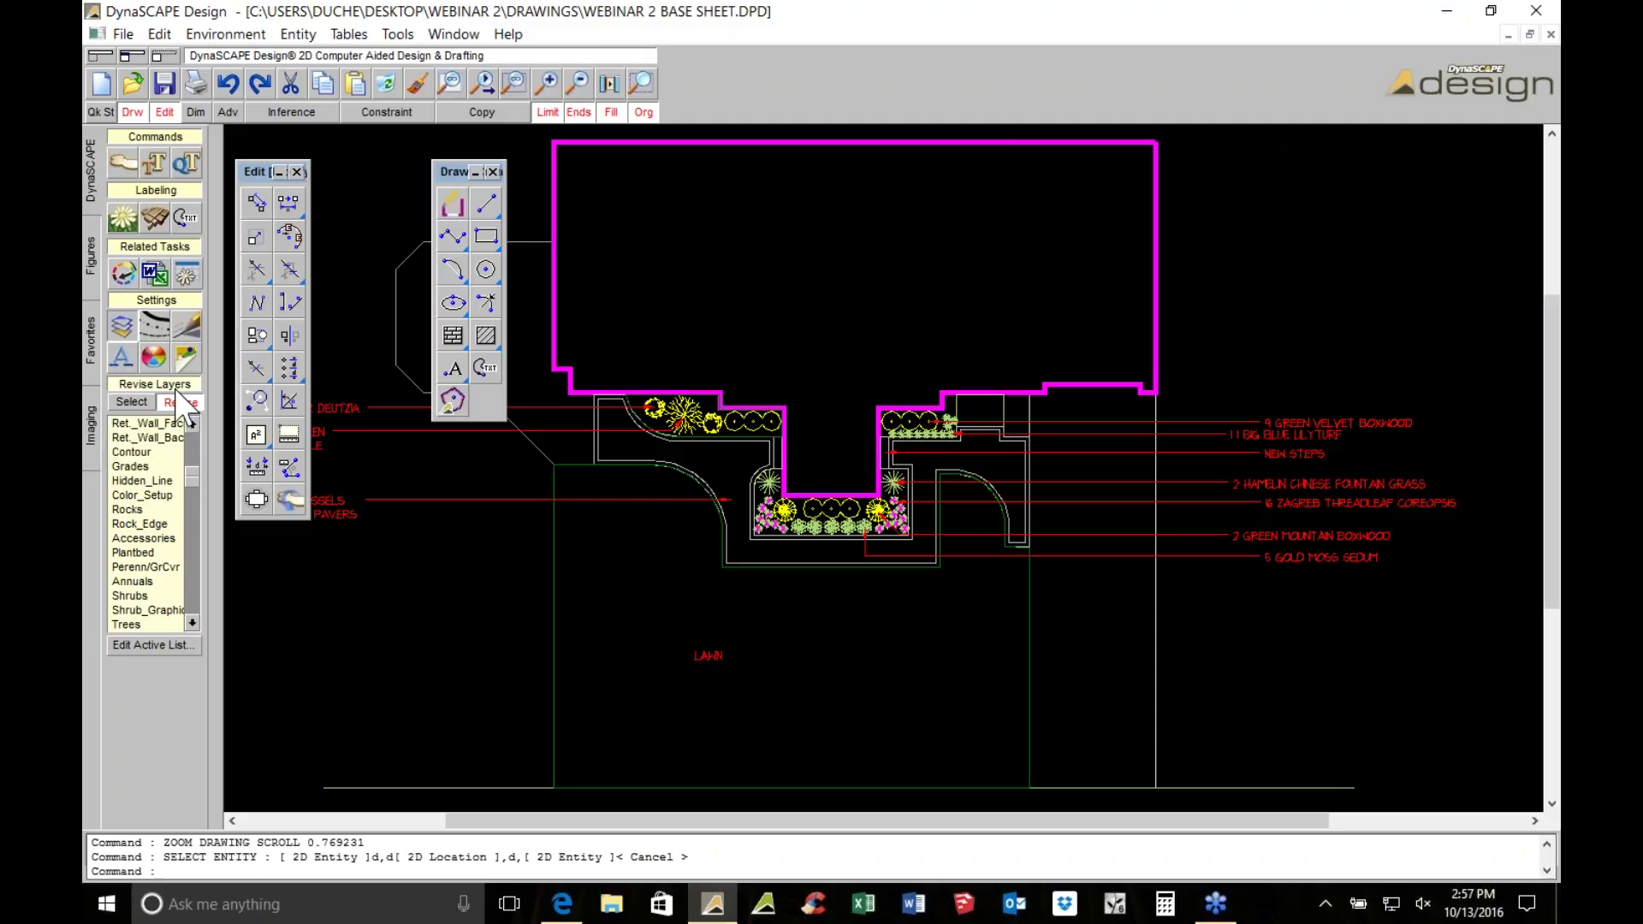
# Place a plant schedule on the sheet with the Key Code column hidden
pyautogui.scroll(-3, 858, 505)
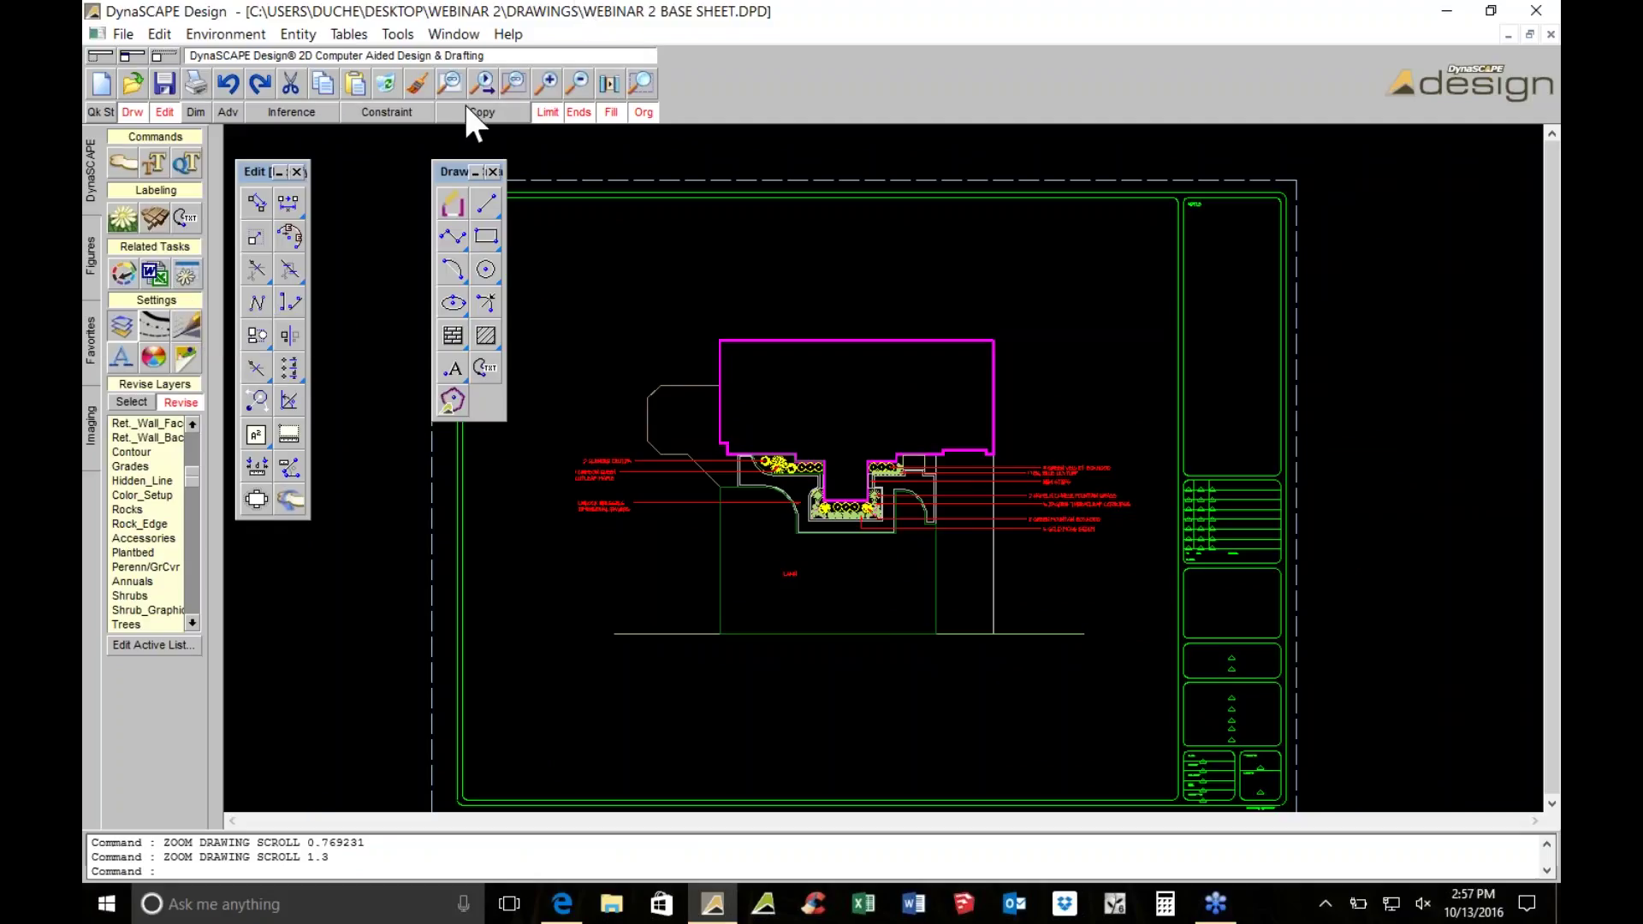
pyautogui.click(185, 272)
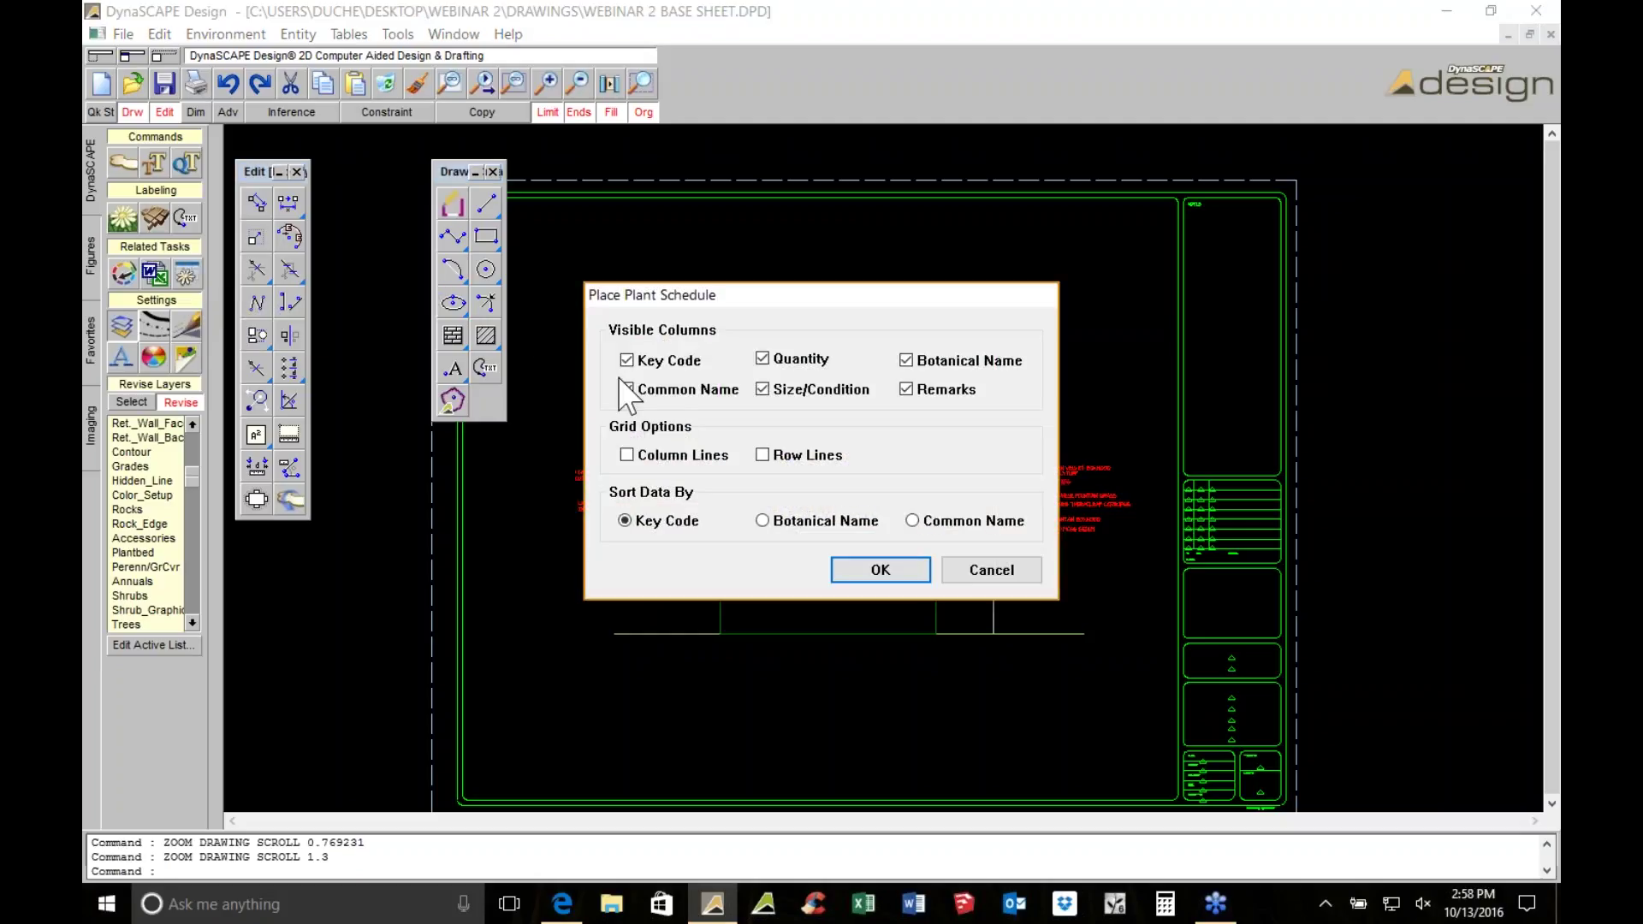
pyautogui.click(627, 361)
pyautogui.click(902, 569)
pyautogui.click(1095, 644)
pyautogui.click(388, 430)
# Select the existing plant schedule table and delete it
pyautogui.scroll(2, 387, 430)
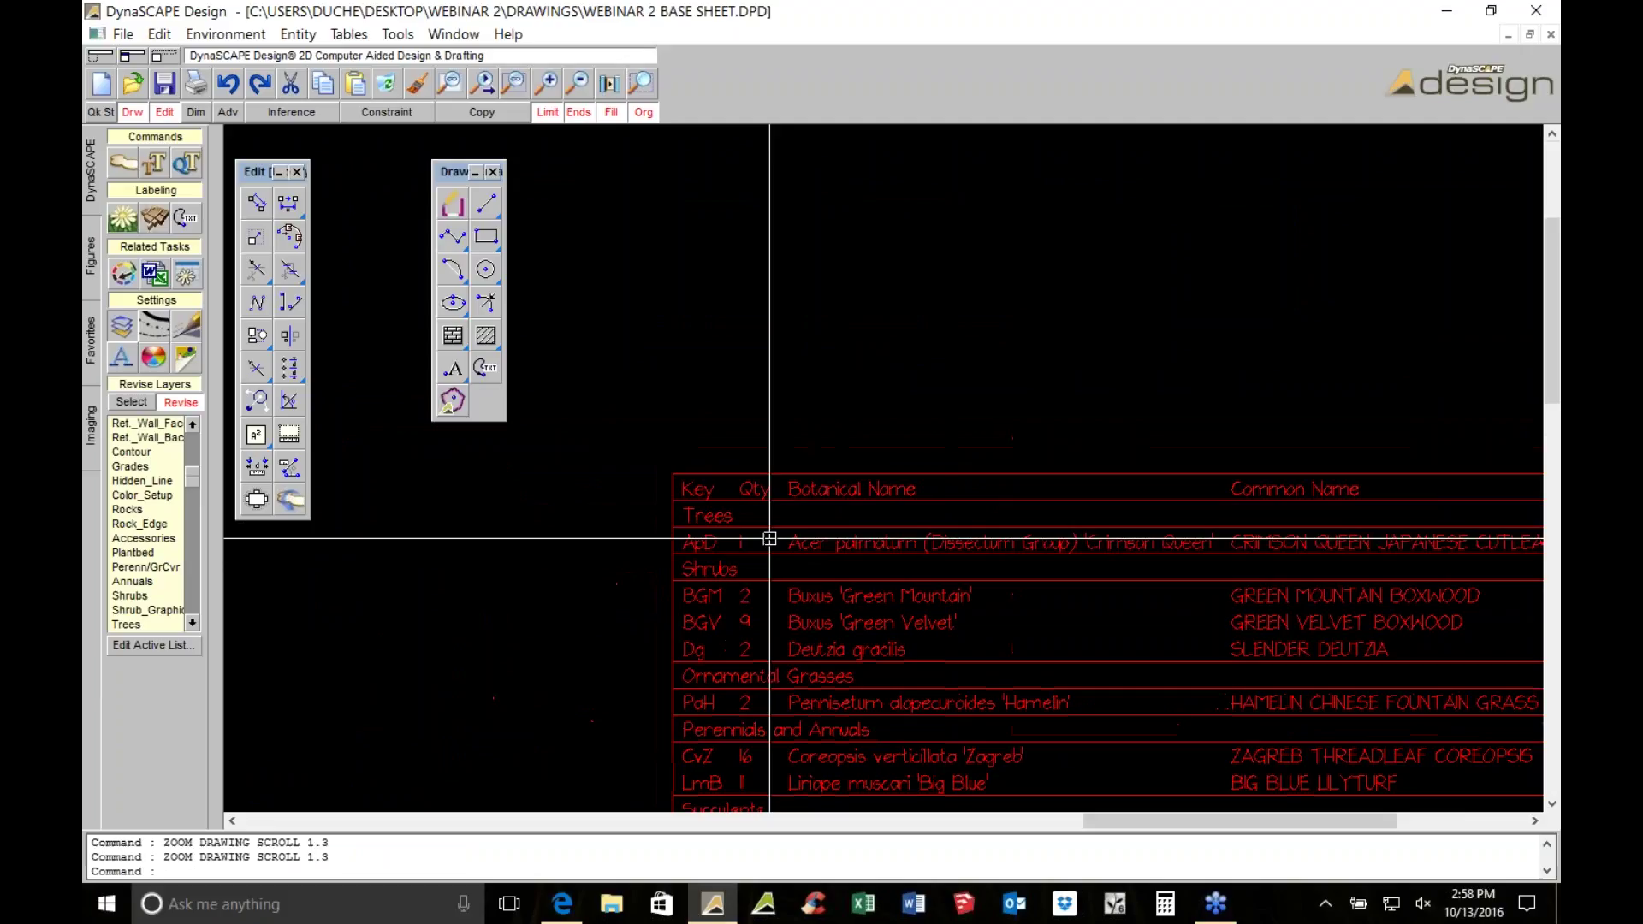
pyautogui.scroll(-1, 1338, 495)
pyautogui.moveTo(1393, 500); pyautogui.dragTo(1262, 512, button='middle')
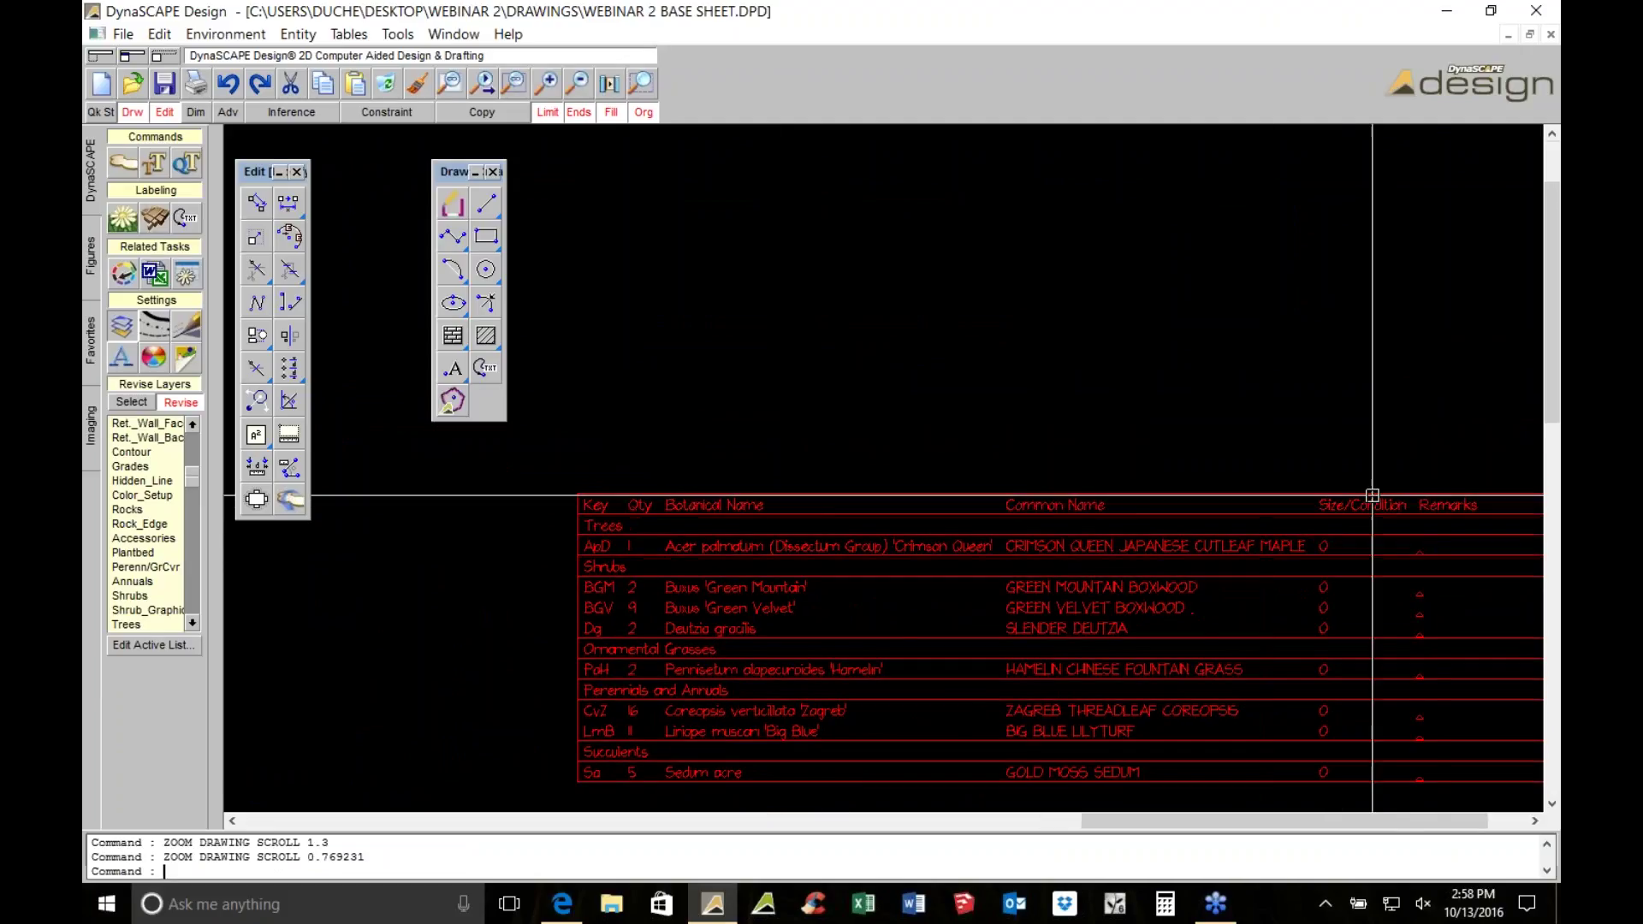
pyautogui.scroll(-1, 1432, 480)
pyautogui.moveTo(1434, 480); pyautogui.dragTo(1274, 373, button='middle')
pyautogui.click(984, 502)
pyautogui.click(841, 306)
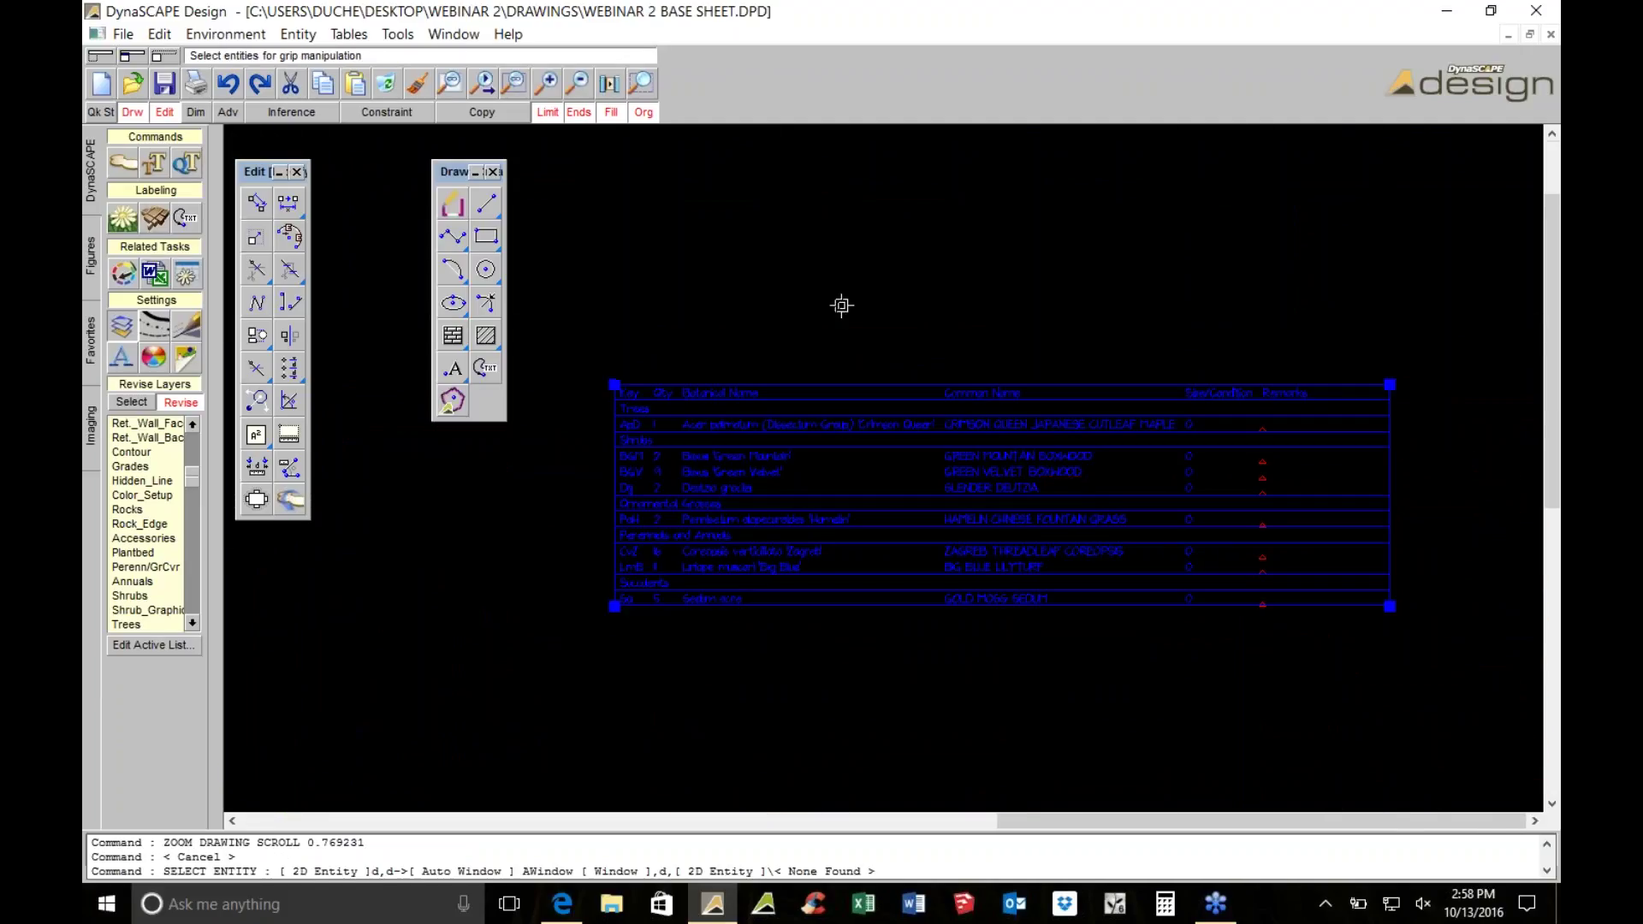
pyautogui.click(387, 83)
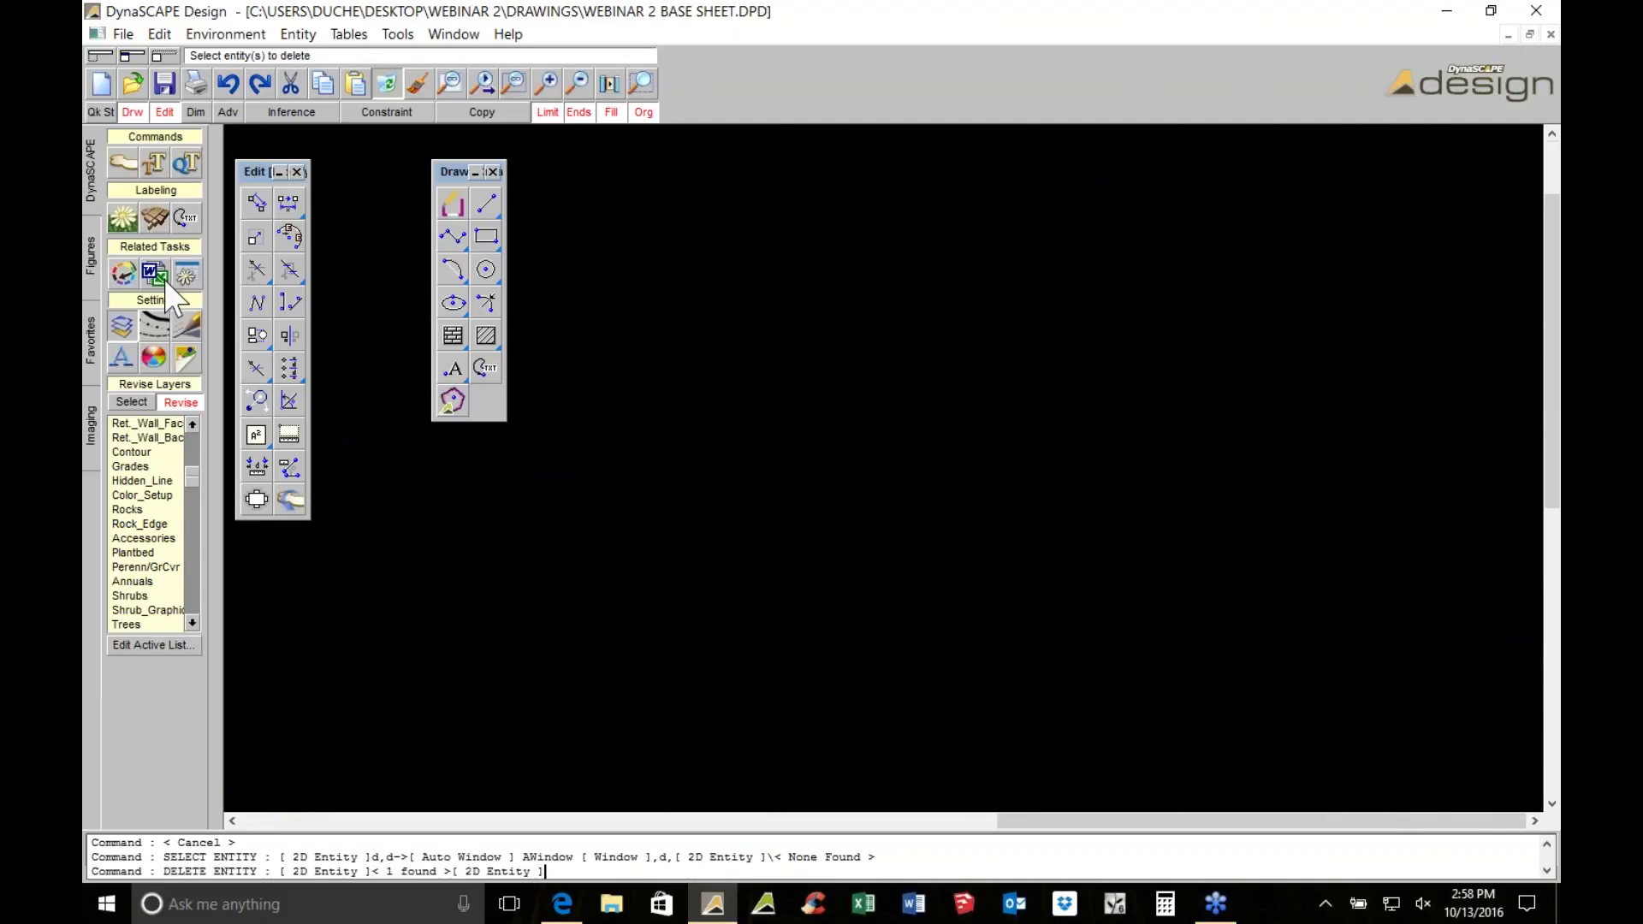
pyautogui.click(186, 273)
# Drop the Key Code and Size/Condition columns, add column and row lines, and confirm
pyautogui.click(627, 361)
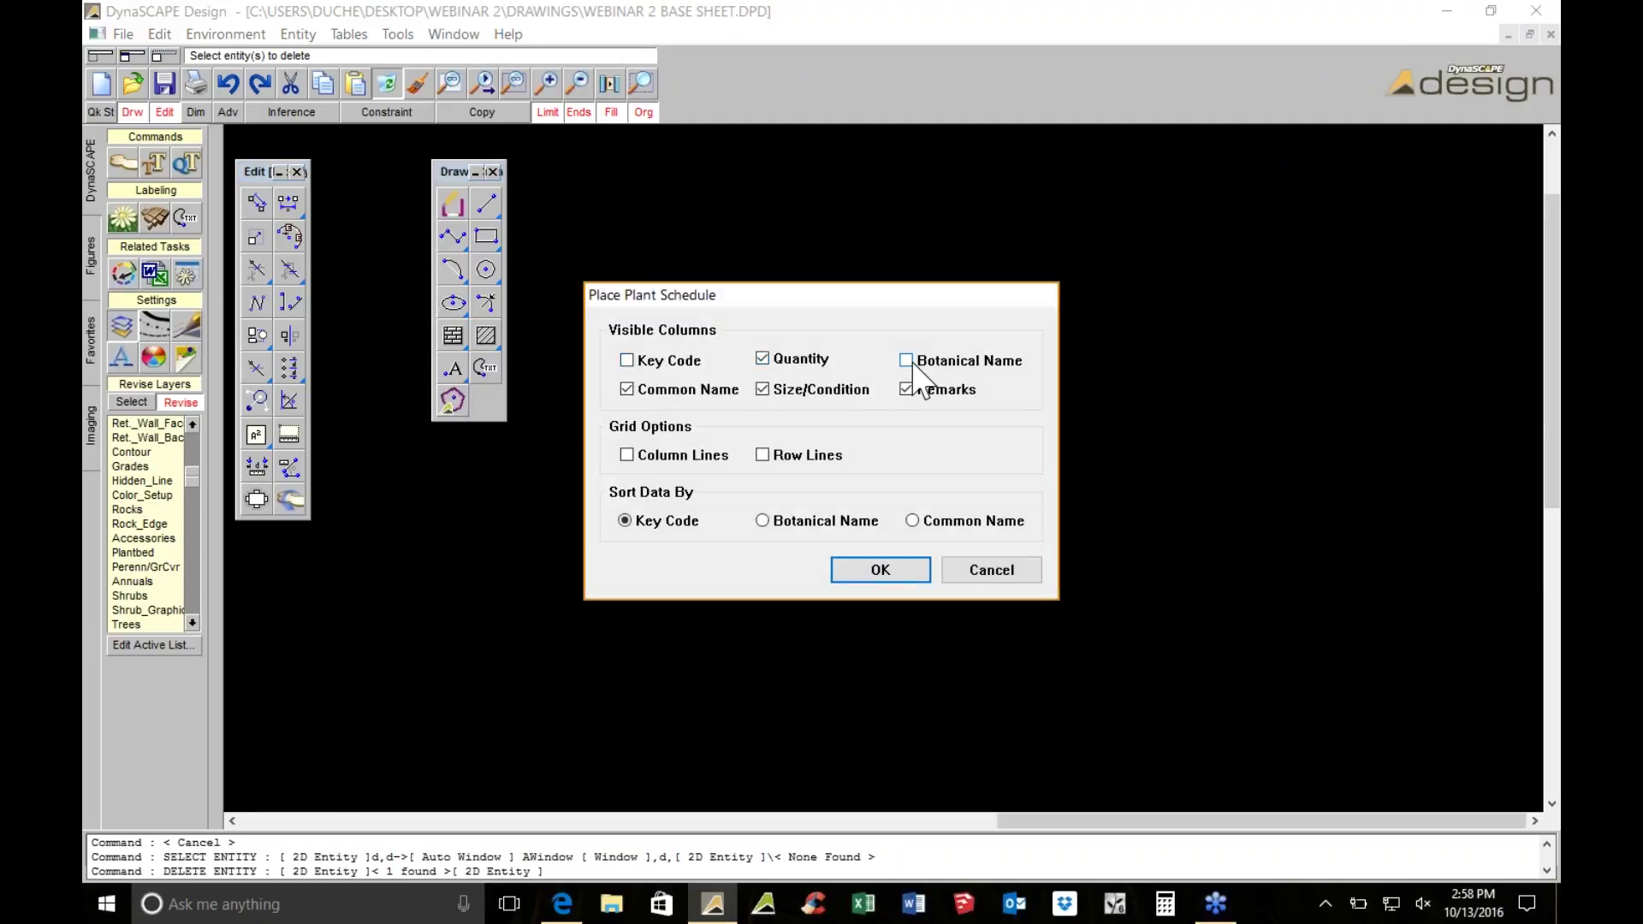
pyautogui.click(762, 390)
pyautogui.click(627, 454)
pyautogui.click(763, 454)
pyautogui.click(881, 570)
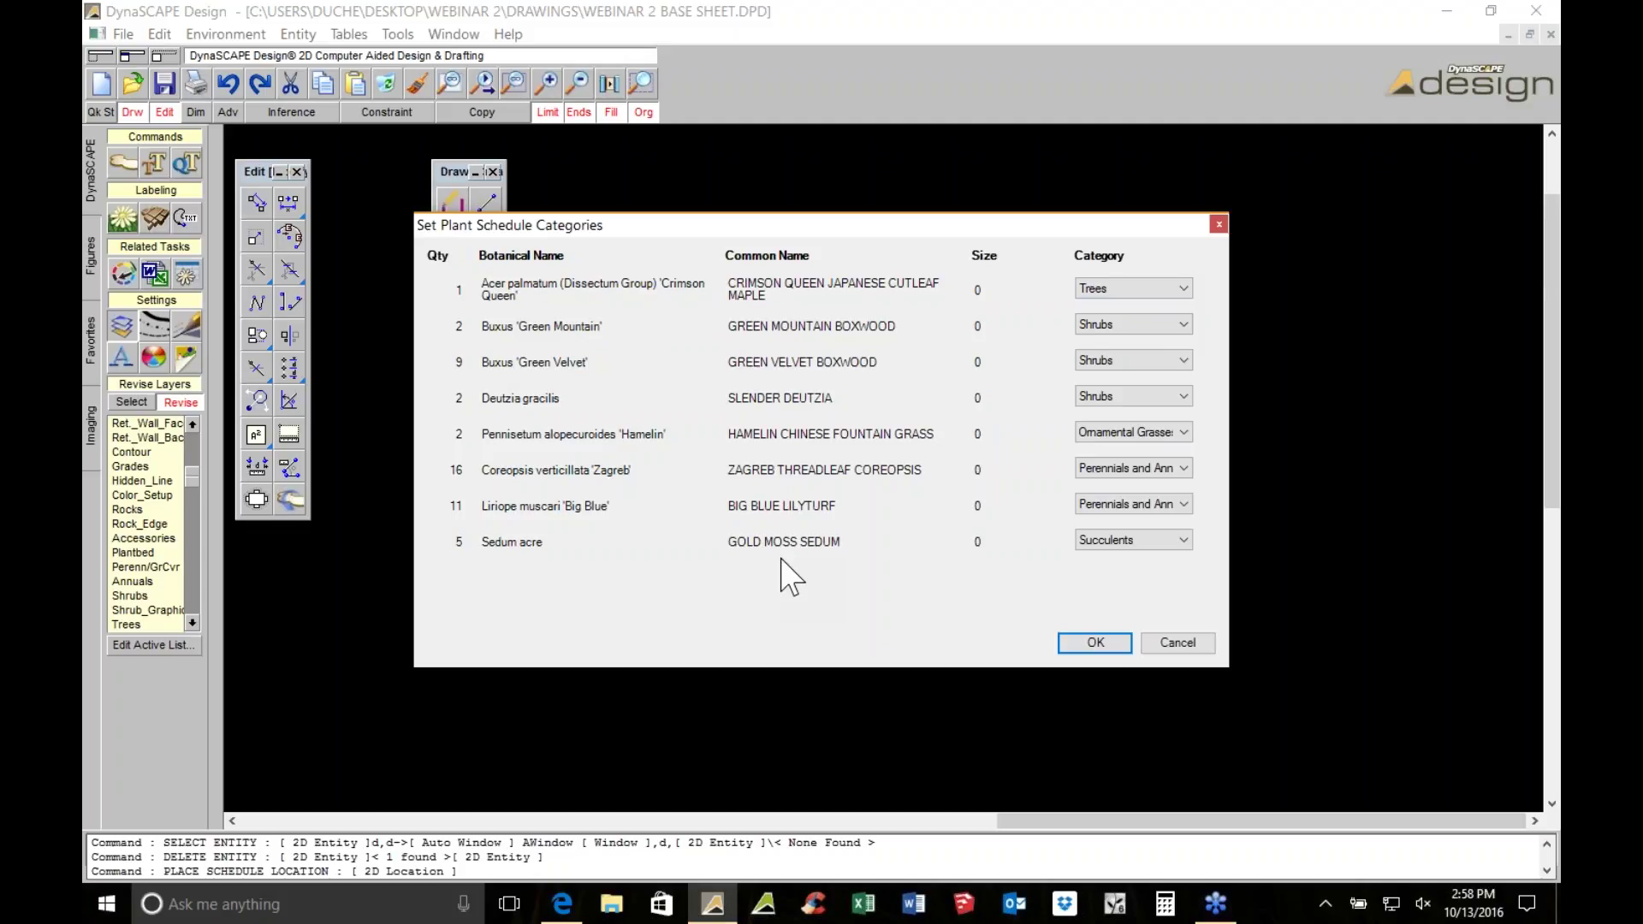
# File Sedum acre under Perennials and Annuals, keep Acer under Trees, and confirm categories
pyautogui.click(1114, 540)
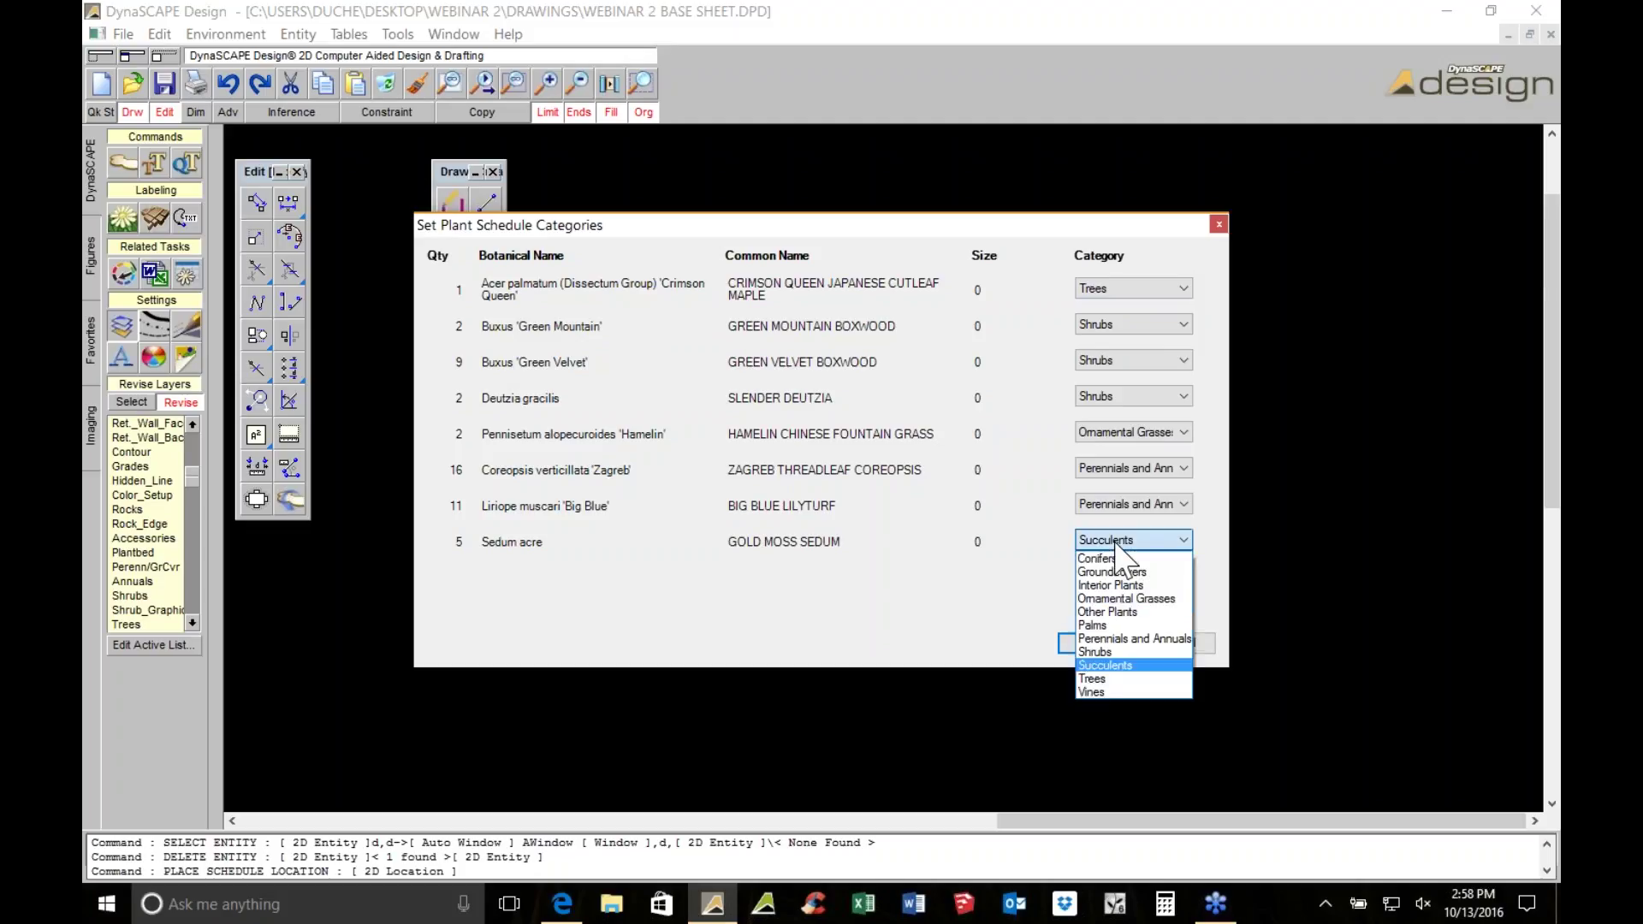
pyautogui.click(1107, 572)
pyautogui.click(1114, 539)
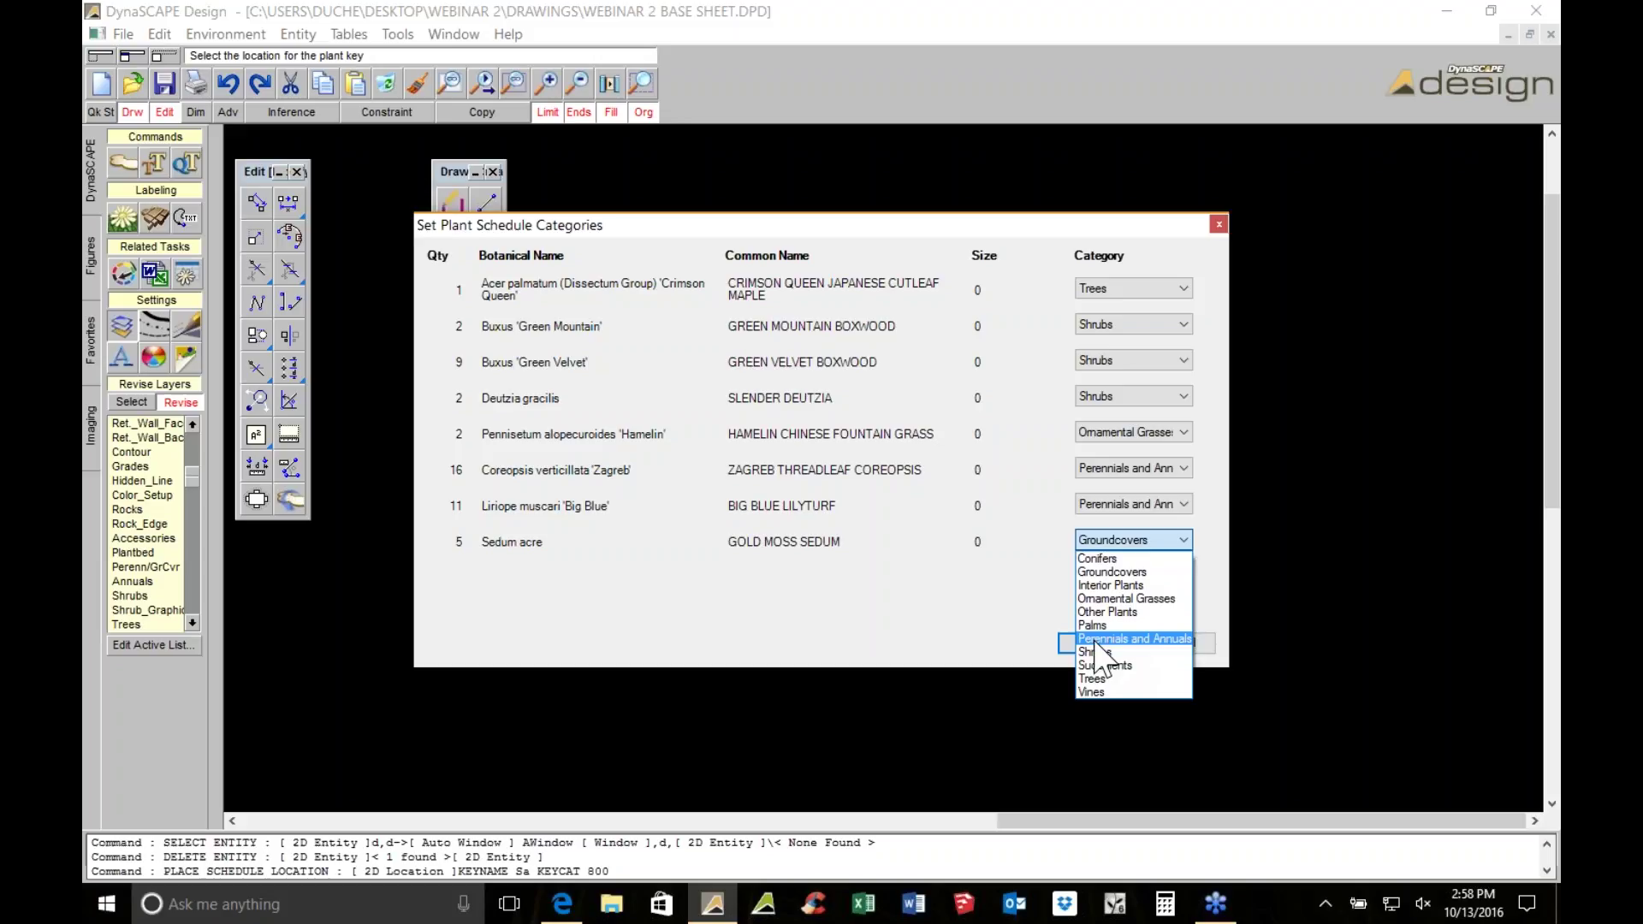
pyautogui.click(1112, 639)
pyautogui.click(1128, 543)
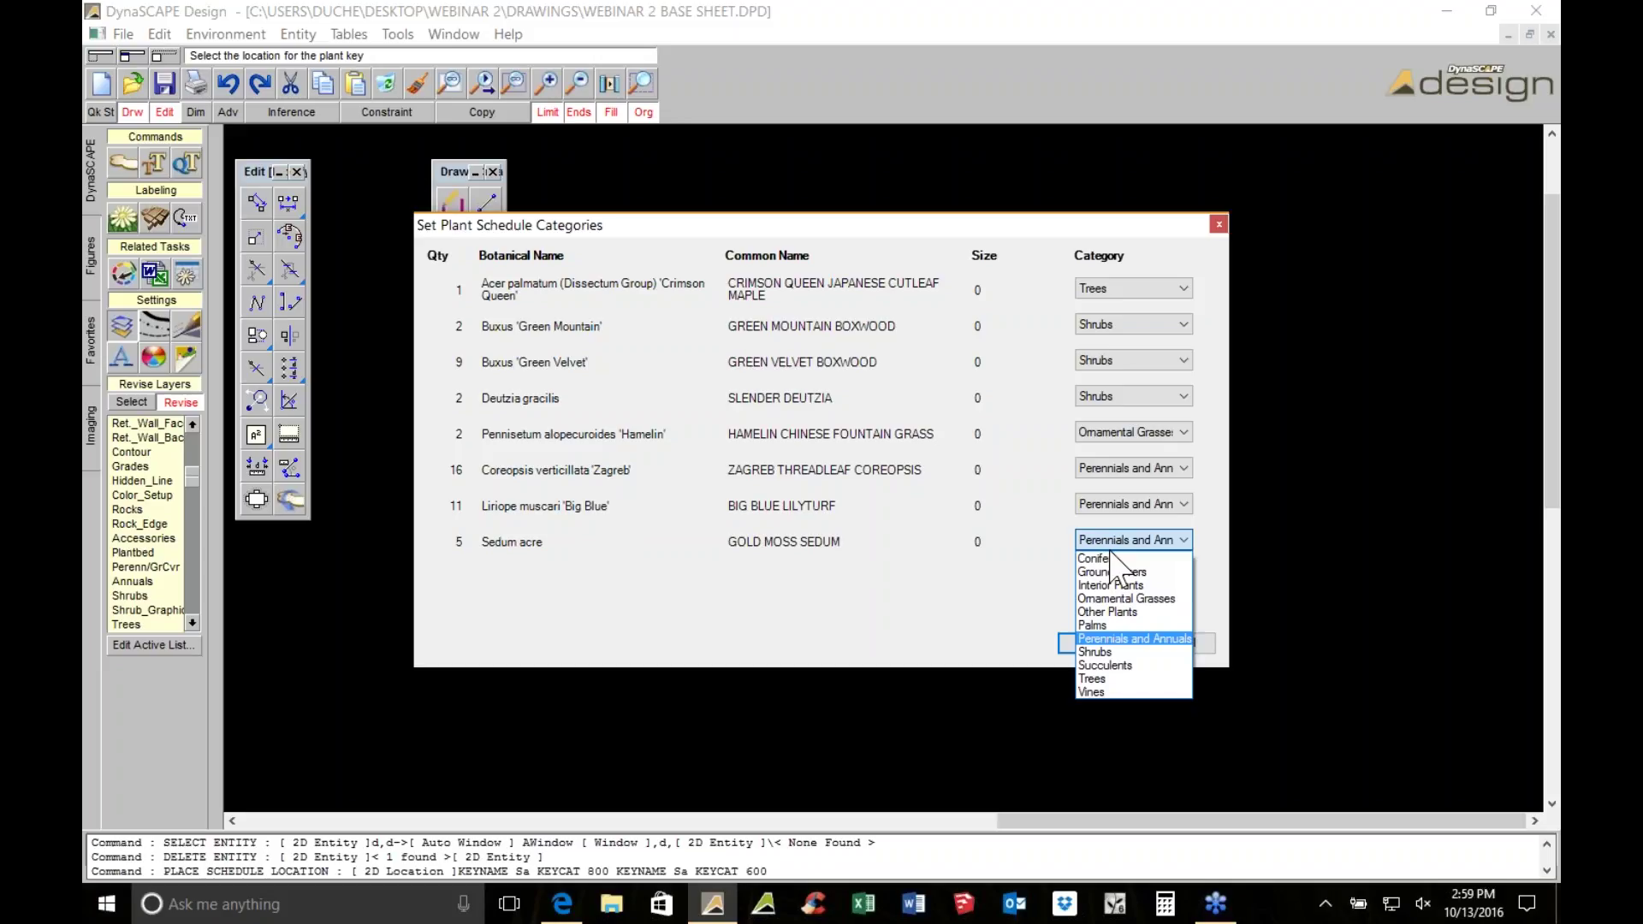
pyautogui.click(1112, 546)
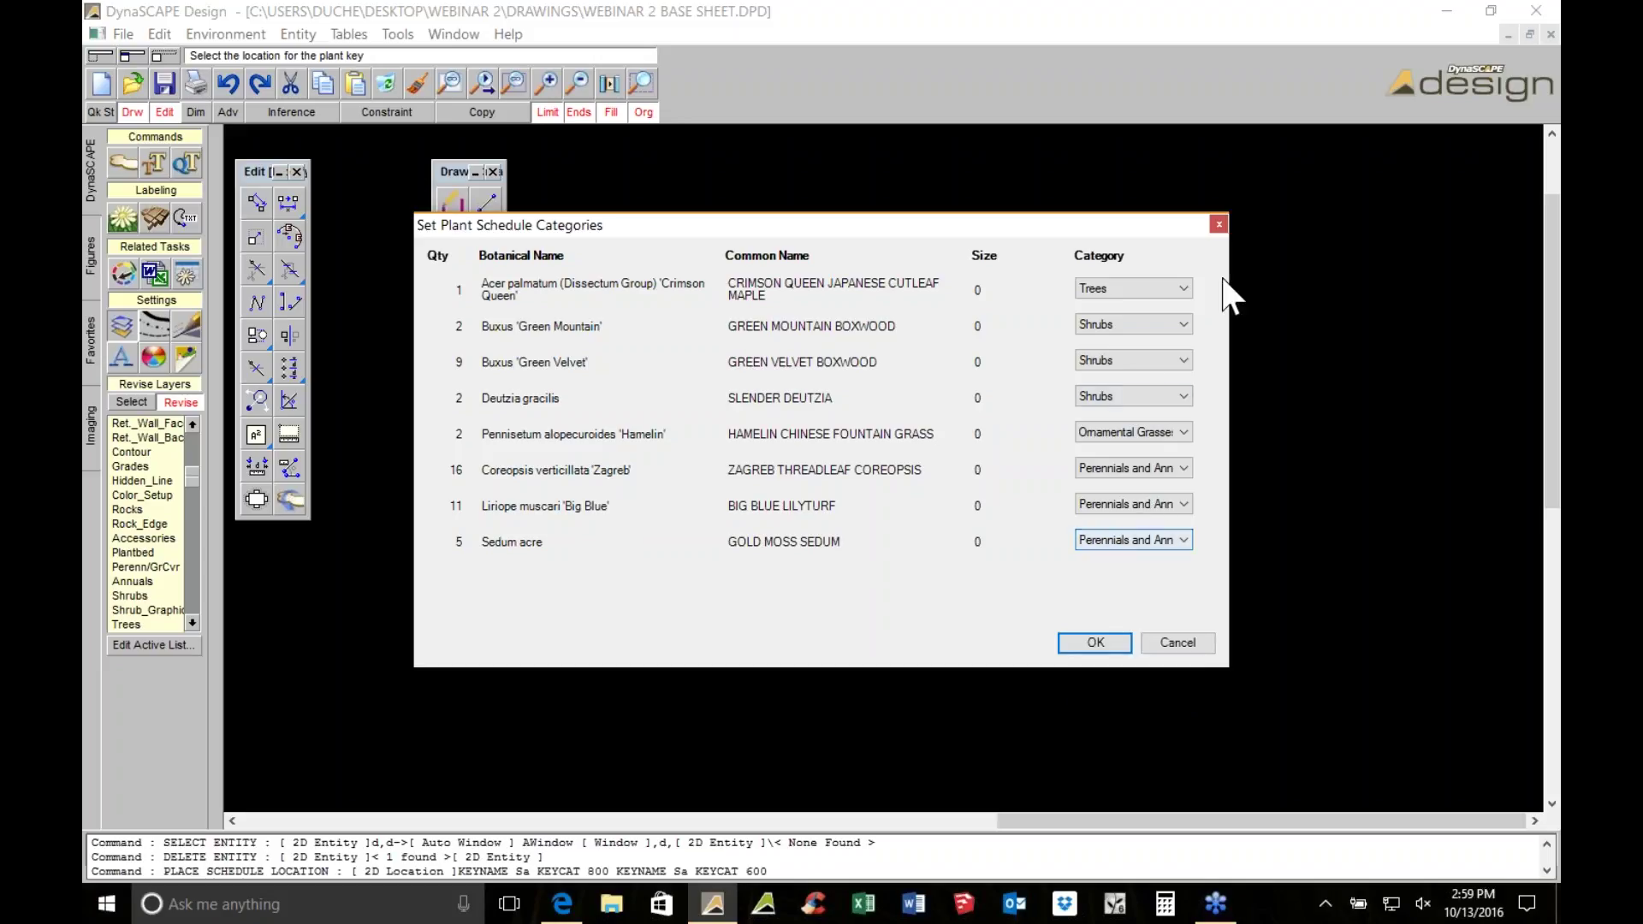
pyautogui.click(1156, 281)
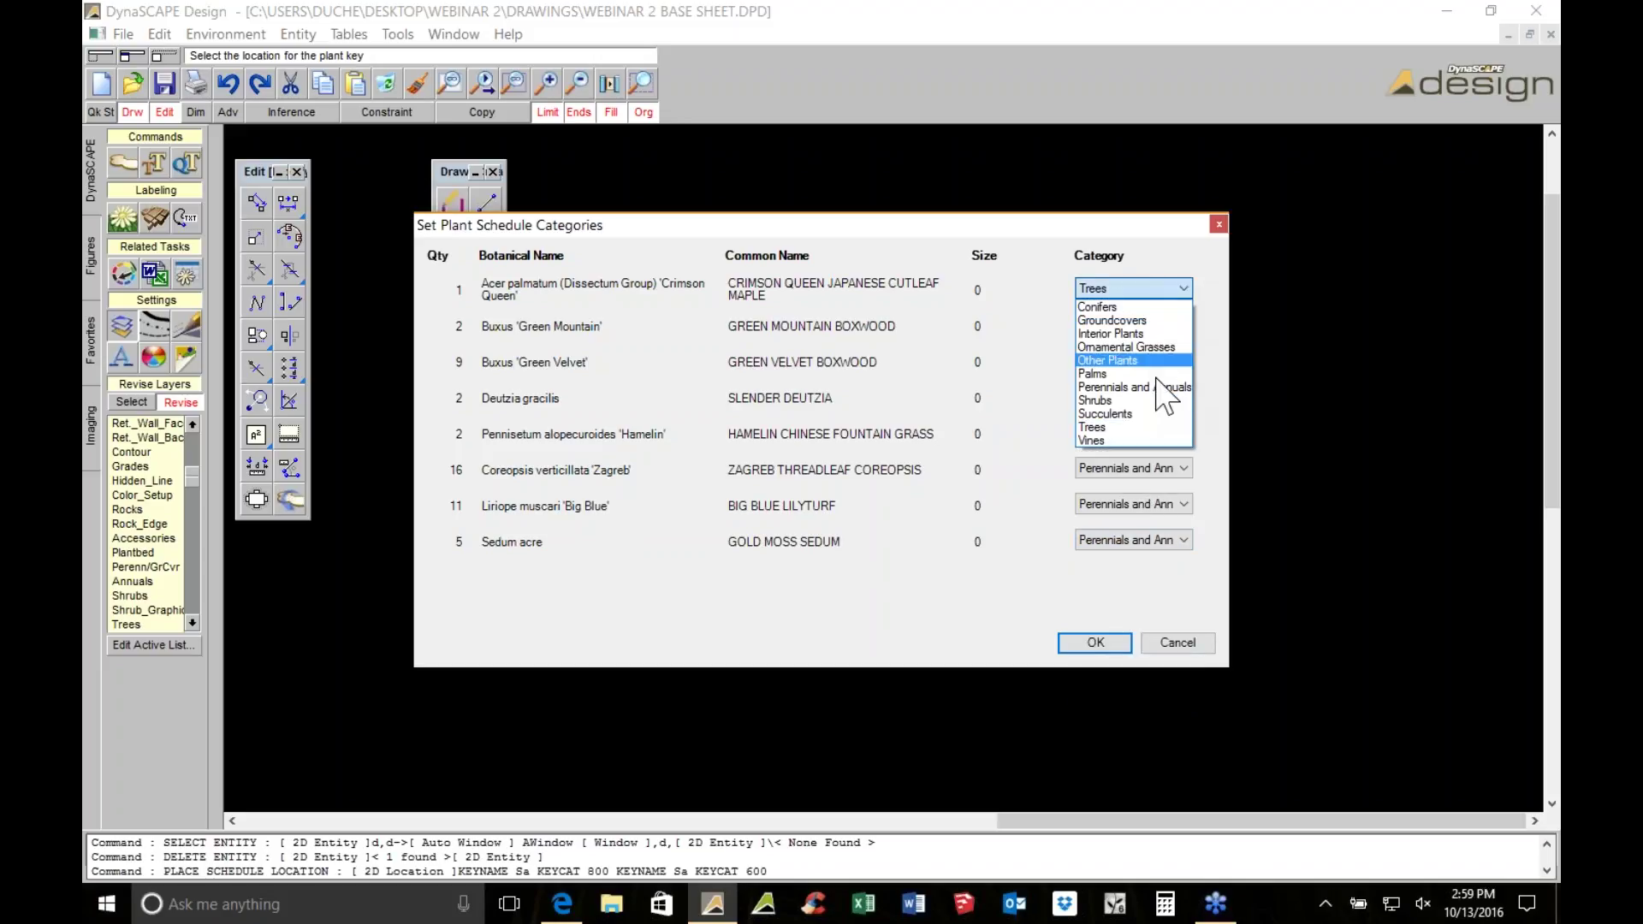
pyautogui.click(1129, 288)
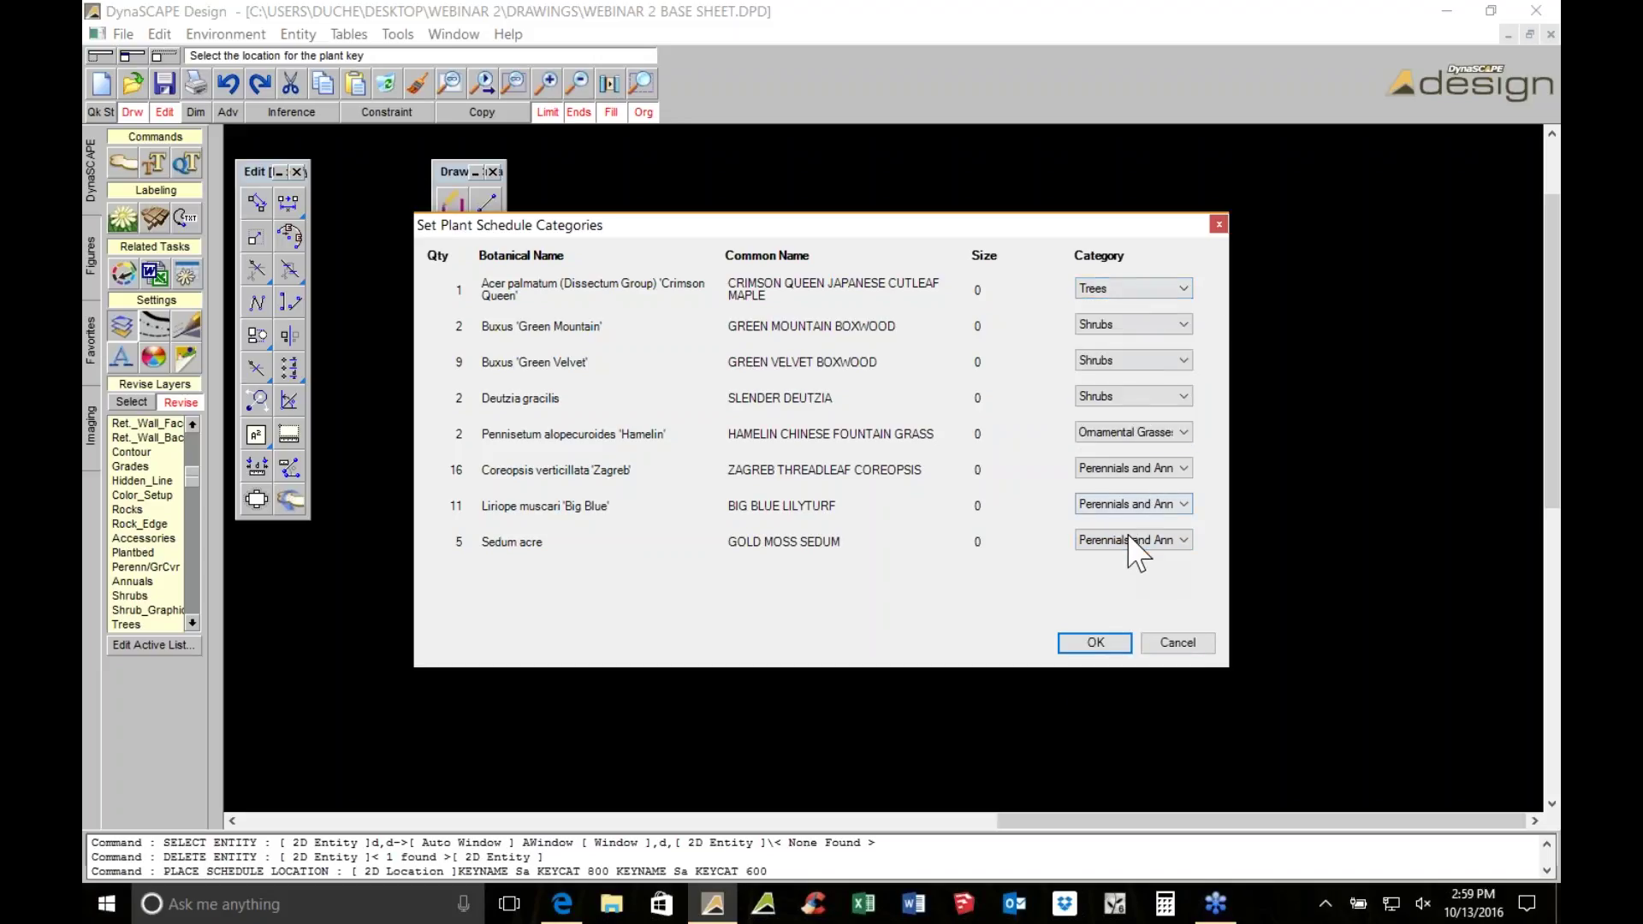
pyautogui.click(1094, 643)
# Place the new plant schedule and move it up beside the notes area
pyautogui.press('Return')
pyautogui.scroll(-4, 972, 270)
pyautogui.scroll(4, 1010, 292)
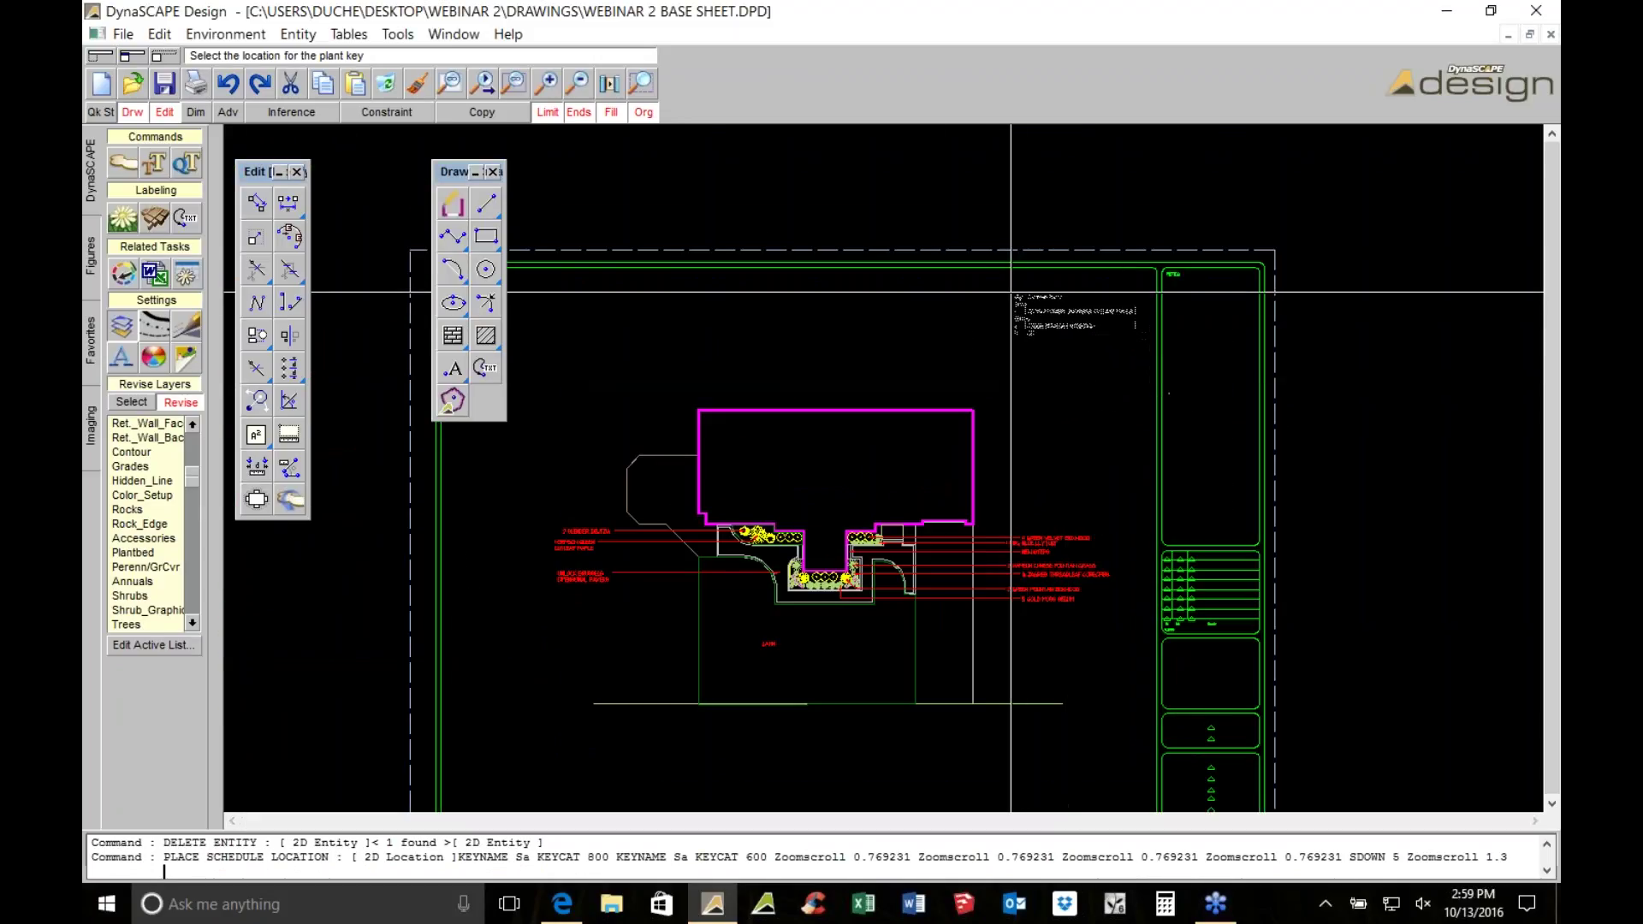
pyautogui.click(1011, 292)
pyautogui.scroll(2, 1010, 292)
pyautogui.scroll(-3, 421, 410)
pyautogui.scroll(-1, 889, 545)
pyautogui.click(767, 371)
pyautogui.click(762, 361)
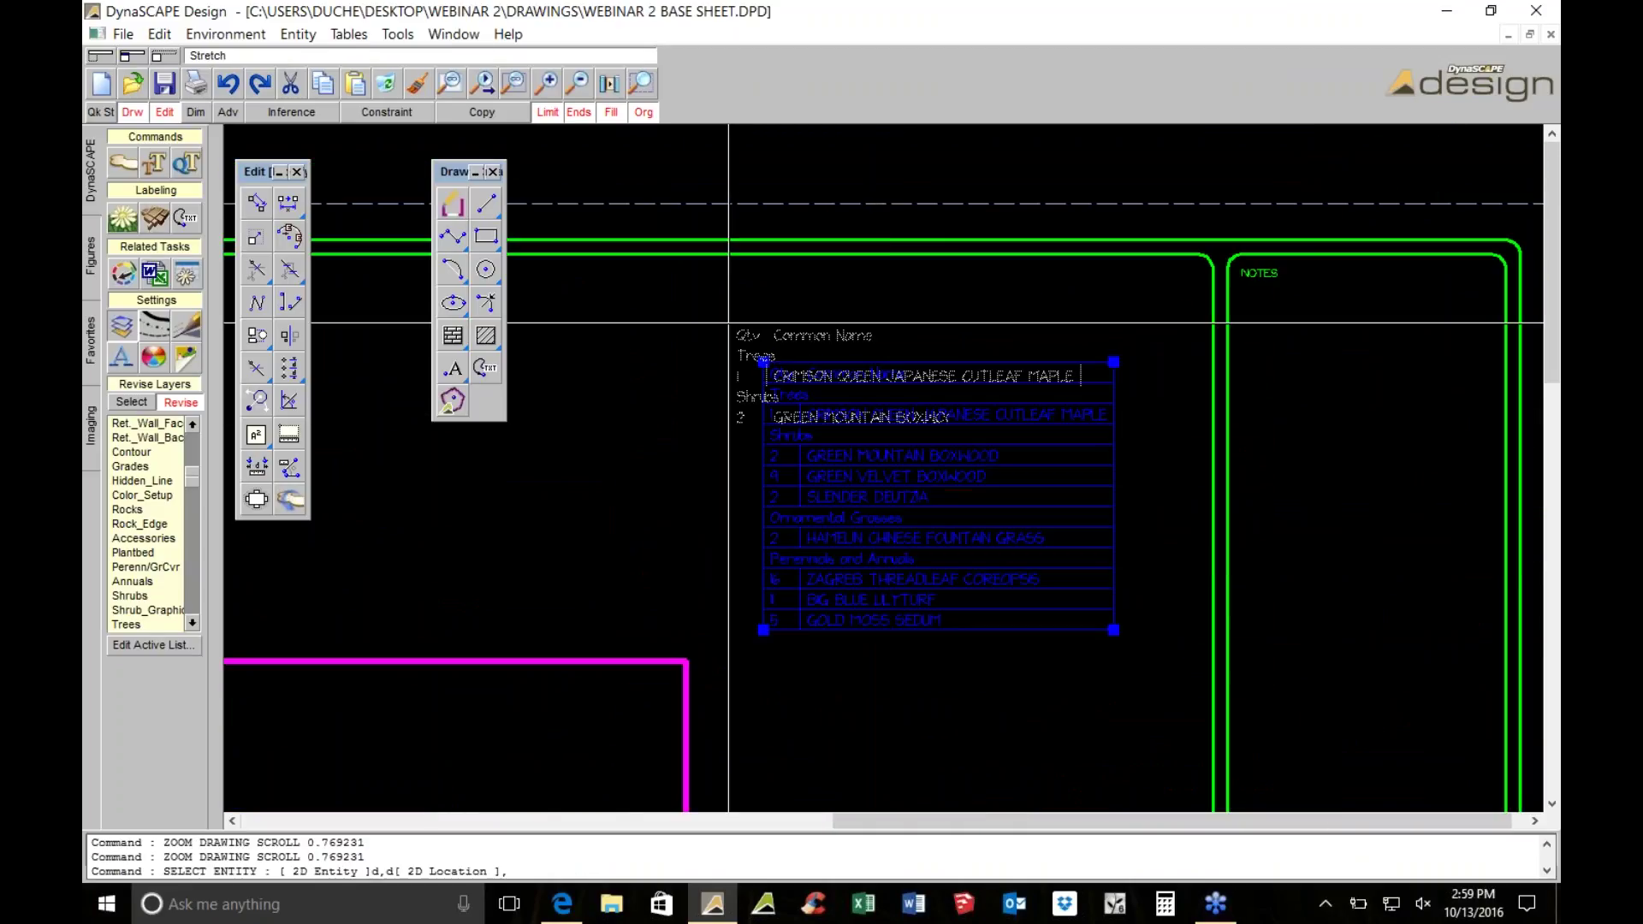
pyautogui.click(622, 290)
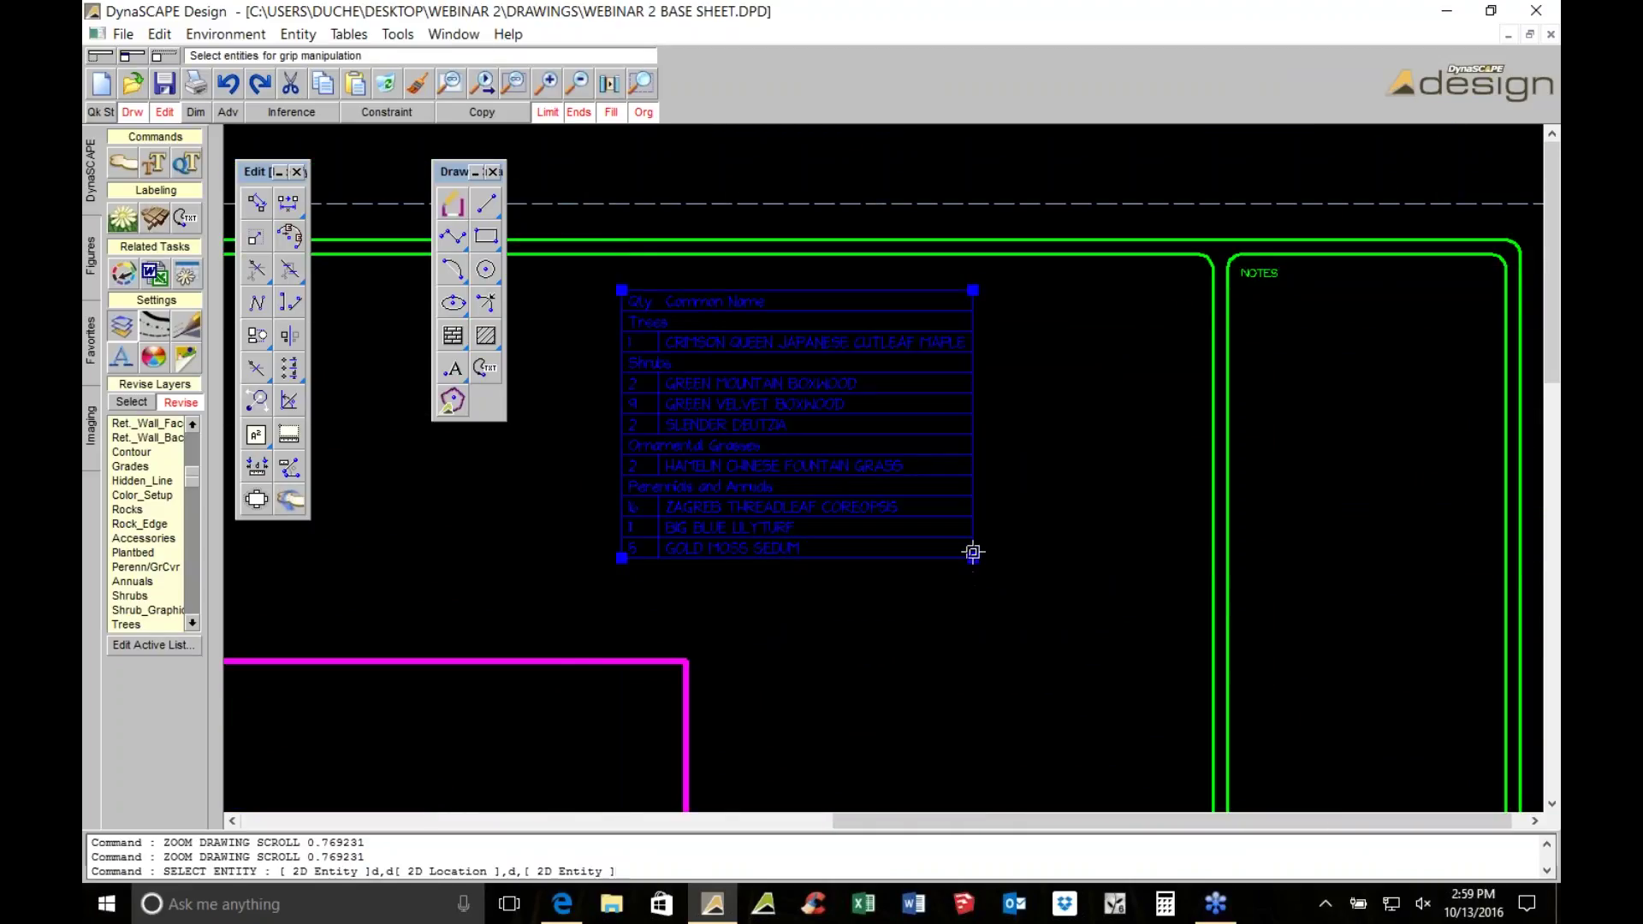
# Resize the plant schedule with its corner grips to fit beside the notes
pyautogui.click(972, 561)
pyautogui.click(1210, 630)
pyautogui.scroll(-4, 1211, 631)
pyautogui.scroll(1, 780, 186)
pyautogui.click(851, 276)
pyautogui.click(789, 295)
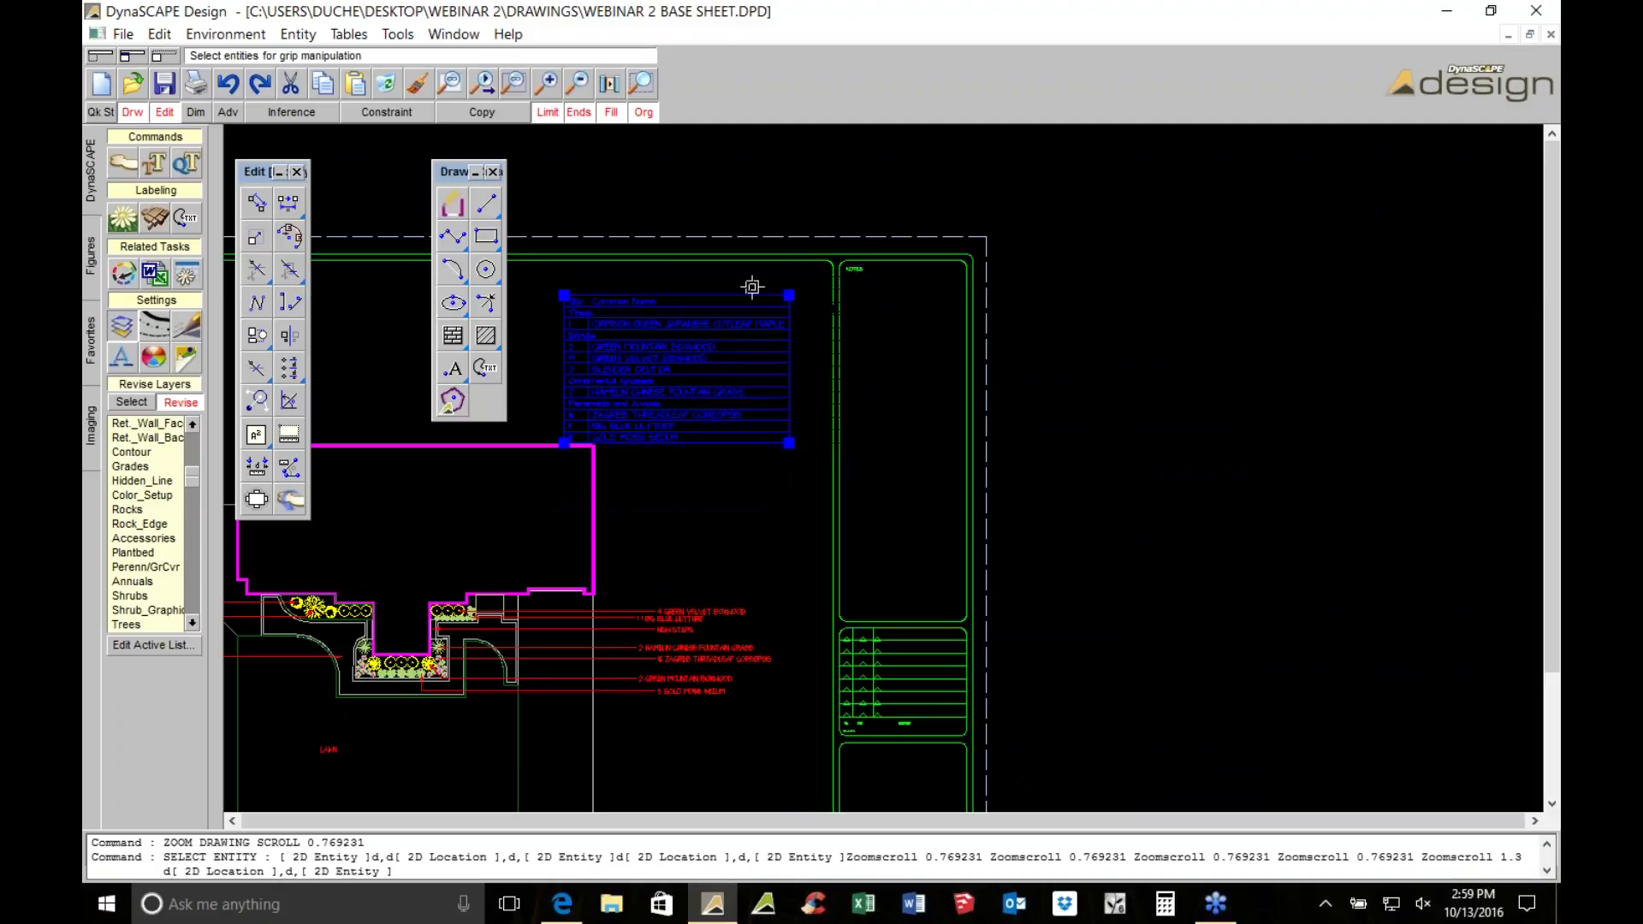
pyautogui.scroll(-2, 562, 295)
pyautogui.scroll(3, 970, 745)
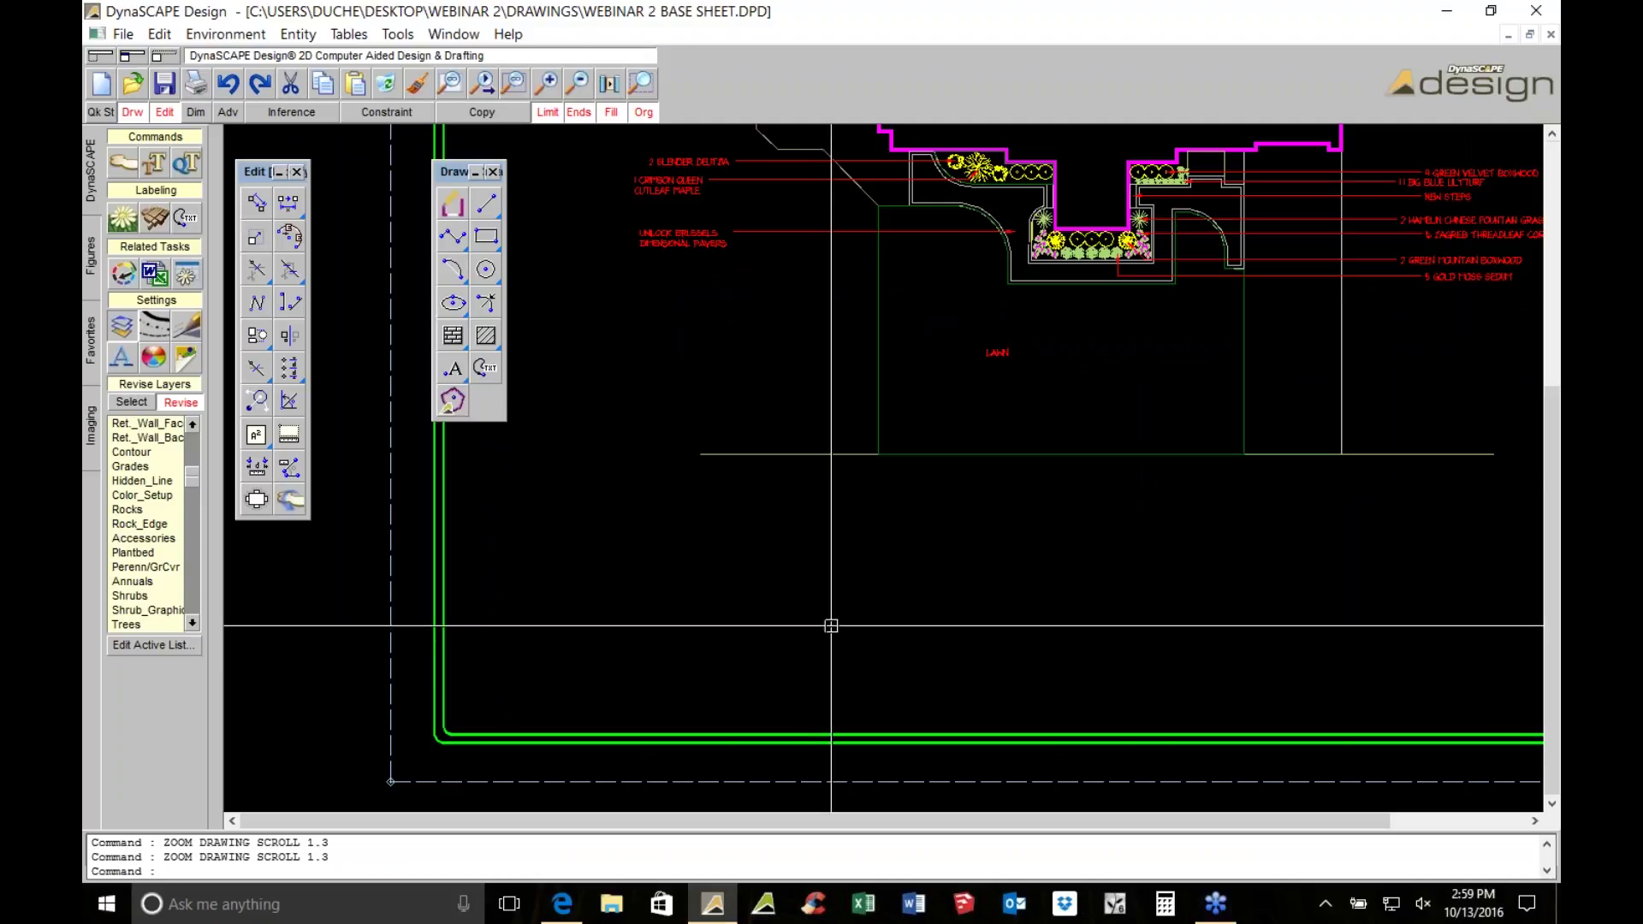
pyautogui.scroll(-1, 830, 629)
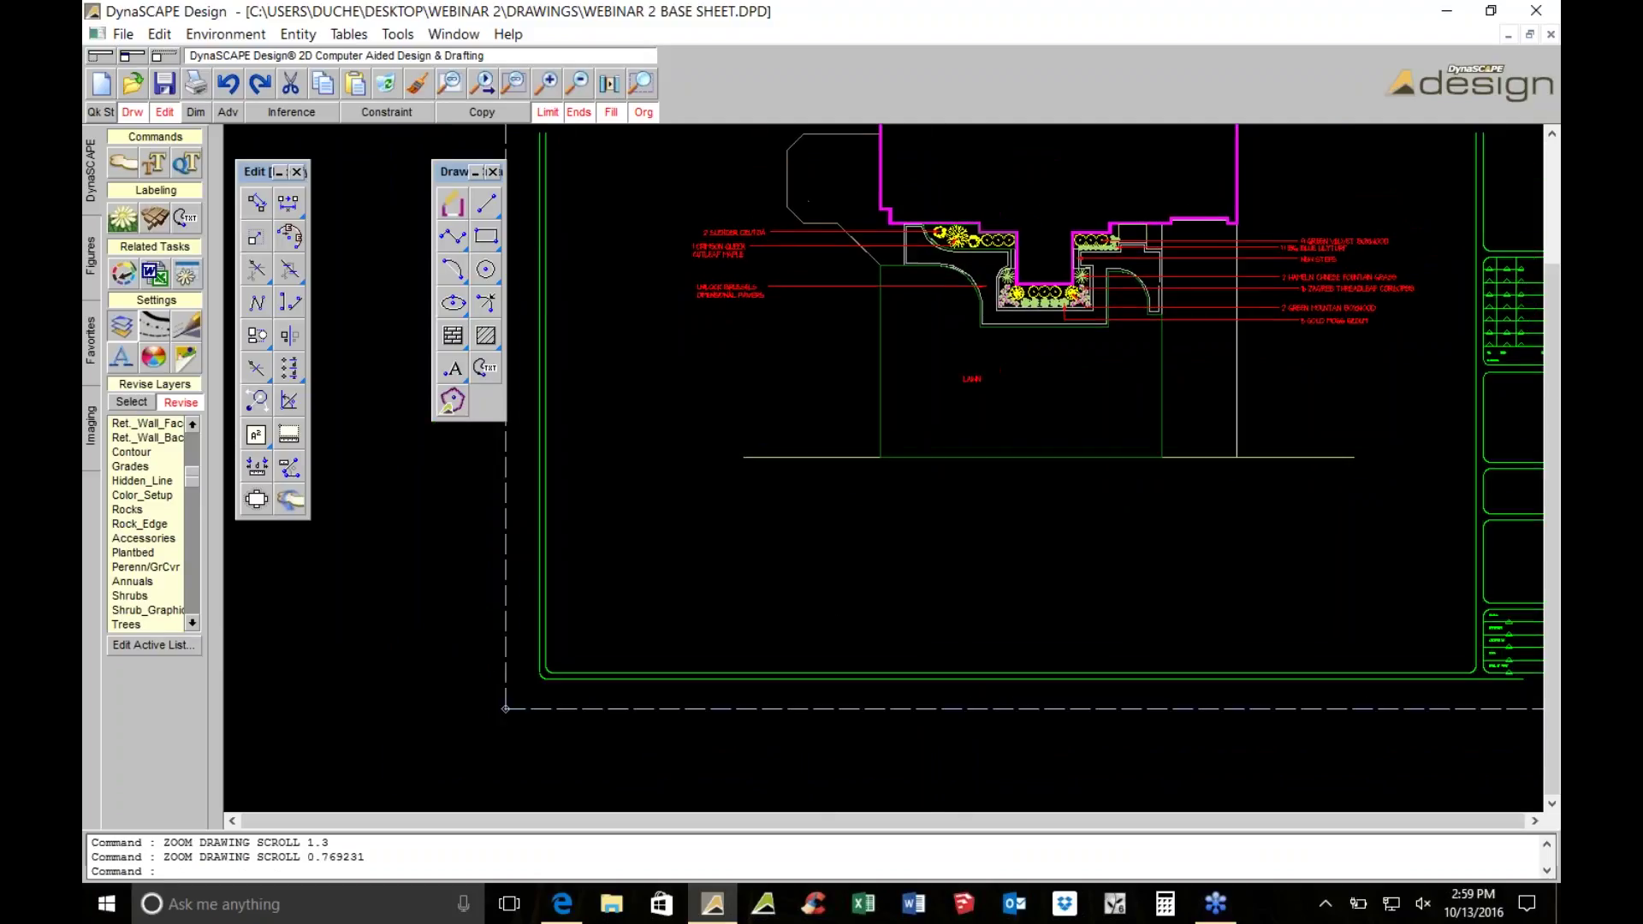
# Search an image for the SLENDER DEUTZIA label and choose to browse for a custom image
pyautogui.click(89, 426)
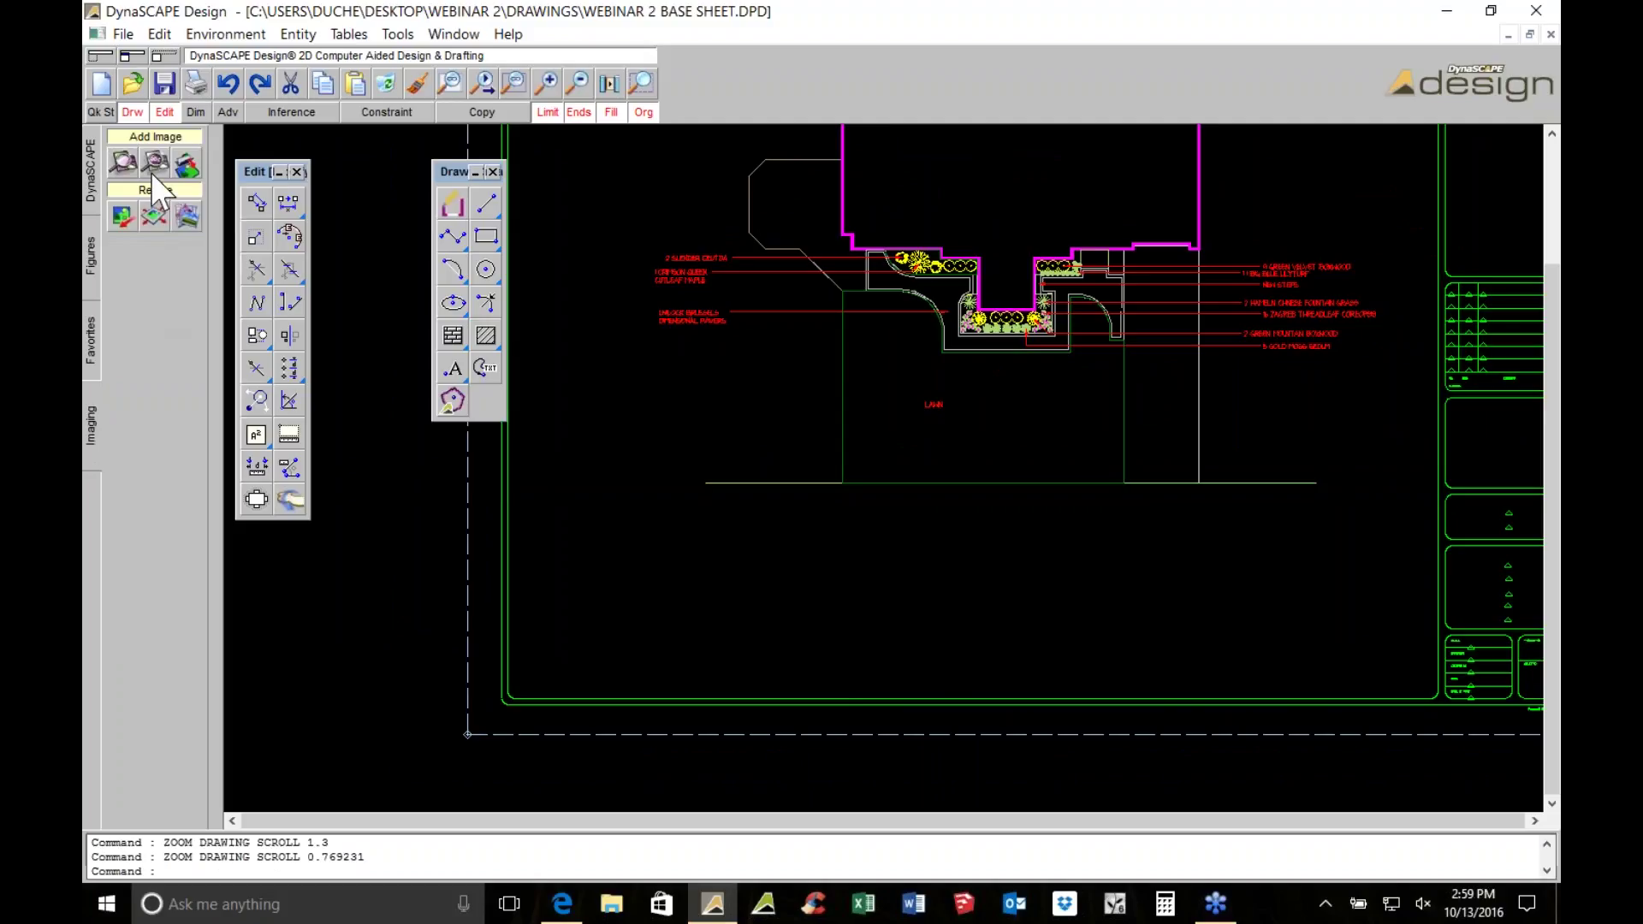
pyautogui.click(154, 164)
pyautogui.scroll(3, 752, 266)
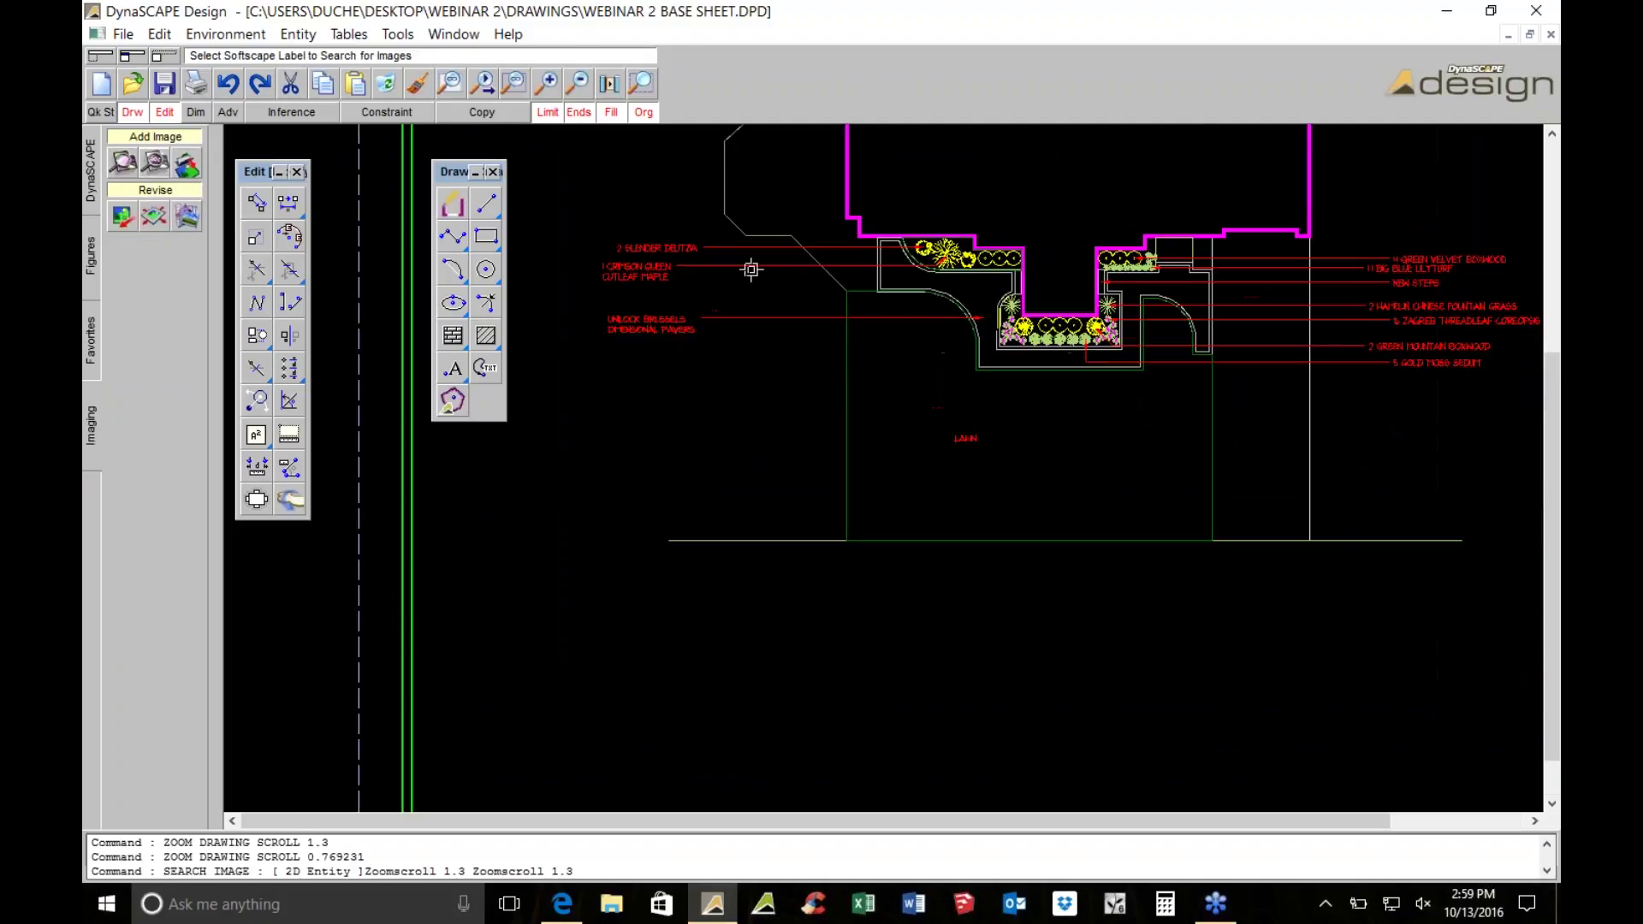
pyautogui.click(648, 237)
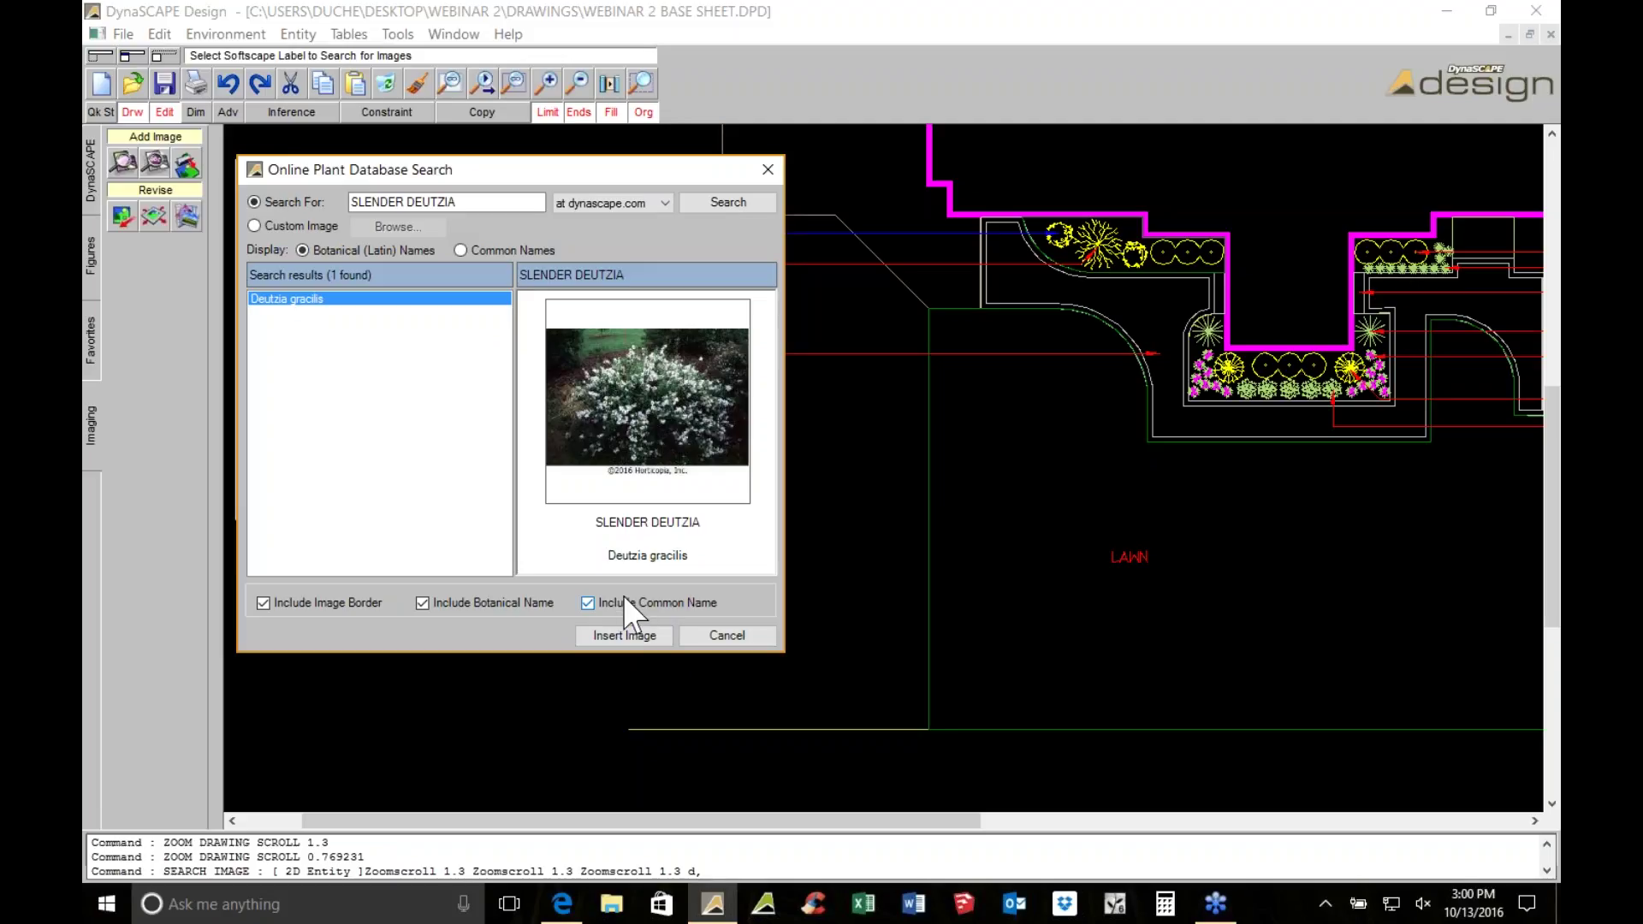
pyautogui.click(283, 224)
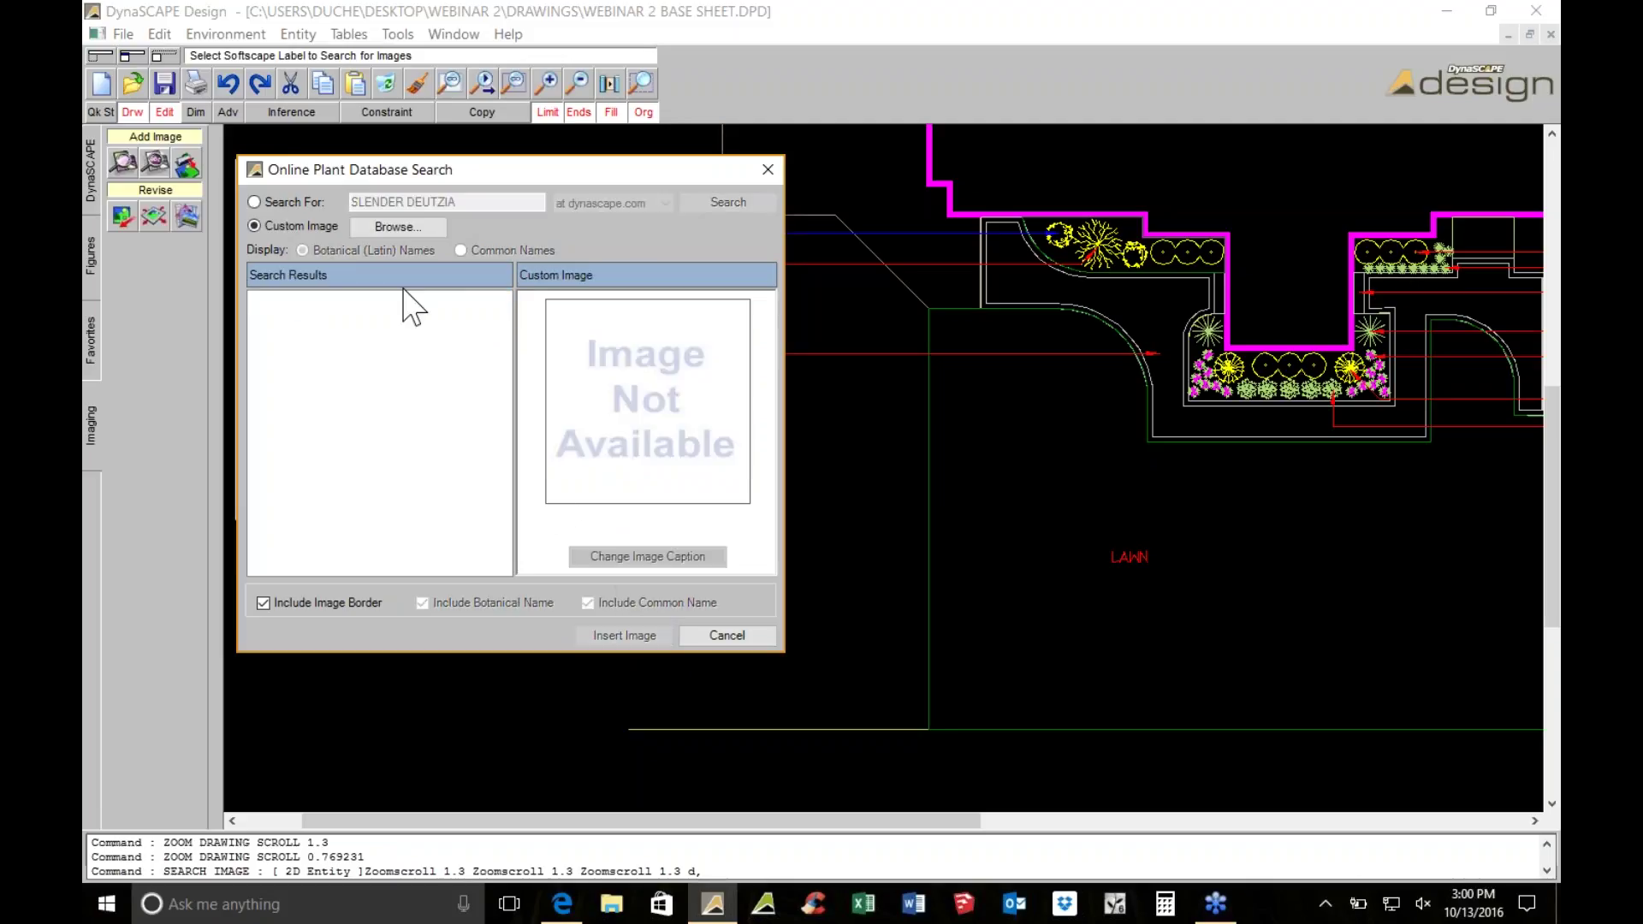
pyautogui.click(398, 226)
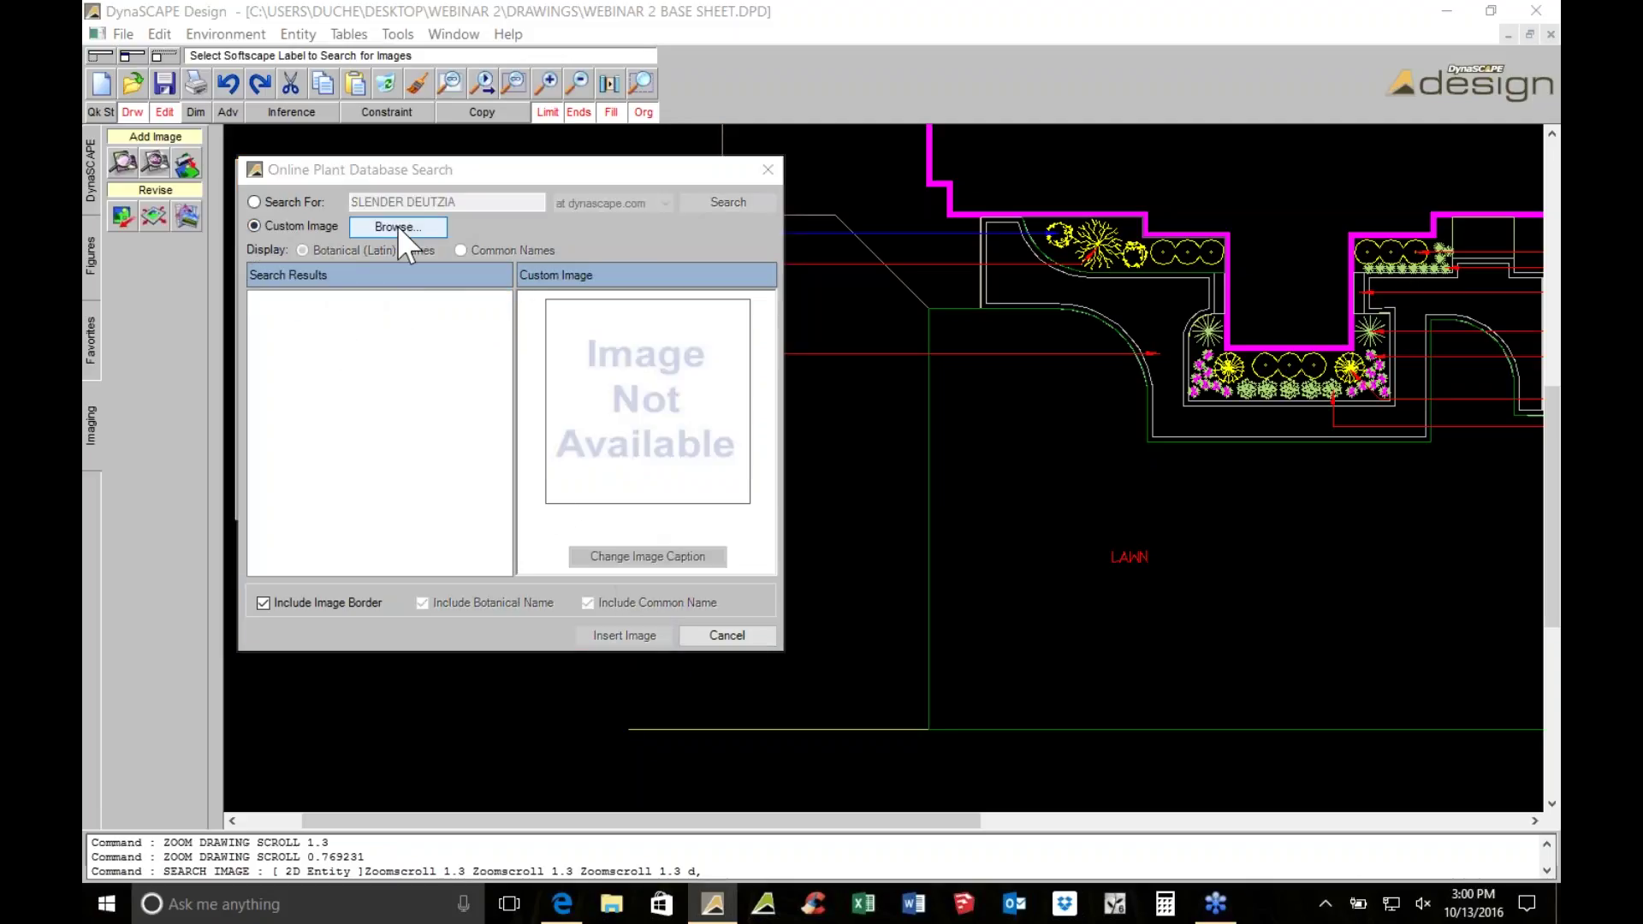
# Open Dropbox AAAMASTER\PLANT IMAGES\Slender Deutzia.jpg and insert it into the drawing
pyautogui.click(320, 514)
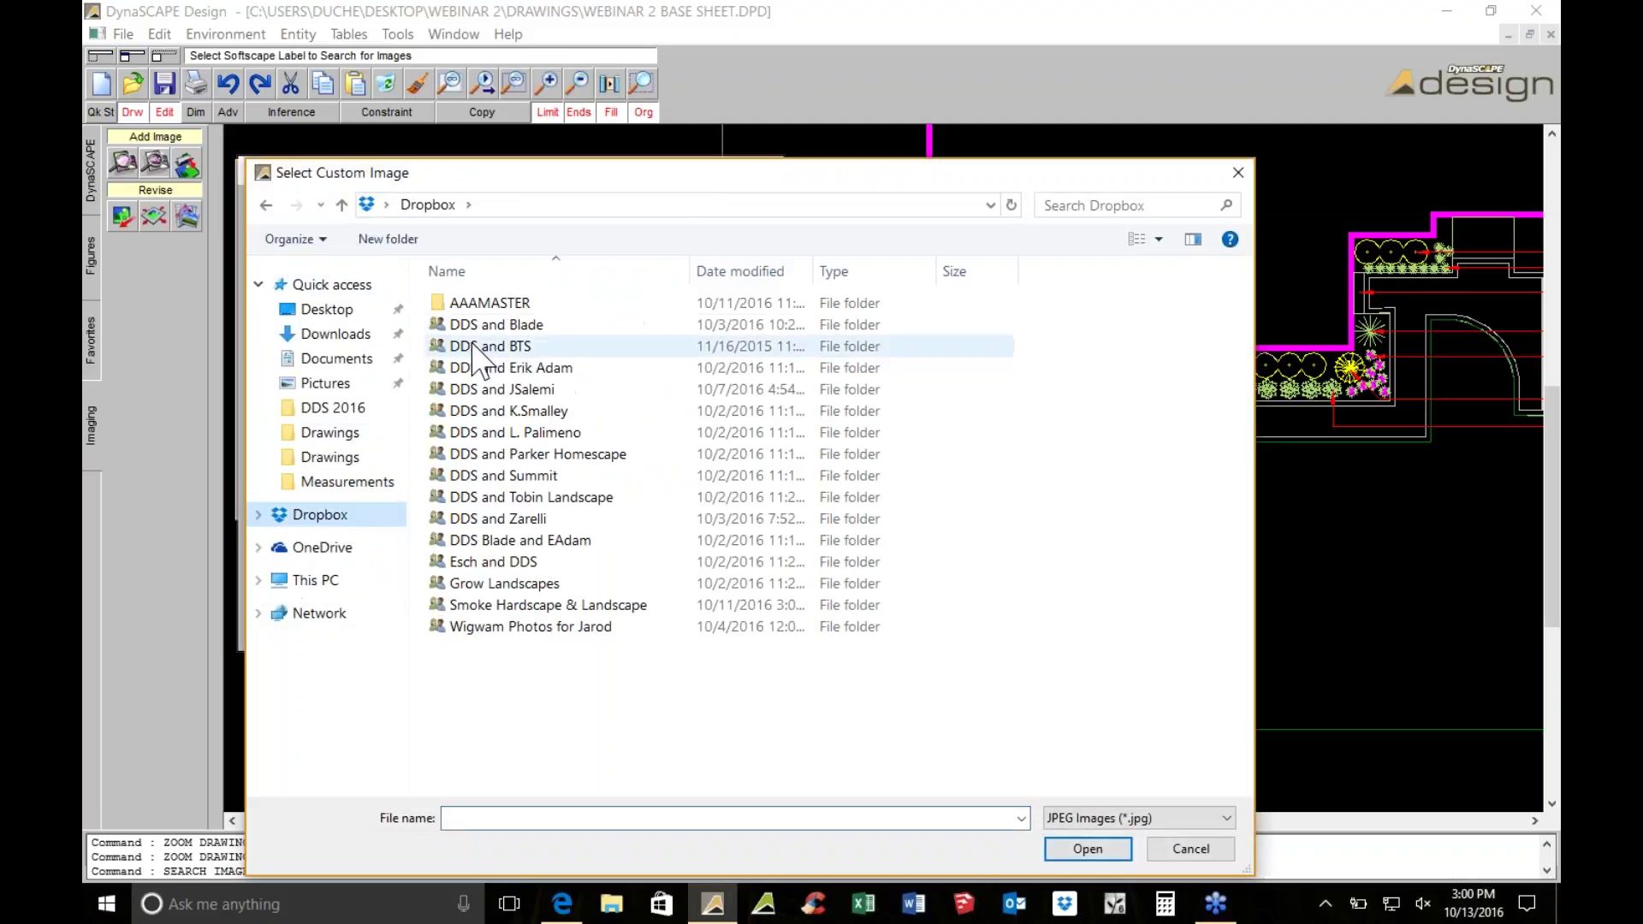
pyautogui.doubleClick(501, 303)
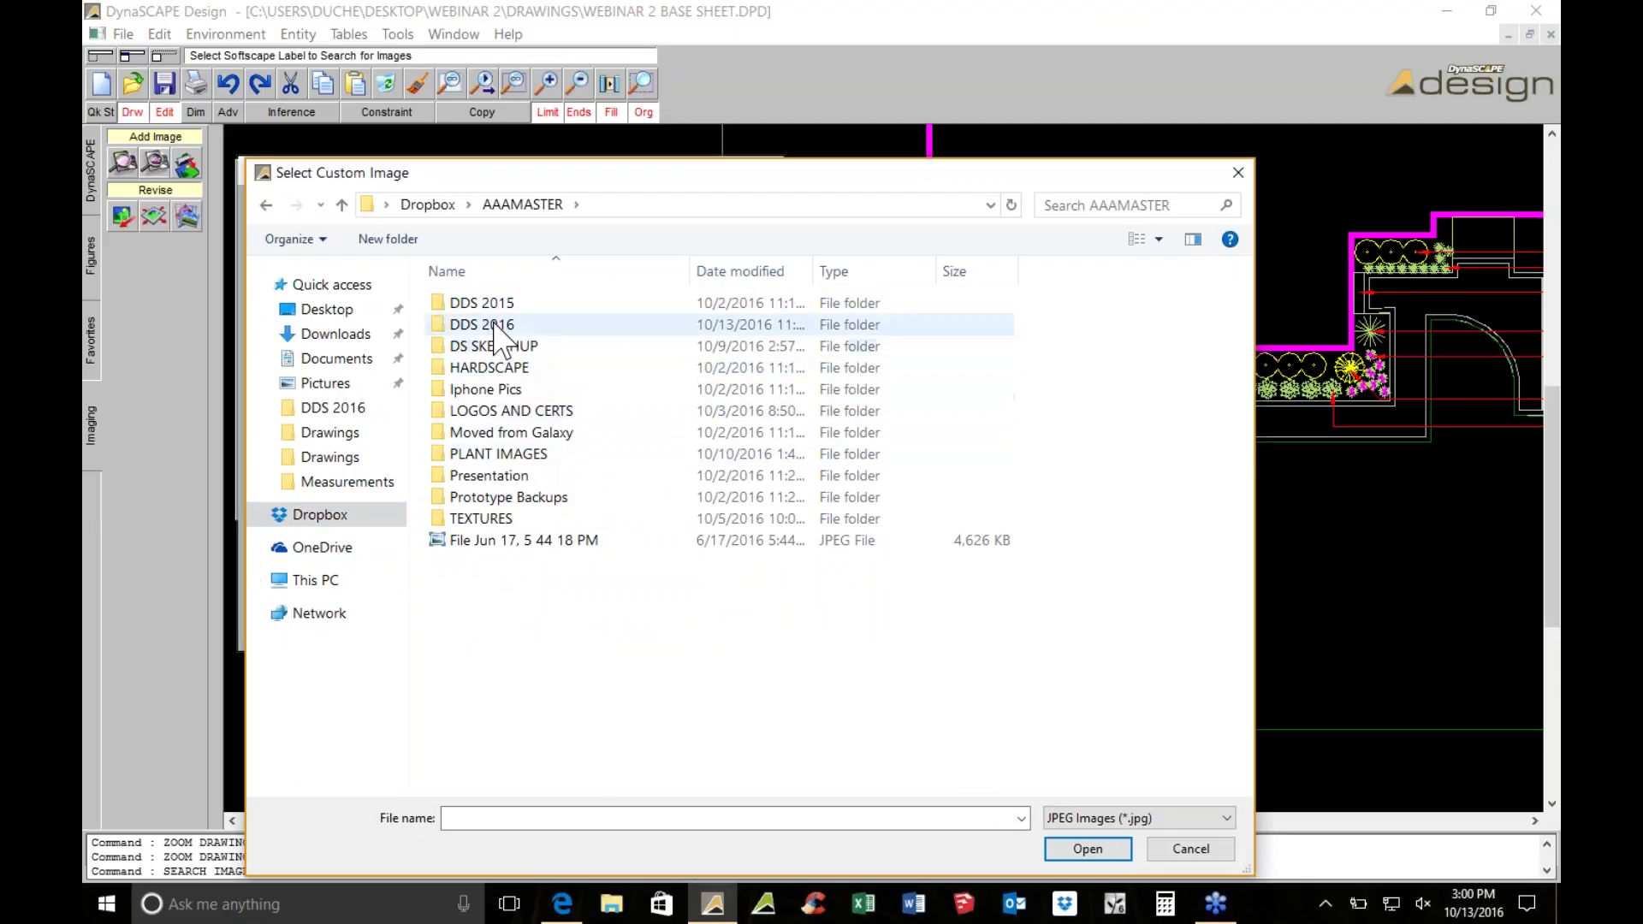
pyautogui.doubleClick(490, 454)
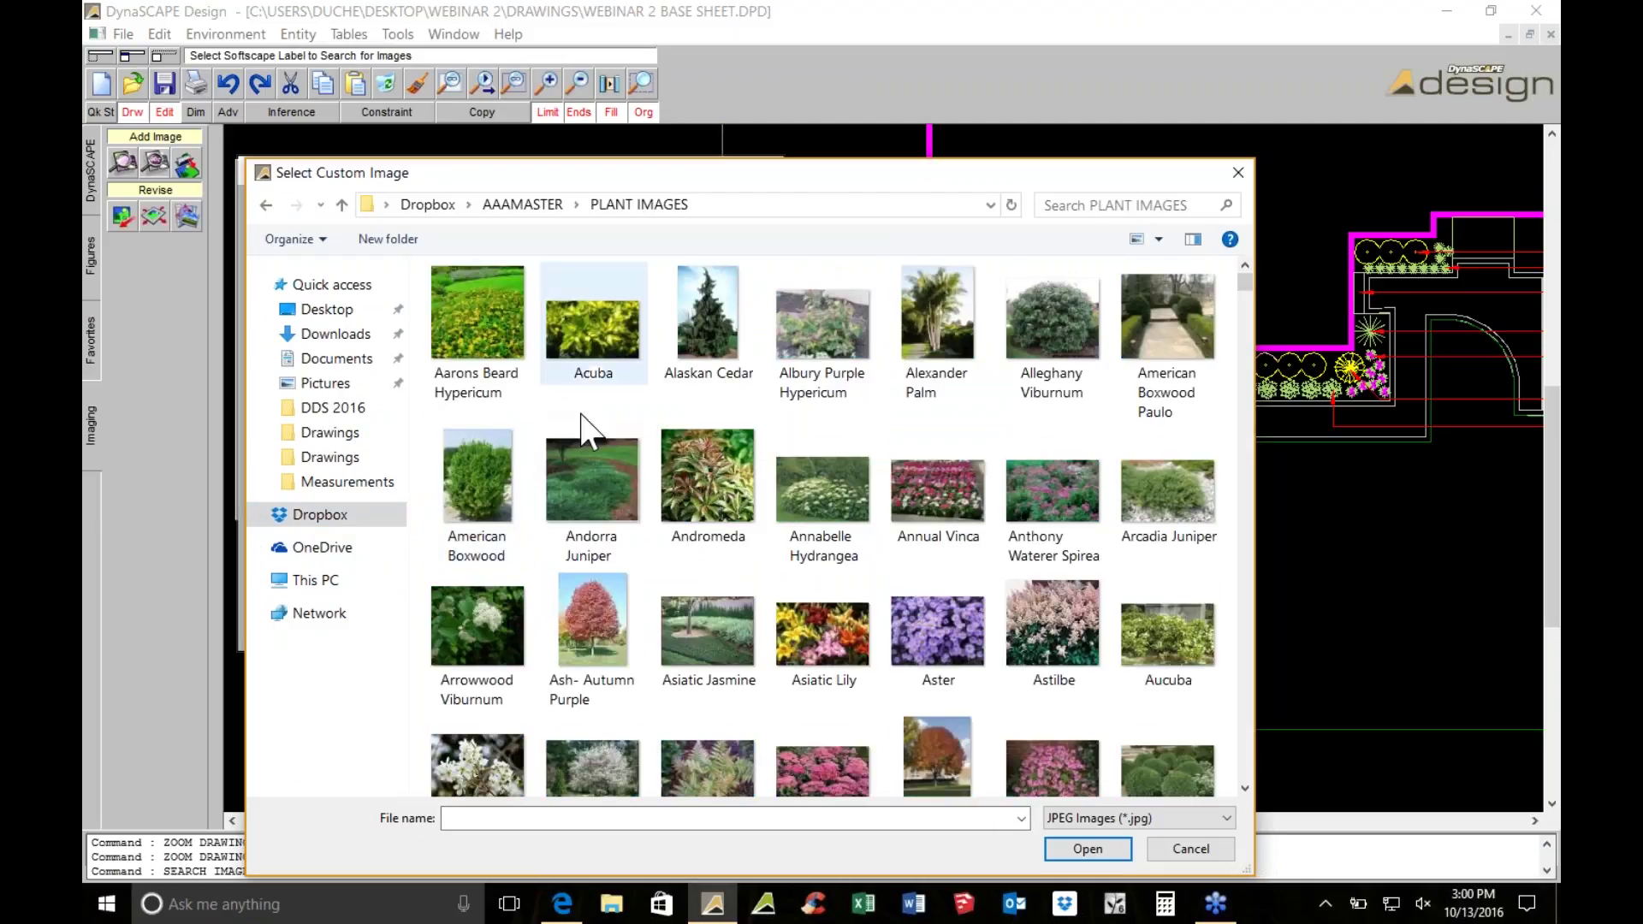
pyautogui.click(575, 818)
pyautogui.write('SLENDER')
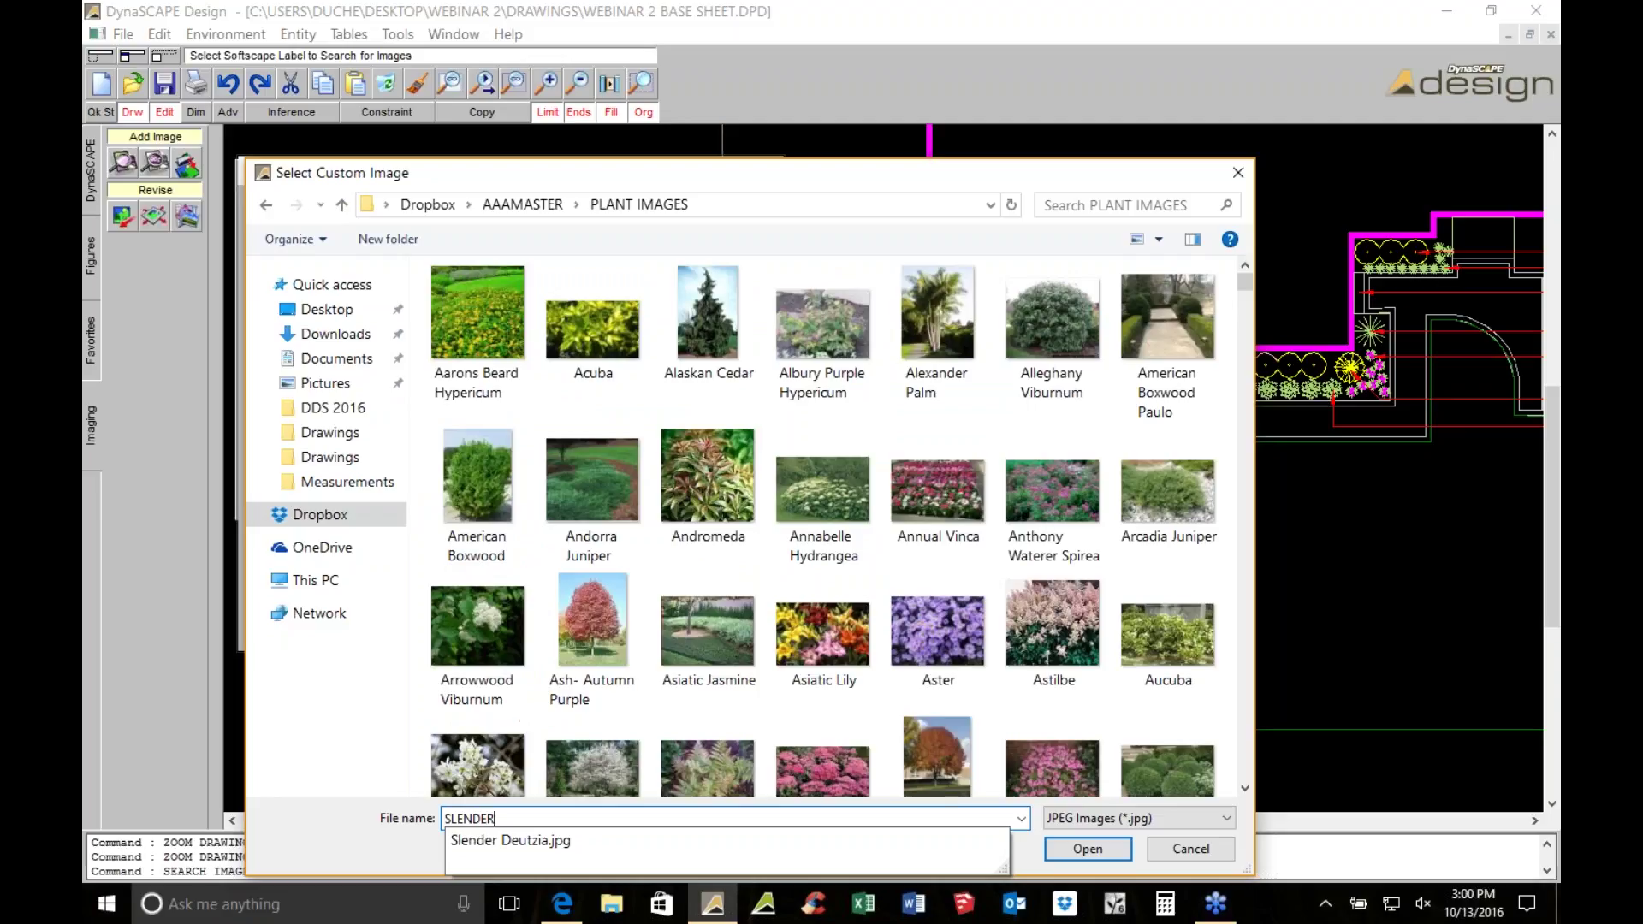
pyautogui.click(545, 845)
pyautogui.click(1087, 848)
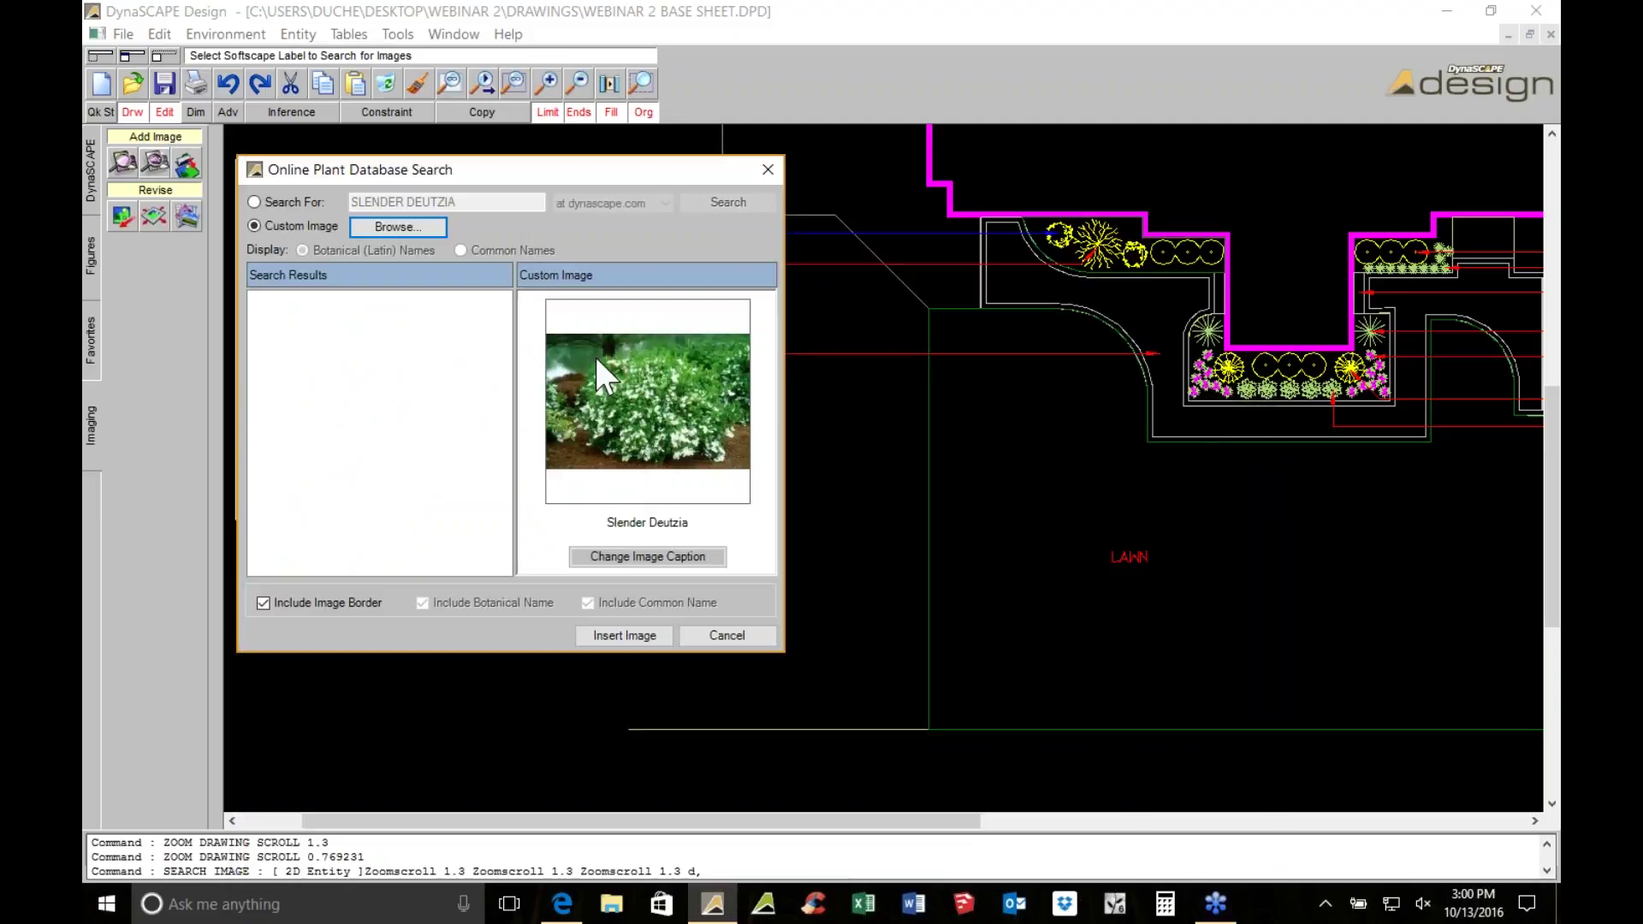
pyautogui.click(592, 638)
pyautogui.scroll(-3, 660, 389)
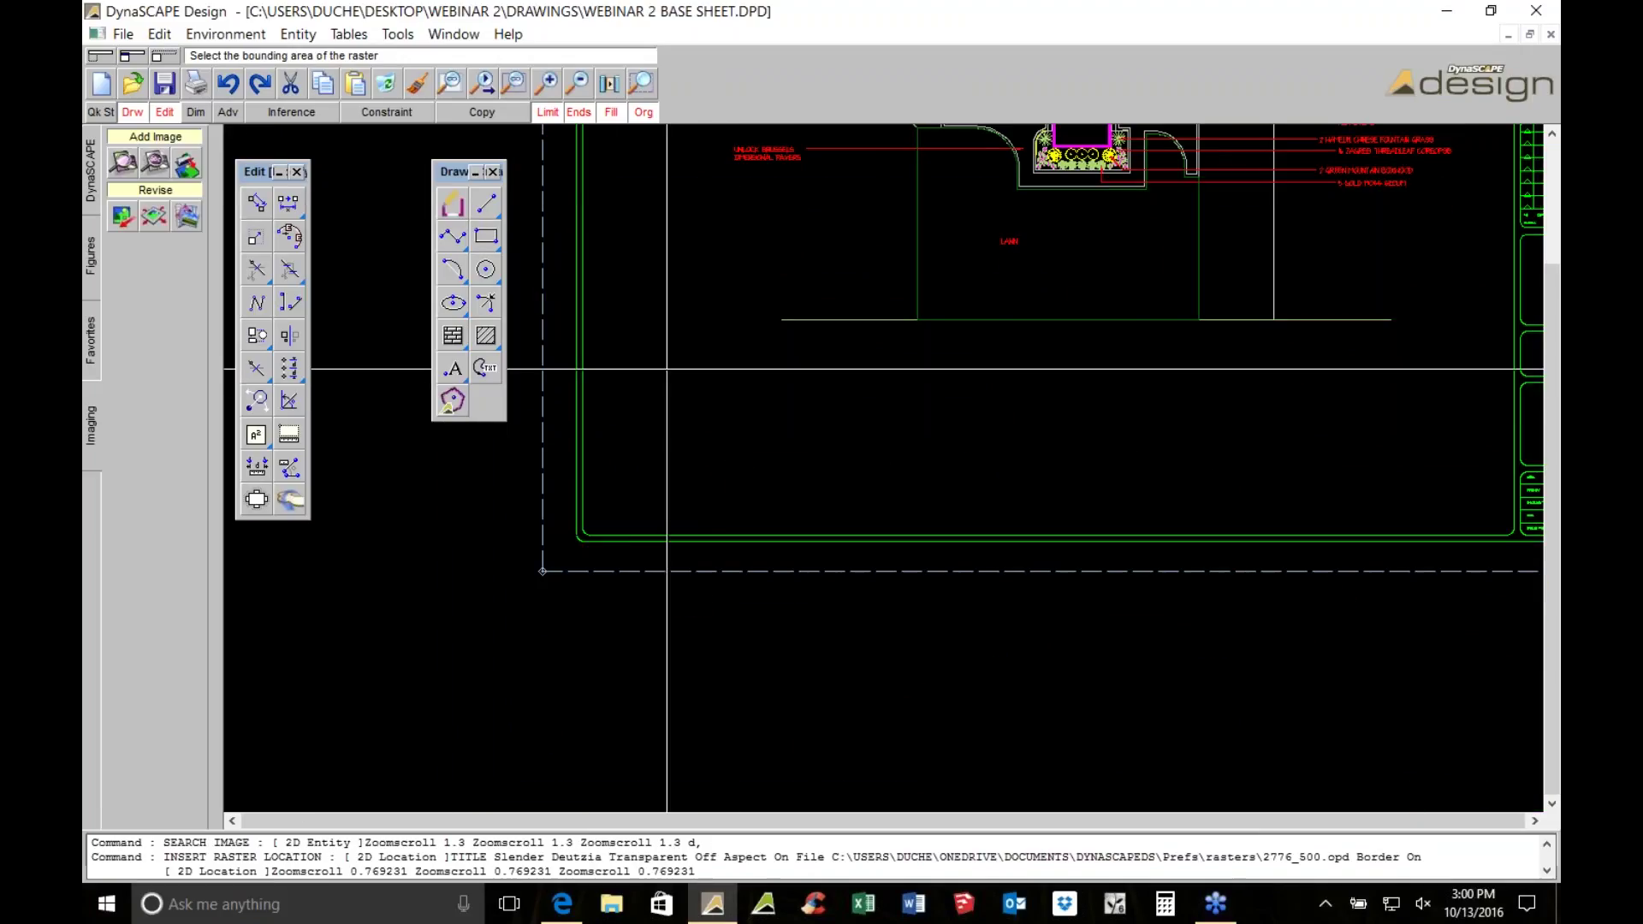
# Begin setting the area for the Slender Deutzia photo, then cancel the placement
pyautogui.click(744, 479)
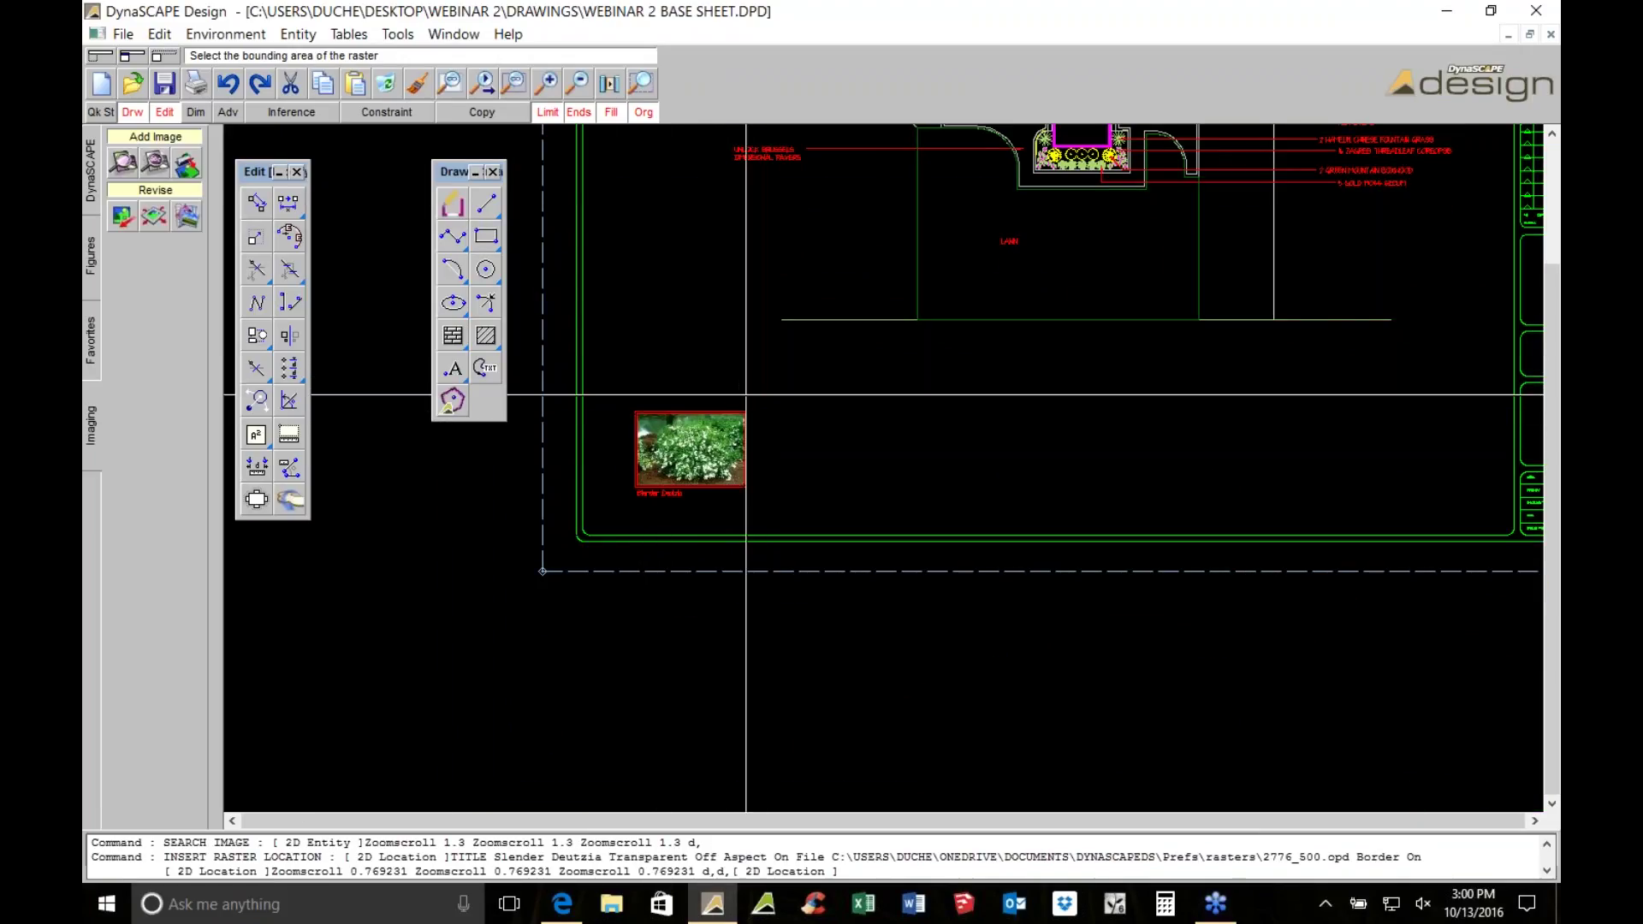
pyautogui.scroll(3, 774, 453)
pyautogui.scroll(1, 773, 454)
pyautogui.scroll(-3, 773, 454)
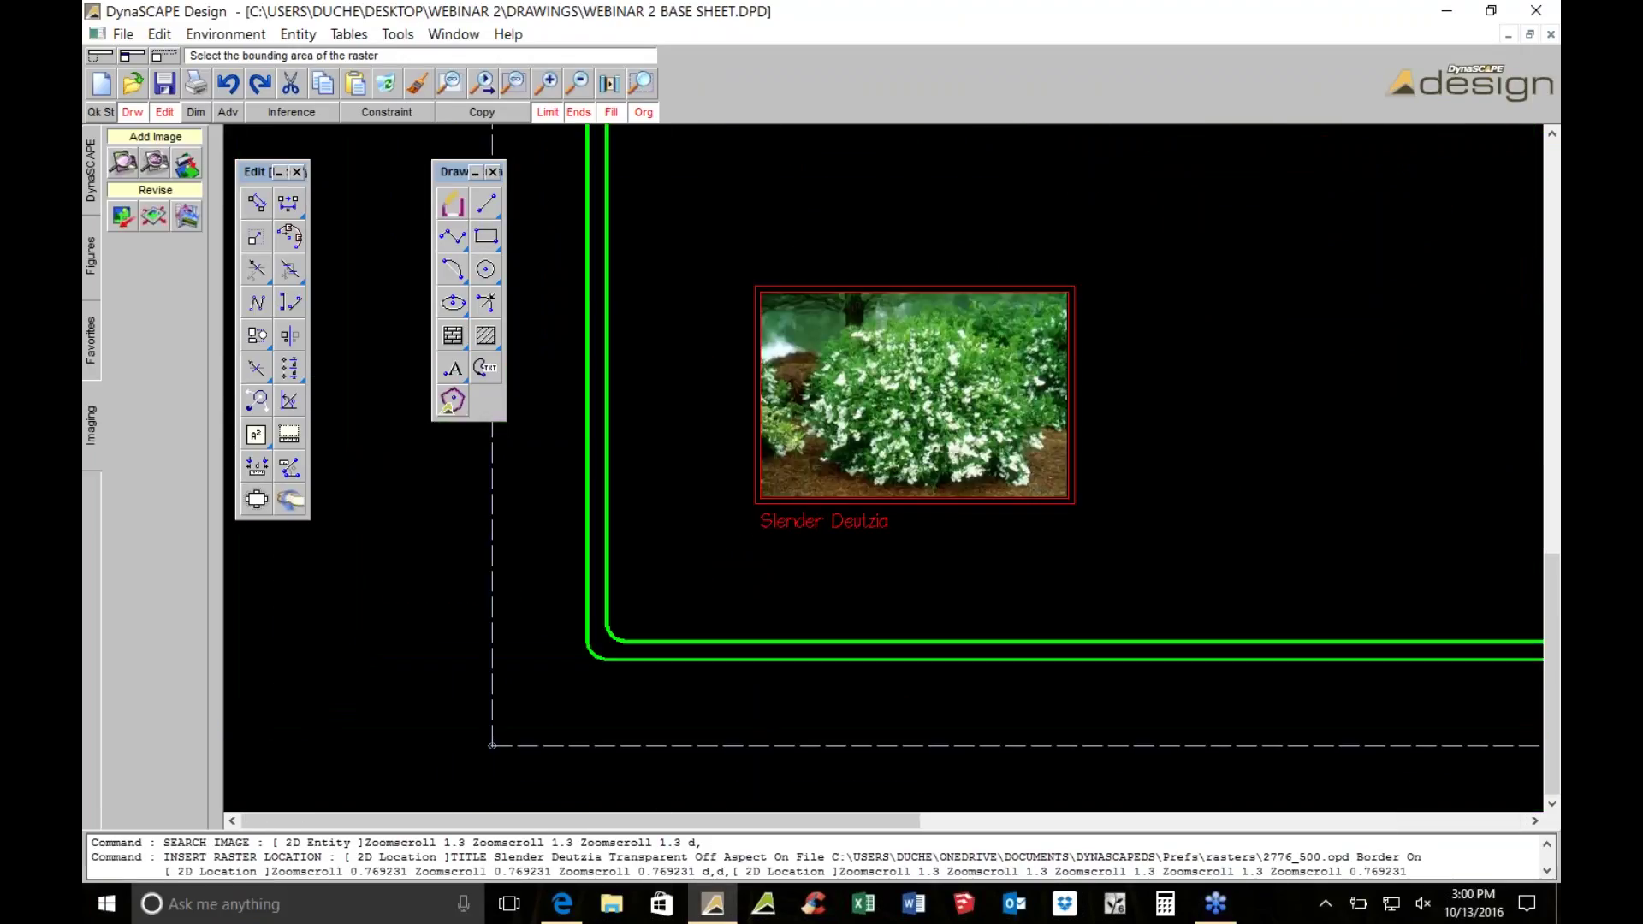
pyautogui.scroll(3, 774, 454)
pyautogui.press('Escape')
# Window-select the Slender Deutzia photo and its label and translate them to a new spot
pyautogui.click(600, 318)
pyautogui.click(847, 554)
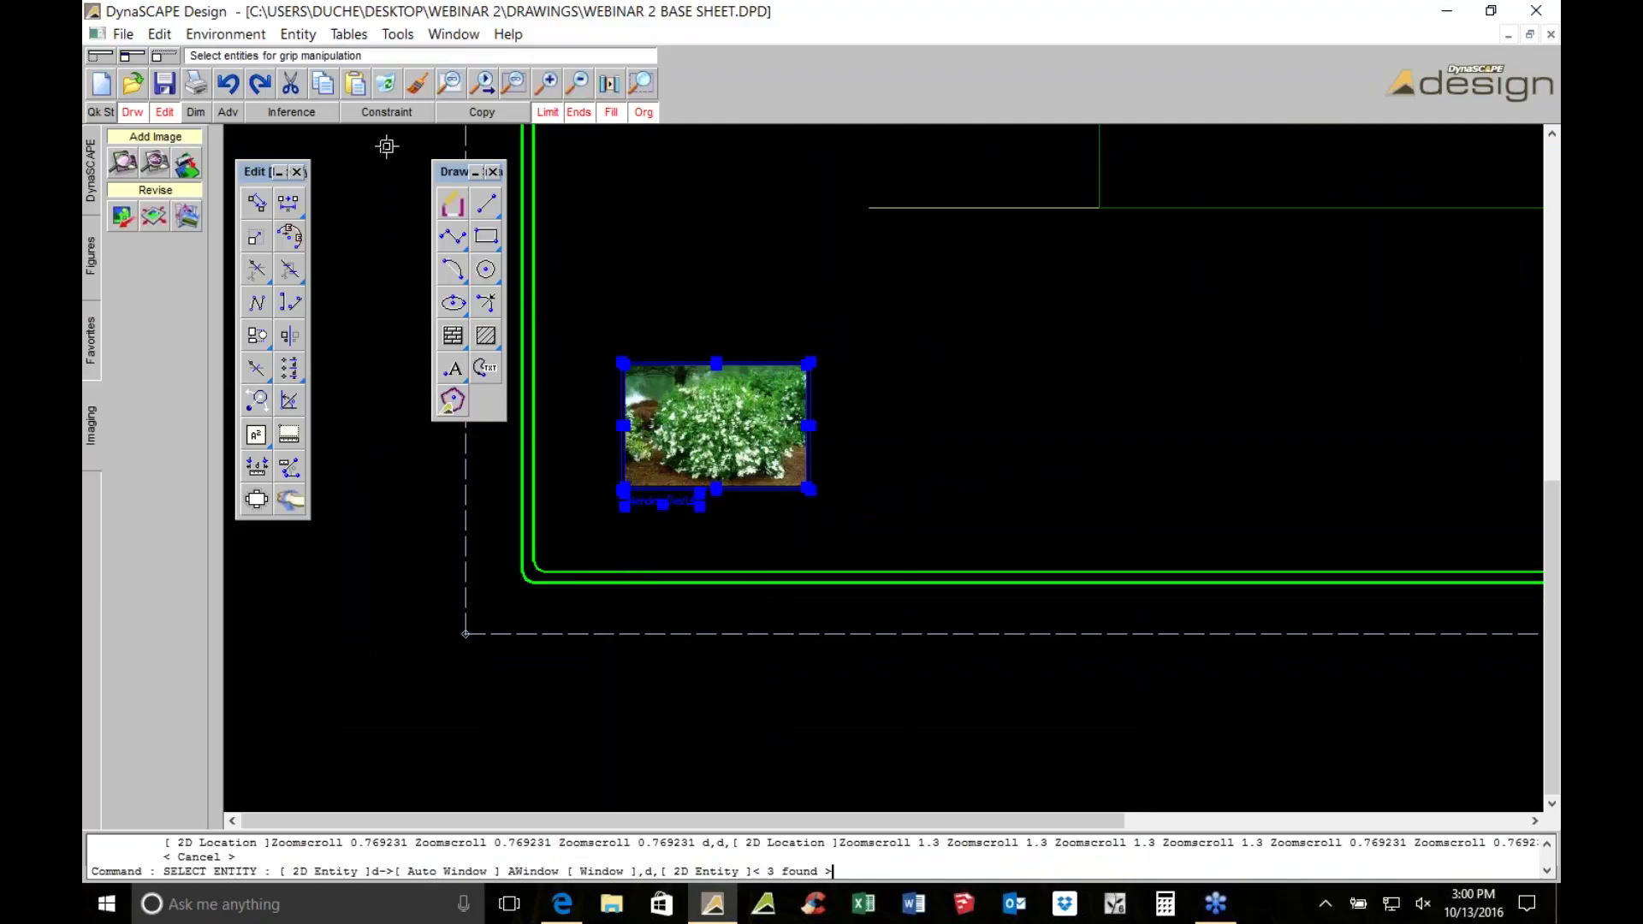
pyautogui.click(261, 198)
pyautogui.scroll(-1, 697, 399)
pyautogui.scroll(-1, 705, 392)
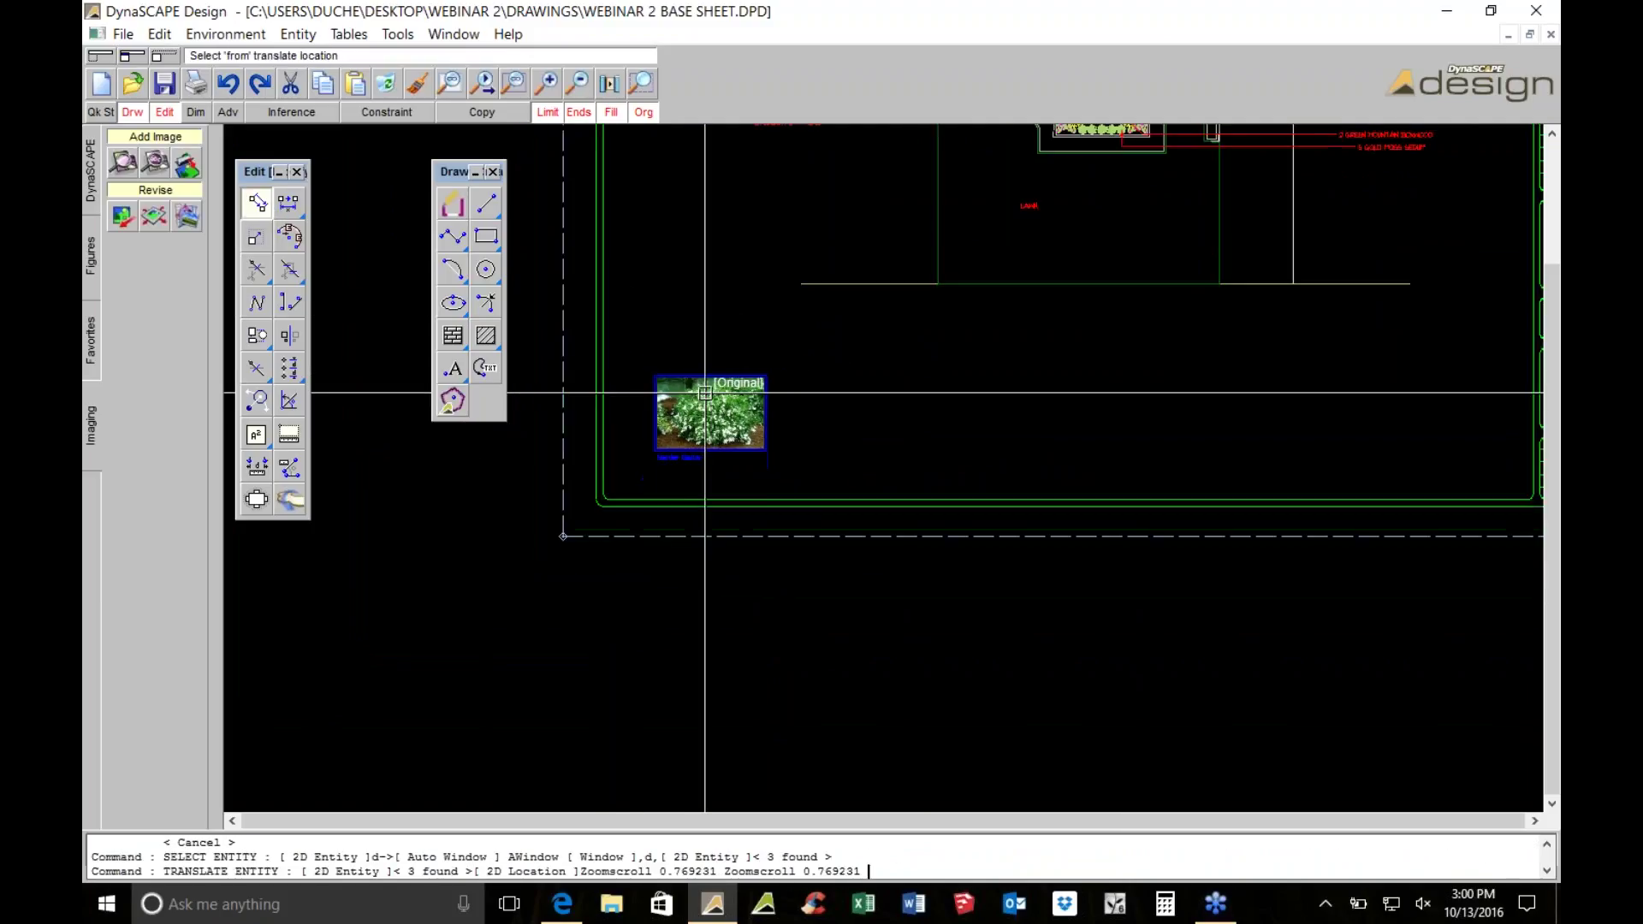
pyautogui.click(708, 396)
pyautogui.click(697, 178)
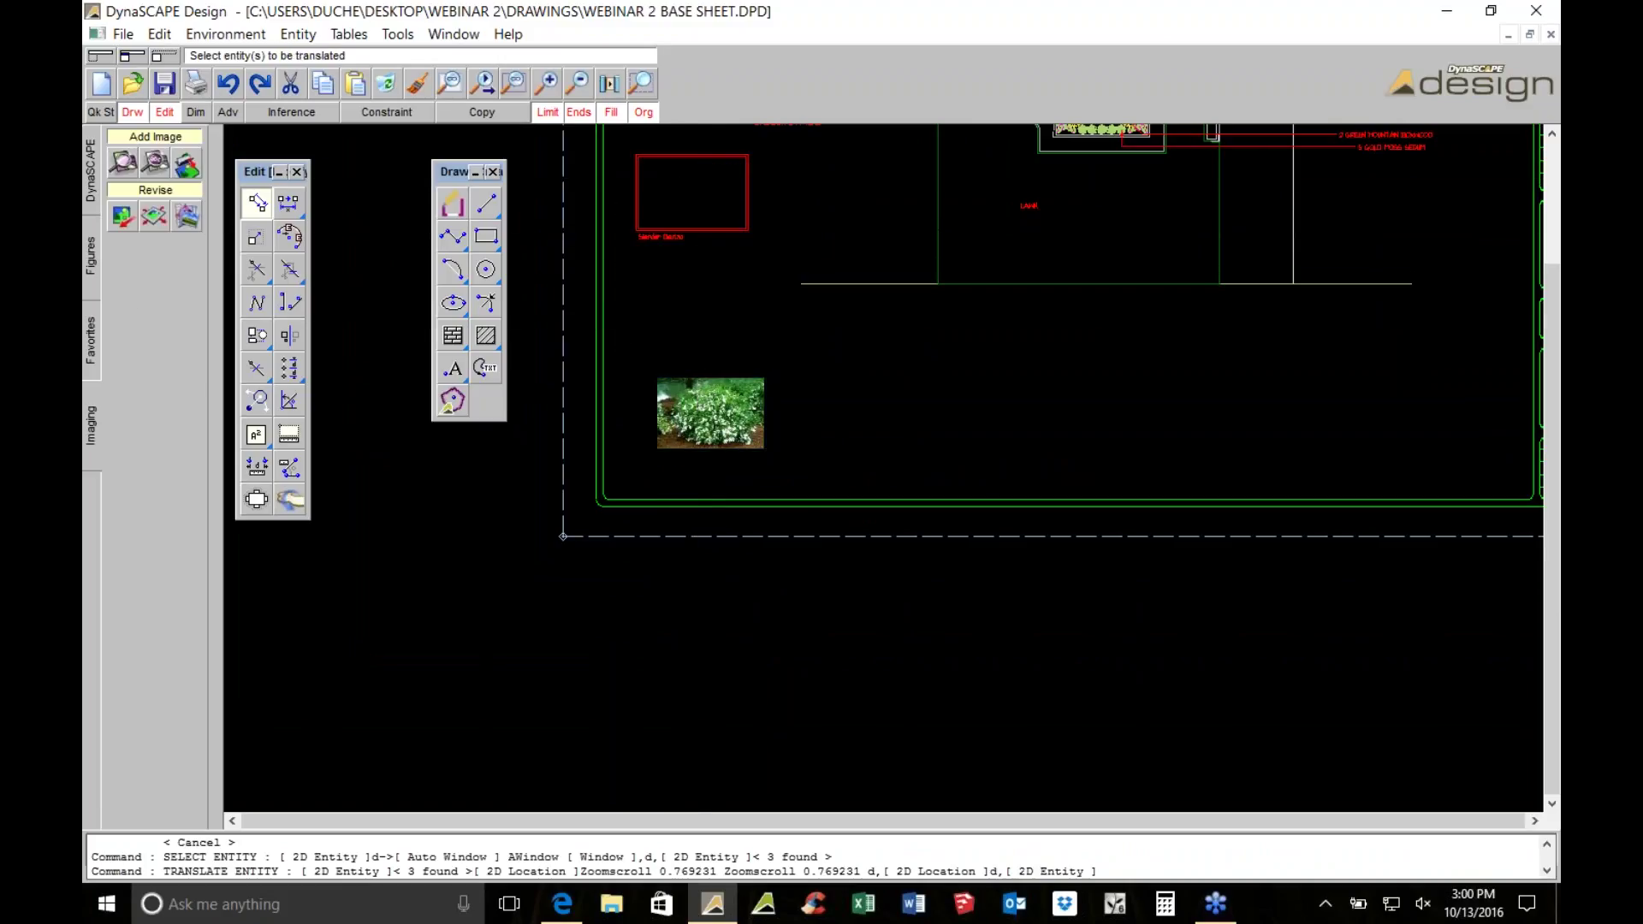
# Enlarge the Slender Deutzia image by redrawing its raster bounds as a bigger rectangle
pyautogui.moveTo(99, 247)
pyautogui.click(156, 260)
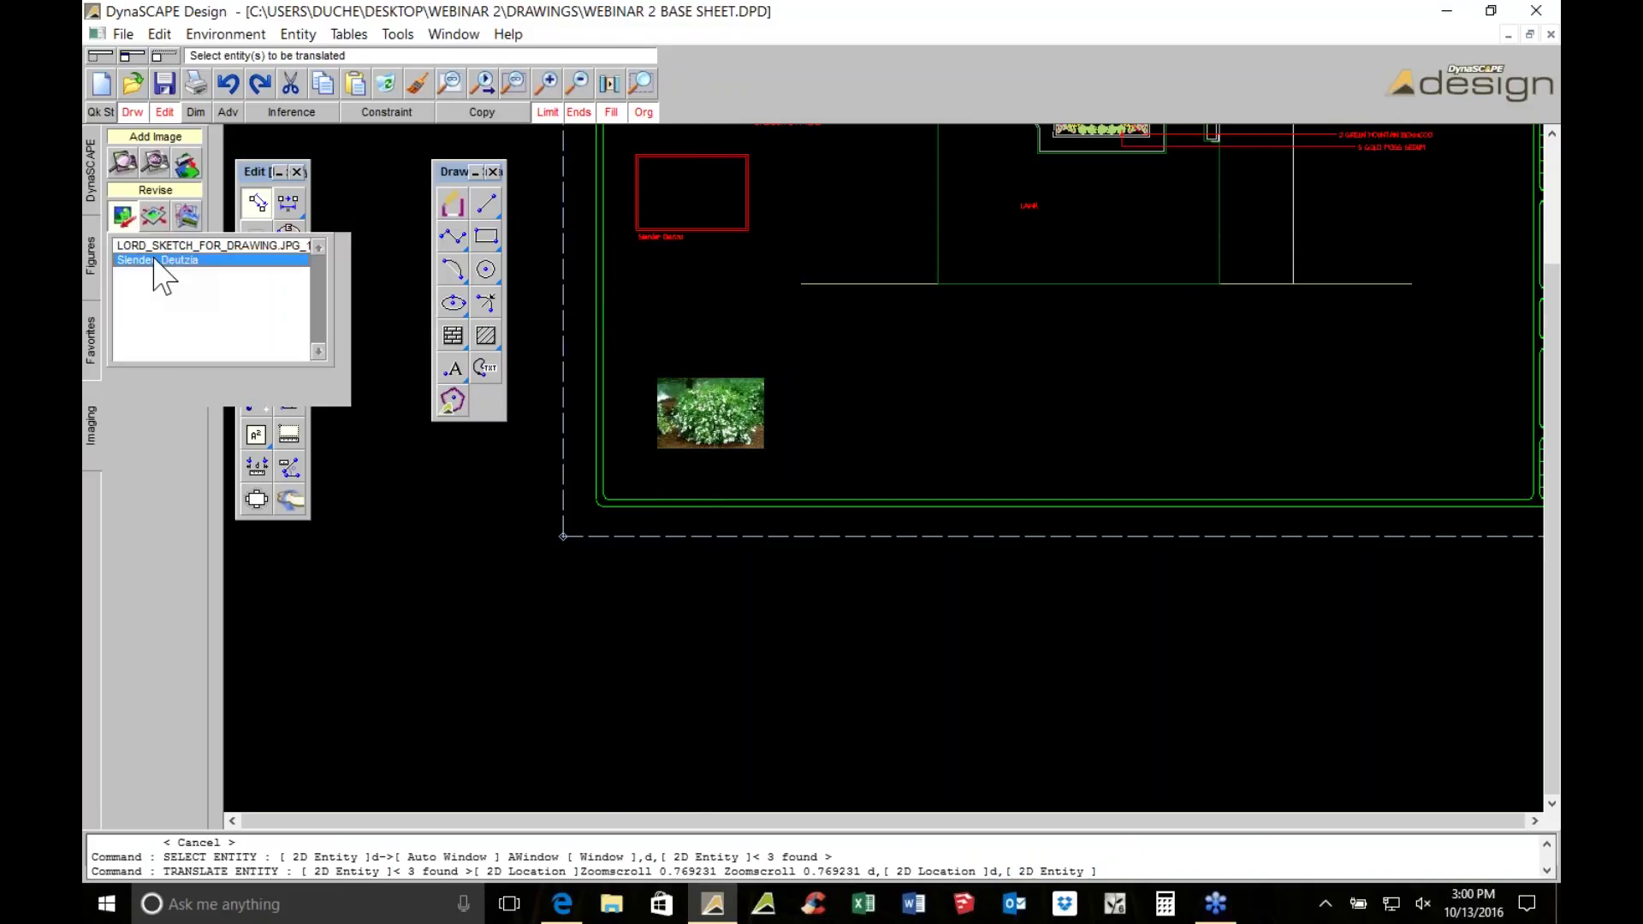
pyautogui.doubleClick(156, 260)
pyautogui.scroll(4, 637, 153)
pyautogui.scroll(1, 727, 191)
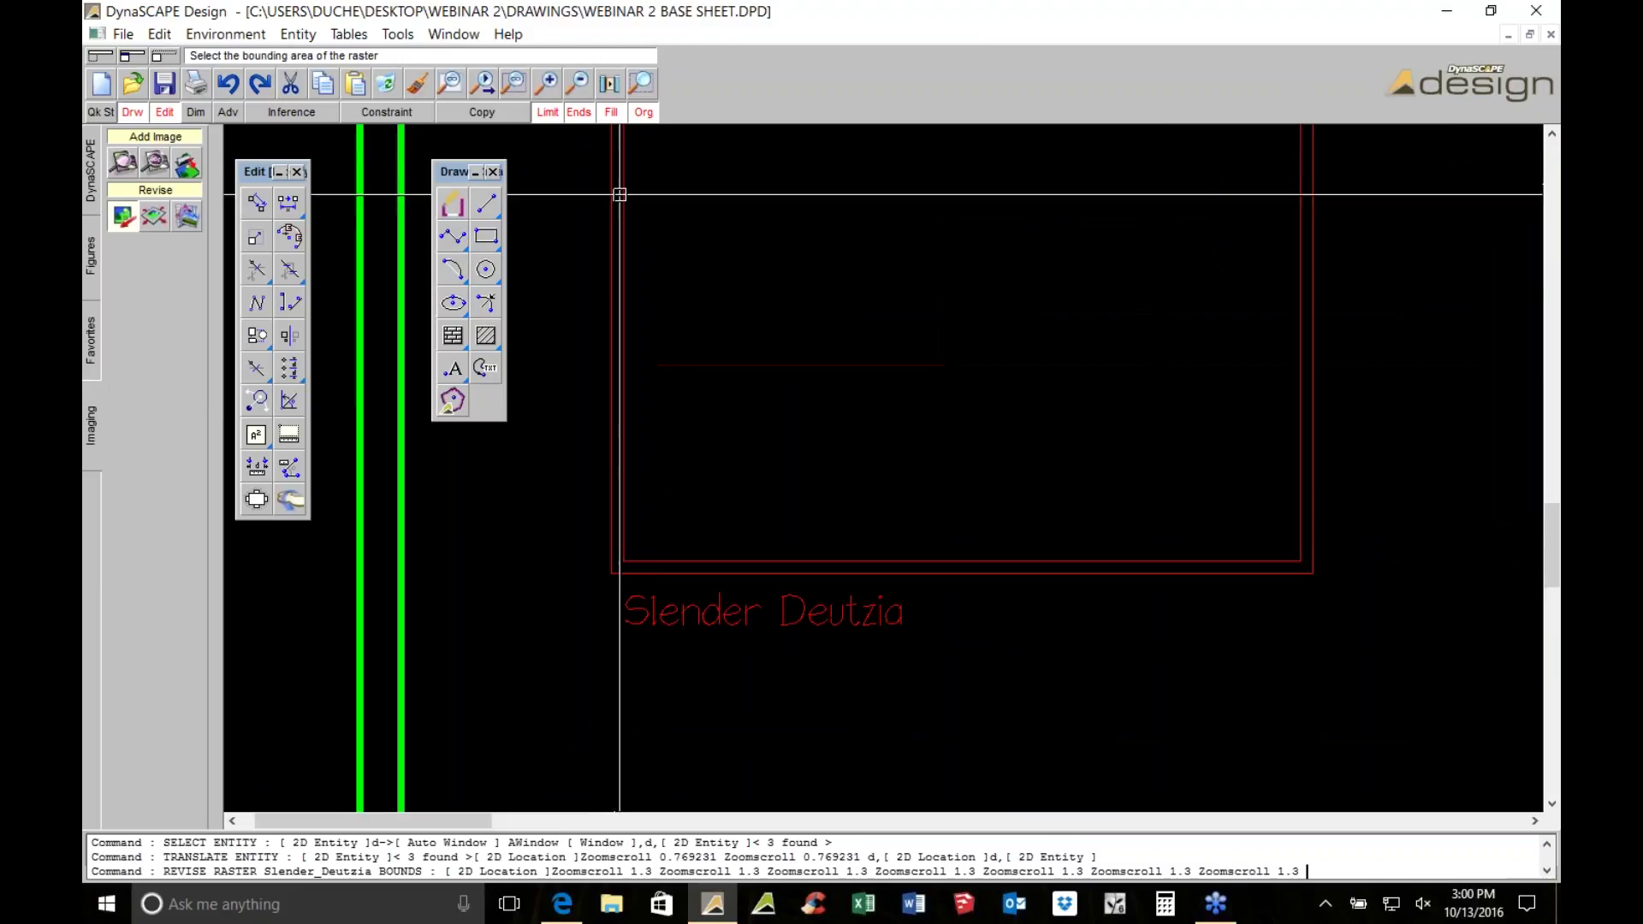
pyautogui.click(602, 289)
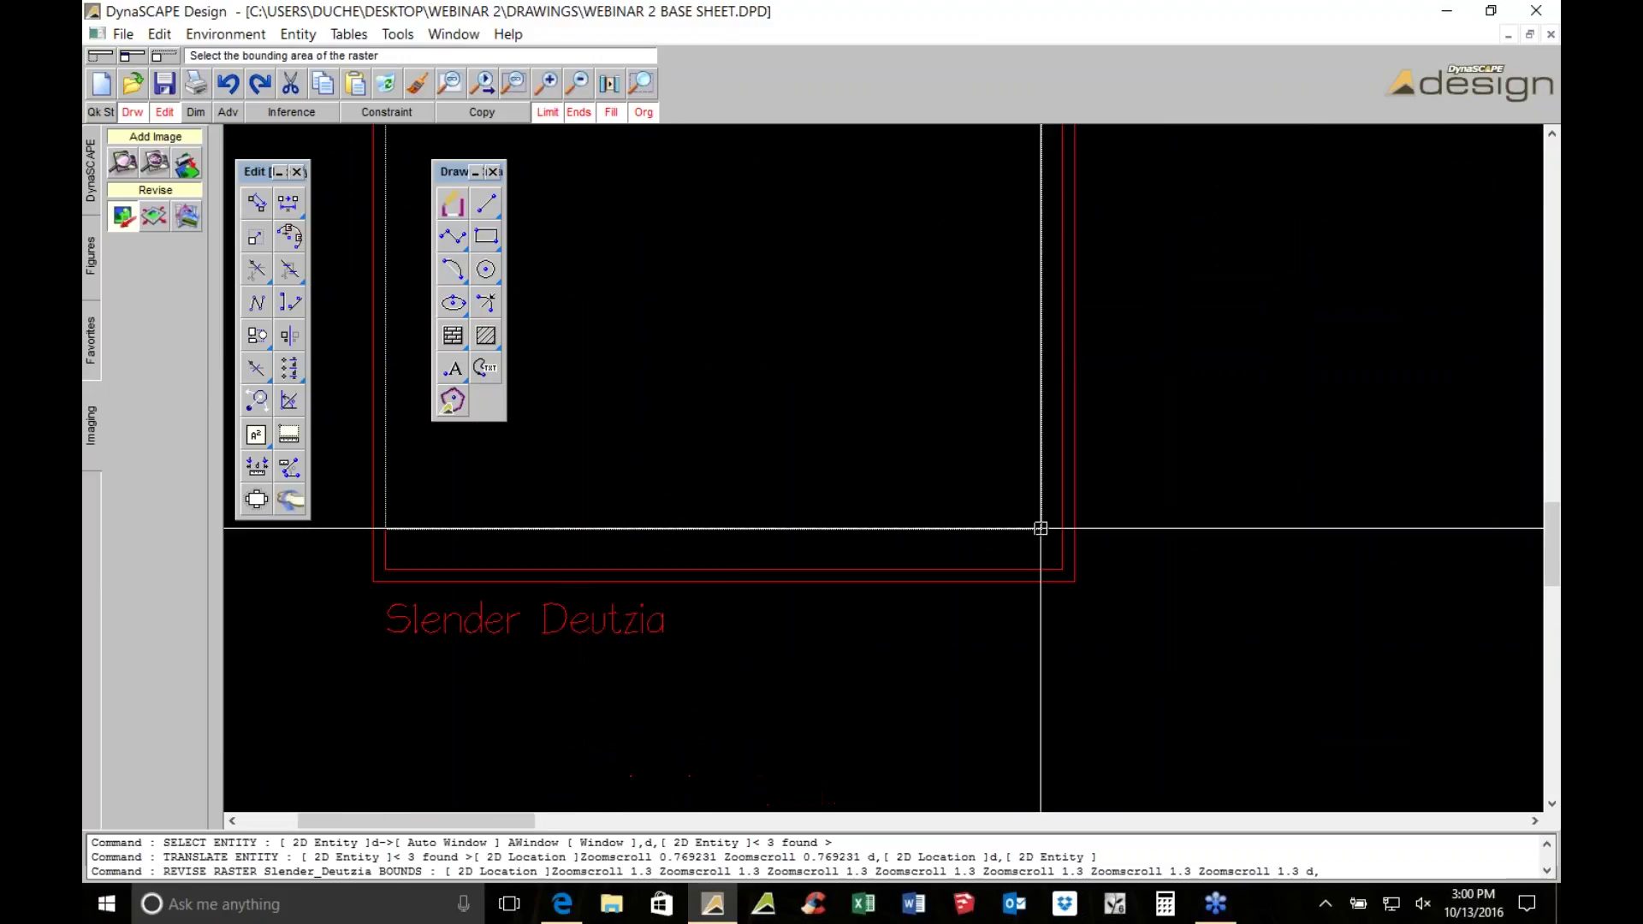
pyautogui.click(1061, 567)
pyautogui.scroll(-6, 1061, 568)
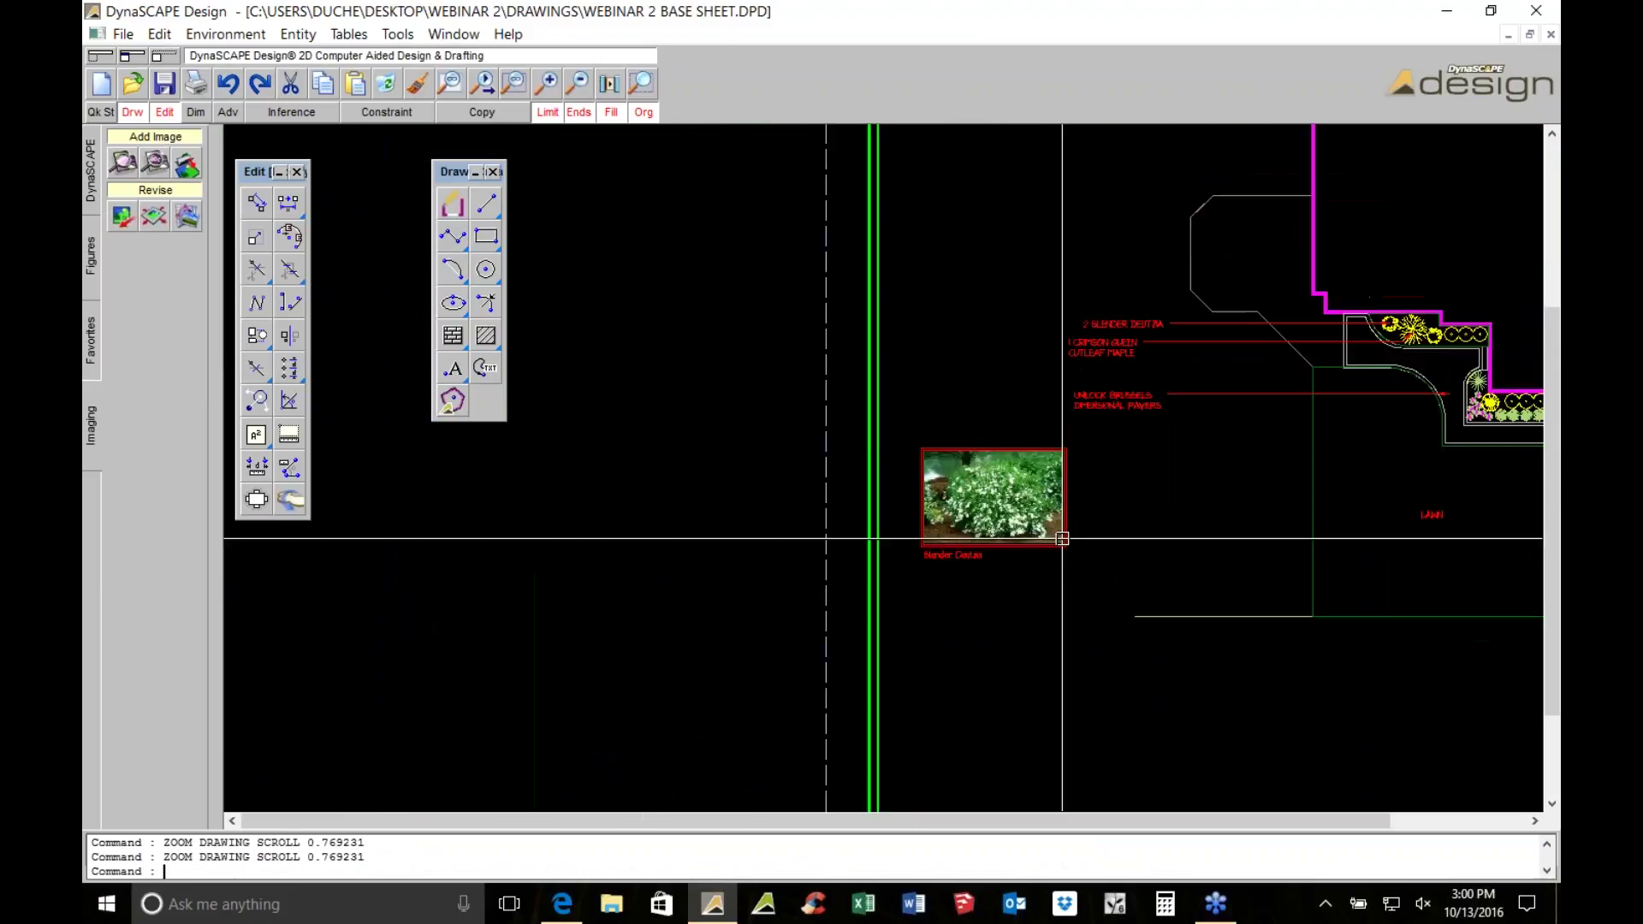
pyautogui.press('Escape')
# Reselect the photo and label and start another move, then cancel, leaving it in place
pyautogui.click(598, 308)
pyautogui.click(801, 470)
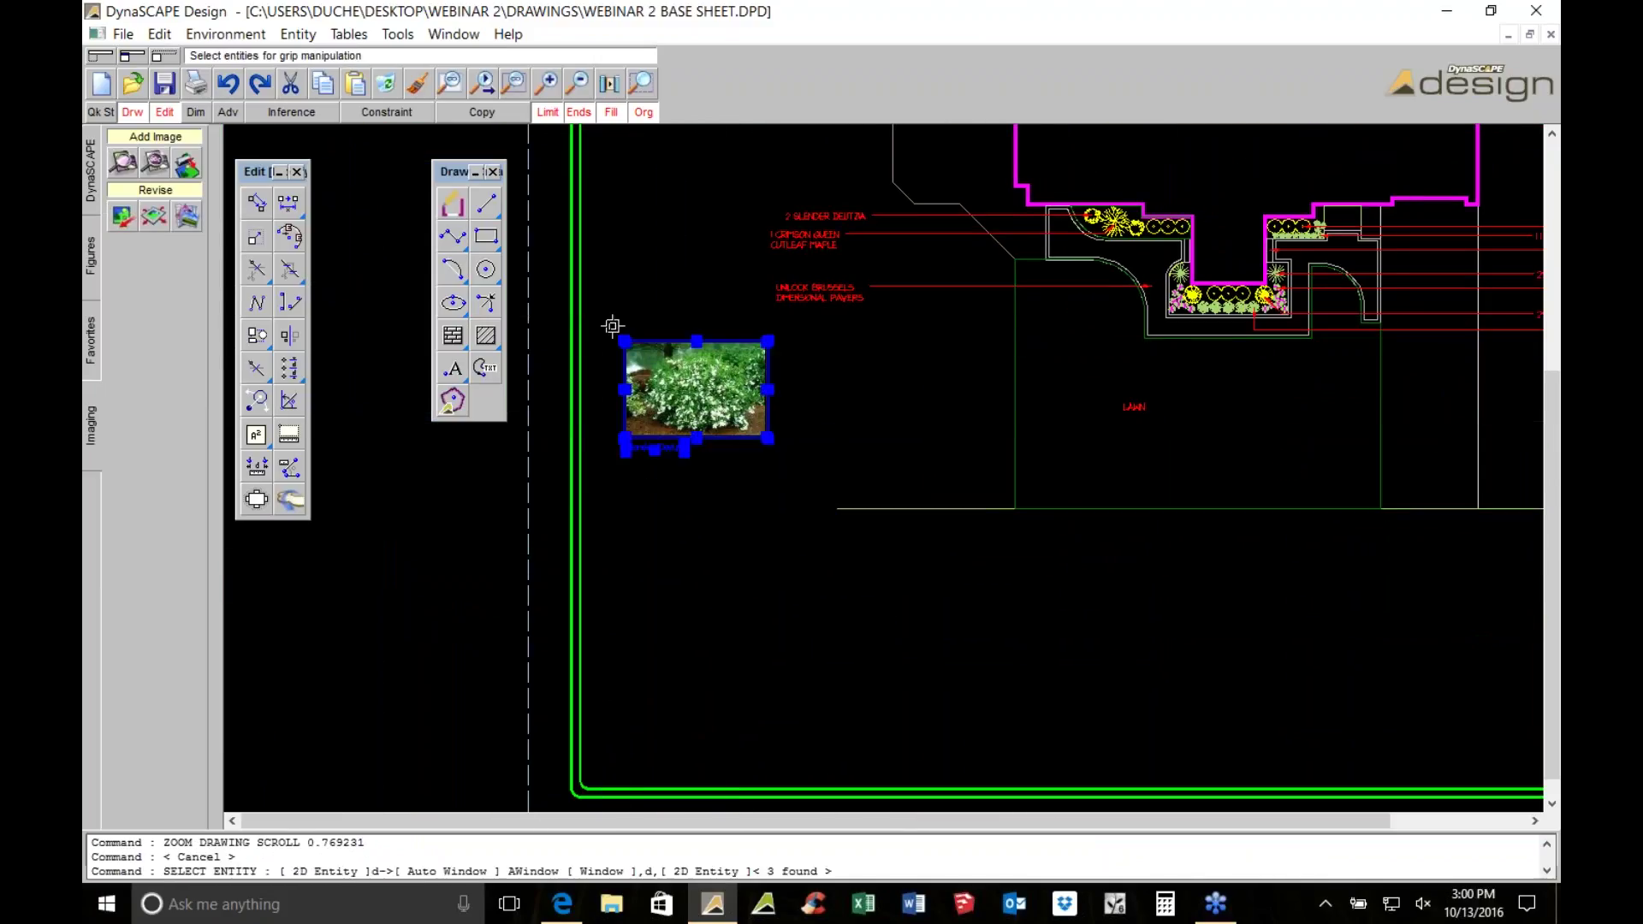
pyautogui.scroll(-2, 802, 385)
pyautogui.click(255, 202)
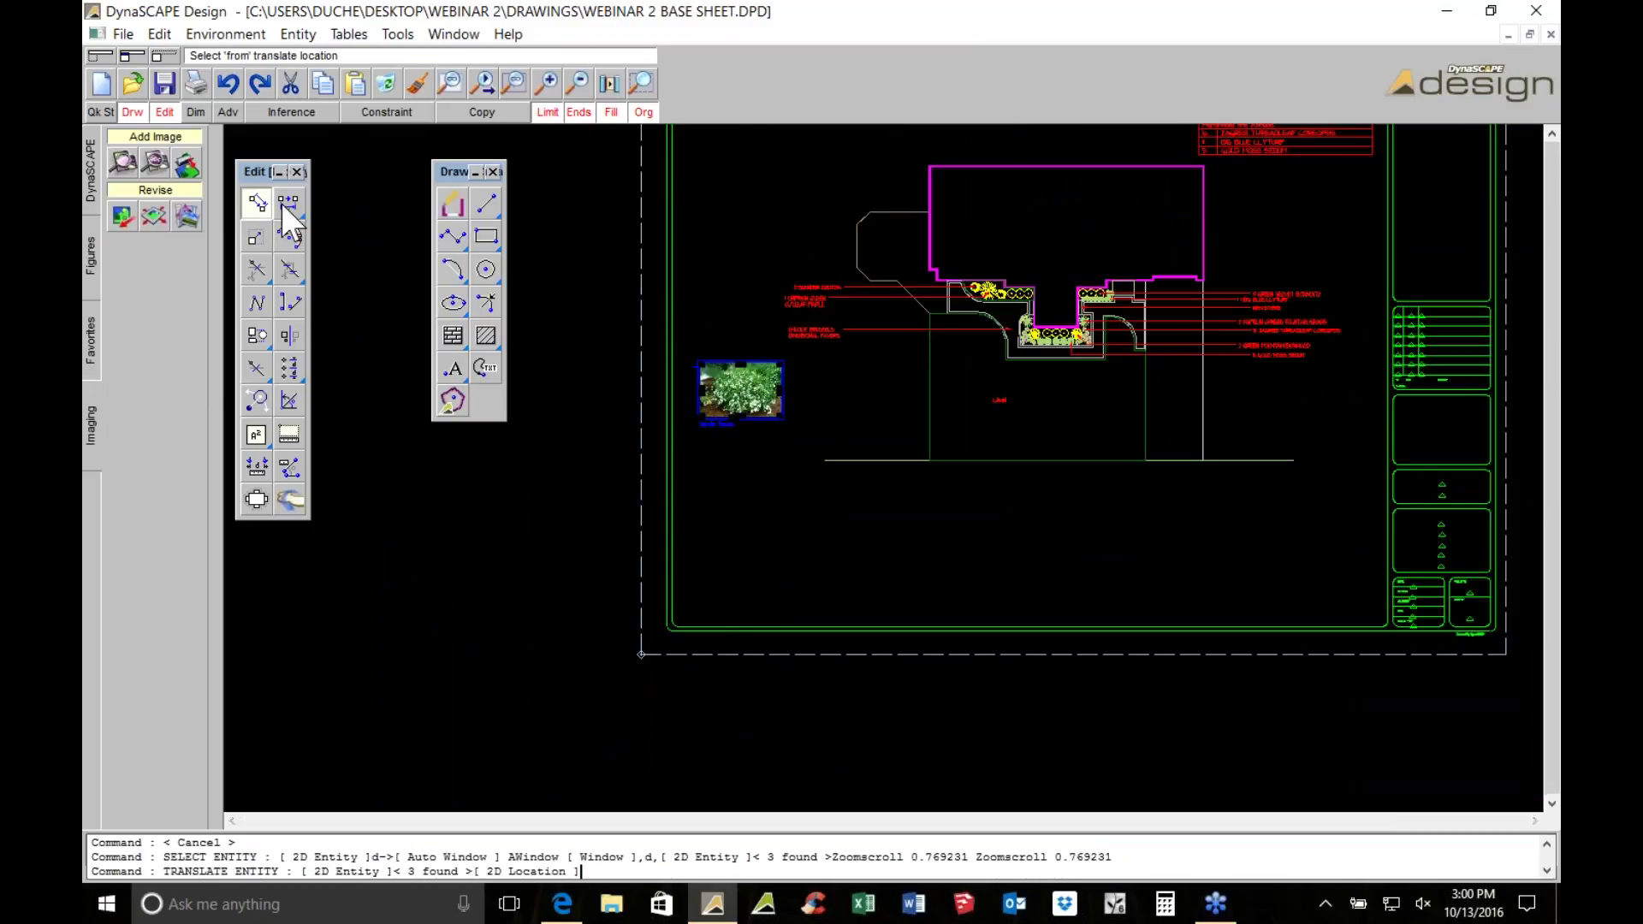
pyautogui.click(723, 348)
pyautogui.scroll(5, 728, 416)
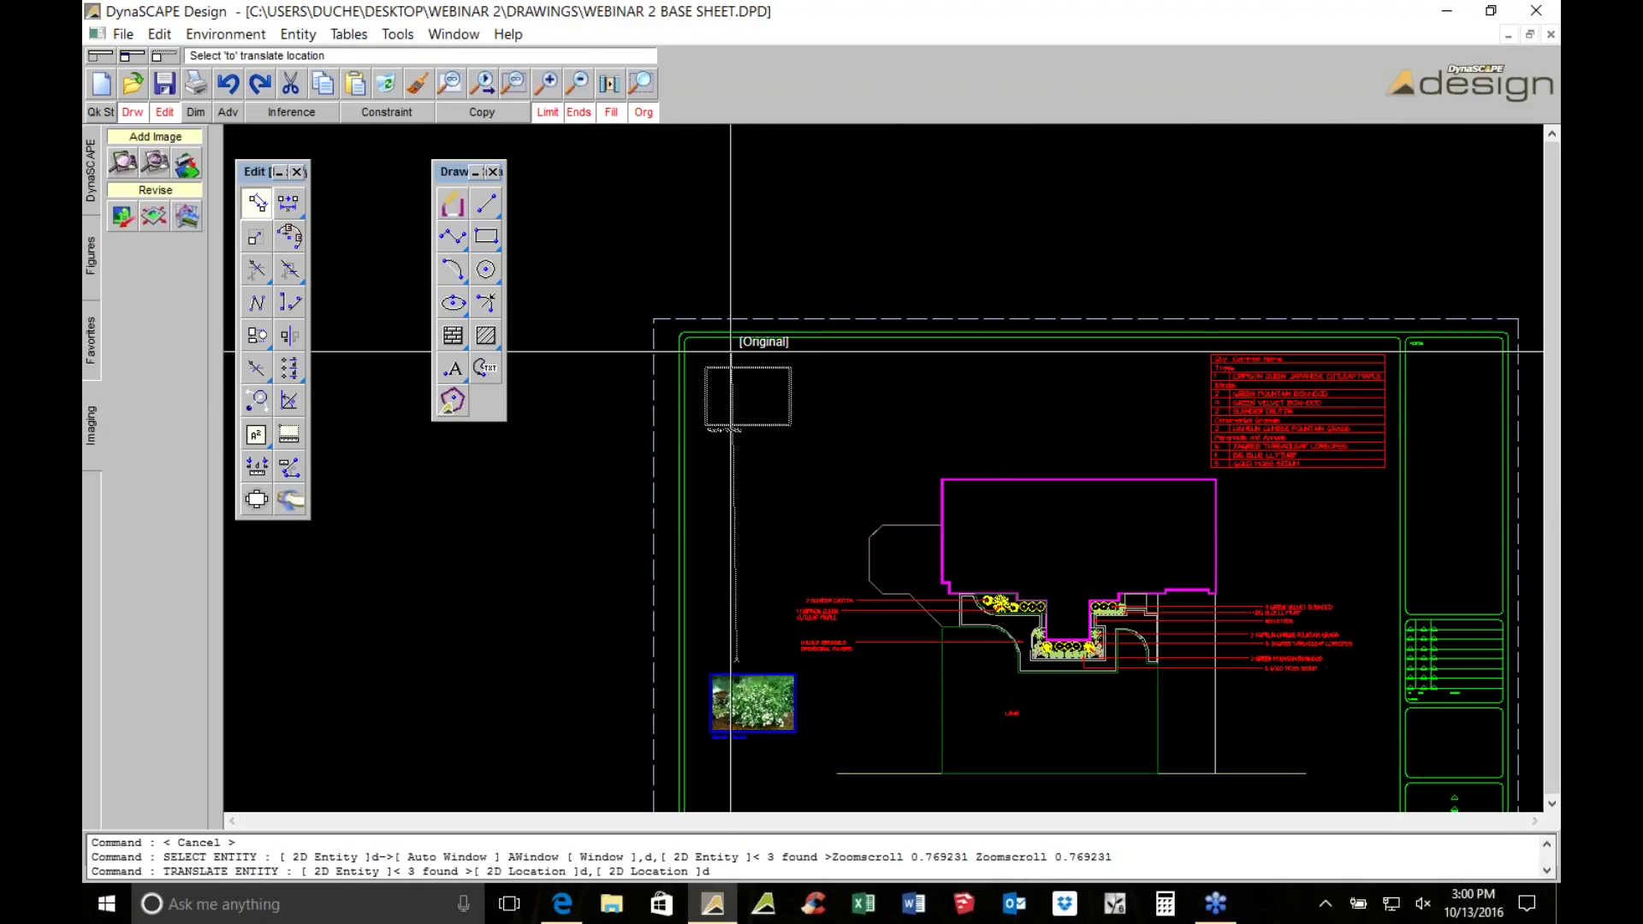
pyautogui.press('Escape')
# Minimise all windows to reveal the Windows desktop
pyautogui.scroll(-2, 645, 525)
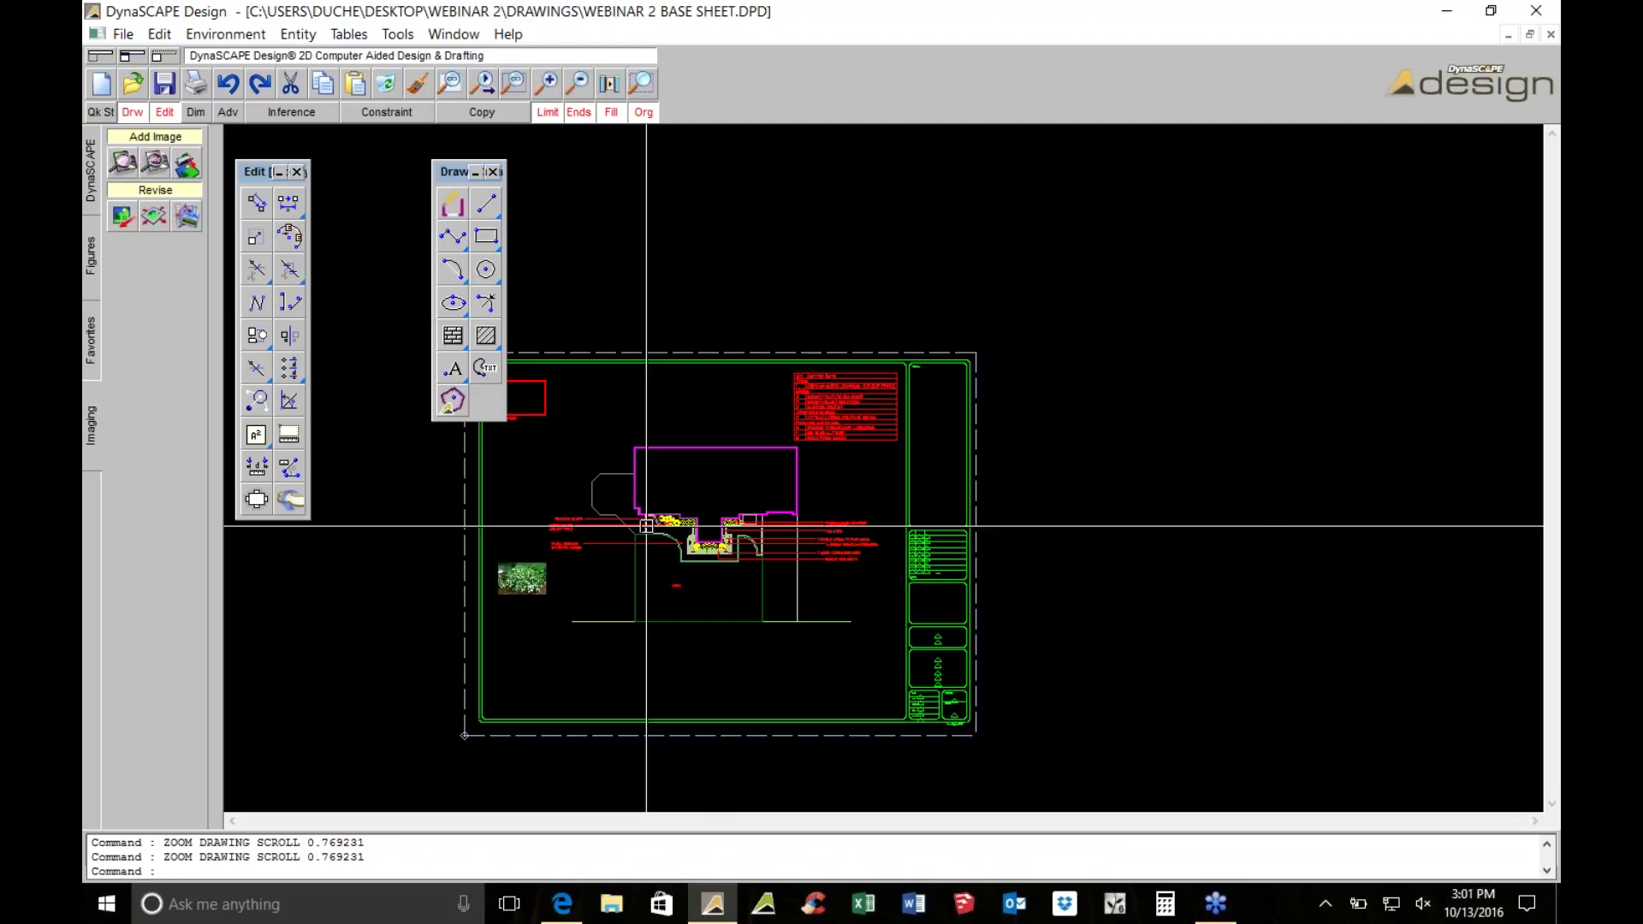
pyautogui.scroll(4, 646, 525)
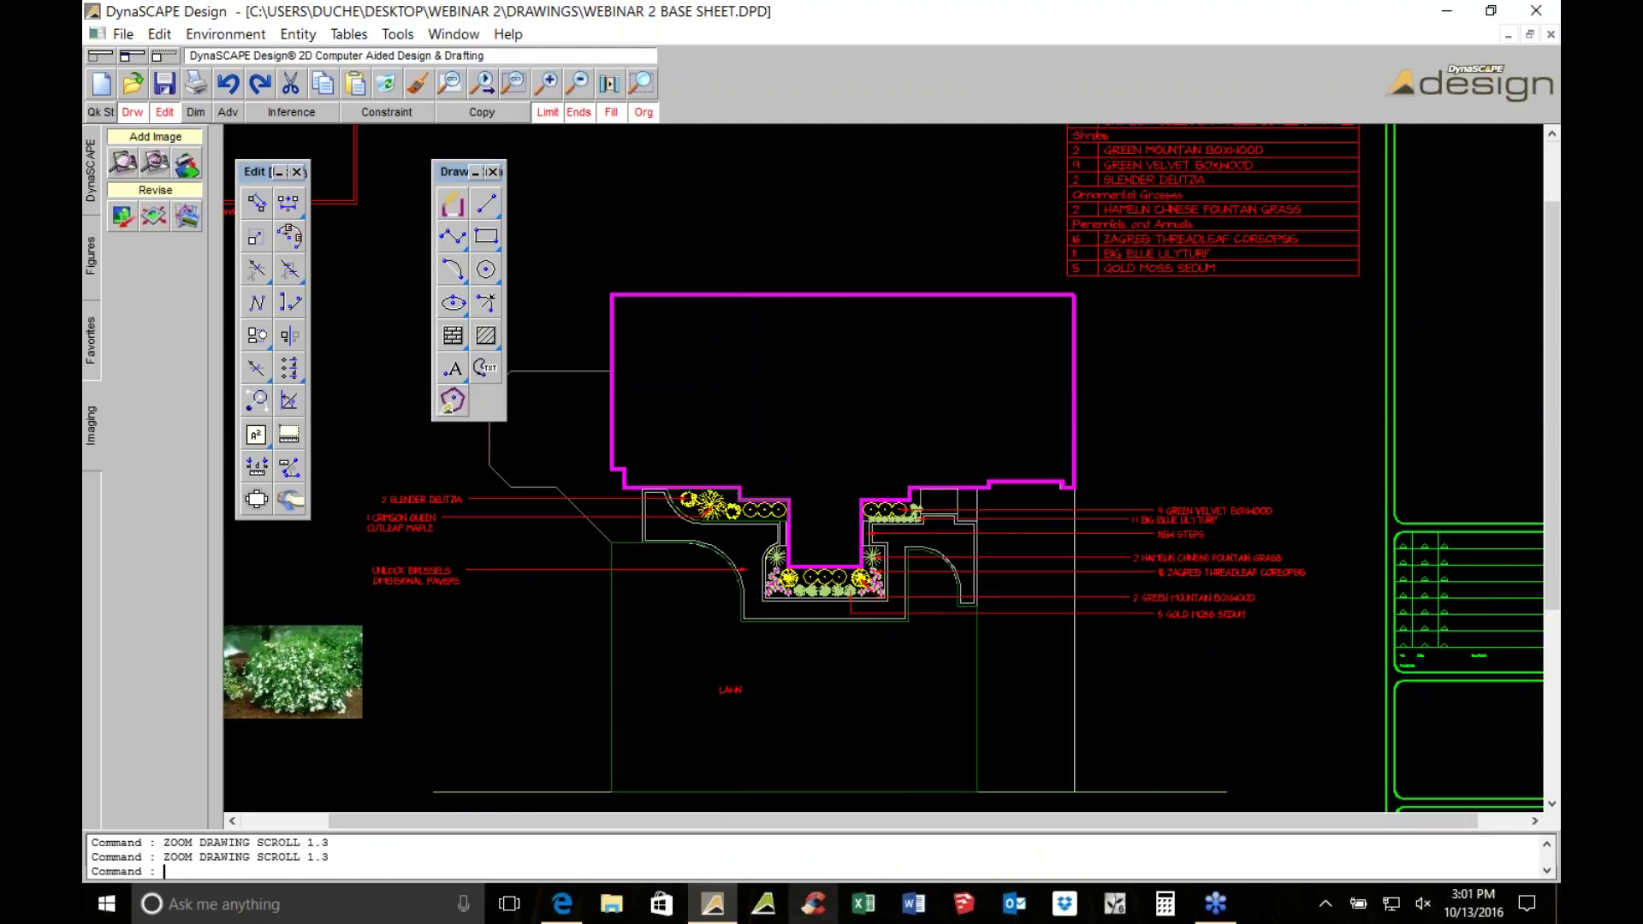
pyautogui.click(1558, 914)
# Open the colour front master plan from Webinar 2 > Drawings and snap it to the right half
pyautogui.doubleClick(104, 223)
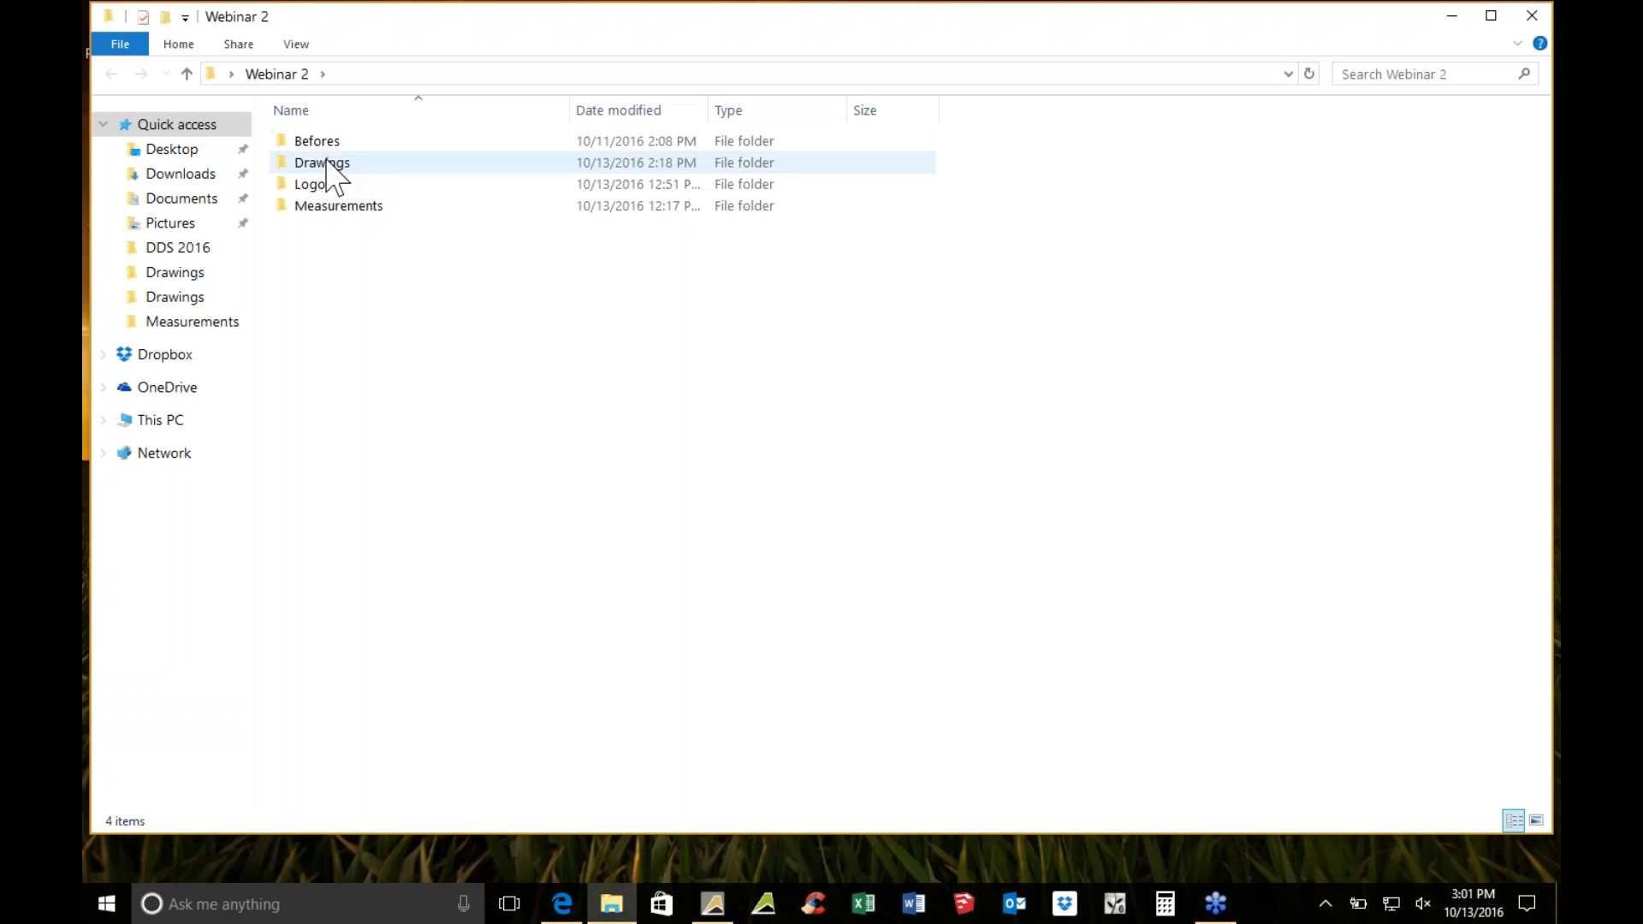
pyautogui.doubleClick(329, 162)
pyautogui.doubleClick(441, 145)
pyautogui.scroll(3, 787, 426)
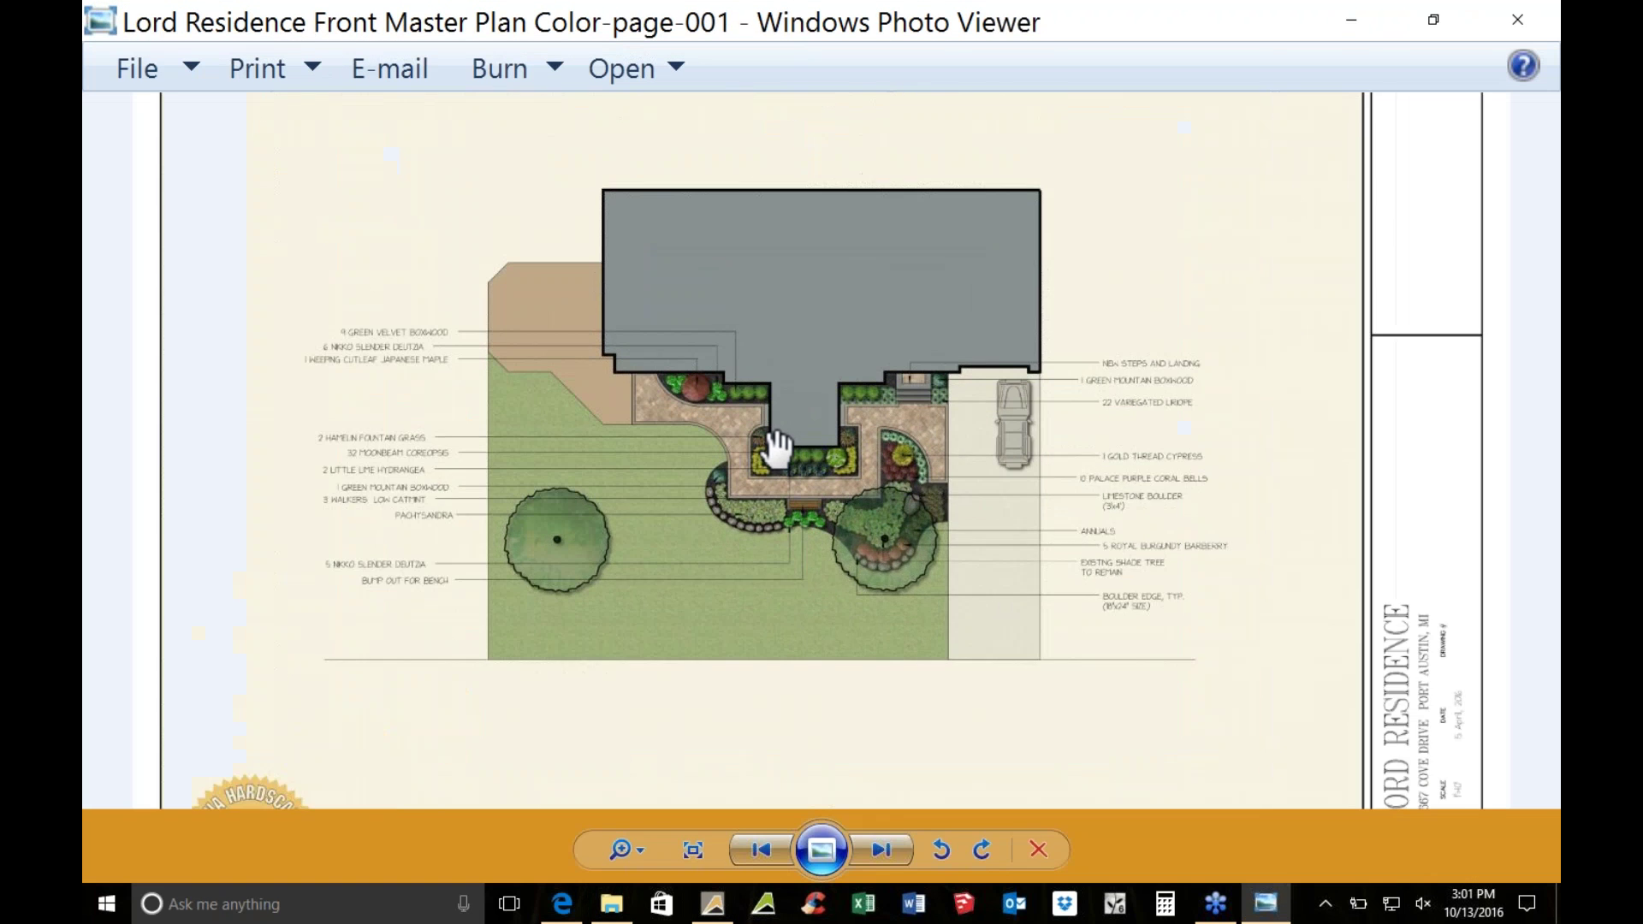
pyautogui.moveTo(843, 18); pyautogui.dragTo(1558, 105)
# Open the hand-drawn sketch, dock it on the left half, and compare both images
pyautogui.click(311, 393)
pyautogui.click(507, 186)
pyautogui.doubleClick(506, 186)
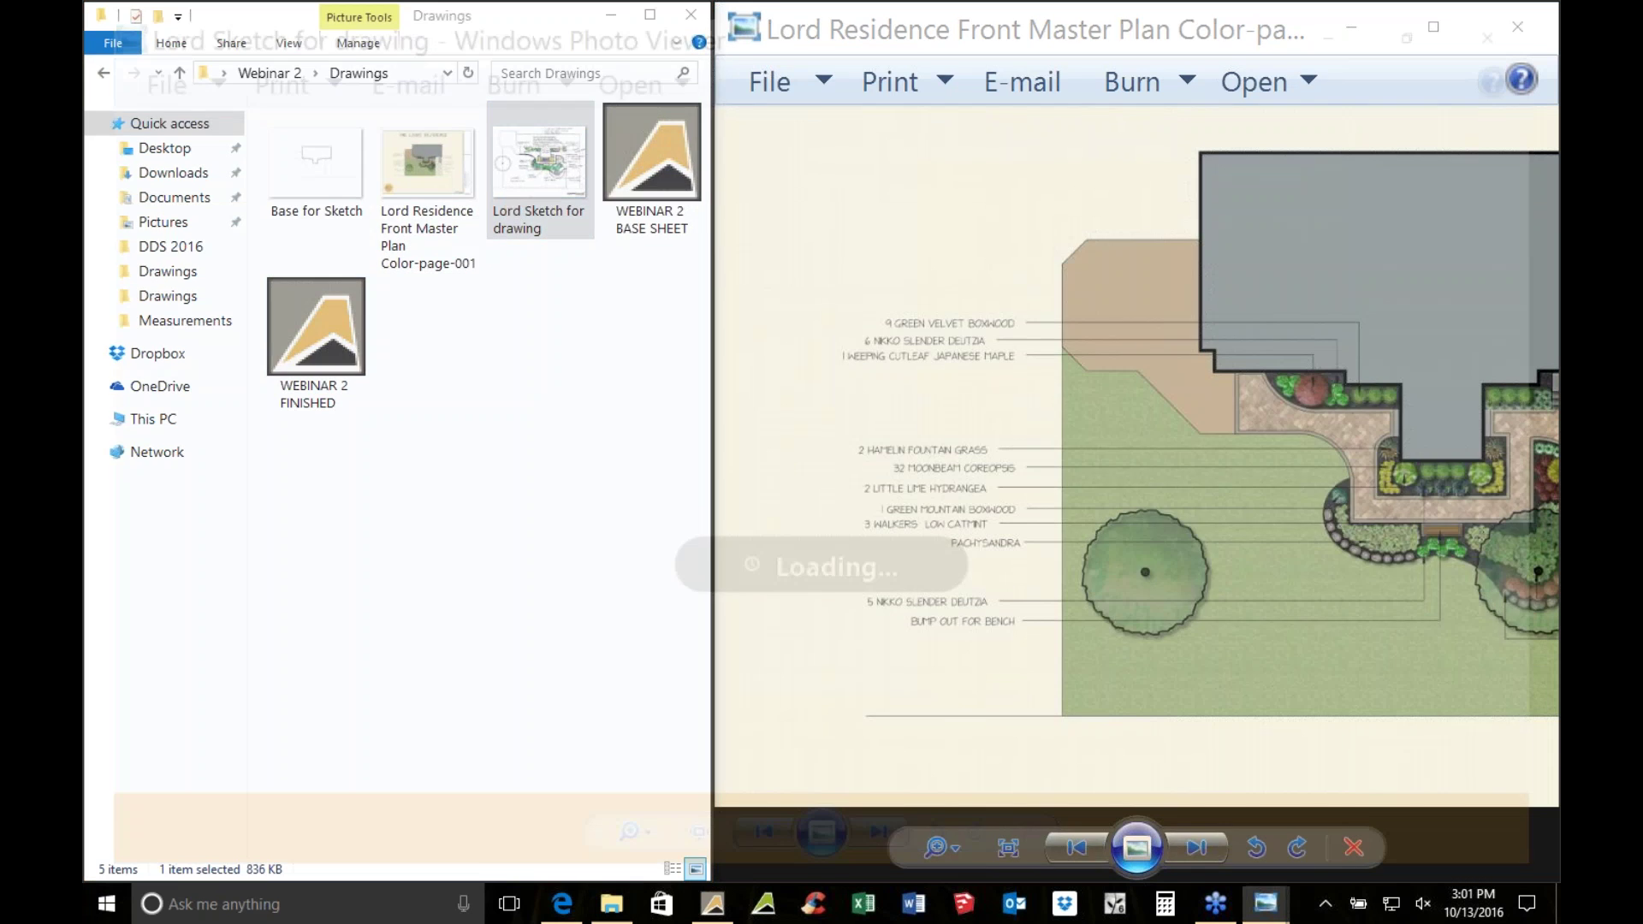
pyautogui.moveTo(843, 14)
pyautogui.mouseDown()
pyautogui.moveTo(813, 48)
pyautogui.moveTo(86, 184)
pyautogui.mouseUp()
pyautogui.moveTo(1368, 460); pyautogui.dragTo(1284, 461)
pyautogui.click(496, 531)
pyautogui.click(1394, 458)
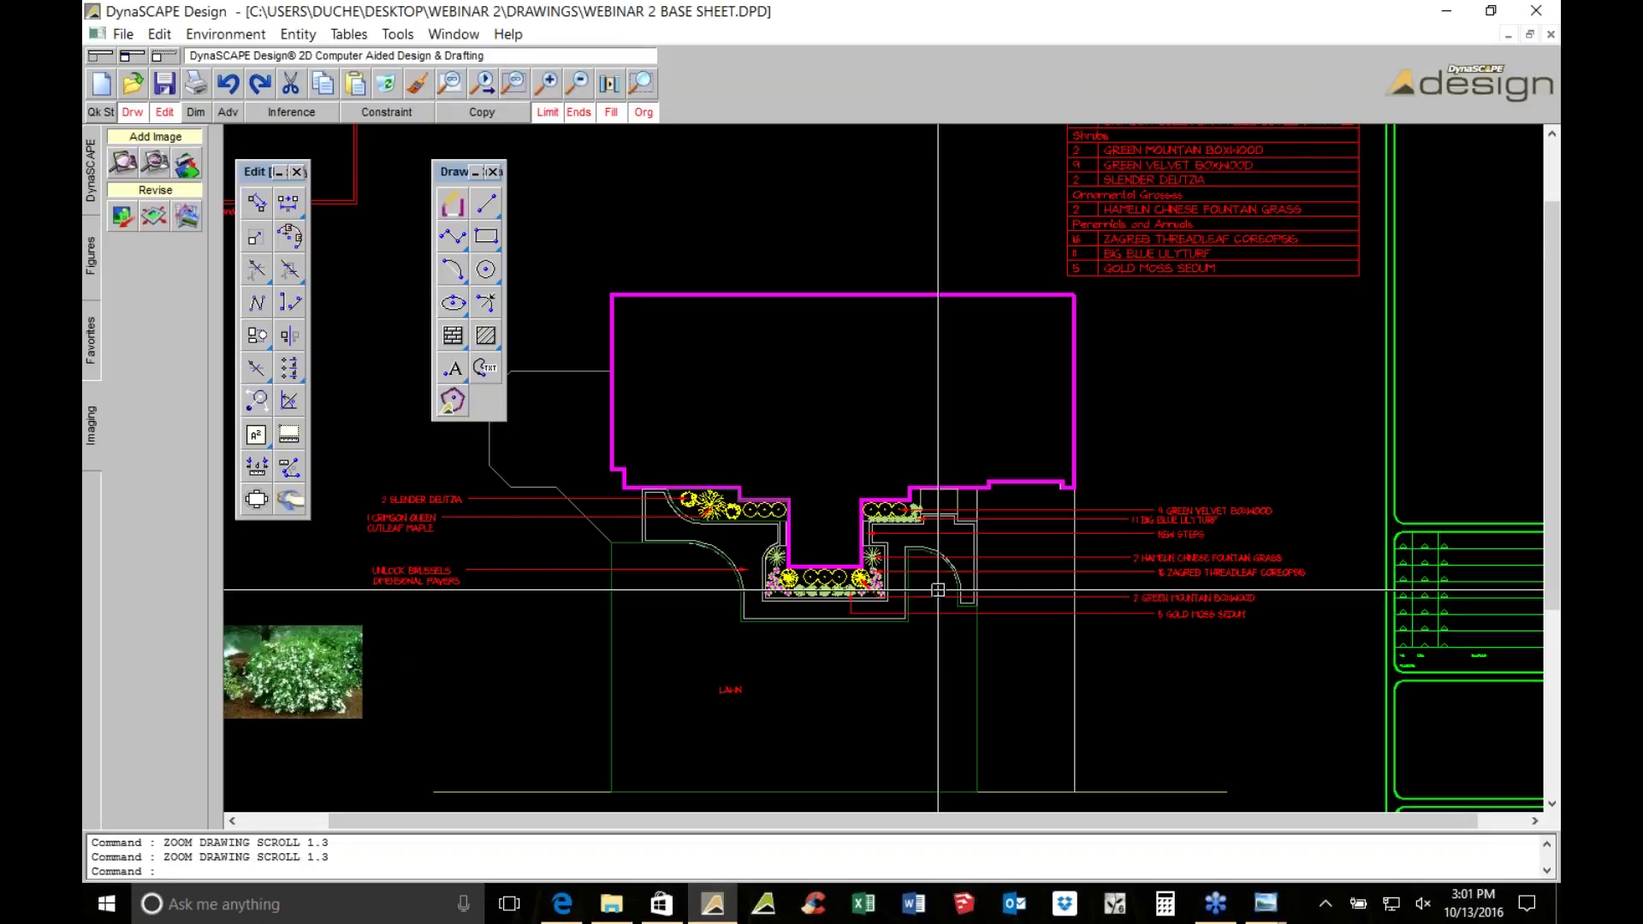
pyautogui.scroll(-3, 937, 589)
# Select the house, shrub beds and plant labels and copy them to the right of the sheet
pyautogui.press('Escape')
pyautogui.moveTo(685, 459)
pyautogui.mouseDown()
pyautogui.moveTo(1001, 667)
pyautogui.moveTo(1058, 736)
pyautogui.moveTo(990, 495)
pyautogui.mouseUp()
pyautogui.moveTo(765, 747); pyautogui.dragTo(691, 539)
pyautogui.click(257, 203)
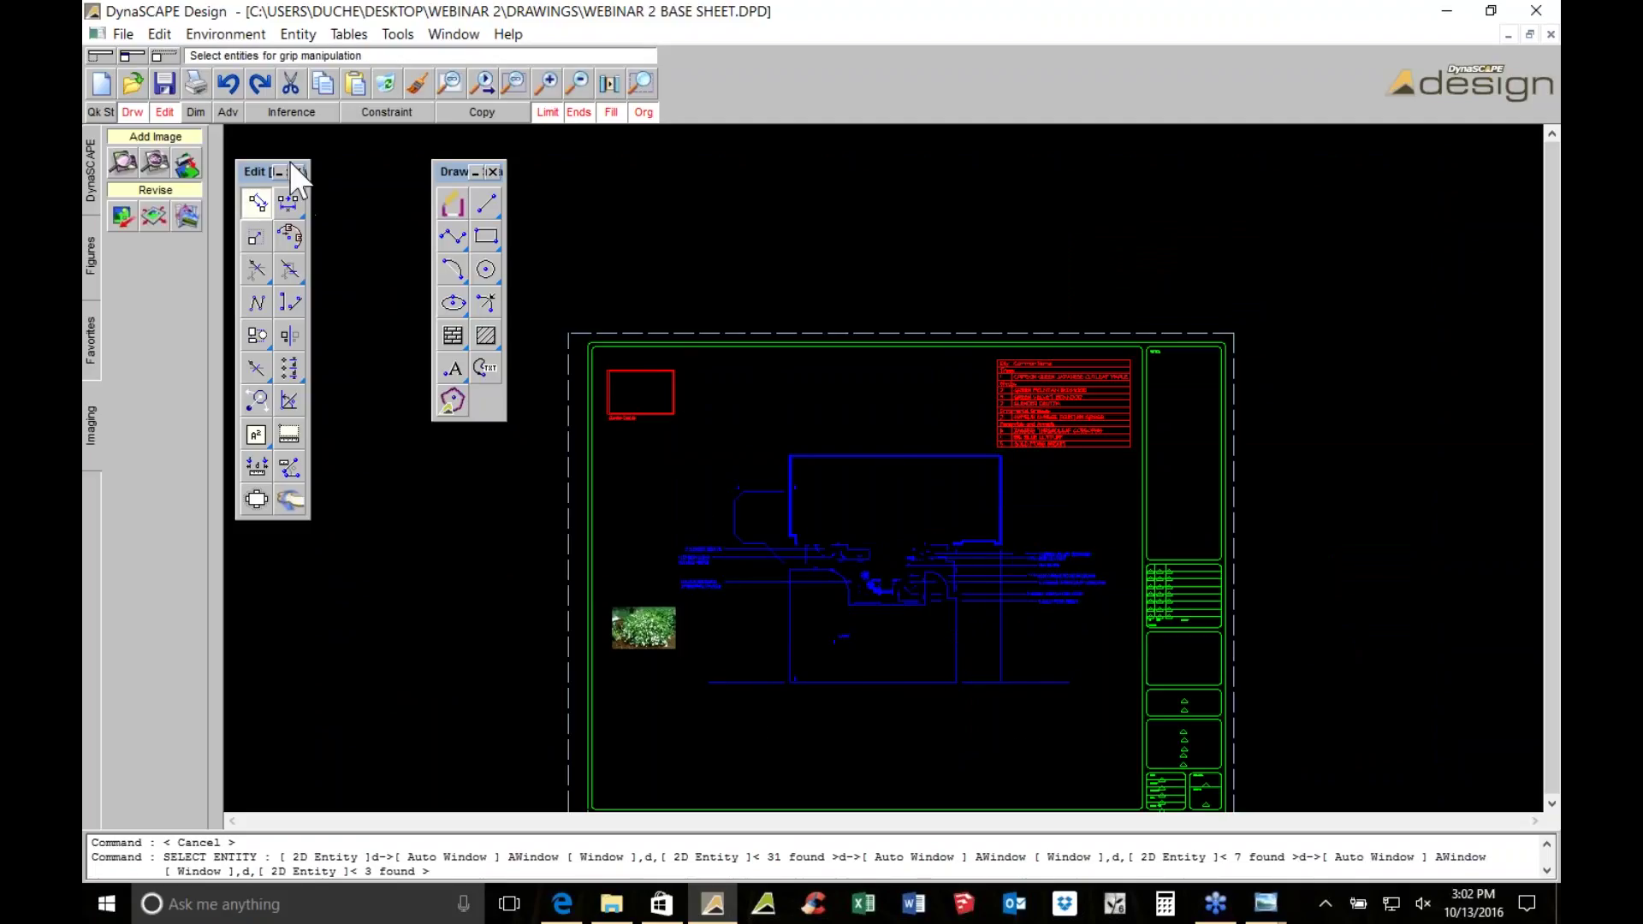
pyautogui.click(473, 112)
pyautogui.click(703, 399)
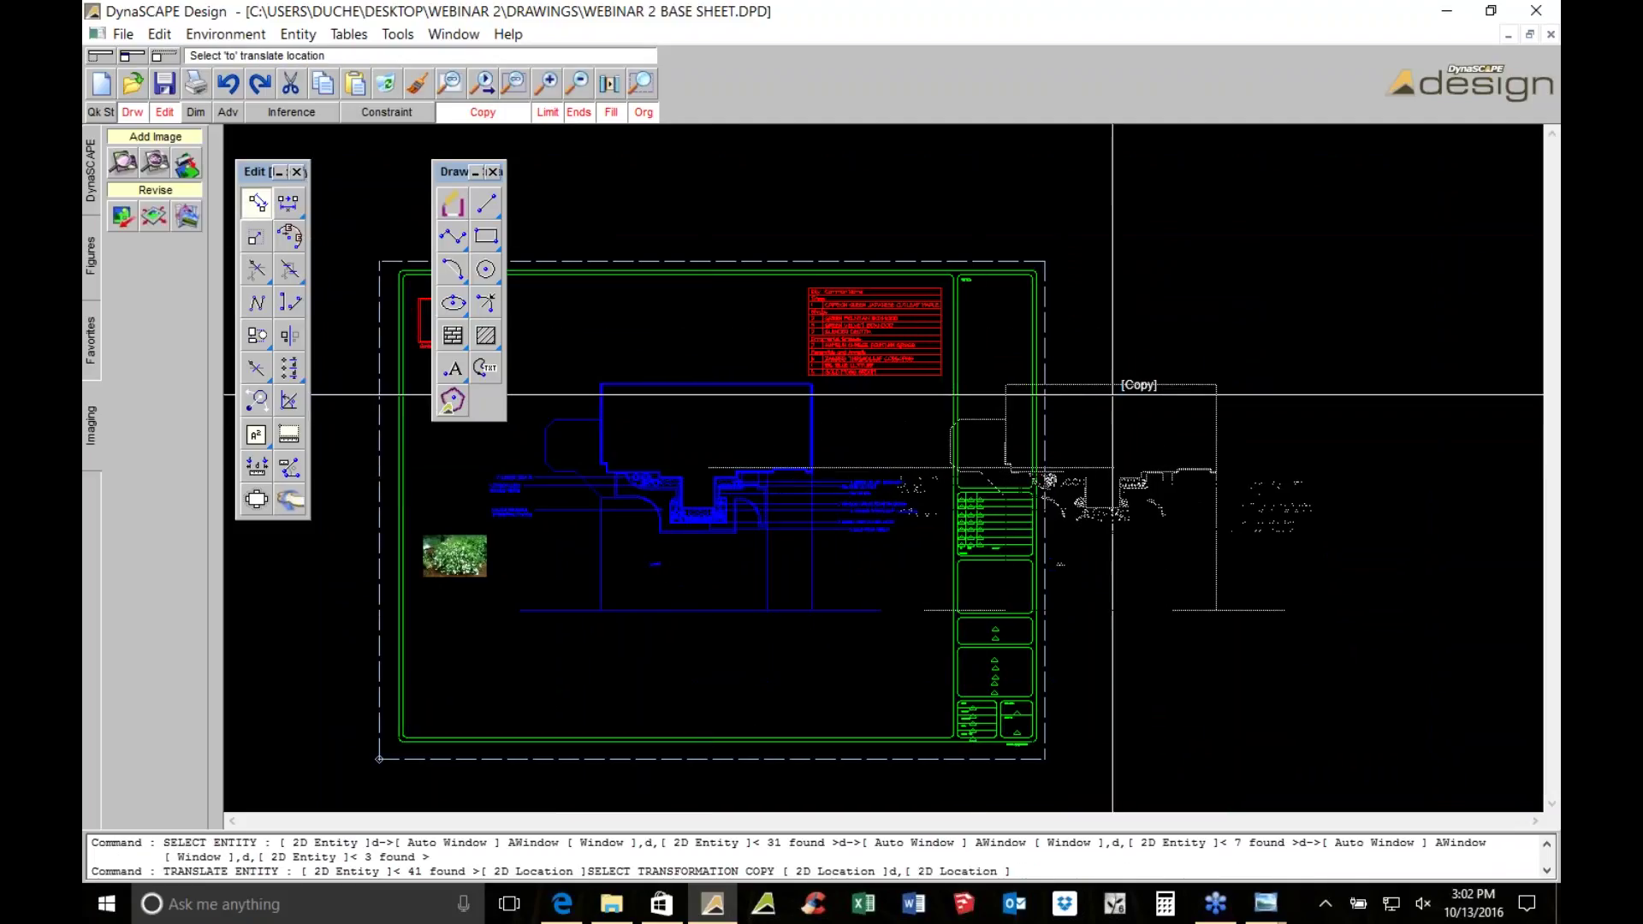
pyautogui.click(1300, 412)
pyautogui.scroll(2, 1326, 513)
pyautogui.scroll(6, 987, 394)
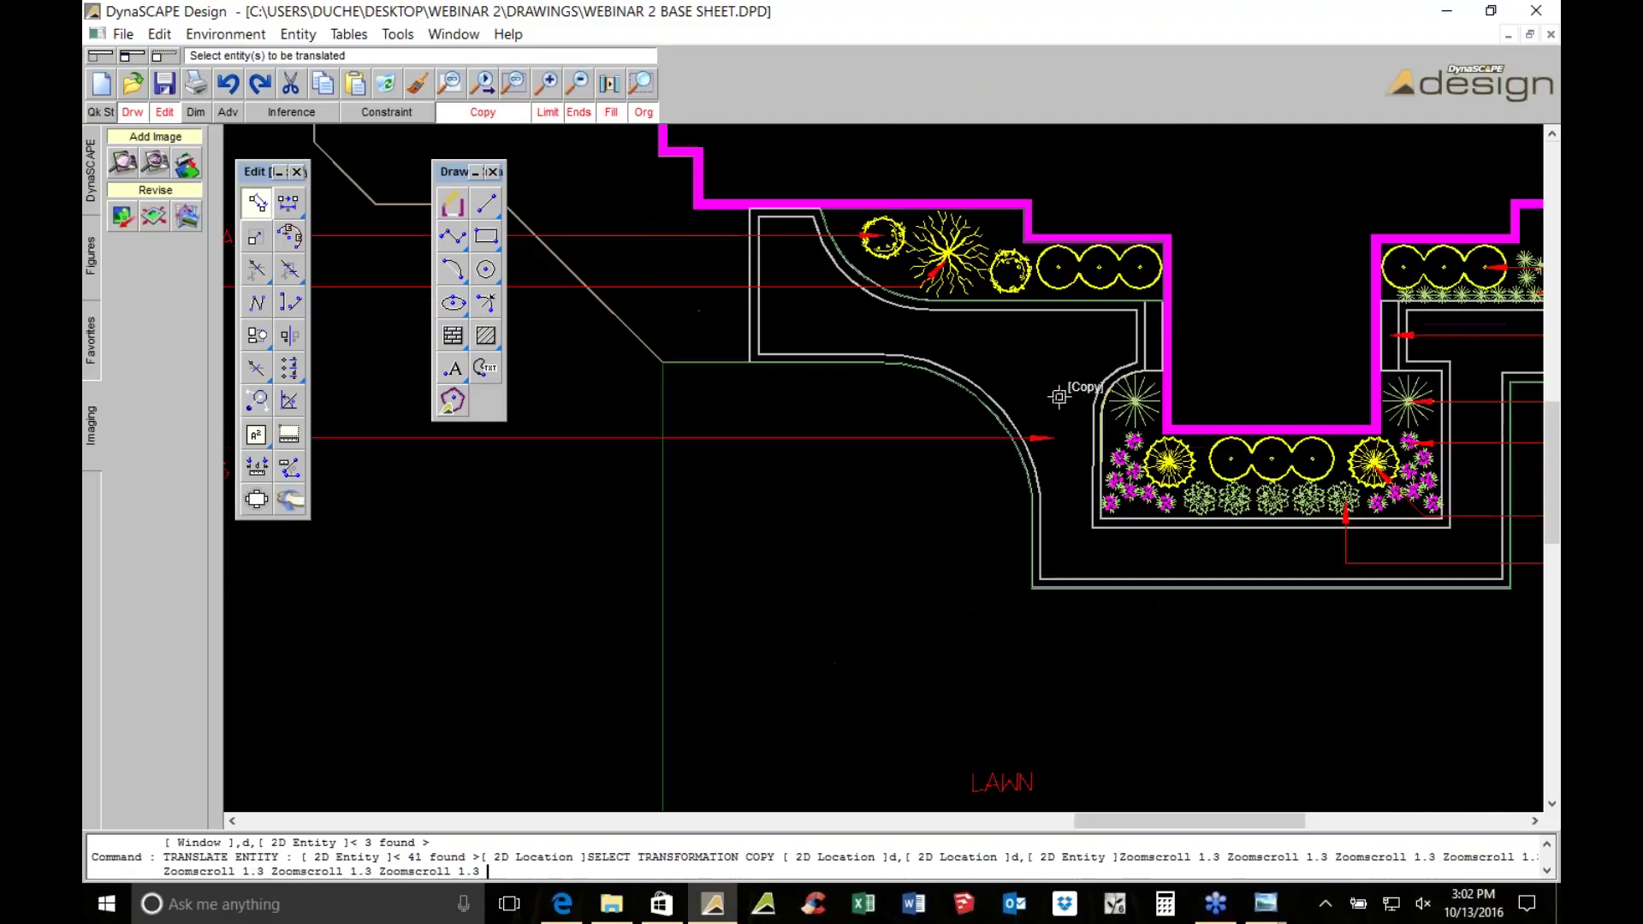
pyautogui.press('Escape')
# On the copy, drag a bed's curved corner grip outward into the lawn
pyautogui.click(986, 394)
pyautogui.moveTo(986, 395); pyautogui.dragTo(894, 499)
pyautogui.click(1017, 435)
pyautogui.scroll(1, 1048, 434)
pyautogui.moveTo(1089, 432); pyautogui.dragTo(753, 502, button='middle')
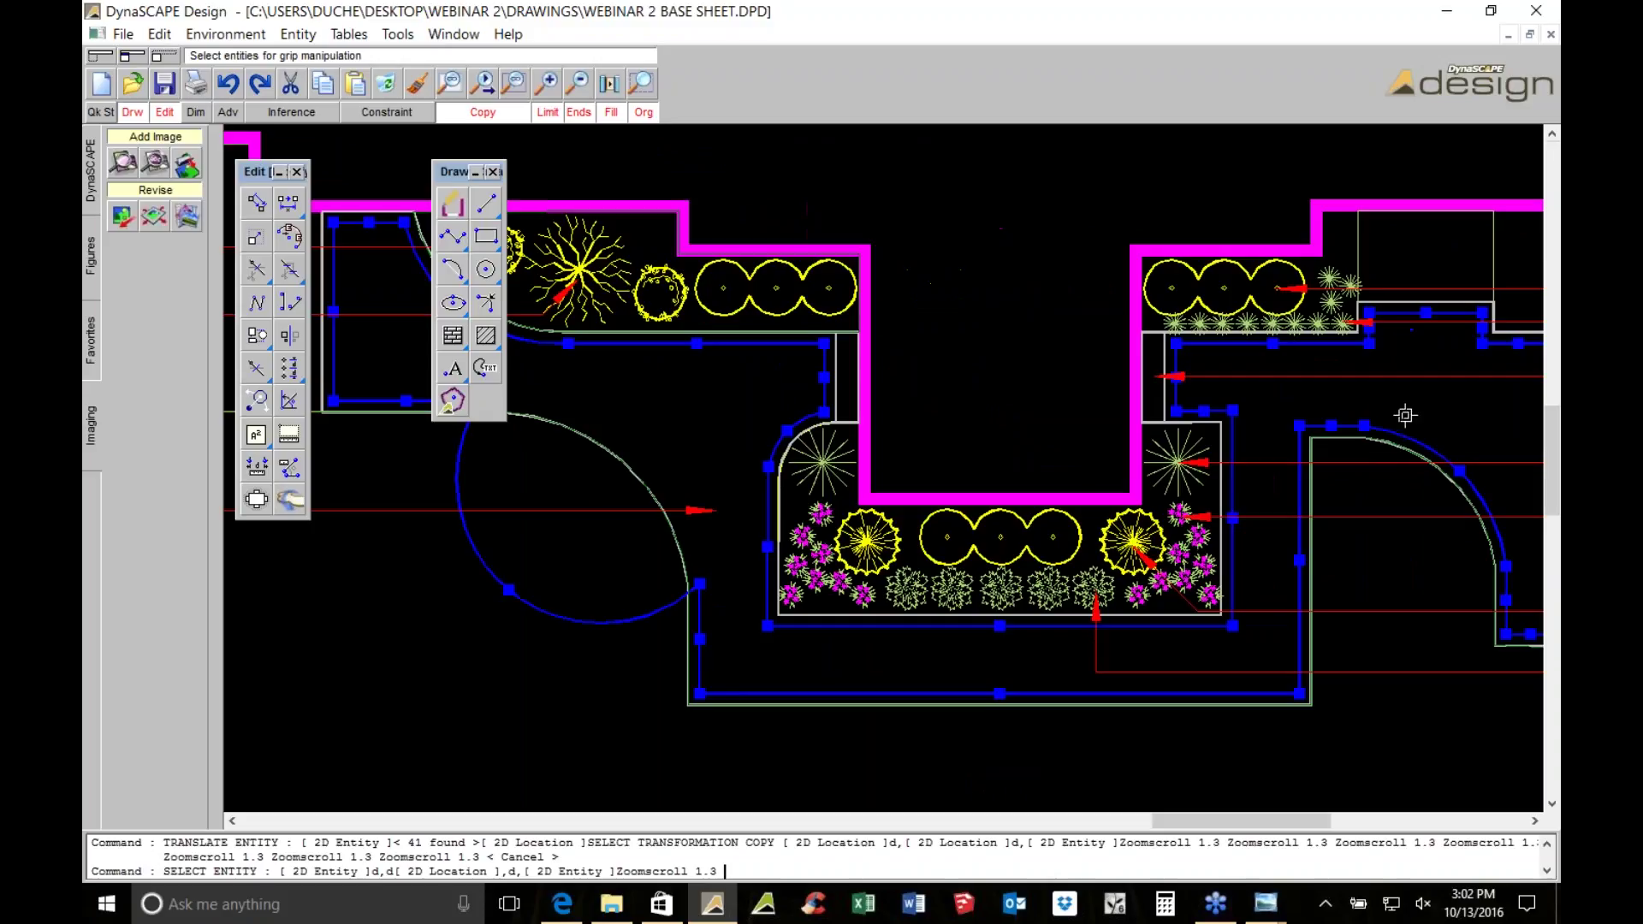
pyautogui.scroll(-1, 1257, 504)
pyautogui.scroll(-6, 1257, 504)
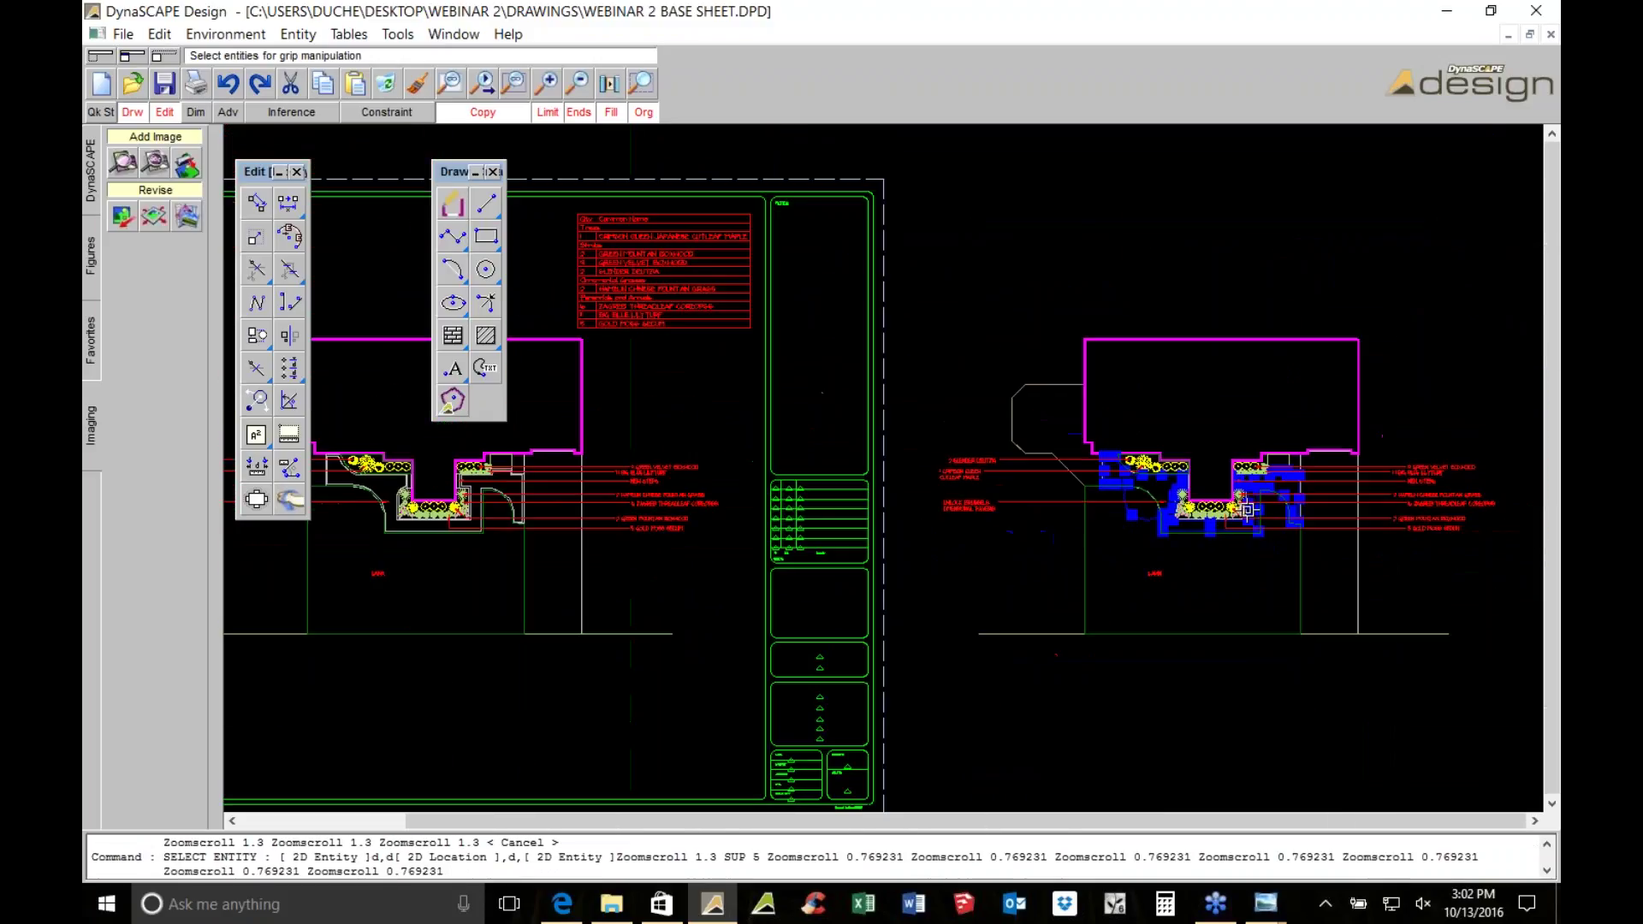